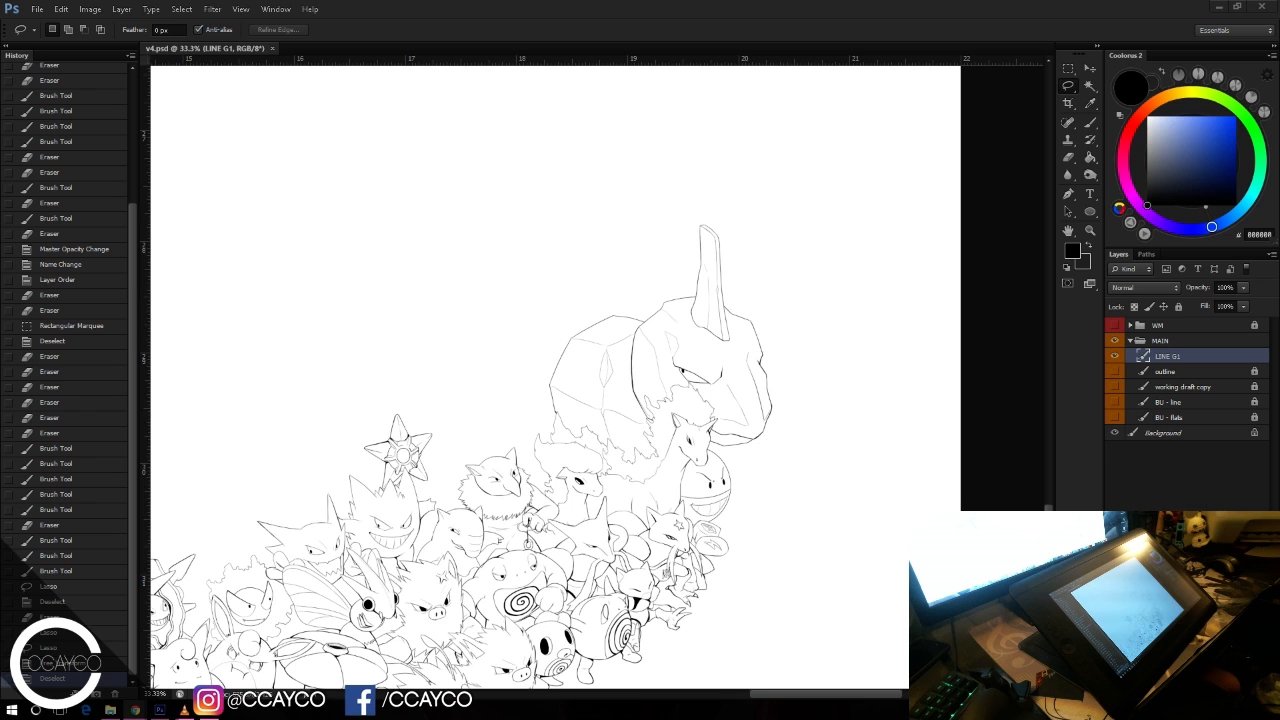
Step: Show the working draft copy layer, unlock it, set its opacity to 14% and lock it again
left_click(1115, 356)
left_click(1115, 356)
left_click(1115, 386)
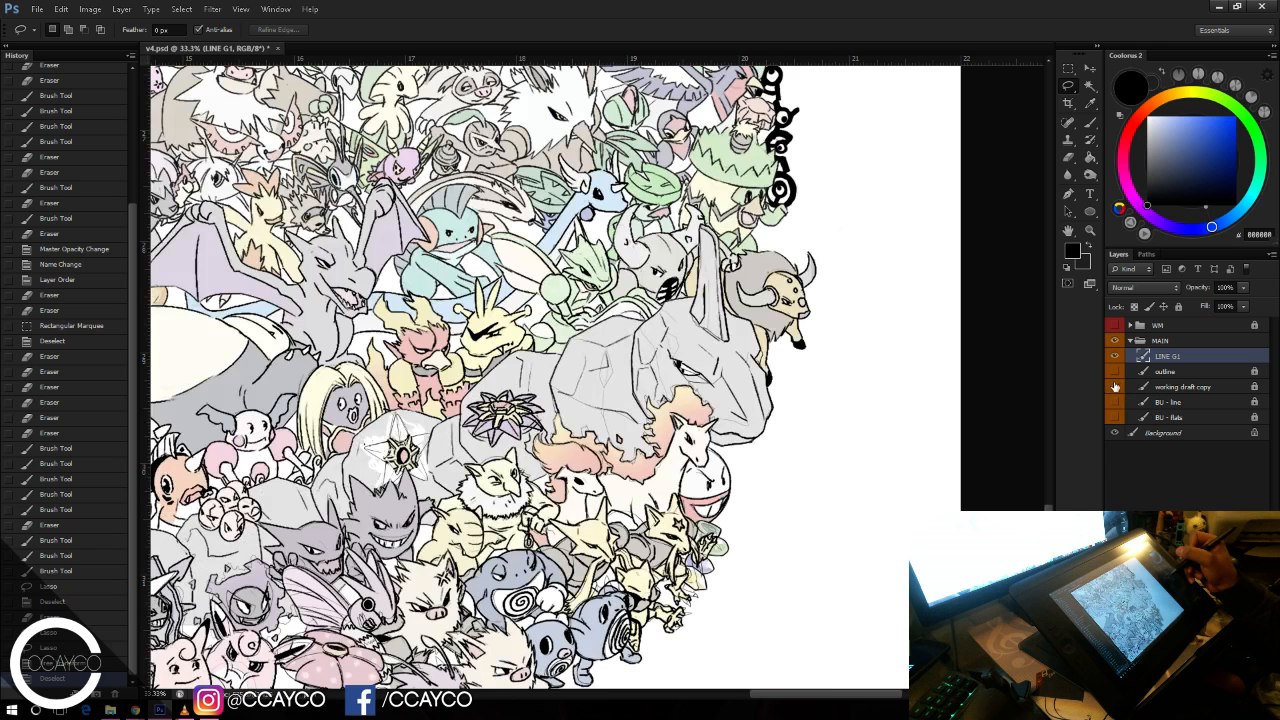
left_click(1115, 386)
left_click(1170, 389)
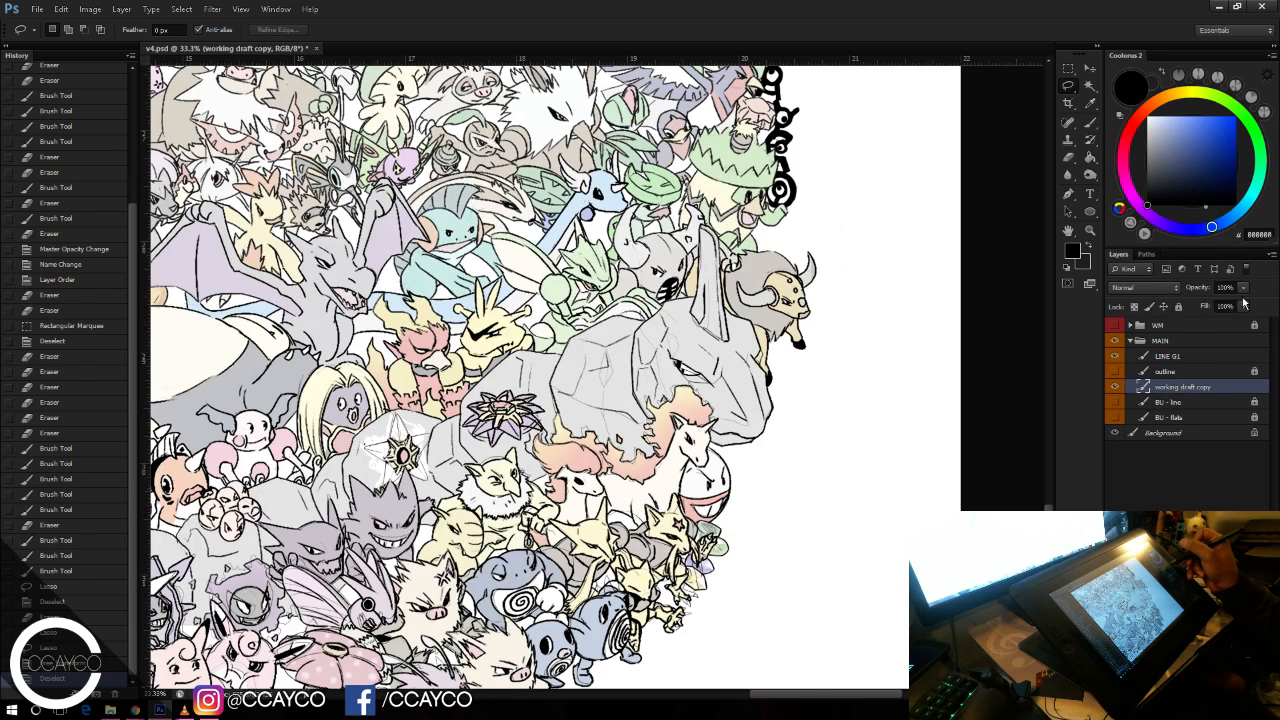
left_click_drag(1195, 313, 1185, 315)
left_click(1180, 307)
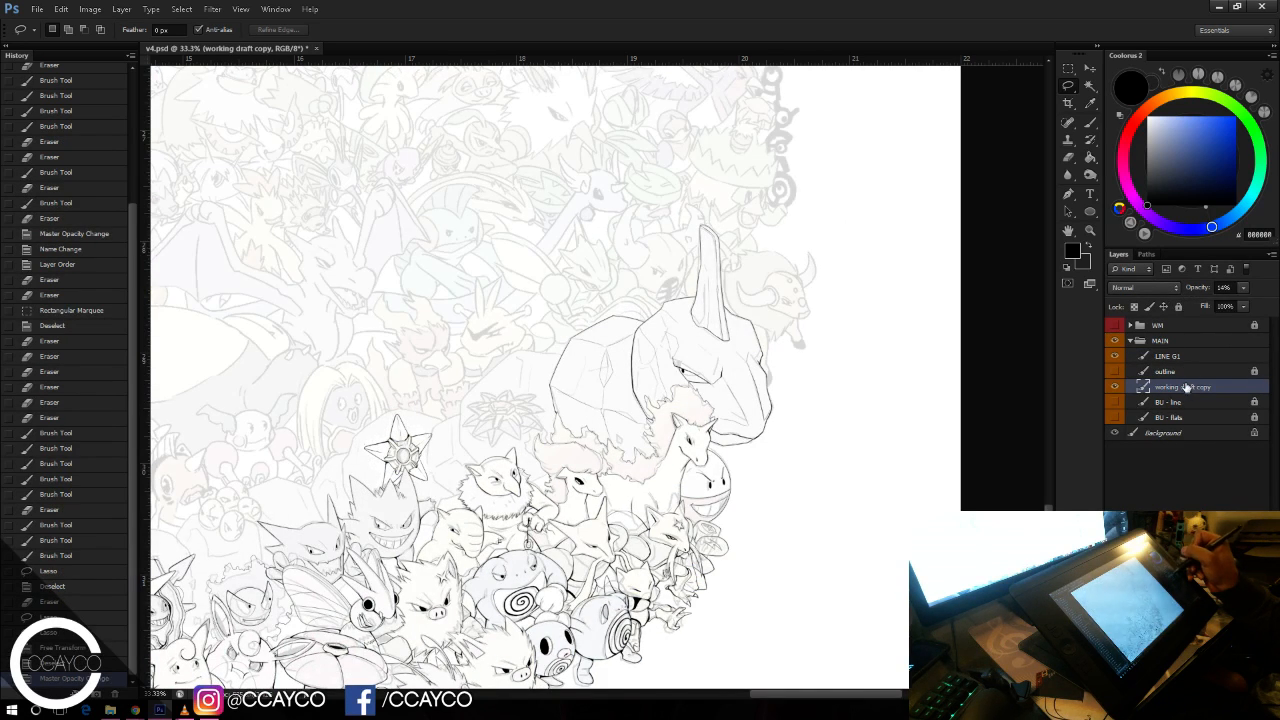
Step: On the LINE G1 layer, ink the sloping upper-left contour of Onix's body segment behind Starmie with the brush
left_click(1168, 356)
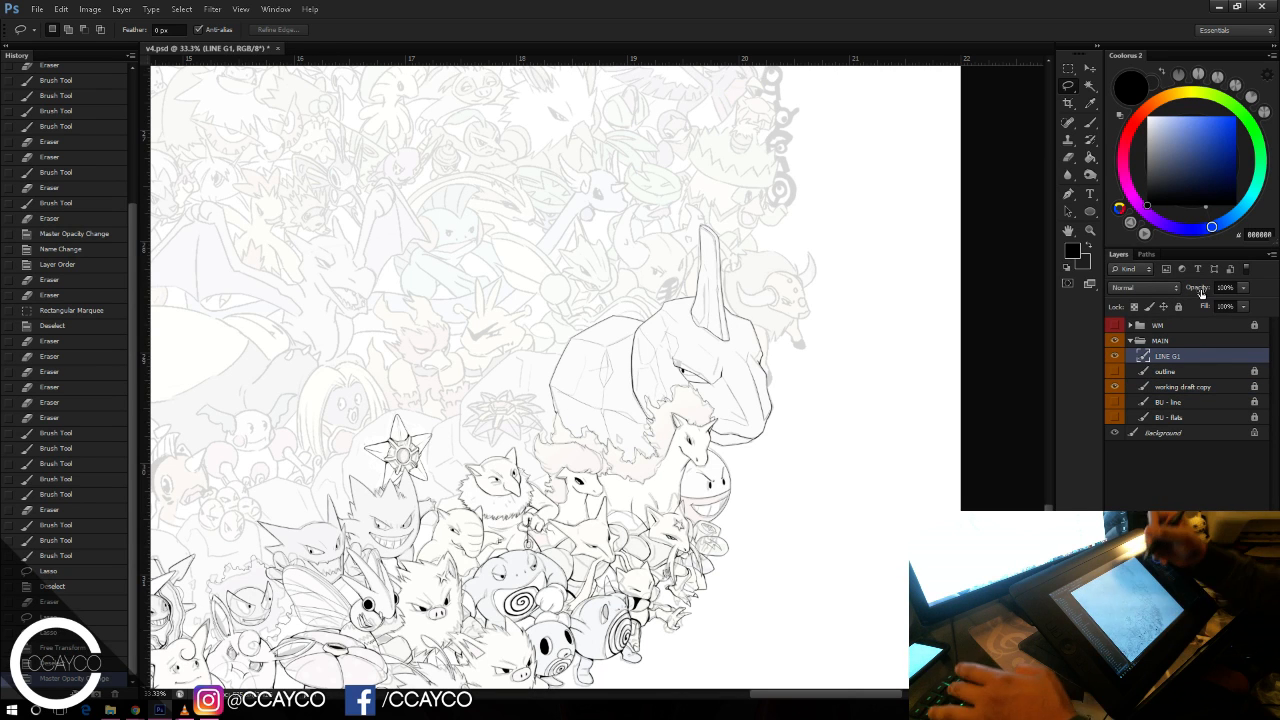
key("e")
key("b")
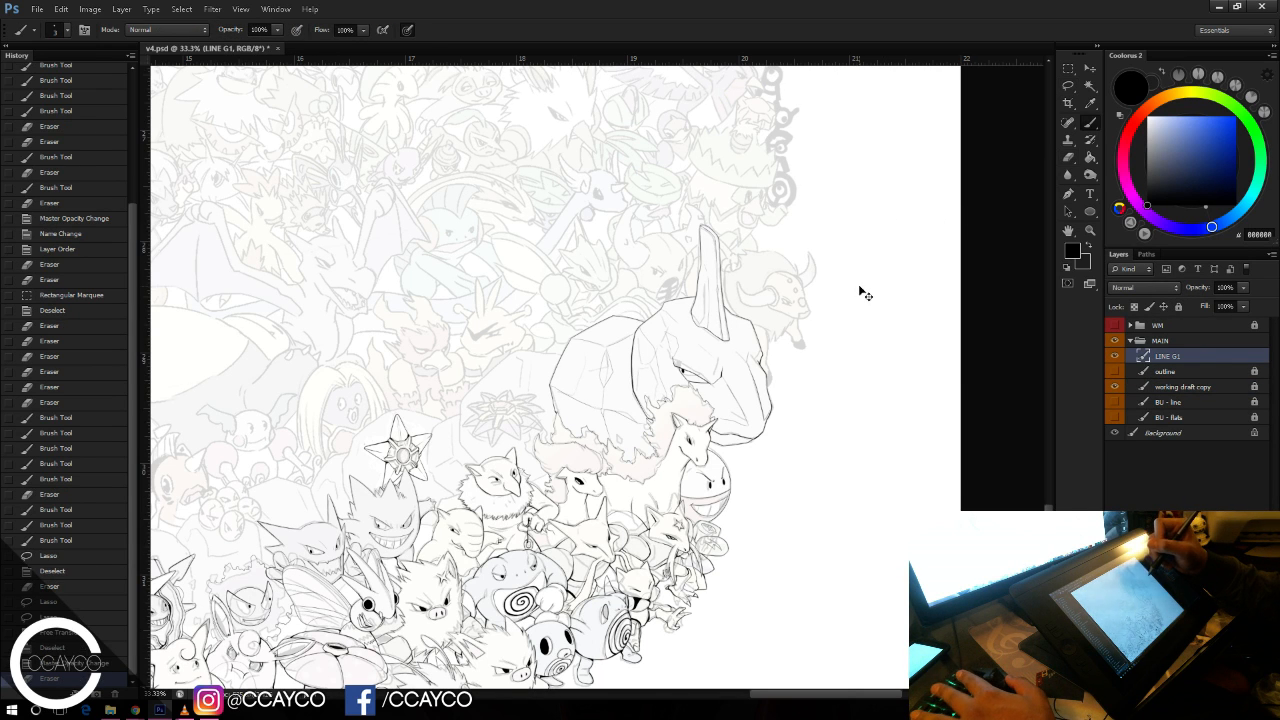
key("ctrl+plus")
key("ctrl+plus")
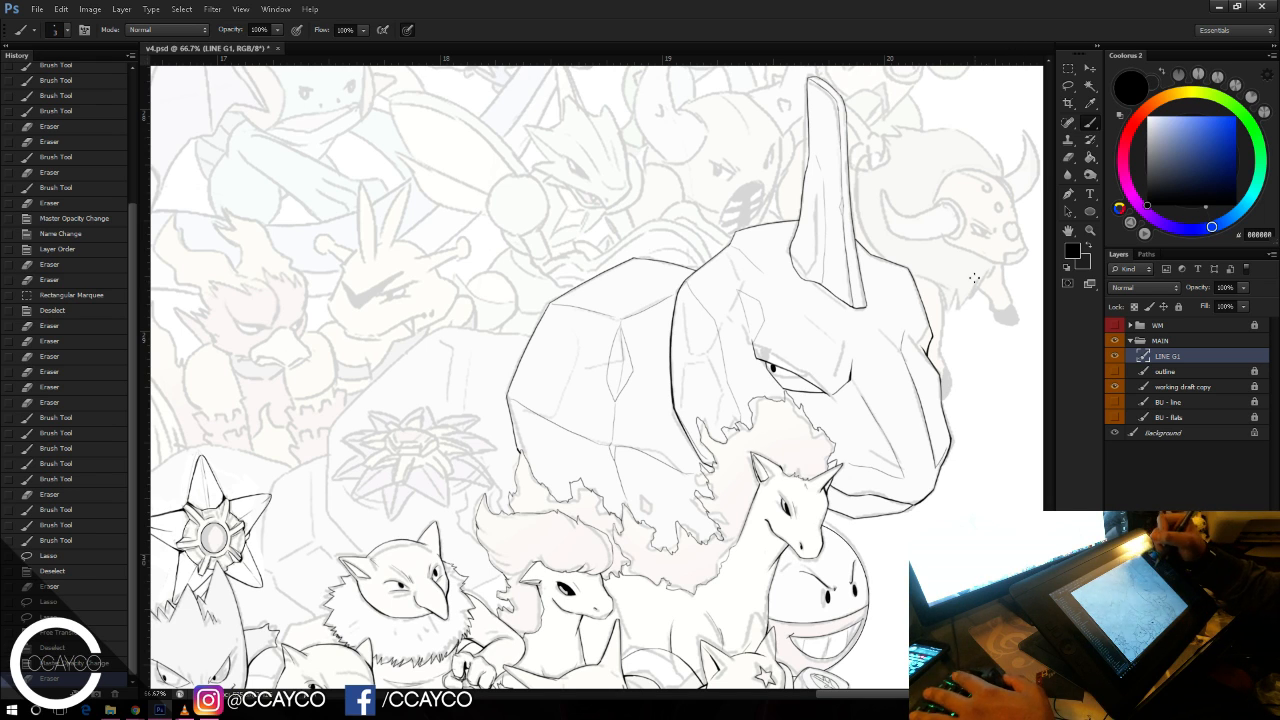
key("ctrl+plus")
left_click_drag(873, 396, 1096, 302)
left_click_drag(689, 439, 895, 377)
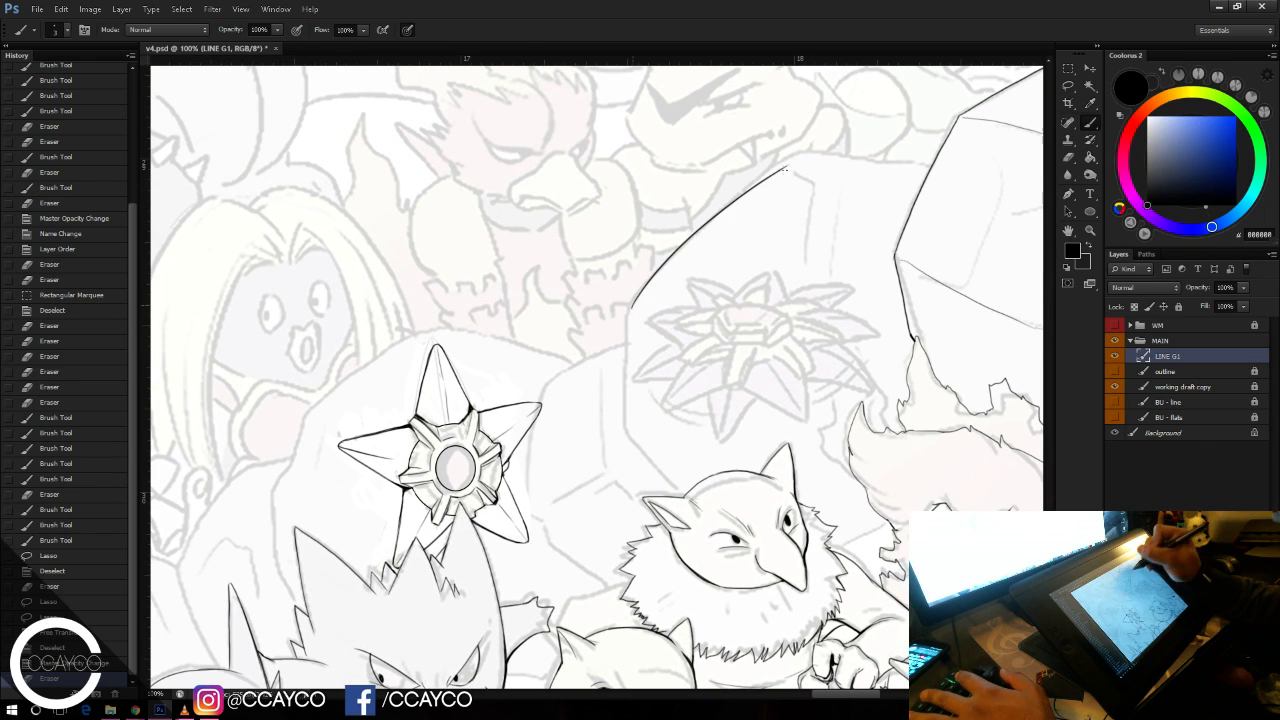
key("ctrl+shift+z")
left_click_drag(638, 294, 814, 139)
key("ctrl+z")
mouse_move(629, 305)
left_mouse_down()
mouse_move(813, 148)
mouse_move(867, 153)
left_mouse_up()
key("ctrl+z")
key("ctrl+z")
Step: Extend the segment's top edge across to the neighbouring Onix segment, cleaning up the stroke with the eraser
left_click_drag(787, 156, 857, 159)
key("ctrl+z")
key("e")
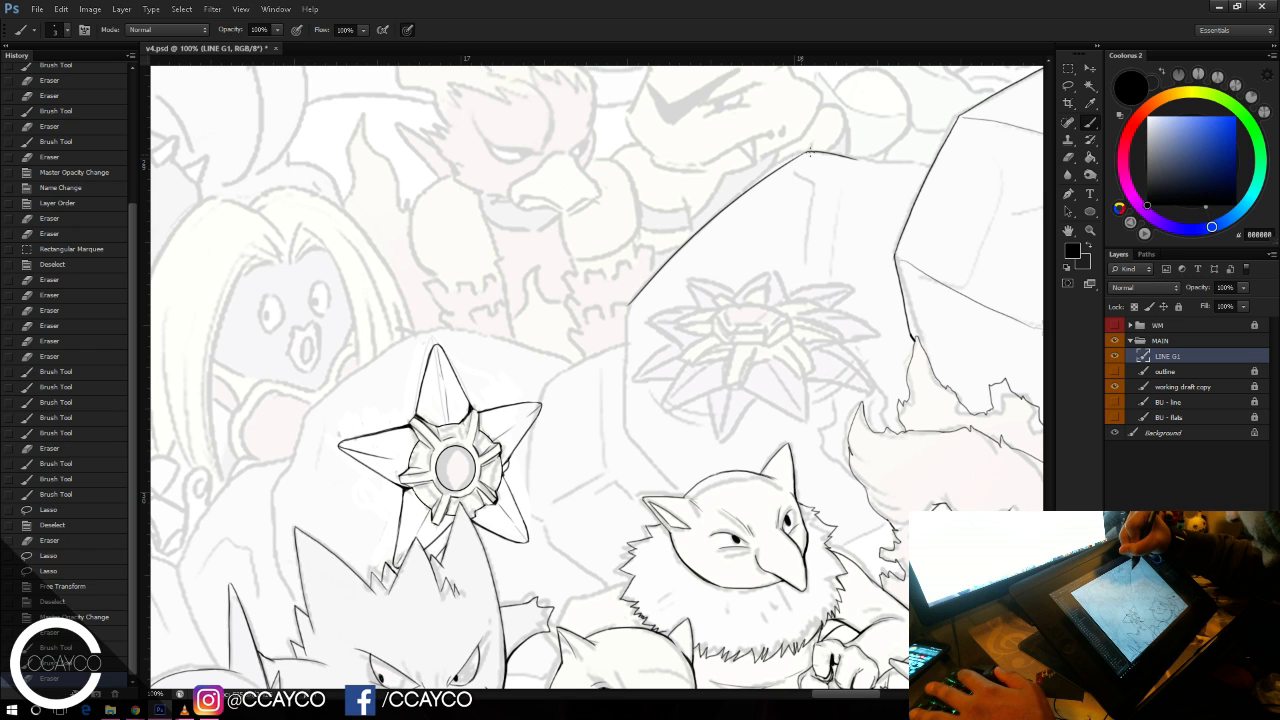
key("b")
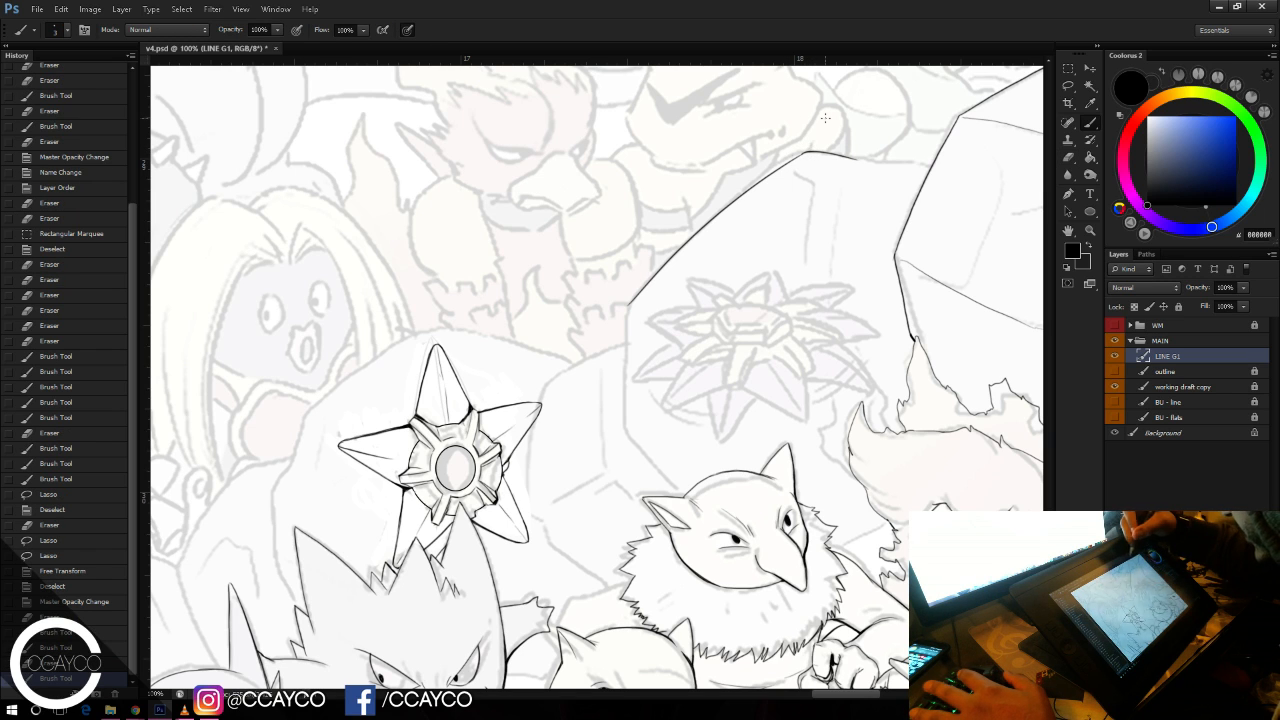
mouse_move(886, 166)
left_mouse_down()
mouse_move(935, 173)
mouse_move(893, 249)
left_mouse_up()
key("ctrl+z")
key("ctrl+z")
key("ctrl+z")
key("e")
key("b")
key("ctrl+z")
key("ctrl+z")
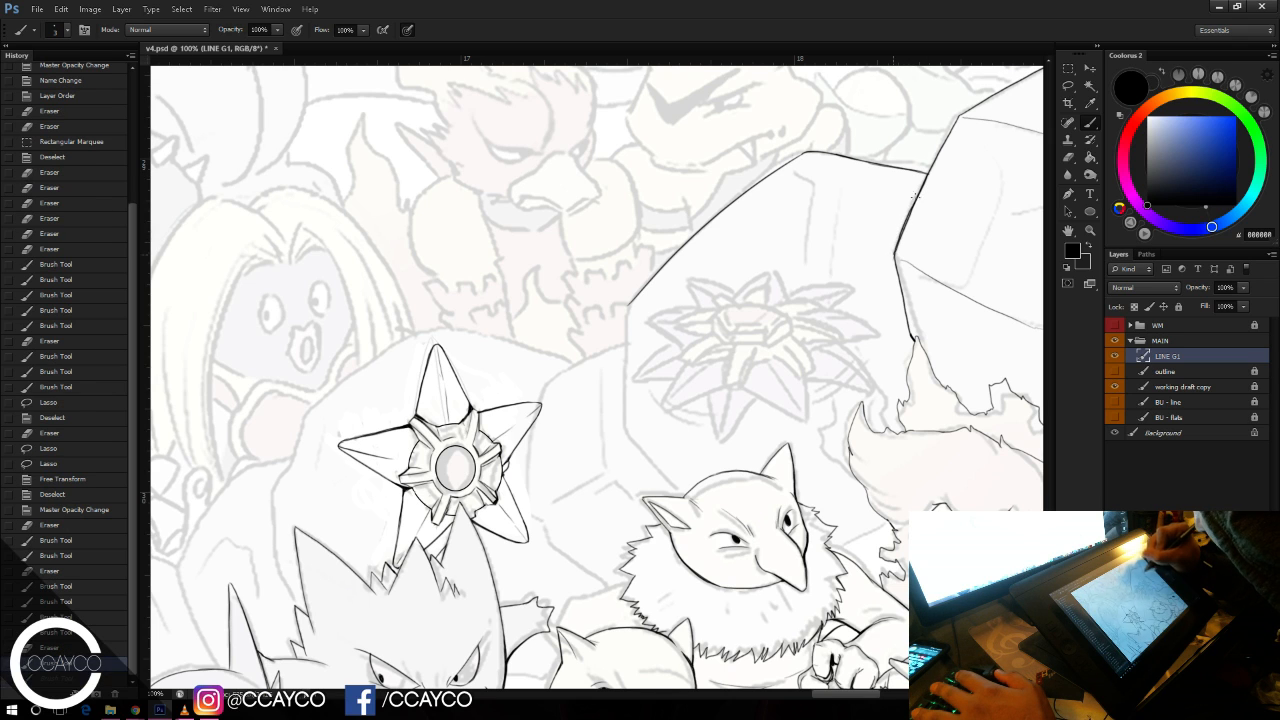
Step: Thicken the neighbouring Onix segment's left edge just below where the new top edge meets it
mouse_move(918, 196)
left_mouse_down()
mouse_move(900, 236)
mouse_move(916, 206)
left_mouse_up()
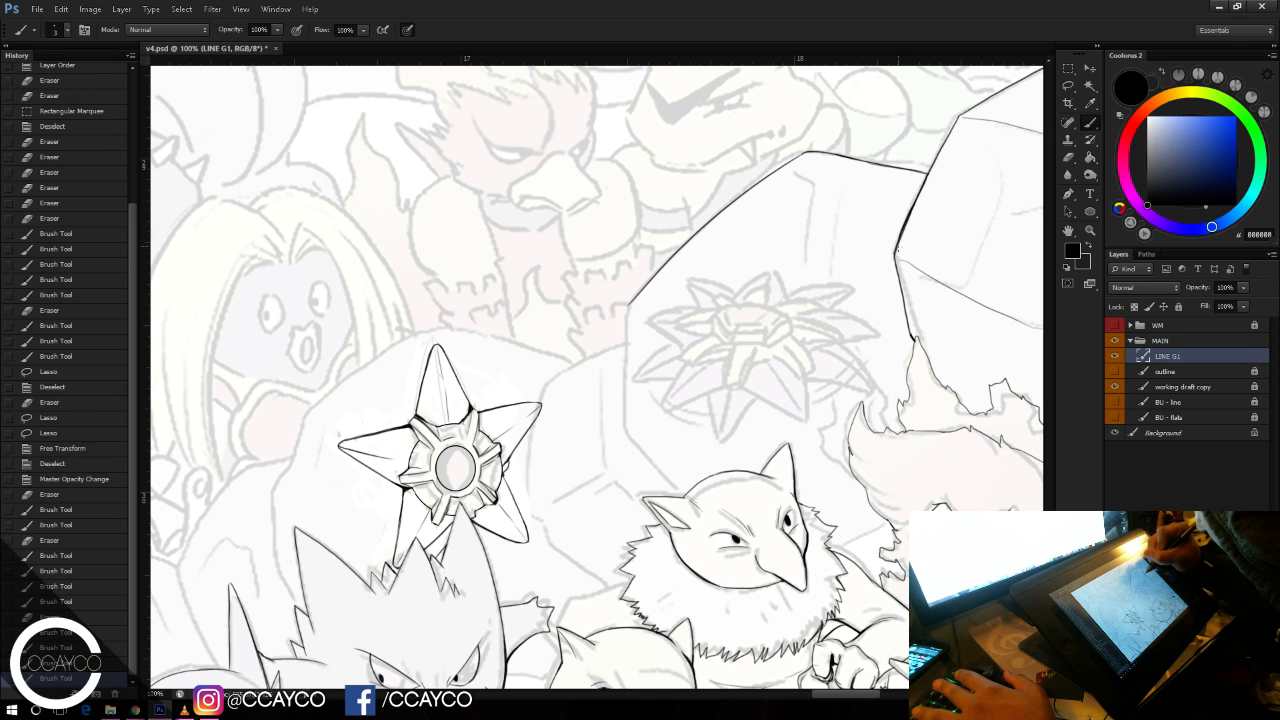
left_click_drag(897, 248, 910, 205)
left_click_drag(894, 268, 893, 253)
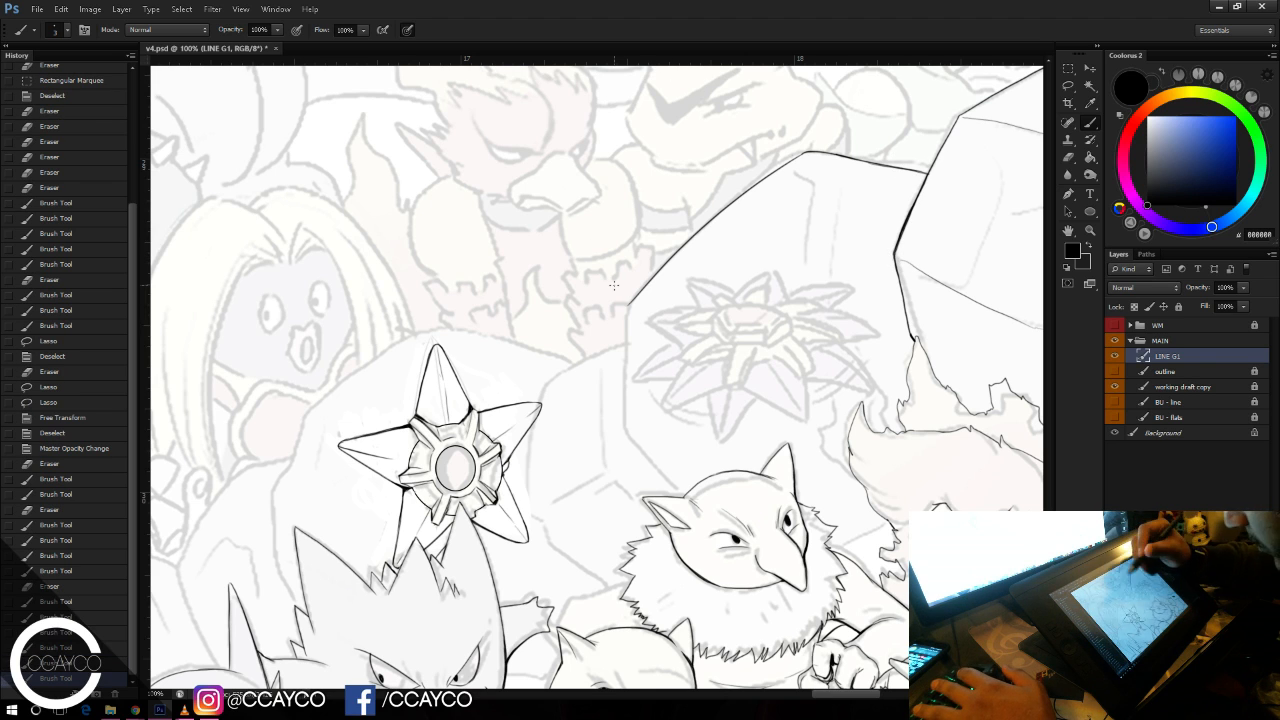
Step: Ink the left edge of the segment behind Starmie from its upper corner down to Hypno's ear
left_click_drag(630, 305, 628, 333)
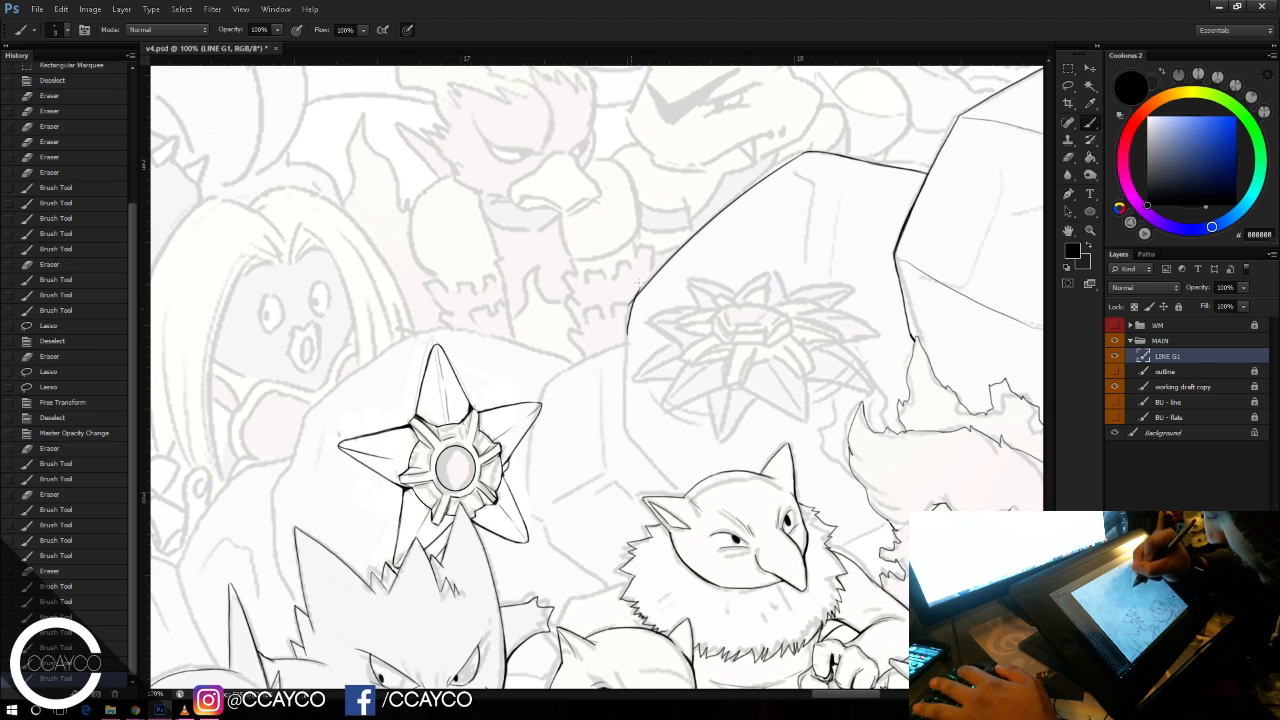
key("e")
left_click_drag(640, 285, 626, 384)
key("b")
key("ctrl+z")
mouse_move(631, 308)
left_mouse_down()
mouse_move(629, 438)
mouse_move(654, 488)
left_mouse_up()
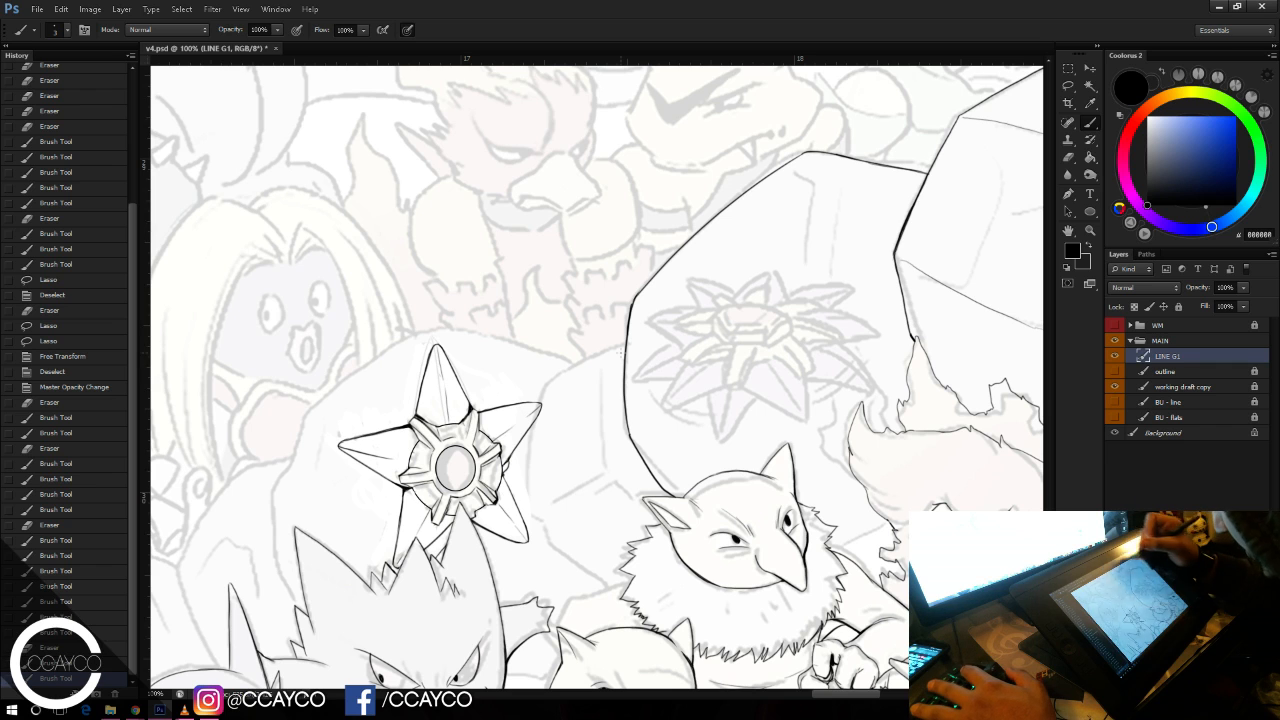
Step: Add thin crease strokes to the rock surface of the segment around Starmie
left_click_drag(826, 162, 816, 254)
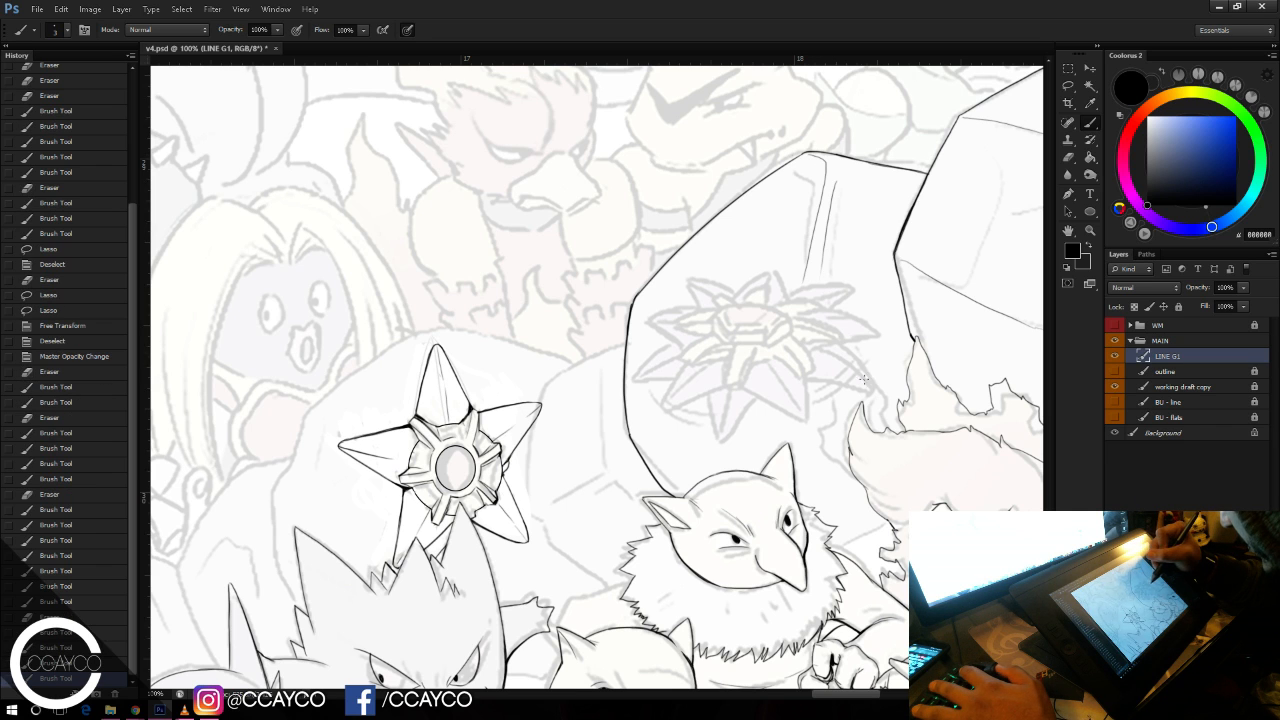
left_click_drag(887, 416, 906, 438)
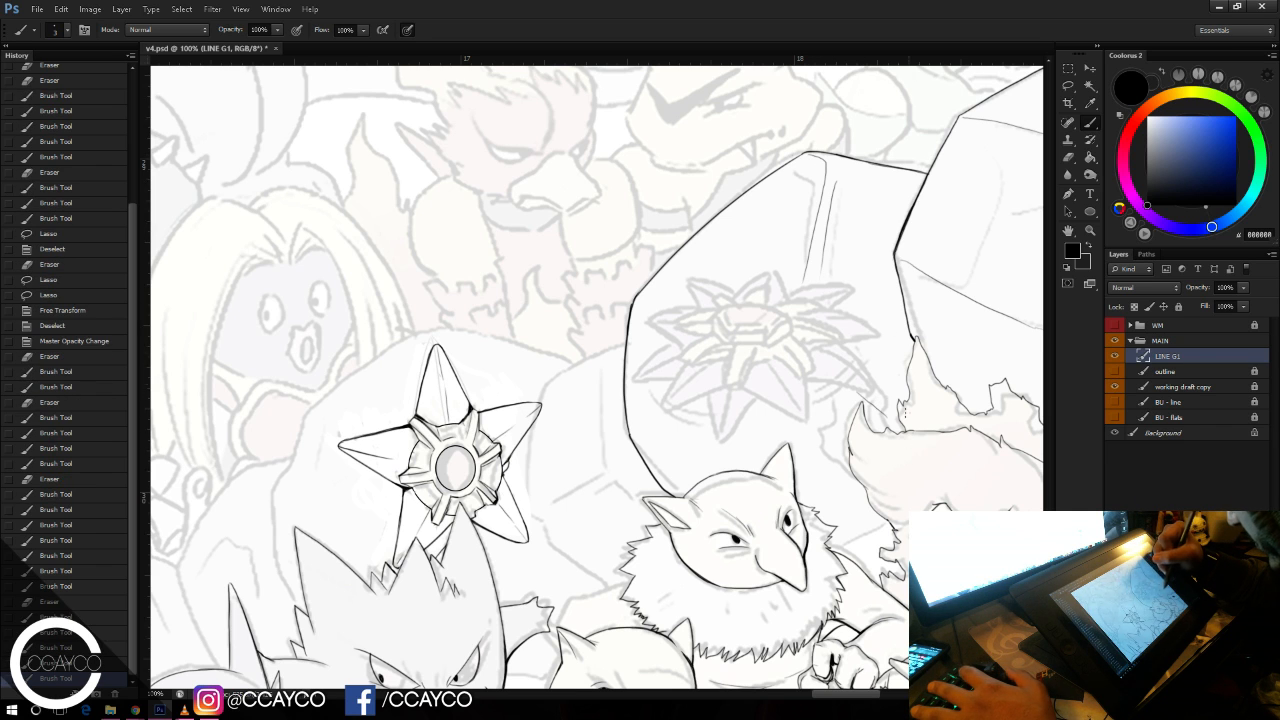
Step: Ink the top edge of the next Onix segment from Staryu's arm to the finished segment and clean up its corner
left_click_drag(882, 336, 964, 220)
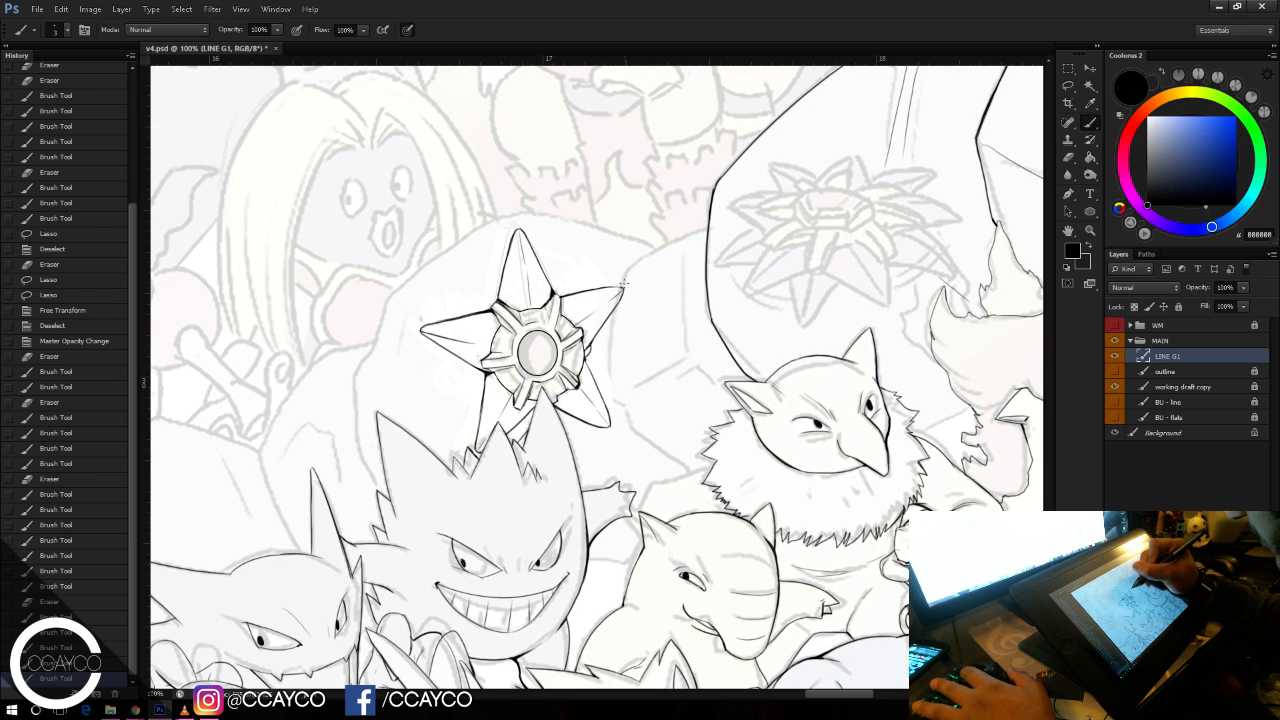
left_click_drag(621, 283, 706, 229)
key("ctrl+plus")
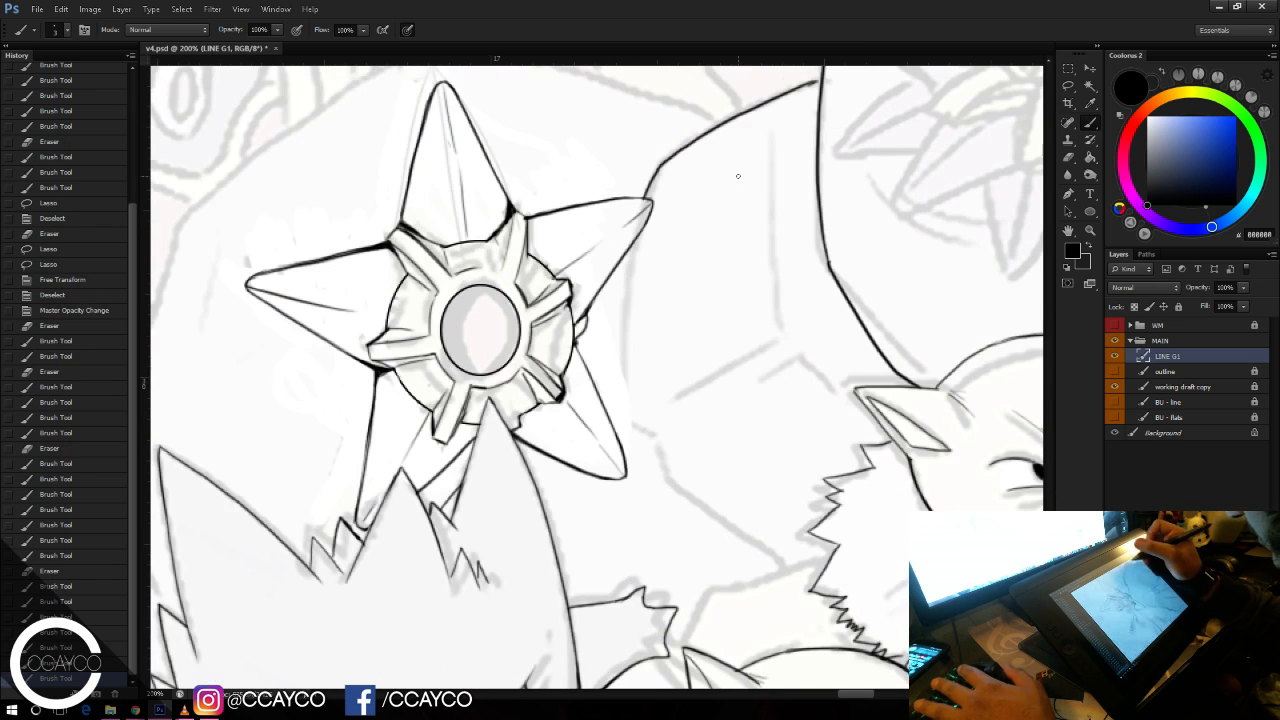
mouse_move(814, 76)
left_mouse_down()
mouse_move(819, 60)
mouse_move(795, 83)
left_mouse_up()
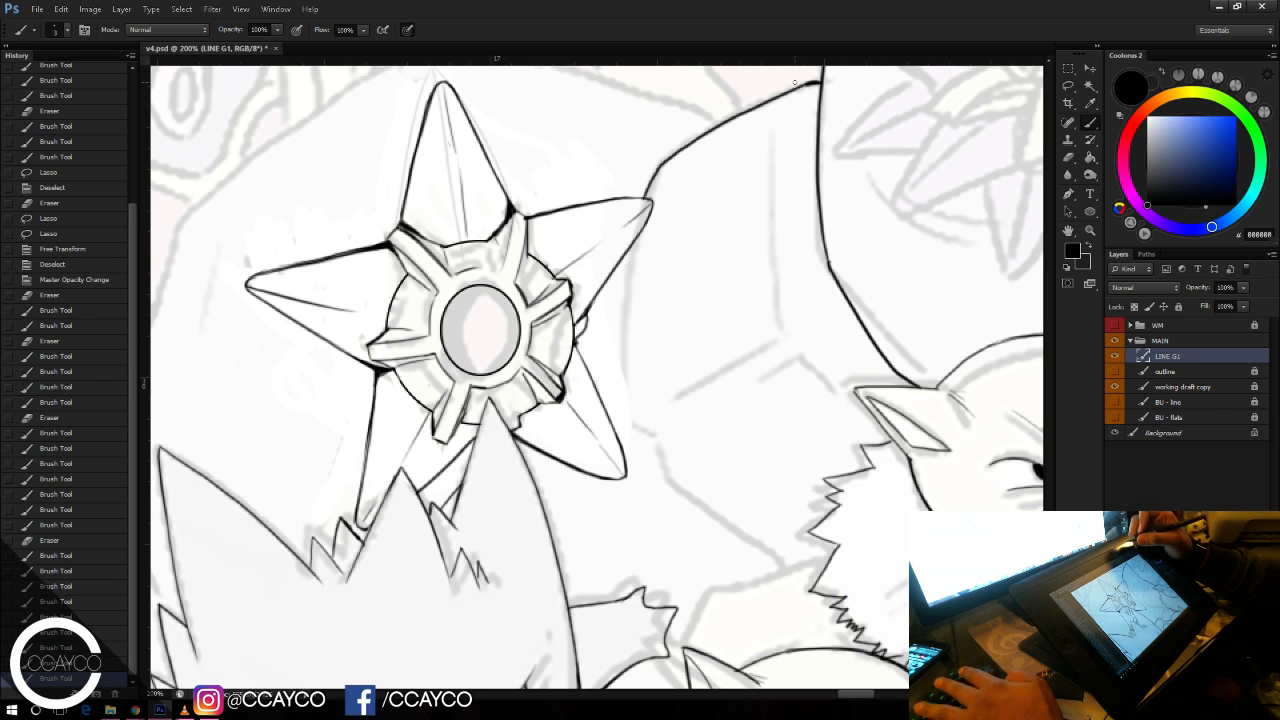
left_click_drag(856, 237, 829, 253)
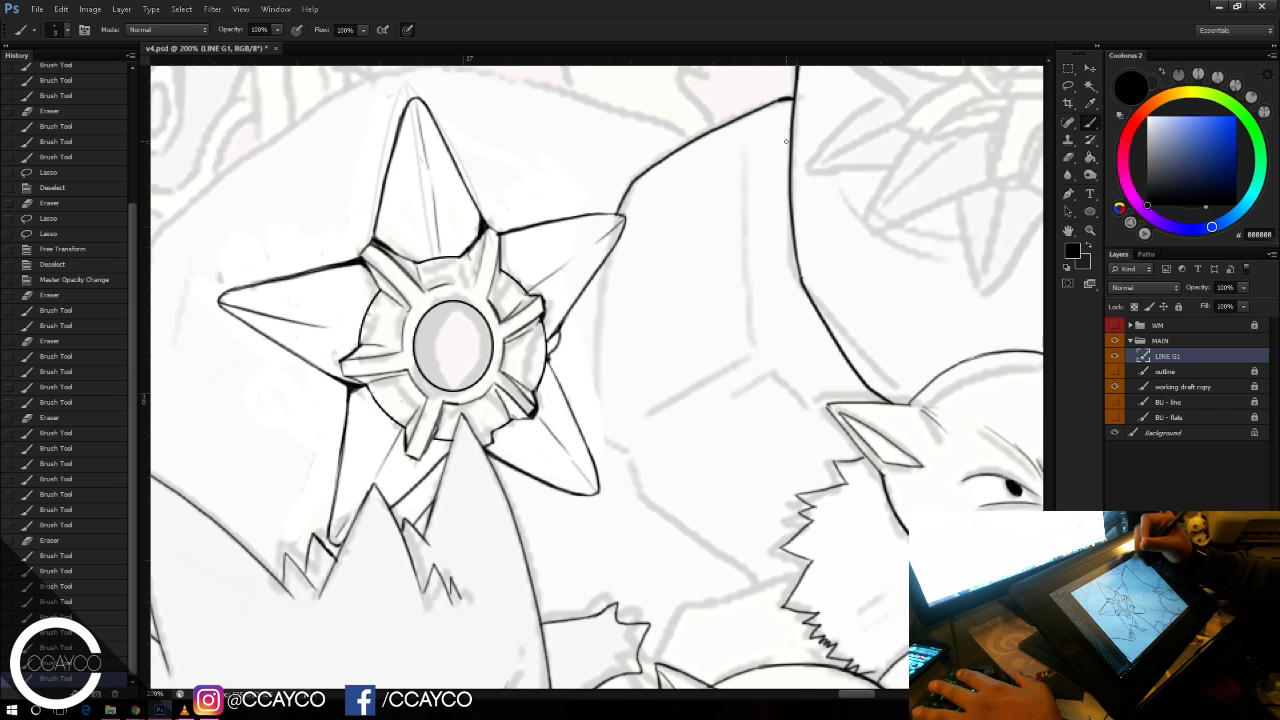
key("e")
left_click_drag(784, 106, 783, 111)
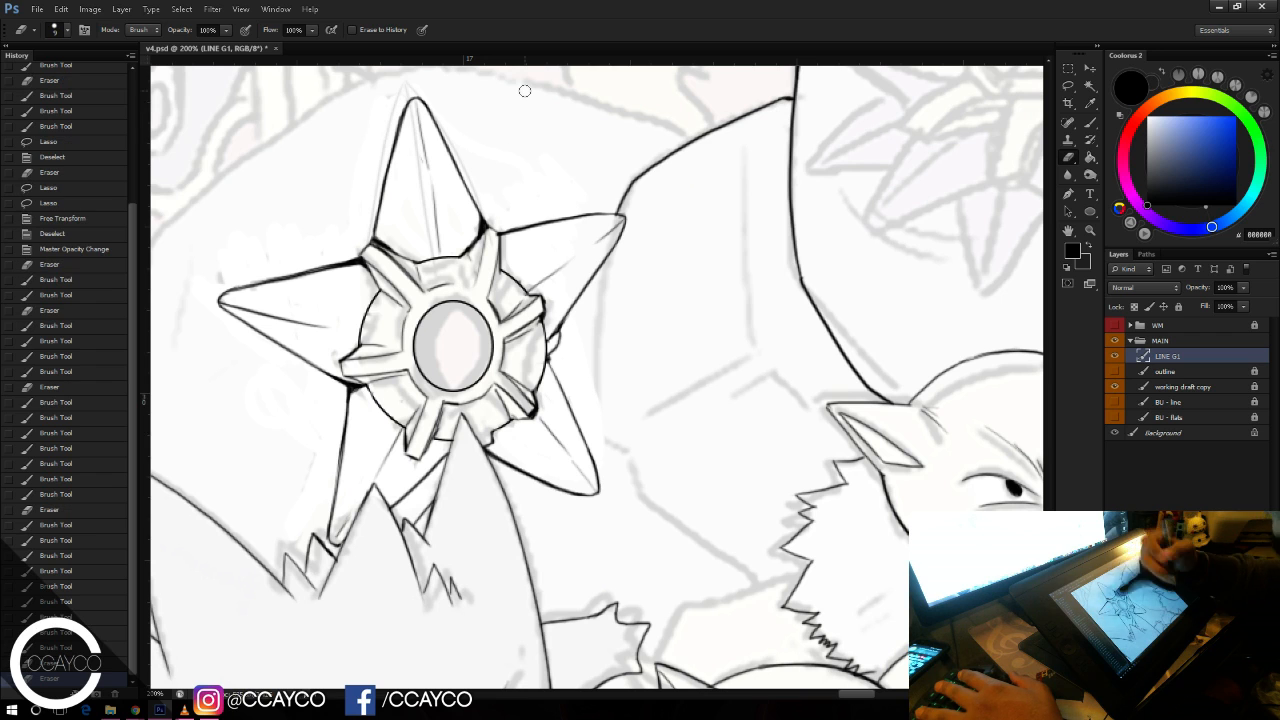
Step: Check the line art against the draft, then ink this segment's left and lower edges from Staryu's arm to Hypno's fur
key("b")
left_click_drag(812, 208, 788, 204)
left_click(1116, 357)
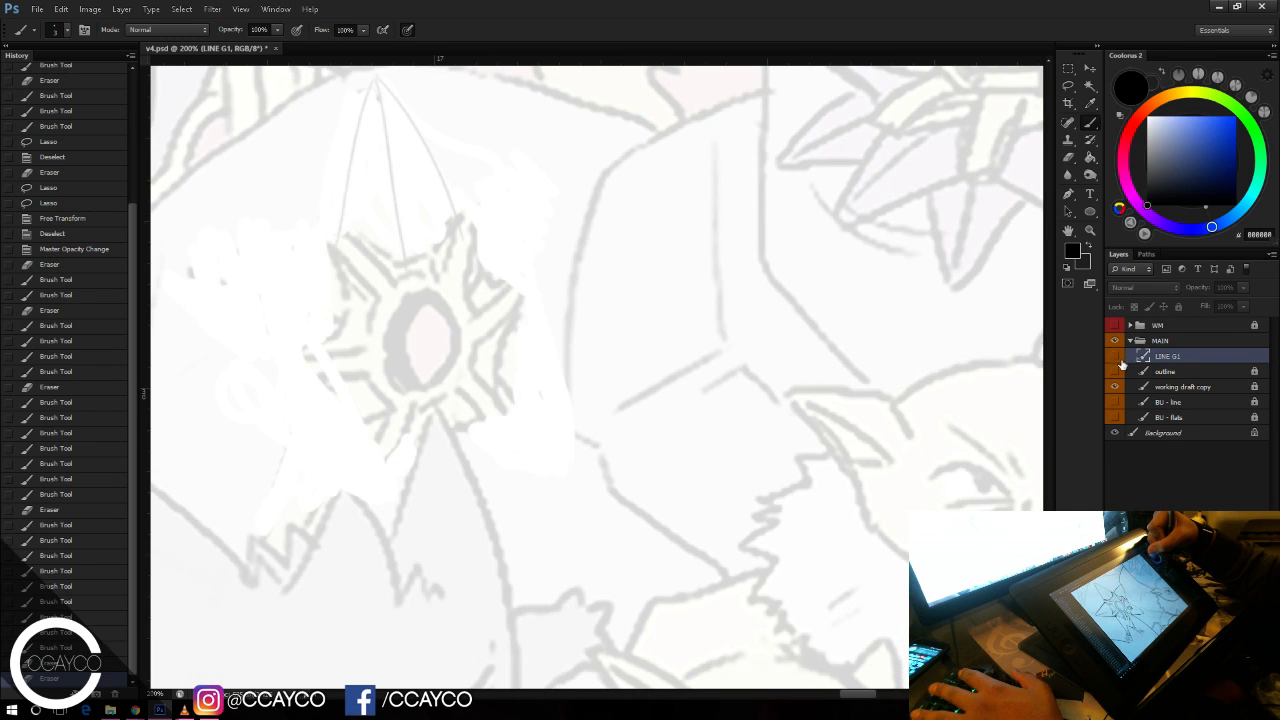
left_click(1116, 358)
left_click(1116, 387)
left_click(1116, 387)
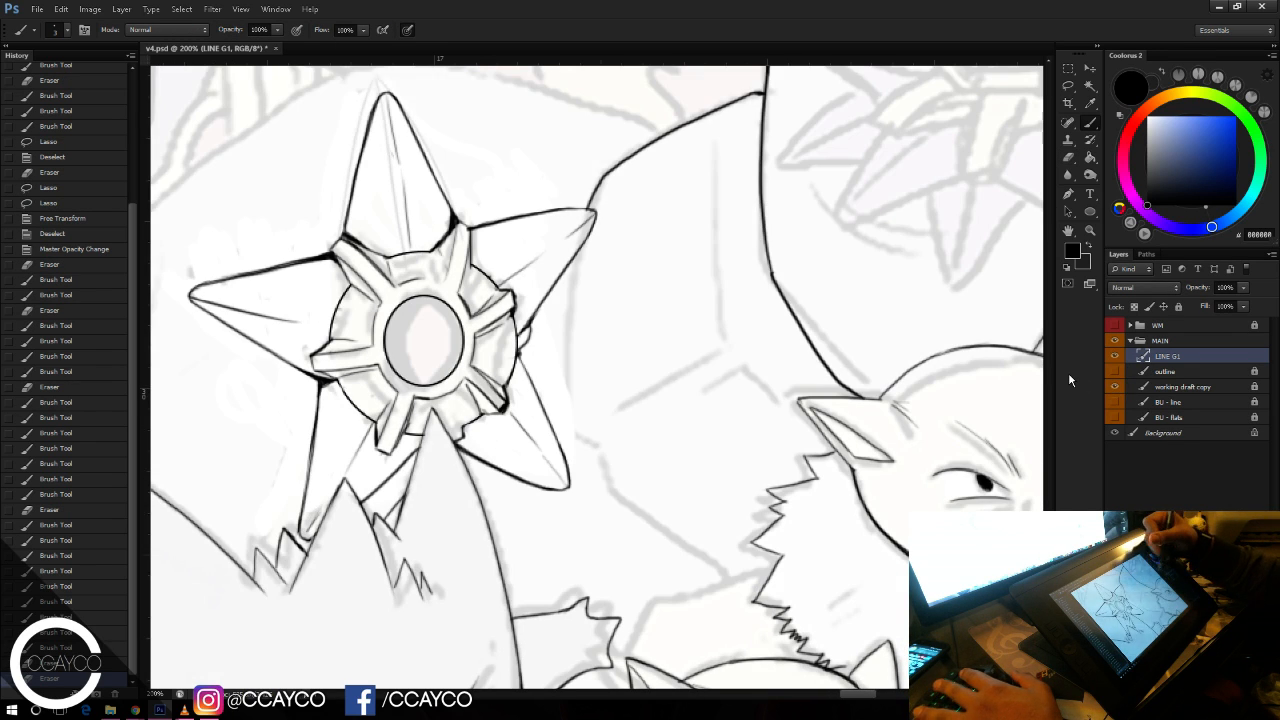
left_click_drag(578, 252, 555, 421)
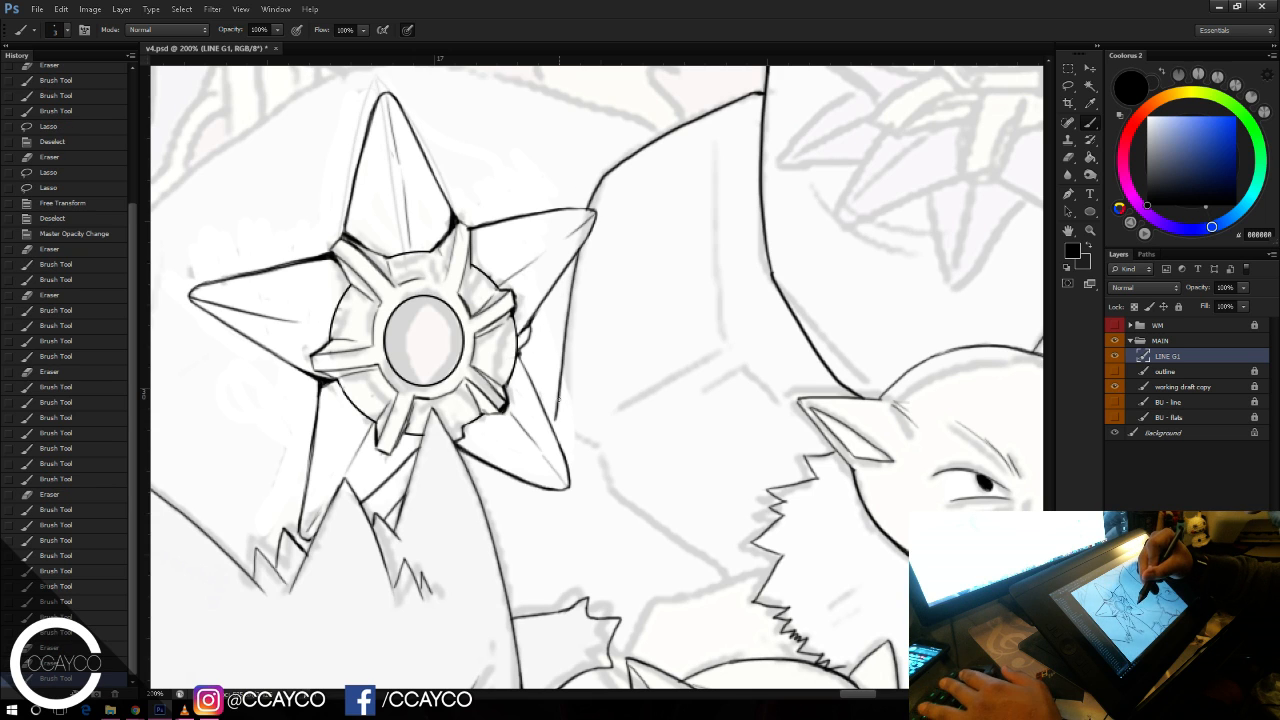
key("e")
left_click_drag(554, 363, 563, 391)
key("b")
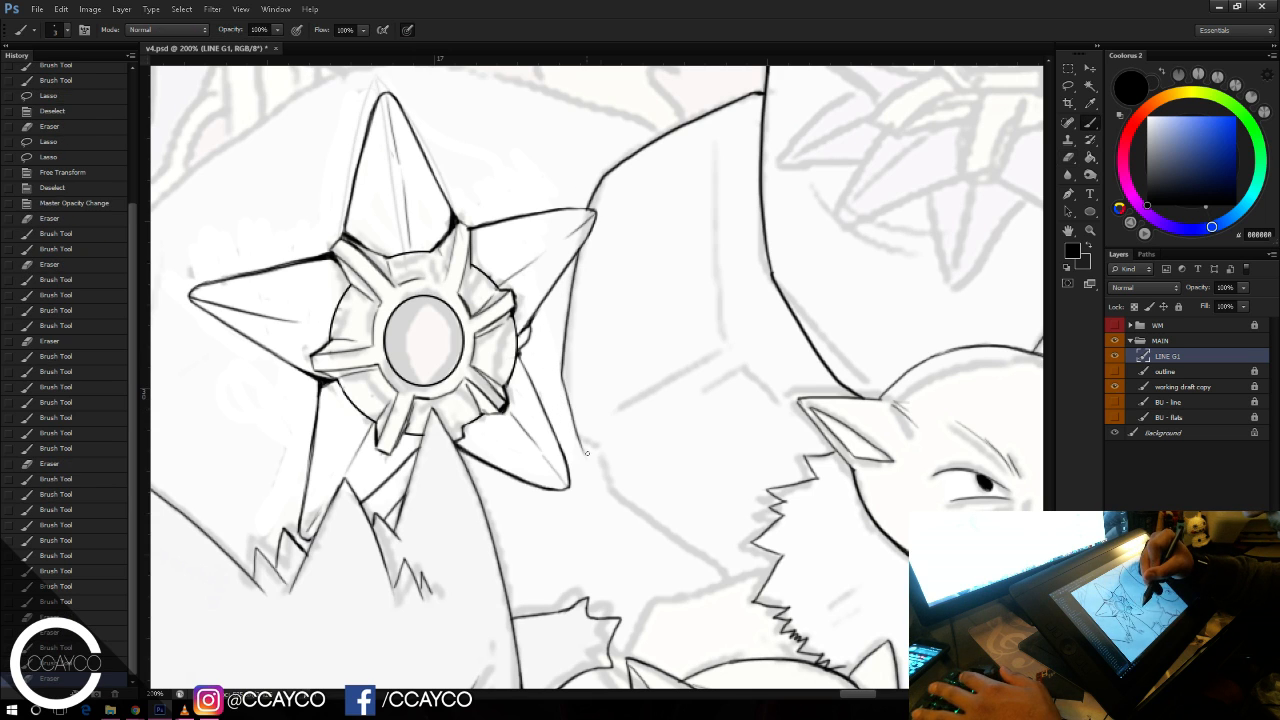
left_click_drag(584, 451, 673, 547)
key("ctrl+z")
mouse_move(584, 451)
left_mouse_down()
mouse_move(628, 508)
mouse_move(745, 580)
left_mouse_up()
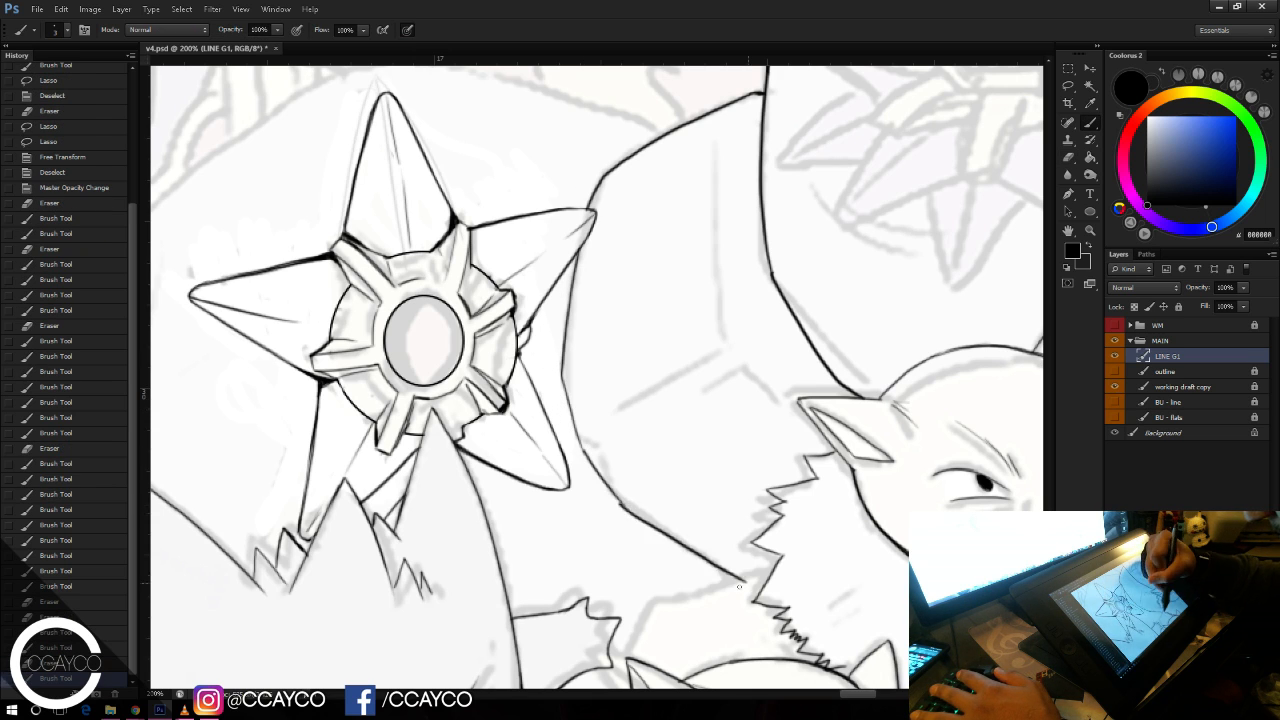
Step: Ink the curved contour between Hypno's fur and Drowzee's ear, erasing the overlap at the fur
left_click_drag(720, 428, 607, 333)
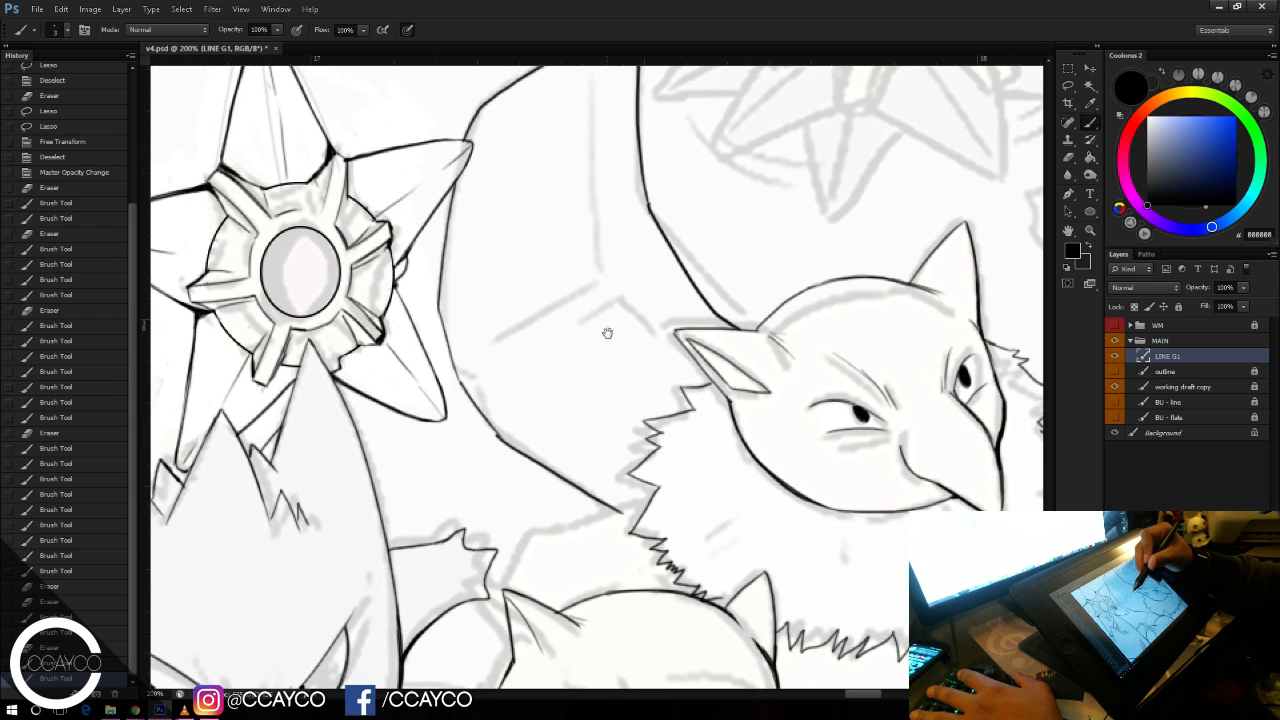
mouse_move(510, 588)
left_mouse_down()
mouse_move(566, 534)
mouse_move(659, 486)
mouse_move(620, 520)
left_mouse_up()
key("e")
left_click_drag(662, 481, 629, 533)
key("b")
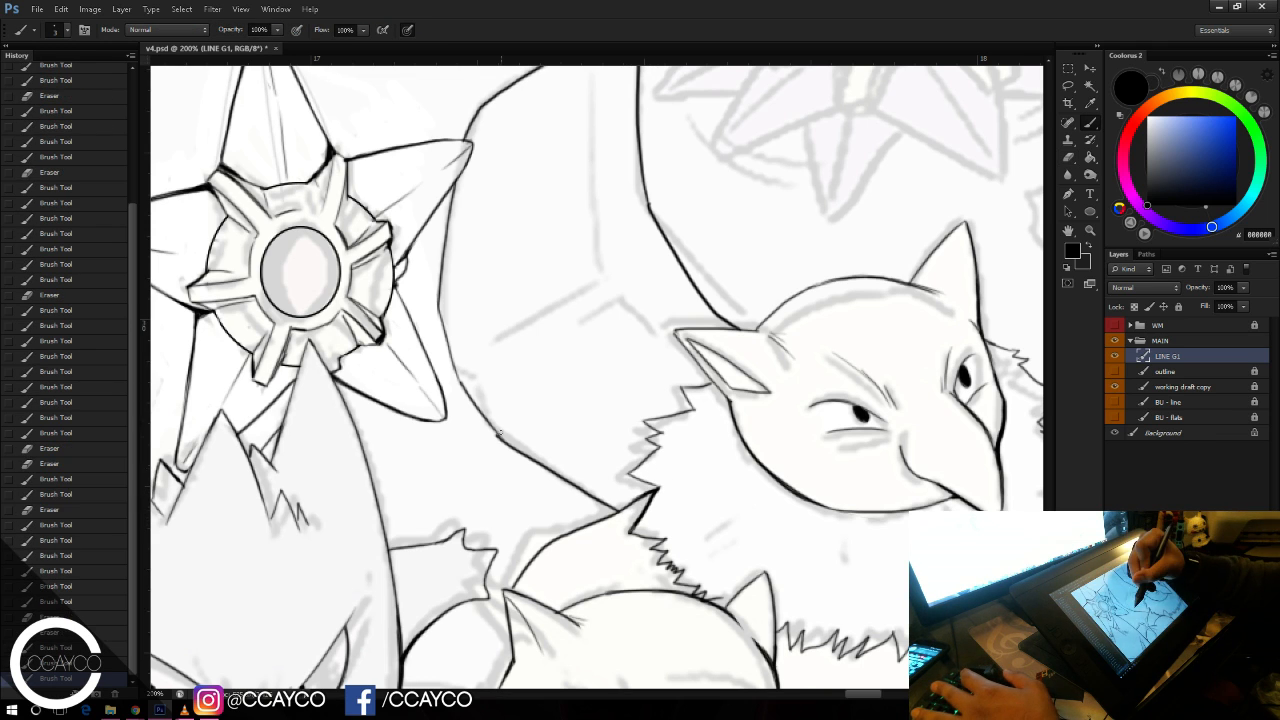
Step: Thicken the line at the lower-left corner of the segment between Staryu and Hypno
left_click_drag(499, 436, 463, 386)
left_click_drag(498, 434, 464, 386)
left_click_drag(484, 418, 439, 319)
key("ctrl+z")
Step: Ink the thin diagonal crease lines inside the segment between Staryu and Hypno, following the draft
left_click_drag(480, 362, 632, 228)
key("ctrl+z")
mouse_move(490, 376)
left_mouse_down()
mouse_move(620, 292)
mouse_move(688, 305)
mouse_move(602, 271)
left_mouse_up()
key("ctrl+z")
key("ctrl+z")
key("ctrl+z")
left_click_drag(482, 352, 591, 274)
Step: Ink the near-vertical crease rising from the diagonal creases toward the top of the same segment
left_click_drag(580, 288, 606, 213)
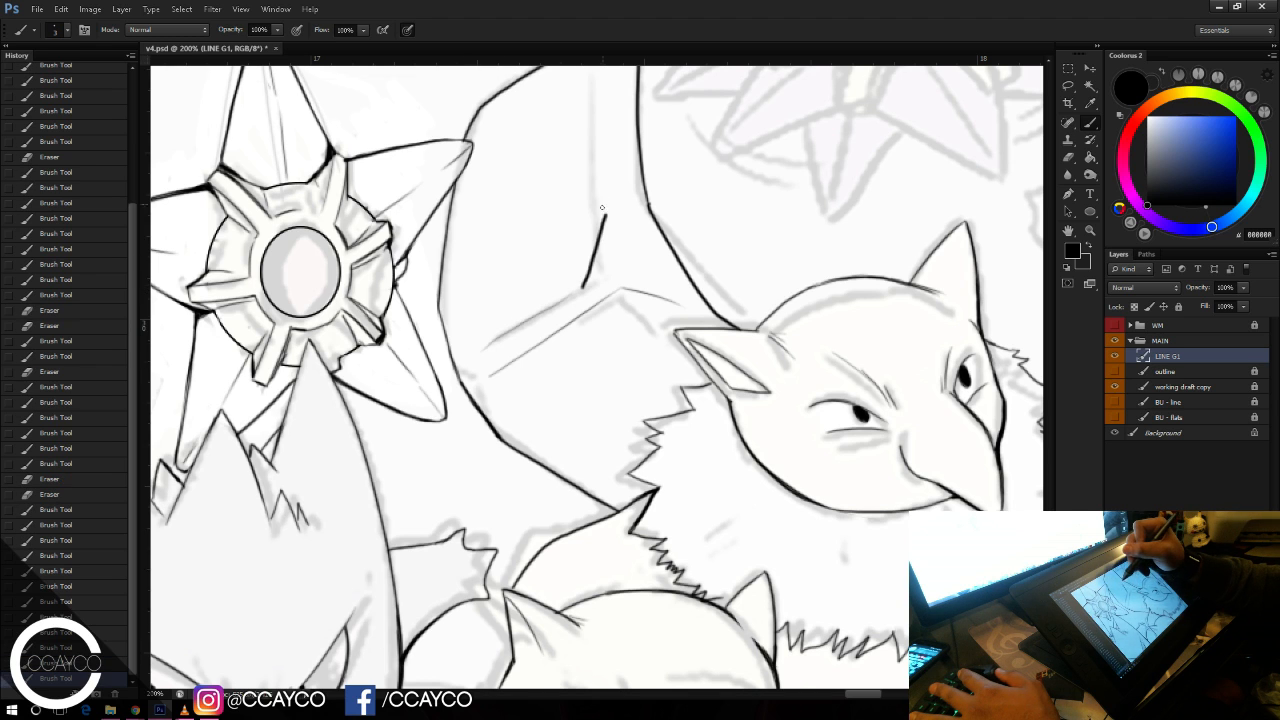
key("ctrl+z")
left_click_drag(579, 285, 603, 211)
left_click_drag(657, 164, 647, 240)
left_click_drag(592, 288, 602, 140)
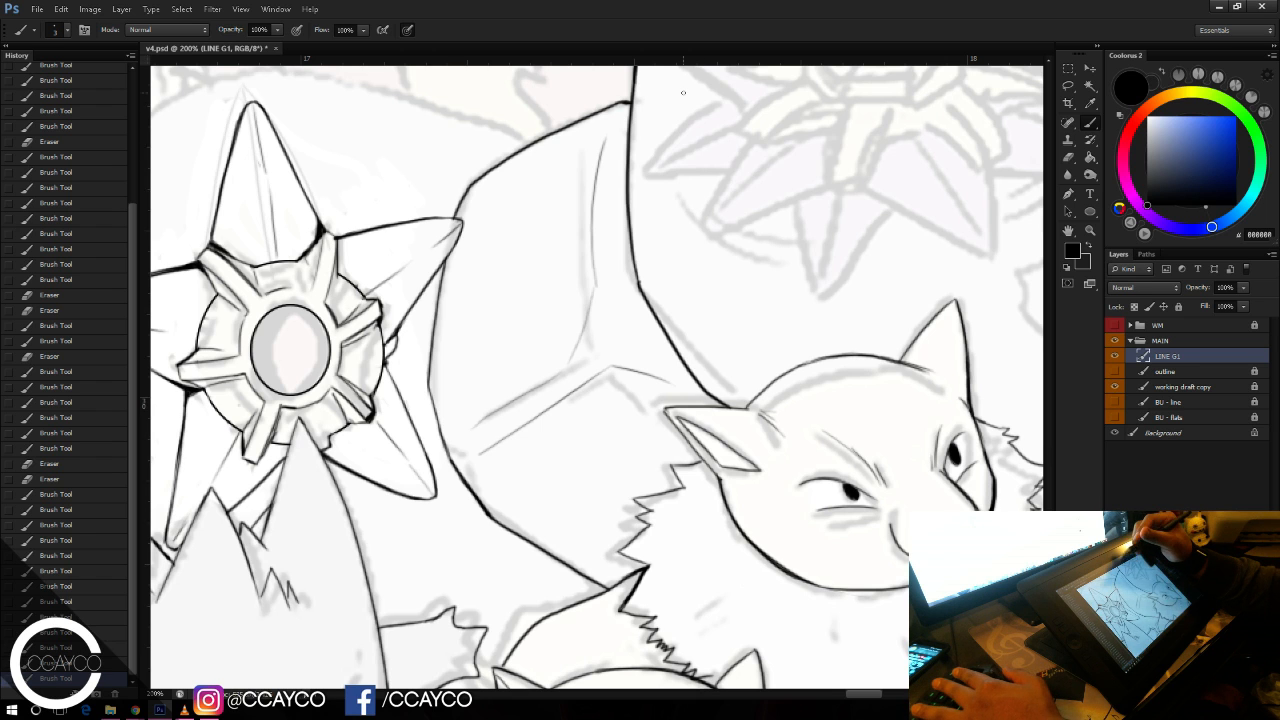
Step: Ink the long left contour of the Onix segment behind Staryu, upward from Gengar's ear
mouse_move(670, 133)
left_mouse_down()
mouse_move(826, 194)
mouse_move(910, 313)
left_mouse_up()
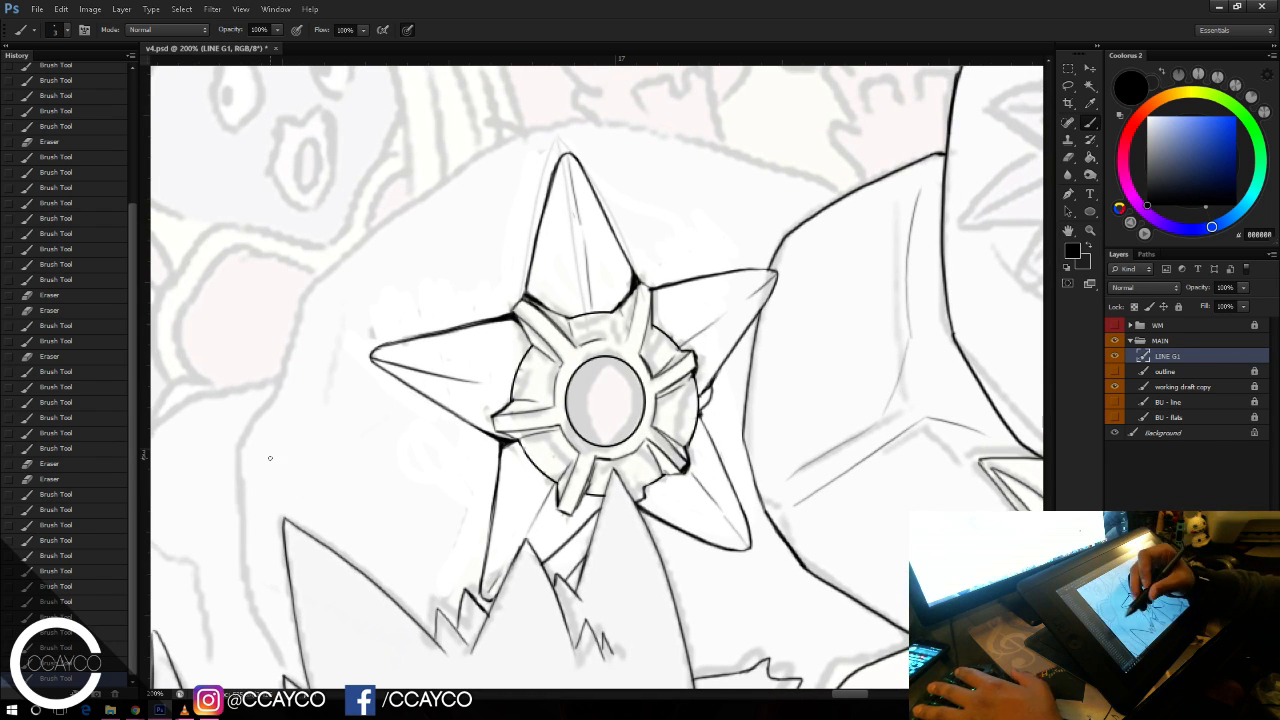
mouse_move(288, 608)
left_mouse_down()
mouse_move(262, 538)
mouse_move(278, 562)
mouse_move(260, 582)
mouse_move(257, 568)
mouse_move(285, 312)
mouse_move(278, 327)
mouse_move(287, 337)
mouse_move(306, 284)
left_mouse_up()
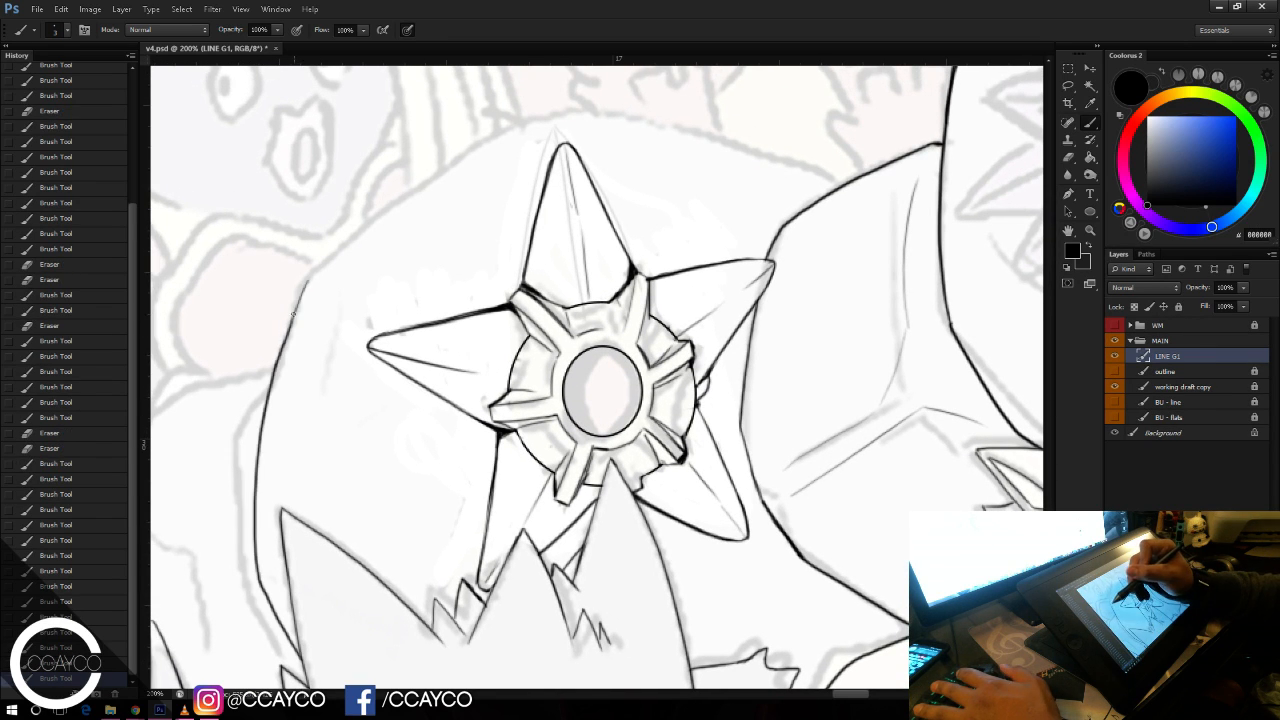
left_click_drag(286, 332, 311, 283)
key("ctrl+z")
left_click_drag(266, 398, 312, 282)
key("ctrl+z")
key("ctrl+z")
mouse_move(265, 404)
left_mouse_down()
mouse_move(306, 285)
mouse_move(527, 132)
left_mouse_up()
key("ctrl+z")
key("ctrl+z")
key("ctrl+z")
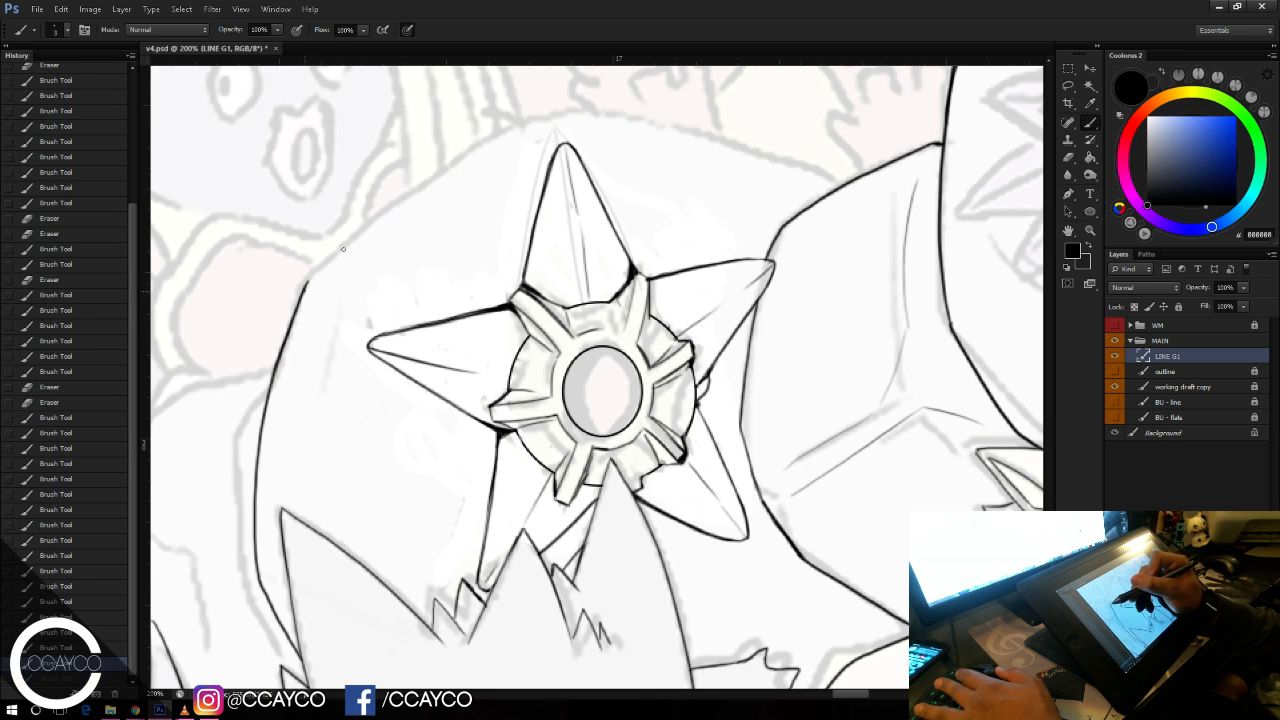
key("ctrl+z")
Step: Ink the upper-left bend of the segment behind Staryu, continuing its left contour up and to the right
mouse_move(355, 239)
left_mouse_down()
mouse_move(293, 302)
mouse_move(299, 311)
left_mouse_up()
key("e")
key("ctrl+z")
key("b")
key("ctrl+z")
Step: Draw a thin crease line from the upper-left bend down the inside of the segment toward Gengar's ear
left_click_drag(348, 252, 286, 436)
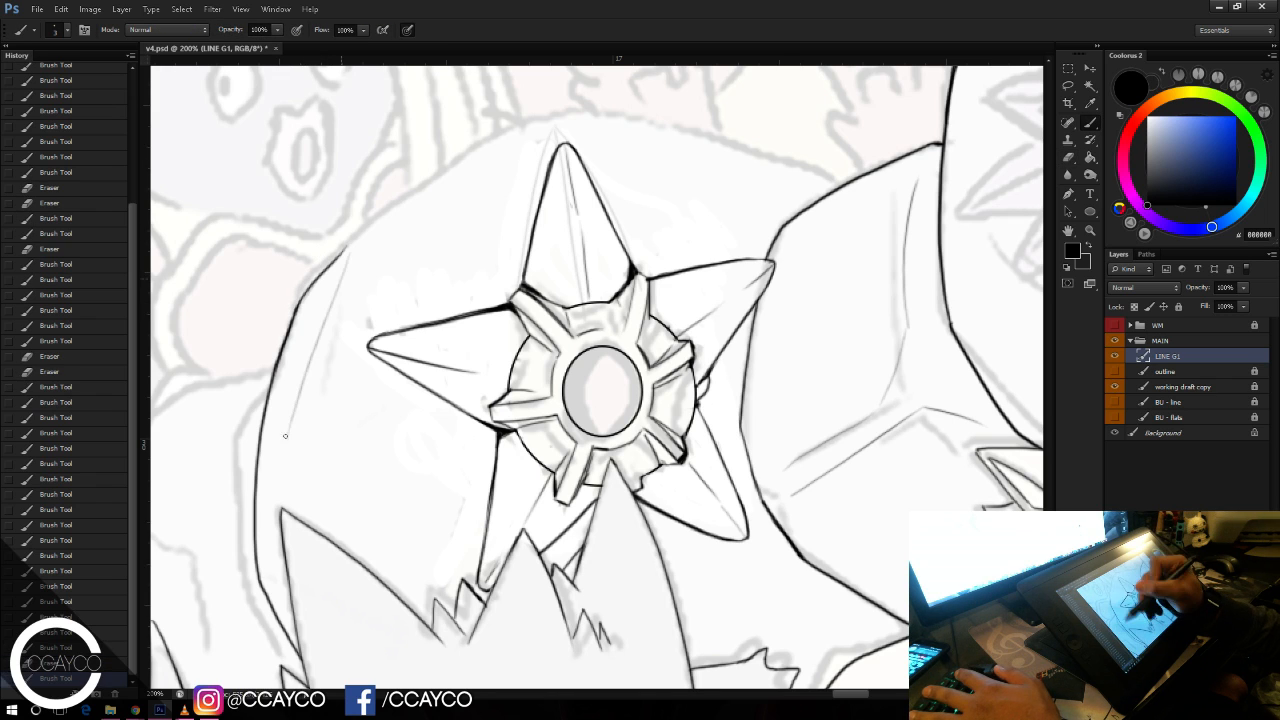
key("ctrl+z")
left_click_drag(346, 250, 284, 476)
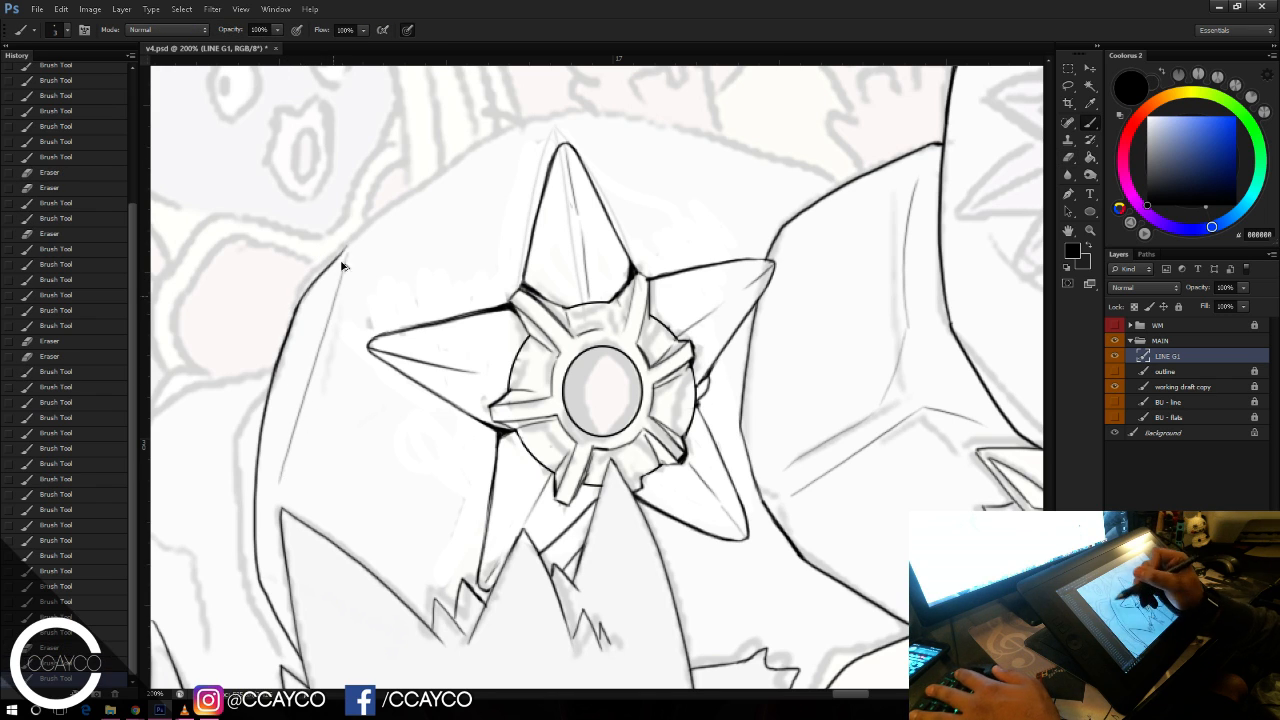
Step: Redraw the thin crease from the segment's upper-left bend down its inside toward Gengar's ear
key("ctrl+z")
left_click_drag(347, 250, 312, 408)
key("ctrl+z")
mouse_move(347, 250)
left_mouse_down()
mouse_move(295, 443)
mouse_move(305, 520)
left_mouse_up()
key("ctrl+z")
left_click_drag(296, 446, 295, 515)
Step: Ink the segment's upper contour from the left bend to the corner above Staryu's top point, cleaning the stroke overlap there
mouse_move(345, 253)
left_mouse_down()
mouse_move(512, 118)
mouse_move(352, 244)
mouse_move(528, 118)
mouse_move(670, 92)
left_mouse_up()
key("ctrl+z")
key("ctrl+z")
left_click_drag(514, 120, 666, 102)
key("e")
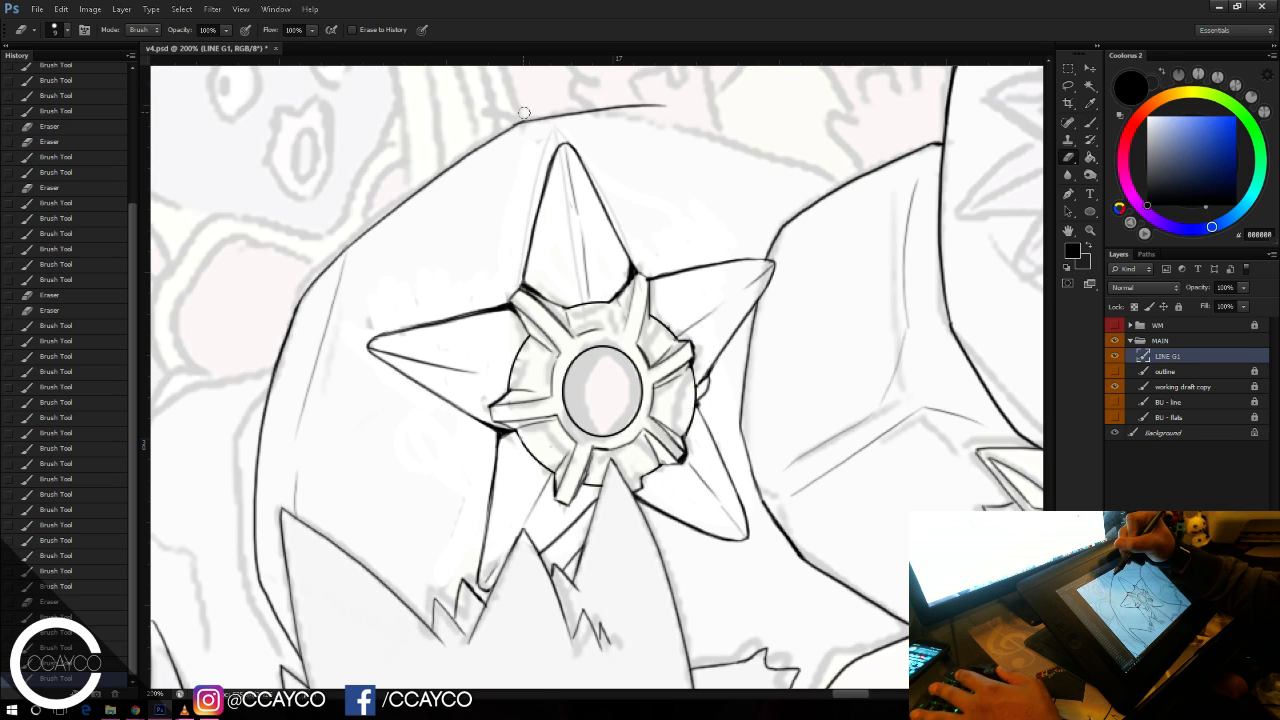
left_click_drag(524, 113, 531, 84)
Step: Ink the segment's top edge sloping down to meet the neighboring segment on the right, and erase the overshooting stroke at the peak
key("b")
left_click_drag(622, 112, 824, 199)
key("ctrl+z")
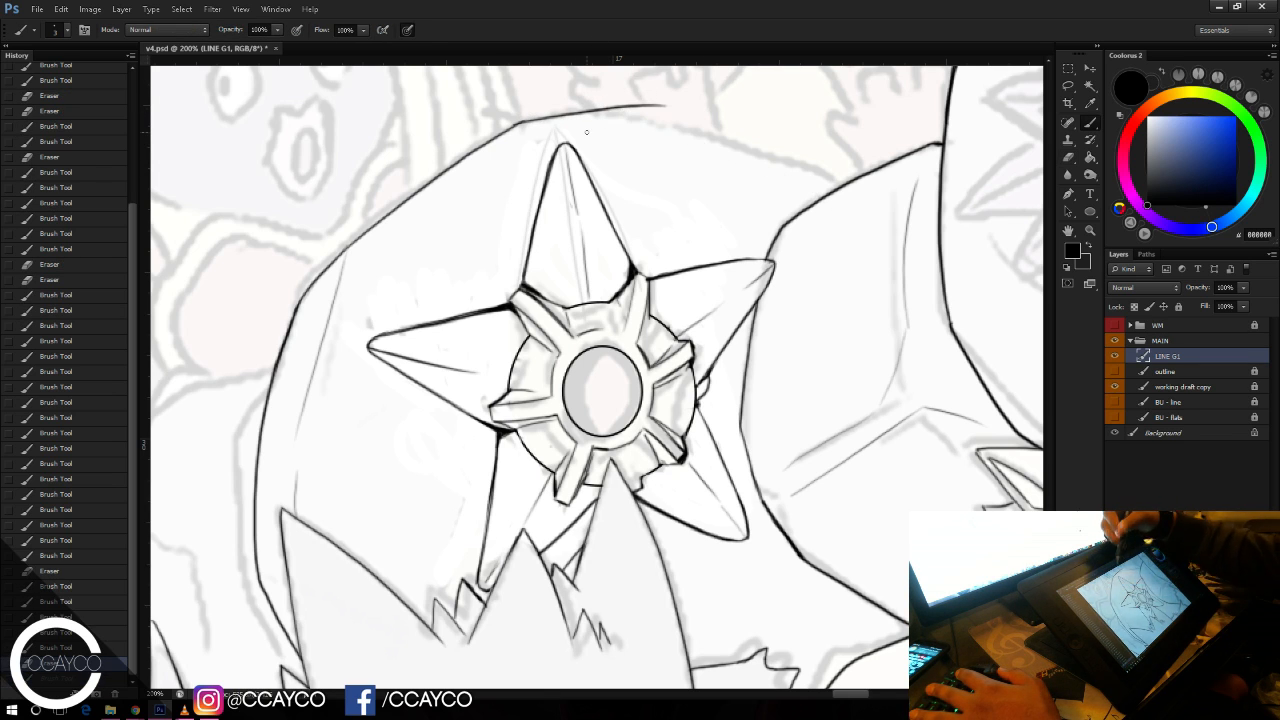
left_click_drag(626, 112, 828, 176)
key("e")
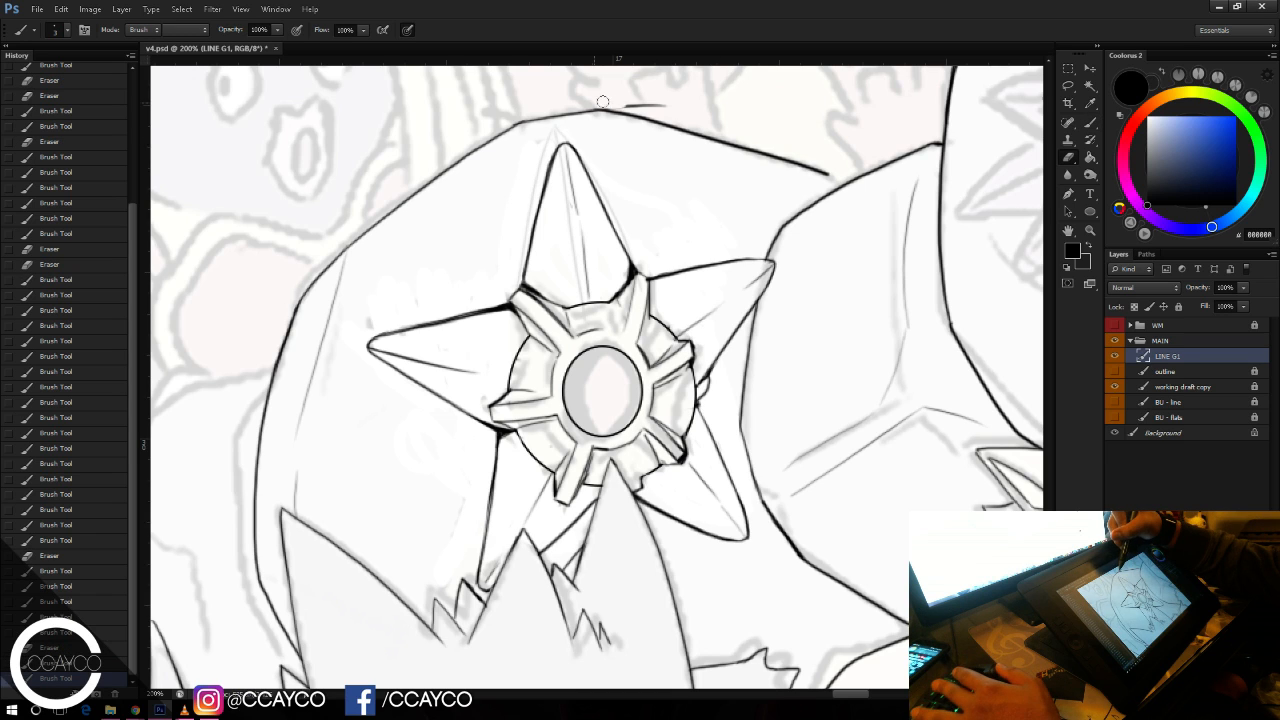
key("b")
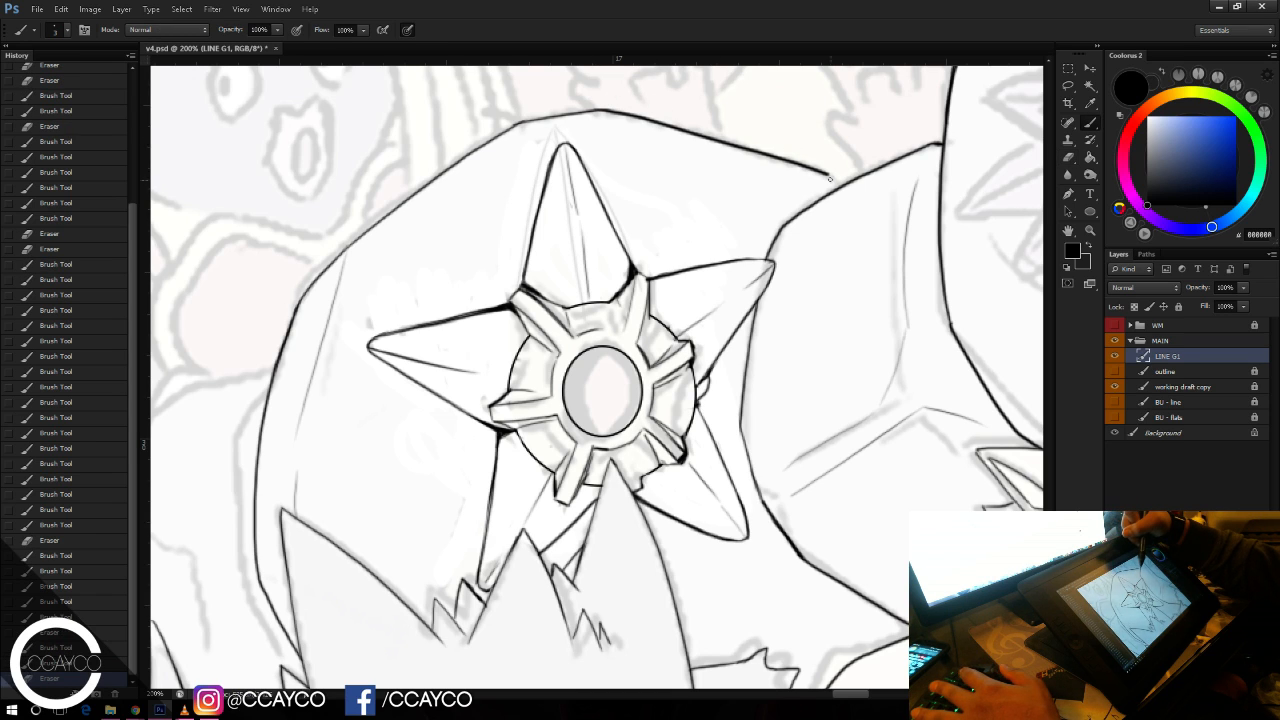
left_click_drag(831, 178, 840, 186)
Step: Draw a thin angled crease from the peak of the top edge down inside the segment toward the neighboring segment
left_click_drag(608, 120, 770, 192)
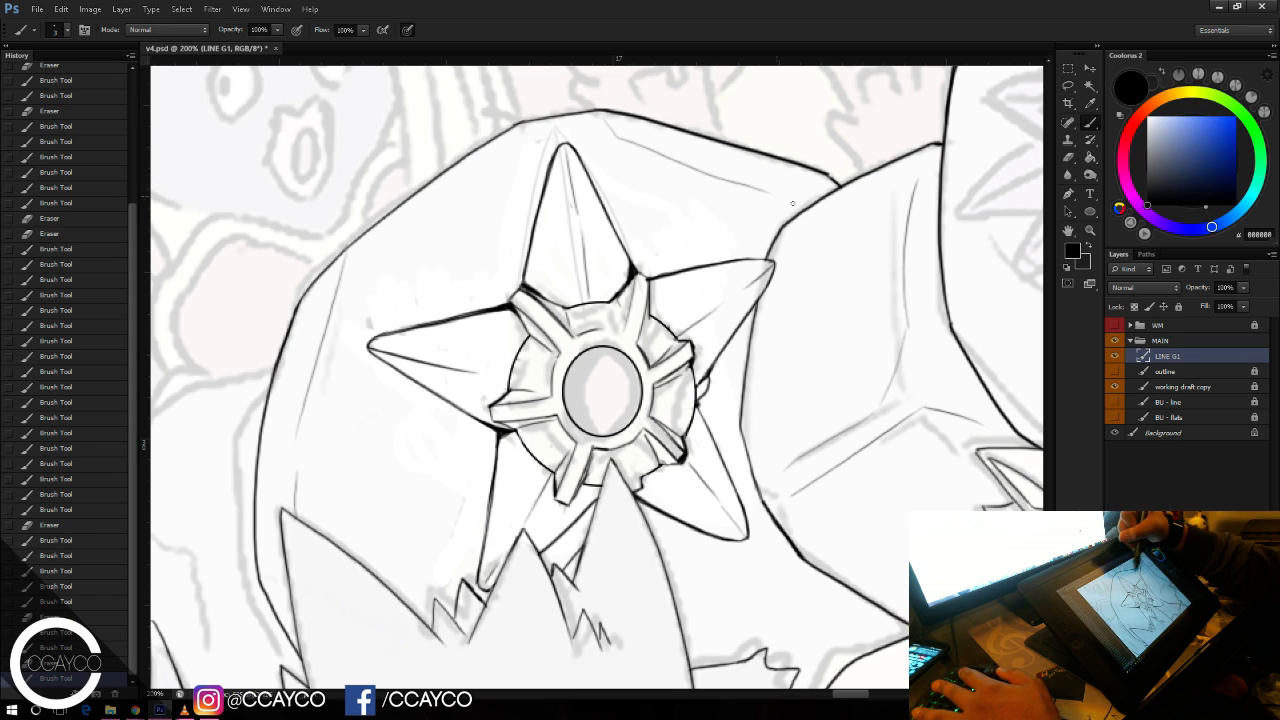
key("ctrl+z")
mouse_move(608, 116)
left_mouse_down()
mouse_move(650, 162)
mouse_move(775, 190)
left_mouse_up()
key("ctrl+z")
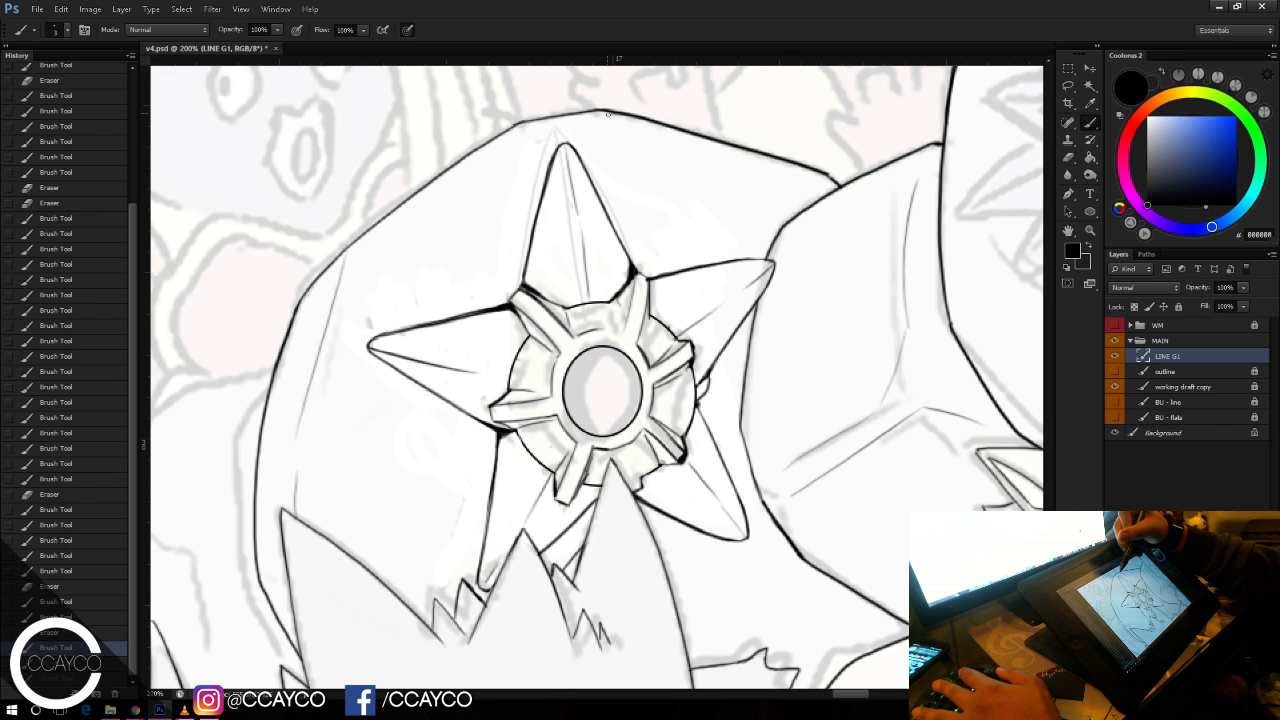
mouse_move(608, 116)
left_mouse_down()
mouse_move(648, 160)
mouse_move(812, 204)
left_mouse_up()
key("ctrl+z")
left_click_drag(660, 166, 789, 199)
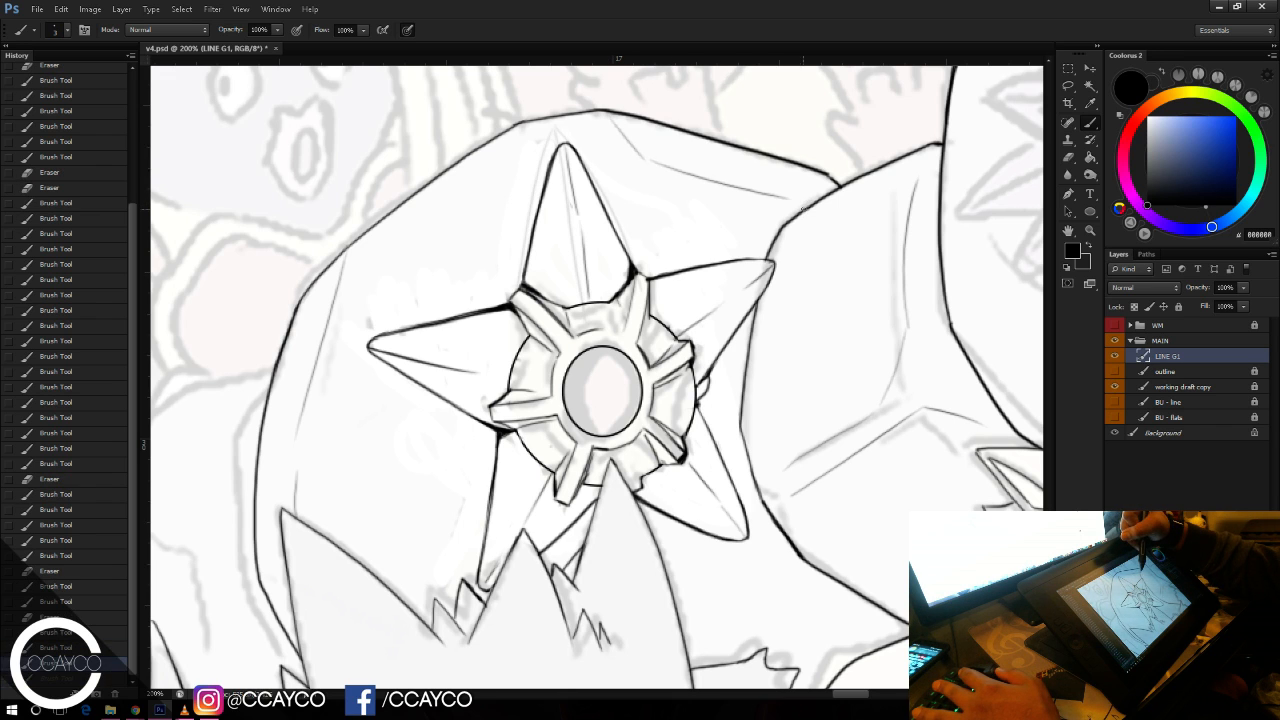
Step: Close the outline of the small segment beside Gengar's right cheek and add a thin vertical crease inside it
left_click_drag(810, 342, 864, 212)
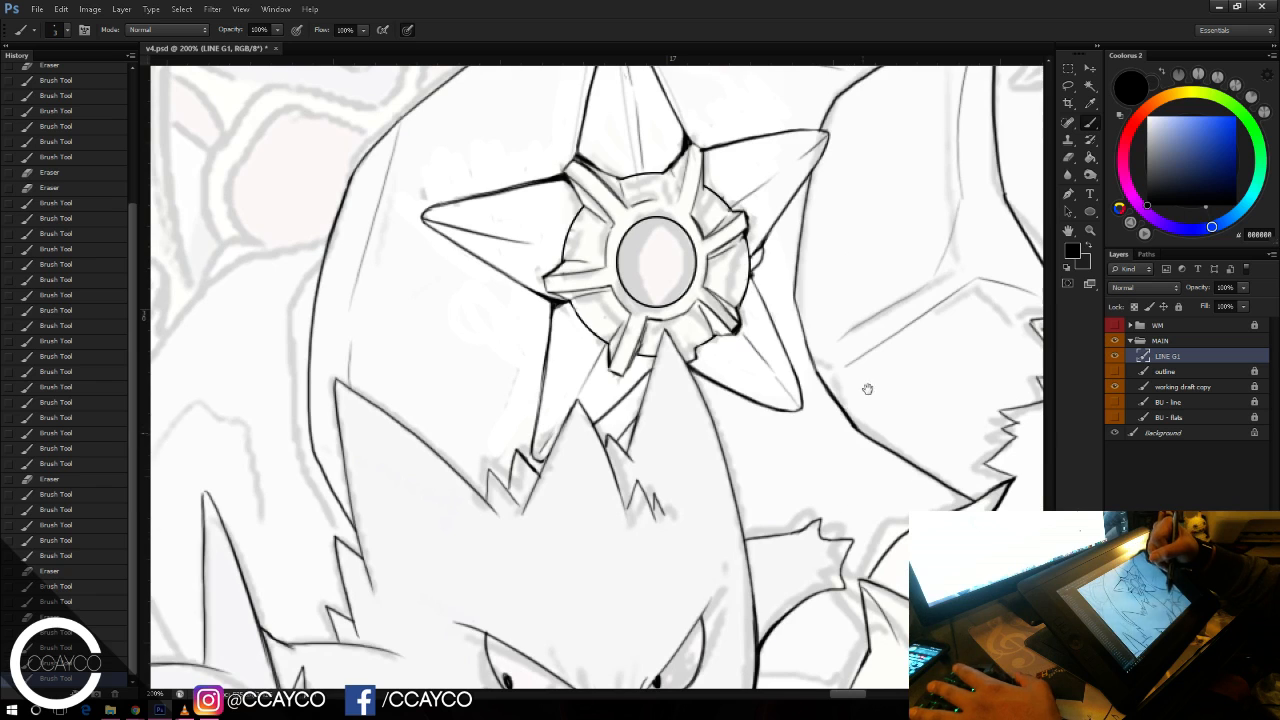
left_click_drag(867, 388, 853, 267)
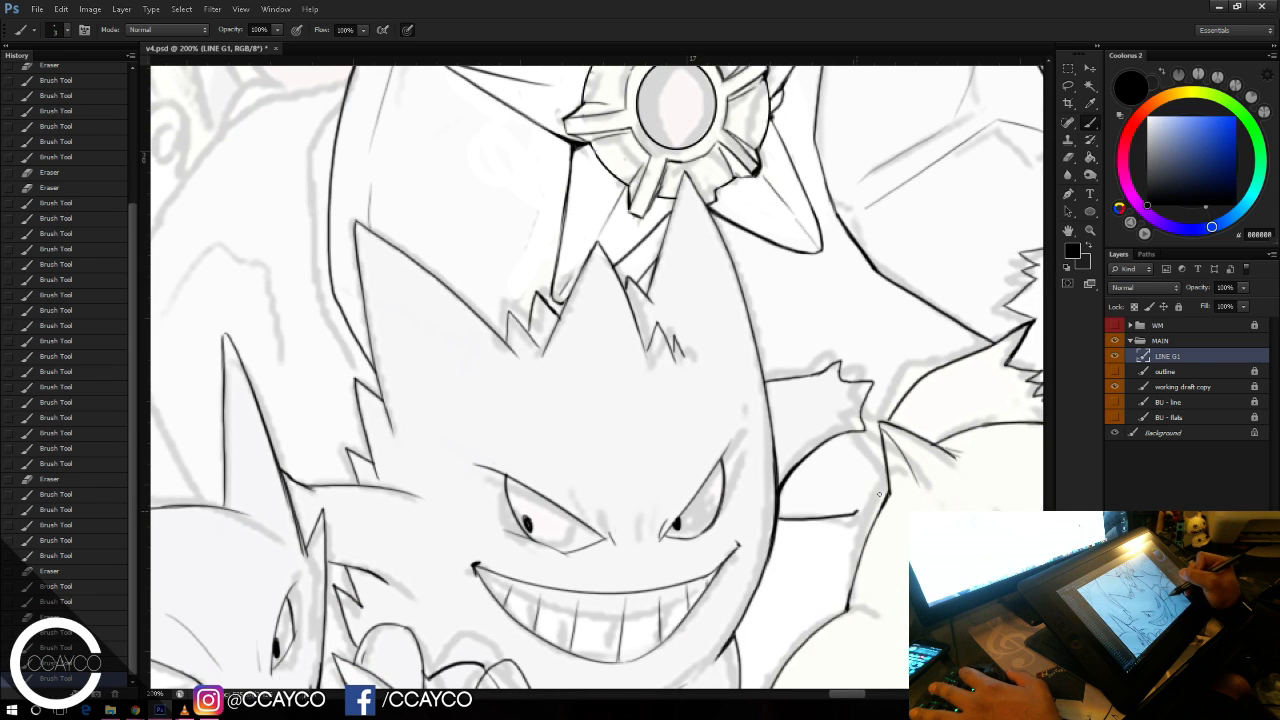
mouse_move(857, 513)
left_mouse_down()
mouse_move(893, 487)
mouse_move(855, 450)
left_mouse_up()
key("e")
key("b")
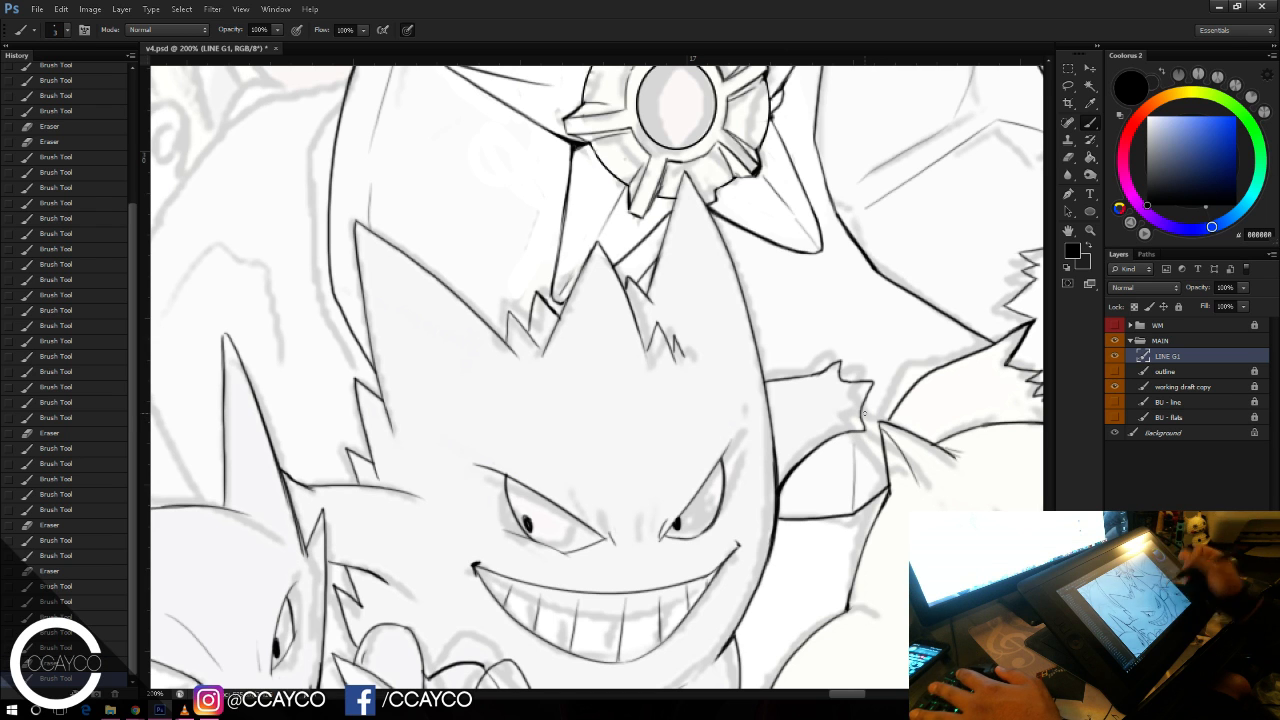
Step: Ink the lower-left contour of the segment left of Gengar's ear, bending upward past the adjoining segment
mouse_move(759, 299)
left_mouse_down()
mouse_move(849, 363)
mouse_move(750, 386)
left_mouse_up()
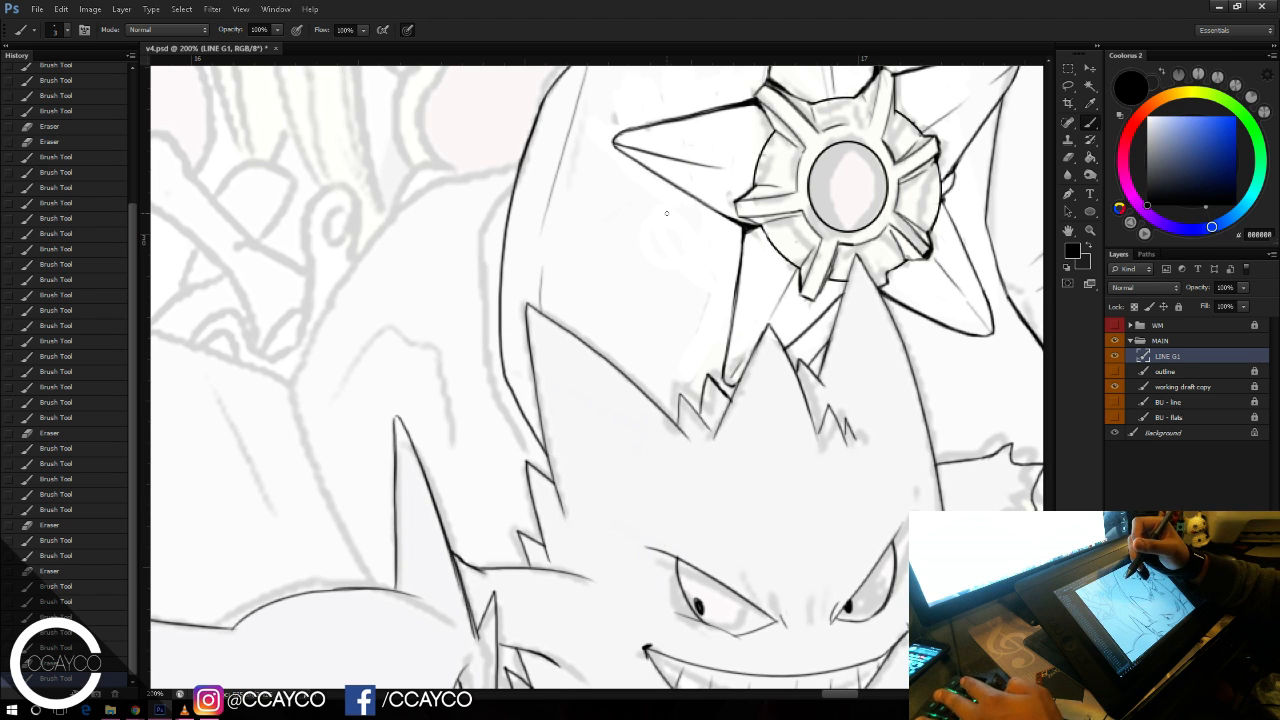
left_click_drag(666, 213, 831, 207)
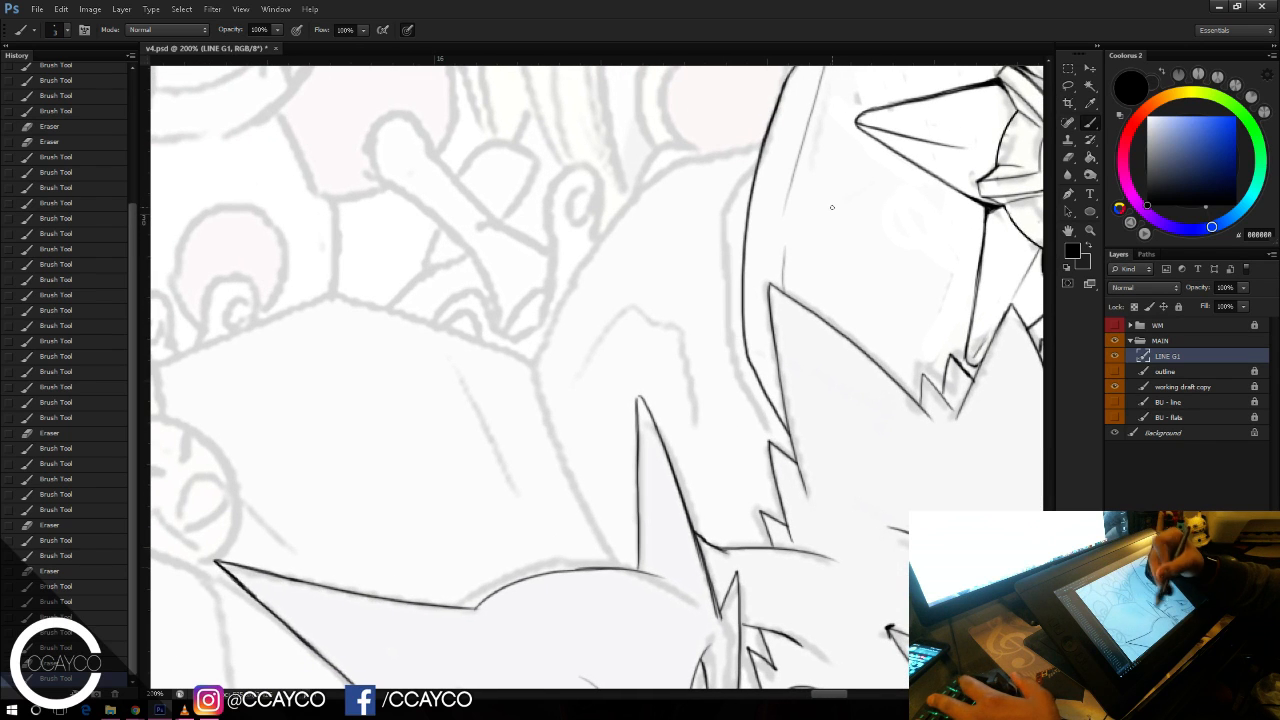
left_click_drag(614, 566, 535, 415)
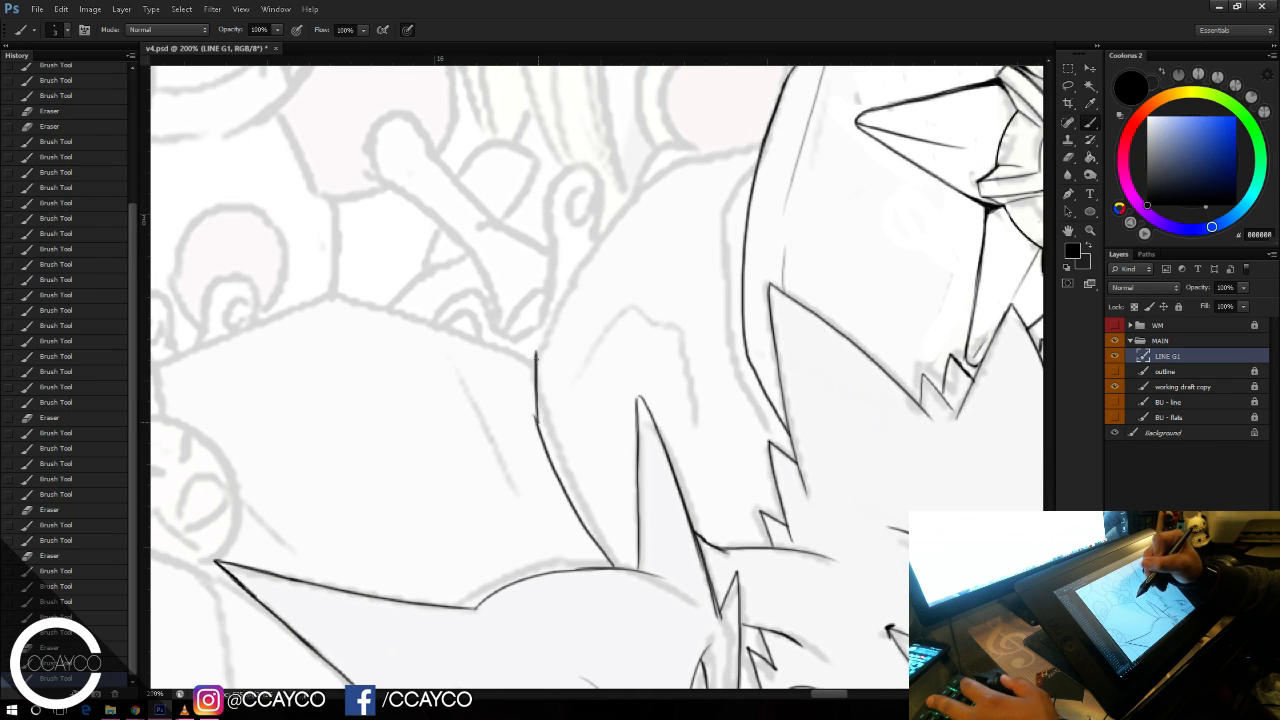
key("ctrl+z")
left_click_drag(548, 320, 535, 414)
key("e")
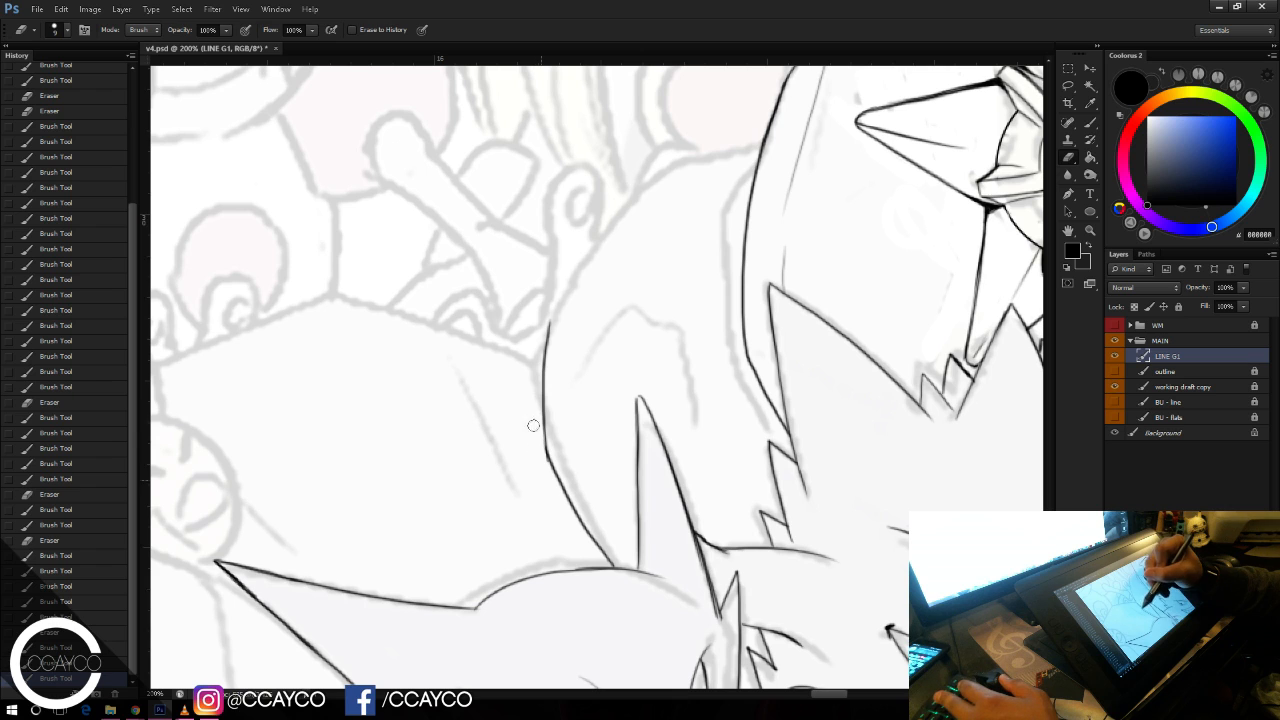
Step: Ink the same segment's curved upper-left contour and top edge until it meets the segment behind Staryu, trimming the overlap
key("b")
mouse_move(546, 330)
left_mouse_down()
mouse_move(646, 146)
mouse_move(660, 176)
mouse_move(782, 140)
left_mouse_up()
key("ctrl+z")
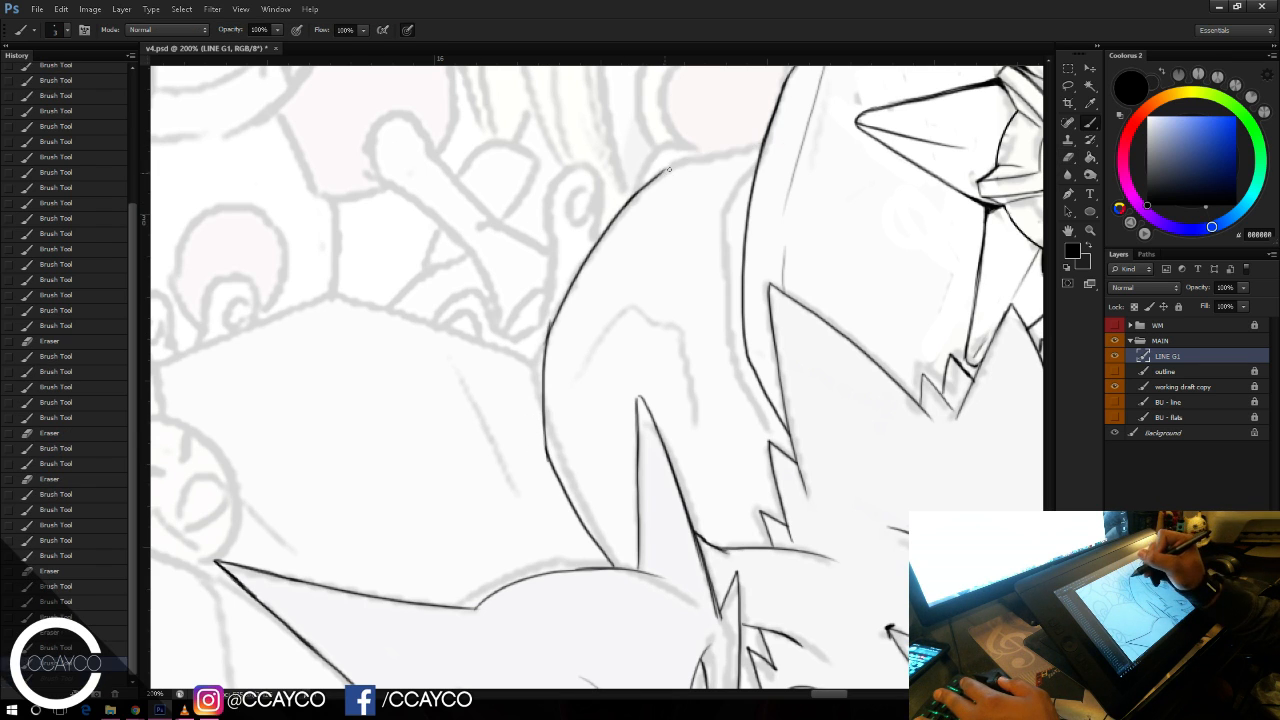
left_click_drag(664, 173, 780, 138)
key("ctrl+z")
left_click_drag(665, 172, 773, 142)
key("ctrl+z")
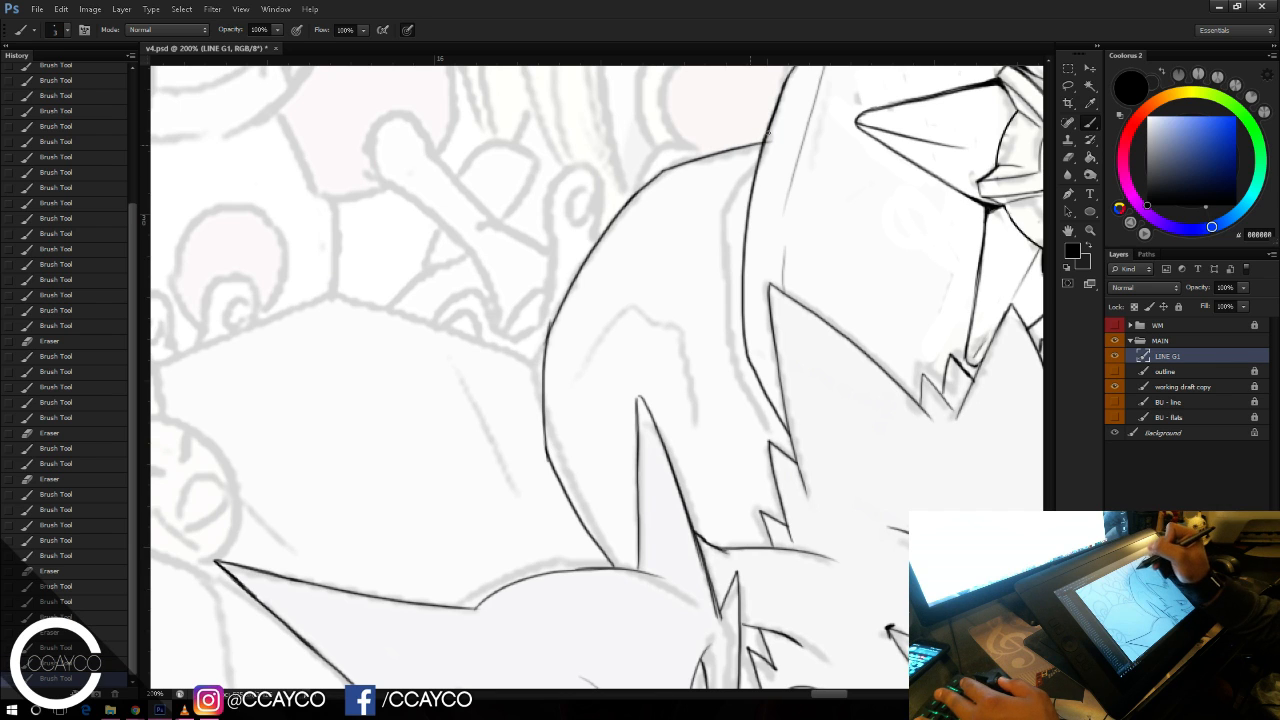
key("e")
key("b")
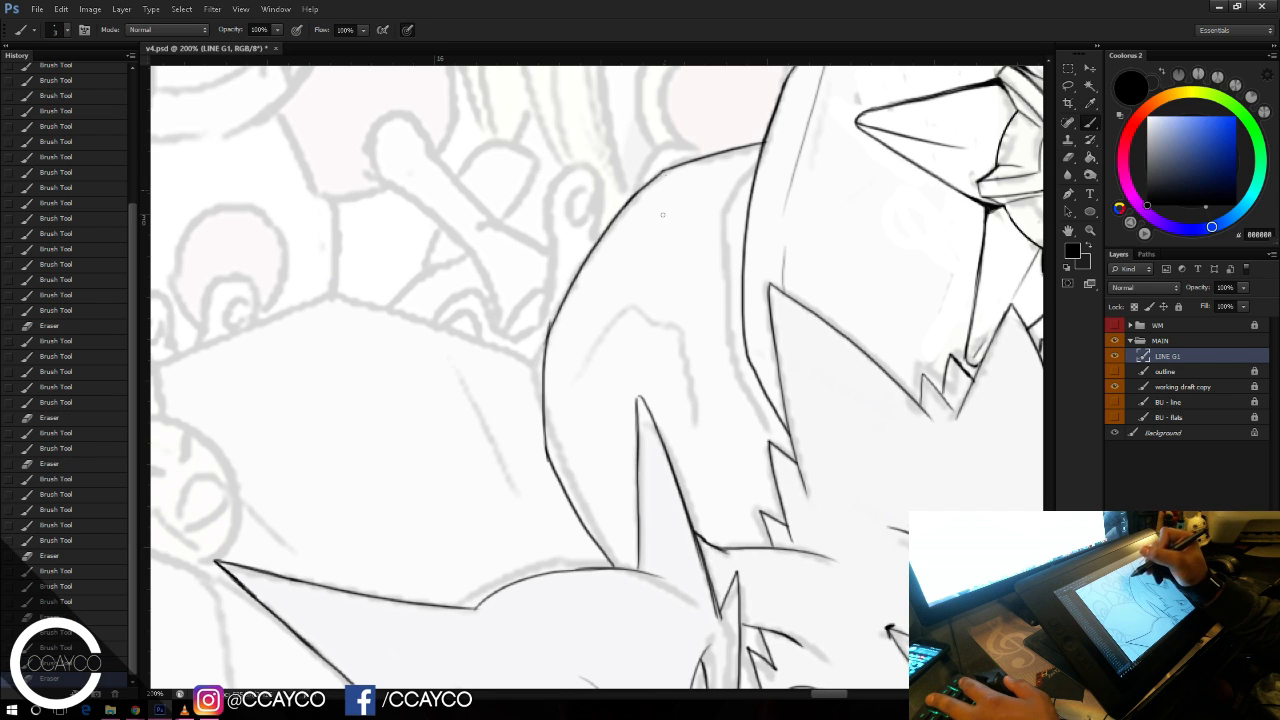
Step: Draw thin crease lines inside this segment, one long near-vertical and shorter diagonals toward its lower edges
mouse_move(661, 180)
left_mouse_down()
mouse_move(660, 285)
mouse_move(684, 388)
left_mouse_up()
key("ctrl+z")
mouse_move(770, 478)
left_mouse_down()
mouse_move(704, 410)
mouse_move(667, 403)
left_mouse_up()
key("ctrl+z")
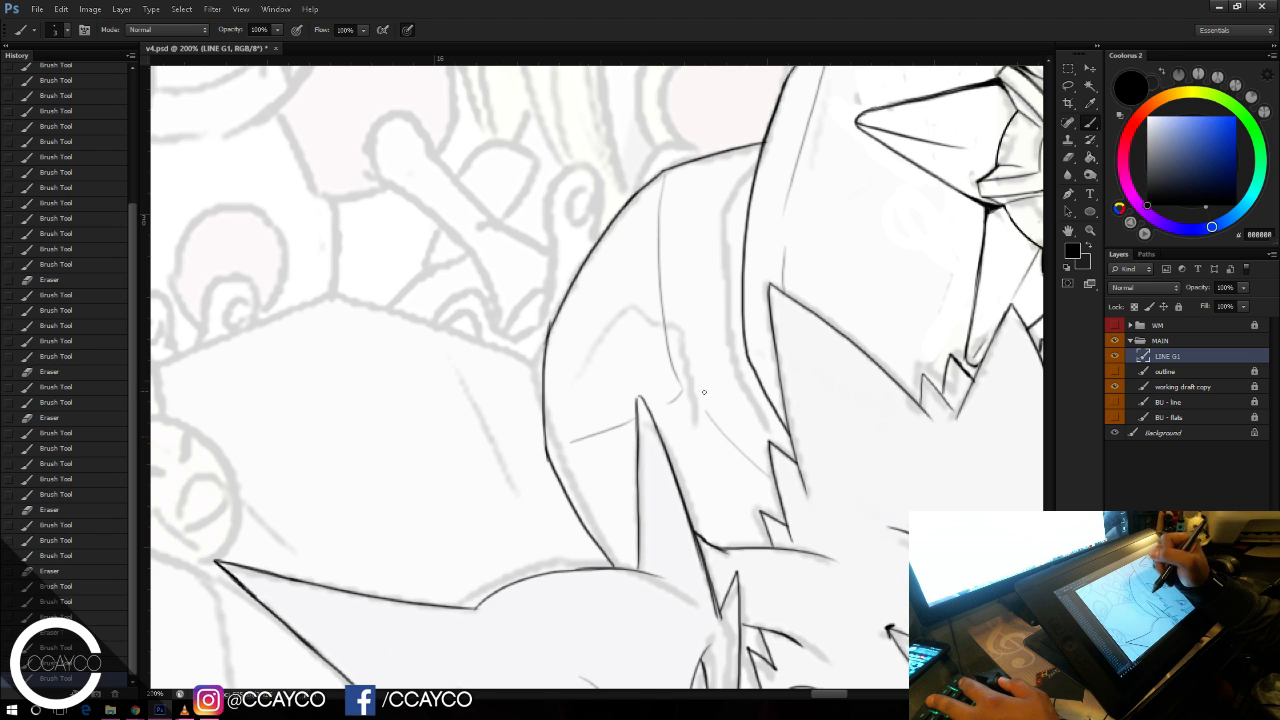
Step: Ink the peaked top edge of the next segment from Exeggcute to the adjoining segment, and erase the overshoot at the peak
left_click_drag(582, 389, 827, 330)
mouse_move(424, 311)
left_mouse_down()
mouse_move(662, 213)
mouse_move(640, 226)
mouse_move(829, 280)
left_mouse_up()
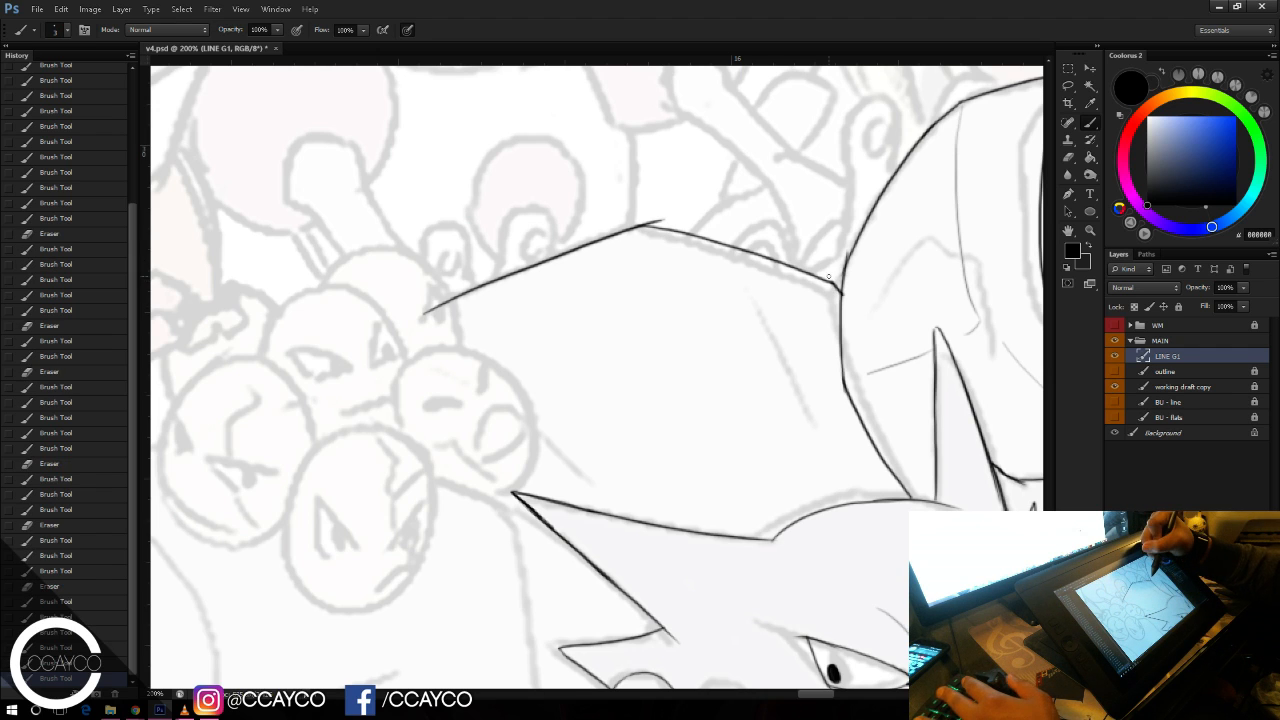
key("e")
left_click_drag(642, 213, 640, 200)
key("b")
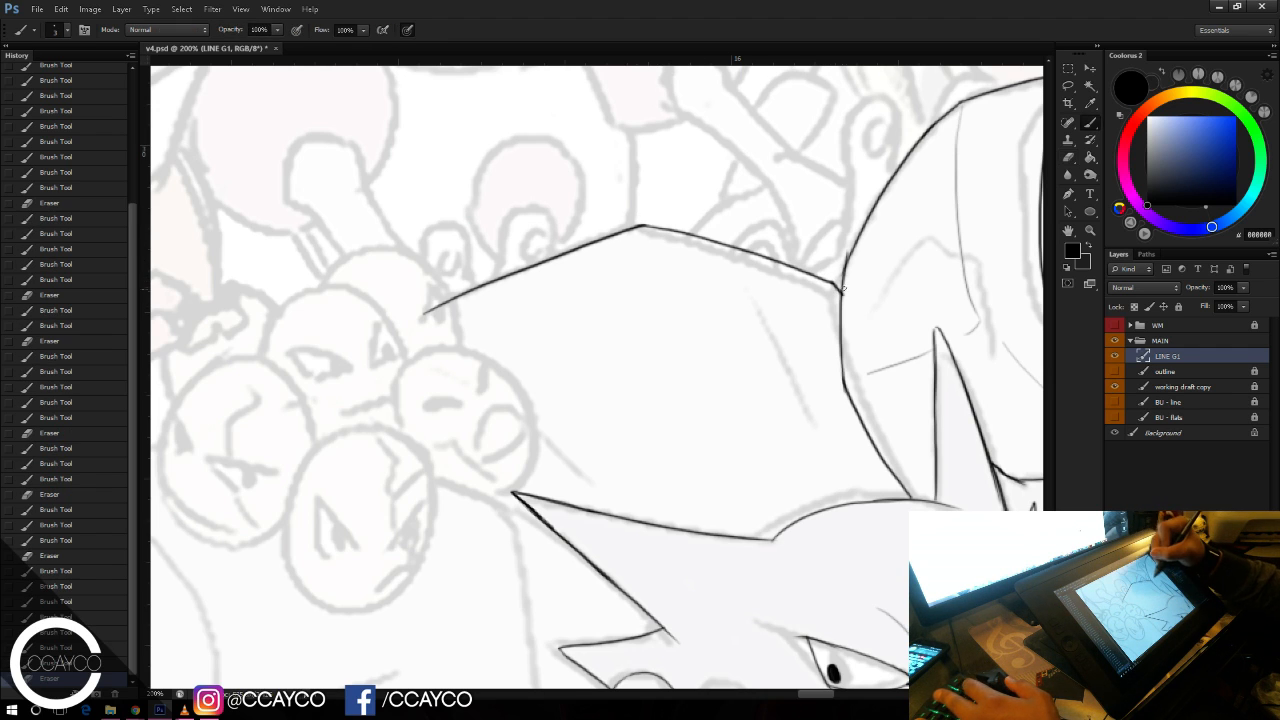
Step: Clean and thicken the junction where the peaked segment's top edge meets the adjoining segment's contour
key("e")
mouse_move(849, 289)
left_mouse_down()
mouse_move(843, 244)
mouse_move(844, 264)
left_mouse_up()
key("ctrl+z")
key("b")
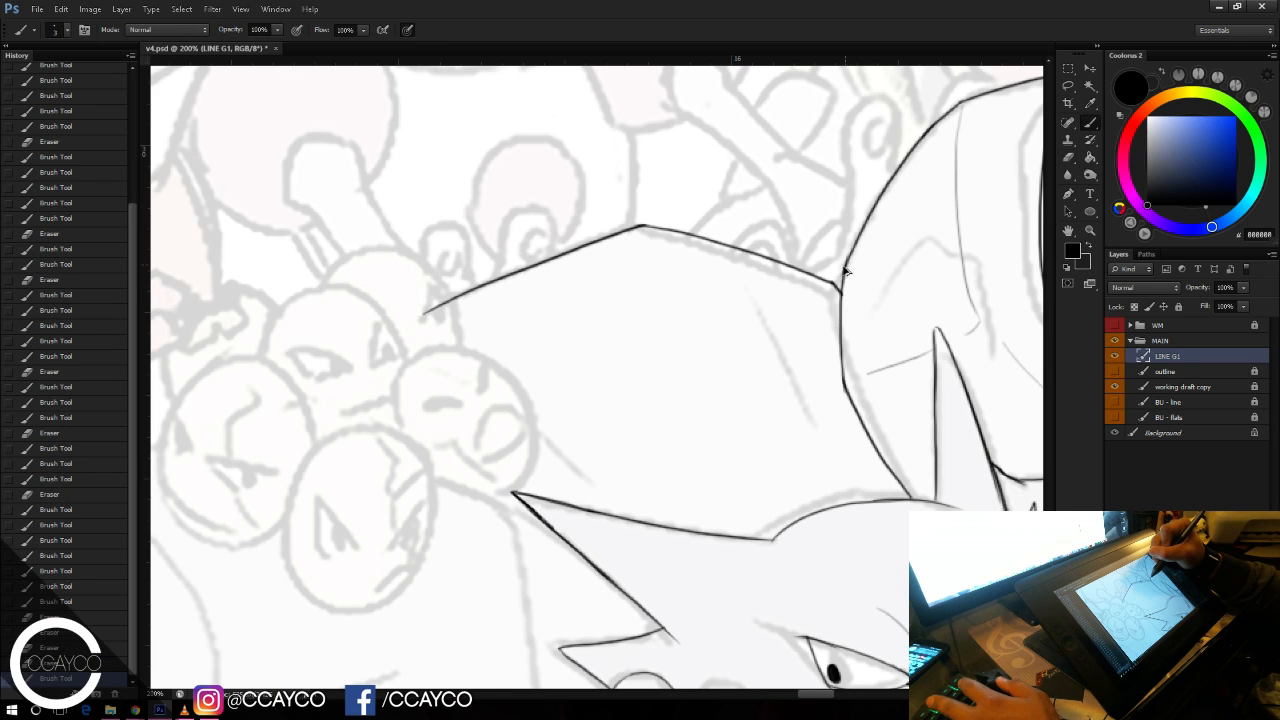
left_click_drag(836, 285, 841, 293)
left_click_drag(838, 286, 842, 346)
key("e")
mouse_move(849, 280)
left_mouse_down()
mouse_move(870, 325)
mouse_move(903, 323)
mouse_move(870, 294)
mouse_move(947, 245)
left_mouse_up()
Step: Draw a thin curved crease from the segment's peak down its right side to the purple spiky head below
key("b")
mouse_move(814, 155)
left_mouse_down()
mouse_move(942, 286)
mouse_move(930, 260)
mouse_move(986, 384)
left_mouse_up()
key("ctrl+z")
mouse_move(963, 306)
left_mouse_down()
mouse_move(990, 428)
mouse_move(958, 314)
left_mouse_up()
key("ctrl+z")
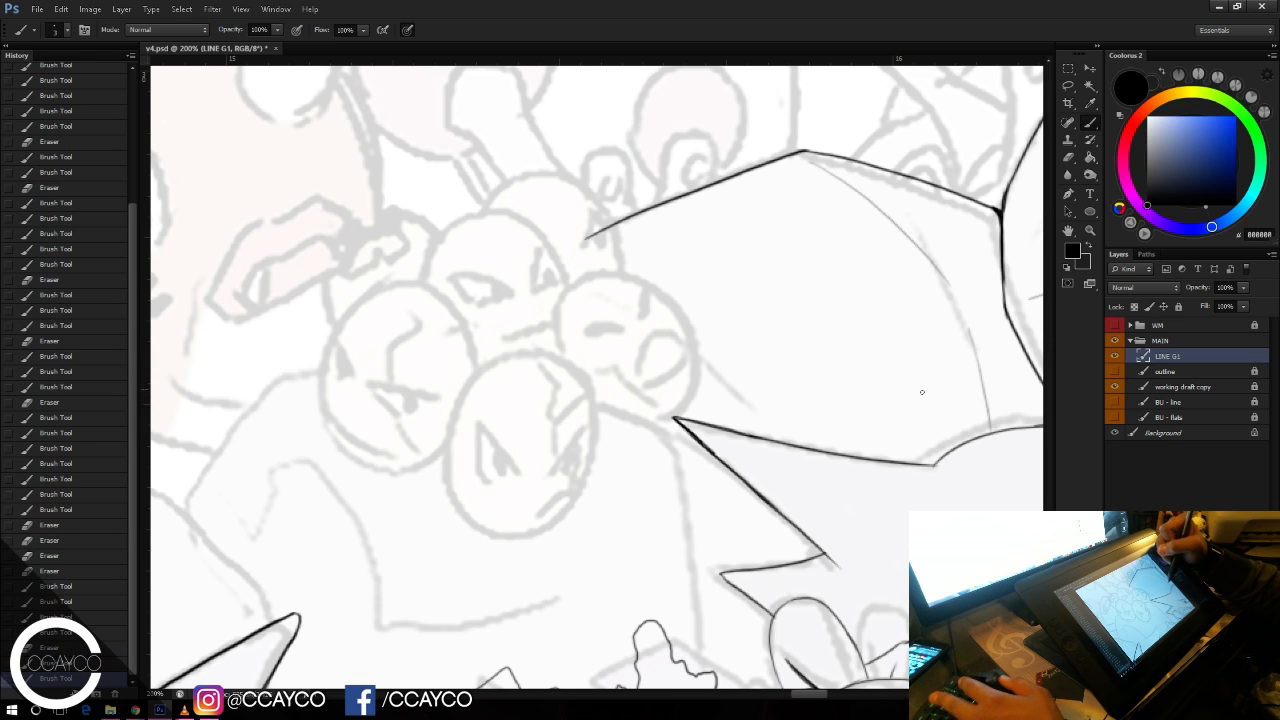
left_click_drag(846, 348, 967, 217)
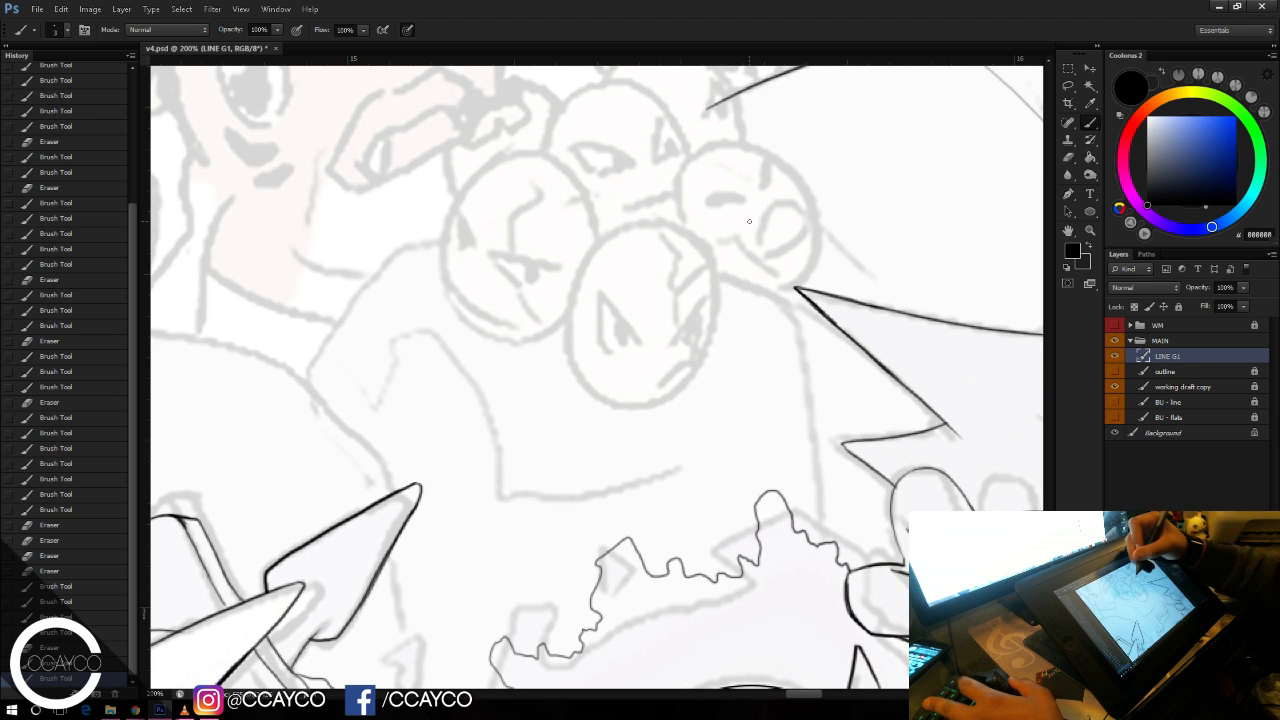
key("ctrl+z")
mouse_move(702, 270)
left_mouse_down()
mouse_move(798, 300)
mouse_move(821, 361)
left_mouse_up()
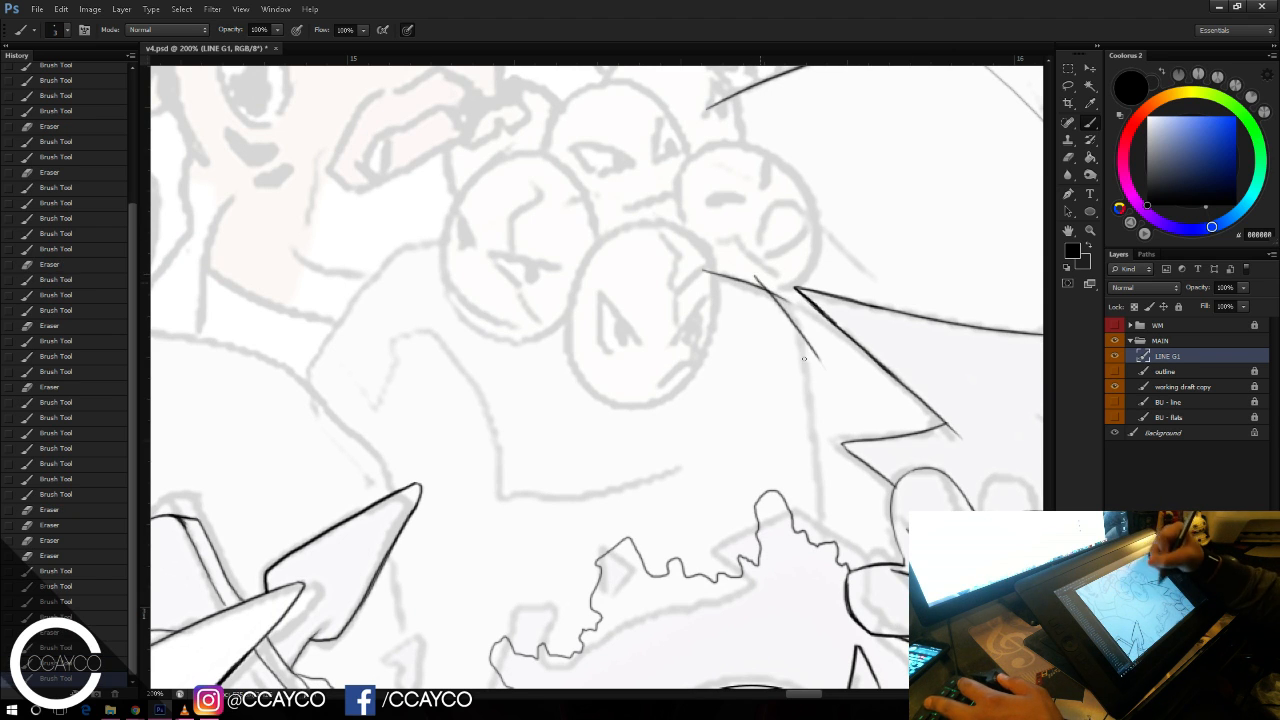
key("e")
left_click_drag(759, 274, 785, 295)
key("ctrl+alt+z")
key("ctrl+alt+z")
key("ctrl+alt+z")
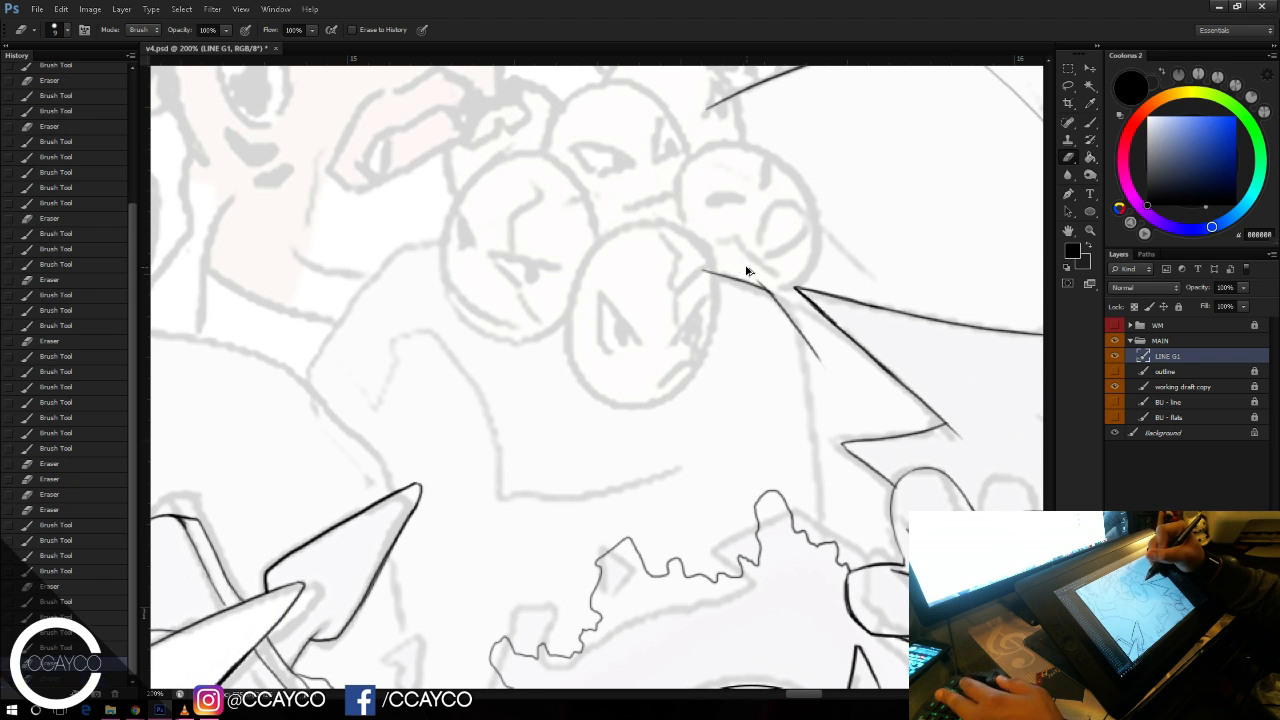
Step: Ink the right contour of the segment below Exeggcute down to the jagged outline, erasing the overlap at its bend
key("b")
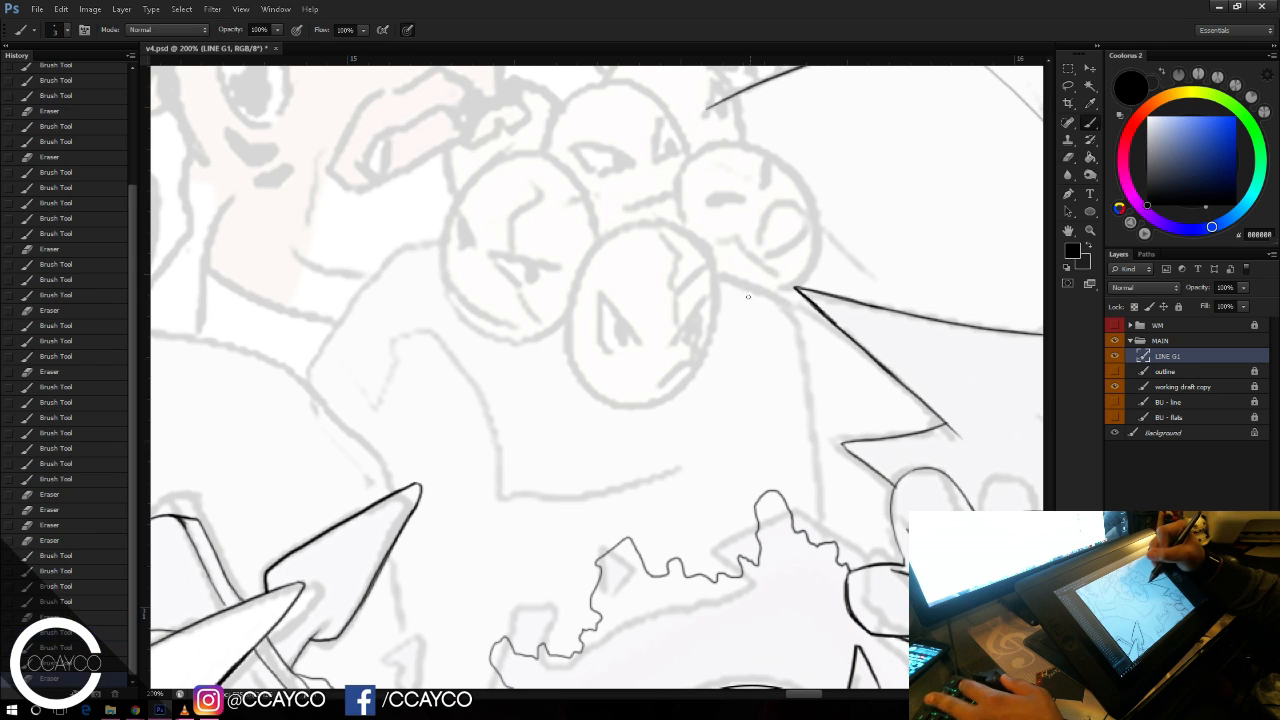
mouse_move(800, 296)
left_mouse_down()
mouse_move(803, 334)
mouse_move(790, 318)
mouse_move(821, 467)
mouse_move(815, 528)
left_mouse_up()
key("ctrl+z")
key("ctrl+z")
left_click_drag(821, 428, 820, 543)
key("e")
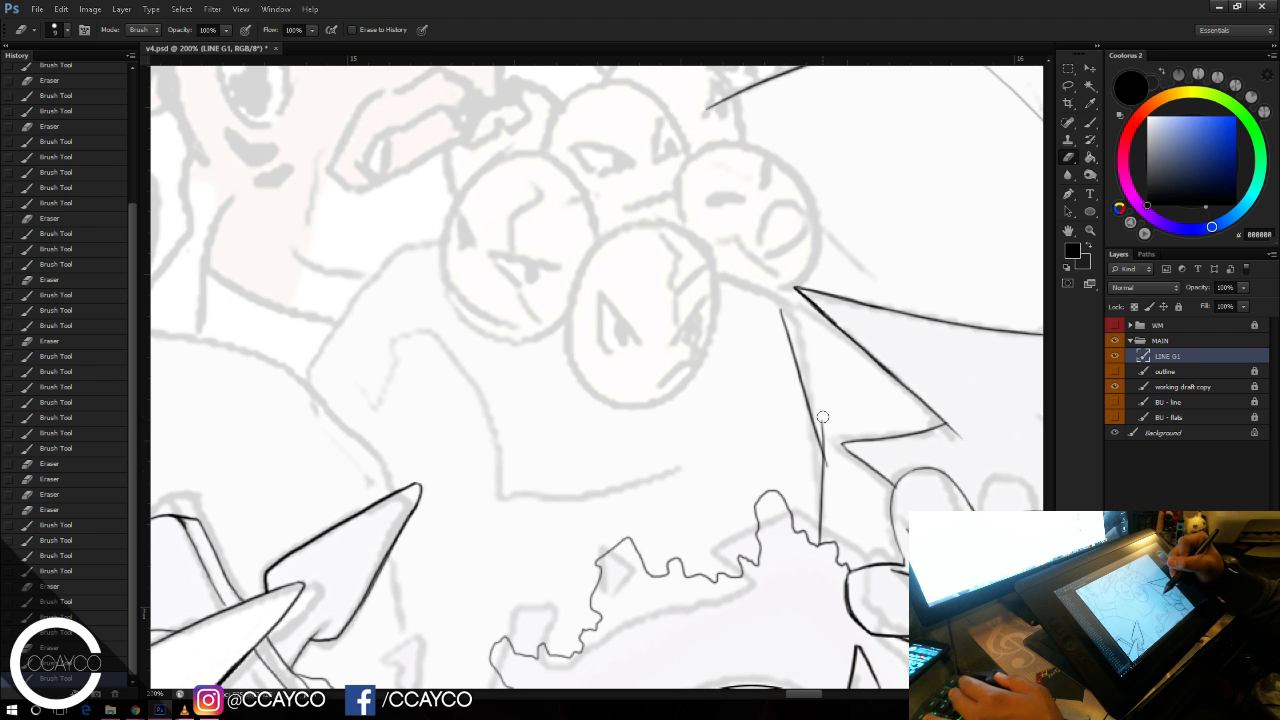
left_click_drag(830, 470, 830, 442)
key("ctrl+z")
key("b")
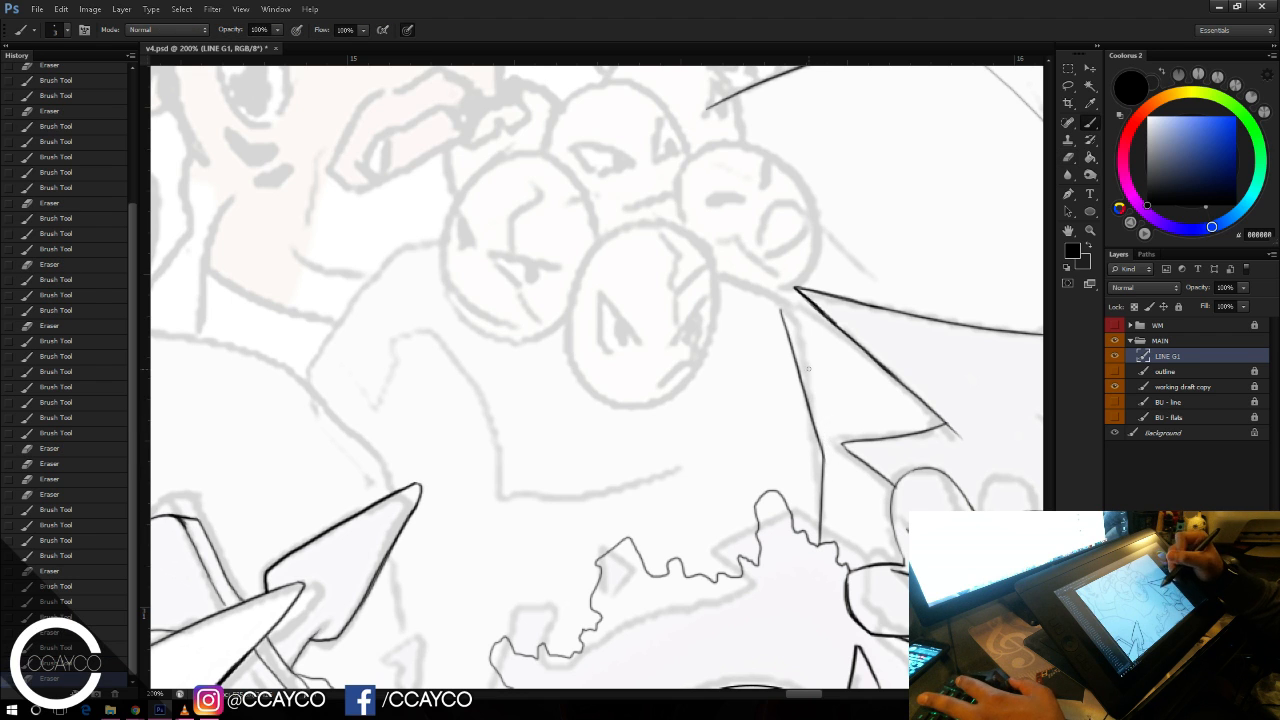
Step: Ink the left contour of the segment below Exeggcute up to its top corner and across to the leftmost egg, trimming the excess
left_click_drag(753, 494, 852, 424)
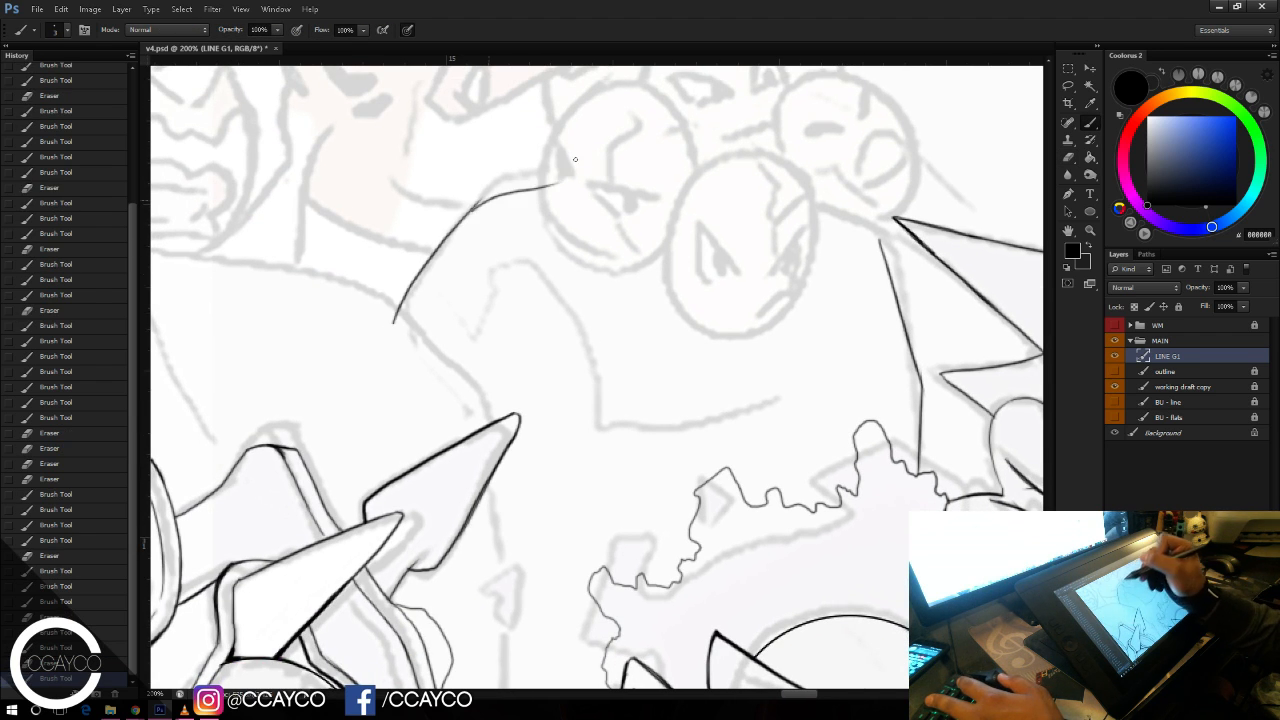
mouse_move(398, 315)
left_mouse_down()
mouse_move(511, 172)
mouse_move(590, 178)
left_mouse_up()
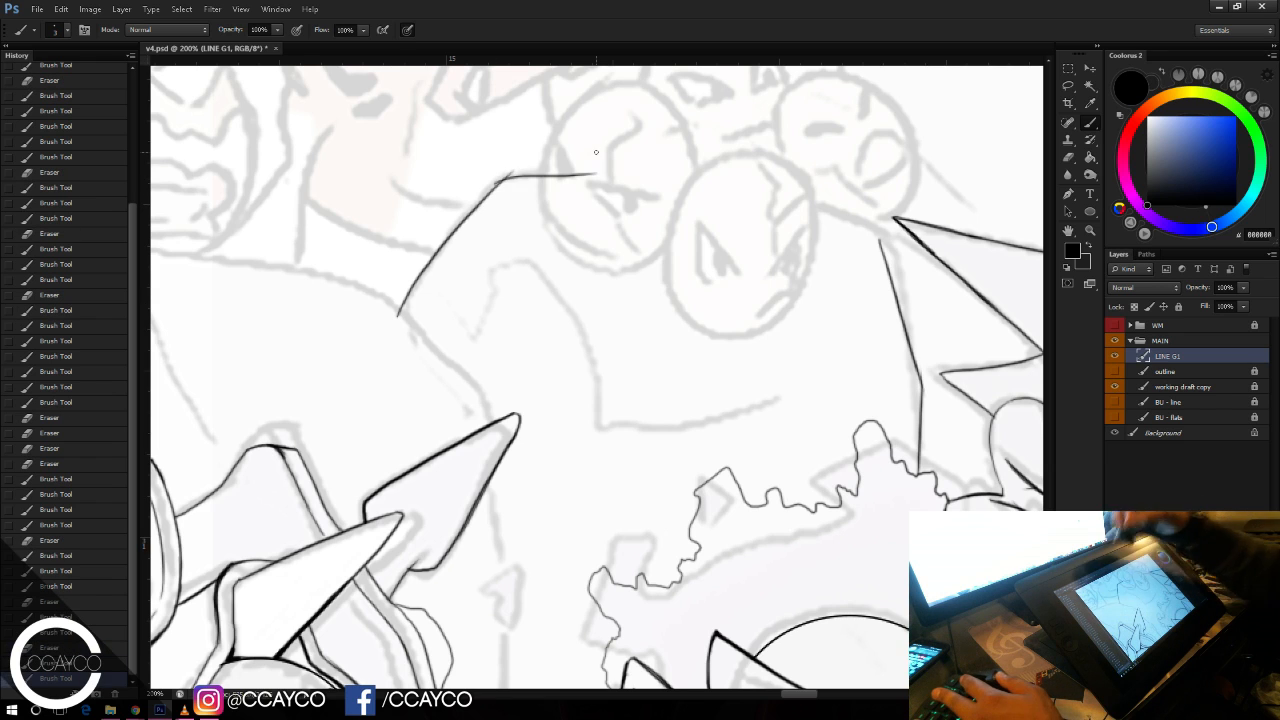
key("ctrl+z")
key("ctrl+z")
mouse_move(498, 184)
left_mouse_down()
mouse_move(592, 180)
mouse_move(494, 177)
mouse_move(514, 166)
left_mouse_up()
key("e")
mouse_move(555, 173)
left_mouse_down()
mouse_move(572, 173)
mouse_move(538, 171)
mouse_move(598, 324)
left_mouse_up()
Step: Draw a thin crease from the segment's upper-left corner diagonally inward and down toward the jagged outline
key("b")
key("ctrl+z")
key("e")
key("b")
key("ctrl+z")
left_click_drag(508, 190, 622, 364)
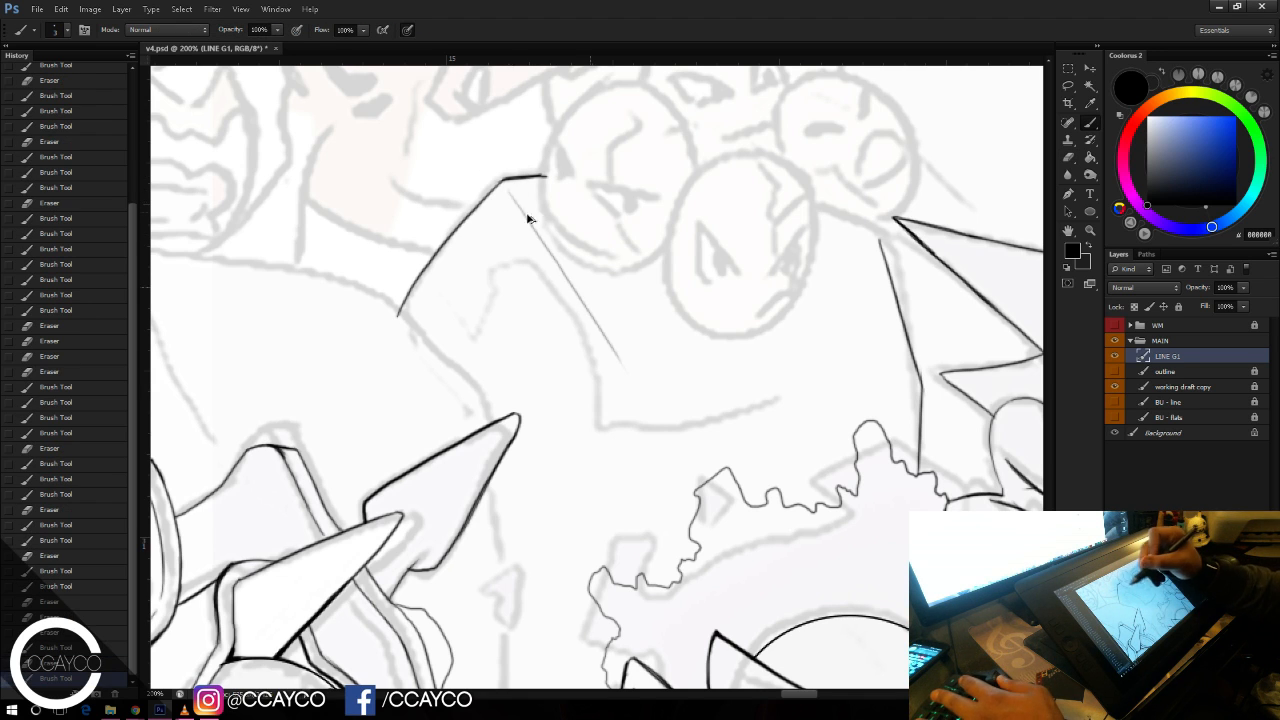
key("ctrl+z")
mouse_move(516, 204)
left_mouse_down()
mouse_move(604, 356)
mouse_move(576, 588)
left_mouse_up()
key("ctrl+z")
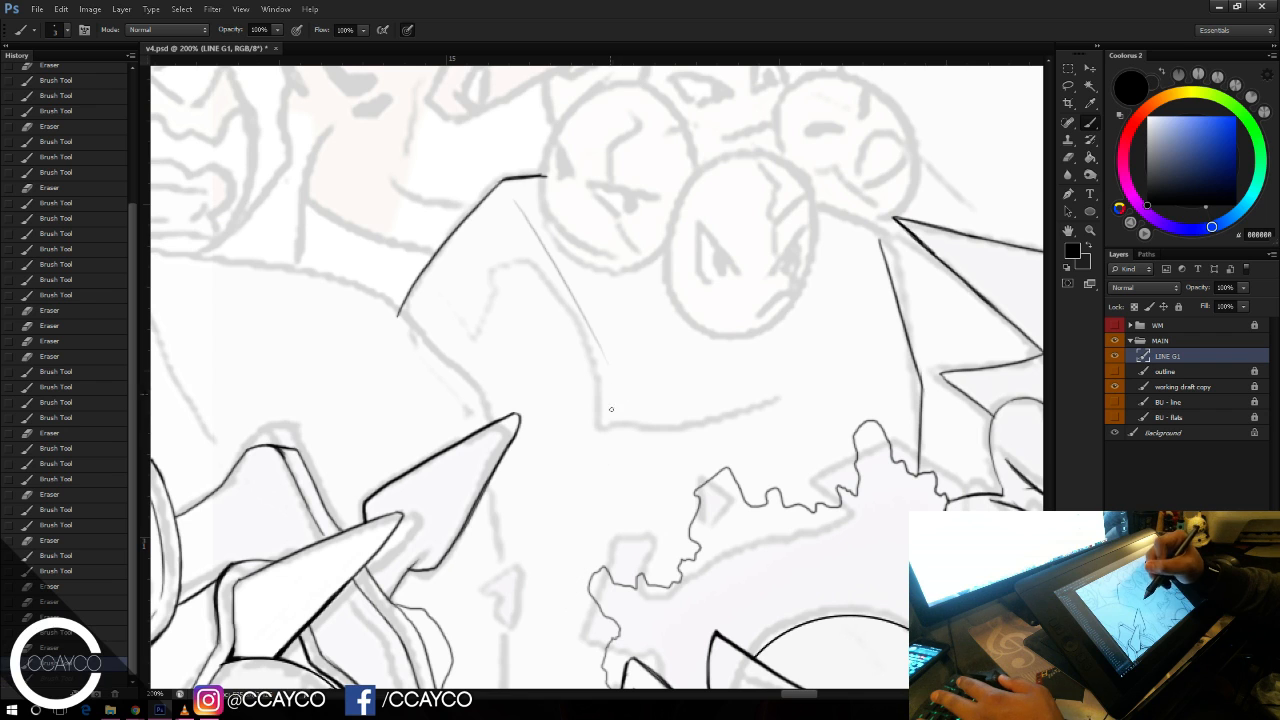
left_click_drag(611, 396, 598, 558)
Step: Draw a thin, nearly horizontal crease below Exeggcute that curves downward at its left end
mouse_move(663, 346)
left_mouse_down()
mouse_move(706, 356)
mouse_move(774, 215)
left_mouse_up()
left_click_drag(685, 297, 882, 264)
key("ctrl+z")
key("ctrl+z")
left_click_drag(694, 322, 916, 266)
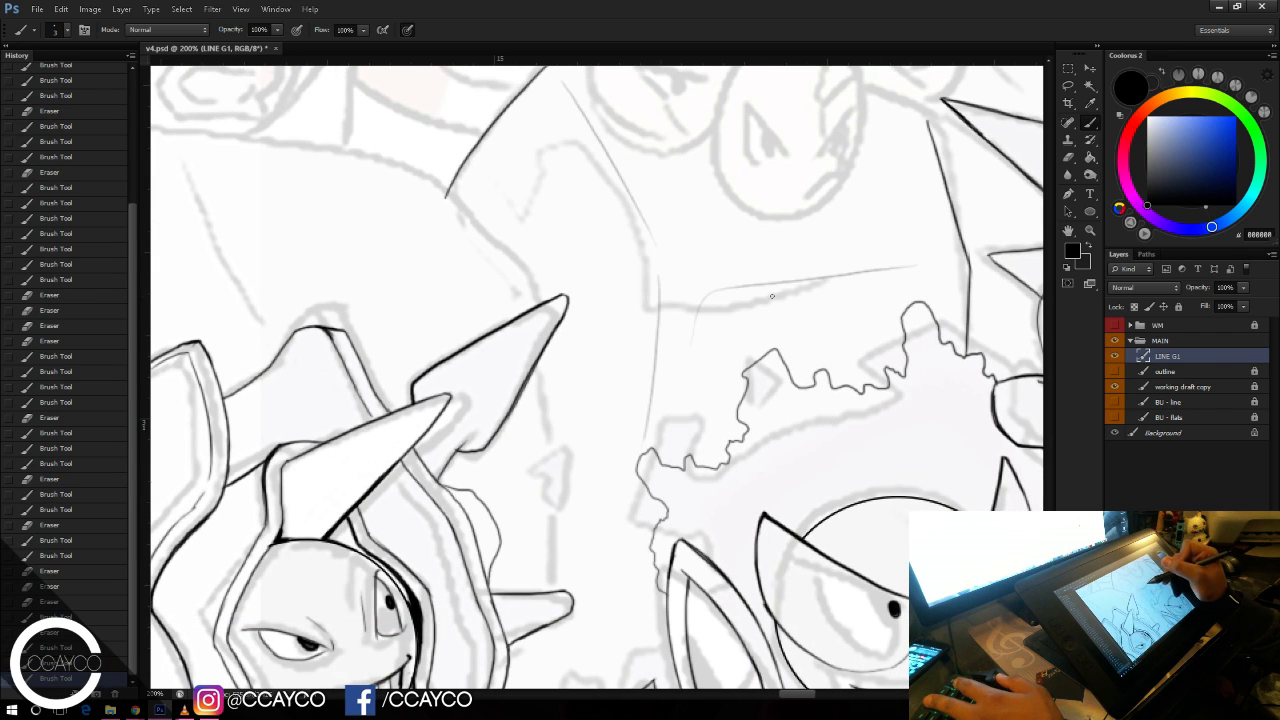
Step: Ink the body contour from beneath Cloyster's tall right spike down to the bend
mouse_move(795, 390)
left_mouse_down()
mouse_move(853, 280)
mouse_move(889, 372)
mouse_move(876, 374)
left_mouse_up()
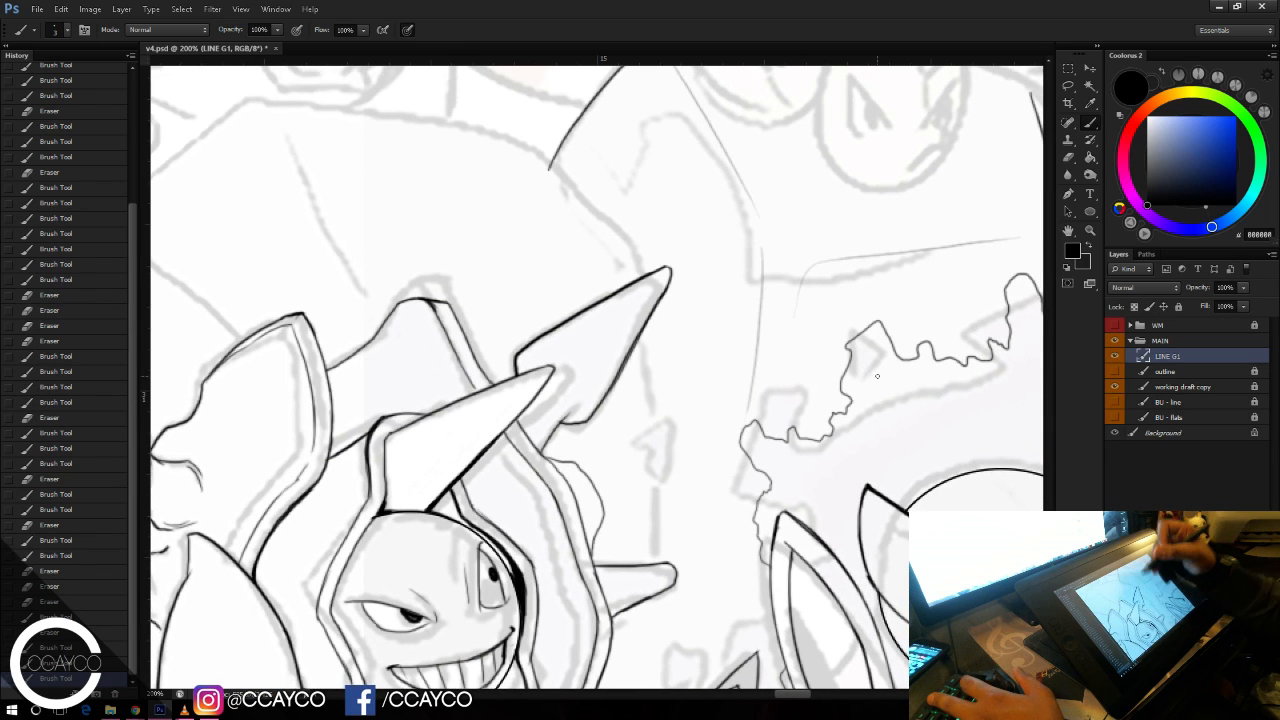
left_click_drag(652, 316, 670, 478)
key("ctrl+z")
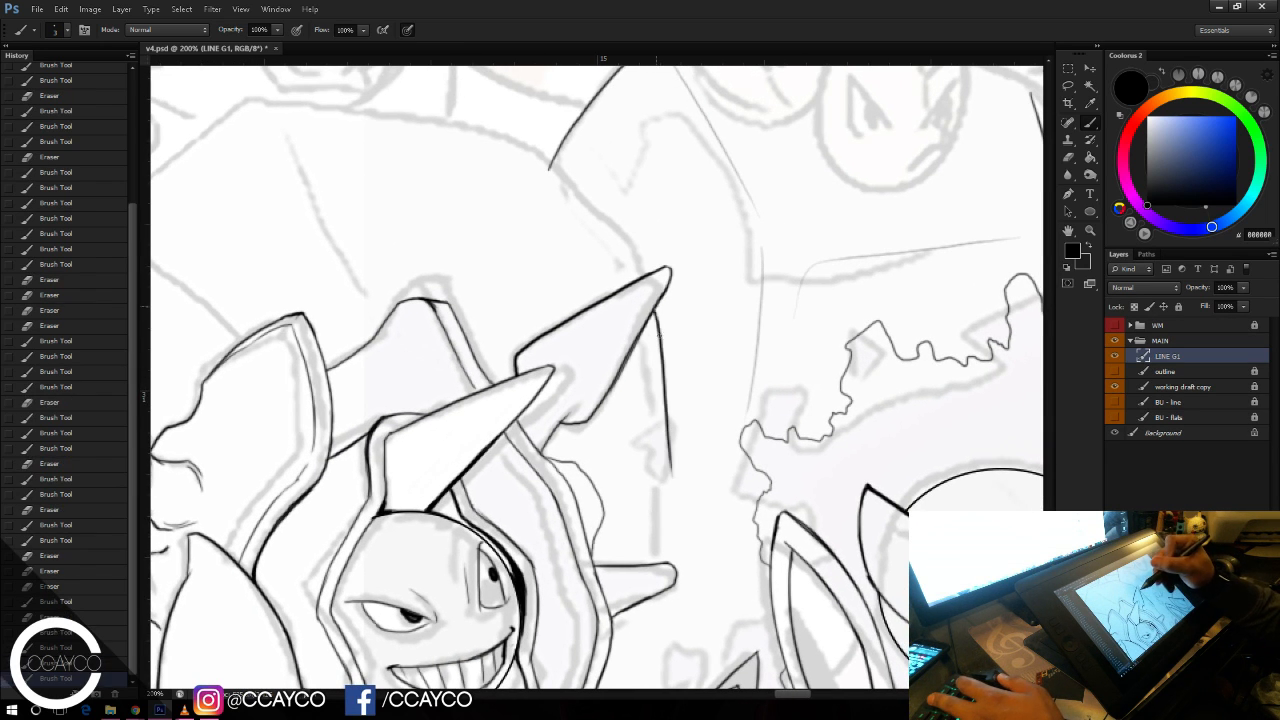
mouse_move(656, 308)
left_mouse_down()
mouse_move(662, 390)
mouse_move(663, 366)
left_mouse_up()
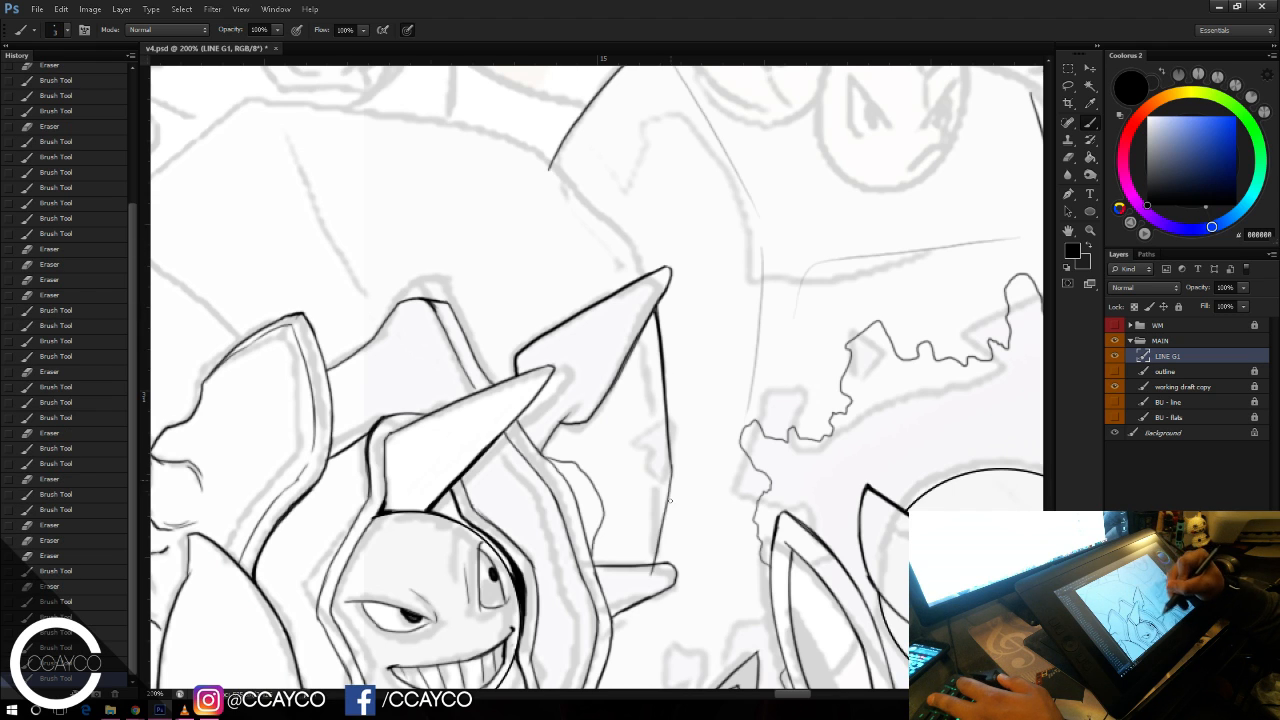
Step: Ink the lower part of that contour from the bend down to Cloyster's small right spike
left_click_drag(670, 500, 672, 464)
key("ctrl+z")
left_click_drag(652, 569, 671, 464)
key("ctrl+z")
mouse_move(653, 562)
left_mouse_down()
mouse_move(671, 461)
mouse_move(651, 560)
left_mouse_up()
left_click_drag(654, 548, 651, 566)
Step: Redraw the contour's bend between Cloyster's two right spikes and trim its outer edge
left_click_drag(669, 456, 671, 474)
key("ctrl+z")
left_click_drag(670, 452, 671, 467)
key("e")
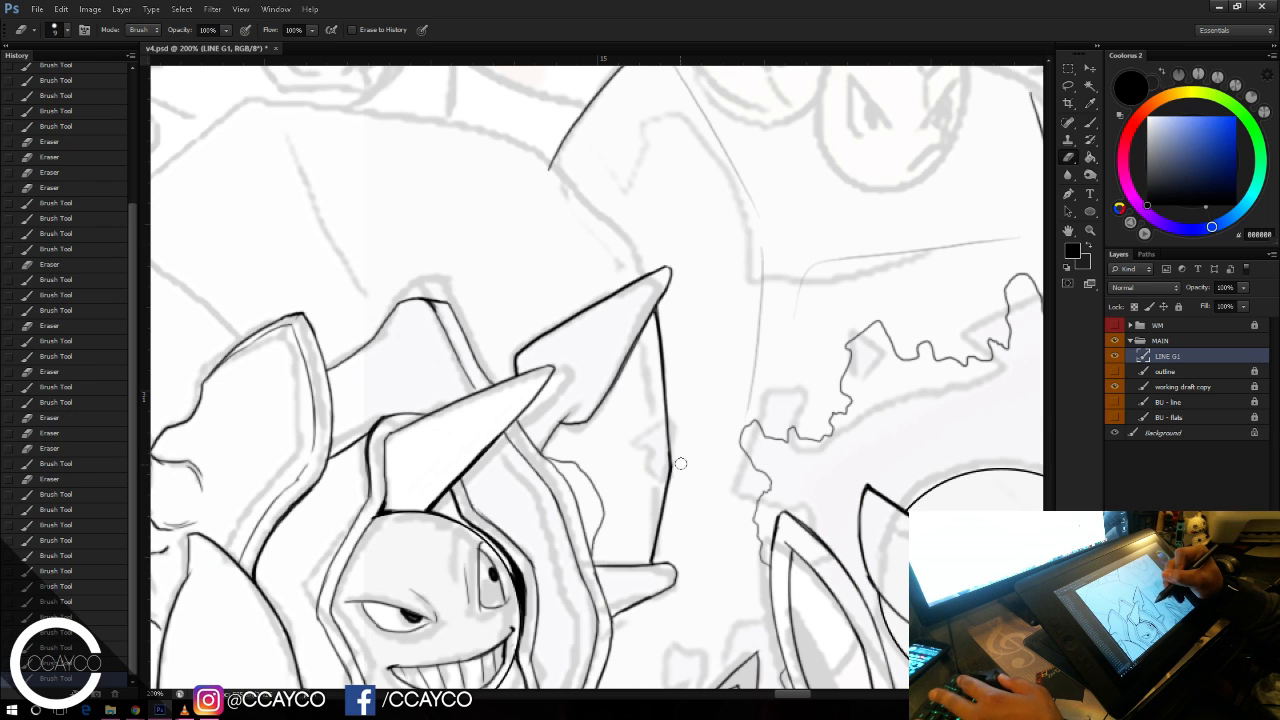
left_click_drag(683, 421, 686, 402)
key("b")
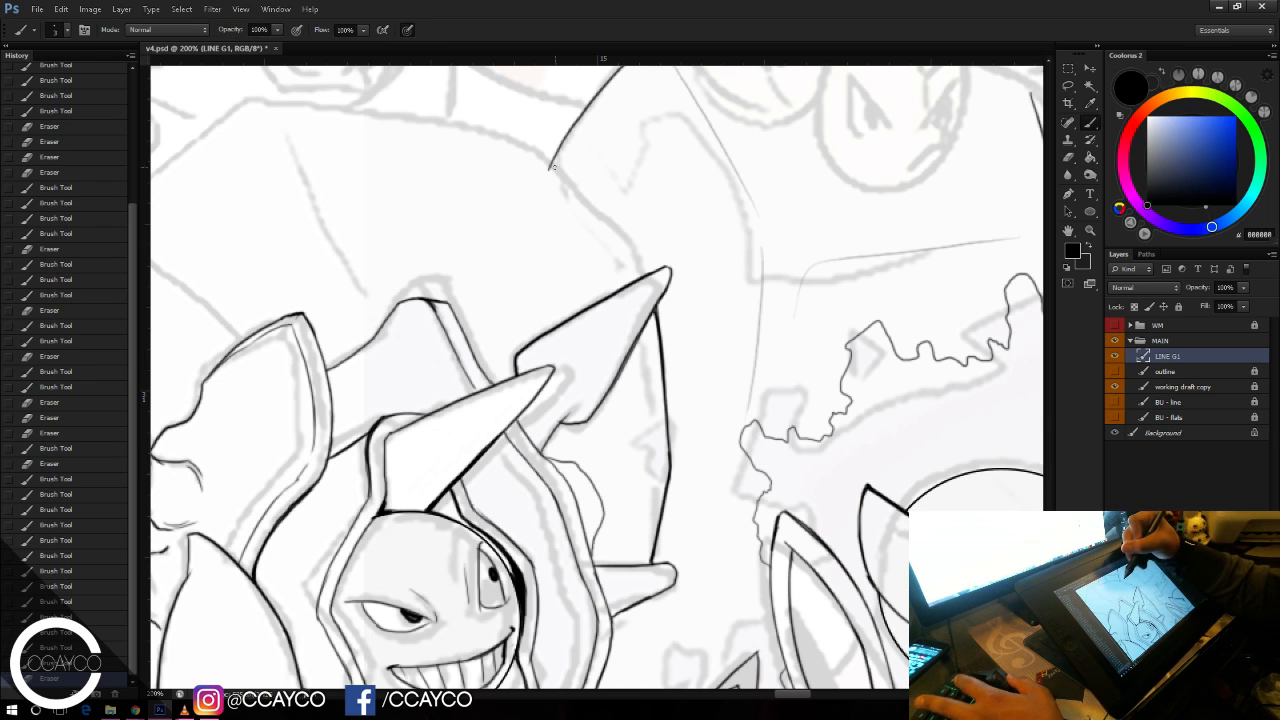
Step: Ink the diagonal segment edge from the lower end of the segment's left contour to the tip of Cloyster's tall spike
left_click_drag(538, 157, 644, 271)
key("ctrl+z")
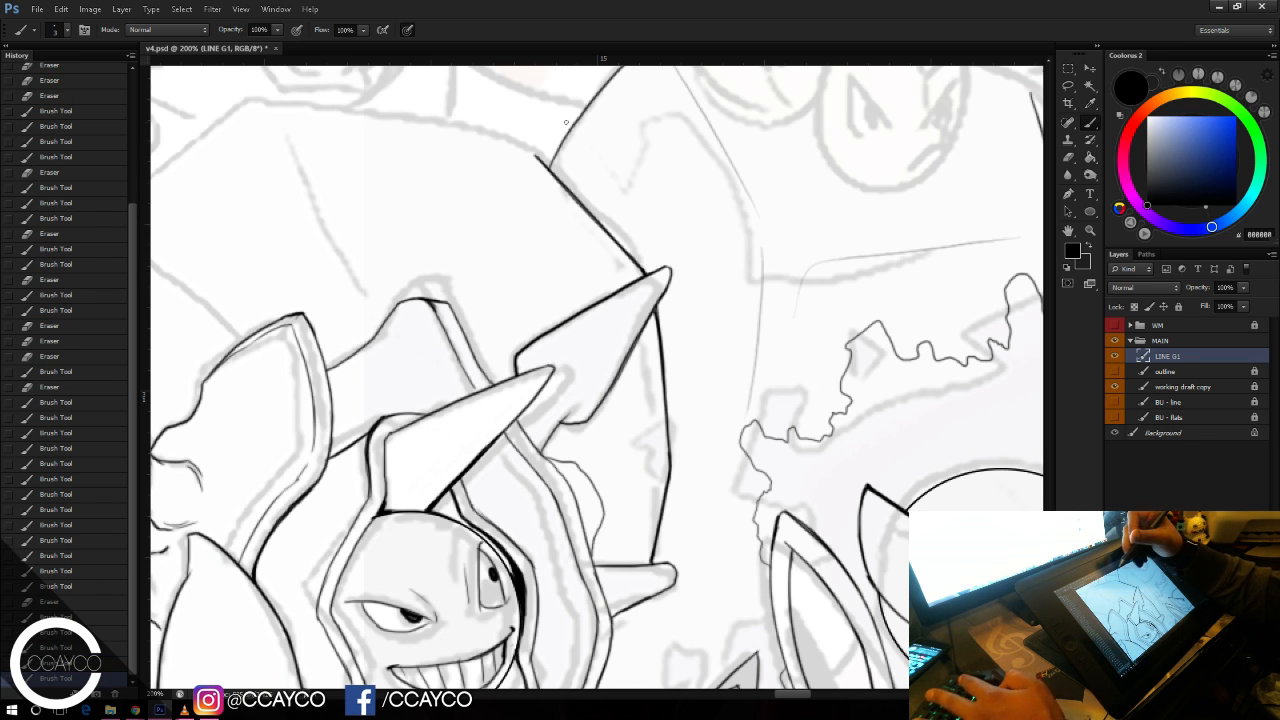
left_click_drag(716, 274, 689, 198)
key("ctrl+minus")
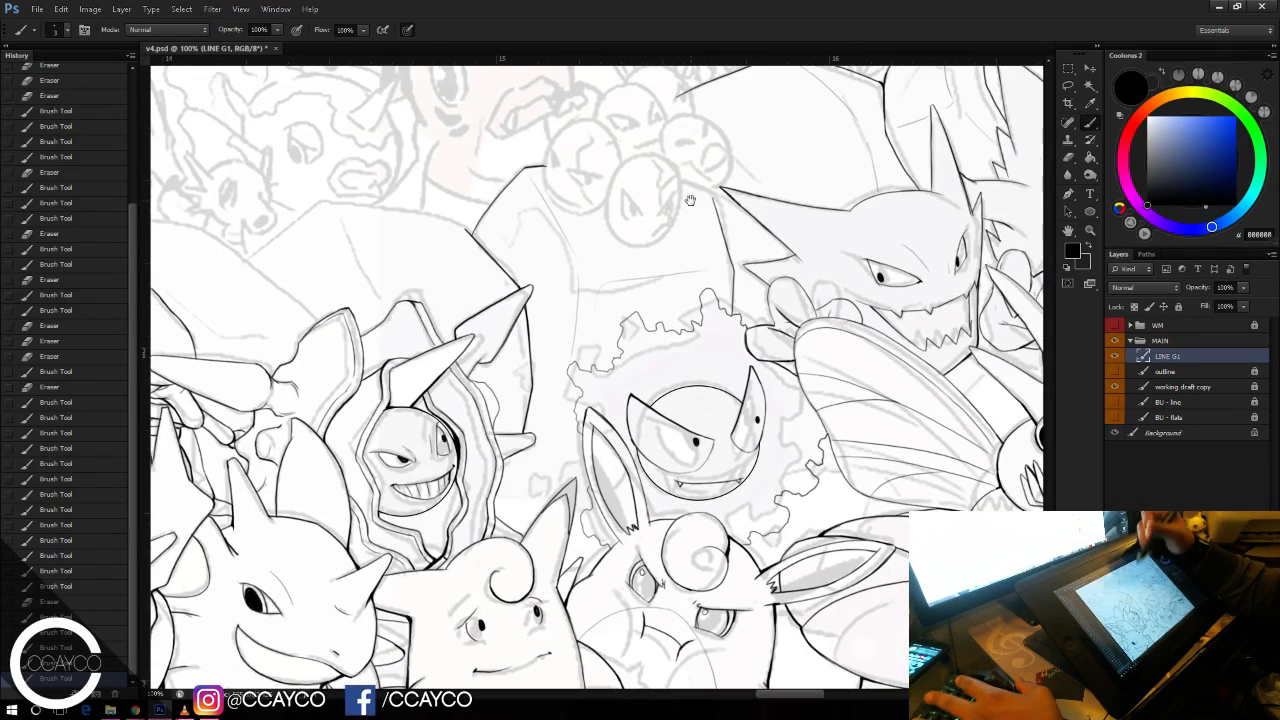
key("ctrl+minus")
left_click_drag(758, 245, 823, 292)
Step: Ink the body contour from below Cloyster's small right spike across to the pointed ear, and save the document
key("ctrl+plus")
key("ctrl+plus")
left_click_drag(685, 342, 608, 225)
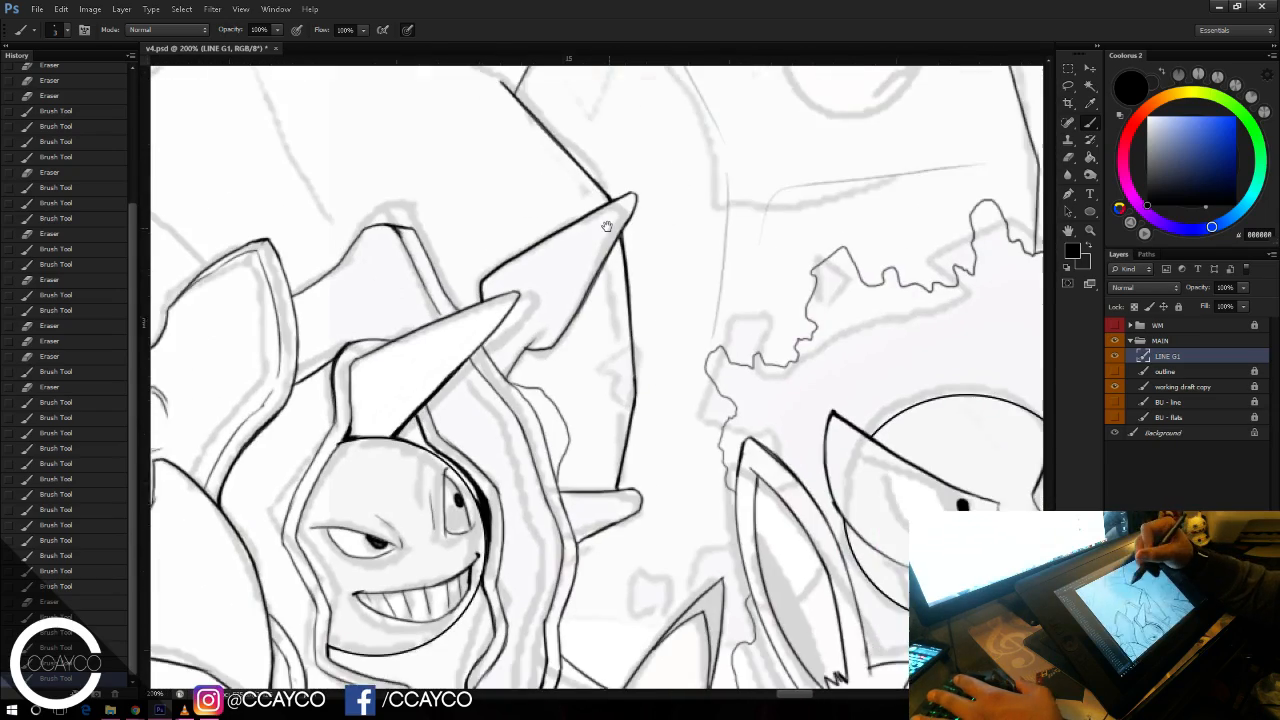
mouse_move(653, 557)
left_mouse_down()
mouse_move(745, 567)
mouse_move(745, 551)
left_mouse_up()
key("e")
key("b")
key("ctrl+s")
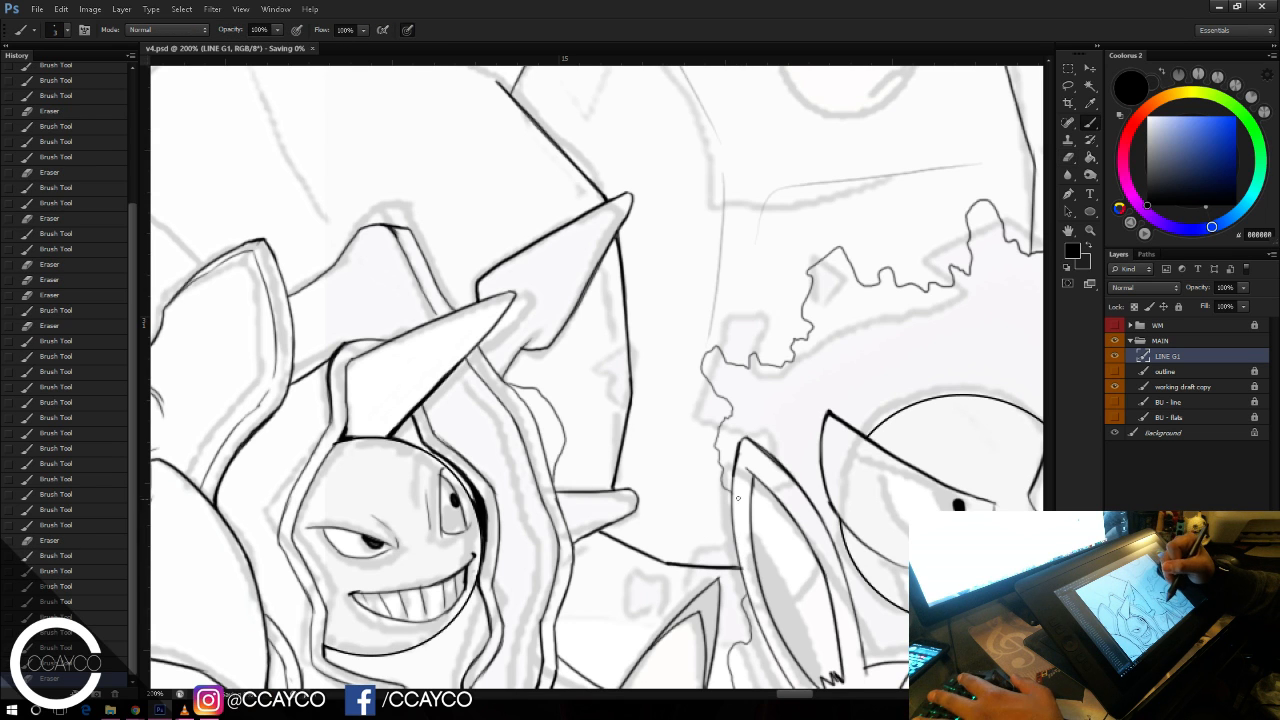
Step: Draw an unfilled black ellipse around Exeggcute's front egg and adjust its shape to follow the draft
mouse_move(774, 444)
left_mouse_down()
mouse_move(779, 433)
mouse_move(800, 446)
mouse_move(849, 439)
mouse_move(949, 478)
left_mouse_up()
mouse_move(830, 391)
left_mouse_down()
mouse_move(928, 383)
mouse_move(969, 467)
left_mouse_up()
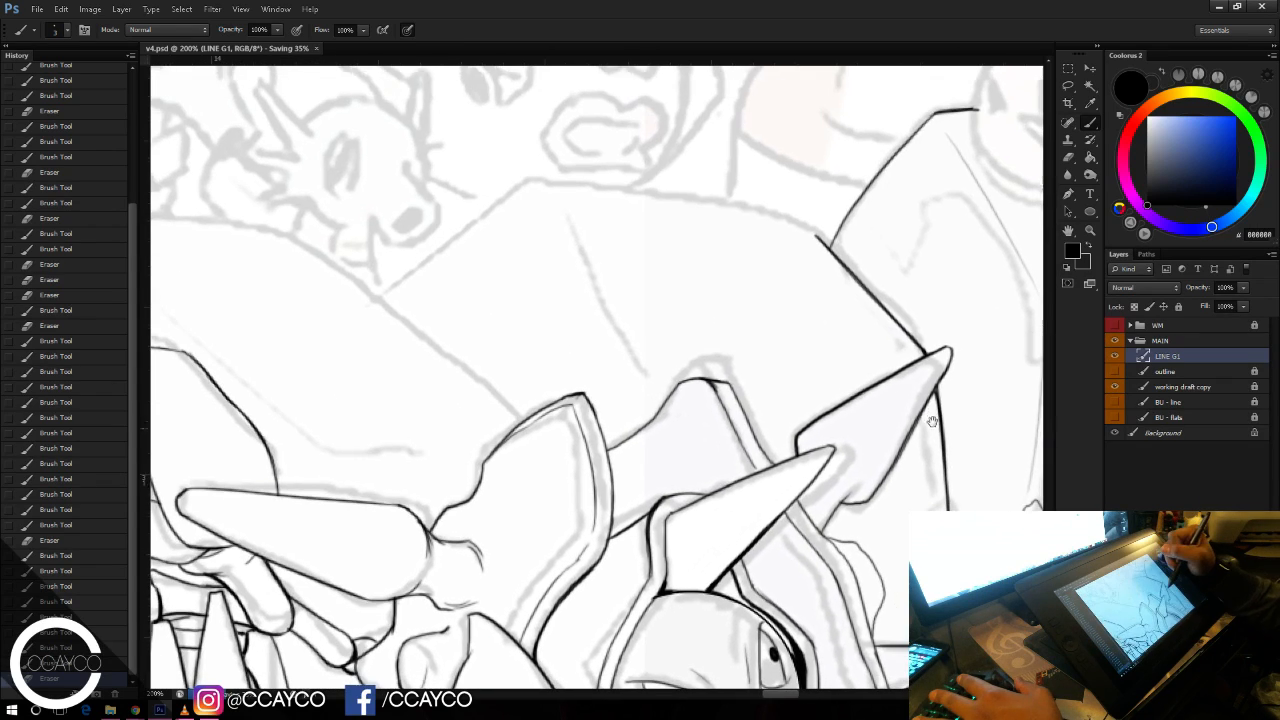
left_click_drag(785, 470, 363, 594)
left_click_drag(825, 500, 753, 627)
left_click(1090, 211)
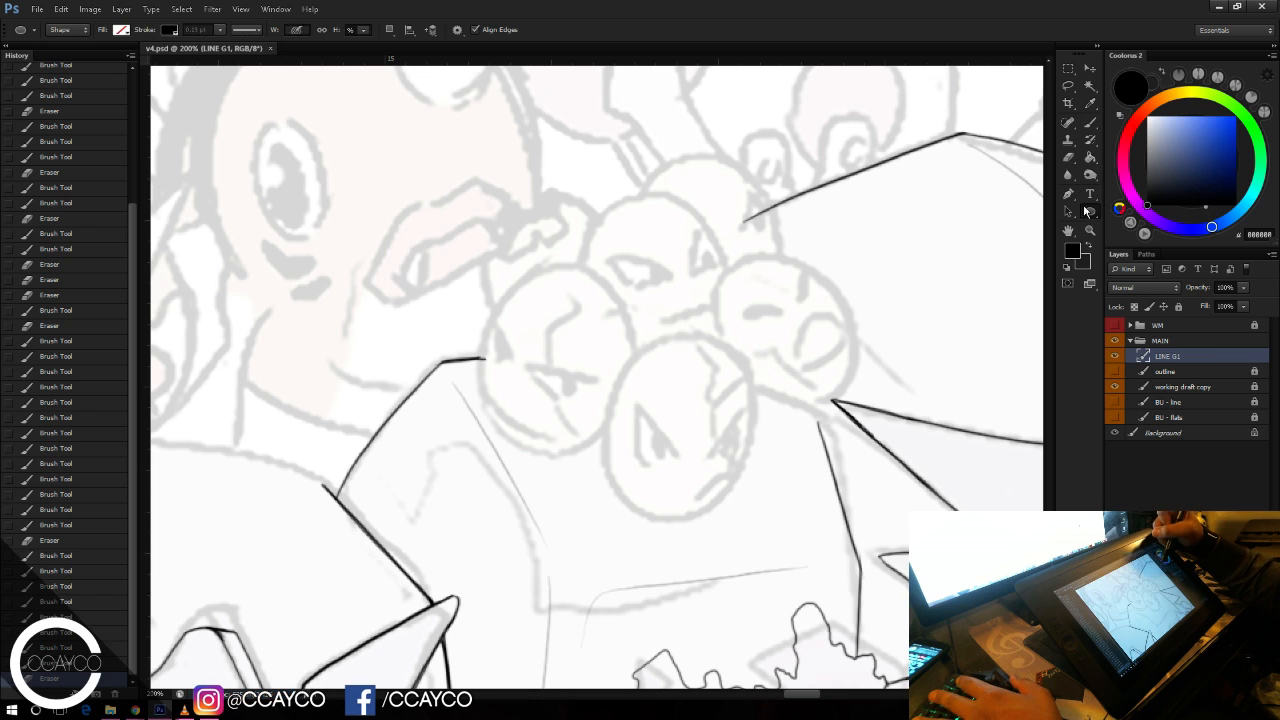
left_click_drag(617, 334, 842, 500)
key("ctrl+t")
left_click_drag(750, 402, 739, 398)
key("Return")
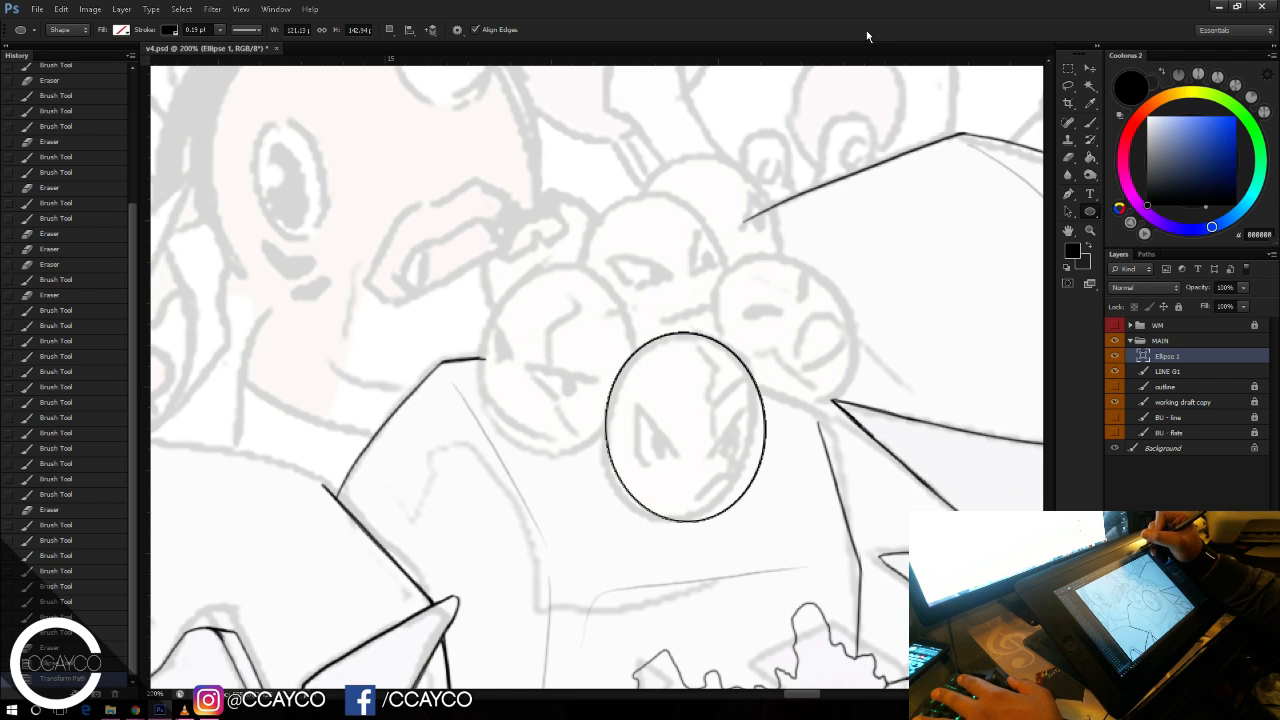
Step: Rasterize the ellipse layer and trim the outside of the front egg's left edge
key("b")
left_click(622, 416)
key("Return")
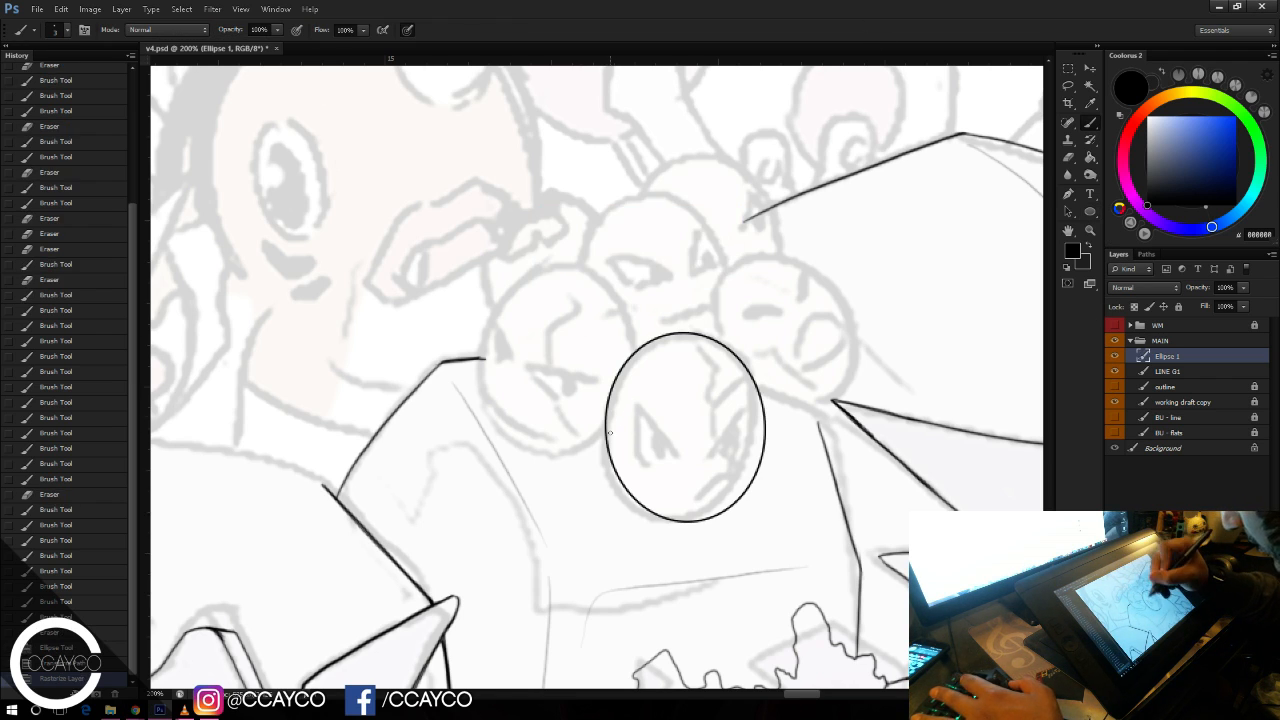
left_click_drag(636, 351, 640, 347)
key("e")
mouse_move(602, 431)
left_mouse_down()
mouse_move(614, 375)
mouse_move(635, 353)
mouse_move(608, 440)
left_mouse_up()
key("b")
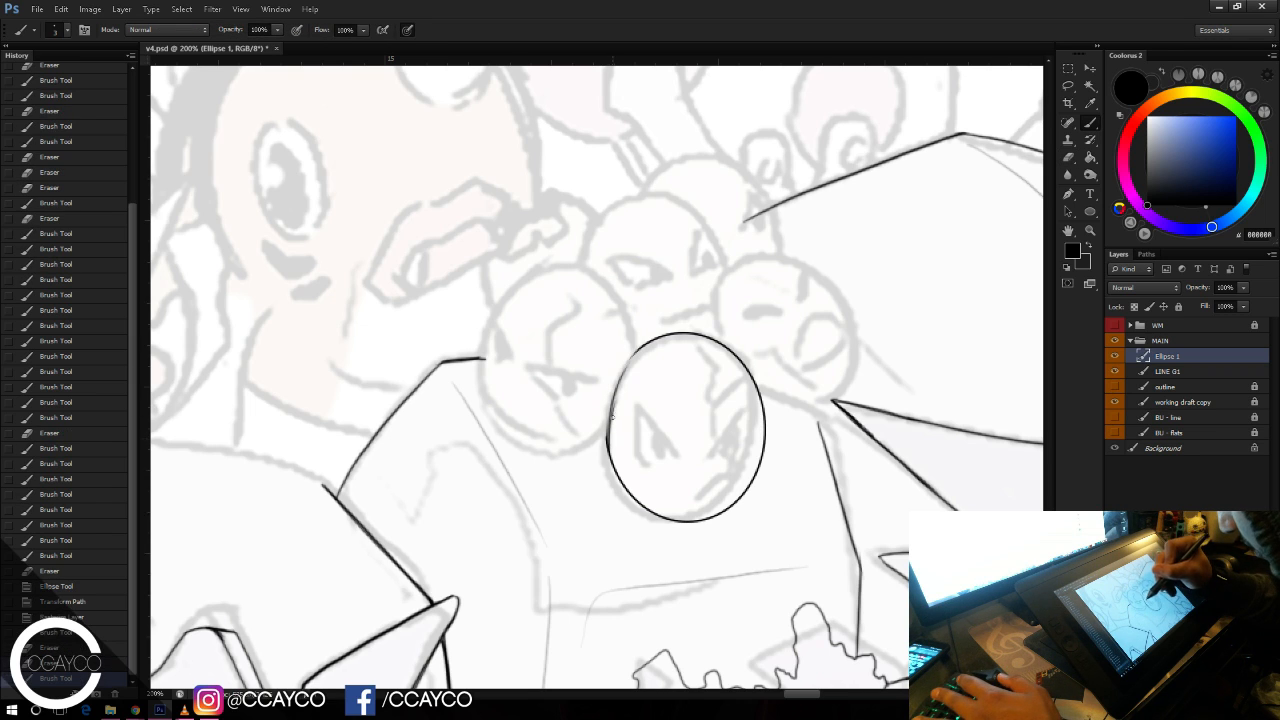
Step: Thicken the front egg's upper-left outline and erase the excess along its top
left_click_drag(638, 352, 648, 345)
left_click_drag(613, 397, 657, 341)
key("ctrl+z")
left_click_drag(613, 401, 647, 349)
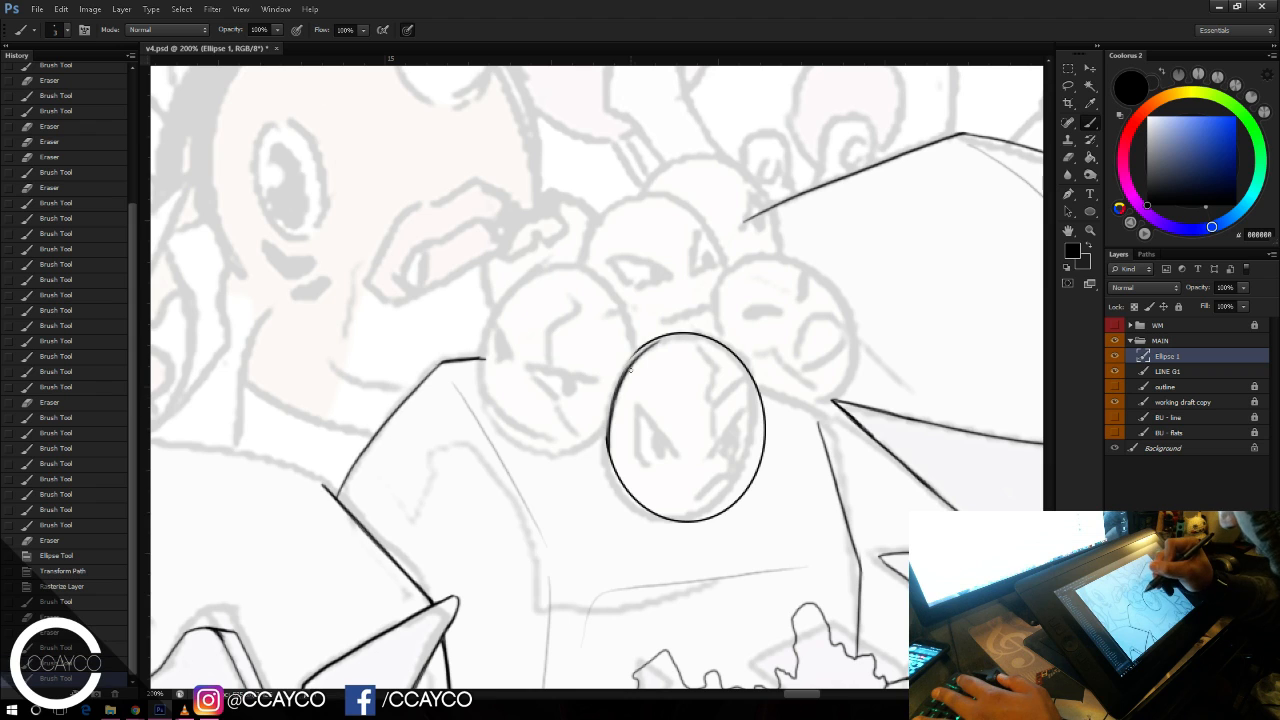
key("e")
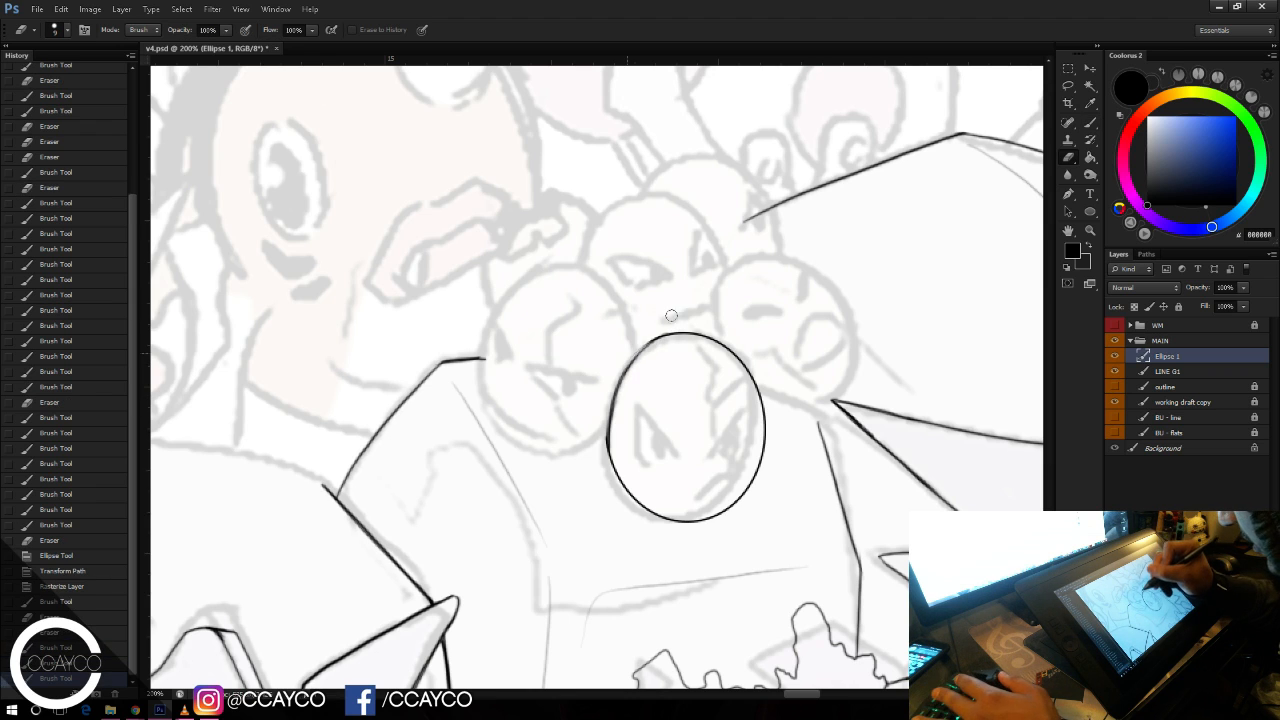
mouse_move(679, 316)
left_mouse_down()
mouse_move(643, 335)
mouse_move(655, 329)
left_mouse_up()
mouse_move(641, 338)
left_mouse_down()
mouse_move(636, 348)
mouse_move(662, 333)
left_mouse_up()
key("b")
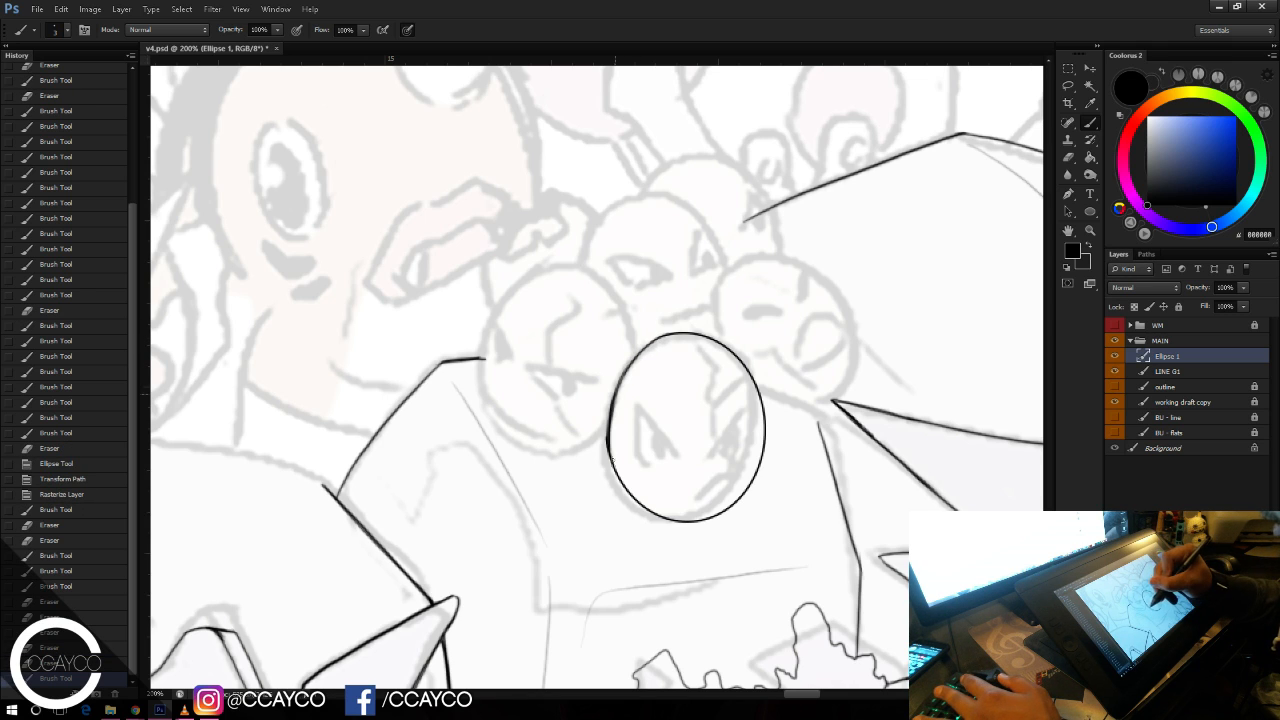
Step: Thicken the front egg's lower-left outline and clean up the inner side of its left edge
left_click_drag(613, 460, 608, 428)
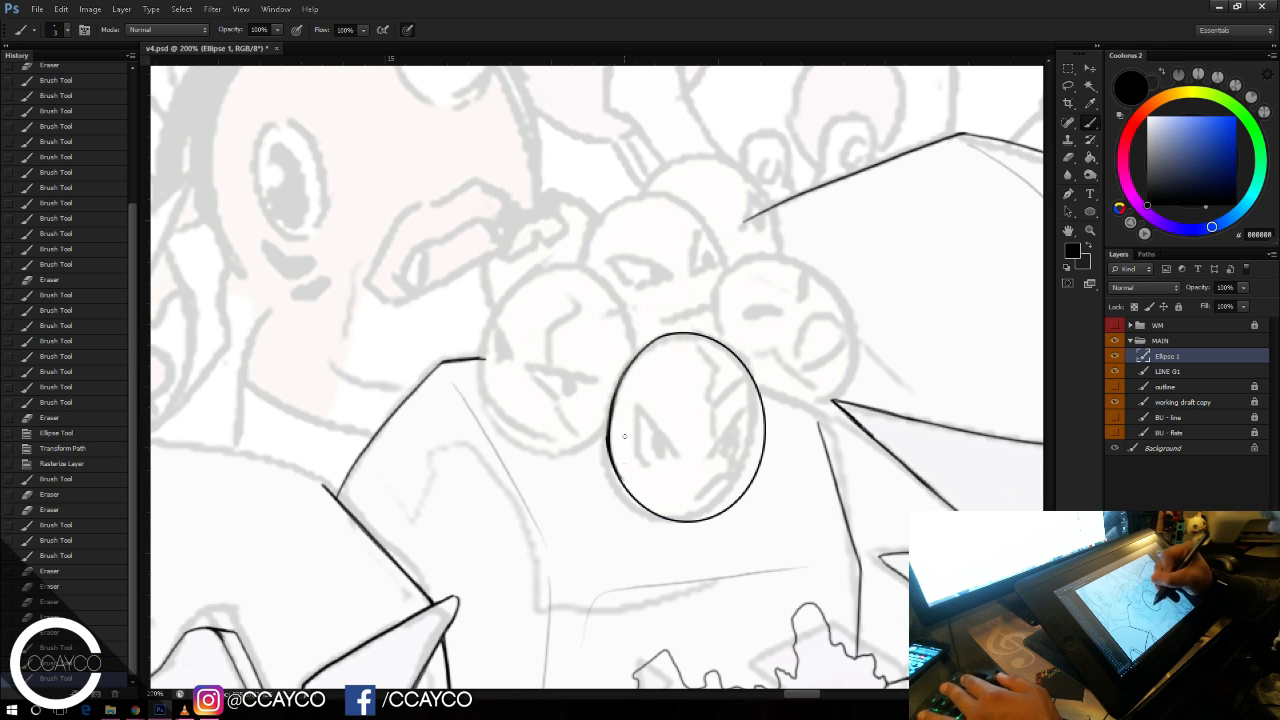
key("e")
left_click_drag(620, 455, 621, 400)
left_click_drag(618, 445, 643, 358)
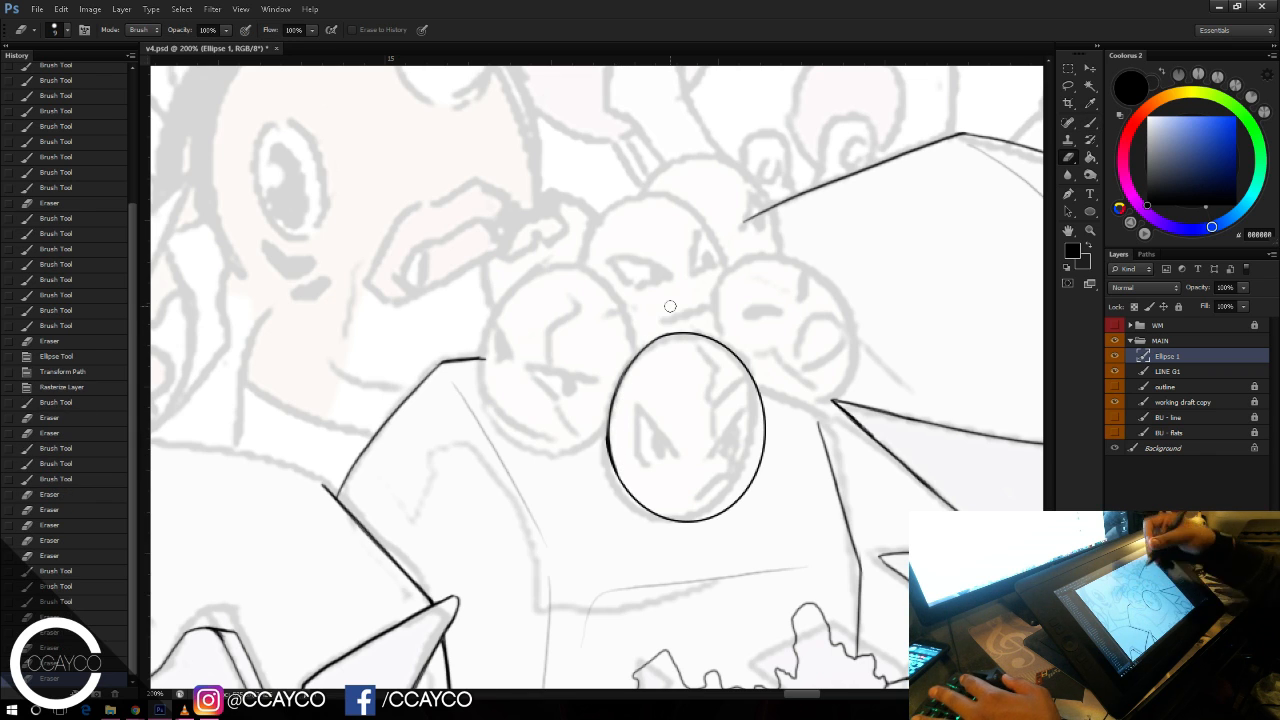
key("b")
key("ctrl+z")
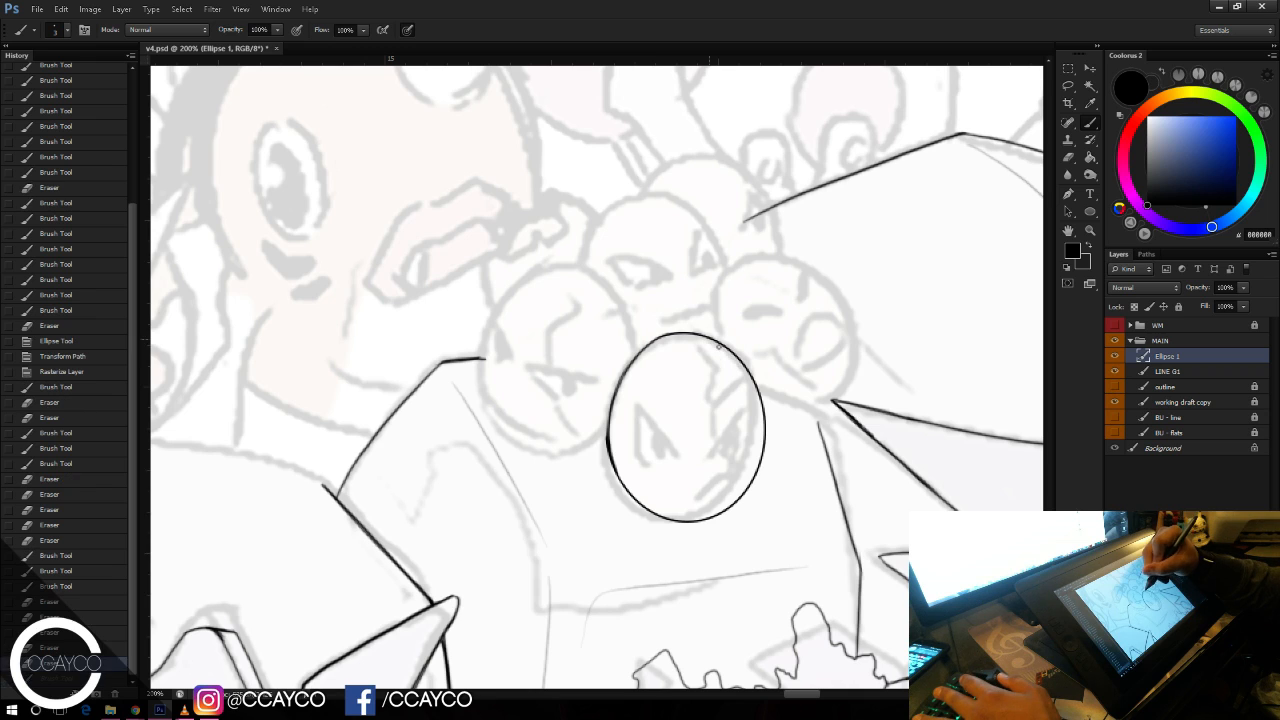
key("ctrl+z")
key("ctrl+z")
key("ctrl+z")
key("ctrl+z")
key("ctrl+z")
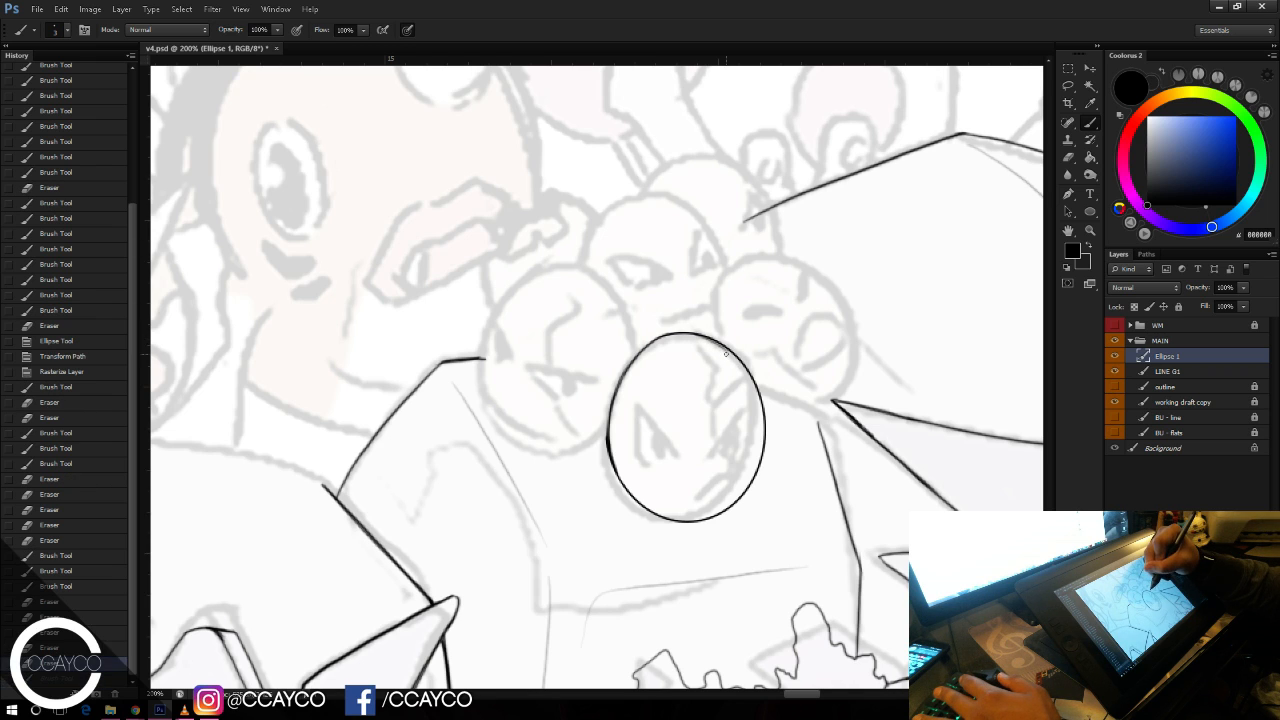
Step: Thicken the front egg's upper-right outline and trim the overlap along its right side
mouse_move(706, 338)
left_mouse_down()
mouse_move(759, 398)
mouse_move(766, 437)
left_mouse_up()
key("e")
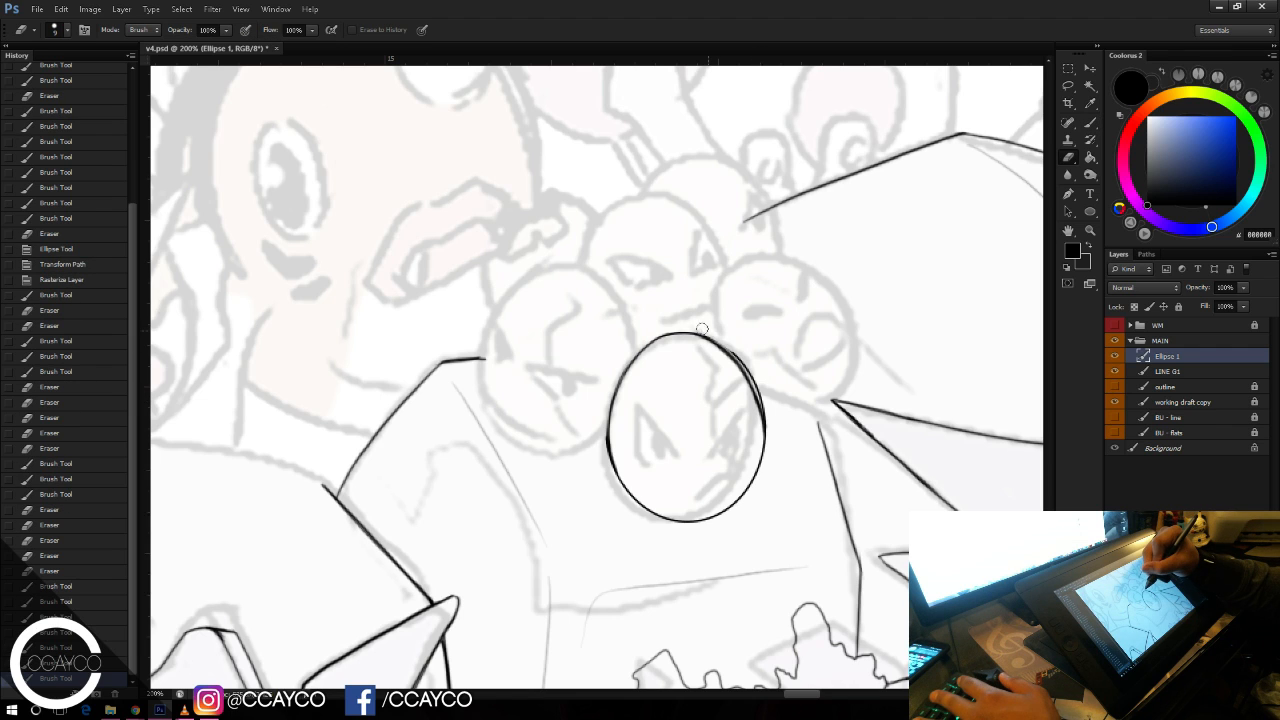
left_click_drag(750, 374, 772, 449)
left_click_drag(766, 399, 769, 443)
key("b")
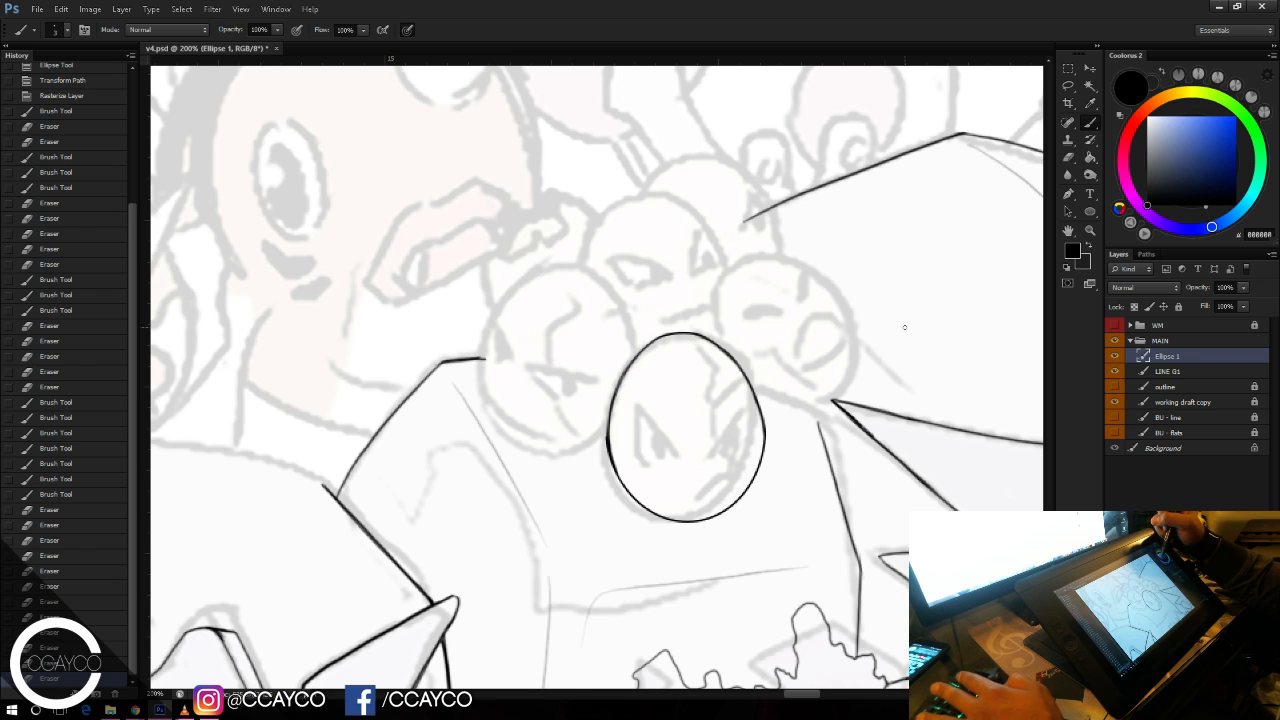
Step: Copy the front egg's outline to a new layer, rotate it about 17° clockwise and place it over the left egg
key("l")
mouse_move(684, 284)
left_mouse_down()
mouse_move(614, 306)
mouse_move(790, 399)
left_mouse_up()
key("ctrl+j")
key("ctrl+t")
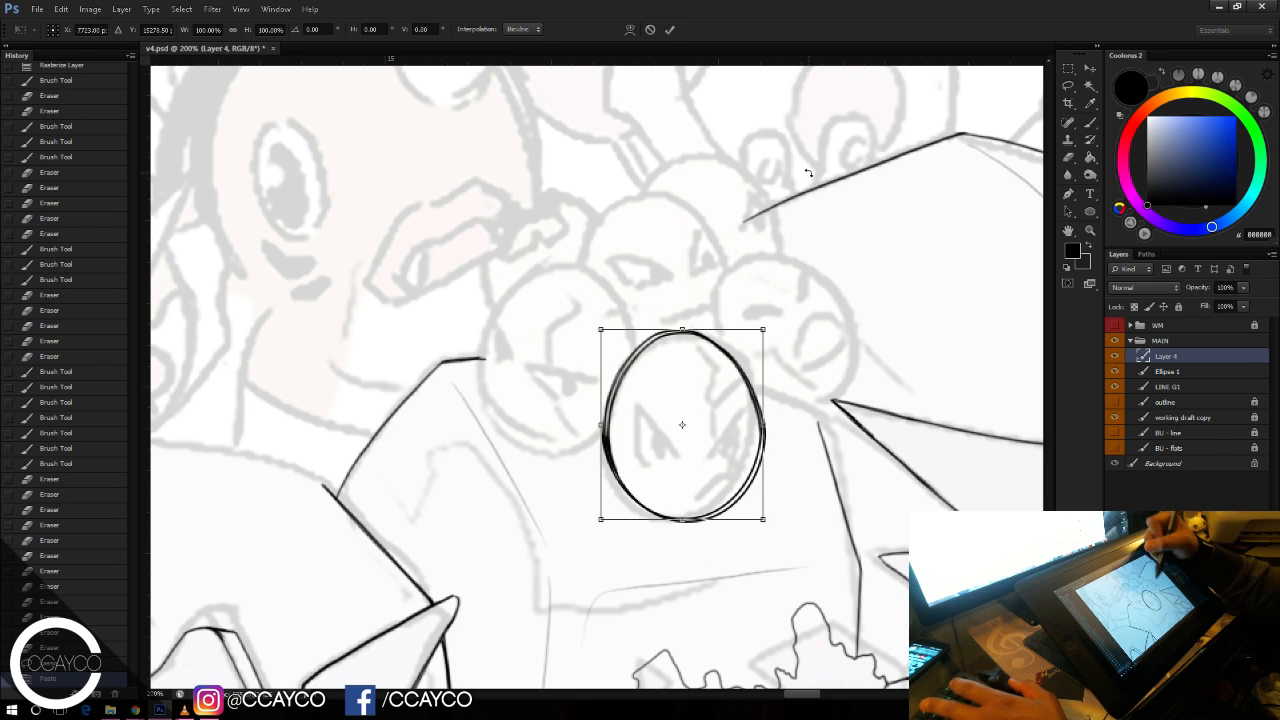
left_click_drag(808, 173, 876, 221)
left_click_drag(706, 380, 614, 314)
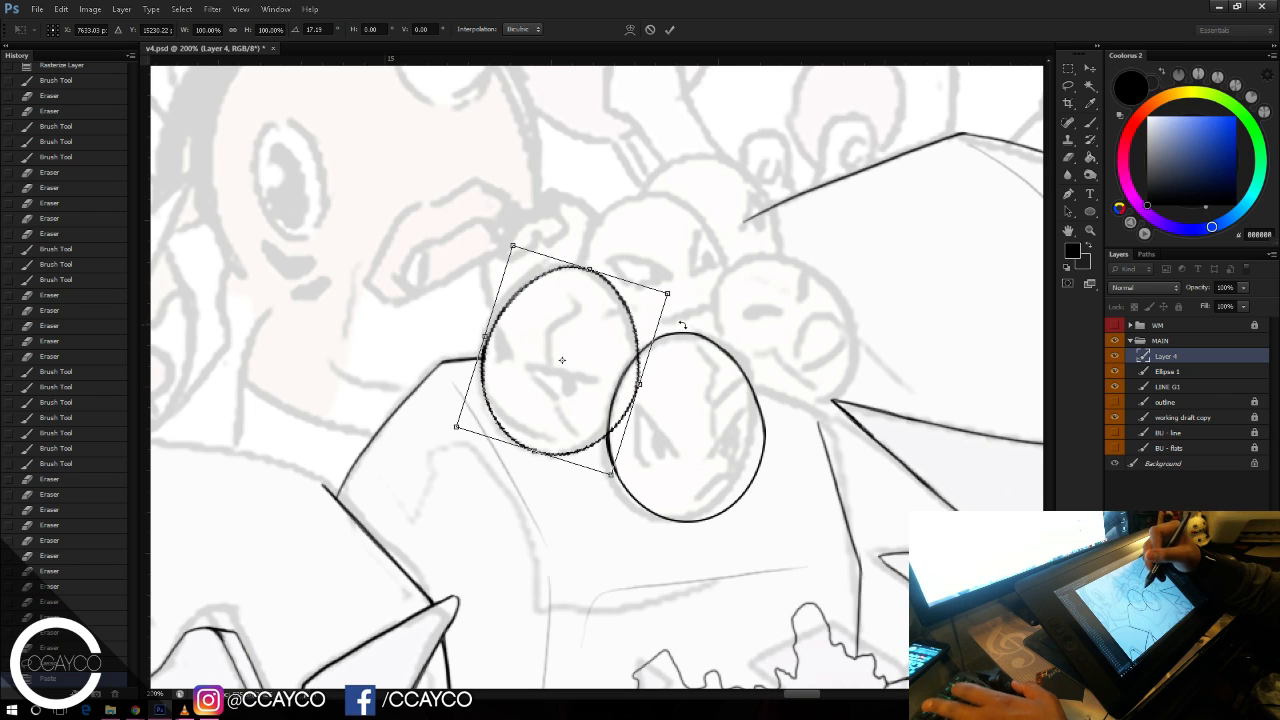
key("Return")
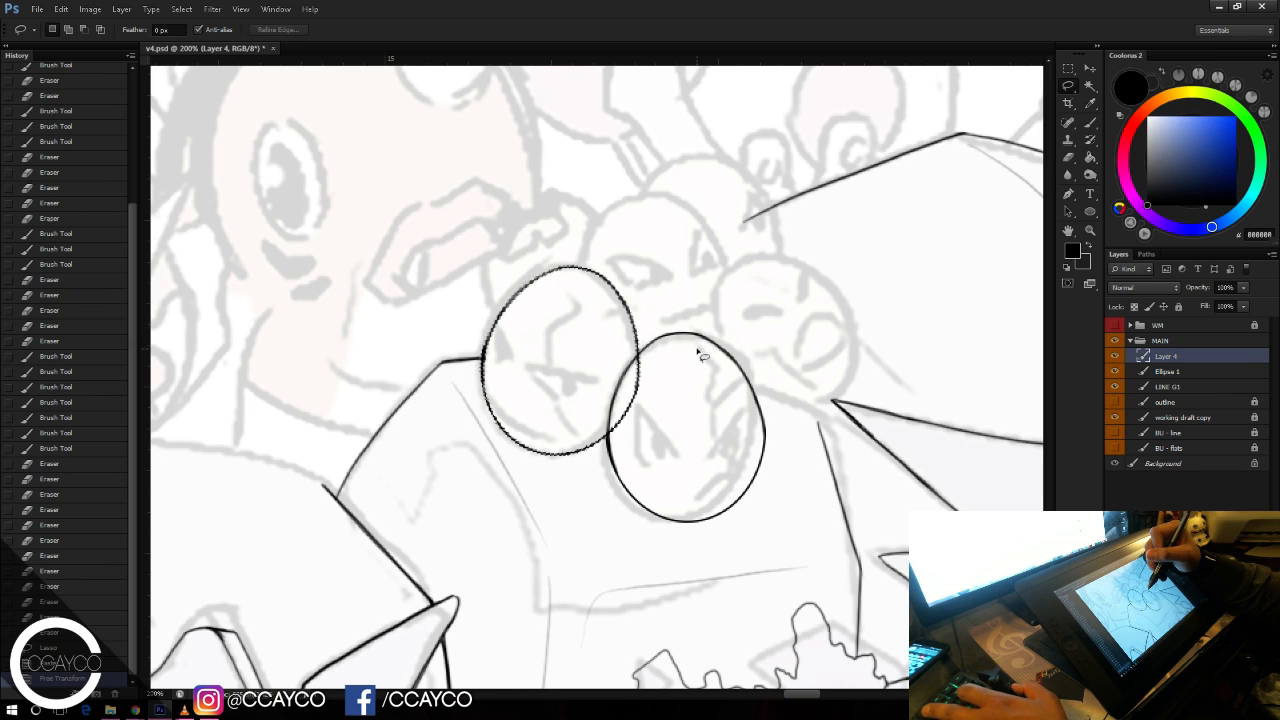
Step: Add another copy of the egg outline, tilt it counterclockwise and place it over the right egg
key("ctrl+j")
key("ctrl+t")
left_click_drag(716, 345, 752, 336)
left_click_drag(631, 327, 828, 262)
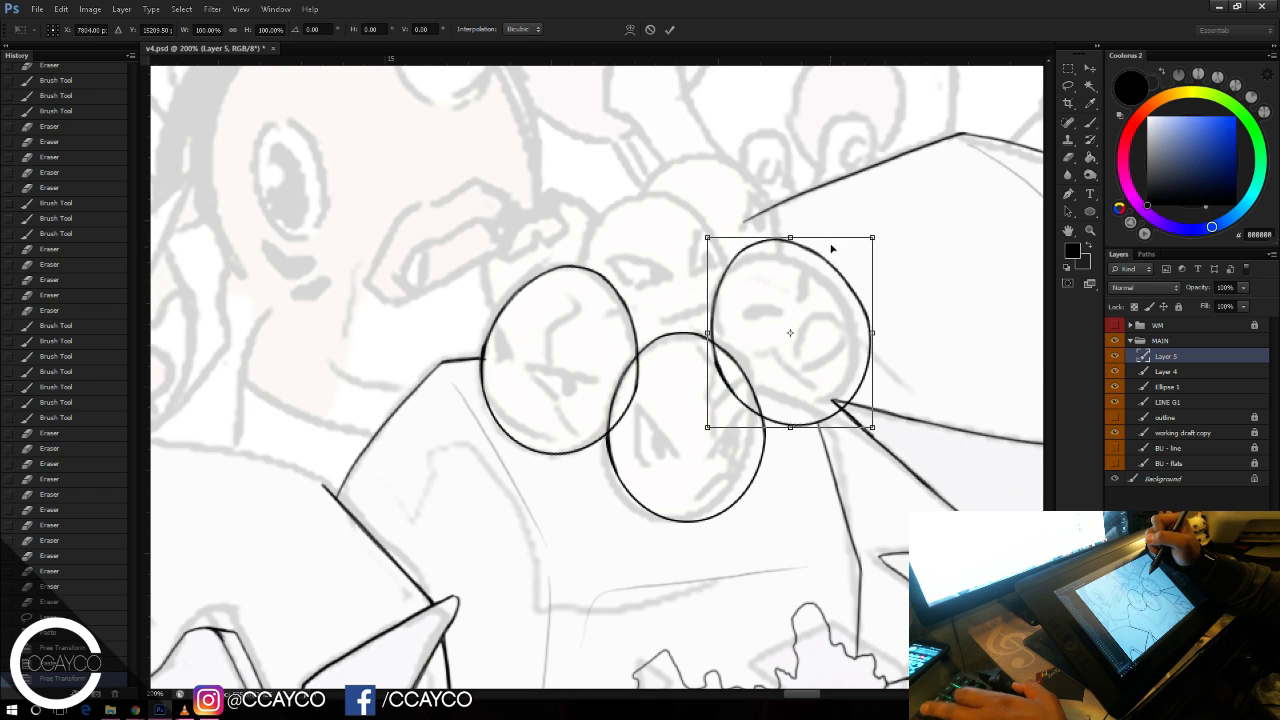
key("Return")
Step: Paste another egg outline and place it over the middle egg behind the front one
key("ctrl+v")
key("ctrl+t")
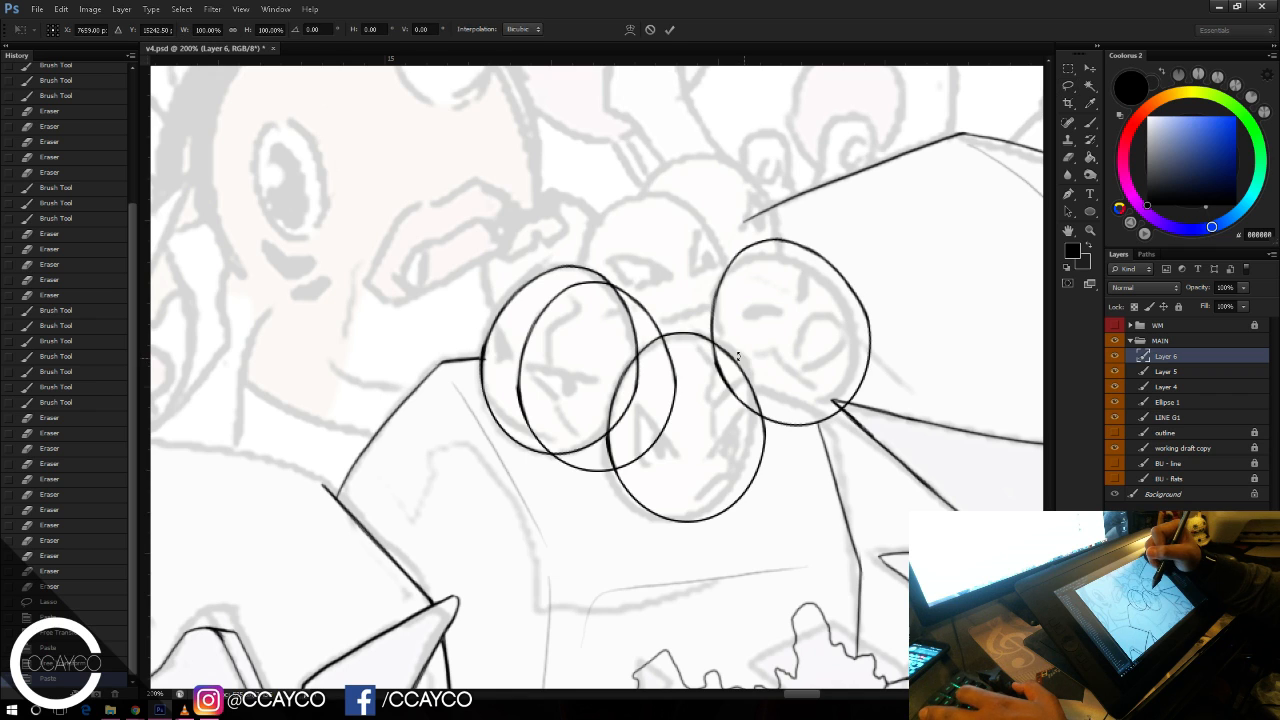
left_click_drag(604, 340, 733, 250)
key("Return")
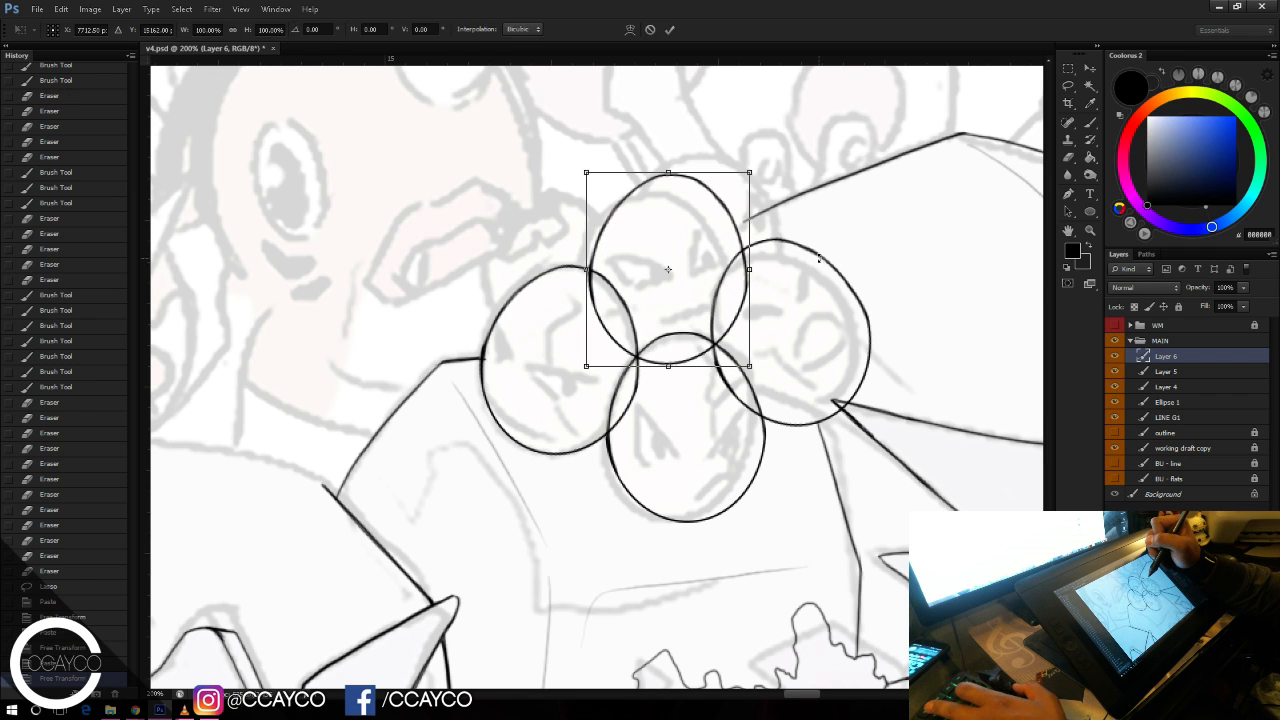
key("r")
left_click_drag(826, 252, 826, 252)
key("Return")
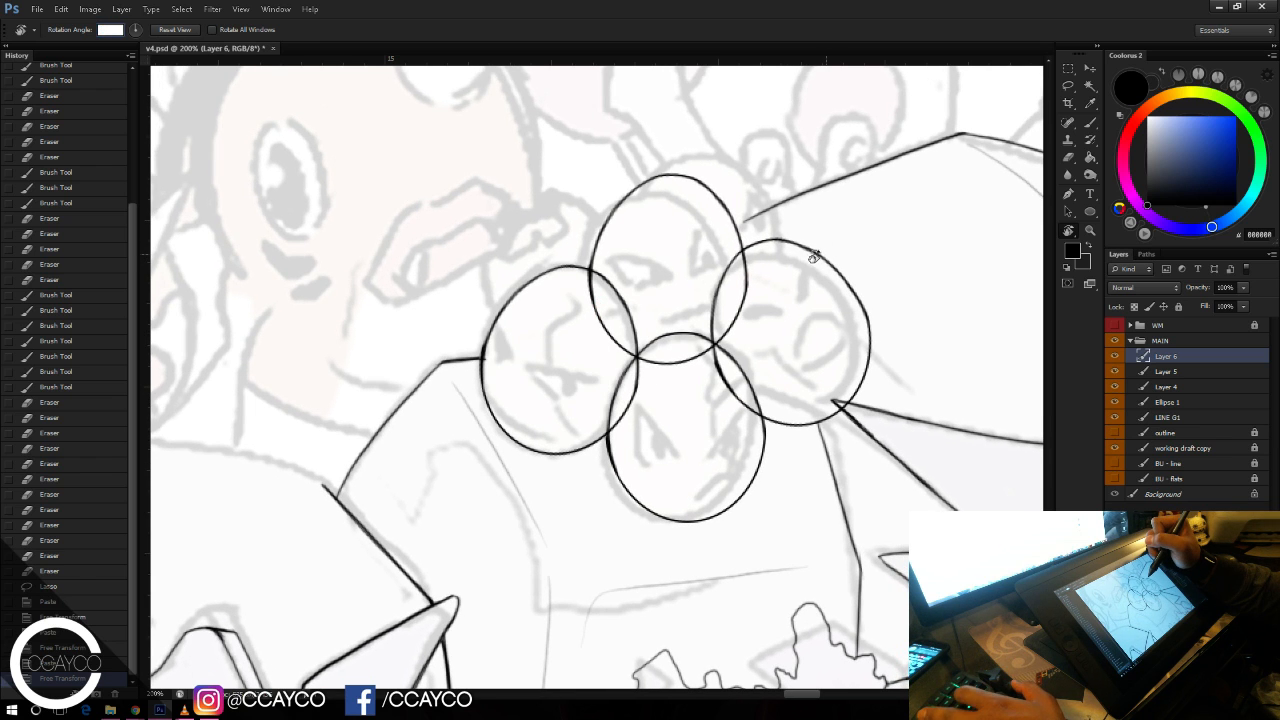
Step: Paste another egg outline, rotate it about 10.6° counterclockwise, shrink it slightly and place it over the back right egg
key("ctrl+v")
key("Return")
key("ctrl+v")
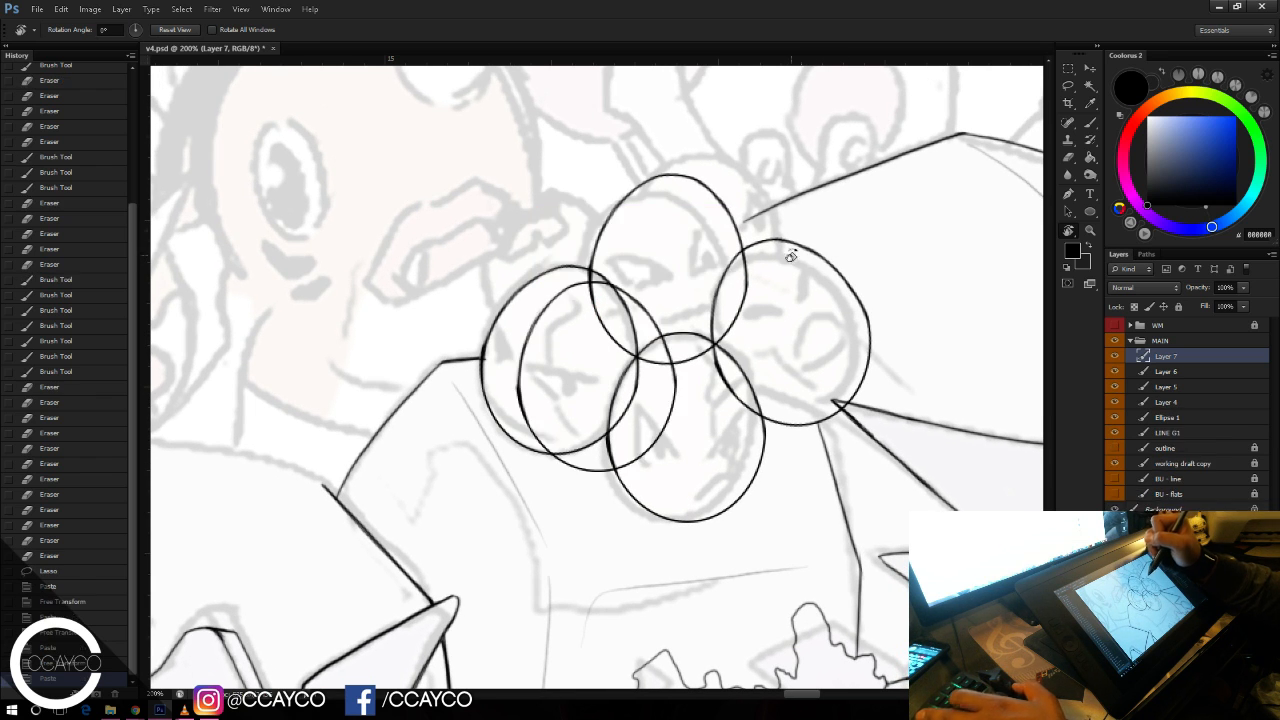
key("ctrl+t")
left_click_drag(643, 337, 766, 163)
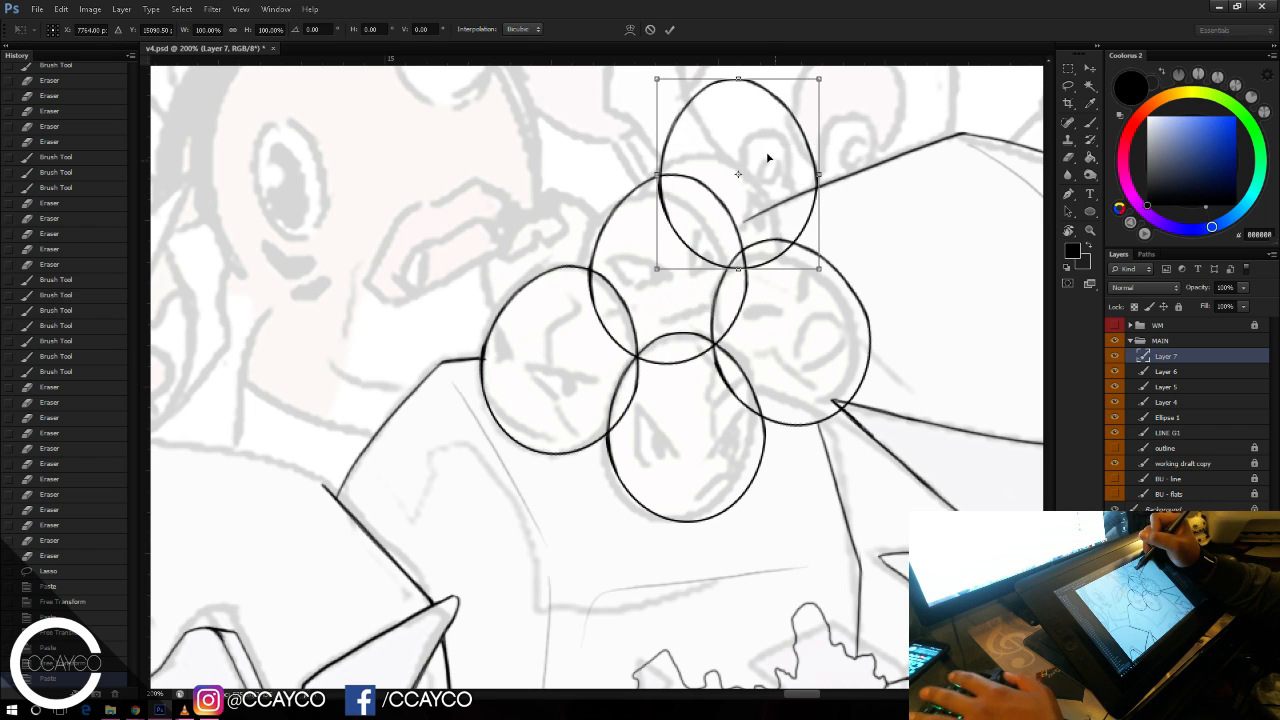
left_click_drag(872, 192, 892, 150)
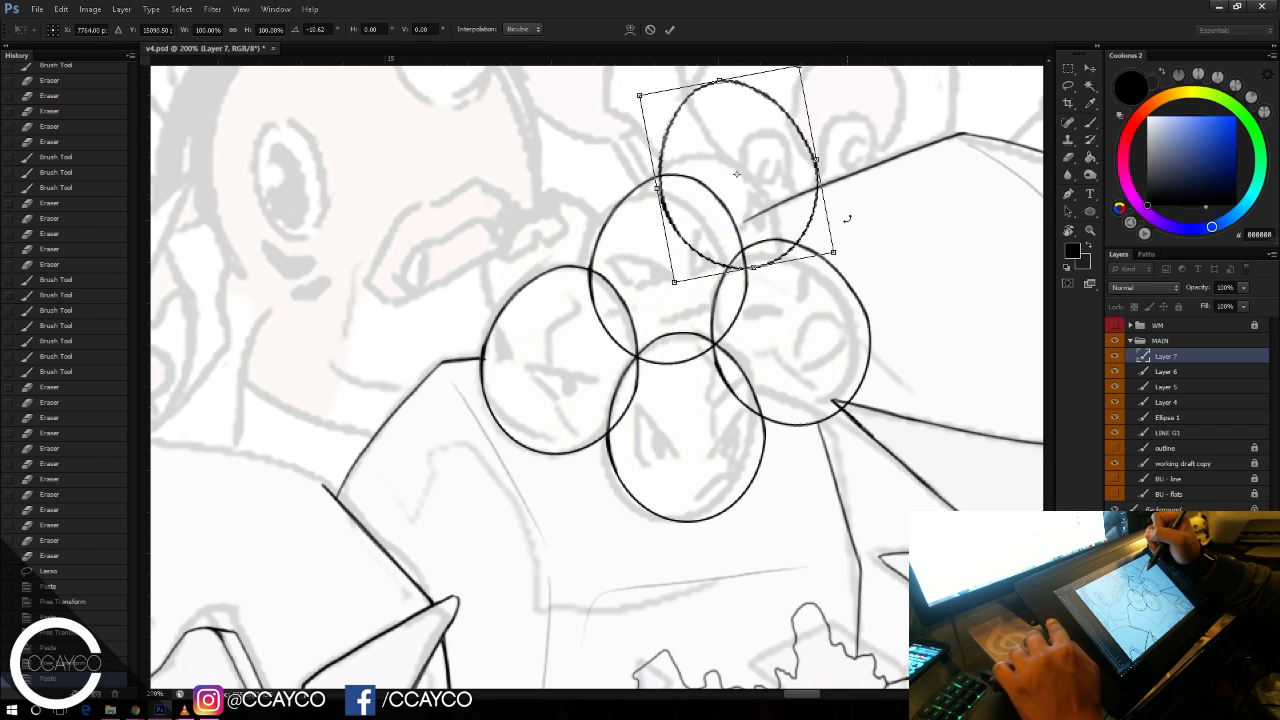
left_click_drag(833, 252, 779, 143)
key("Return")
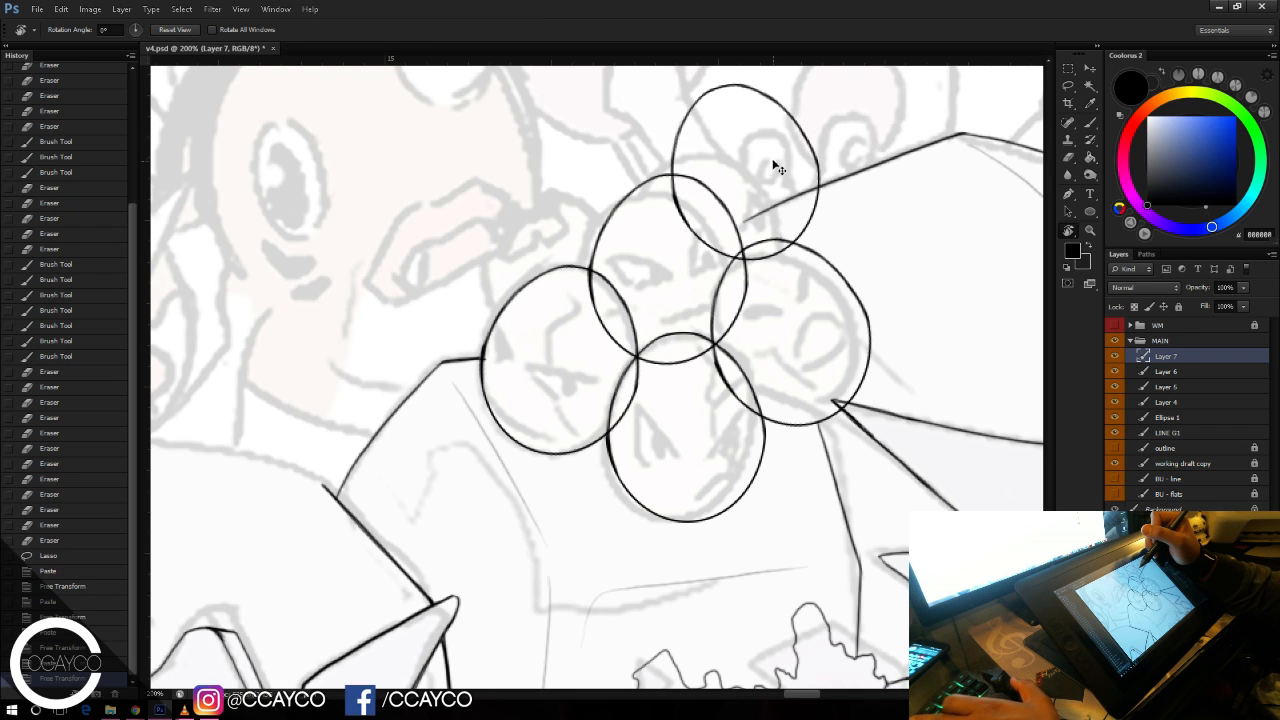
Step: Paste another egg outline, rotate it about 7° clockwise and place it over the back left egg
key("ctrl+v")
key("r")
key("ctrl+t")
left_click_drag(595, 375, 628, 163)
left_click_drag(690, 110, 700, 140)
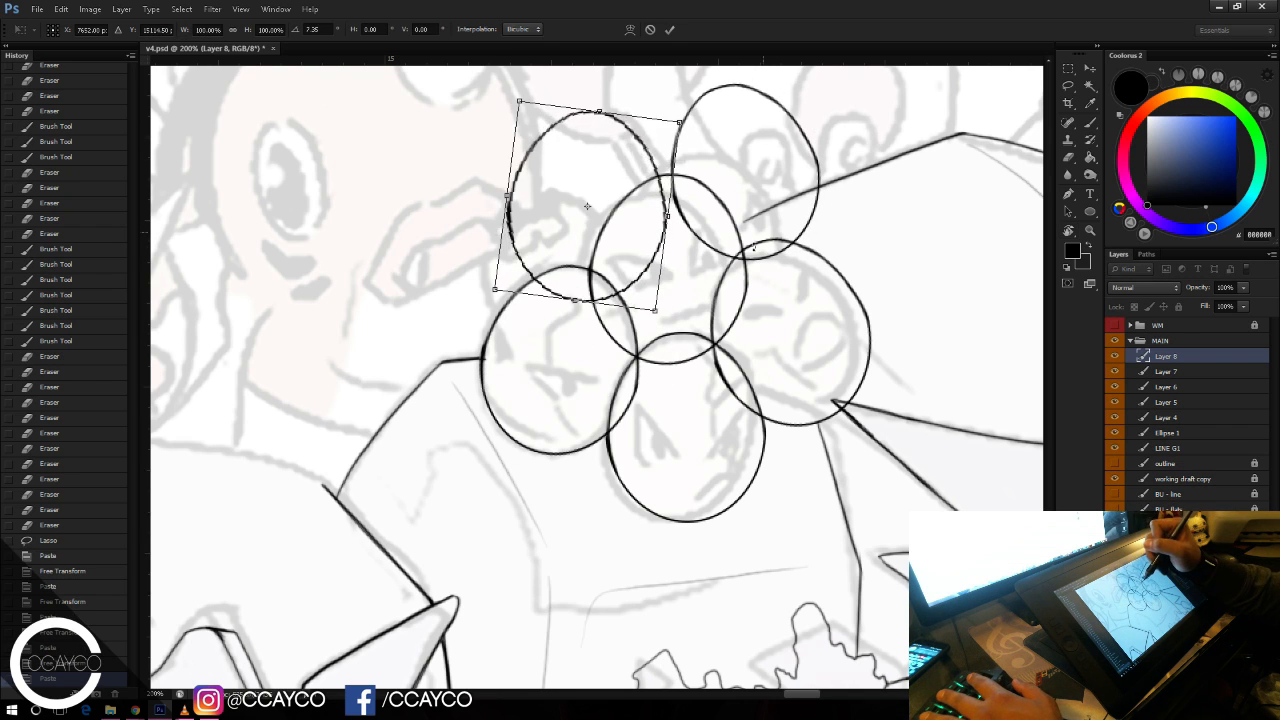
left_click_drag(600, 205, 632, 209)
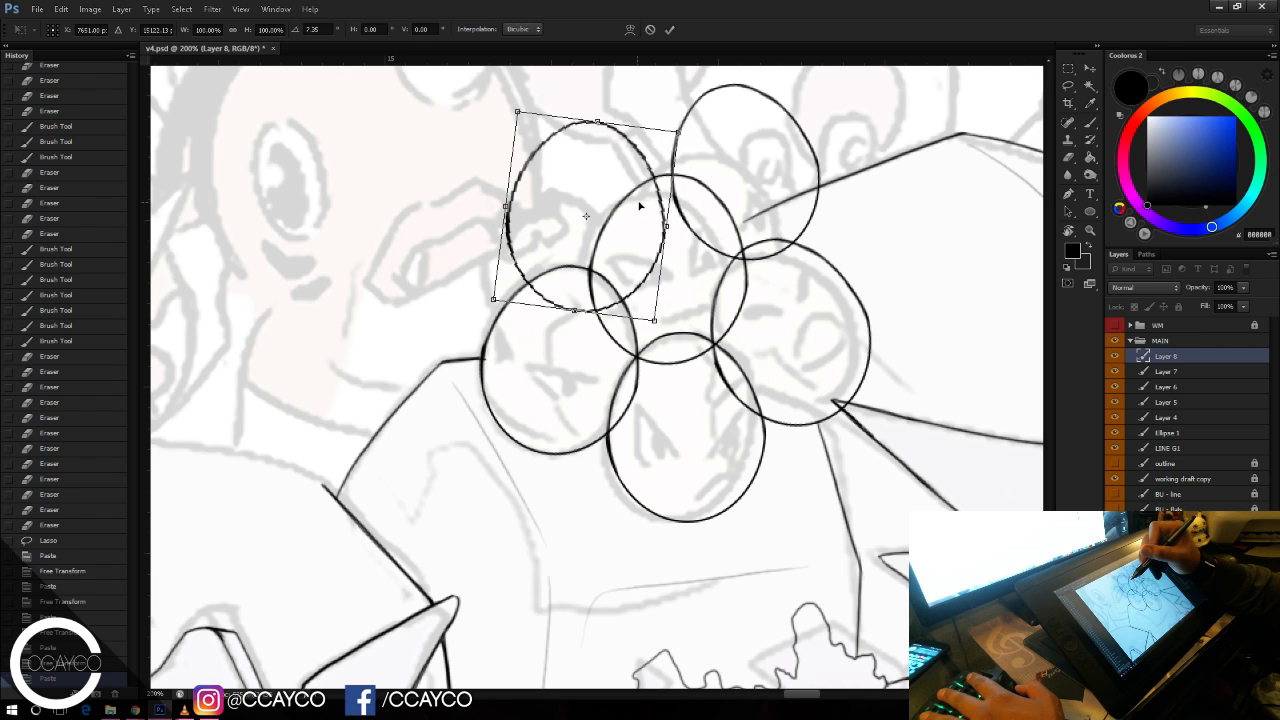
key("Return")
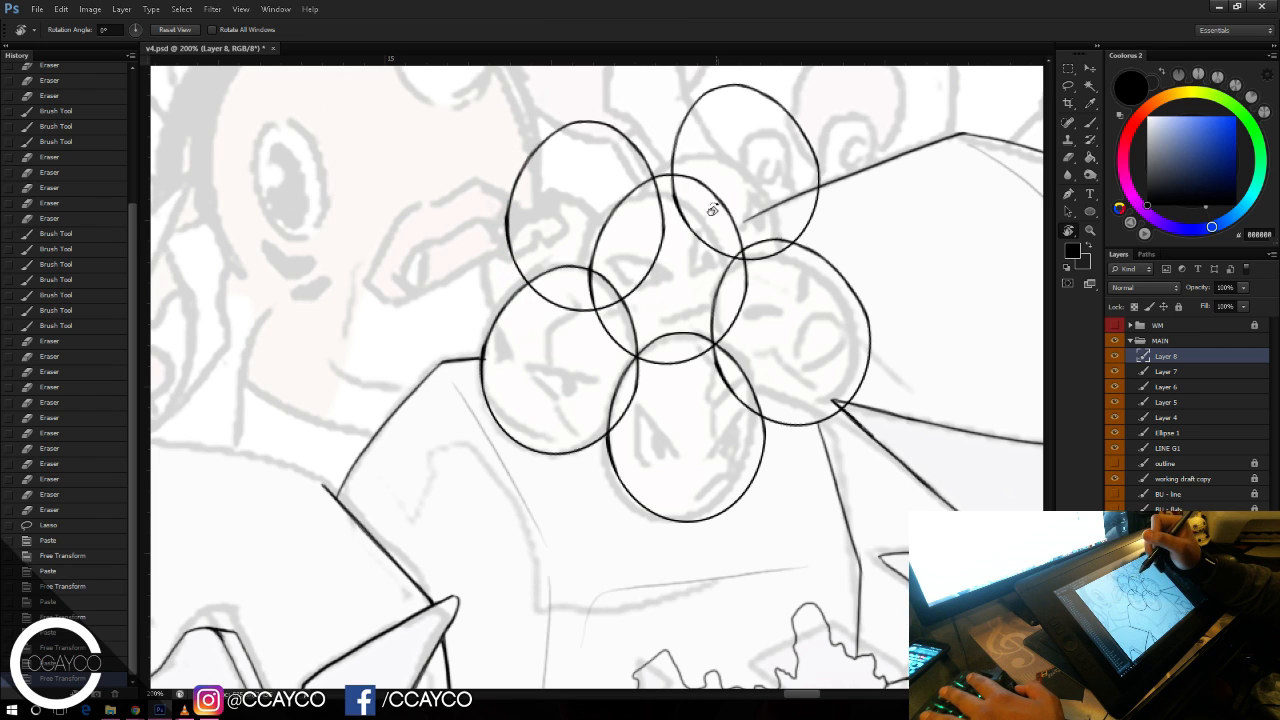
Step: Merge all the egg outline layers, including Ellipse 1, with the LINE G1 layer into a single layer
left_click(1169, 375, "ctrl")
left_click(1171, 387, "ctrl")
left_click(1177, 403, "ctrl")
left_click(1181, 418, "ctrl")
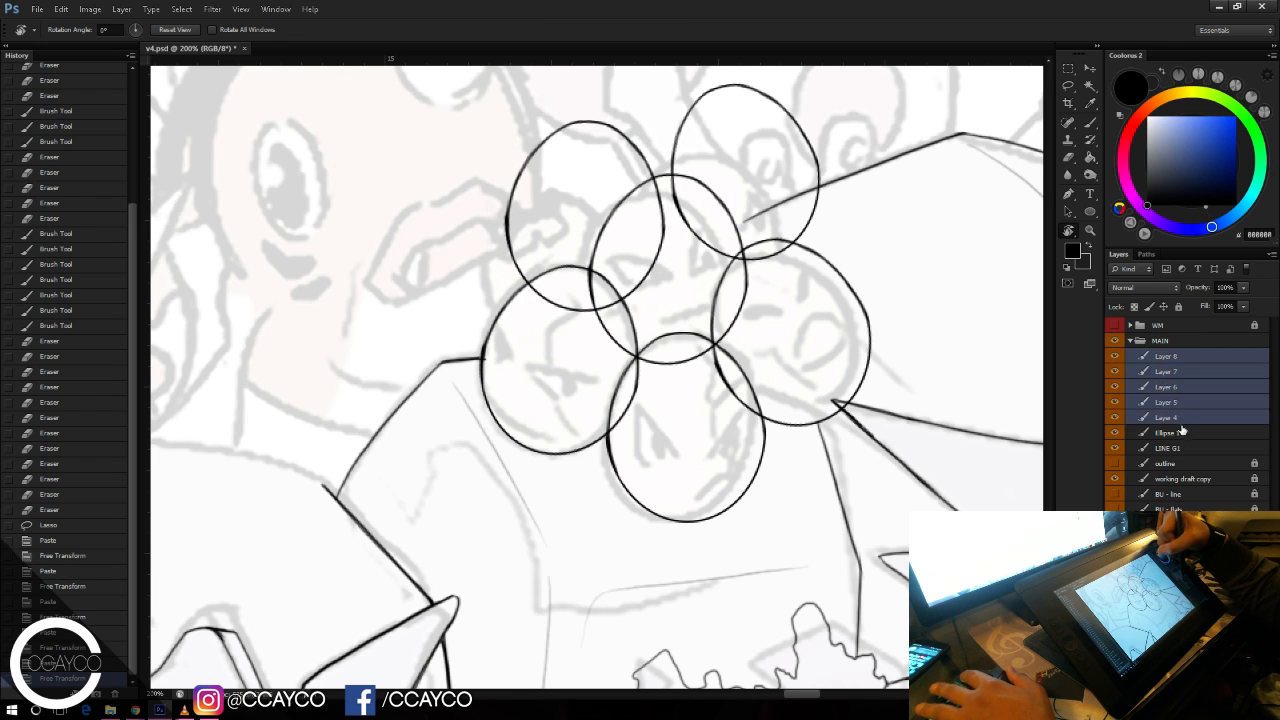
left_click(1182, 423, "ctrl")
left_click(1182, 447, "ctrl")
left_click(1180, 432, "ctrl")
left_click(1180, 417, "ctrl")
key("ctrl+e")
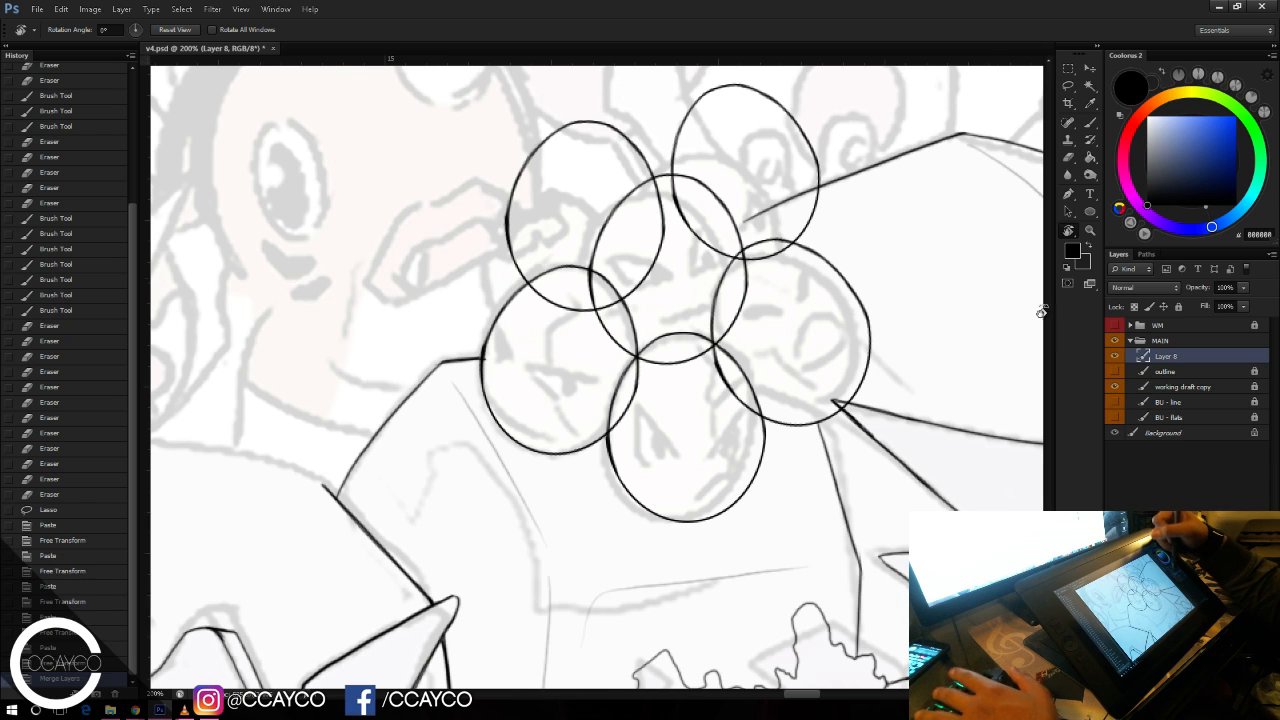
Step: Erase the parts of the back left and back right egg outlines that overlap the middle egg
key("e")
left_click(875, 212)
left_click(869, 212)
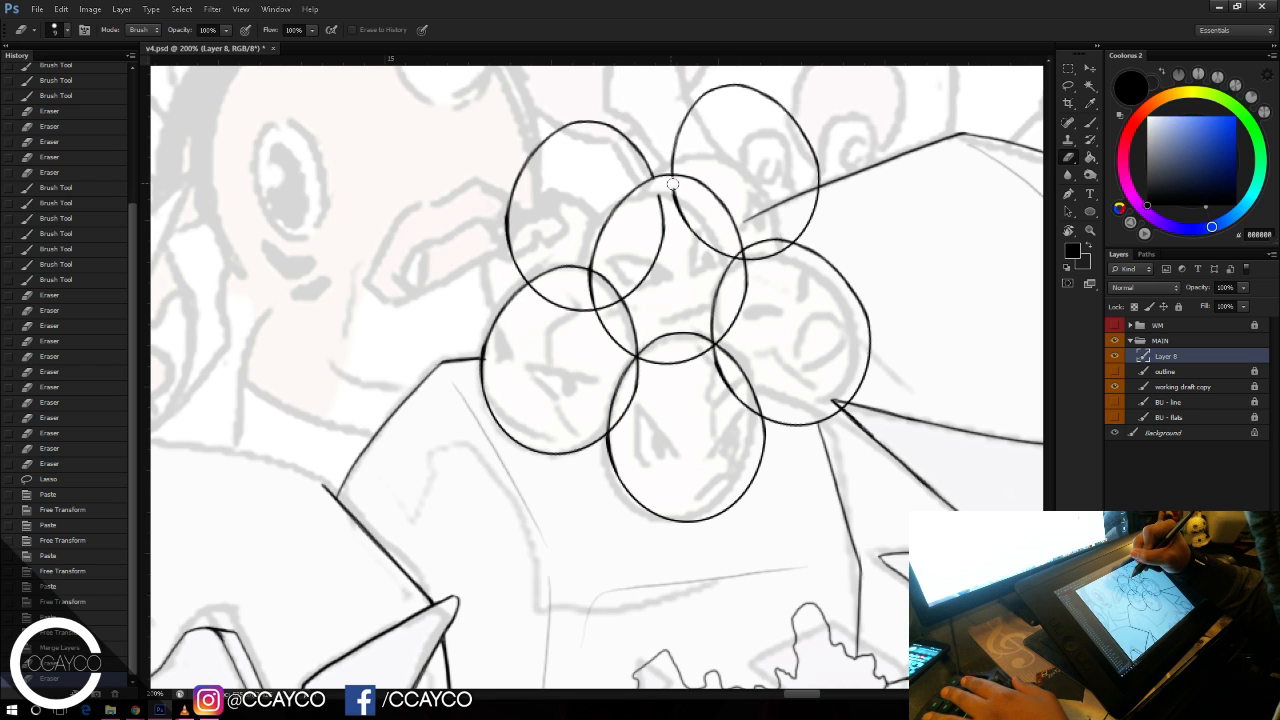
left_click_drag(672, 183, 723, 260)
key("ctrl+z")
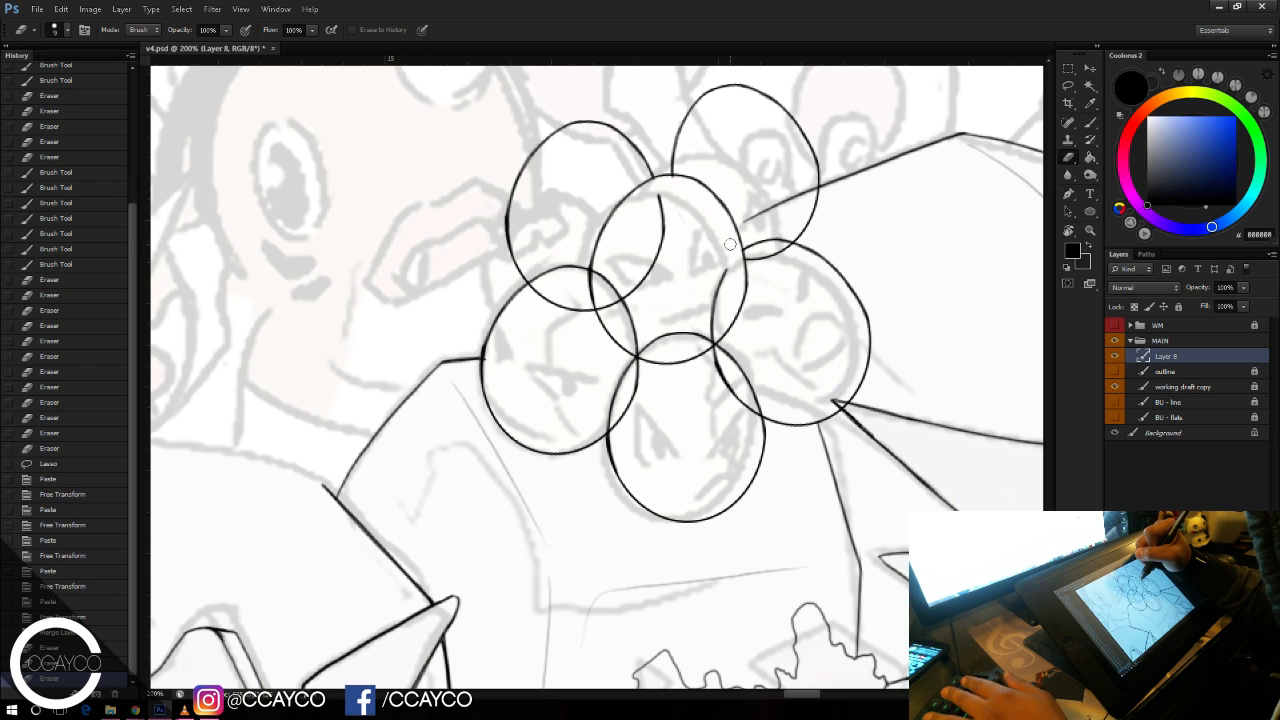
left_click_drag(724, 248, 673, 190)
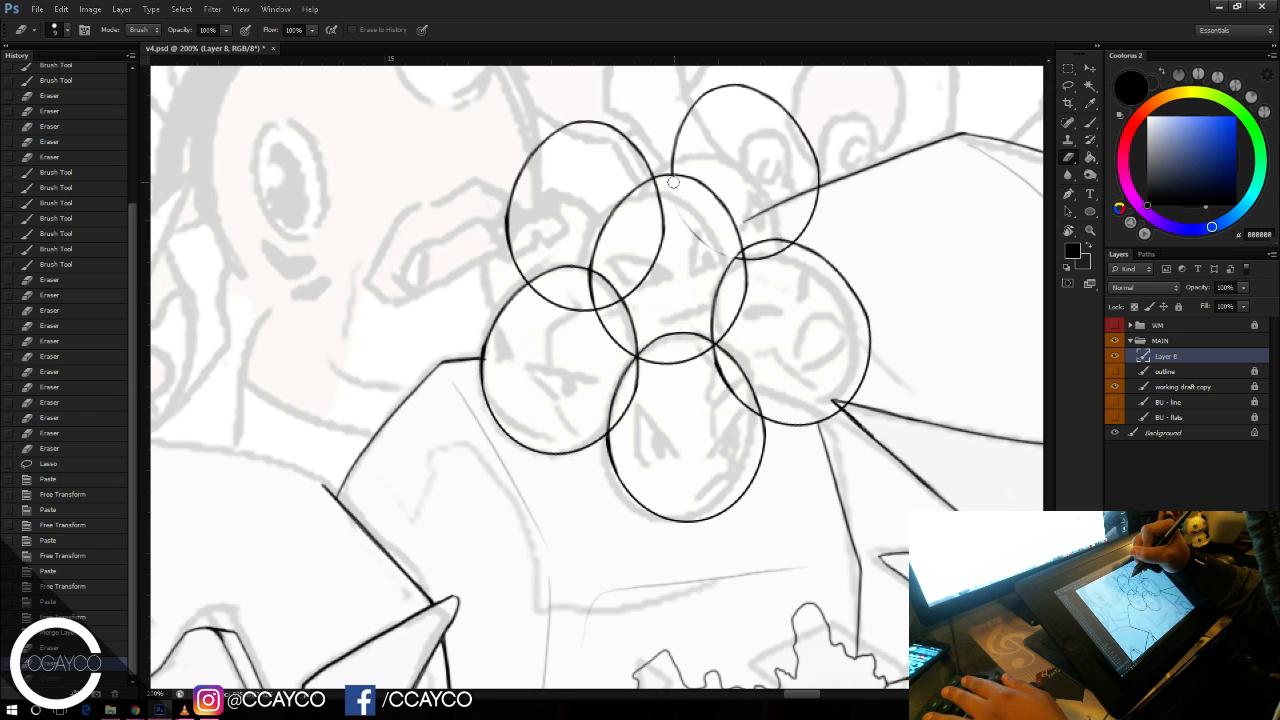
mouse_move(715, 252)
left_mouse_down()
mouse_move(657, 184)
mouse_move(655, 275)
mouse_move(657, 248)
mouse_move(622, 297)
left_mouse_up()
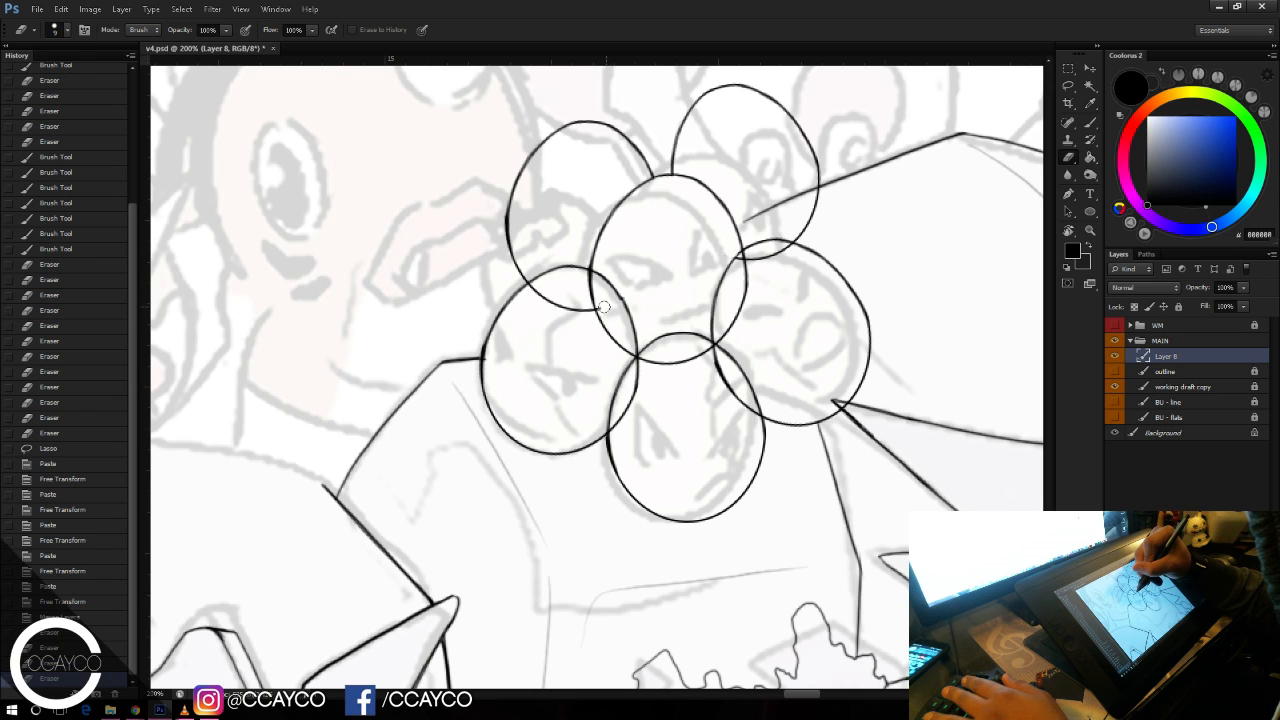
left_click(601, 309)
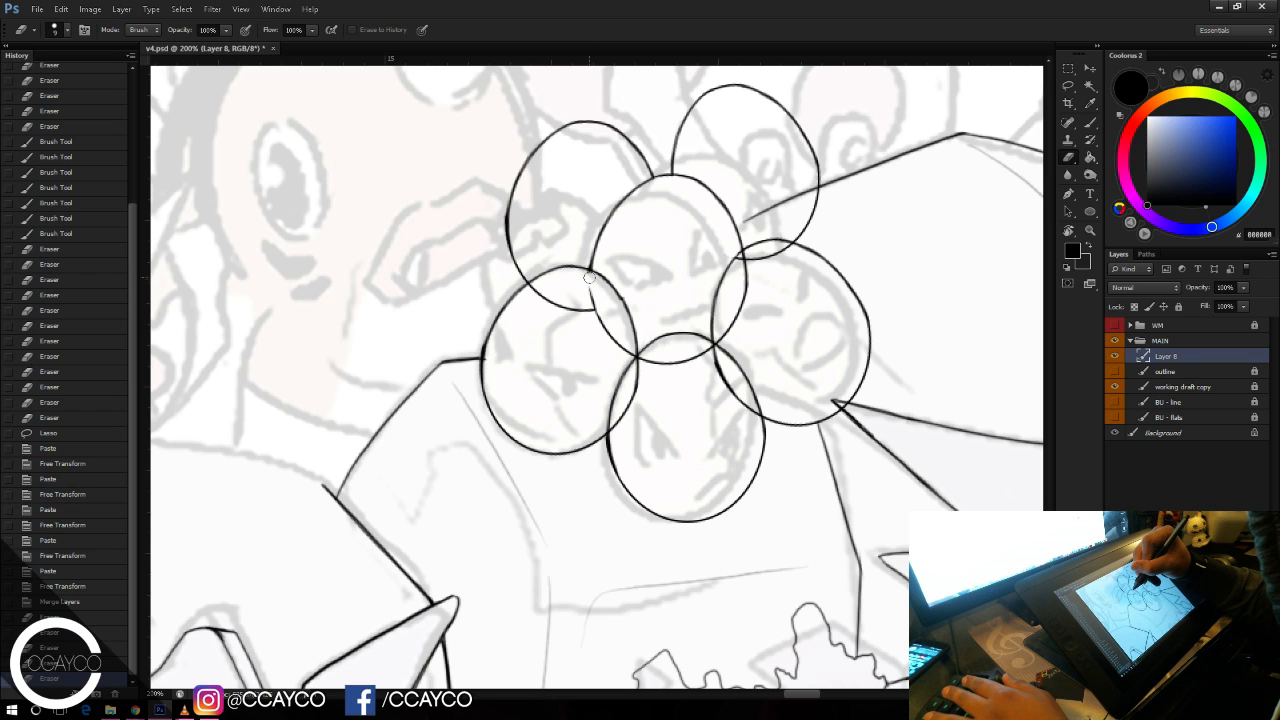
Step: Erase the middle and back left egg outlines inside the left egg, touching up its edge with the brush
key("b")
mouse_move(607, 287)
left_mouse_down()
mouse_move(631, 314)
mouse_move(592, 297)
mouse_move(619, 340)
left_mouse_up()
key("ctrl+z")
key("e")
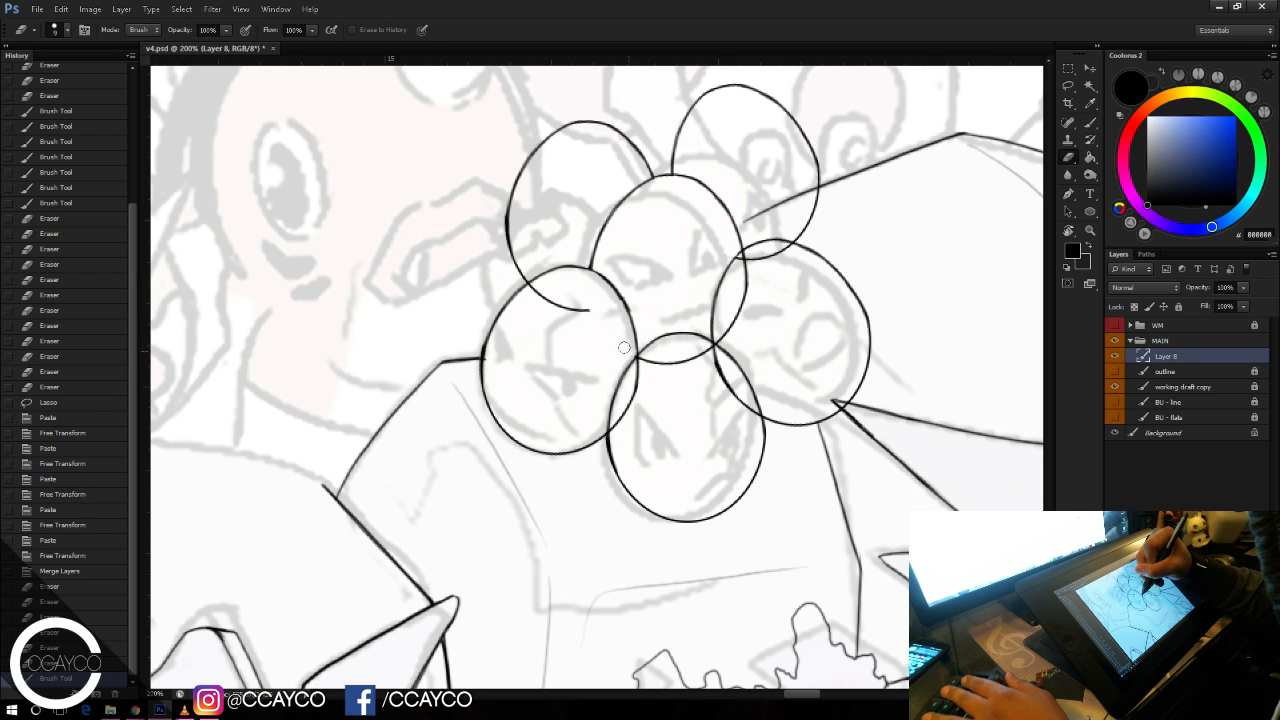
left_click(535, 288)
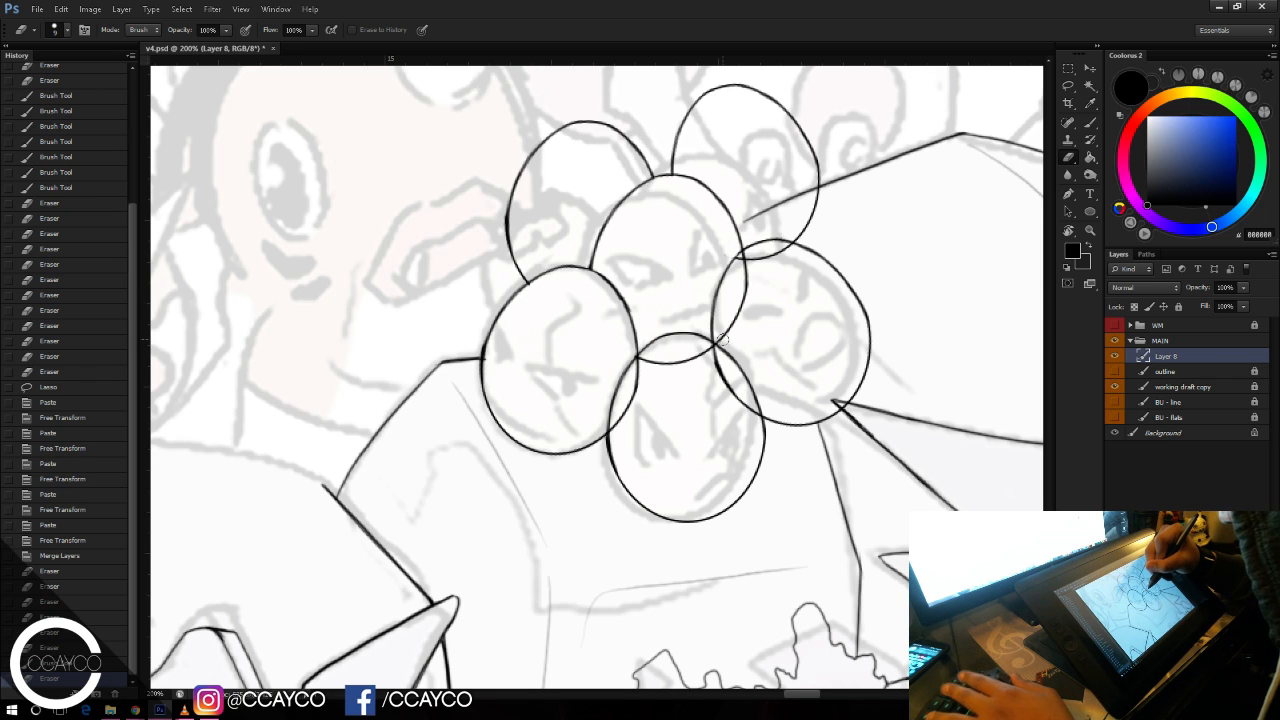
Step: Erase the overlapping lines inside the right egg and Onix's line inside the back right egg, then touch up their junction
left_click_drag(731, 321, 745, 270)
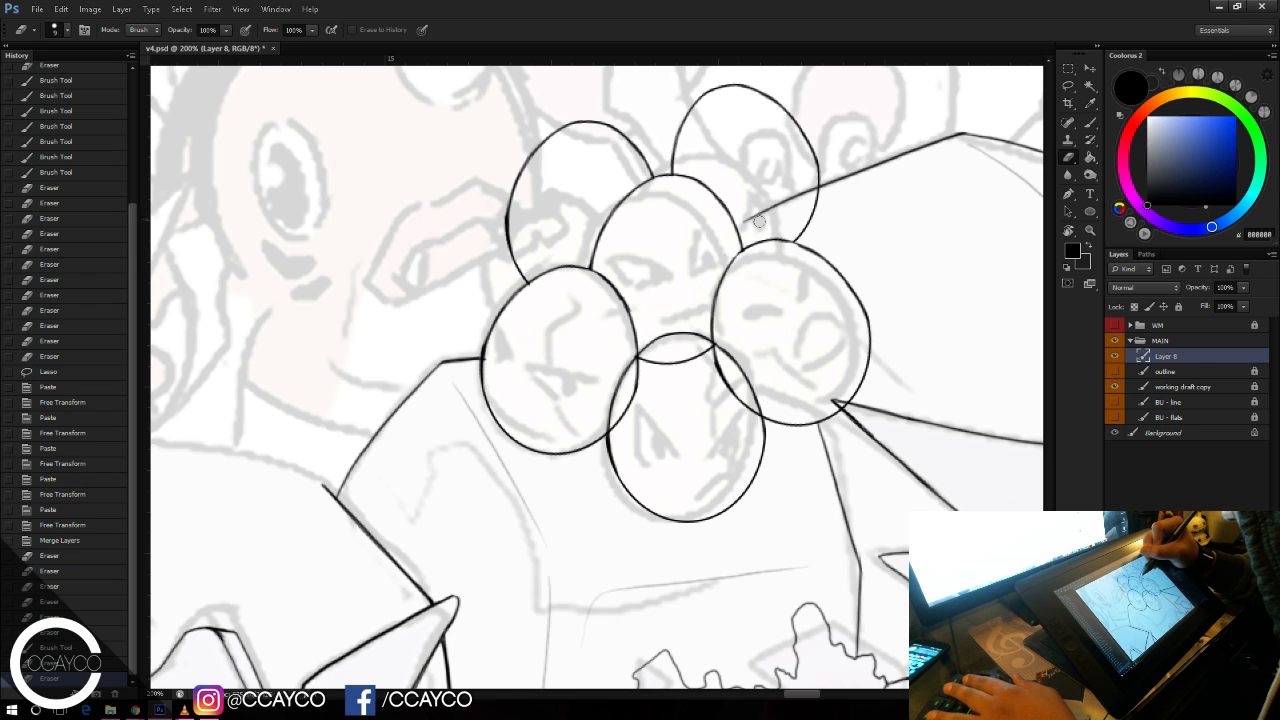
left_click_drag(745, 218, 801, 194)
key("b")
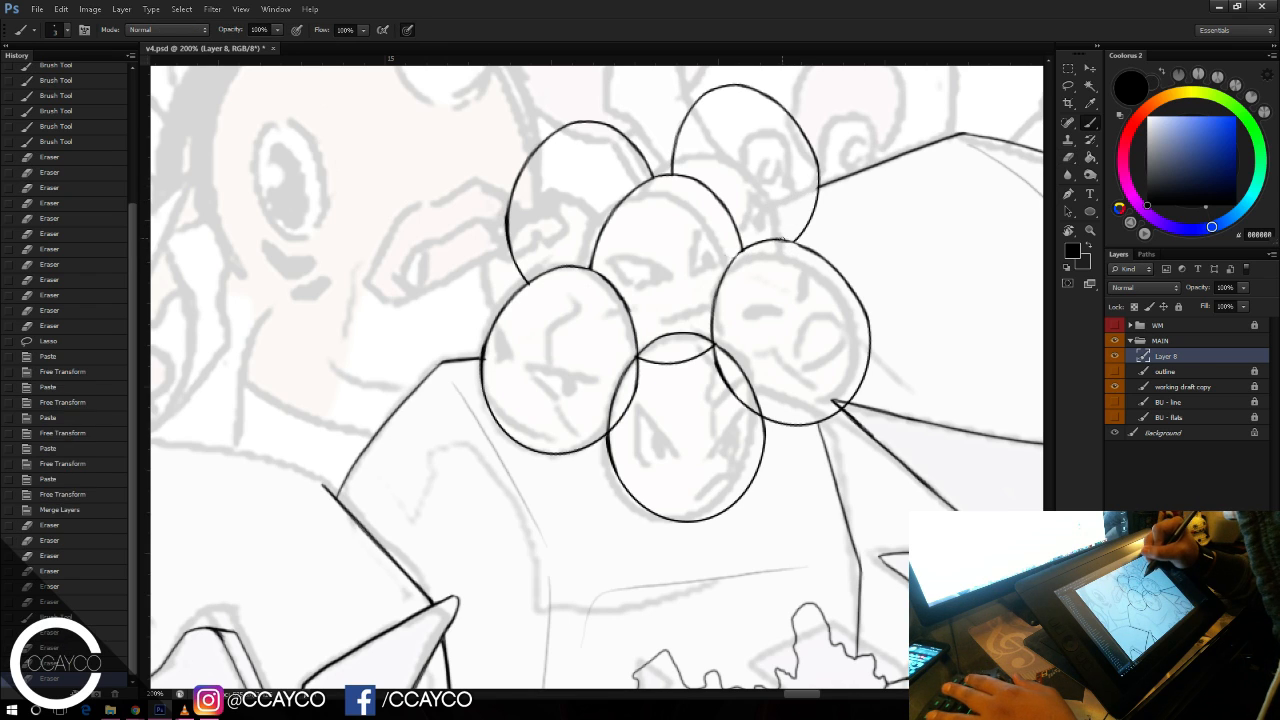
left_click_drag(780, 246, 801, 239)
key("e")
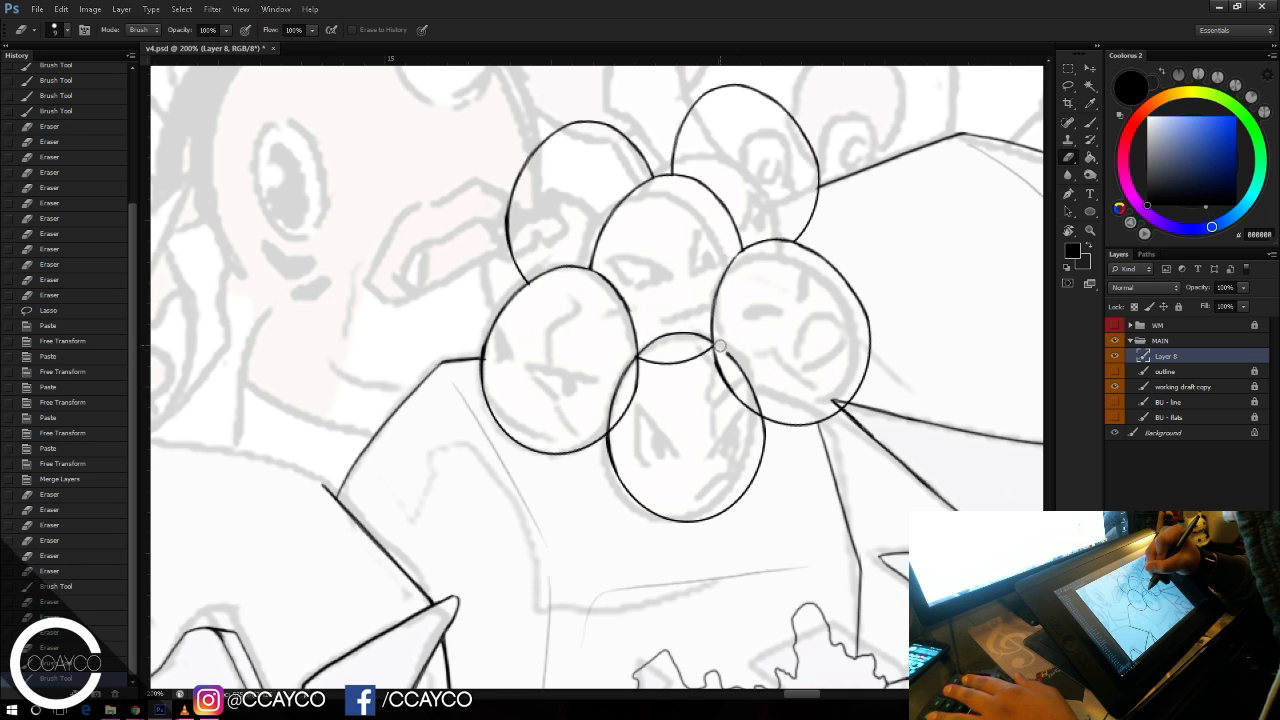
Step: Erase the right, middle and left egg outlines that overlap the front egg
mouse_move(714, 352)
left_mouse_down()
mouse_move(755, 423)
mouse_move(712, 370)
left_mouse_up()
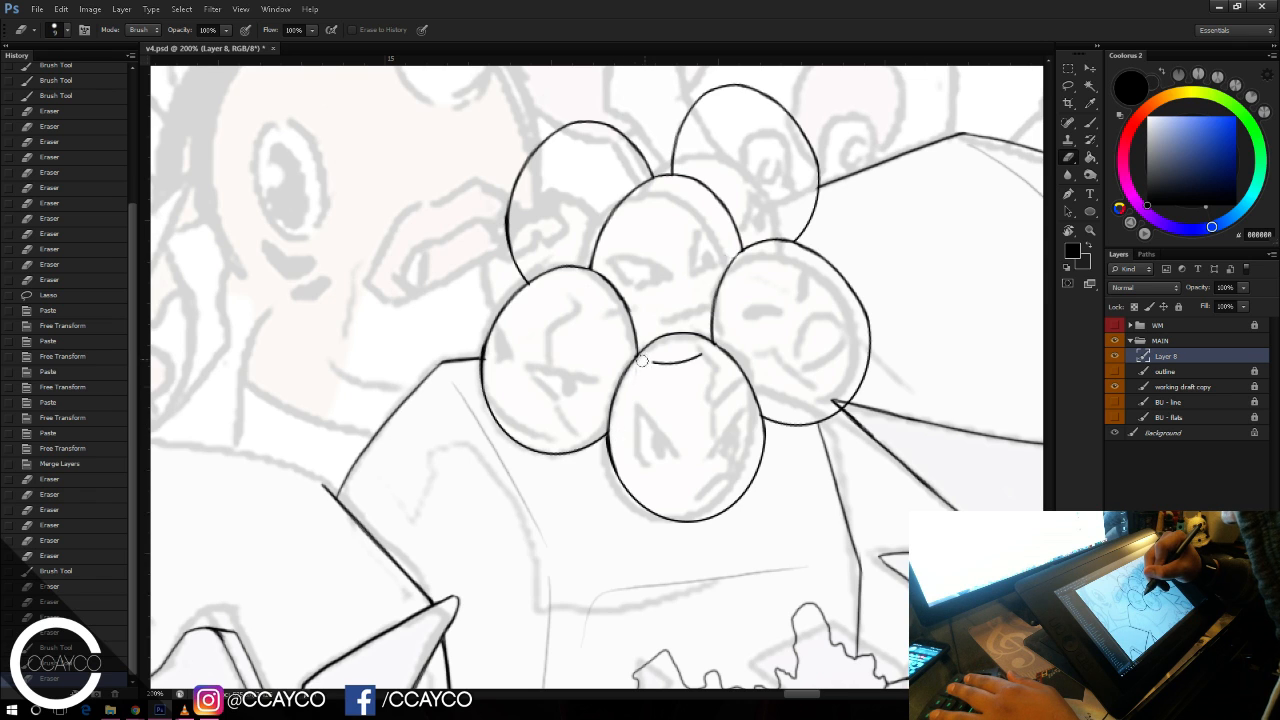
left_click_drag(705, 354, 694, 352)
left_click_drag(692, 353, 641, 362)
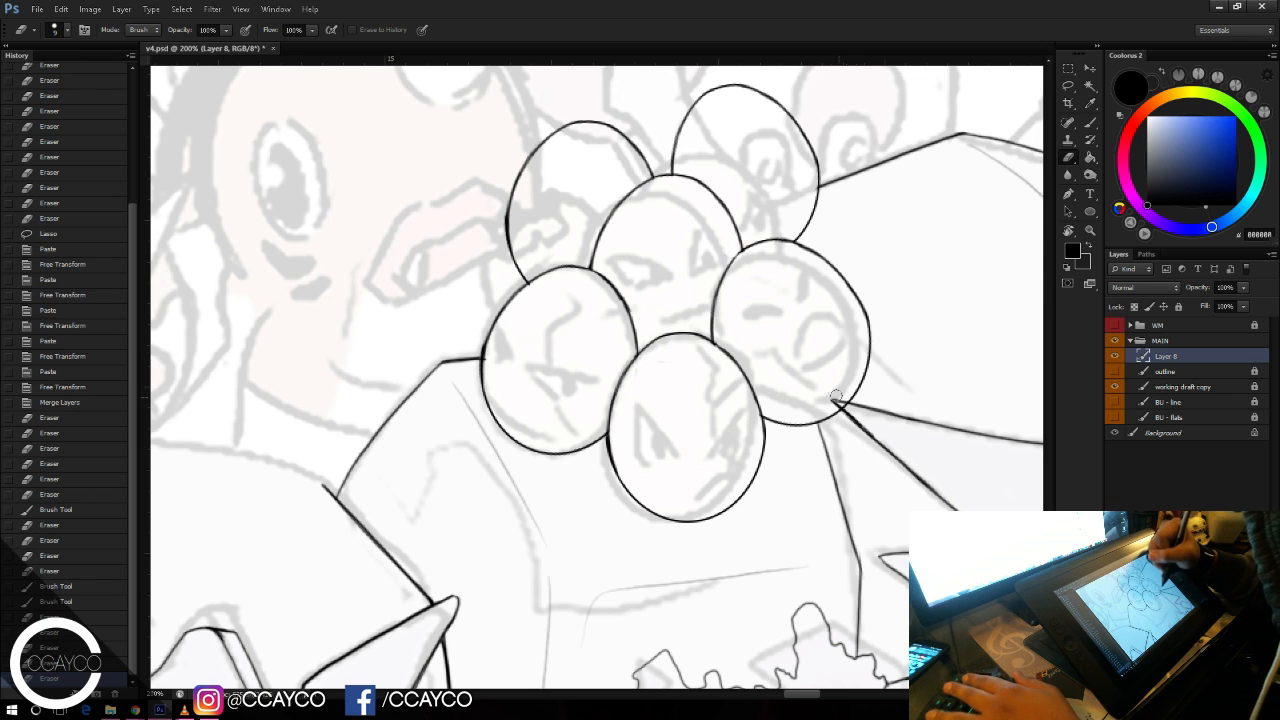
Step: Clean up the junction where Onix's pointed segment meets the right egg's lower edge, and save the file
left_click_drag(854, 406, 852, 405)
key("b")
left_click_drag(836, 401, 876, 409)
key("ctrl+z")
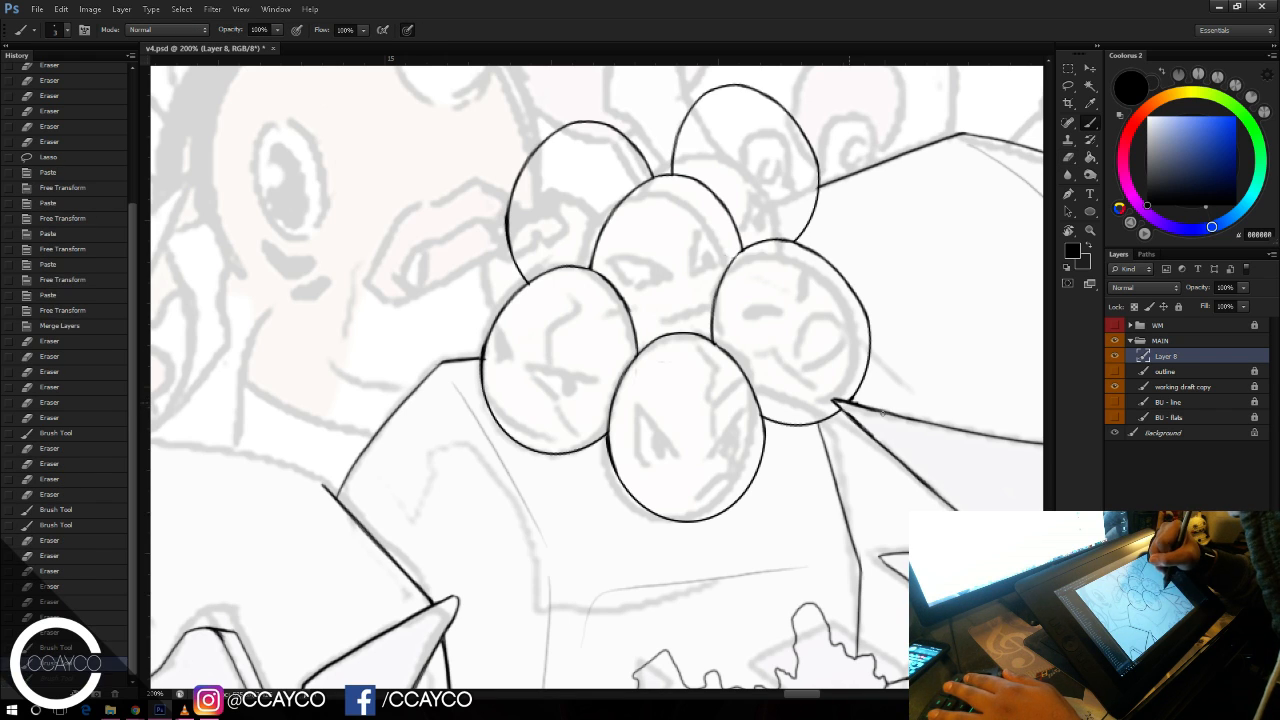
key("ctrl+s")
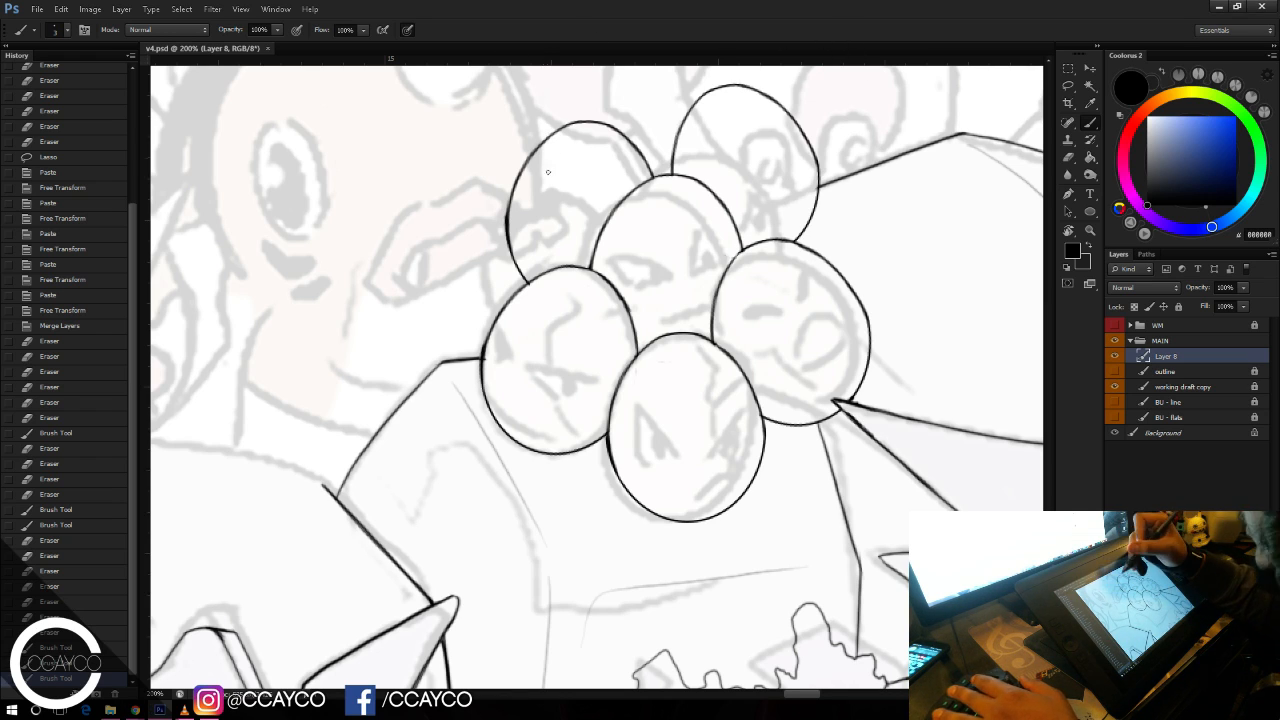
Step: Turn the back left egg's top into a broken shell by erasing its curve and inking jagged front, back and inner edges
mouse_move(556, 135)
left_mouse_down()
mouse_move(565, 183)
mouse_move(622, 195)
left_mouse_up()
key("e")
mouse_move(556, 130)
left_mouse_down()
mouse_move(584, 122)
mouse_move(640, 153)
left_mouse_up()
key("b")
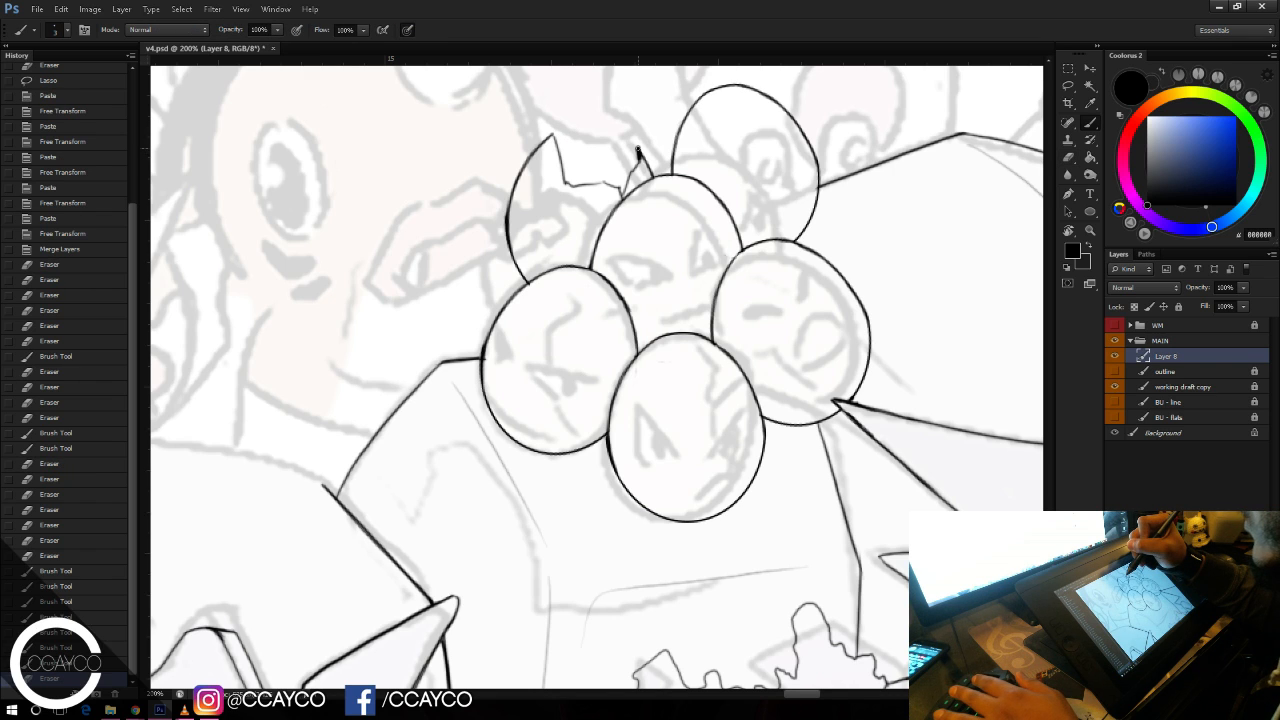
left_click(638, 152)
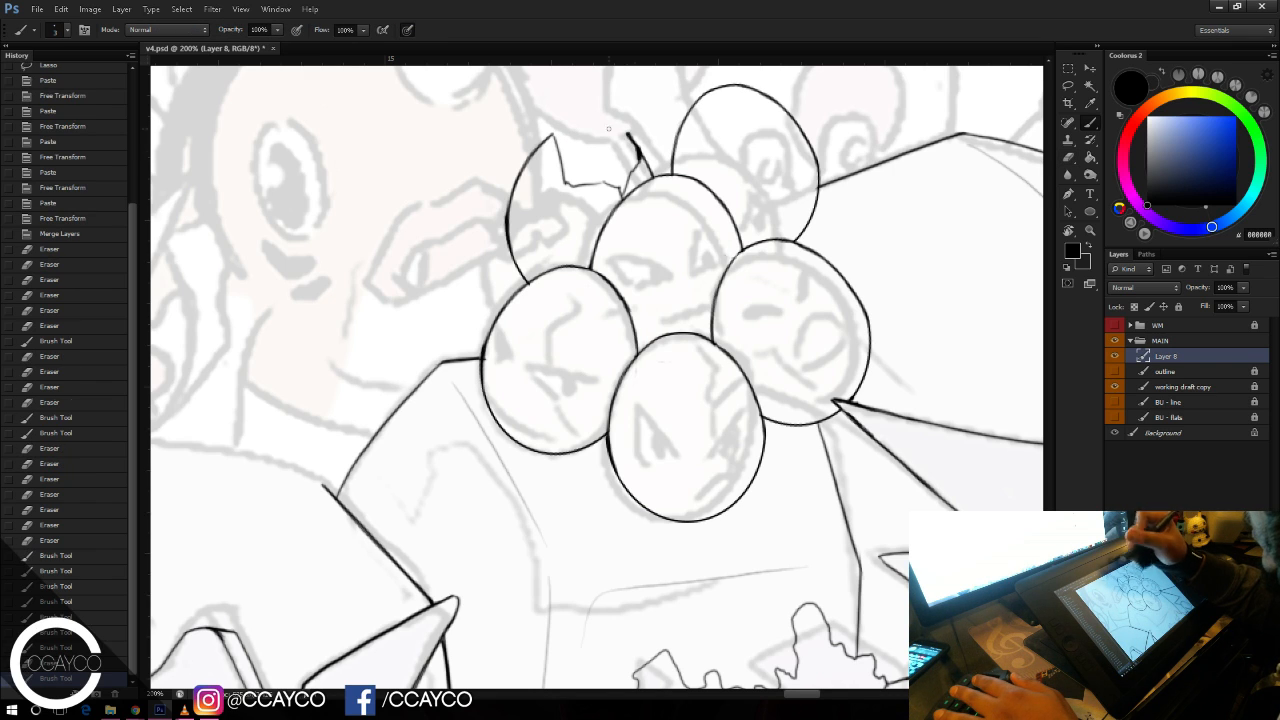
left_click_drag(623, 132, 641, 160)
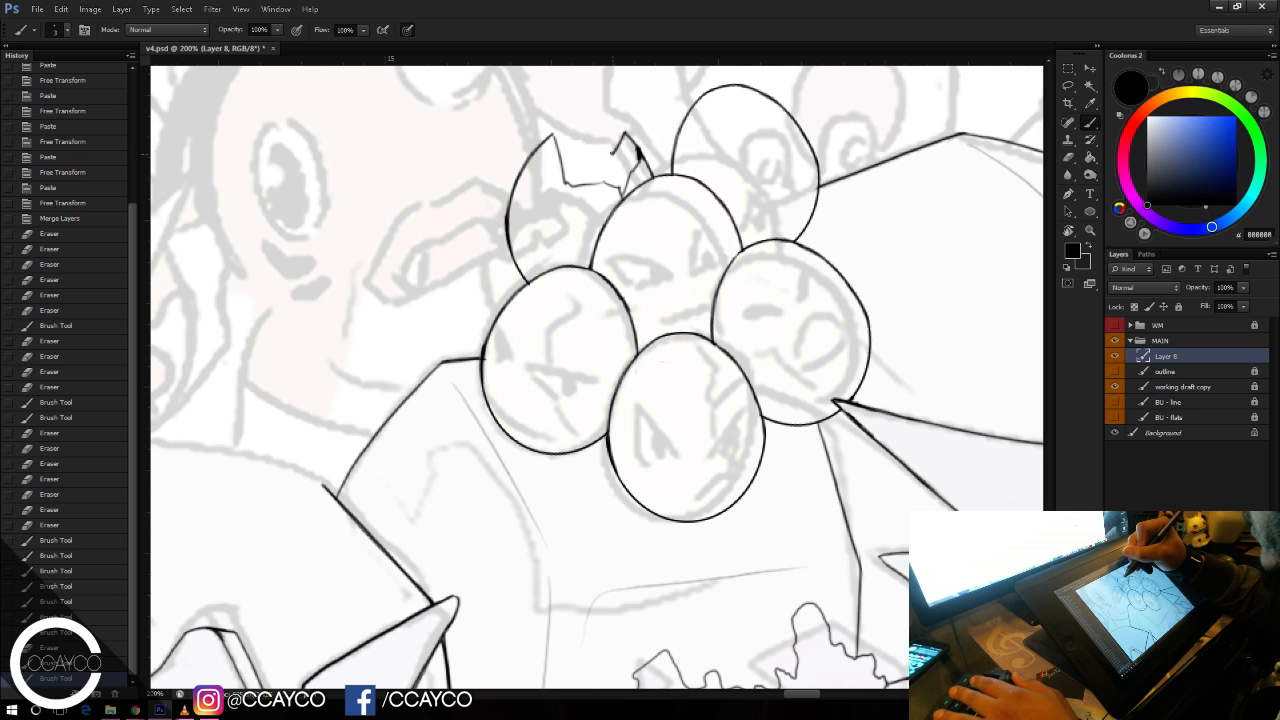
mouse_move(559, 146)
left_mouse_down()
mouse_move(577, 186)
mouse_move(620, 173)
left_mouse_up()
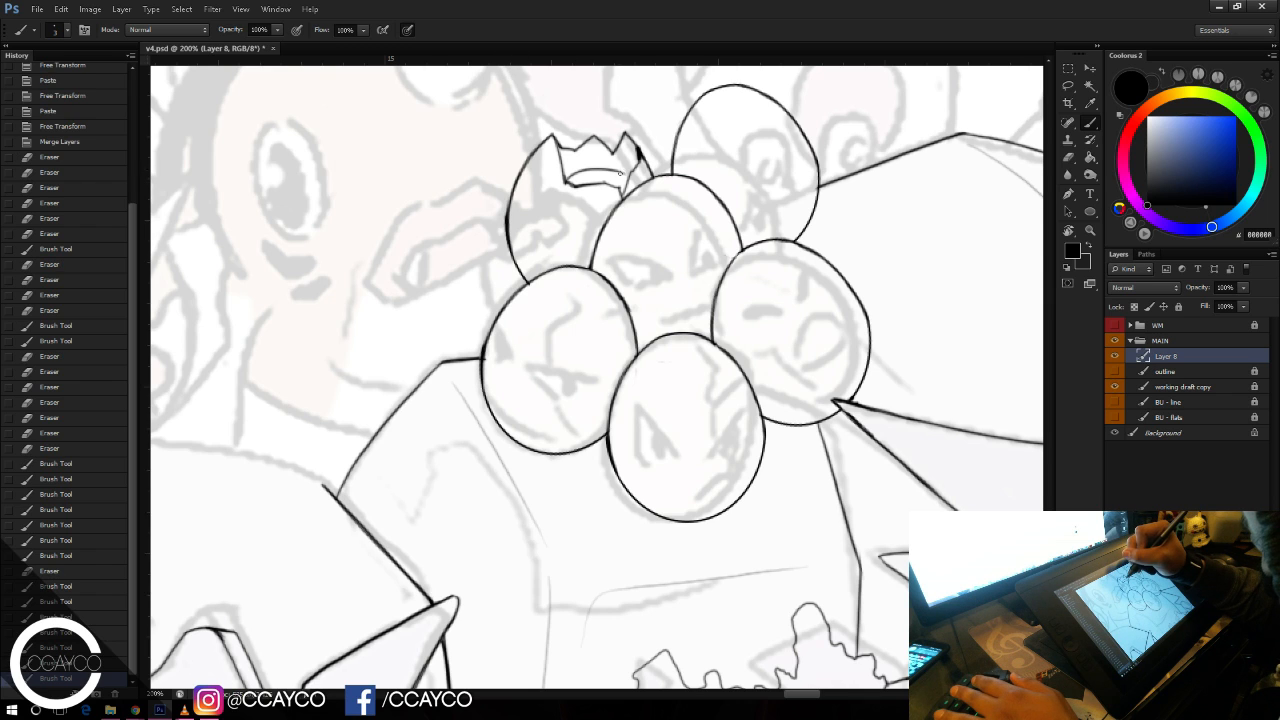
Step: Select the hollow inside the back left egg's broken shell, expand the selection, fill it with black and deselect
key("w")
left_click(605, 158)
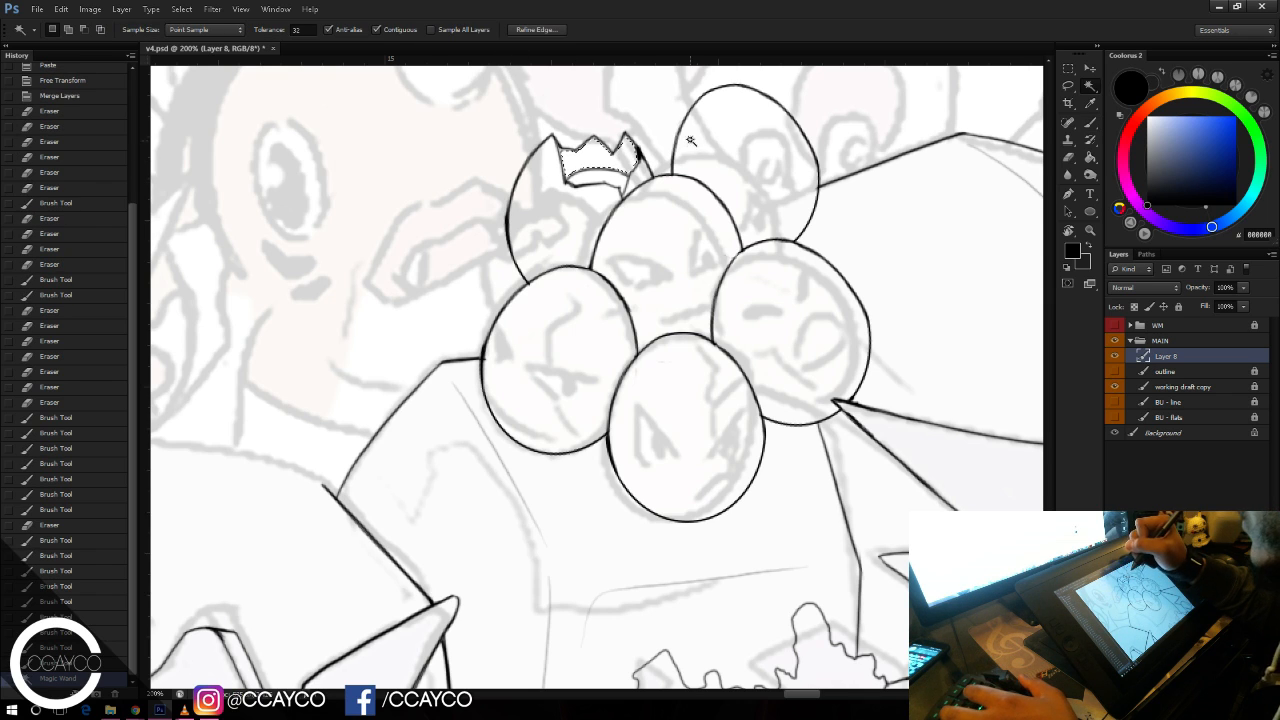
key("alt+s")
key("m")
key("e")
key("Return")
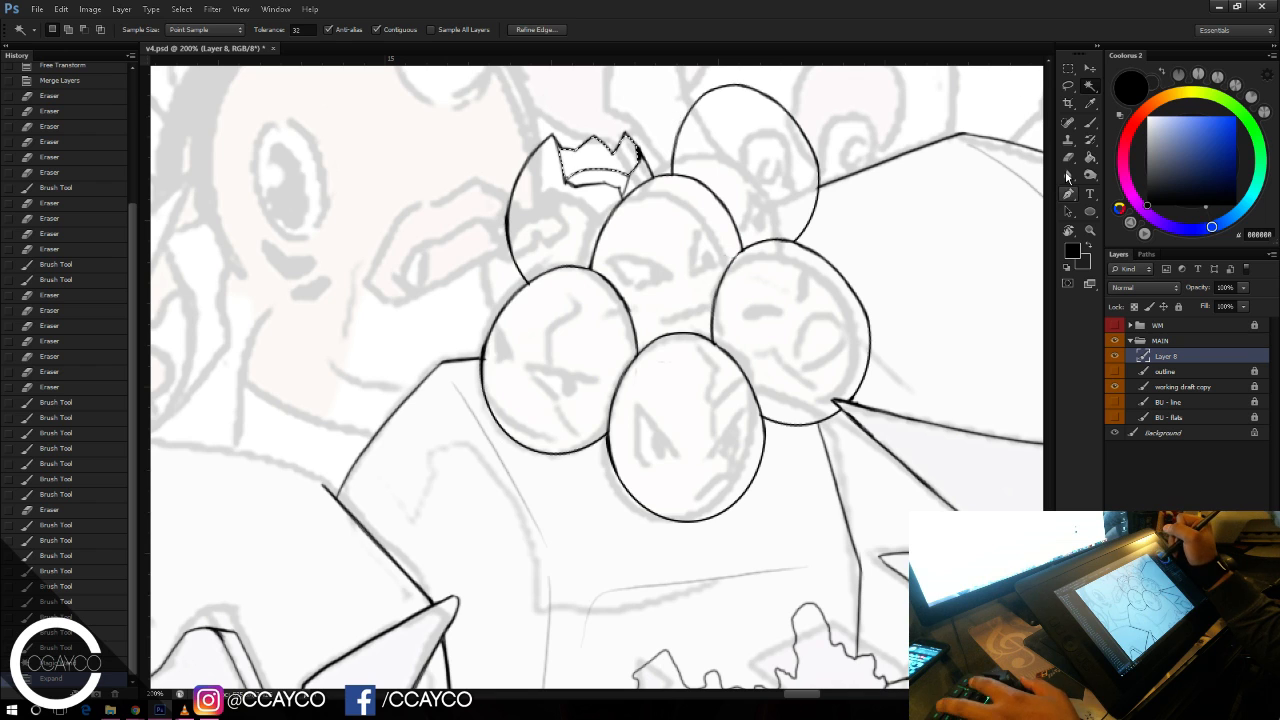
key("g")
left_click(618, 160)
left_click(618, 160)
key("l")
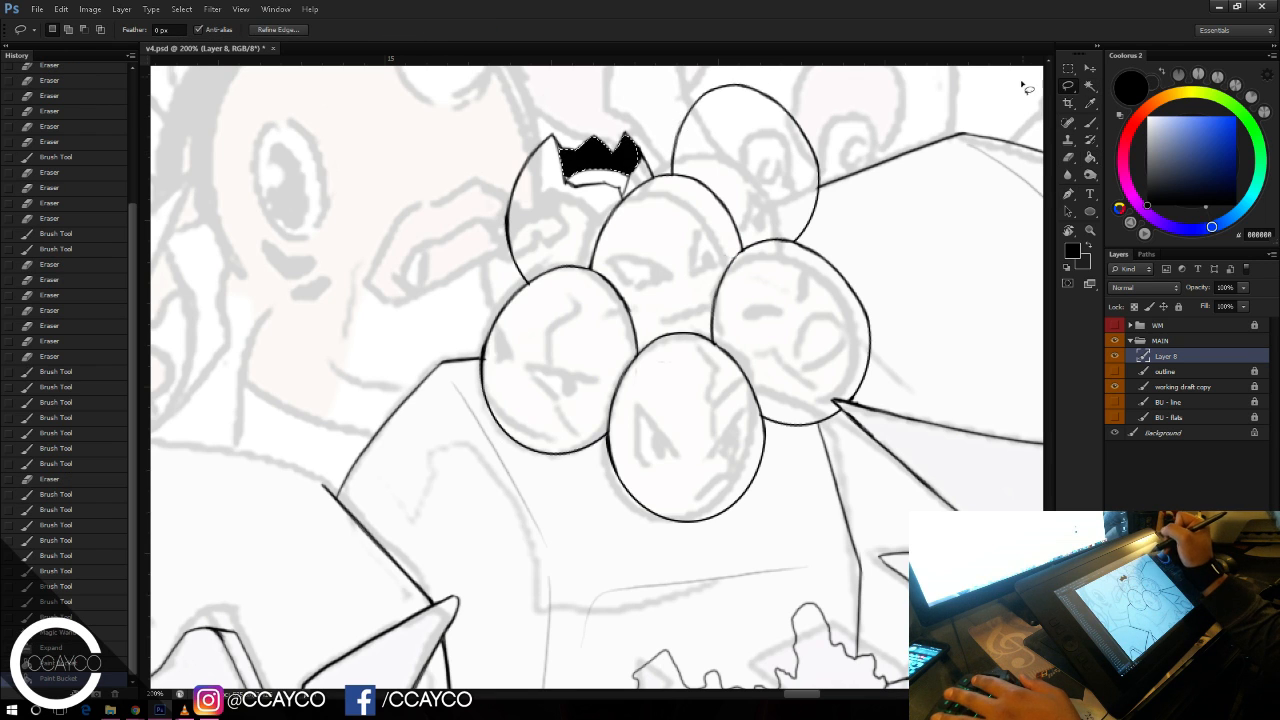
key("ctrl+d")
Step: Refine the right jagged edge of the back left egg's broken shell with the brush and eraser
key("b")
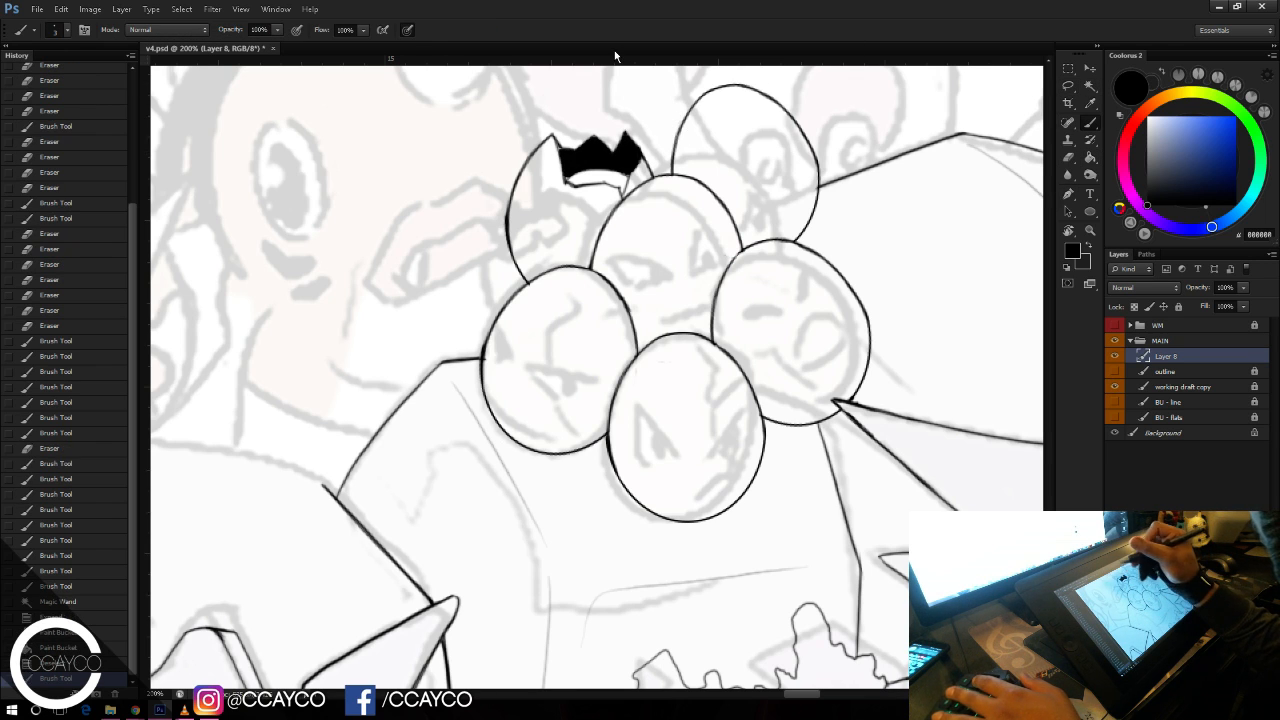
key("e")
mouse_move(636, 142)
left_mouse_down()
mouse_move(627, 128)
mouse_move(637, 173)
left_mouse_up()
key("b")
key("ctrl+alt+z")
key("ctrl+alt+z")
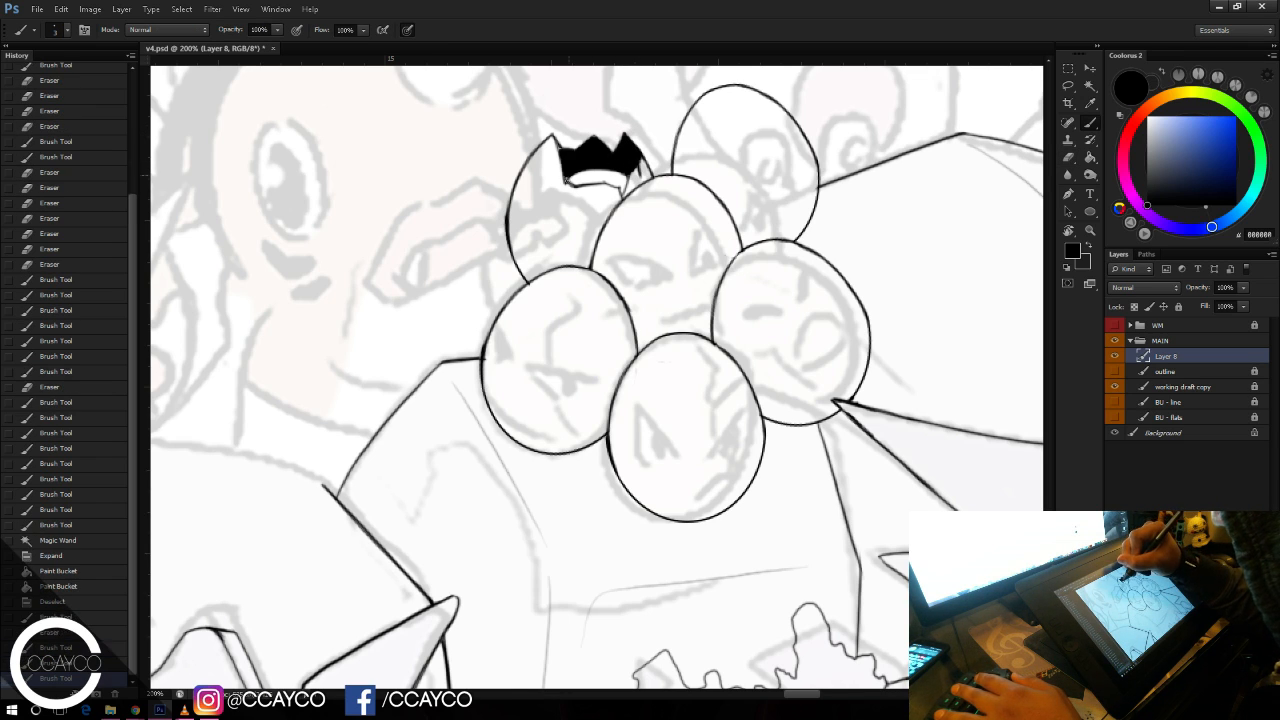
Step: Ink the crack running down the back left egg from its broken opening and erase stray marks around the shell
mouse_move(558, 156)
left_mouse_down()
mouse_move(564, 193)
mouse_move(570, 178)
mouse_move(543, 231)
mouse_move(568, 226)
mouse_move(565, 188)
mouse_move(546, 246)
left_mouse_up()
key("ctrl+z")
key("ctrl+z")
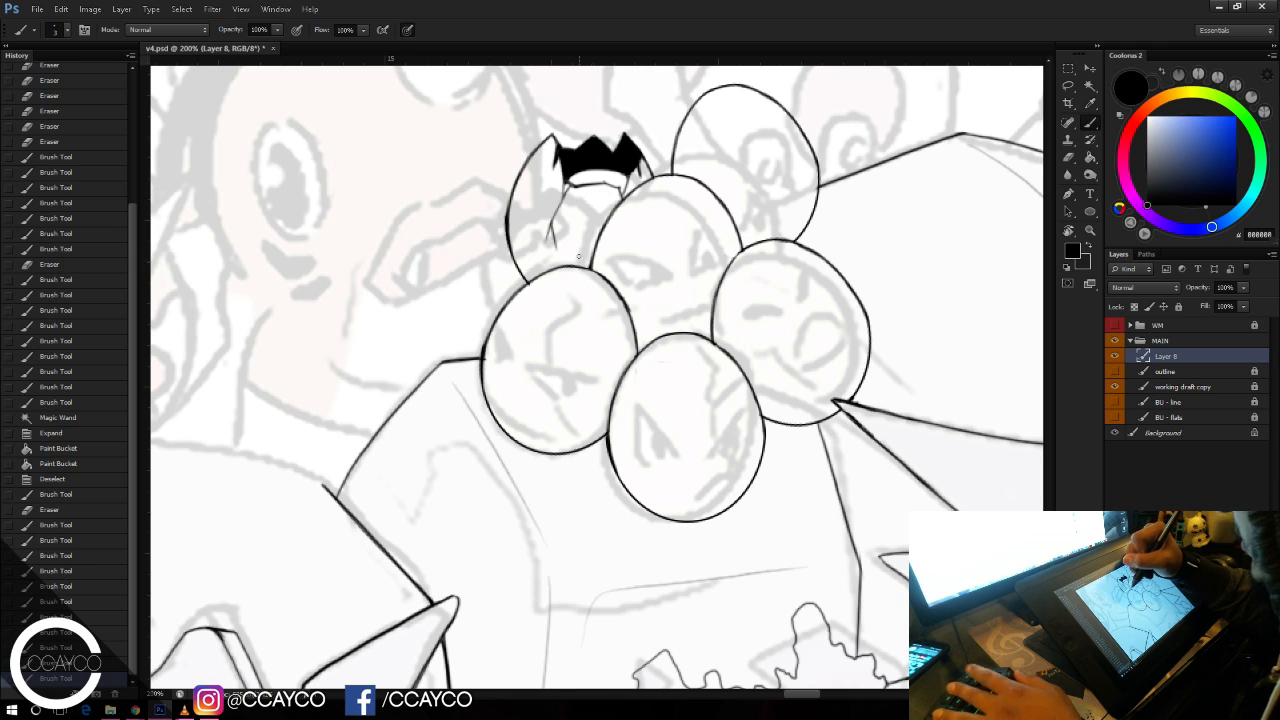
key("e")
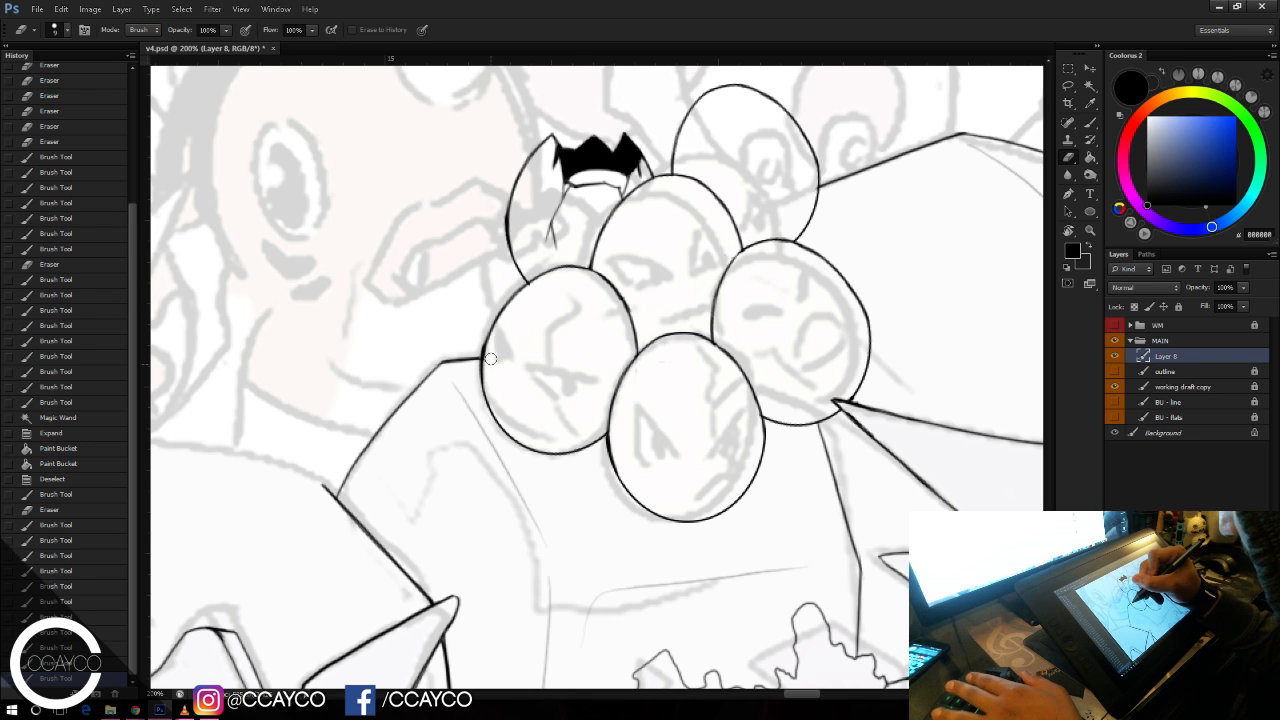
left_click_drag(596, 206, 645, 148)
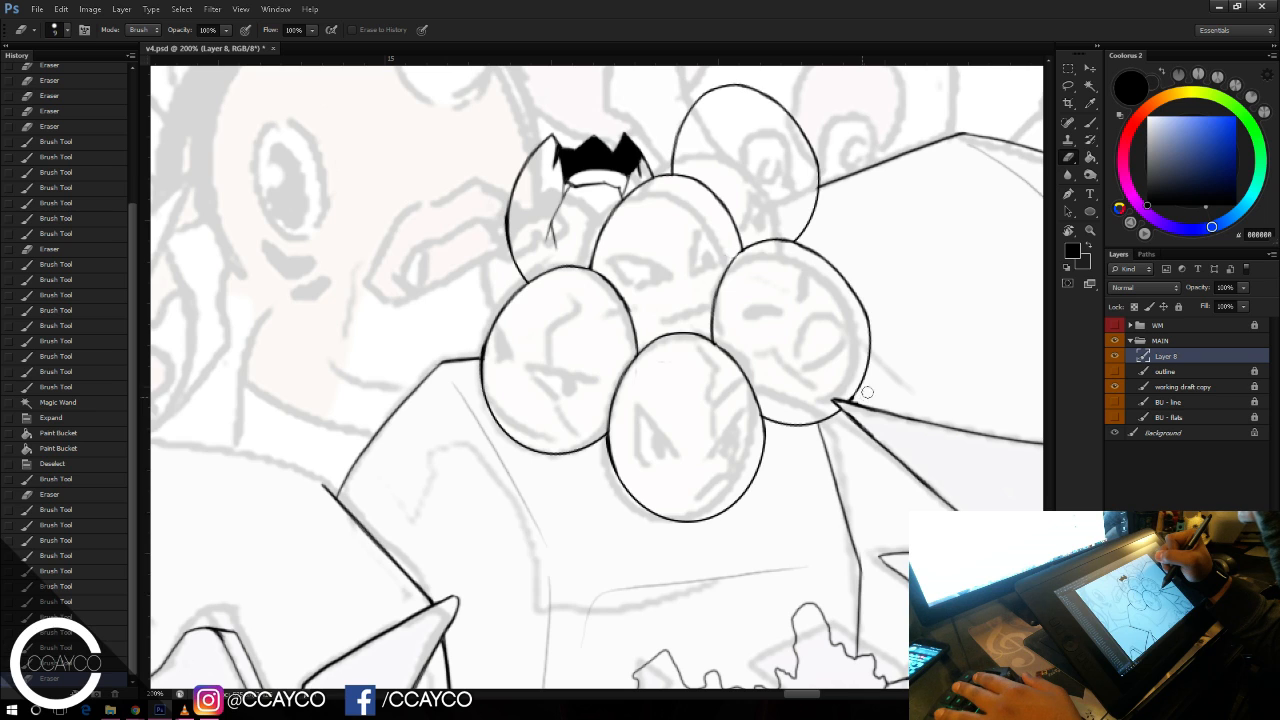
key("b")
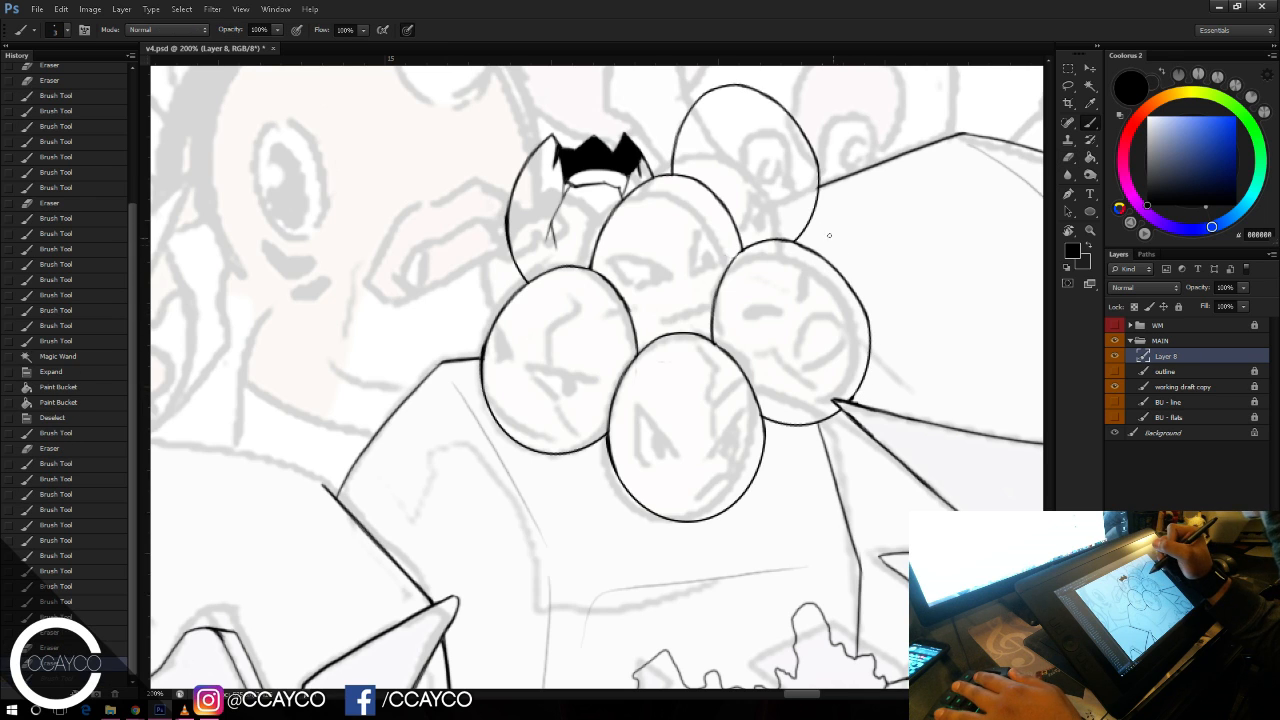
Step: Touch up the right egg's upper left outline where it meets the middle egg, and save the file
mouse_move(727, 276)
left_mouse_down()
mouse_move(745, 250)
mouse_move(723, 278)
left_mouse_up()
key("ctrl+z")
left_click_drag(763, 240, 745, 255)
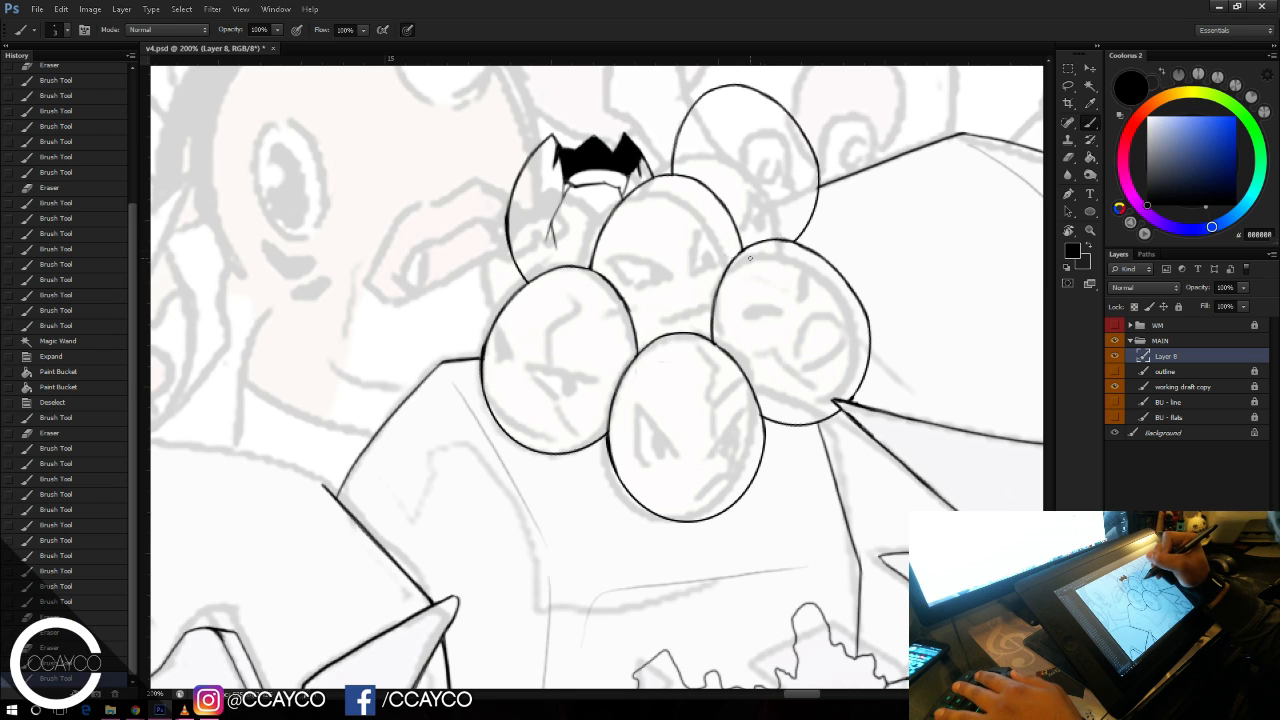
key("e")
key("b")
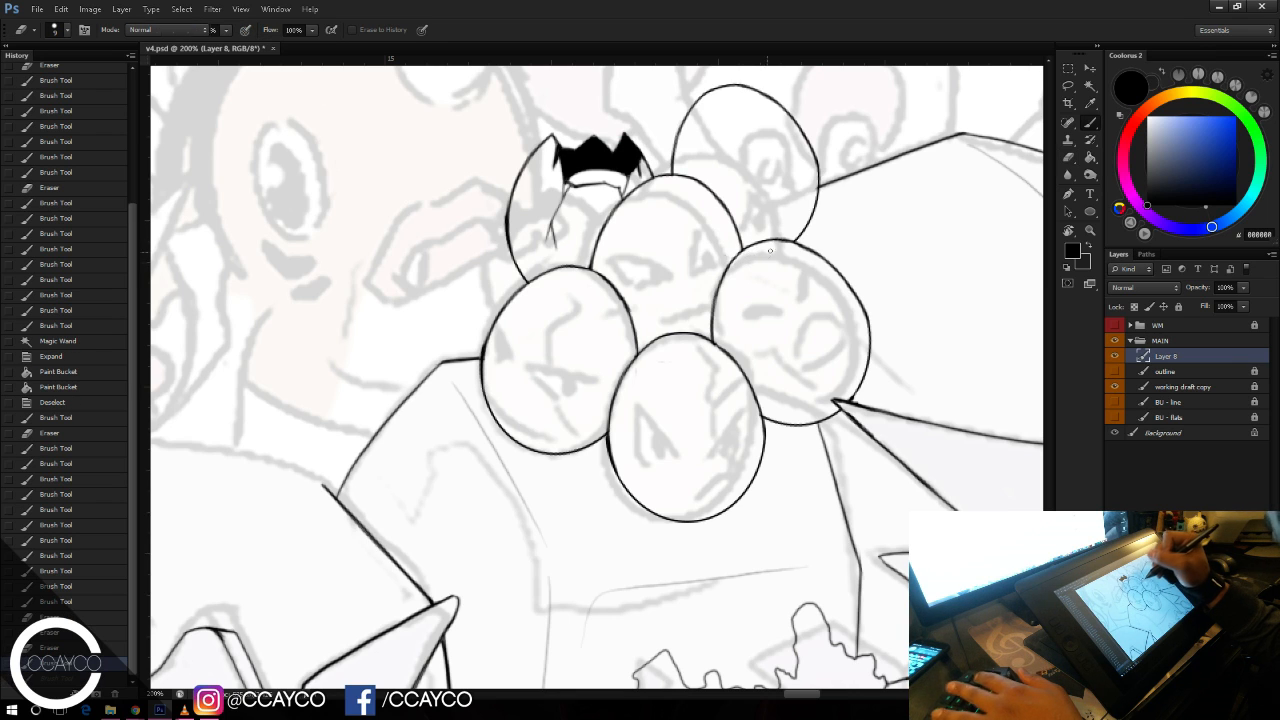
key("ctrl+s")
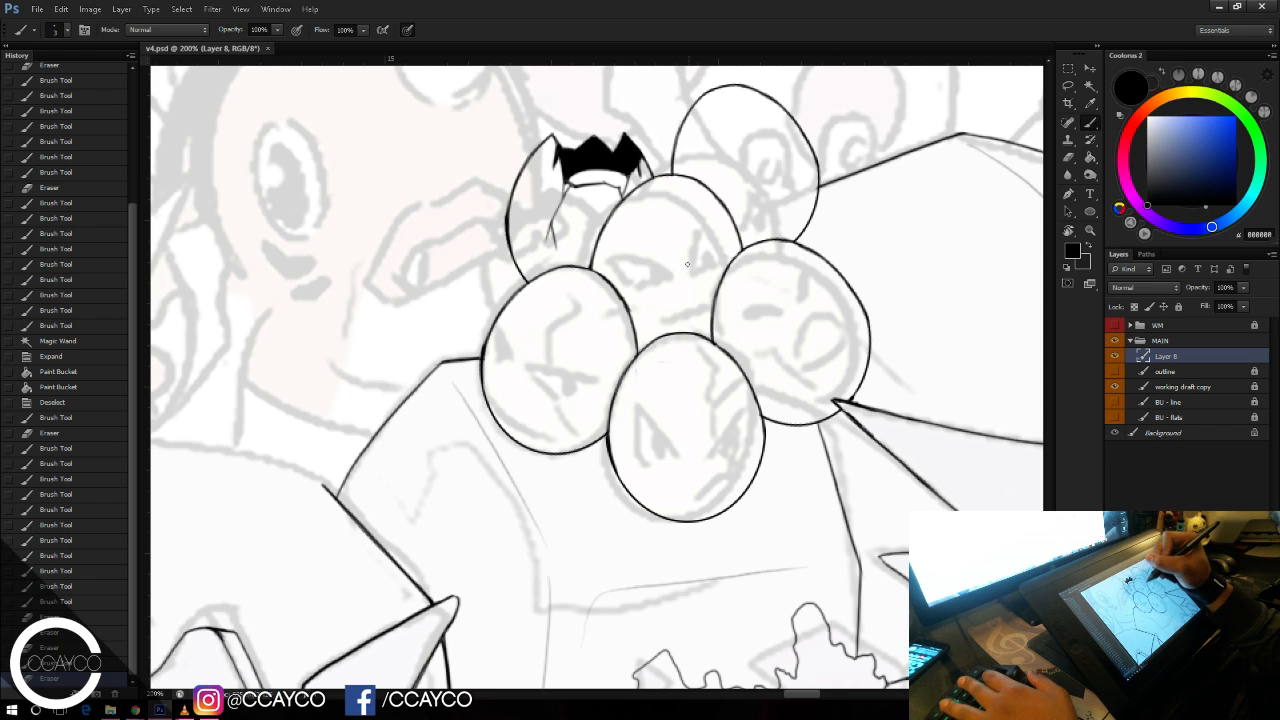
Step: Ink the middle egg's angry eyes with pupils and its slanted mouth over the draft, undoing unsatisfactory strokes
mouse_move(679, 279)
left_mouse_down()
mouse_move(735, 231)
mouse_move(697, 261)
mouse_move(726, 213)
mouse_move(696, 281)
mouse_move(707, 246)
mouse_move(640, 241)
mouse_move(659, 273)
mouse_move(684, 273)
mouse_move(644, 246)
mouse_move(678, 265)
mouse_move(722, 258)
left_mouse_up()
key("ctrl+z")
key("ctrl+z")
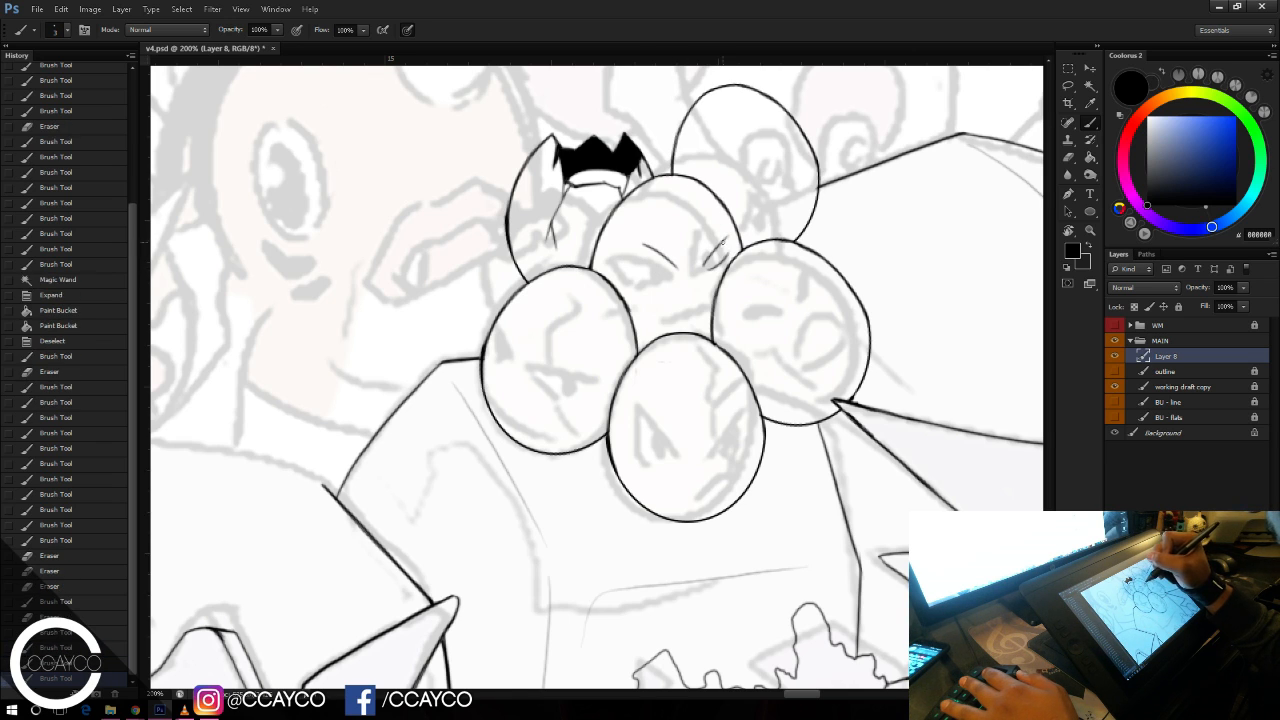
mouse_move(647, 246)
left_mouse_down()
mouse_move(672, 266)
mouse_move(715, 268)
mouse_move(656, 270)
mouse_move(716, 267)
left_mouse_up()
key("ctrl+z")
key("ctrl+z")
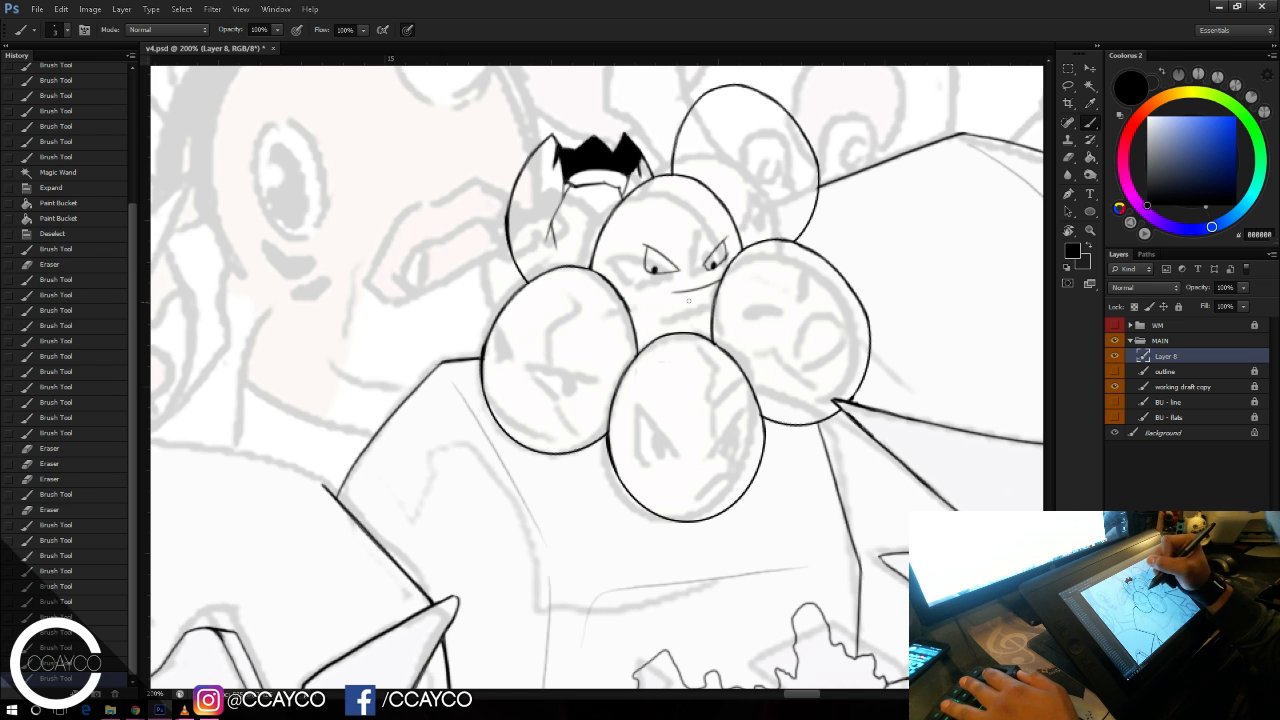
Step: Ink the back right egg's narrowed eyes and the small cracks at its edges, erasing the excess line below the right eye
mouse_move(763, 135)
left_mouse_down()
mouse_move(738, 190)
mouse_move(755, 190)
left_mouse_up()
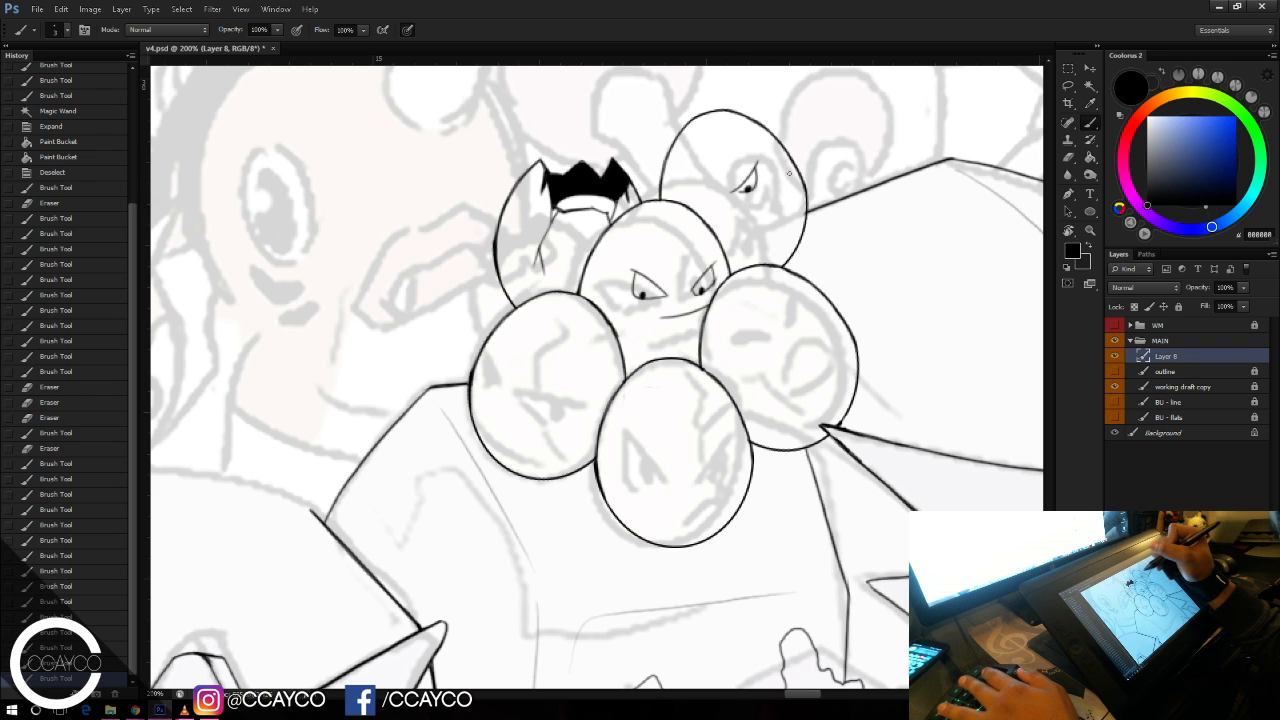
left_click_drag(768, 144, 785, 149)
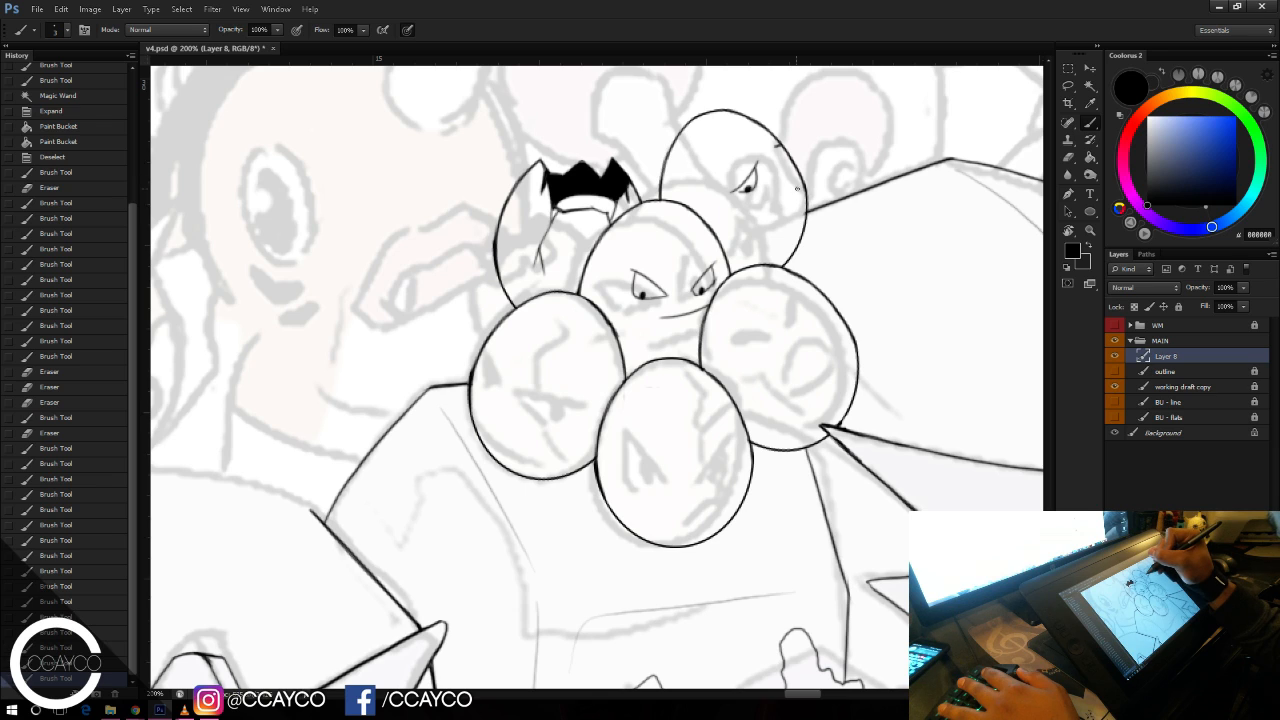
mouse_move(794, 184)
left_mouse_down()
mouse_move(800, 200)
mouse_move(772, 242)
mouse_move(800, 191)
left_mouse_up()
key("e")
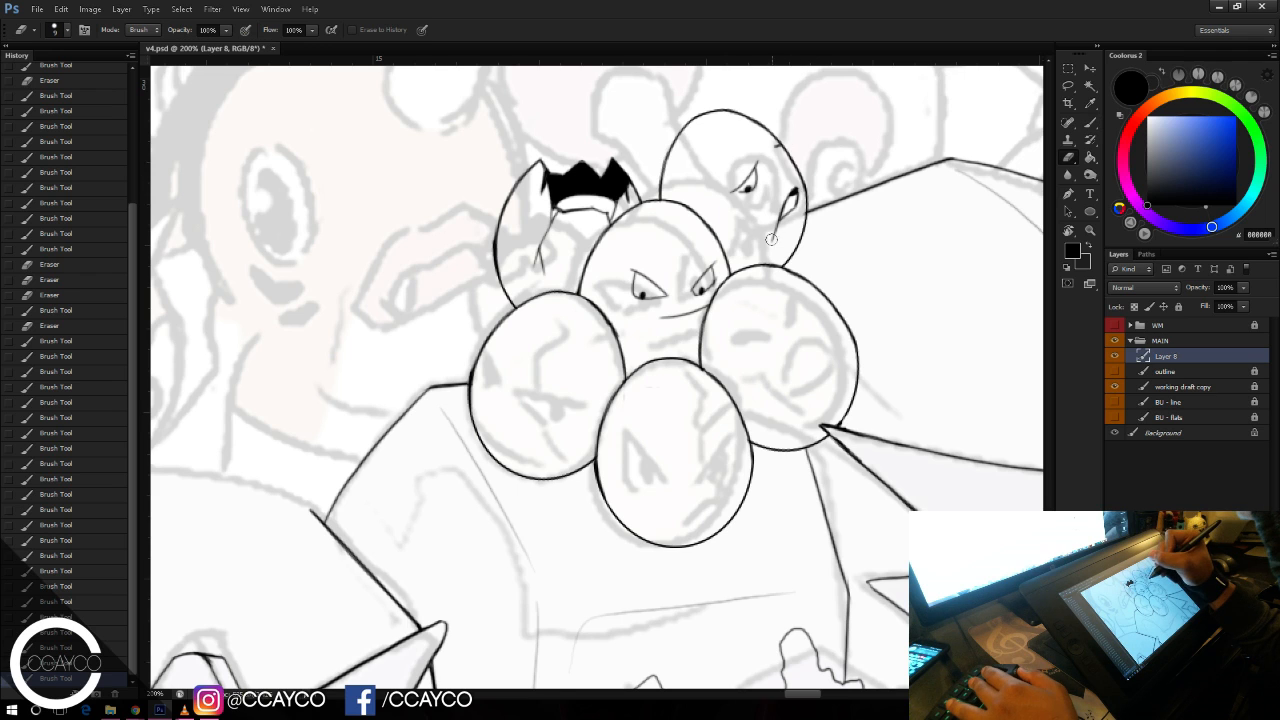
left_click_drag(774, 246, 778, 226)
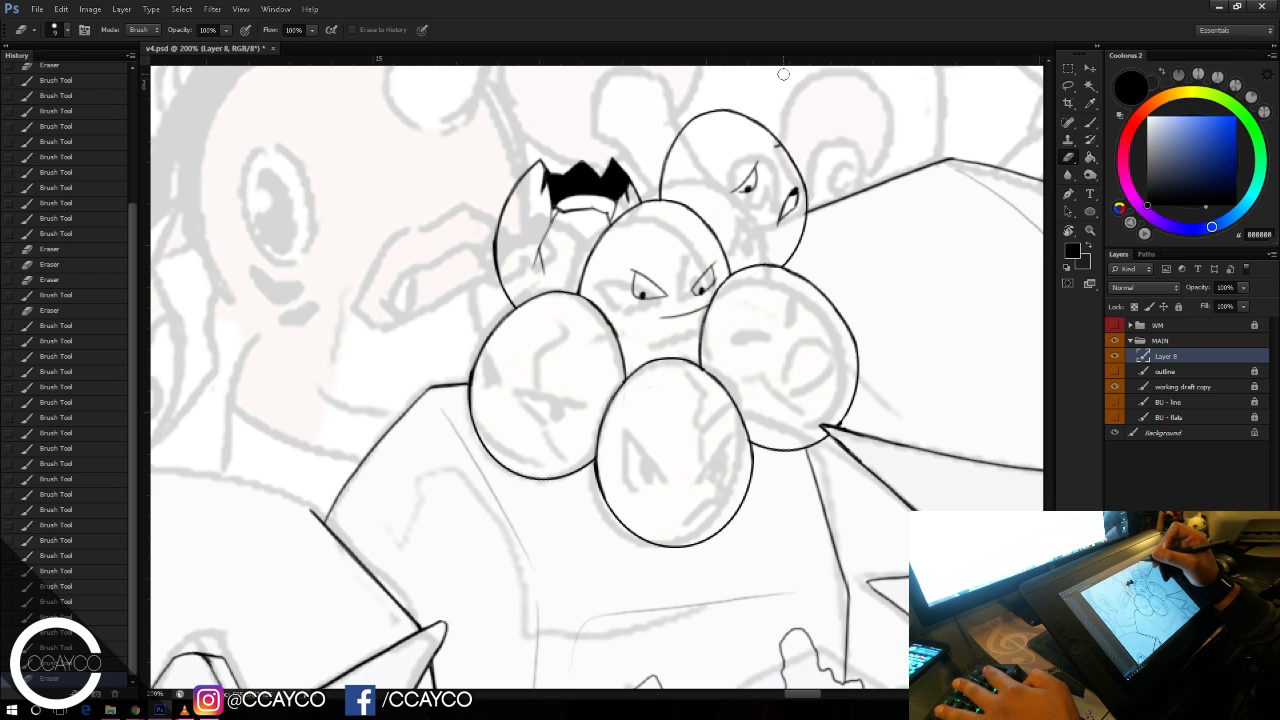
key("b")
mouse_move(664, 198)
left_mouse_down()
mouse_move(688, 172)
mouse_move(677, 167)
left_mouse_up()
key("e")
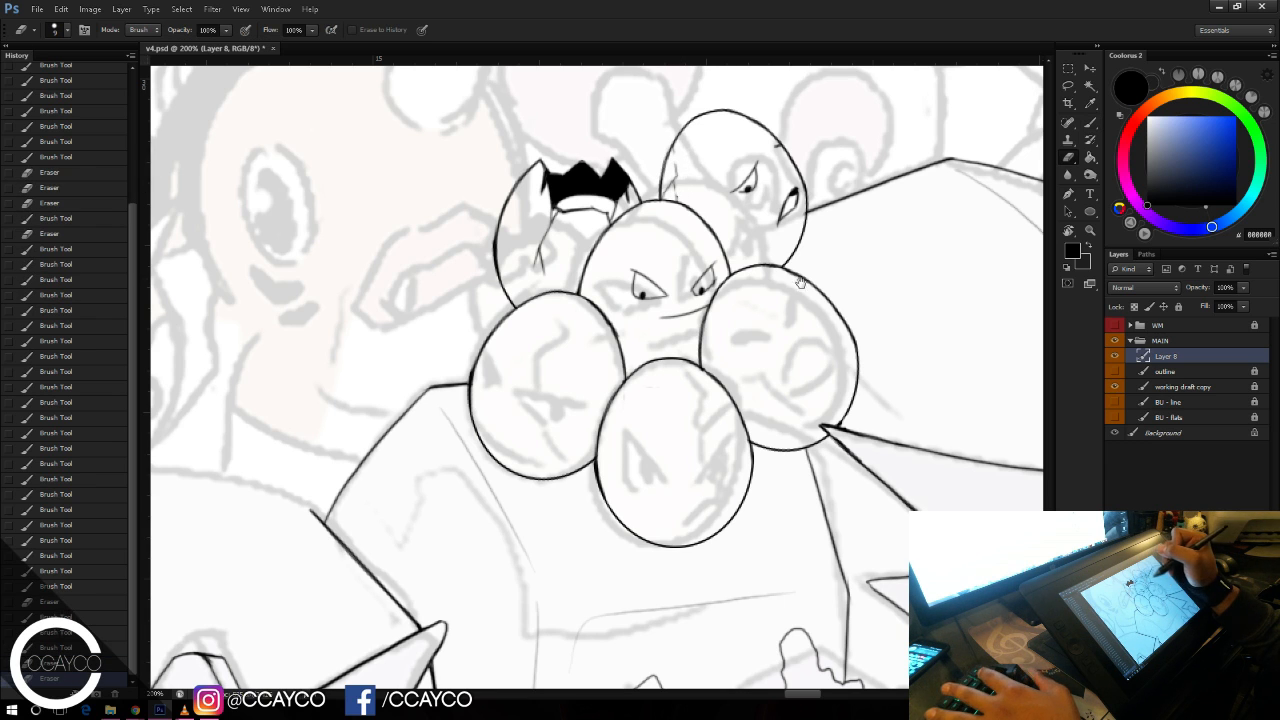
left_click_drag(801, 283, 791, 265)
key("b")
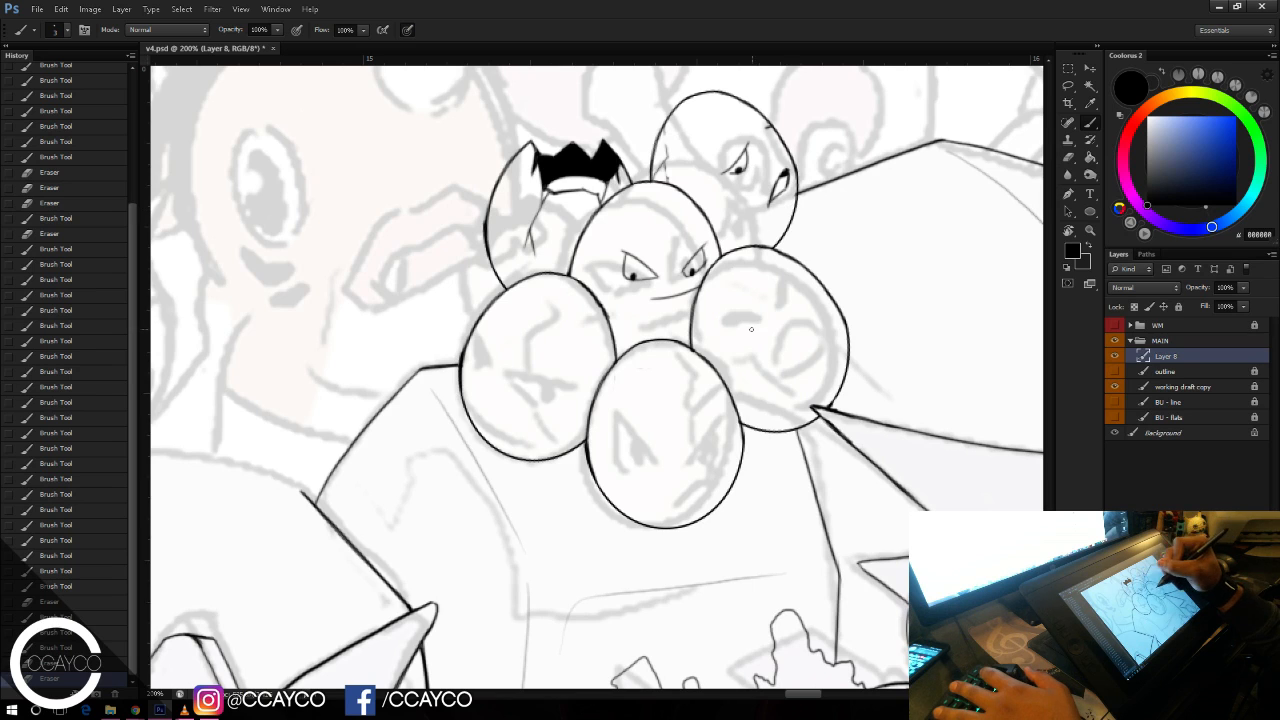
mouse_move(748, 322)
left_mouse_down()
mouse_move(780, 332)
mouse_move(724, 335)
mouse_move(760, 348)
mouse_move(750, 344)
left_mouse_up()
key("ctrl+z")
left_click_drag(797, 294, 780, 350)
key("ctrl+z")
key("ctrl+alt+z")
key("ctrl+alt+z")
key("ctrl+alt+z")
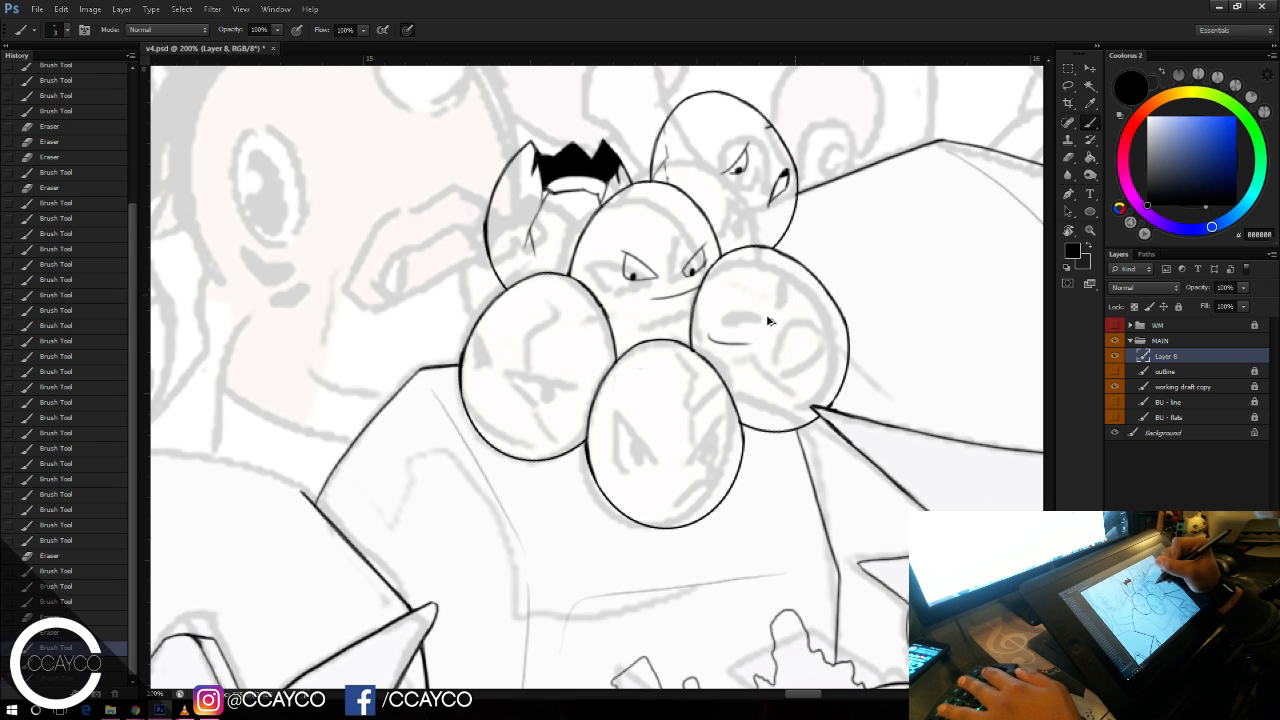
Step: Ink the right egg's two pointed eyes with dark pupils, redrawing strokes where needed
mouse_move(709, 332)
left_mouse_down()
mouse_move(752, 359)
mouse_move(718, 349)
left_mouse_up()
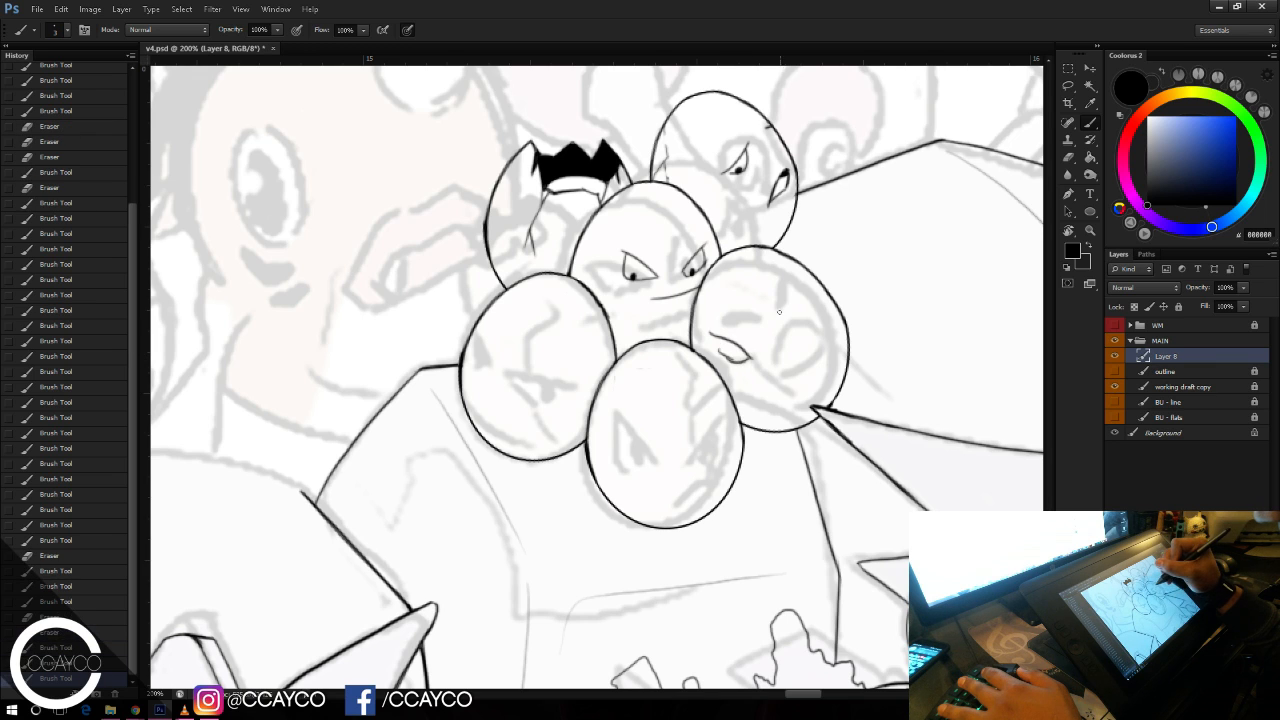
key("ctrl+z")
mouse_move(796, 296)
left_mouse_down()
mouse_move(783, 333)
mouse_move(800, 322)
left_mouse_up()
left_click_drag(724, 350, 737, 358)
mouse_move(798, 305)
left_mouse_down()
mouse_move(800, 322)
mouse_move(750, 355)
mouse_move(714, 334)
mouse_move(799, 300)
mouse_move(777, 347)
left_mouse_up()
key("e")
key("b")
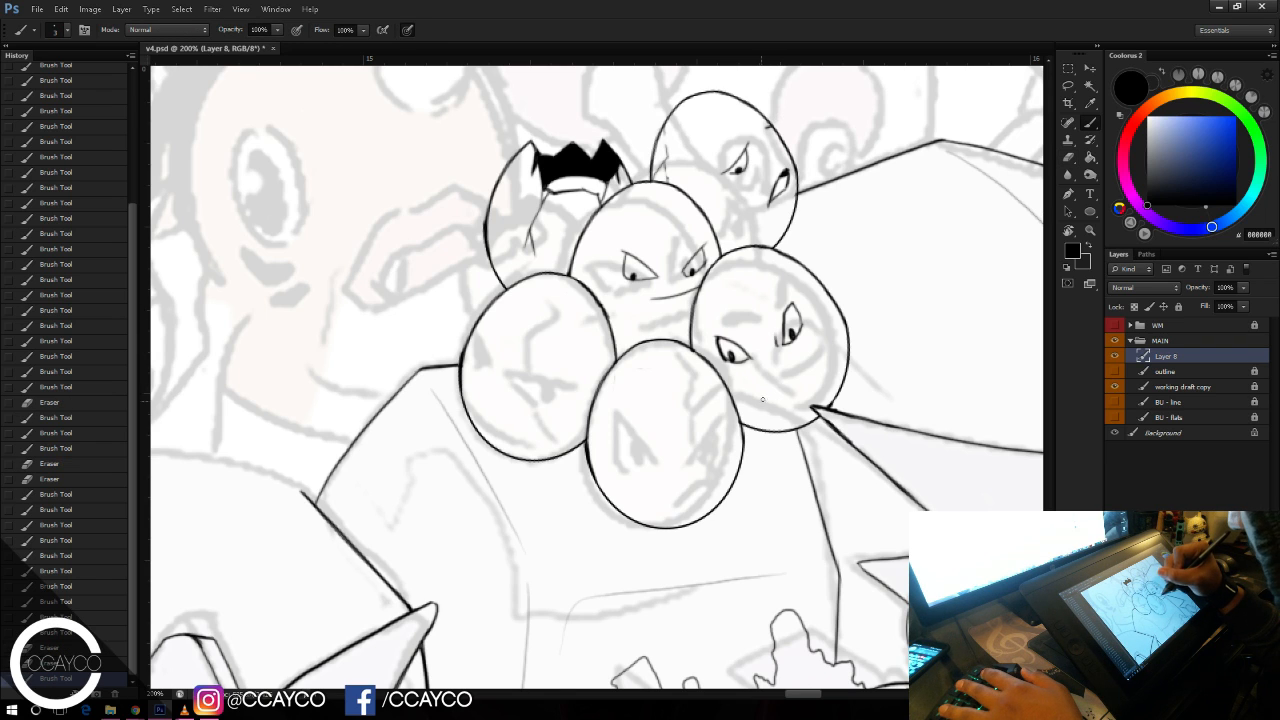
Step: Ink the right egg's frowning mouth and the cracks along its right side and across its top
left_click_drag(762, 399, 806, 390)
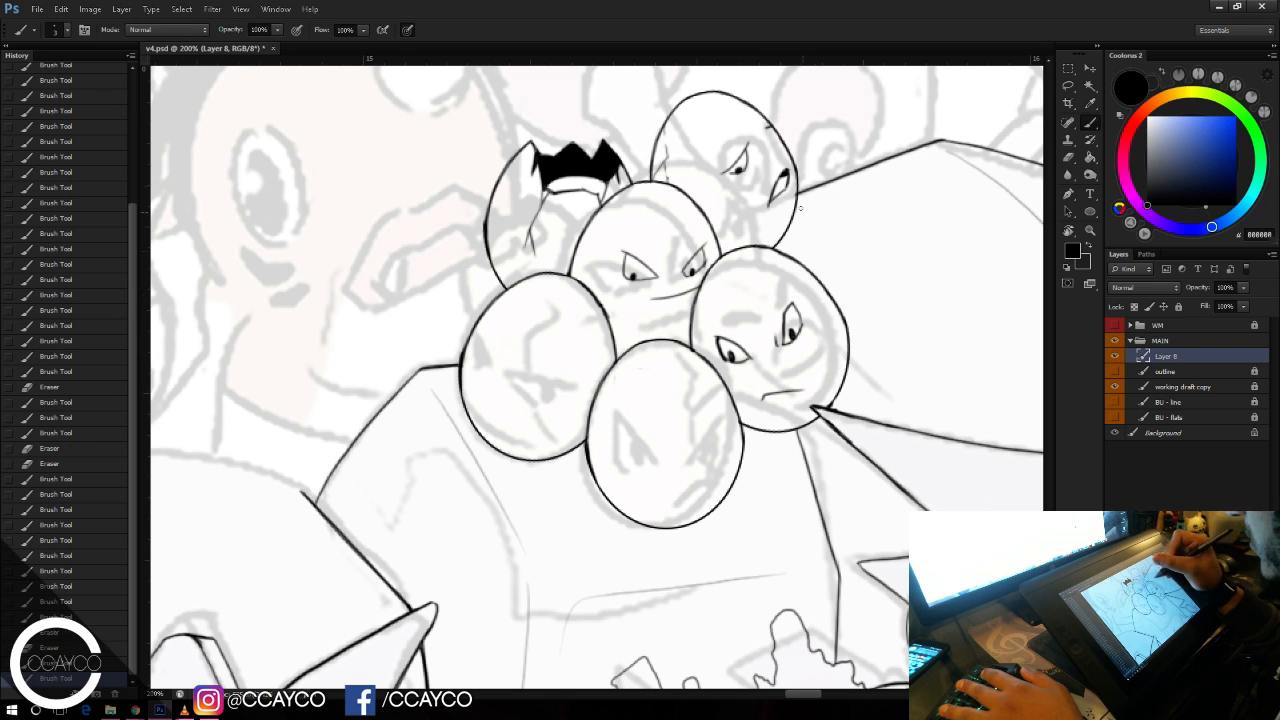
left_click_drag(832, 396, 832, 403)
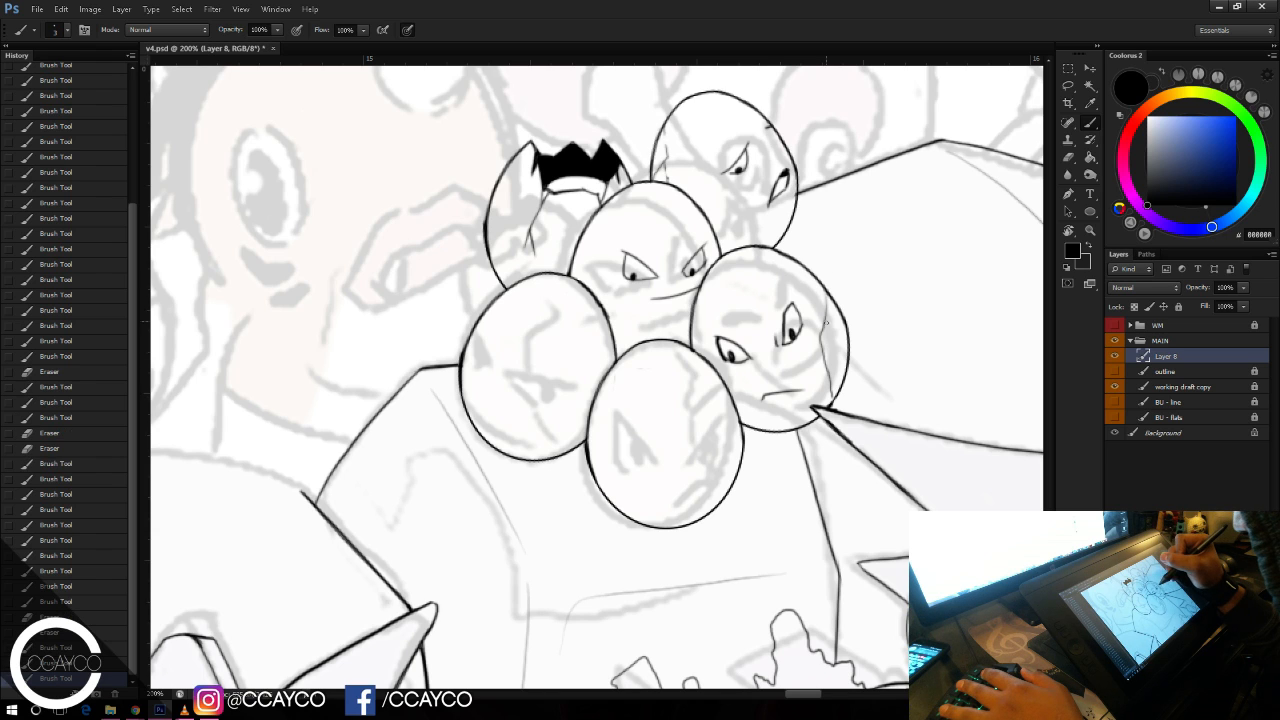
left_click_drag(826, 330, 834, 405)
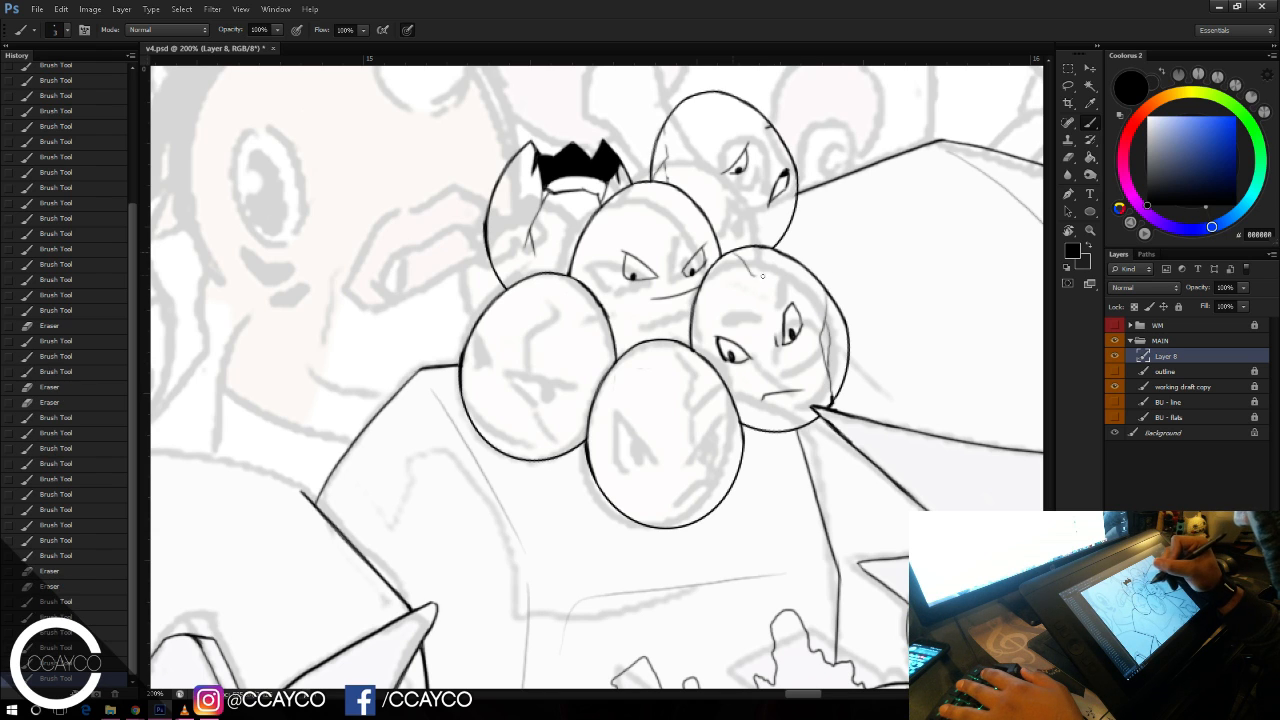
left_click_drag(806, 270, 833, 277)
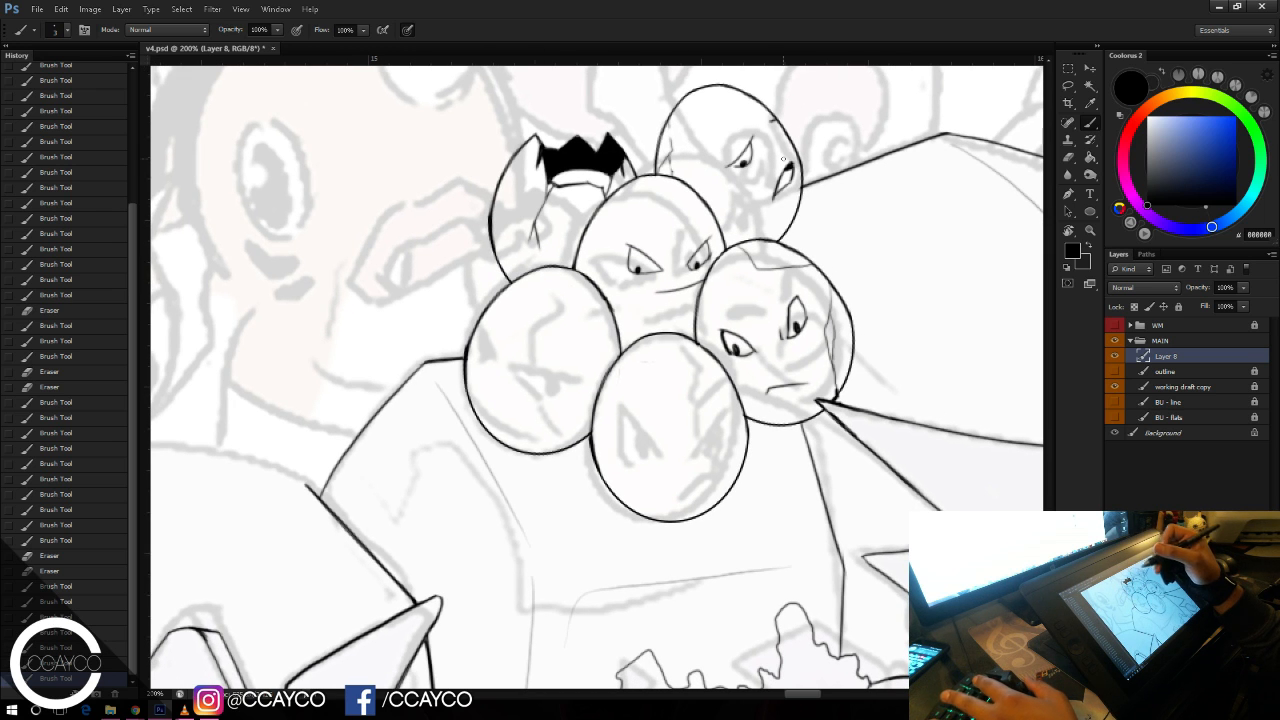
Step: Ink the front egg's angry eyes and small frown, plus the jagged crack running from its top to the right eye
left_click_drag(723, 269, 712, 218)
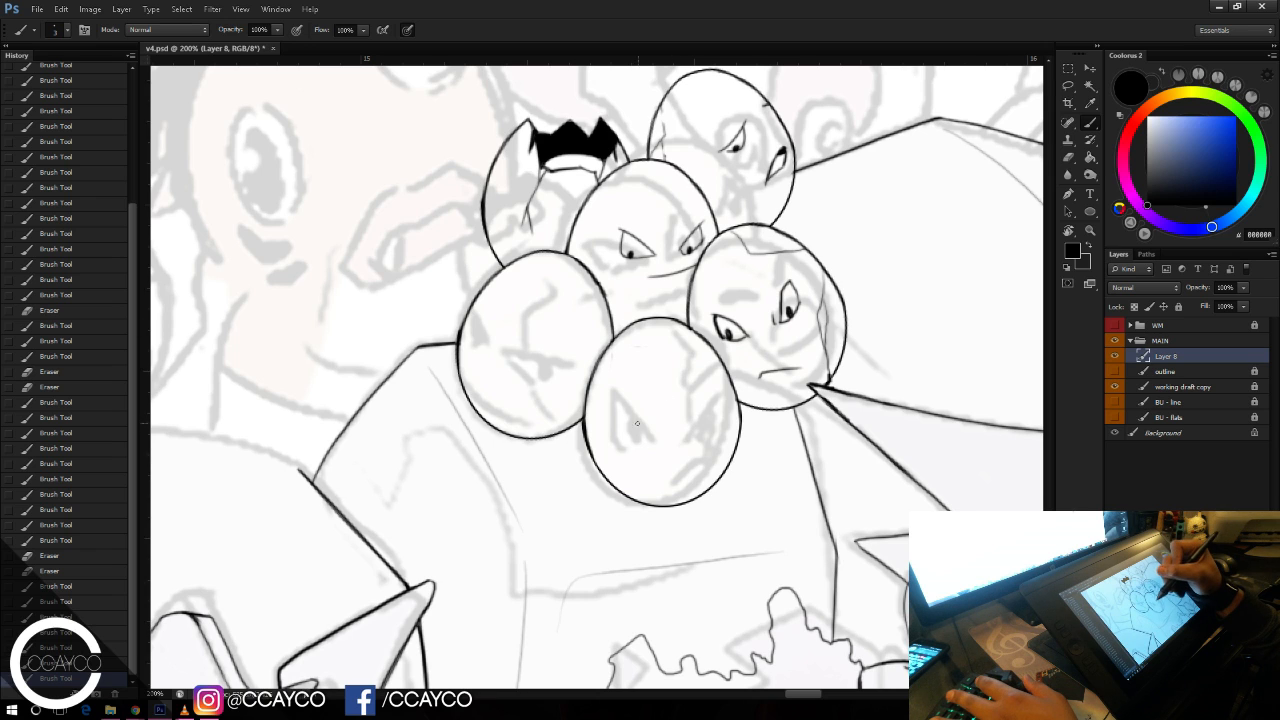
left_click_drag(612, 396, 648, 428)
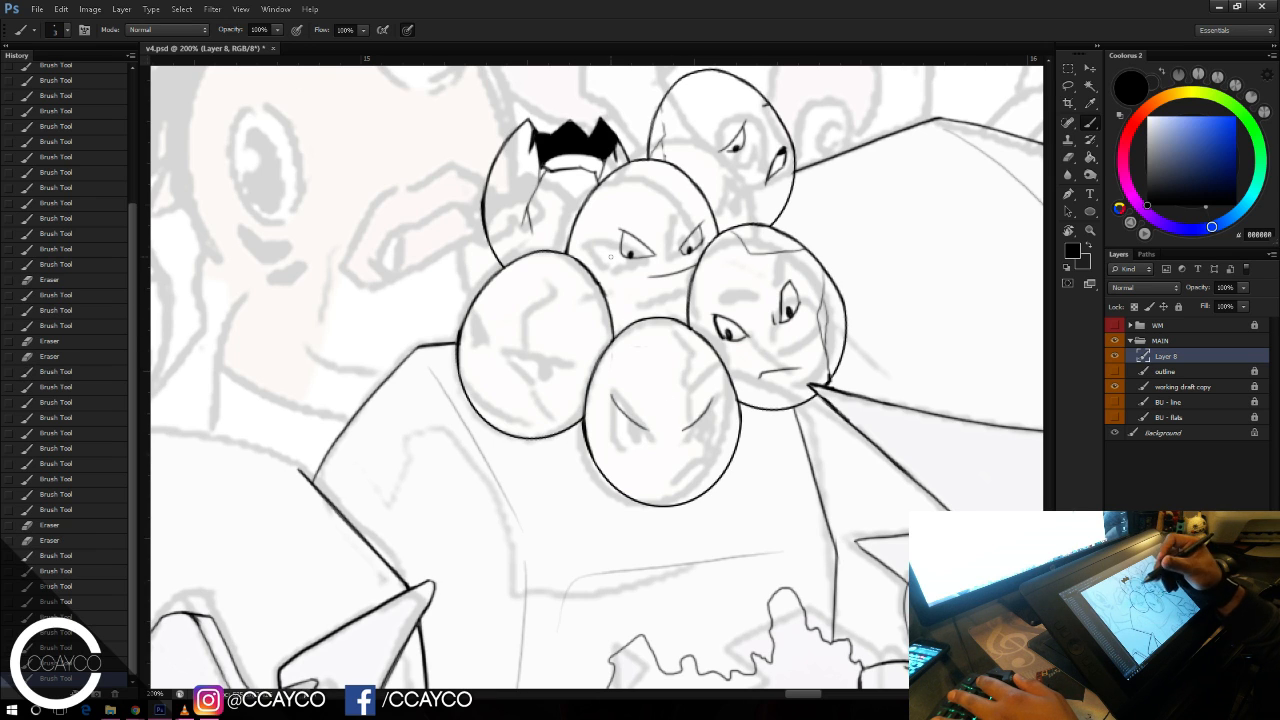
mouse_move(696, 430)
left_mouse_down()
mouse_move(684, 438)
mouse_move(710, 428)
mouse_move(680, 442)
mouse_move(707, 418)
left_mouse_up()
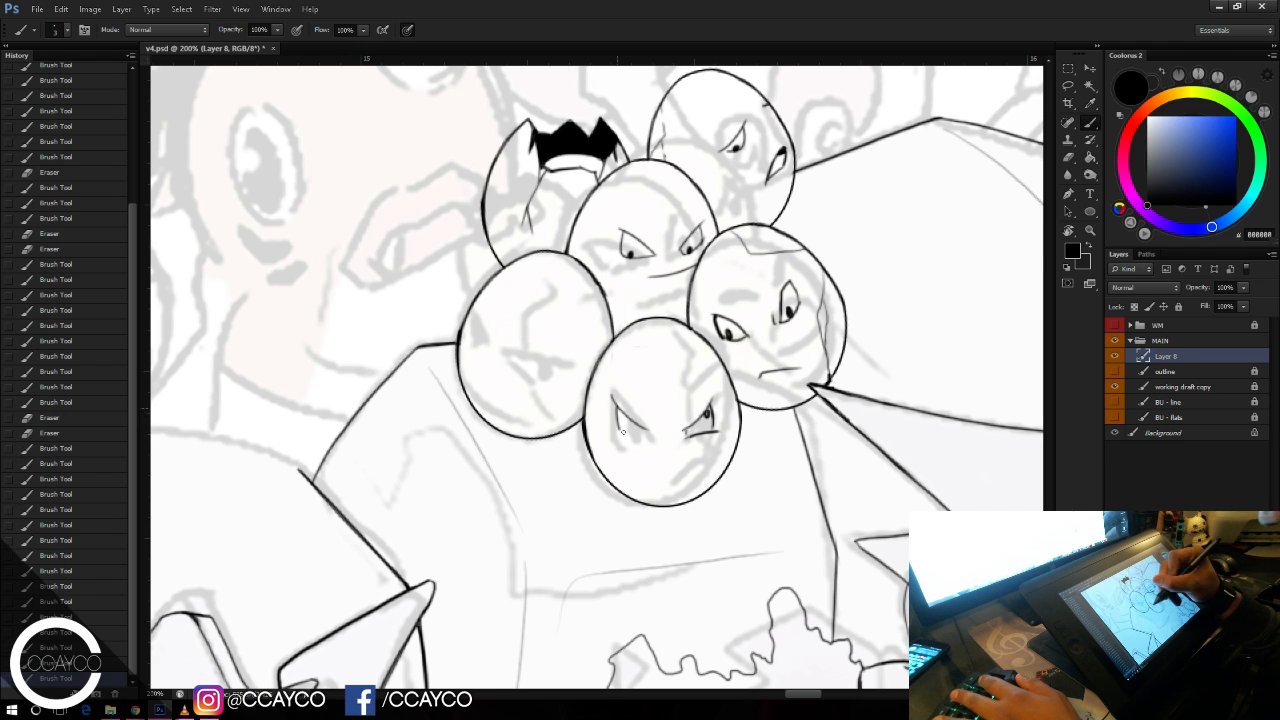
mouse_move(612, 426)
left_mouse_down()
mouse_move(648, 436)
mouse_move(636, 432)
left_mouse_up()
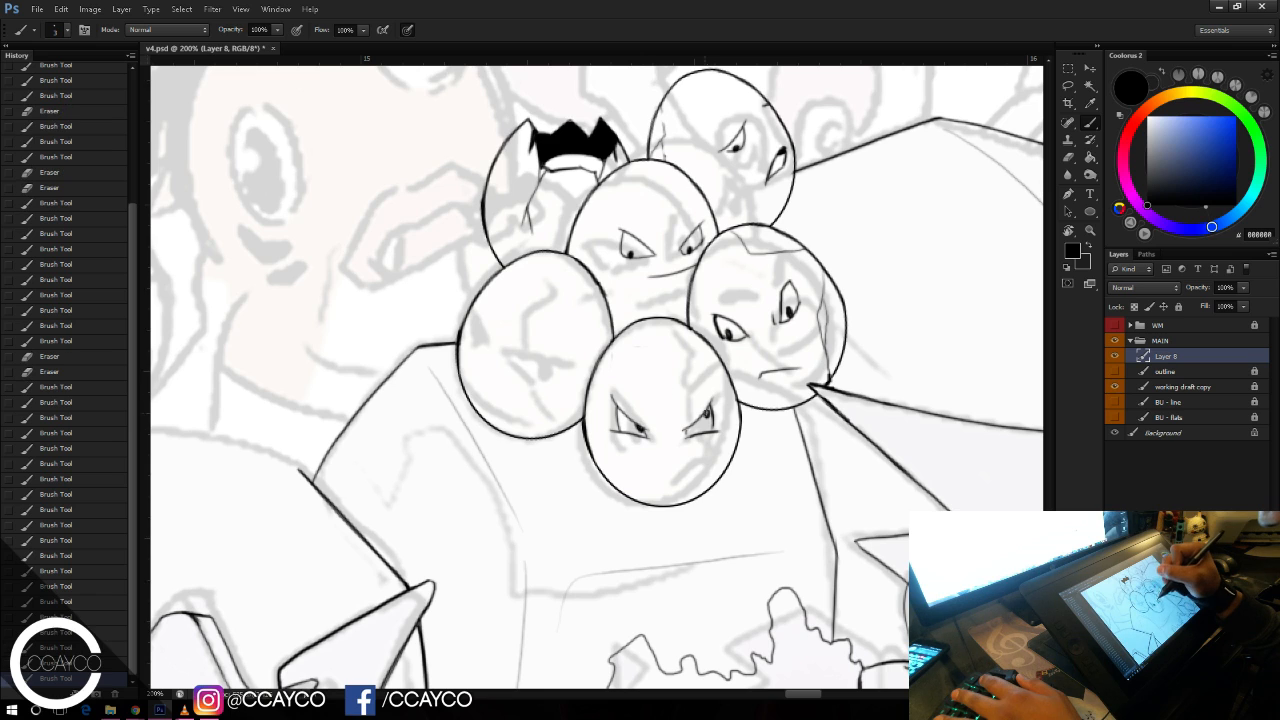
left_click_drag(706, 408, 707, 416)
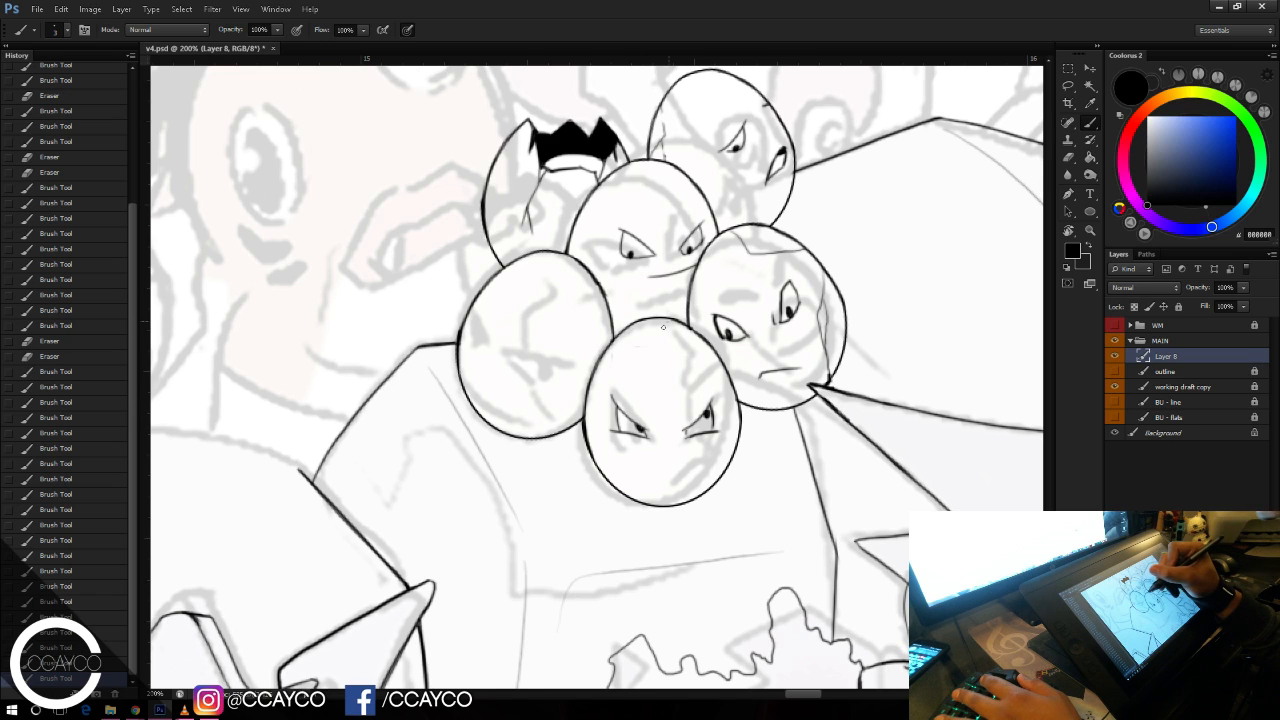
mouse_move(710, 358)
left_mouse_down()
mouse_move(688, 428)
mouse_move(705, 430)
left_mouse_up()
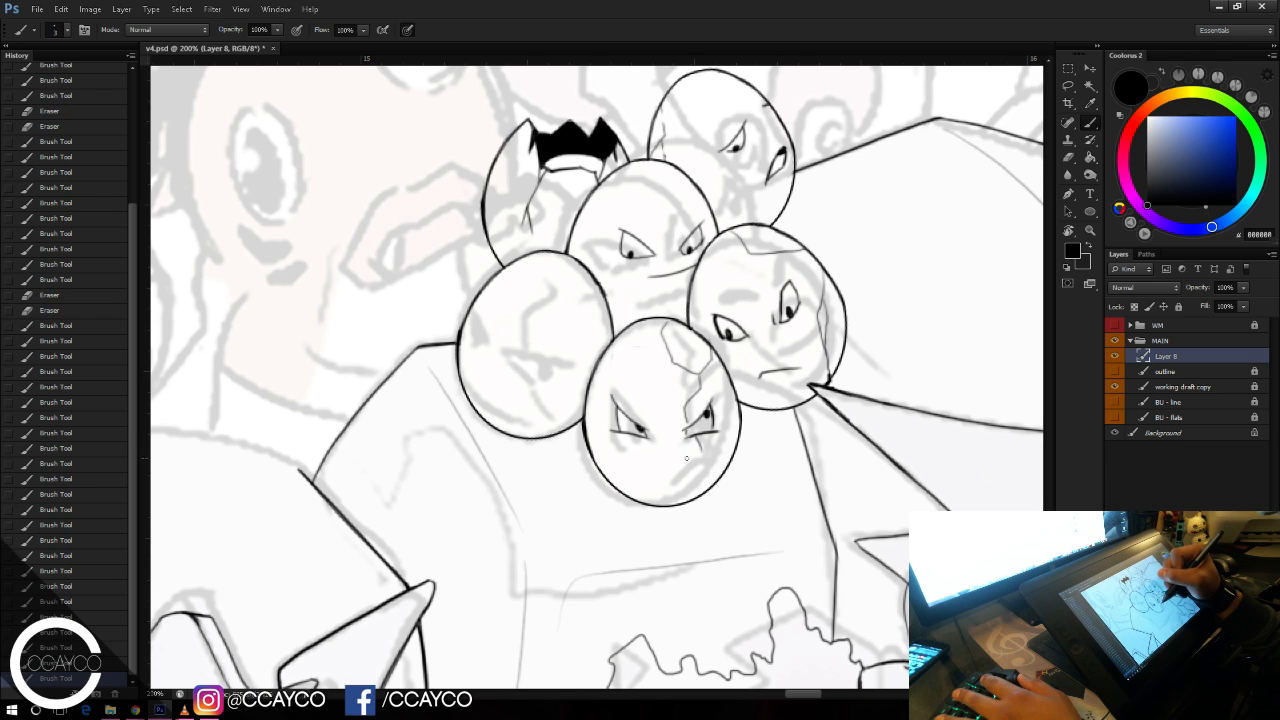
left_click_drag(634, 466, 659, 468)
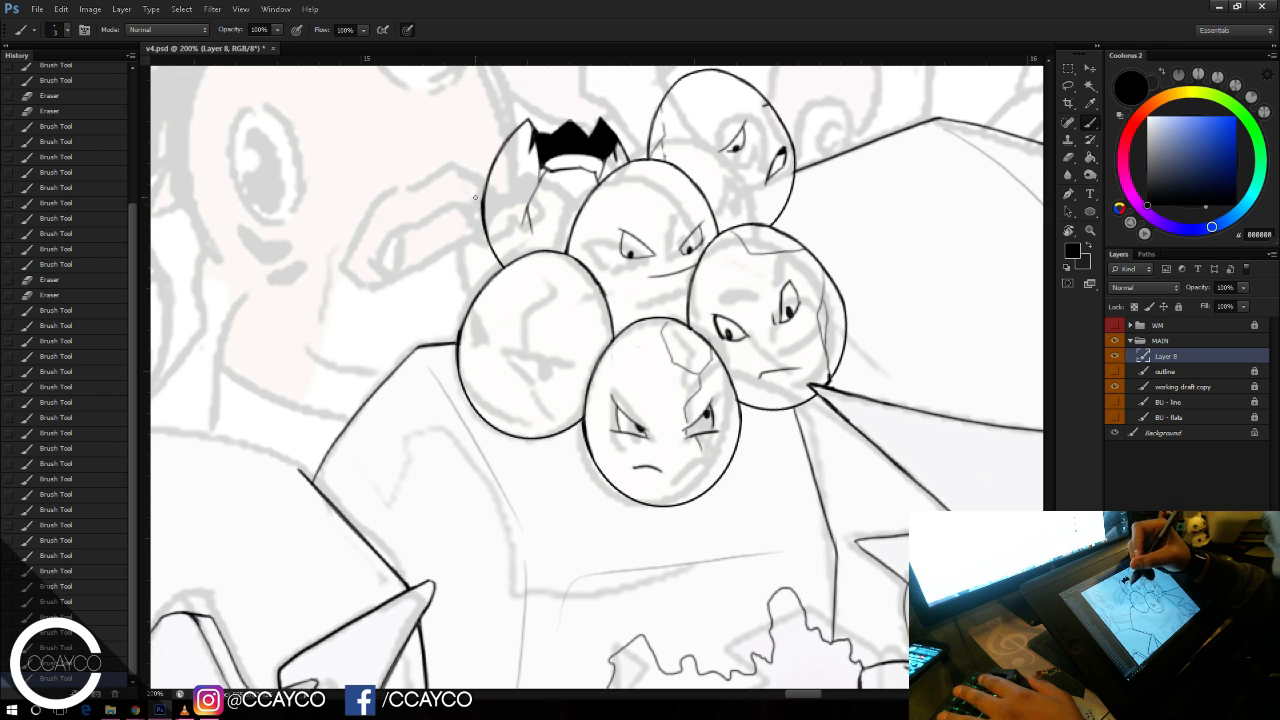
Step: Ink the left egg's glaring eyes and slanted mouth, plus the crack from its top down to the right eye
mouse_move(490, 288)
left_mouse_down()
mouse_move(495, 349)
mouse_move(569, 354)
mouse_move(547, 360)
mouse_move(520, 356)
mouse_move(568, 348)
mouse_move(514, 355)
mouse_move(553, 362)
mouse_move(543, 373)
mouse_move(477, 315)
mouse_move(483, 332)
mouse_move(544, 354)
mouse_move(520, 399)
left_mouse_up()
key("ctrl+z")
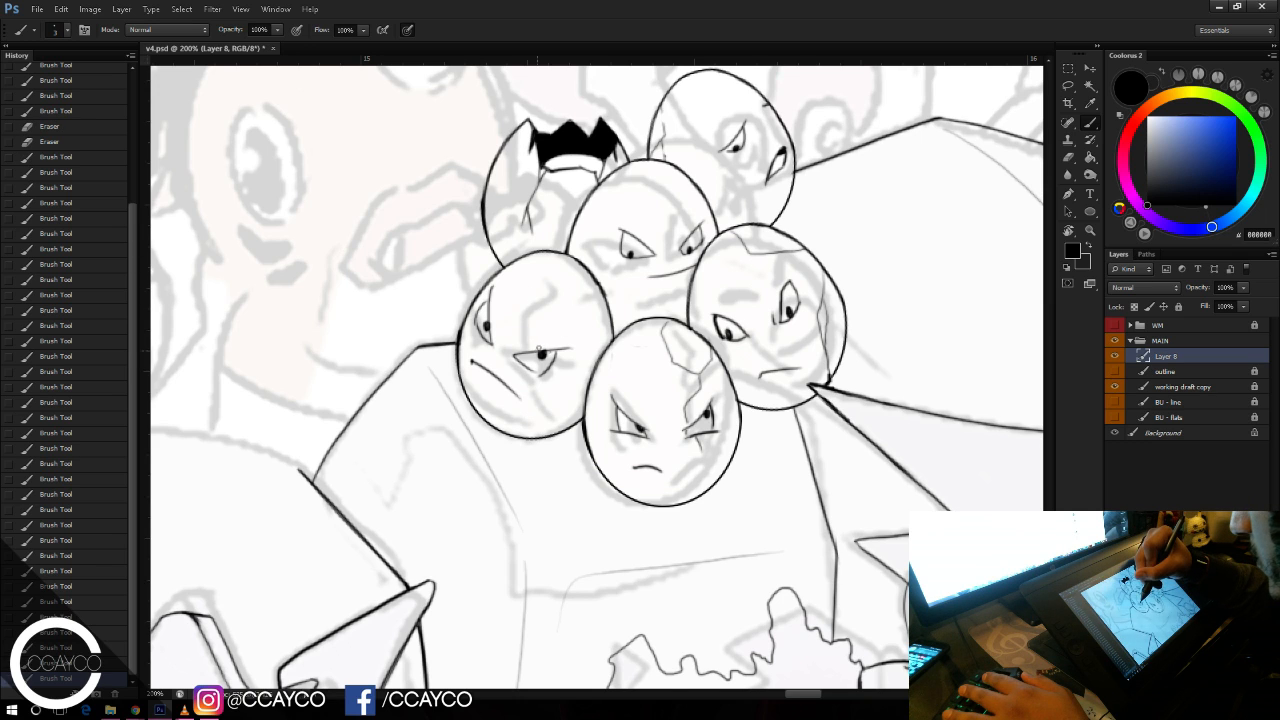
left_click_drag(566, 327, 566, 259)
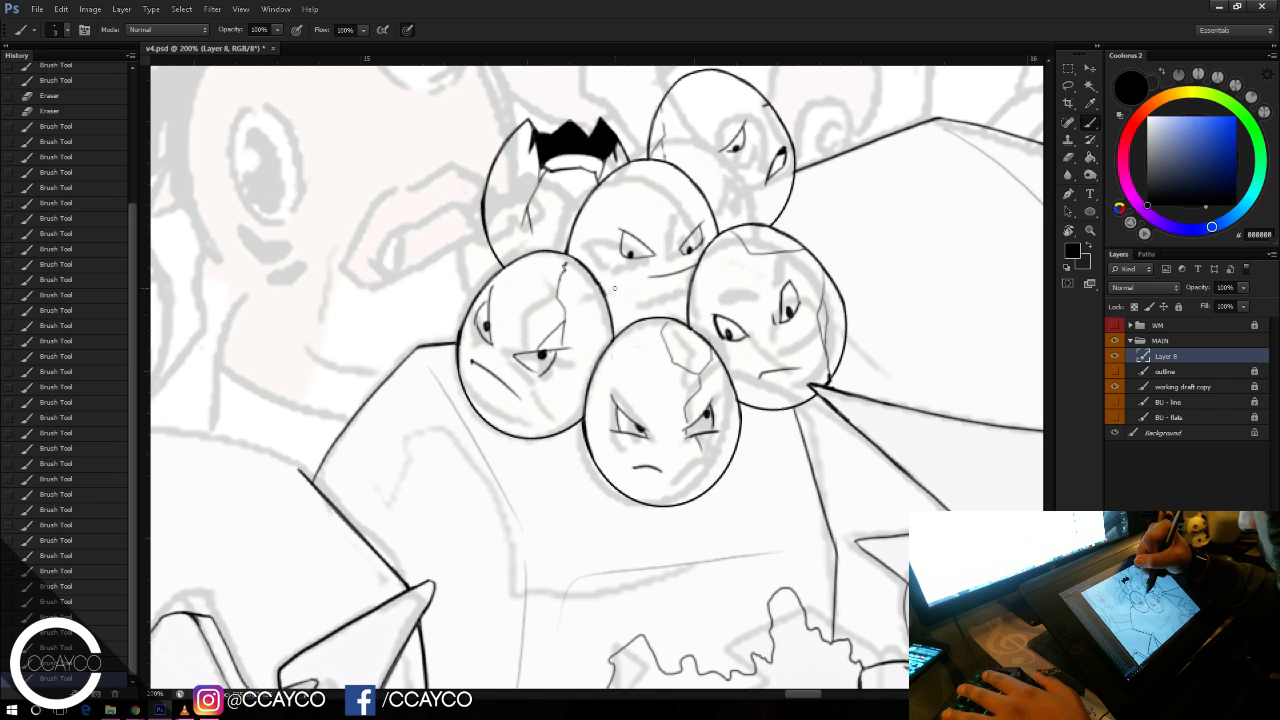
Step: Erase the middle egg's slanted mouth and redraw it as a flatter line beneath the eyes
key("e")
left_click_drag(652, 275, 692, 262)
key("b")
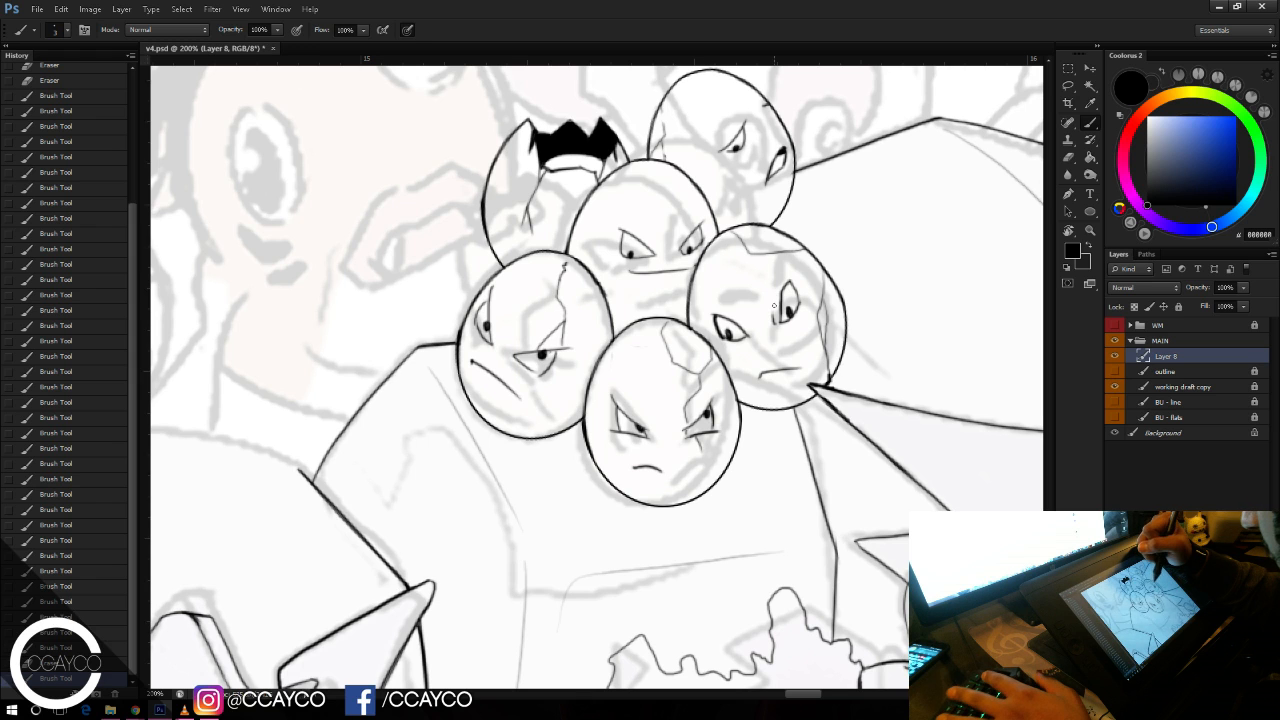
Step: Dot small specks around the area where the left, middle and front eggs meet
left_click_drag(745, 309, 843, 276)
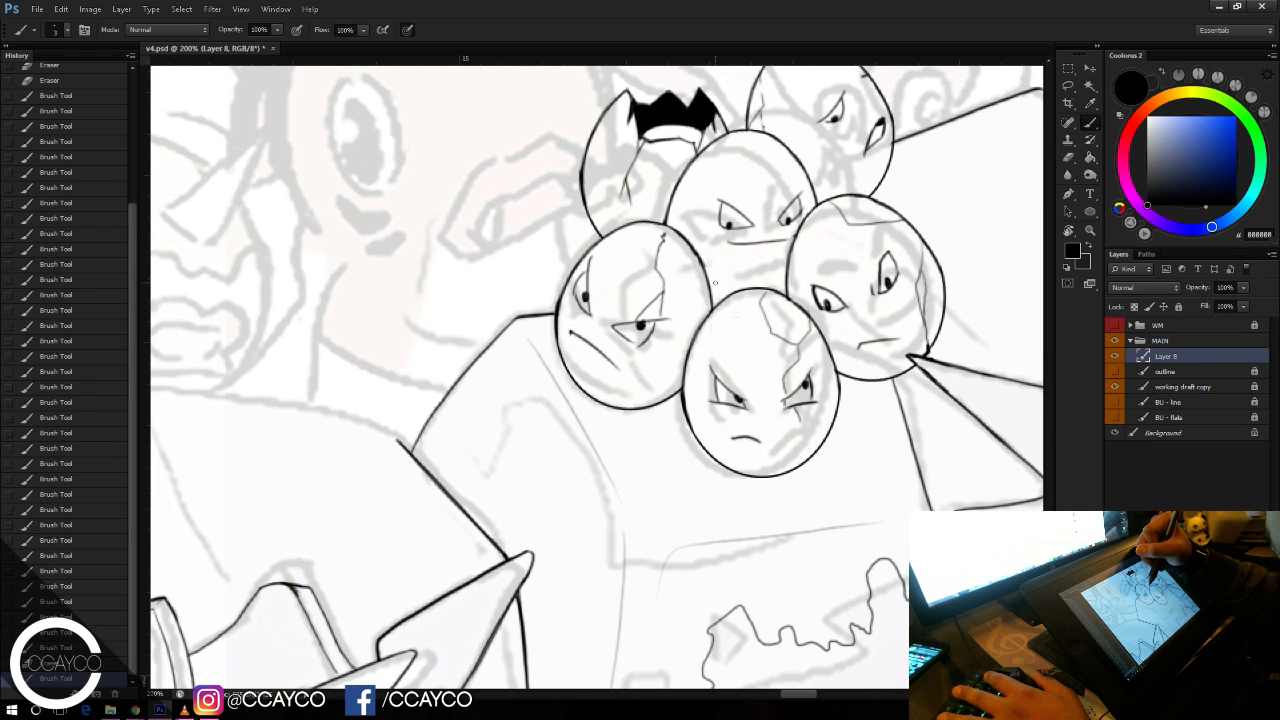
left_click(711, 267)
left_click(688, 211)
left_click(680, 272)
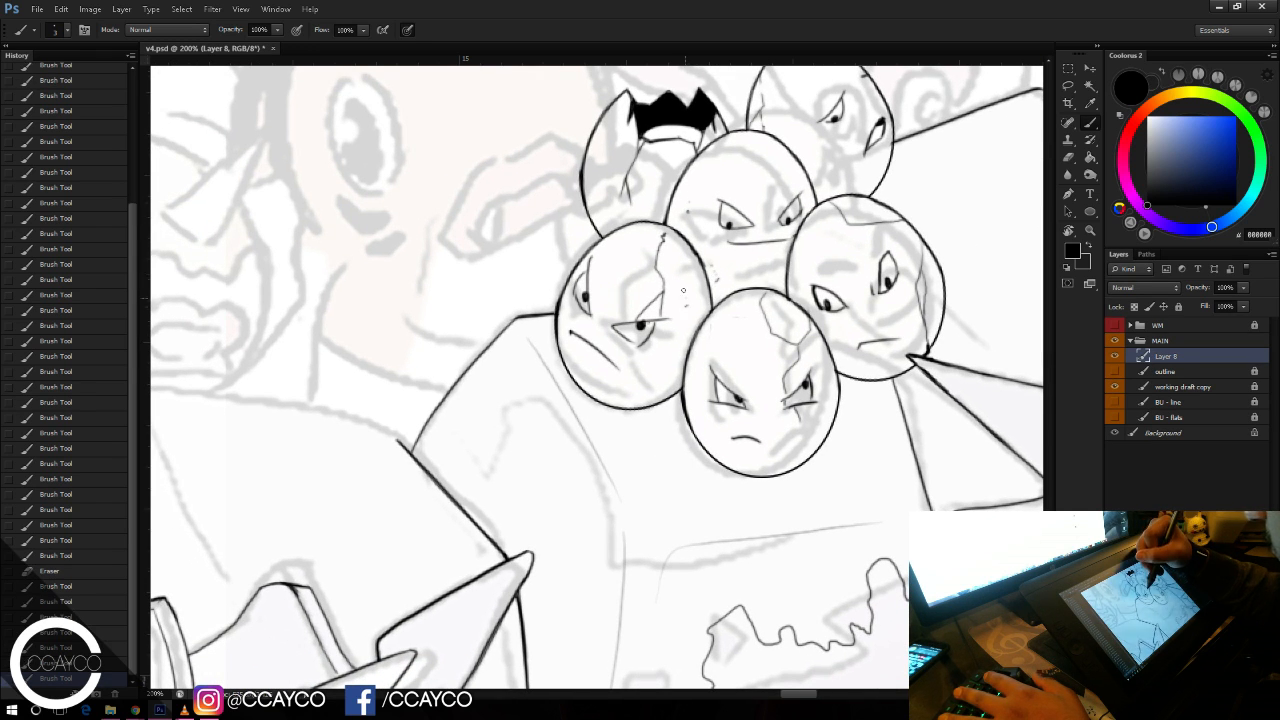
left_click(683, 302)
left_click(710, 338)
left_click(810, 249)
Step: Erase the overshooting line at the upper corner of Onix's body segment left of the eggs and ink its inner ridge line
mouse_move(676, 295)
left_mouse_down()
mouse_move(883, 249)
mouse_move(924, 192)
left_mouse_up()
mouse_move(395, 348)
left_mouse_down()
mouse_move(540, 230)
mouse_move(825, 265)
mouse_move(852, 299)
left_mouse_up()
key("e")
left_click_drag(811, 254, 815, 258)
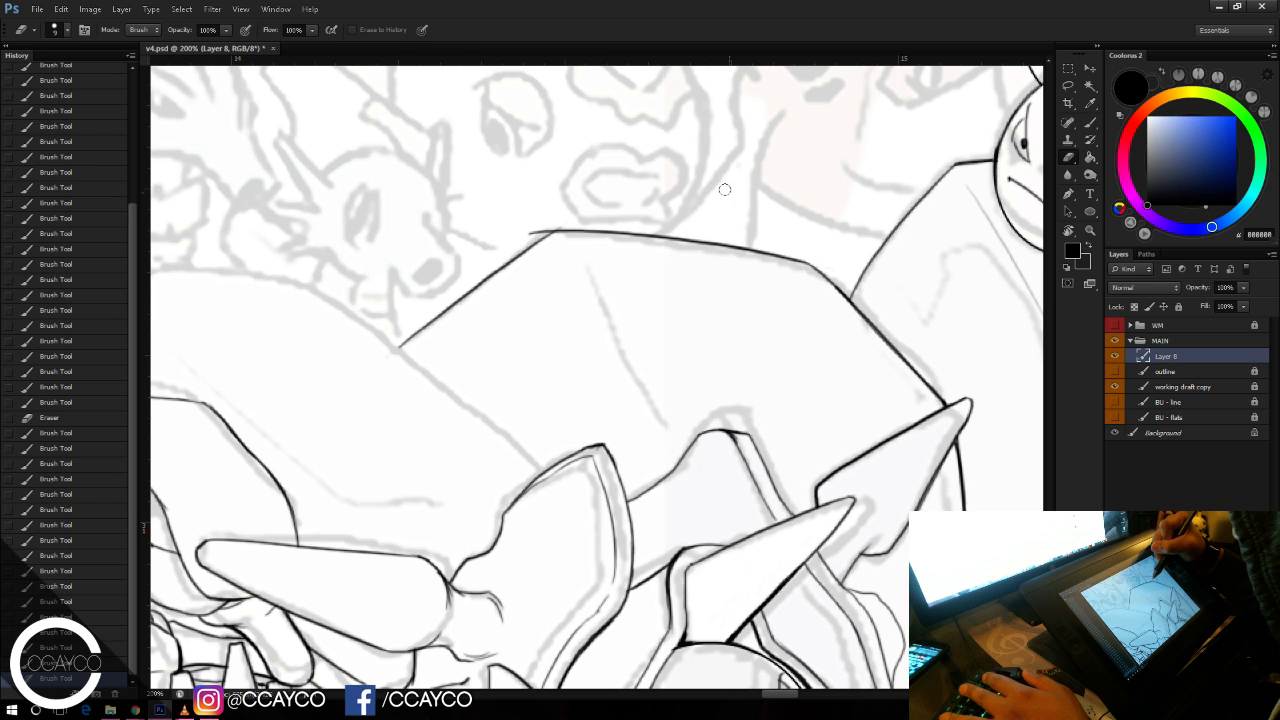
mouse_move(521, 229)
left_mouse_down()
mouse_move(559, 231)
mouse_move(672, 462)
left_mouse_up()
key("b")
key("ctrl+z")
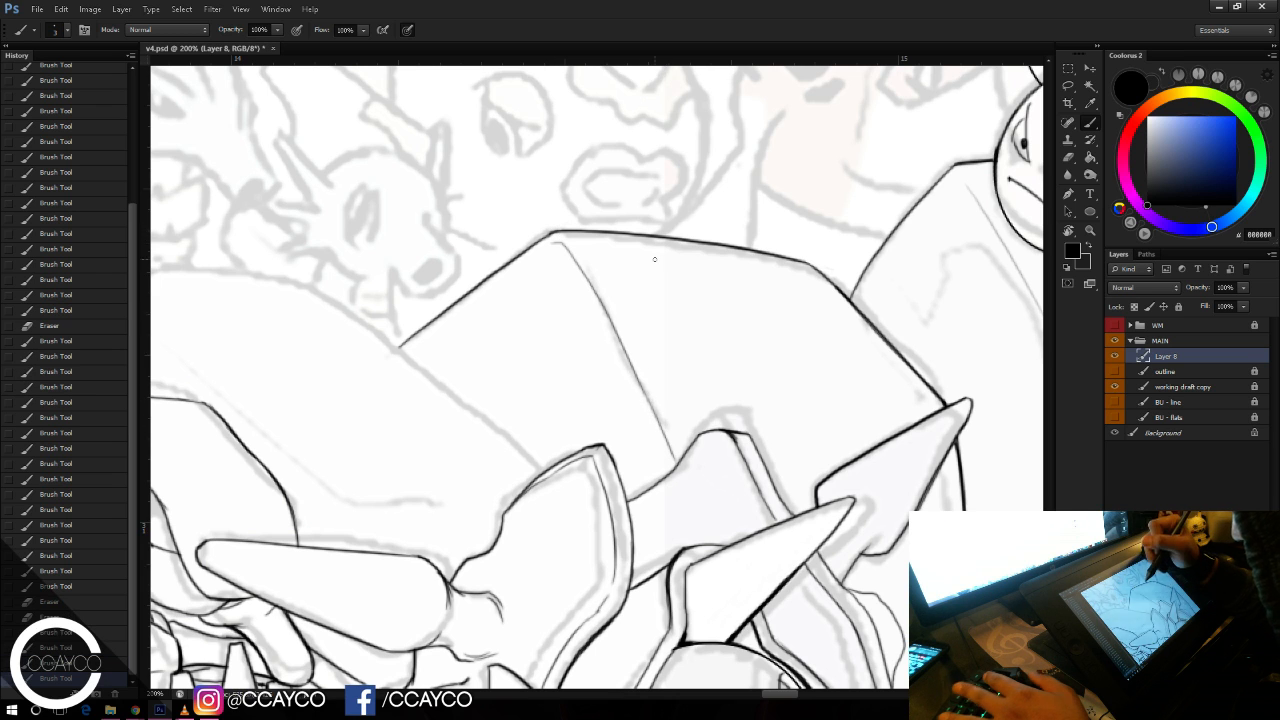
Step: Ink the curved upper outline of Onix's next body segment to the left, erasing the overlapping line end and thickening its lower right end
left_click_drag(587, 246, 790, 167)
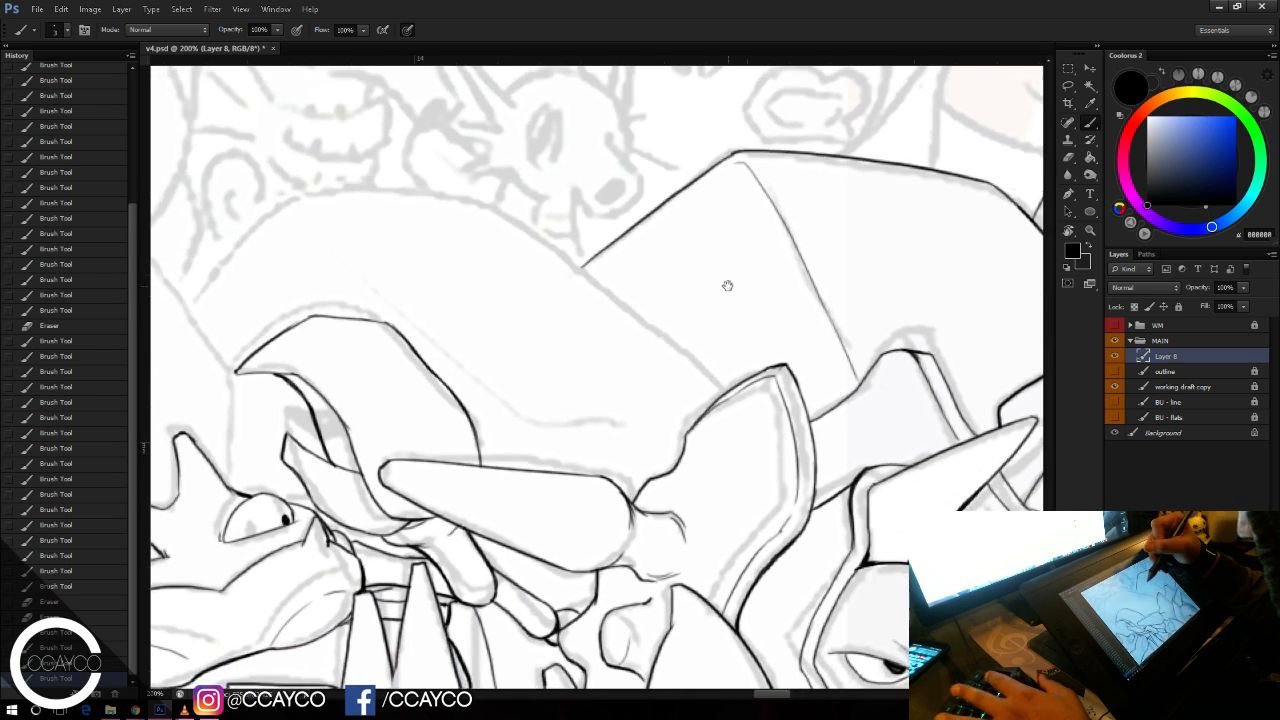
mouse_move(729, 286)
left_mouse_down()
mouse_move(611, 183)
mouse_move(762, 216)
mouse_move(877, 320)
mouse_move(851, 294)
left_mouse_up()
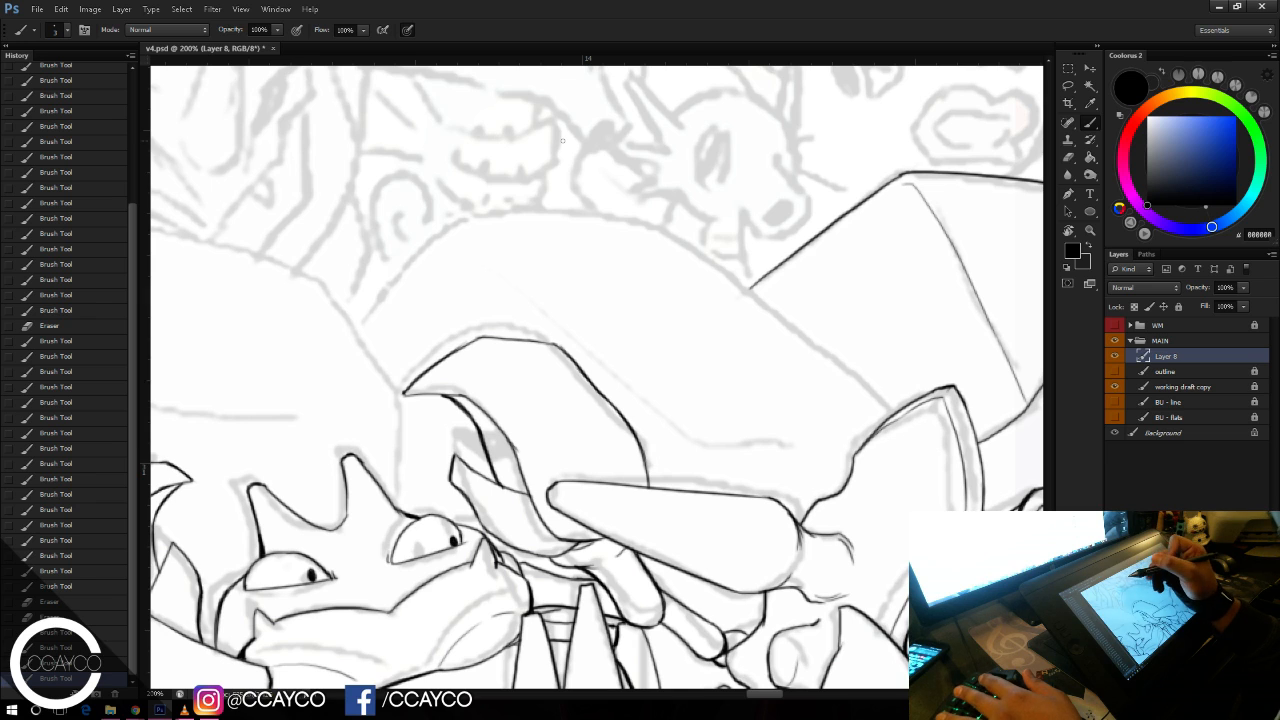
mouse_move(320, 335)
left_mouse_down()
mouse_move(461, 209)
mouse_move(375, 281)
mouse_move(456, 221)
mouse_move(700, 237)
mouse_move(858, 370)
left_mouse_up()
key("ctrl+z")
key("ctrl+z")
key("e")
left_click_drag(748, 286, 759, 290)
key("b")
left_click_drag(845, 356, 892, 410)
left_click_drag(843, 353, 888, 408)
left_click_drag(862, 375, 887, 411)
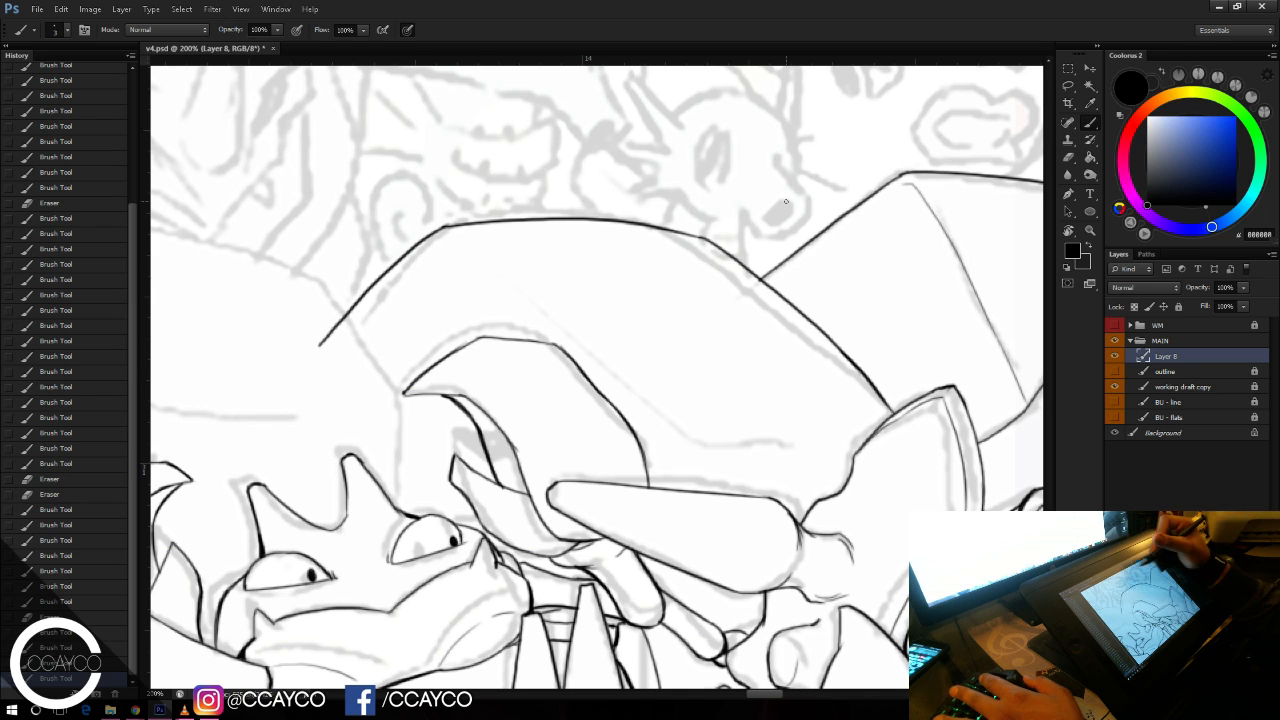
Step: Ink two thin parallel ridge lines from the upper left corner of that Onix segment down toward the curved horn
left_click_drag(458, 236, 510, 320)
key("ctrl+z")
left_click_drag(456, 236, 508, 318)
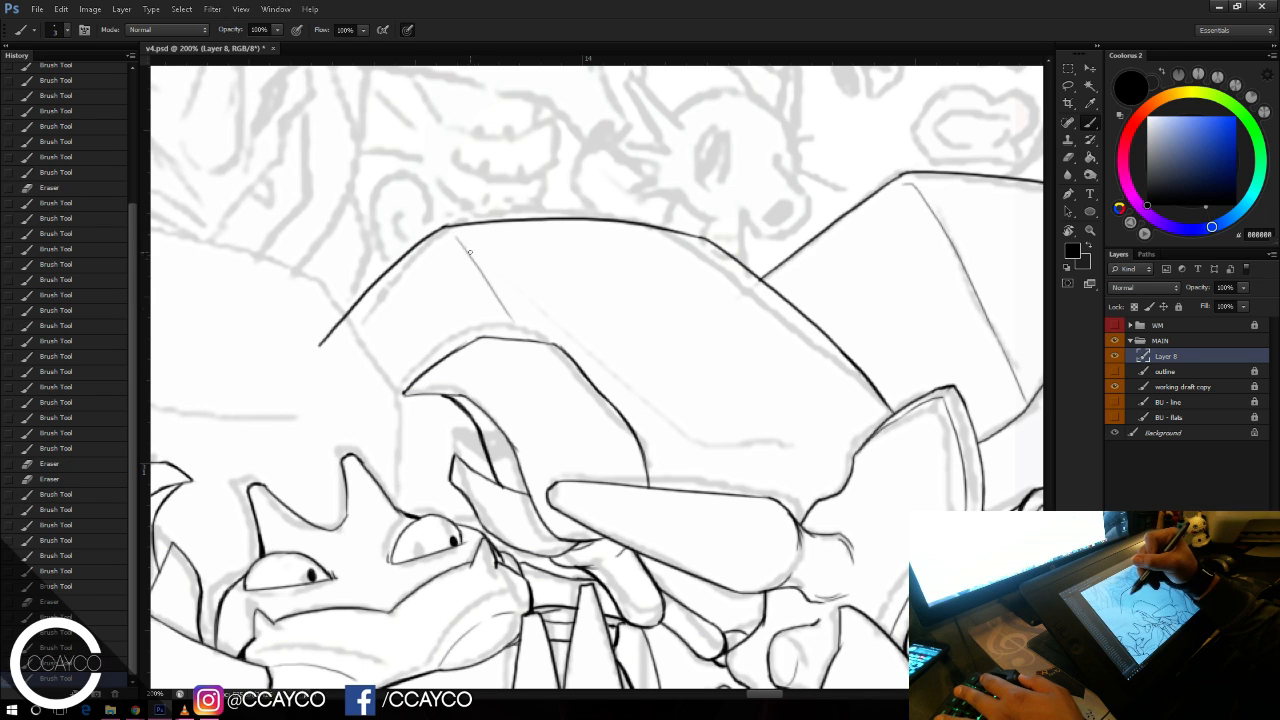
left_click_drag(440, 246, 498, 337)
key("ctrl+z")
left_click_drag(440, 245, 429, 249)
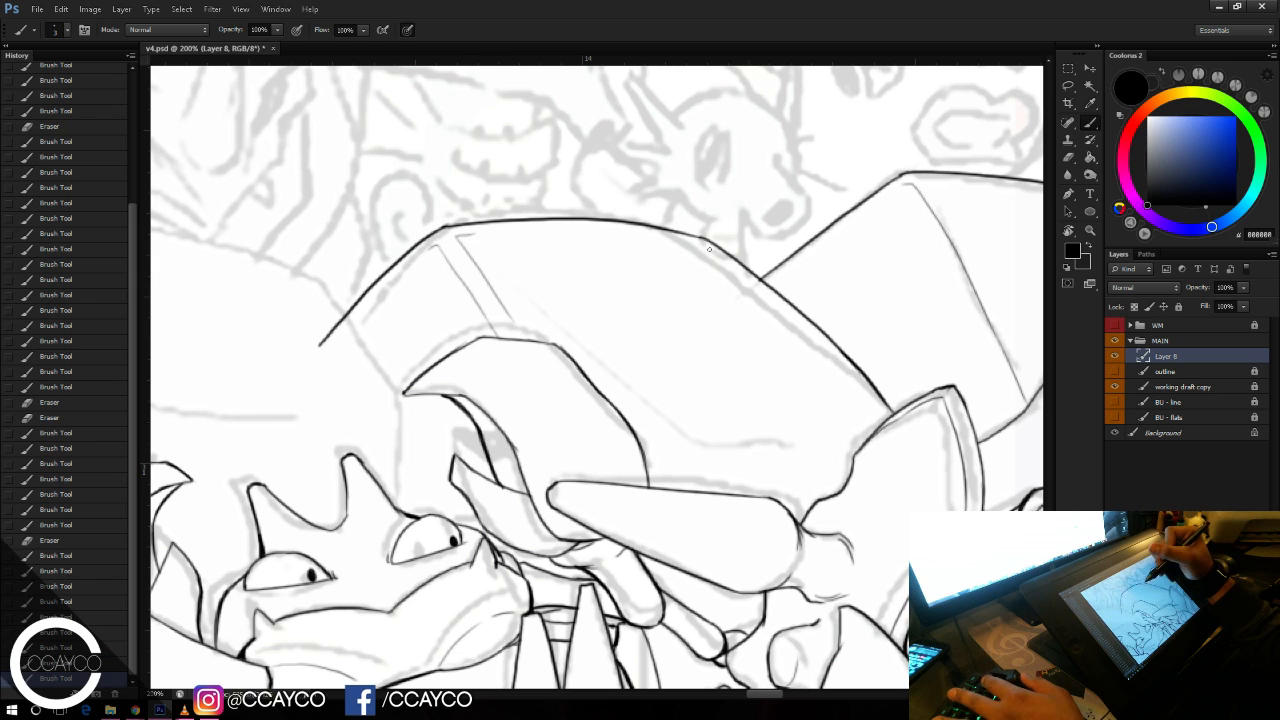
Step: Ink a short thin line inside the upper right edge of Onix's curved segment and another along the neighbouring segment's upper left edge
mouse_move(709, 249)
left_mouse_down()
mouse_move(799, 327)
mouse_move(788, 313)
left_mouse_up()
key("ctrl+z")
key("ctrl+z")
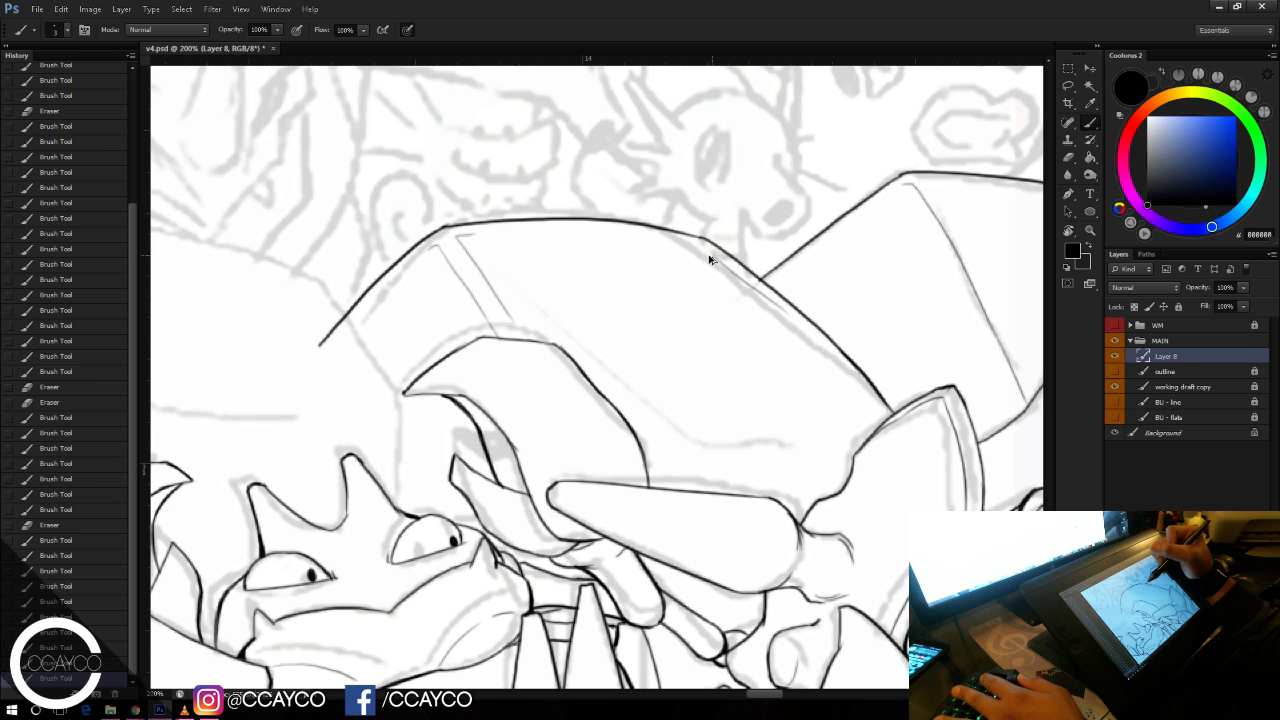
key("ctrl+z")
left_click_drag(710, 256, 783, 320)
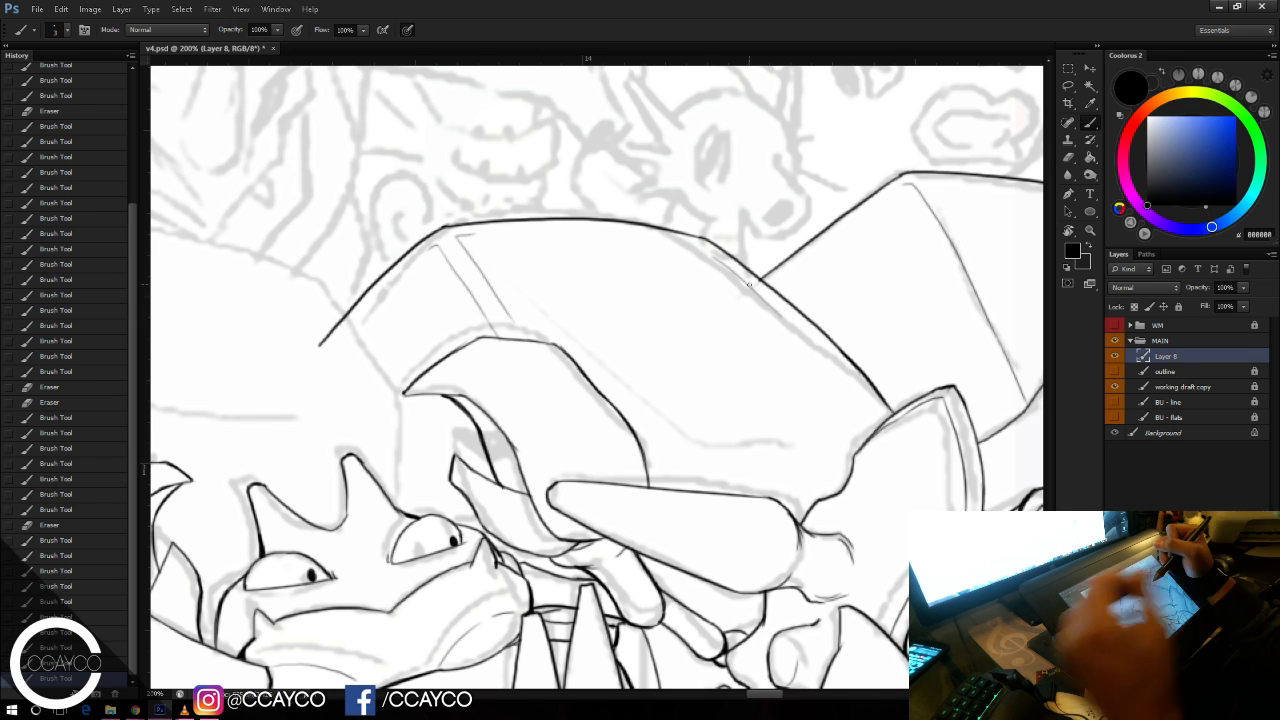
left_click_drag(906, 184, 803, 261)
key("ctrl+z")
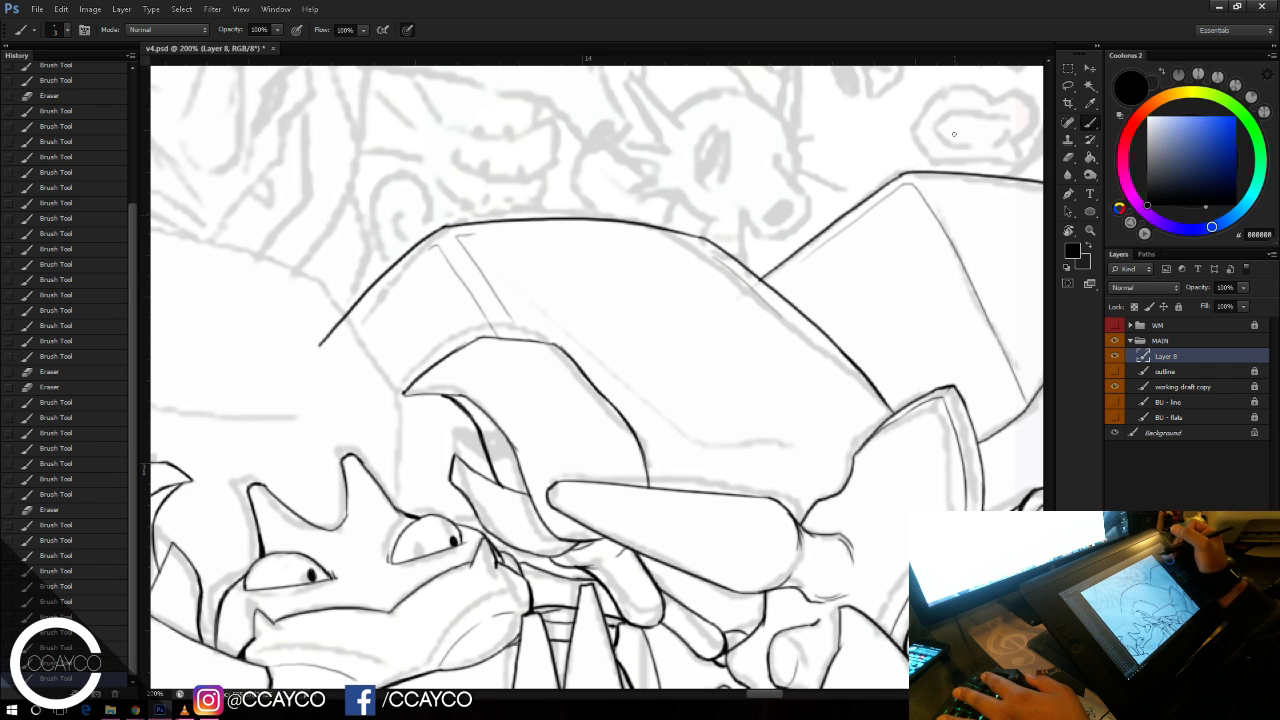
Step: Ink a thin second ridge line parallel to the existing inner ridge on the Onix segment right of the curved one, redrawing it until it fits
left_click_drag(945, 193, 1000, 294)
key("ctrl+z")
key("ctrl+z")
left_click_drag(949, 199, 1018, 335)
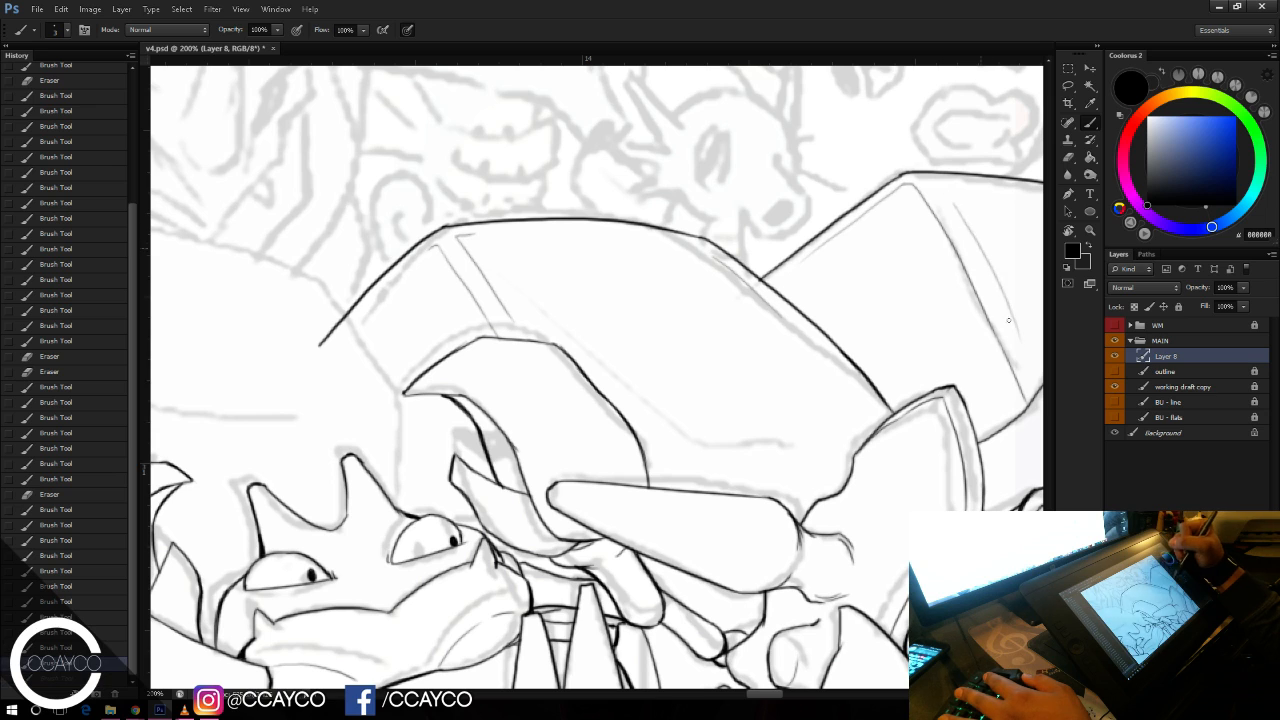
key("ctrl+z")
left_click_drag(952, 205, 1016, 330)
key("ctrl+z")
left_click_drag(964, 216, 1011, 322)
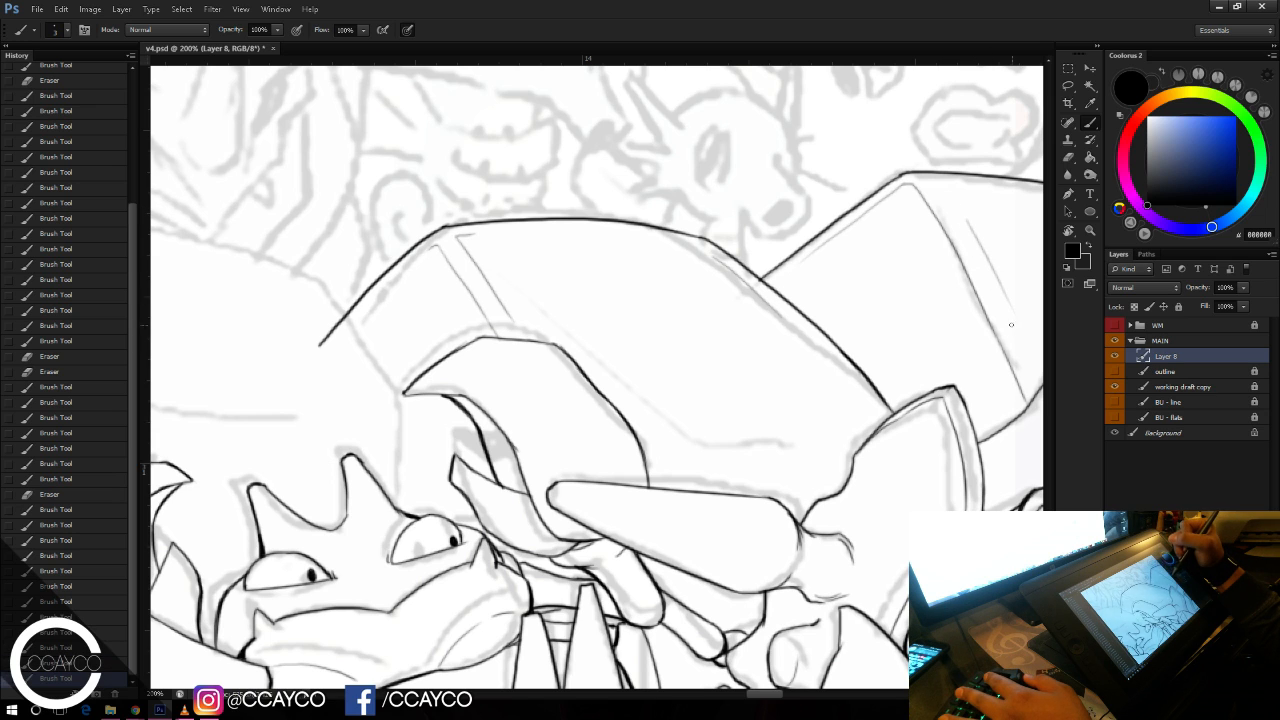
key("ctrl+z")
left_click_drag(966, 218, 1018, 345)
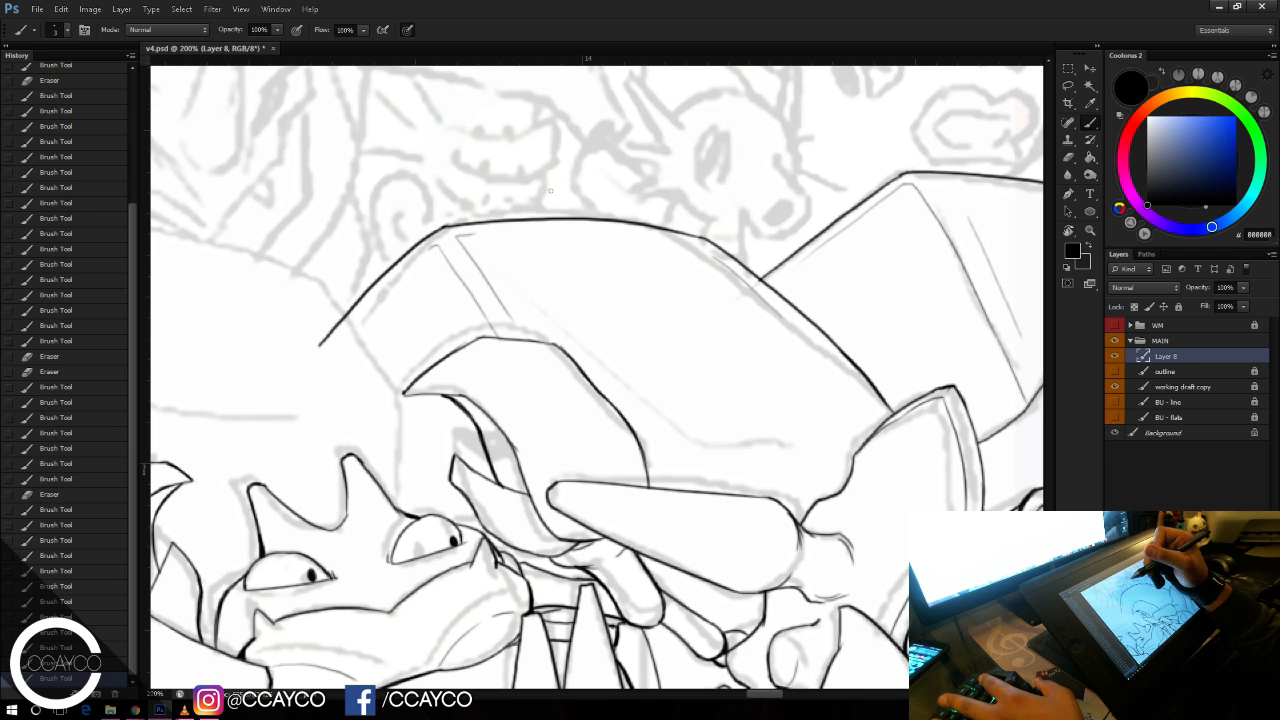
Step: Ink the rising upper left outline of Onix's next segment, starting at the large segment behind the horned seal Pokémon
left_click_drag(550, 190, 796, 238)
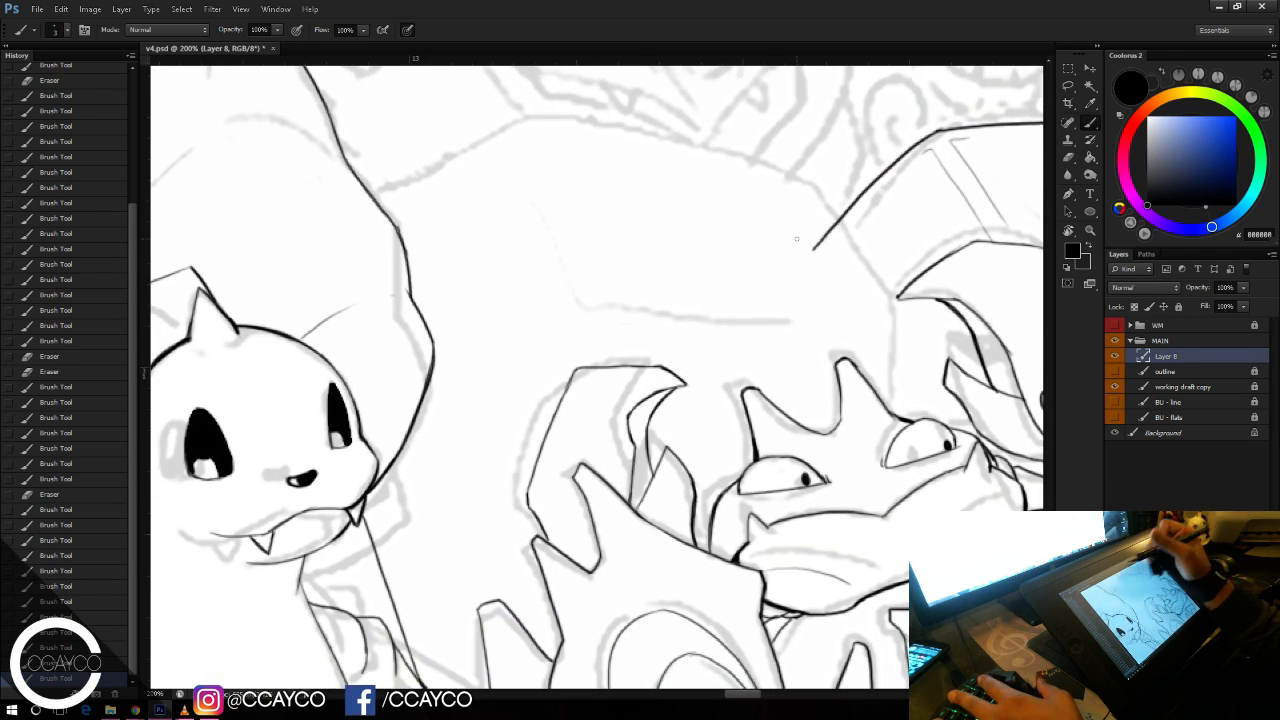
left_click_drag(514, 125, 566, 104)
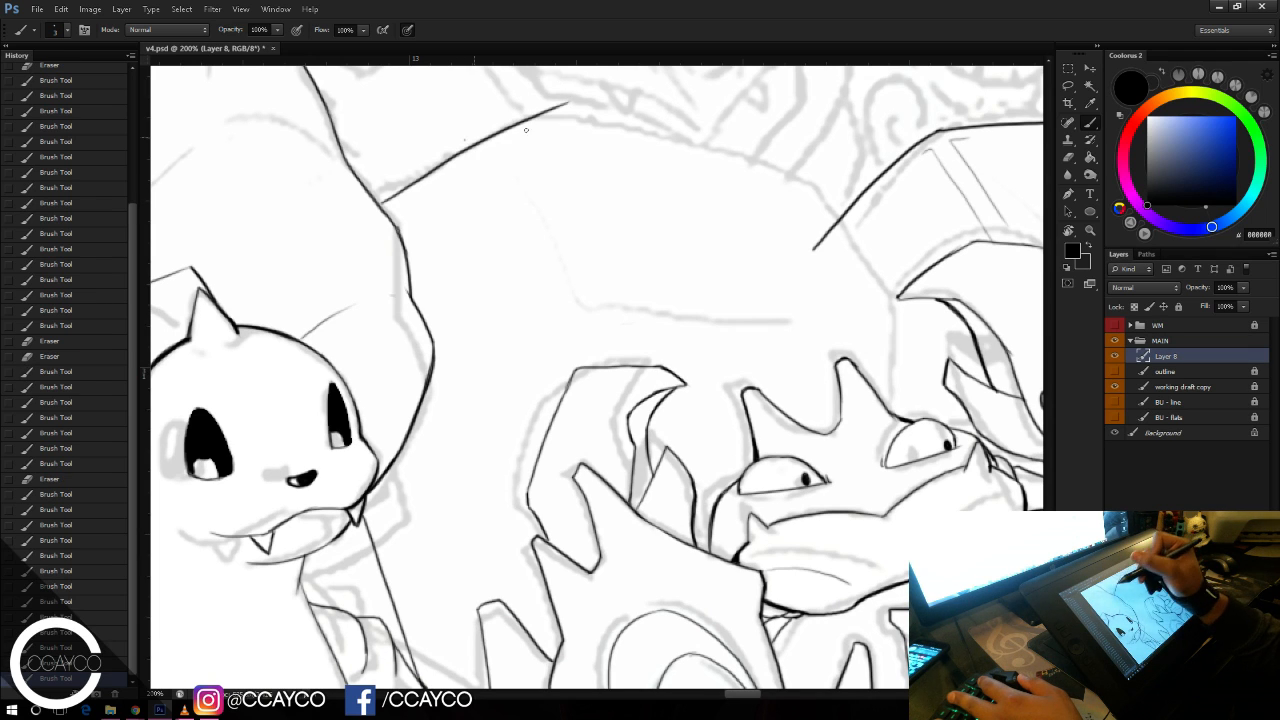
mouse_move(464, 139)
left_mouse_down()
mouse_move(600, 121)
mouse_move(553, 109)
mouse_move(486, 134)
mouse_move(566, 118)
left_mouse_up()
key("ctrl+z")
key("ctrl+z")
key("e")
key("b")
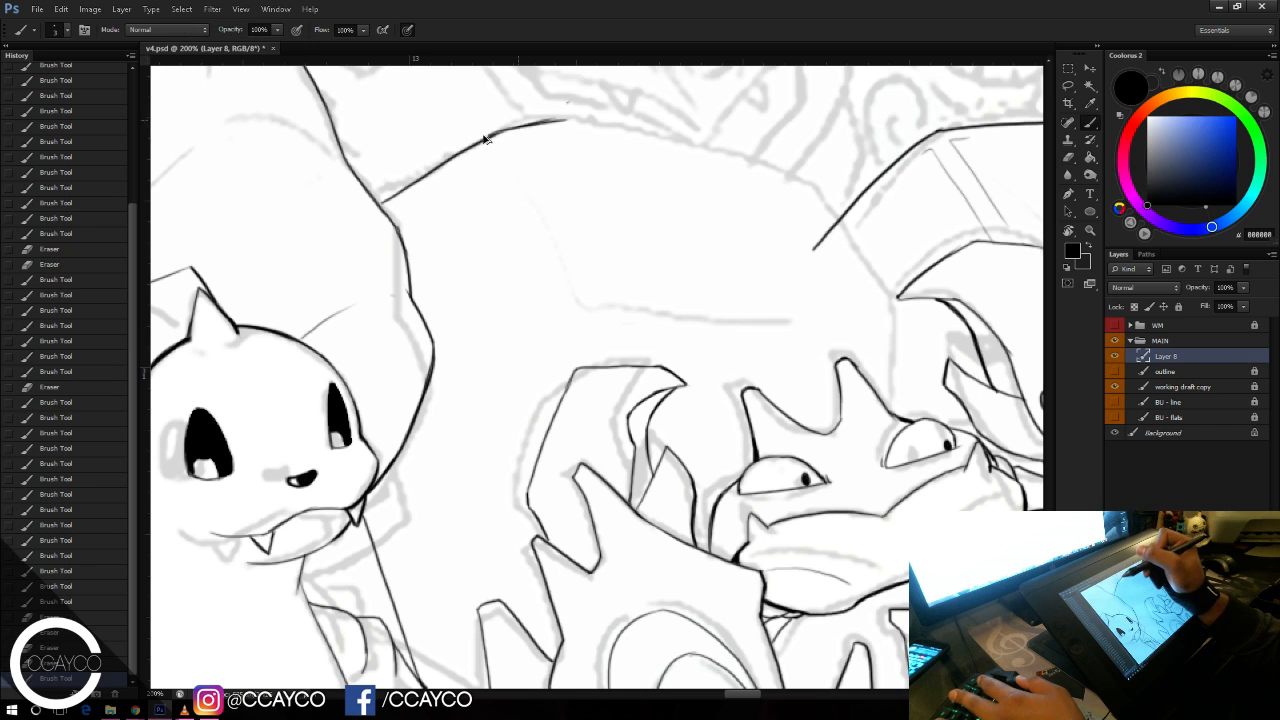
Step: Clean up stray marks along the new segment outline, close its lower left joint with the neighbouring segment and save the file
key("e")
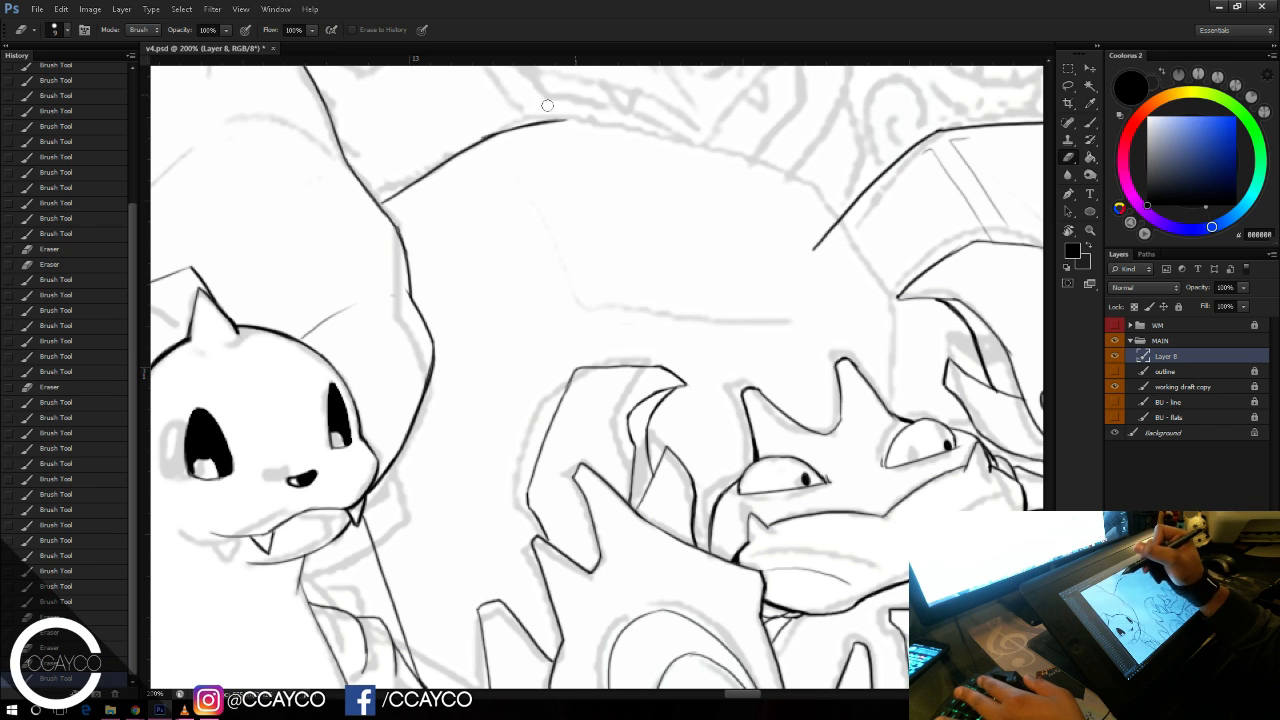
left_click_drag(487, 131, 557, 87)
key("b")
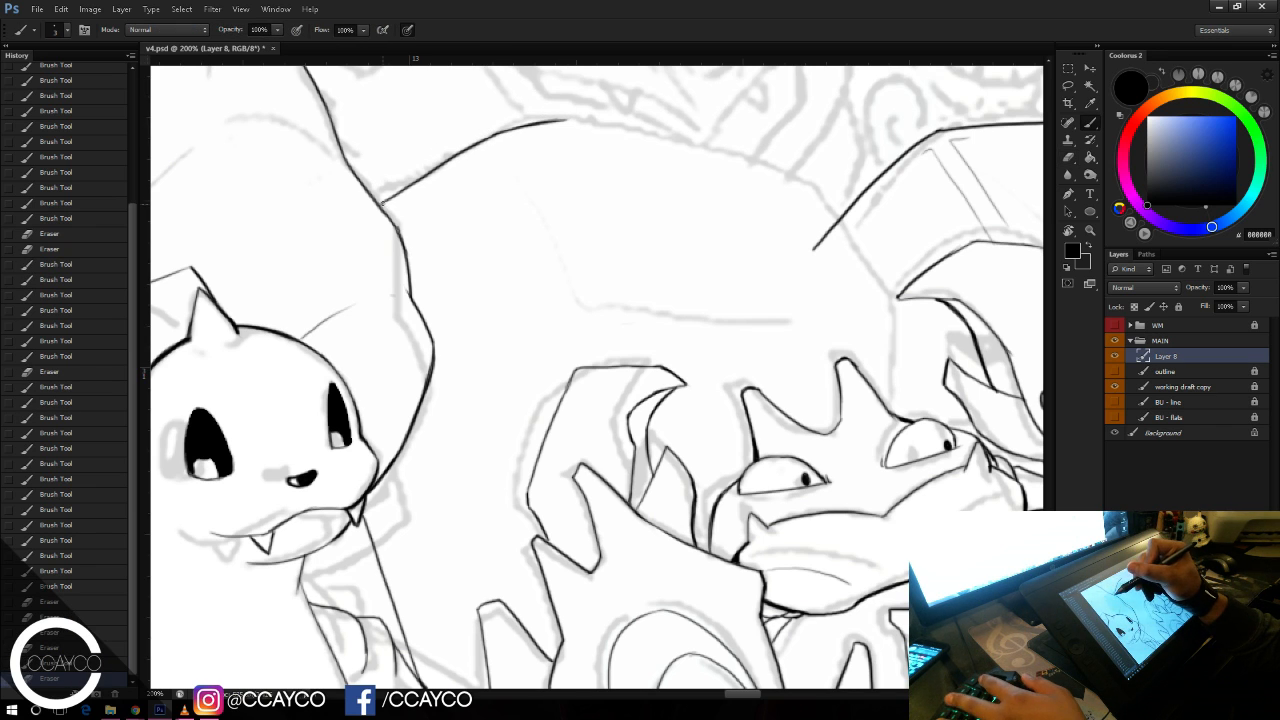
left_click_drag(380, 203, 410, 177)
key("ctrl+s")
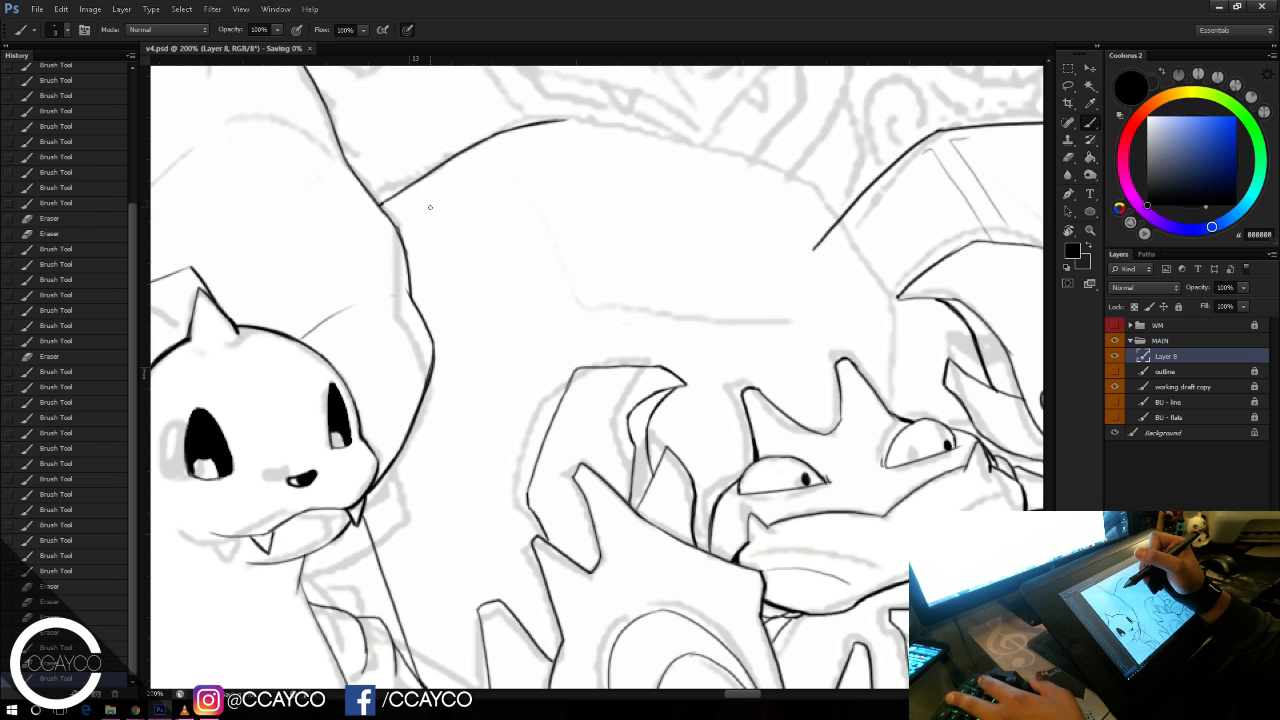
Step: Ink the segment's angled right edge down to the spiky creature's eye and erase the neighbouring outline's overlapping end
left_click_drag(459, 288, 415, 311)
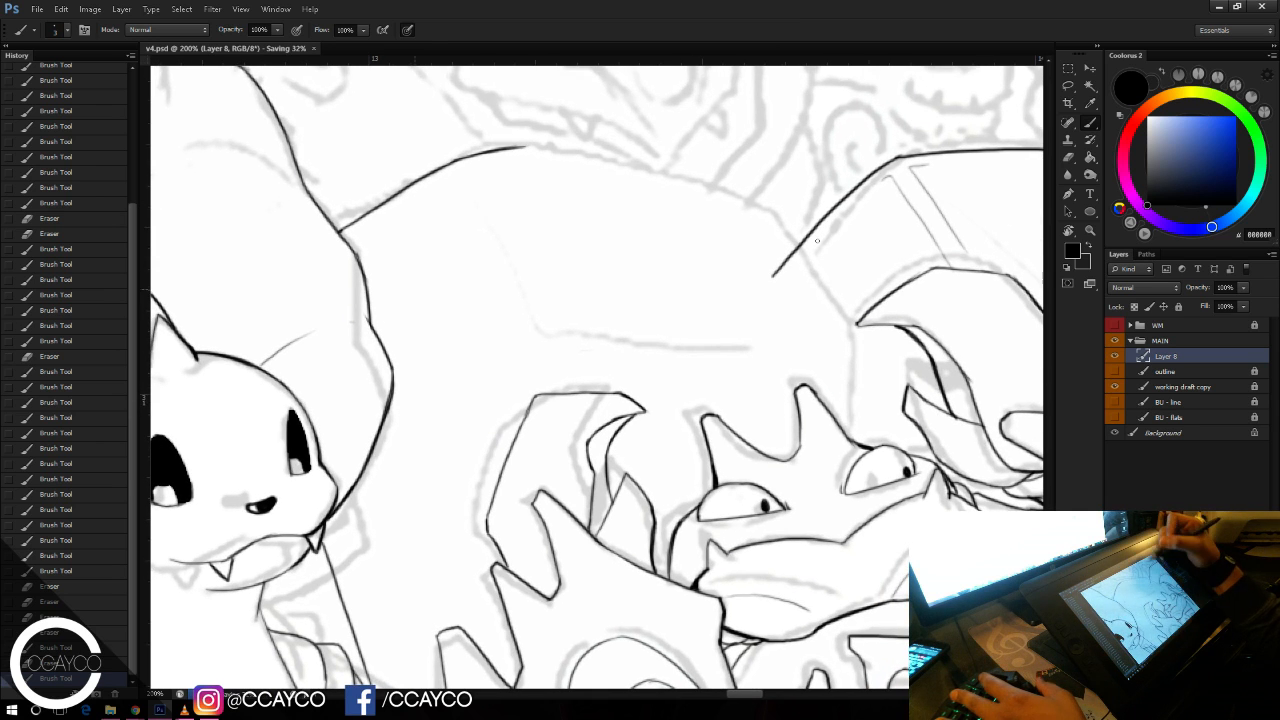
mouse_move(829, 298)
left_mouse_down()
mouse_move(858, 348)
mouse_move(866, 424)
left_mouse_up()
key("ctrl+z")
left_click_drag(867, 360, 868, 446)
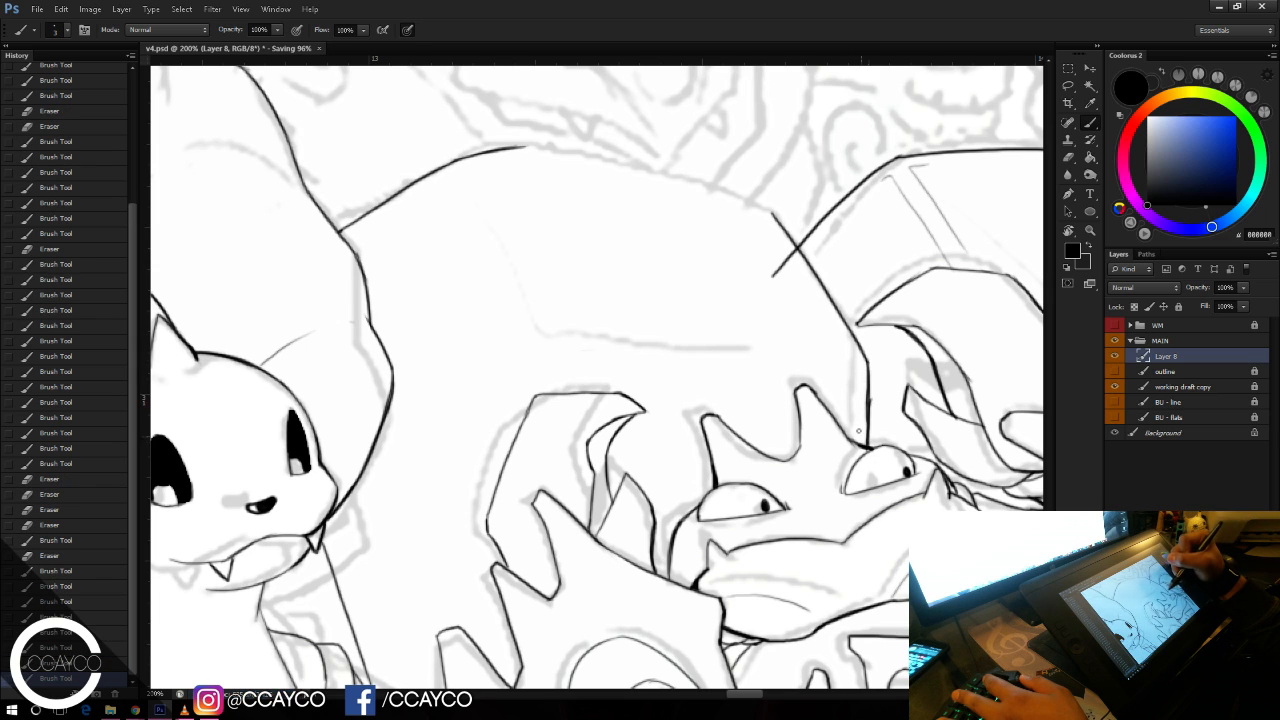
key("e")
left_click_drag(786, 258, 782, 222)
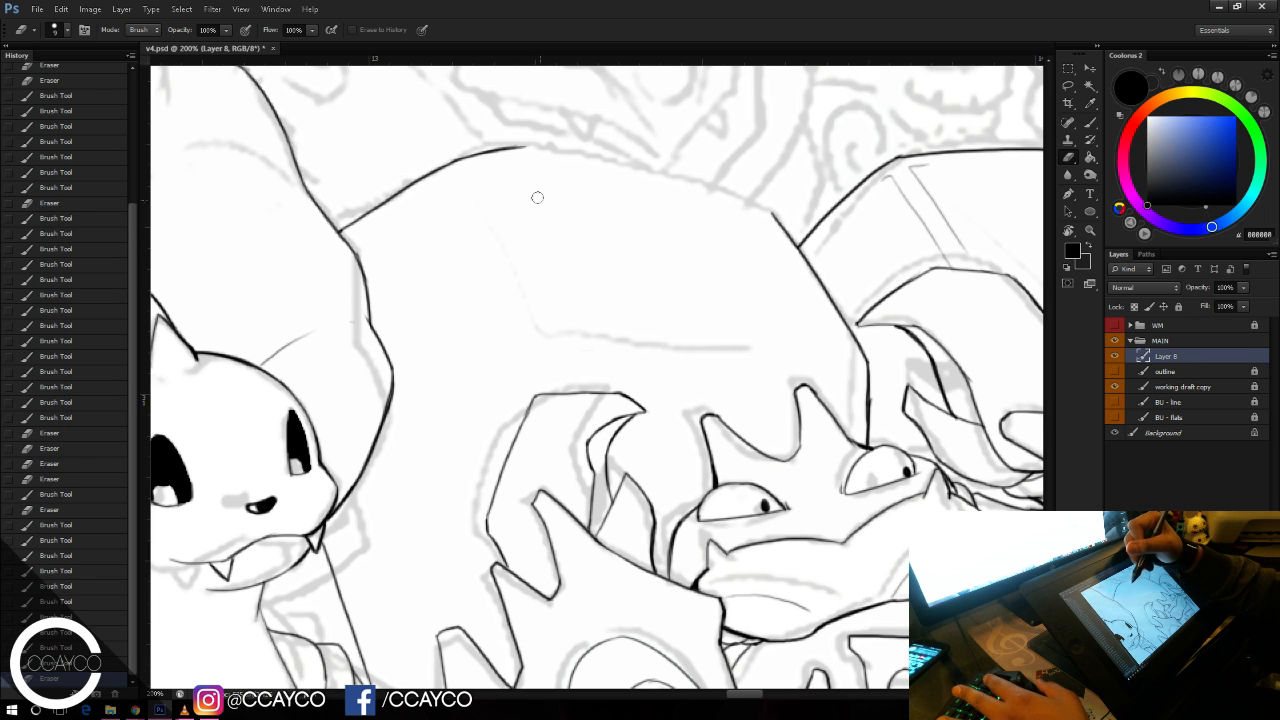
Step: Ink the segment's long sloping top edge from its peak to the right corner and clean up the line at both corners
key("b")
mouse_move(517, 147)
left_mouse_down()
mouse_move(706, 178)
mouse_move(725, 190)
mouse_move(645, 173)
mouse_move(766, 213)
left_mouse_up()
key("ctrl+z")
key("ctrl+z")
key("ctrl+z")
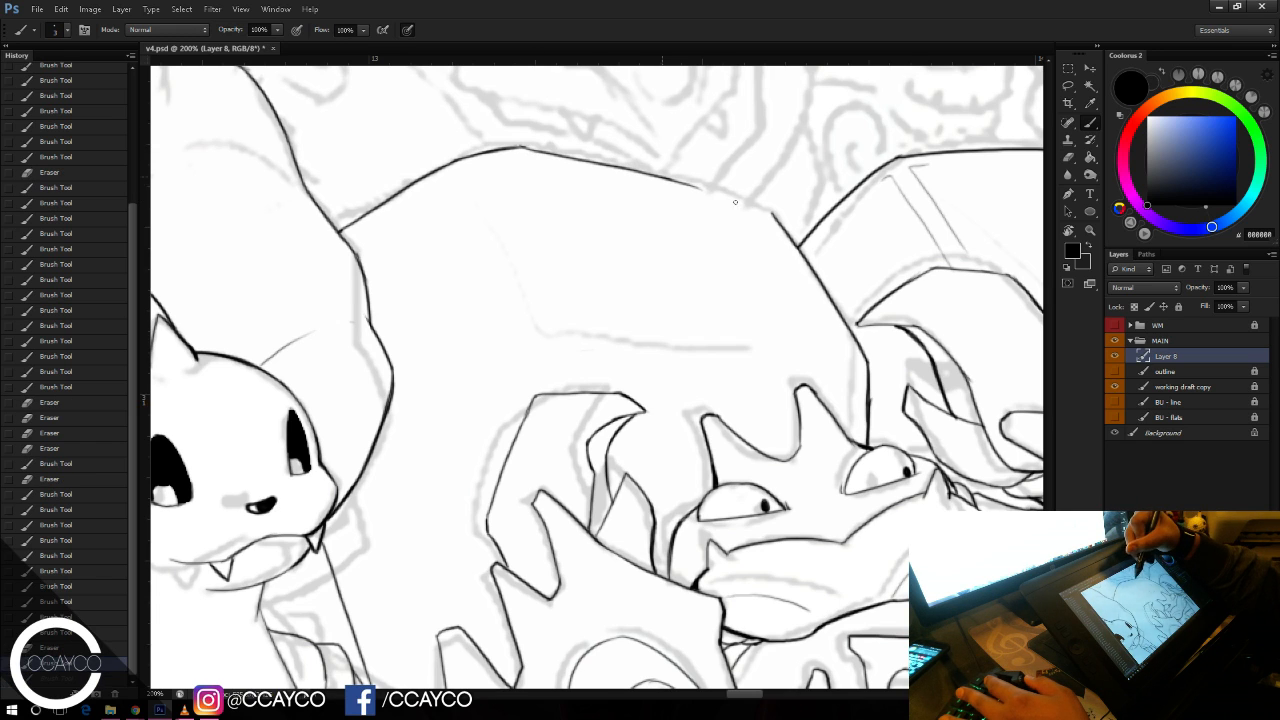
left_click_drag(673, 180, 780, 218)
key("ctrl+z")
key("ctrl+z")
key("e")
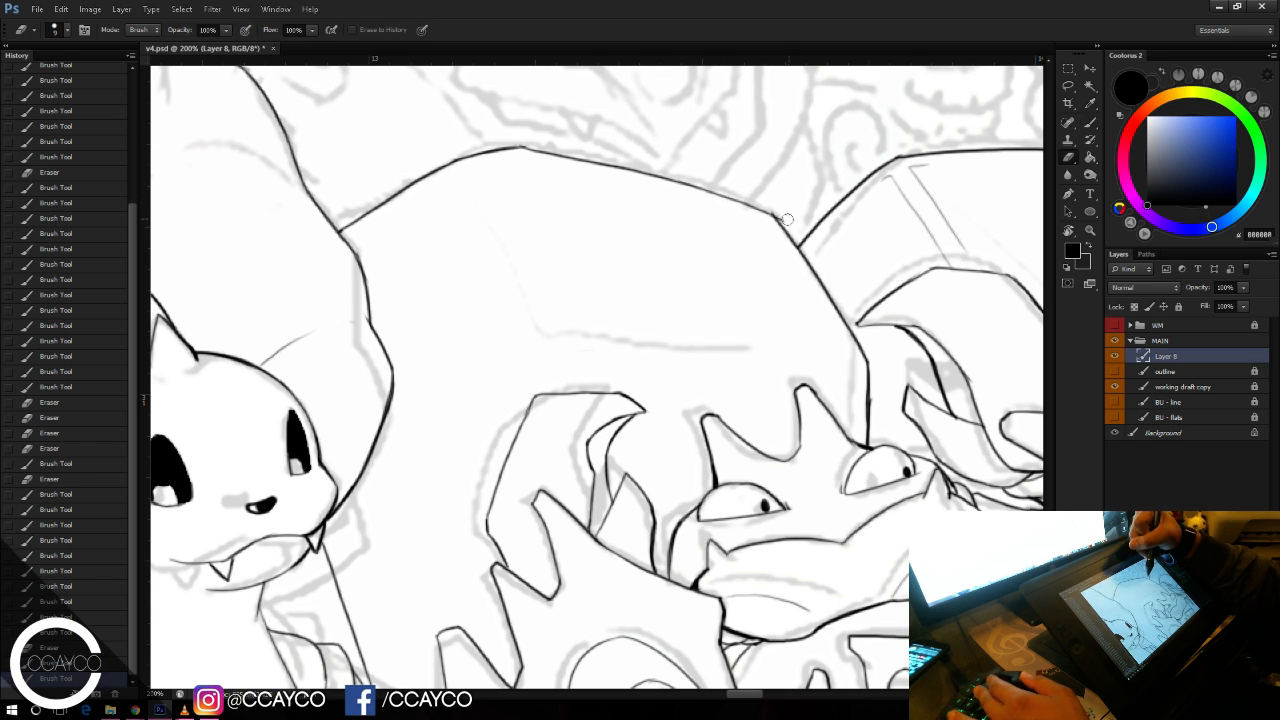
mouse_move(530, 147)
left_mouse_down()
mouse_move(509, 143)
mouse_move(557, 165)
left_mouse_up()
key("b")
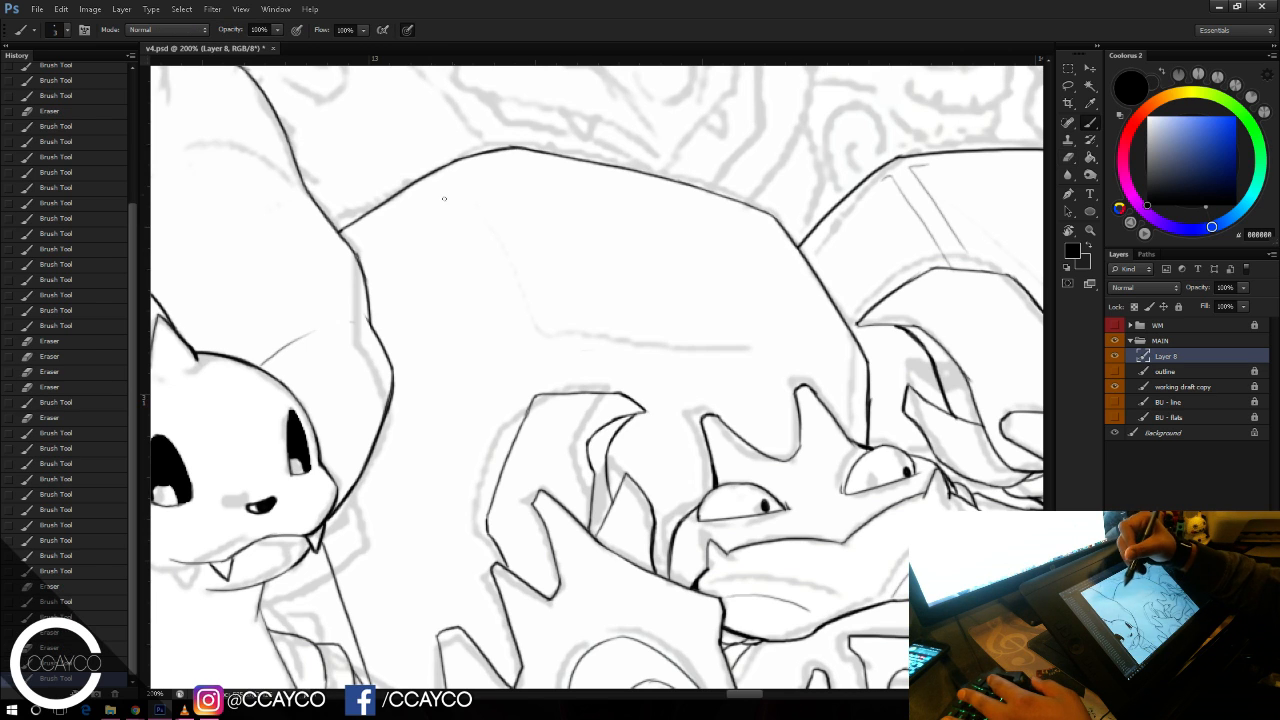
Step: Ink two parallel ridge lines down the segment and a thin broken line across its lower part, trimming the lines with the Eraser
left_click_drag(458, 178, 540, 333)
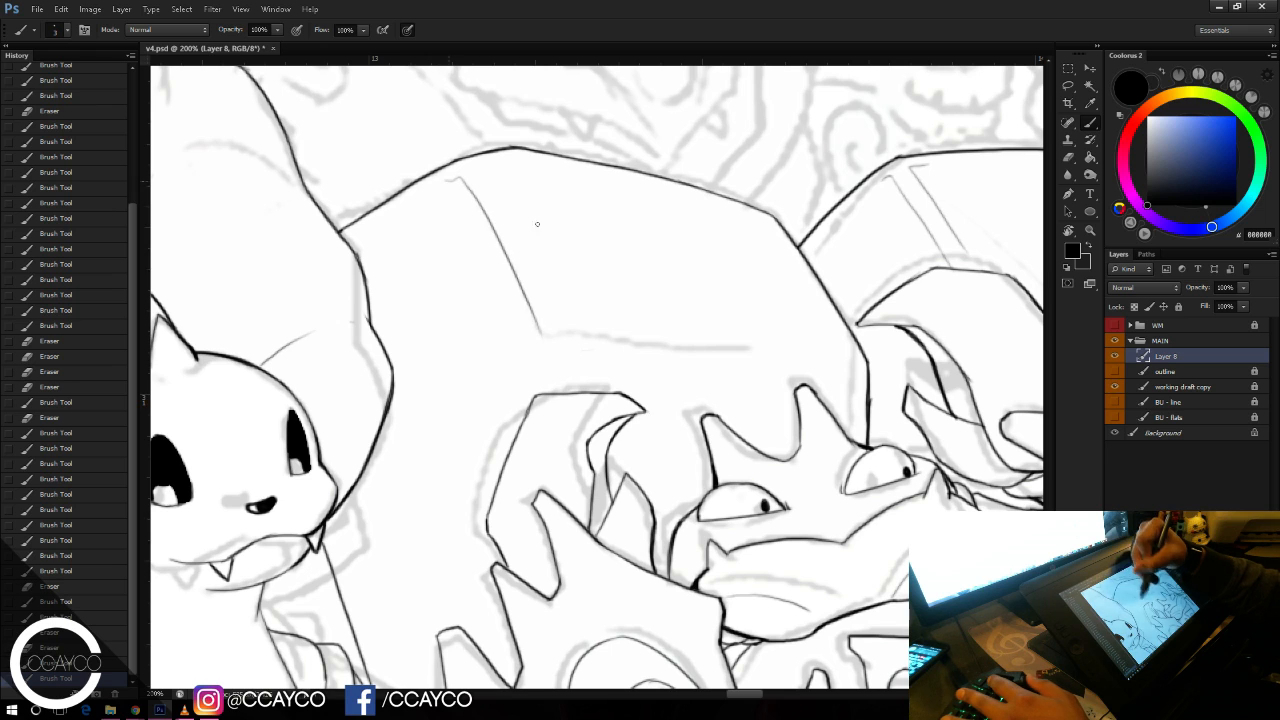
mouse_move(506, 168)
left_mouse_down()
mouse_move(596, 356)
mouse_move(615, 367)
mouse_move(605, 387)
mouse_move(593, 360)
mouse_move(637, 392)
mouse_move(611, 370)
mouse_move(860, 359)
left_mouse_up()
key("ctrl+z")
key("e")
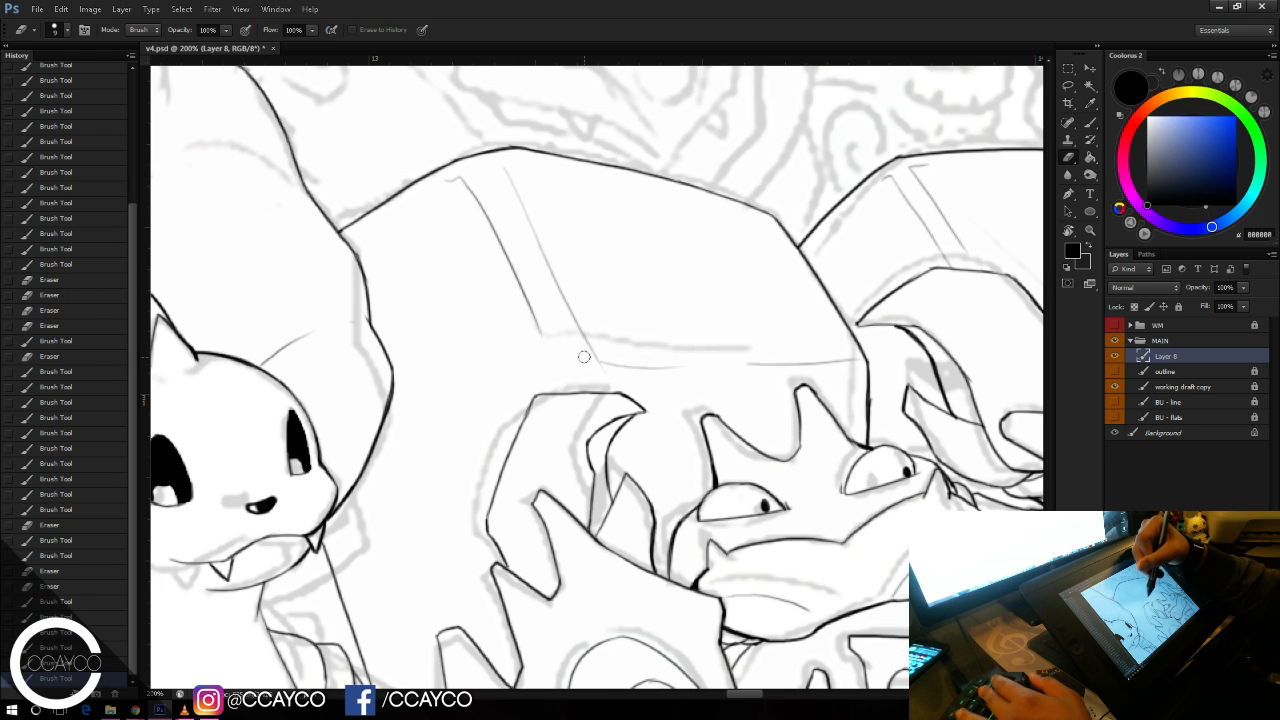
mouse_move(586, 357)
left_mouse_down()
mouse_move(678, 367)
mouse_move(655, 357)
left_mouse_up()
key("b")
key("e")
mouse_move(823, 359)
left_mouse_down()
mouse_move(854, 361)
mouse_move(727, 361)
mouse_move(843, 358)
left_mouse_up()
key("b")
Step: Add short hatch marks on the bands left of the horned seal Pokémon's neck and beside the edge line right of it
left_click_drag(553, 319, 761, 149)
left_click_drag(654, 242, 785, 334)
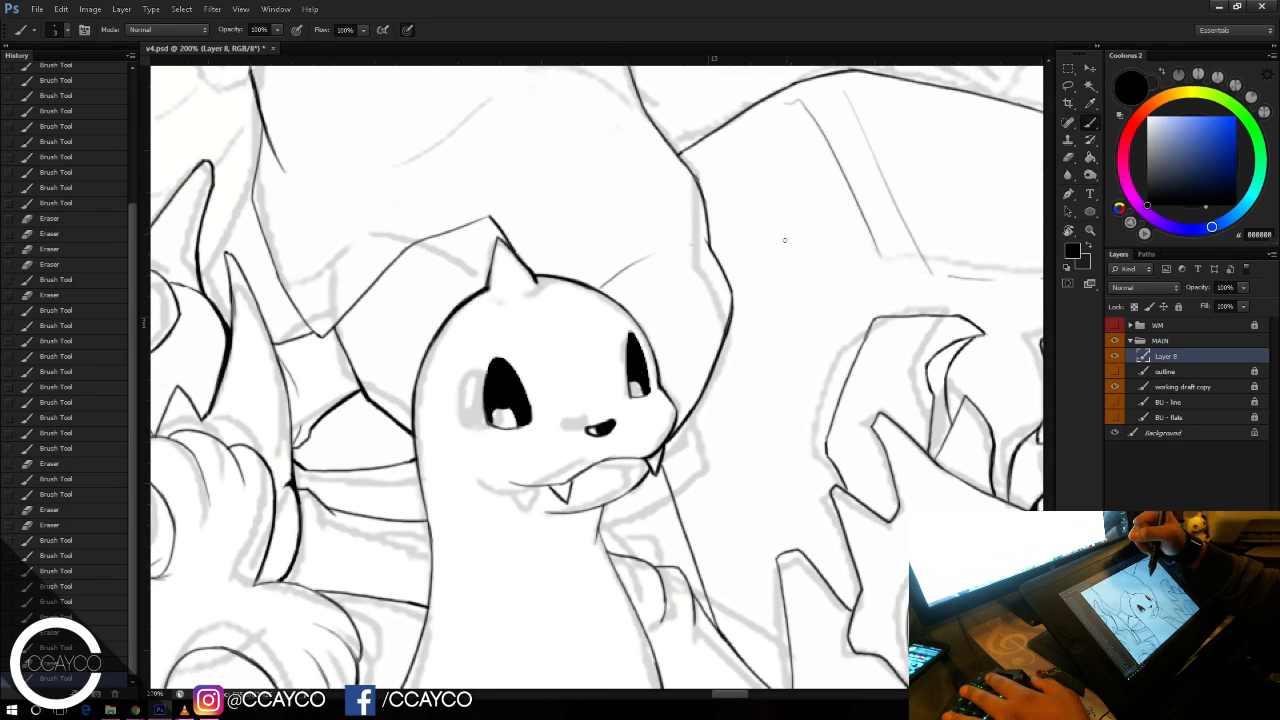
left_click_drag(747, 260, 763, 243)
mouse_move(566, 311)
left_mouse_down()
mouse_move(591, 303)
mouse_move(614, 214)
mouse_move(768, 323)
mouse_move(663, 274)
mouse_move(649, 325)
mouse_move(604, 302)
left_mouse_up()
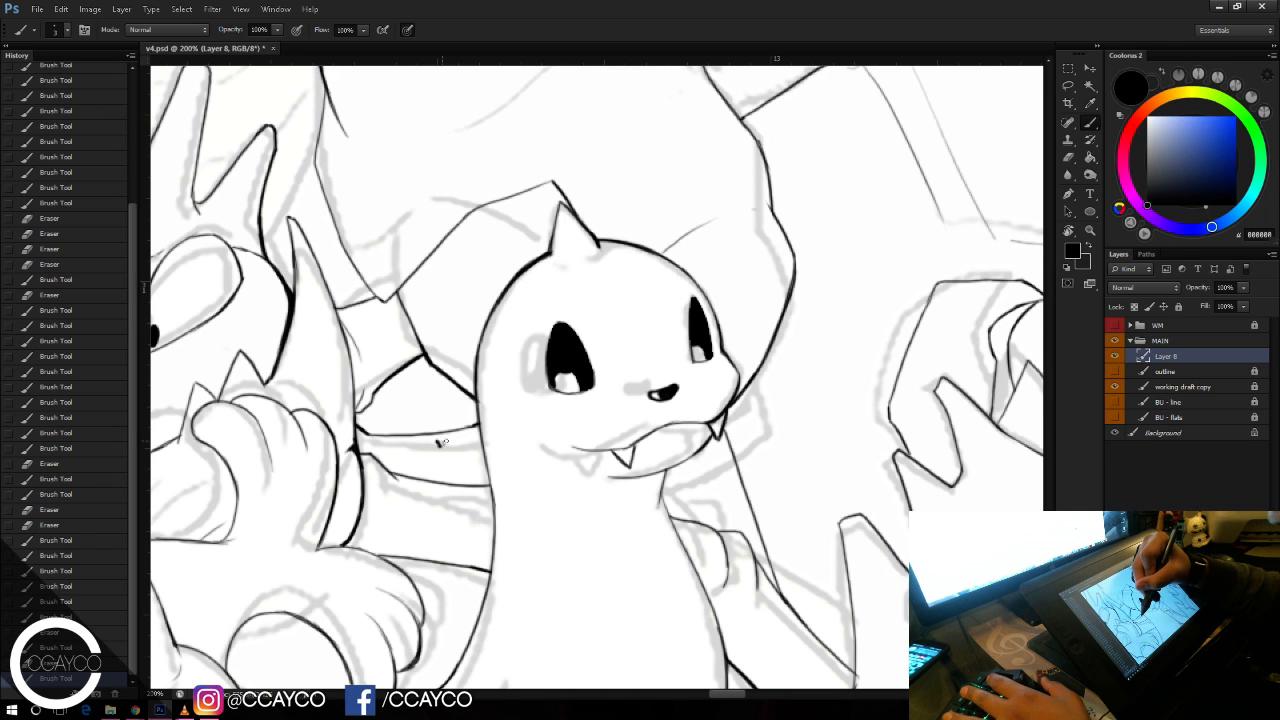
left_click_drag(446, 438, 449, 445)
left_click_drag(452, 438, 454, 445)
left_click_drag(456, 439, 437, 443)
key("e")
key("b")
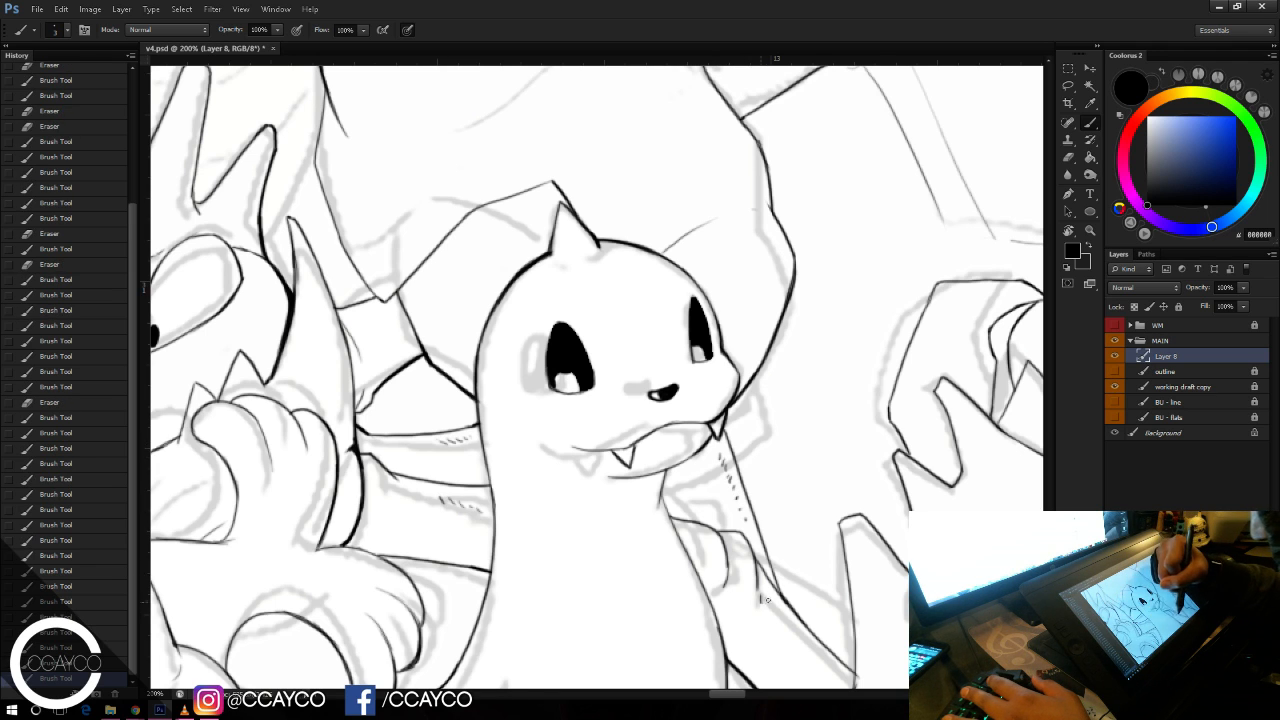
Step: Ink the dome-shaped segment behind the pointed tip left of the spiky creature's hand, adding light inner ridge marks
left_click_drag(589, 262, 787, 560)
left_click_drag(600, 429, 886, 320)
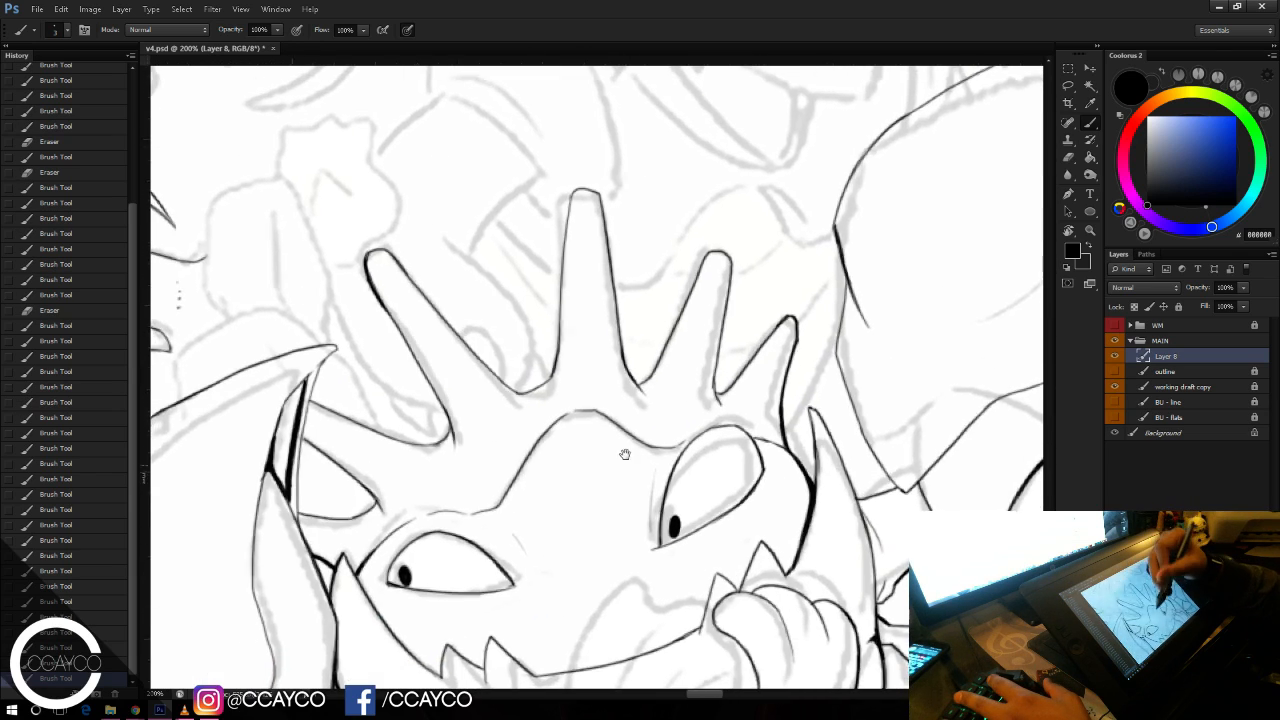
left_click_drag(623, 531, 827, 447)
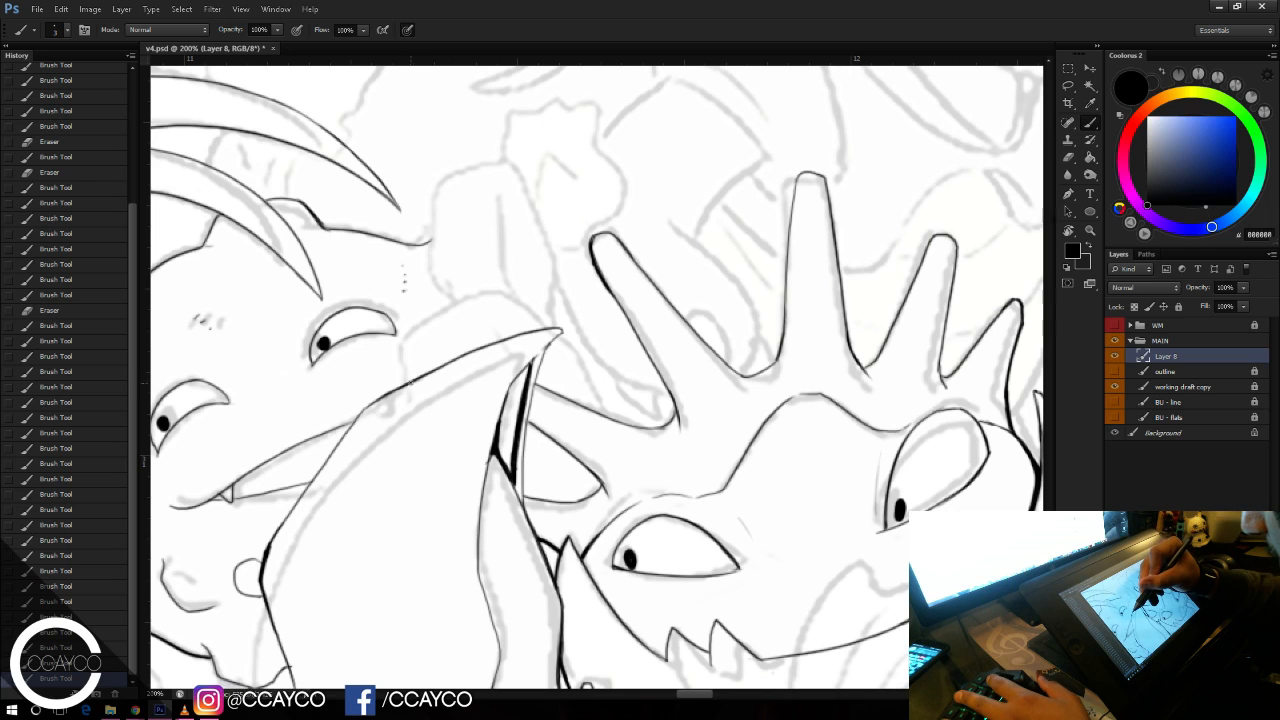
left_click_drag(540, 316, 602, 414)
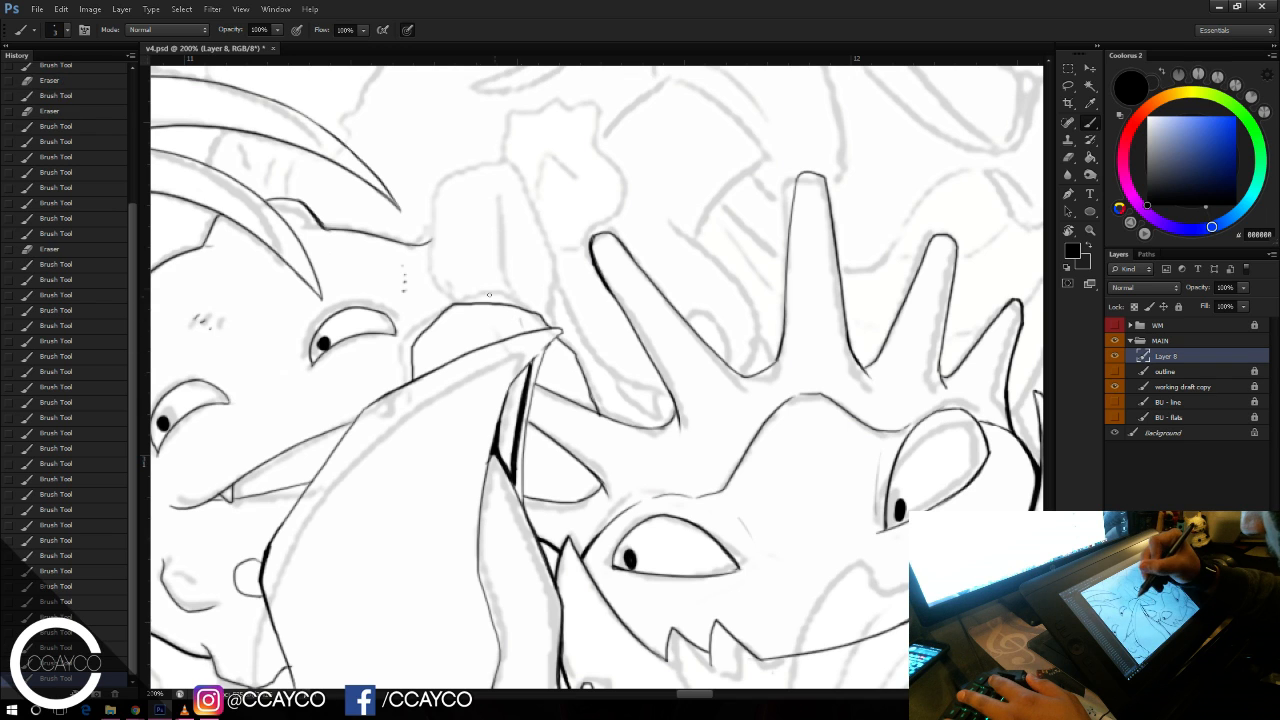
left_click_drag(453, 308, 461, 348)
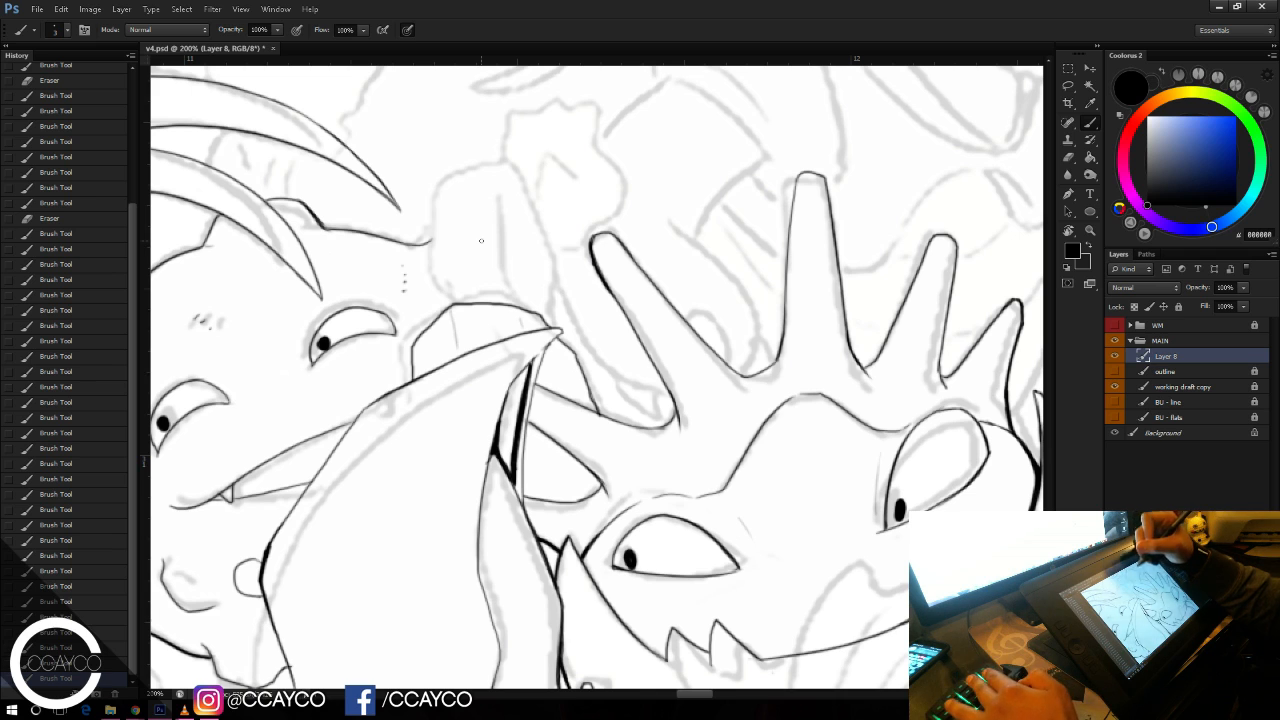
Step: Refine the dome-shaped segment's upper right outline and darken it where it meets the pointed tip
key("e")
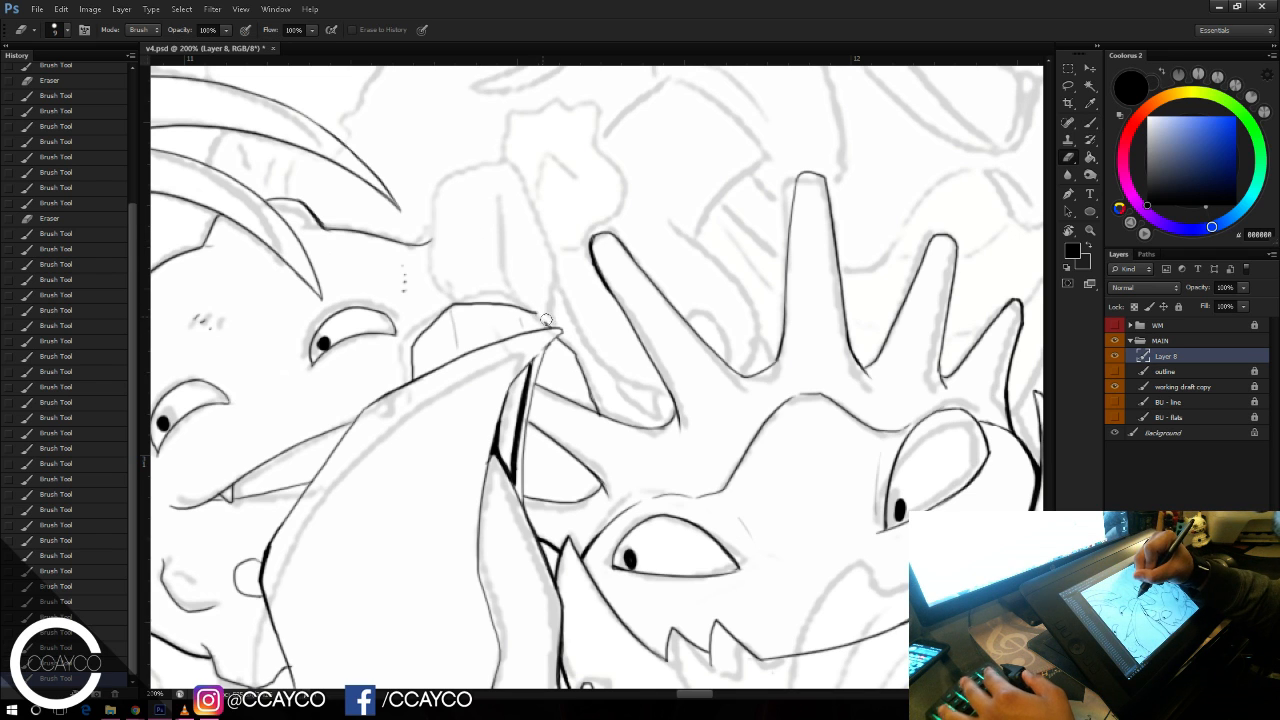
key("b")
mouse_move(542, 313)
left_mouse_down()
mouse_move(575, 350)
mouse_move(587, 384)
left_mouse_up()
key("e")
key("b")
left_click_drag(562, 333, 570, 343)
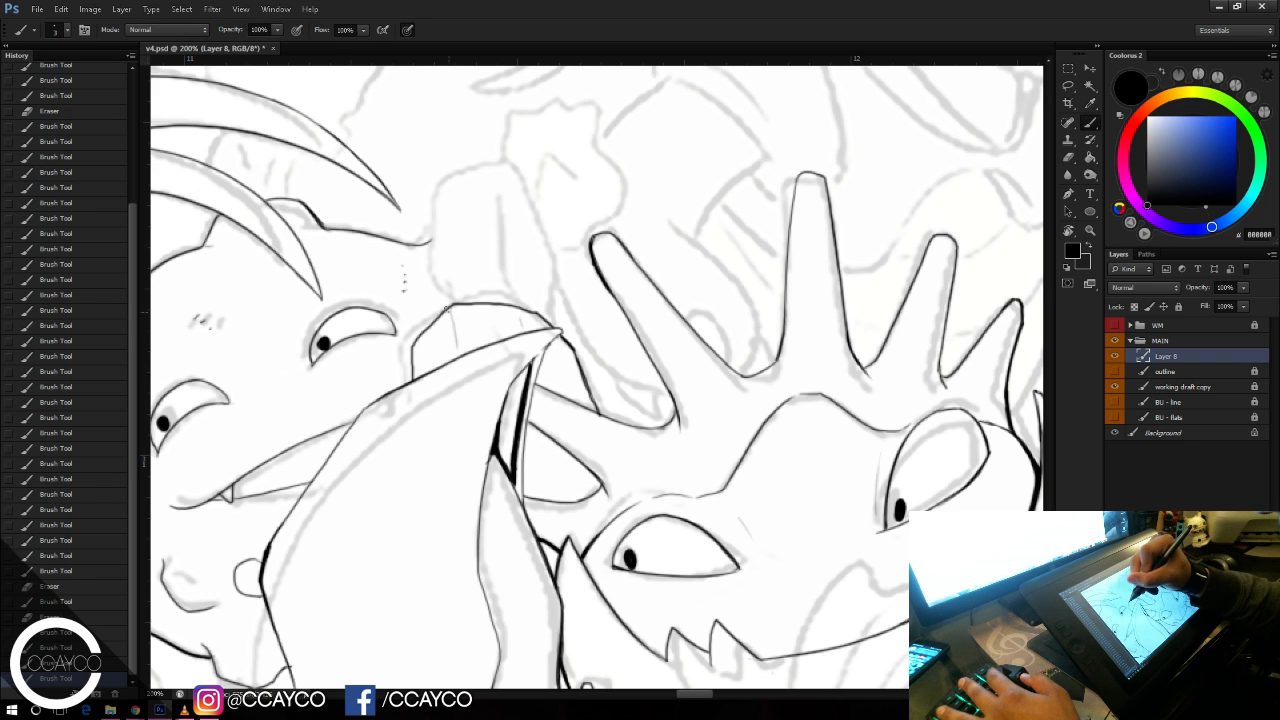
Step: Ink the upright block-shaped segment above the dome with its inner vertical ridge, and clean up its lower corners
mouse_move(441, 306)
left_mouse_down()
mouse_move(443, 147)
mouse_move(510, 173)
mouse_move(489, 170)
mouse_move(507, 297)
left_mouse_up()
key("e")
key("b")
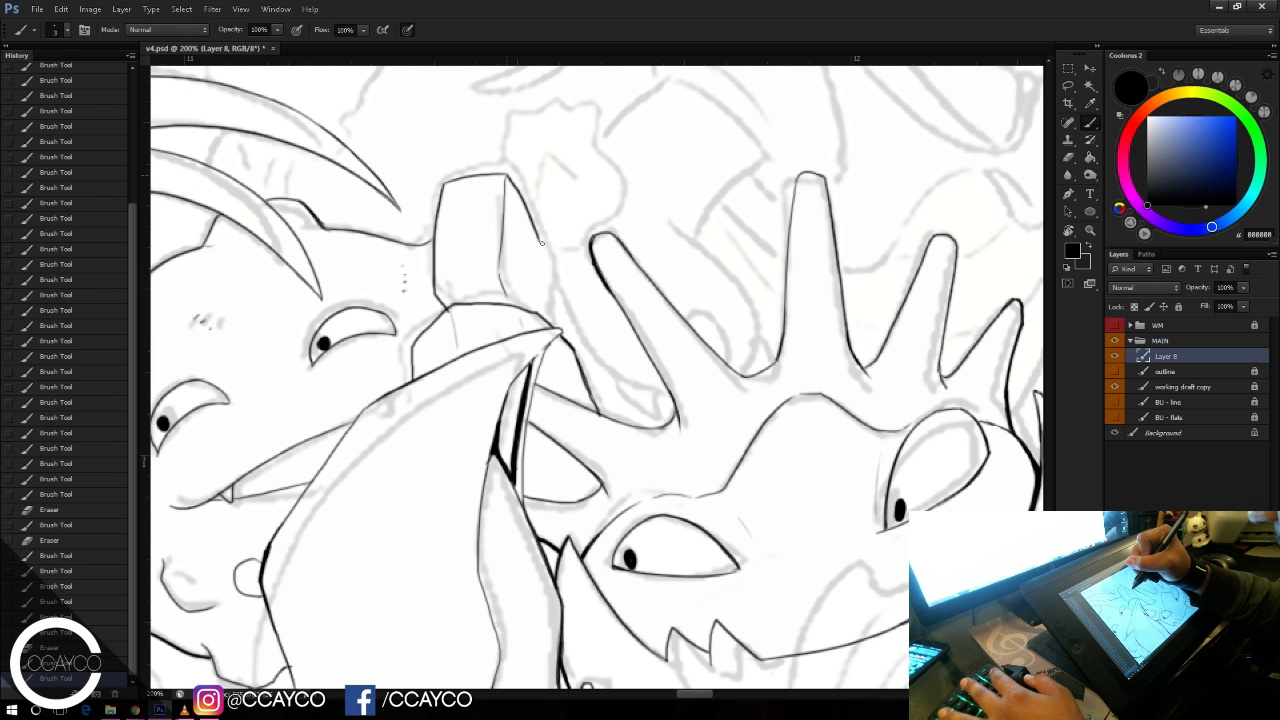
left_click_drag(540, 239, 548, 320)
key("ctrl+z")
left_click_drag(531, 311, 547, 320)
key("e")
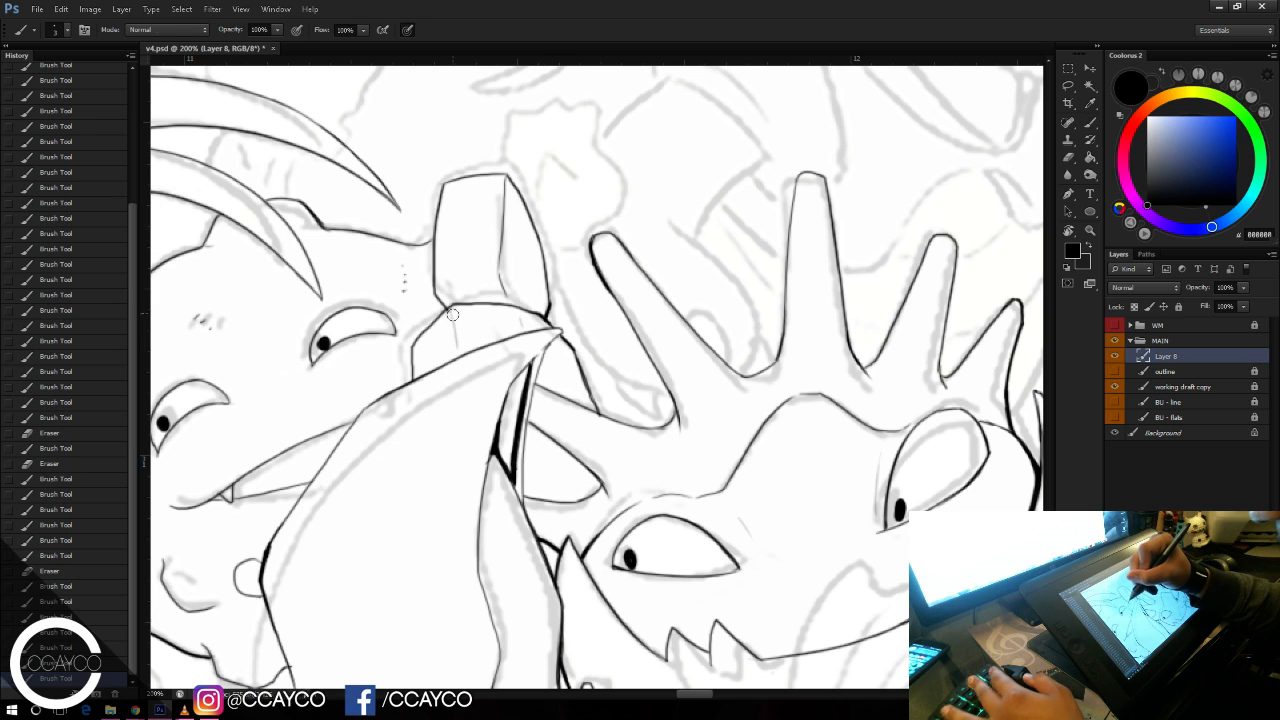
left_click_drag(452, 315, 454, 312)
key("b")
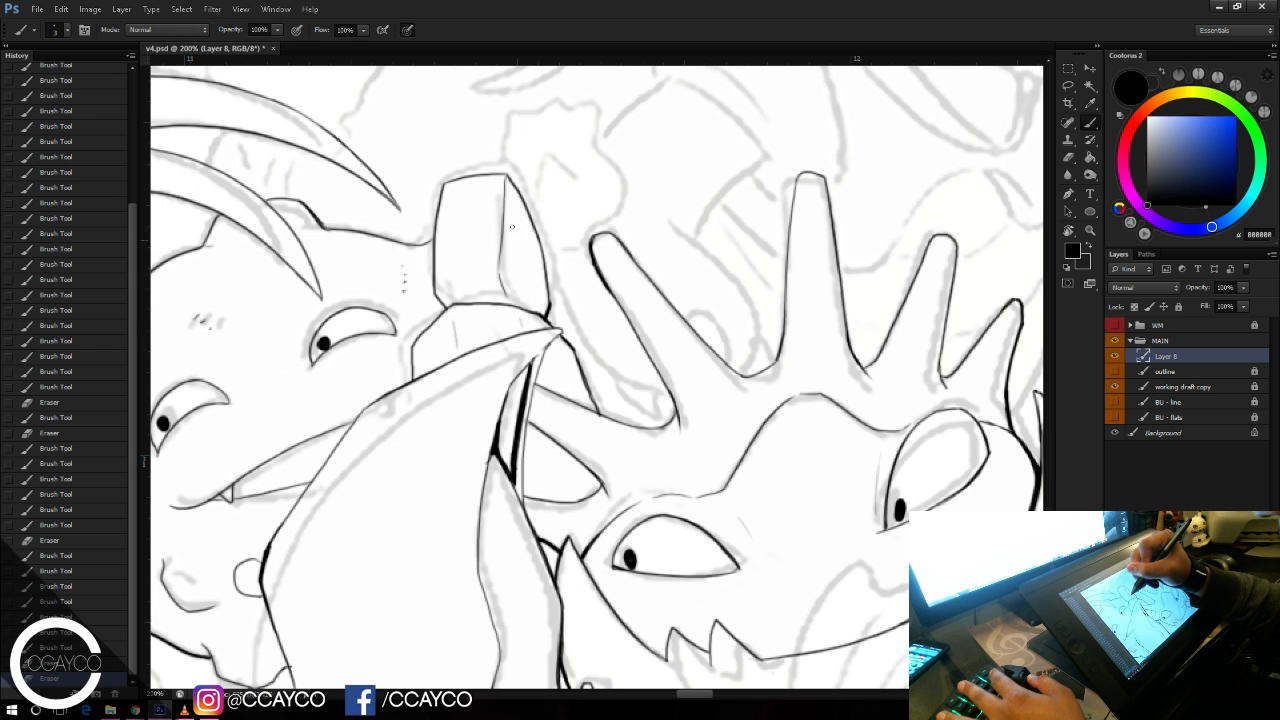
Step: Thicken the block-shaped segment's inner ridge and outline, saving the file along the way
mouse_move(502, 212)
left_mouse_down()
mouse_move(533, 233)
mouse_move(505, 176)
mouse_move(545, 270)
left_mouse_up()
key("ctrl+s")
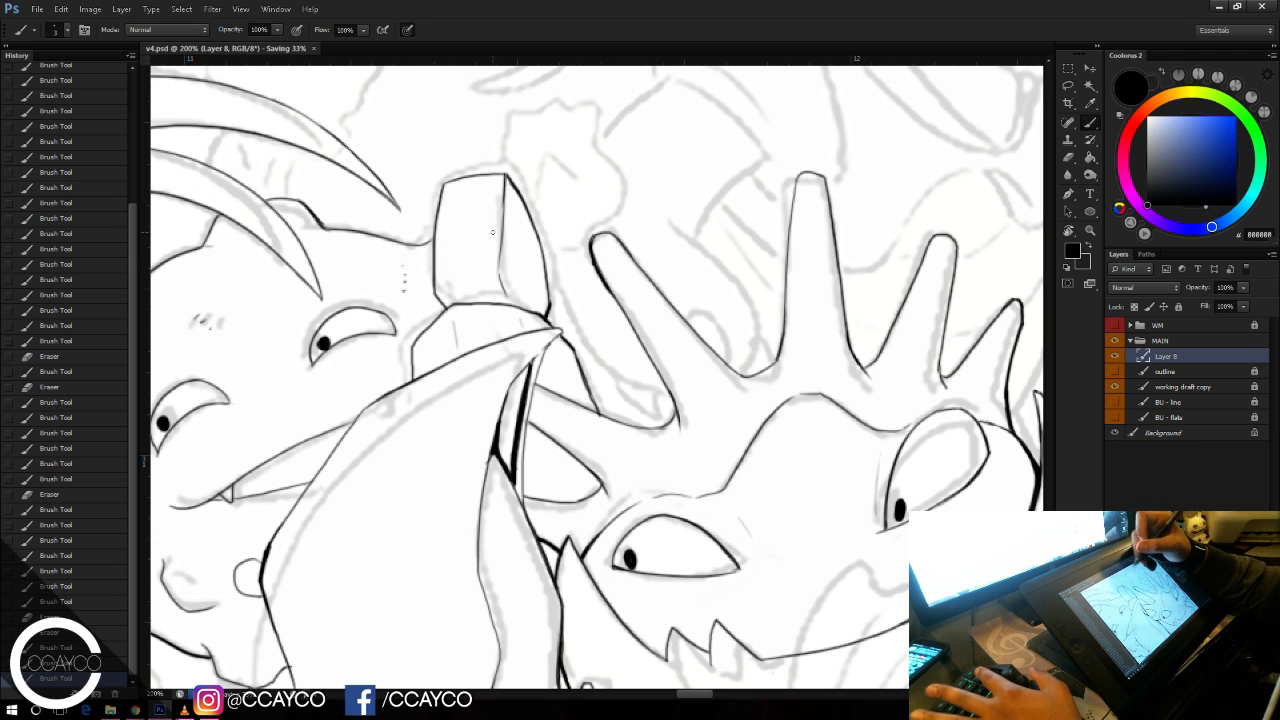
mouse_move(688, 208)
left_mouse_down()
mouse_move(722, 257)
mouse_move(711, 251)
left_mouse_up()
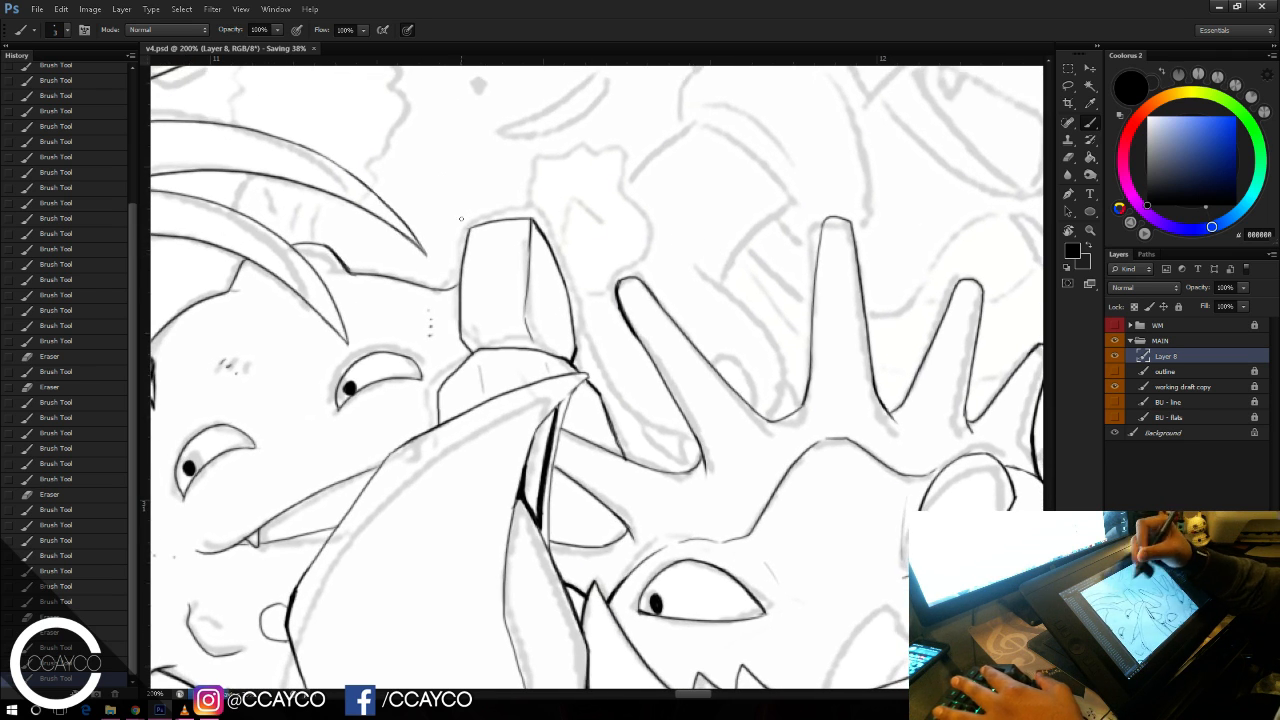
key("ctrl+shift+z")
key("ctrl+shift+z")
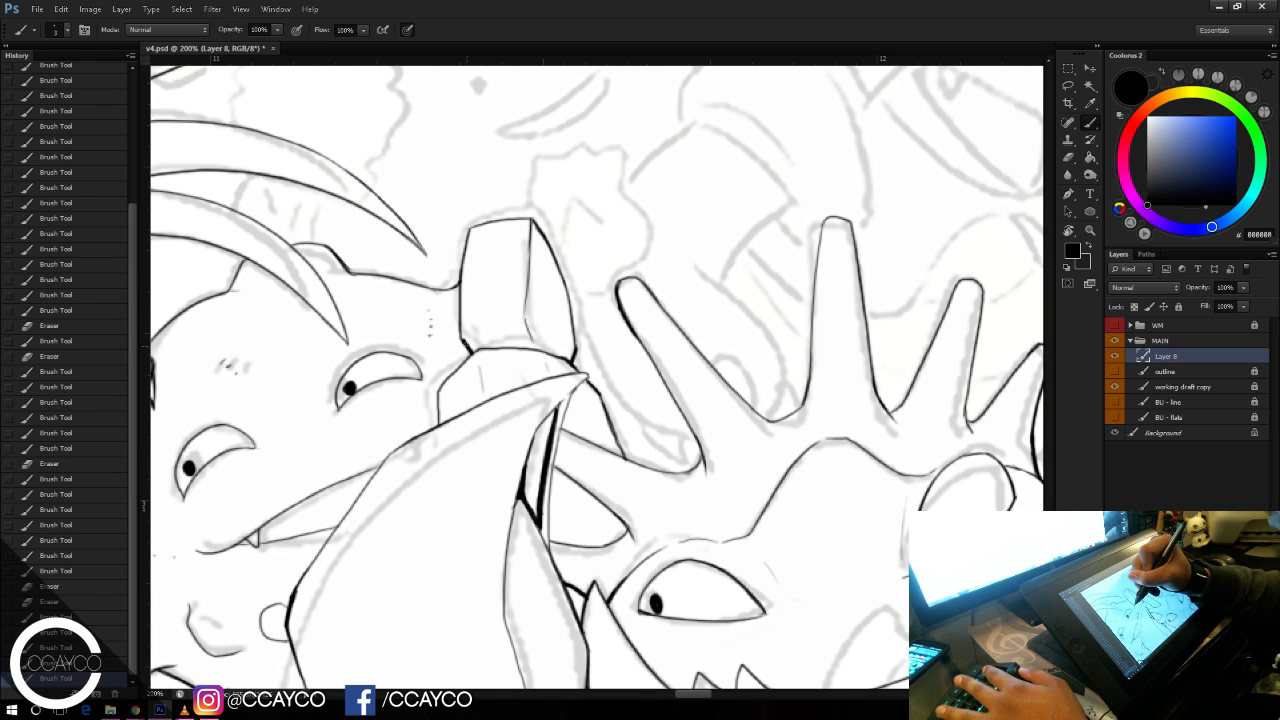
Step: Rework the lower left corner of the block-shaped segment where it meets the dome, undoing the unwanted strokes
mouse_move(463, 350)
left_mouse_down()
mouse_move(472, 342)
mouse_move(467, 353)
left_mouse_up()
key("e")
key("b")
left_click_drag(471, 350, 452, 371)
key("ctrl+z")
key("ctrl+z")
key("ctrl+z")
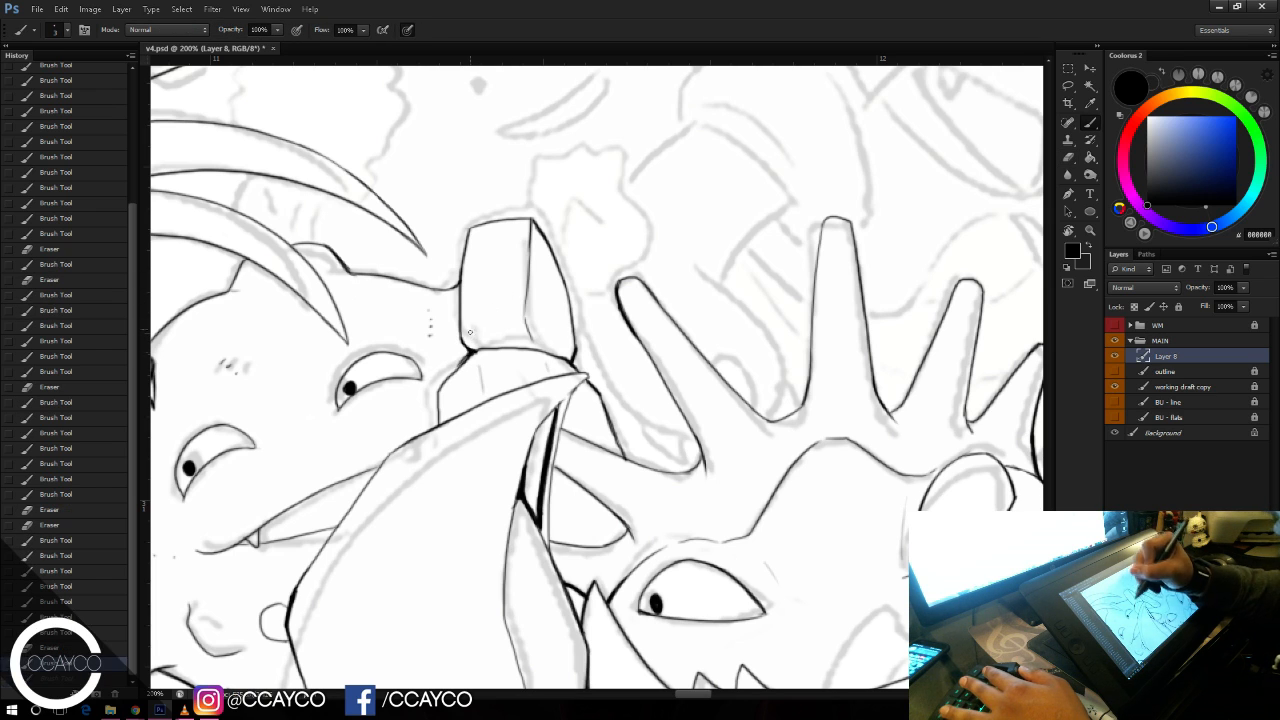
key("ctrl+z")
key("ctrl+z")
key("ctrl+z")
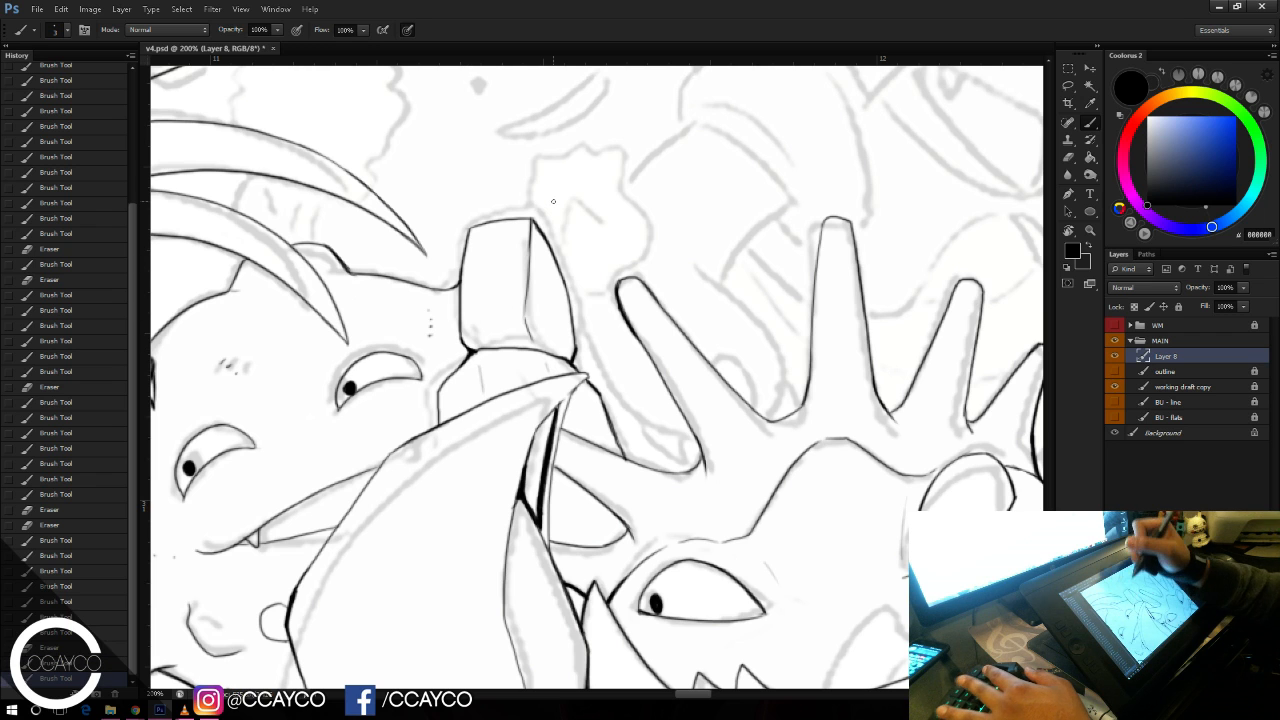
Step: Ink the left side of Ditto's body in the gaps between the long pointed leaves
left_click_drag(860, 365, 866, 419)
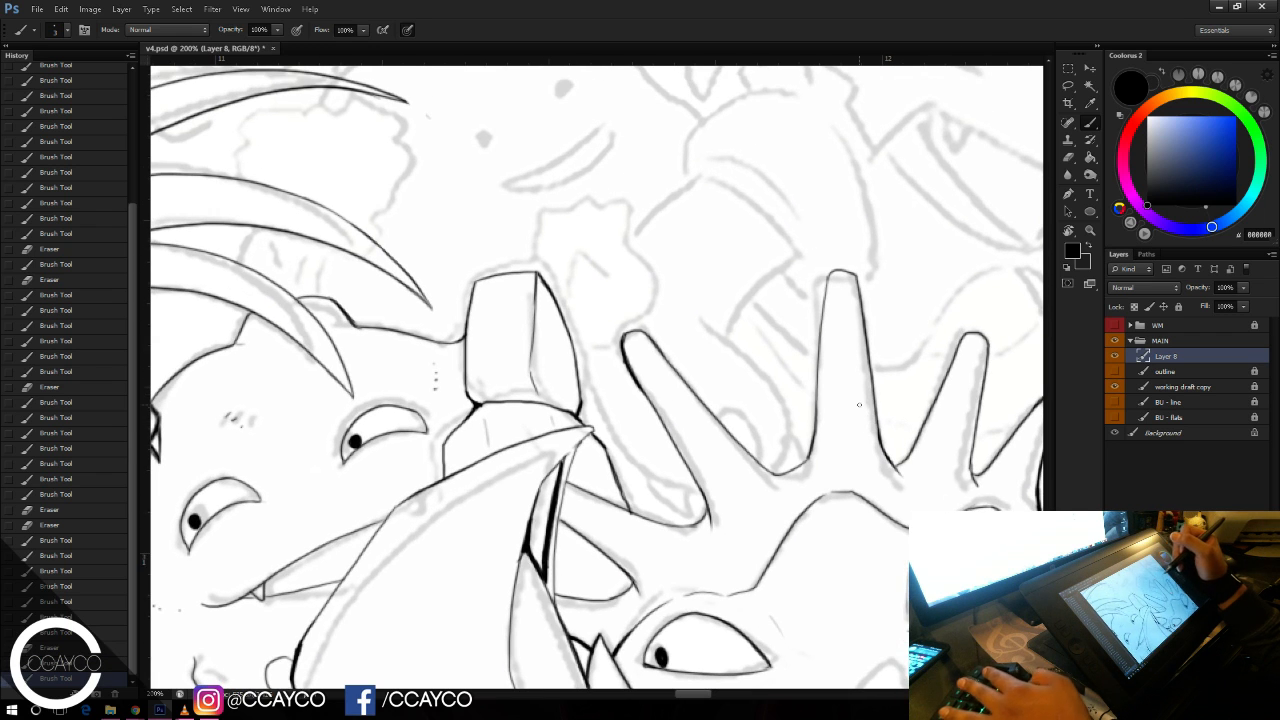
mouse_move(734, 234)
left_mouse_down()
mouse_move(747, 317)
mouse_move(835, 345)
mouse_move(868, 459)
left_mouse_up()
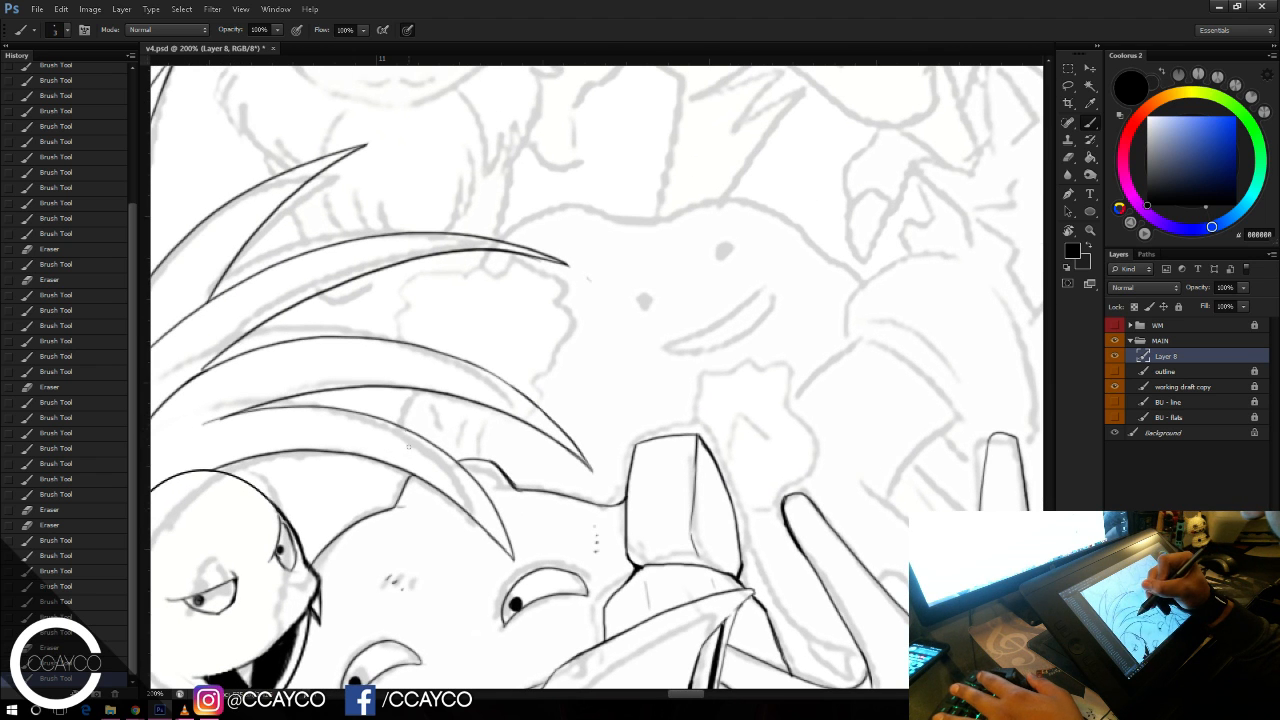
left_click_drag(416, 399, 420, 390)
key("ctrl+z")
mouse_move(456, 336)
left_mouse_down()
mouse_move(507, 253)
mouse_move(449, 343)
left_mouse_up()
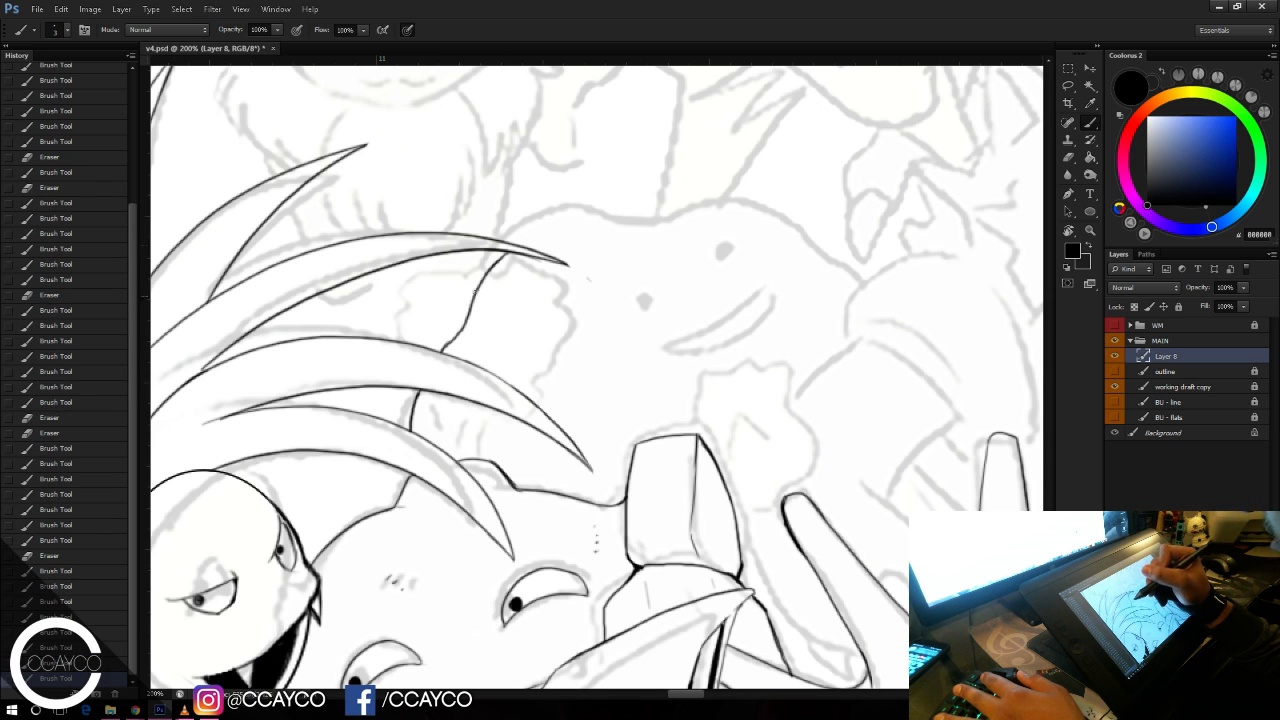
key("ctrl+z")
Step: Ink Ditto's wavy head outline from the leaf tip across the top and down the right side, undoing unwanted strokes
mouse_move(518, 240)
left_mouse_down()
mouse_move(731, 225)
mouse_move(798, 254)
left_mouse_up()
key("ctrl+alt+z")
key("ctrl+alt+z")
key("ctrl+alt+z")
mouse_move(637, 227)
left_mouse_down()
mouse_move(700, 229)
mouse_move(814, 268)
mouse_move(870, 334)
left_mouse_up()
key("ctrl+alt+z")
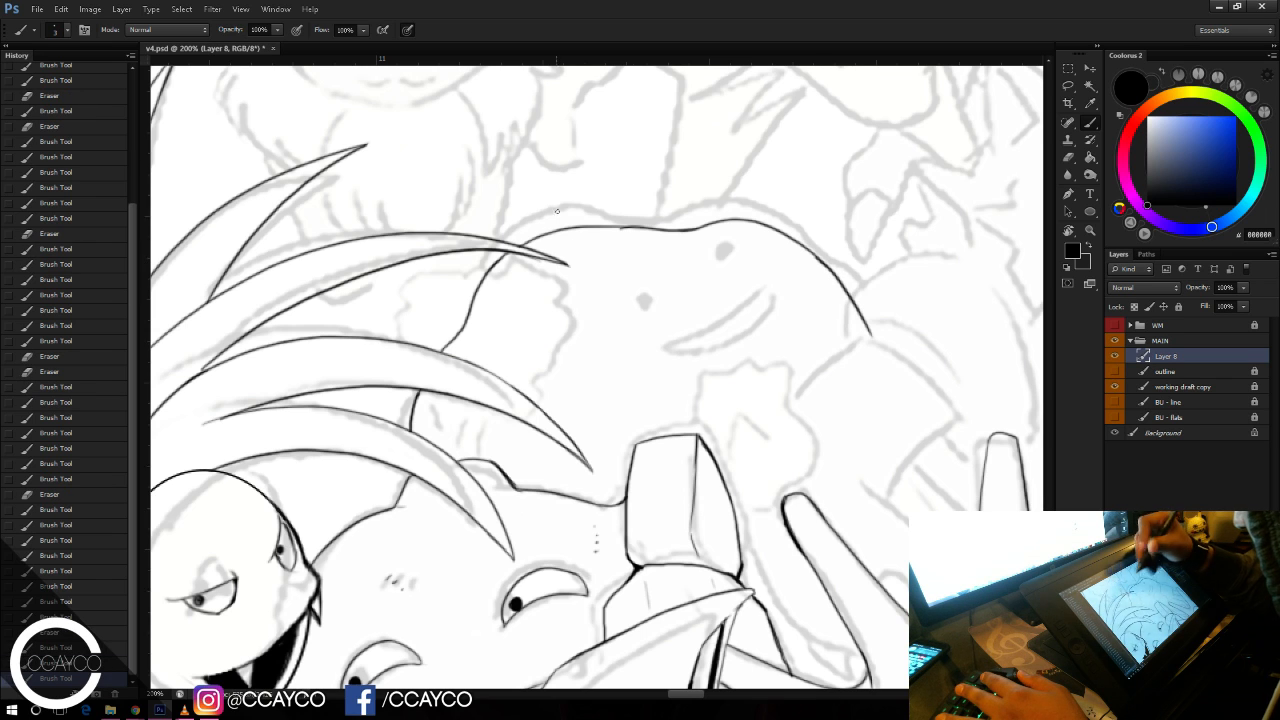
Step: Ink Ditto's two small solid black eyes and its long curved smile below the draft face, redoing the mouth strokes
left_click(628, 334)
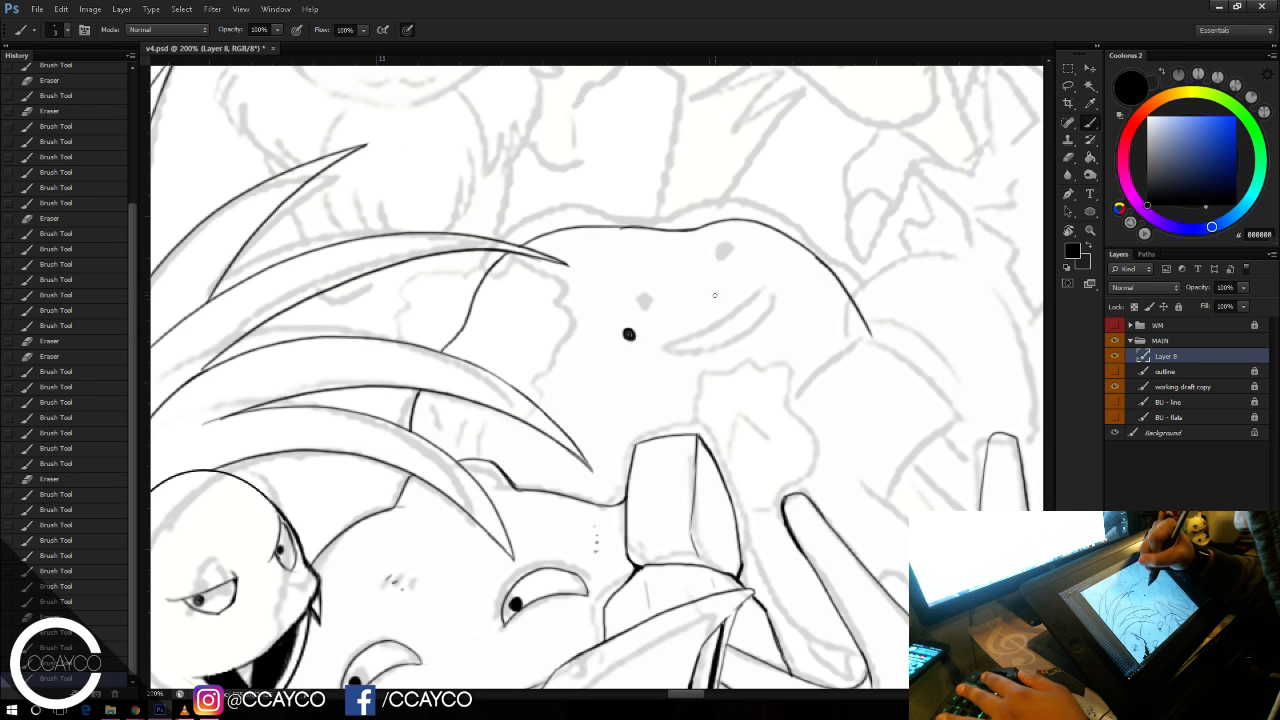
left_click(629, 334)
left_click(627, 333)
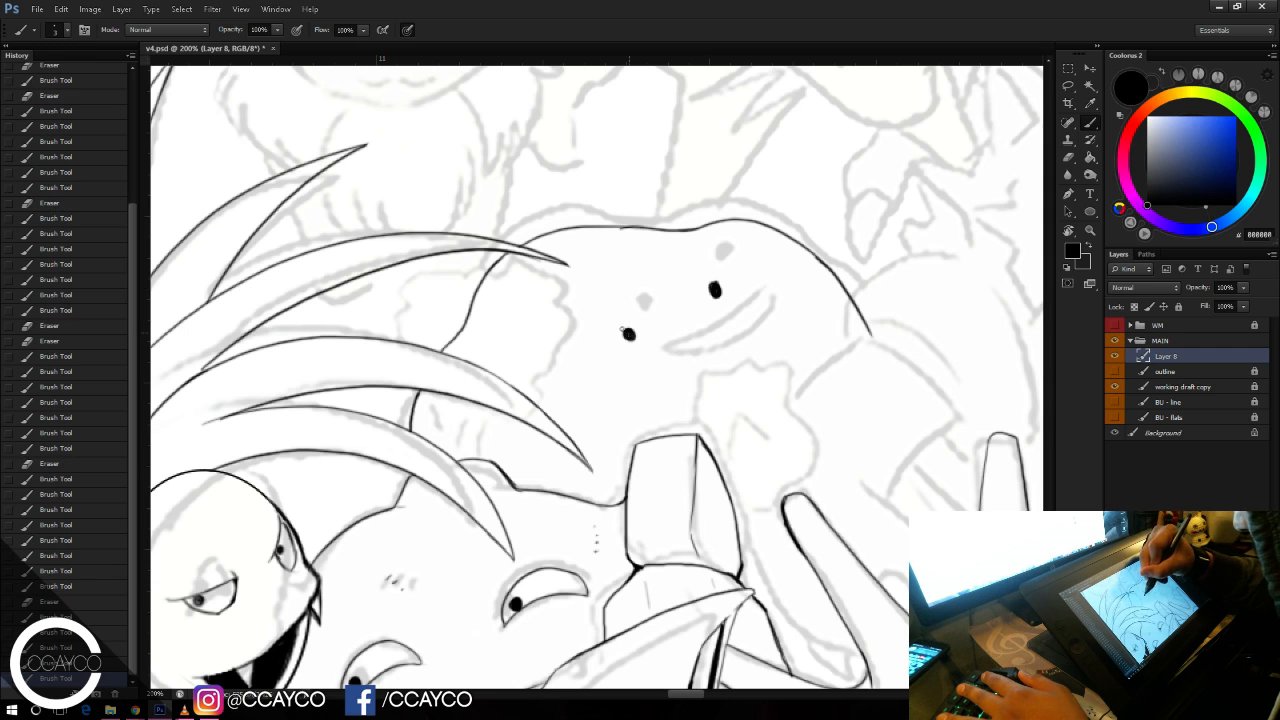
mouse_move(741, 316)
left_mouse_down()
mouse_move(630, 362)
mouse_move(744, 320)
mouse_move(618, 380)
mouse_move(722, 353)
mouse_move(750, 296)
left_mouse_up()
left_click(743, 316)
key("ctrl+alt+z")
key("ctrl+alt+z")
key("ctrl+alt+z")
key("ctrl+alt+z")
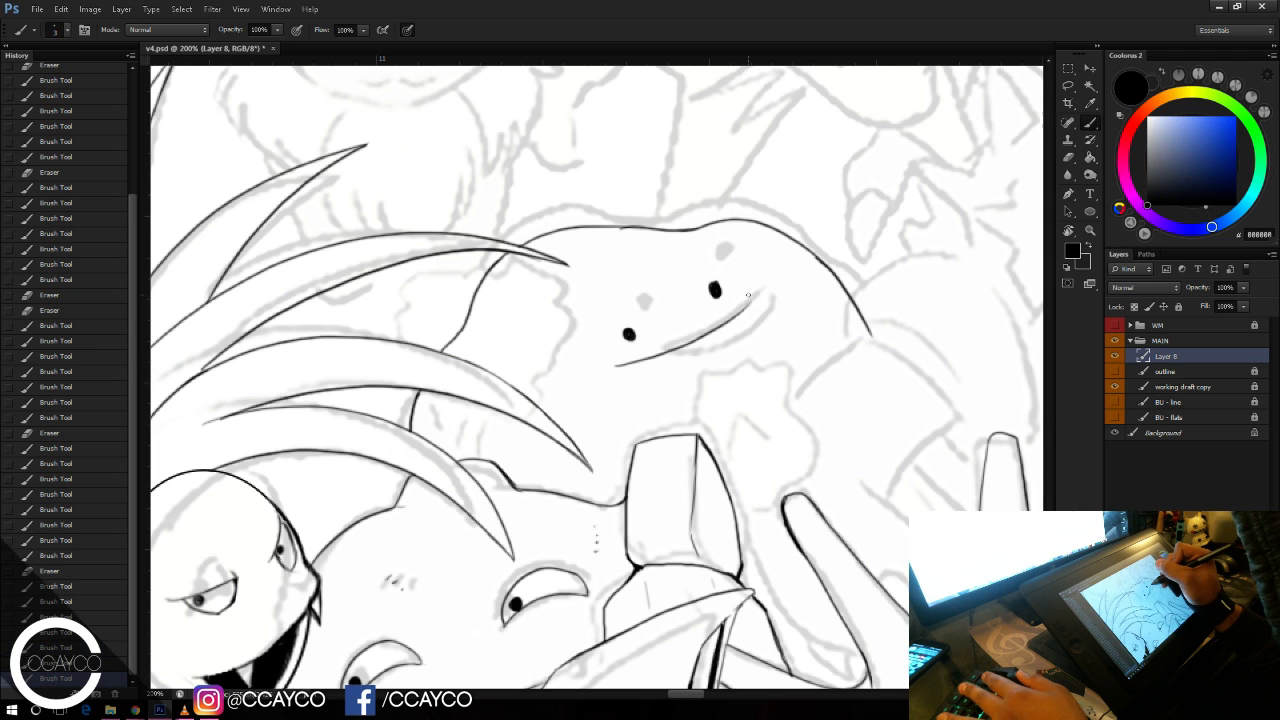
Step: Try erasing small highlights into Ditto's two black eyes
key("e")
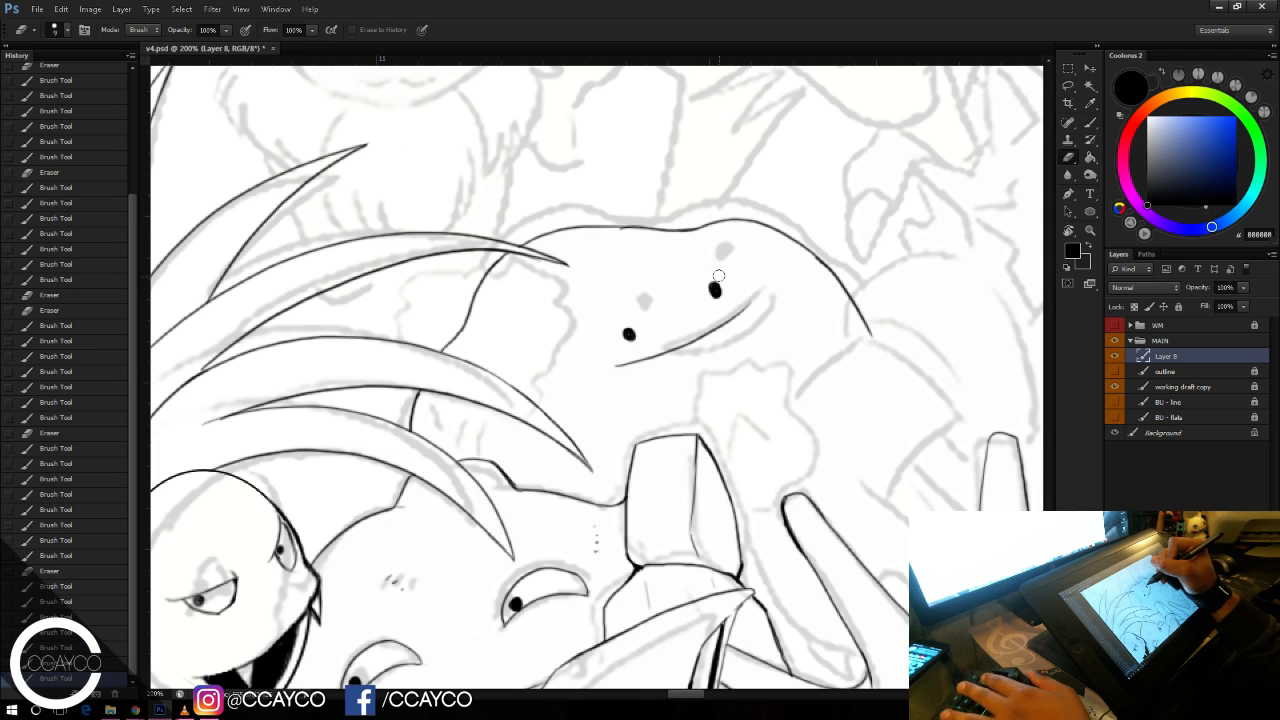
left_click_drag(718, 275, 716, 280)
left_click(637, 328)
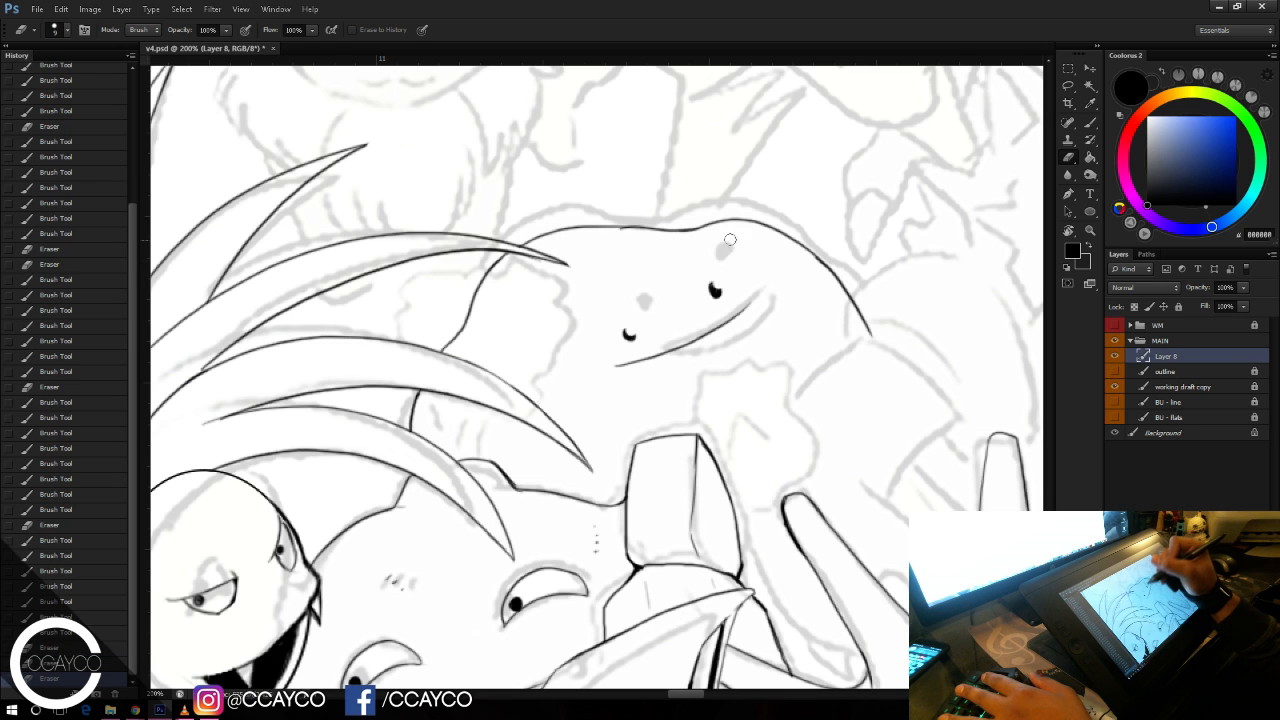
key("b")
key("e")
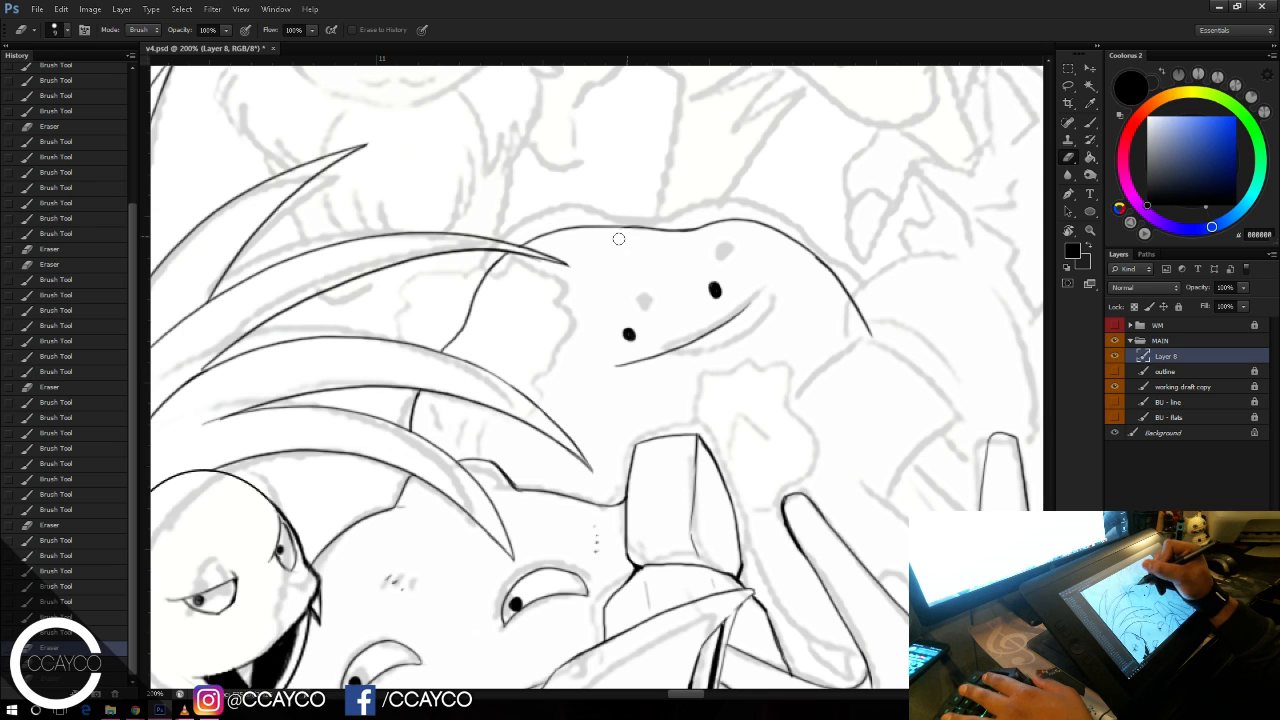
Step: Clean up the line at the top of Ditto's head with the Eraser and save the file
left_click(618, 238)
key("b")
key("ctrl+s")
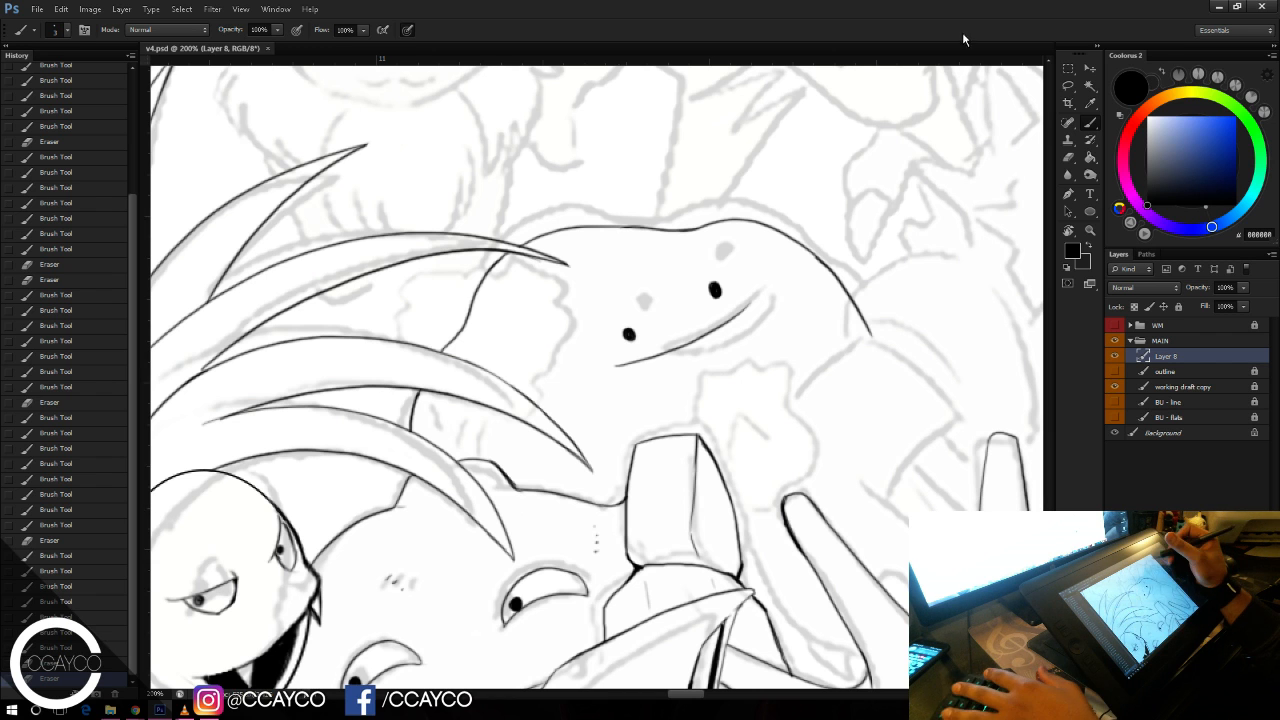
Step: Set the working draft copy layer's opacity to 10% and make Layer 8 active again
left_click_drag(925, 244, 615, 292)
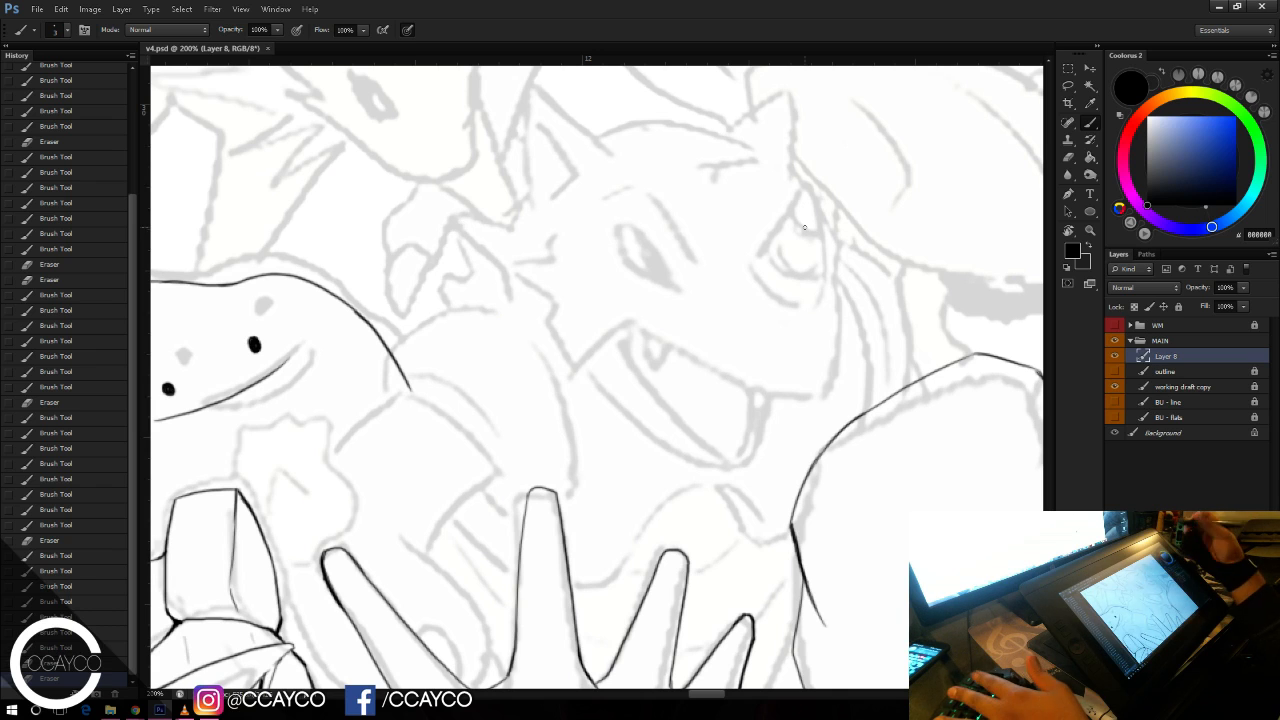
left_click(1183, 386)
left_click(1244, 288)
mouse_move(1244, 300)
left_mouse_down()
mouse_move(1270, 303)
mouse_move(1254, 305)
left_mouse_up()
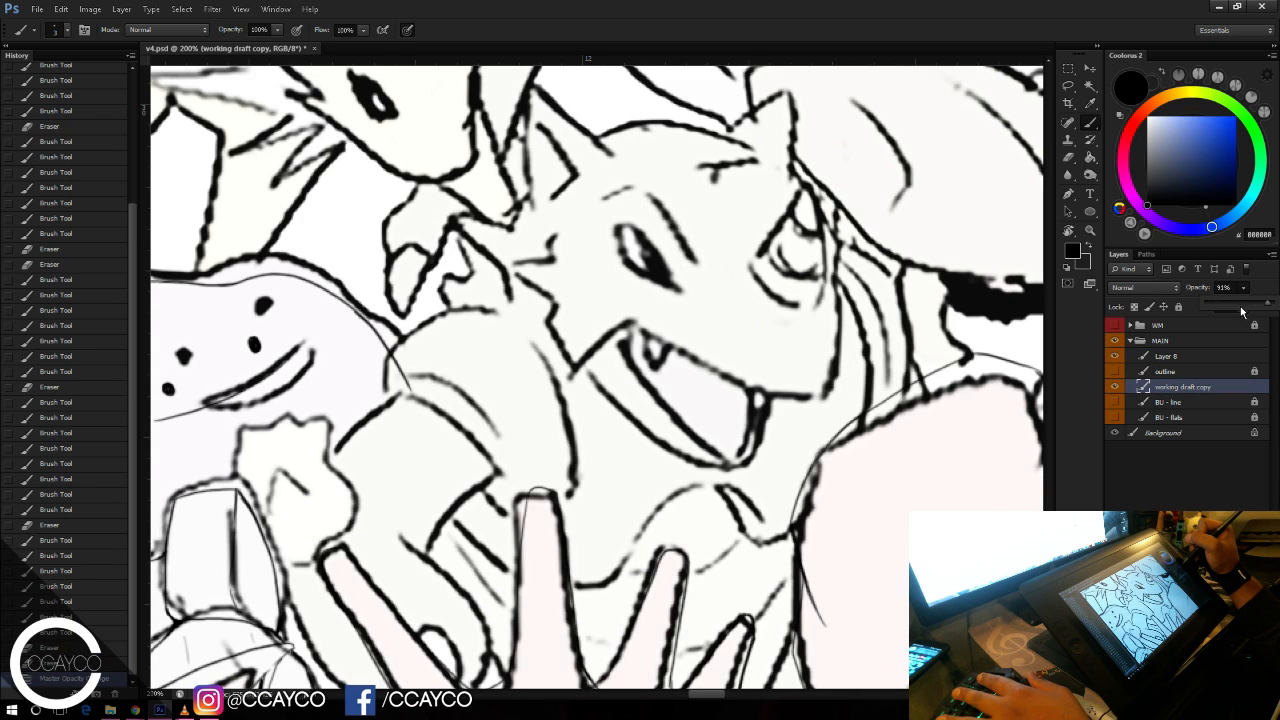
left_click_drag(1216, 303, 1210, 304)
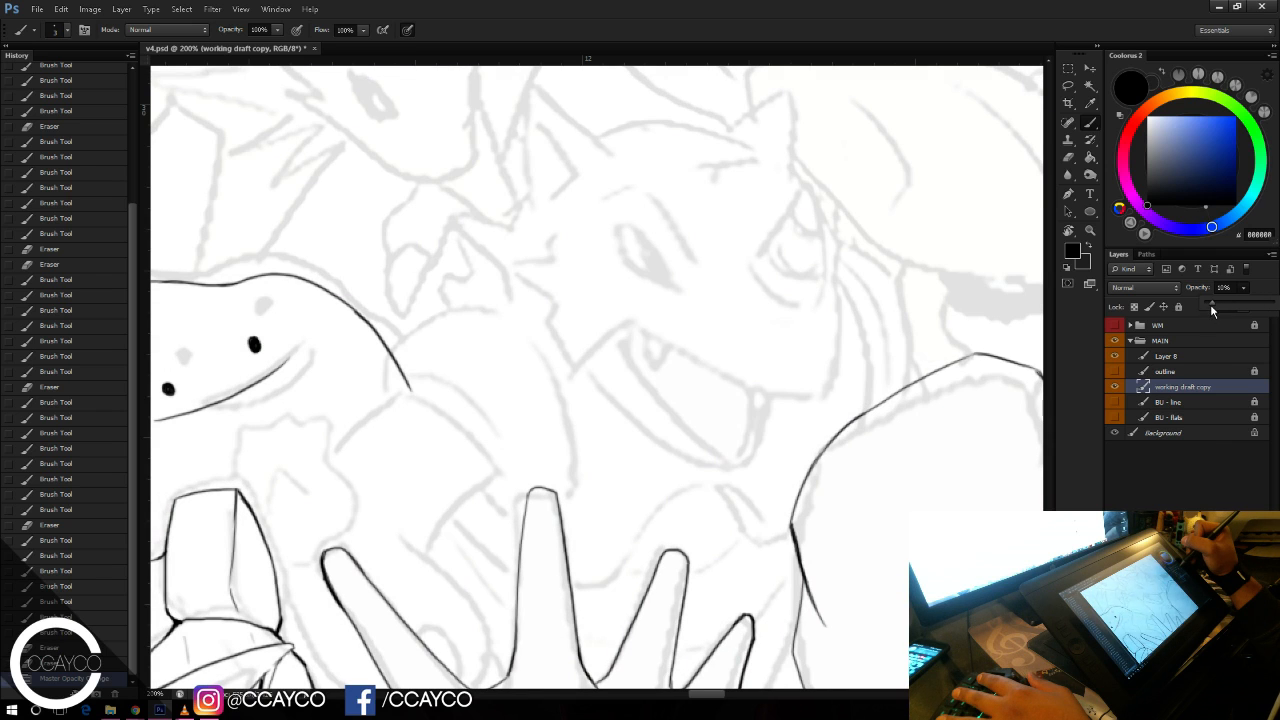
left_click(1172, 356)
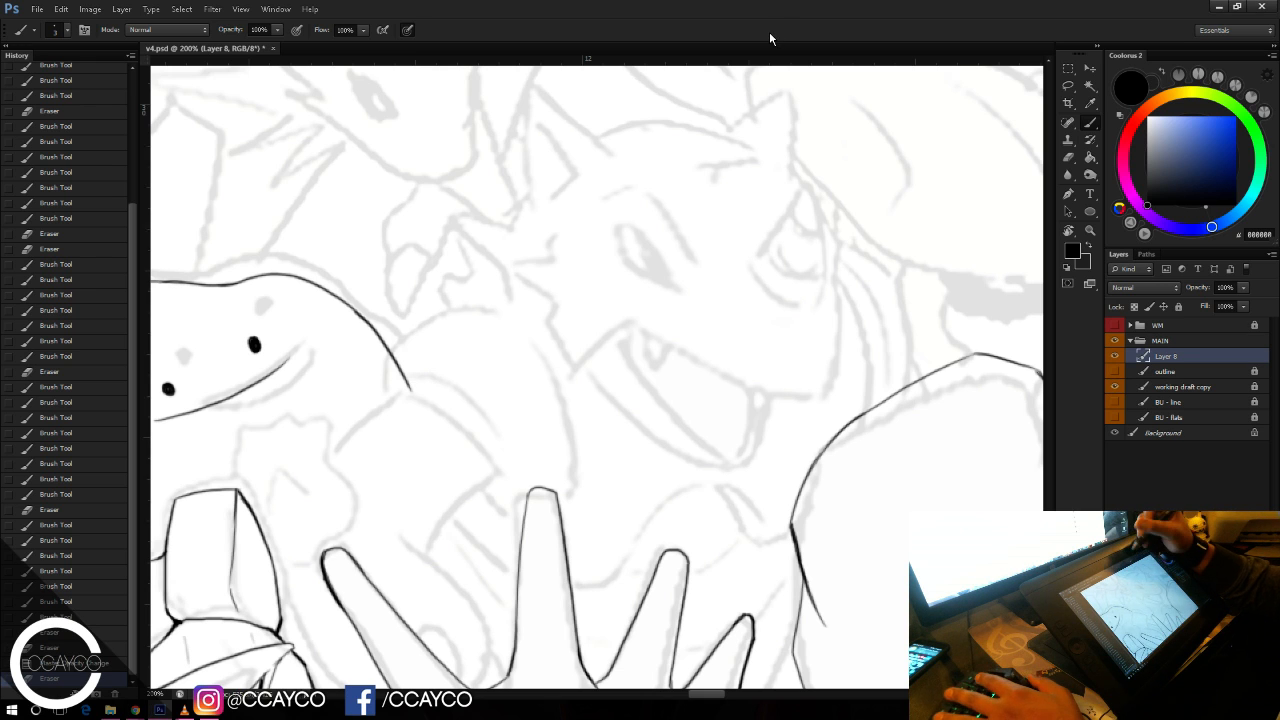
Step: Try inking the far eye of the open-mouthed horned creature, and erase those strokes from Layer 8
mouse_move(754, 262)
left_mouse_down()
mouse_move(814, 303)
mouse_move(771, 298)
mouse_move(822, 300)
mouse_move(826, 240)
left_mouse_up()
left_click_drag(828, 304, 820, 182)
key("ctrl+minus")
key("ctrl+minus")
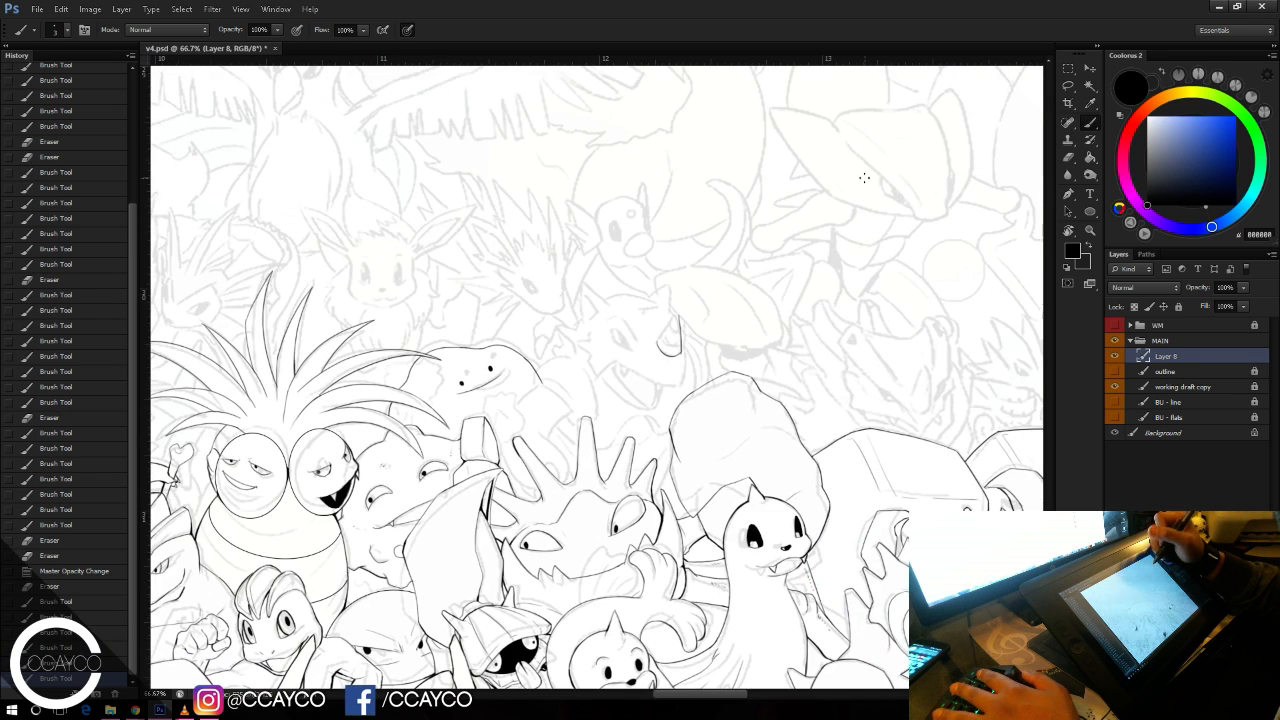
key("ctrl+plus")
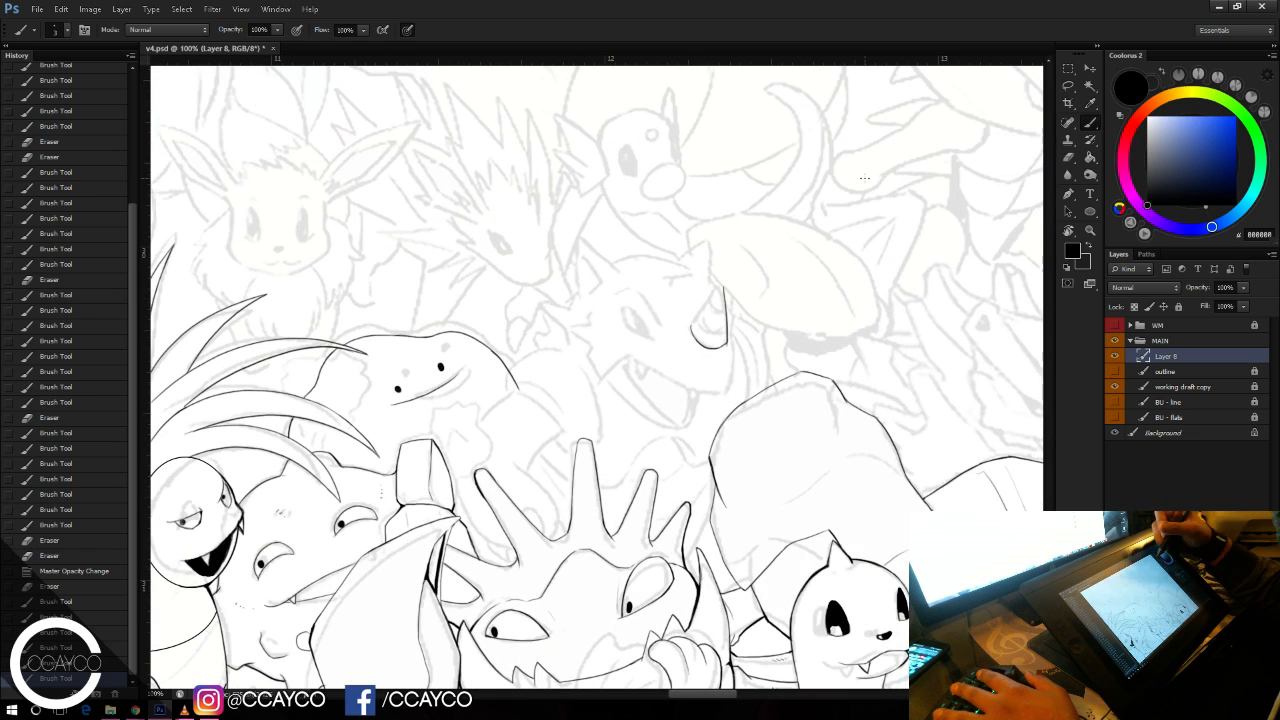
left_click(1183, 387)
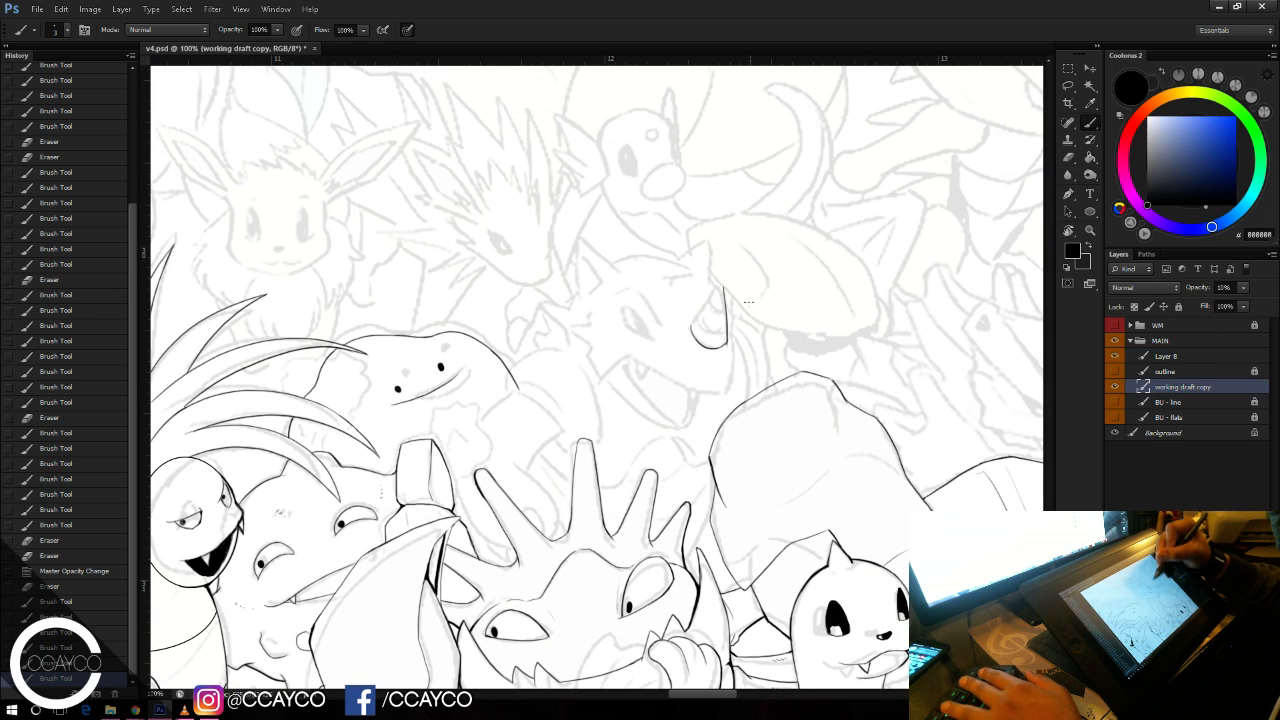
key("e")
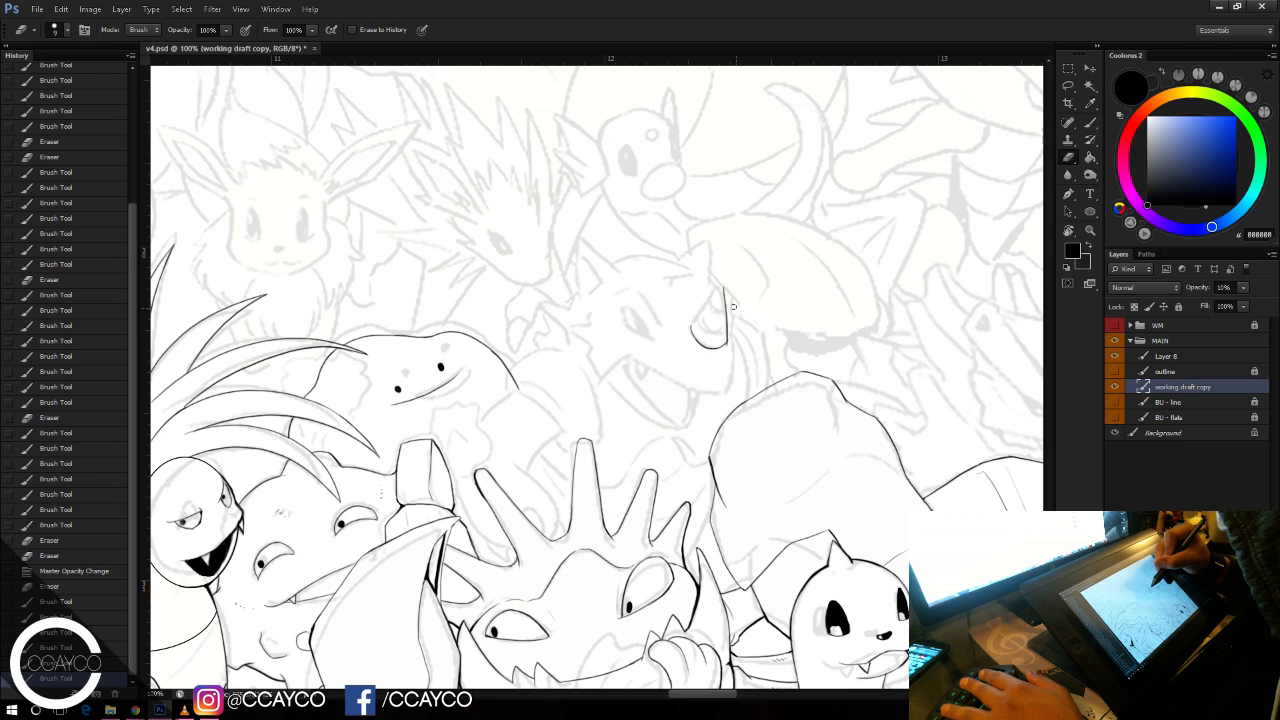
left_click(1166, 356)
mouse_move(727, 292)
left_mouse_down()
mouse_move(727, 341)
mouse_move(691, 318)
mouse_move(703, 338)
left_mouse_up()
Step: On the working draft copy layer, erase overlapping sketch lines around the open-mouthed creature's head and raised claw
left_click(1205, 387)
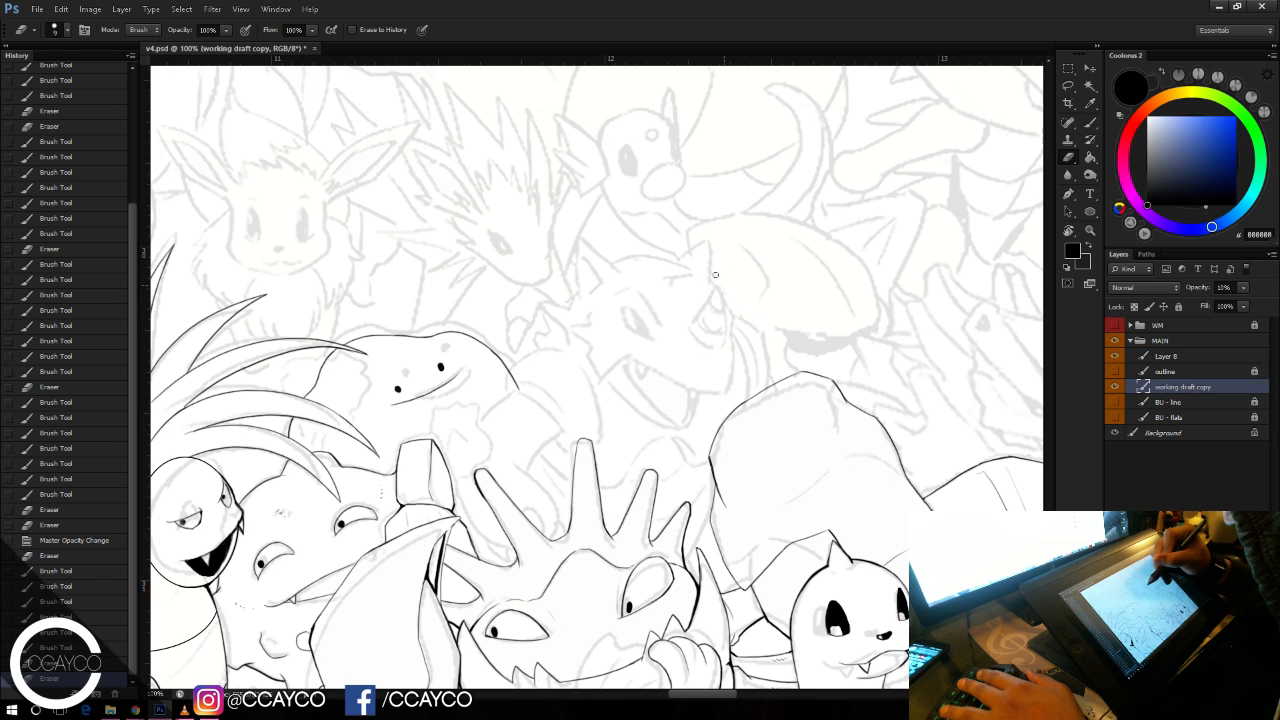
mouse_move(713, 240)
left_mouse_down()
mouse_move(674, 257)
mouse_move(621, 217)
mouse_move(581, 238)
left_mouse_up()
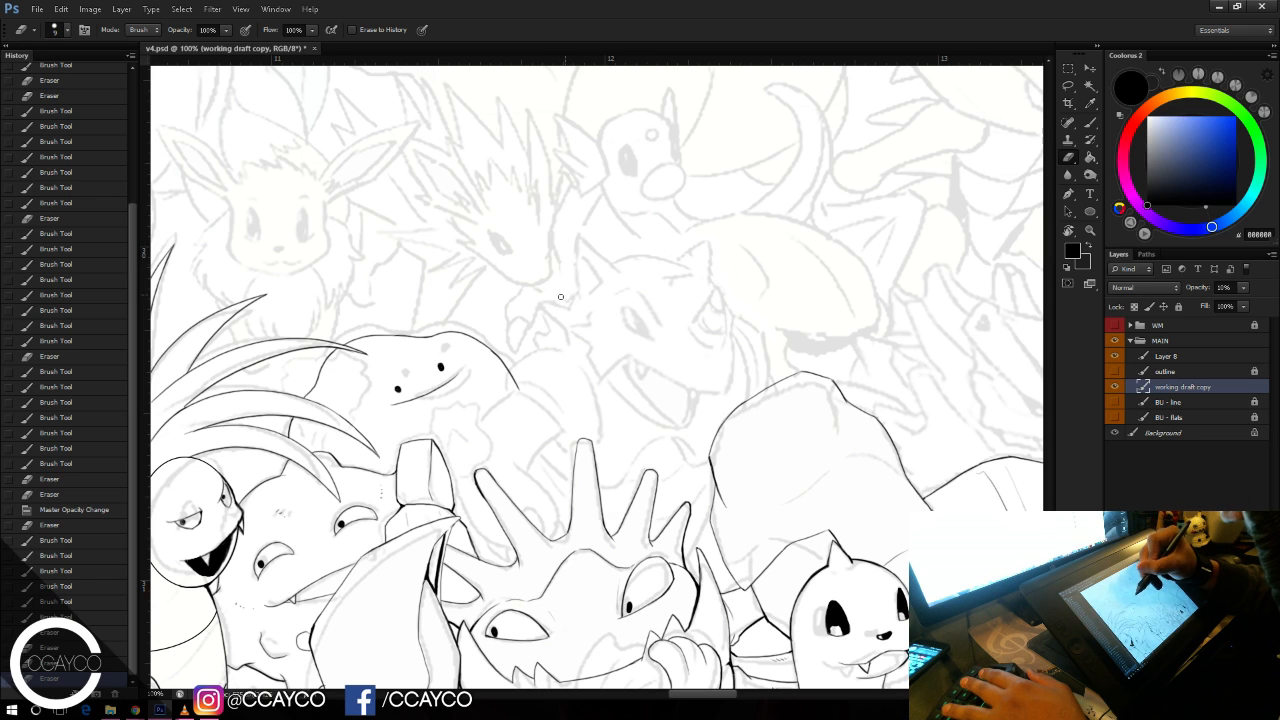
mouse_move(521, 303)
left_mouse_down()
mouse_move(513, 366)
mouse_move(489, 381)
mouse_move(488, 364)
left_mouse_up()
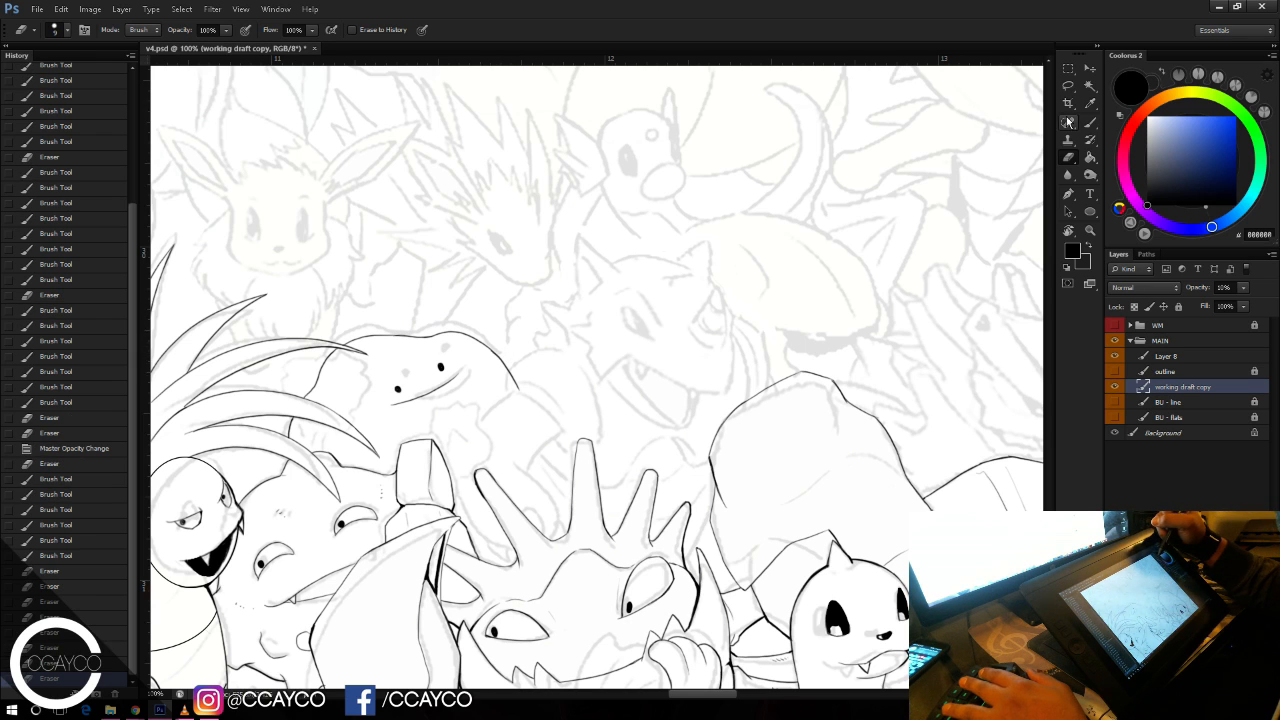
Step: Lasso the open-mouthed creature's draft around the neighbouring inked figures, scale it to about 112%, and shift it slightly left
key("l")
left_click_drag(688, 237, 730, 251)
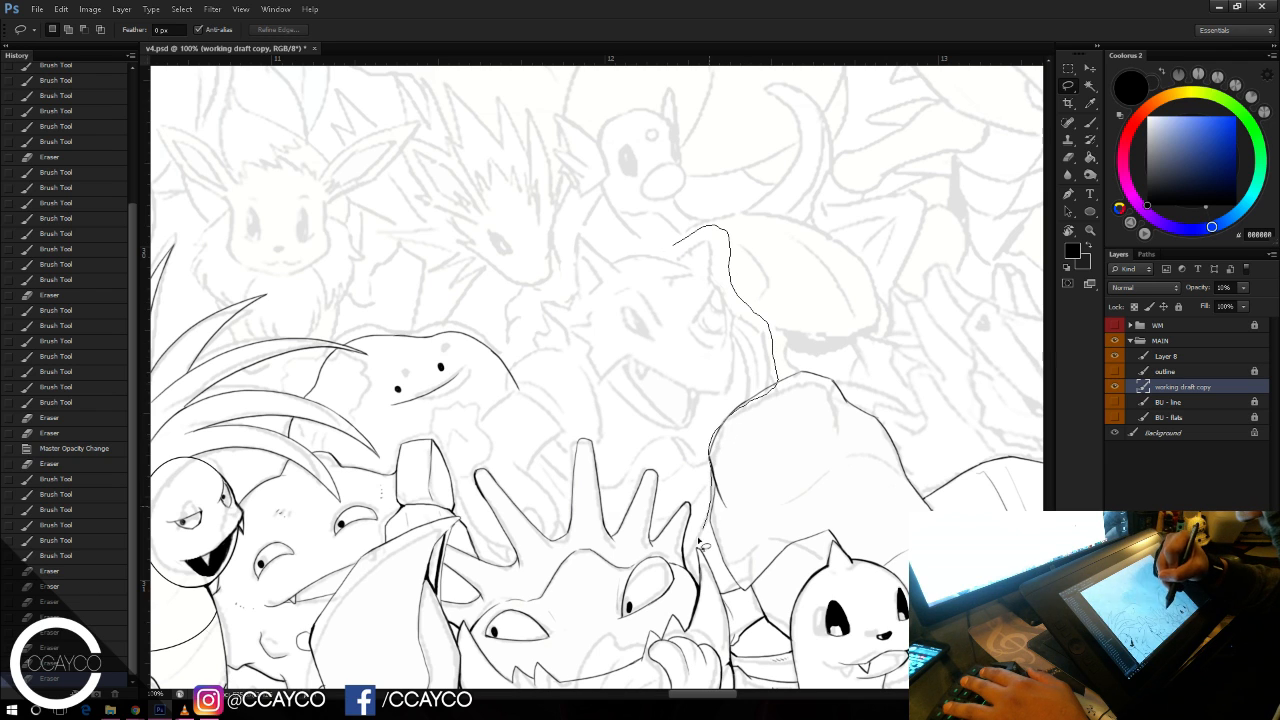
mouse_move(690, 507)
left_mouse_down()
mouse_move(659, 530)
mouse_move(636, 487)
left_mouse_up()
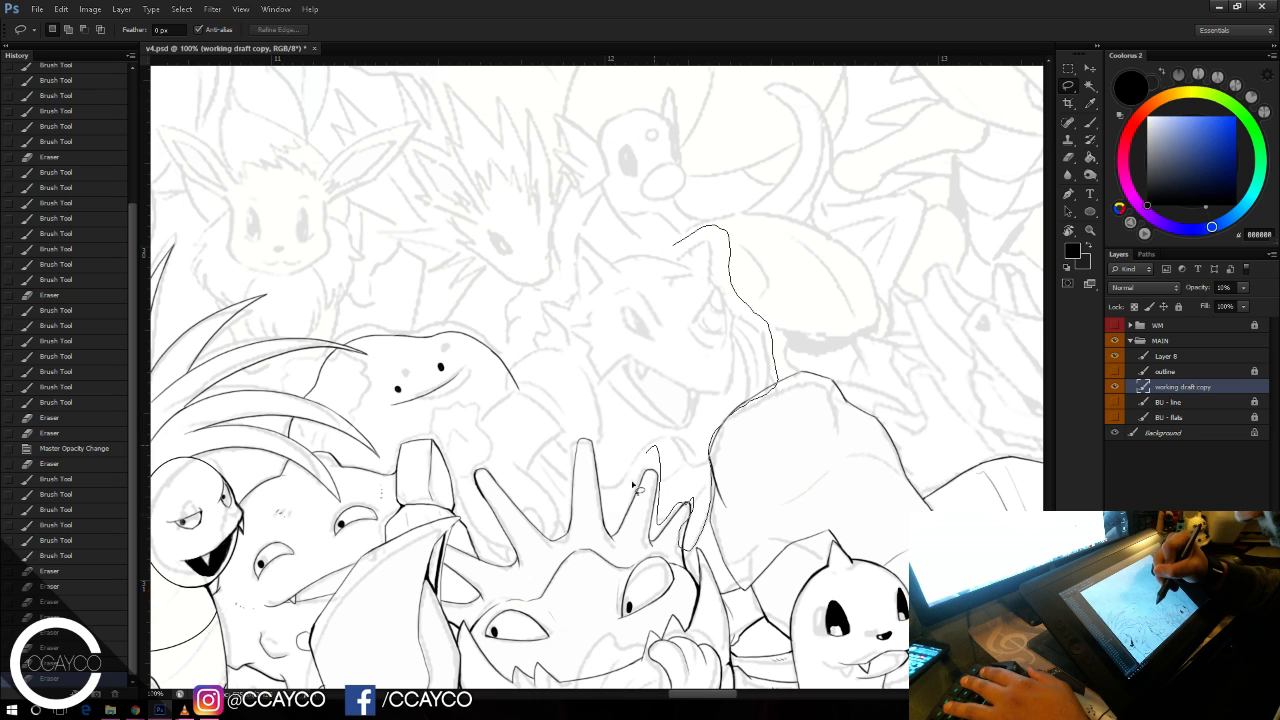
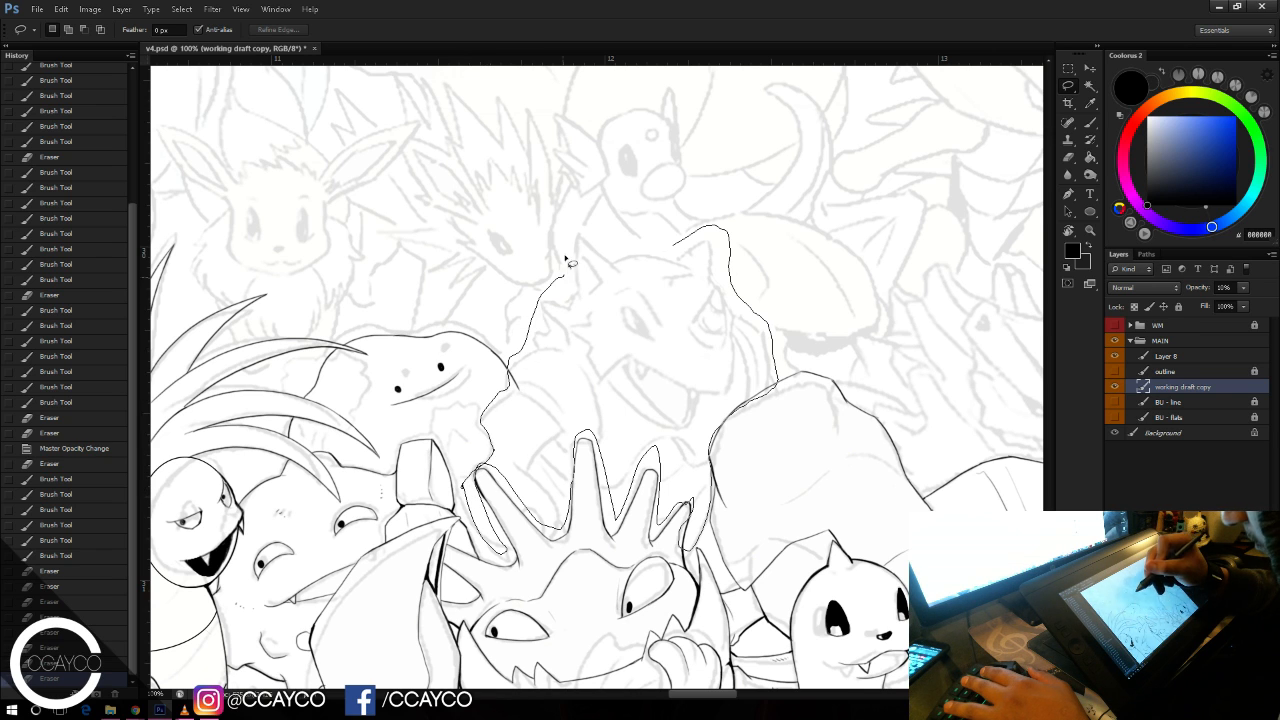
left_click_drag(620, 253, 673, 241)
key("ctrl+t")
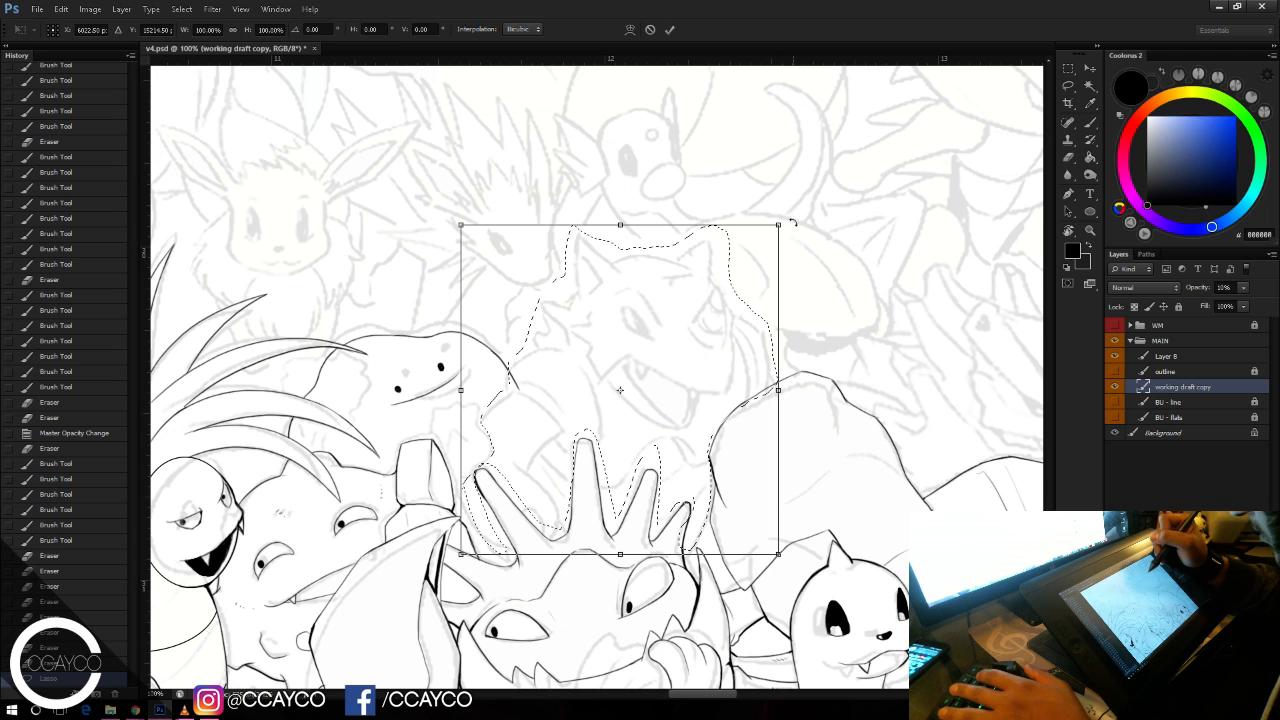
mouse_move(777, 223)
left_mouse_down()
mouse_move(805, 195)
mouse_move(754, 244)
mouse_move(800, 200)
mouse_move(783, 223)
mouse_move(785, 212)
left_mouse_up()
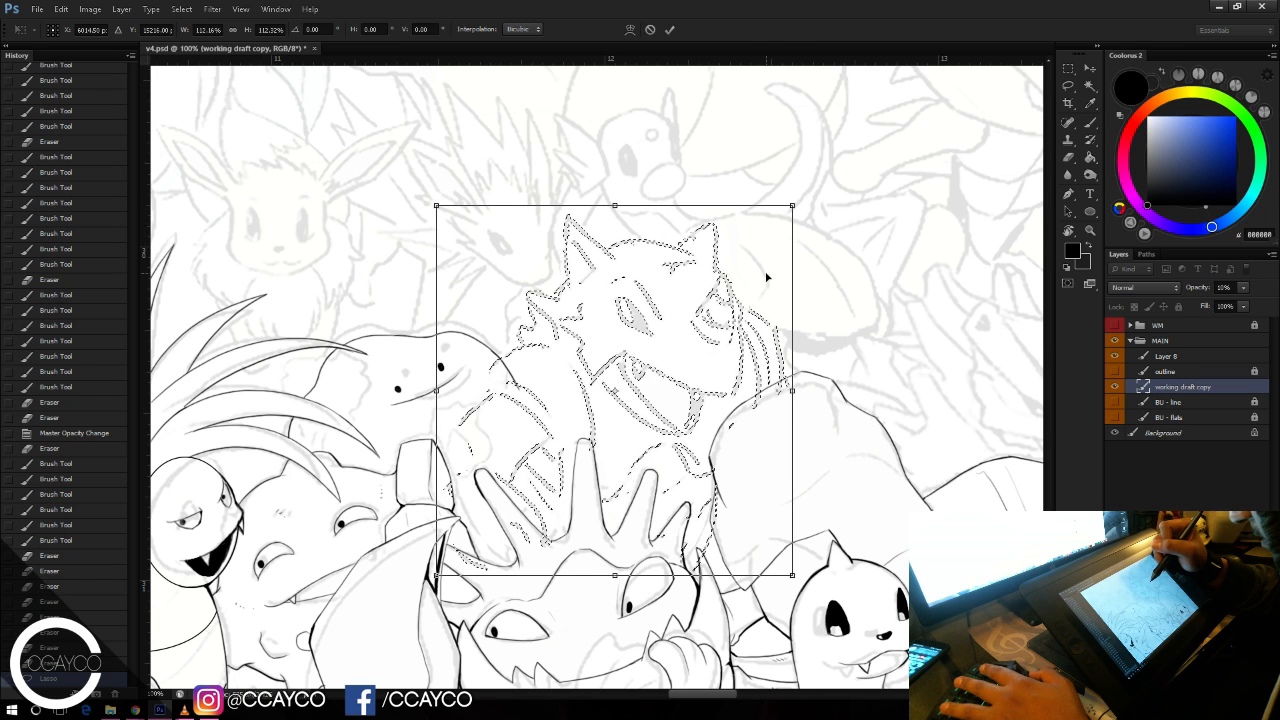
left_click_drag(765, 276, 762, 275)
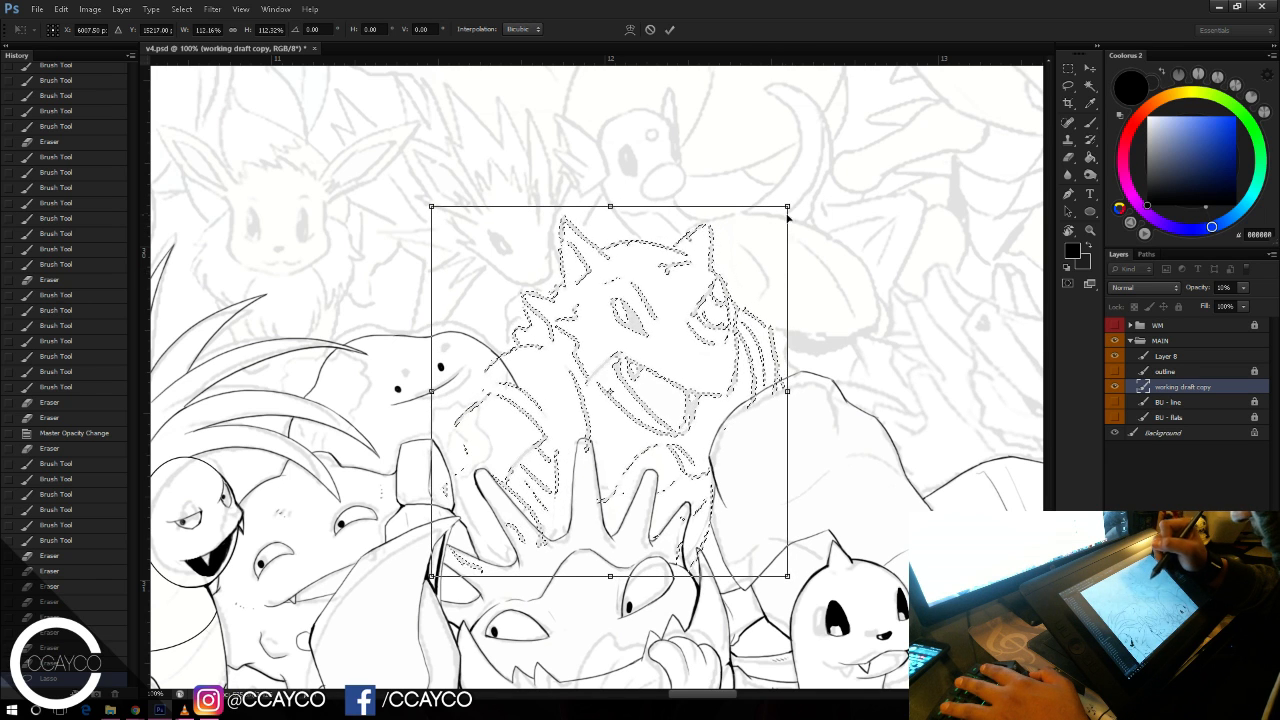
key("Return")
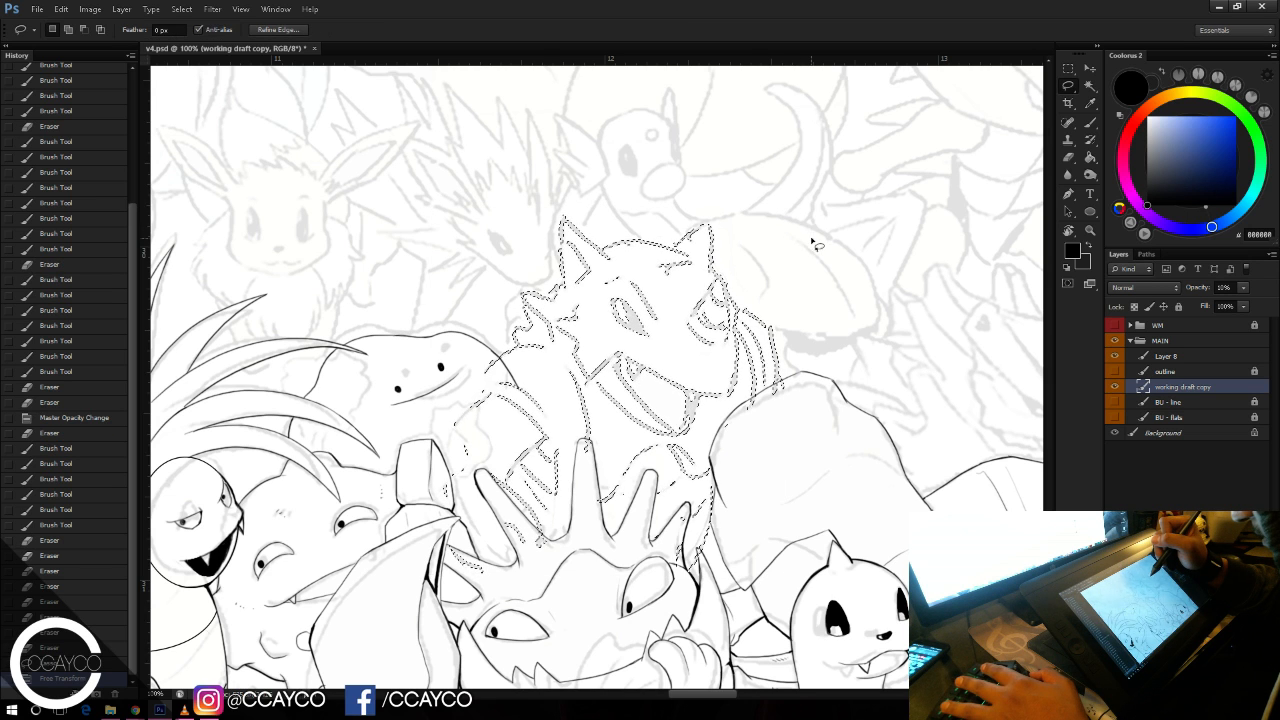
Step: Stretch the selected creature draft slightly to about 101% width and 100.4% height, and deselect it
key("ctrl+t")
left_click_drag(788, 207, 791, 205)
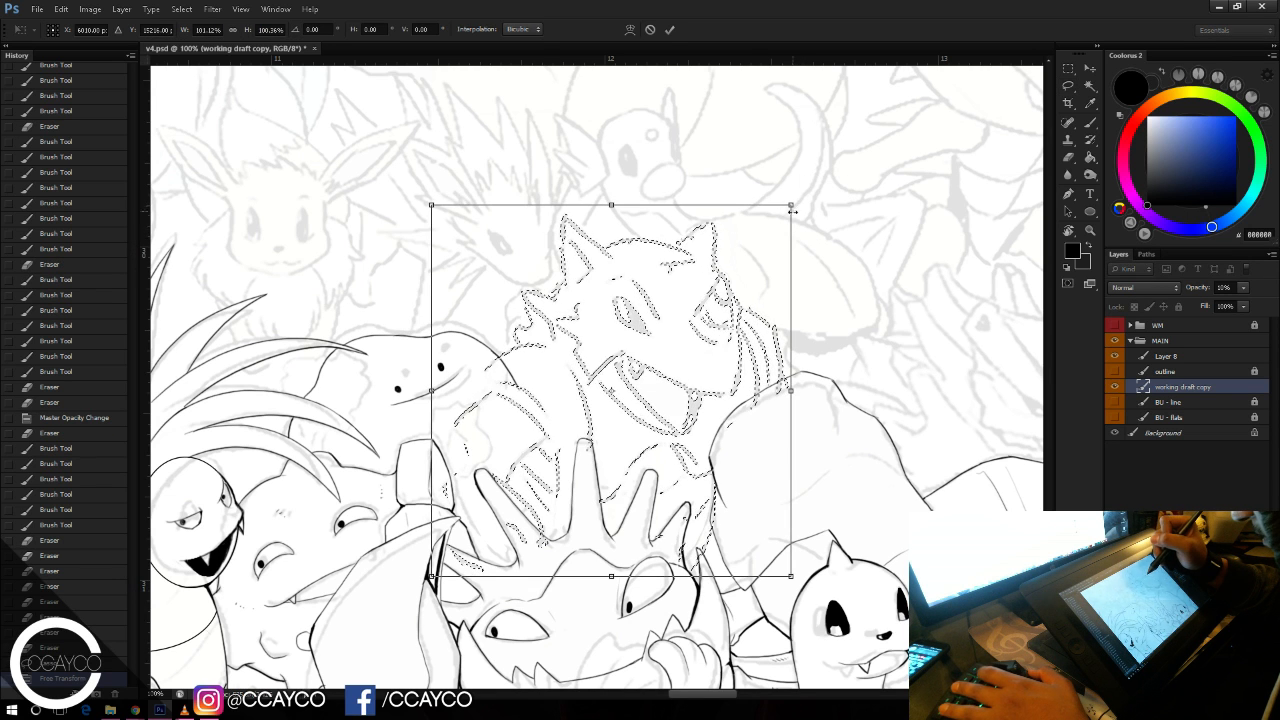
key("Return")
key("ctrl+d")
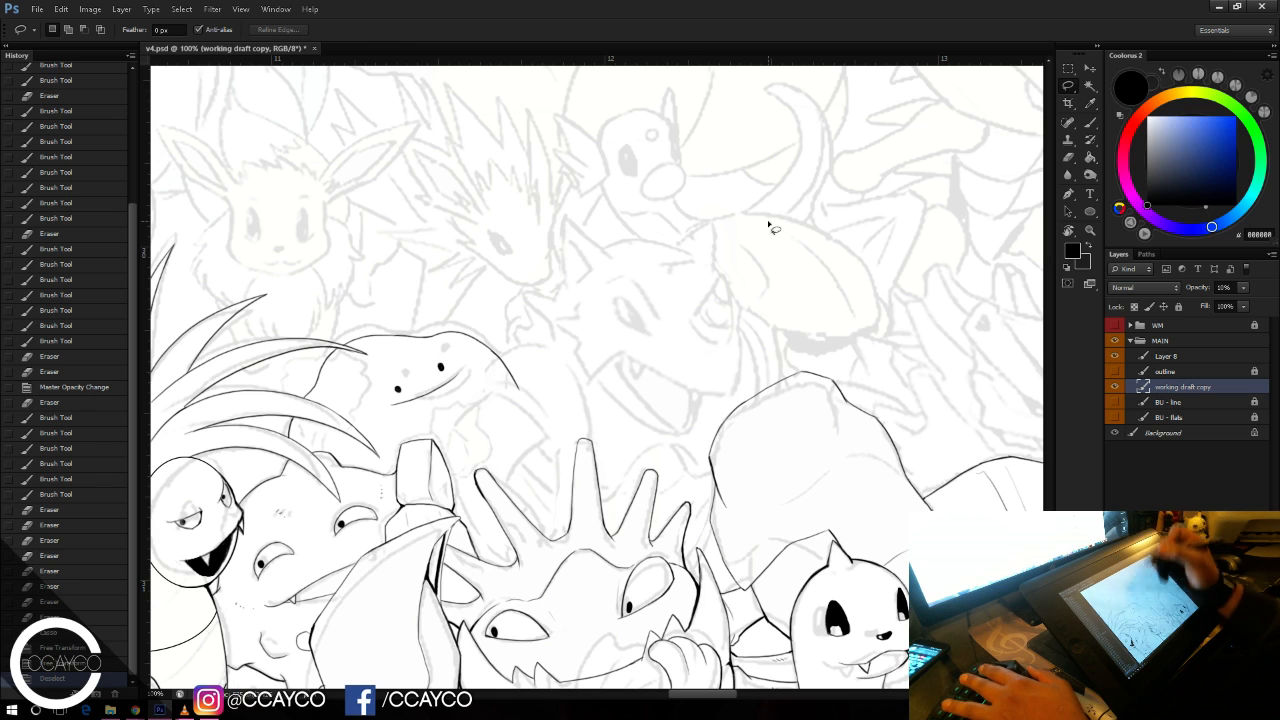
Step: Touch up the draft beside Ditto's right outline with the Brush and make Layer 8 active for inking
key("b")
left_click(487, 370)
left_click(1166, 356)
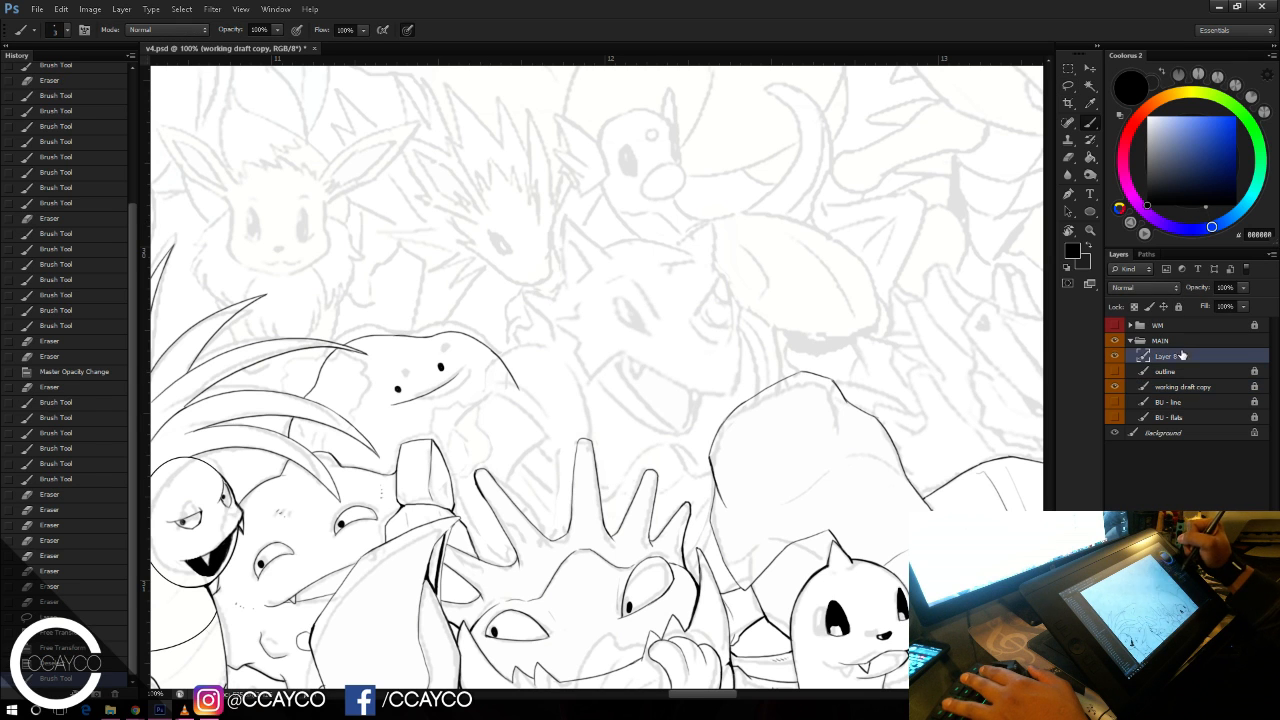
key("ctrl+plus")
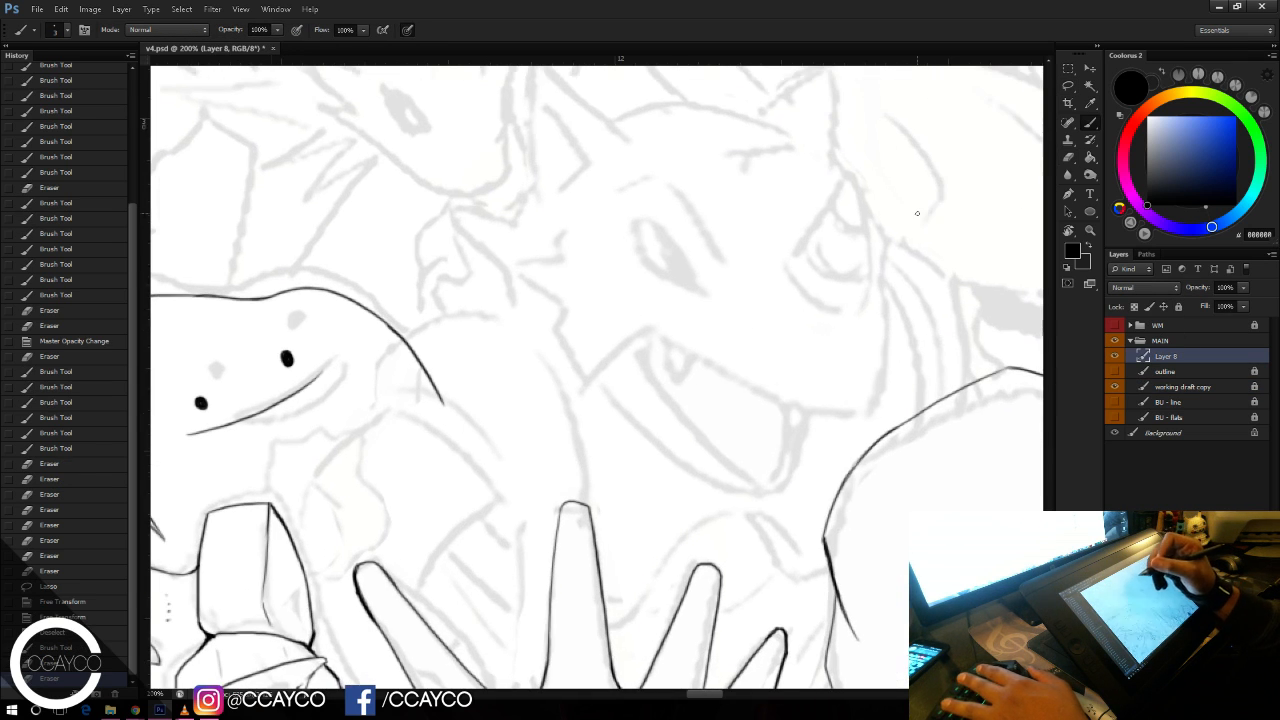
Step: Save the document and ink the rounded base and right edge of the open-mouthed creature's nose horn with the Brush
key("e")
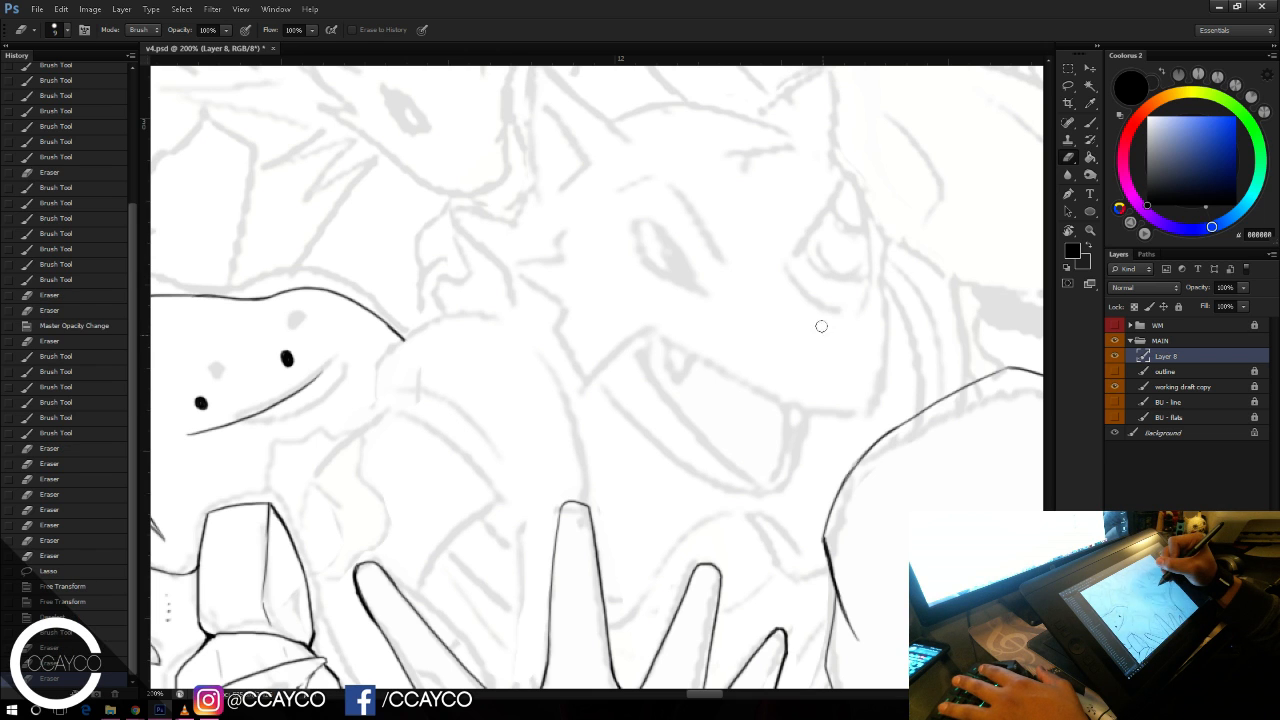
left_click_drag(838, 229, 830, 253)
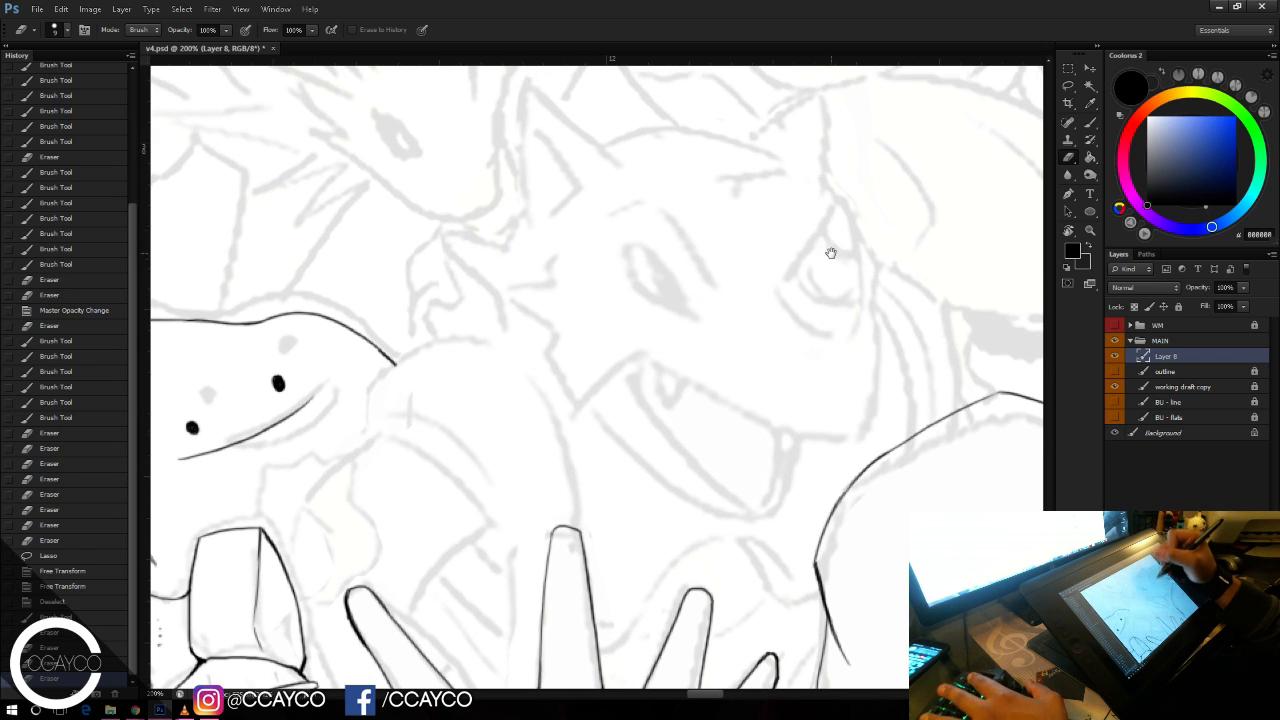
key("b")
key("ctrl+s")
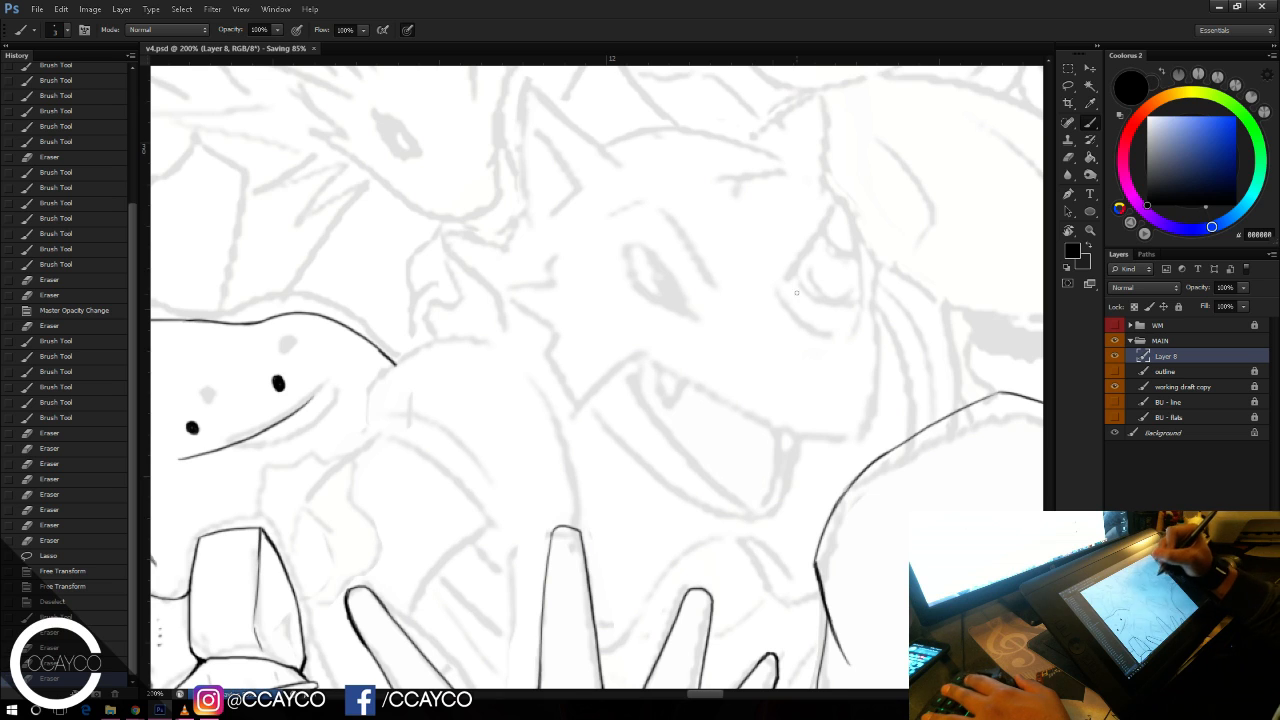
mouse_move(785, 291)
left_mouse_down()
mouse_move(788, 307)
mouse_move(846, 334)
mouse_move(858, 322)
mouse_move(857, 241)
left_mouse_up()
key("ctrl+z")
key("ctrl+z")
left_click_drag(786, 293, 796, 275)
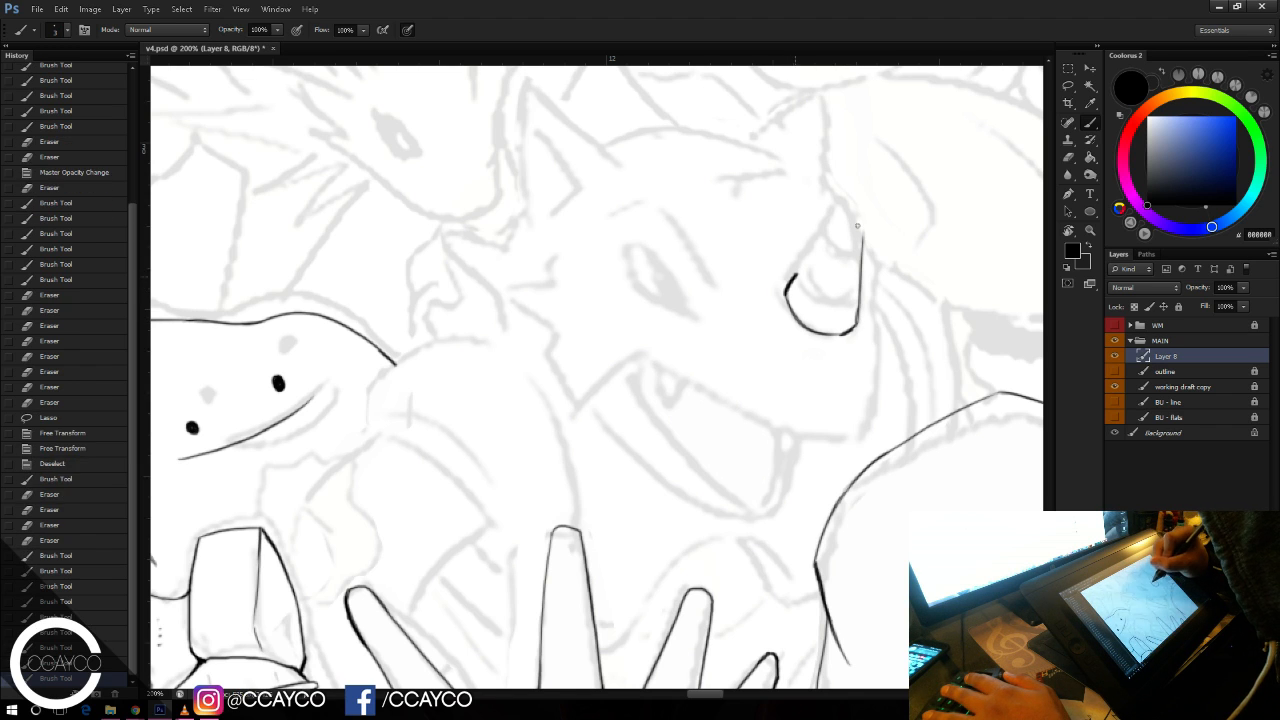
key("ctrl+z")
mouse_move(861, 221)
left_mouse_down()
mouse_move(798, 274)
mouse_move(863, 224)
left_mouse_up()
key("ctrl+z")
Step: Ink the nose horn's slanted left edge and the curved ring lines across it
mouse_move(788, 288)
left_mouse_down()
mouse_move(864, 224)
mouse_move(805, 267)
left_mouse_up()
mouse_move(789, 281)
left_mouse_down()
mouse_move(860, 230)
mouse_move(817, 263)
mouse_move(856, 283)
mouse_move(805, 312)
mouse_move(850, 309)
left_mouse_up()
left_click_drag(814, 312, 856, 306)
left_click_drag(838, 315, 859, 304)
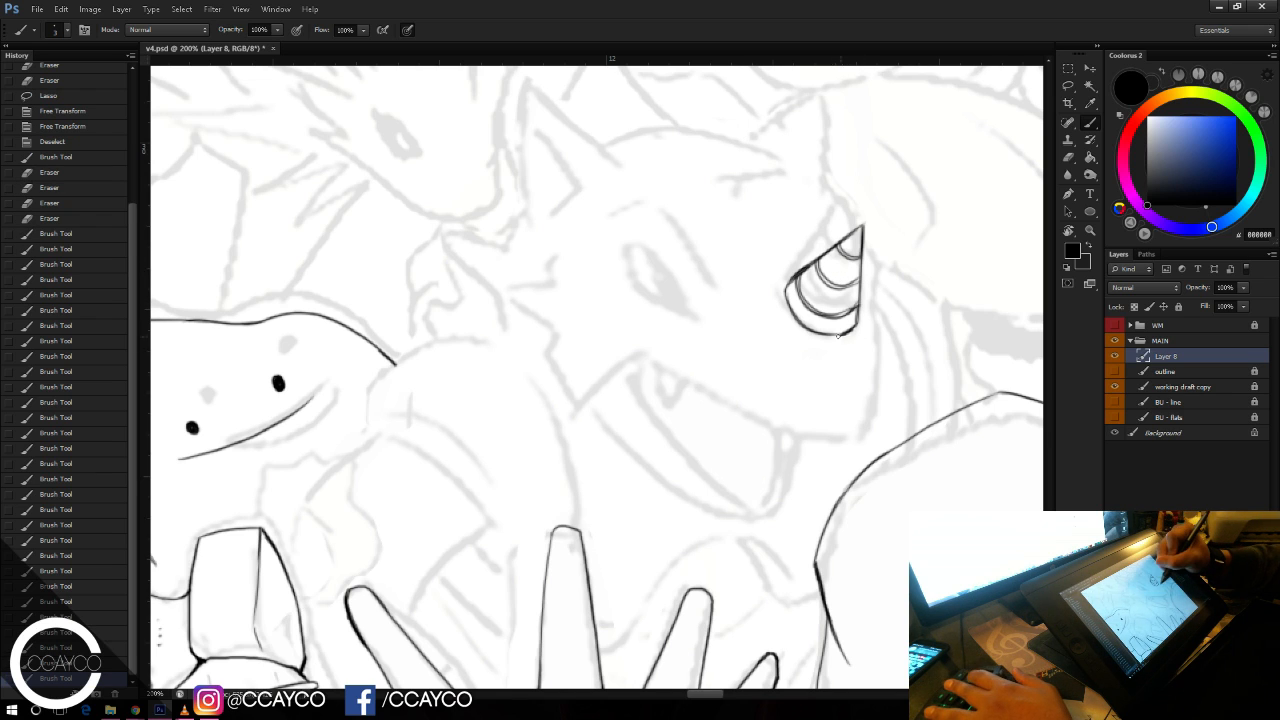
Step: Clean up the nose horn's lower right corner with the Eraser and thicken its base and right edge
mouse_move(828, 335)
left_mouse_down()
mouse_move(861, 291)
mouse_move(862, 328)
left_mouse_up()
key("e")
mouse_move(852, 337)
left_mouse_down()
mouse_move(865, 296)
mouse_move(857, 322)
left_mouse_up()
key("b")
left_click_drag(862, 256, 858, 312)
left_click_drag(862, 236, 860, 290)
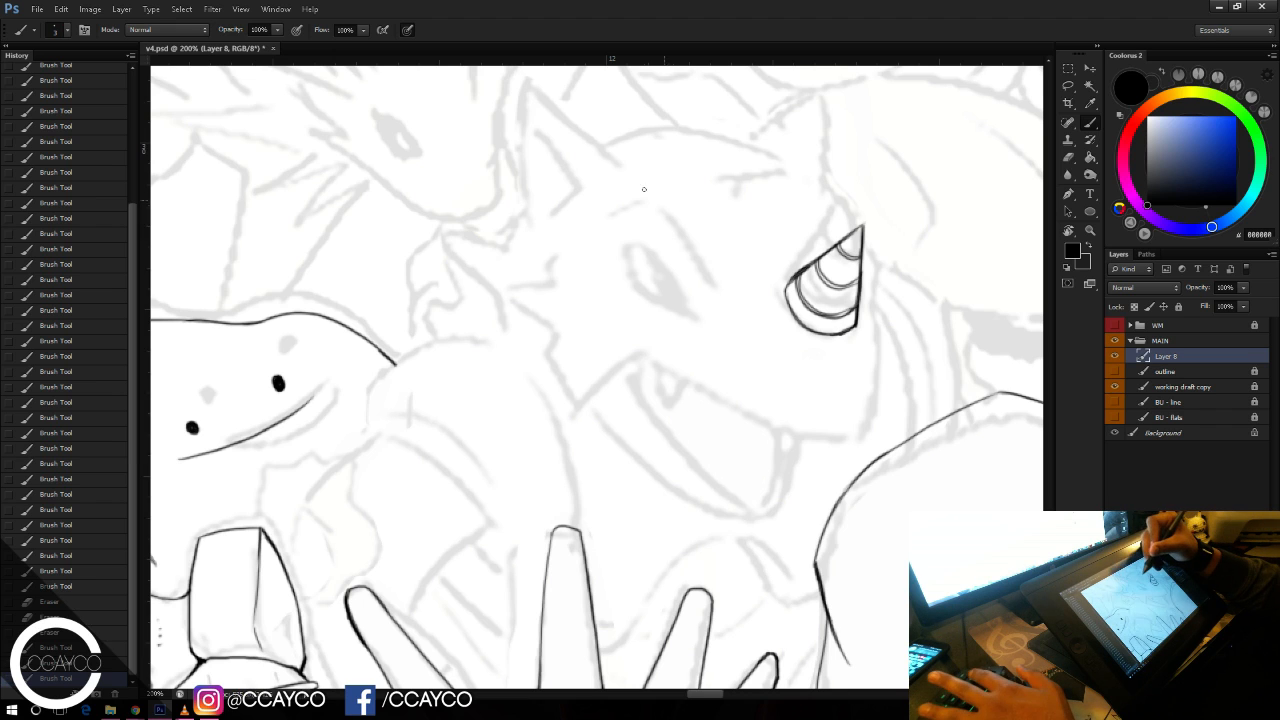
Step: Ink the slanted upper lid of the creature's eye, its short outer edge and the crease line above it
left_click_drag(643, 273, 701, 332)
key("ctrl+z")
key("ctrl+z")
left_click_drag(635, 267, 694, 326)
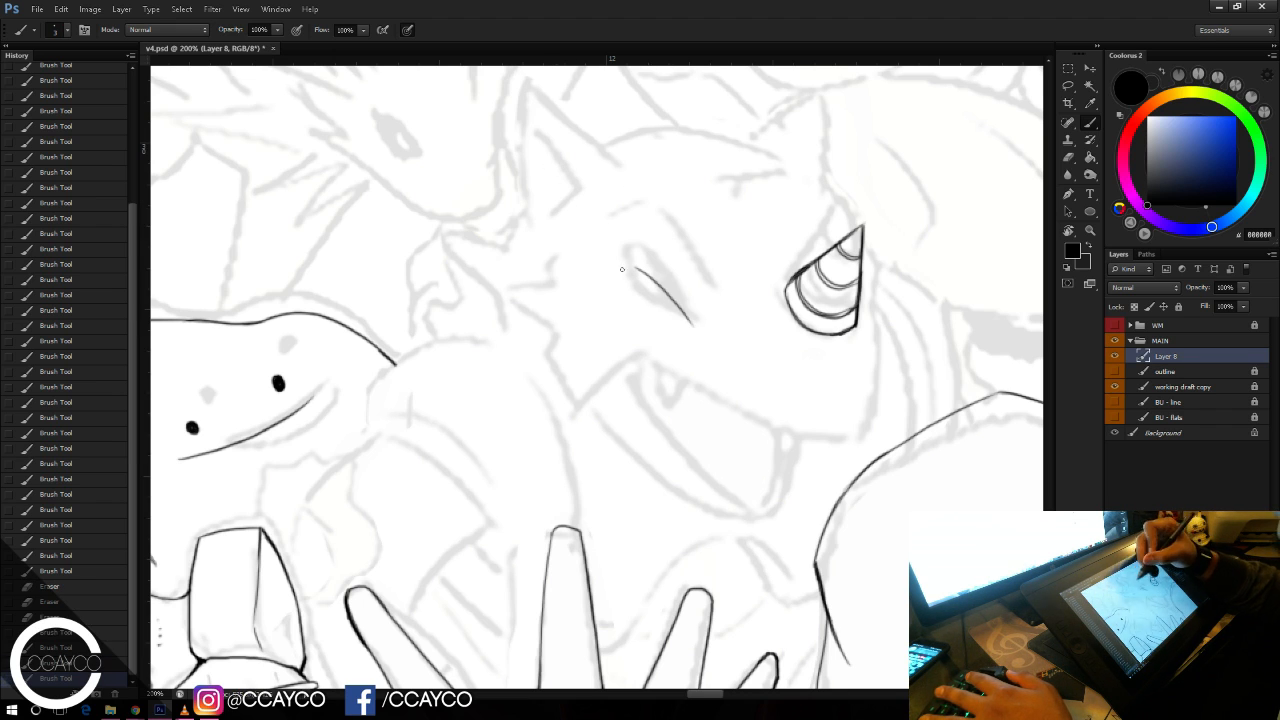
left_click_drag(649, 272, 630, 304)
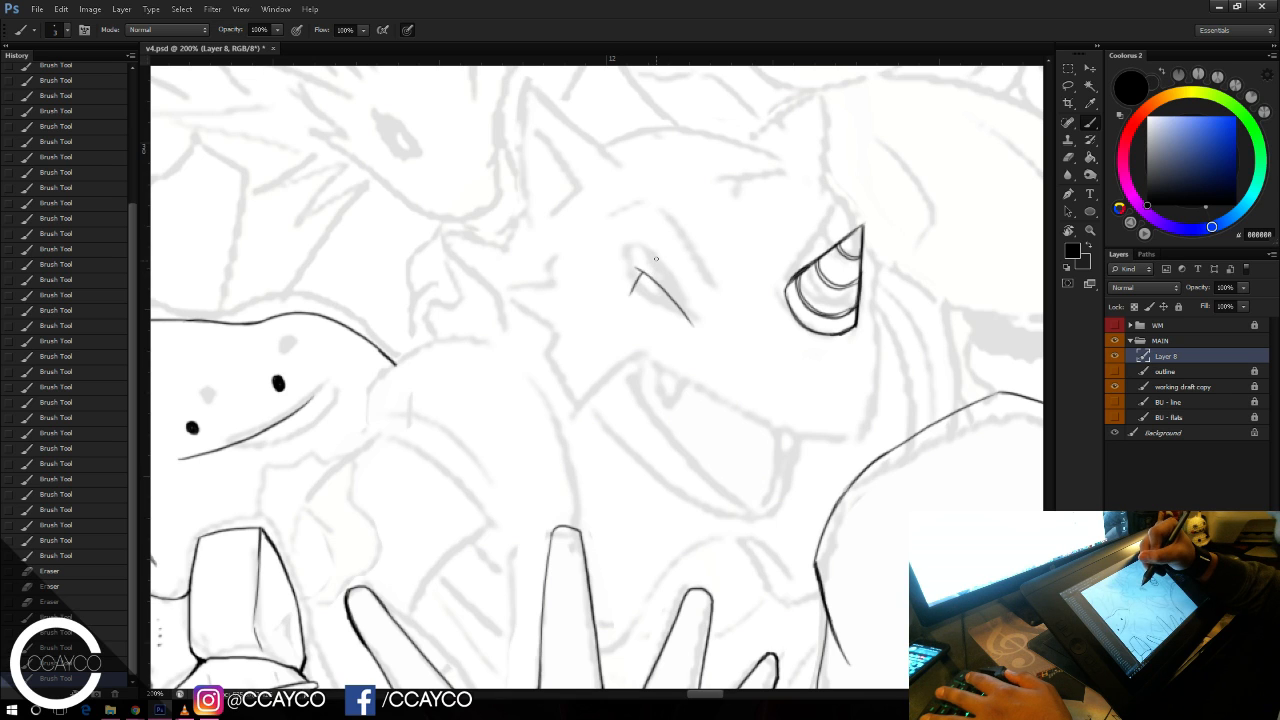
left_click_drag(669, 254, 700, 320)
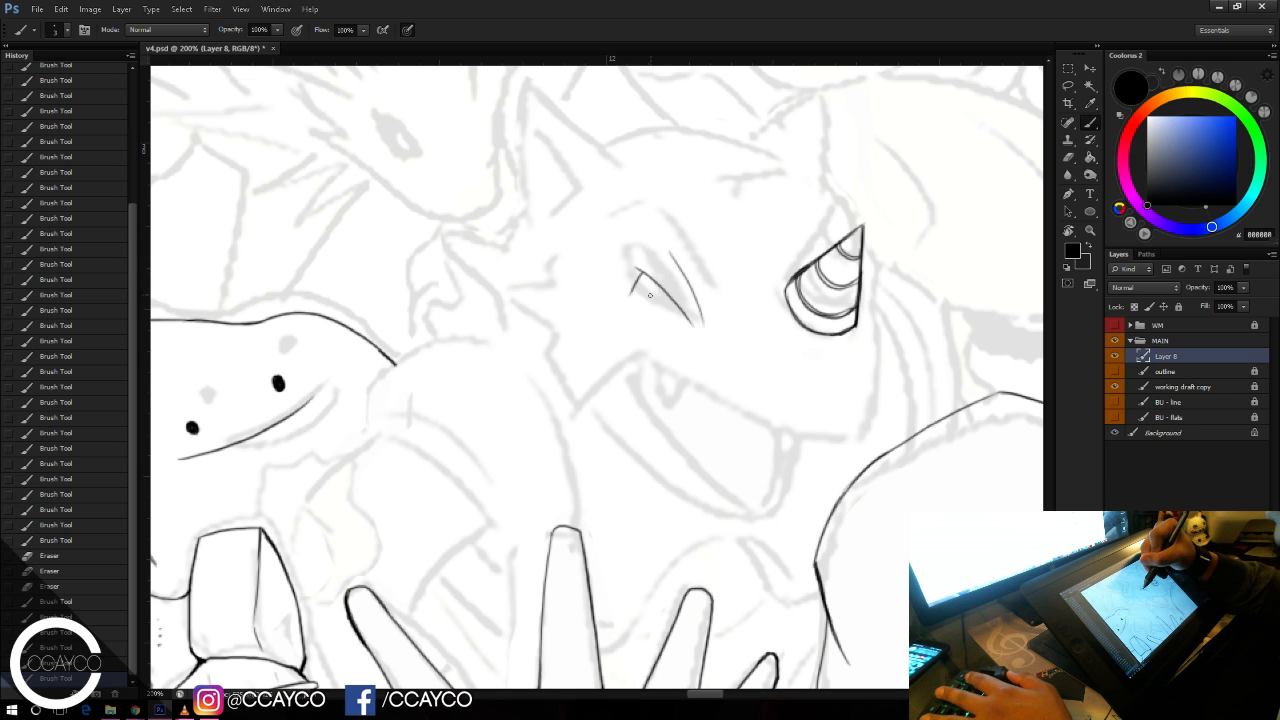
Step: Ink the eye's lower lid, thicken the eye outline and draw the pupil in its inner corner
left_click_drag(630, 292, 694, 326)
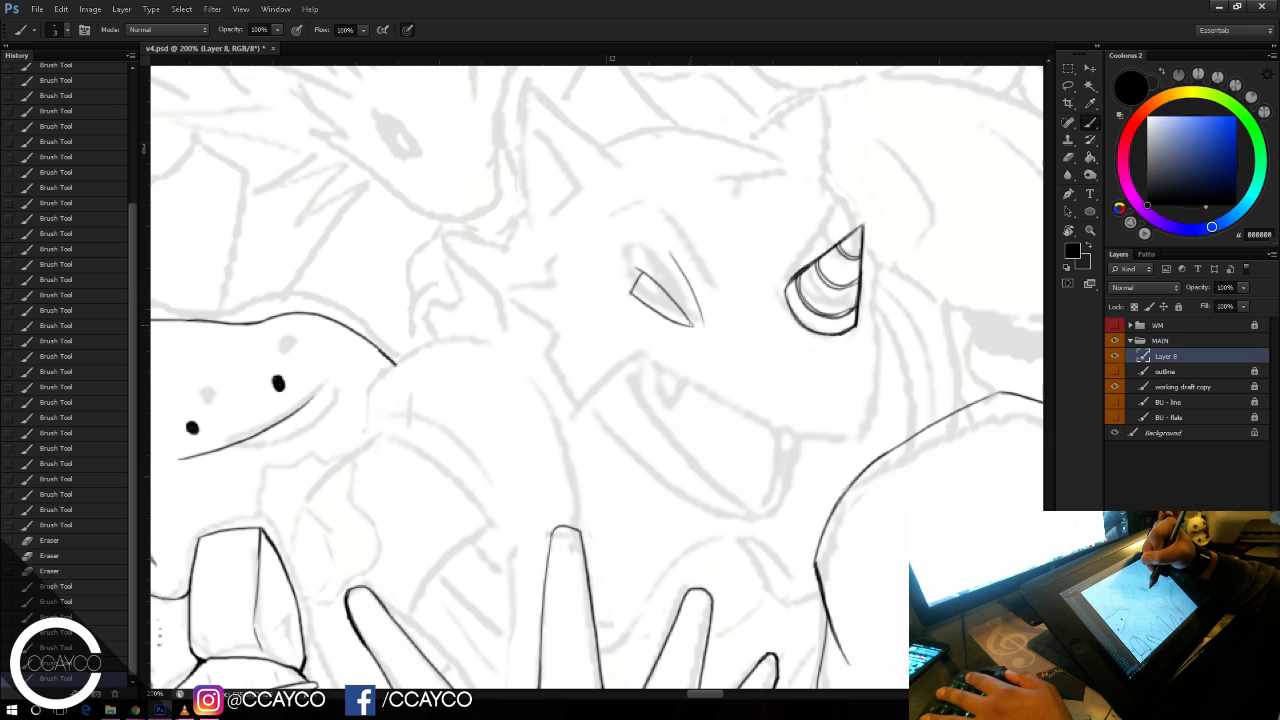
key("ctrl+z")
left_click_drag(629, 295, 693, 328)
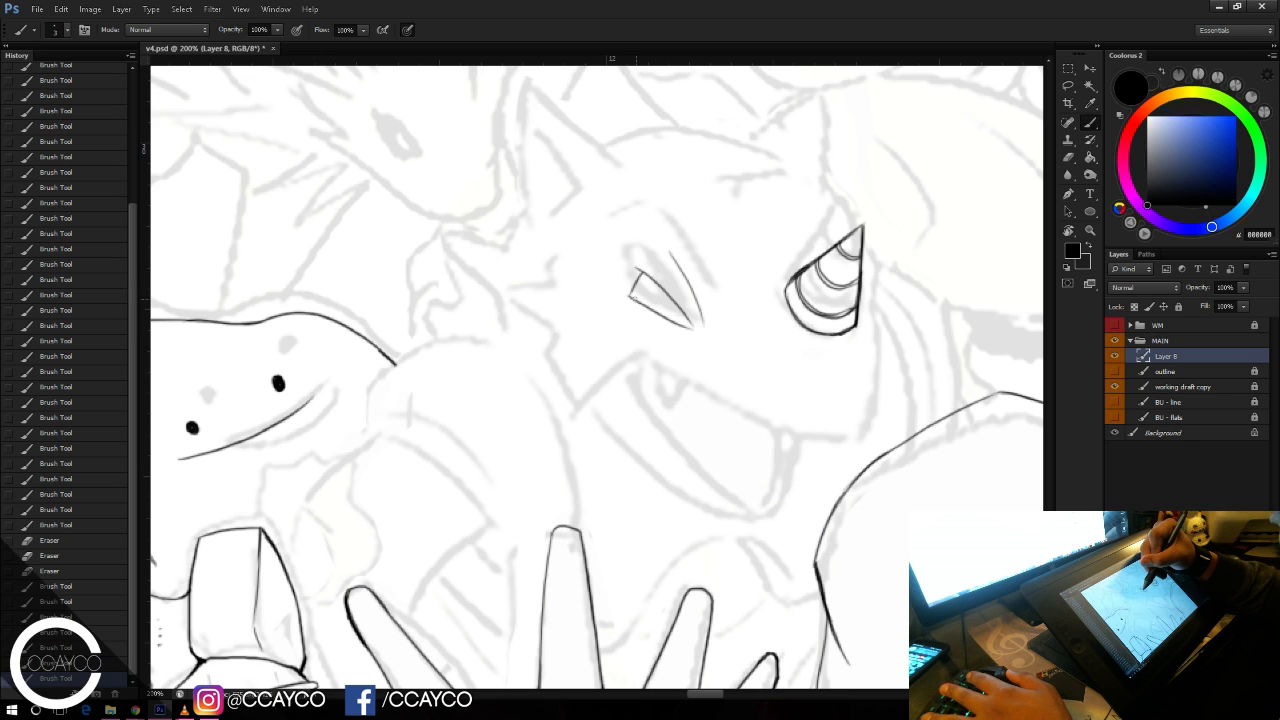
left_click_drag(630, 296, 689, 322)
mouse_move(637, 268)
left_mouse_down()
mouse_move(691, 322)
mouse_move(686, 313)
left_mouse_up()
key("ctrl+z")
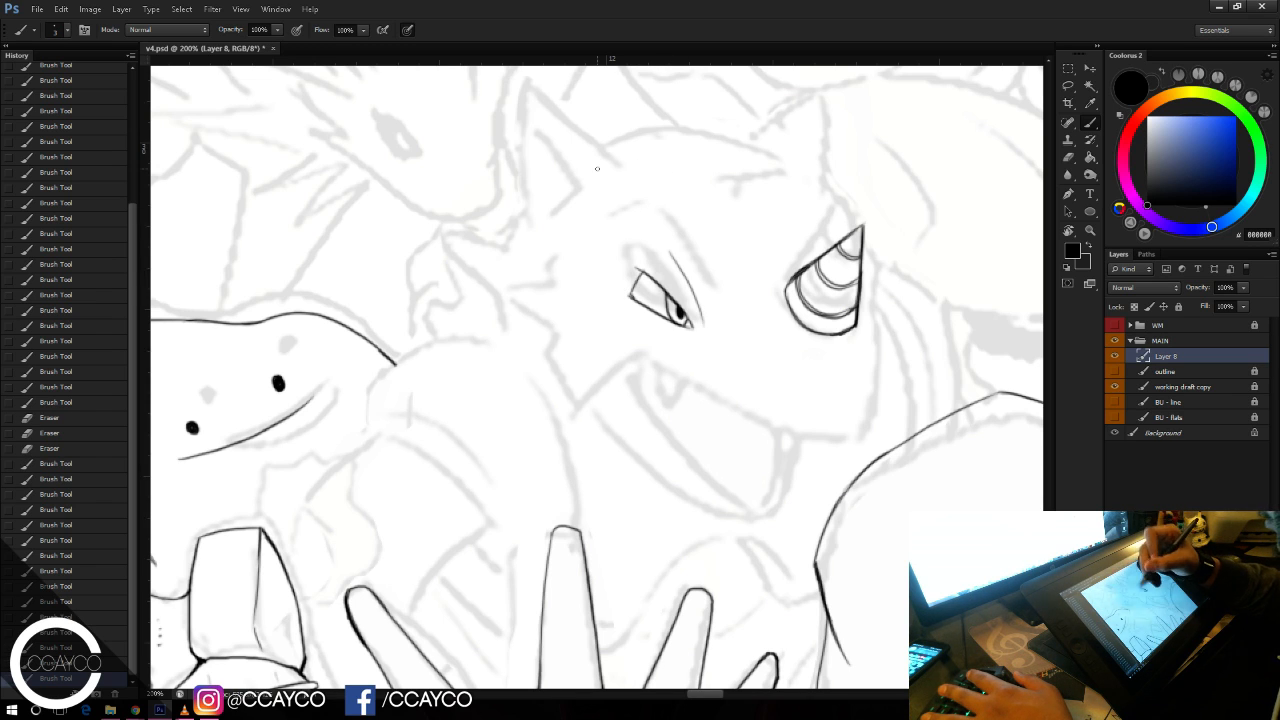
Step: Ink the creature's arched upper lip from the left corner of the mouth over the fang
left_click_drag(640, 359, 578, 418)
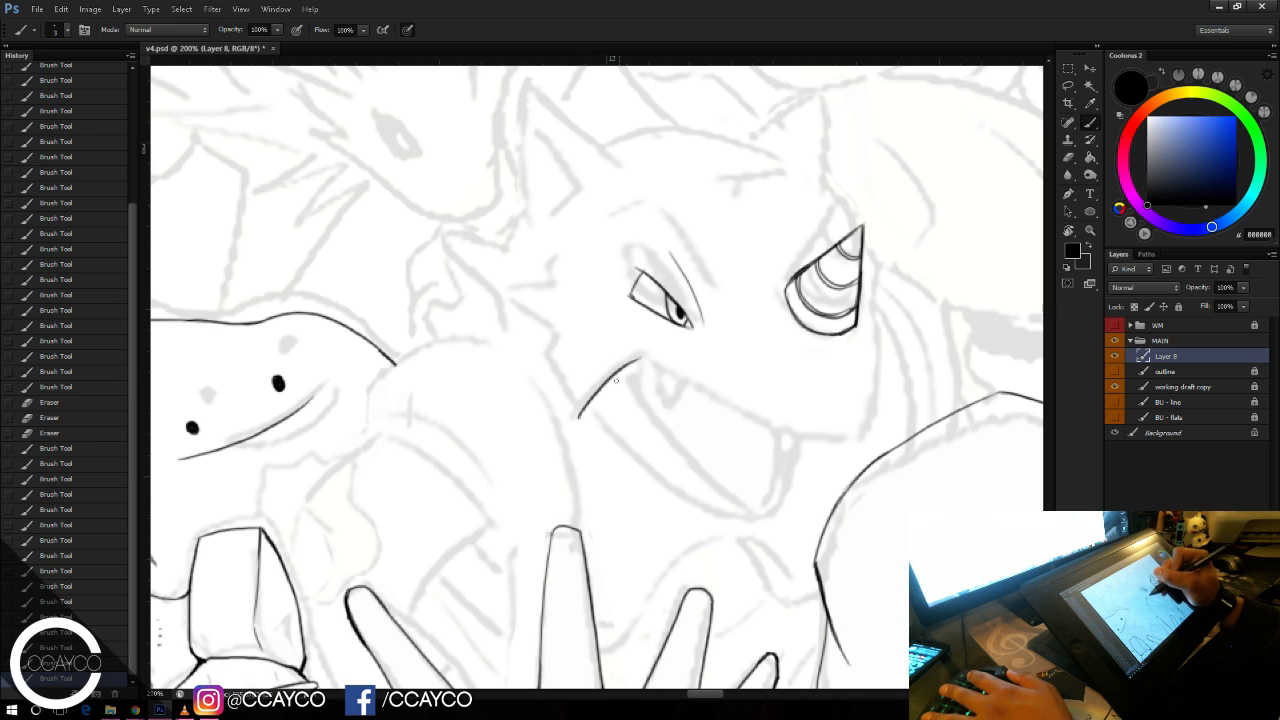
left_click_drag(634, 364, 580, 414)
key("ctrl+z")
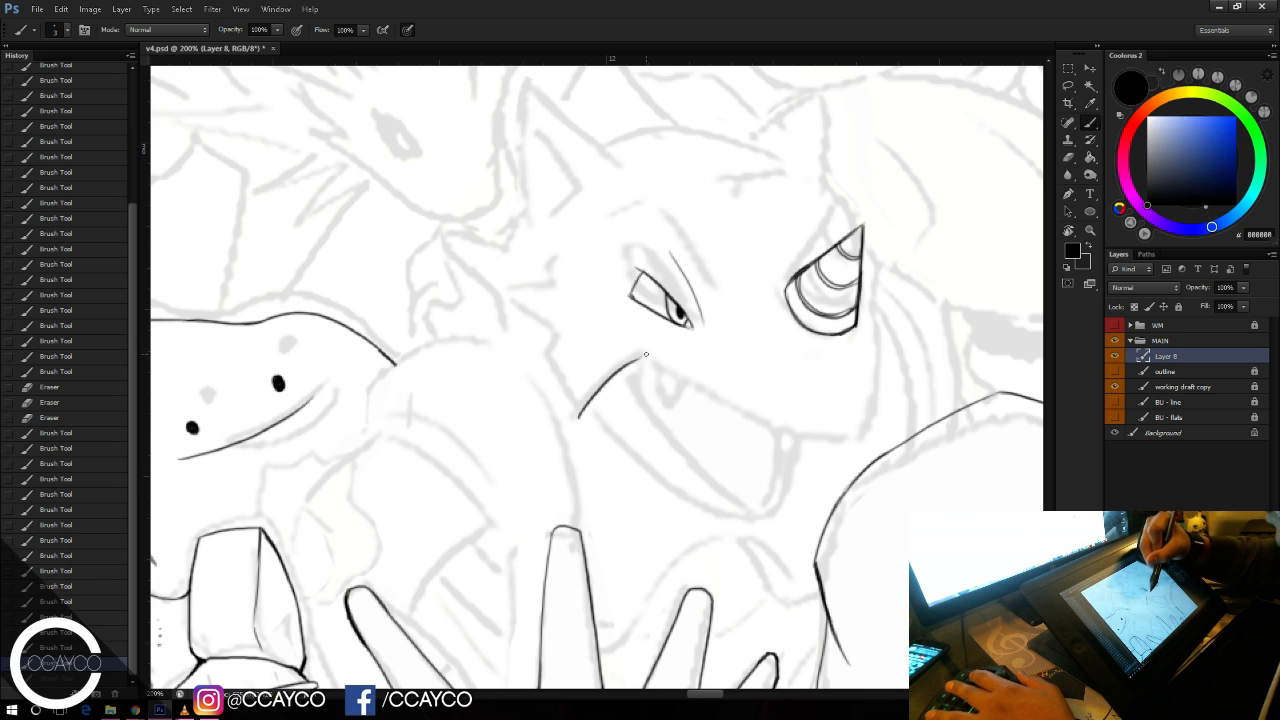
mouse_move(631, 361)
left_mouse_down()
mouse_move(688, 370)
mouse_move(663, 365)
mouse_move(719, 409)
left_mouse_up()
key("ctrl+z")
key("e")
key("b")
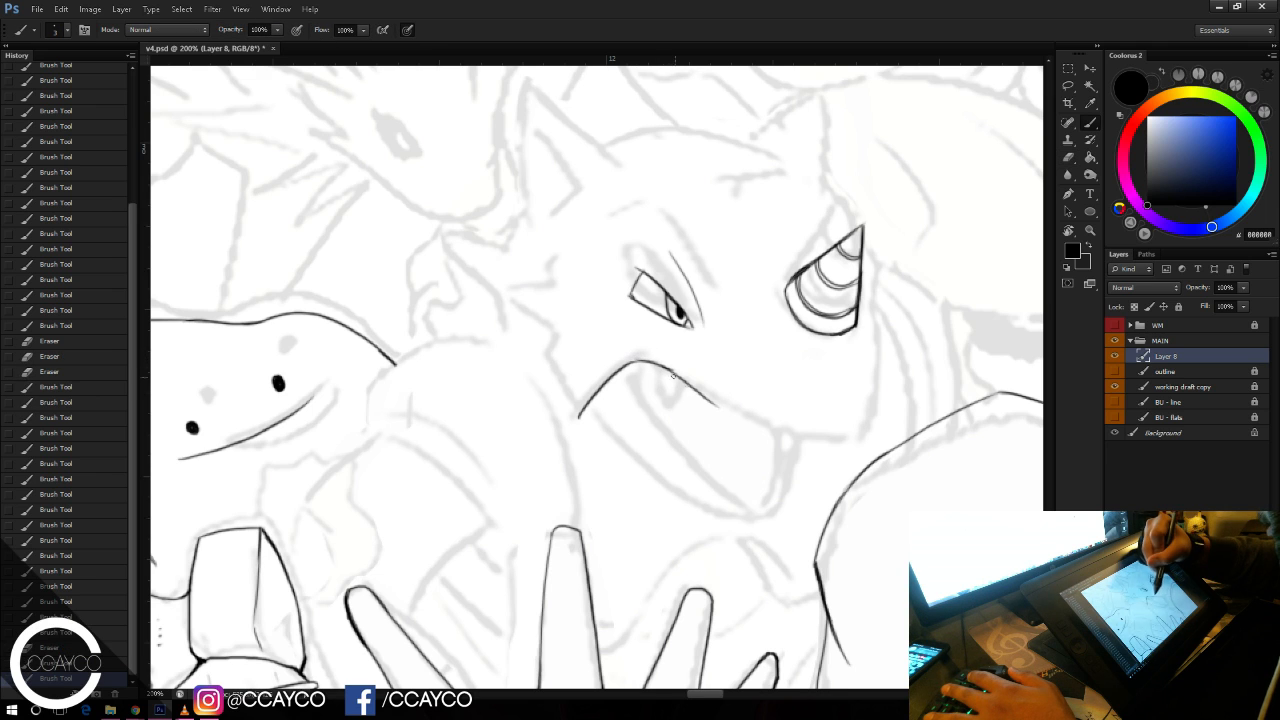
Step: Extend the upper lip line in a sagging curve along the draft toward the front of the snout
mouse_move(671, 372)
left_mouse_down()
mouse_move(790, 434)
mouse_move(774, 431)
mouse_move(845, 438)
left_mouse_up()
key("ctrl+z")
mouse_move(704, 399)
left_mouse_down()
mouse_move(861, 435)
mouse_move(739, 418)
left_mouse_up()
key("ctrl+z")
left_click_drag(790, 433, 812, 435)
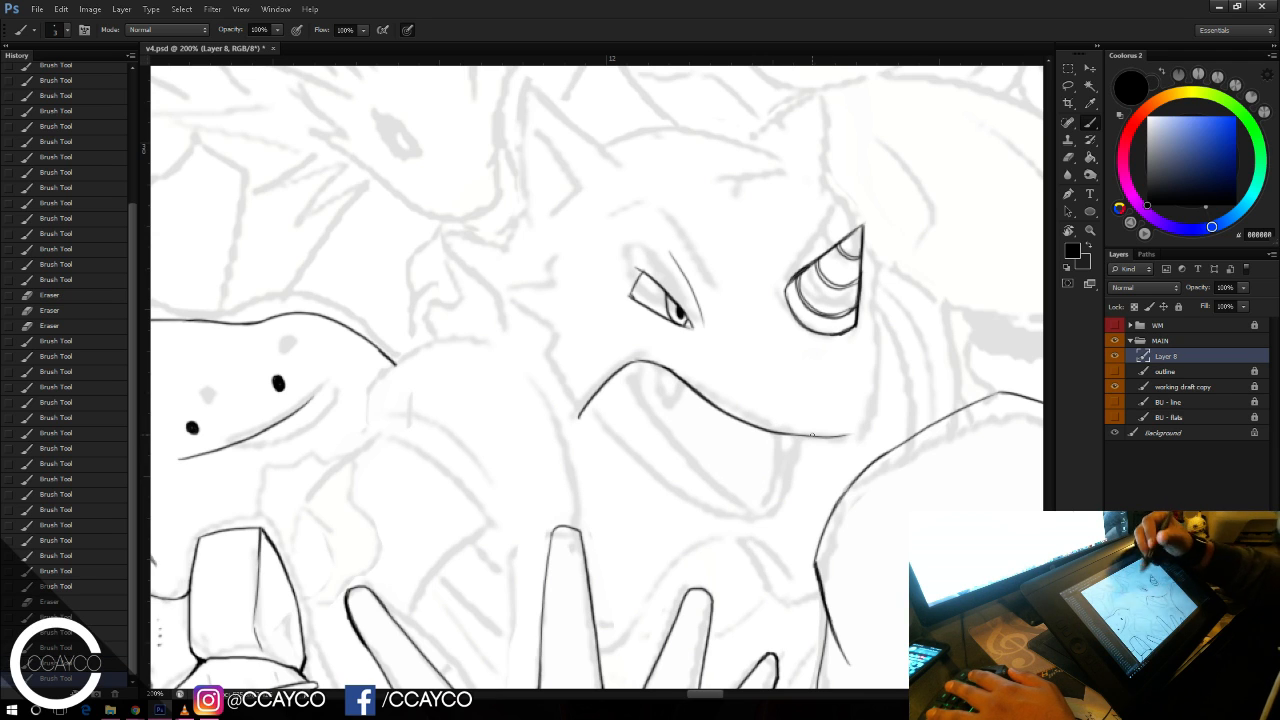
key("ctrl+z")
key("ctrl+z")
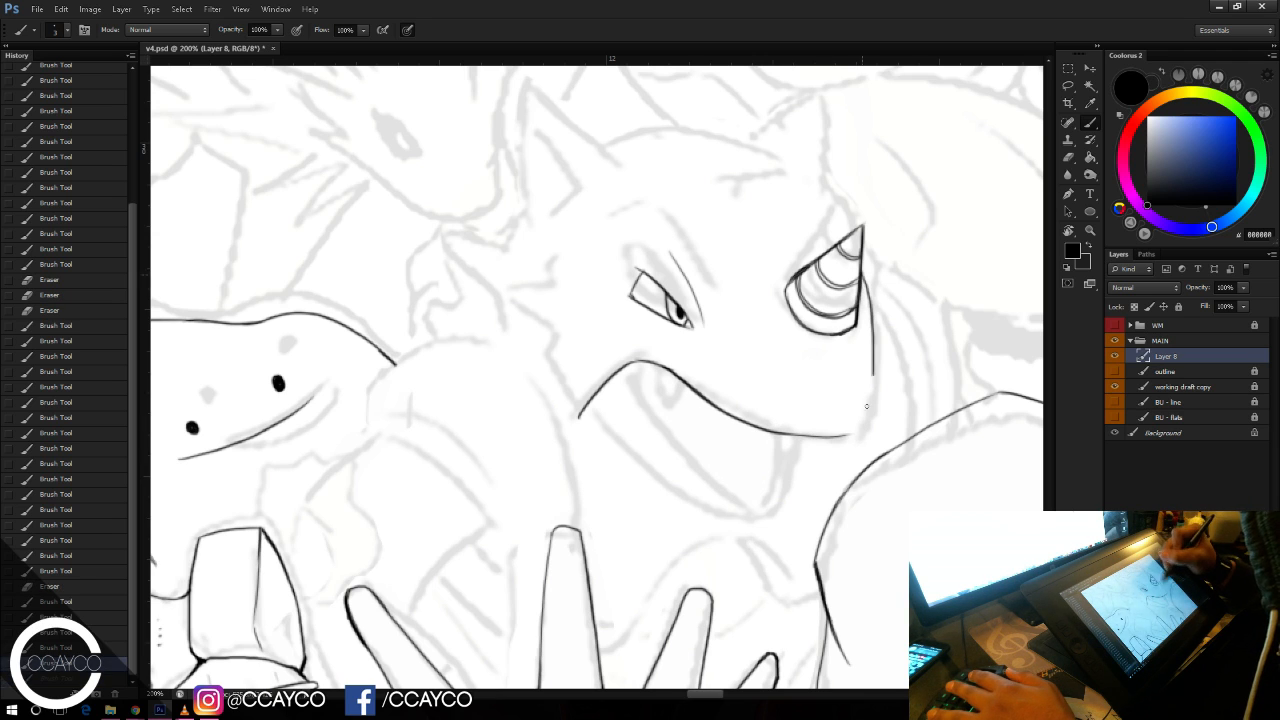
Step: Try to ink the snout's front edge downward from the horn and erase the stroke
key("ctrl+z")
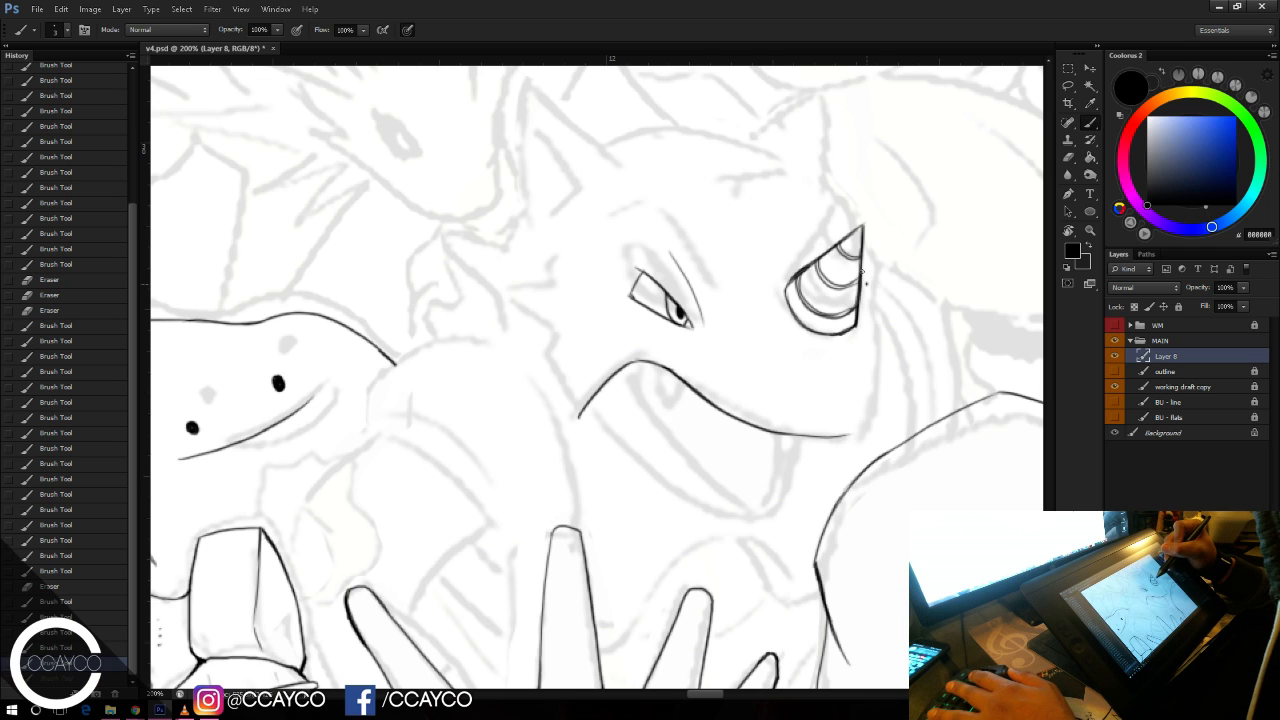
mouse_move(863, 270)
left_mouse_down()
mouse_move(873, 382)
mouse_move(870, 304)
left_mouse_up()
key("ctrl+z")
left_click_drag(871, 304, 866, 412)
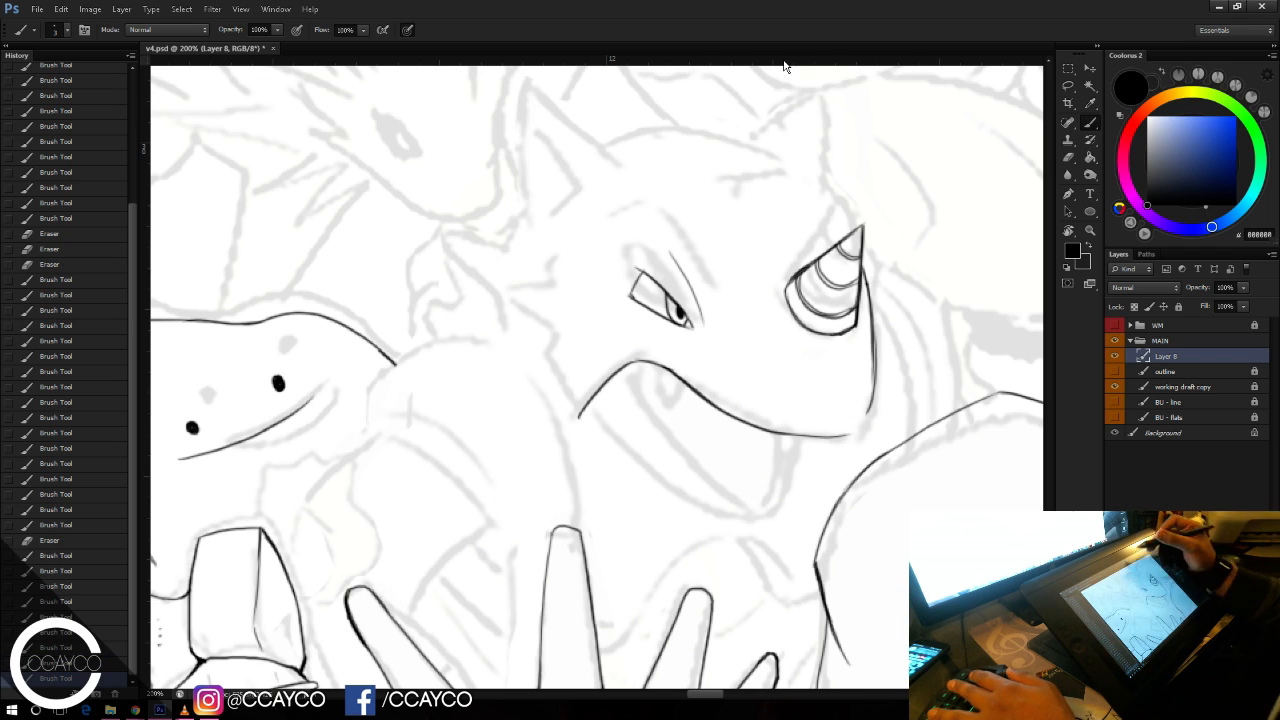
key("ctrl+z")
key("e")
left_click_drag(873, 378, 871, 288)
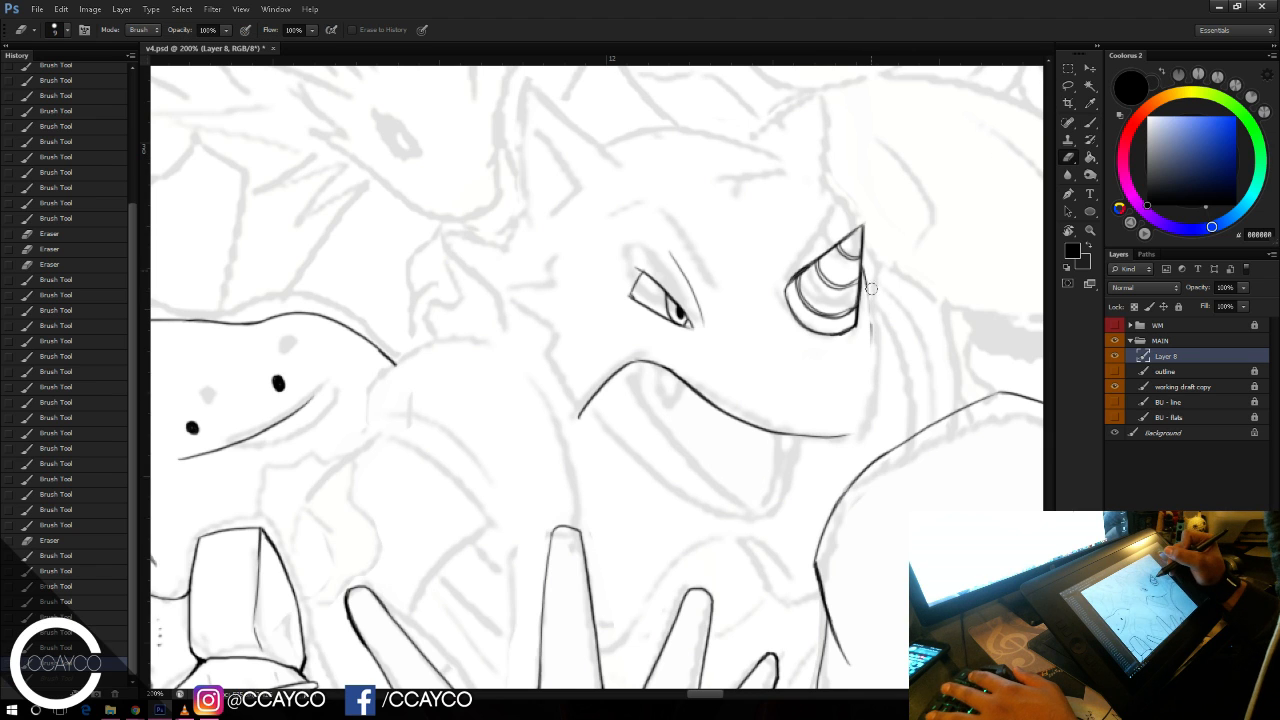
Step: Lasso the inked horn, try enlarging it slightly with Free Transform, undo the transform and deselect
left_click(1068, 87)
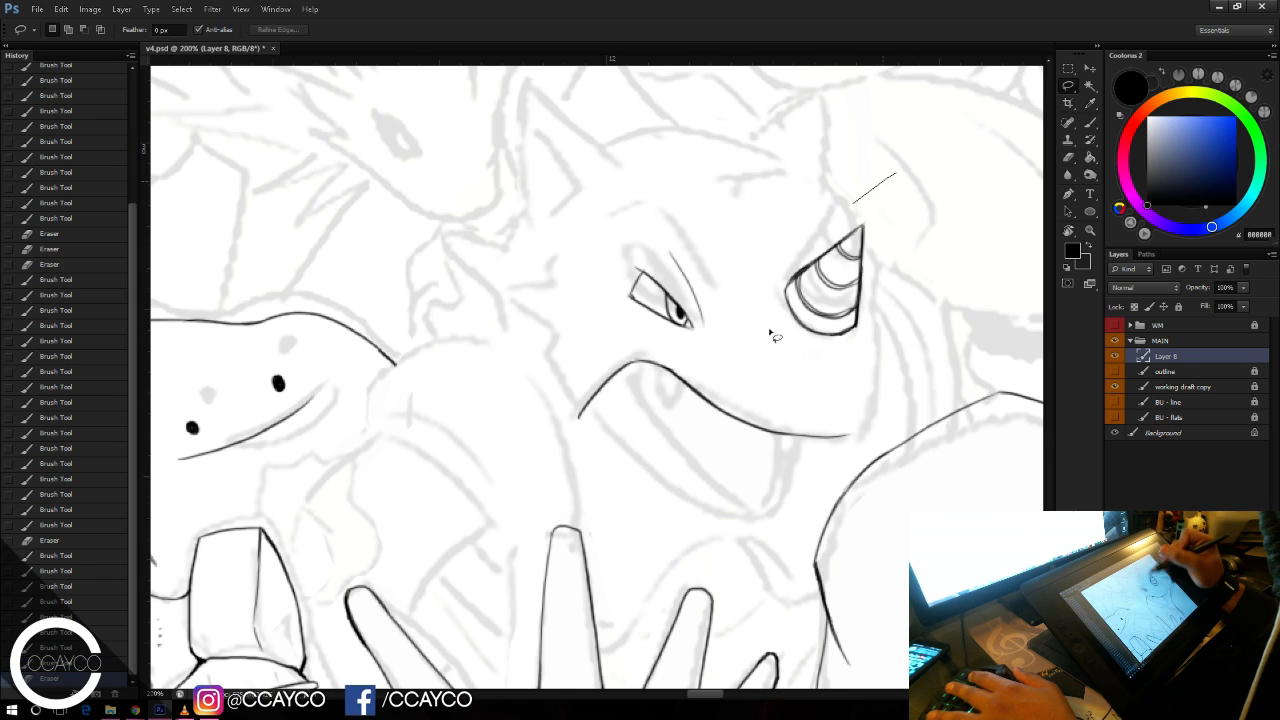
left_click_drag(770, 333, 772, 328)
key("ctrl+t")
mouse_move(909, 171)
left_mouse_down()
mouse_move(909, 136)
mouse_move(914, 165)
left_mouse_up()
key("Return")
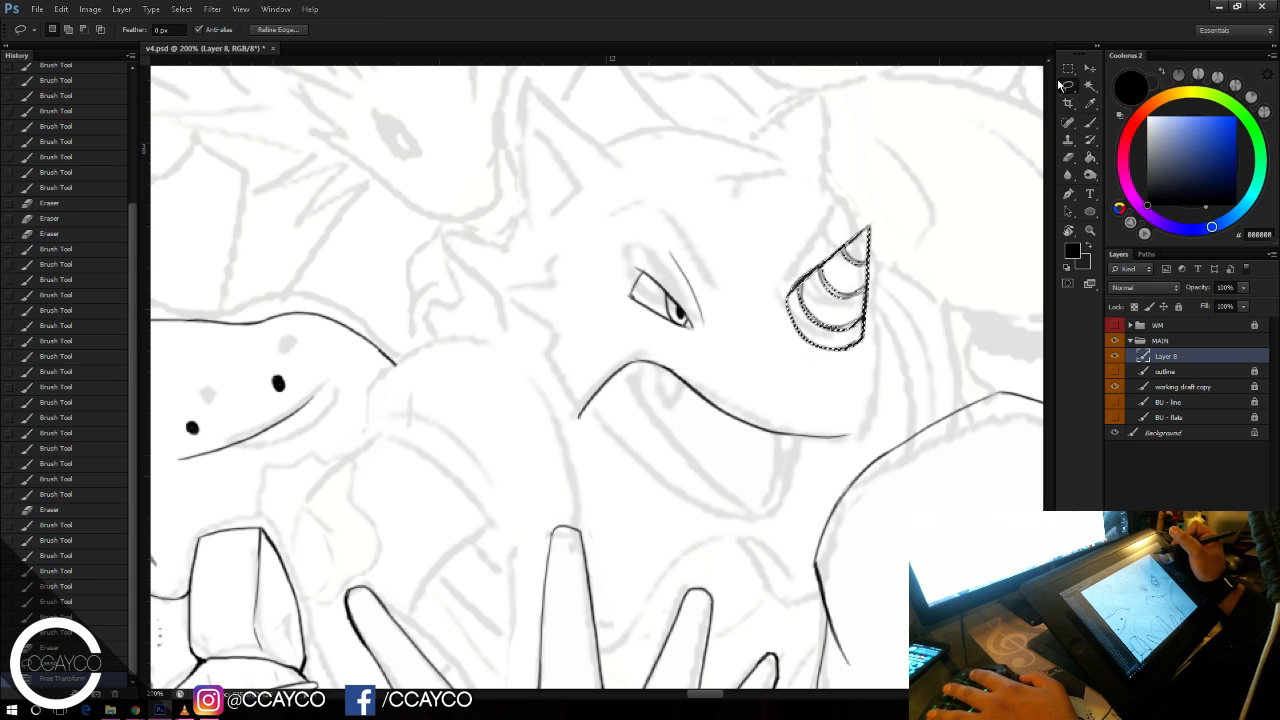
key("ctrl+d")
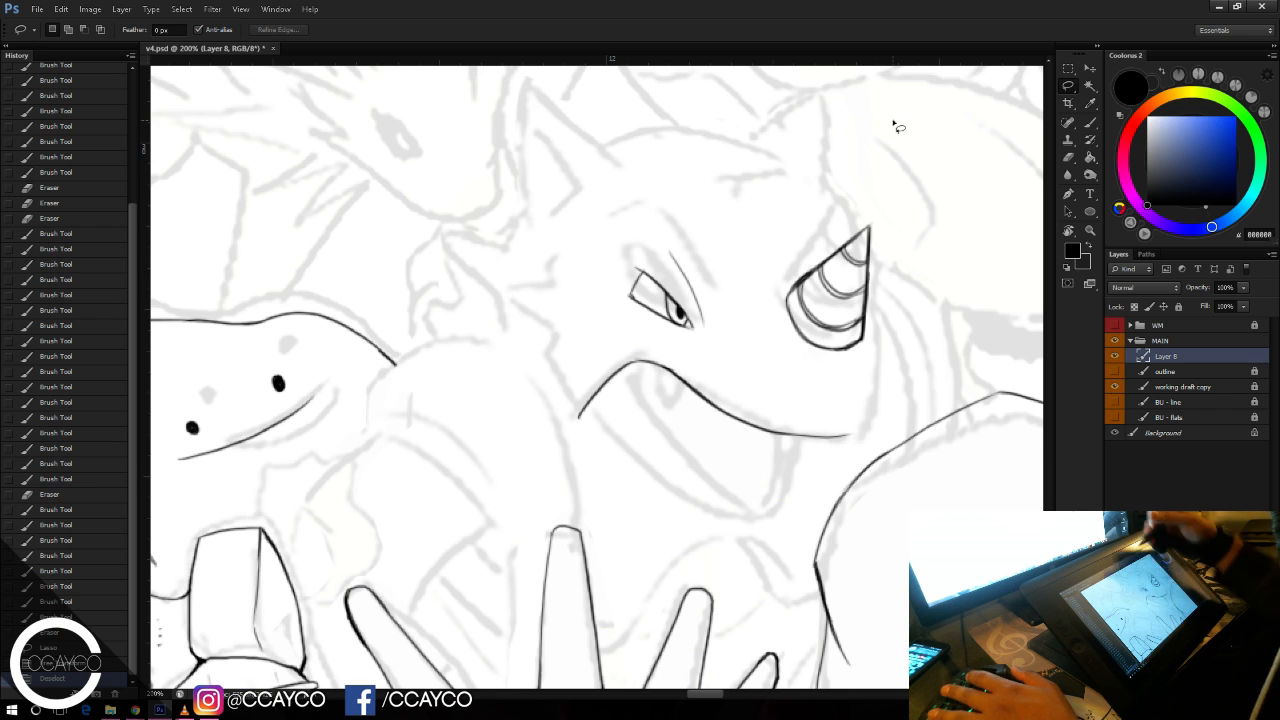
key("ctrl+shift+d")
key("ctrl+alt+z")
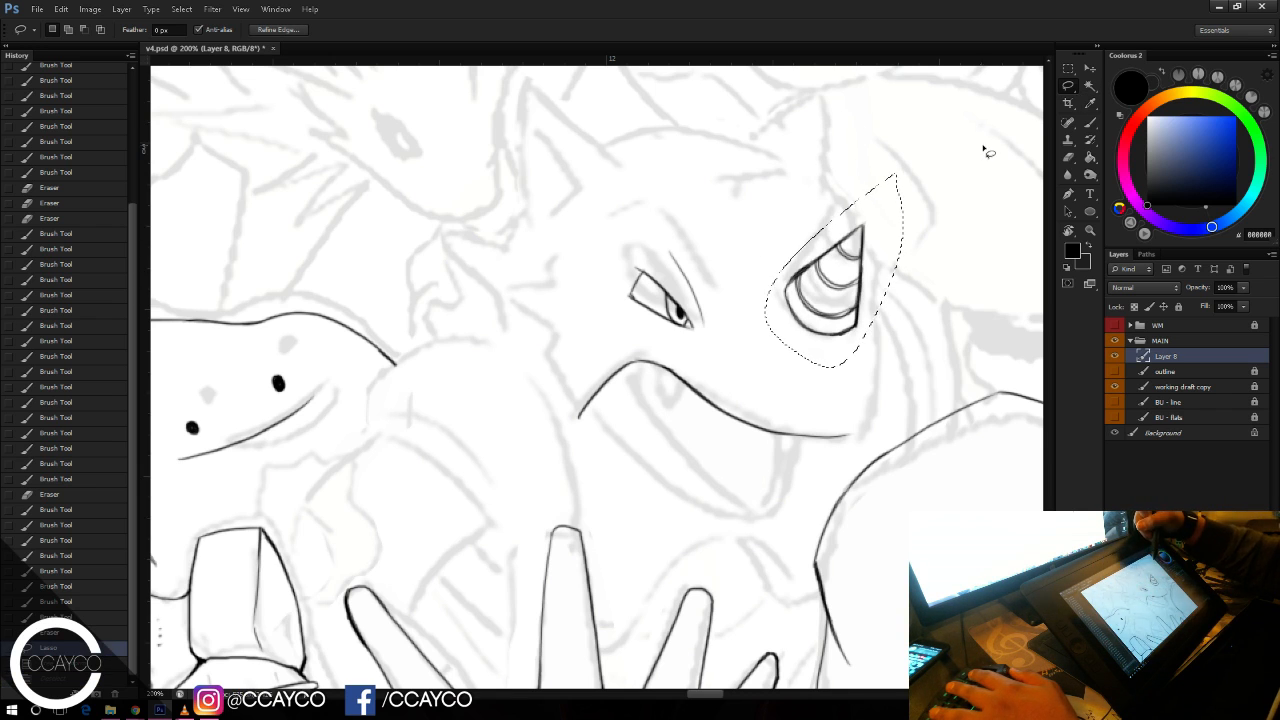
key("ctrl+d")
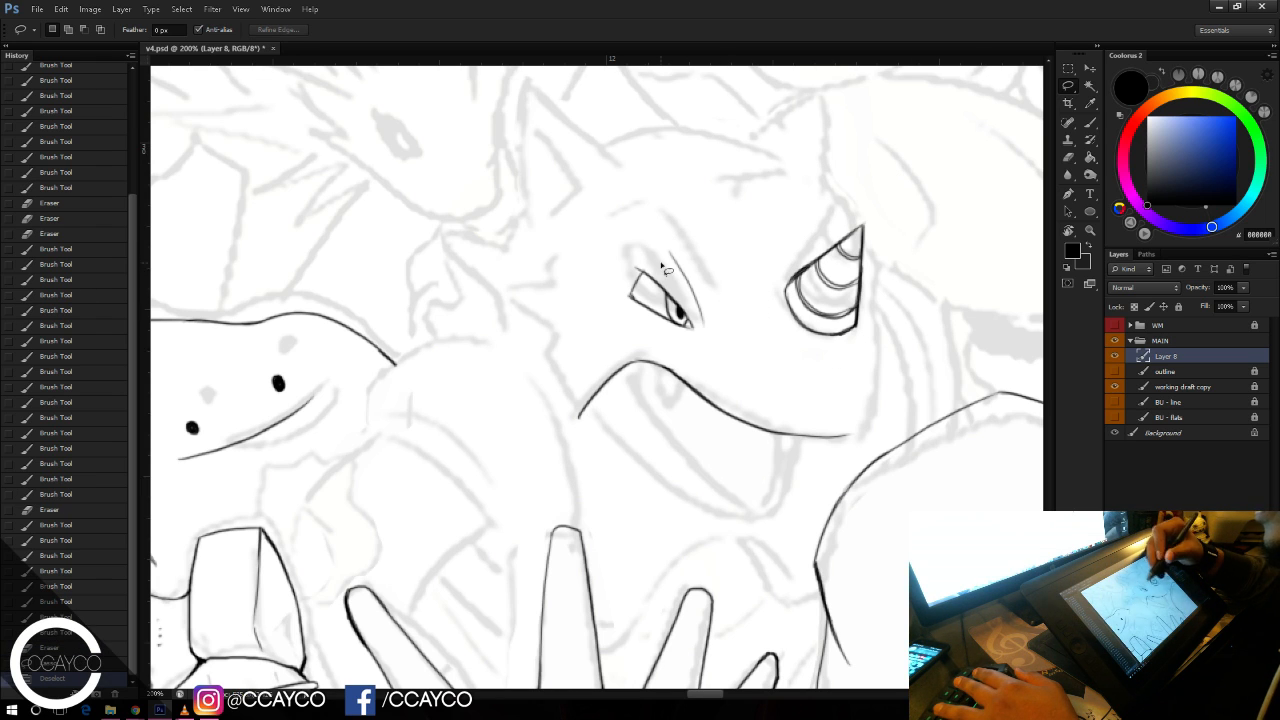
Step: Redraw the upper lip in a shallower curve reaching the front of the snout and erase the old lip line
key("b")
left_click_drag(650, 362, 821, 417)
key("ctrl+z")
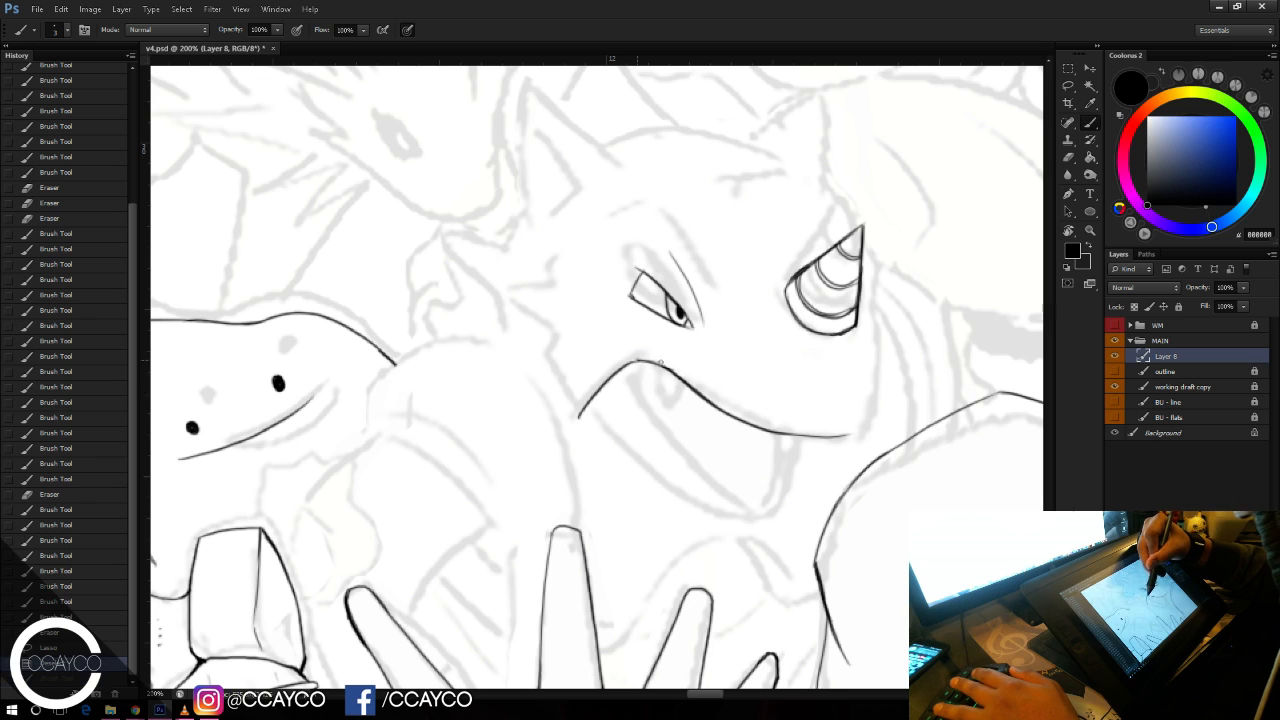
left_click_drag(640, 361, 825, 419)
mouse_move(632, 364)
left_mouse_down()
mouse_move(691, 396)
mouse_move(636, 370)
mouse_move(633, 355)
mouse_move(740, 420)
mouse_move(694, 398)
mouse_move(856, 437)
left_mouse_up()
key("e")
key("b")
left_click_drag(738, 400, 863, 408)
key("ctrl+z")
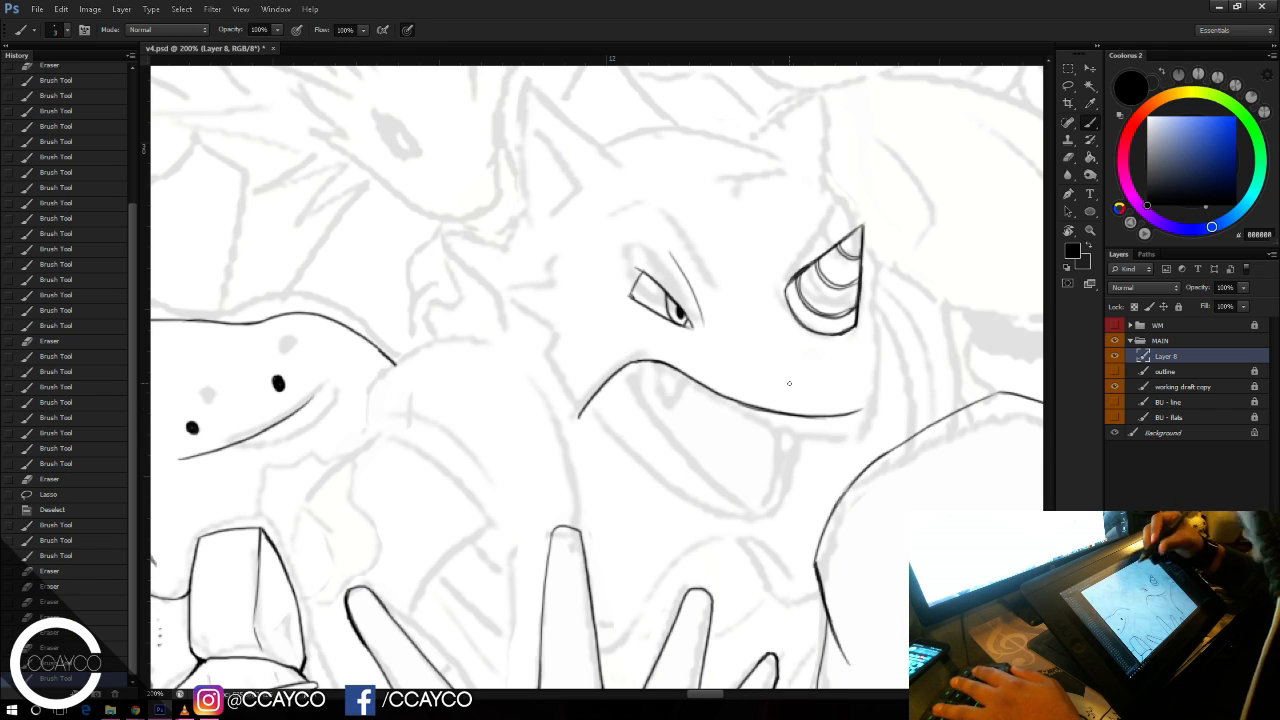
left_click_drag(863, 273, 873, 357)
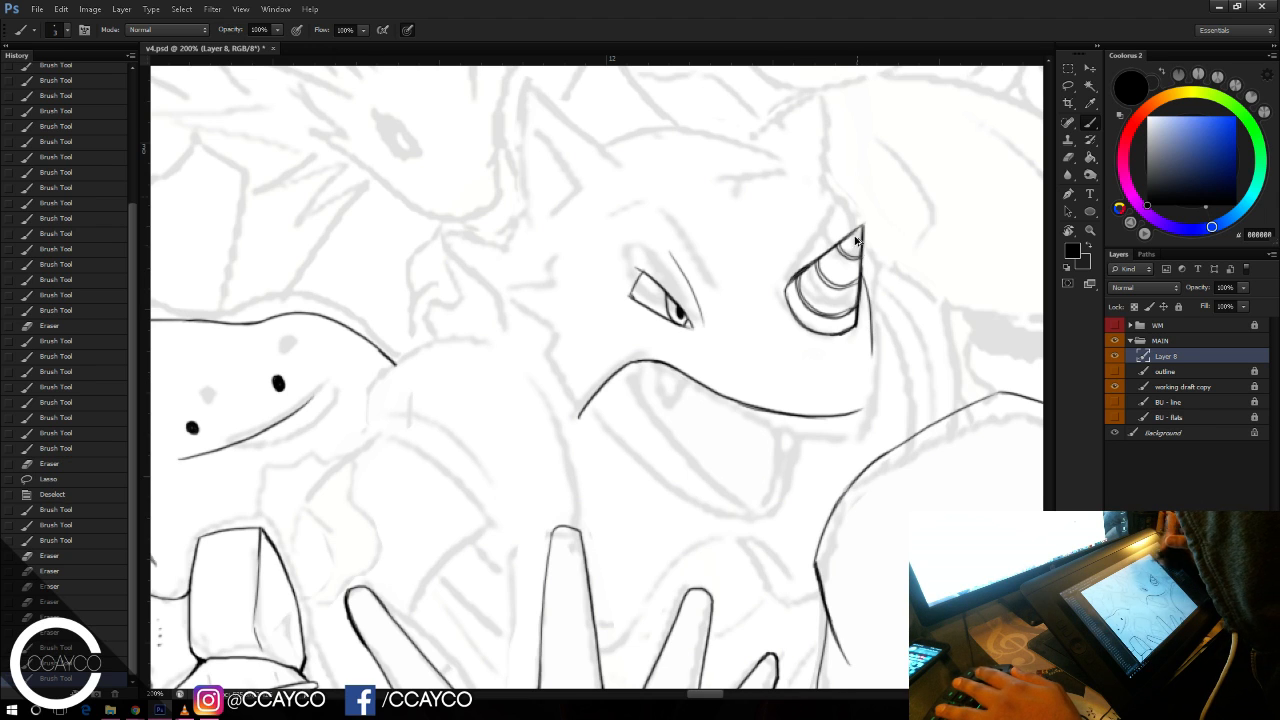
key("ctrl+z")
left_click_drag(864, 254, 874, 370)
key("ctrl+z")
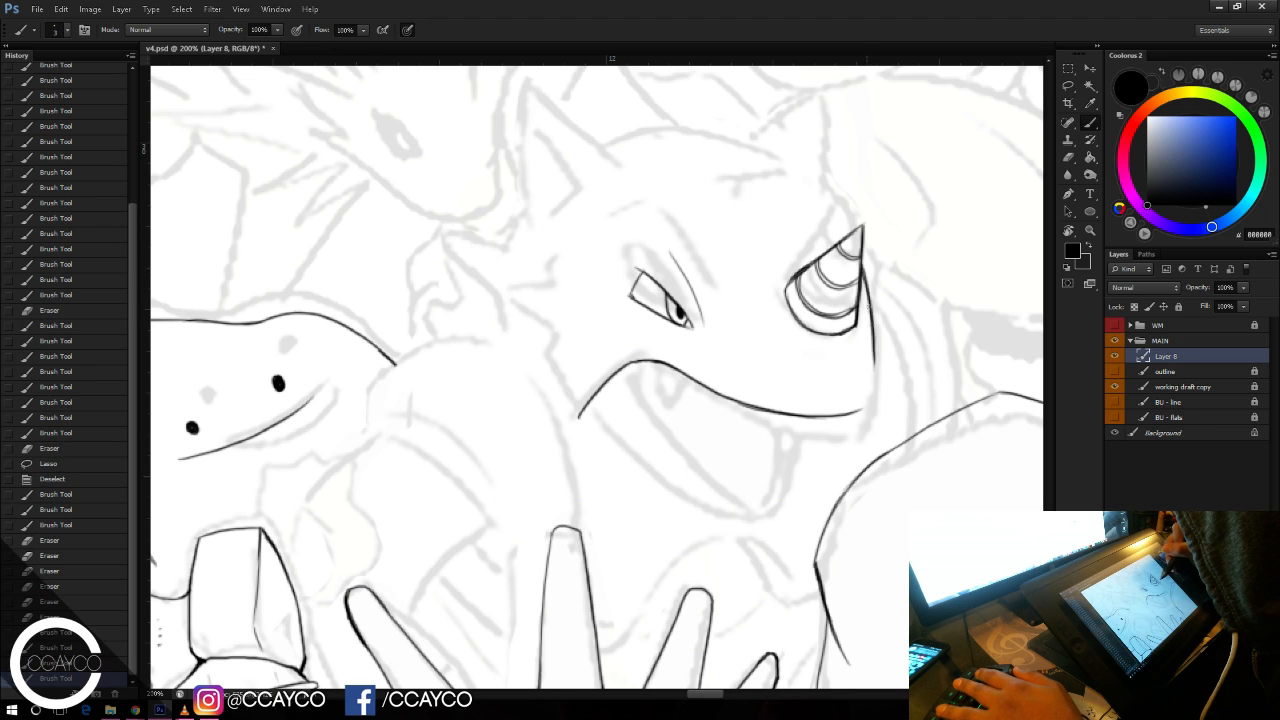
left_click_drag(873, 314, 860, 402)
key("ctrl+z")
left_click_drag(875, 347, 874, 399)
key("ctrl+alt+z")
key("ctrl+alt+z")
key("ctrl+alt+z")
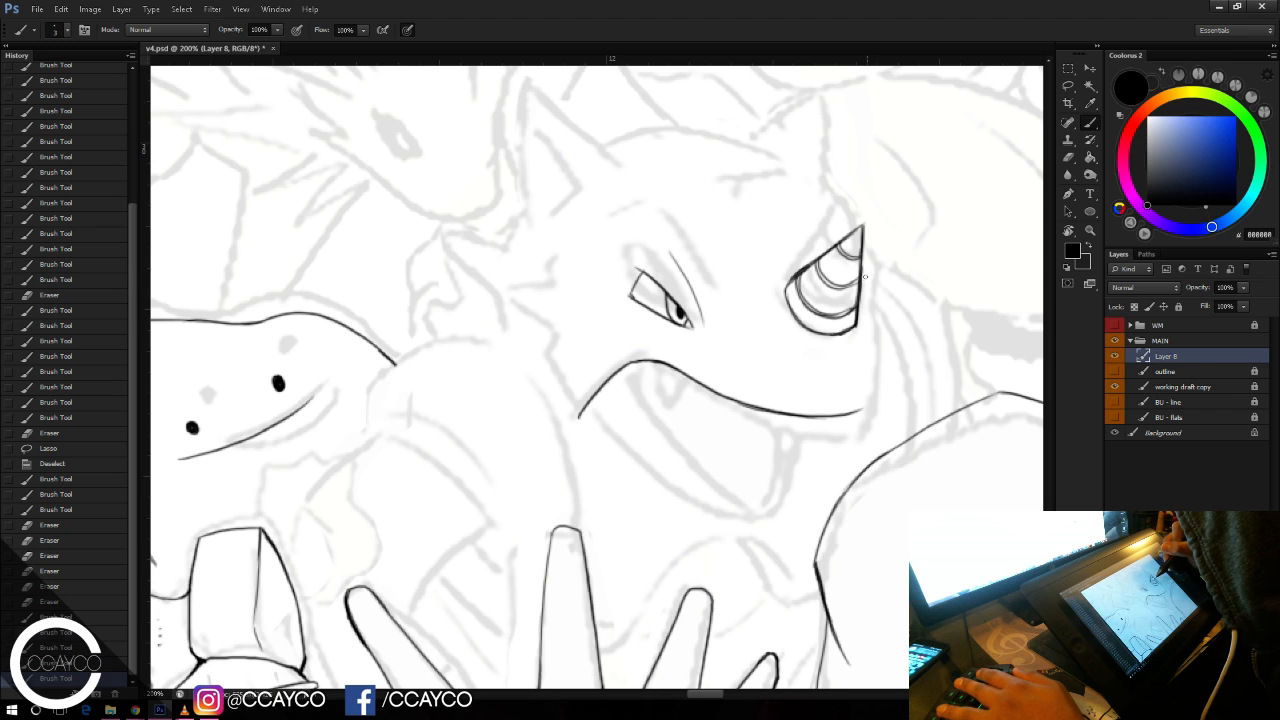
Step: Ink the snout's front edge from the horn's right side curving down to the end of the upper lip
left_click_drag(862, 268, 877, 347)
left_click_drag(861, 267, 876, 361)
left_click_drag(874, 306, 868, 402)
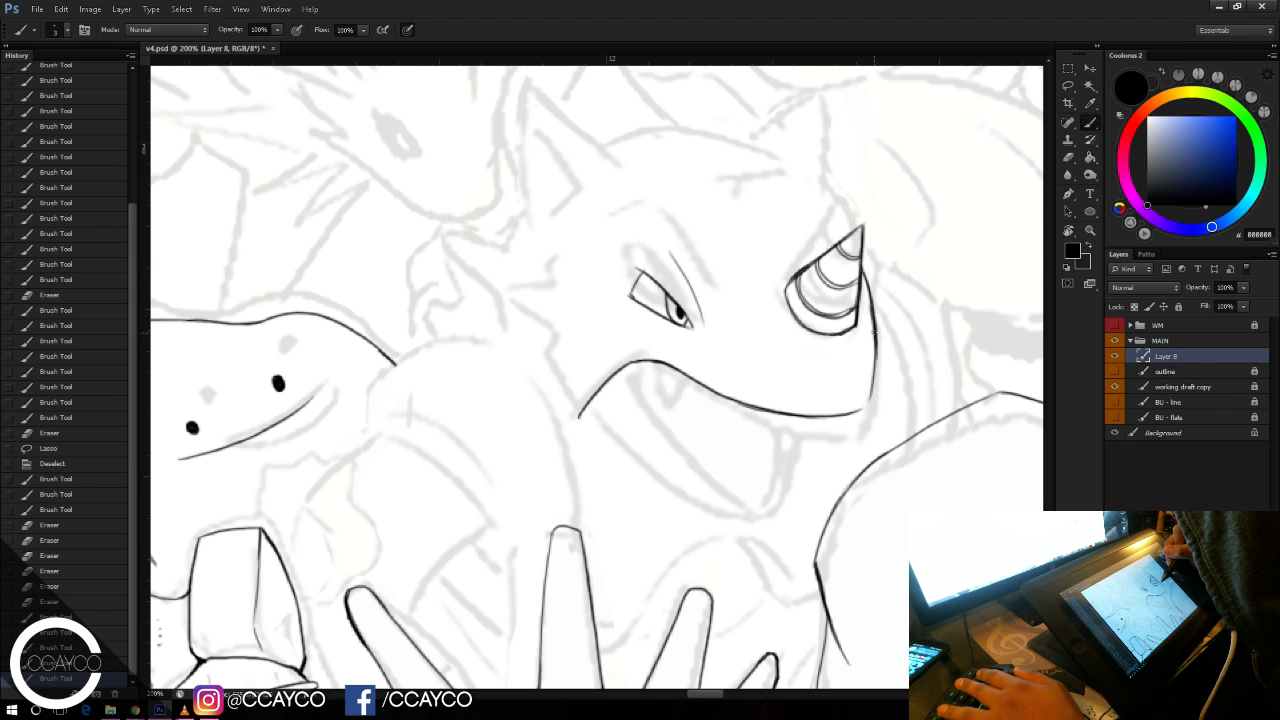
key("ctrl+z")
mouse_move(878, 342)
left_mouse_down()
mouse_move(861, 408)
mouse_move(836, 414)
mouse_move(860, 403)
left_mouse_up()
Step: Refine the rounded join between snout and upper lip, trimming rough line edges there with the Eraser
key("e")
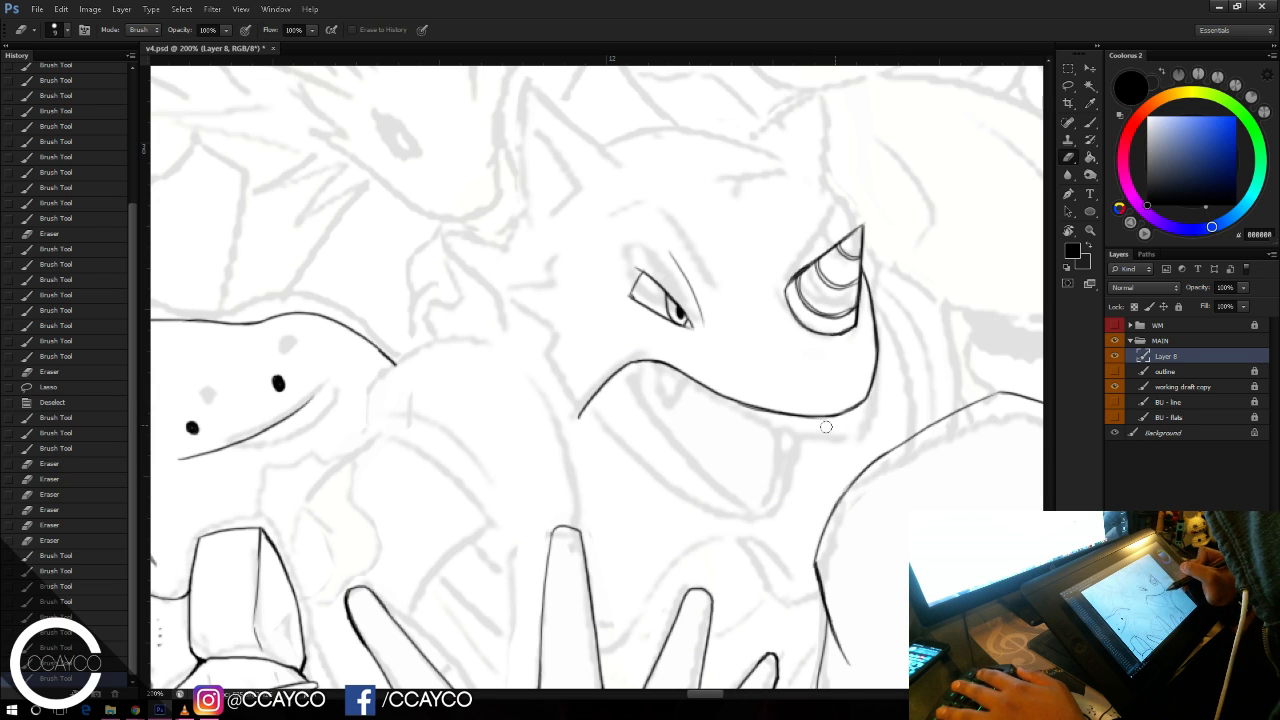
mouse_move(879, 395)
left_mouse_down()
mouse_move(866, 383)
mouse_move(852, 407)
left_mouse_up()
key("b")
key("ctrl+z")
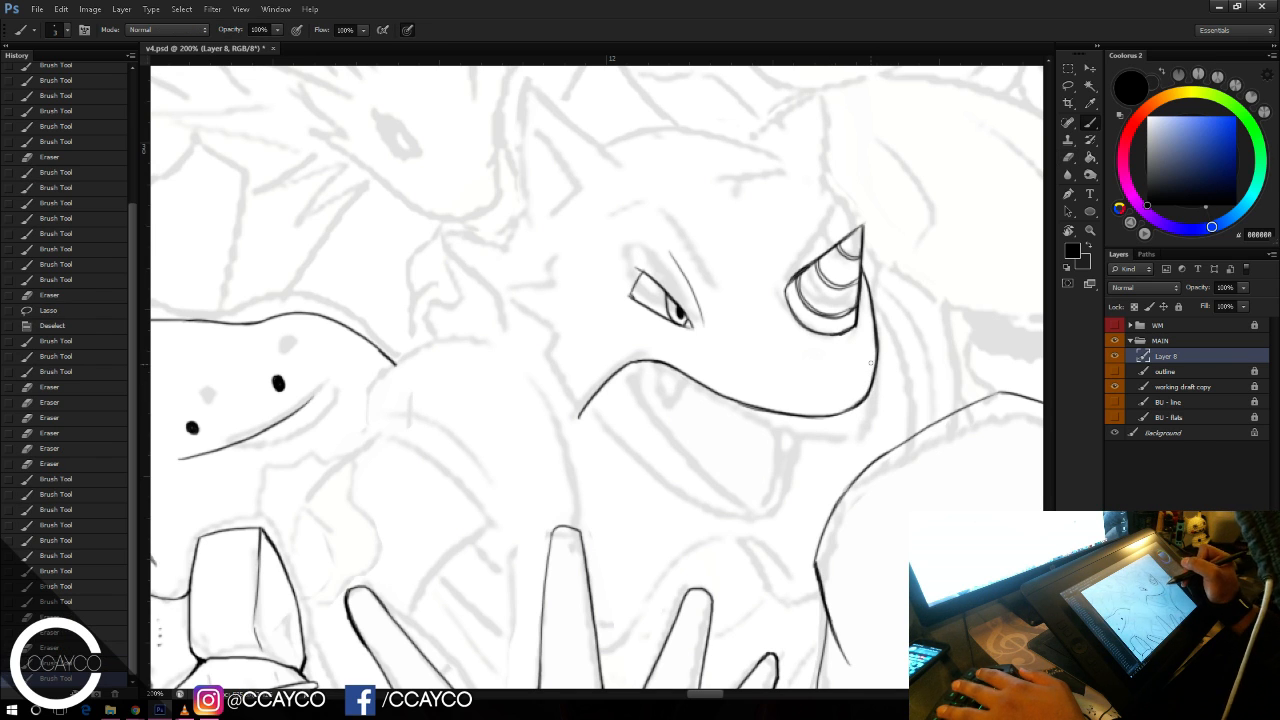
key("e")
left_click_drag(756, 411, 762, 406)
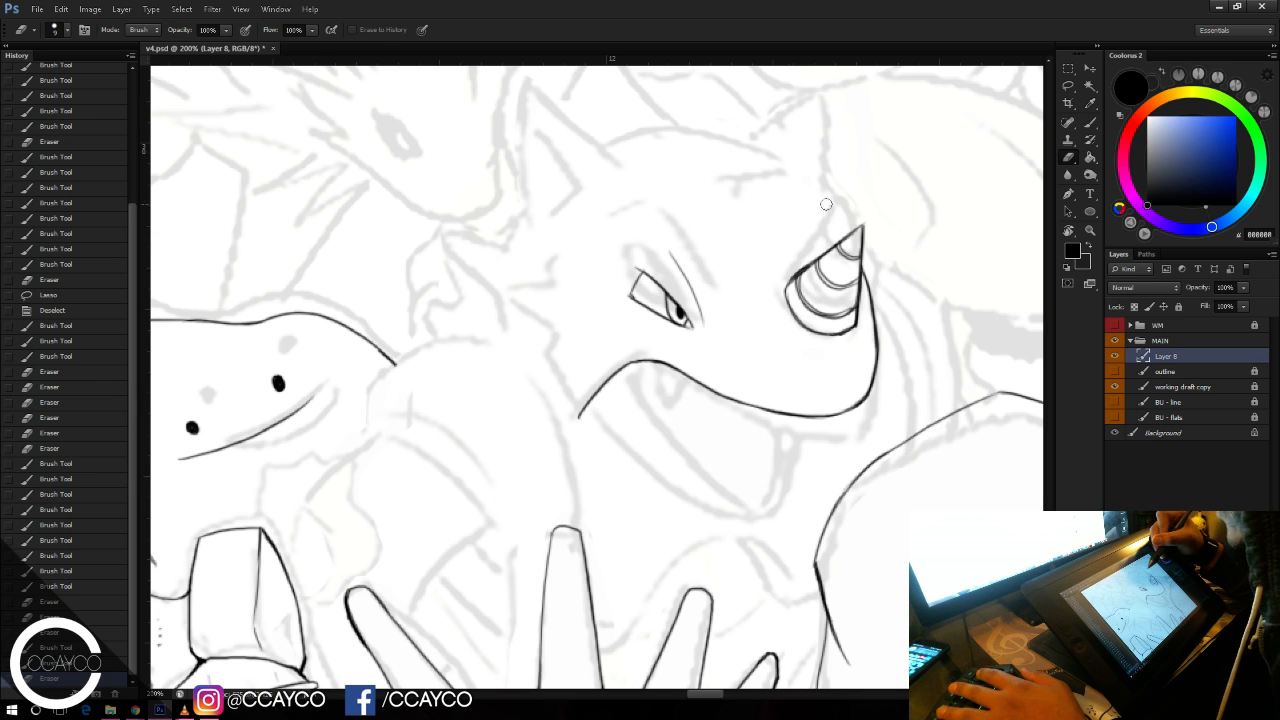
Step: Ink the snout's upper line from the forehead curving down to the tip of the horn
key("b")
mouse_move(844, 236)
left_mouse_down()
mouse_move(830, 204)
mouse_move(842, 232)
mouse_move(810, 180)
left_mouse_up()
key("ctrl+z")
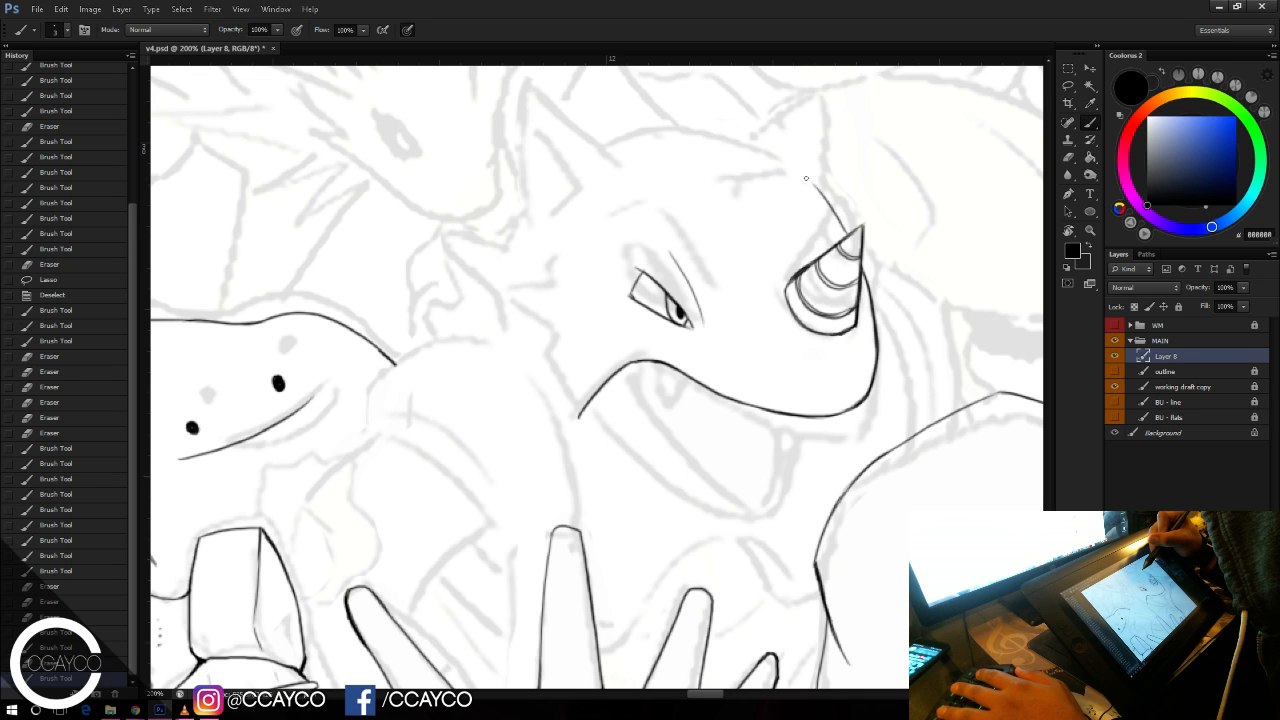
mouse_move(845, 237)
left_mouse_down()
mouse_move(858, 229)
mouse_move(864, 272)
left_mouse_up()
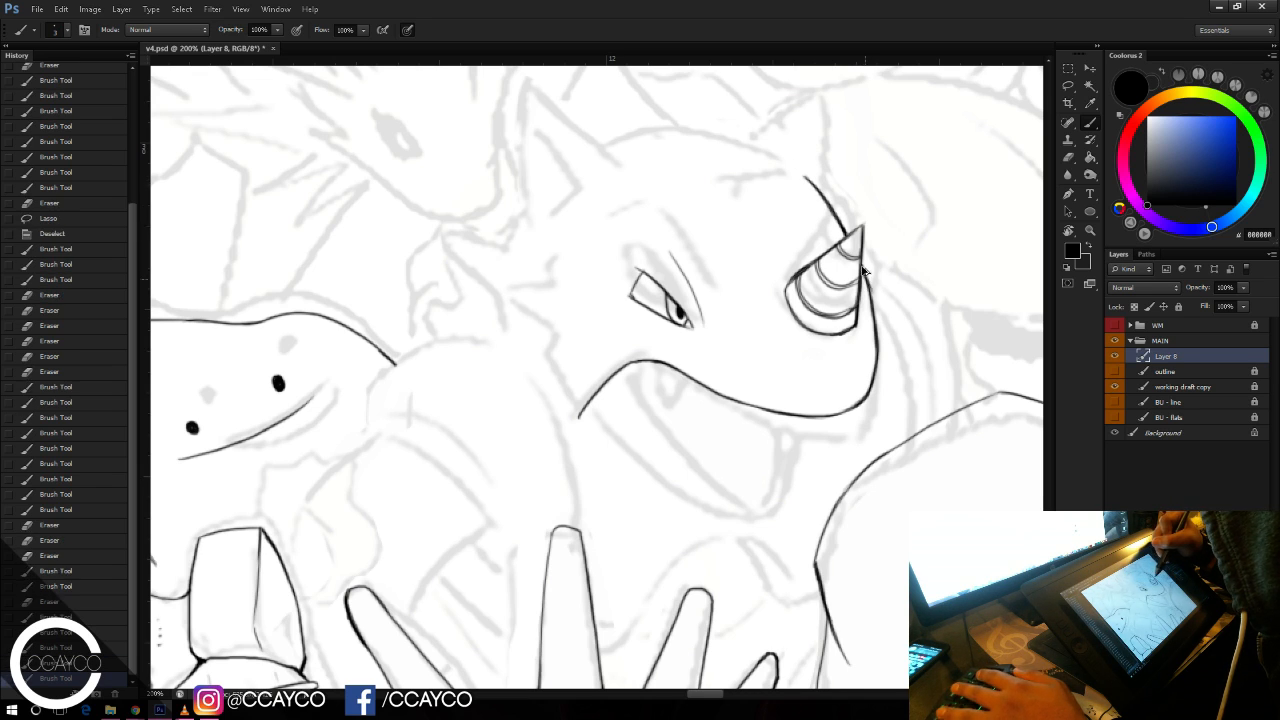
left_click_drag(796, 302, 789, 317)
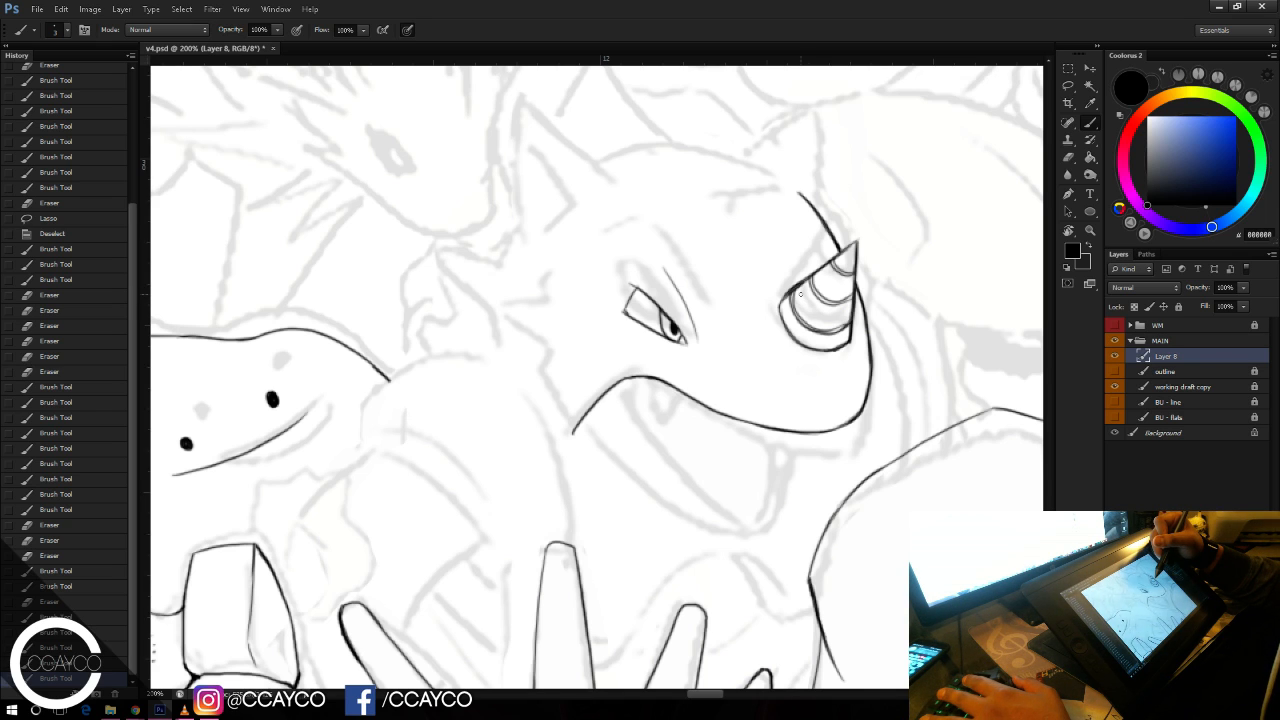
left_click_drag(773, 210, 788, 207)
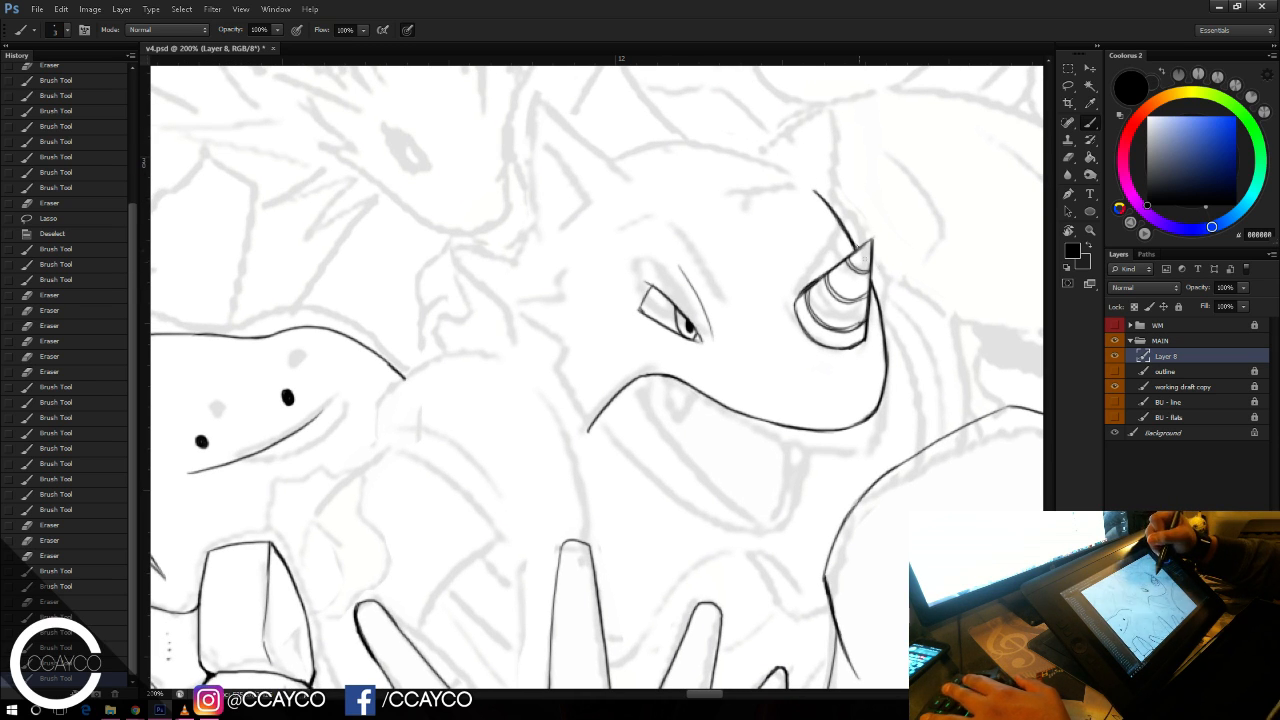
Step: Erase the line above the horn and redraw it at a shallower slope from the forehead to the horn's tip
key("e")
mouse_move(820, 198)
left_mouse_down()
mouse_move(840, 240)
mouse_move(807, 203)
mouse_move(857, 248)
mouse_move(871, 239)
left_mouse_up()
key("b")
key("e")
key("b")
key("ctrl+z")
key("e")
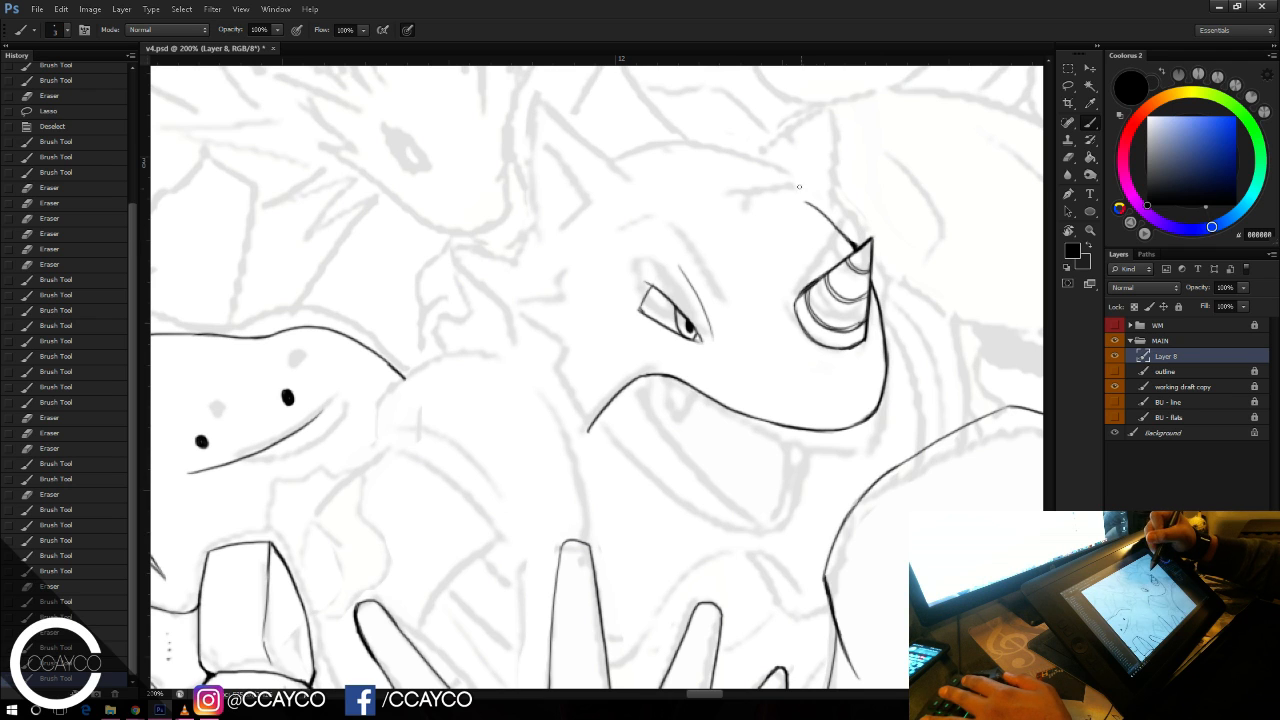
Step: Add two small nostrils near the front of the snout and ink a pointed fang below the upper lip
left_click(816, 403)
left_click(864, 397)
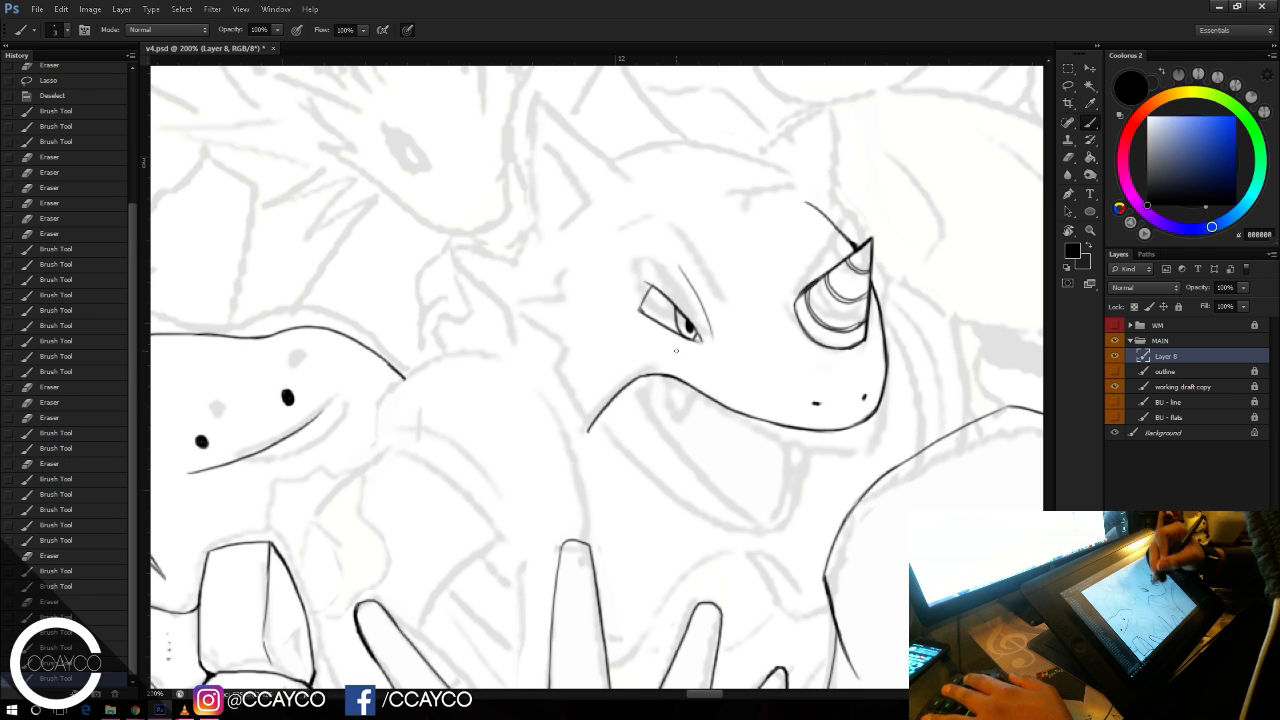
mouse_move(668, 377)
left_mouse_down()
mouse_move(670, 392)
mouse_move(695, 386)
mouse_move(752, 497)
left_mouse_up()
key("ctrl+z")
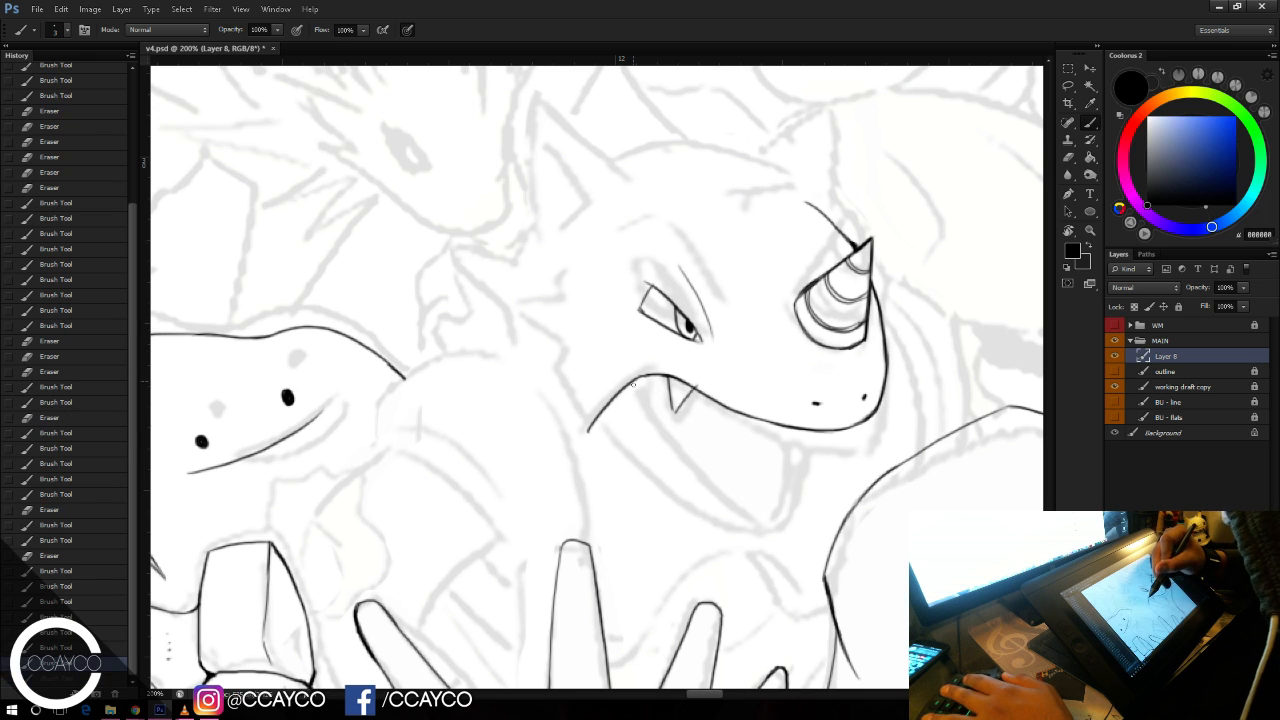
Step: Ink the inner outline of the open mouth, curving below the fang and up to the front of the upper lip
key("ctrl+z")
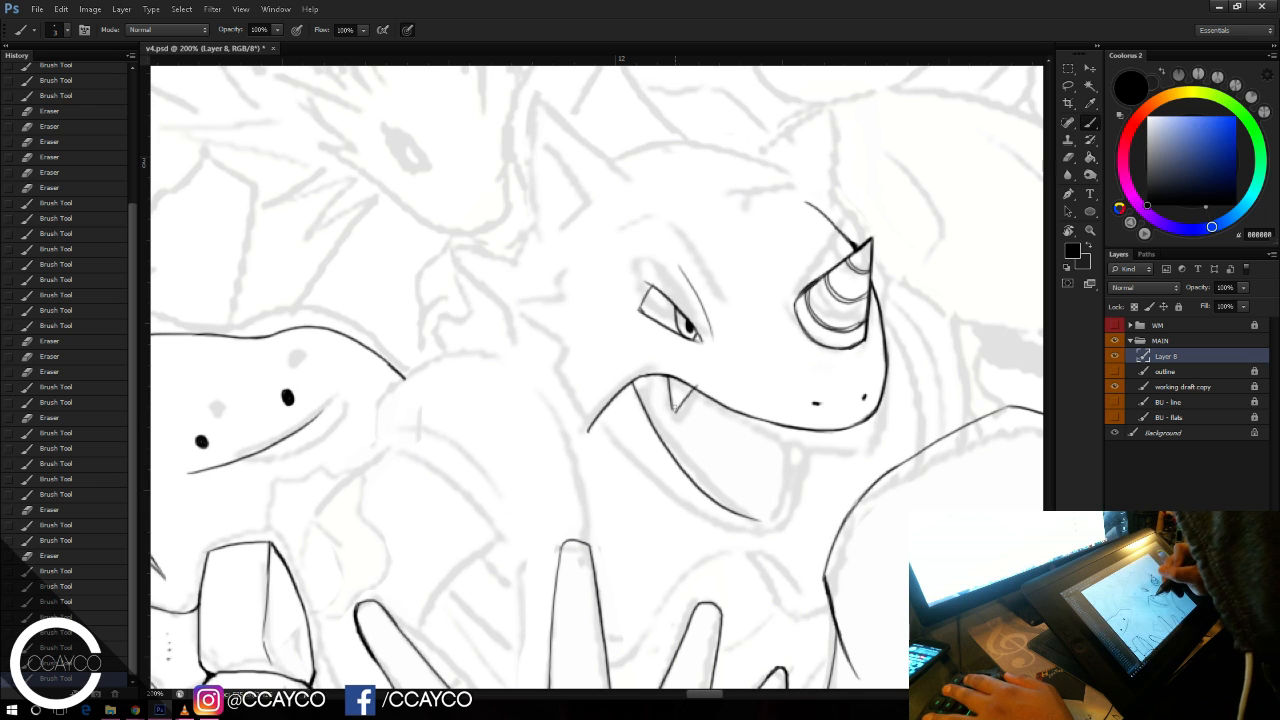
mouse_move(785, 427)
left_mouse_down()
mouse_move(757, 516)
mouse_move(774, 510)
mouse_move(763, 517)
mouse_move(798, 432)
left_mouse_up()
key("ctrl+z")
key("e")
key("b")
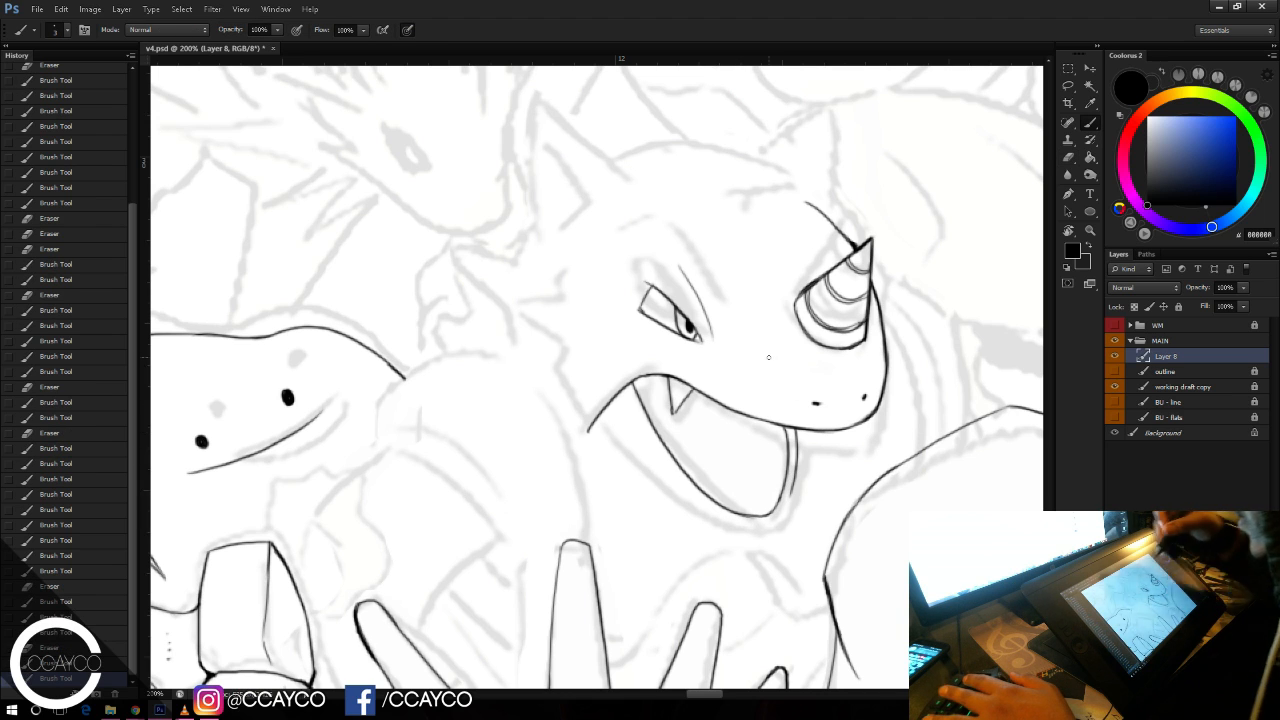
Step: Ink the lower jaw's outer edge around the mouth opening and fill the mouth corner with solid black
mouse_move(598, 421)
left_mouse_down()
mouse_move(749, 542)
mouse_move(715, 518)
mouse_move(748, 525)
left_mouse_up()
left_click_drag(598, 416, 604, 426)
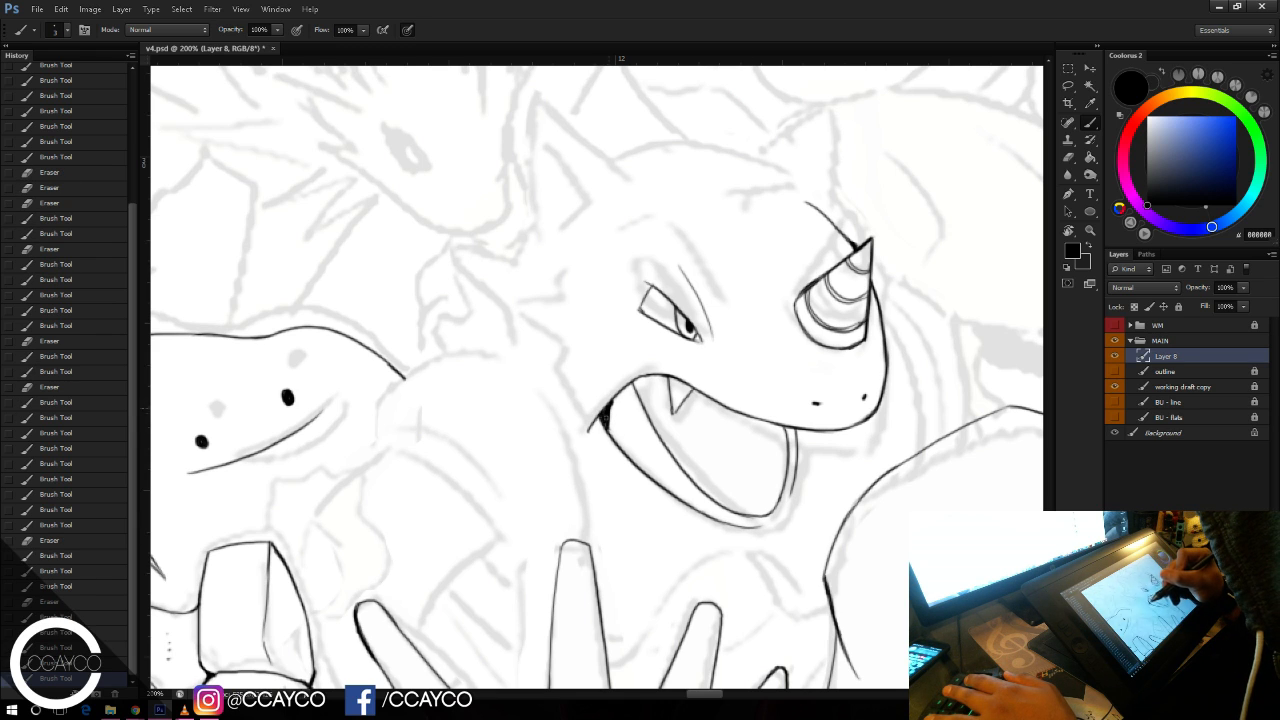
left_click_drag(755, 527, 793, 483)
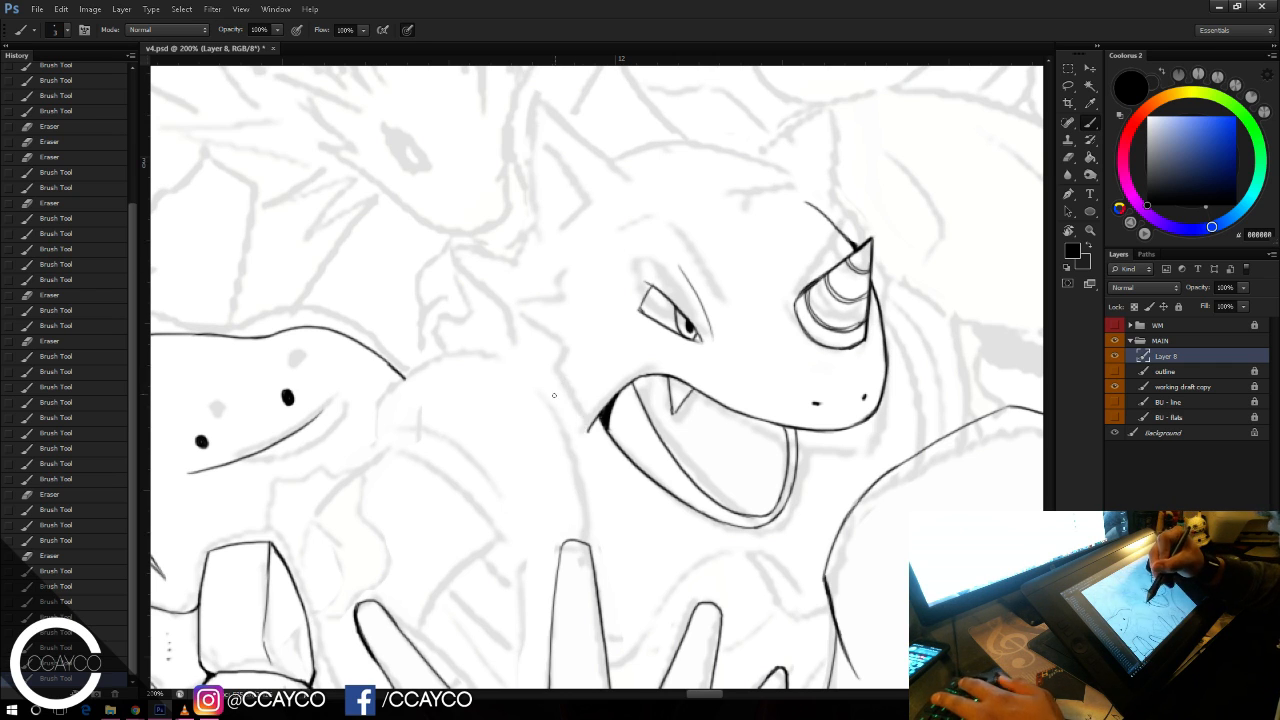
Step: Ink the jagged cheek edge from the mouth corner up to the point of the lowest cheek spike
mouse_move(553, 393)
left_mouse_down()
mouse_move(590, 435)
mouse_move(600, 424)
left_mouse_up()
key("e")
key("b")
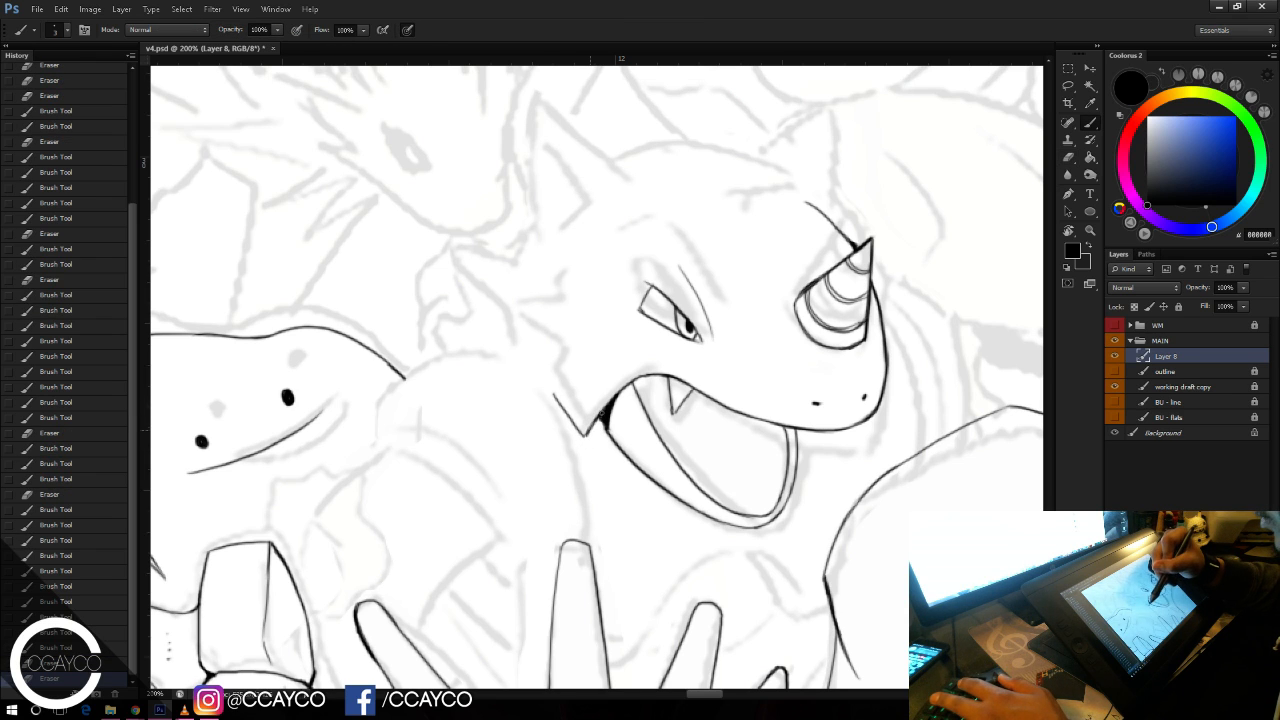
left_click_drag(584, 432, 553, 394)
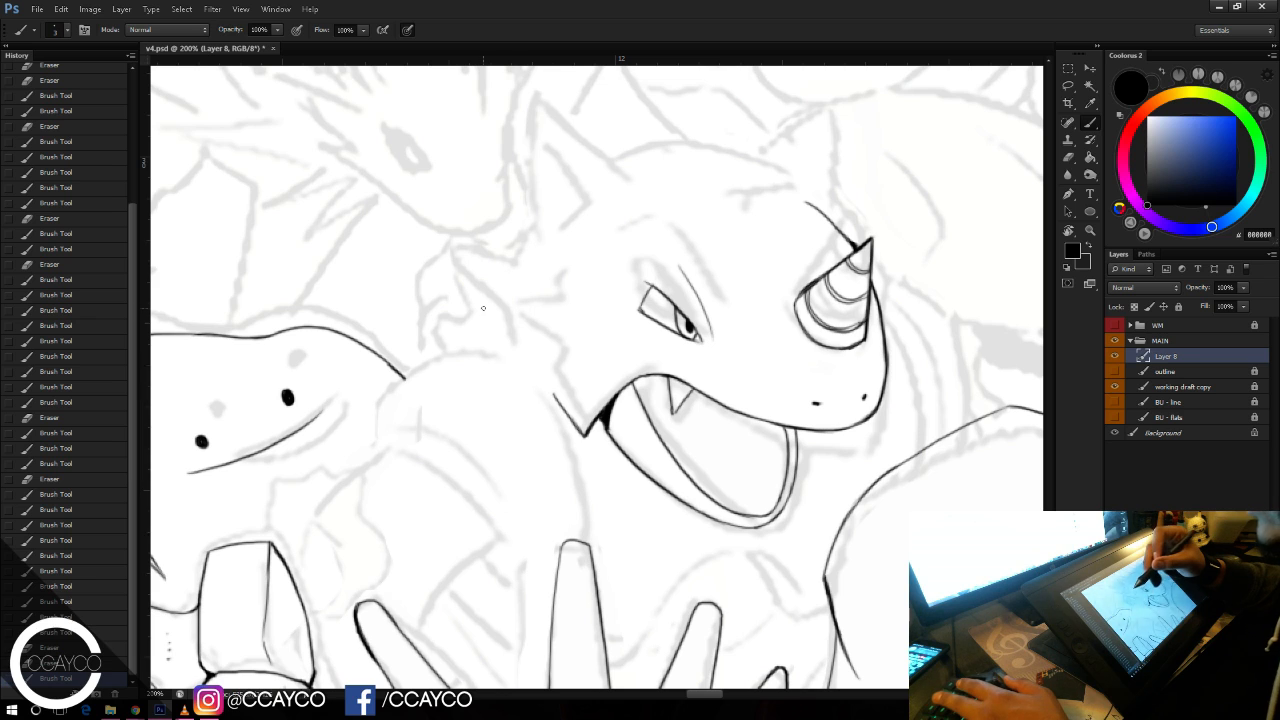
left_click_drag(578, 343, 555, 394)
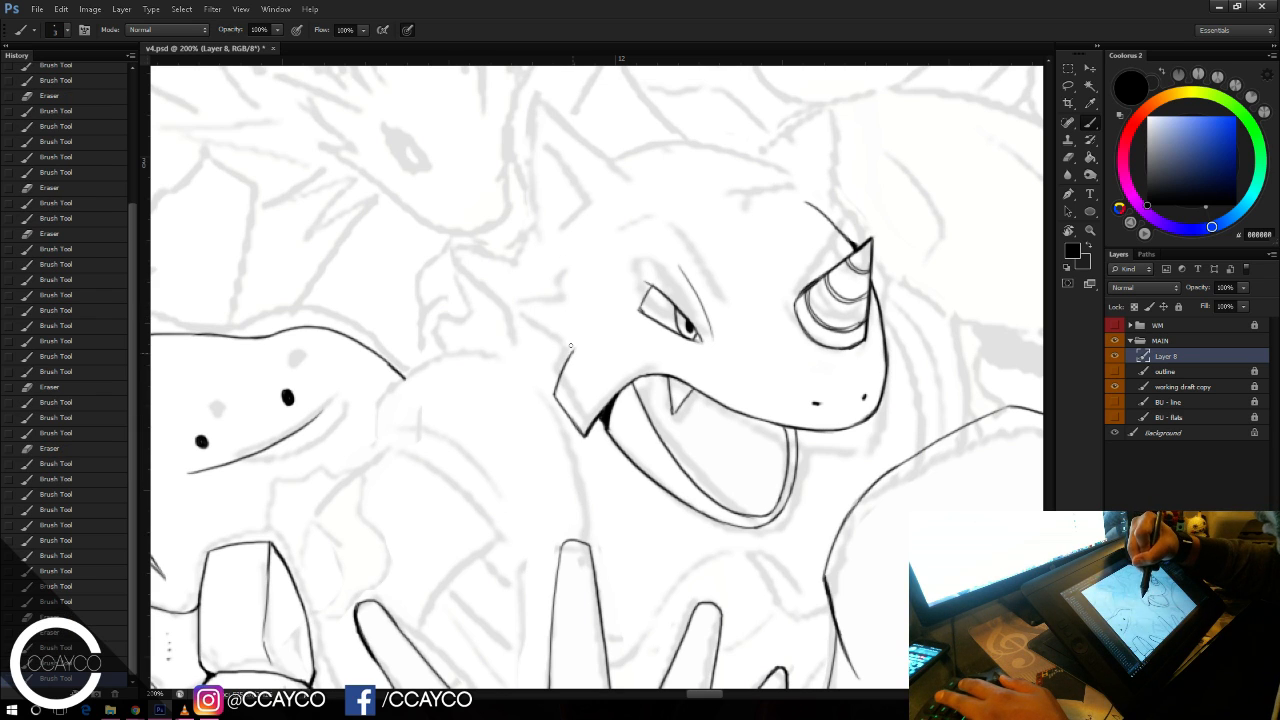
left_click_drag(571, 347, 516, 306)
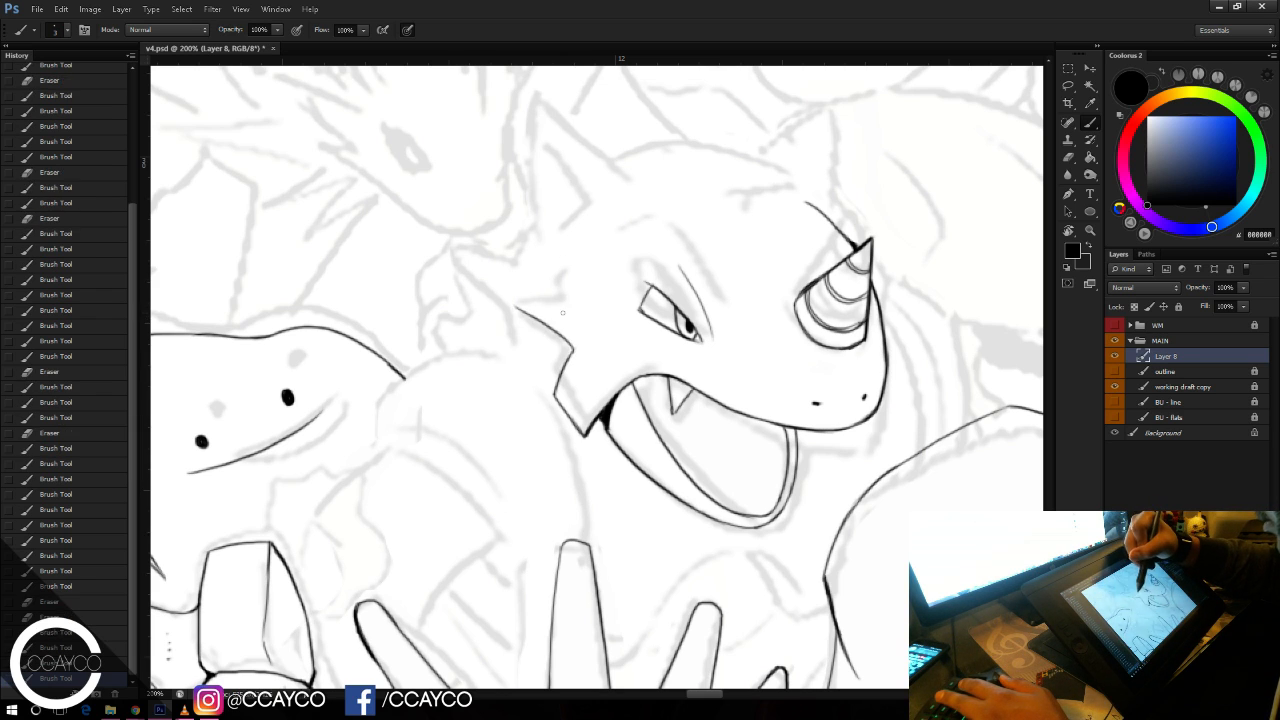
Step: Lasso the inked eye, shift it slightly down toward the snout with Free Transform and deselect
left_click(1067, 88)
mouse_move(675, 250)
left_mouse_down()
mouse_move(709, 364)
mouse_move(688, 248)
mouse_move(686, 280)
left_mouse_up()
key("ctrl+t")
key("Return")
key("ctrl+d")
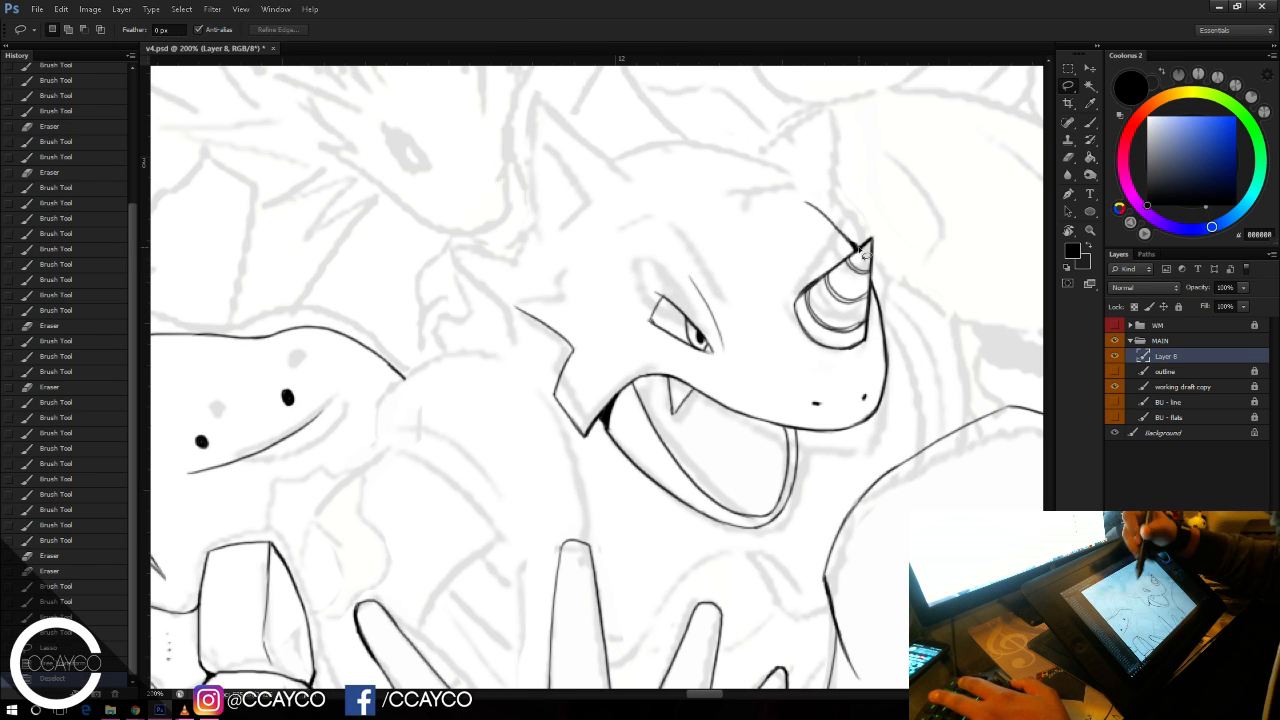
Step: Complete the lower cheek spike and ink a second, smaller spike above it
key("b")
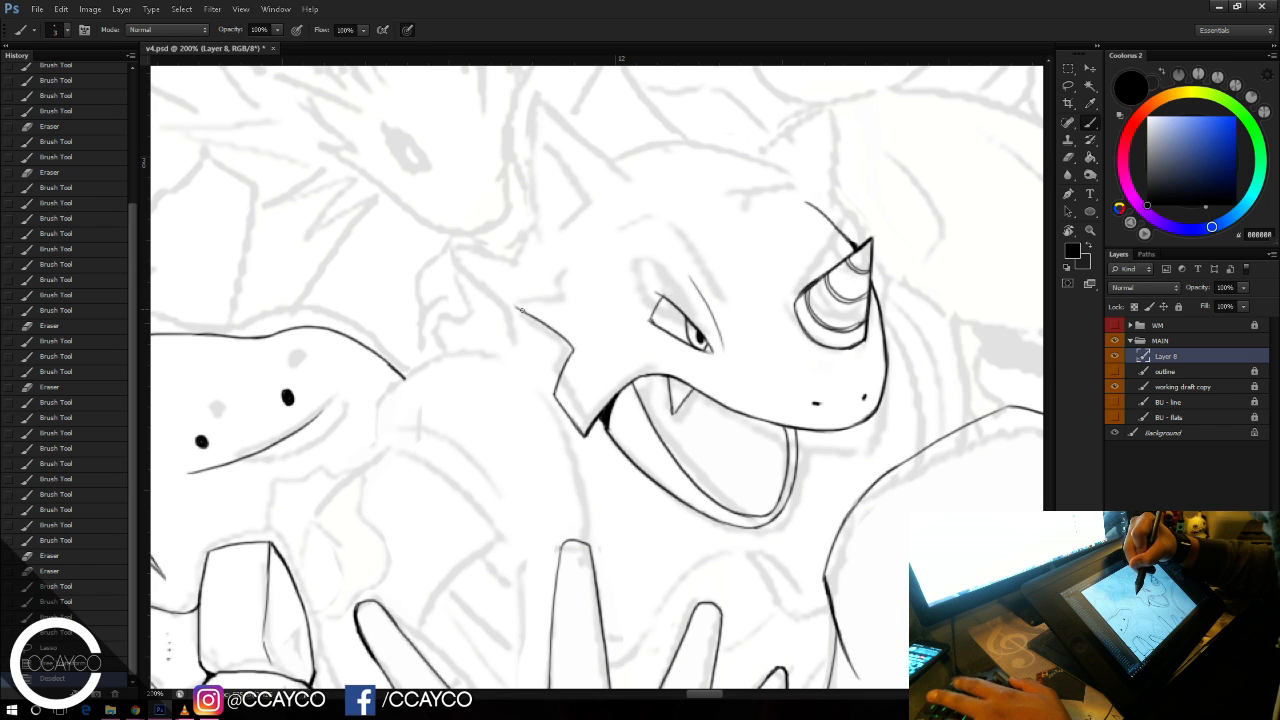
mouse_move(577, 305)
left_mouse_down()
mouse_move(547, 297)
mouse_move(574, 303)
mouse_move(576, 292)
mouse_move(556, 296)
mouse_move(539, 264)
mouse_move(583, 259)
left_mouse_up()
key("ctrl+z")
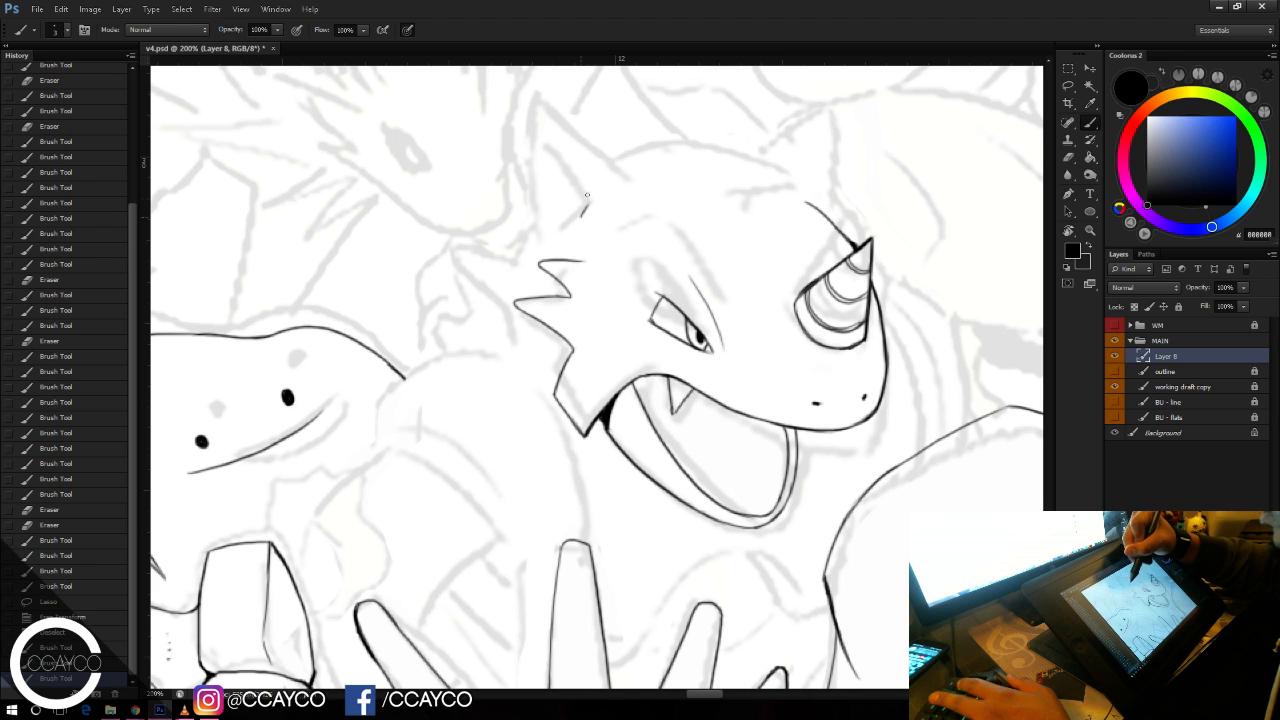
Step: Ink the near ear's inner curve from its base up to the tip, cleaning the tip with the Eraser
left_click_drag(587, 195, 502, 108)
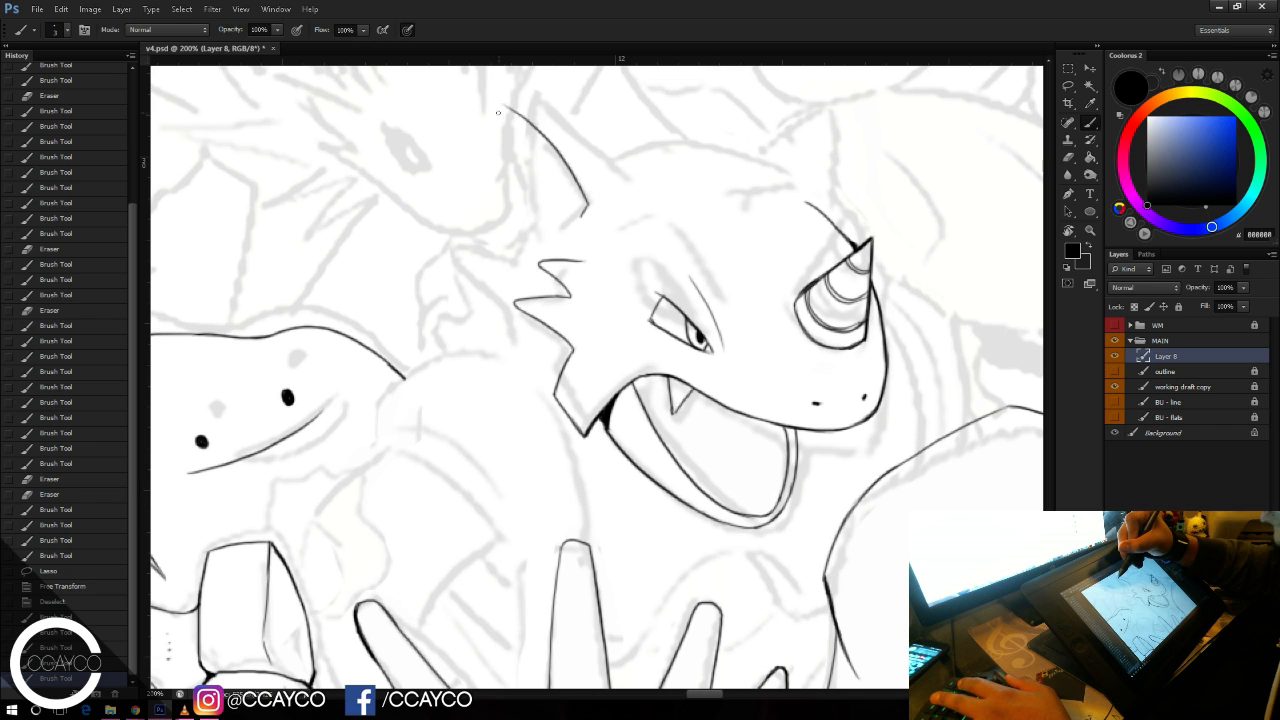
key("e")
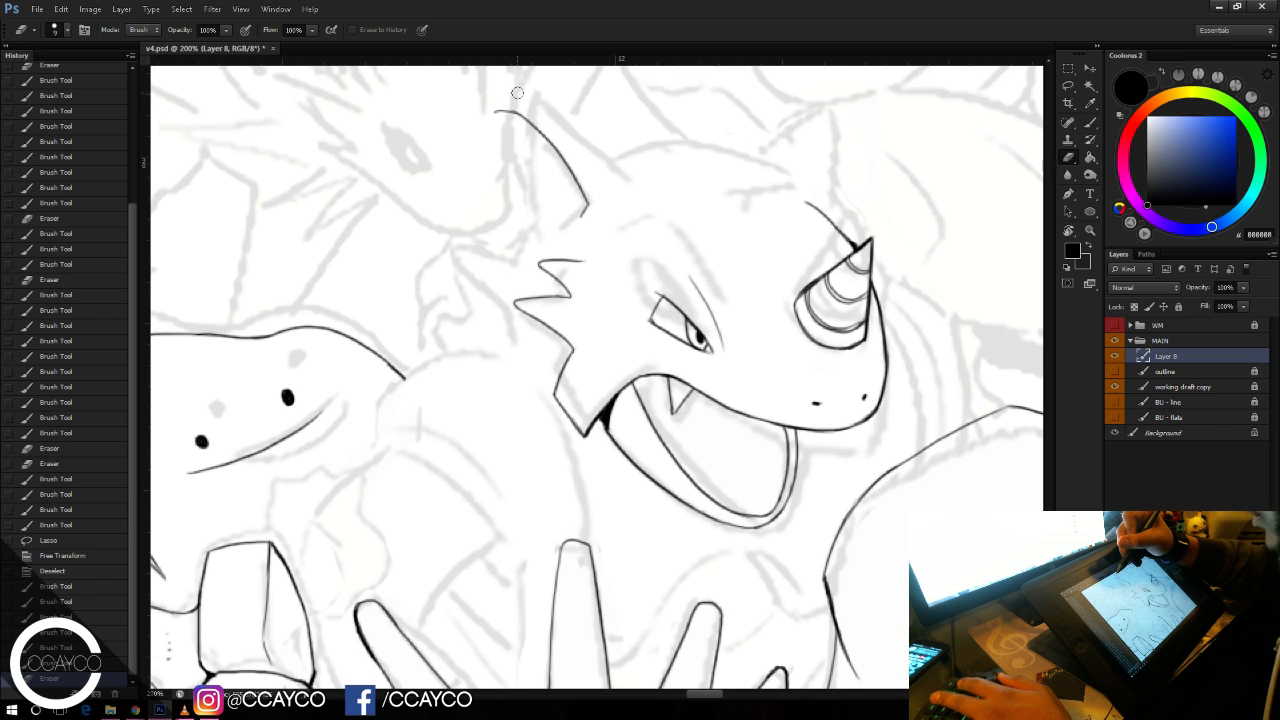
key("b")
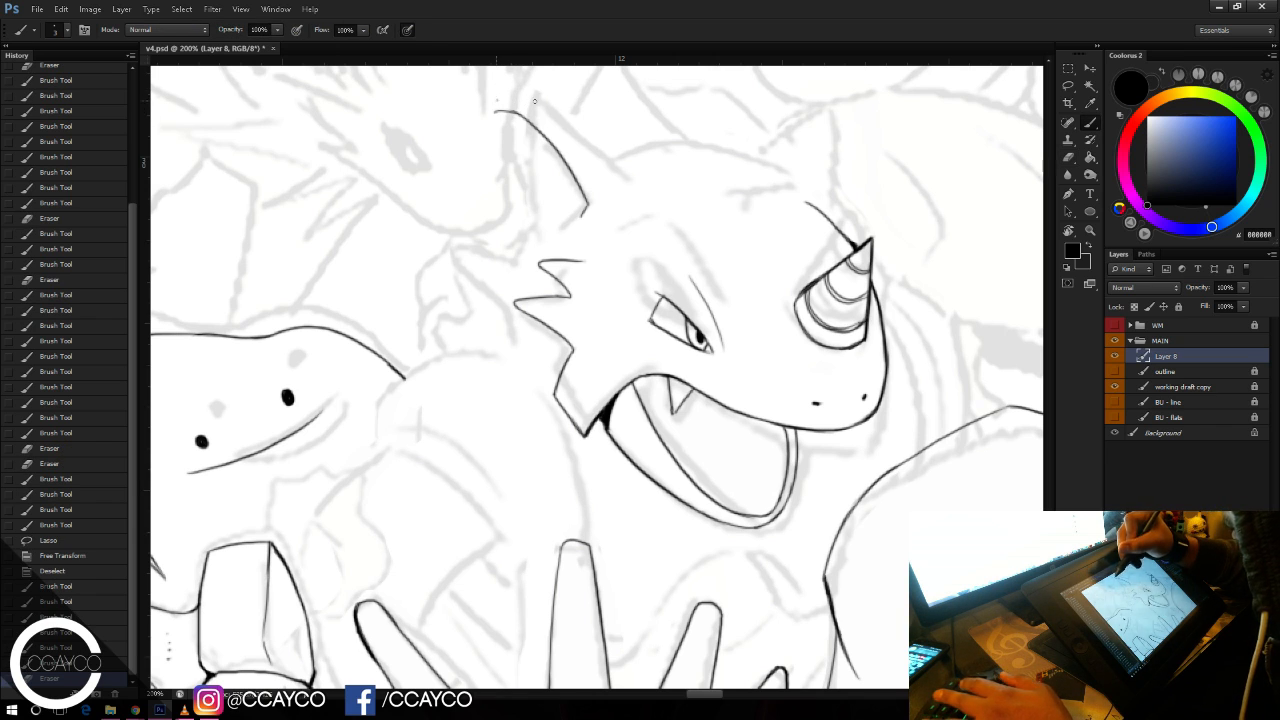
Step: Ink the near ear's outer top edge from the tip down to the head, redoing the stroke until it runs smoothly
mouse_move(535, 101)
left_mouse_down()
mouse_move(610, 192)
mouse_move(598, 162)
left_mouse_up()
key("ctrl+z")
key("ctrl+z")
key("ctrl+z")
key("ctrl+z")
key("ctrl+z")
mouse_move(537, 105)
left_mouse_down()
mouse_move(615, 178)
mouse_move(463, 72)
mouse_move(567, 125)
mouse_move(620, 186)
left_mouse_up()
key("ctrl+z")
key("e")
left_click_drag(602, 170, 643, 190)
key("ctrl+z")
key("b")
key("ctrl+z")
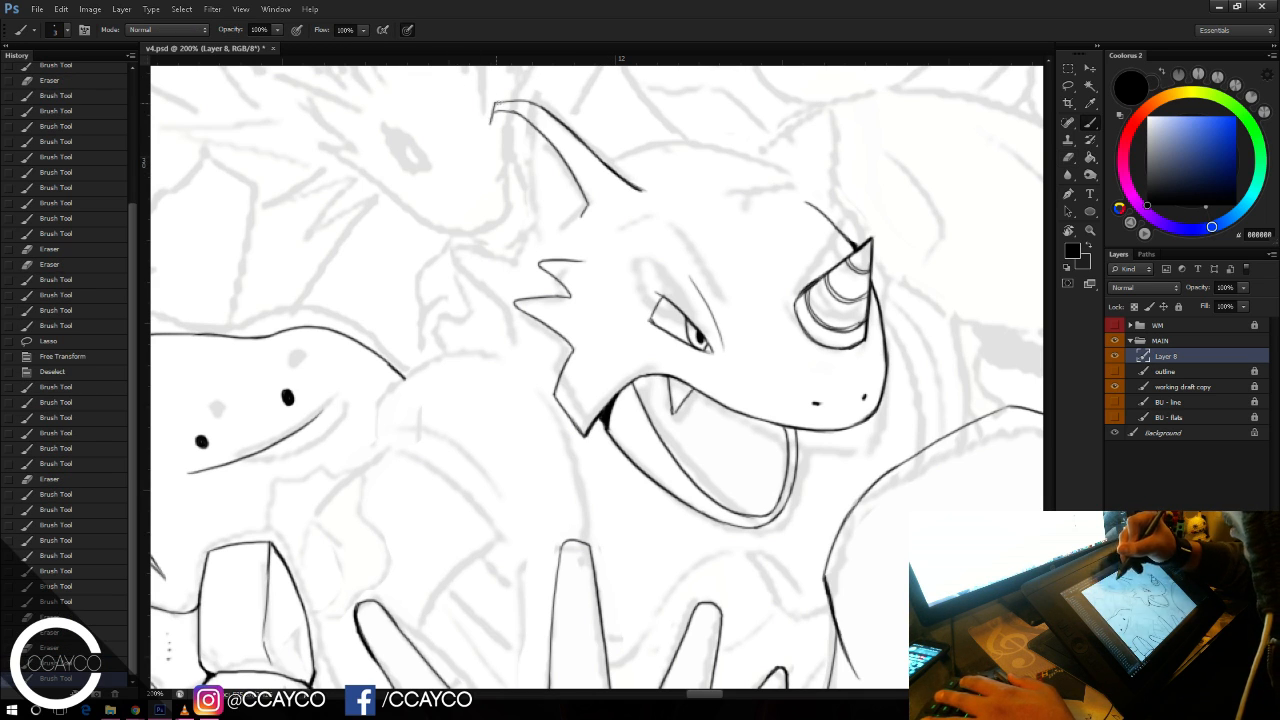
Step: Ink the near ear's back edge from the tip down to the cheek spikes and trim its rough line with the Eraser
key("ctrl+z")
mouse_move(495, 104)
left_mouse_down()
mouse_move(493, 127)
mouse_move(541, 209)
left_mouse_up()
key("ctrl+z")
left_click_drag(493, 126, 558, 248)
key("ctrl+z")
key("ctrl+z")
left_click_drag(537, 194, 561, 252)
key("e")
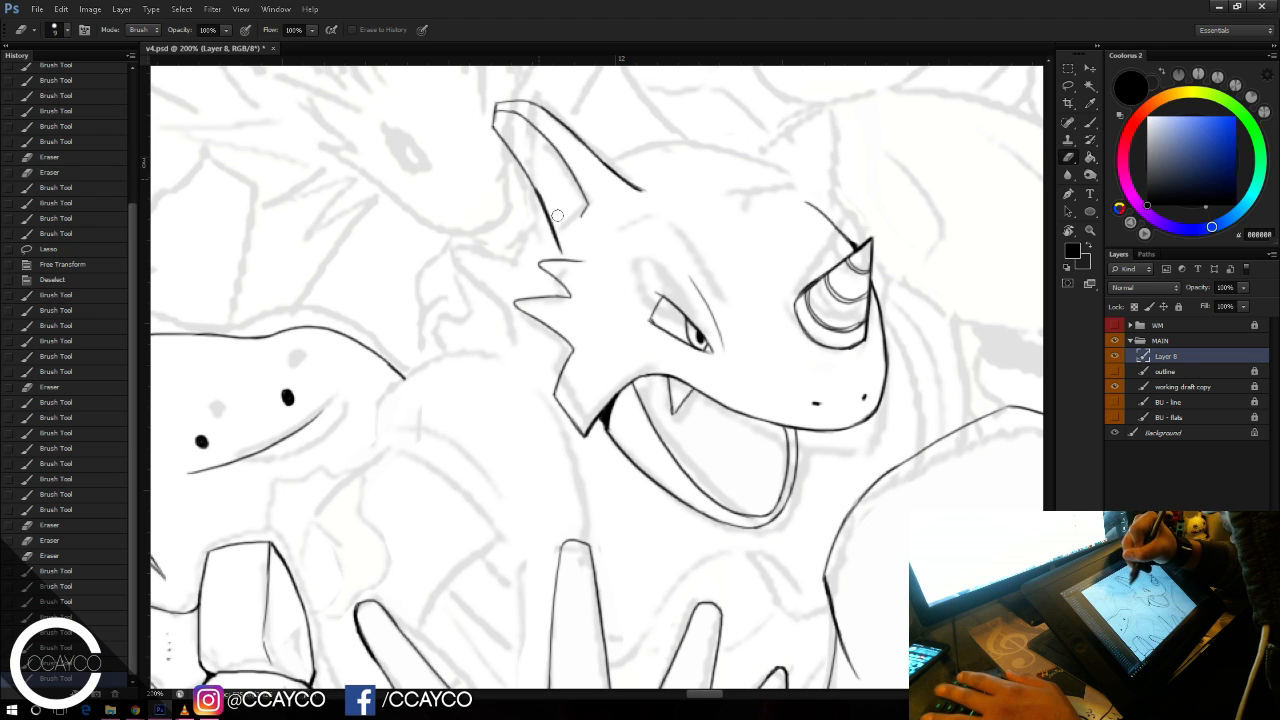
left_click_drag(547, 197, 558, 229)
Step: Ink the back of the neck from the ear's base toward the cheek spike as a tapered black wedge and save the document
mouse_move(545, 196)
left_mouse_down()
mouse_move(560, 228)
mouse_move(518, 290)
left_mouse_up()
key("b")
key("ctrl+z")
left_click_drag(555, 224, 518, 298)
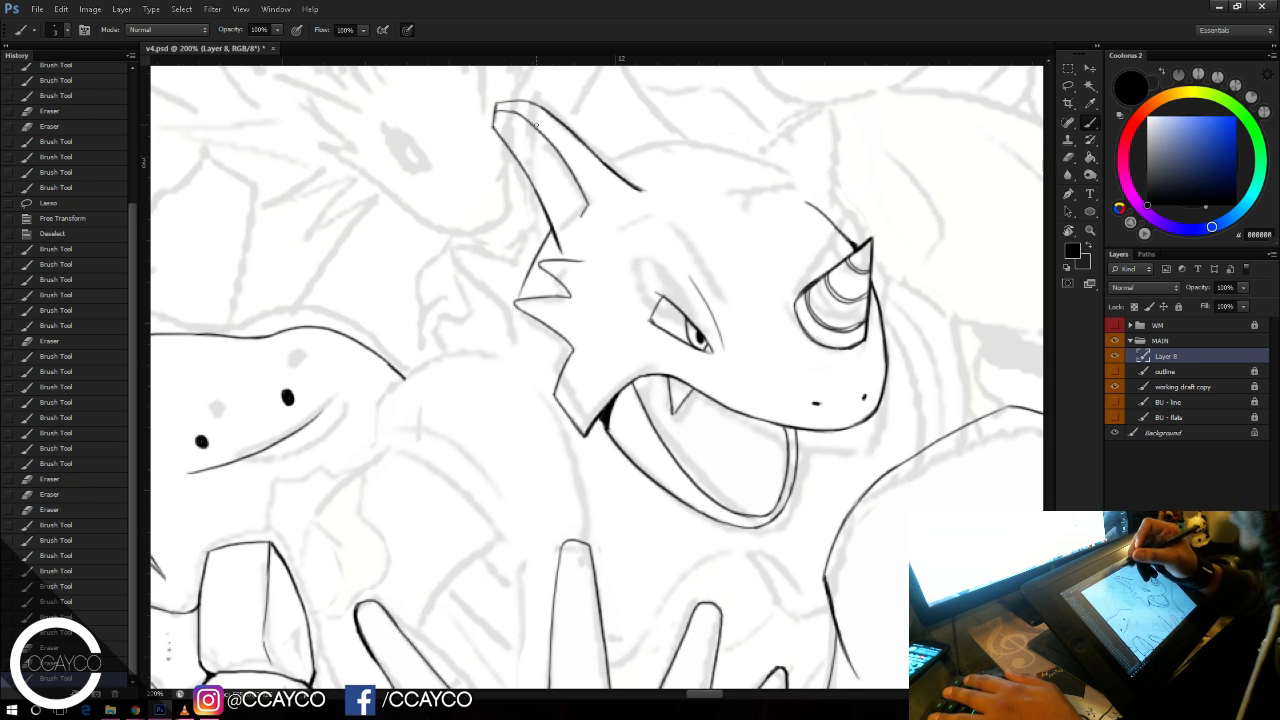
key("ctrl+z")
mouse_move(552, 223)
left_mouse_down()
mouse_move(522, 274)
mouse_move(543, 242)
left_mouse_up()
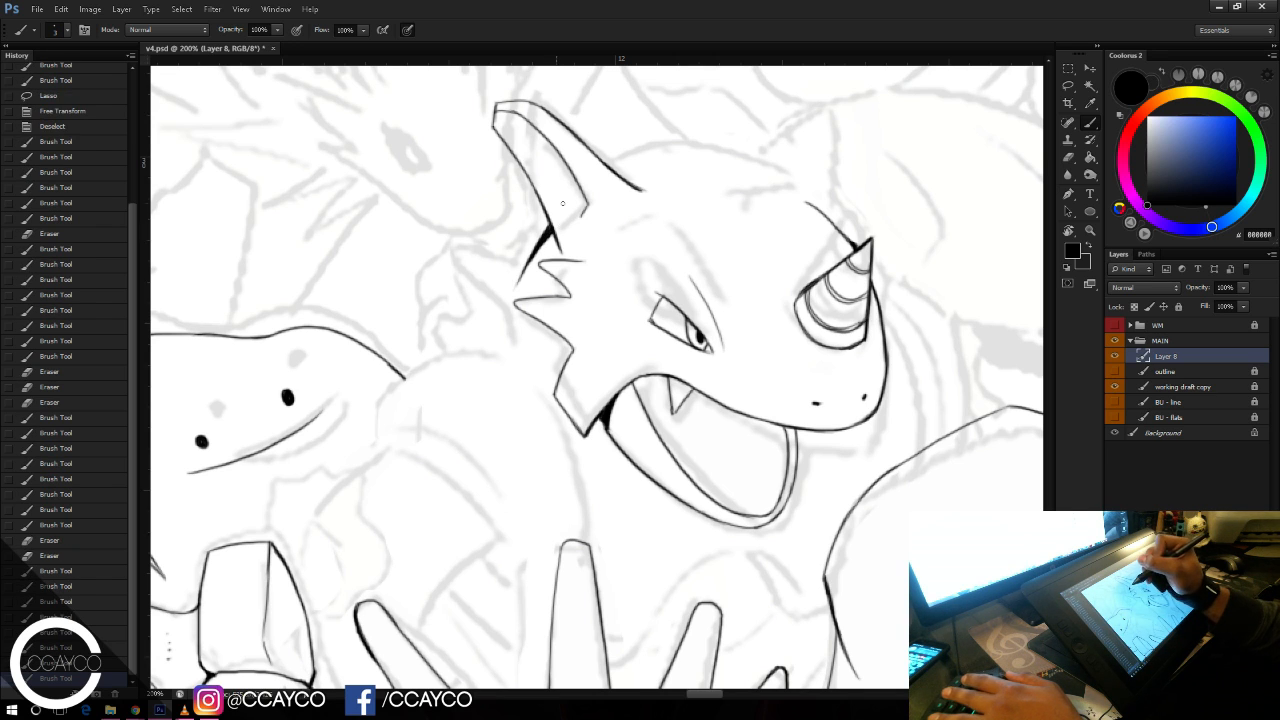
key("ctrl+s")
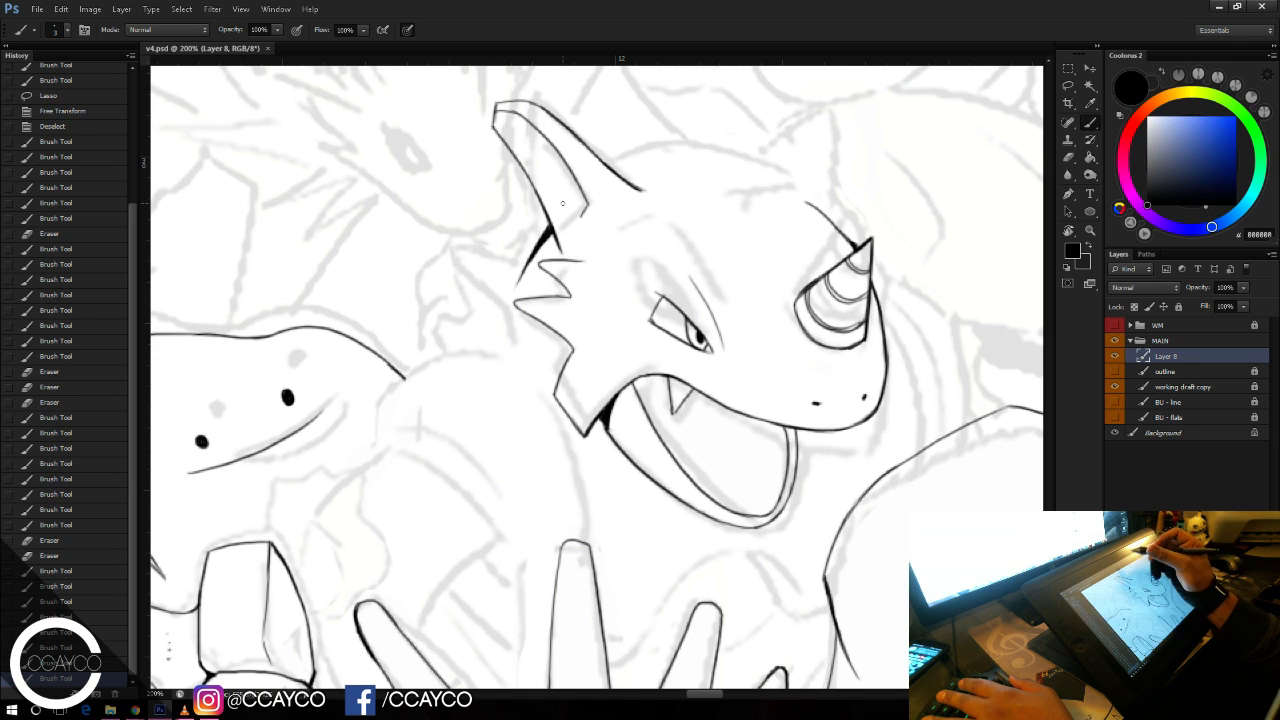
Step: Ink the crown of the head from a thickened start at the near ear to the tip of the forehead spike
left_click_drag(616, 166, 644, 148)
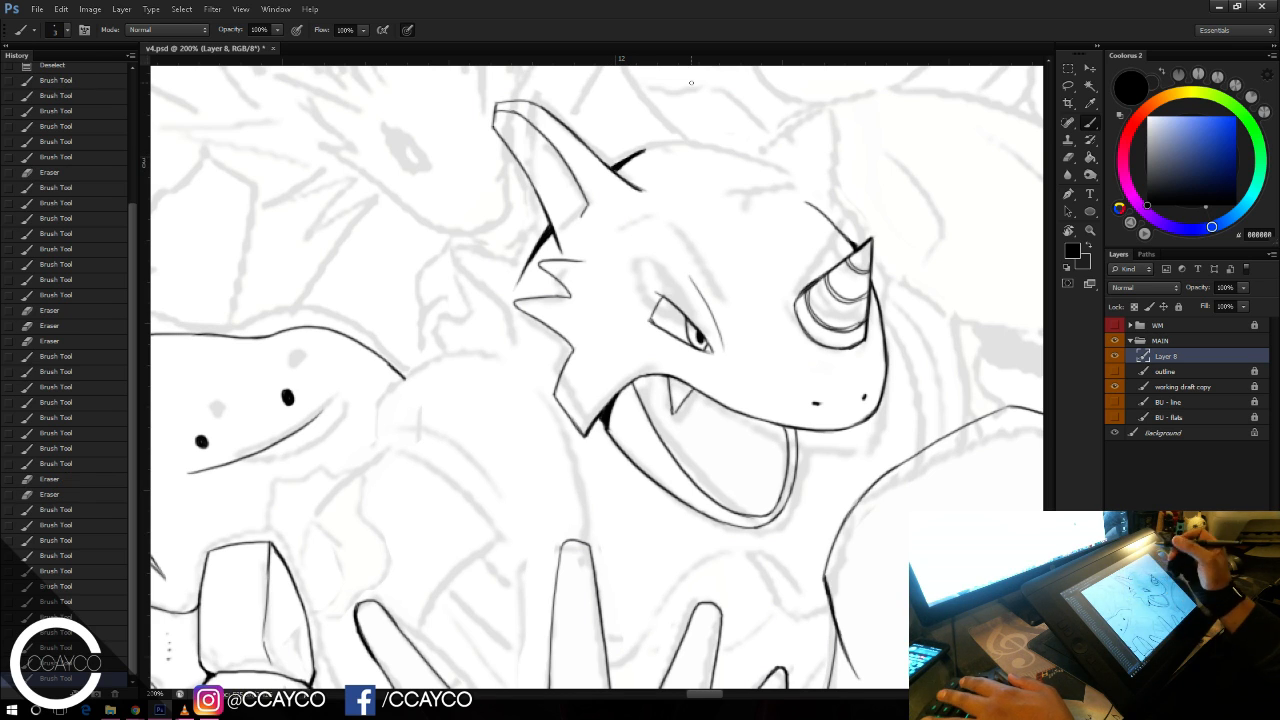
key("r")
mouse_move(690, 82)
left_mouse_down()
mouse_move(535, 151)
mouse_move(664, 95)
left_mouse_up()
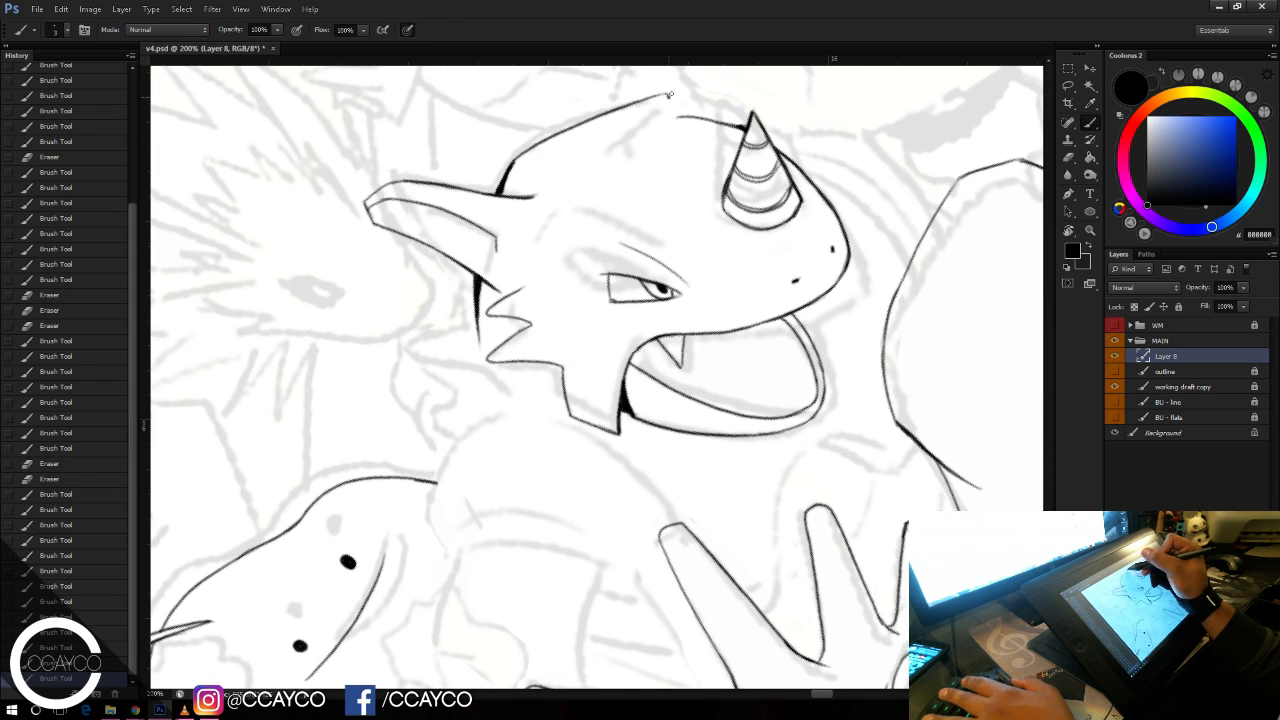
Step: Ink the underside of the forehead spike, redrawing it as a longer straight line running back from the tip
left_click_drag(668, 95, 610, 160)
key("ctrl+z")
key("ctrl+z")
left_click_drag(656, 112, 612, 158)
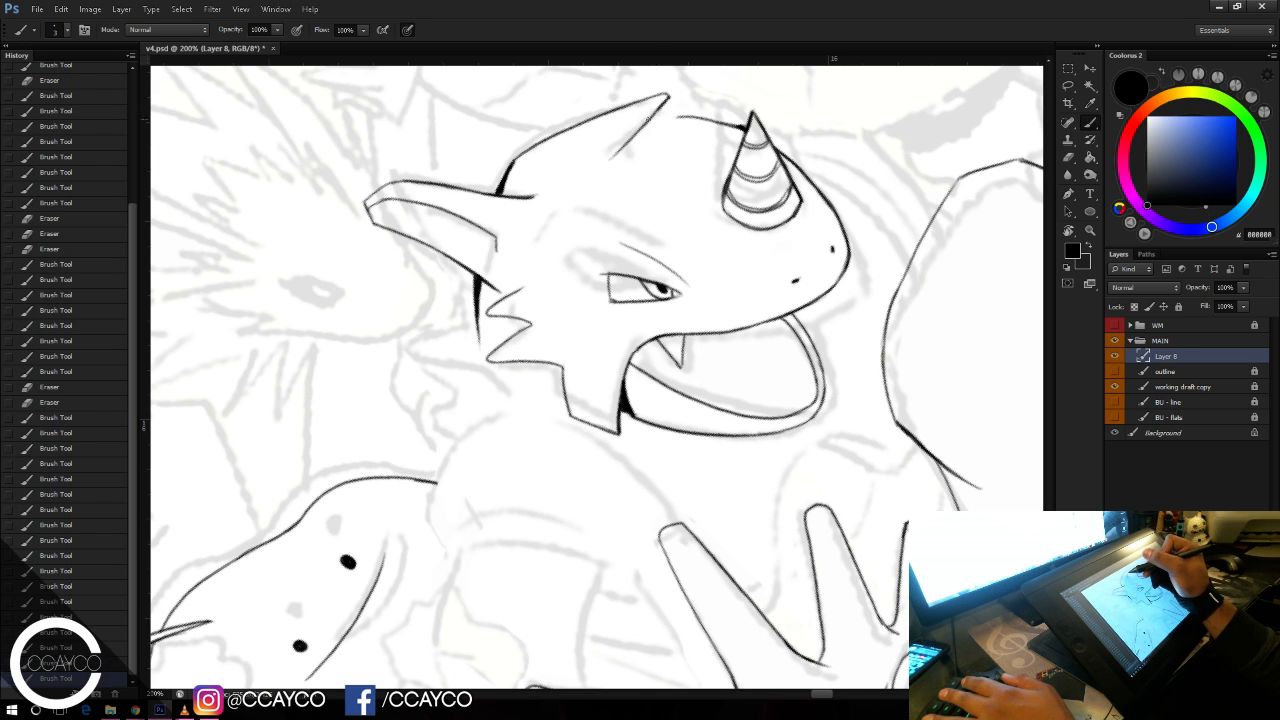
key("ctrl+z")
key("ctrl+z")
mouse_move(665, 99)
left_mouse_down()
mouse_move(584, 168)
mouse_move(595, 161)
left_mouse_up()
key("e")
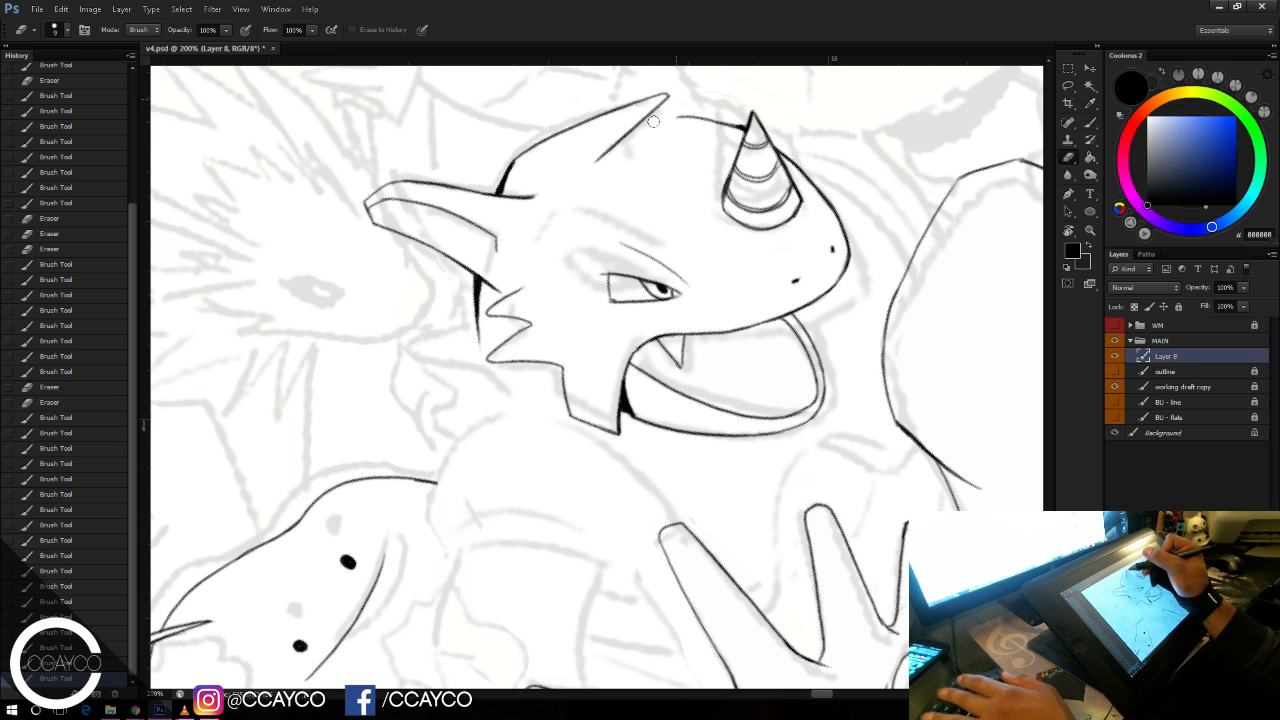
Step: Shorten the forehead spike's underside with a small hooked end and extend the snout line up toward the spike
key("r")
mouse_move(694, 174)
left_mouse_down()
mouse_move(728, 194)
mouse_move(756, 280)
left_mouse_up()
key("b")
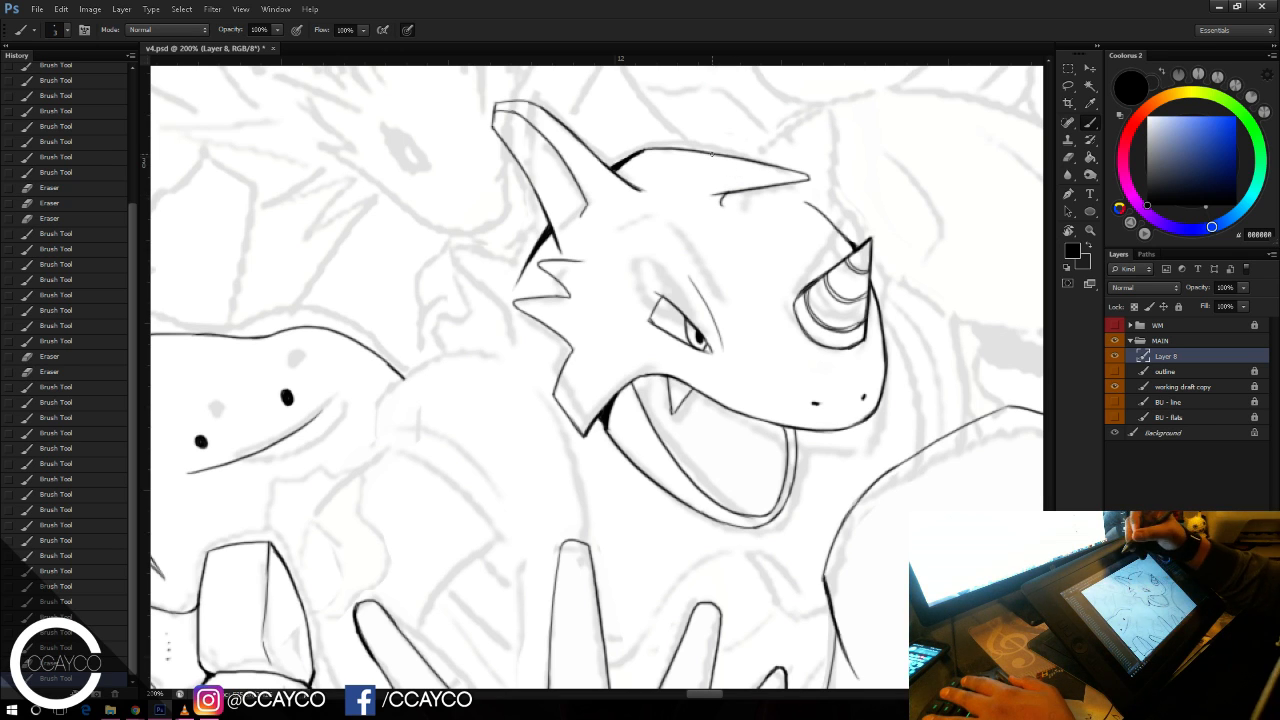
key("e")
left_click_drag(713, 192, 836, 226)
key("b")
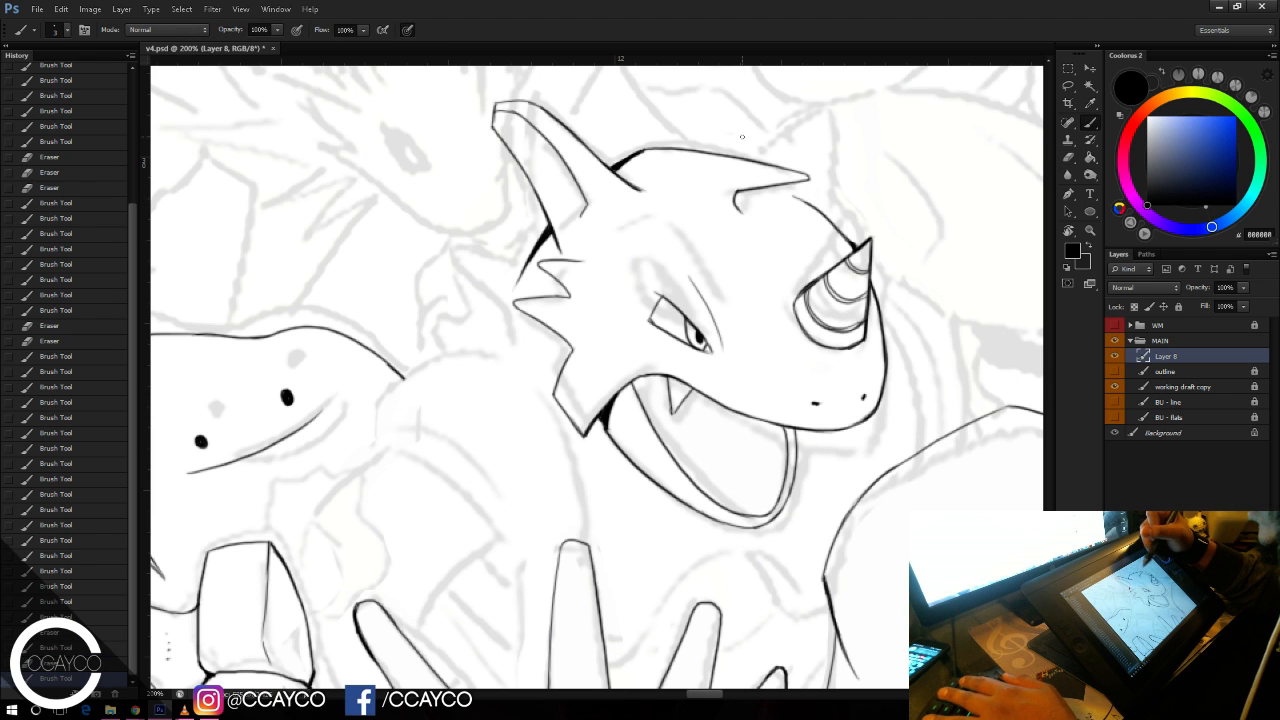
Step: Connect the snout line to the forehead spike, ink the far ear behind the crown and save the document
left_click_drag(772, 185, 822, 212)
mouse_move(788, 130)
left_mouse_down()
mouse_move(784, 182)
mouse_move(786, 155)
mouse_move(837, 152)
left_mouse_up()
key("ctrl+z")
left_click_drag(806, 208, 803, 236)
left_click_drag(806, 208, 803, 234)
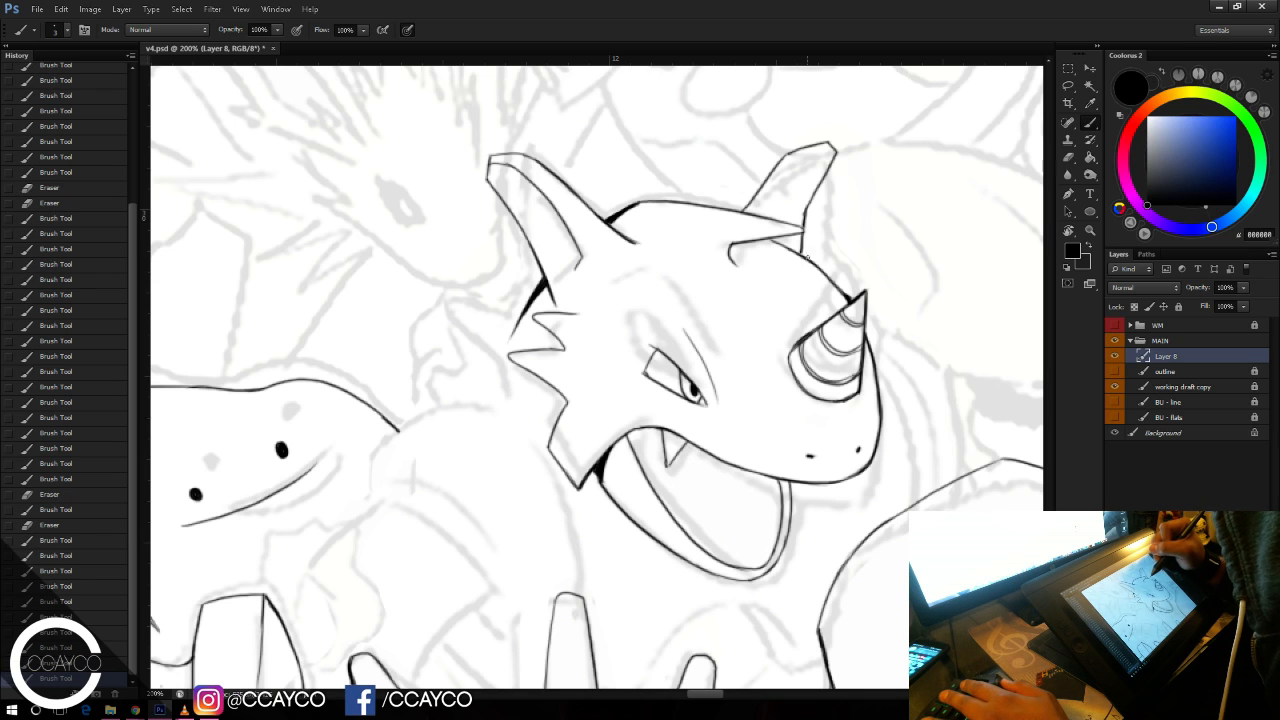
key("ctrl+s")
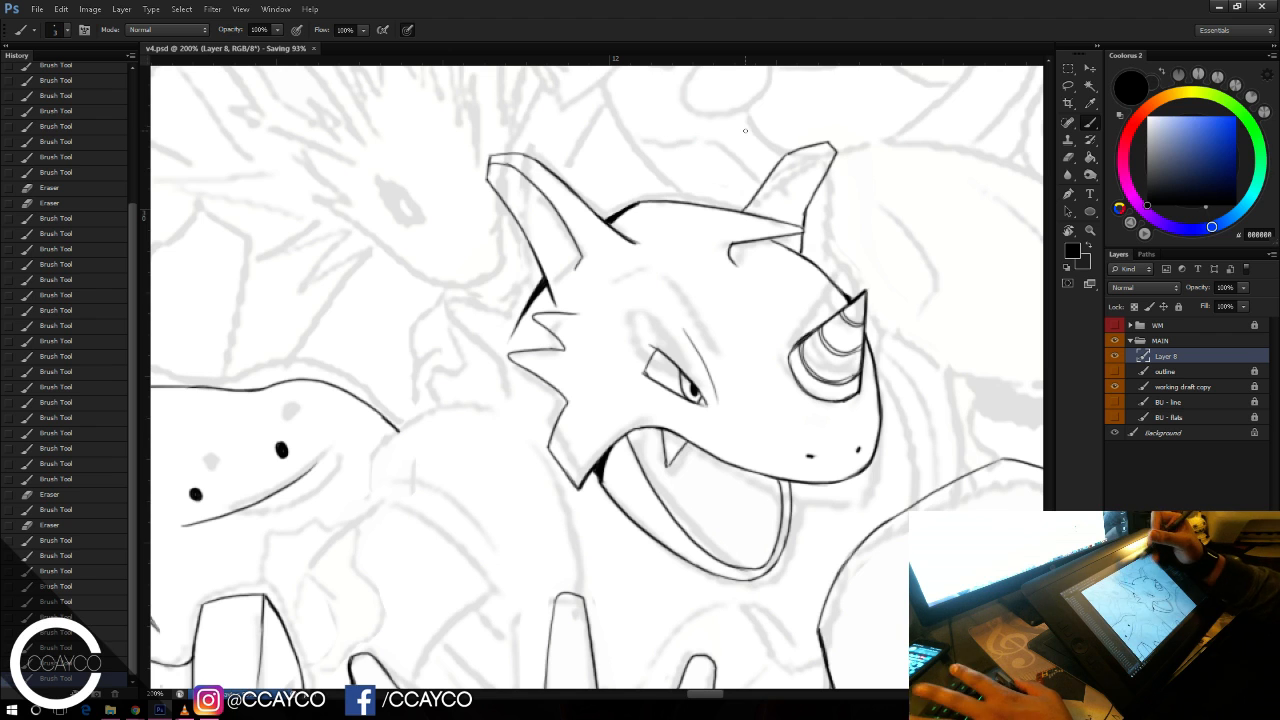
mouse_move(720, 256)
left_mouse_down()
mouse_move(809, 238)
mouse_move(757, 180)
left_mouse_up()
left_click_drag(779, 240, 774, 178)
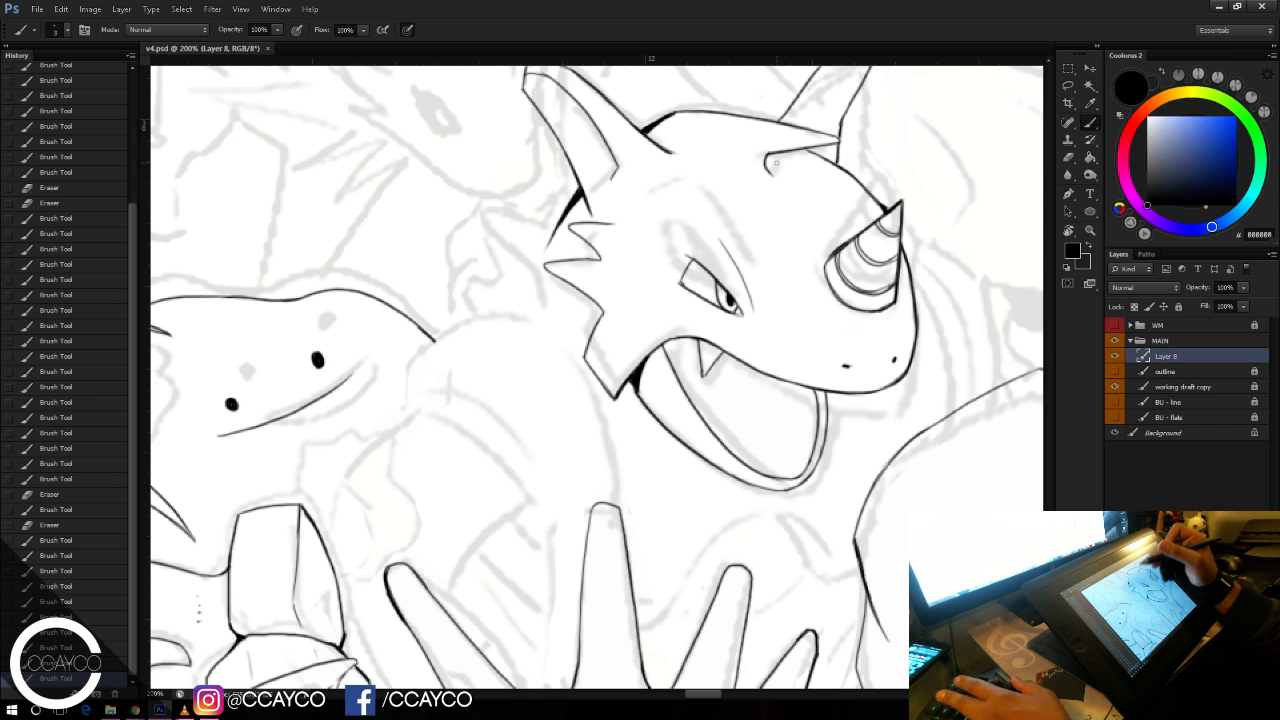
Step: Ink the curved top of the horned creature's shoulder beside the smiling dot-eyed figure, redrawing the arc until it follows the draft
left_click_drag(370, 436, 501, 321)
key("ctrl+z")
left_click_drag(371, 438, 506, 322)
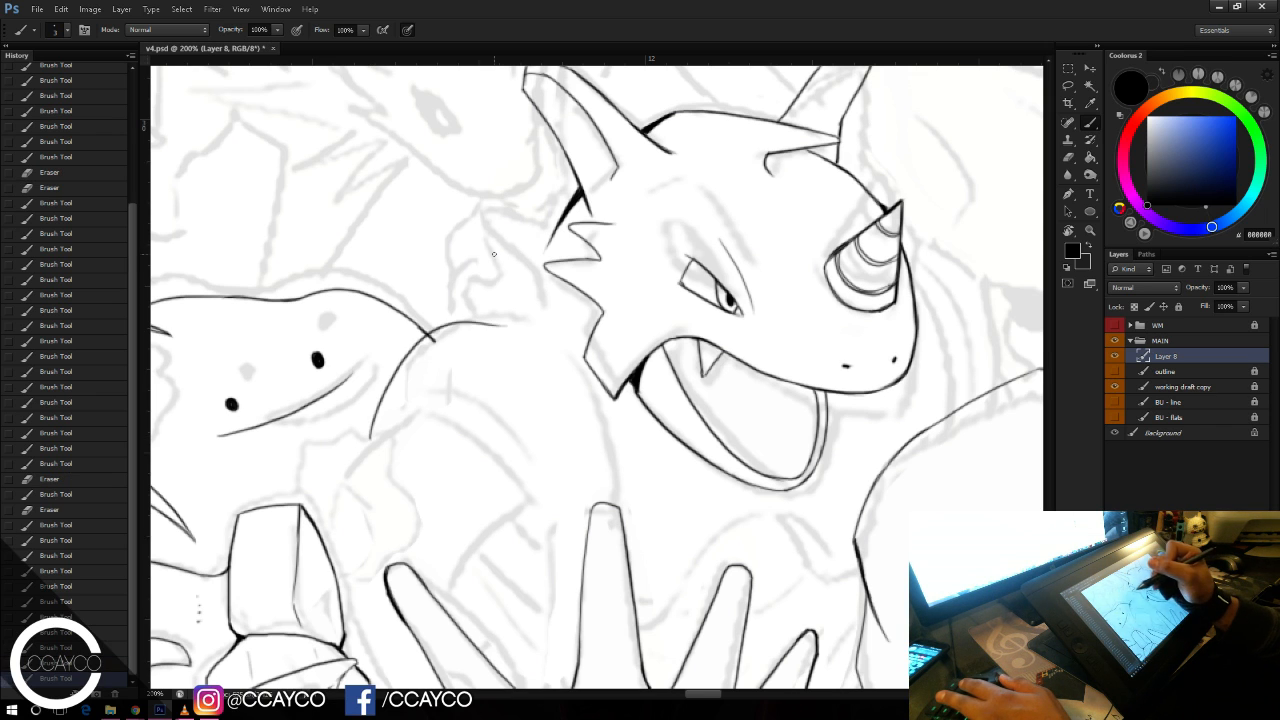
key("ctrl+z")
left_click_drag(384, 437, 499, 316)
key("ctrl+z")
mouse_move(370, 445)
left_mouse_down()
mouse_move(455, 328)
mouse_move(424, 350)
mouse_move(508, 326)
left_mouse_up()
key("ctrl+z")
left_click_drag(414, 354, 507, 320)
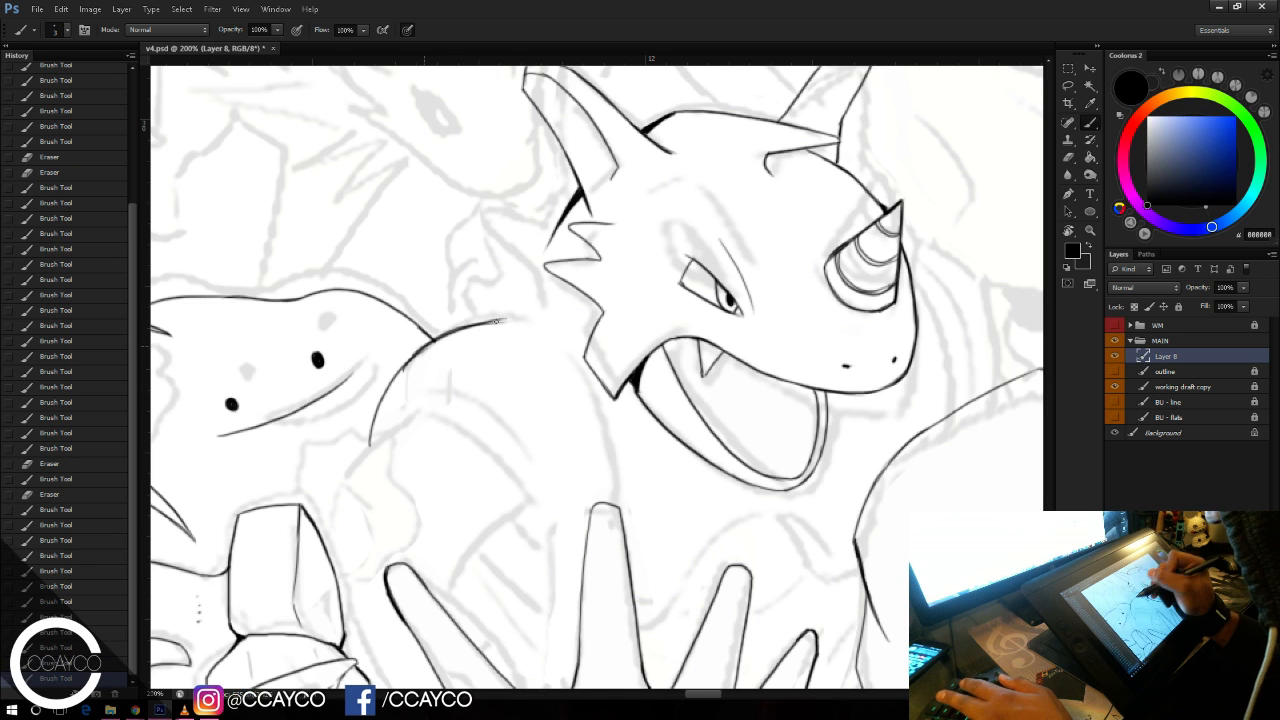
Step: Thin and re-ink the shoulder arc with a thicker outer side, extending it smoothly toward the corner of the jaw
key("e")
mouse_move(406, 375)
left_mouse_down()
mouse_move(430, 351)
mouse_move(495, 331)
left_mouse_up()
mouse_move(467, 335)
left_mouse_down()
mouse_move(432, 352)
mouse_move(488, 330)
mouse_move(441, 337)
mouse_move(398, 376)
left_mouse_up()
key("b")
key("ctrl+z")
left_click_drag(446, 334, 386, 388)
left_click_drag(411, 357, 371, 421)
mouse_move(447, 334)
left_mouse_down()
mouse_move(523, 320)
mouse_move(505, 320)
left_mouse_up()
key("ctrl+z")
key("e")
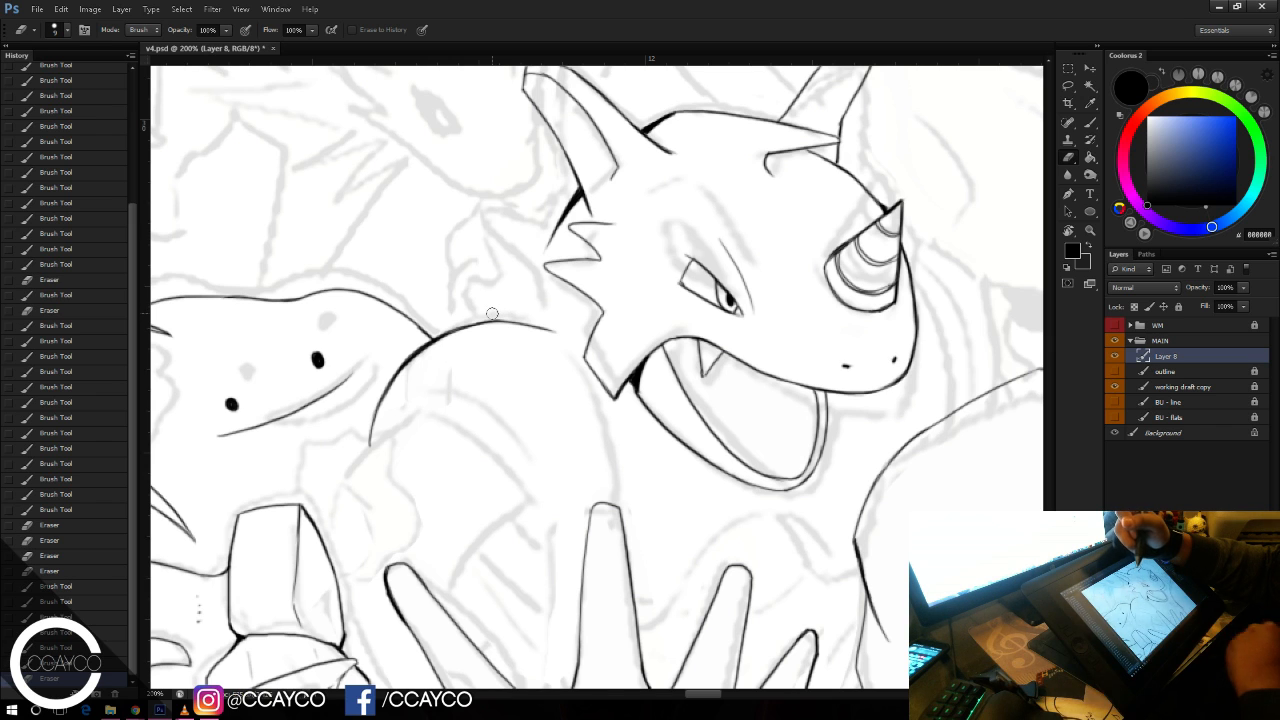
left_click_drag(555, 329, 537, 320)
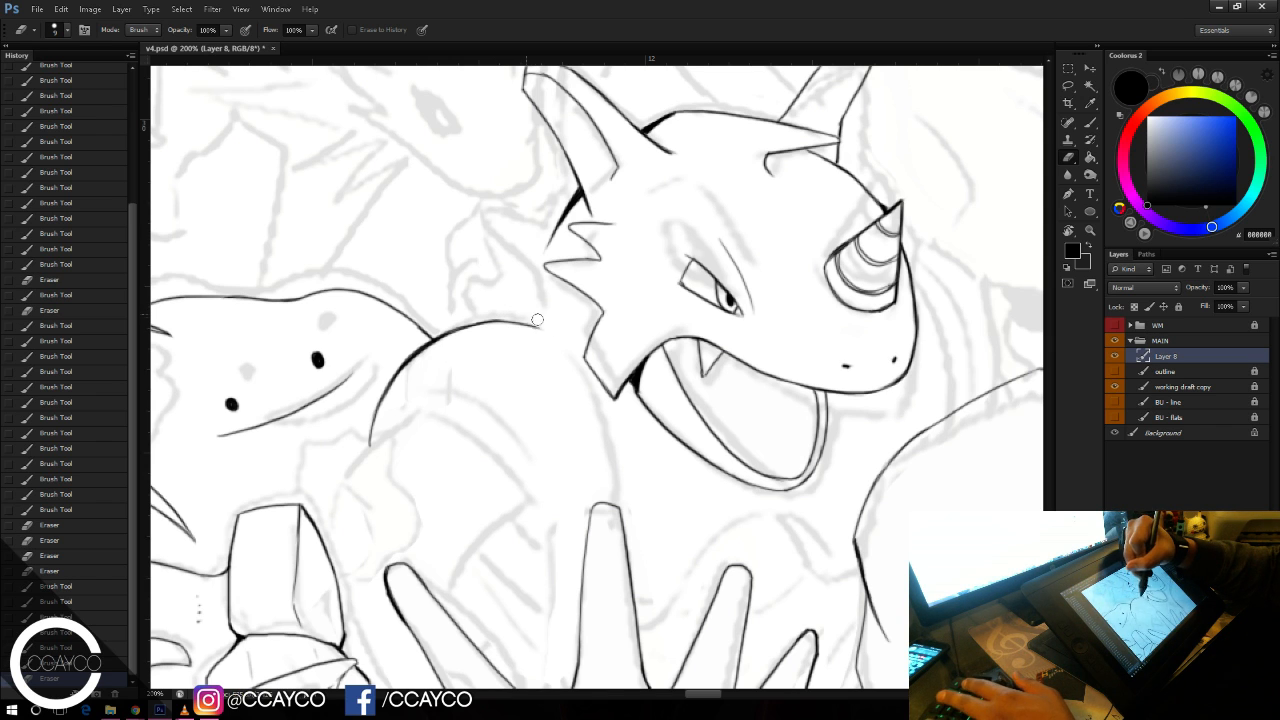
key("b")
key("ctrl+z")
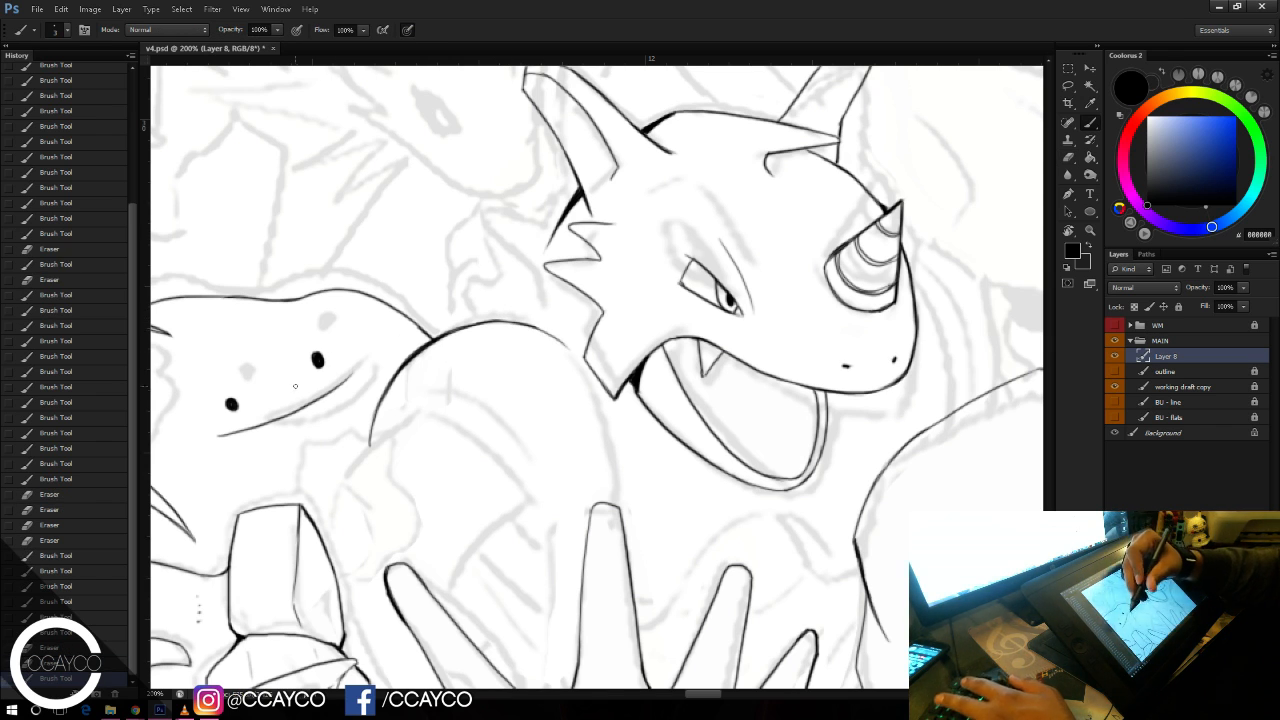
Step: Ink the inner arc across the shoulder and the thickened line of its underside up to the tall finger
mouse_move(370, 448)
left_mouse_down()
mouse_move(457, 464)
mouse_move(477, 573)
left_mouse_up()
key("ctrl+z")
key("ctrl+z")
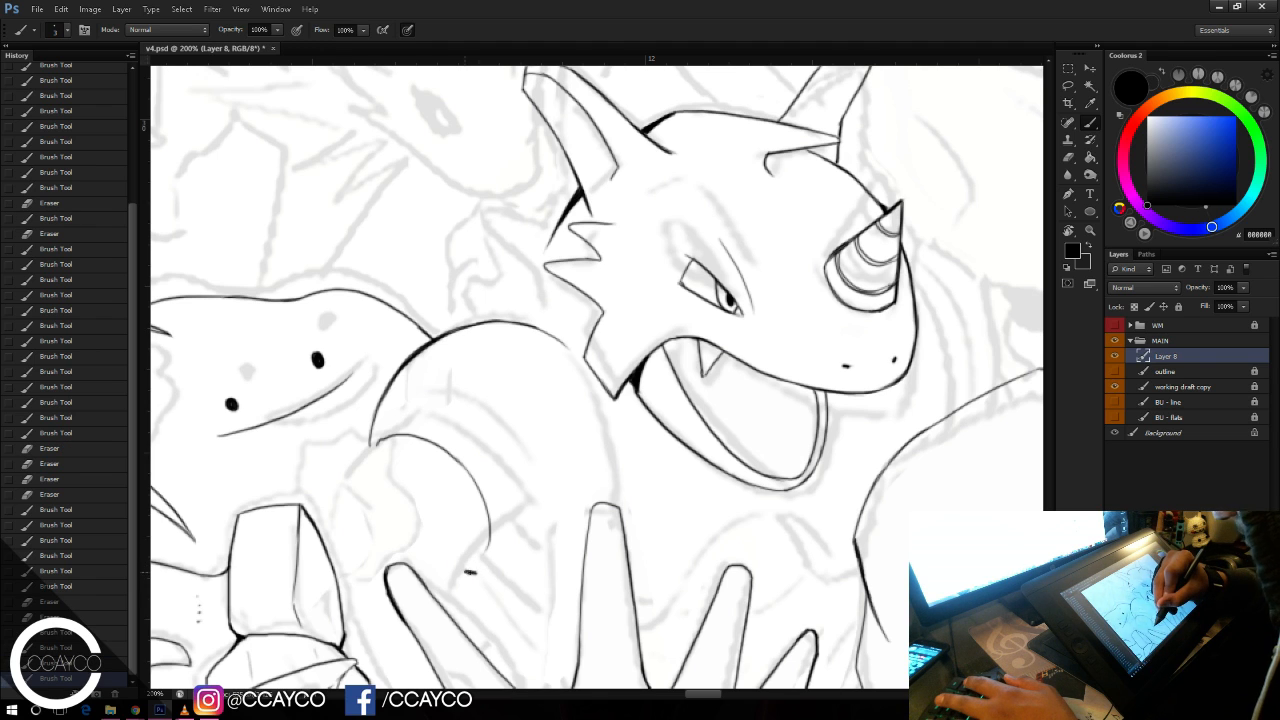
mouse_move(478, 575)
left_mouse_down()
mouse_move(552, 556)
mouse_move(499, 577)
mouse_move(509, 580)
mouse_move(564, 560)
mouse_move(590, 533)
left_mouse_up()
key("e")
key("b")
key("ctrl+z")
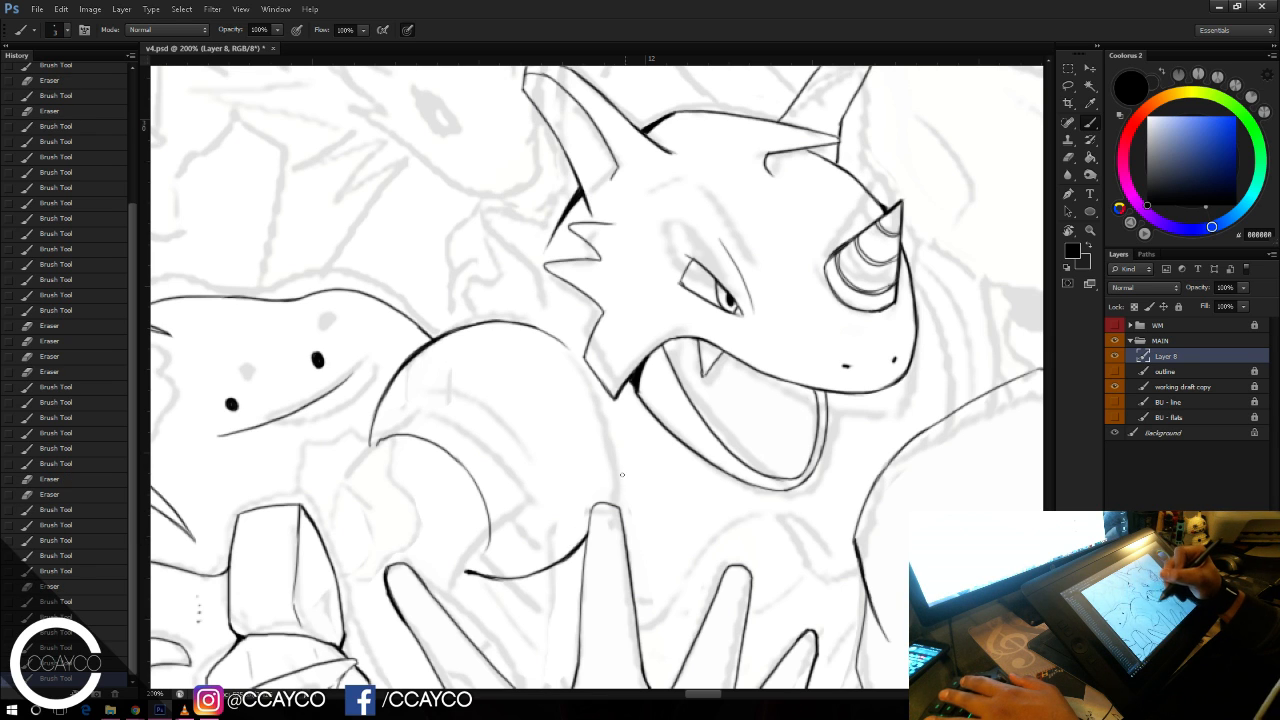
Step: Ink the shoulder's edge from the jaw down to the tall finger and a thick tapering line beneath the shoulder
left_click_drag(609, 478, 618, 507)
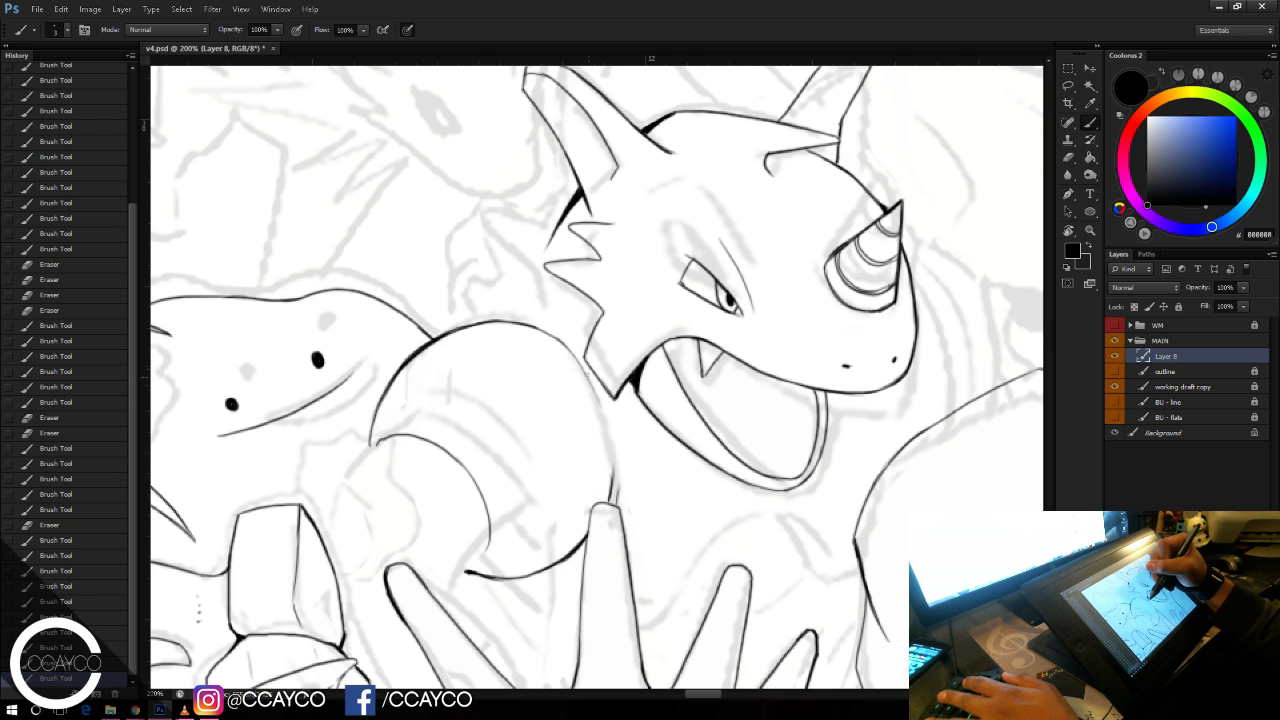
left_click_drag(584, 368, 614, 414)
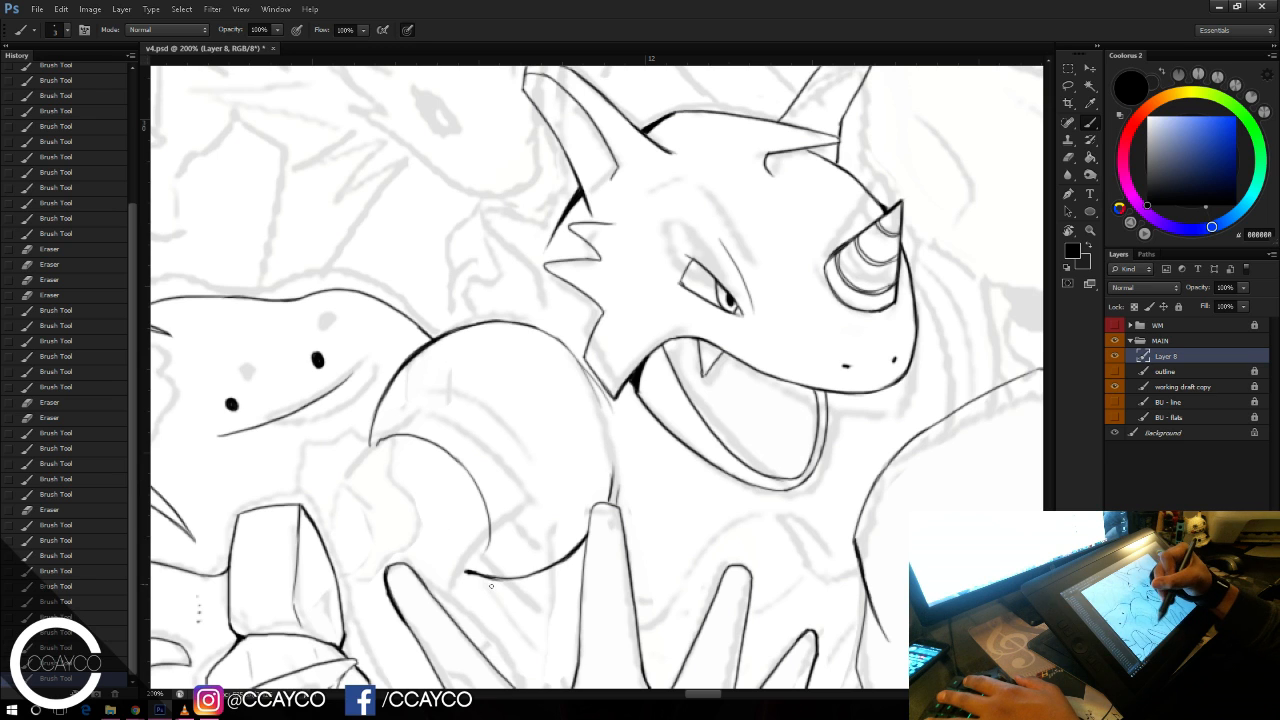
left_click_drag(476, 574, 566, 644)
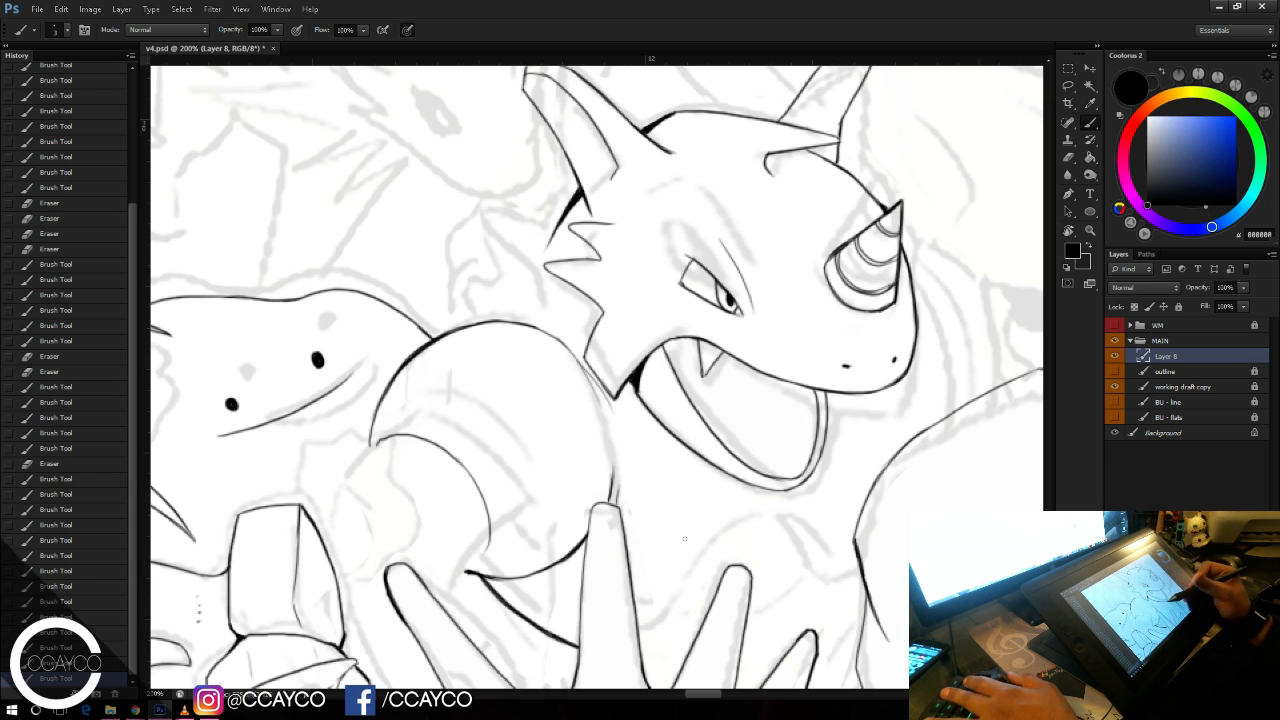
Step: Ink the rounded body curve rising behind the spread fingers and descending to the edge of the large boulder-like shape
mouse_move(643, 650)
left_mouse_down()
mouse_move(773, 524)
mouse_move(750, 528)
mouse_move(809, 526)
mouse_move(861, 578)
left_mouse_up()
key("ctrl+z")
key("ctrl+z")
key("ctrl+z")
key("ctrl+z")
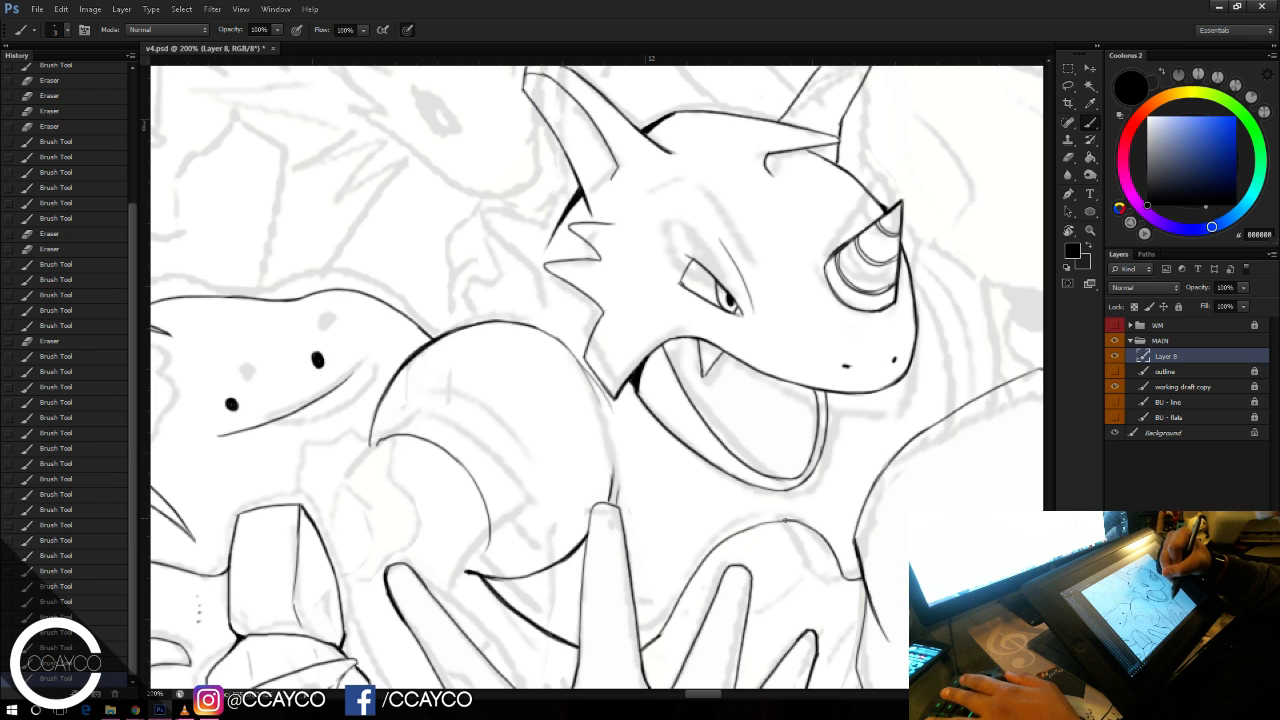
Step: Rework the far end of the body curve into a narrow fold with thick, tapered edges beside the large rounded shape
key("ctrl+z")
mouse_move(758, 524)
left_mouse_down()
mouse_move(860, 582)
mouse_move(845, 560)
left_mouse_up()
key("ctrl+z")
key("ctrl+z")
key("e")
key("b")
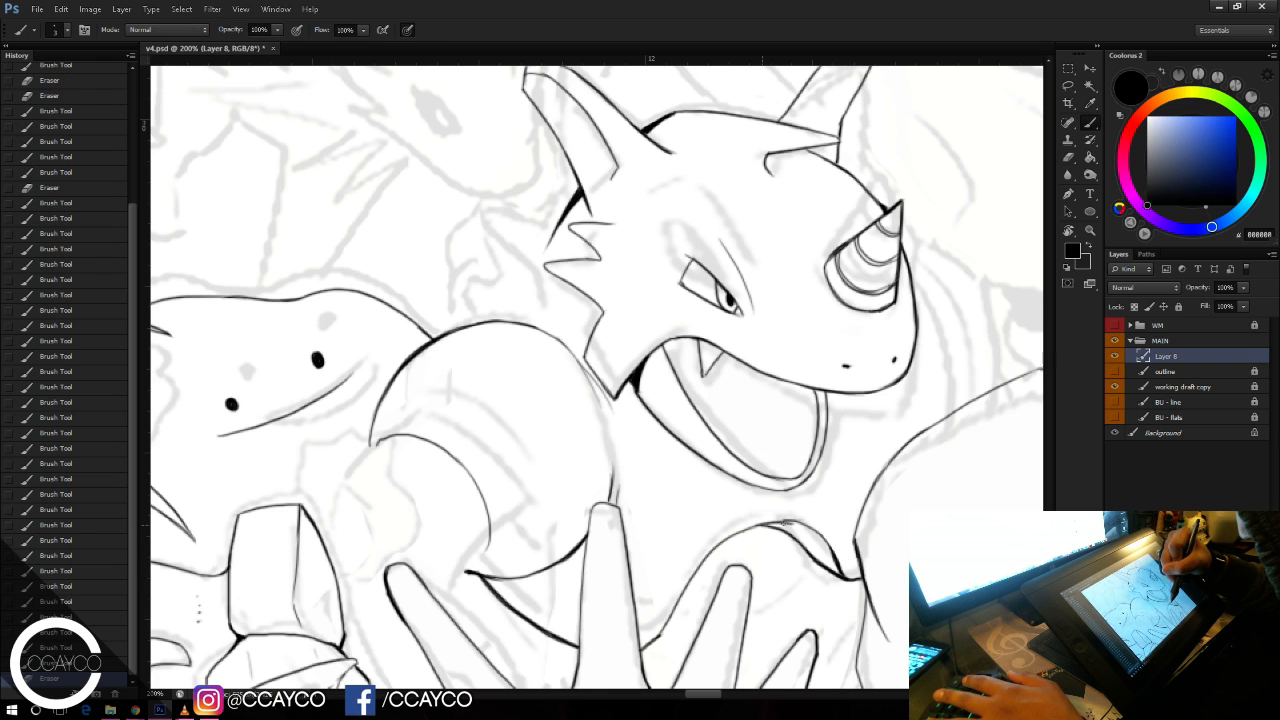
mouse_move(780, 522)
left_mouse_down()
mouse_move(765, 527)
mouse_move(806, 527)
mouse_move(842, 548)
left_mouse_up()
key("e")
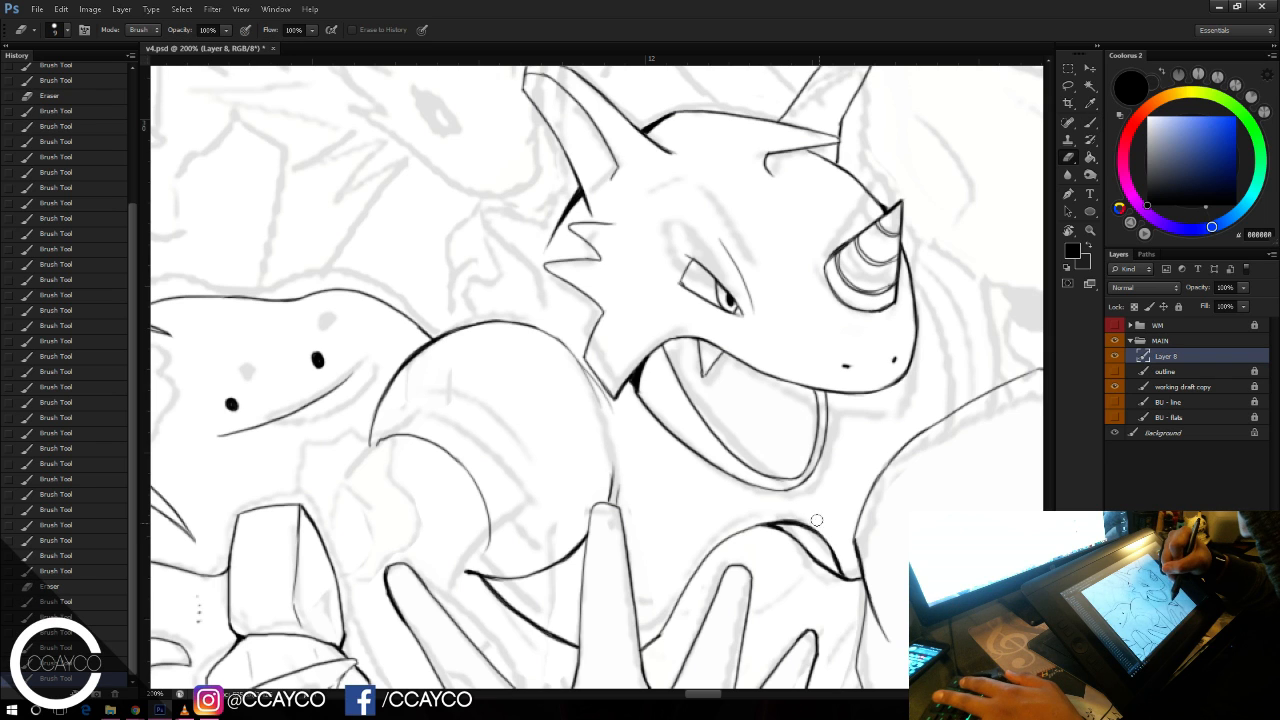
key("ctrl+shift+z")
key("ctrl+shift+z")
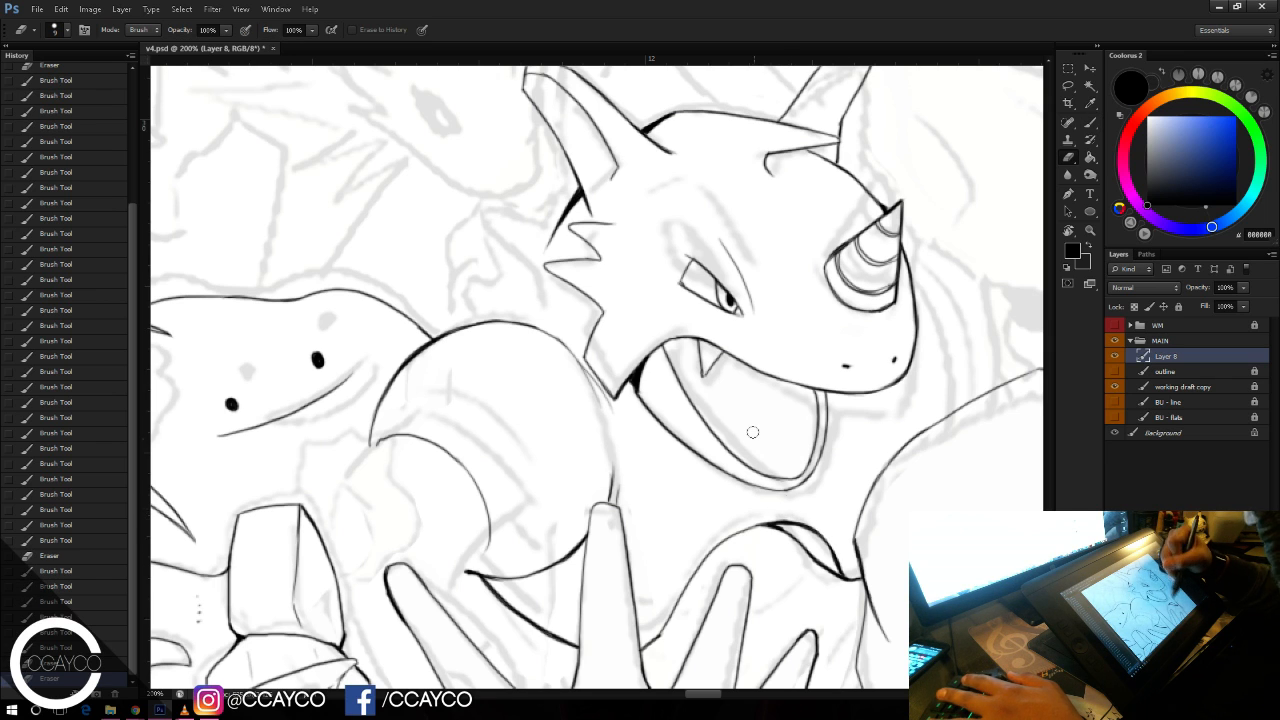
Step: Ink the line running down from the snout and the large back curve from behind the nose horn to the rounded shape
key("b")
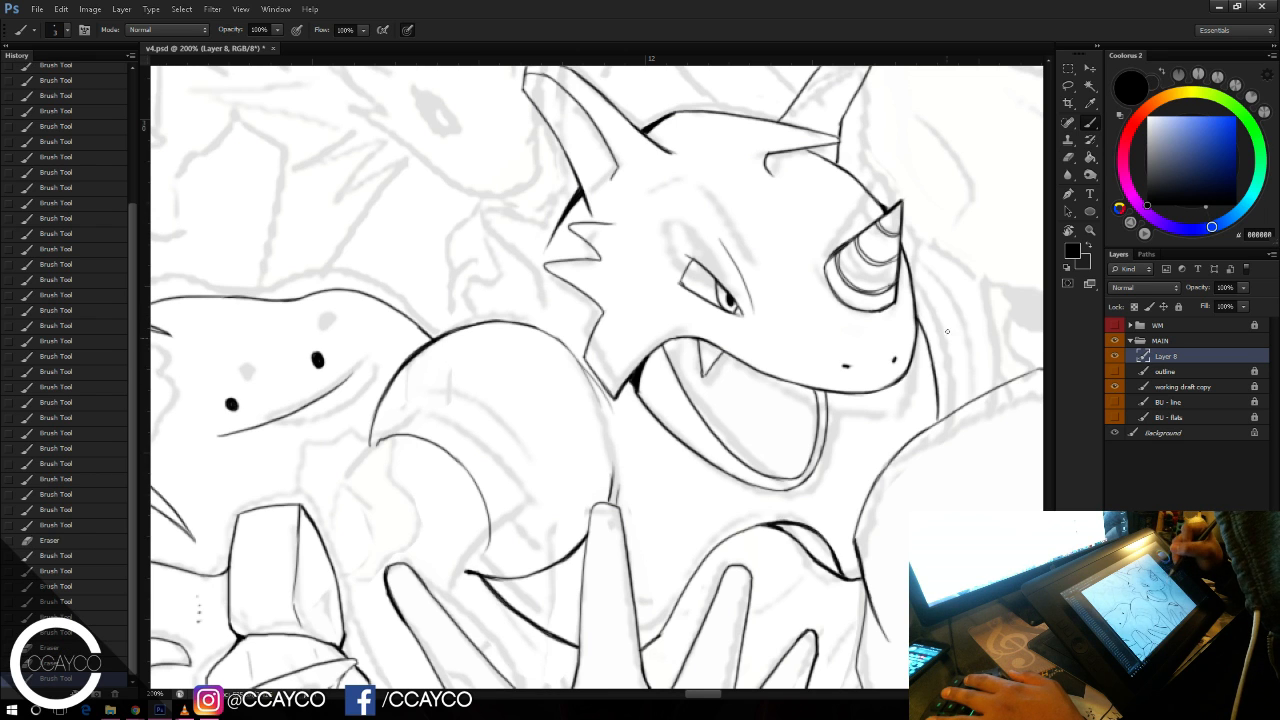
left_click_drag(944, 281, 880, 291)
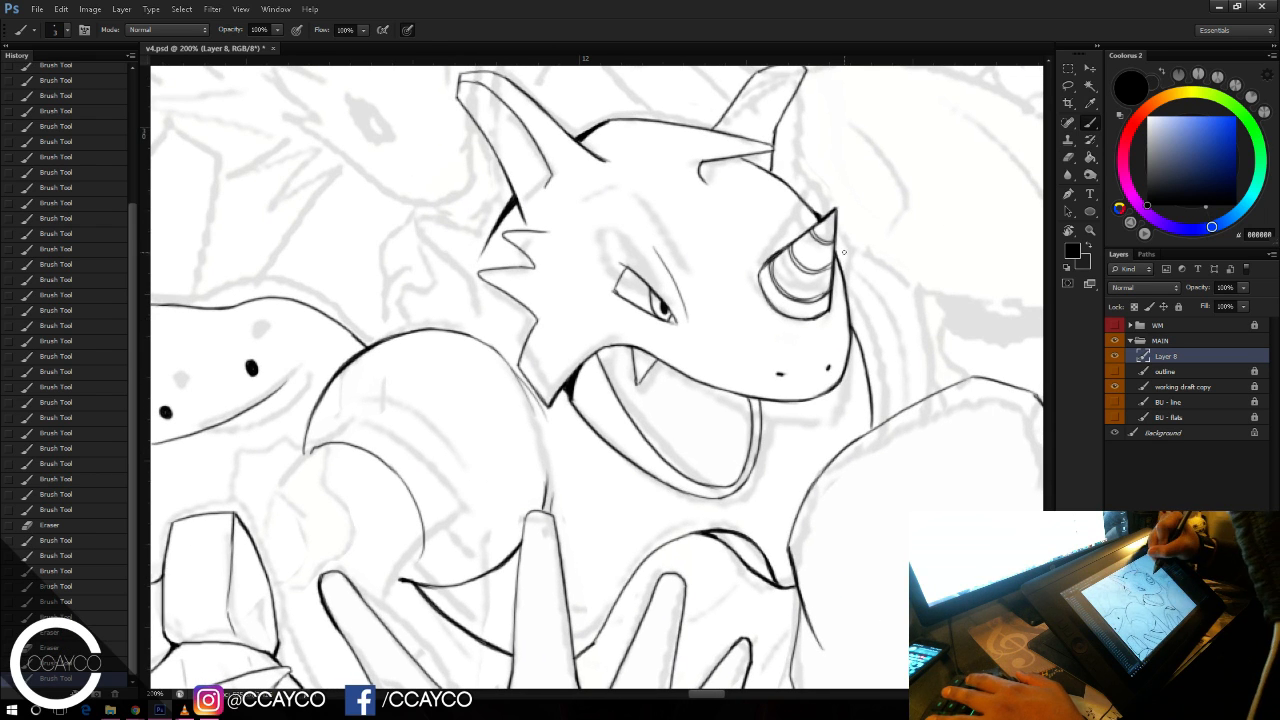
mouse_move(836, 253)
left_mouse_down()
mouse_move(927, 286)
mouse_move(946, 325)
left_mouse_up()
key("ctrl+z")
mouse_move(836, 257)
left_mouse_down()
mouse_move(936, 318)
mouse_move(953, 378)
left_mouse_up()
key("ctrl+z")
key("ctrl+alt+z")
key("ctrl+alt+z")
left_click_drag(929, 310, 957, 382)
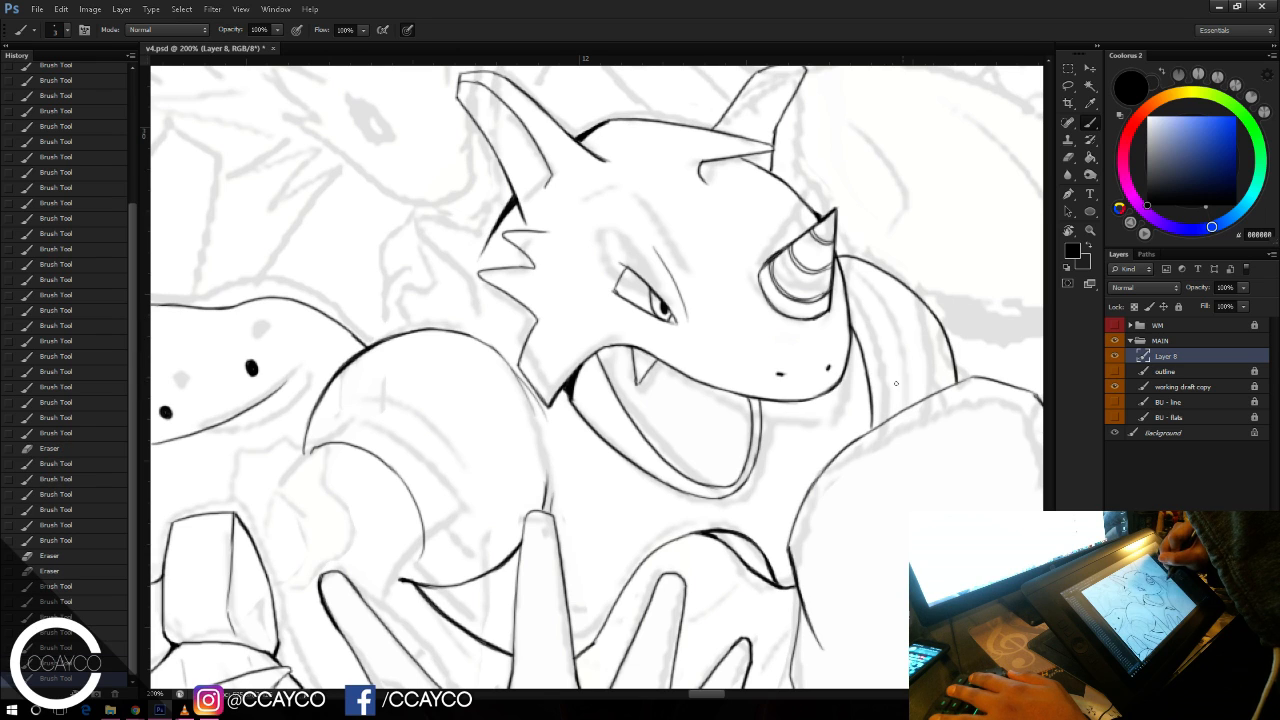
Step: Try a thicker lower end on the line below the snout, erase the line to a short stub and save the document
left_click_drag(872, 412, 873, 414)
left_click_drag(870, 394, 874, 416)
left_click_drag(869, 388, 873, 410)
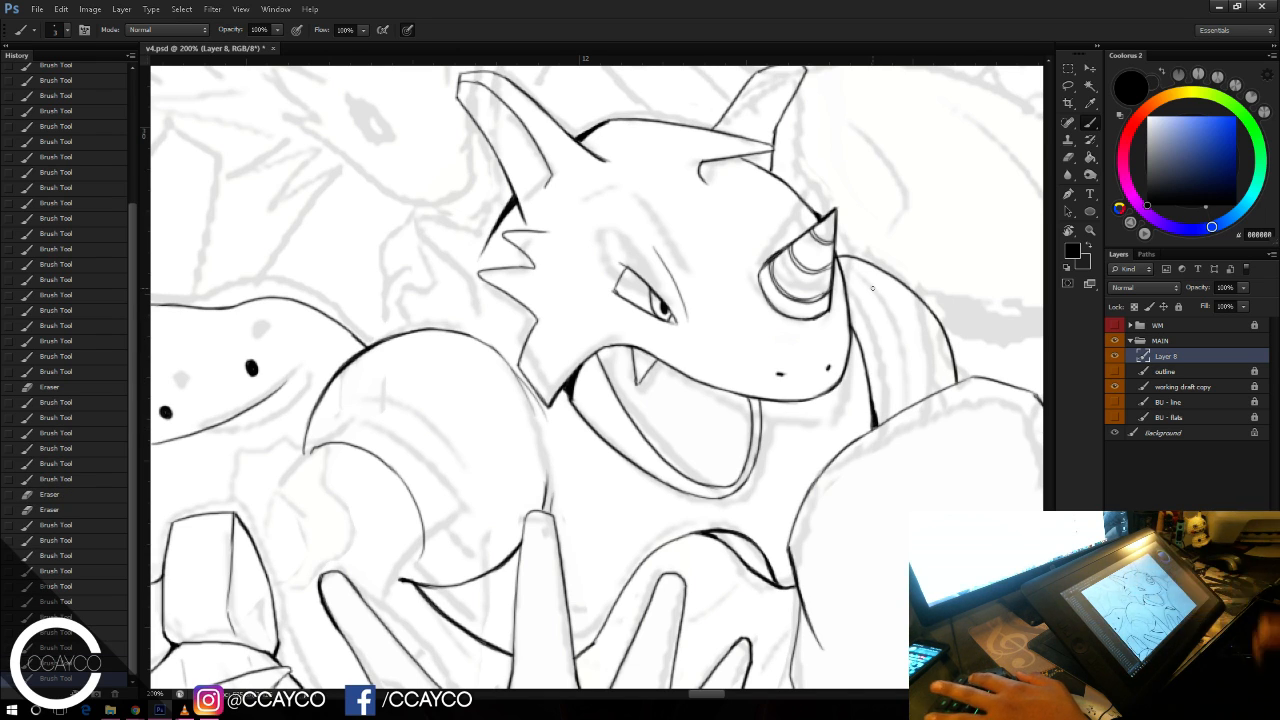
key("e")
mouse_move(869, 396)
left_mouse_down()
mouse_move(872, 420)
mouse_move(868, 362)
left_mouse_up()
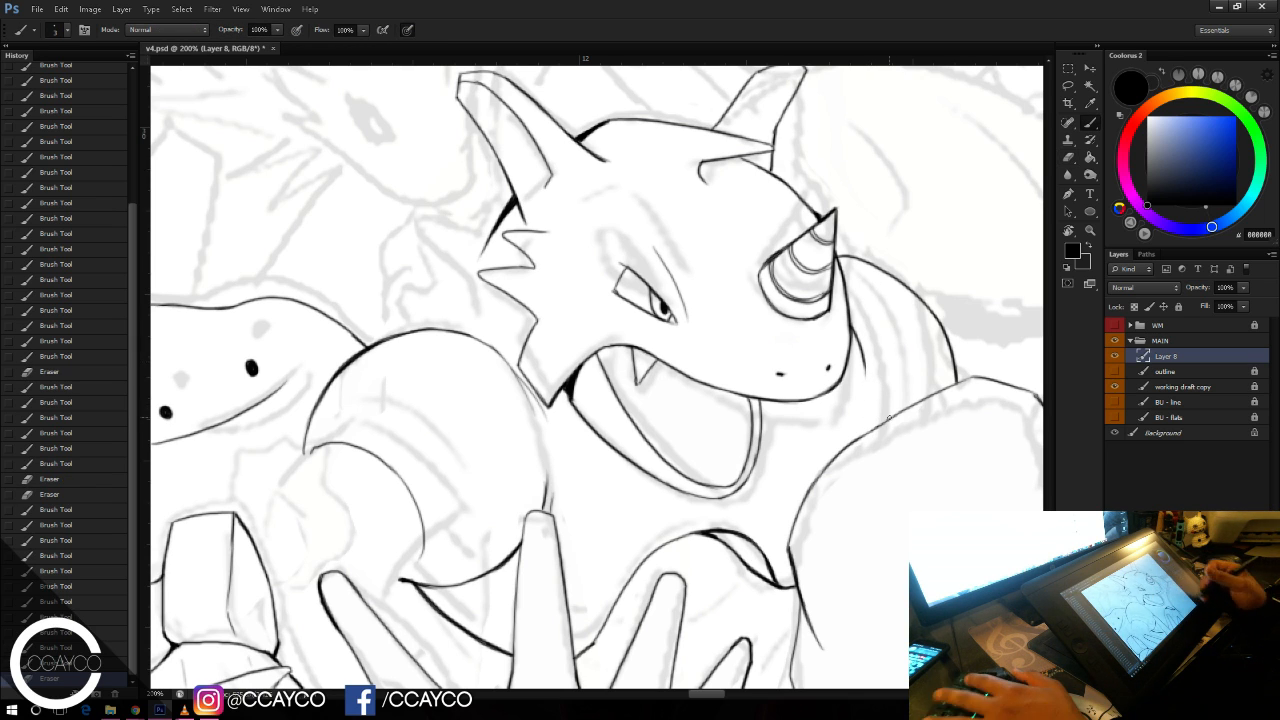
key("b")
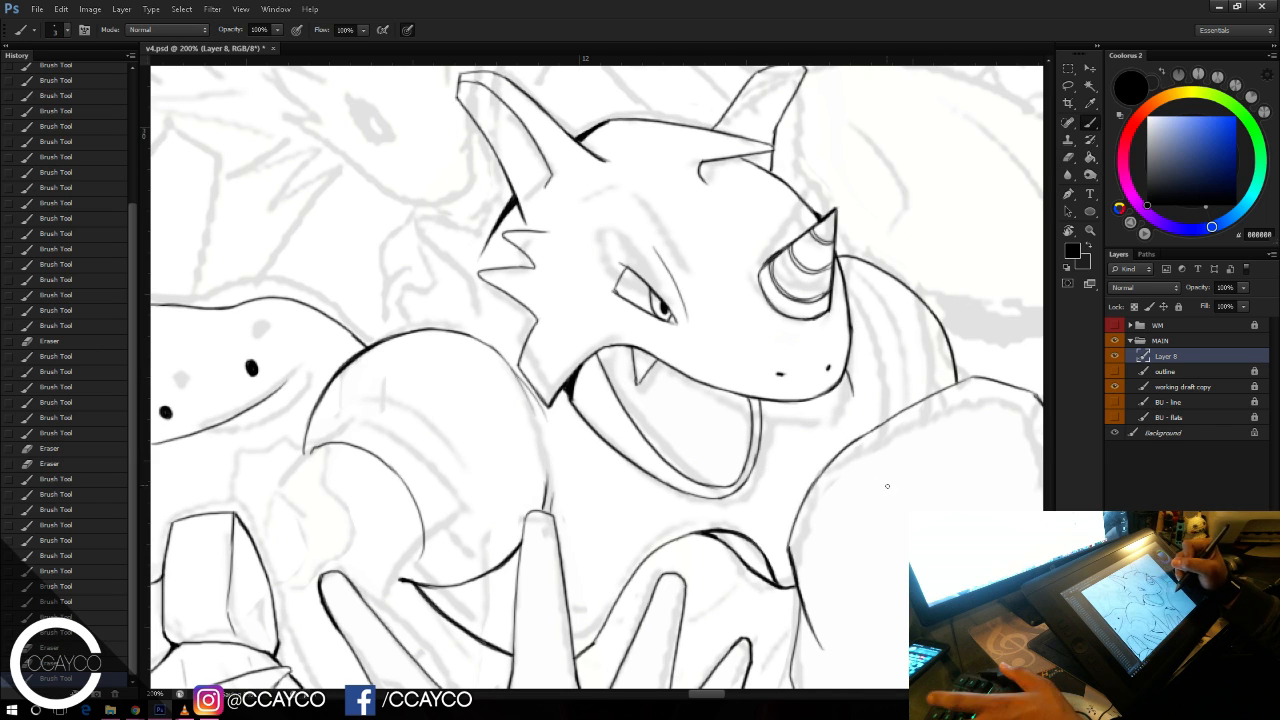
key("ctrl+s")
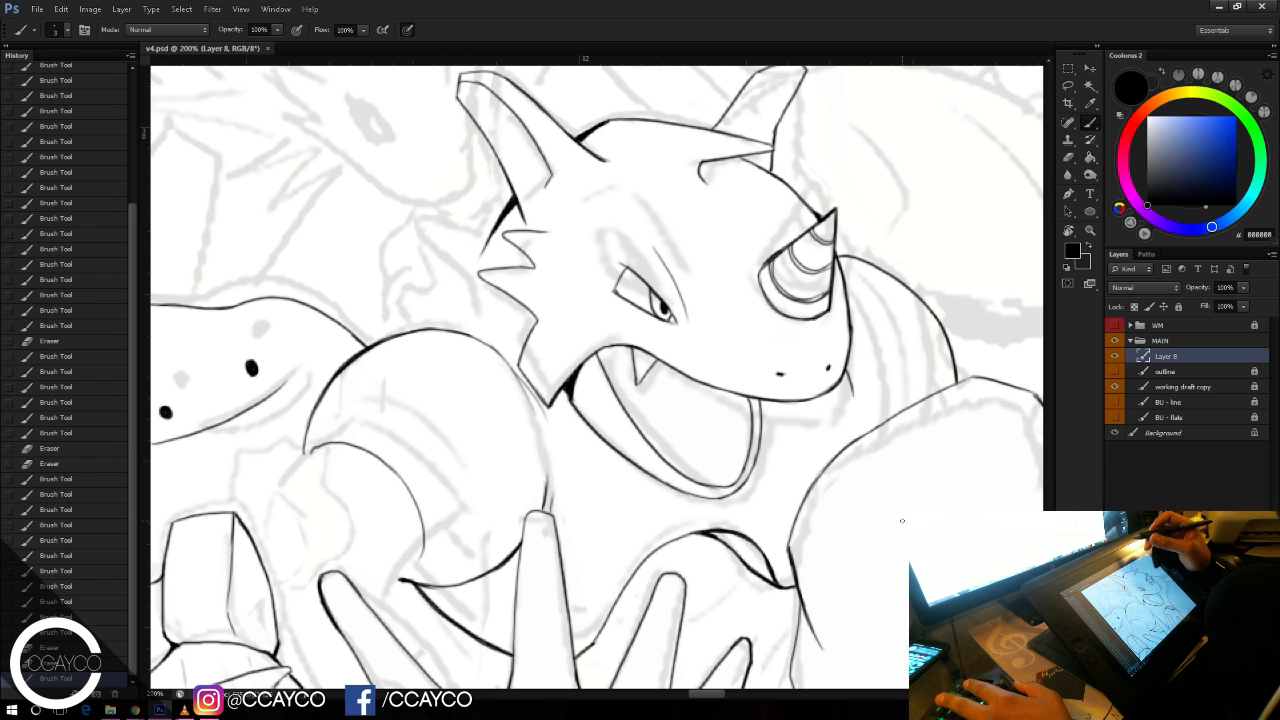
Step: Ink the top edge and angular tip of the small ear-like shape behind the head, starting at the cheek spikes
left_click_drag(901, 520, 989, 470)
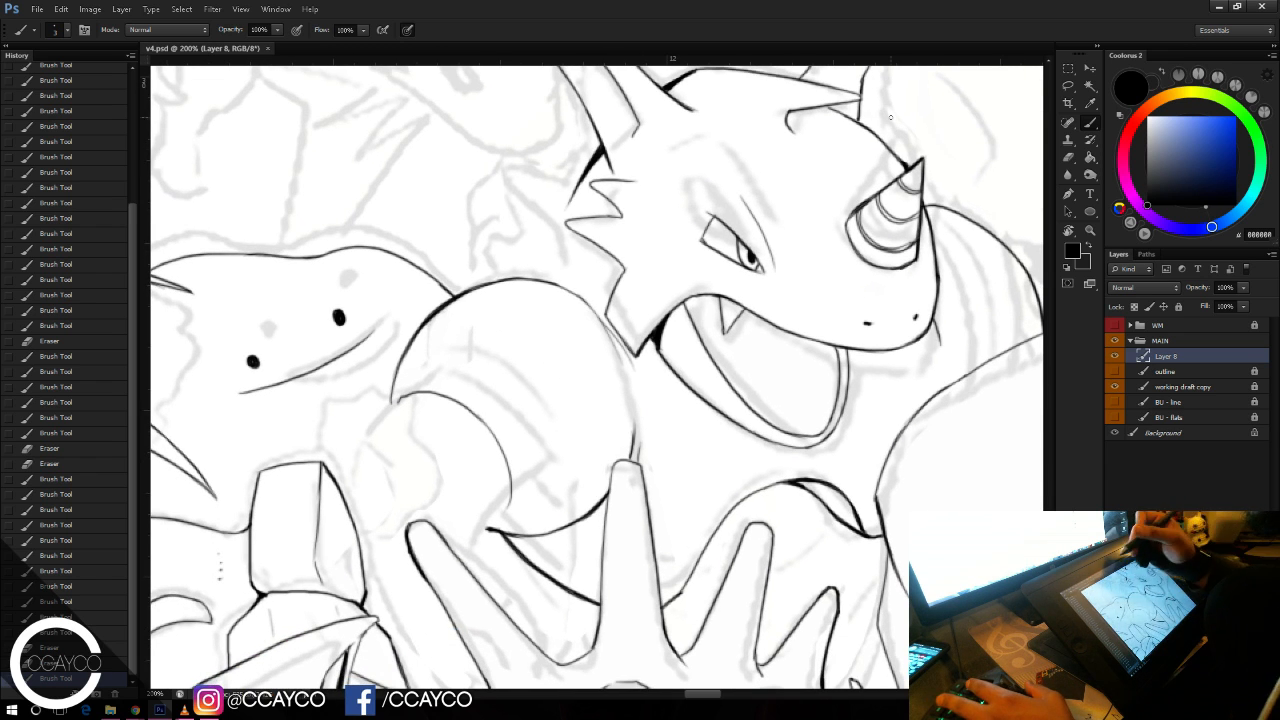
left_click_drag(583, 200, 478, 196)
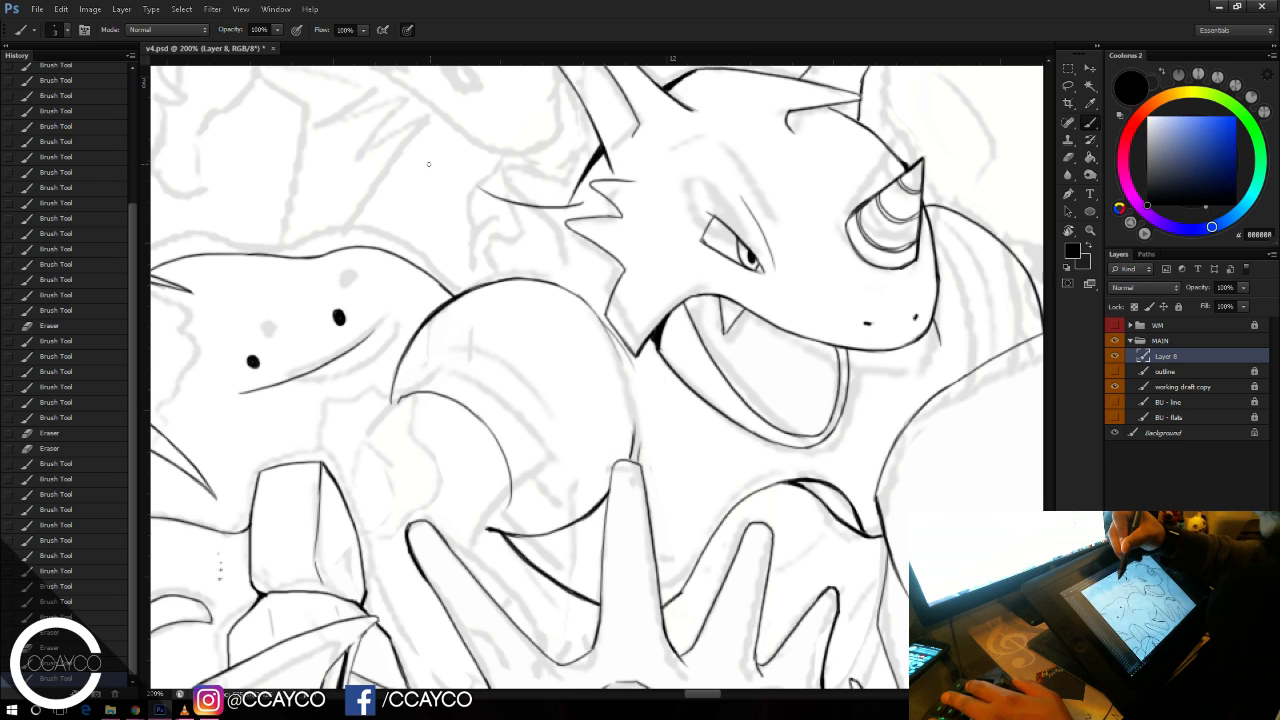
key("ctrl+z")
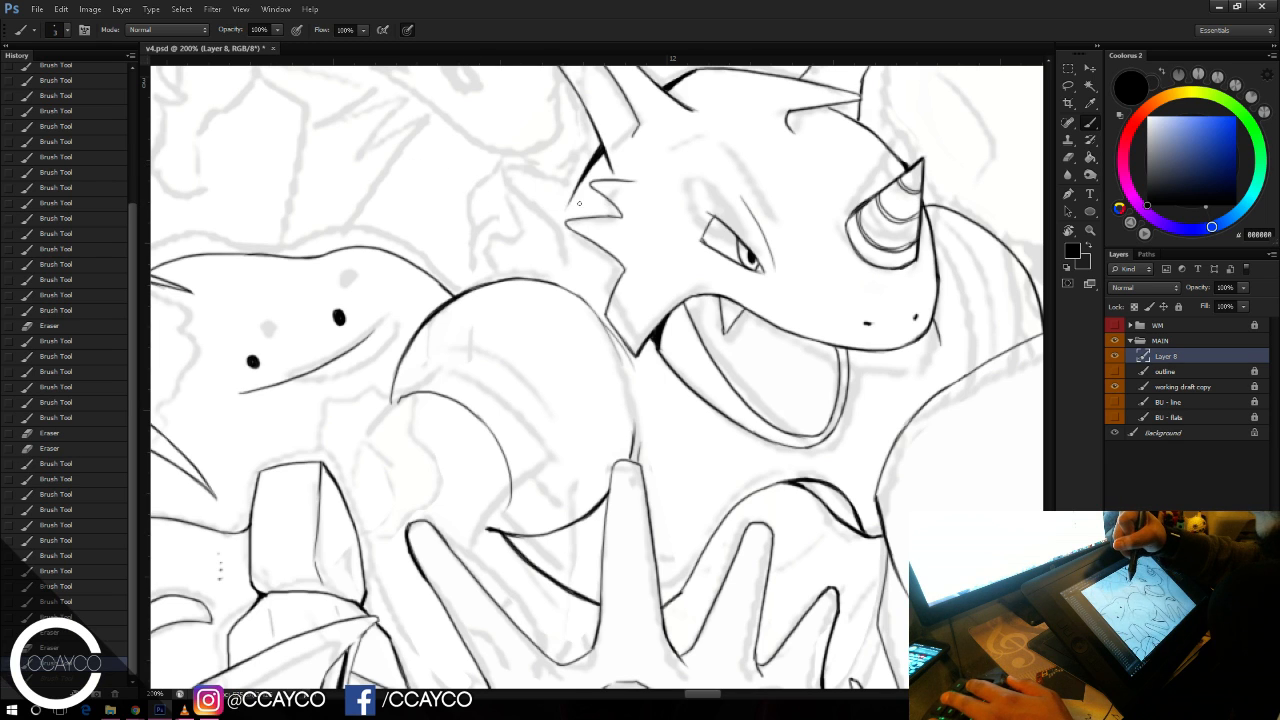
left_click_drag(587, 205, 535, 196)
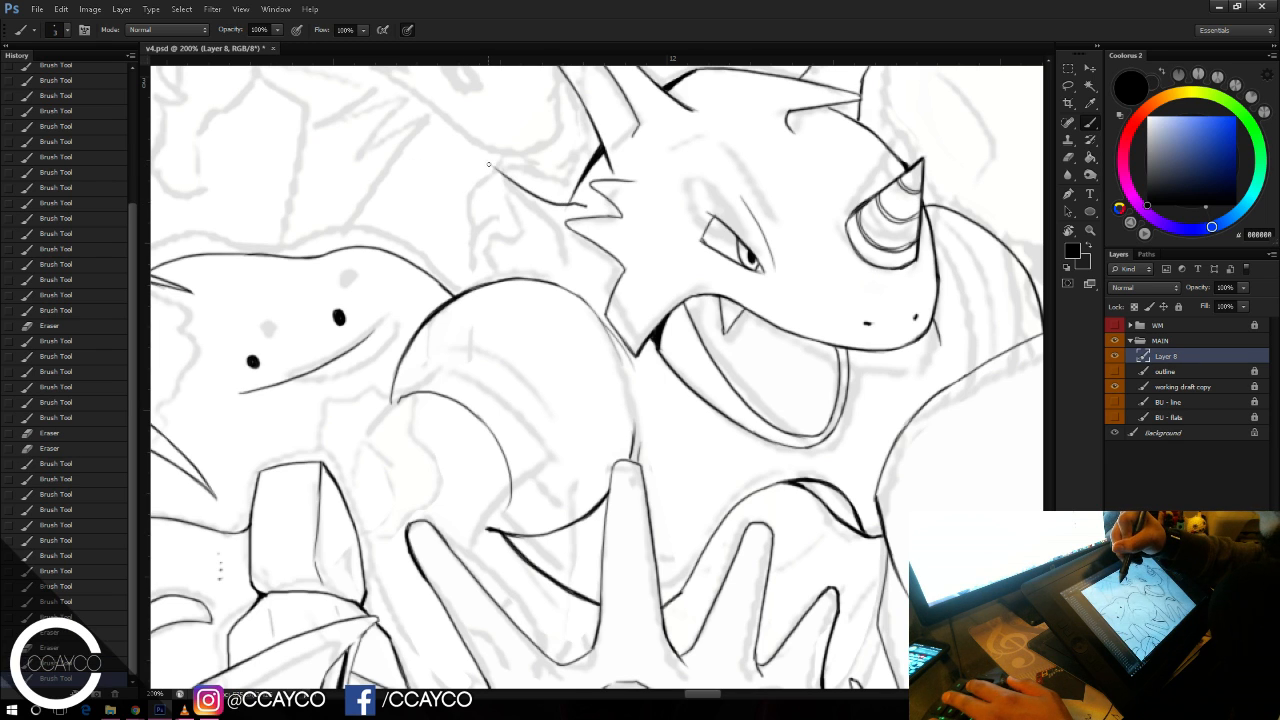
mouse_move(484, 160)
left_mouse_down()
mouse_move(438, 186)
mouse_move(456, 184)
mouse_move(478, 220)
left_mouse_up()
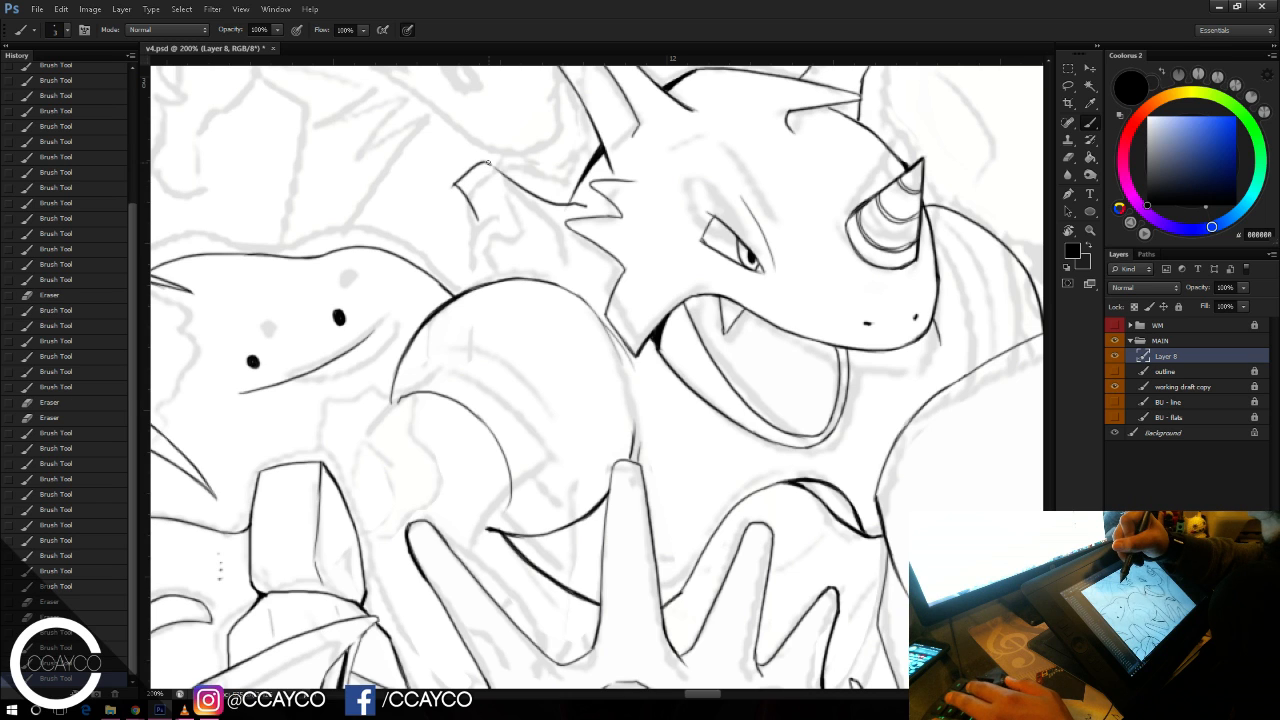
mouse_move(486, 162)
left_mouse_down()
mouse_move(516, 184)
mouse_move(540, 237)
left_mouse_up()
key("e")
key("b")
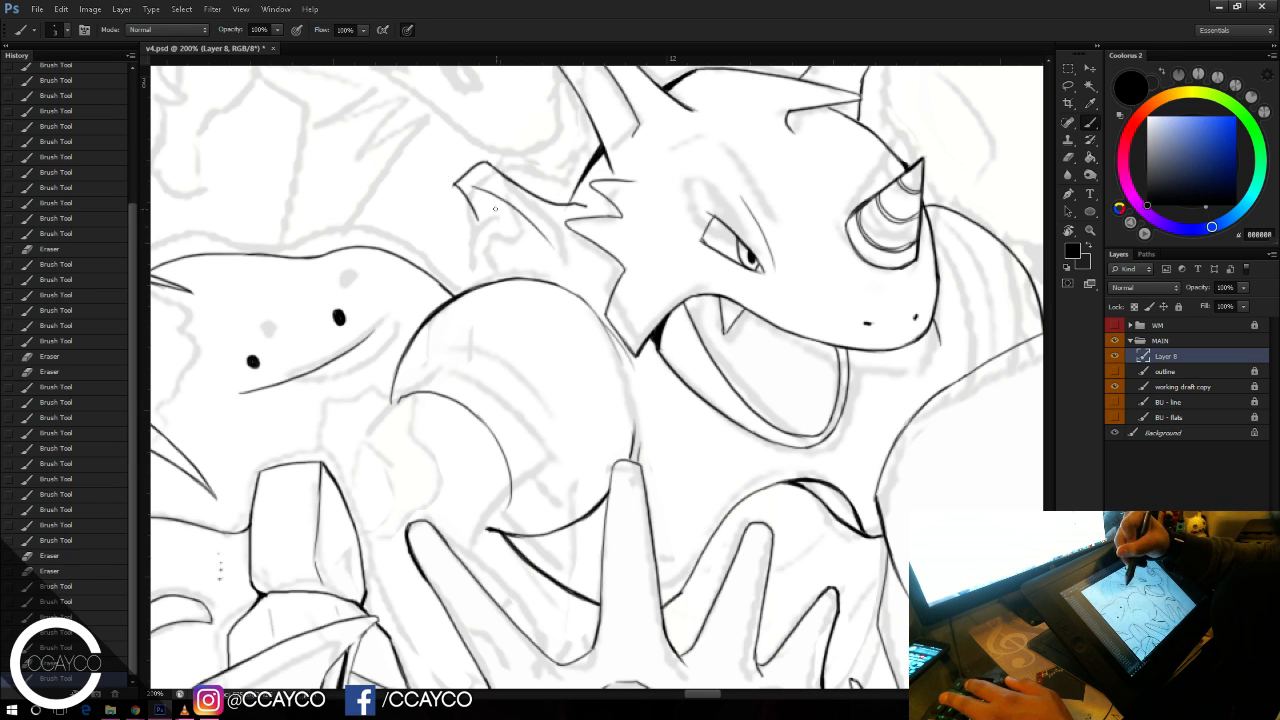
Step: Ink the inner curve and jagged outer edge of the ear-like shape down to the shoulder, cleaning the stroke ends
key("ctrl+z")
left_click_drag(472, 187, 545, 265)
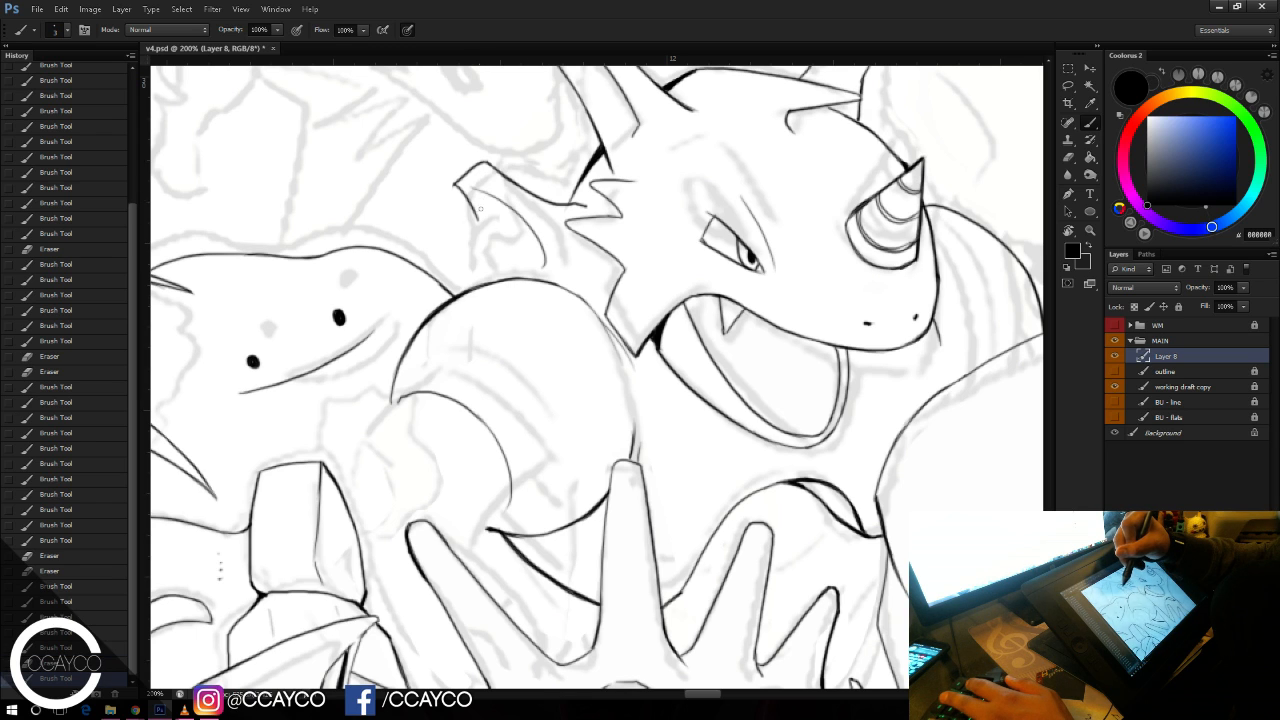
mouse_move(478, 222)
left_mouse_down()
mouse_move(470, 240)
mouse_move(492, 256)
mouse_move(486, 278)
mouse_move(470, 240)
mouse_move(497, 248)
mouse_move(460, 236)
left_mouse_up()
key("e")
key("b")
key("e")
left_click_drag(493, 281, 497, 291)
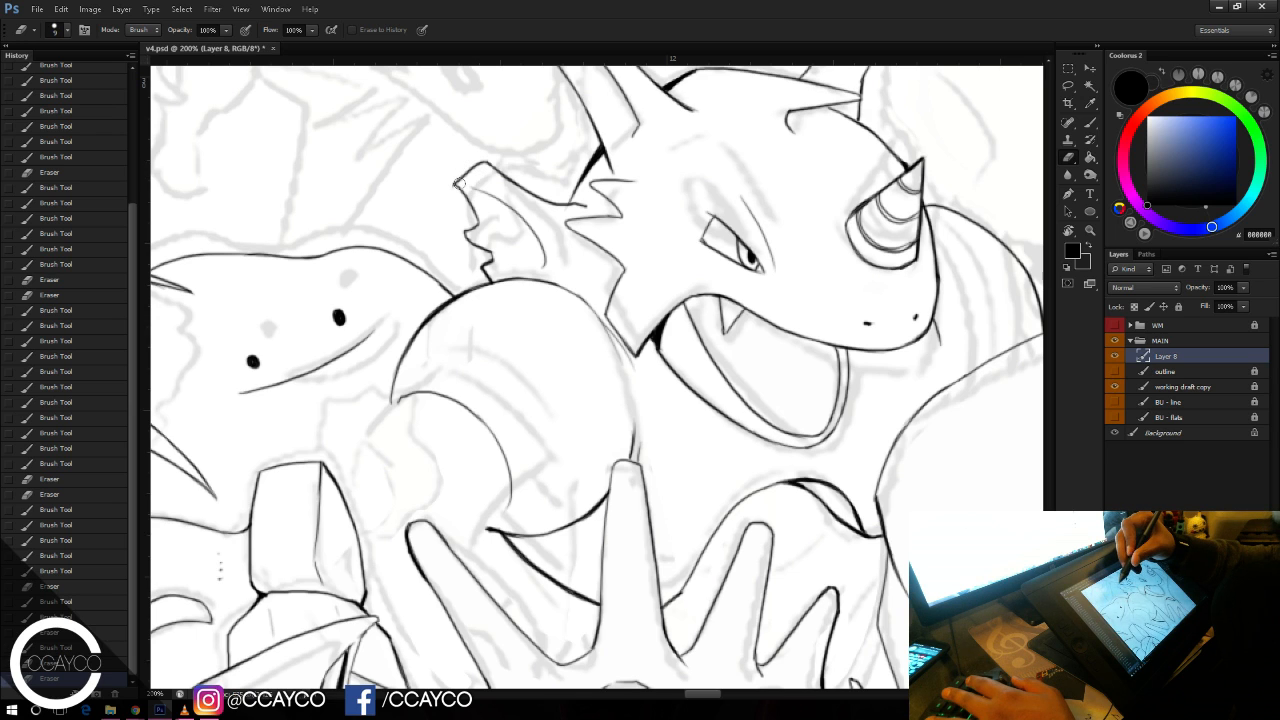
Step: Add a thick tapered accent to the top of the shoulder arc near the corner of the jaw
key("b")
mouse_move(562, 286)
left_mouse_down()
mouse_move(603, 288)
mouse_move(577, 293)
mouse_move(596, 289)
mouse_move(596, 308)
mouse_move(594, 292)
left_mouse_up()
key("ctrl+z")
key("e")
key("b")
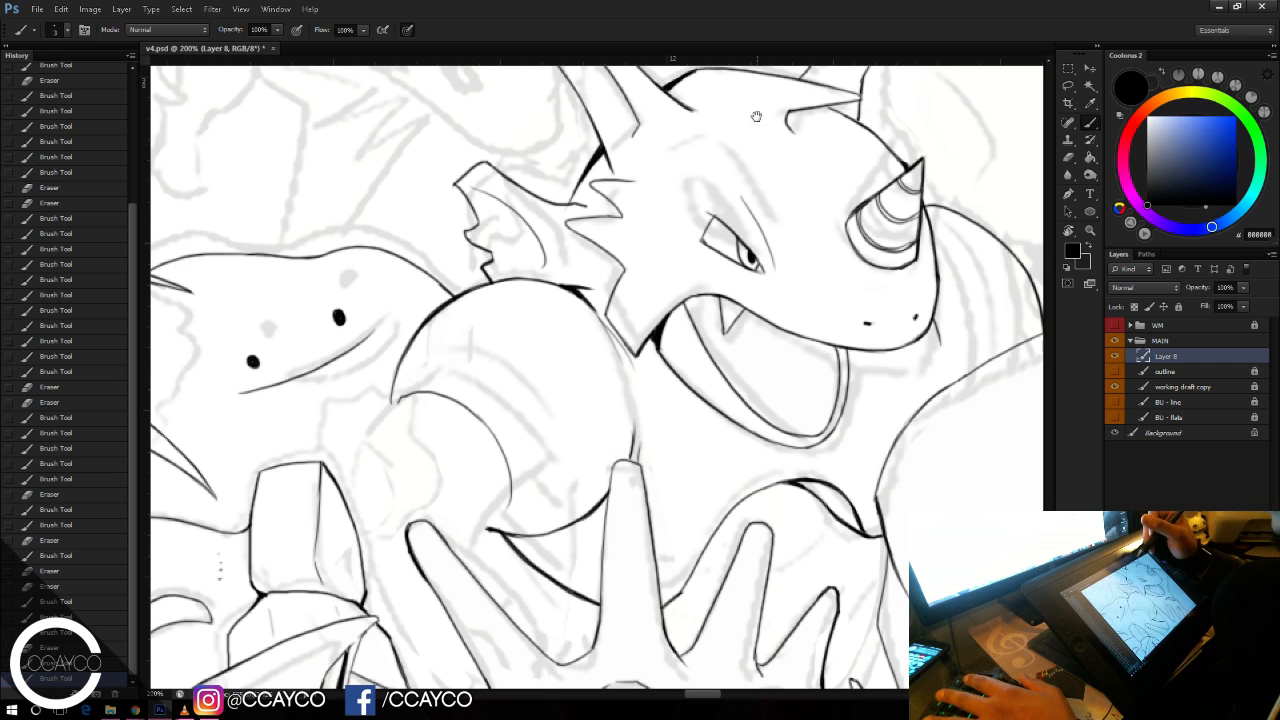
Step: Ink a short line rising from the upper edge of the large rounded shape below the snout
mouse_move(540, 187)
left_mouse_down()
mouse_move(536, 197)
mouse_move(576, 190)
mouse_move(566, 187)
left_mouse_up()
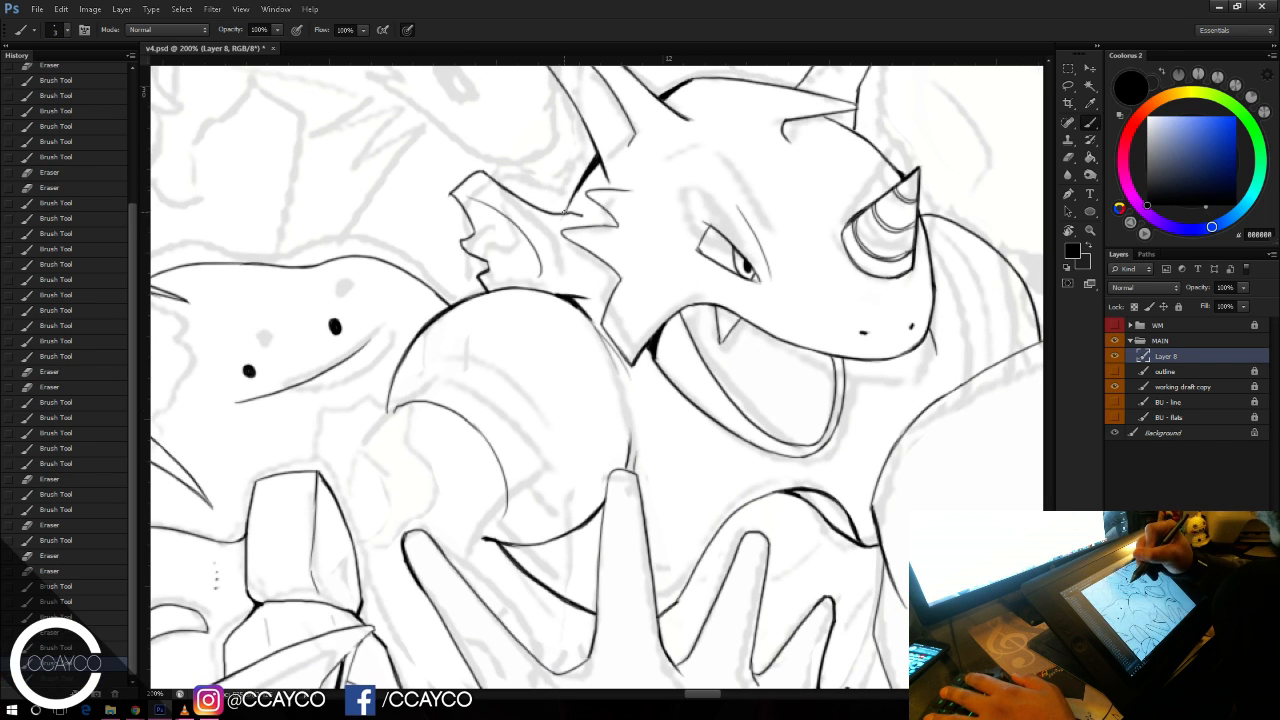
left_click_drag(837, 263, 712, 145)
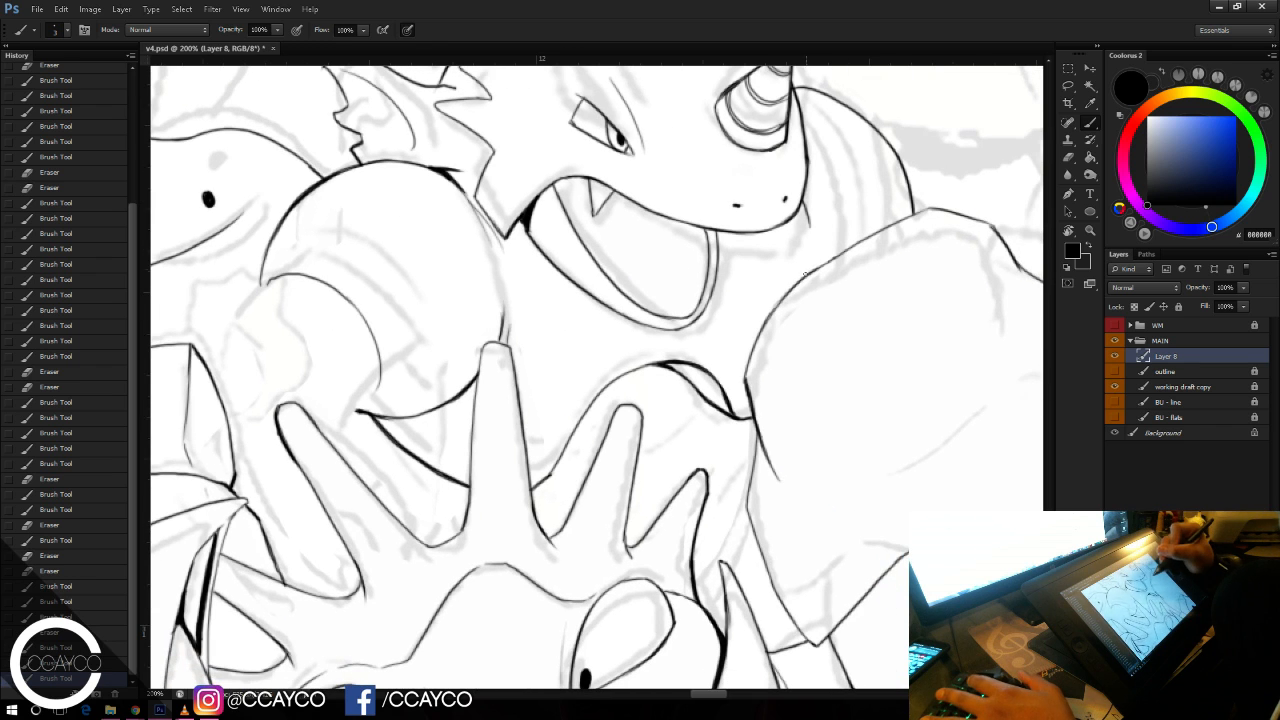
left_click_drag(814, 266, 820, 263)
key("ctrl+alt+z")
key("ctrl+alt+z")
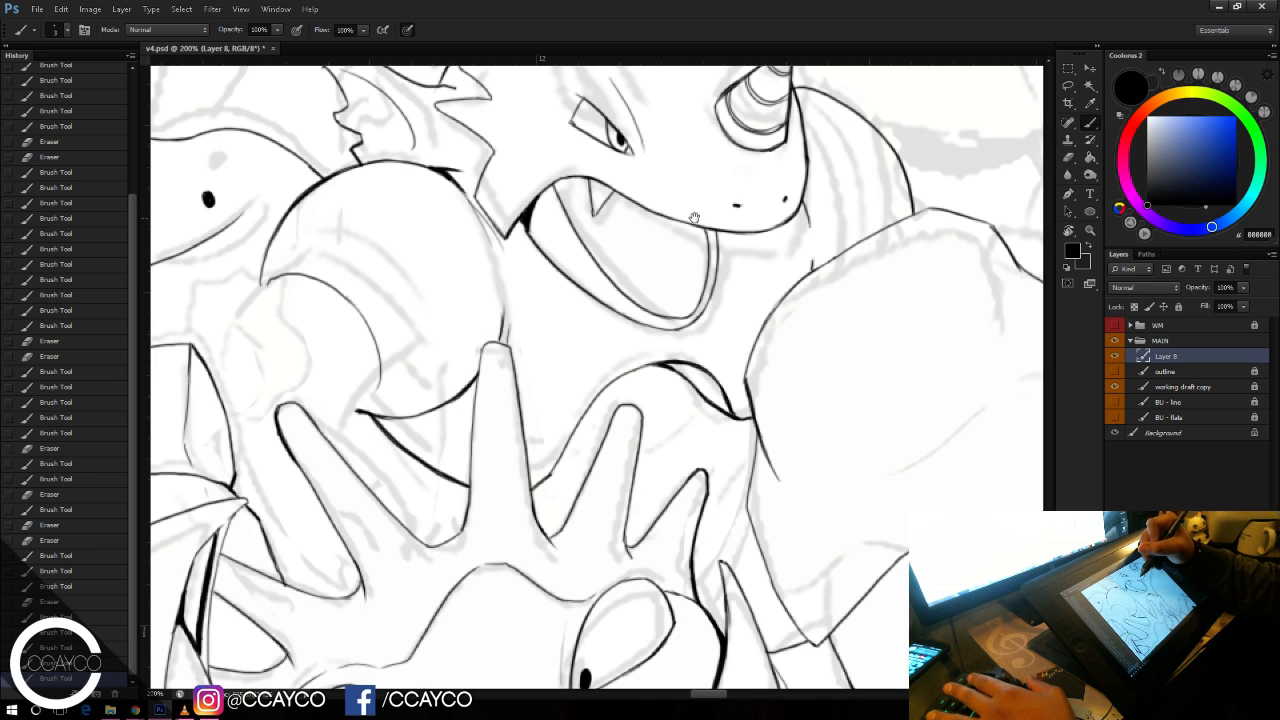
mouse_move(640, 287)
left_mouse_down()
mouse_move(650, 225)
mouse_move(681, 240)
left_mouse_up()
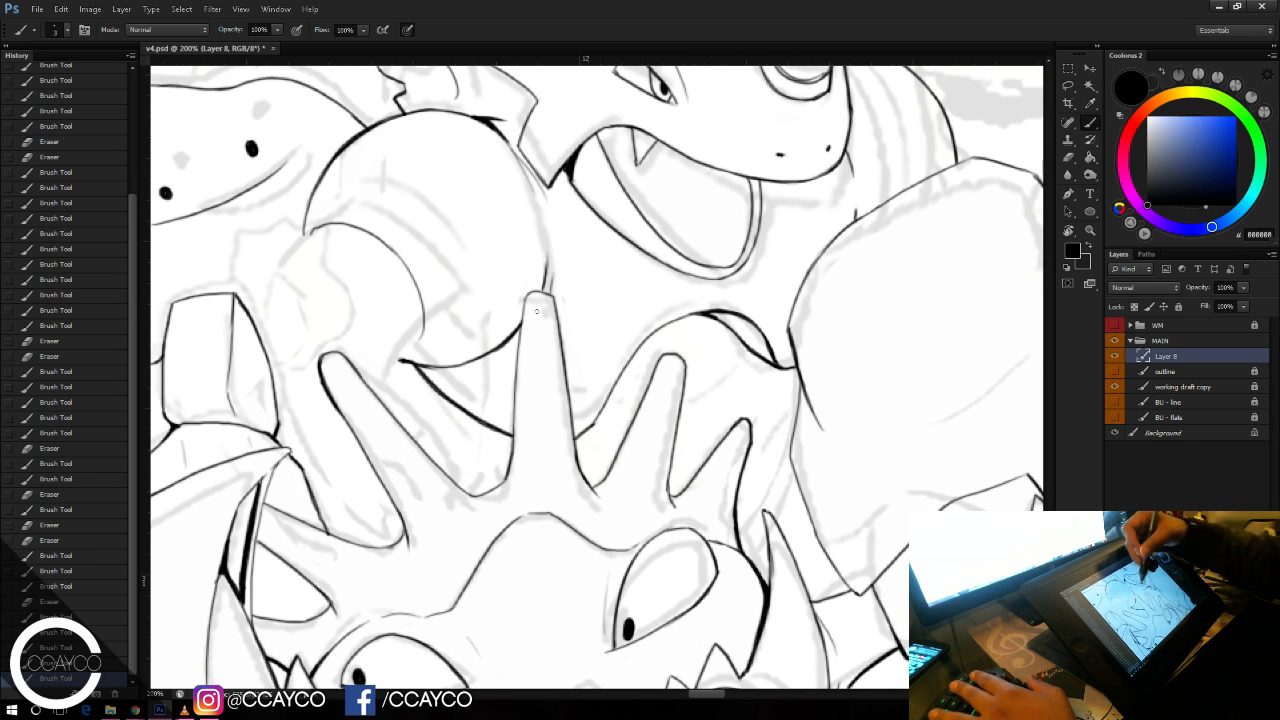
Step: Ink the curved belly band behind the head spikes, including its short continuation beside the outermost spike
mouse_move(600, 415)
left_mouse_down()
mouse_move(649, 408)
mouse_move(640, 401)
left_mouse_up()
key("ctrl+z")
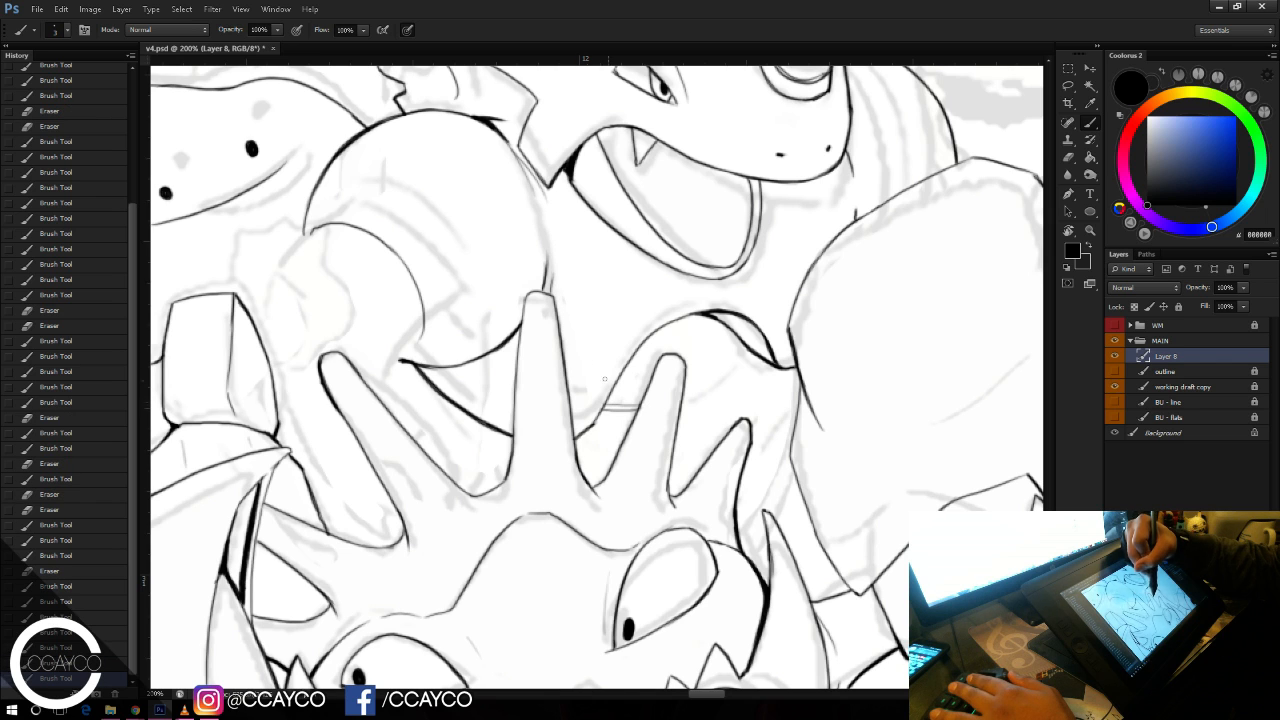
key("ctrl+z")
mouse_move(750, 362)
left_mouse_down()
mouse_move(682, 406)
mouse_move(765, 366)
left_mouse_up()
key("e")
key("b")
key("ctrl+z")
left_click_drag(706, 397, 770, 363)
key("ctrl+z")
left_click_drag(708, 397, 770, 362)
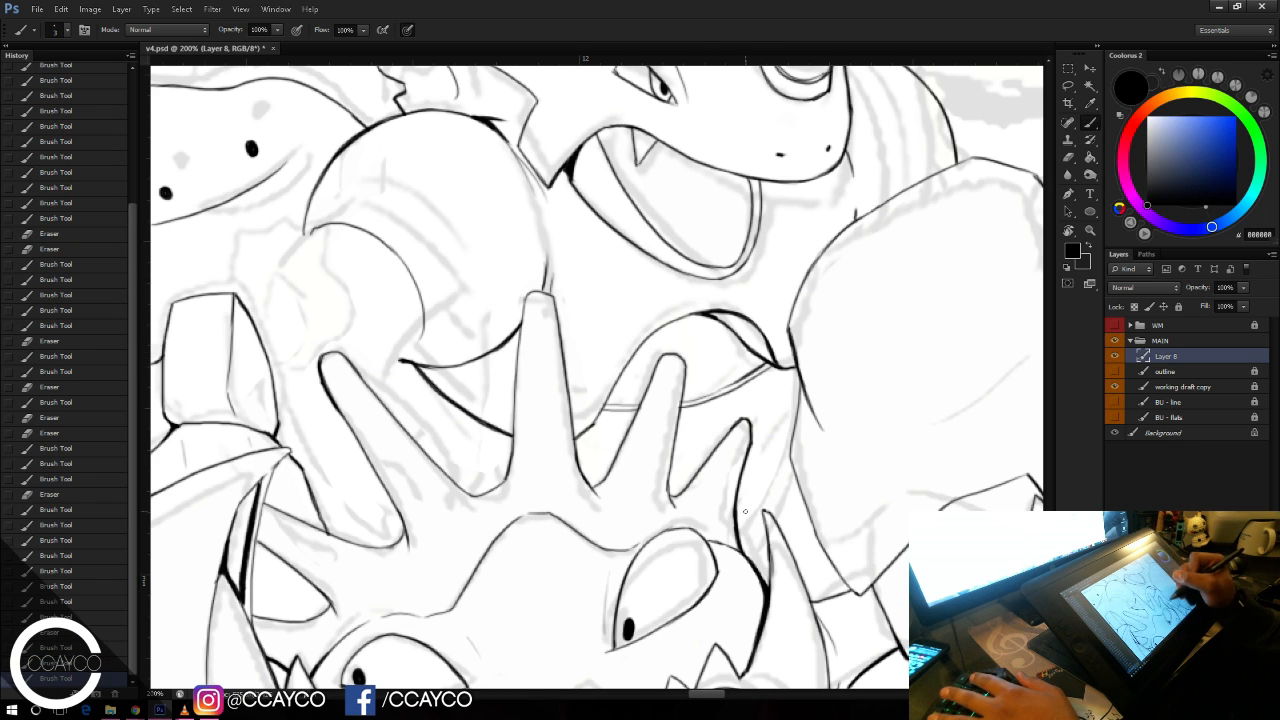
mouse_move(739, 519)
left_mouse_down()
mouse_move(791, 448)
mouse_move(746, 520)
left_mouse_up()
key("ctrl+z")
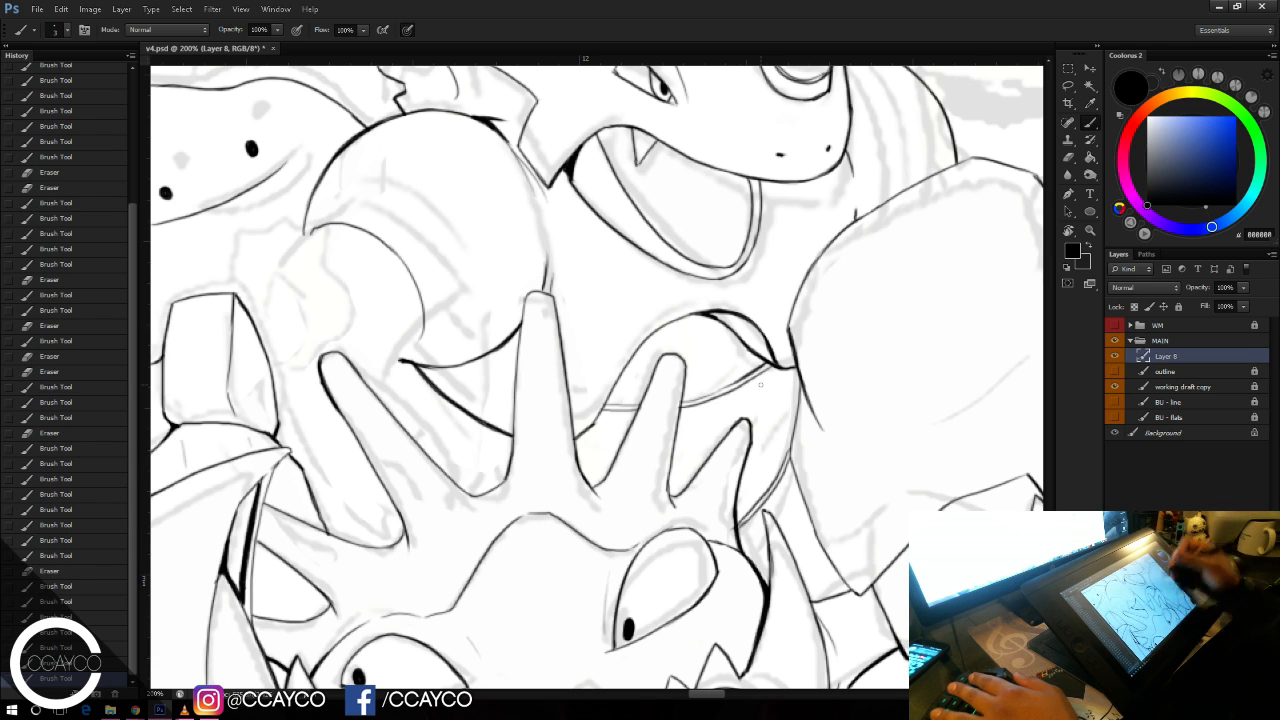
Step: Ink the short body lines in the gap beside the tallest head spike and save the file
left_click_drag(460, 487, 478, 432)
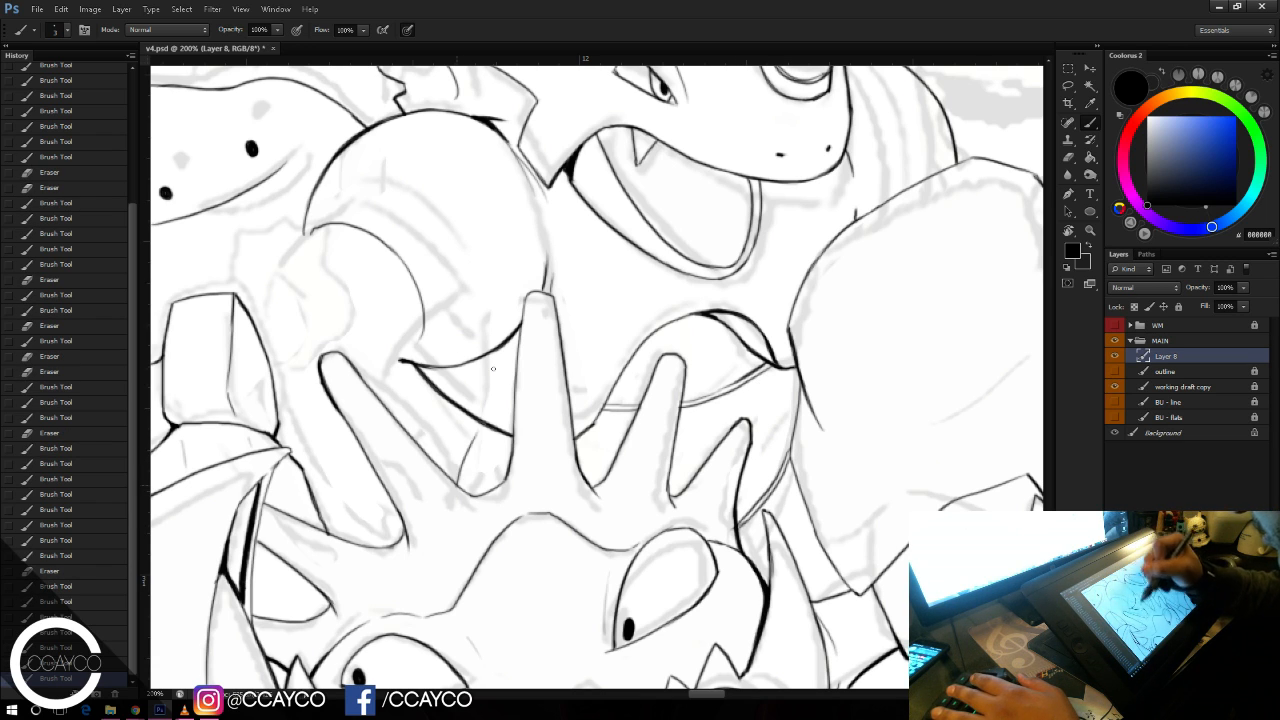
key("ctrl+z")
left_click_drag(460, 485, 484, 427)
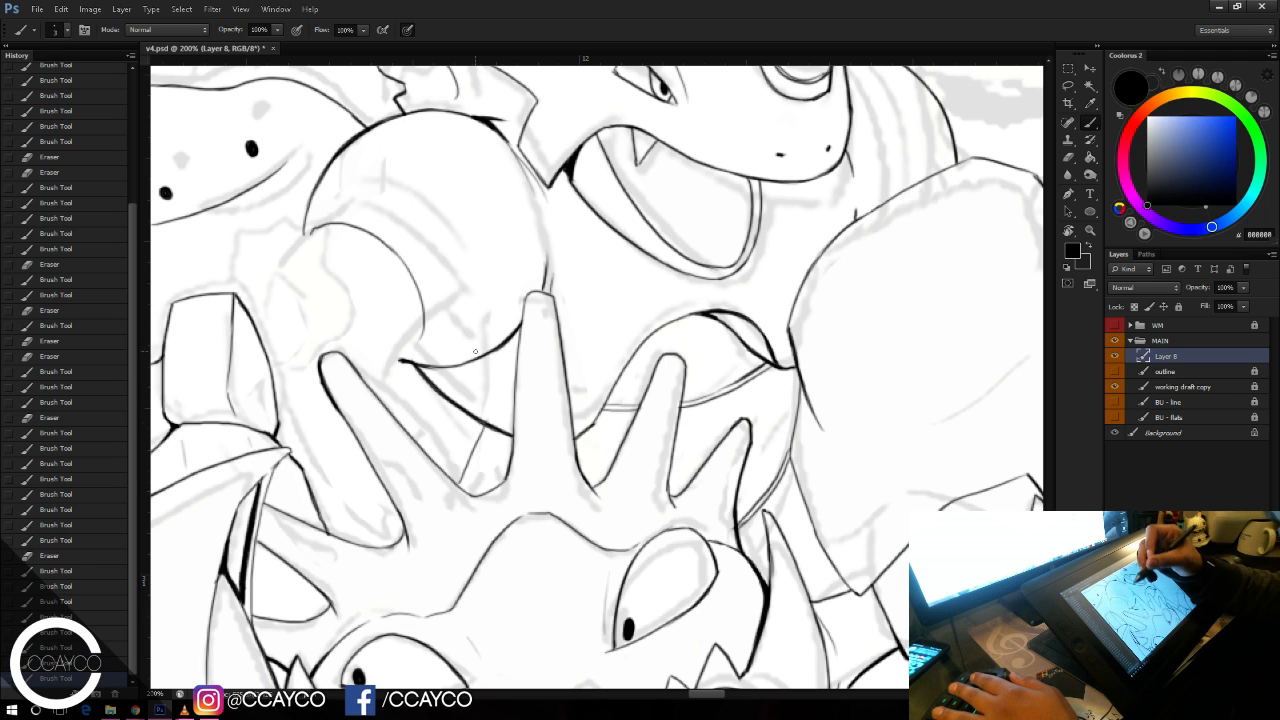
mouse_move(463, 478)
left_mouse_down()
mouse_move(482, 502)
mouse_move(494, 491)
left_mouse_up()
key("e")
key("b")
key("e")
key("b")
key("ctrl+s")
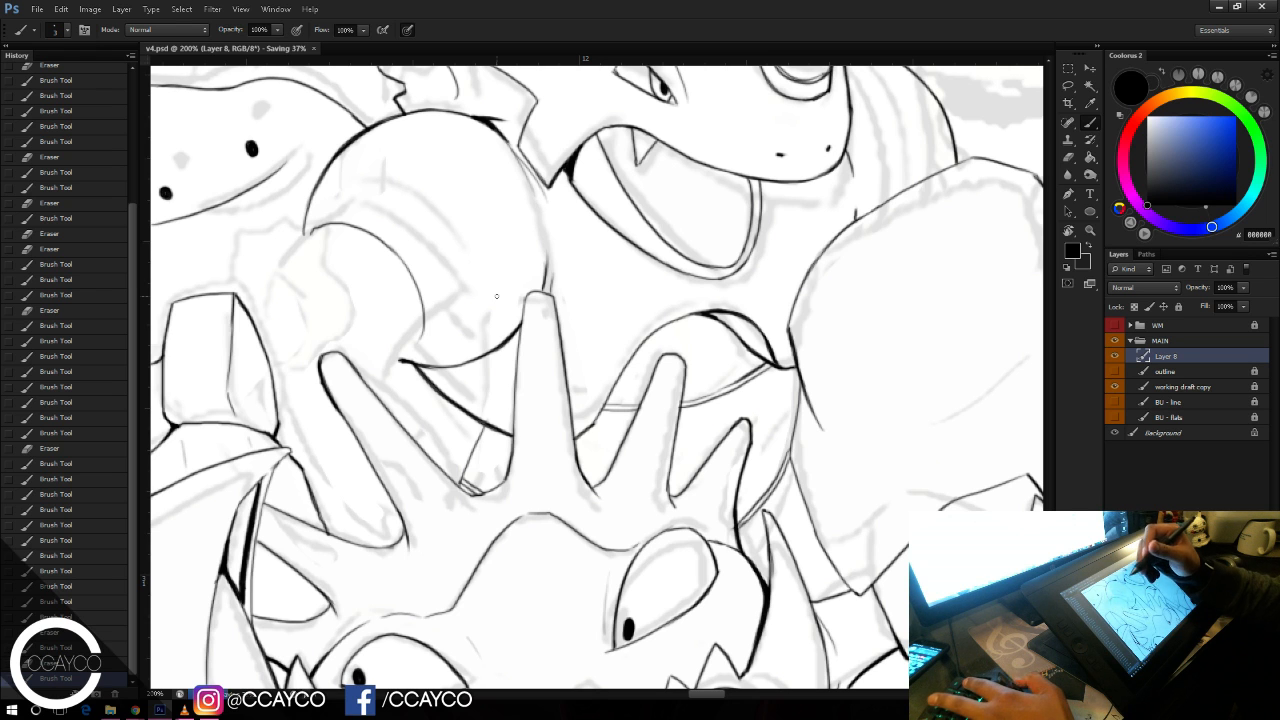
Step: Ink the upper edge of the horned creature's arm, from the blocky shape up to the round shoulder curve
left_click_drag(602, 201, 714, 262)
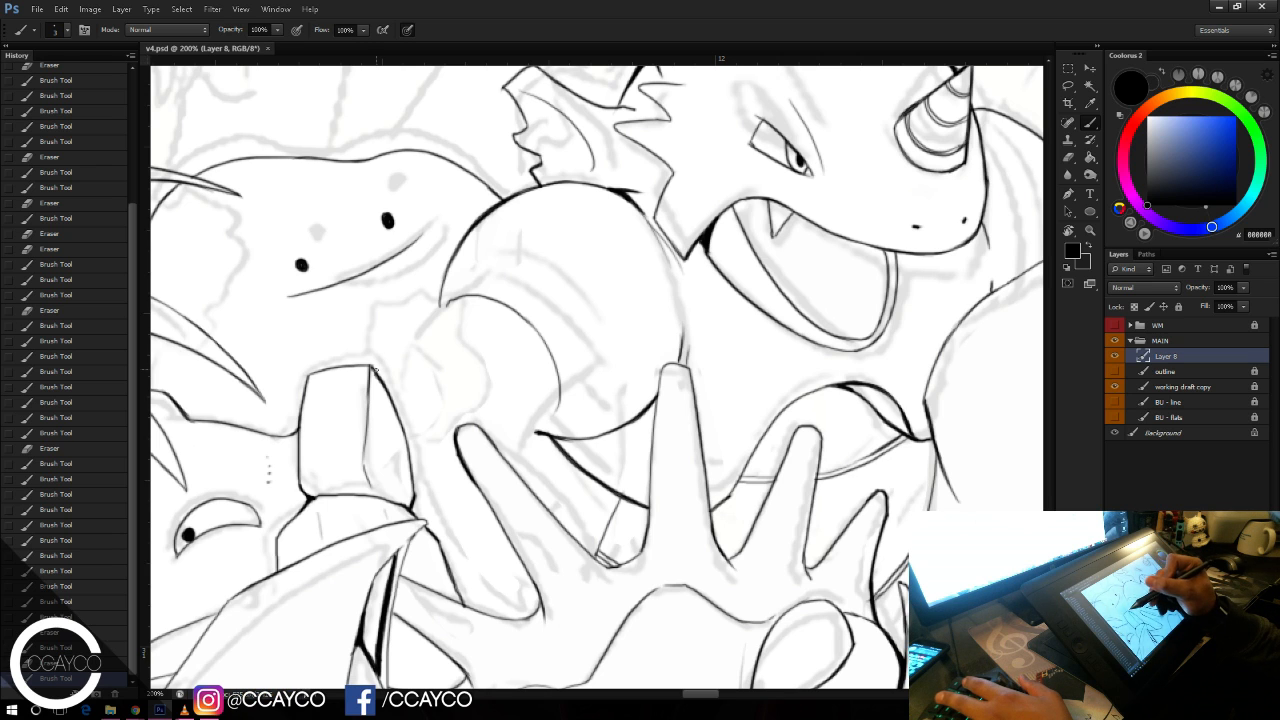
left_click_drag(376, 370, 460, 296)
key("ctrl+z")
left_click_drag(380, 363, 456, 298)
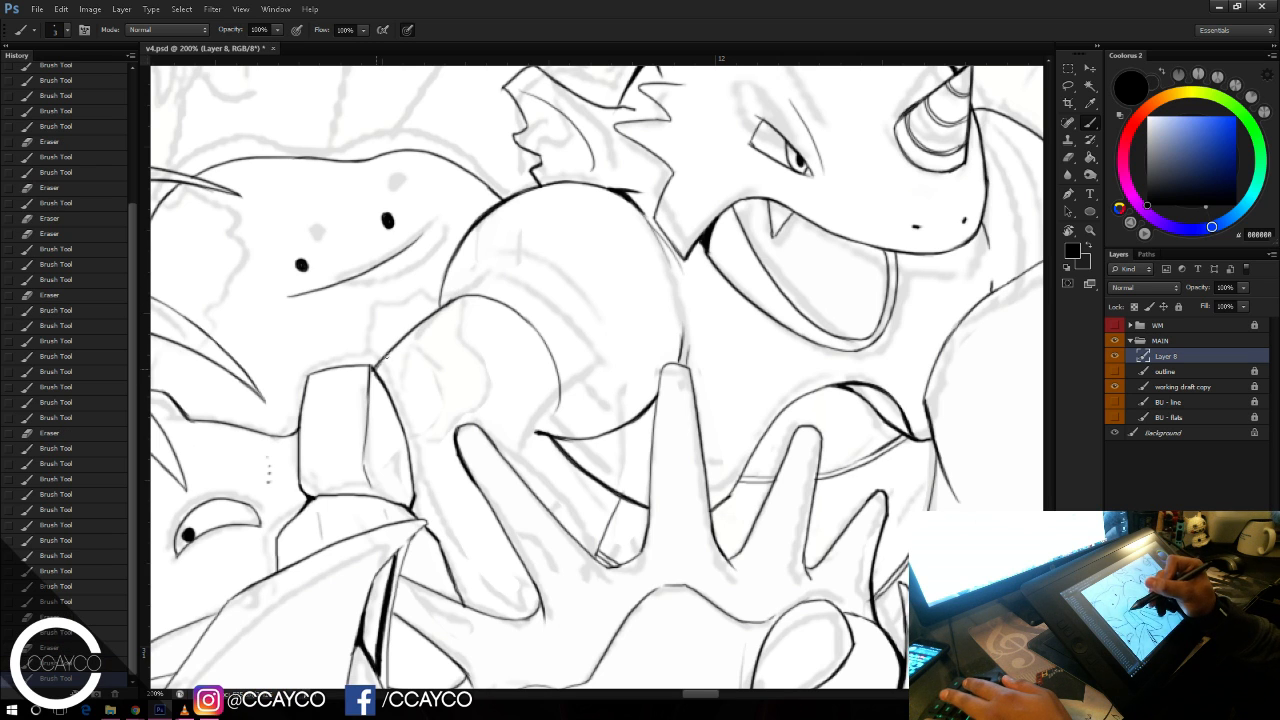
left_click_drag(377, 369, 444, 310)
key("ctrl+z")
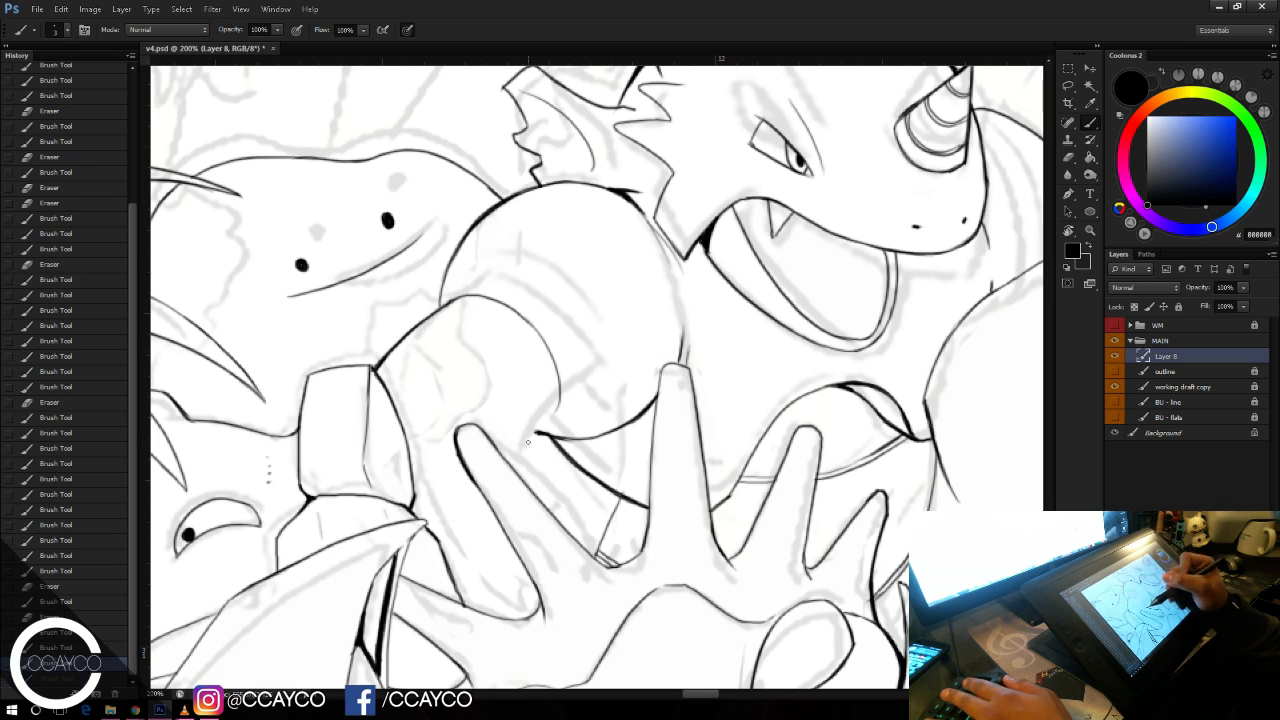
Step: Ink the lower edge of the horned creature's arm on both sides of the slanted head spike
mouse_move(511, 465)
left_mouse_down()
mouse_move(555, 410)
mouse_move(530, 438)
left_mouse_up()
key("ctrl+z")
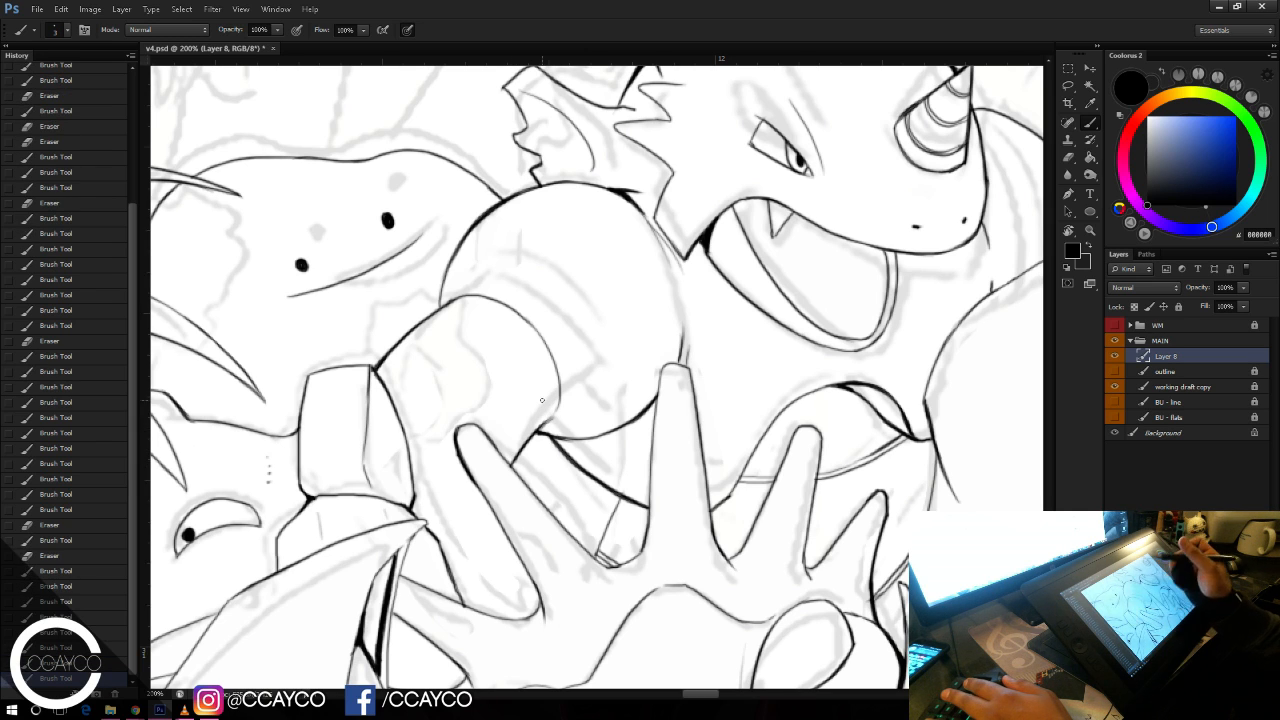
left_click_drag(466, 550, 490, 504)
key("ctrl+z")
mouse_move(462, 570)
left_mouse_down()
mouse_move(488, 506)
mouse_move(462, 575)
left_mouse_up()
key("ctrl+z")
key("ctrl+z")
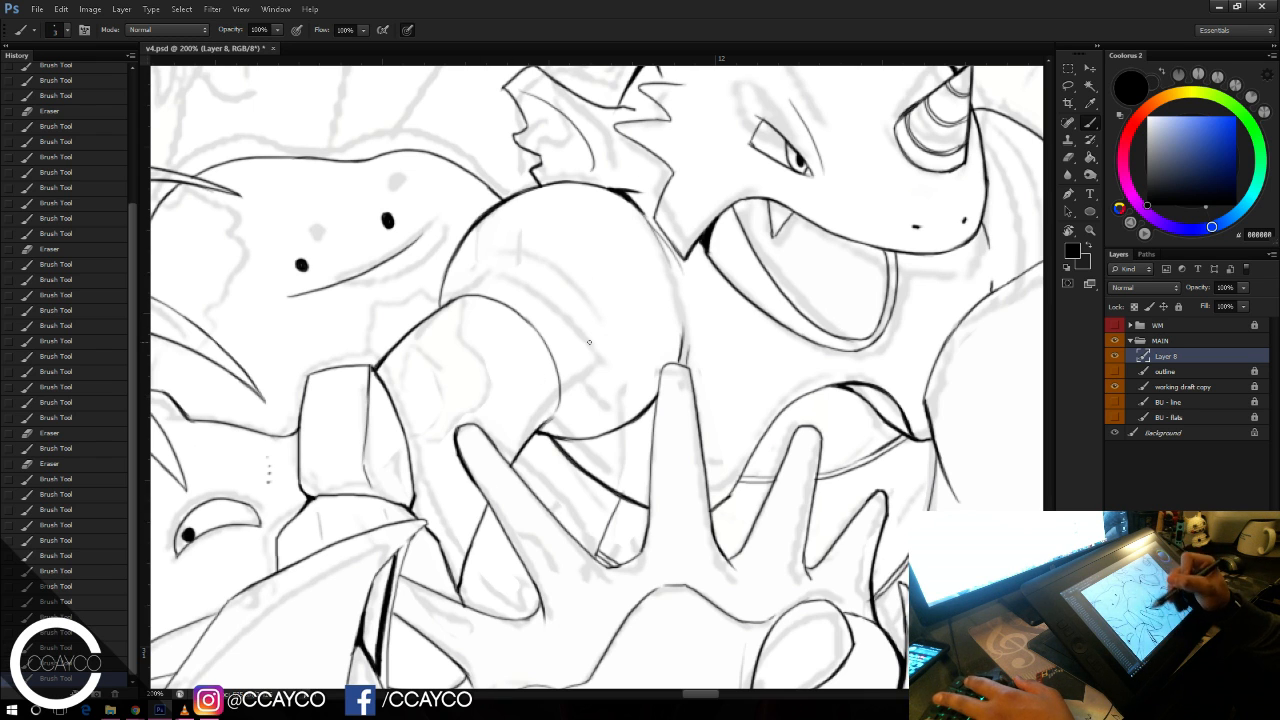
Step: Ink the short body lines in the gap between the pointed ear and the large rounded boulder shape
left_click_drag(782, 438, 604, 363)
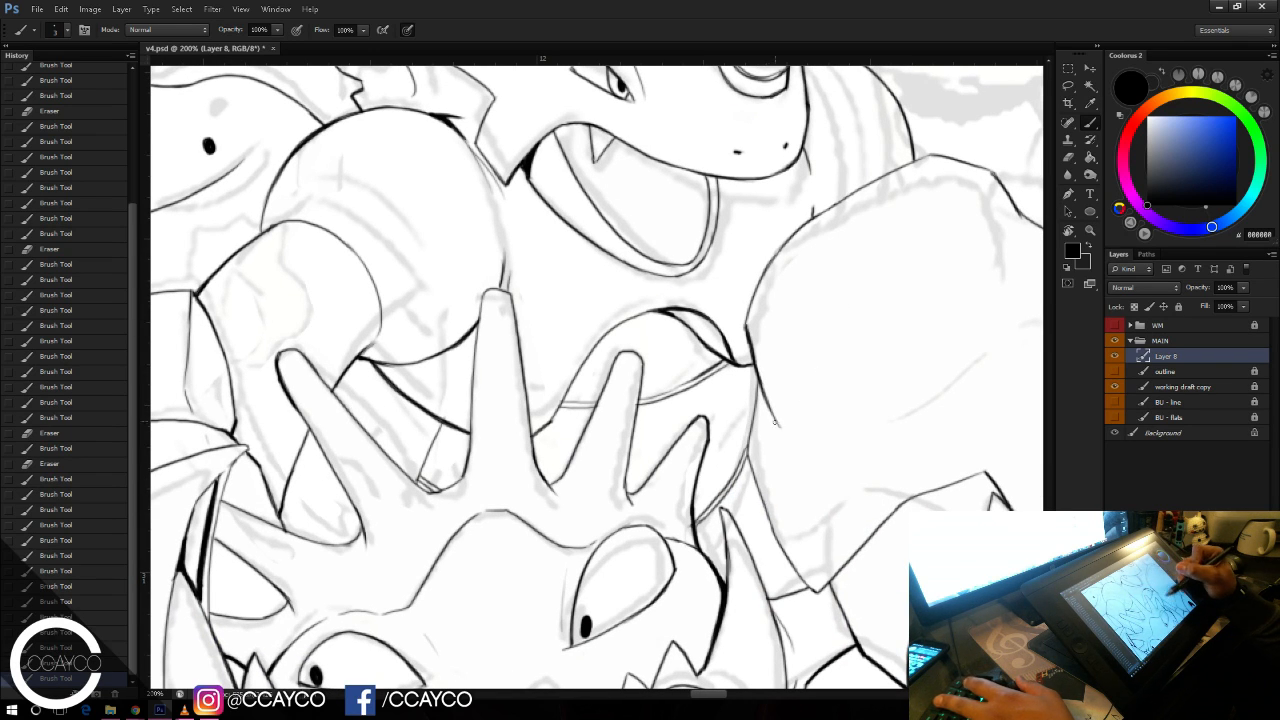
left_click_drag(756, 495, 758, 568)
key("ctrl+z")
left_click_drag(758, 495, 760, 560)
key("ctrl+z")
key("ctrl+z")
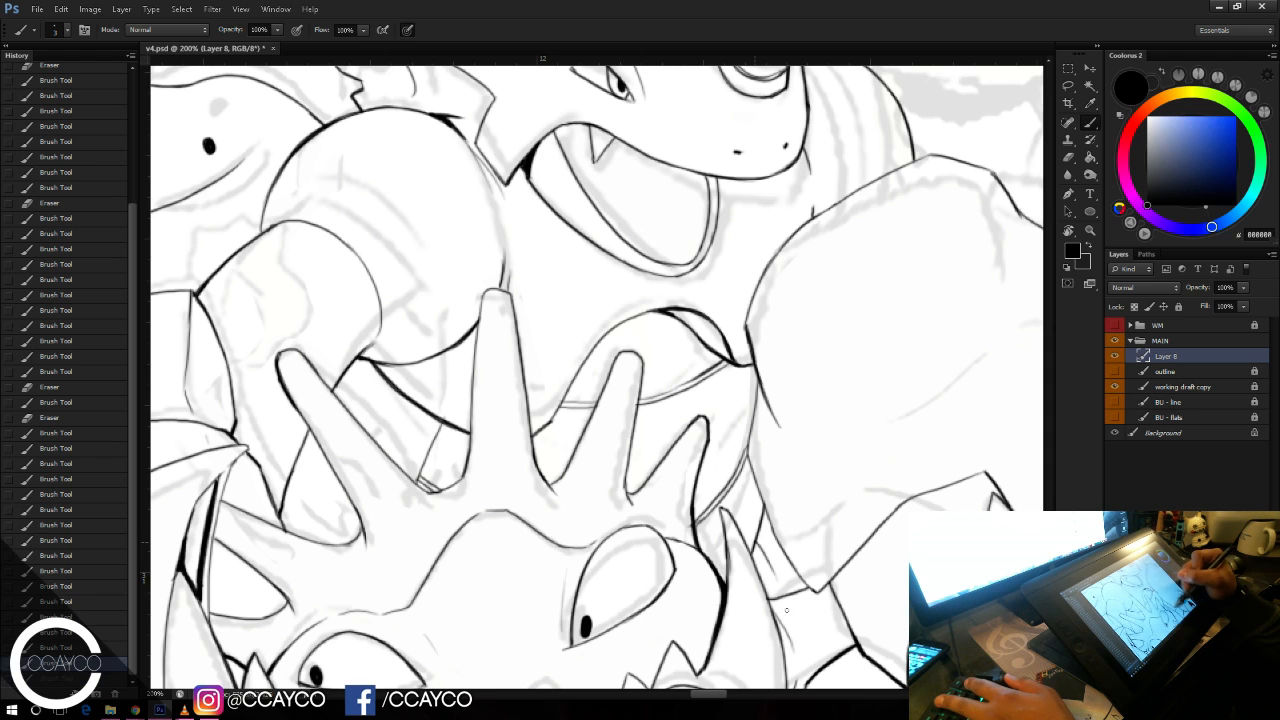
Step: Try to ink the lower edge of the rounded shape behind the horned creature's back
left_click_drag(850, 488, 831, 606)
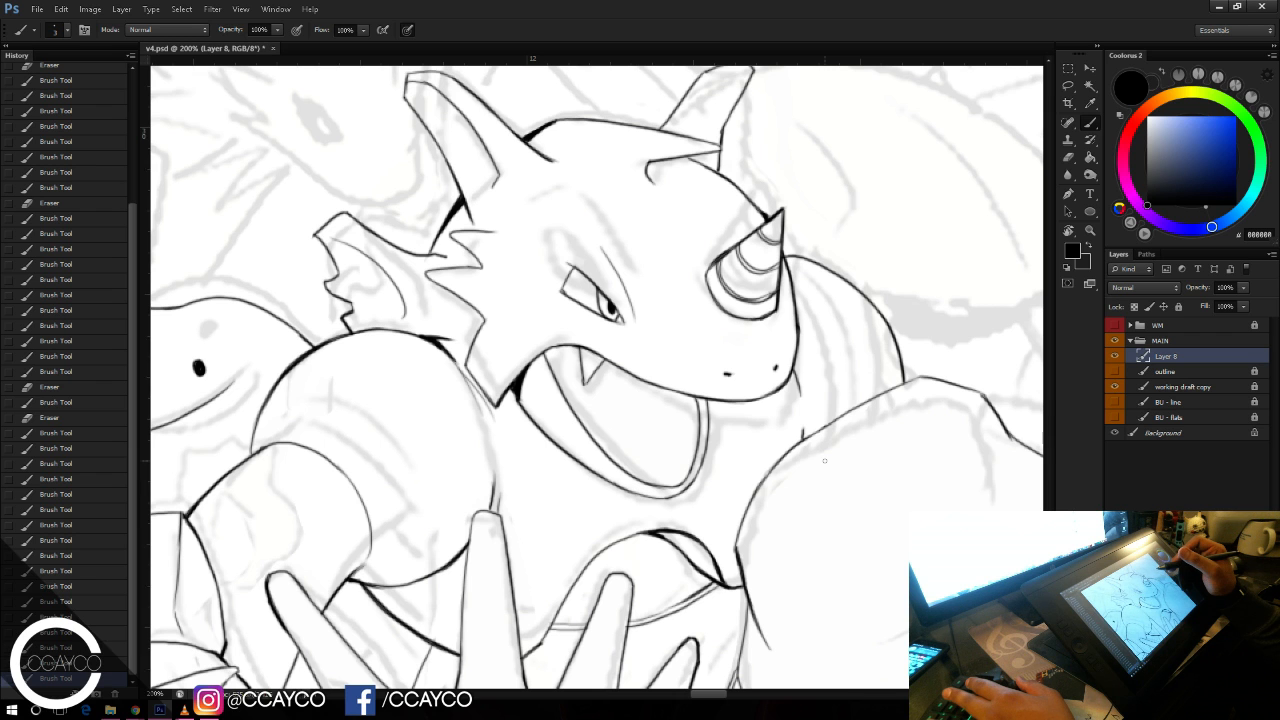
key("ctrl+minus")
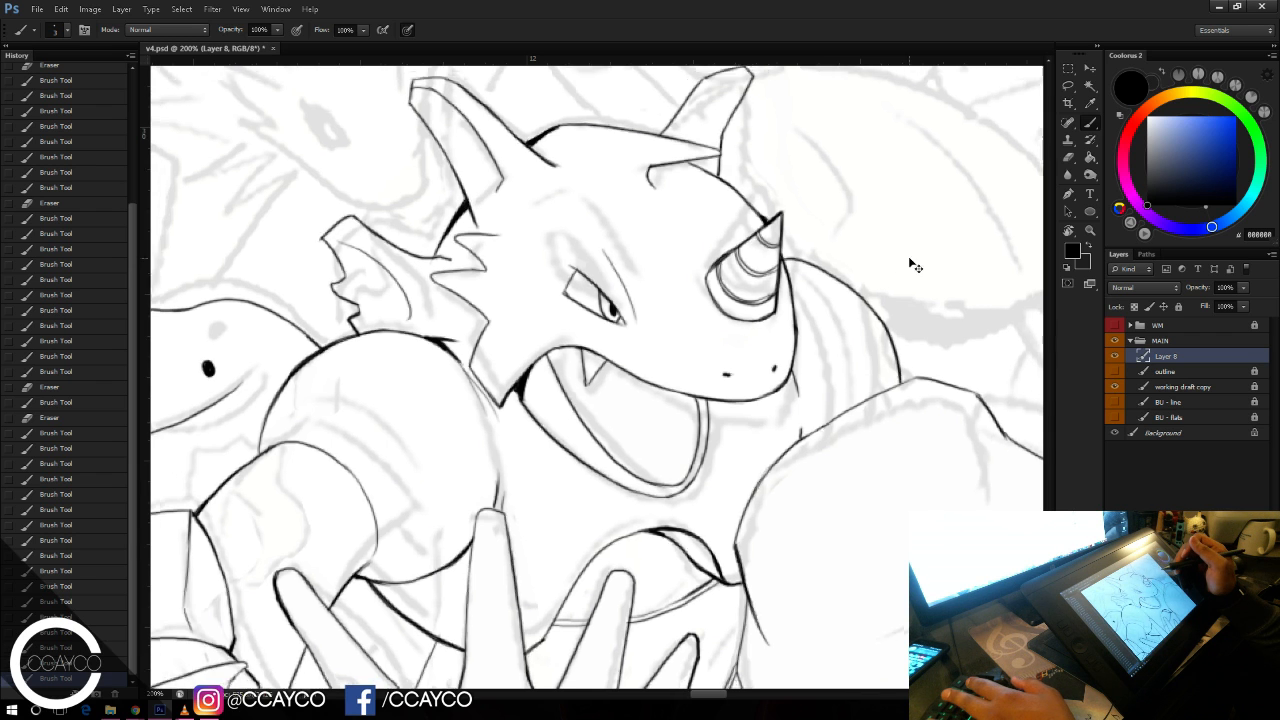
key("ctrl+plus")
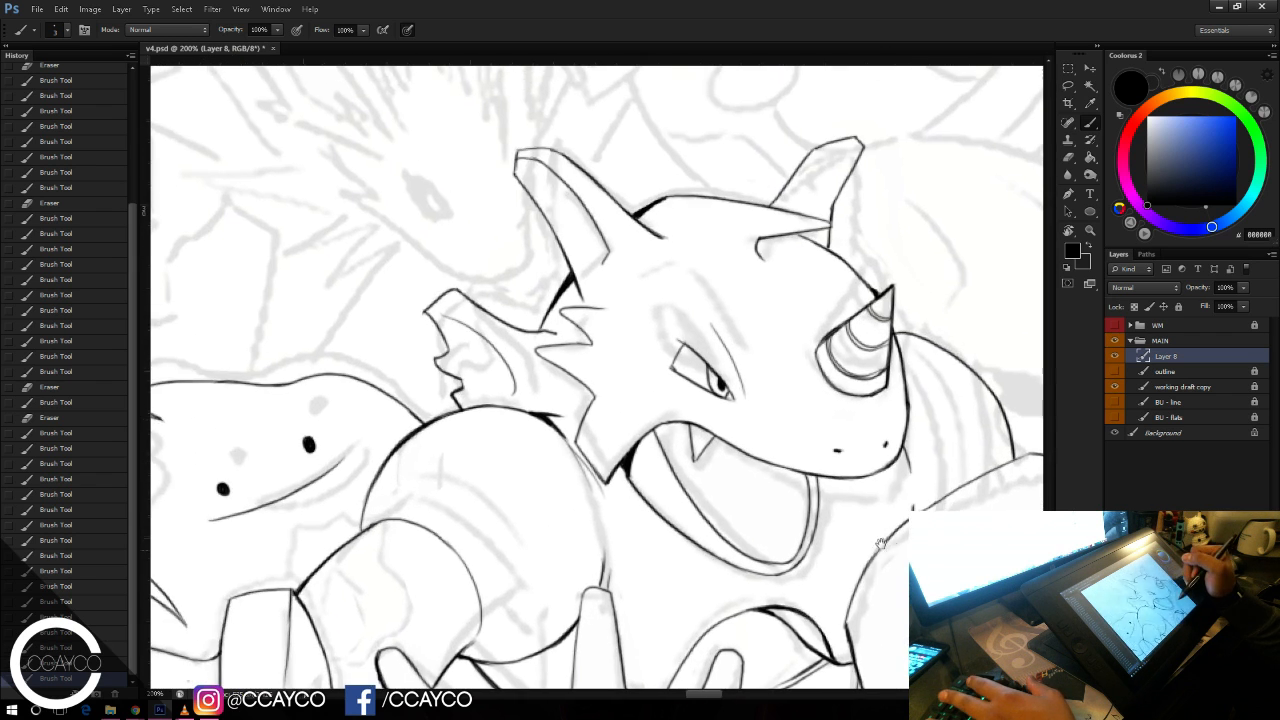
left_click_drag(676, 568, 438, 527)
mouse_move(700, 495)
left_mouse_down()
mouse_move(500, 523)
mouse_move(496, 512)
left_mouse_up()
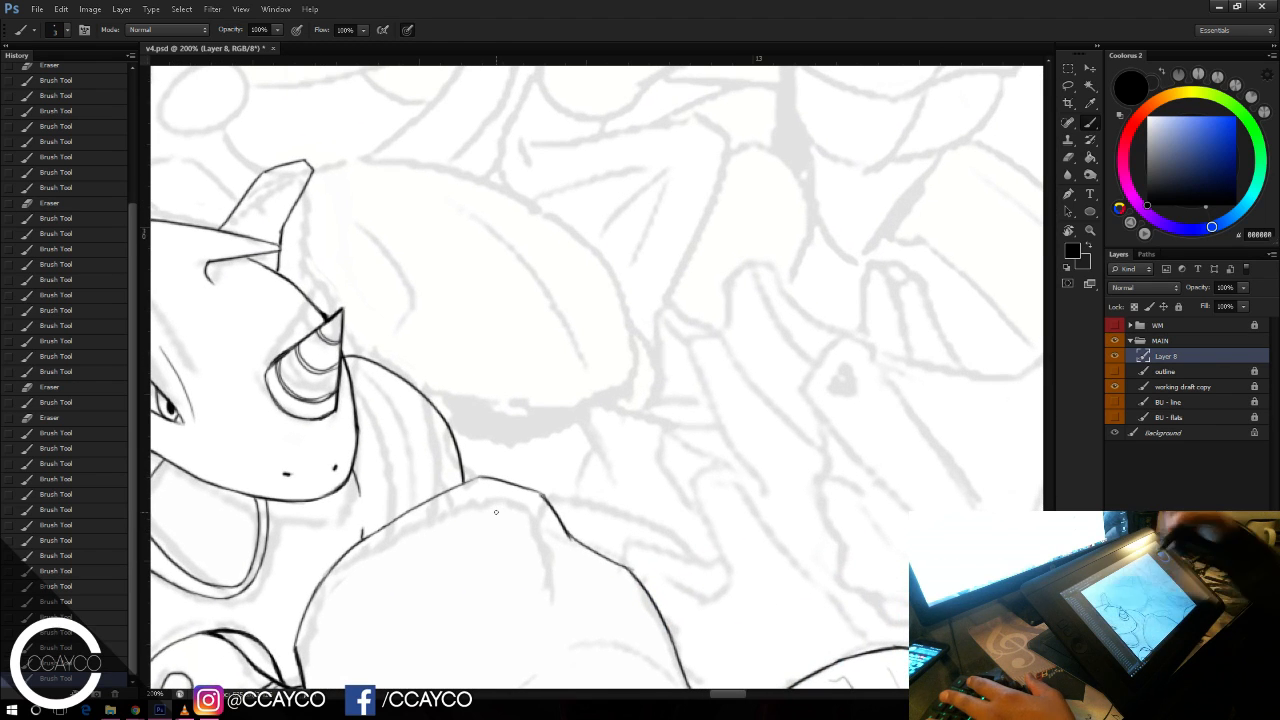
left_click_drag(405, 381, 570, 405)
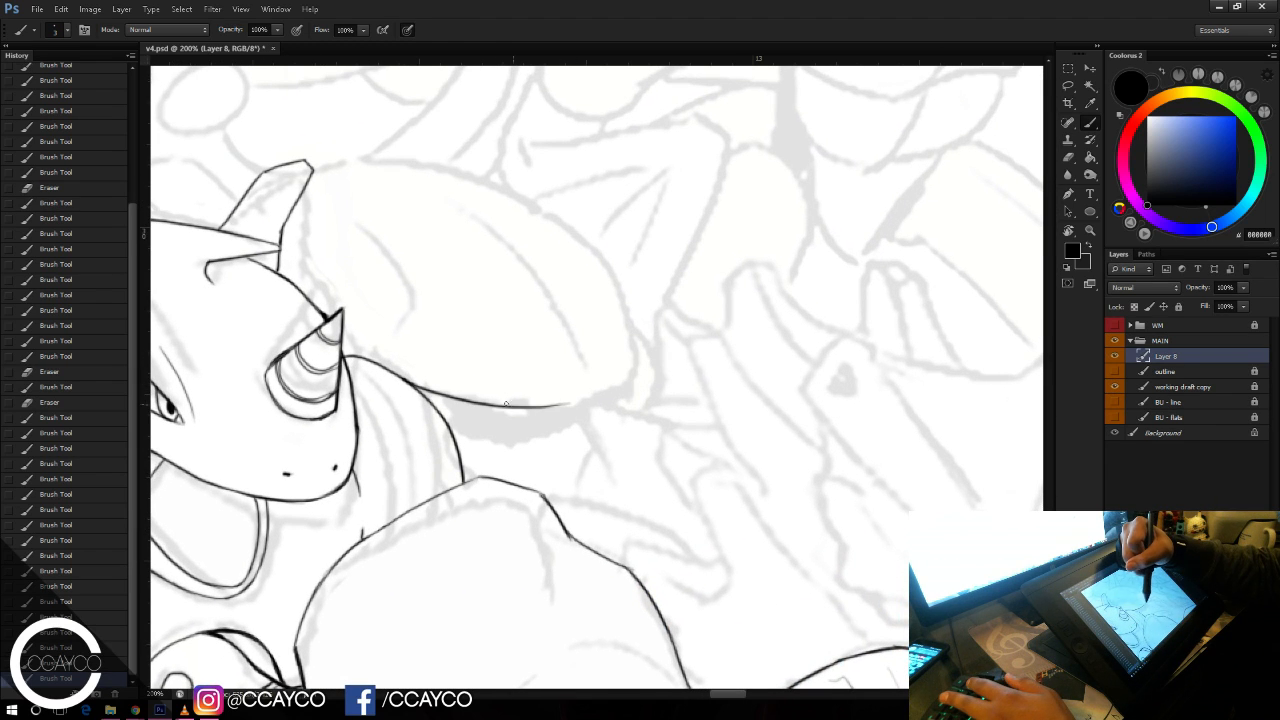
key("ctrl+z")
Step: Make the working draft copy layer active and unlock it for editing
mouse_move(407, 323)
left_mouse_down()
mouse_move(414, 300)
mouse_move(363, 289)
mouse_move(370, 298)
left_mouse_up()
key("ctrl+minus")
key("ctrl+minus")
left_click_drag(866, 280, 930, 349)
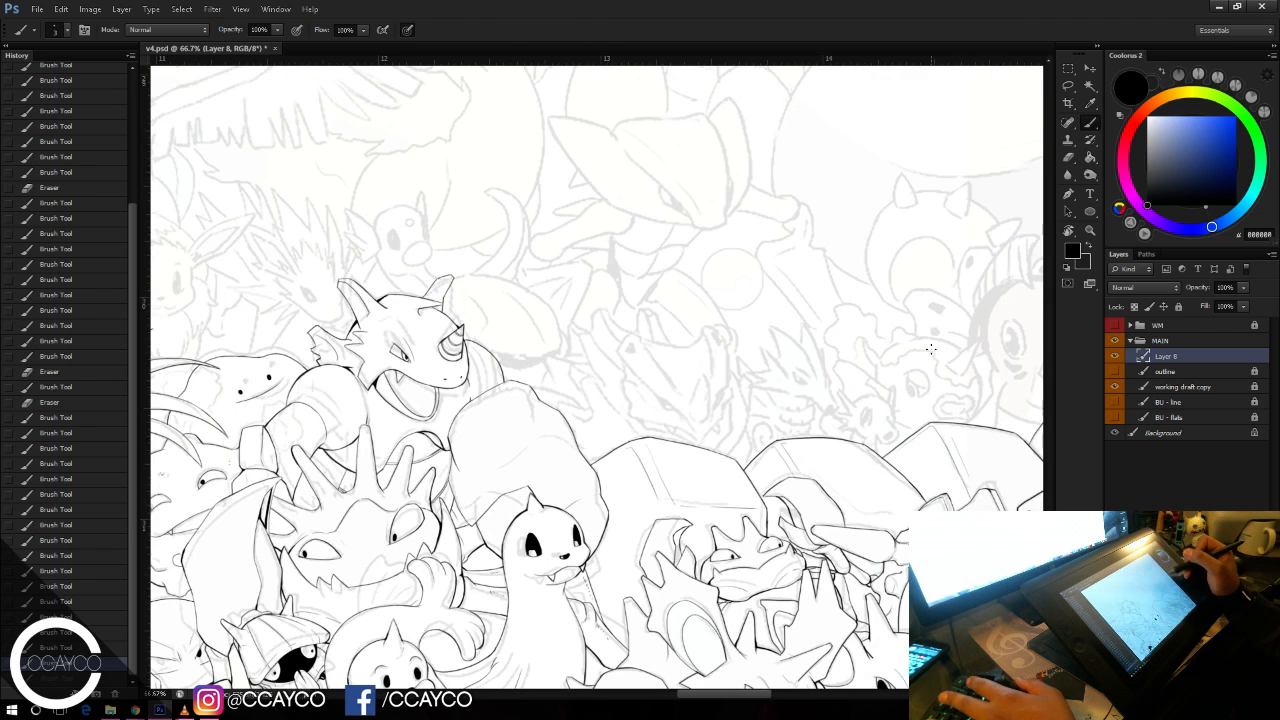
left_click(1174, 388)
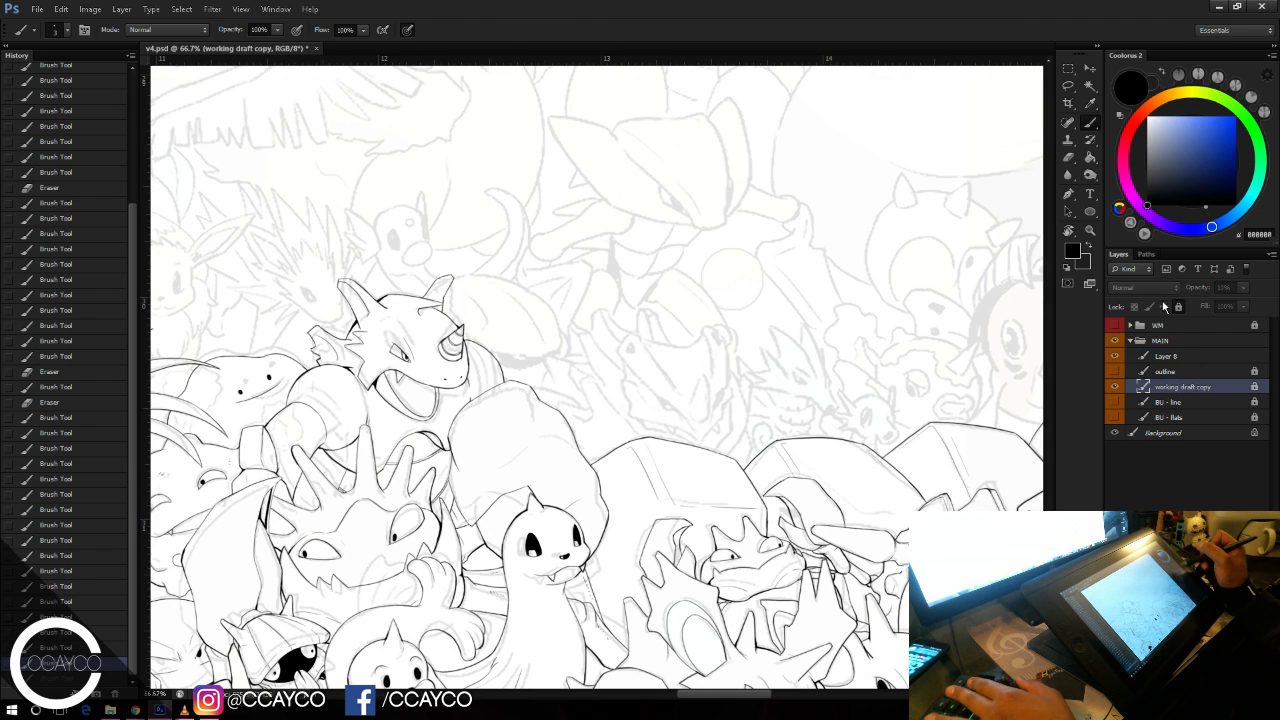
key("ctrl+plus")
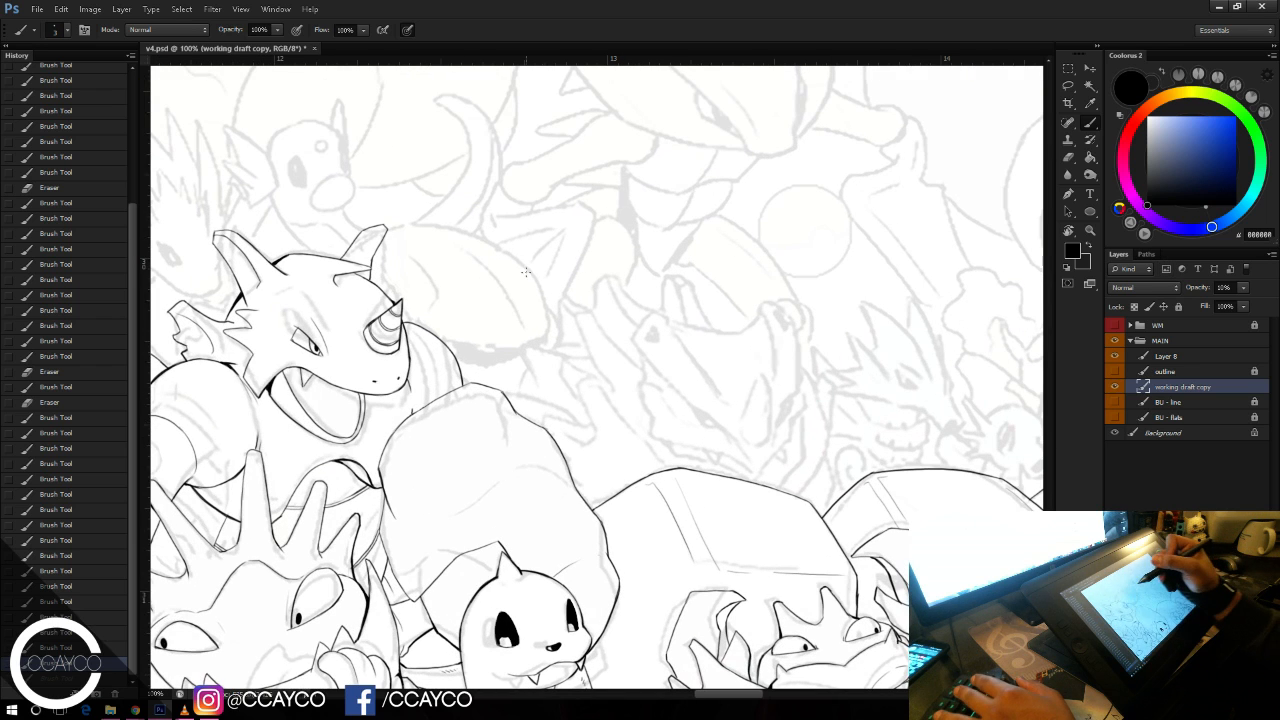
Step: Erase the draft lines around the spiky open-jawed head on the working draft copy layer
key("e")
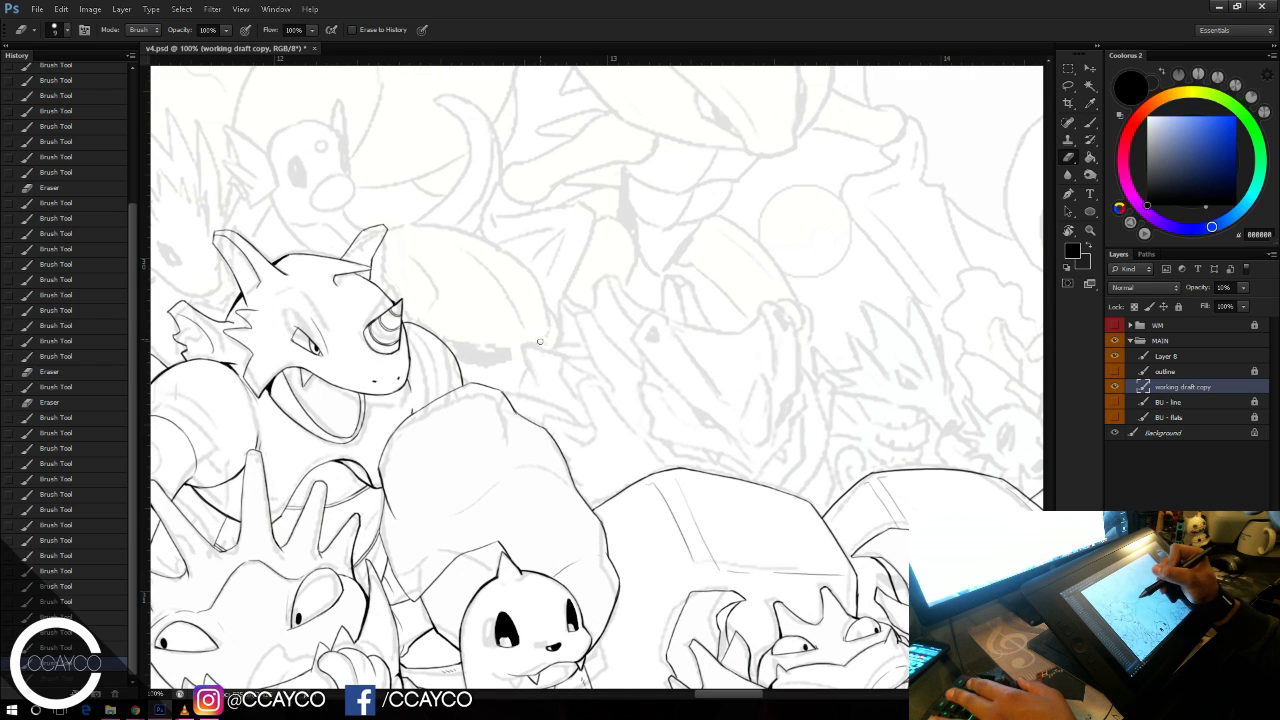
left_click_drag(513, 360, 507, 352)
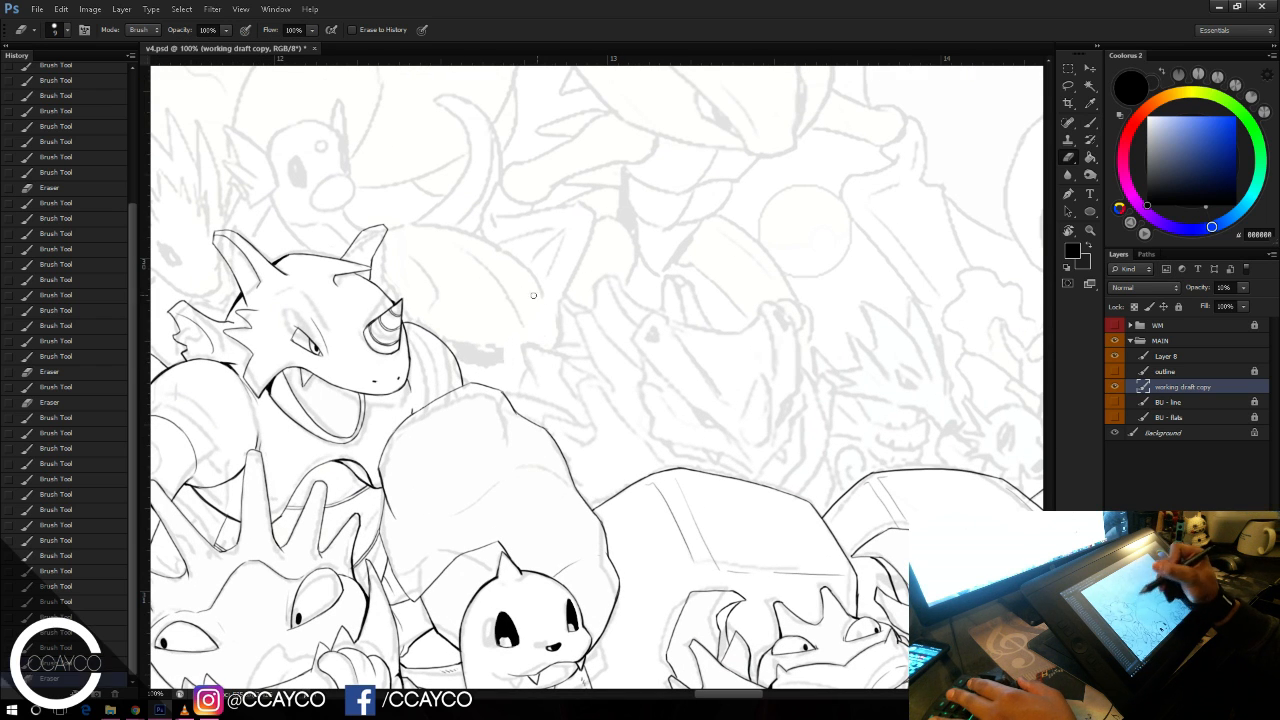
left_click_drag(577, 271, 590, 240)
mouse_move(621, 262)
left_mouse_down()
mouse_move(629, 244)
mouse_move(633, 273)
mouse_move(702, 270)
left_mouse_up()
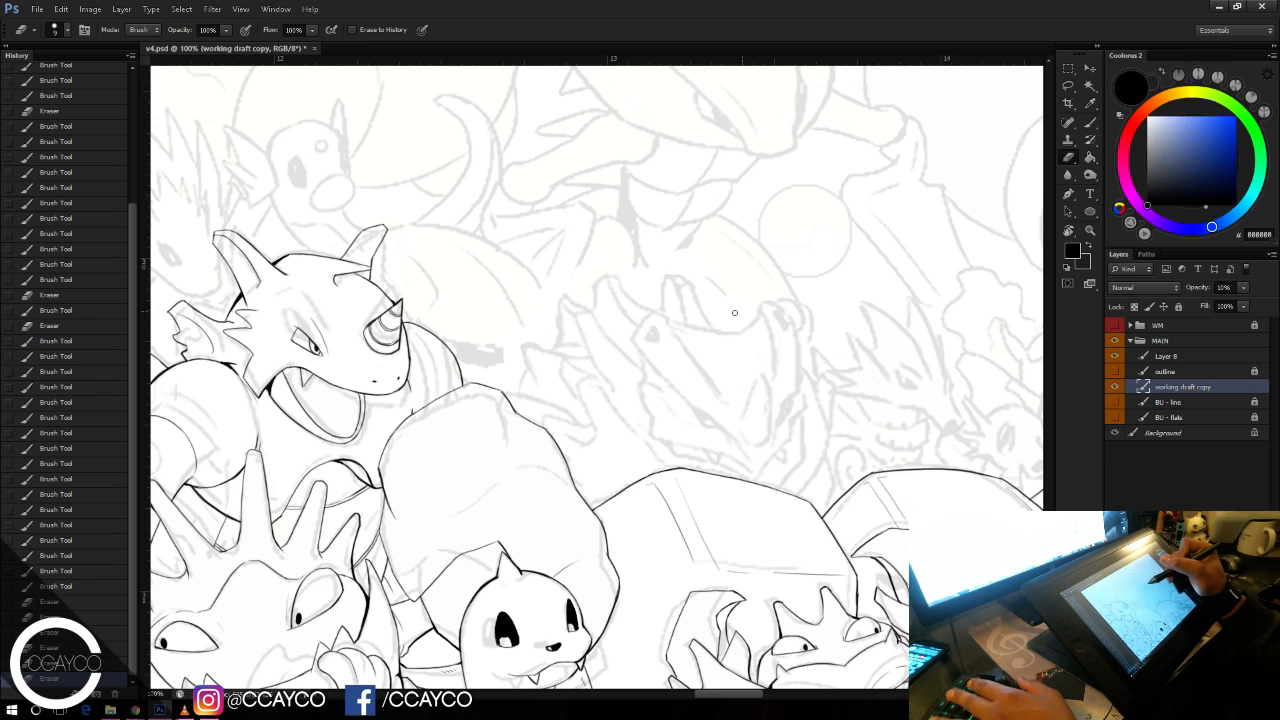
left_click_drag(735, 313, 747, 306)
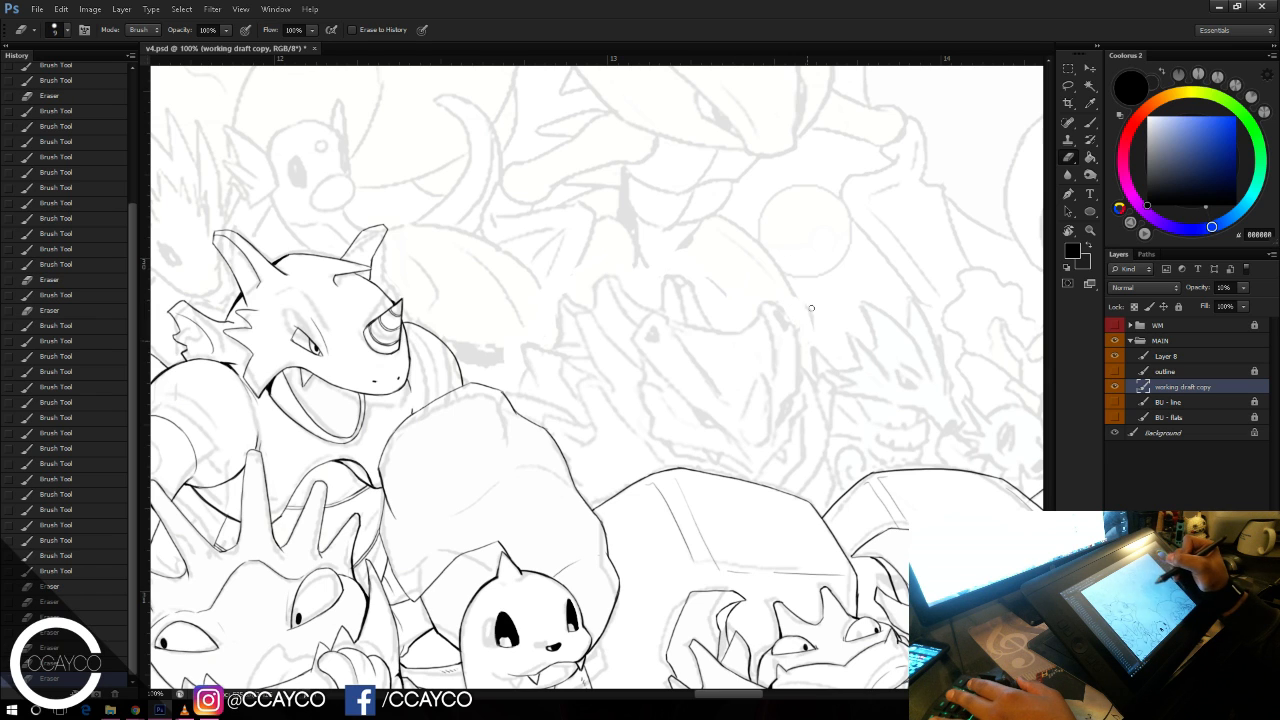
left_click_drag(809, 333, 810, 323)
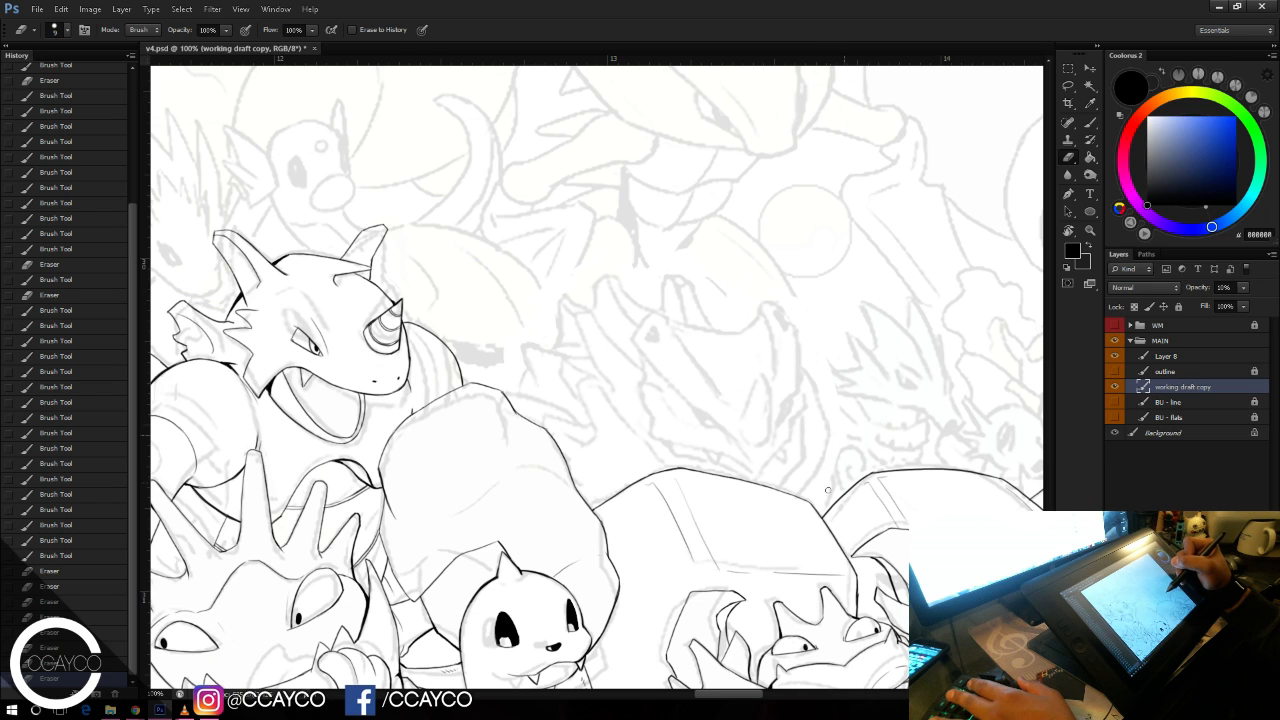
left_click_drag(878, 380, 886, 373)
Step: Lasso the spiky head sketch, scale it to about 121% width and 123% height, rotate it about -3.3°, and deselect
left_click(1068, 88)
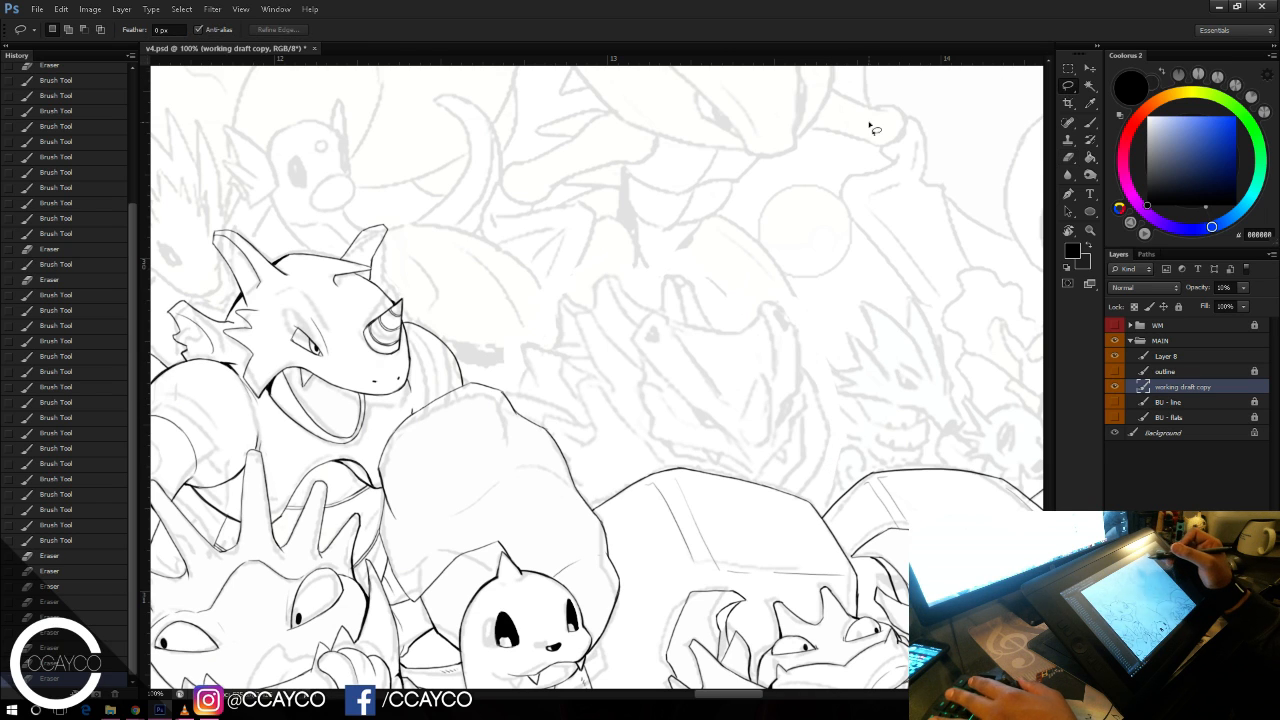
mouse_move(806, 325)
left_mouse_down()
mouse_move(842, 453)
mouse_move(808, 495)
mouse_move(652, 465)
mouse_move(589, 484)
mouse_move(512, 394)
mouse_move(539, 315)
mouse_move(618, 263)
mouse_move(639, 285)
mouse_move(672, 260)
mouse_move(701, 259)
mouse_move(713, 272)
mouse_move(702, 286)
mouse_move(735, 320)
mouse_move(761, 287)
mouse_move(803, 318)
left_mouse_up()
key("ctrl+t")
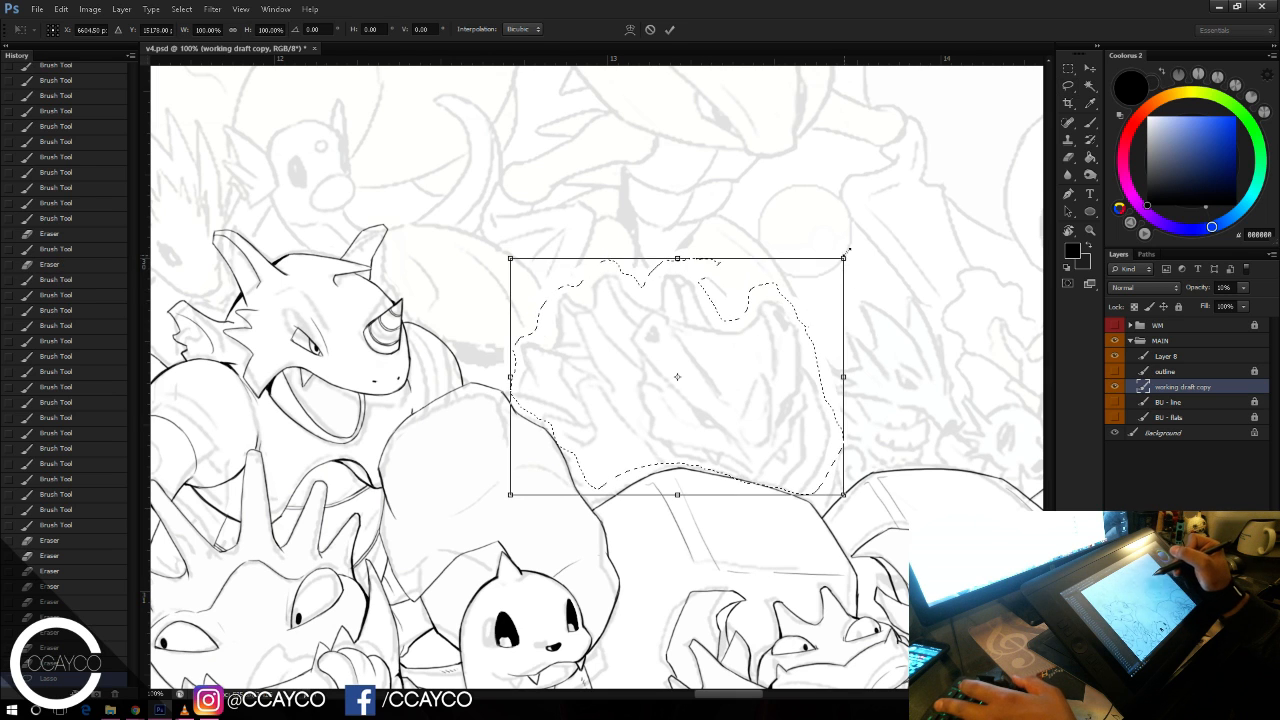
mouse_move(849, 257)
left_mouse_down()
mouse_move(897, 215)
mouse_move(852, 240)
mouse_move(869, 222)
left_mouse_up()
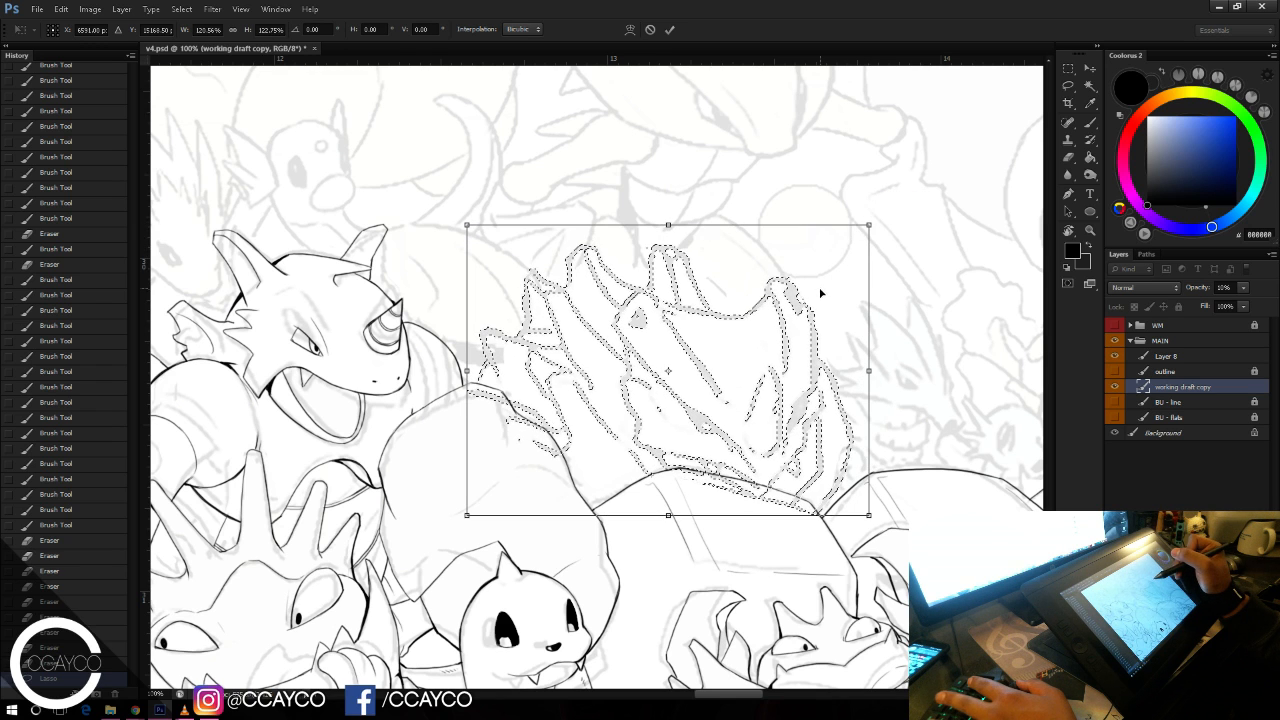
left_click_drag(820, 289, 896, 303)
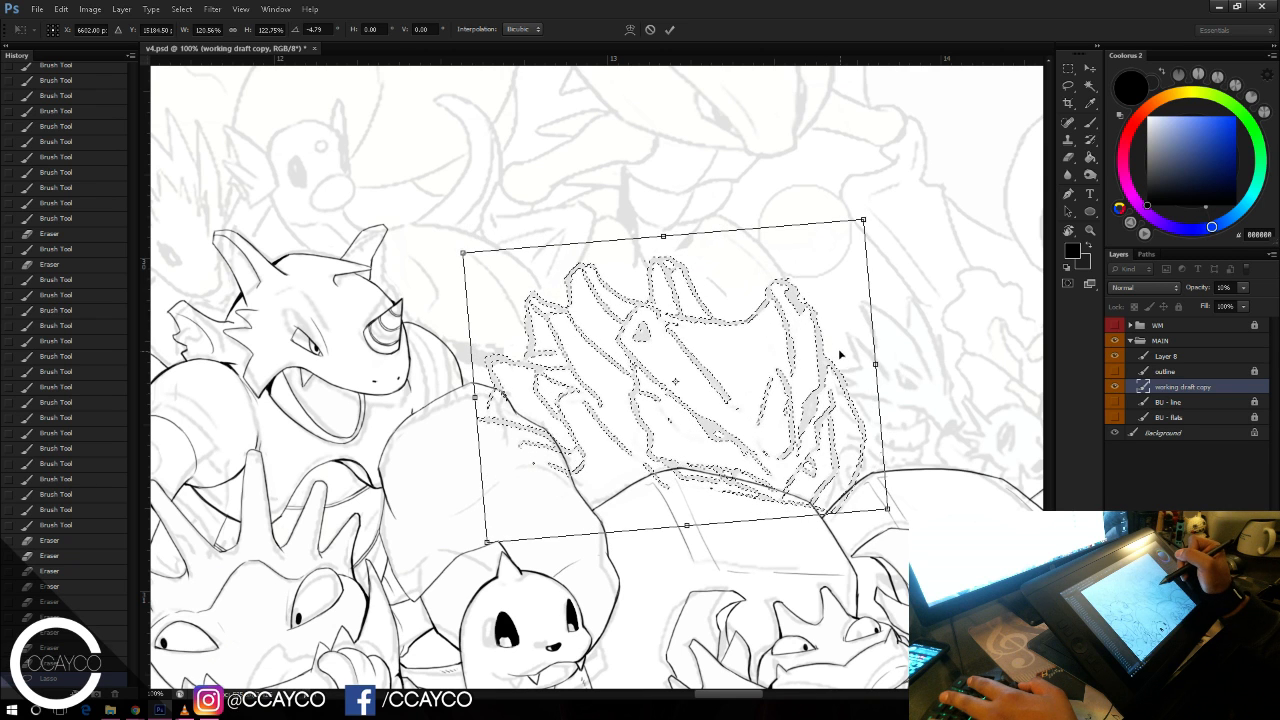
left_click_drag(842, 350, 904, 347)
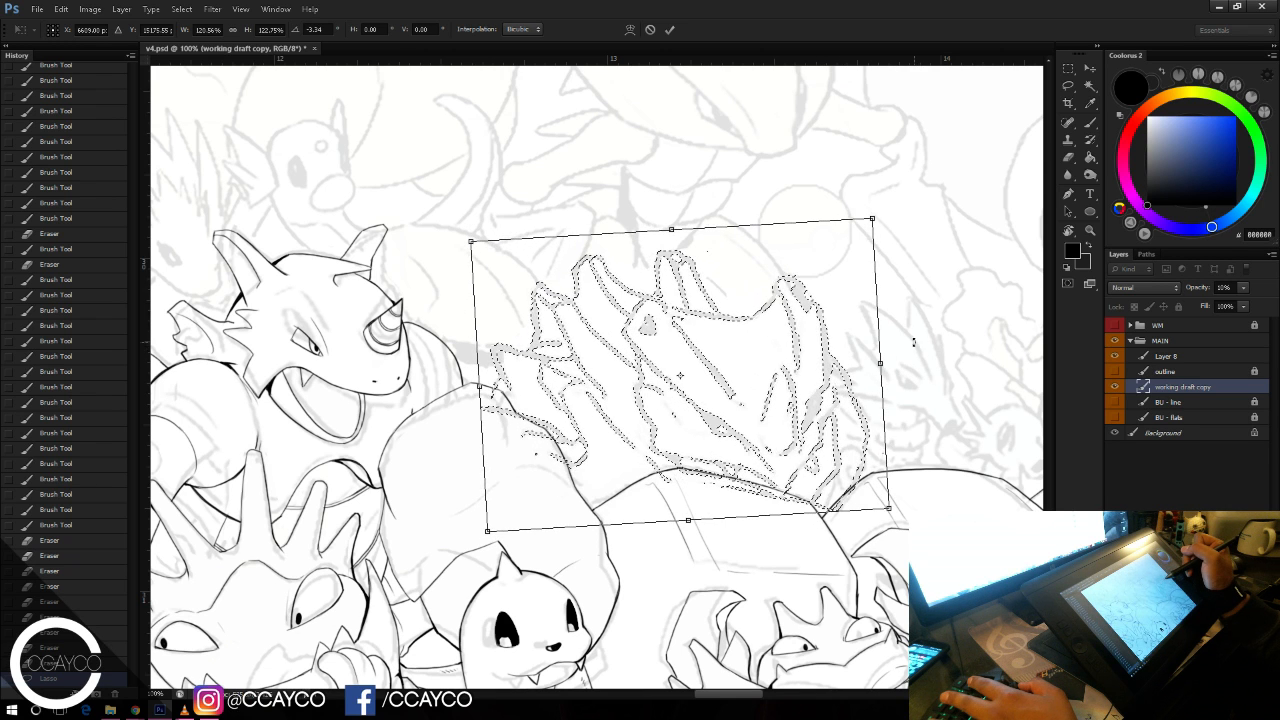
key("Return")
key("ctrl+d")
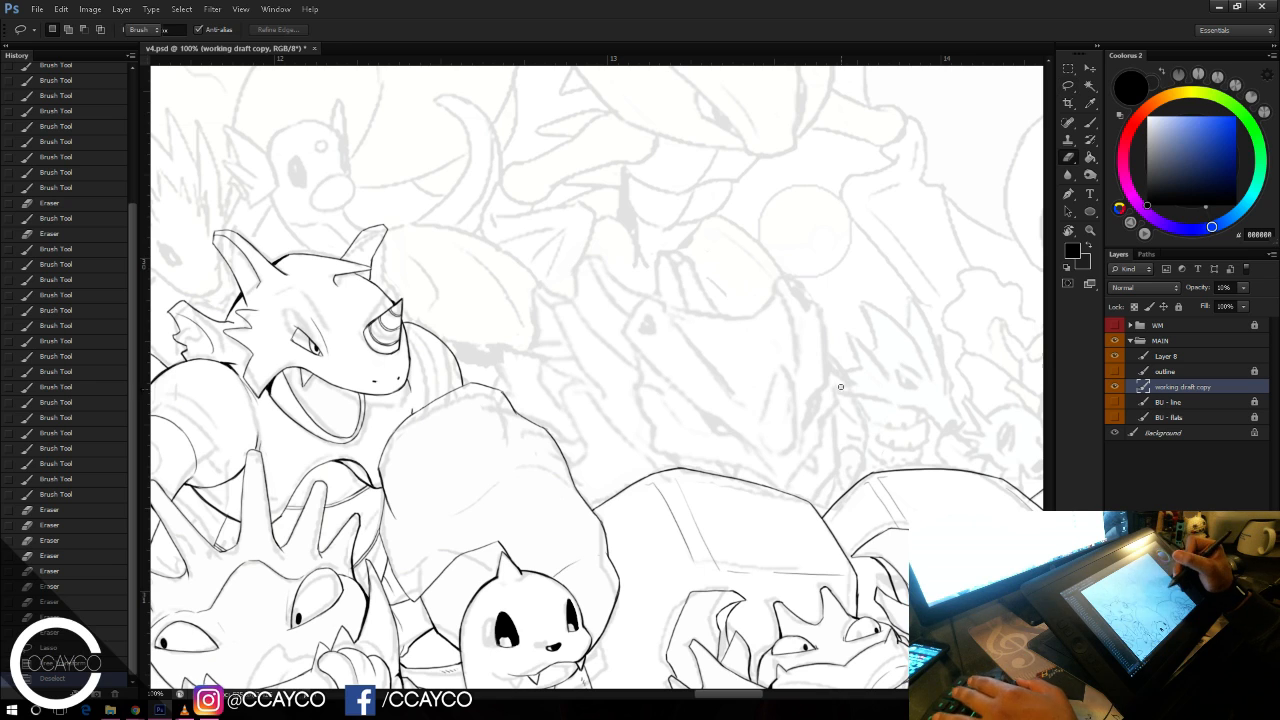
Step: Erase the draft lines overlapping beside the enlarged head's jaw, and make Layer 8 active again
key("e")
left_click_drag(842, 386, 832, 363)
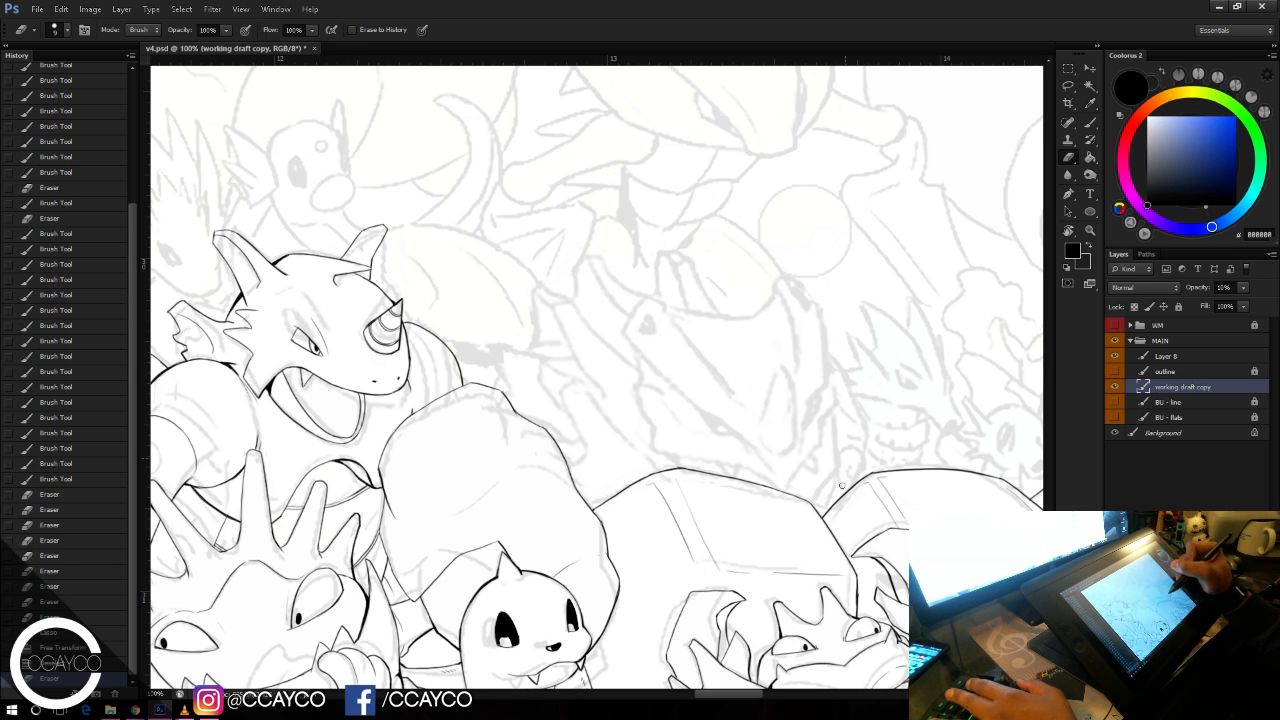
left_click_drag(846, 449, 864, 418)
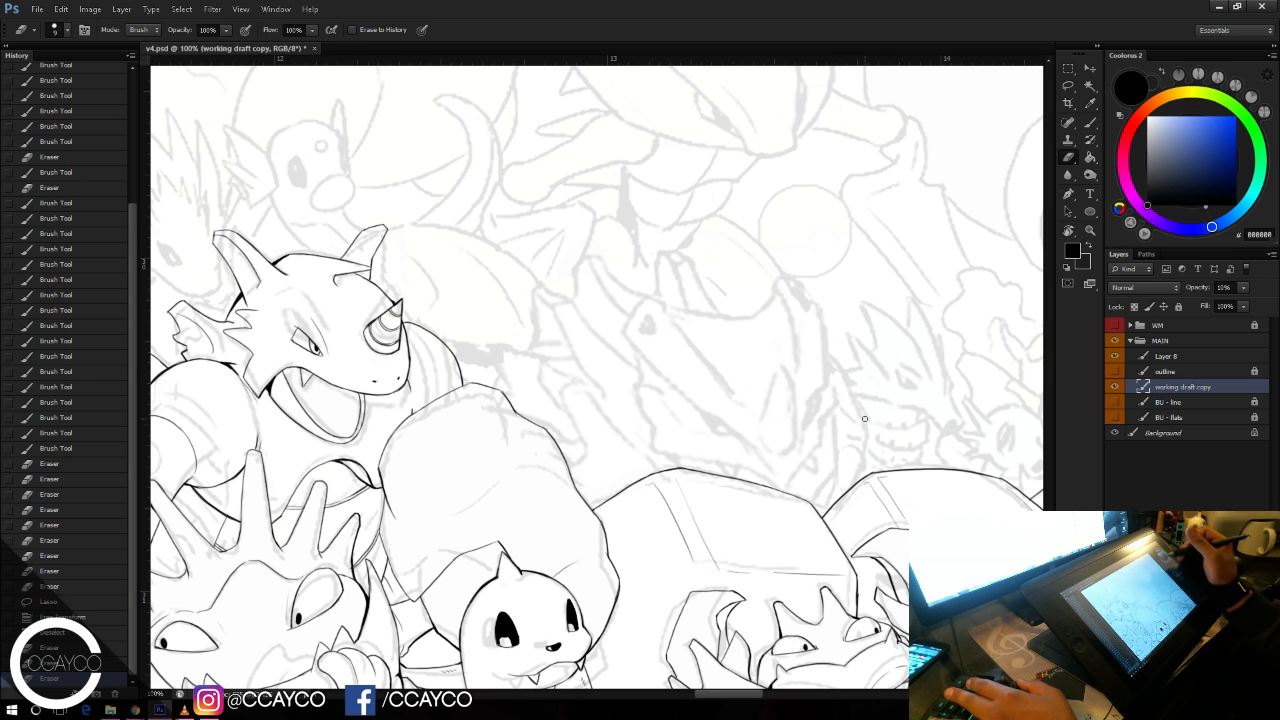
left_click(1168, 356)
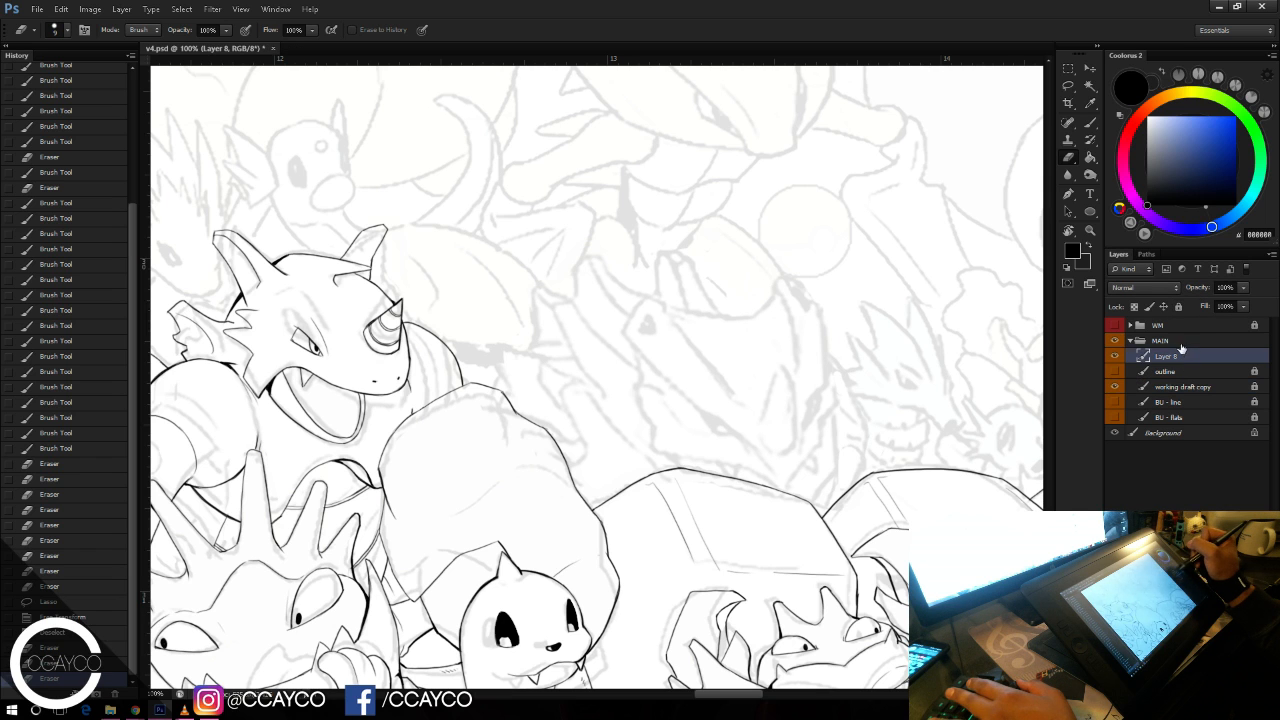
Step: Save the document and get the Brush ready for inking the enlarged head on Layer 8
key("b")
key("ctrl+plus")
left_click_drag(926, 358, 888, 374)
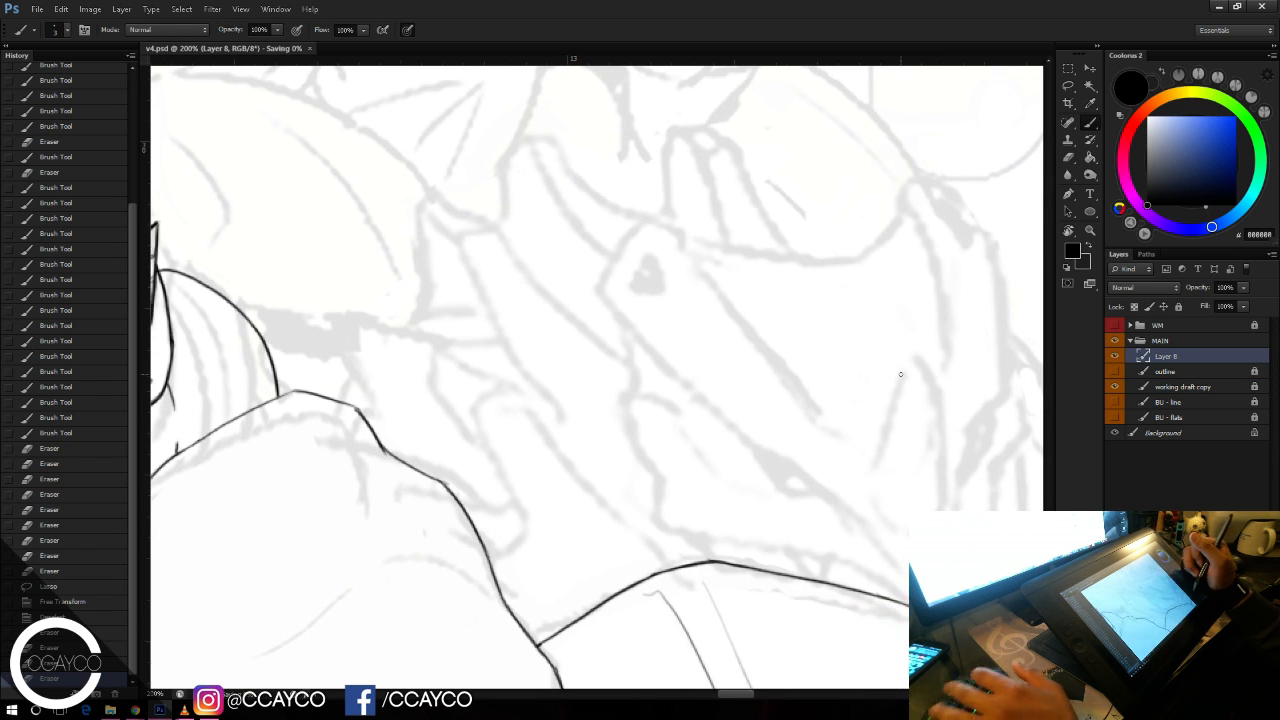
key("ctrl+s")
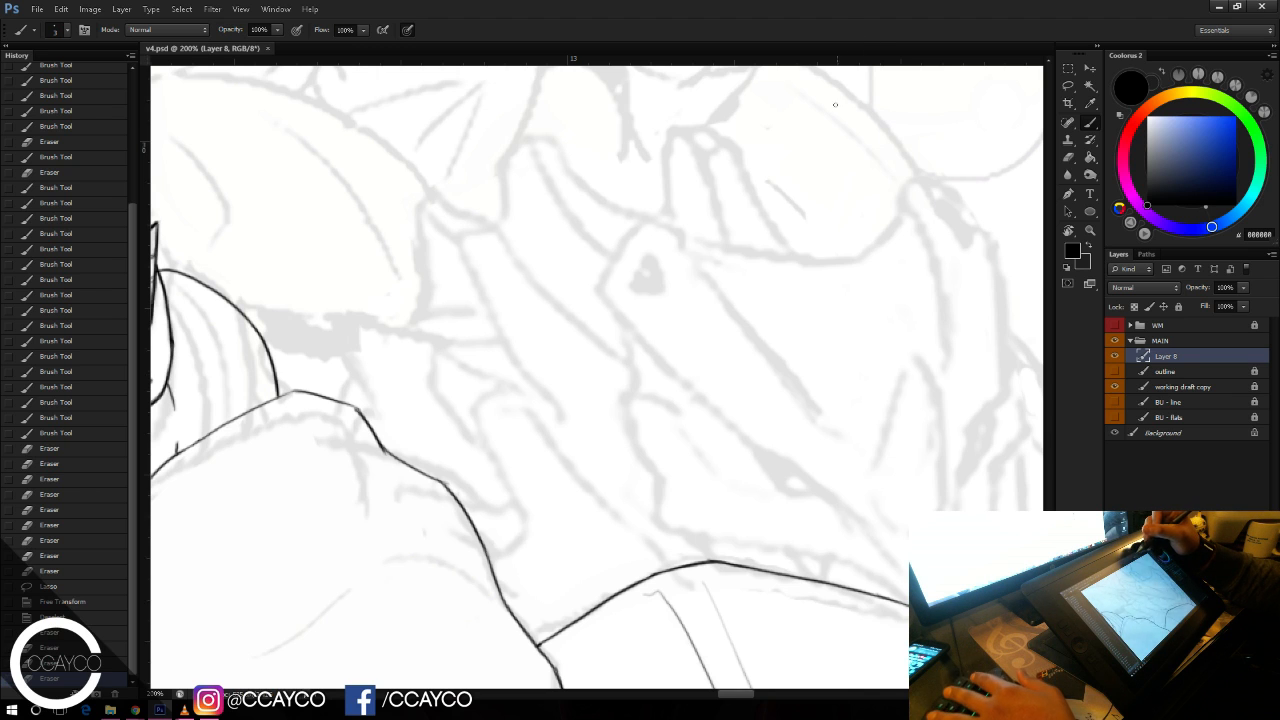
left_click_drag(791, 283, 749, 271)
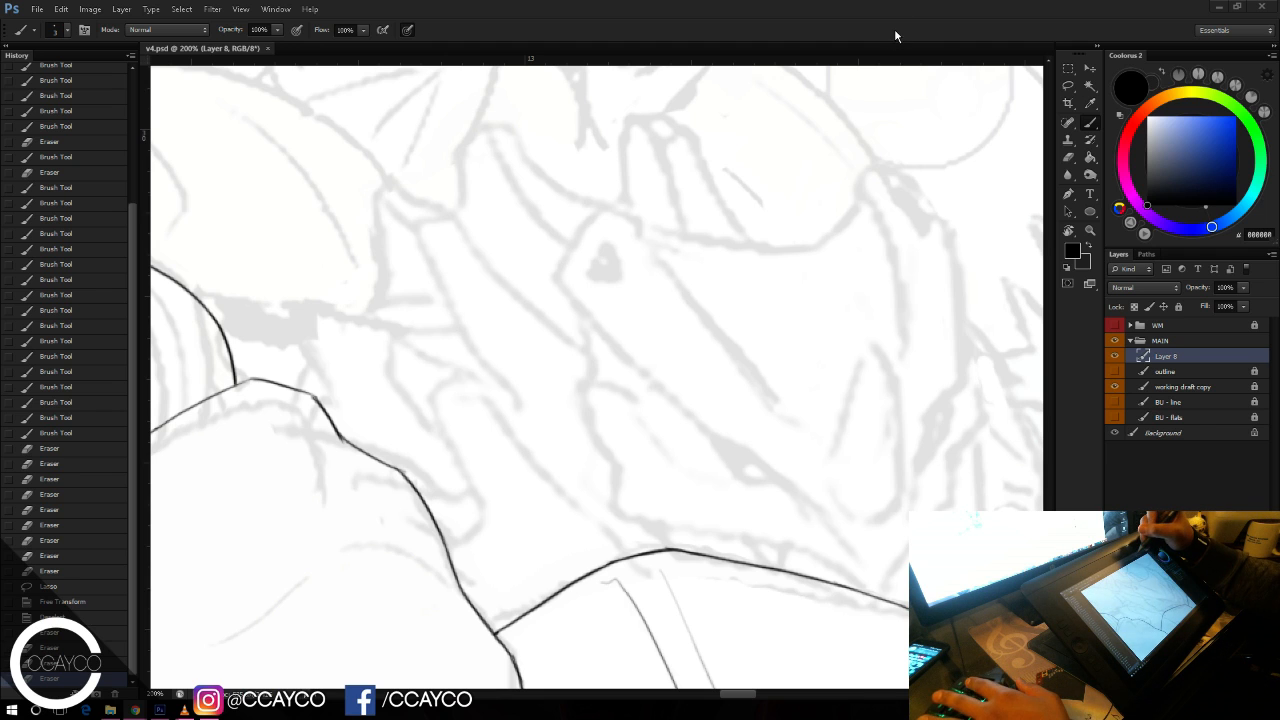
left_click_drag(824, 233, 780, 237)
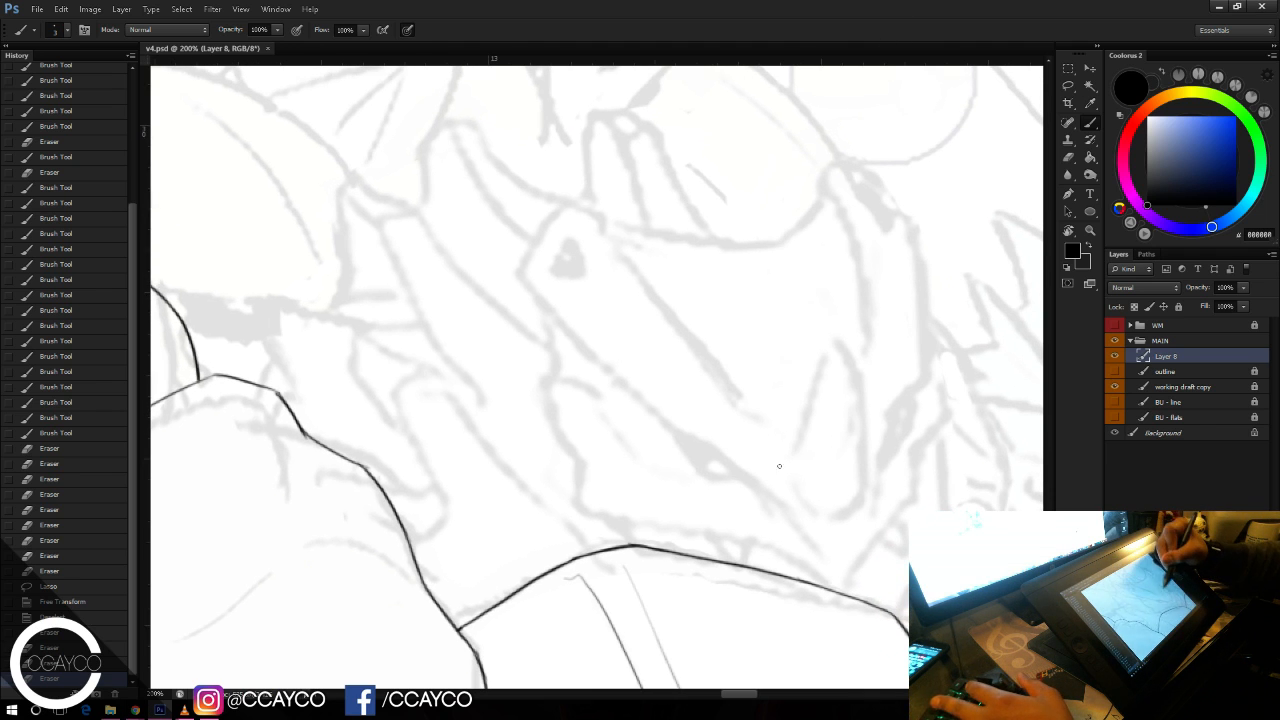
mouse_move(791, 476)
left_mouse_down()
mouse_move(831, 508)
mouse_move(864, 484)
left_mouse_up()
key("ctrl+z")
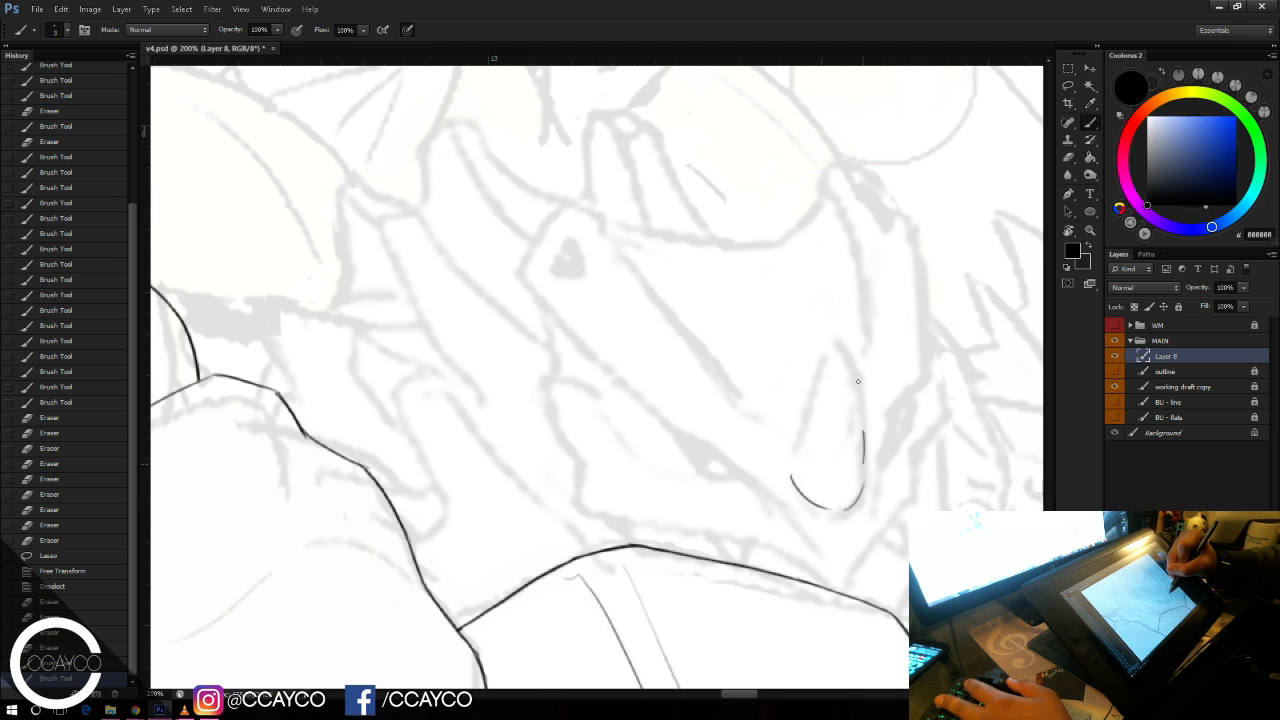
key("ctrl+alt+z")
key("ctrl+alt+z")
key("ctrl+alt+z")
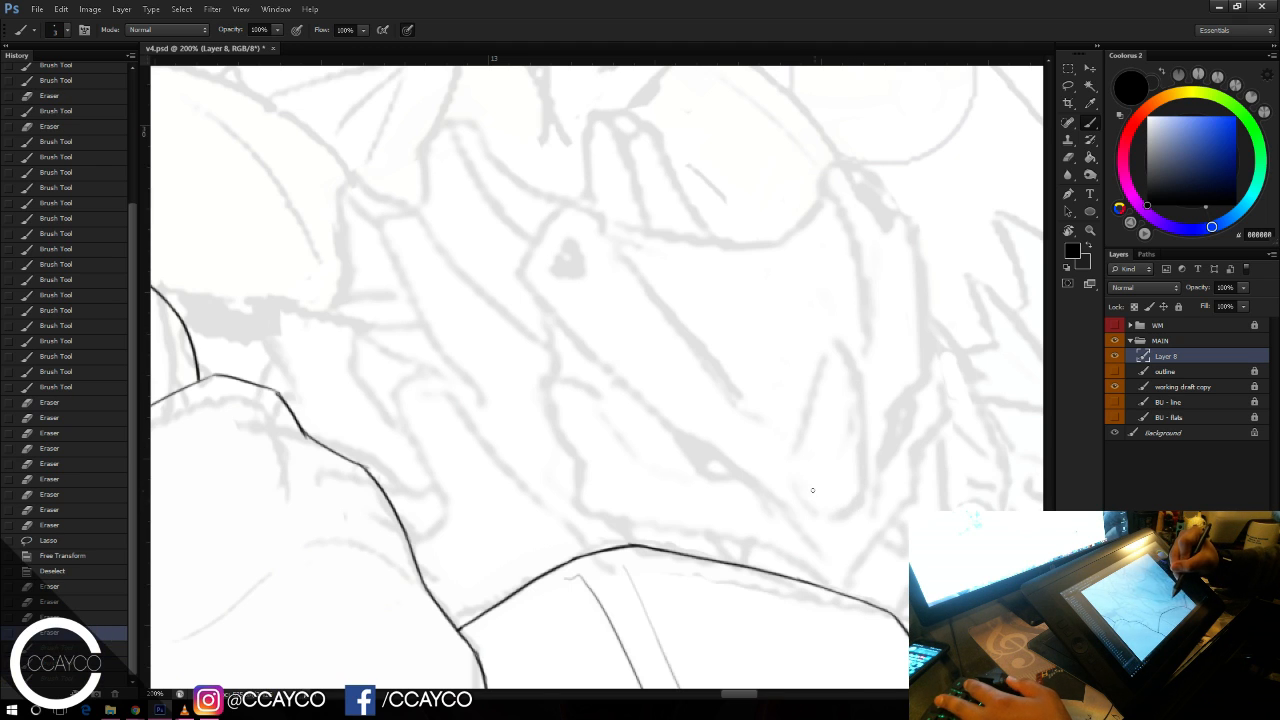
Step: Ink the rounded base and curved right side of the teardrop-shaped horn on the creature's snout
mouse_move(848, 507)
left_mouse_down()
mouse_move(809, 490)
mouse_move(850, 506)
mouse_move(870, 488)
mouse_move(867, 430)
left_mouse_up()
key("ctrl+alt+z")
key("ctrl+alt+z")
key("ctrl+alt+z")
left_click_drag(864, 494, 860, 392)
key("ctrl+alt+z")
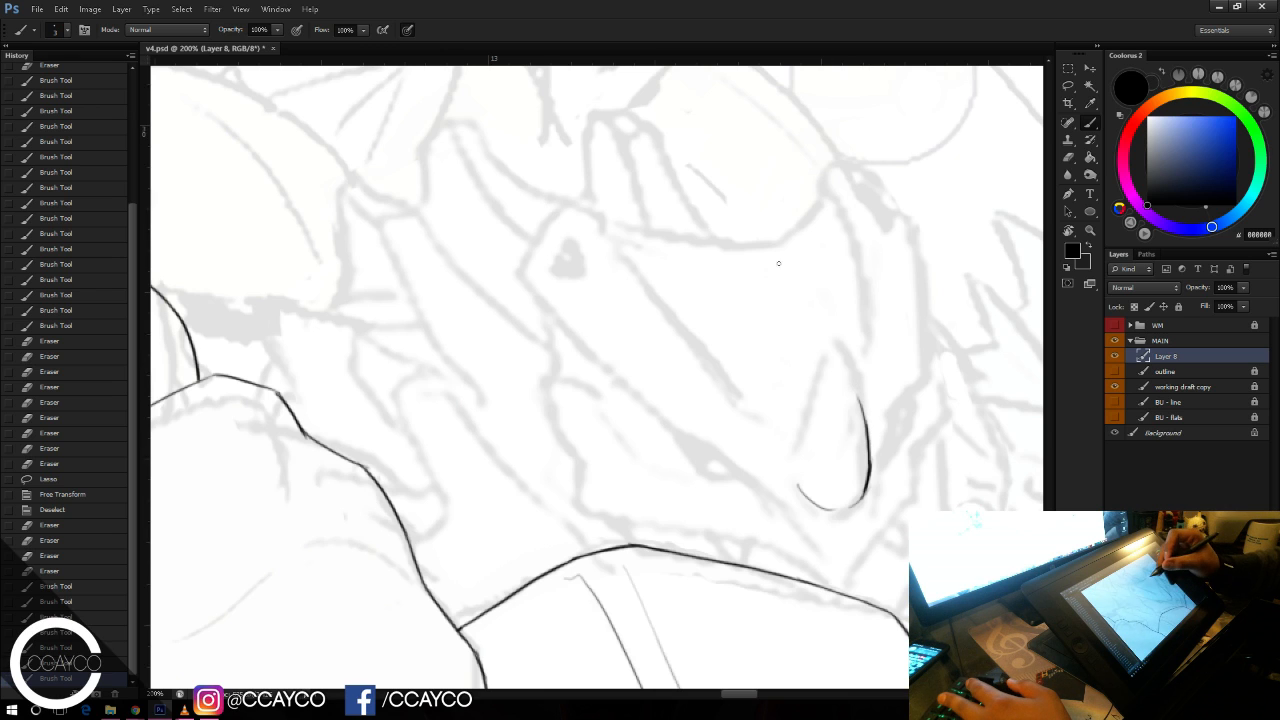
key("ctrl+alt+z")
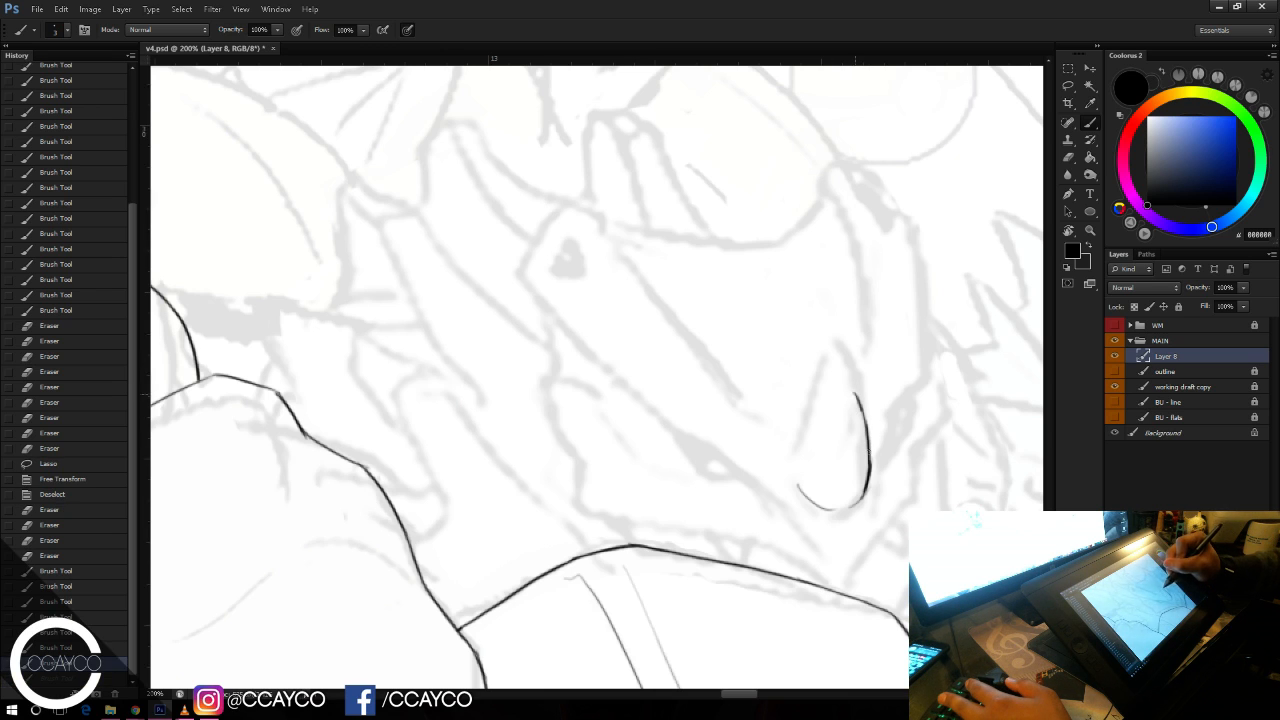
left_click_drag(869, 453, 869, 478)
Step: Complete the horn's outline up to its pointed tip, clean its edges with the Eraser, and save the document
mouse_move(854, 393)
left_mouse_down()
mouse_move(821, 457)
mouse_move(832, 514)
mouse_move(802, 474)
mouse_move(832, 394)
left_mouse_up()
key("ctrl+alt+z")
mouse_move(812, 456)
left_mouse_down()
mouse_move(846, 378)
mouse_move(868, 424)
left_mouse_up()
key("ctrl+alt+z")
key("e")
mouse_move(841, 376)
left_mouse_down()
mouse_move(867, 432)
mouse_move(868, 420)
mouse_move(876, 472)
left_mouse_up()
key("b")
mouse_move(859, 408)
left_mouse_down()
mouse_move(864, 458)
mouse_move(859, 436)
mouse_move(793, 469)
mouse_move(820, 524)
mouse_move(869, 517)
mouse_move(881, 449)
left_mouse_up()
key("e")
key("b")
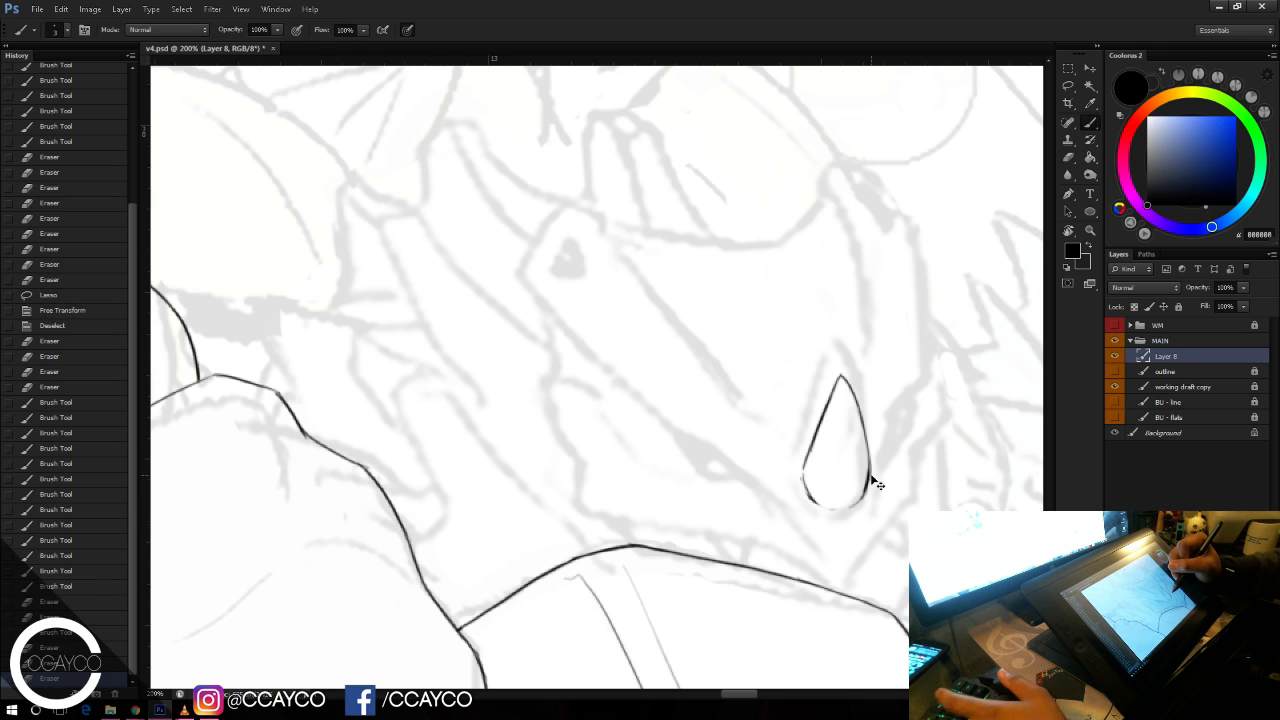
key("ctrl+s")
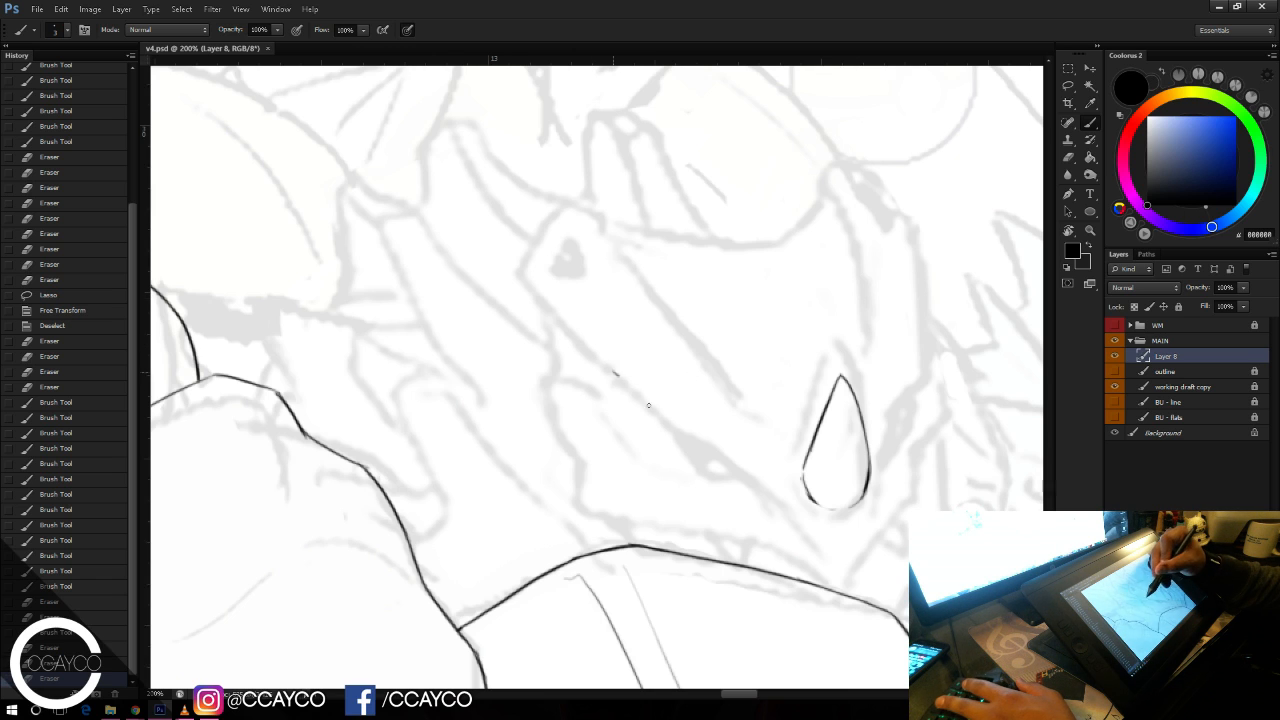
Step: Ink the angled brow line running from the left side of the head down to the snout
mouse_move(615, 372)
left_mouse_down()
mouse_move(686, 442)
mouse_move(757, 466)
mouse_move(786, 506)
mouse_move(779, 516)
mouse_move(777, 490)
mouse_move(813, 537)
mouse_move(795, 534)
mouse_move(827, 558)
left_mouse_up()
key("e")
key("b")
key("ctrl+z")
key("e")
key("b")
key("e")
key("b")
key("ctrl+z")
key("ctrl+z")
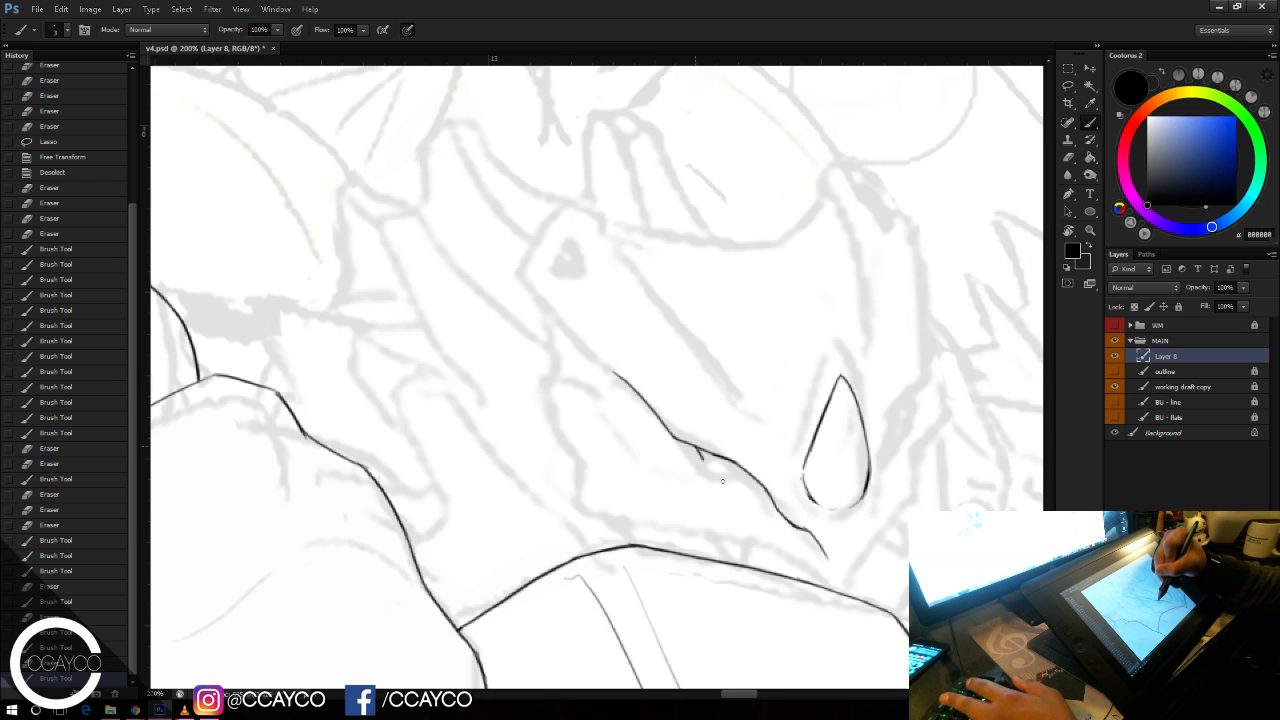
Step: Ink the narrow left eye with its iris and dark pupil beneath the brow line
mouse_move(723, 481)
left_mouse_down()
mouse_move(772, 490)
mouse_move(753, 484)
left_mouse_up()
key("ctrl+z")
key("ctrl+z")
key("e")
key("b")
left_click_drag(741, 468, 727, 461)
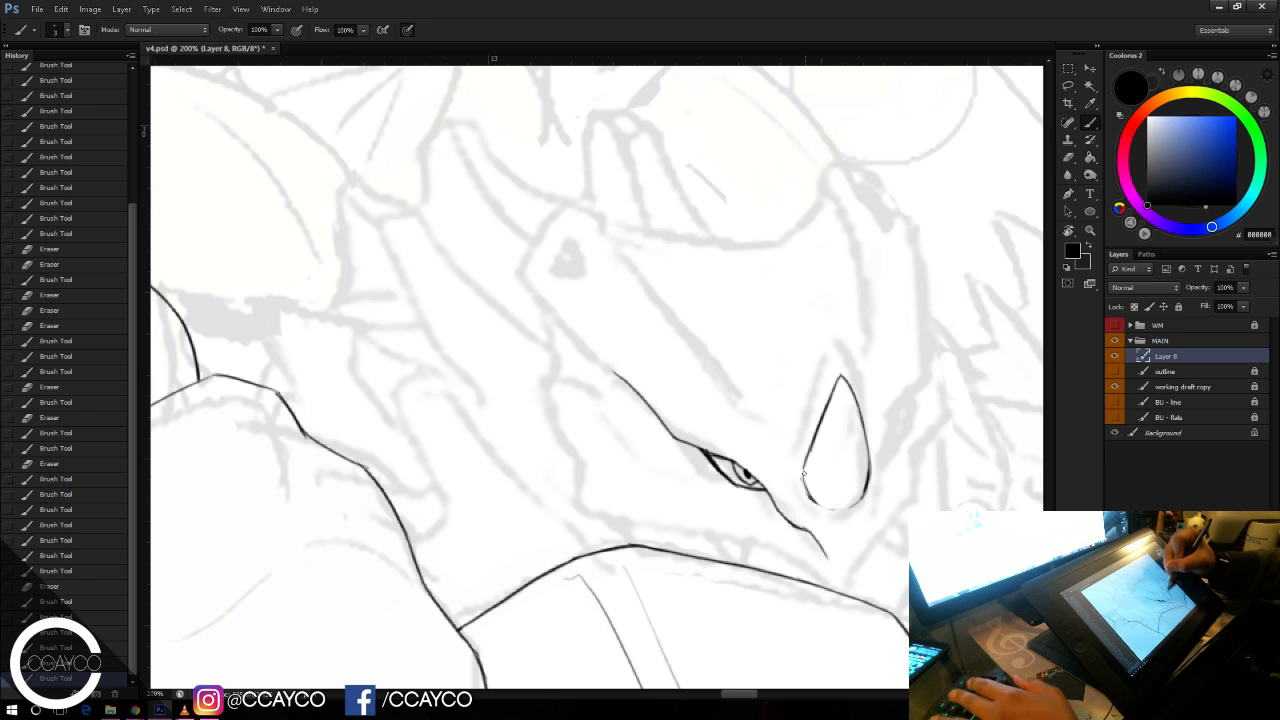
Step: Trim the horn's lower and right edges with the Eraser and clear the short trial stroke beneath it
key("e")
left_click_drag(800, 462, 857, 516)
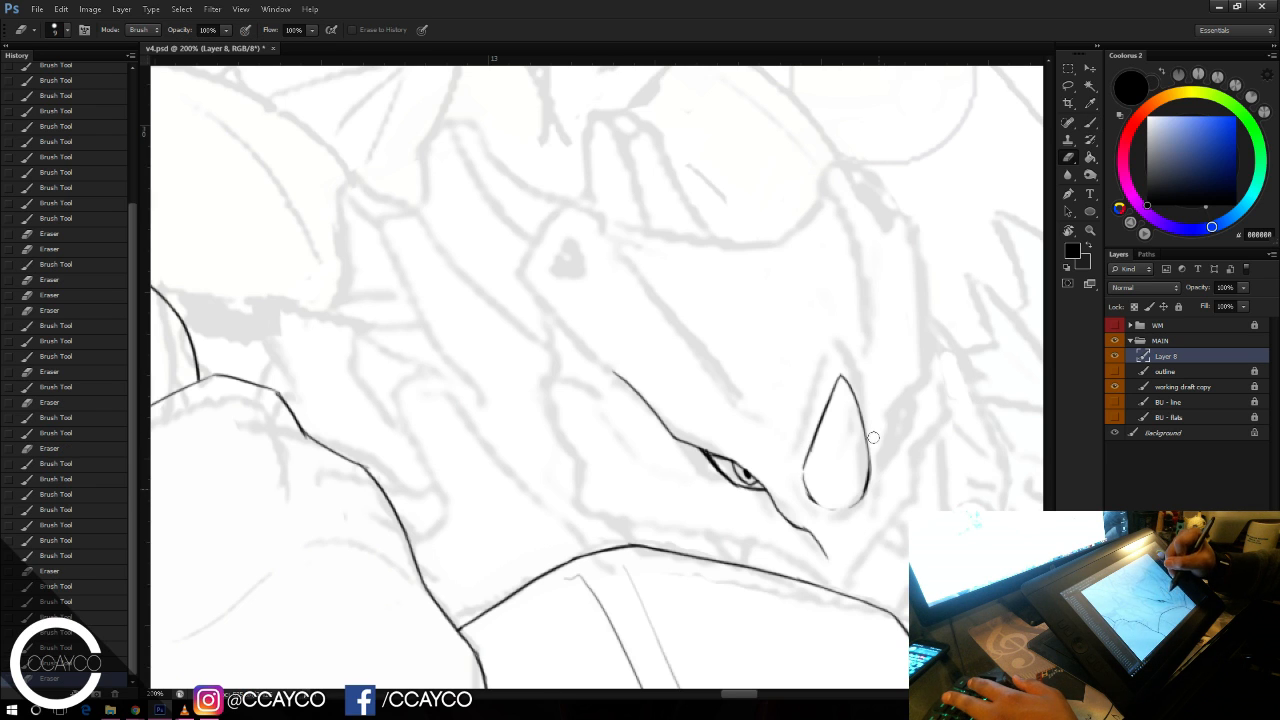
left_click_drag(873, 437, 851, 437)
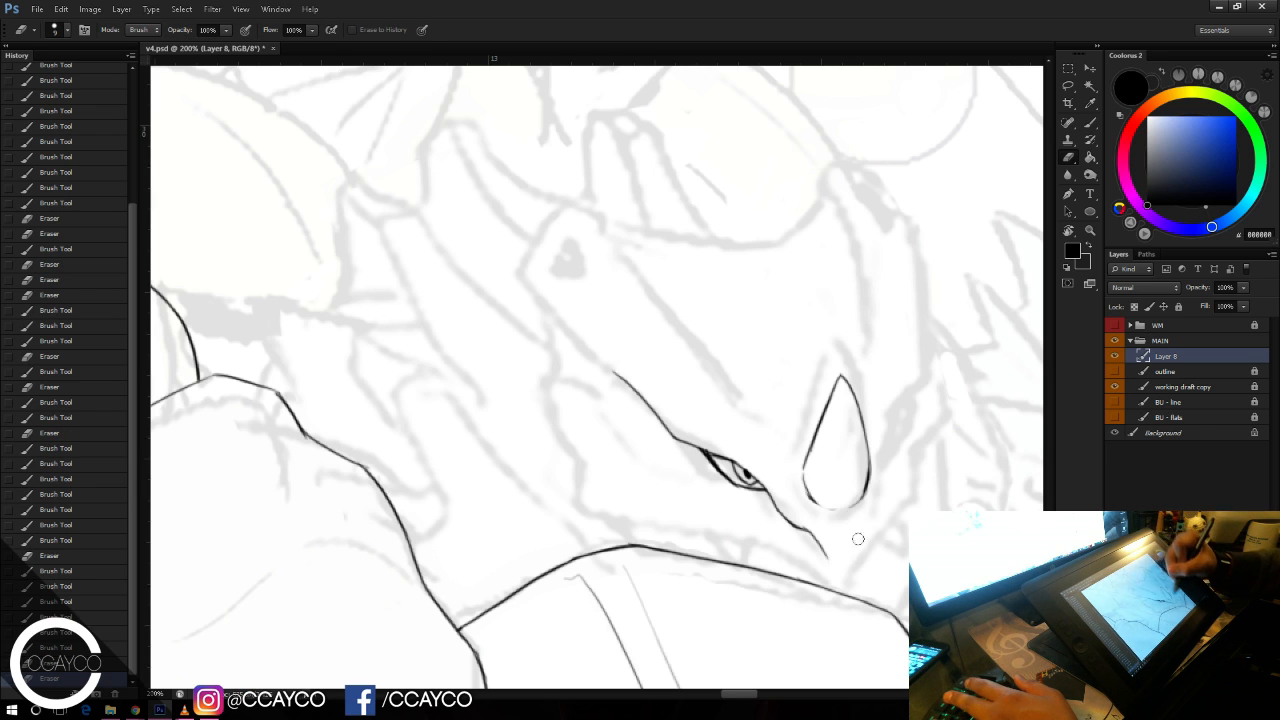
key("b")
left_click_drag(862, 522, 864, 548)
left_click_drag(870, 492, 866, 520)
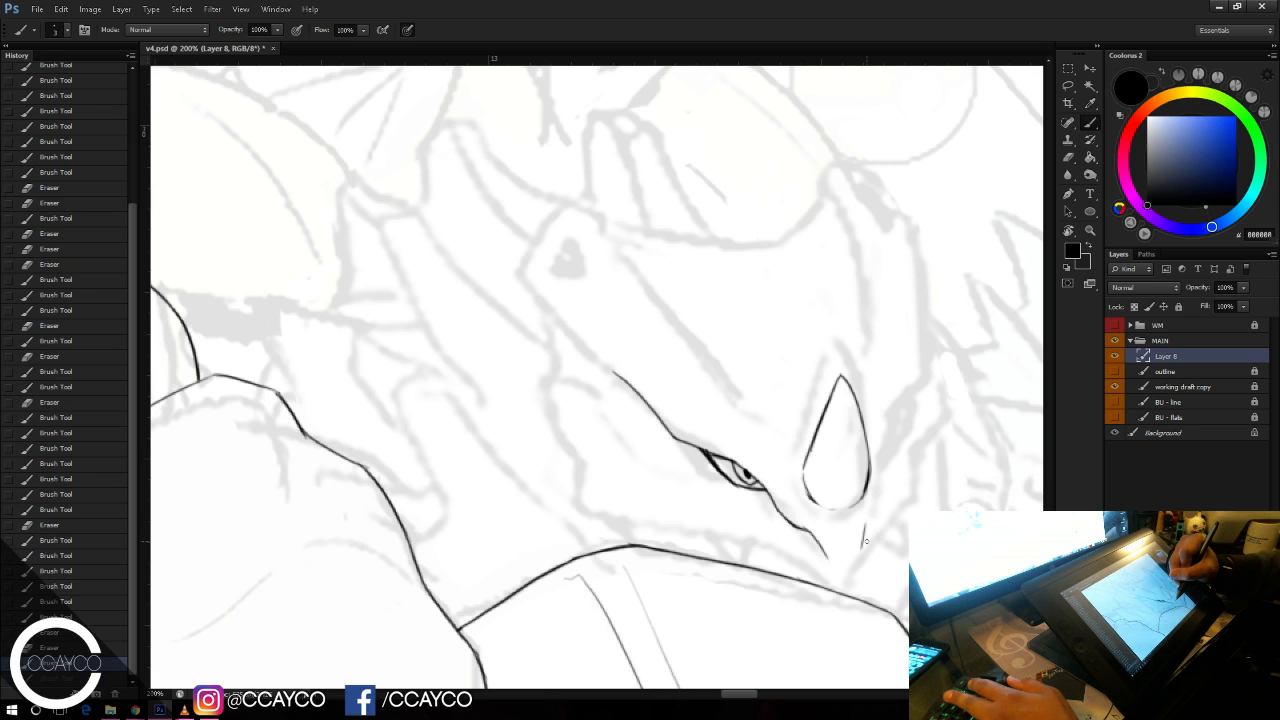
key("e")
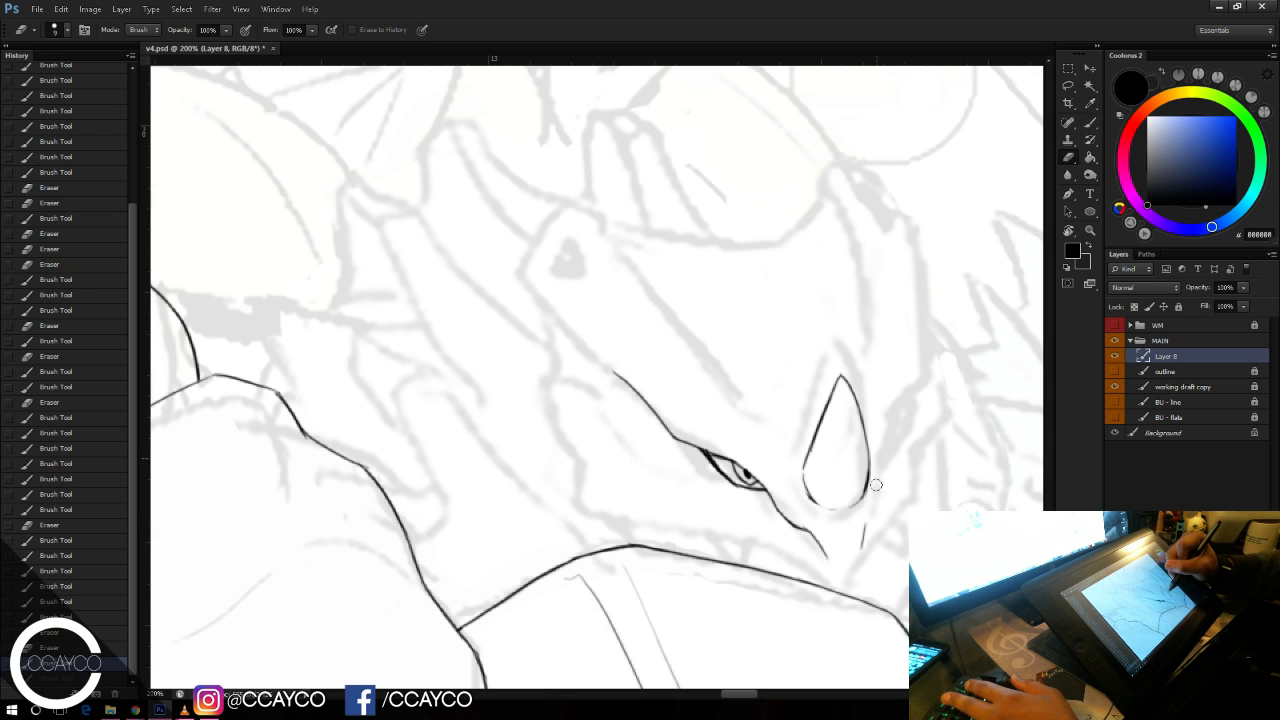
left_click_drag(878, 445, 860, 411)
left_click_drag(864, 529, 862, 548)
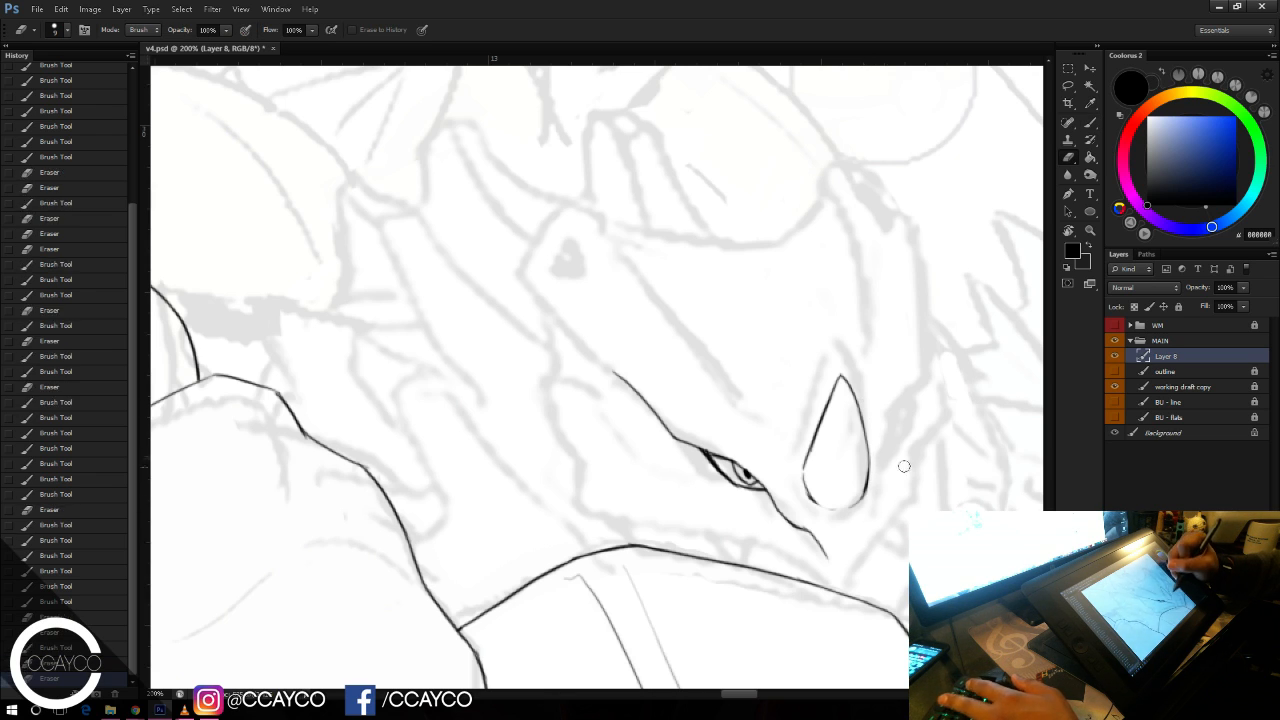
Step: Ink the face contour right of the horn, up the head's side, and add the narrow far eye against it
key("b")
mouse_move(876, 496)
left_mouse_down()
mouse_move(870, 540)
mouse_move(897, 406)
mouse_move(918, 382)
left_mouse_up()
key("ctrl+z")
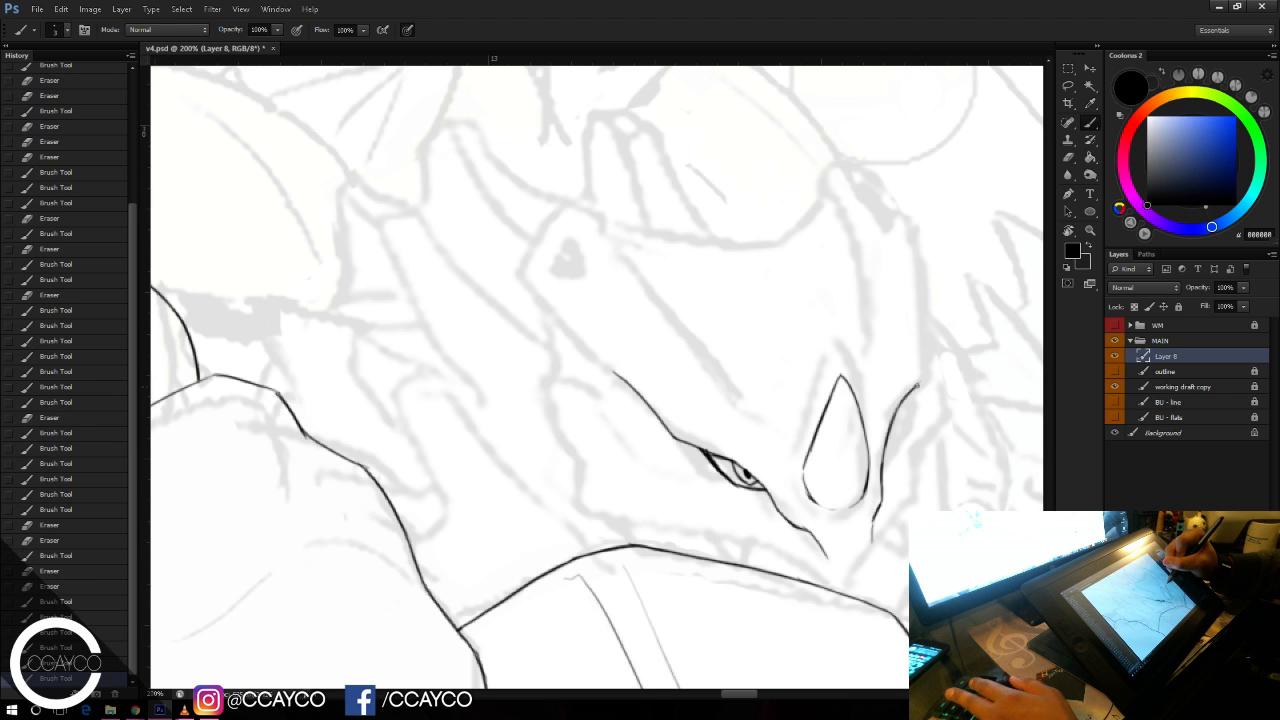
mouse_move(895, 228)
left_mouse_down()
mouse_move(902, 428)
mouse_move(903, 345)
mouse_move(908, 378)
left_mouse_up()
key("ctrl+z")
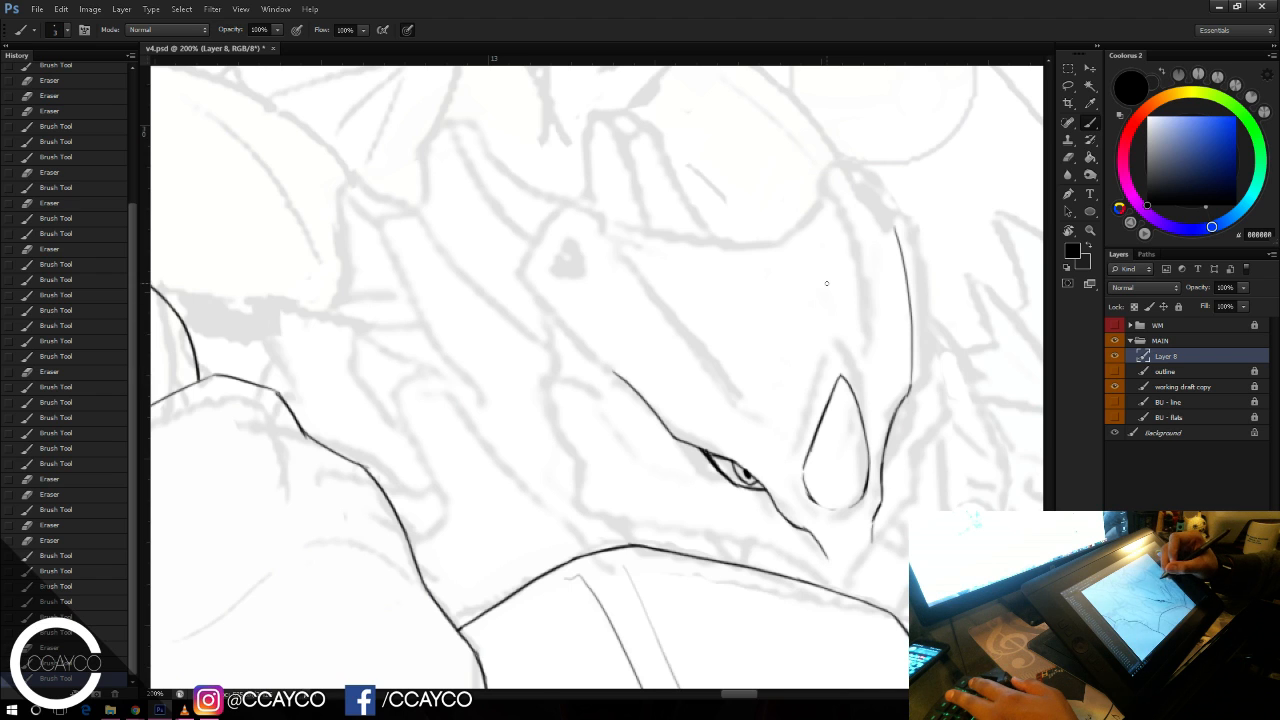
mouse_move(880, 472)
left_mouse_down()
mouse_move(903, 416)
mouse_move(890, 440)
mouse_move(893, 421)
left_mouse_up()
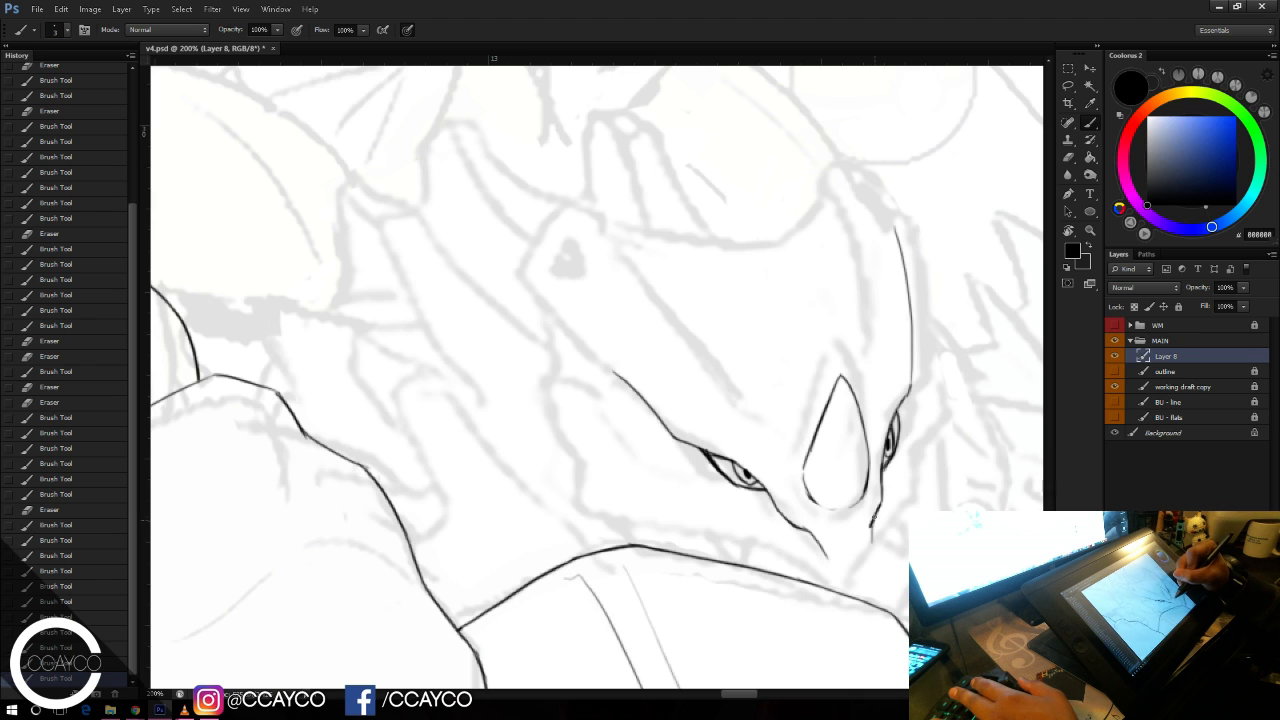
Step: Ink dark nostrils at the lower ends of both snout lines, clean them with the Eraser, and save the document
key("e")
mouse_move(874, 517)
left_mouse_down()
mouse_move(828, 560)
mouse_move(873, 518)
mouse_move(862, 541)
mouse_move(877, 529)
mouse_move(832, 540)
left_mouse_up()
key("b")
key("e")
key("b")
key("e")
key("b")
key("e")
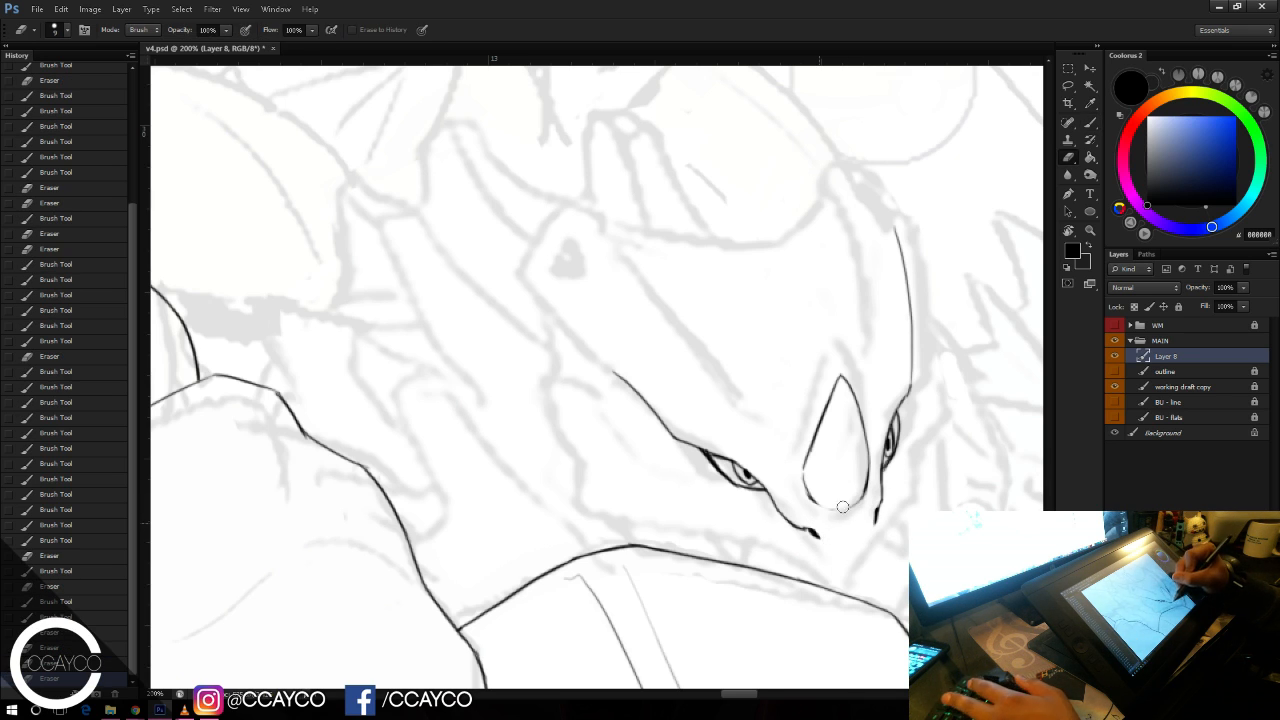
key("b")
key("ctrl+s")
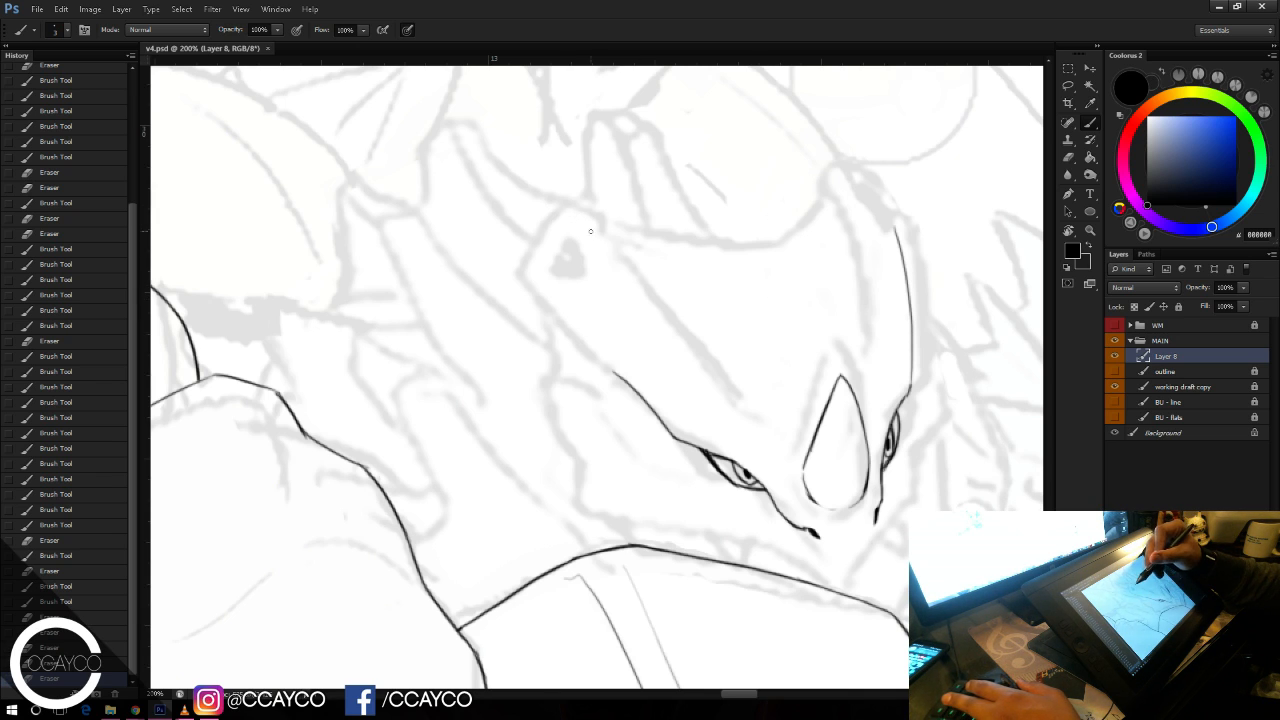
Step: Ink the long thin ridge line from the upper left of the head down to the horn
mouse_move(608, 266)
left_mouse_down()
mouse_move(705, 385)
mouse_move(737, 393)
mouse_move(723, 396)
mouse_move(652, 303)
mouse_move(740, 418)
mouse_move(720, 399)
mouse_move(810, 441)
left_mouse_up()
key("ctrl+z")
left_click_drag(724, 398, 793, 433)
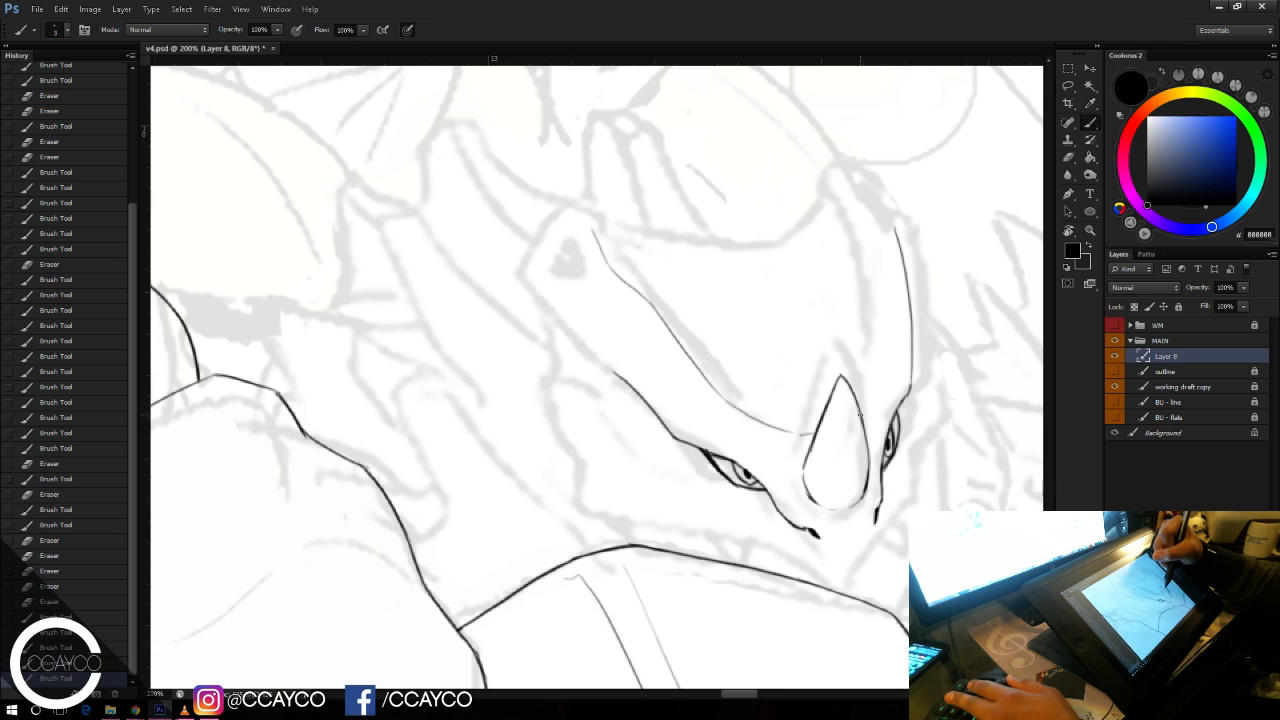
Step: Ink the right ridge line of the forehead from beside the horn up toward the crest's right peak
left_click_drag(858, 405, 864, 418)
left_click_drag(874, 350, 856, 250)
key("ctrl+z")
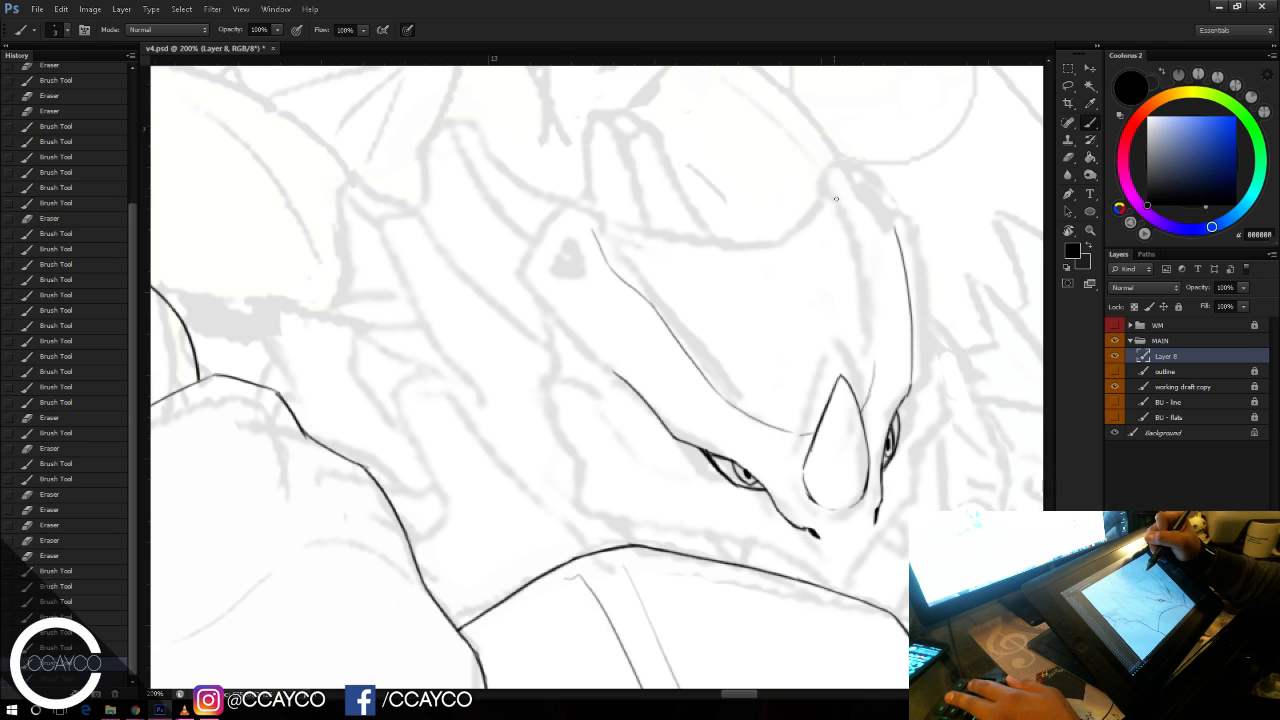
mouse_move(835, 194)
left_mouse_down()
mouse_move(866, 340)
mouse_move(861, 259)
left_mouse_up()
key("ctrl+z")
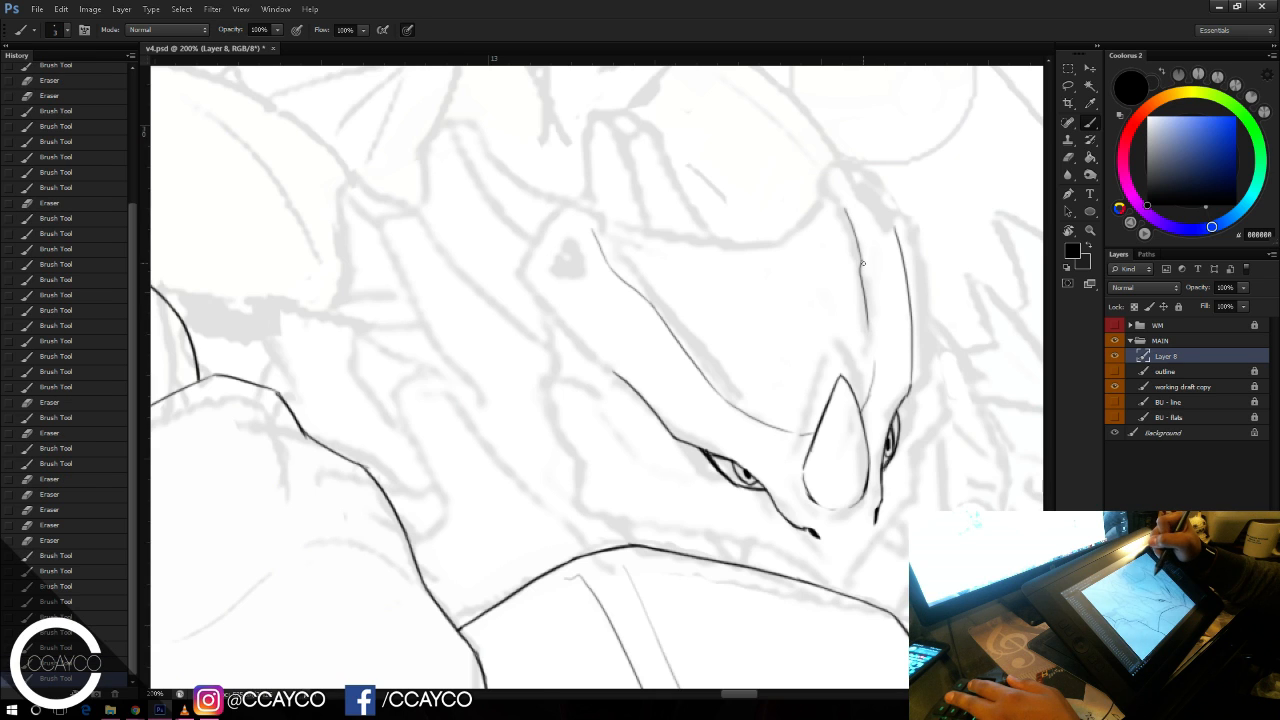
left_click_drag(866, 308, 870, 360)
key("ctrl+z")
left_click_drag(861, 262, 872, 345)
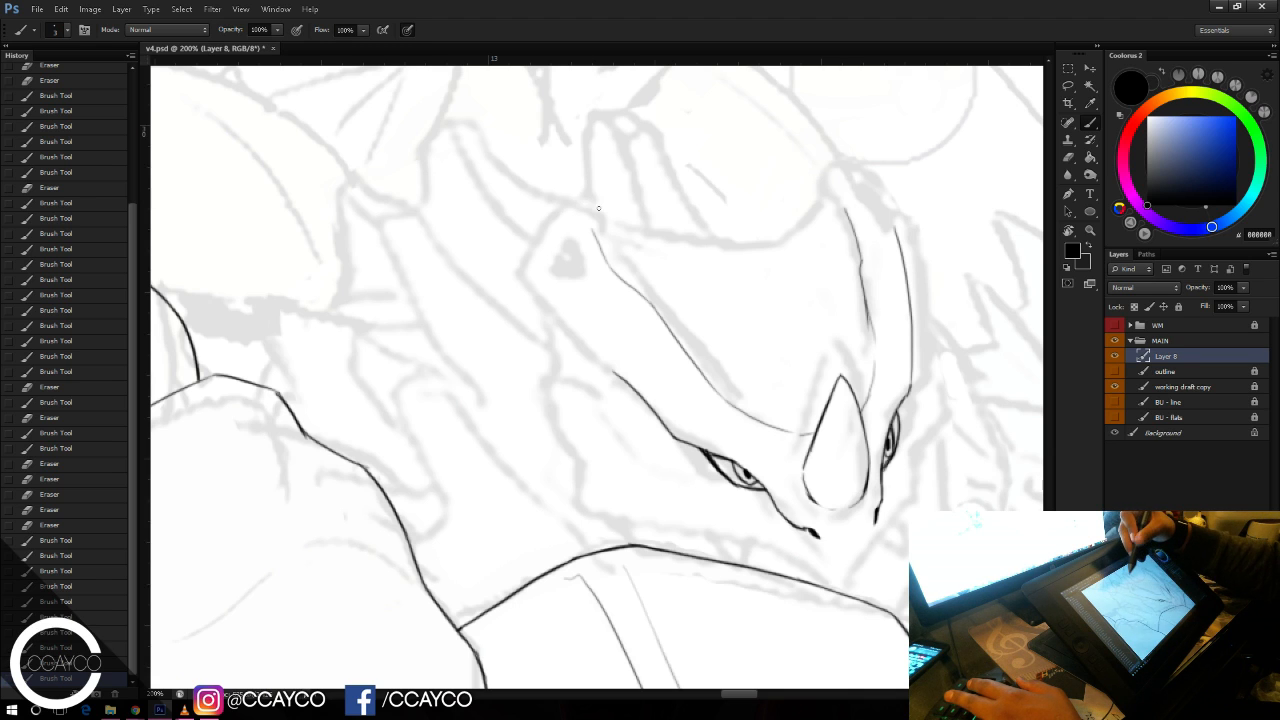
Step: Ink the sagging upper edge of the head crest between its left corner and right peak
left_click_drag(606, 231, 742, 258)
key("ctrl+z")
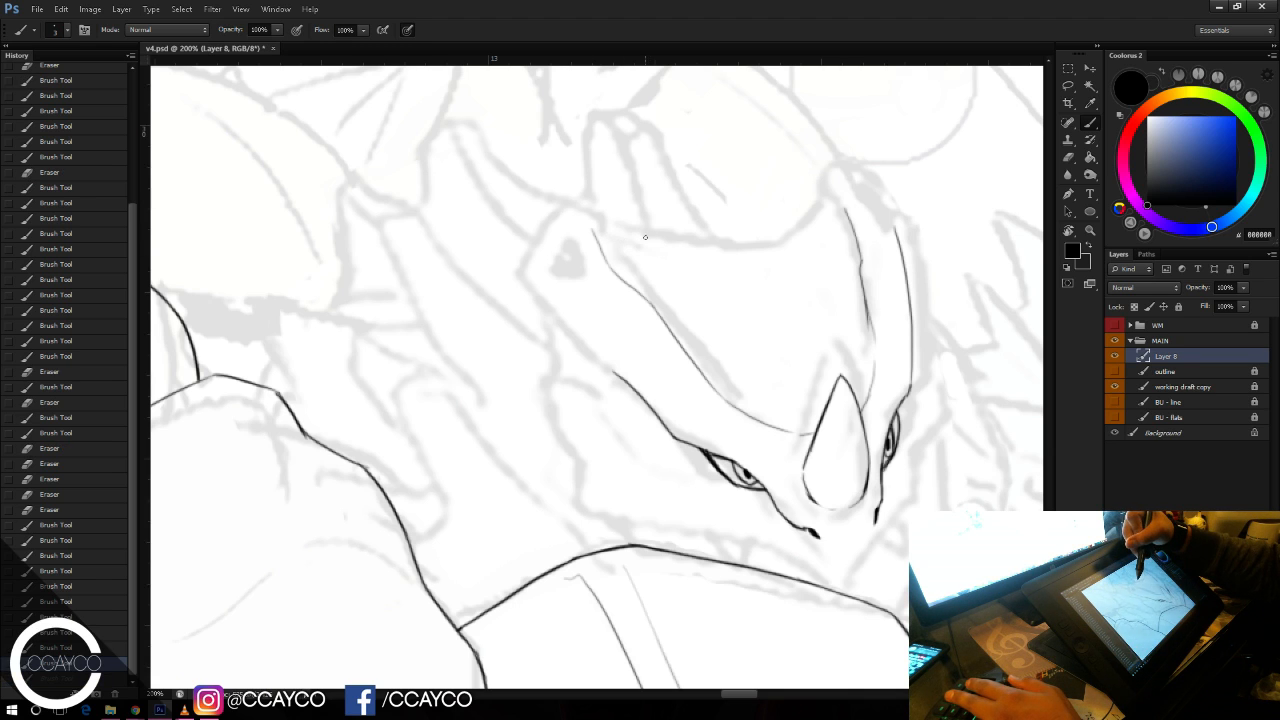
mouse_move(630, 230)
left_mouse_down()
mouse_move(728, 256)
mouse_move(790, 216)
left_mouse_up()
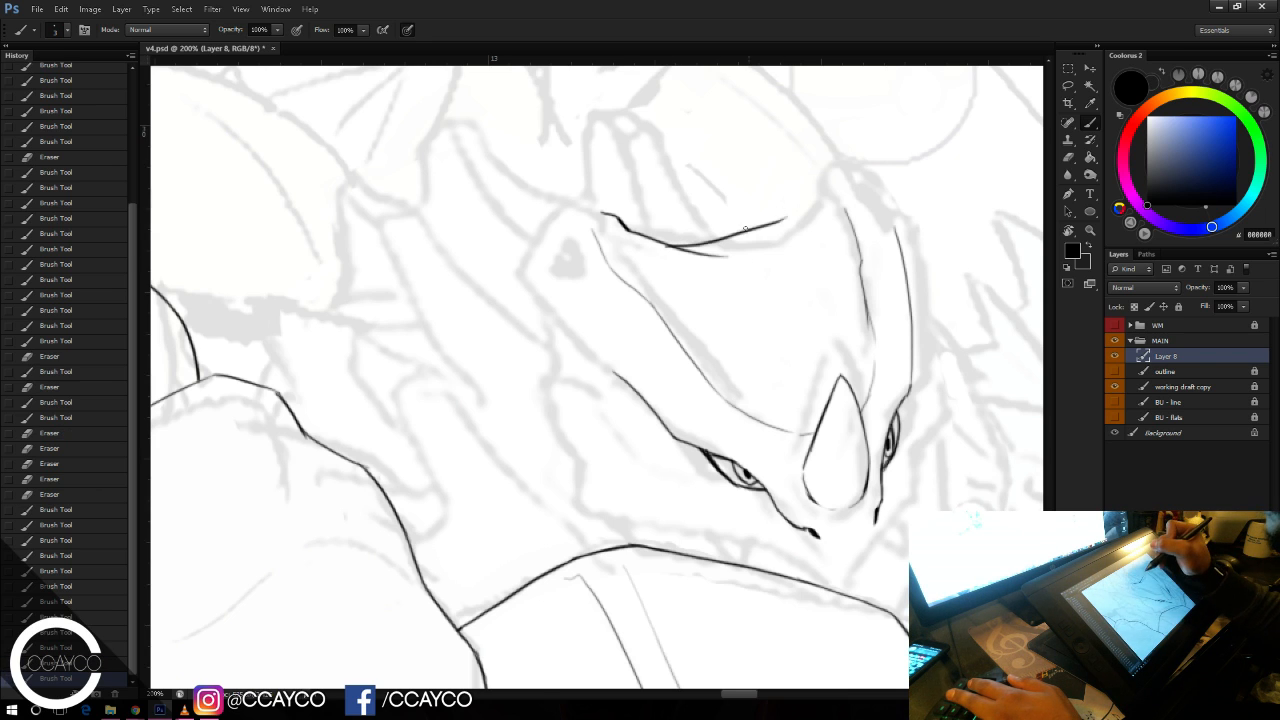
key("ctrl+z")
mouse_move(669, 243)
left_mouse_down()
mouse_move(770, 232)
mouse_move(823, 182)
left_mouse_up()
key("ctrl+z")
Step: Erase stray marks along the crest's upper edge, thicken the line toward the right peak, and save the document
key("e")
mouse_move(791, 224)
left_mouse_down()
mouse_move(823, 187)
mouse_move(811, 208)
mouse_move(797, 204)
left_mouse_up()
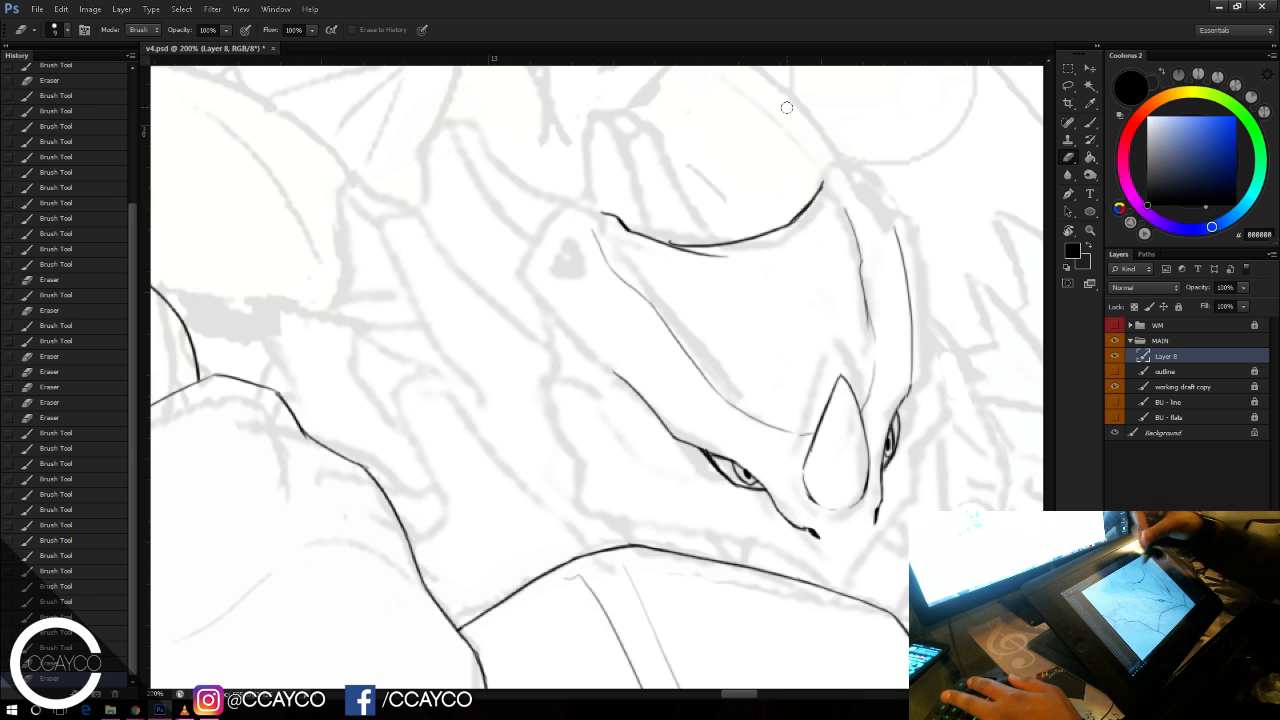
mouse_move(667, 235)
left_mouse_down()
mouse_move(729, 259)
mouse_move(690, 245)
mouse_move(705, 246)
left_mouse_up()
key("b")
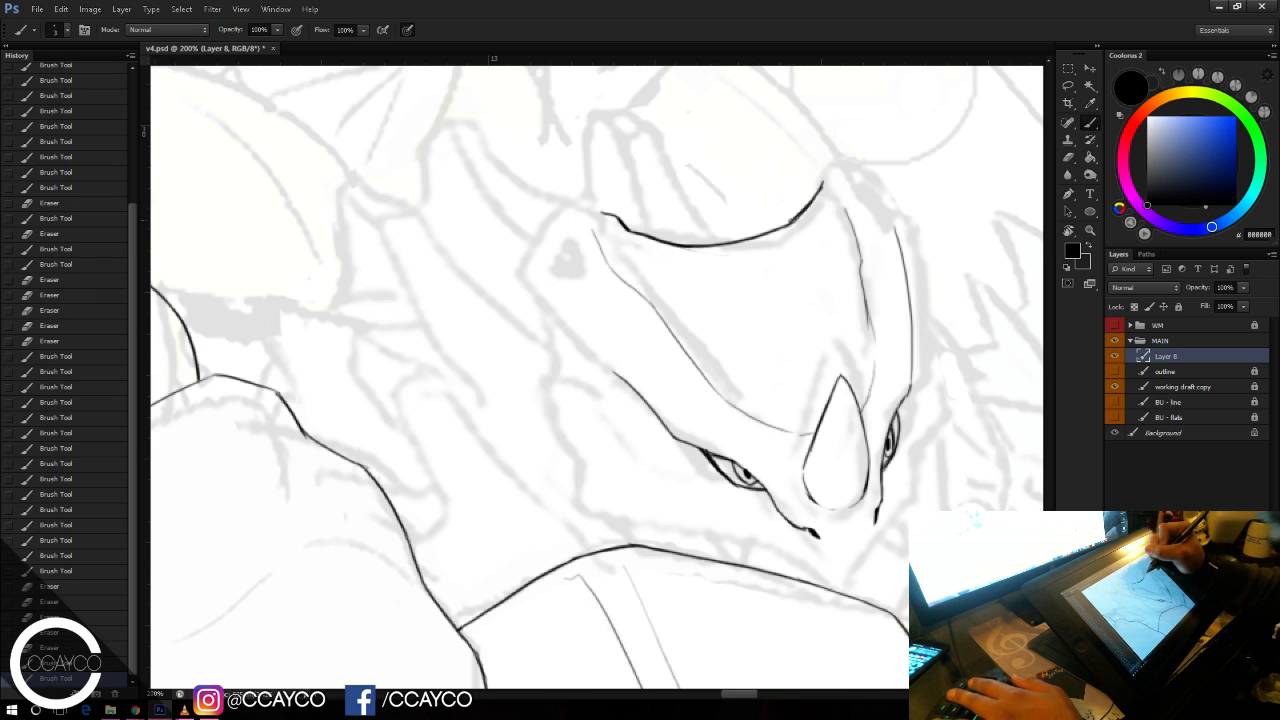
mouse_move(792, 223)
left_mouse_down()
mouse_move(821, 168)
mouse_move(818, 183)
left_mouse_up()
key("e")
key("b")
key("ctrl+s")
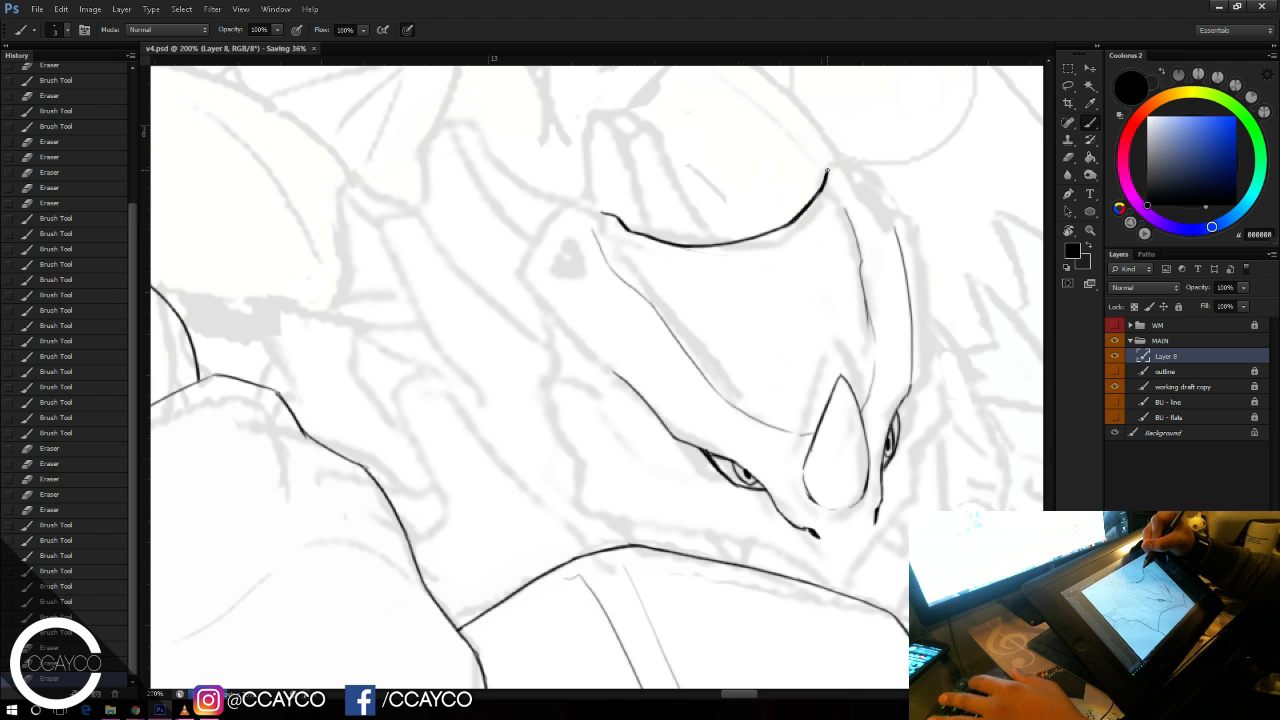
Step: Ink the crest's right peak and its slope down to the head's outer side contour
left_click_drag(828, 170, 838, 164)
key("ctrl+z")
key("ctrl+z")
mouse_move(831, 167)
left_mouse_down()
mouse_move(843, 161)
mouse_move(905, 215)
mouse_move(908, 268)
left_mouse_up()
key("ctrl+z")
key("e")
key("b")
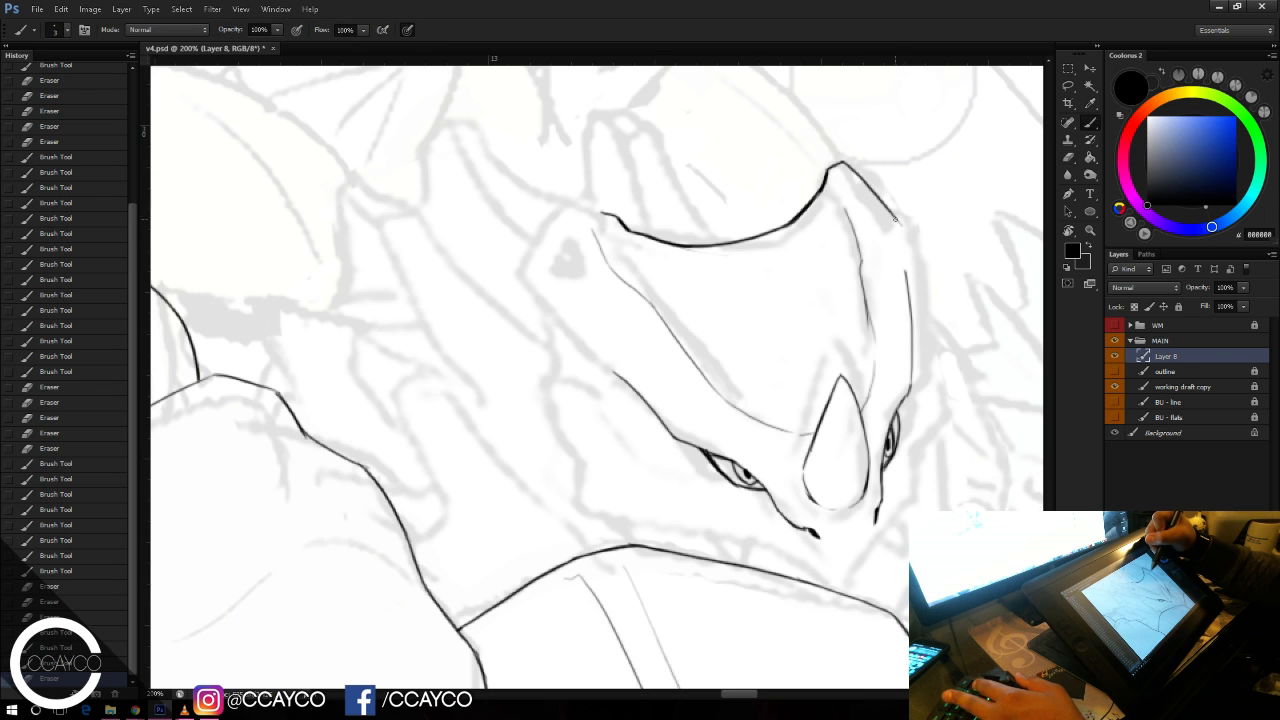
mouse_move(895, 216)
left_mouse_down()
mouse_move(904, 265)
mouse_move(909, 246)
left_mouse_up()
key("ctrl+z")
key("ctrl+z")
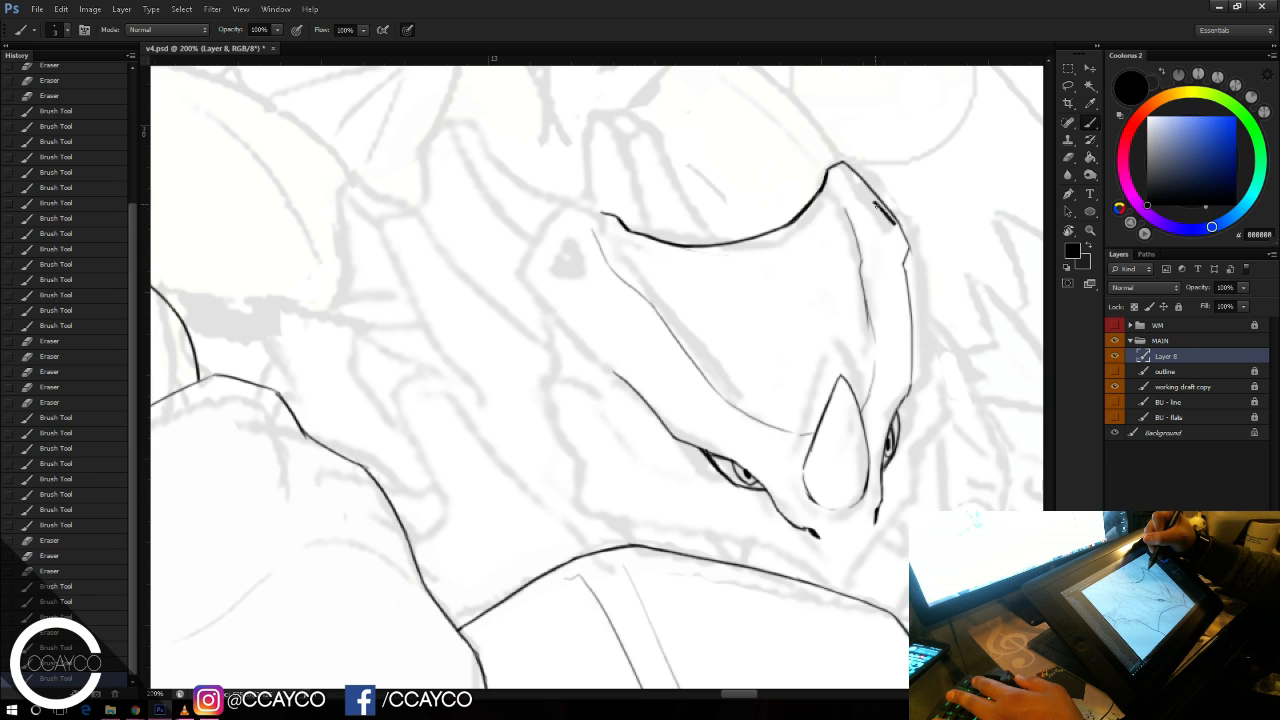
Step: Fill a black shadow wedge below the crest's right peak and ink the outer contour down beside the right side of the head
mouse_move(875, 205)
left_mouse_down()
mouse_move(909, 244)
mouse_move(913, 316)
mouse_move(923, 311)
left_mouse_up()
key("e")
key("b")
key("ctrl+z")
key("e")
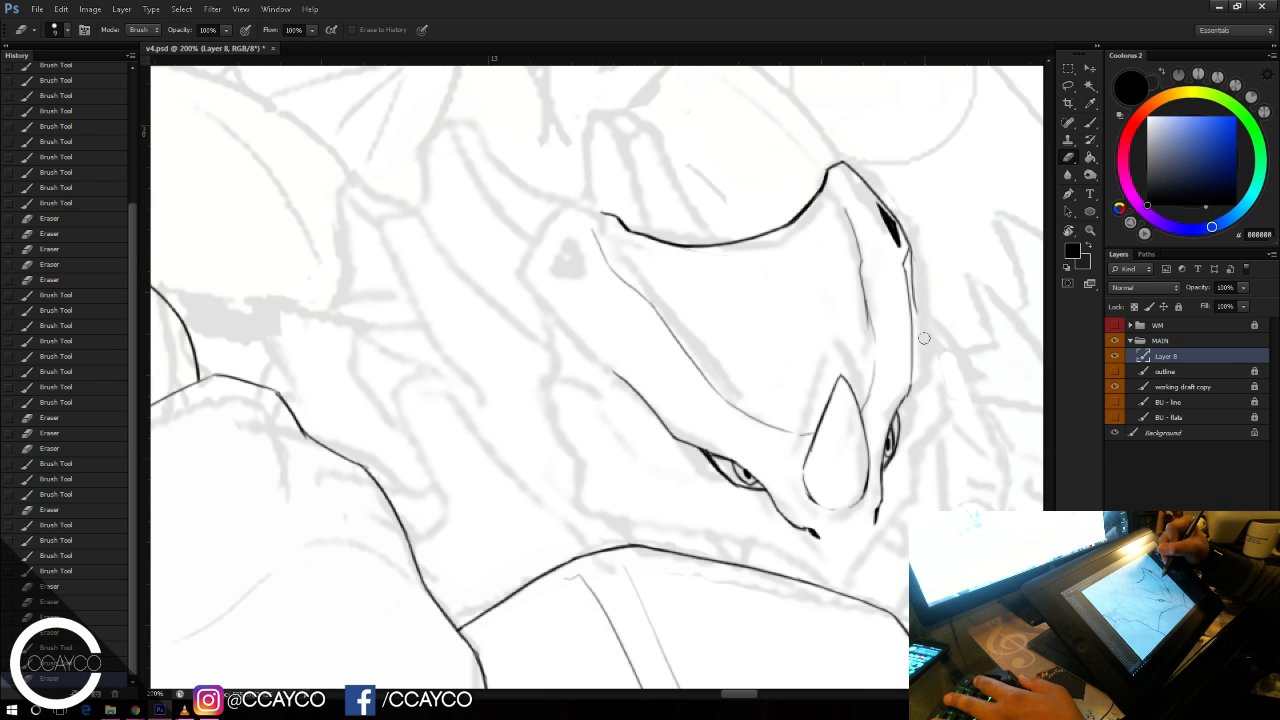
key("b")
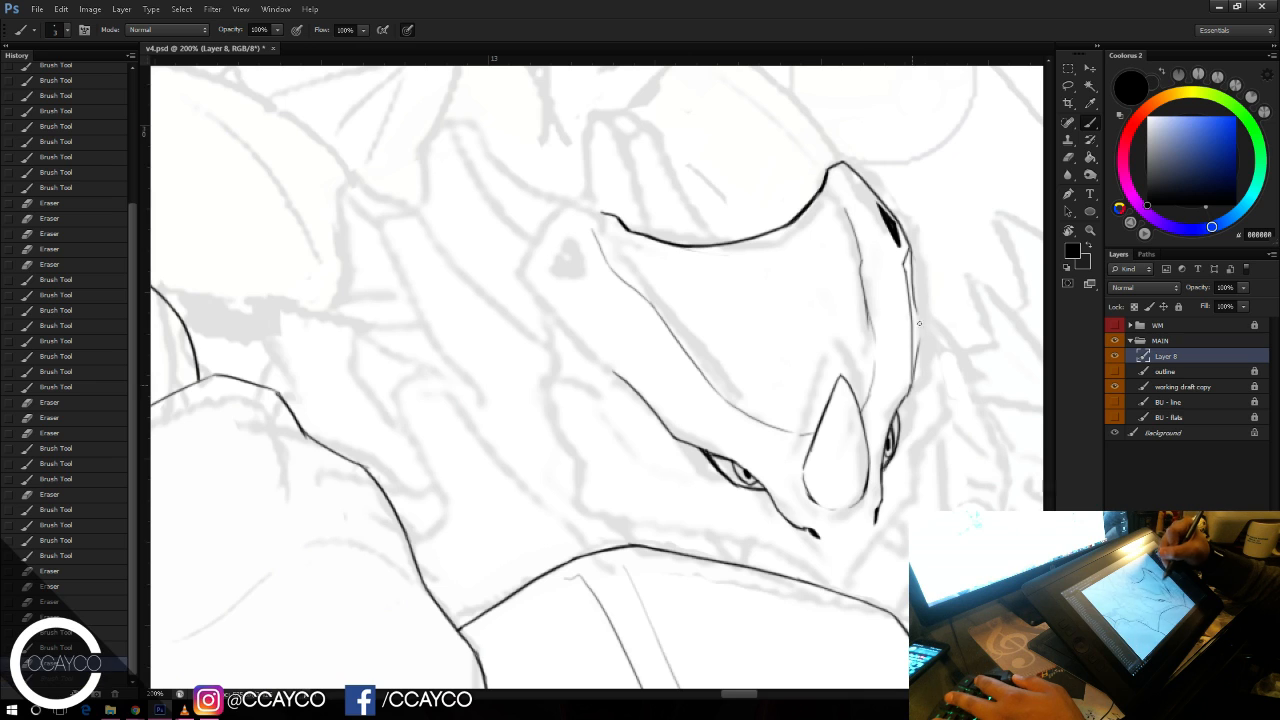
Step: Ink the outer right cheek contour from the small side notch down past the right eye
mouse_move(918, 323)
left_mouse_down()
mouse_move(917, 301)
mouse_move(928, 446)
left_mouse_up()
key("e")
key("b")
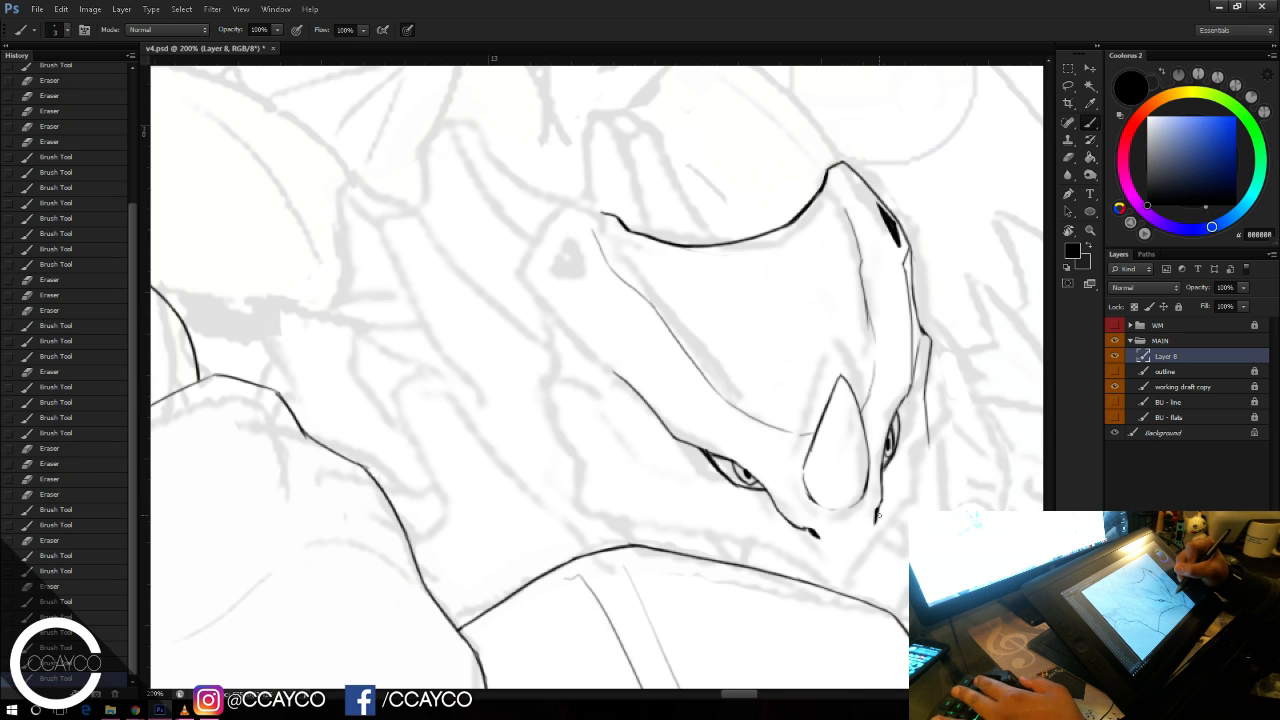
Step: Erase the heavy blobs at the ends of the snout lines and redraw the left snout line as a smooth curve
key("e")
mouse_move(879, 505)
left_mouse_down()
mouse_move(811, 521)
mouse_move(813, 539)
mouse_move(808, 509)
mouse_move(829, 532)
left_mouse_up()
key("b")
key("ctrl+z")
key("e")
key("b")
key("ctrl+z")
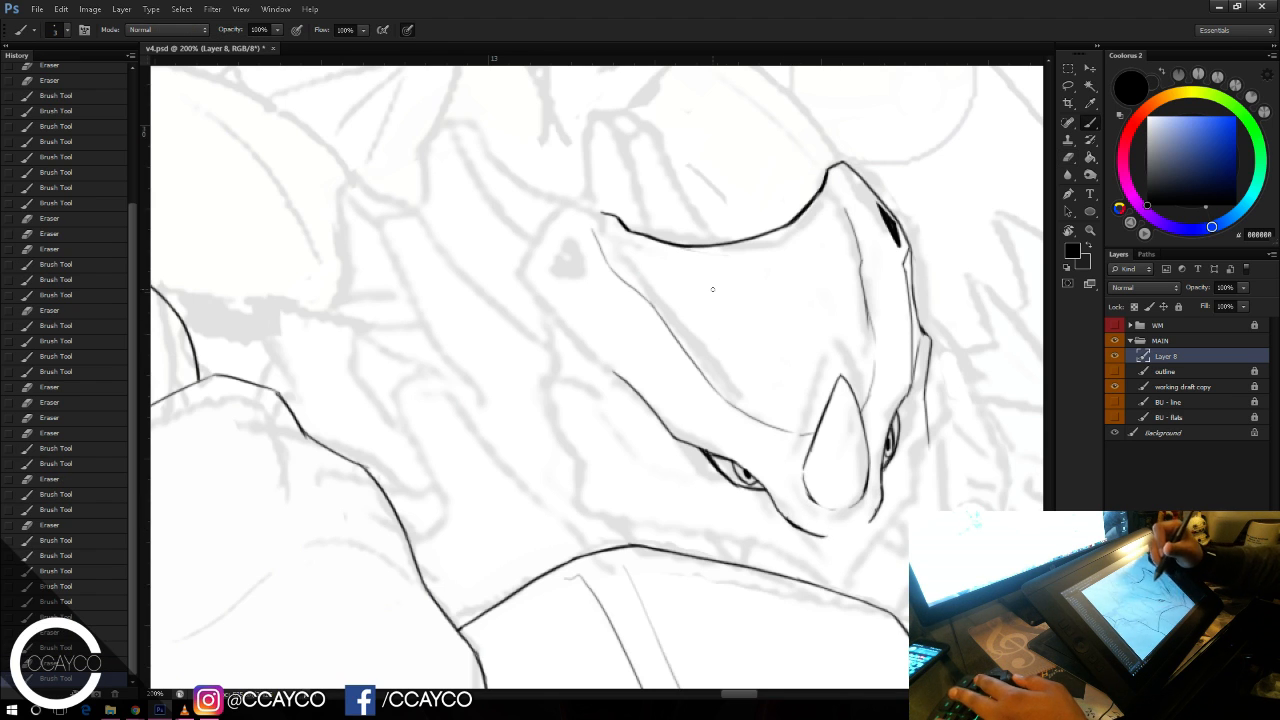
Step: Redraw the right snout line below the eye and add thick tapered marks at the ends of both snout lines
left_click_drag(884, 489, 866, 532)
key("e")
key("b")
key("ctrl+z")
key("ctrl+z")
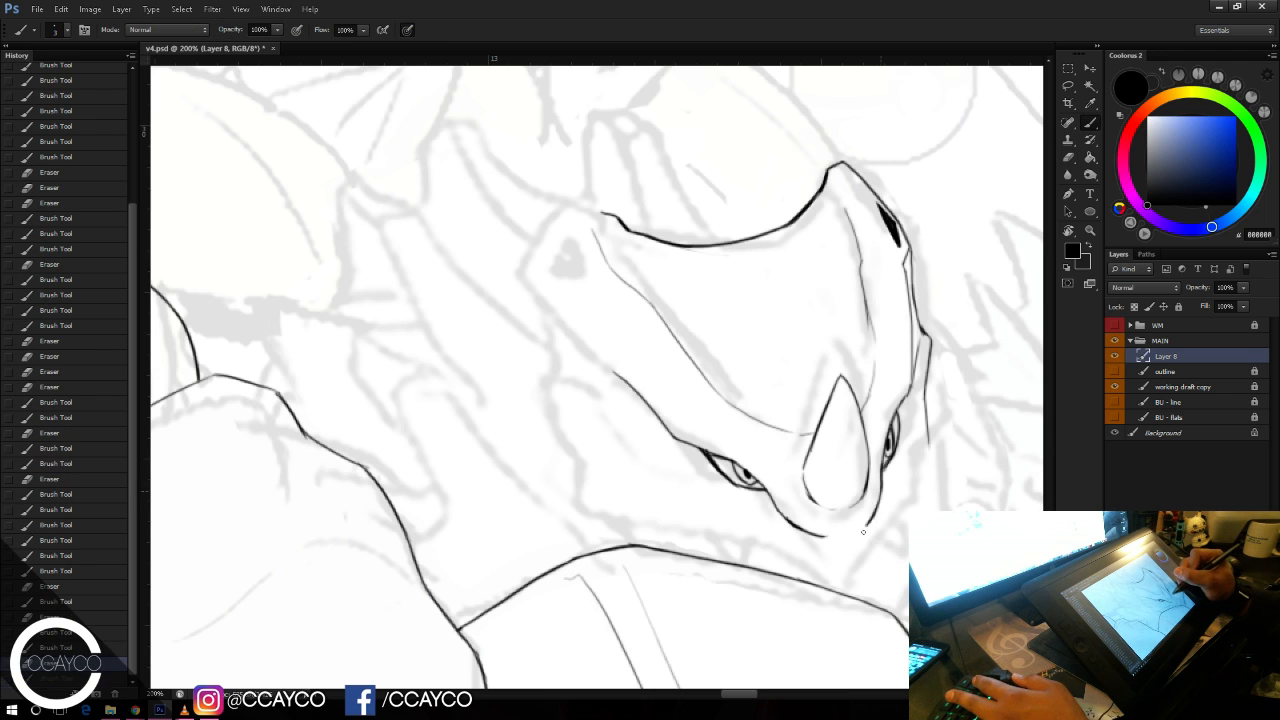
mouse_move(881, 488)
left_mouse_down()
mouse_move(866, 529)
mouse_move(831, 551)
mouse_move(862, 534)
mouse_move(863, 515)
left_mouse_up()
key("e")
key("b")
key("e")
key("b")
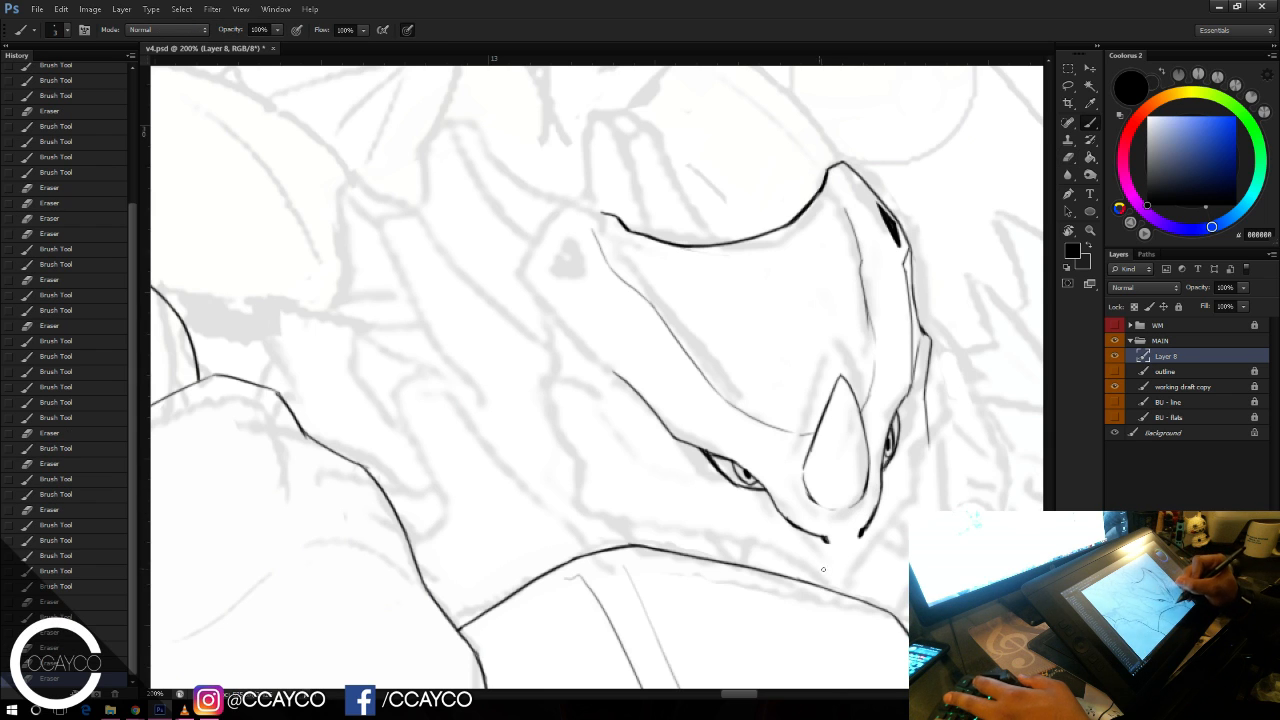
Step: Ink the chin curve below the snout up to the right cheek corner, clean its edges, and save the document
key("ctrl+z")
mouse_move(821, 569)
left_mouse_down()
mouse_move(870, 562)
mouse_move(899, 498)
left_mouse_up()
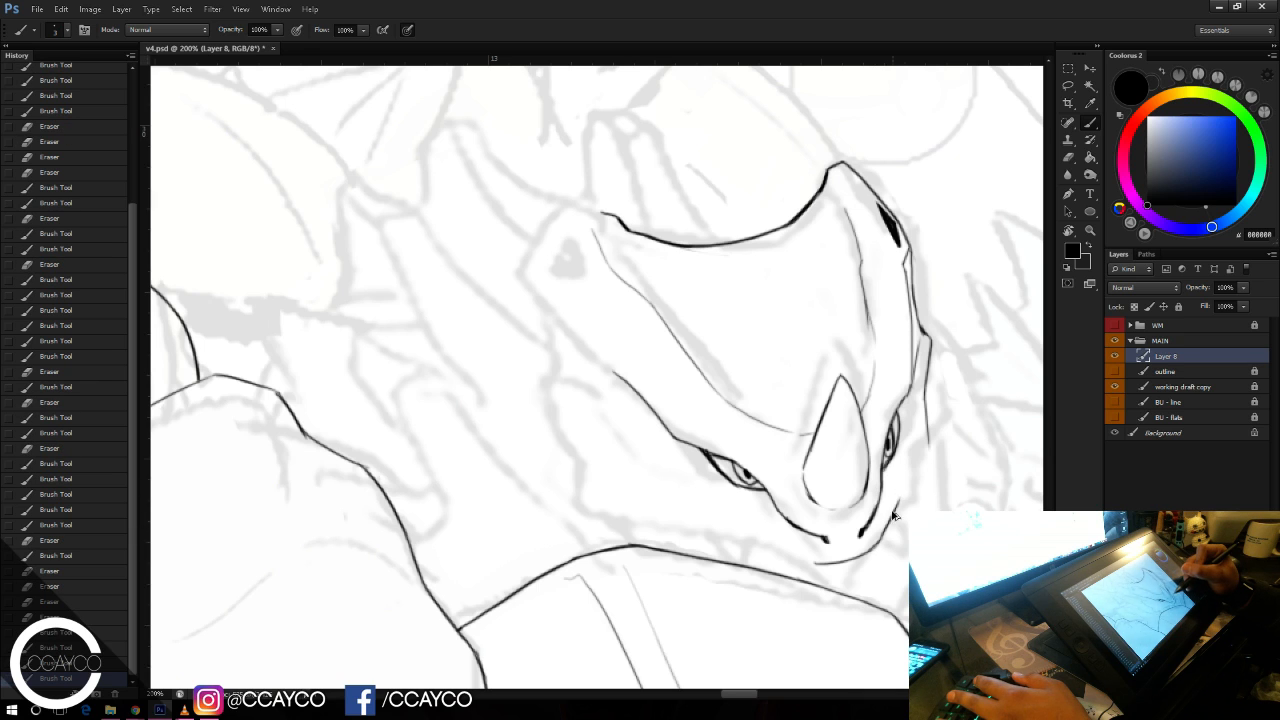
key("ctrl+z")
mouse_move(878, 545)
left_mouse_down()
mouse_move(905, 472)
mouse_move(930, 456)
mouse_move(895, 481)
mouse_move(929, 458)
mouse_move(897, 501)
left_mouse_up()
key("ctrl+alt+z")
key("ctrl+alt+z")
key("e")
key("b")
key("ctrl+alt+z")
key("ctrl+alt+z")
key("e")
left_click_drag(909, 491, 886, 538)
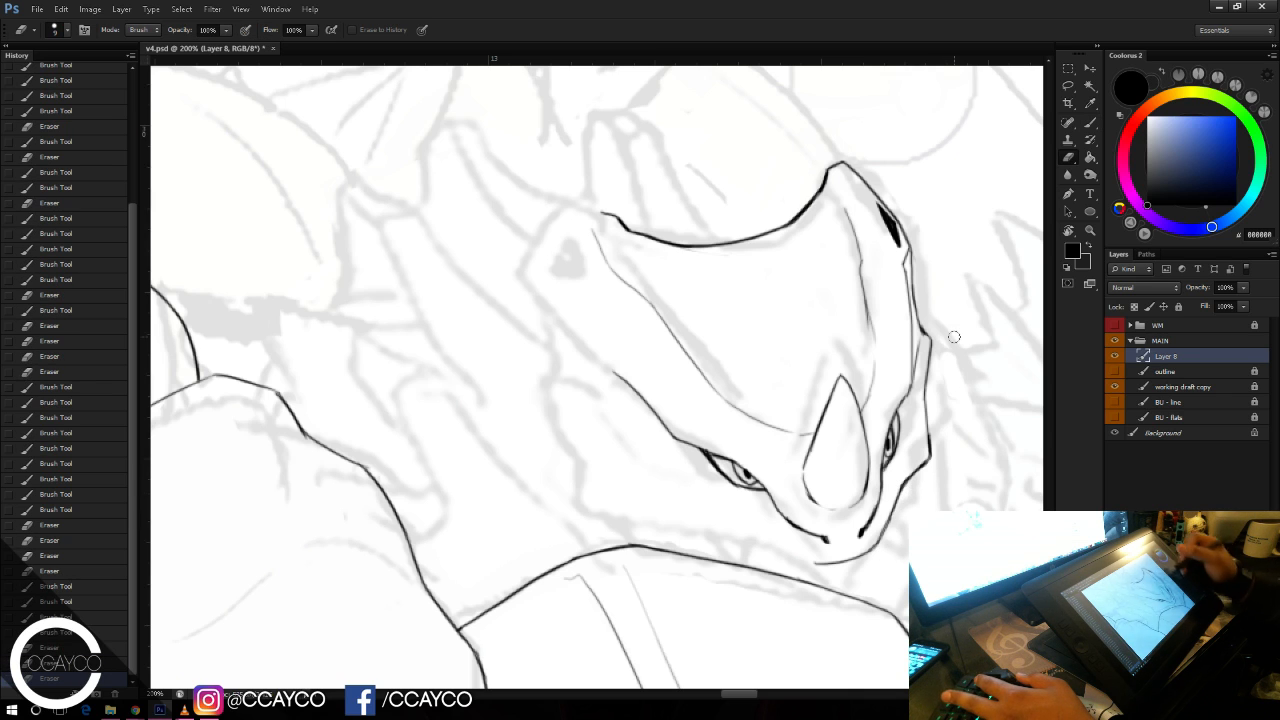
key("b")
key("ctrl+s")
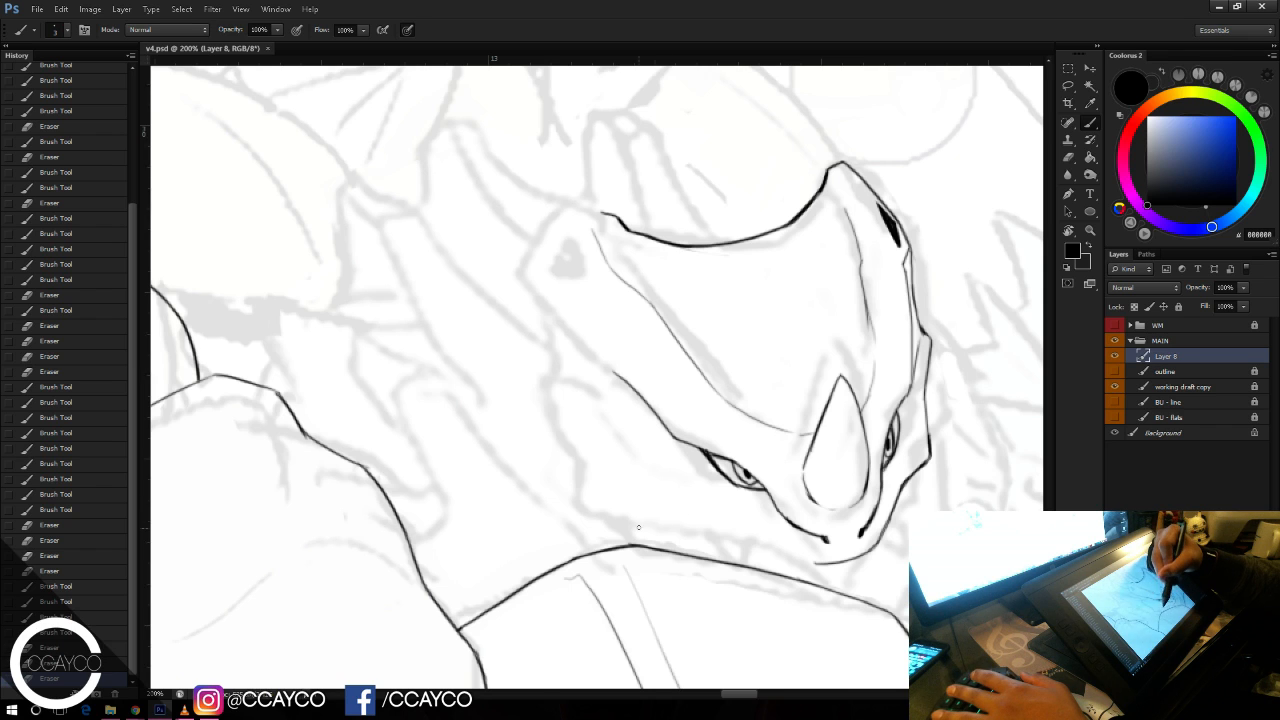
Step: Ink the lower left jaw contour from the chin to the jaw corner and clean up the corner joint
mouse_move(640, 526)
left_mouse_down()
mouse_move(734, 513)
mouse_move(786, 547)
left_mouse_up()
key("ctrl+z")
left_click_drag(714, 515, 826, 564)
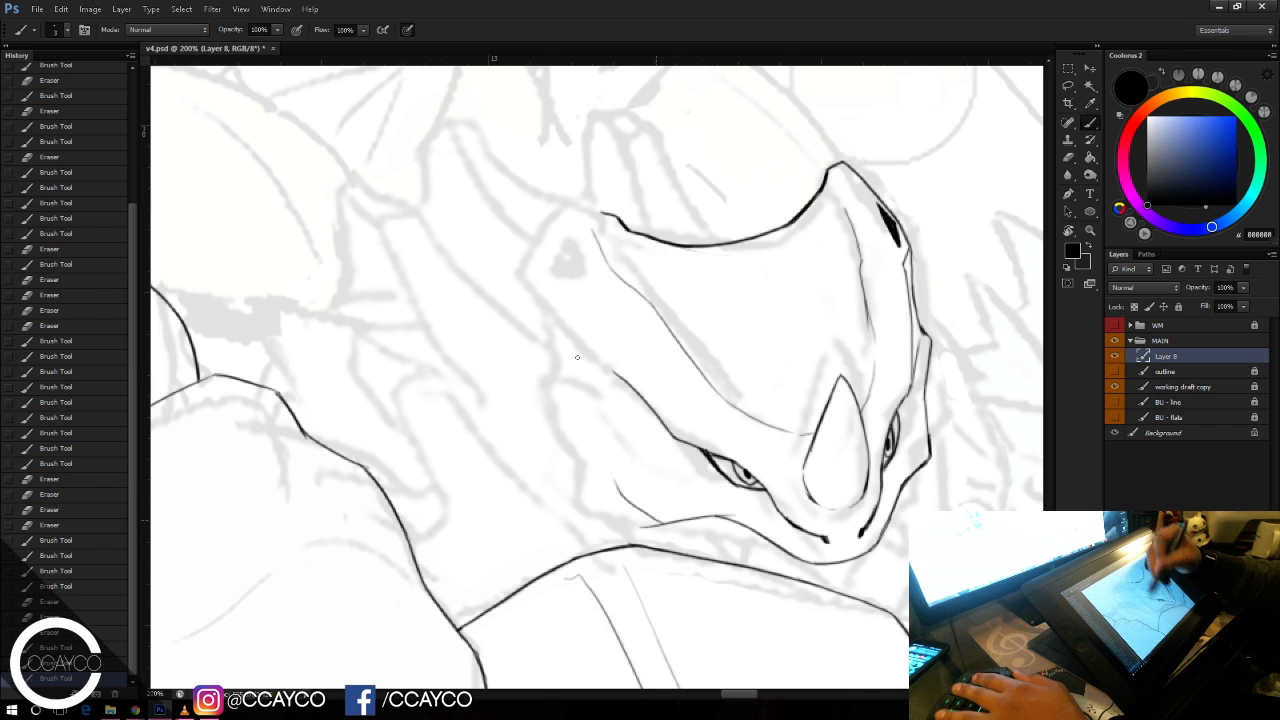
key("ctrl+z")
left_click_drag(612, 462, 656, 522)
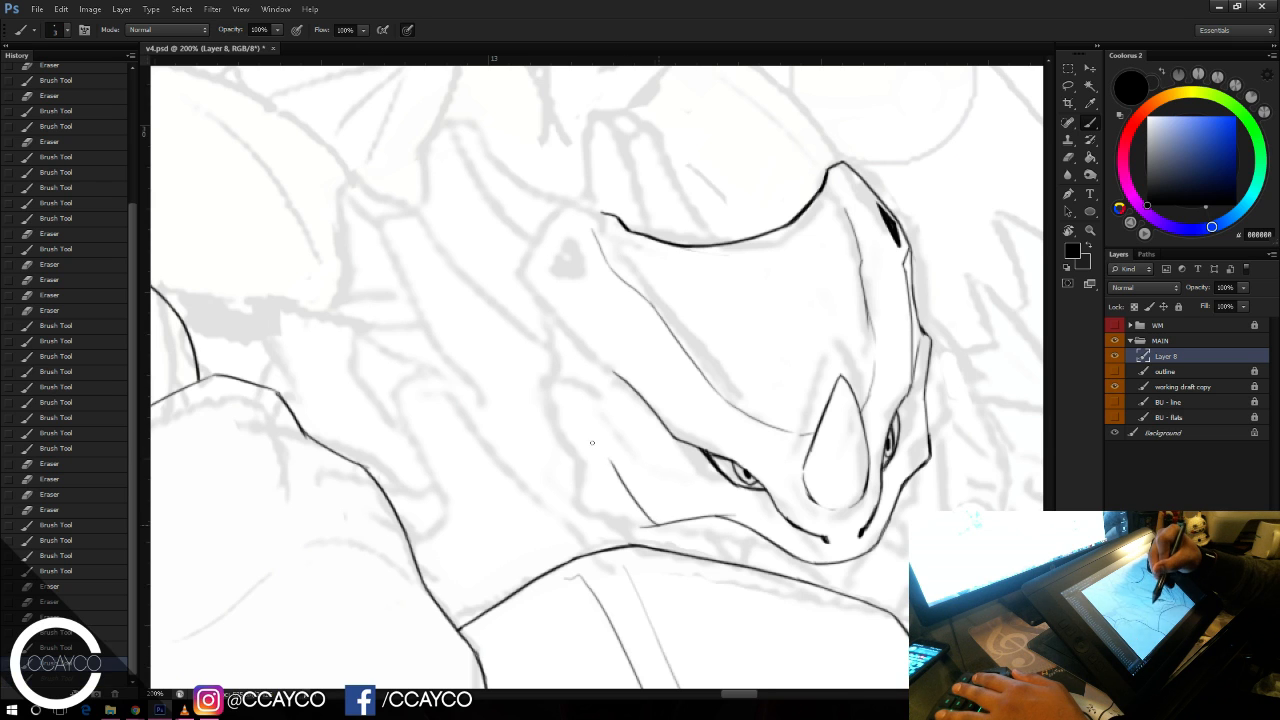
key("e")
key("b")
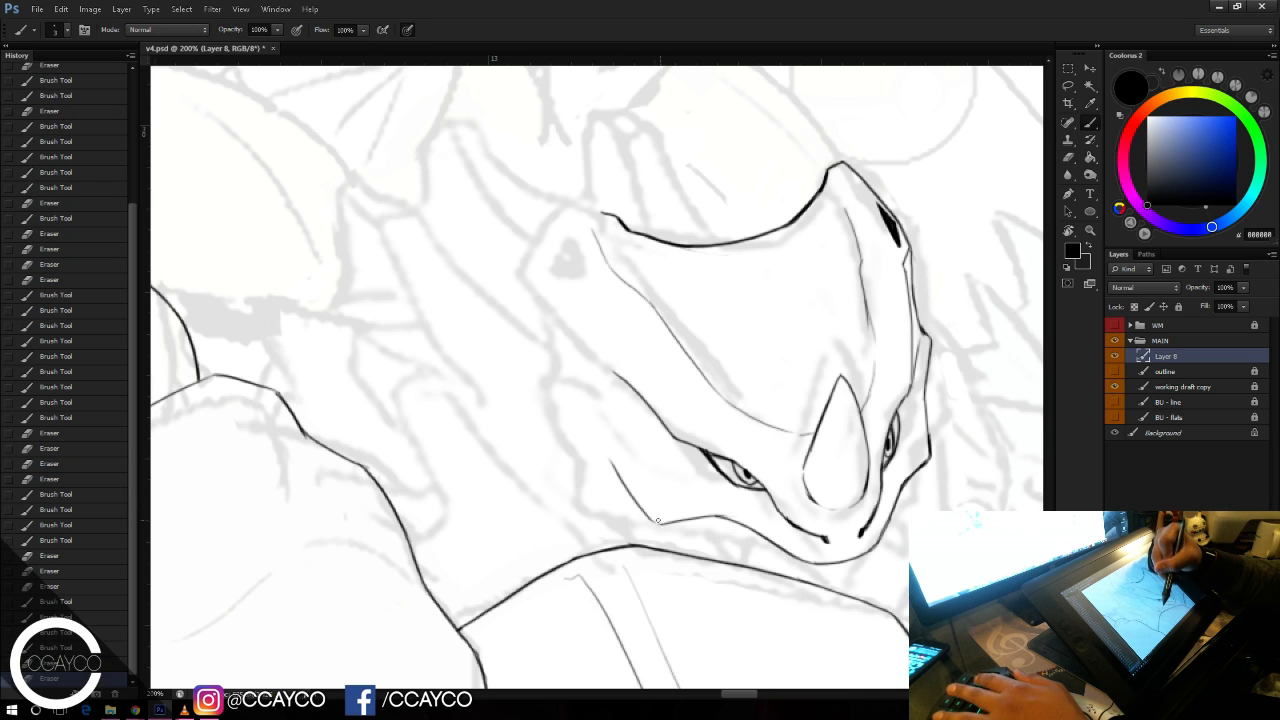
left_click_drag(659, 522, 646, 512)
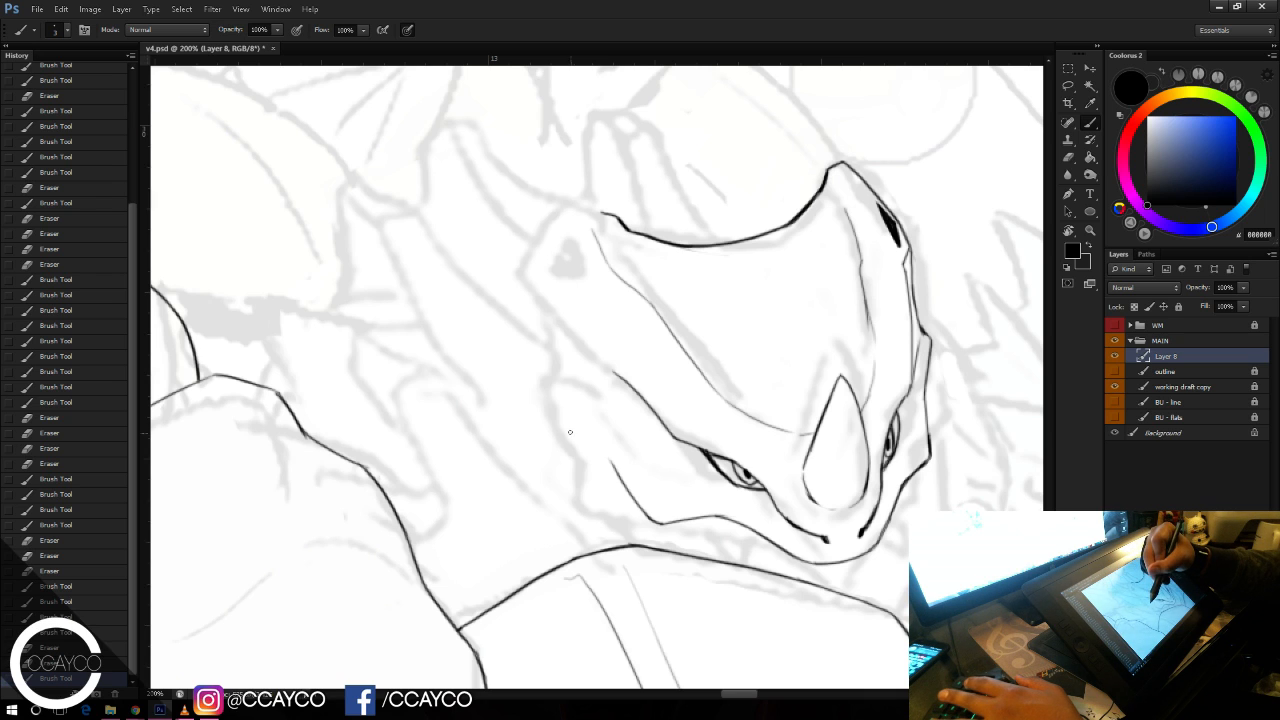
Step: Extend the left jaw contour up around the cheek corner, erasing and re-inking the line for a smooth join
left_click_drag(570, 432, 630, 500)
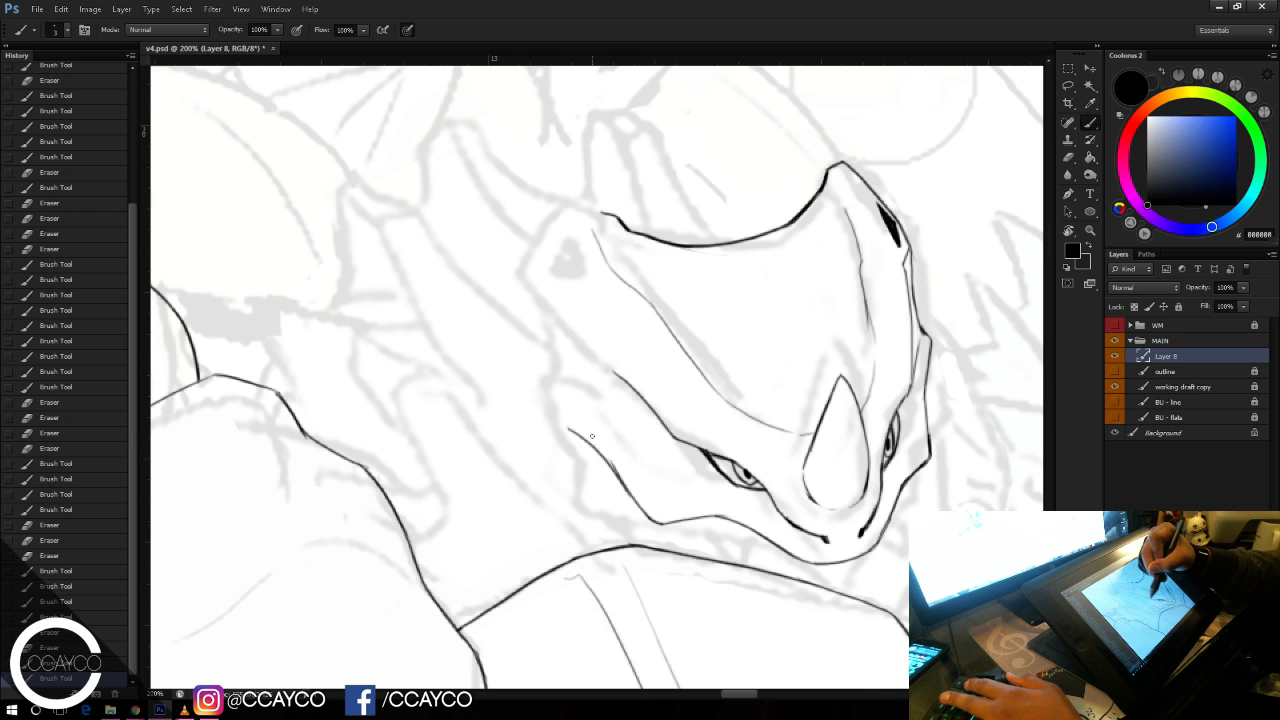
key("e")
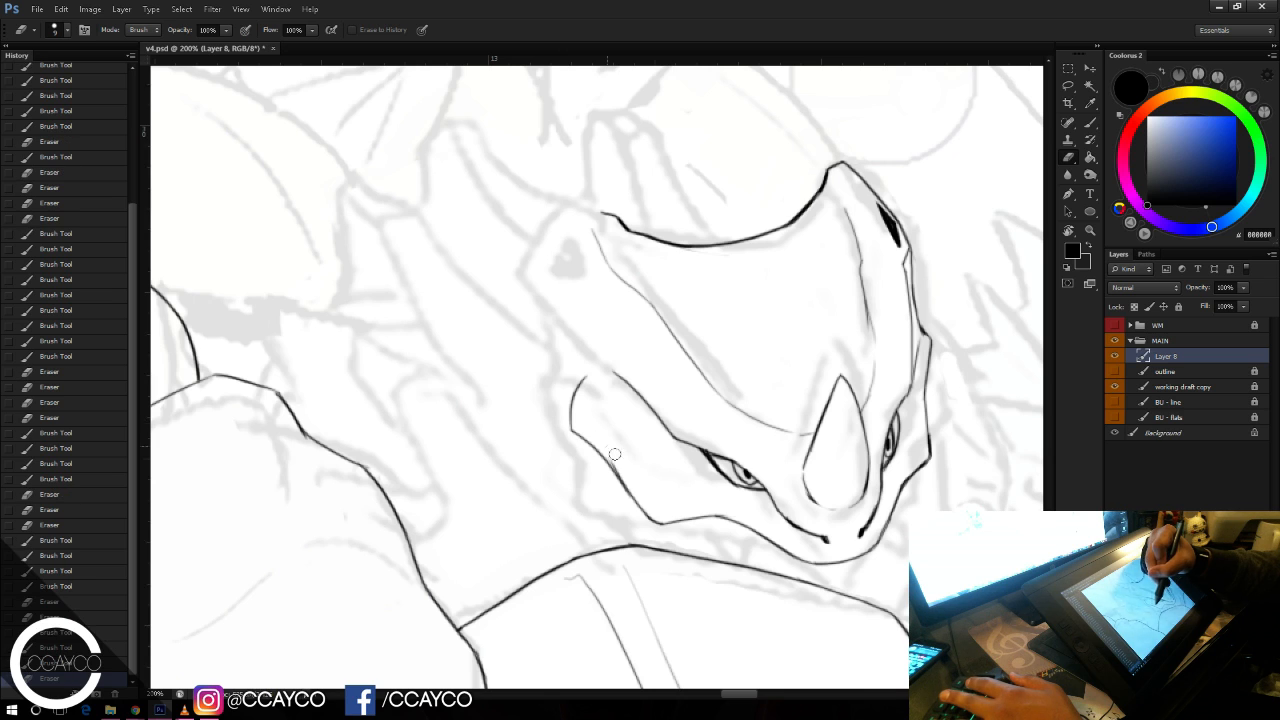
left_click_drag(614, 458, 624, 484)
key("b")
left_click_drag(570, 420, 634, 502)
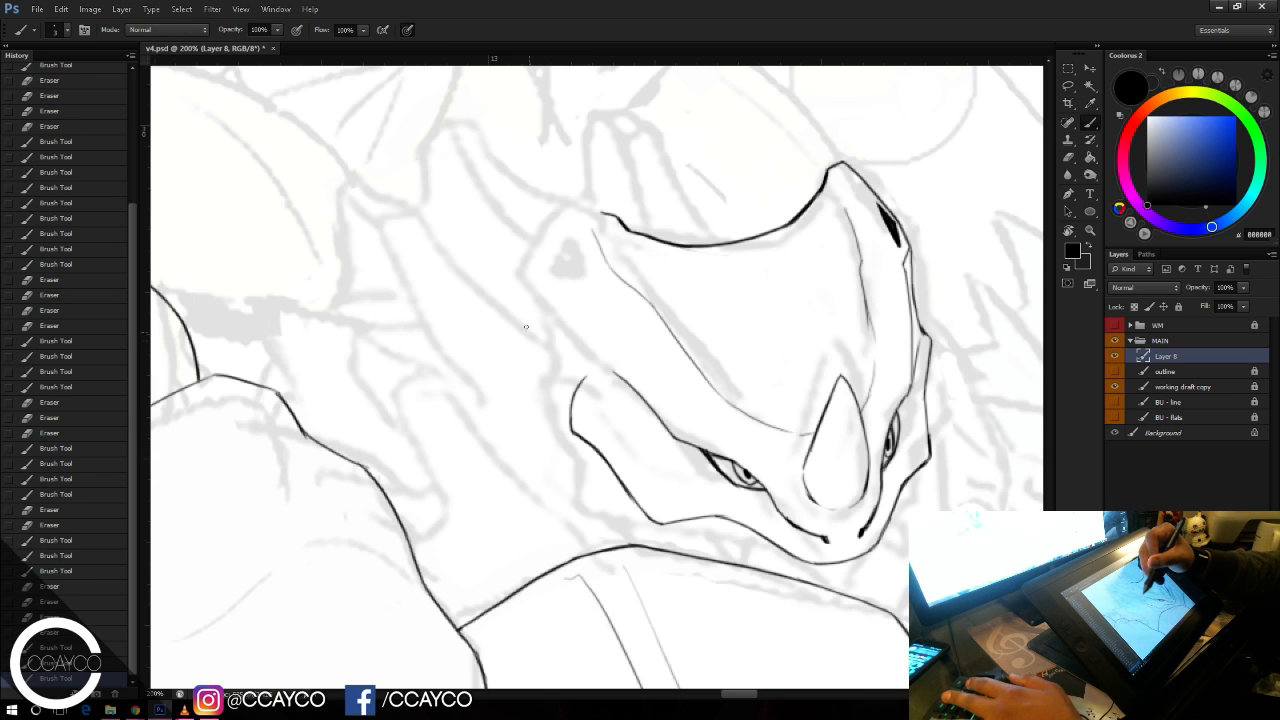
Step: Ink a short crease behind the left eye running up from the brow line toward the cheek
left_click_drag(589, 388, 665, 437)
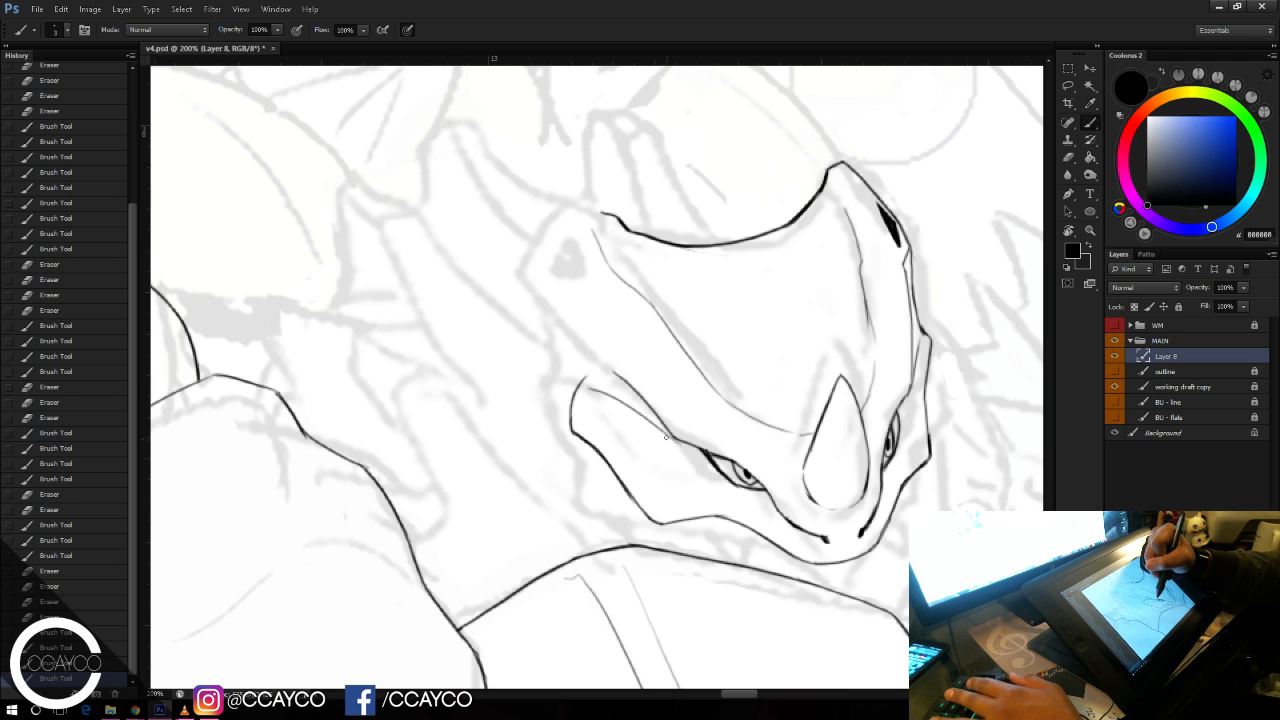
key("ctrl+z")
left_click_drag(605, 389, 671, 437)
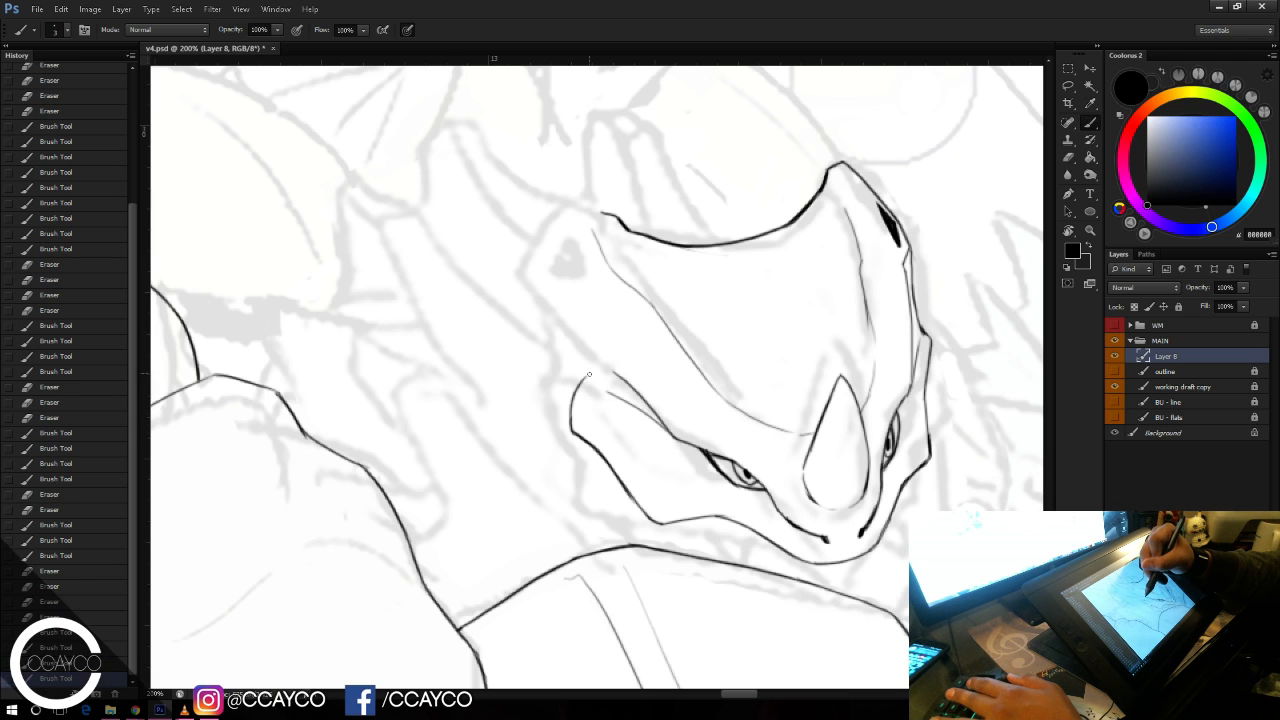
key("ctrl+z")
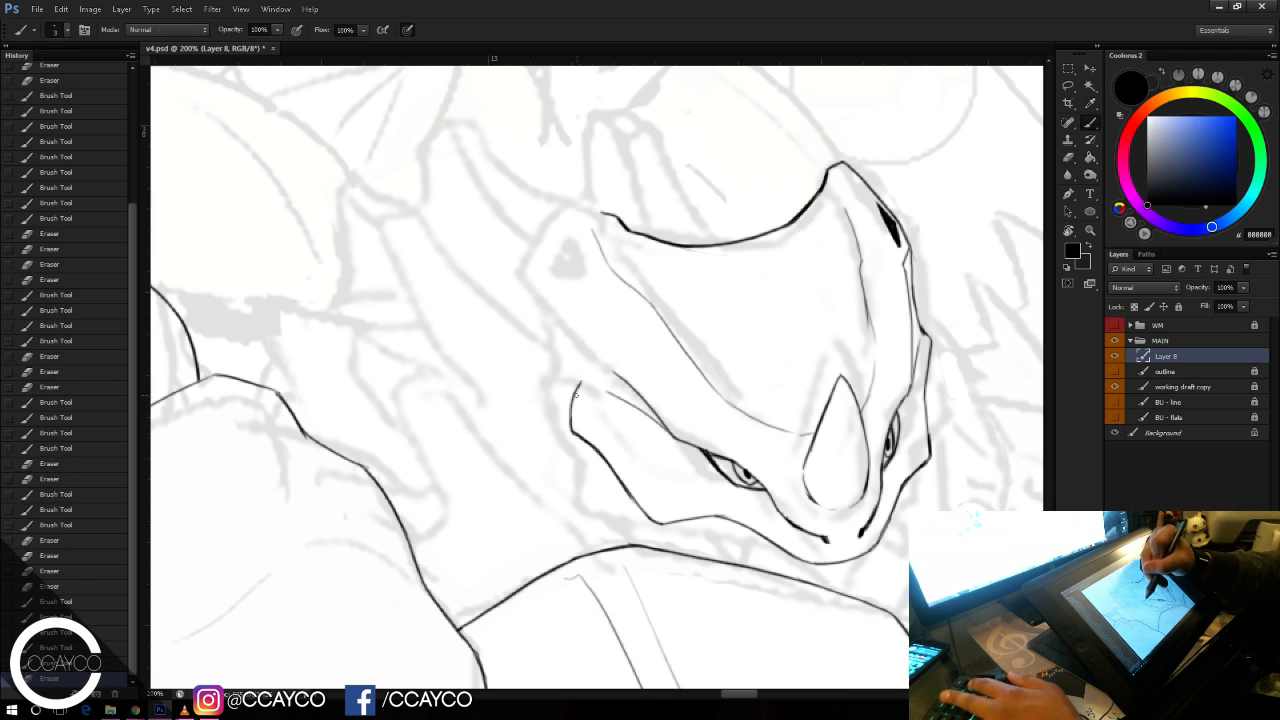
Step: Ink the left head contour from below the crest down to the cheek and erase the overlapping stroke end
left_click_drag(556, 312, 578, 388)
key("ctrl+z")
key("ctrl+z")
left_click_drag(555, 310, 576, 400)
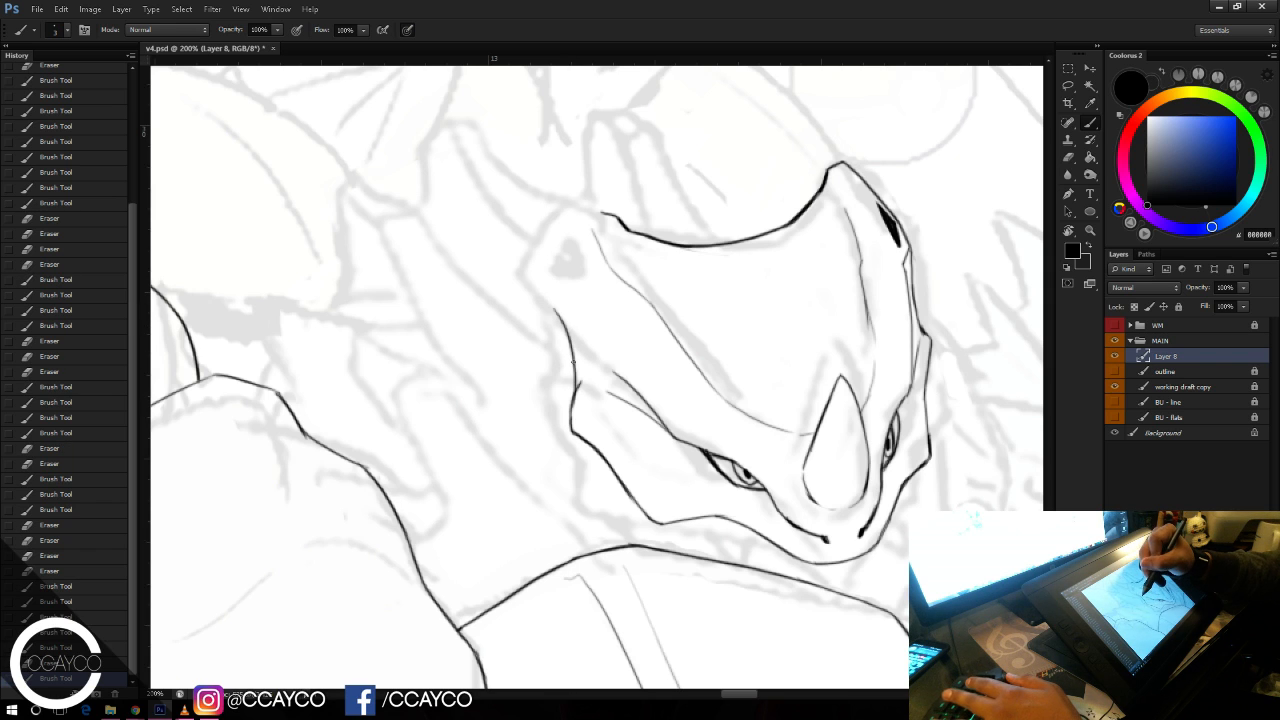
key("e")
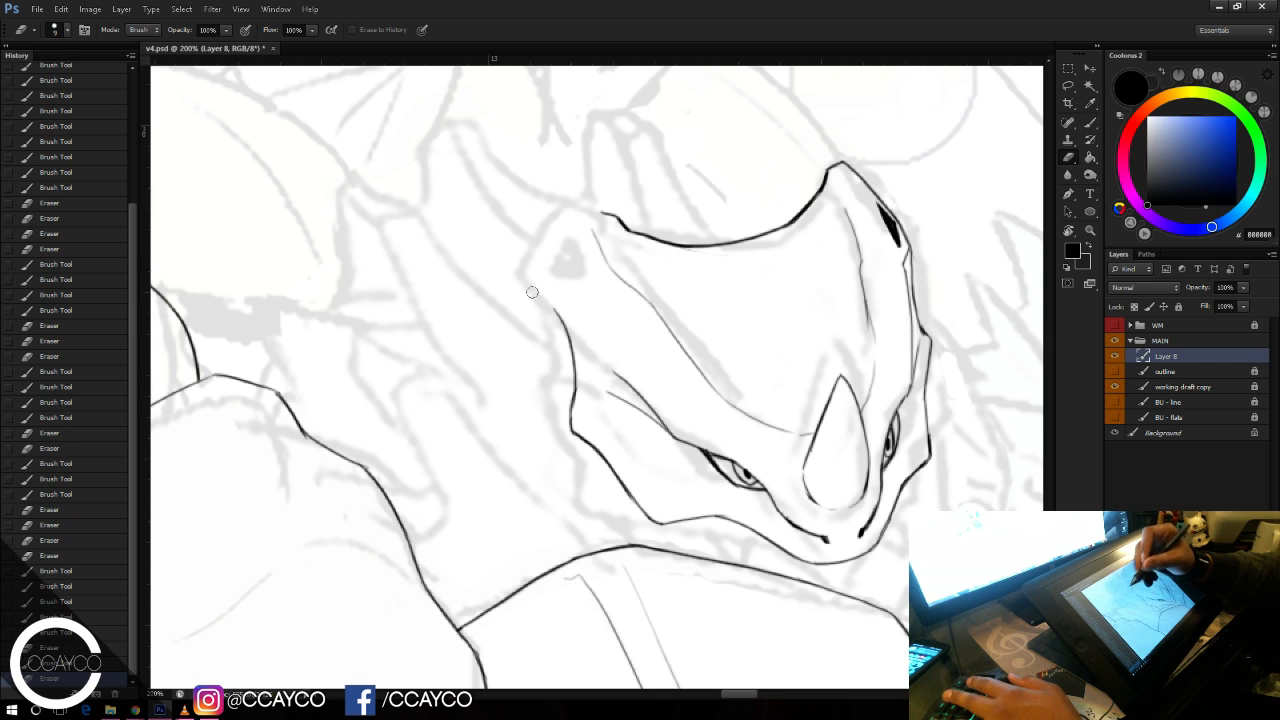
Step: Reshape the left cheek contour into an outward bulge and trim its outer edge with the Eraser
key("b")
mouse_move(573, 364)
left_mouse_down()
mouse_move(555, 399)
mouse_move(567, 383)
mouse_move(573, 433)
left_mouse_up()
key("ctrl+z")
key("e")
key("b")
left_click_drag(560, 402, 573, 431)
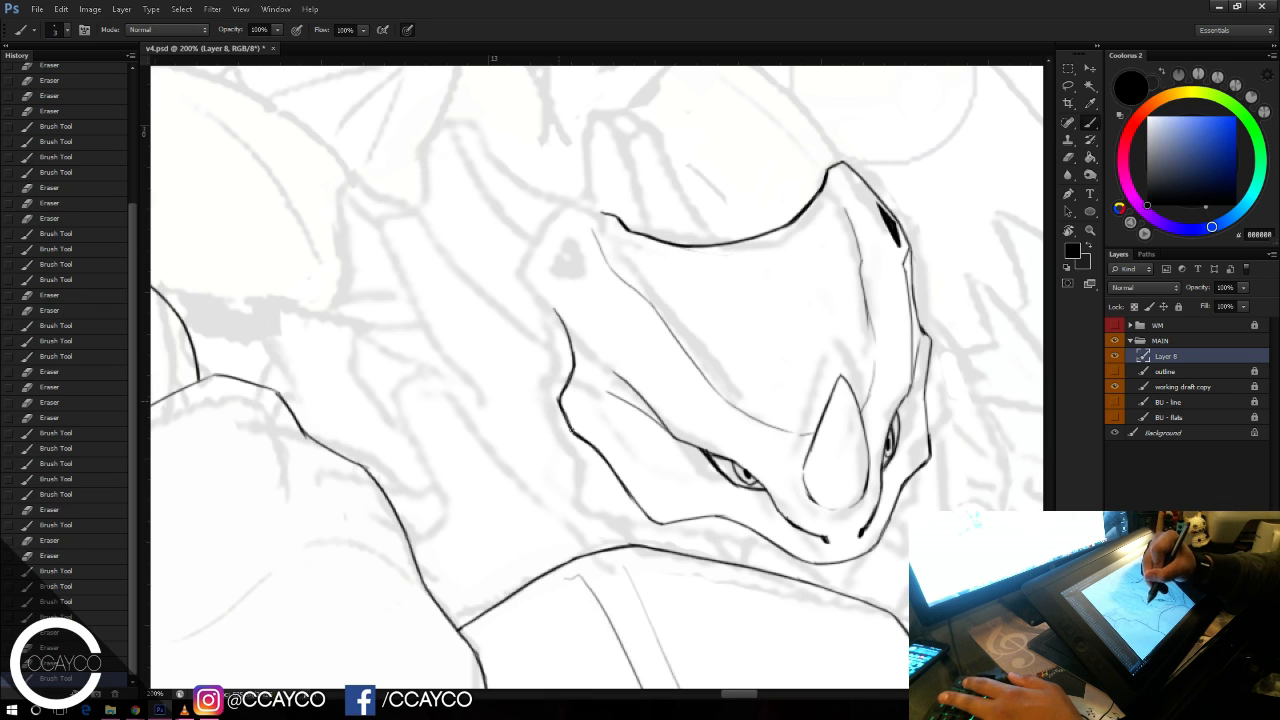
key("e")
mouse_move(548, 390)
left_mouse_down()
mouse_move(570, 444)
mouse_move(564, 428)
left_mouse_up()
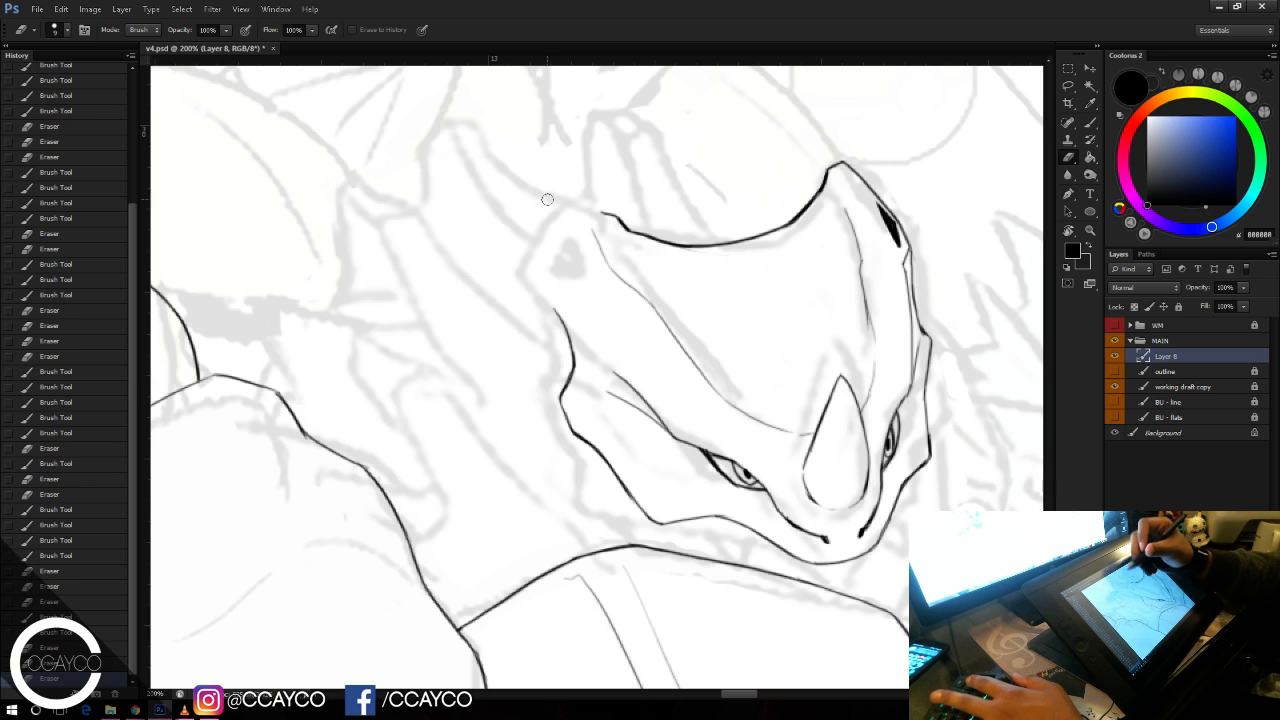
Step: Extend the left head contour up toward the crest's left corner and clean its outer edge
key("b")
mouse_move(547, 282)
left_mouse_down()
mouse_move(568, 315)
mouse_move(551, 294)
mouse_move(543, 332)
left_mouse_up()
key("e")
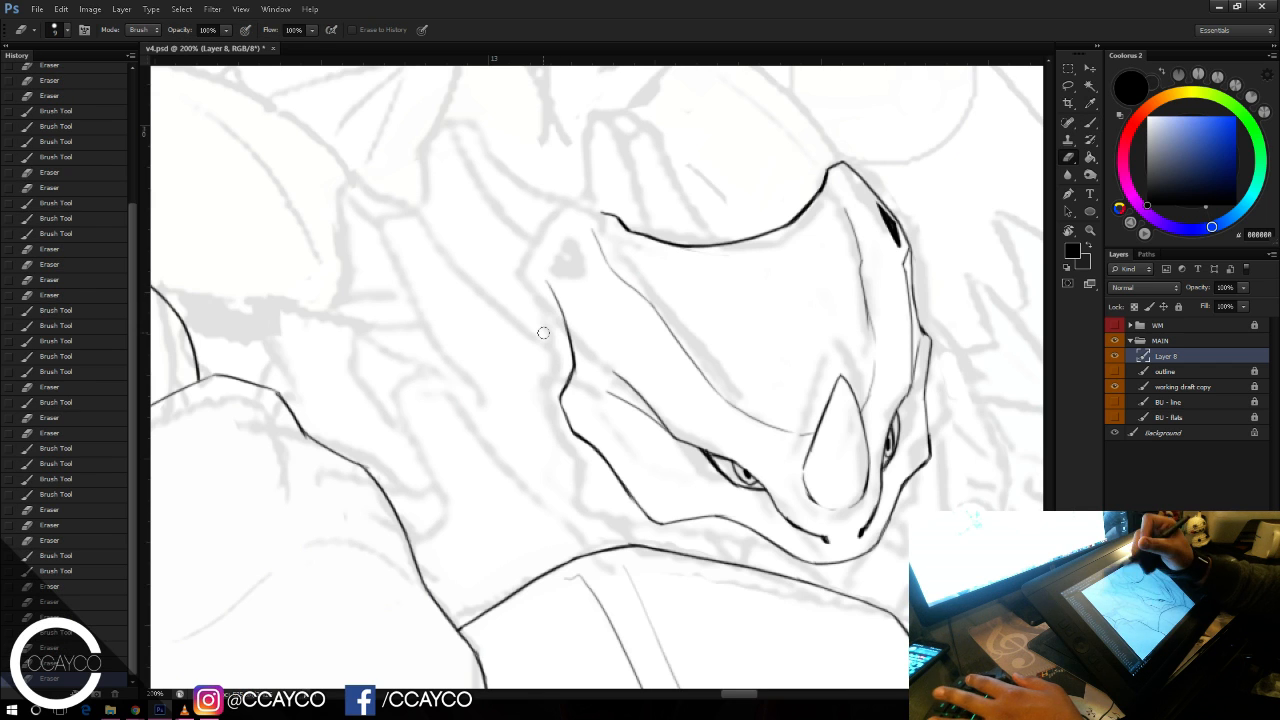
key("b")
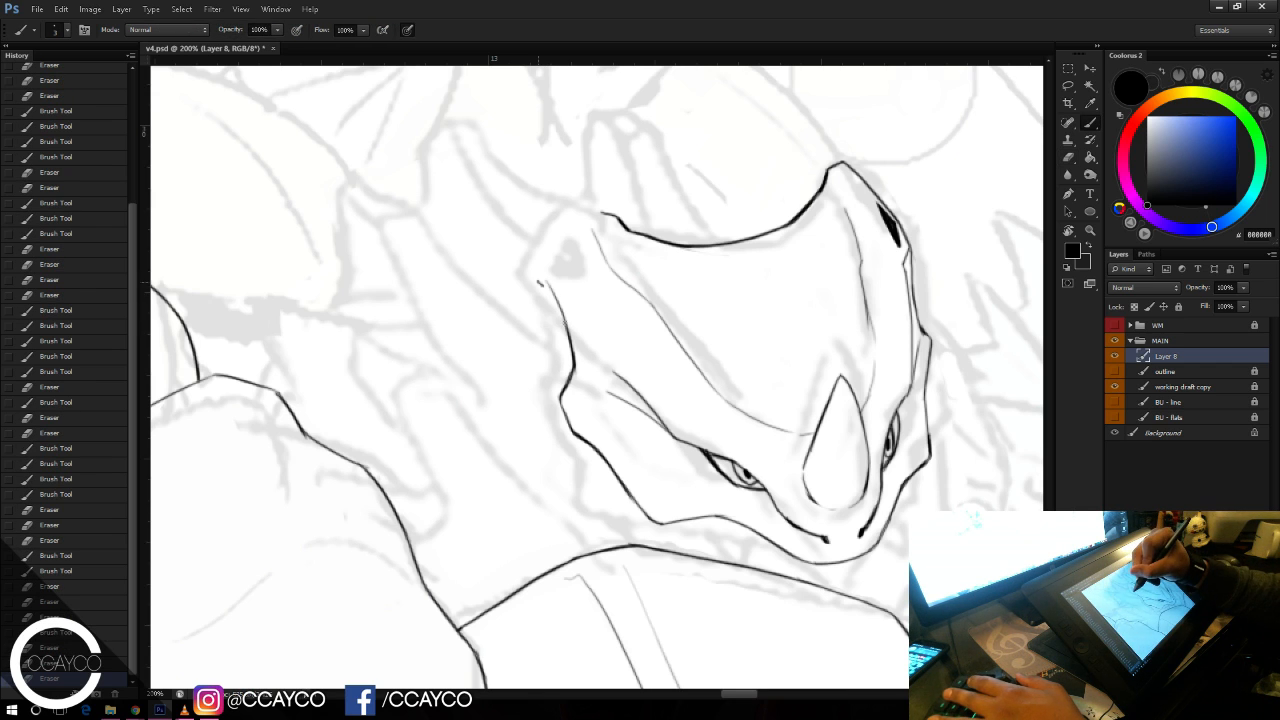
Step: Try to ink the slanted edge joining the left head contour to the crest's upper left tip
mouse_move(540, 283)
left_mouse_down()
mouse_move(565, 321)
mouse_move(537, 265)
mouse_move(541, 290)
mouse_move(607, 203)
left_mouse_up()
key("e")
key("b")
key("ctrl+z")
key("e")
key("b")
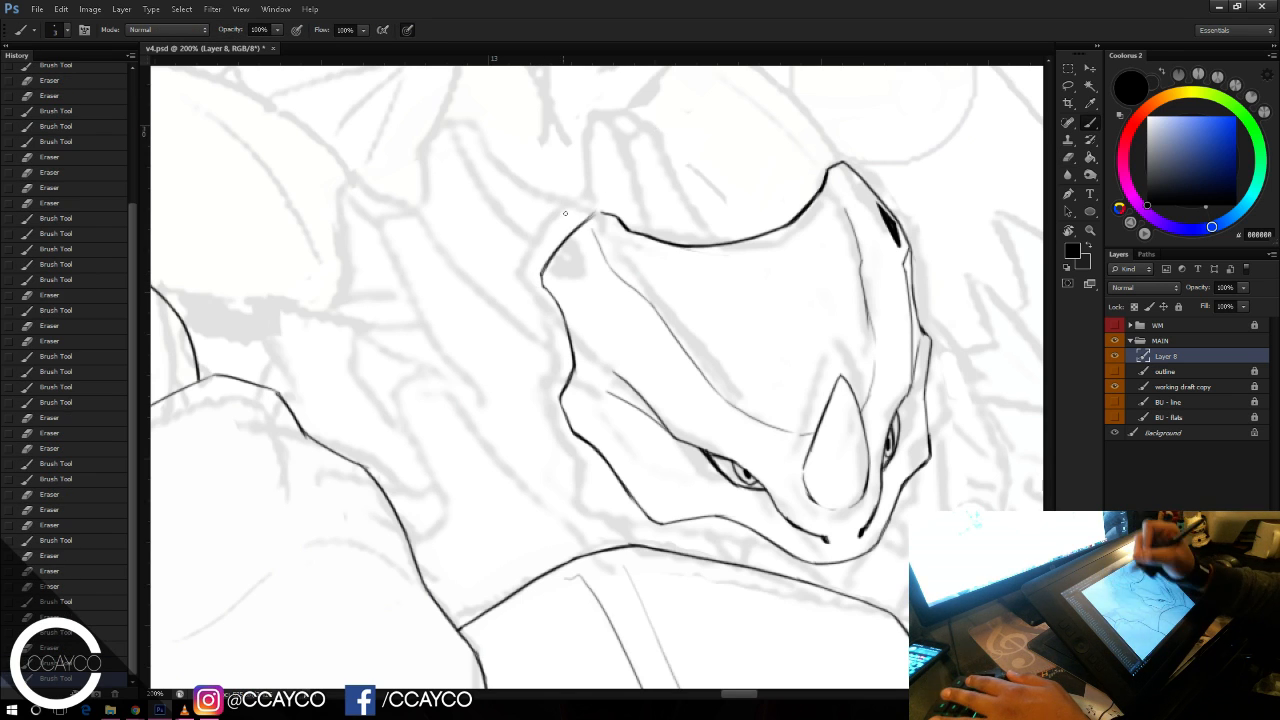
key("ctrl+alt+z")
key("ctrl+alt+z")
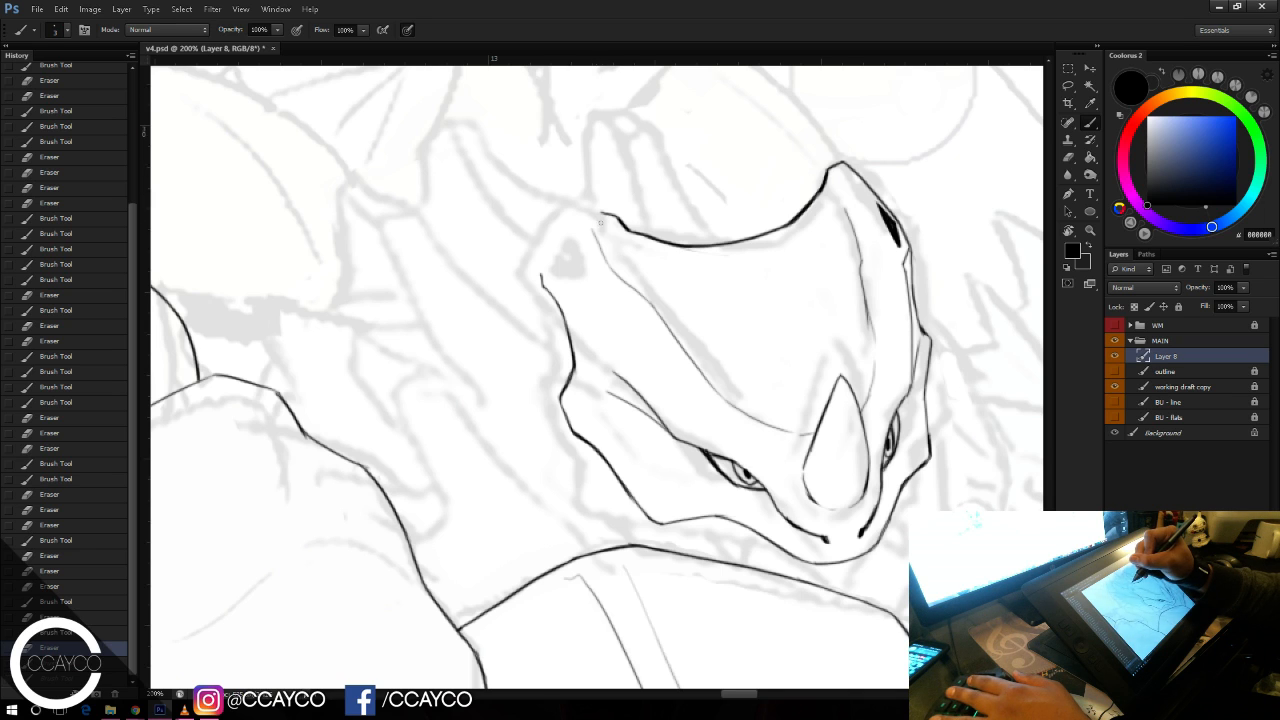
Step: Ink the crest's slanted left edge and upper tip, the inner ridge below the tip, and the brow fold from the left corner
key("e")
mouse_move(594, 230)
left_mouse_down()
mouse_move(621, 281)
mouse_move(583, 205)
mouse_move(540, 284)
left_mouse_up()
key("b")
key("ctrl+z")
mouse_move(585, 208)
left_mouse_down()
mouse_move(526, 316)
mouse_move(540, 280)
mouse_move(594, 338)
left_mouse_up()
key("e")
key("b")
key("e")
key("b")
left_click_drag(588, 331, 604, 353)
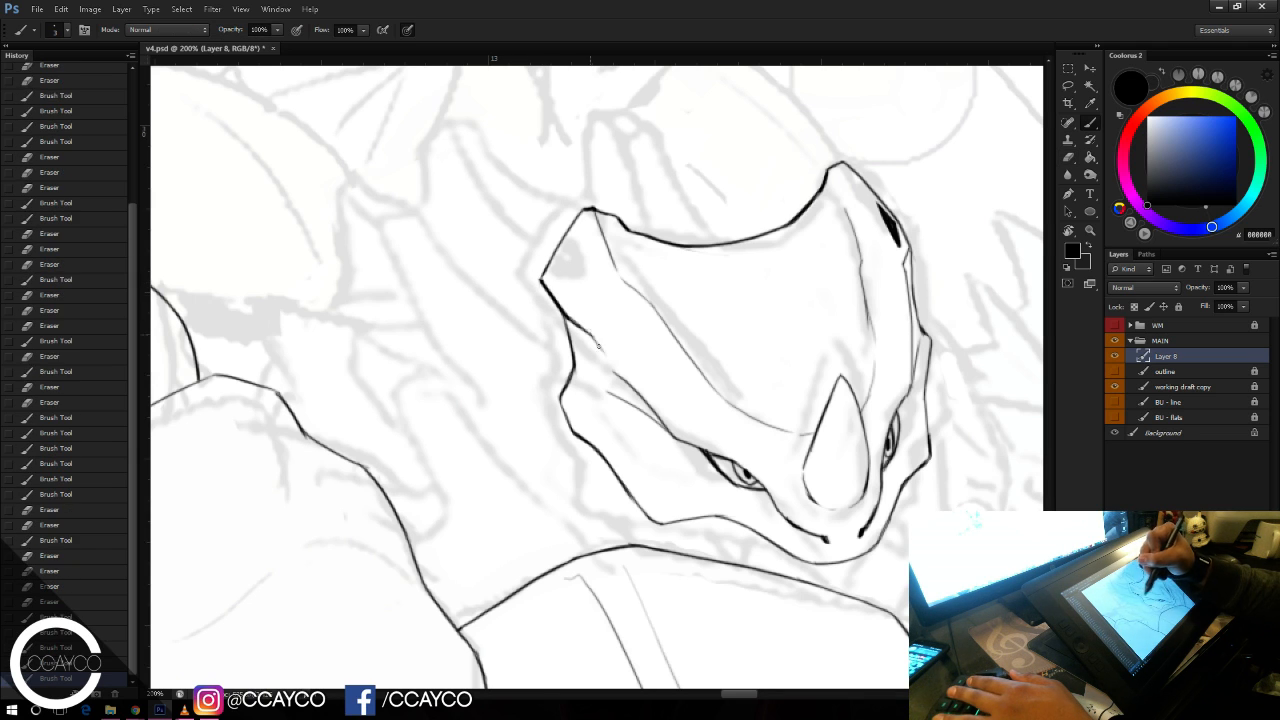
Step: Thicken the fold below the crest's left corner with black shading and clean the outer edge
key("e")
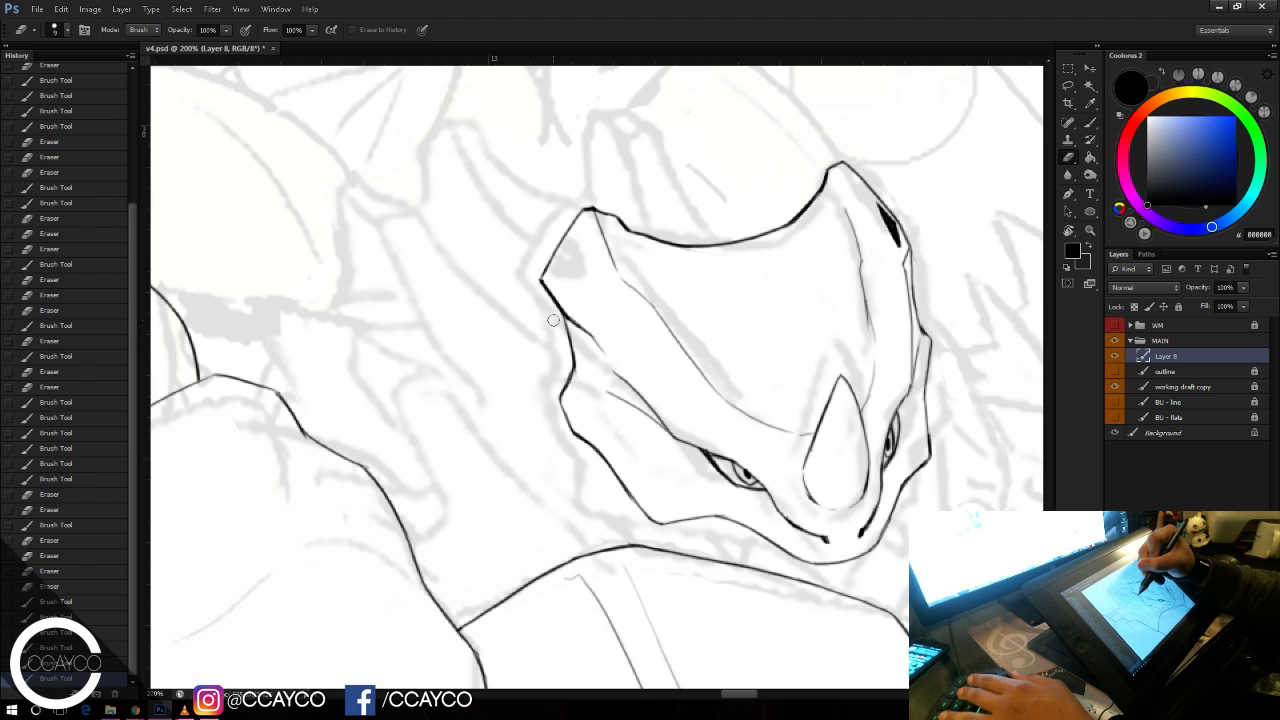
key("b")
left_click_drag(572, 339, 548, 296)
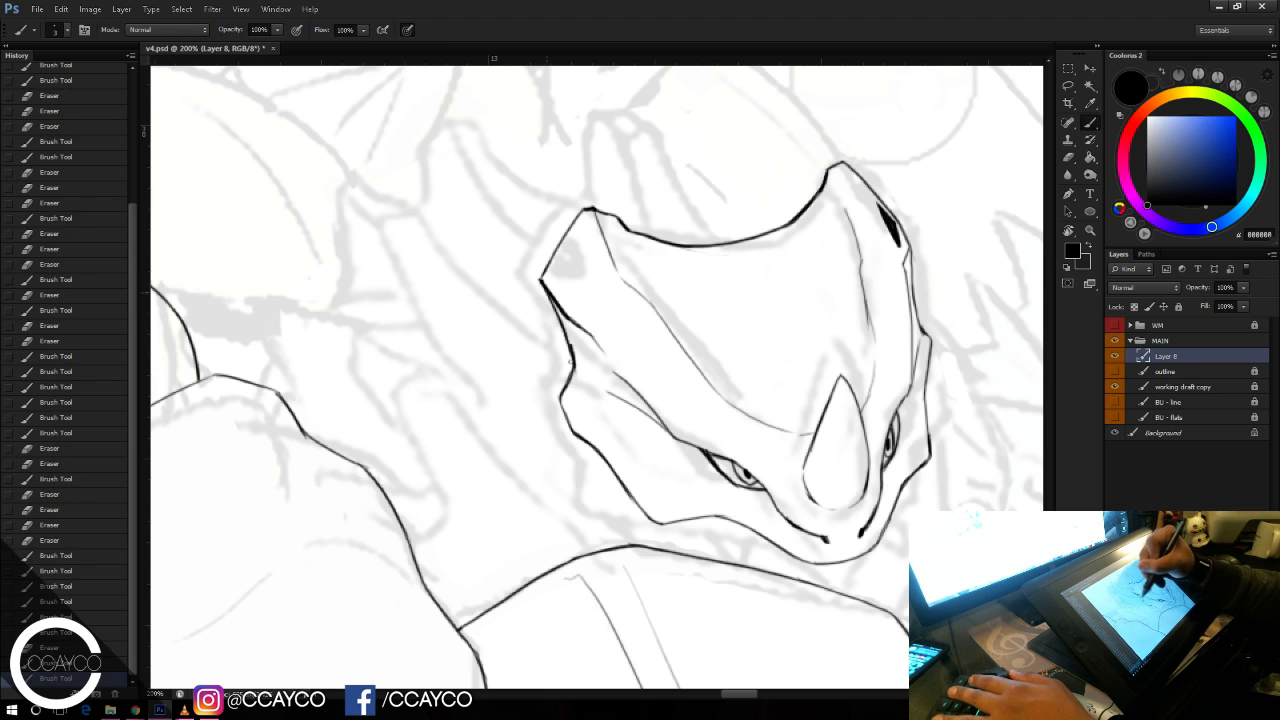
key("e")
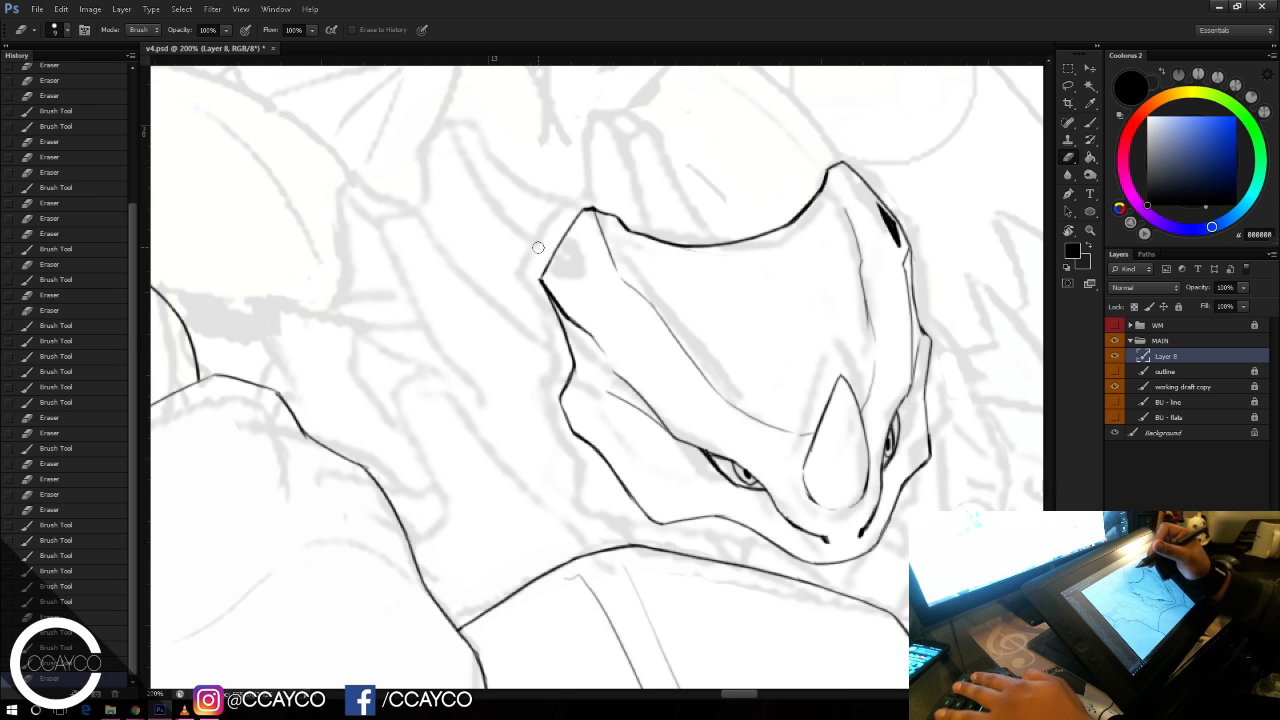
Step: Redraw the left cheek as a sharper outward point, erasing the old contour and thinning the line above it
key("b")
mouse_move(543, 435)
left_mouse_down()
mouse_move(562, 396)
mouse_move(576, 396)
mouse_move(579, 430)
mouse_move(636, 500)
left_mouse_up()
key("ctrl+z")
key("e")
key("b")
key("e")
mouse_move(582, 436)
left_mouse_down()
mouse_move(629, 483)
mouse_move(599, 453)
left_mouse_up()
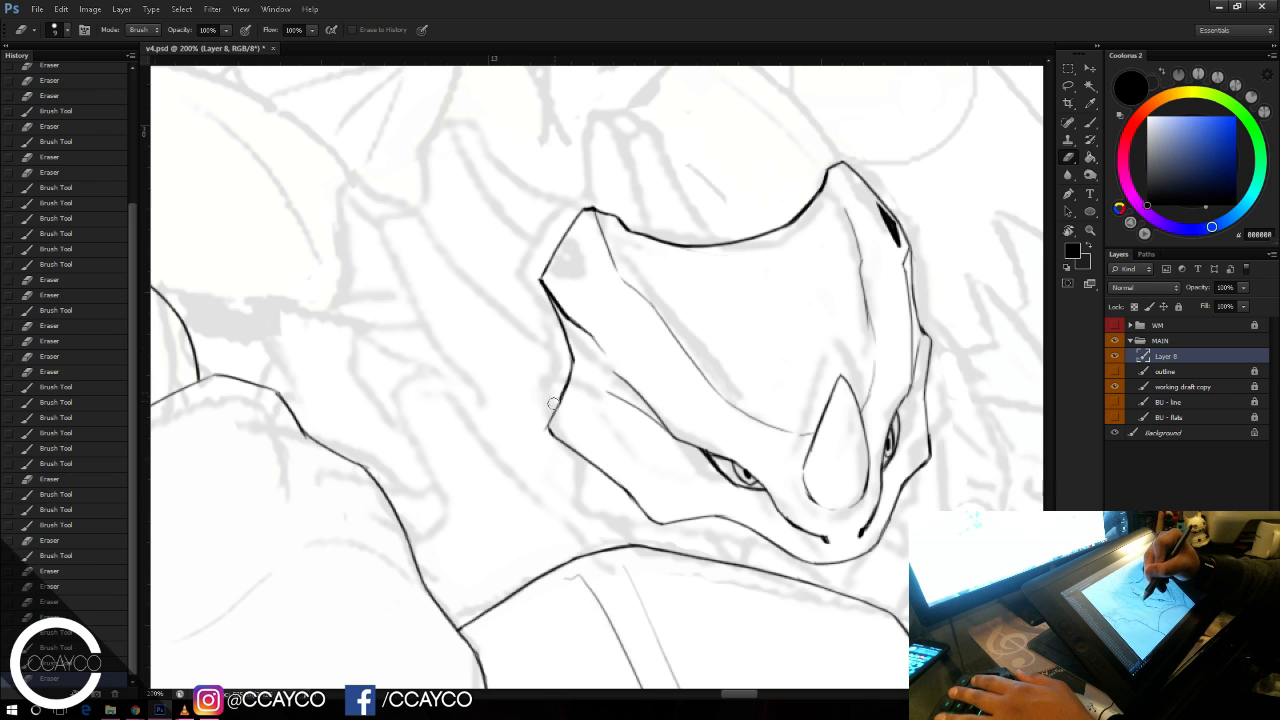
left_click_drag(553, 404, 557, 371)
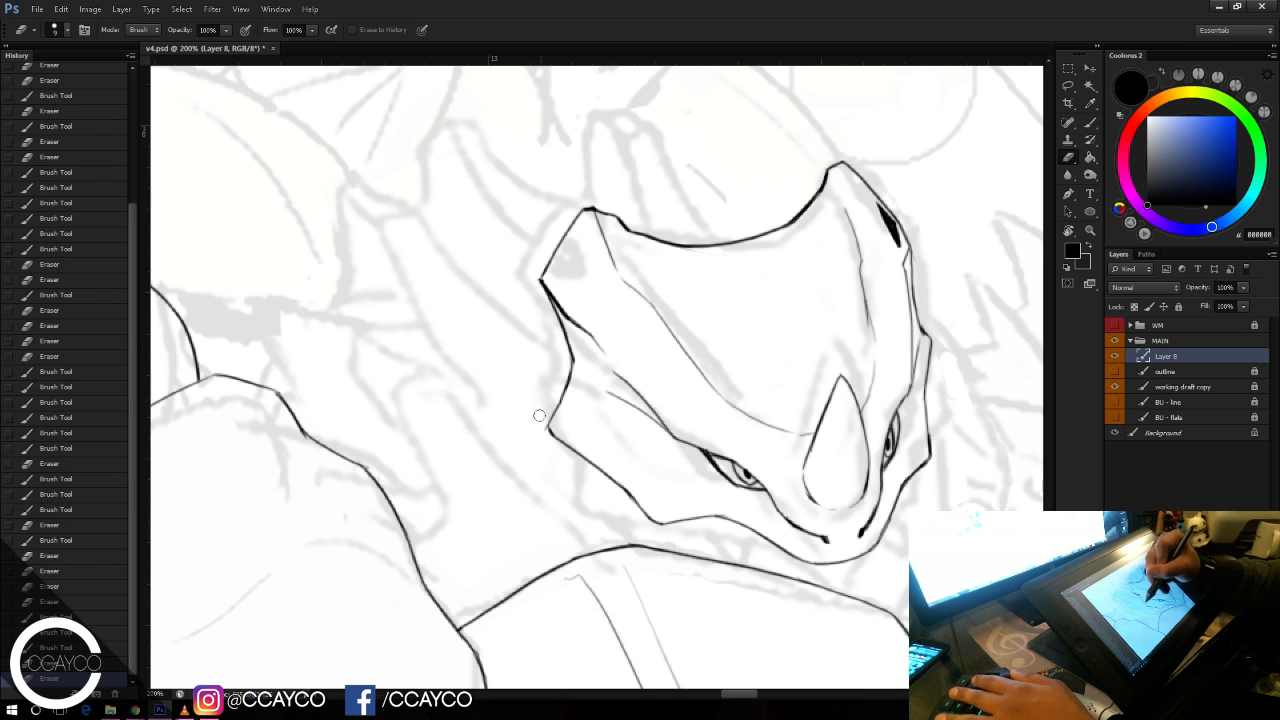
left_click_drag(539, 415, 545, 393)
left_click_drag(577, 352, 577, 337)
key("ctrl+z")
key("b")
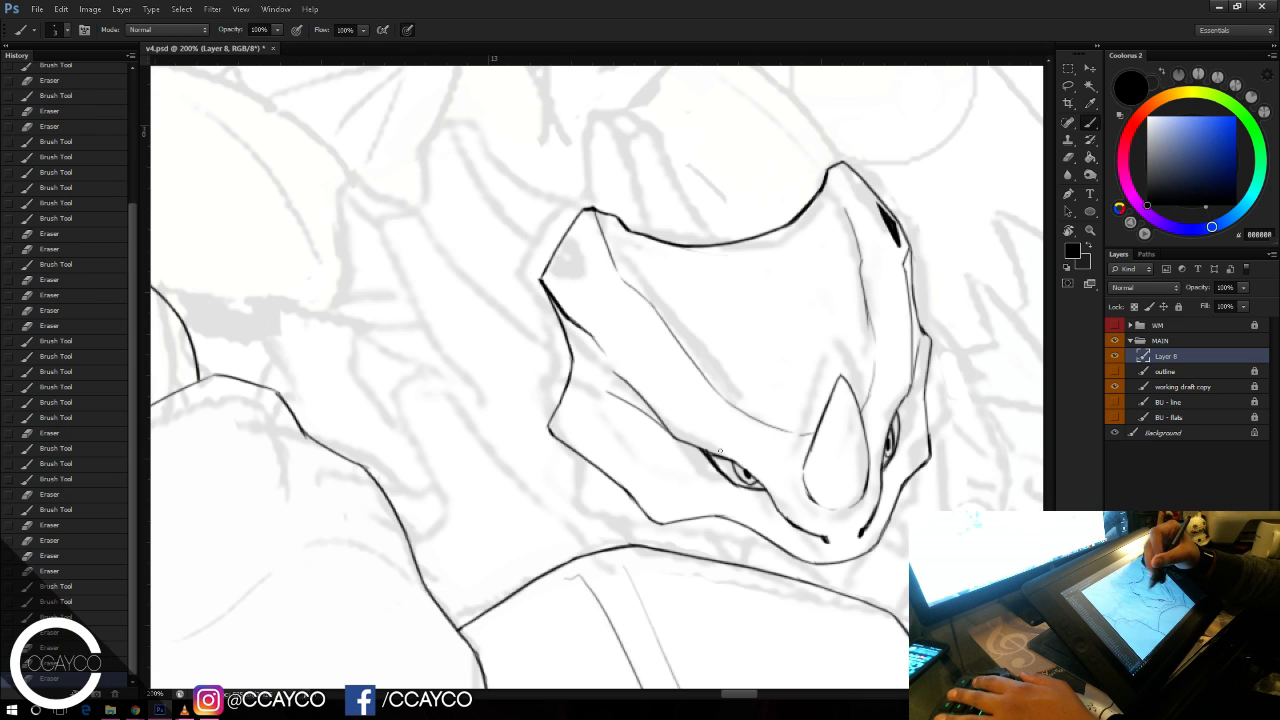
Step: Rework the outer corner of the left eye and erase the heavy end of its upper lid line
left_click_drag(703, 452, 726, 482)
key("e")
key("b")
key("e")
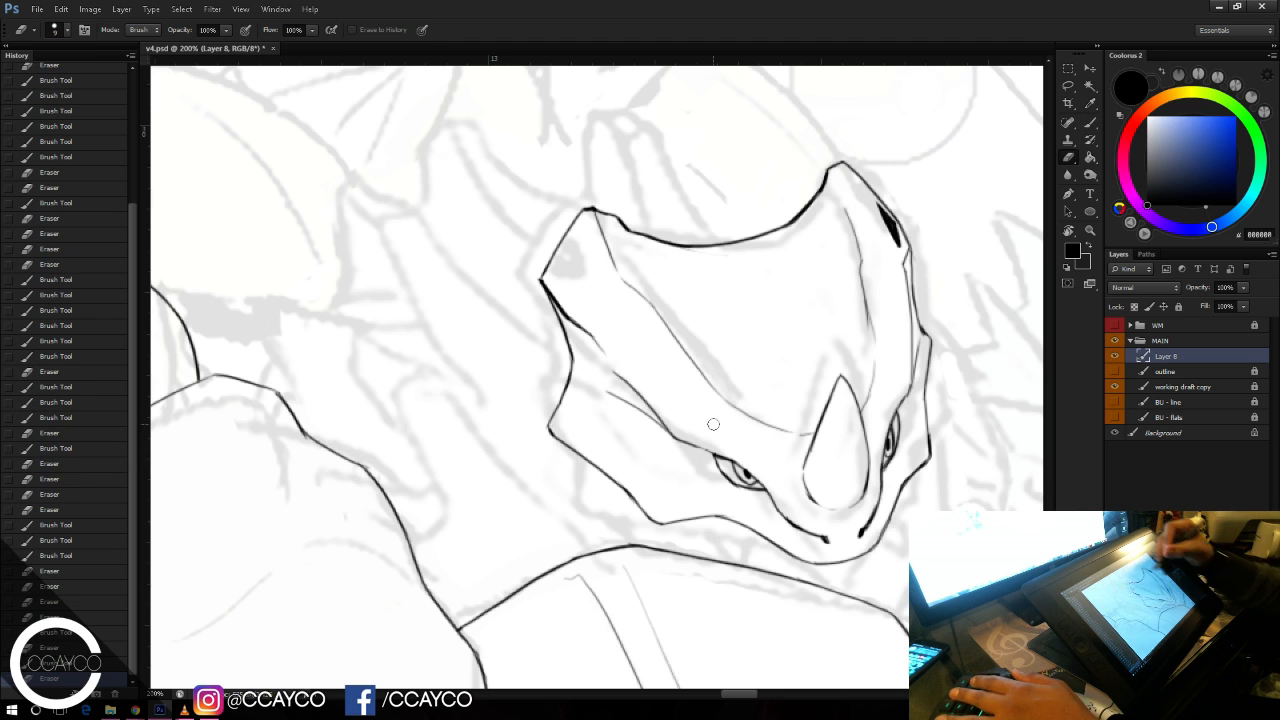
Step: Ink a thin, slightly jagged inner line along the right side of the nose horn and save the file
key("b")
left_click_drag(892, 395, 896, 407)
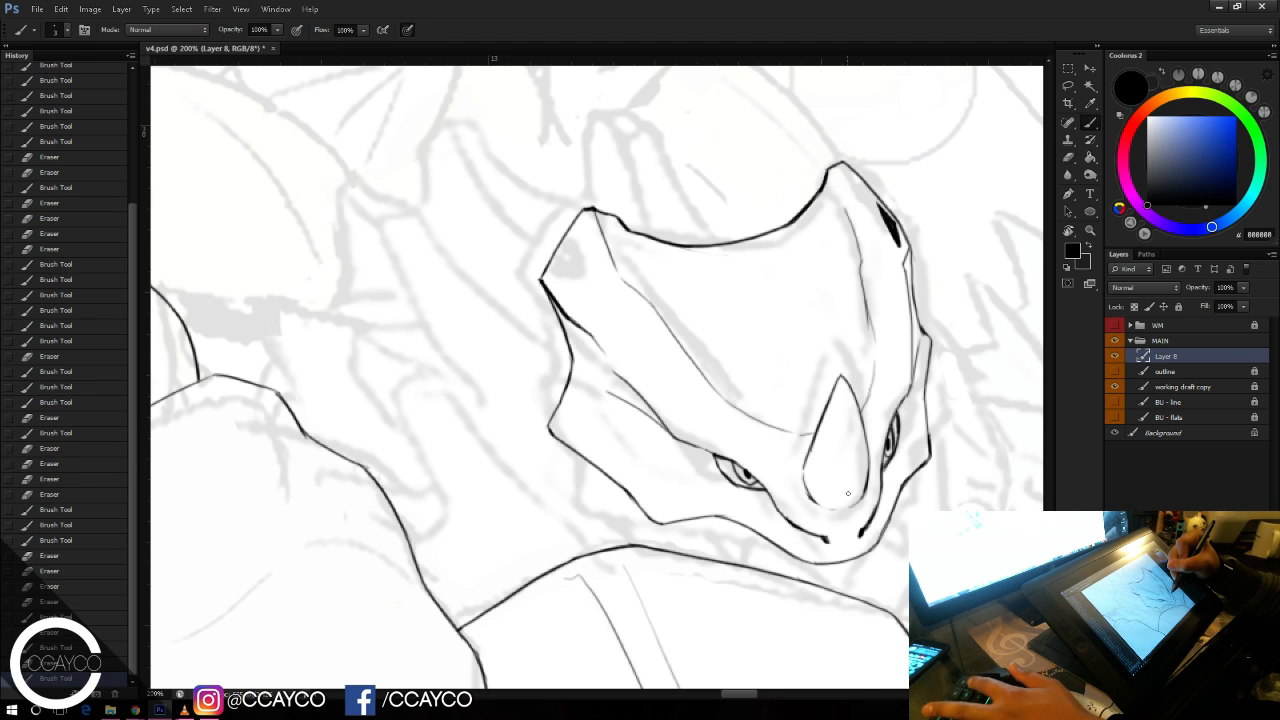
left_click_drag(849, 495, 852, 489)
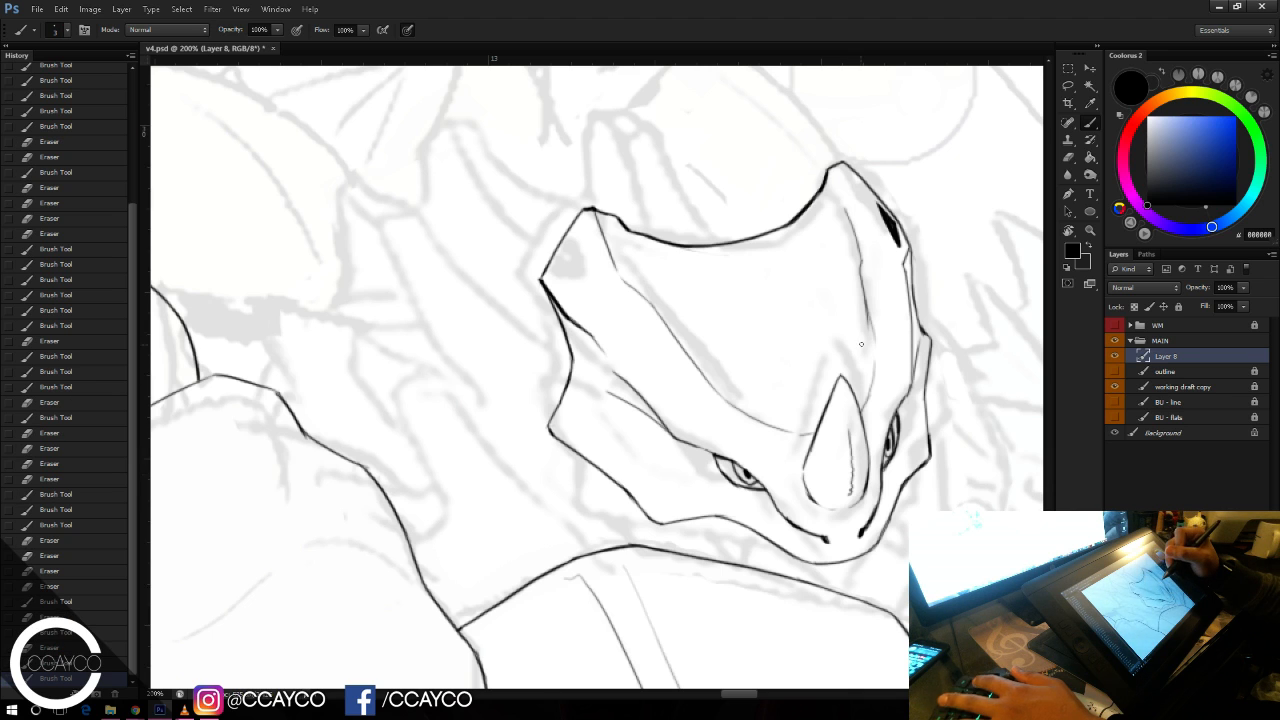
key("ctrl+s")
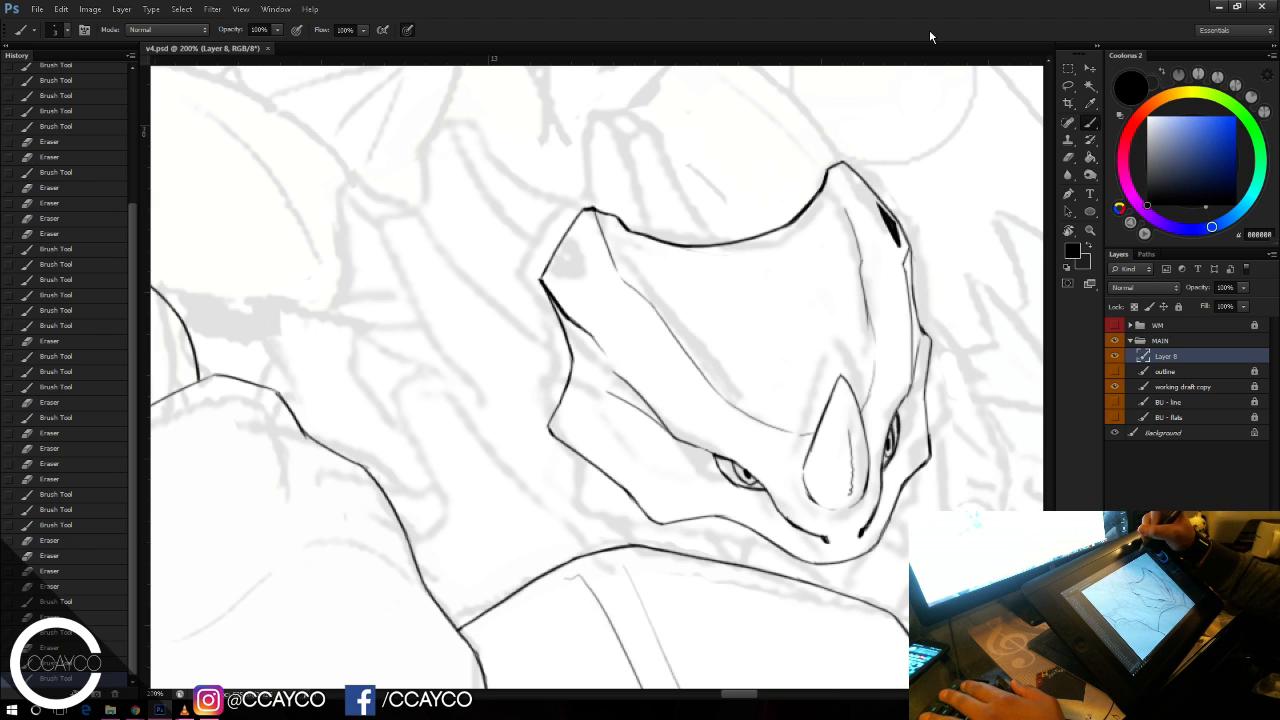
Step: Clean the contour at the crest's upper-left tip and touch up the line at its upper-right tip
key("e")
left_click(597, 202)
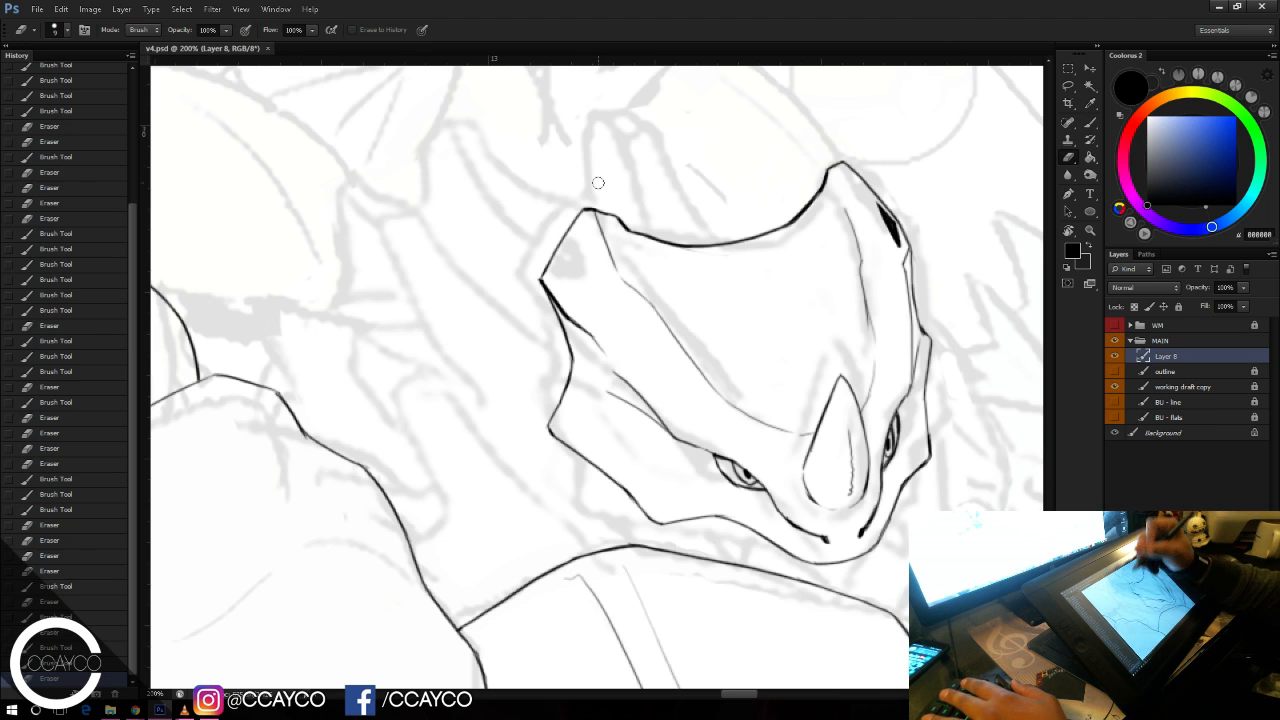
key("b")
left_click(828, 172)
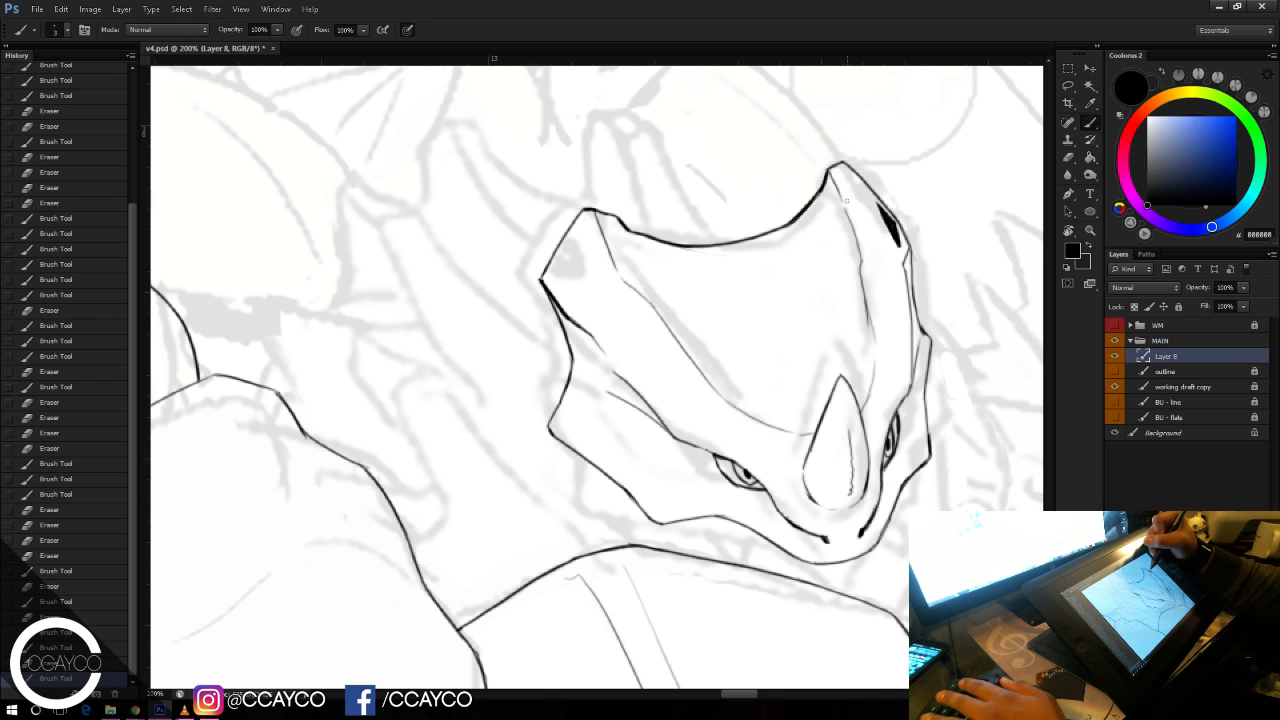
Step: Trim and redraw the crest's left corner so its outer edges meet cleanly
left_click_drag(755, 275, 743, 273)
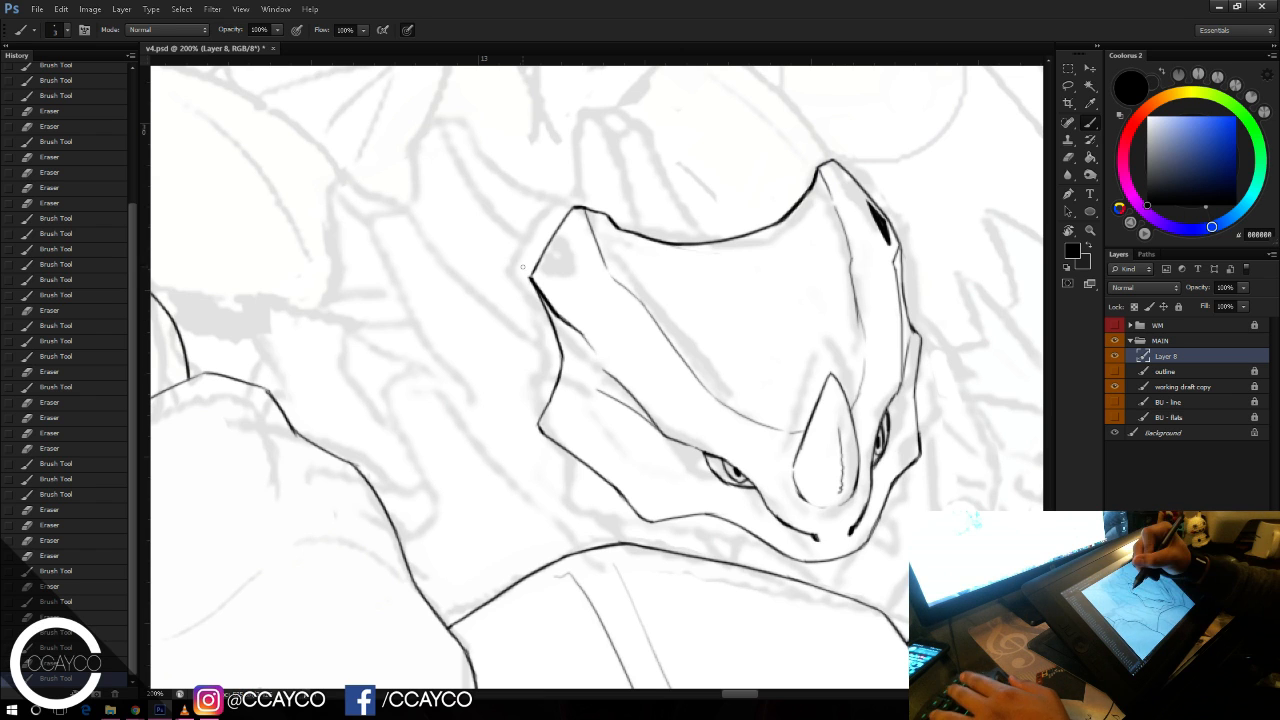
key("e")
mouse_move(519, 269)
left_mouse_down()
mouse_move(545, 336)
mouse_move(540, 291)
left_mouse_up()
key("b")
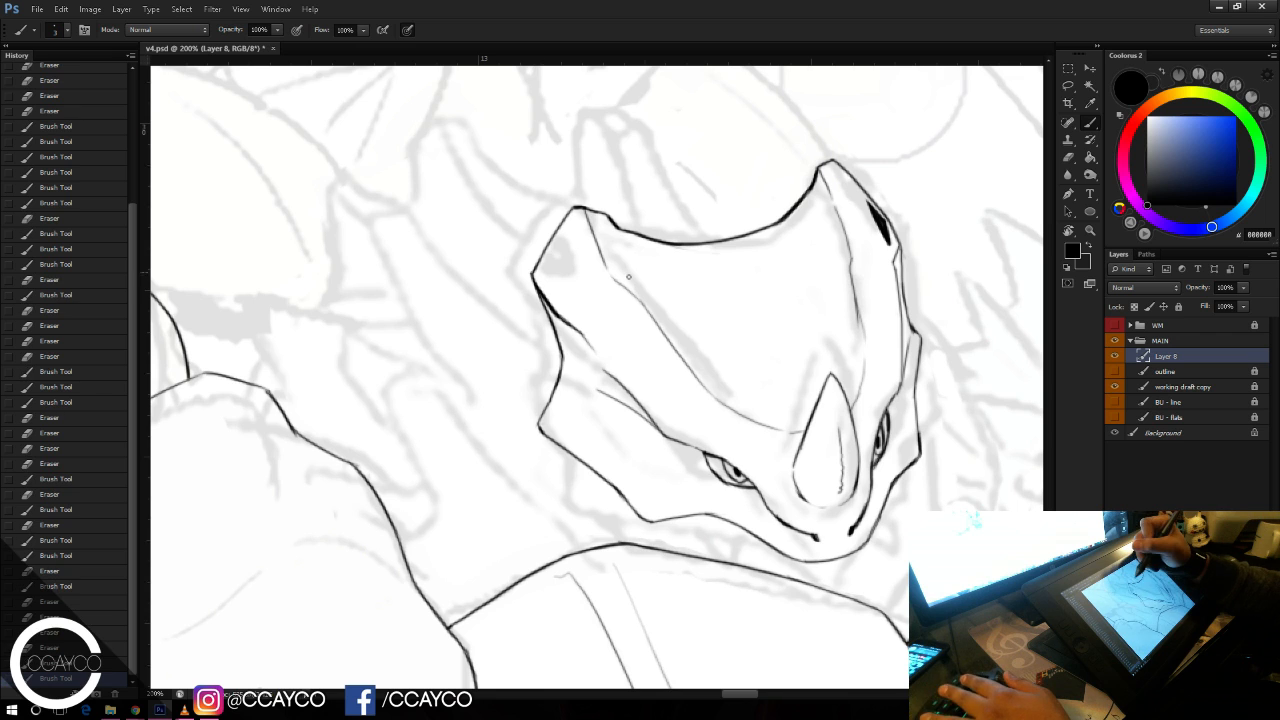
left_click_drag(651, 294, 582, 249)
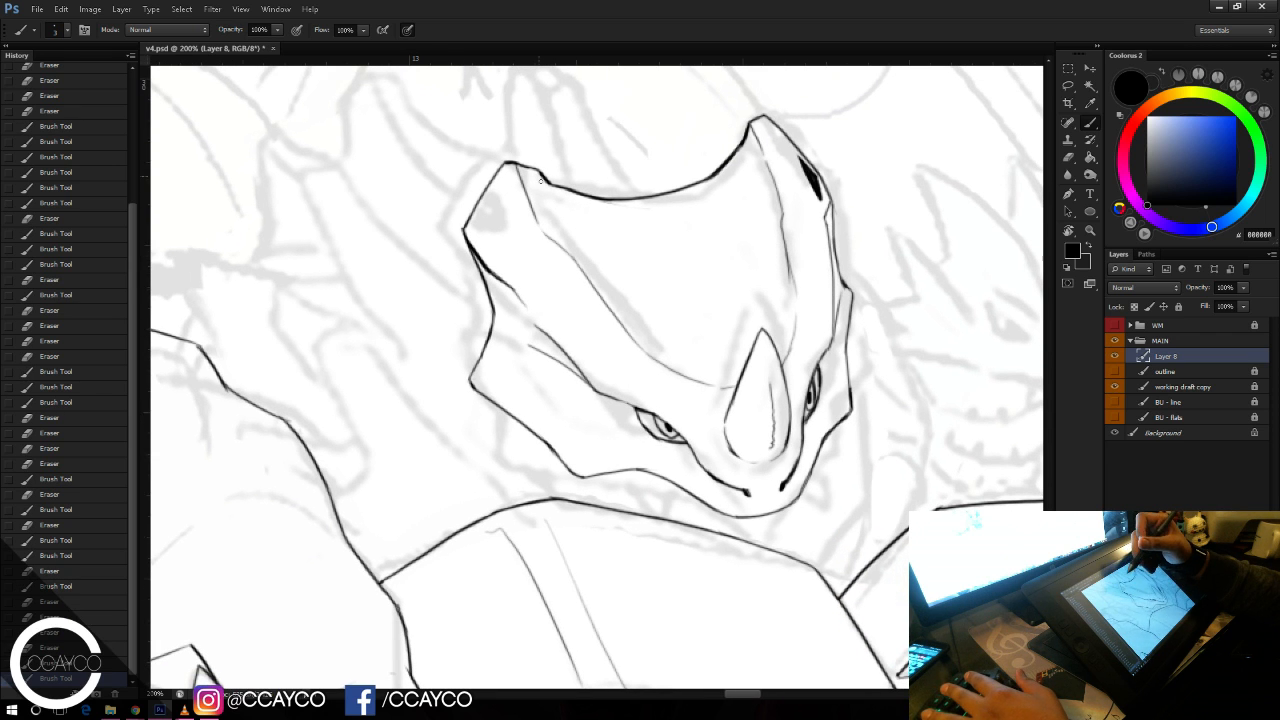
left_click_drag(843, 214, 899, 262)
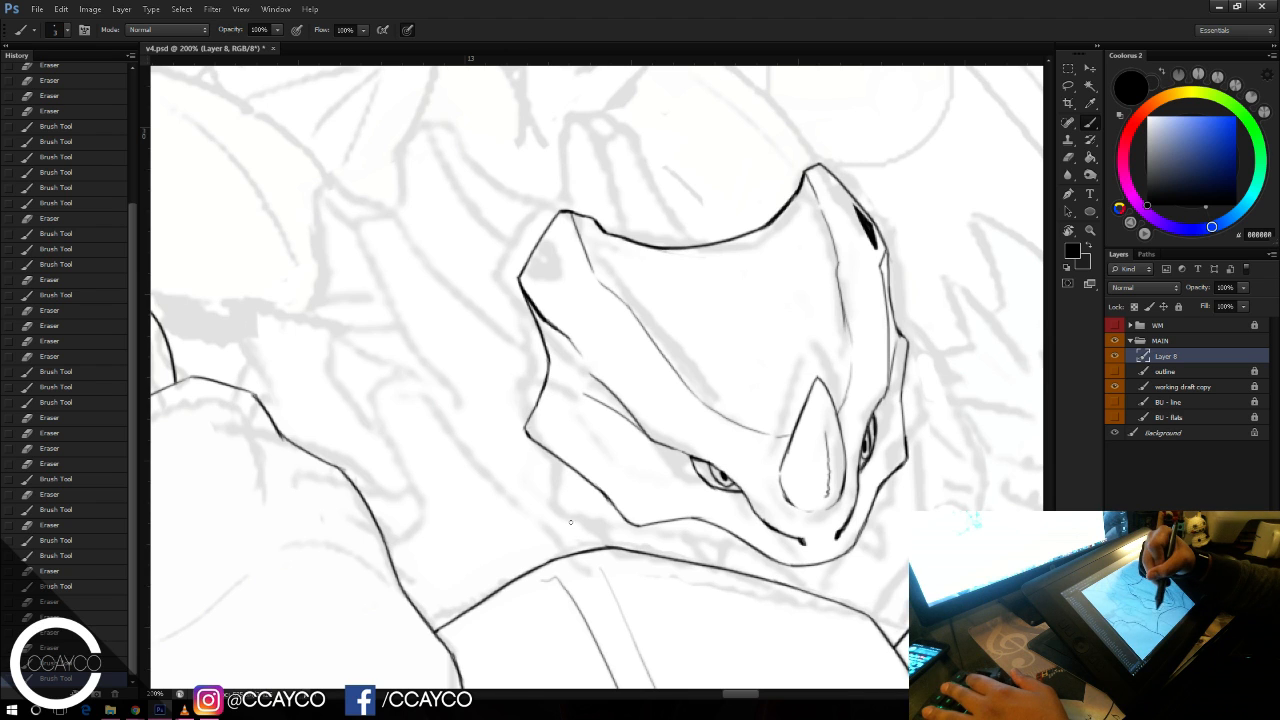
mouse_move(596, 541)
left_mouse_down()
mouse_move(481, 383)
mouse_move(552, 458)
left_mouse_up()
key("ctrl+z")
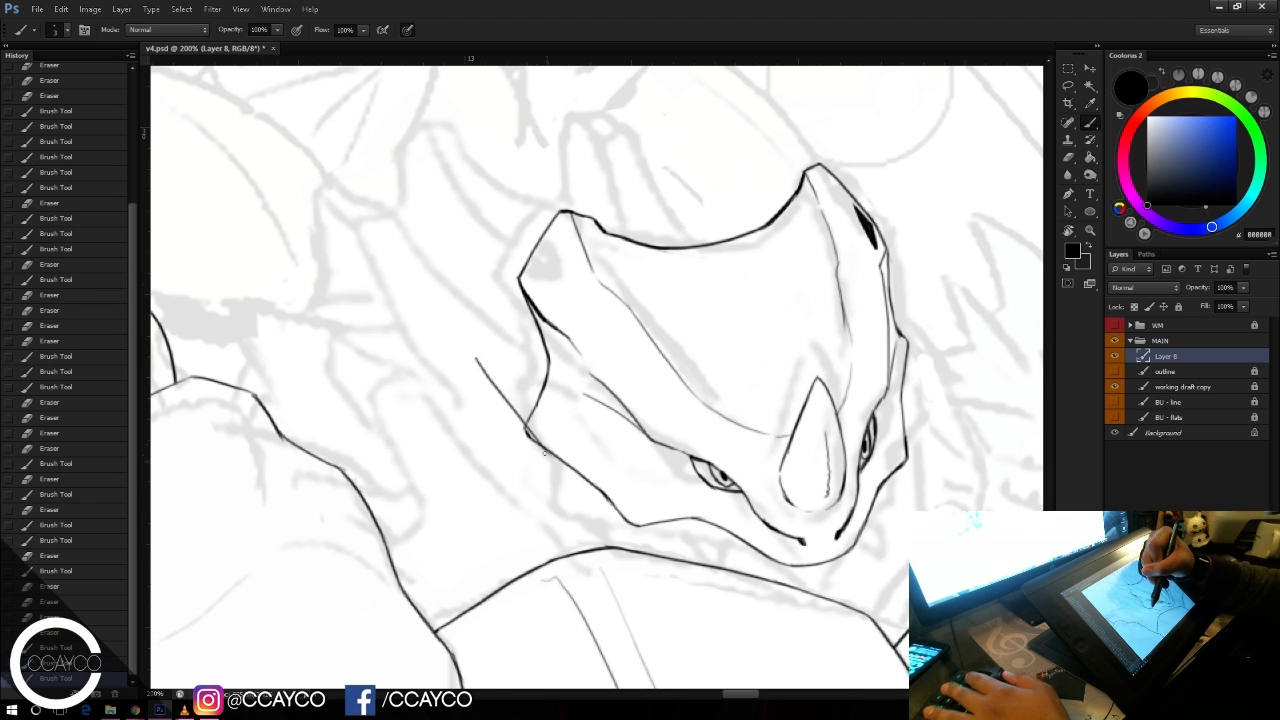
key("ctrl+z")
left_click_drag(462, 356, 573, 483)
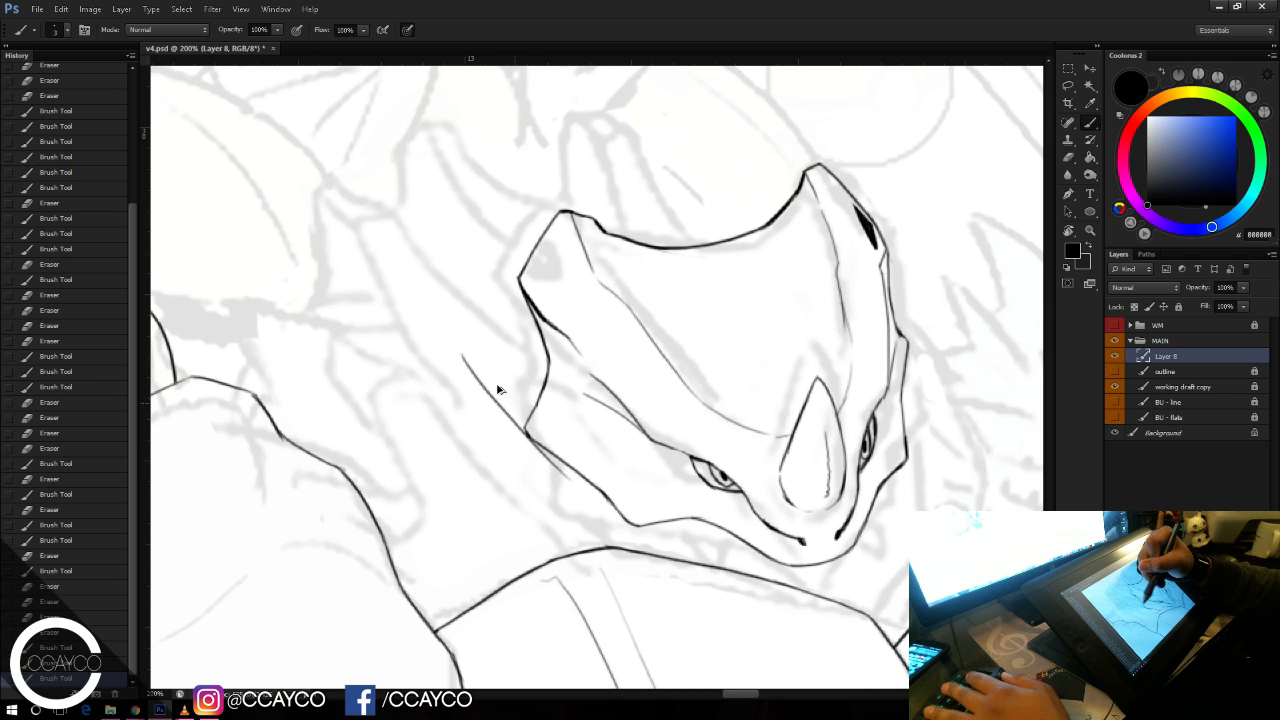
key("ctrl+z")
left_click_drag(472, 360, 530, 412)
key("ctrl+z")
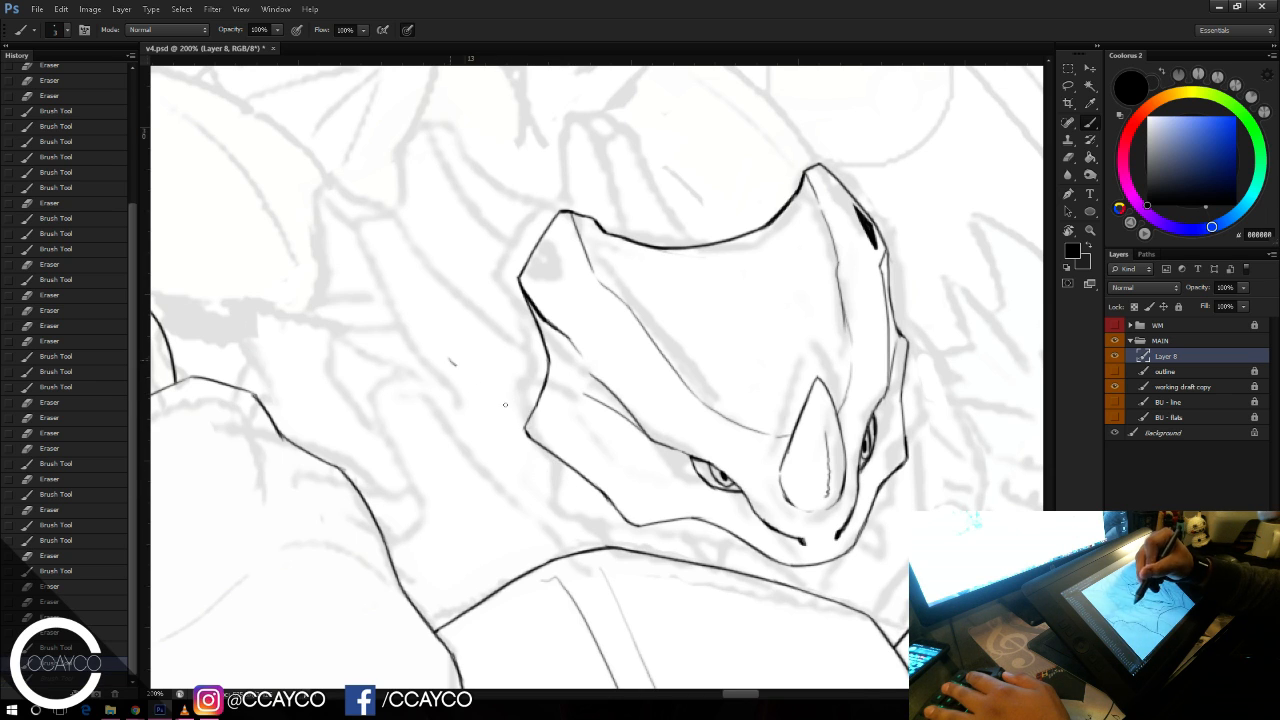
Step: Ink a slanted line from the left cheek point up toward the back, and a thick black neck line below the cheek
left_click_drag(450, 357, 526, 421)
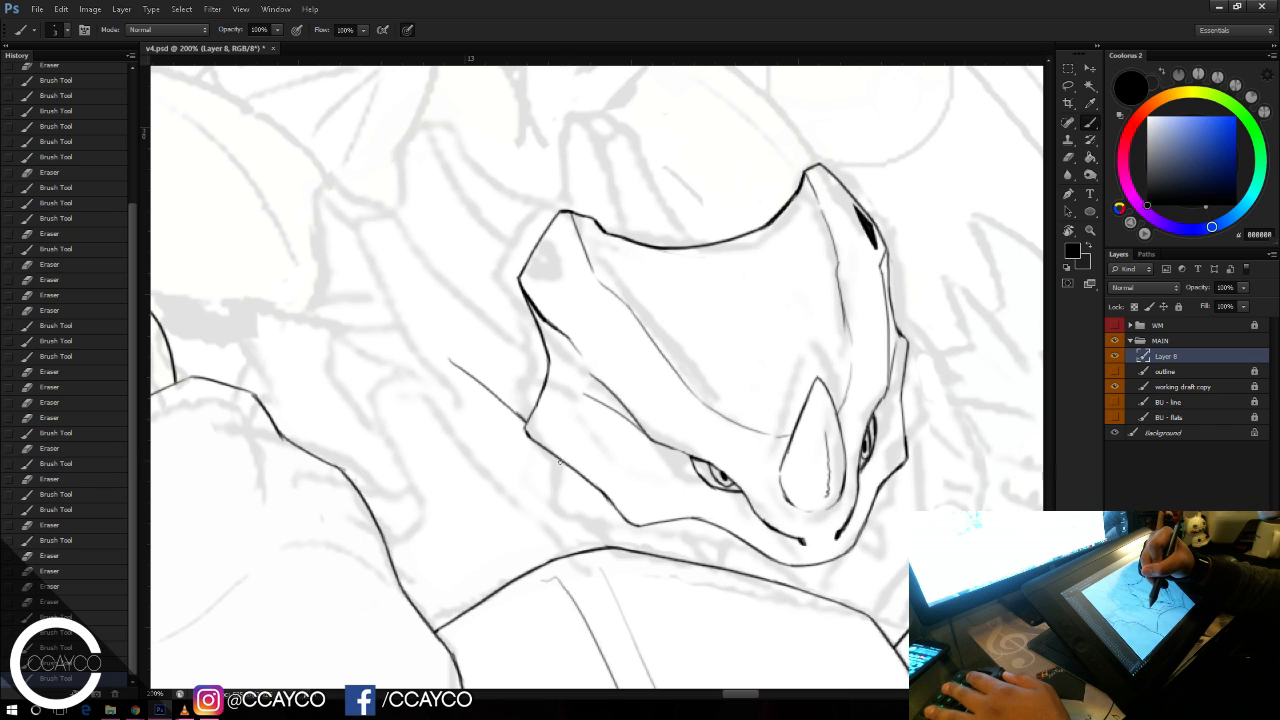
mouse_move(564, 464)
left_mouse_down()
mouse_move(594, 534)
mouse_move(577, 508)
left_mouse_up()
key("e")
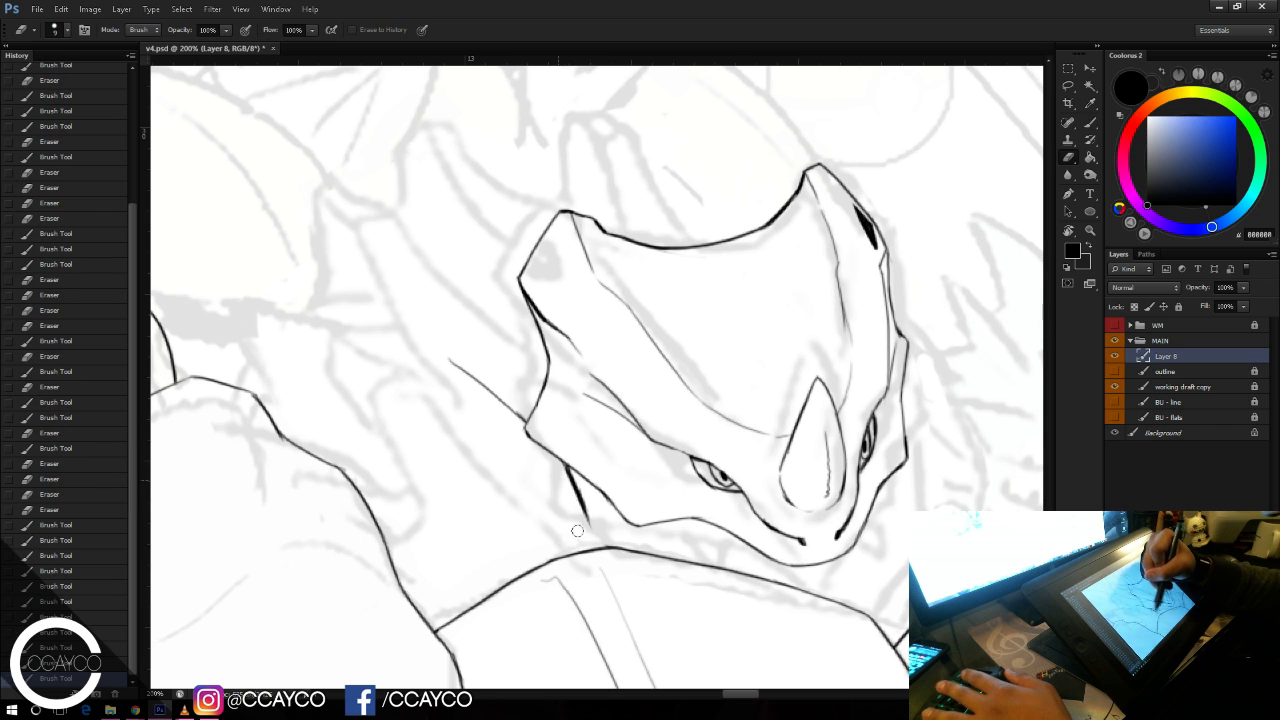
key("b")
left_click_drag(566, 464, 586, 492)
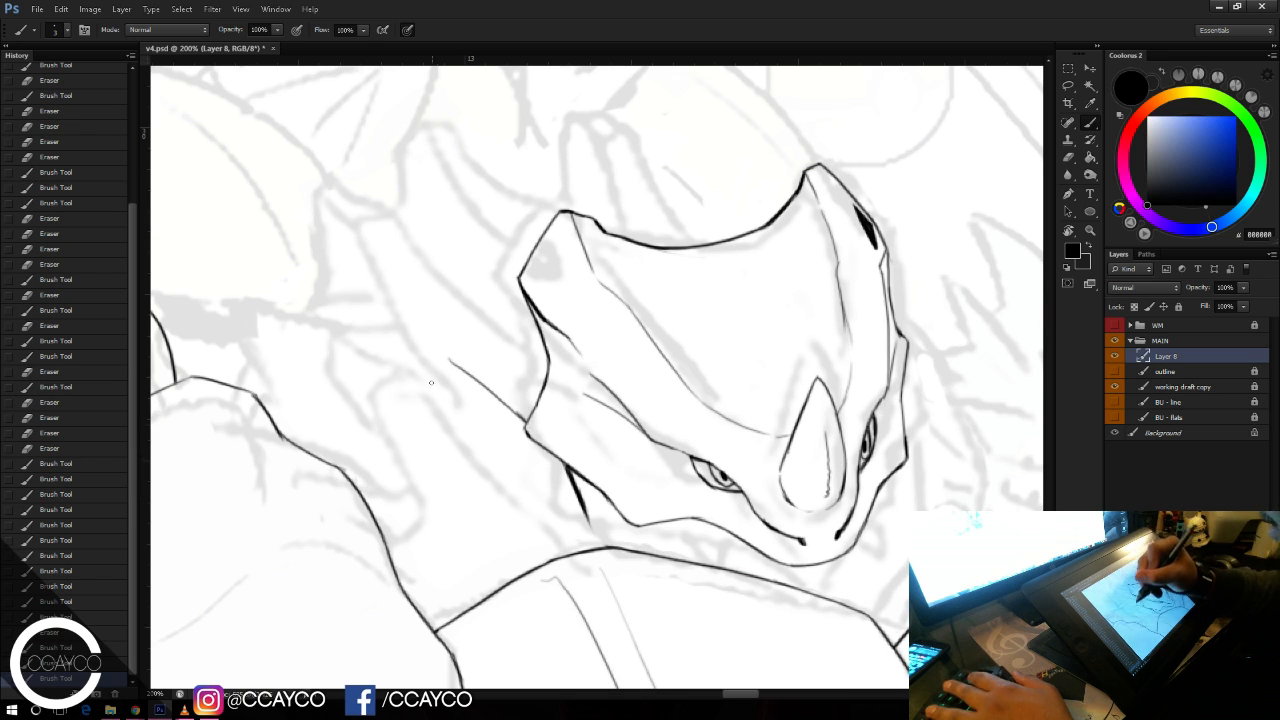
Step: Rework the slanted line behind the left cheek into a bent, nearly level top edge, removing the excess strokes
mouse_move(476, 368)
left_mouse_down()
mouse_move(408, 401)
mouse_move(507, 395)
left_mouse_up()
key("ctrl+z")
key("e")
key("b")
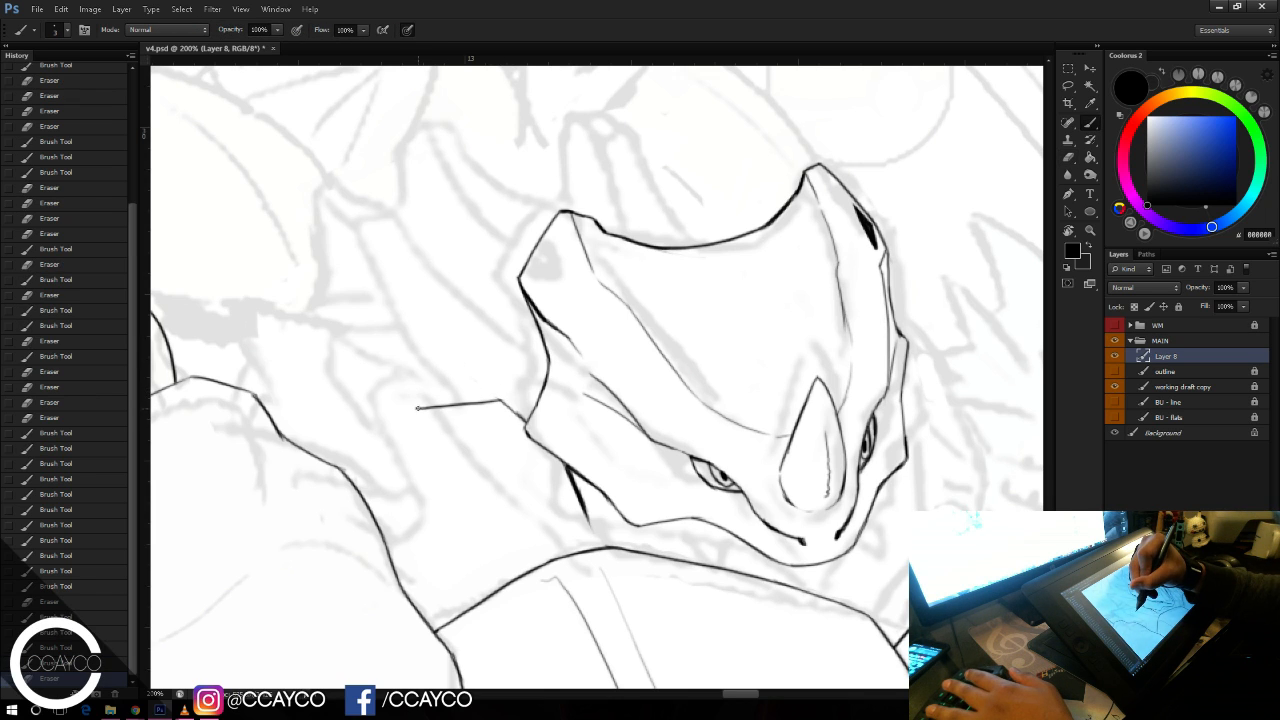
left_click_drag(412, 415, 428, 420)
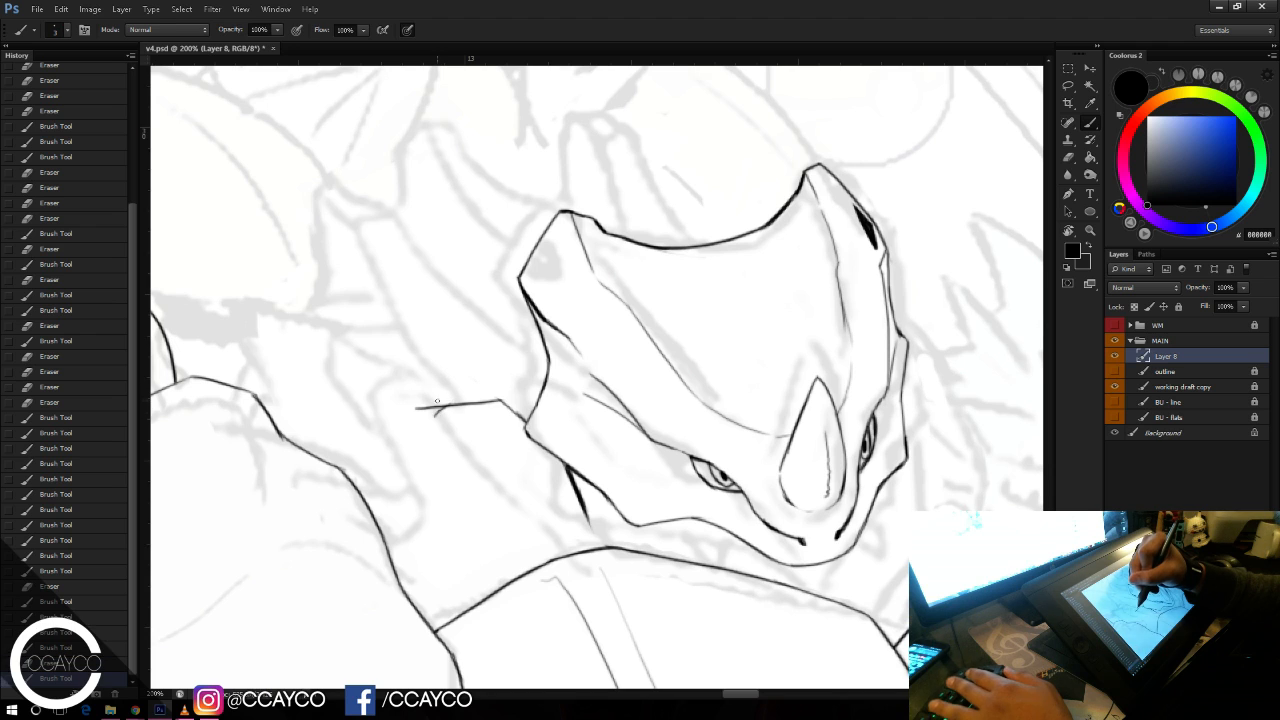
key("ctrl+alt+z")
key("ctrl+alt+z")
Step: Add a parallel inner edge beneath the bent top edge and down the neck, and extend the black shading under the cheek
mouse_move(435, 413)
left_mouse_down()
mouse_move(497, 402)
mouse_move(525, 428)
mouse_move(580, 540)
mouse_move(606, 545)
mouse_move(571, 476)
left_mouse_up()
key("ctrl+alt+z")
key("ctrl+alt+z")
key("ctrl+alt+z")
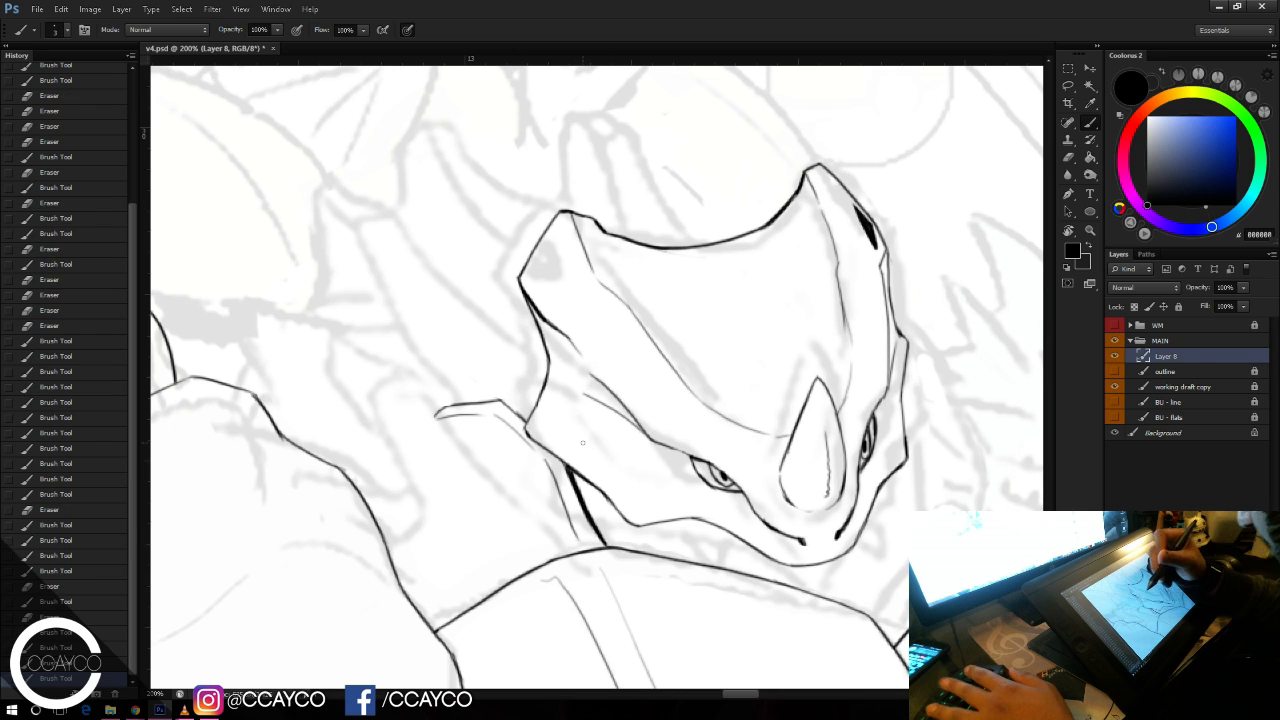
left_click_drag(584, 481, 609, 502)
key("e")
key("b")
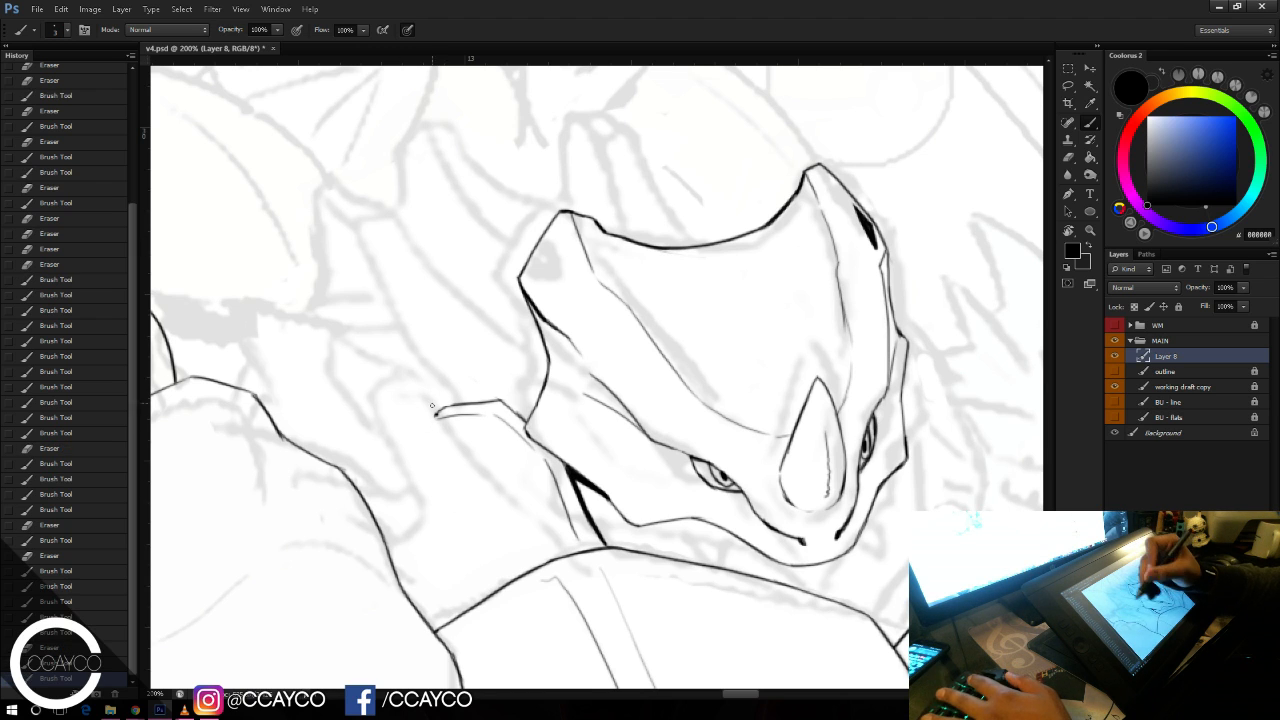
Step: Ink the left edge from the top edge's outer corner down into a U-shaped dip beside the left body contour
left_click_drag(437, 412, 447, 466)
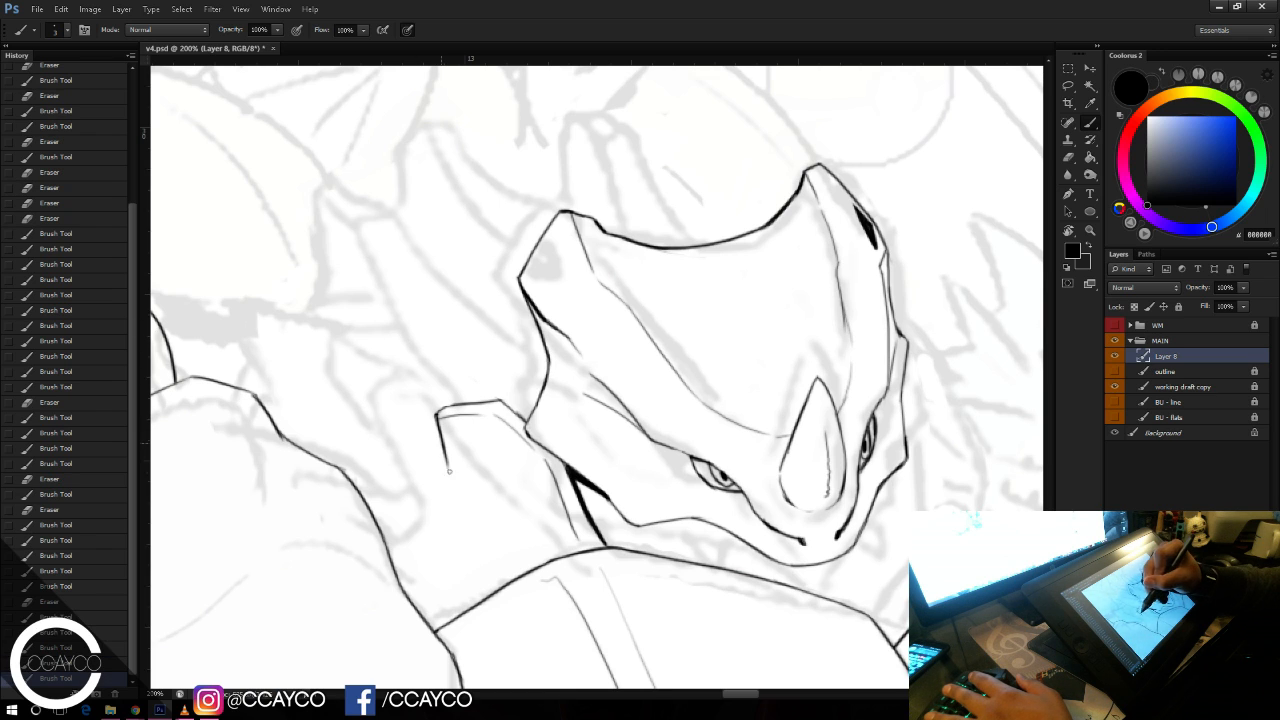
left_click_drag(448, 466, 452, 544)
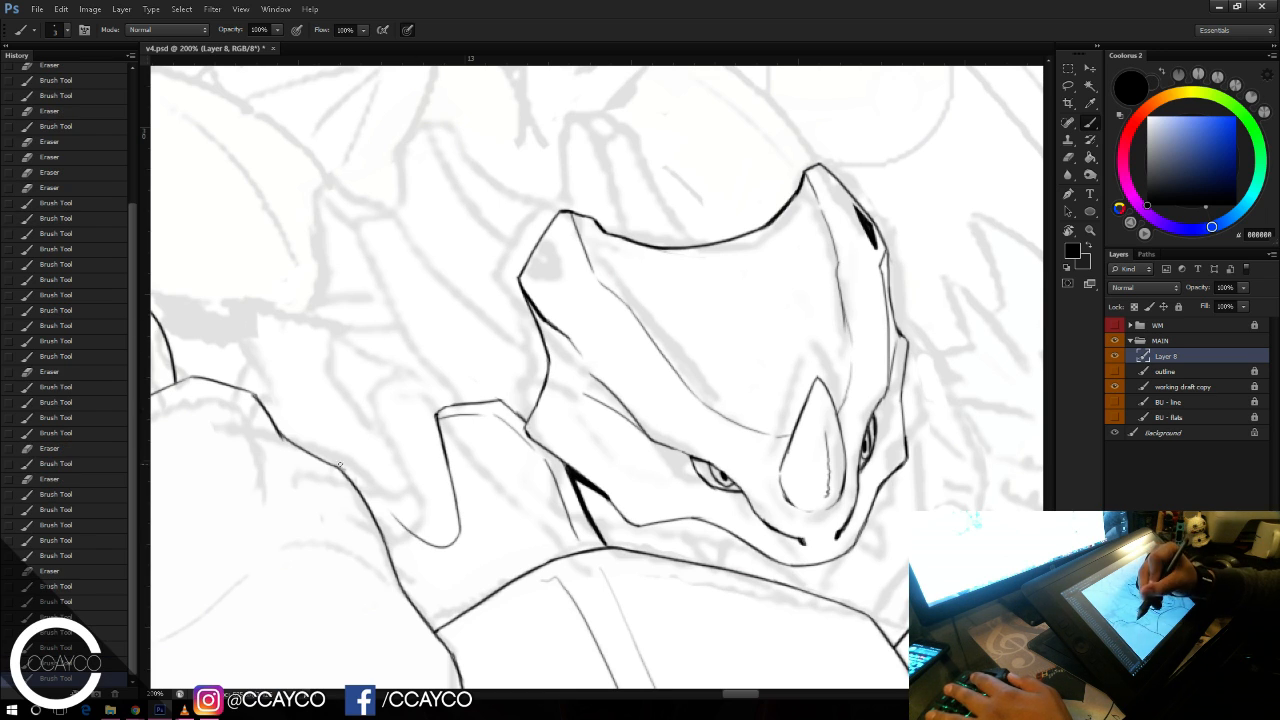
left_click_drag(360, 460, 440, 542)
key("ctrl+z")
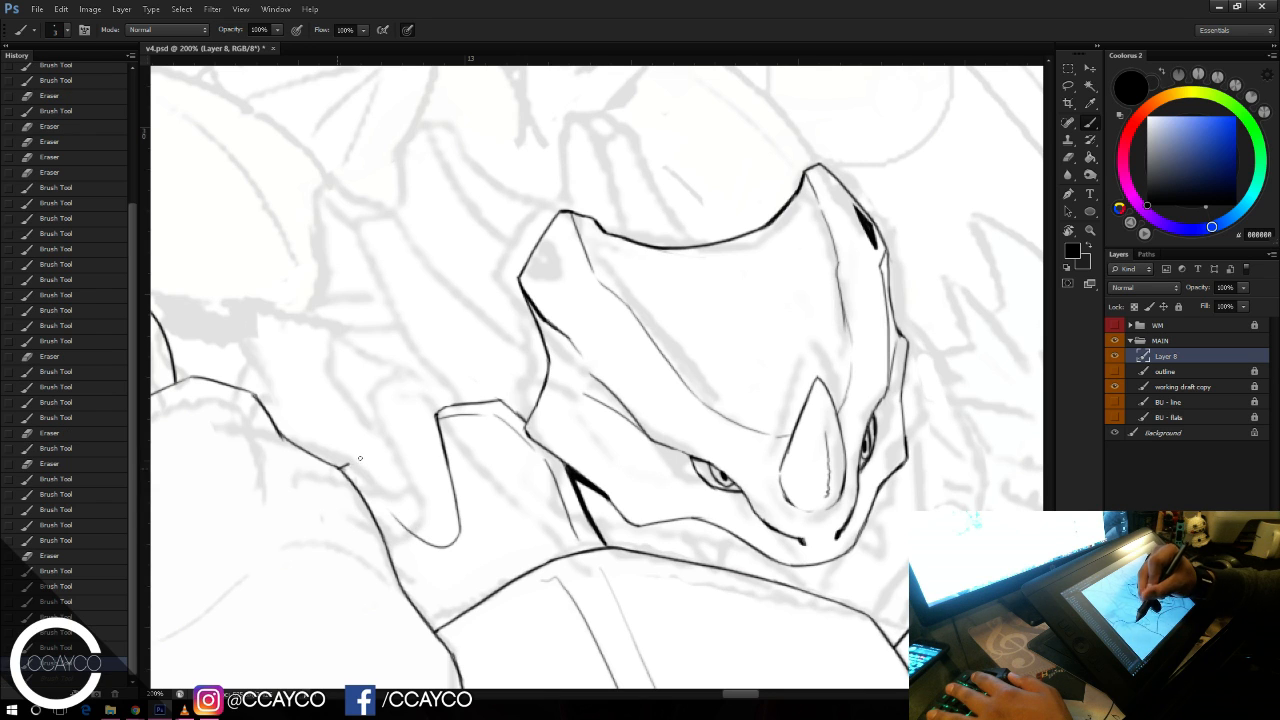
Step: Double the U-shaped dip with a parallel line and close its left end with a small cap at the body contour
left_click_drag(366, 461, 455, 538)
left_click_drag(373, 491, 402, 525)
key("ctrl+z")
left_click_drag(360, 467, 403, 526)
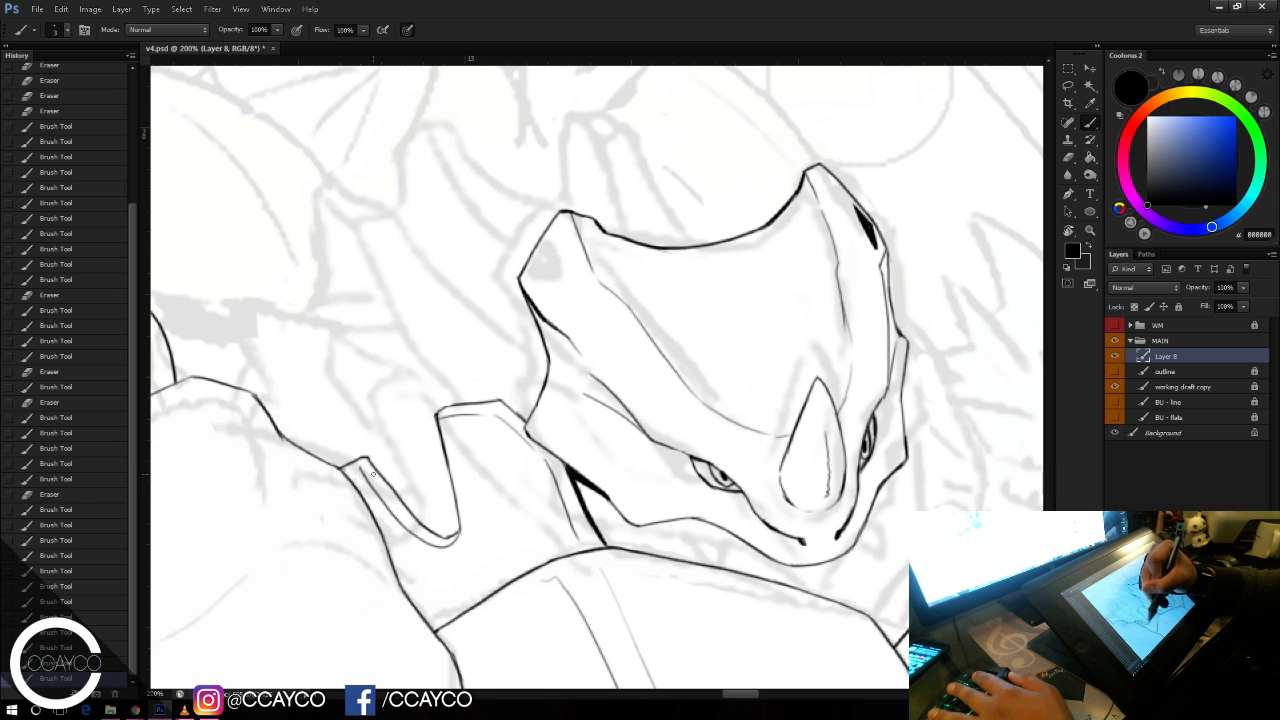
left_click_drag(363, 466, 353, 474)
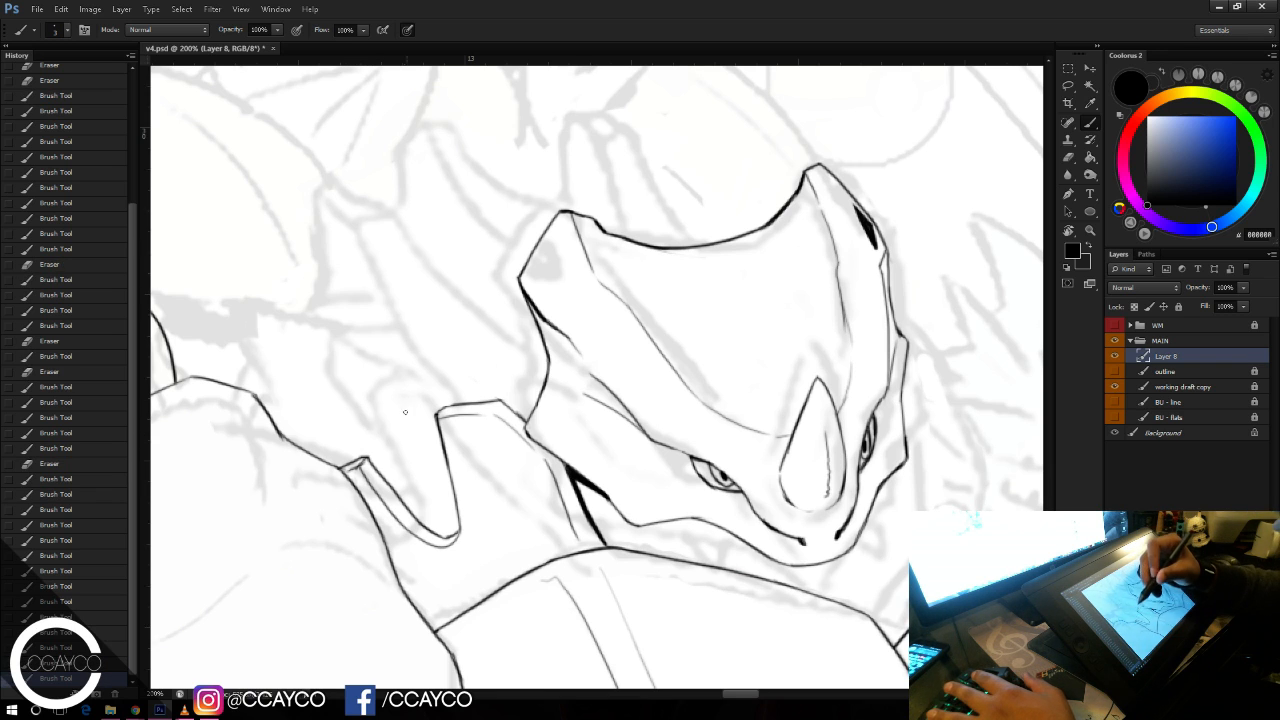
Step: Ink a shallow curve above the left end of the rounded contour below the head, reworking its left corner
left_click_drag(422, 628, 520, 577)
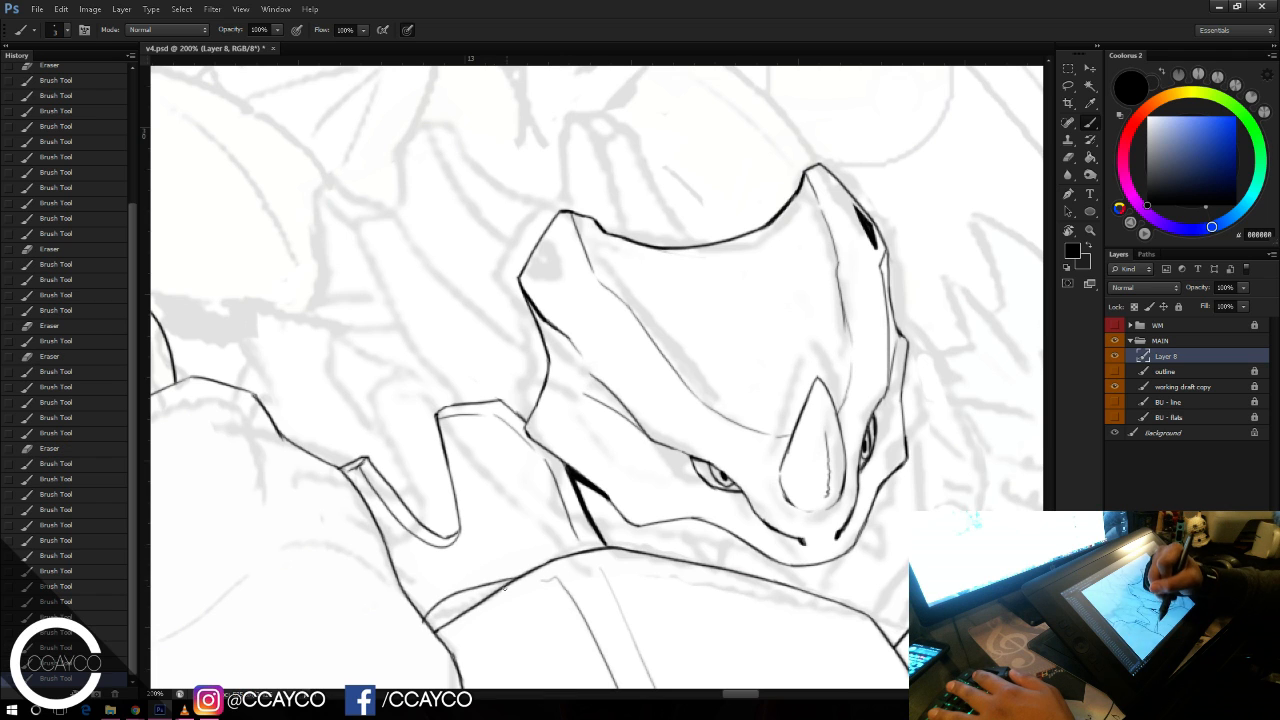
key("ctrl+z")
key("ctrl+z")
key("e")
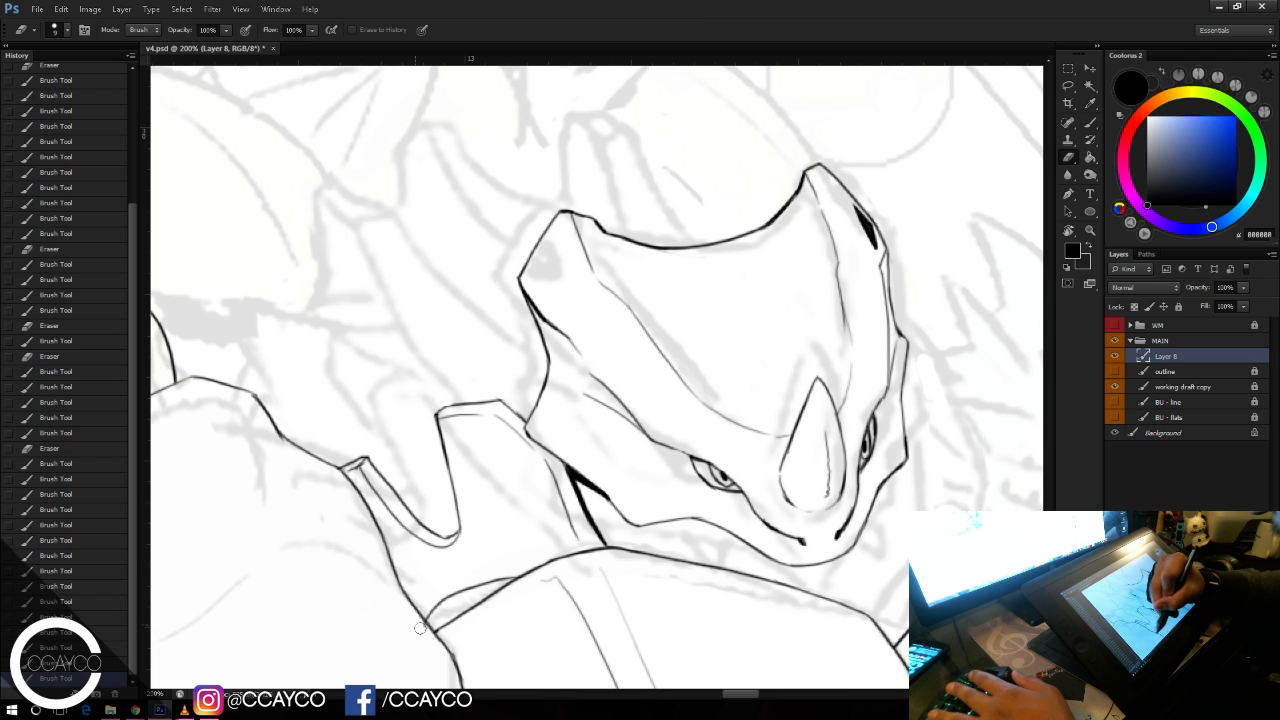
Step: Ink a small pointed fang under each side of the upper jaw
mouse_move(880, 262)
left_mouse_down()
mouse_move(884, 308)
mouse_move(810, 320)
left_mouse_up()
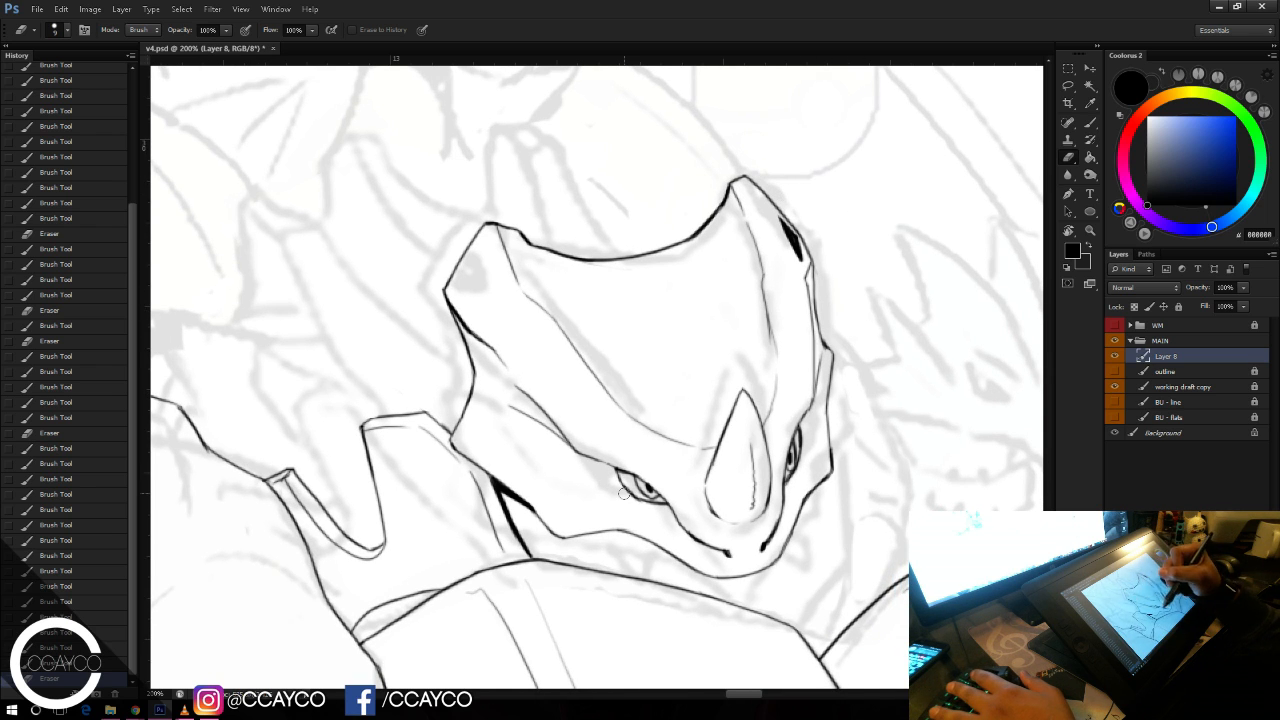
key("b")
left_click_drag(636, 534, 650, 556)
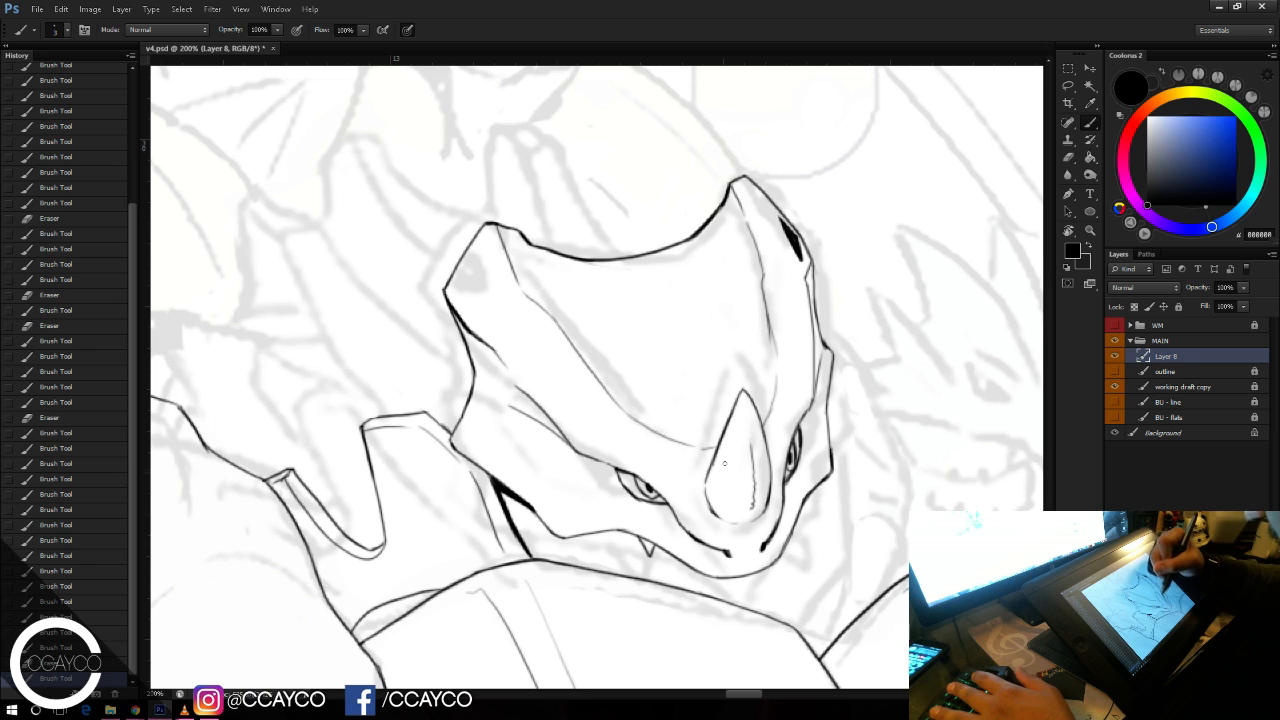
mouse_move(803, 517)
left_mouse_down()
mouse_move(807, 491)
mouse_move(777, 479)
left_mouse_up()
key("ctrl+z")
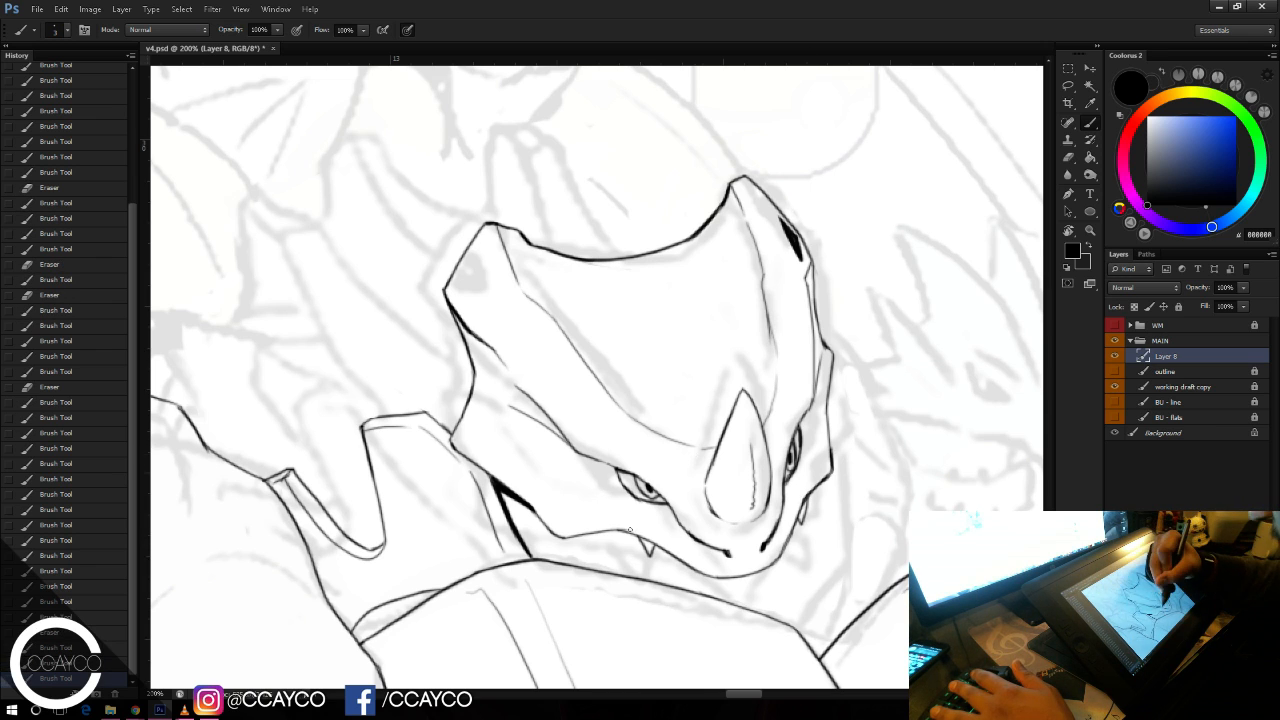
Step: Ink the lower jaw line beside the left fang, thicken the chin contour, and refine the right side of the jaw
left_click_drag(636, 541, 610, 532)
mouse_move(692, 575)
left_mouse_down()
mouse_move(658, 557)
mouse_move(728, 578)
left_mouse_up()
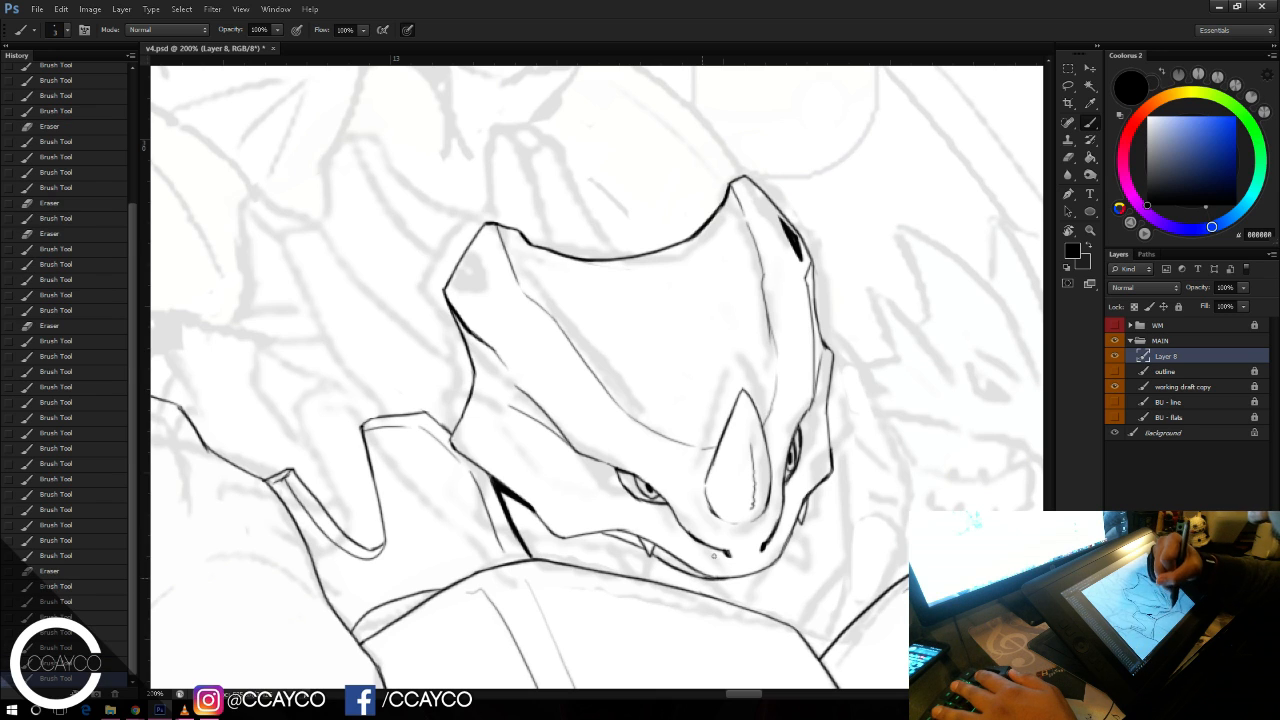
left_click_drag(800, 523, 785, 554)
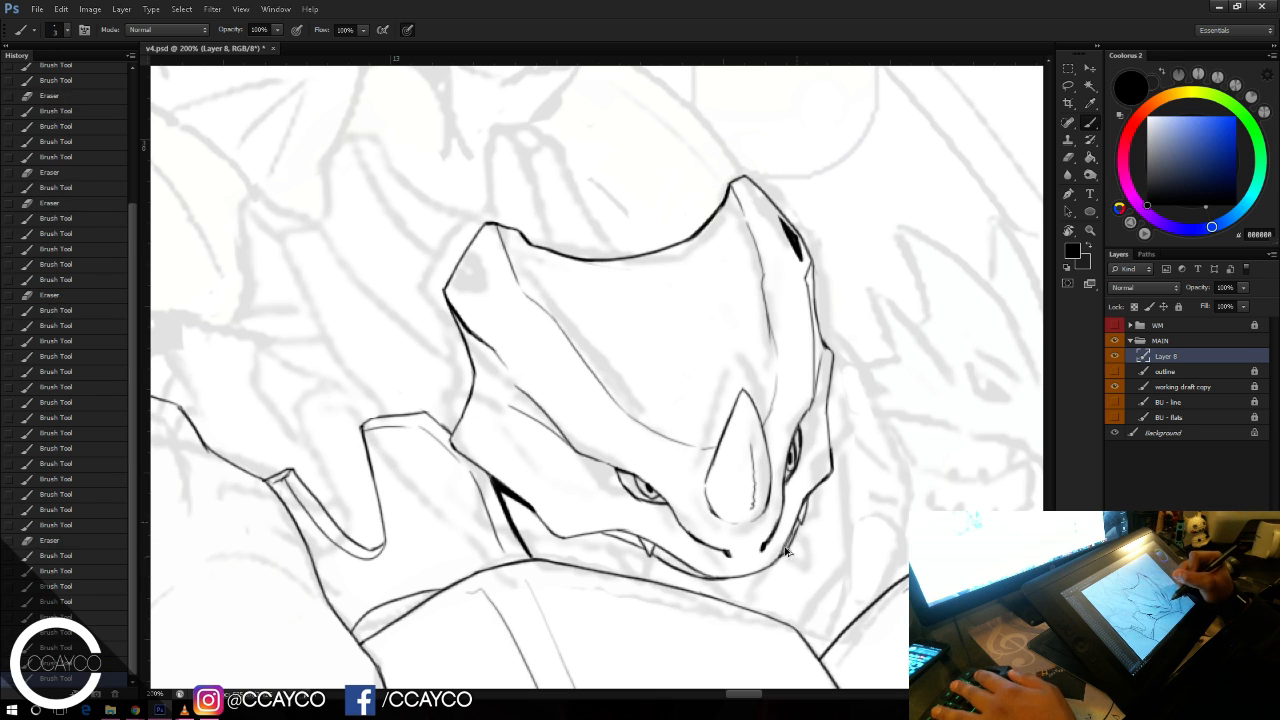
left_click_drag(828, 478, 788, 512)
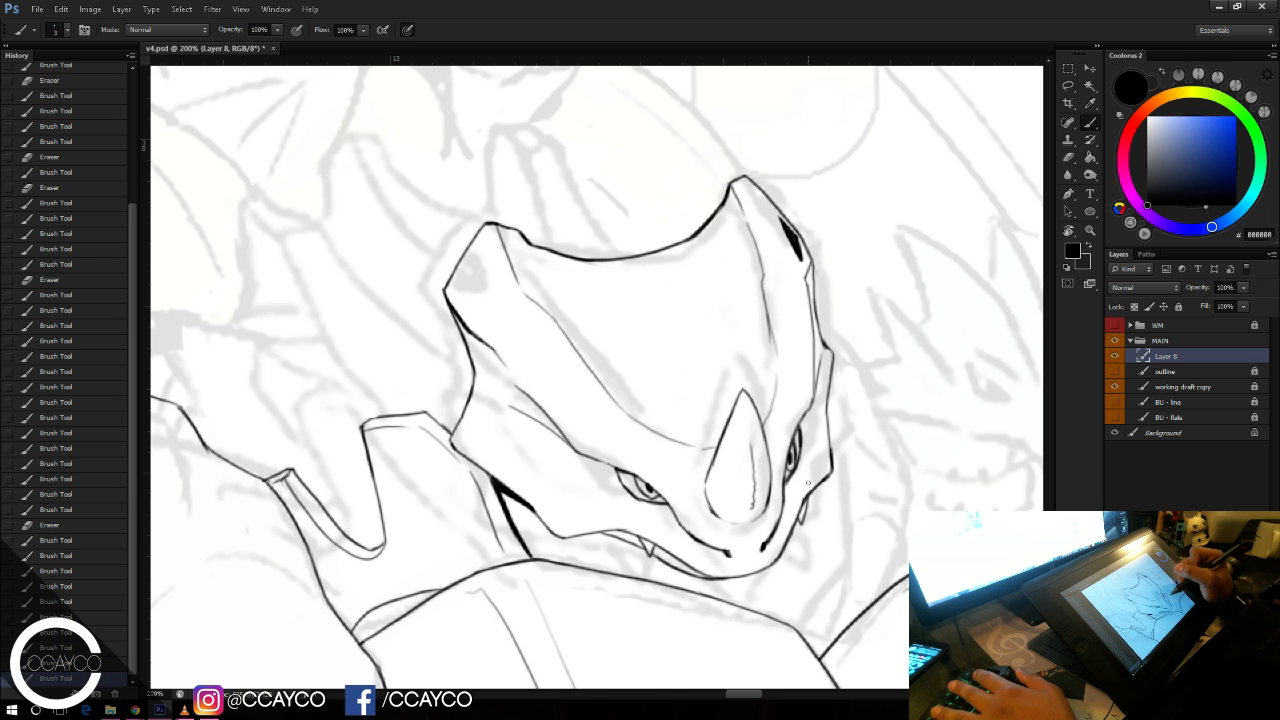
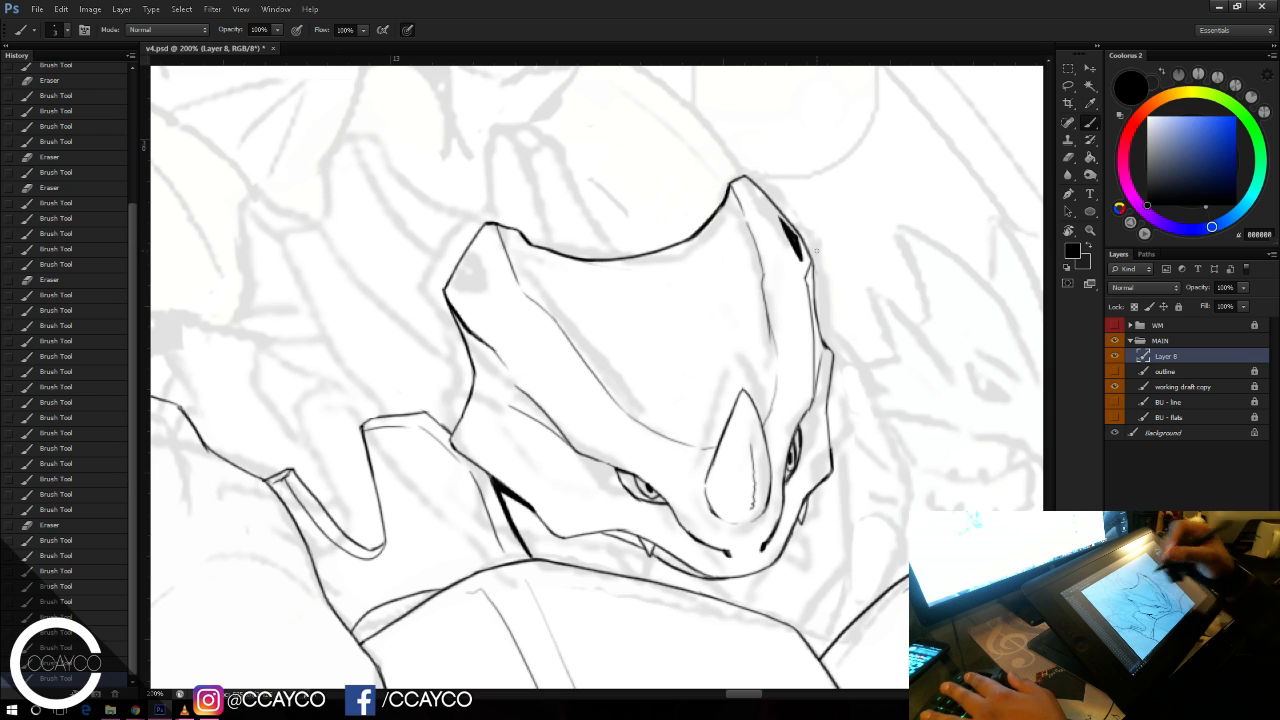
Step: Touch up the neck shading below the left cheek and the contour at the cheek's outward point
left_click_drag(489, 473, 530, 487)
key("e")
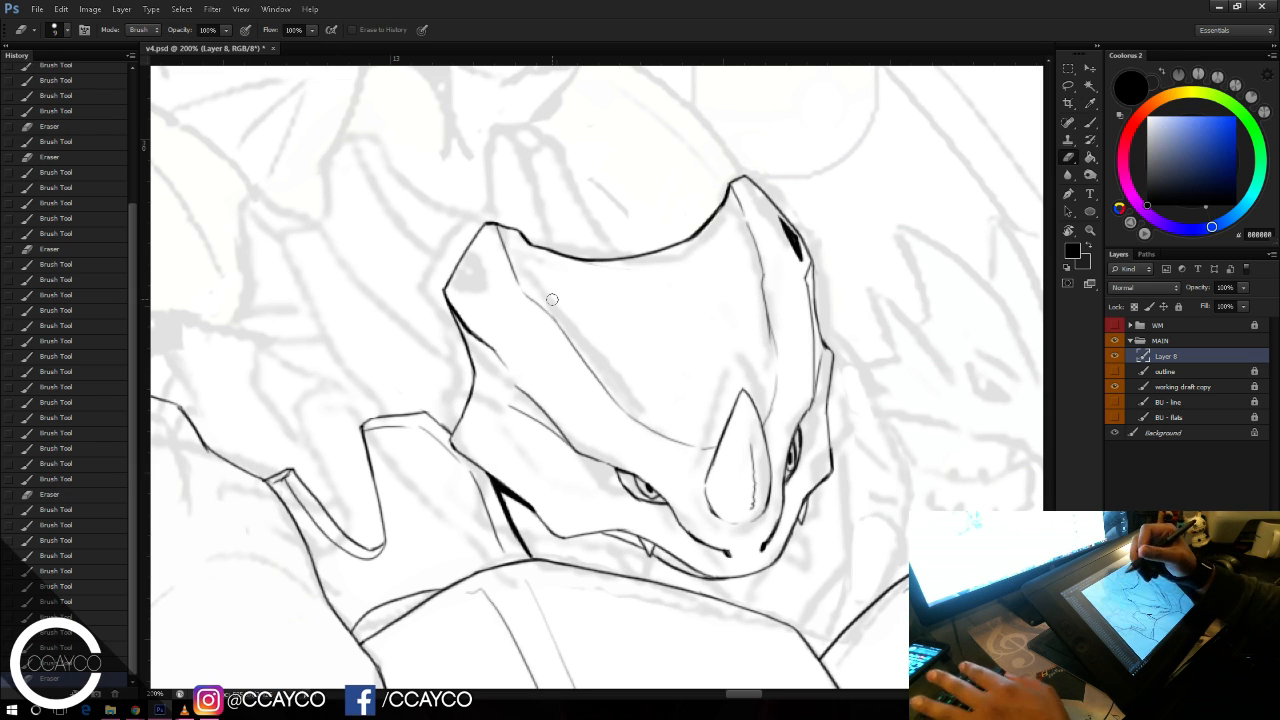
key("b")
left_click_drag(457, 428, 452, 440)
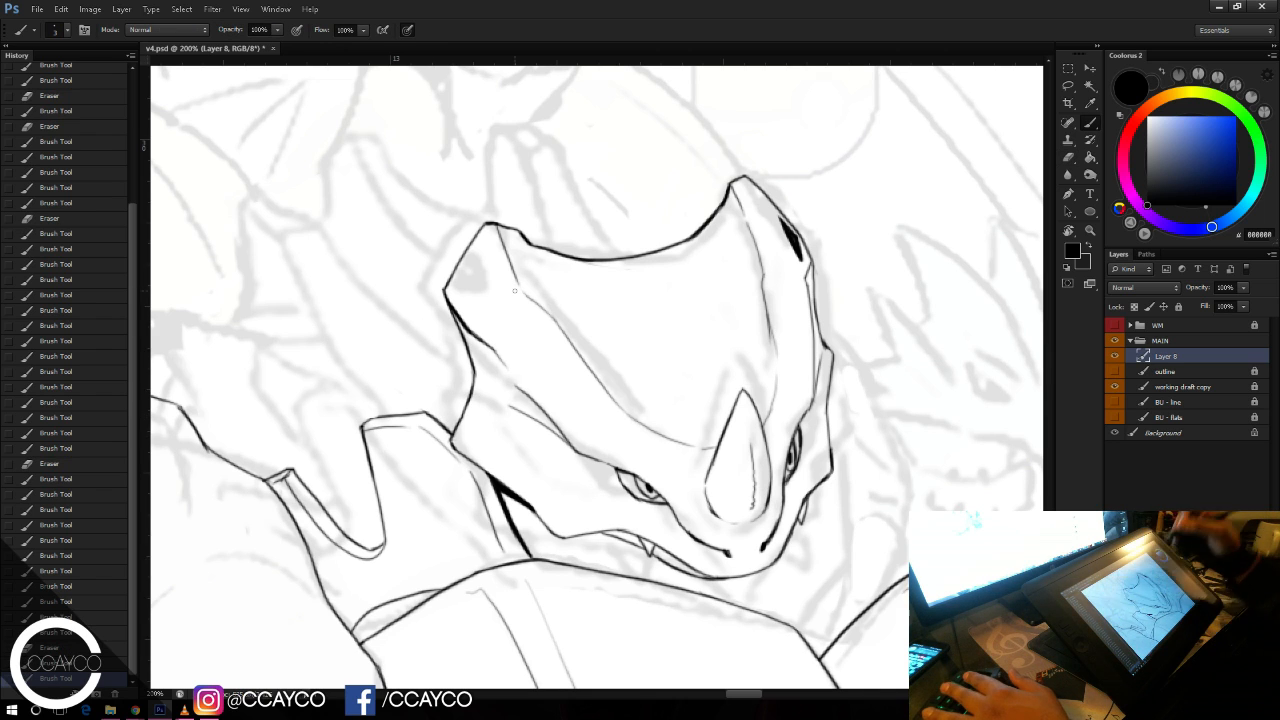
Step: Ink a tall, narrow back spike beside the head's right cheek
left_click_drag(520, 333, 574, 337)
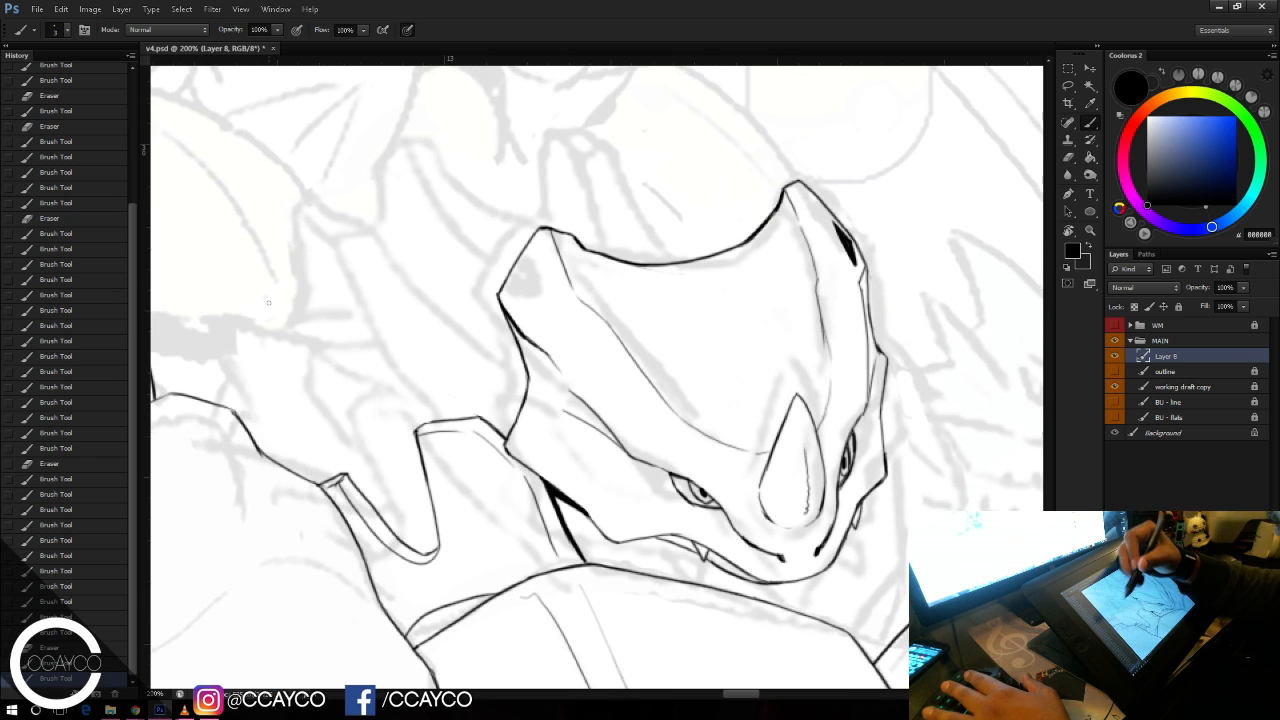
left_click_drag(924, 380, 930, 440)
key("ctrl+minus")
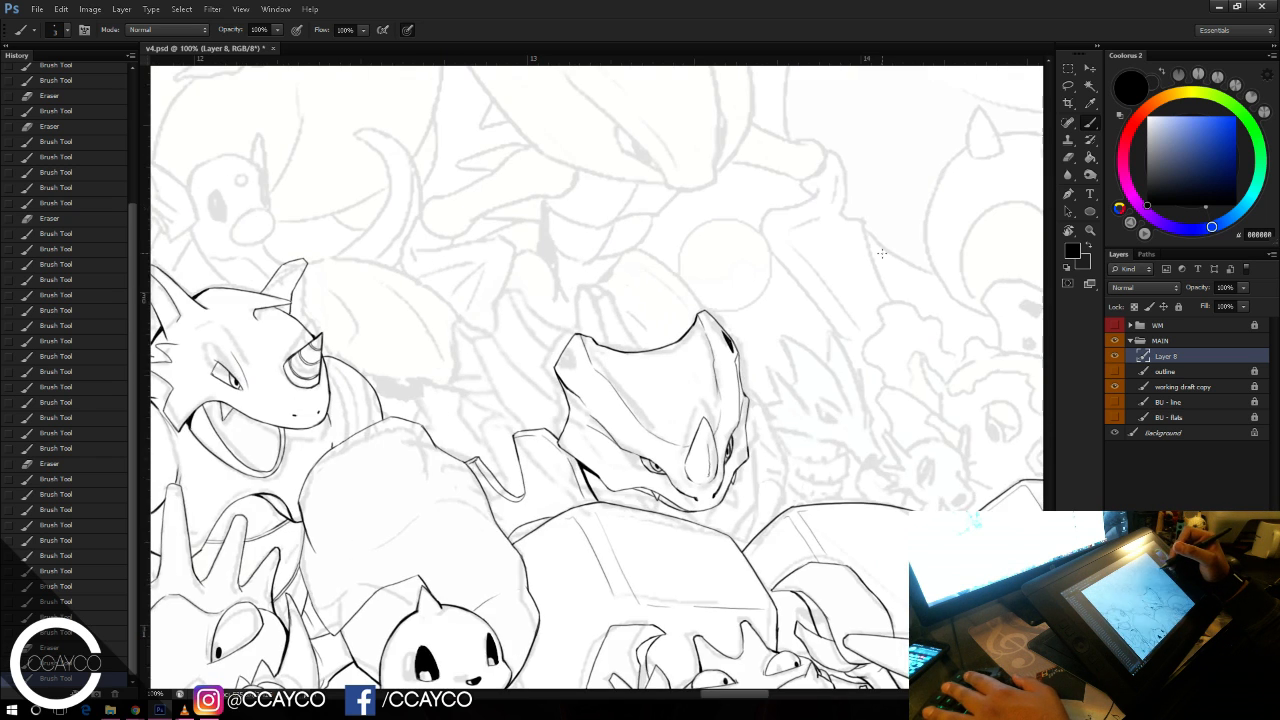
key("ctrl+plus")
left_click_drag(879, 398, 865, 384)
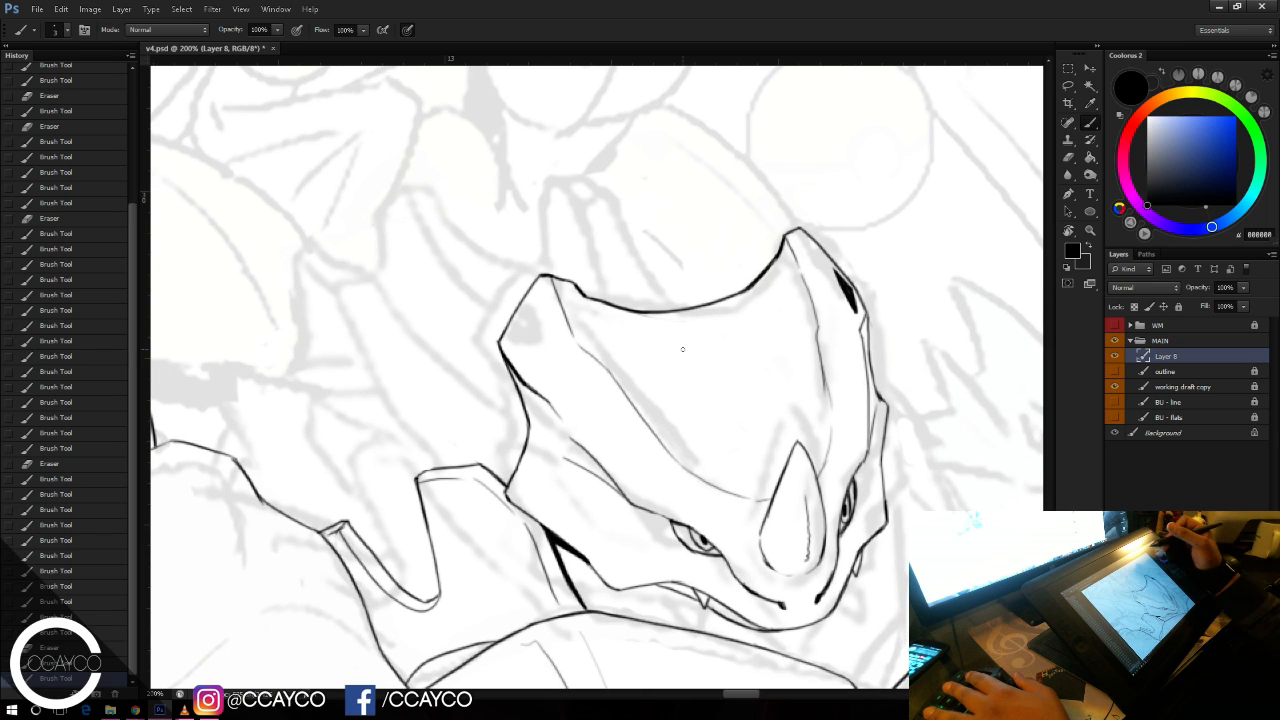
mouse_move(911, 384)
left_mouse_down()
mouse_move(903, 360)
mouse_move(900, 468)
left_mouse_up()
left_click_drag(882, 345, 884, 466)
key("ctrl+z")
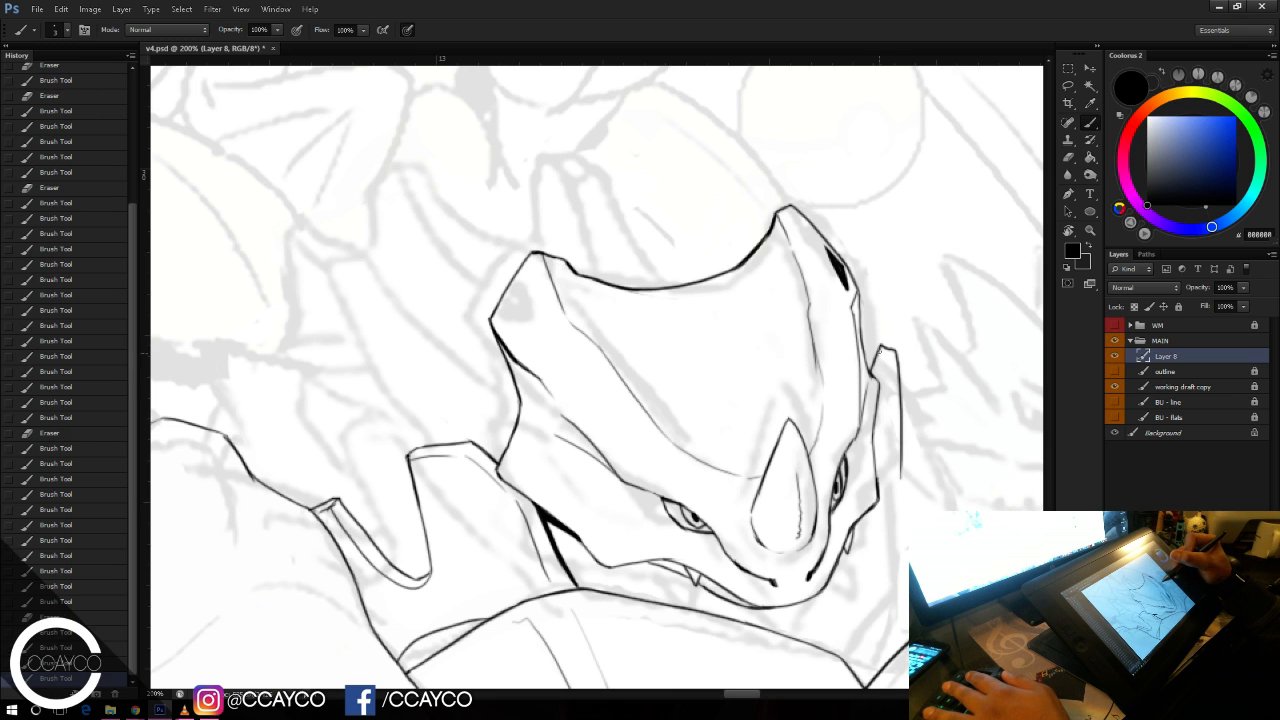
left_click_drag(880, 348, 885, 435)
key("e")
key("b")
left_click_drag(882, 339, 884, 346)
key("ctrl+z")
Step: Extend the tall spike's outer edge downward, reworking its lower end
left_click_drag(901, 447, 908, 502)
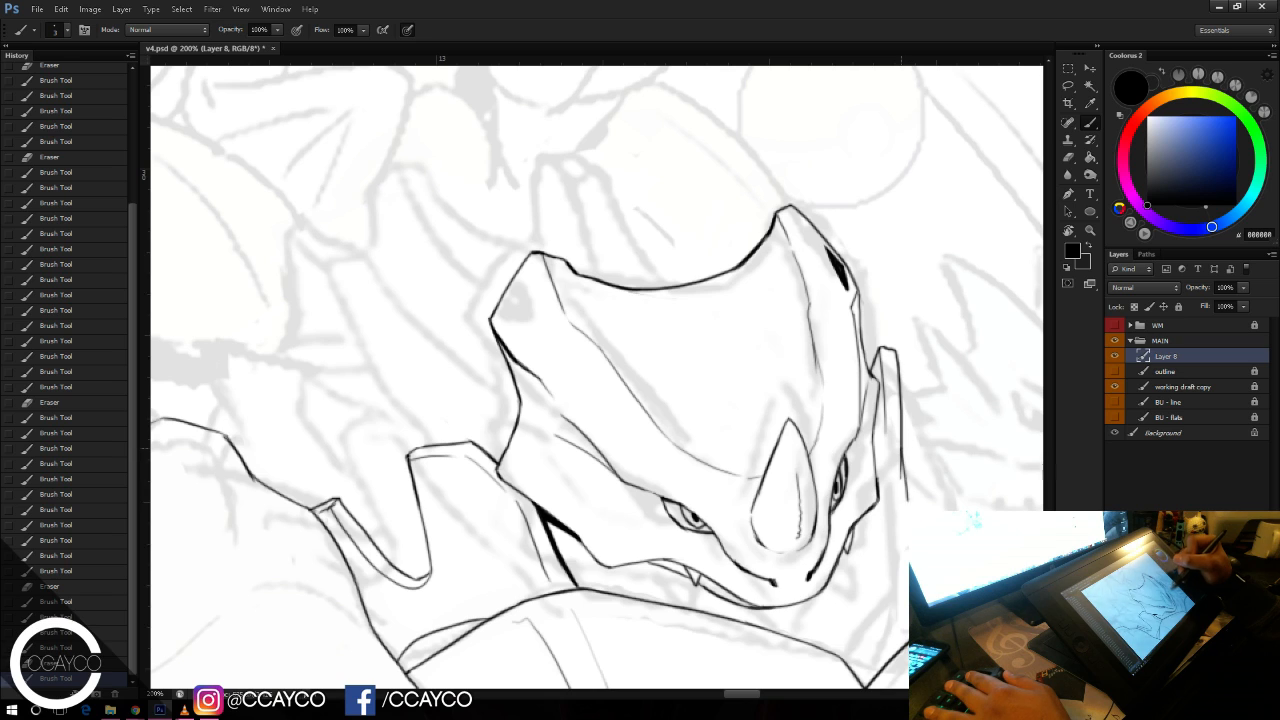
key("ctrl+z")
left_click_drag(900, 394, 925, 511)
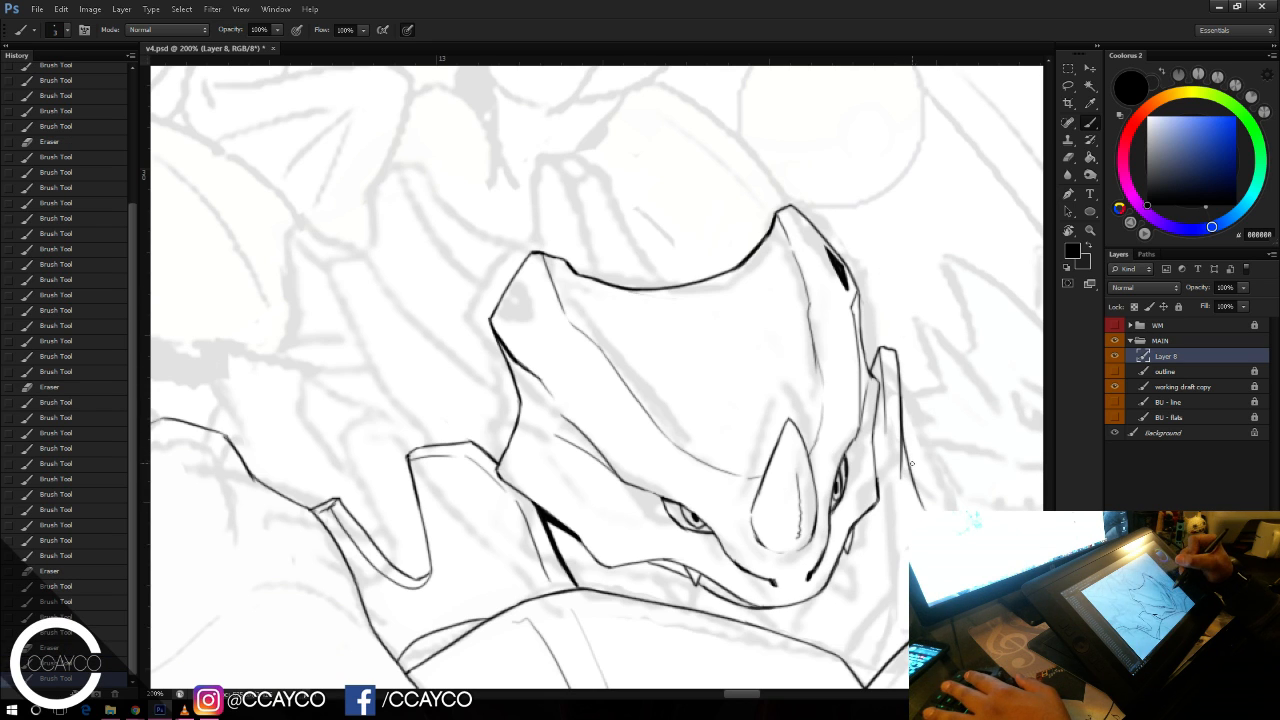
mouse_move(907, 449)
left_mouse_down()
mouse_move(919, 403)
mouse_move(925, 497)
left_mouse_up()
key("ctrl+z")
key("ctrl+z")
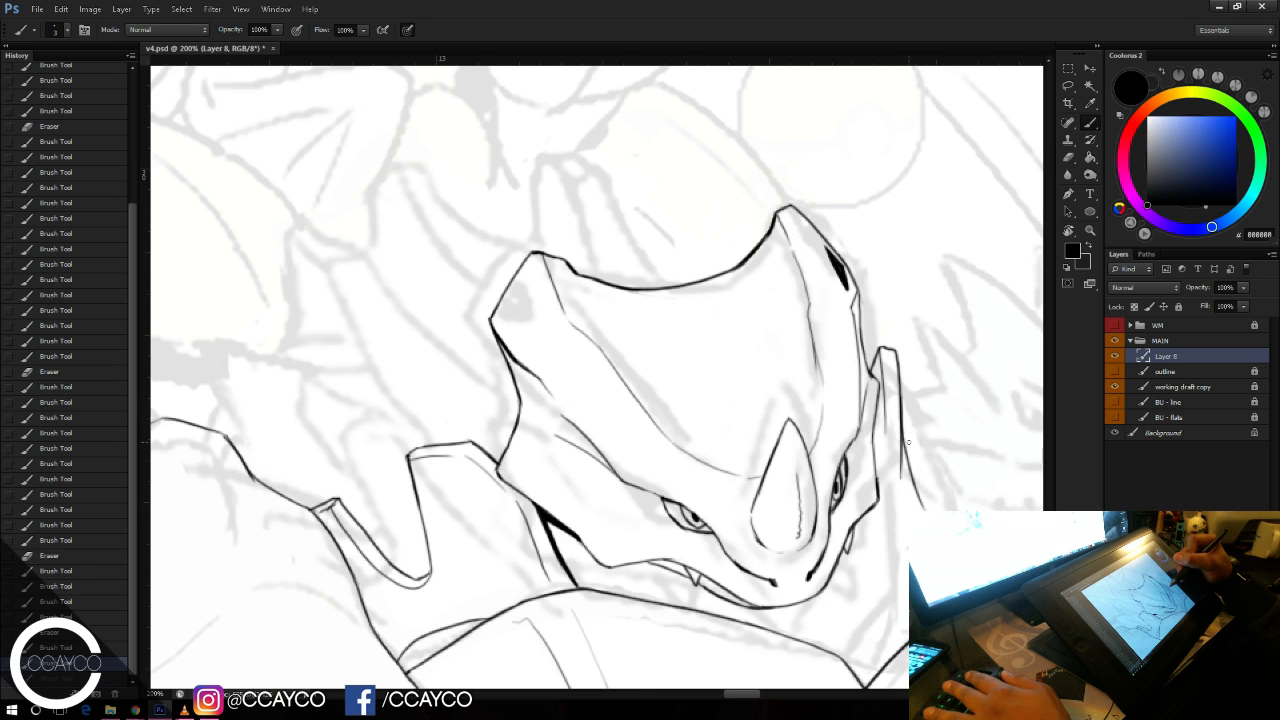
Step: Ink a second, shorter spike outside the tall one, joined to it by a V-shaped notch
mouse_move(907, 449)
left_mouse_down()
mouse_move(914, 407)
mouse_move(928, 504)
mouse_move(927, 410)
mouse_move(931, 509)
mouse_move(880, 440)
left_mouse_up()
key("ctrl+z")
key("e")
key("b")
key("space")
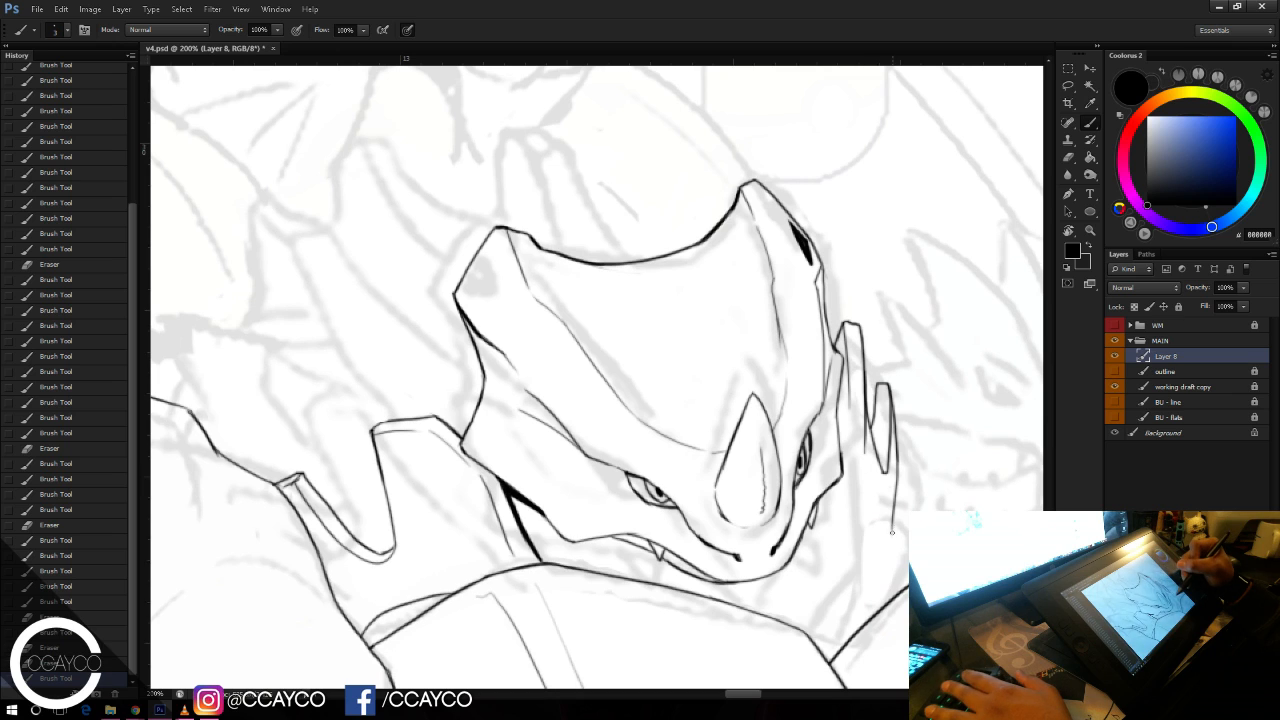
Step: Ink the lower end of the spiked contour with a pointed gap on its inner side, and clean up its tip
left_click_drag(887, 498, 894, 561)
left_click_drag(869, 503, 891, 563)
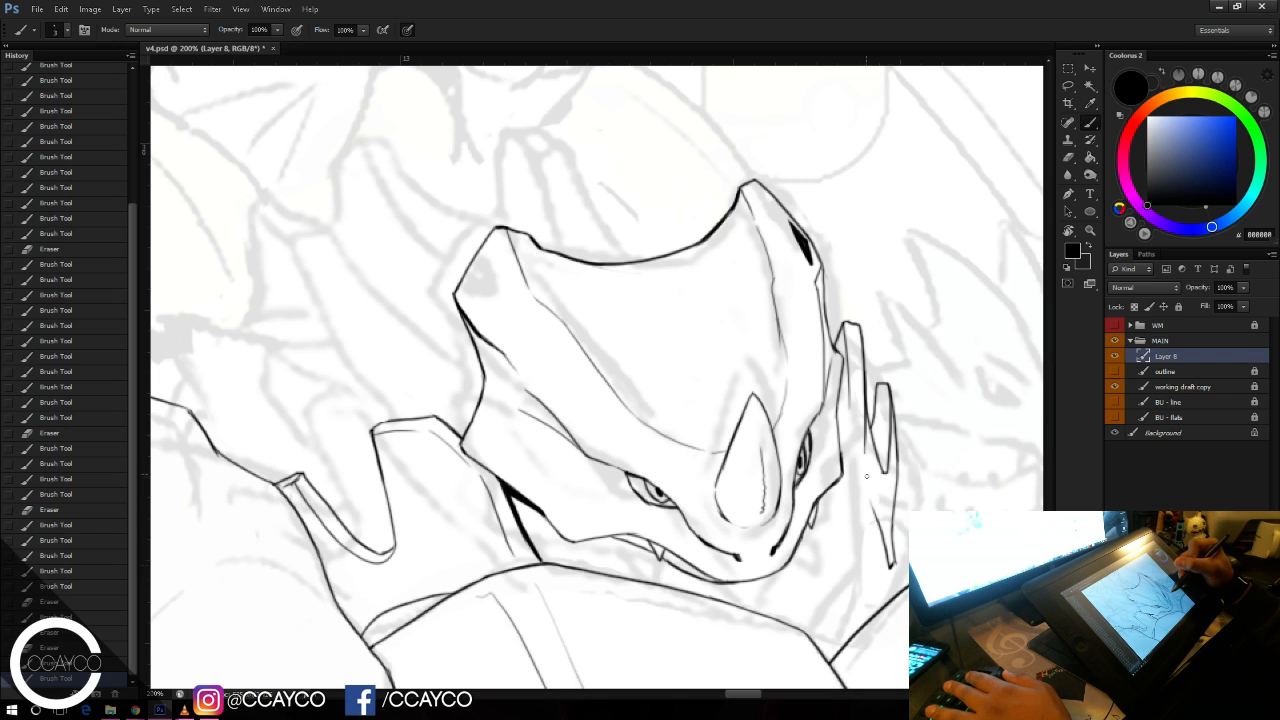
left_click_drag(872, 504, 848, 575)
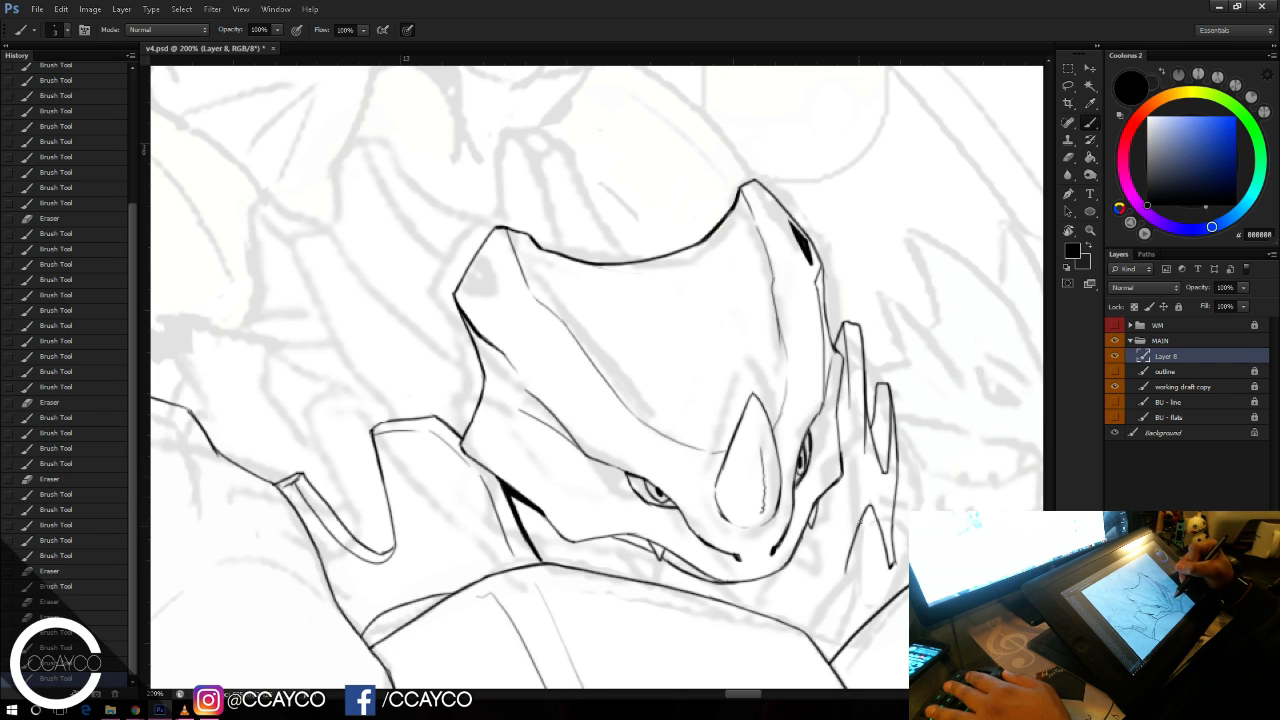
mouse_move(862, 518)
left_mouse_down()
mouse_move(878, 574)
mouse_move(899, 562)
left_mouse_up()
key("e")
key("b")
Step: Refine the tall spike's inner edge and add a short line across its tip
left_click_drag(827, 397, 817, 424)
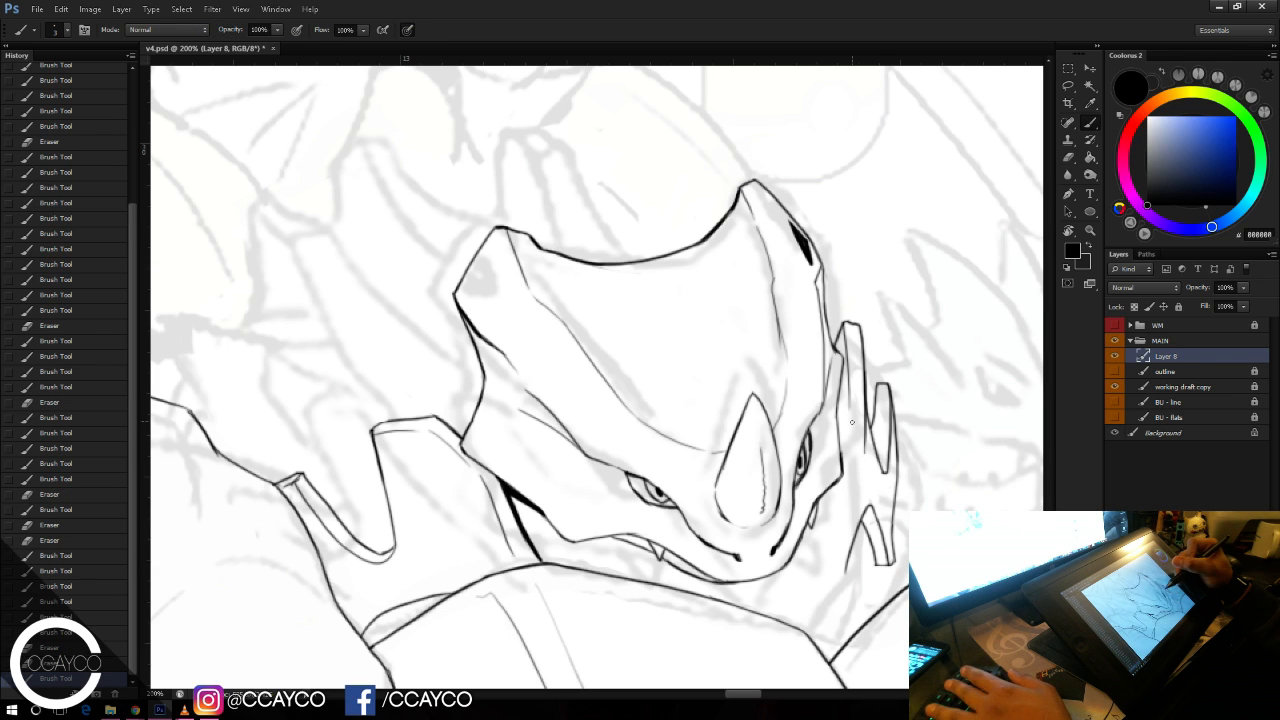
key("e")
mouse_move(850, 384)
left_mouse_down()
mouse_move(838, 446)
mouse_move(865, 438)
mouse_move(863, 426)
left_mouse_up()
key("b")
key("e")
key("b")
left_click_drag(845, 334, 873, 459)
key("ctrl+z")
key("ctrl+z")
mouse_move(864, 374)
left_mouse_down()
mouse_move(876, 448)
mouse_move(839, 441)
left_mouse_up()
key("ctrl+z")
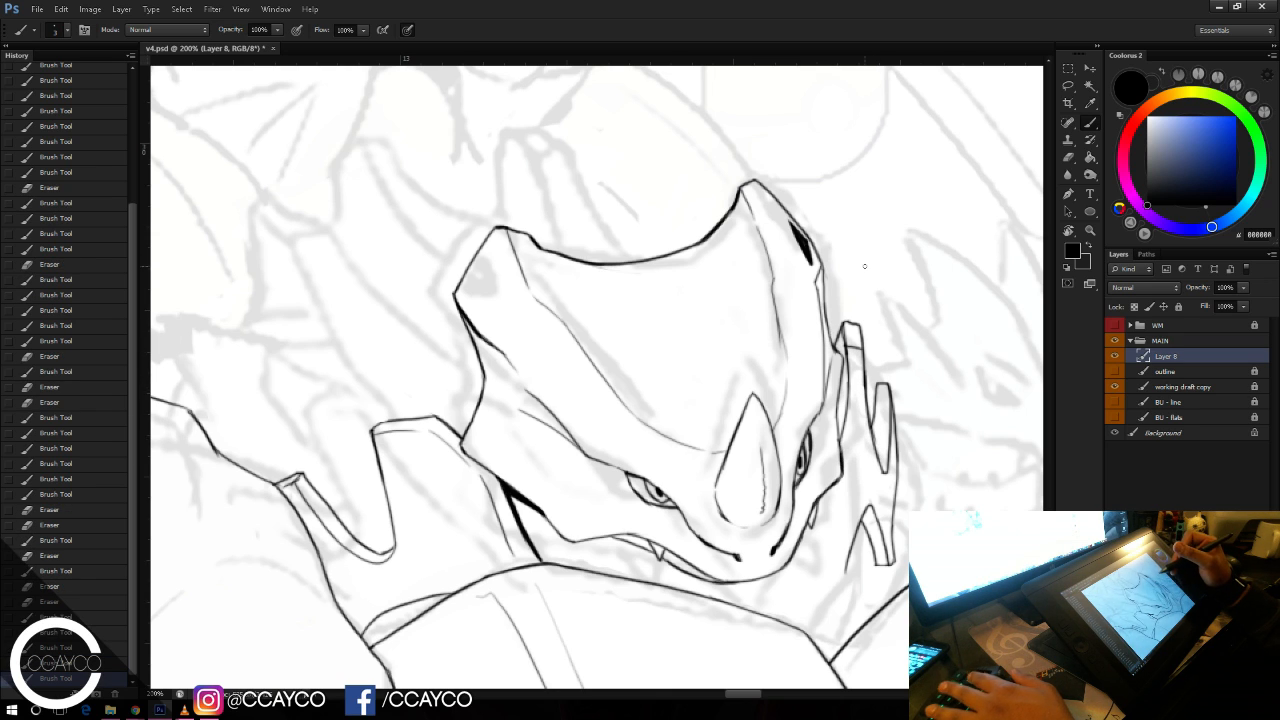
Step: Ink the blunt-ended shape below the right cheek, connecting it to the pointed gap
left_click_drag(923, 394, 866, 309)
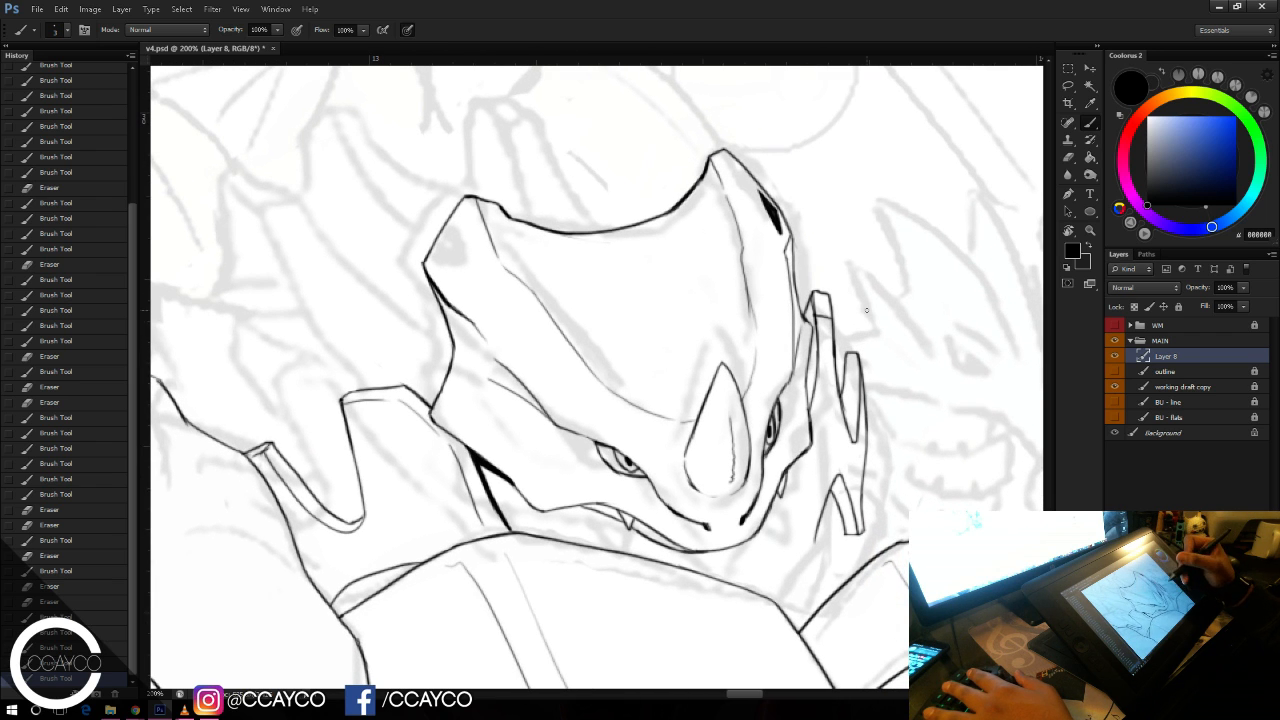
mouse_move(784, 498)
left_mouse_down()
mouse_move(790, 549)
mouse_move(821, 543)
mouse_move(824, 509)
mouse_move(867, 560)
left_mouse_up()
key("ctrl+z")
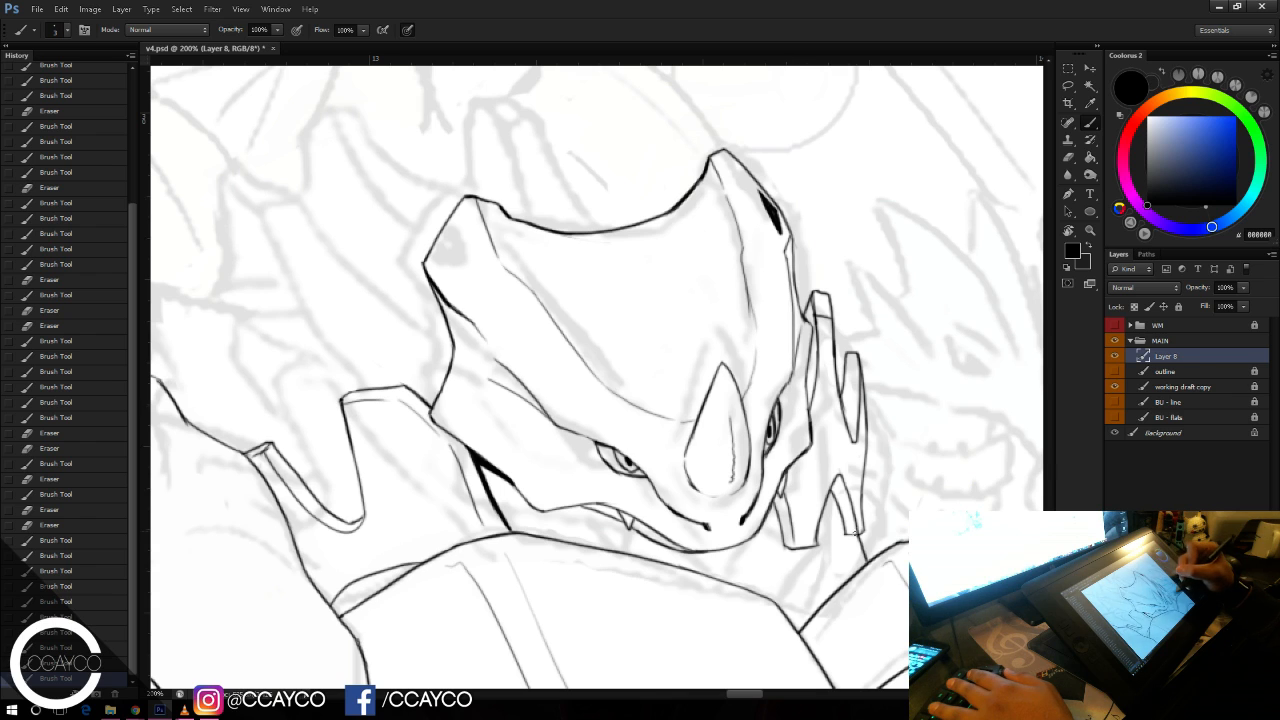
Step: Rework and thicken the slanted line from the pointed gap down to the rounded contour below
key("e")
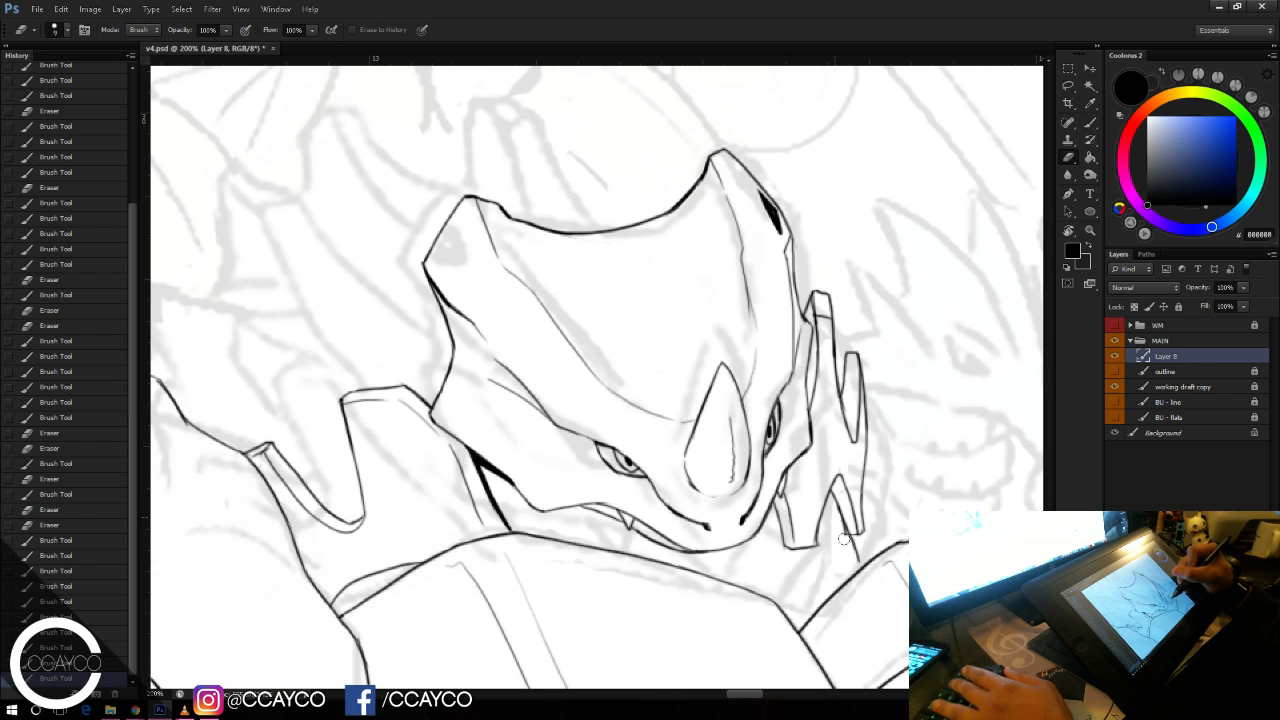
left_click_drag(844, 539, 838, 522)
mouse_move(846, 538)
left_mouse_down()
mouse_move(837, 518)
mouse_move(858, 560)
left_mouse_up()
key("b")
left_click_drag(839, 506, 857, 558)
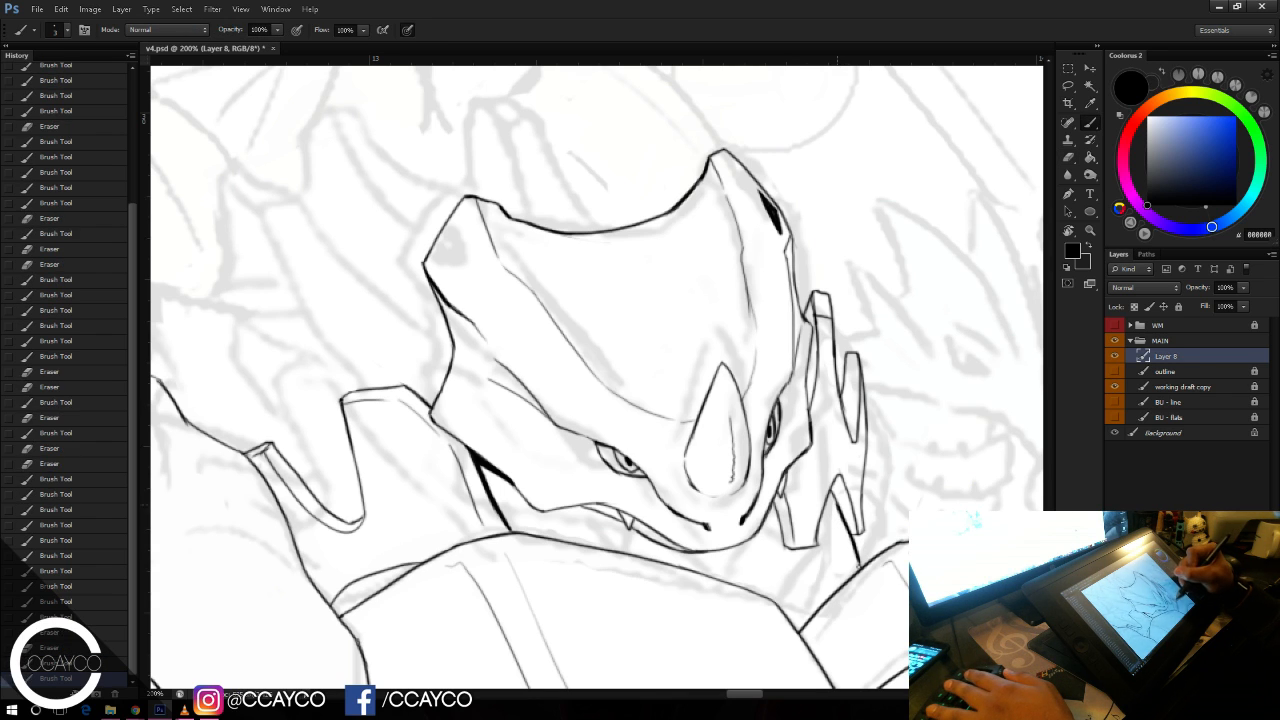
key("e")
left_click_drag(838, 508, 861, 567)
key("ctrl+z")
key("b")
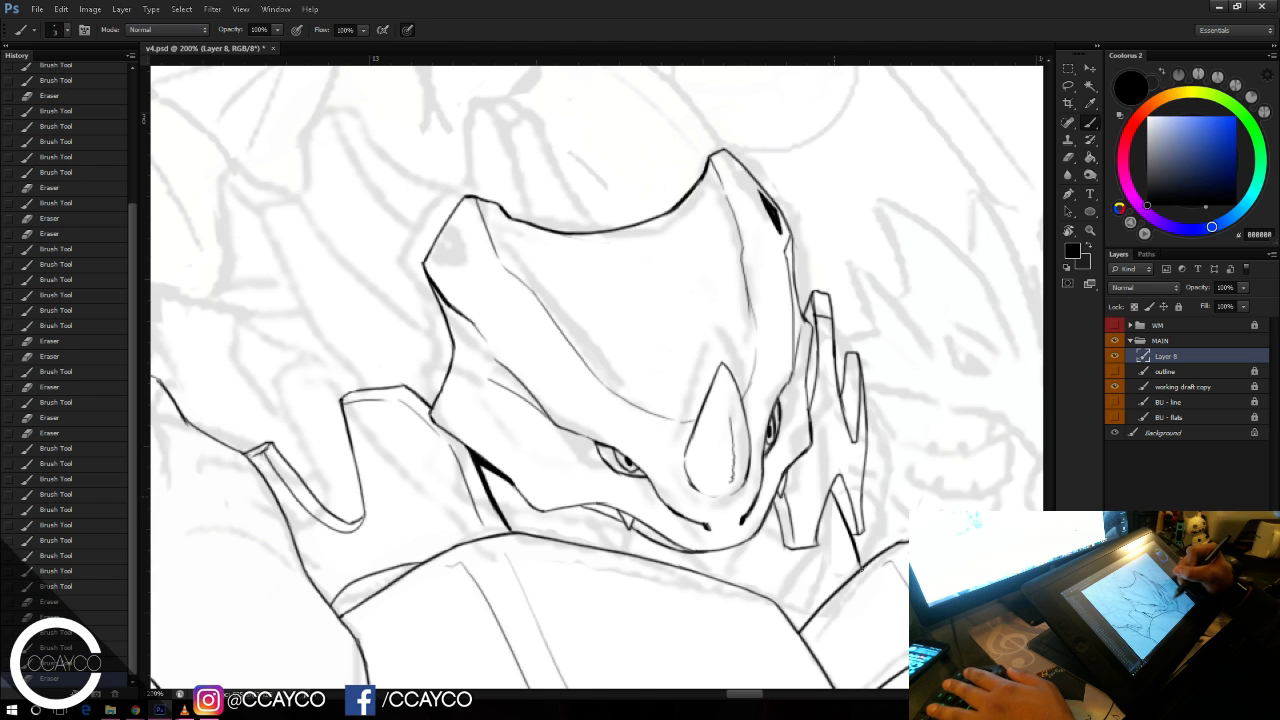
left_click_drag(841, 507, 854, 543)
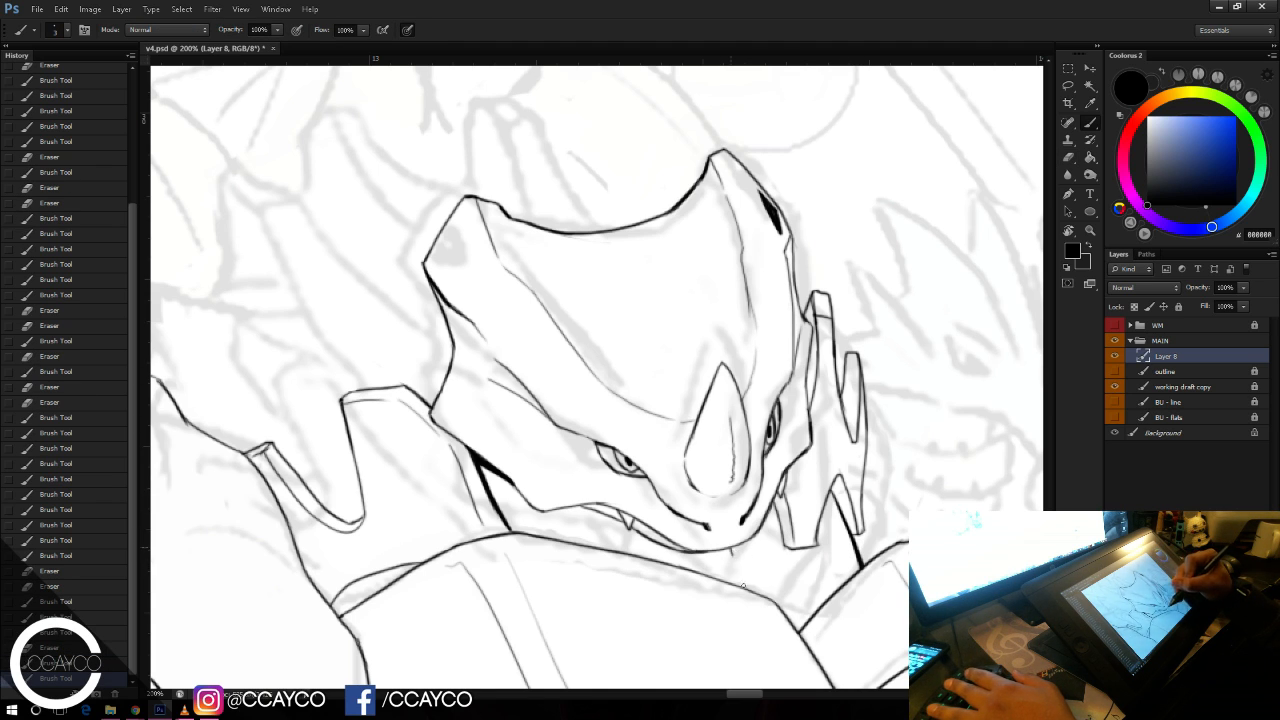
Step: Ink a short neck line below the chin and fill a small dark wedge where it meets the jaw
mouse_move(742, 586)
left_mouse_down()
mouse_move(731, 554)
mouse_move(725, 582)
left_mouse_up()
key("ctrl+z")
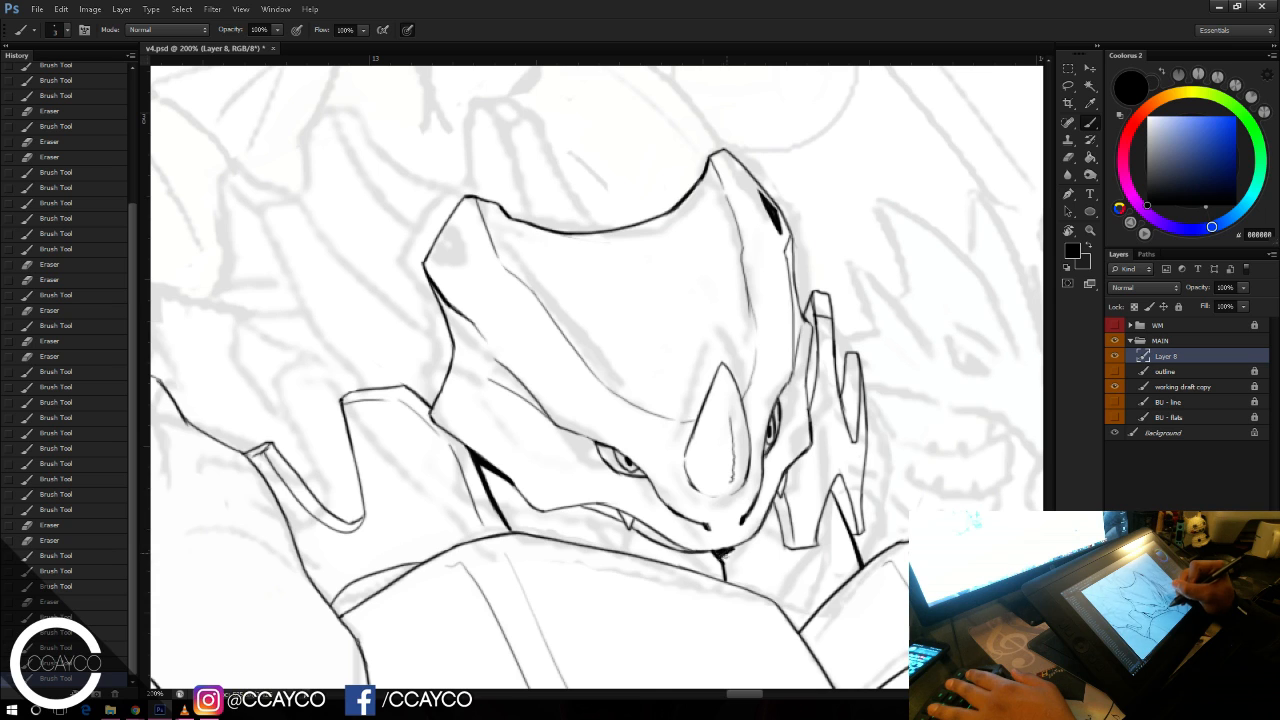
mouse_move(723, 562)
left_mouse_down()
mouse_move(746, 543)
mouse_move(730, 561)
mouse_move(717, 543)
left_mouse_up()
key("e")
key("b")
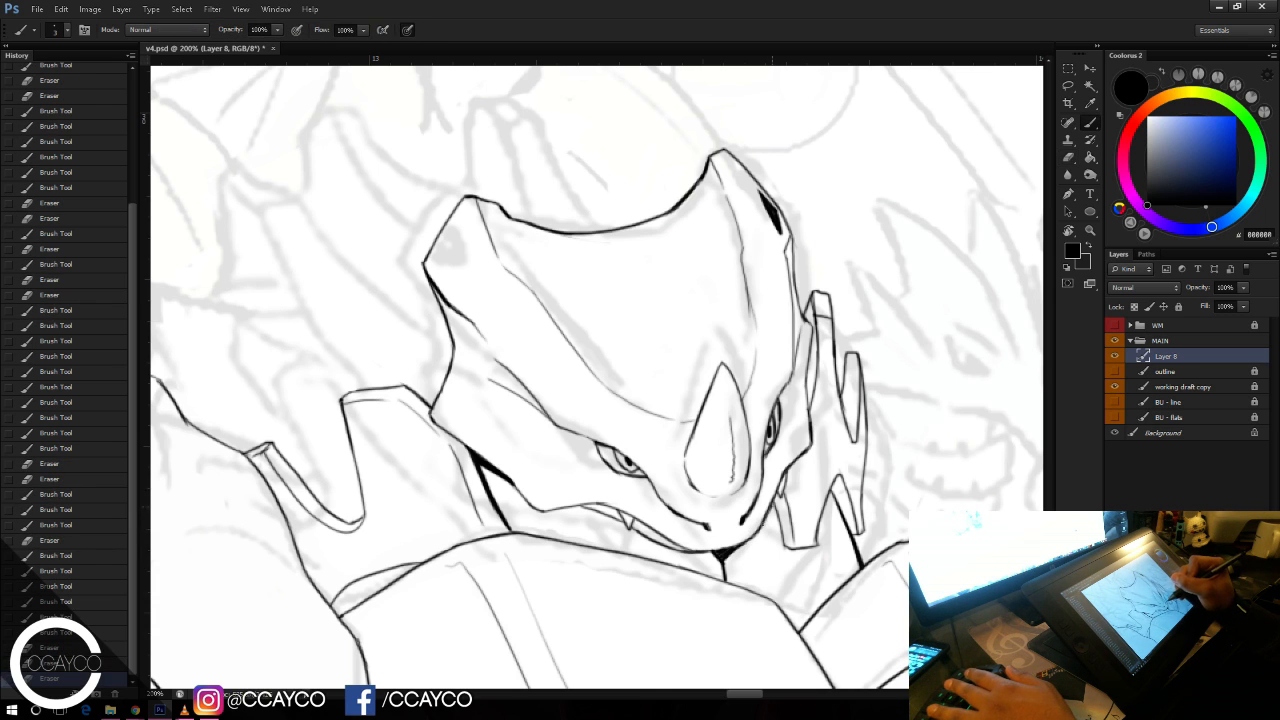
Step: Add dark shading beside the right jaw and in the pointed gap of the spiked contour
mouse_move(776, 521)
left_mouse_down()
mouse_move(775, 510)
mouse_move(782, 533)
mouse_move(836, 514)
mouse_move(824, 512)
left_mouse_up()
left_click_drag(828, 503, 817, 540)
key("e")
key("b")
key("ctrl+z")
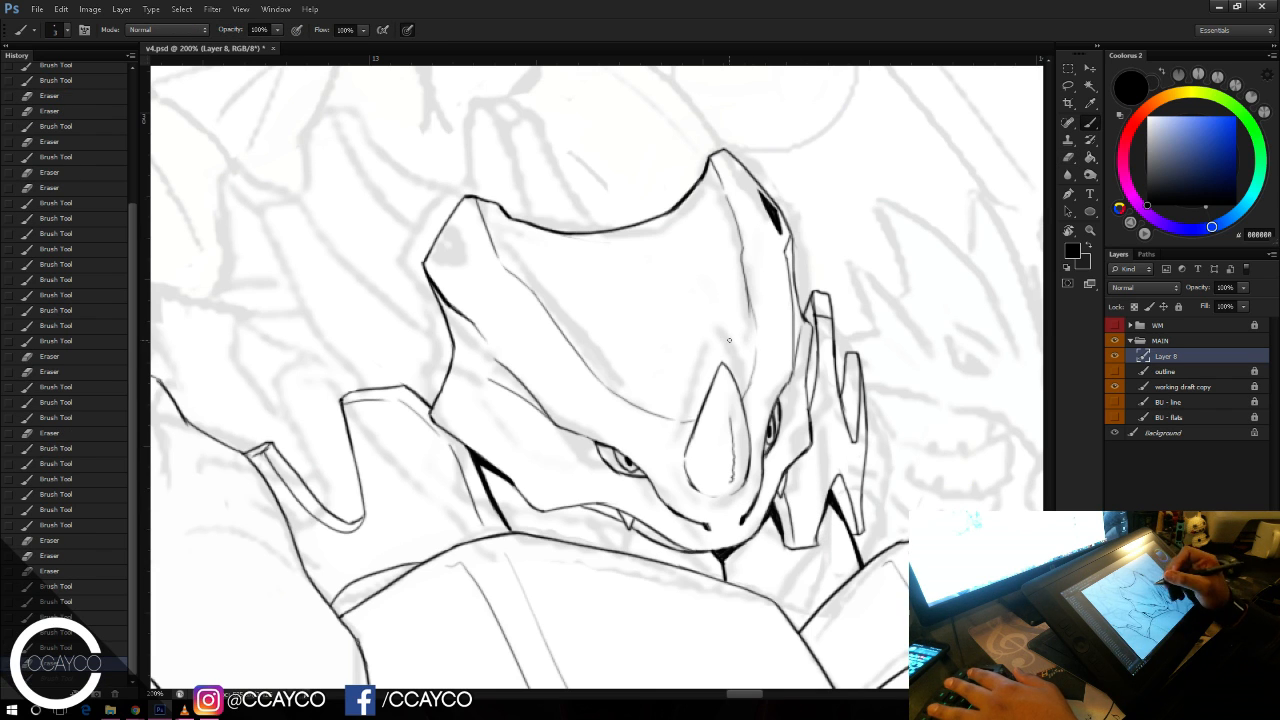
Step: Ink a short contour under the left side of the jaw, reworking the stroke
left_click_drag(684, 552, 618, 560)
key("ctrl+z")
key("ctrl+z")
key("ctrl+z")
key("ctrl+z")
key("ctrl+z")
key("e")
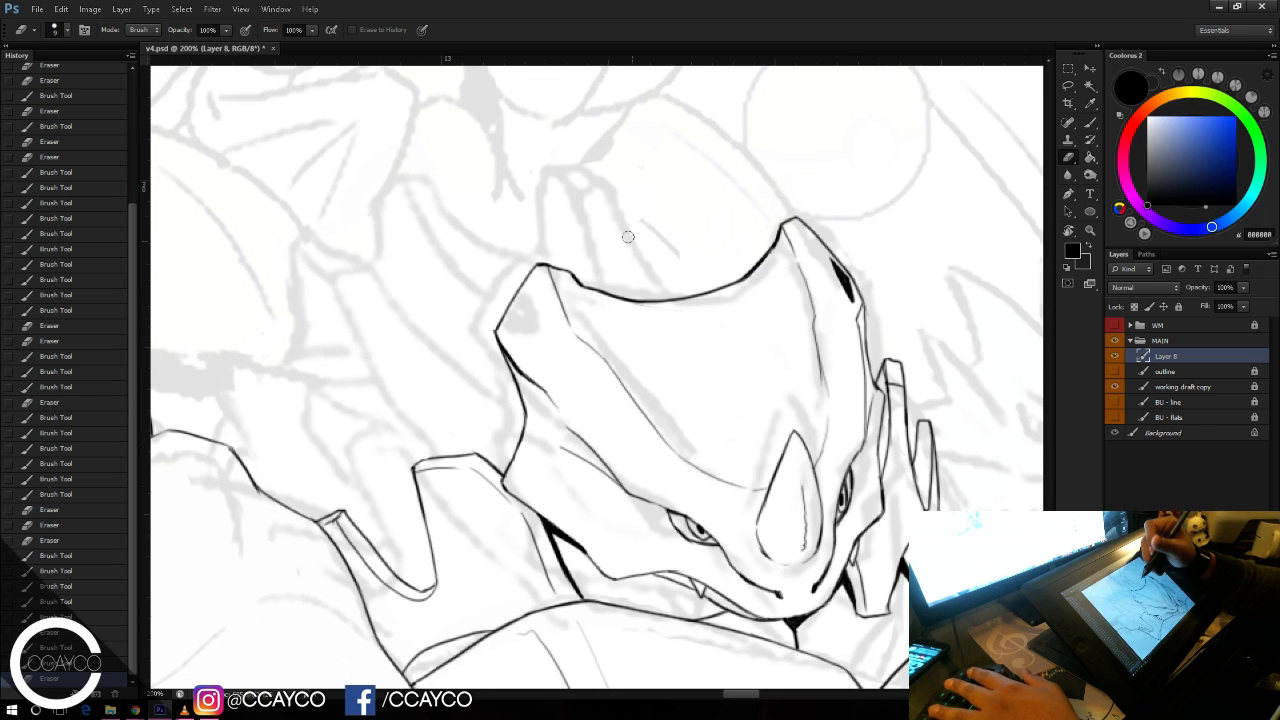
Step: Ink curved crease lines down both sides of the forehead and strengthen the left crease's lower end beside the horn
key("b")
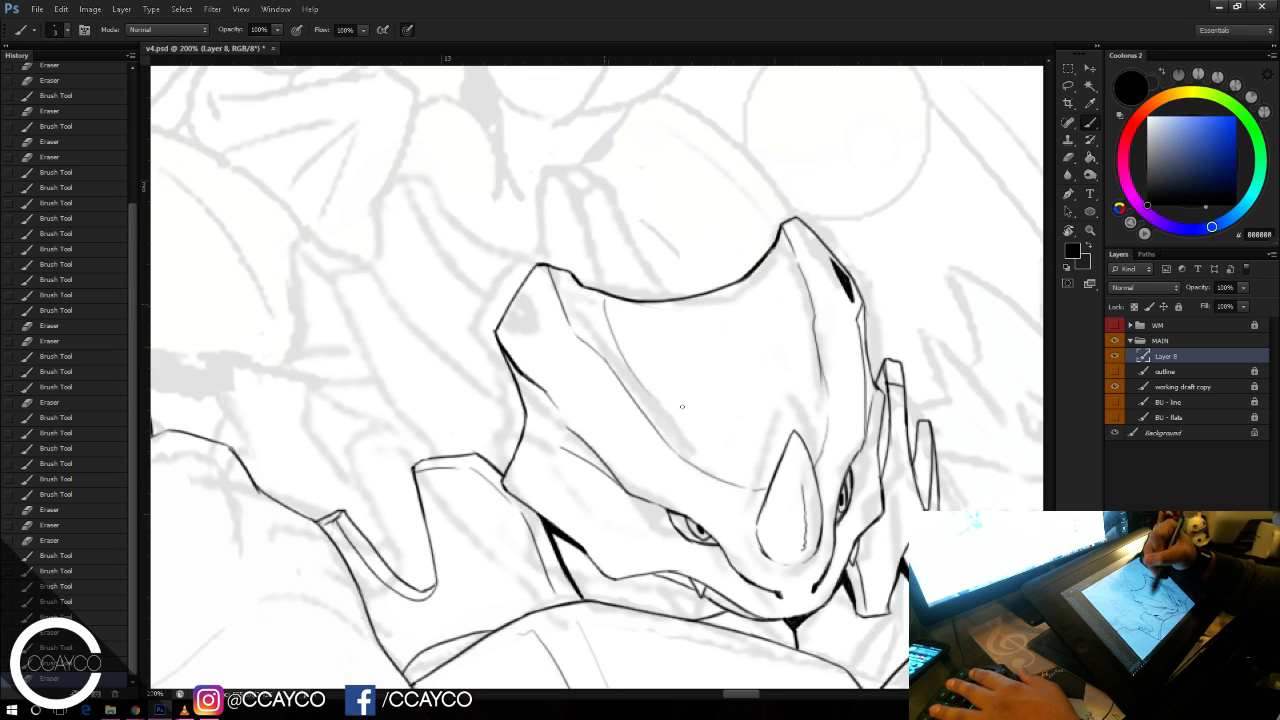
left_click_drag(768, 280, 800, 355)
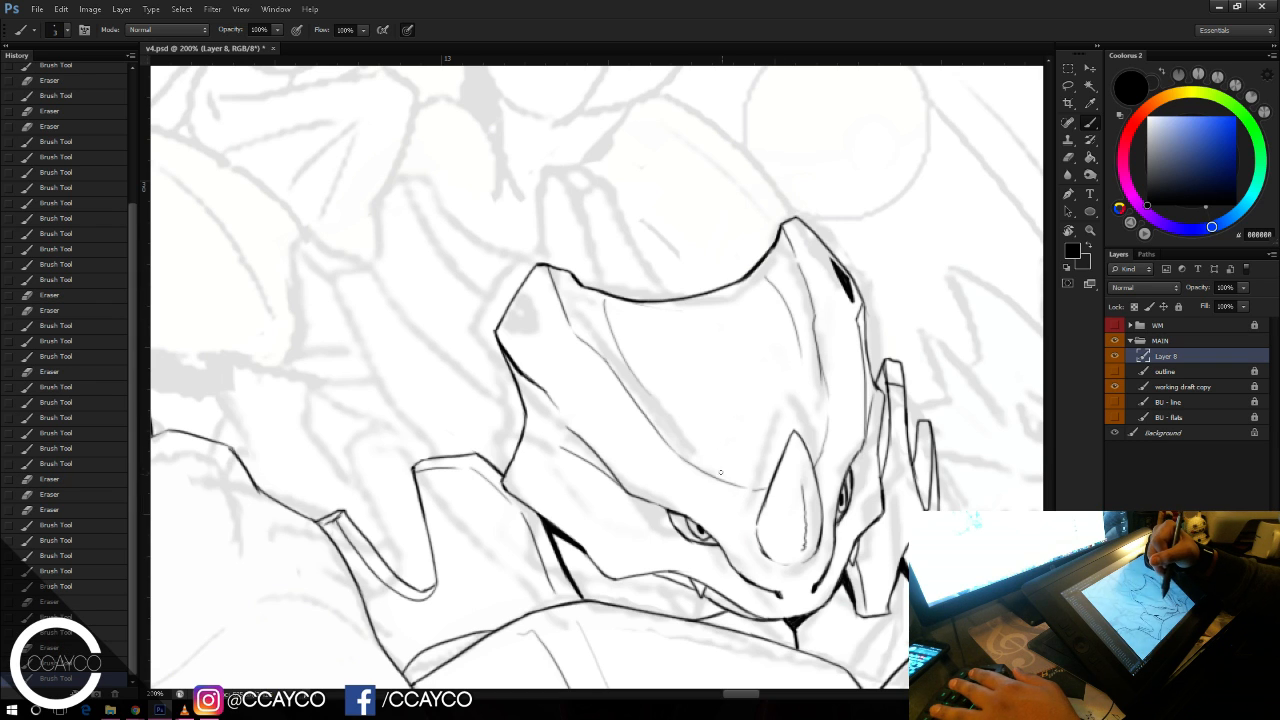
key("e")
key("b")
mouse_move(758, 489)
left_mouse_down()
mouse_move(687, 456)
mouse_move(752, 490)
left_mouse_up()
key("ctrl+z")
left_click_drag(685, 458, 758, 495)
key("ctrl+z")
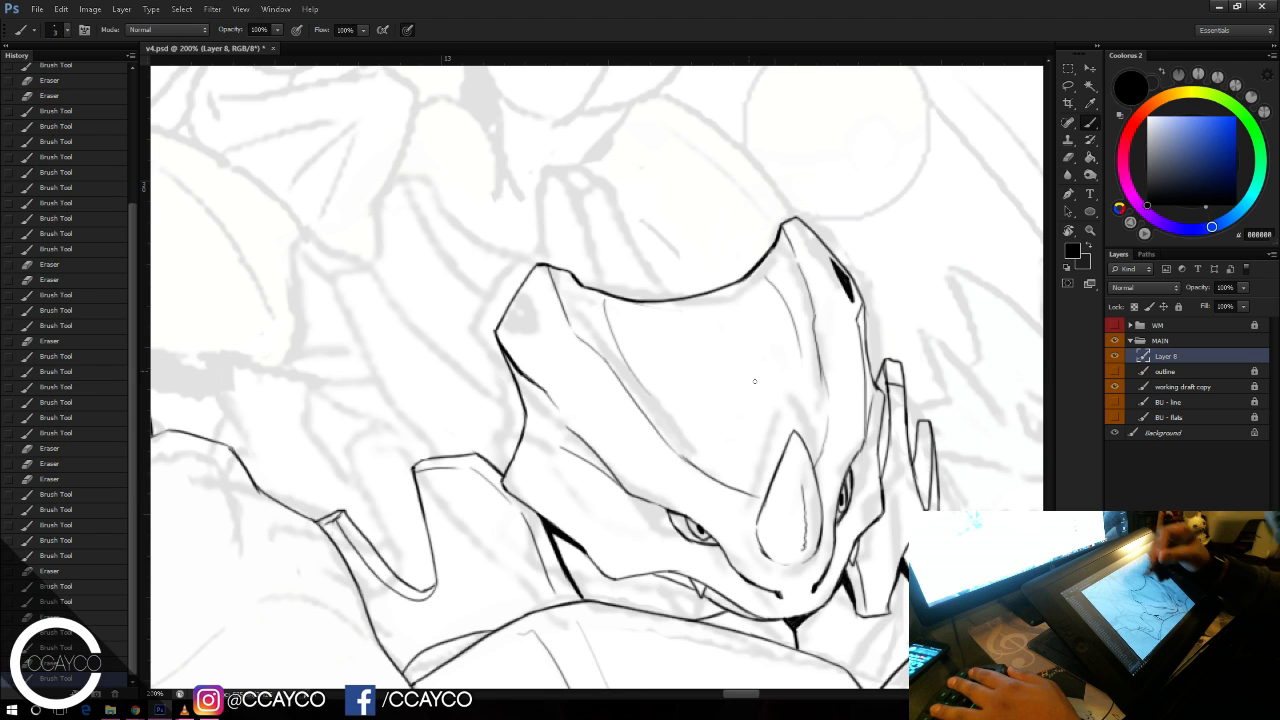
Step: Add a short crease just above the horn's right side and save the file
key("e")
key("b")
key("e")
key("b")
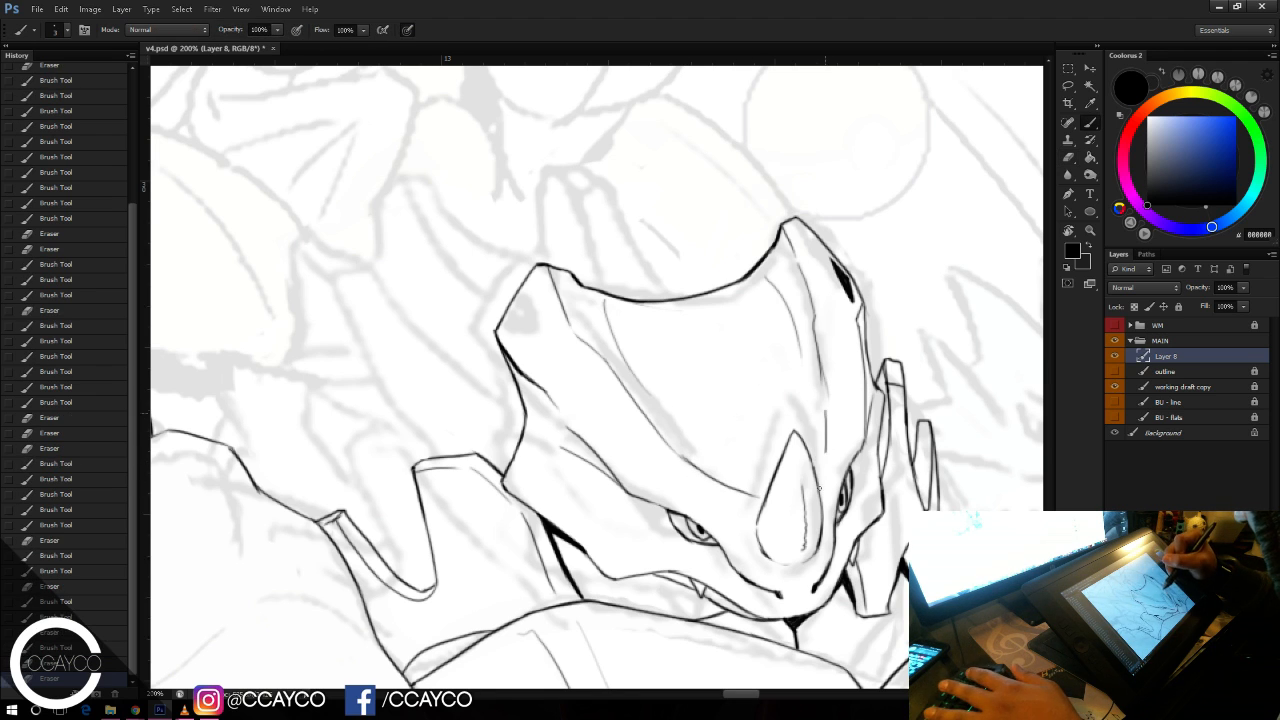
key("ctrl+s")
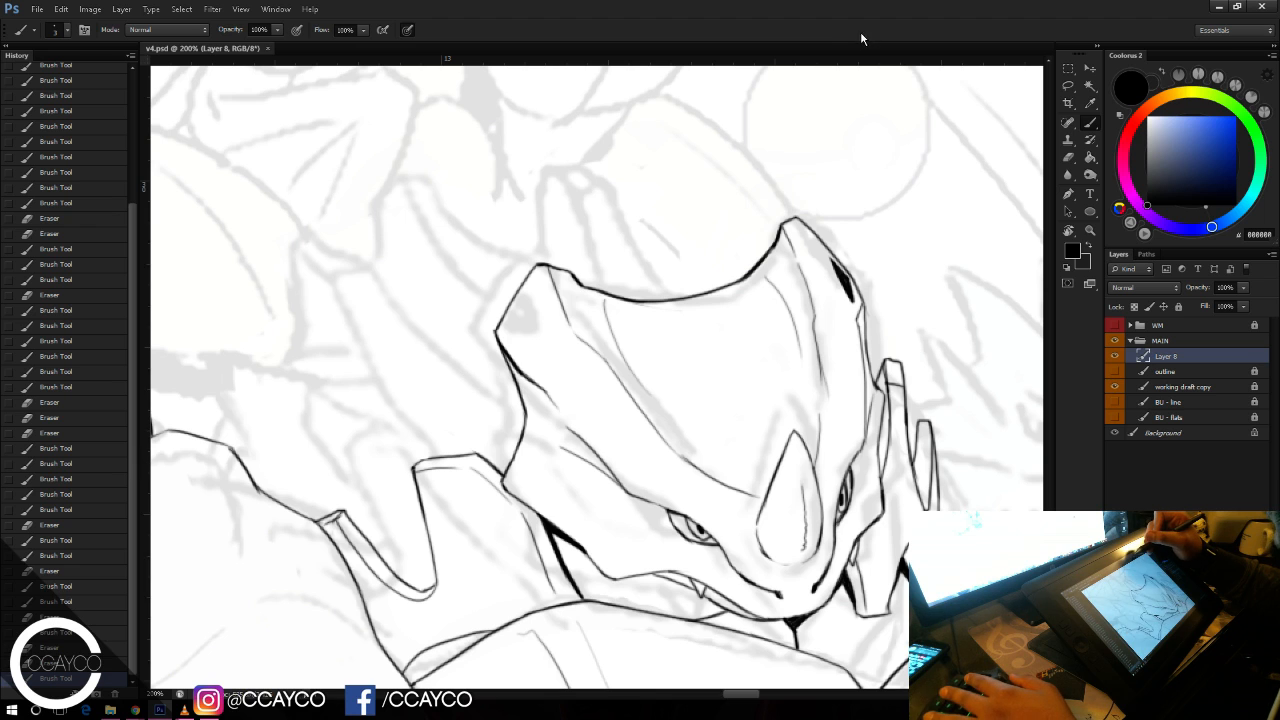
Step: Ink a tall, narrow spike rising from behind the head's top edge, refining its left side
left_click_drag(679, 160, 787, 213)
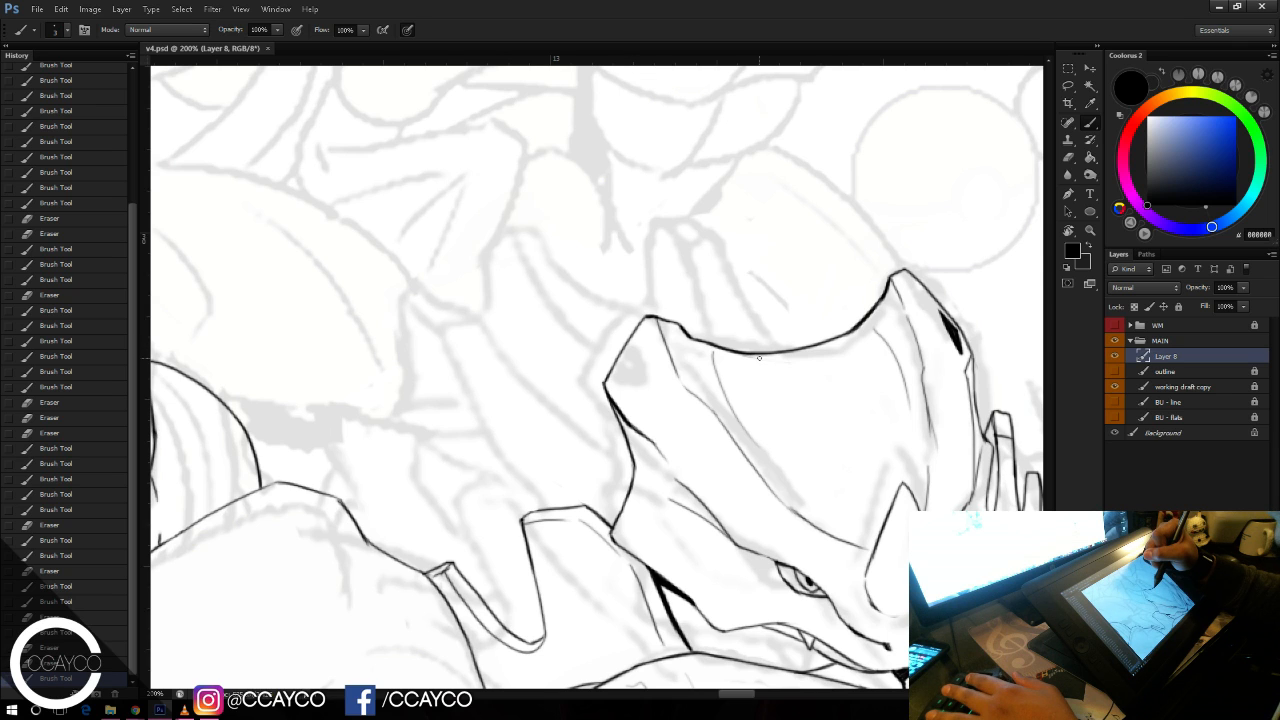
mouse_move(727, 210)
left_mouse_down()
mouse_move(739, 208)
mouse_move(790, 350)
left_mouse_up()
key("e")
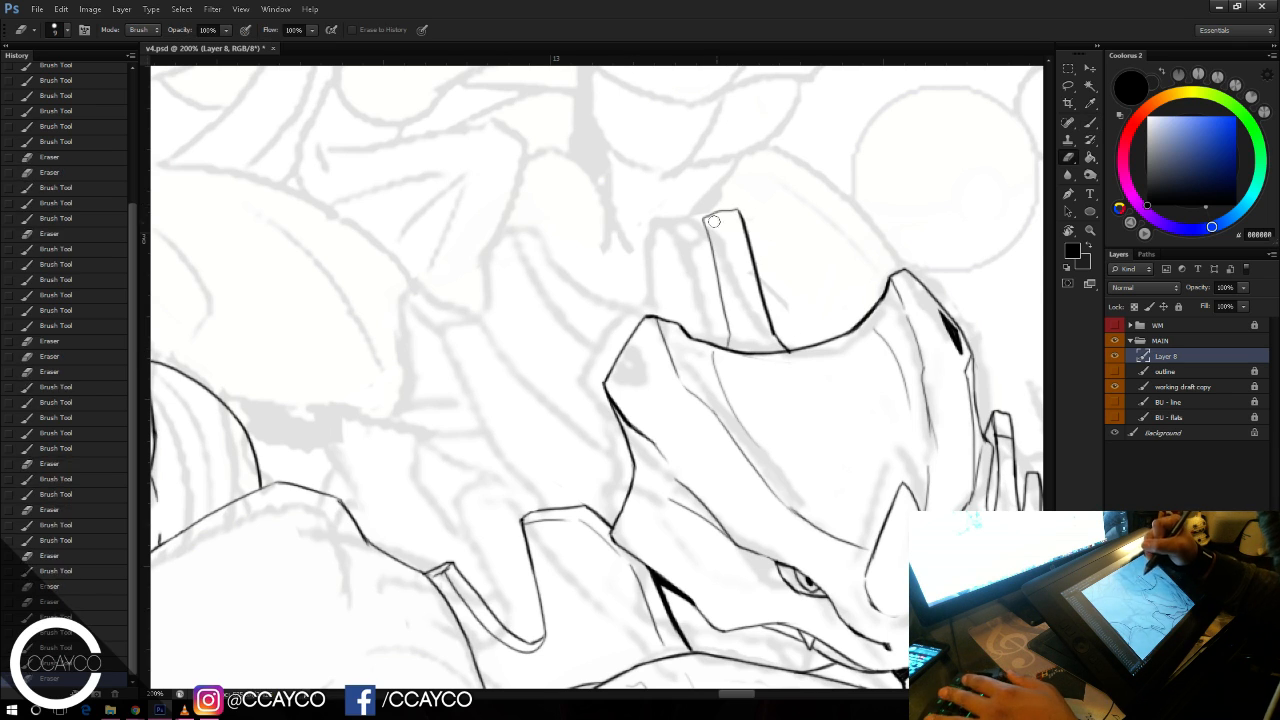
mouse_move(712, 256)
left_mouse_down()
mouse_move(707, 219)
mouse_move(712, 268)
left_mouse_up()
key("b")
left_click_drag(711, 214, 724, 308)
key("ctrl+z")
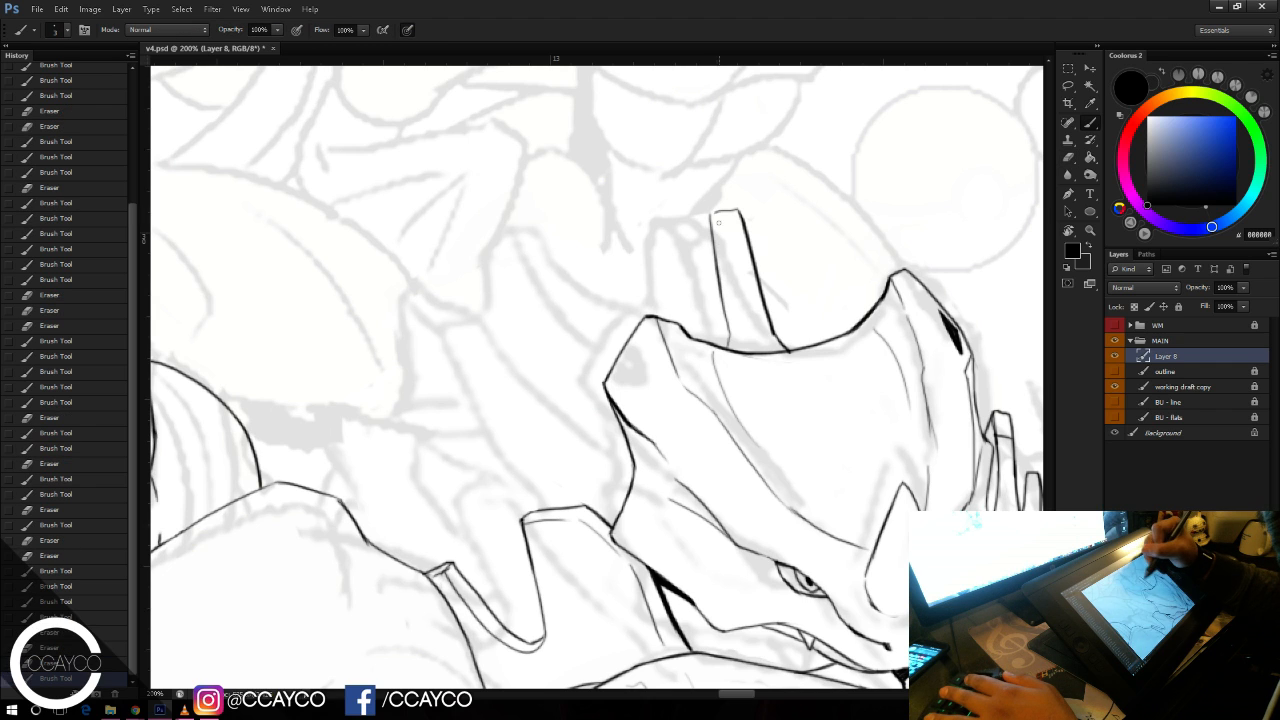
Step: Round off the top spike's tip and thicken its right side down to the head's edge
key("e")
mouse_move(716, 208)
left_mouse_down()
mouse_move(734, 201)
mouse_move(742, 213)
left_mouse_up()
key("b")
left_click_drag(730, 210, 745, 221)
key("e")
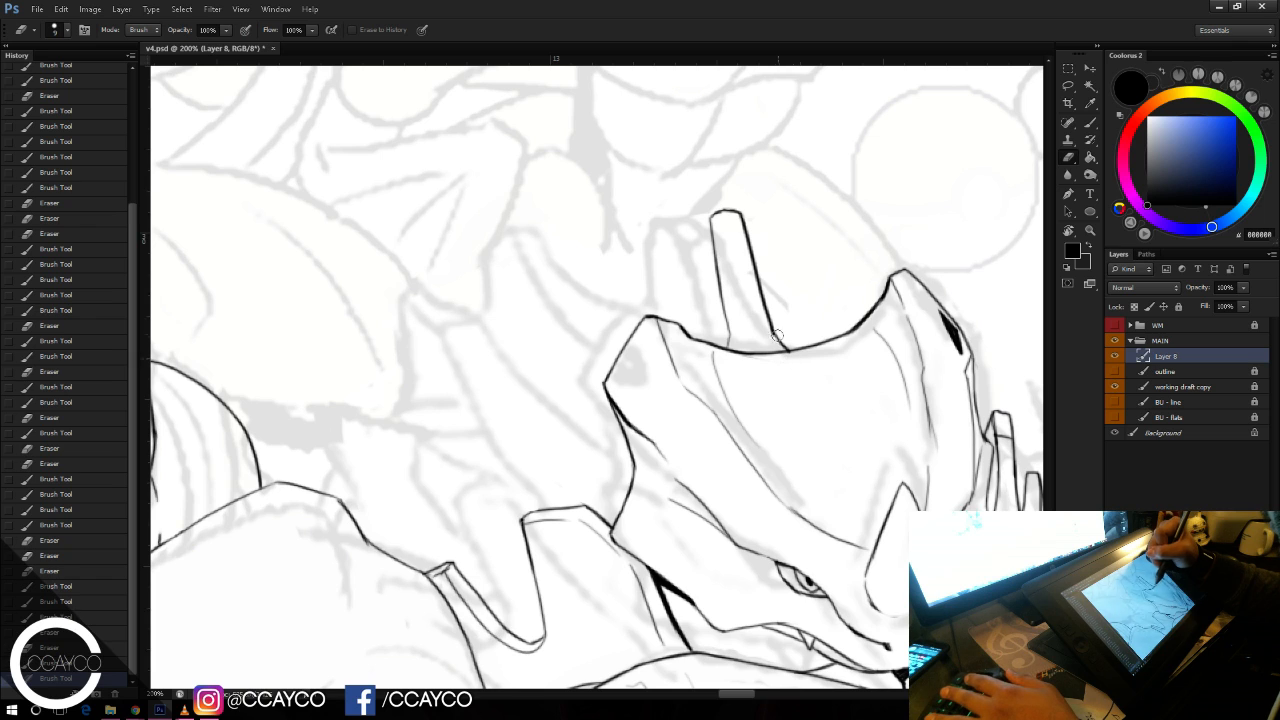
key("b")
left_click_drag(770, 328, 786, 348)
left_click_drag(762, 302, 780, 342)
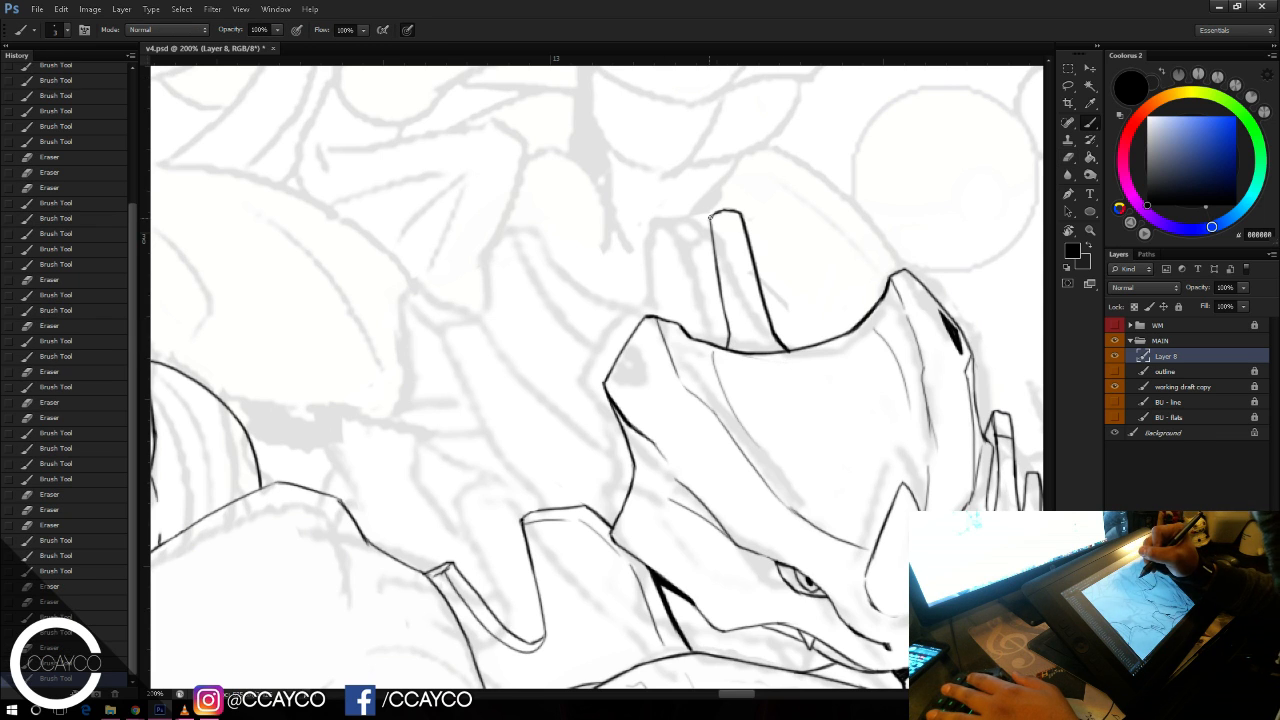
Step: Add a new layer above Layer 8 and draw a large arc behind the head from the left notch toward the top spike
left_click_drag(711, 214, 645, 245)
key("ctrl+z")
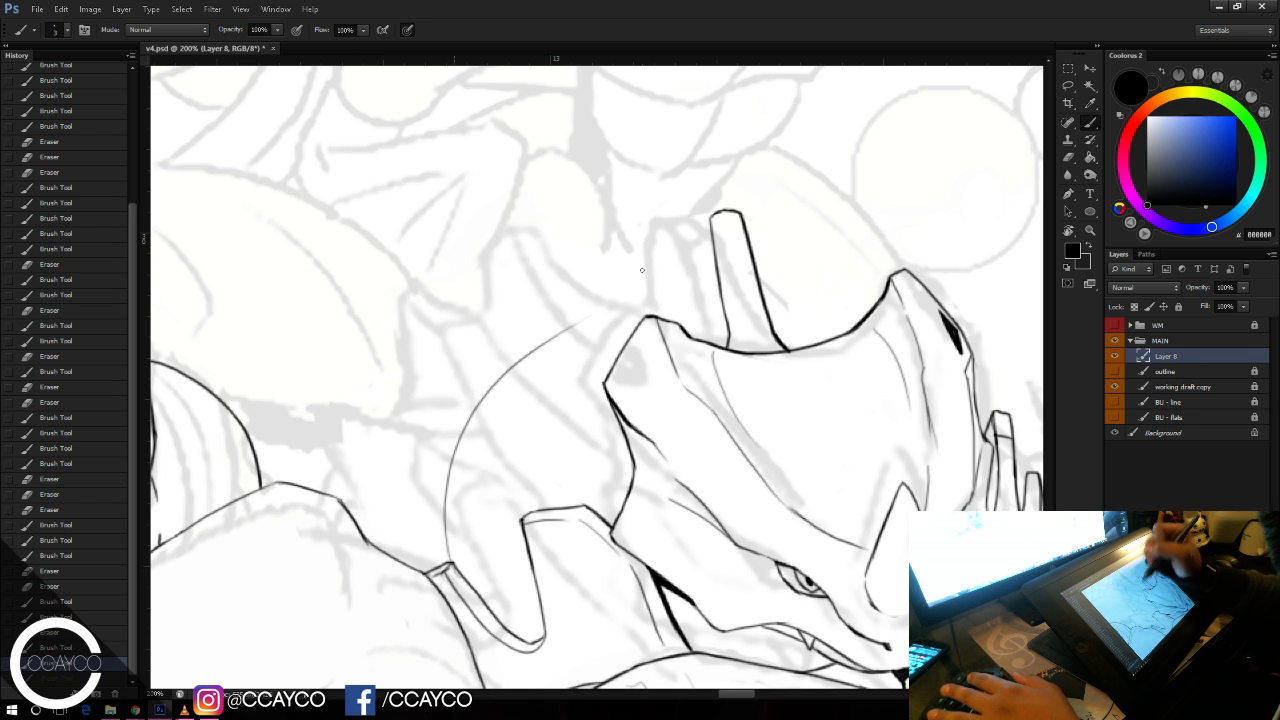
key("ctrl+alt+shift+n")
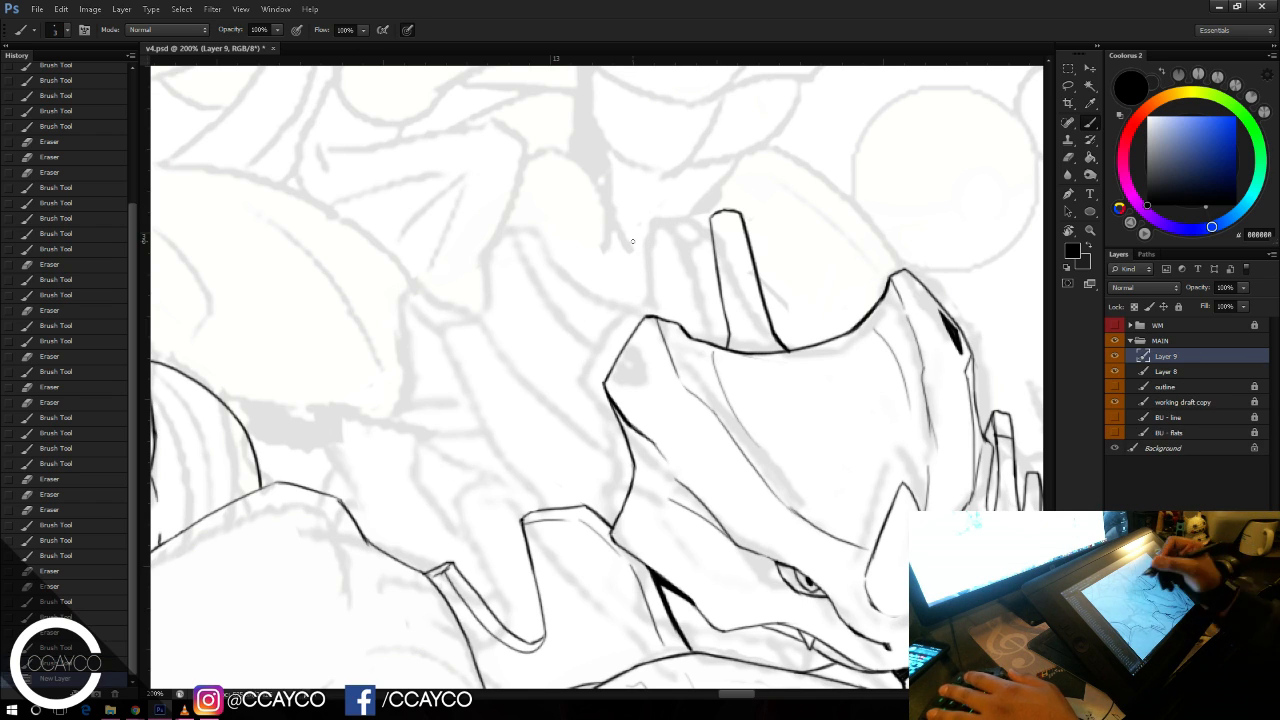
mouse_move(419, 578)
left_mouse_down()
mouse_move(776, 358)
mouse_move(834, 410)
left_mouse_up()
key("ctrl+z")
left_click_drag(538, 650, 728, 300)
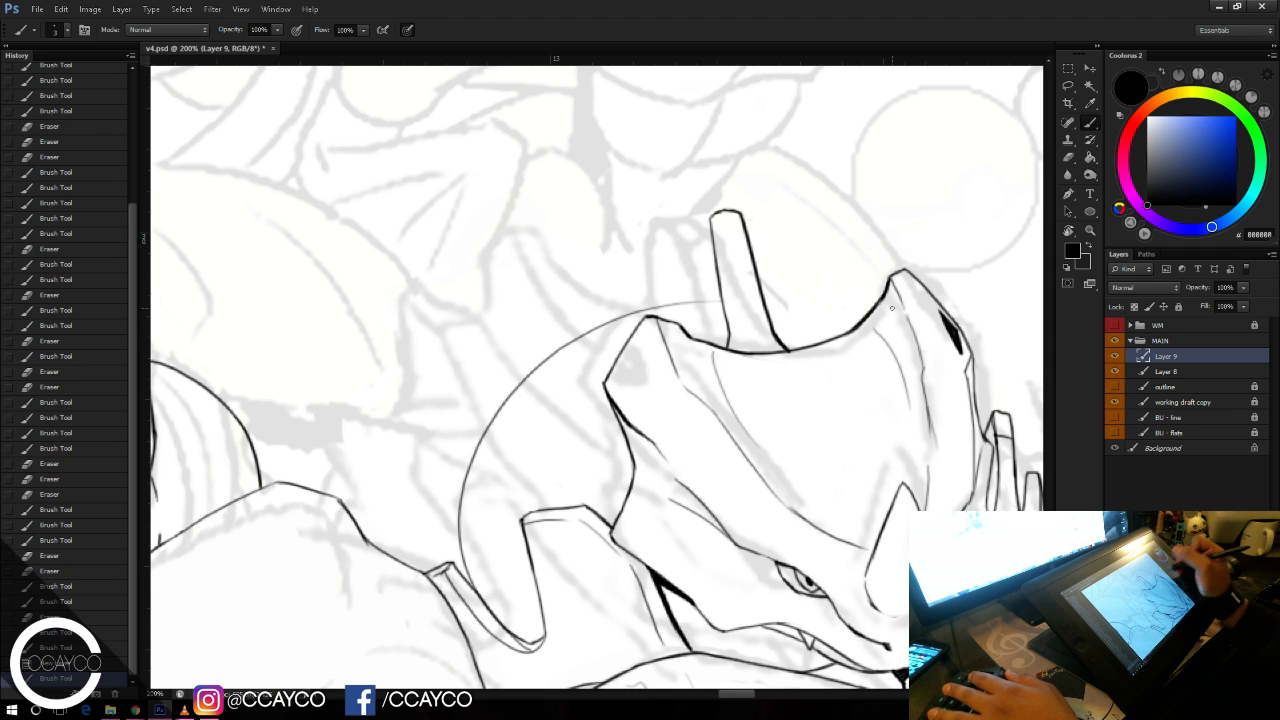
Step: Undo the black arc behind the head and try it again in pink FF0087
key("ctrl+z")
left_click(1265, 97)
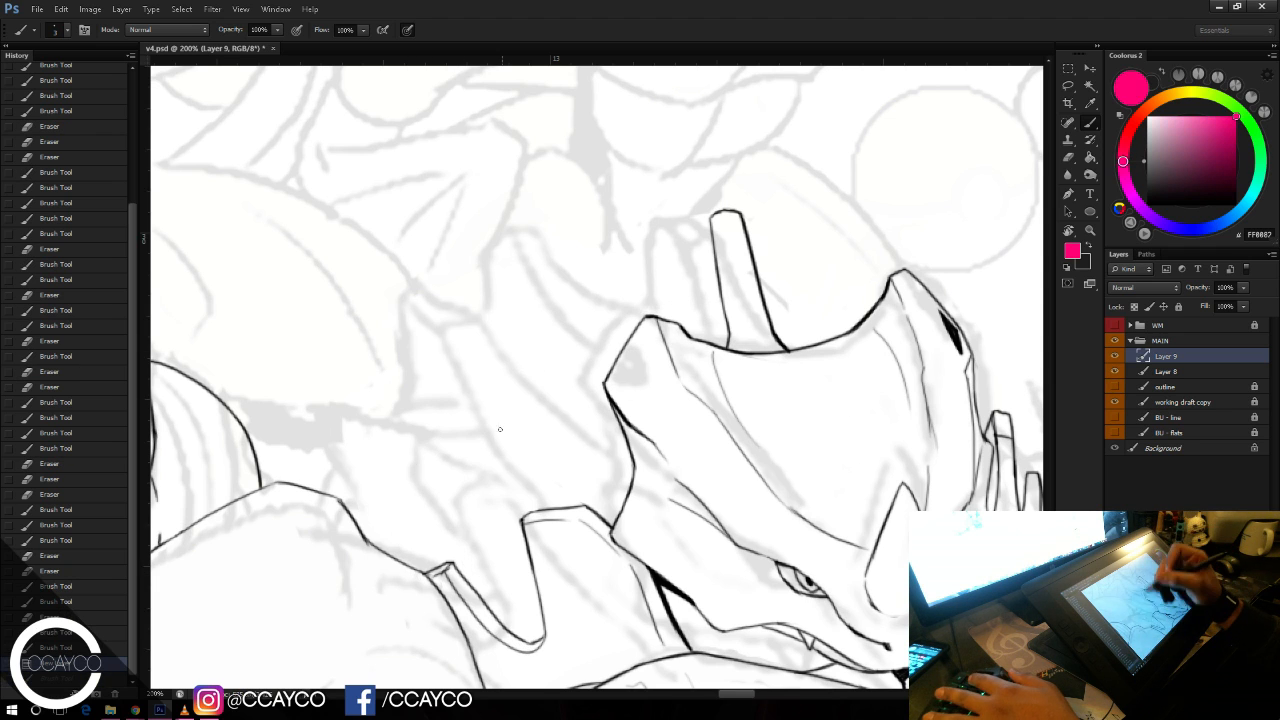
left_click_drag(448, 608, 754, 320)
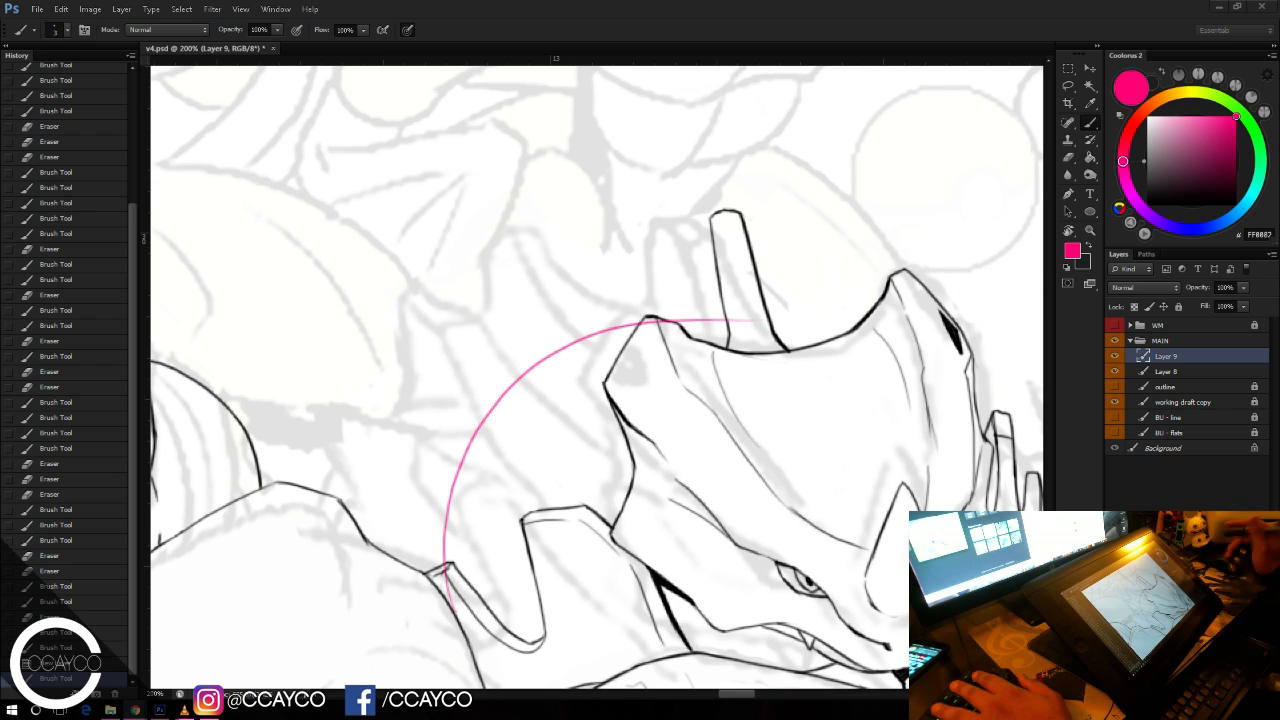
Step: Delete Layer 9 and, in black on Layer 8, ink the inner curve and hooked tip of a large spike left of the head
key("Delete")
key("d")
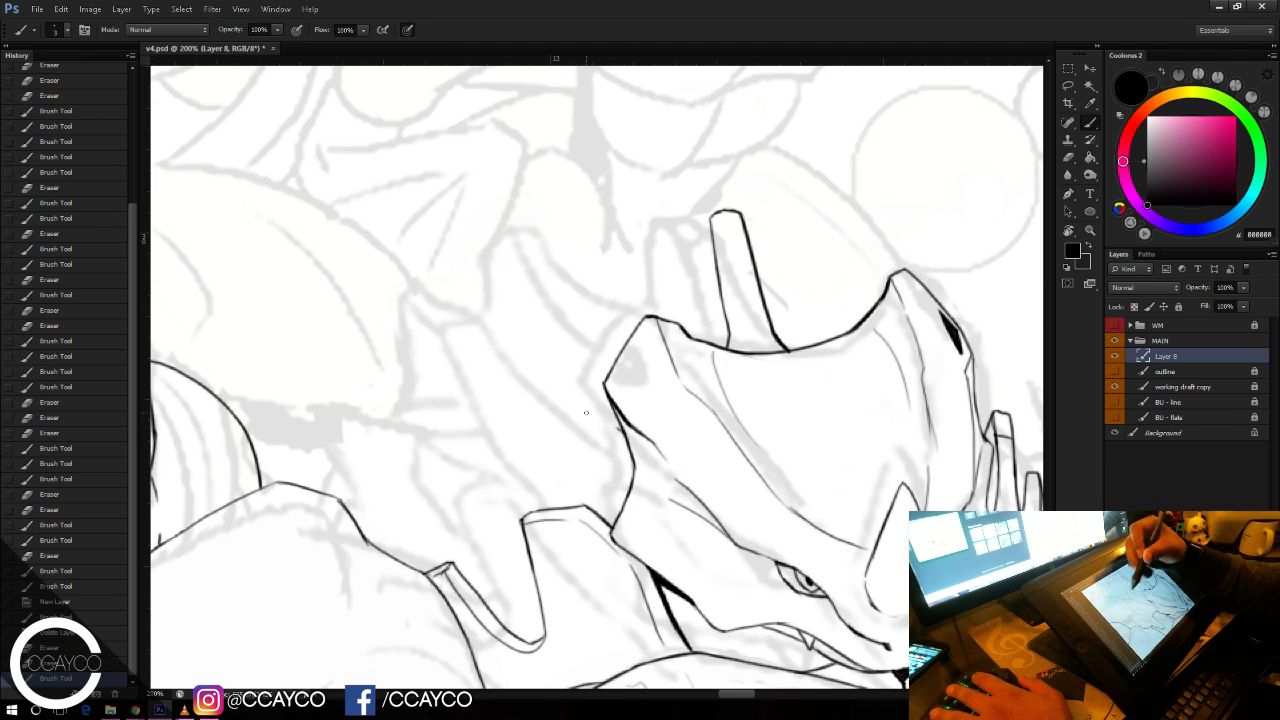
left_click_drag(626, 438, 462, 318)
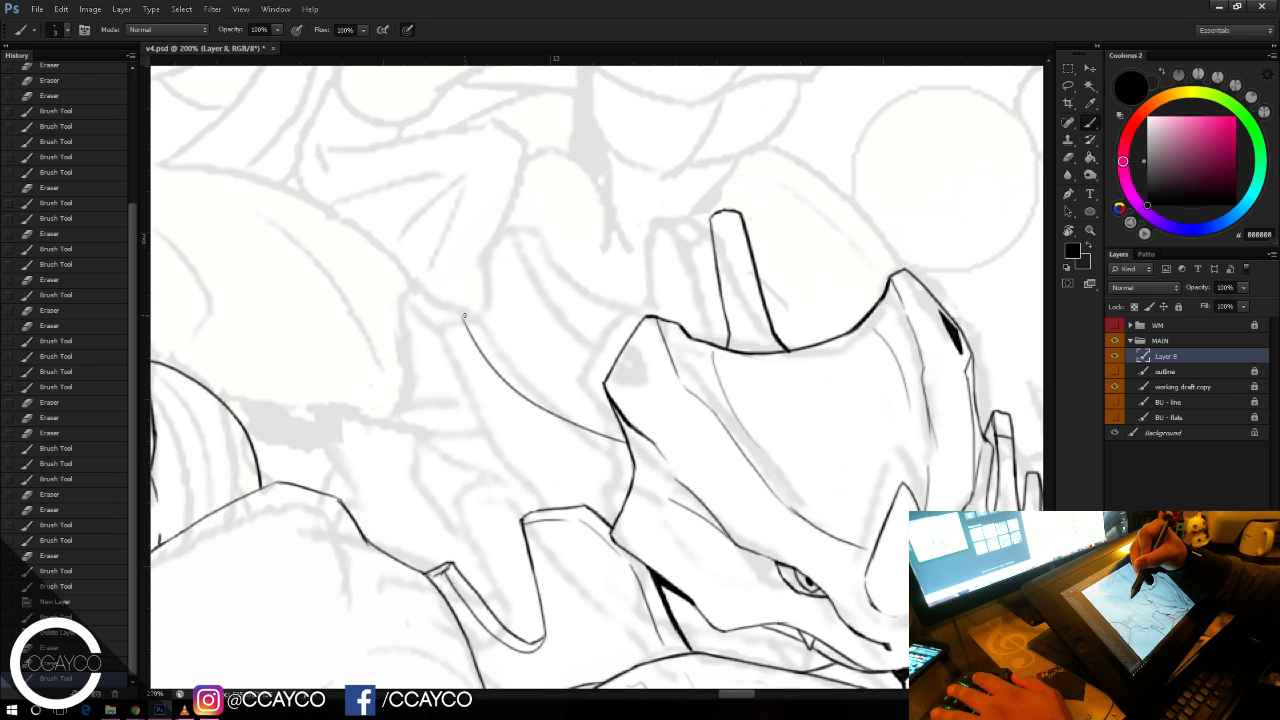
mouse_move(463, 320)
left_mouse_down()
mouse_move(484, 359)
mouse_move(488, 347)
left_mouse_up()
key("ctrl+z")
key("ctrl+z")
key("e")
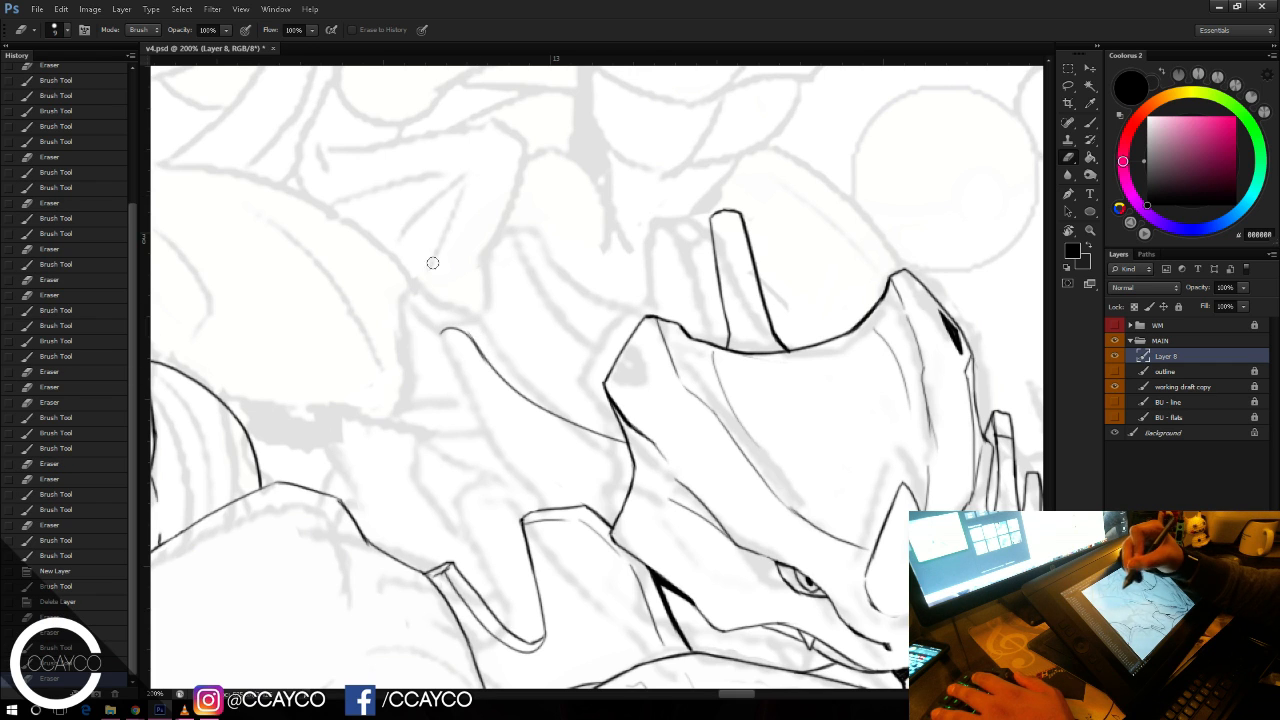
key("b")
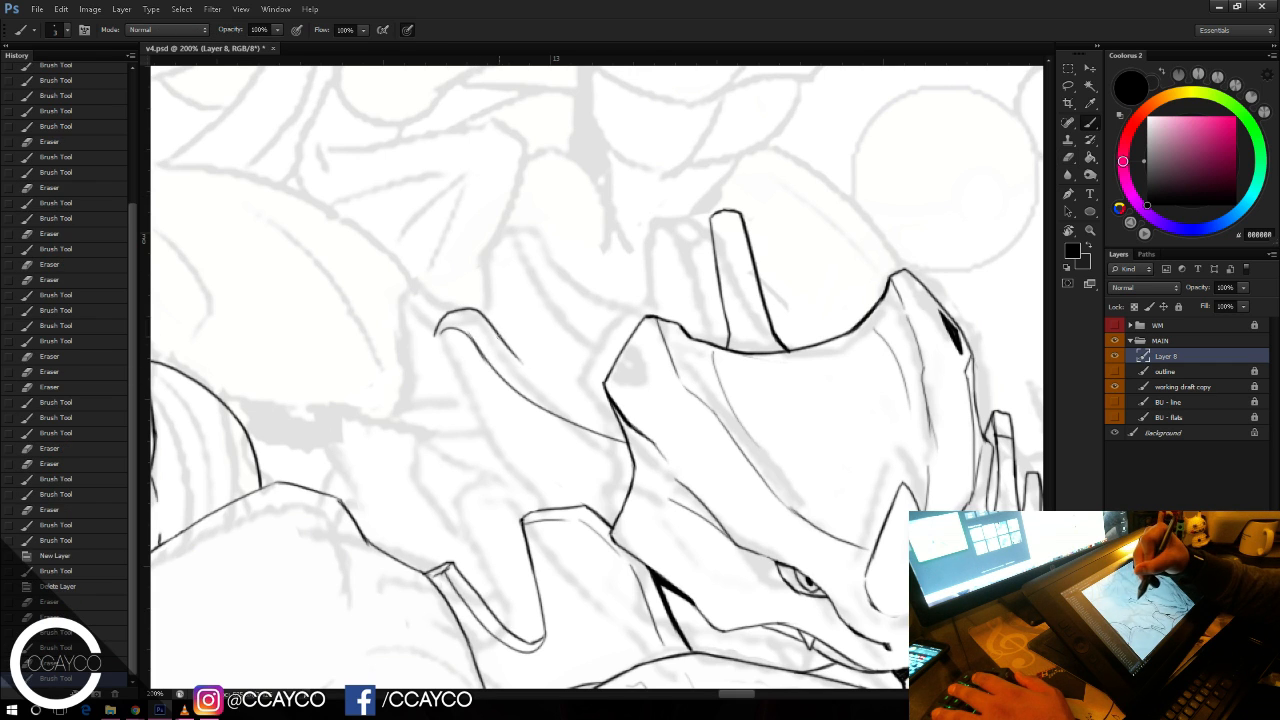
Step: Ink the large curved spike's upper edge down to the head and save the file
mouse_move(500, 338)
left_mouse_down()
mouse_move(613, 417)
mouse_move(581, 404)
mouse_move(615, 413)
left_mouse_up()
key("ctrl+z")
key("ctrl+alt+z")
key("ctrl+alt+z")
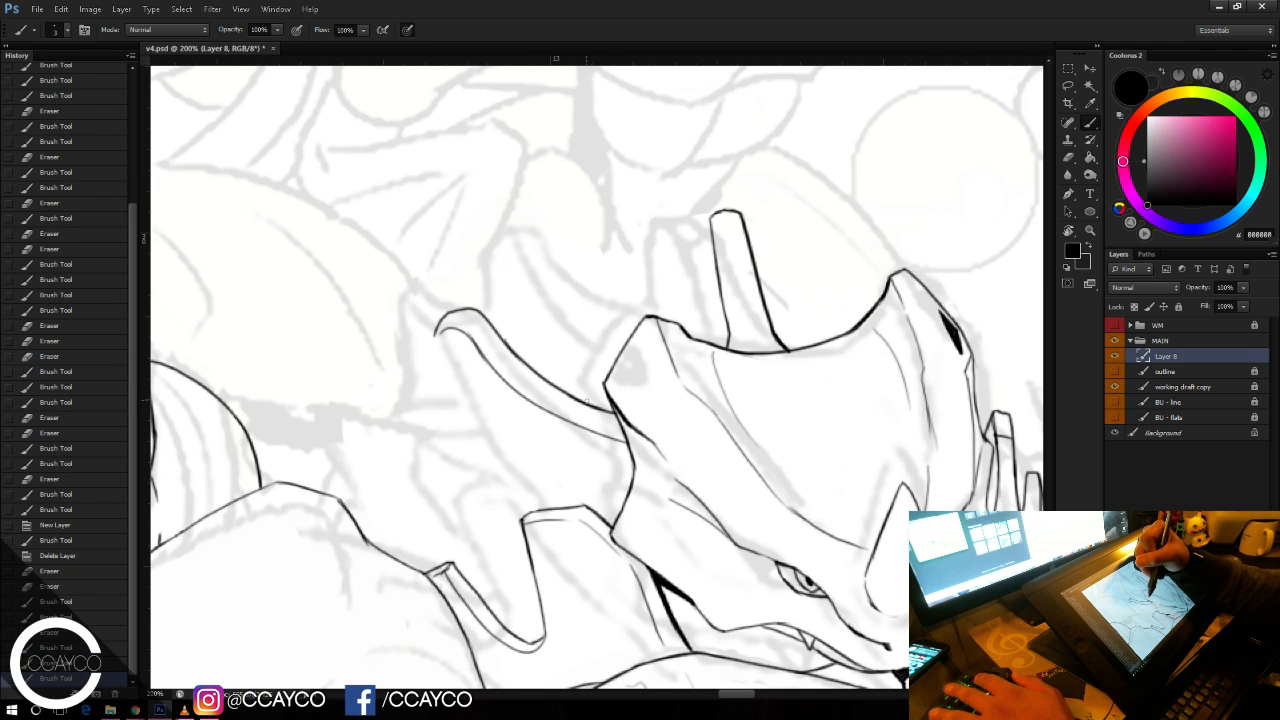
key("ctrl+s")
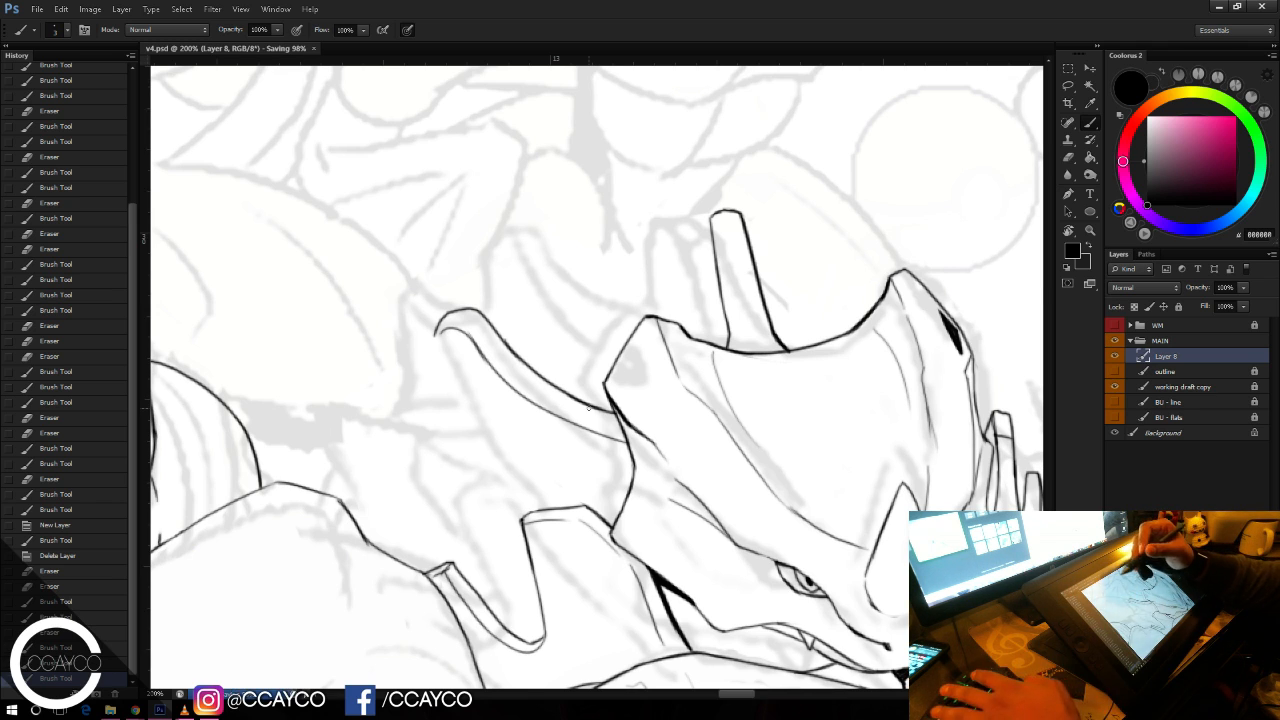
Step: Ink the large curved spike's outer left edge from its tip down toward the neighbouring lower spike
left_click_drag(436, 328, 498, 476)
key("ctrl+z")
key("ctrl+z")
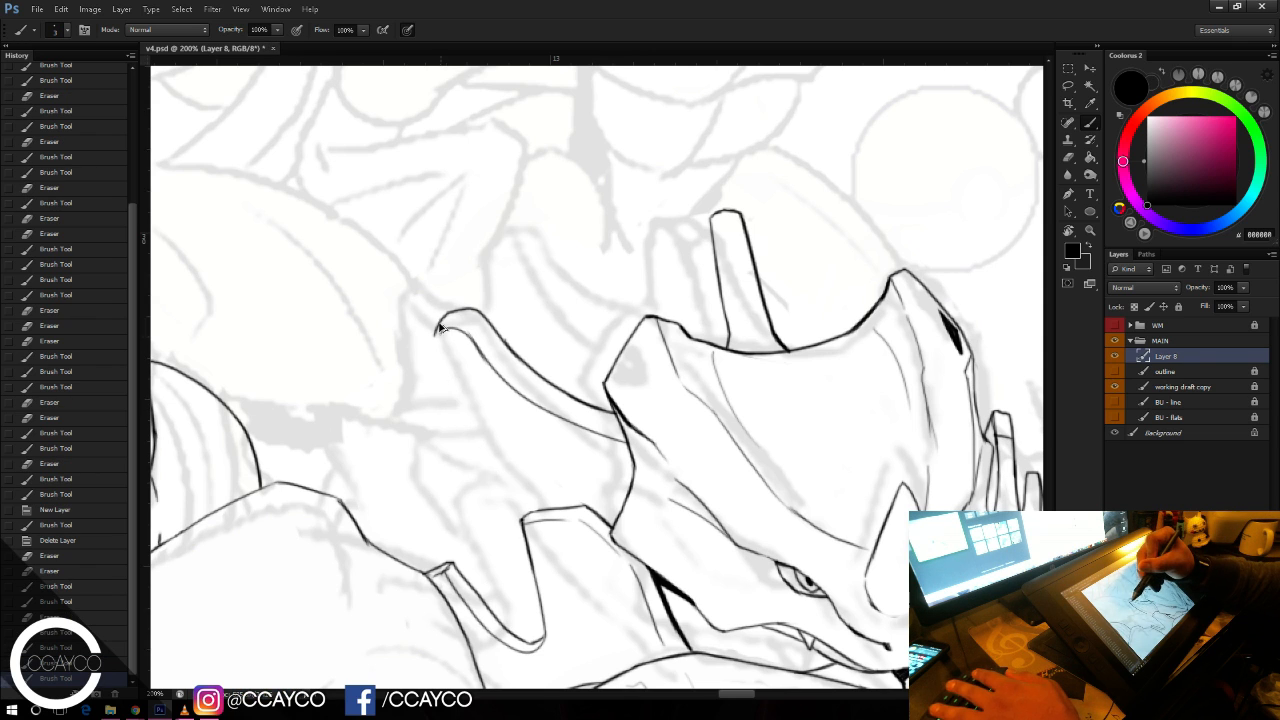
left_click_drag(455, 405, 457, 410)
key("ctrl+z")
mouse_move(437, 328)
left_mouse_down()
mouse_move(461, 429)
mouse_move(444, 358)
left_mouse_up()
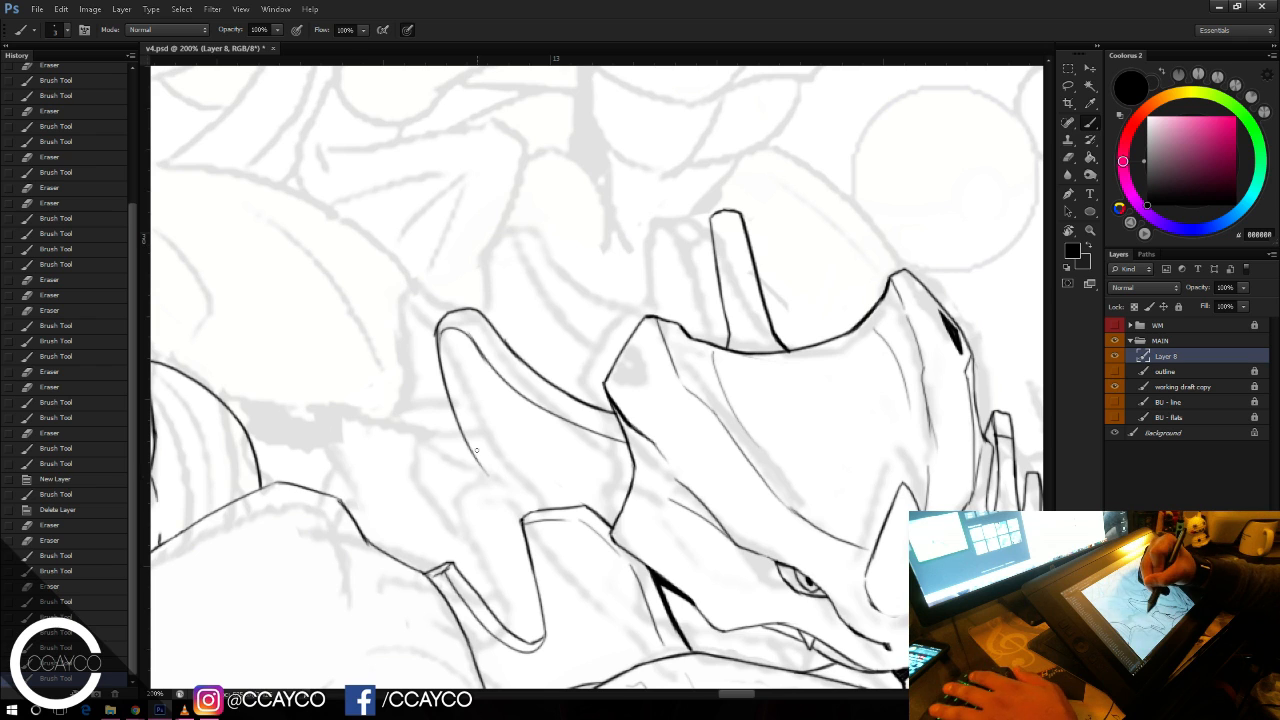
left_click_drag(477, 452, 508, 496)
key("ctrl+z")
left_click_drag(470, 446, 508, 496)
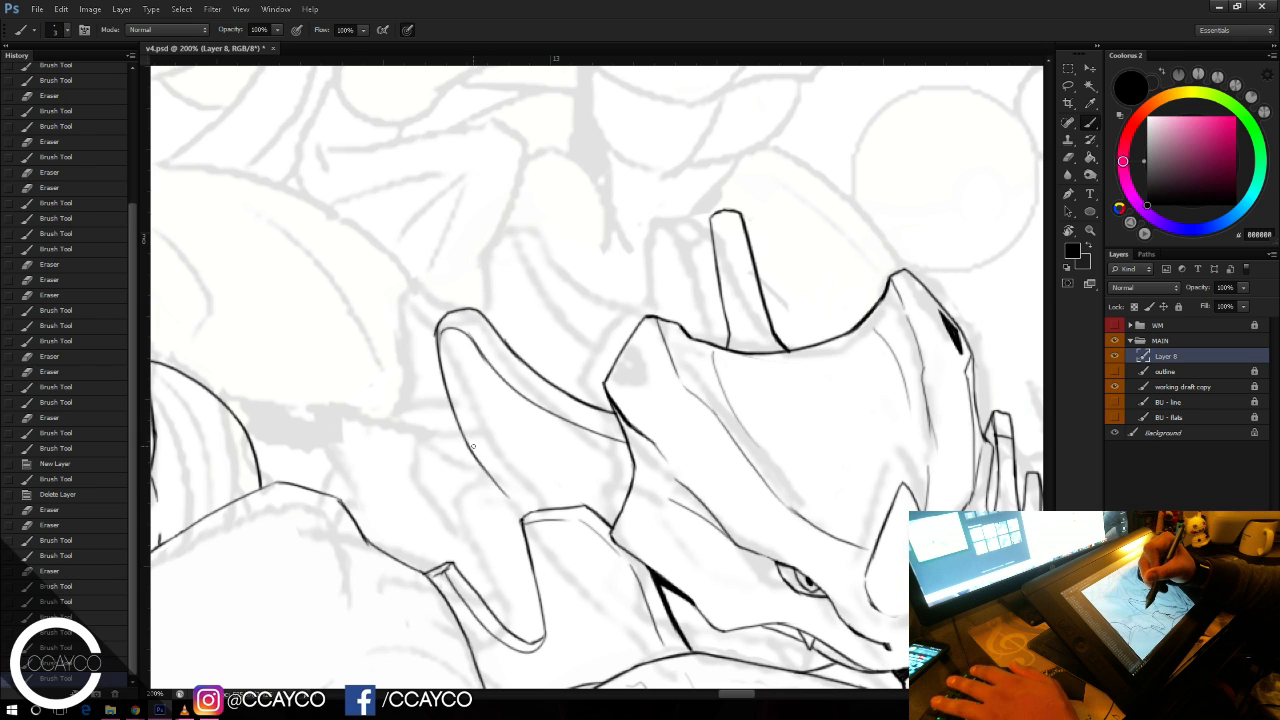
key("ctrl+z")
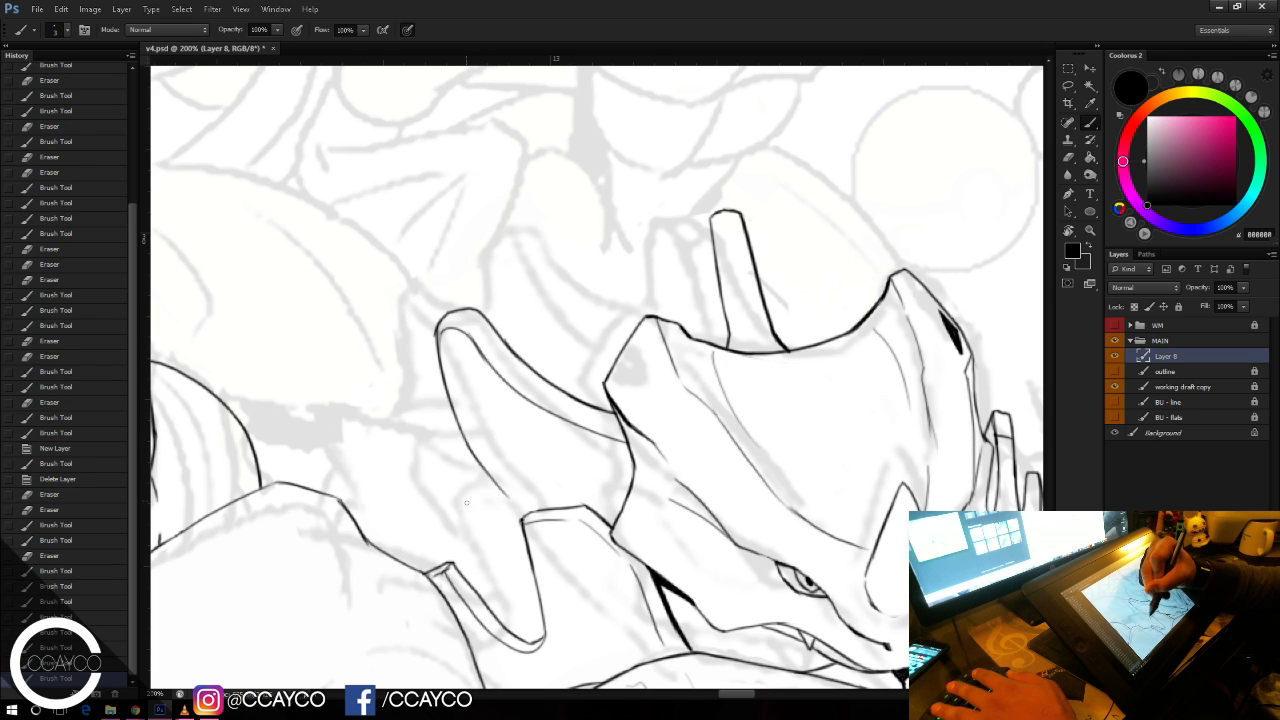
Step: Curl the large spike's left edge into a rounded notch at its base, clean it up and save the file
left_click_drag(467, 502, 512, 503)
key("e")
key("b")
key("ctrl+z")
key("ctrl+z")
key("e")
key("b")
key("ctrl+s")
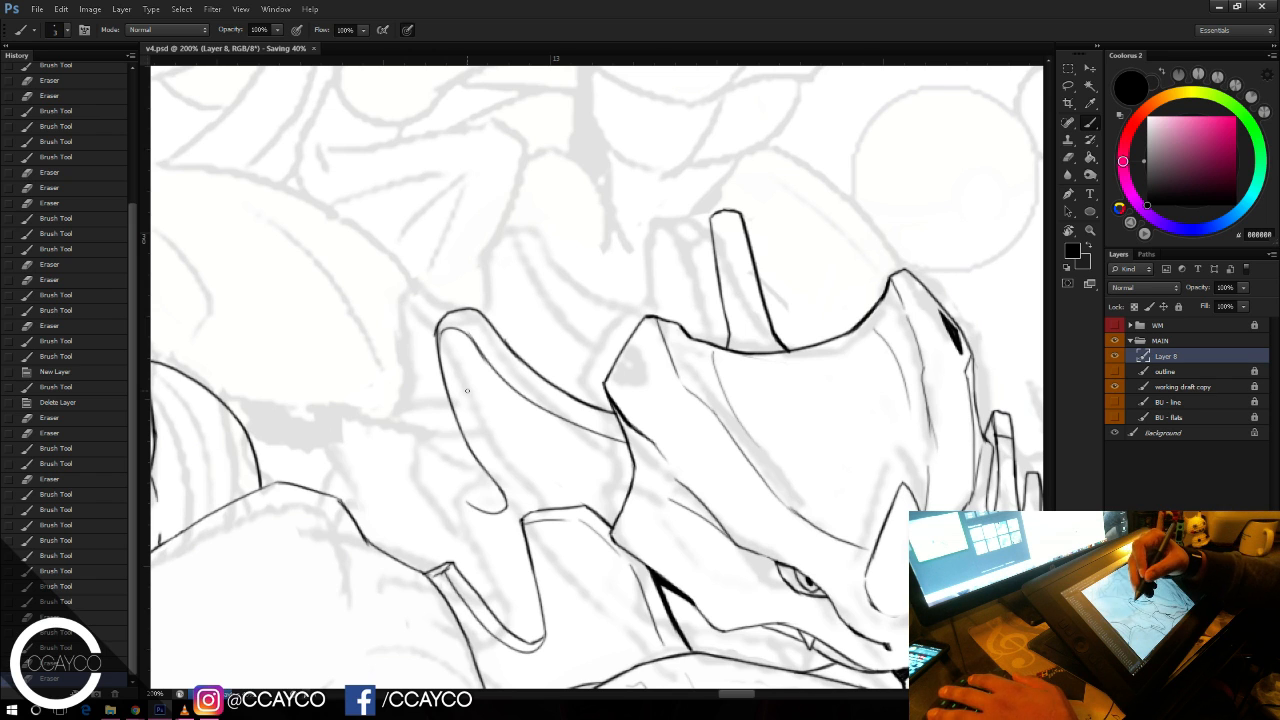
Step: Ink the upper edge and rounded tip of a small spike running left from the notch
left_click_drag(438, 480, 491, 514)
key("ctrl+z")
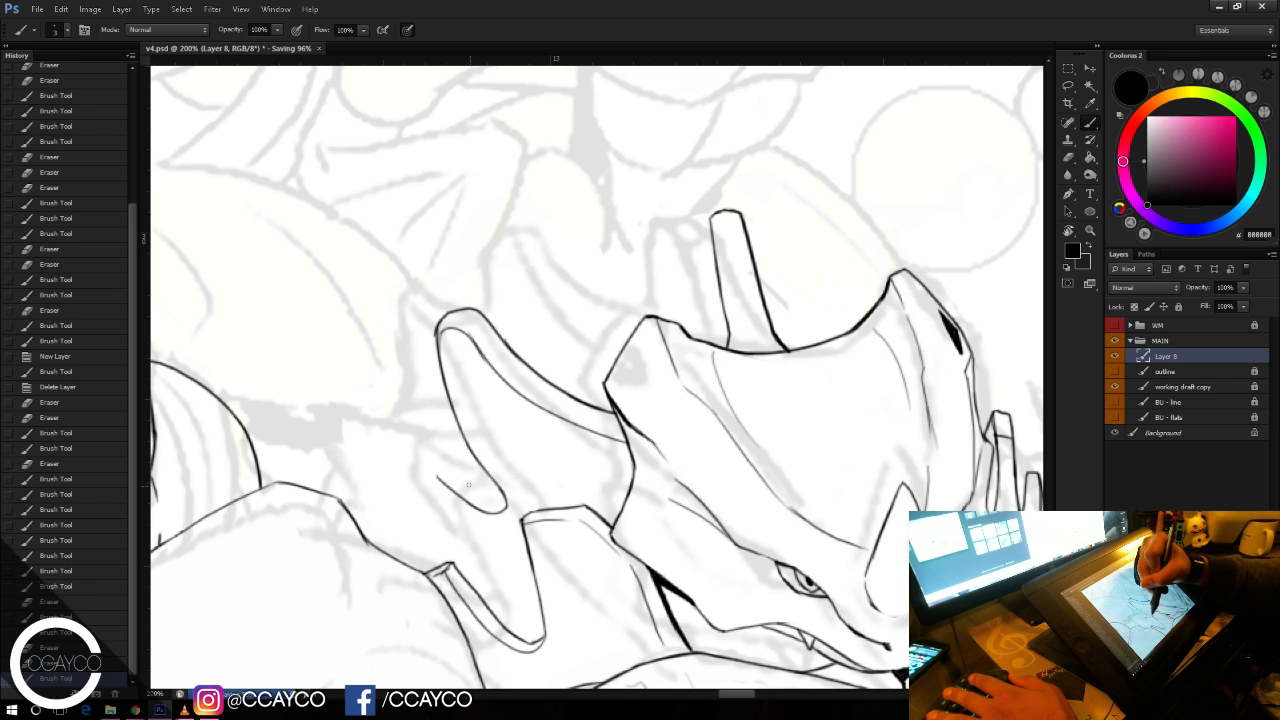
key("ctrl+alt+z")
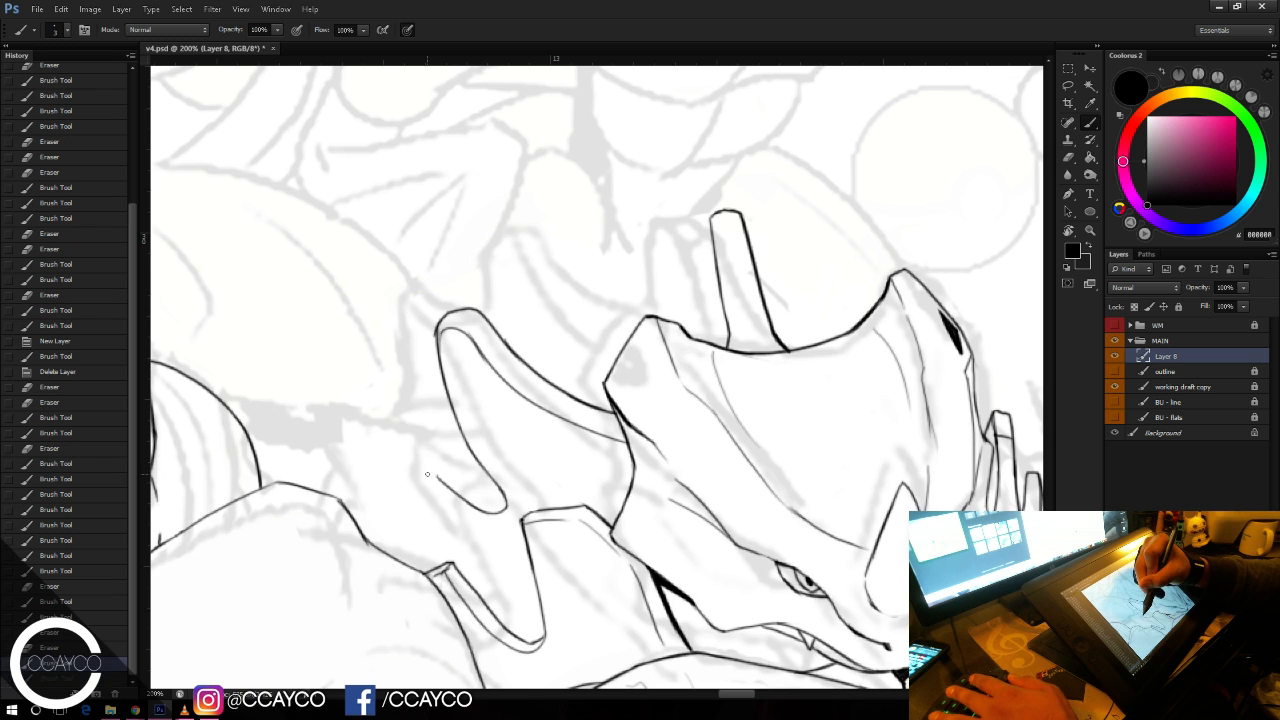
mouse_move(426, 474)
left_mouse_down()
mouse_move(455, 466)
mouse_move(499, 500)
mouse_move(422, 480)
left_mouse_up()
key("ctrl+alt+z")
key("ctrl+alt+z")
key("ctrl+z")
key("ctrl+z")
key("ctrl+z")
left_click_drag(421, 481, 430, 469)
key("ctrl+z")
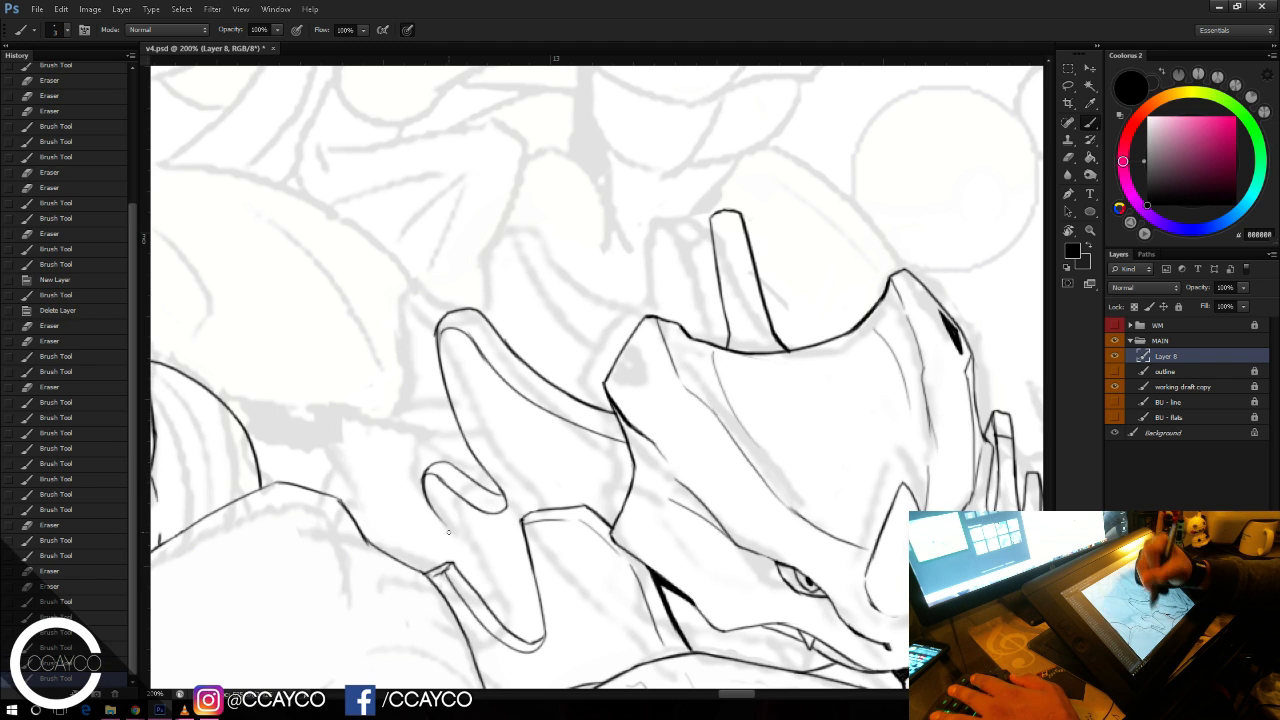
Step: Ink the small rounded spike's lower edge down to the side of the spike beside the head
left_click_drag(427, 498, 538, 581)
key("ctrl+z")
key("ctrl+z")
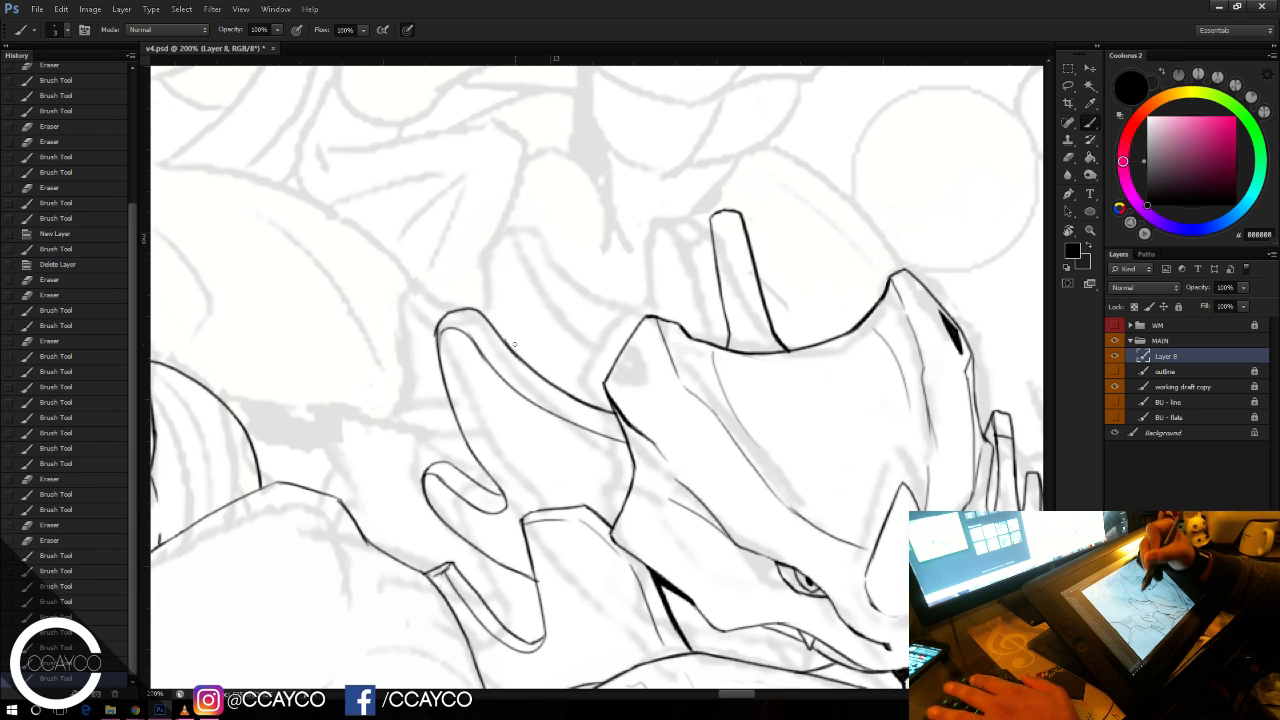
Step: Erase the tall, narrow spike above the head's top edge and save the file
key("e")
left_click_drag(426, 337, 455, 295)
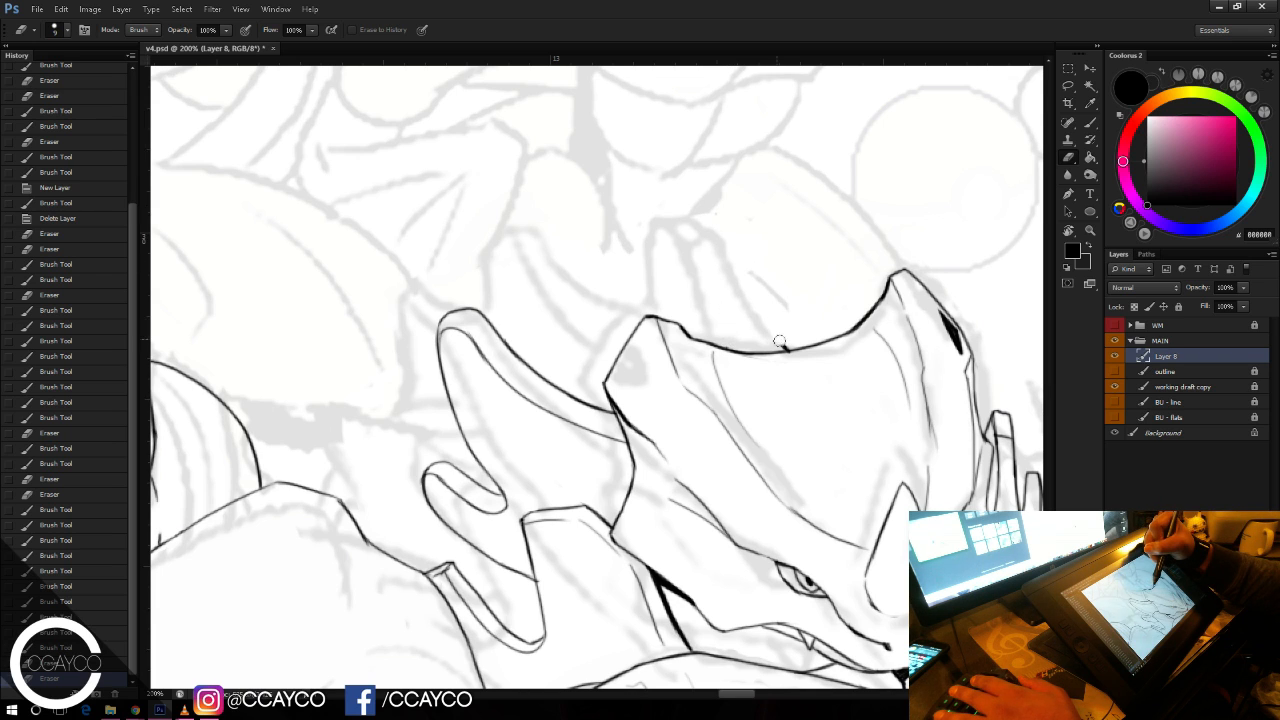
left_click_drag(793, 342, 760, 297)
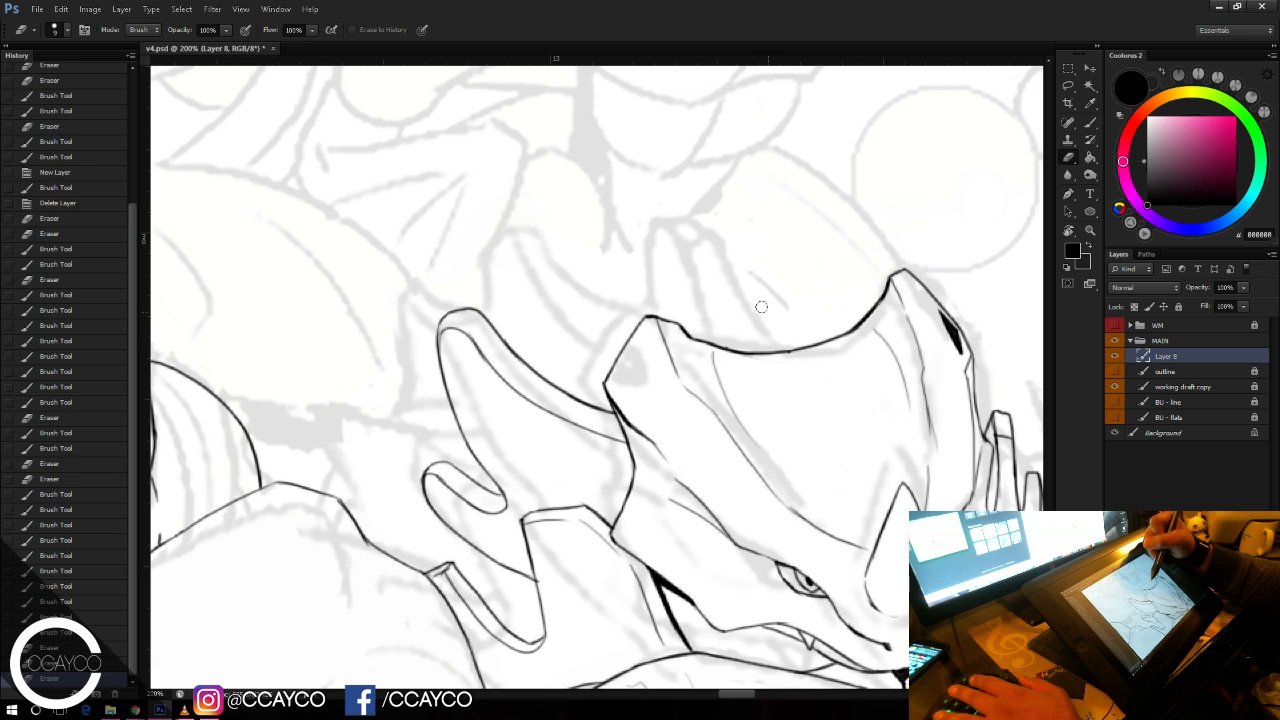
key("b")
key("ctrl+s")
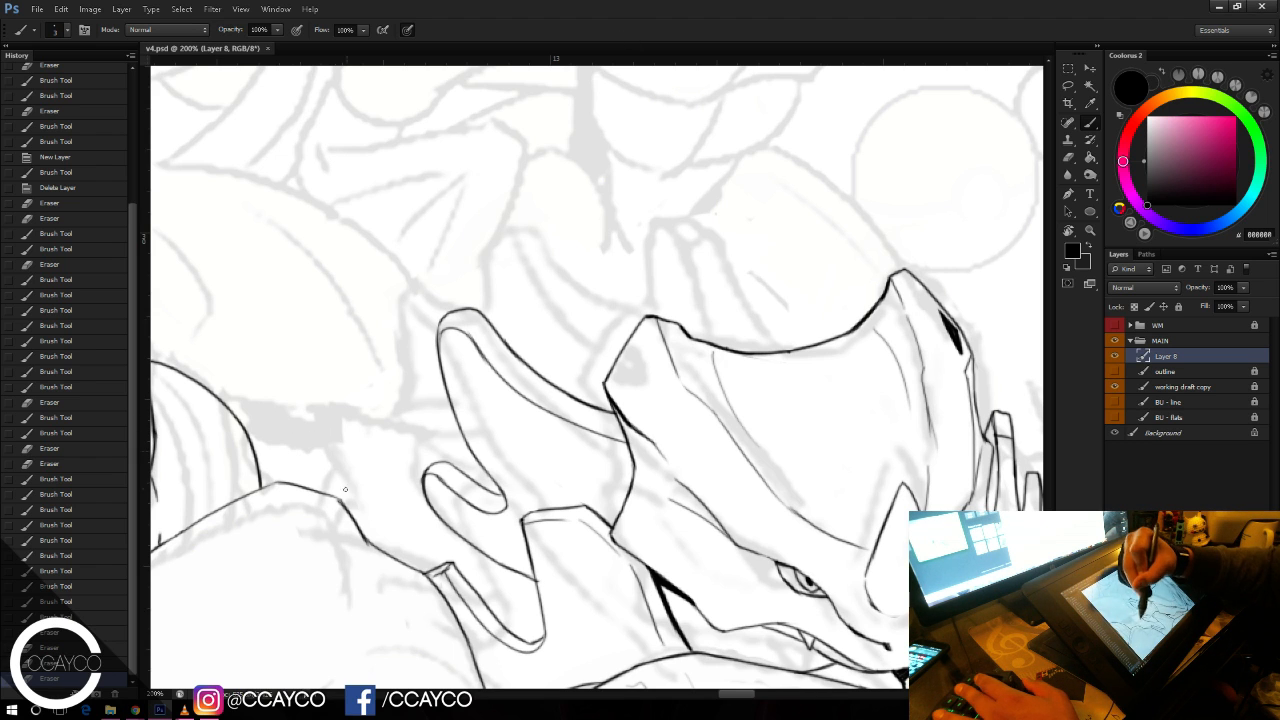
Step: Ink a pointed spike behind the shoulder, running its upper edge to the small rounded spike
left_click_drag(286, 424, 315, 489)
mouse_move(313, 448)
left_mouse_down()
mouse_move(307, 433)
mouse_move(424, 466)
left_mouse_up()
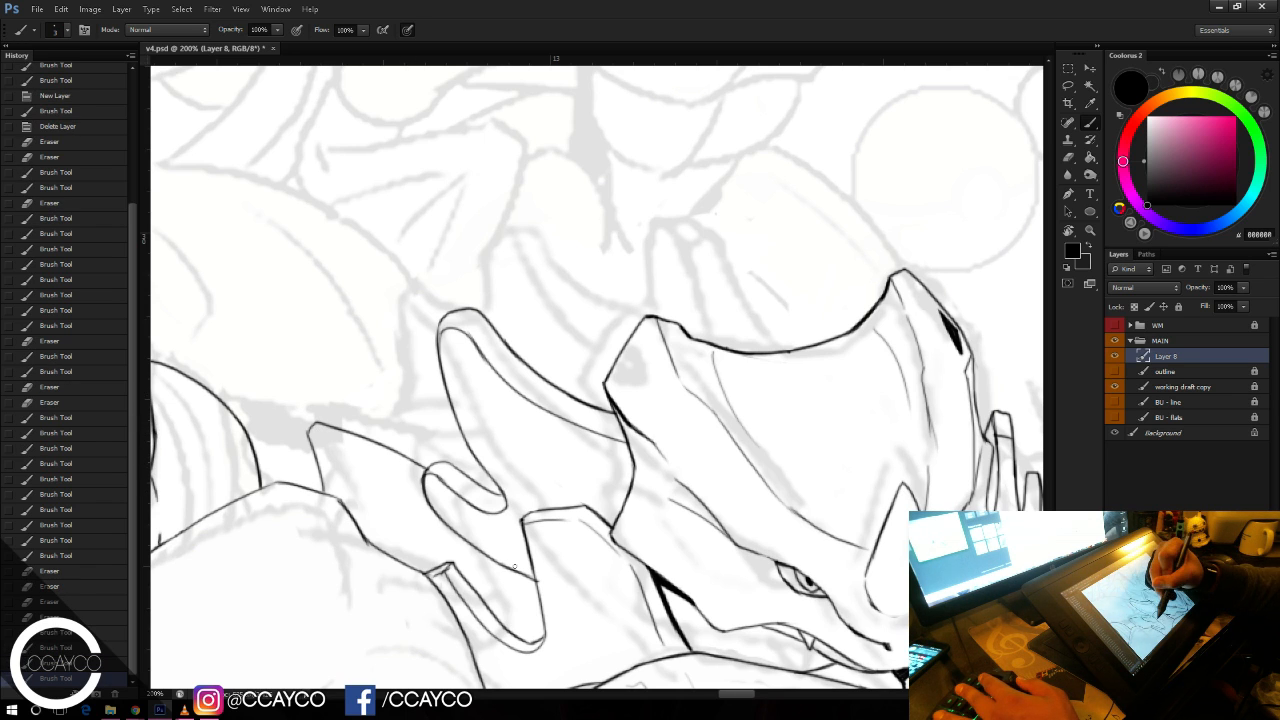
Step: Select the closed pocket at the bottom of the lowest spike notch, expand the selection, fill it black and deselect
key("w")
left_click(528, 628)
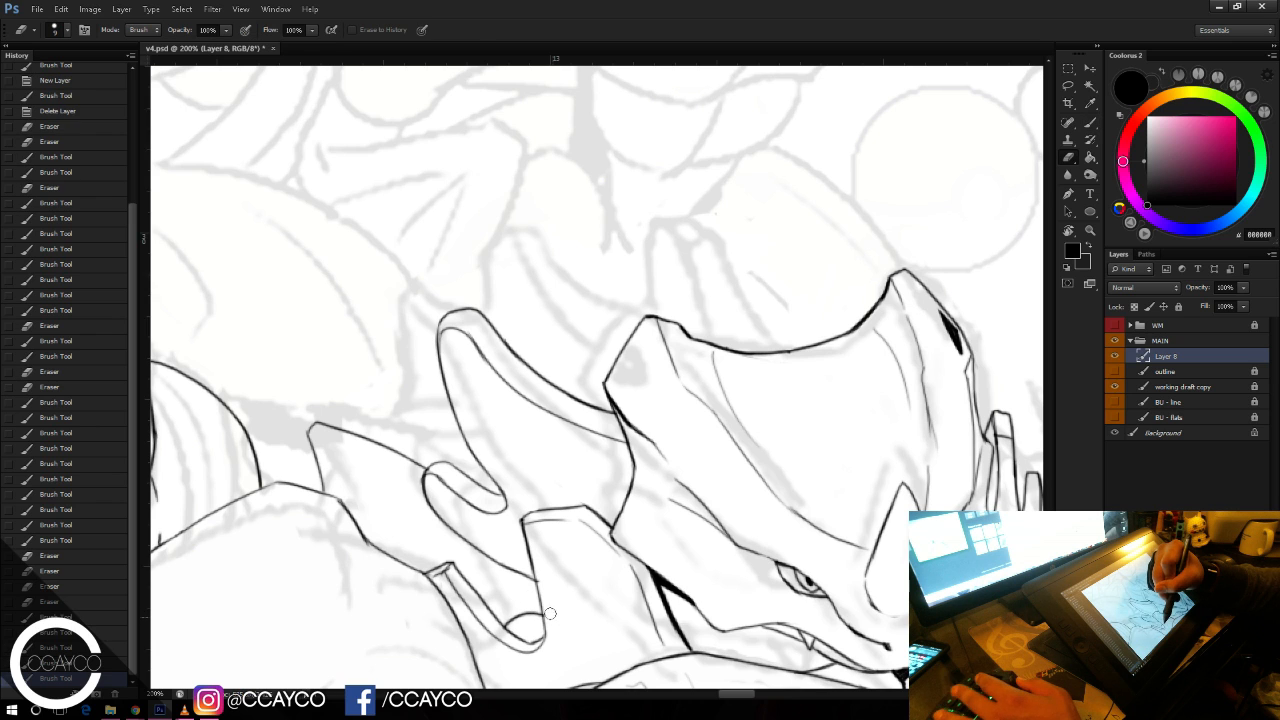
key("alt+s")
key("m")
key("e")
key("Return")
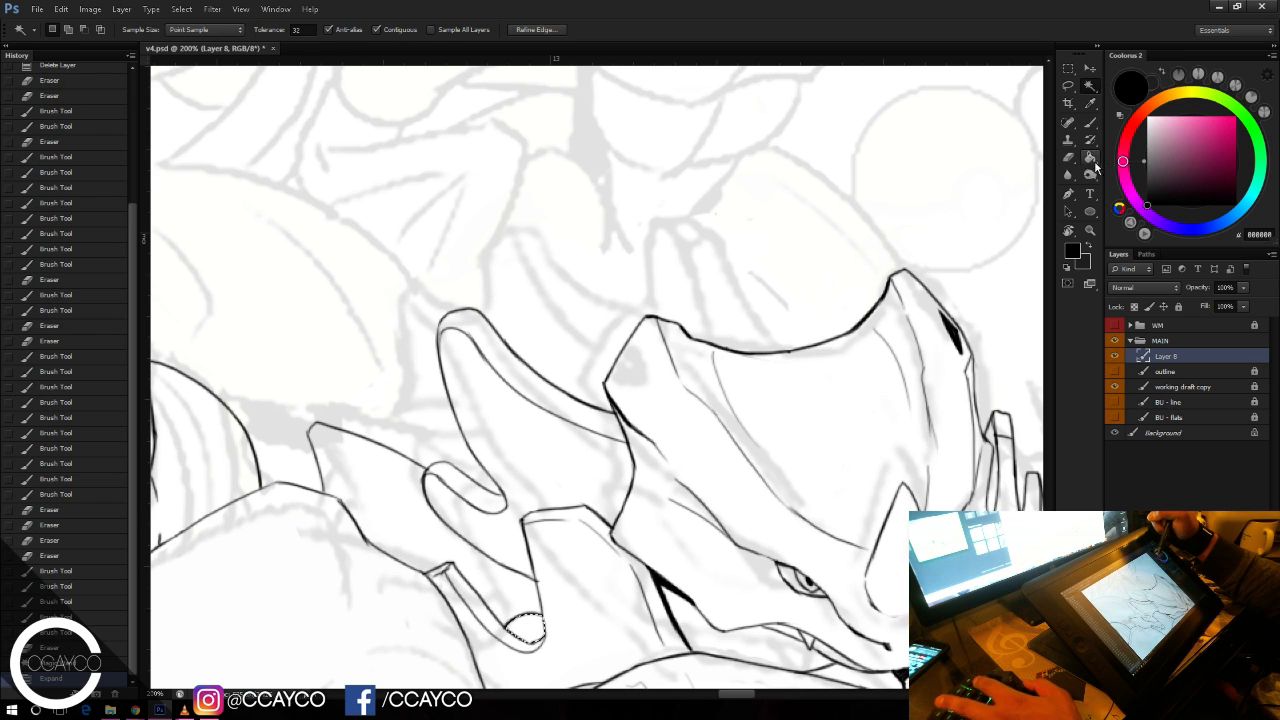
key("g")
left_click(535, 630)
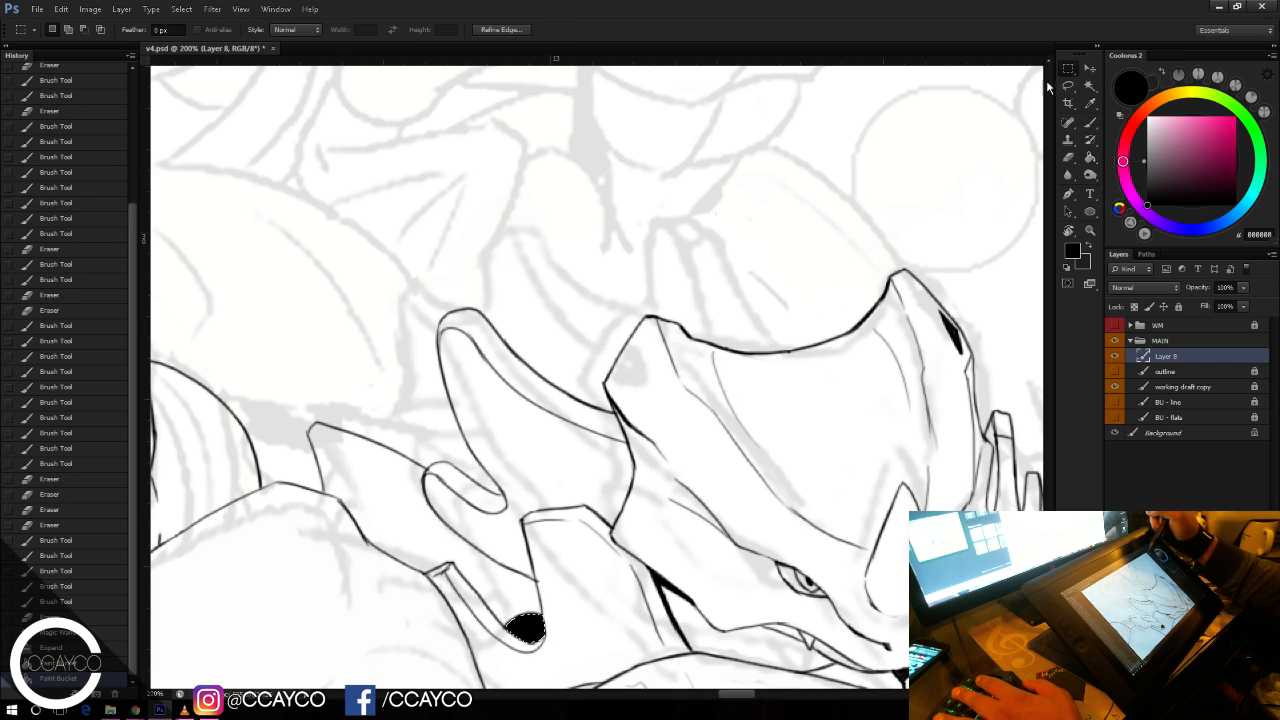
key("ctrl+d")
key("b")
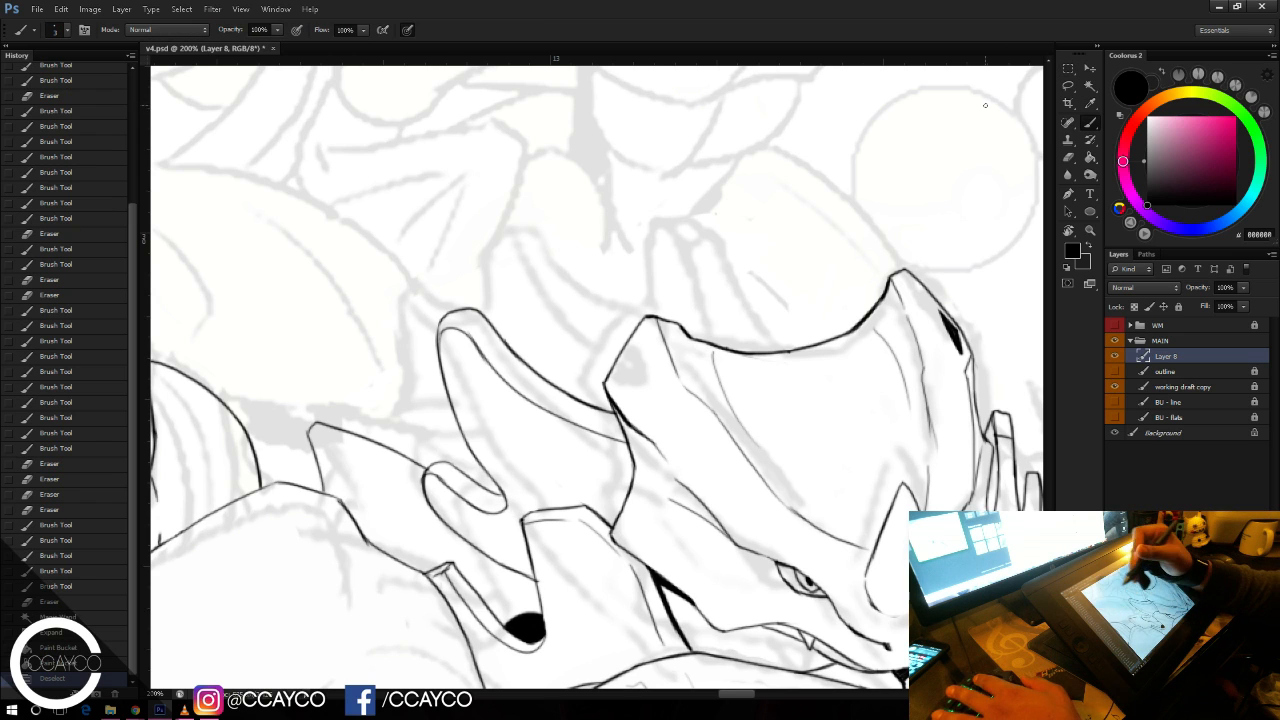
Step: Paint a solid black shadow in the notch between the large and small spikes and save the file
left_click_drag(461, 468, 473, 469)
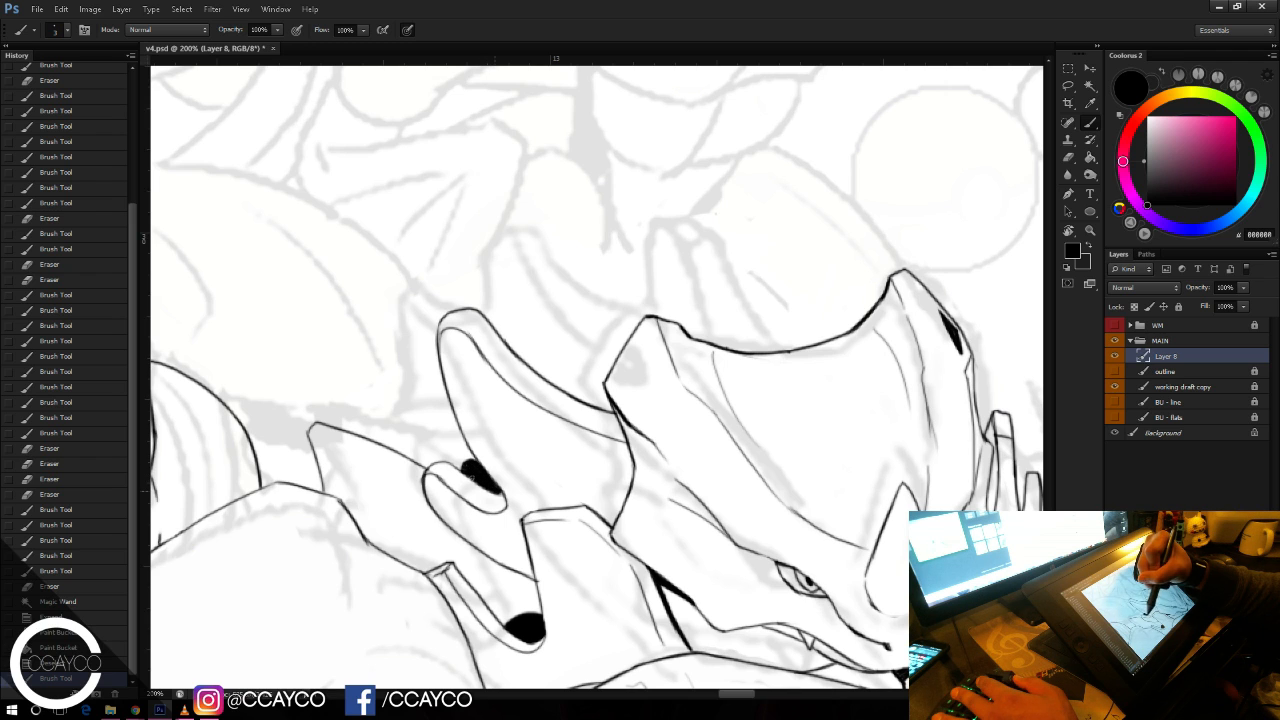
key("ctrl+shift+z")
key("ctrl+s")
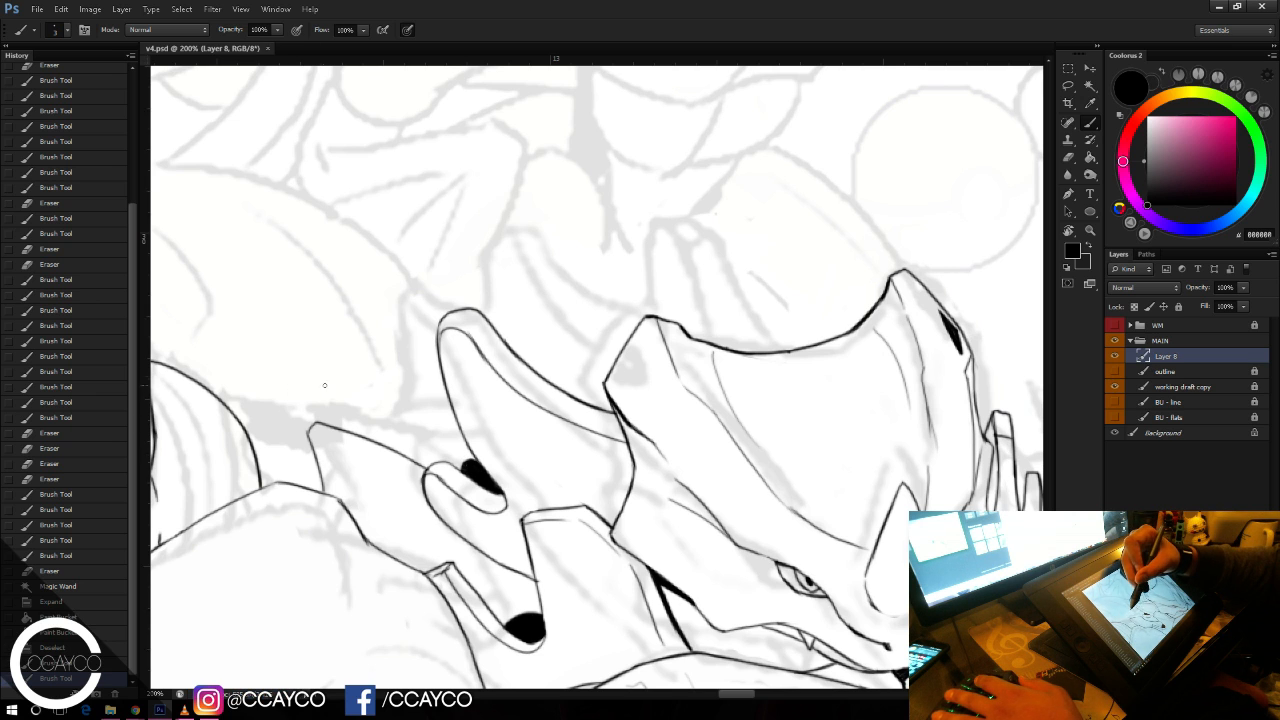
Step: Ink a narrow spike behind the large curved spike, with its left side, tip and right edge
left_click_drag(390, 435, 352, 333)
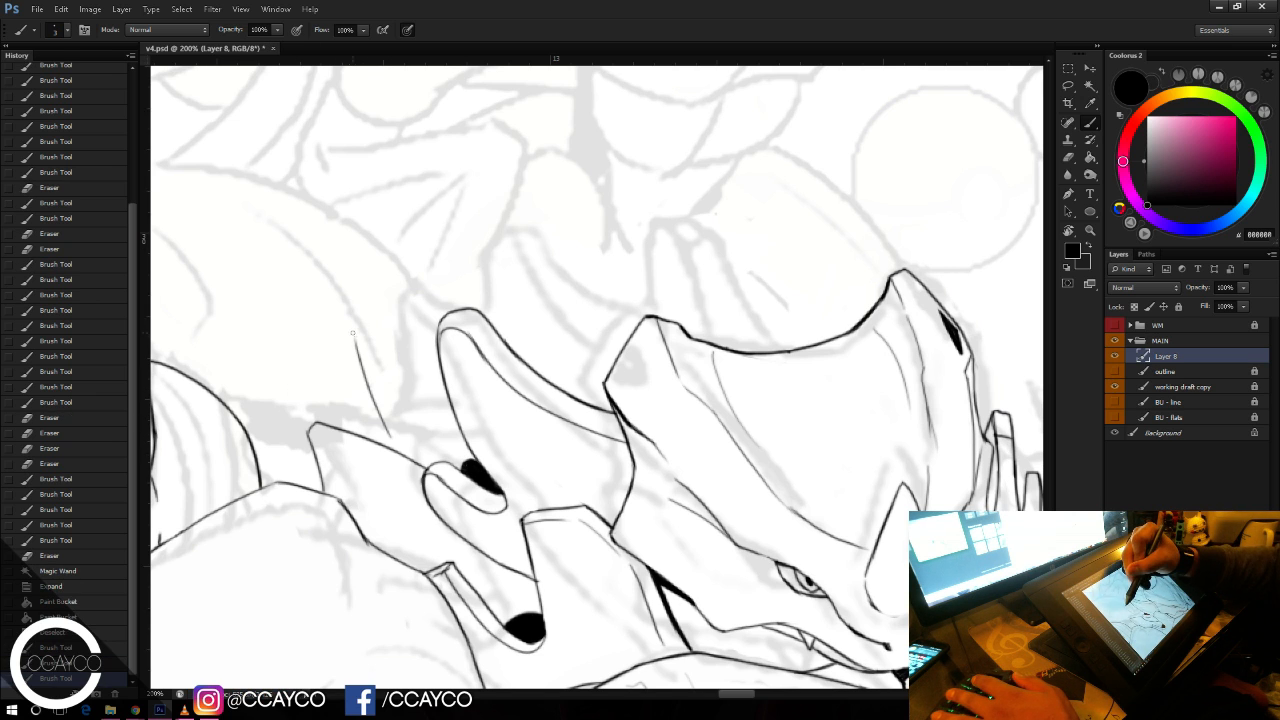
key("ctrl+z")
left_click_drag(397, 447, 370, 353)
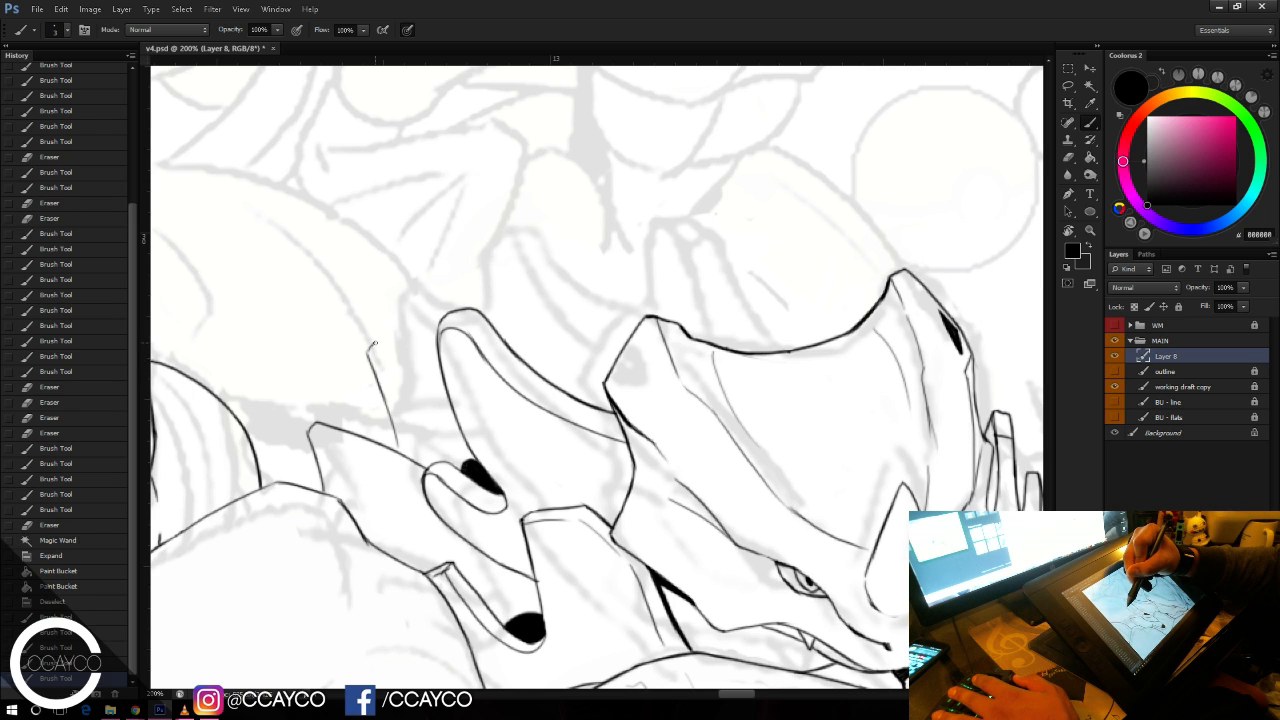
mouse_move(440, 388)
left_mouse_down()
mouse_move(377, 339)
mouse_move(444, 364)
mouse_move(380, 342)
mouse_move(442, 388)
mouse_move(453, 376)
left_mouse_up()
key("e")
left_click(390, 330)
Step: Refine the narrow spike's left side and tip, and thicken the line at its base
key("b")
key("e")
key("b")
left_click_drag(395, 421, 400, 453)
left_click_drag(369, 347, 380, 376)
key("ctrl+z")
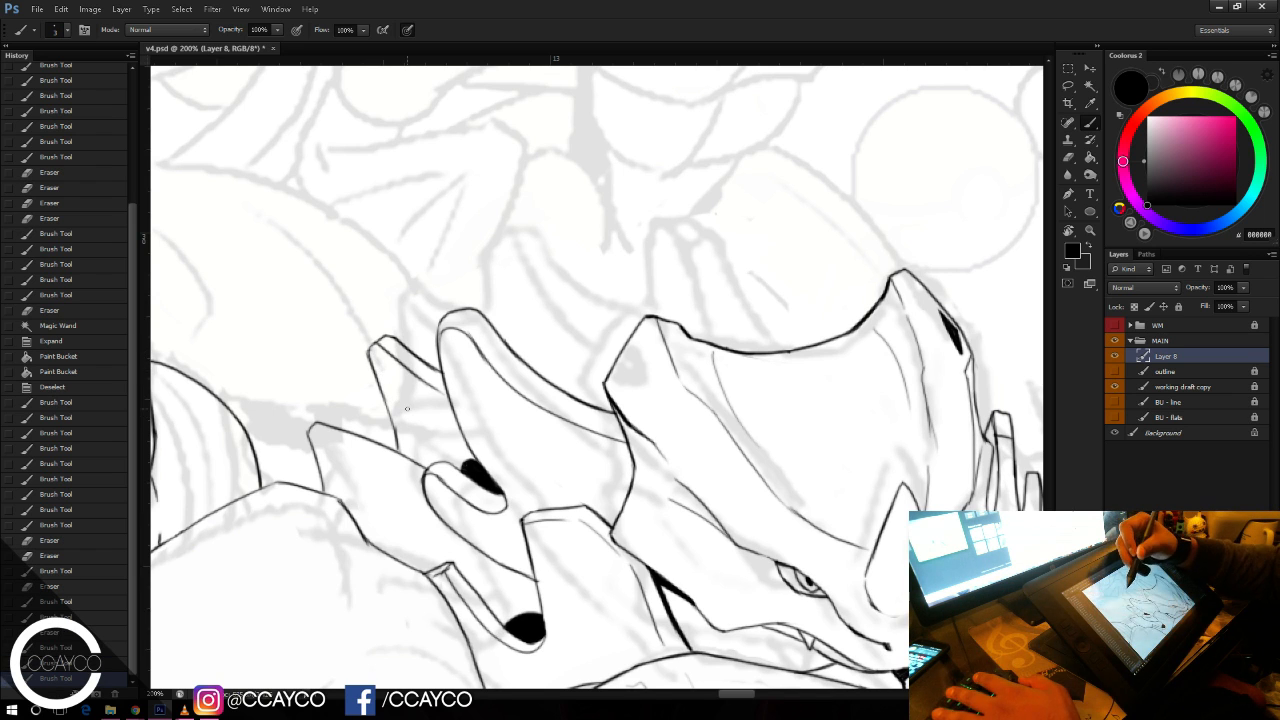
mouse_move(396, 448)
left_mouse_down()
mouse_move(408, 458)
mouse_move(402, 434)
mouse_move(404, 446)
left_mouse_up()
key("e")
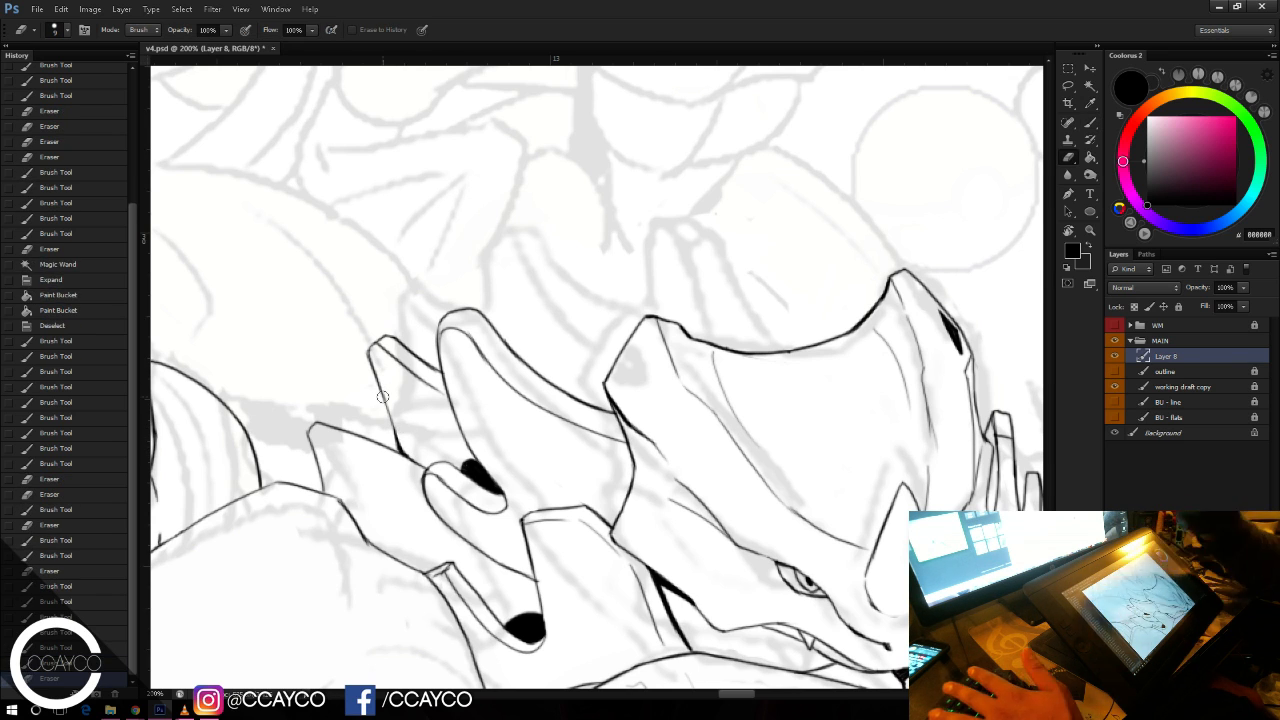
Step: Ink two small spikes between the large curved spike and the head's left corner
left_click_drag(642, 265, 616, 282)
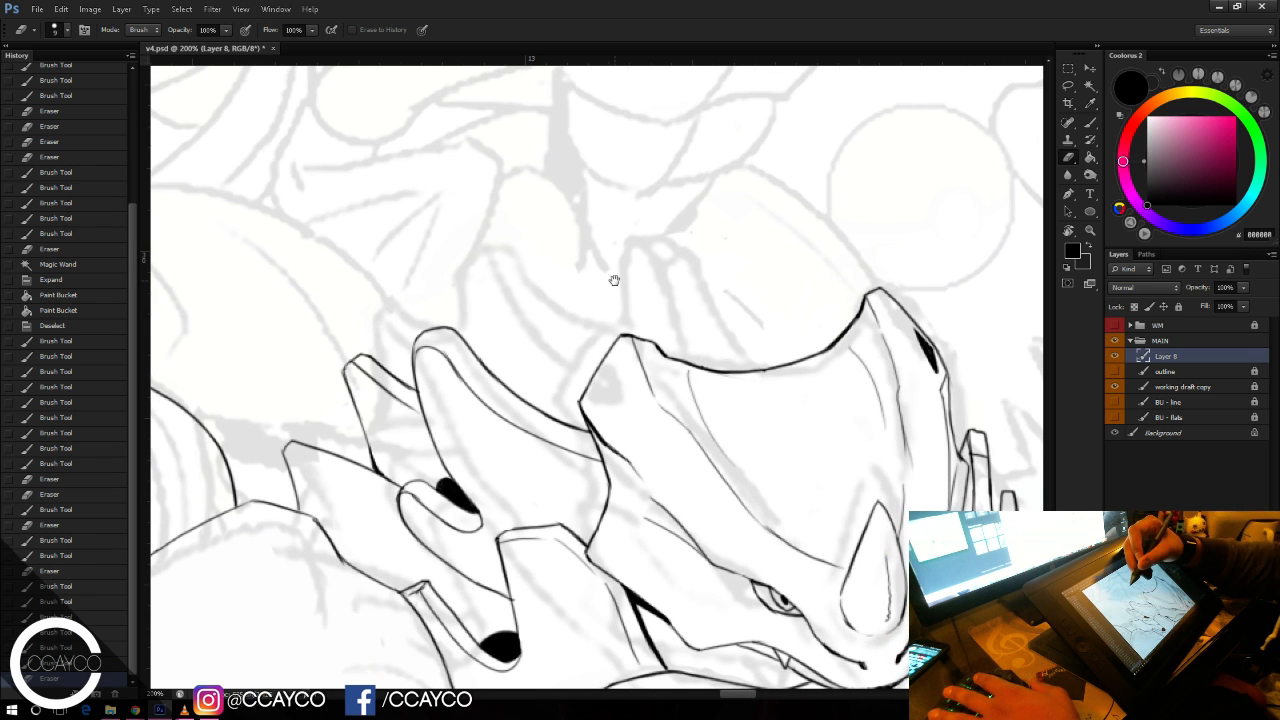
key("b")
mouse_move(533, 402)
left_mouse_down()
mouse_move(550, 350)
mouse_move(593, 374)
left_mouse_up()
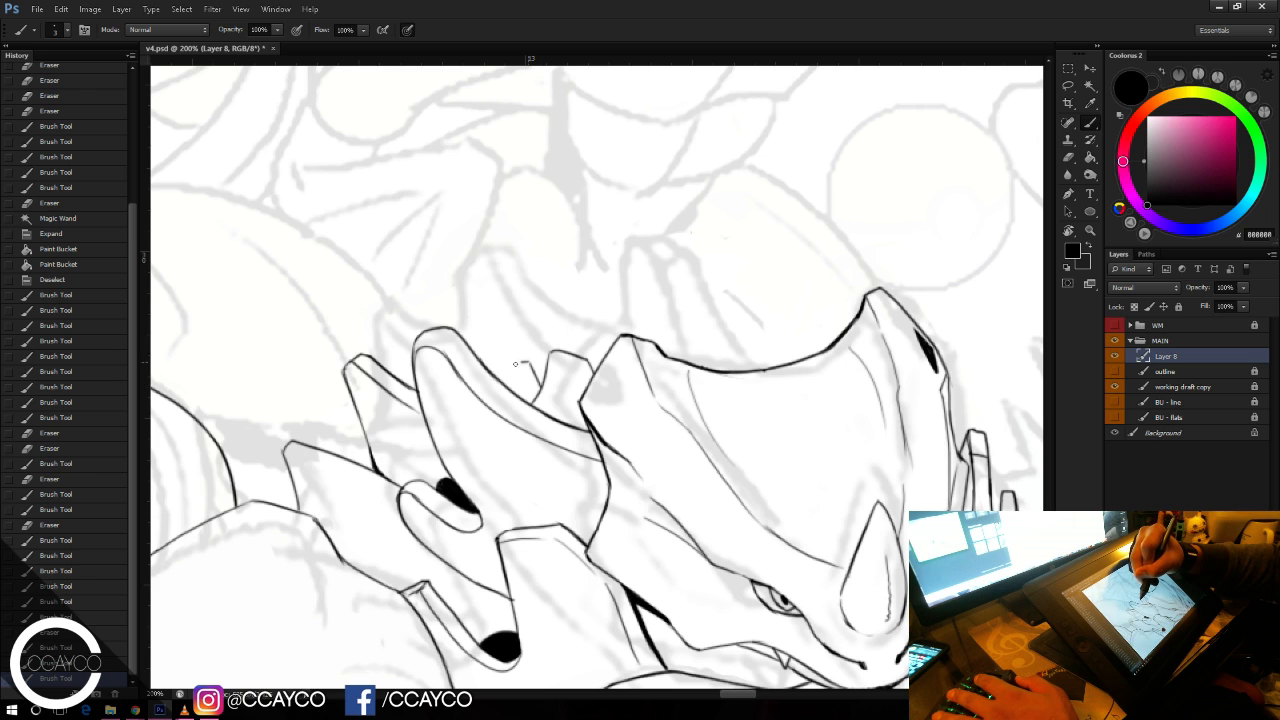
mouse_move(515, 364)
left_mouse_down()
mouse_move(503, 373)
mouse_move(526, 396)
left_mouse_up()
left_click_drag(582, 360, 584, 388)
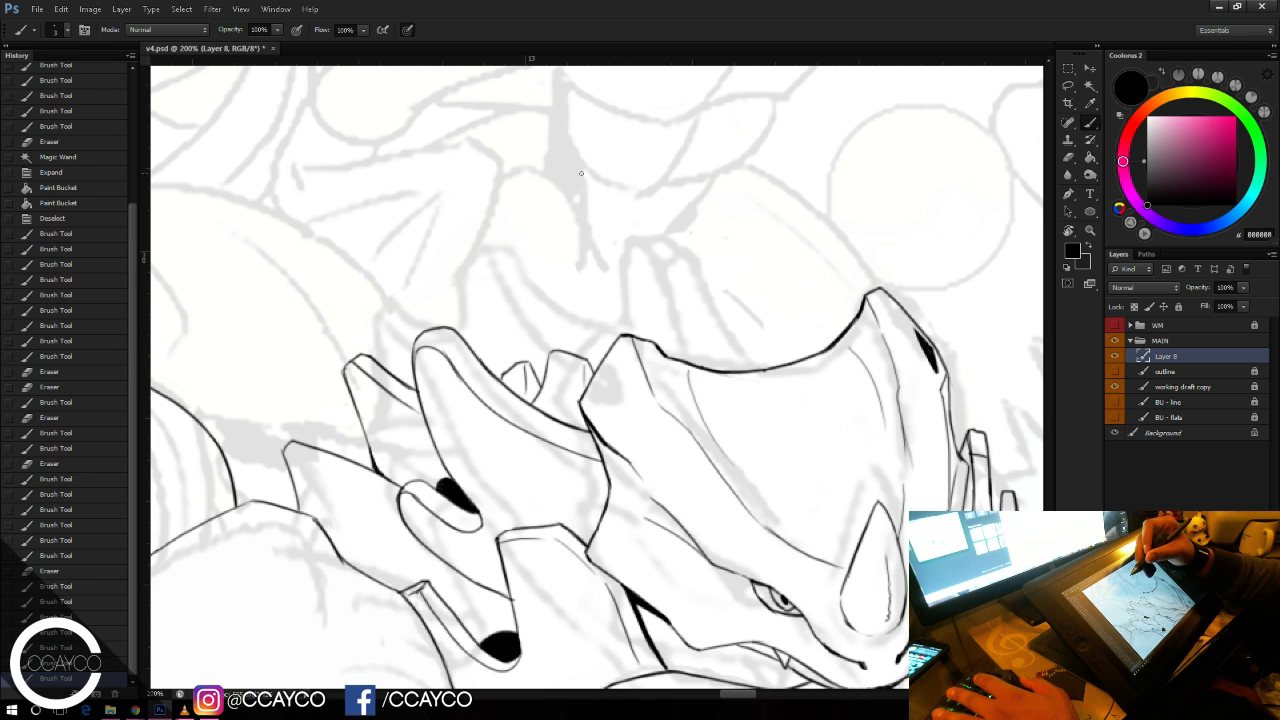
Step: Ink the long right edge and inner ridge line of the tall spike behind the head's top edge
left_click_drag(755, 365, 638, 264)
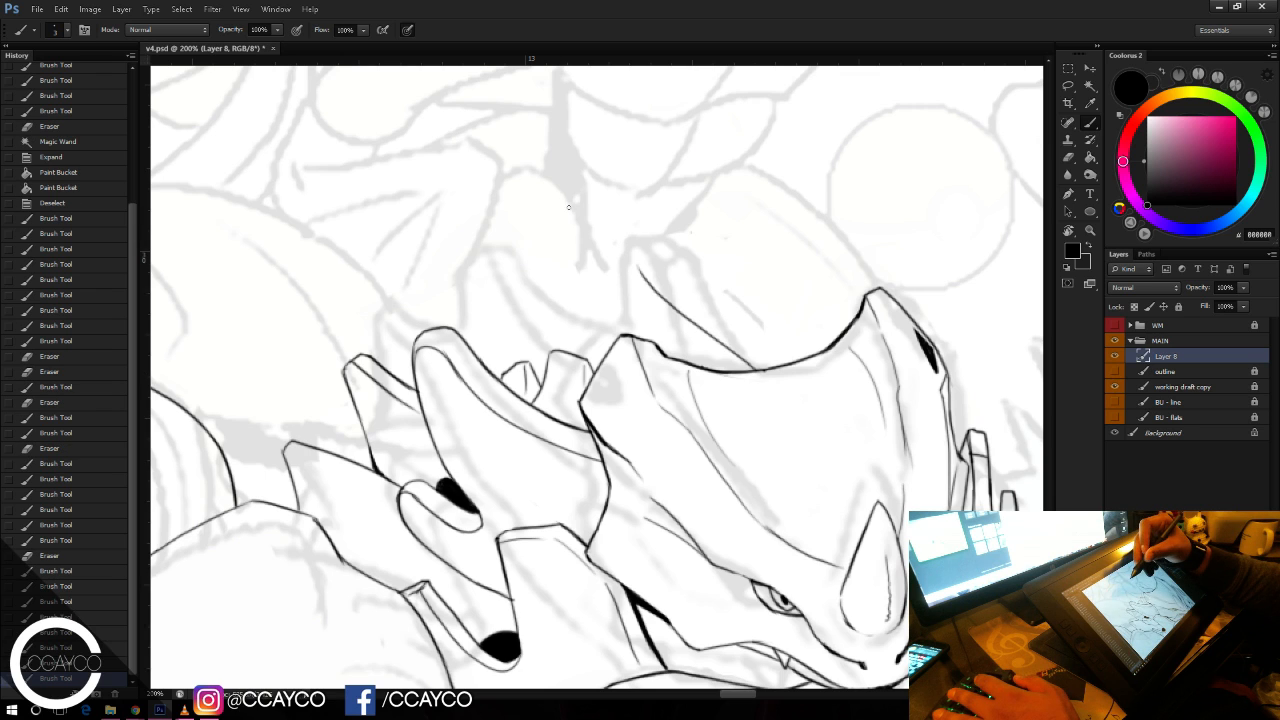
key("ctrl+z")
left_click_drag(713, 322, 751, 359)
key("ctrl+z")
left_click_drag(650, 243, 762, 365)
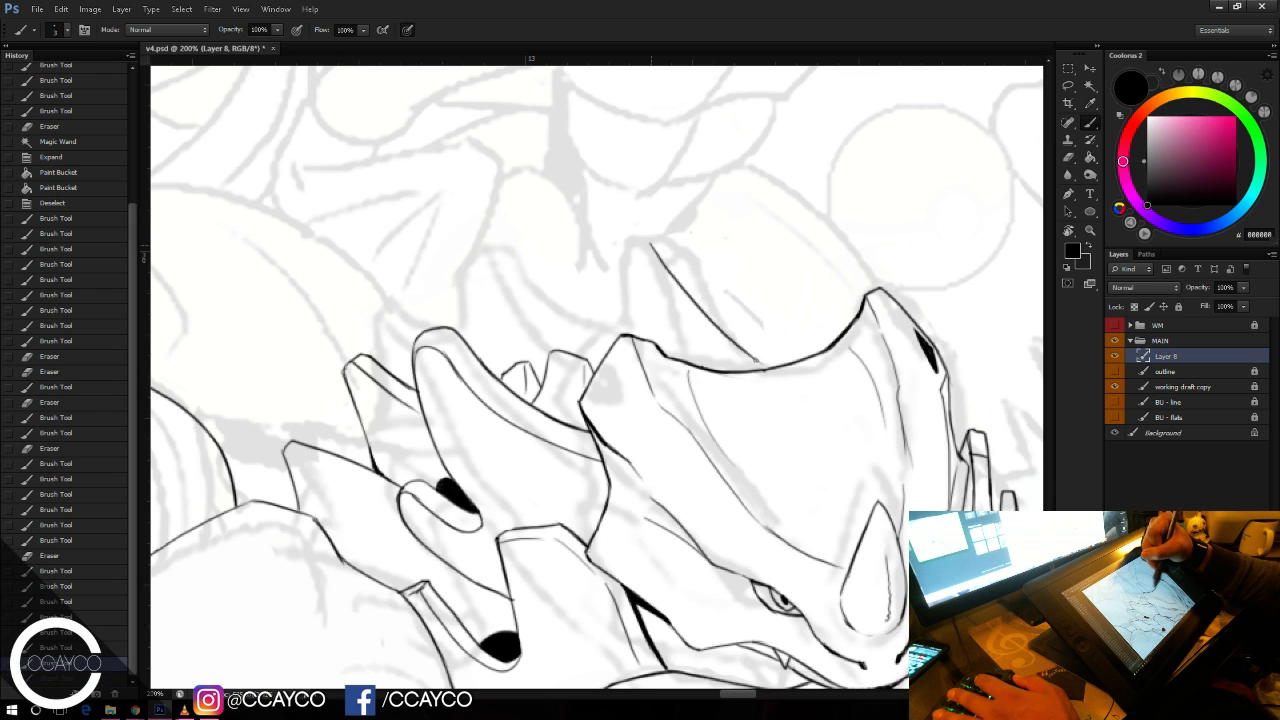
key("ctrl+z")
left_click_drag(652, 227, 763, 367)
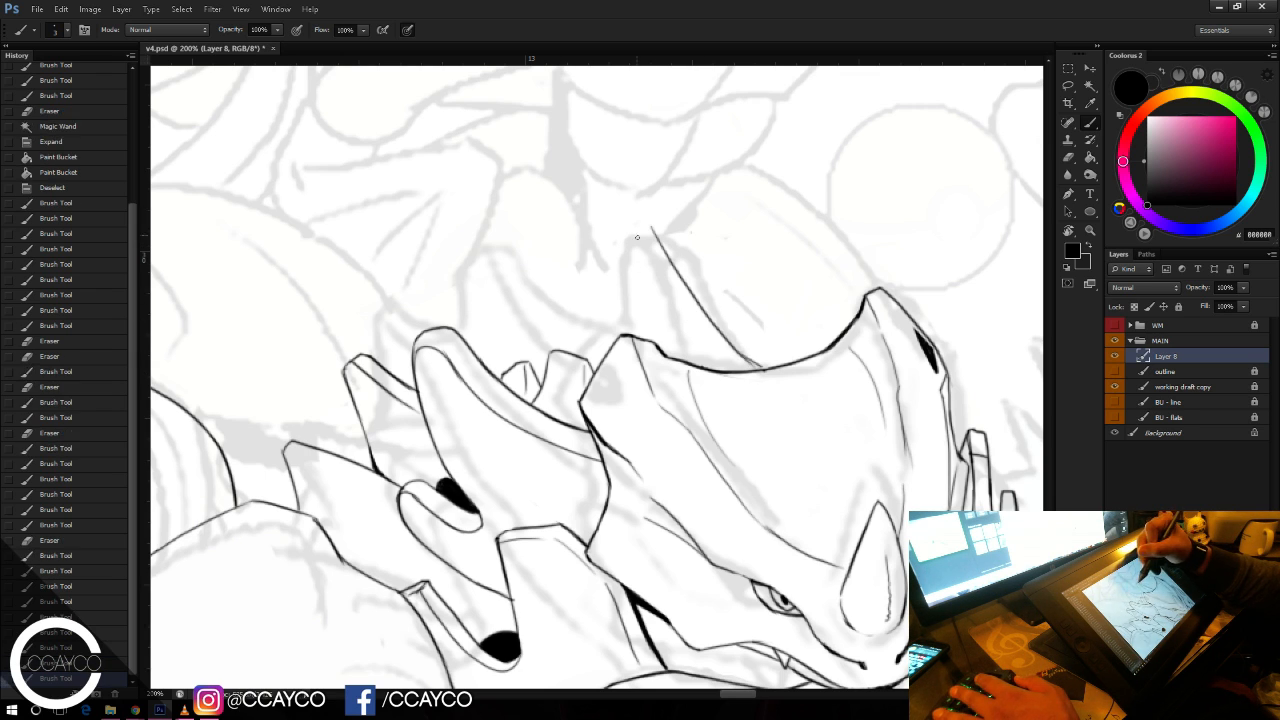
left_click_drag(637, 236, 701, 355)
left_click_drag(688, 336, 704, 358)
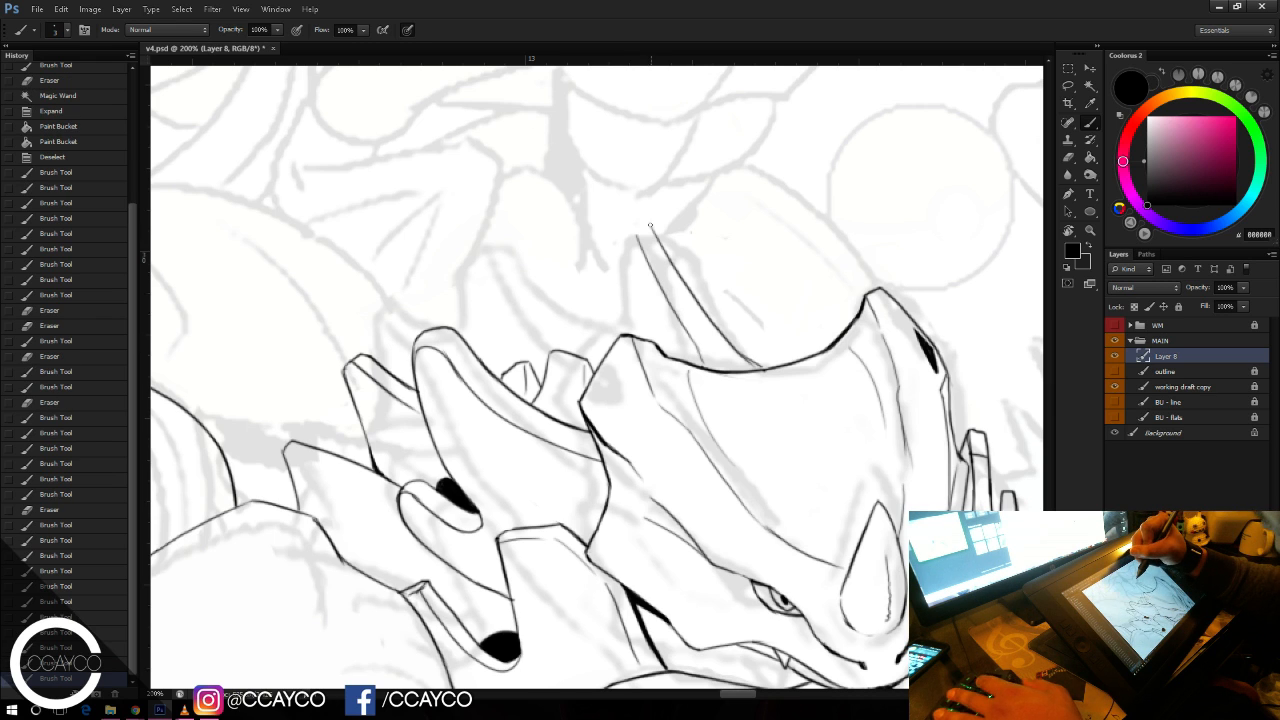
Step: Ink the tall spike's flat tip and left edge, and erase the stray line end at its tip
mouse_move(637, 236)
left_mouse_down()
mouse_move(653, 229)
mouse_move(593, 298)
left_mouse_up()
mouse_move(634, 235)
left_mouse_down()
mouse_move(644, 229)
mouse_move(601, 308)
left_mouse_up()
key("ctrl+z")
key("ctrl+z")
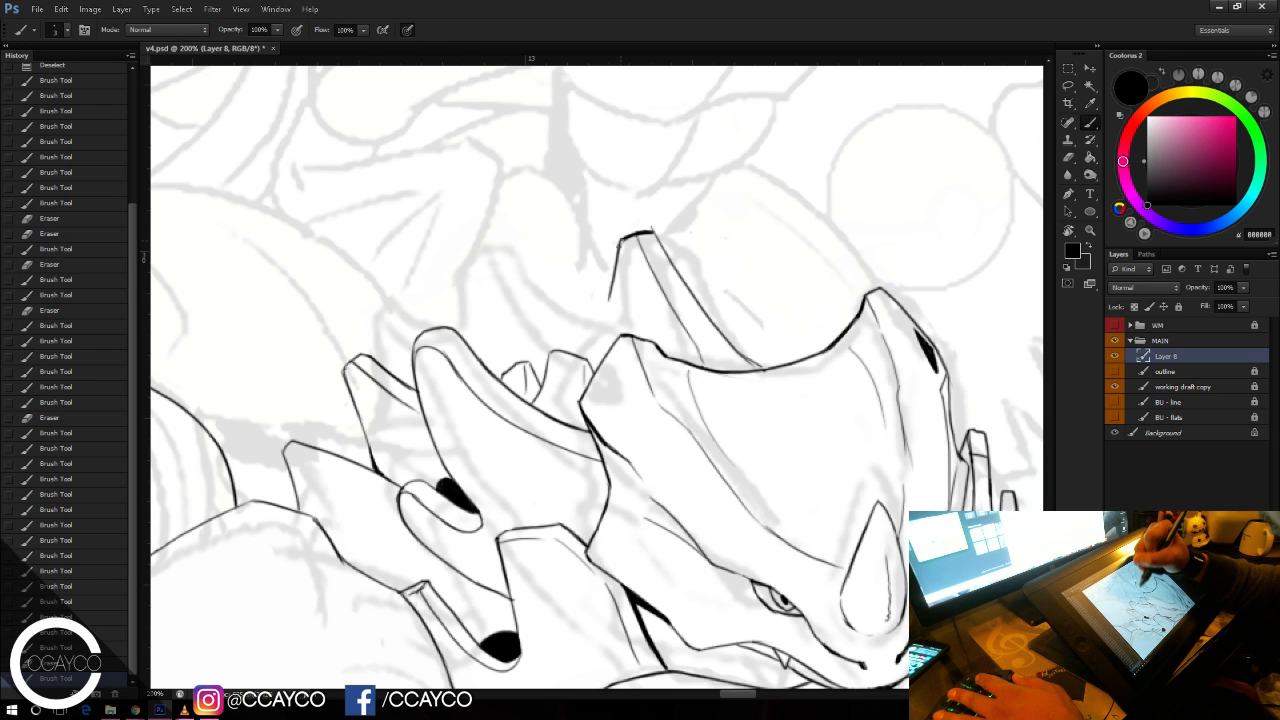
key("e")
left_click_drag(649, 225, 655, 229)
mouse_move(650, 226)
left_mouse_down()
mouse_move(649, 263)
mouse_move(667, 253)
left_mouse_up()
key("b")
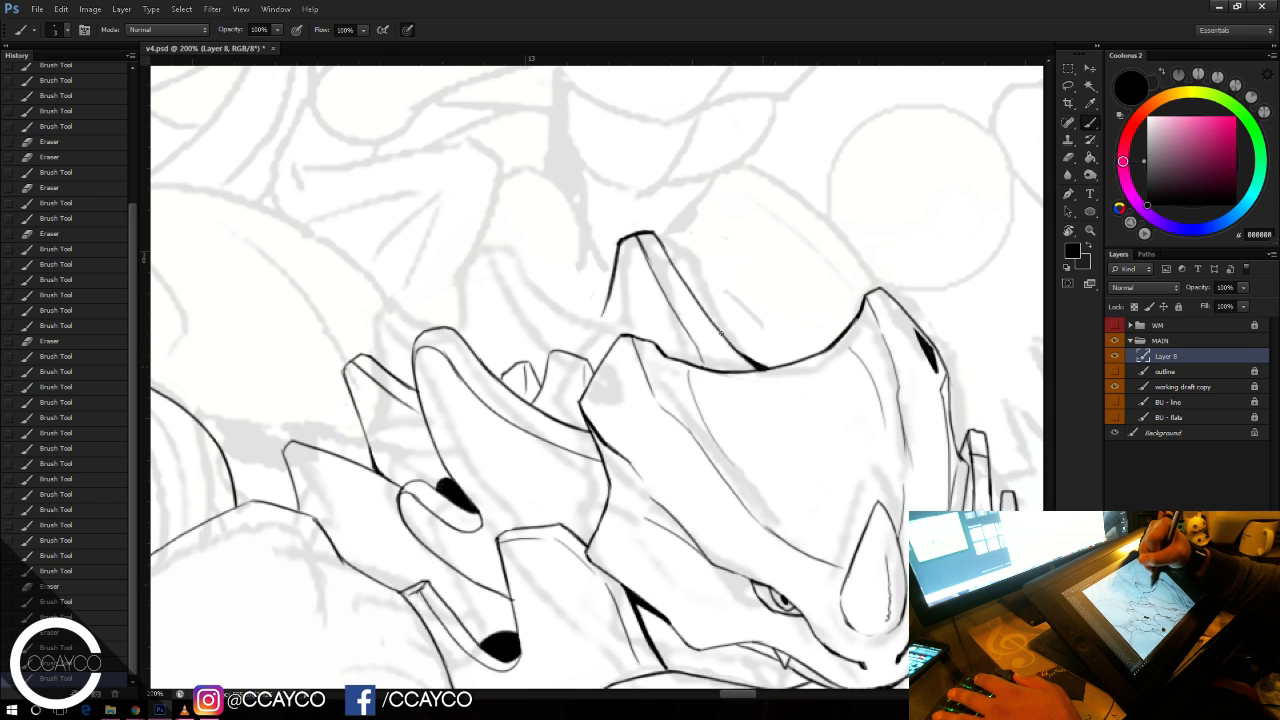
Step: Thicken the tall spike's right edge where it meets the head, and save the file
left_click_drag(721, 333, 727, 341)
left_click_drag(716, 321, 767, 368)
key("ctrl+s")
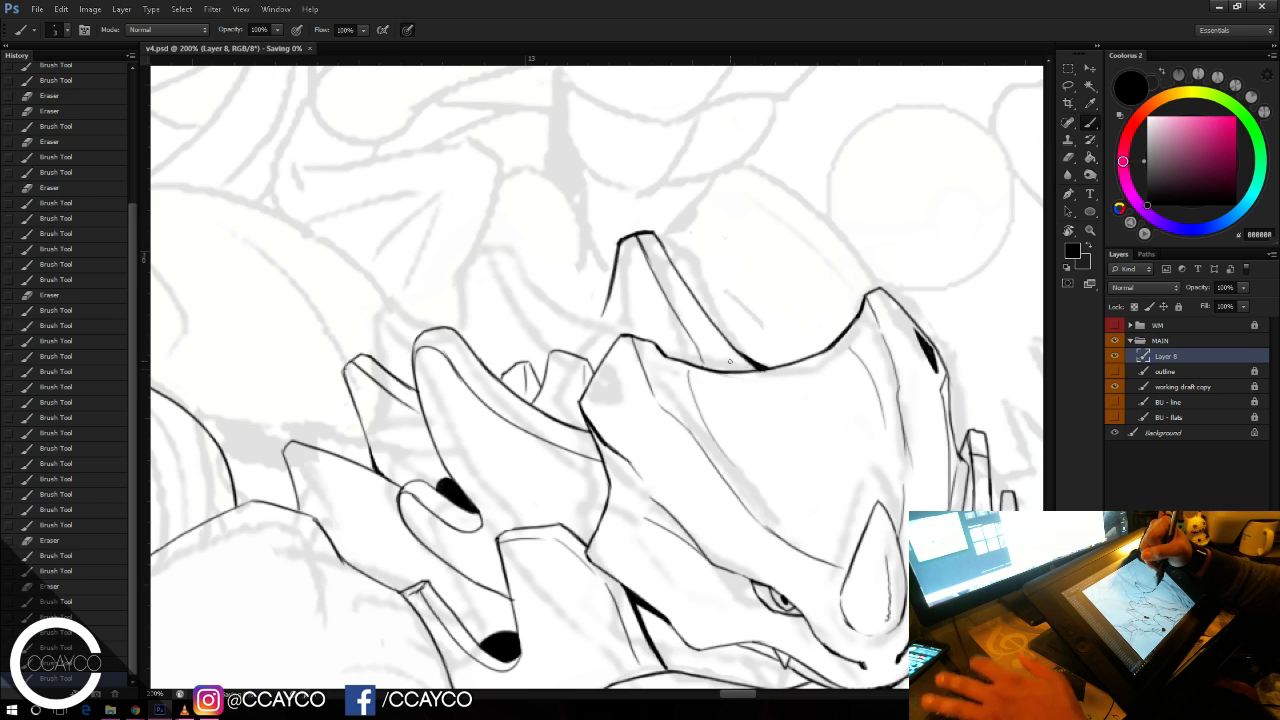
Step: Ink the curved upper edge and inner ridge of the spike left of the tall one, joining them cleanly at the tall spike's base
left_click_drag(632, 357, 633, 293)
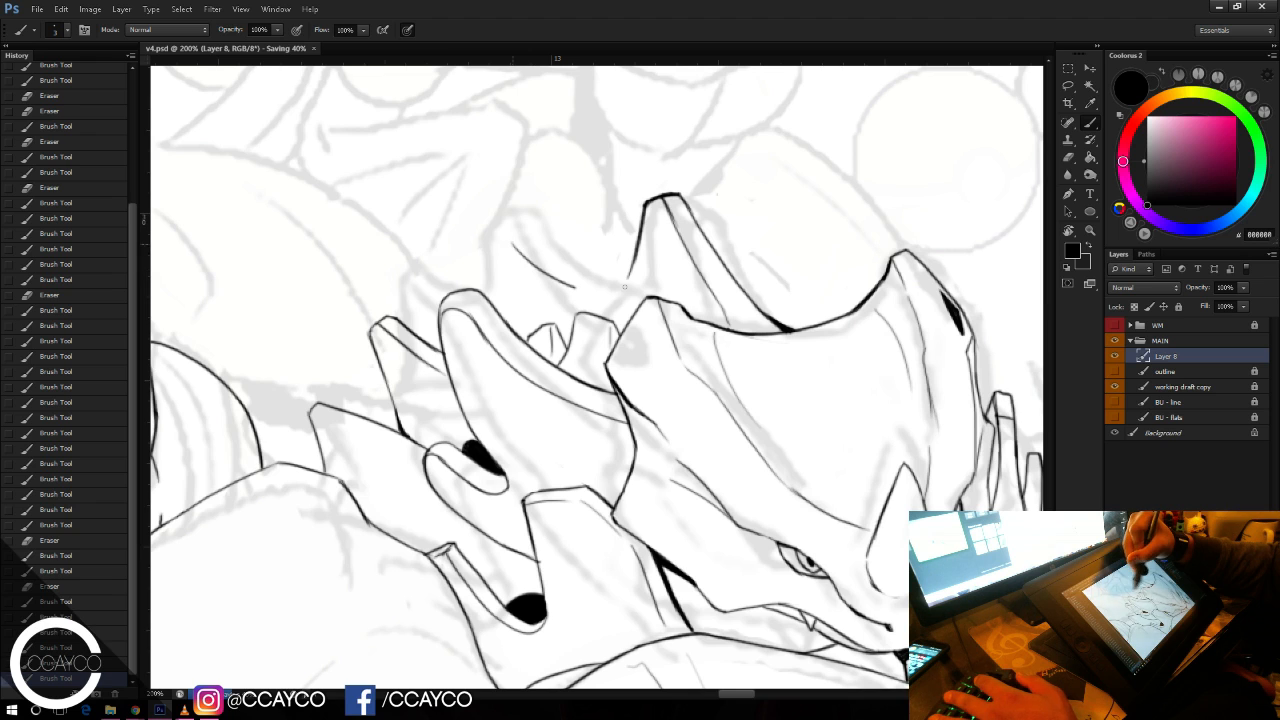
left_click_drag(625, 287, 628, 284)
key("ctrl+z")
mouse_move(510, 242)
left_mouse_down()
mouse_move(570, 302)
mouse_move(628, 284)
left_mouse_up()
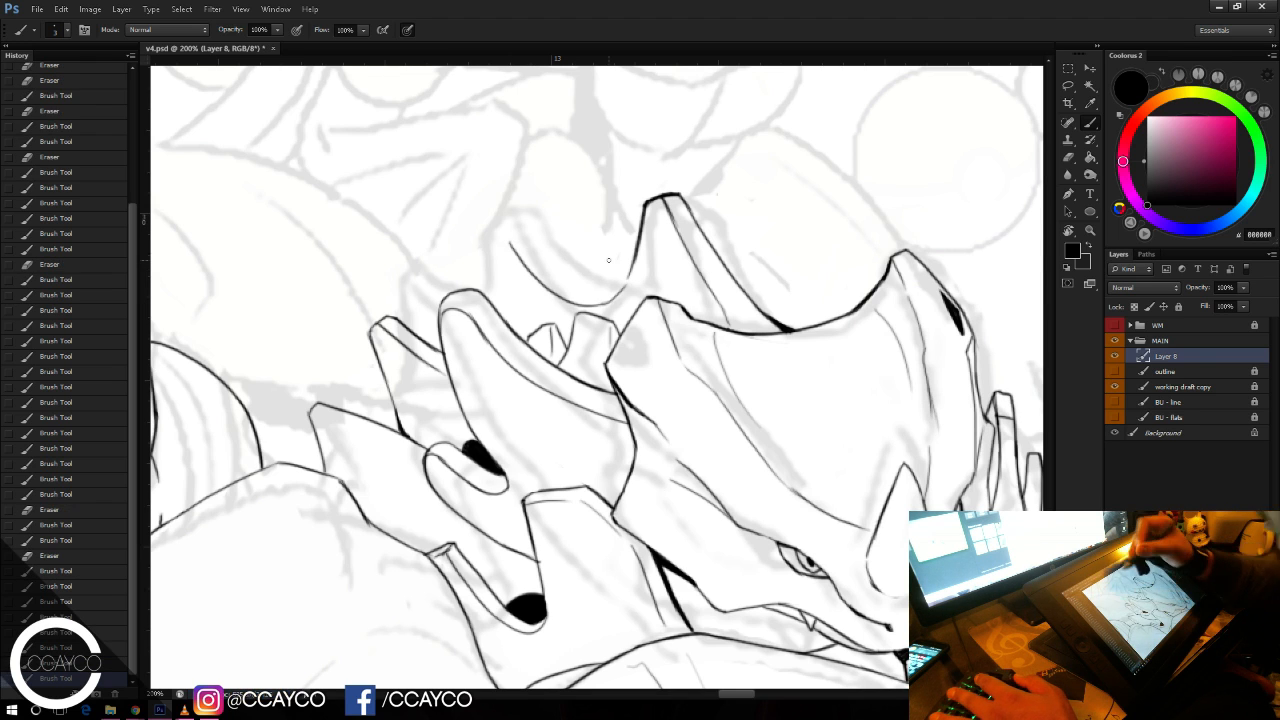
key("ctrl+z")
left_click_drag(510, 240, 600, 298)
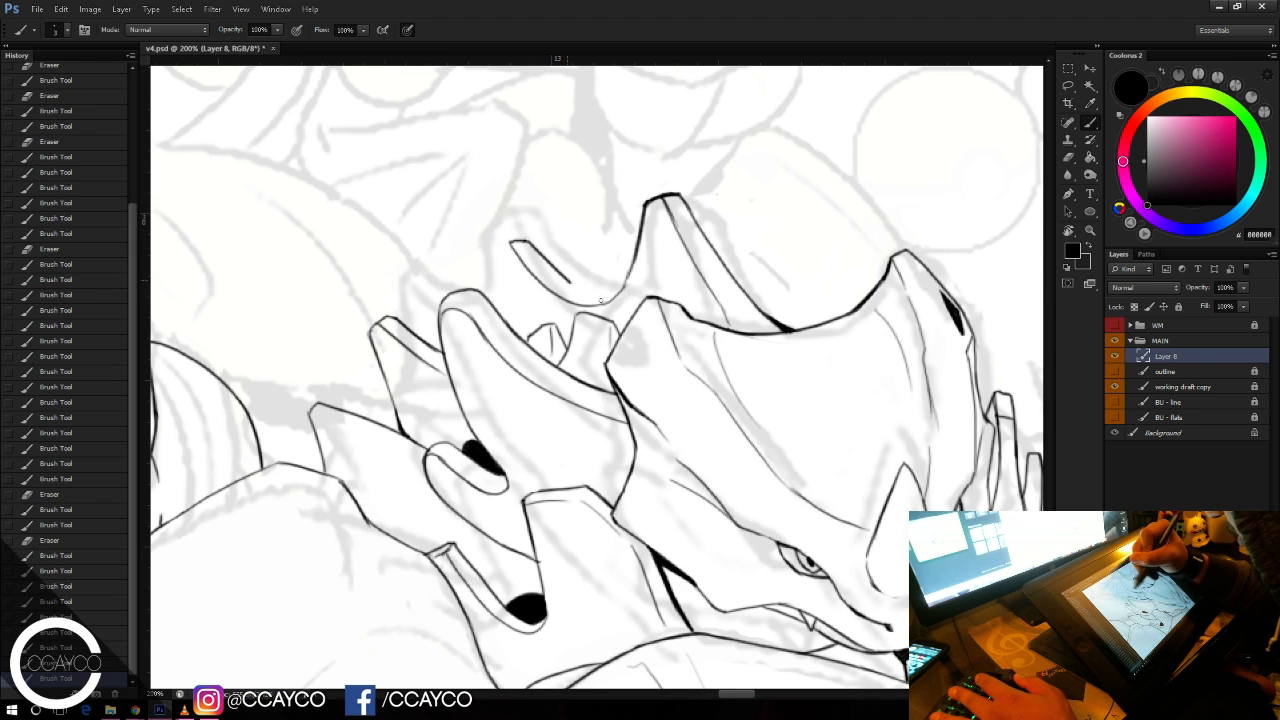
key("e")
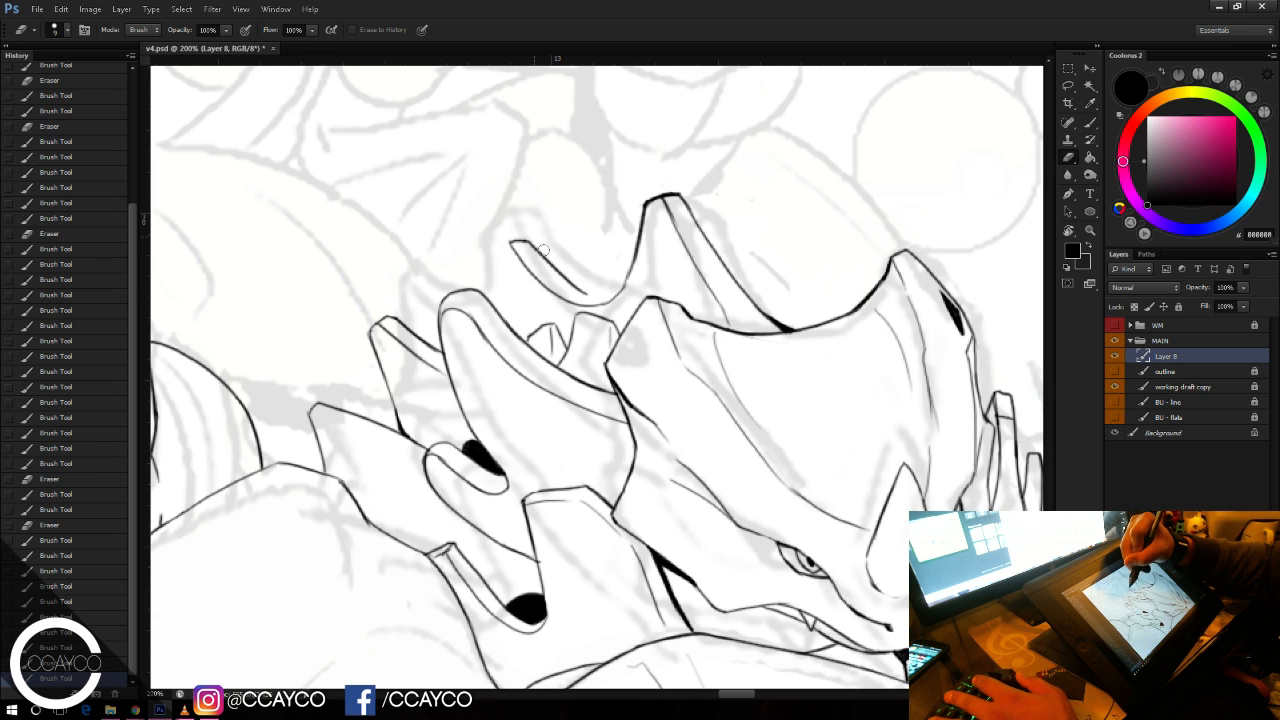
mouse_move(543, 250)
left_mouse_down()
mouse_move(586, 290)
mouse_move(552, 262)
mouse_move(602, 296)
mouse_move(621, 290)
mouse_move(601, 296)
mouse_move(619, 290)
left_mouse_up()
key("b")
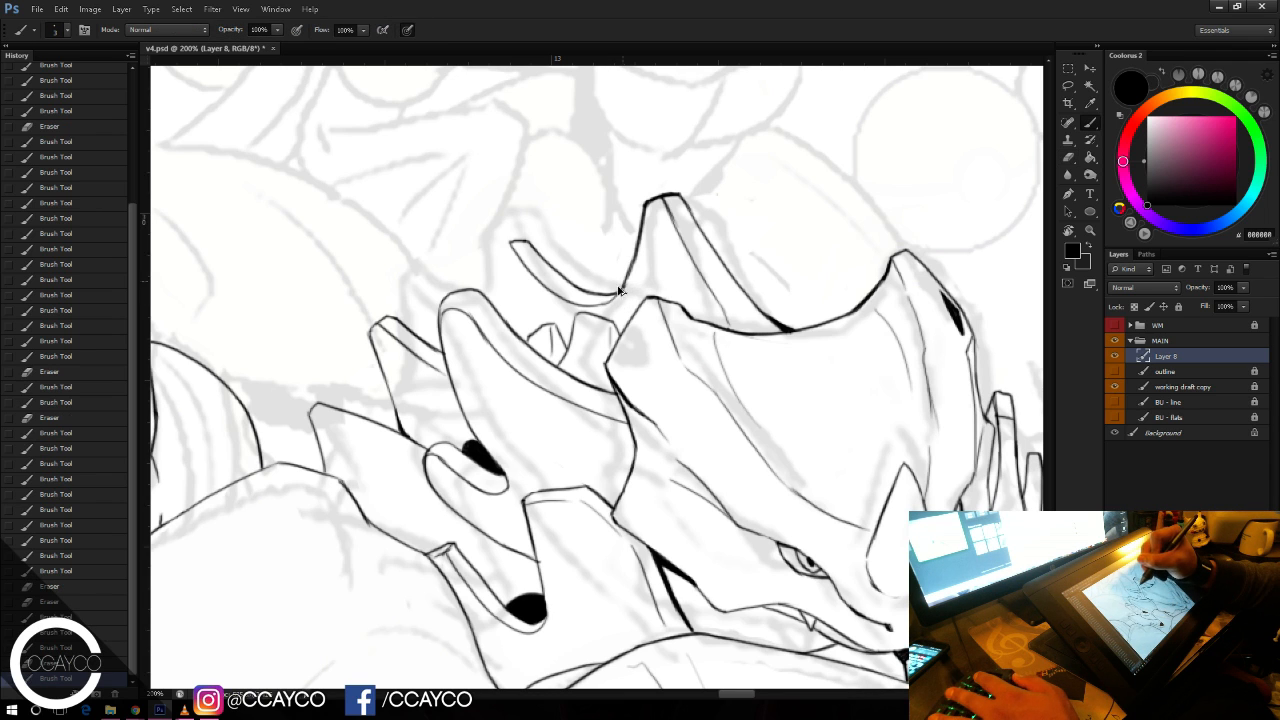
key("e")
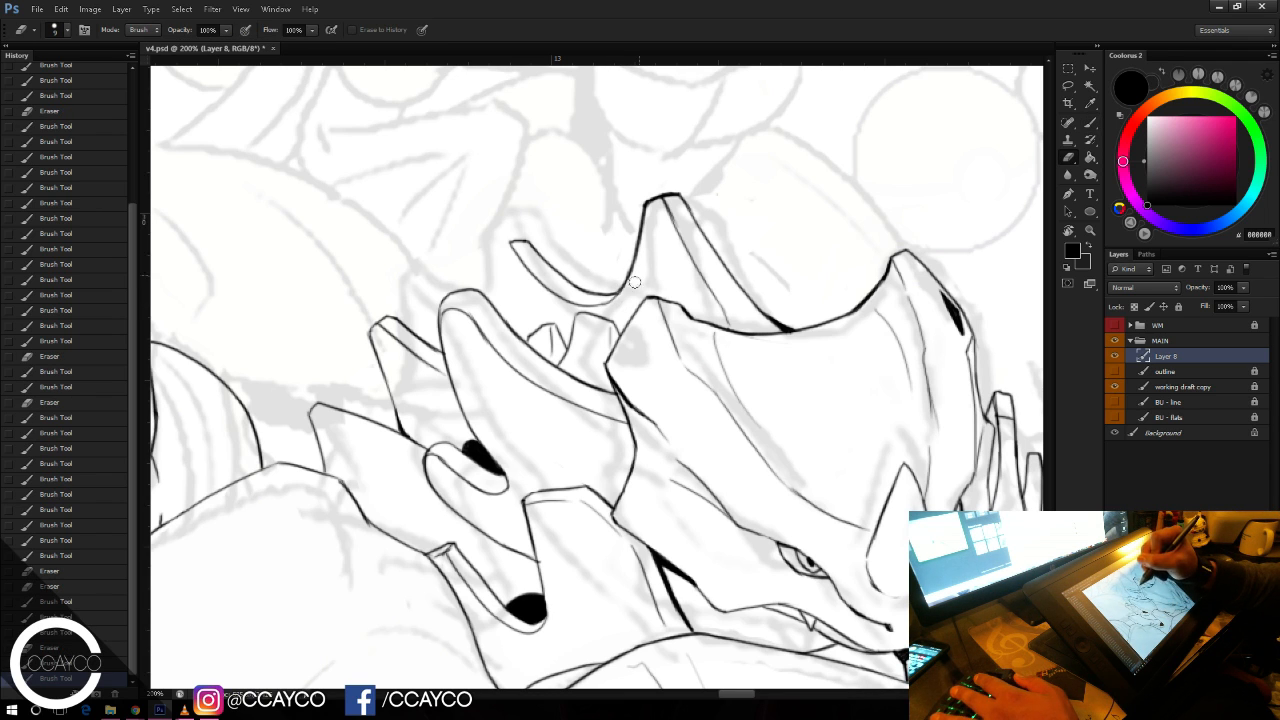
left_click(634, 282)
key("b")
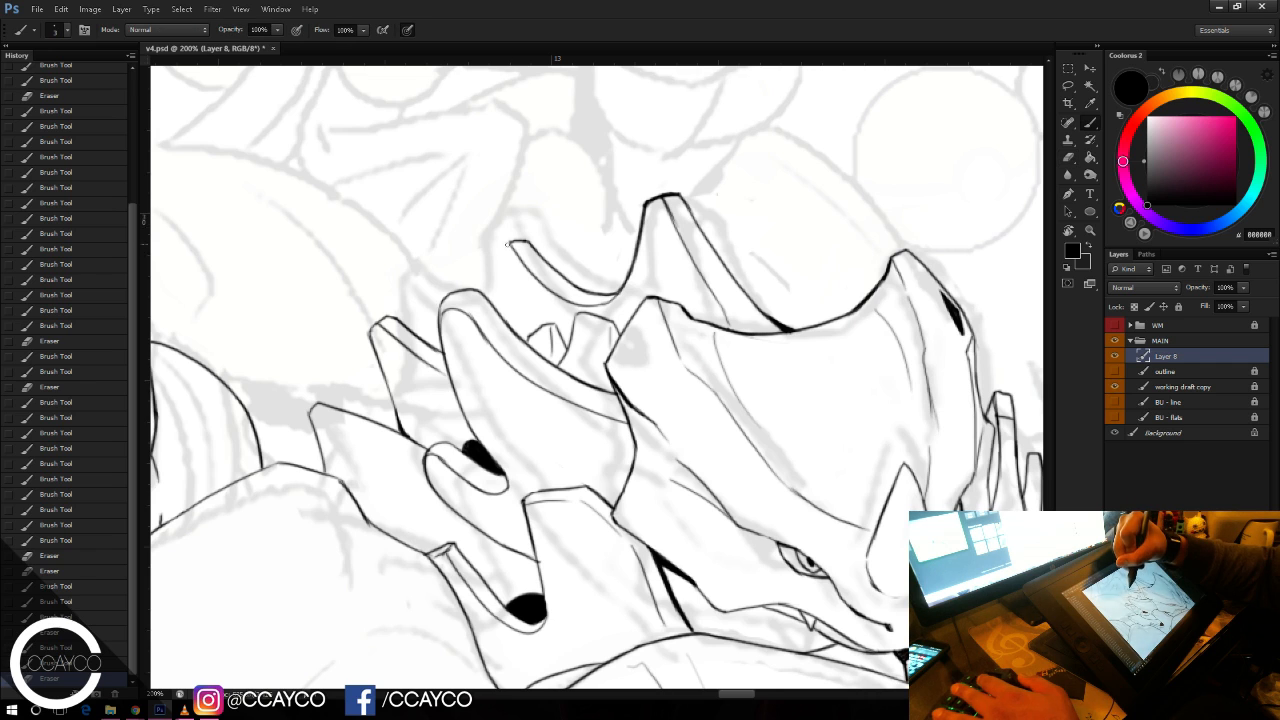
Step: Ink the rounded tip and left side of the curved spike beside the tall one, cleaning up its corner
left_click_drag(500, 243, 510, 245)
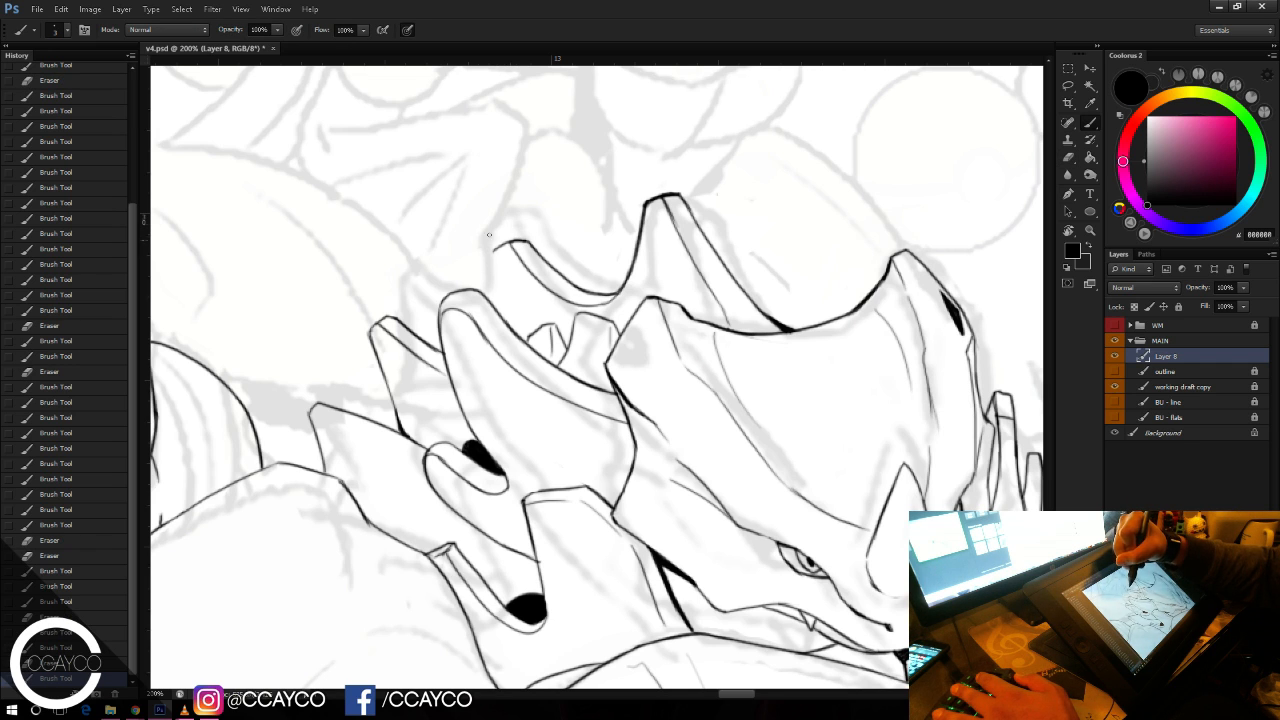
mouse_move(500, 242)
left_mouse_down()
mouse_move(493, 293)
mouse_move(505, 234)
left_mouse_up()
key("e")
left_click_drag(503, 236, 514, 221)
key("ctrl+z")
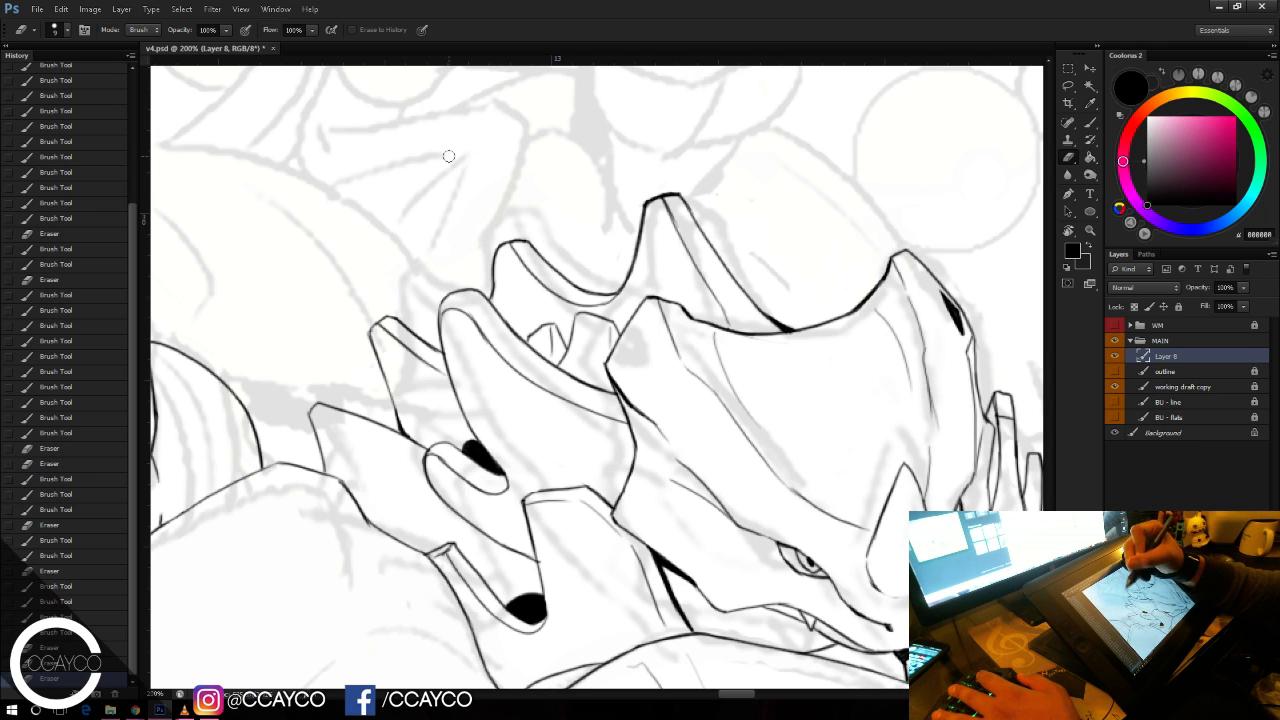
Step: Ink a small rounded spike in the gap left of the large curved spike's tip
key("b")
mouse_move(441, 309)
left_mouse_down()
mouse_move(422, 336)
mouse_move(440, 335)
mouse_move(424, 339)
mouse_move(436, 325)
left_mouse_up()
key("ctrl+z")
key("ctrl+z")
key("ctrl+z")
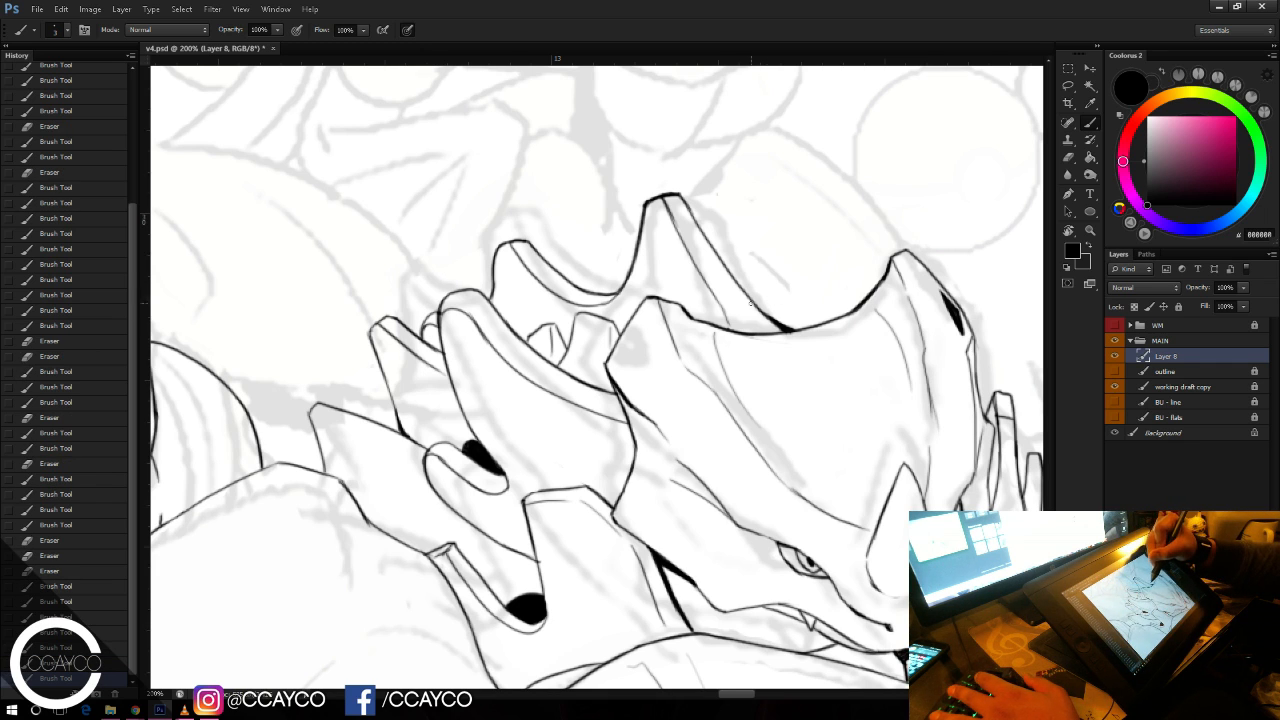
Step: Ink a short slanted spike behind the head's top edge, just right of the tall spike's base
mouse_move(751, 303)
left_mouse_down()
mouse_move(826, 309)
mouse_move(773, 289)
mouse_move(825, 318)
left_mouse_up()
key("ctrl+z")
key("ctrl+z")
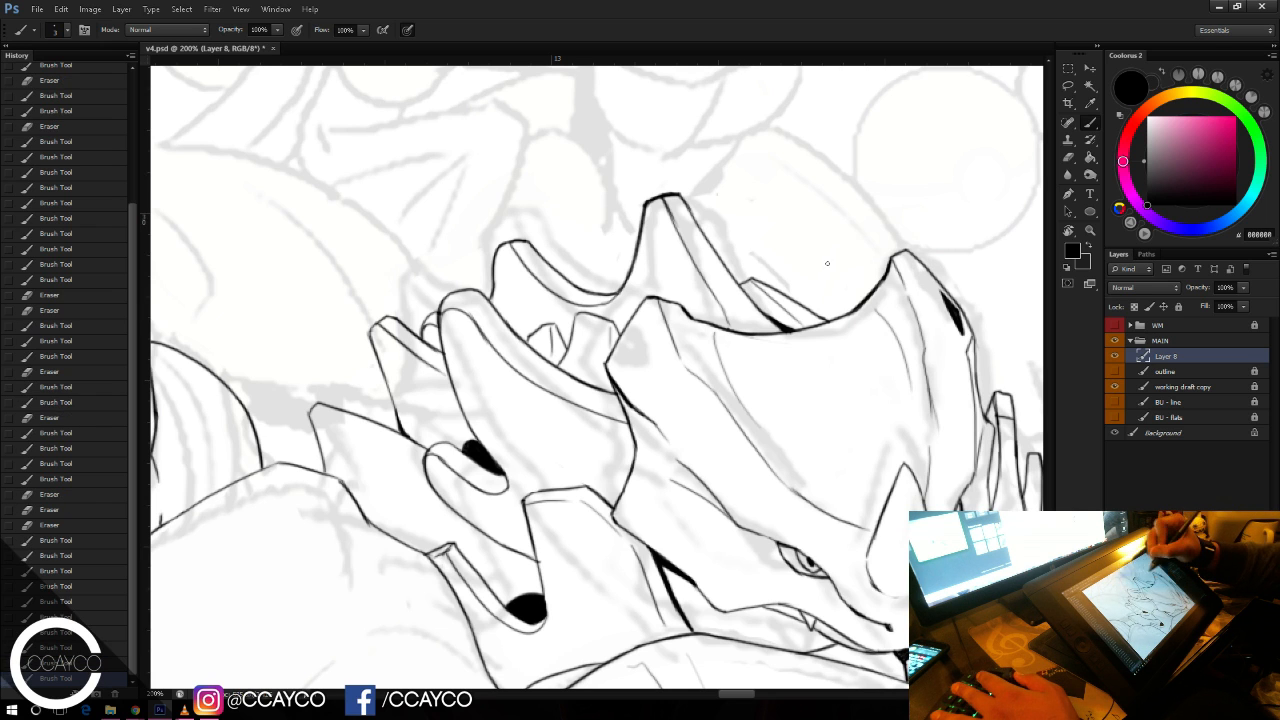
Step: Ink the outline of an upright spike behind the head's right peak, with its left side, angled tip and right edge
left_click_drag(871, 223, 776, 183)
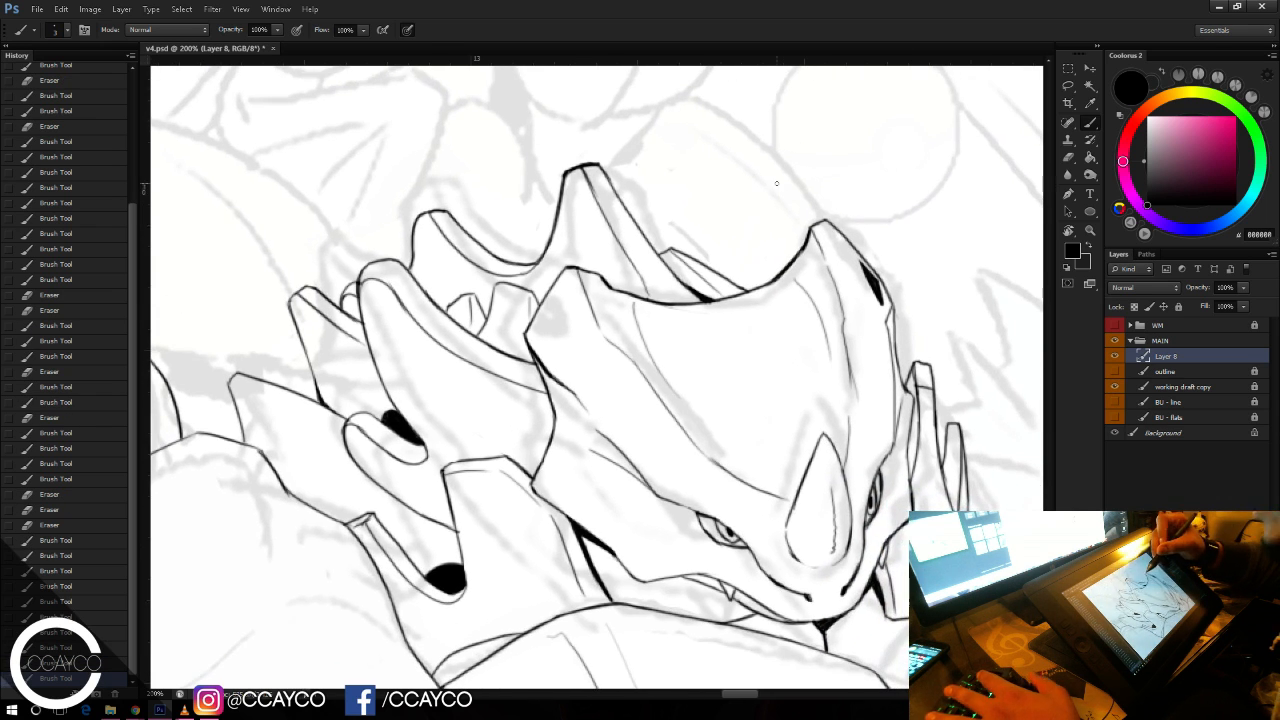
left_click_drag(756, 288, 768, 153)
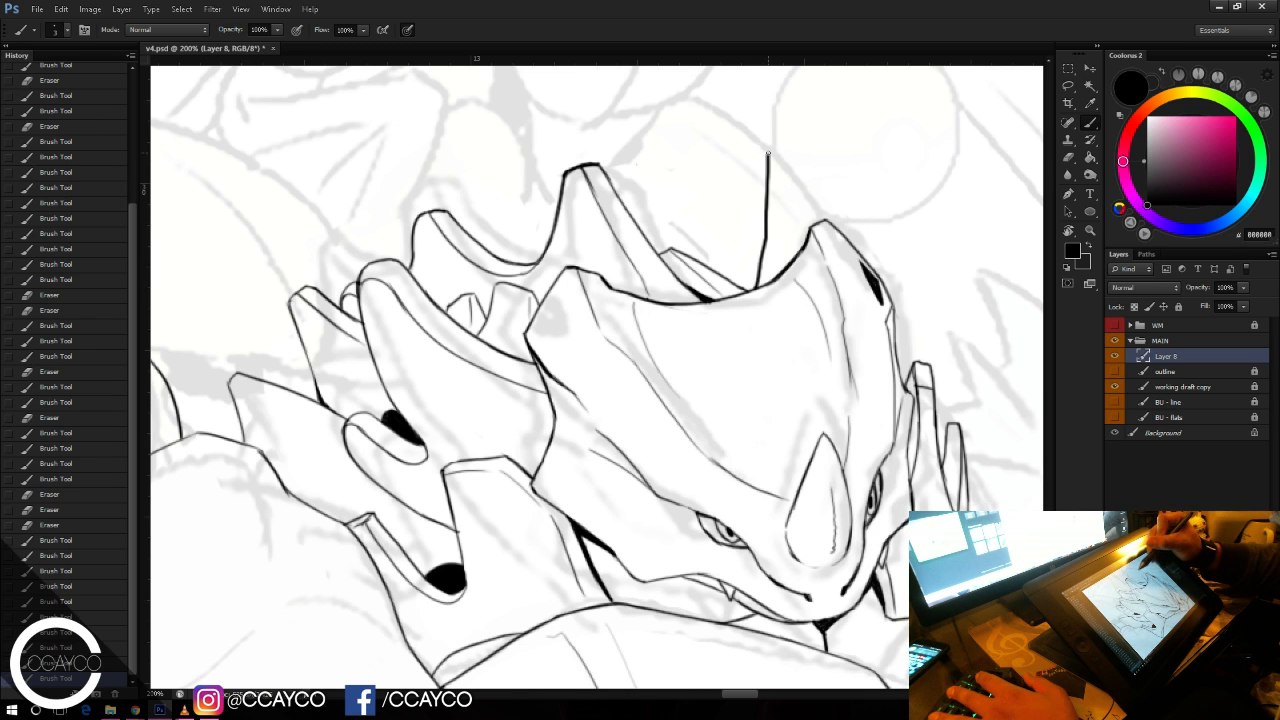
key("ctrl+z")
left_click_drag(758, 290, 775, 132)
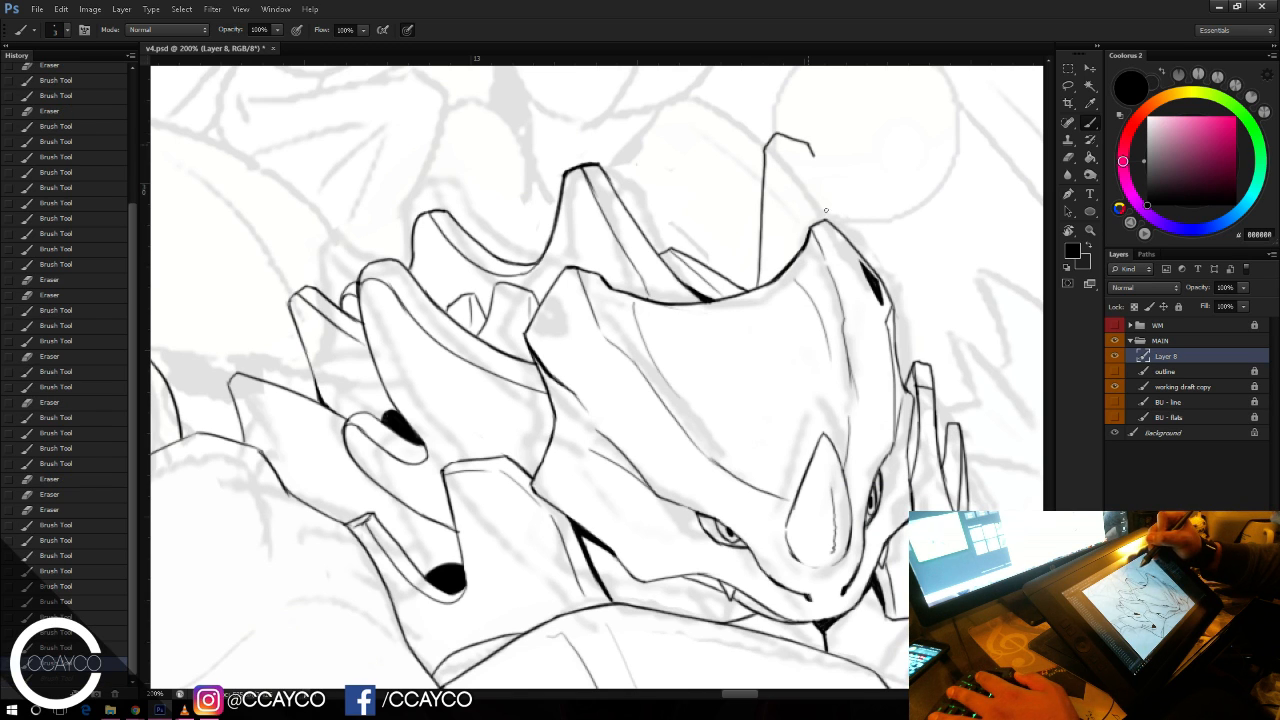
mouse_move(826, 214)
left_mouse_down()
mouse_move(793, 148)
mouse_move(789, 242)
left_mouse_up()
key("ctrl+z")
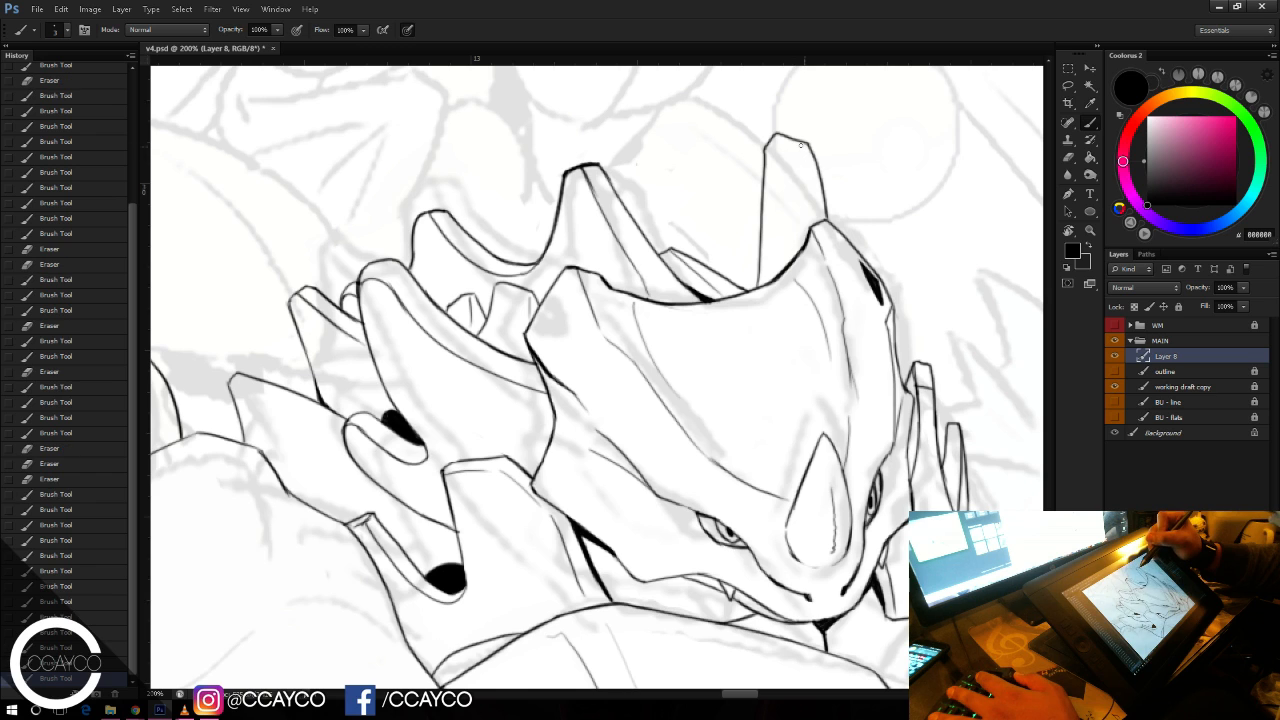
Step: Add an inner ridge line to the upright spike, and refine its tip corner and left edge
left_click_drag(800, 145, 794, 255)
key("e")
mouse_move(770, 140)
left_mouse_down()
mouse_move(792, 132)
mouse_move(766, 160)
mouse_move(768, 146)
left_mouse_up()
key("b")
mouse_move(781, 137)
left_mouse_down()
mouse_move(813, 154)
mouse_move(761, 222)
left_mouse_up()
key("ctrl+z")
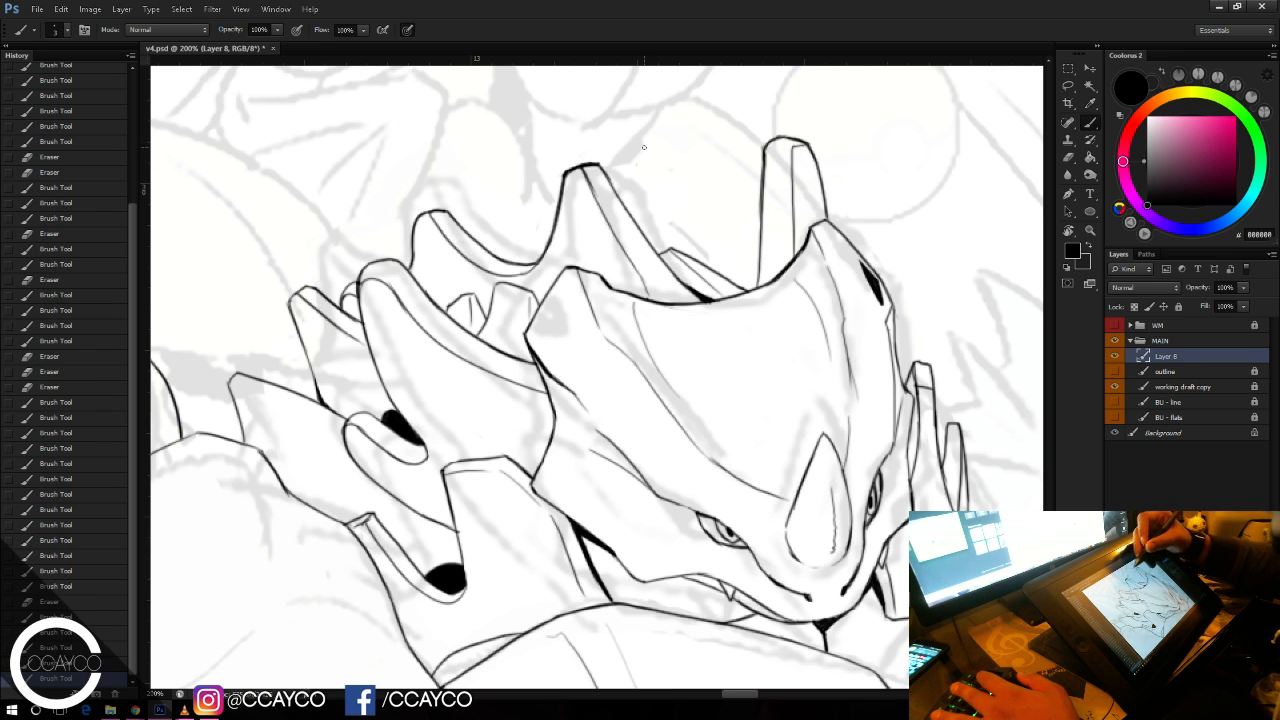
Step: Ink a medium spike with a ridge line between the tall and upright spikes, and save the file
left_click_drag(749, 271, 668, 190)
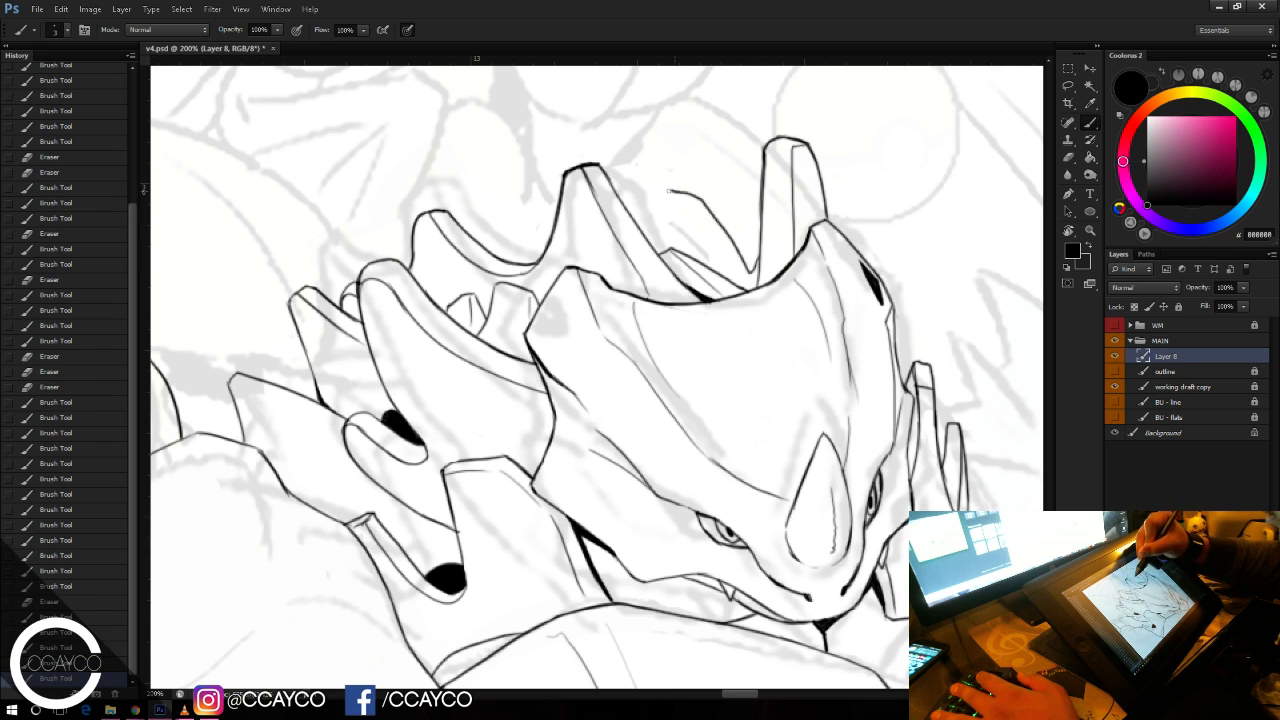
left_click_drag(673, 246, 670, 196)
mouse_move(720, 271)
left_mouse_down()
mouse_move(706, 216)
mouse_move(665, 189)
left_mouse_up()
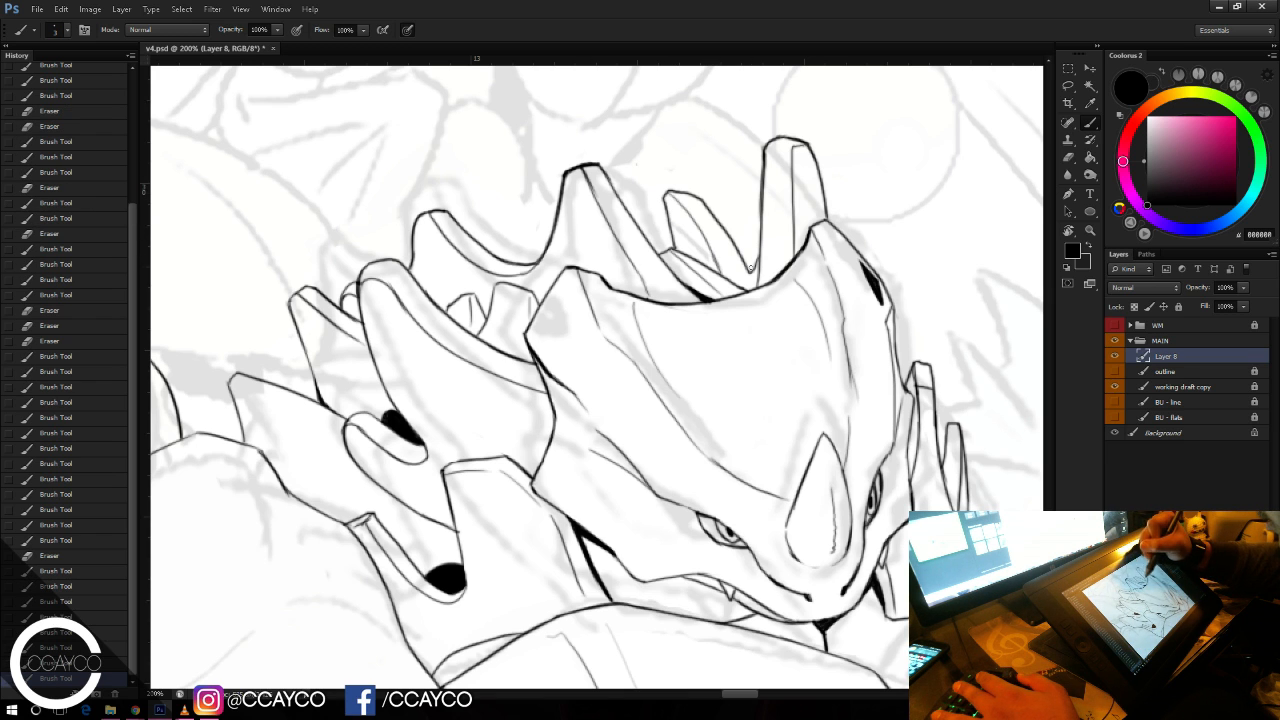
key("ctrl+minus")
left_click_drag(902, 301, 820, 259)
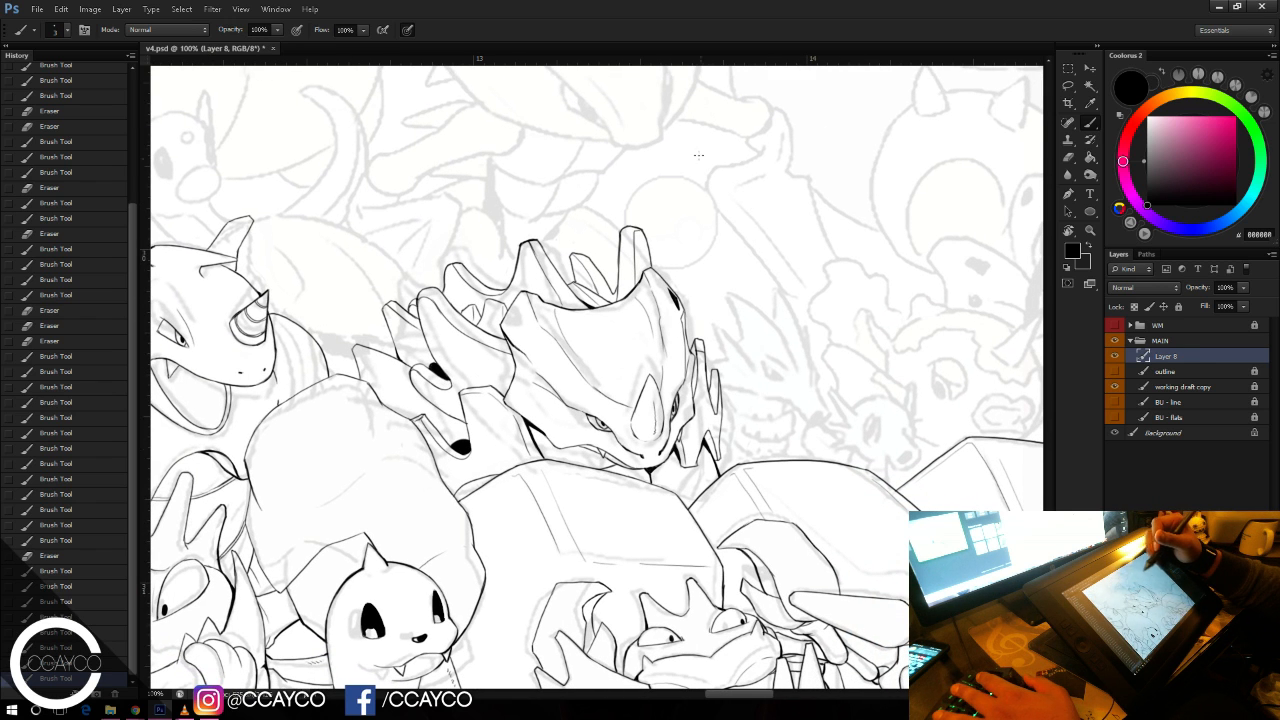
left_click_drag(778, 306, 694, 286)
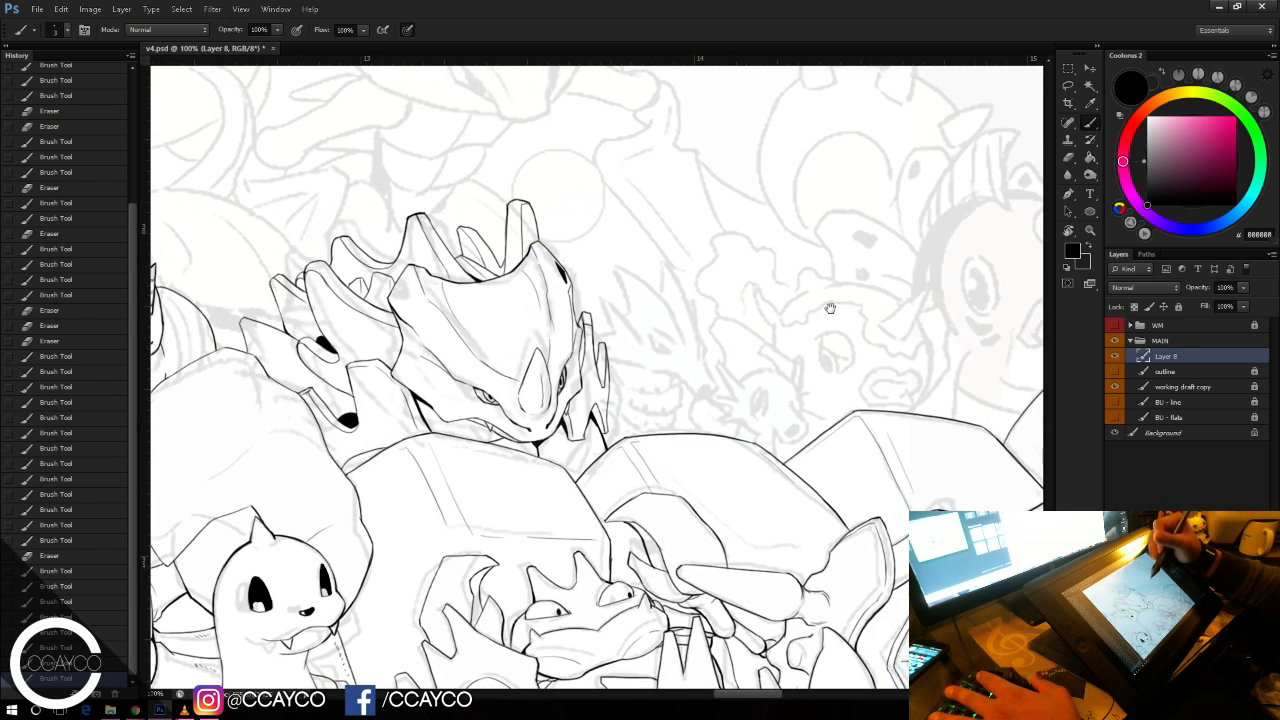
left_click_drag(831, 309, 714, 261)
key("ctrl+plus")
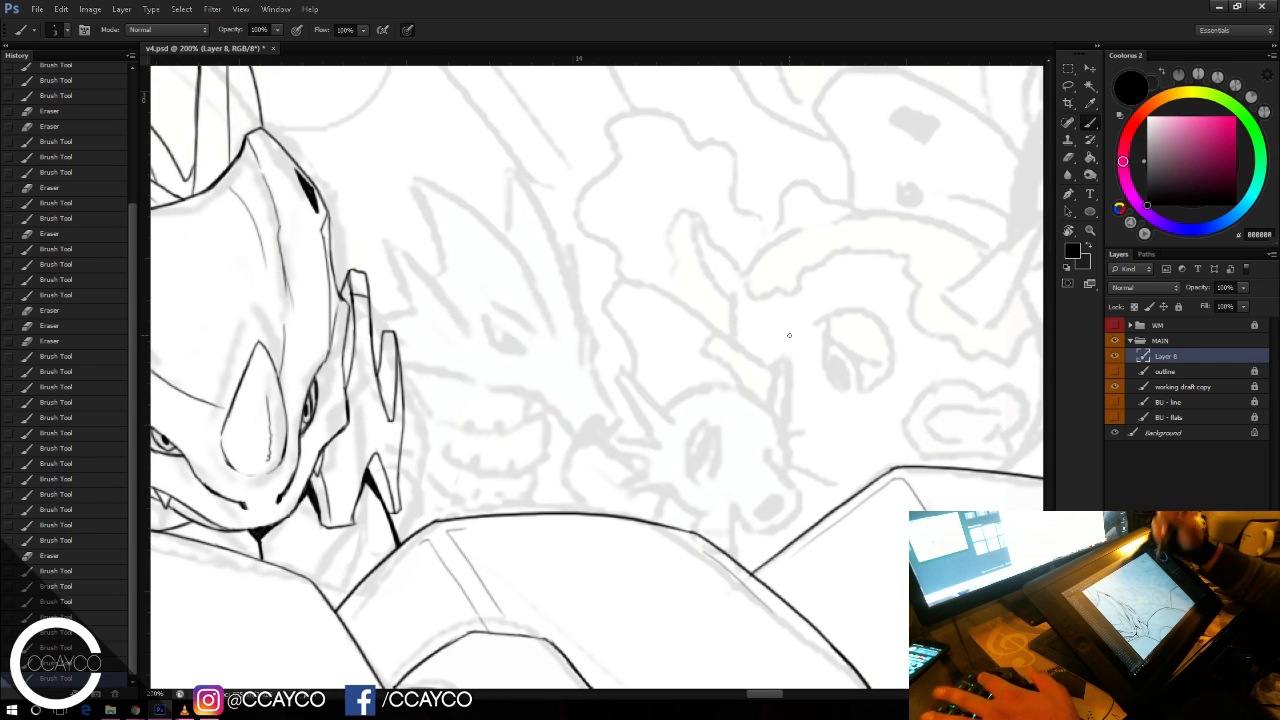
key("ctrl+s")
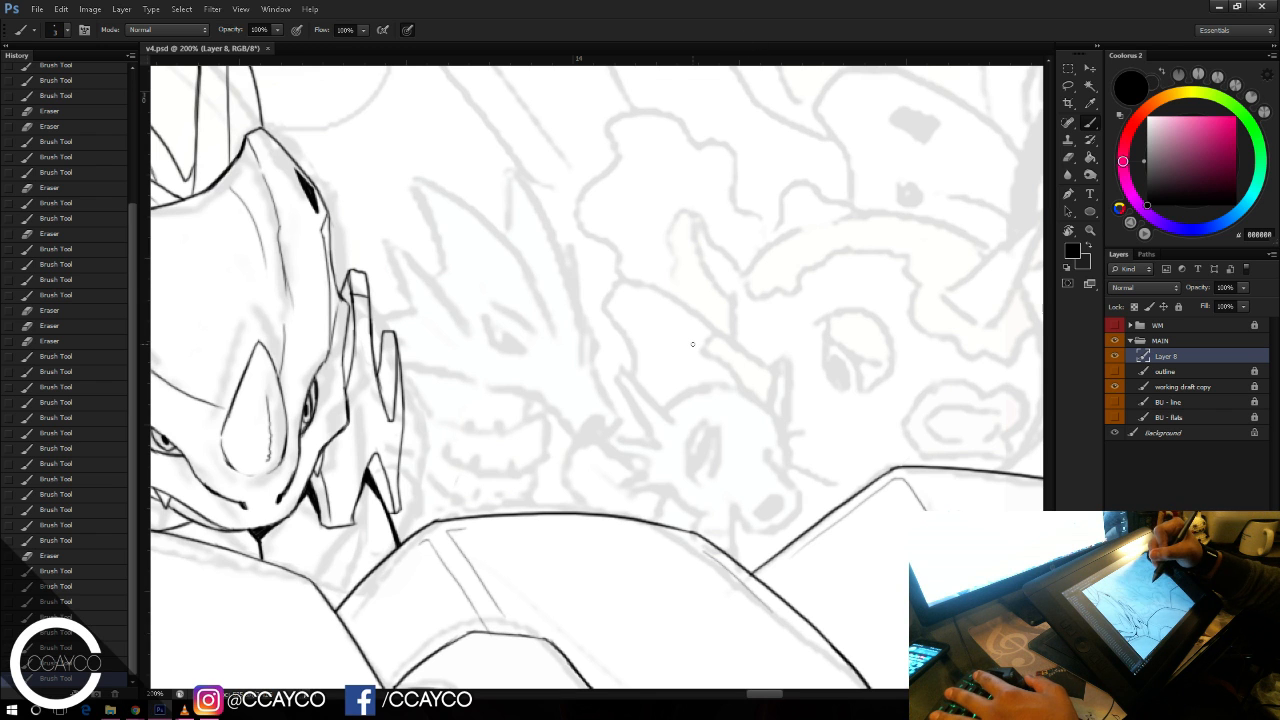
Step: Ink the snout outline of the small creature behind the shell to the right of the horned creature, and clean its upper corner
left_click_drag(846, 331, 759, 258)
key("ctrl+plus")
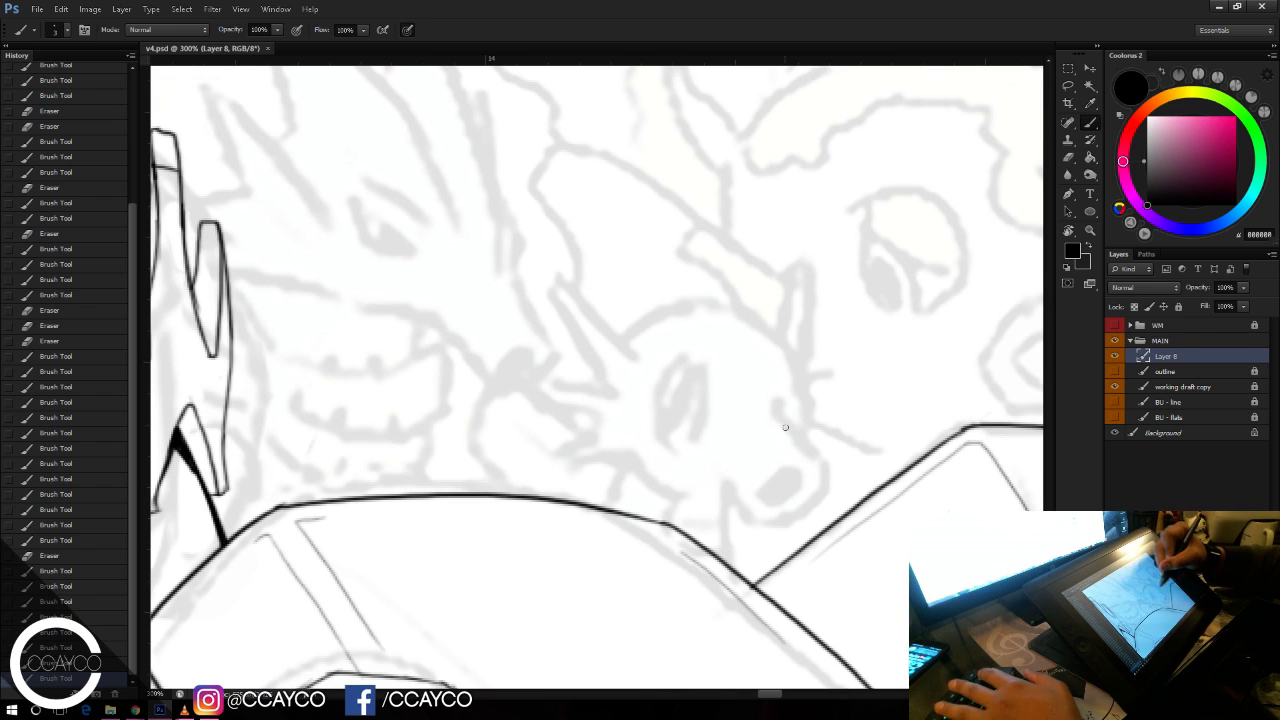
left_click_drag(766, 406, 818, 456)
left_click_drag(706, 470, 760, 512)
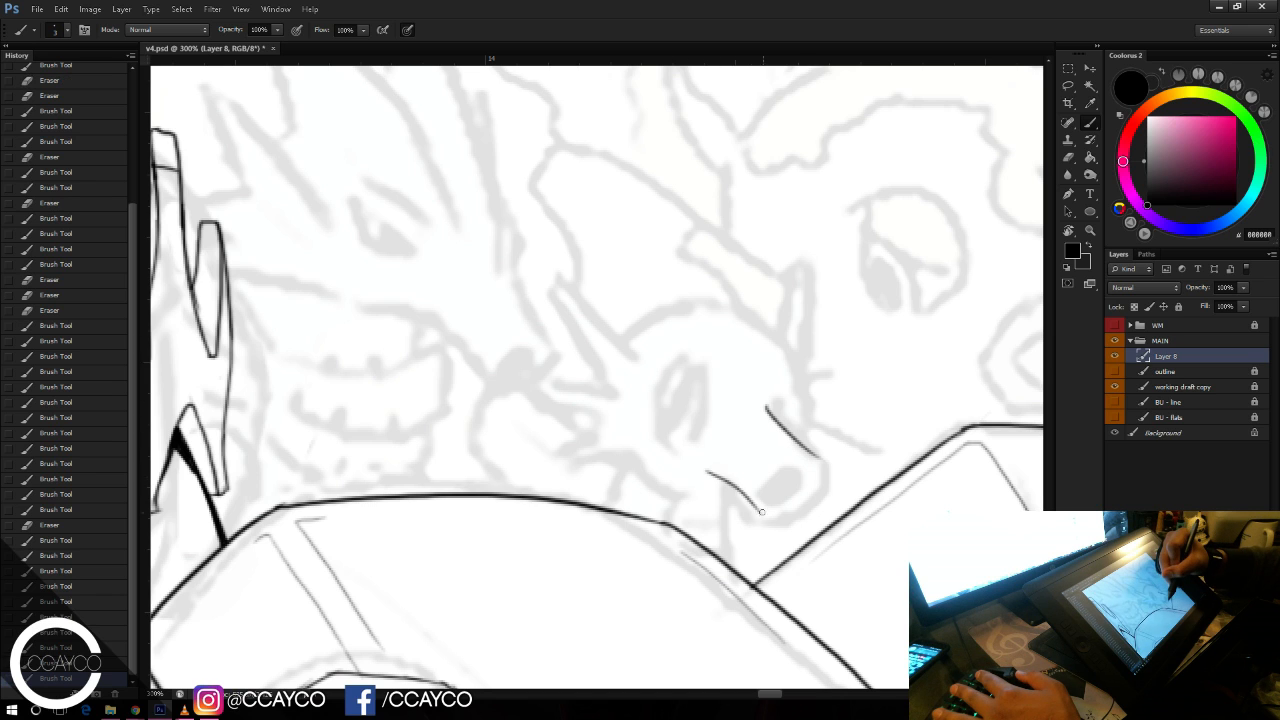
key("ctrl+z")
mouse_move(750, 520)
left_mouse_down()
mouse_move(823, 498)
mouse_move(820, 458)
mouse_move(801, 443)
mouse_move(825, 473)
mouse_move(816, 502)
left_mouse_up()
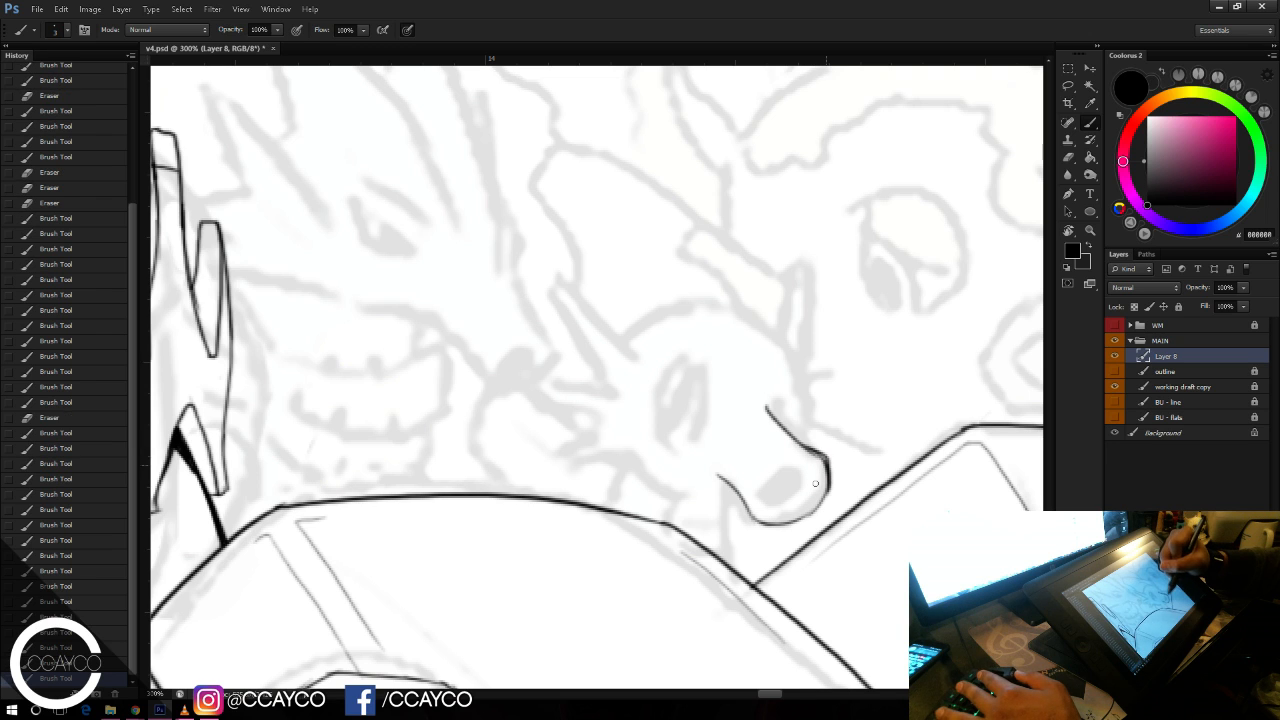
key("e")
mouse_move(816, 444)
left_mouse_down()
mouse_move(826, 456)
mouse_move(814, 448)
left_mouse_up()
key("b")
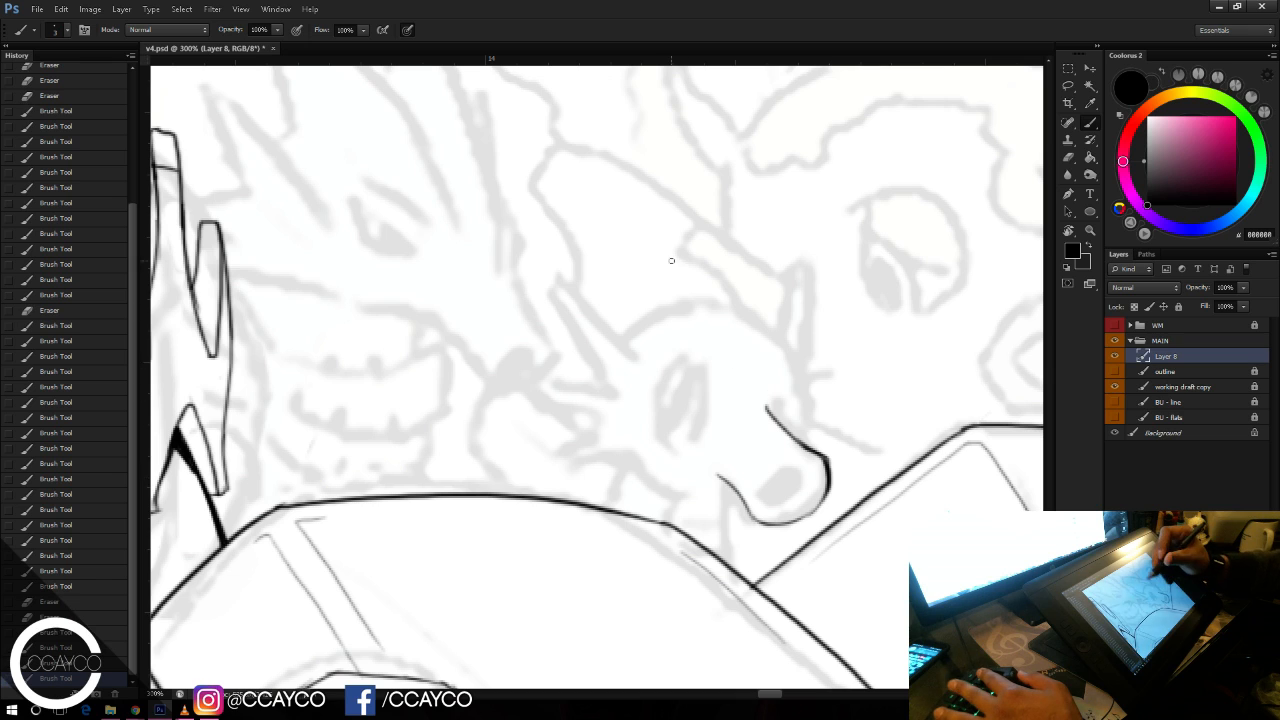
Step: Ink the oval opening at the end of the small creature's snout and fill it solid black
left_click_drag(770, 509, 808, 465)
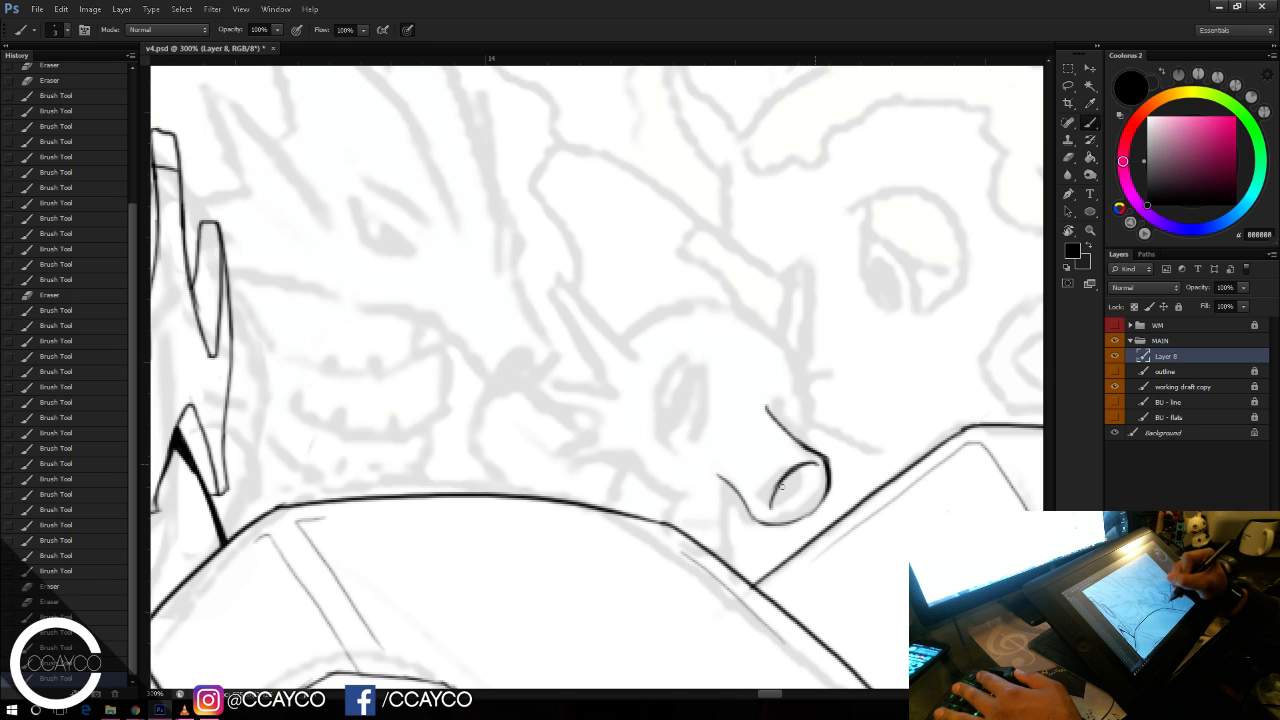
left_click_drag(764, 512, 793, 467)
key("ctrl+z")
left_click_drag(764, 514, 804, 470)
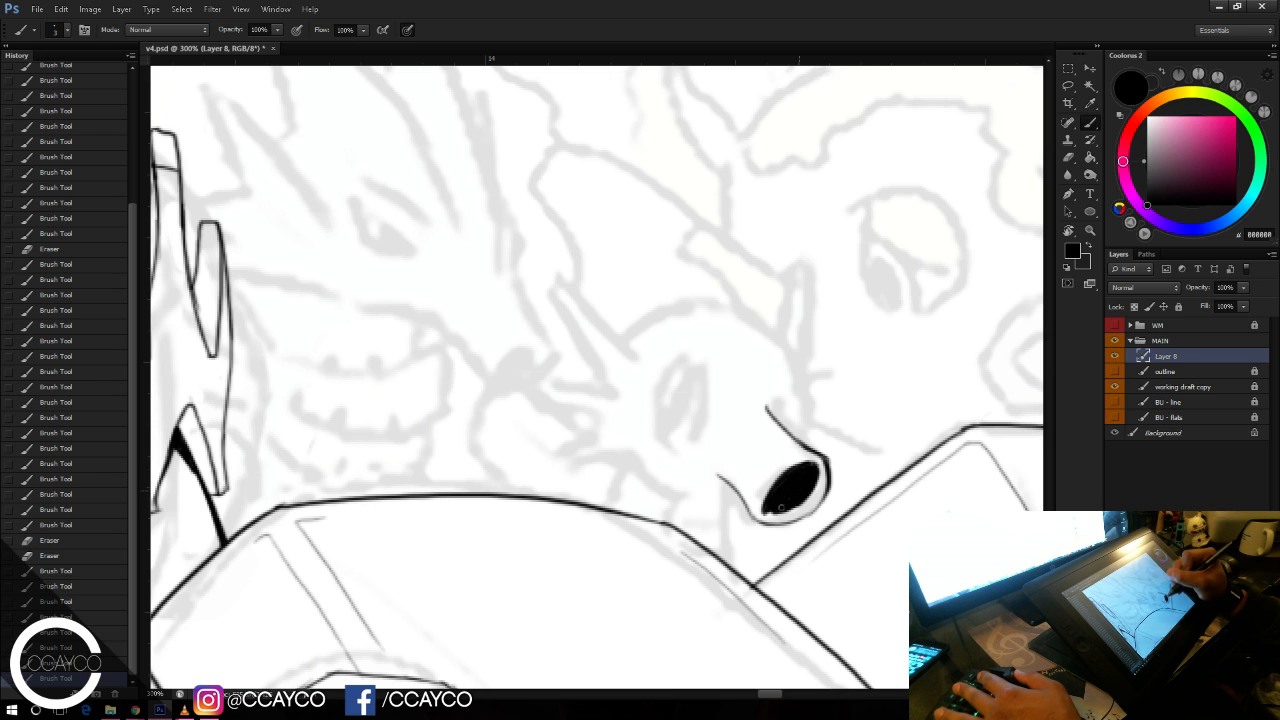
Step: Refine the small creature's snout outline around the black opening, cleaning its outer edge
mouse_move(780, 507)
left_mouse_down()
mouse_move(805, 503)
mouse_move(800, 482)
mouse_move(838, 480)
mouse_move(812, 512)
mouse_move(824, 468)
mouse_move(822, 480)
mouse_move(838, 480)
left_mouse_up()
key("e")
key("b")
key("ctrl+z")
key("e")
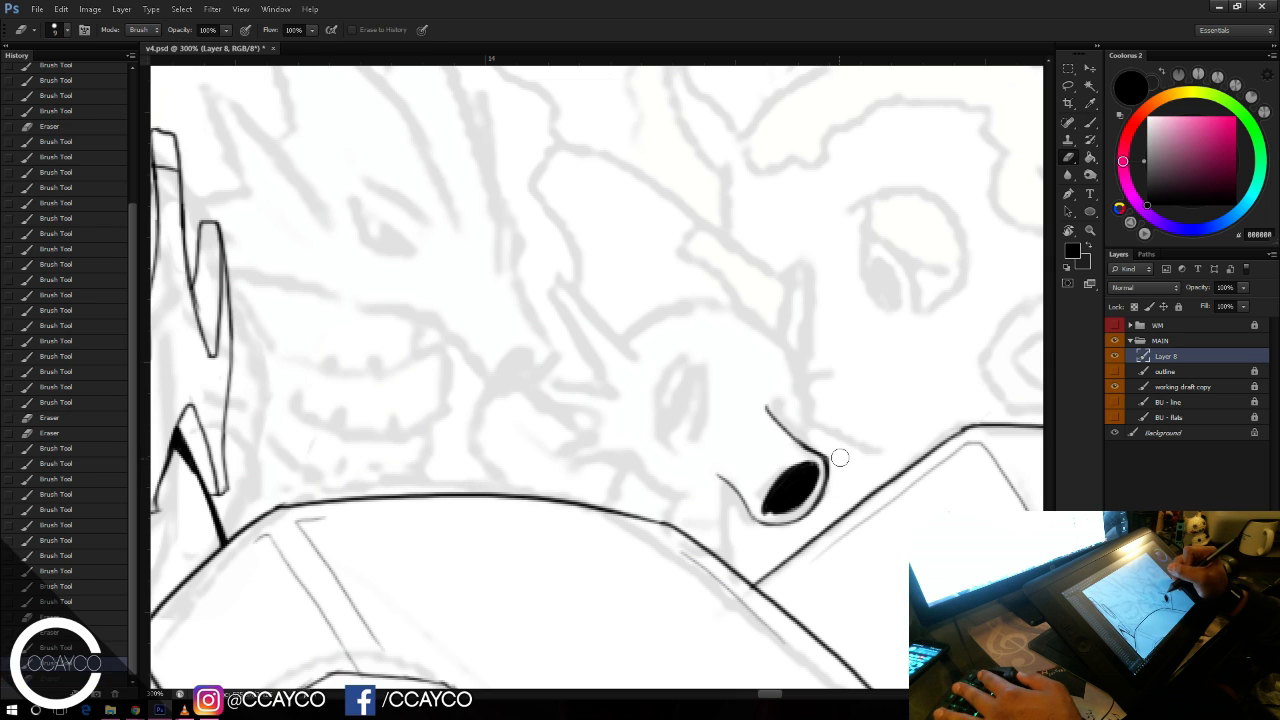
key("b")
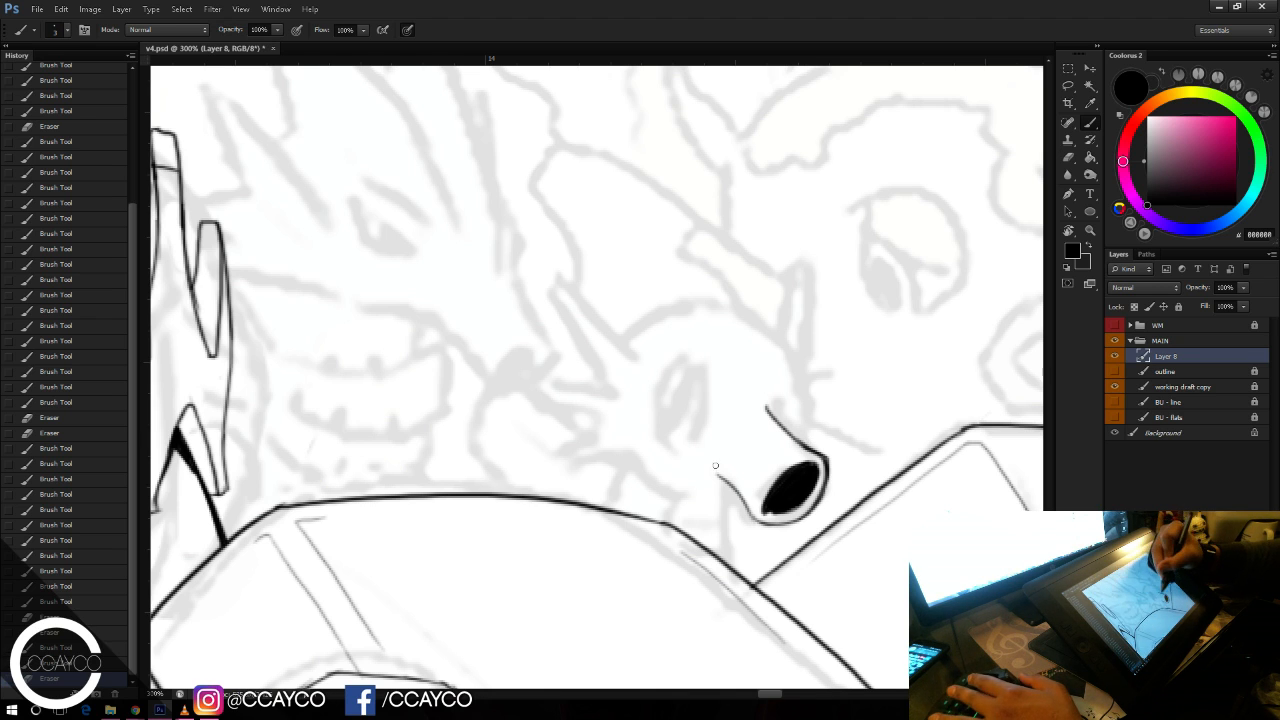
Step: Reshape the upper end of the snout's bridge line into a steeper curve, erasing the excess line
left_click_drag(772, 410, 788, 436)
key("e")
left_click_drag(756, 390, 786, 450)
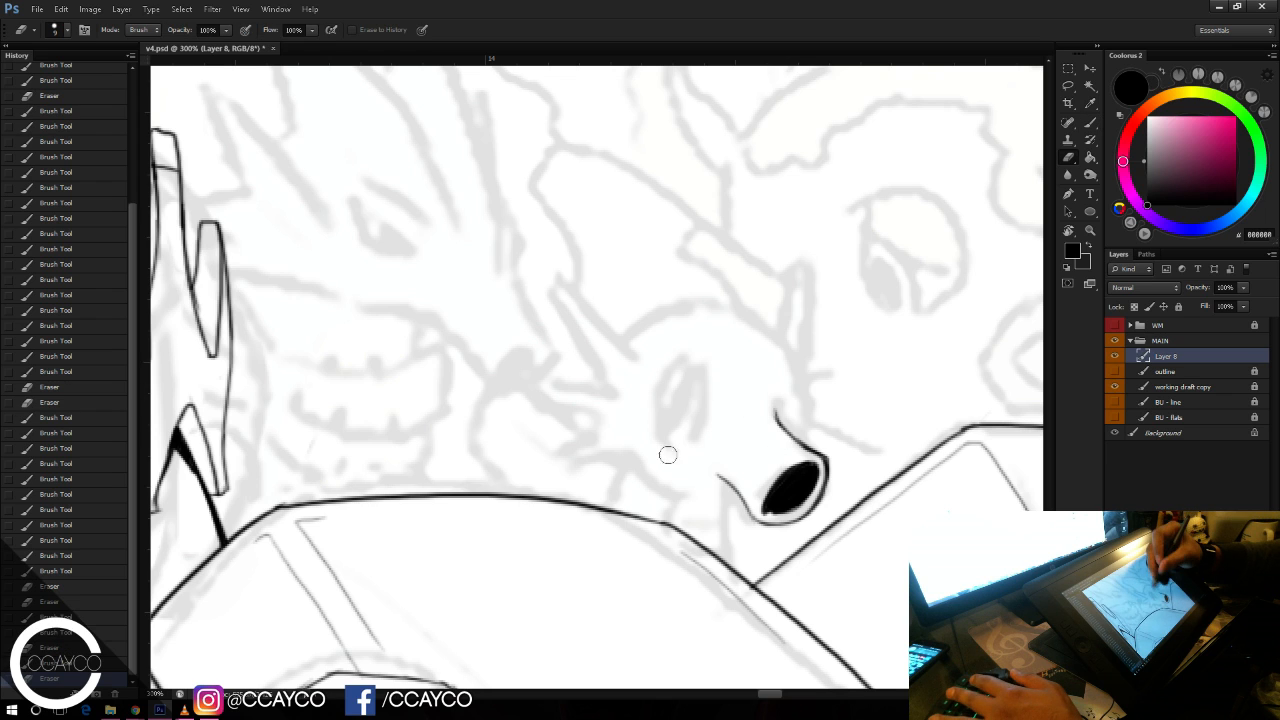
key("b")
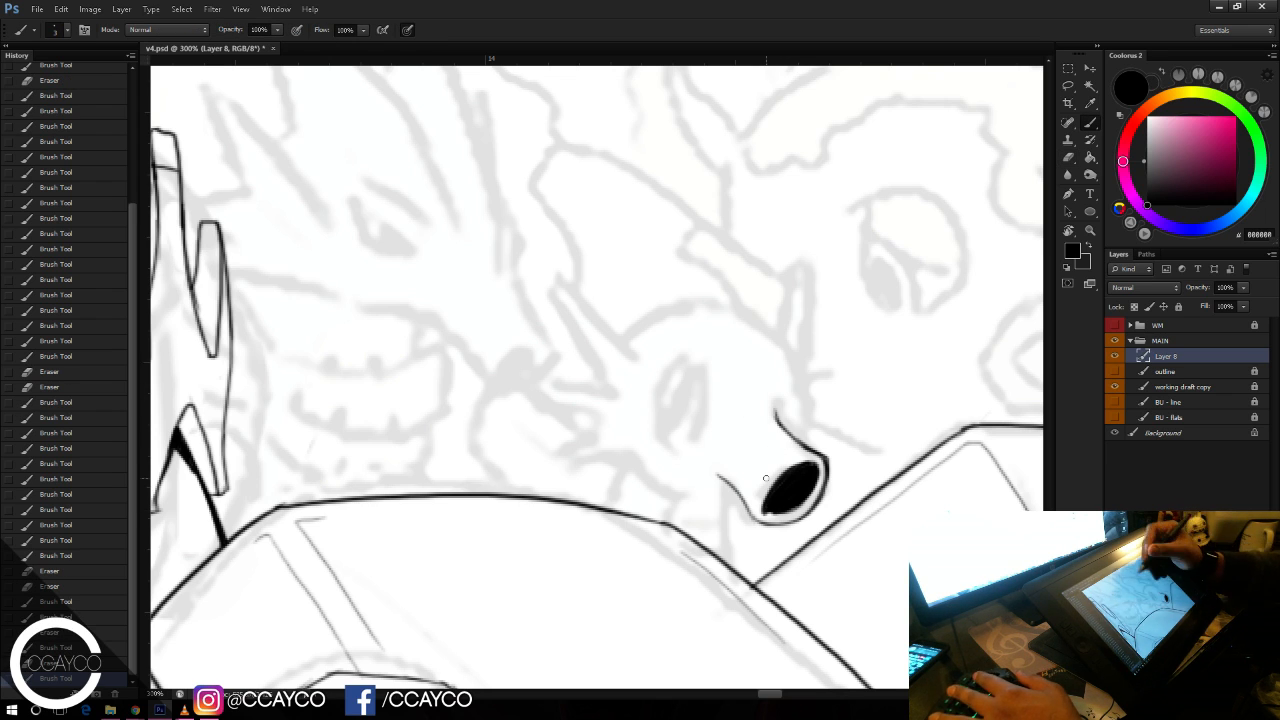
Step: Add a narrow black-outlined ellipse without fill as the small creature's near eye, tilt it slightly to match the draft, and rasterize its layer
key("u")
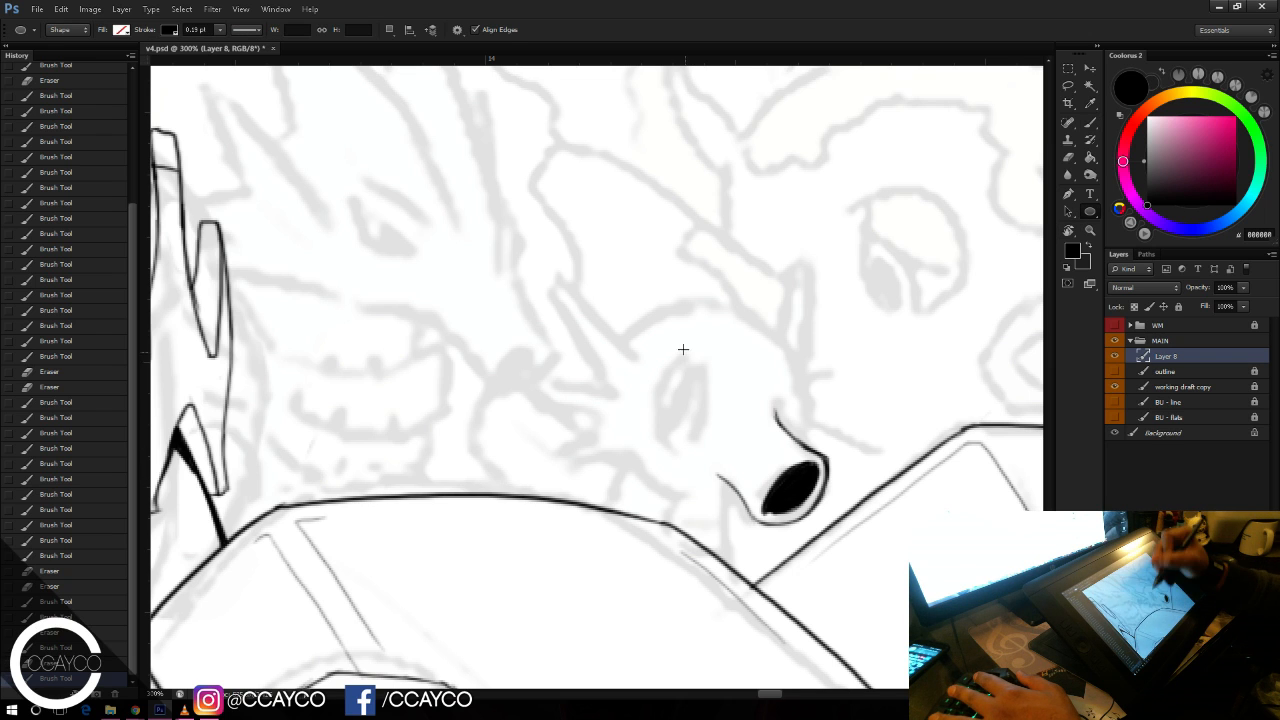
left_click_drag(675, 343, 715, 428)
key("ctrl+t")
left_click_drag(752, 381, 685, 397)
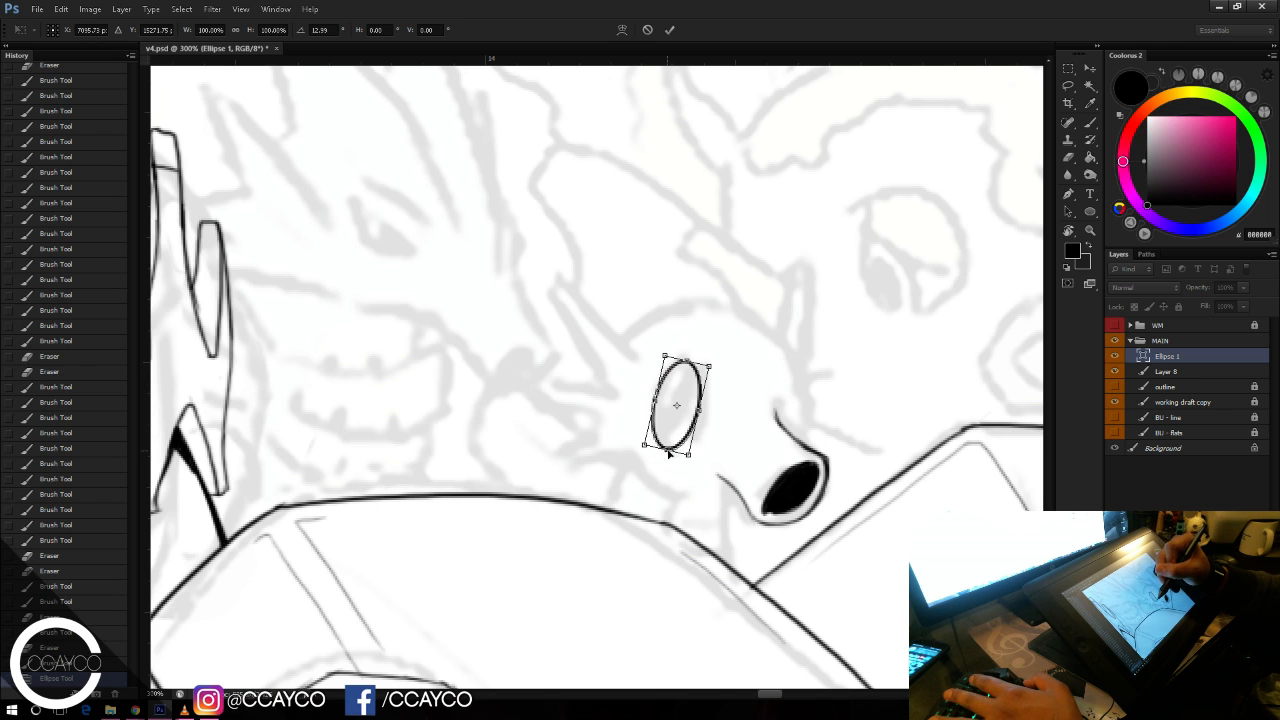
left_click_drag(669, 453, 671, 449)
left_click_drag(689, 391, 723, 372)
key("Return")
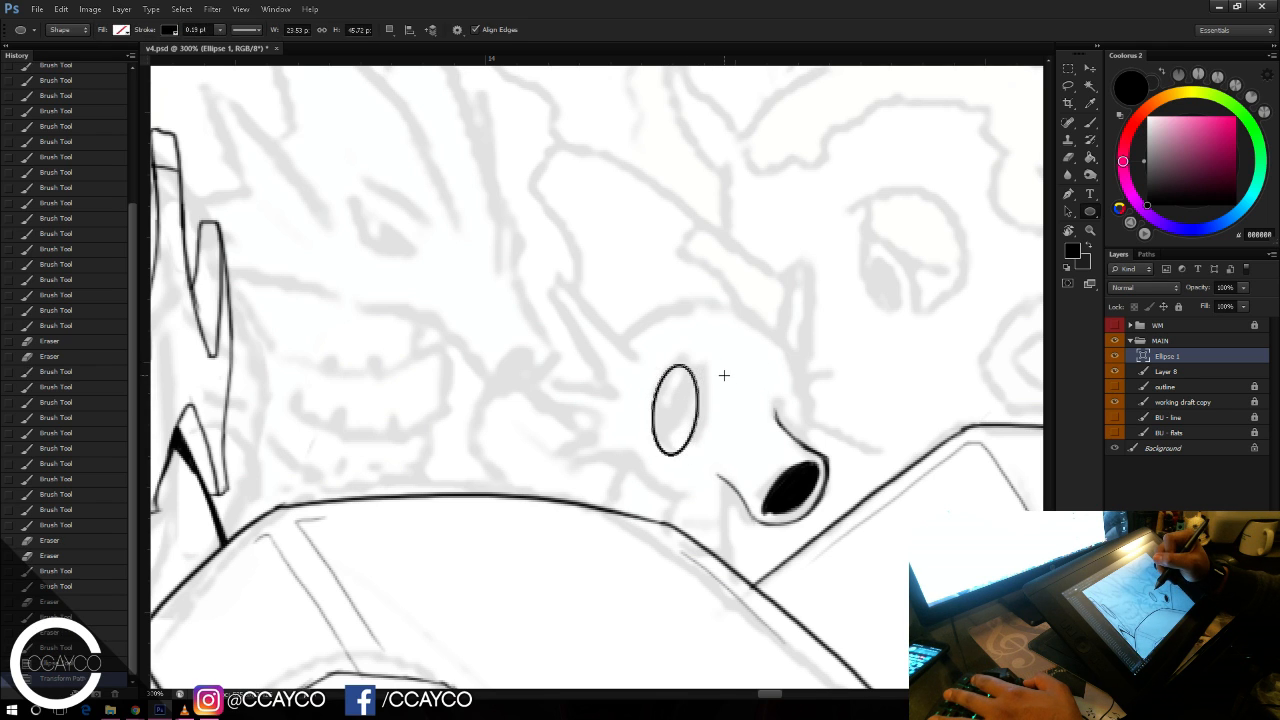
key("b")
left_click(724, 372)
key("Return")
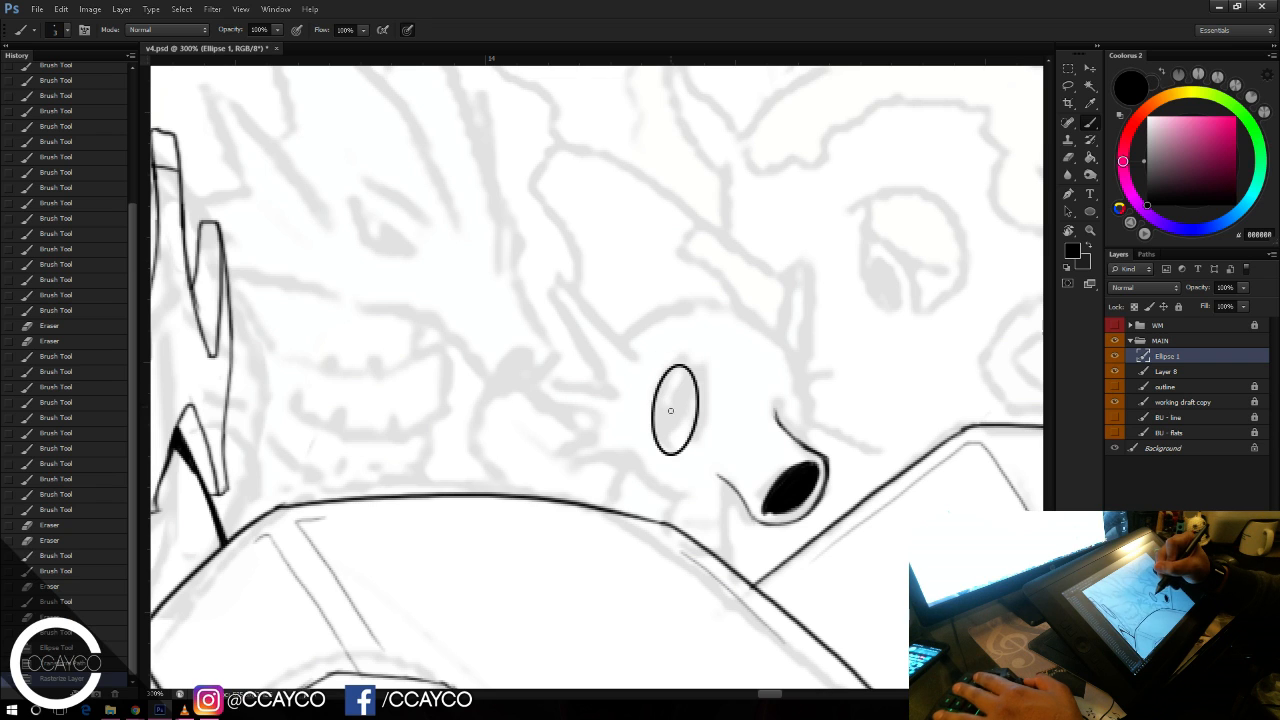
Step: Ink the curved iris line inside the near eye and fill a slim black pupil
key("ctrl+z")
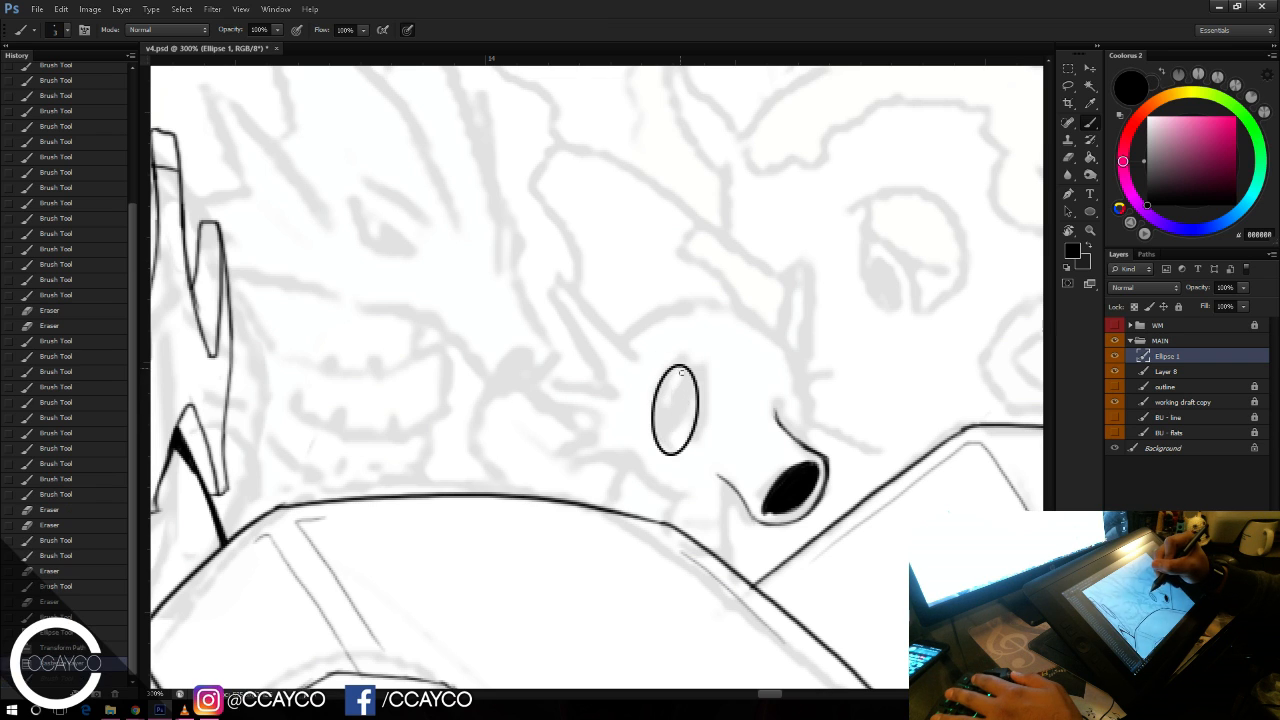
left_click_drag(686, 370, 673, 435)
left_click_drag(683, 418, 667, 442)
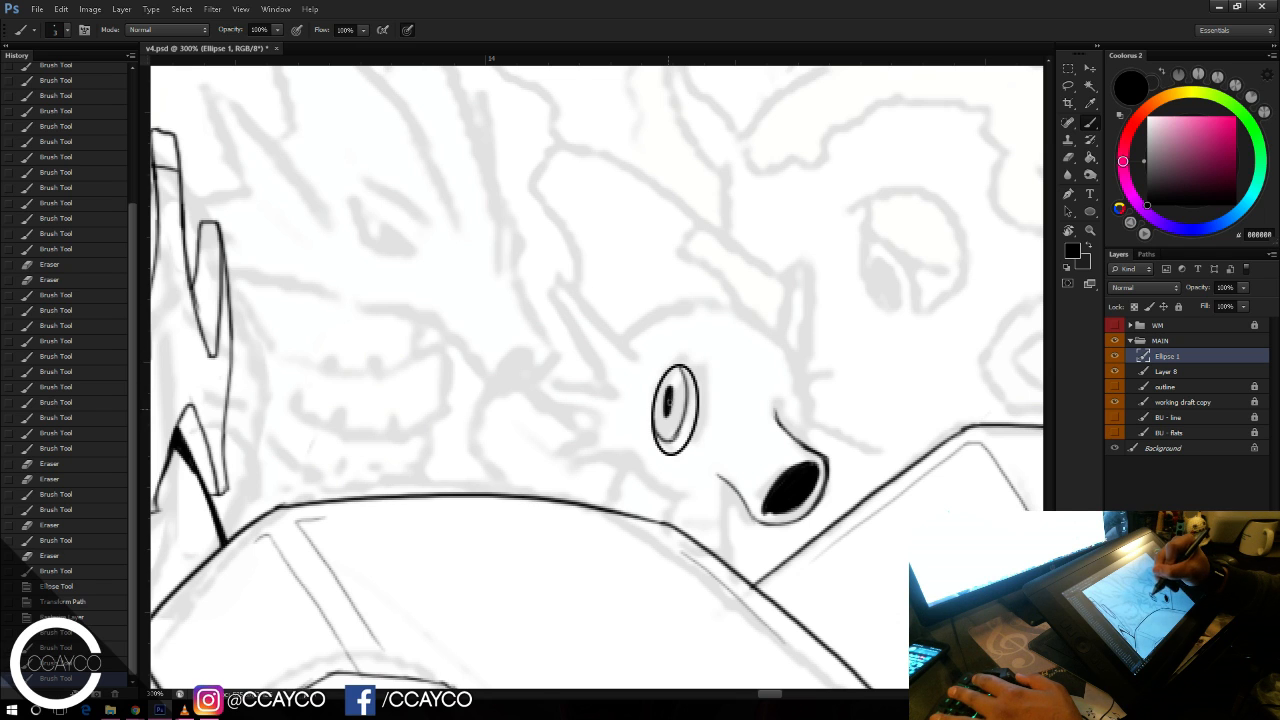
left_click_drag(670, 390, 667, 412)
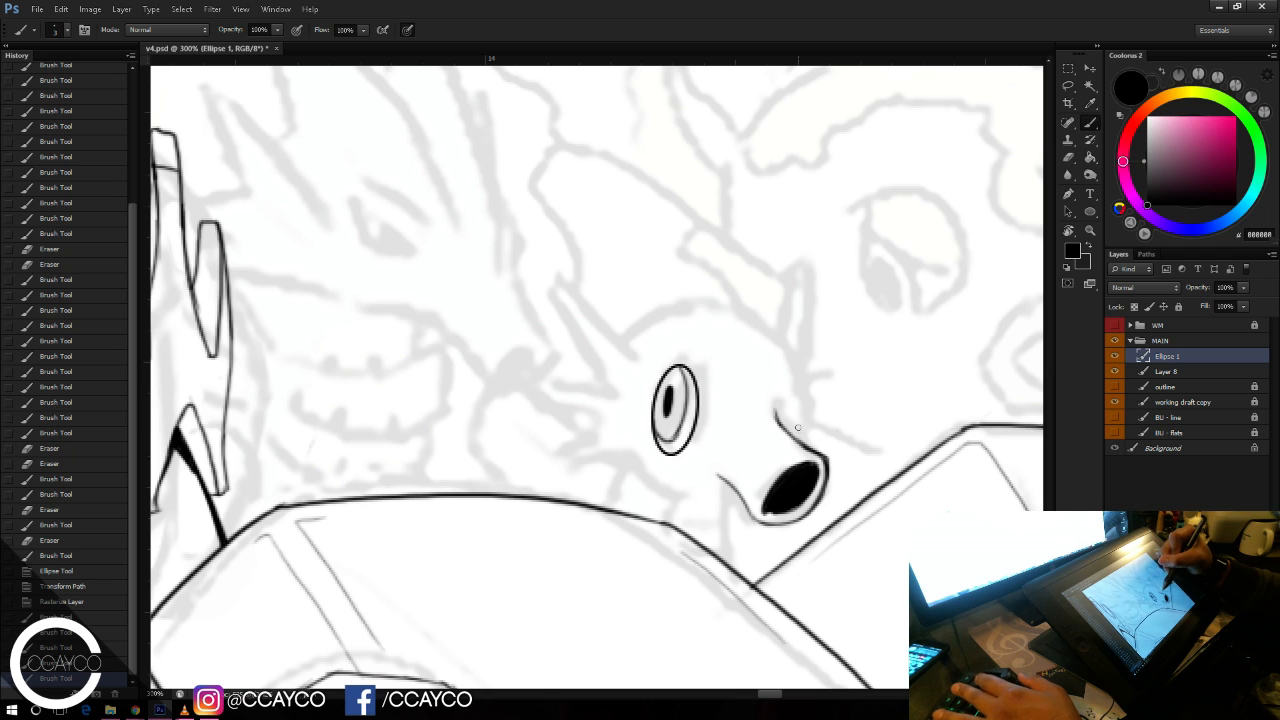
Step: Ink the narrow far eye at the edge of the small creature's face, with an inner line and black pupil
left_click_drag(789, 370, 800, 432)
key("ctrl+z")
key("ctrl+z")
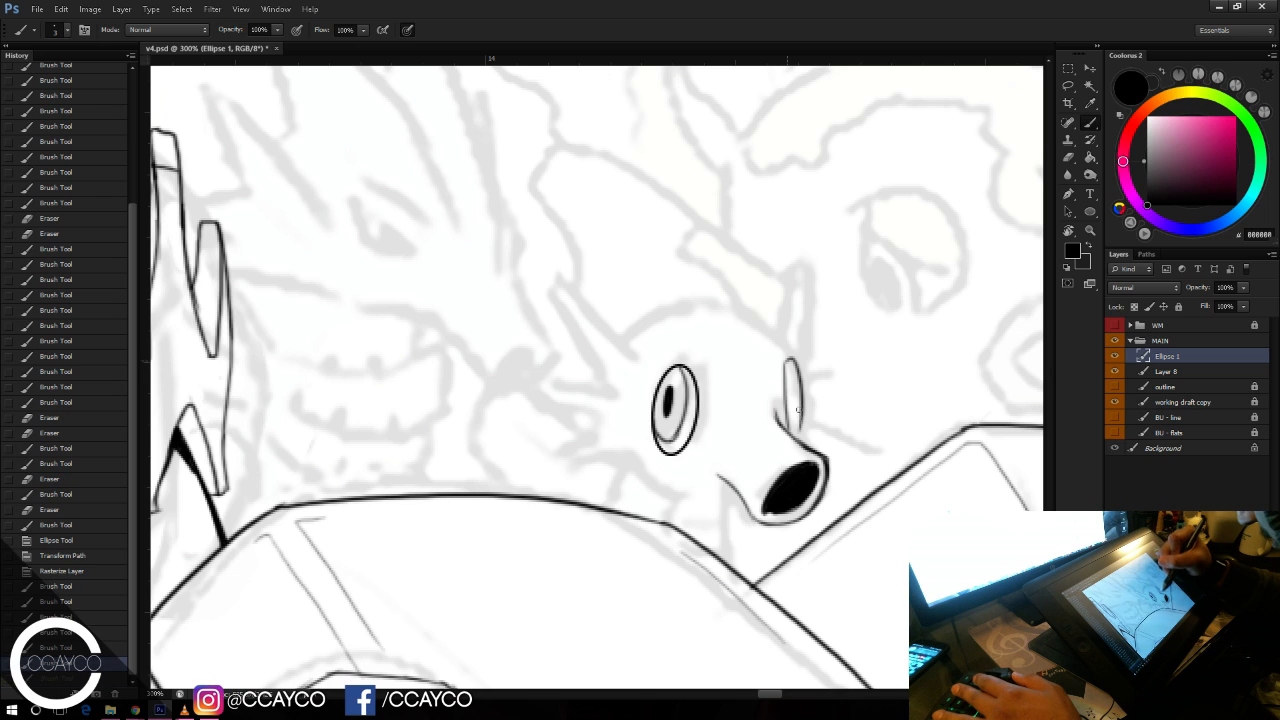
left_click_drag(791, 362, 800, 432)
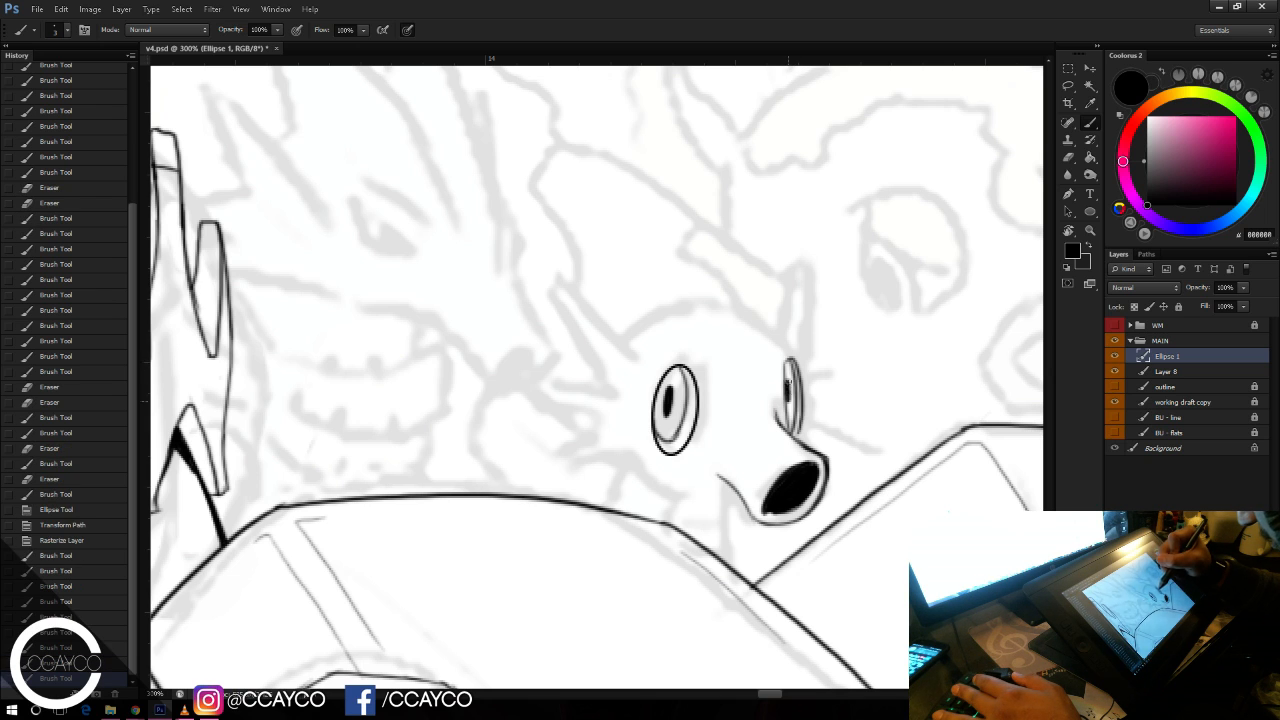
left_click_drag(788, 382, 797, 438)
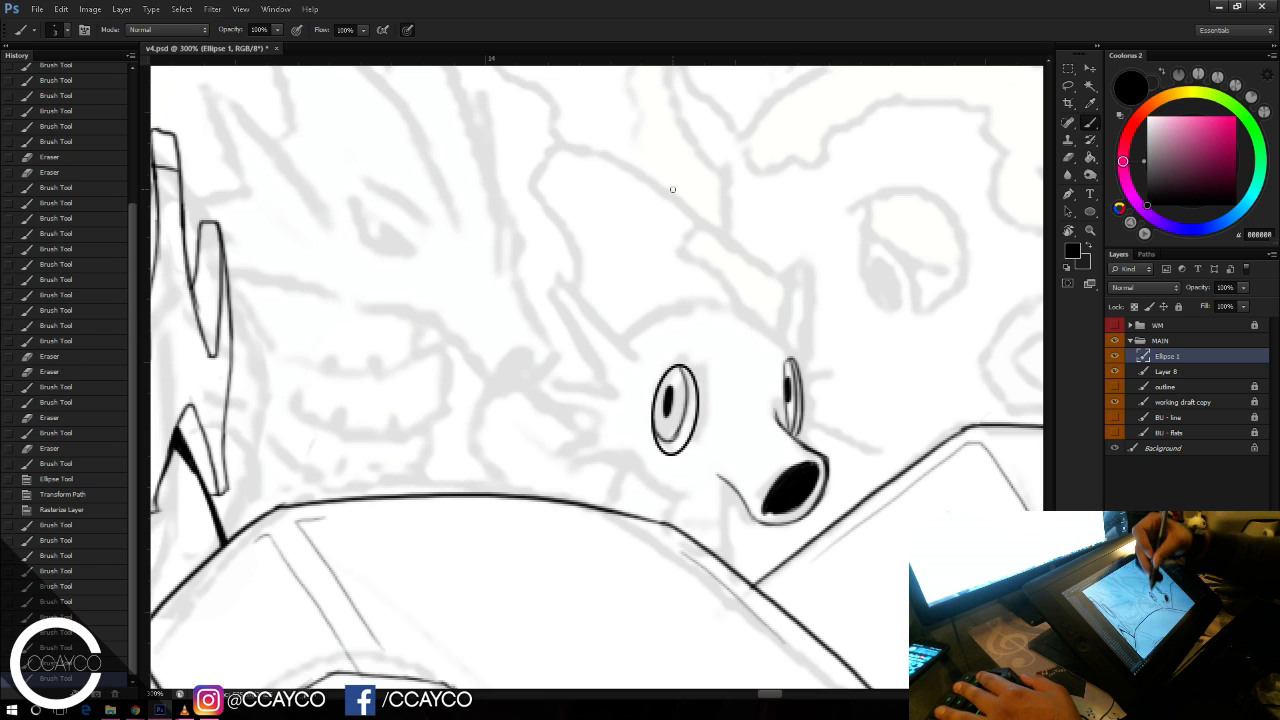
Step: Ink the small creature's curved jawline with a dark wedge where it meets the snout, and save the file
mouse_move(641, 471)
left_mouse_down()
mouse_move(727, 503)
mouse_move(736, 488)
mouse_move(692, 491)
mouse_move(734, 490)
left_mouse_up()
key("ctrl+z")
key("ctrl+z")
left_click_drag(706, 492, 736, 490)
left_click_drag(715, 475, 728, 486)
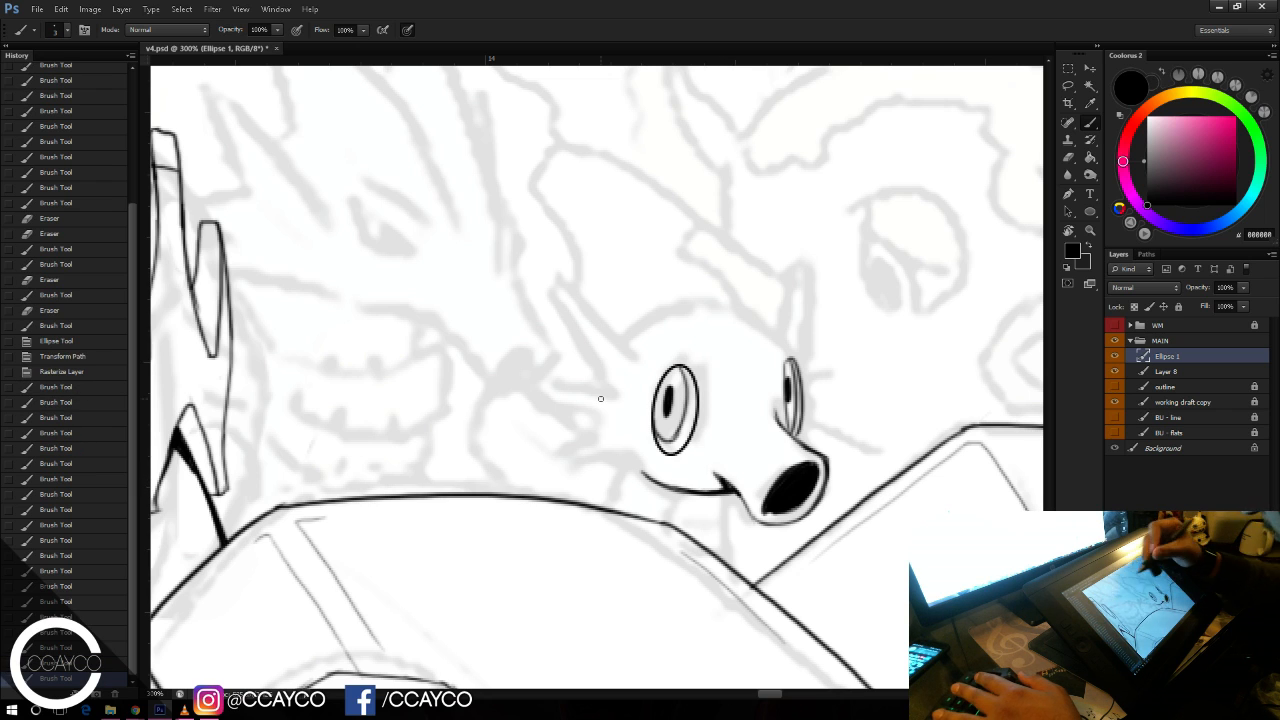
key("ctrl+s")
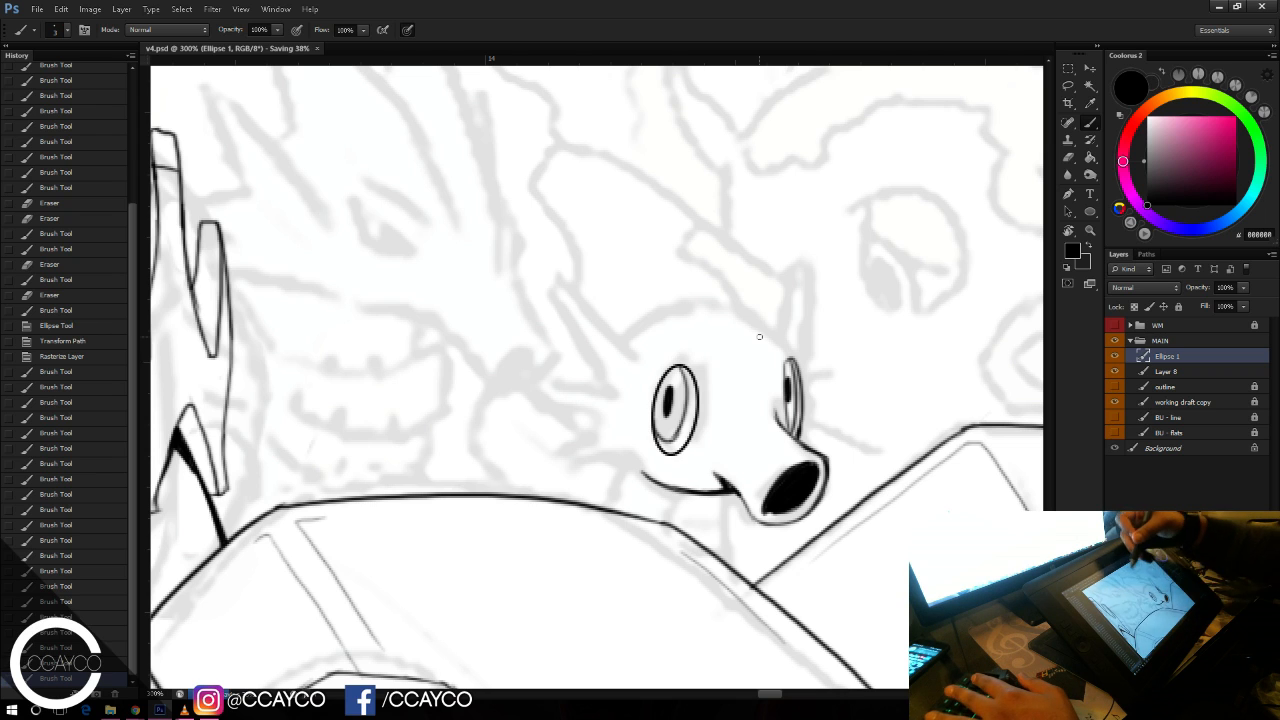
Step: Ink the upper and middle spikes behind the small creature's near eye, and clean the middle spike's tip
mouse_move(632, 354)
left_mouse_down()
mouse_move(565, 293)
mouse_move(618, 395)
left_mouse_up()
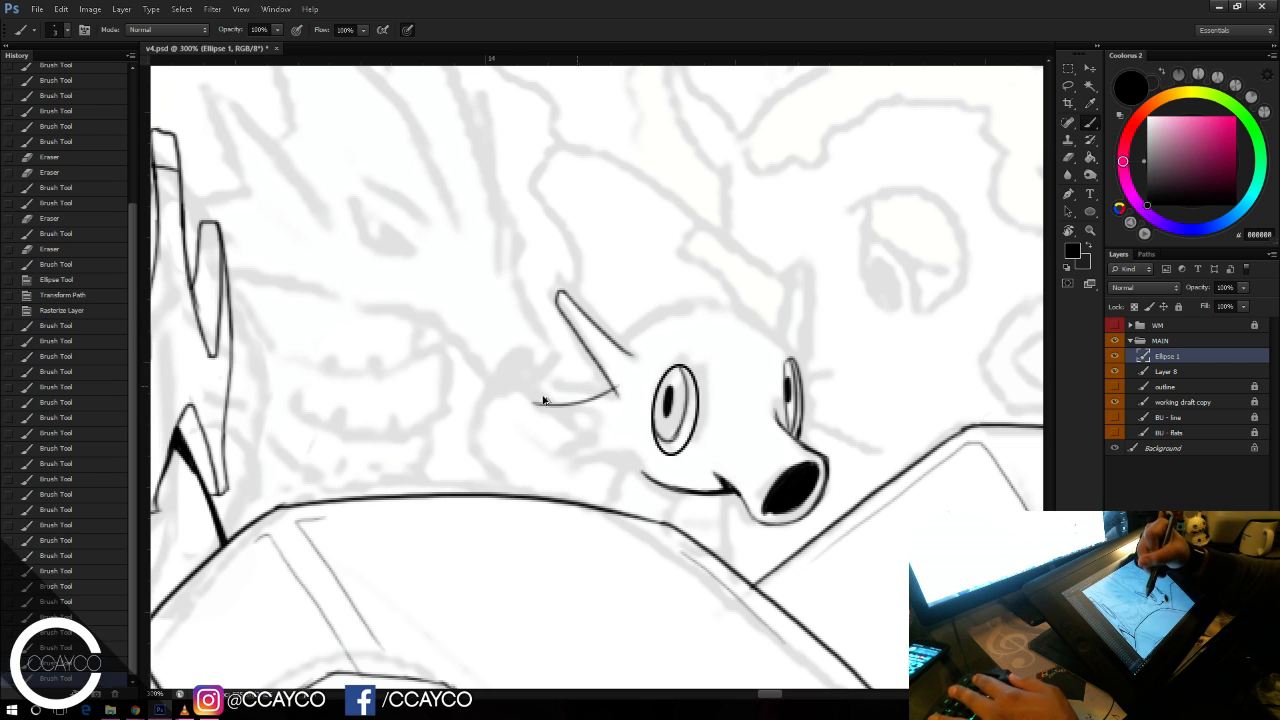
left_click_drag(532, 400, 616, 393)
key("e")
key("b")
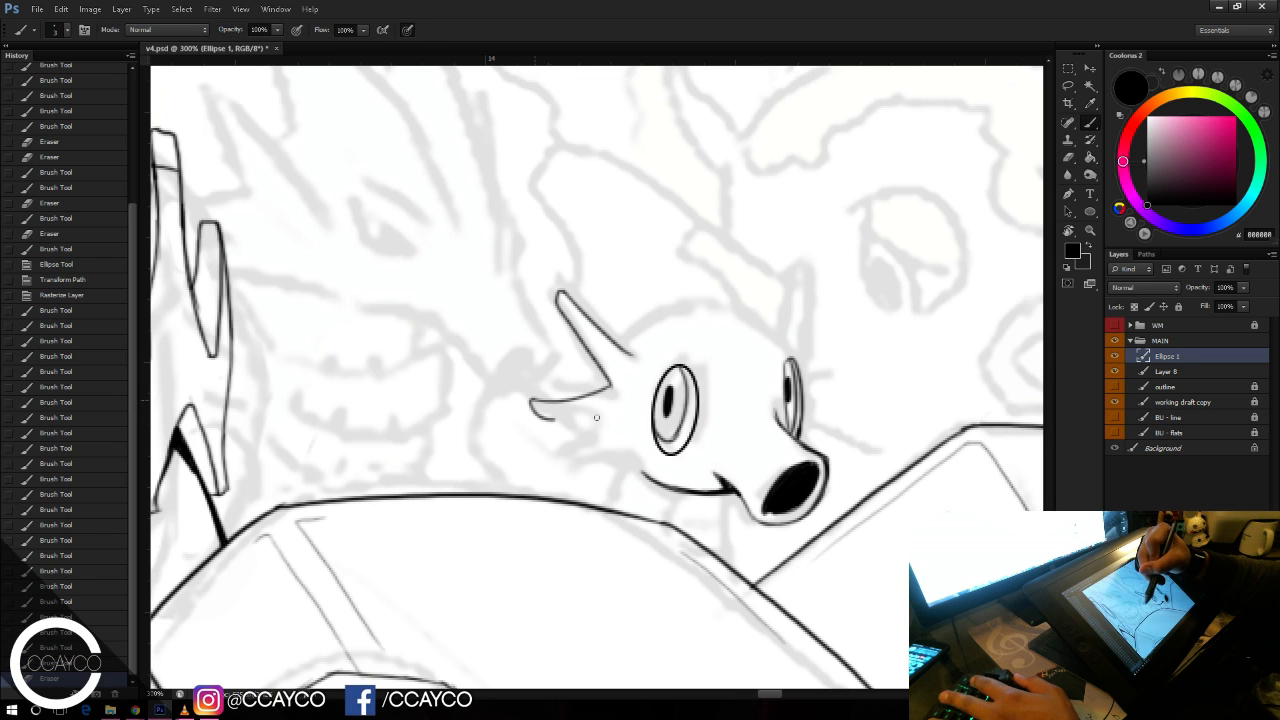
mouse_move(534, 402)
left_mouse_down()
mouse_move(590, 419)
mouse_move(555, 419)
mouse_move(605, 418)
left_mouse_up()
key("ctrl+z")
key("ctrl+z")
key("e")
left_click_drag(528, 393, 503, 366)
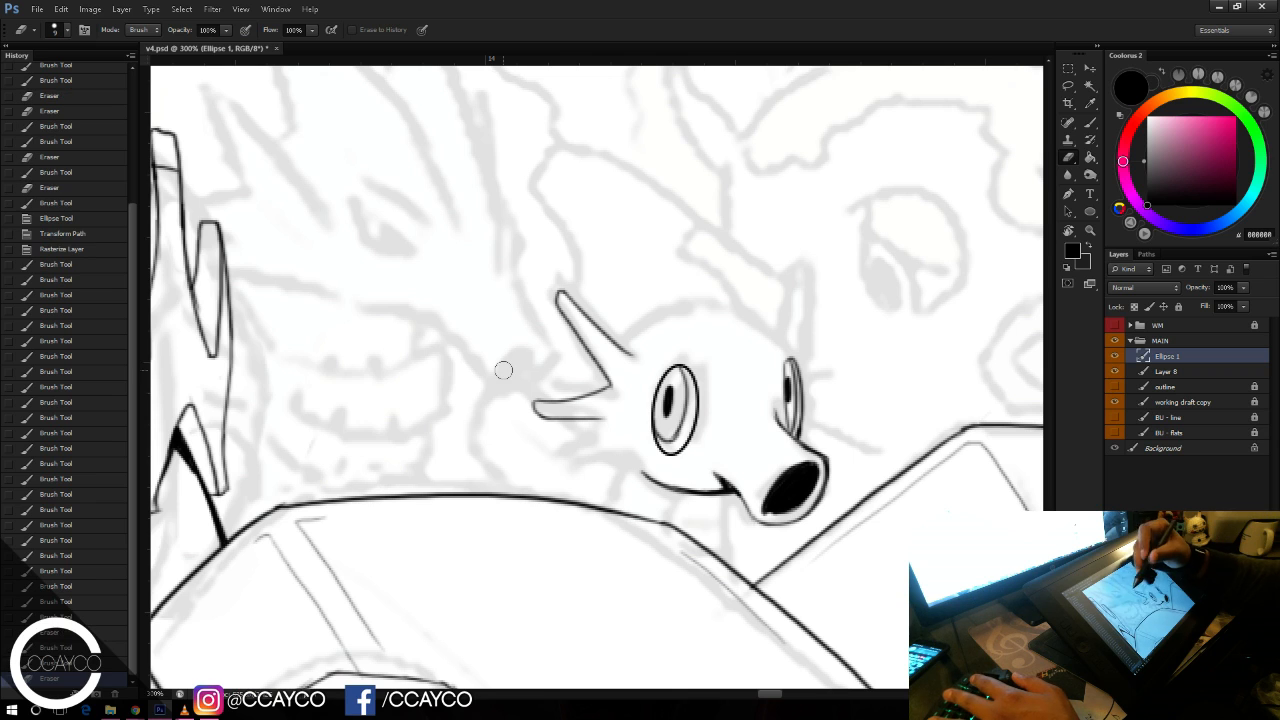
Step: Ink the lowest spike behind the near eye and join it to the jawline
key("b")
key("ctrl+z")
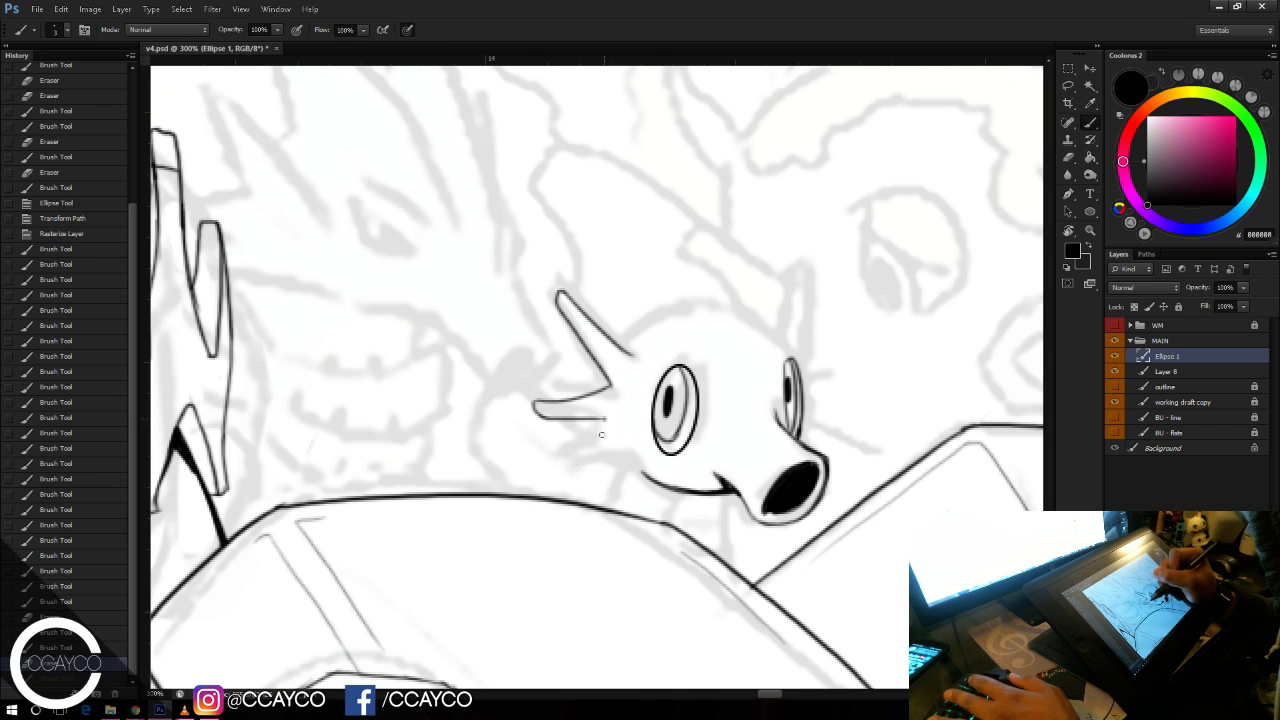
mouse_move(606, 424)
left_mouse_down()
mouse_move(568, 470)
mouse_move(645, 456)
mouse_move(648, 474)
left_mouse_up()
left_click_drag(632, 460, 653, 479)
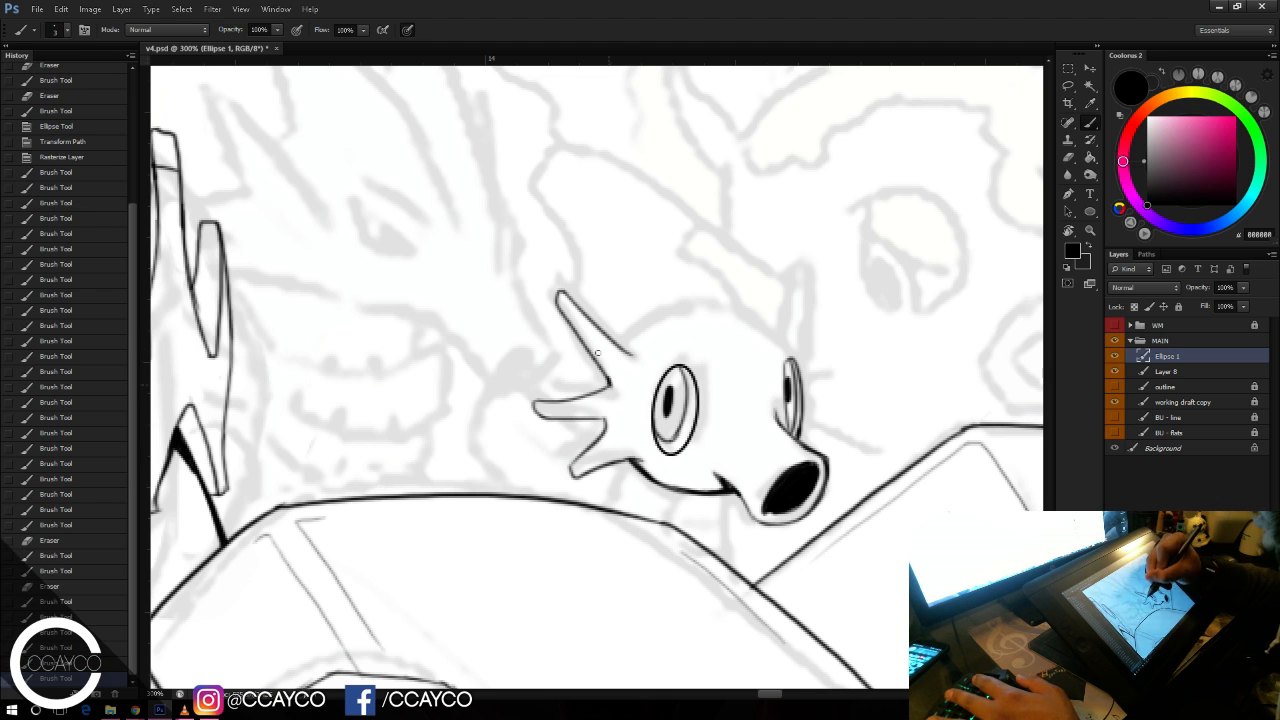
Step: Ink the rounded top of the small creature's head from the upper spike's base towards the far eye
mouse_move(598, 353)
left_mouse_down()
mouse_move(584, 332)
mouse_move(680, 304)
left_mouse_up()
key("ctrl+z")
key("ctrl+z")
mouse_move(620, 350)
left_mouse_down()
mouse_move(712, 302)
mouse_move(709, 290)
mouse_move(687, 307)
mouse_move(768, 323)
mouse_move(758, 304)
mouse_move(707, 306)
mouse_move(789, 349)
left_mouse_up()
key("ctrl+alt+z")
key("ctrl+alt+z")
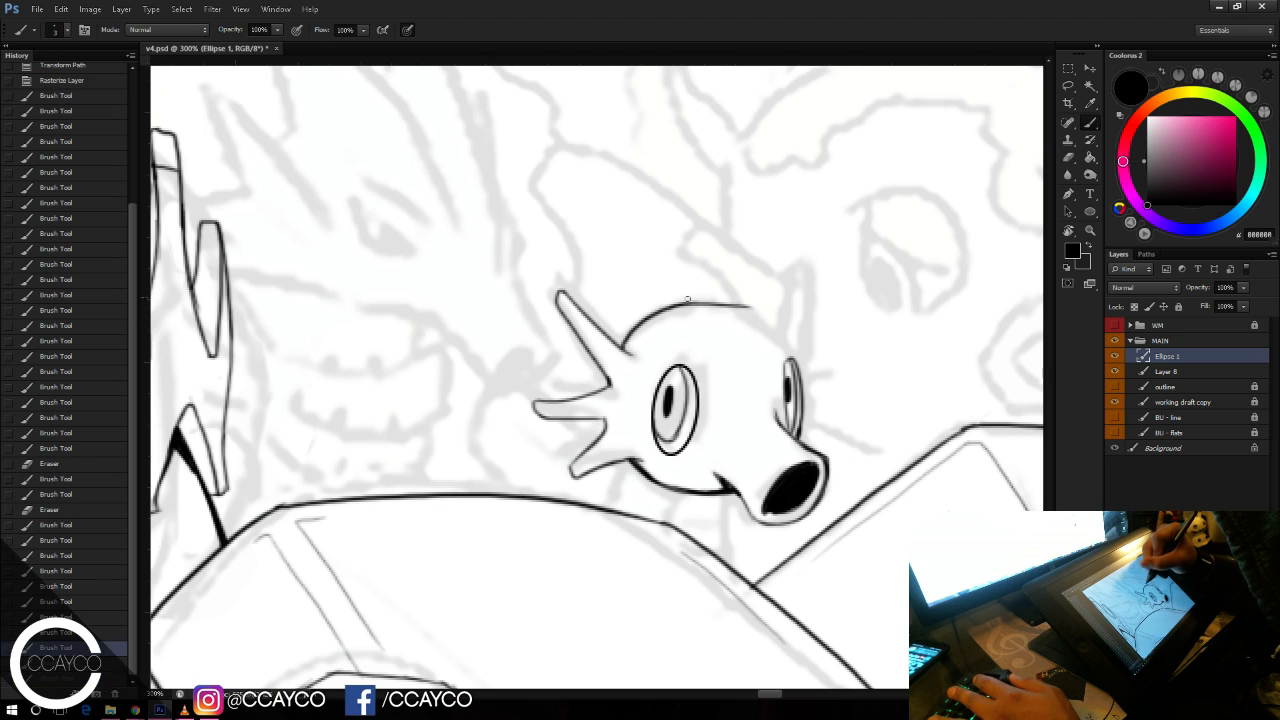
mouse_move(681, 301)
left_mouse_down()
mouse_move(744, 304)
mouse_move(792, 358)
left_mouse_up()
key("ctrl+alt+z")
key("ctrl+alt+z")
key("ctrl+alt+z")
Step: Complete the head curve down to the far eye and ink the tall spike rising above that eye
key("e")
key("b")
mouse_move(750, 307)
left_mouse_down()
mouse_move(793, 357)
mouse_move(802, 252)
mouse_move(798, 376)
mouse_move(818, 339)
left_mouse_up()
key("ctrl+alt+z")
key("ctrl+alt+z")
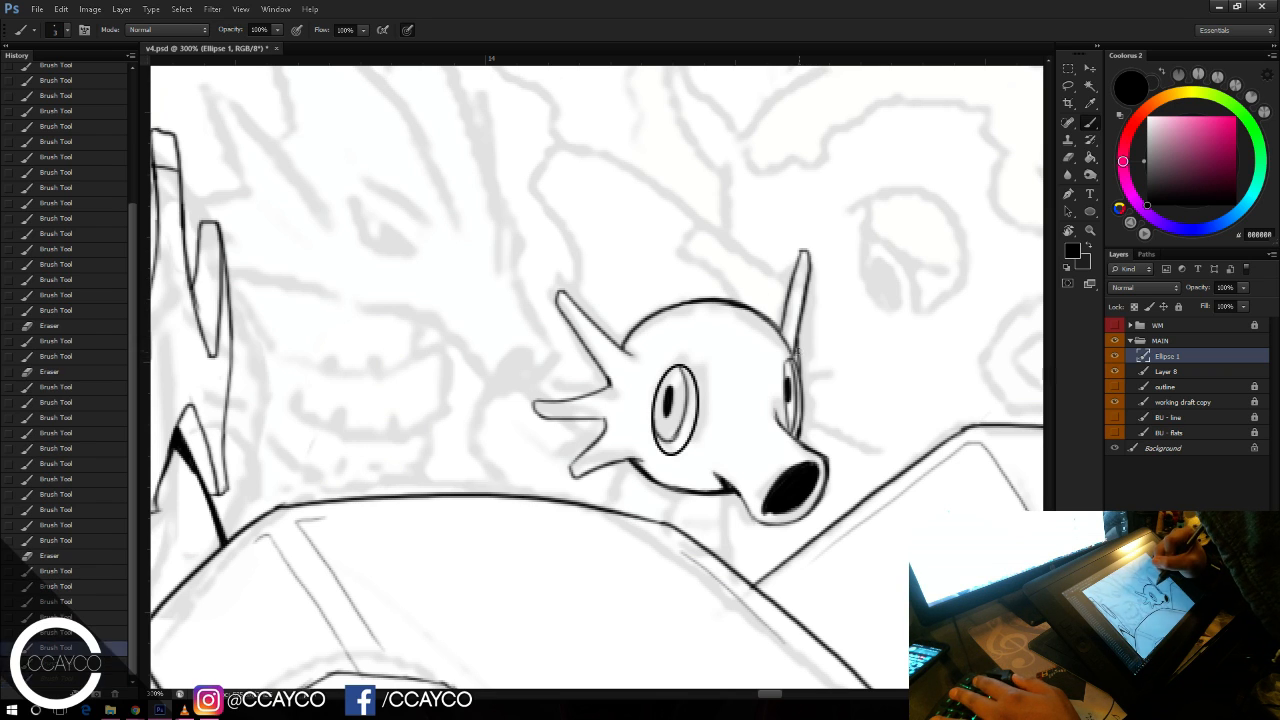
Step: Ink the two small spikes protruding beside the far eye and tidy their tips
mouse_move(788, 380)
left_mouse_down()
mouse_move(778, 418)
mouse_move(805, 426)
left_mouse_up()
mouse_move(823, 415)
left_mouse_down()
mouse_move(804, 431)
mouse_move(823, 413)
mouse_move(829, 426)
mouse_move(812, 430)
mouse_move(816, 412)
left_mouse_up()
key("e")
key("b")
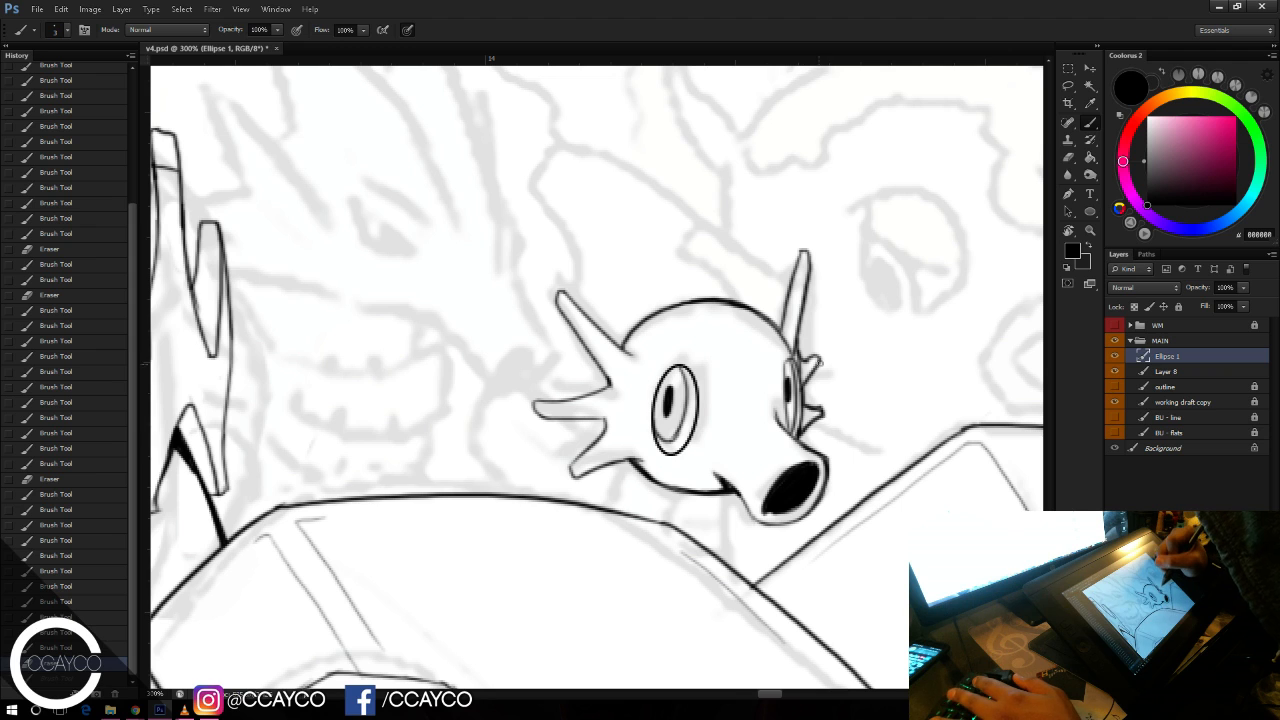
left_click_drag(819, 362, 809, 374)
Step: Ink the small creature's neck with curved bands below the jaw, plus the dark-cornered line behind it
left_click_drag(783, 174, 772, 126)
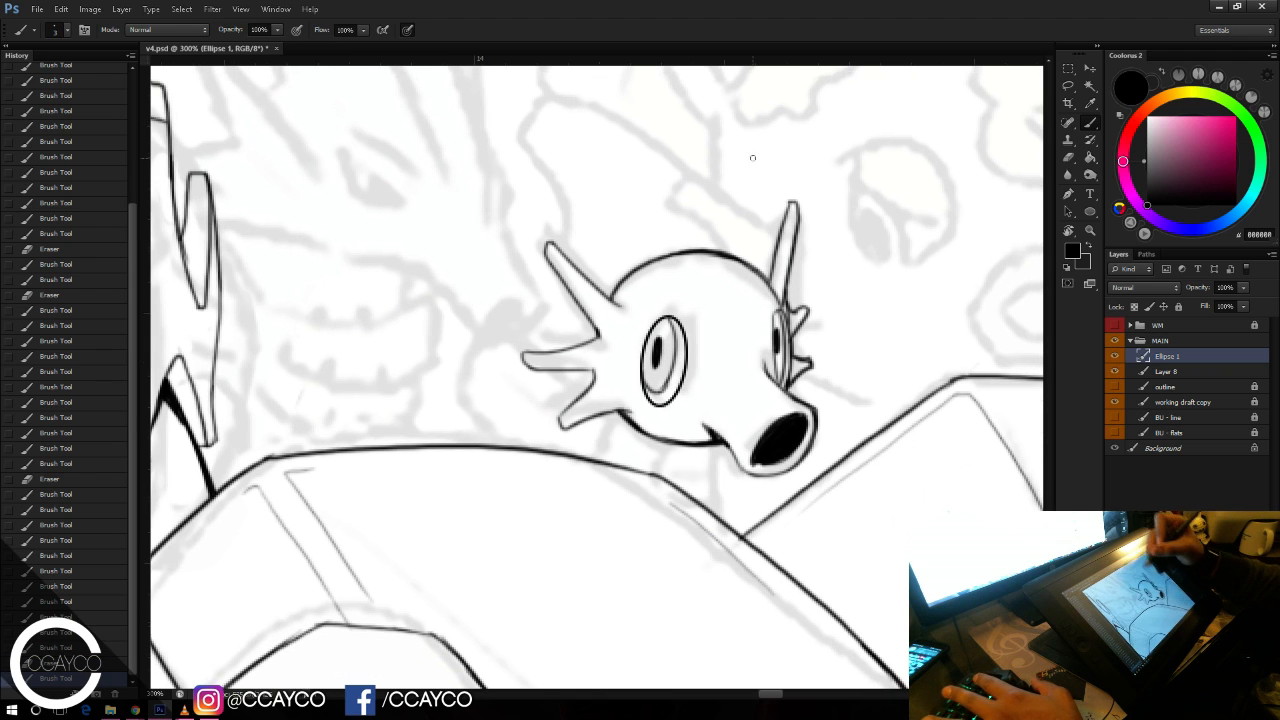
left_click_drag(707, 446, 718, 517)
mouse_move(667, 446)
left_mouse_down()
mouse_move(700, 461)
mouse_move(683, 490)
mouse_move(708, 468)
mouse_move(682, 492)
mouse_move(717, 495)
left_mouse_up()
key("ctrl+z")
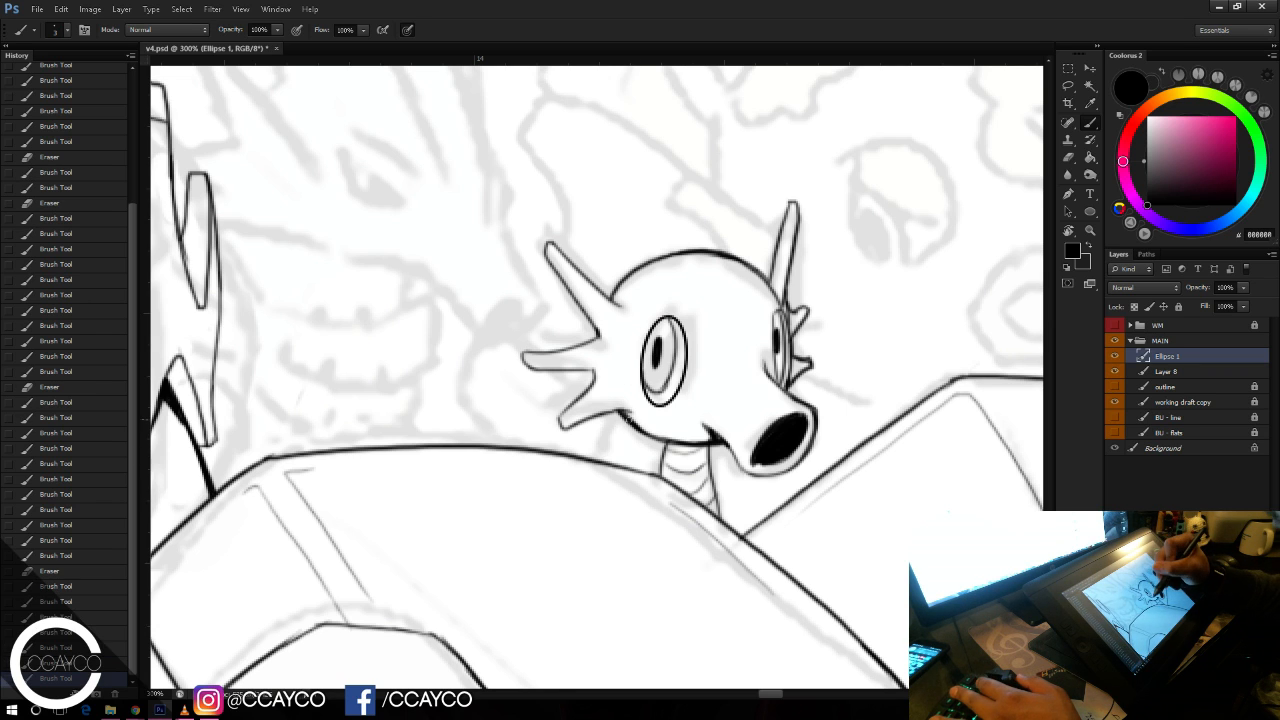
left_click_drag(643, 427, 645, 437)
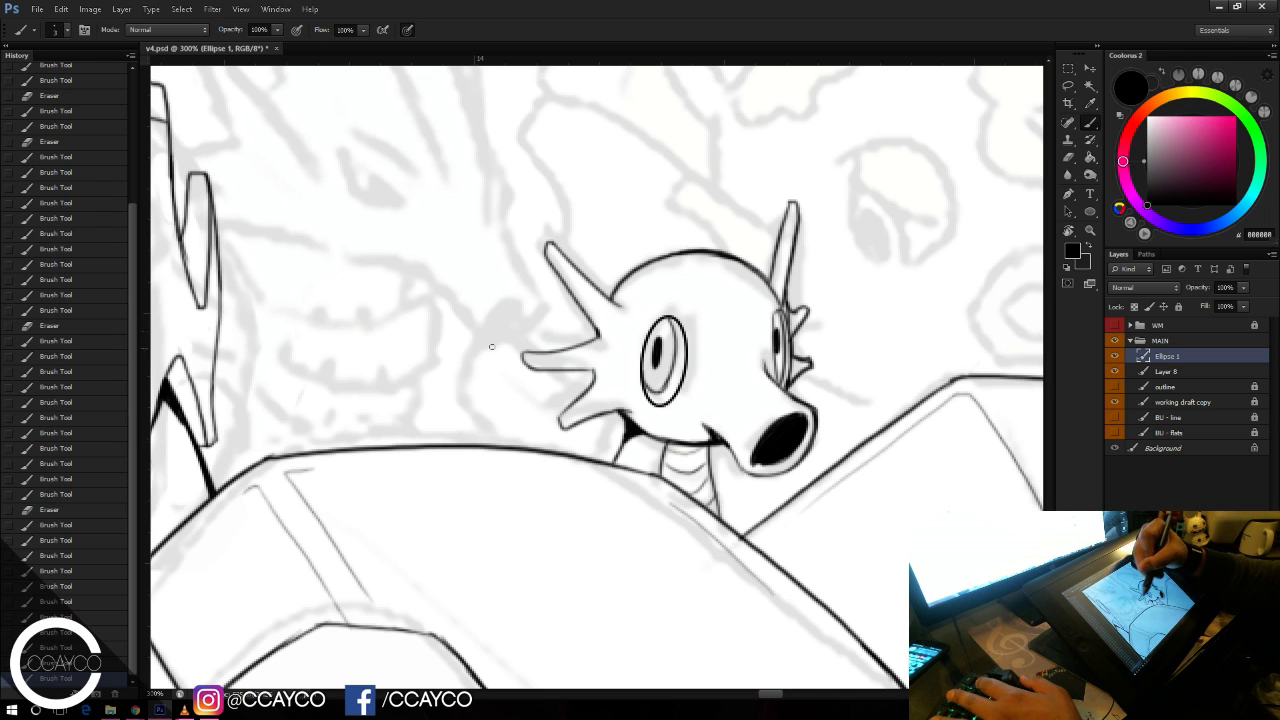
Step: Ink the rounded fin with inner ridge lines behind the small creature's head spikes, down to the shell
left_click_drag(565, 411, 569, 404)
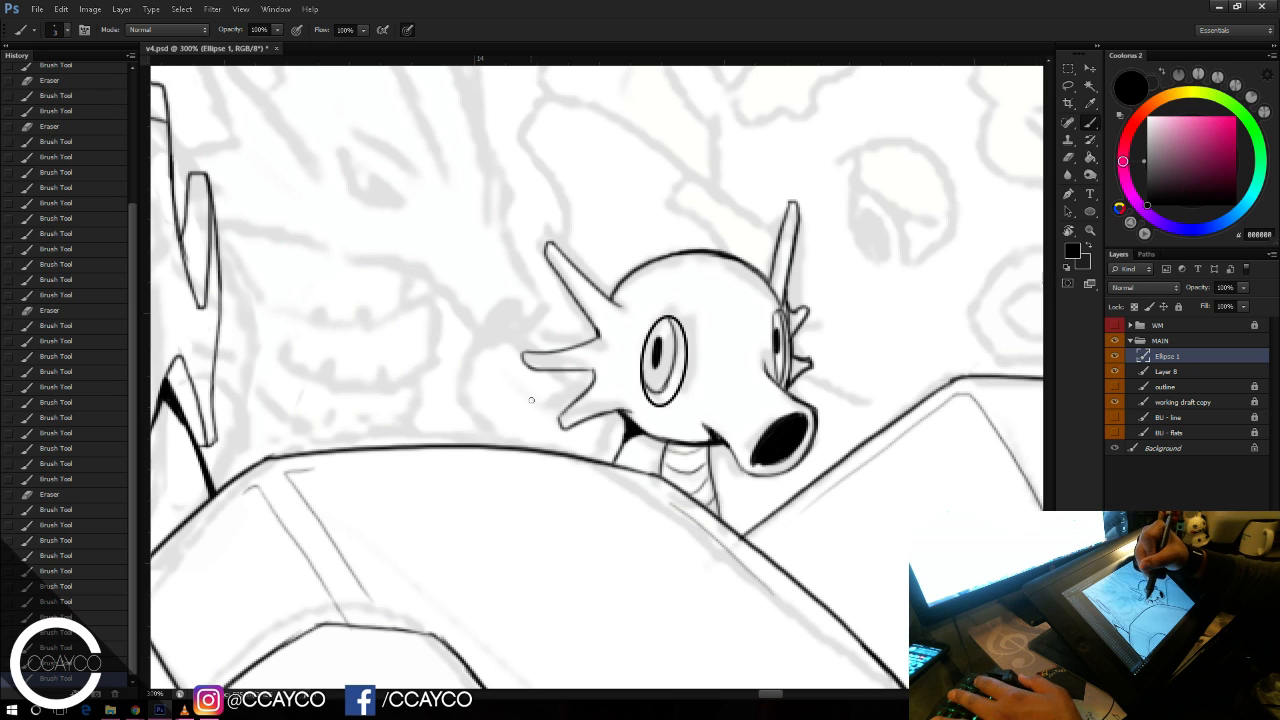
mouse_move(562, 452)
left_mouse_down()
mouse_move(490, 372)
mouse_move(505, 322)
mouse_move(548, 346)
mouse_move(532, 376)
mouse_move(565, 394)
left_mouse_up()
key("ctrl+z")
mouse_move(503, 352)
left_mouse_down()
mouse_move(560, 391)
mouse_move(590, 438)
mouse_move(624, 440)
left_mouse_up()
key("ctrl+z")
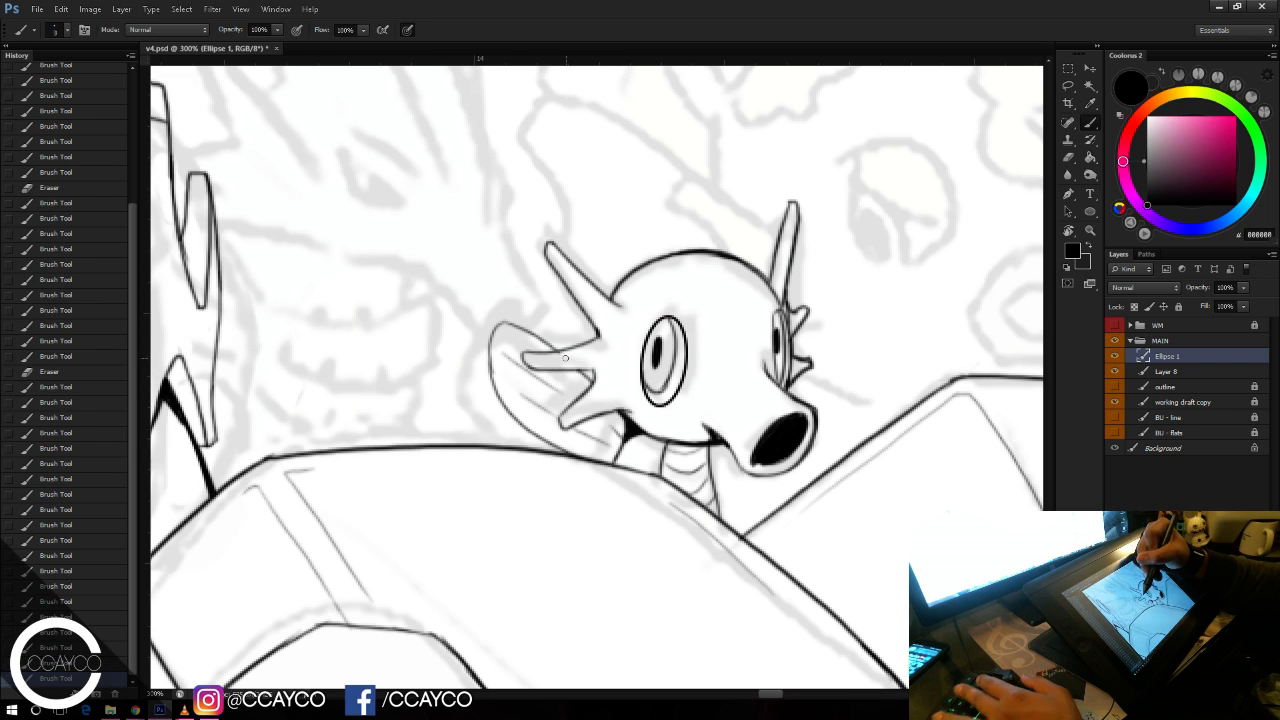
key("e")
key("b")
left_click_drag(572, 452, 612, 462)
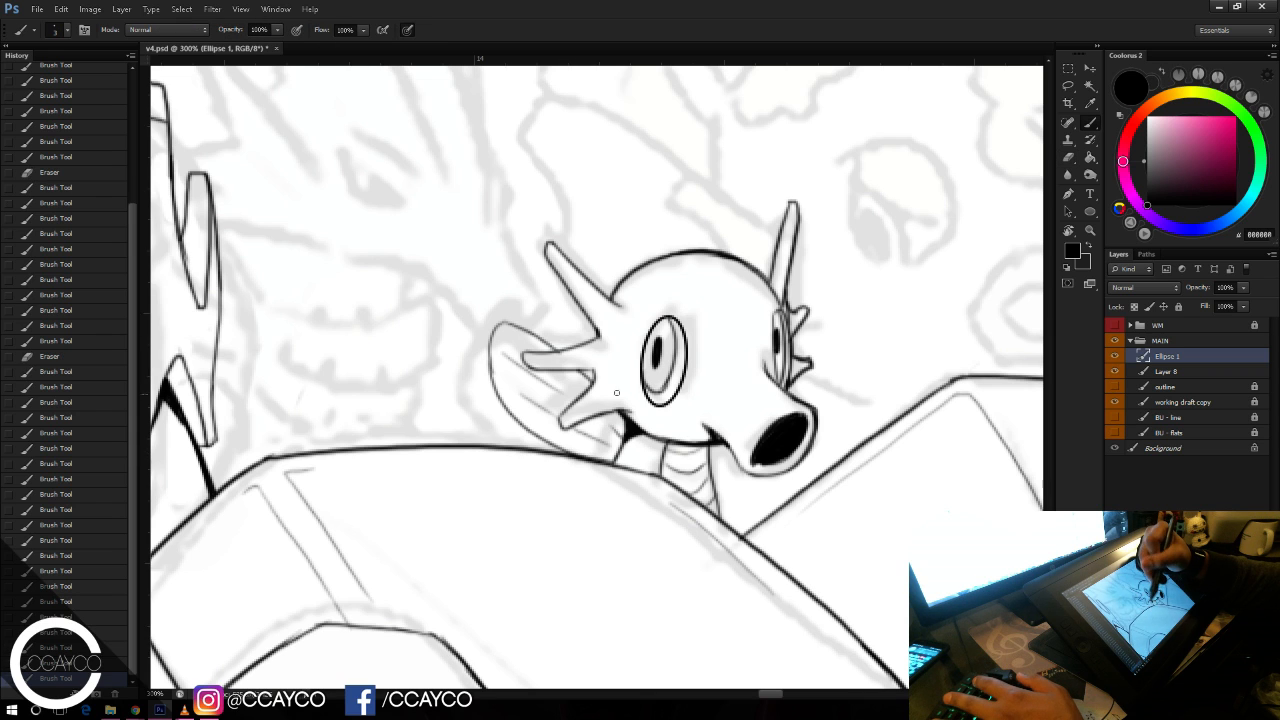
Step: Touch up the lines at the rear jaw corner and the snout's underside, and save the file
left_click_drag(614, 411, 628, 428)
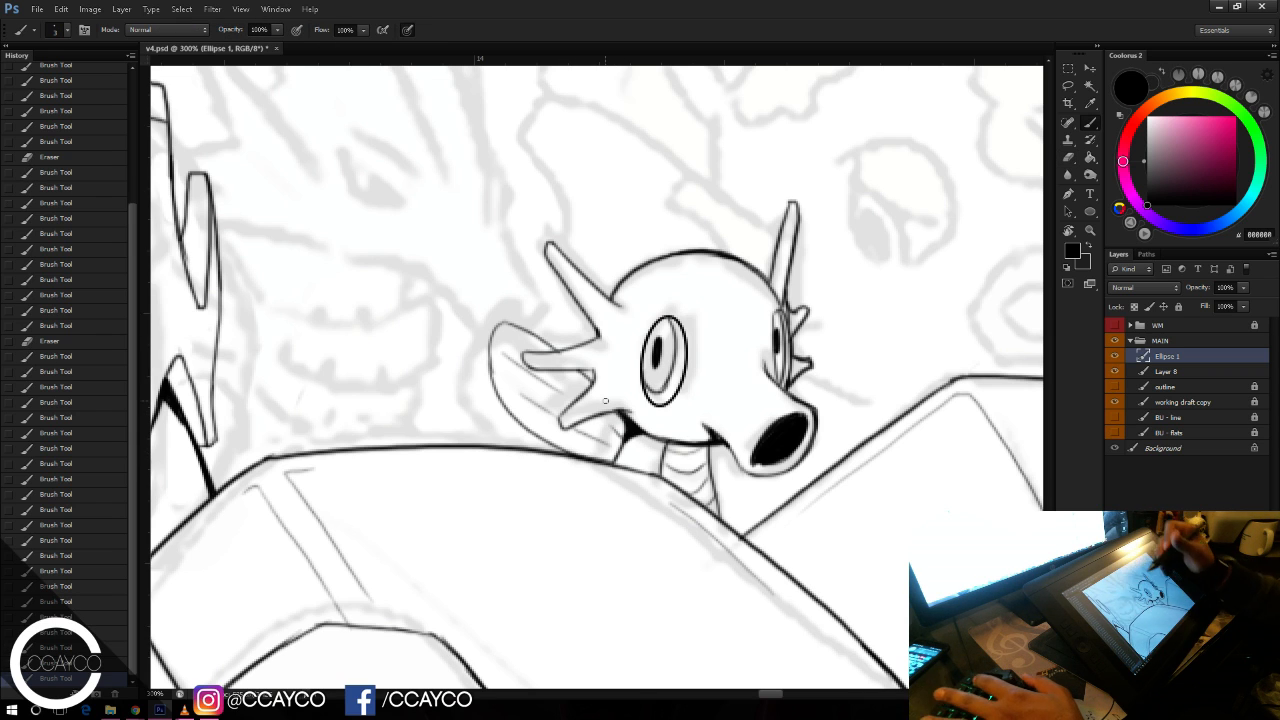
left_click_drag(812, 424, 783, 472)
key("ctrl+s")
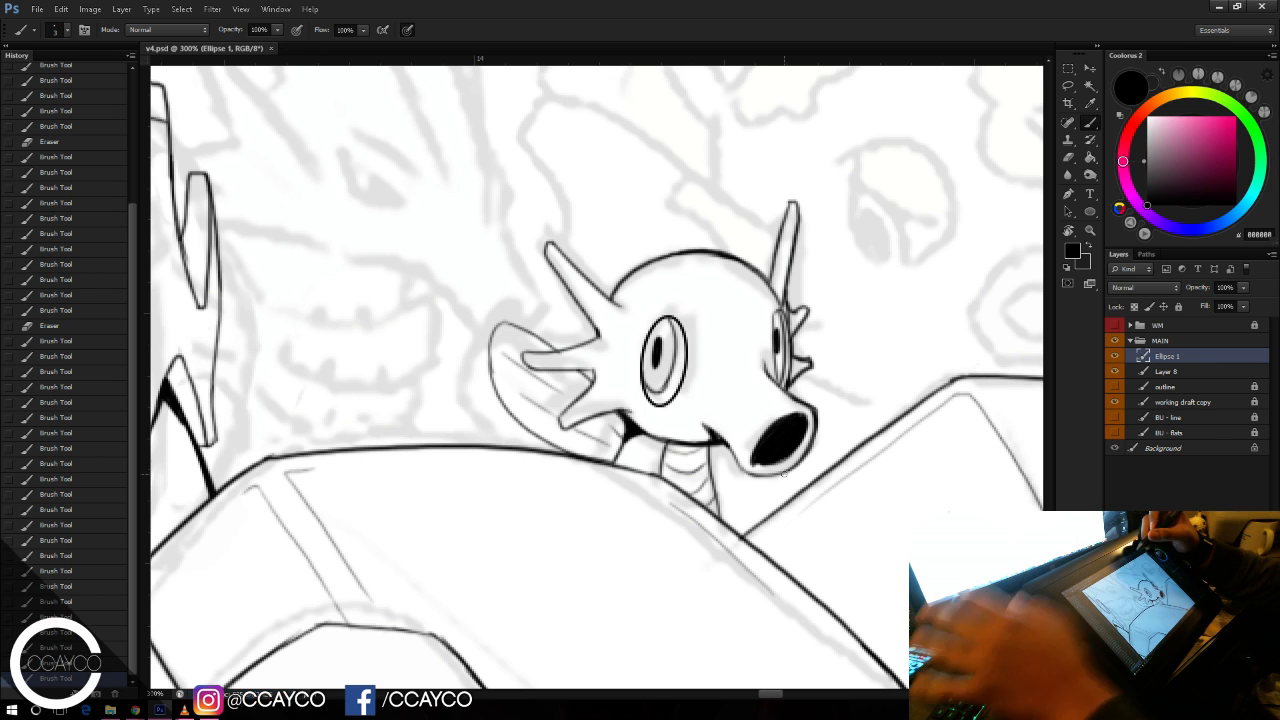
Step: Ink the spiky creature's narrow slanted eye behind the shell, with its upper lid line, lower edge and dark pupil
left_click_drag(720, 208, 883, 370)
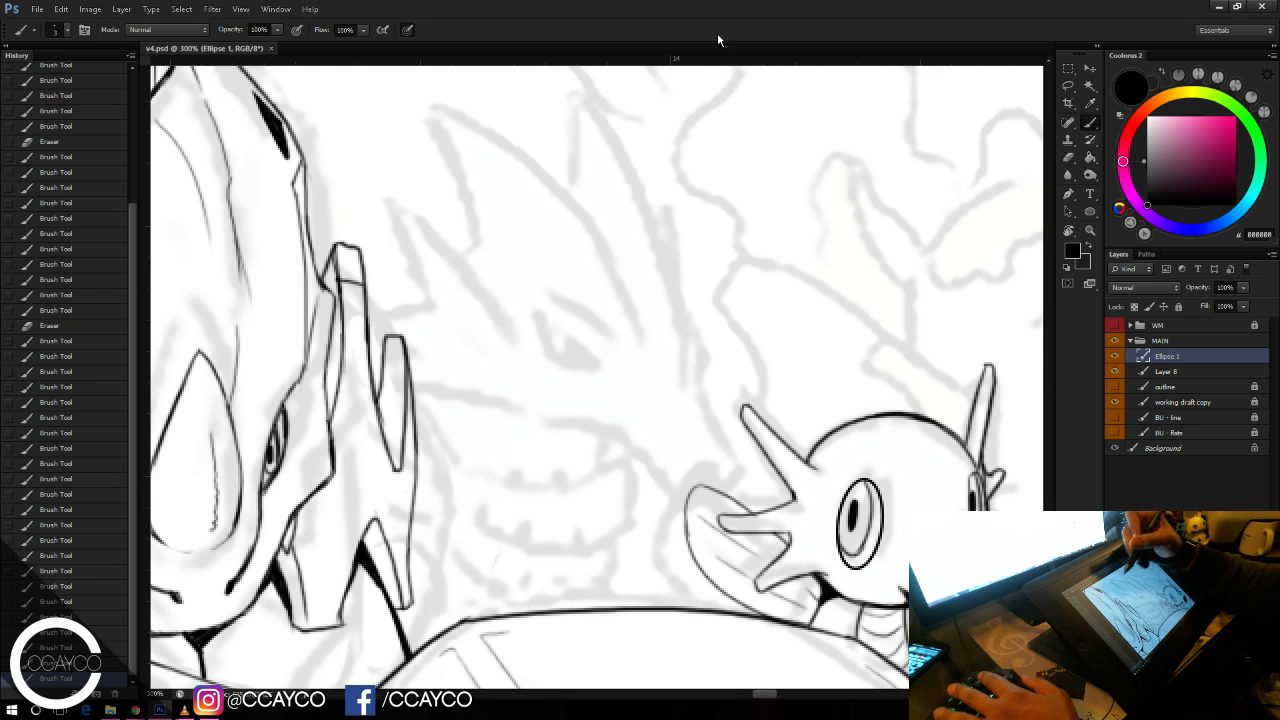
mouse_move(523, 307)
left_mouse_down()
mouse_move(558, 350)
mouse_move(614, 372)
left_mouse_up()
key("ctrl+z")
key("ctrl+z")
left_click_drag(542, 333, 614, 372)
key("ctrl+z")
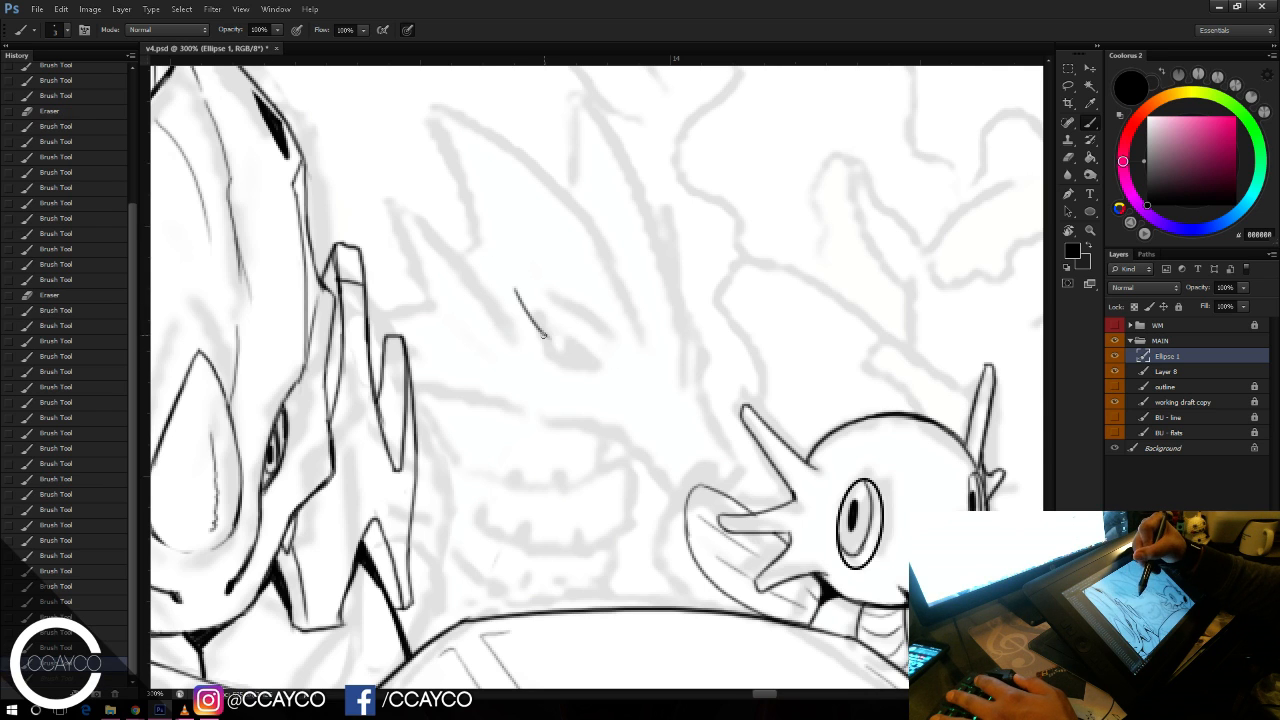
left_click_drag(542, 333, 615, 373)
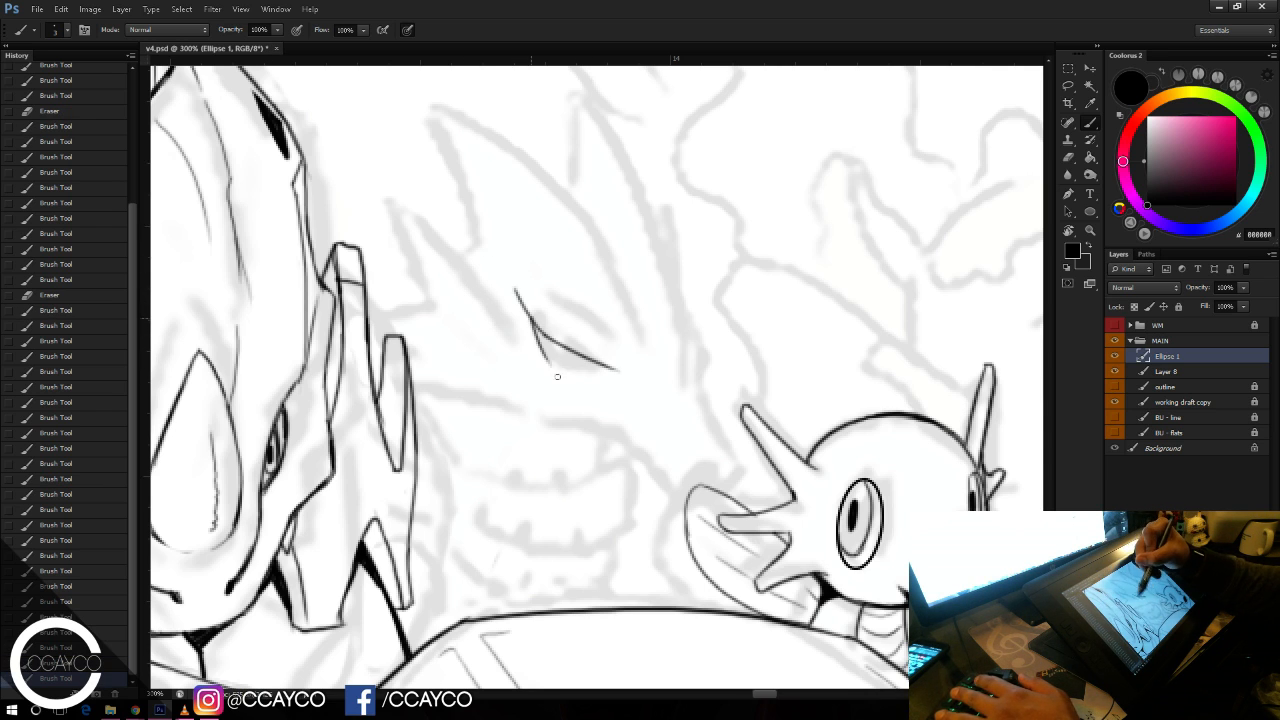
key("ctrl+z")
mouse_move(534, 320)
left_mouse_down()
mouse_move(558, 370)
mouse_move(604, 370)
left_mouse_up()
key("ctrl+z")
key("e")
key("b")
Step: Ink the slanted brow crease above the spiky creature's eye and the short mark at its front end, and save the file
left_click_drag(576, 273, 647, 352)
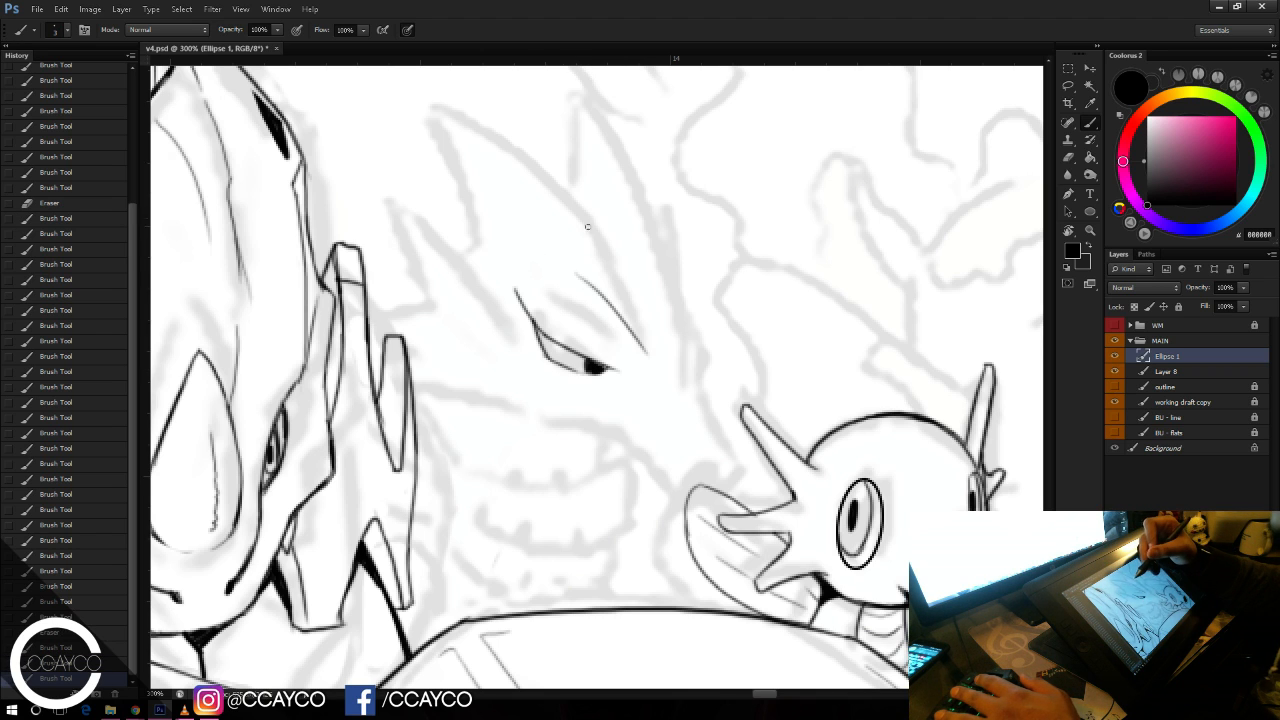
key("ctrl+z")
key("ctrl+z")
mouse_move(560, 279)
left_mouse_down()
mouse_move(630, 348)
mouse_move(588, 315)
mouse_move(622, 341)
left_mouse_up()
key("ctrl+z")
mouse_move(633, 365)
left_mouse_down()
mouse_move(622, 342)
mouse_move(630, 363)
left_mouse_up()
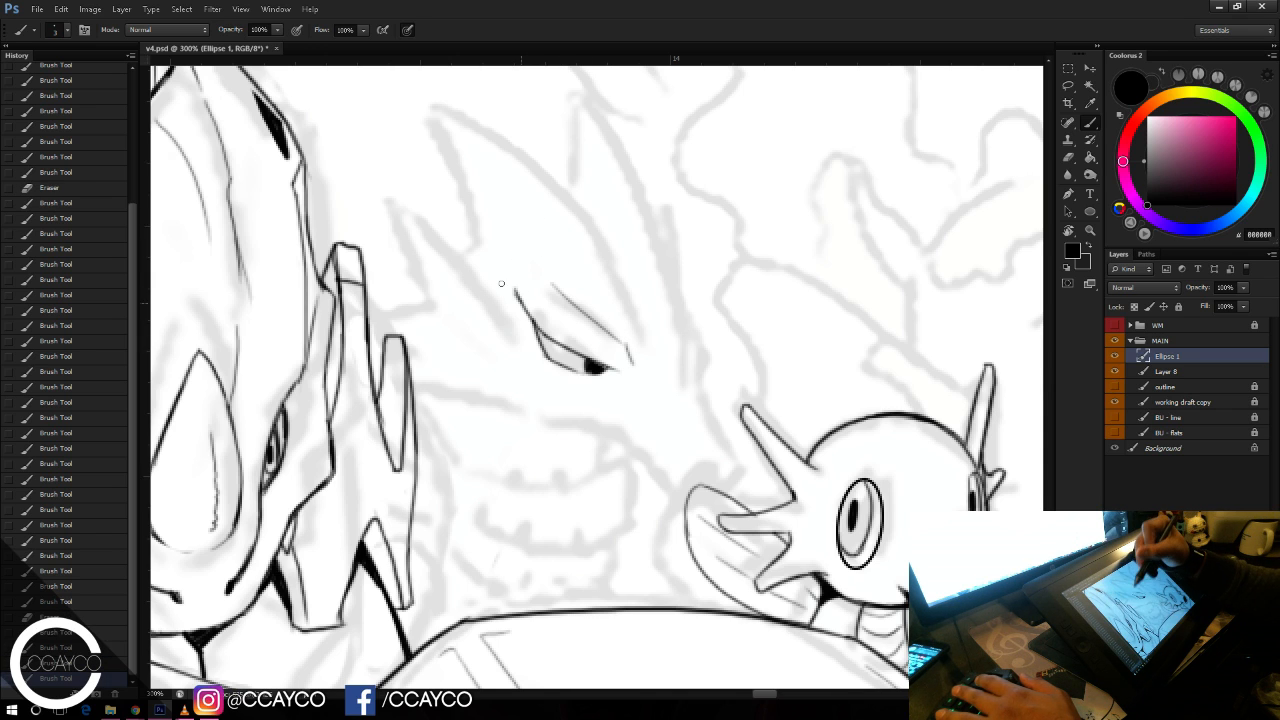
key("ctrl+s")
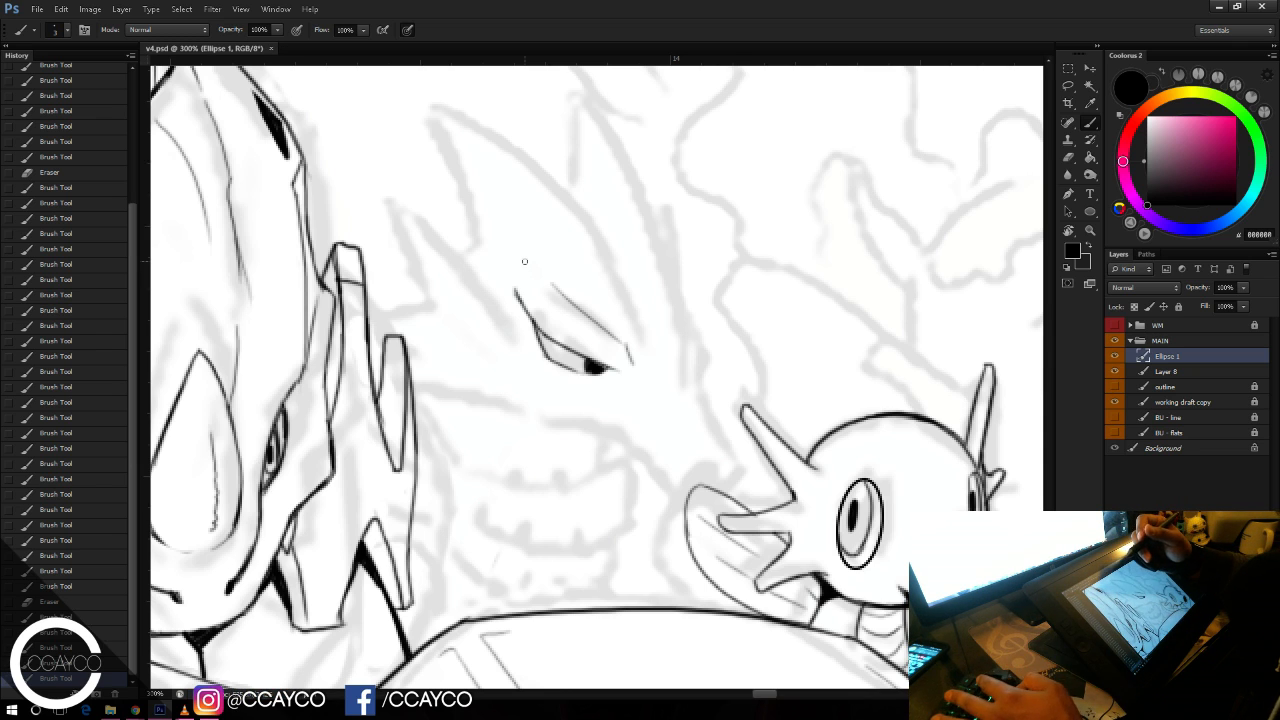
Step: Ink the spiky creature's upper snout contour and the line along the snout's underside
left_click_drag(640, 240, 636, 204)
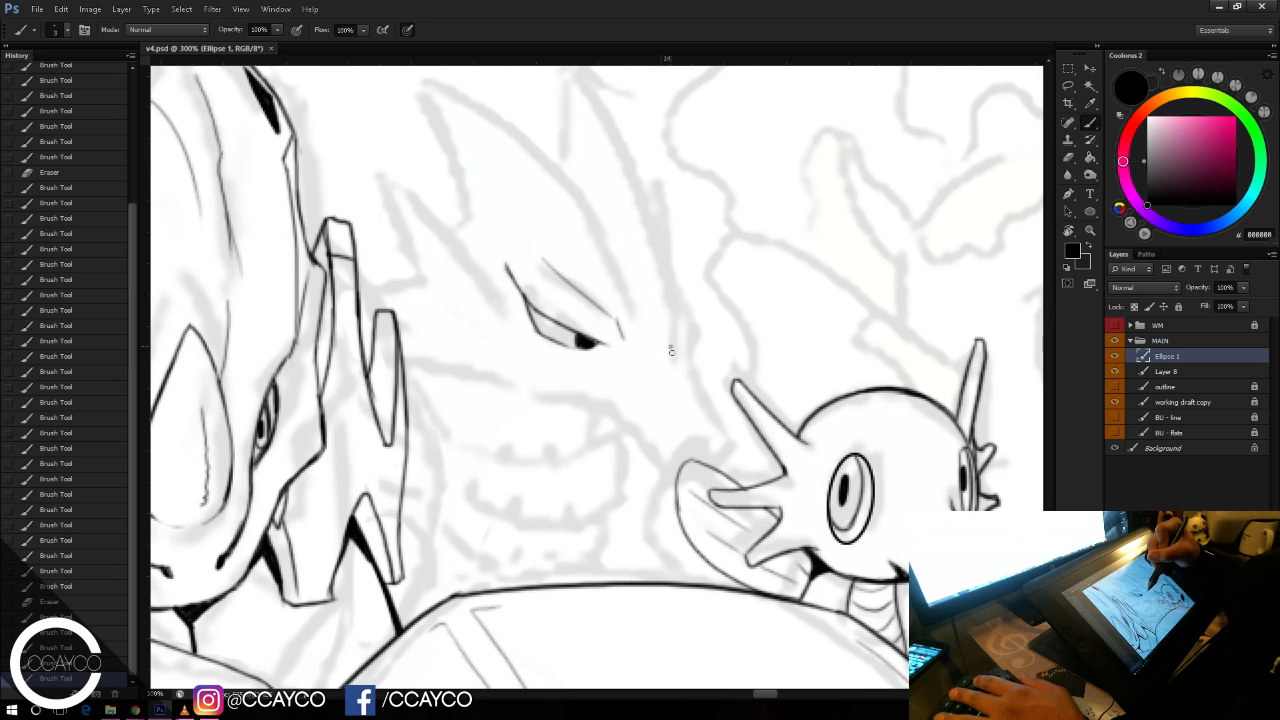
left_click_drag(671, 351, 748, 442)
key("ctrl+z")
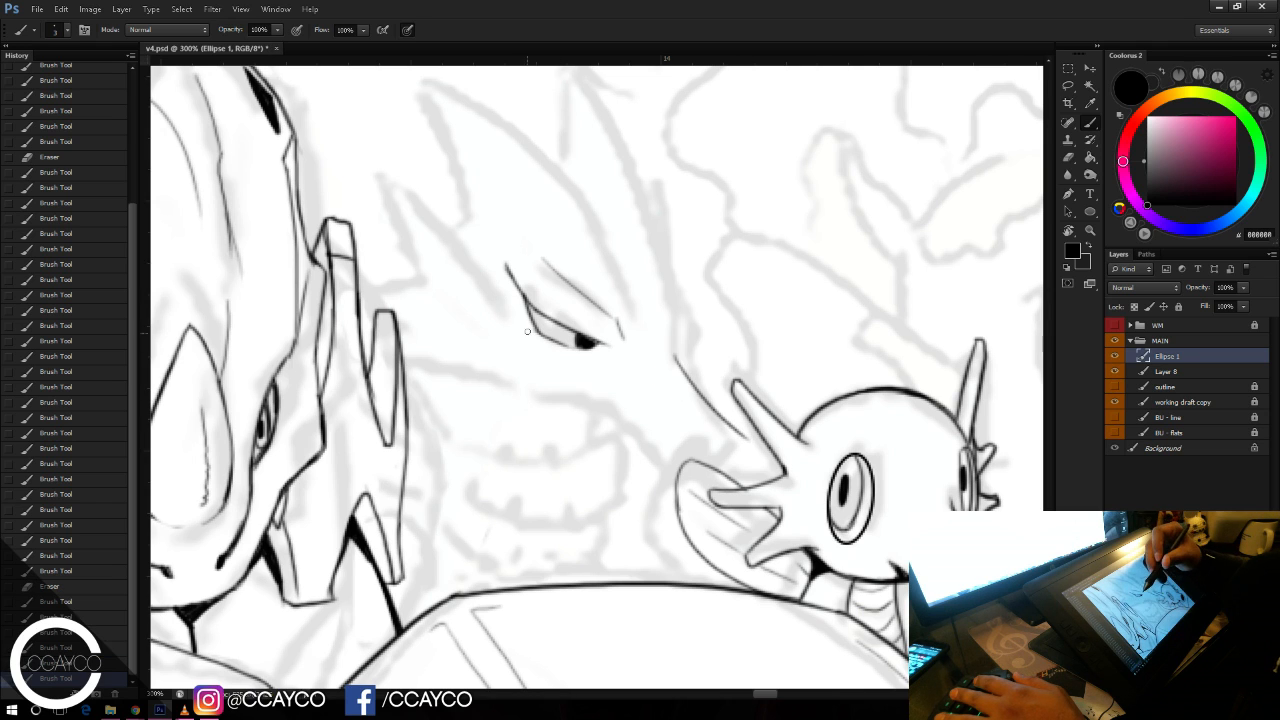
left_click_drag(613, 405, 688, 466)
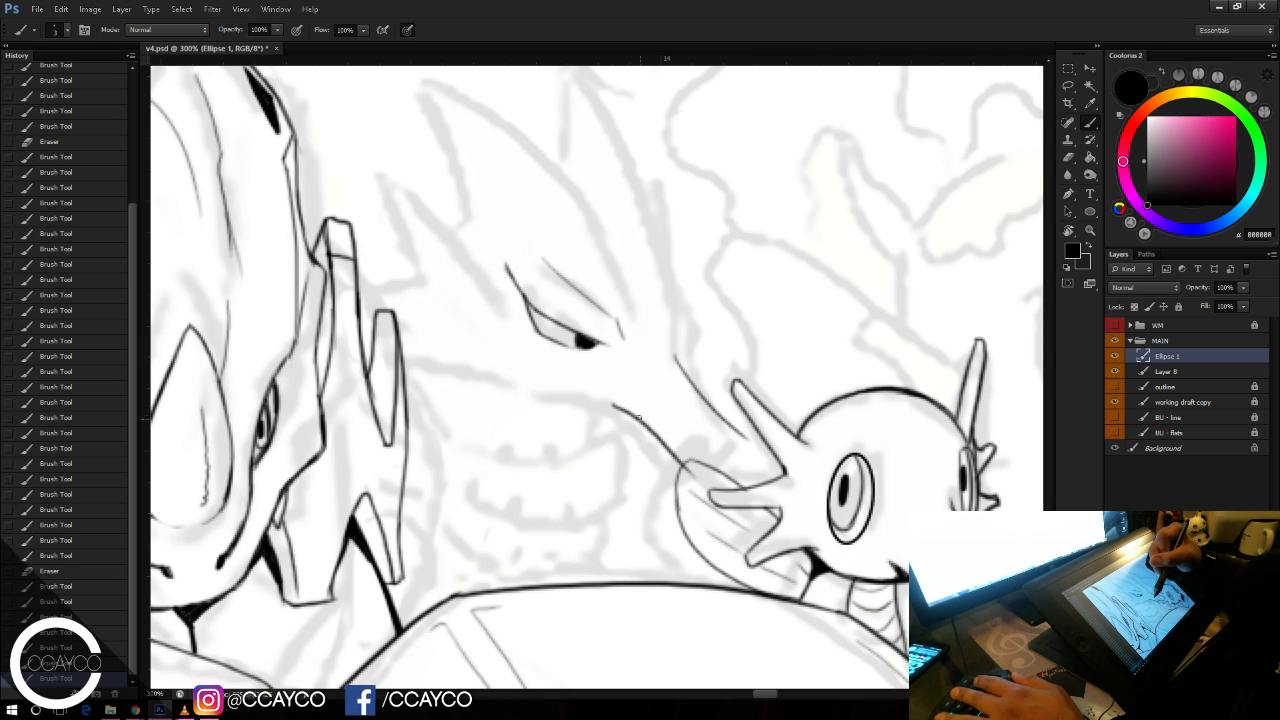
key("ctrl+z")
left_click_drag(597, 404, 688, 466)
key("ctrl+z")
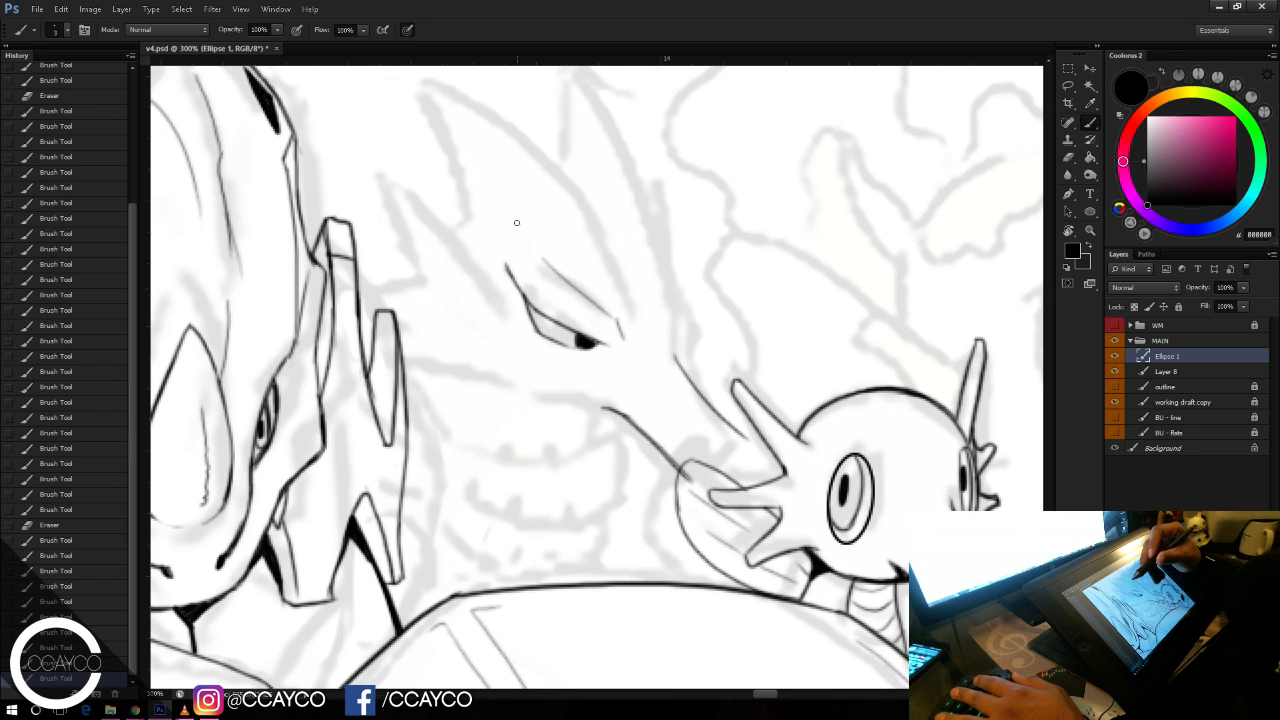
key("ctrl+alt+z")
key("ctrl+alt+z")
key("ctrl+alt+z")
mouse_move(599, 403)
left_mouse_down()
mouse_move(636, 419)
mouse_move(628, 407)
mouse_move(688, 466)
left_mouse_up()
key("ctrl+alt+z")
key("ctrl+alt+z")
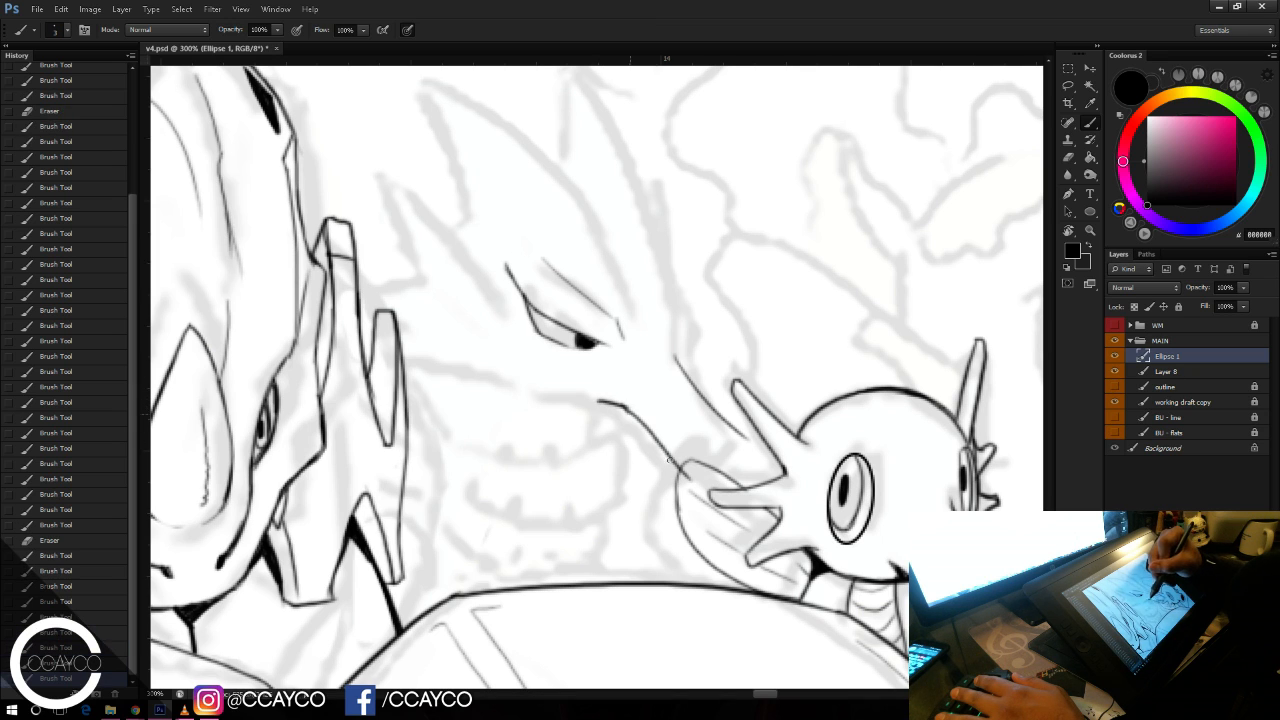
key("ctrl+alt+z")
Step: Ink the front end of the spiky creature's snout, joining the upper and lower contours beside the small creature's spikes
mouse_move(633, 416)
left_mouse_down()
mouse_move(689, 481)
mouse_move(720, 451)
mouse_move(744, 463)
mouse_move(745, 431)
left_mouse_up()
key("e")
key("b")
key("ctrl+alt+z")
key("ctrl+alt+z")
key("e")
key("ctrl+alt+z")
key("b")
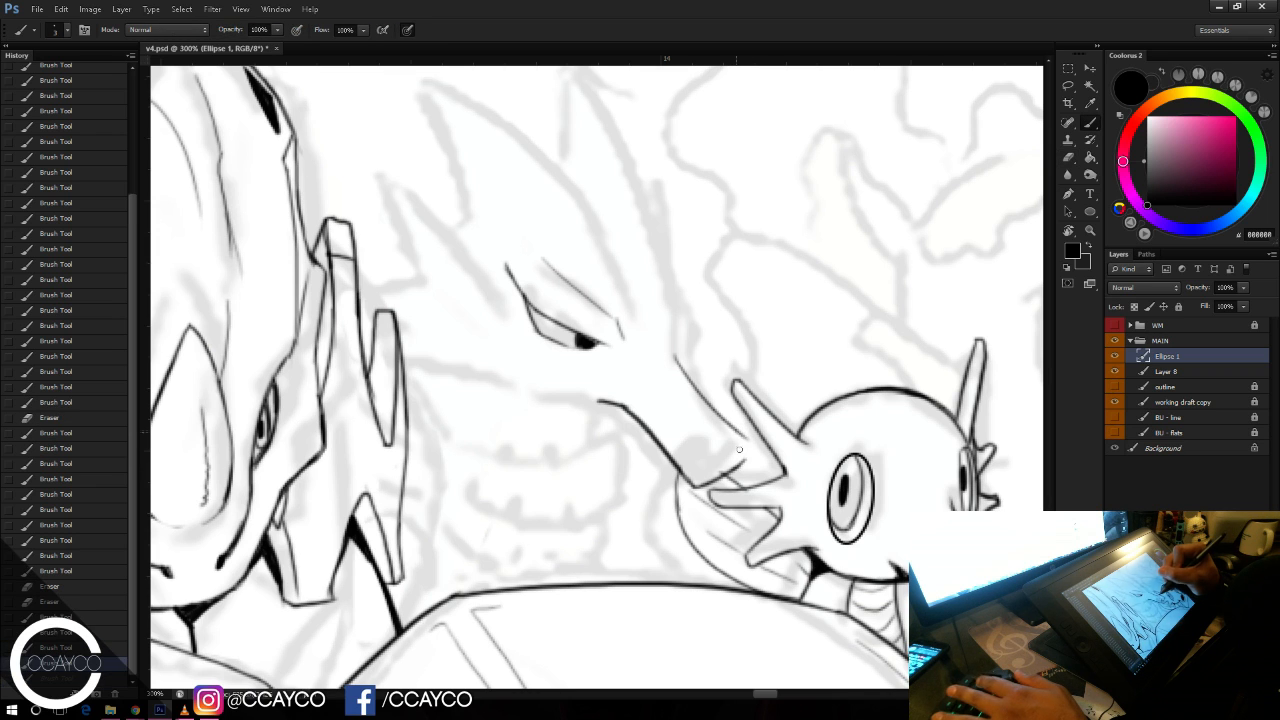
Step: Clean up the snout tip with the Eraser and ink the nostril in solid black with a small highlight
key("e")
right_click(745, 350)
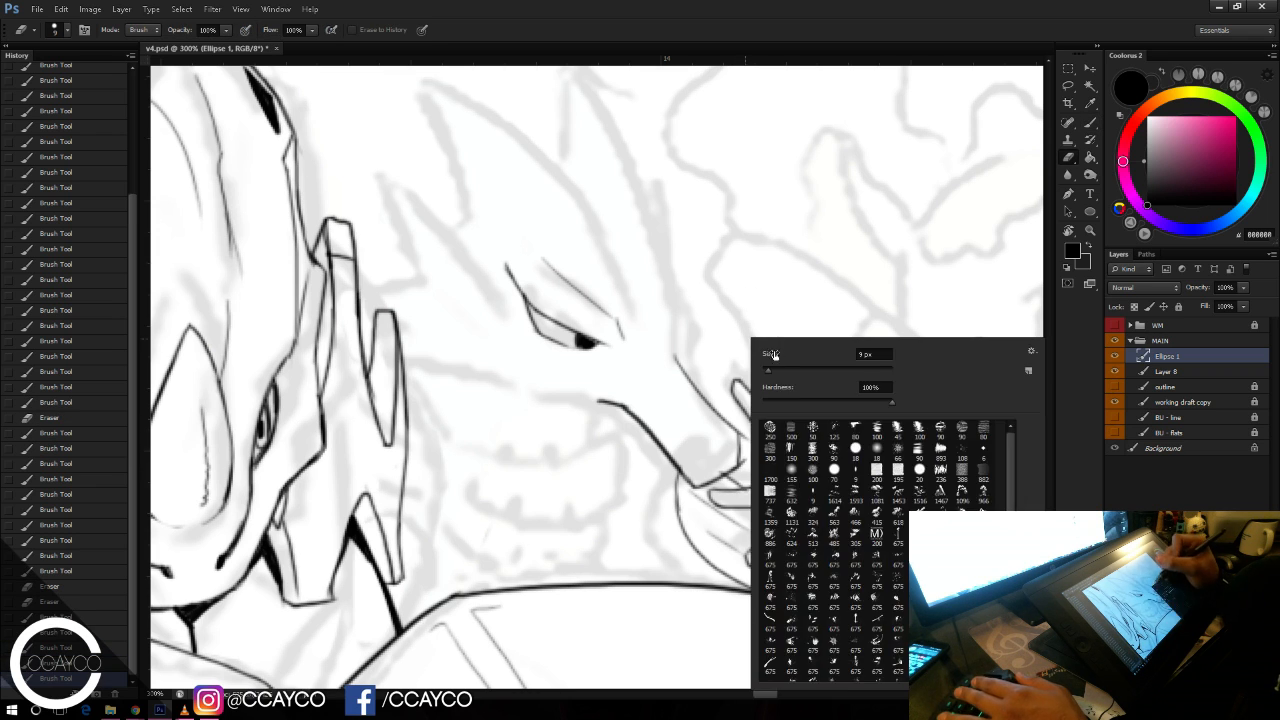
left_click(774, 315)
mouse_move(749, 430)
left_mouse_down()
mouse_move(749, 460)
mouse_move(719, 446)
mouse_move(714, 469)
left_mouse_up()
key("b")
key("e")
key("b")
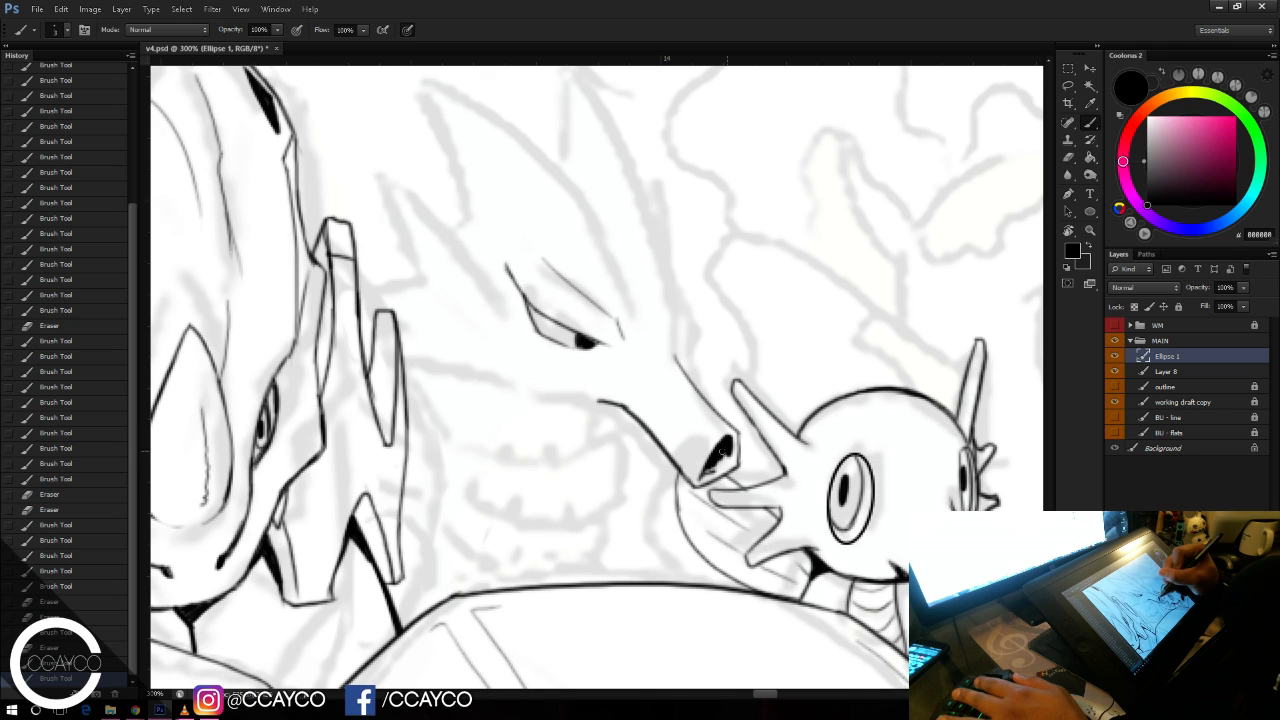
mouse_move(699, 481)
left_mouse_down()
mouse_move(731, 462)
mouse_move(728, 442)
left_mouse_up()
left_click_drag(702, 478, 730, 450)
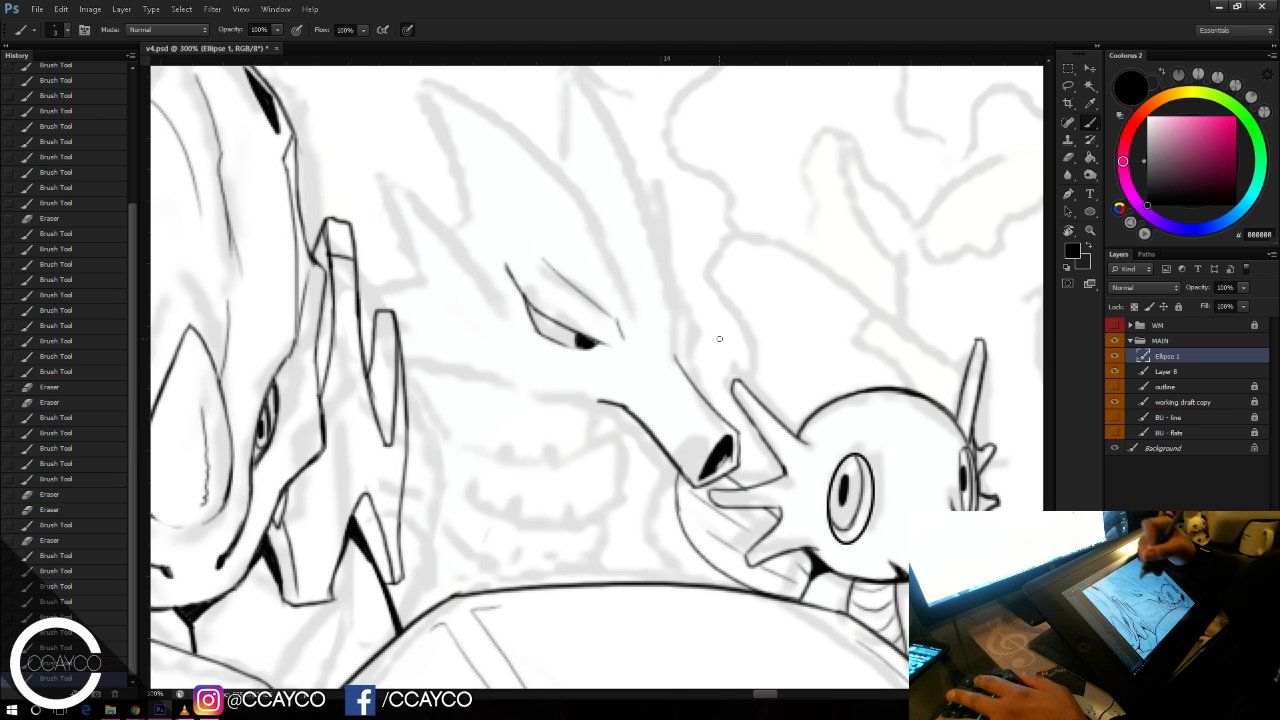
Step: Extend the snout's upper line up to the forehead, touch up the eye's rear corner, and save the file
left_click_drag(663, 328, 687, 377)
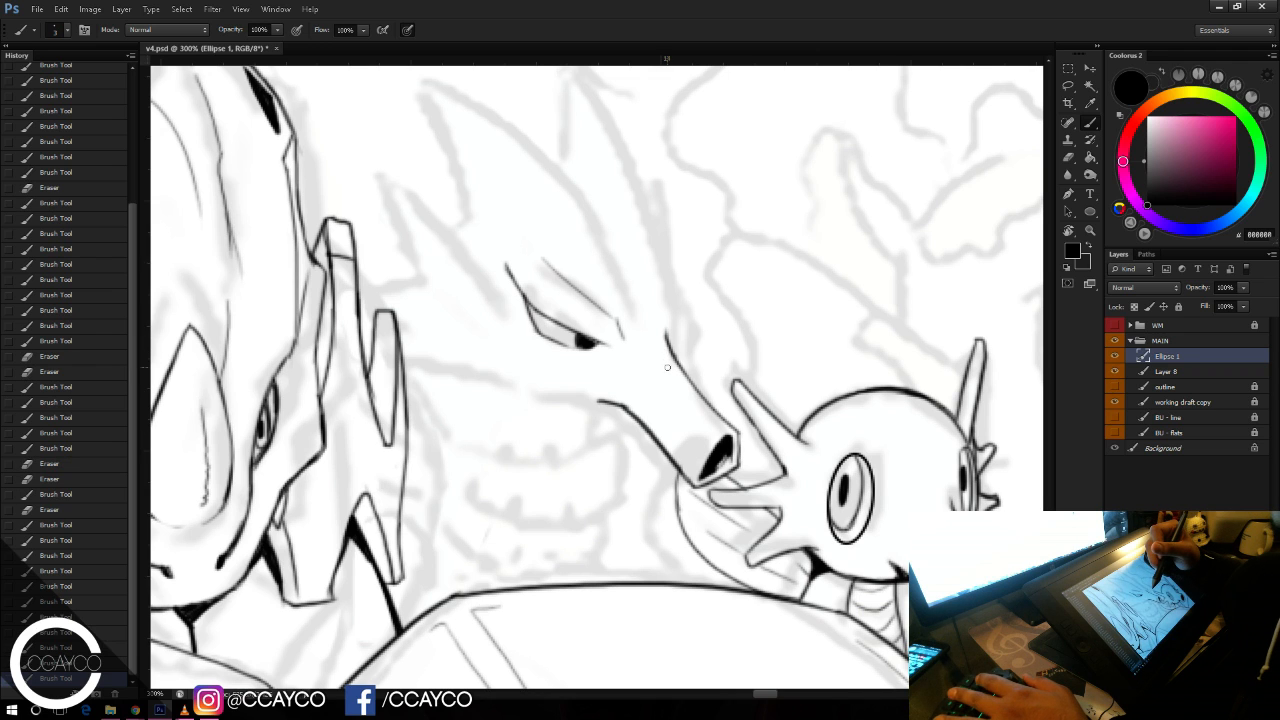
key("ctrl+s")
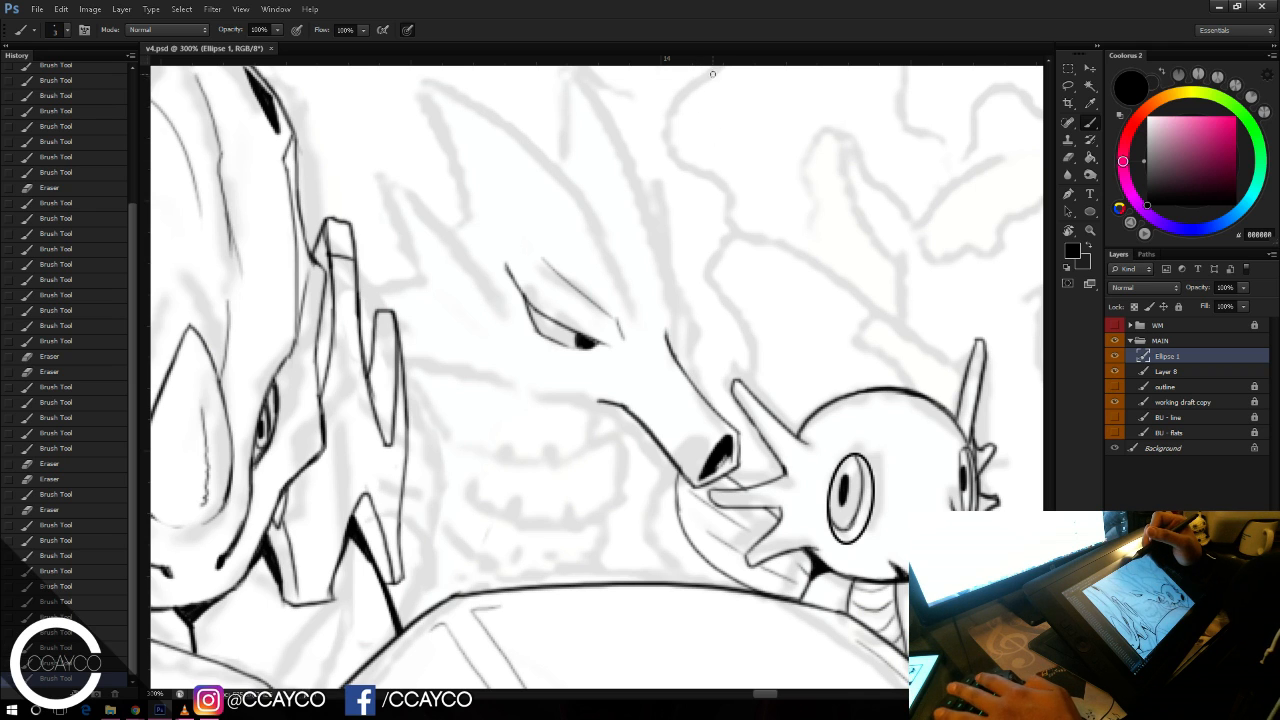
key("e")
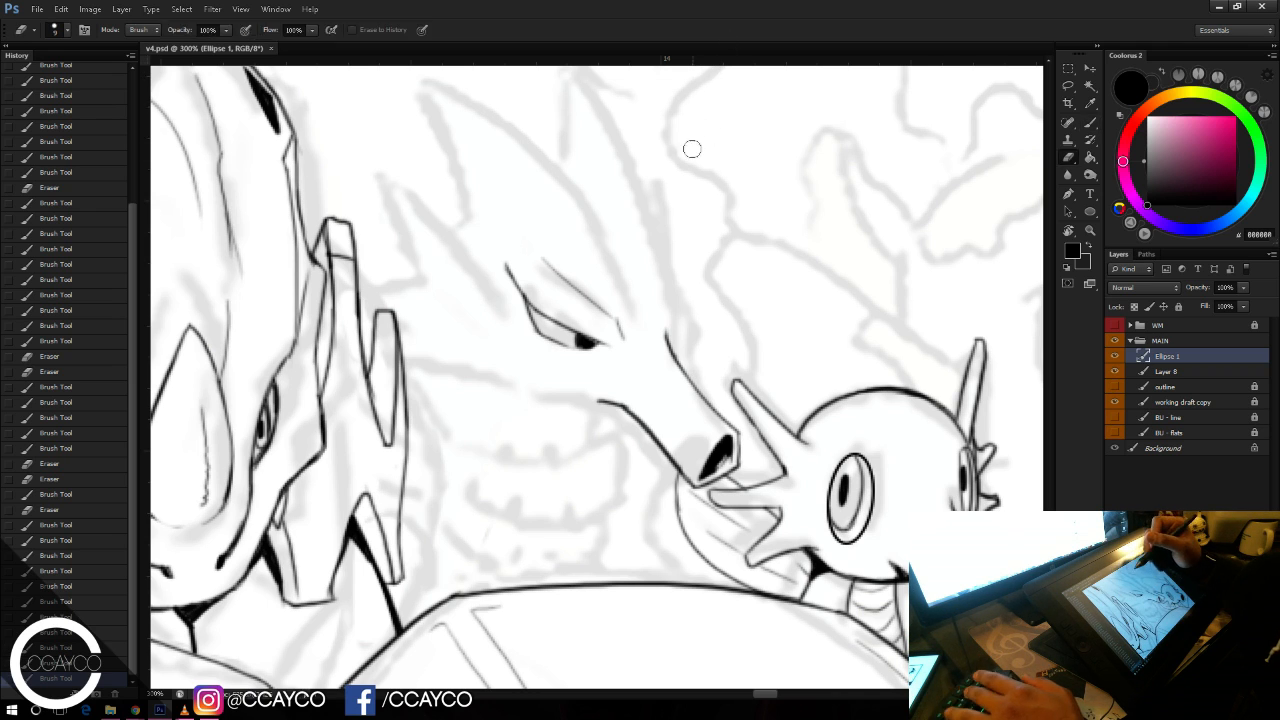
left_click(698, 126)
key("b")
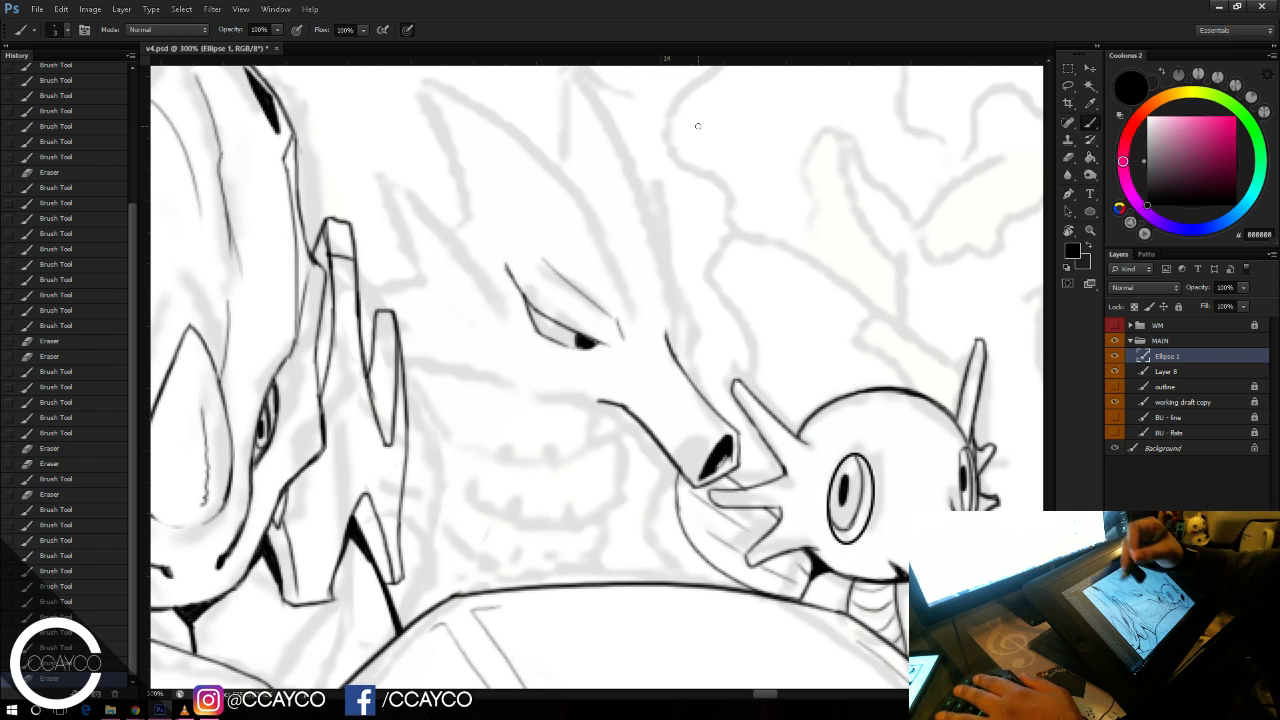
mouse_move(523, 306)
left_mouse_down()
mouse_move(555, 342)
mouse_move(523, 328)
left_mouse_up()
key("e")
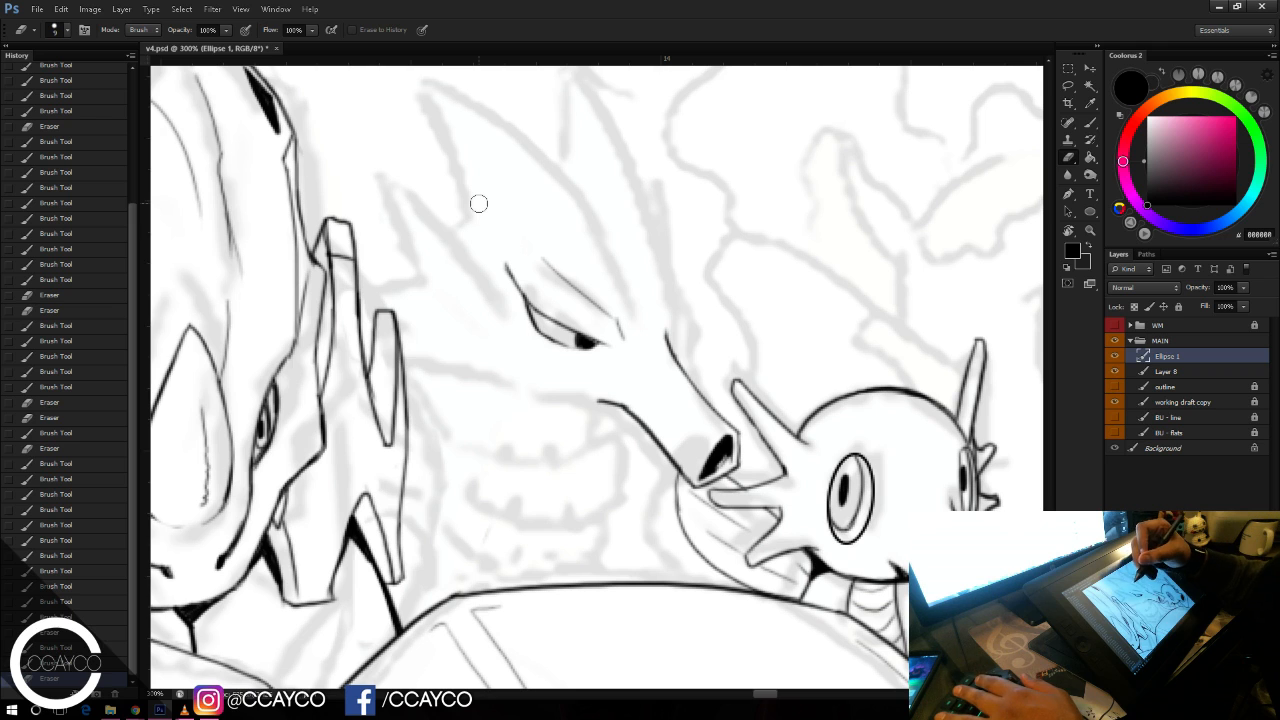
key("b")
left_click_drag(666, 285, 664, 338)
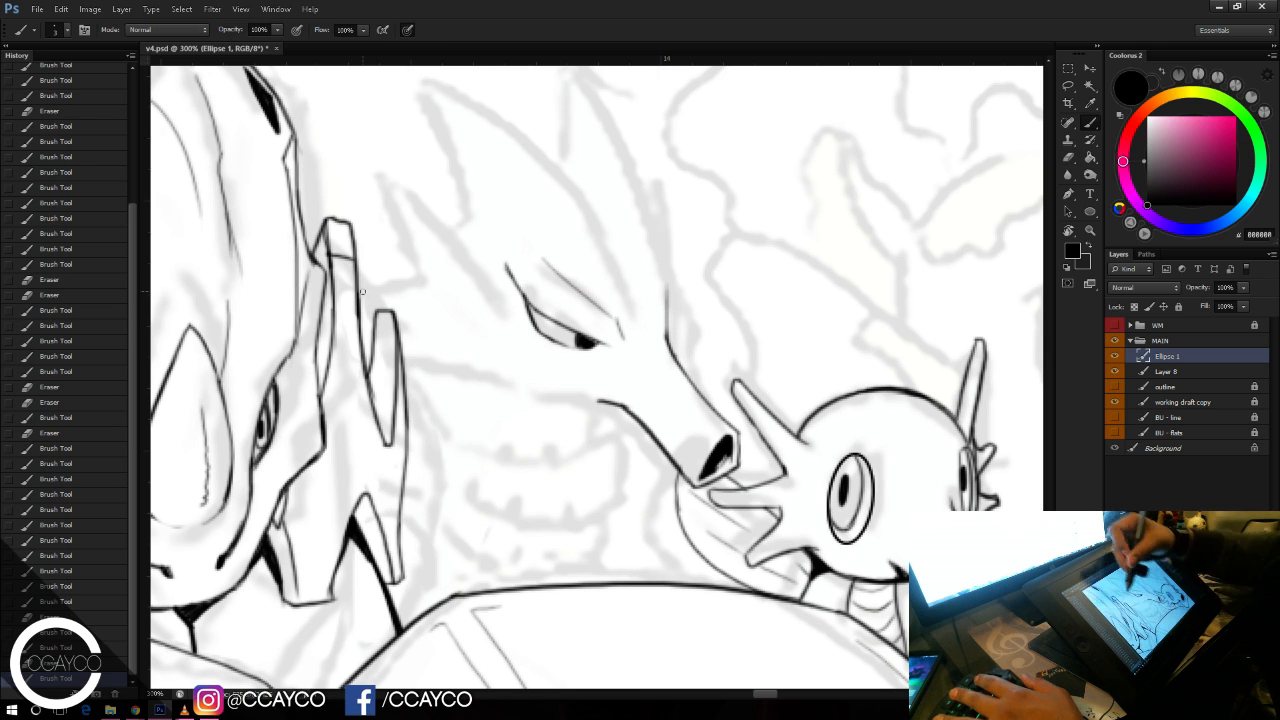
Step: Ink the pointed spikes on the side of the head behind the eye, running back behind the neighbouring creature's fingers
left_click_drag(391, 189, 515, 345)
key("ctrl+z")
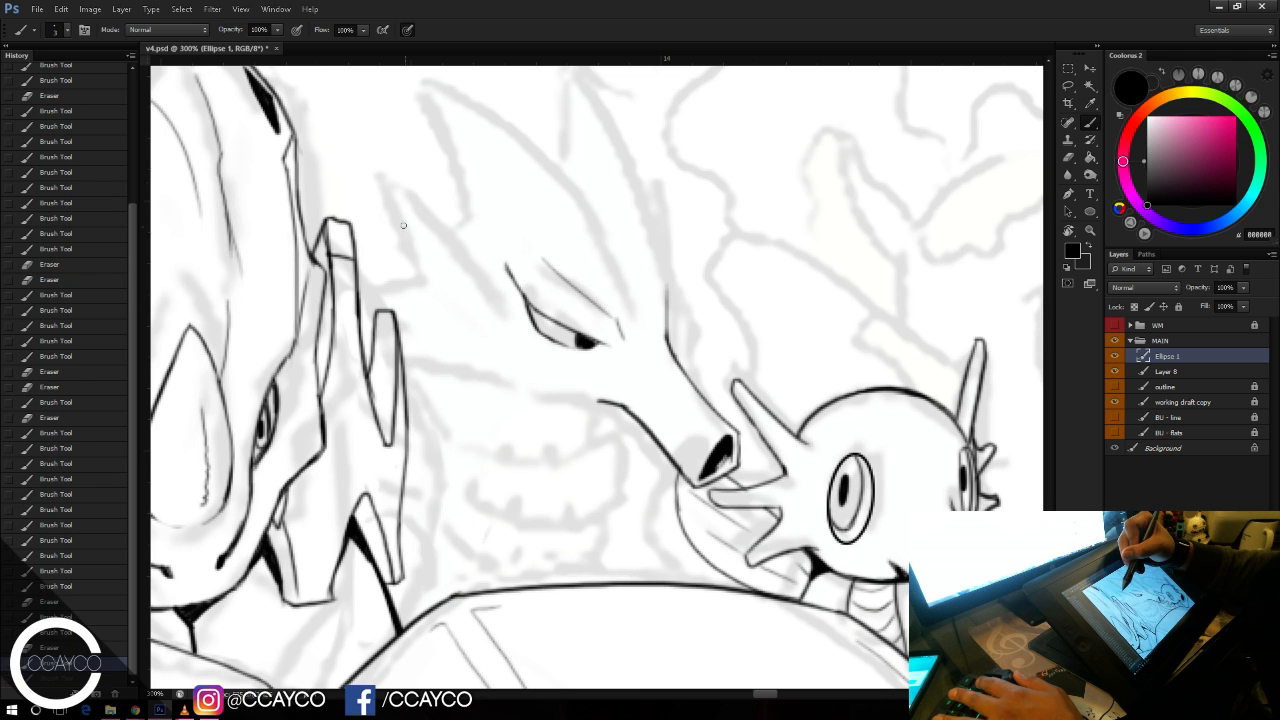
left_click_drag(375, 195, 505, 340)
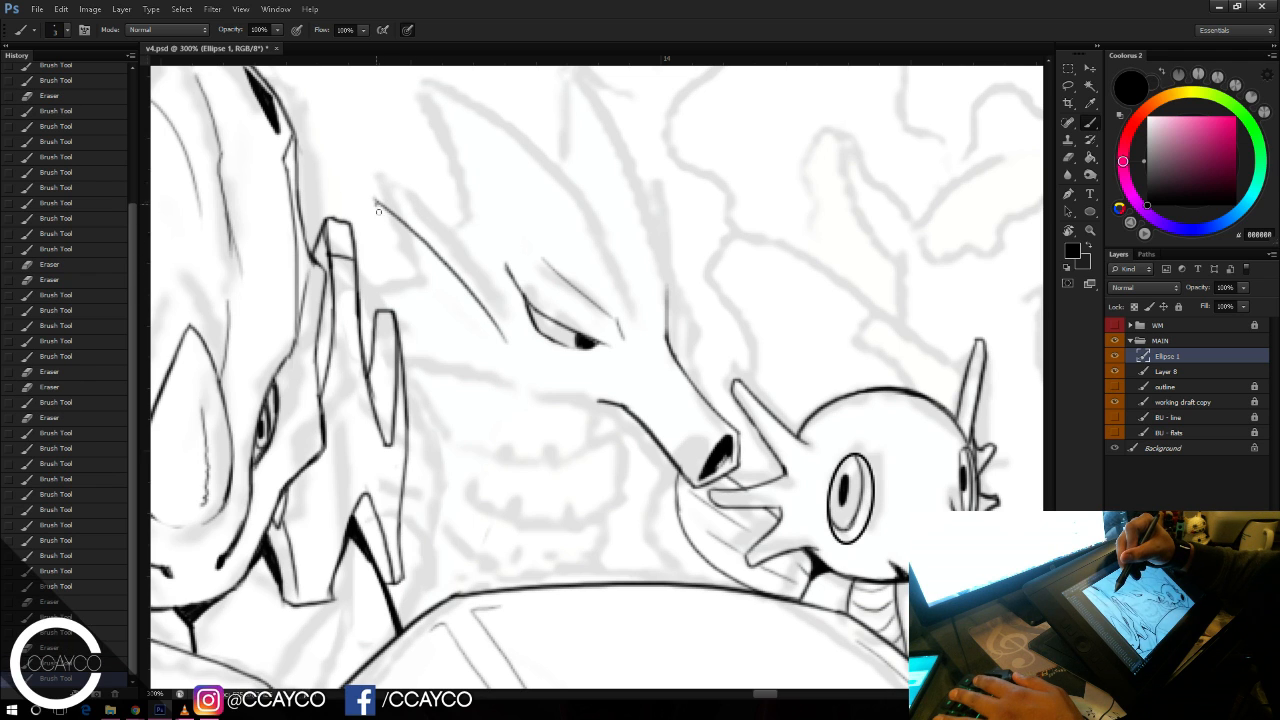
left_click_drag(378, 211, 432, 305)
mouse_move(357, 268)
left_mouse_down()
mouse_move(430, 309)
mouse_move(433, 351)
mouse_move(452, 365)
mouse_move(409, 344)
mouse_move(443, 354)
mouse_move(416, 381)
mouse_move(416, 369)
mouse_move(403, 374)
mouse_move(498, 378)
left_mouse_up()
key("ctrl+z")
key("ctrl+z")
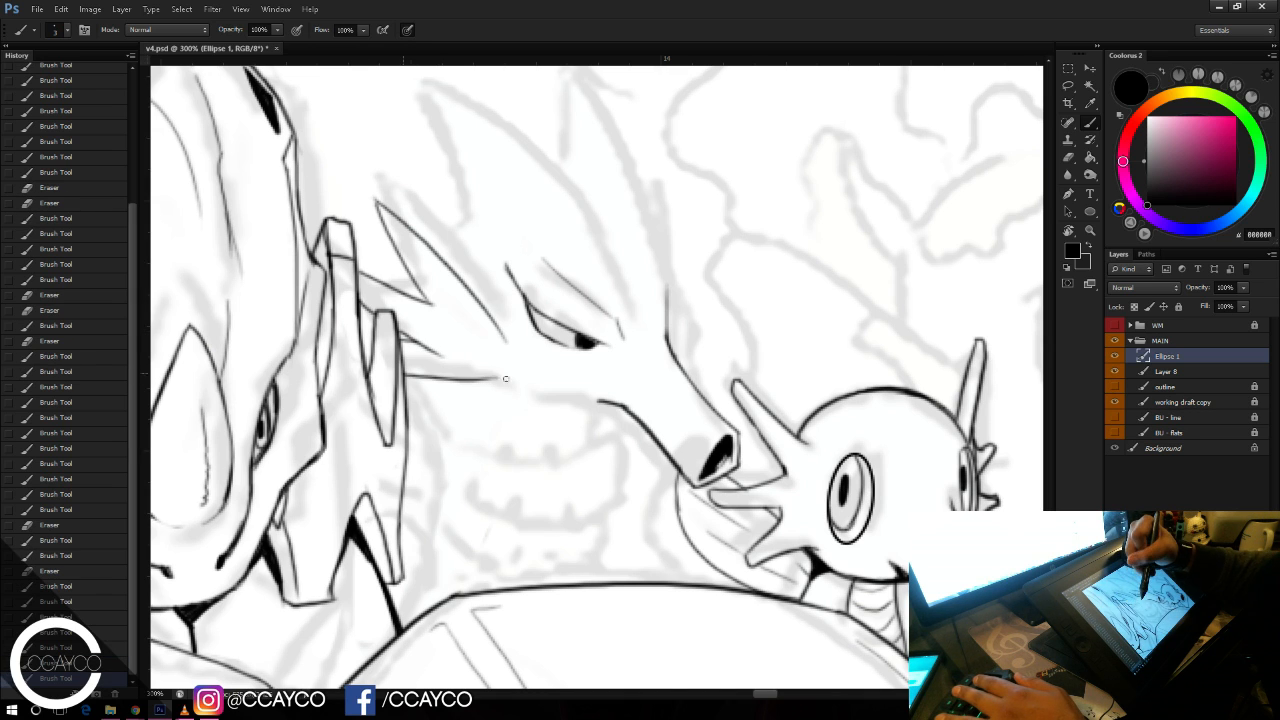
left_click_drag(361, 343, 373, 343)
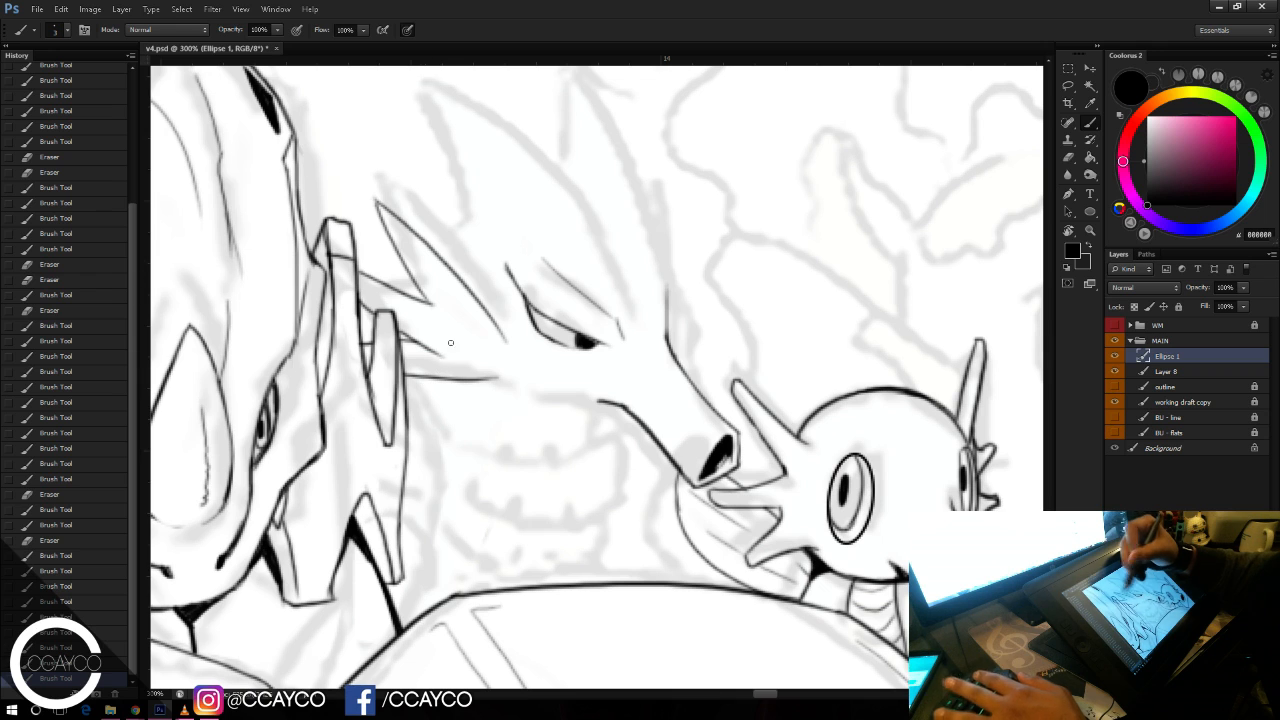
Step: Trim the inner ends of the side spike lines with the Eraser
key("e")
mouse_move(447, 358)
left_mouse_down()
mouse_move(437, 341)
mouse_move(480, 377)
left_mouse_up()
left_click_drag(484, 329, 506, 342)
key("b")
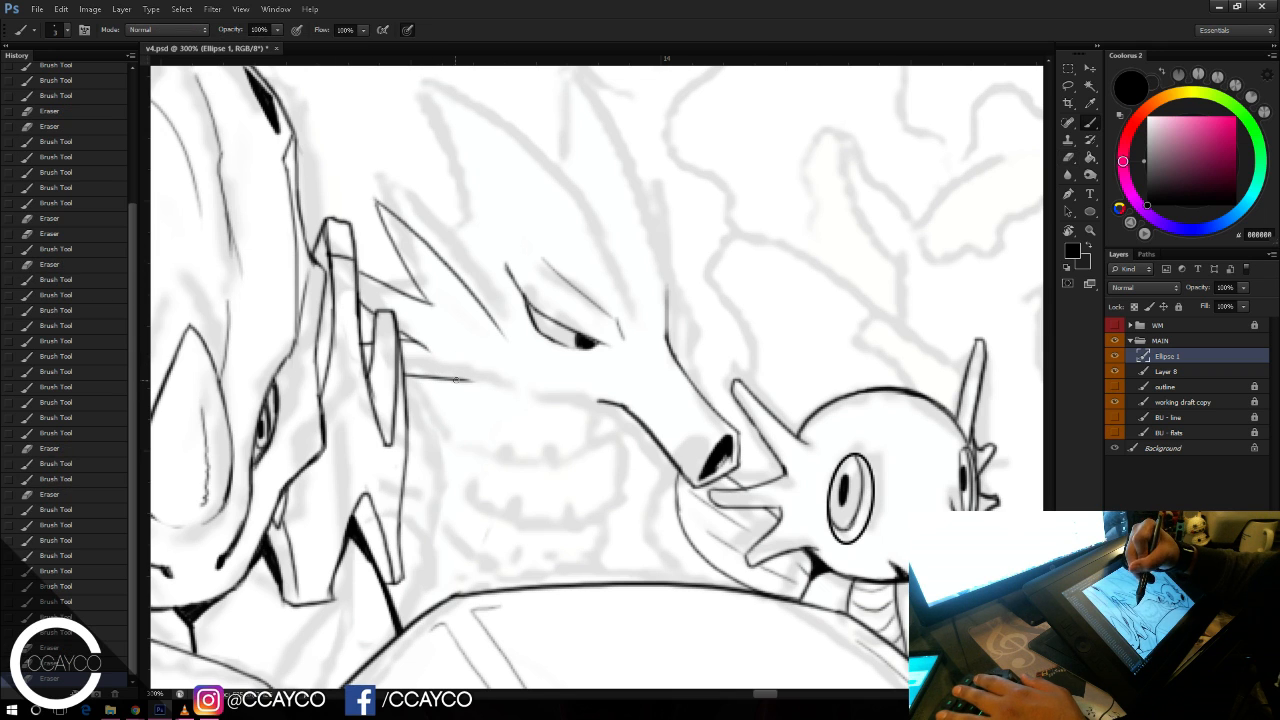
Step: Ink the lower cheek edge and the upper mouth line running into the snout's underside, and clean up their ends
mouse_move(457, 380)
left_mouse_down()
mouse_move(498, 405)
mouse_move(629, 394)
left_mouse_up()
key("ctrl+z")
key("e")
key("b")
mouse_move(557, 413)
left_mouse_down()
mouse_move(583, 408)
mouse_move(546, 413)
mouse_move(624, 404)
left_mouse_up()
mouse_move(565, 413)
left_mouse_down()
mouse_move(621, 404)
mouse_move(608, 394)
left_mouse_up()
key("e")
mouse_move(566, 403)
left_mouse_down()
mouse_move(623, 389)
mouse_move(629, 399)
left_mouse_up()
key("b")
key("e")
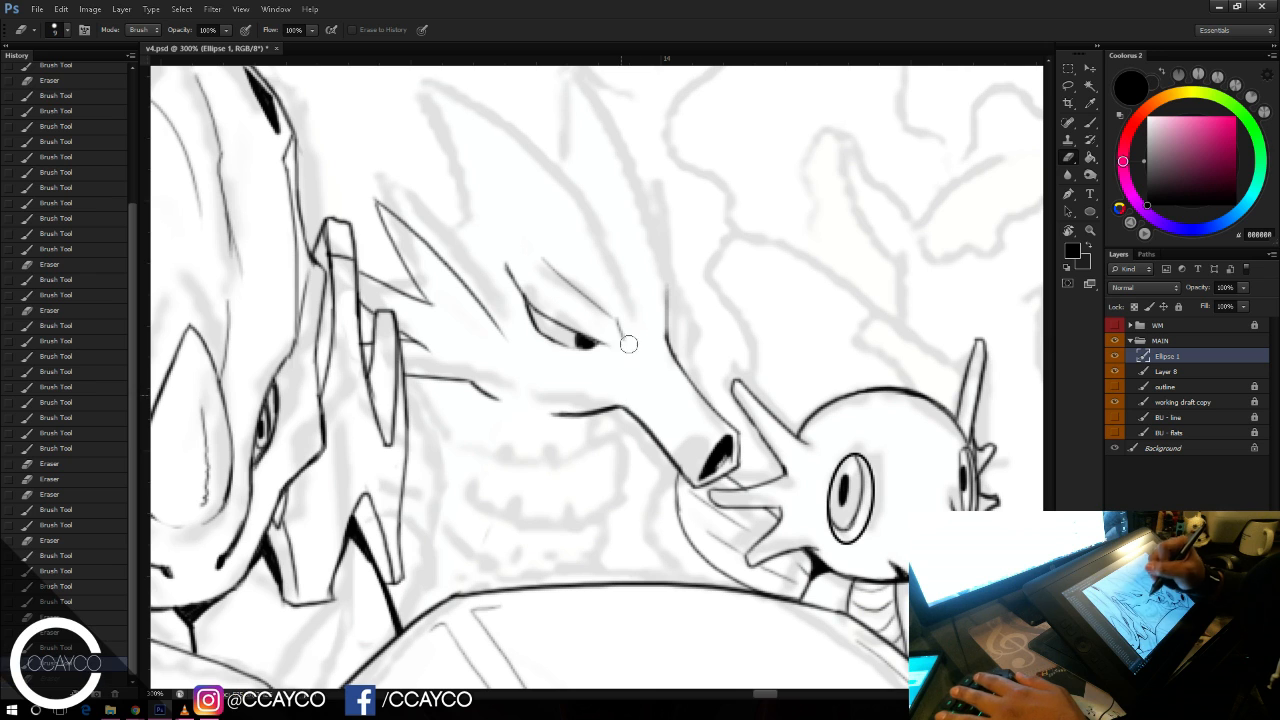
key("b")
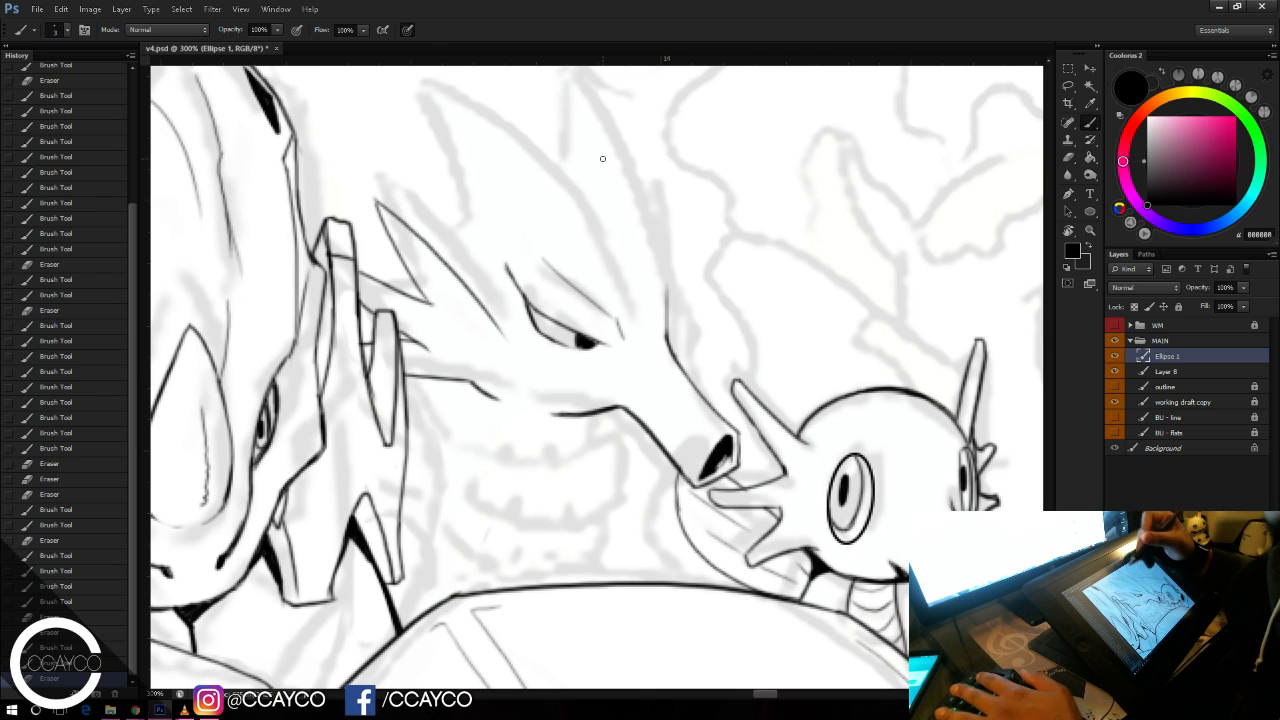
Step: Ink the two tall crest spikes on top of the head and the slim far spike behind them, down to the forehead
left_click_drag(481, 207, 473, 229)
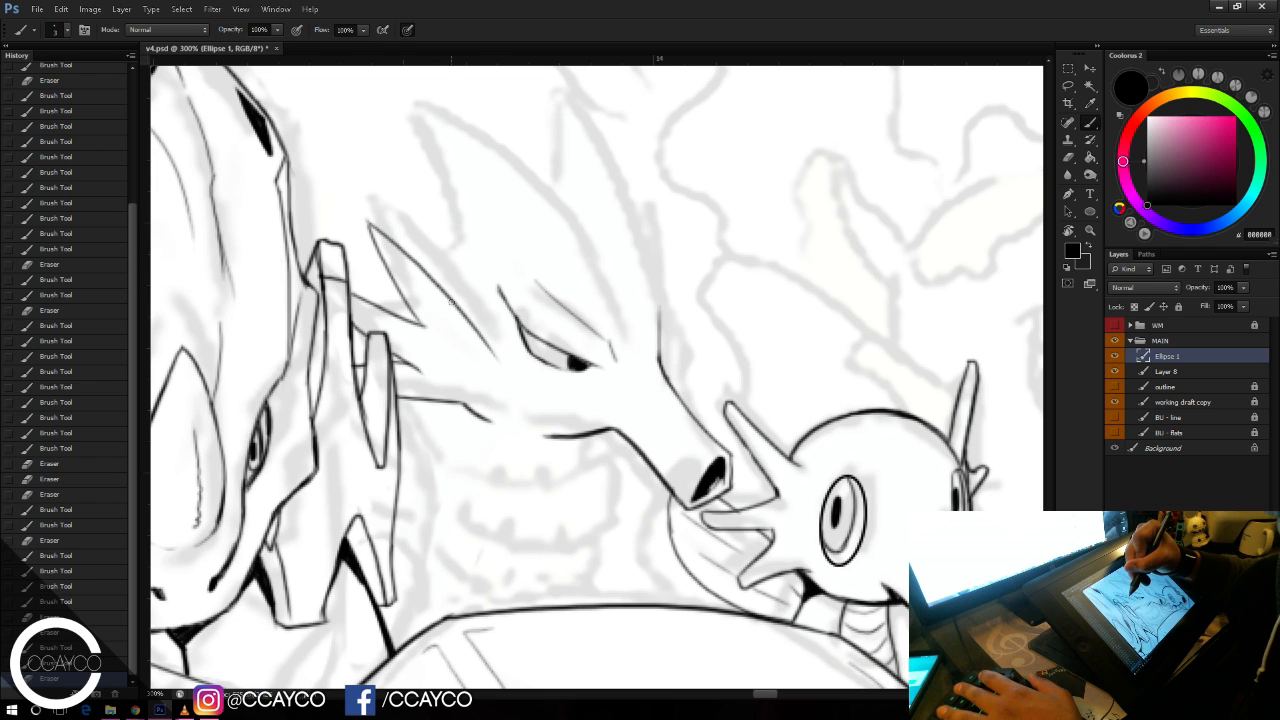
mouse_move(456, 305)
left_mouse_down()
mouse_move(445, 252)
mouse_move(457, 243)
left_mouse_up()
key("ctrl+z")
mouse_move(457, 305)
left_mouse_down()
mouse_move(444, 215)
mouse_move(455, 246)
mouse_move(462, 229)
mouse_move(422, 92)
mouse_move(438, 124)
mouse_move(435, 104)
mouse_move(457, 112)
mouse_move(574, 233)
mouse_move(604, 300)
left_mouse_up()
key("ctrl+z")
mouse_move(440, 106)
left_mouse_down()
mouse_move(566, 216)
mouse_move(606, 304)
left_mouse_up()
mouse_move(560, 205)
left_mouse_down()
mouse_move(565, 97)
mouse_move(640, 290)
left_mouse_up()
left_click_drag(620, 200, 645, 325)
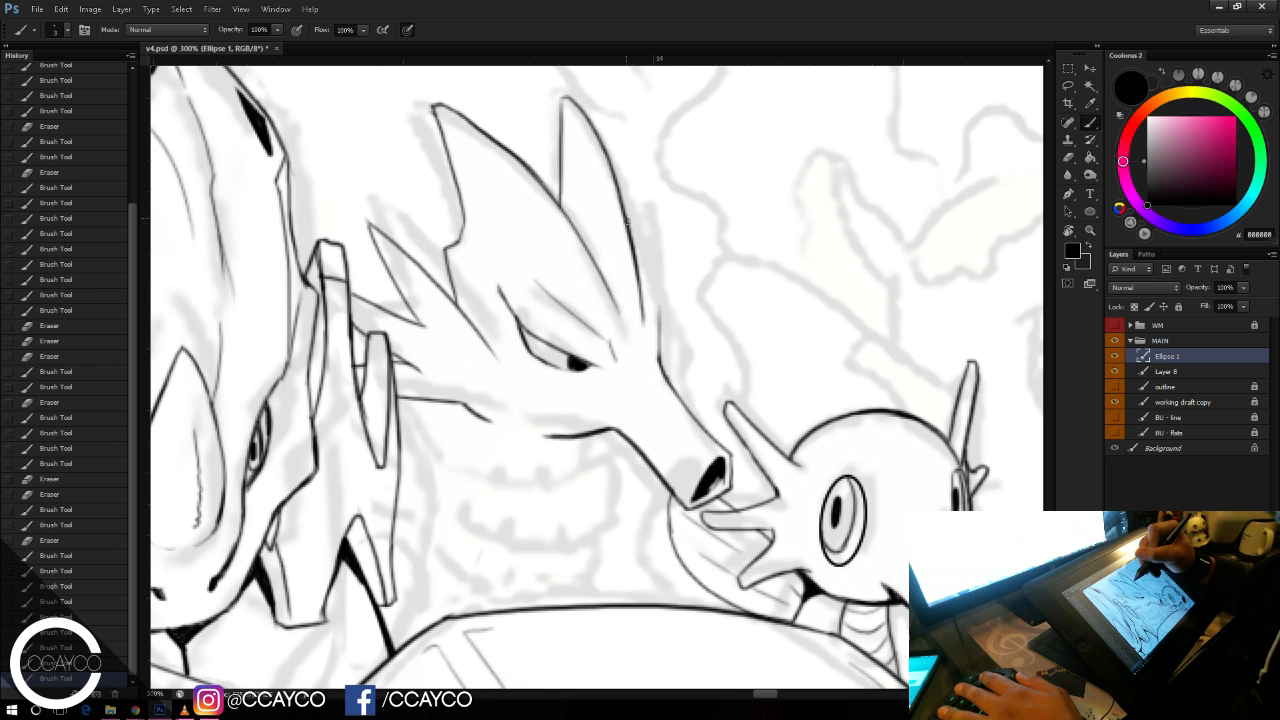
left_click_drag(628, 222, 658, 330)
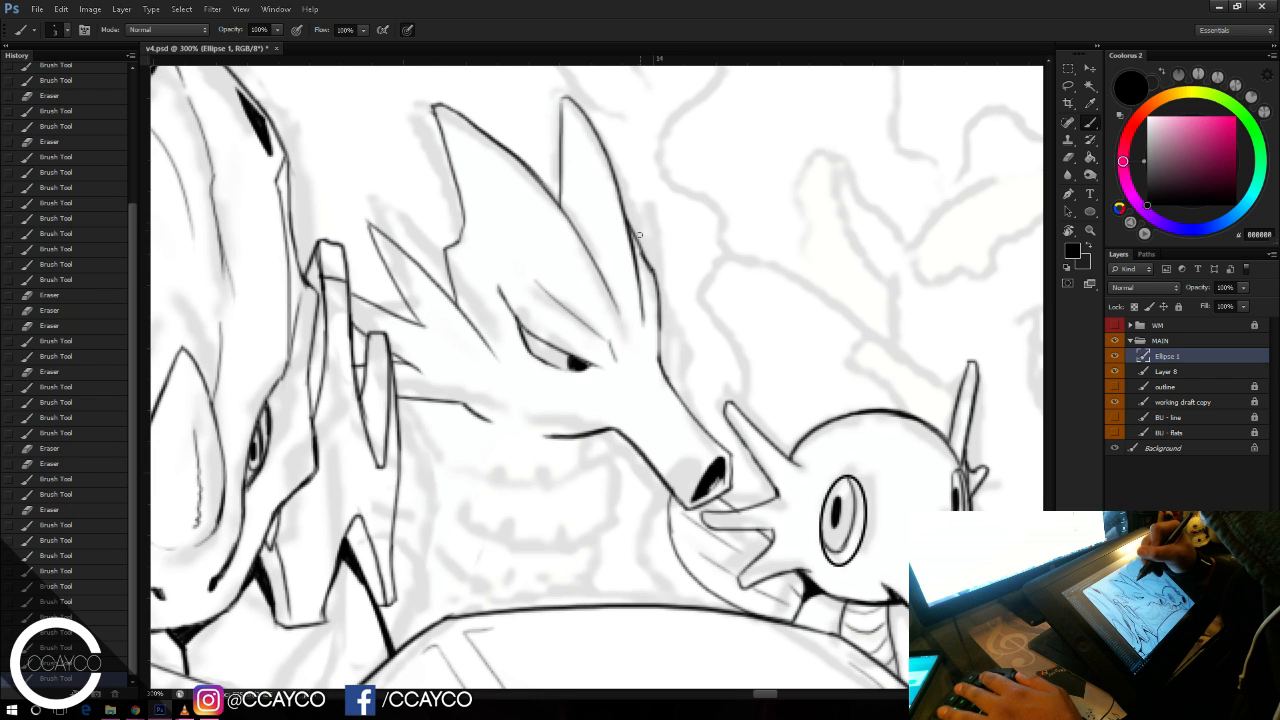
mouse_move(636, 238)
left_mouse_down()
mouse_move(646, 184)
mouse_move(660, 306)
left_mouse_up()
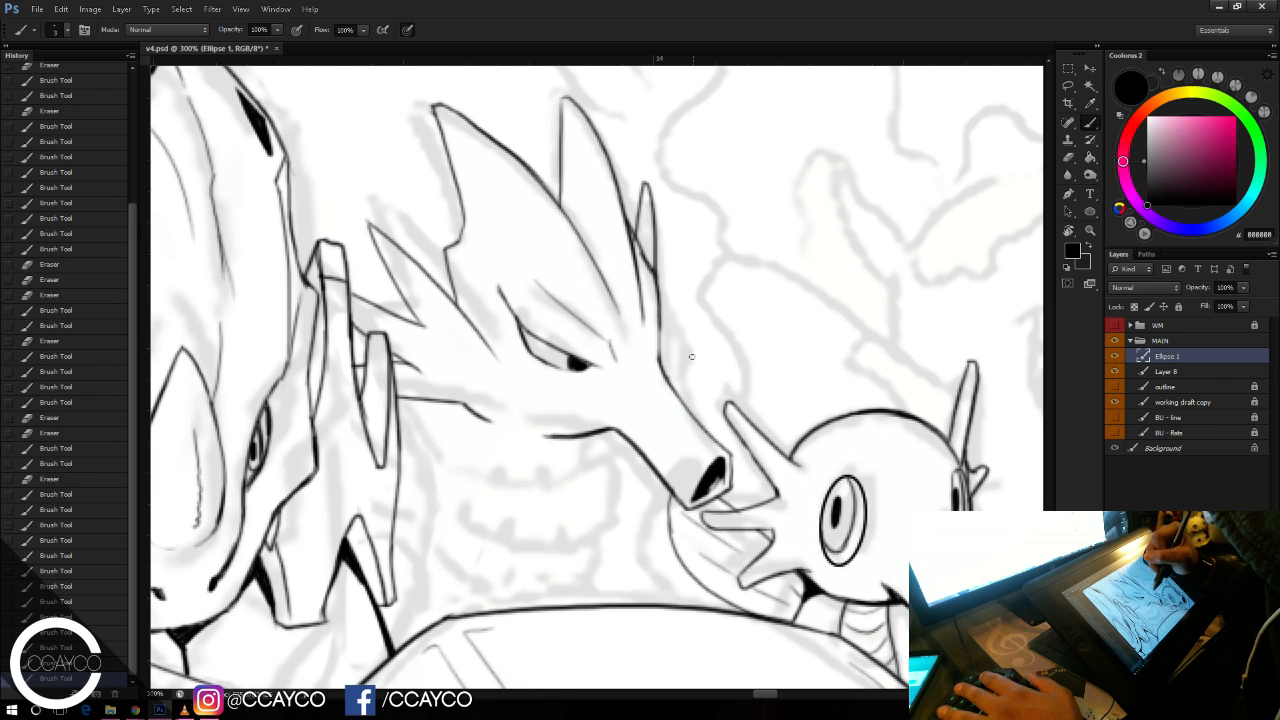
Step: Ink the front edge of the throat below the jaw and the curved lower line of the top throat plate, and trim their ends
scroll(691, 356, "down", 3)
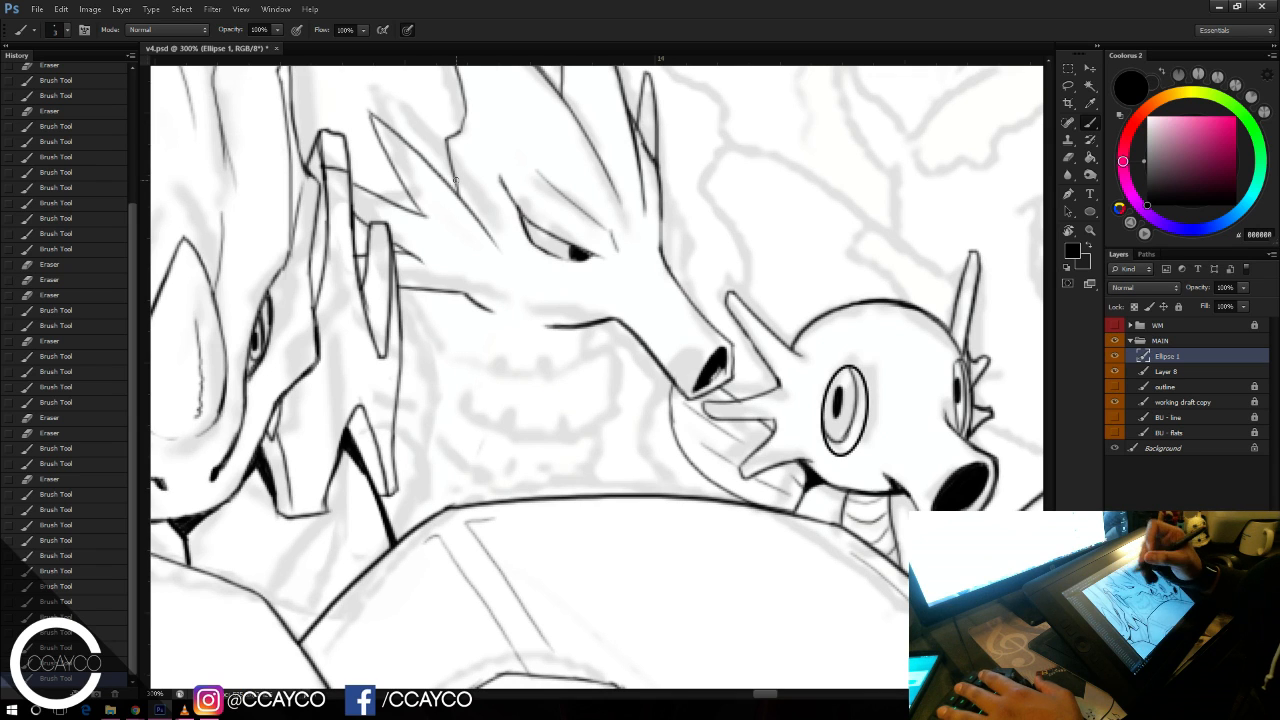
left_click_drag(600, 320, 607, 374)
key("ctrl+z")
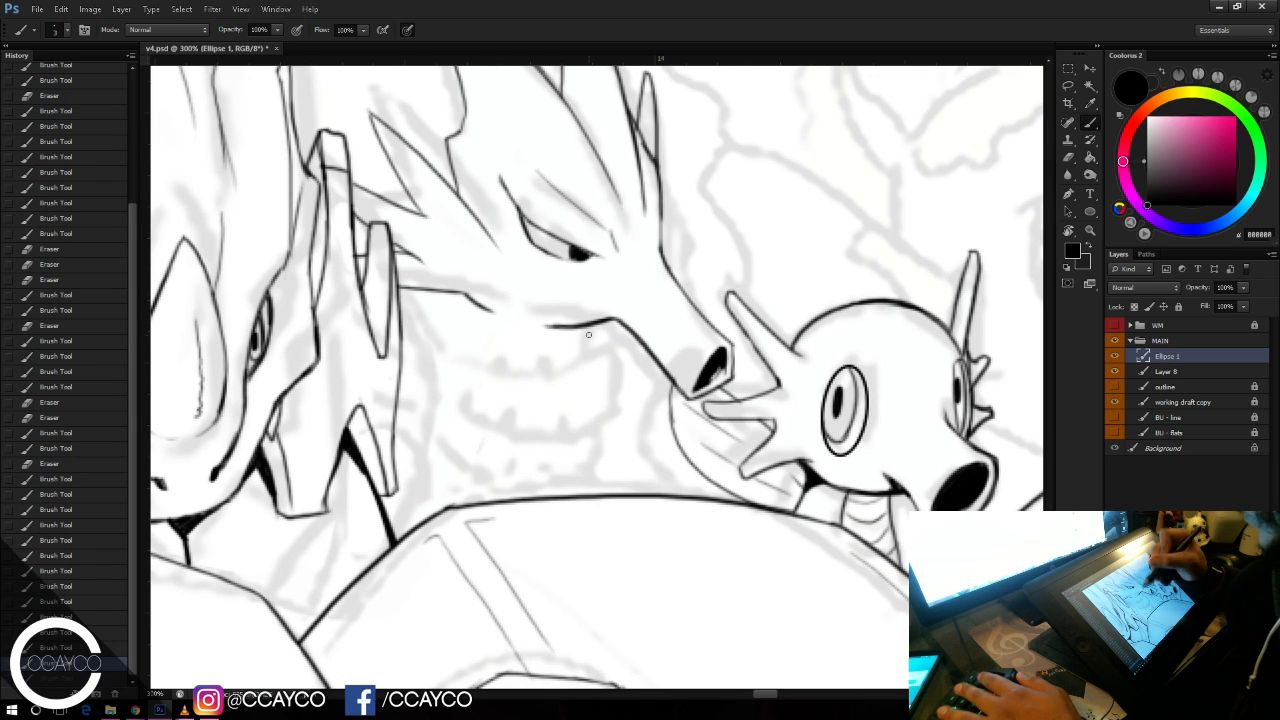
key("ctrl+z")
key("ctrl+z")
key("ctrl+z")
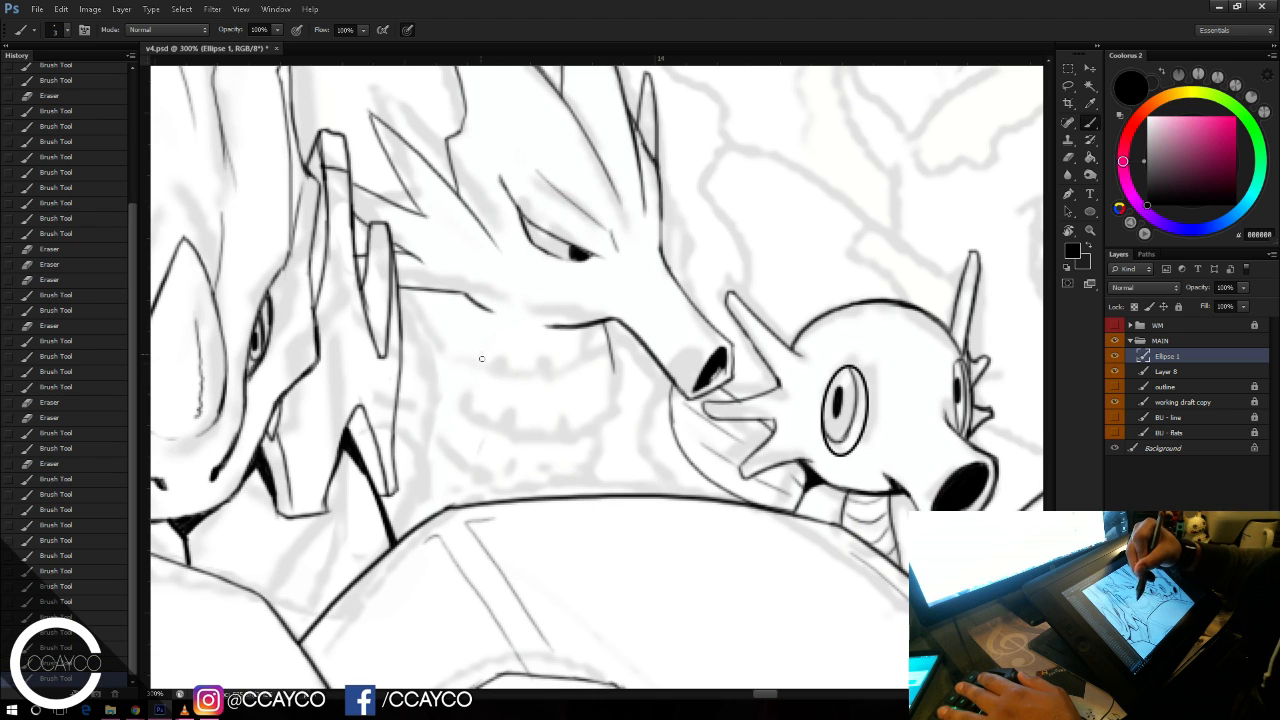
mouse_move(480, 359)
left_mouse_down()
mouse_move(609, 369)
mouse_move(612, 358)
mouse_move(611, 430)
left_mouse_up()
key("ctrl+z")
key("e")
key("b")
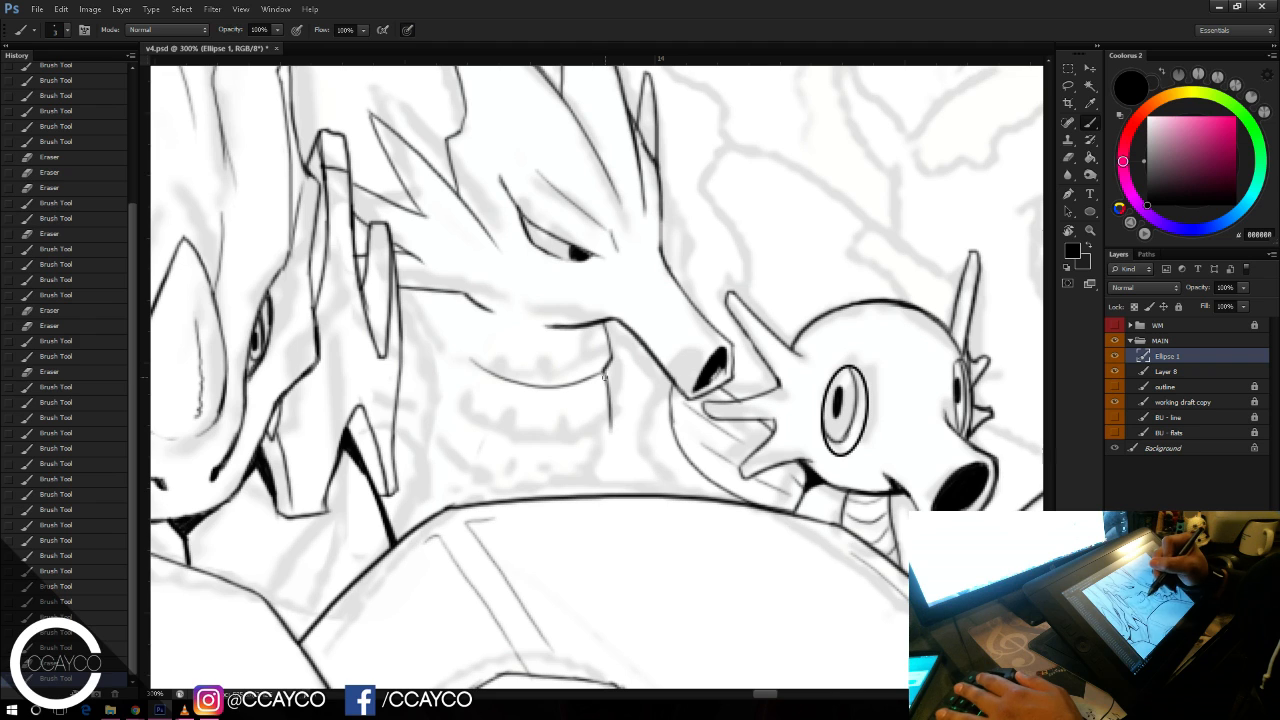
Step: Ink the curved lower line of the second throat plate and the short front edge beneath it, erasing the excess line
mouse_move(466, 413)
left_mouse_down()
mouse_move(592, 446)
mouse_move(606, 435)
mouse_move(559, 447)
mouse_move(610, 424)
left_mouse_up()
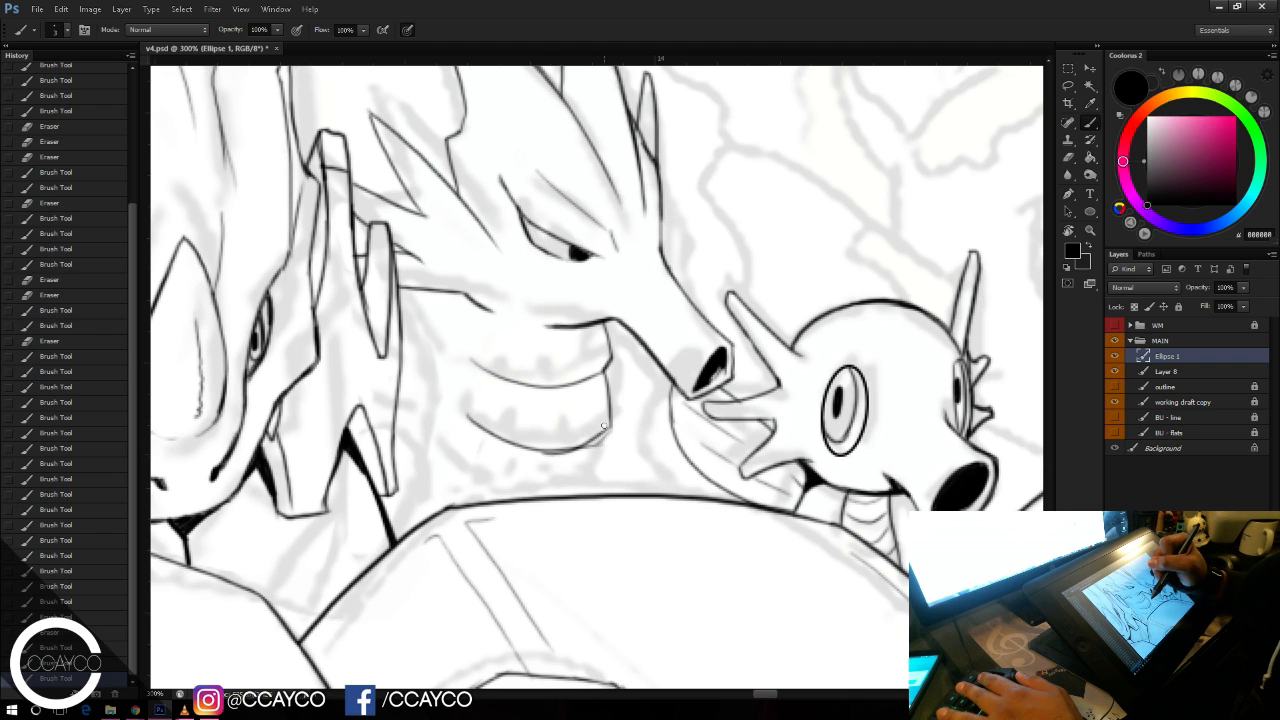
key("e")
mouse_move(543, 461)
left_mouse_down()
mouse_move(604, 452)
mouse_move(611, 417)
mouse_move(596, 474)
left_mouse_up()
key("b")
key("ctrl+z")
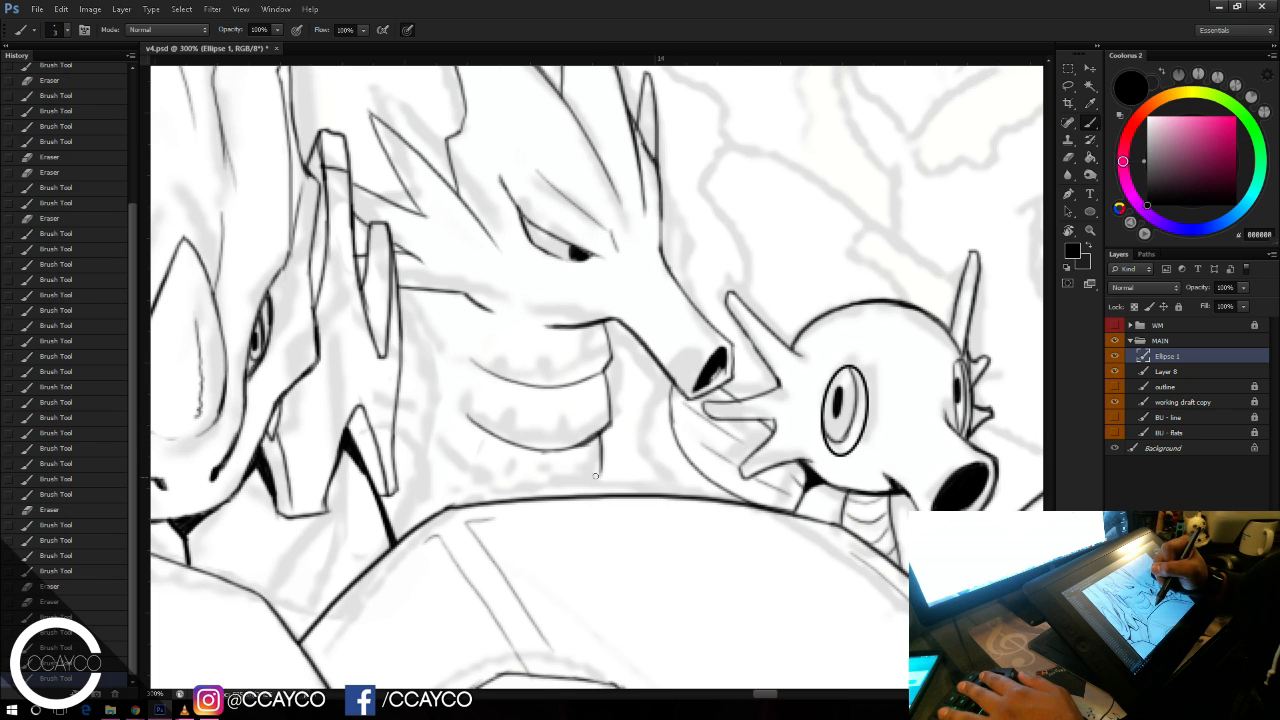
Step: Ink the curved lower line of the third throat plate just above the shell and clean up its end
left_click_drag(459, 454, 566, 491)
key("ctrl+z")
key("ctrl+z")
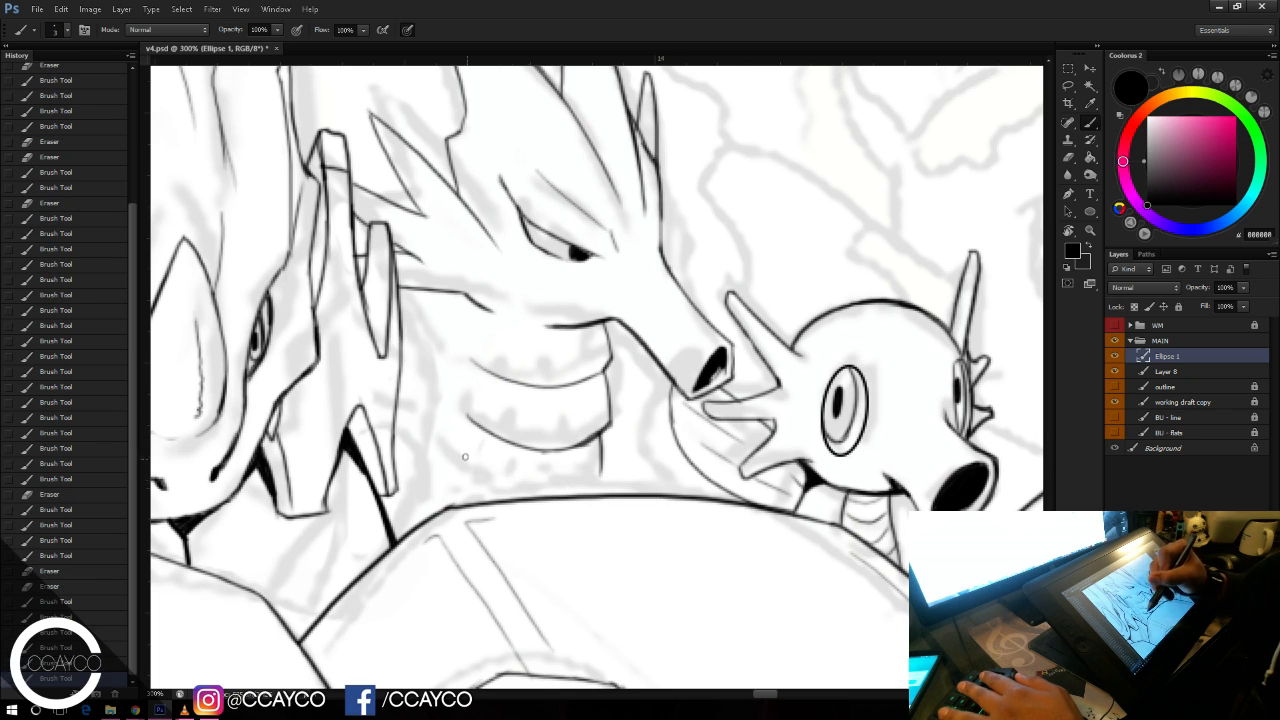
mouse_move(465, 458)
left_mouse_down()
mouse_move(540, 487)
mouse_move(605, 461)
left_mouse_up()
key("ctrl+z")
mouse_move(543, 488)
left_mouse_down()
mouse_move(602, 464)
mouse_move(606, 476)
left_mouse_up()
key("e")
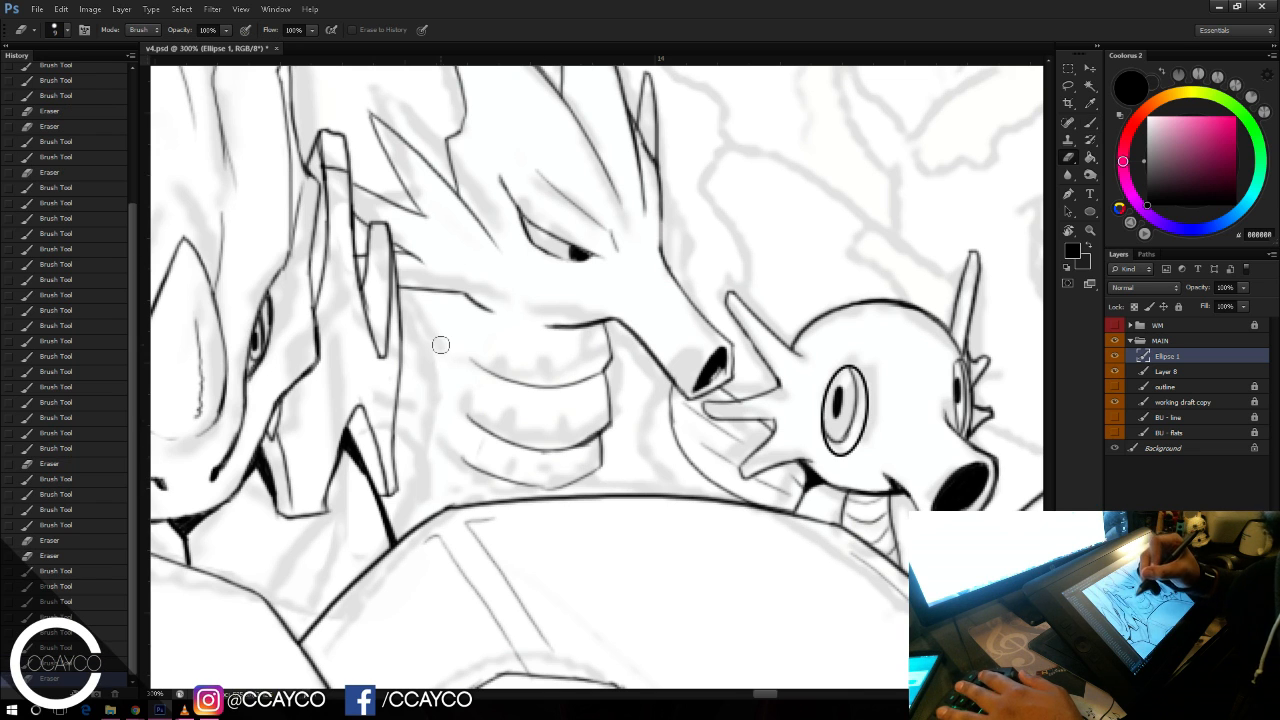
Step: Extend the curves of the second and third throat plates further back toward the neighbouring creature's fingers
key("b")
mouse_move(472, 465)
left_mouse_down()
mouse_move(445, 422)
mouse_move(464, 394)
mouse_move(497, 439)
left_mouse_up()
key("ctrl+z")
left_click_drag(454, 388, 497, 440)
key("ctrl+z")
left_click_drag(454, 391, 491, 435)
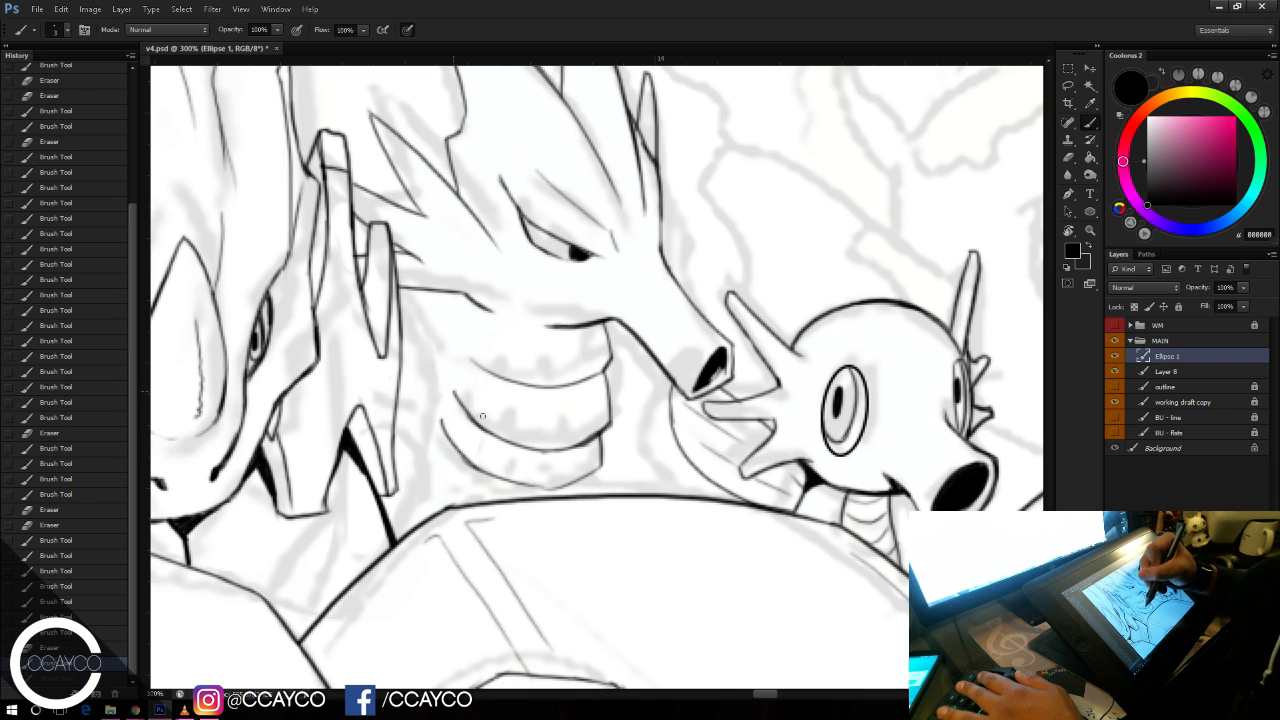
Step: Rework the lower line of the top throat plate with a shorter back end and small pointed notches, erasing the old line between them
mouse_move(468, 352)
left_mouse_down()
mouse_move(488, 374)
mouse_move(538, 385)
mouse_move(531, 394)
mouse_move(590, 366)
mouse_move(596, 378)
left_mouse_up()
key("e")
key("b")
key("e")
key("b")
key("e")
key("b")
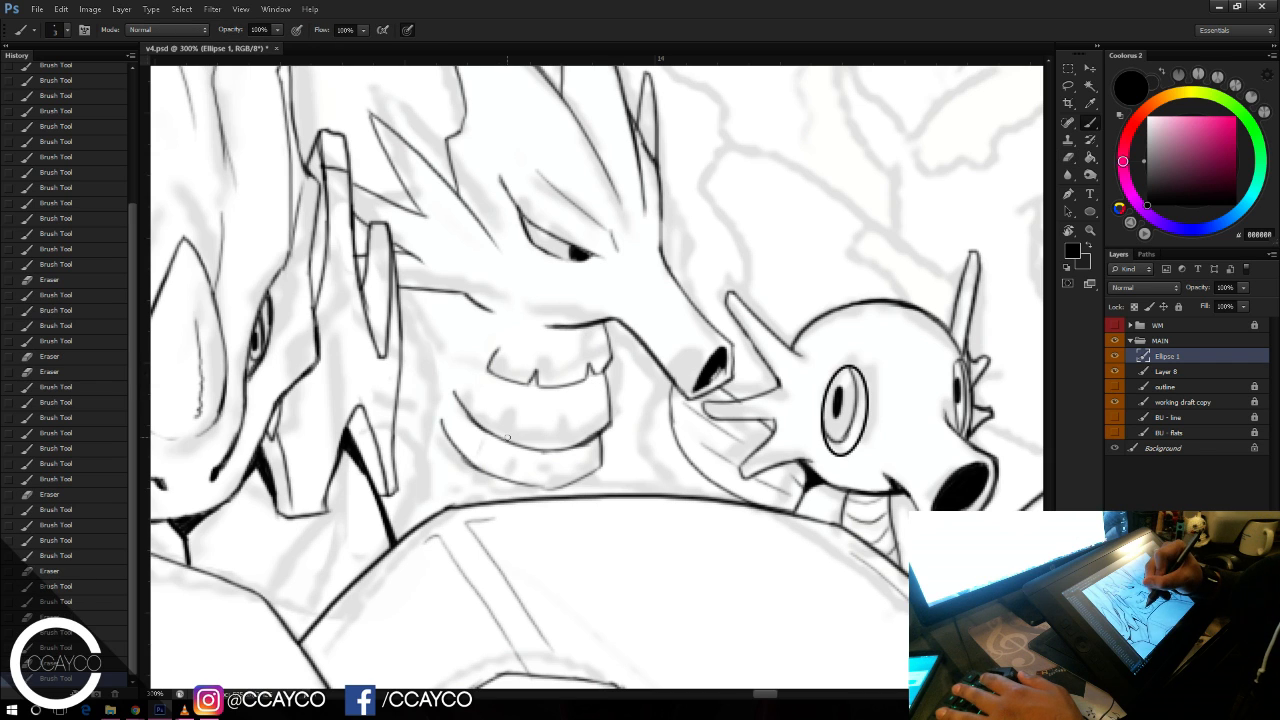
Step: Ink two small pointed notches in the lower line of the second throat plate and erase the line inside them
left_click_drag(511, 431, 514, 452)
key("e")
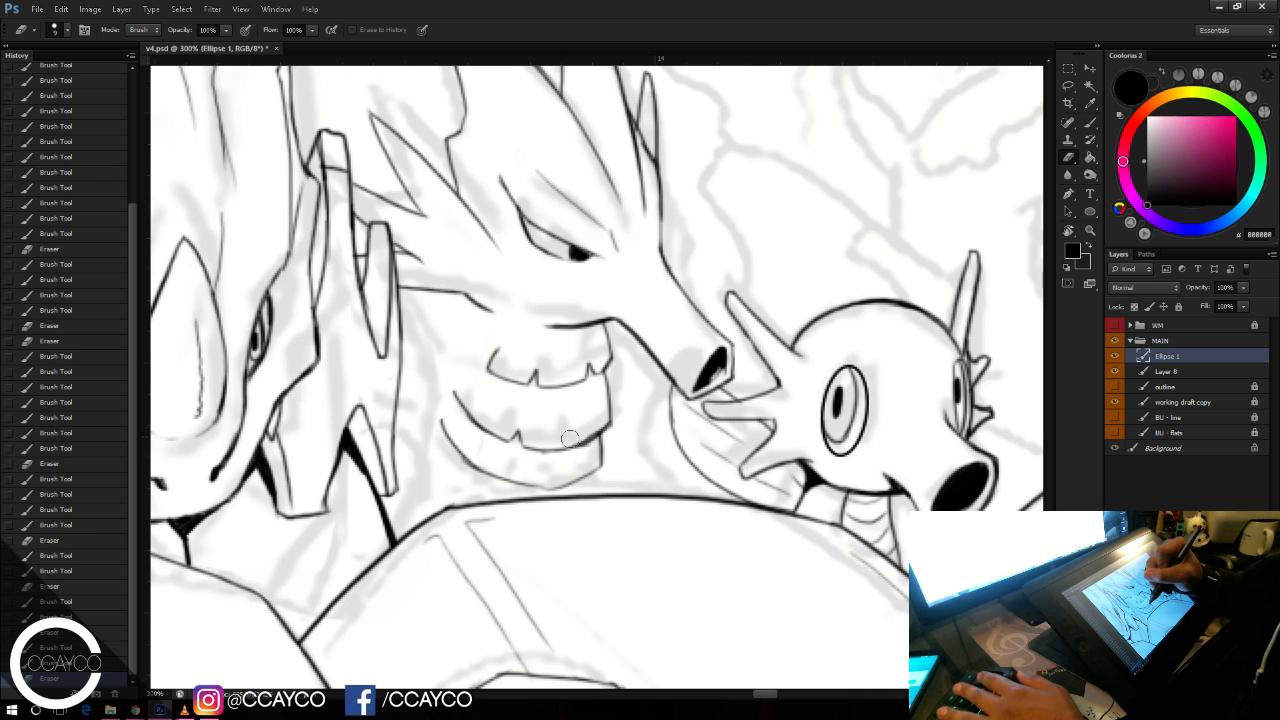
key("b")
mouse_move(590, 432)
left_mouse_down()
mouse_move(591, 451)
mouse_move(594, 433)
left_mouse_up()
key("ctrl+z")
key("e")
key("b")
left_click_drag(592, 431, 598, 437)
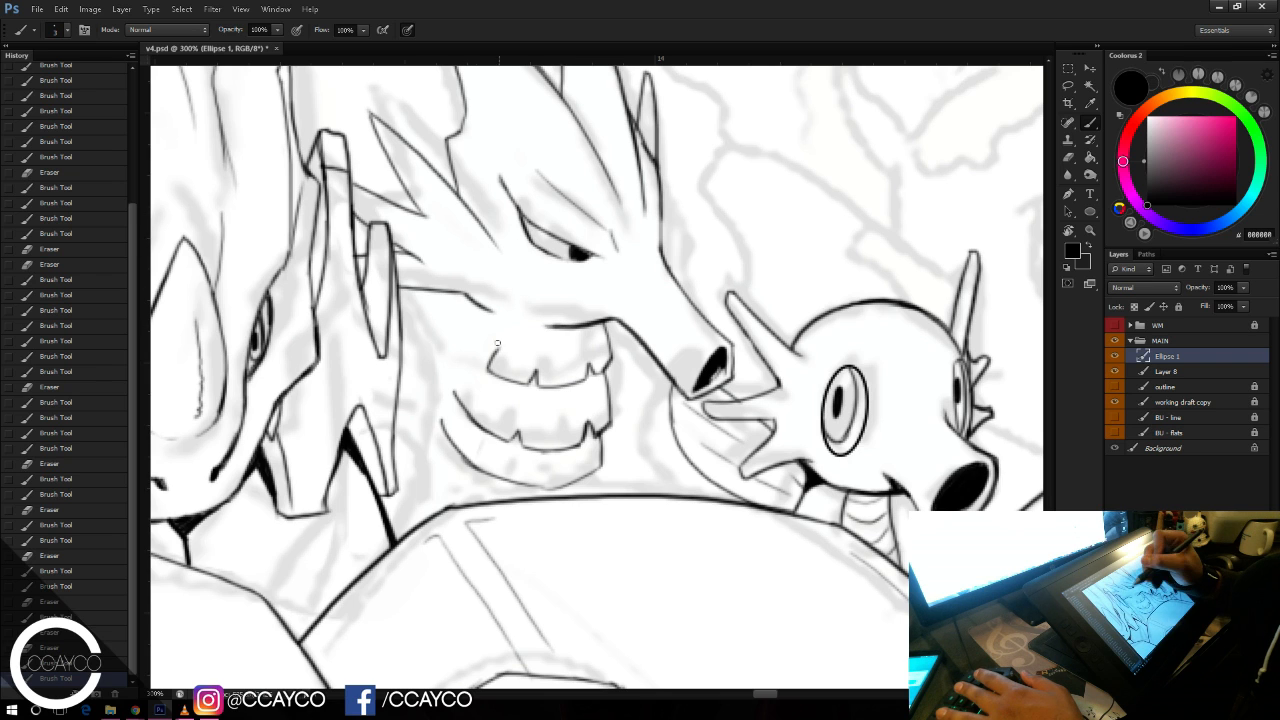
Step: Ink the pointed back corner of the second throat plate and clean it up with the Eraser
left_click_drag(457, 449, 488, 372)
key("ctrl+z")
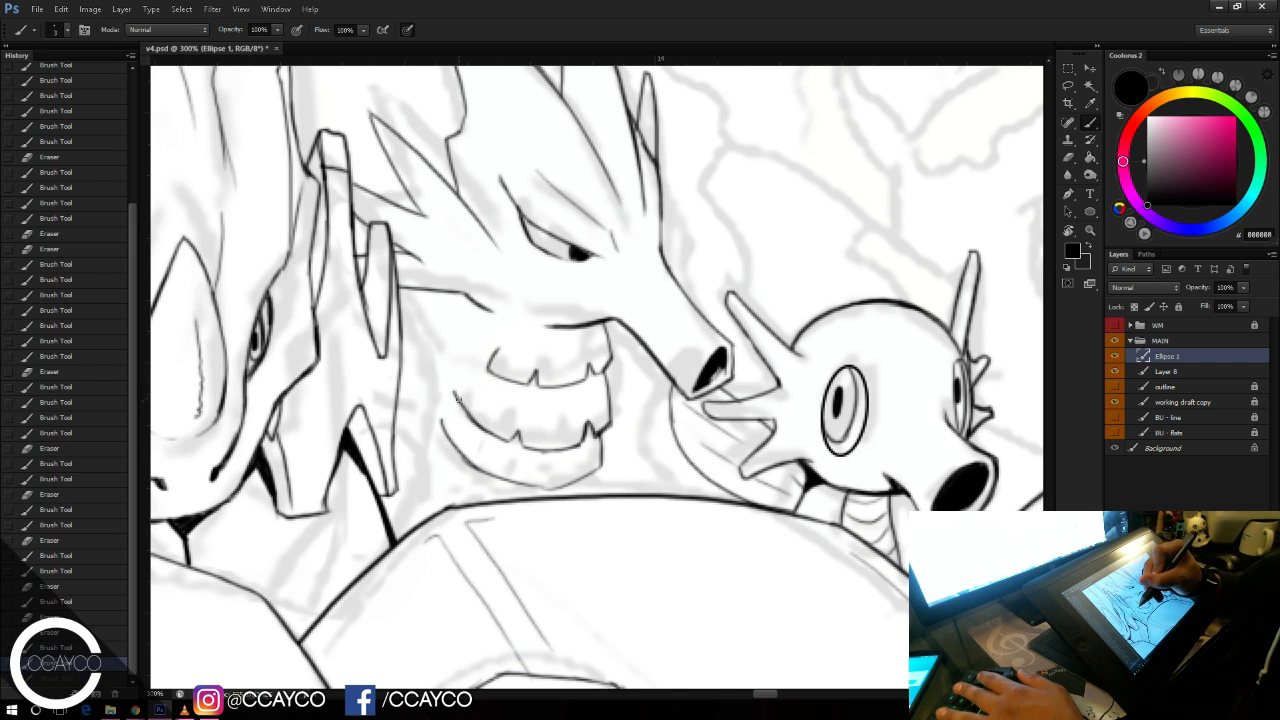
left_click_drag(458, 384, 472, 404)
key("e")
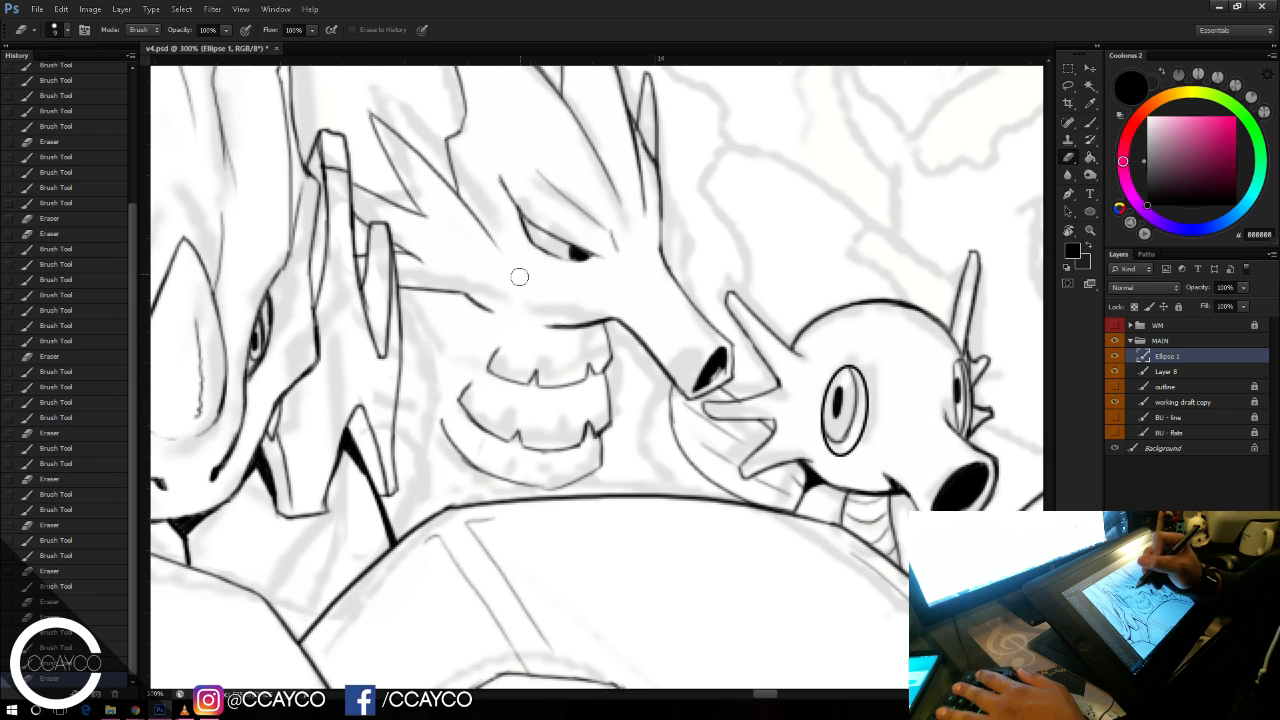
key("b")
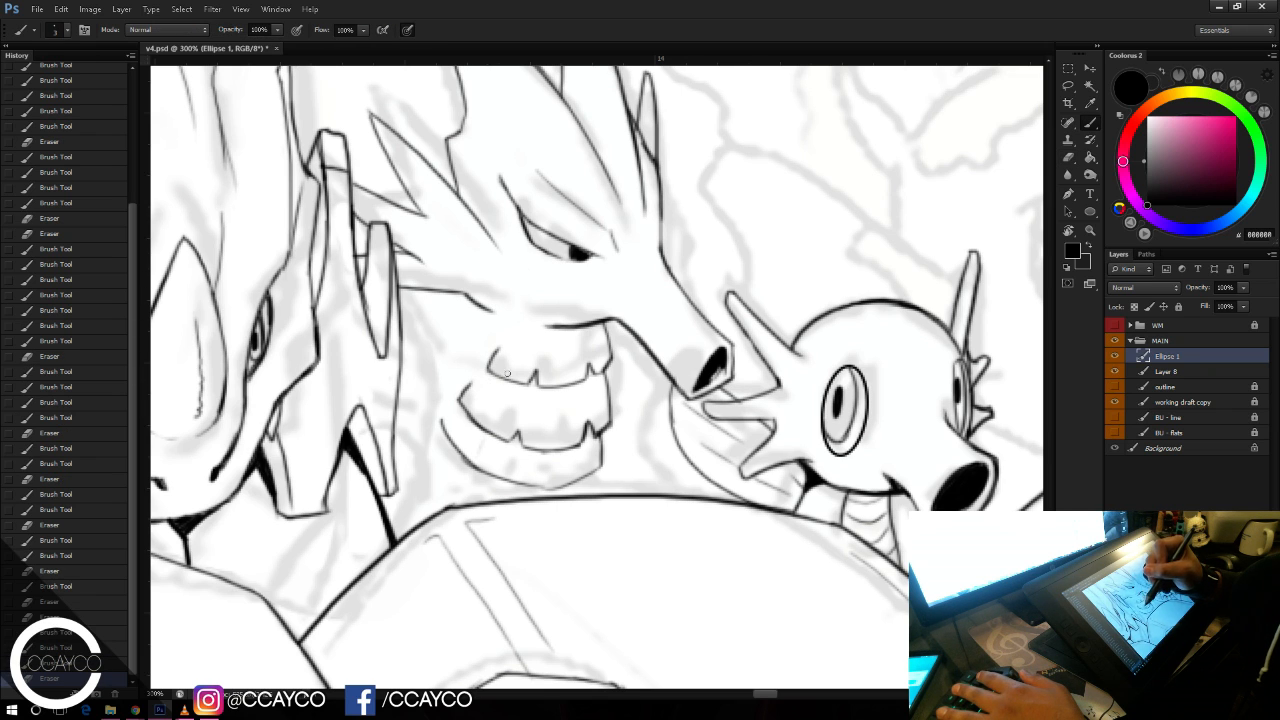
Step: Ink the back edge of the throat plates from the jaw line downward and add a notch near the front of the lowest plate
left_click_drag(512, 326, 473, 421)
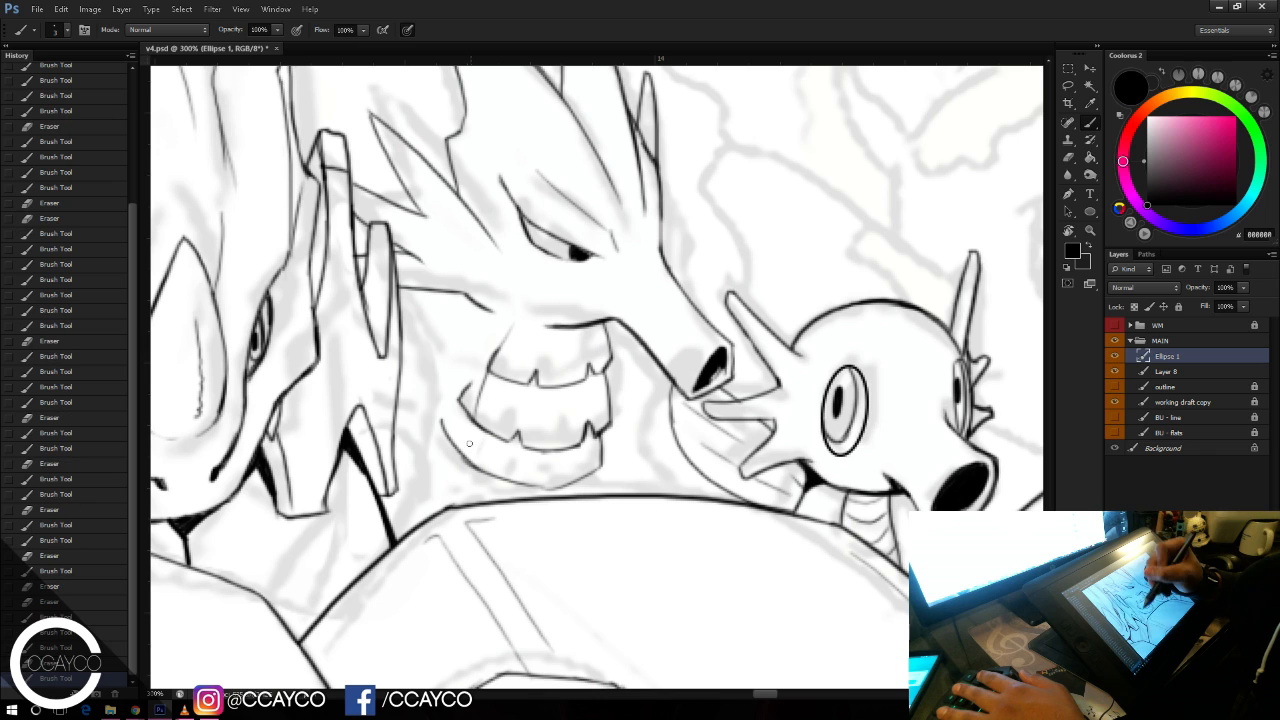
left_click_drag(505, 328, 484, 372)
left_click_drag(558, 323, 497, 309)
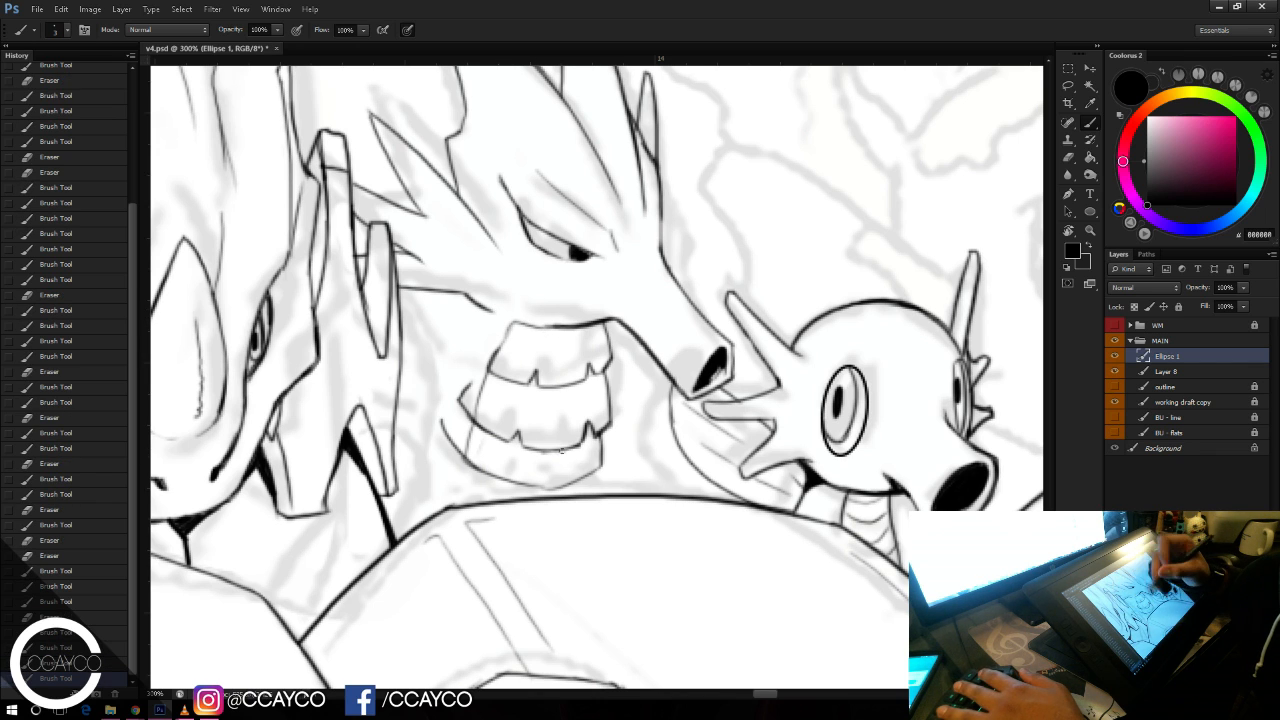
left_click_drag(582, 474, 592, 484)
key("e")
key("b")
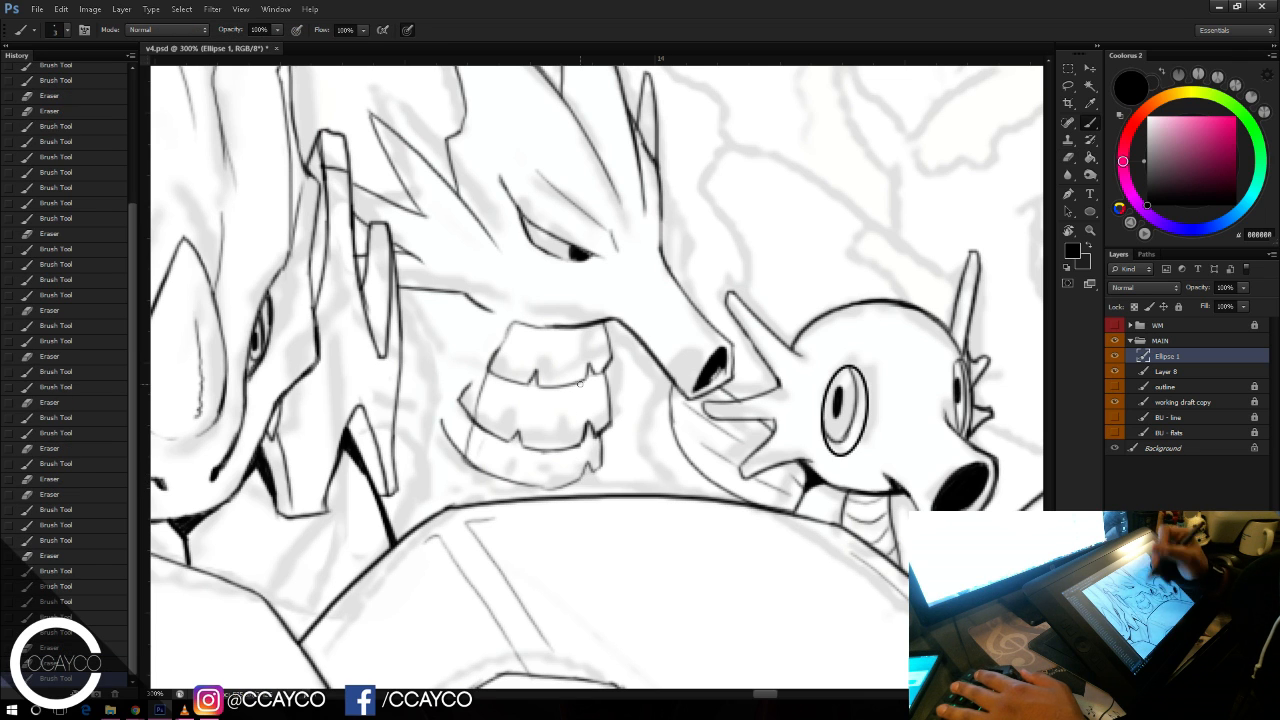
scroll(753, 198, "down", 3)
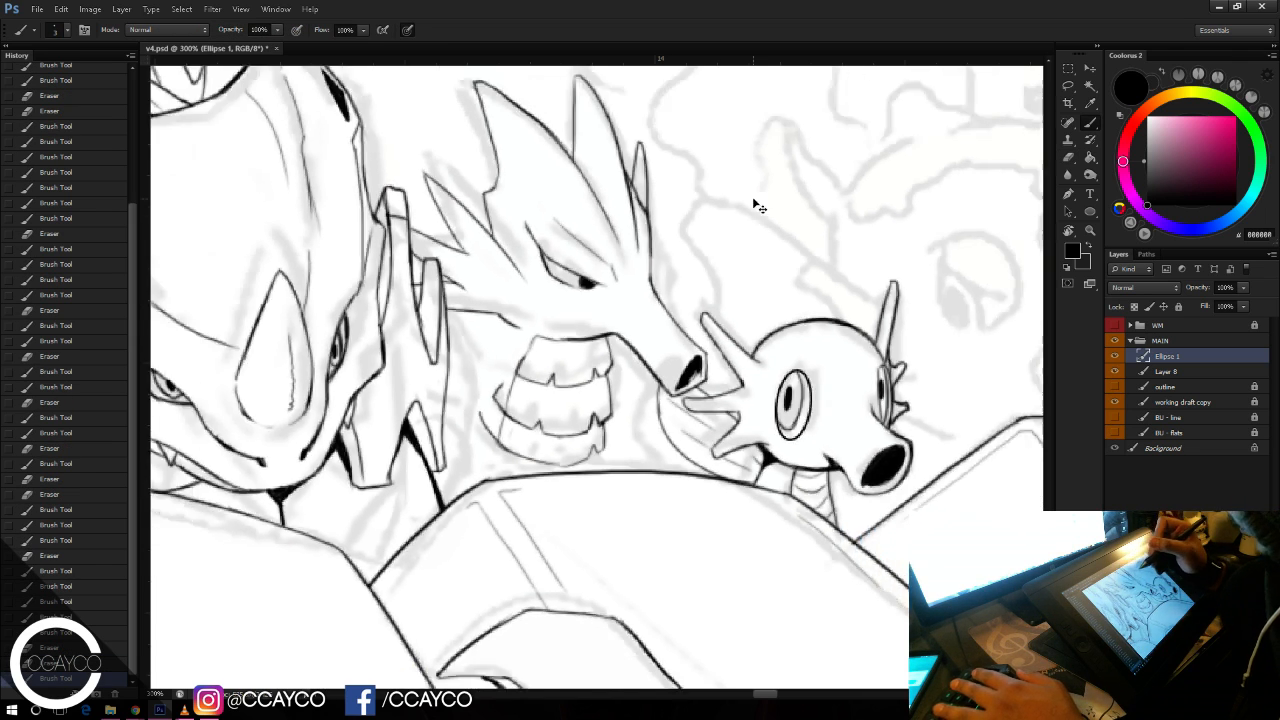
scroll(757, 204, "up", 2)
scroll(757, 204, "up", 1)
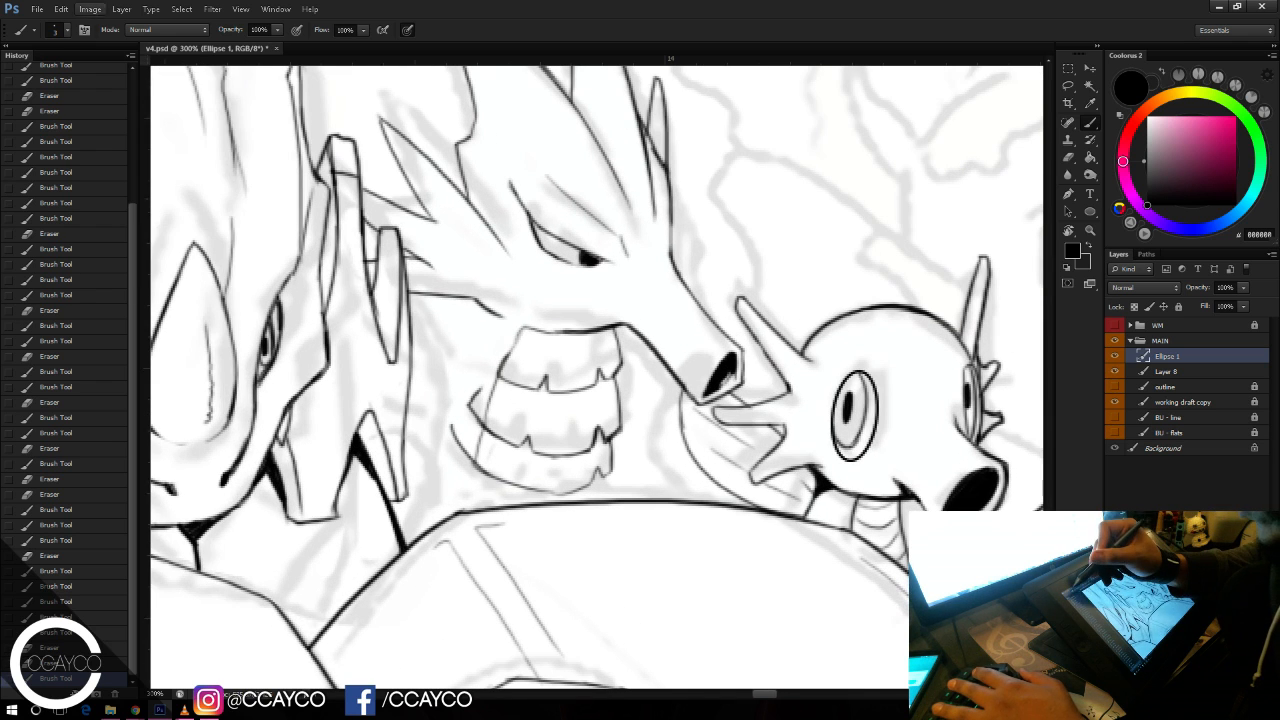
left_click(90, 9)
left_click(102, 110)
left_click(753, 202)
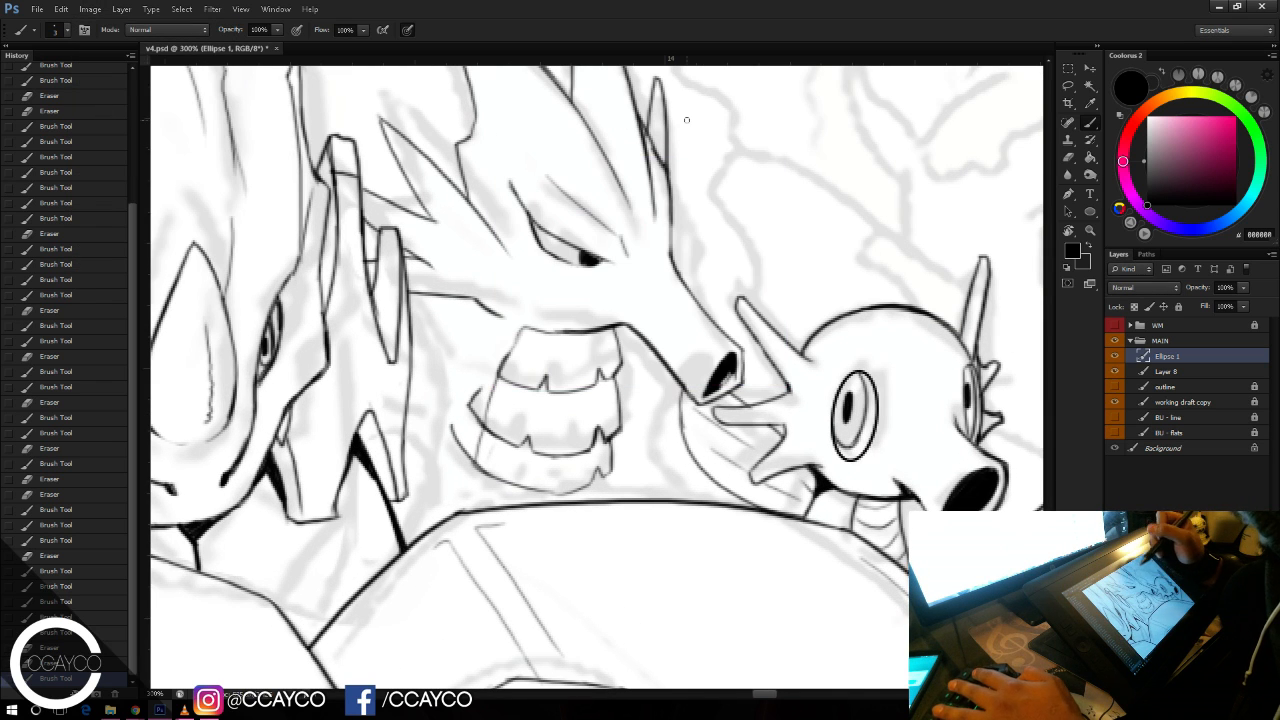
Step: Add a pointed notch near the back of the lowest throat plate's lower line and save the file
mouse_move(576, 484)
left_mouse_down()
mouse_move(528, 486)
mouse_move(589, 487)
left_mouse_up()
key("e")
key("b")
key("ctrl+z")
left_click_drag(509, 483, 531, 489)
left_click_drag(667, 345, 727, 312)
key("ctrl+s")
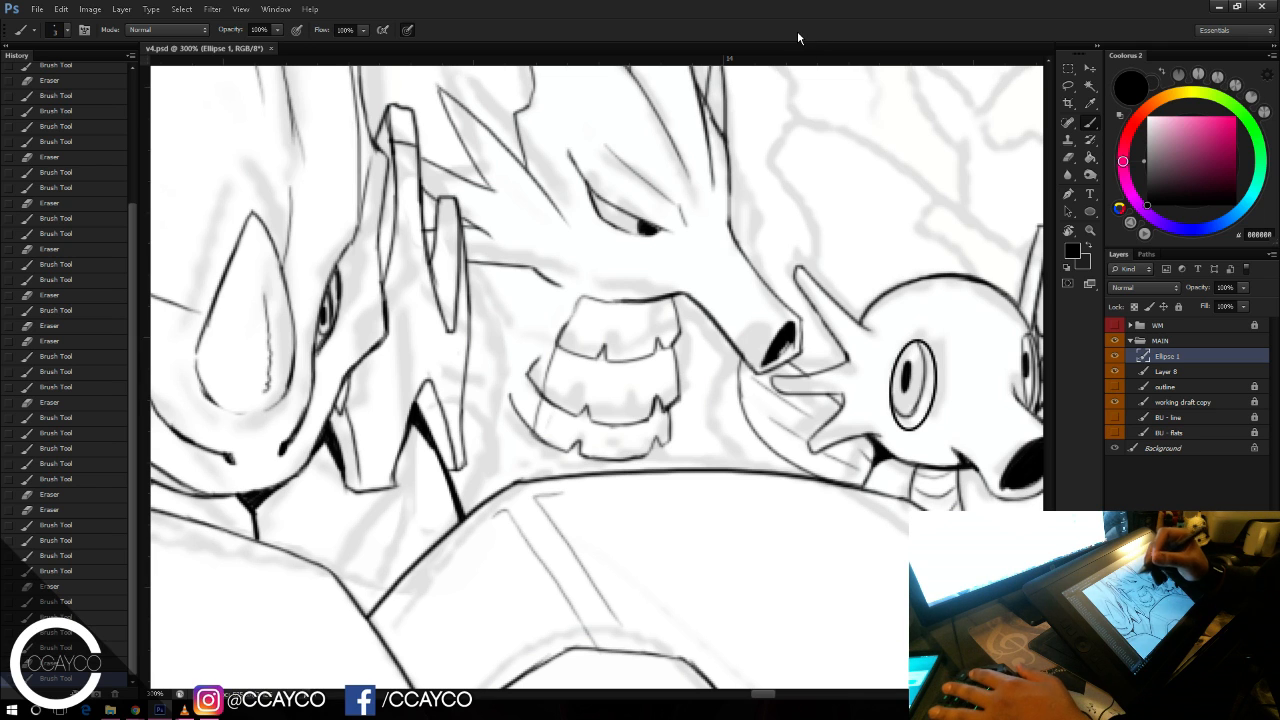
Step: Thicken the front edges of the throat plates and ink the short line joining the lowest plate to the shell
left_click_drag(645, 466, 656, 446)
key("ctrl+z")
mouse_move(657, 437)
left_mouse_down()
mouse_move(658, 452)
mouse_move(672, 437)
mouse_move(675, 347)
left_mouse_up()
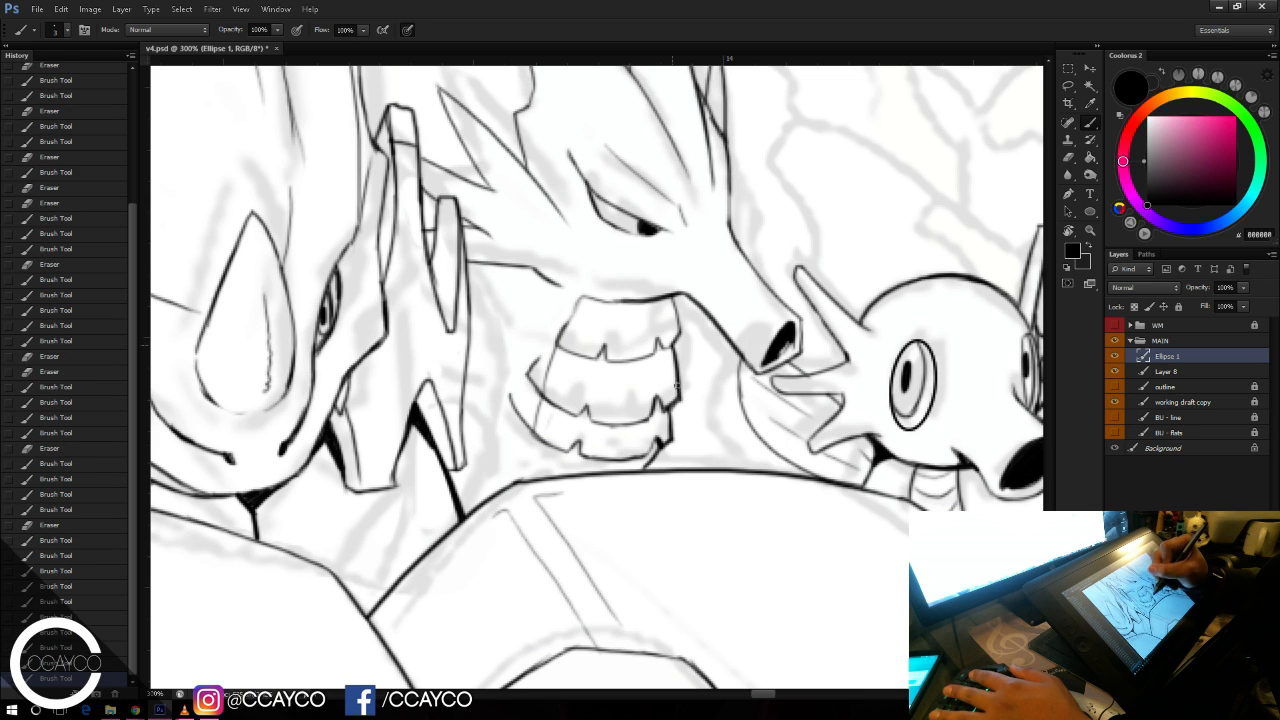
key("ctrl+z")
left_click_drag(680, 399, 668, 296)
mouse_move(677, 344)
left_mouse_down()
mouse_move(672, 298)
mouse_move(740, 306)
left_mouse_up()
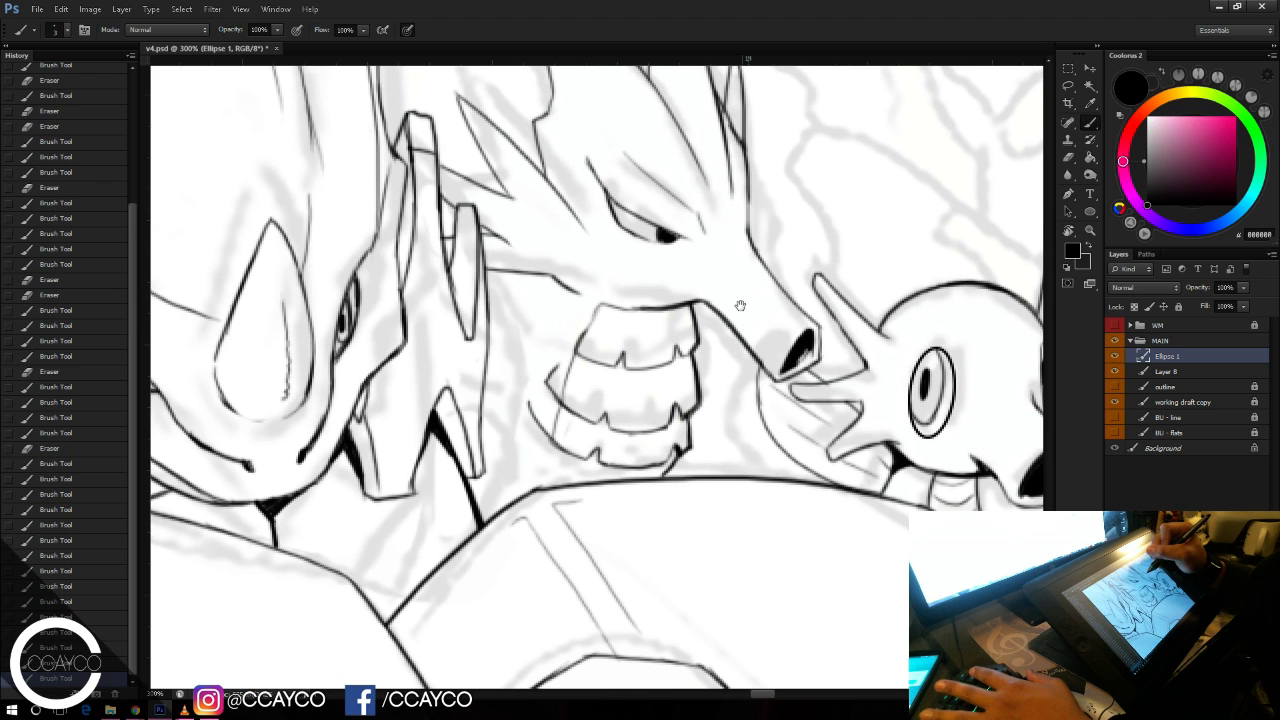
left_click_drag(661, 477, 671, 460)
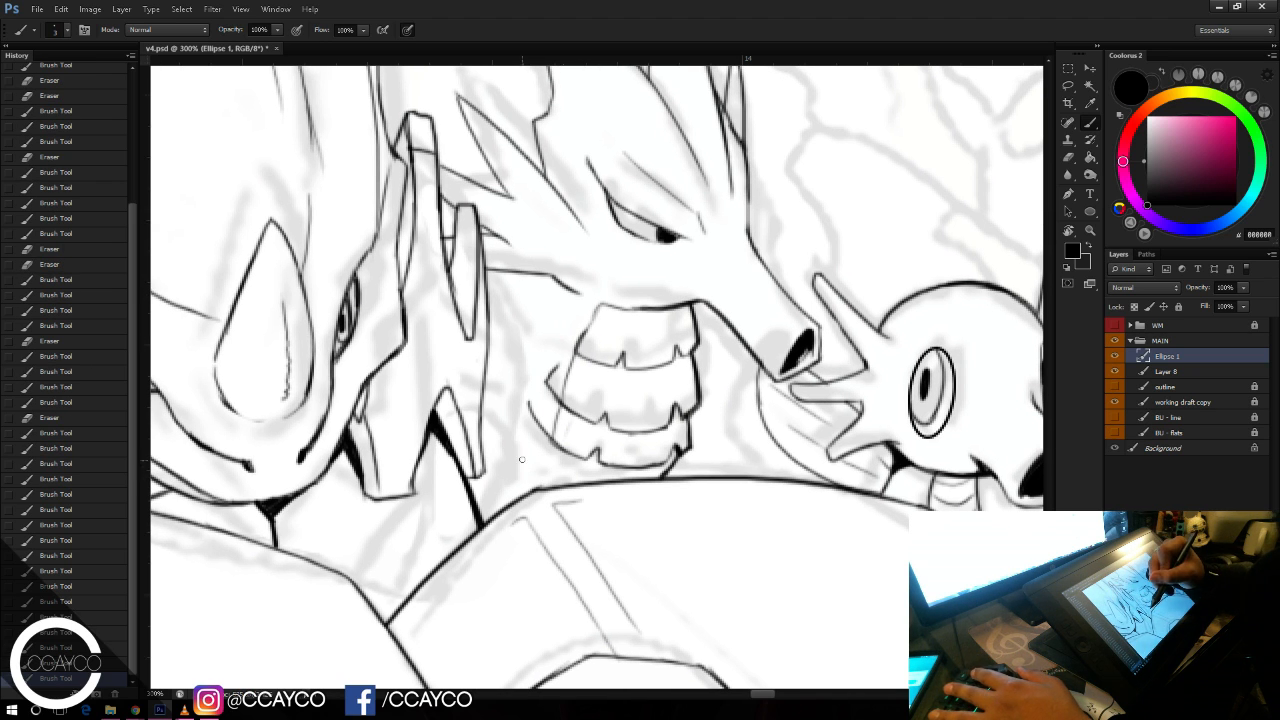
Step: Ink the curved neck contour from the neighbouring creature's finger down to the shell, with a second curve inside it
left_click_drag(548, 441, 546, 468)
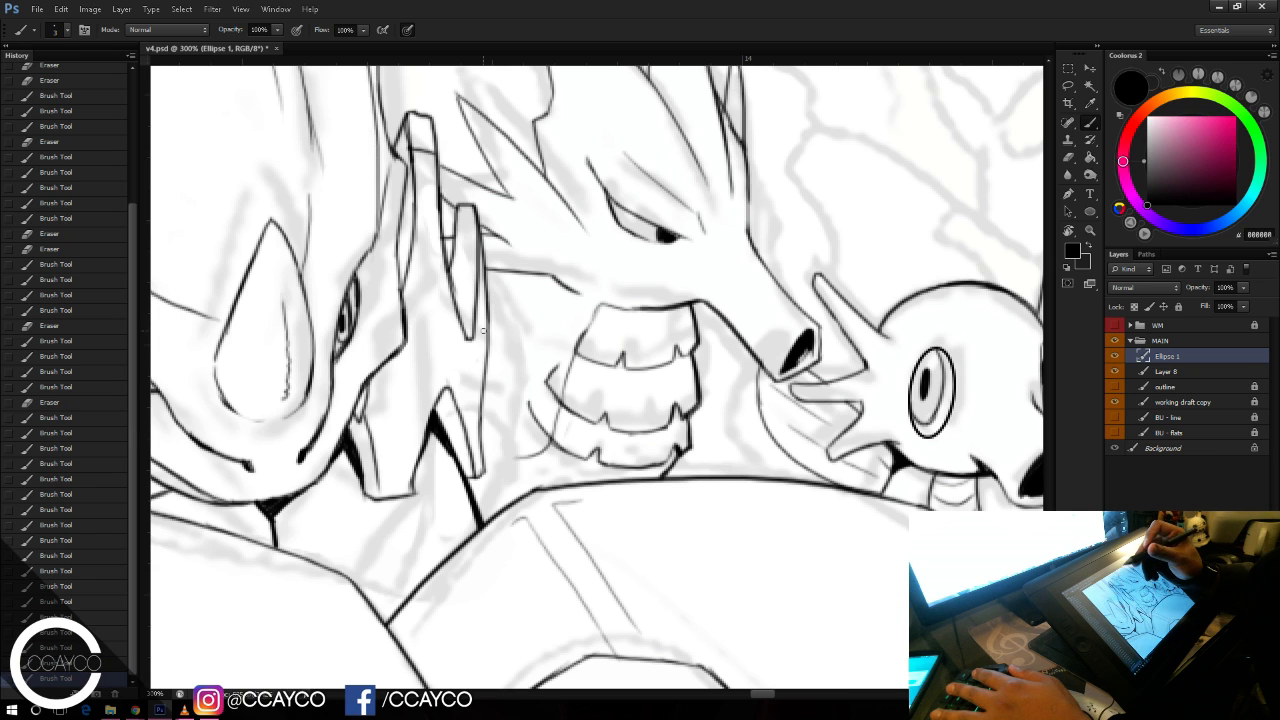
key("ctrl+z")
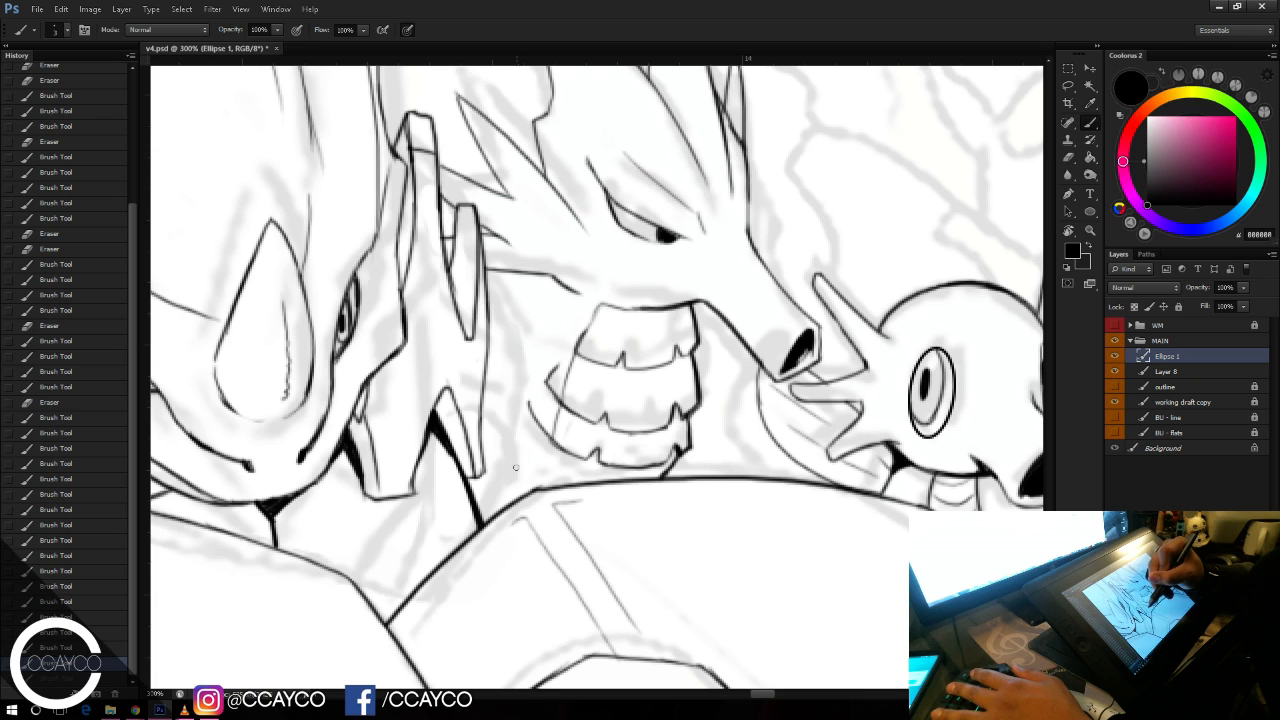
left_click_drag(545, 484, 504, 376)
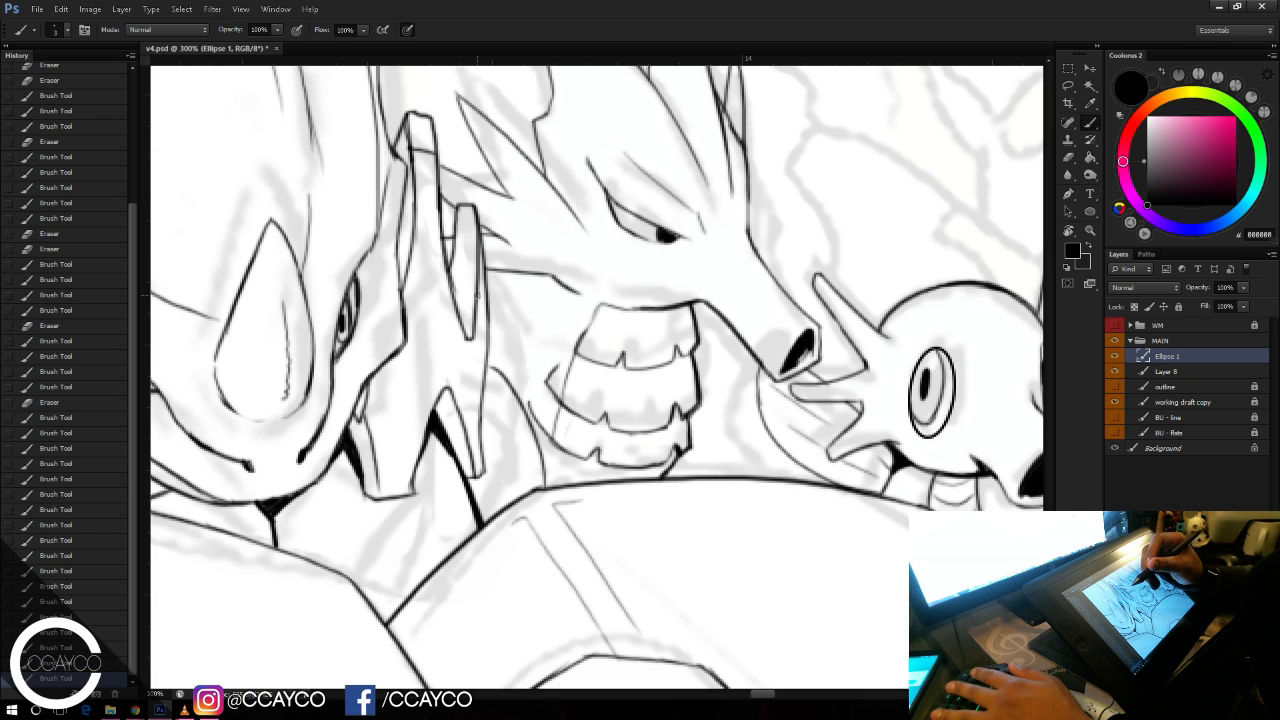
key("ctrl+z")
left_click_drag(492, 366, 551, 485)
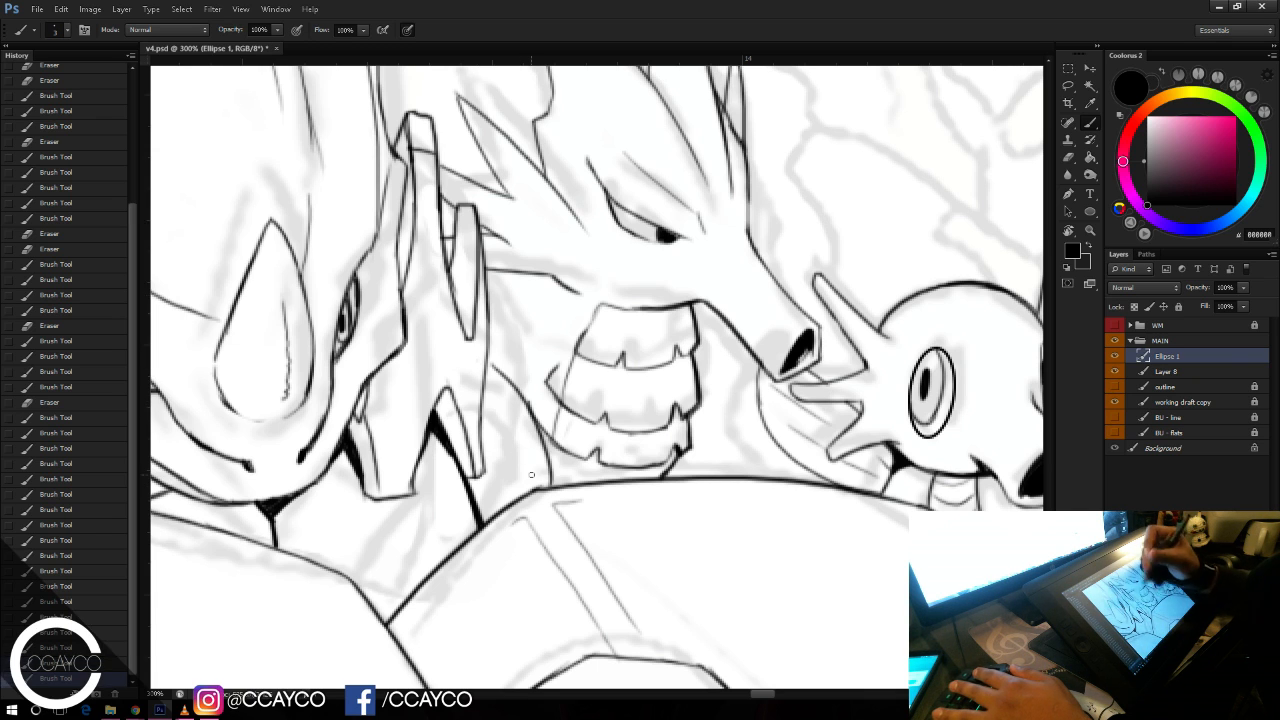
mouse_move(518, 422)
left_mouse_down()
mouse_move(488, 494)
mouse_move(478, 490)
left_mouse_up()
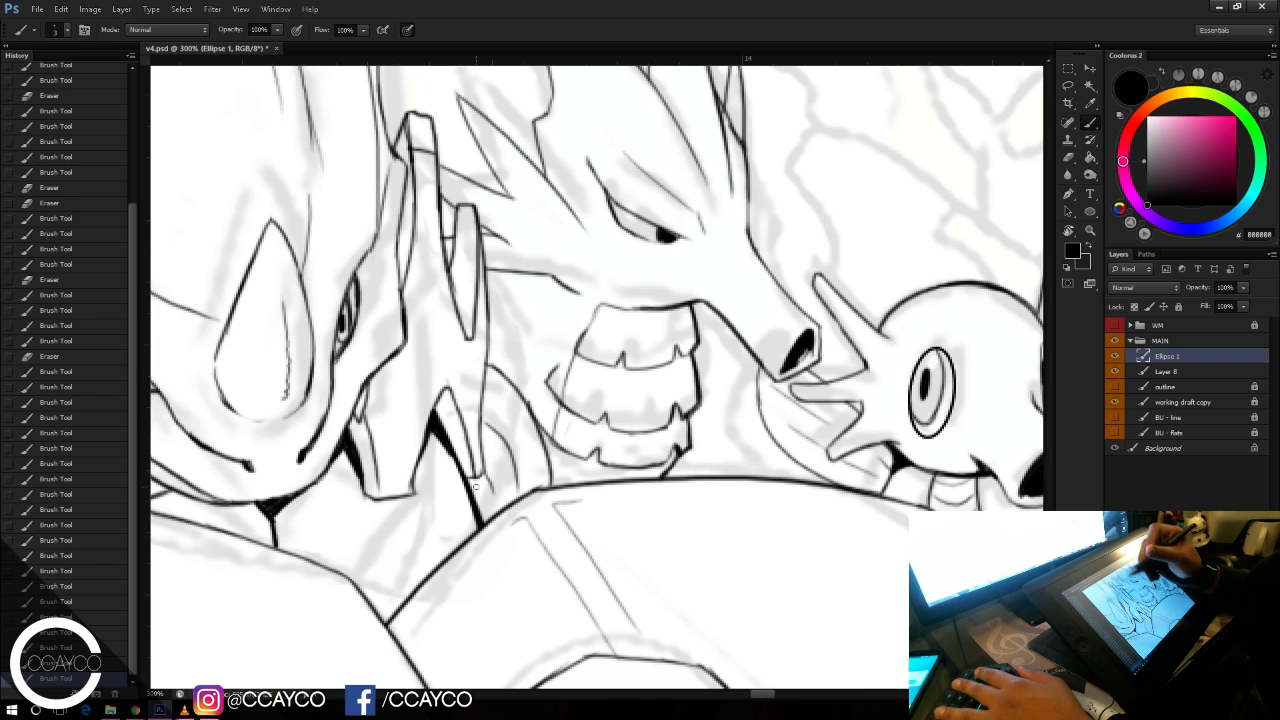
left_click_drag(543, 439, 547, 444)
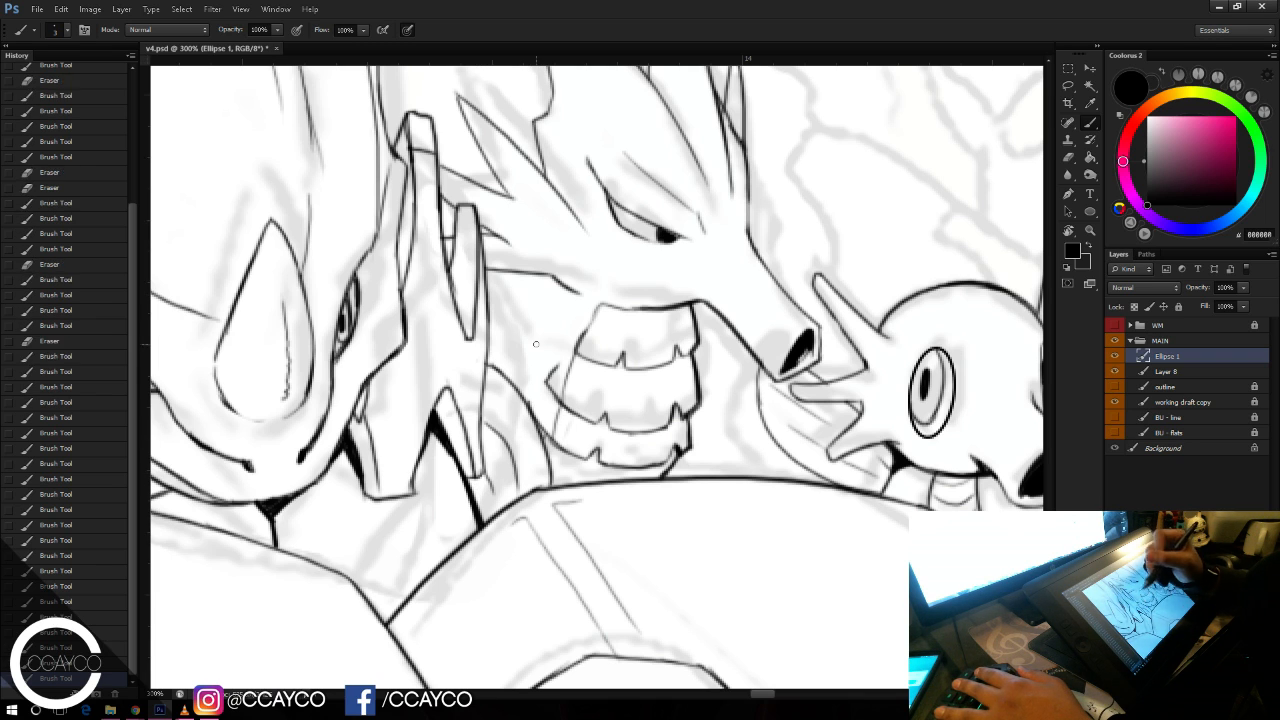
key("ctrl+z")
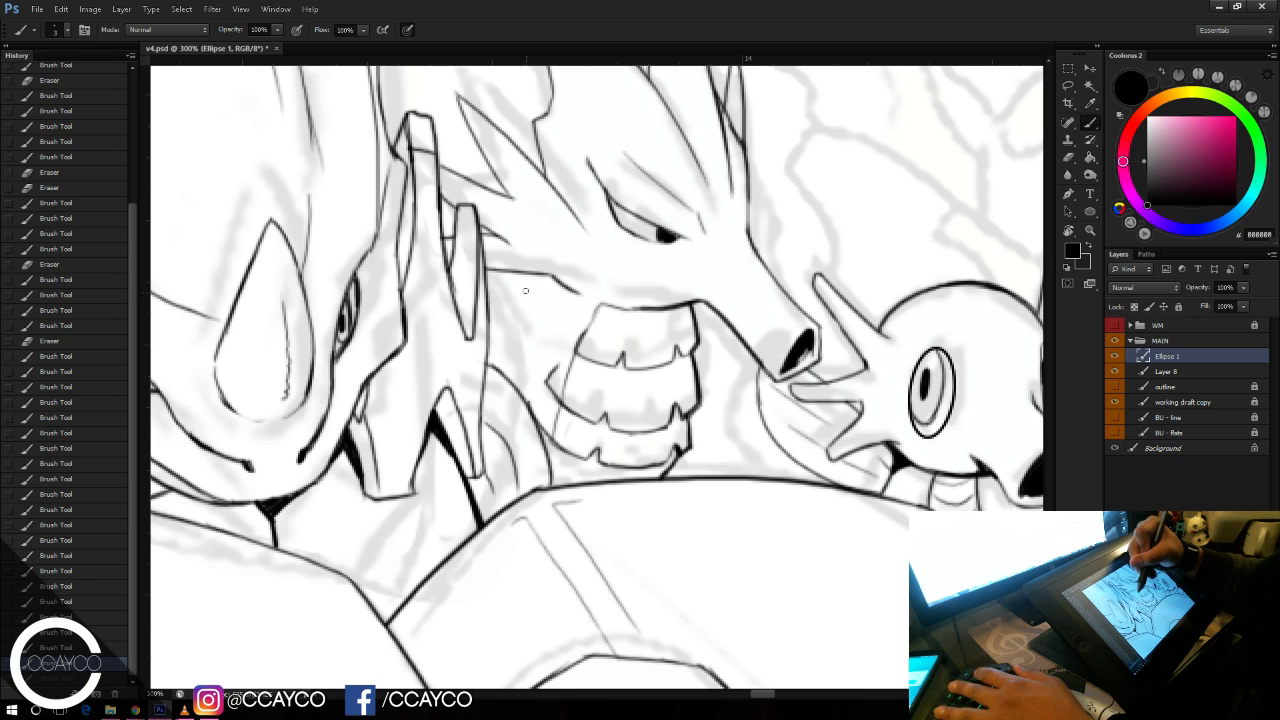
Step: Ink the short spike under the cheek and the neck line beside the fingers, and blacken the small wedge below it
left_click_drag(512, 274, 555, 322)
key("ctrl+z")
left_click_drag(518, 274, 557, 325)
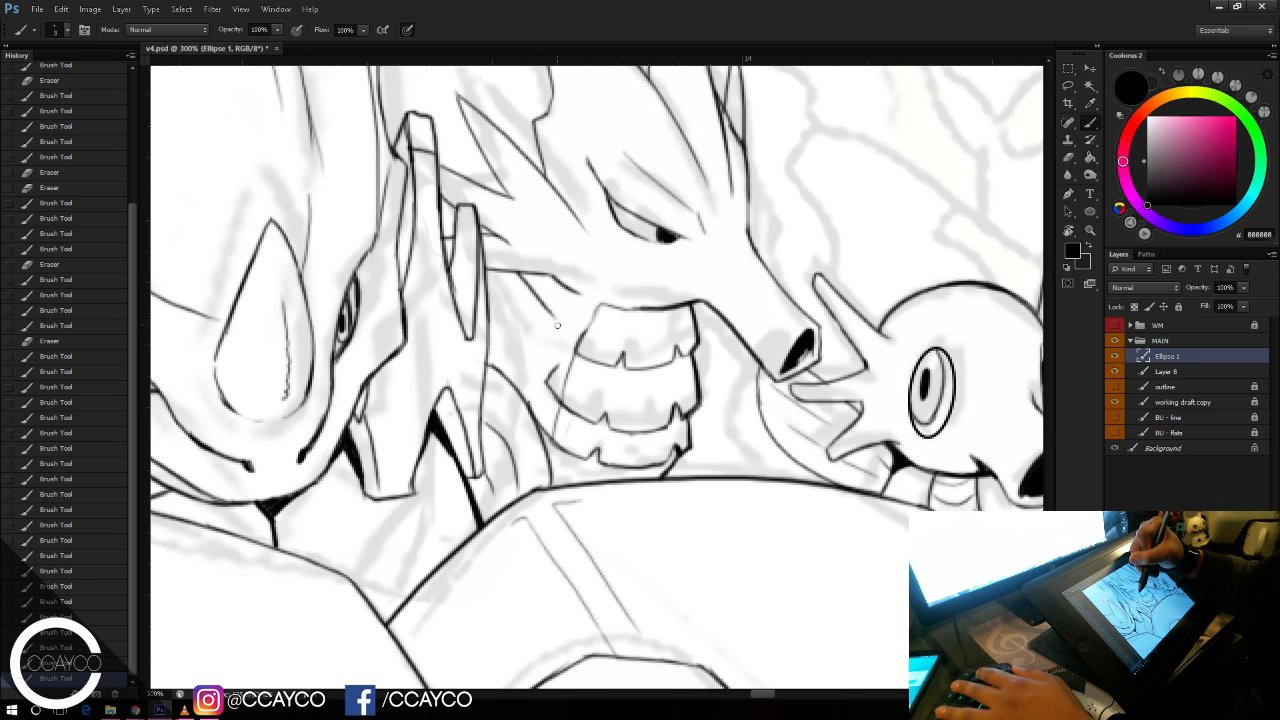
key("ctrl+z")
left_click_drag(533, 276, 562, 314)
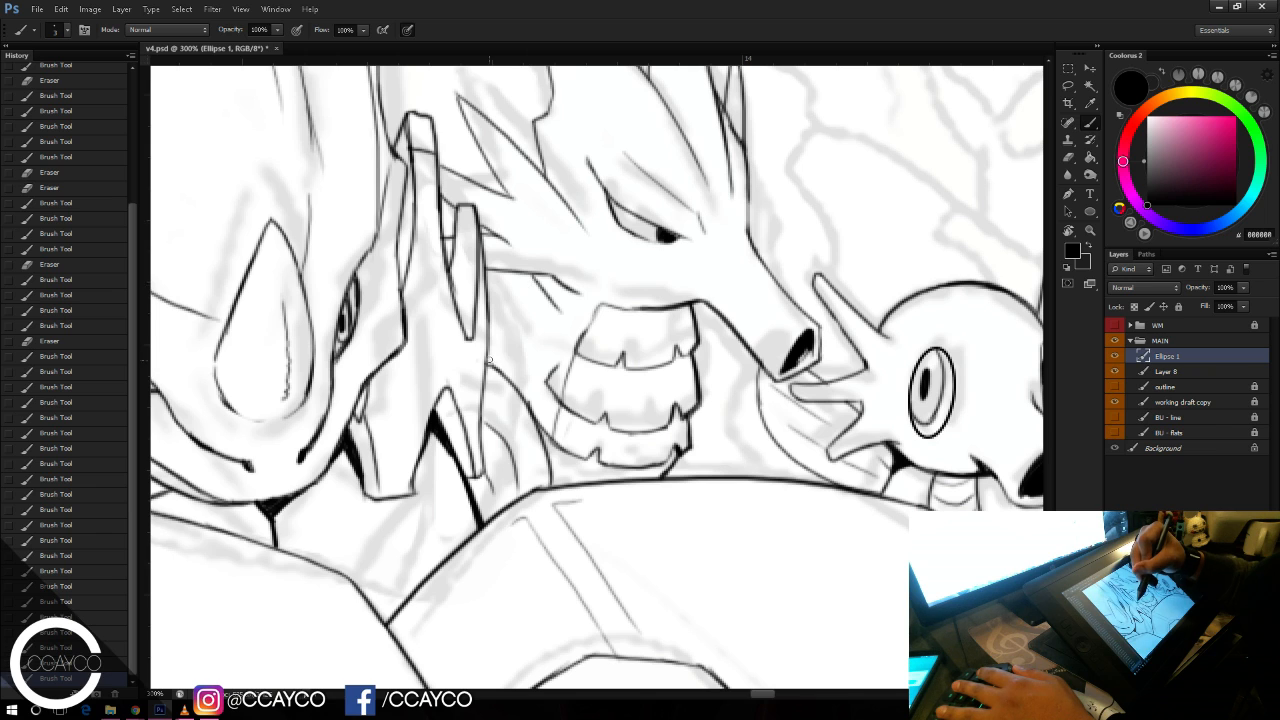
left_click_drag(489, 360, 514, 376)
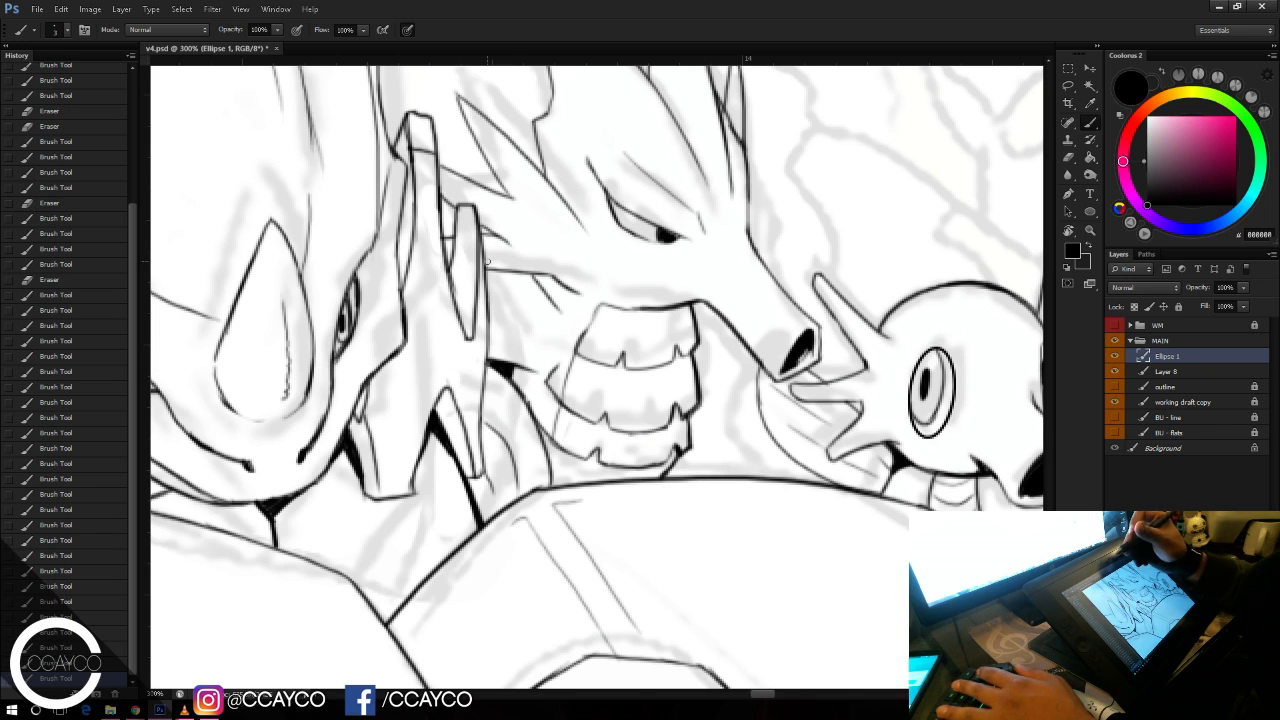
mouse_move(532, 284)
left_mouse_down()
mouse_move(550, 272)
mouse_move(538, 348)
left_mouse_up()
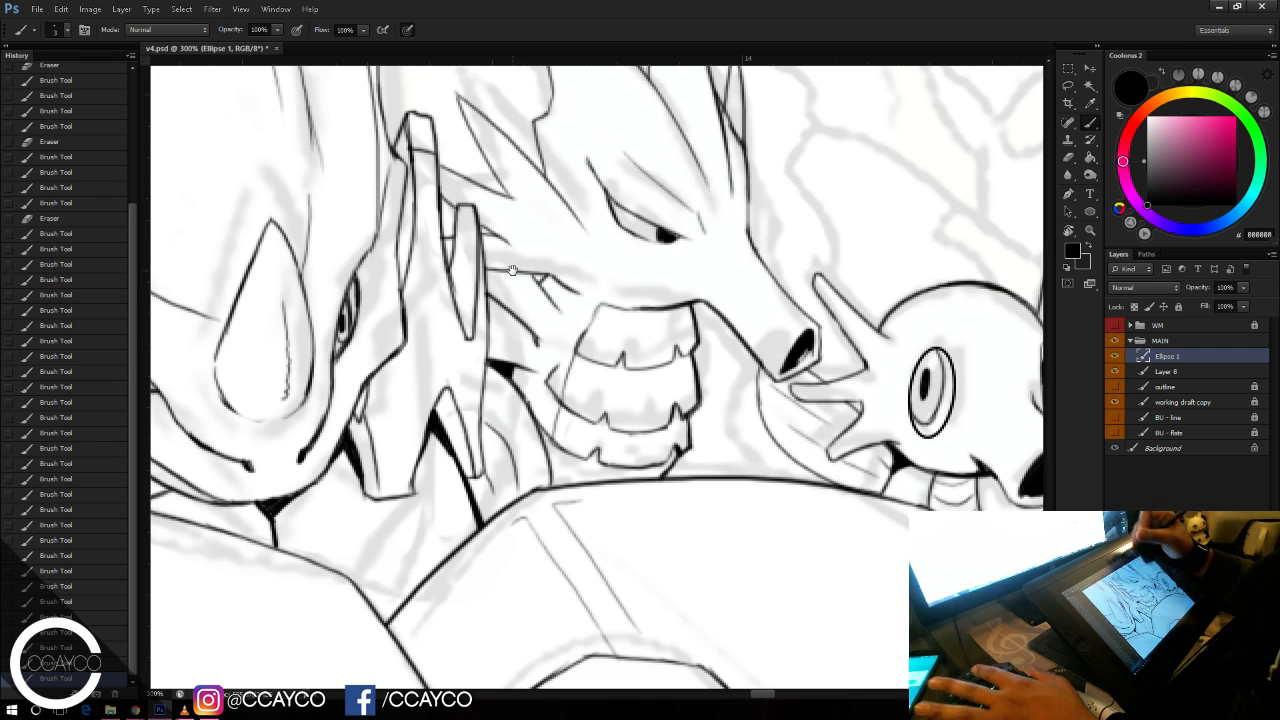
Step: Ink the pointed spike that rises behind the neighbouring creature's tallest fingertip and runs down to the side spikes
mouse_move(480, 222)
left_mouse_down()
mouse_move(510, 302)
mouse_move(437, 160)
mouse_move(500, 256)
left_mouse_up()
key("ctrl+z")
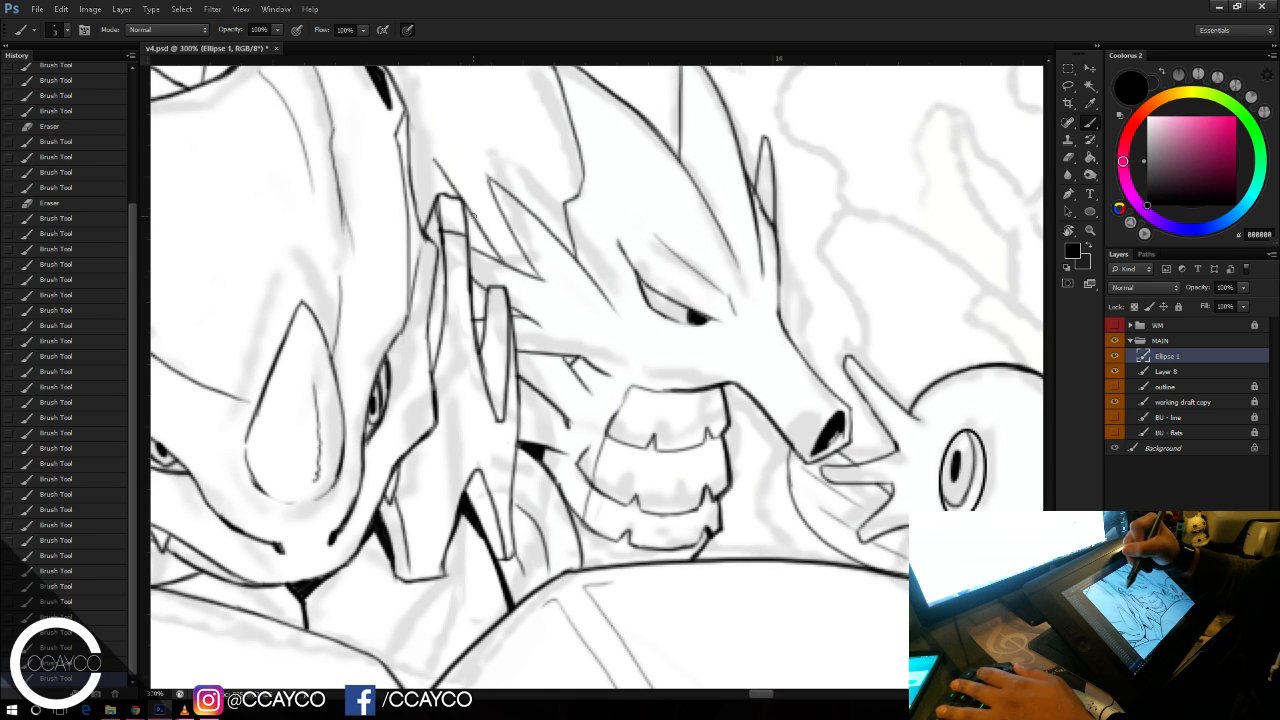
key("ctrl+z")
mouse_move(436, 154)
left_mouse_down()
mouse_move(517, 273)
mouse_move(438, 160)
mouse_move(452, 180)
mouse_move(440, 200)
left_mouse_up()
key("ctrl+z")
key("ctrl+z")
key("ctrl+z")
key("ctrl+z")
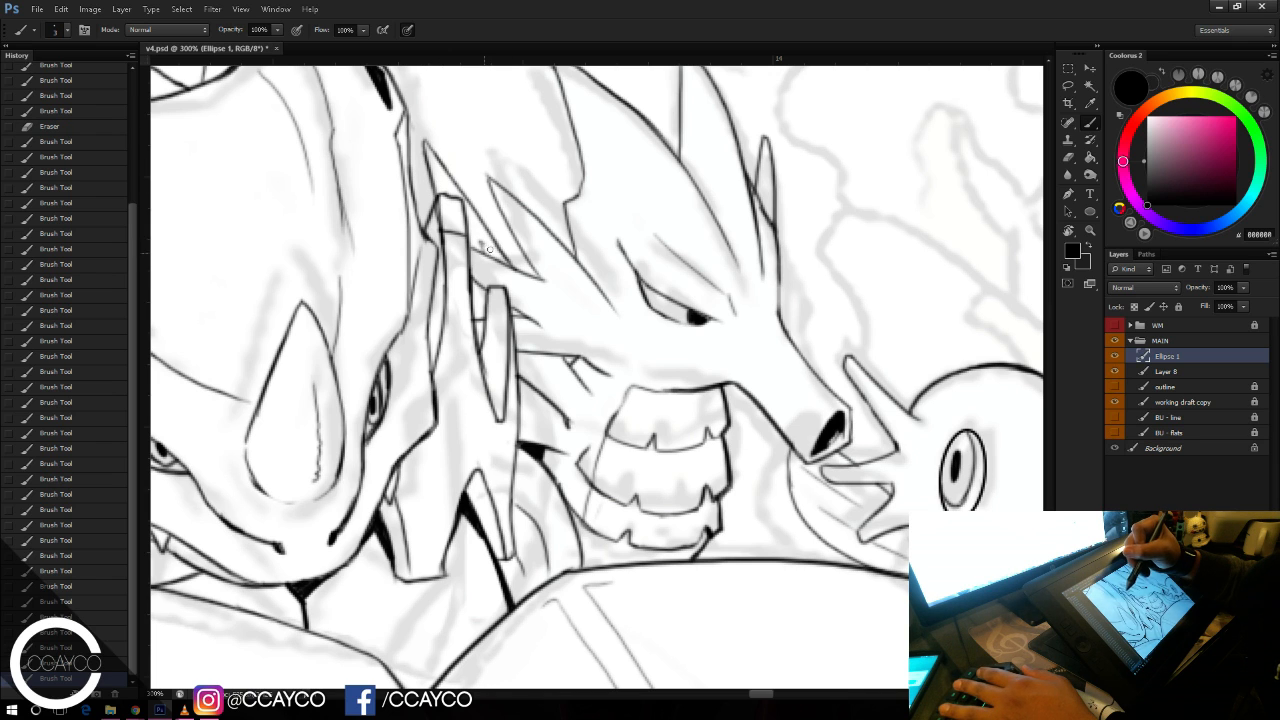
Step: Add short ink strokes to the spiky seahorse's head spikes, cheek fin and jaw, and undo the last strokes at the jaw
left_click_drag(489, 250, 482, 240)
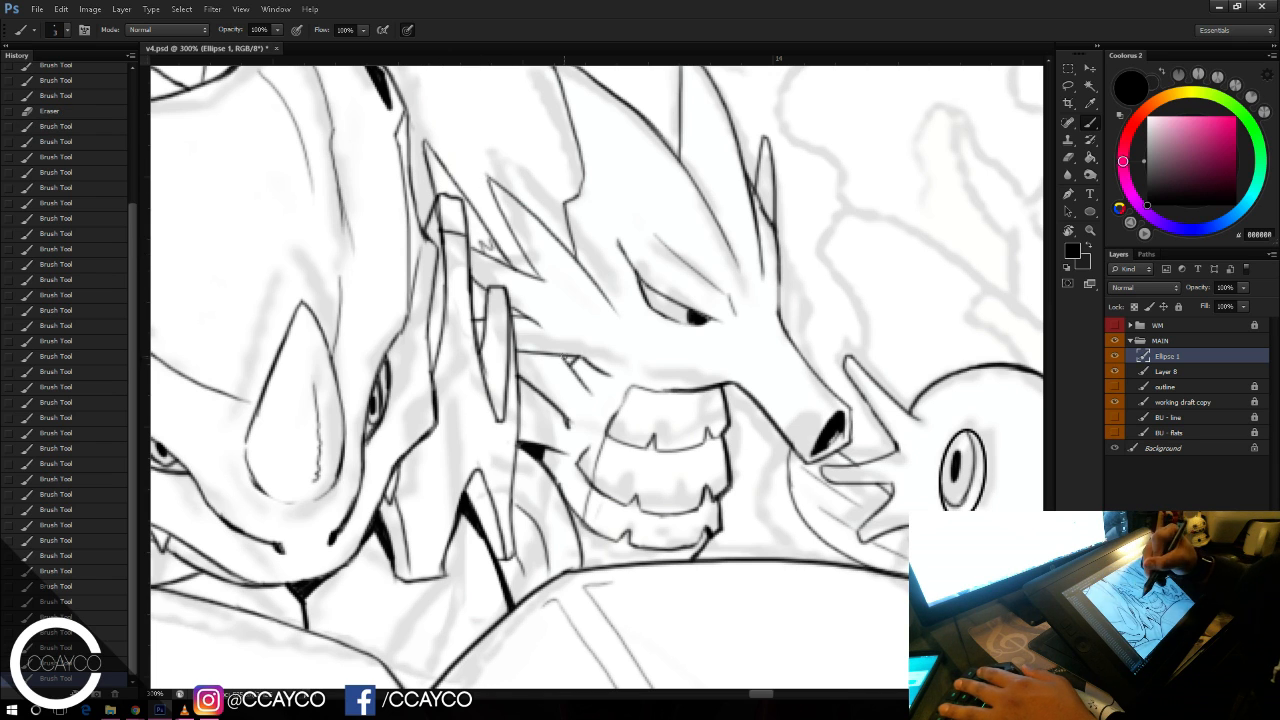
mouse_move(566, 358)
left_mouse_down()
mouse_move(592, 396)
mouse_move(582, 390)
left_mouse_up()
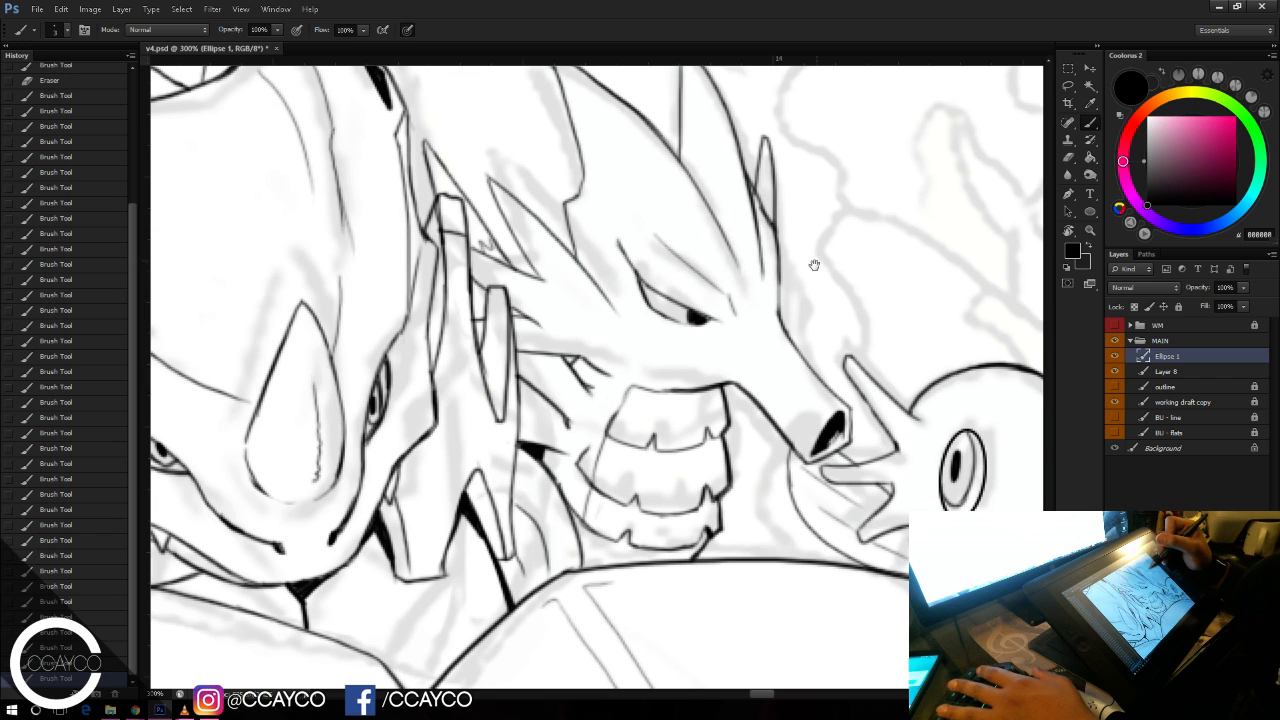
left_click_drag(814, 264, 782, 326)
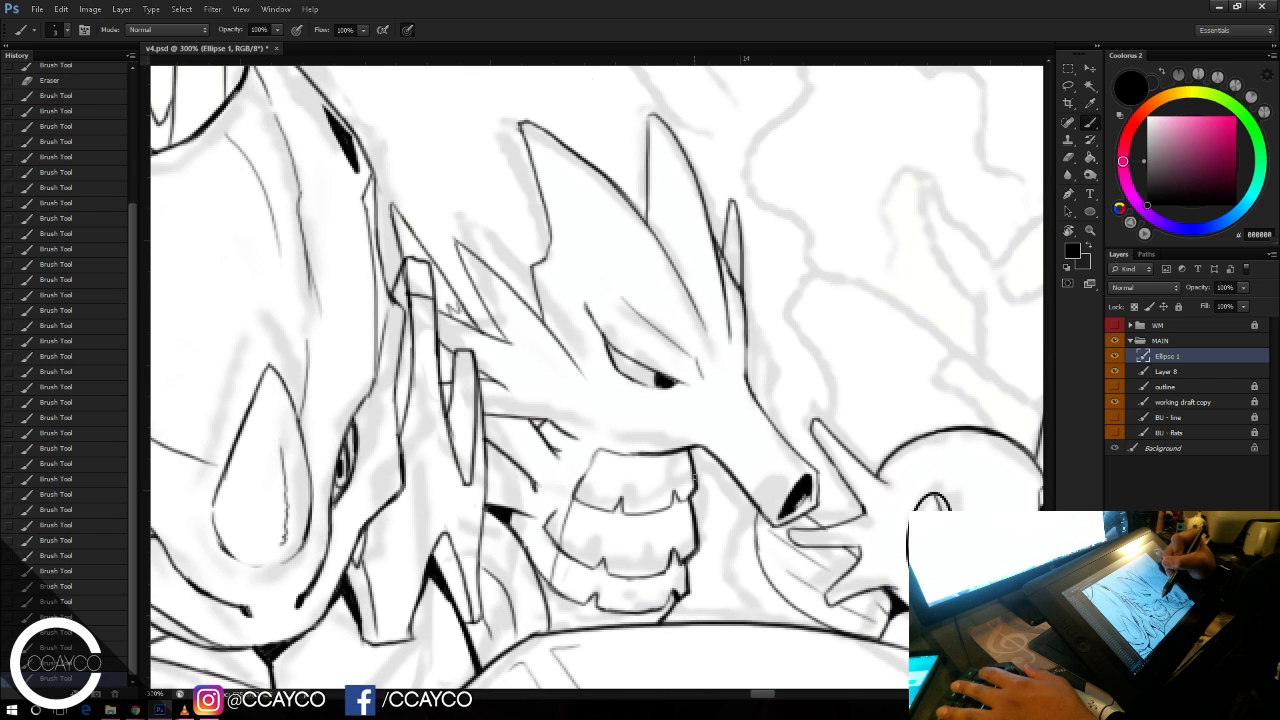
left_click_drag(698, 446, 700, 450)
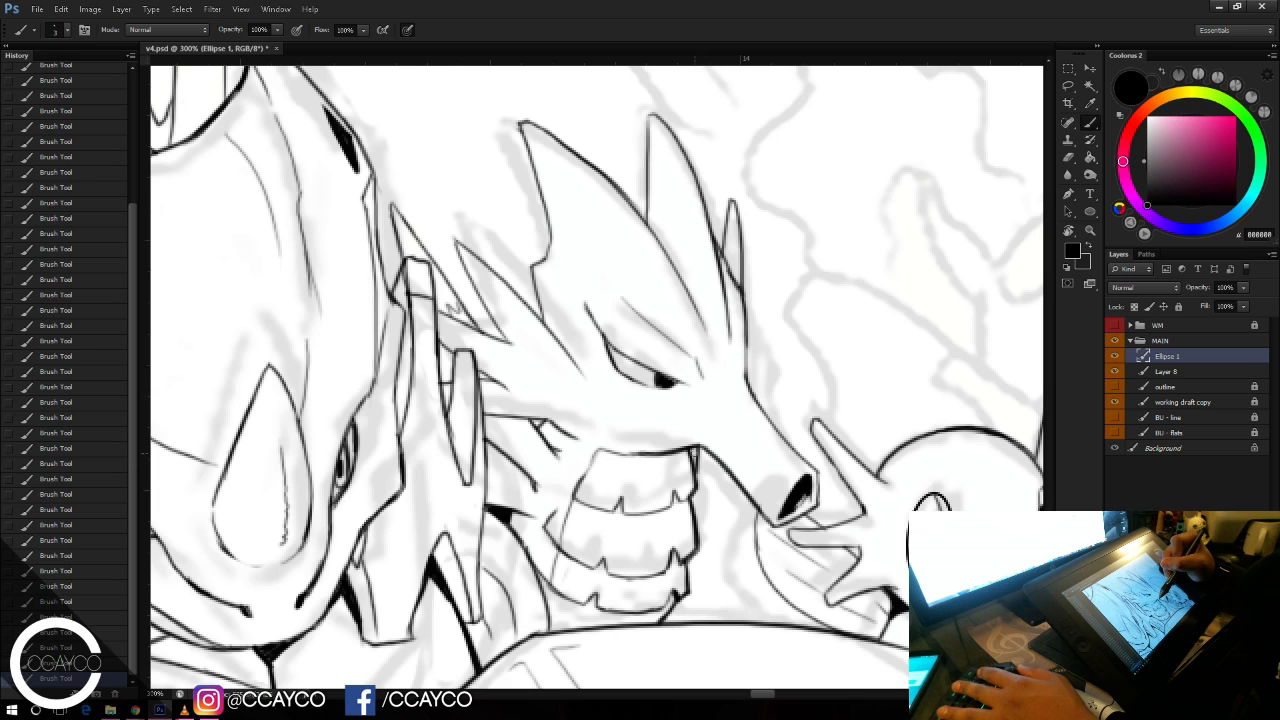
key("ctrl+alt+z")
key("ctrl+alt+z")
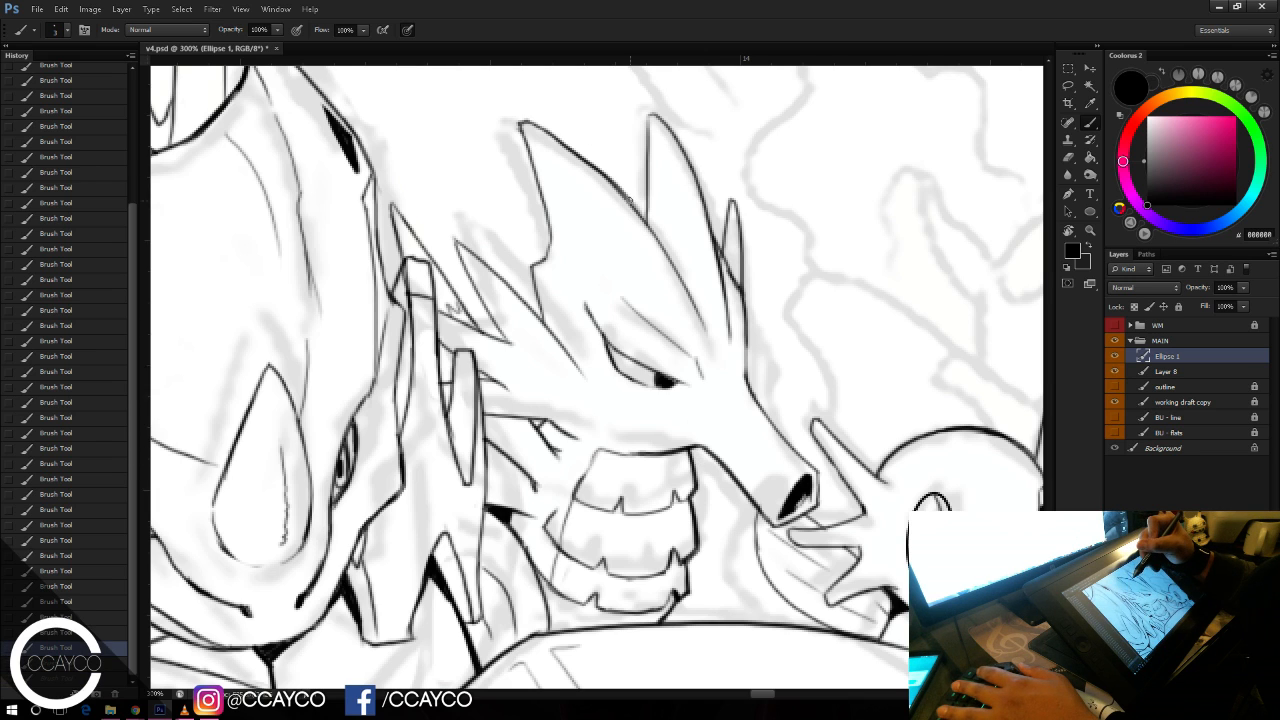
Step: Ink a narrow solid black spike between the spiky seahorse's two head crests and save the document
mouse_move(630, 202)
left_mouse_down()
mouse_move(626, 146)
mouse_move(638, 172)
left_mouse_up()
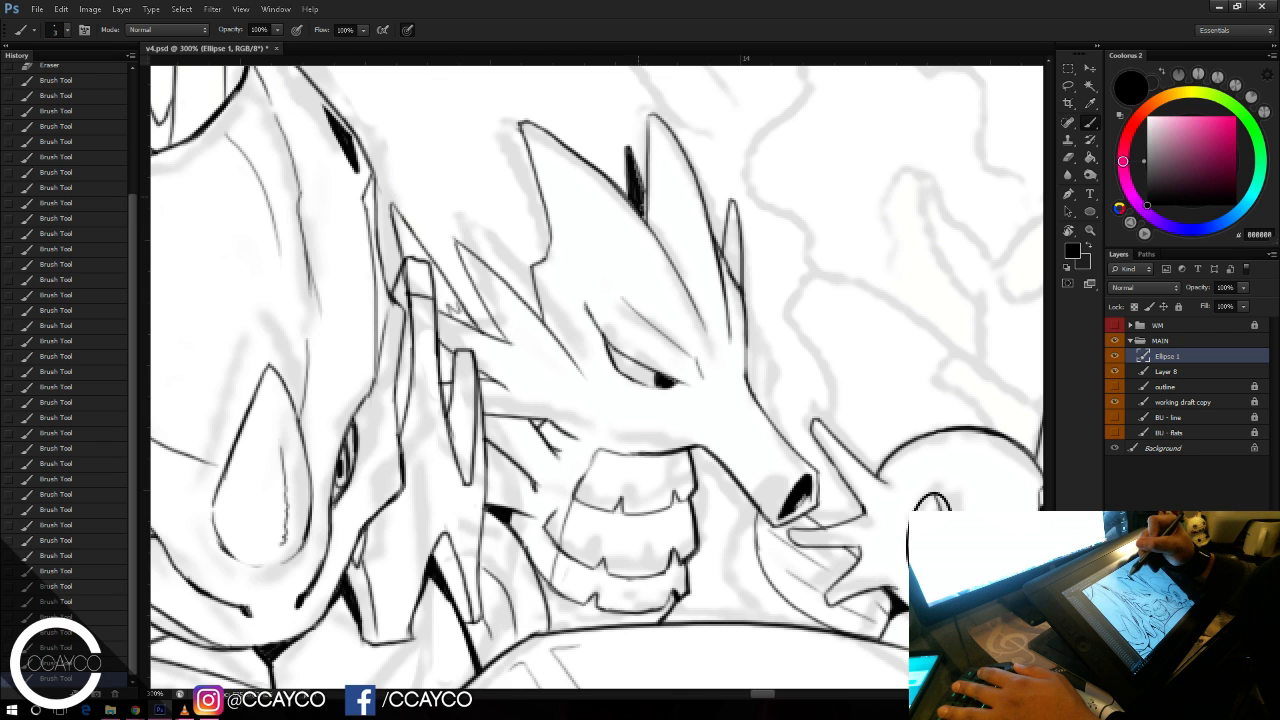
left_click_drag(638, 178, 642, 202)
left_click_drag(819, 320, 708, 271)
left_click_drag(877, 314, 588, 234)
left_click_drag(698, 244, 683, 363)
left_click_drag(875, 293, 775, 354)
key("ctrl+minus")
left_click_drag(858, 387, 868, 379)
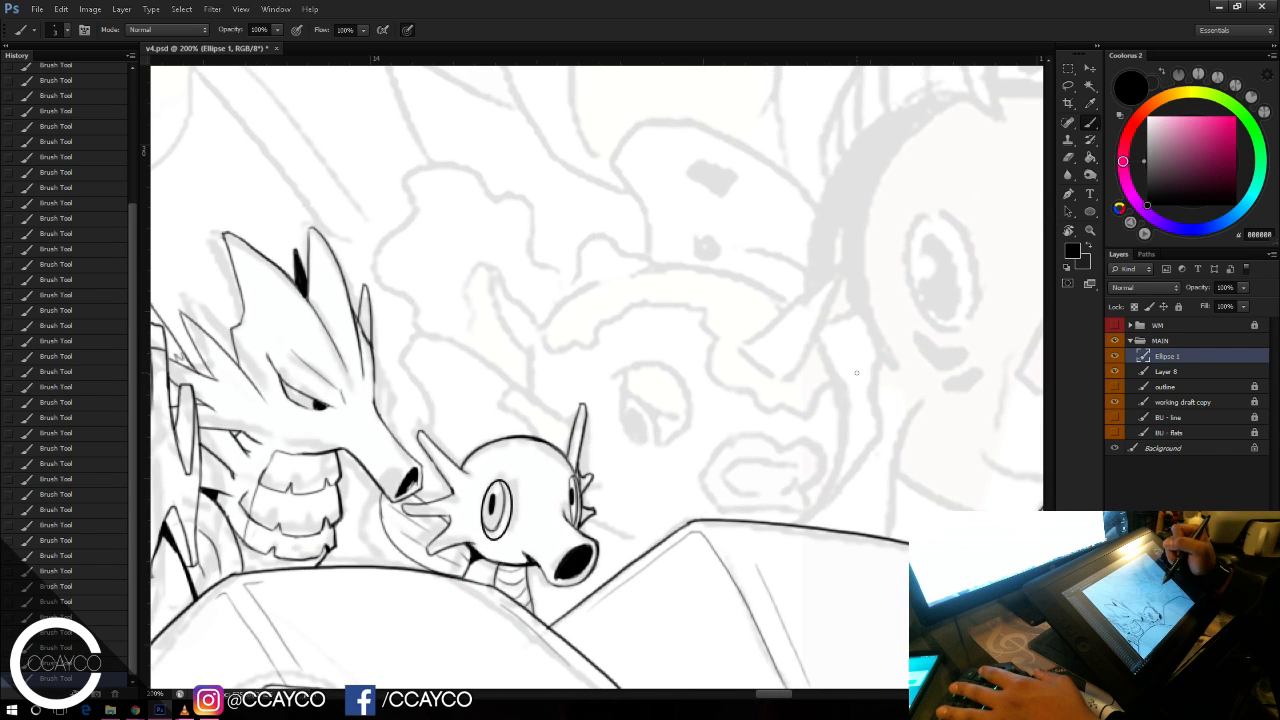
key("ctrl+s")
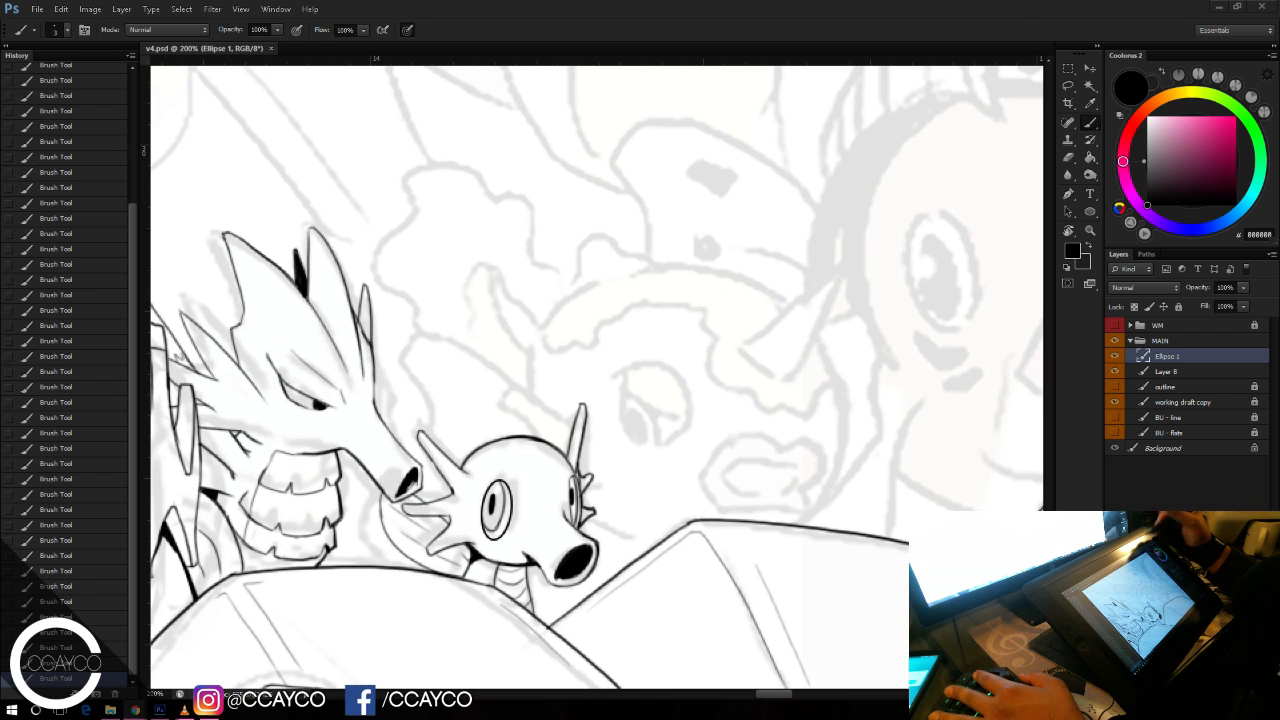
Step: Lasso around the faint horned fish sketch, following the small seahorse's head and the shell edge below it
key("ctrl+minus")
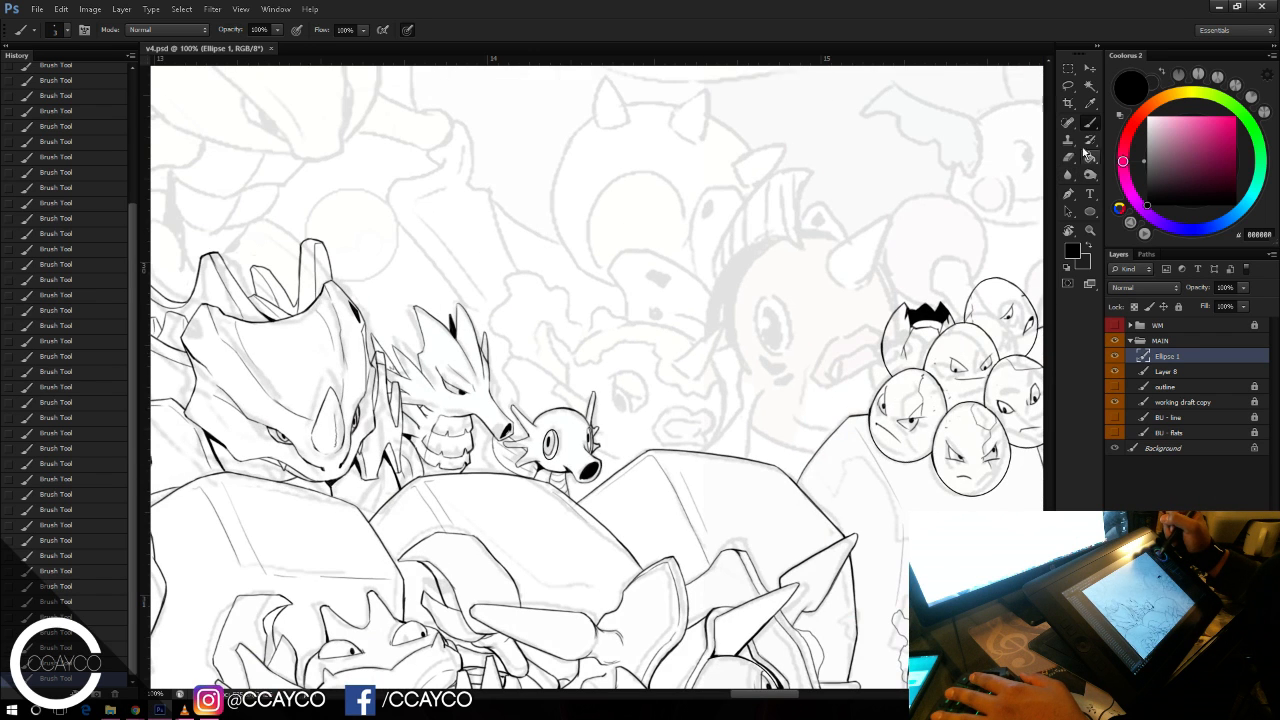
key("ctrl+plus")
key("l")
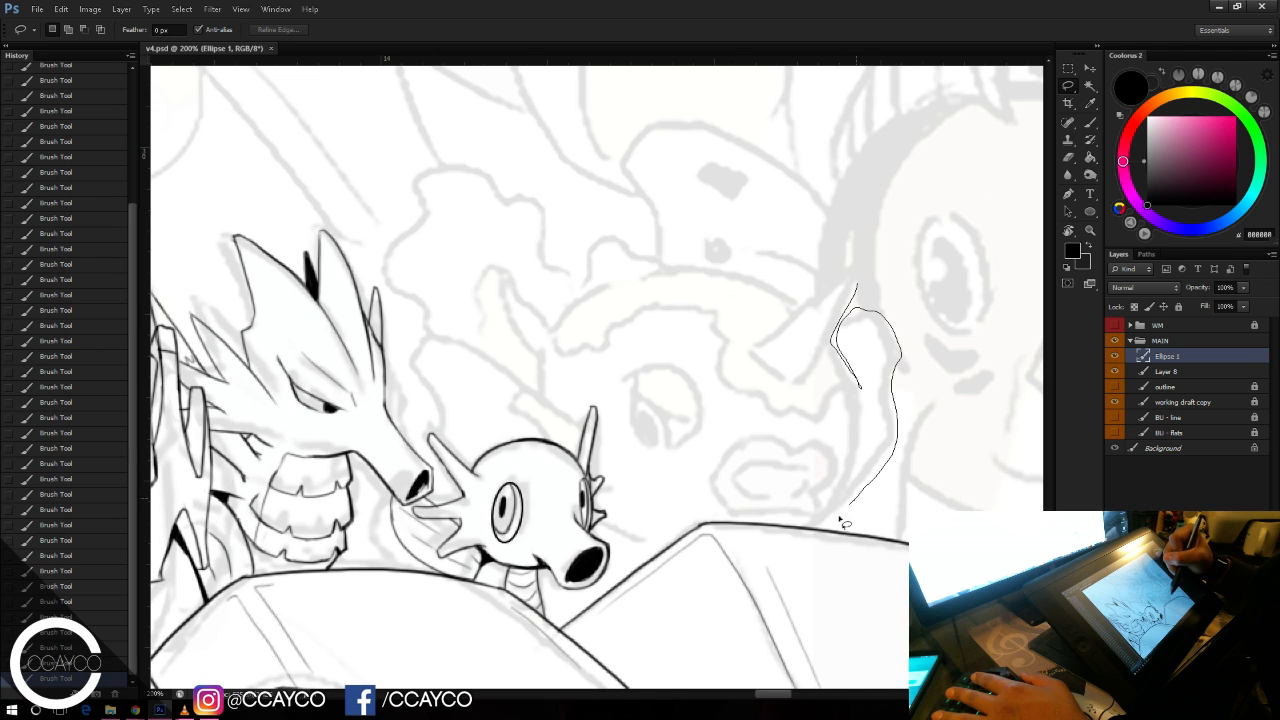
mouse_move(843, 522)
left_mouse_down()
mouse_move(644, 548)
mouse_move(609, 537)
left_mouse_up()
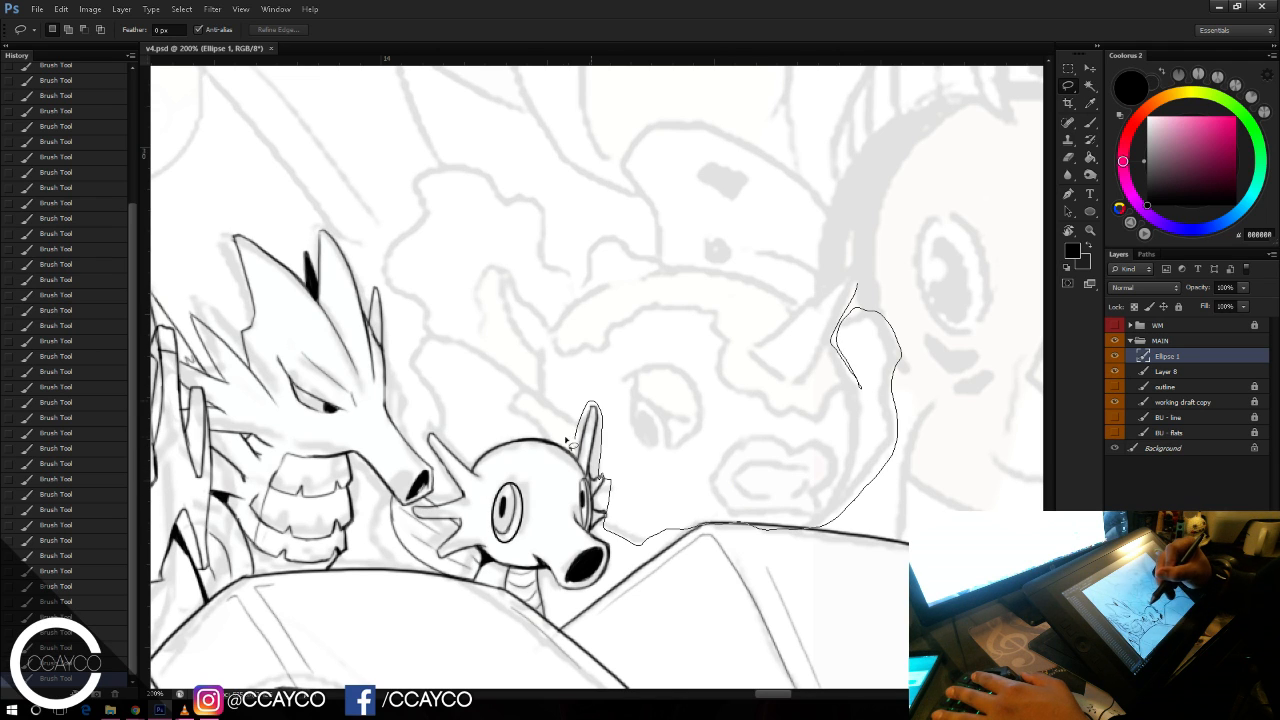
mouse_move(568, 440)
left_mouse_down()
mouse_move(441, 428)
mouse_move(408, 397)
mouse_move(392, 207)
mouse_move(455, 157)
mouse_move(522, 172)
mouse_move(598, 227)
mouse_move(628, 204)
mouse_move(630, 128)
mouse_move(749, 117)
mouse_move(792, 158)
left_mouse_up()
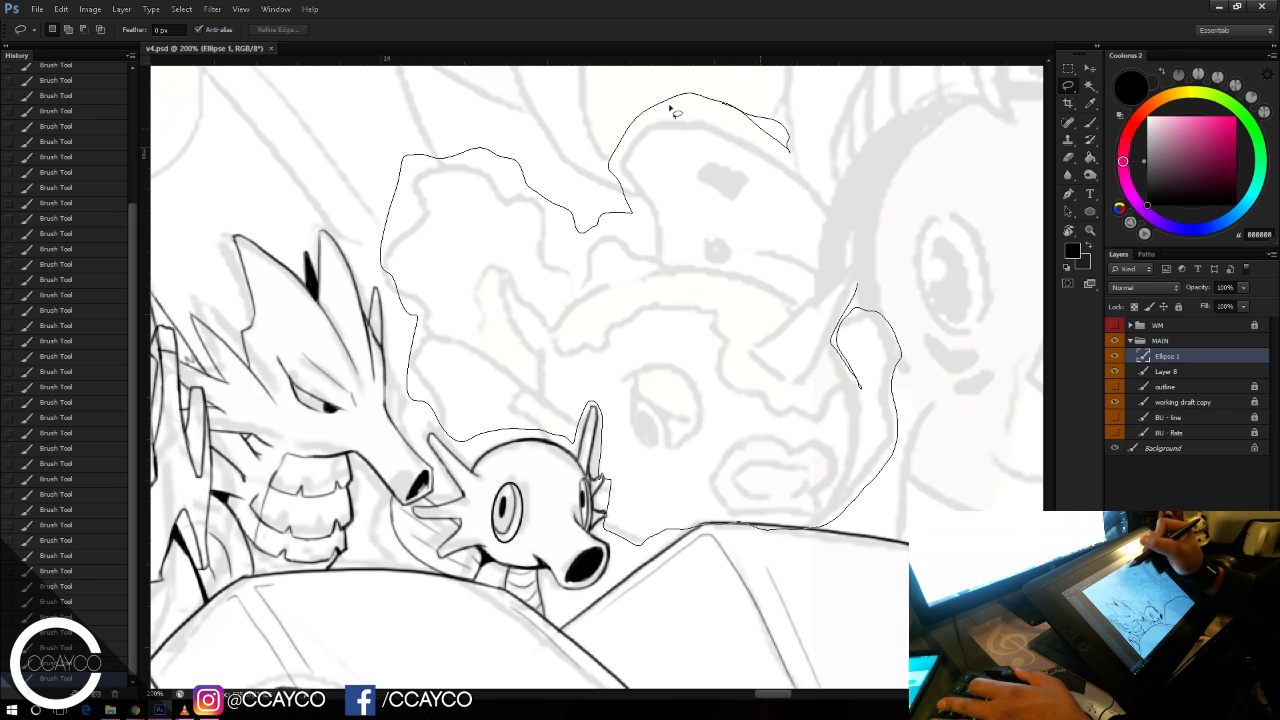
mouse_move(676, 113)
left_mouse_down()
mouse_move(619, 152)
mouse_move(647, 250)
mouse_move(709, 268)
left_mouse_up()
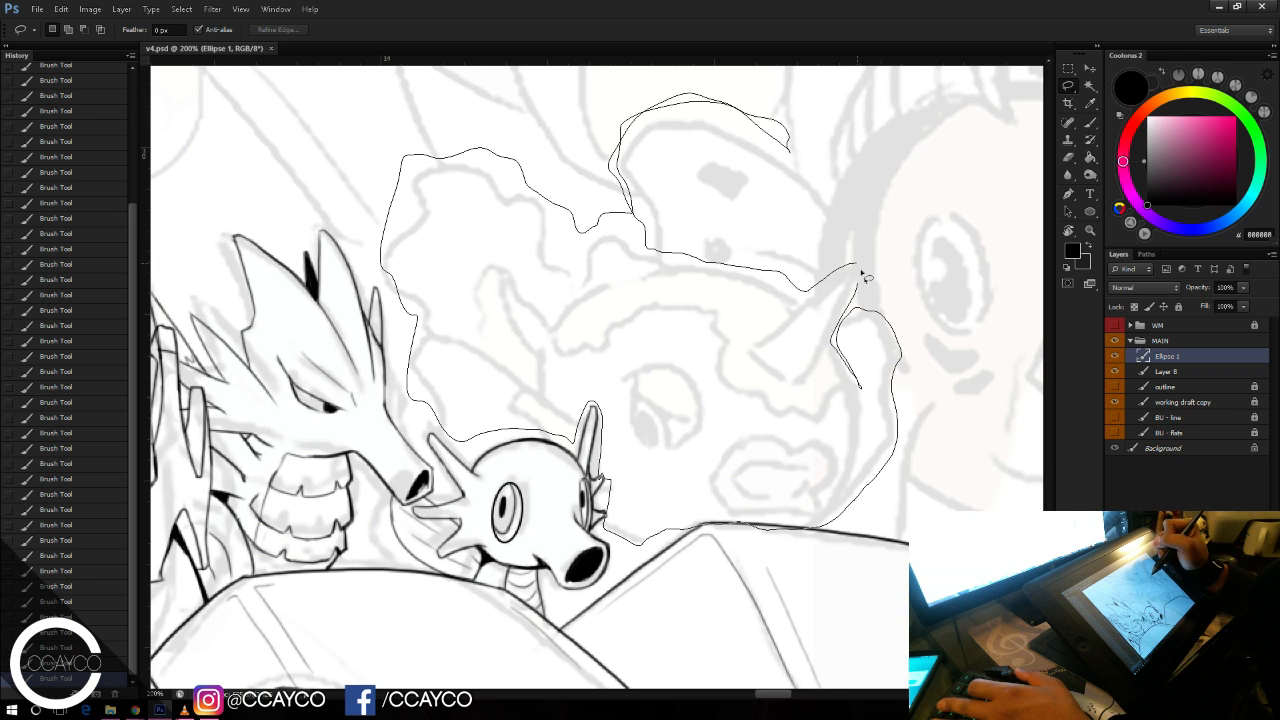
left_click_drag(866, 278, 862, 286)
key("ctrl+t")
left_click_drag(908, 91, 876, 124)
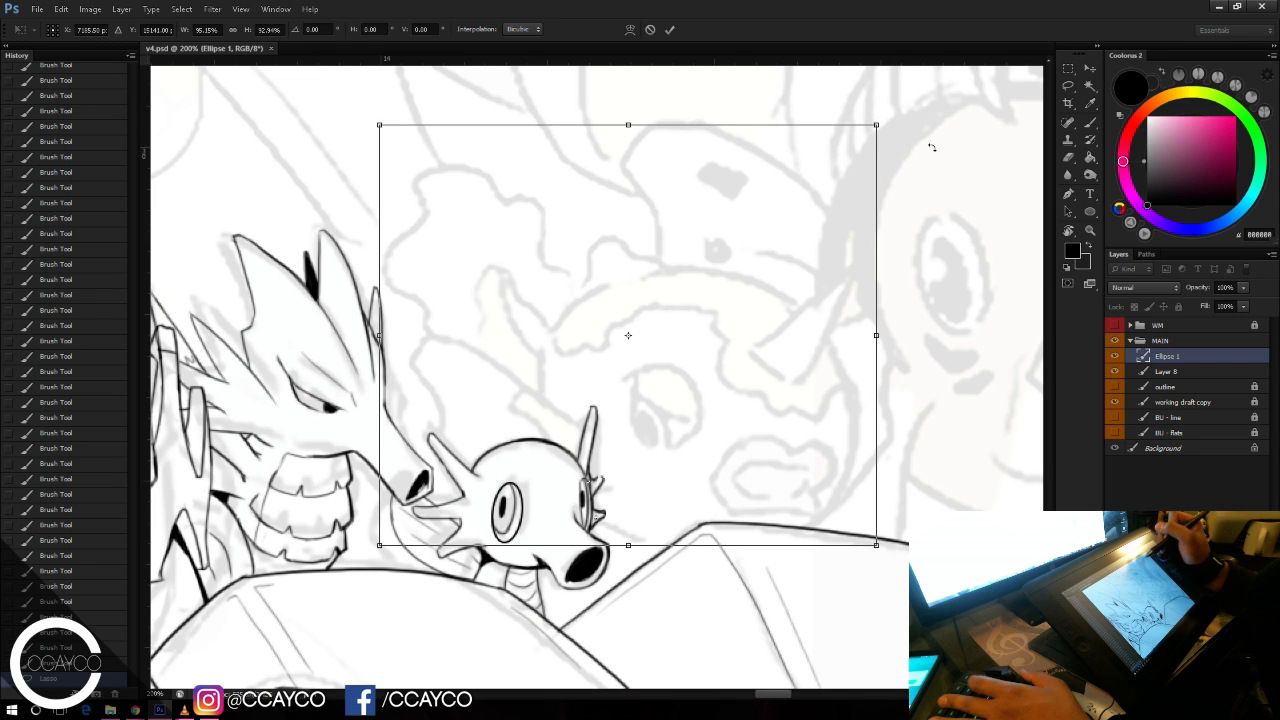
key("Return")
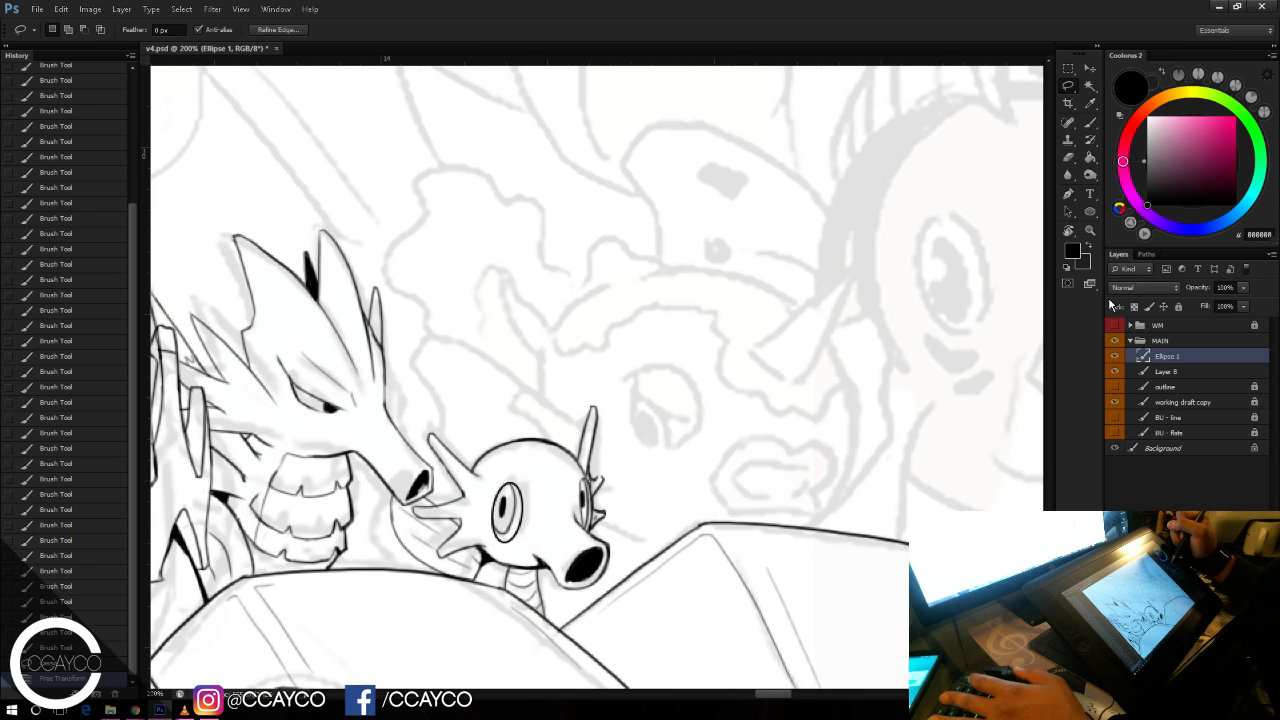
Step: Unlock the working draft copy layer, scale down and reposition the selected horned fish sketch on it, and clear the selection
left_click(1178, 371)
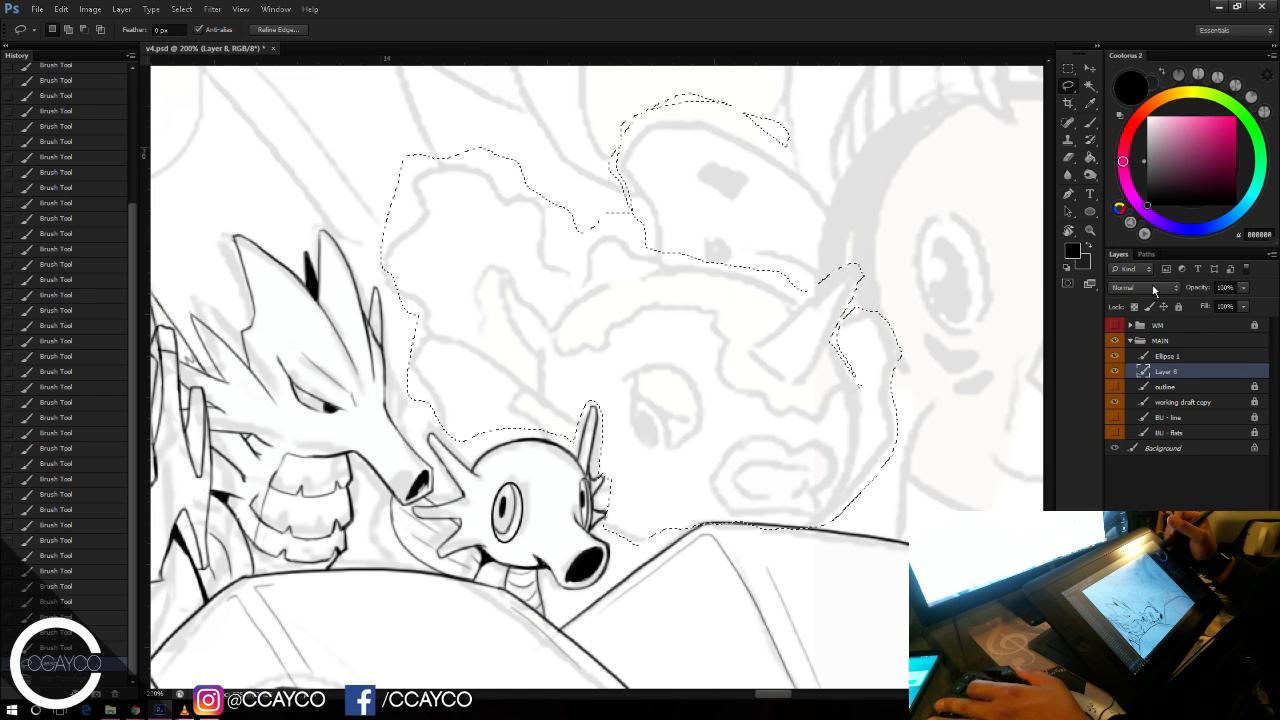
left_click(1115, 372)
left_click(1115, 374)
left_click(1163, 390)
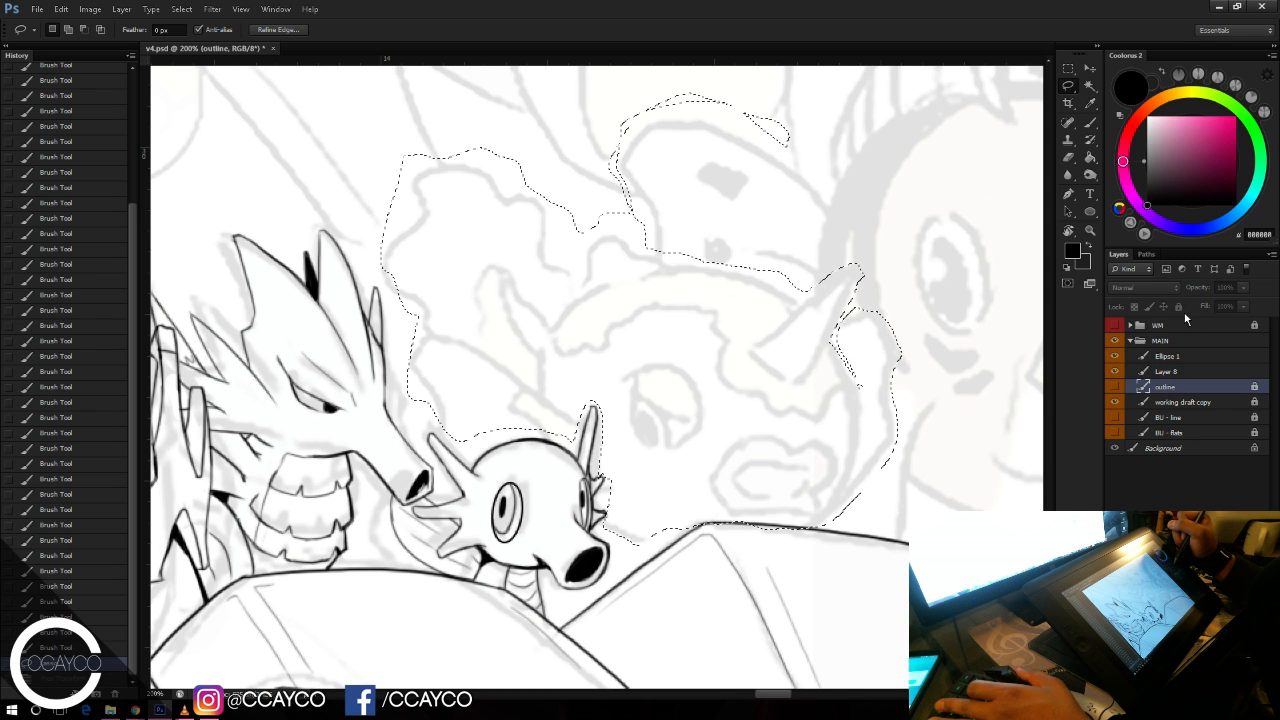
left_click(1188, 402)
key("ctrl+t")
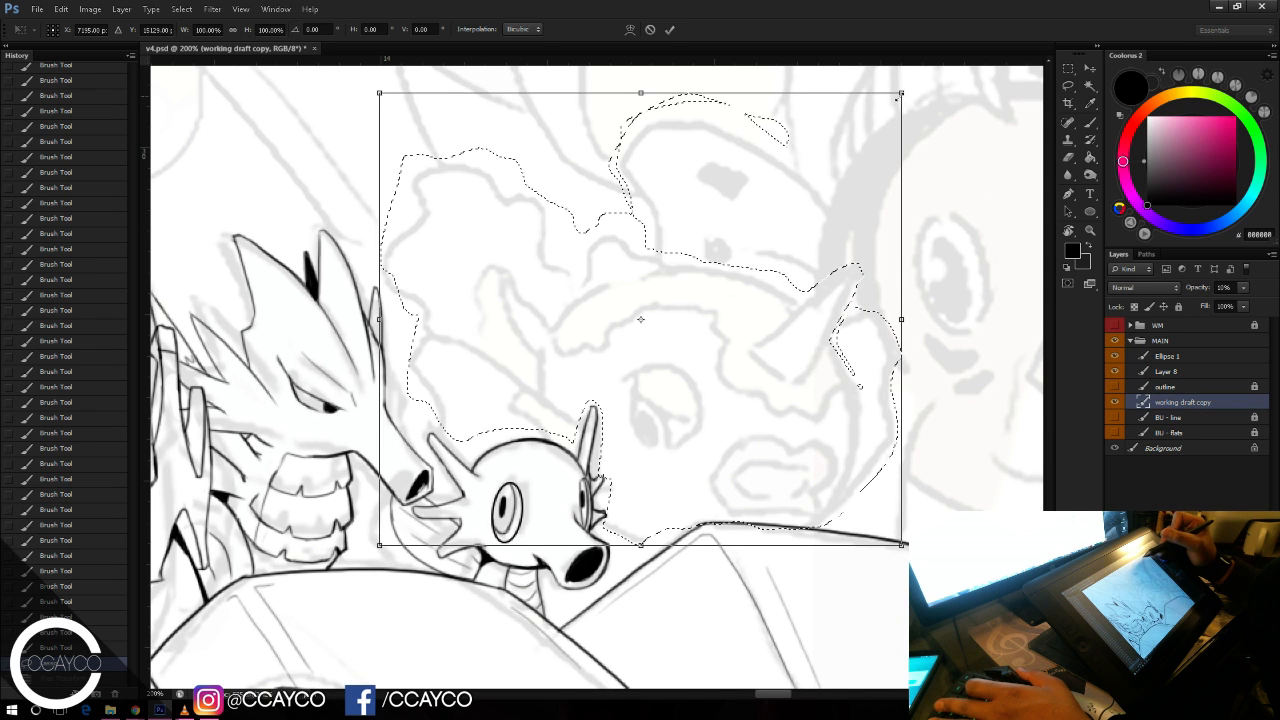
left_click_drag(905, 92, 855, 132)
left_click_drag(823, 200, 862, 183)
key("Return")
key("ctrl+d")
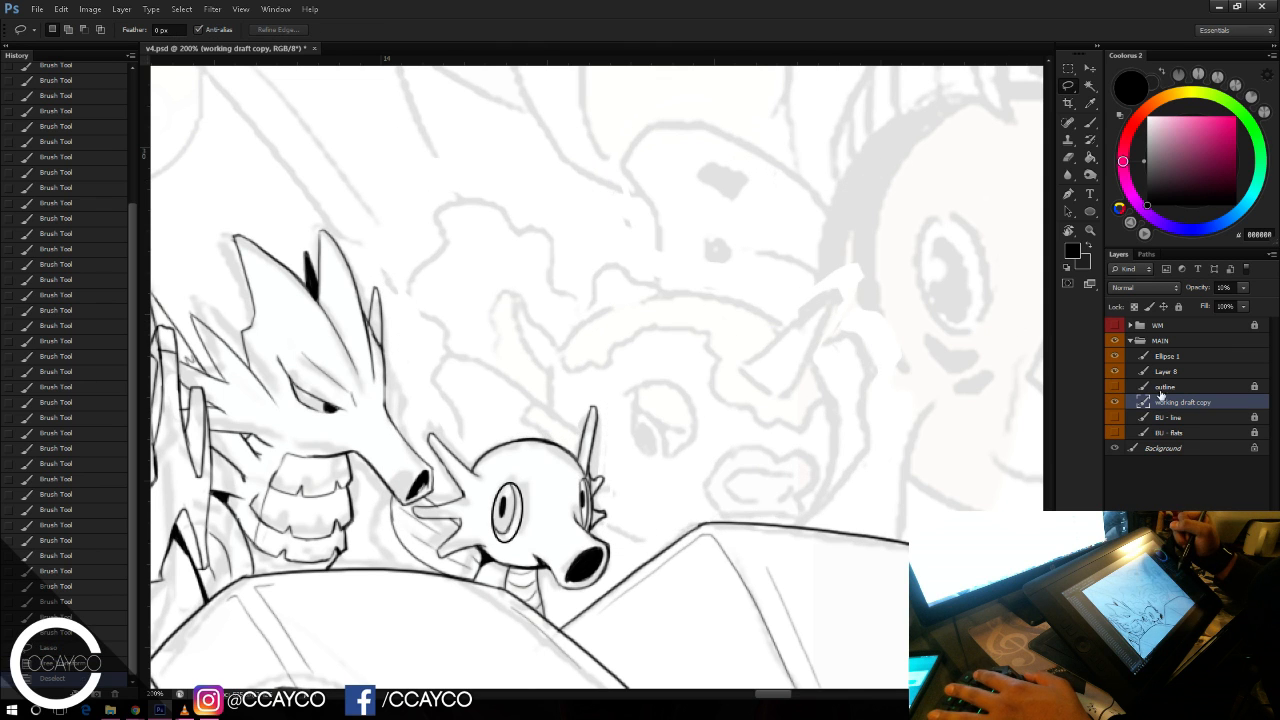
Step: Merge the Ellipse 1 layer down into Layer 8 and erase a small area of it over the large face sketch
left_click(1172, 356)
key("ctrl+e")
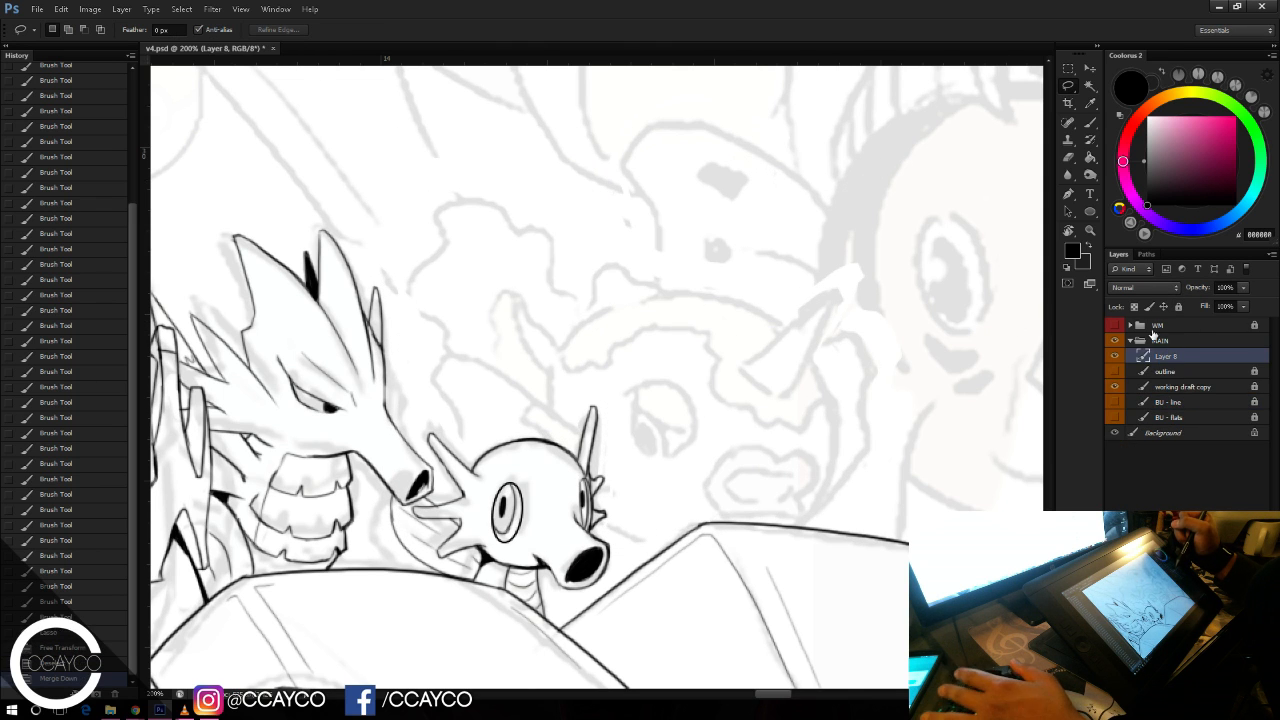
key("e")
left_click_drag(1001, 273, 981, 221)
Step: Return to the Brush tool near the horned fish's horn and save the document
key("b")
key("ctrl+plus")
left_click_drag(859, 267, 781, 207)
key("ctrl+s")
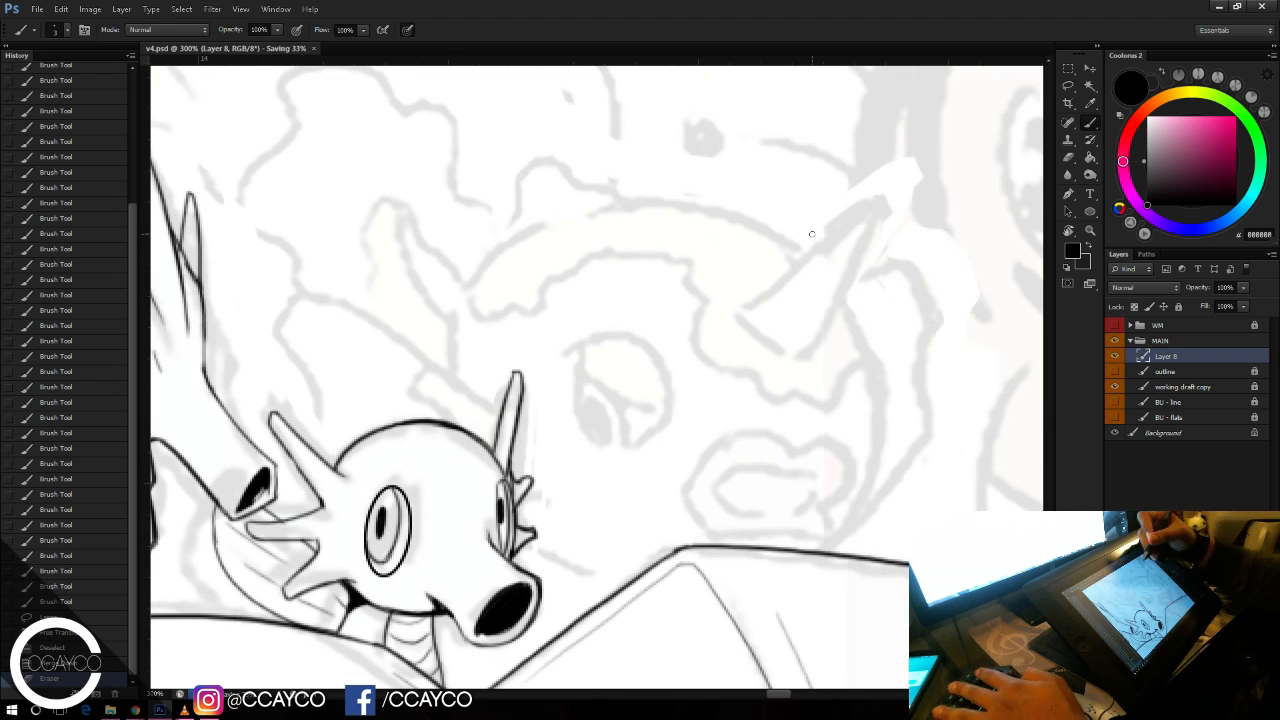
Step: Examine the inked crowd as a whole and the area around the two seahorses
key("ctrl+minus")
key("ctrl+minus")
key("ctrl+minus")
key("ctrl+minus")
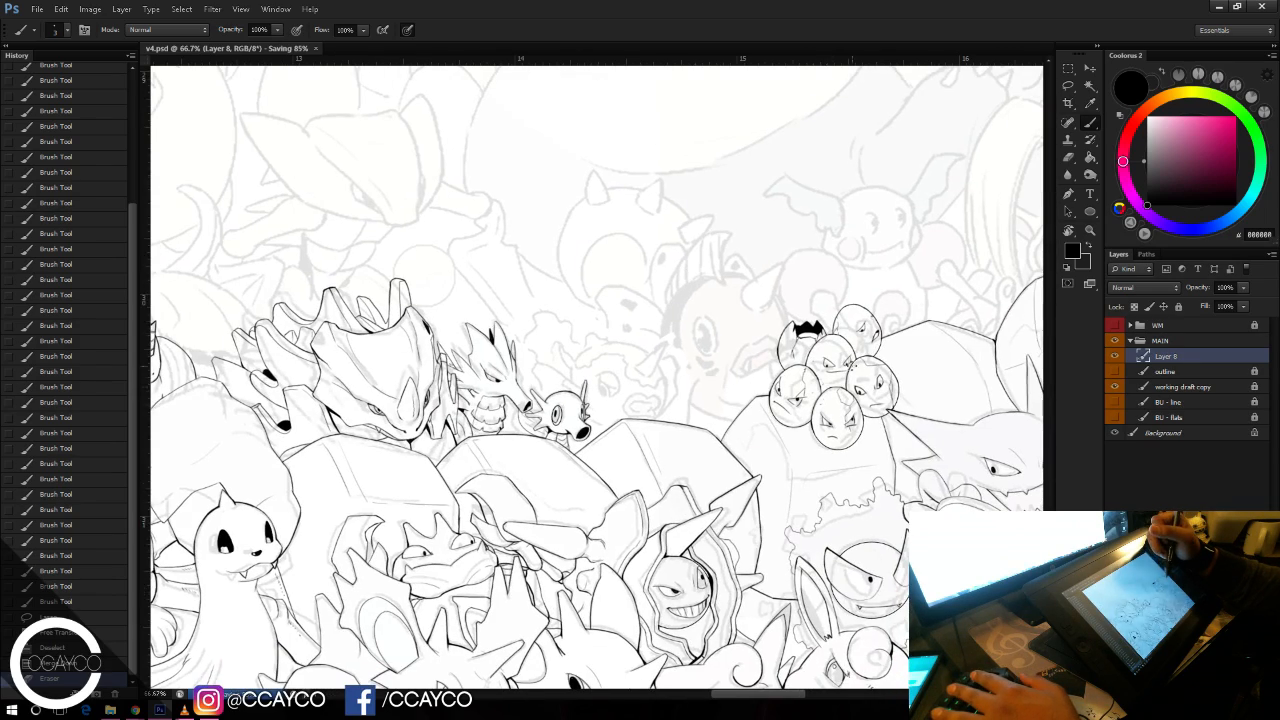
left_click_drag(652, 320, 791, 168)
key("ctrl+plus")
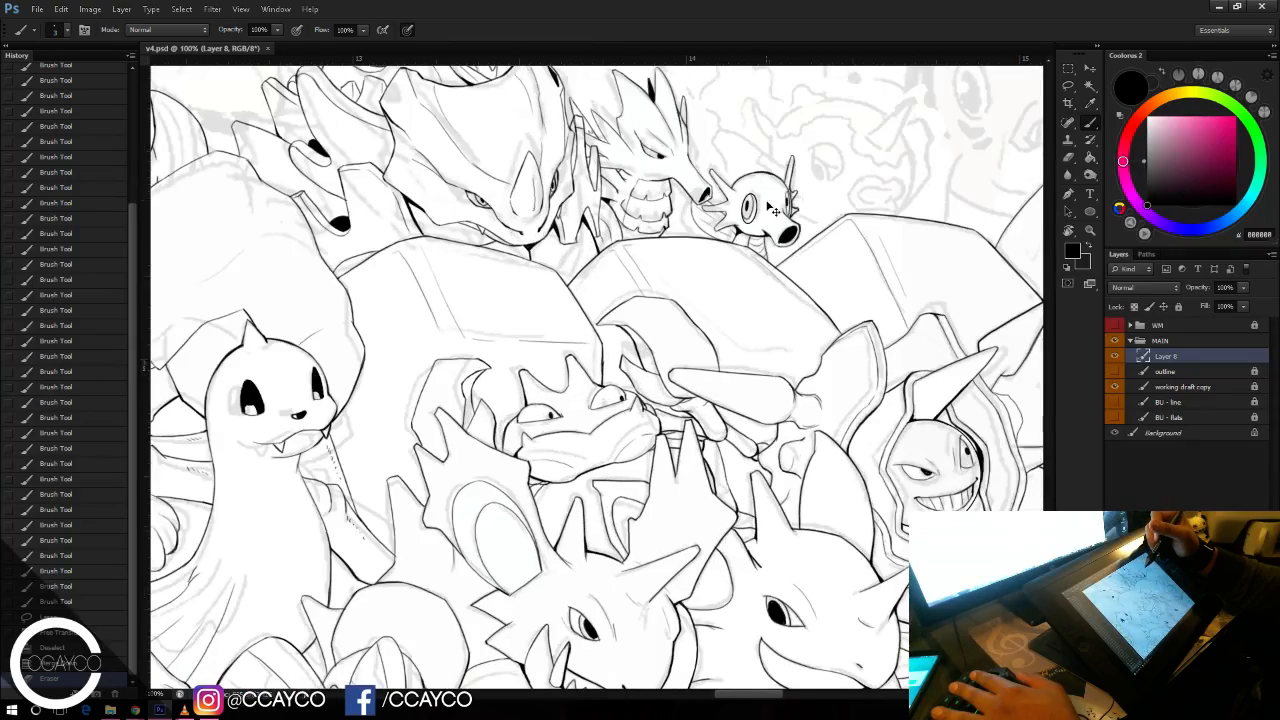
key("ctrl+minus")
key("ctrl+minus")
key("ctrl+minus")
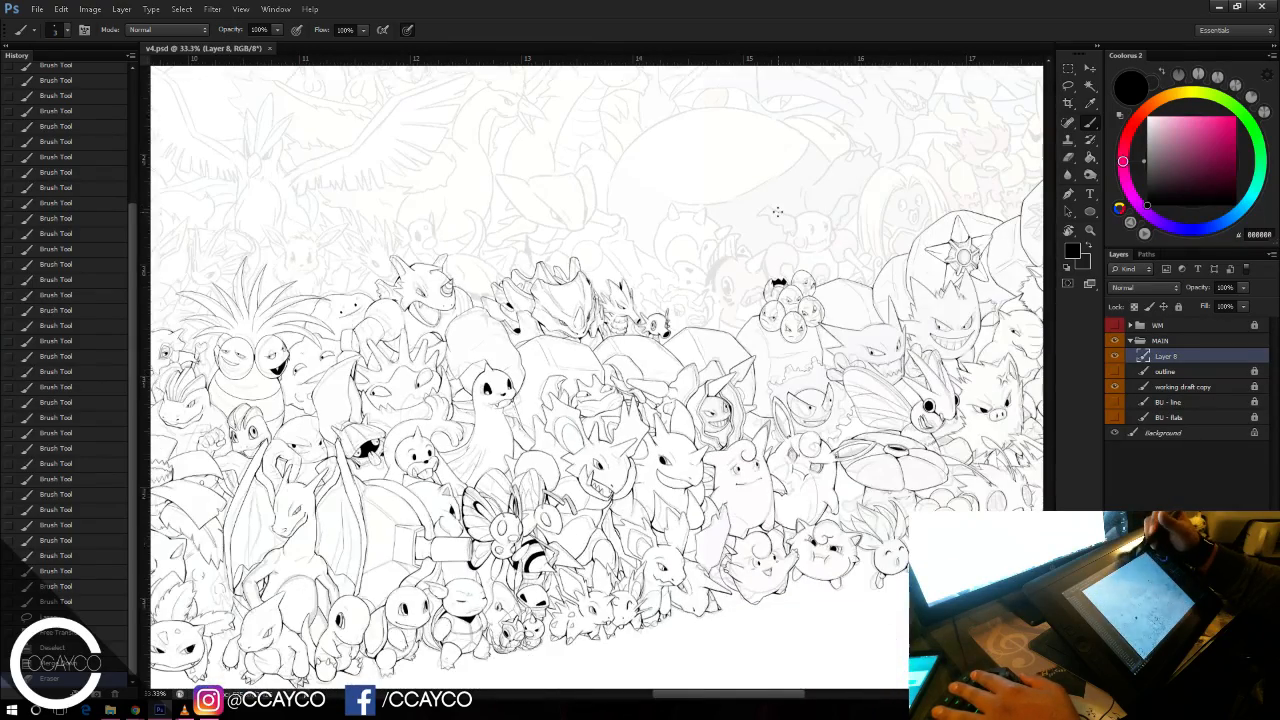
key("ctrl+plus")
key("ctrl+plus")
key("ctrl+plus")
key("ctrl+plus")
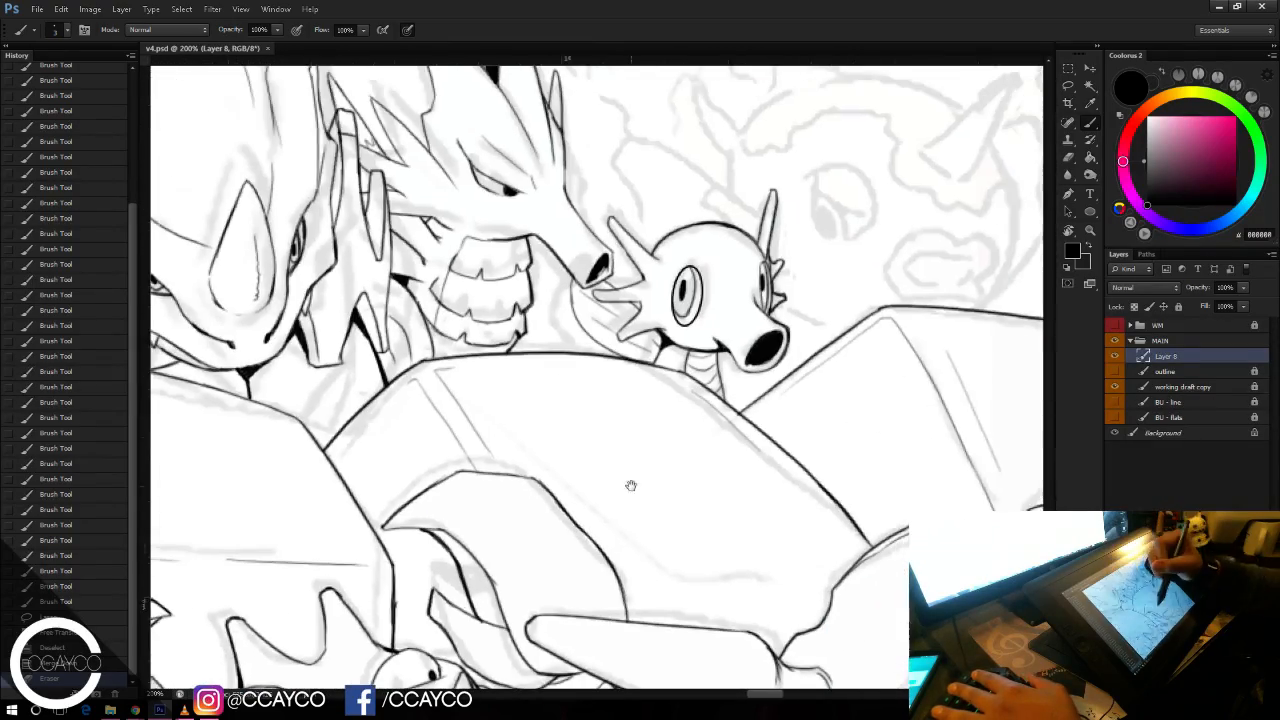
Step: Ink the curved base of the horned fish's horn on Layer 8, redoing the first stroke
left_click_drag(631, 485, 630, 480)
left_click_drag(906, 273, 668, 431)
left_click_drag(787, 273, 773, 299)
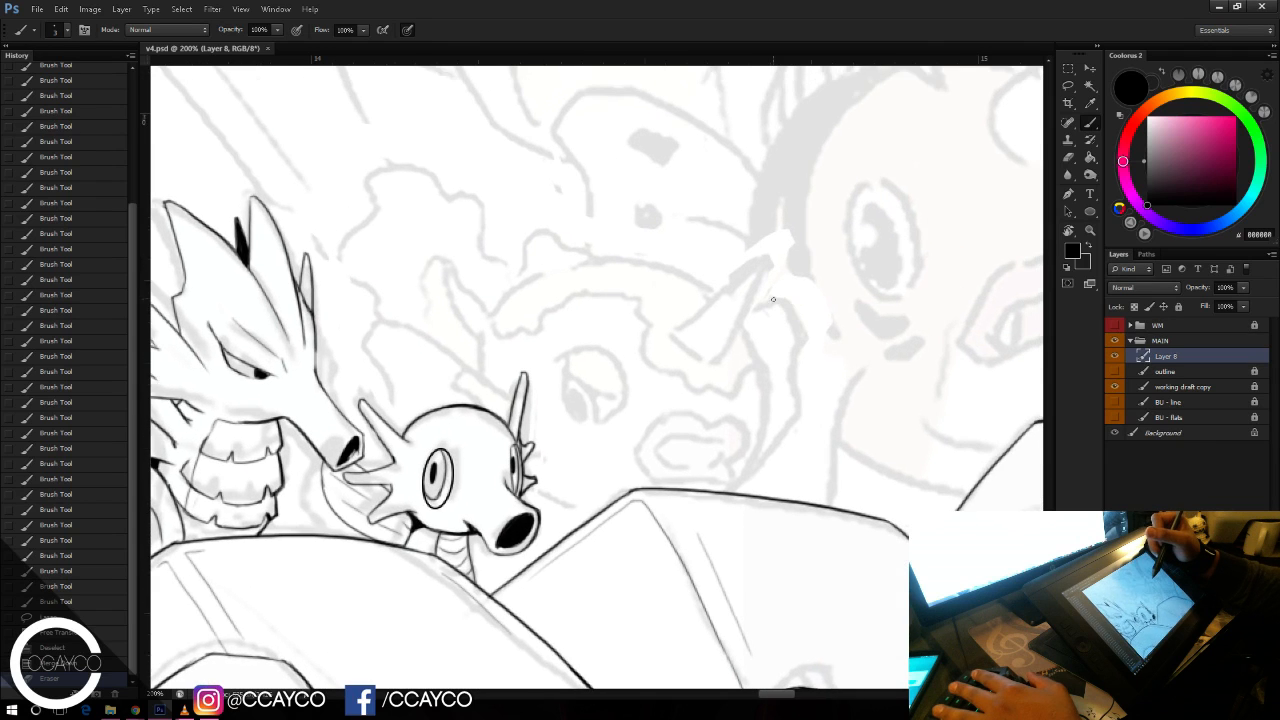
key("ctrl+plus")
key("ctrl+plus")
key("ctrl+minus")
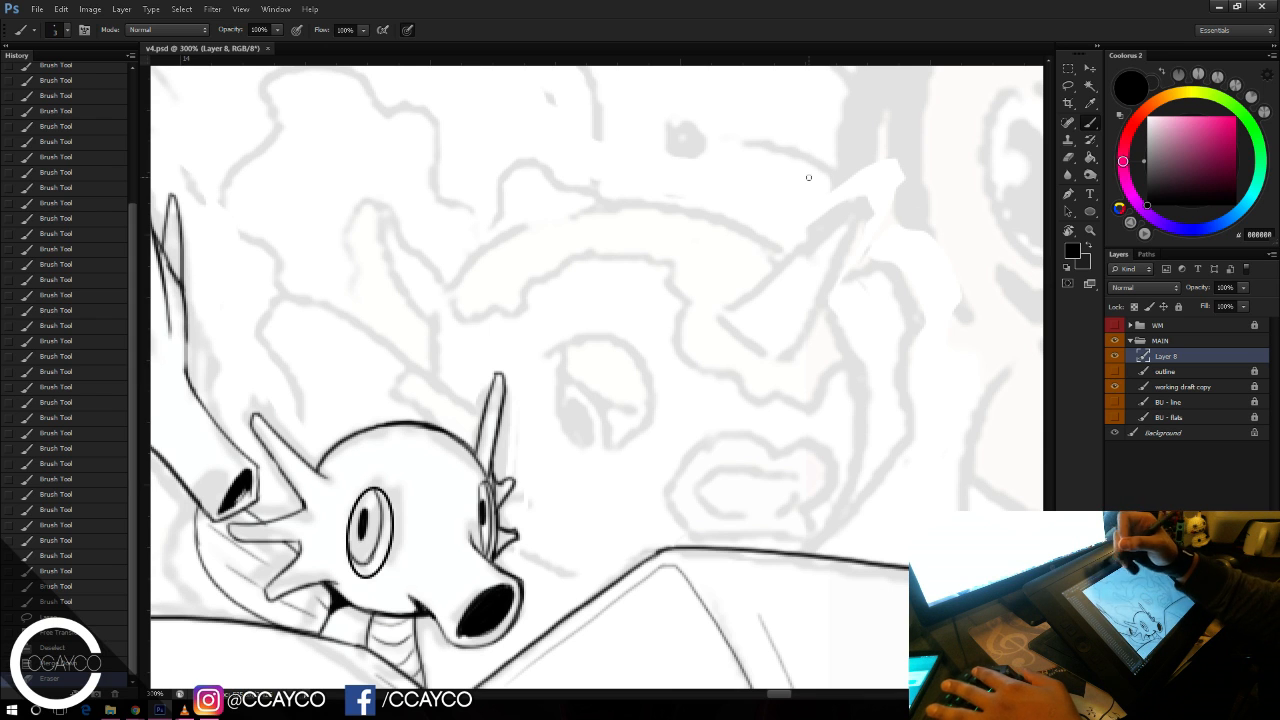
left_click_drag(554, 211, 474, 186)
left_click_drag(714, 238, 741, 264)
right_click(709, 200)
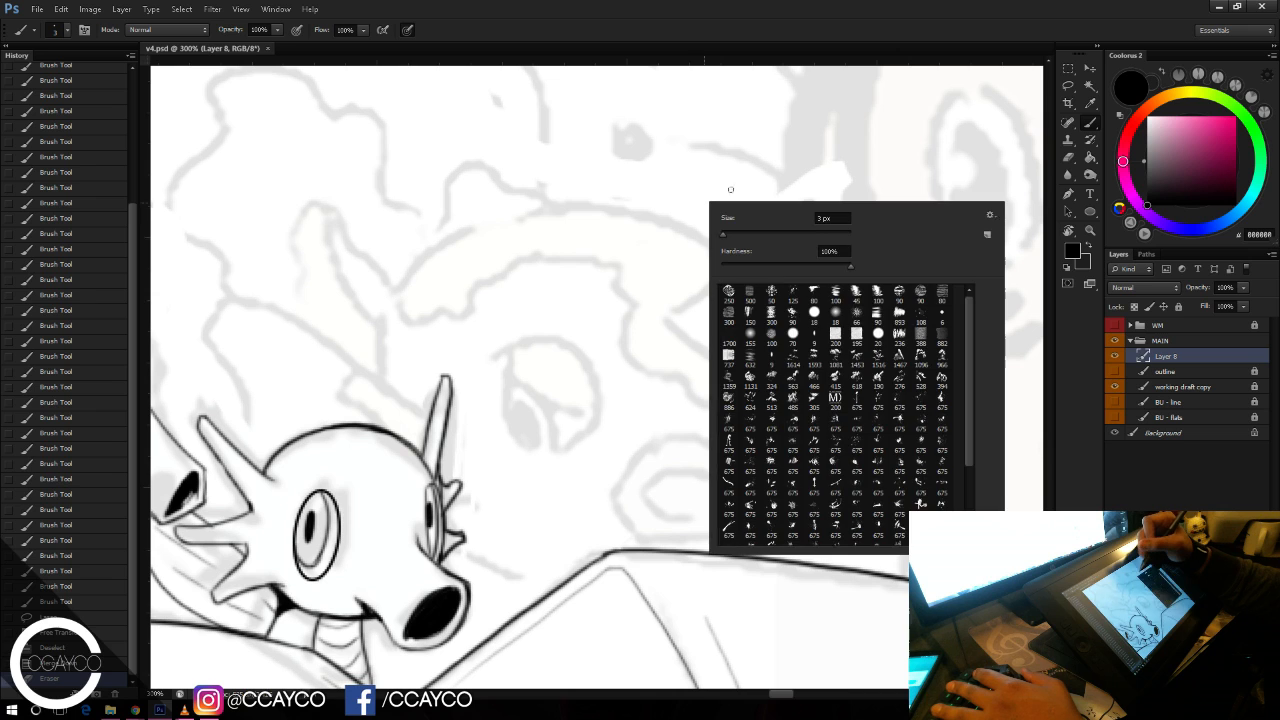
left_click(760, 82)
left_click_drag(672, 316, 738, 357)
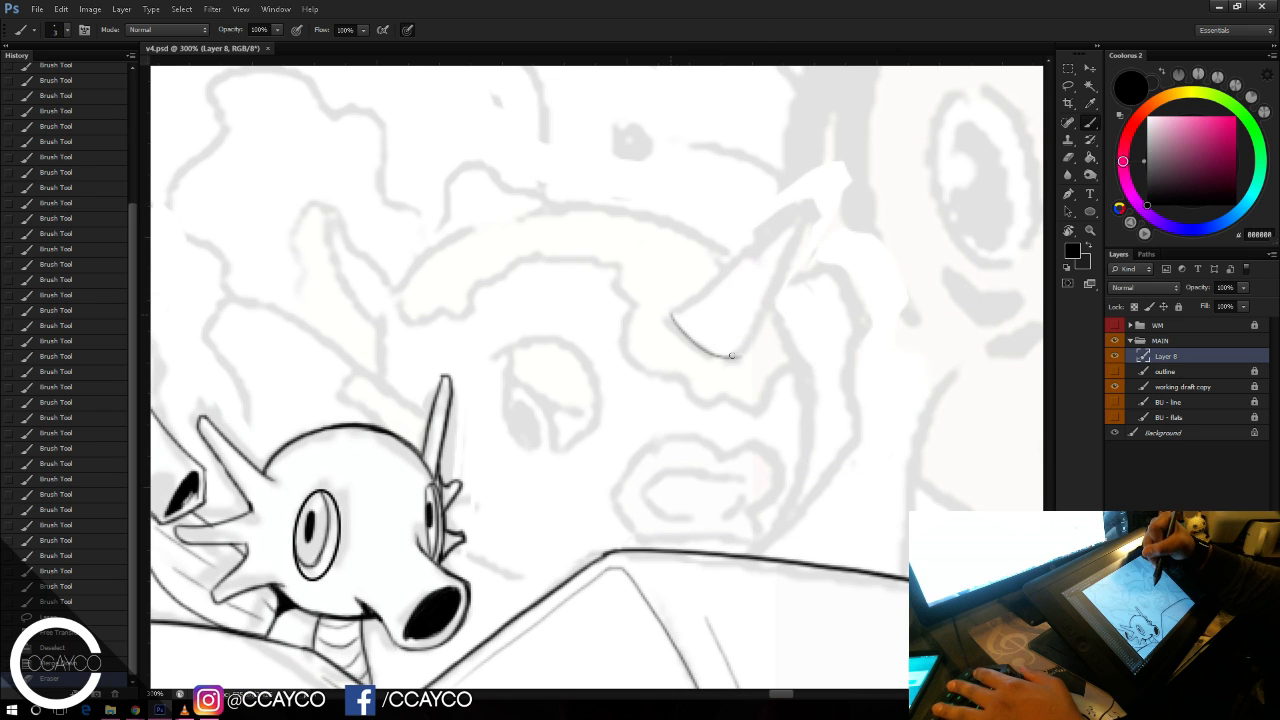
key("ctrl+z")
left_click_drag(672, 316, 738, 357)
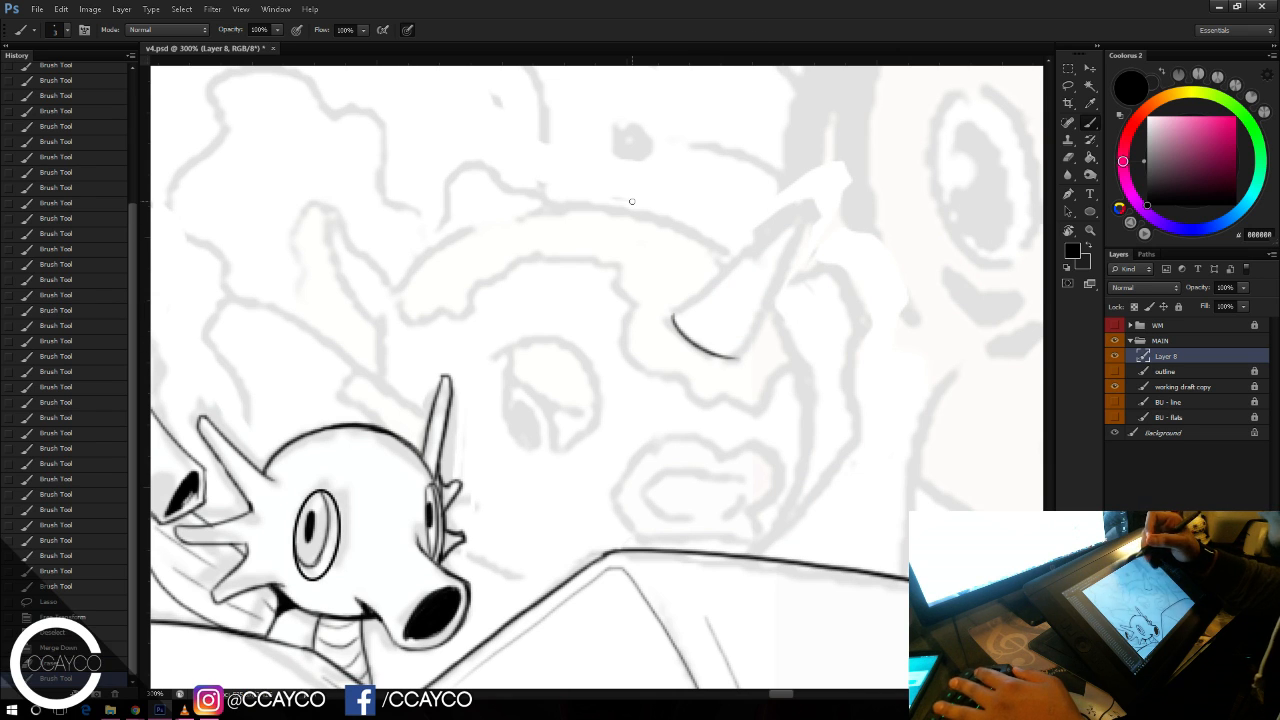
right_click(800, 141)
mouse_move(755, 147)
left_mouse_down()
mouse_move(830, 272)
mouse_move(819, 387)
mouse_move(652, 426)
mouse_move(539, 519)
mouse_move(752, 462)
left_mouse_up()
key("ctrl+z")
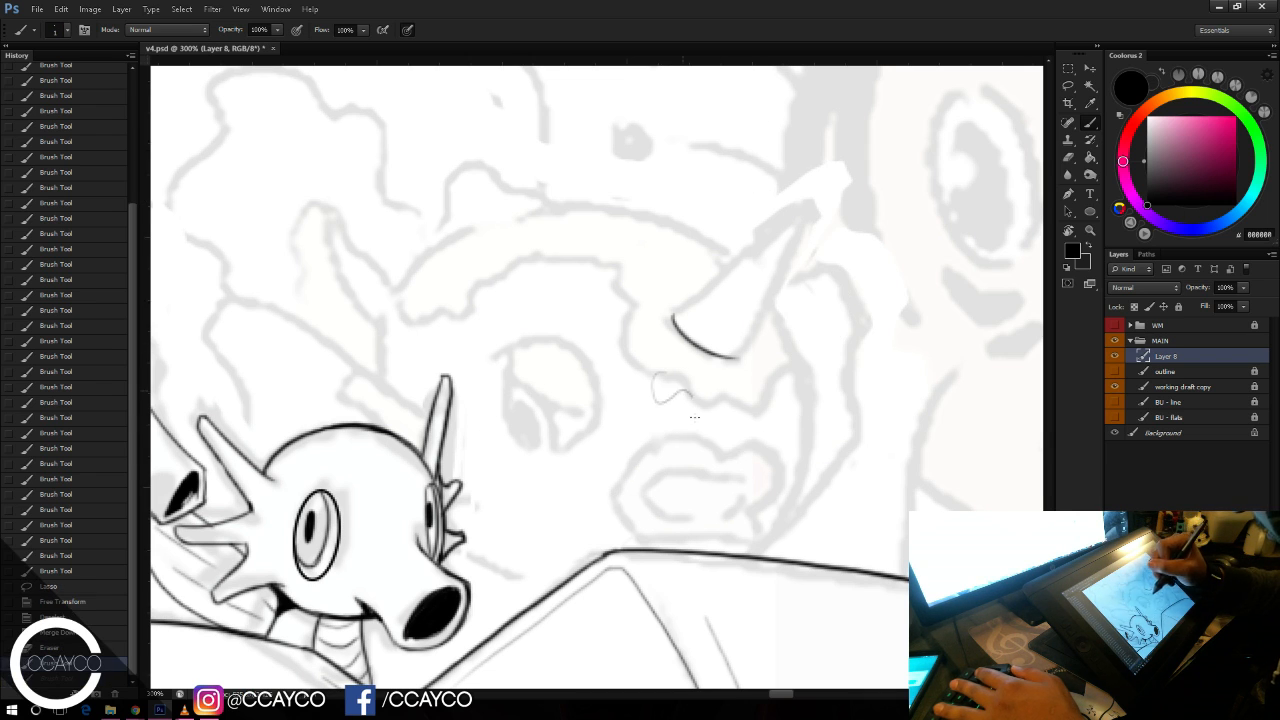
left_click_drag(667, 493, 748, 470)
key("ctrl+z")
Step: Set the brush size to 3 px and go over the curved base of the horned fish's horn
right_click(758, 278)
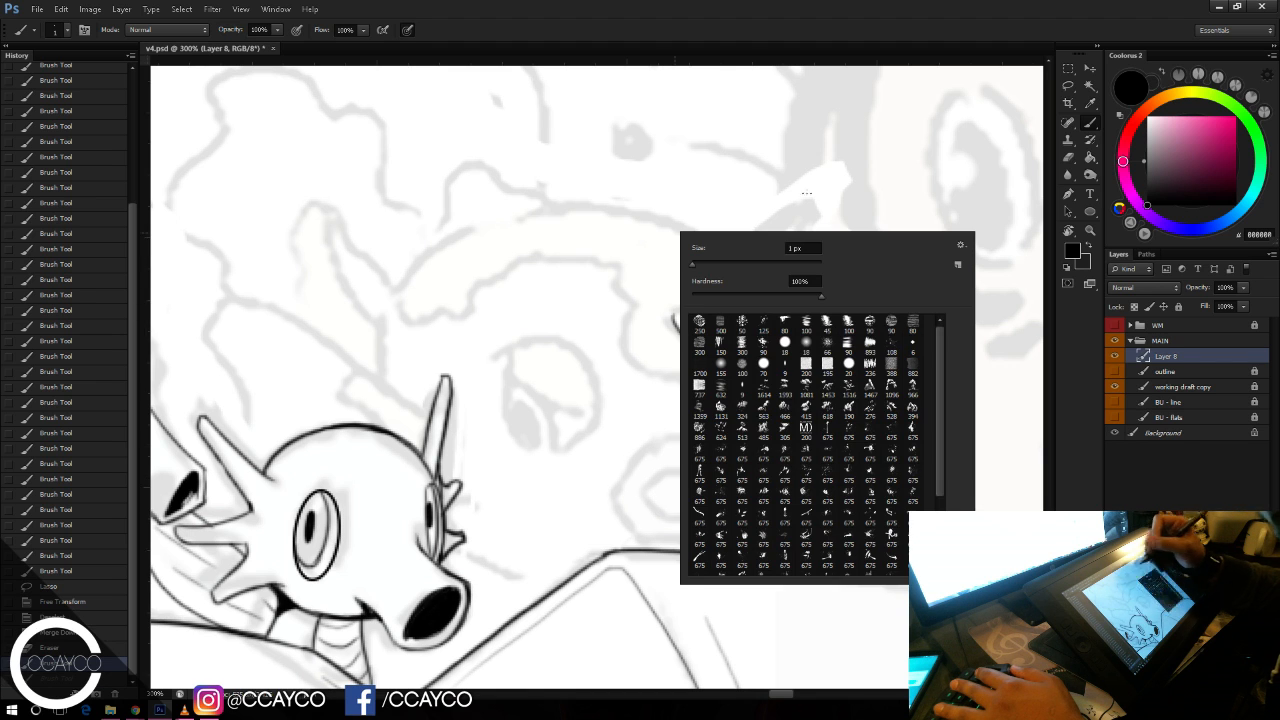
type("2")
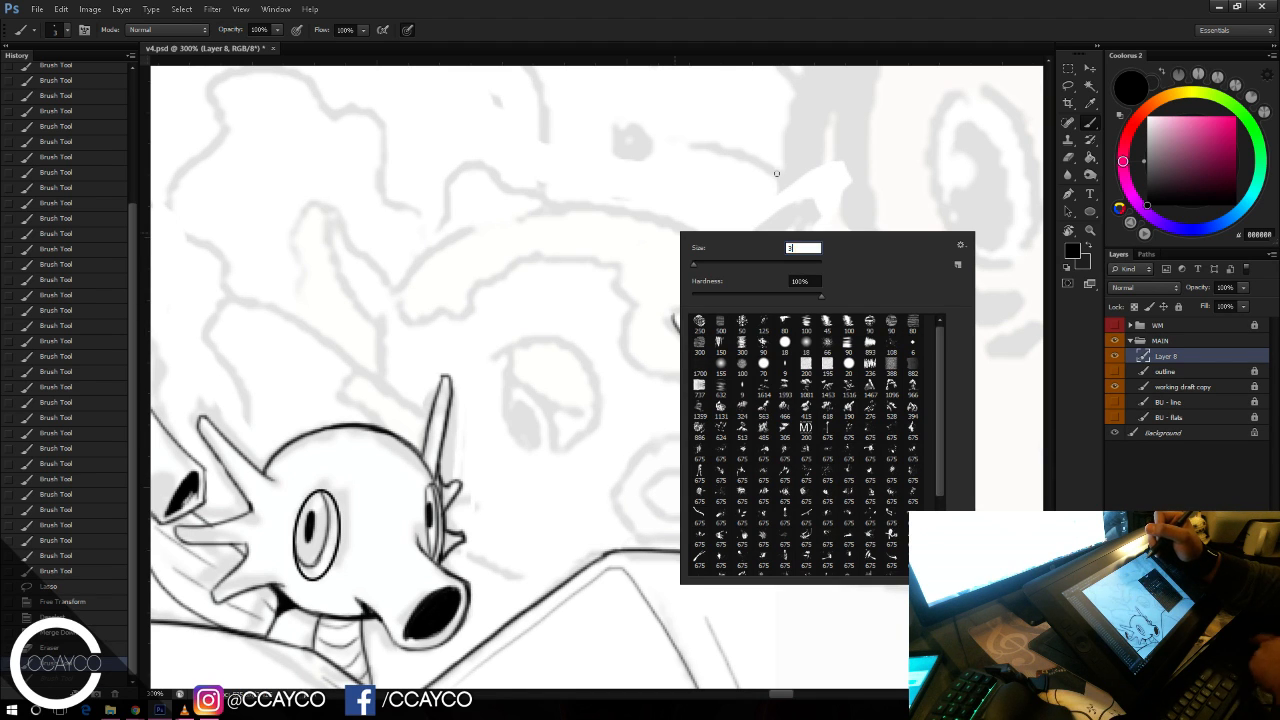
key("Return")
left_click_drag(672, 313, 738, 356)
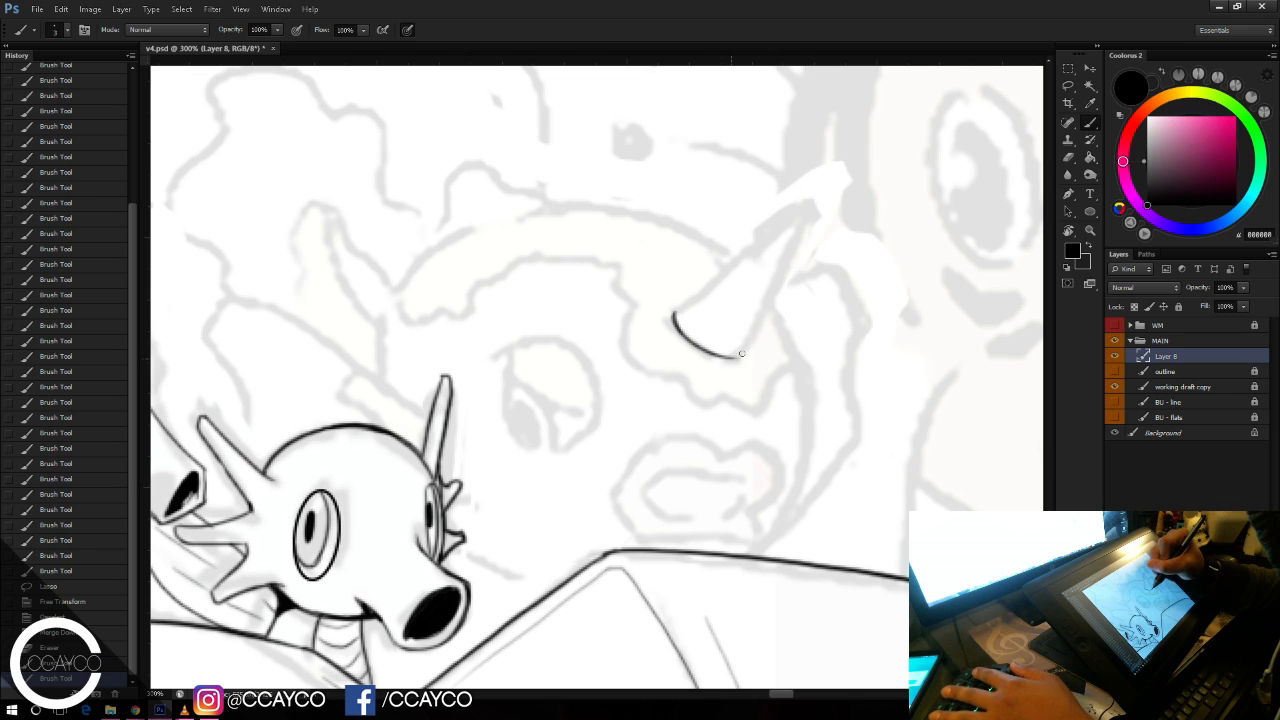
Step: Ink the horn's outer edge from the base corner up to the tip, redoing the stroke until it follows the sketch
left_click_drag(784, 266, 742, 350)
left_click_drag(798, 228, 745, 352)
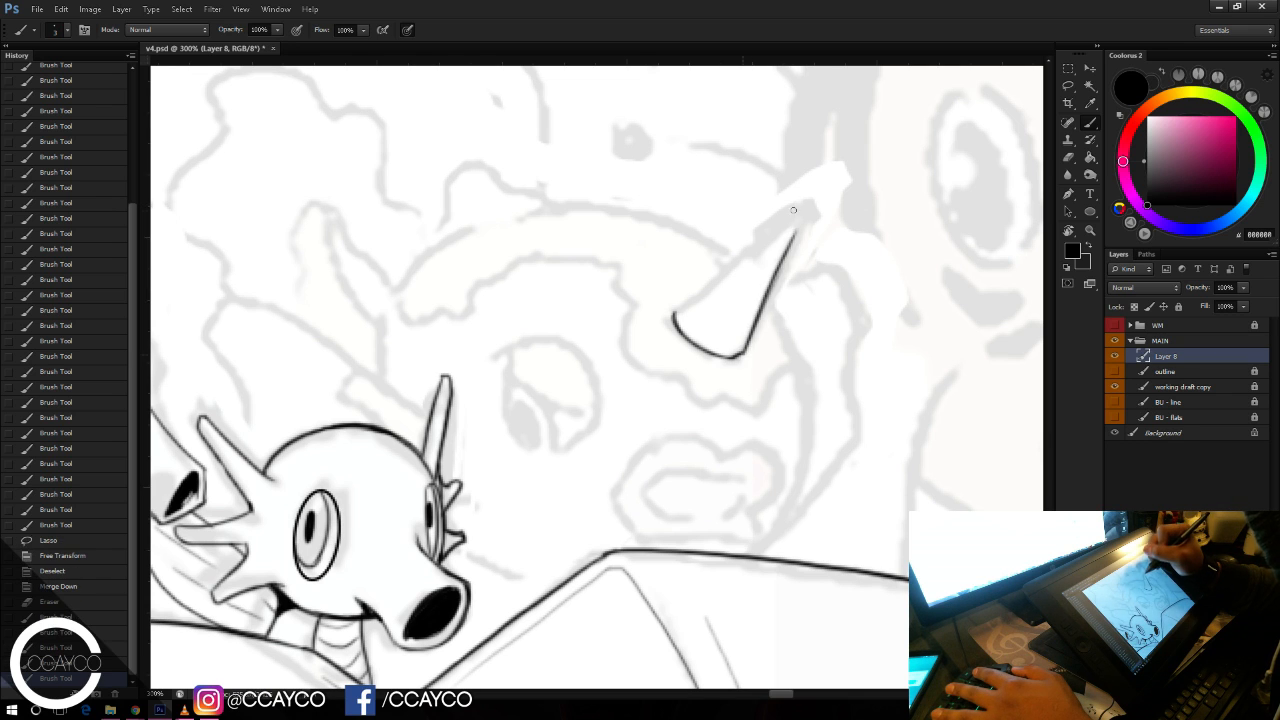
key("ctrl+z")
left_click_drag(792, 244, 744, 352)
key("ctrl+z")
mouse_move(798, 228)
left_mouse_down()
mouse_move(742, 354)
mouse_move(810, 218)
mouse_move(750, 326)
left_mouse_up()
key("ctrl+z")
key("ctrl+z")
key("ctrl+z")
key("ctrl+z")
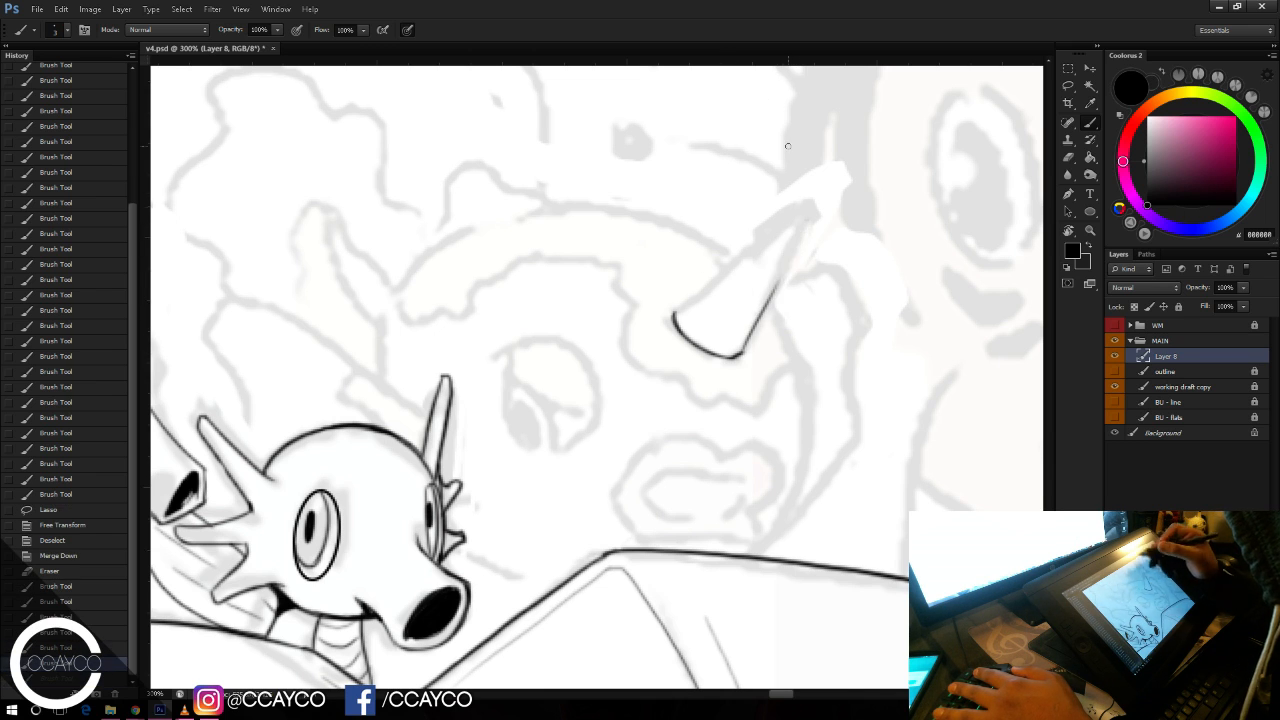
left_click_drag(809, 219, 770, 300)
Step: Ink the horn's remaining long edge up to the tip, clean its overshooting corners with the Eraser and save the document
left_click_drag(674, 314, 812, 205)
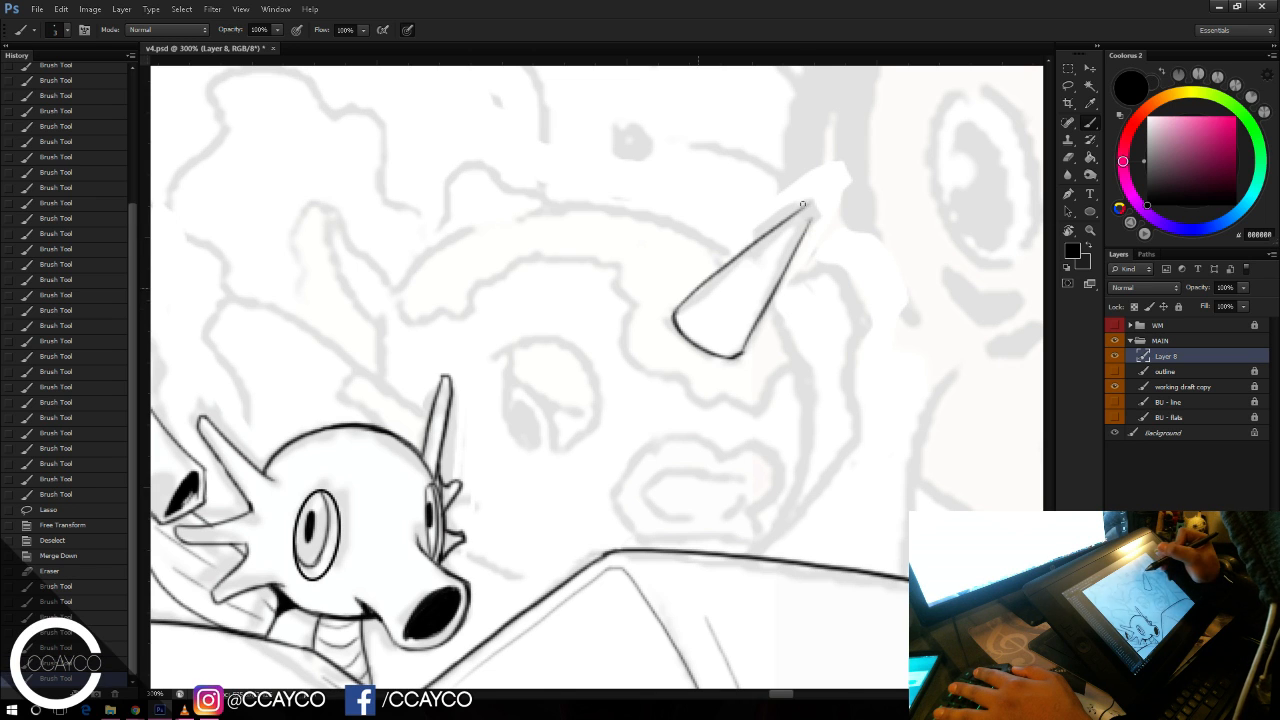
key("ctrl+z")
mouse_move(674, 315)
left_mouse_down()
mouse_move(818, 204)
mouse_move(803, 240)
left_mouse_up()
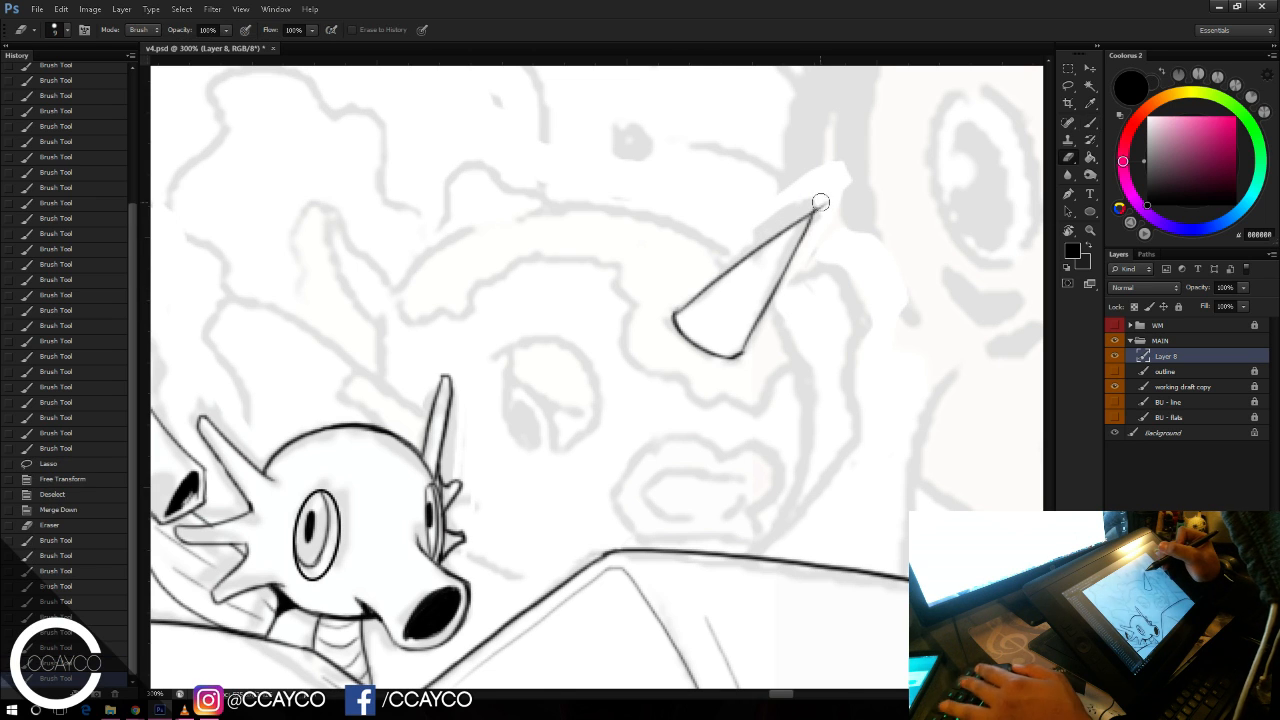
key("e")
left_click_drag(738, 338, 758, 358)
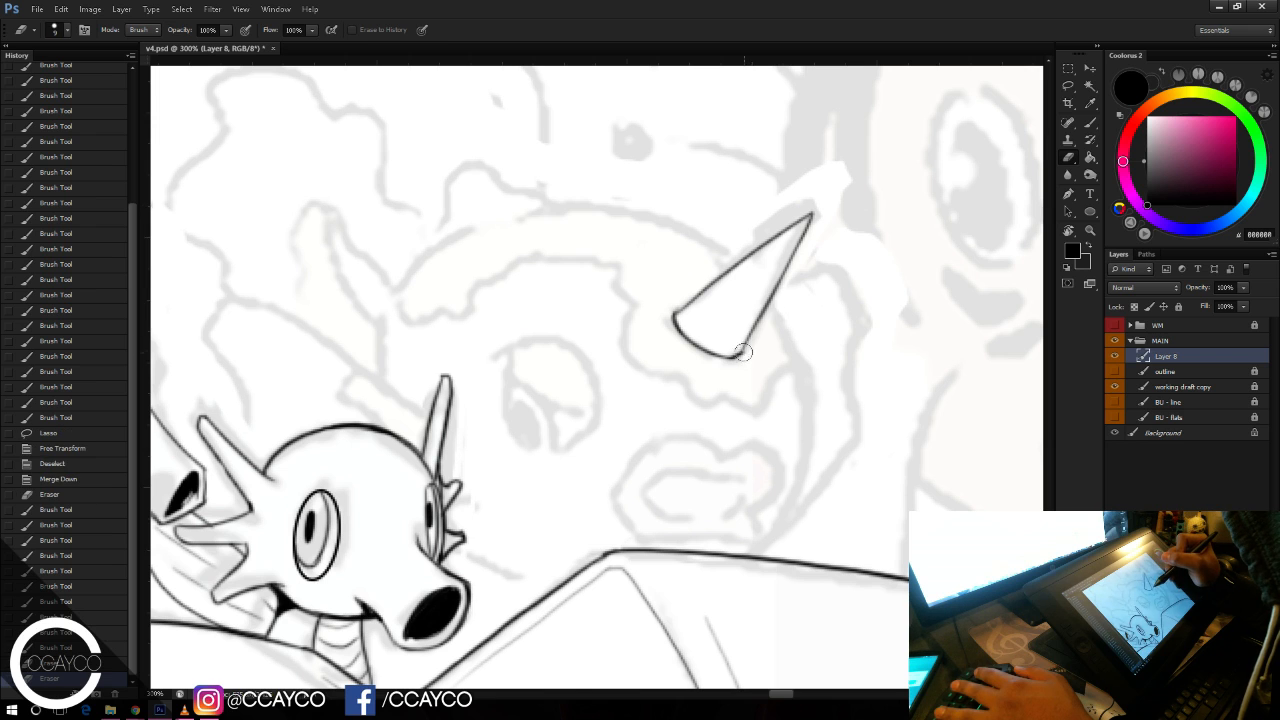
key("b")
key("ctrl+s")
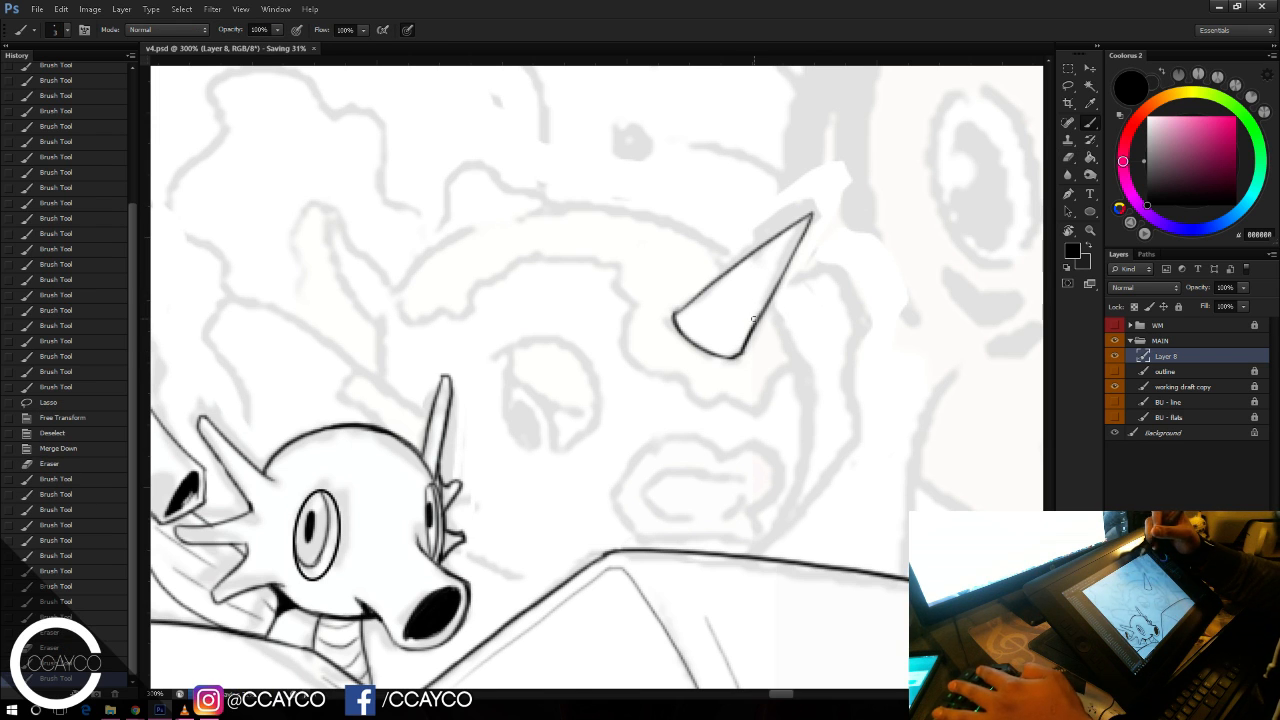
left_click_drag(851, 243, 832, 239)
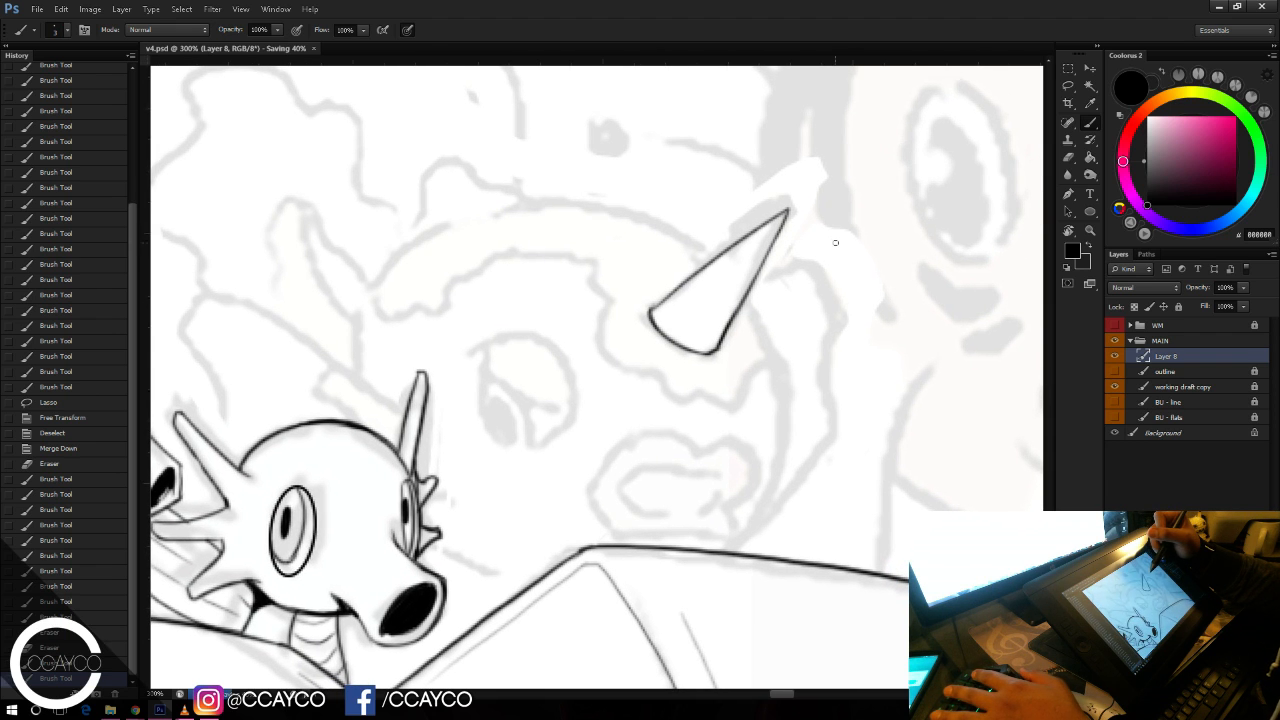
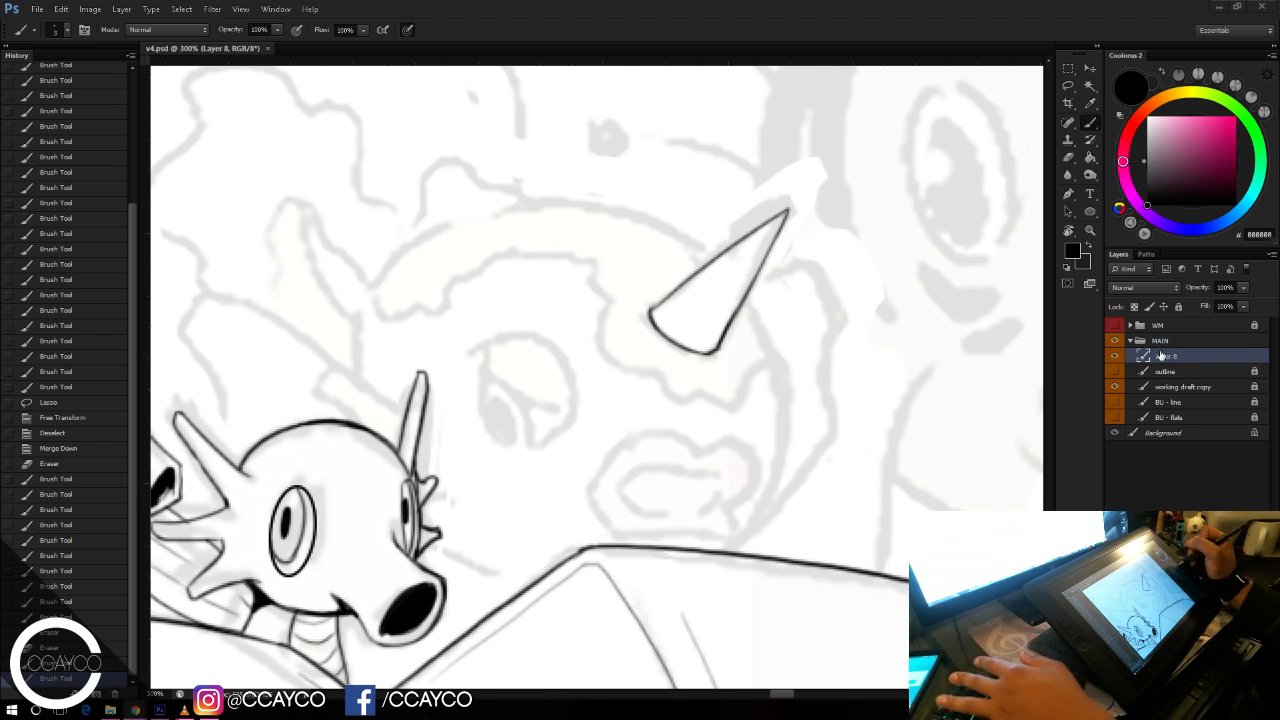
left_click_drag(665, 442, 946, 443)
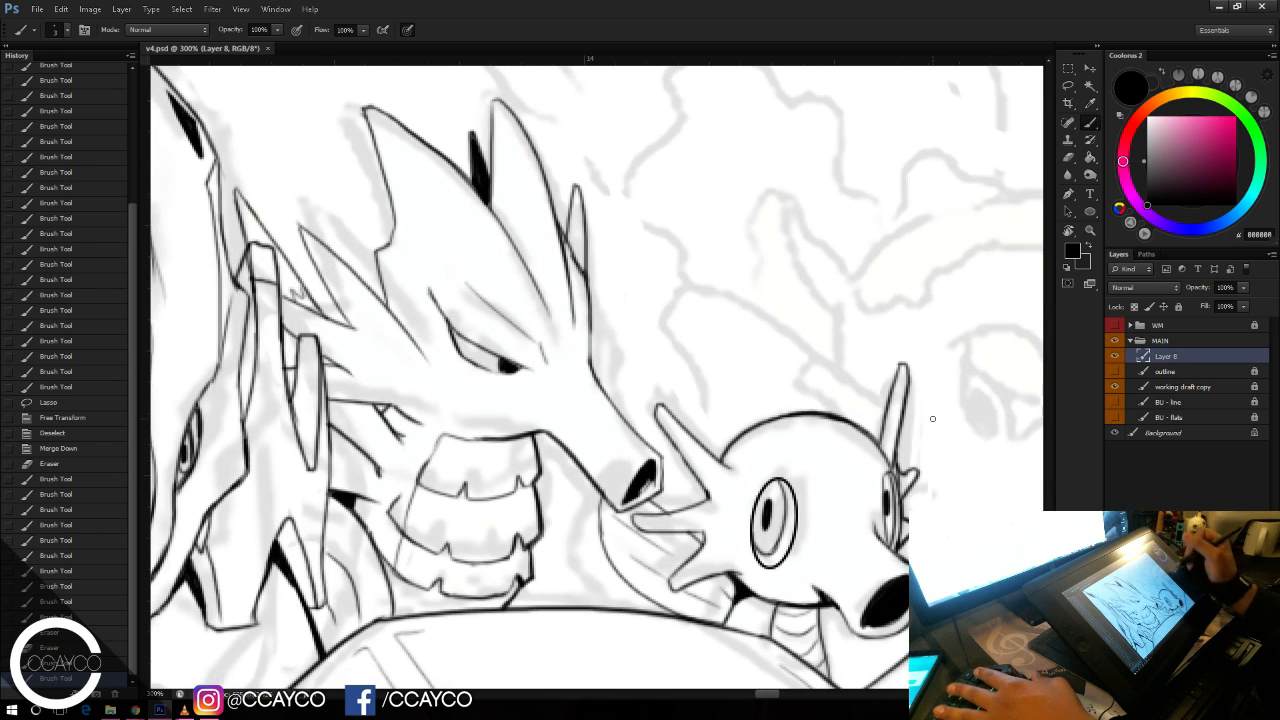
key("ctrl+minus")
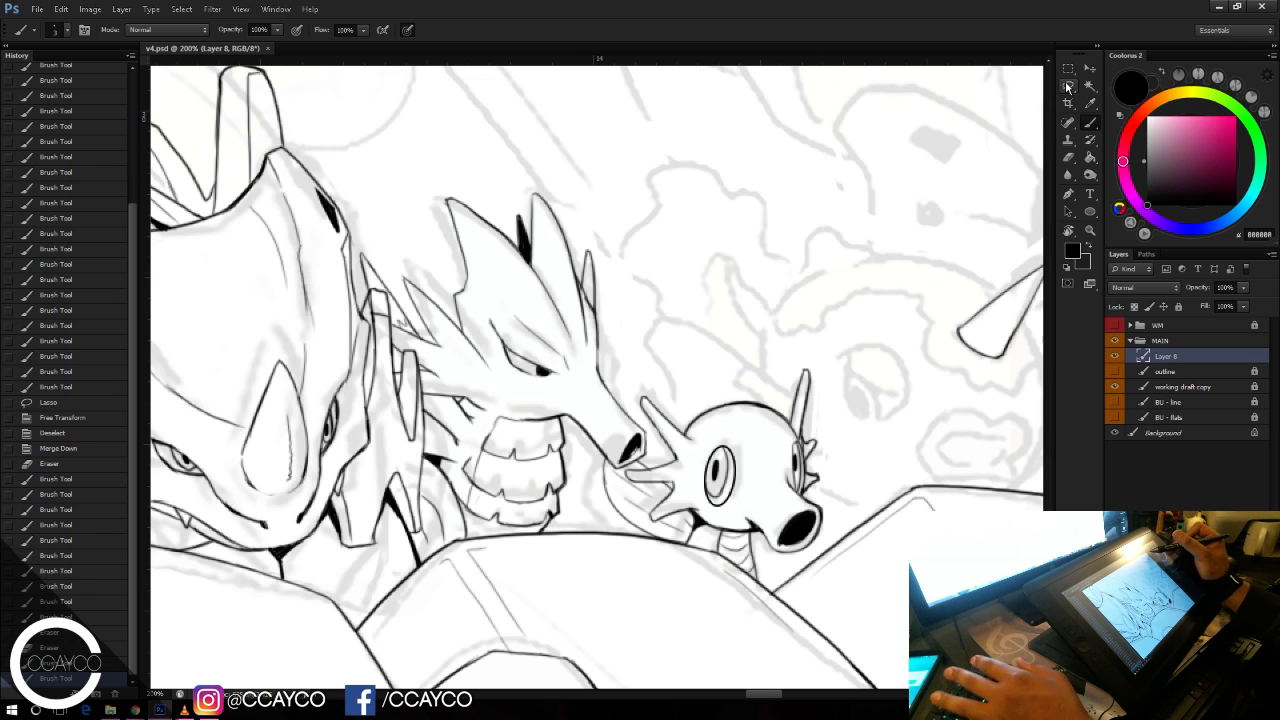
key("l")
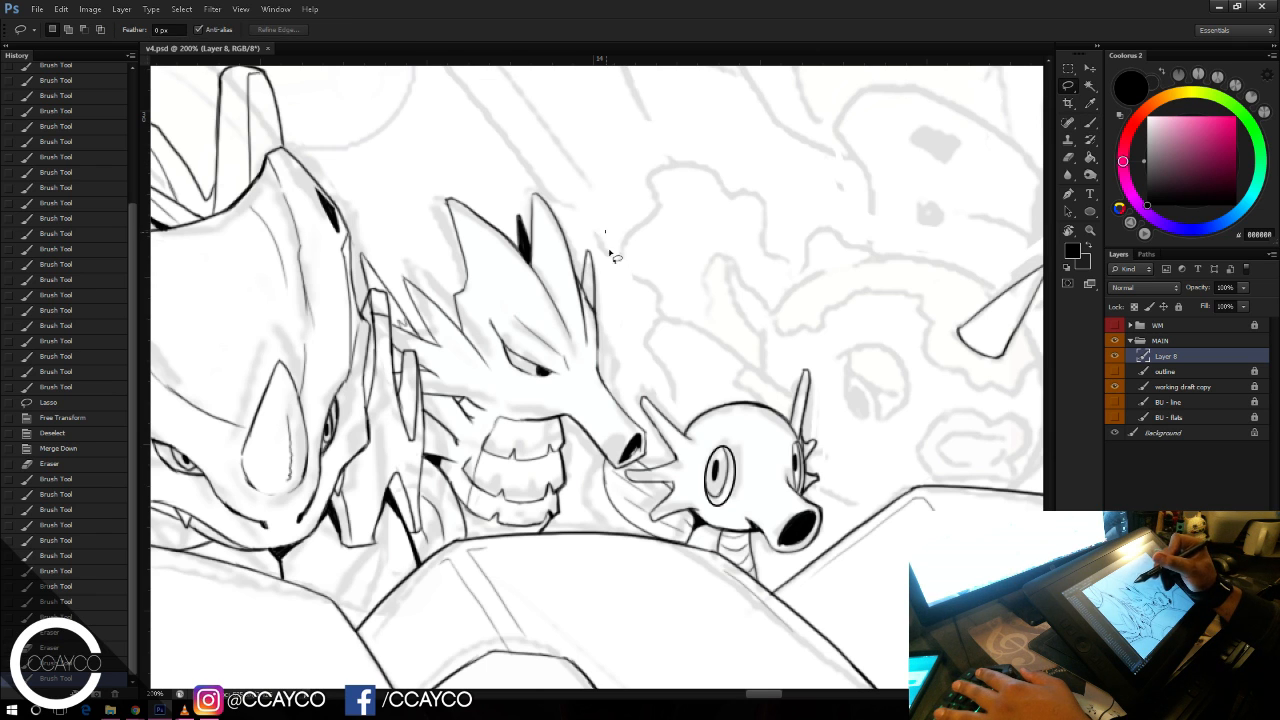
left_click_drag(625, 388, 626, 390)
key("ctrl+d")
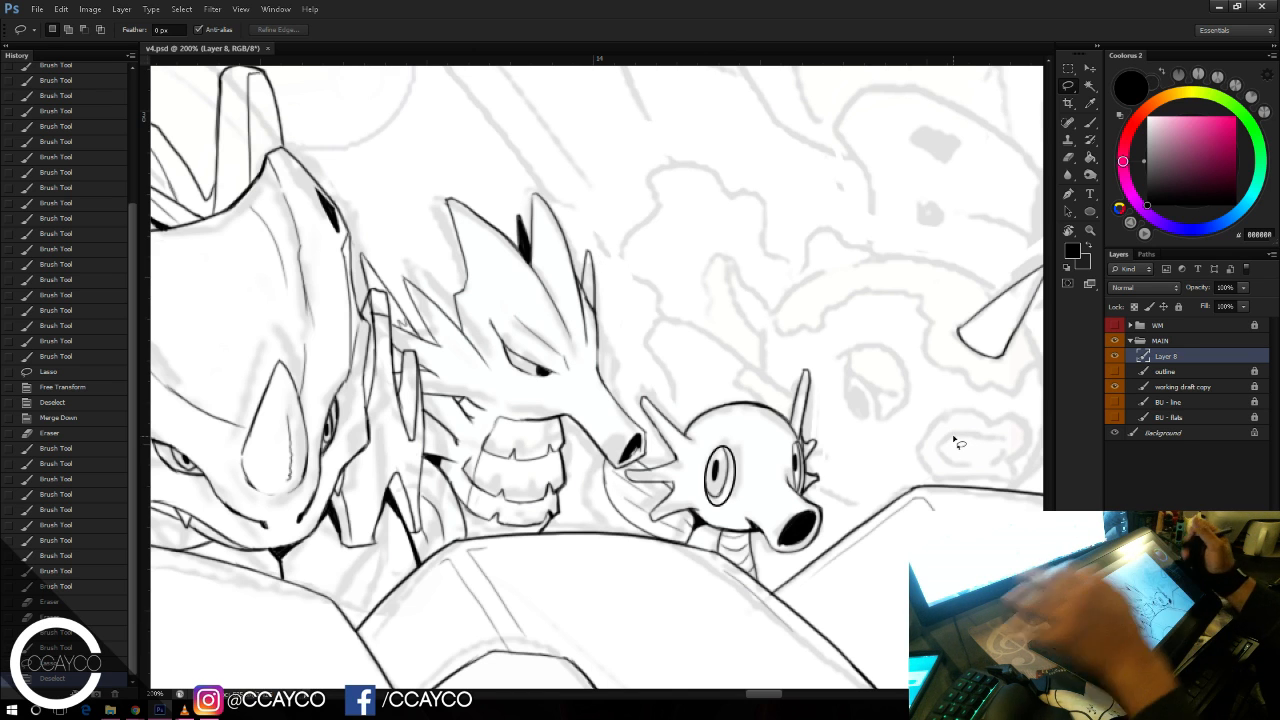
Step: Unlock the working draft copy layer, lasso the horned fish sketch, scale it down to about 92% and deselect it
left_click_drag(901, 457, 627, 487)
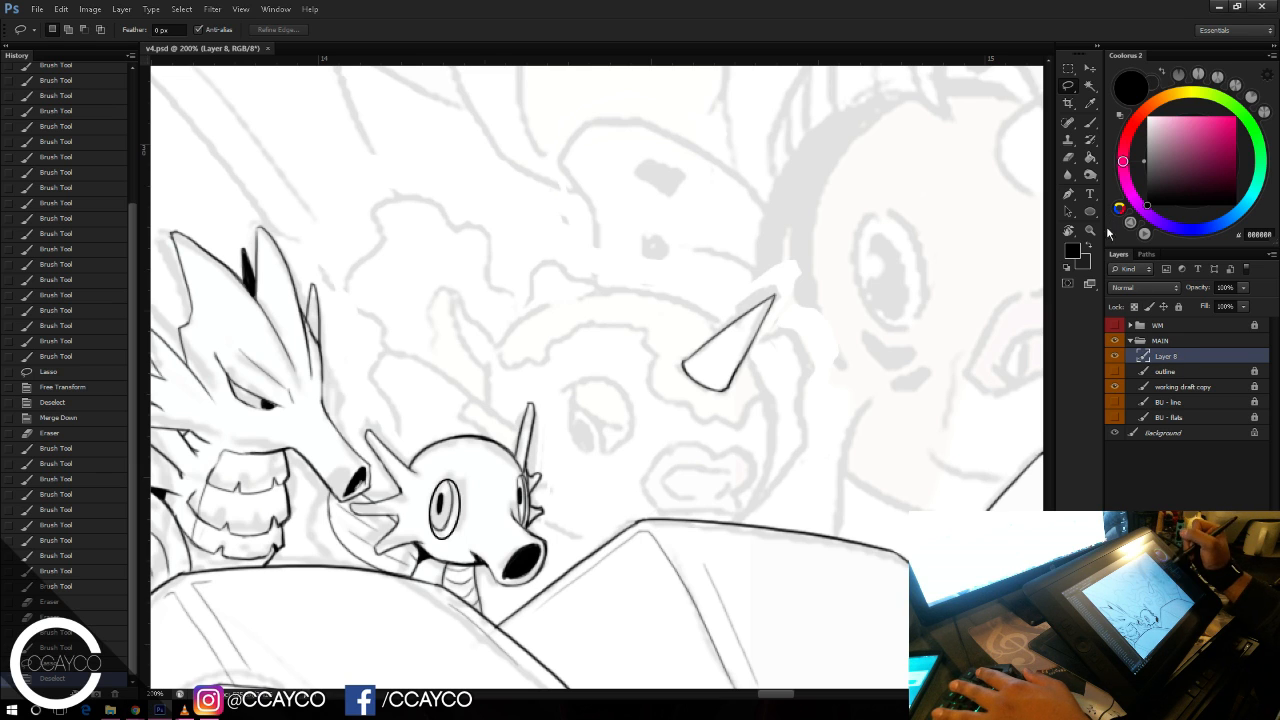
left_click(1170, 390)
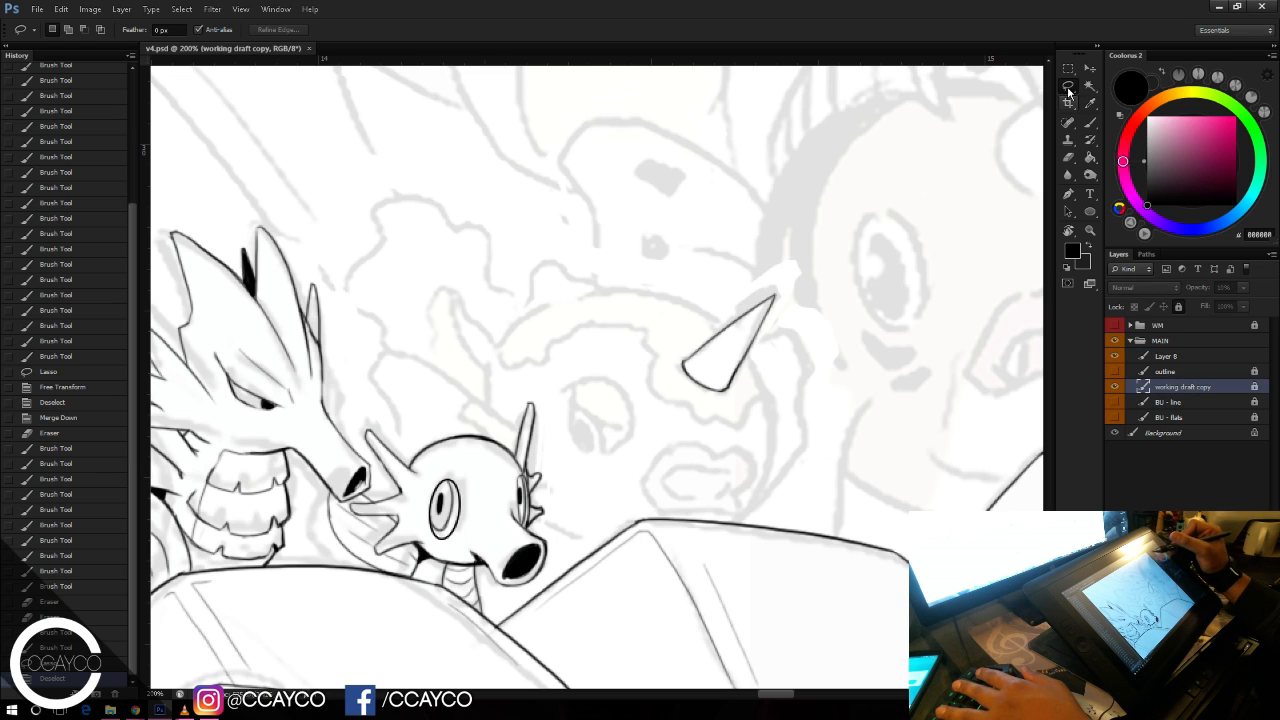
key("1")
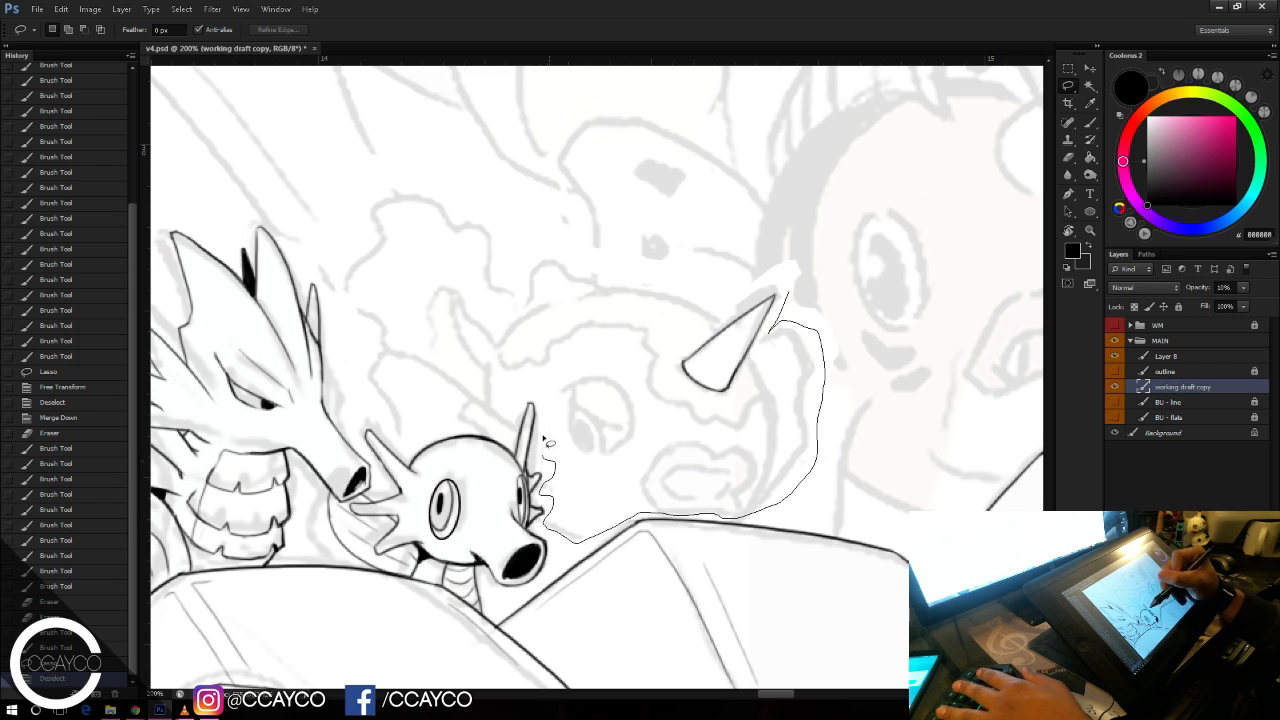
left_click_drag(488, 435, 408, 445)
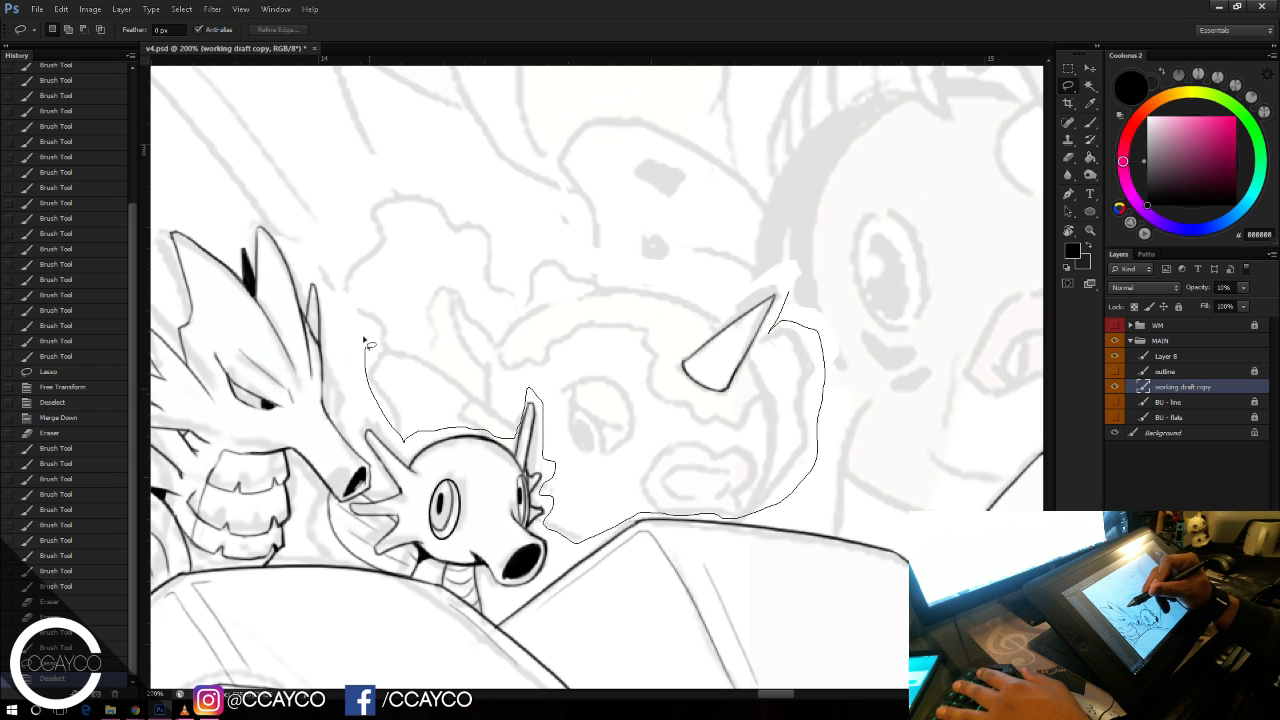
mouse_move(340, 273)
left_mouse_down()
mouse_move(382, 185)
mouse_move(514, 218)
left_mouse_up()
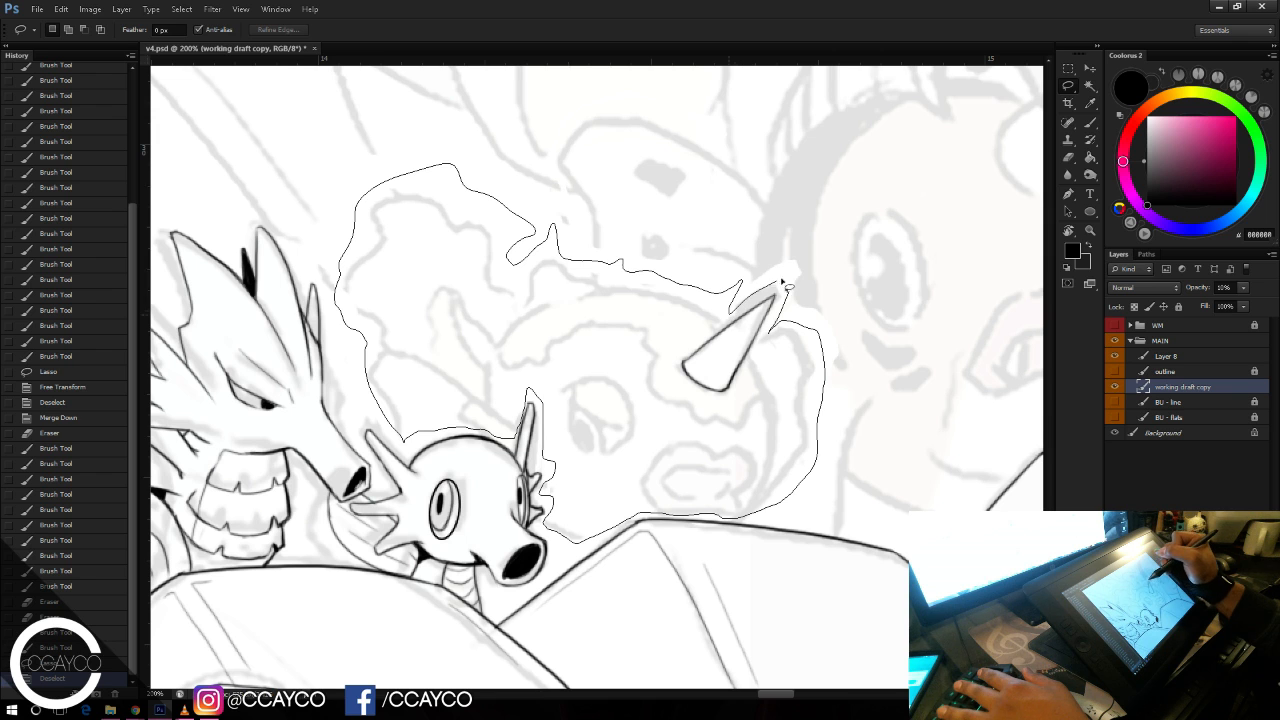
left_click_drag(783, 283, 788, 288)
key("ctrl+t")
left_click_drag(829, 163, 788, 195)
left_click_drag(763, 256, 787, 258)
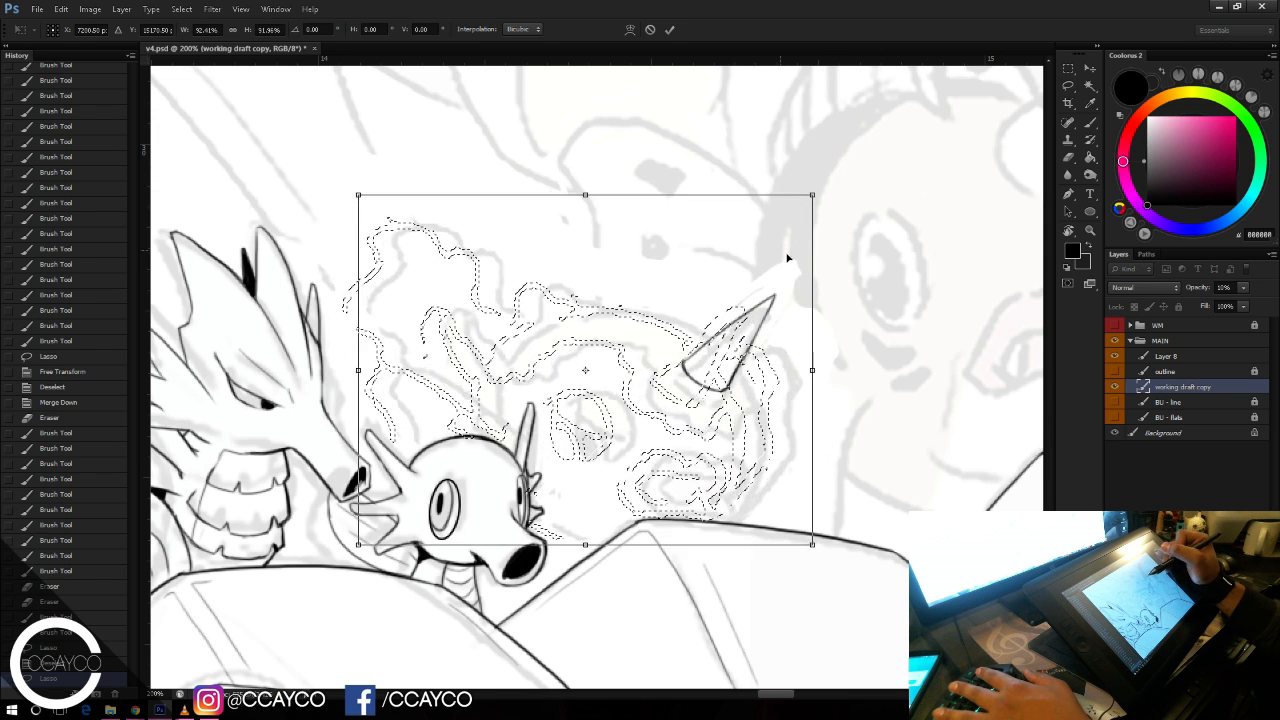
key("Return")
key("ctrl+d")
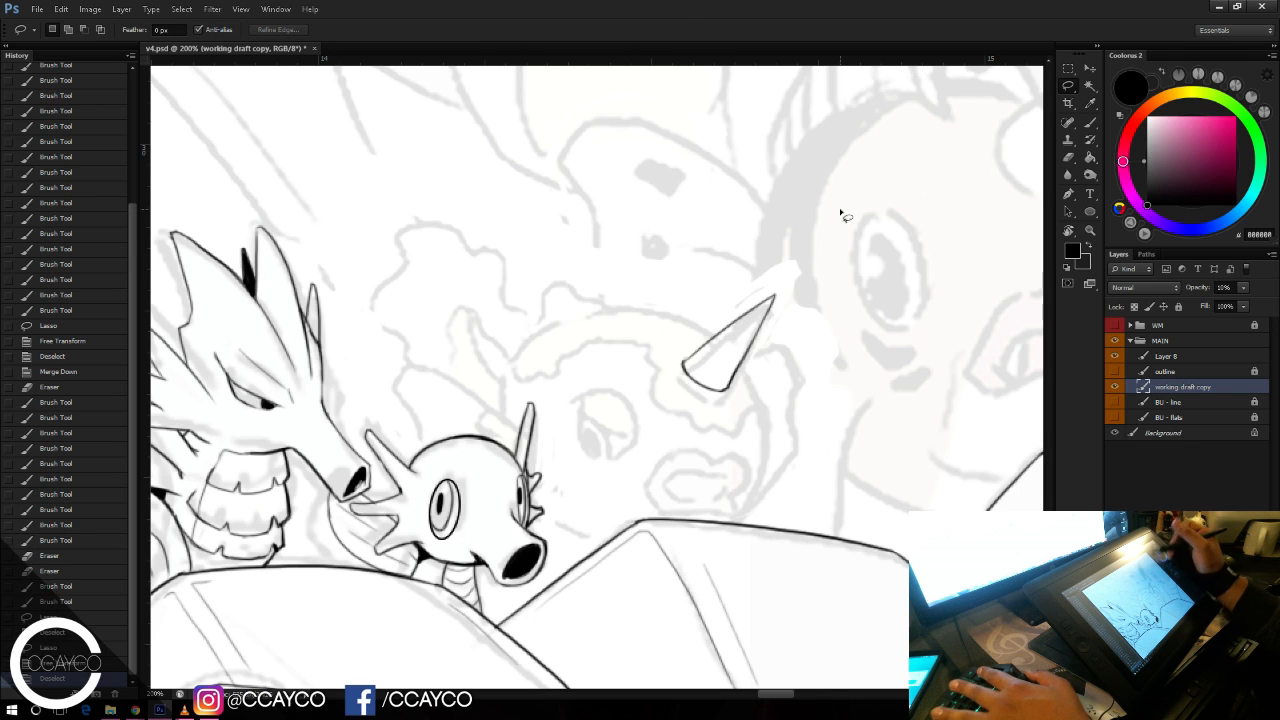
Step: Erase the stray line at the horn's base corner on Layer 8 and return to the Brush tool
left_click(1188, 356)
key("e")
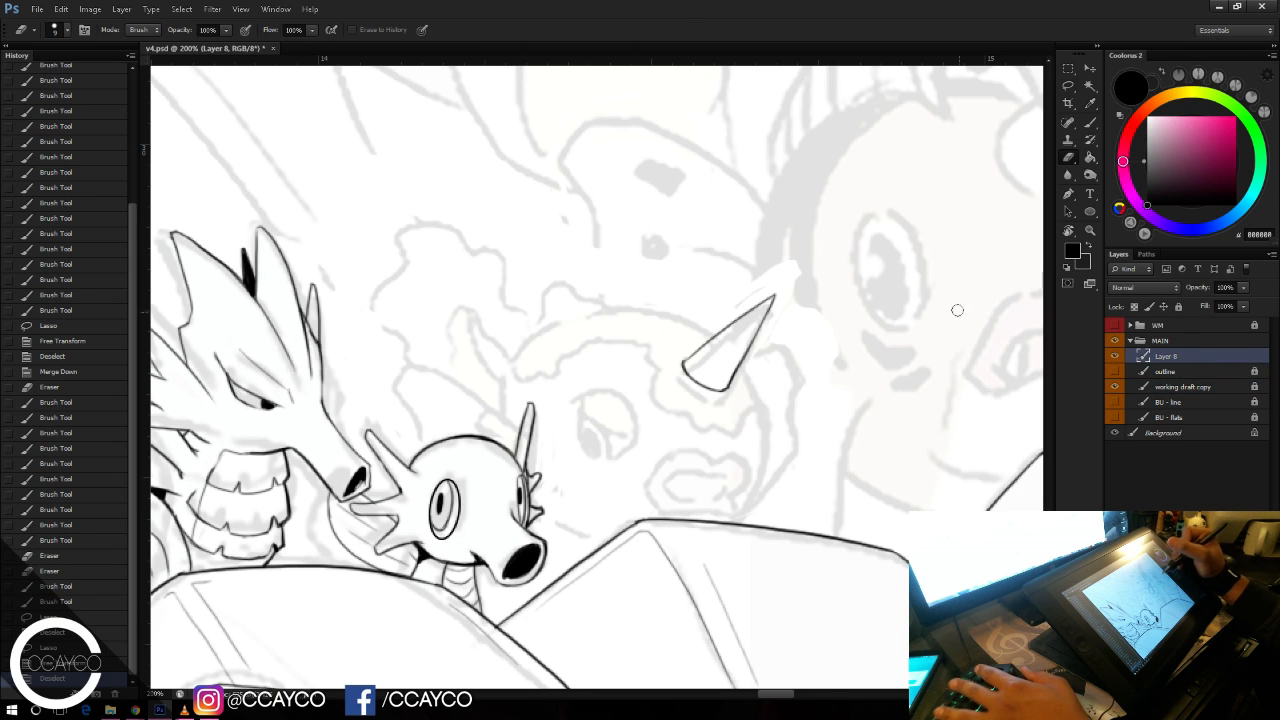
key("ctrl+equal")
mouse_move(738, 352)
left_mouse_down()
mouse_move(731, 386)
mouse_move(750, 386)
left_mouse_up()
key("b")
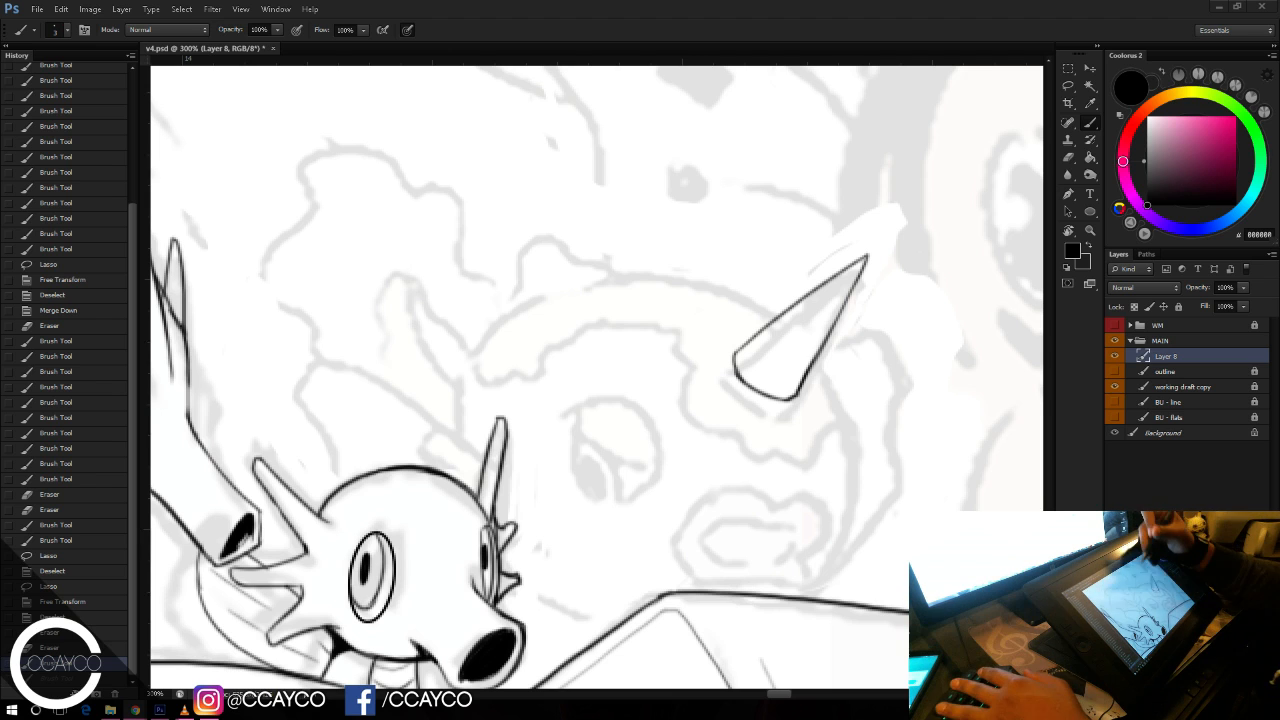
Step: Ink the slanted lower edge of the horned fish's drooping eyelid, redoing the stroke at a steeper angle
left_click_drag(568, 431, 640, 466)
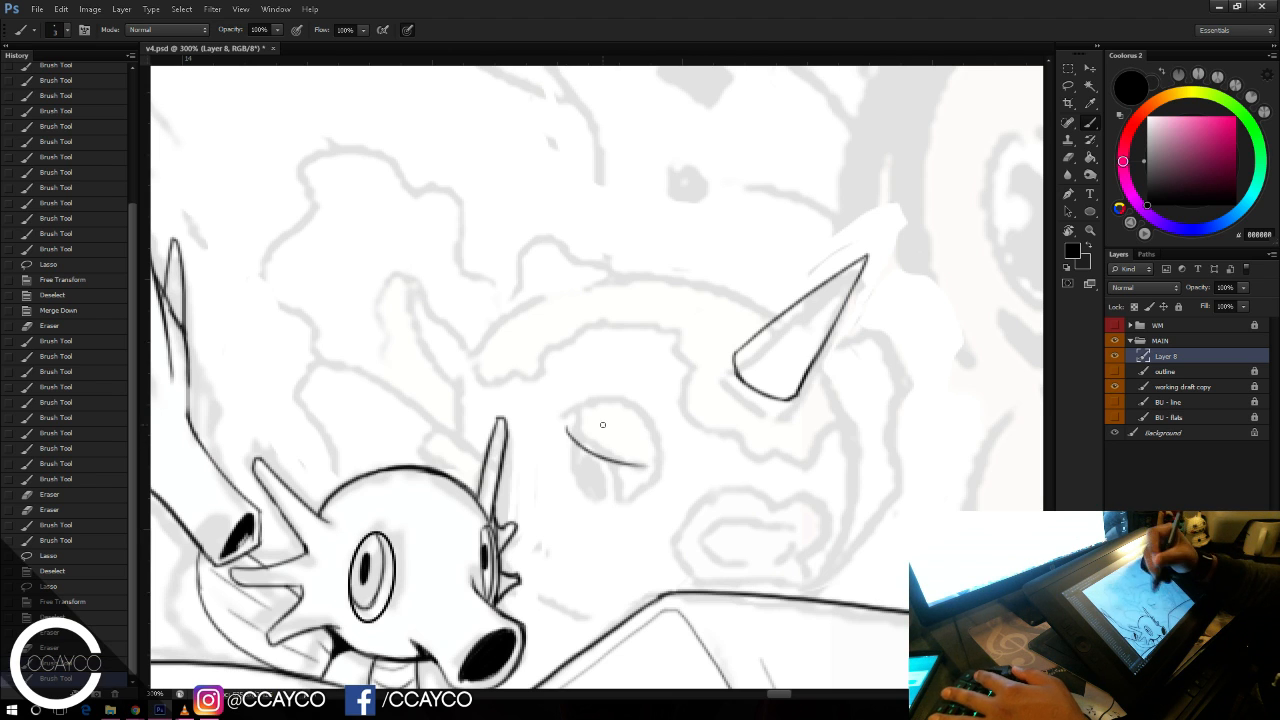
key("ctrl+z")
mouse_move(571, 429)
left_mouse_down()
mouse_move(660, 476)
mouse_move(586, 455)
mouse_move(660, 476)
left_mouse_up()
key("ctrl+z")
key("ctrl+z")
key("ctrl+z")
left_click_drag(568, 438, 645, 476)
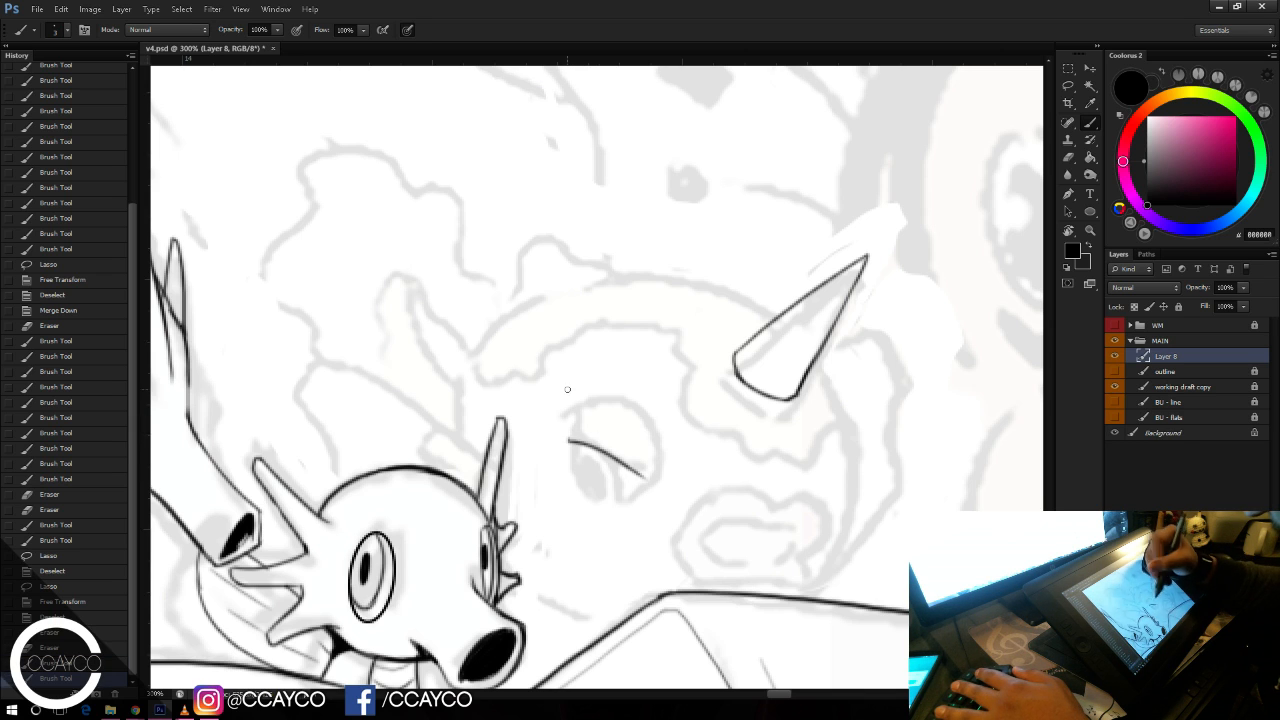
Step: Ink the domed upper outline of the eyelid and clean its edge with the Eraser
mouse_move(568, 440)
left_mouse_down()
mouse_move(588, 437)
mouse_move(602, 387)
mouse_move(662, 444)
left_mouse_up()
mouse_move(637, 399)
left_mouse_down()
mouse_move(650, 477)
mouse_move(656, 402)
left_mouse_up()
key("e")
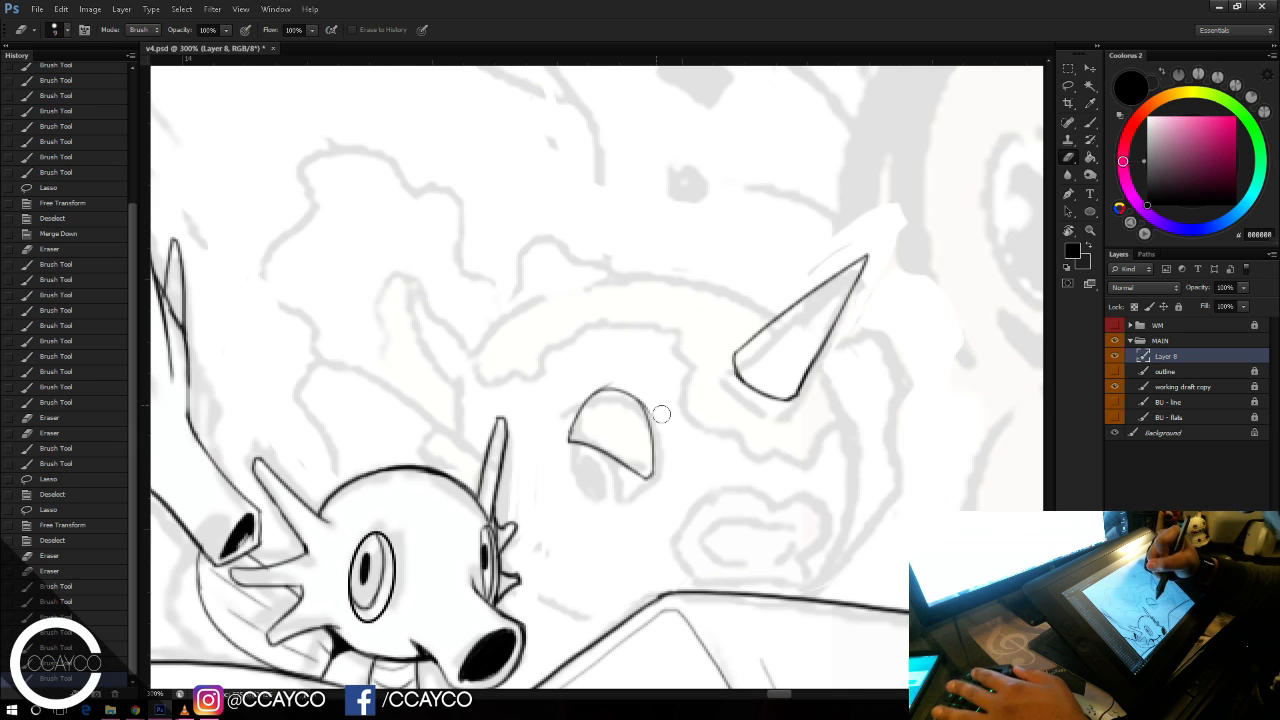
left_click(589, 356)
Step: Ink the visible part of the eye beneath the eyelid, including its outline, iris and black pupil
key("b")
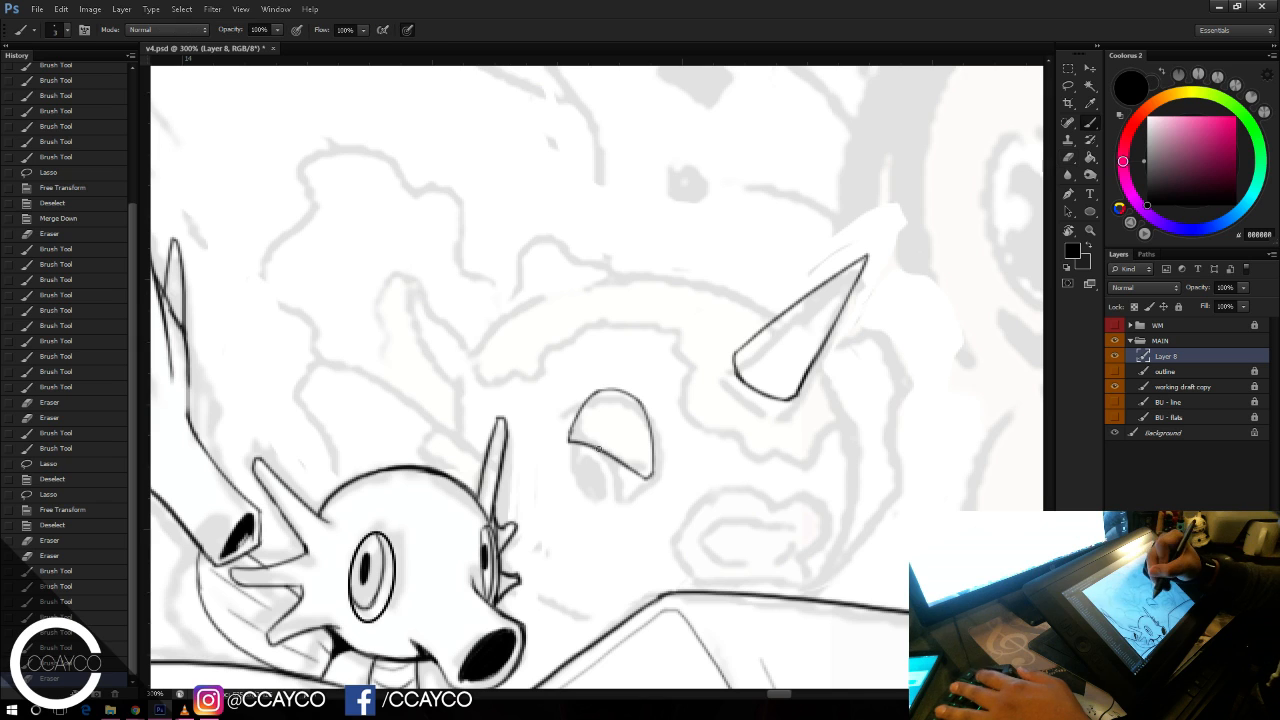
mouse_move(574, 445)
left_mouse_down()
mouse_move(610, 494)
mouse_move(645, 475)
mouse_move(596, 451)
mouse_move(585, 455)
mouse_move(594, 472)
left_mouse_up()
key("ctrl+z")
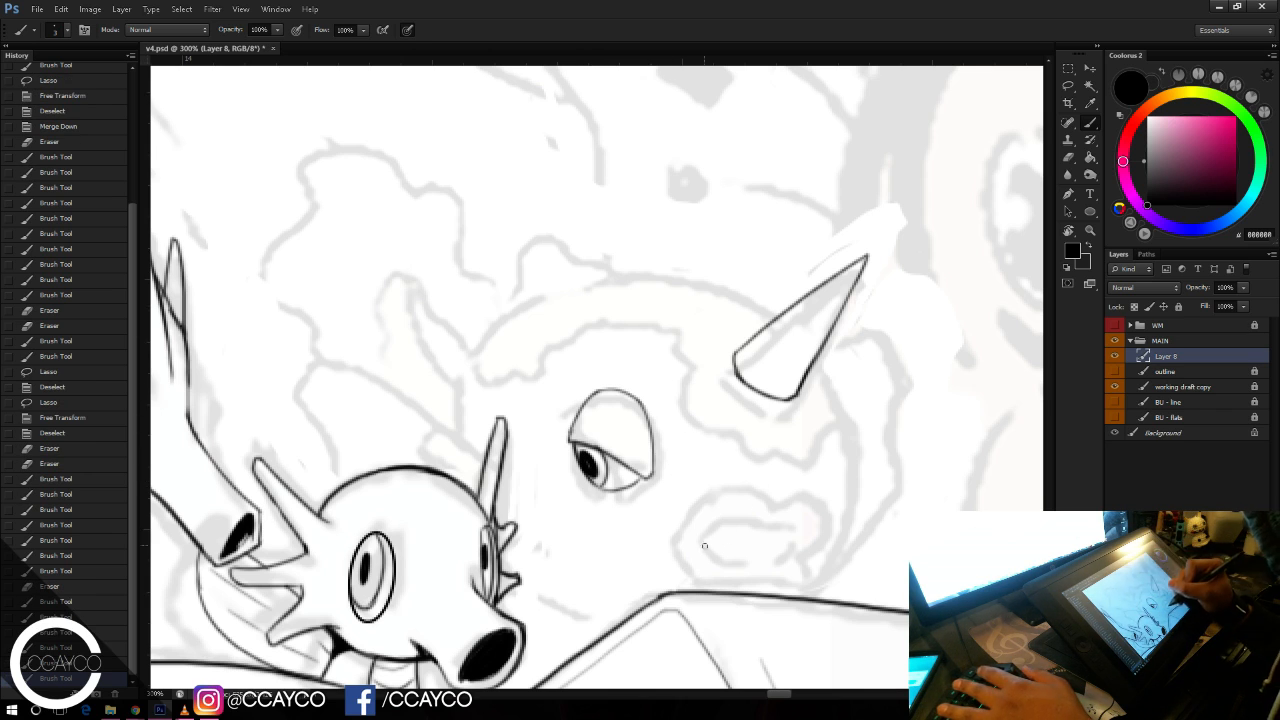
Step: Ink the inner outline of the horned fish's open mouth, redoing the upper curve and erasing stray line ends
left_click_drag(706, 544, 788, 531)
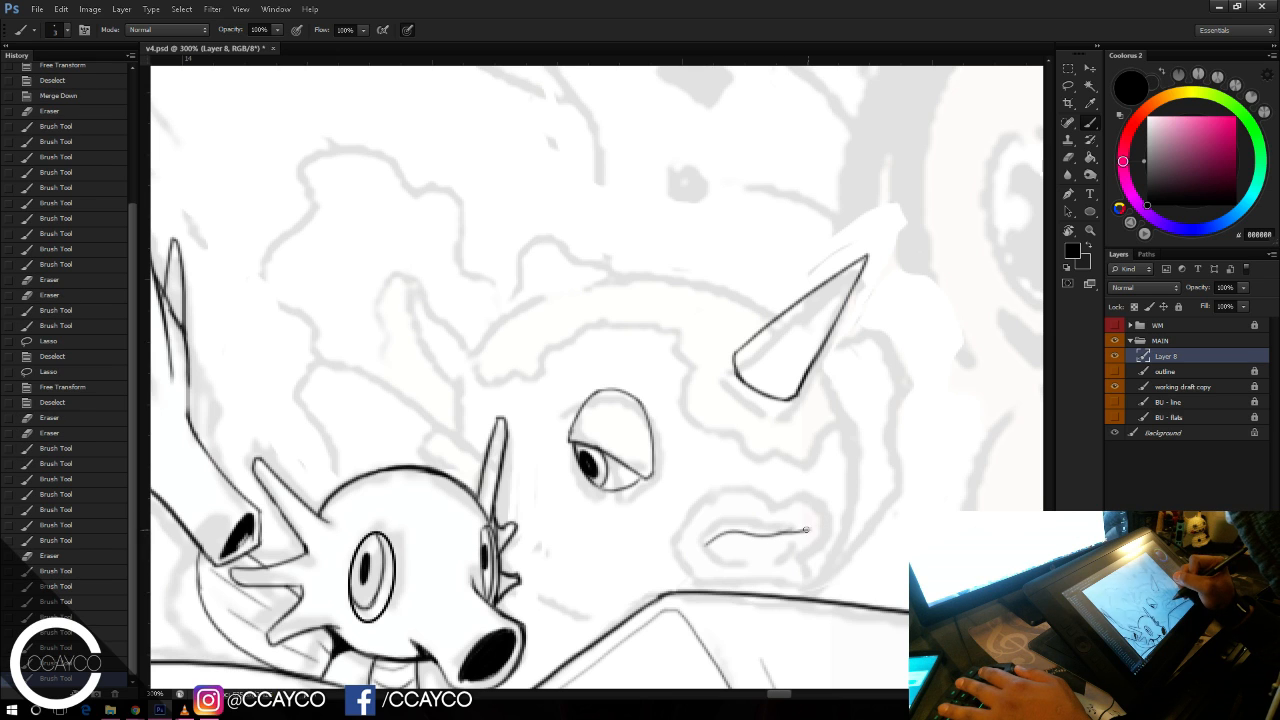
key("ctrl+z")
left_click_drag(701, 541, 810, 527)
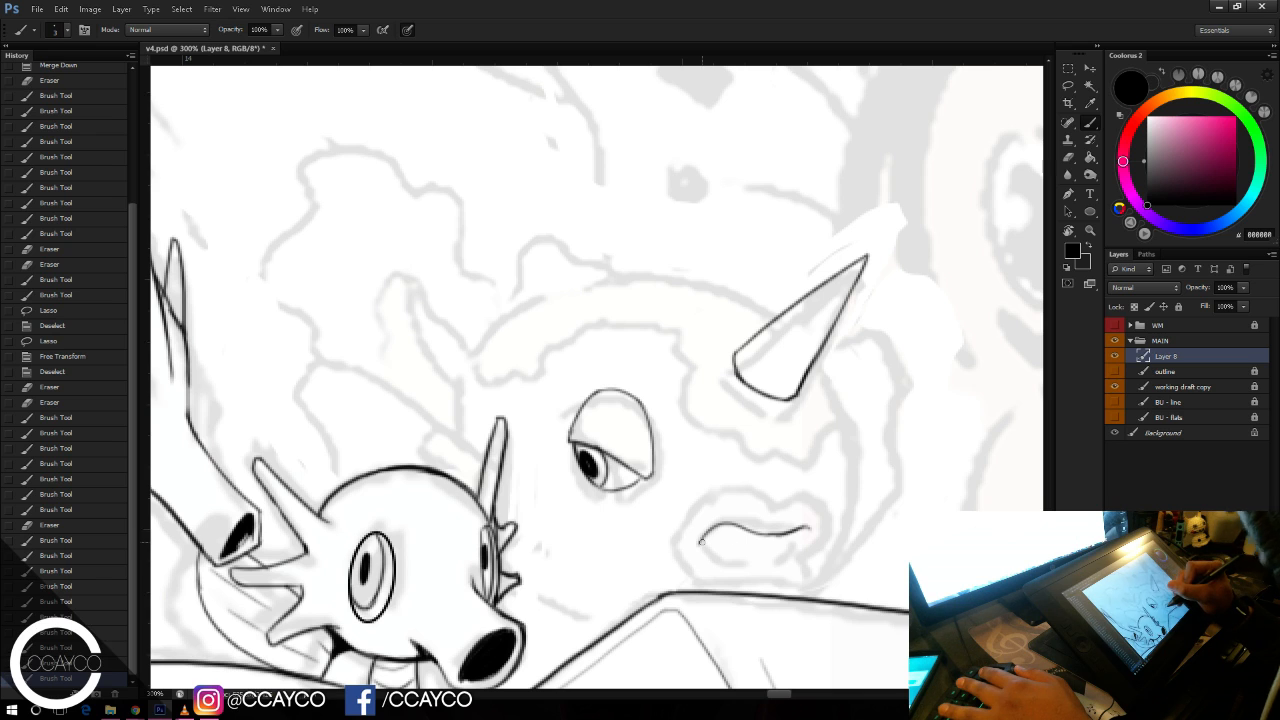
mouse_move(700, 544)
left_mouse_down()
mouse_move(772, 559)
mouse_move(751, 566)
mouse_move(765, 568)
mouse_move(798, 531)
mouse_move(778, 566)
mouse_move(816, 530)
mouse_move(793, 510)
left_mouse_up()
key("ctrl+z")
key("ctrl+z")
key("e")
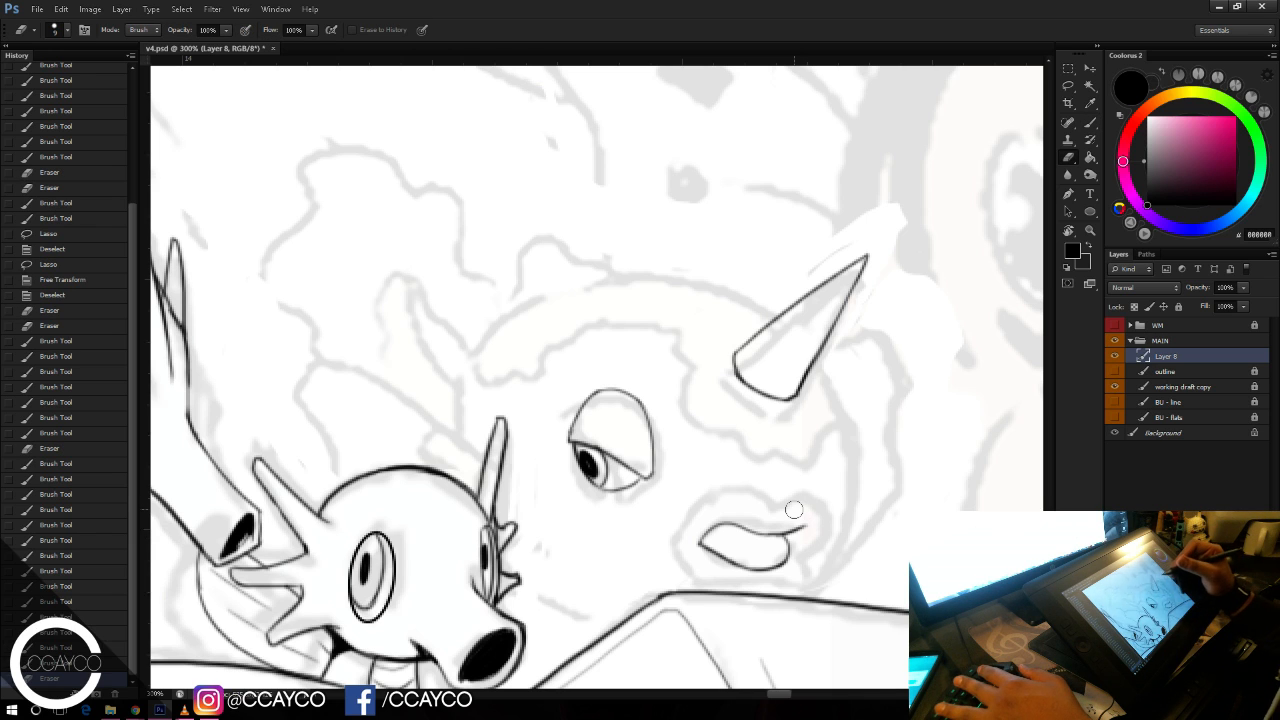
Step: Ink the thick outer lips around the mouth opening, undoing and redrawing strokes that miss the sketch
key("b")
mouse_move(790, 540)
left_mouse_down()
mouse_move(824, 508)
mouse_move(804, 490)
mouse_move(770, 502)
mouse_move(784, 503)
mouse_move(742, 491)
mouse_move(683, 540)
mouse_move(686, 556)
mouse_move(773, 592)
mouse_move(798, 543)
mouse_move(778, 590)
left_mouse_up()
key("ctrl+z")
key("e")
key("b")
key("ctrl+z")
key("ctrl+z")
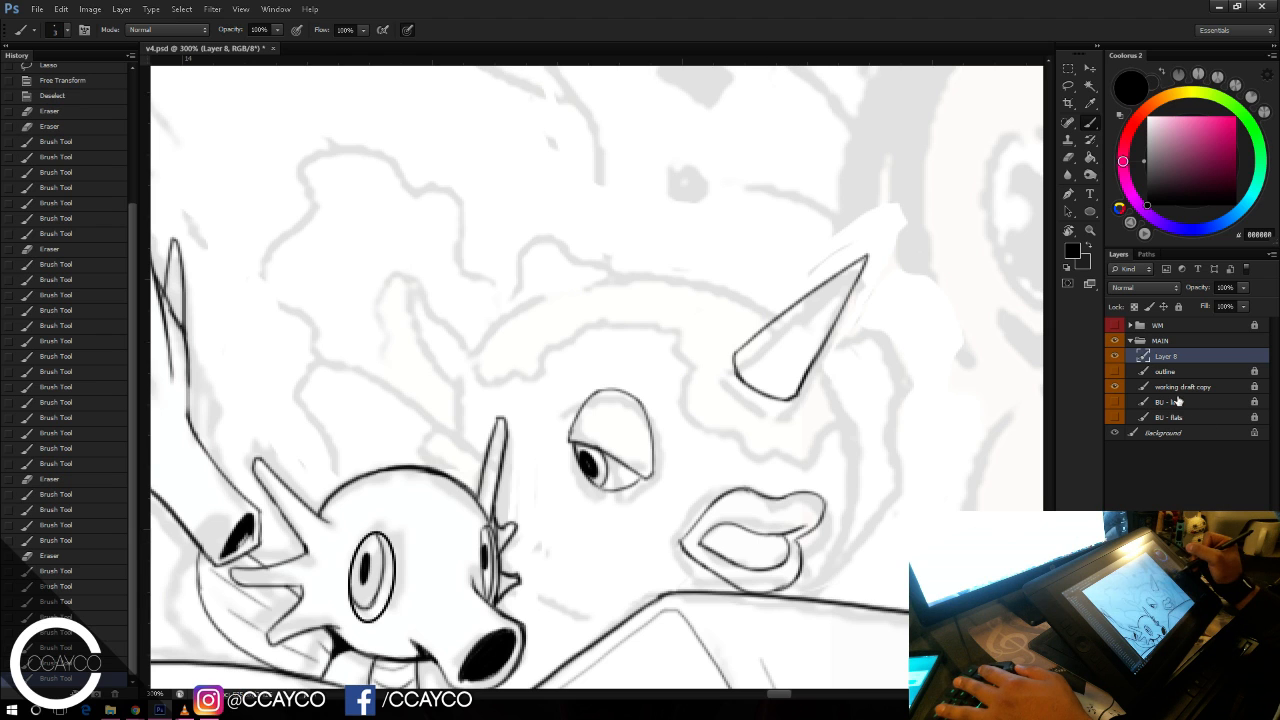
Step: Raise the working draft copy layer's opacity to compare the sketch with the inked face, and restore it to 10%
left_click(1183, 386)
left_click(1243, 289)
left_click(1273, 302)
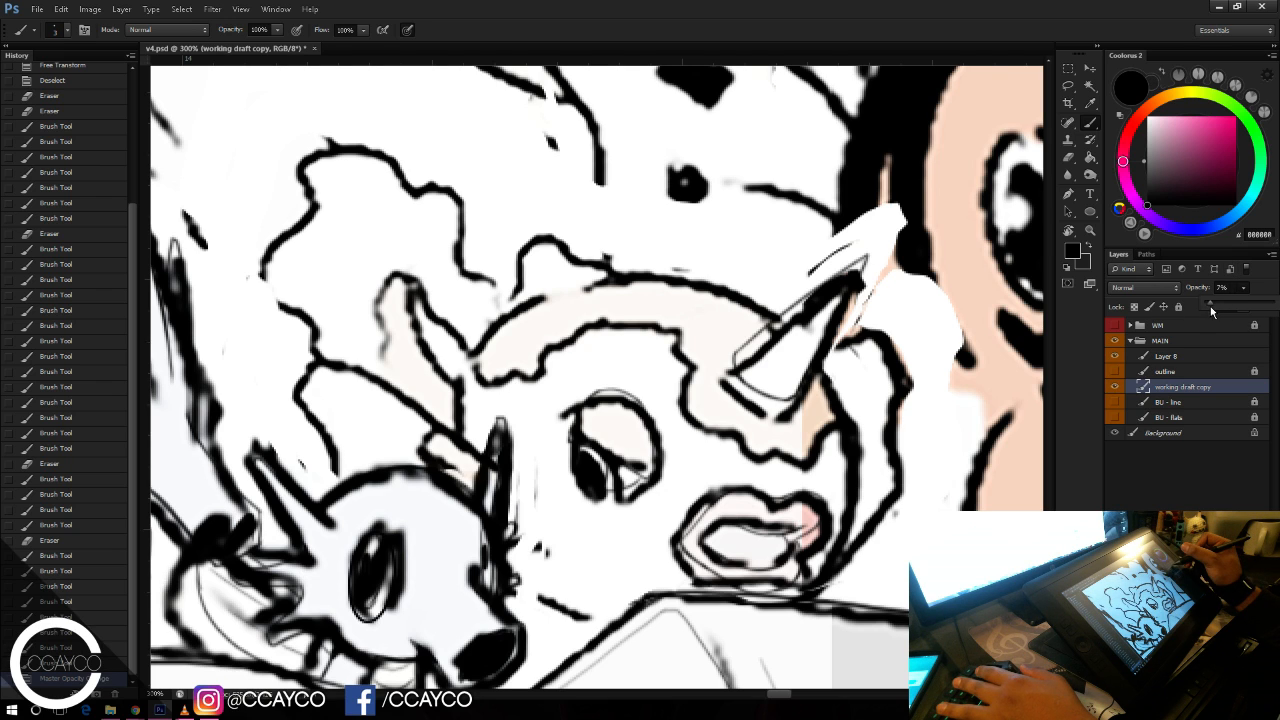
left_click_drag(1208, 303, 1207, 301)
left_click(1178, 390)
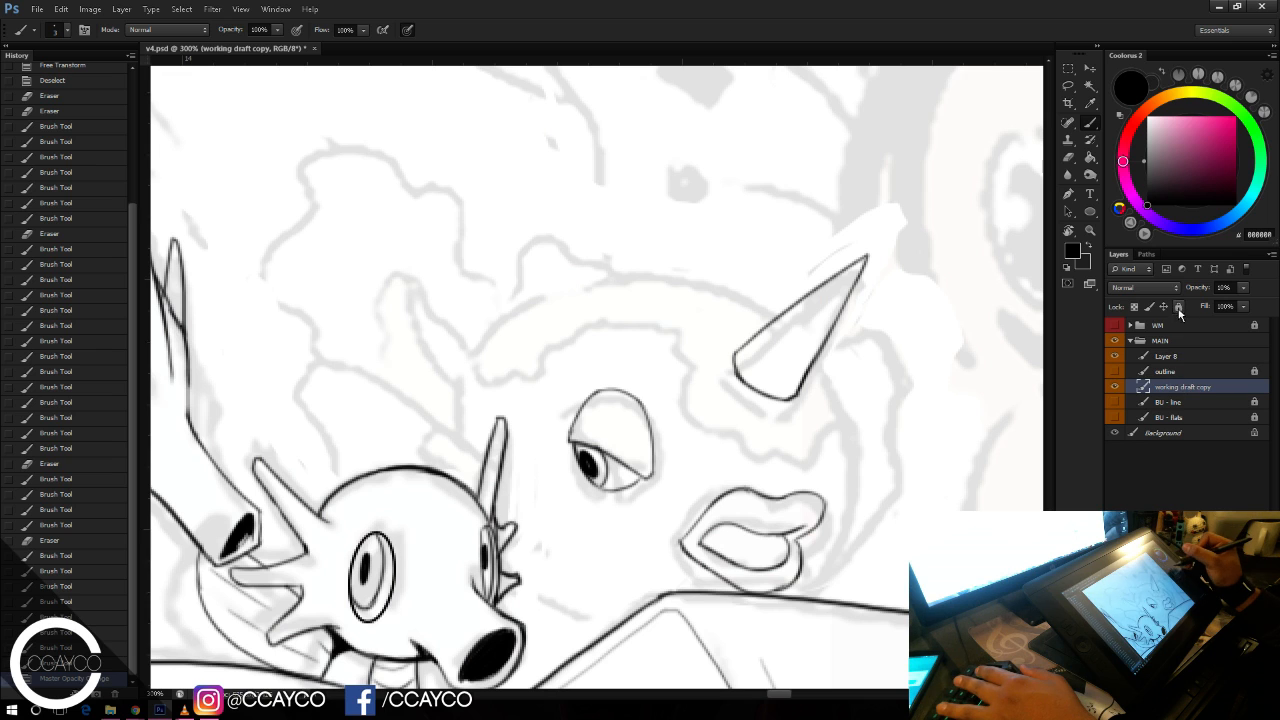
Step: On Layer 8, ink the front contour of the fish's face from the lower lip up to the horn's base, and save the file
left_click(1170, 356)
key("e")
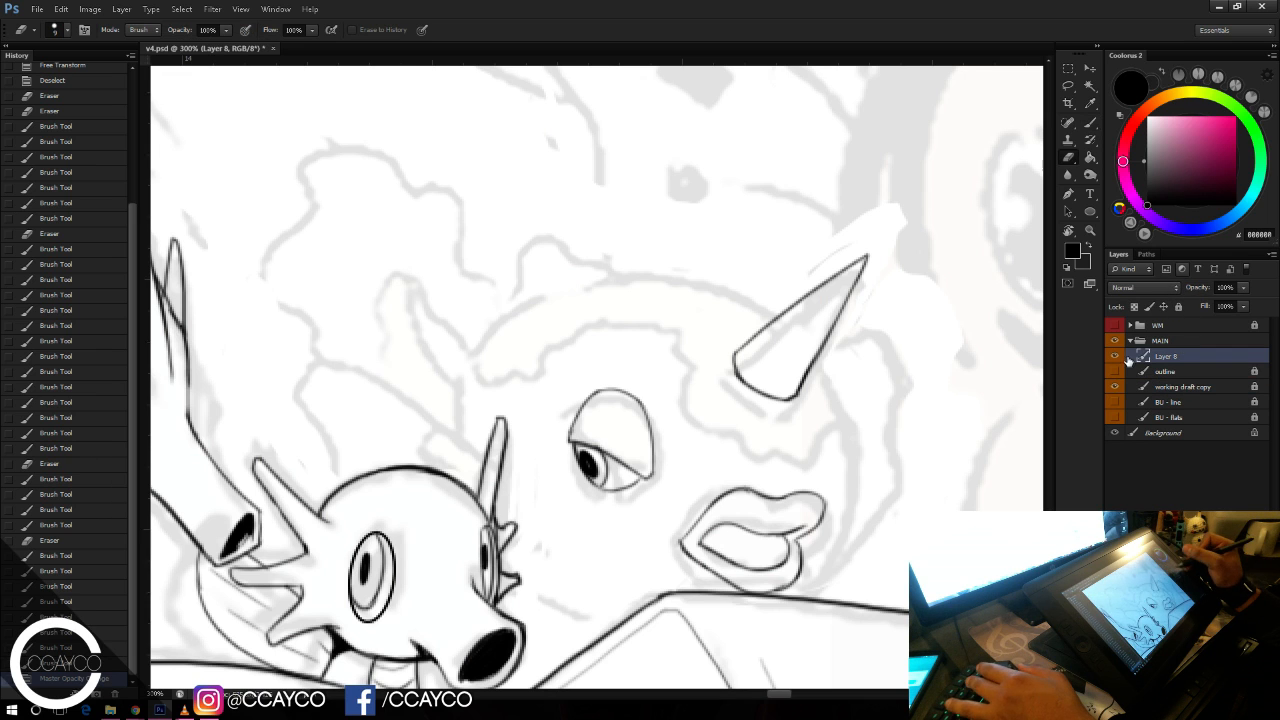
left_click(932, 417)
key("b")
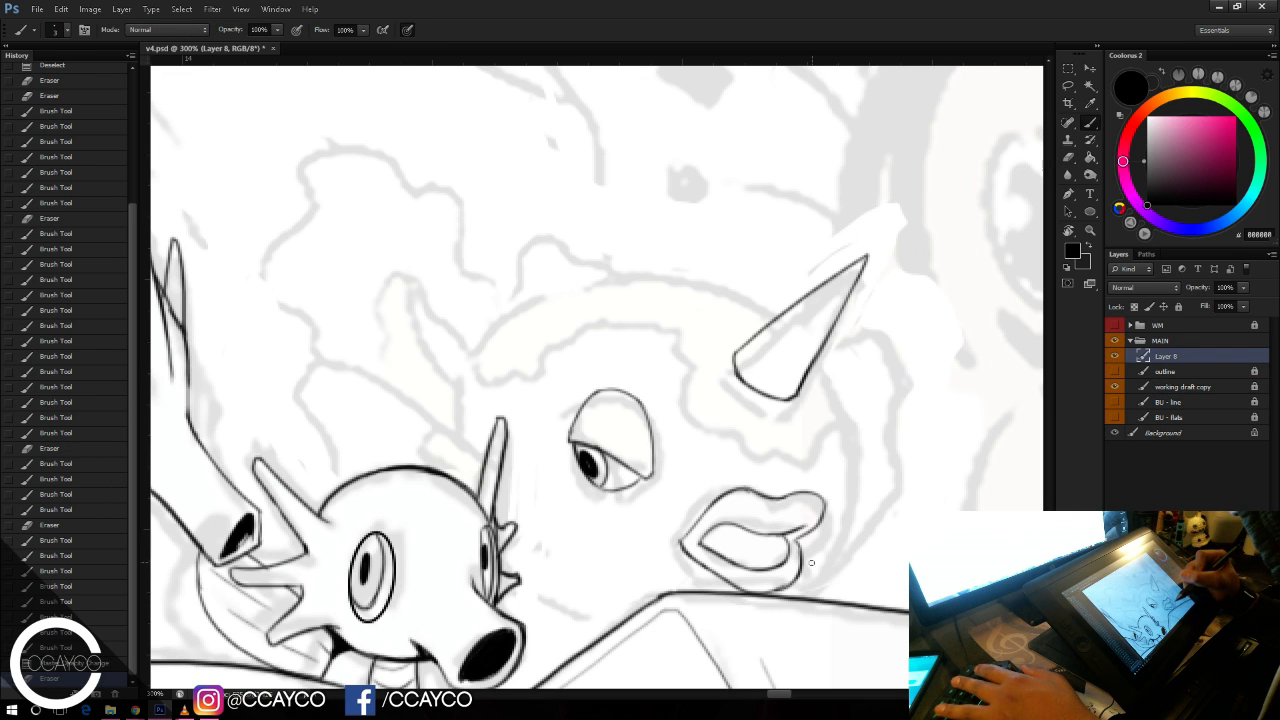
left_click_drag(802, 568, 838, 512)
key("ctrl+z")
left_click_drag(803, 568, 837, 499)
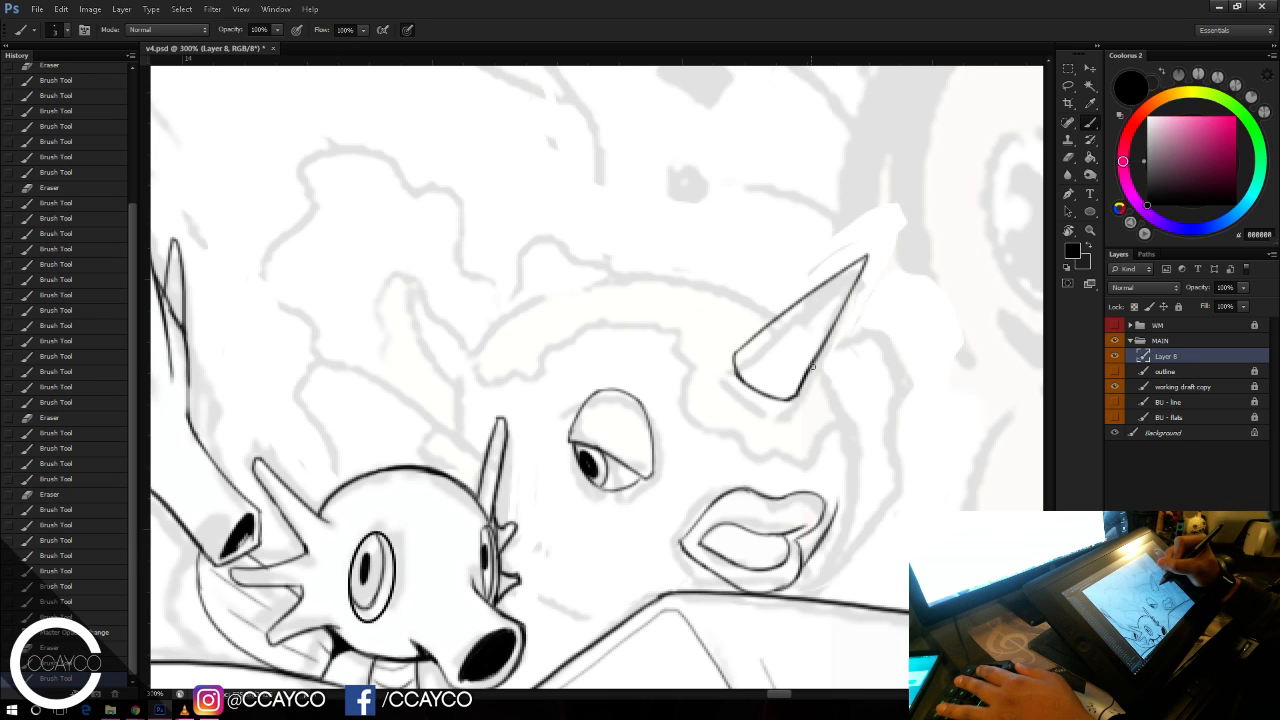
mouse_move(813, 367)
left_mouse_down()
mouse_move(842, 492)
mouse_move(842, 436)
left_mouse_up()
key("ctrl+z")
key("ctrl+z")
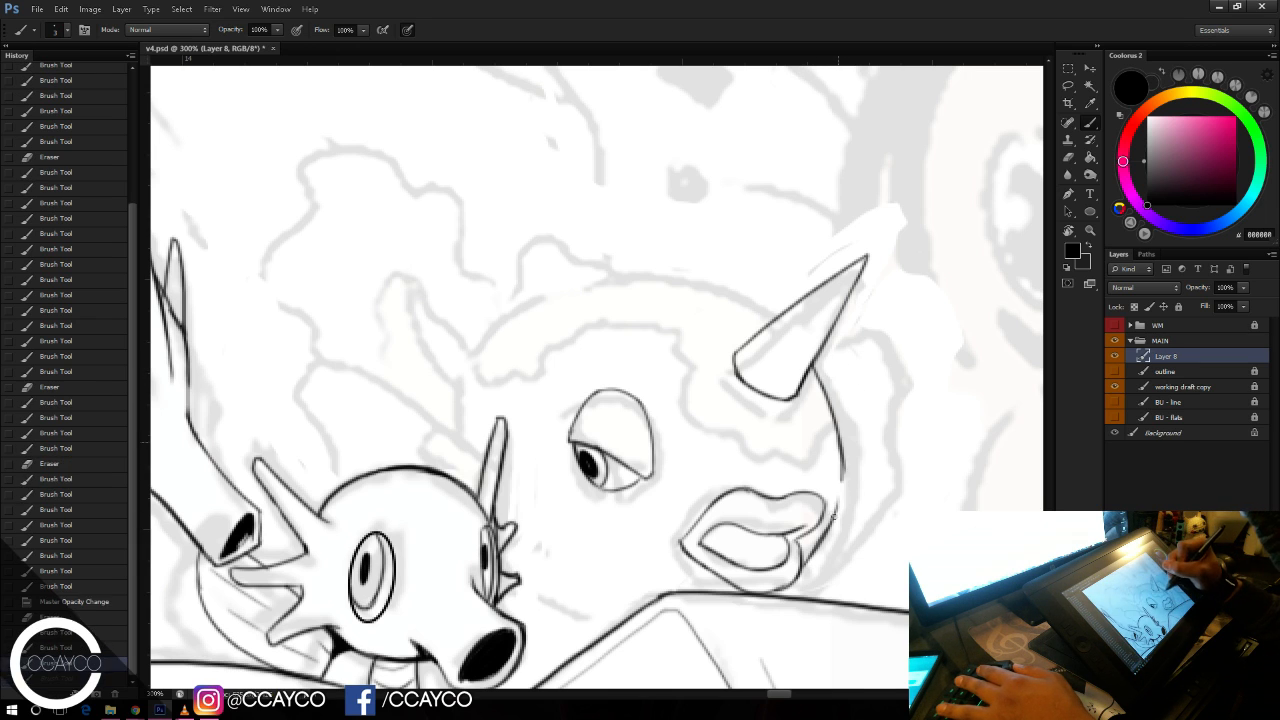
left_click_drag(832, 522, 845, 461)
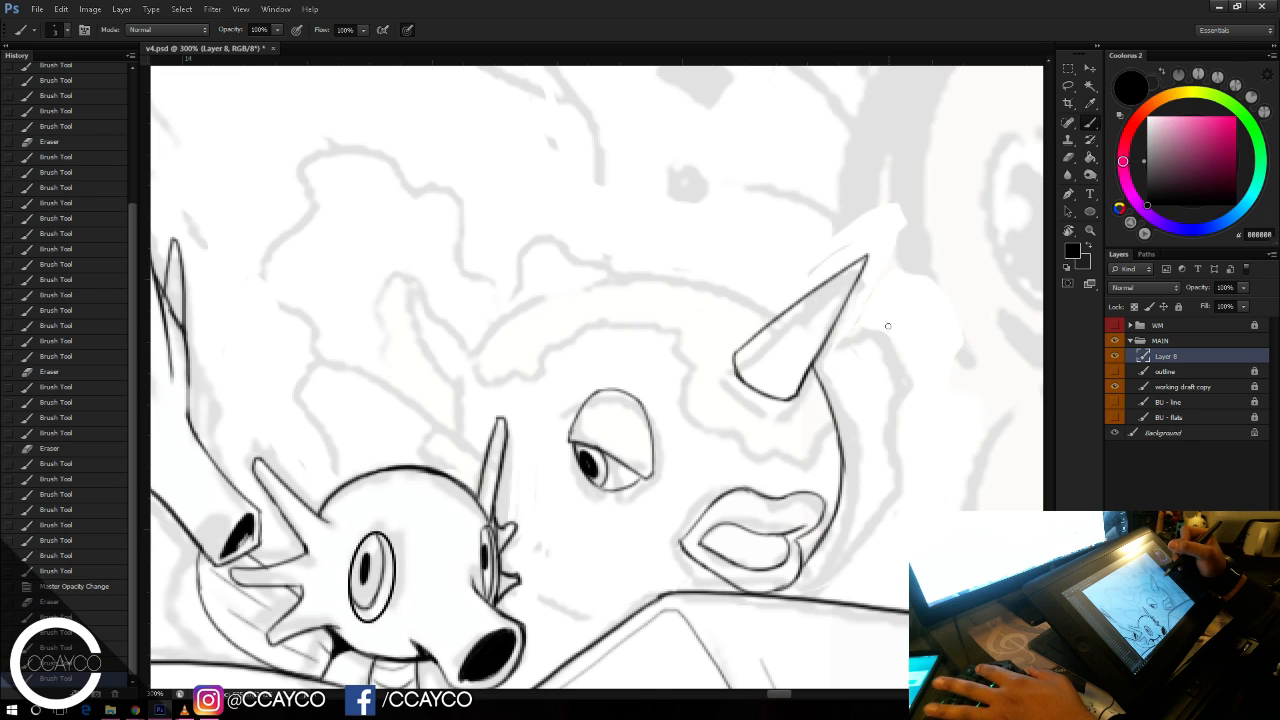
key("ctrl+s")
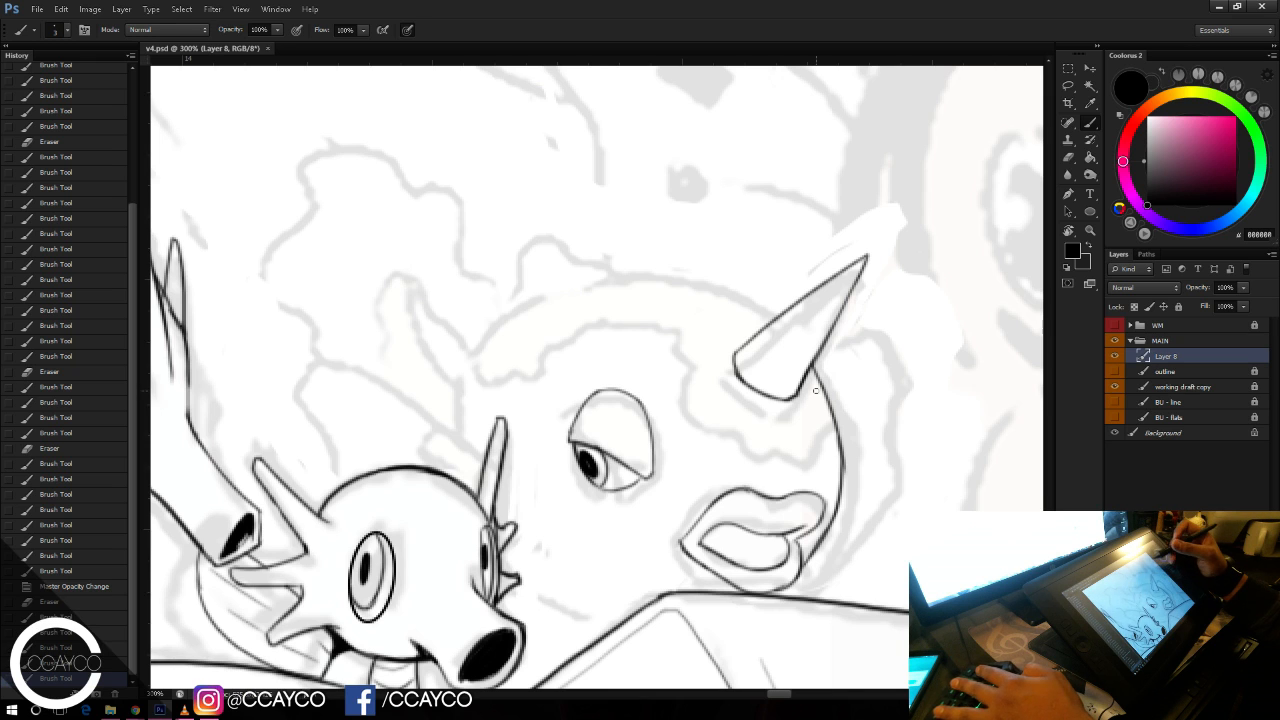
Step: Ink the back of the head's outline up to the crown, undoing and redrawing strokes that miss the intended curve
key("e")
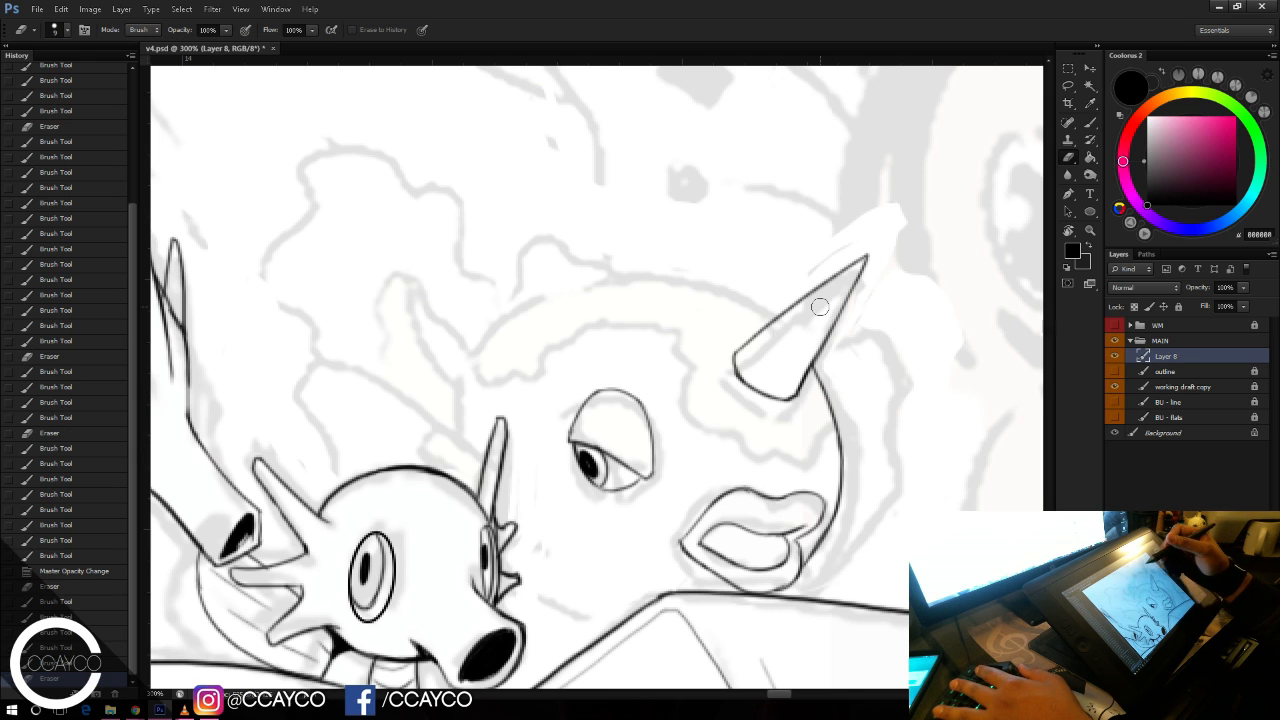
key("b")
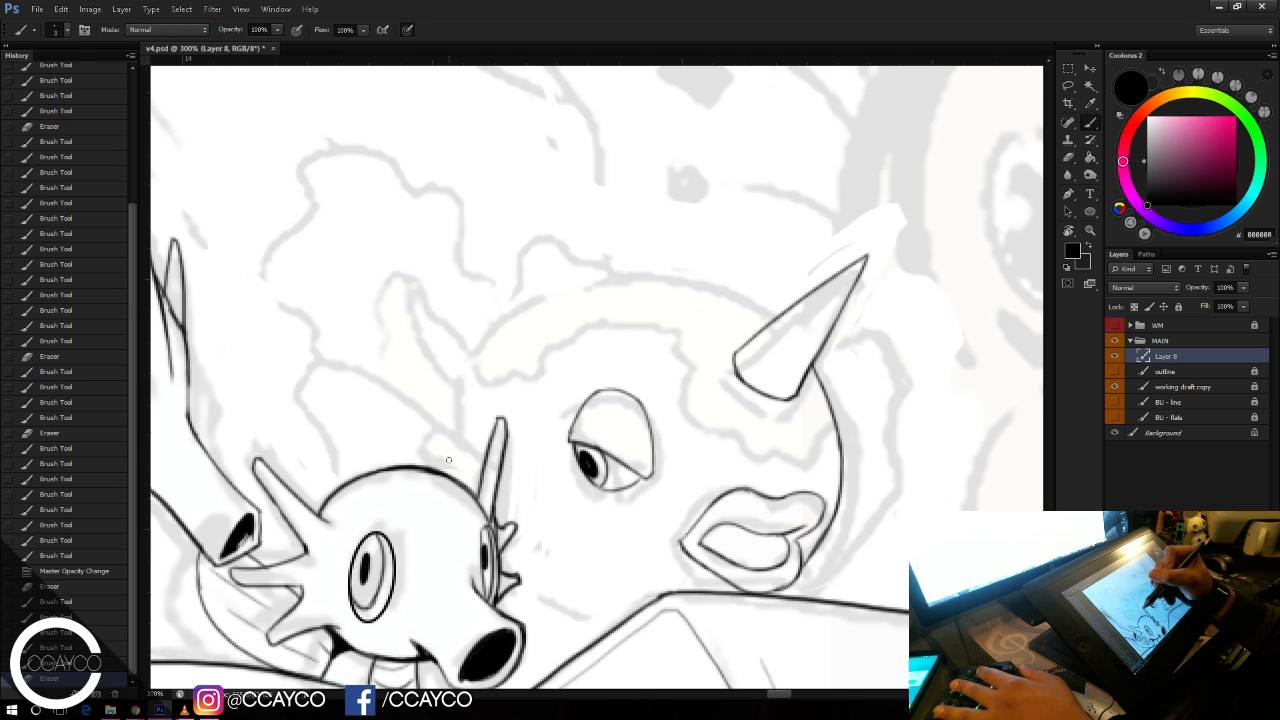
left_click_drag(478, 368, 446, 445)
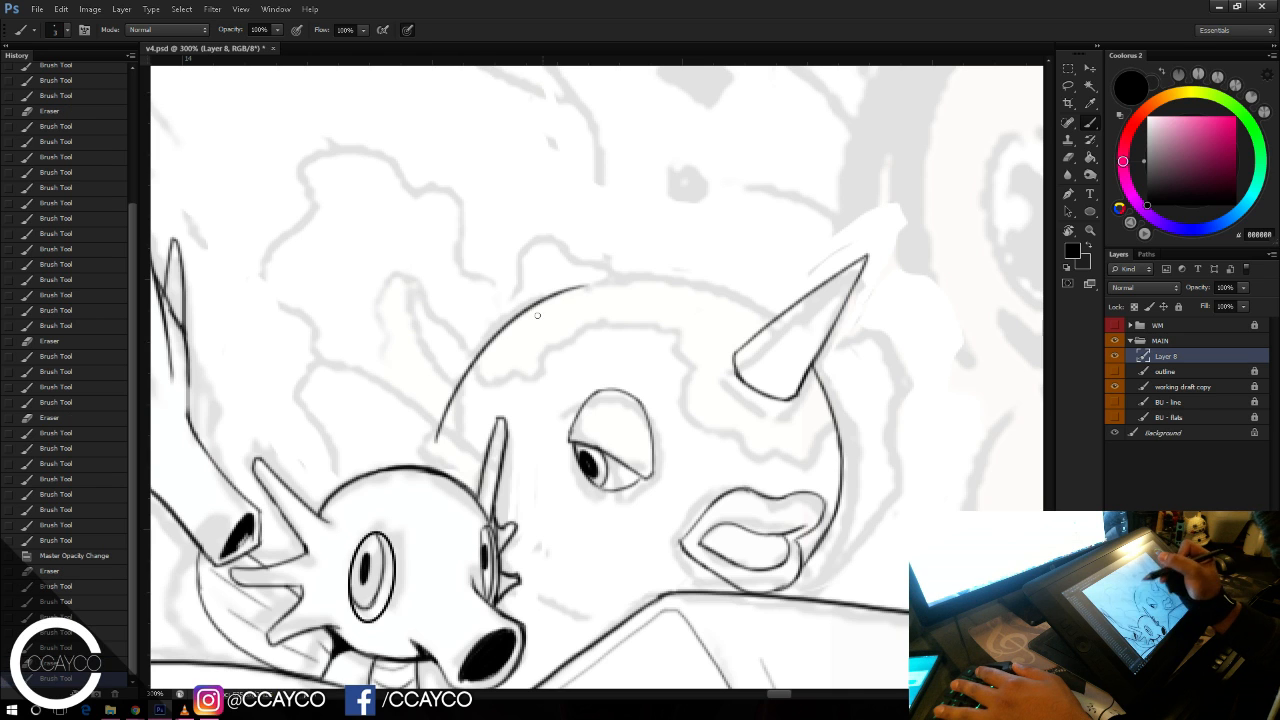
left_click_drag(557, 308, 562, 305)
left_click_drag(490, 354, 654, 285)
key("ctrl+z")
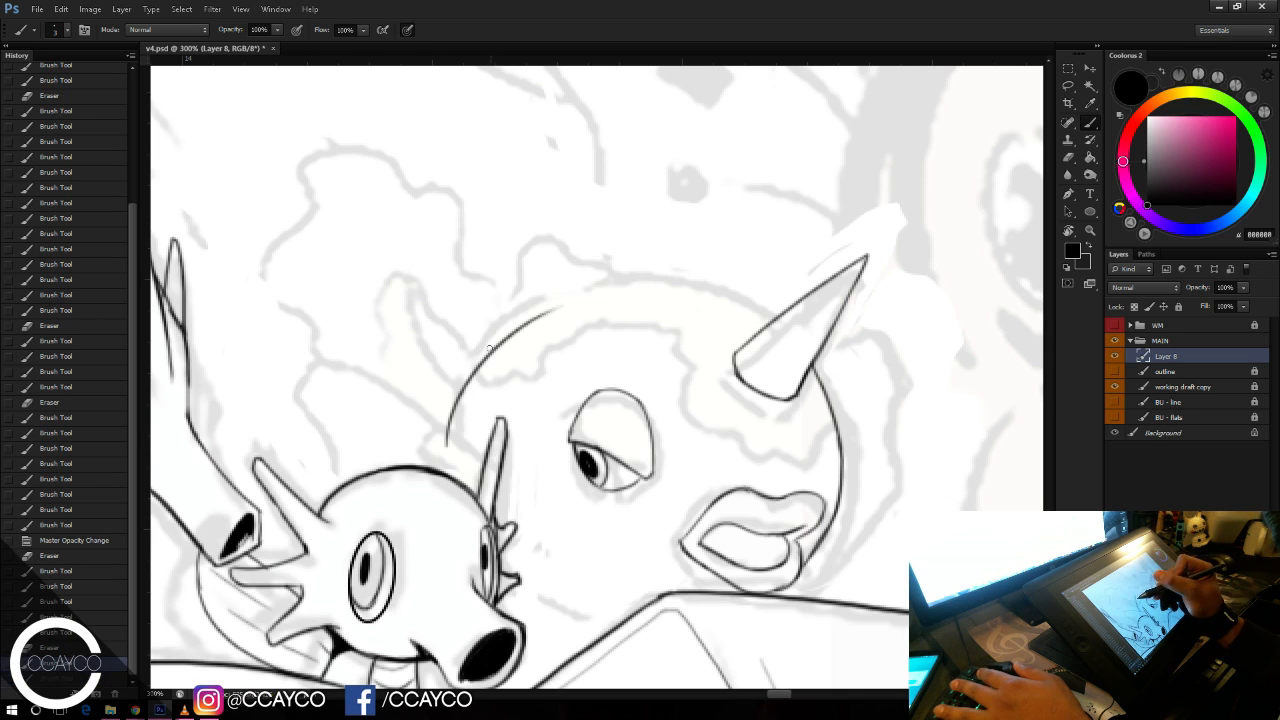
left_click_drag(488, 351, 676, 298)
key("ctrl+z")
left_click_drag(496, 346, 682, 284)
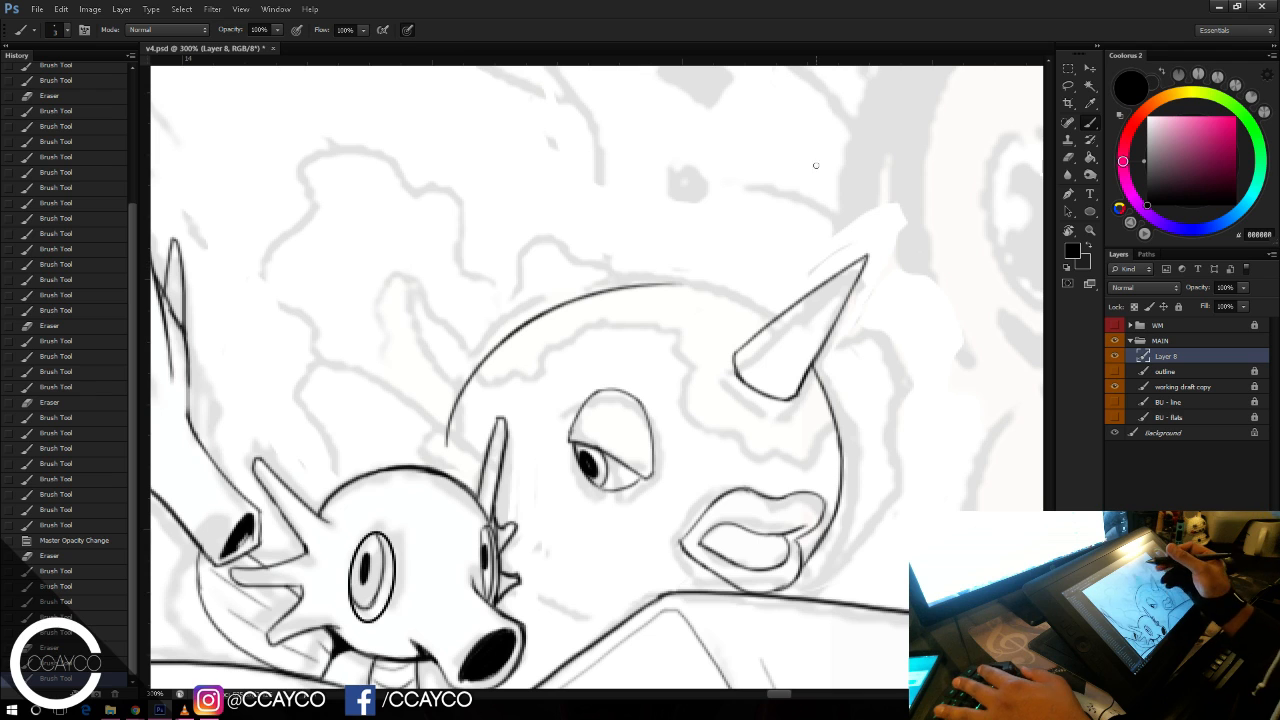
left_click_drag(561, 304, 740, 318)
key("ctrl+z")
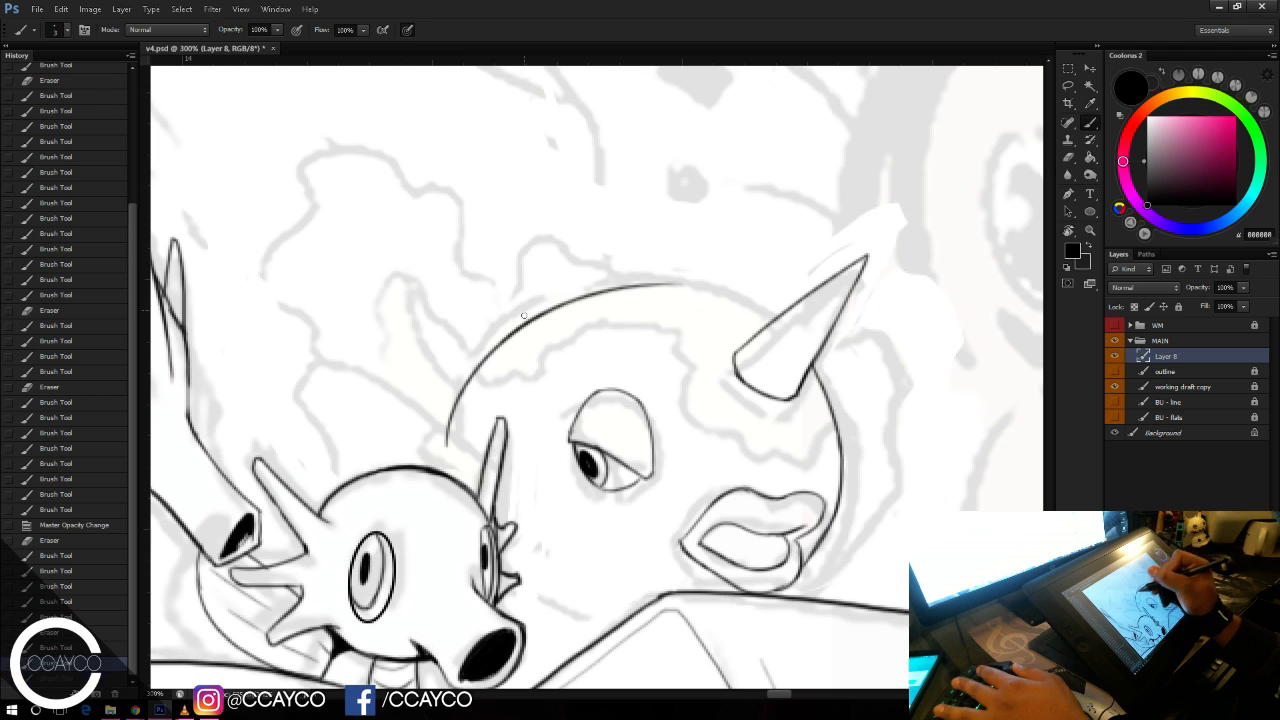
Step: Extend the crown line to the horn's base, erasing overlapping ends and reinforcing the joined curve
mouse_move(532, 312)
left_mouse_down()
mouse_move(780, 326)
mouse_move(583, 296)
left_mouse_up()
key("e")
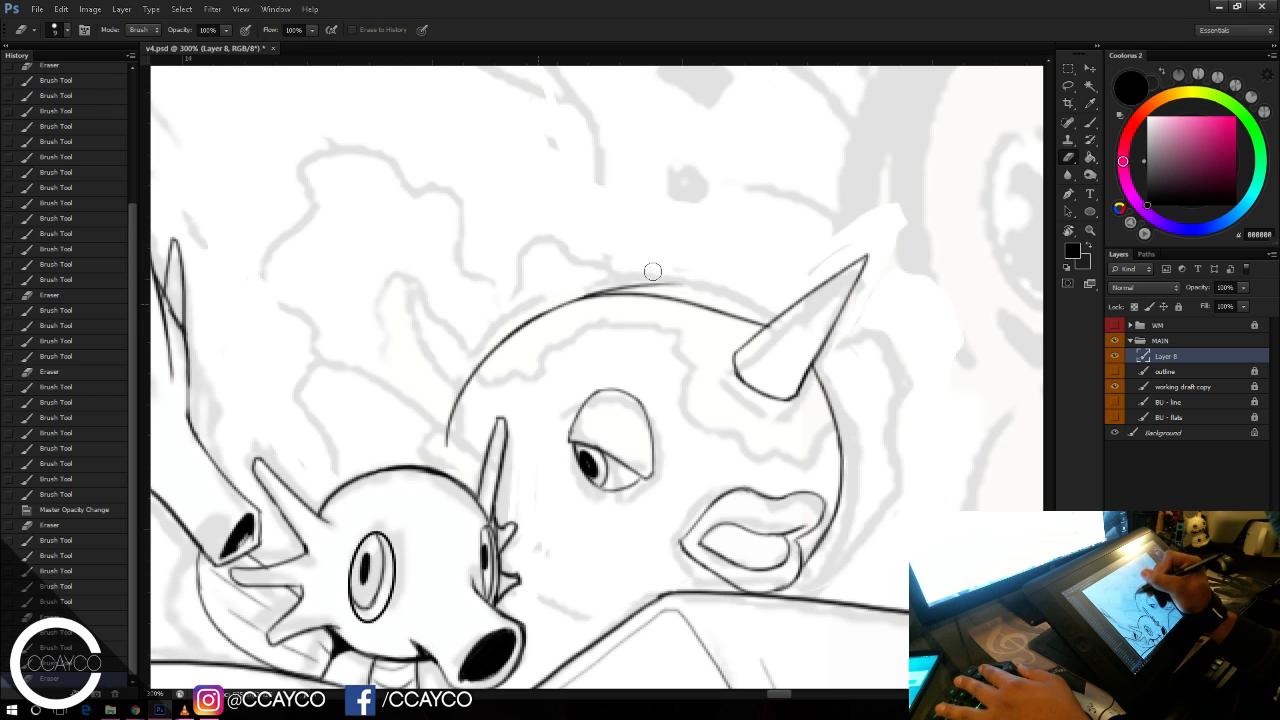
mouse_move(680, 283)
left_mouse_down()
mouse_move(596, 289)
mouse_move(626, 292)
left_mouse_up()
key("b")
left_click_drag(522, 328, 598, 295)
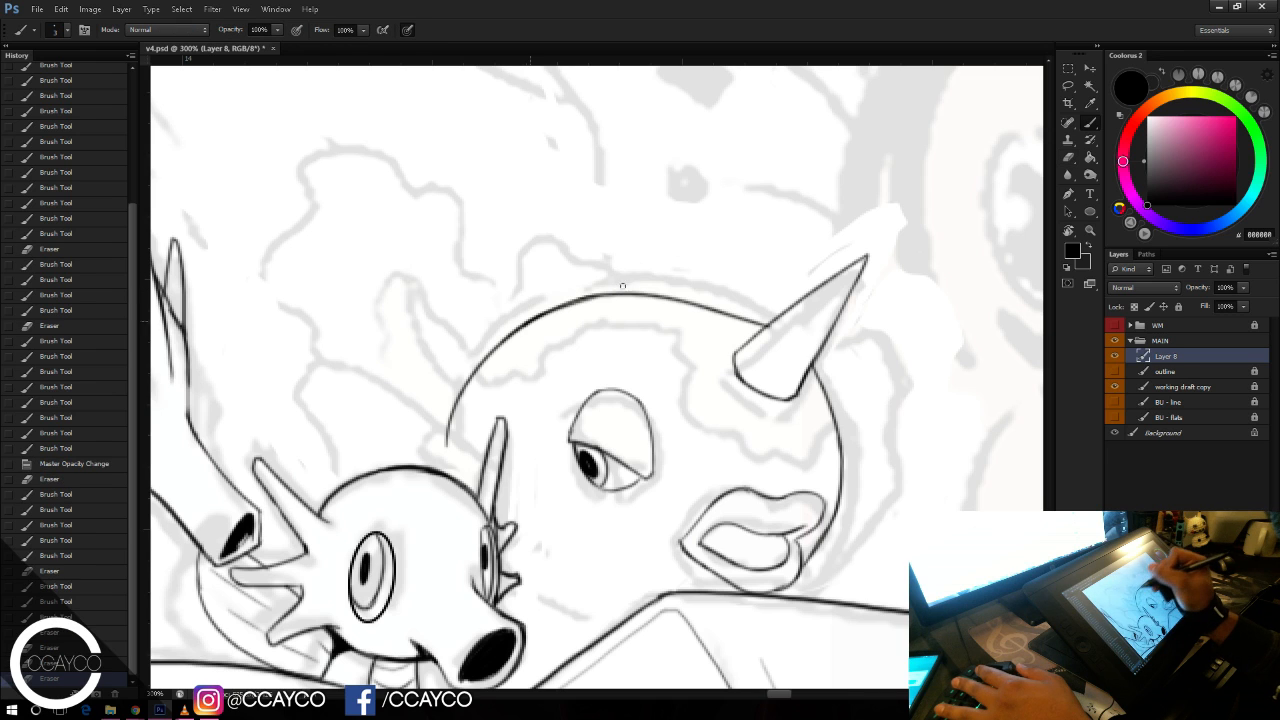
key("ctrl+z")
left_click_drag(518, 328, 624, 294)
key("ctrl+z")
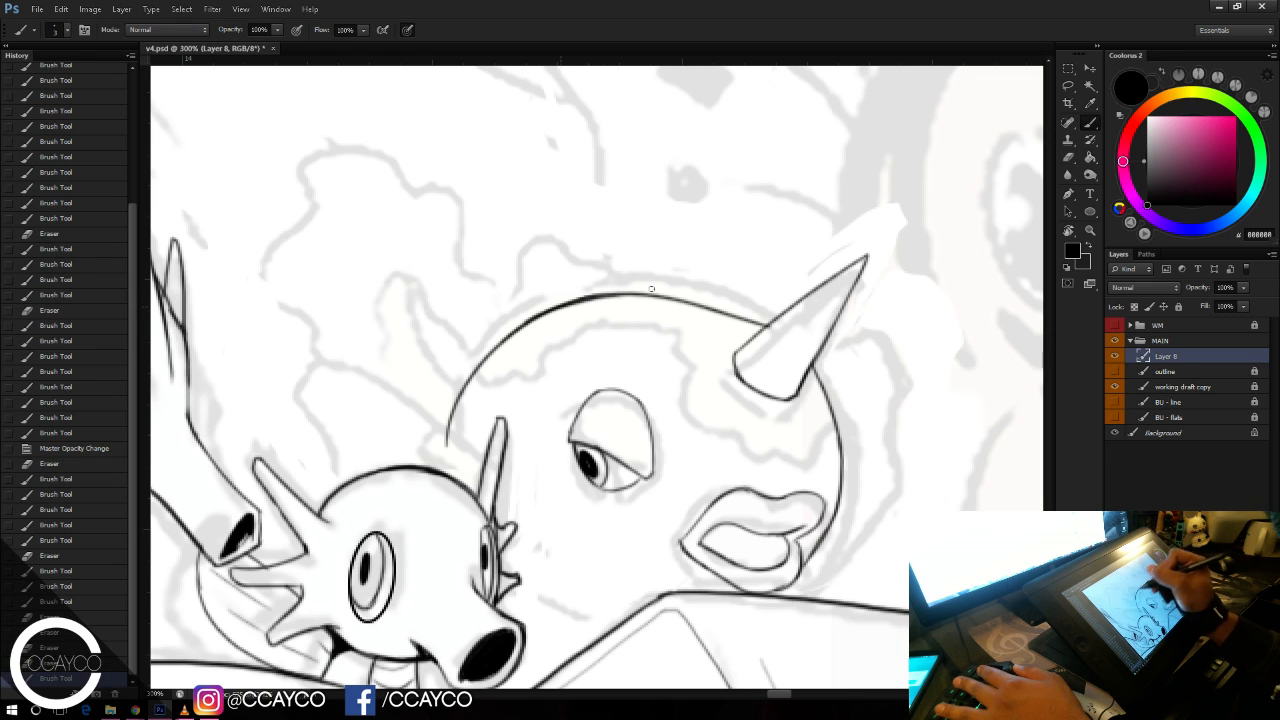
key("e")
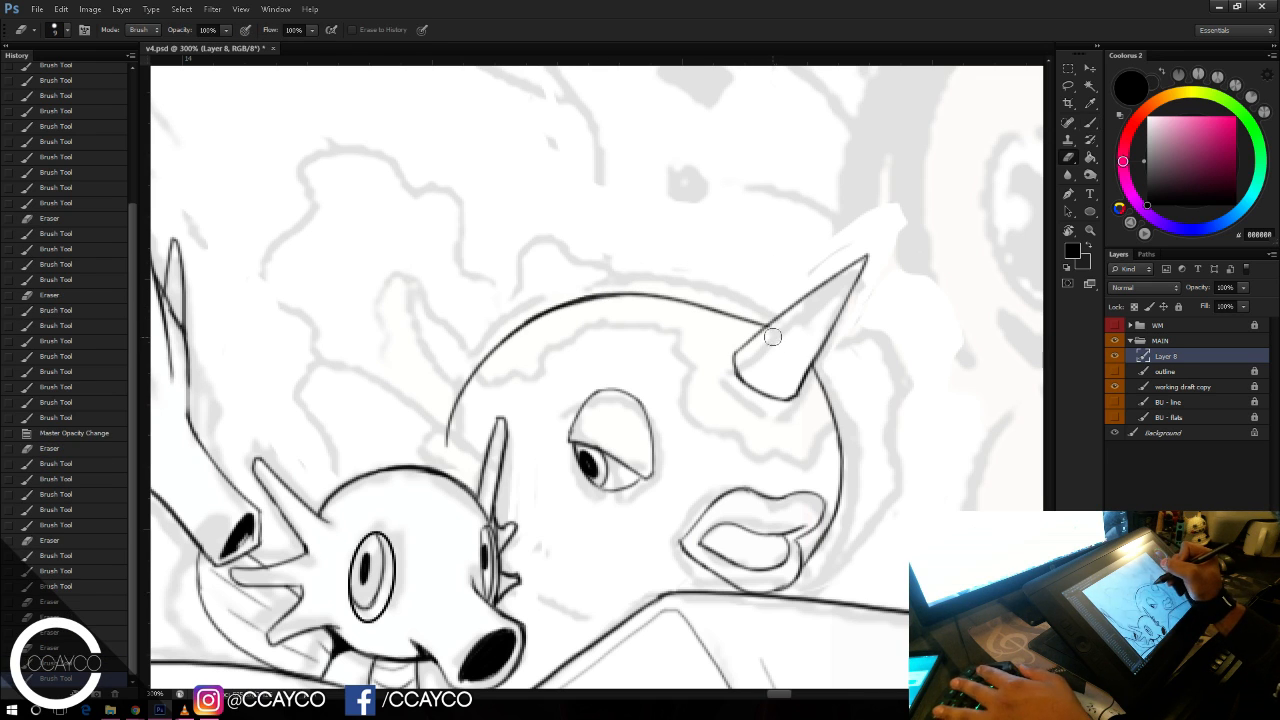
left_click(781, 325)
key("b")
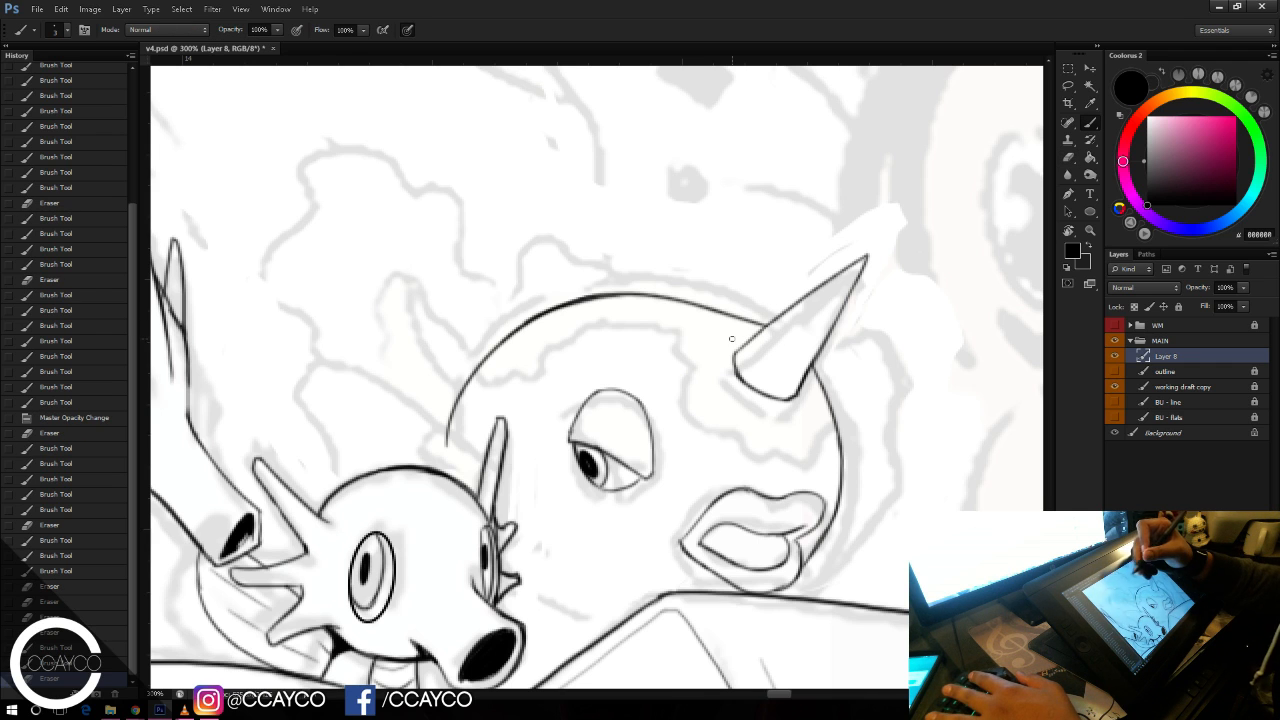
Step: Ink the first fin lines behind the head and the curved chin line running from the small creature's snout to the rock
mouse_move(371, 432)
left_mouse_down()
mouse_move(550, 467)
mouse_move(429, 464)
mouse_move(522, 450)
left_mouse_up()
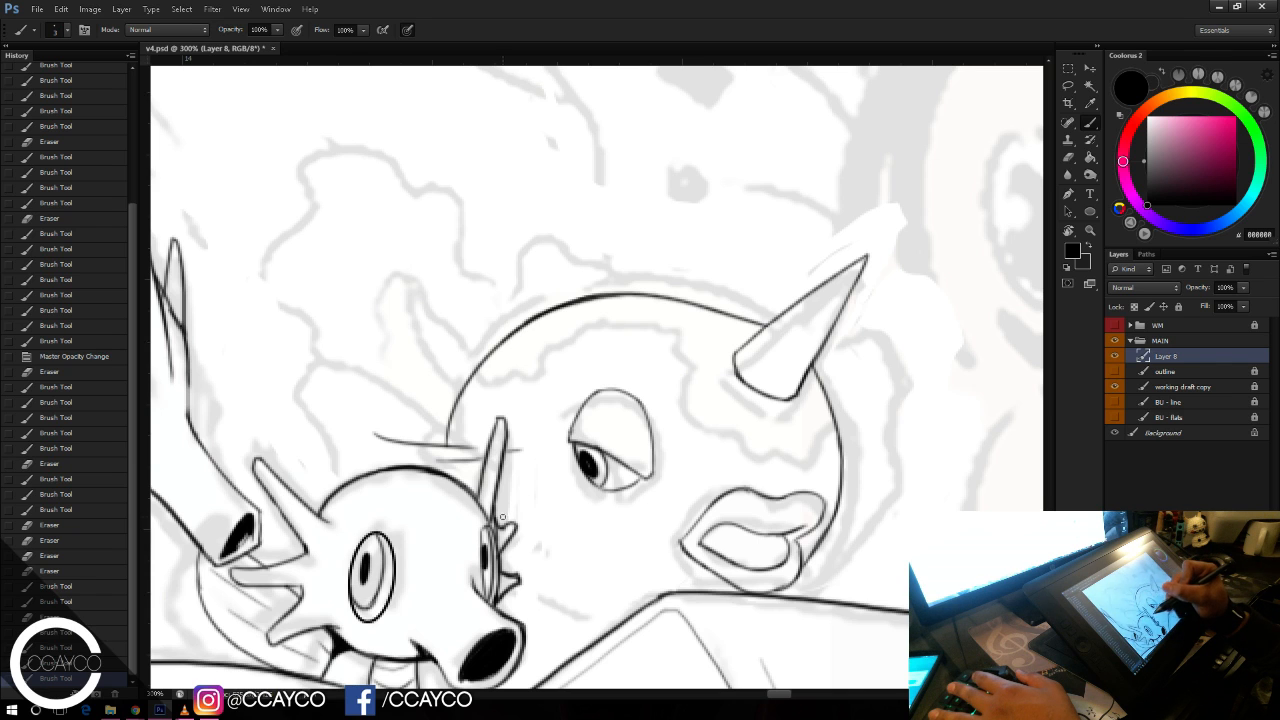
left_click_drag(502, 517, 535, 495)
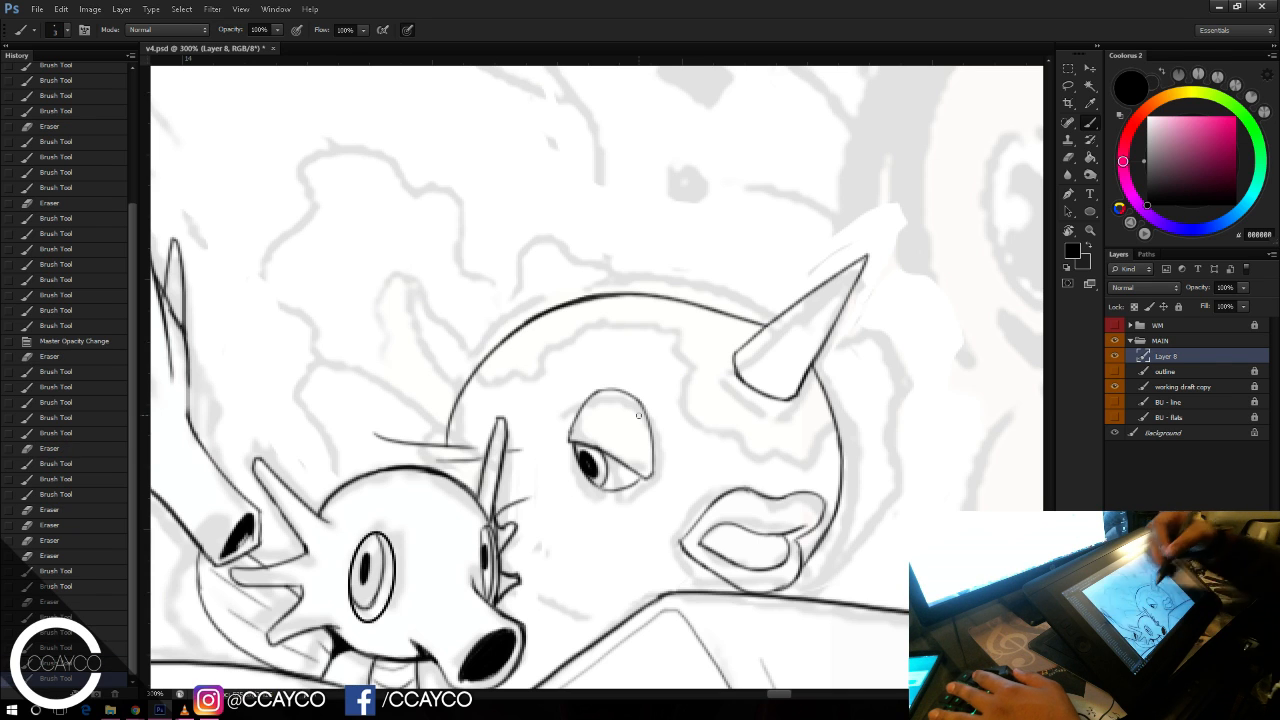
mouse_move(505, 590)
left_mouse_down()
mouse_move(558, 624)
mouse_move(608, 633)
mouse_move(595, 633)
left_mouse_up()
key("ctrl+z")
key("ctrl+z")
left_click_drag(503, 590, 655, 605)
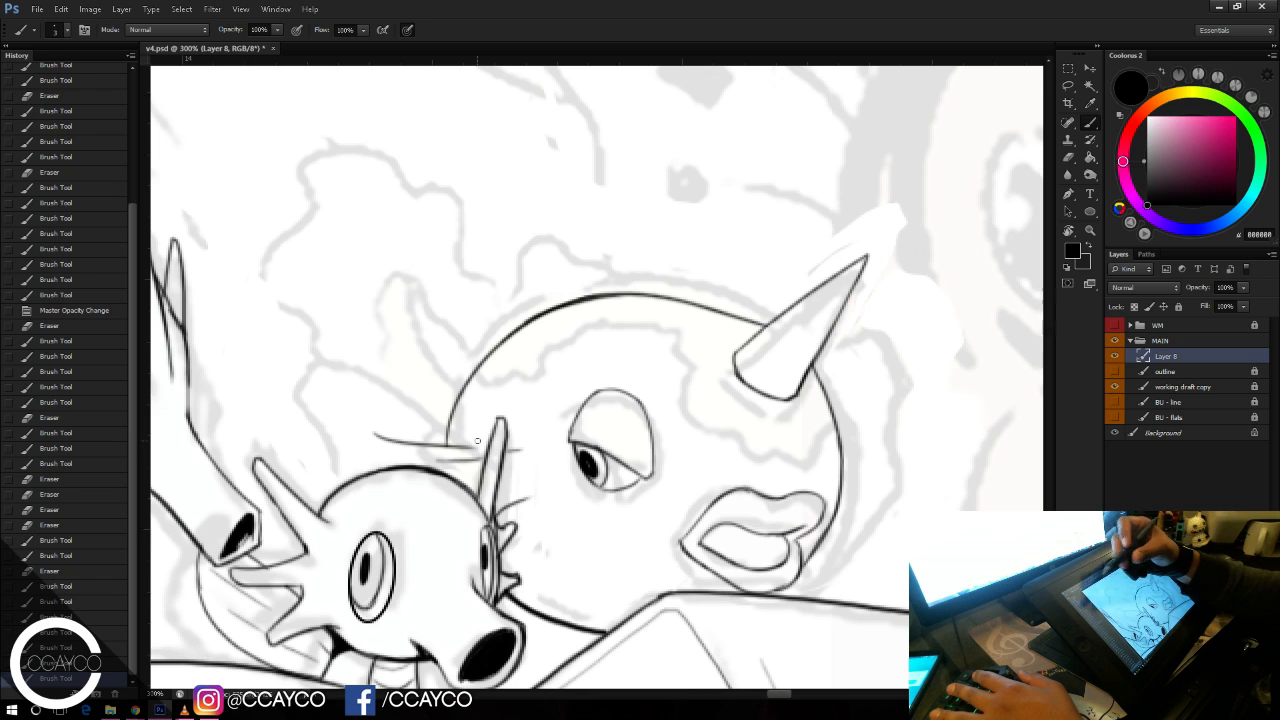
Step: Ink the pointed fin behind the head with its upper edge, rear edge and inner fold line, and save the file
left_click_drag(255, 376, 392, 440)
key("ctrl+z")
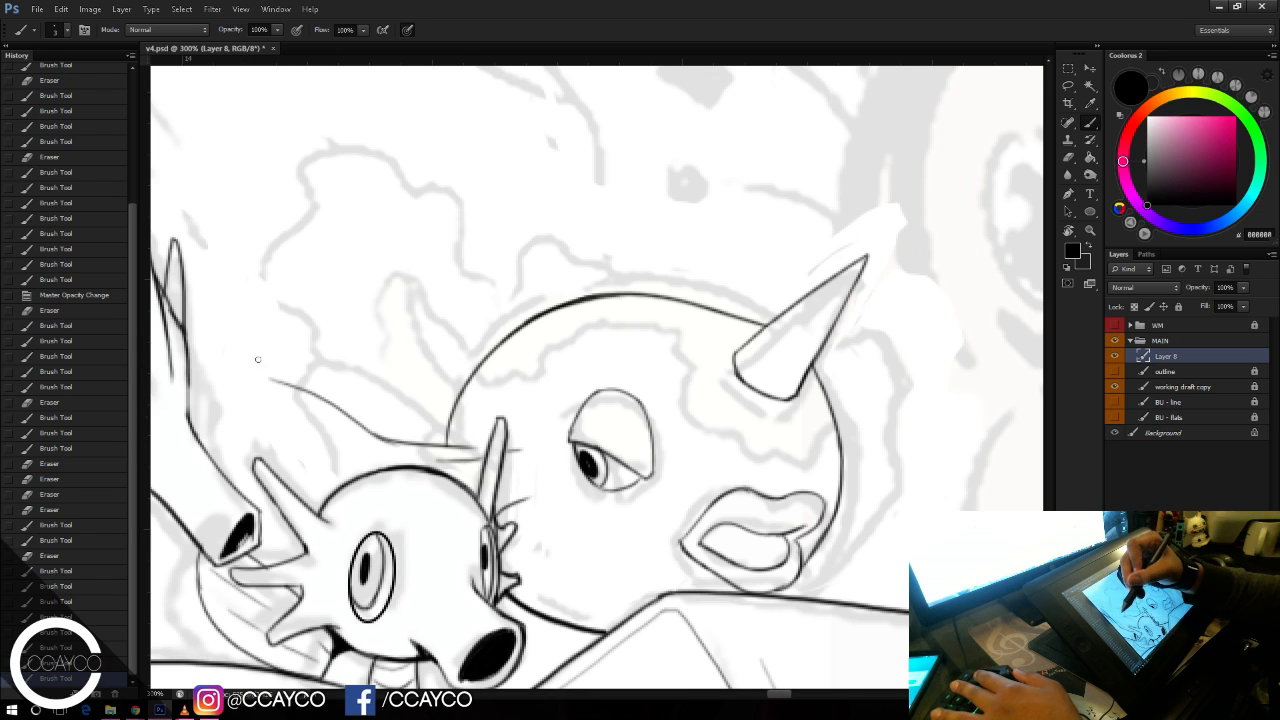
left_click_drag(272, 379, 305, 448)
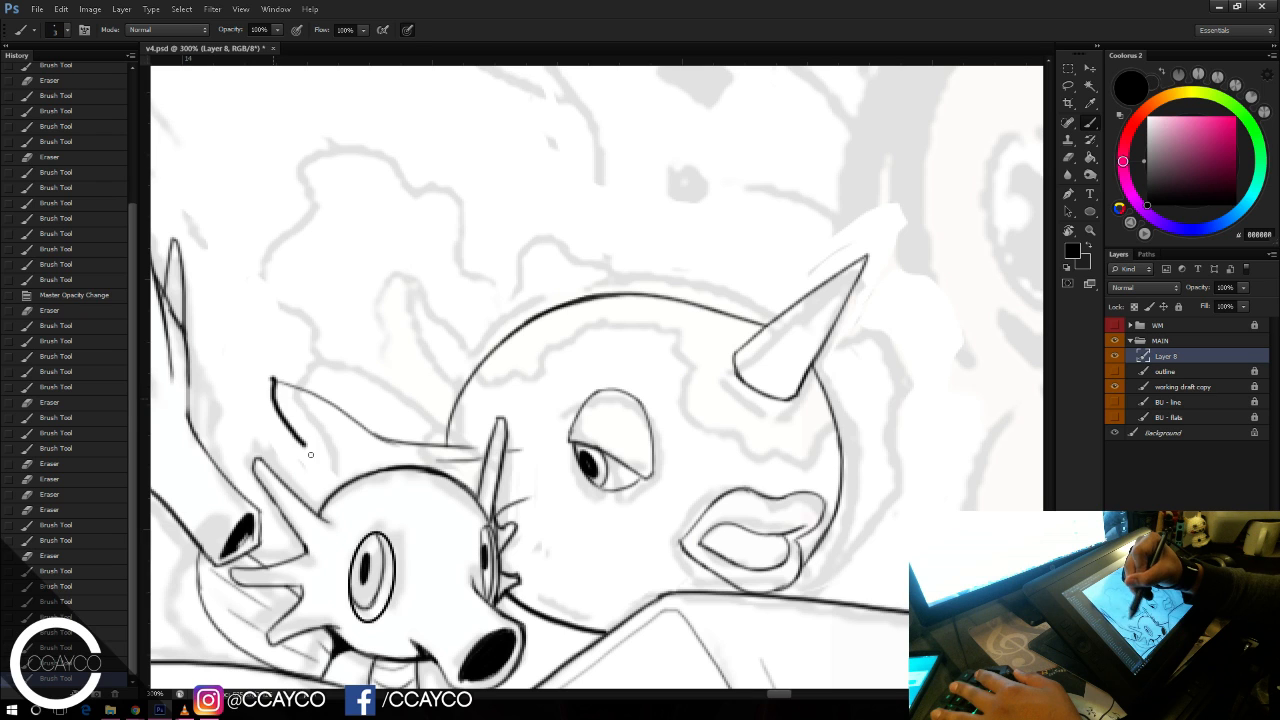
key("ctrl+z")
left_click_drag(272, 380, 308, 505)
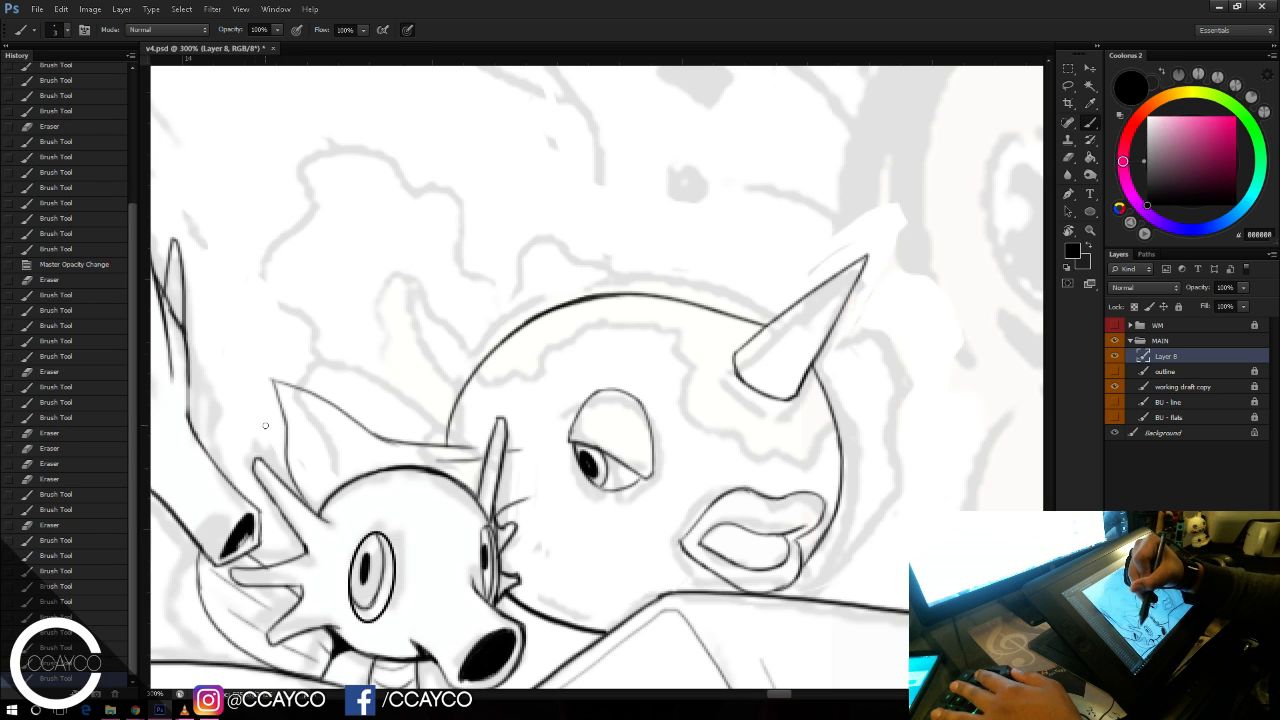
left_click_drag(320, 432, 388, 456)
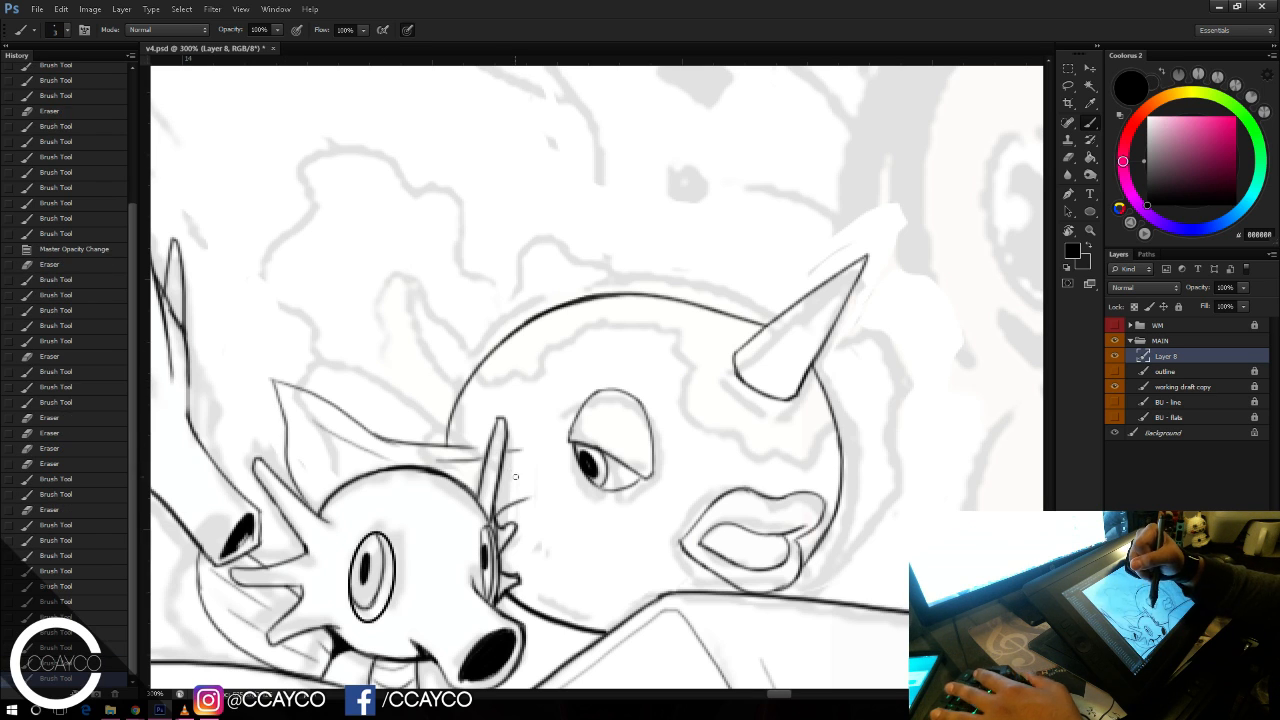
key("ctrl+s")
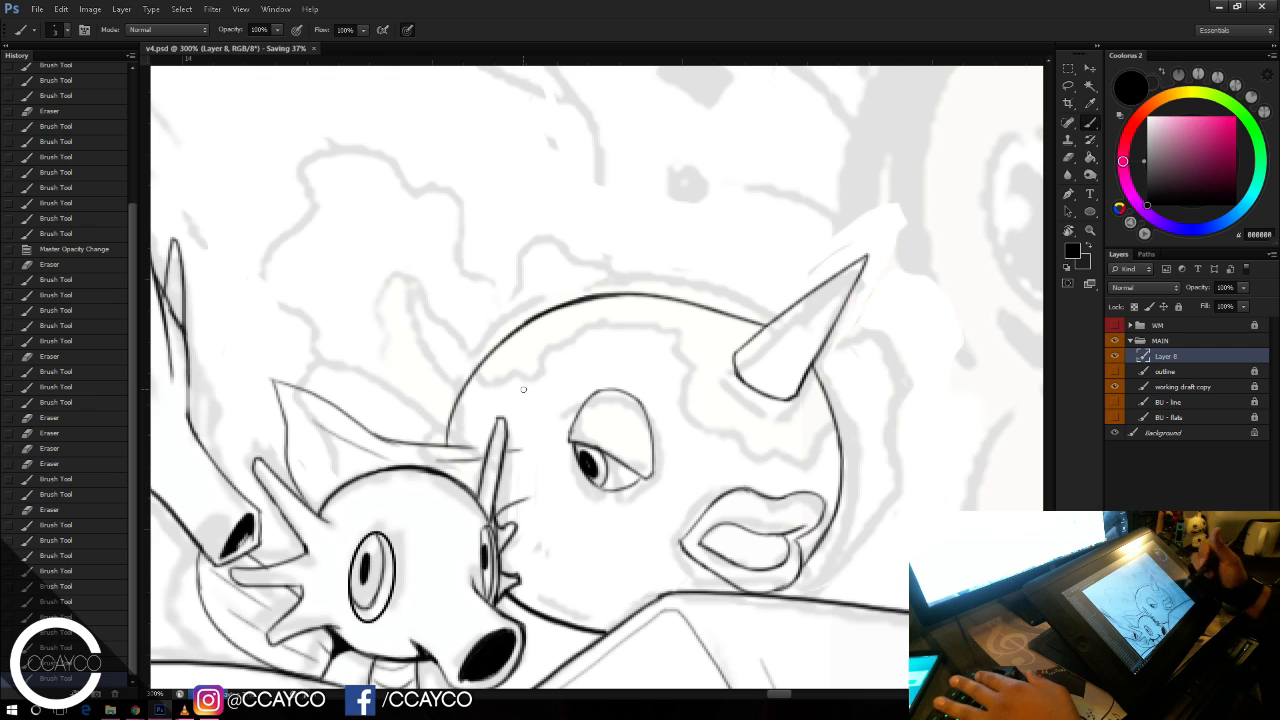
Step: Ink the rounded outline of the fin on the horn side of the head, redrawing its lower edge where it joins the face
left_click_drag(783, 285, 774, 292)
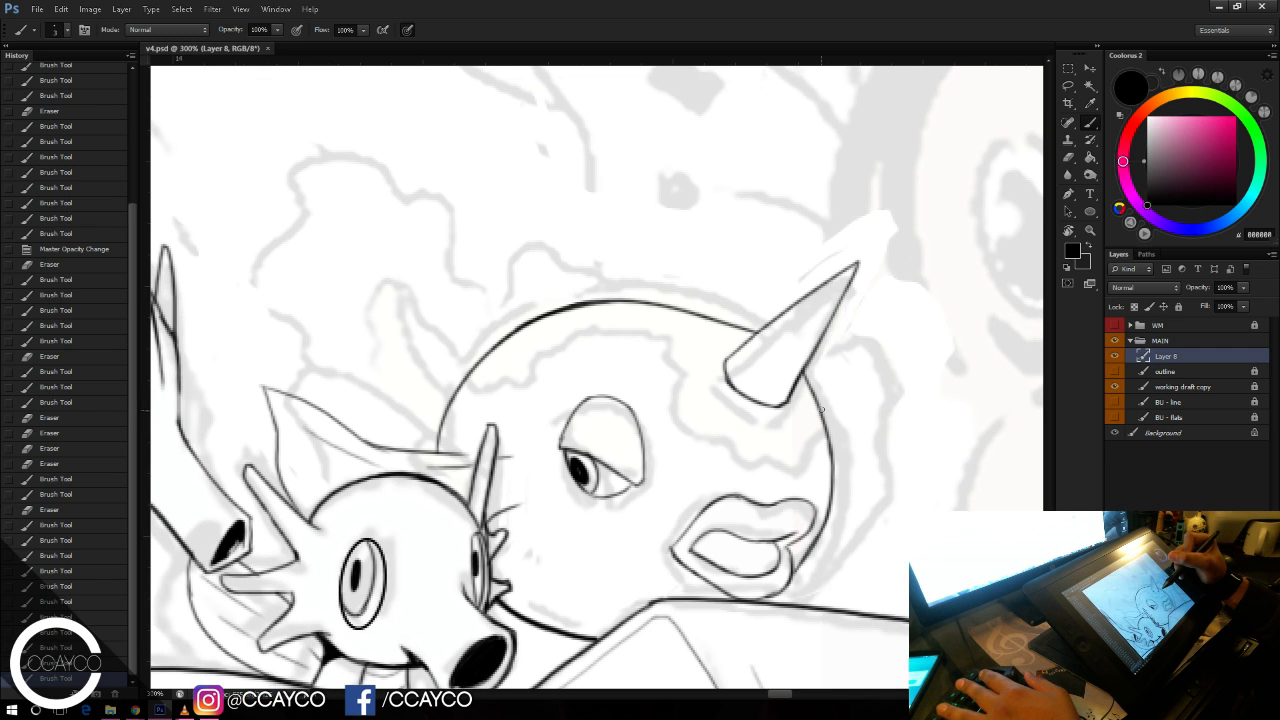
left_click_drag(830, 407, 942, 364)
key("ctrl+z")
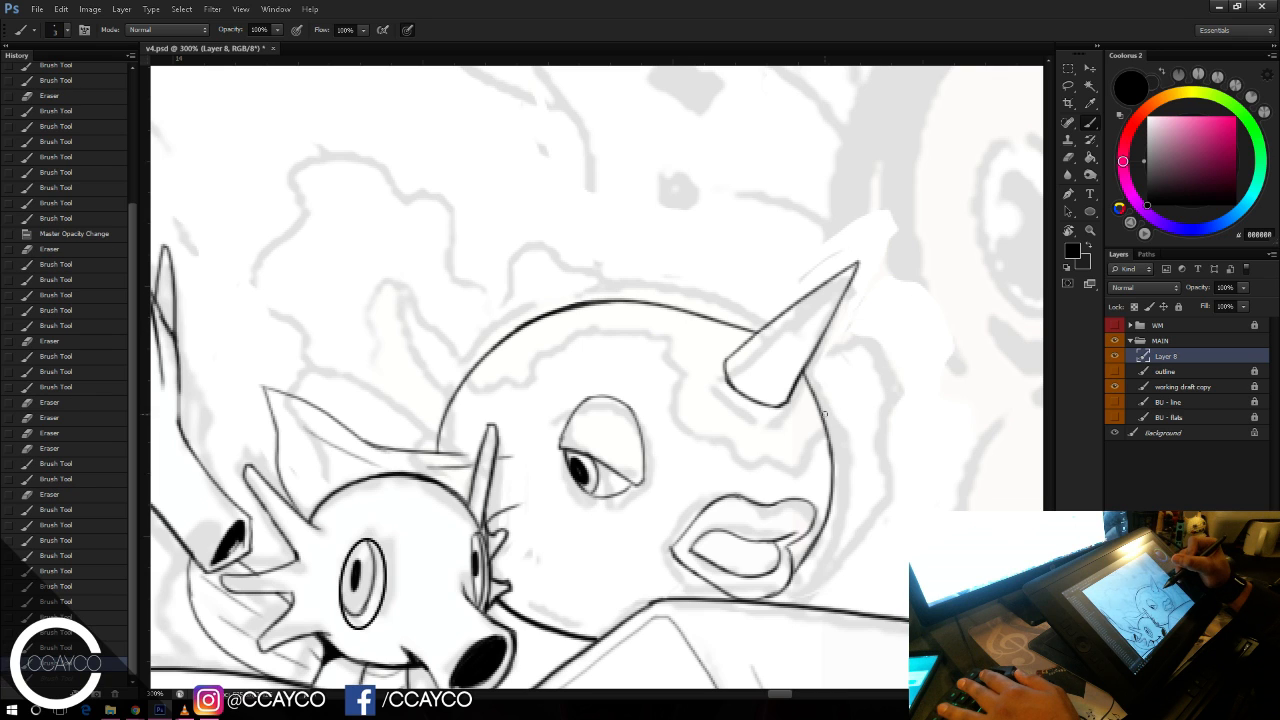
mouse_move(823, 416)
left_mouse_down()
mouse_move(913, 425)
mouse_move(895, 320)
mouse_move(973, 322)
mouse_move(917, 462)
left_mouse_up()
key("ctrl+z")
mouse_move(970, 320)
left_mouse_down()
mouse_move(949, 414)
mouse_move(908, 462)
left_mouse_up()
left_click_drag(826, 452, 900, 458)
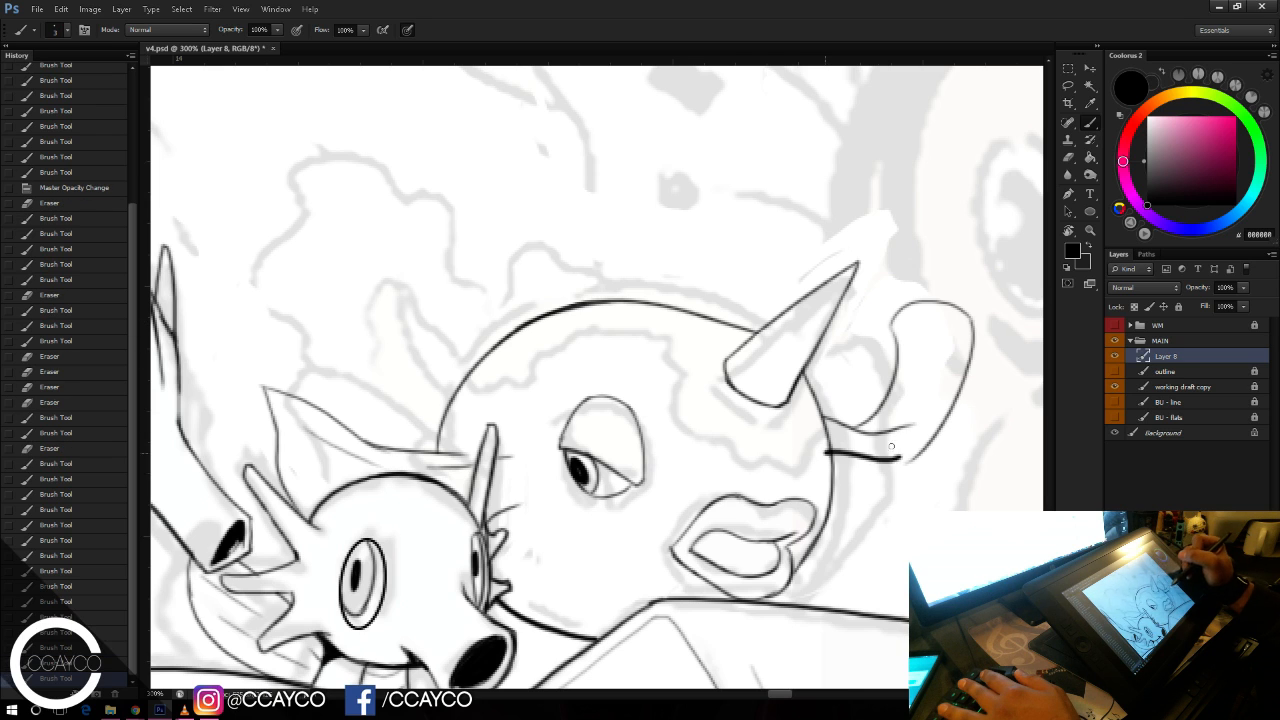
key("ctrl+z")
mouse_move(827, 427)
left_mouse_down()
mouse_move(917, 440)
mouse_move(908, 457)
mouse_move(933, 430)
left_mouse_up()
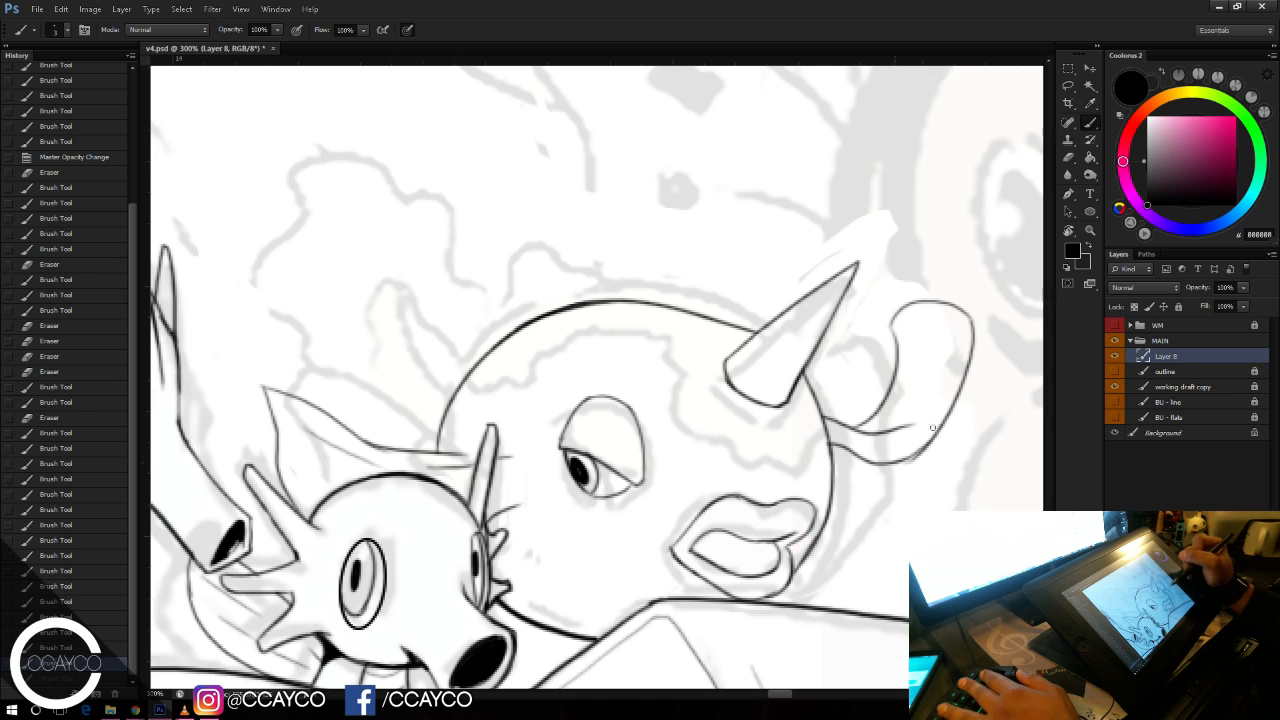
left_click_drag(933, 428, 940, 418)
left_click_drag(912, 460, 938, 427)
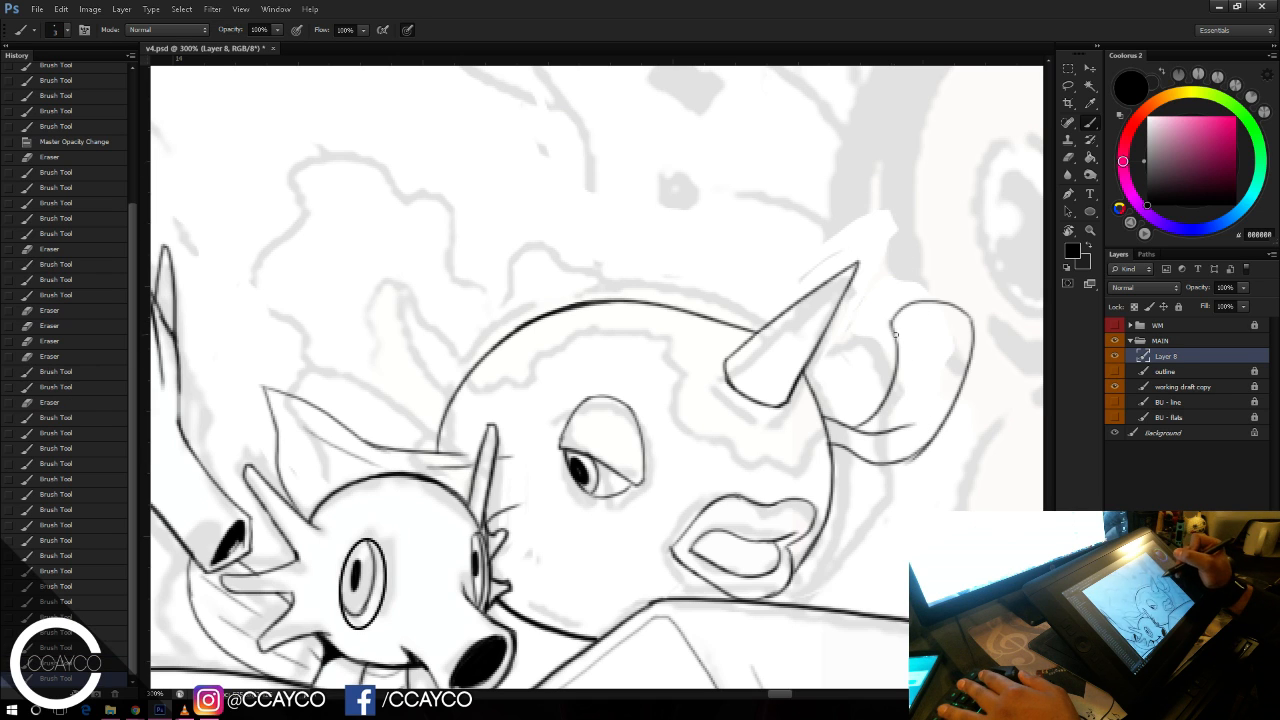
Step: Ink the scalloped inner edge and fold lines of the horn-side fin, erasing overlapping lines
mouse_move(891, 325)
left_mouse_down()
mouse_move(842, 349)
mouse_move(876, 347)
mouse_move(828, 392)
mouse_move(834, 383)
mouse_move(837, 417)
left_mouse_up()
key("ctrl+z")
key("ctrl+z")
mouse_move(862, 355)
left_mouse_down()
mouse_move(883, 378)
mouse_move(868, 447)
mouse_move(831, 452)
mouse_move(874, 444)
left_mouse_up()
key("e")
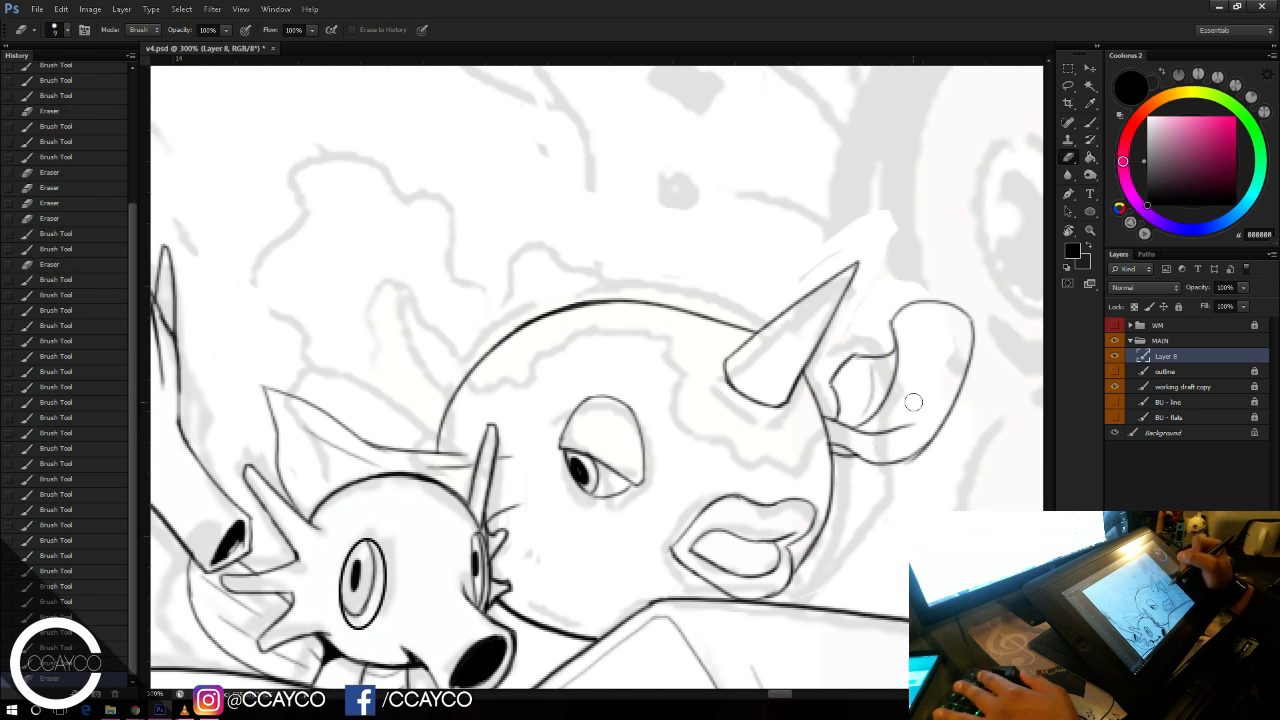
key("b")
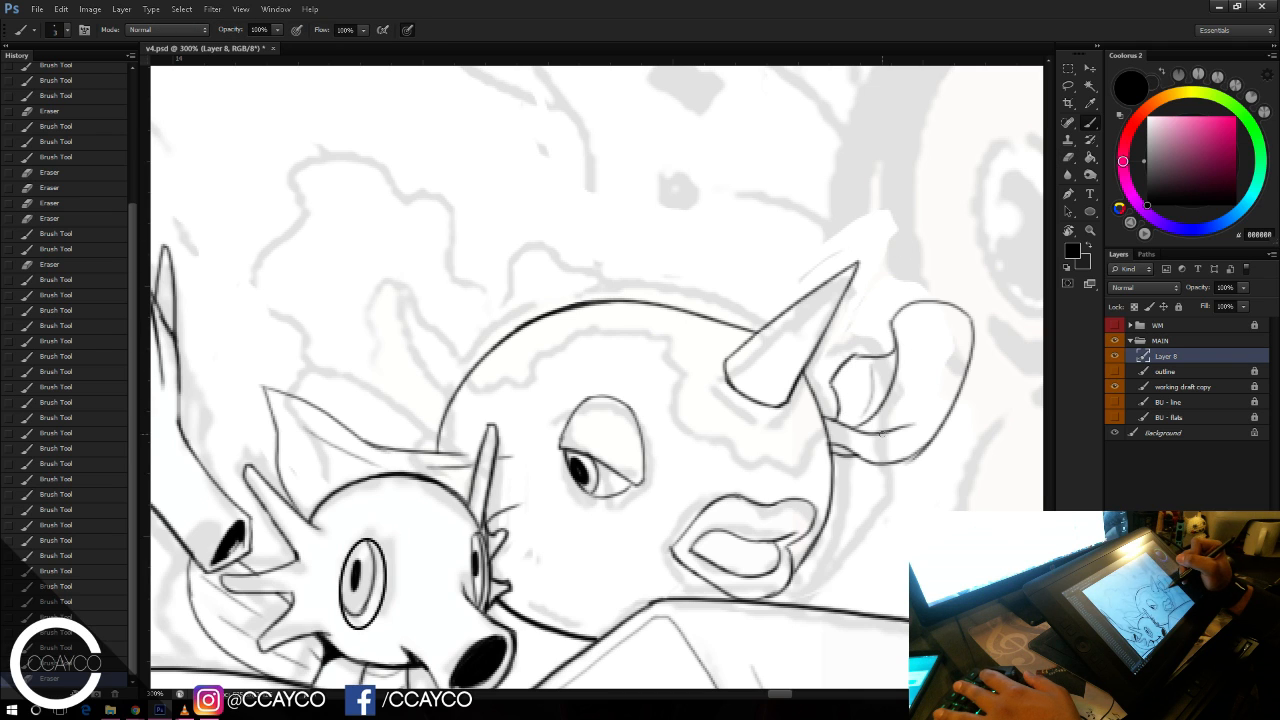
left_click_drag(878, 456, 890, 444)
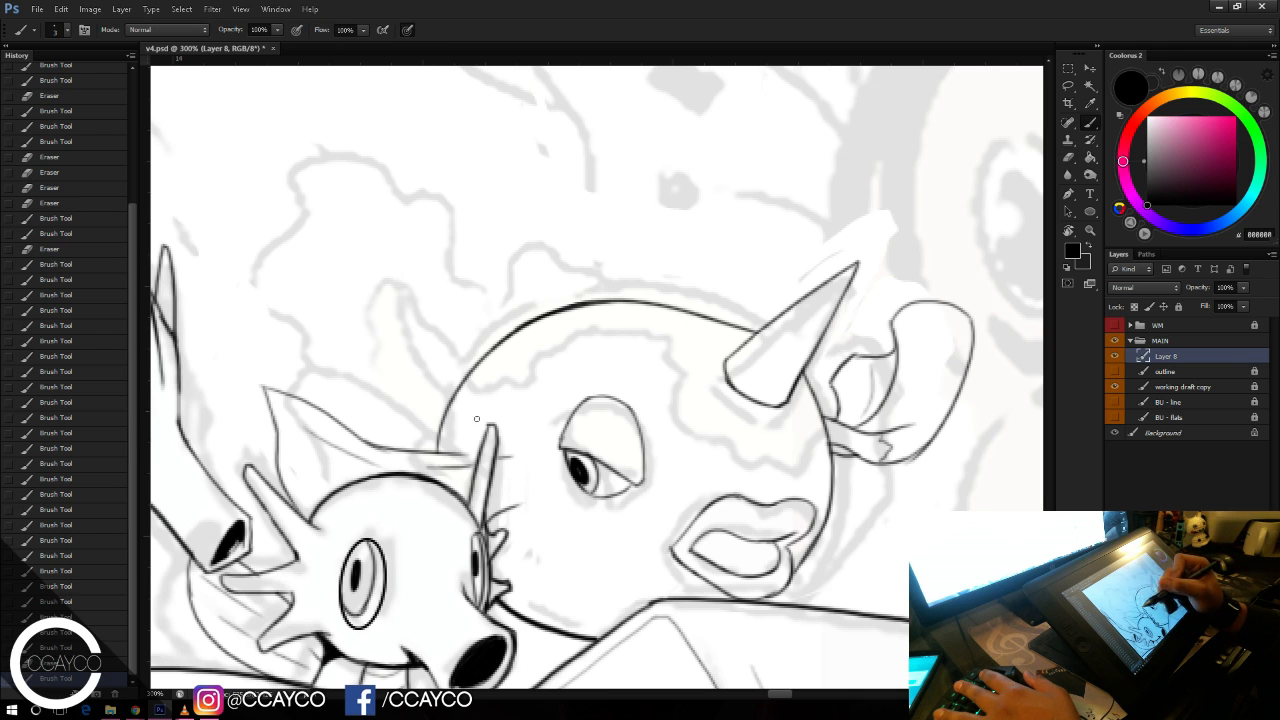
Step: Ink the jagged edges of the horned fish's forehead marking around the horn and the small patch behind its eye, and save the file
left_click_drag(426, 455, 440, 466)
left_click_drag(488, 516, 506, 508)
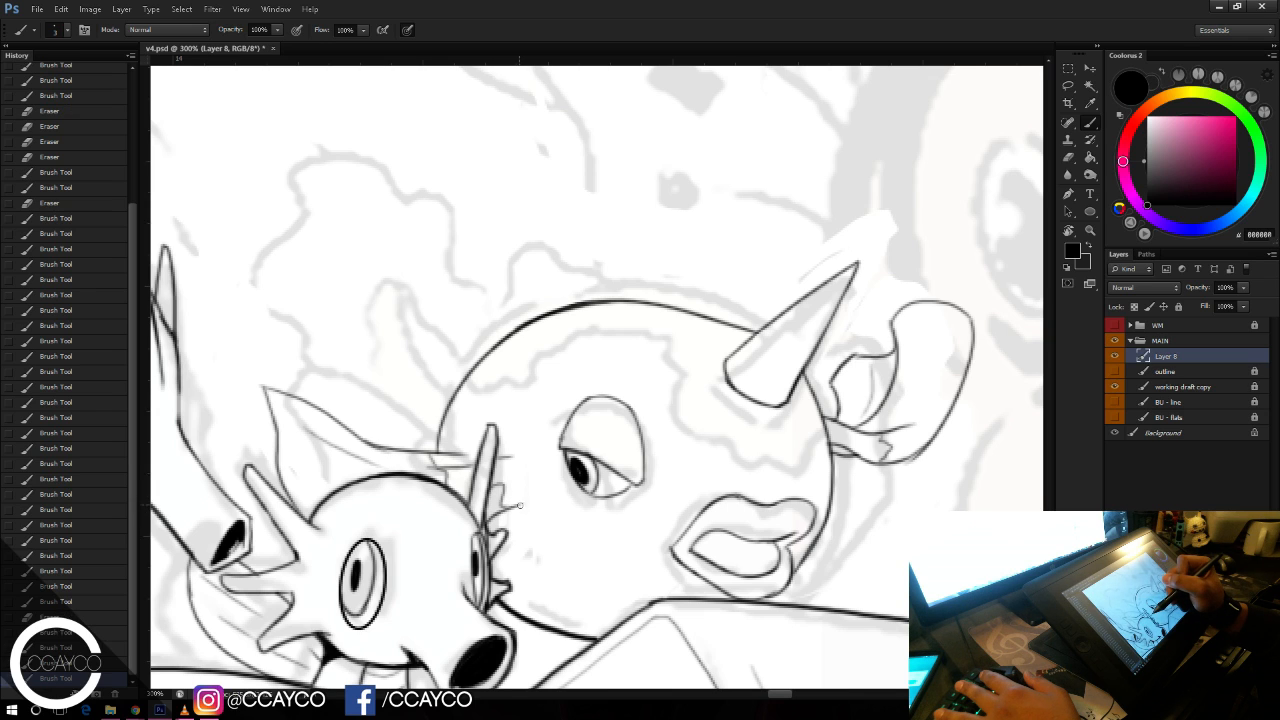
mouse_move(519, 462)
left_mouse_down()
mouse_move(468, 455)
mouse_move(507, 431)
mouse_move(571, 299)
mouse_move(459, 393)
mouse_move(523, 387)
mouse_move(650, 304)
left_mouse_up()
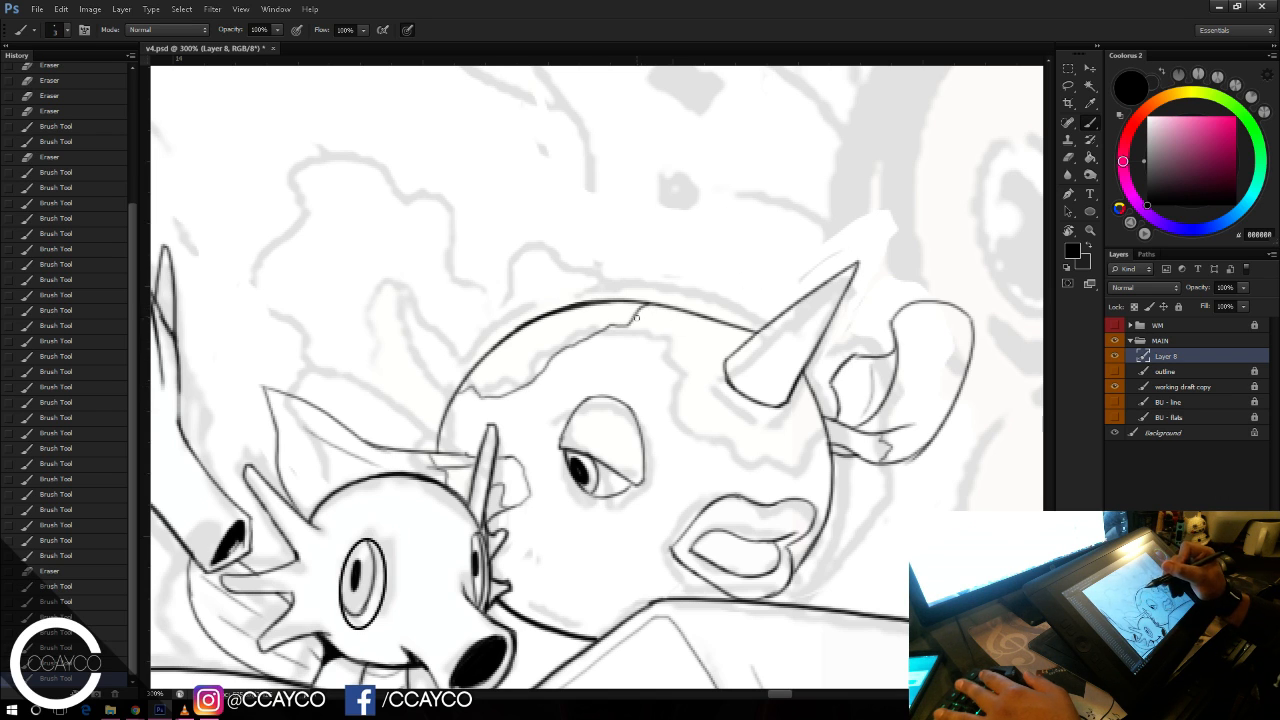
mouse_move(658, 309)
left_mouse_down()
mouse_move(680, 348)
mouse_move(678, 318)
mouse_move(680, 397)
mouse_move(736, 443)
mouse_move(774, 440)
mouse_move(802, 413)
left_mouse_up()
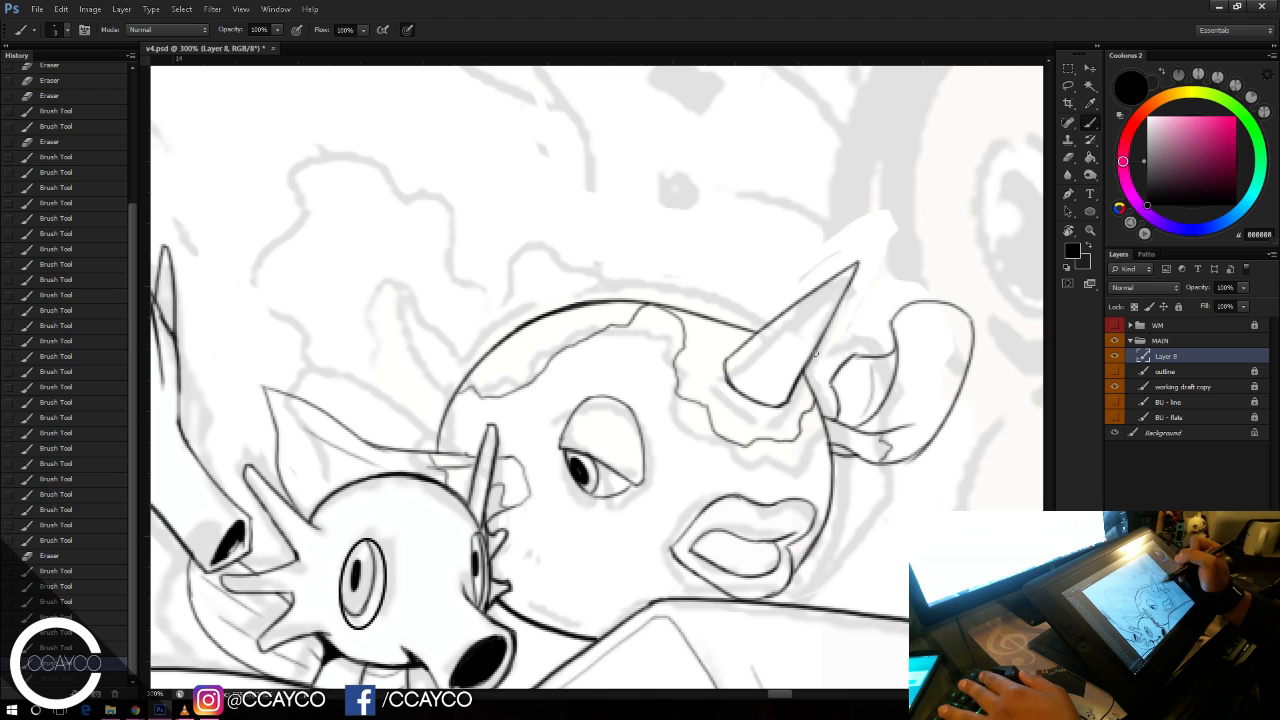
mouse_move(671, 345)
left_mouse_down()
mouse_move(684, 360)
mouse_move(699, 344)
left_mouse_up()
key("ctrl+s")
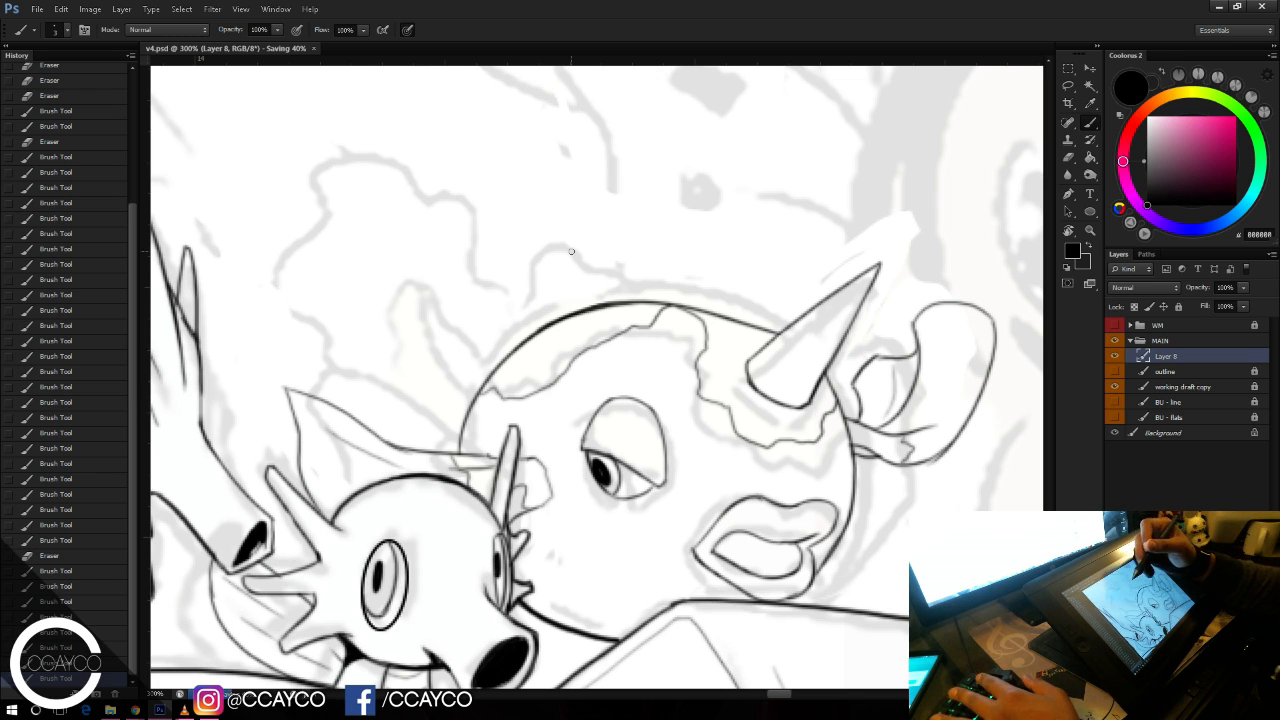
left_click_drag(602, 226, 654, 214)
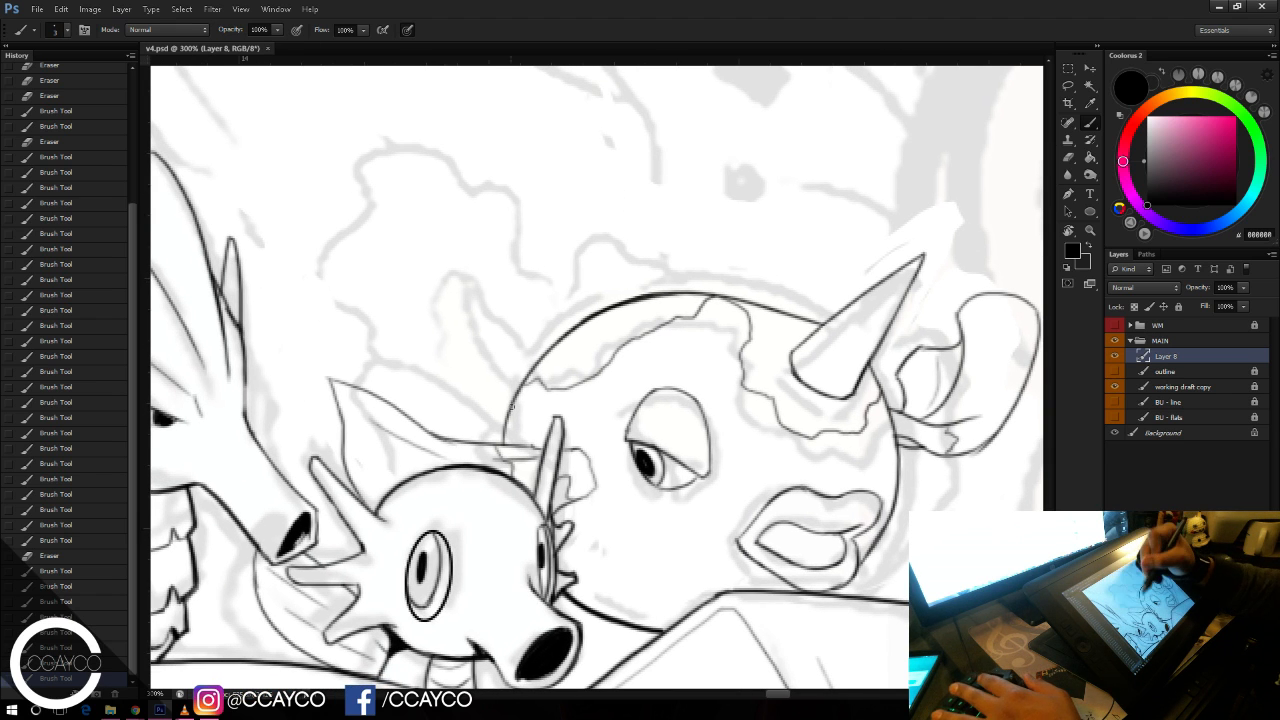
mouse_move(506, 410)
left_mouse_down()
mouse_move(503, 432)
mouse_move(548, 318)
left_mouse_up()
key("ctrl+z")
mouse_move(503, 438)
left_mouse_down()
mouse_move(532, 280)
mouse_move(590, 282)
mouse_move(522, 294)
mouse_move(638, 243)
left_mouse_up()
key("e")
left_click(509, 295)
key("b")
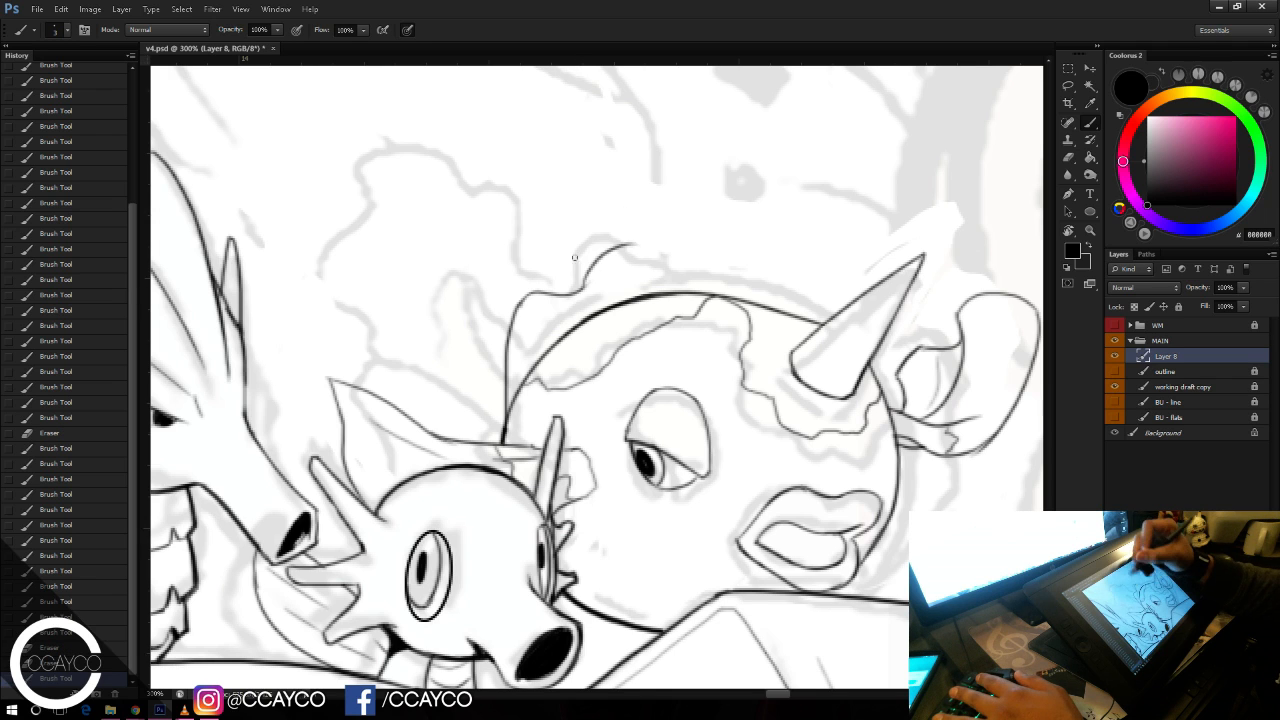
key("ctrl+z")
mouse_move(572, 295)
left_mouse_down()
mouse_move(604, 253)
mouse_move(649, 227)
left_mouse_up()
key("ctrl+z")
key("e")
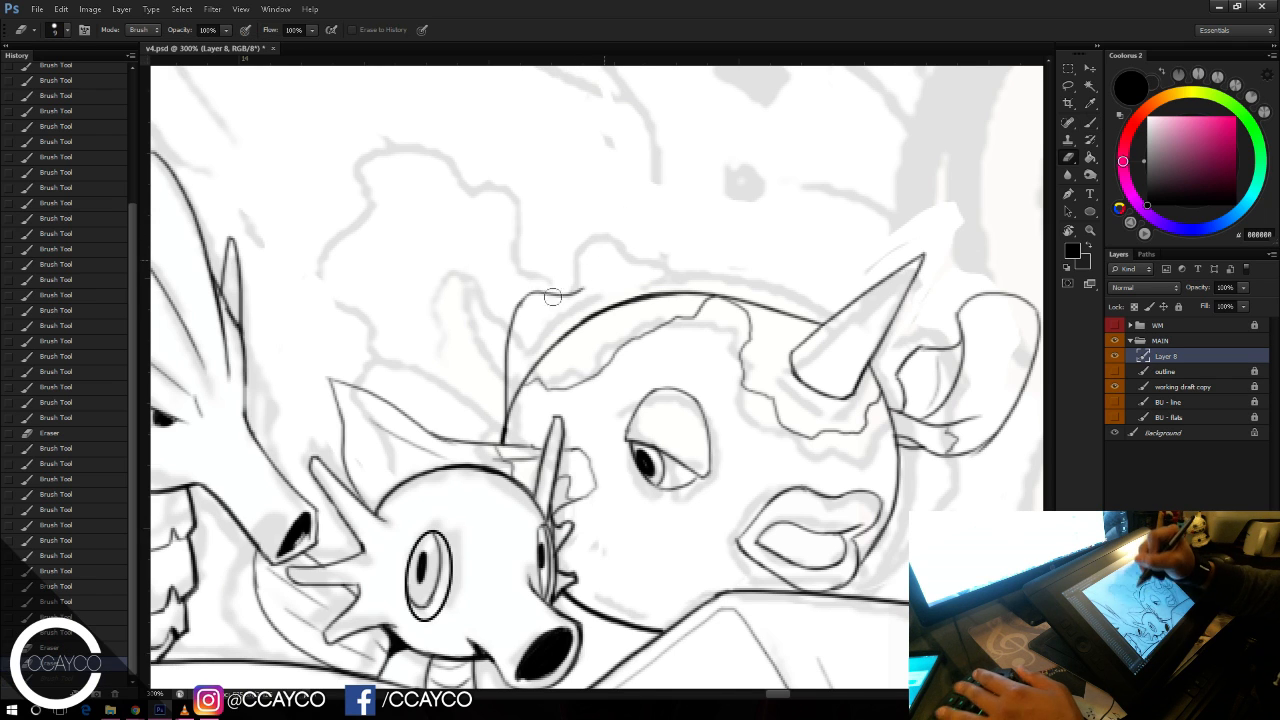
mouse_move(578, 290)
left_mouse_down()
mouse_move(529, 291)
mouse_move(496, 411)
left_mouse_up()
key("b")
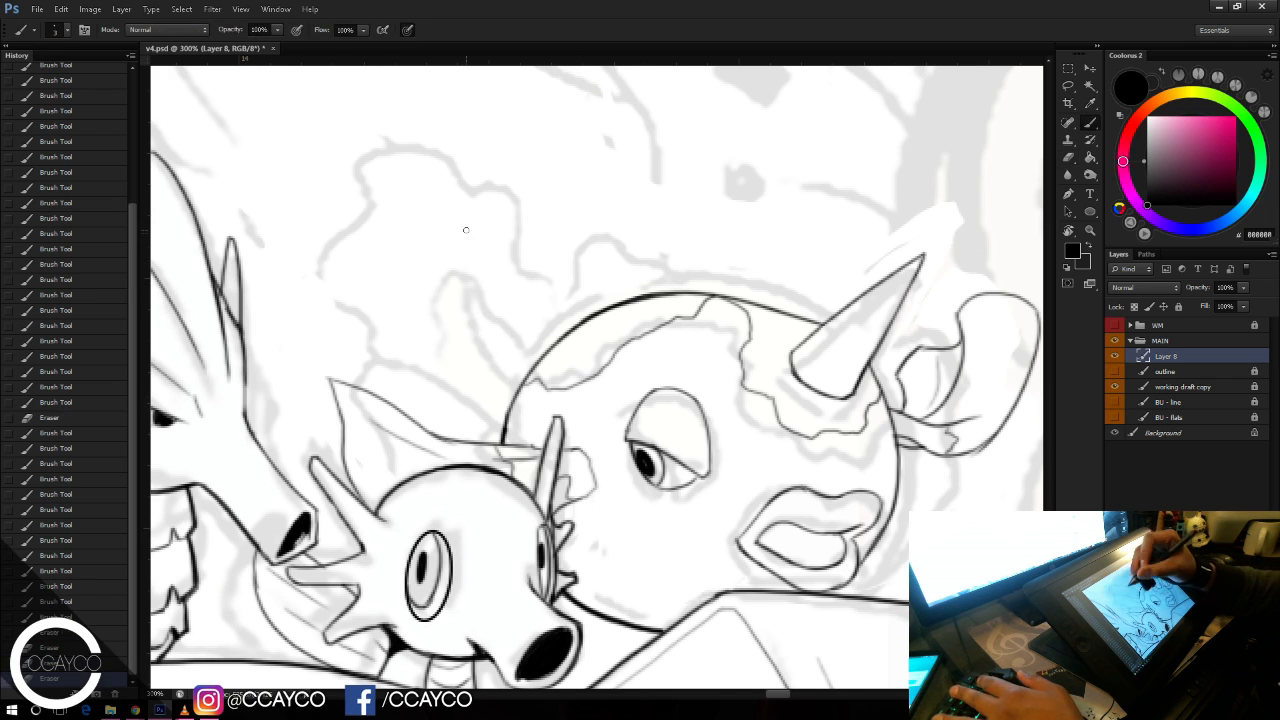
Step: Ink the wavy frill outline from the top of the horned fish's head down to its pointed fin, plus the curved rib line behind it
mouse_move(595, 280)
left_mouse_down()
mouse_move(665, 260)
mouse_move(692, 292)
left_mouse_up()
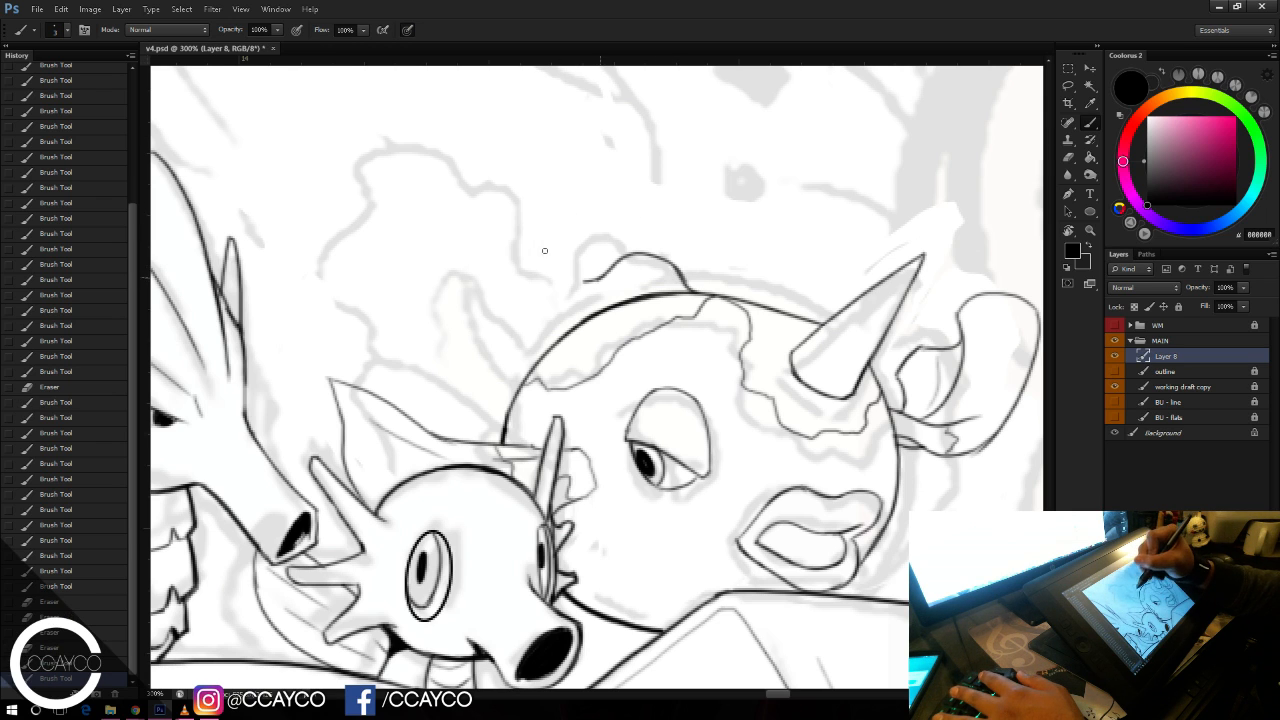
mouse_move(586, 281)
left_mouse_down()
mouse_move(543, 250)
mouse_move(492, 314)
left_mouse_up()
key("ctrl+z")
mouse_move(544, 256)
left_mouse_down()
mouse_move(503, 272)
mouse_move(560, 258)
mouse_move(492, 317)
mouse_move(494, 354)
mouse_move(467, 367)
mouse_move(460, 410)
mouse_move(482, 442)
left_mouse_up()
key("ctrl+z")
key("ctrl+z")
key("e")
key("b")
key("ctrl+z")
key("ctrl+z")
key("ctrl+z")
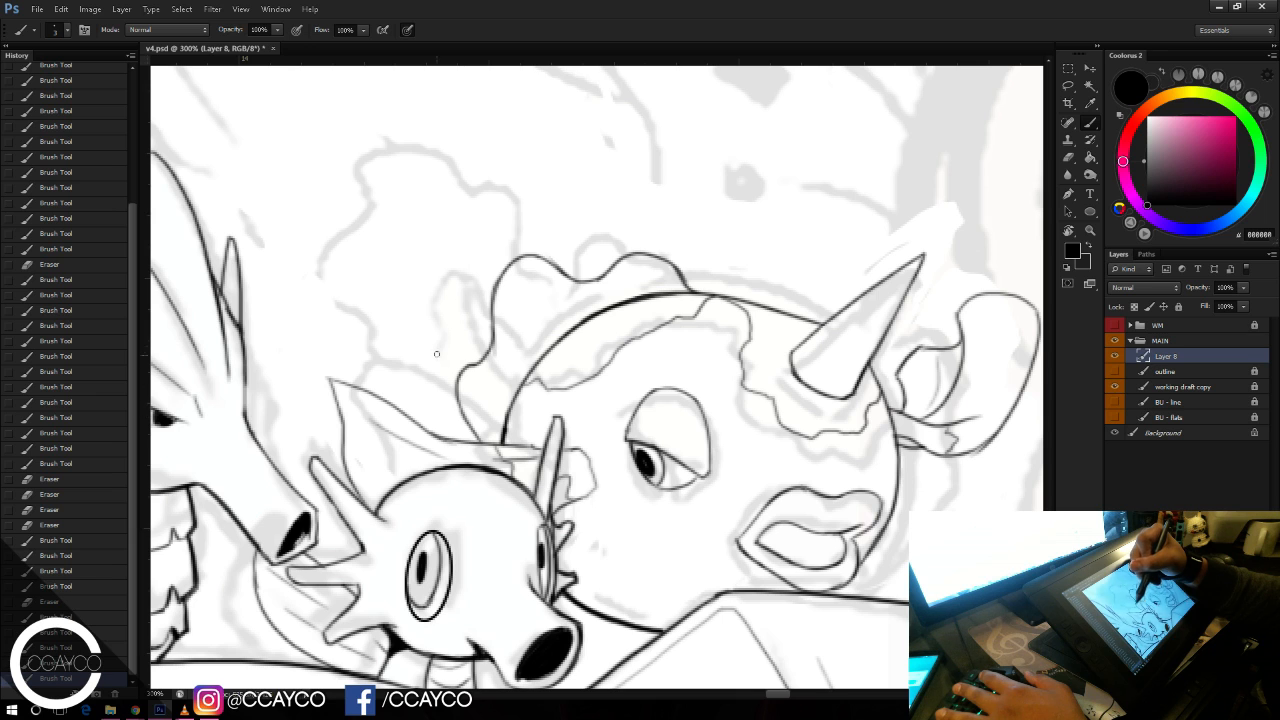
mouse_move(458, 432)
left_mouse_down()
mouse_move(426, 348)
mouse_move(425, 280)
left_mouse_up()
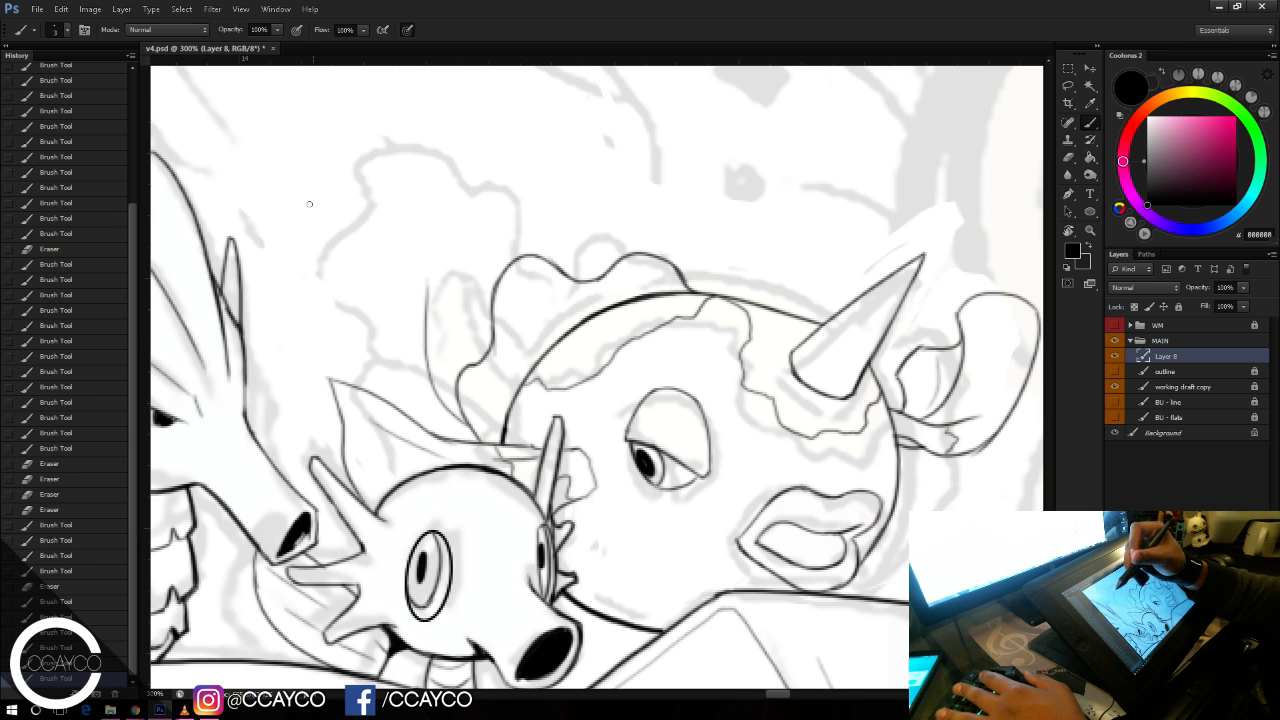
Step: Touch up the line work around the horned fish's lips, upper head outline and horn base, and save the file
mouse_move(447, 196)
left_mouse_down()
mouse_move(531, 183)
mouse_move(513, 172)
left_mouse_up()
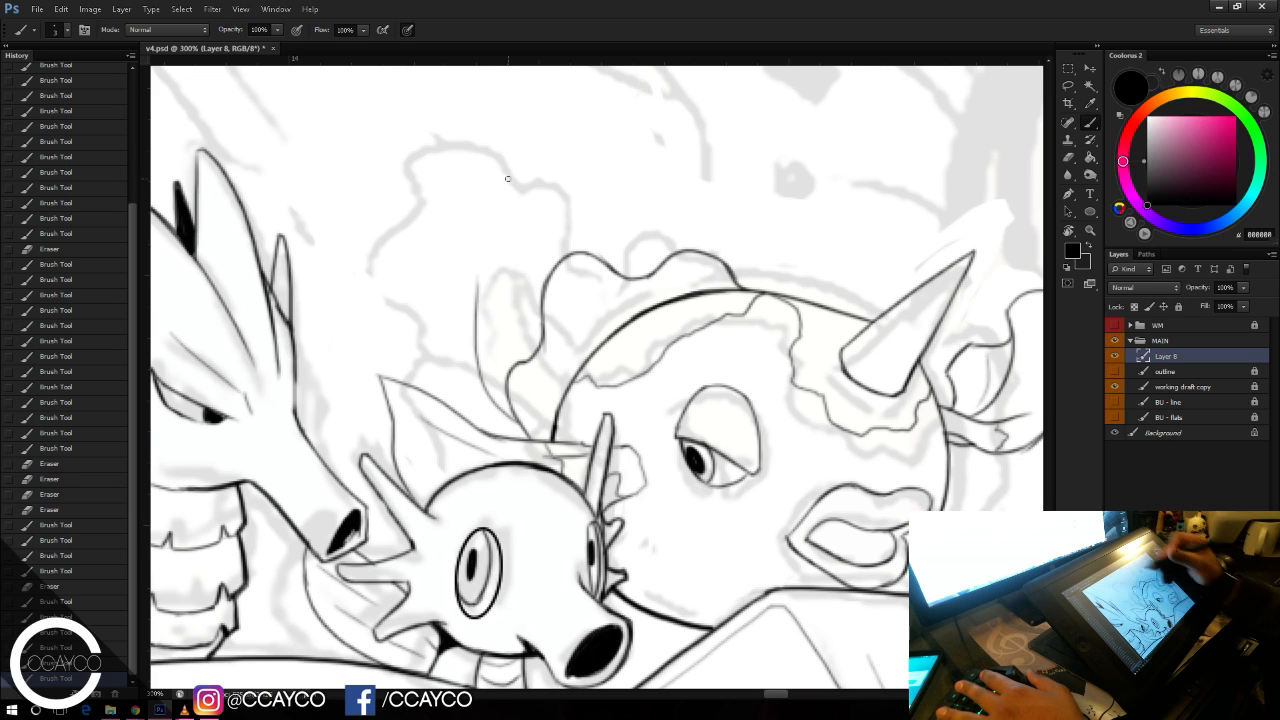
left_click_drag(882, 588, 906, 573)
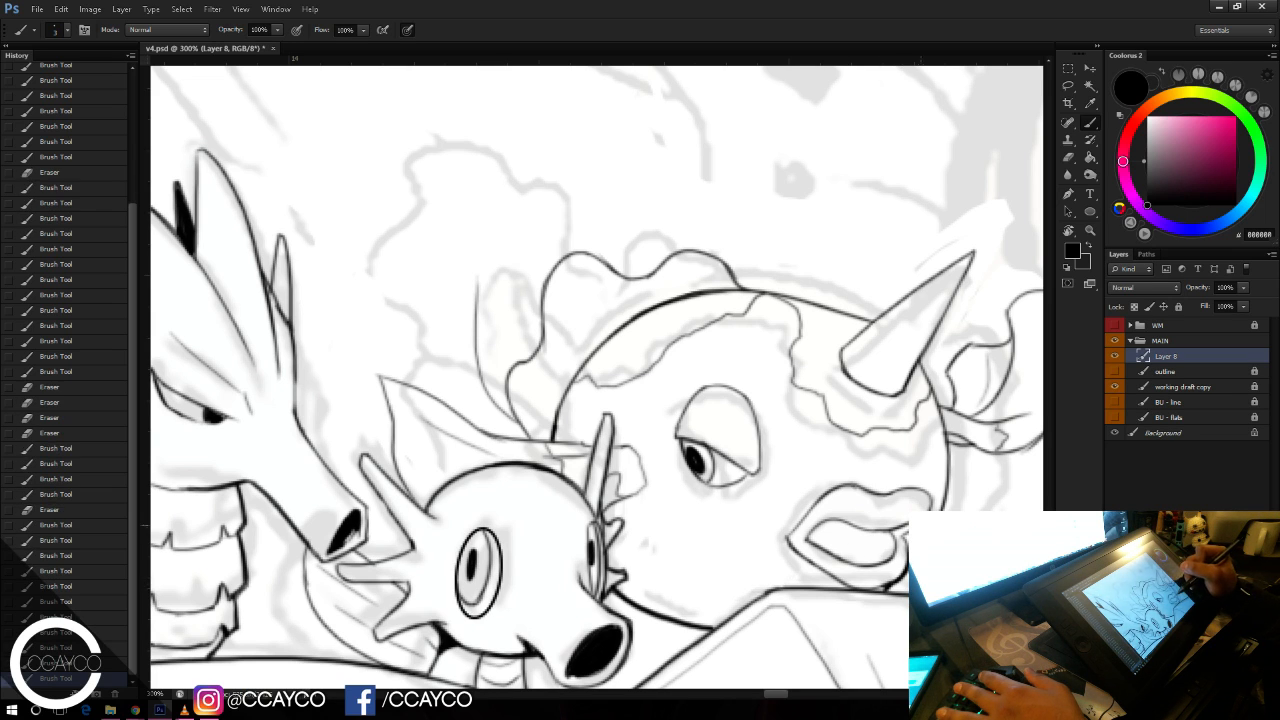
left_click_drag(932, 491, 923, 511)
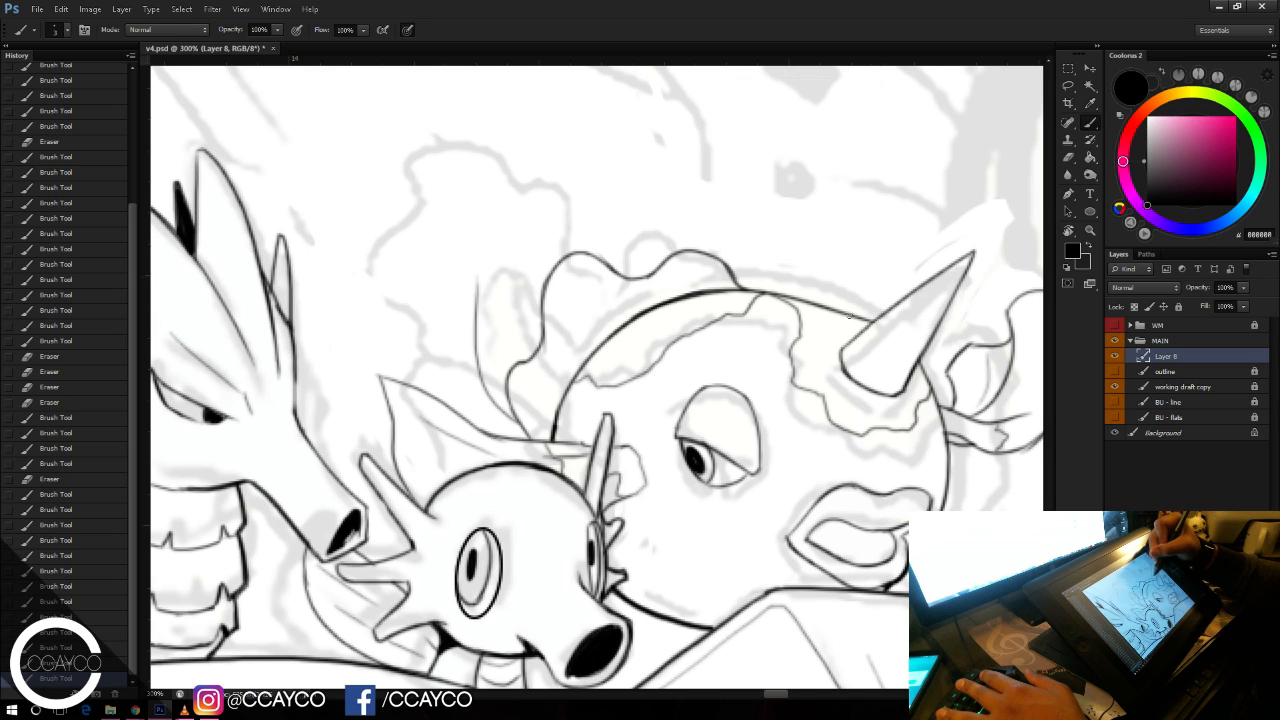
mouse_move(834, 311)
left_mouse_down()
mouse_move(872, 322)
mouse_move(831, 296)
mouse_move(868, 327)
left_mouse_up()
key("ctrl+alt+z")
key("ctrl+alt+z")
key("e")
key("b")
left_click_drag(921, 371, 931, 390)
left_click_drag(920, 369, 929, 388)
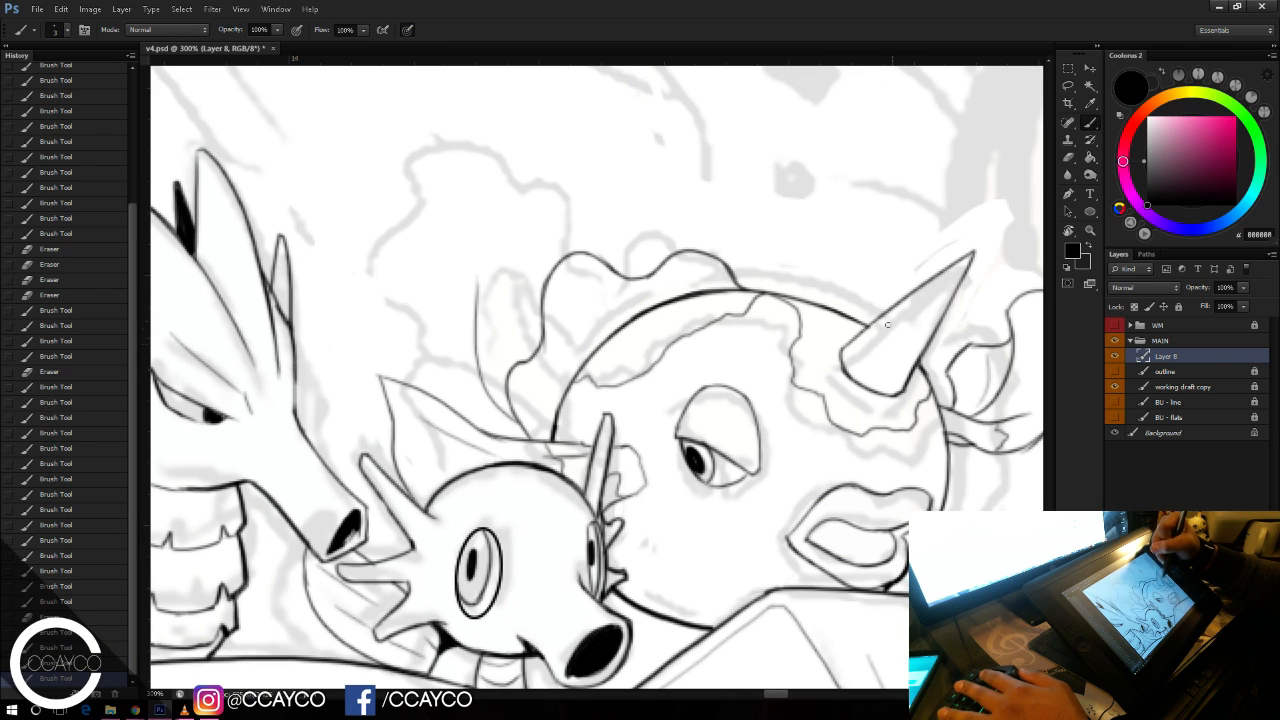
left_click_drag(866, 287, 867, 289)
key("ctrl+s")
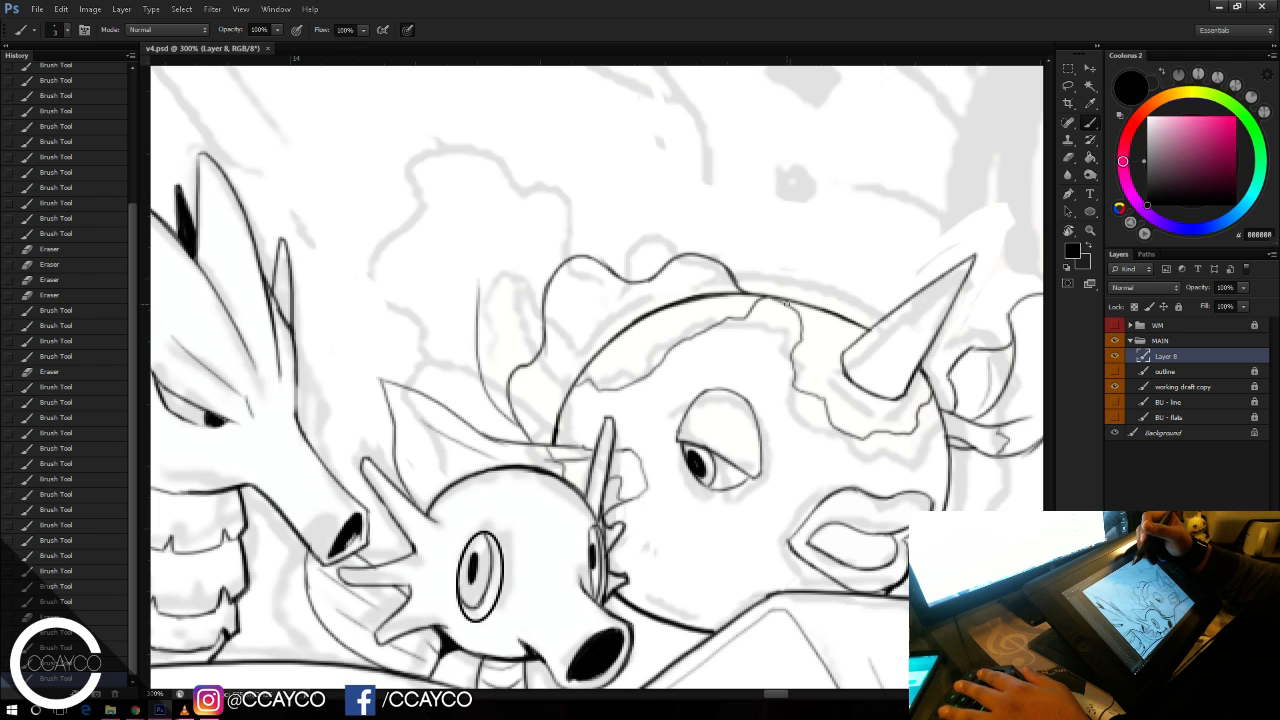
Step: Ink the low wavy body line running from the long-snouted creature's neck spike to the horned fish's pointed fin
left_click_drag(625, 212, 643, 272)
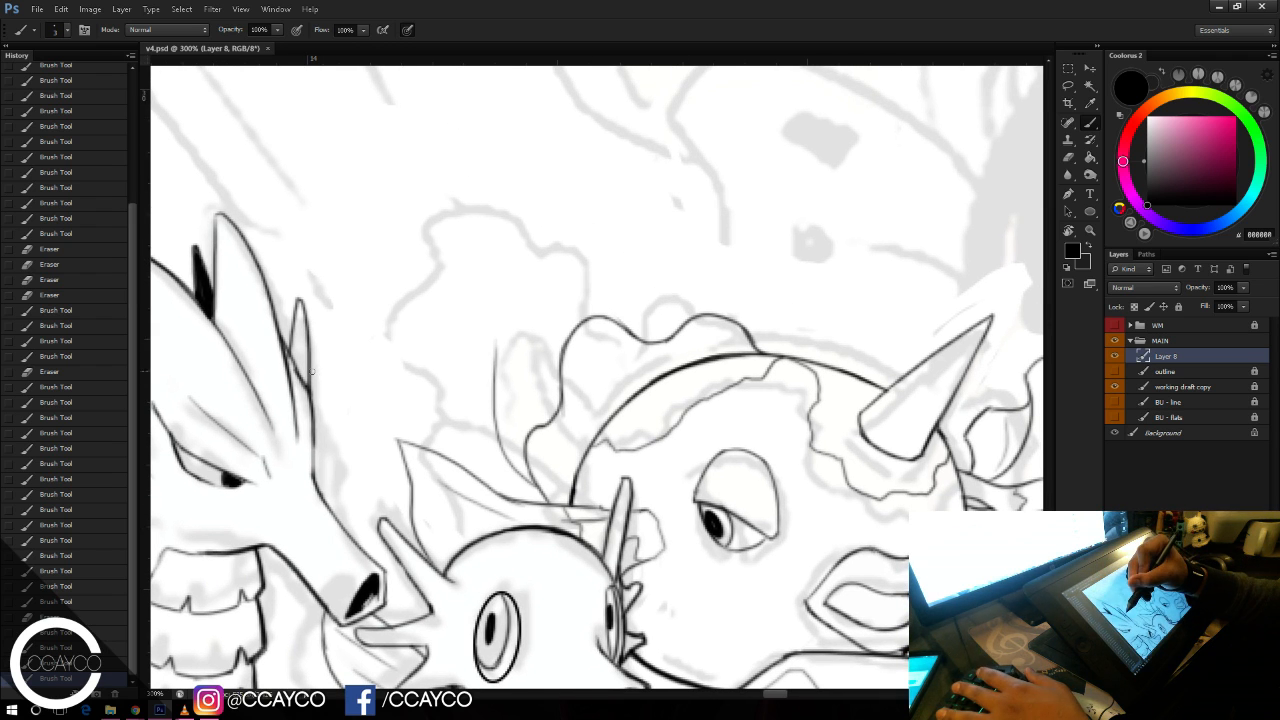
mouse_move(313, 372)
left_mouse_down()
mouse_move(386, 372)
mouse_move(446, 402)
mouse_move(431, 389)
mouse_move(445, 424)
left_mouse_up()
key("e")
key("b")
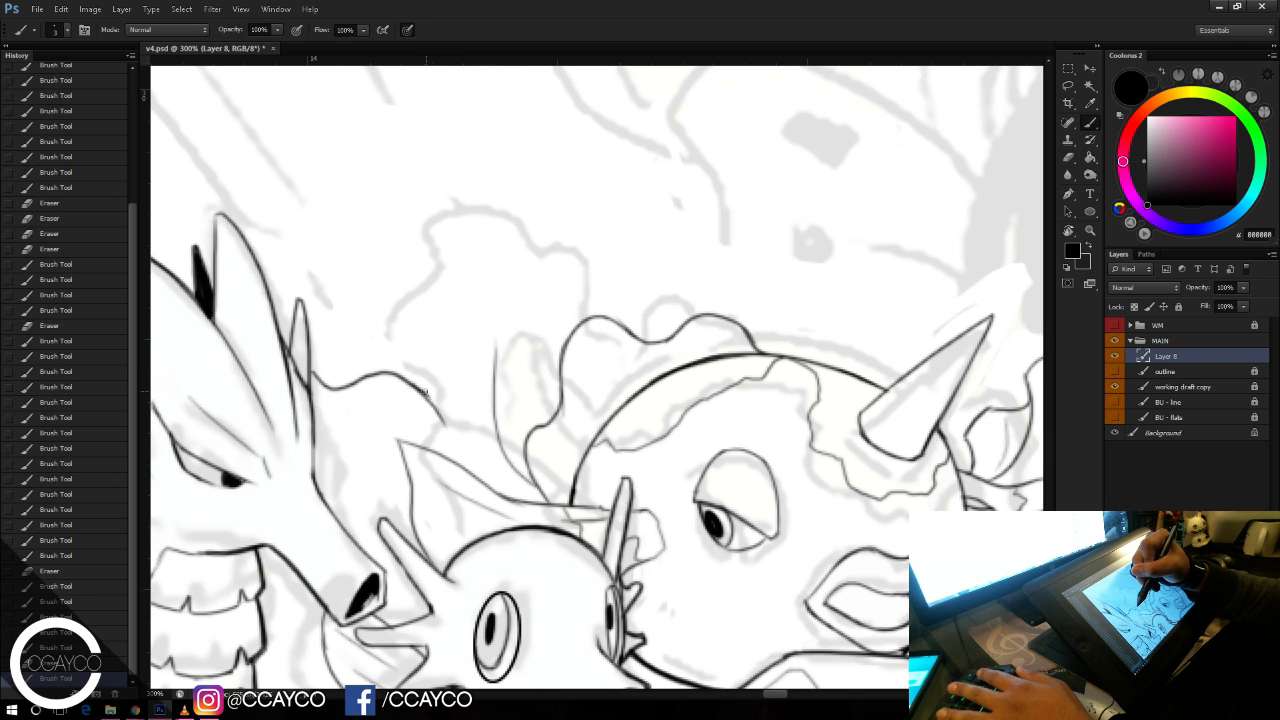
key("ctrl+z")
left_click_drag(412, 382, 446, 426)
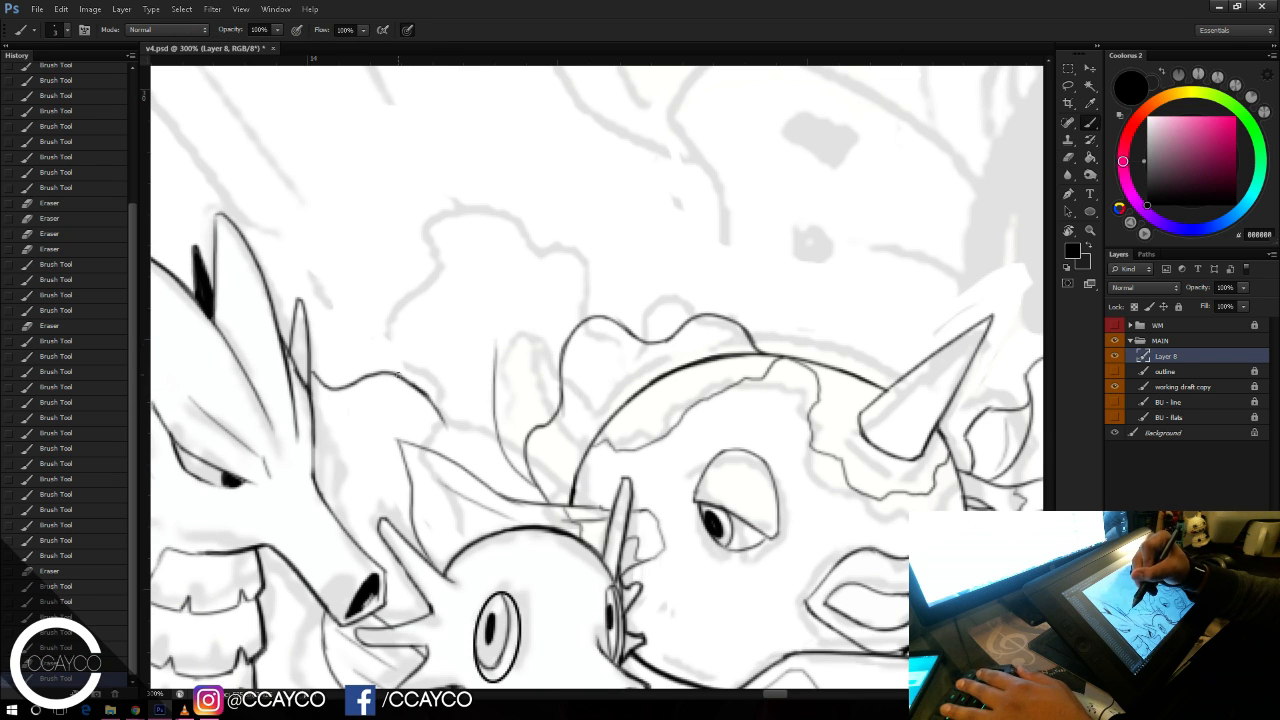
Step: Ink the tall wavy back fin outline from the low body line up and over to the frill behind the horned fish's head
mouse_move(402, 314)
left_mouse_down()
mouse_move(408, 263)
mouse_move(440, 256)
left_mouse_up()
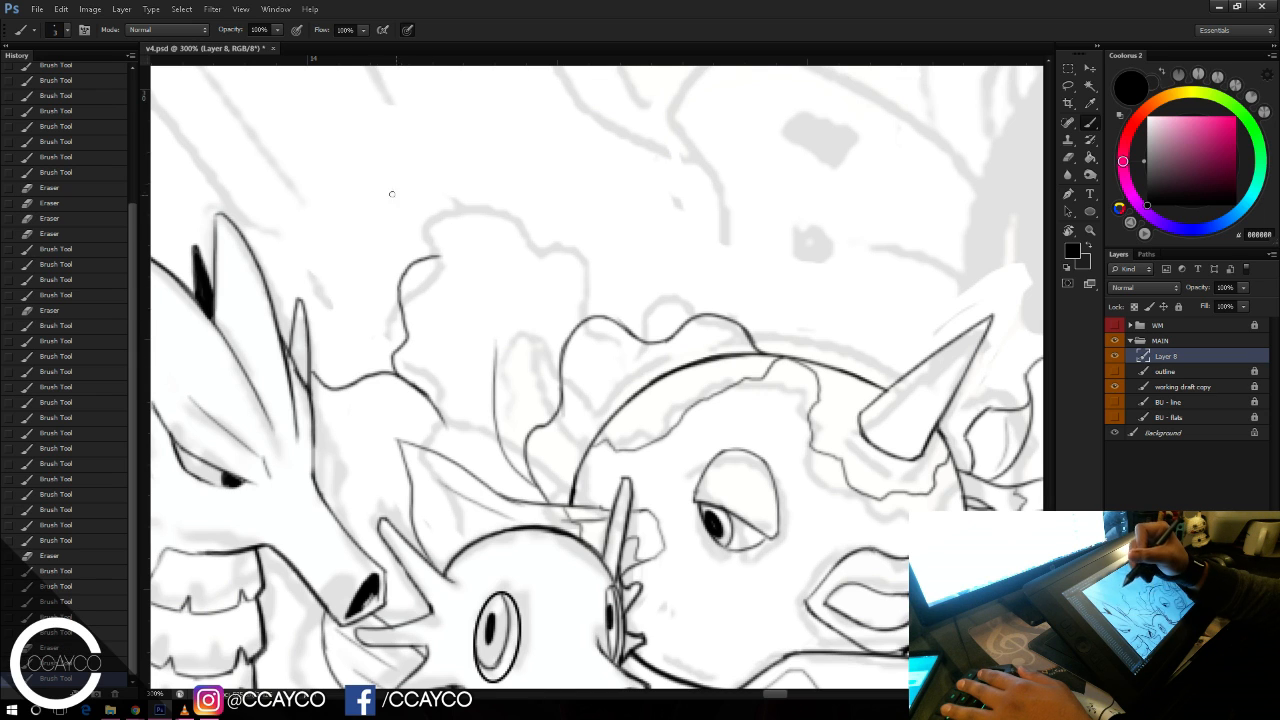
key("ctrl+z")
key("ctrl+z")
left_click_drag(385, 365, 401, 326)
mouse_move(459, 265)
left_mouse_down()
mouse_move(512, 209)
mouse_move(535, 211)
mouse_move(556, 280)
left_mouse_up()
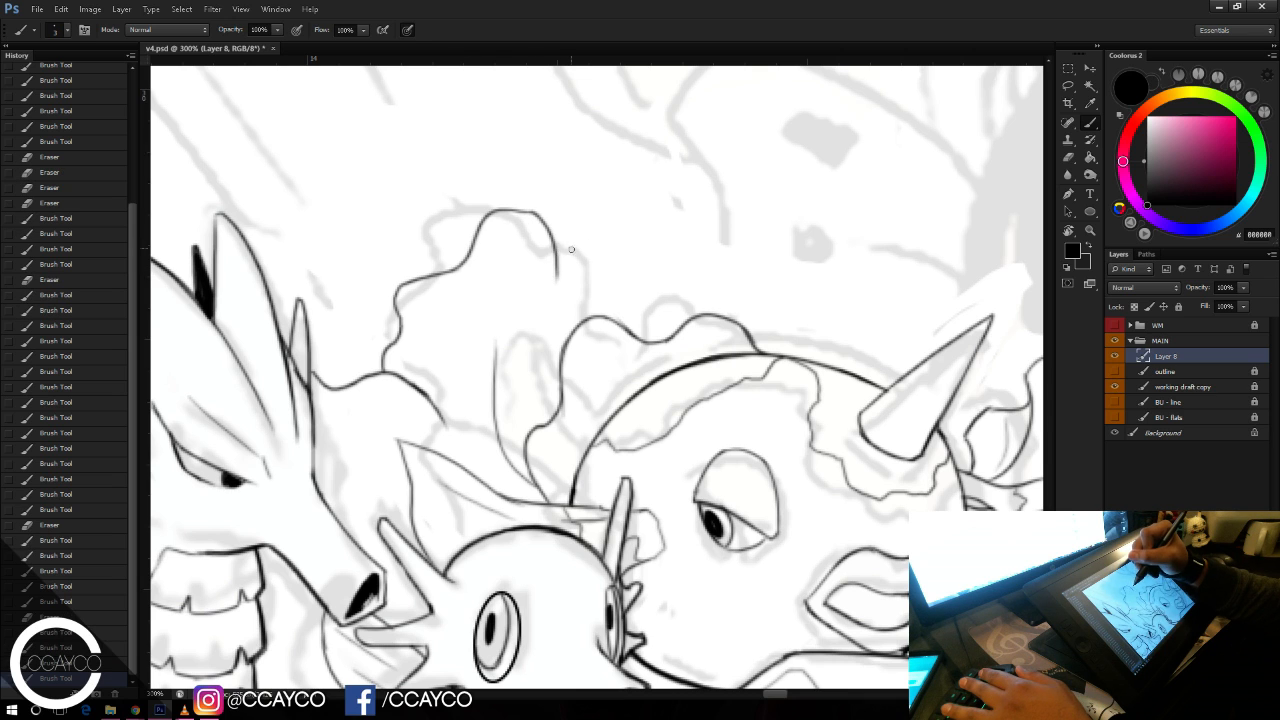
key("ctrl+z")
mouse_move(516, 210)
left_mouse_down()
mouse_move(578, 273)
mouse_move(602, 322)
left_mouse_up()
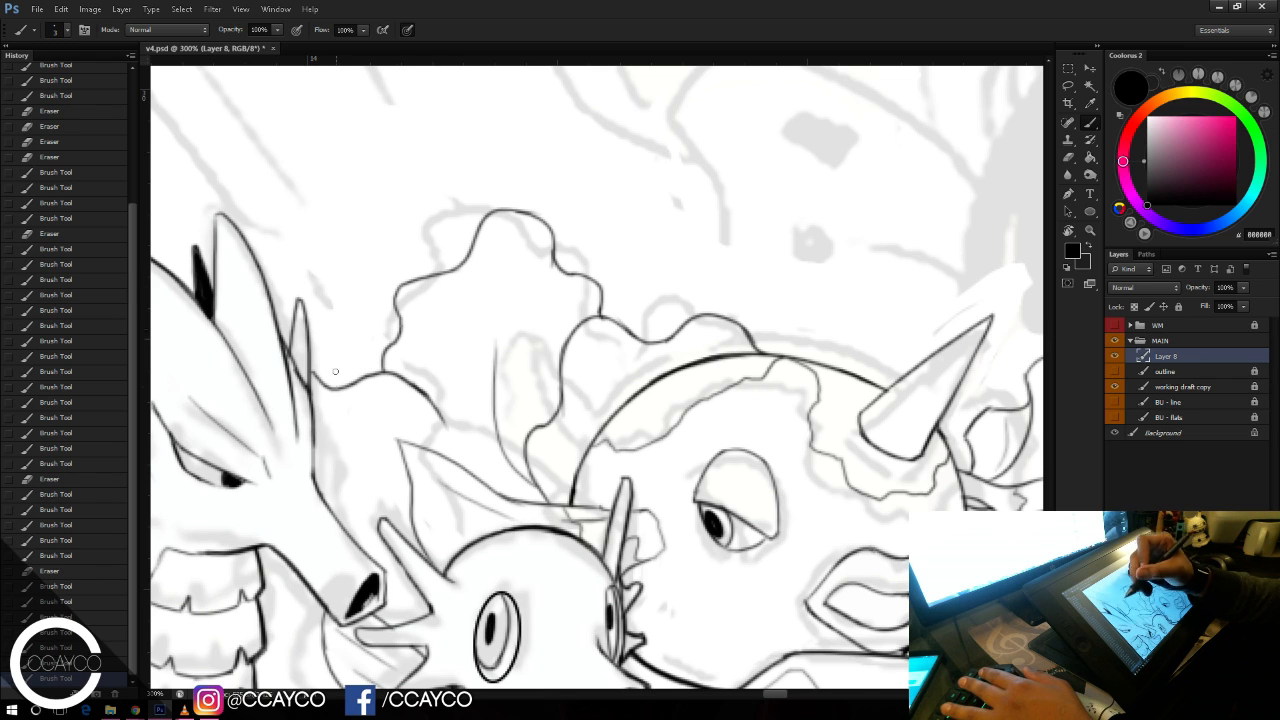
left_click_drag(312, 370, 334, 390)
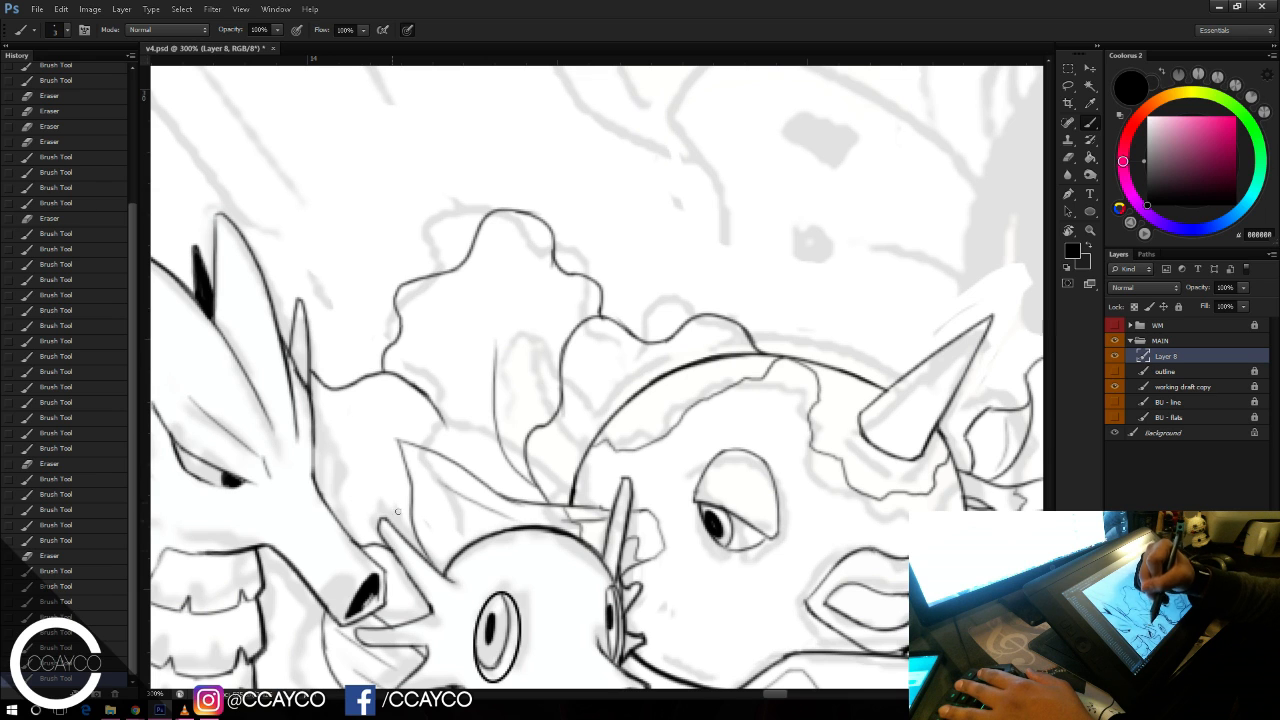
Step: Ink the jagged marking around the back fin's rib line and the ragged patch behind the pointed fin, and save the file
left_click_drag(522, 336, 541, 362)
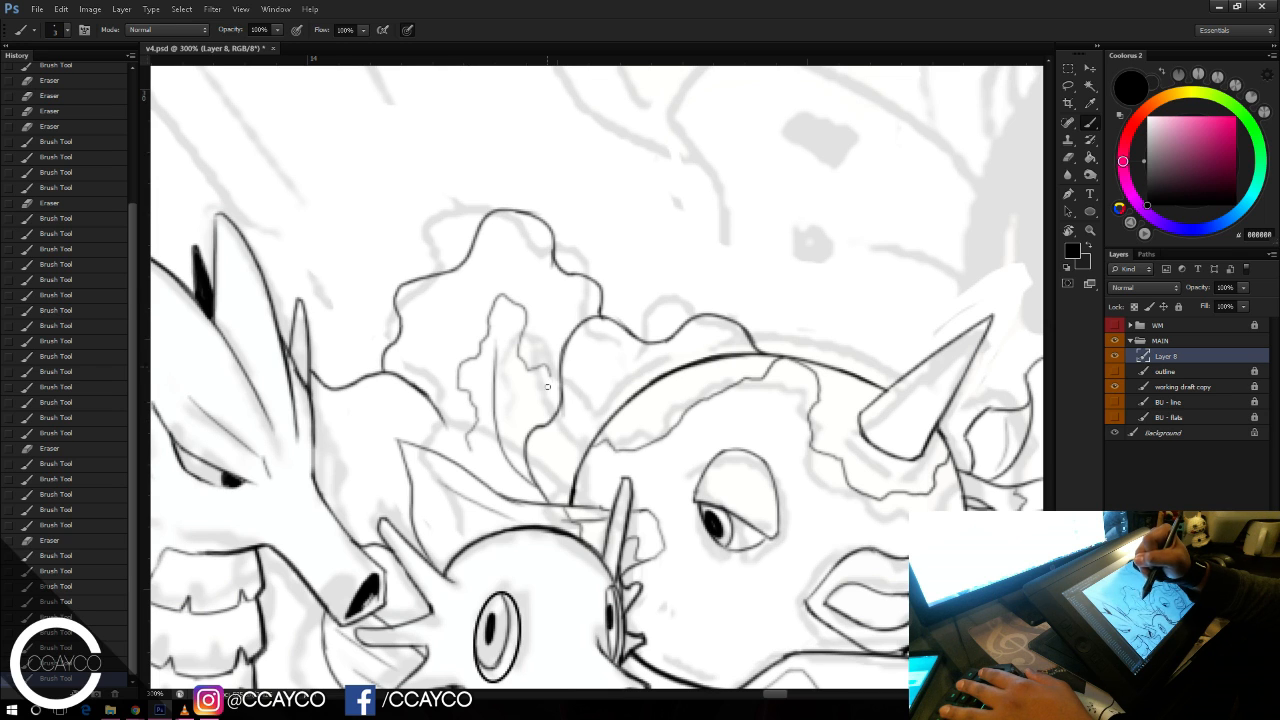
mouse_move(459, 364)
left_mouse_down()
mouse_move(474, 428)
mouse_move(440, 459)
mouse_move(428, 452)
left_mouse_up()
key("e")
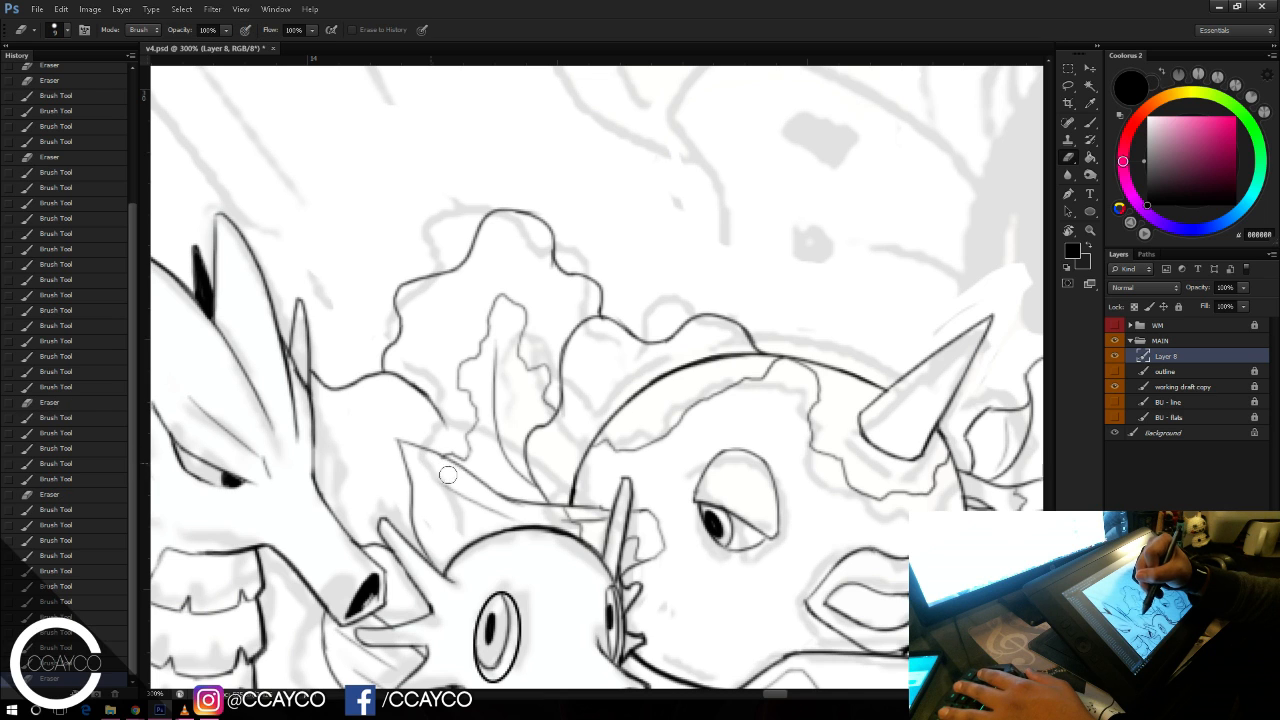
key("b")
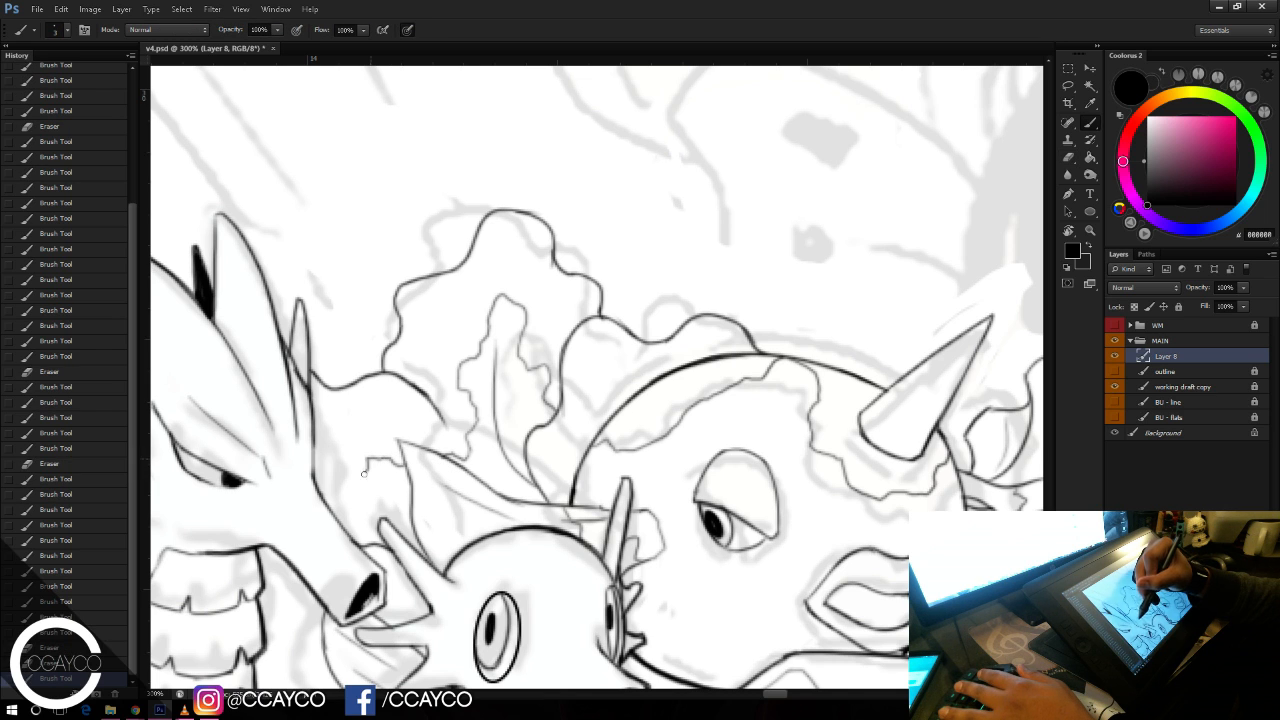
left_click_drag(403, 518, 396, 510)
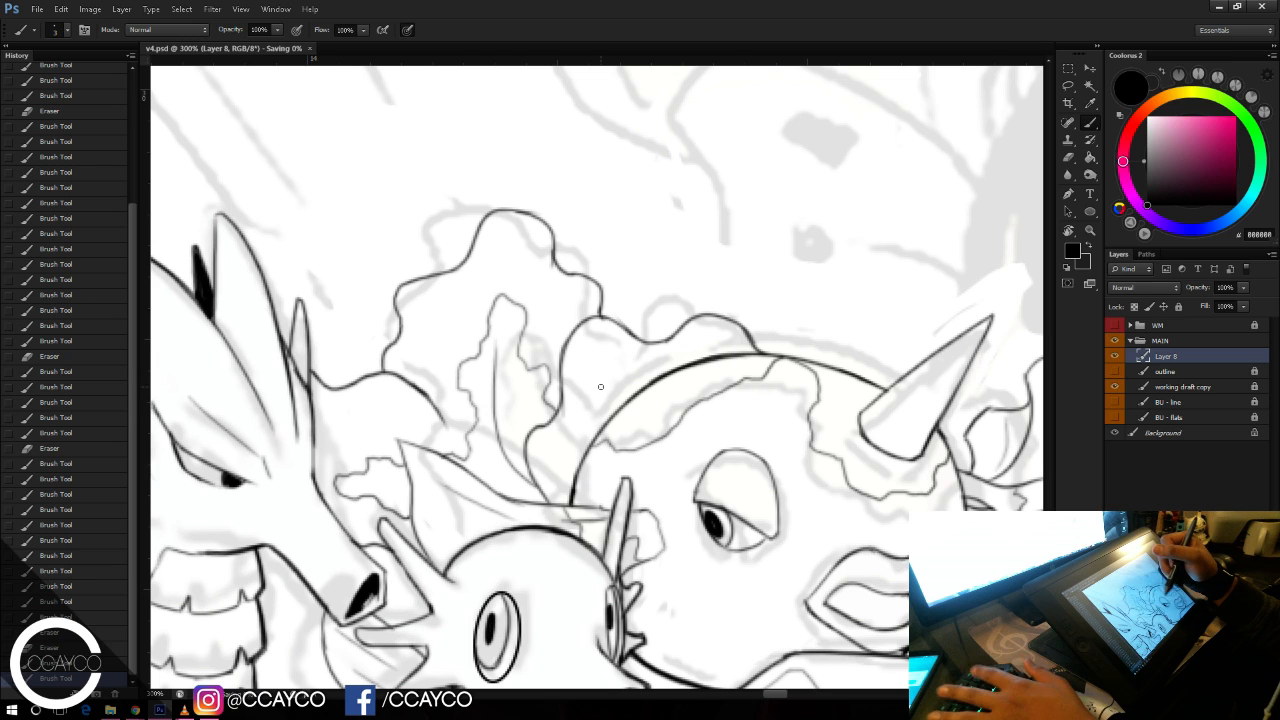
key("ctrl+s")
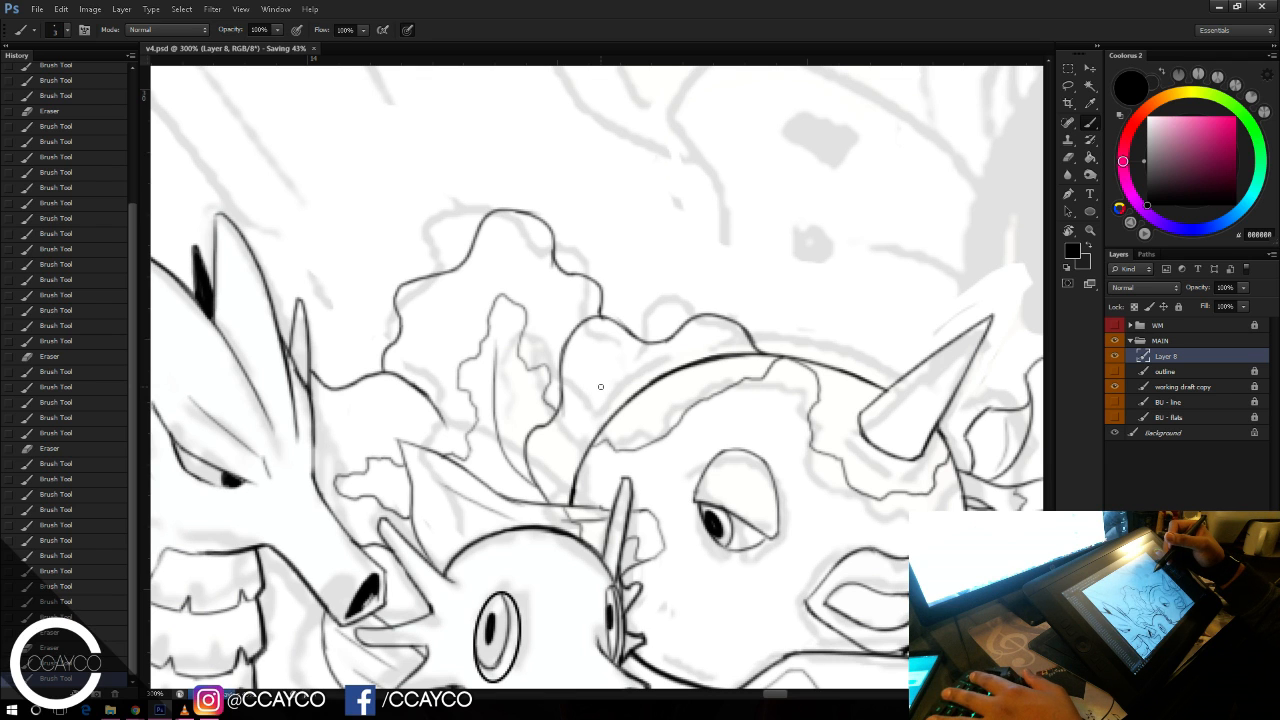
Step: Draw an outlined ellipse over the large creature's drafted eye, tilt it to match the draft, and rasterize its layer for brush work
left_click_drag(843, 349, 656, 303)
mouse_move(895, 422)
left_mouse_down()
mouse_move(654, 417)
mouse_move(840, 397)
mouse_move(938, 362)
mouse_move(946, 344)
mouse_move(913, 362)
left_mouse_up()
key("r")
key("b")
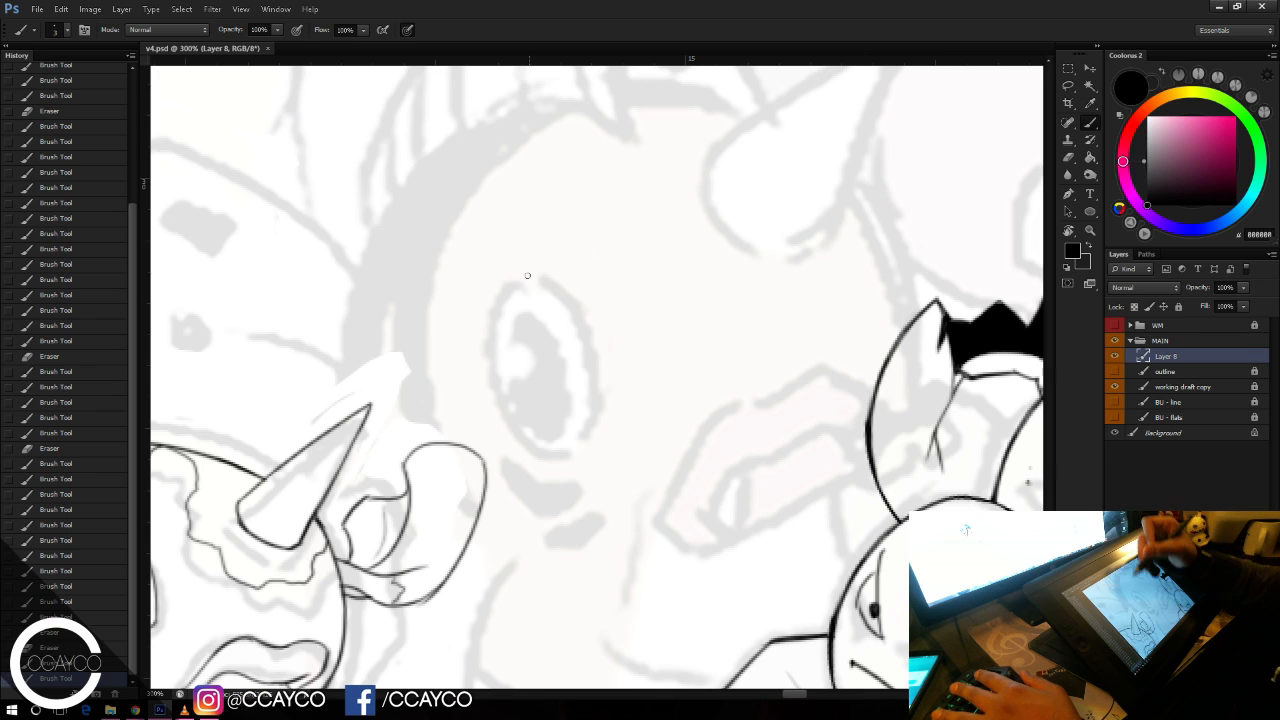
left_click(1090, 211)
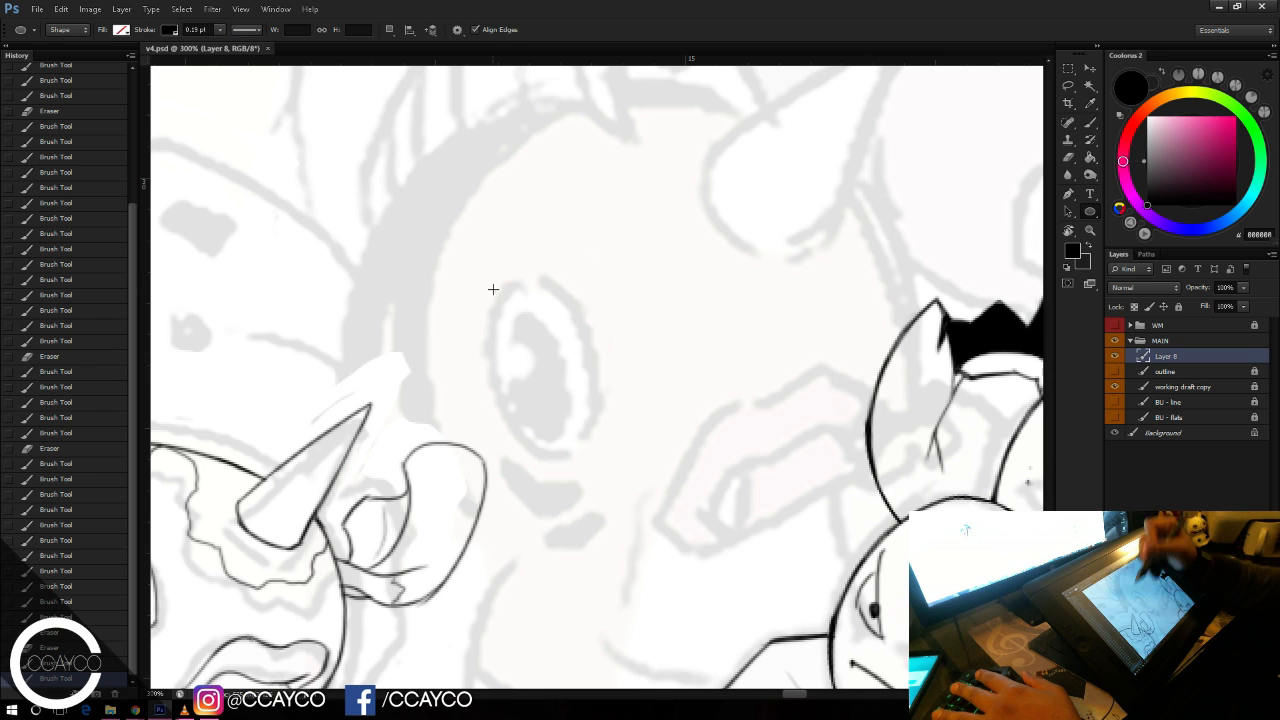
left_click_drag(498, 292, 576, 390)
key("ctrl+t")
key("Return")
left_click(608, 328)
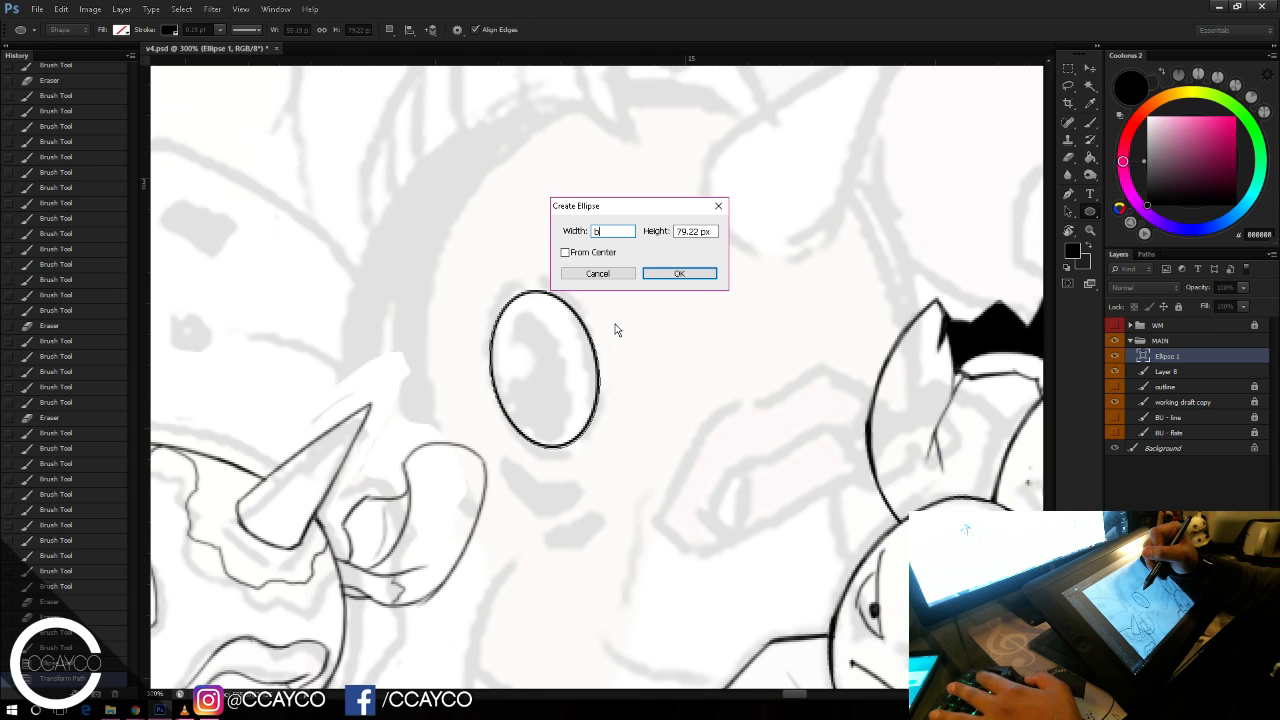
left_click(612, 278)
key("b")
left_click(618, 281)
key("Return")
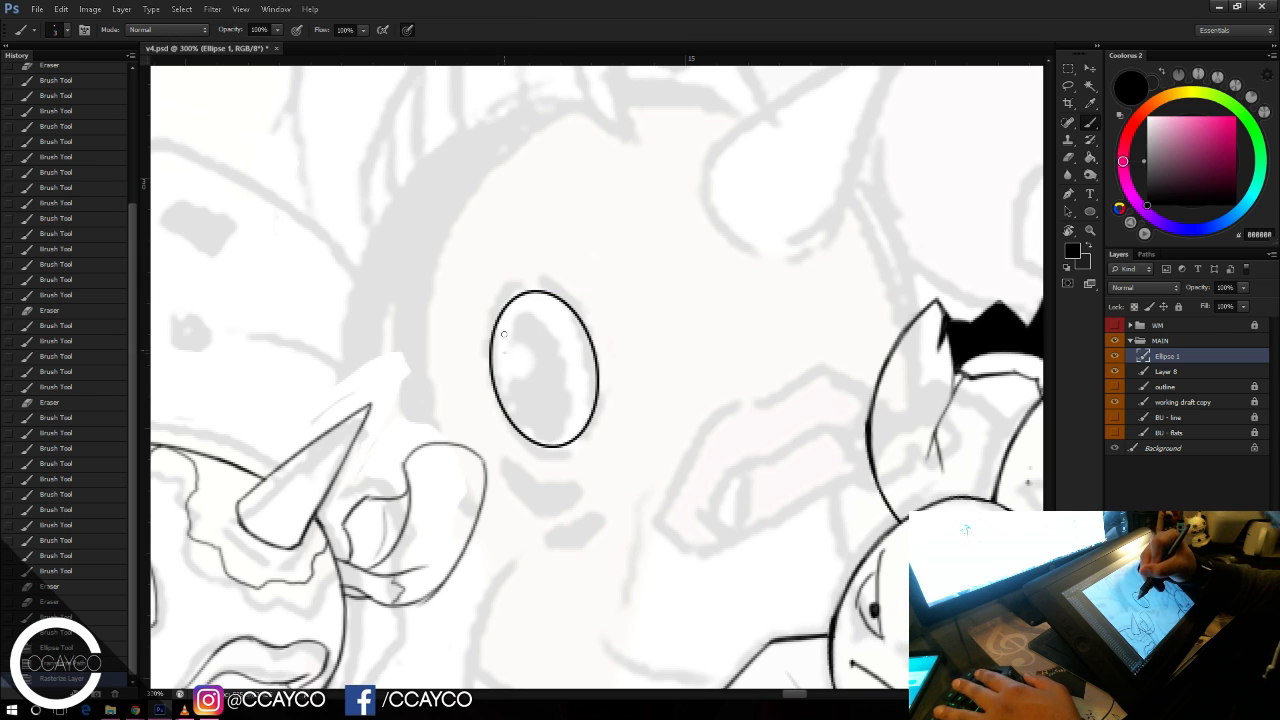
Step: Ink the tall oval pupil outline inside the large creature's eye, thickening its outer and lower edges
mouse_move(504, 334)
left_mouse_down()
mouse_move(531, 311)
mouse_move(567, 389)
left_mouse_up()
mouse_move(530, 310)
left_mouse_down()
mouse_move(561, 431)
mouse_move(565, 398)
mouse_move(559, 433)
mouse_move(519, 394)
mouse_move(525, 436)
left_mouse_up()
mouse_move(510, 390)
left_mouse_down()
mouse_move(538, 412)
mouse_move(513, 383)
mouse_move(505, 342)
left_mouse_up()
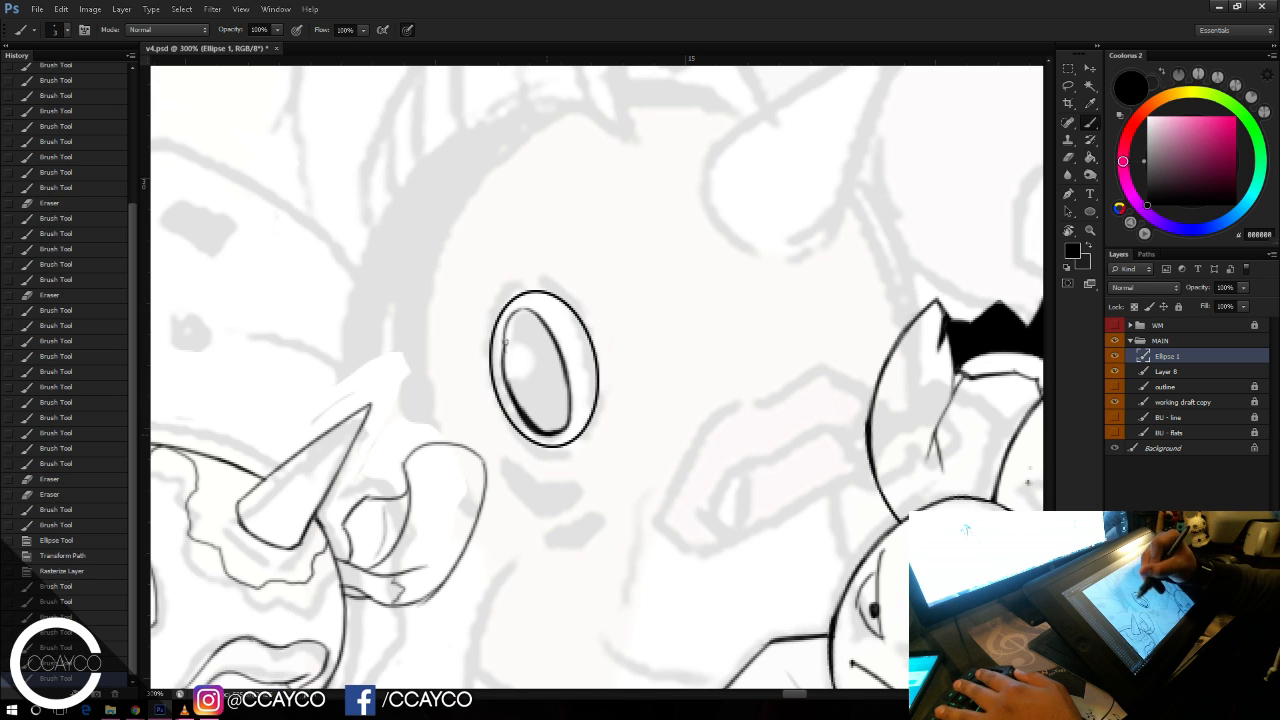
mouse_move(536, 424)
left_mouse_down()
mouse_move(498, 330)
mouse_move(500, 378)
left_mouse_up()
mouse_move(524, 310)
left_mouse_down()
mouse_move(498, 358)
mouse_move(502, 406)
left_mouse_up()
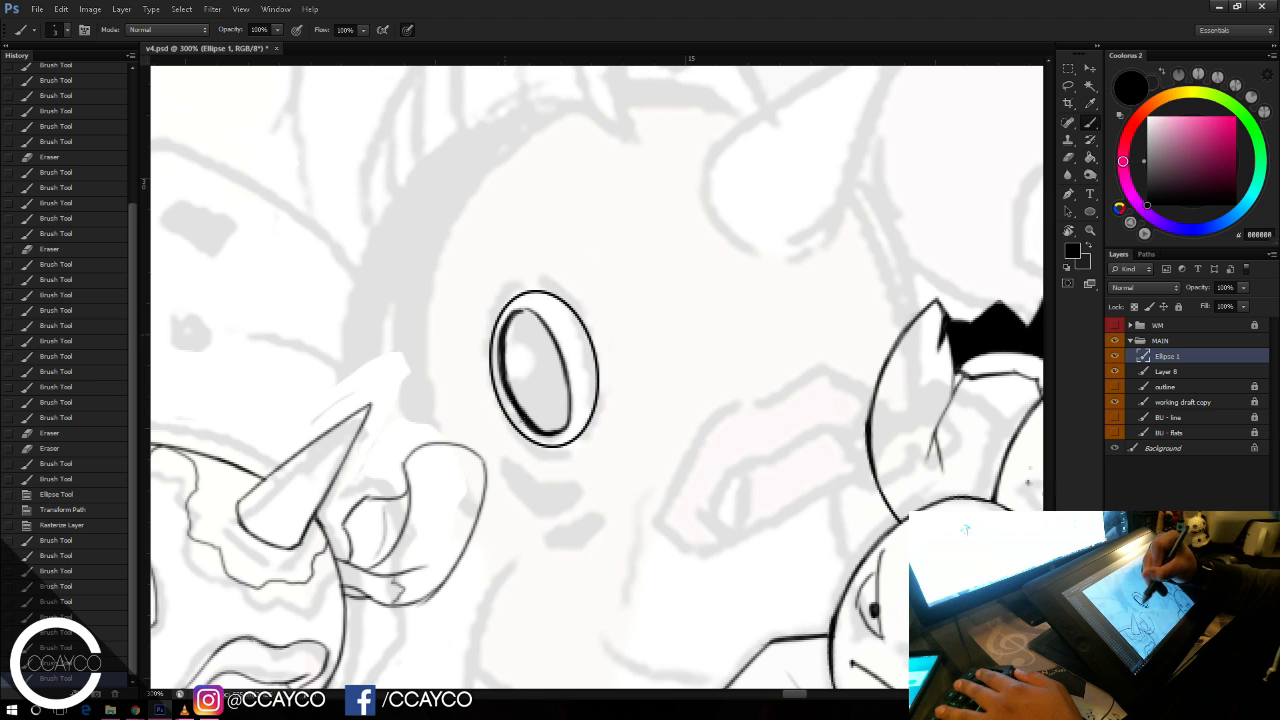
left_click_drag(500, 362, 514, 408)
left_click_drag(504, 384, 536, 432)
Step: Select the pupil's interior, expand the selection slightly, fill it with black, deselect, and touch up the pupil's edge with the brush
key("w")
left_click(536, 370)
key("alt+s")
key("m")
key("e")
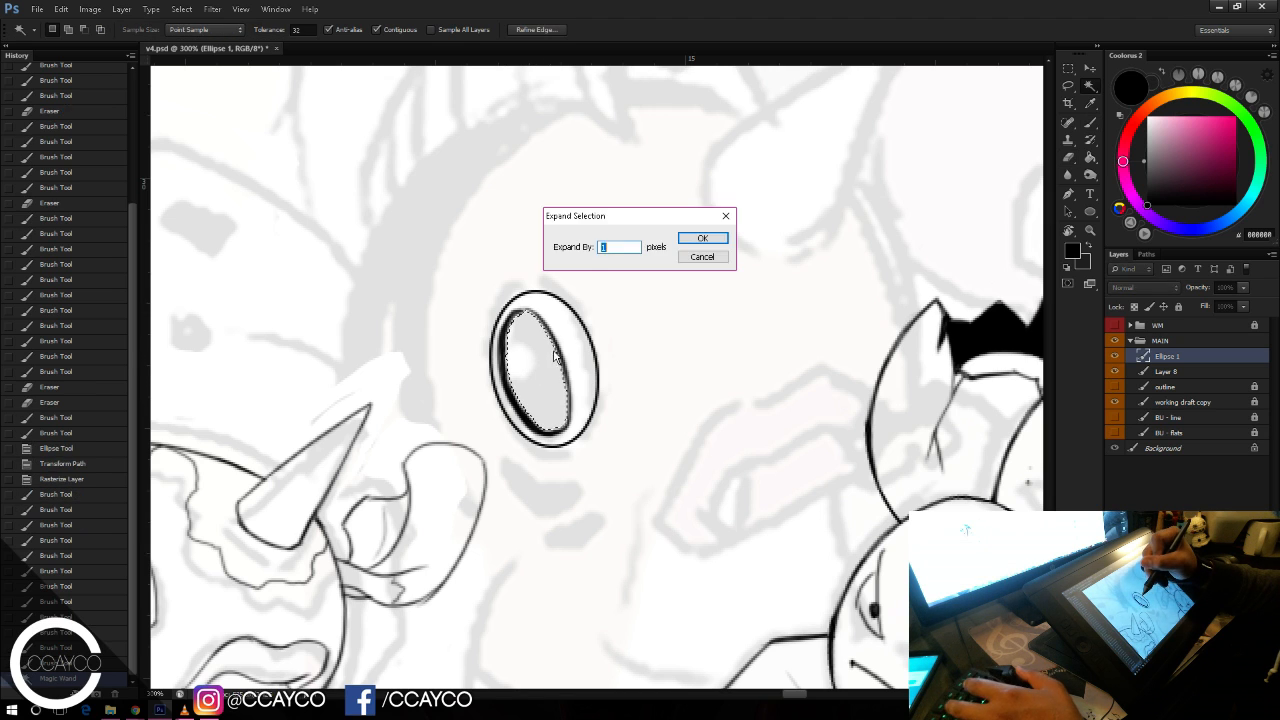
key("Return")
key("g")
left_click(537, 354)
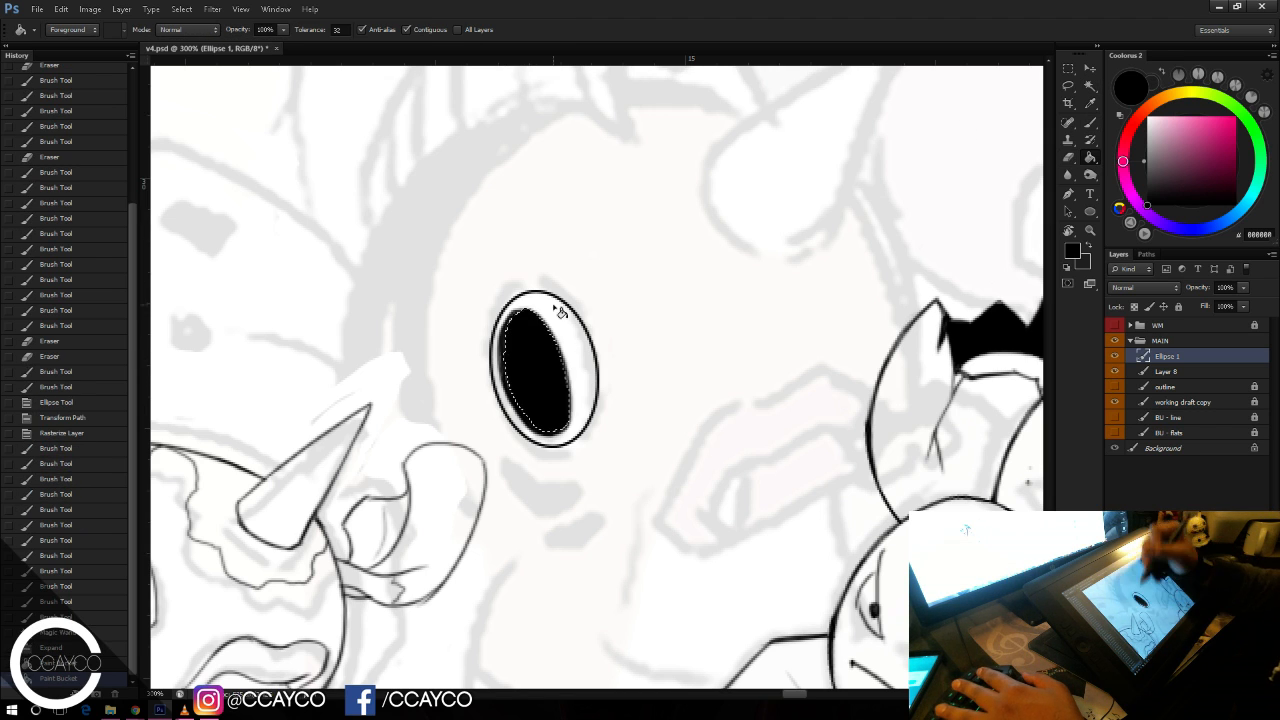
key("ctrl+d")
key("b")
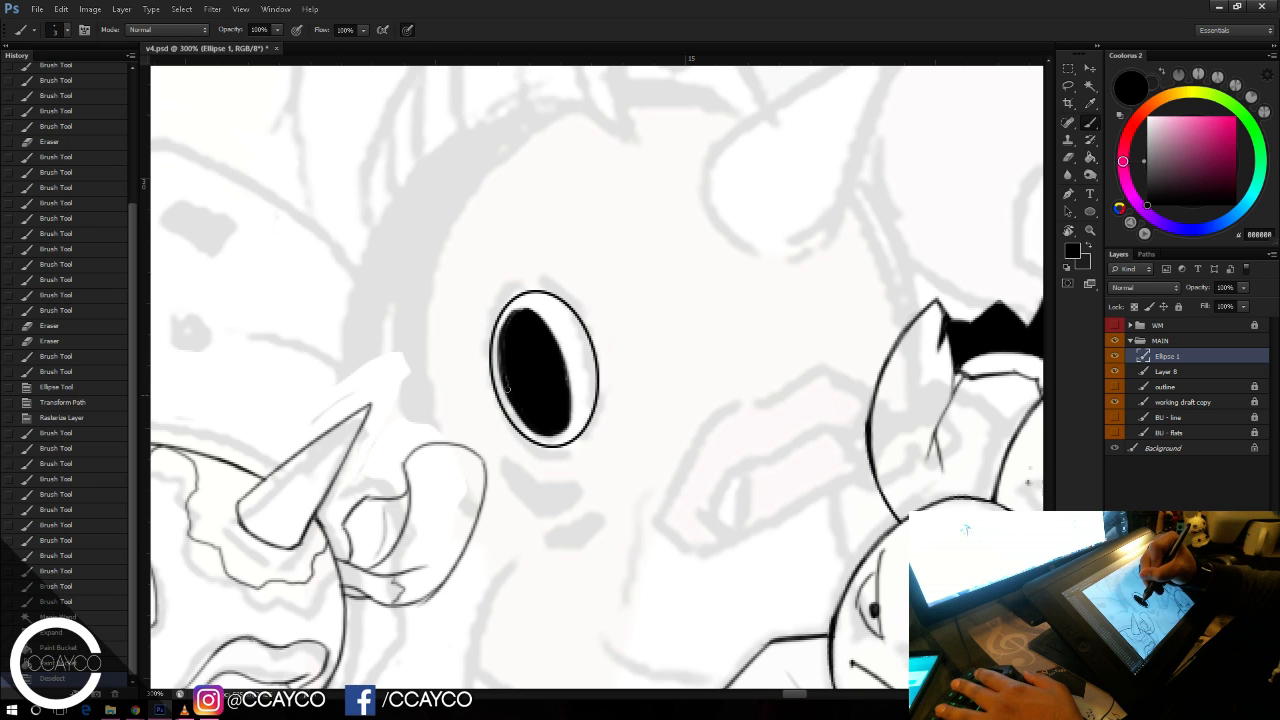
left_click(508, 325)
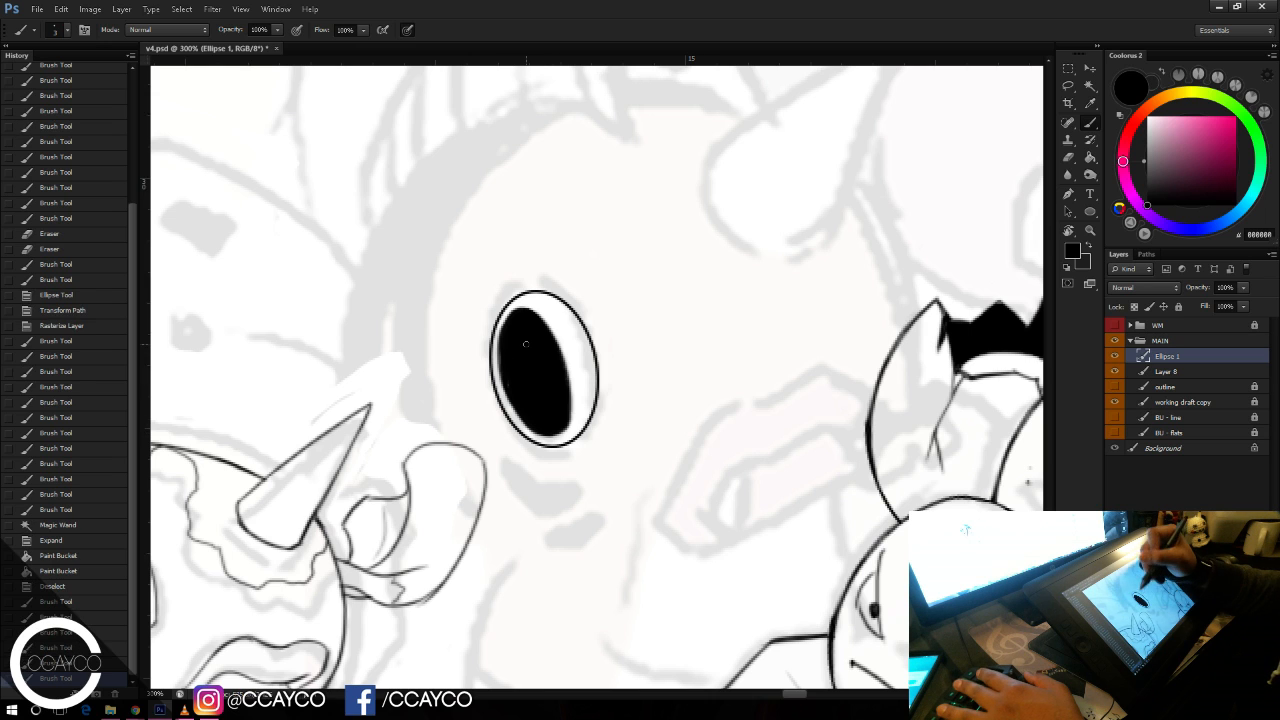
key("e")
left_click(510, 339)
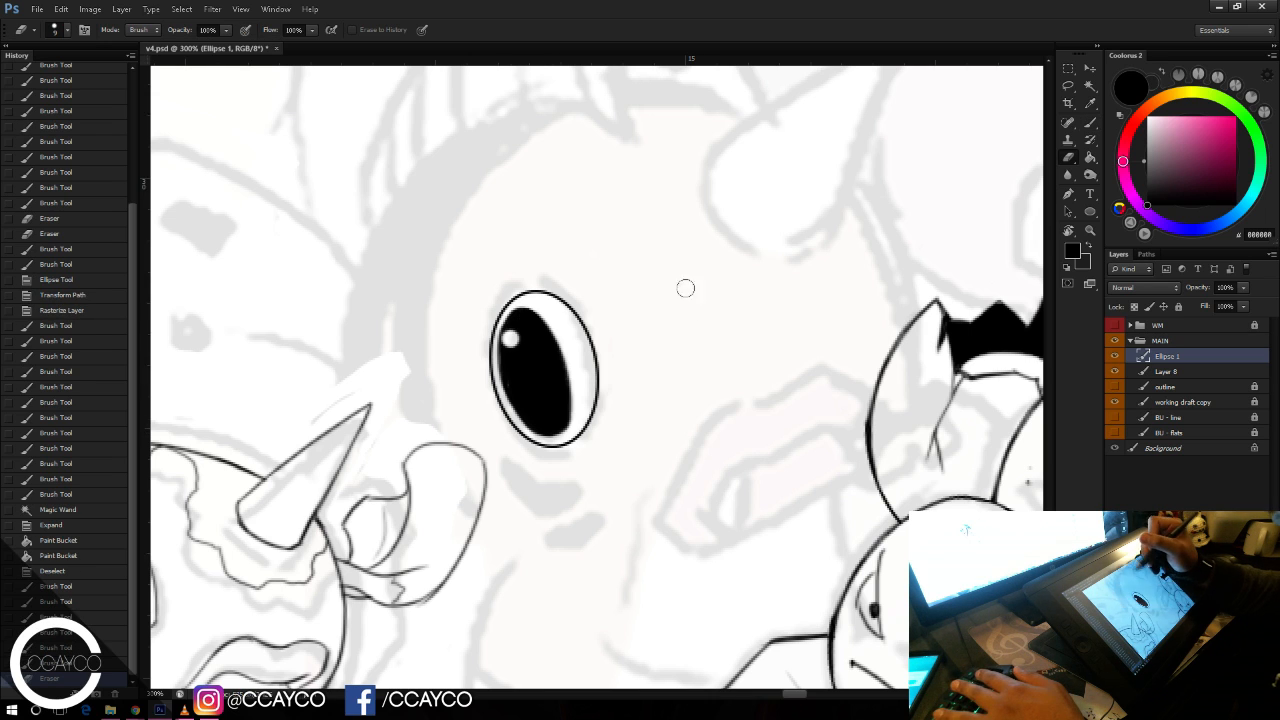
key("ctrl+z")
Step: Return to the brush and save the file
key("b")
left_click_drag(769, 309, 710, 295)
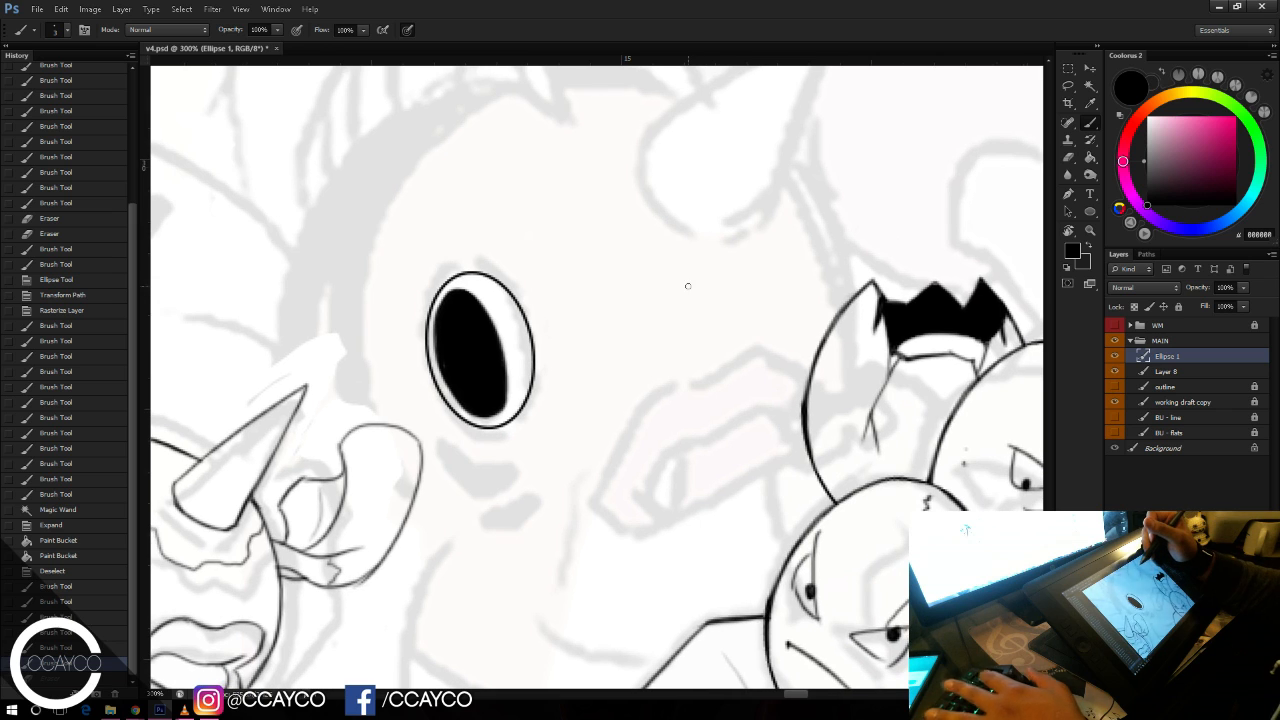
key("ctrl+s")
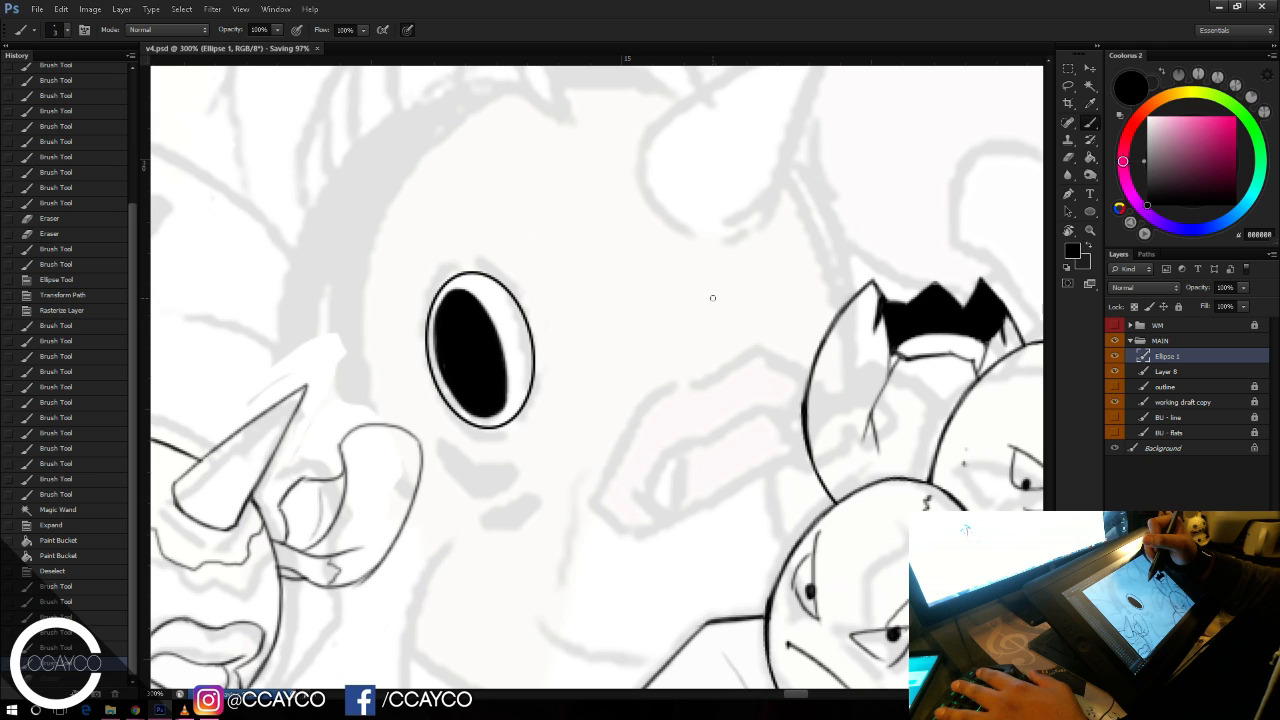
Step: Ink the outline of the larger curved marking directly beneath the large creature's eye
left_click_drag(721, 298, 727, 305)
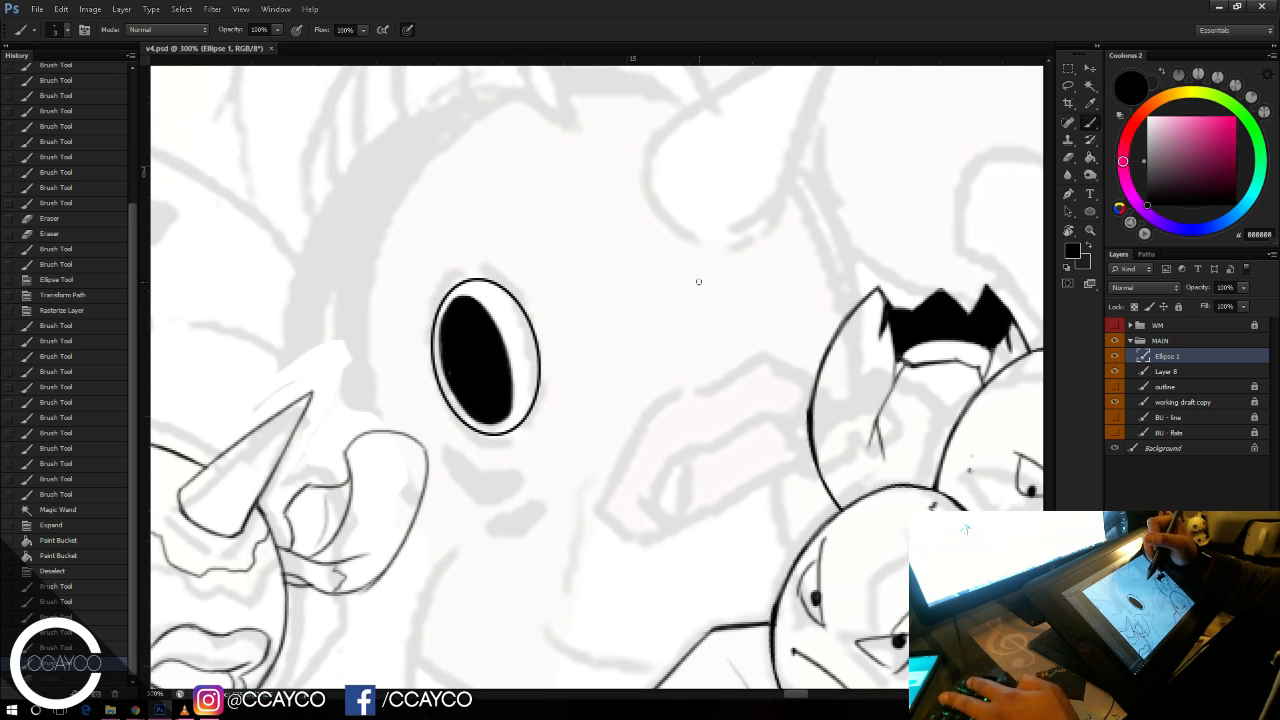
left_click_drag(680, 243, 694, 251)
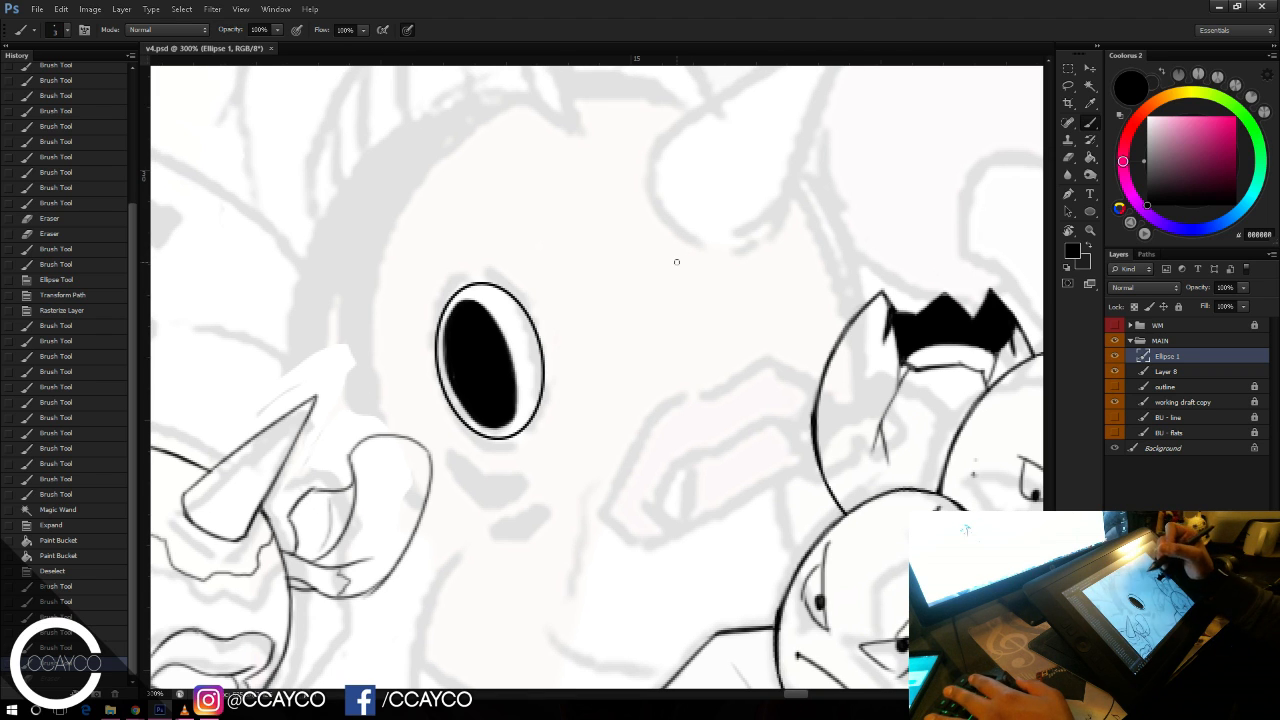
mouse_move(449, 447)
left_mouse_down()
mouse_move(508, 468)
mouse_move(478, 504)
left_mouse_up()
key("ctrl+z")
mouse_move(448, 441)
left_mouse_down()
mouse_move(448, 461)
mouse_move(488, 505)
left_mouse_up()
key("ctrl+z")
mouse_move(444, 455)
left_mouse_down()
mouse_move(492, 505)
mouse_move(520, 479)
left_mouse_up()
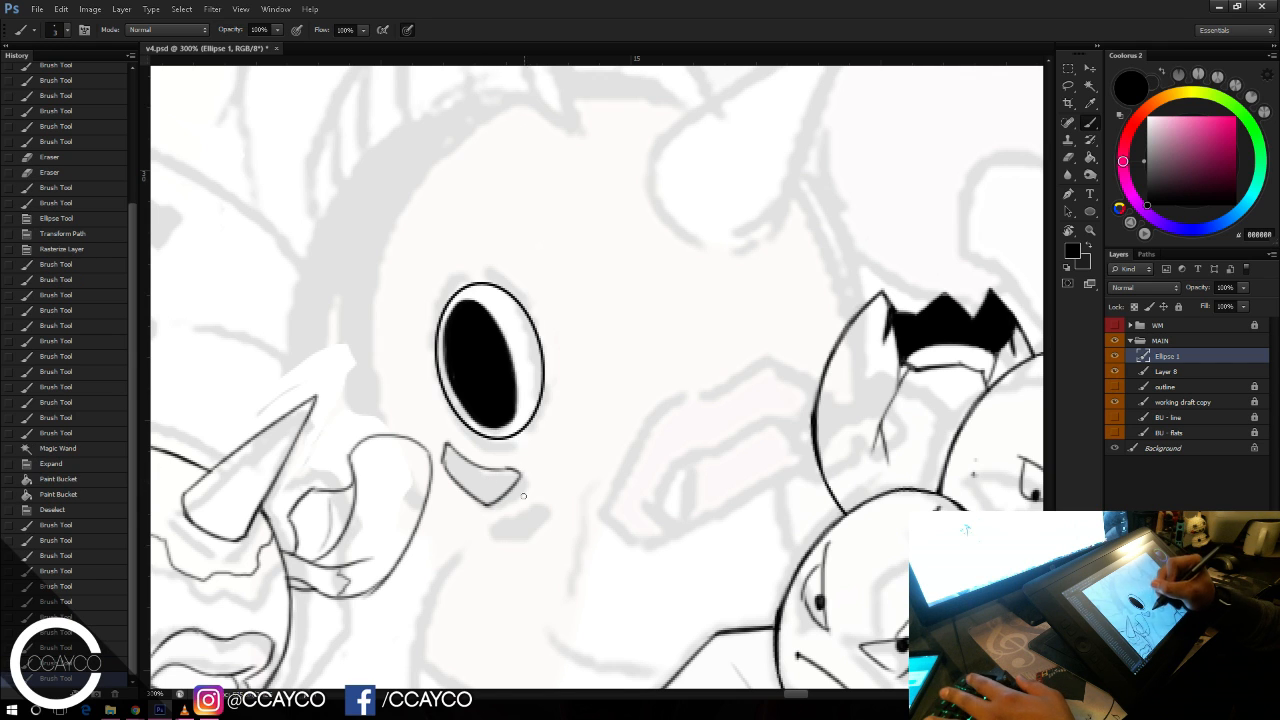
Step: Ink the smaller crescent marking below the first one under the eye, redrawing its upper and lower curves until clean
mouse_move(524, 523)
left_mouse_down()
mouse_move(487, 544)
mouse_move(477, 518)
left_mouse_up()
key("ctrl+z")
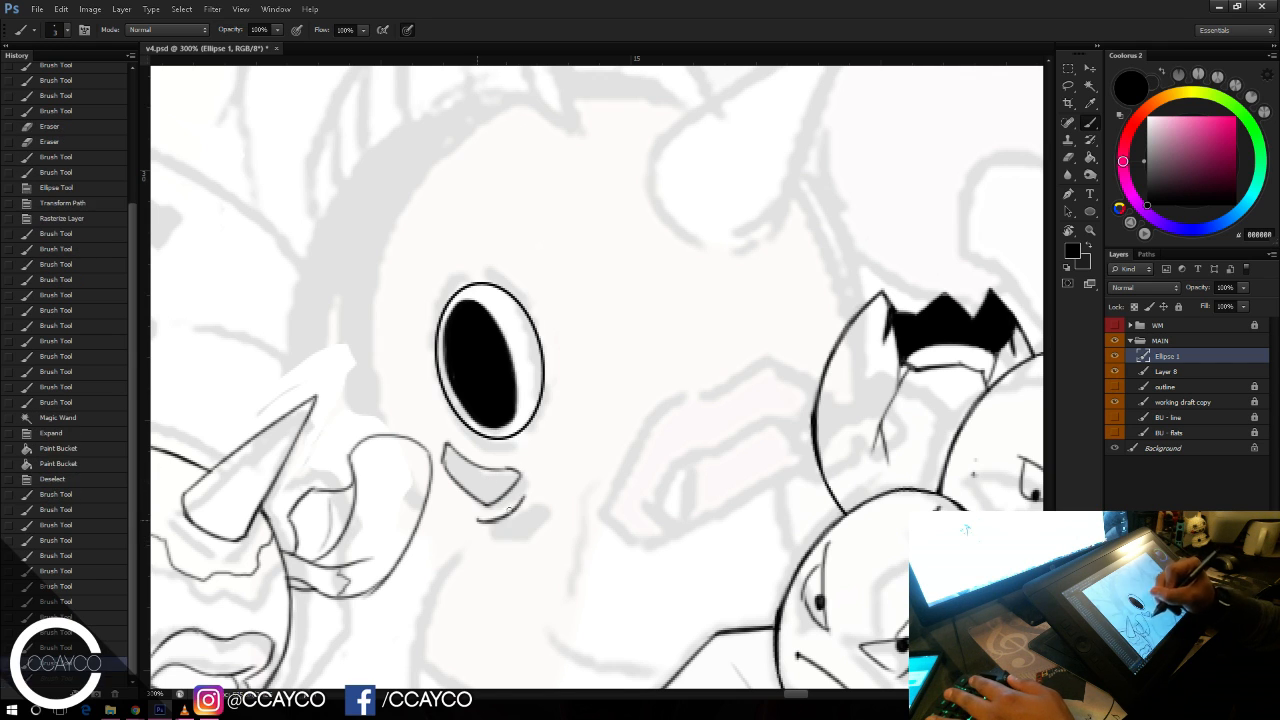
key("ctrl+z")
key("ctrl+z")
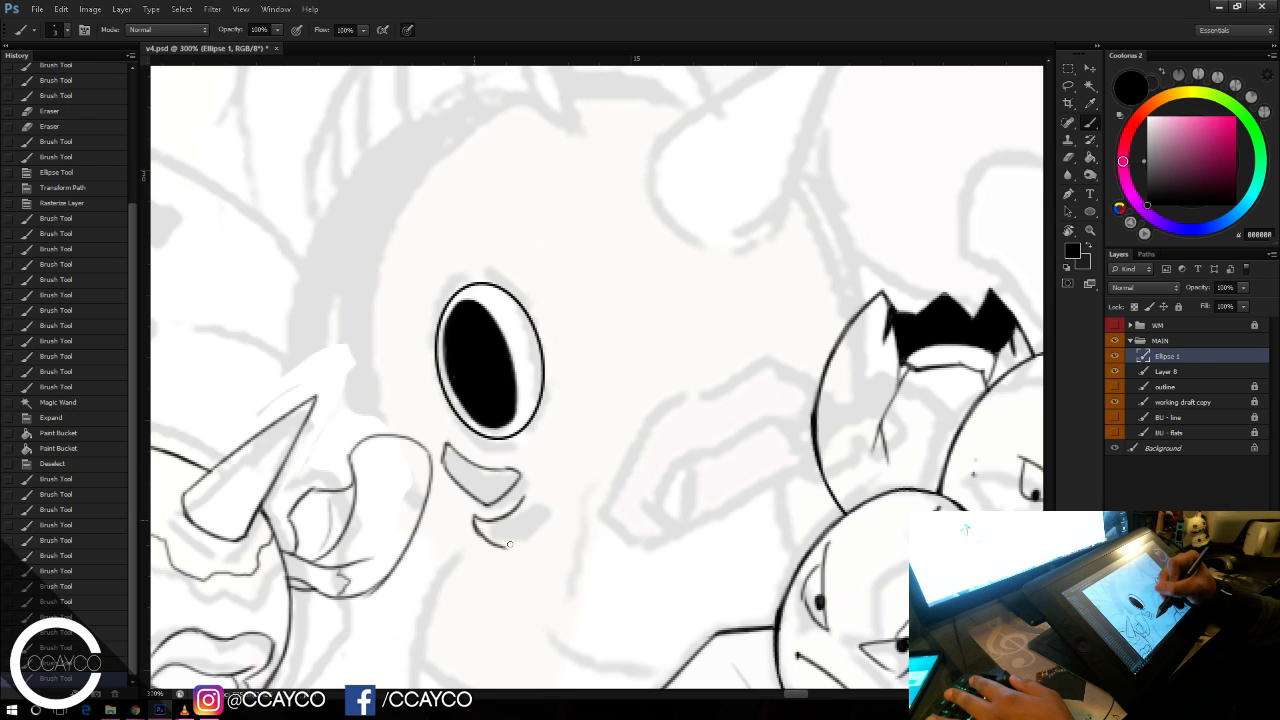
key("ctrl+z")
left_click_drag(510, 544, 507, 543)
mouse_move(524, 497)
left_mouse_down()
mouse_move(505, 543)
mouse_move(521, 505)
left_mouse_up()
key("e")
key("b")
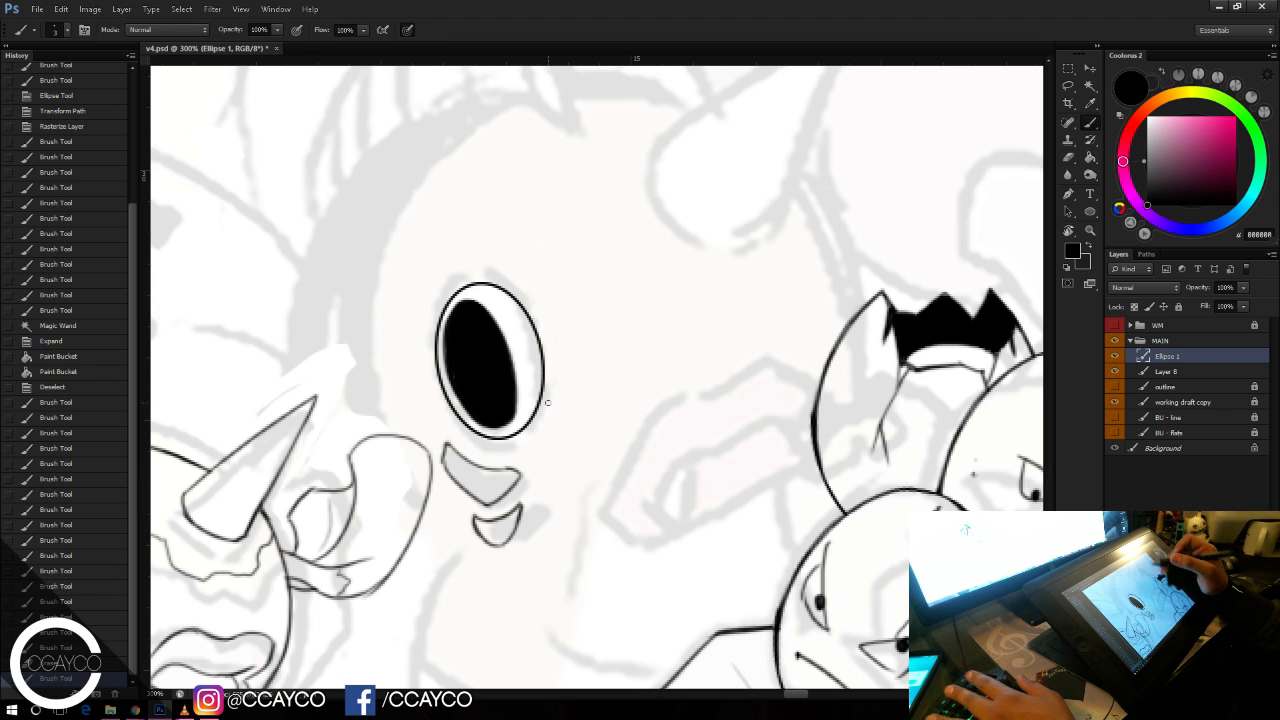
Step: Ink the arched inner line of the large creature's mouth up to the cracked egg shape, with two small fangs hanging from it
left_click_drag(672, 481, 721, 442)
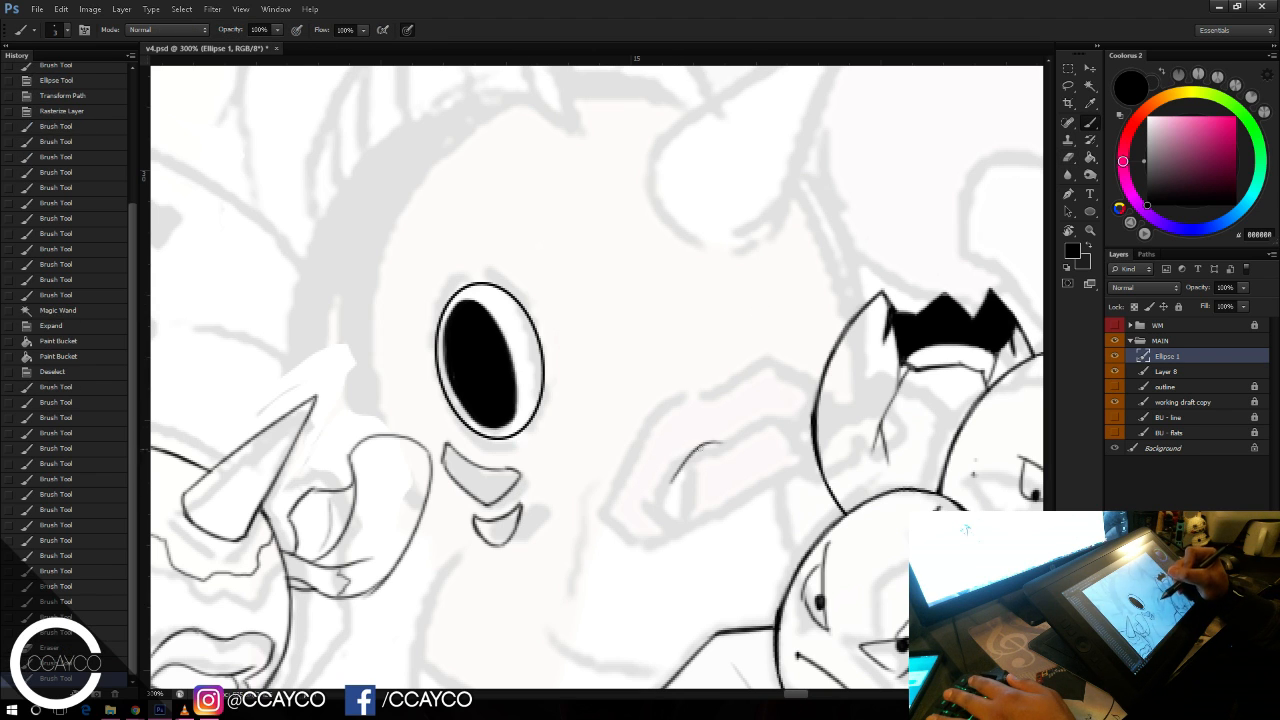
key("ctrl+z")
left_click_drag(673, 484, 772, 420)
key("ctrl+z")
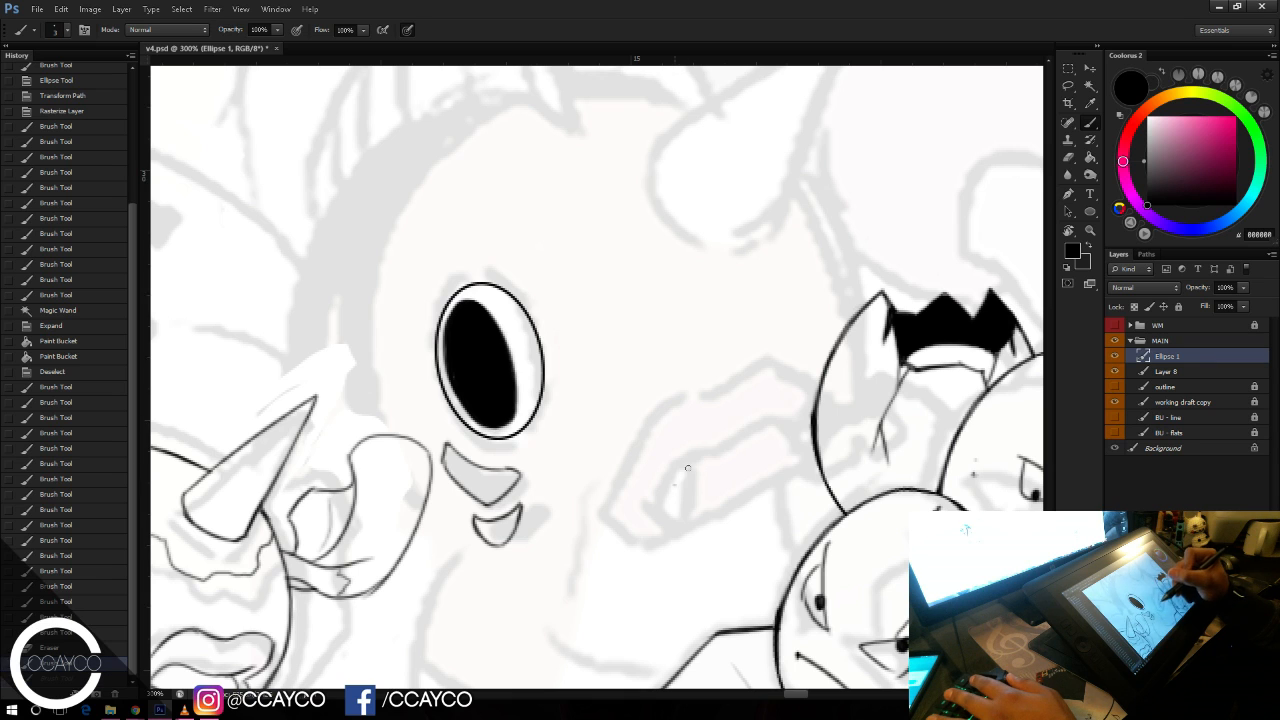
left_click_drag(673, 484, 806, 414)
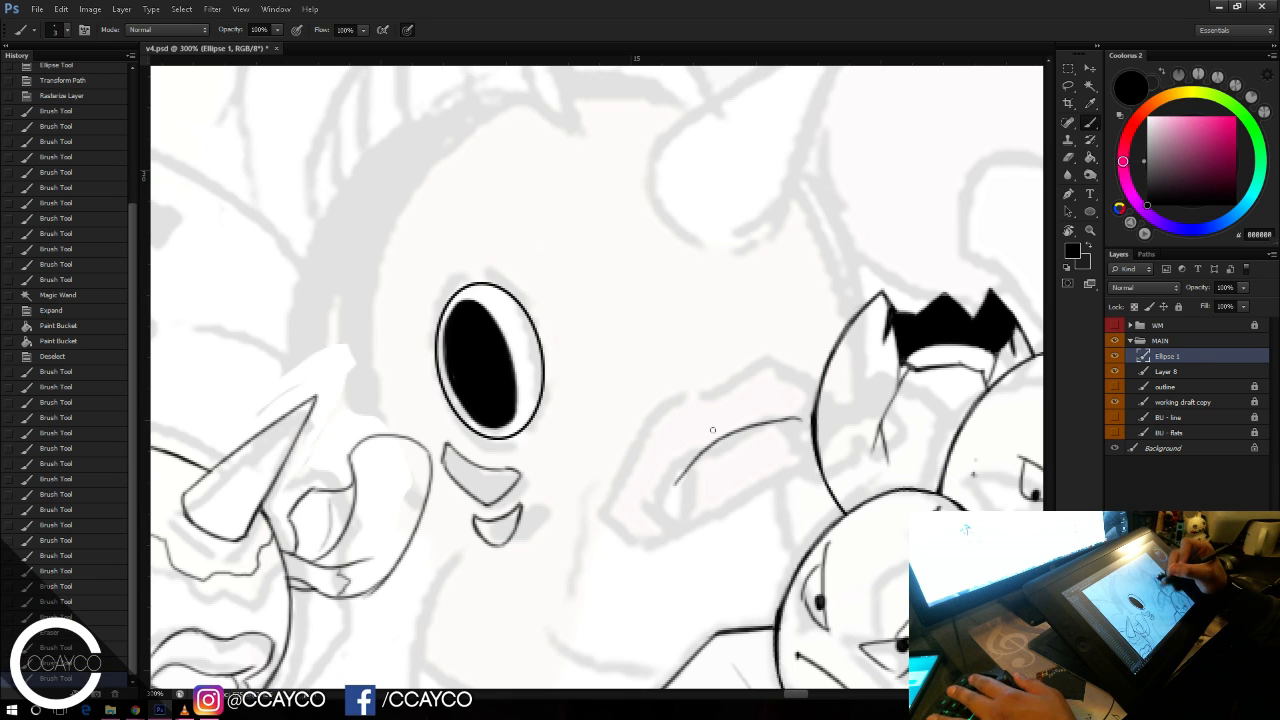
mouse_move(690, 463)
left_mouse_down()
mouse_move(706, 450)
mouse_move(699, 478)
mouse_move(706, 448)
left_mouse_up()
key("ctrl+z")
left_click_drag(797, 418, 814, 414)
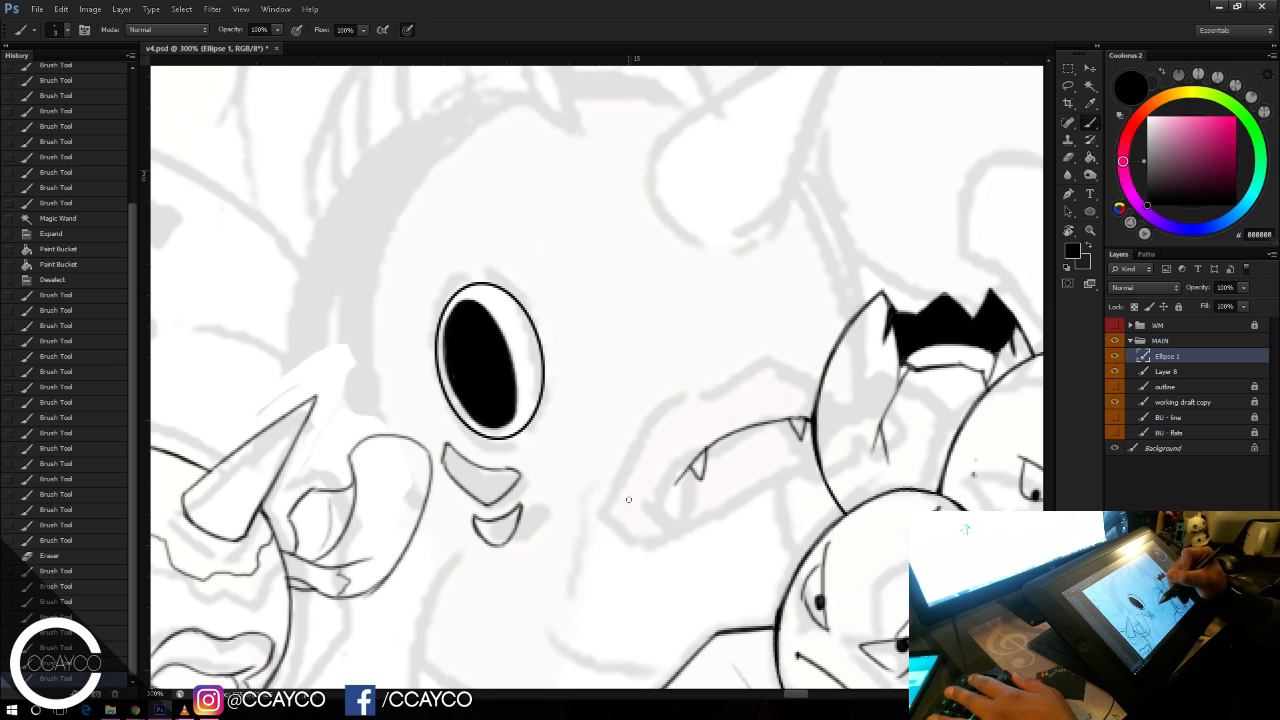
Step: Ink the wavy upper lip outline from the mouth corner to the cracked egg shape, and save the file
left_click_drag(642, 496, 716, 404)
key("ctrl+z")
mouse_move(650, 498)
left_mouse_down()
mouse_move(720, 404)
mouse_move(744, 404)
left_mouse_up()
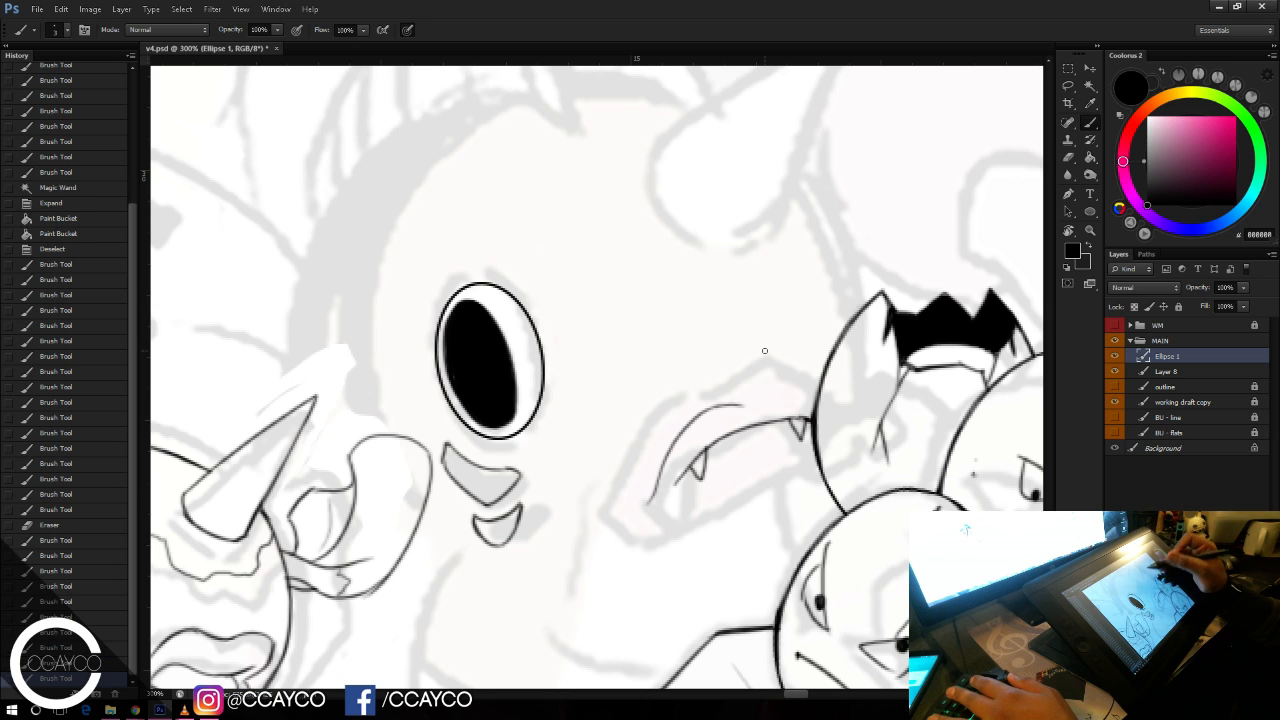
key("ctrl+z")
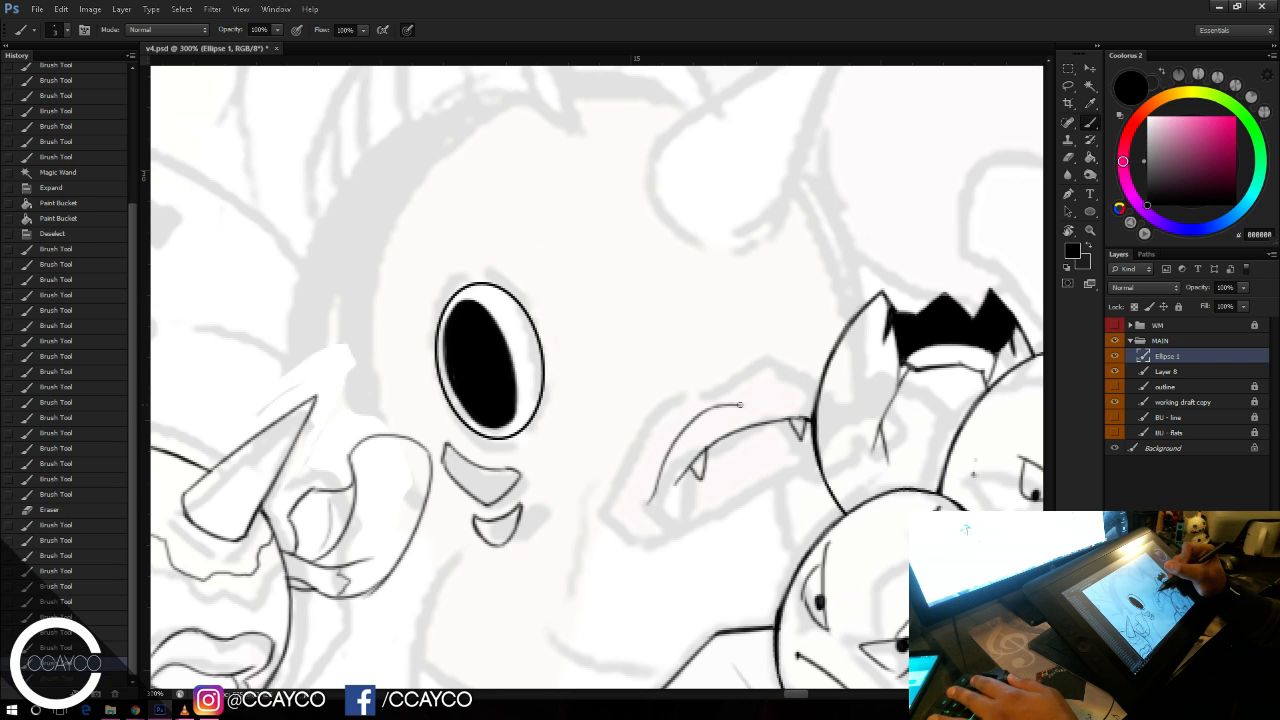
left_click_drag(748, 402, 803, 388)
key("ctrl+s")
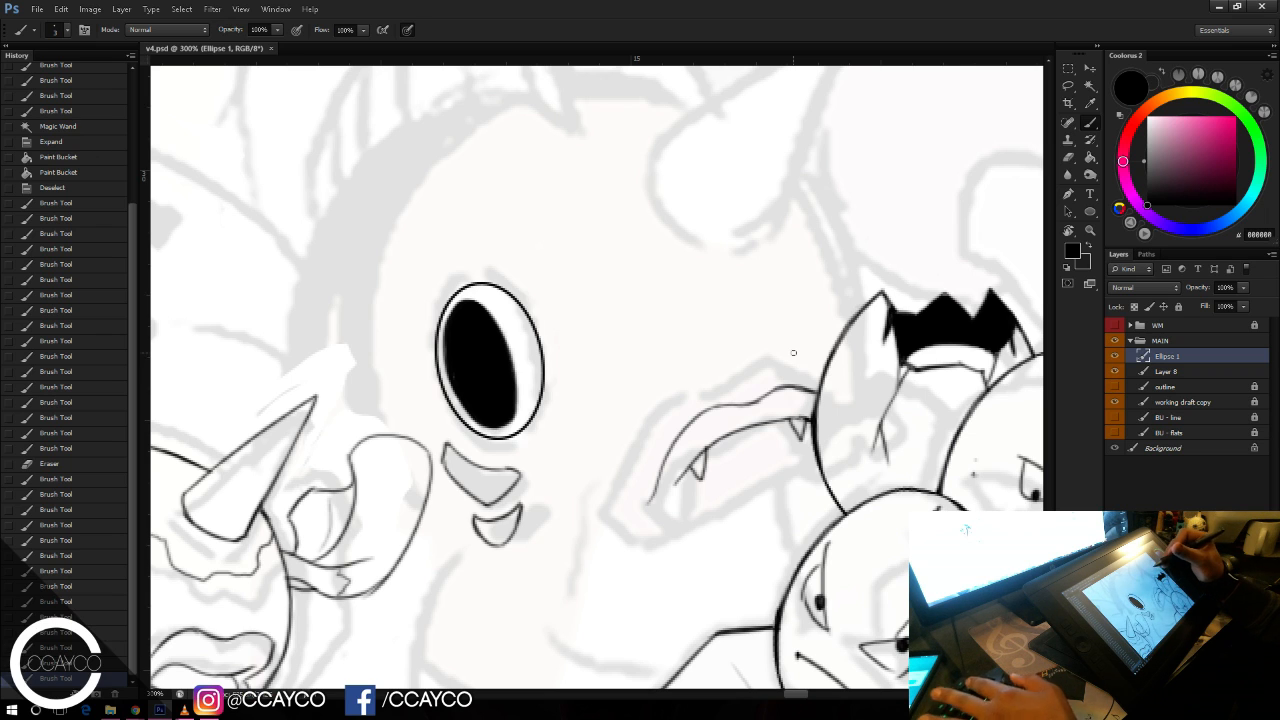
Step: Ink the lower lip line from the mouth corner to the cracked egg shape, thicken it along the curve, and save the file
left_click_drag(654, 500, 717, 491)
key("ctrl+z")
key("e")
key("b")
key("ctrl+z")
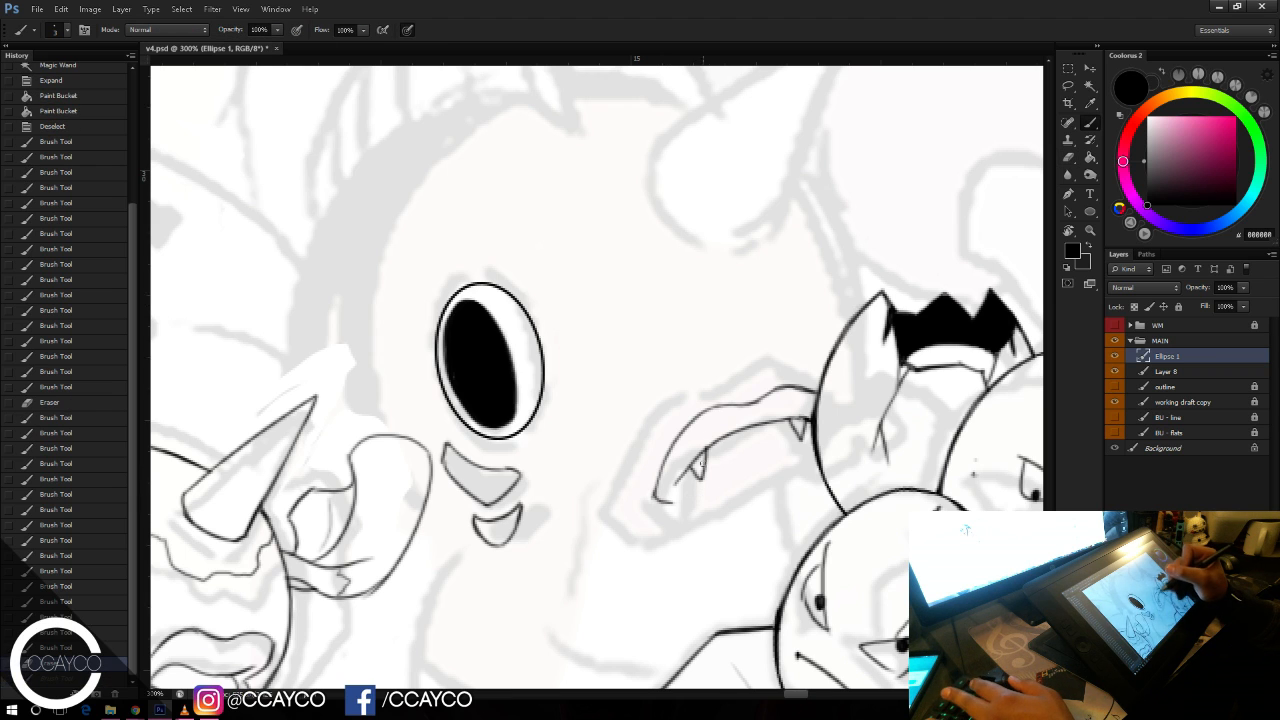
key("ctrl+z")
left_click_drag(666, 501, 733, 488)
key("ctrl+z")
left_click_drag(731, 489, 814, 453)
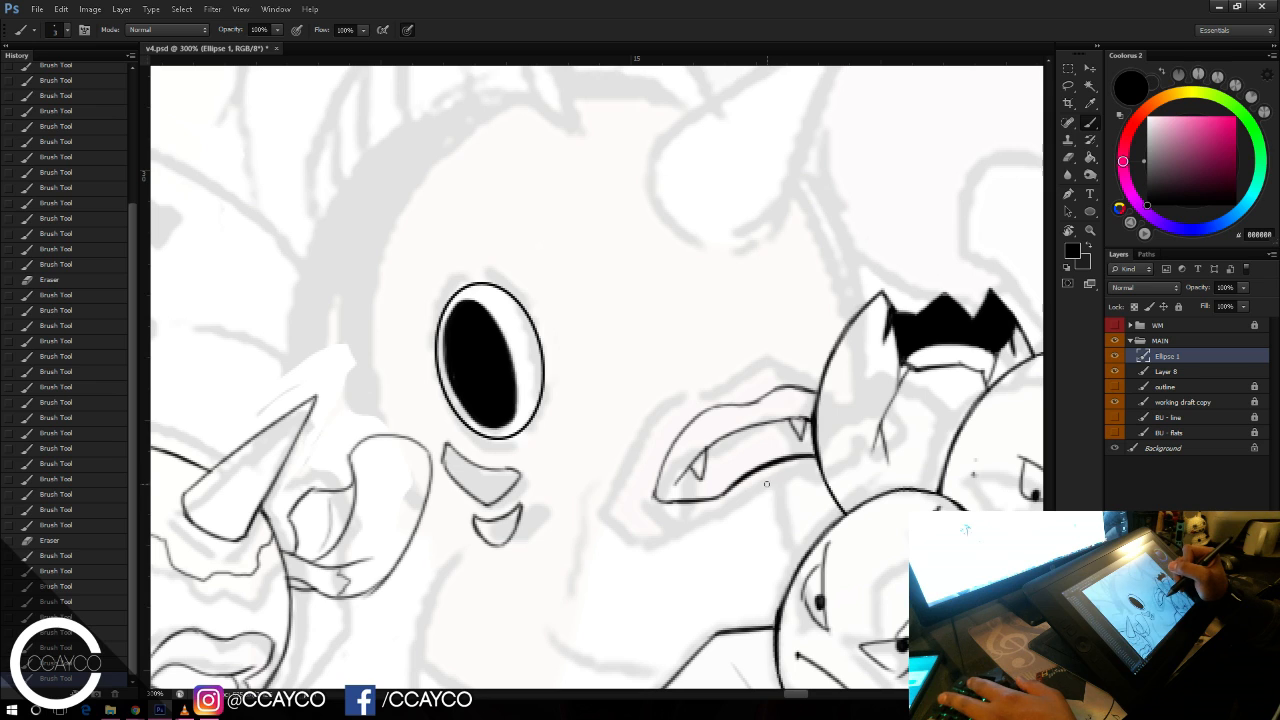
key("ctrl+s")
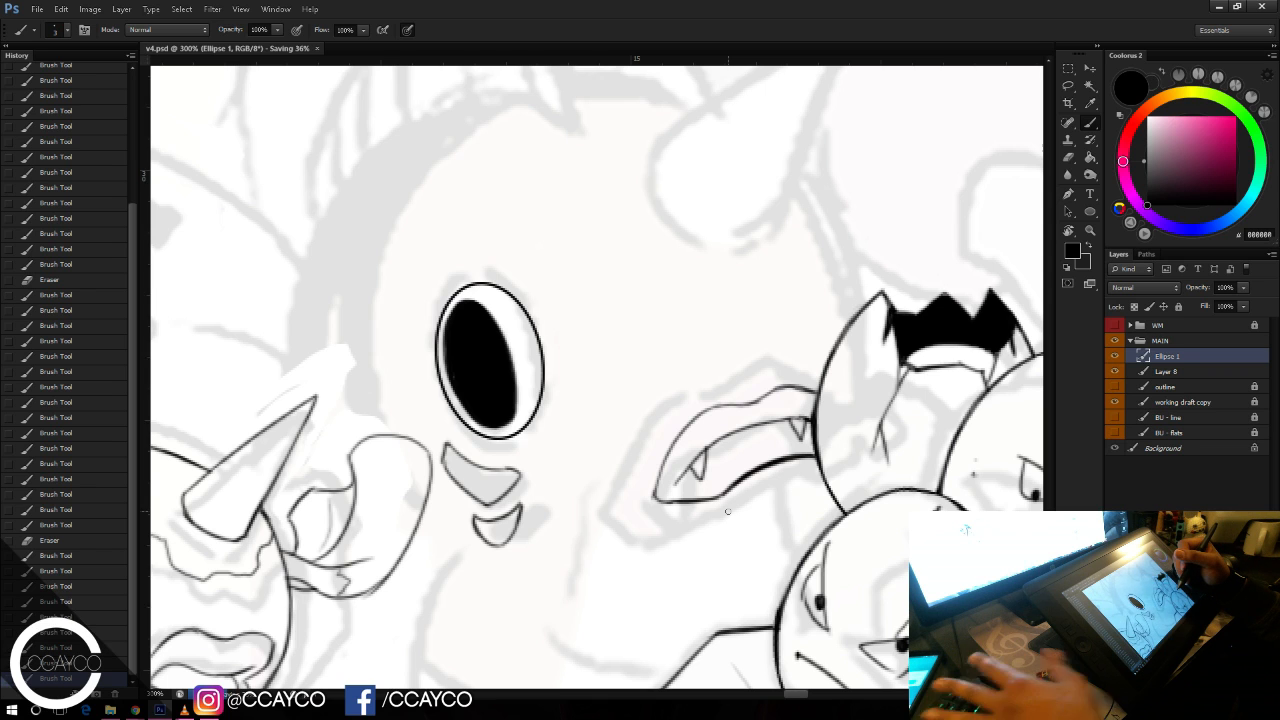
Step: Clean up the mouth linework and thicken the inner mouth line near its corner and front fang
key("e")
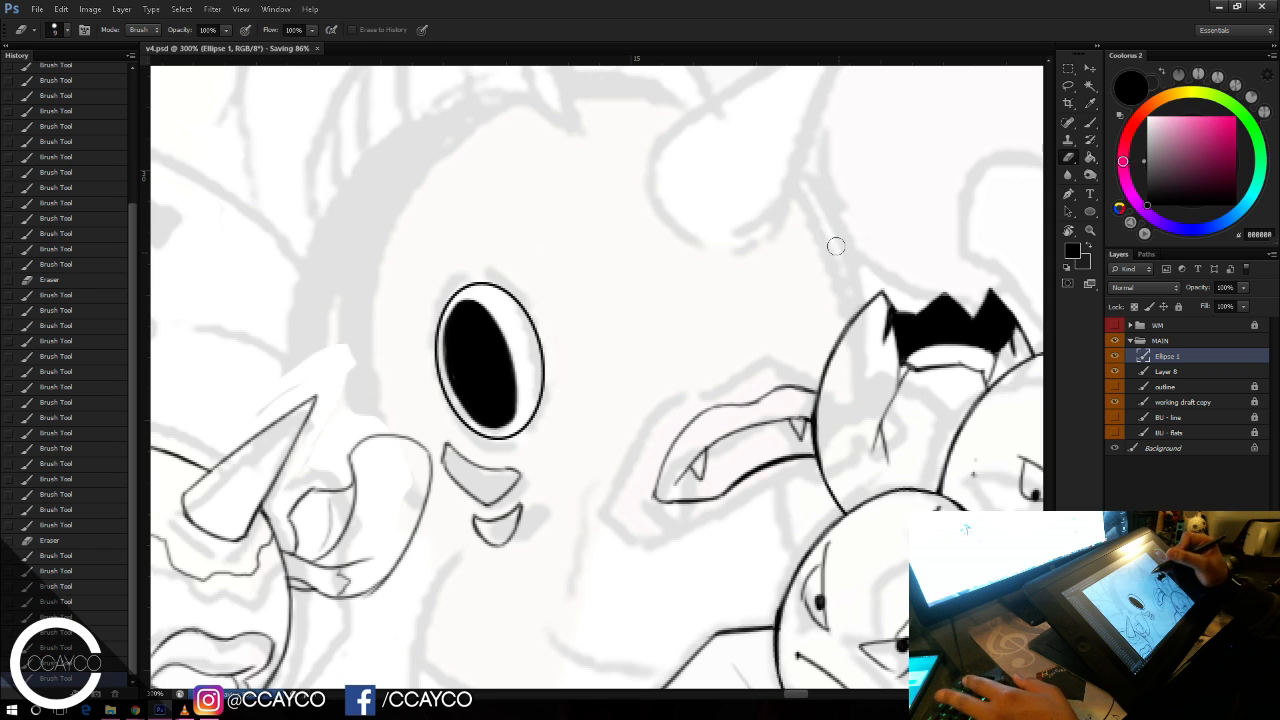
left_click_drag(837, 246, 828, 256)
key("b")
left_click_drag(673, 486, 722, 436)
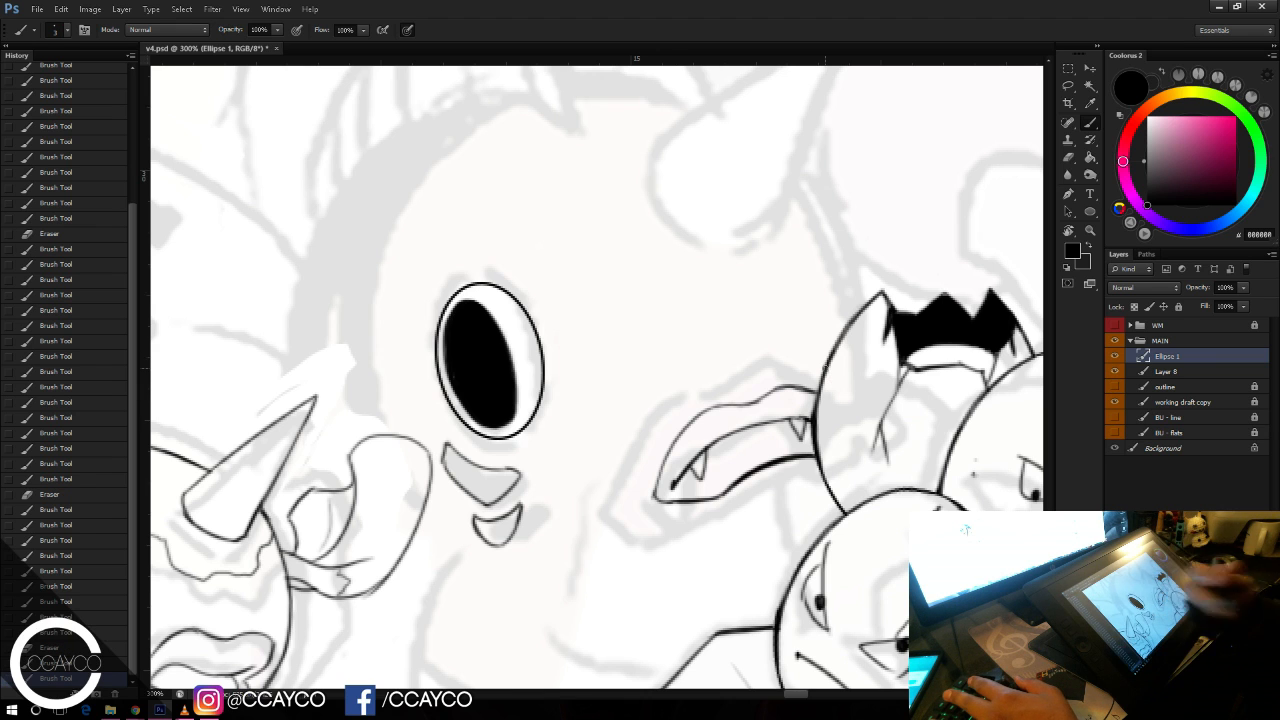
Step: Ink the rounded base curve of the large horn on the creature's head
left_click_drag(830, 240, 809, 268)
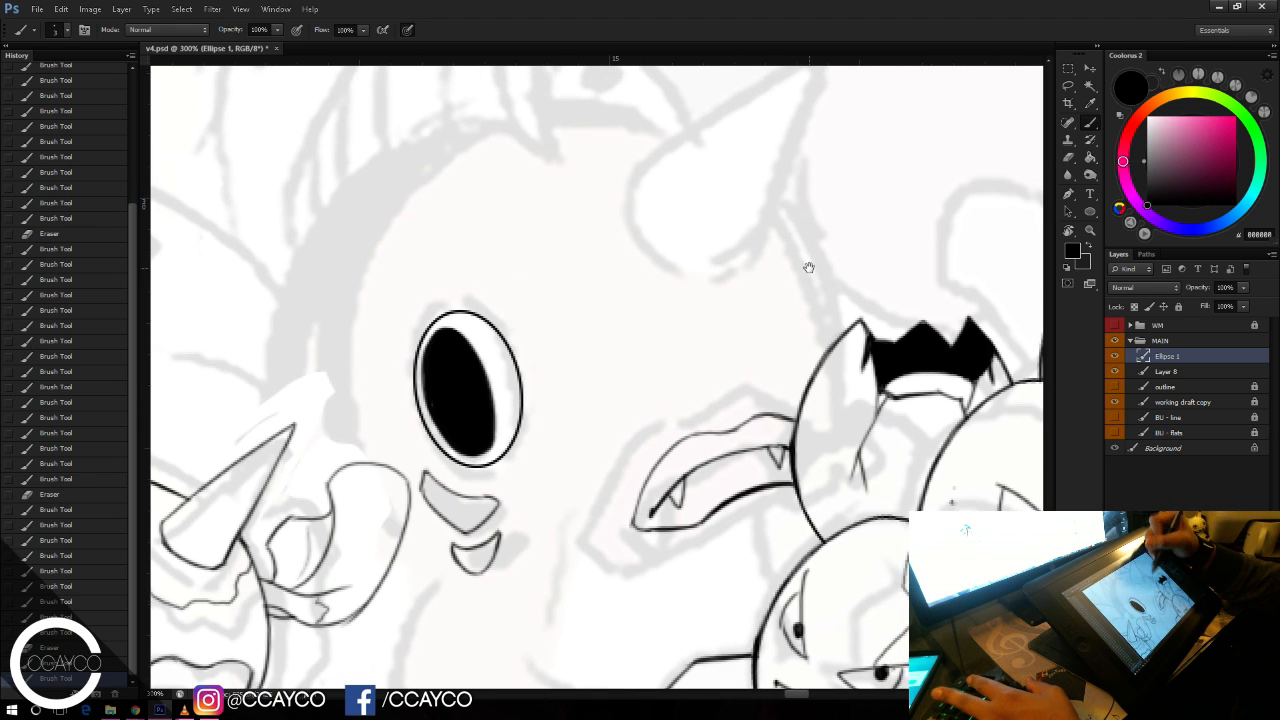
mouse_move(688, 177)
left_mouse_down()
mouse_move(661, 203)
mouse_move(628, 276)
mouse_move(712, 299)
left_mouse_up()
key("ctrl+z")
left_click_drag(614, 212, 732, 301)
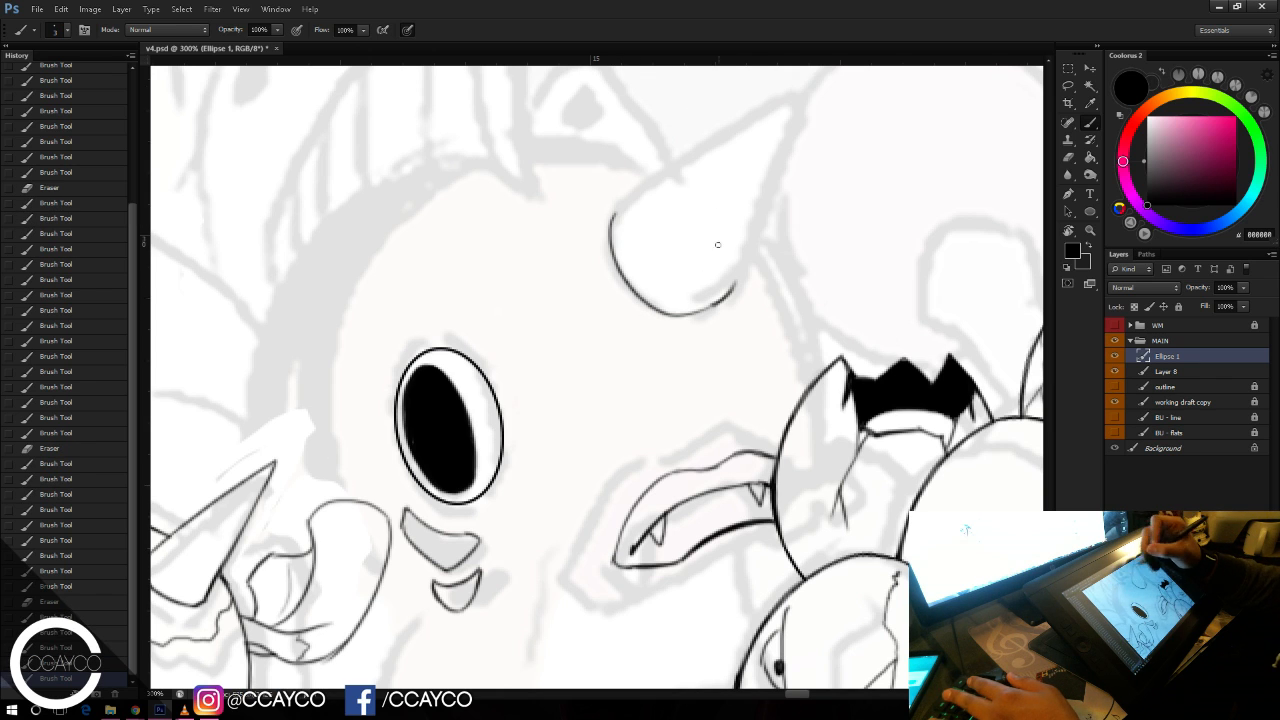
Step: Ink the horn's outer edge from the rounded base up to its tip, redrawing the stroke until it follows the draft
left_click_drag(735, 292, 792, 138)
key("ctrl+z")
key("ctrl+z")
left_click_drag(733, 295, 798, 132)
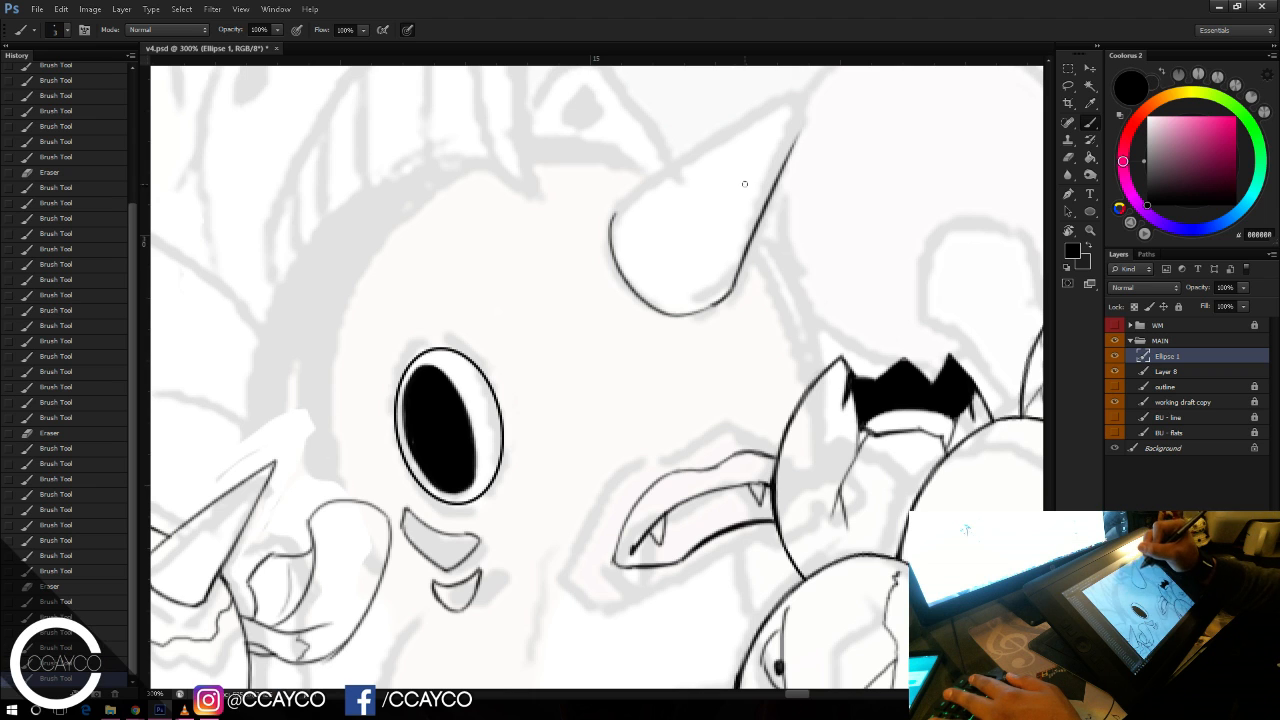
key("ctrl+z")
left_click_drag(735, 294, 786, 122)
key("ctrl+z")
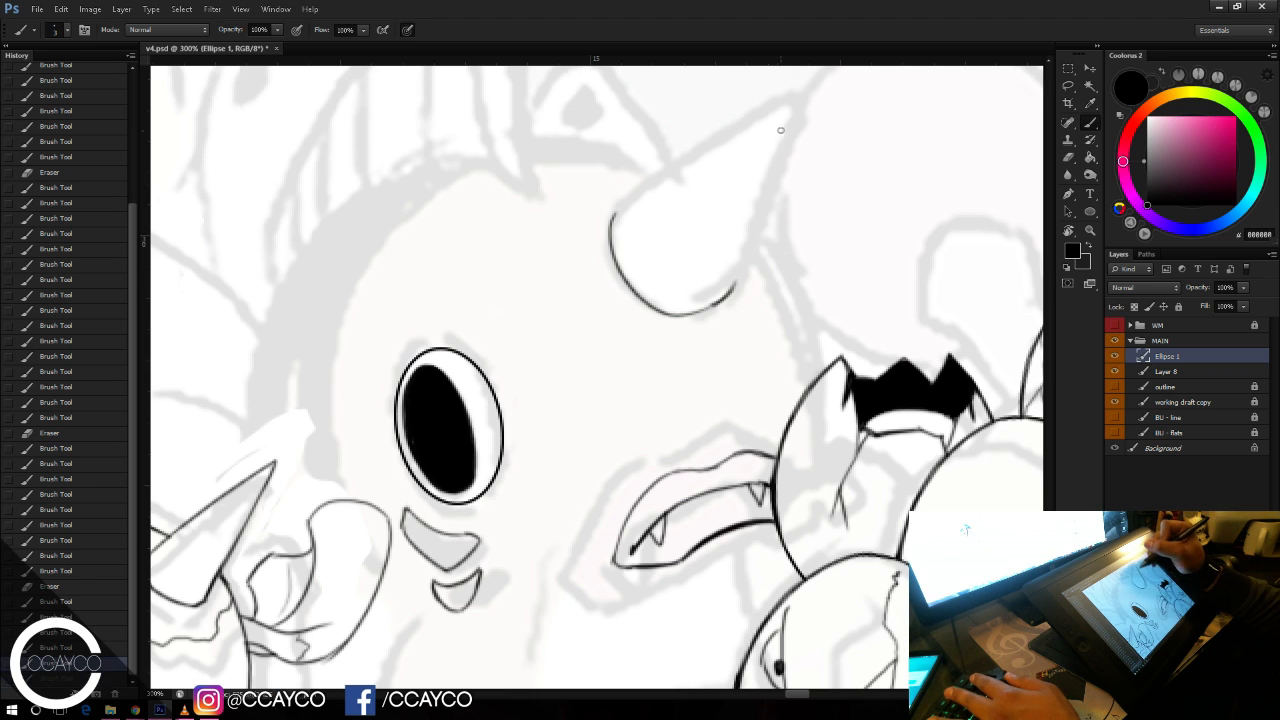
left_click_drag(734, 290, 782, 135)
Step: Ink the horn's upper edge from the rounded base to the tip and trim the overshooting line at the point
left_click_drag(615, 217, 748, 141)
key("ctrl+alt+z")
key("ctrl+alt+z")
left_click_drag(676, 175, 823, 109)
key("e")
key("b")
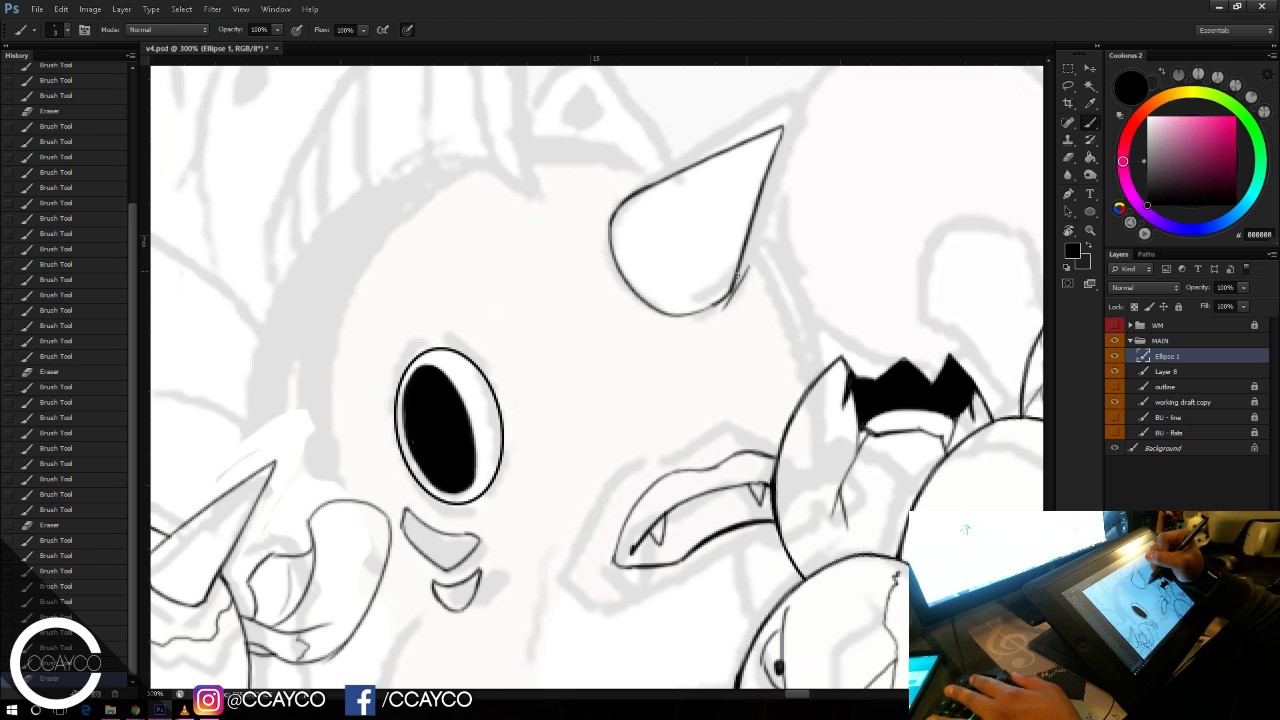
Step: Smooth the corner where the horn's outer edge meets its base and thicken the underside of the base curve
key("ctrl+z")
key("e")
key("b")
mouse_move(727, 307)
left_mouse_down()
mouse_move(742, 250)
mouse_move(731, 271)
left_mouse_up()
key("ctrl+z")
key("ctrl+z")
left_click_drag(690, 314, 711, 306)
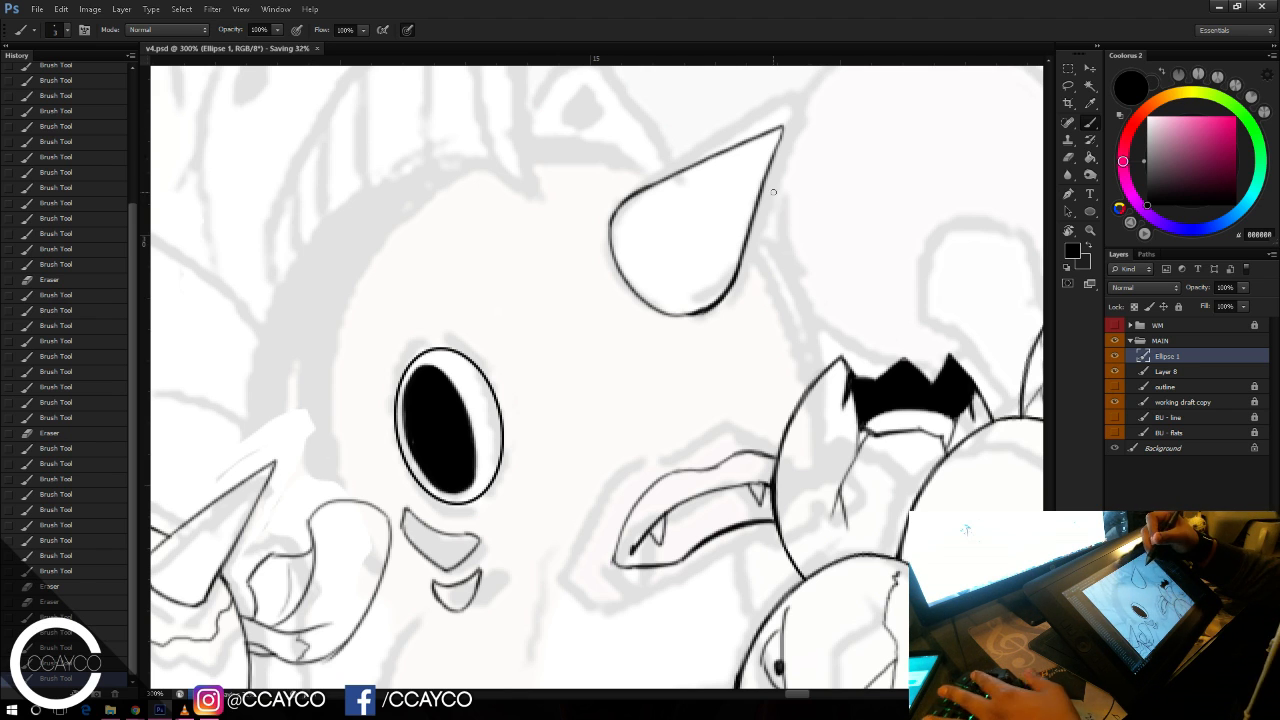
Step: Ink the head contour from the horn down to the cracked egg shape, thicken its outer side, and save the file
left_click_drag(818, 210, 789, 149)
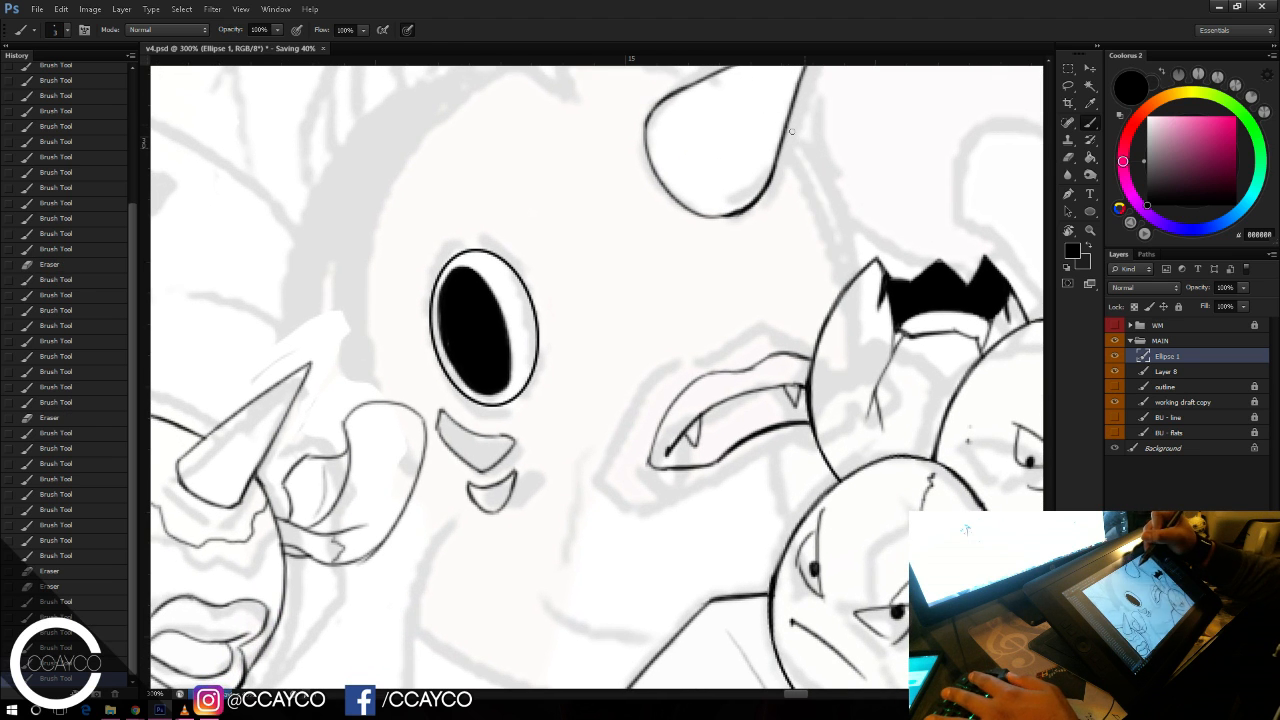
mouse_move(736, 174)
left_mouse_down()
mouse_move(751, 231)
mouse_move(730, 204)
mouse_move(827, 300)
mouse_move(840, 318)
left_mouse_up()
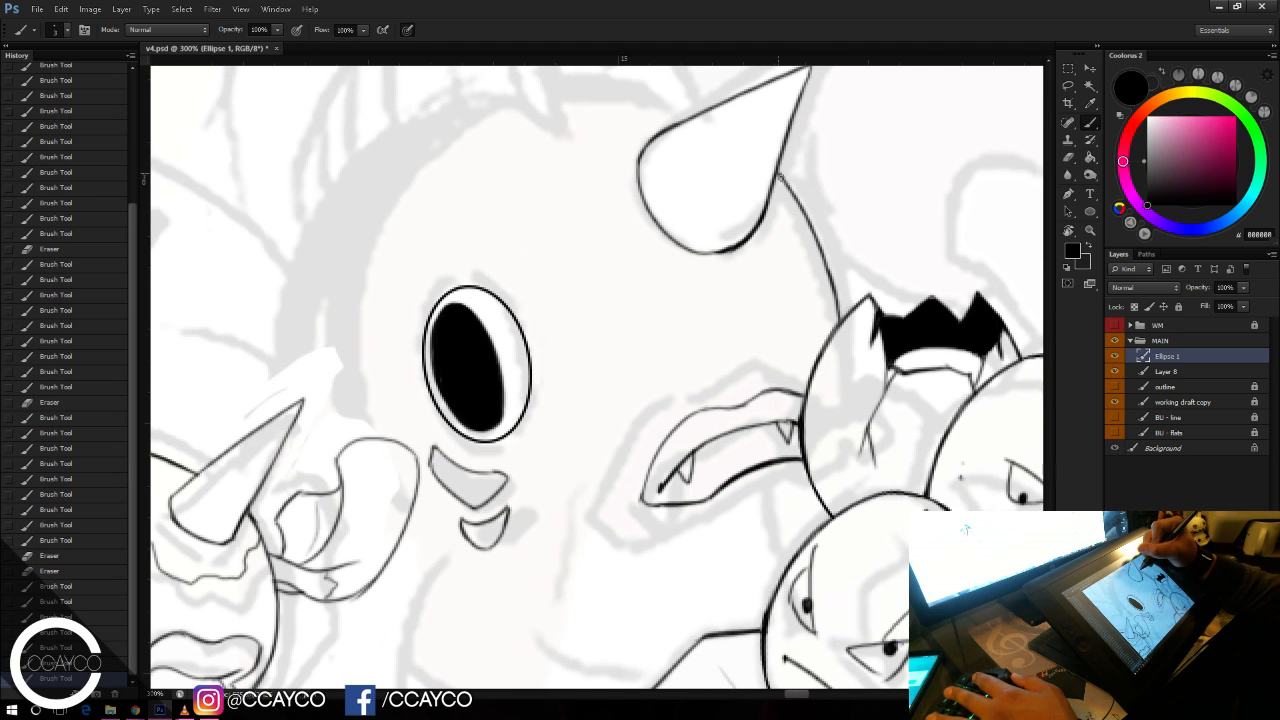
left_click_drag(780, 166, 842, 288)
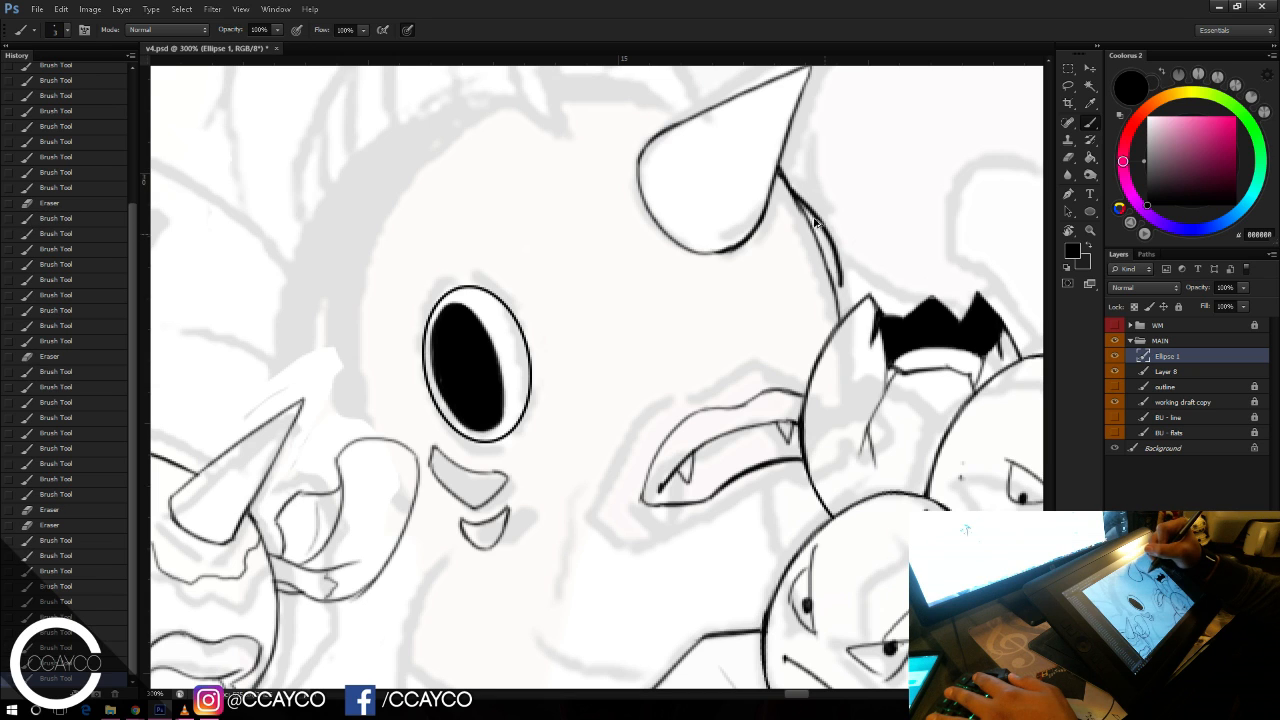
key("ctrl+z")
mouse_move(794, 194)
left_mouse_down()
mouse_move(830, 325)
mouse_move(841, 292)
left_mouse_up()
mouse_move(812, 218)
left_mouse_down()
mouse_move(838, 270)
mouse_move(842, 326)
left_mouse_up()
key("ctrl+s")
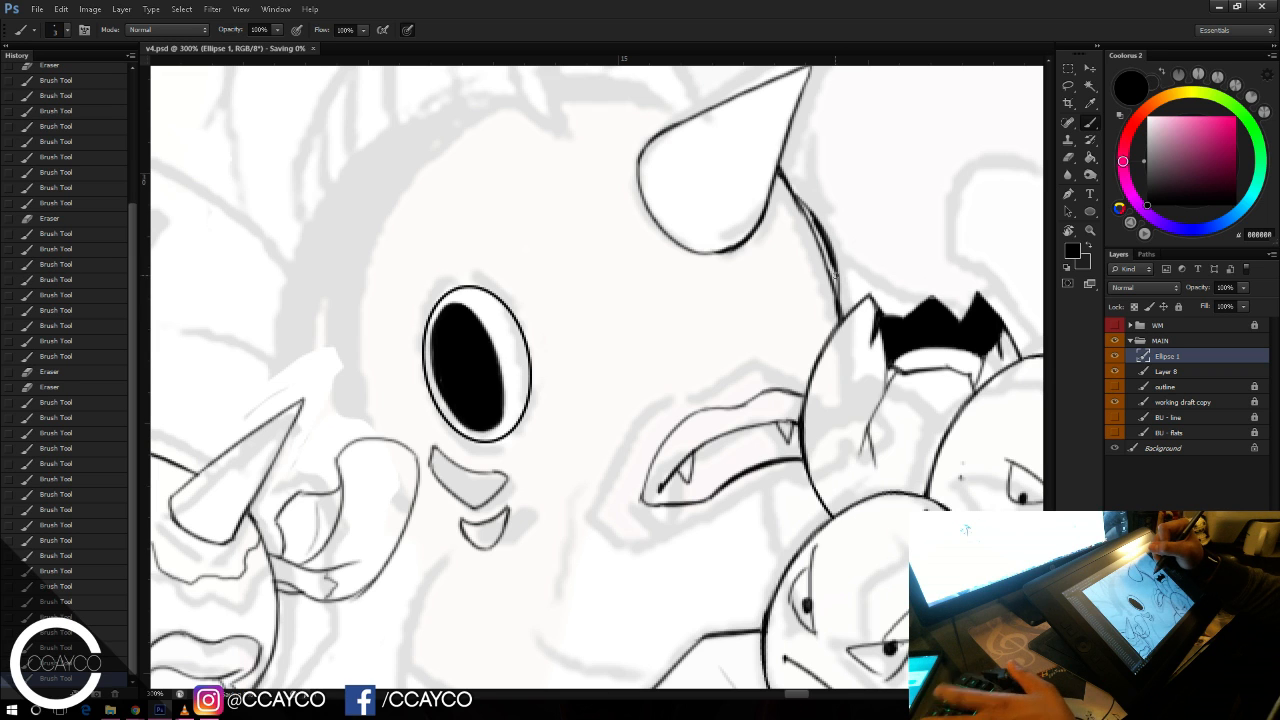
left_click_drag(792, 237, 798, 217)
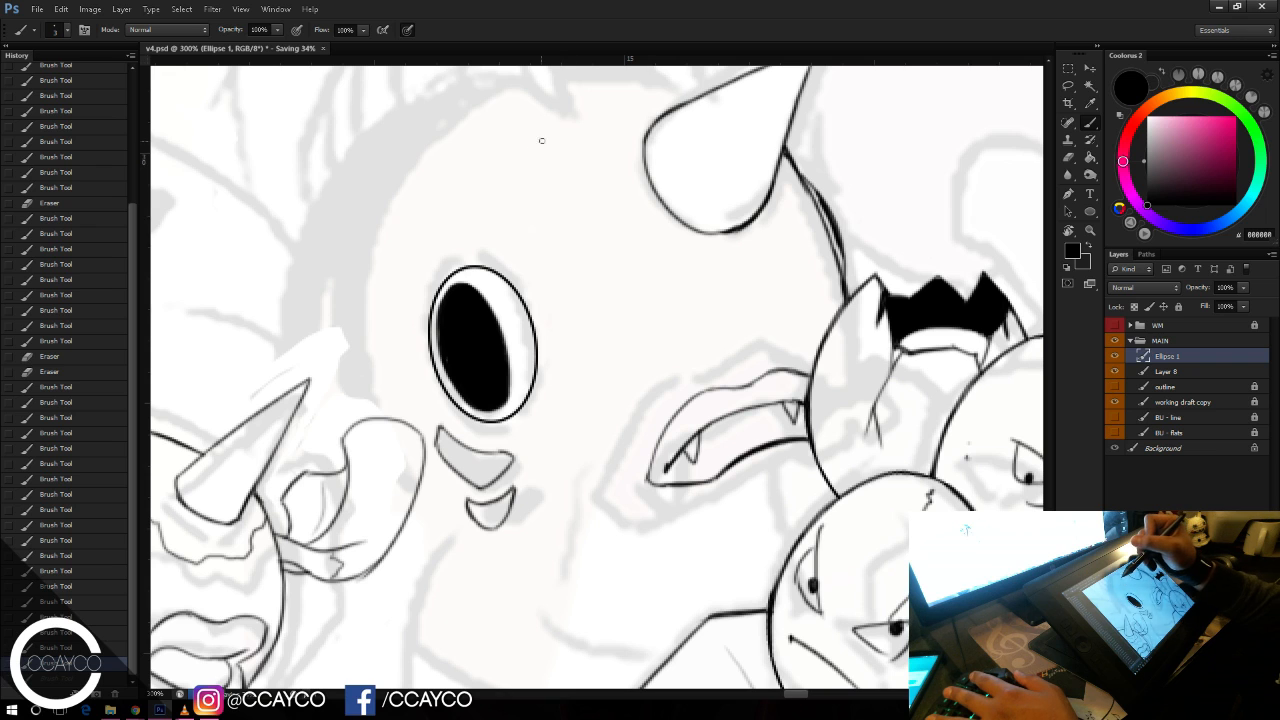
mouse_move(536, 140)
left_mouse_down()
mouse_move(558, 177)
mouse_move(609, 208)
mouse_move(564, 226)
mouse_move(534, 270)
mouse_move(603, 230)
mouse_move(585, 265)
mouse_move(617, 302)
left_mouse_up()
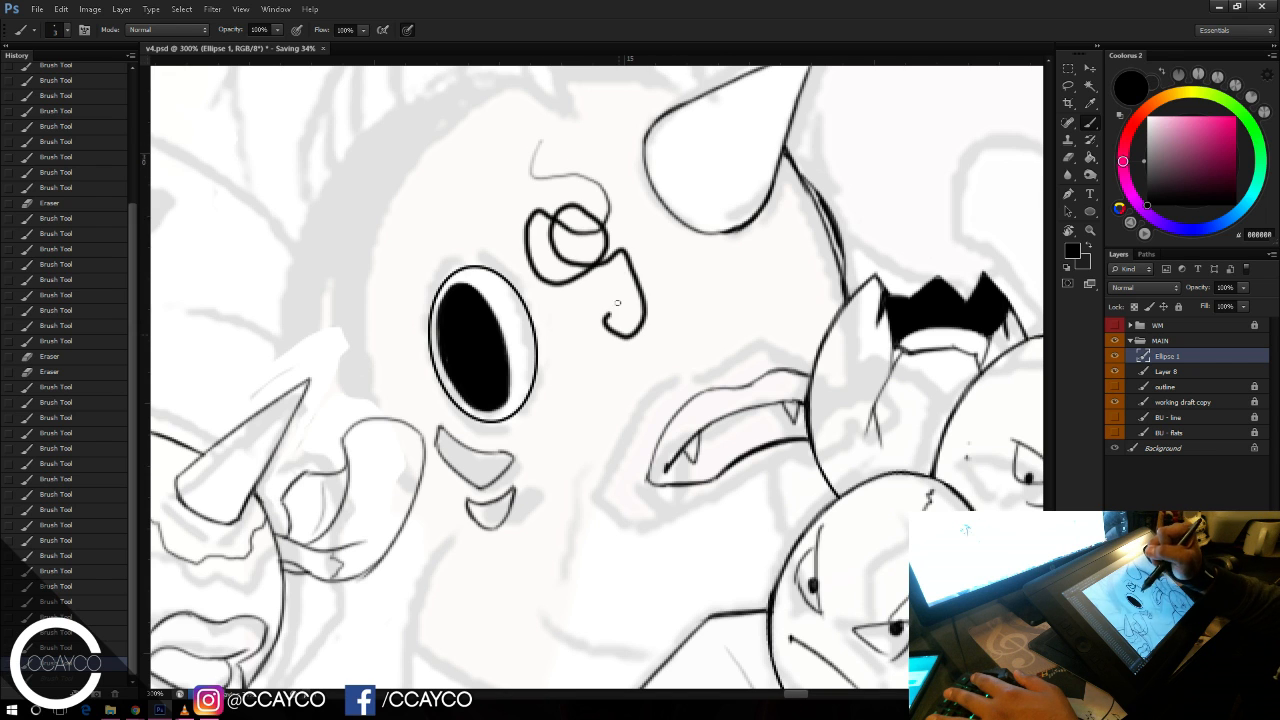
key("ctrl+alt+z")
key("ctrl+alt+z")
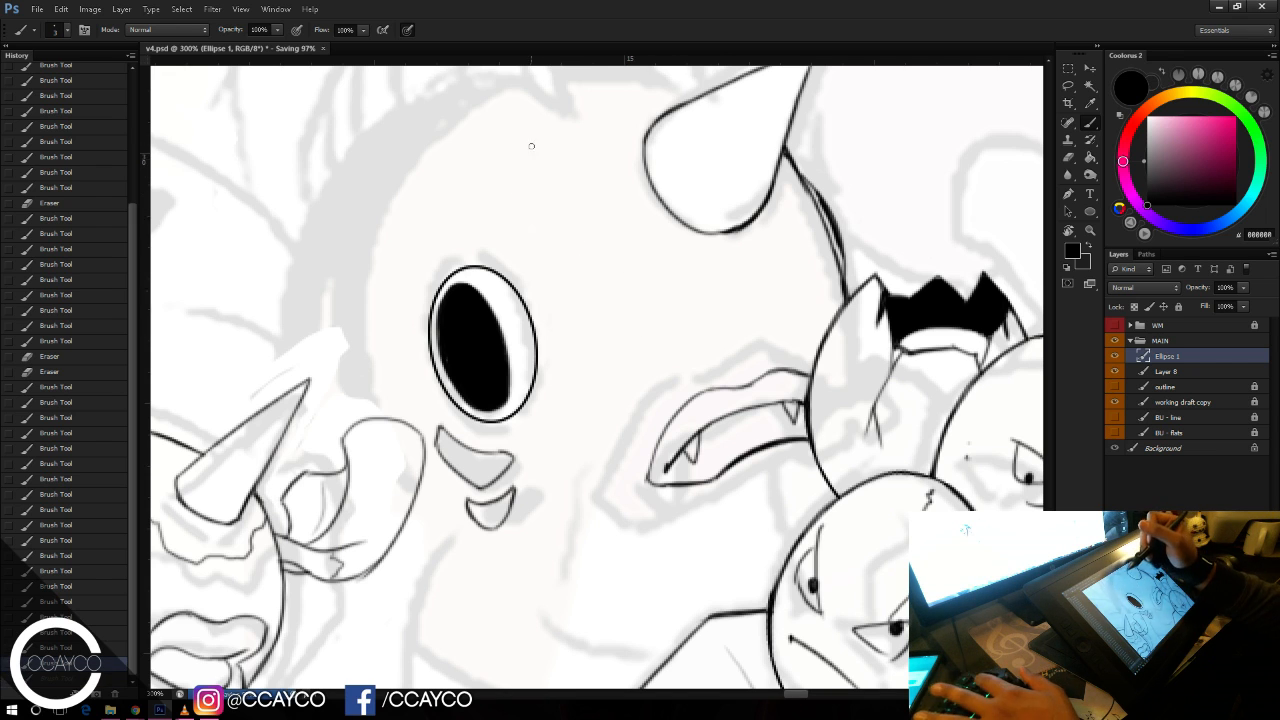
Step: Ink the large creature's lower cheek with a thick tapering edge, the thin line beneath it, and the jaw curve reaching the angular shape
mouse_move(705, 251)
left_mouse_down()
mouse_move(690, 248)
mouse_move(714, 194)
mouse_move(759, 165)
mouse_move(740, 163)
left_mouse_up()
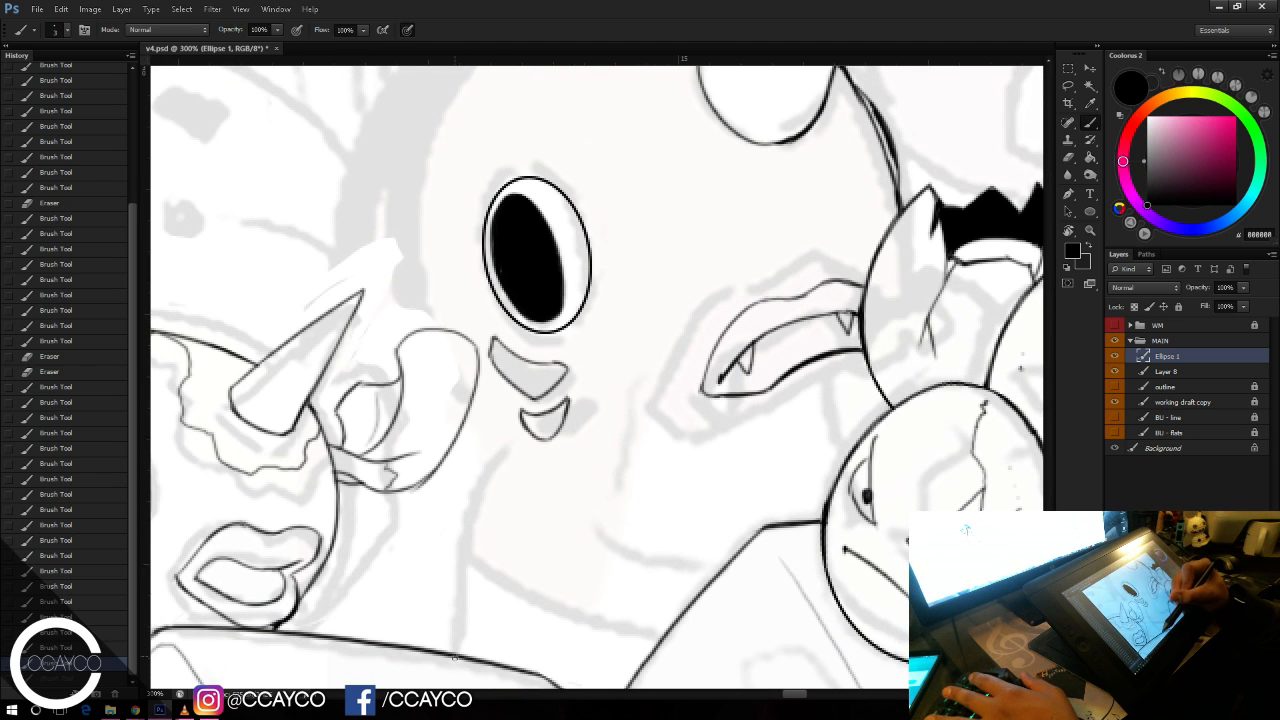
mouse_move(464, 583)
left_mouse_down()
mouse_move(505, 465)
mouse_move(470, 540)
left_mouse_up()
left_click_drag(496, 490, 472, 530)
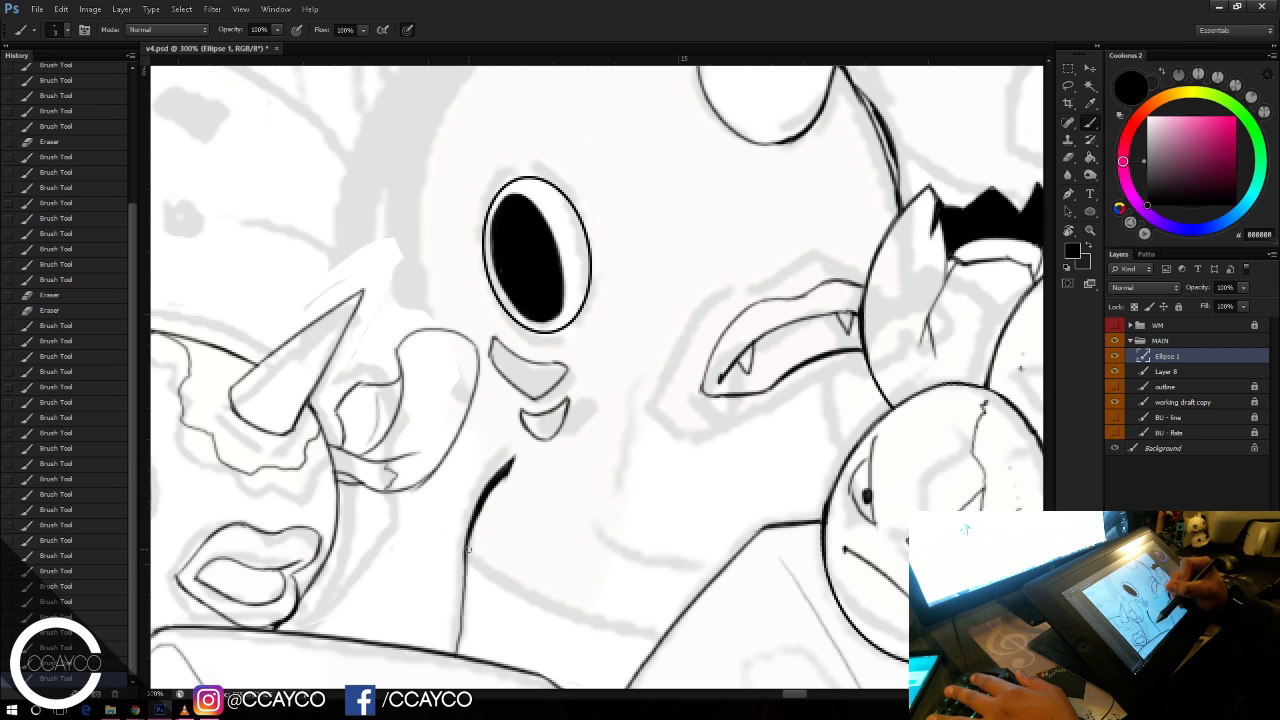
mouse_move(508, 466)
left_mouse_down()
mouse_move(468, 545)
mouse_move(630, 640)
mouse_move(680, 639)
mouse_move(663, 643)
left_mouse_up()
key("e")
key("b")
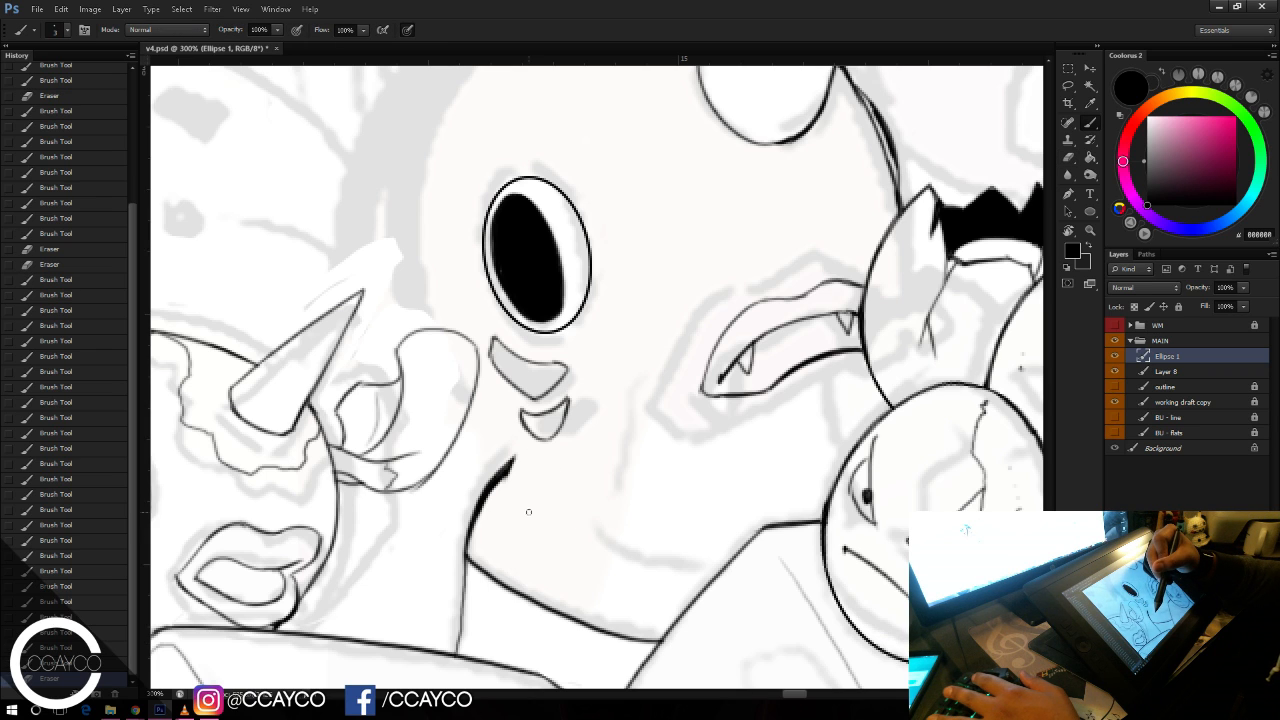
Step: Ink a thin crease from the top of the cheek edge down to the jaw curve's far end, redrawing it once
left_click_drag(547, 539, 665, 635)
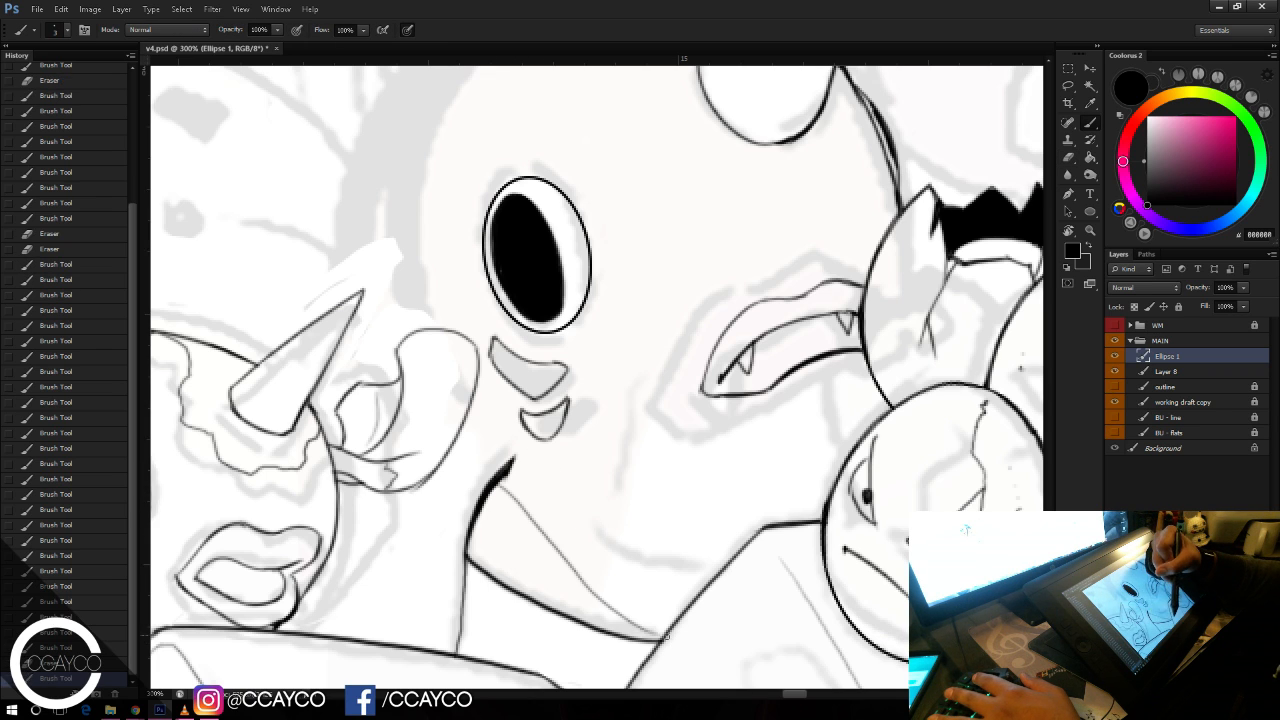
key("ctrl+z")
mouse_move(497, 484)
left_mouse_down()
mouse_move(636, 628)
mouse_move(665, 638)
left_mouse_up()
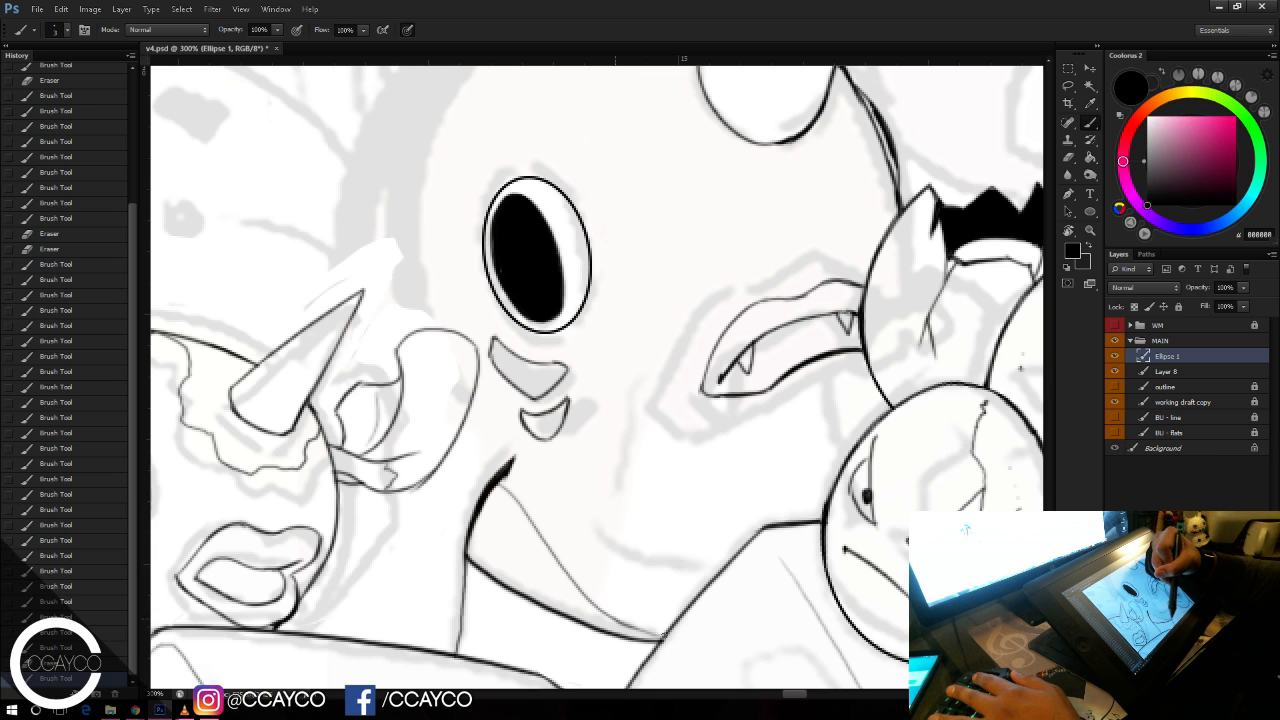
Step: Ink the line from behind the small horned creature's lips up to its ear fin, then merge the Ellipse 1 layer into Layer 8
left_click_drag(536, 272, 591, 262)
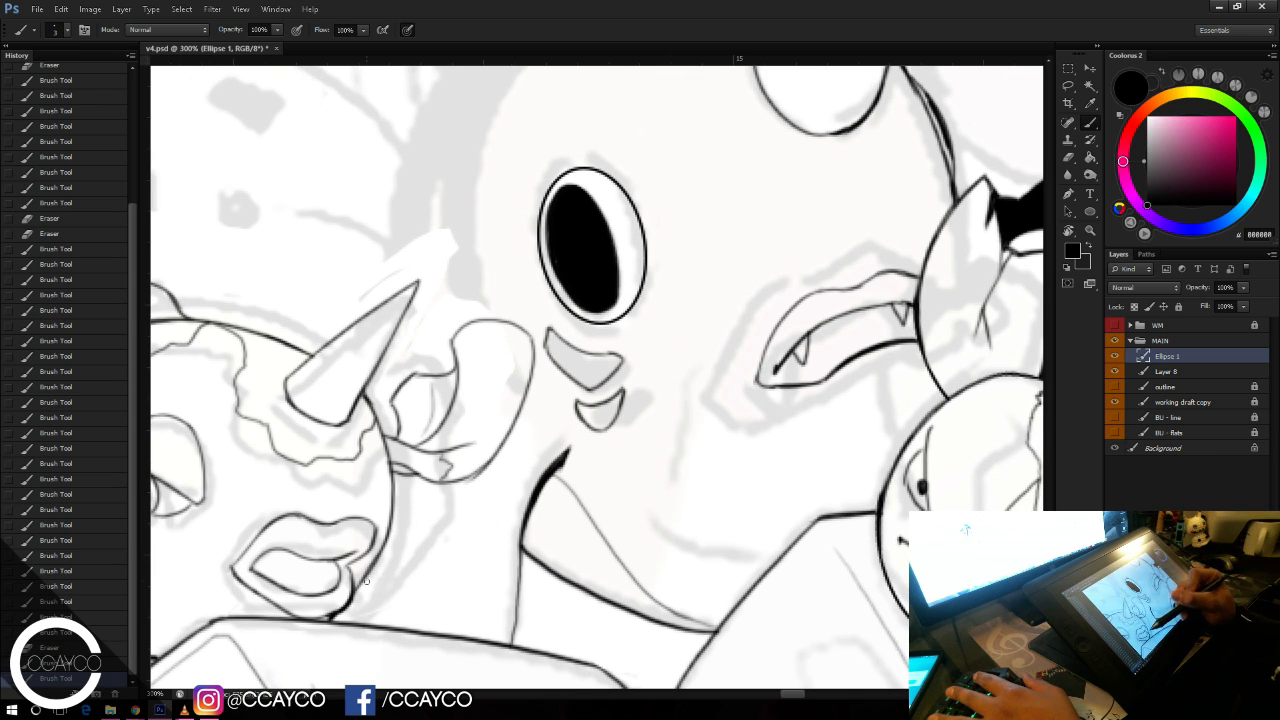
mouse_move(362, 583)
left_mouse_down()
mouse_move(446, 494)
mouse_move(362, 582)
left_mouse_up()
key("ctrl+z")
key("e")
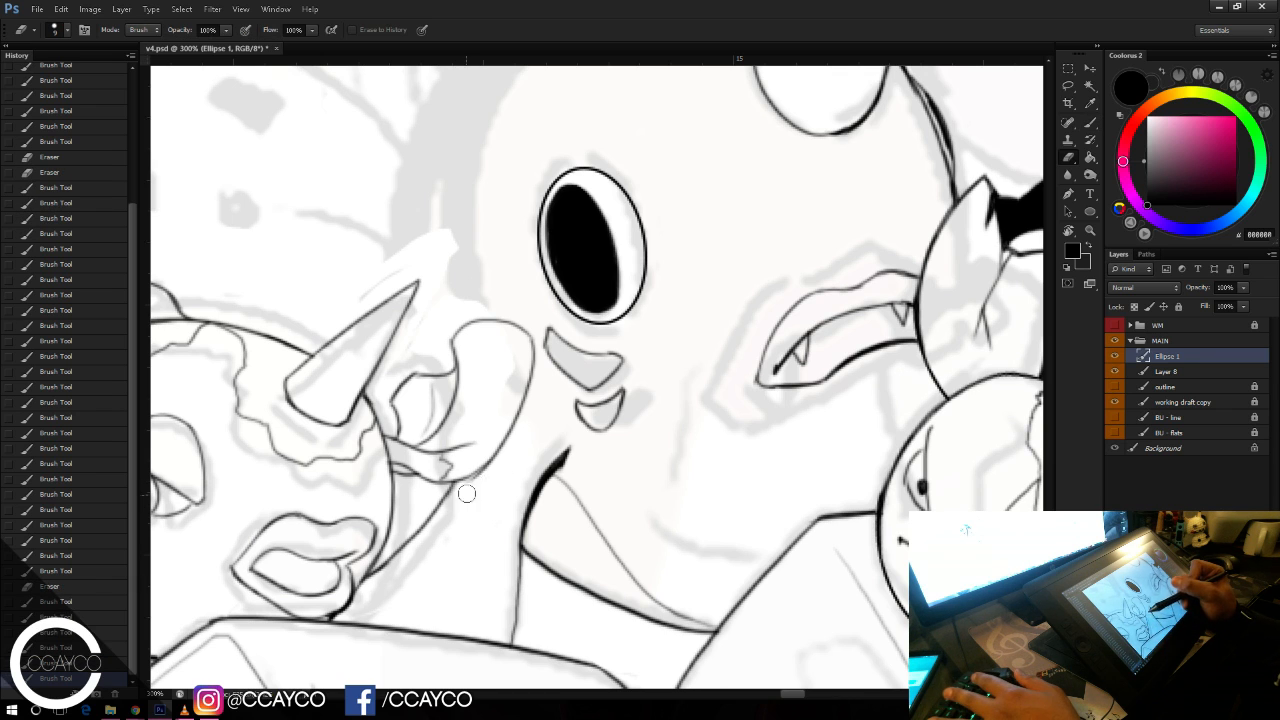
key("b")
key("ctrl+e")
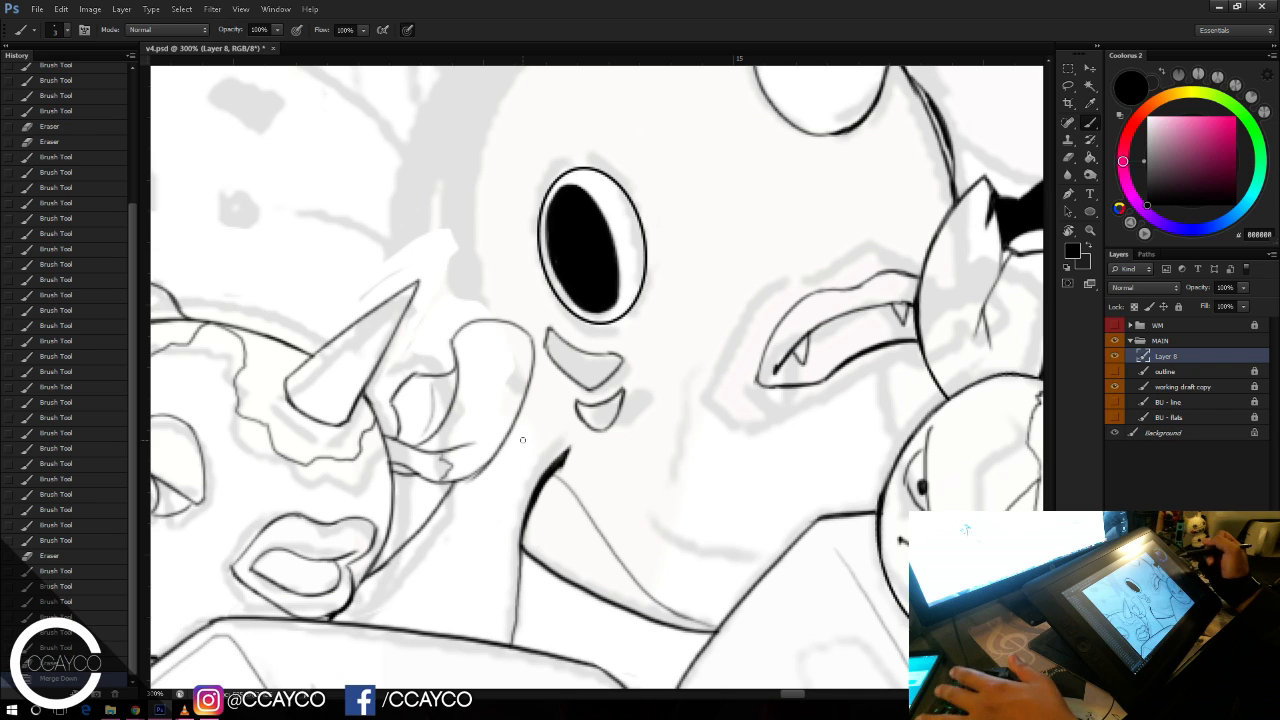
Step: Ink the diagonal limb below the small creature's ear fin with two long edges and a rounded top at the cheek, and save the file
key("e")
mouse_move(477, 491)
left_mouse_down()
mouse_move(507, 465)
mouse_move(463, 604)
left_mouse_up()
key("b")
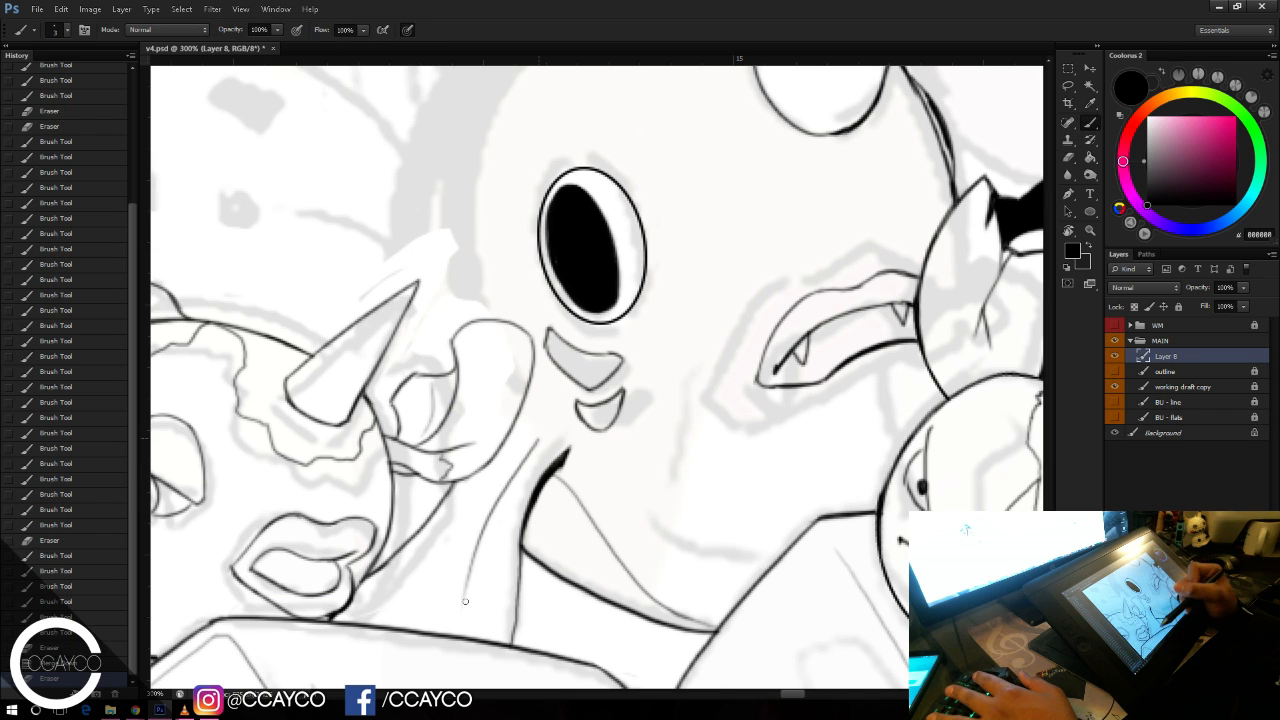
key("ctrl+z")
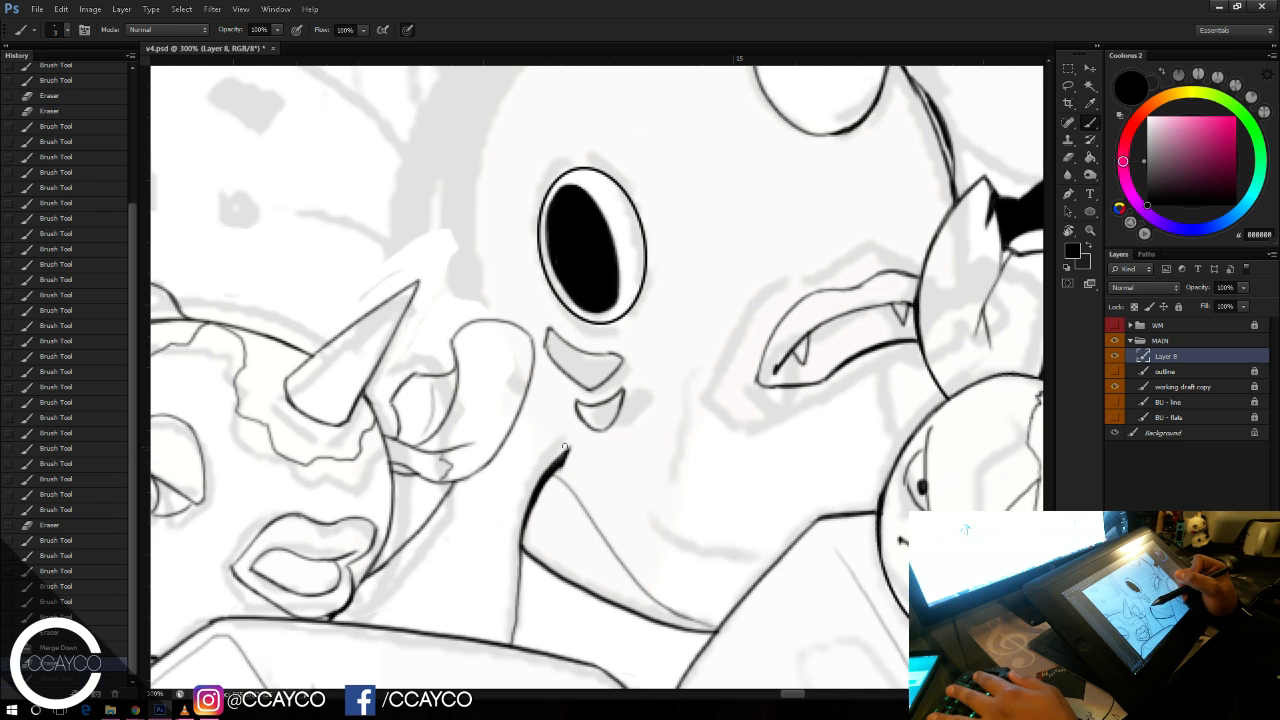
left_click_drag(566, 446, 475, 584)
key("ctrl+z")
left_click_drag(575, 443, 480, 555)
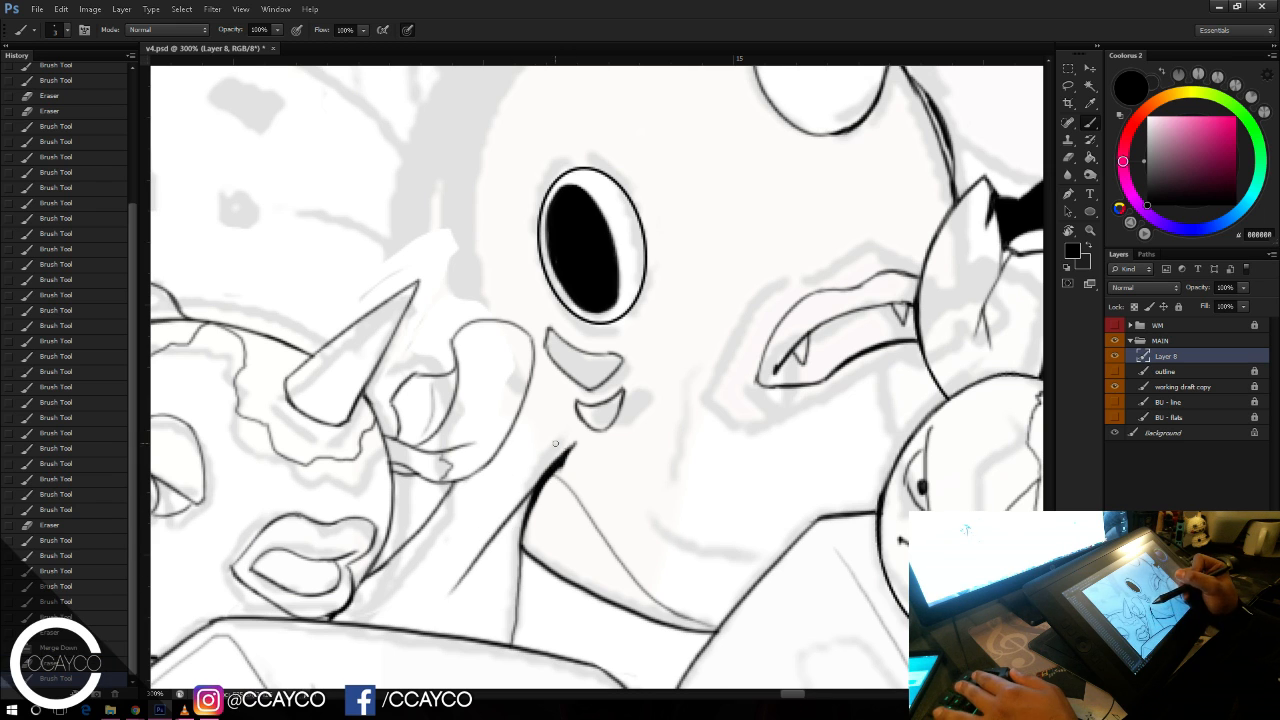
left_click_drag(515, 443, 445, 547)
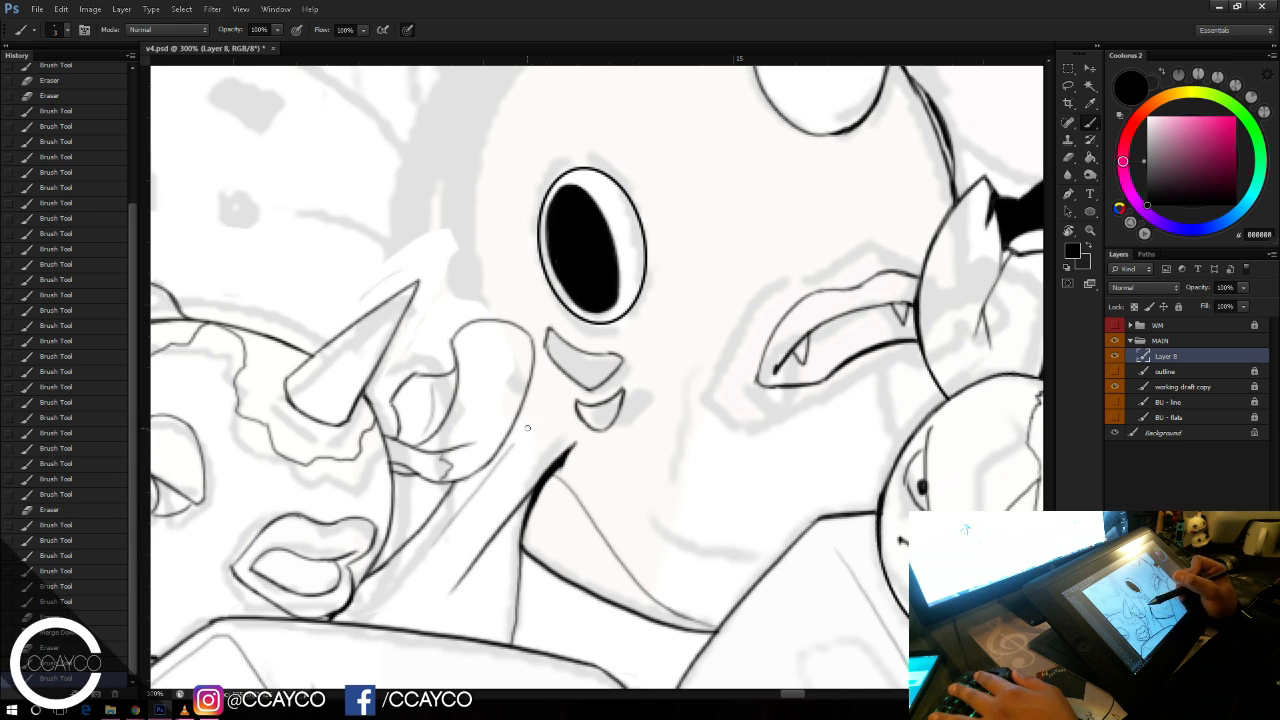
key("ctrl+z")
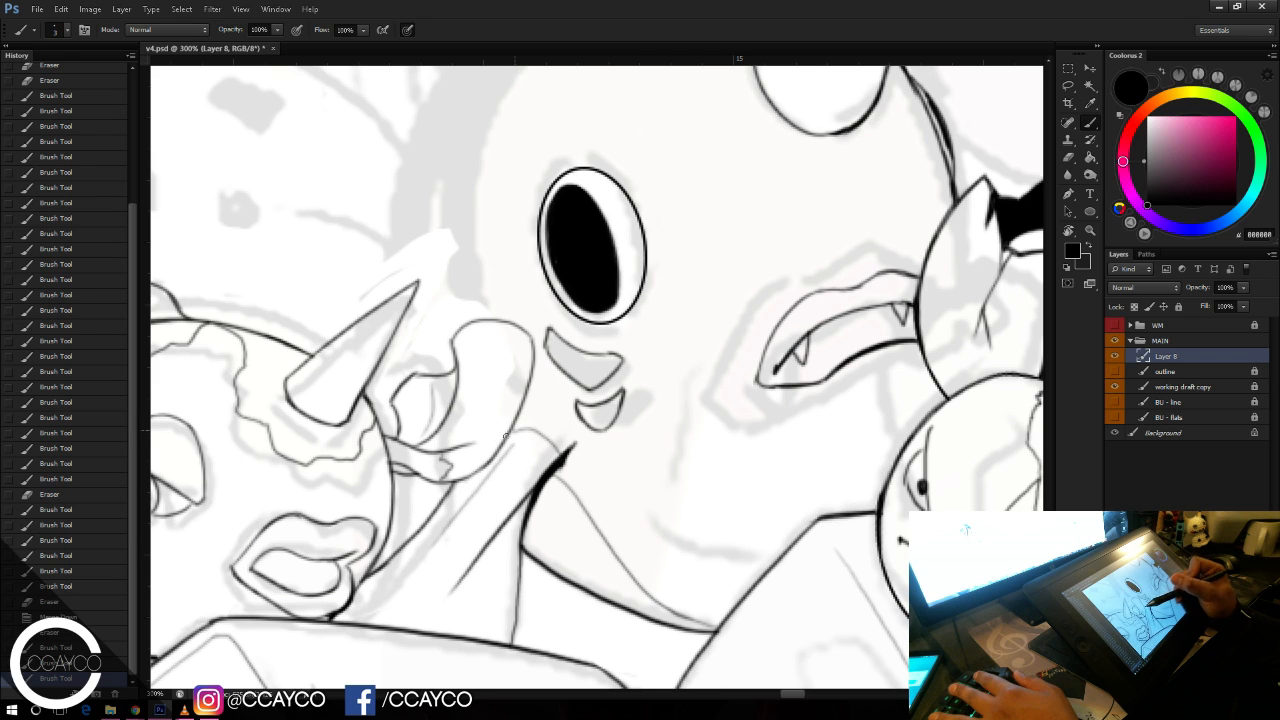
key("ctrl+s")
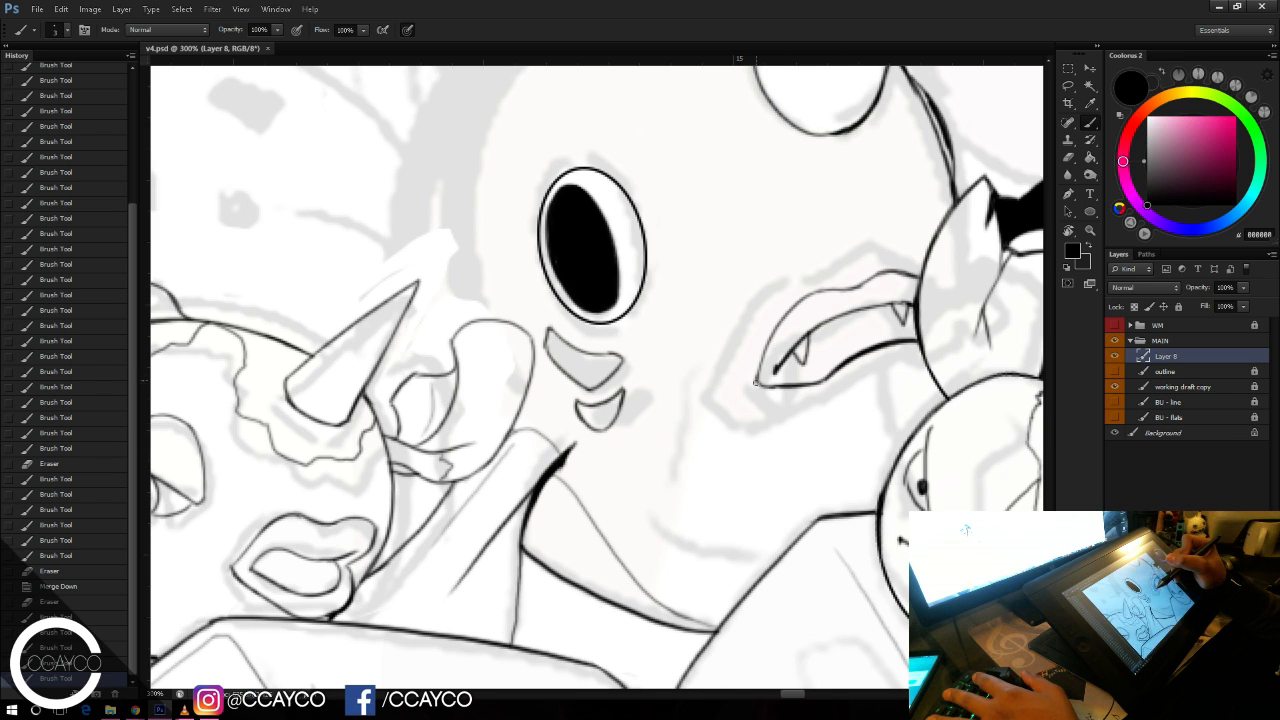
Step: Ink the wavy contour from the large creature's mouth corner down to the angular shape, reworking its rounded lower end
mouse_move(712, 392)
left_mouse_down()
mouse_move(726, 442)
mouse_move(716, 516)
left_mouse_up()
key("ctrl+z")
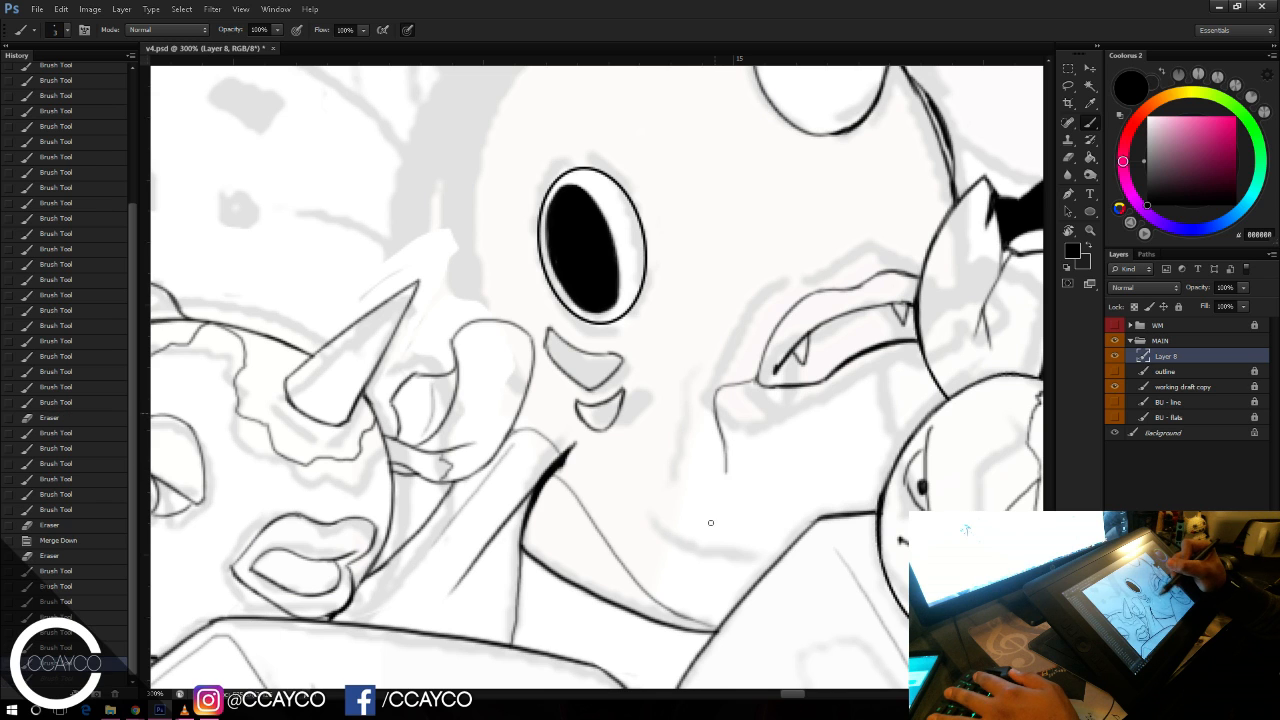
left_click_drag(724, 470, 713, 516)
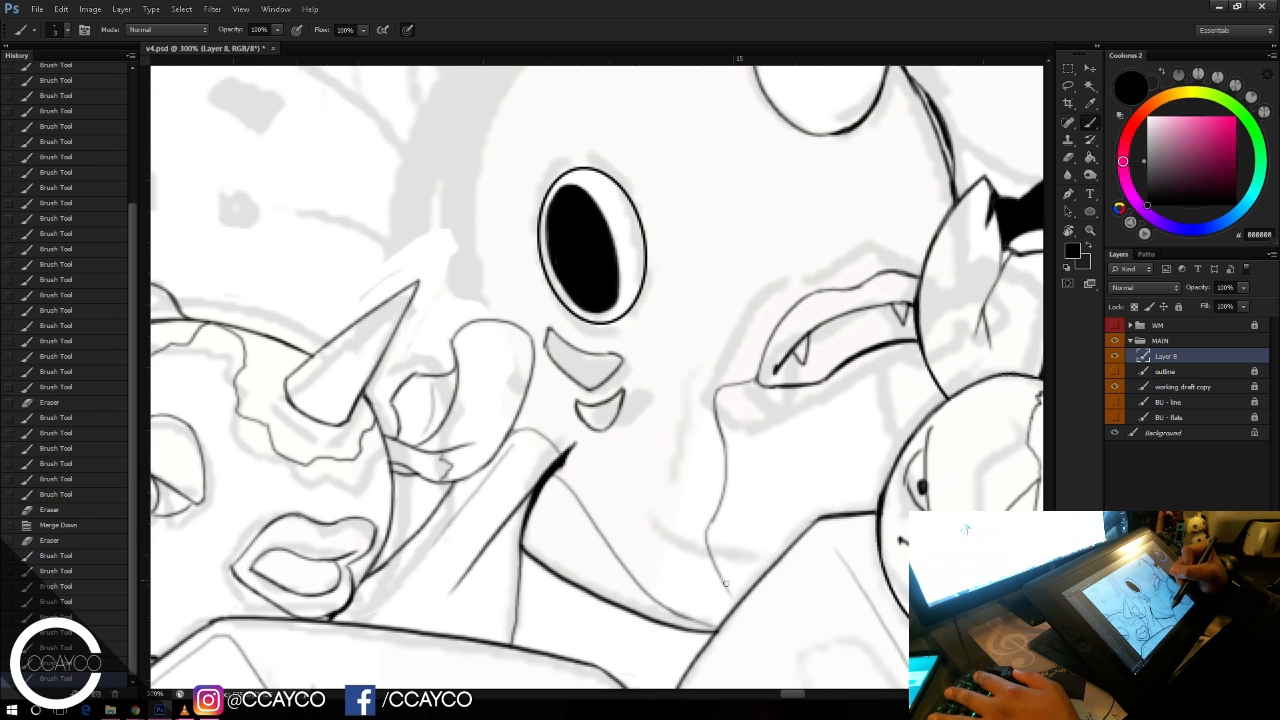
left_click_drag(722, 580, 759, 590)
key("ctrl+z")
mouse_move(711, 556)
left_mouse_down()
mouse_move(749, 582)
mouse_move(711, 574)
mouse_move(757, 581)
left_mouse_up()
key("e")
key("b")
key("ctrl+z")
key("ctrl+z")
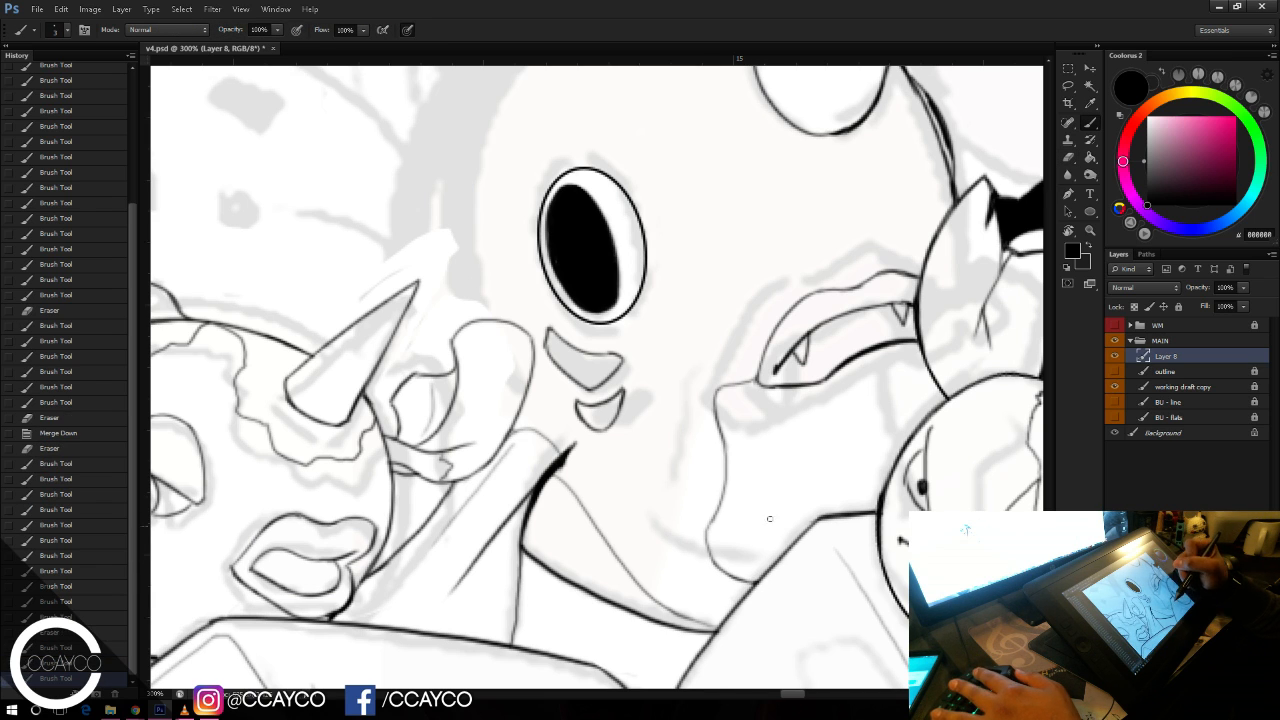
Step: Ink the short piece of the large head's contour between the small creature's horn and ear fin
mouse_move(820, 448)
left_mouse_down()
mouse_move(809, 566)
mouse_move(731, 491)
left_mouse_up()
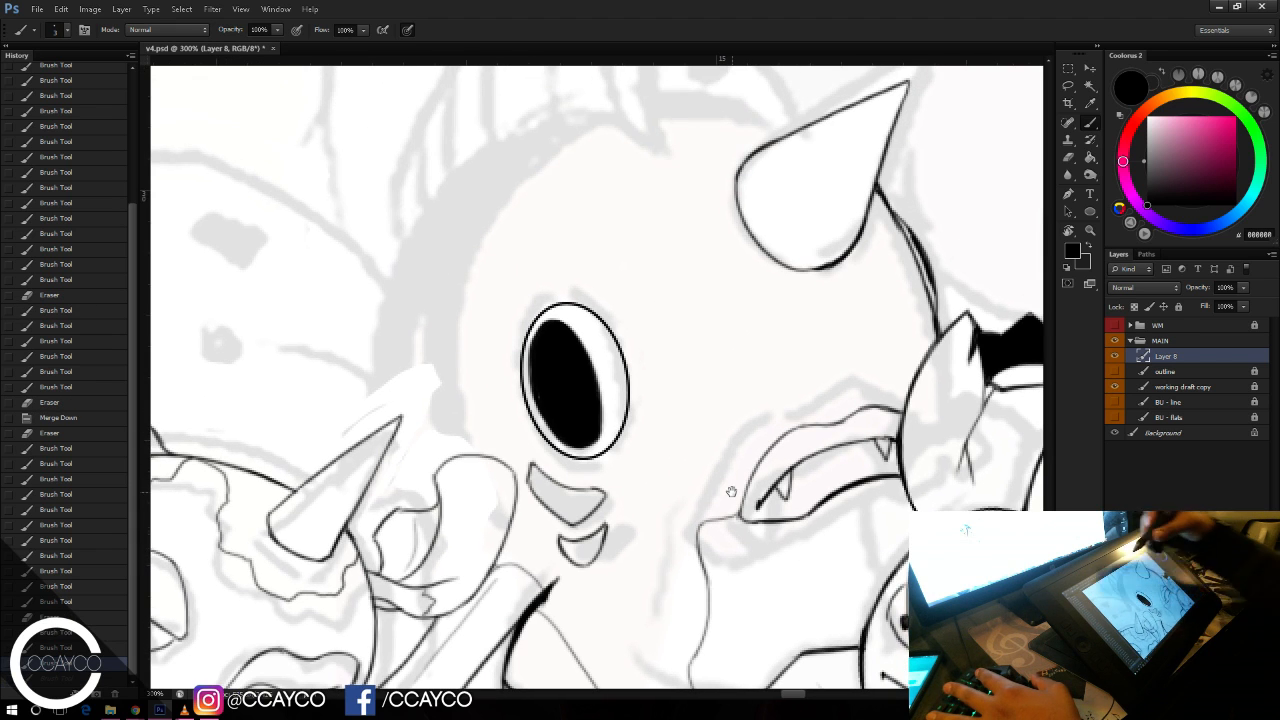
left_click_drag(611, 214, 609, 226)
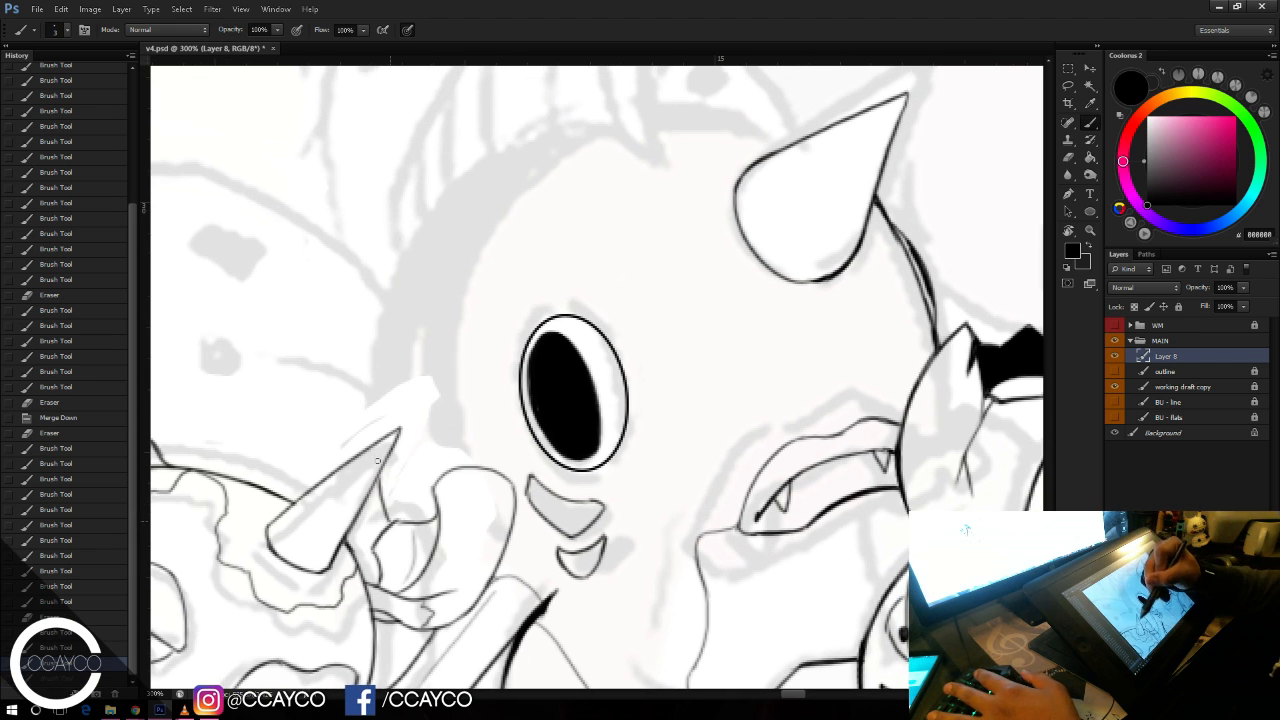
key("ctrl+minus")
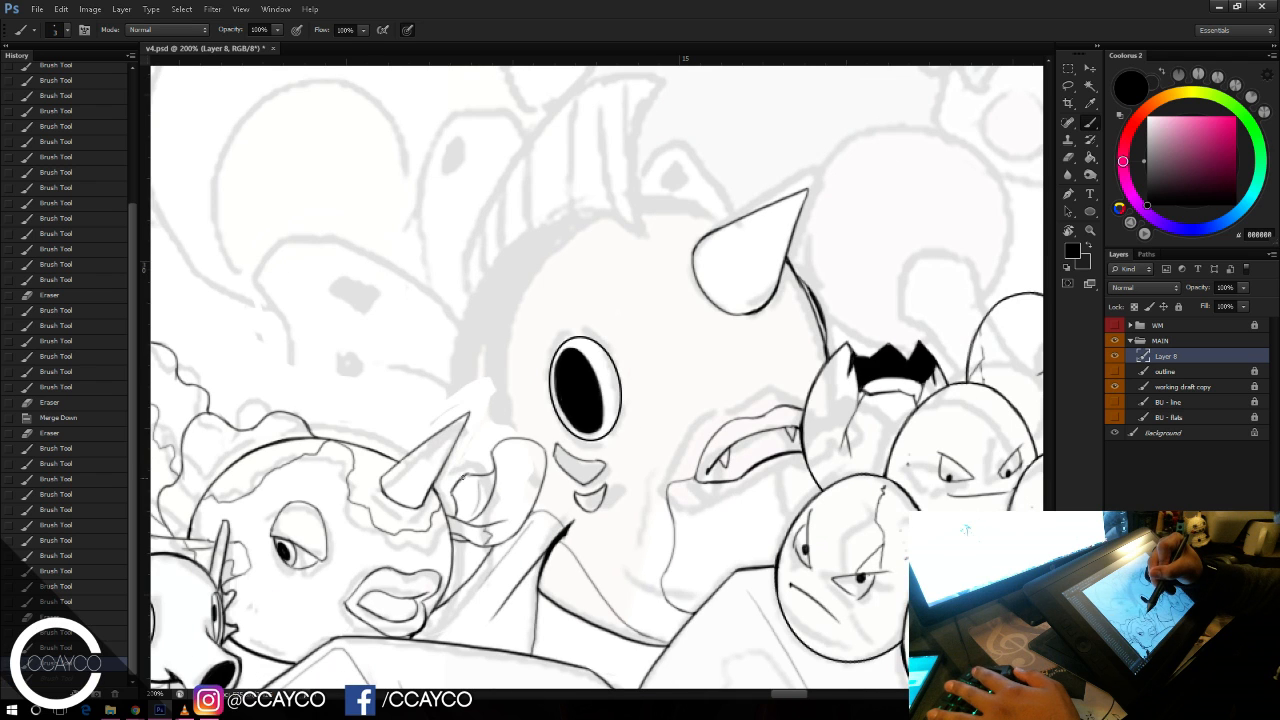
left_click_drag(465, 470, 472, 476)
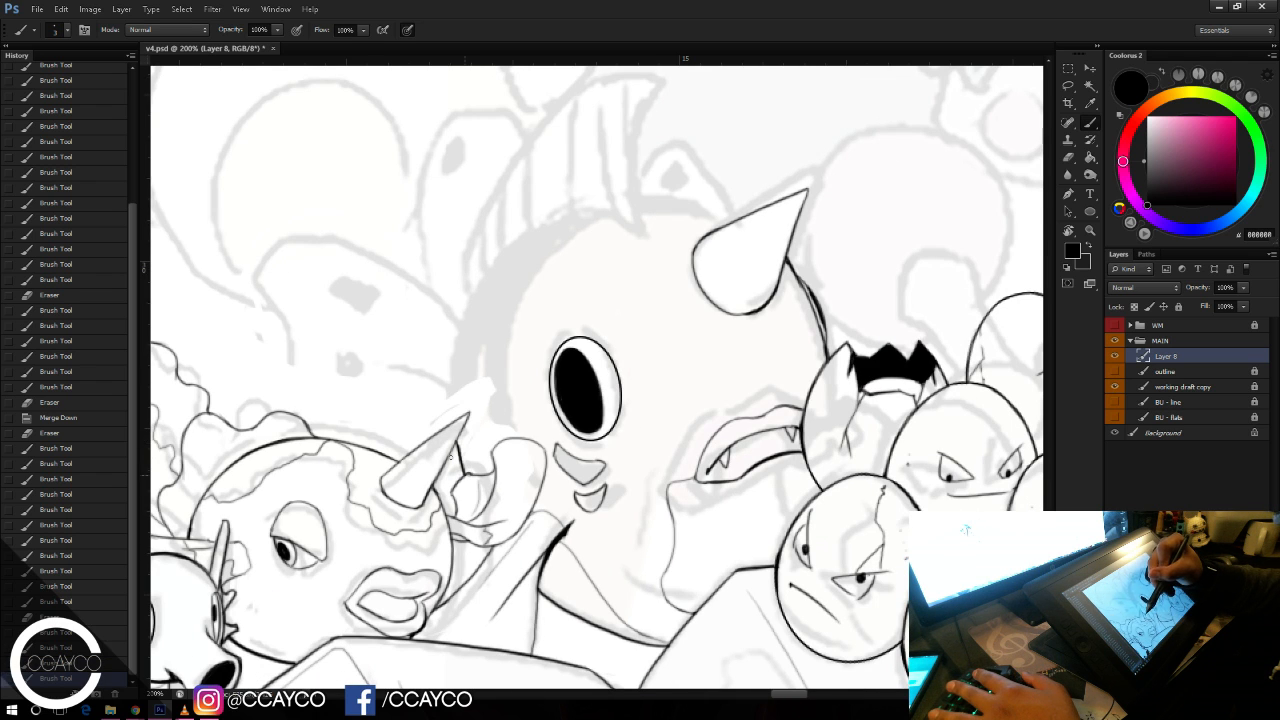
key("ctrl+plus")
Step: Ink the back of the large creature's head upward from the small creature's horn tip, strengthening the curve with repeated strokes
mouse_move(390, 469)
left_mouse_down()
mouse_move(394, 484)
mouse_move(384, 379)
left_mouse_up()
key("ctrl+z")
mouse_move(386, 442)
left_mouse_down()
mouse_move(401, 292)
mouse_move(445, 212)
left_mouse_up()
left_click_drag(384, 446, 384, 356)
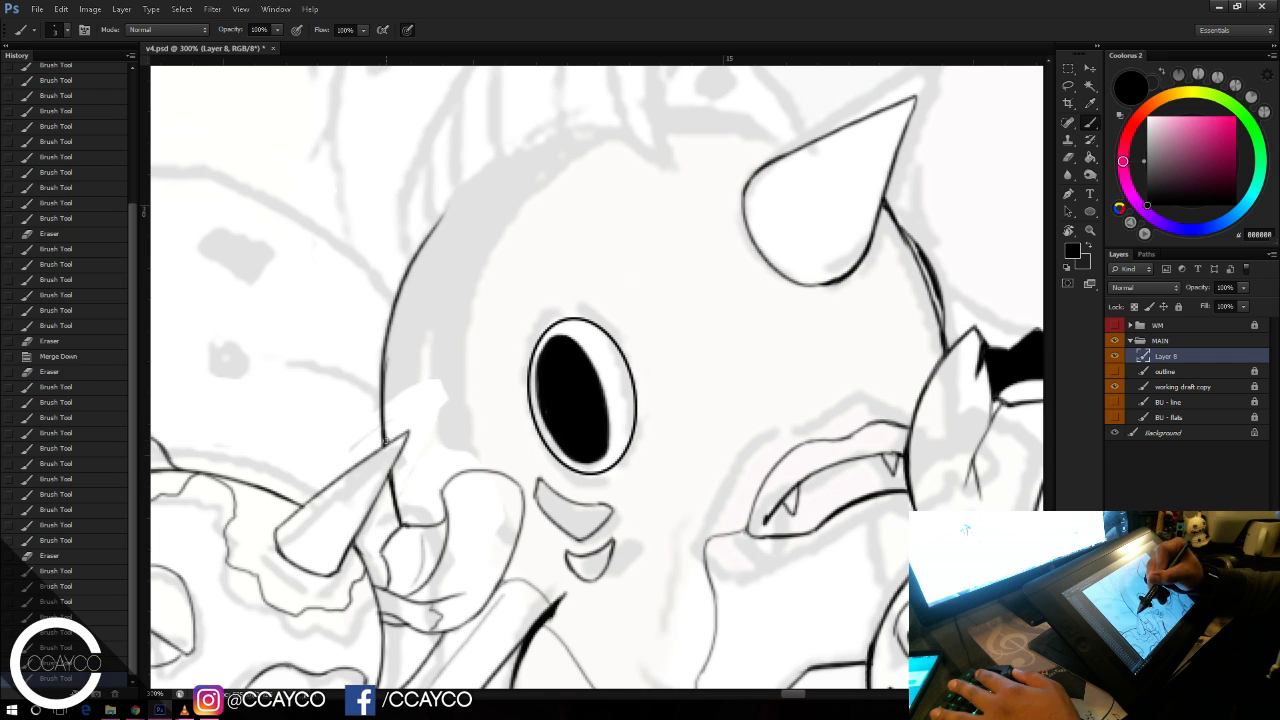
mouse_move(385, 418)
left_mouse_down()
mouse_move(448, 194)
mouse_move(428, 207)
left_mouse_up()
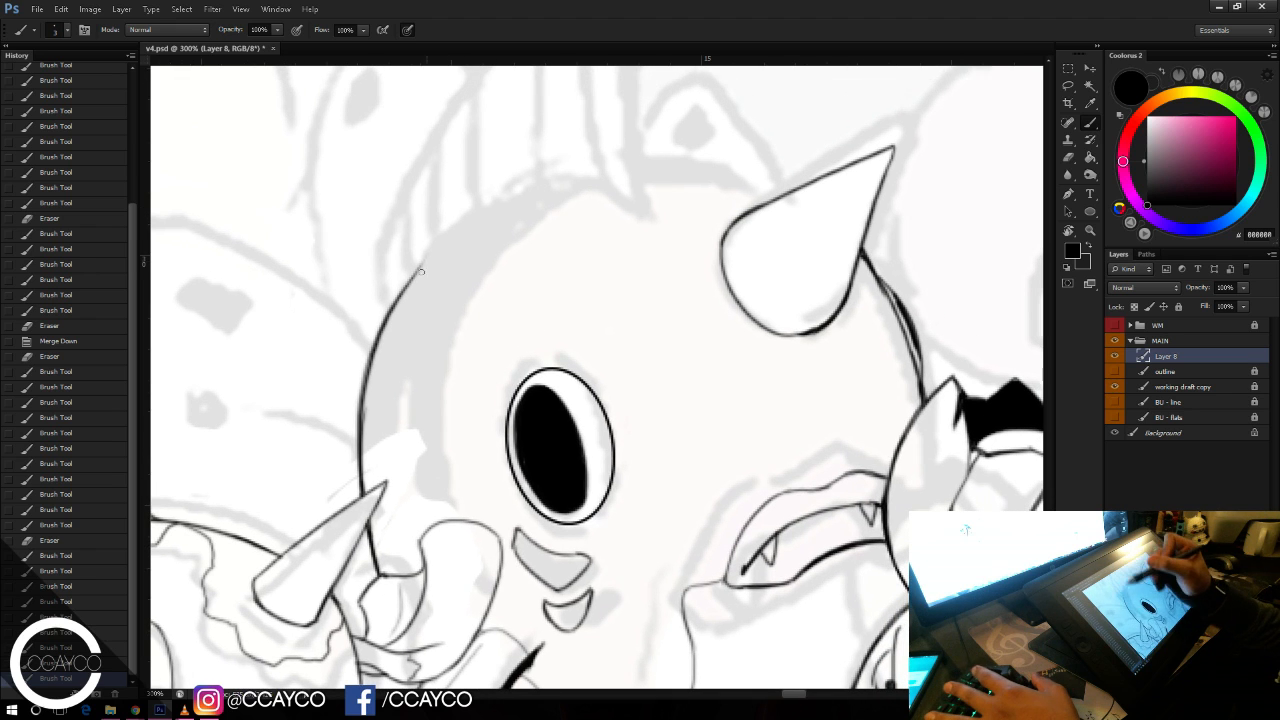
Step: Ink the crown curve from the back of the head to the crest's base, erase the overshooting line, and save the file
left_click_drag(405, 295, 550, 178)
mouse_move(446, 237)
left_mouse_down()
mouse_move(604, 184)
mouse_move(549, 186)
mouse_move(616, 195)
left_mouse_up()
key("ctrl+z")
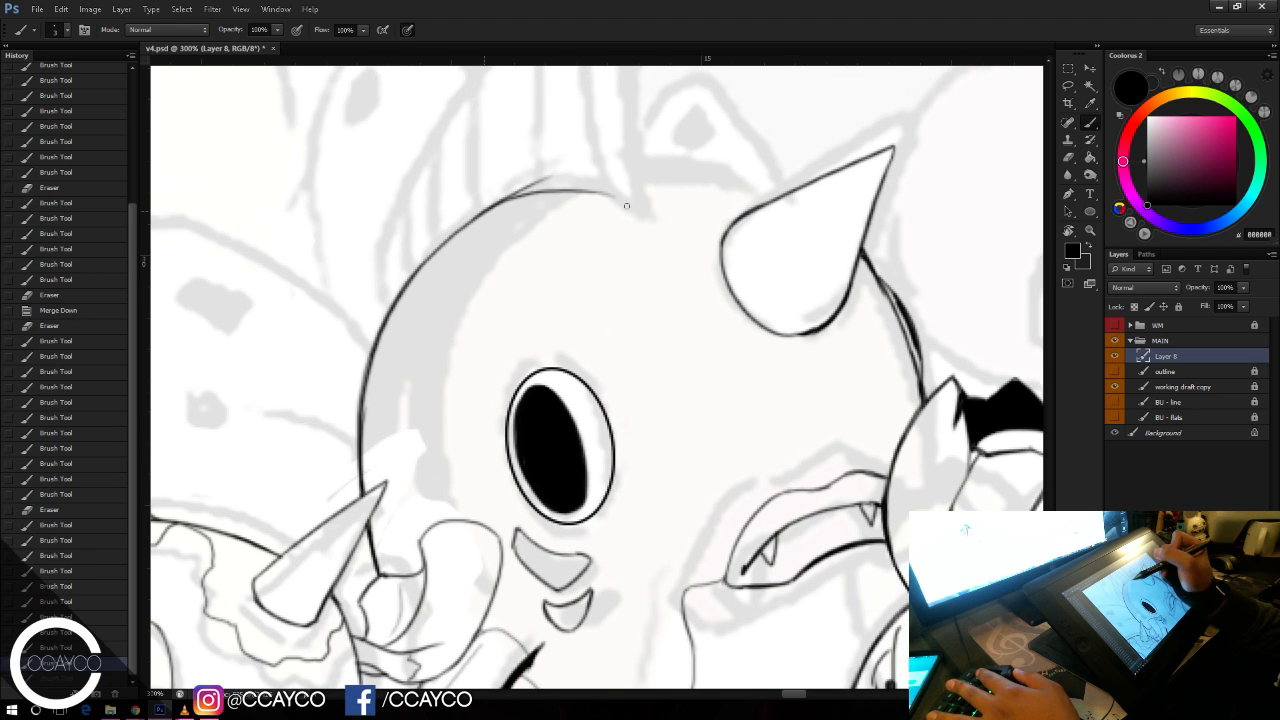
key("e")
left_click_drag(500, 186, 561, 167)
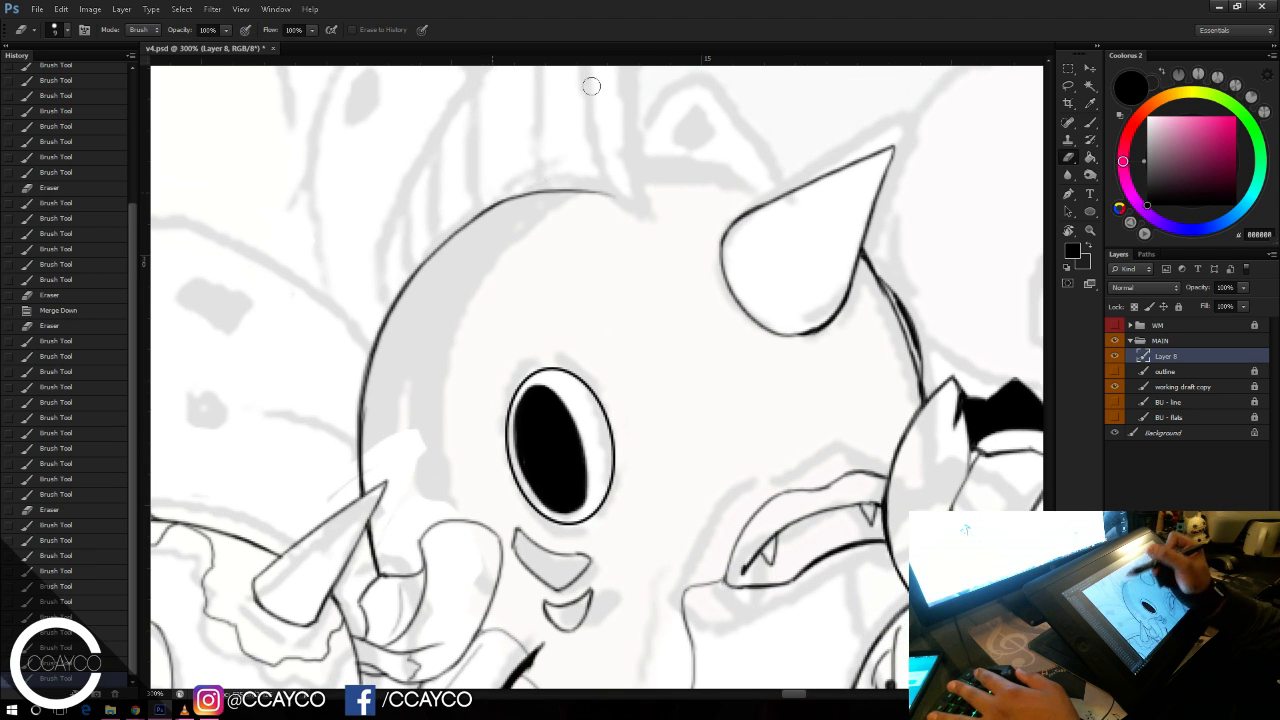
left_click_drag(591, 86, 591, 81)
key("b")
key("ctrl+s")
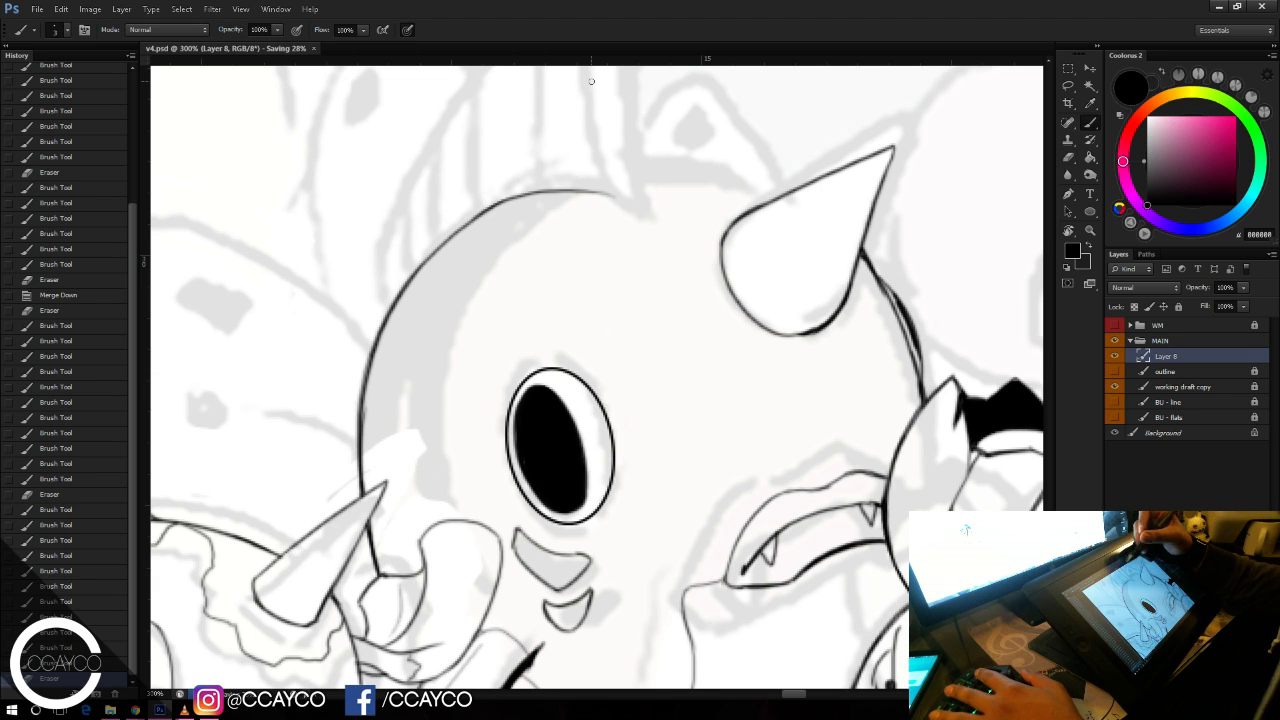
Step: Ink the pointed notch at the crest's base and the crest's curved edge rising from it to the tip
key("ctrl+z")
left_click_drag(592, 189, 652, 218)
left_click_drag(699, 270, 644, 344)
left_click_drag(665, 203, 653, 275)
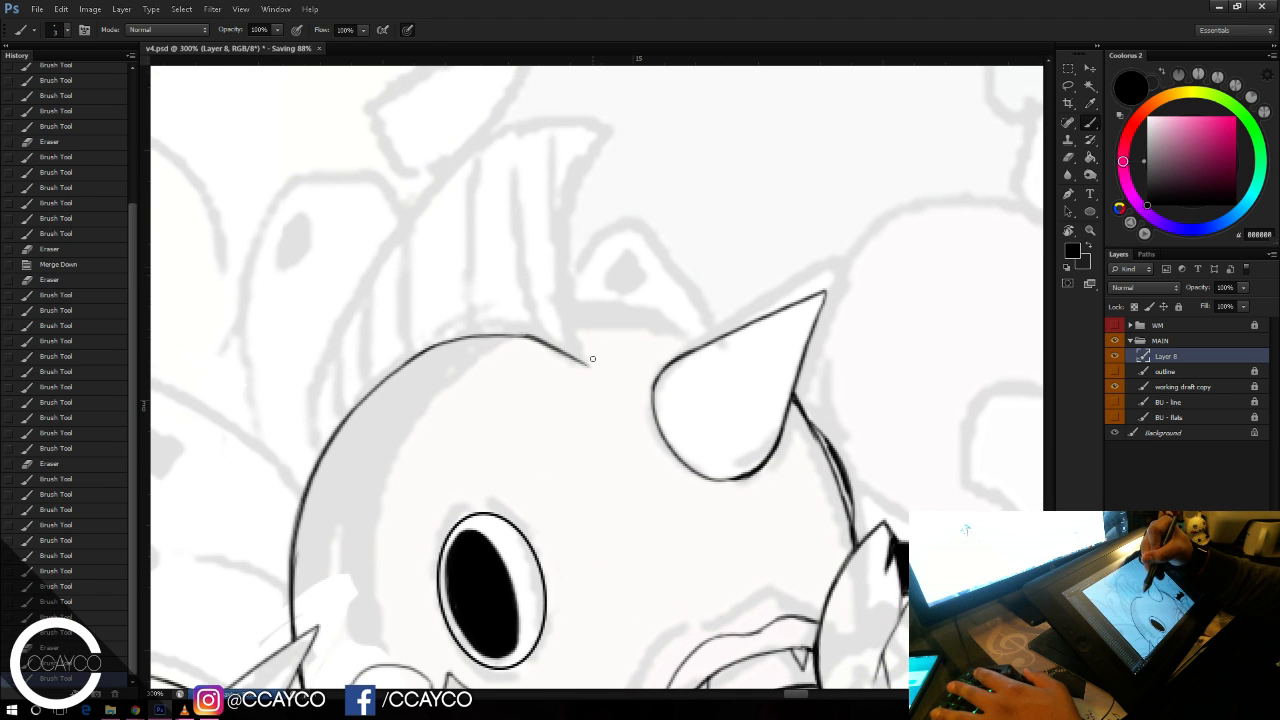
left_click_drag(591, 362, 598, 122)
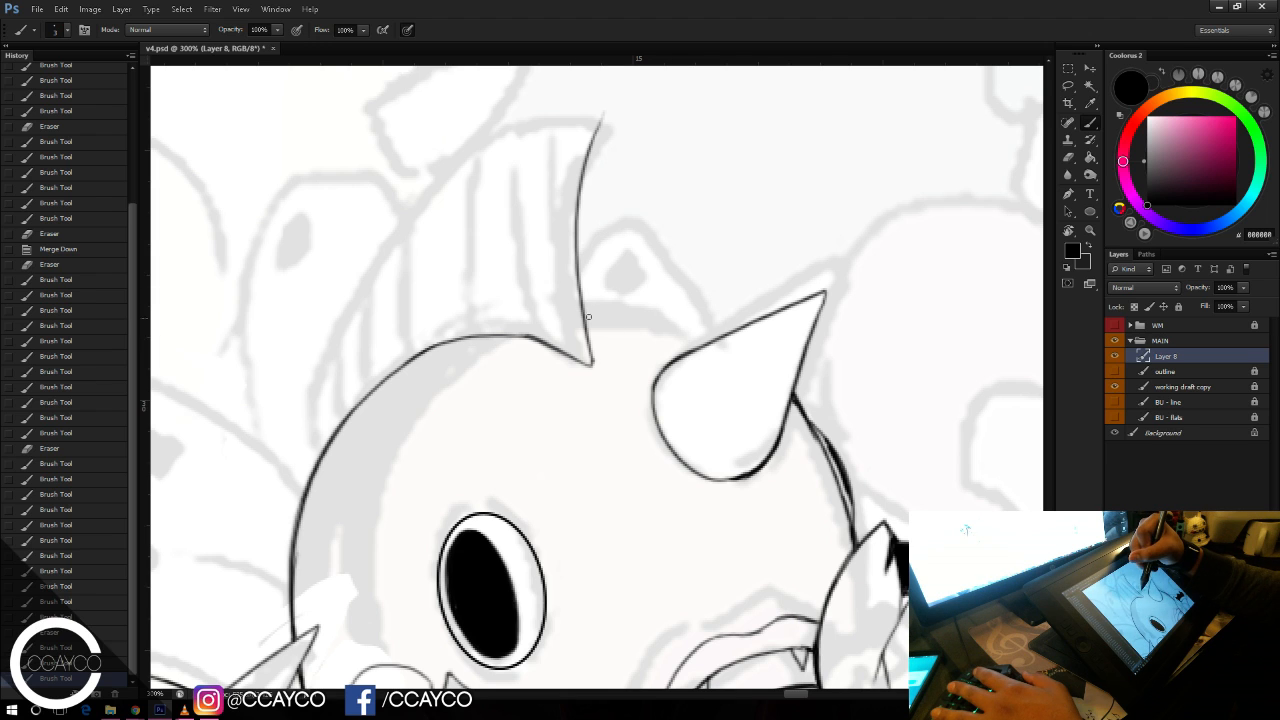
Step: Ink the top of the forehead from the crest's edge to the horn, redrawing the stroke until it follows the draft
left_click_drag(584, 315, 711, 331)
key("ctrl+z")
key("ctrl+z")
key("ctrl+z")
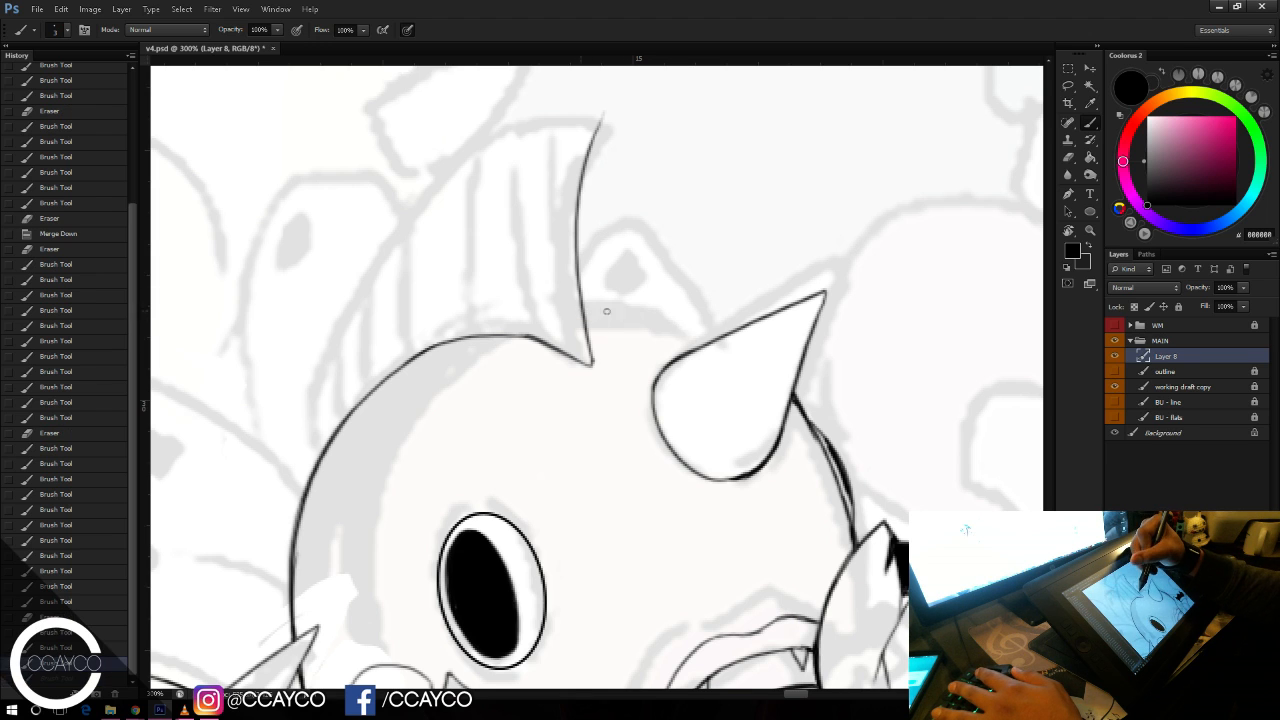
left_click_drag(584, 312, 712, 340)
key("ctrl+alt+z")
key("ctrl+alt+z")
left_click_drag(583, 305, 724, 335)
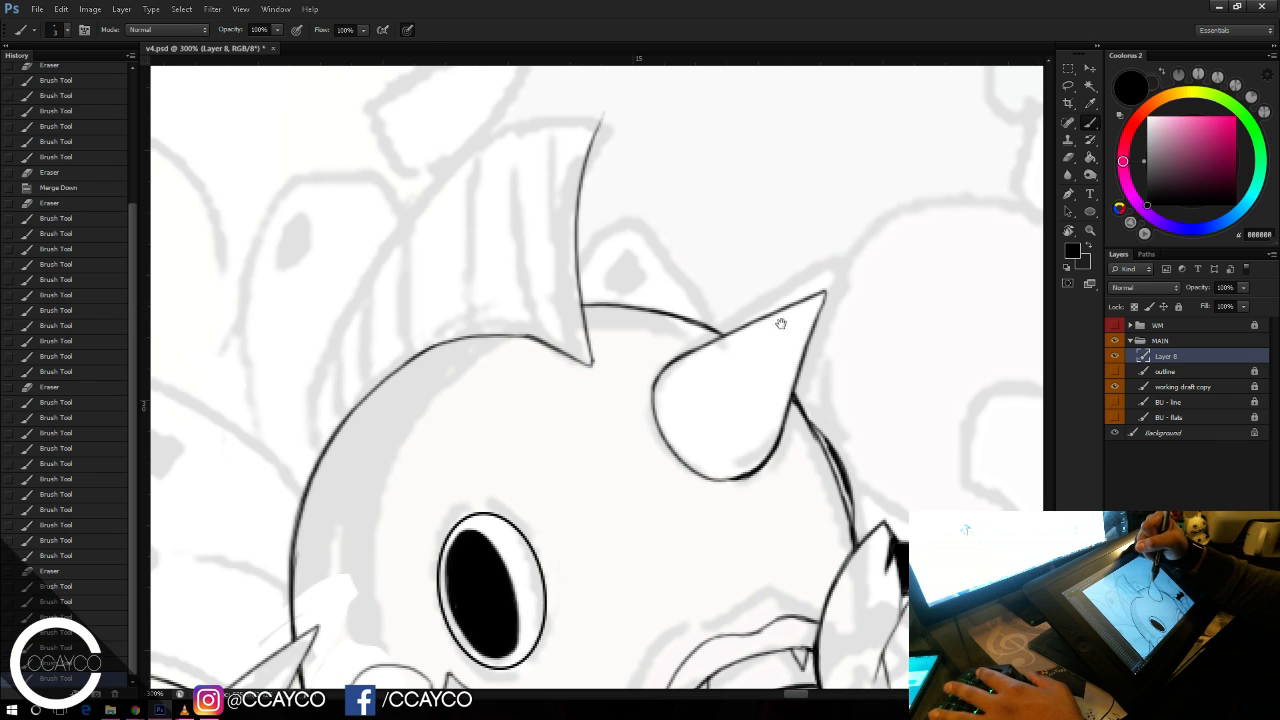
Step: Thicken the crest's edge from the notch point upward past the forehead line, redoing the stroke until it tapers cleanly
left_click_drag(602, 397, 662, 327)
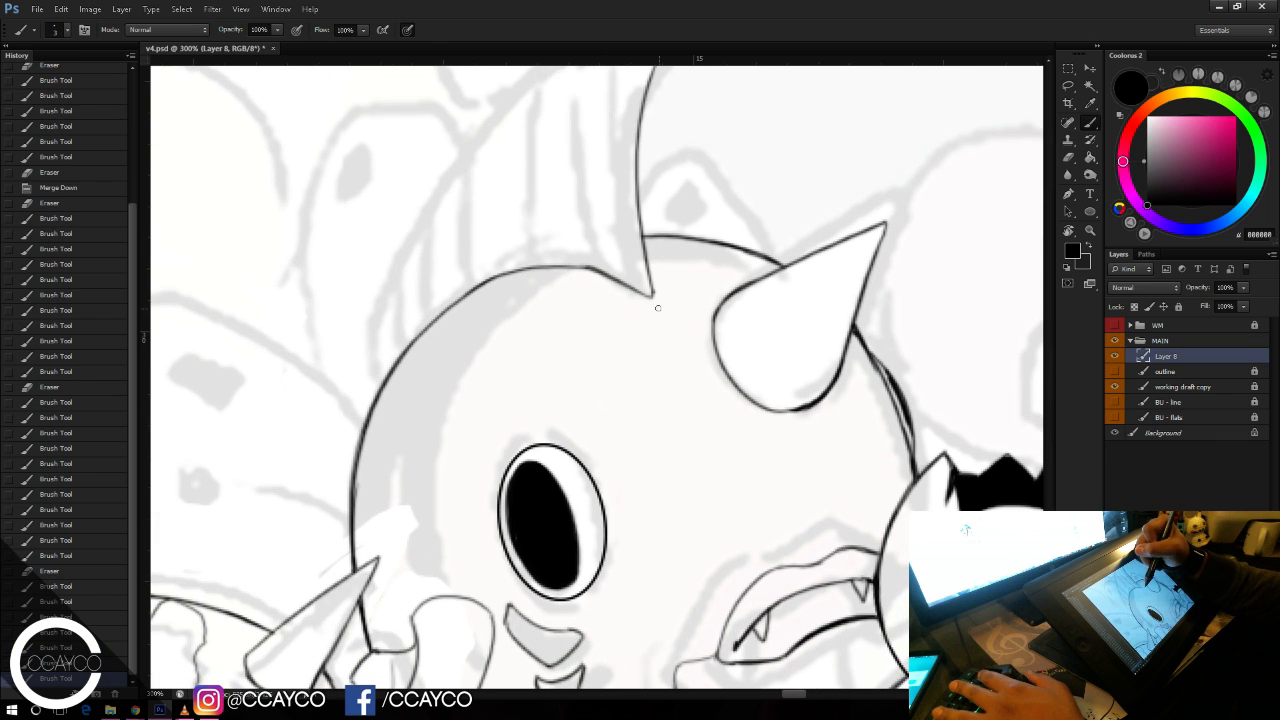
left_click_drag(641, 256, 642, 240)
key("ctrl+alt+z")
key("ctrl+alt+z")
left_click_drag(655, 297, 644, 243)
key("ctrl+alt+z")
left_click_drag(654, 292, 637, 196)
mouse_move(642, 240)
left_mouse_down()
mouse_move(638, 205)
mouse_move(651, 343)
mouse_move(628, 331)
left_mouse_up()
left_click_drag(598, 208, 669, 157)
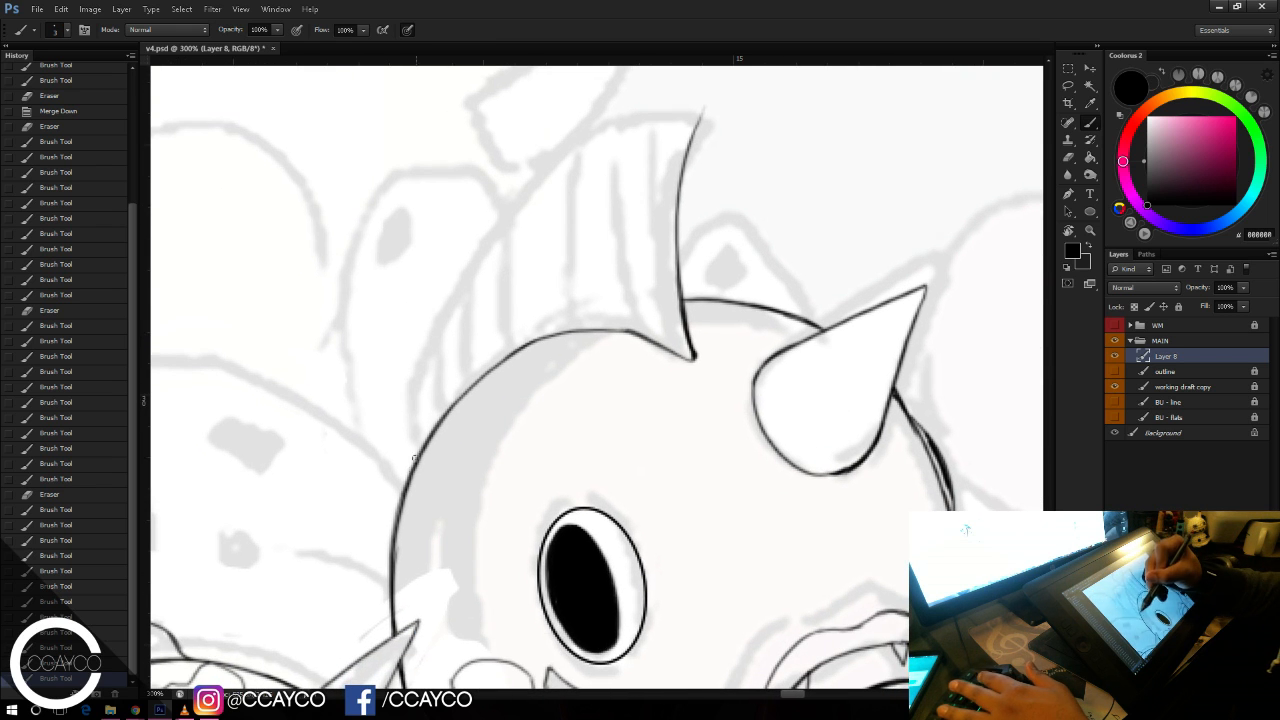
Step: Ink the crest's long back edge from the back of the head to its tip, redoing strokes and erasing the overshoot
left_click_drag(426, 320, 407, 470)
left_click_drag(425, 334, 677, 107)
key("ctrl+z")
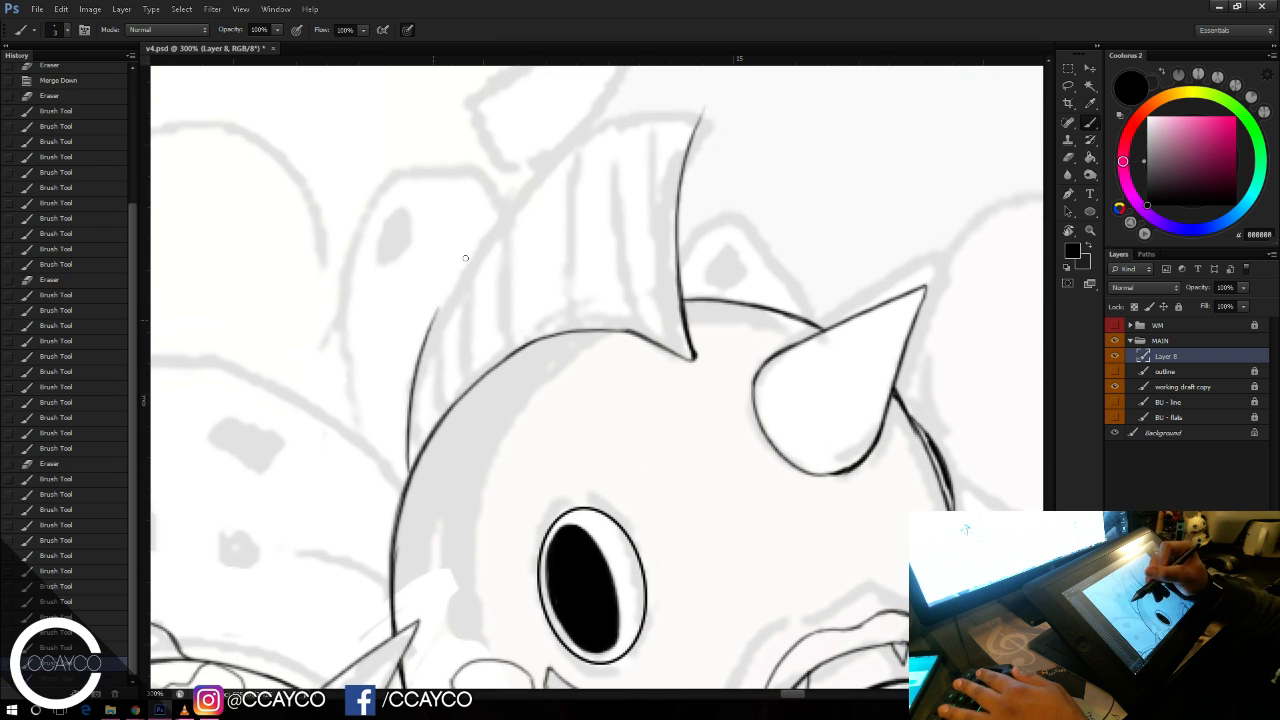
mouse_move(428, 329)
left_mouse_down()
mouse_move(673, 102)
mouse_move(720, 89)
left_mouse_up()
key("ctrl+z")
left_click_drag(636, 117, 720, 91)
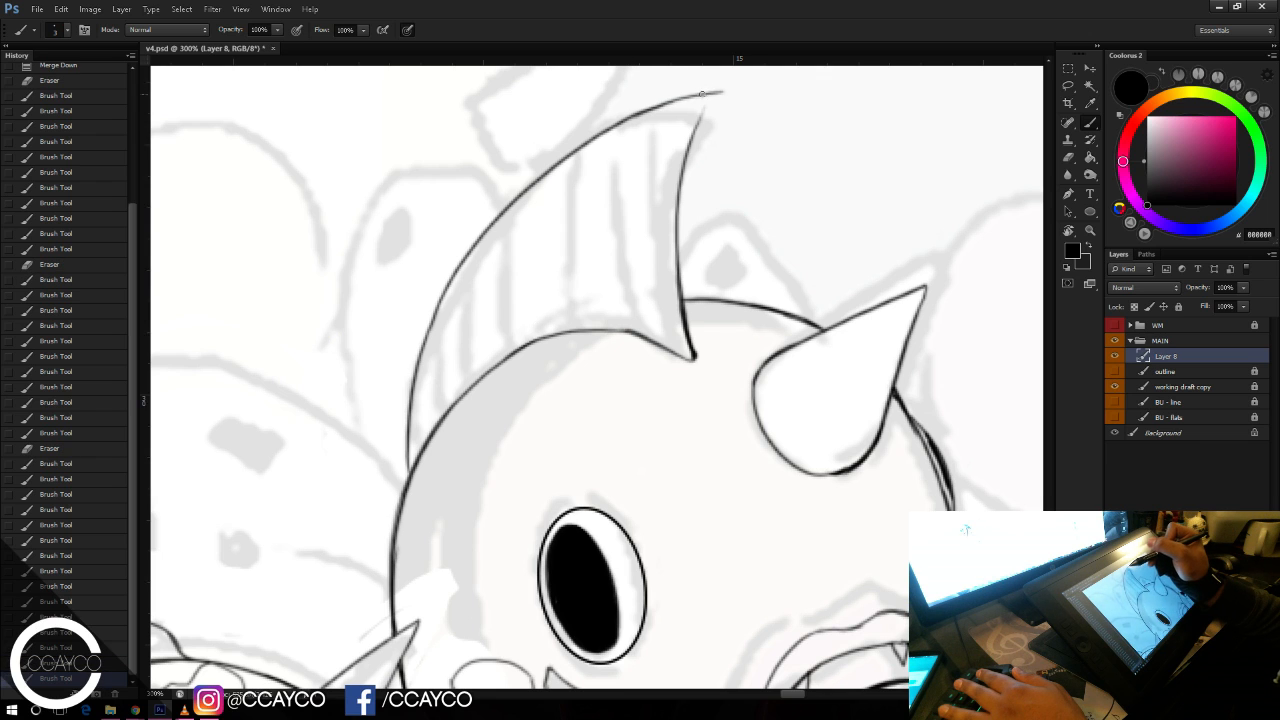
key("e")
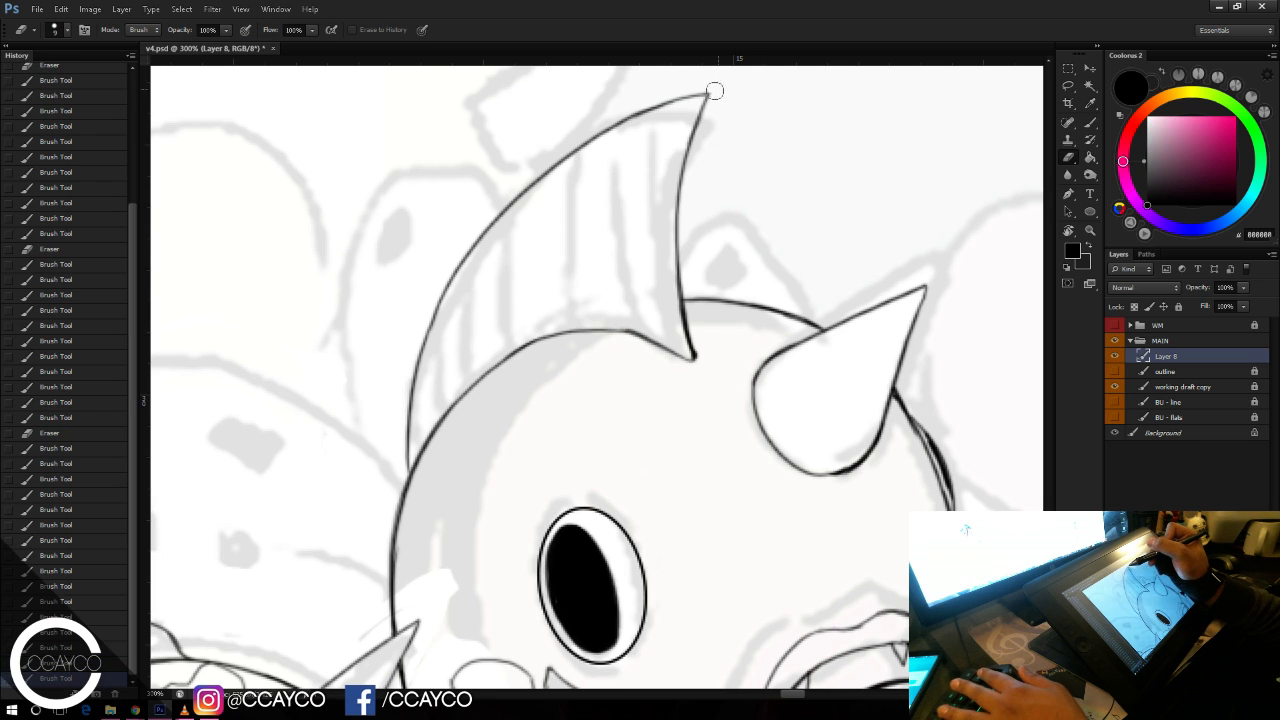
left_click_drag(714, 91, 722, 88)
Step: Ink thin tapering ridge lines inside the crest along the draft's stripes, redoing the short ones near its base
key("b")
left_click_drag(646, 152, 628, 330)
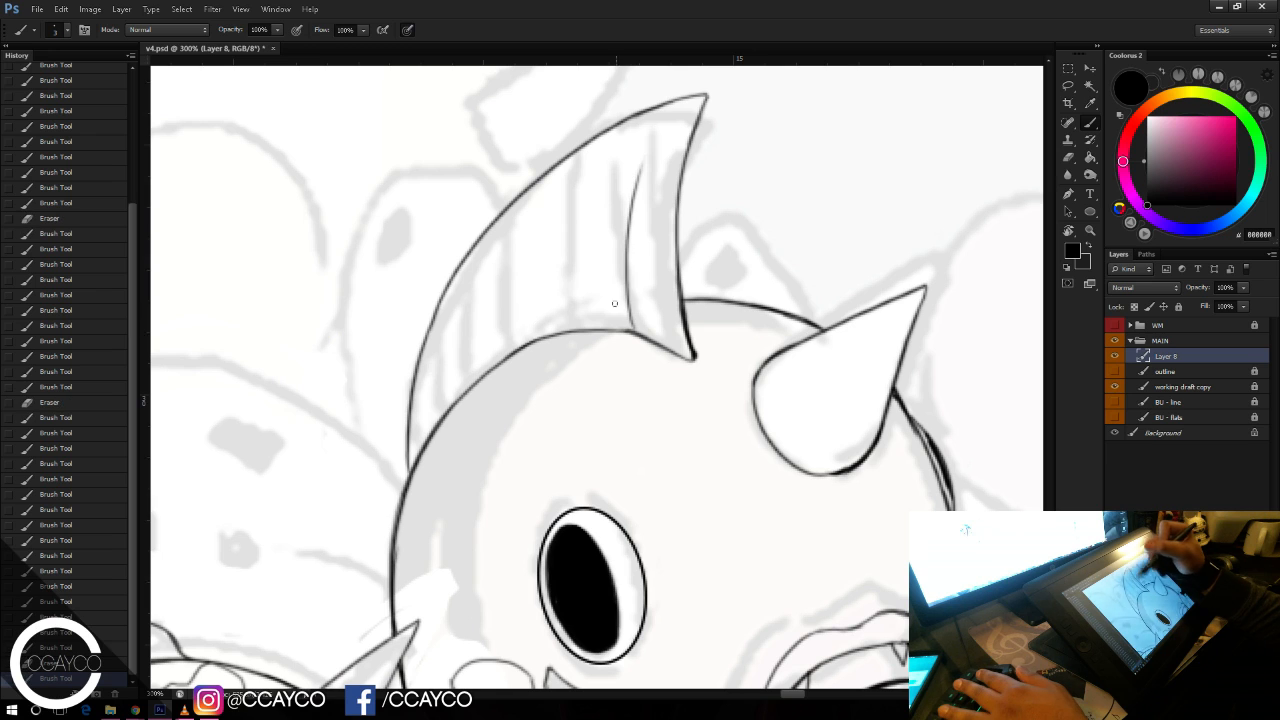
left_click_drag(605, 180, 610, 330)
left_click_drag(511, 292, 515, 328)
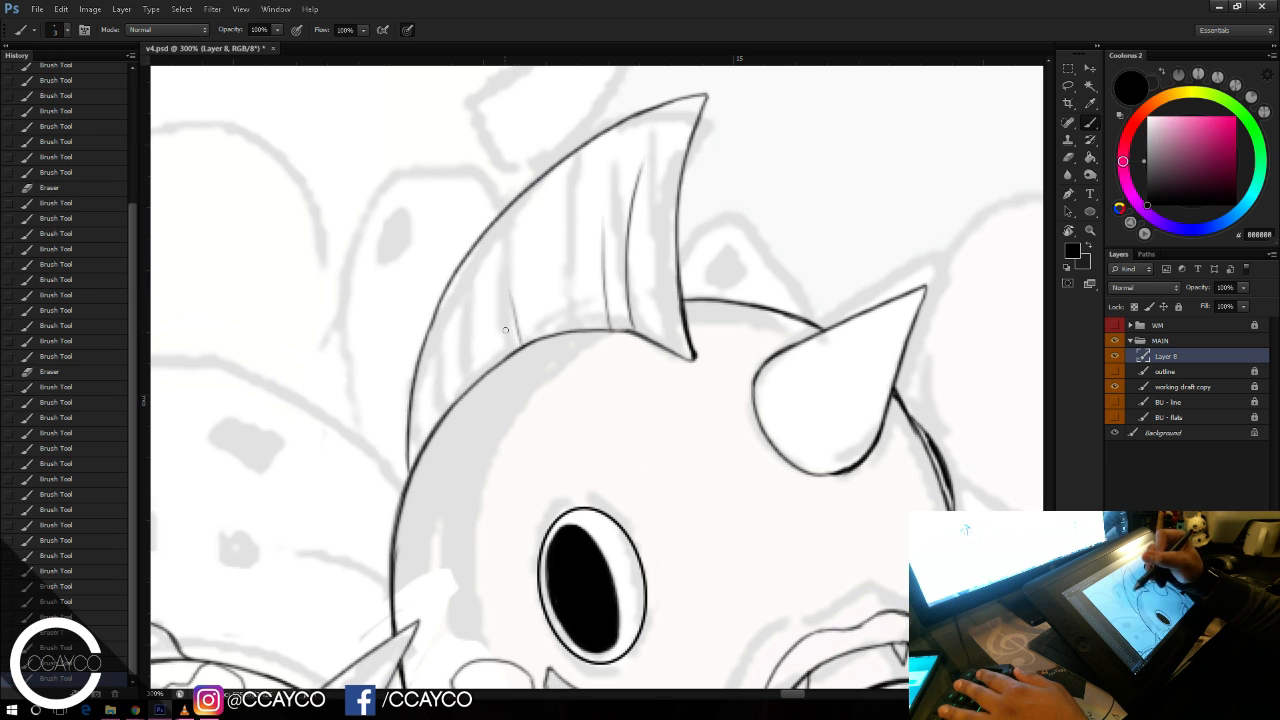
key("ctrl+z")
mouse_move(491, 370)
left_mouse_down()
mouse_move(474, 318)
mouse_move(475, 354)
left_mouse_up()
key("ctrl+z")
Step: Save the file and ink a thin crease line inside the horn
left_click_drag(629, 294, 567, 193)
key("ctrl+s")
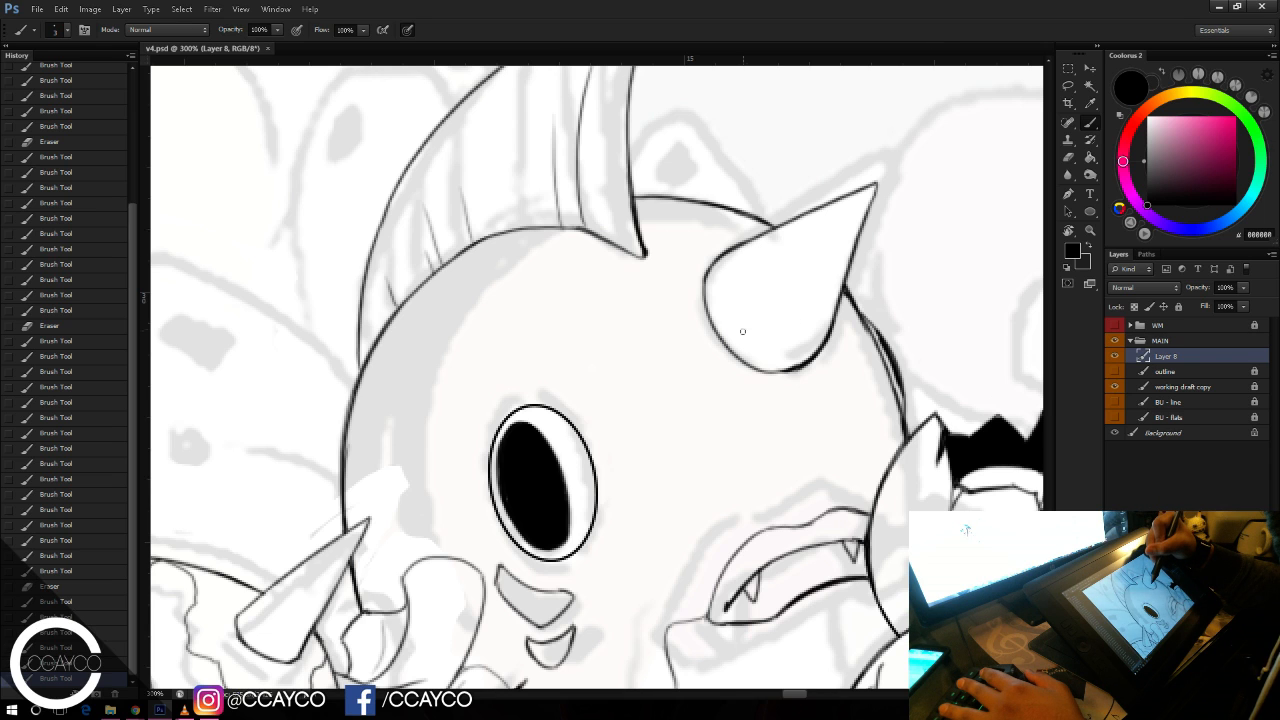
left_click_drag(760, 323, 832, 240)
Step: Ink the rounded outline of the large wing behind the head and two long fold lines inside it
left_click_drag(715, 323, 905, 298)
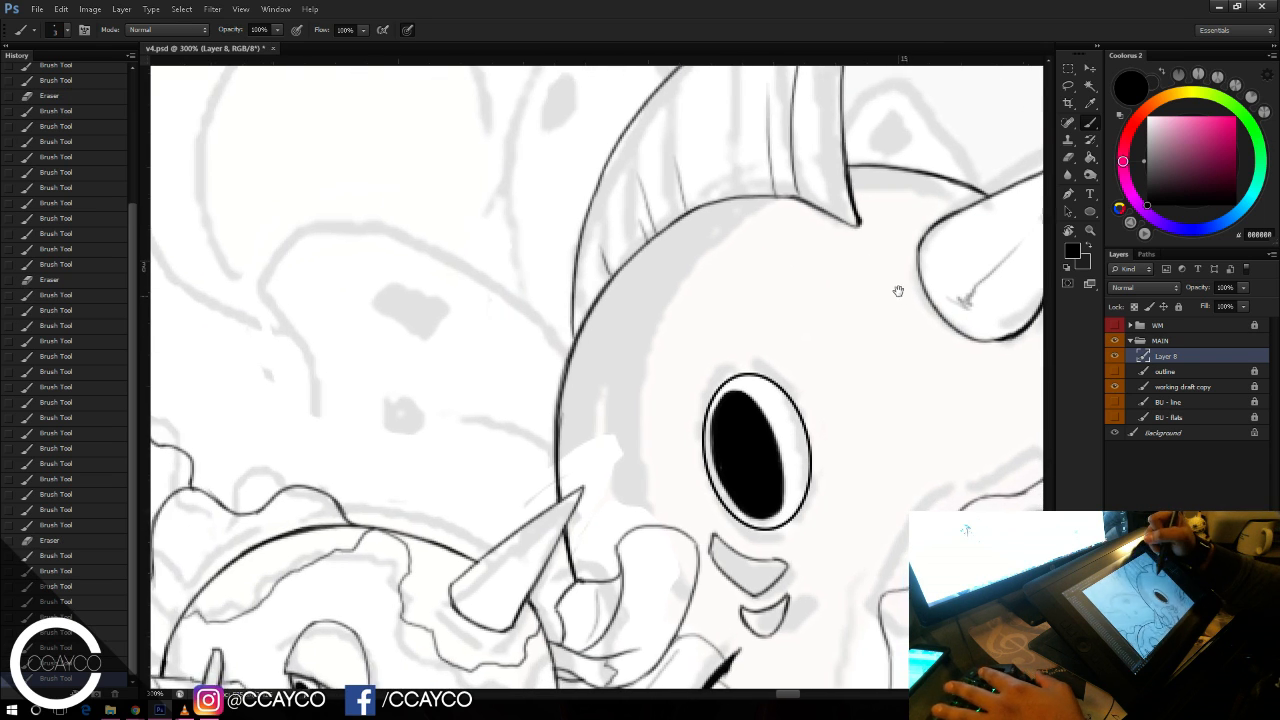
key("r")
left_click_drag(393, 258, 561, 154)
key("b")
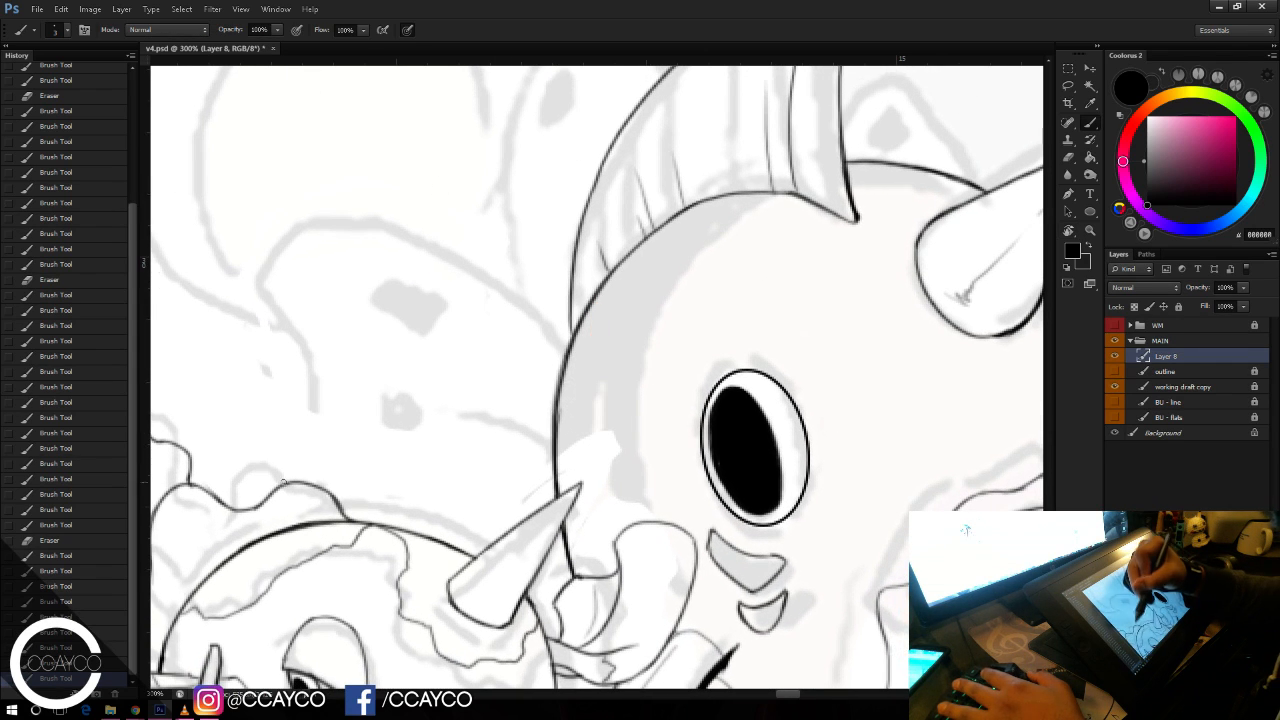
mouse_move(259, 325)
left_mouse_down()
mouse_move(392, 248)
mouse_move(577, 330)
mouse_move(571, 353)
mouse_move(574, 336)
left_mouse_up()
key("e")
key("b")
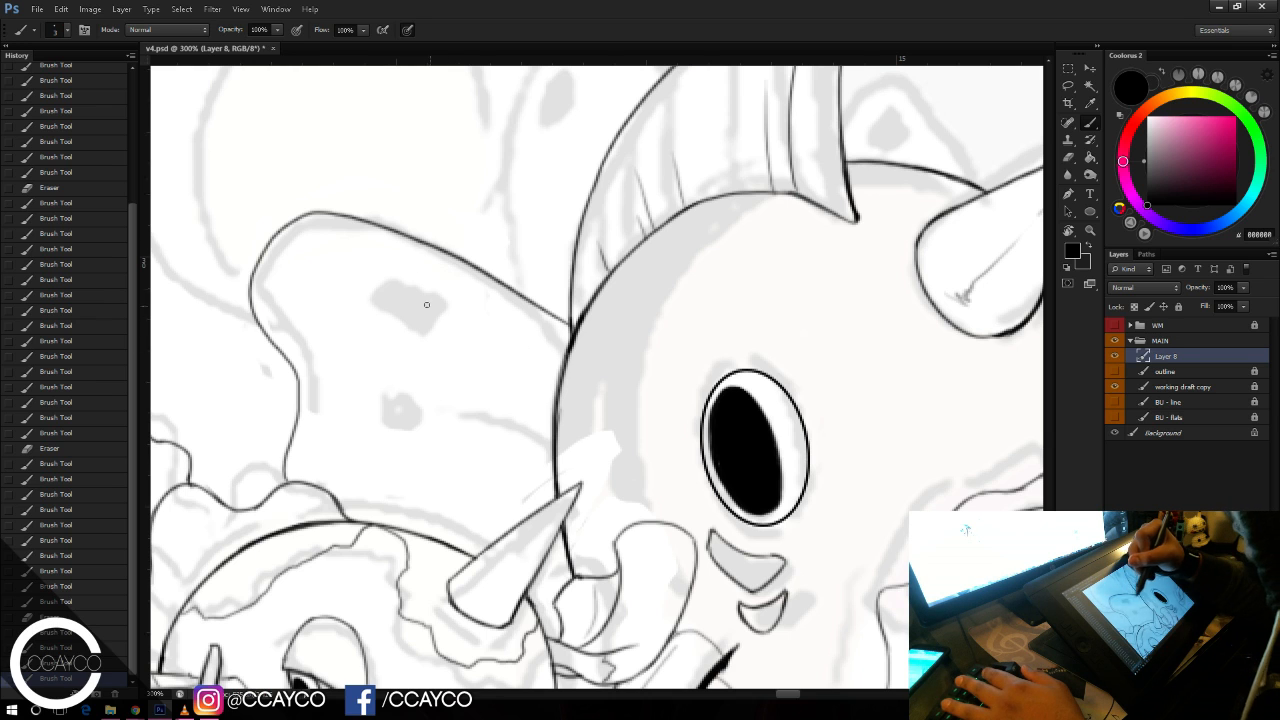
left_click_drag(336, 272, 538, 352)
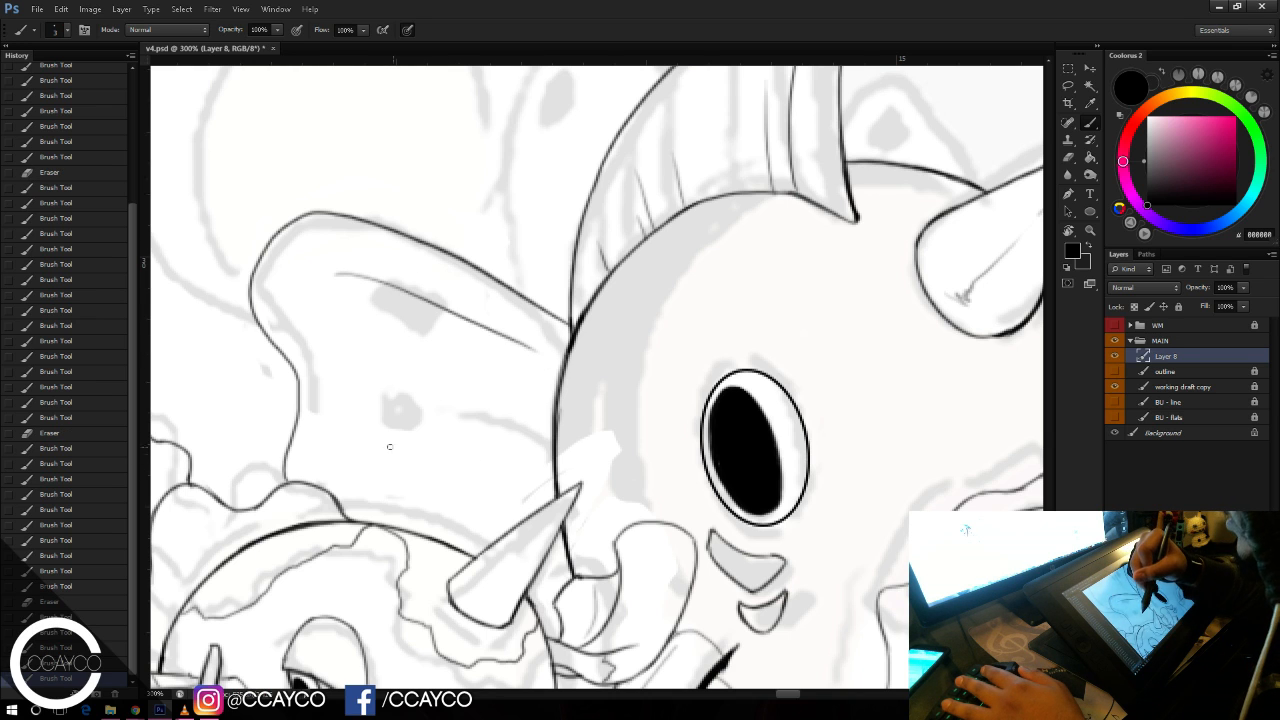
left_click_drag(368, 444, 550, 490)
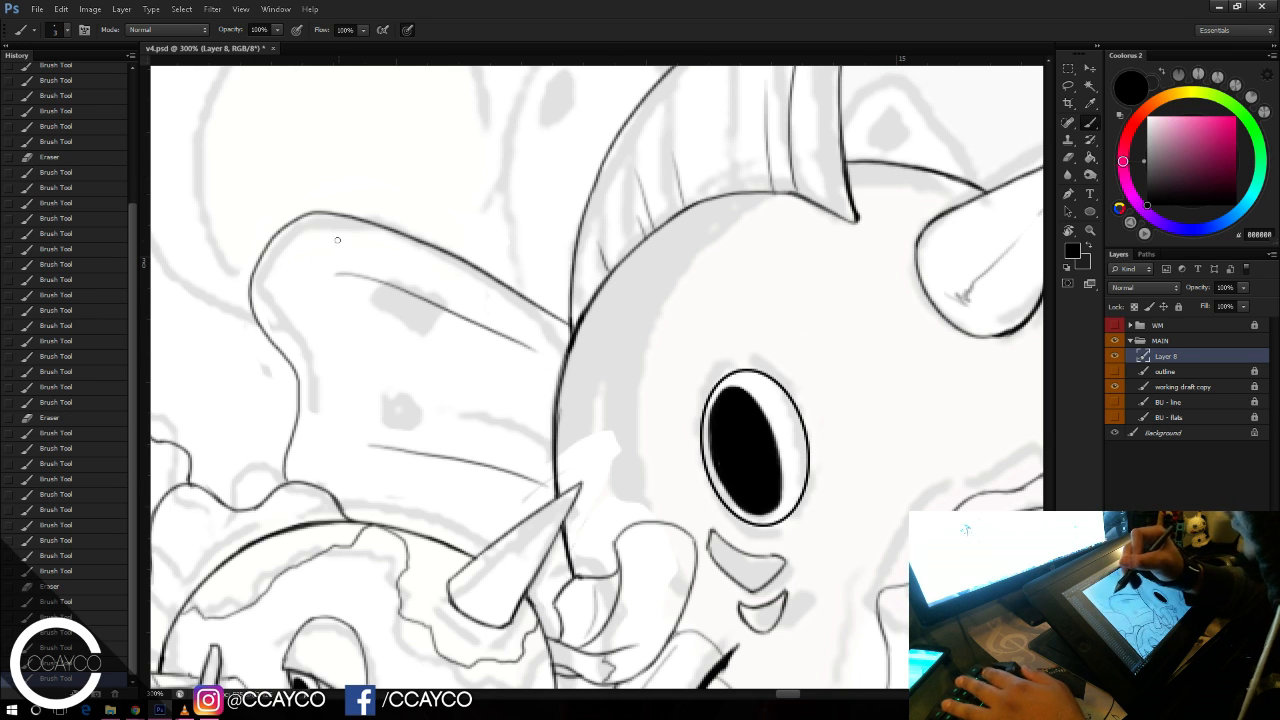
Step: Paint three solid black spots of different sizes between the large wing's fold lines and save the file
left_click_drag(337, 240, 337, 245)
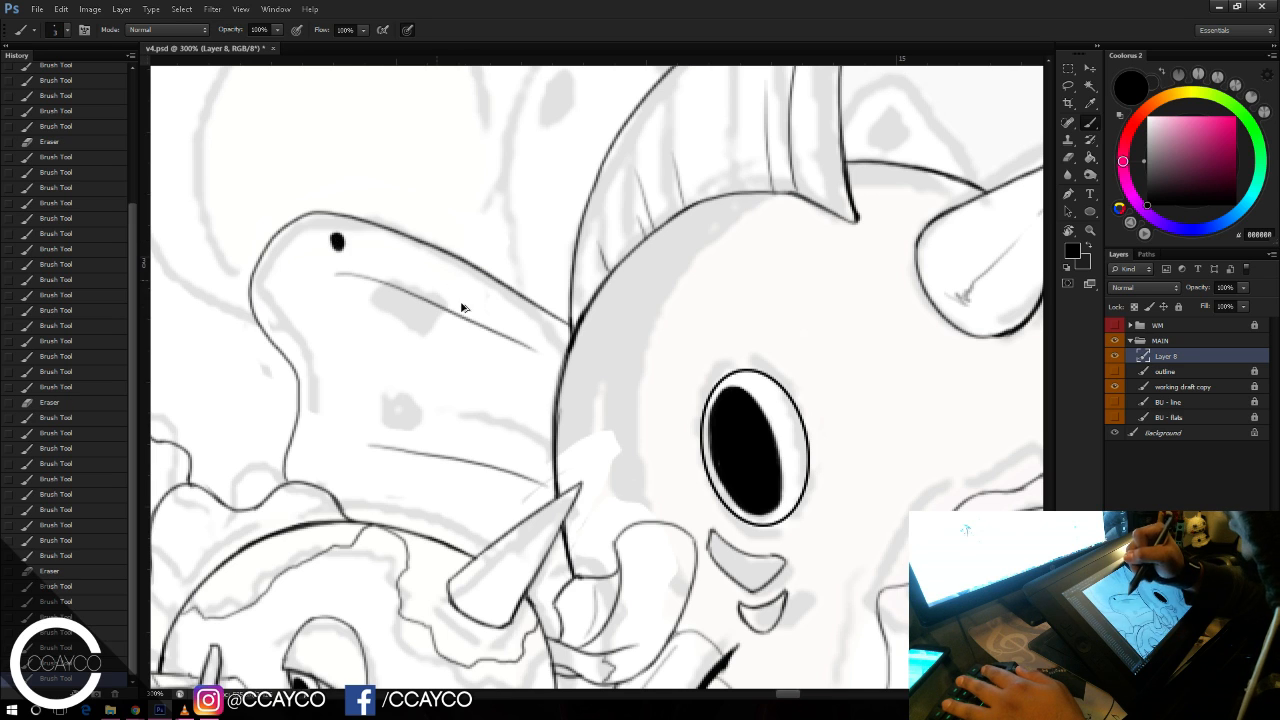
key("ctrl+z")
mouse_move(350, 304)
left_mouse_down()
mouse_move(384, 333)
mouse_move(355, 354)
mouse_move(353, 308)
mouse_move(378, 330)
left_mouse_up()
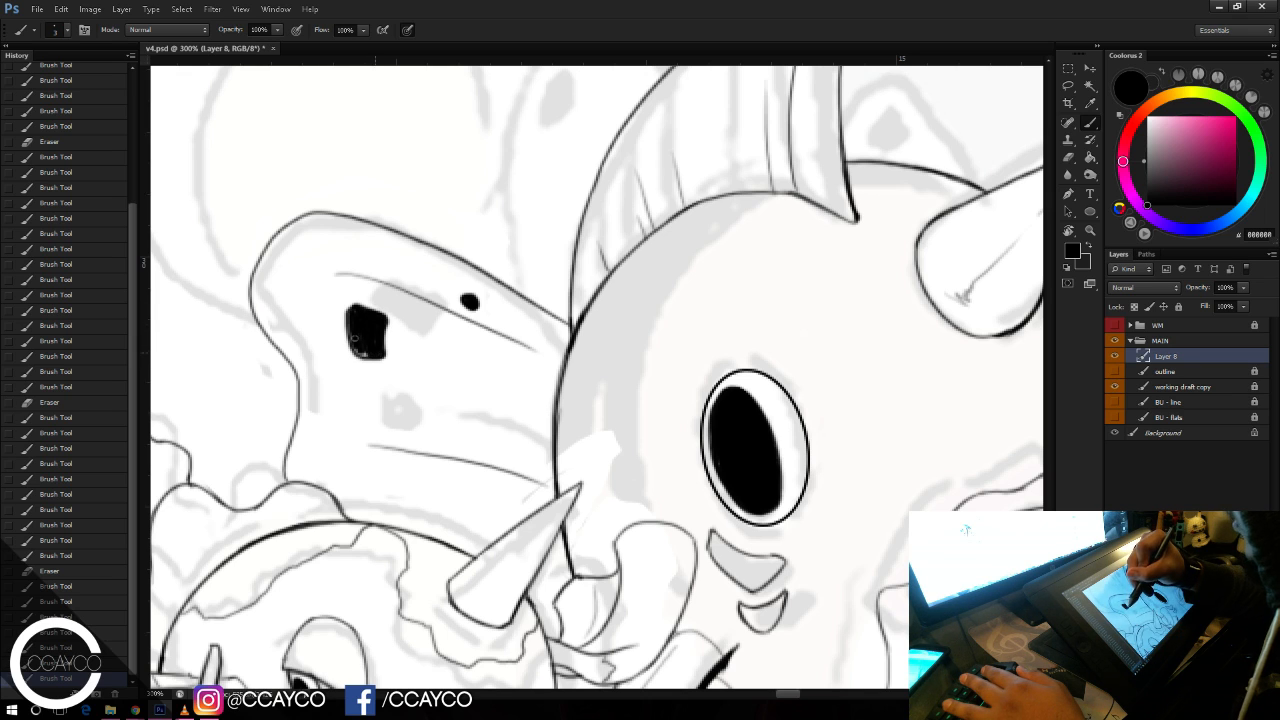
left_click_drag(353, 338, 460, 398)
key("ctrl+z")
key("ctrl+s")
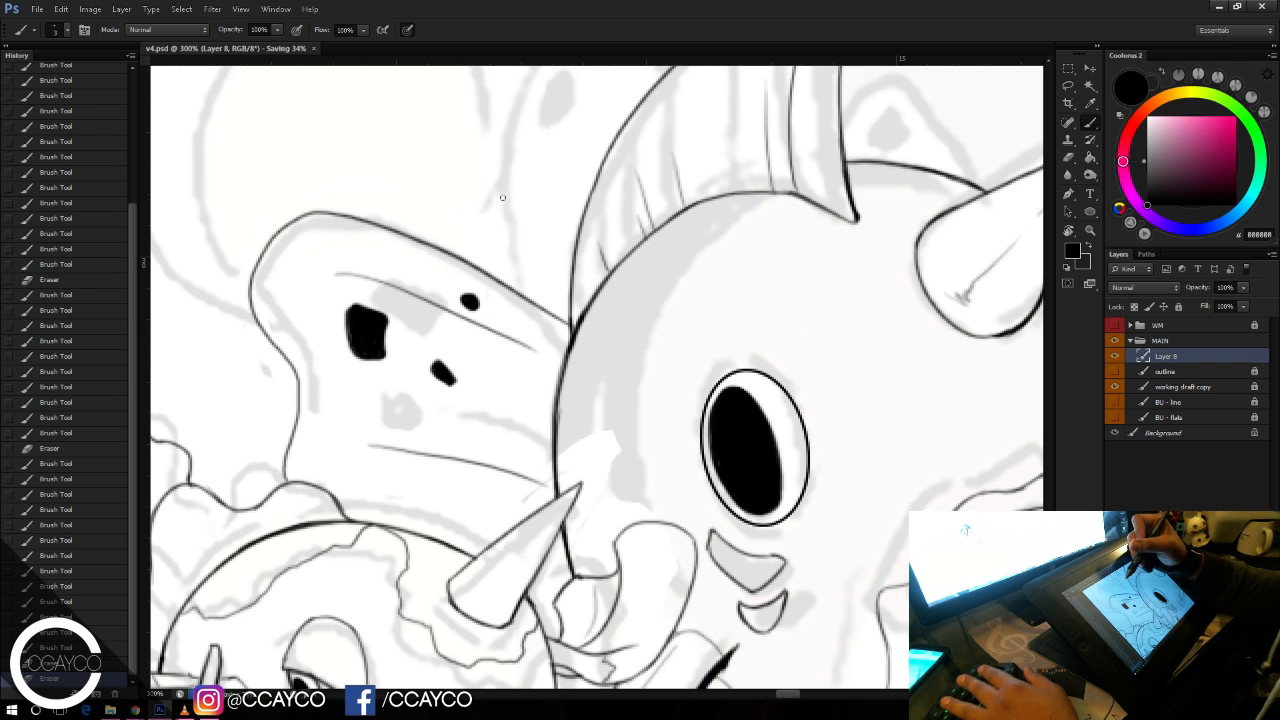
left_click(361, 343)
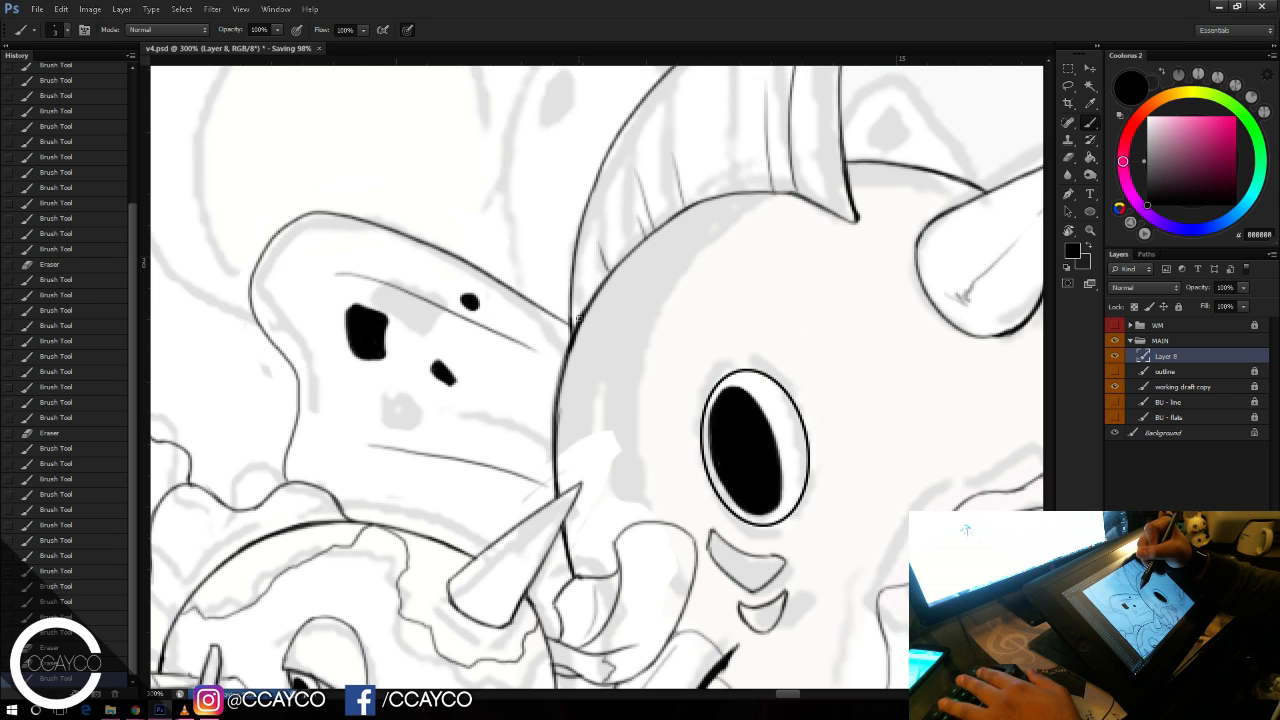
Step: Ink the narrow wing behind the crest, redrawing its outline from the base up, and paint two black spots inside it
left_click_drag(569, 318, 571, 288)
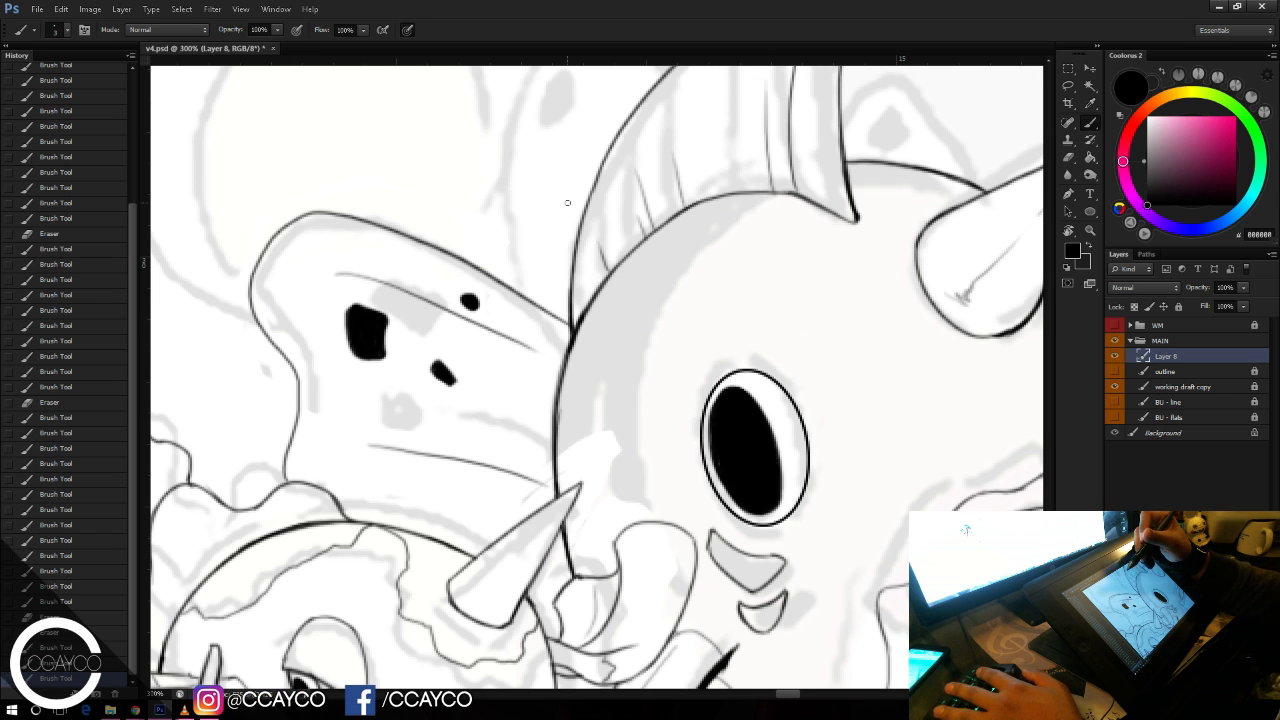
mouse_move(567, 202)
left_mouse_down()
mouse_move(532, 271)
mouse_move(517, 345)
mouse_move(567, 151)
left_mouse_up()
key("ctrl+z")
mouse_move(537, 332)
left_mouse_down()
mouse_move(600, 155)
mouse_move(589, 148)
mouse_move(622, 175)
left_mouse_up()
key("ctrl+z")
key("ctrl+z")
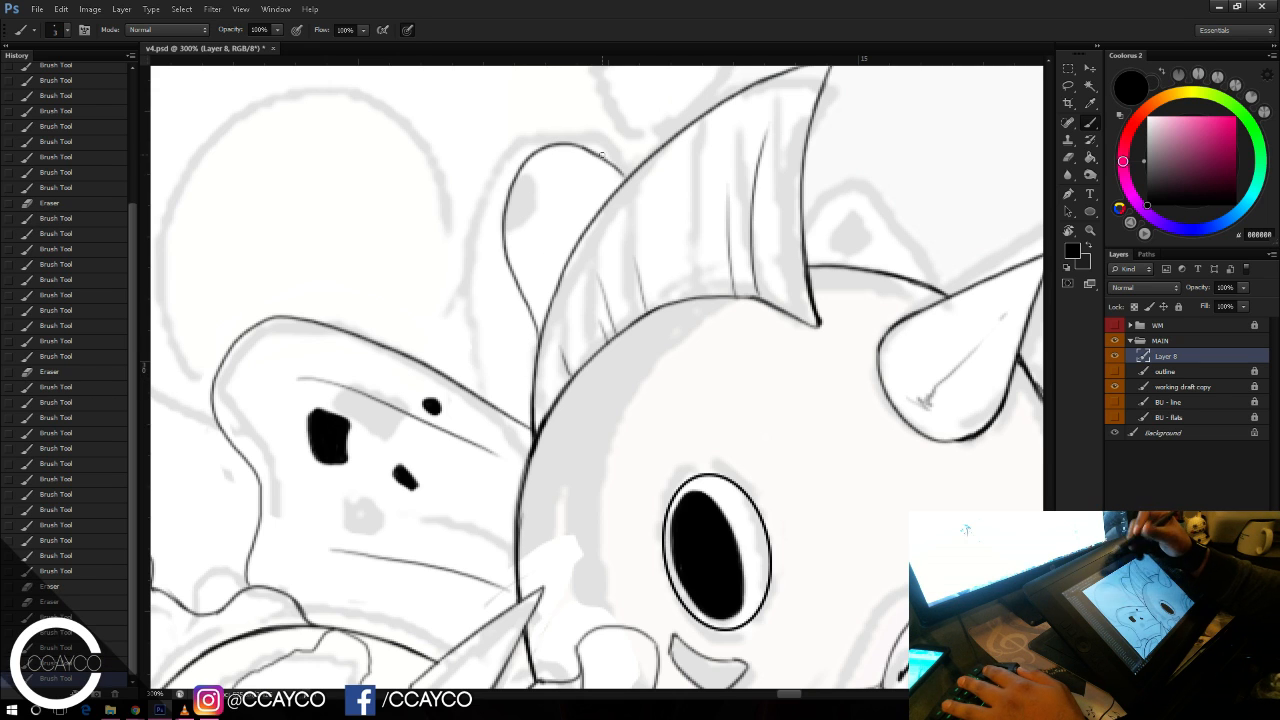
key("ctrl+alt+z")
key("ctrl+alt+z")
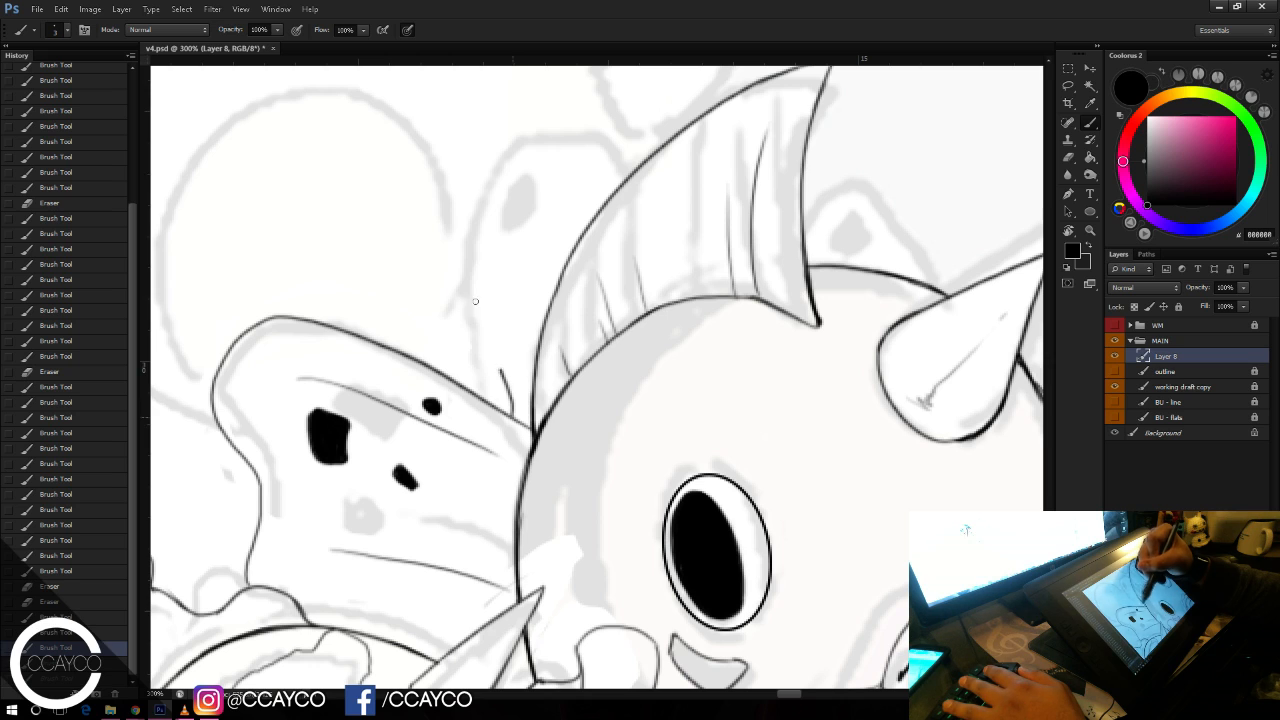
mouse_move(500, 370)
left_mouse_down()
mouse_move(594, 178)
mouse_move(608, 202)
mouse_move(563, 268)
left_mouse_up()
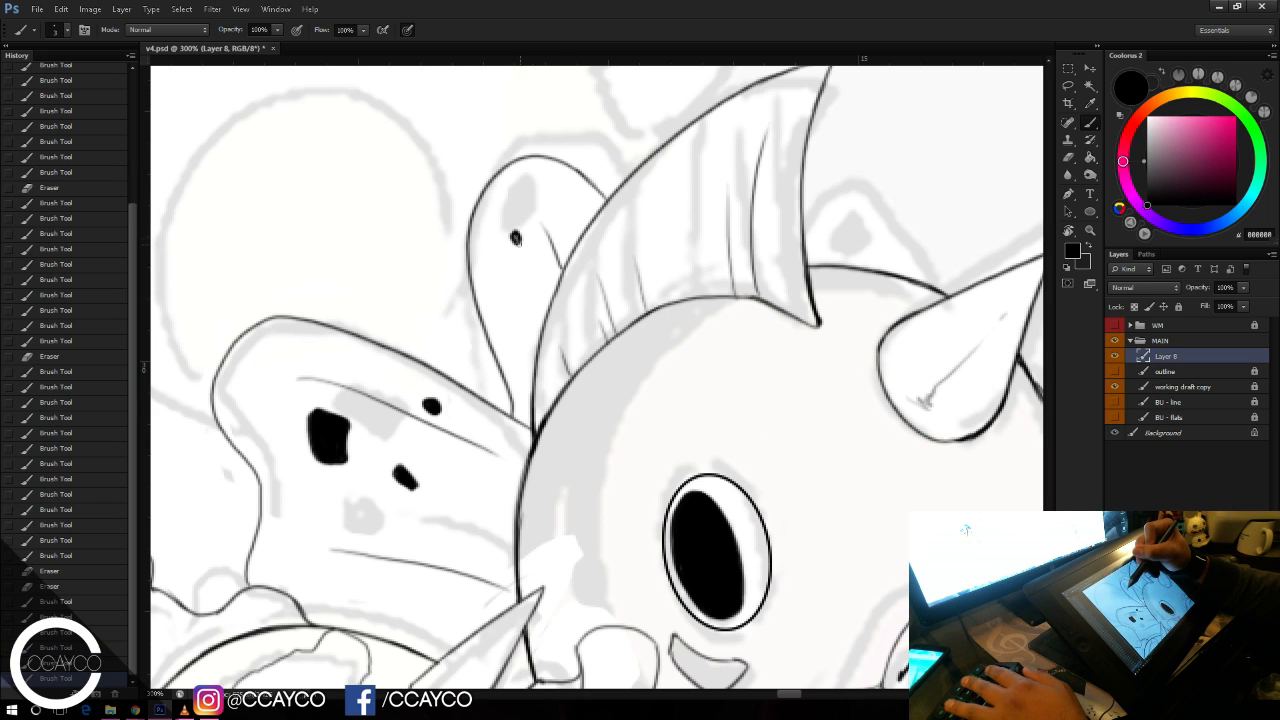
left_click(516, 238)
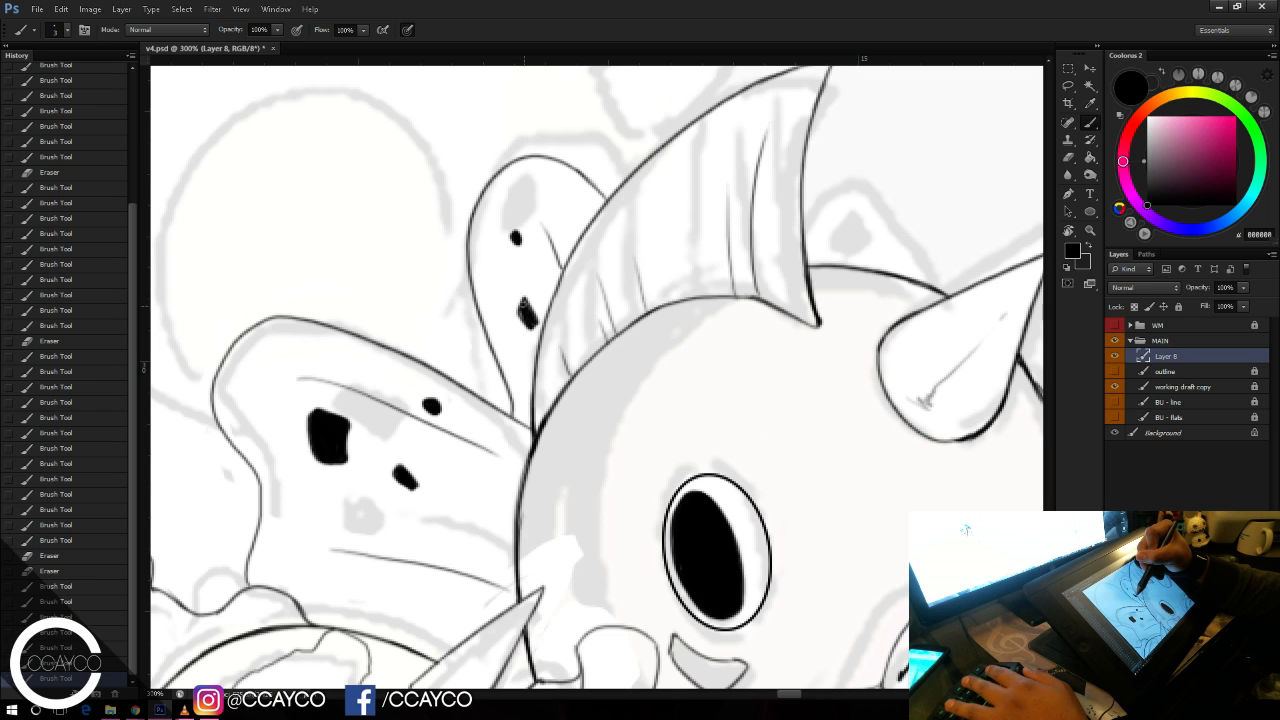
mouse_move(524, 305)
left_mouse_down()
mouse_move(532, 326)
mouse_move(528, 316)
left_mouse_up()
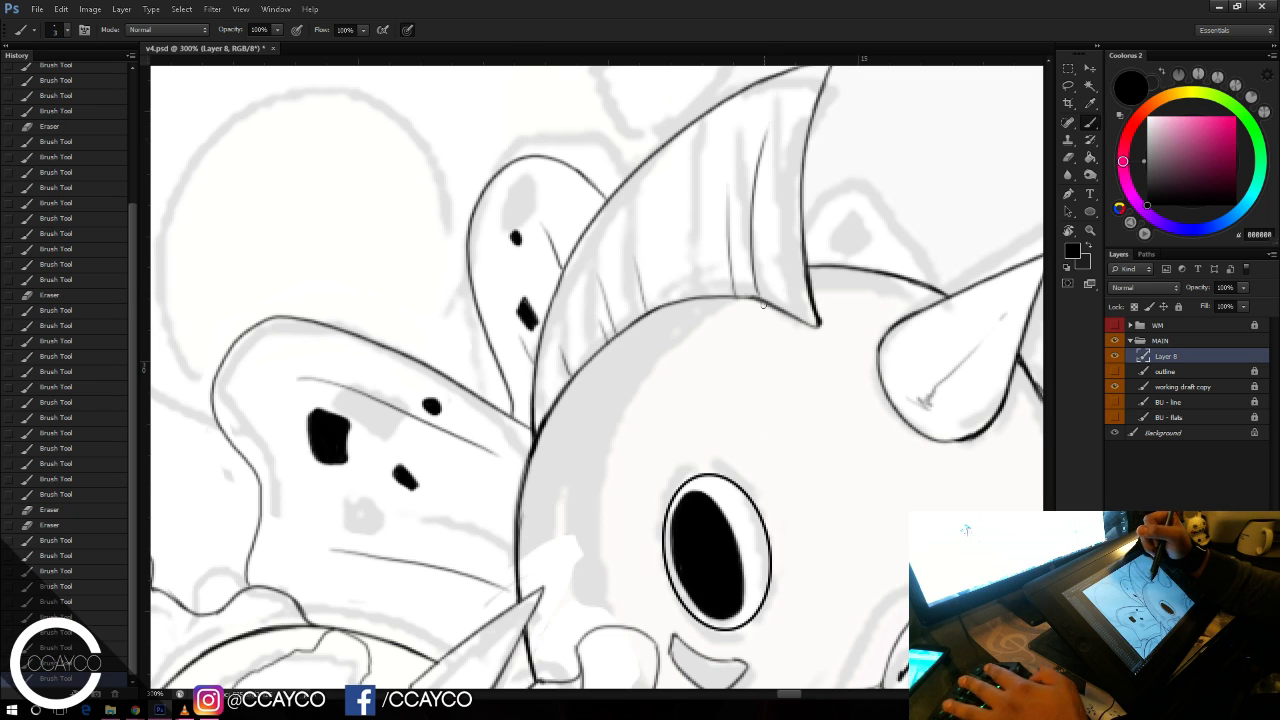
Step: Ink the inner edge of the head's shading band from the curled shape below up to the crest's base, redoing the stroke until smooth
left_click_drag(668, 261, 619, 136)
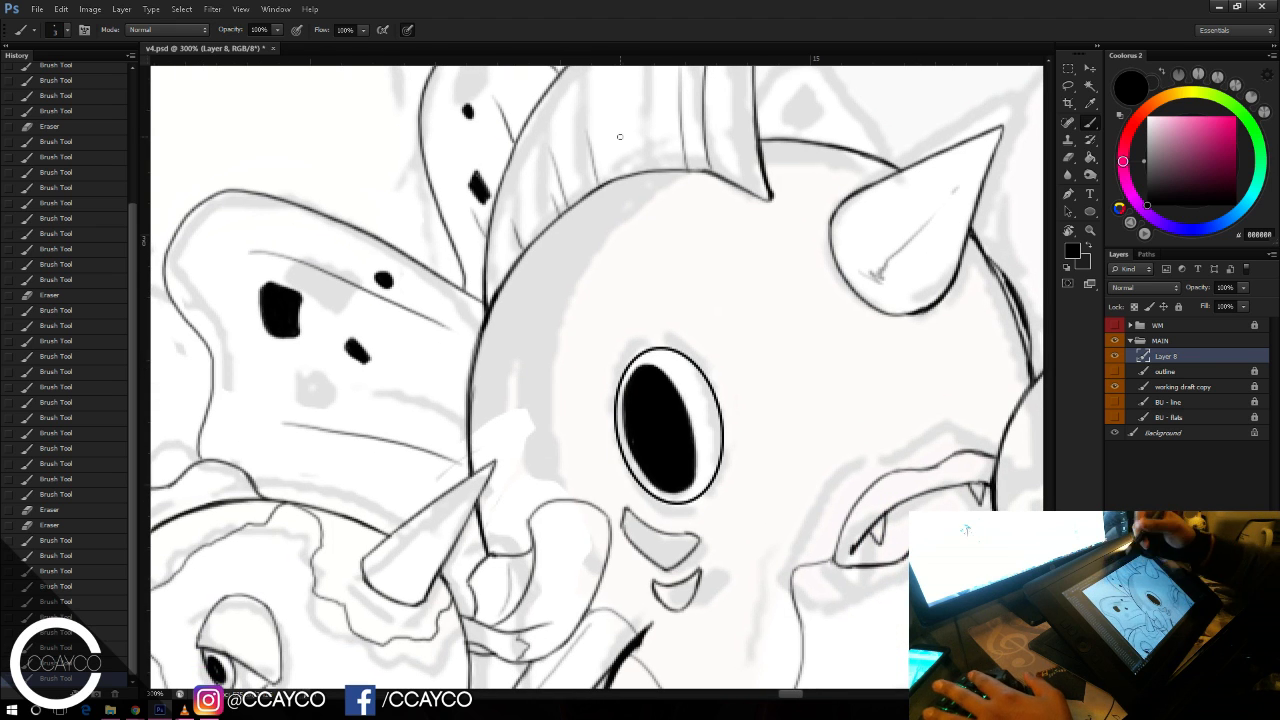
mouse_move(592, 504)
left_mouse_down()
mouse_move(576, 417)
mouse_move(700, 172)
left_mouse_up()
key("ctrl+z")
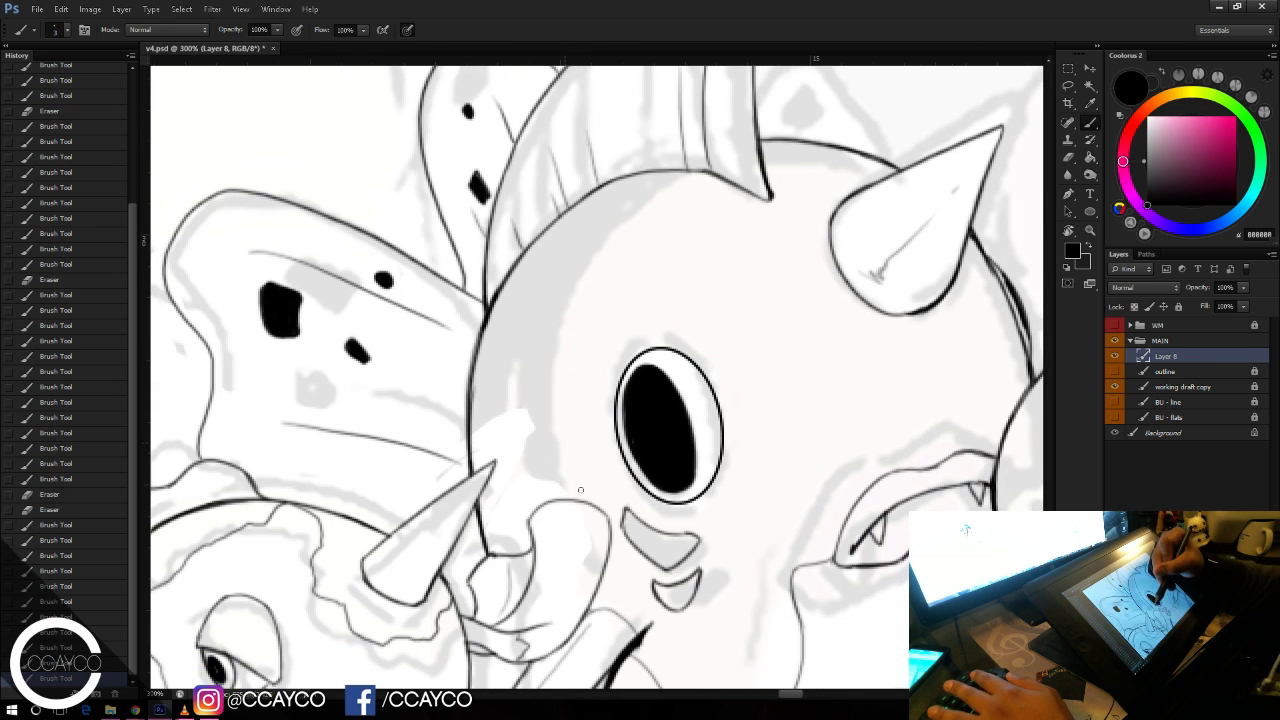
left_click_drag(590, 500, 685, 188)
key("ctrl+z")
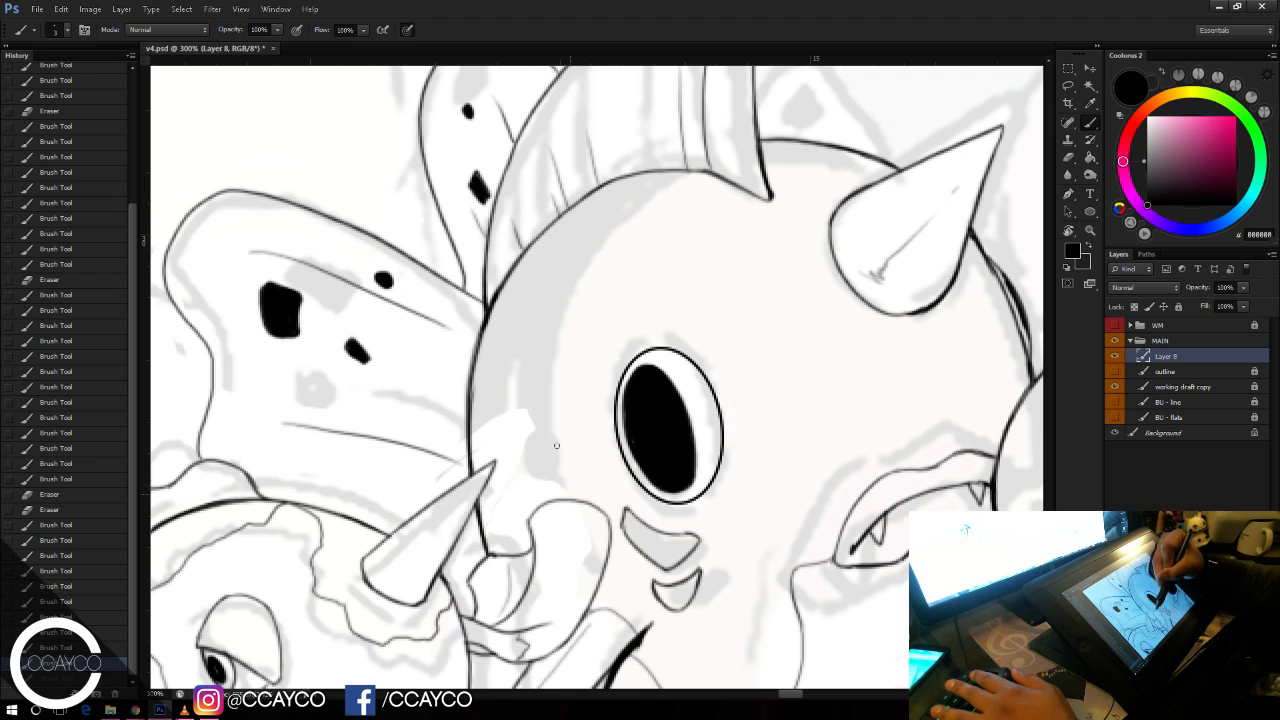
left_click_drag(556, 490, 692, 175)
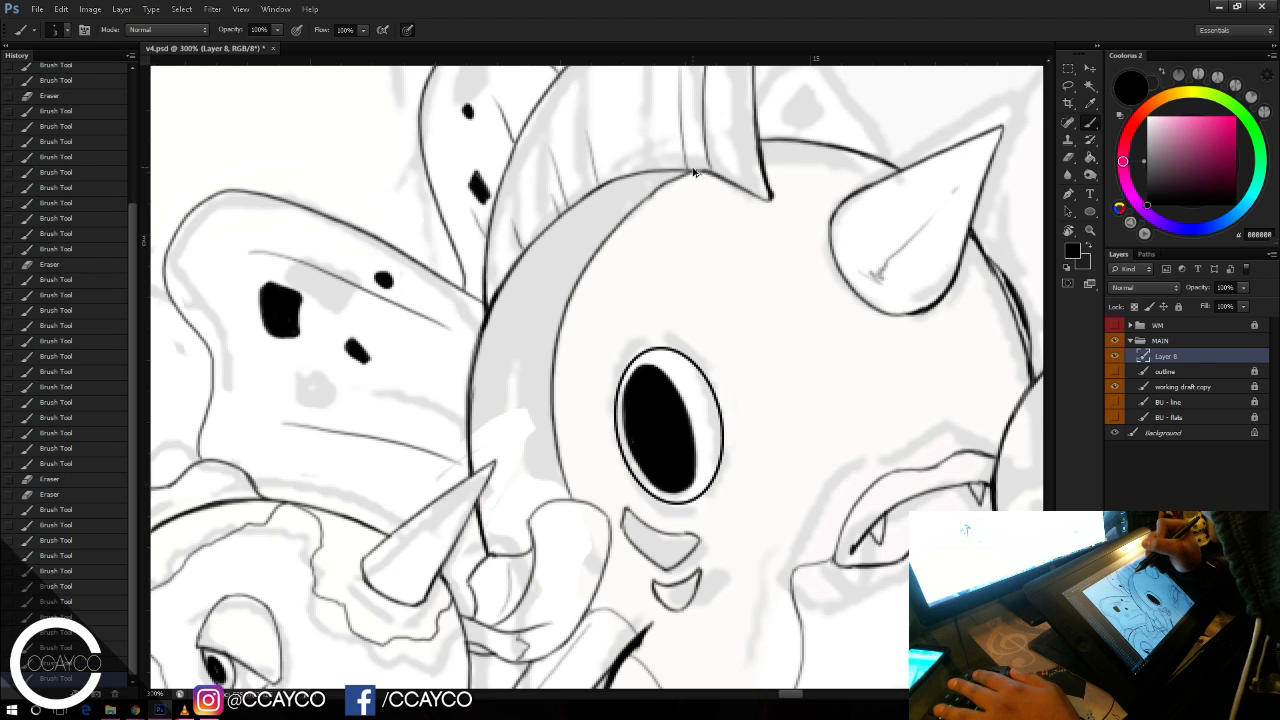
left_click_drag(638, 210, 690, 171)
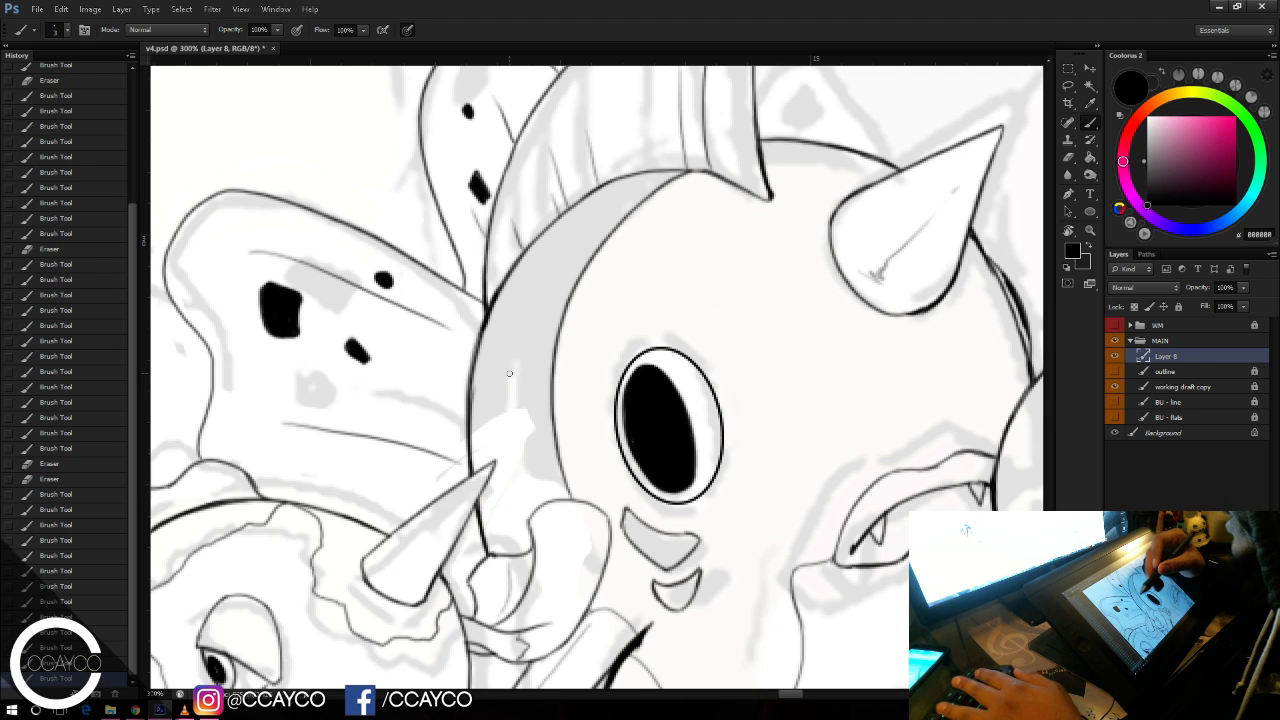
Step: Ink the tapering highlight gap that splits the lower part of the head's shading band, redrawing its lower end
mouse_move(556, 258)
left_mouse_down()
mouse_move(529, 325)
mouse_move(540, 494)
mouse_move(454, 270)
mouse_move(504, 389)
mouse_move(498, 444)
mouse_move(520, 330)
left_mouse_up()
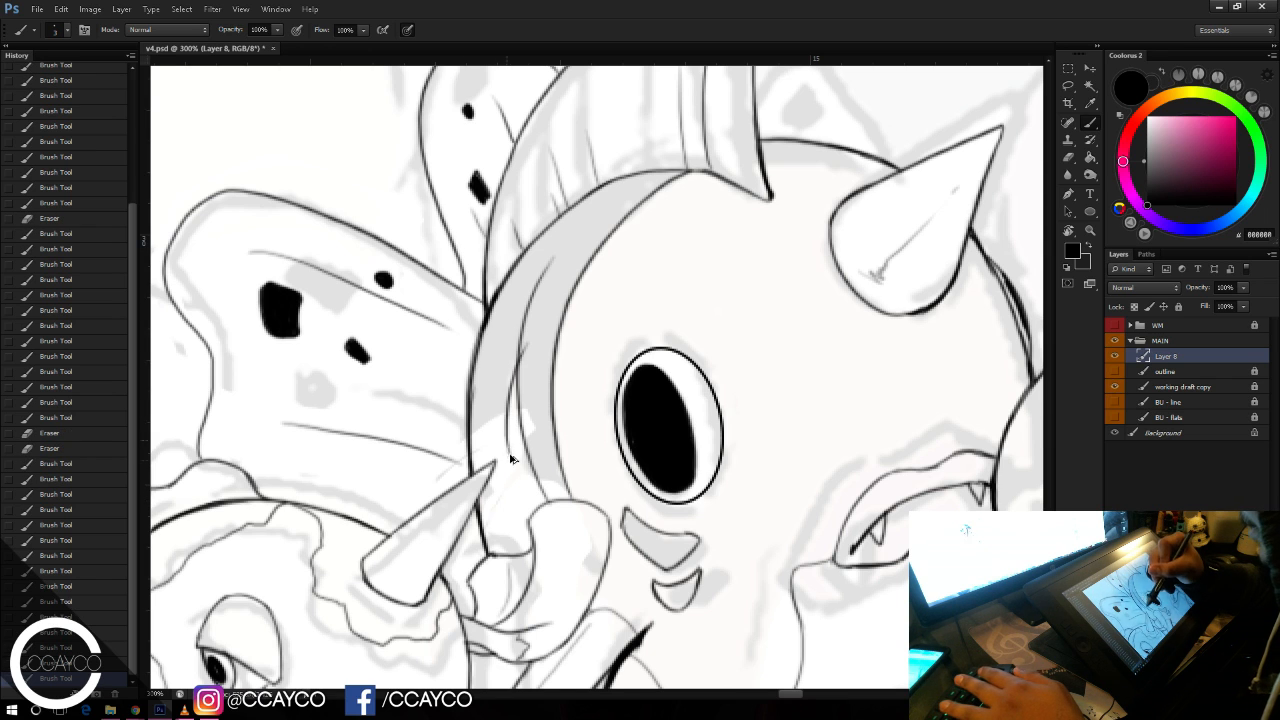
mouse_move(508, 452)
left_mouse_down()
mouse_move(514, 480)
mouse_move(481, 430)
mouse_move(478, 478)
left_mouse_up()
key("ctrl+z")
key("ctrl+z")
key("ctrl+z")
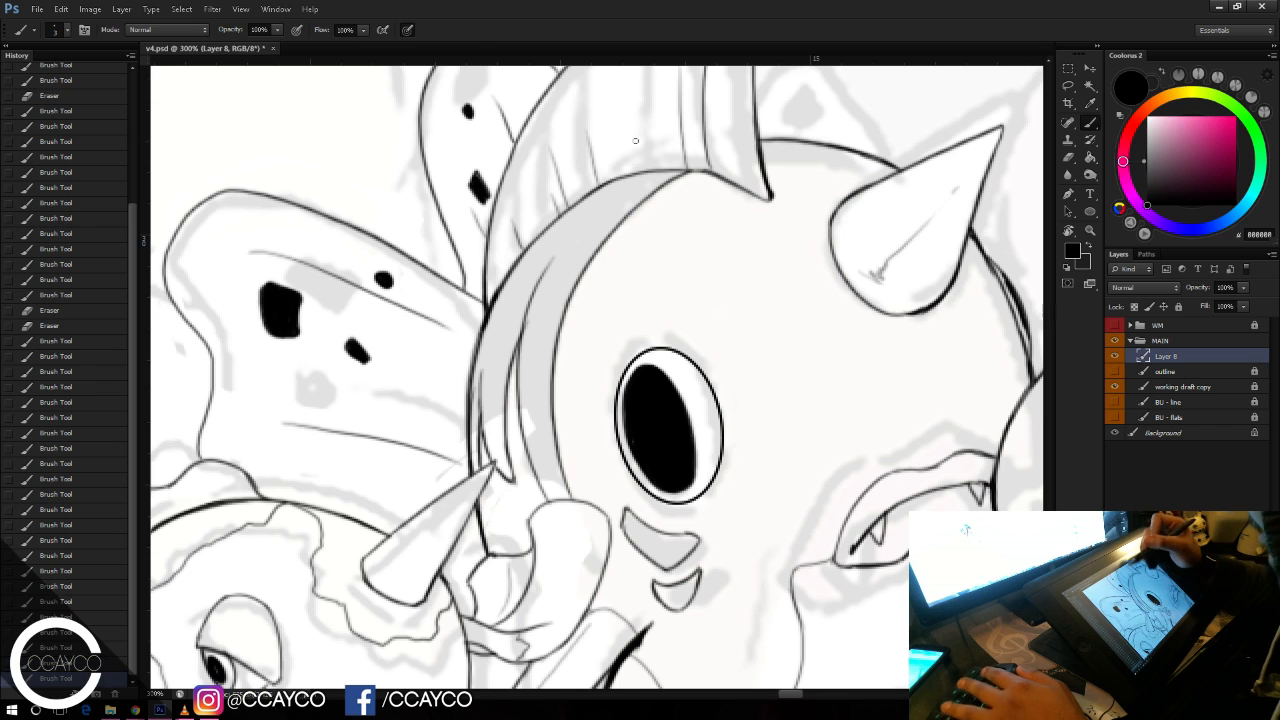
Step: Select the head's shading band and the two marks below the eye with the Magic Wand, and expand the selection
key("w")
left_click(540, 320)
left_click(492, 410, "shift")
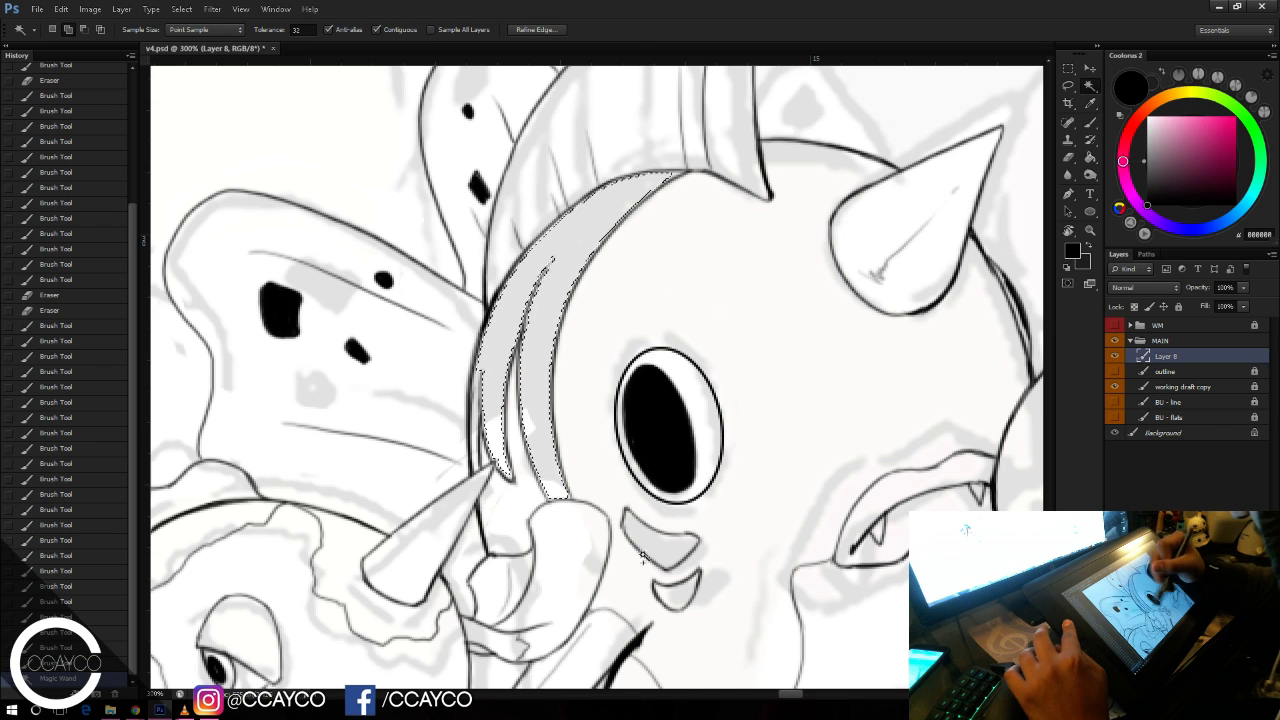
left_click(642, 557, "shift")
left_click(676, 590, "shift")
key("Return")
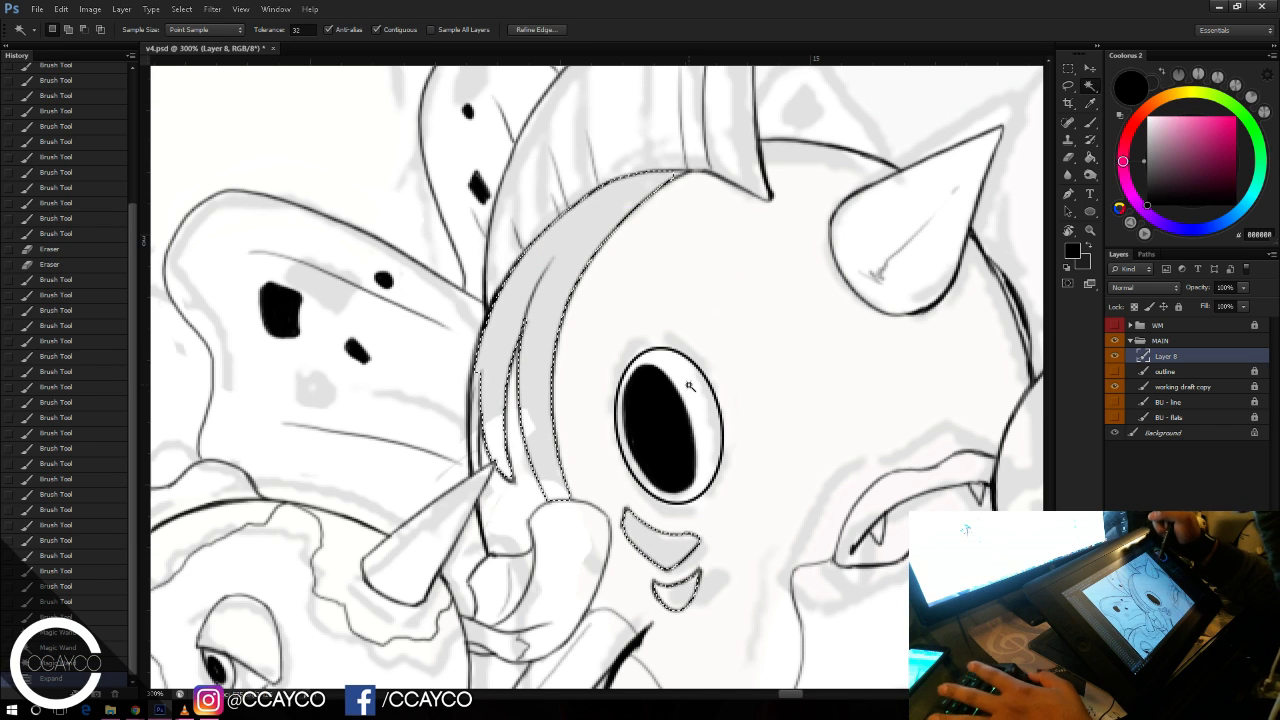
Step: Fill the selected shading band and the two marks below the eye with black, and clear the selection
key("g")
left_click(620, 212)
left_click(530, 300)
left_click(506, 420)
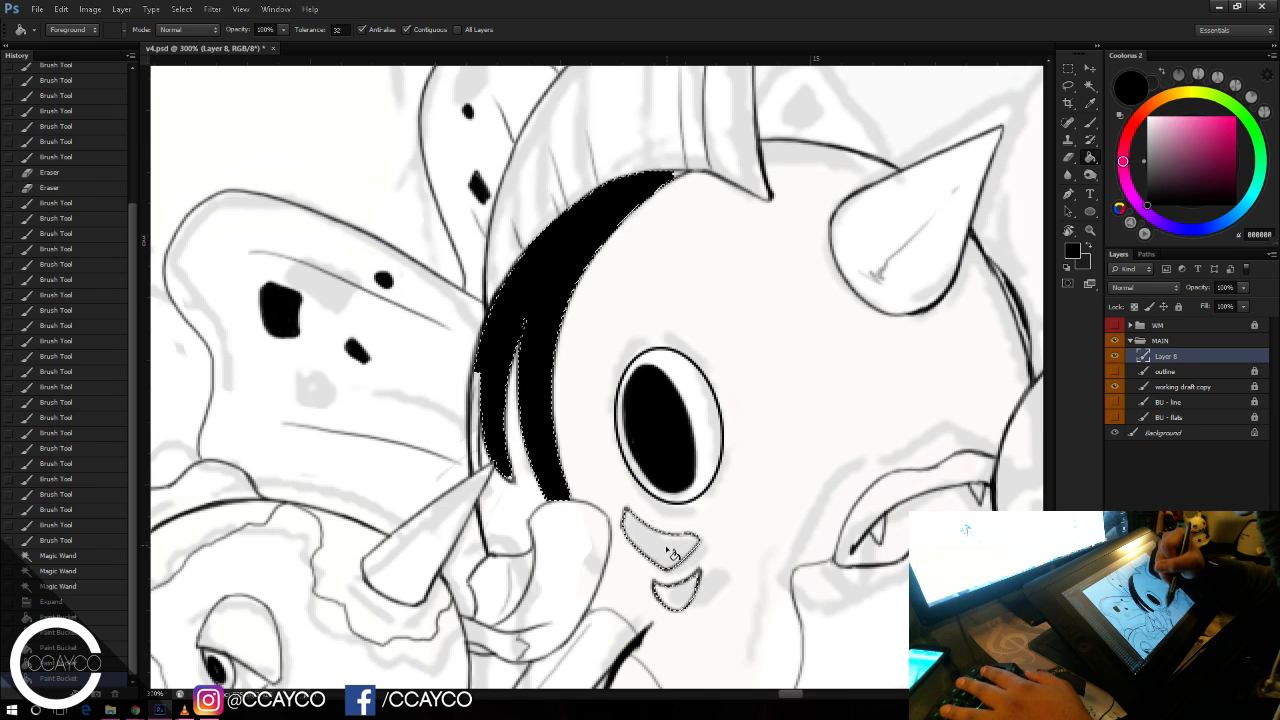
left_click(672, 553)
left_click(676, 592)
key("m")
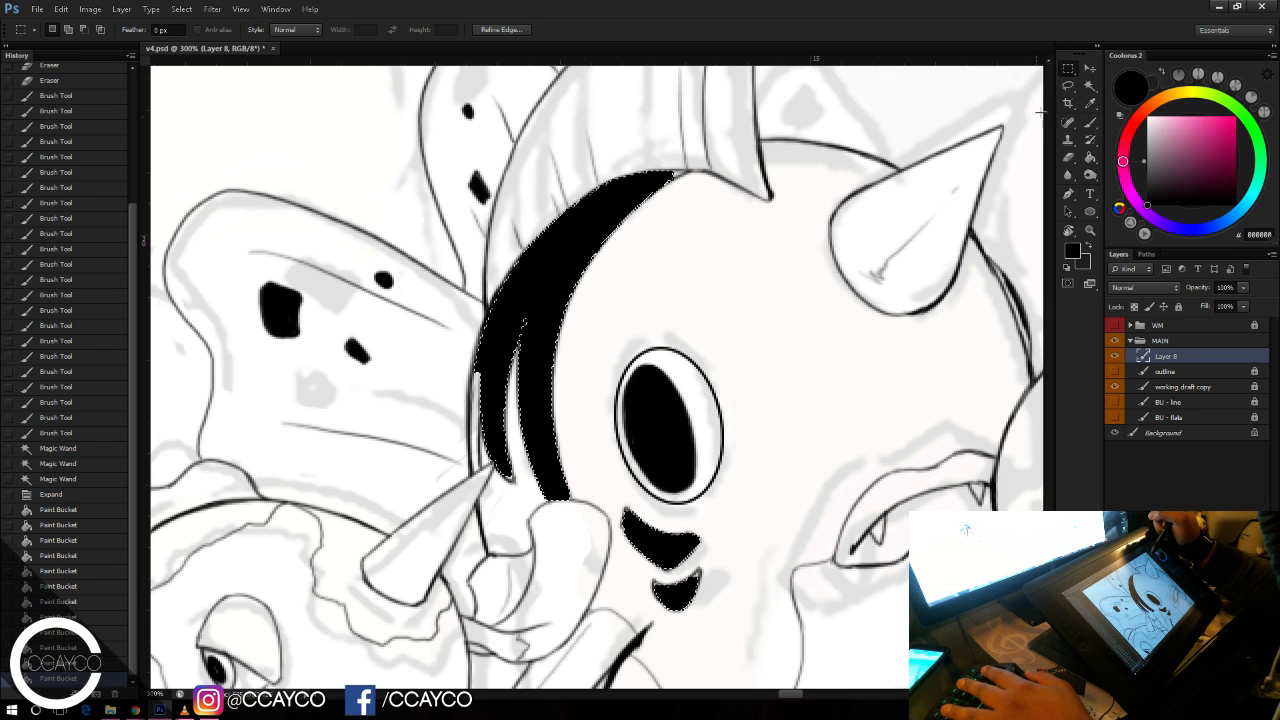
key("ctrl+d")
Step: Touch up the black band's upper tip and brush over the white gap along the back of the head
key("b")
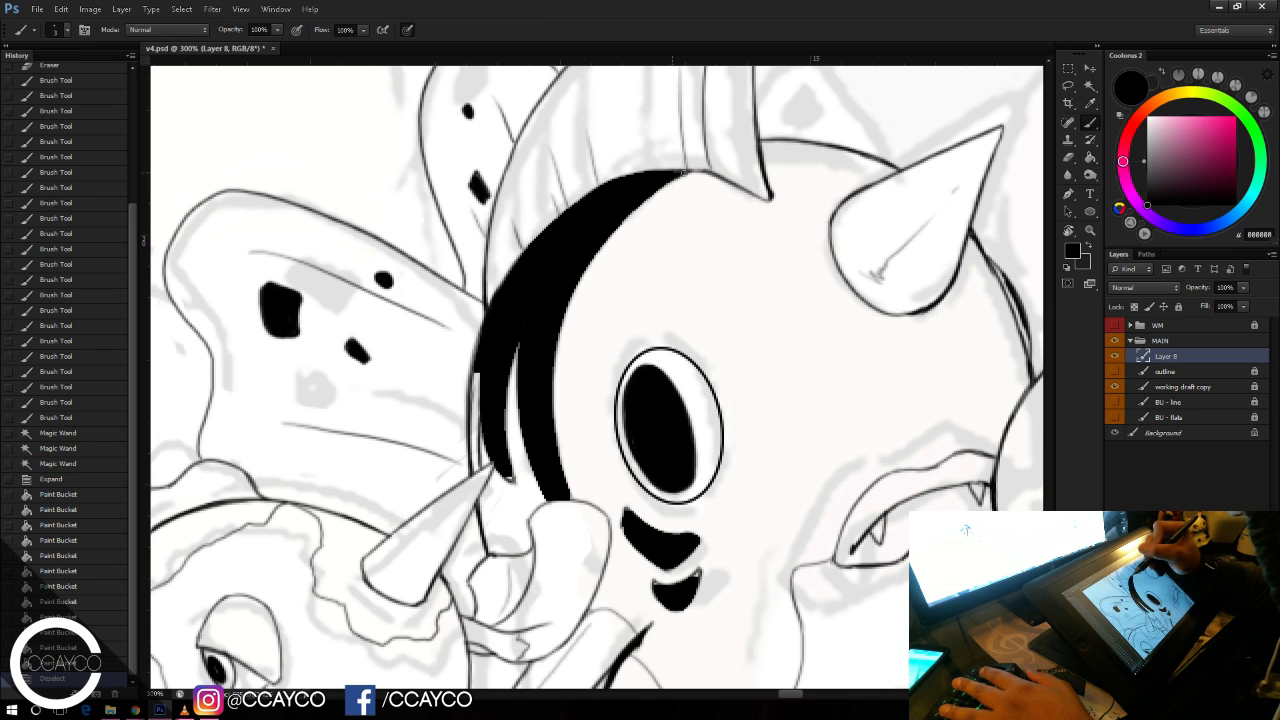
left_click_drag(683, 172, 680, 176)
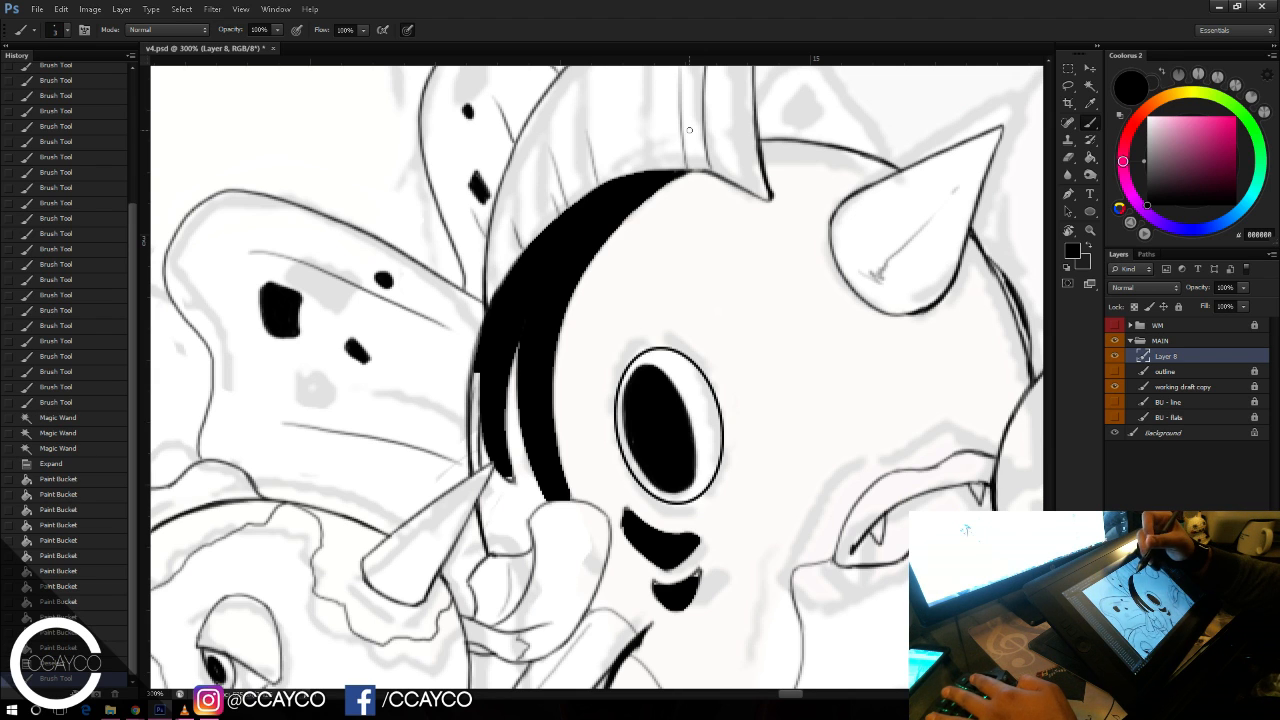
left_click_drag(475, 412, 475, 380)
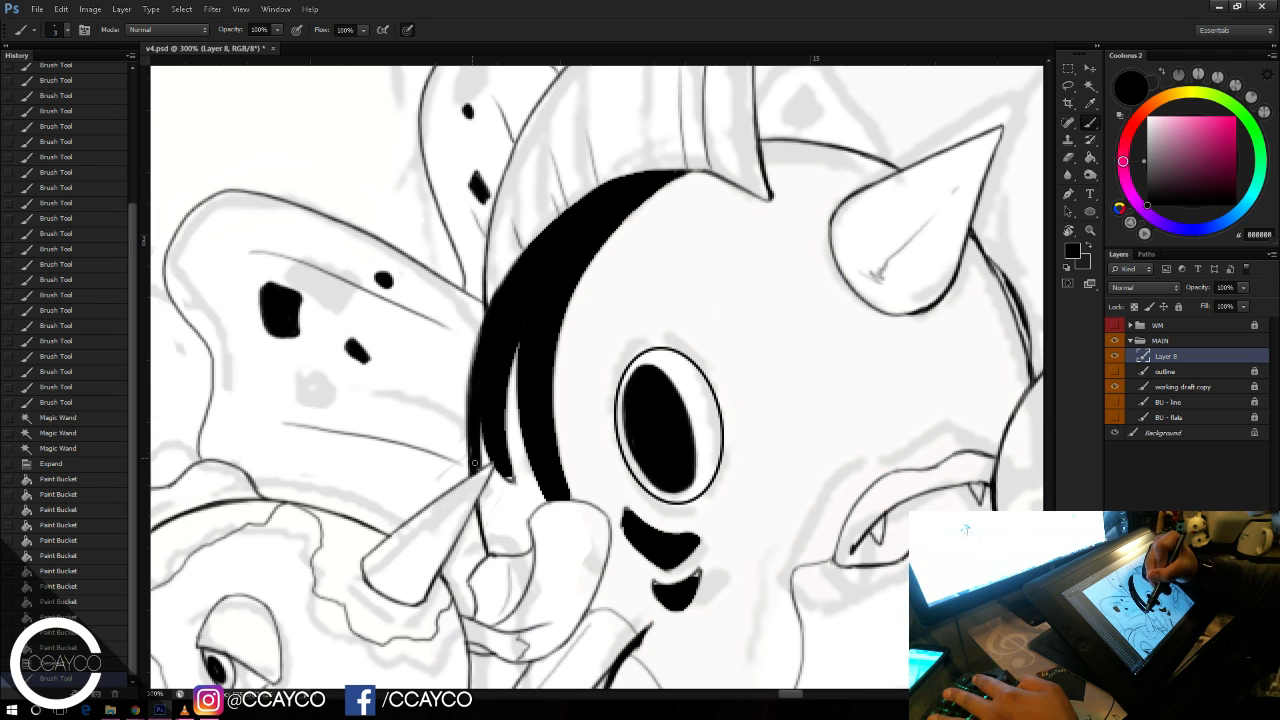
Step: Touch up the lower tips and inner edge of the black head band, clear the selection, and thicken the head outline beside the crest
left_click_drag(507, 472, 511, 482)
left_click_drag(510, 296, 494, 414)
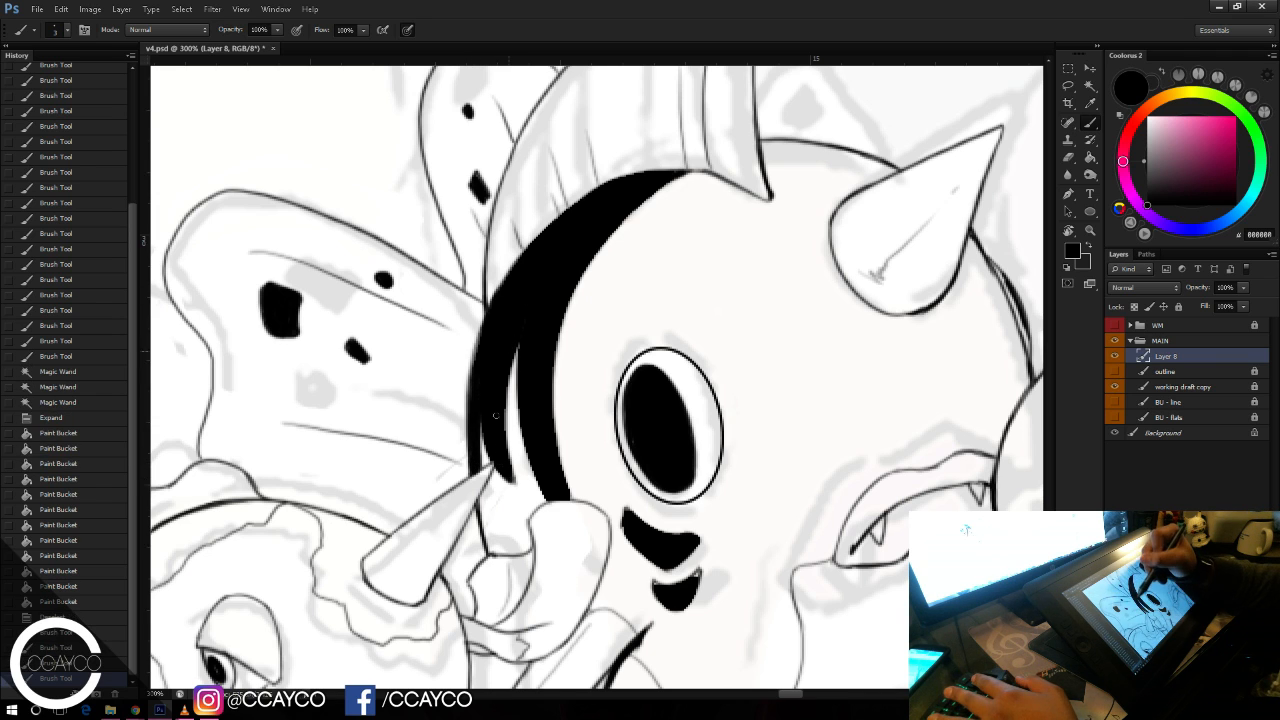
key("ctrl+d")
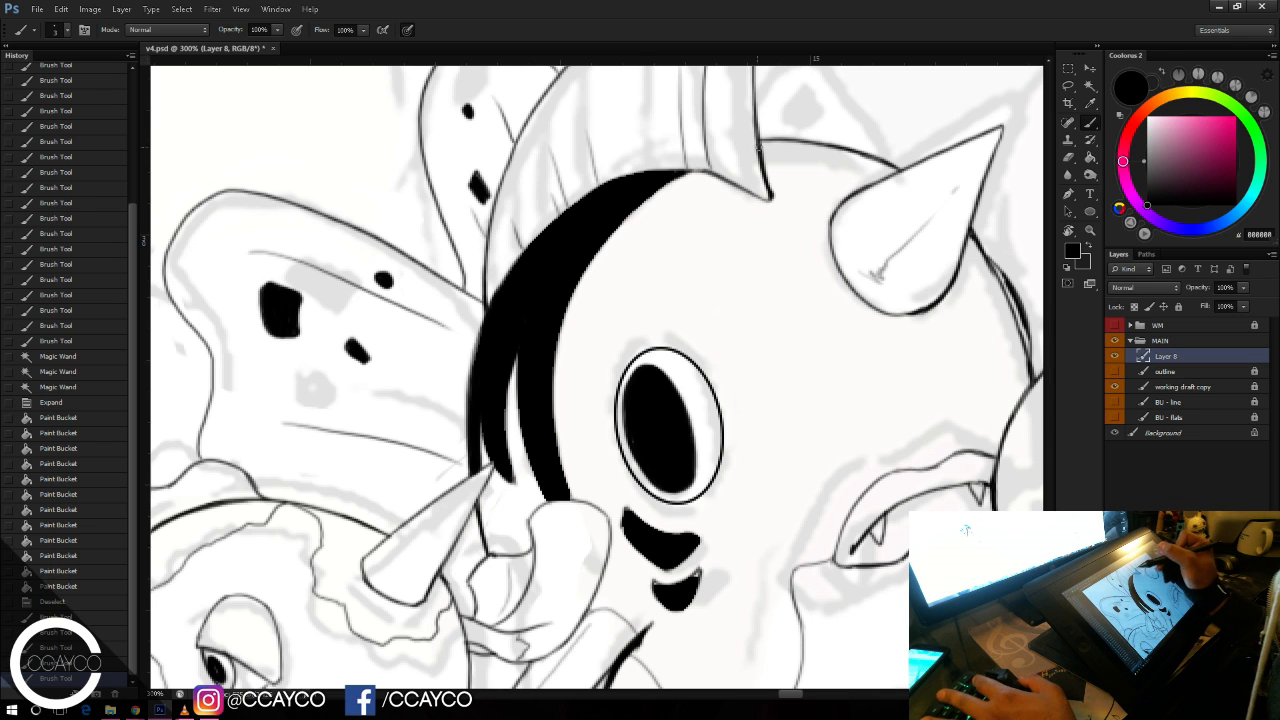
left_click_drag(764, 148, 826, 146)
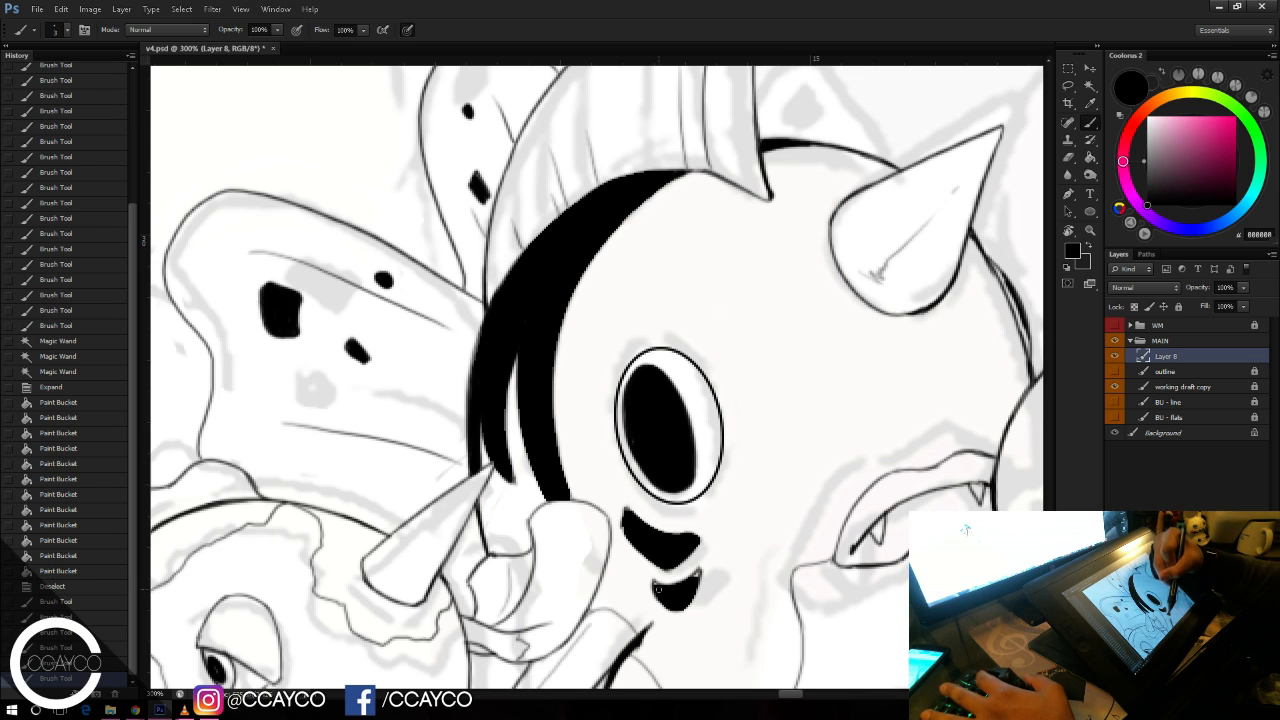
Step: Smooth the edges of the two black marks below the eye and save the file
left_click_drag(652, 580, 660, 584)
mouse_move(681, 538)
left_mouse_down()
mouse_move(631, 527)
mouse_move(645, 549)
left_mouse_up()
mouse_move(763, 363)
left_mouse_down()
mouse_move(689, 300)
mouse_move(615, 374)
left_mouse_up()
key("ctrl+s")
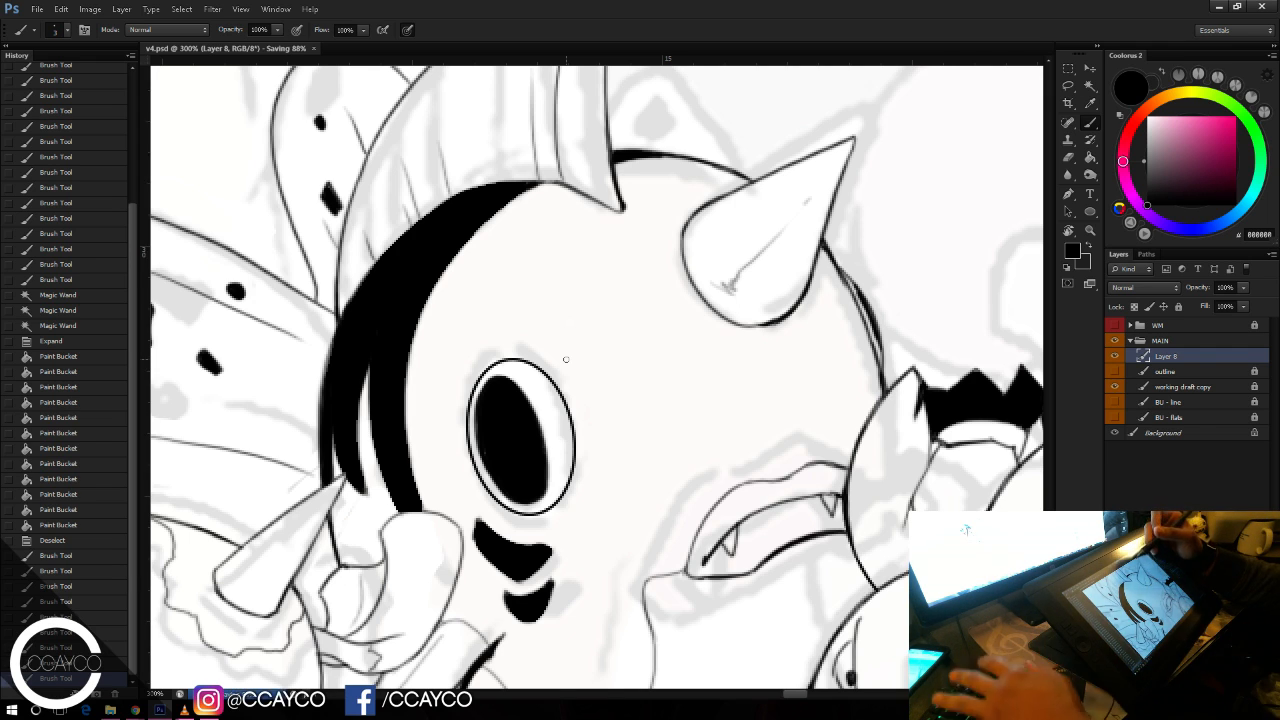
Step: Clean up the head's outline between the horn and the cracked egg with the eraser and brush
left_click_drag(848, 323, 922, 212)
key("e")
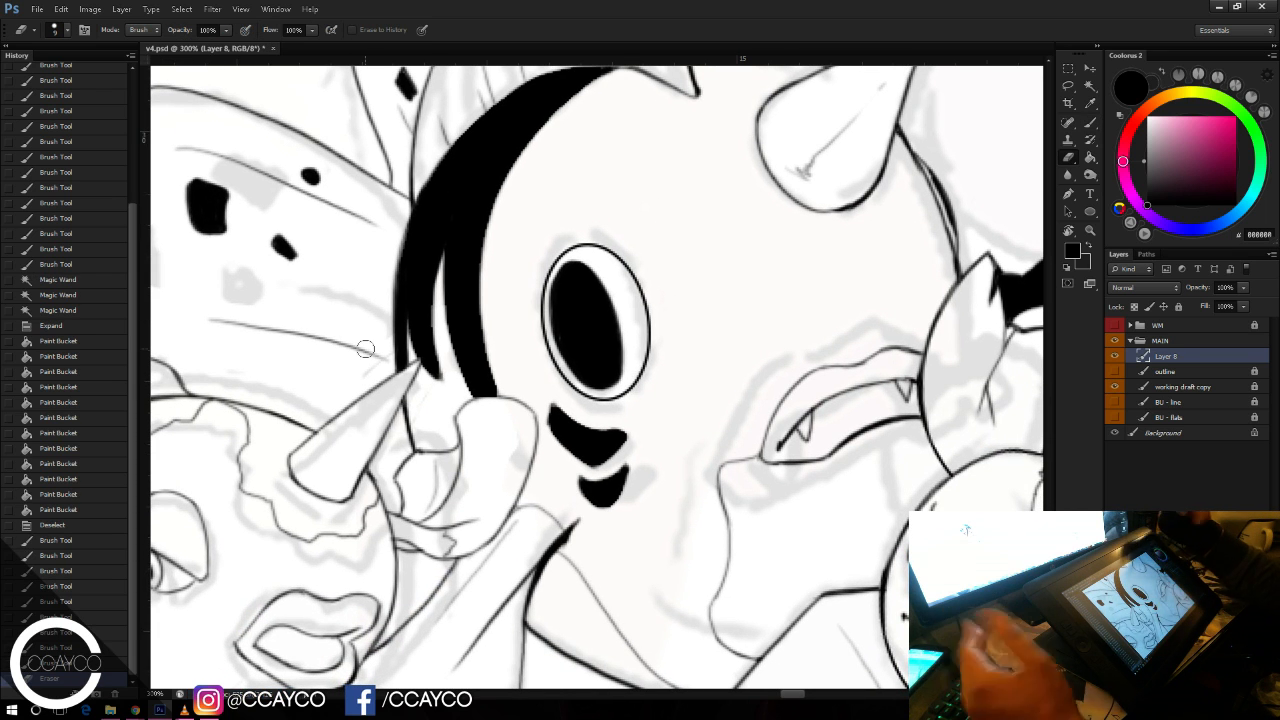
left_click_drag(985, 236, 810, 342)
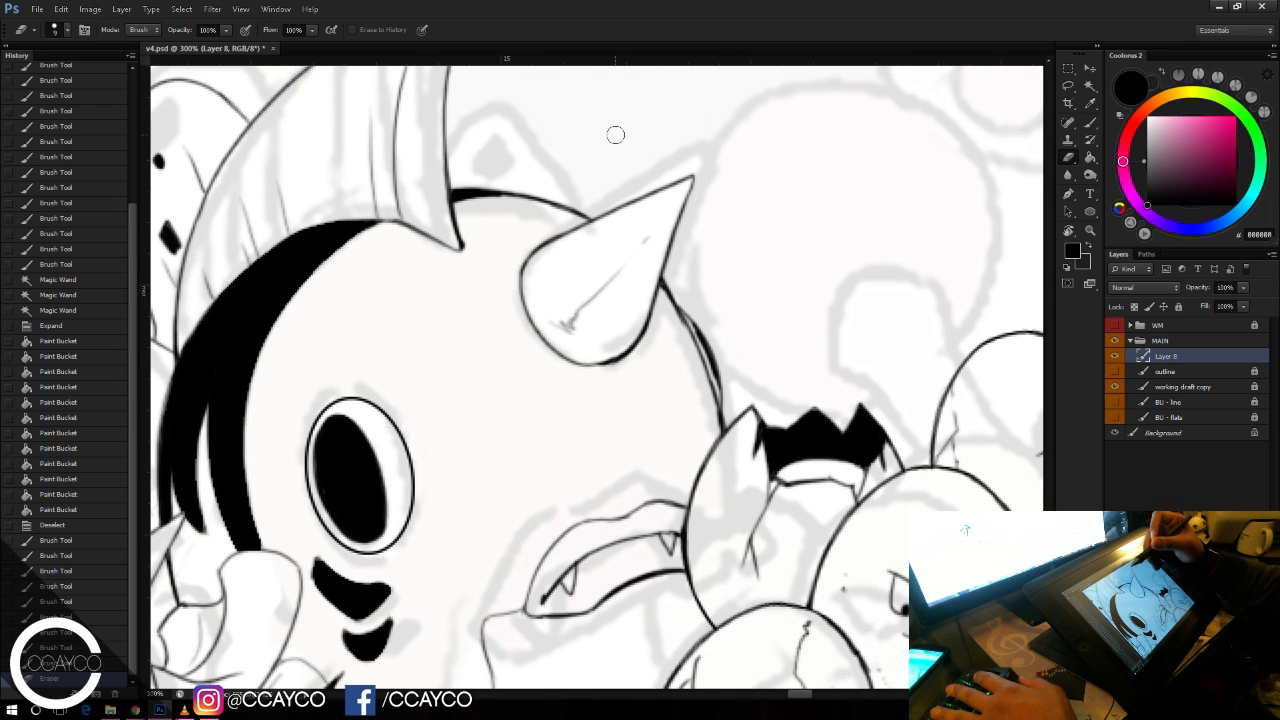
left_click_drag(787, 283, 835, 200)
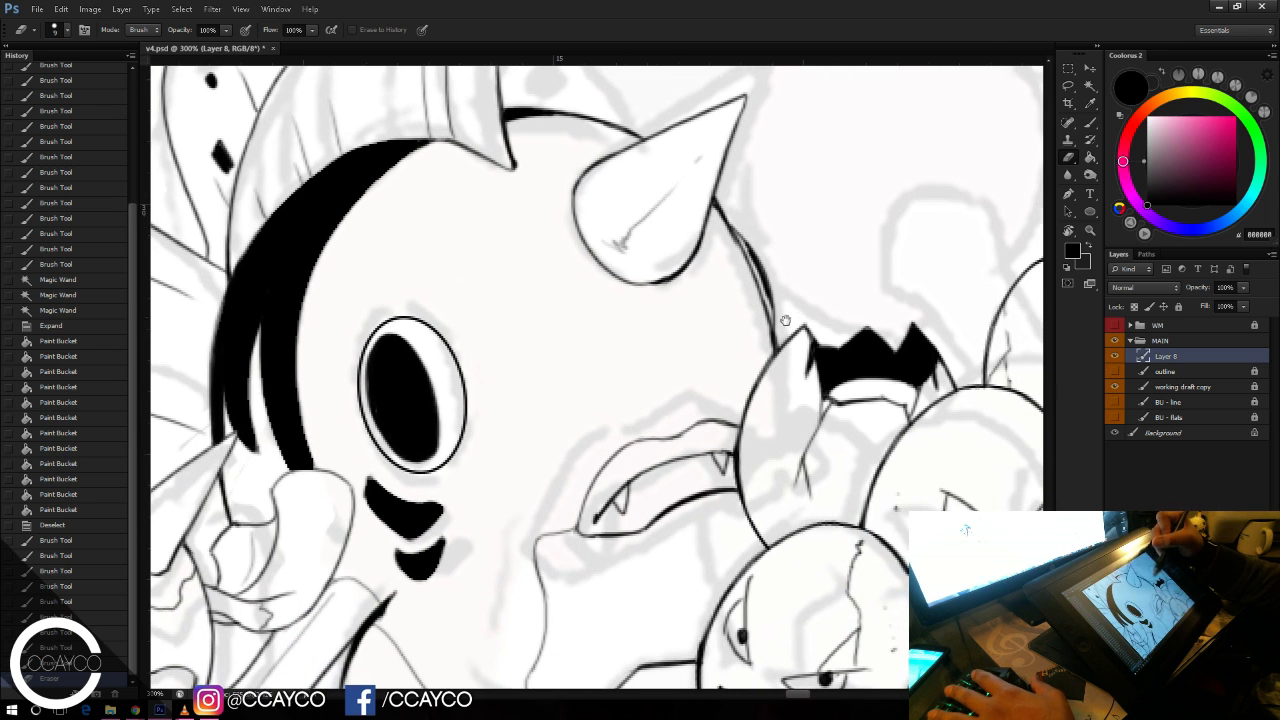
key("b")
mouse_move(772, 306)
left_mouse_down()
mouse_move(777, 348)
mouse_move(774, 189)
left_mouse_up()
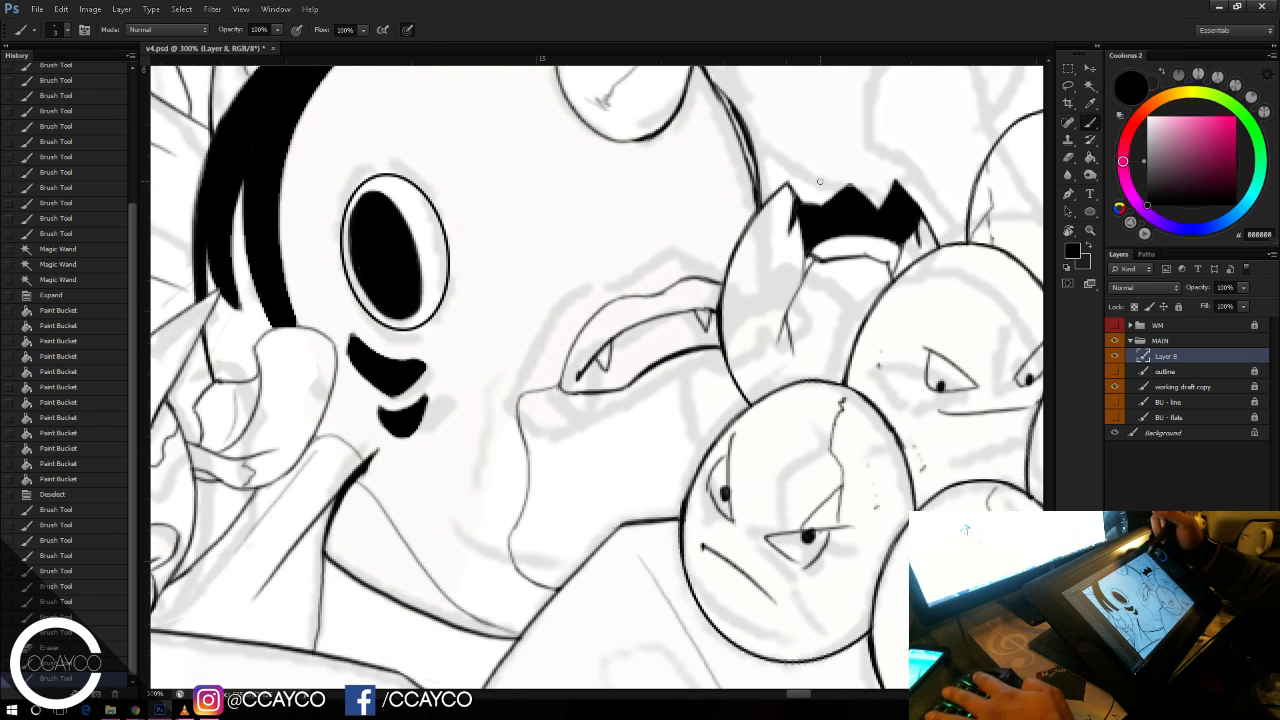
Step: Ink the upper edge of the spotted limb rising behind the cracked egg, redoing the stroke toward its rounded tip
left_click_drag(944, 141, 862, 173)
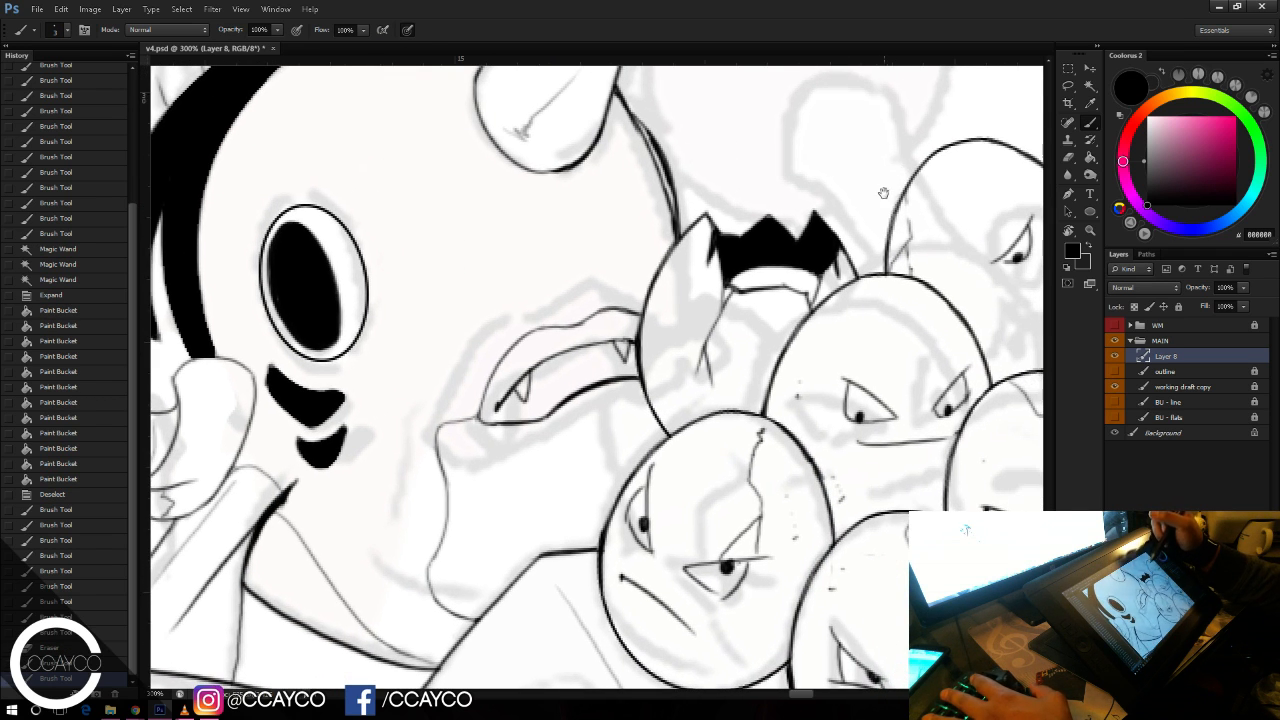
left_click_drag(879, 224, 936, 194)
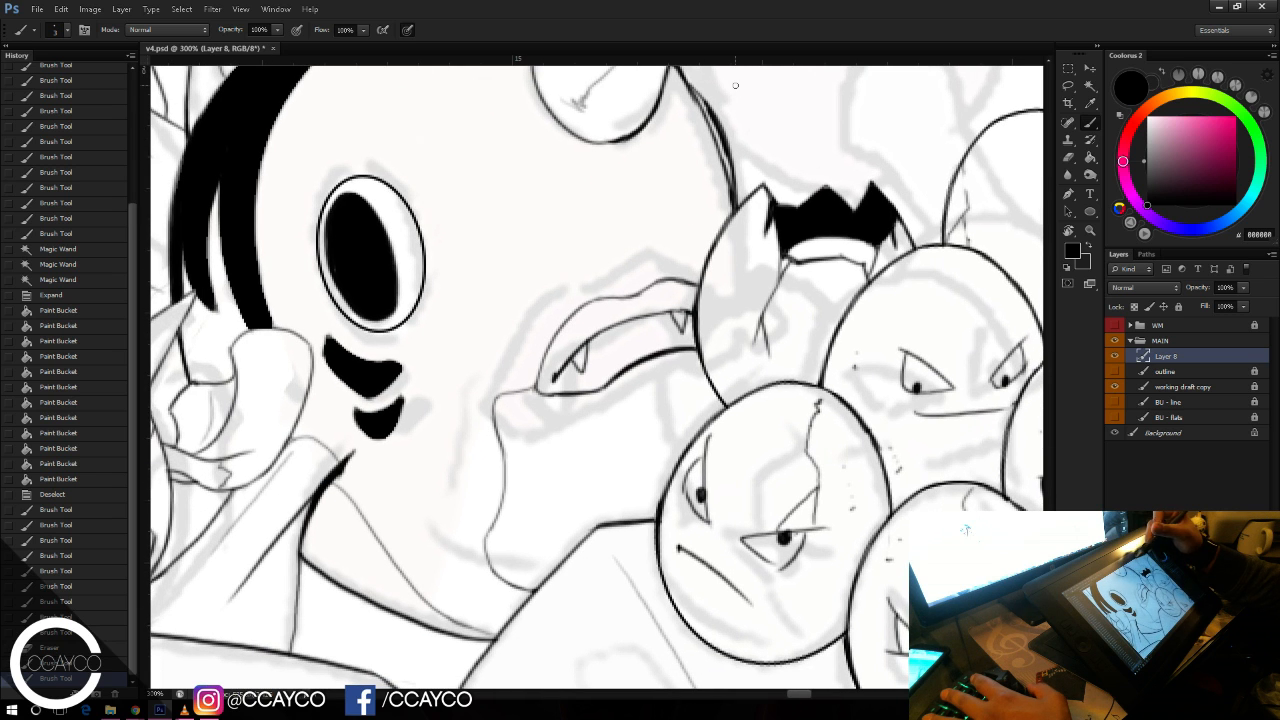
left_click_drag(735, 85, 717, 150)
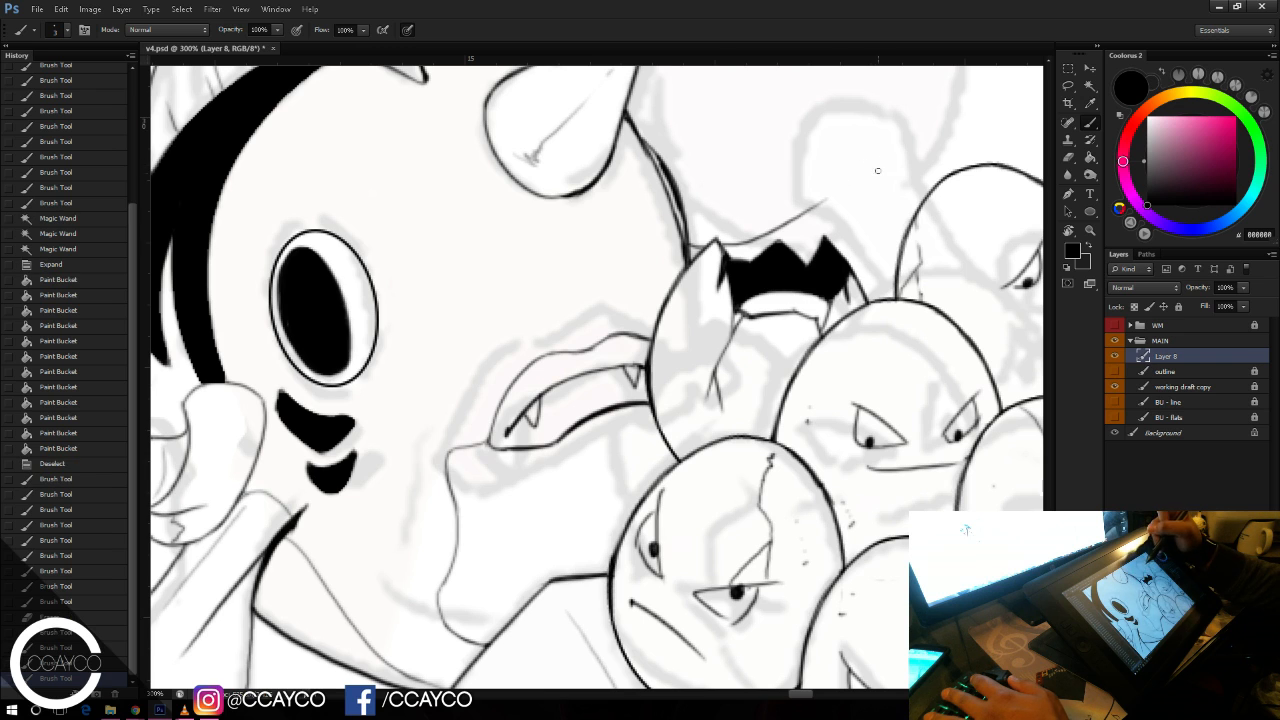
left_click_drag(890, 222, 773, 374)
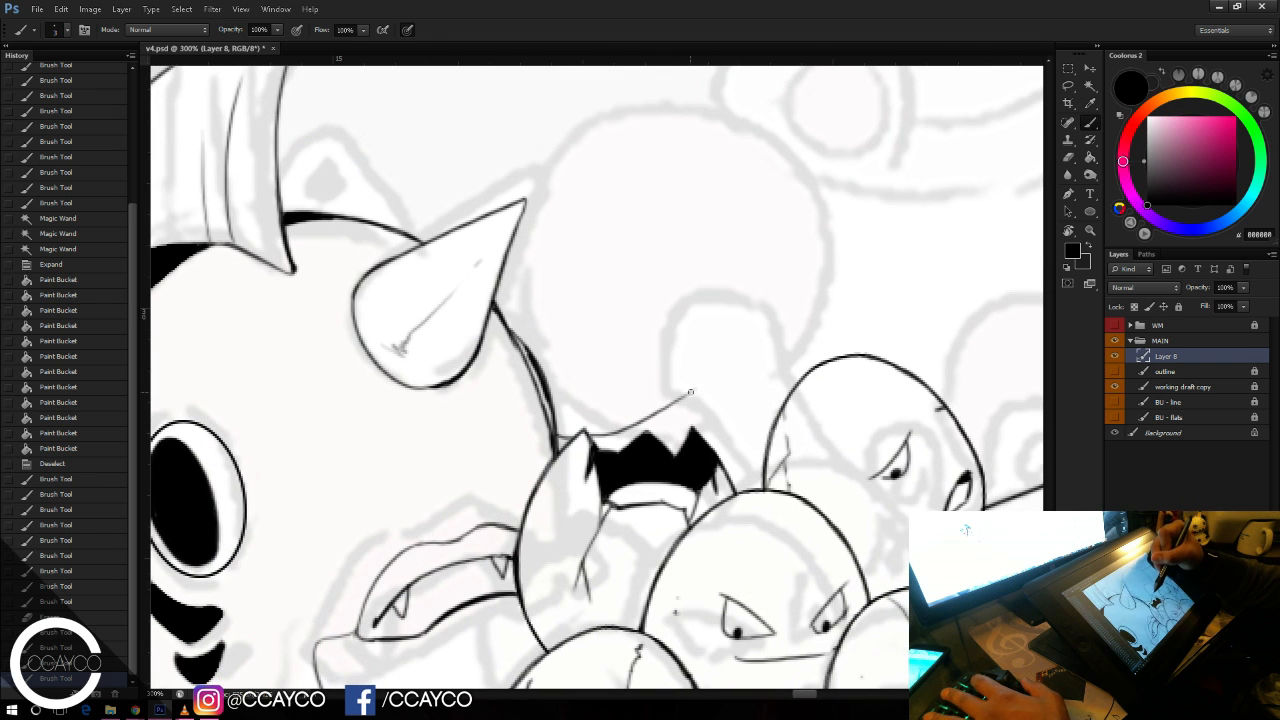
mouse_move(691, 392)
left_mouse_down()
mouse_move(753, 376)
mouse_move(744, 360)
mouse_move(798, 367)
left_mouse_up()
key("ctrl+z")
key("ctrl+z")
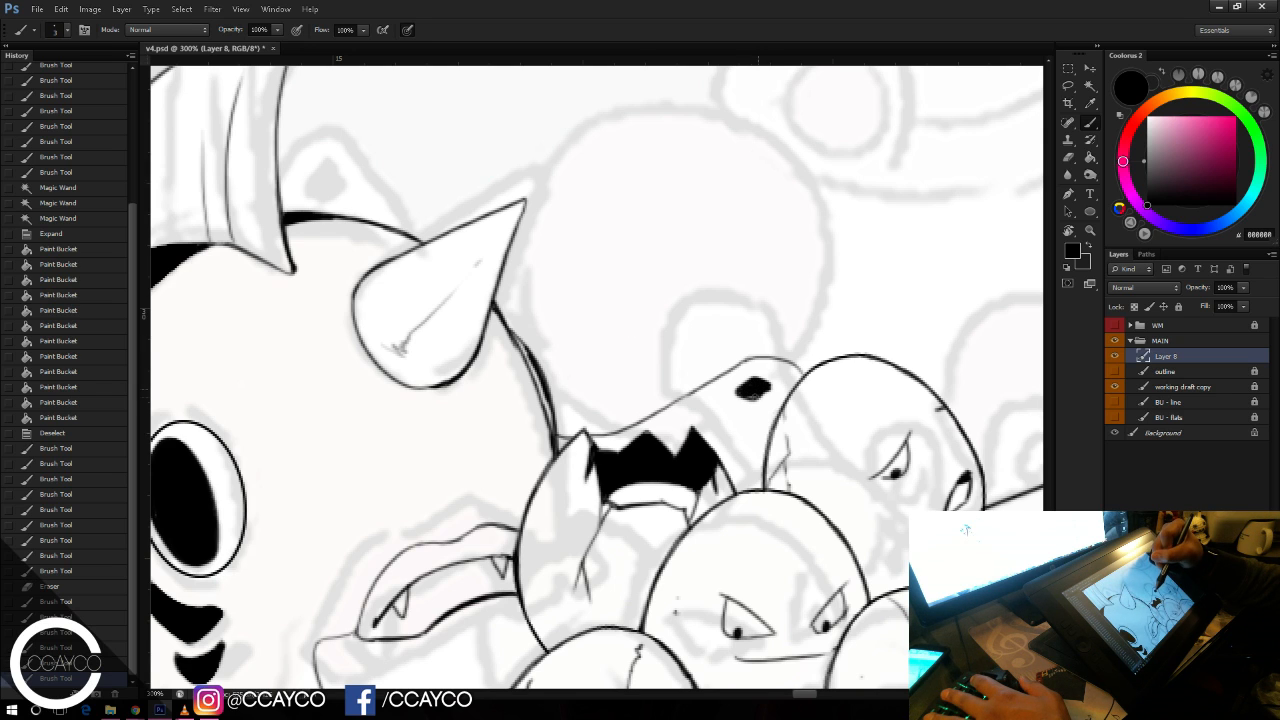
Step: Fill in the black spot on the limb behind the eggs, ink the limb's lower edge, and save the file
mouse_move(755, 397)
left_mouse_down()
mouse_move(744, 396)
mouse_move(768, 389)
left_mouse_up()
left_click_drag(729, 447, 790, 406)
key("ctrl+z")
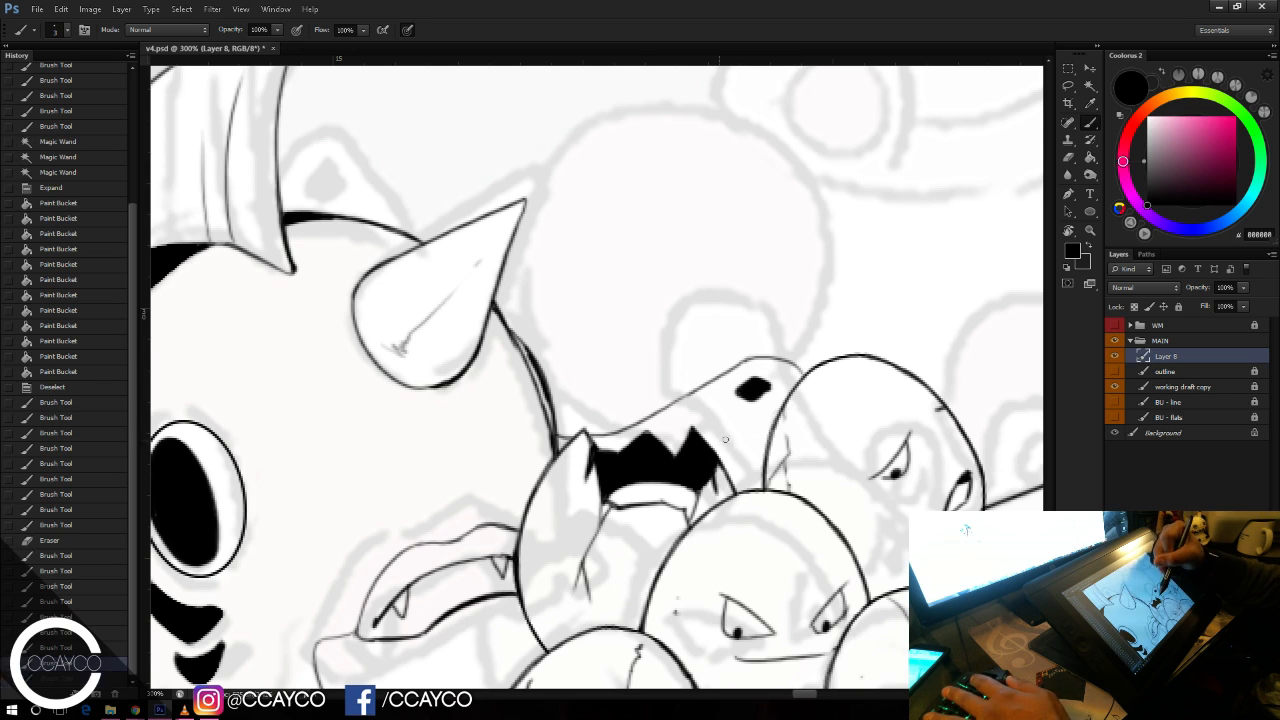
left_click_drag(725, 439, 770, 422)
left_click_drag(806, 378, 794, 362)
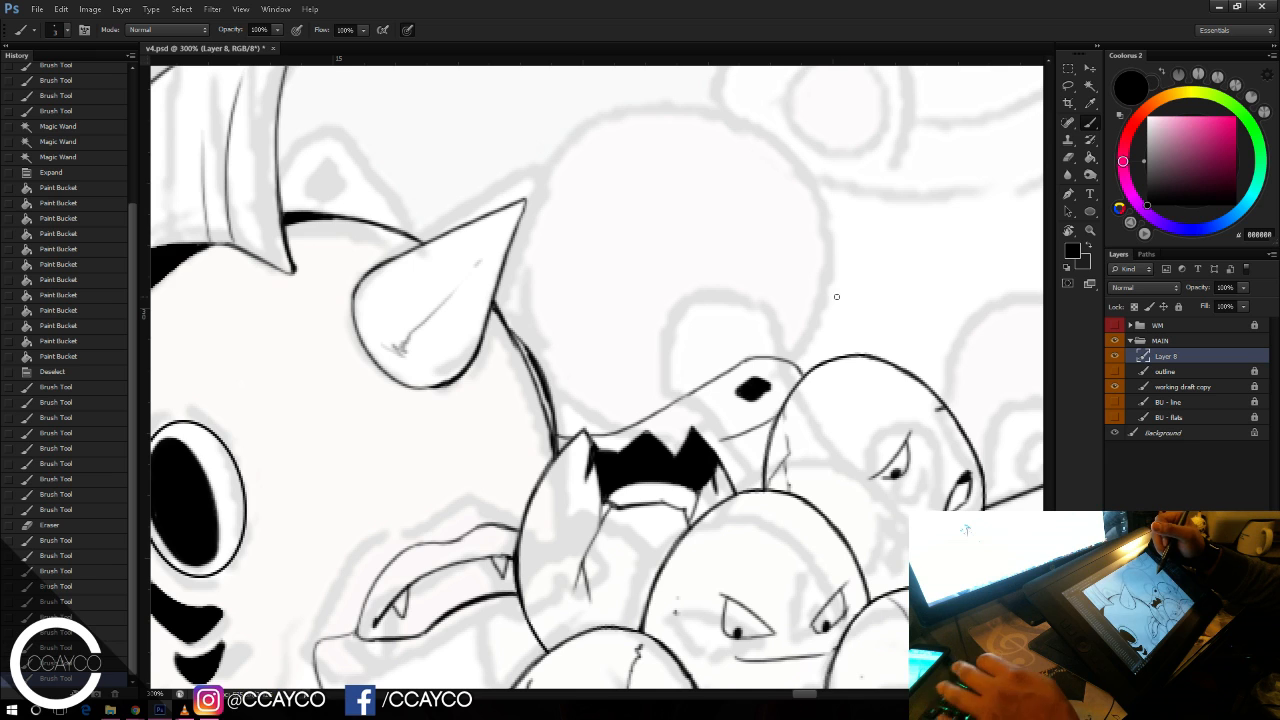
left_click_drag(836, 296, 811, 343)
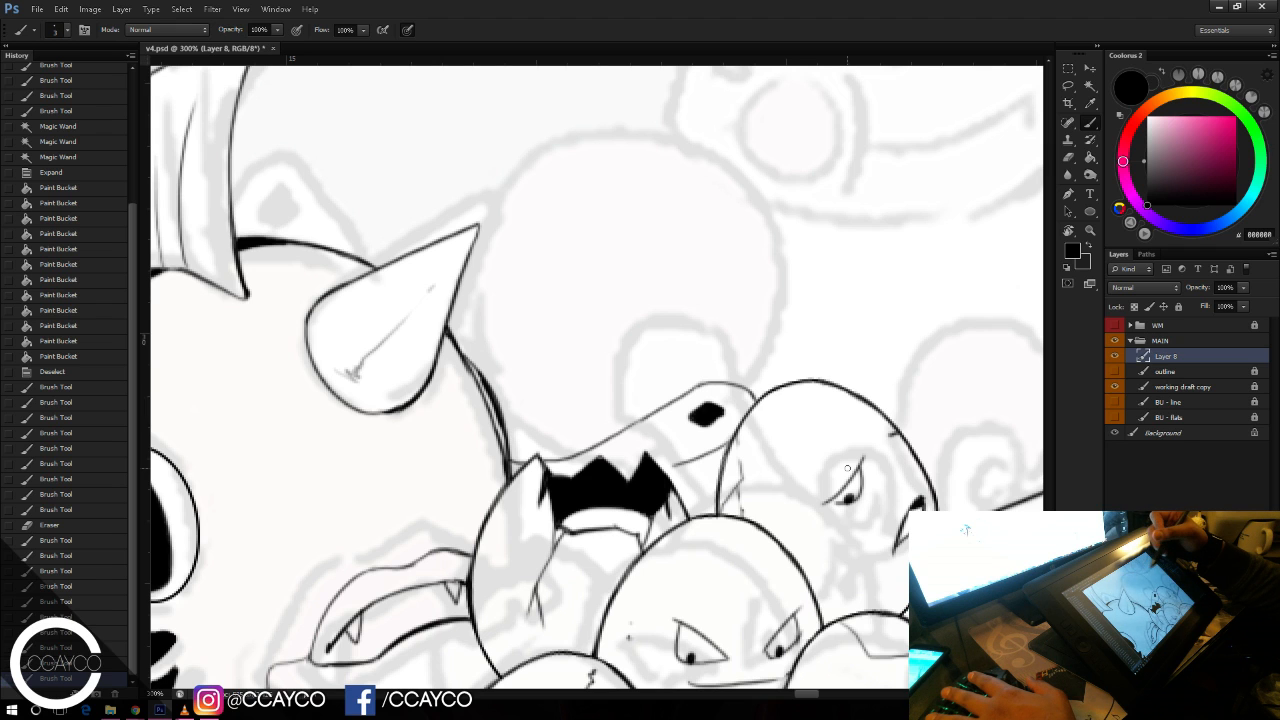
left_click_drag(849, 358, 651, 520)
left_click_drag(912, 338, 829, 432)
key("ctrl+s")
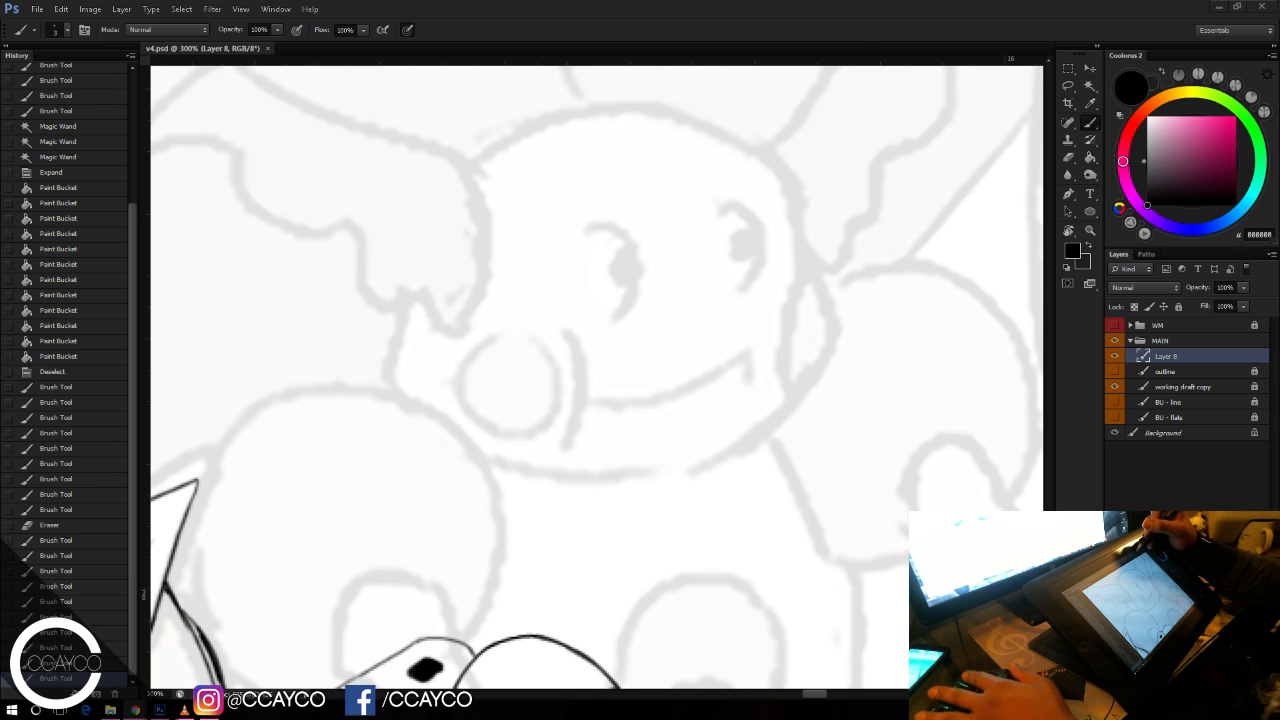
Step: Ink the curved outline of the left eye on the smiling round-cheeked face, redrawing it until it follows the draft
mouse_move(585, 228)
left_mouse_down()
mouse_move(628, 262)
mouse_move(628, 308)
mouse_move(615, 318)
left_mouse_up()
key("ctrl+z")
key("ctrl+z")
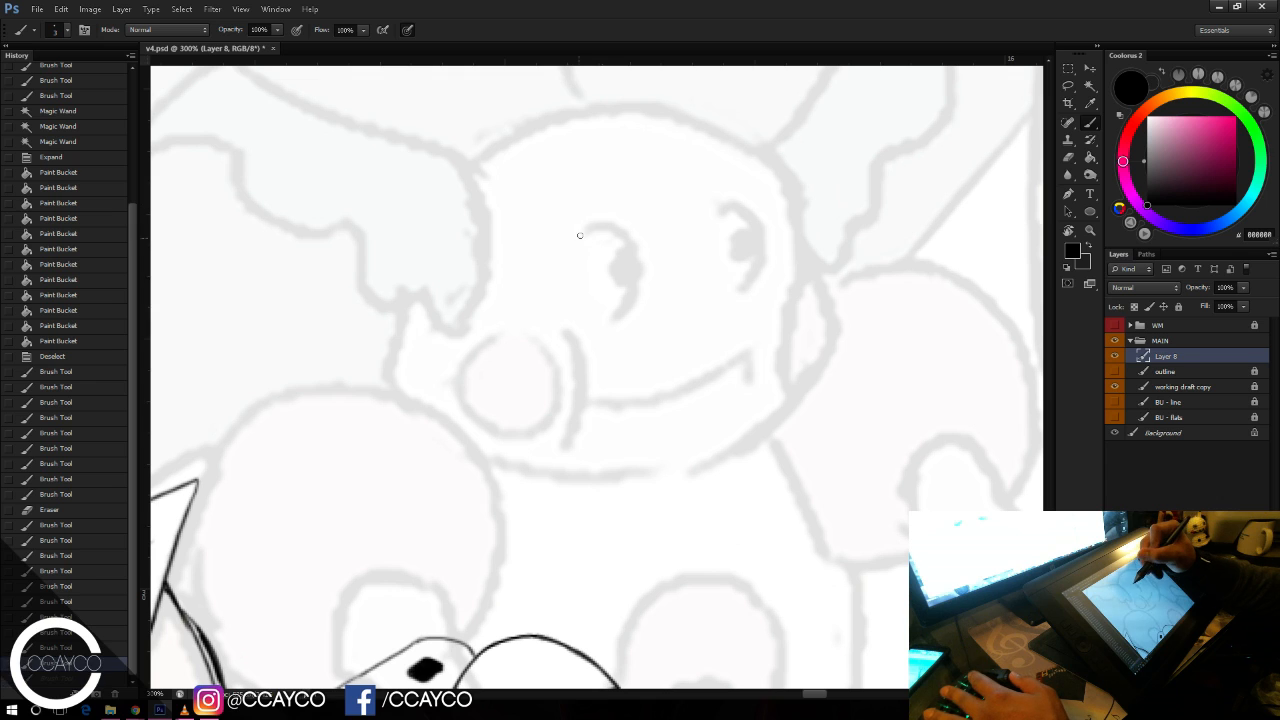
mouse_move(583, 230)
left_mouse_down()
mouse_move(624, 271)
mouse_move(624, 253)
mouse_move(627, 308)
left_mouse_up()
key("ctrl+z")
key("ctrl+z")
mouse_move(626, 243)
left_mouse_down()
mouse_move(606, 313)
mouse_move(620, 307)
left_mouse_up()
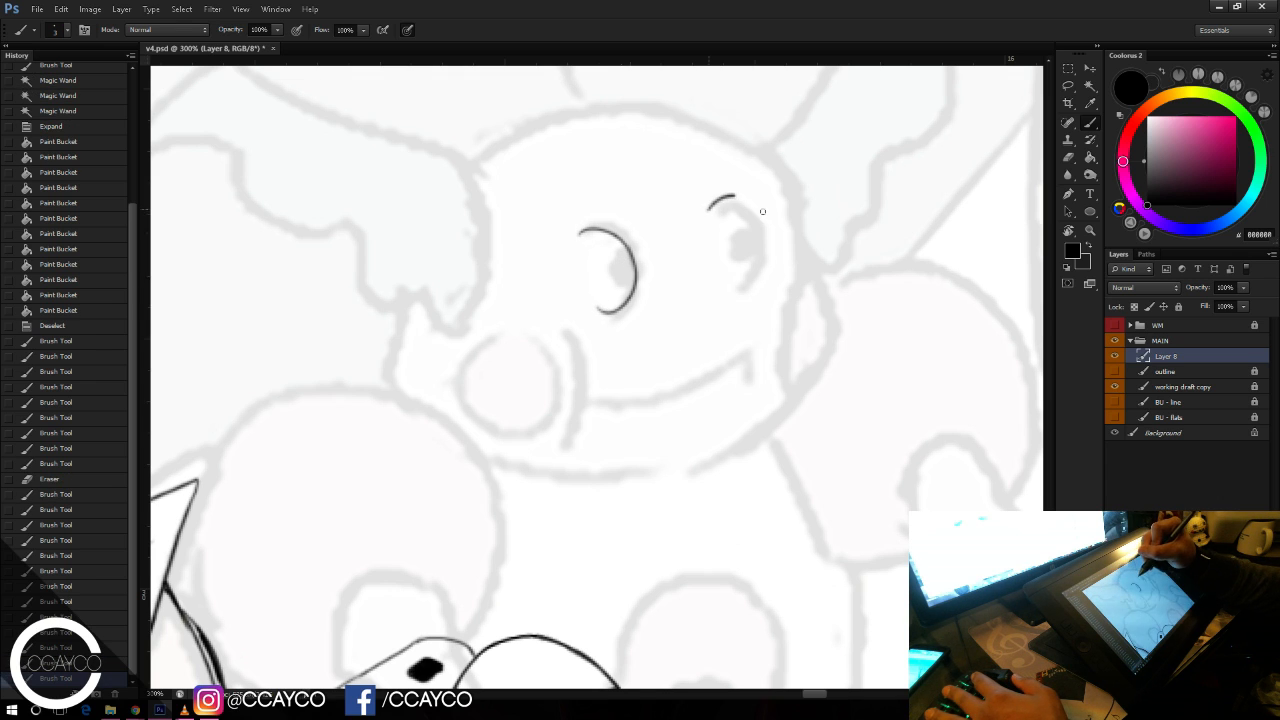
Step: Ink the curved outline of the face's right eye and add small solid black pupils to both eyes
key("ctrl+z")
mouse_move(714, 207)
left_mouse_down()
mouse_move(756, 252)
mouse_move(758, 222)
mouse_move(757, 268)
left_mouse_up()
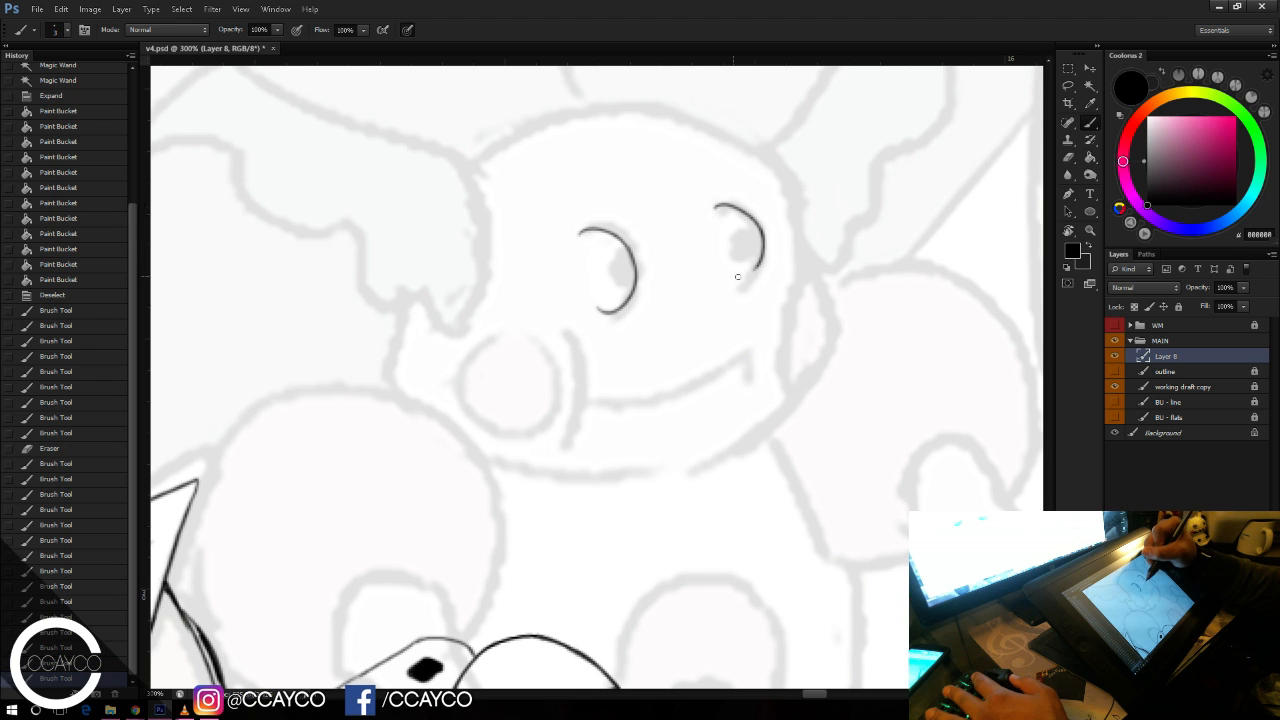
key("ctrl+z")
mouse_move(736, 204)
left_mouse_down()
mouse_move(760, 266)
mouse_move(737, 283)
left_mouse_up()
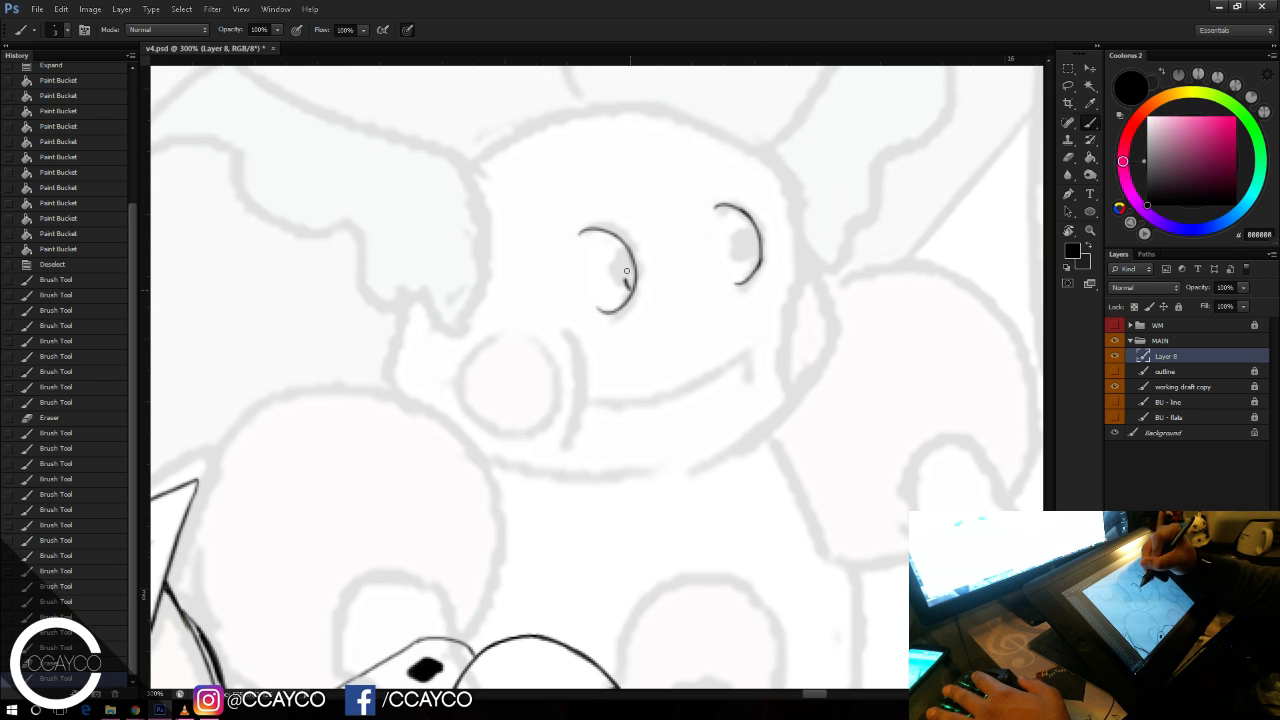
left_click_drag(754, 237, 758, 256)
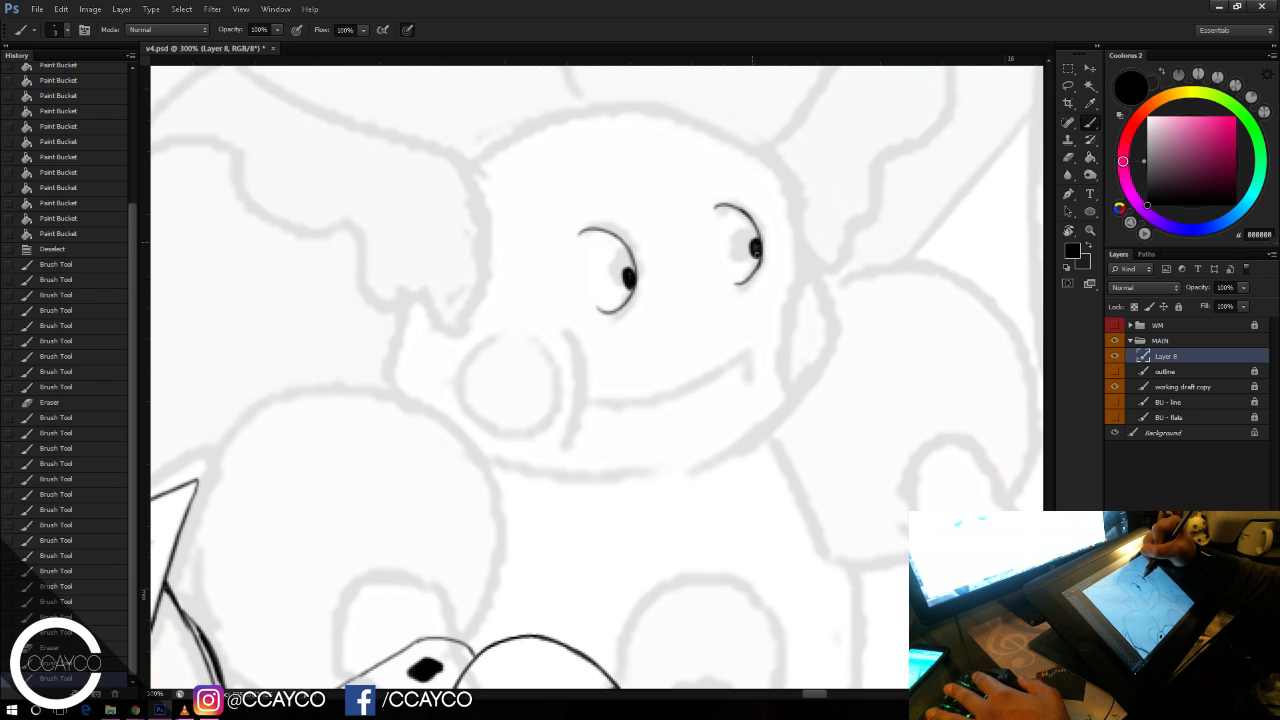
left_click(727, 188)
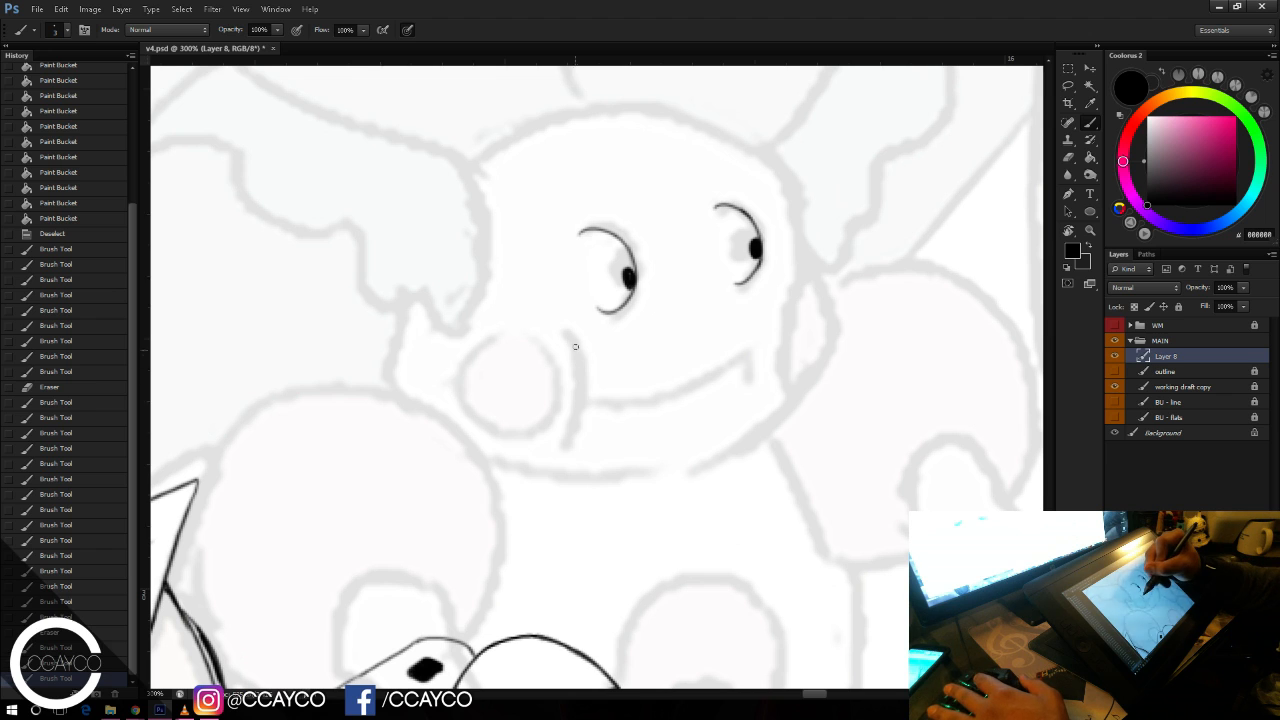
Step: Ink the smiling mouth line and the tapered cheek crease at its left end
key("ctrl+z")
mouse_move(612, 400)
left_mouse_down()
mouse_move(738, 370)
mouse_move(757, 350)
mouse_move(753, 370)
left_mouse_up()
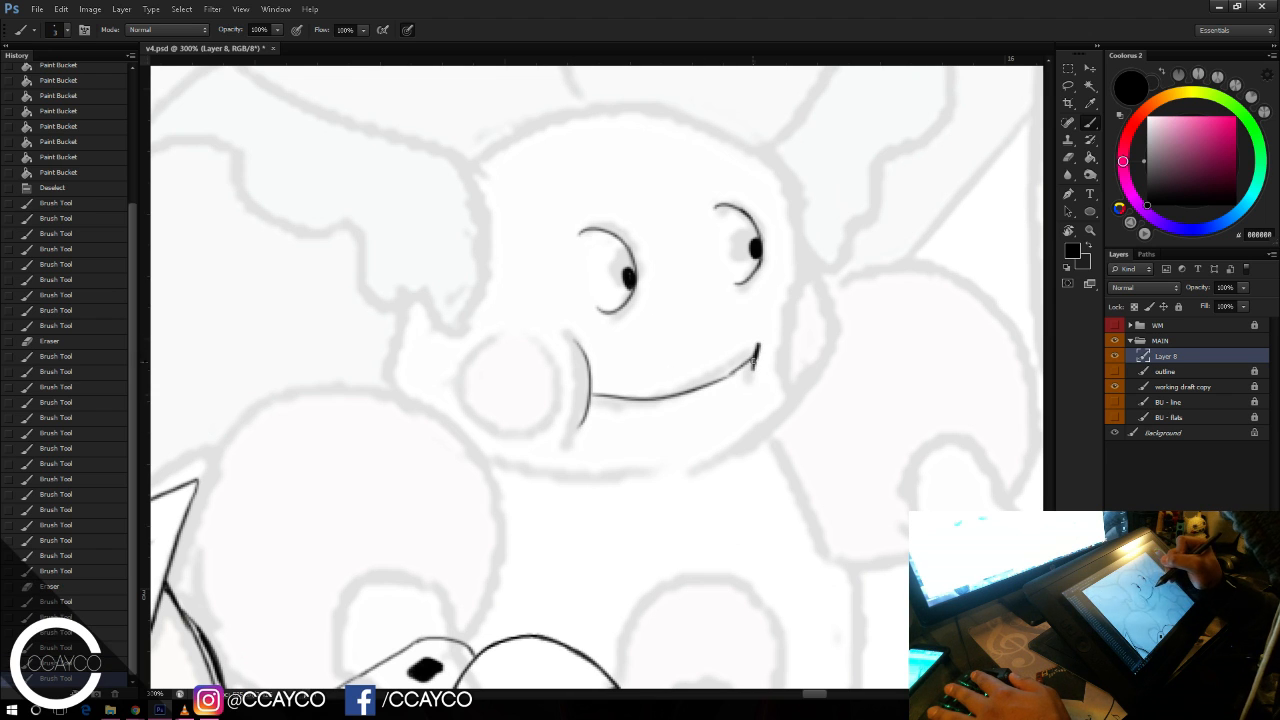
left_click_drag(586, 354, 594, 410)
key("e")
key("b")
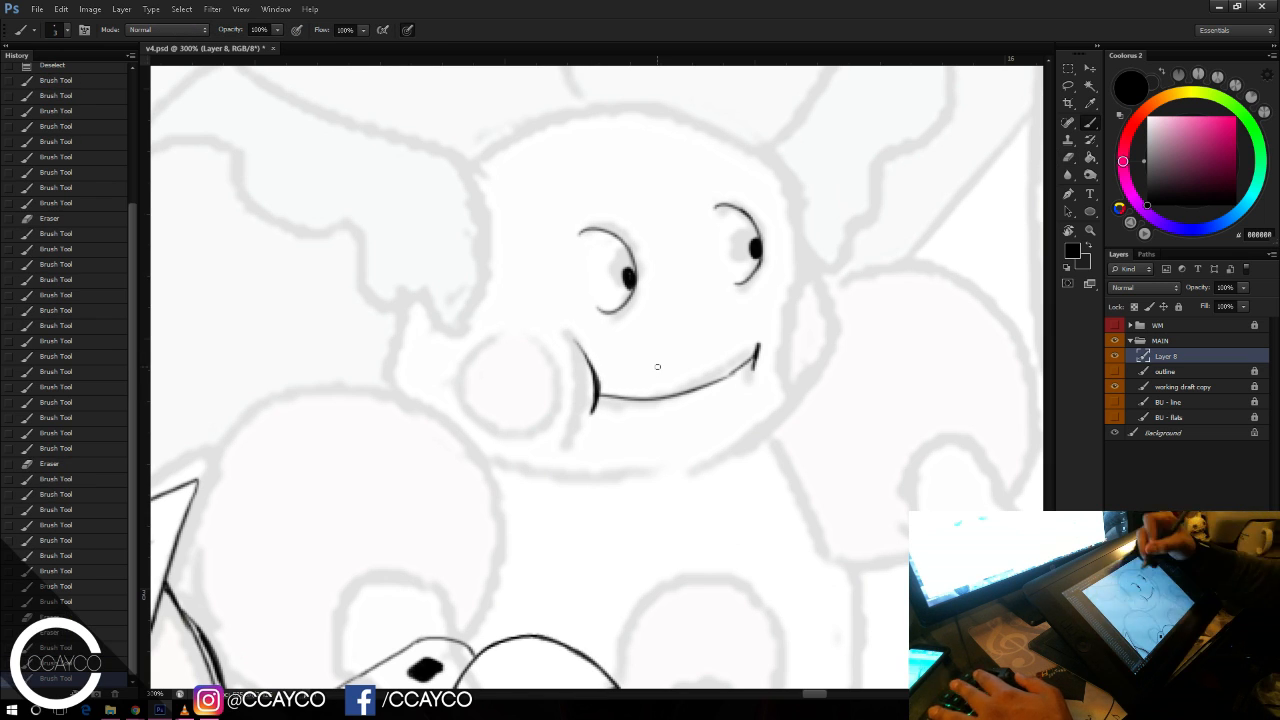
Step: Rework the right corner of the mouth into a short tapered crease with the eraser and brush
mouse_move(756, 354)
left_mouse_down()
mouse_move(763, 318)
mouse_move(752, 373)
mouse_move(760, 366)
left_mouse_up()
key("ctrl+z")
key("ctrl+z")
key("ctrl+z")
key("e")
key("b")
key("e")
key("b")
left_click_drag(754, 357, 759, 371)
key("ctrl+z")
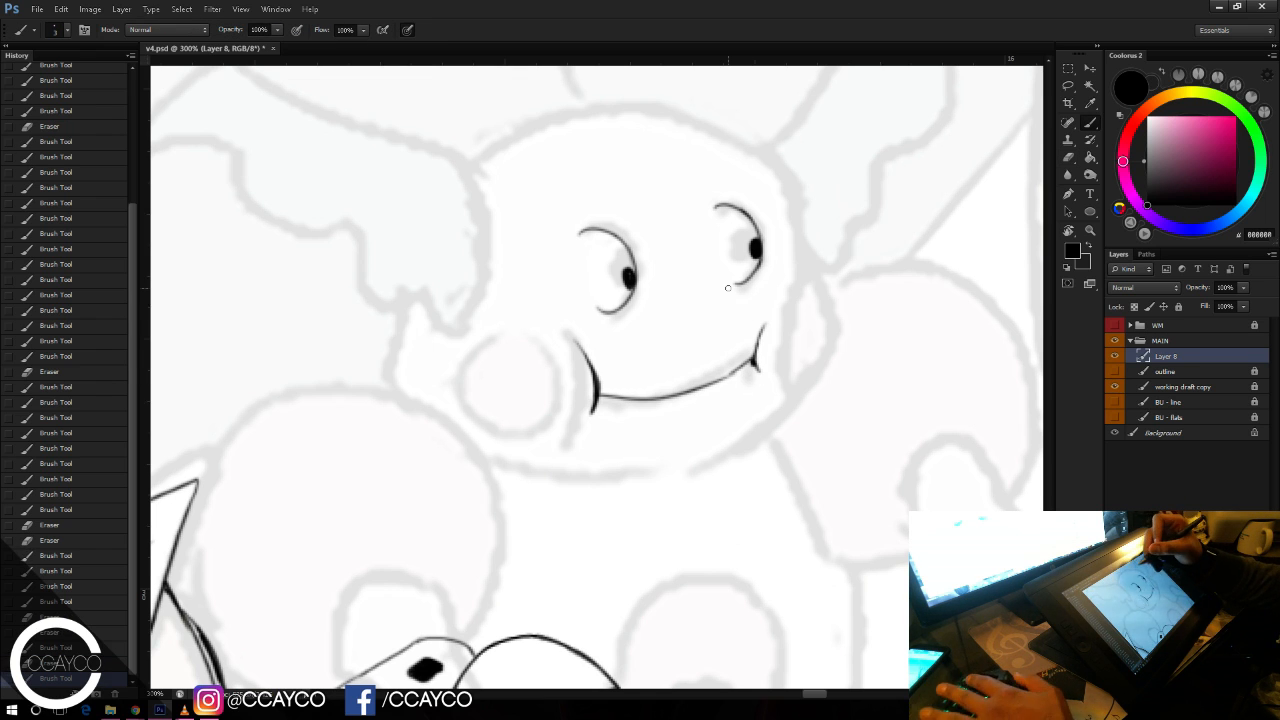
Step: Draw an unfilled black circle about 50 px wide for the left cheek, align it over the draft, and rasterize its layer
key("u")
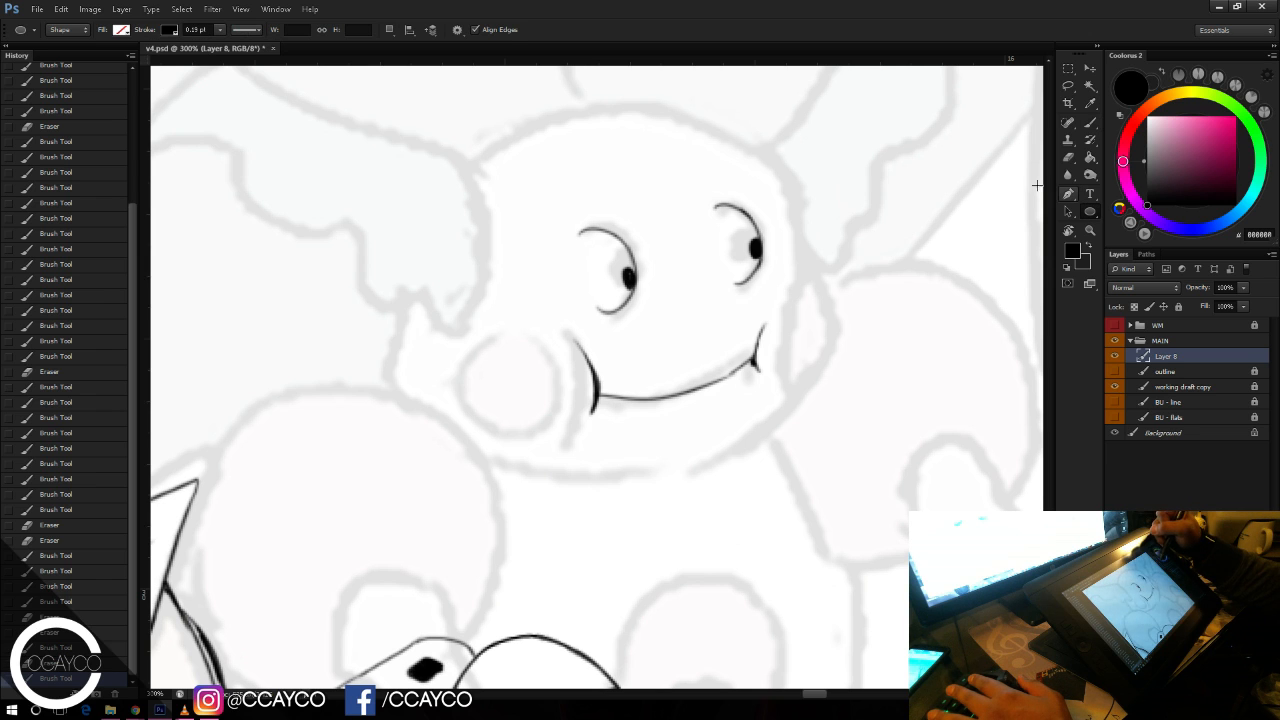
left_click_drag(466, 347, 583, 437)
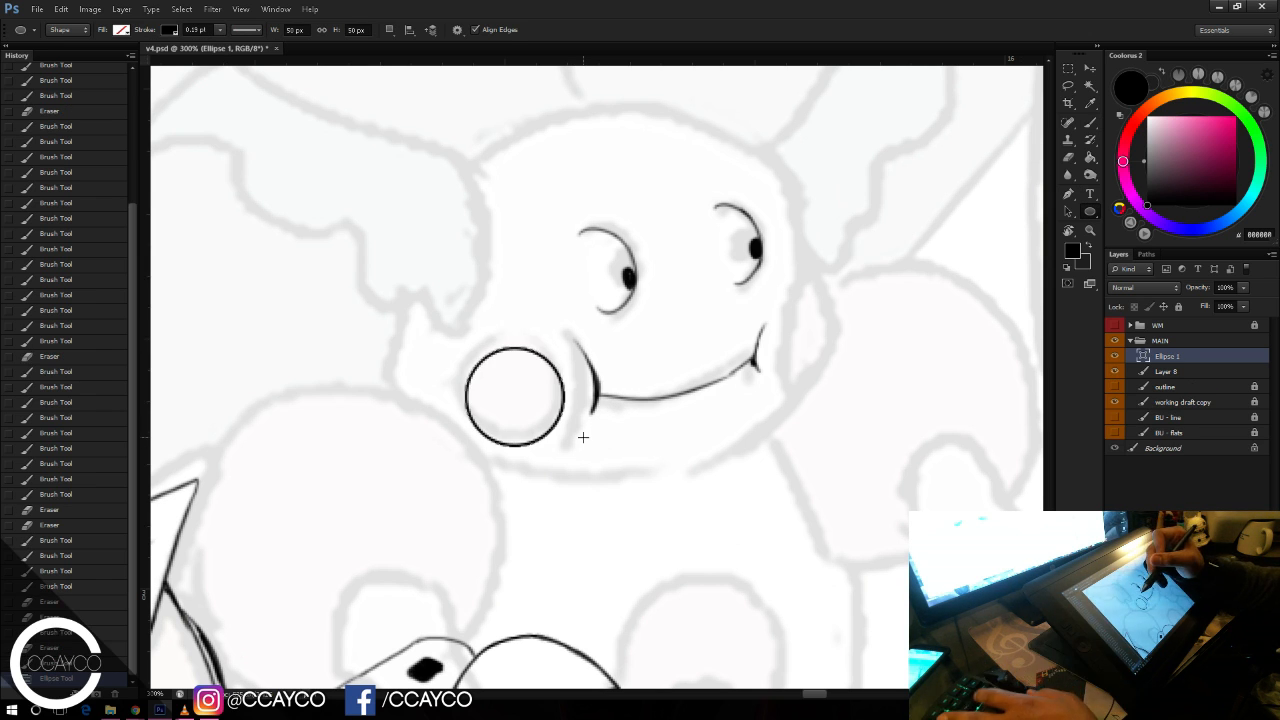
key("ctrl+t")
left_click_drag(548, 358, 547, 346)
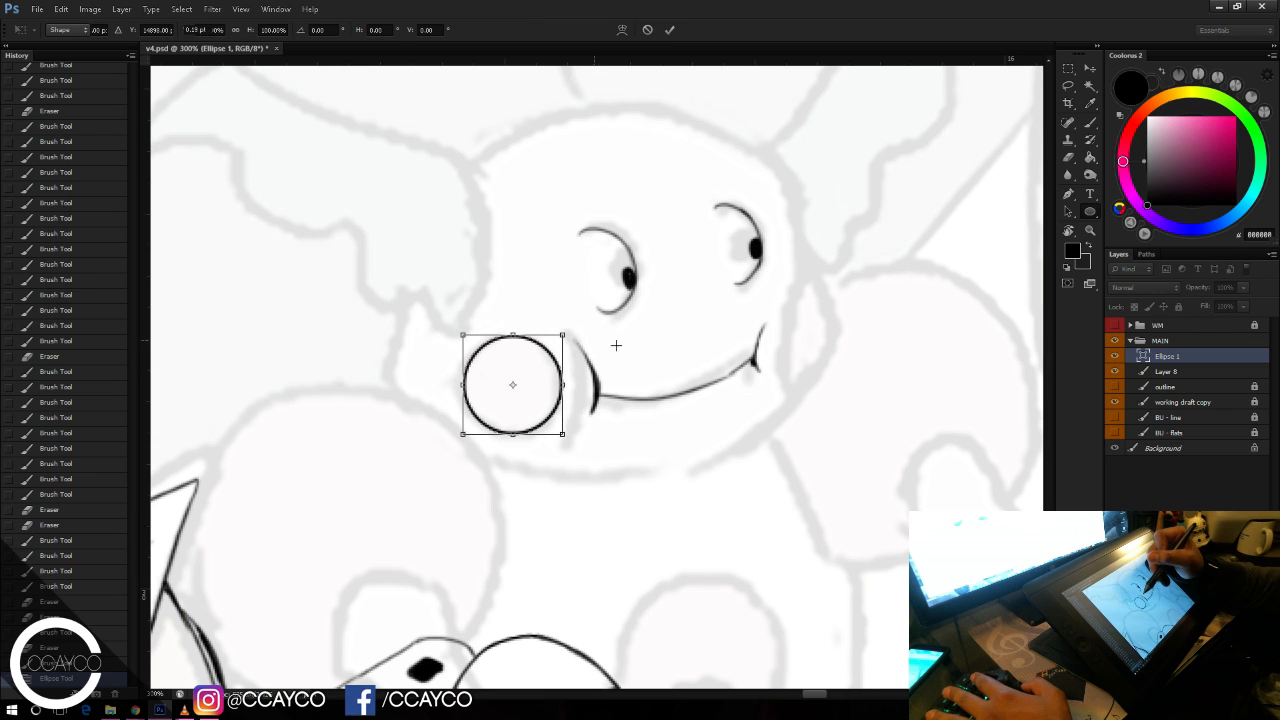
key("Return")
key("b")
left_click(637, 323)
key("Return")
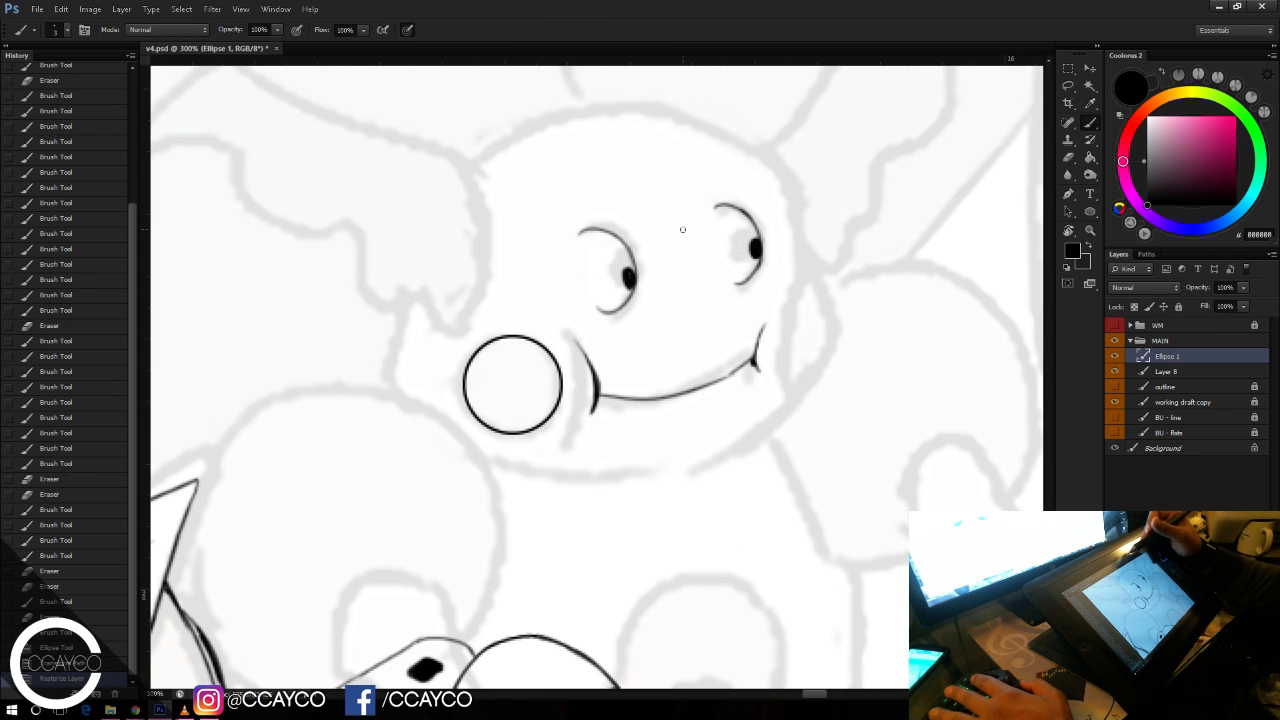
Step: Ink the left side of the face from the hair down past the cheek to the jaw, and clean up the line
left_click_drag(402, 408, 435, 252)
key("ctrl+z")
key("ctrl+z")
left_click_drag(413, 432, 430, 265)
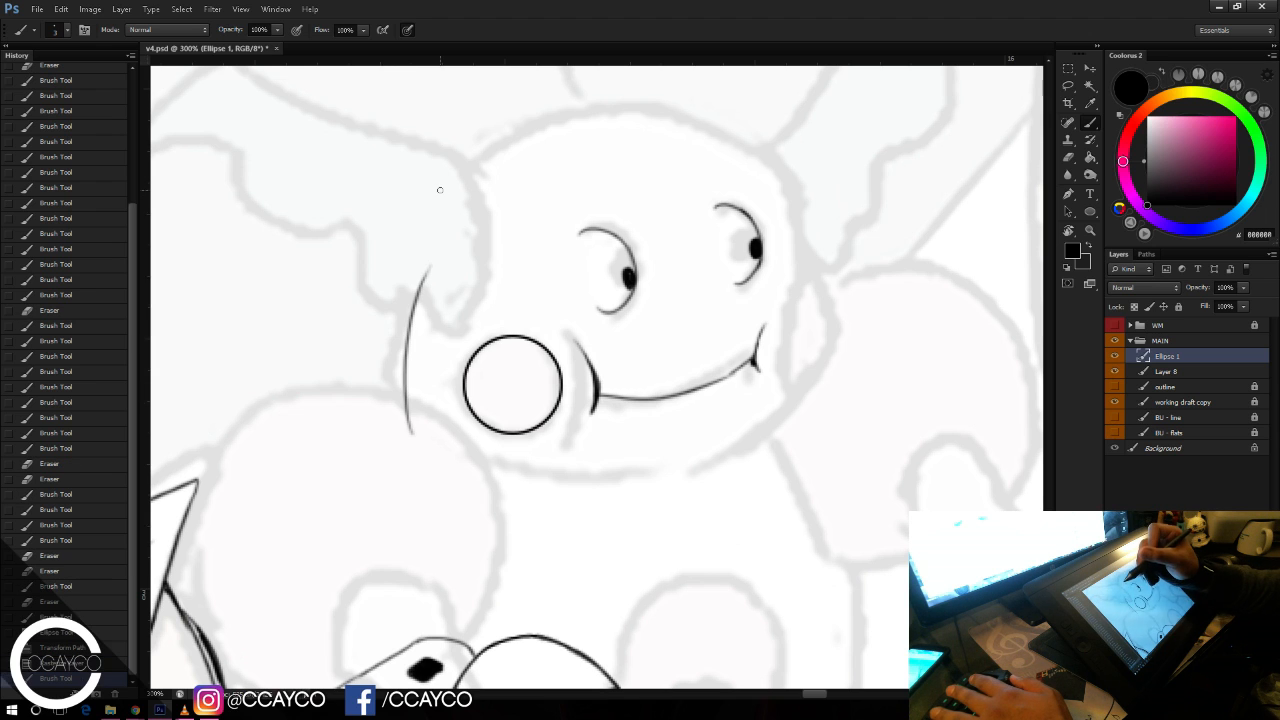
key("ctrl+z")
left_click_drag(403, 404, 432, 265)
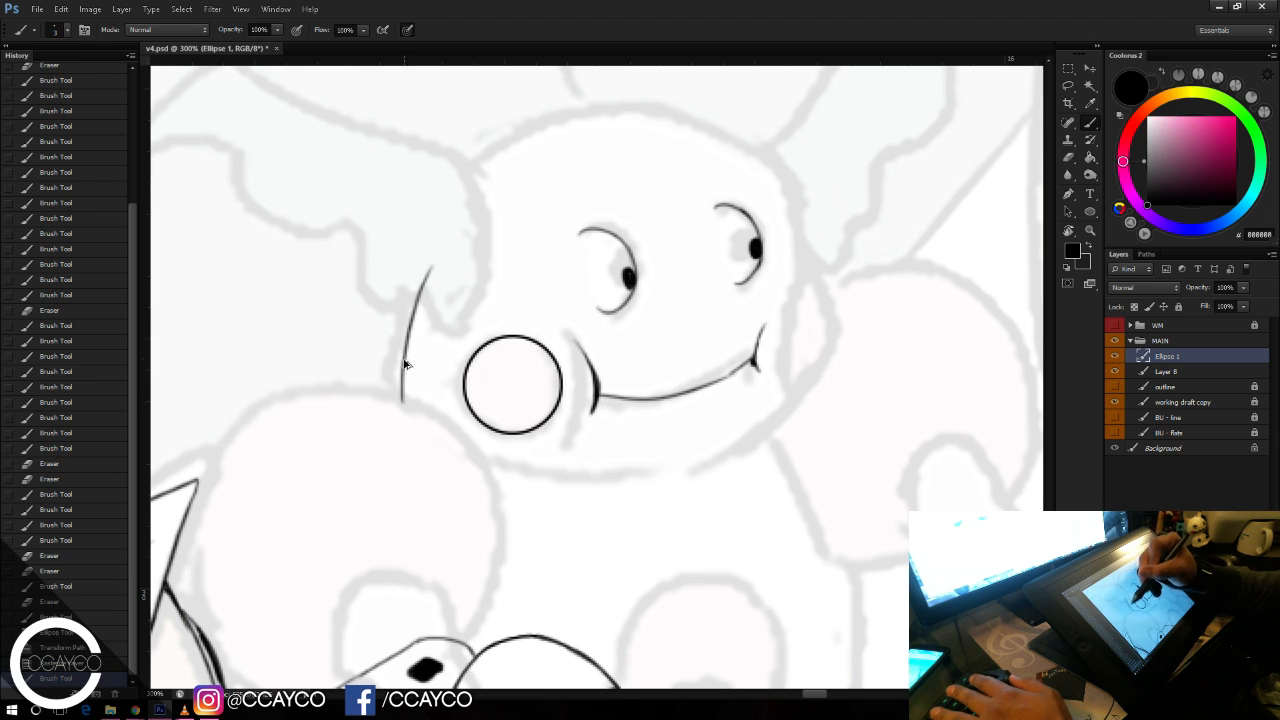
key("ctrl+z")
left_click_drag(405, 402, 430, 226)
left_click_drag(404, 382, 477, 464)
key("e")
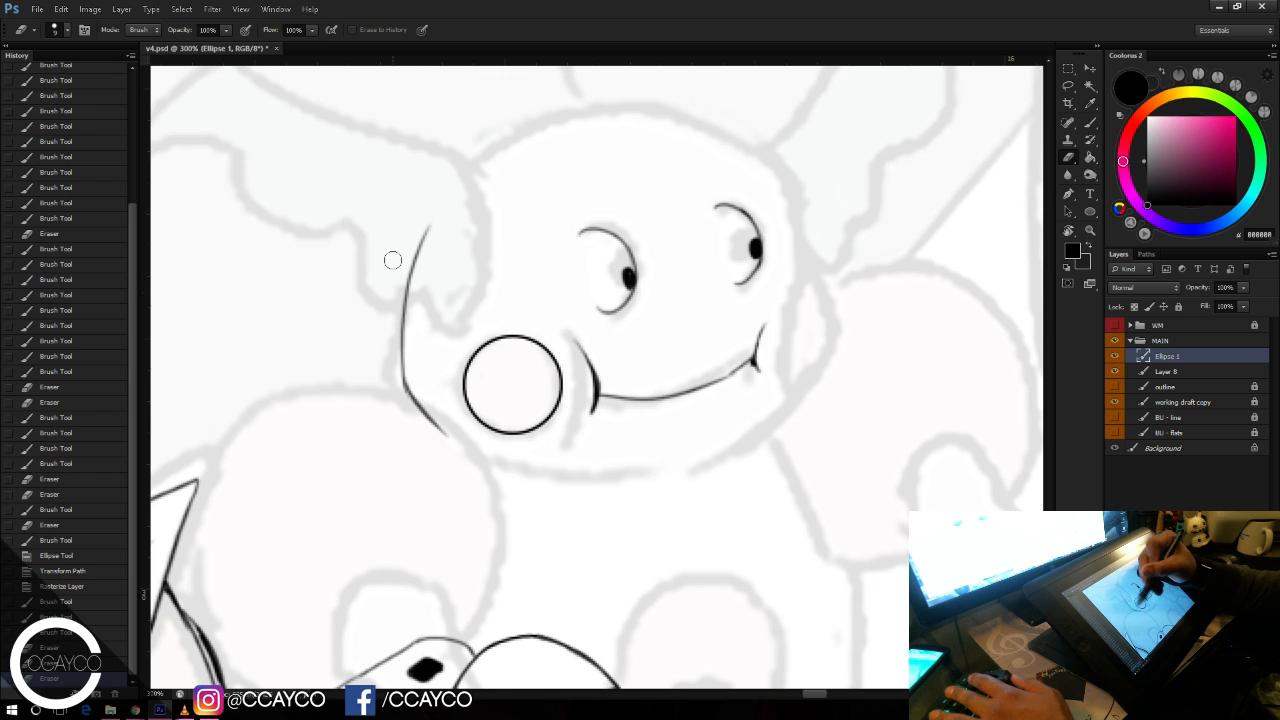
Step: Ink the right side of the face from the upper forehead down past the right eye
key("b")
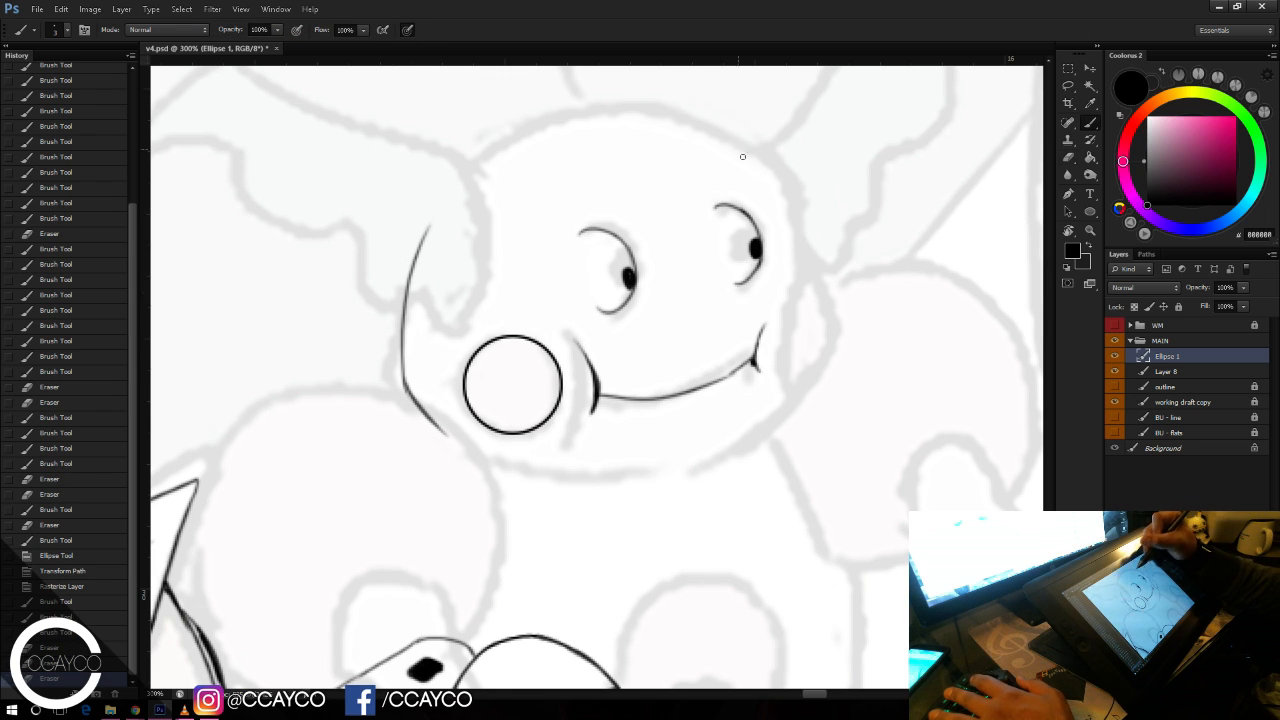
key("ctrl+z")
left_click_drag(741, 151, 808, 267)
left_click_drag(740, 145, 762, 180)
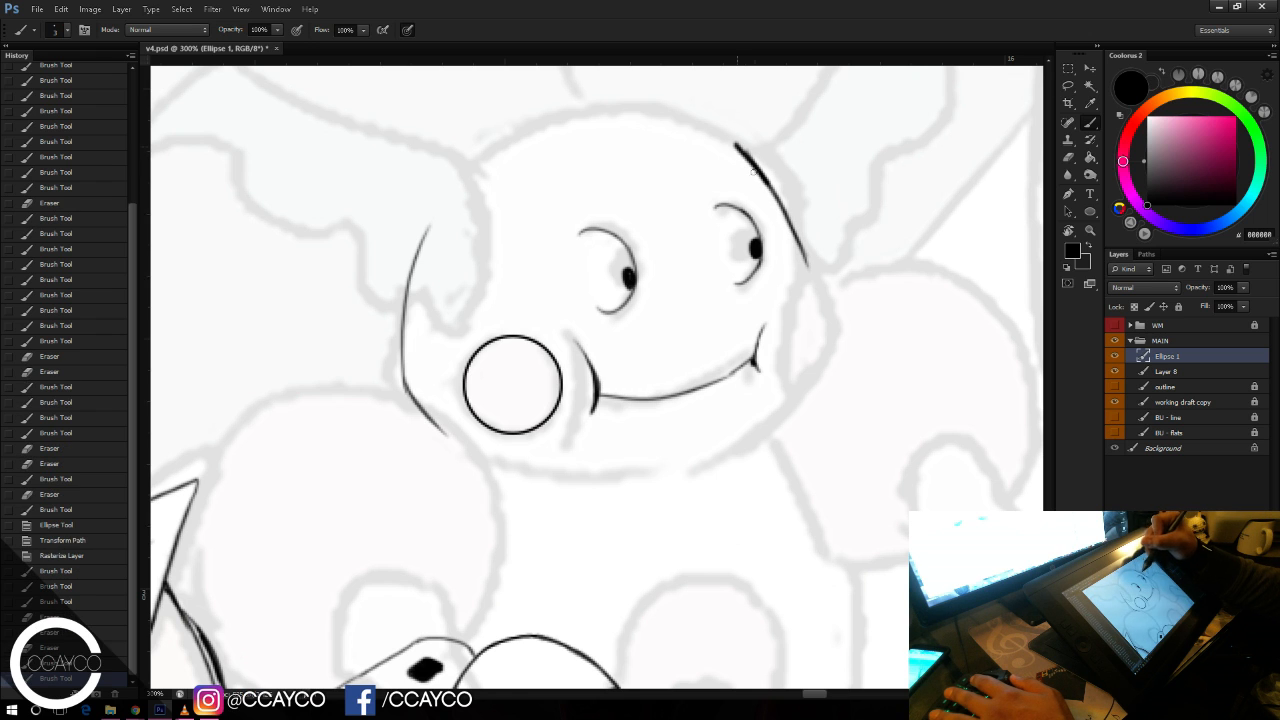
key("ctrl+z")
left_click_drag(730, 135, 773, 192)
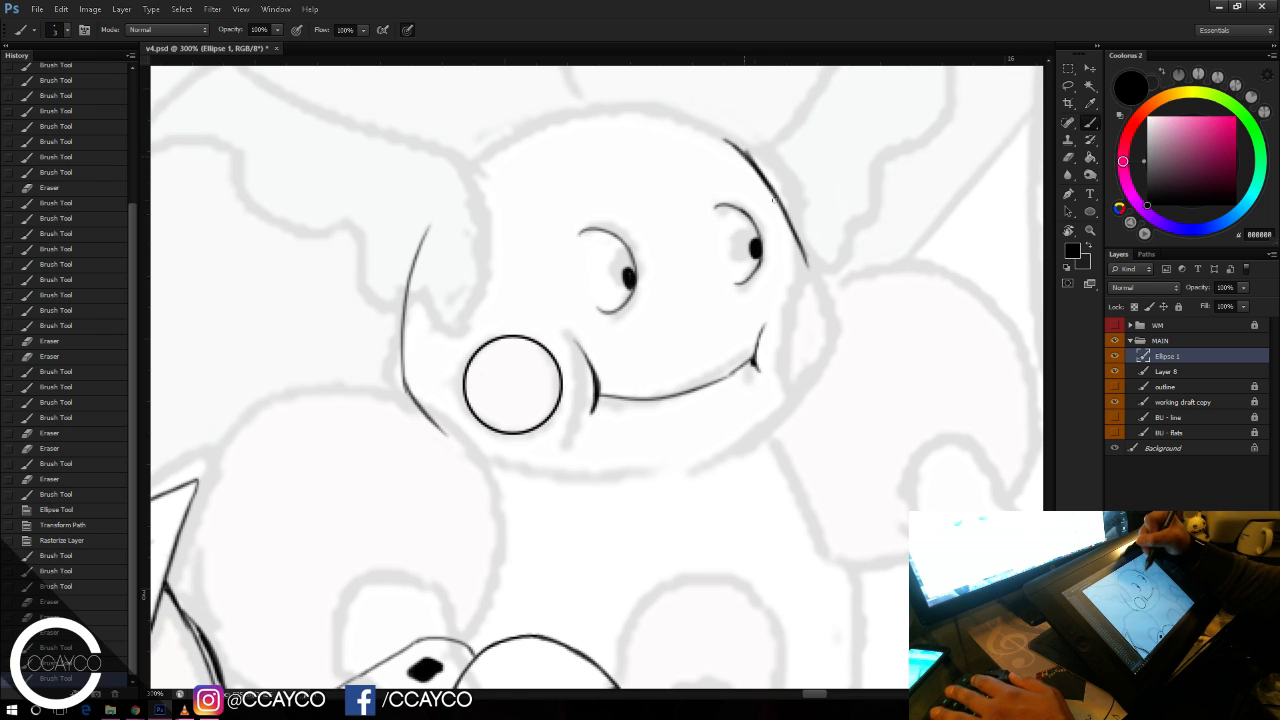
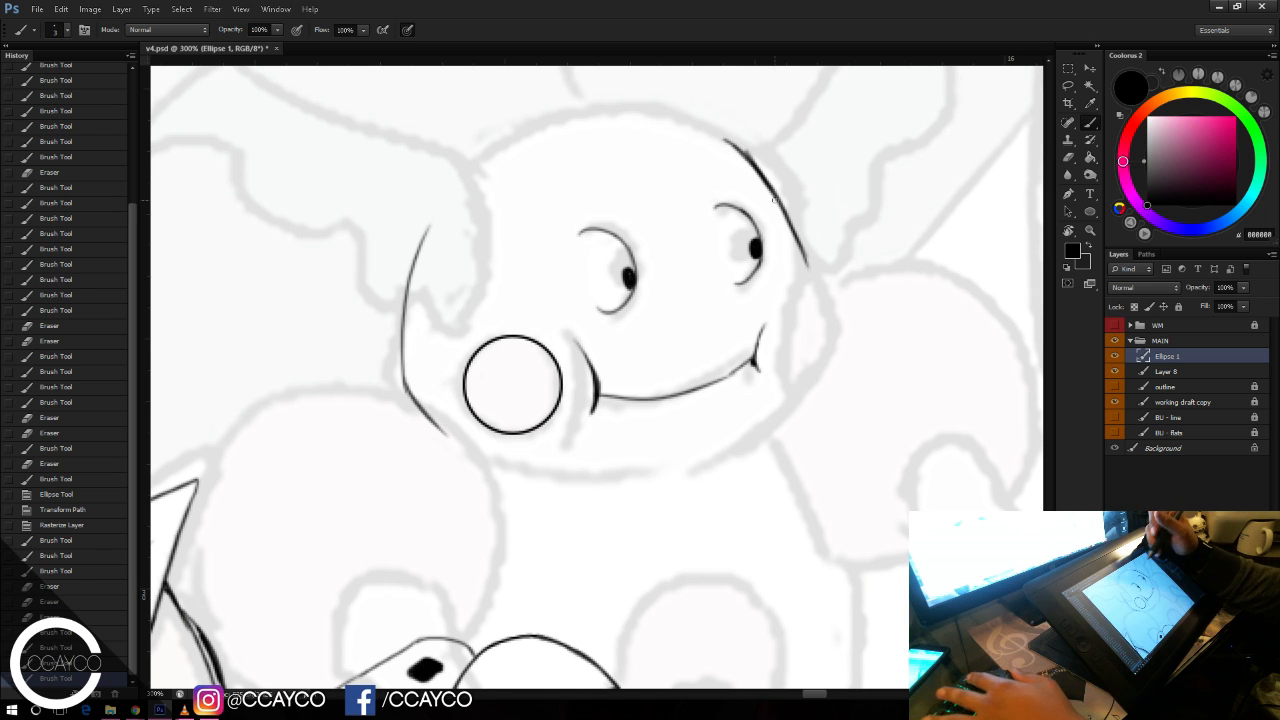
Step: Thin the upper end of the right forehead line with the eraser and extend it into a tapered stroke
key("e")
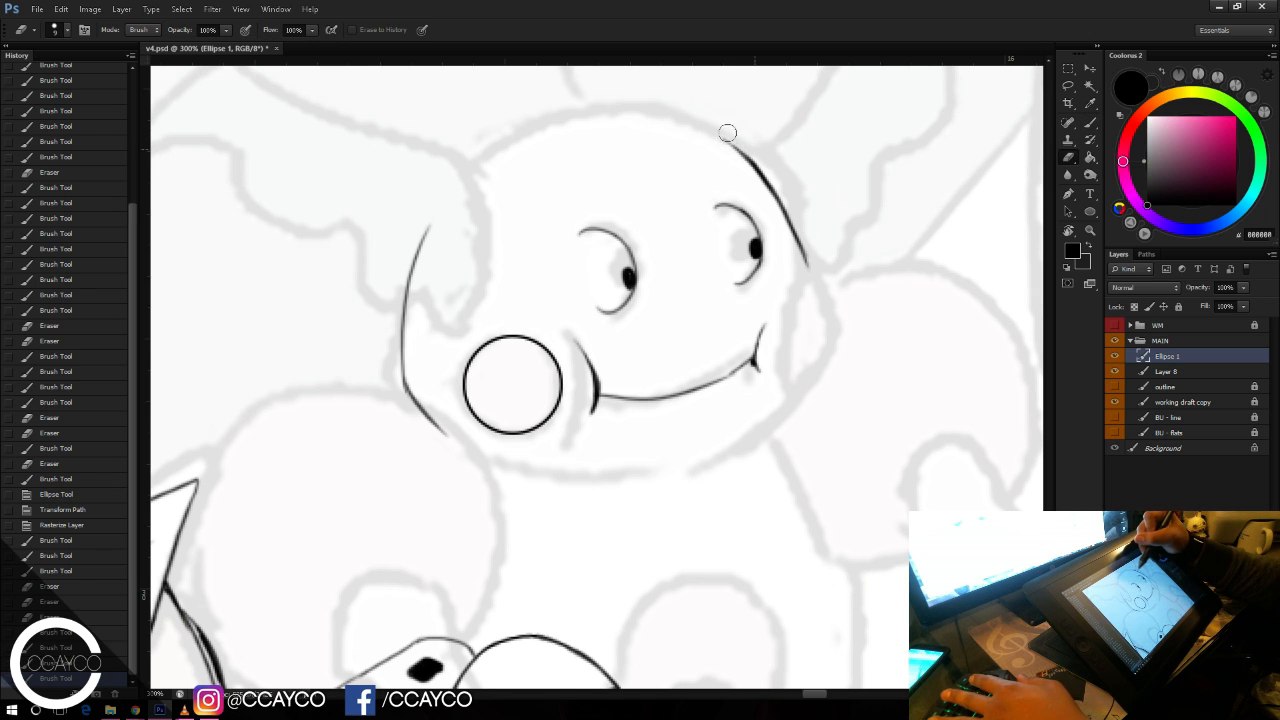
left_click_drag(727, 133, 746, 150)
left_click_drag(750, 146, 782, 180)
key("b")
mouse_move(720, 138)
left_mouse_down()
mouse_move(768, 185)
mouse_move(732, 142)
left_mouse_up()
key("ctrl+z")
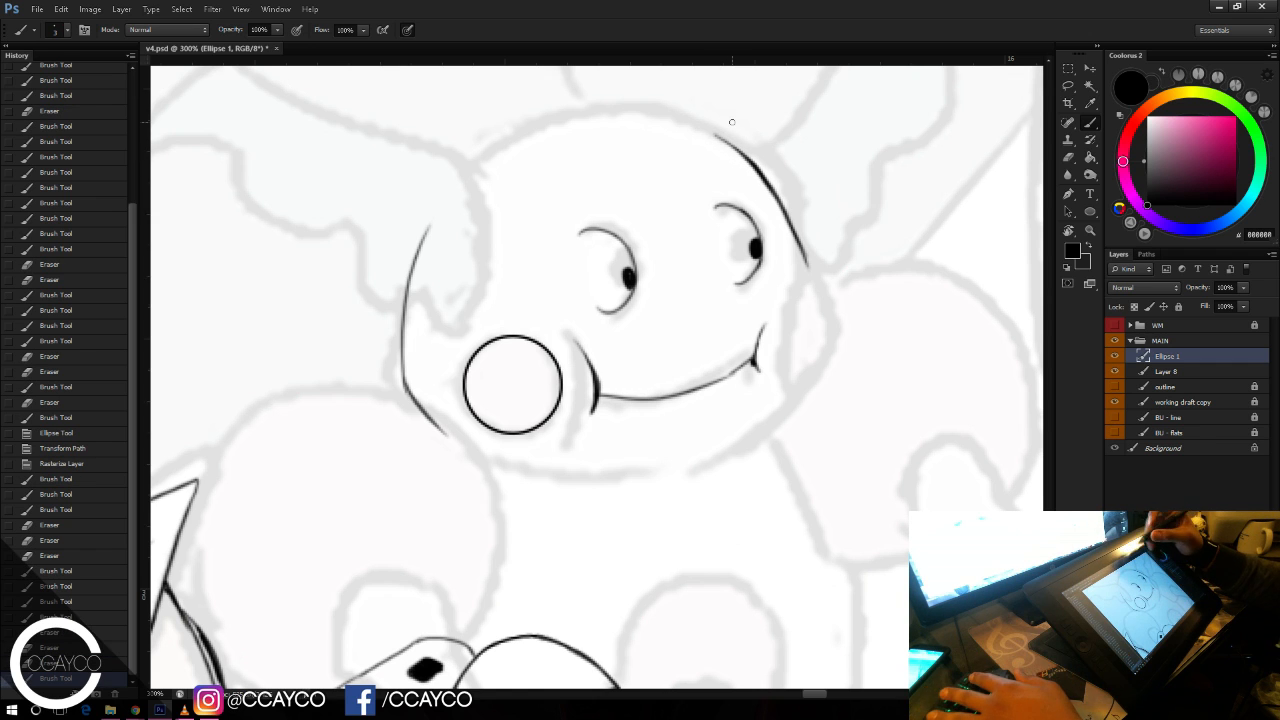
Step: Ink the narrow right cheek as a pointed loop on the face edge, clean up its outline, and save the file
left_click_drag(788, 222, 801, 253)
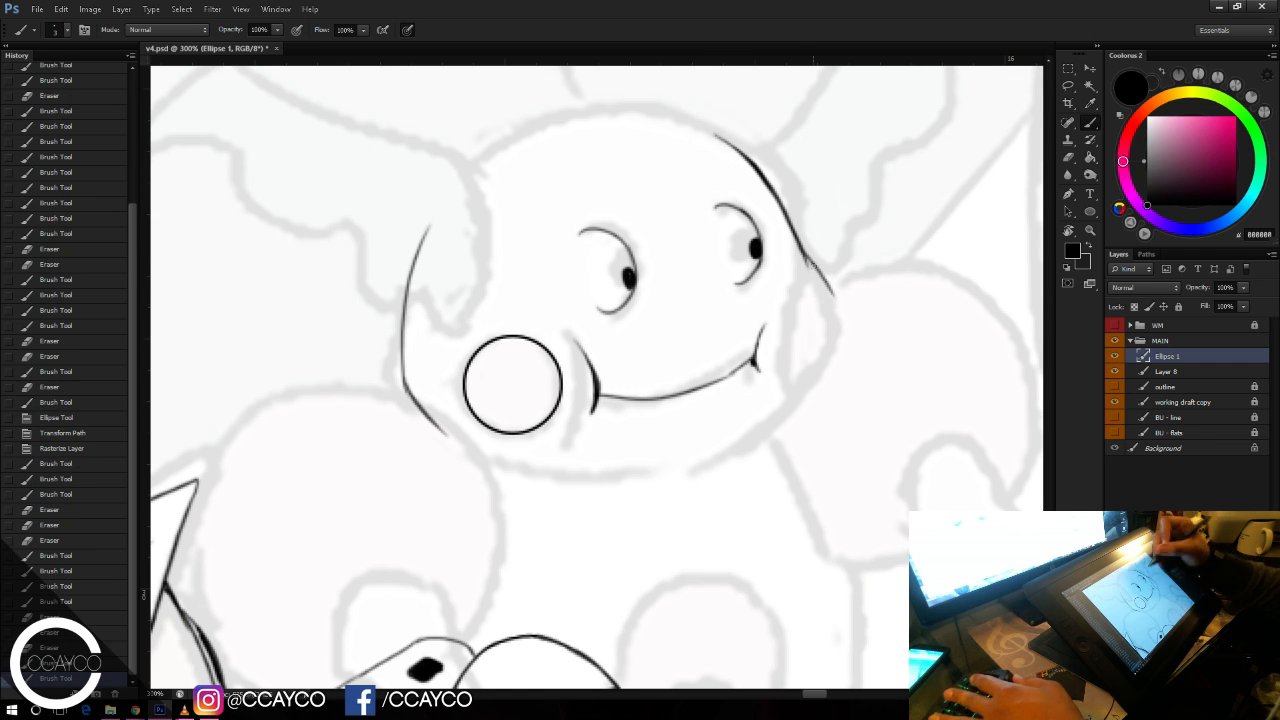
mouse_move(803, 336)
left_mouse_down()
mouse_move(807, 275)
mouse_move(821, 270)
mouse_move(837, 302)
mouse_move(818, 354)
left_mouse_up()
key("ctrl+z")
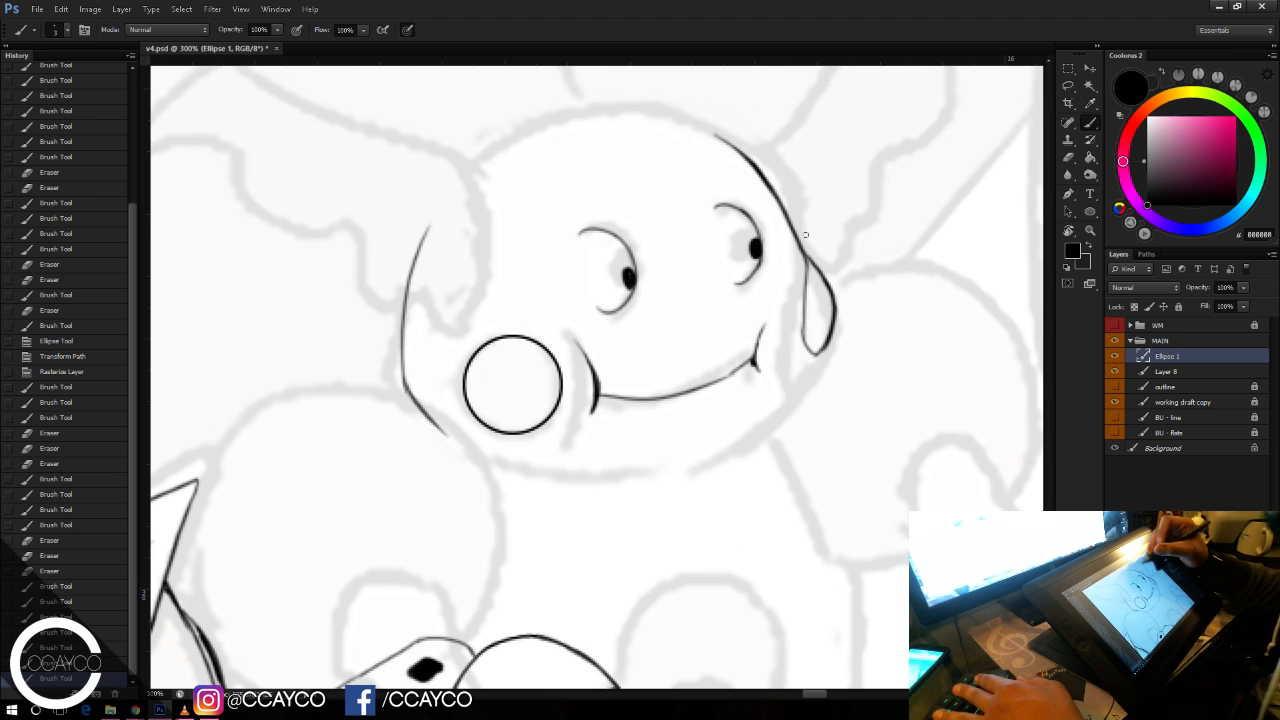
key("e")
key("b")
mouse_move(821, 264)
left_mouse_down()
mouse_move(839, 304)
mouse_move(821, 280)
mouse_move(830, 322)
mouse_move(837, 288)
mouse_move(828, 348)
mouse_move(830, 300)
left_mouse_up()
key("ctrl+z")
key("e")
key("b")
key("ctrl+s")
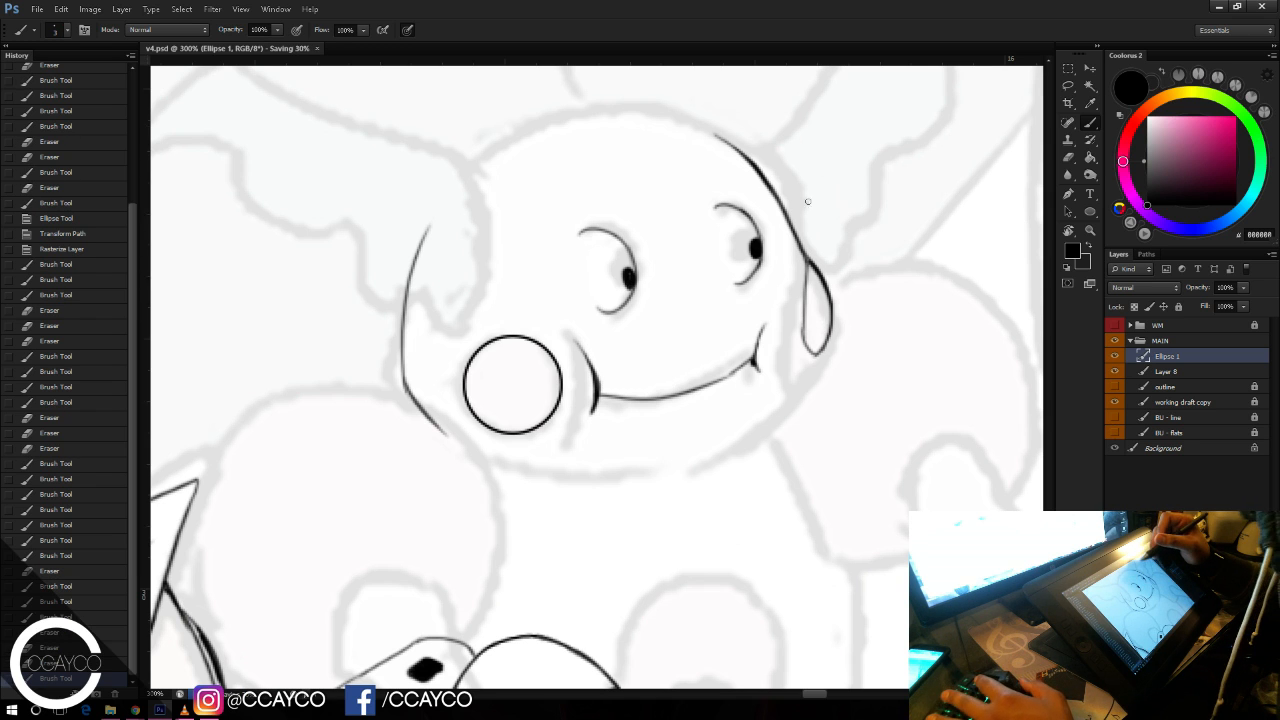
Step: Ink the right jaw line curving from the bottom of the right cheek loop down toward the chin
mouse_move(865, 270)
left_mouse_down()
mouse_move(855, 248)
mouse_move(846, 263)
left_mouse_up()
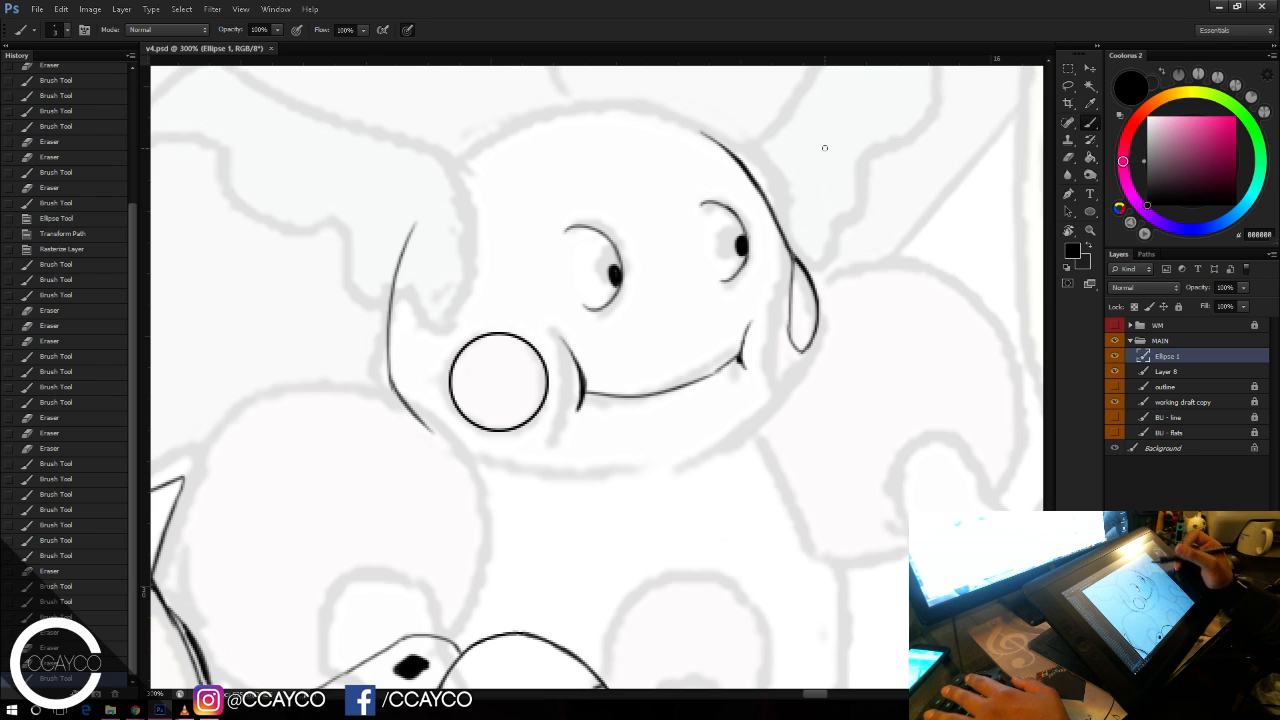
key("ctrl+z")
left_click_drag(805, 352, 742, 438)
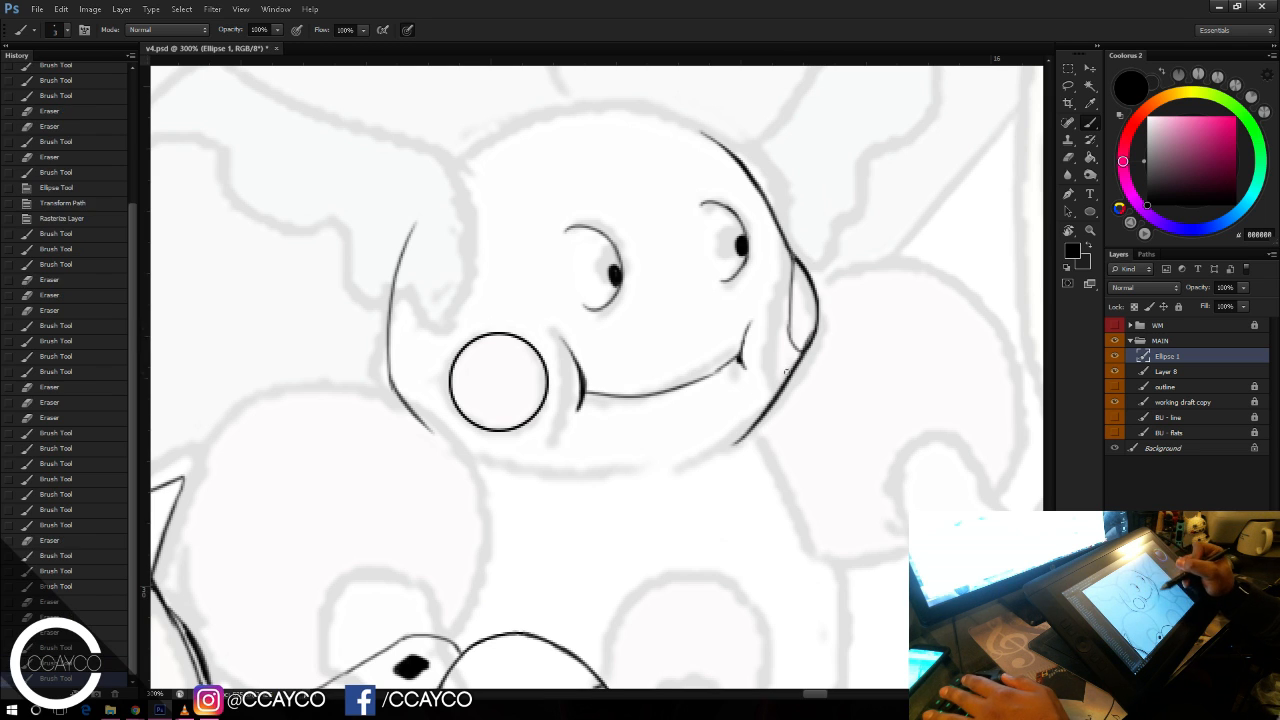
key("ctrl+z")
mouse_move(815, 333)
left_mouse_down()
mouse_move(737, 417)
mouse_move(675, 454)
left_mouse_up()
key("ctrl+z")
left_click_drag(800, 358, 648, 464)
Step: Smooth the outer edge of the right jaw line with the eraser and thicken its curve with the brush
key("e")
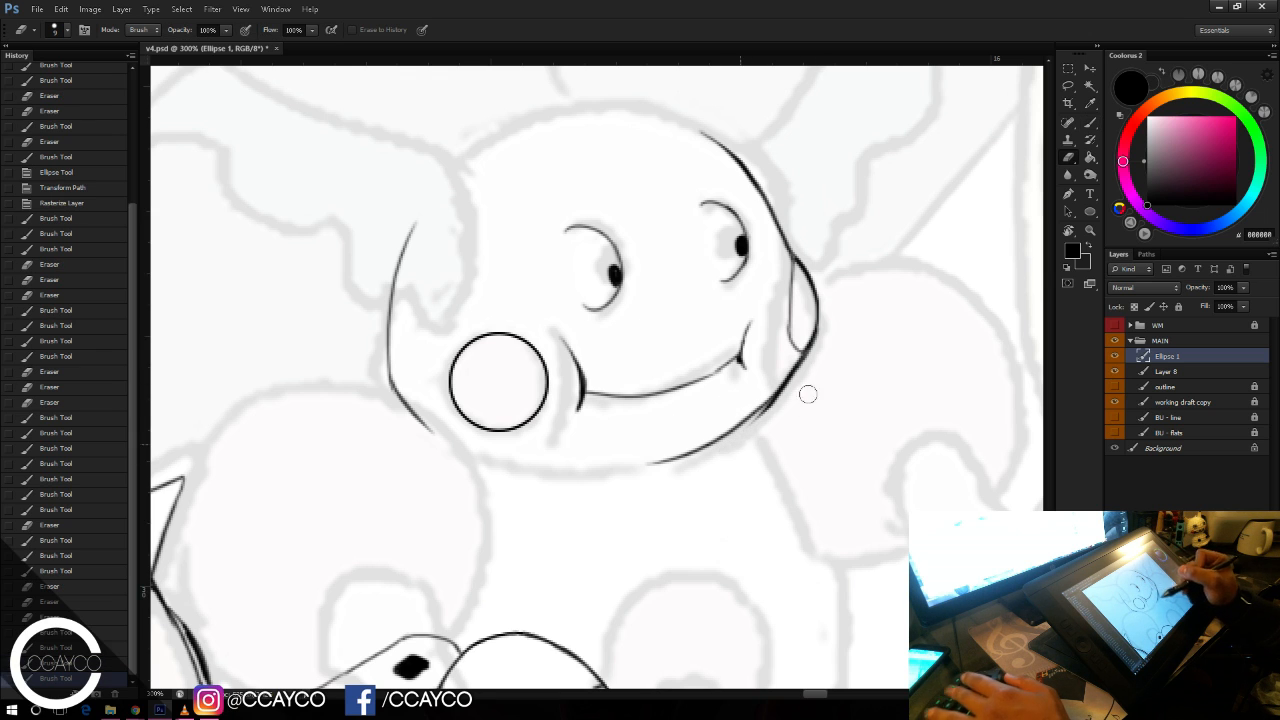
left_click_drag(798, 396, 730, 454)
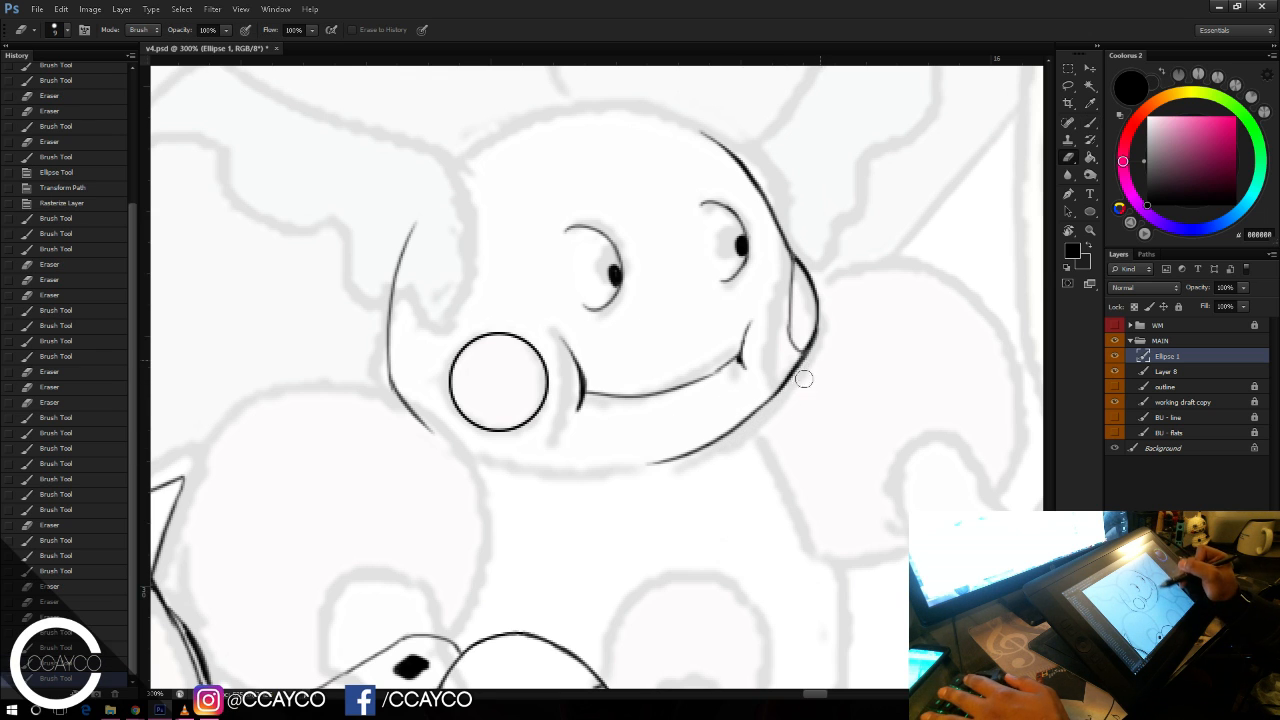
key("b")
left_click_drag(781, 389, 743, 423)
left_click_drag(806, 347, 742, 426)
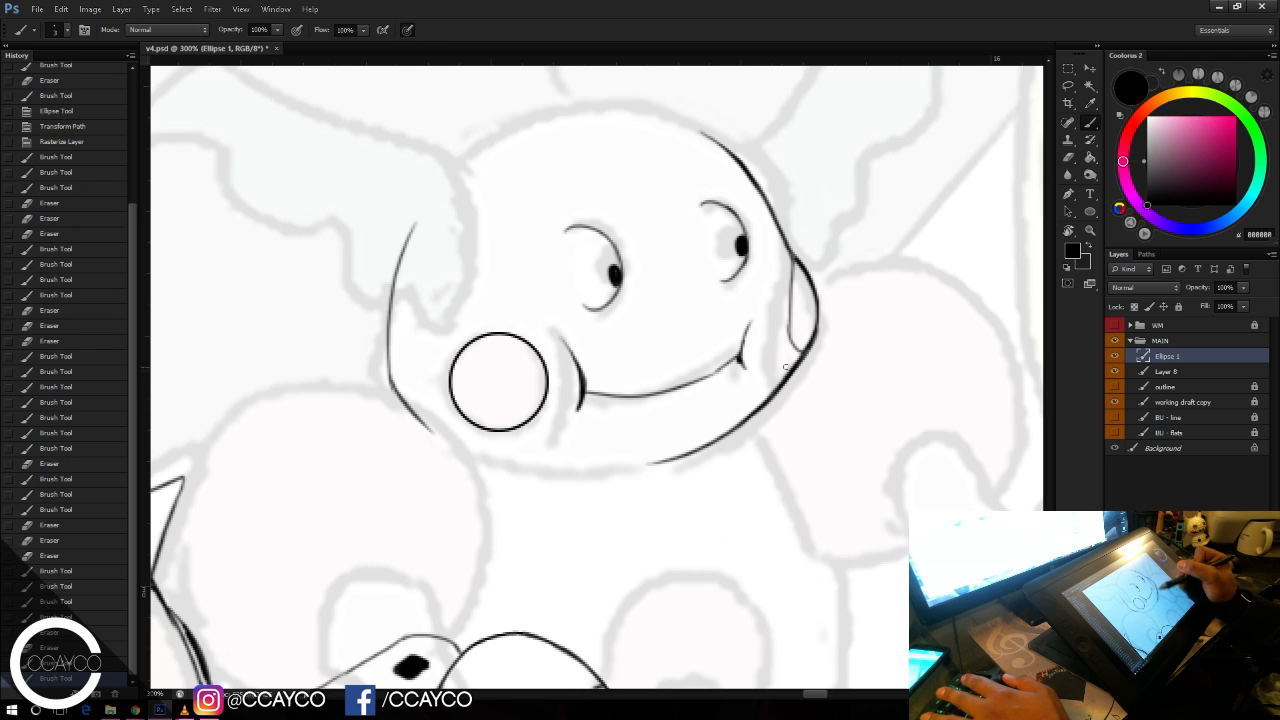
left_click_drag(780, 388, 732, 433)
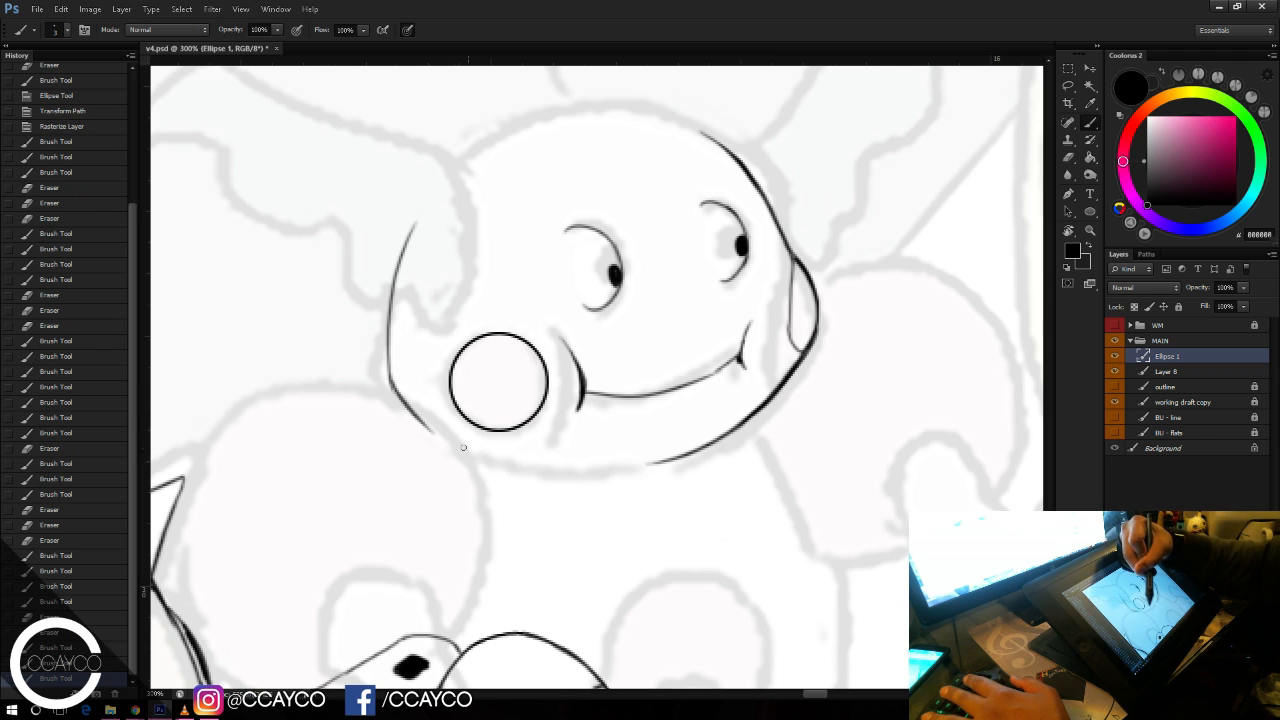
Step: Ink the underside of the chin from the left jaw to the right jaw line, and trim its rough edges
left_click_drag(436, 438, 660, 463)
key("ctrl+z")
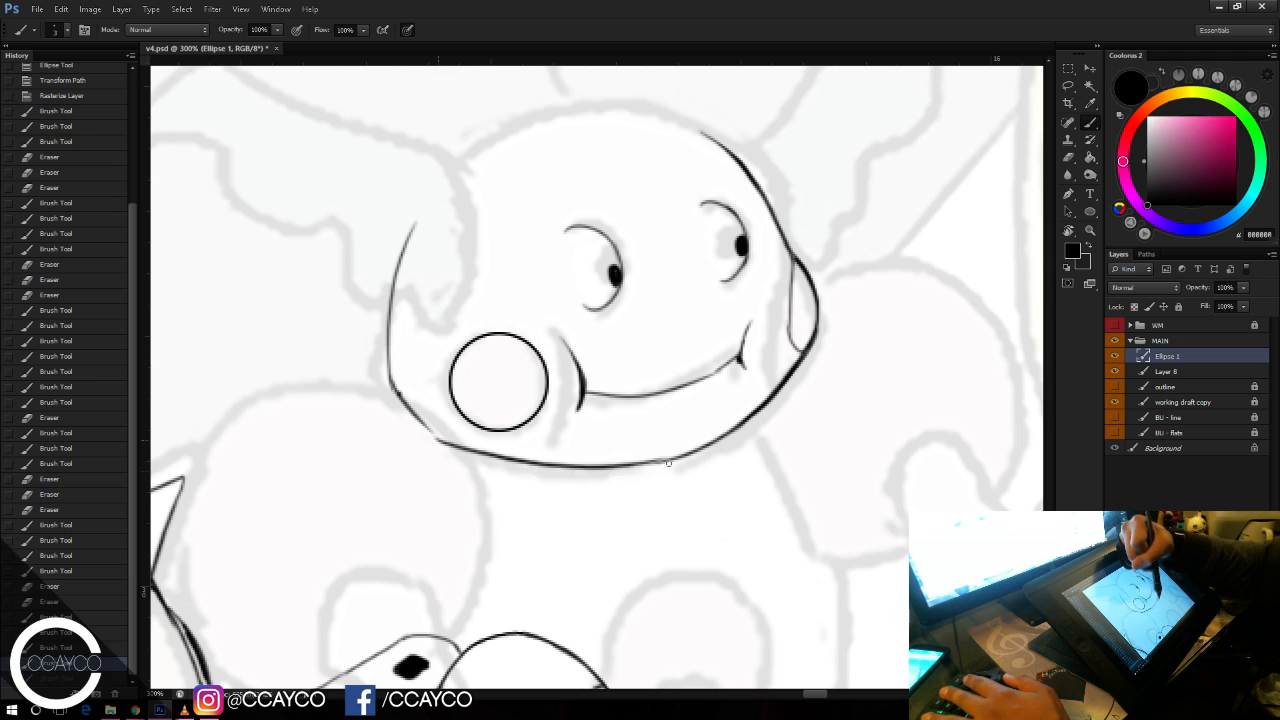
left_click_drag(528, 460, 638, 466)
key("ctrl+z")
left_click_drag(456, 446, 636, 466)
left_click_drag(490, 457, 690, 455)
key("ctrl+z")
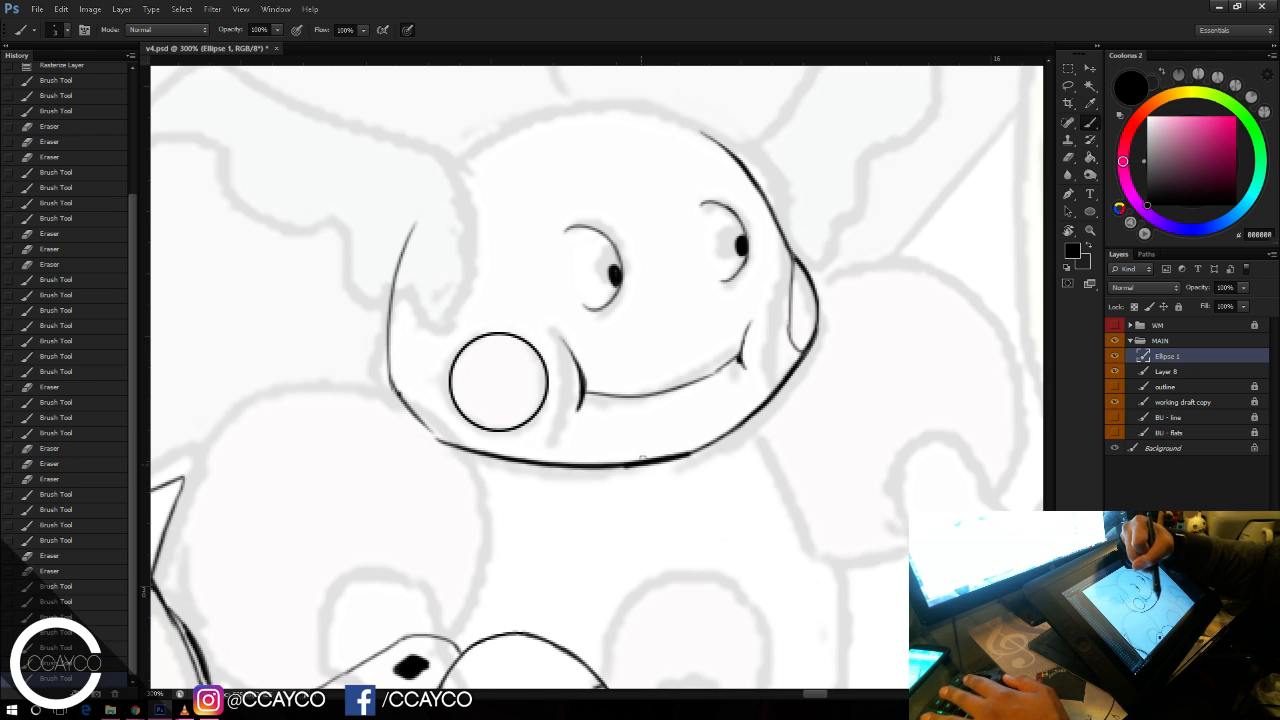
key("ctrl+z")
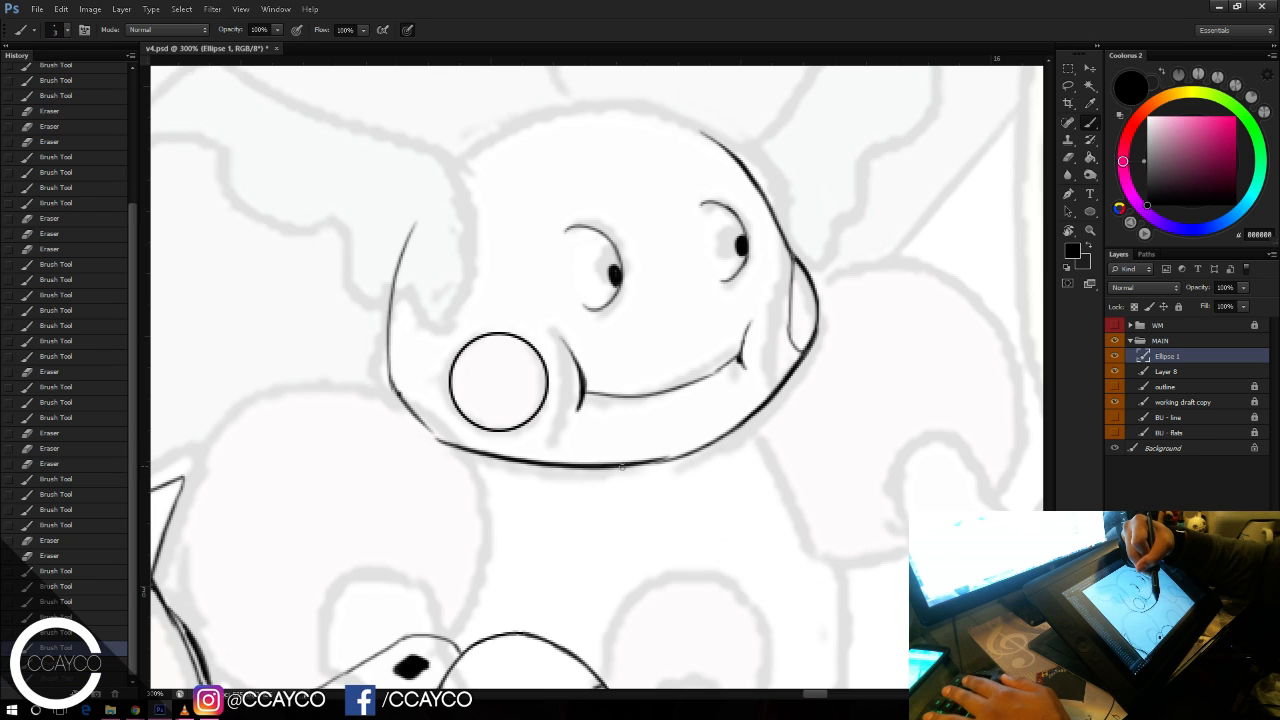
key("e")
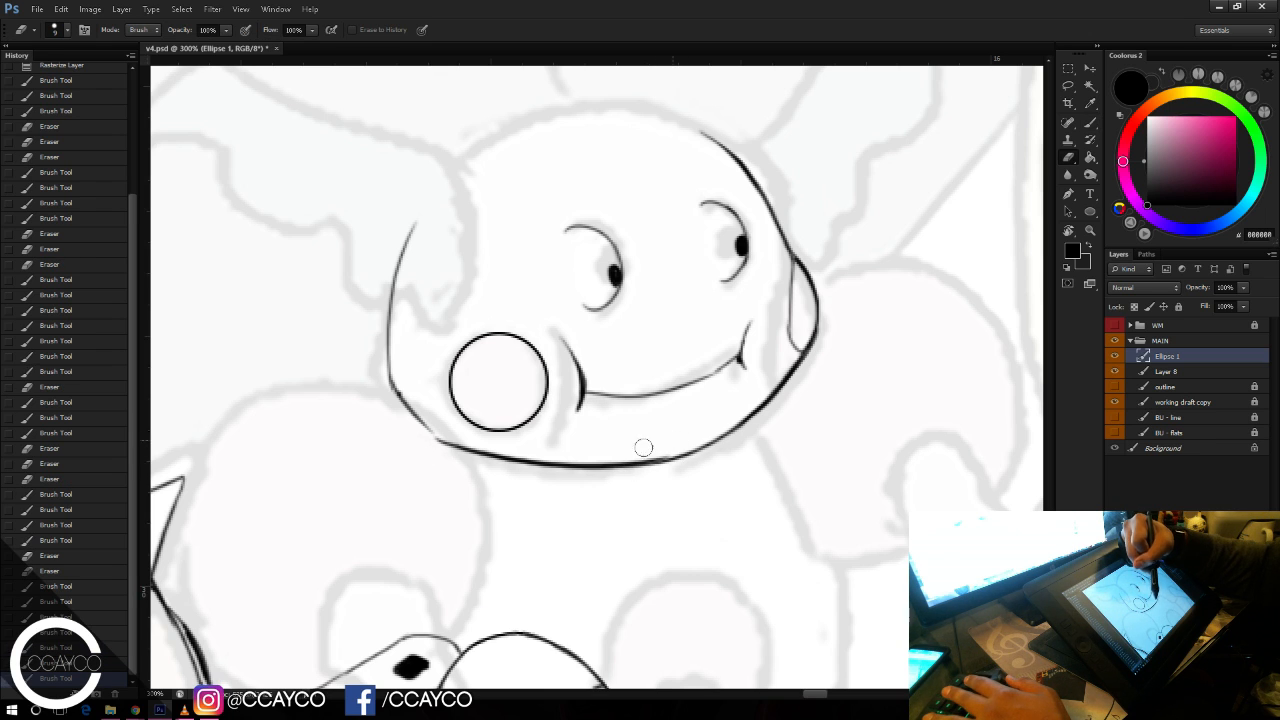
left_click_drag(619, 452, 586, 436)
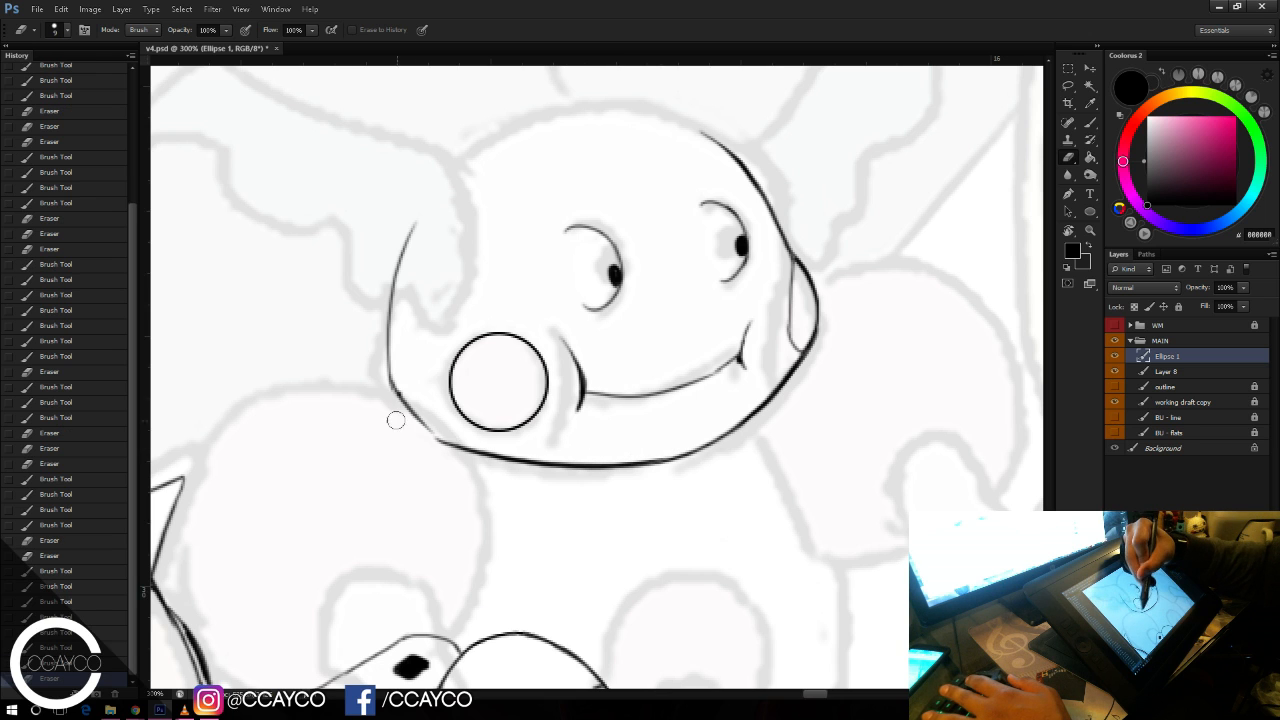
mouse_move(402, 416)
left_mouse_down()
mouse_move(465, 456)
mouse_move(438, 434)
left_mouse_up()
Step: Draw a large unfilled black circle for the round form below the left jaw, align it over the draft, and rasterize its layer
mouse_move(509, 359)
left_mouse_down()
mouse_move(594, 280)
mouse_move(590, 268)
left_mouse_up()
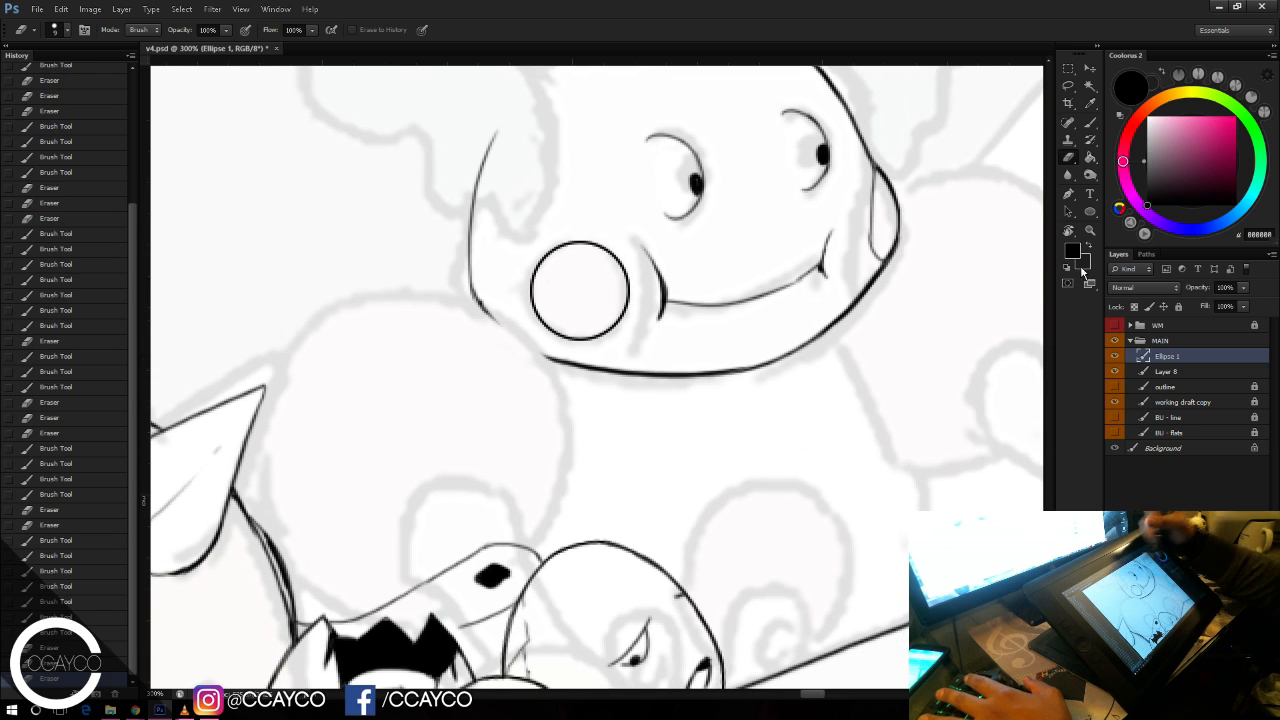
key("u")
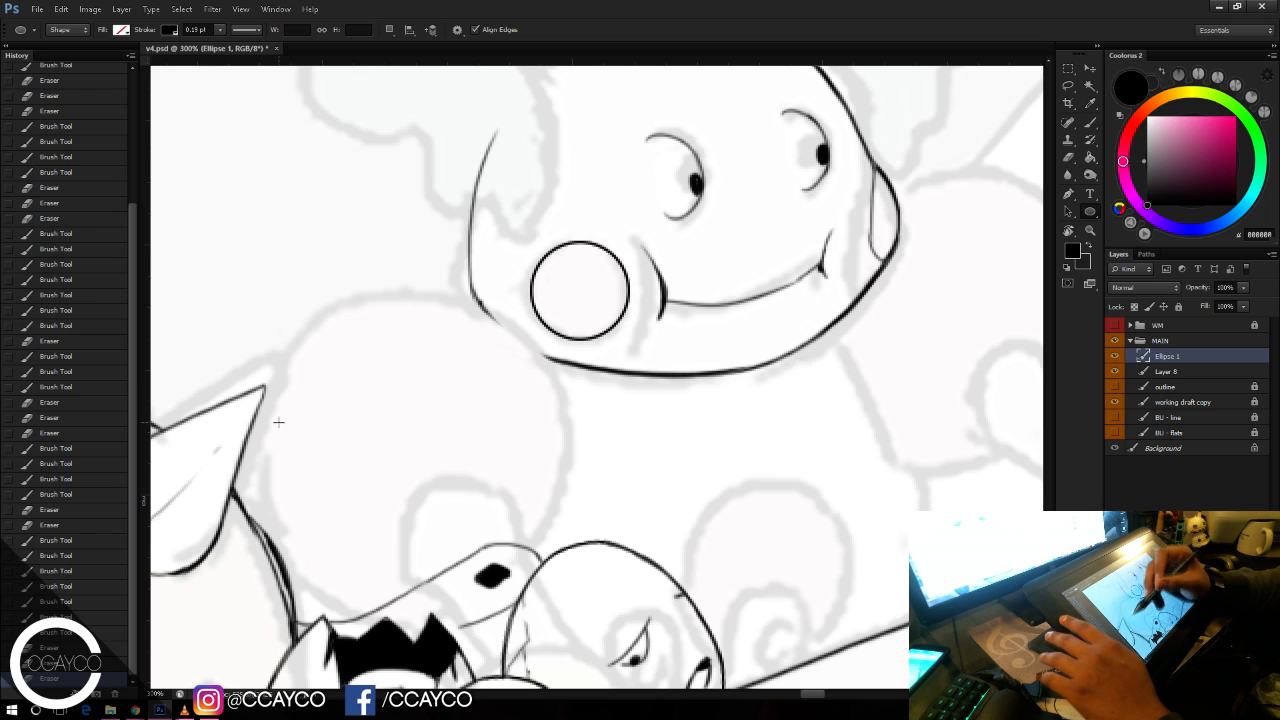
left_click_drag(263, 351, 706, 660)
key("v")
left_click_drag(582, 412, 570, 346)
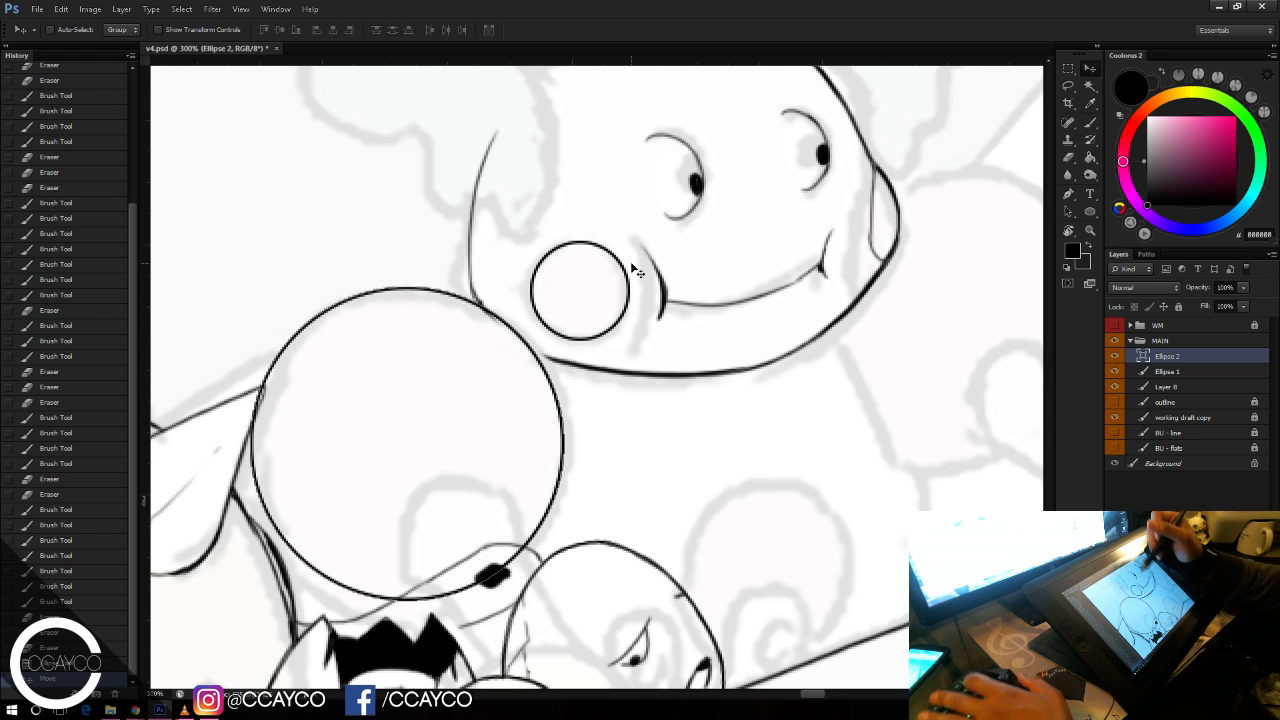
left_click_drag(566, 410, 578, 421)
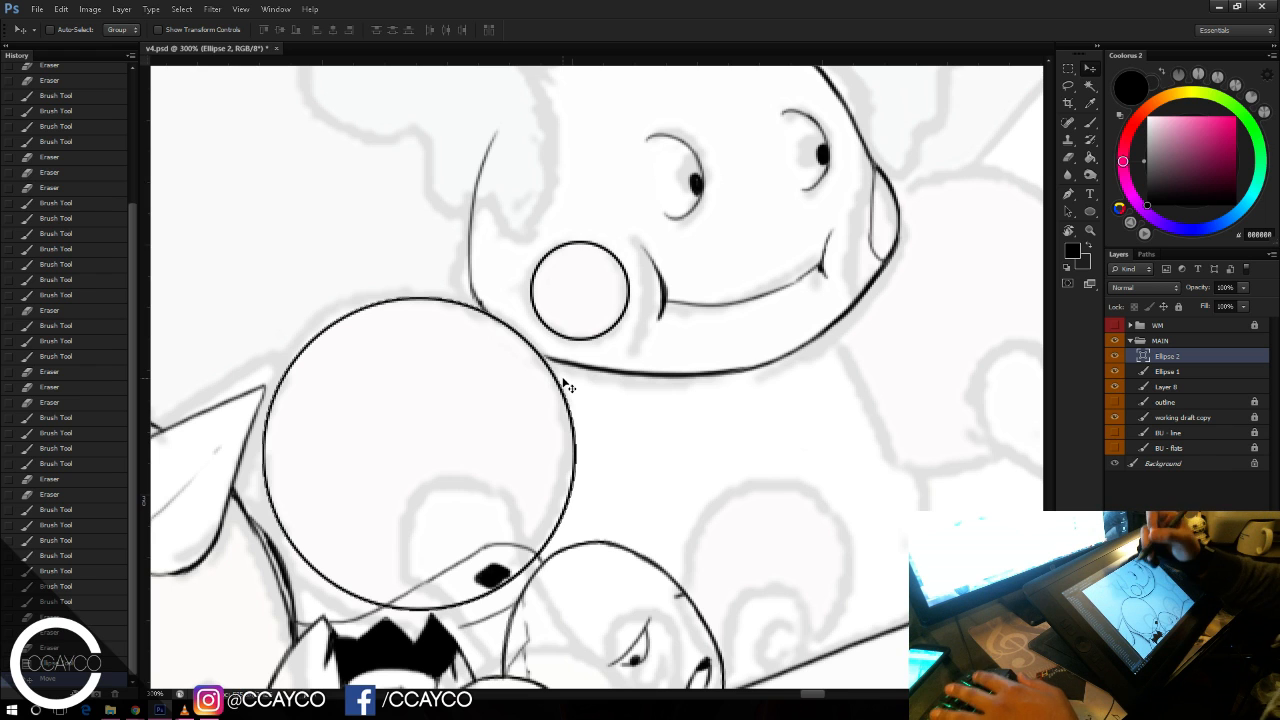
left_click_drag(557, 324, 555, 318)
key("b")
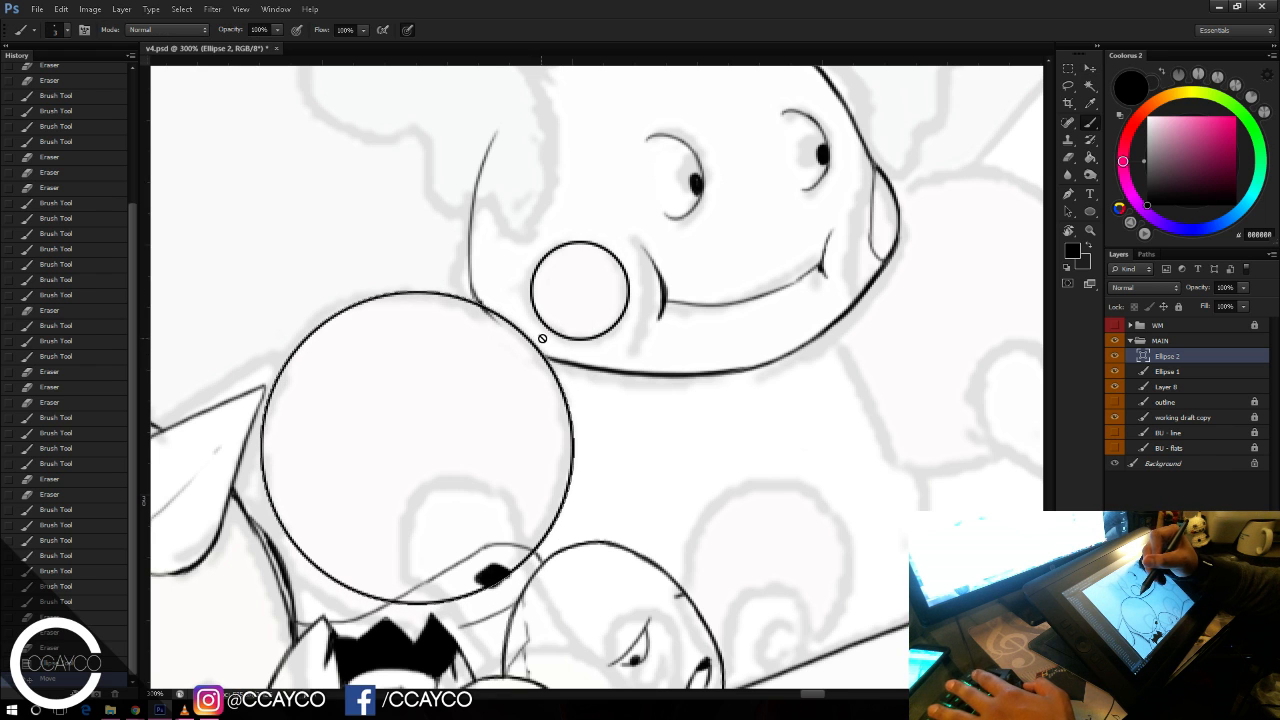
left_click(547, 318)
key("Return")
Step: Erase the parts of the large circle overlapping the lower creatures, and merge both ellipse layers down into Layer 8
key("e")
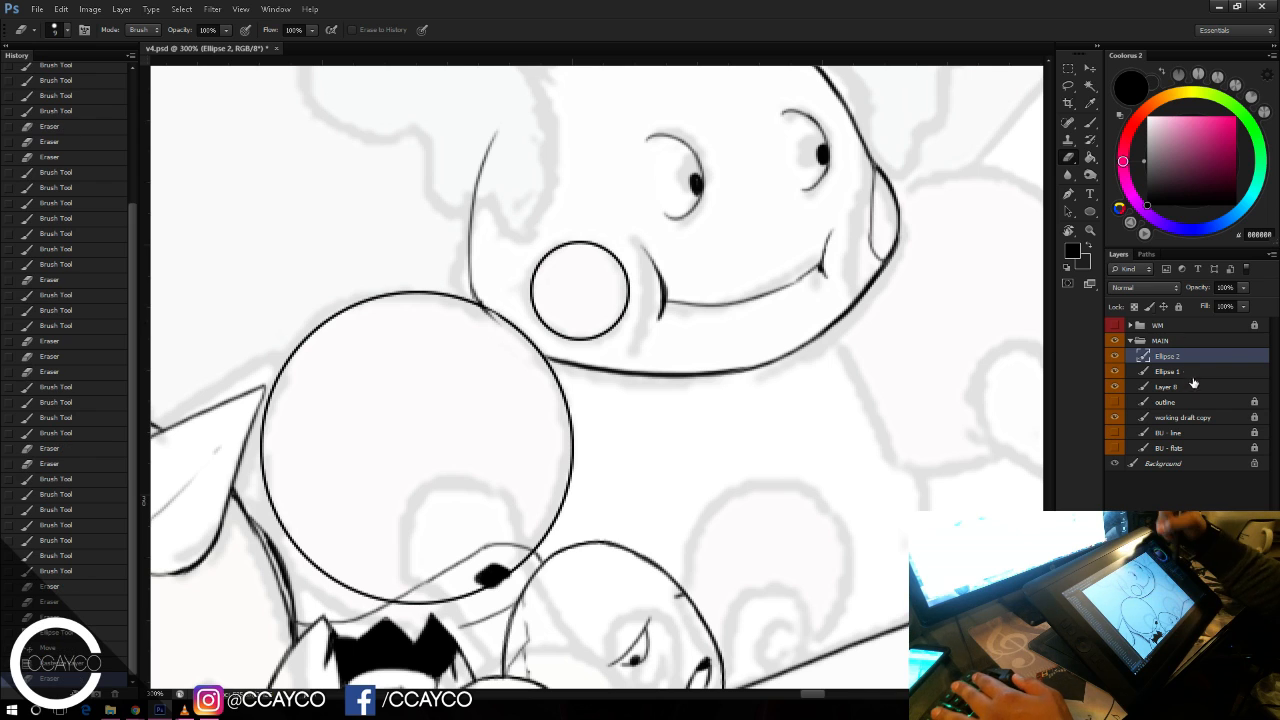
left_click_drag(1183, 372, 1182, 357)
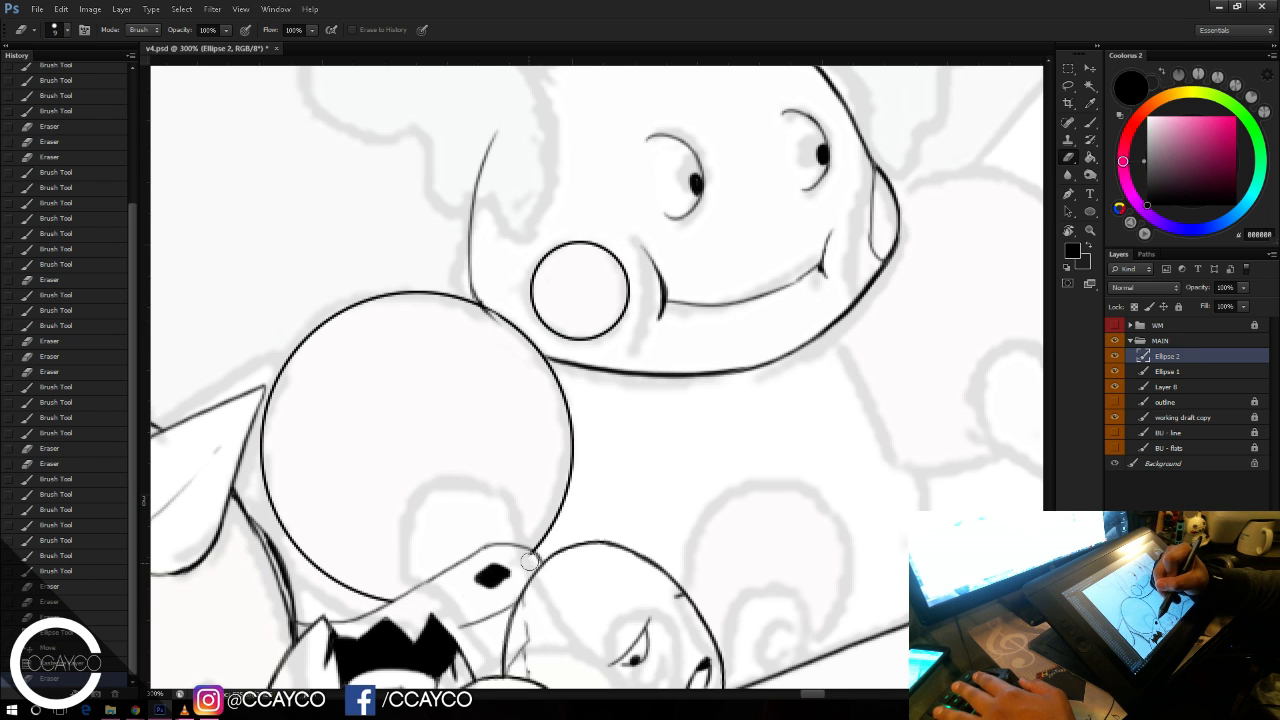
left_click_drag(489, 535, 480, 528)
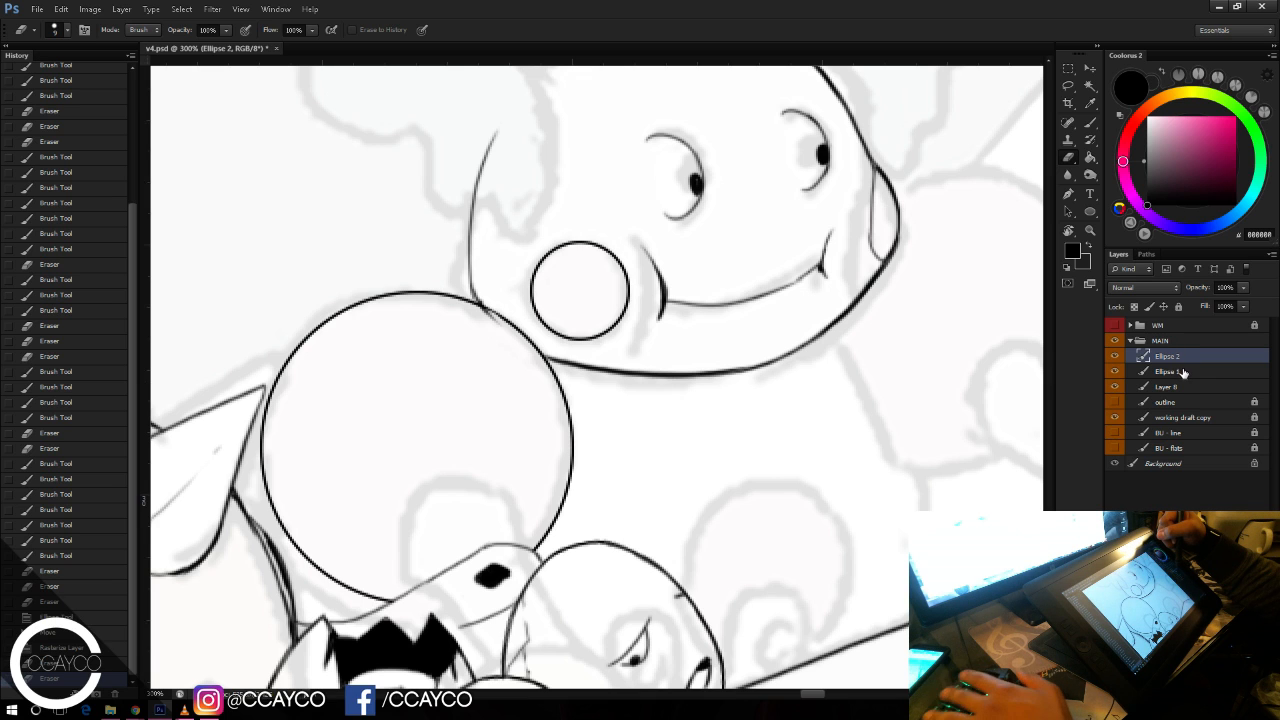
key("ctrl+e")
key("ctrl+e")
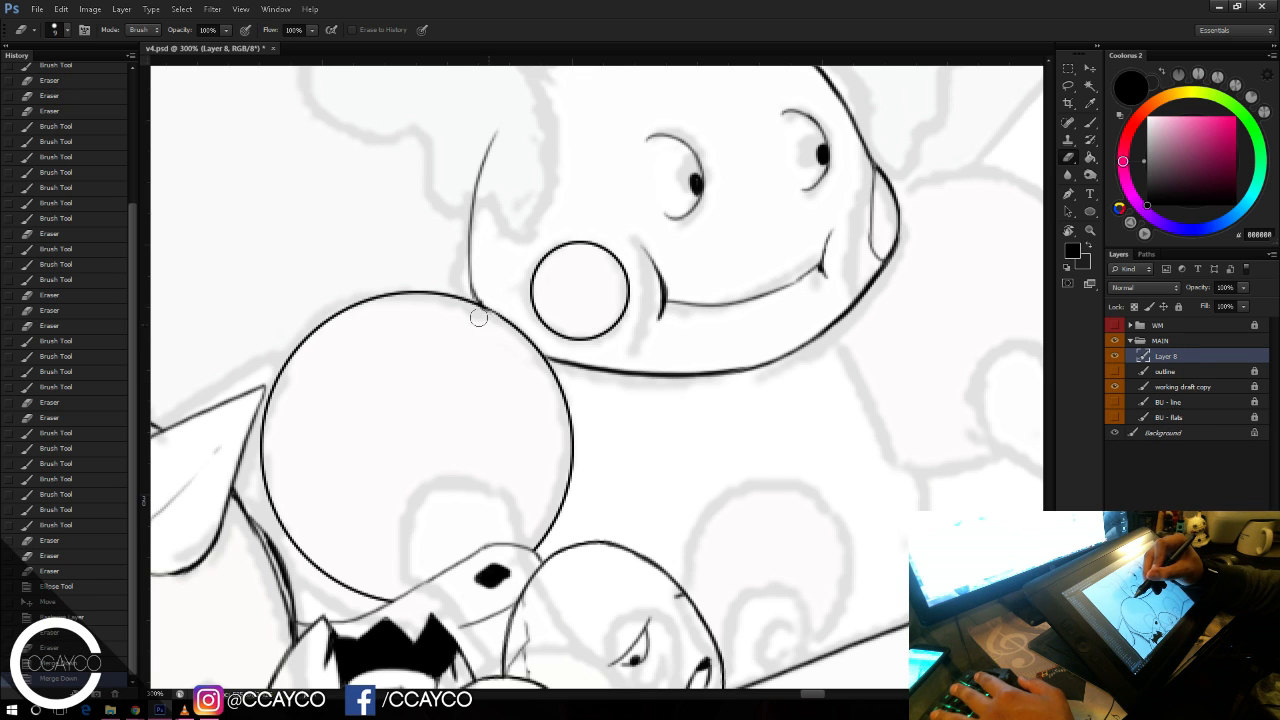
Step: Strengthen the left face line from where it meets the large circle up to its tapered top end
key("b")
mouse_move(476, 299)
left_mouse_down()
mouse_move(472, 216)
mouse_move(472, 228)
left_mouse_up()
key("ctrl+z")
key("ctrl+z")
left_click_drag(476, 177, 497, 131)
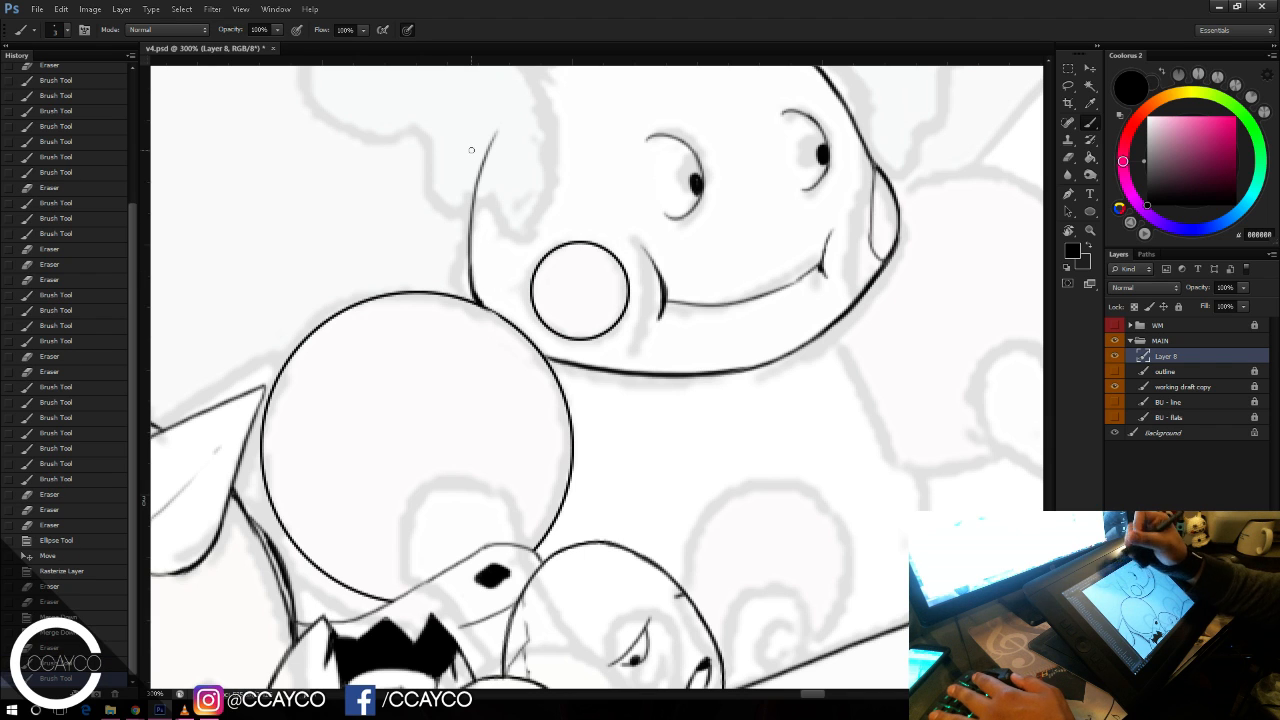
Step: Thicken the large circle's upper right edge where it meets the jaw, tapering the weight downward
left_click_drag(480, 299, 545, 354)
left_click_drag(548, 358, 567, 397)
left_click_drag(567, 394, 572, 426)
left_click_drag(538, 350, 550, 361)
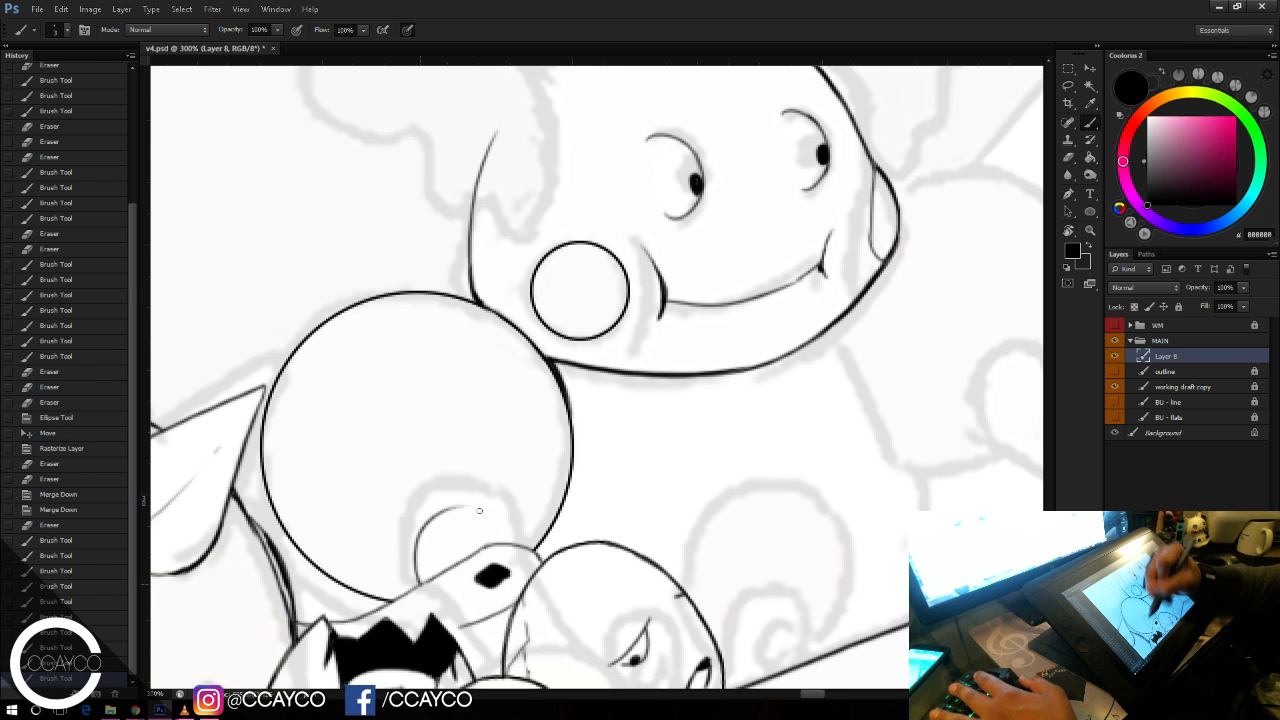
Step: Ink the small rounded arch inside the lower part of the large circle, and save the file
left_click_drag(480, 511, 518, 542)
key("ctrl+z")
key("ctrl+z")
left_click_drag(499, 513, 519, 545)
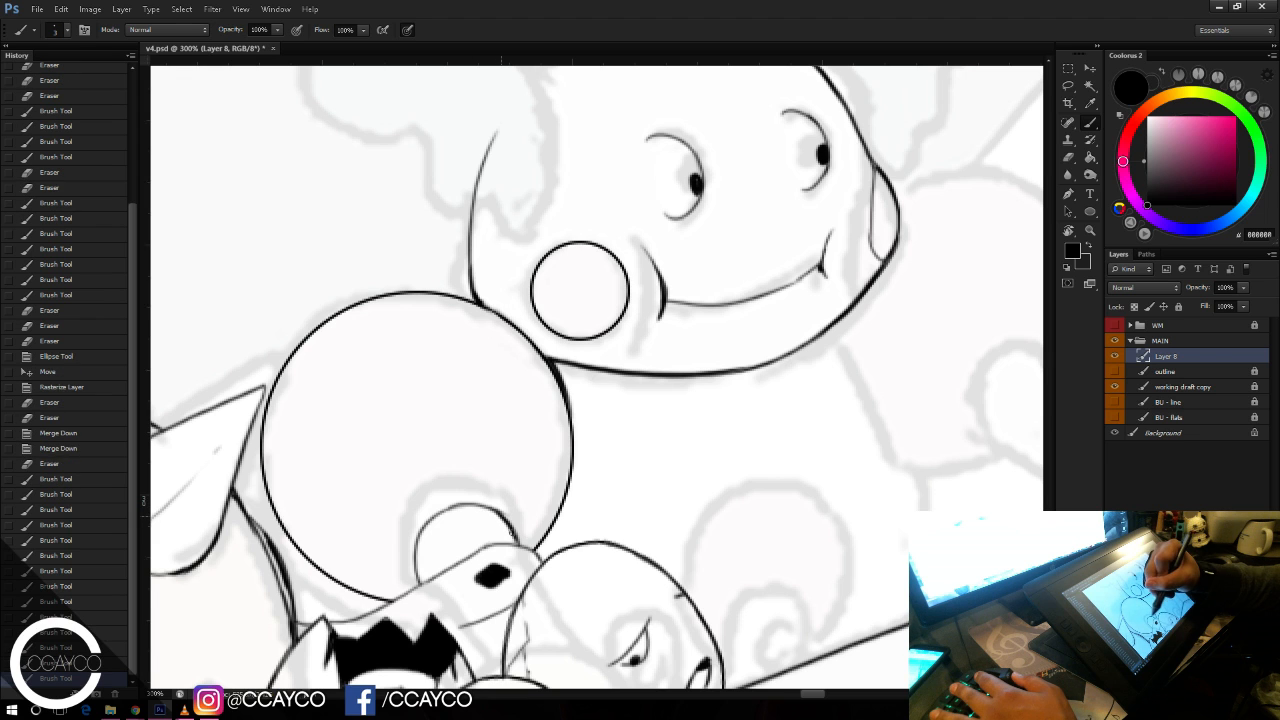
left_click_drag(847, 317, 744, 198)
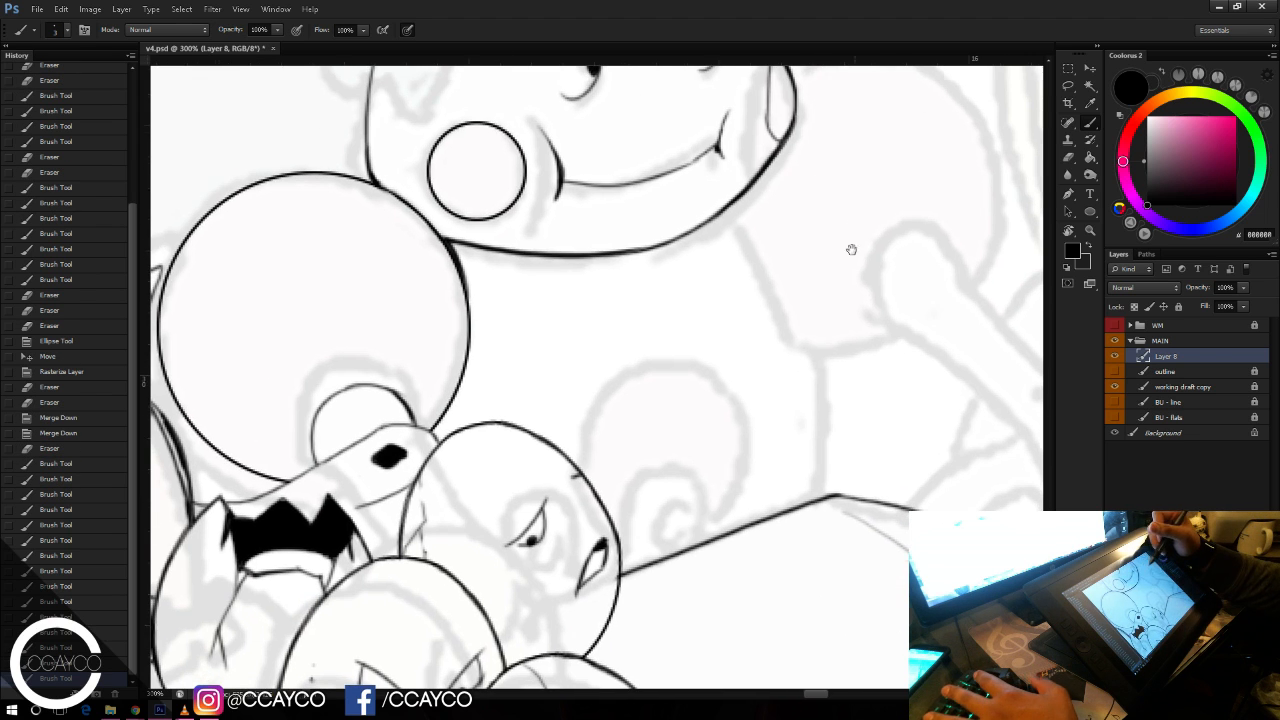
left_click_drag(851, 249, 773, 357)
key("ctrl+s")
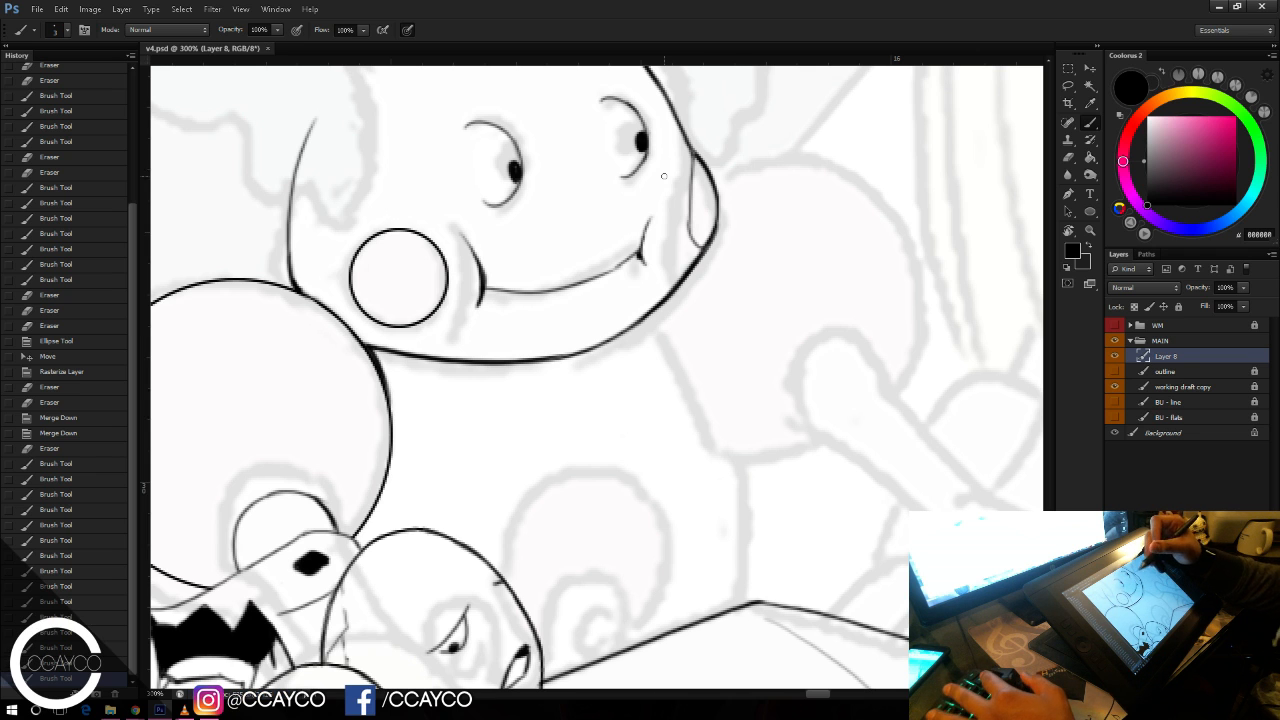
Step: Draw a circle outline with the Ellipse tool and scale it to fit the large round form right of the face
mouse_move(767, 410)
left_mouse_down()
mouse_move(900, 429)
mouse_move(863, 454)
mouse_move(820, 420)
mouse_move(930, 394)
left_mouse_up()
key("u")
left_click_drag(210, 295, 522, 598)
left_click_drag(518, 500, 997, 384)
key("ctrl+t")
left_click_drag(833, 514, 658, 570)
left_click_drag(785, 424, 843, 443)
left_click_drag(926, 525, 891, 476)
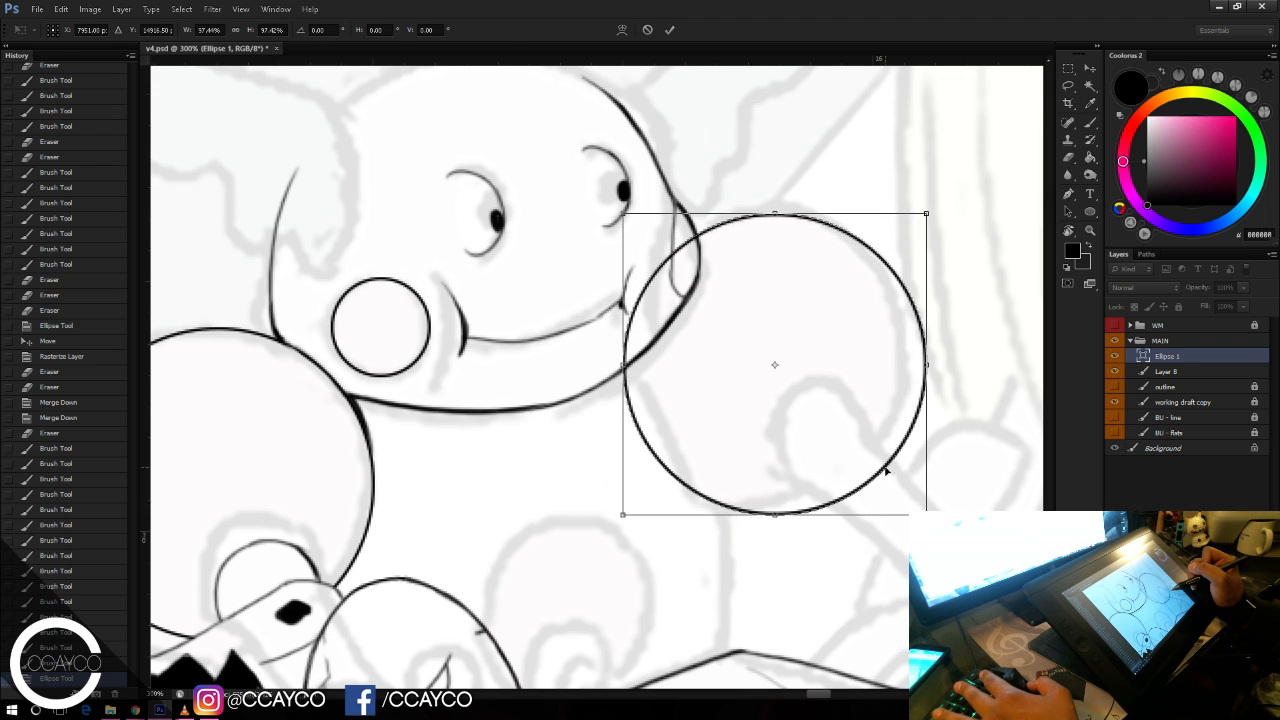
key("Return")
Step: Nudge the new circle slightly down and right over the draft, and rasterize its shape layer
key("v")
mouse_move(907, 308)
left_mouse_down()
mouse_move(946, 292)
mouse_move(916, 318)
left_mouse_up()
key("b")
left_click(957, 295)
key("Return")
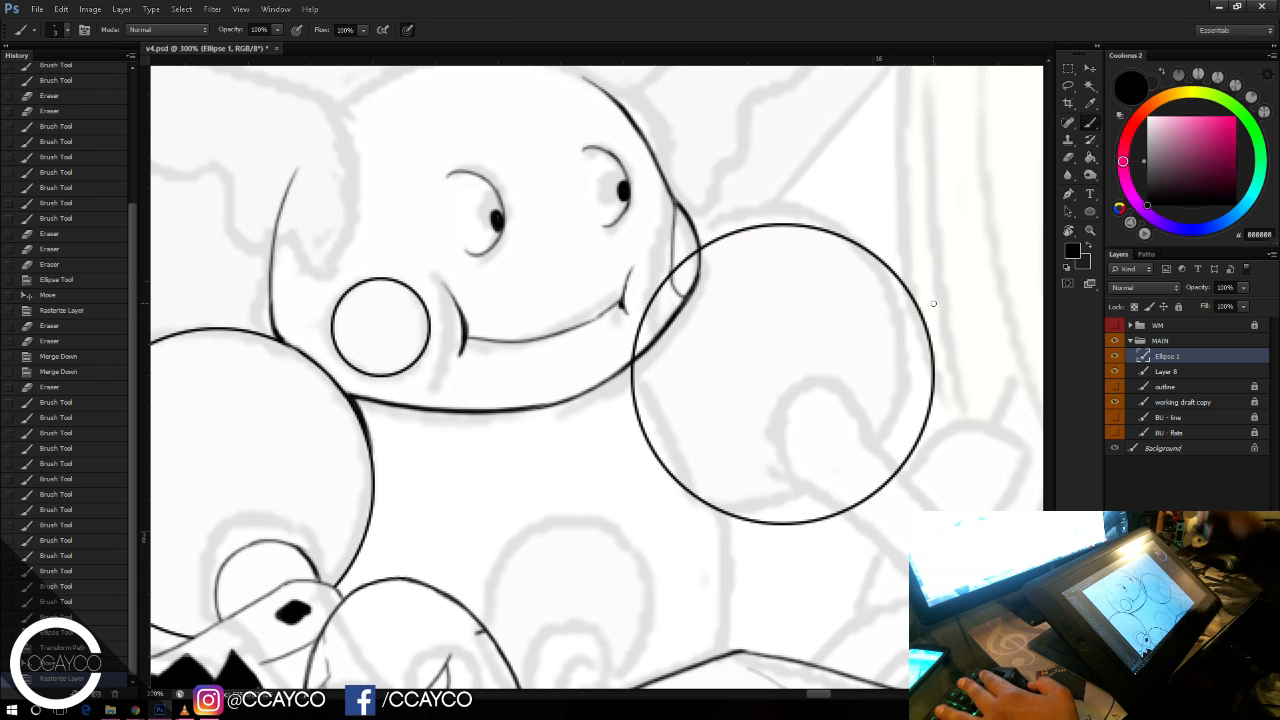
Step: Erase the part of the right circle that overlaps the character's face, and save the file
key("e")
mouse_move(688, 254)
left_mouse_down()
mouse_move(655, 286)
mouse_move(678, 278)
mouse_move(627, 349)
left_mouse_up()
key("b")
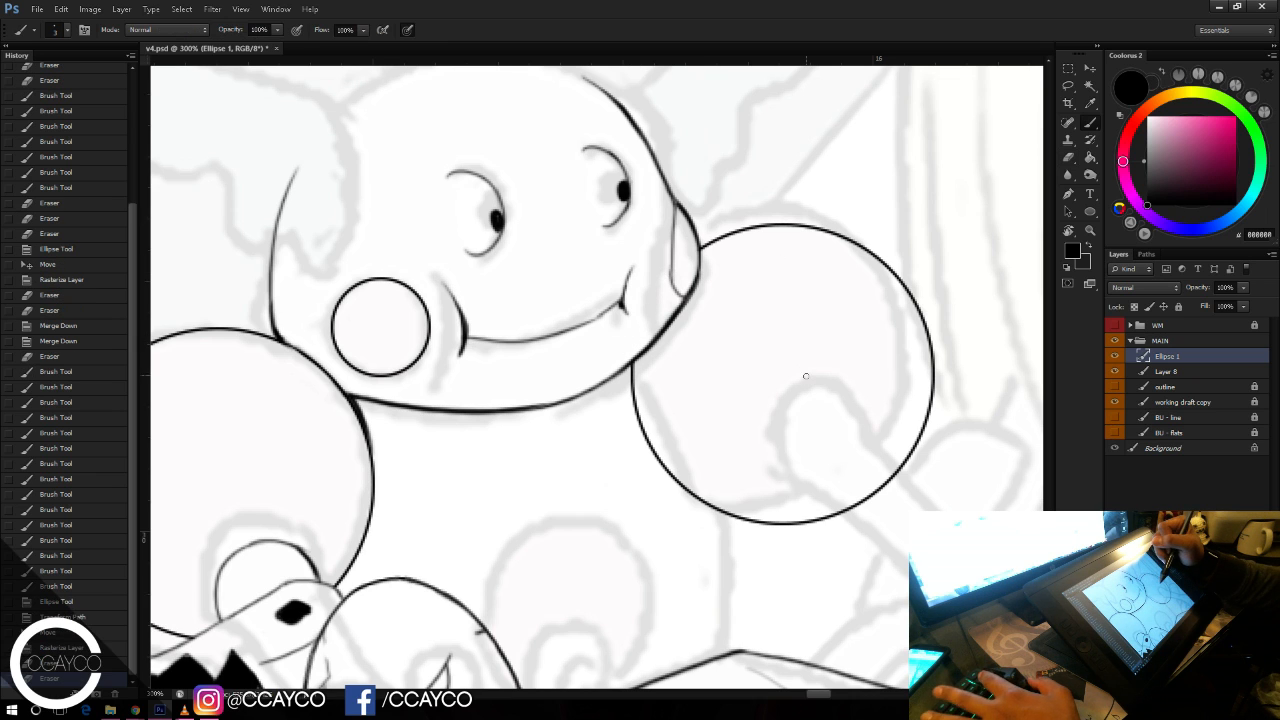
key("ctrl+s")
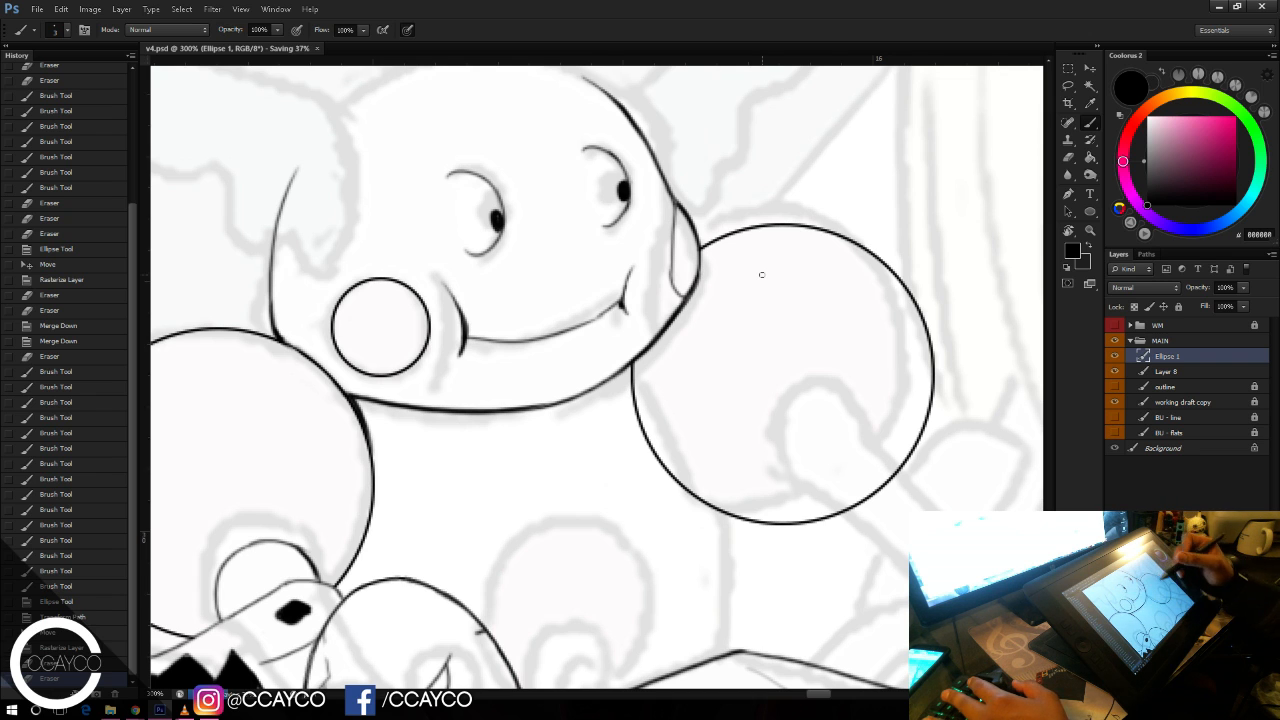
Step: Ink the vertical body line from the right circle's underside to the corner below, thickening the joint at the circle
scroll(762, 496, "down", 2)
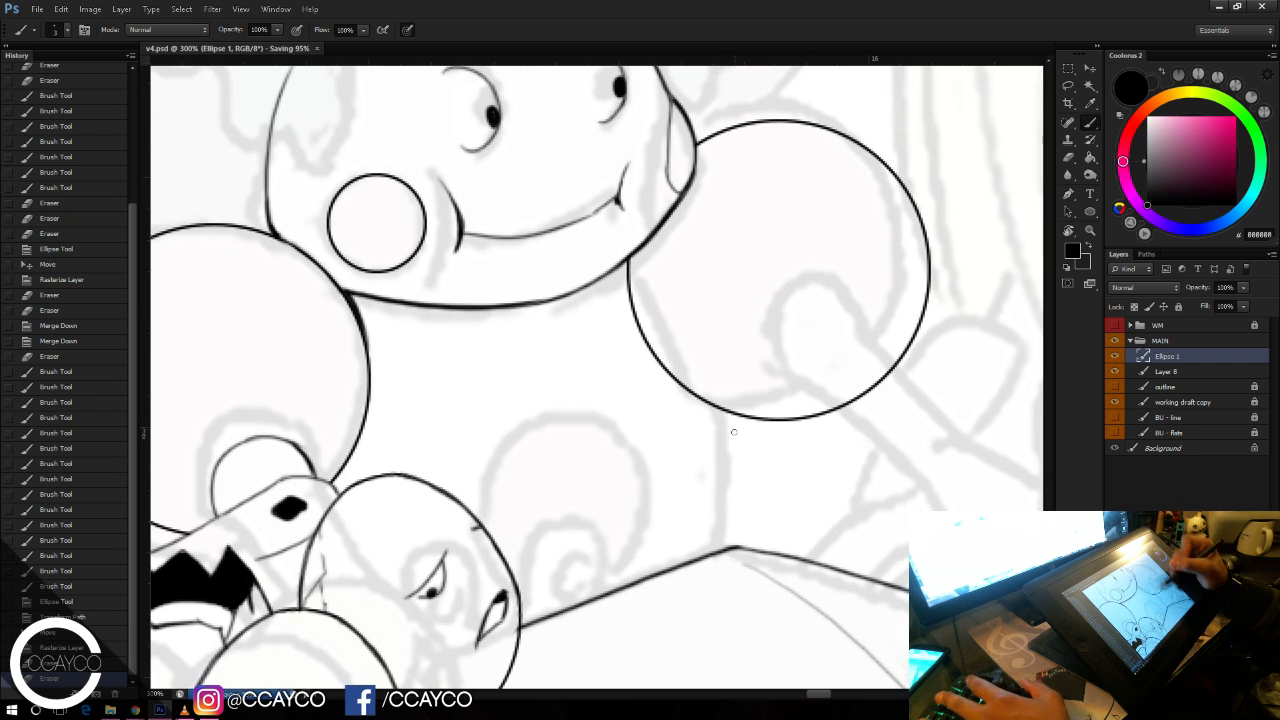
left_click(740, 422, "shift")
key("ctrl+z")
left_click_drag(741, 417, 739, 564)
key("ctrl+z")
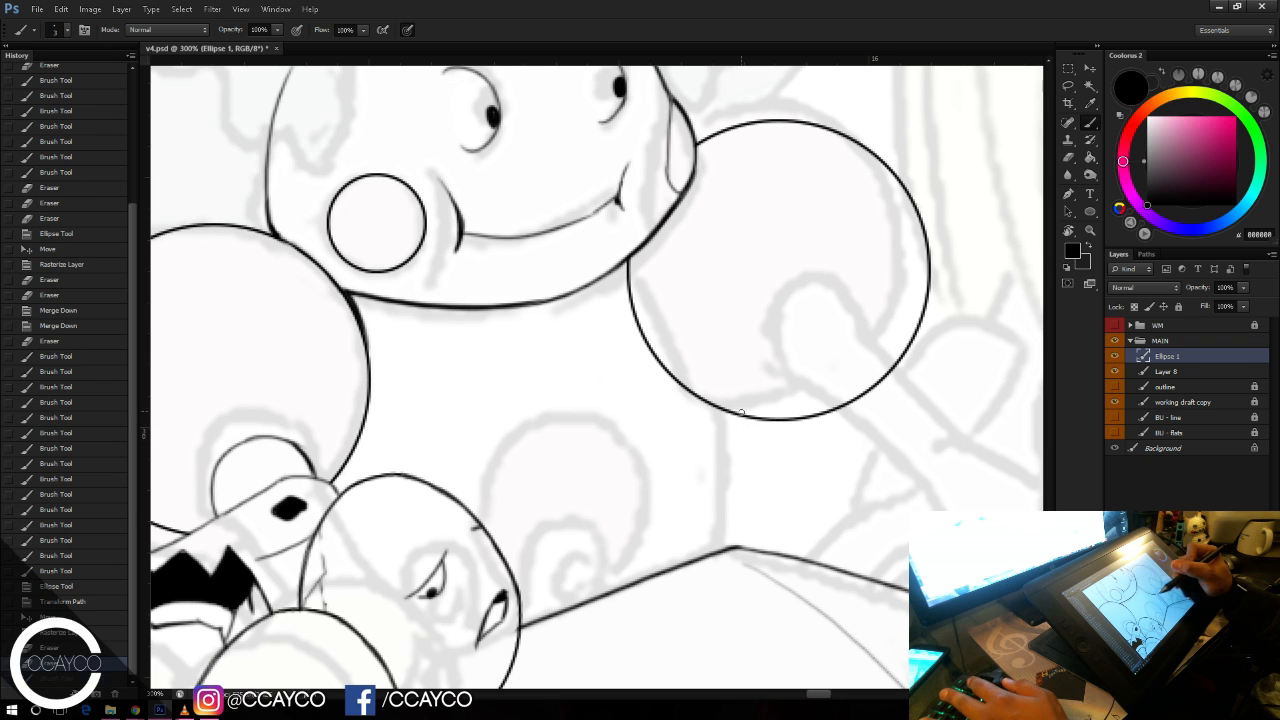
left_click_drag(741, 411, 740, 549)
left_click_drag(745, 430, 745, 456)
left_click_drag(743, 416, 740, 530)
left_click_drag(751, 421, 800, 414)
left_click_drag(743, 510, 739, 548)
left_click_drag(742, 440, 741, 405)
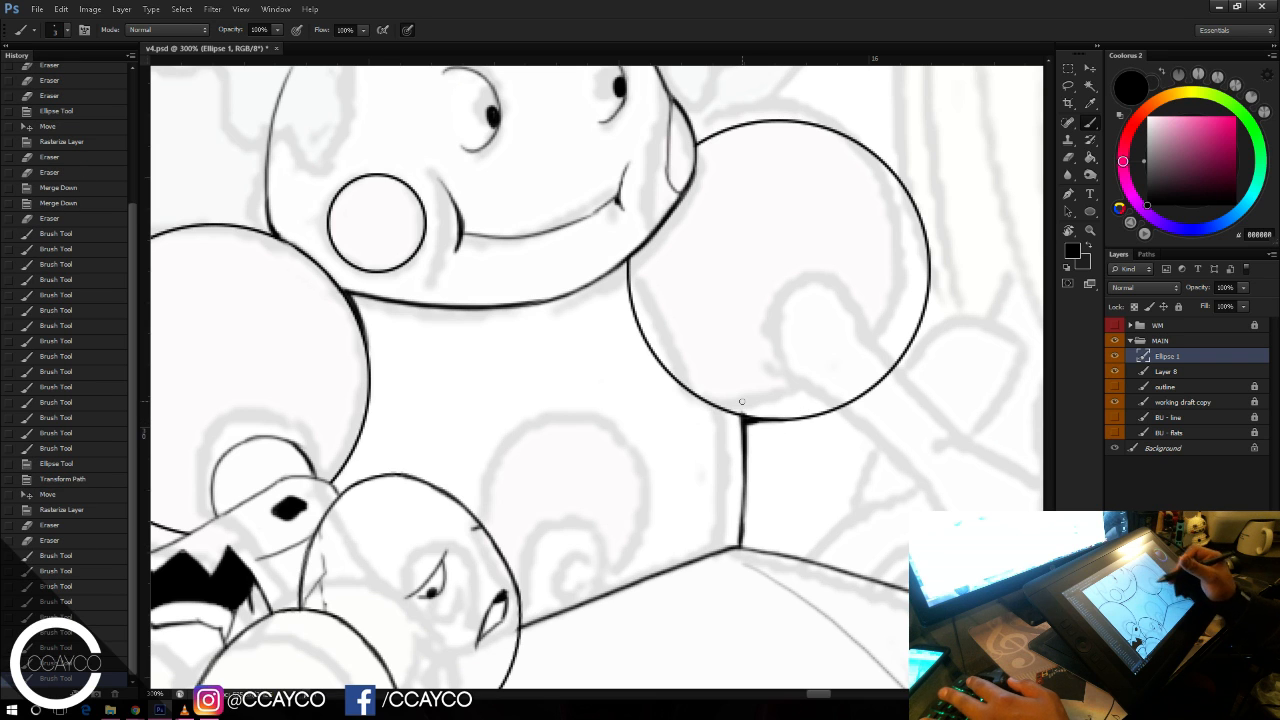
Step: Draw a circle outline over the round form on the lower body and resize it around the draft
left_click(1090, 211)
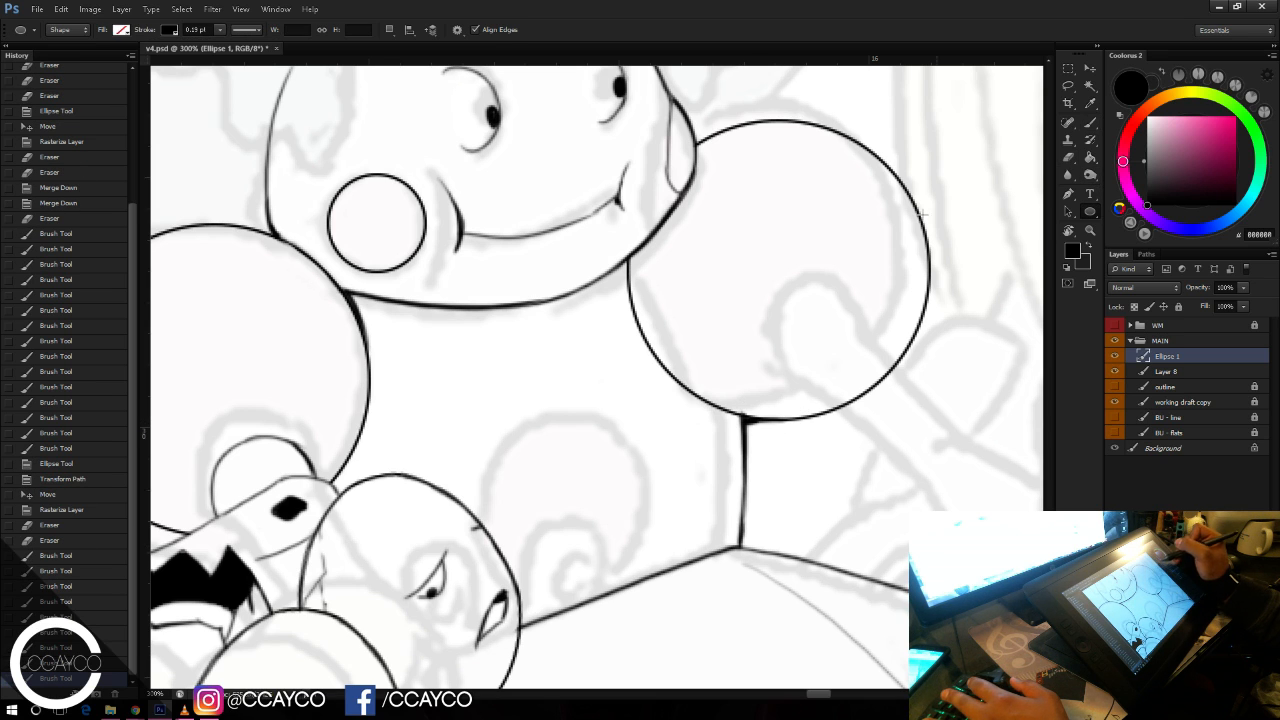
left_click_drag(490, 429, 748, 612)
key("ctrl+t")
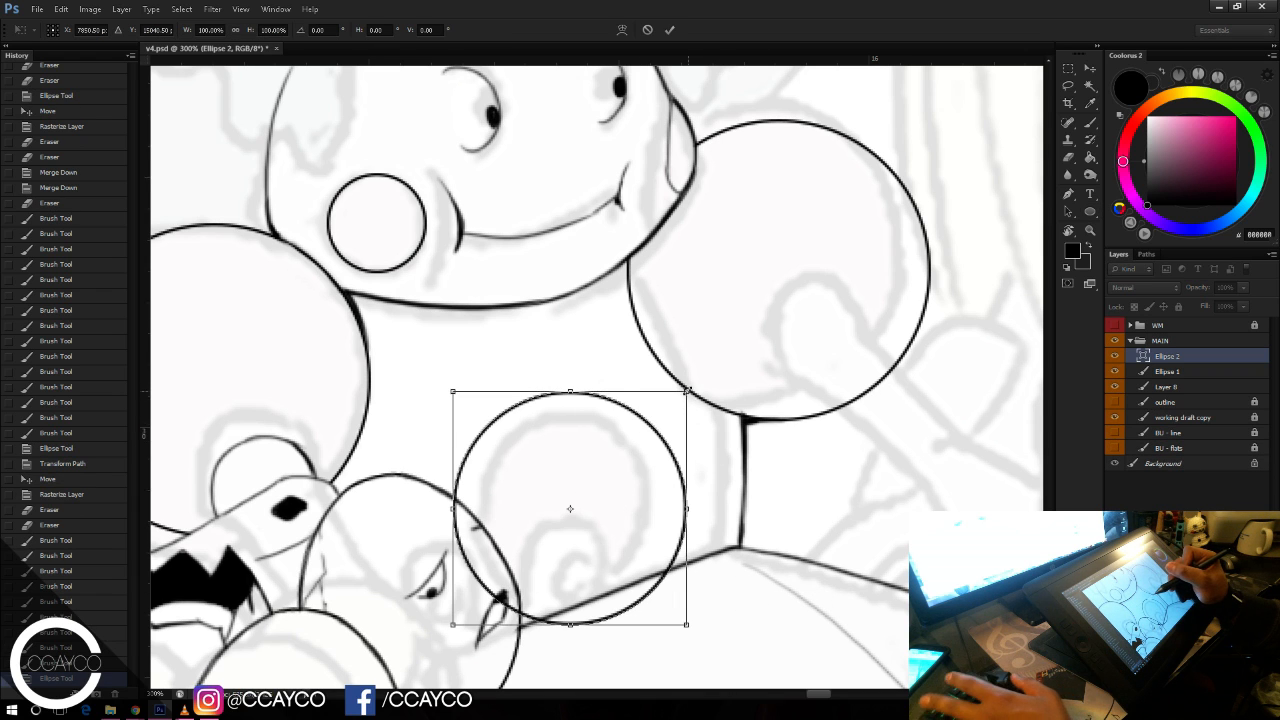
left_click_drag(686, 392, 637, 443)
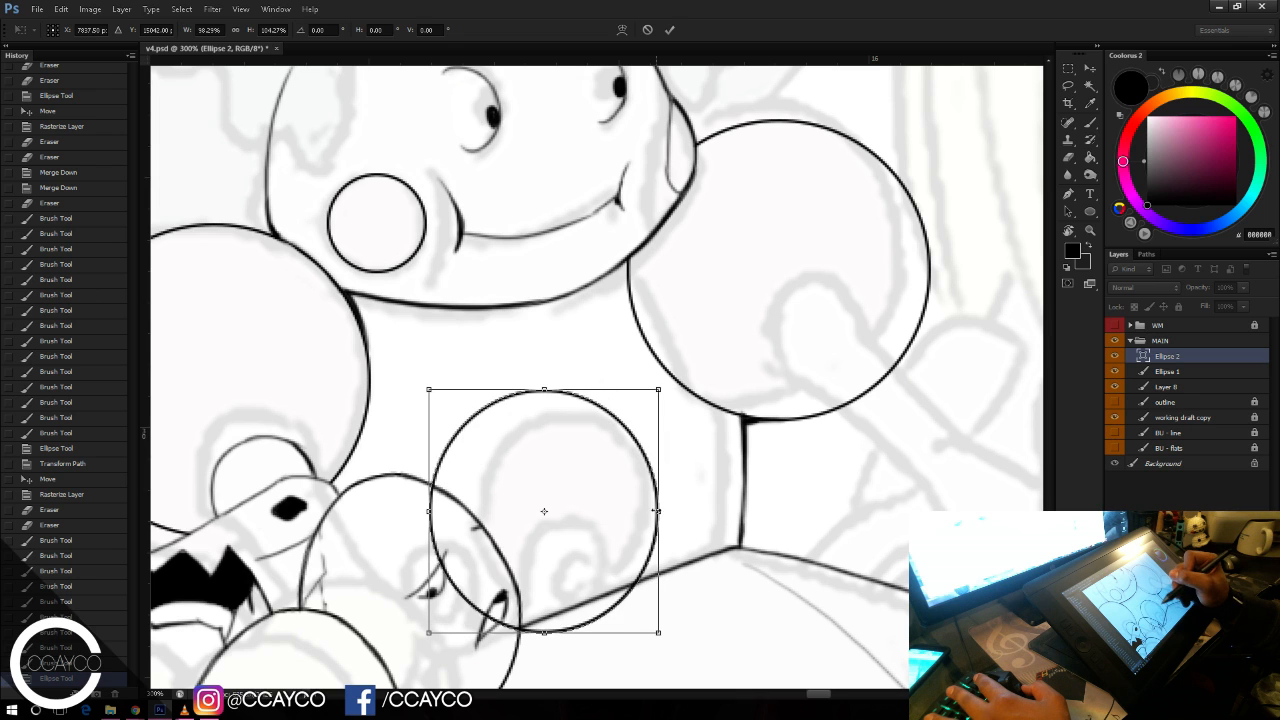
left_click_drag(659, 511, 654, 478)
key("Return")
Step: Rasterize the lower body circle and erase its parts overlapping the small creature and the slanted edge below
key("e")
left_click(576, 502)
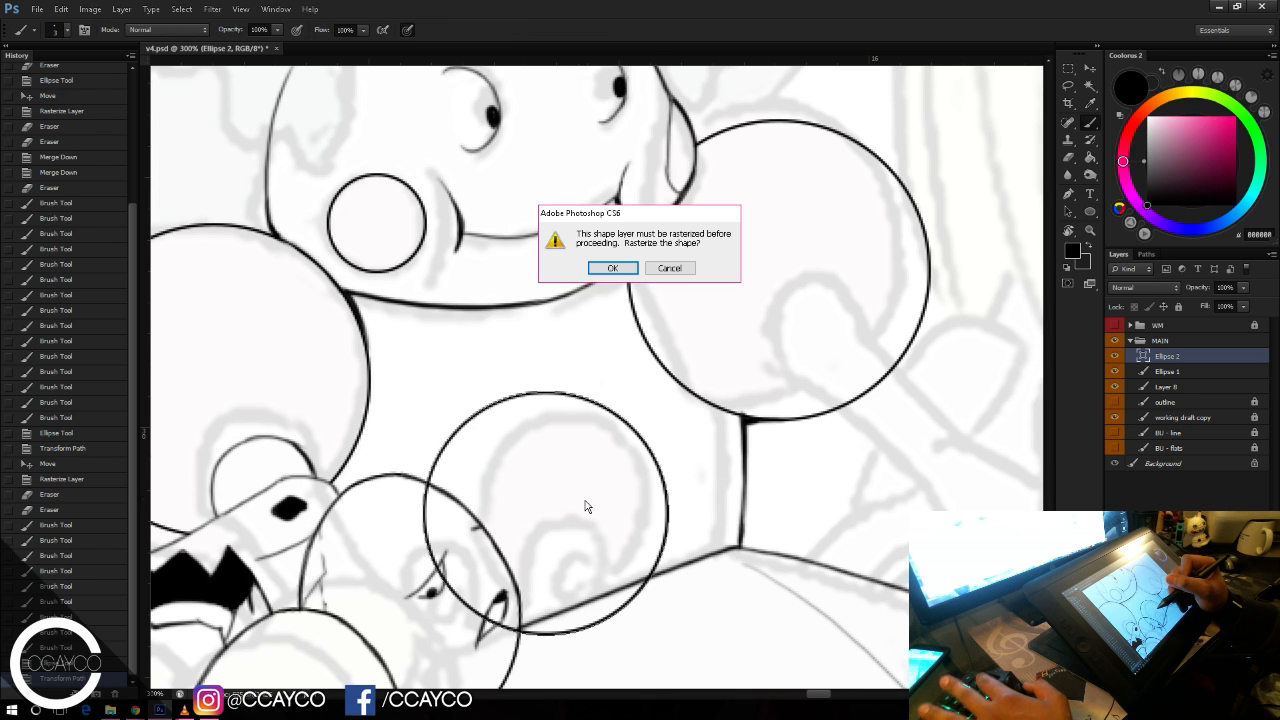
key("Return")
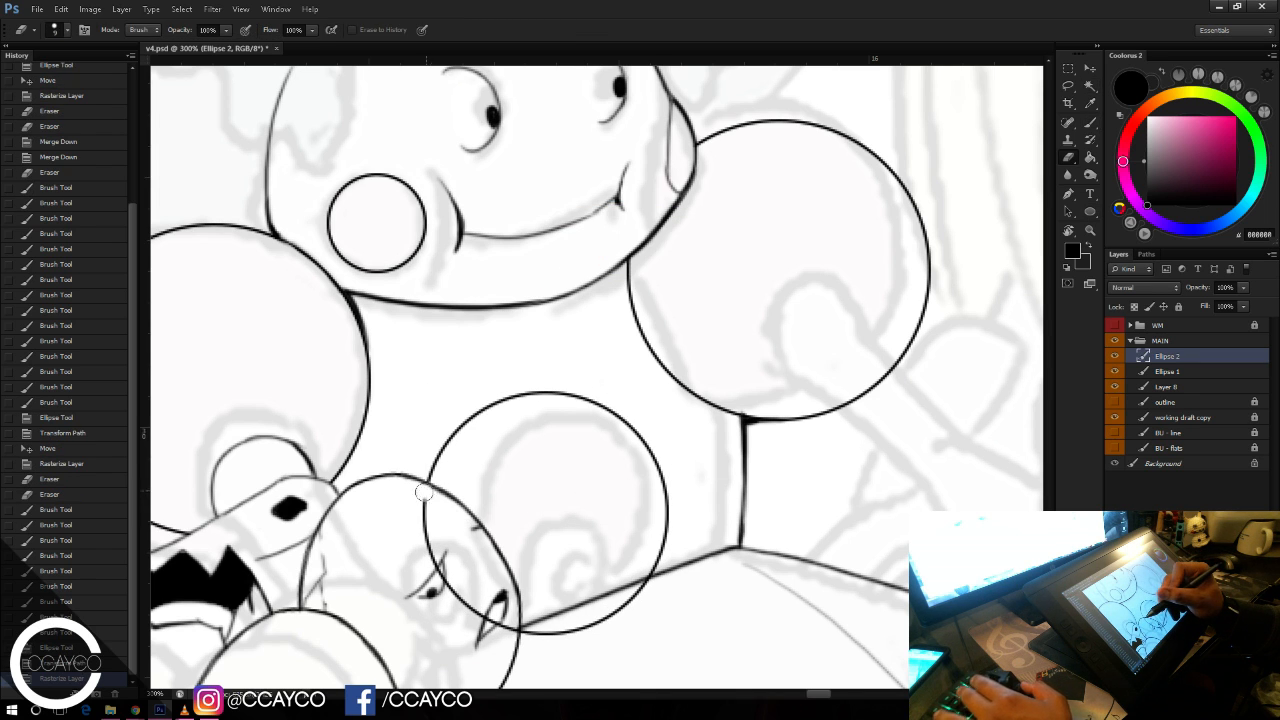
mouse_move(423, 492)
left_mouse_down()
mouse_move(468, 610)
mouse_move(563, 638)
left_mouse_up()
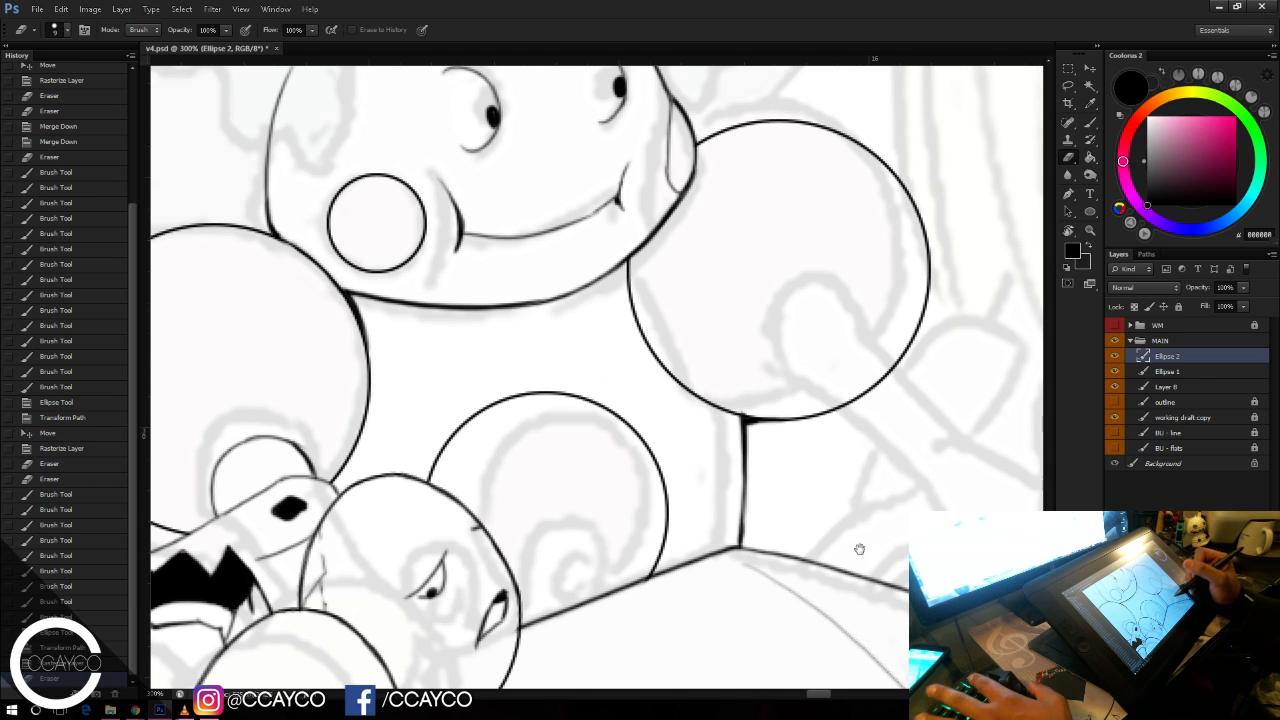
Step: Thicken the right circle's left edge where it meets the jaw, tapering it downward, and save the file
left_click_drag(820, 475, 820, 549)
key("b")
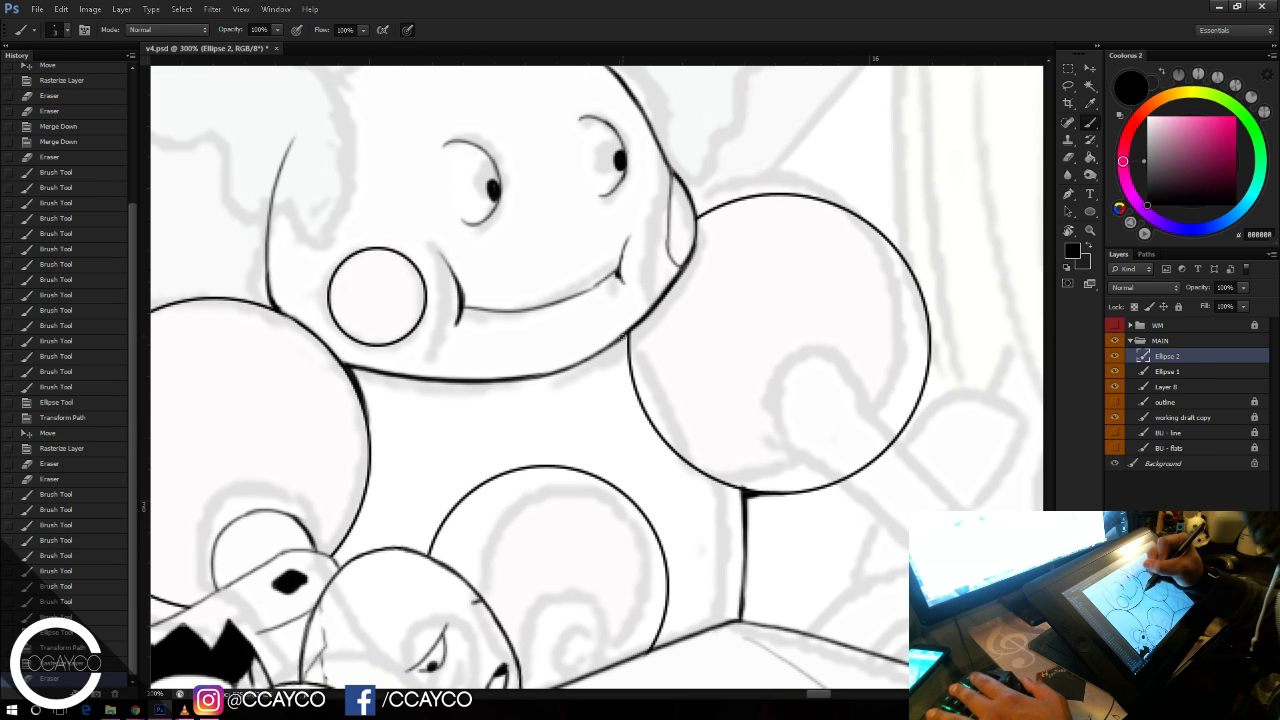
left_click_drag(641, 404, 626, 337)
left_click_drag(580, 369, 626, 341)
key("ctrl+z")
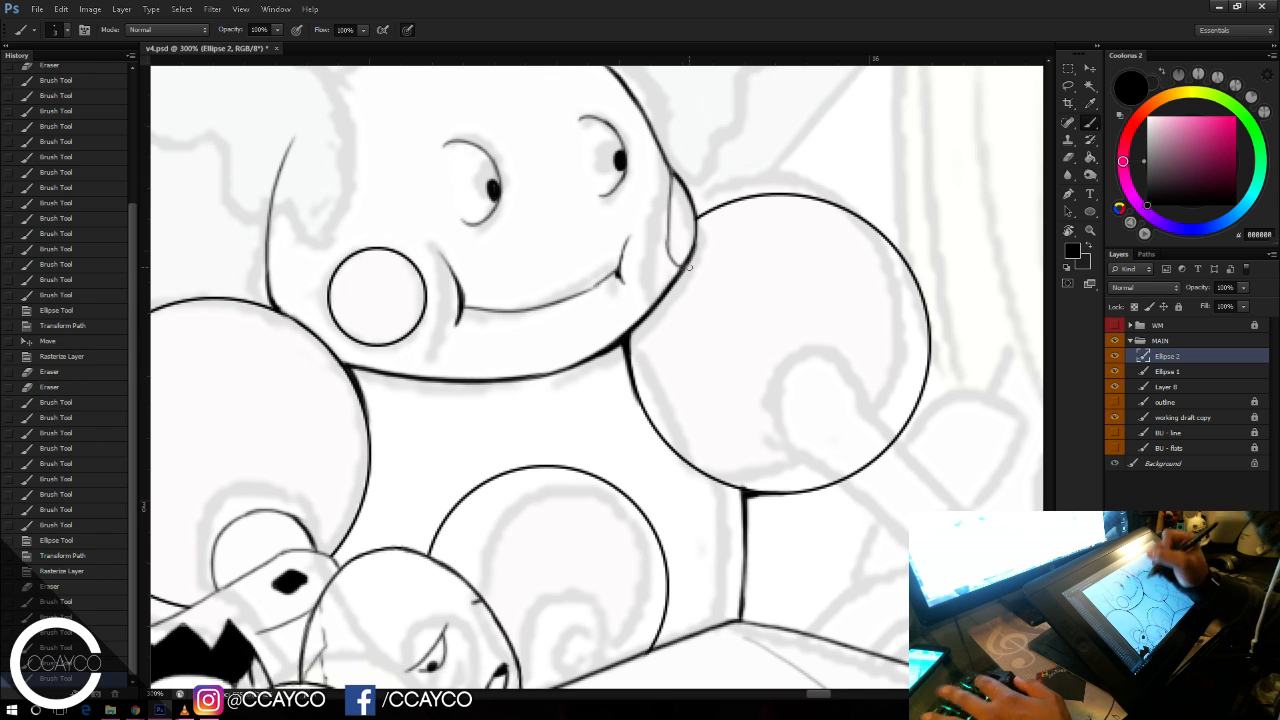
key("ctrl+s")
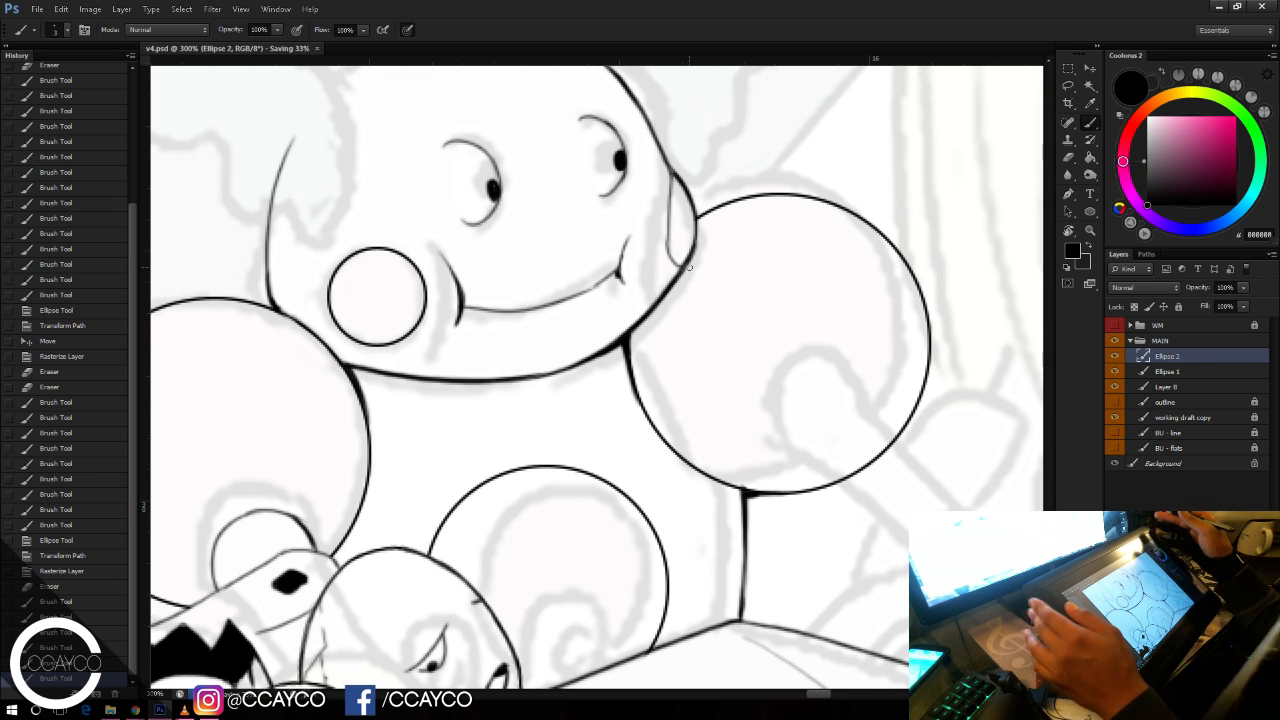
Step: Clean up and fill the joint where the vertical body line meets the right circle's underside
key("e")
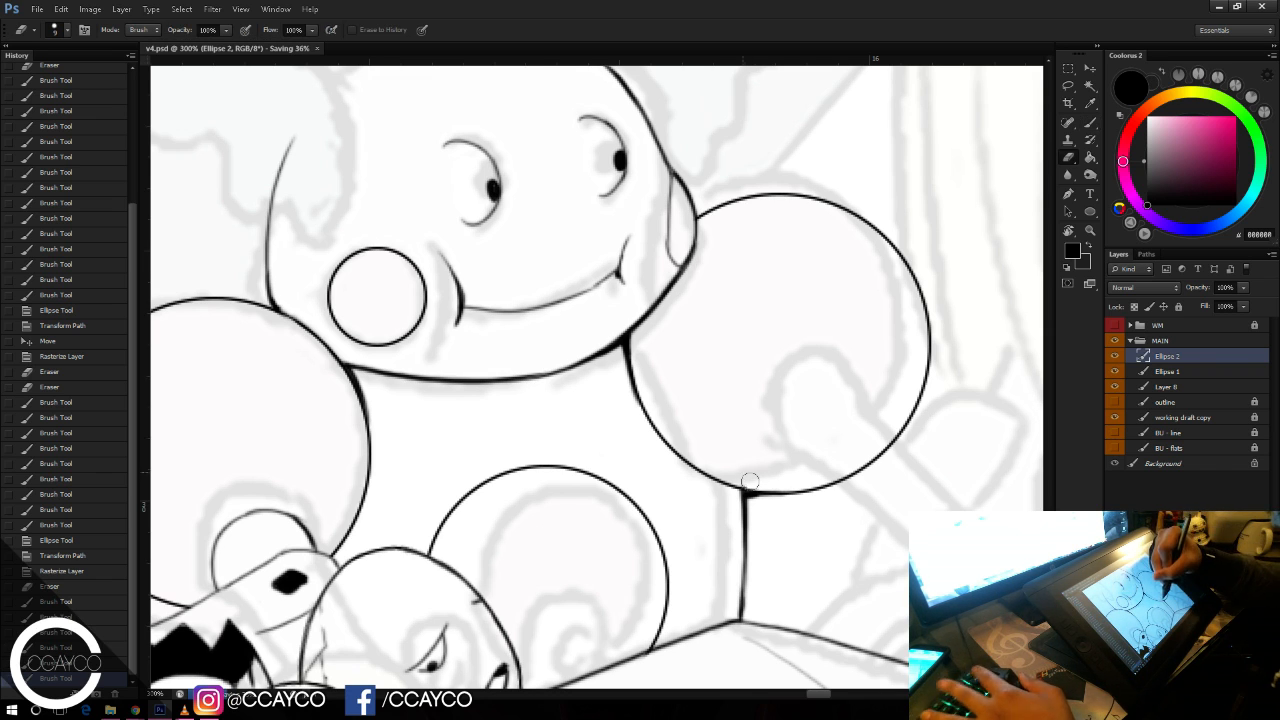
mouse_move(750, 482)
left_mouse_down()
mouse_move(742, 510)
mouse_move(871, 349)
mouse_move(794, 314)
mouse_move(863, 227)
left_mouse_up()
key("b")
left_click_drag(779, 373, 802, 315)
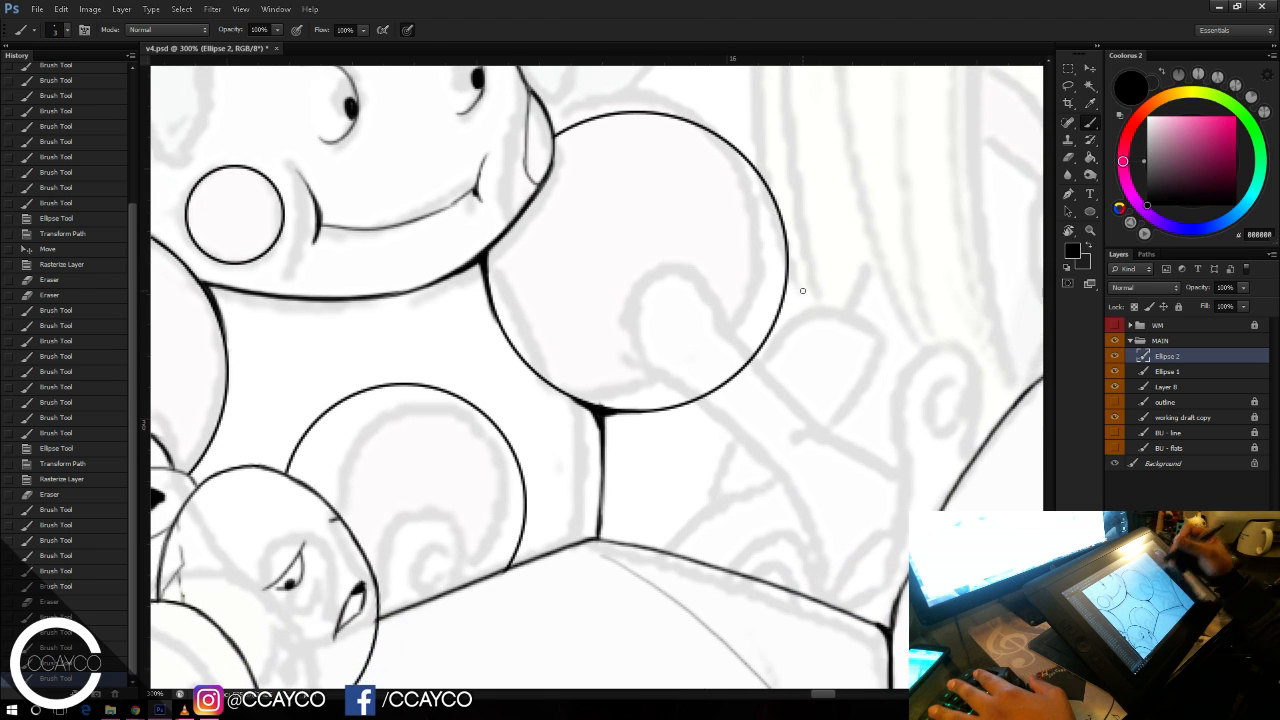
Step: Ink the rounded shoulder end inside the right circle and both edges of the upper arm down to the elbow
mouse_move(706, 272)
left_mouse_down()
mouse_move(632, 305)
mouse_move(648, 362)
left_mouse_up()
key("ctrl+z")
left_click_drag(688, 292, 726, 333)
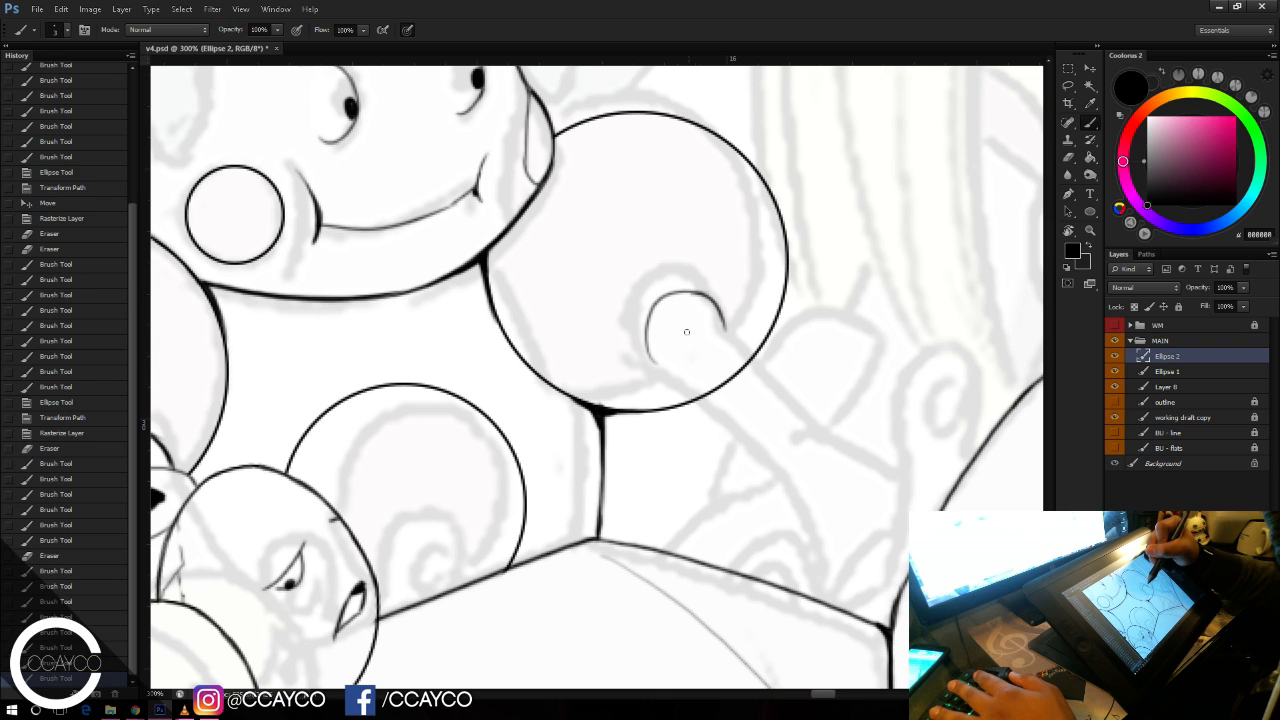
left_click_drag(650, 360, 775, 469)
mouse_move(712, 297)
left_mouse_down()
mouse_move(821, 437)
mouse_move(814, 422)
left_mouse_up()
key("ctrl+z")
Step: Erase the right circle's outline where it crosses the upper arm, working on the Ellipse 1 layer
key("e")
left_click_drag(751, 380, 741, 369)
left_click(1174, 373)
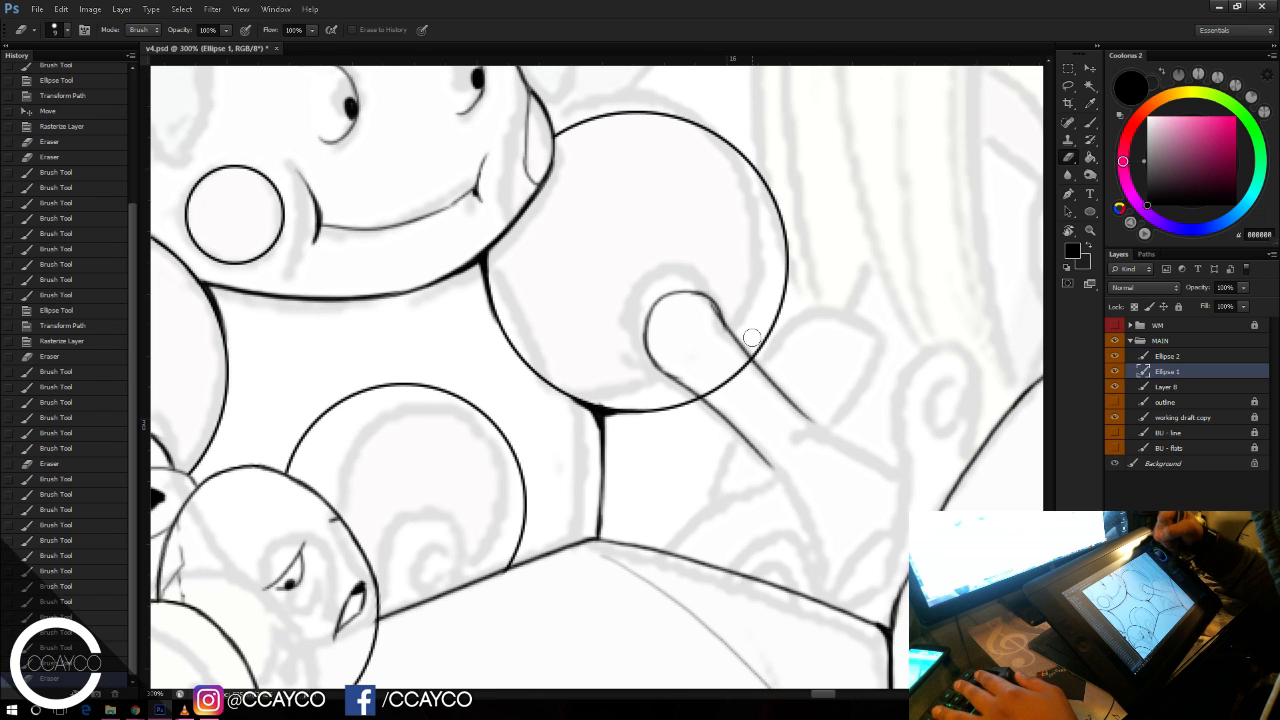
left_click_drag(740, 372, 767, 312)
left_click(777, 389)
Step: Ink the elbow and both forearm edges on the Ellipse 2 layer, trimming the ends at the slanted edge below
left_click(1164, 358)
key("b")
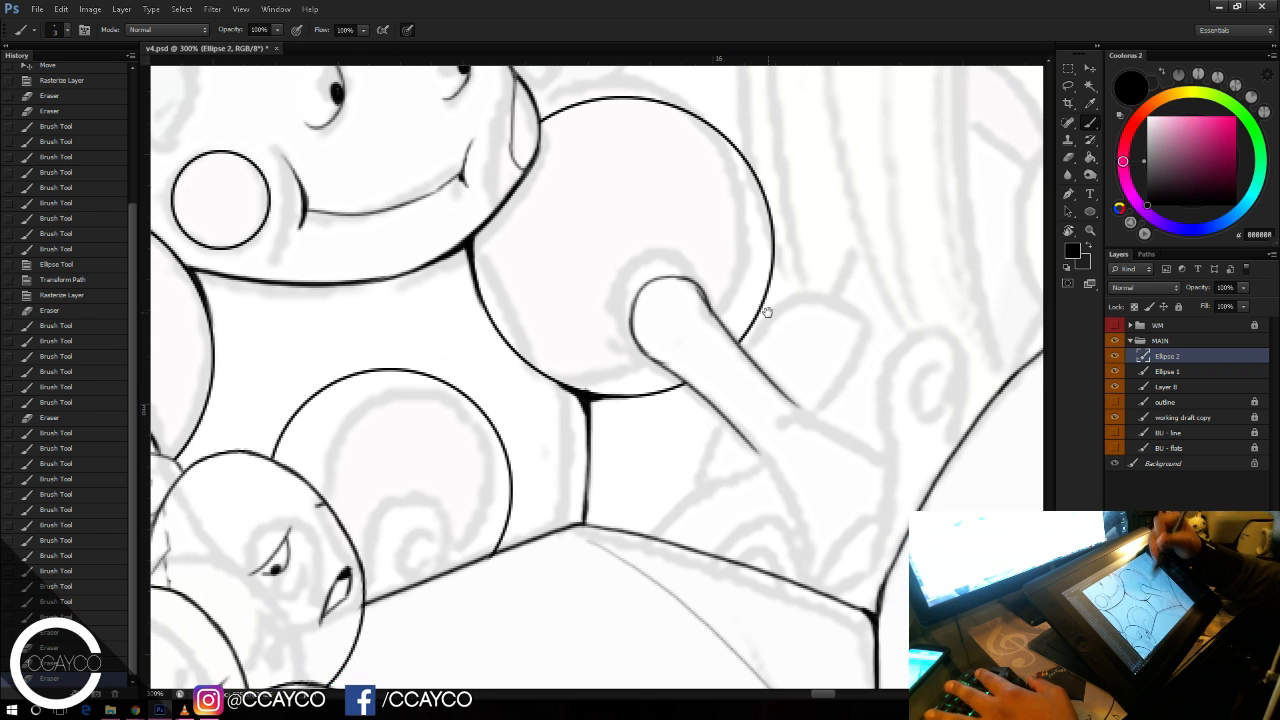
left_click_drag(759, 456, 700, 540)
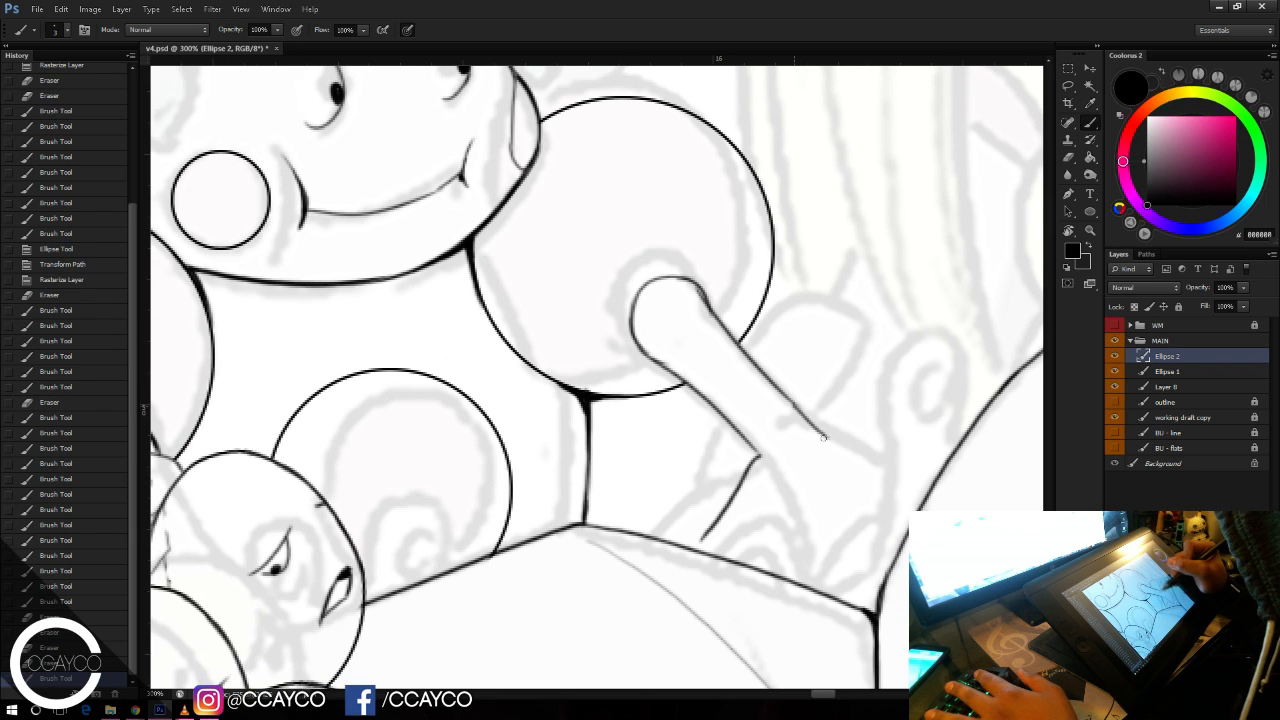
key("ctrl+alt+z")
mouse_move(787, 400)
left_mouse_down()
mouse_move(831, 437)
mouse_move(819, 471)
left_mouse_up()
key("ctrl+z")
left_click_drag(799, 431, 750, 578)
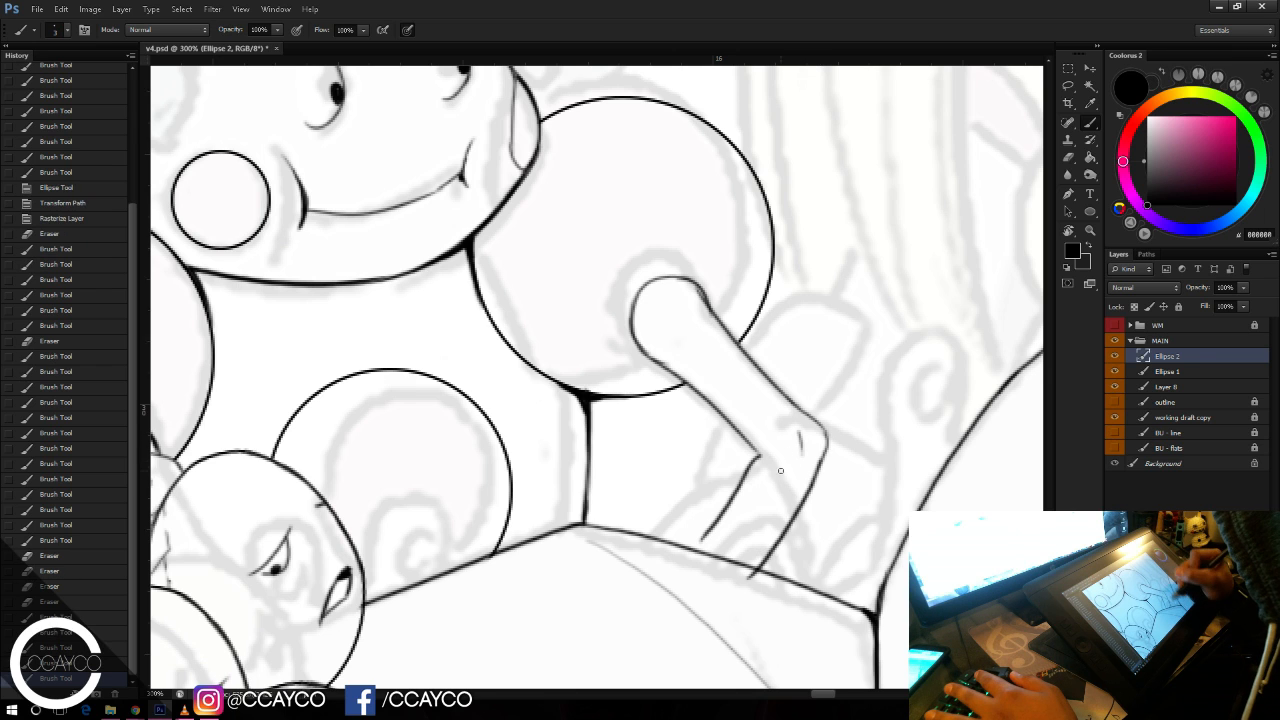
left_click_drag(706, 534, 692, 550)
key("e")
left_click_drag(748, 580, 756, 579)
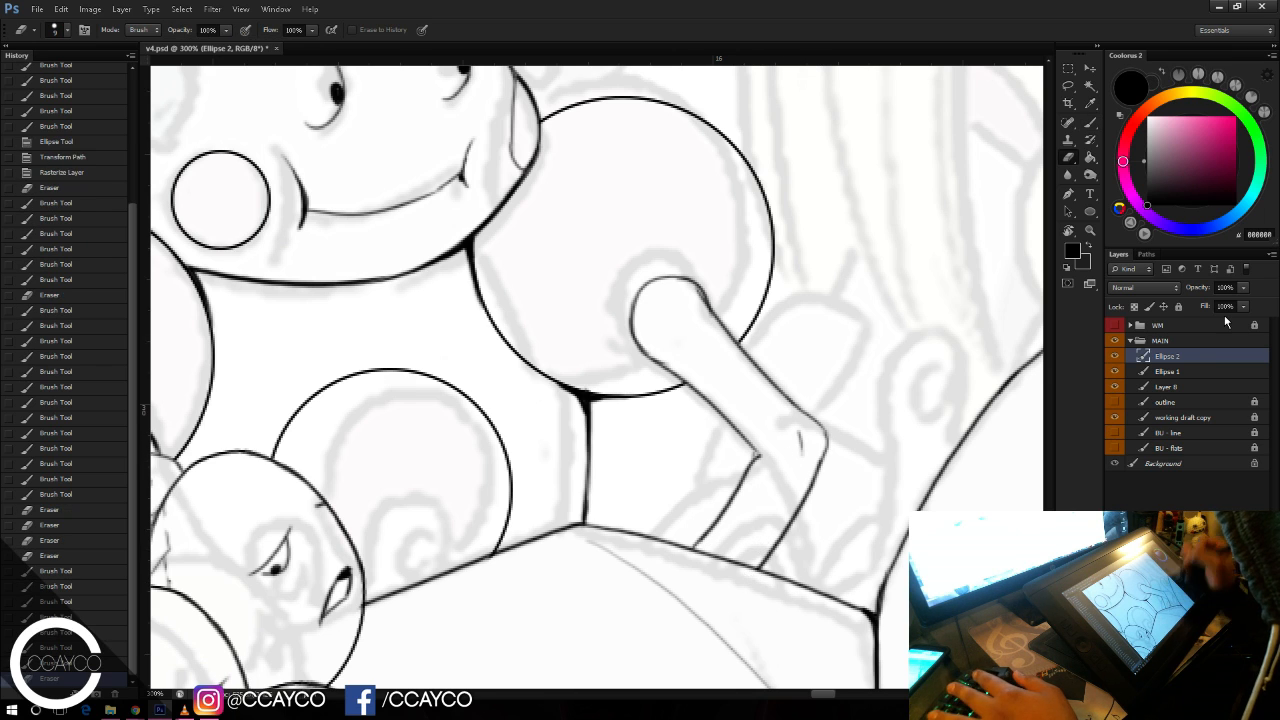
Step: Merge both ellipse layers down into Layer 8 and save the file
key("ctrl+e")
key("ctrl+e")
key("ctrl+s")
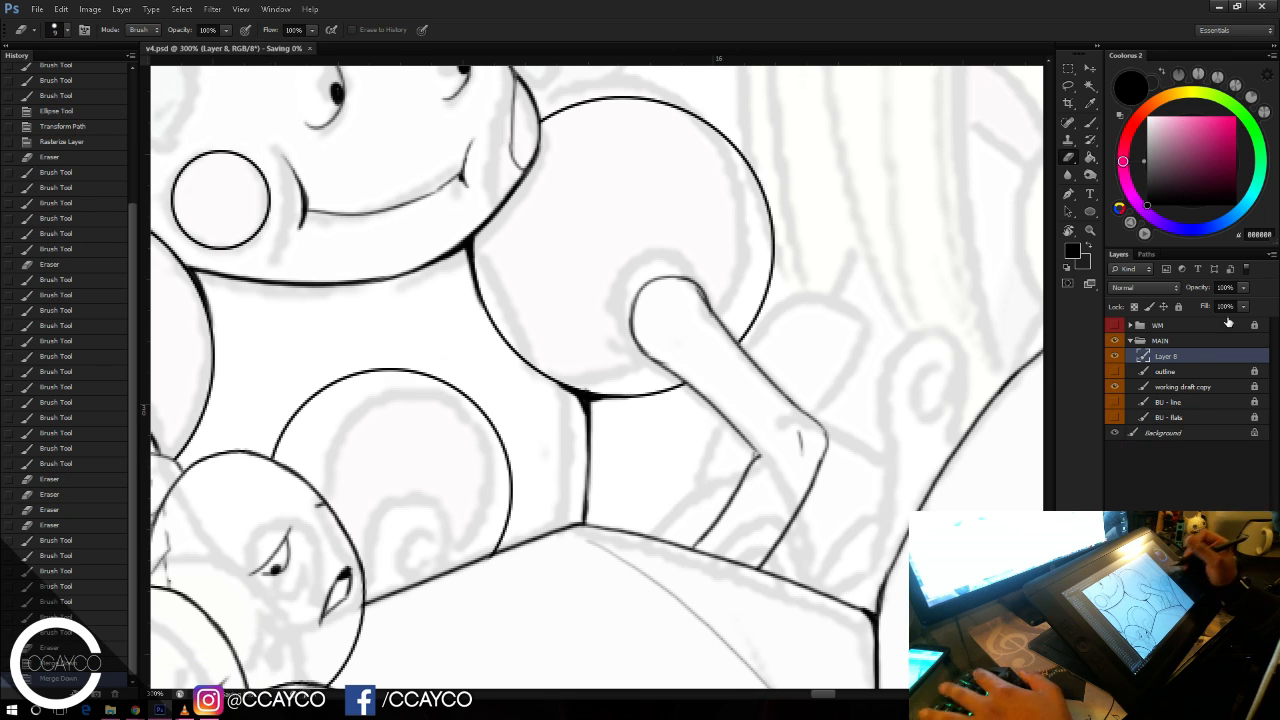
Step: Thicken the inner corner of the elbow where the upper arm meets the forearm
key("b")
mouse_move(758, 457)
left_mouse_down()
mouse_move(757, 442)
mouse_move(800, 436)
mouse_move(809, 410)
left_mouse_up()
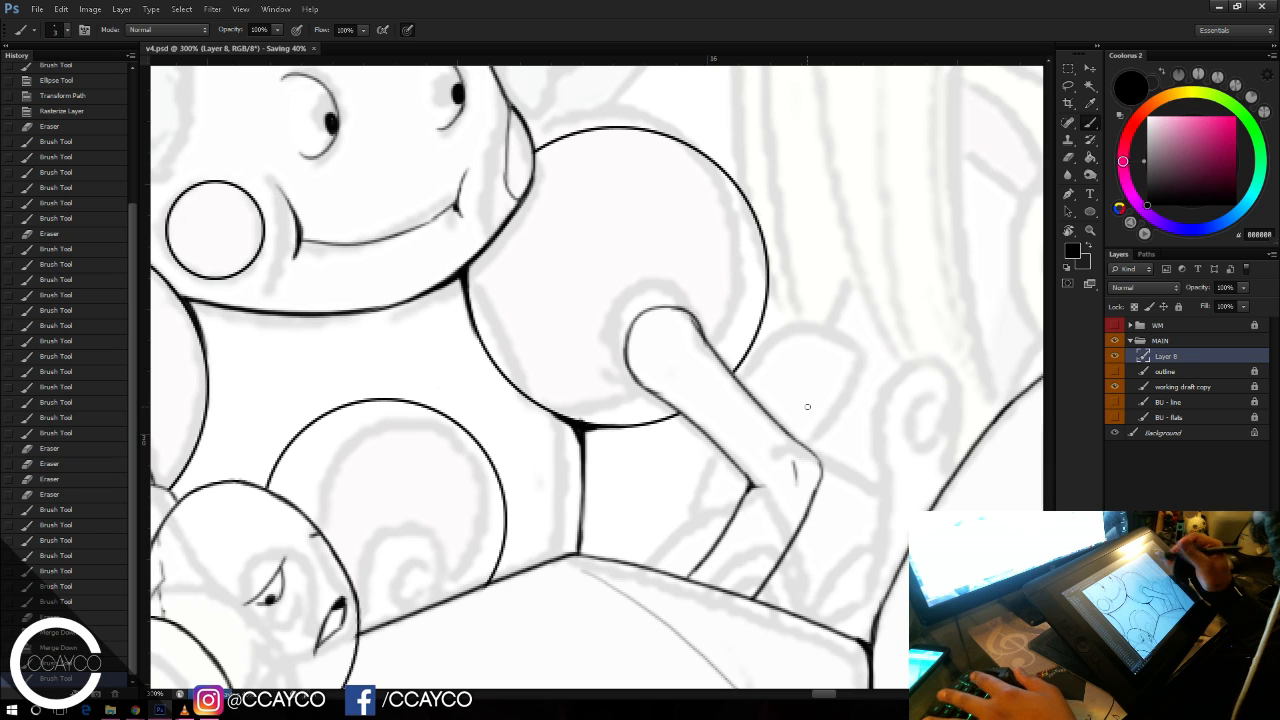
left_click_drag(856, 389, 841, 373)
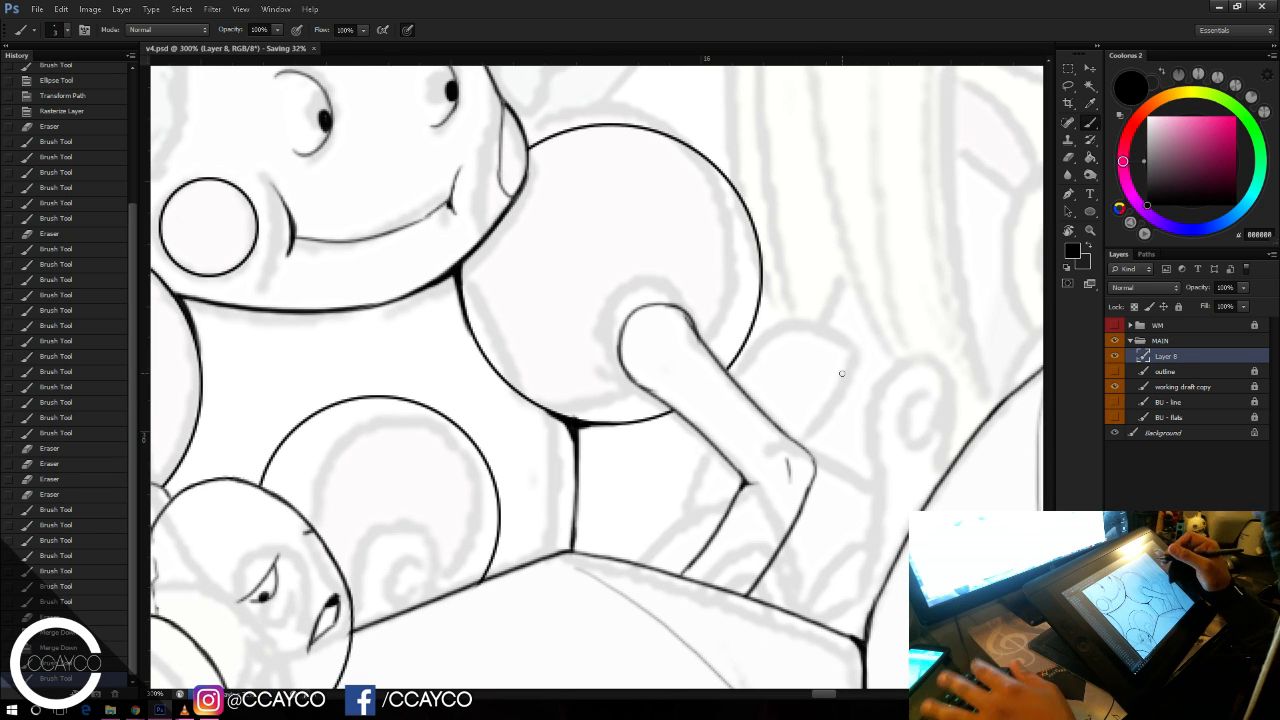
Step: Ink the upper edge of the wing-shaped tuft left of the head, from its peak to the head
left_click_drag(841, 373, 803, 444)
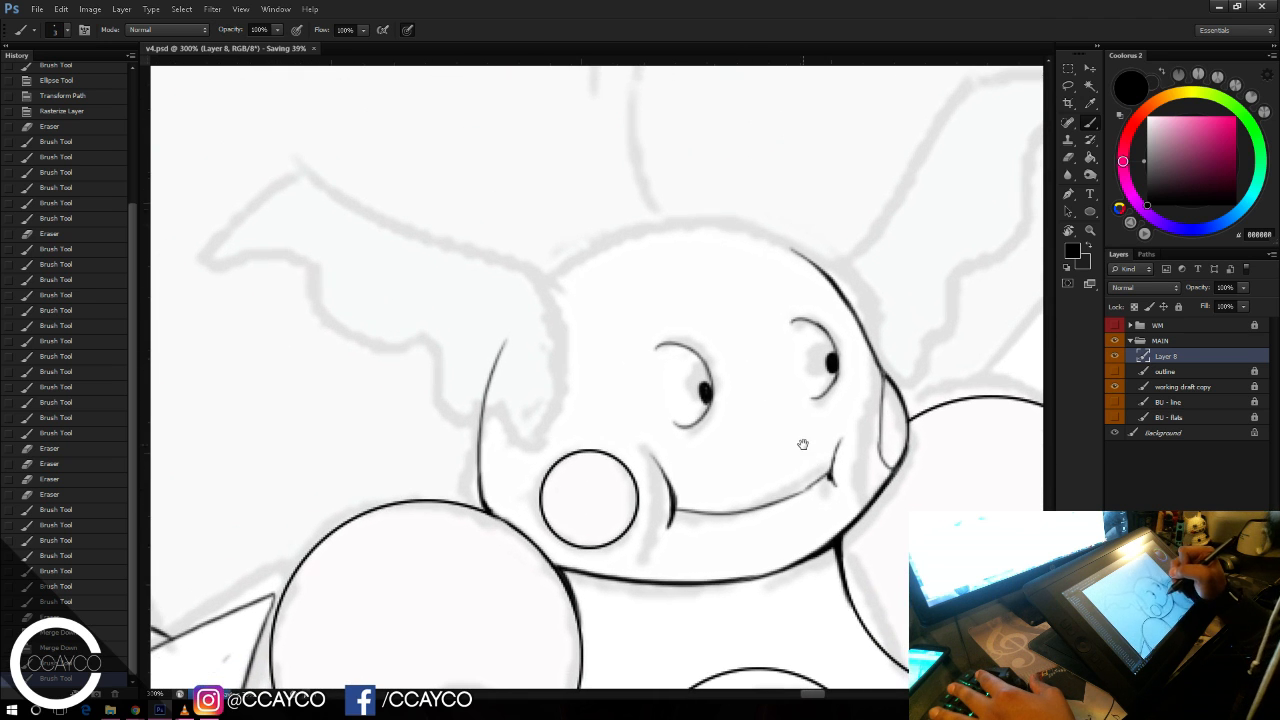
left_click_drag(306, 178, 540, 272)
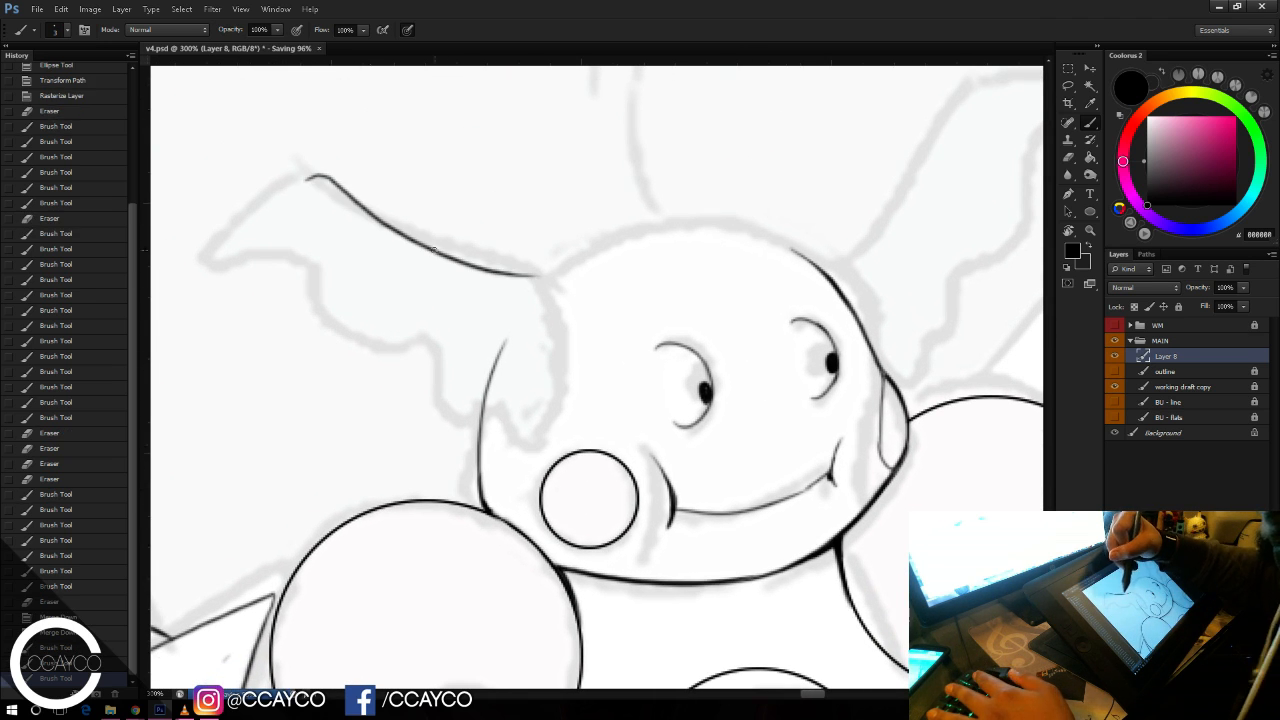
left_click_drag(412, 243, 540, 274)
key("ctrl+z")
mouse_move(438, 254)
left_mouse_down()
mouse_move(560, 271)
mouse_move(582, 312)
left_mouse_up()
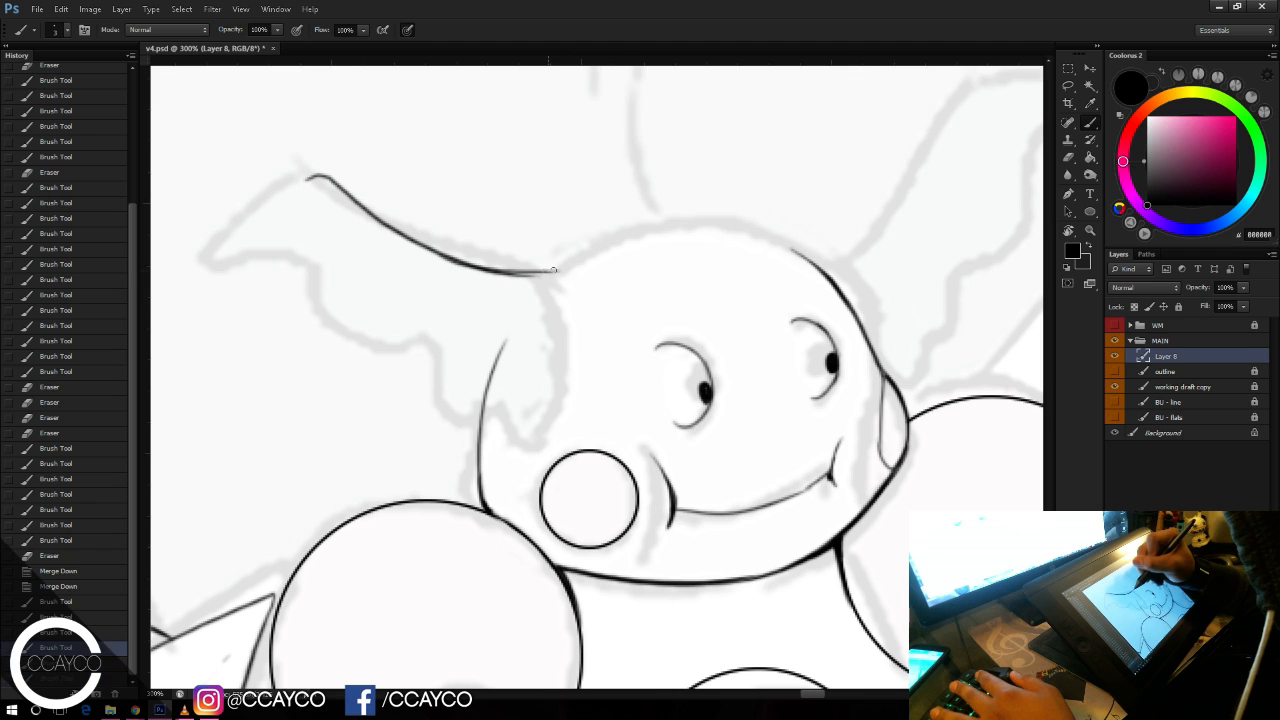
key("ctrl+z")
Step: Ink the tuft's rounded base over the head, curving from the upper edge down to the left face line
mouse_move(545, 270)
left_mouse_down()
mouse_move(580, 272)
mouse_move(587, 322)
left_mouse_up()
left_click_drag(558, 367, 587, 320)
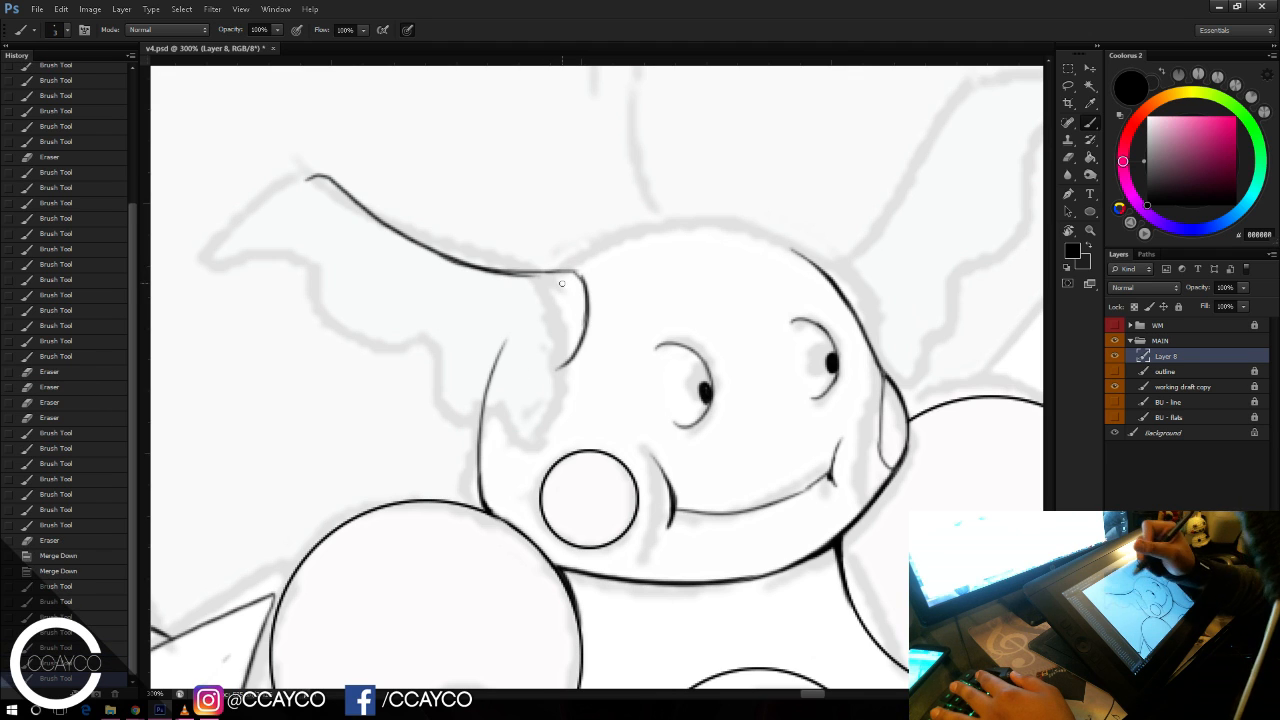
key("ctrl+z")
mouse_move(577, 272)
left_mouse_down()
mouse_move(525, 388)
mouse_move(568, 374)
left_mouse_up()
key("ctrl+z")
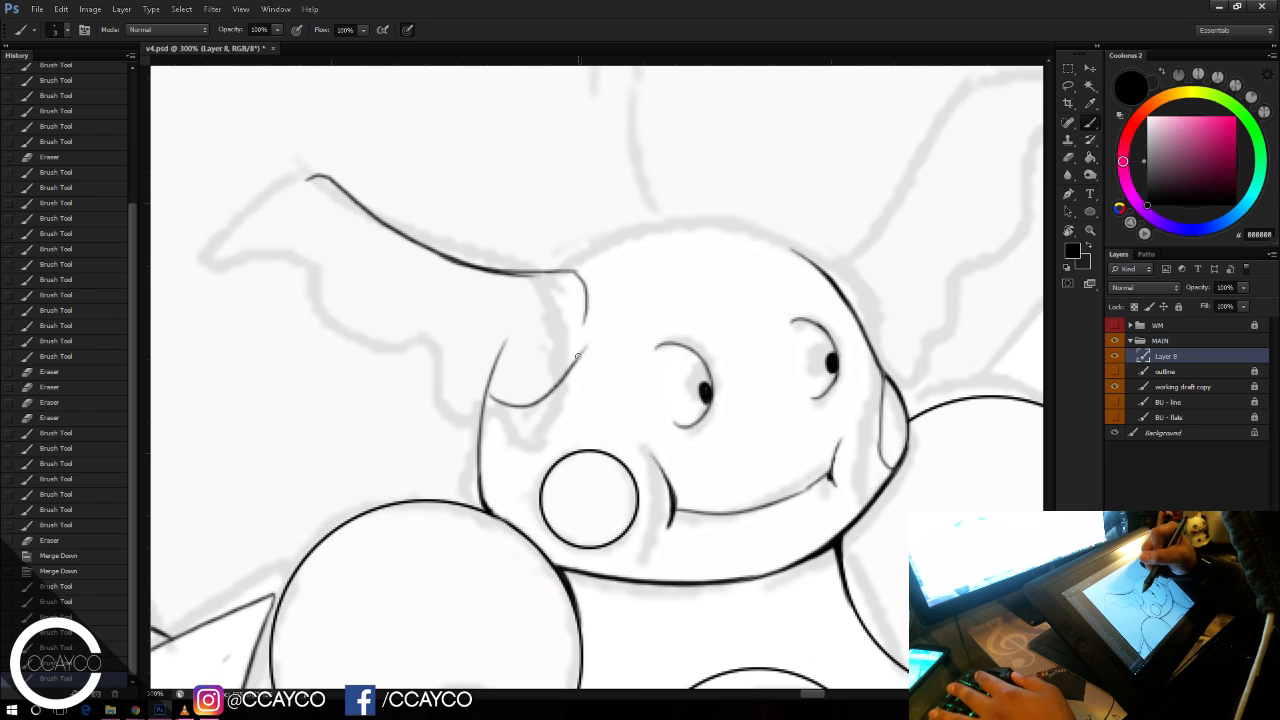
left_click_drag(590, 320, 576, 356)
left_click_drag(578, 272, 572, 372)
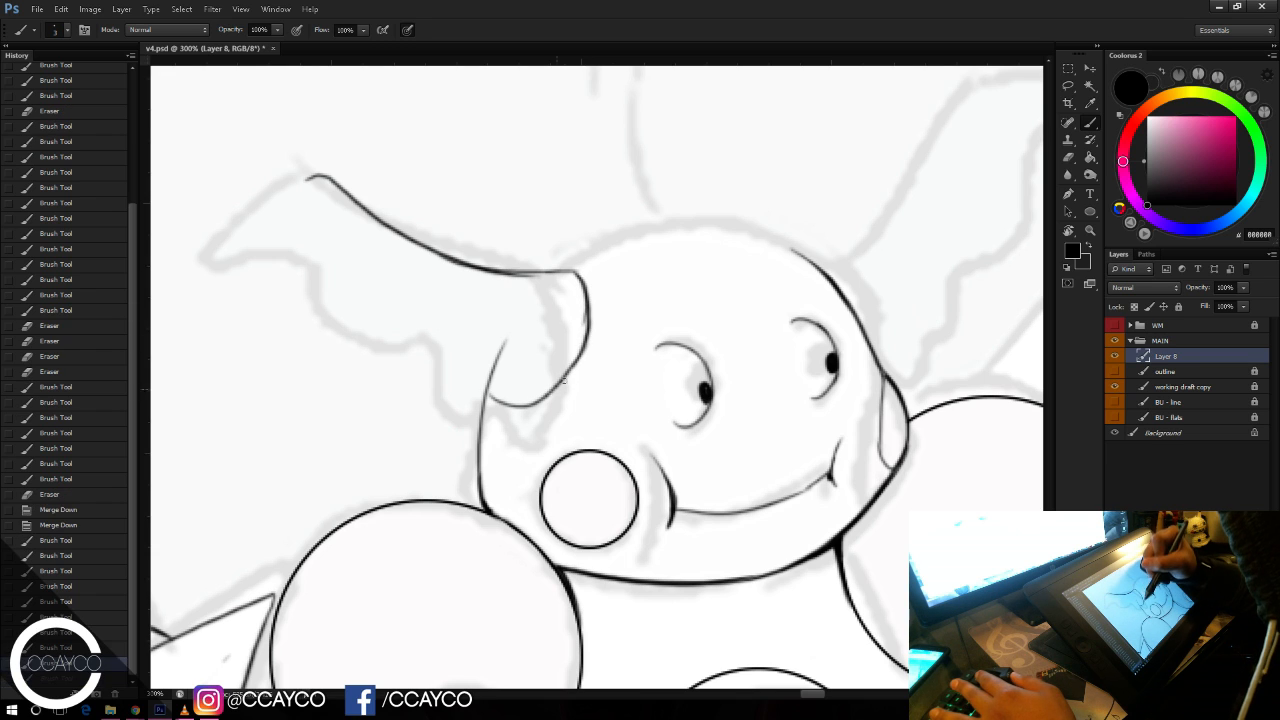
Step: Erase the left face line's end inside the tuft and tidy the underside of the tuft's upper edge
key("e")
left_click_drag(508, 340, 491, 376)
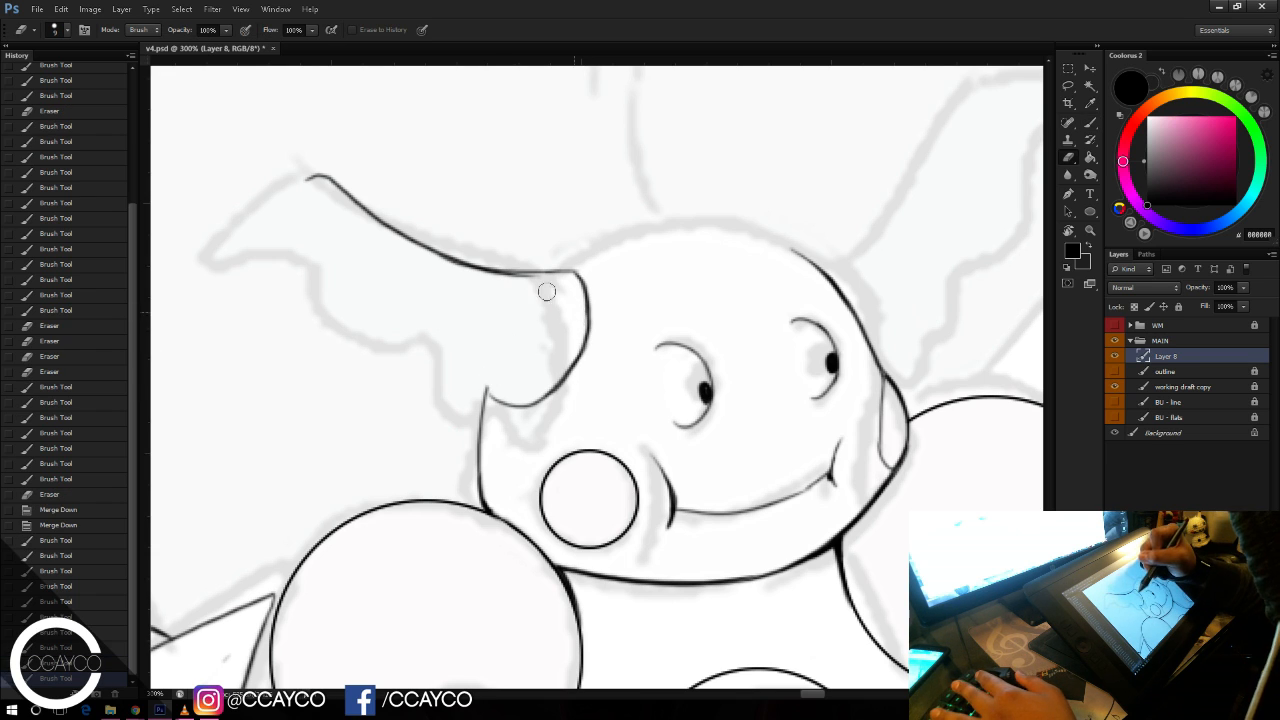
left_click_drag(546, 291, 463, 278)
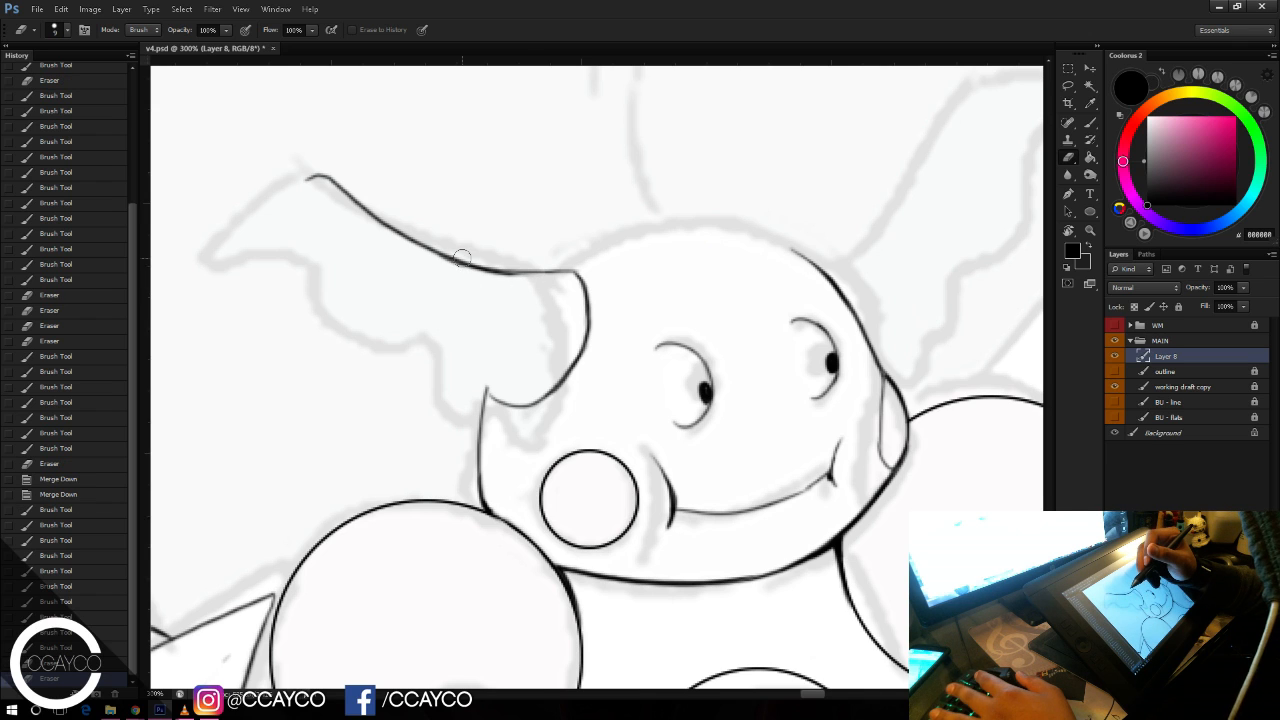
Step: Ink the tuft's outer edge as a tapered curve from its peak down to the lower left
key("b")
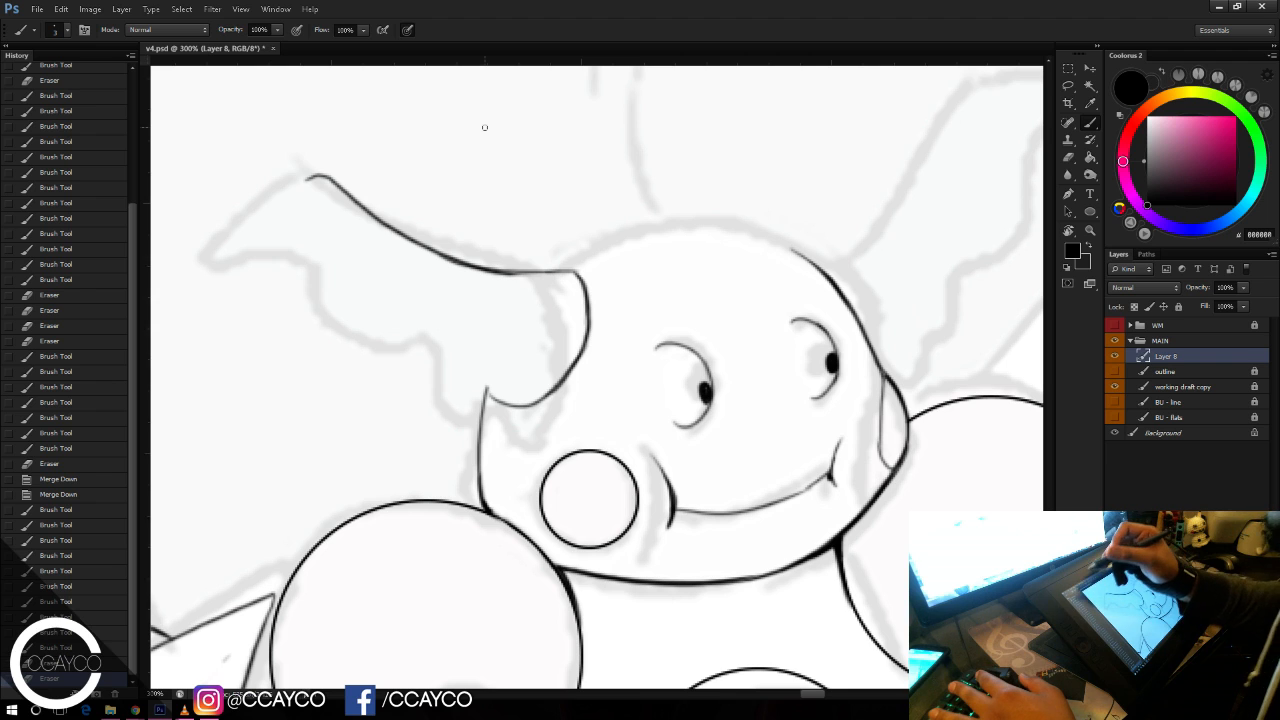
left_click_drag(323, 176, 174, 320)
key("ctrl+z")
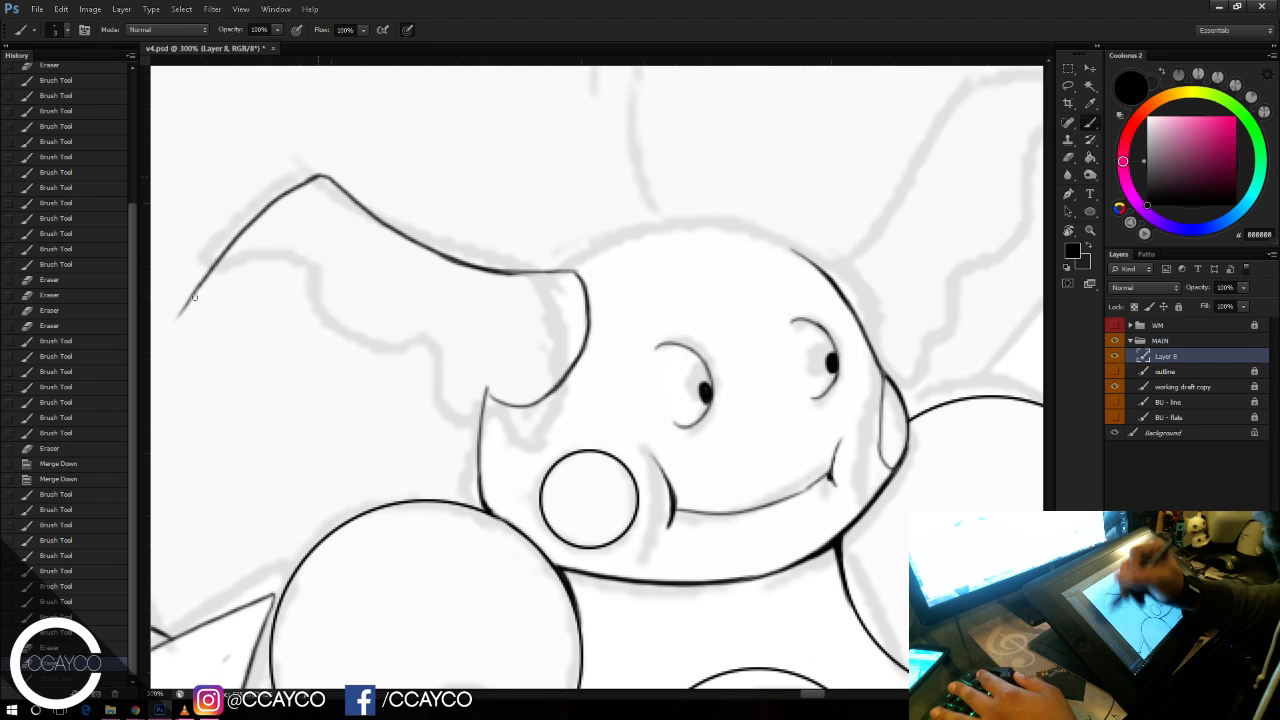
key("ctrl+z")
left_click_drag(318, 176, 172, 322)
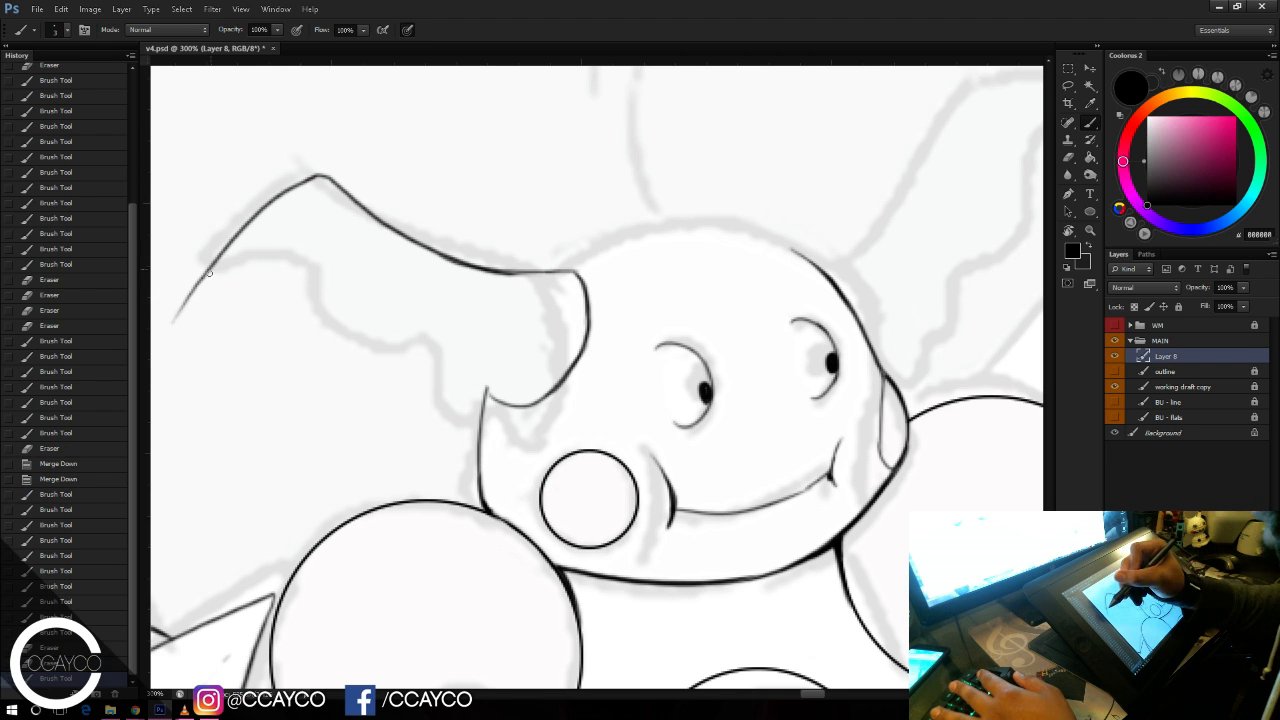
Step: Ink the left ear's pointed tip and jagged lower edge over the sketch, down to the side of the head
mouse_move(209, 272)
left_mouse_down()
mouse_move(288, 265)
mouse_move(194, 278)
mouse_move(183, 312)
left_mouse_up()
key("e")
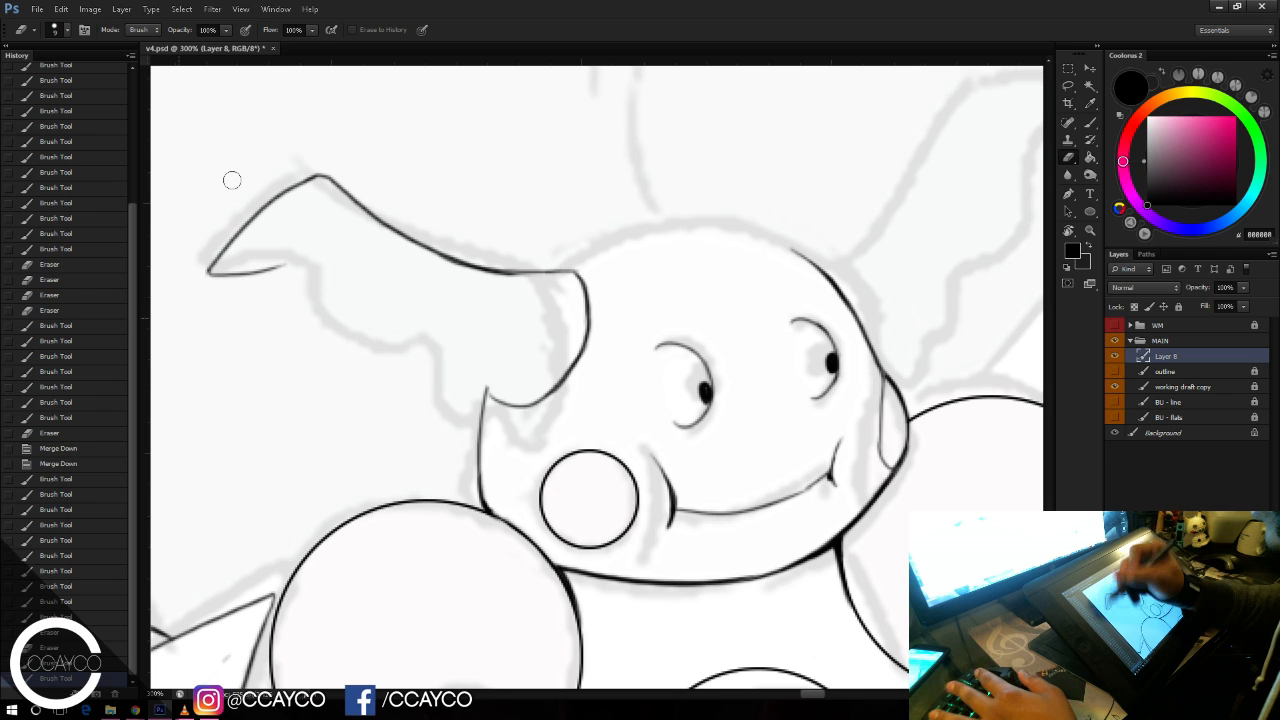
key("b")
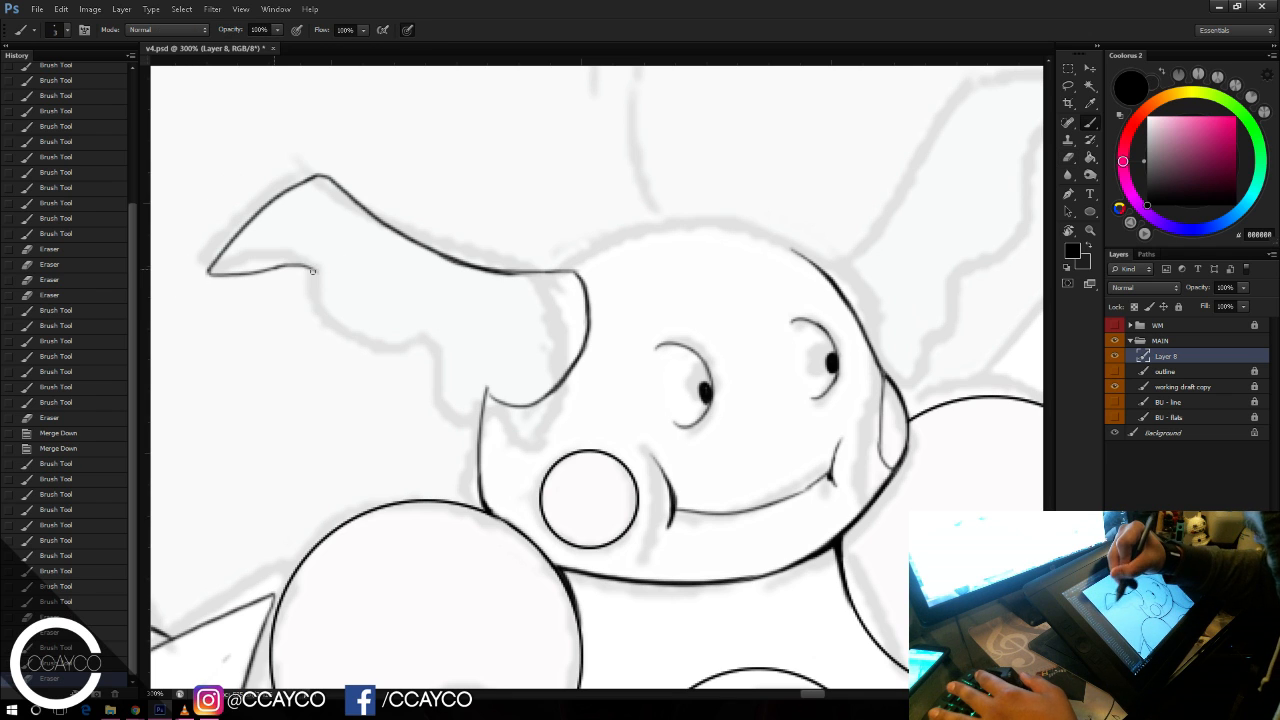
left_click_drag(313, 271, 343, 359)
key("ctrl+z")
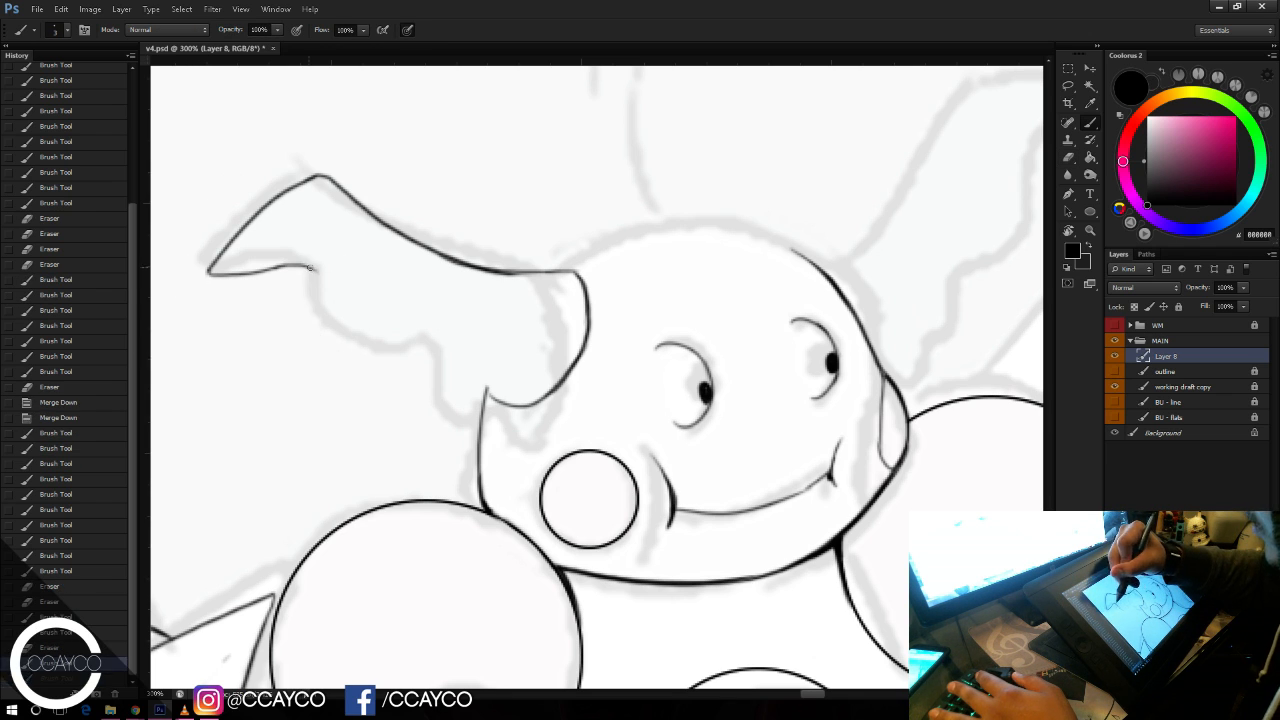
mouse_move(313, 268)
left_mouse_down()
mouse_move(323, 355)
mouse_move(413, 331)
mouse_move(428, 412)
mouse_move(487, 381)
mouse_move(491, 400)
left_mouse_up()
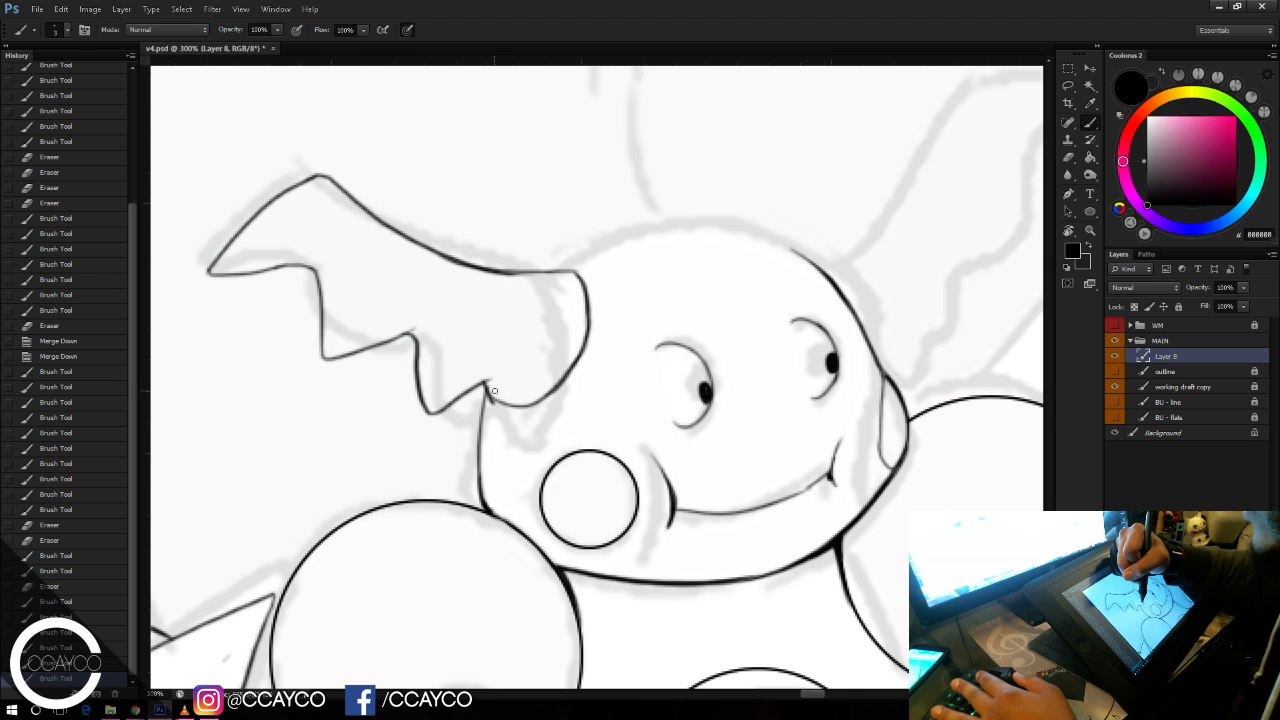
Step: Redraw the small join where the left ear's jagged edge meets the head, and erase stray line bits along the edge
key("ctrl+z")
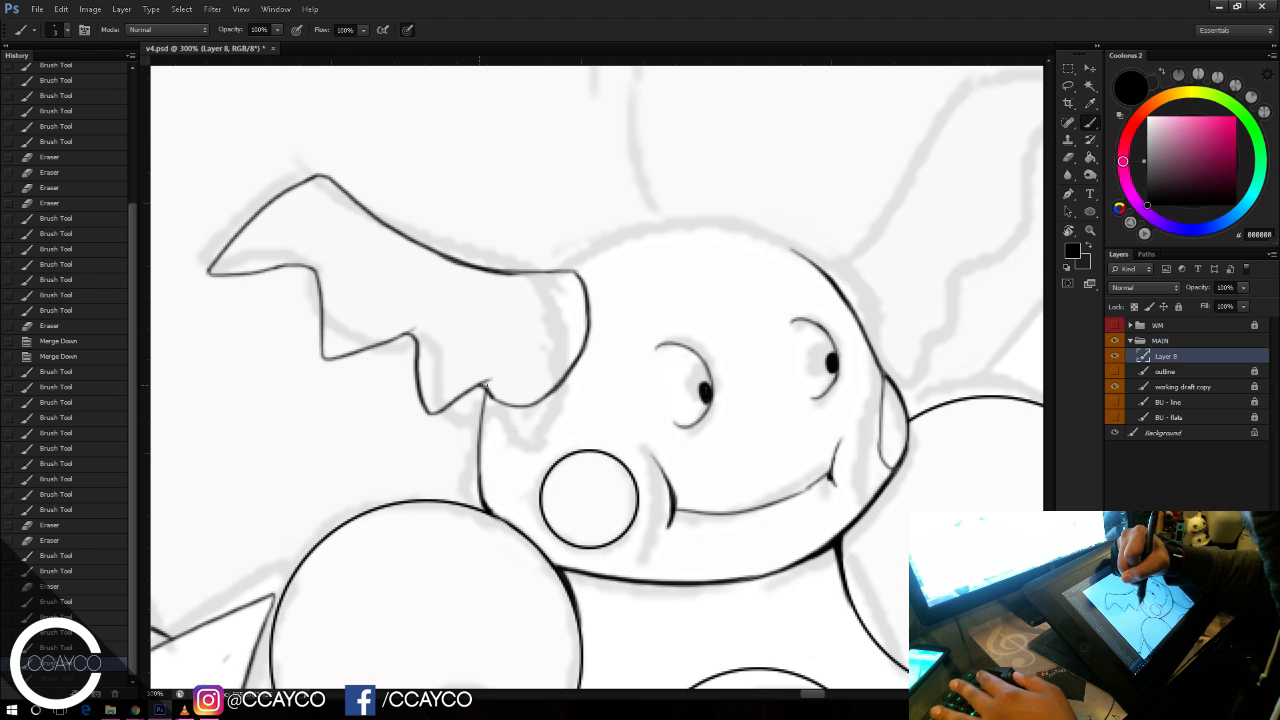
left_click_drag(480, 385, 488, 386)
left_click_drag(484, 385, 494, 398)
key("e")
left_click_drag(420, 323, 413, 325)
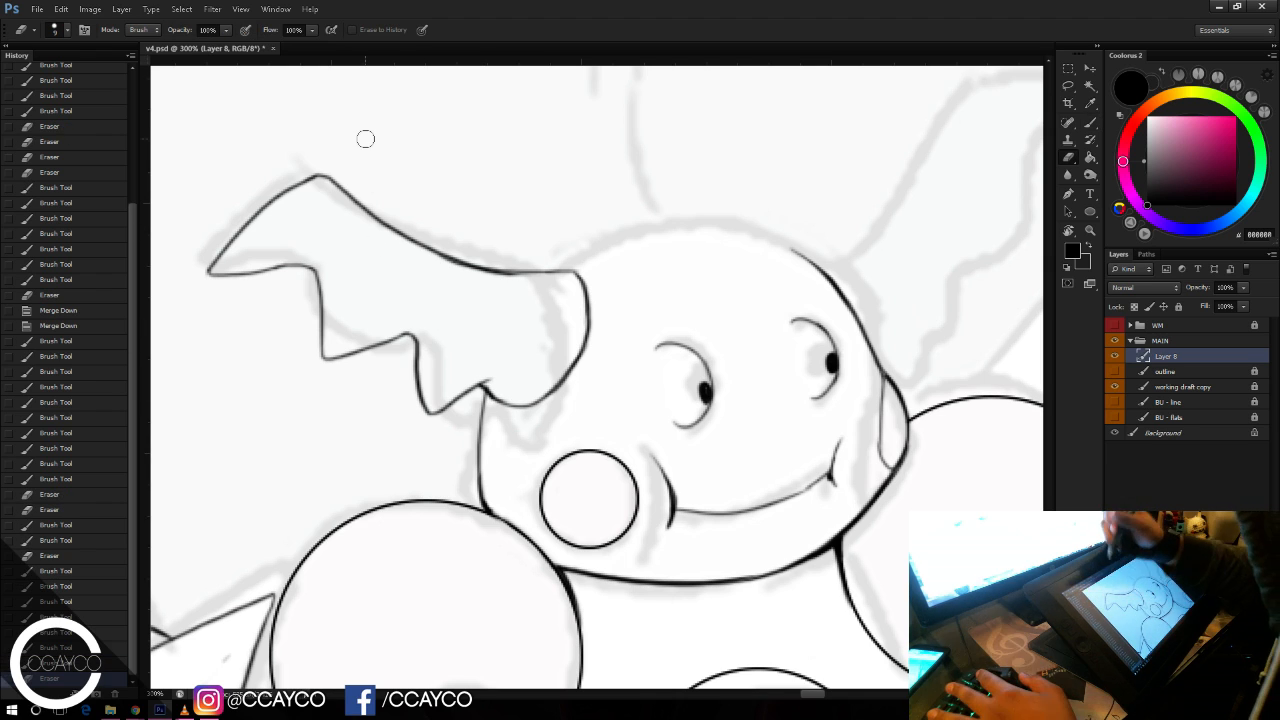
Step: Ink the curved top of the head between the two ears and save the document
key("b")
mouse_move(566, 269)
left_mouse_down()
mouse_move(718, 232)
mouse_move(688, 231)
mouse_move(760, 239)
left_mouse_up()
key("ctrl+z")
mouse_move(680, 232)
left_mouse_down()
mouse_move(801, 254)
mouse_move(690, 312)
left_mouse_up()
key("ctrl+z")
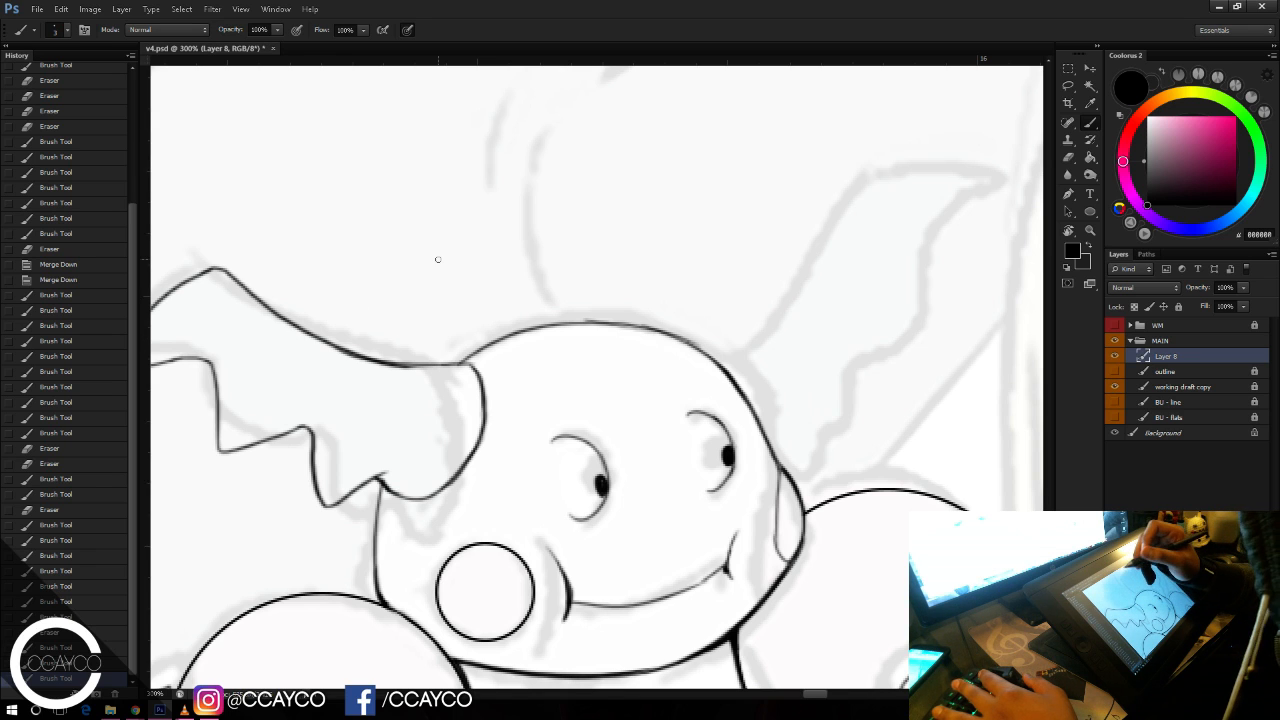
key("ctrl+s")
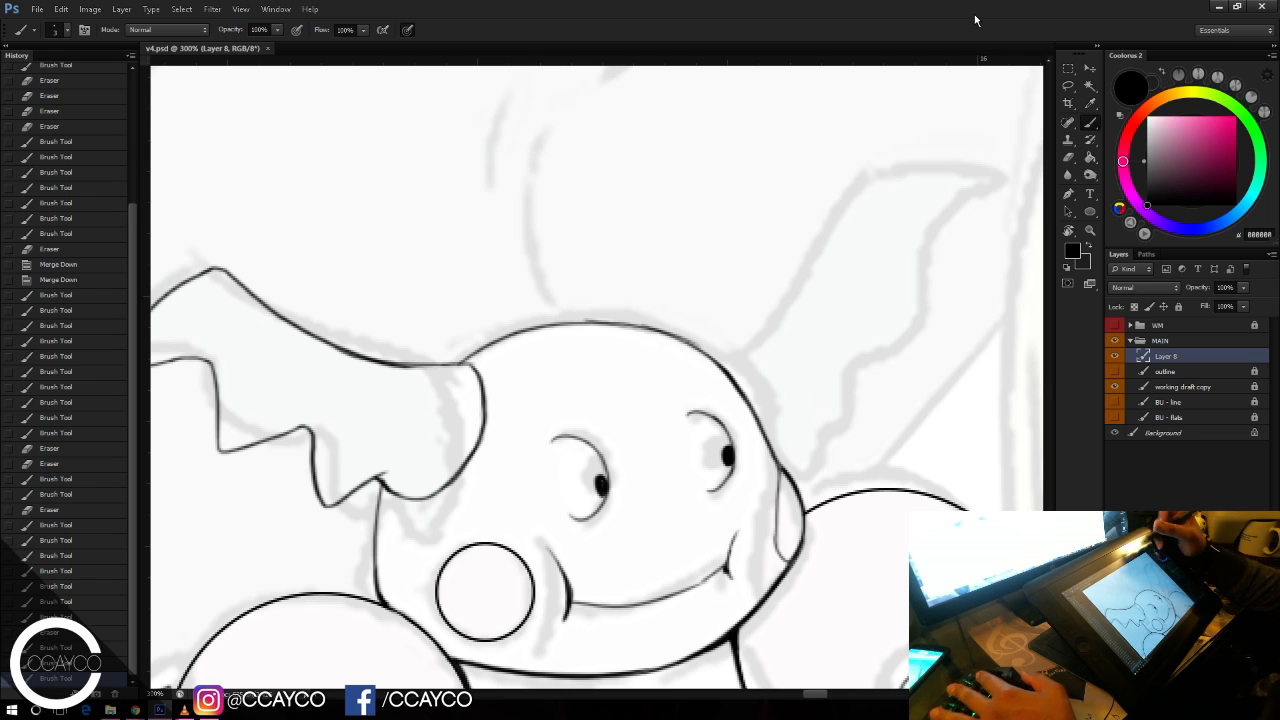
Step: Ink the rising upper edge of the right ear from the top of the head, and trim the line's overshoot
left_click_drag(853, 285, 879, 301)
left_click_drag(706, 356, 910, 207)
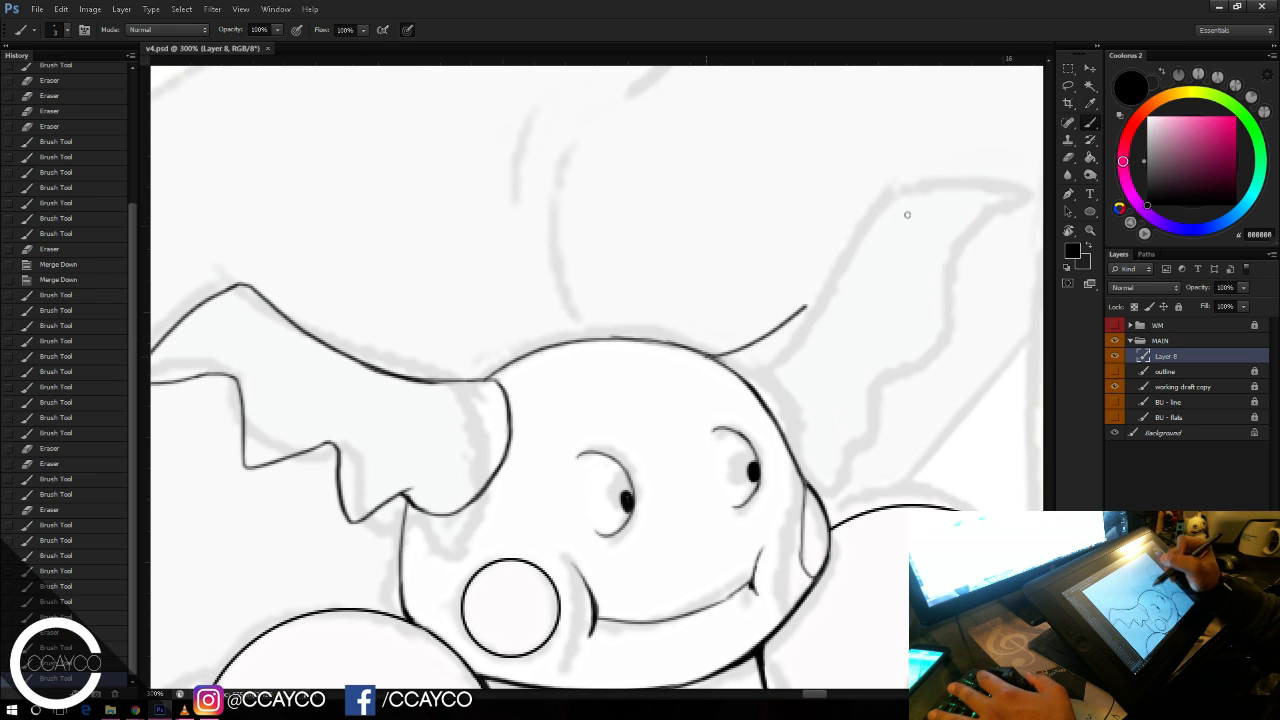
key("ctrl+z")
left_click_drag(714, 356, 860, 220)
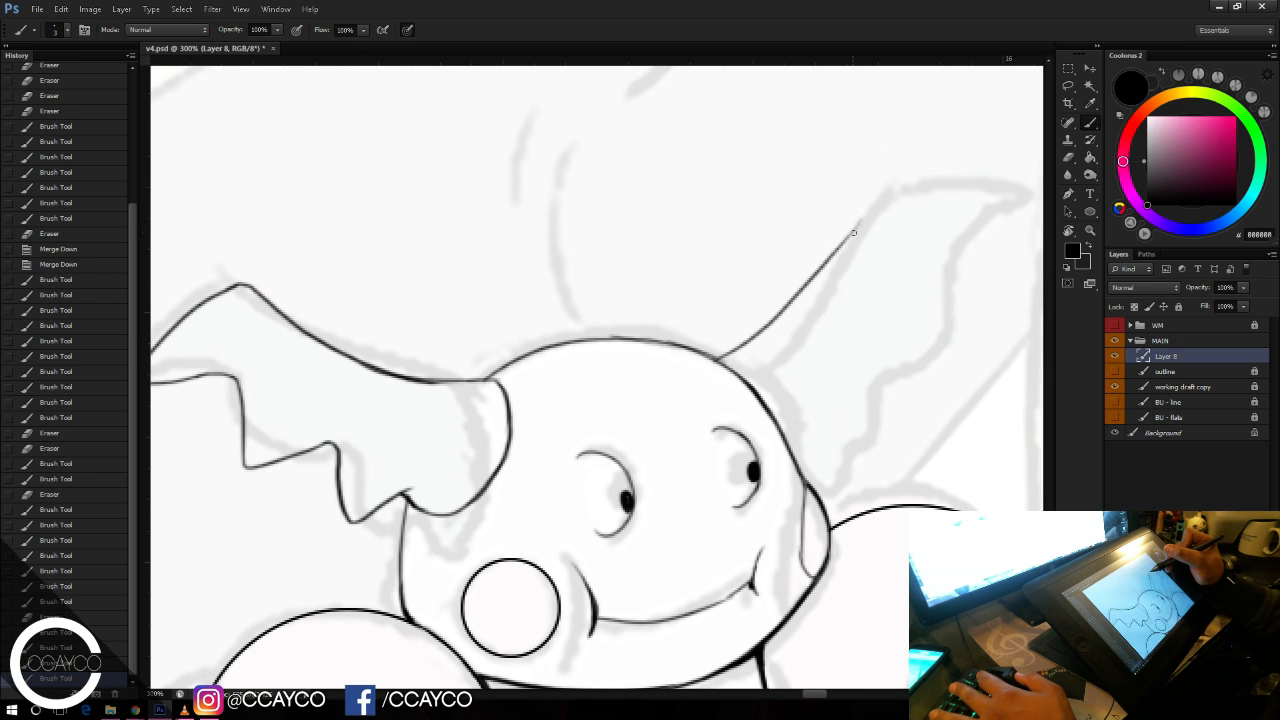
key("ctrl+z")
left_click_drag(816, 274, 857, 208)
key("e")
left_click_drag(840, 266, 862, 230)
mouse_move(843, 241)
left_mouse_down()
mouse_move(827, 269)
mouse_move(852, 226)
left_mouse_up()
Step: Ink the right ear's rounded top corner and the edge sloping down from it toward the tip
key("b")
mouse_move(811, 283)
left_mouse_down()
mouse_move(880, 198)
mouse_move(980, 260)
left_mouse_up()
key("e")
key("b")
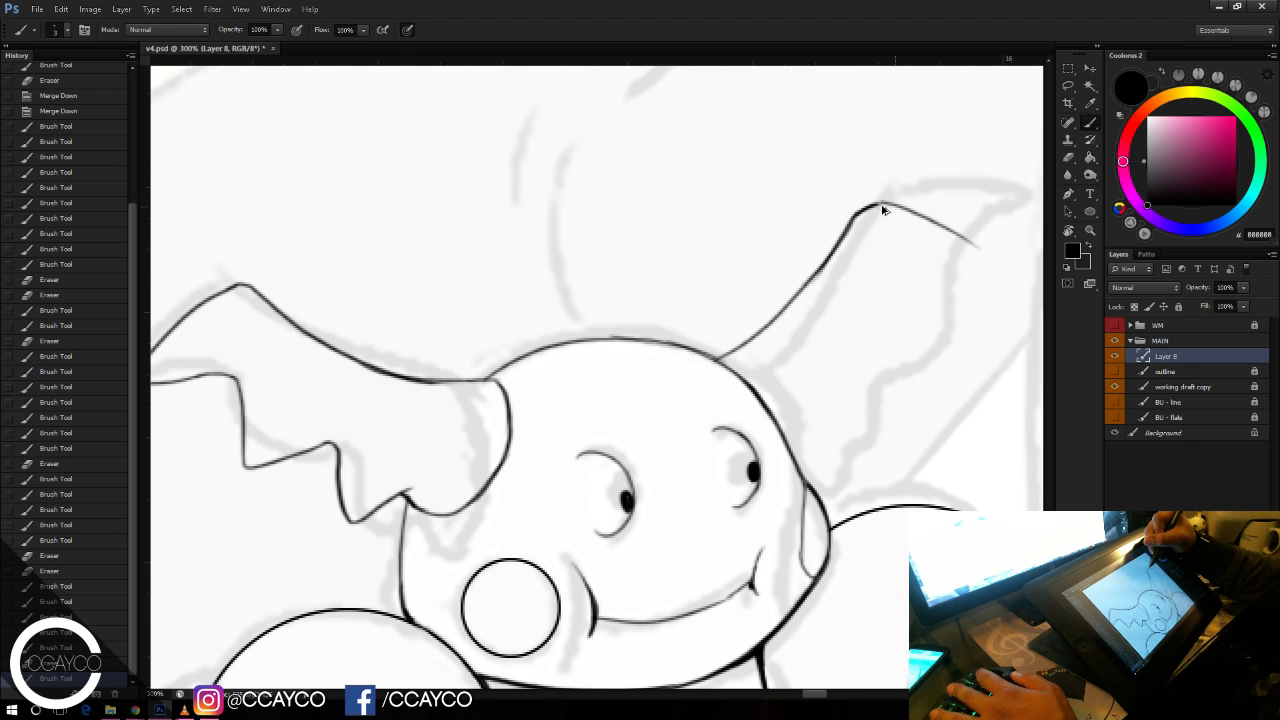
key("ctrl+z")
left_click_drag(884, 203, 972, 258)
key("ctrl+z")
left_click_drag(884, 203, 980, 262)
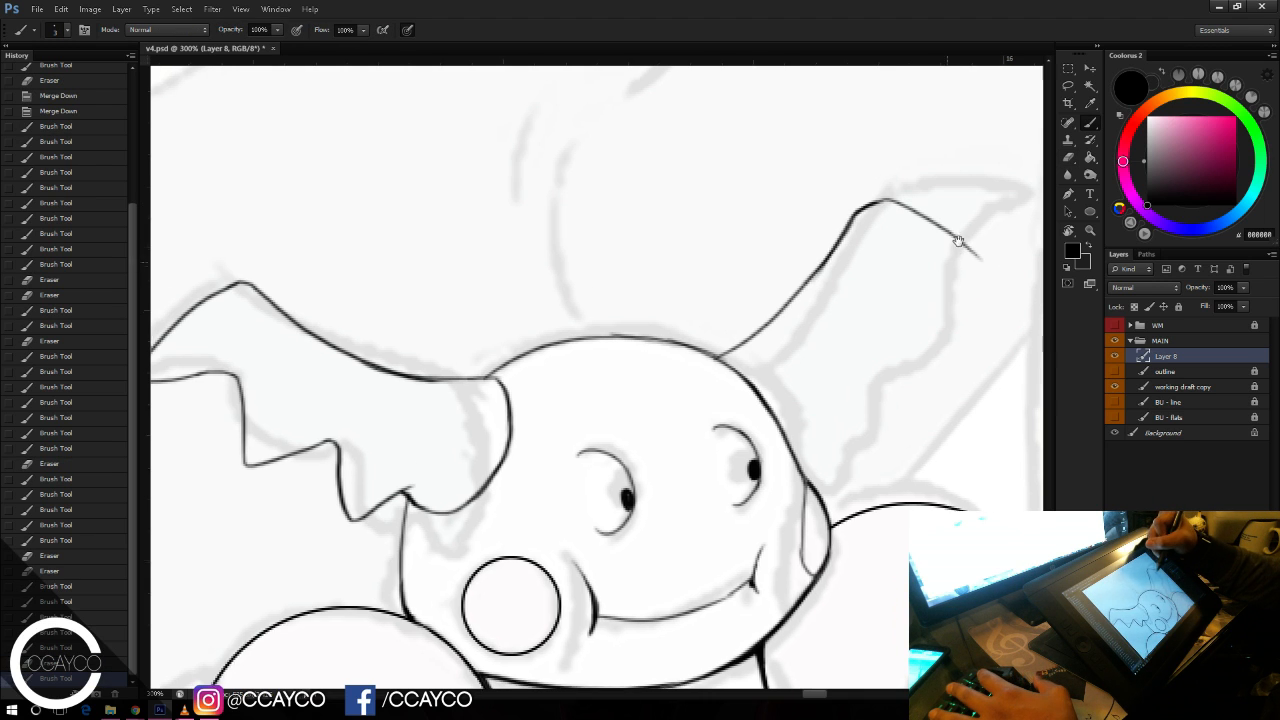
Step: Ink the right ear's tip and wavy lower edge back to the side of the head
left_click_drag(831, 206, 849, 184)
mouse_move(818, 393)
left_mouse_down()
mouse_move(864, 386)
mouse_move(885, 318)
mouse_move(877, 361)
mouse_move(874, 335)
mouse_move(911, 327)
mouse_move(913, 339)
mouse_move(932, 273)
mouse_move(1004, 253)
mouse_move(950, 258)
mouse_move(1001, 249)
mouse_move(942, 196)
mouse_move(1003, 255)
mouse_move(944, 259)
mouse_move(996, 257)
left_mouse_up()
key("ctrl+z")
key("ctrl+z")
left_click_drag(881, 235, 930, 215)
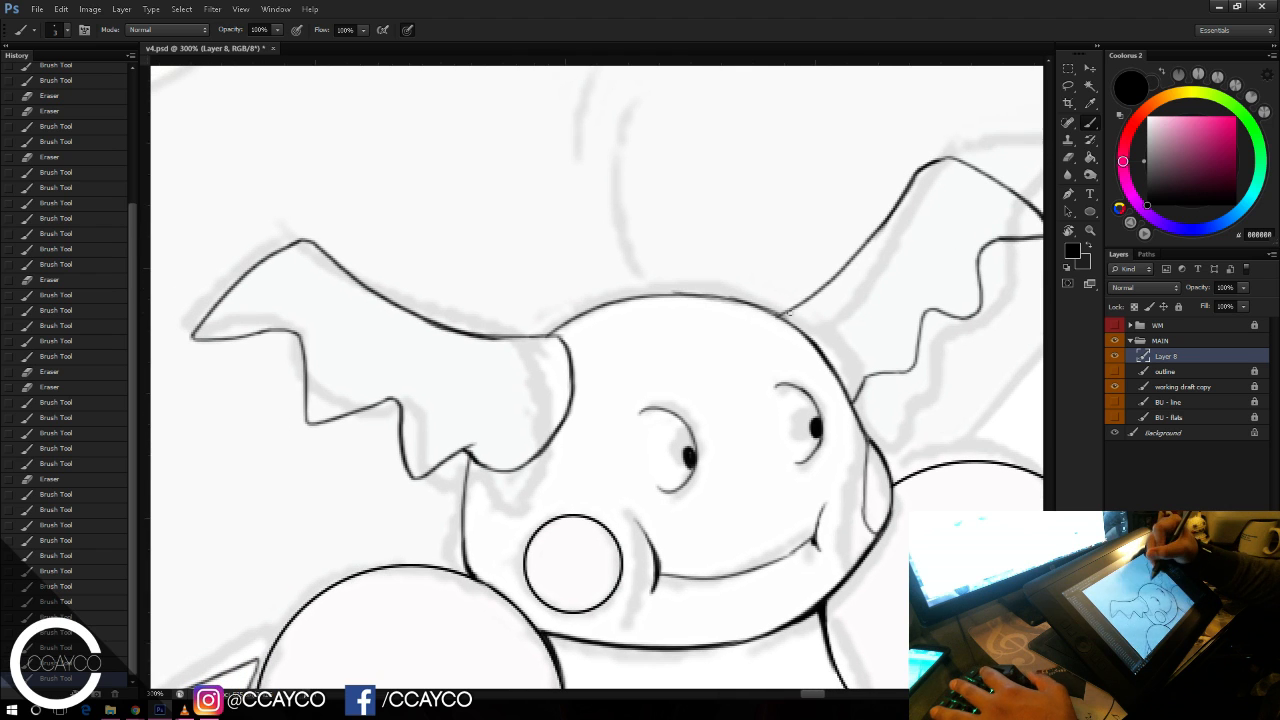
Step: Thicken the lines where the right ear meets the head, clean up the joins and save the document
mouse_move(770, 309)
left_mouse_down()
mouse_move(815, 290)
mouse_move(770, 314)
mouse_move(808, 334)
left_mouse_up()
key("ctrl+z")
key("ctrl+z")
key("ctrl+z")
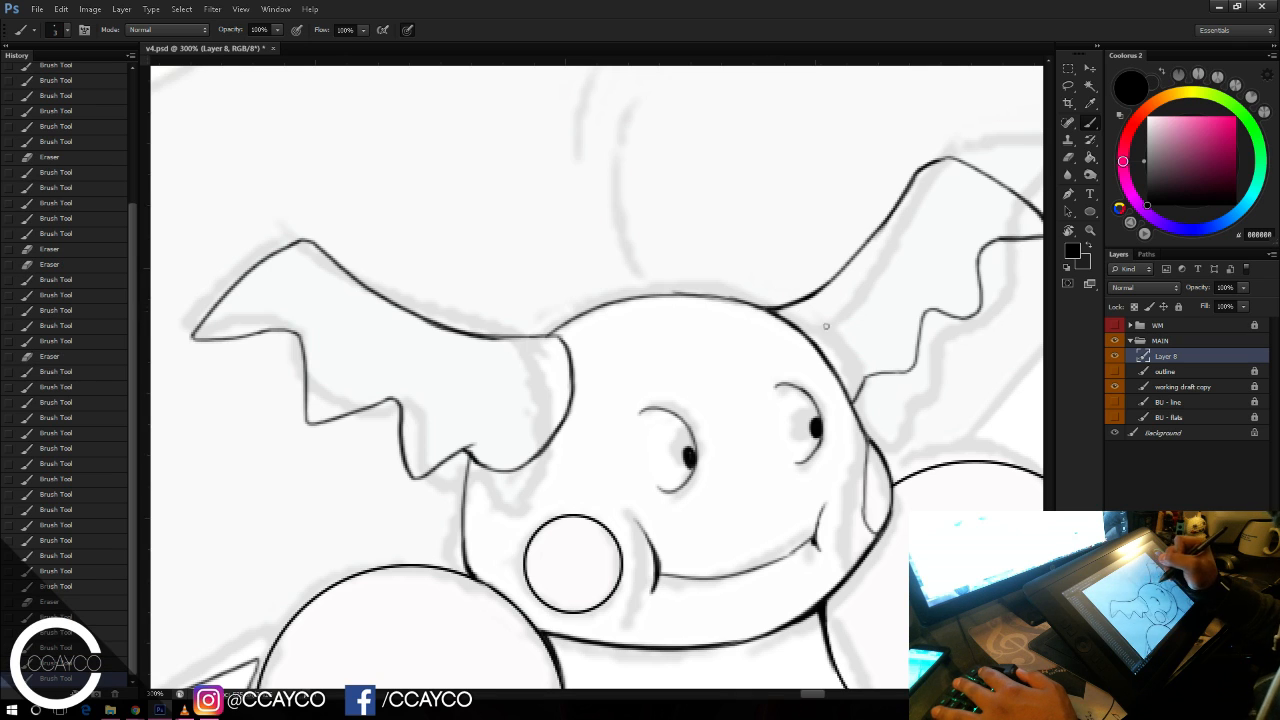
left_click_drag(865, 380, 856, 402)
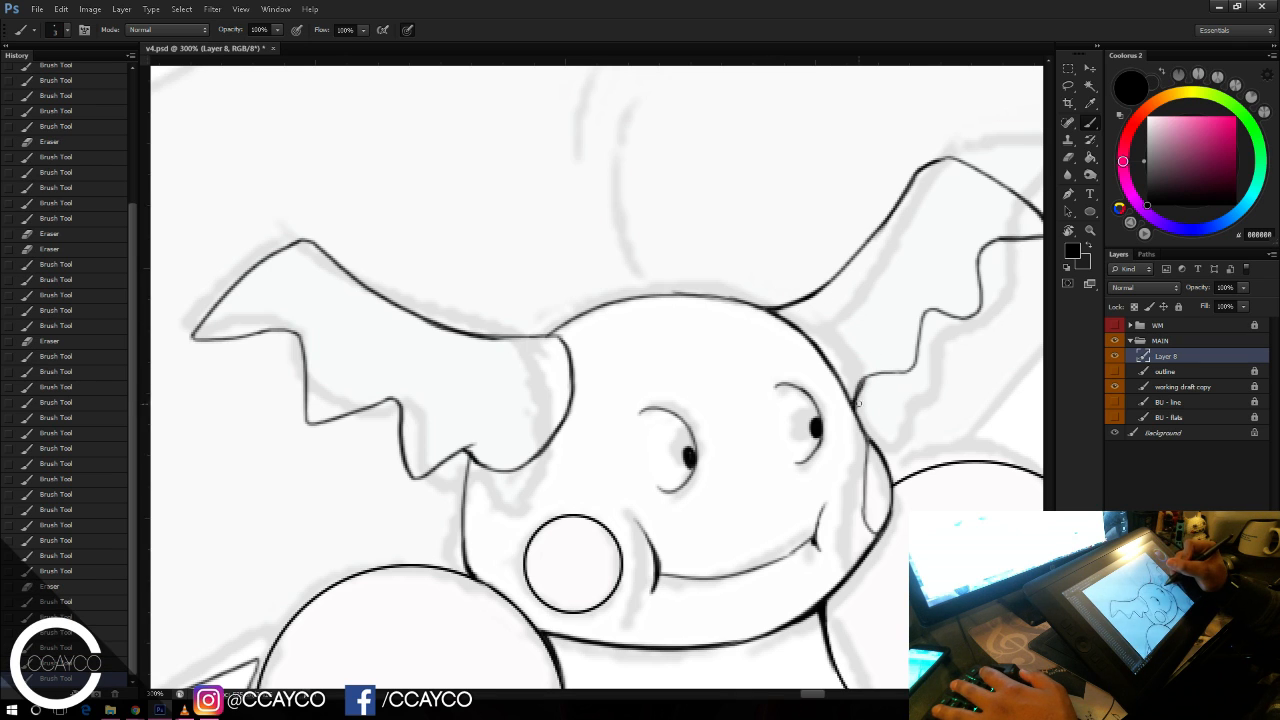
key("e")
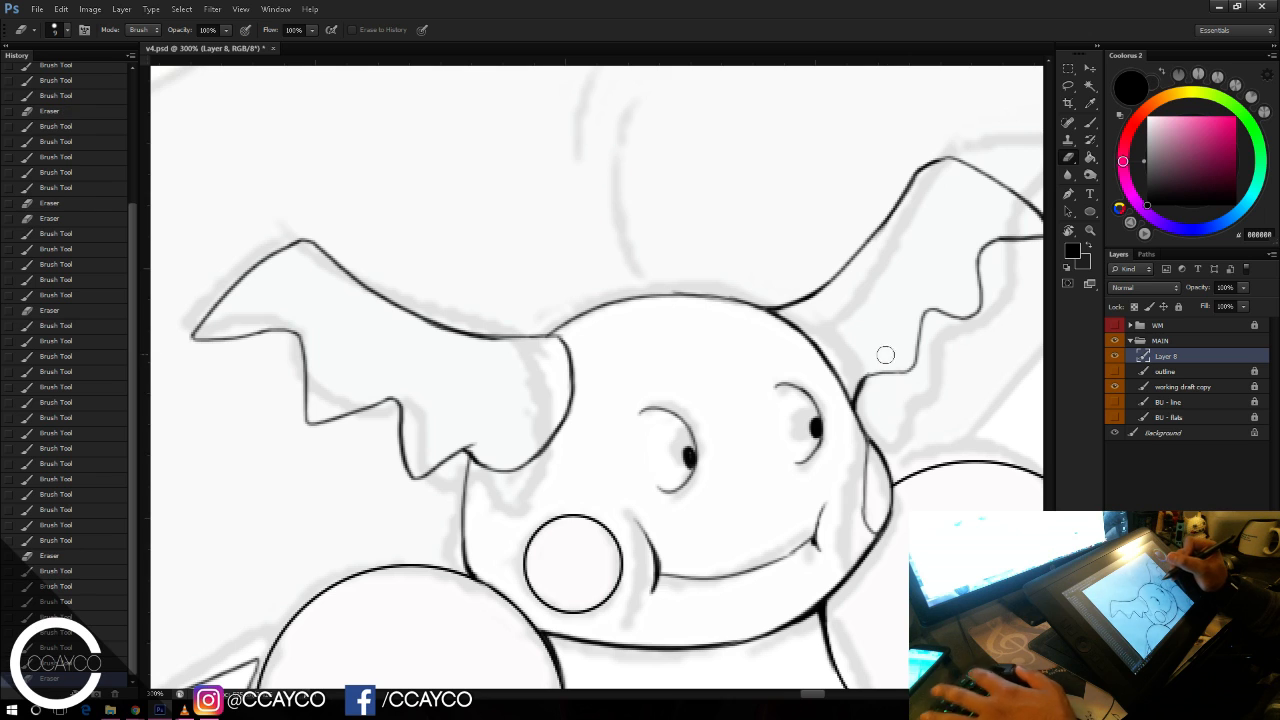
key("ctrl+s")
Step: Erase the head's left side line below the ear and redraw it slightly further in, thickening its lower end
key("b")
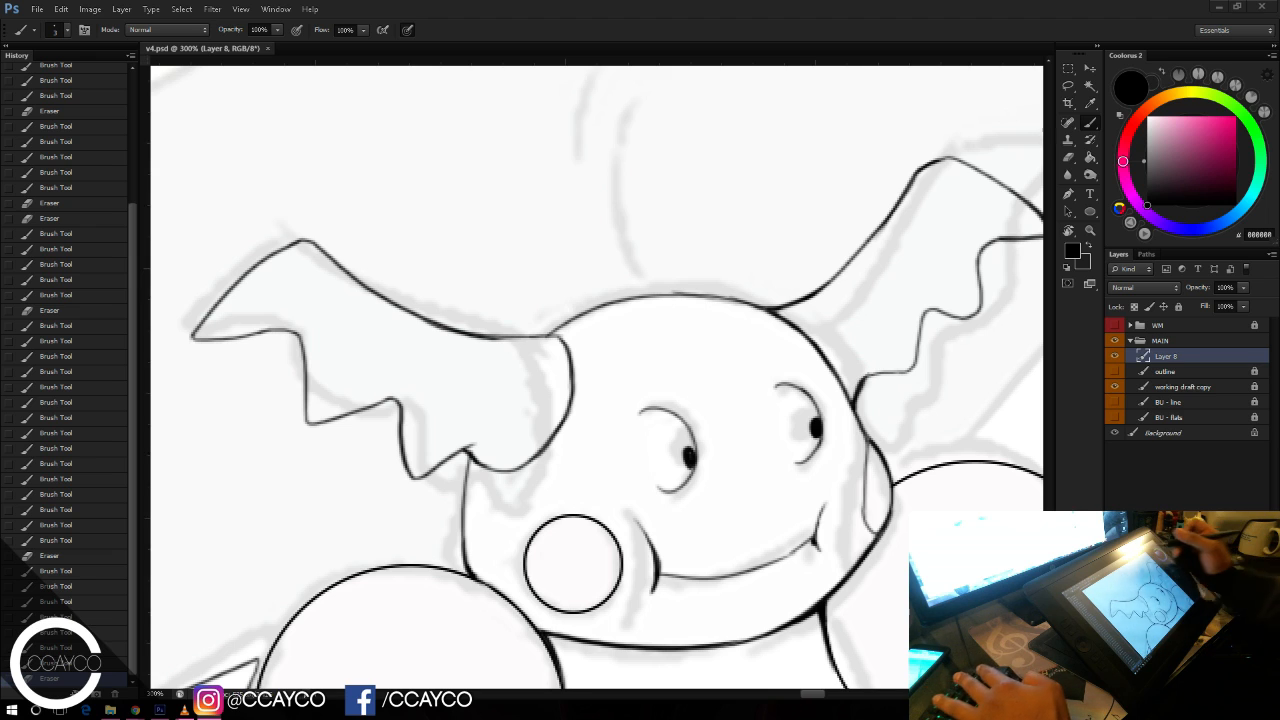
key("e")
left_click_drag(463, 468, 469, 556)
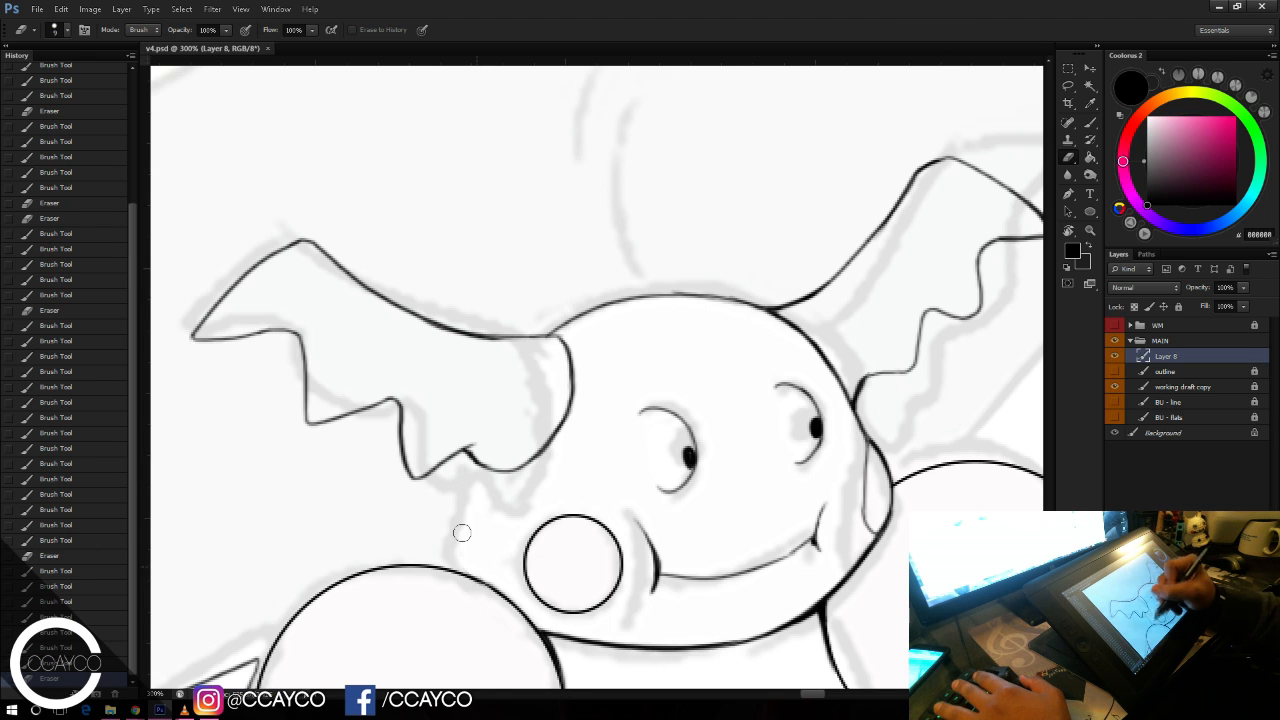
key("b")
left_click_drag(478, 468, 474, 576)
key("ctrl+z")
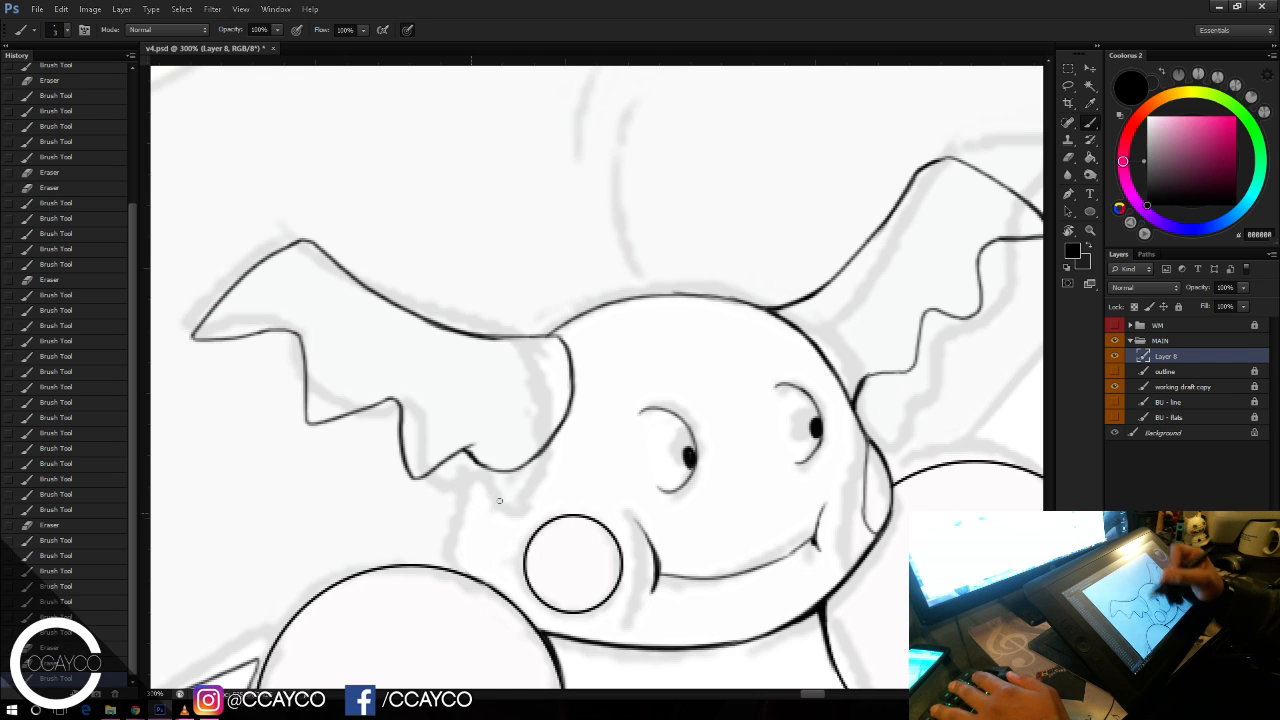
mouse_move(478, 466)
left_mouse_down()
mouse_move(474, 578)
mouse_move(478, 464)
left_mouse_up()
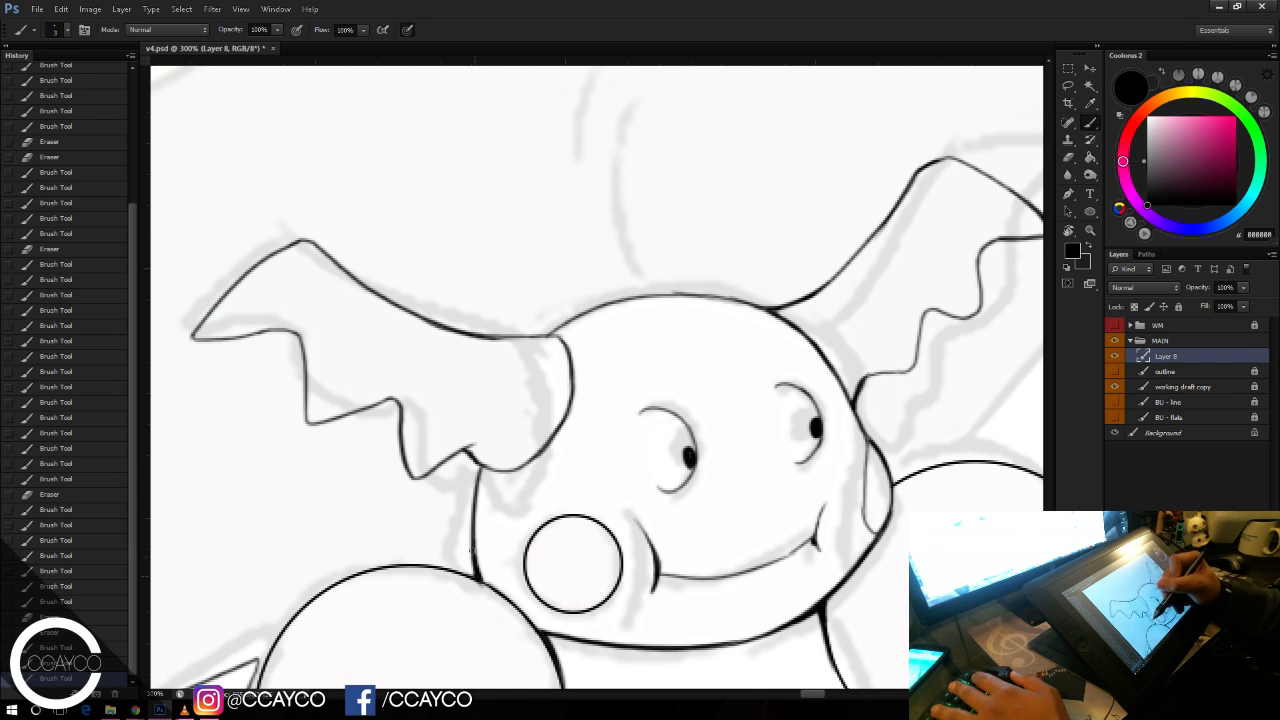
left_click_drag(471, 550, 480, 460)
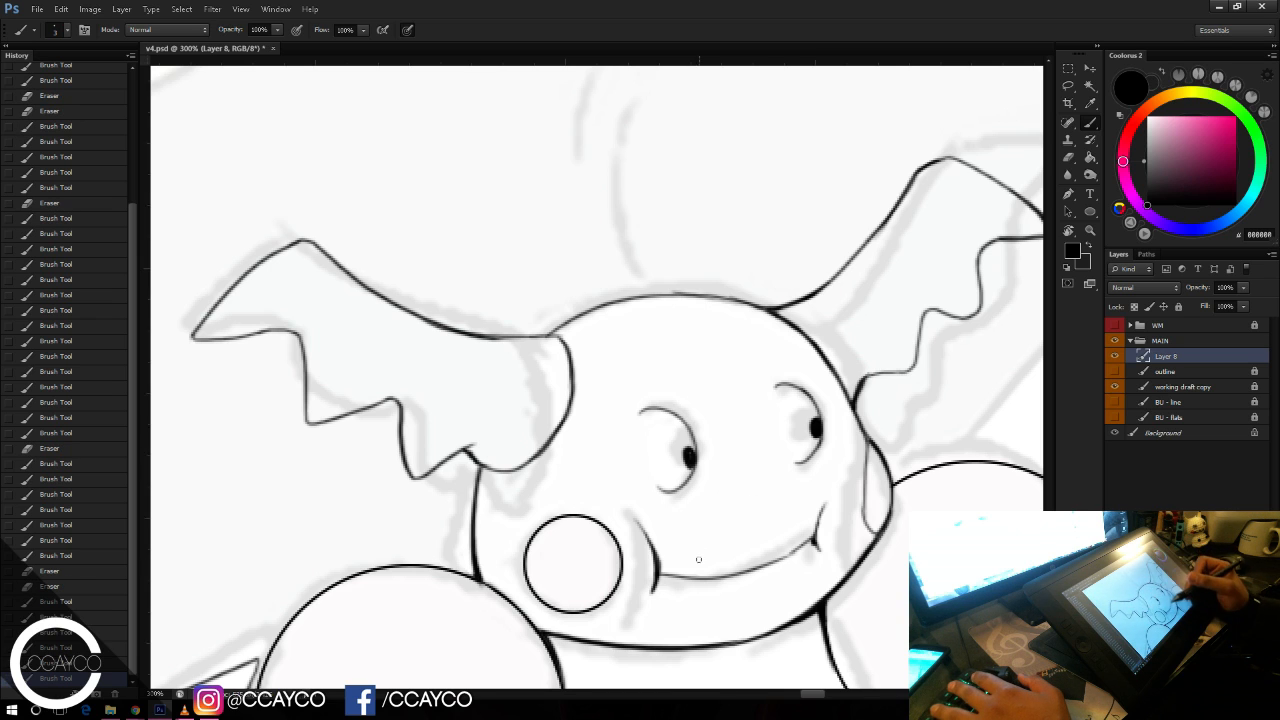
mouse_move(478, 576)
left_mouse_down()
mouse_move(510, 598)
mouse_move(470, 575)
left_mouse_up()
key("e")
Step: Hide and reshow the working draft copy layer to check the inked head without the sketch
left_click_drag(908, 456, 887, 336)
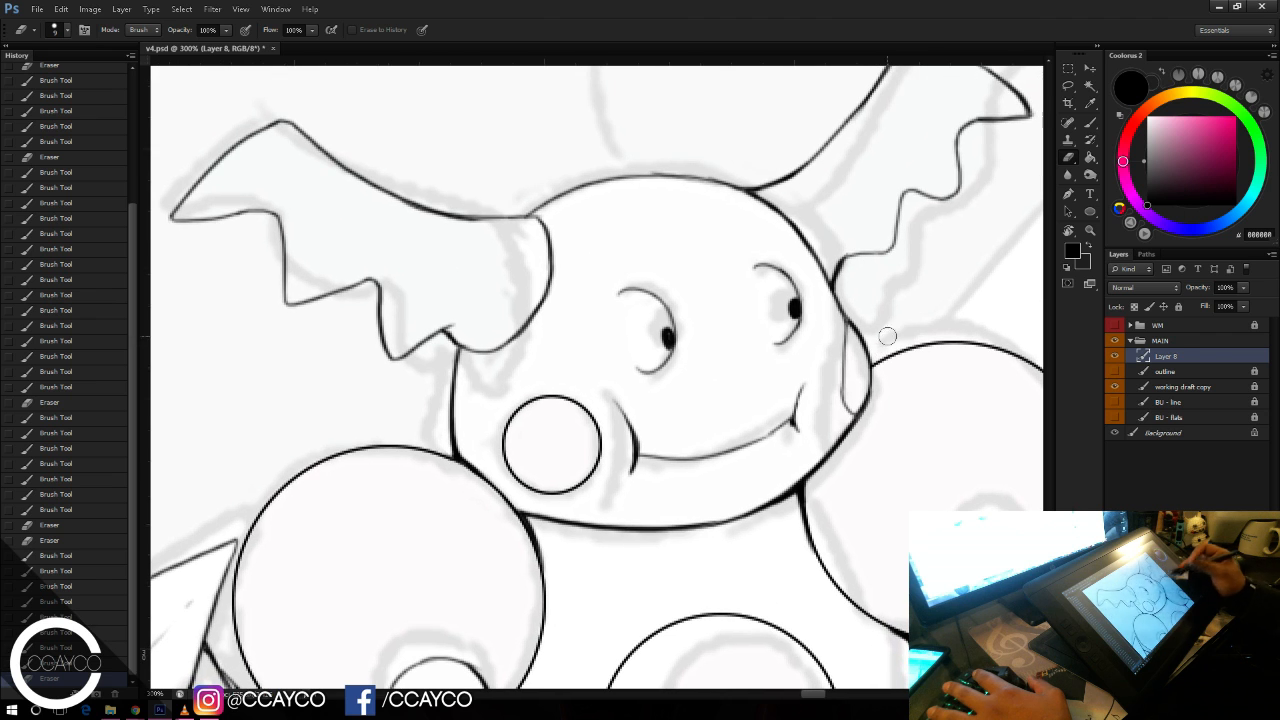
left_click(1115, 386)
left_click(1115, 386)
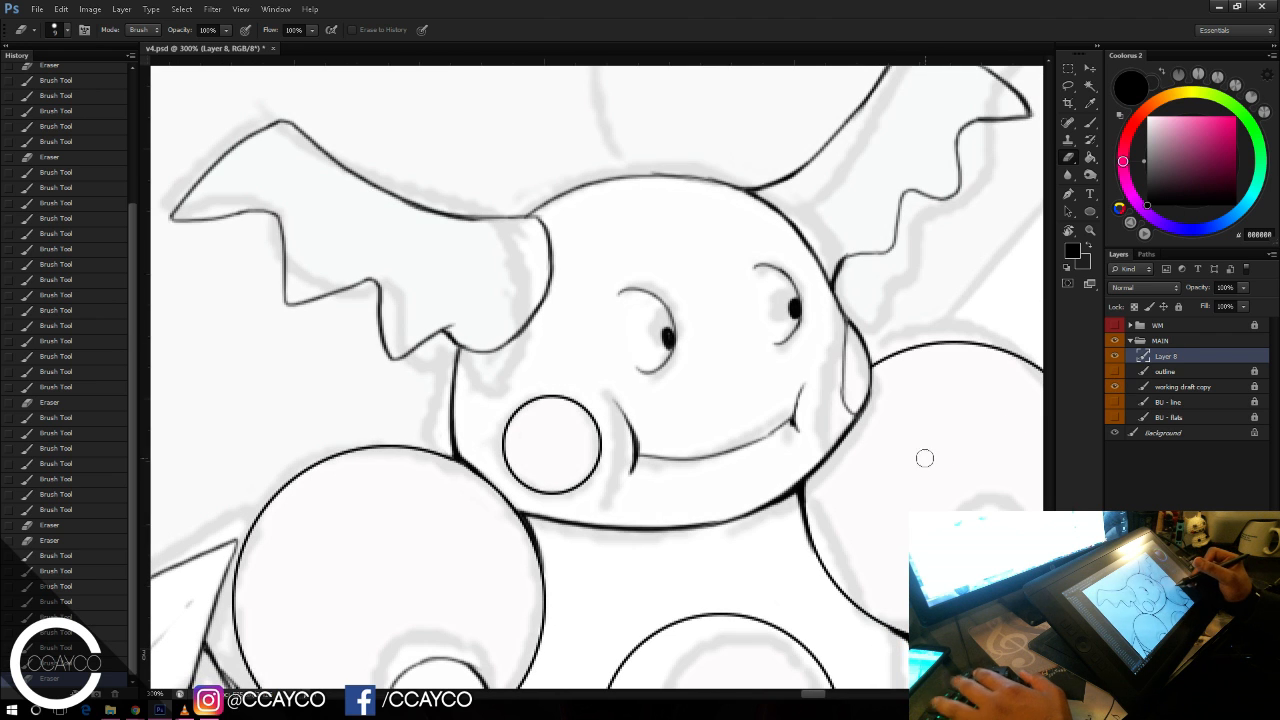
Step: Ink the inner edge of the long-haired character's left hair section, from the parted fringe down to the lower body
key("b")
key("ctrl+minus")
mouse_move(906, 546)
left_mouse_down()
mouse_move(823, 397)
mouse_move(788, 374)
left_mouse_up()
left_click_drag(920, 477, 717, 509)
mouse_move(879, 486)
left_mouse_down()
mouse_move(720, 574)
mouse_move(706, 638)
mouse_move(789, 537)
mouse_move(771, 503)
mouse_move(694, 662)
left_mouse_up()
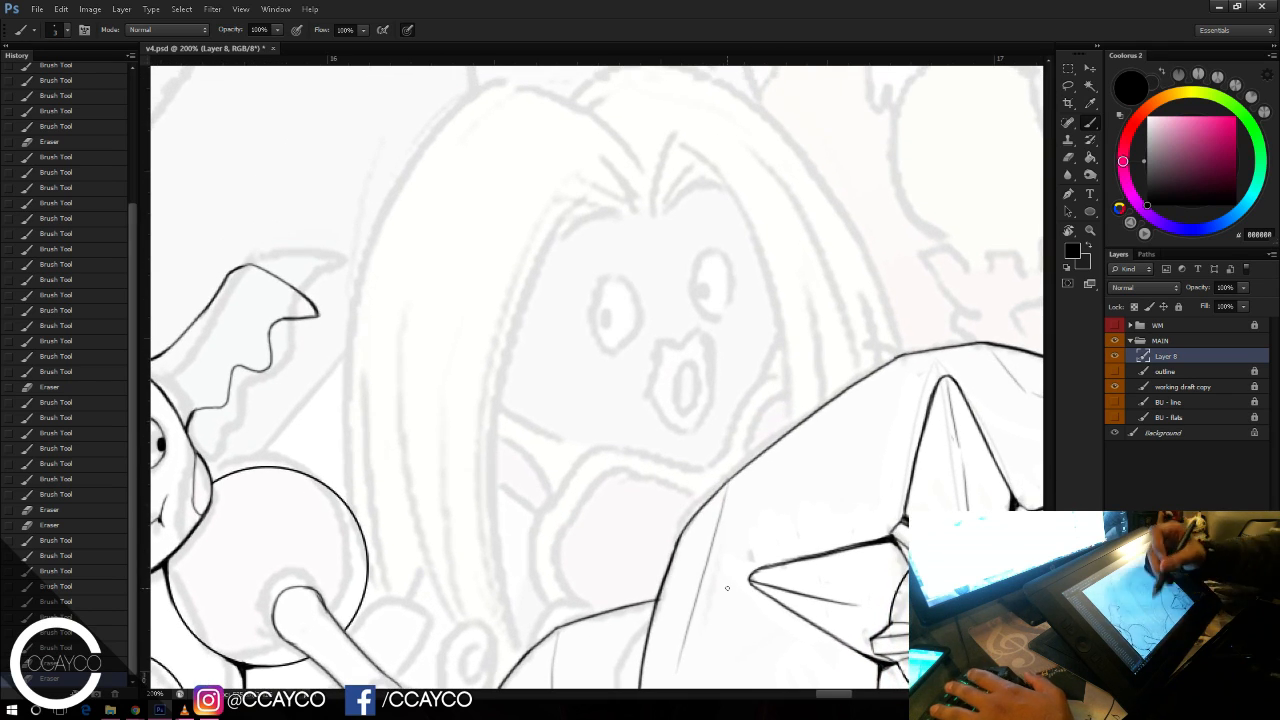
left_click_drag(556, 232, 518, 656)
left_click_drag(588, 190, 553, 240)
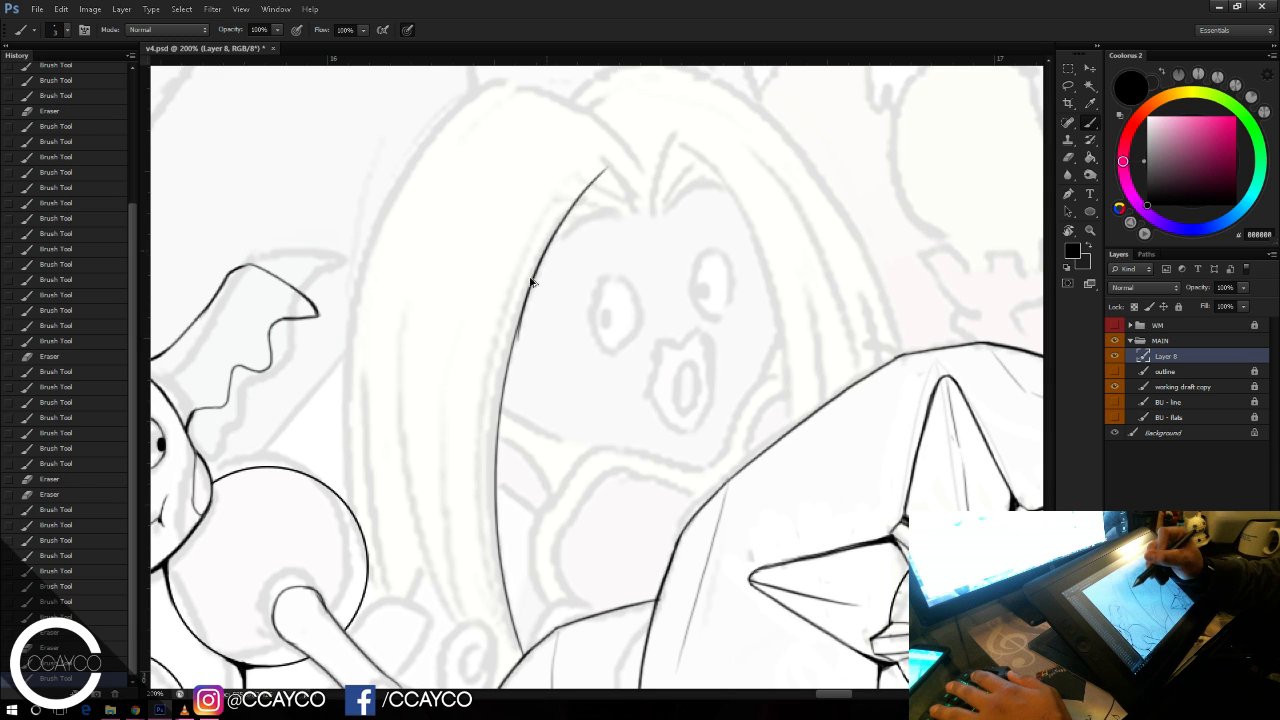
left_click_drag(586, 191, 608, 198)
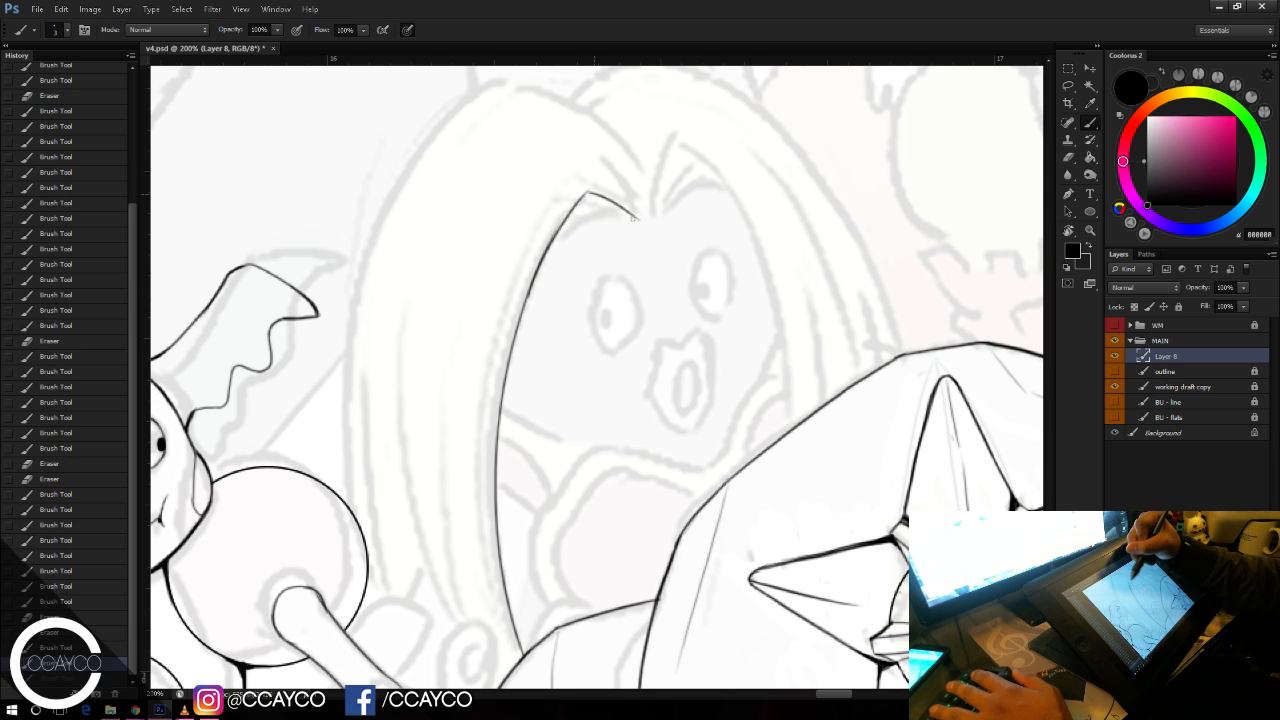
Step: Ink the forehead curve under the long-haired character's parted fringe and save the document
mouse_move(549, 257)
left_mouse_down()
mouse_move(641, 208)
mouse_move(748, 208)
left_mouse_up()
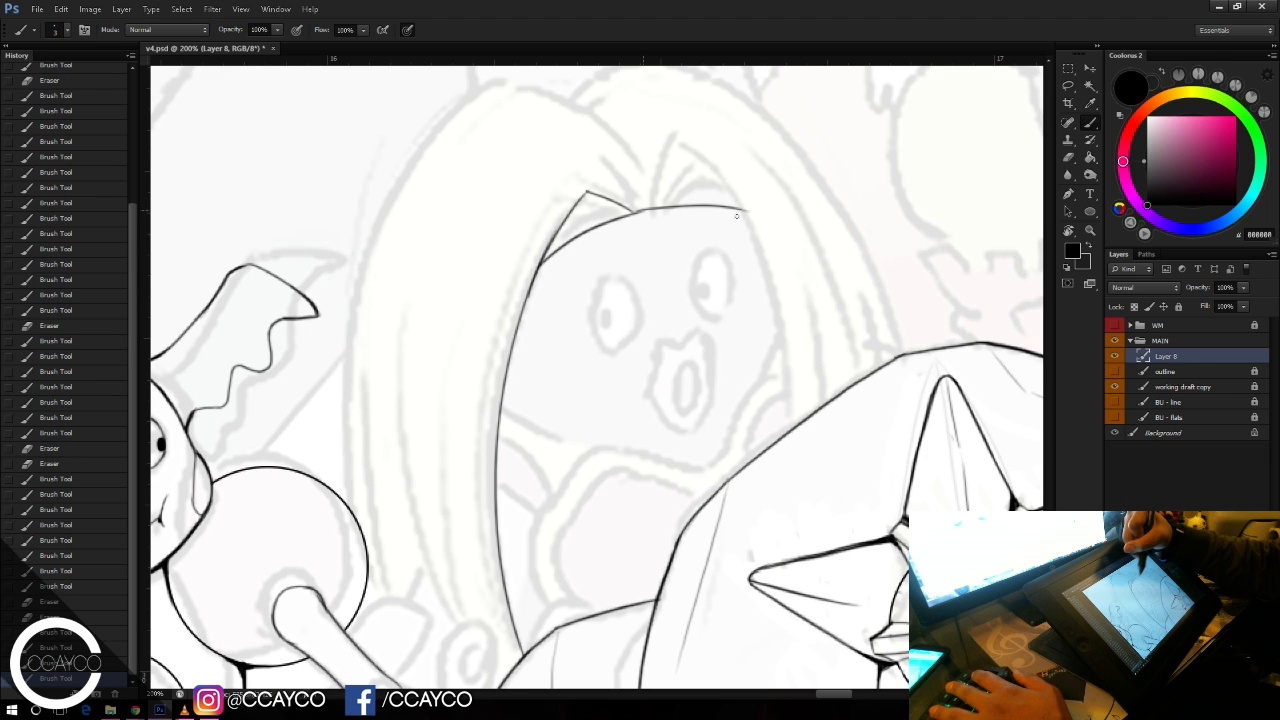
key("ctrl+z")
left_click_drag(637, 212, 752, 217)
key("ctrl+z")
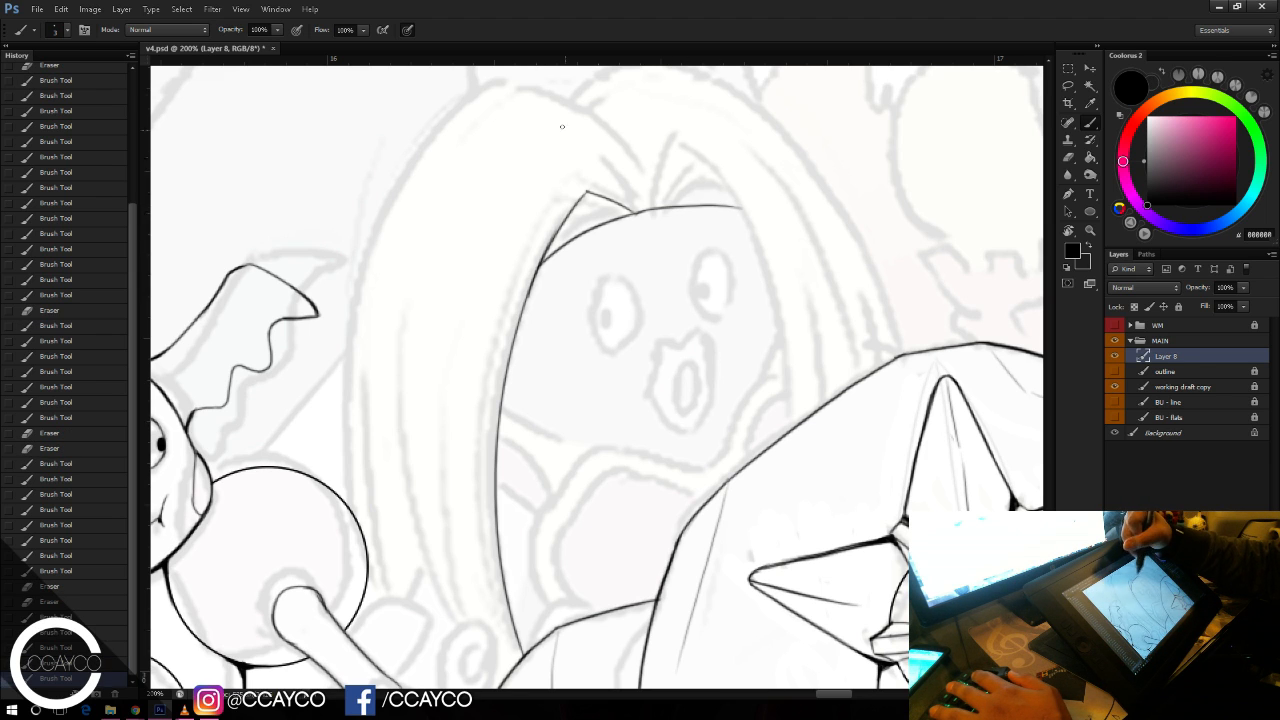
key("ctrl+z")
left_click_drag(645, 208, 725, 202)
key("ctrl+z")
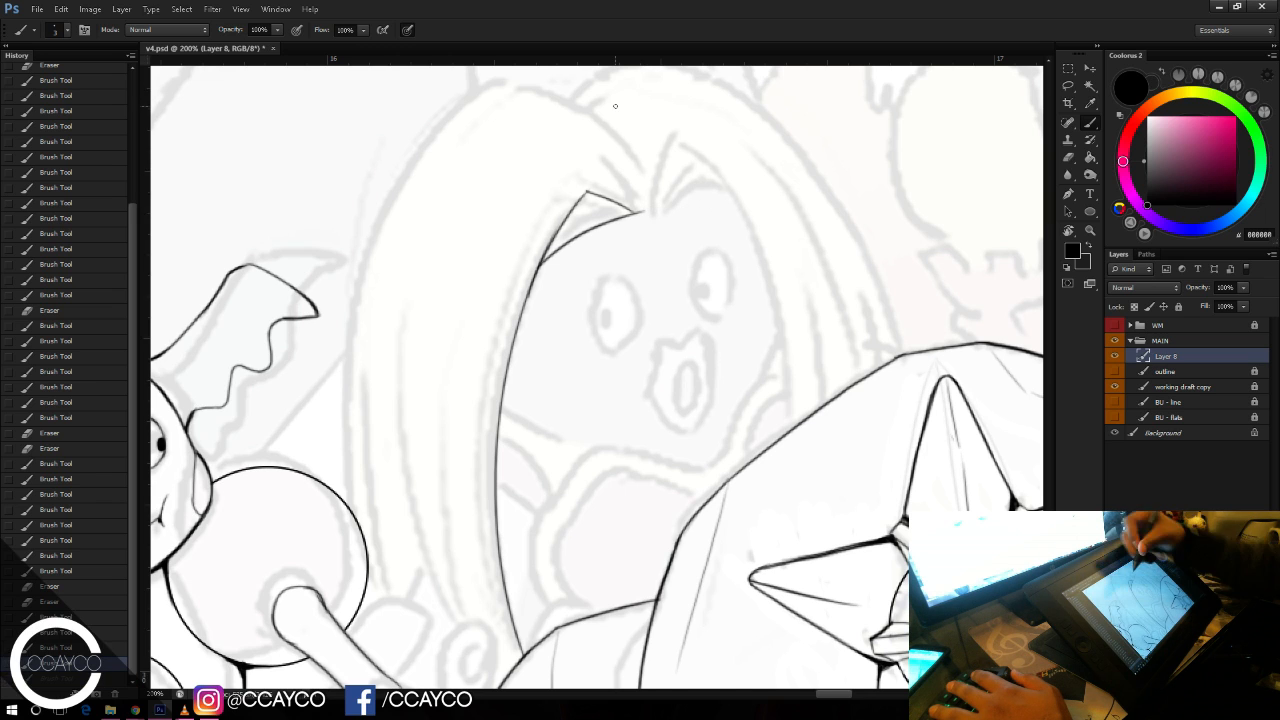
left_click_drag(645, 209, 718, 194)
left_click_drag(637, 212, 742, 205)
key("ctrl+s")
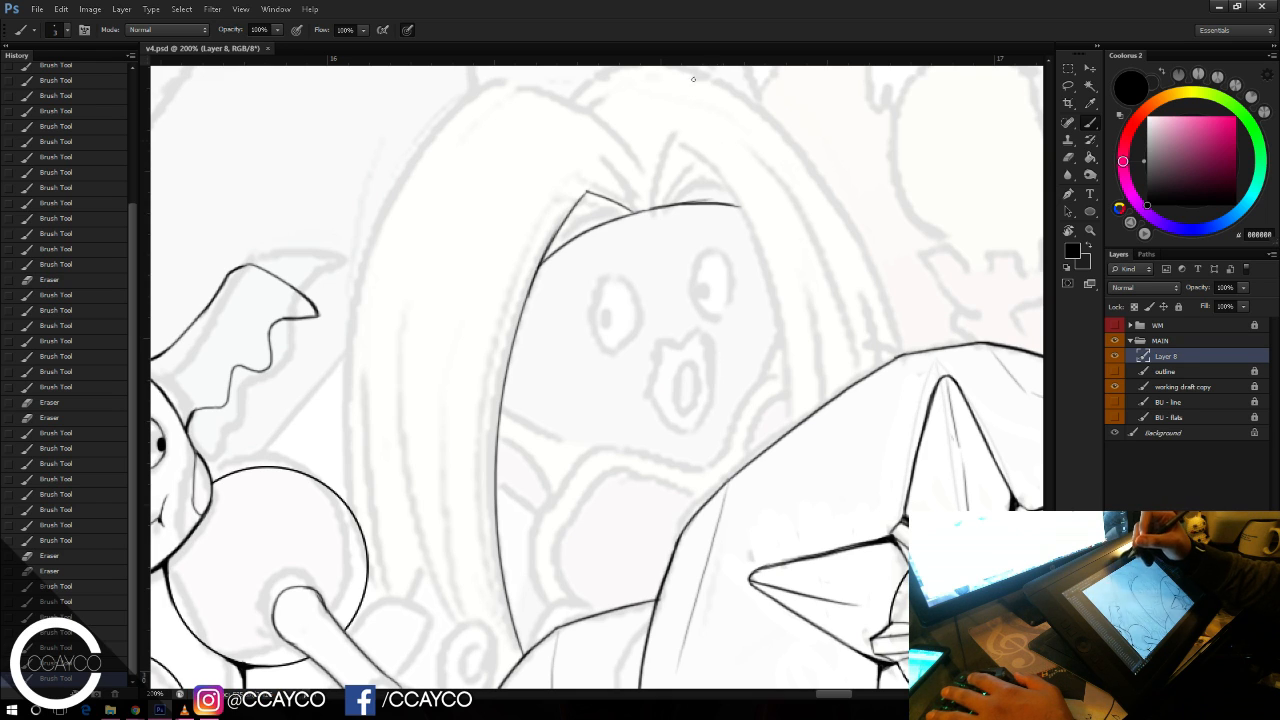
Step: Ink the fringe's right notch and the fine strand lines inside both fringe gaps above the forehead
left_click_drag(673, 158, 657, 206)
key("ctrl+z")
mouse_move(578, 207)
left_mouse_down()
mouse_move(627, 224)
mouse_move(554, 239)
mouse_move(596, 228)
left_mouse_up()
key("ctrl+z")
key("ctrl+z")
key("ctrl+z")
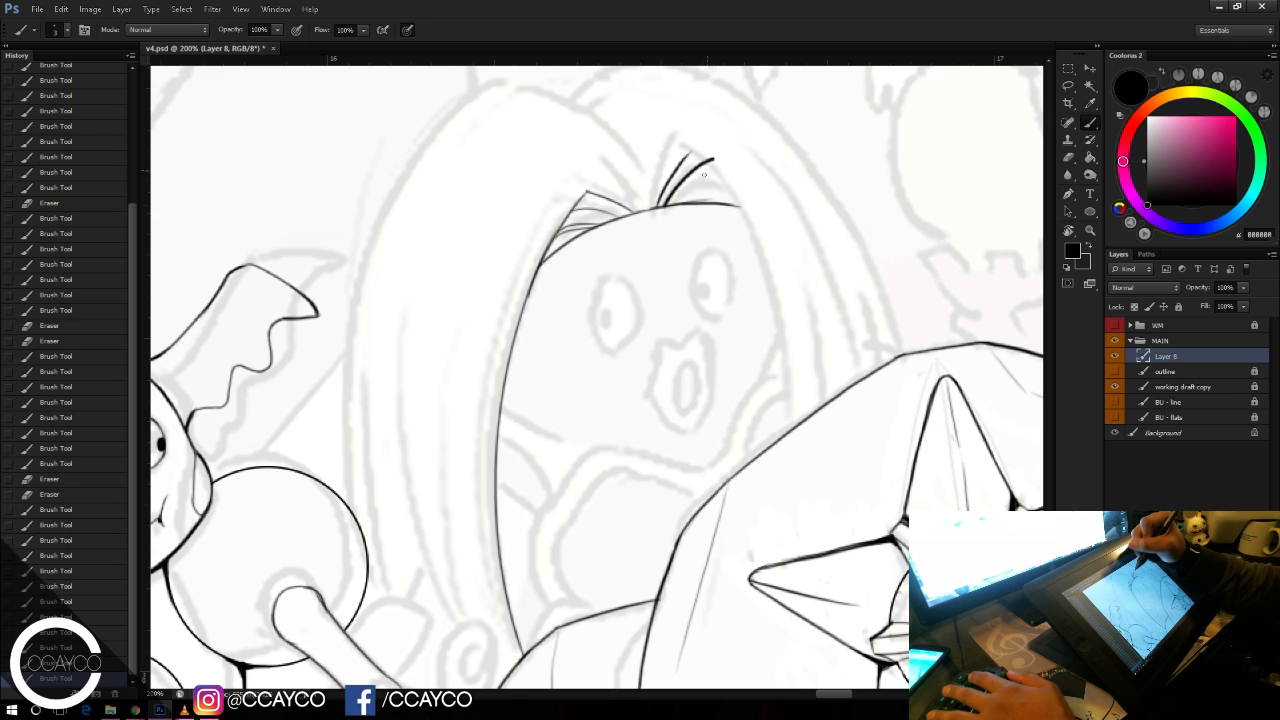
key("ctrl+z")
mouse_move(682, 197)
left_mouse_down()
mouse_move(726, 170)
mouse_move(742, 189)
left_mouse_up()
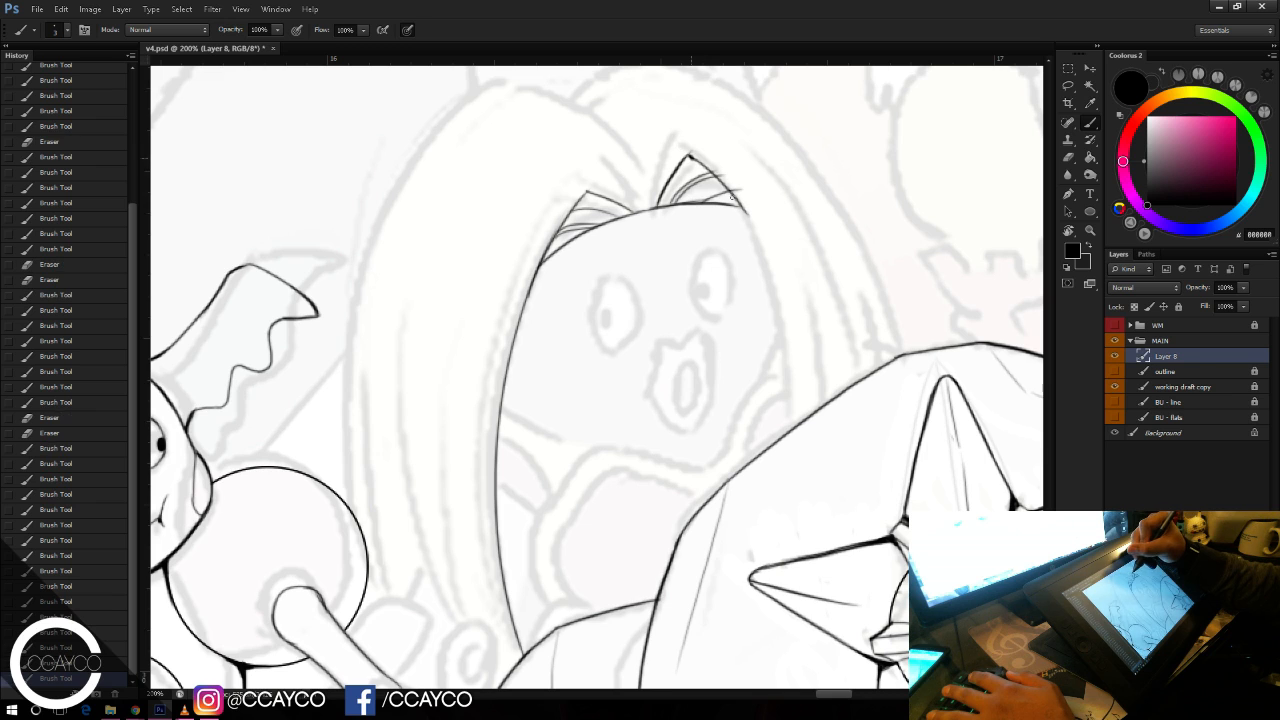
Step: Ink the outer edge of the right fringe gap down to the forehead line and erase the overshooting strands
mouse_move(689, 156)
left_mouse_down()
mouse_move(756, 229)
mouse_move(722, 183)
mouse_move(742, 192)
left_mouse_up()
key("ctrl+z")
key("e")
mouse_move(722, 170)
left_mouse_down()
mouse_move(753, 205)
mouse_move(762, 248)
left_mouse_up()
key("b")
key("ctrl+z")
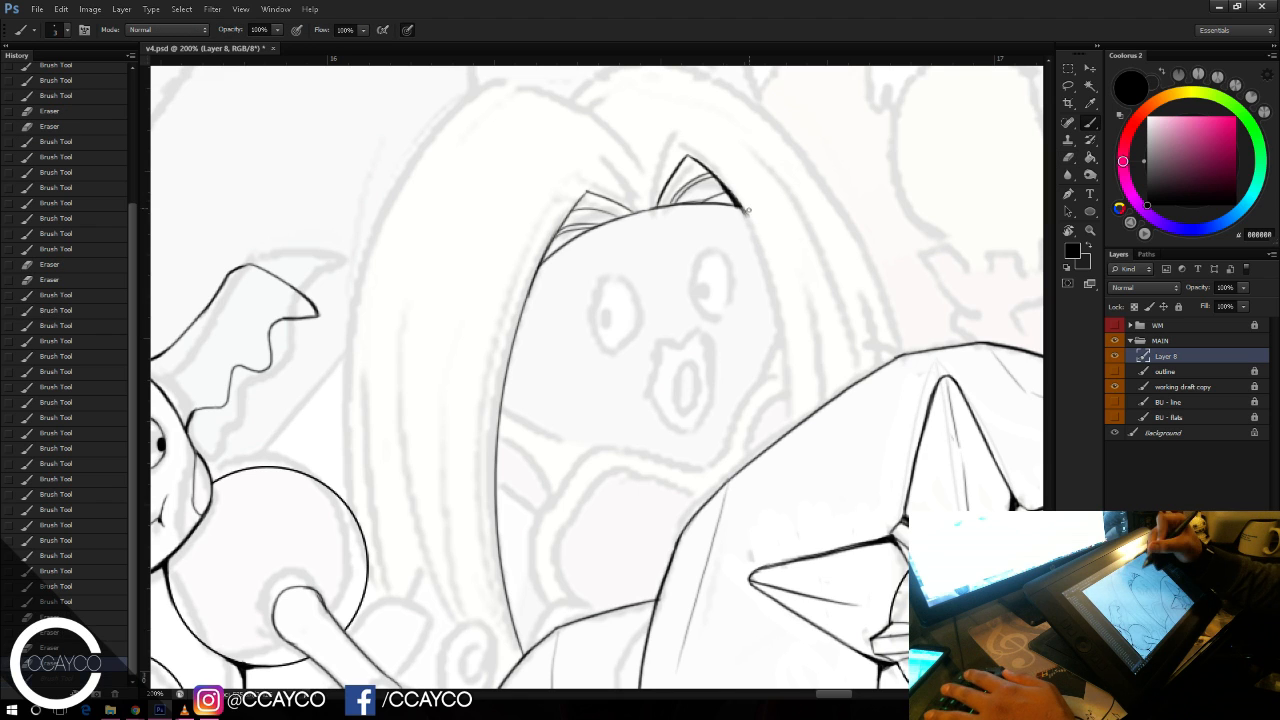
Step: Ink the inner hair edge along the right side of the face, from the forehead line downward
key("ctrl+z")
left_click_drag(736, 200, 786, 328)
key("ctrl+z")
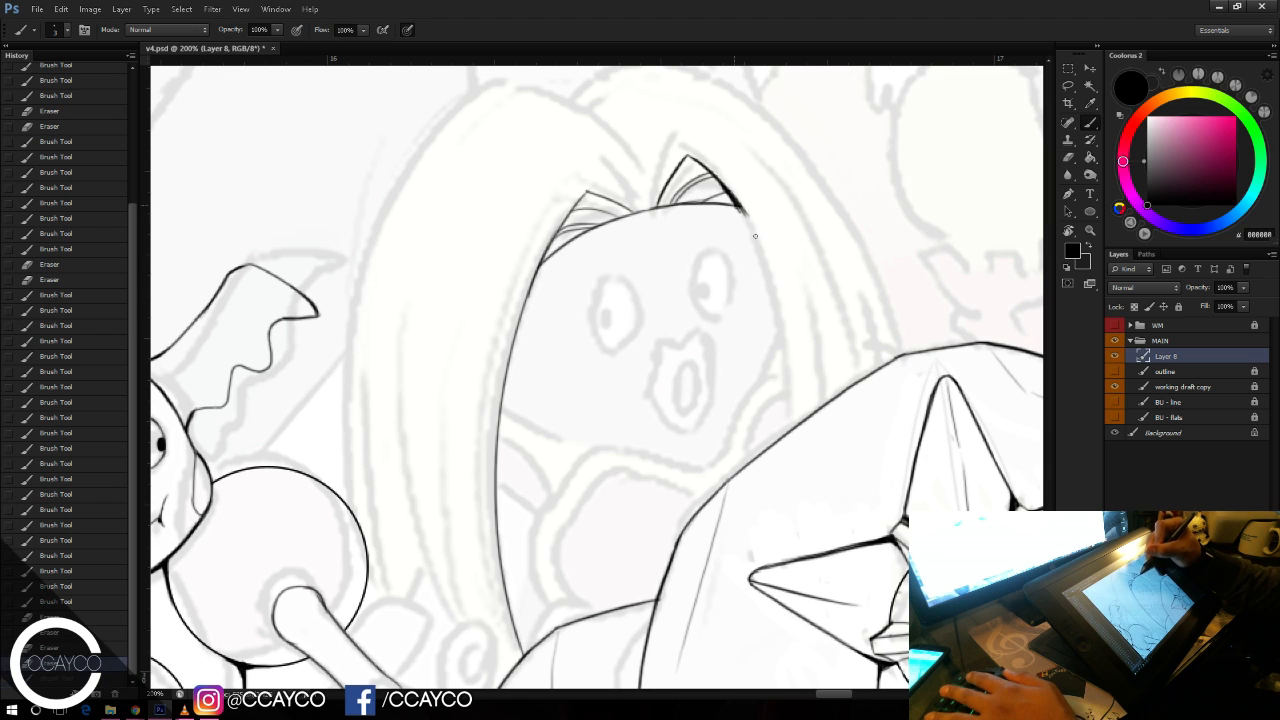
key("ctrl+z")
left_click_drag(735, 201, 791, 360)
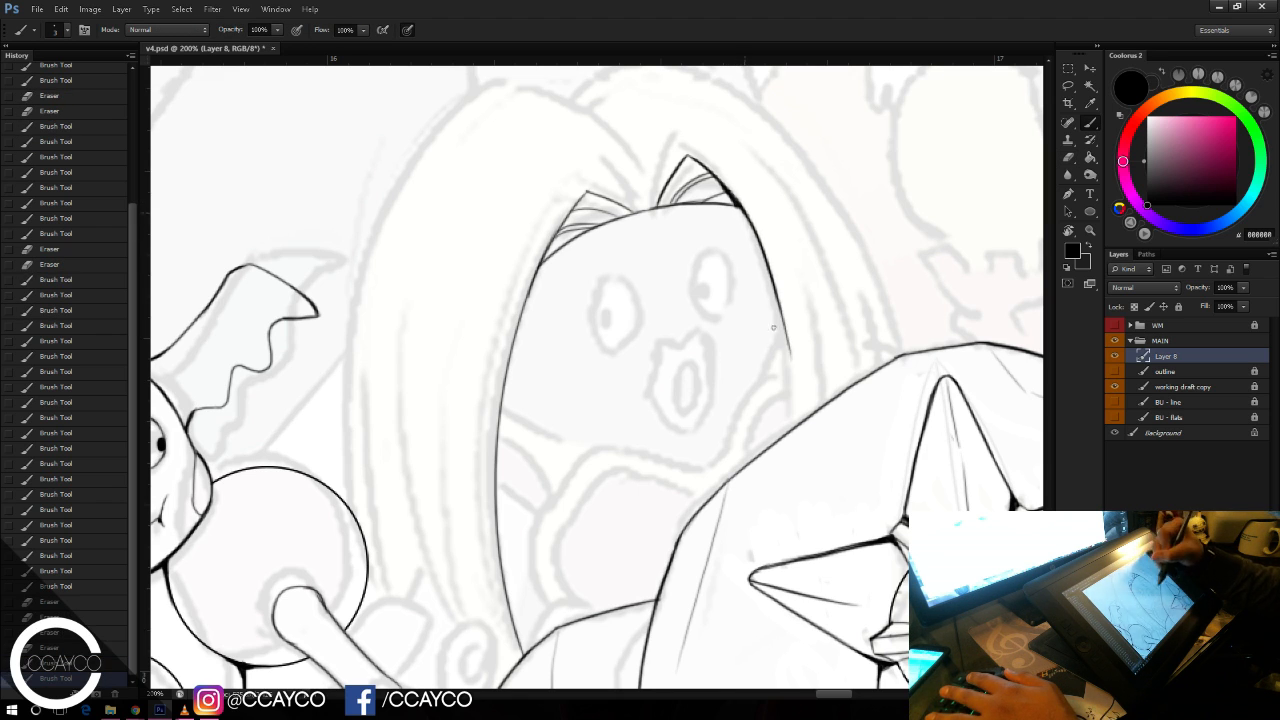
Step: Ink the inner hair edge along the face's right side down to the domed shape and darken its lower end
mouse_move(778, 296)
left_mouse_down()
mouse_move(786, 339)
mouse_move(775, 295)
mouse_move(792, 417)
left_mouse_up()
key("ctrl+z")
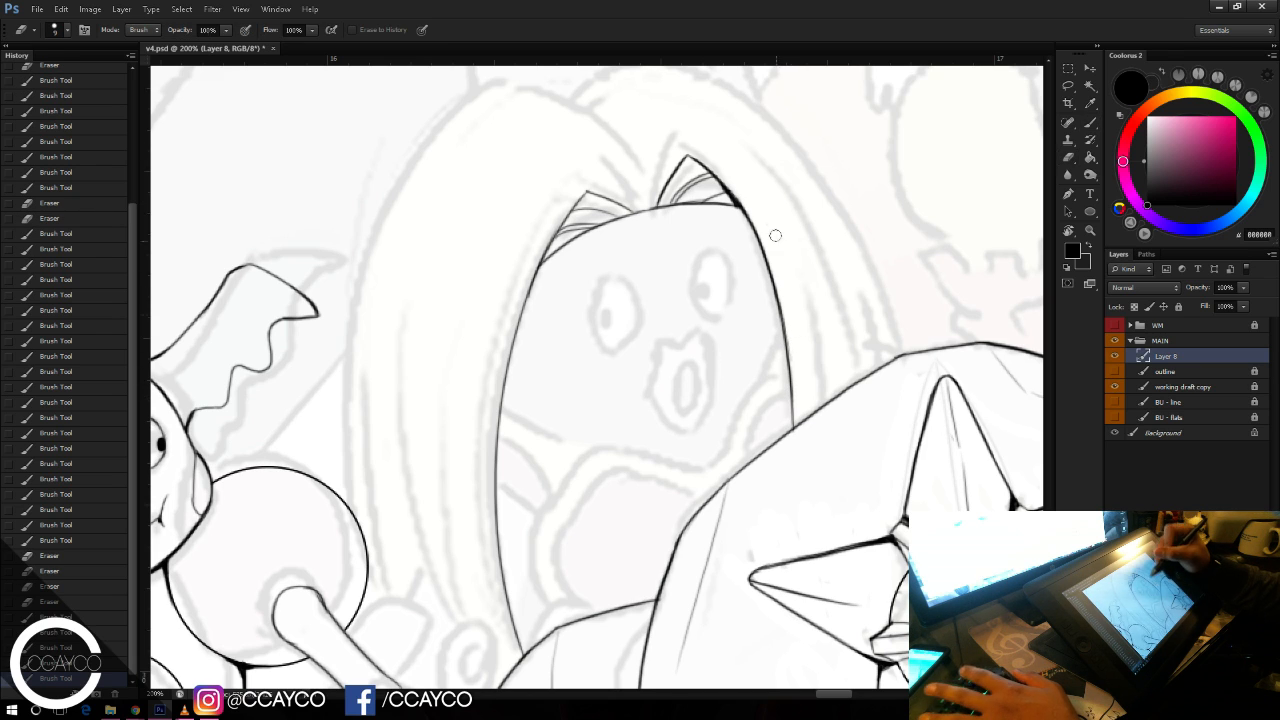
left_click_drag(771, 237, 792, 432)
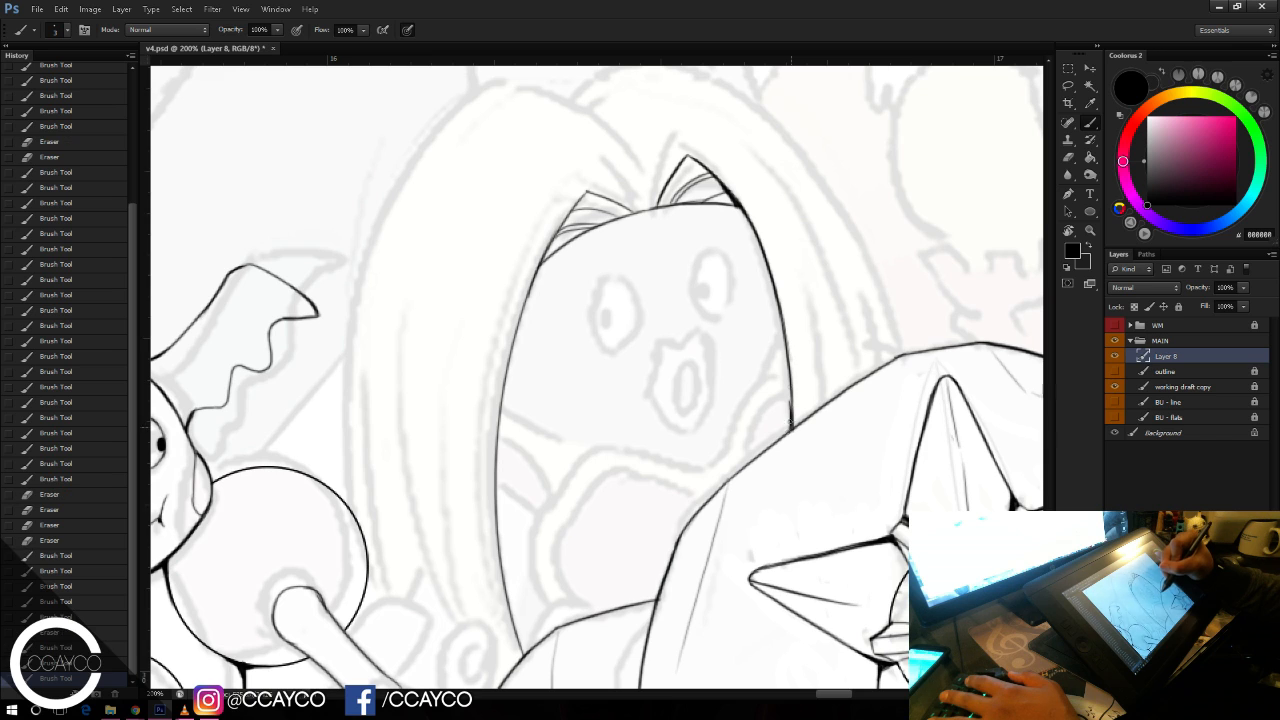
mouse_move(786, 385)
left_mouse_down()
mouse_move(791, 434)
mouse_move(792, 416)
left_mouse_up()
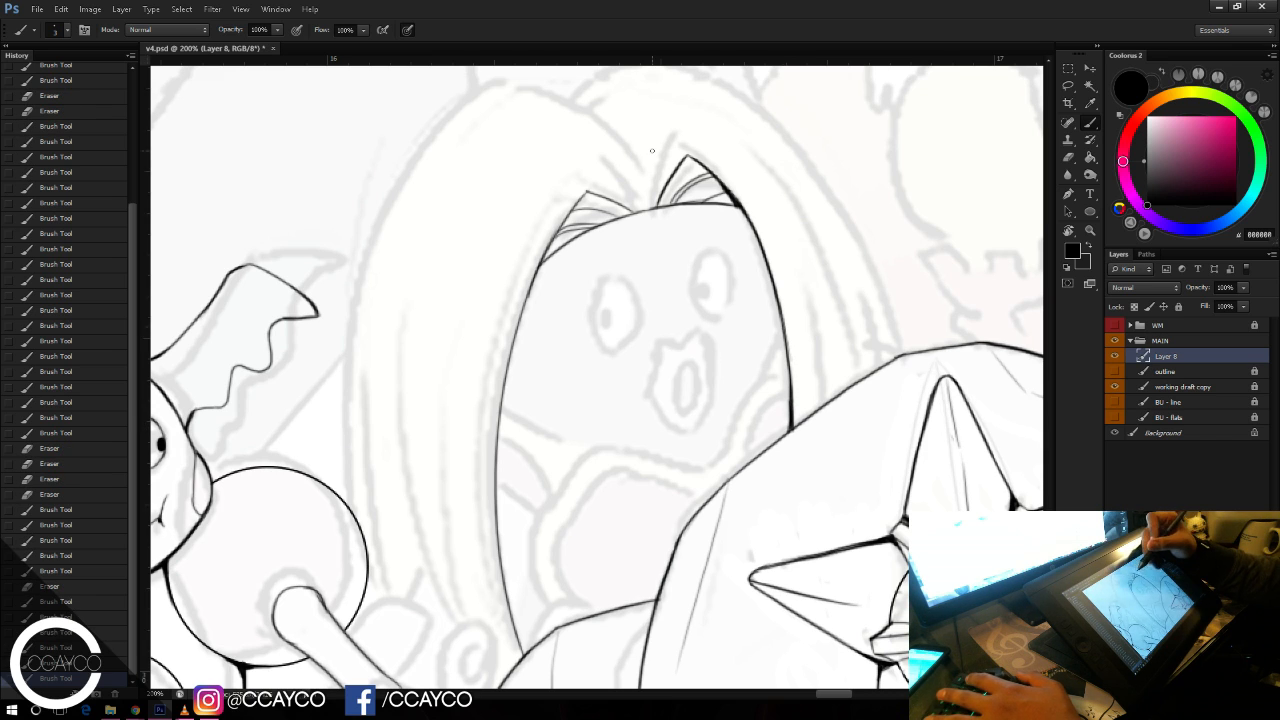
left_click_drag(780, 221, 771, 217)
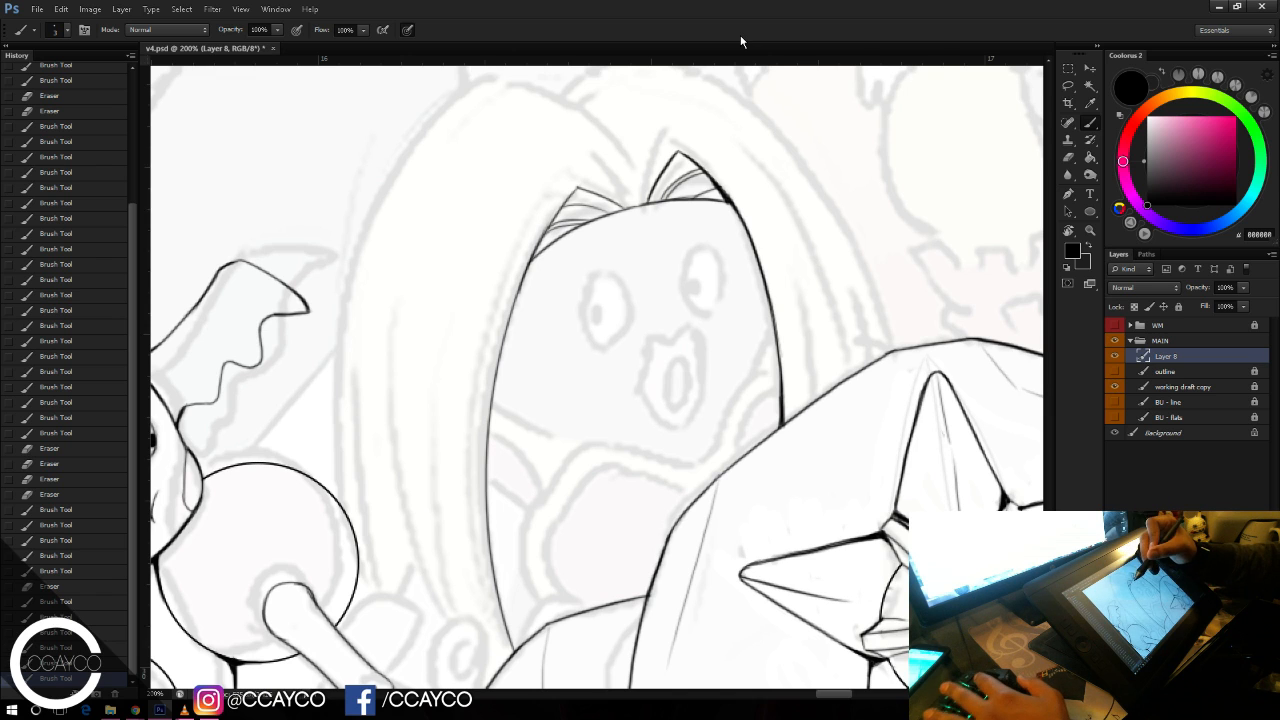
Step: Ink the face's left contour from the fringe down to the dome edge and erase the upper part of the previous line outside it
left_click_drag(538, 232, 545, 560)
key("ctrl+z")
mouse_move(540, 230)
left_mouse_down()
mouse_move(522, 400)
mouse_move(573, 605)
left_mouse_up()
left_click_drag(477, 388, 492, 480)
key("e")
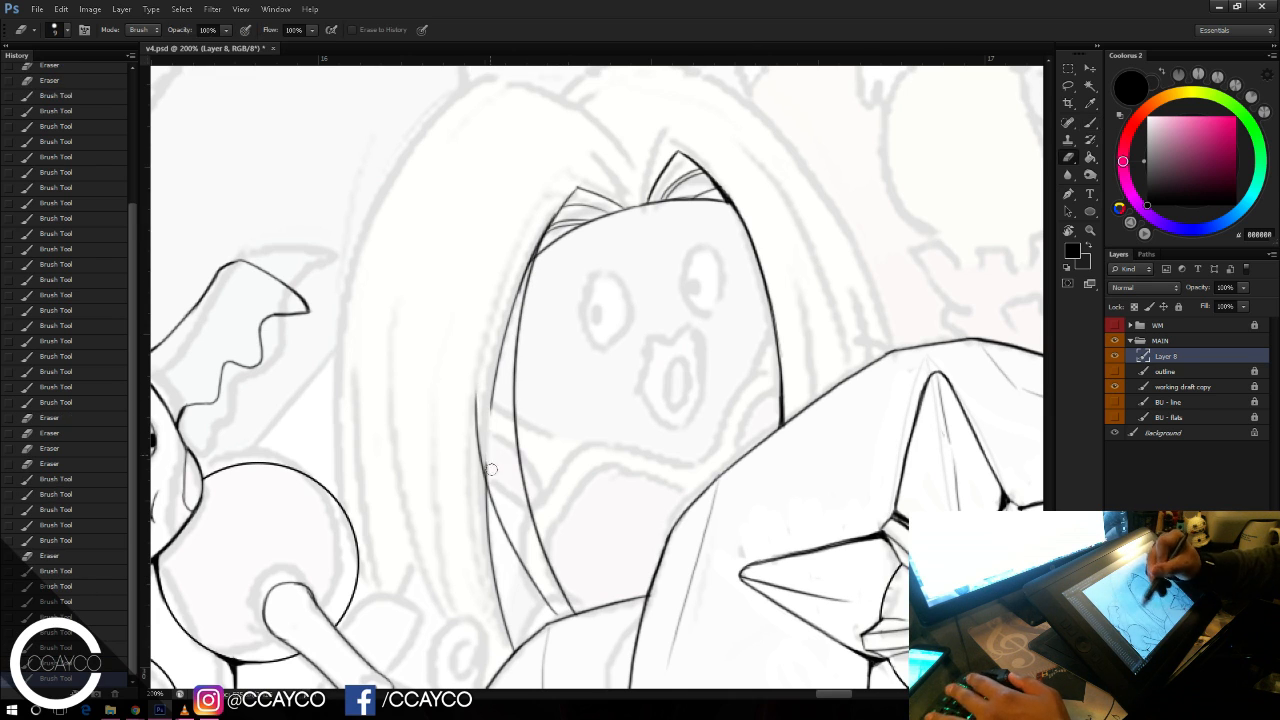
mouse_move(492, 424)
left_mouse_down()
mouse_move(543, 191)
mouse_move(560, 169)
mouse_move(580, 177)
mouse_move(592, 130)
left_mouse_up()
left_click_drag(677, 151, 681, 133)
key("ctrl+alt+z")
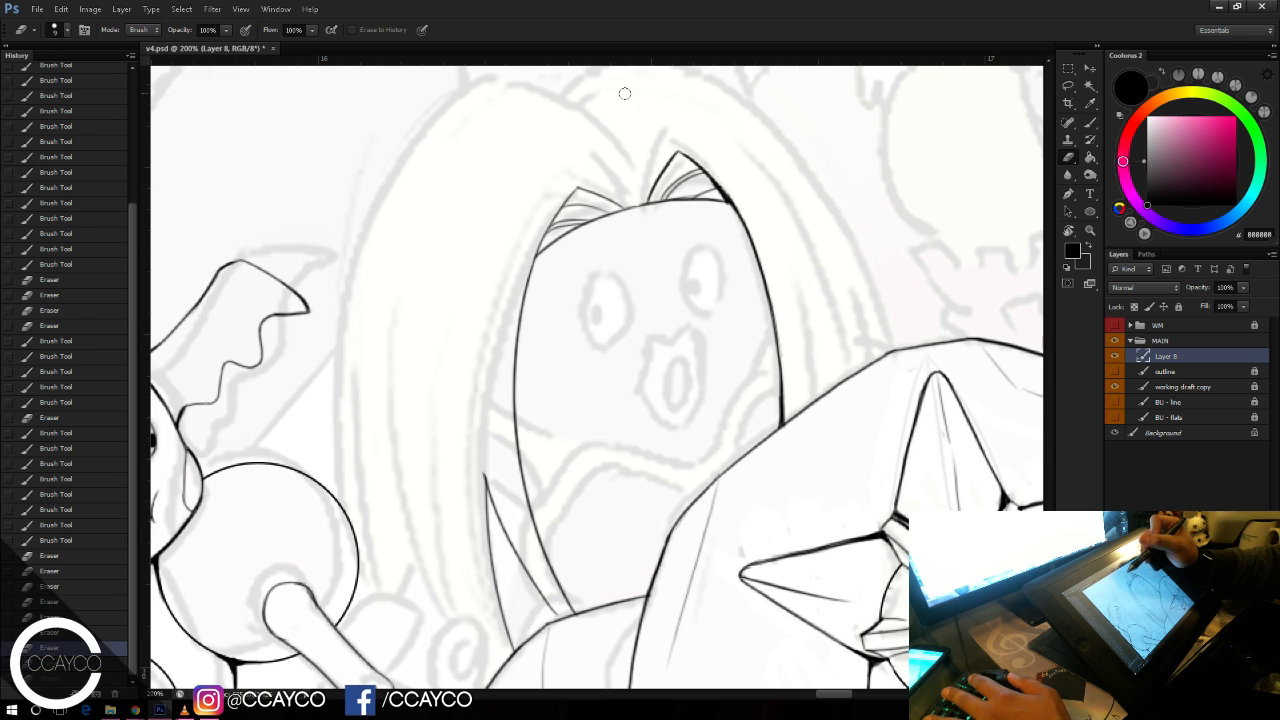
key("b")
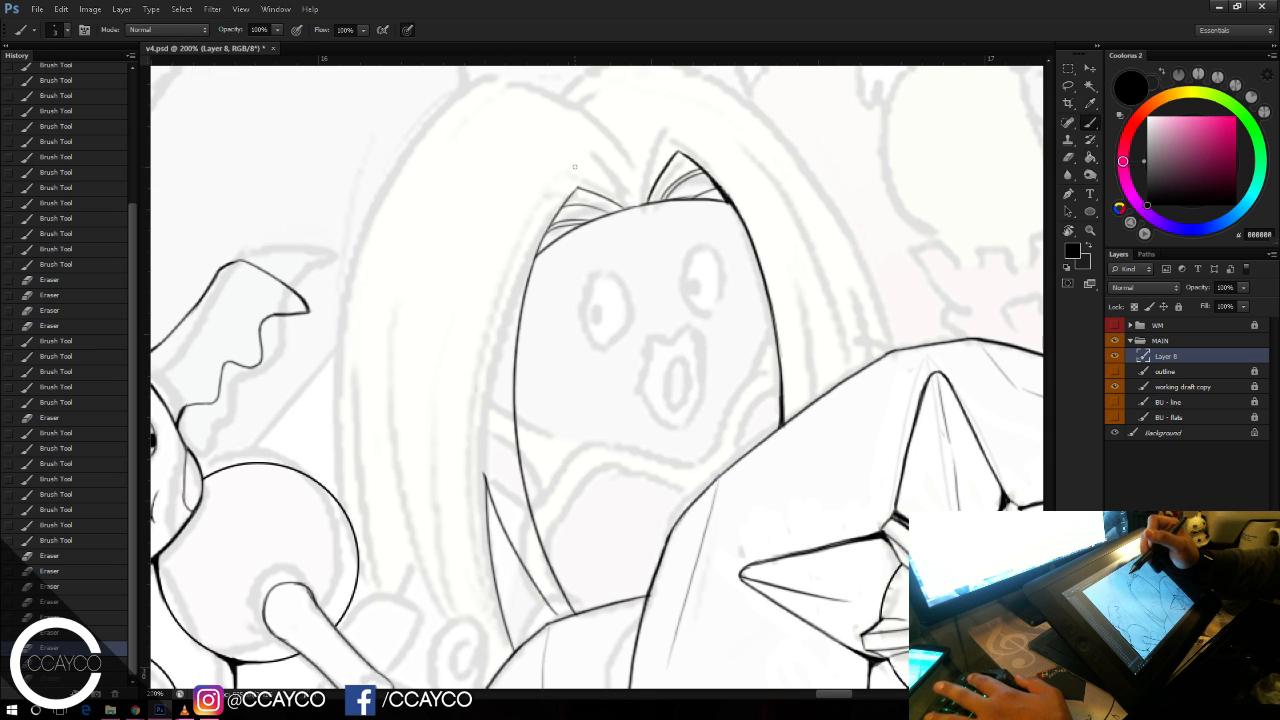
scroll(572, 155, "down", 1)
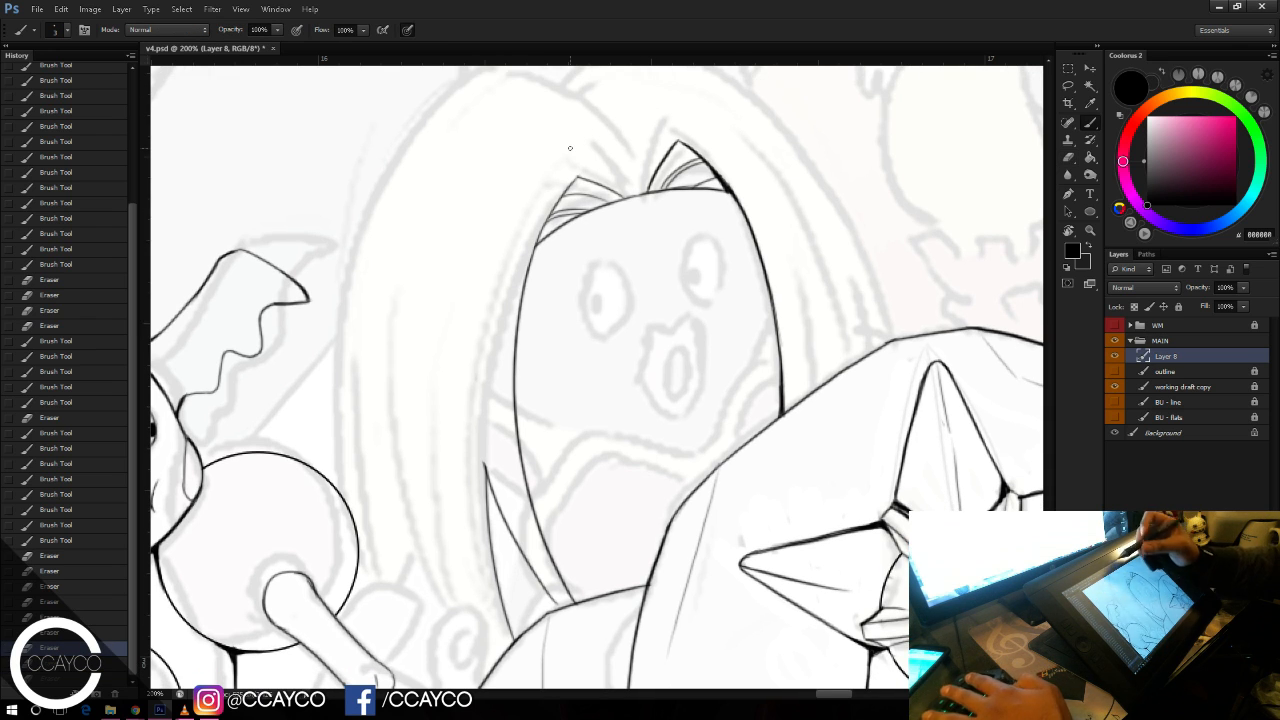
Step: Ink the wavy jawline across the lower face from the left face contour up toward the right hair edge
mouse_move(527, 471)
left_mouse_down()
mouse_move(561, 450)
mouse_move(542, 476)
left_mouse_up()
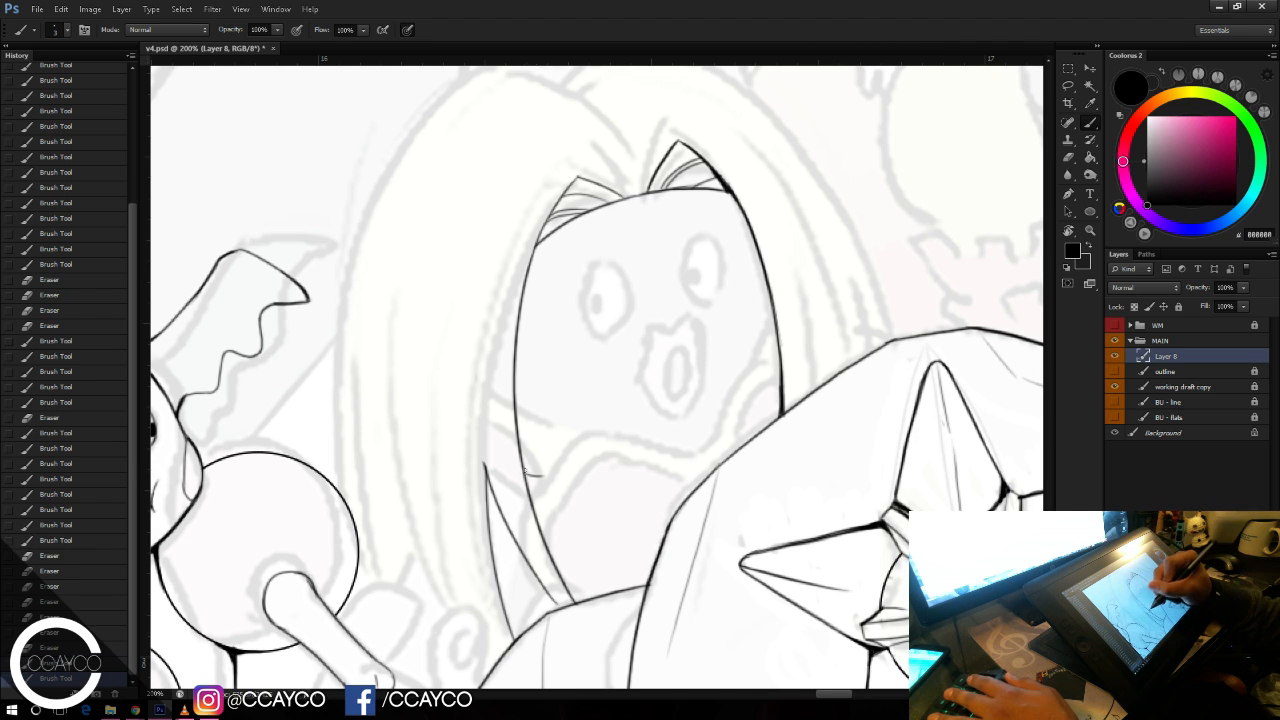
mouse_move(521, 464)
left_mouse_down()
mouse_move(544, 476)
mouse_move(572, 444)
mouse_move(618, 427)
mouse_move(694, 443)
mouse_move(765, 362)
left_mouse_up()
key("ctrl+z")
key("ctrl+z")
key("ctrl+z")
key("ctrl+z")
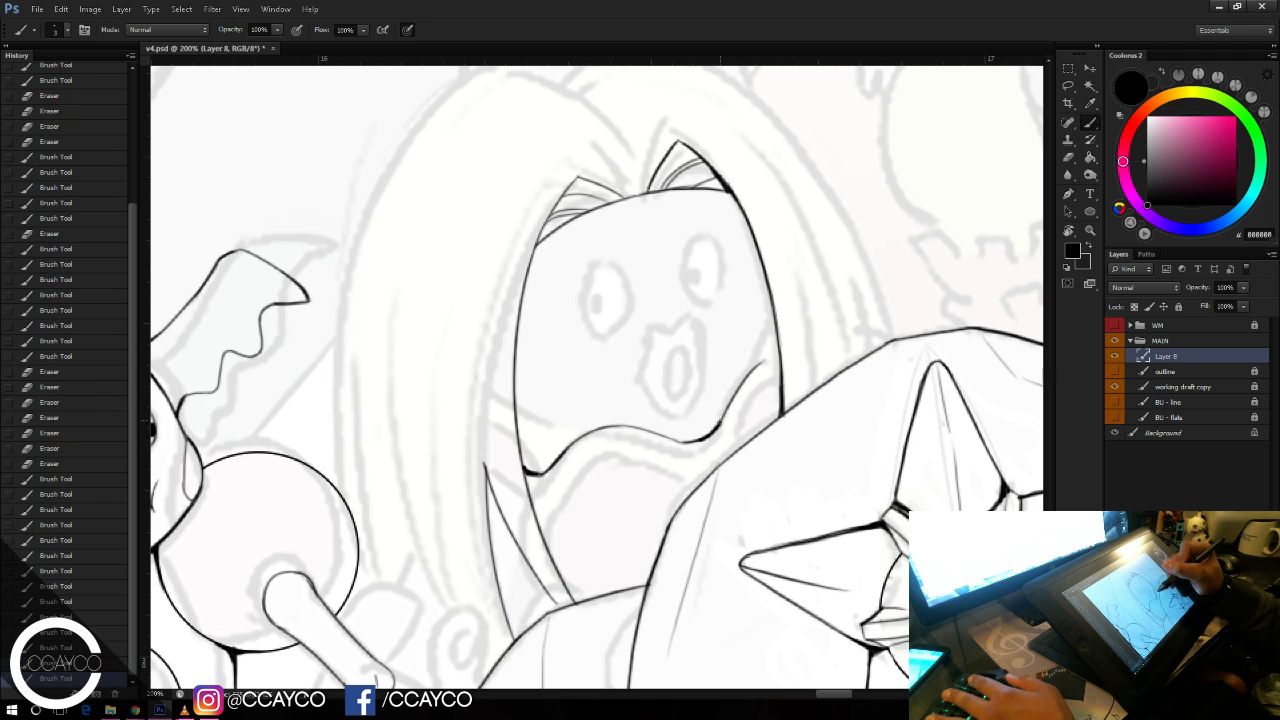
left_click_drag(718, 428, 742, 382)
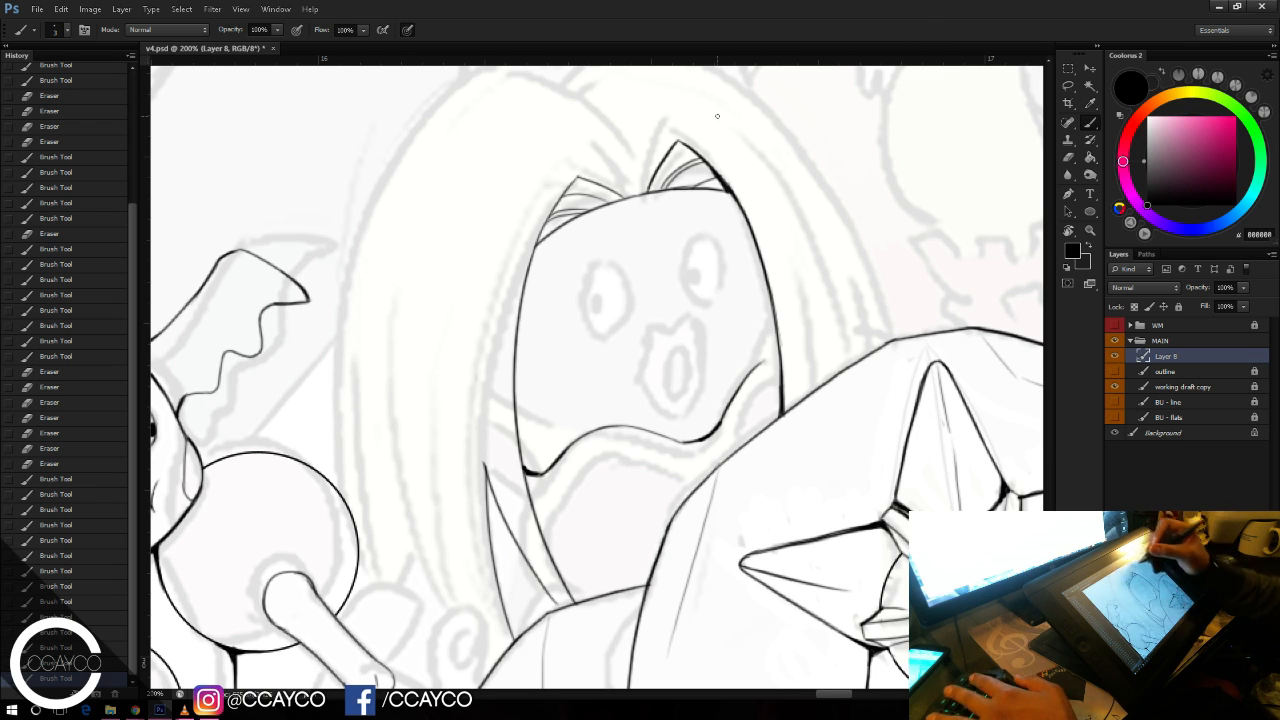
Step: Join the jawline to the right hair edge with a filled corner and thicken the right face contour
left_click_drag(749, 372, 779, 360)
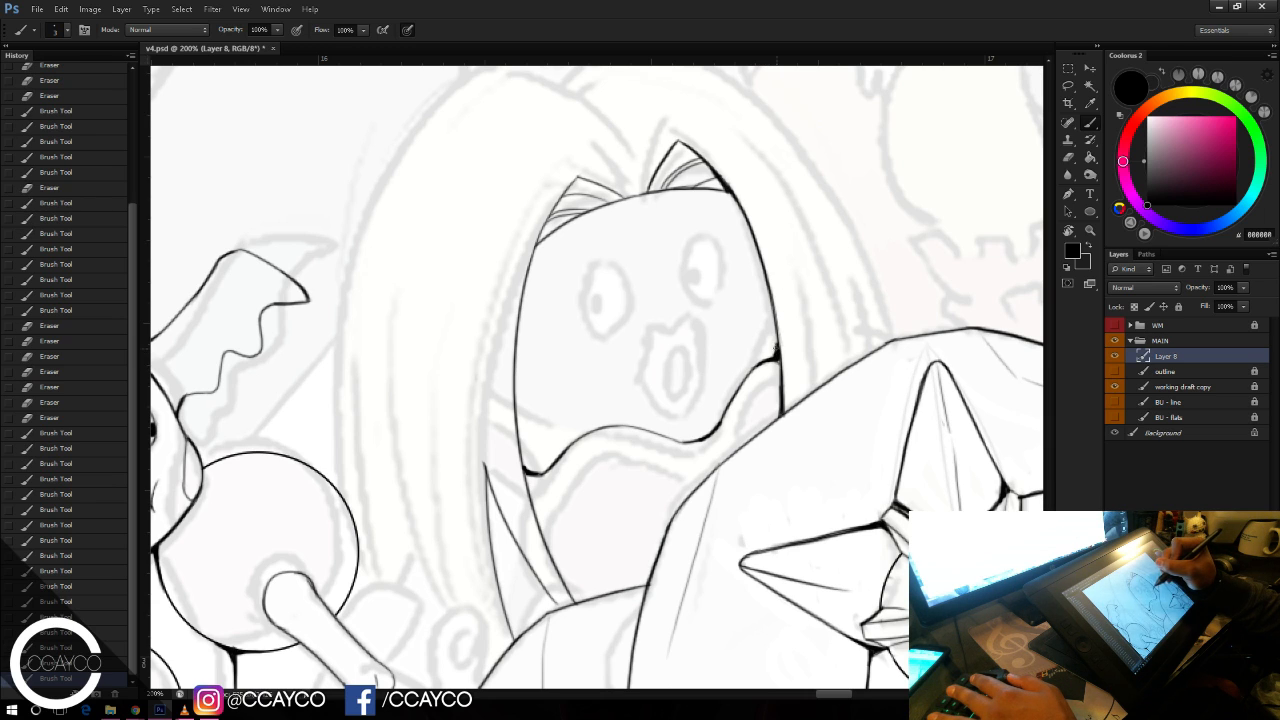
left_click_drag(778, 353, 776, 352)
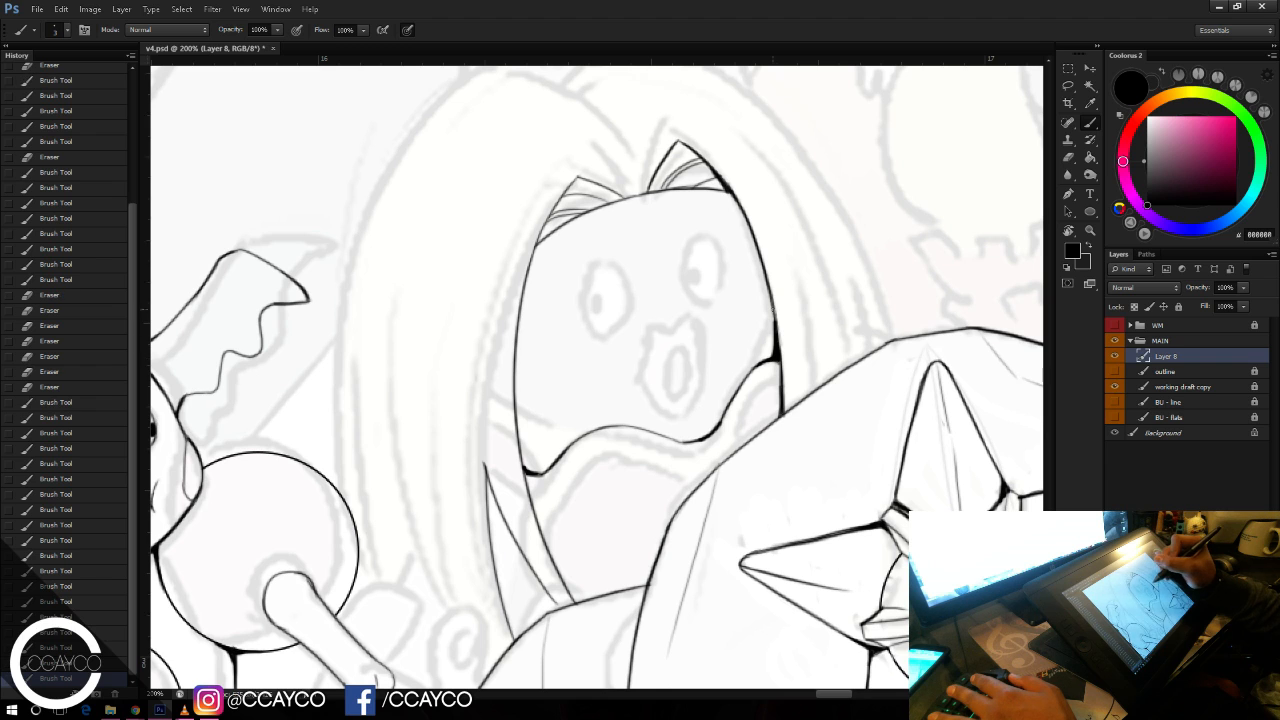
left_click_drag(769, 300, 774, 352)
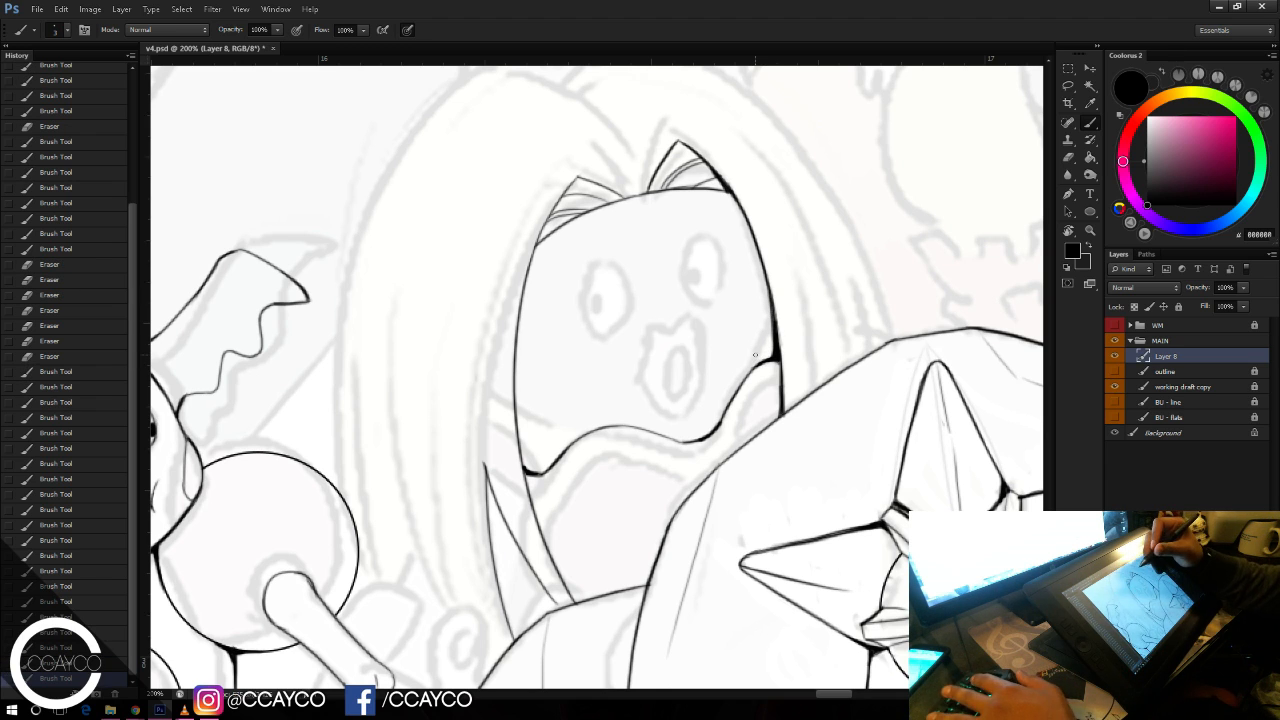
left_click_drag(726, 186, 757, 254)
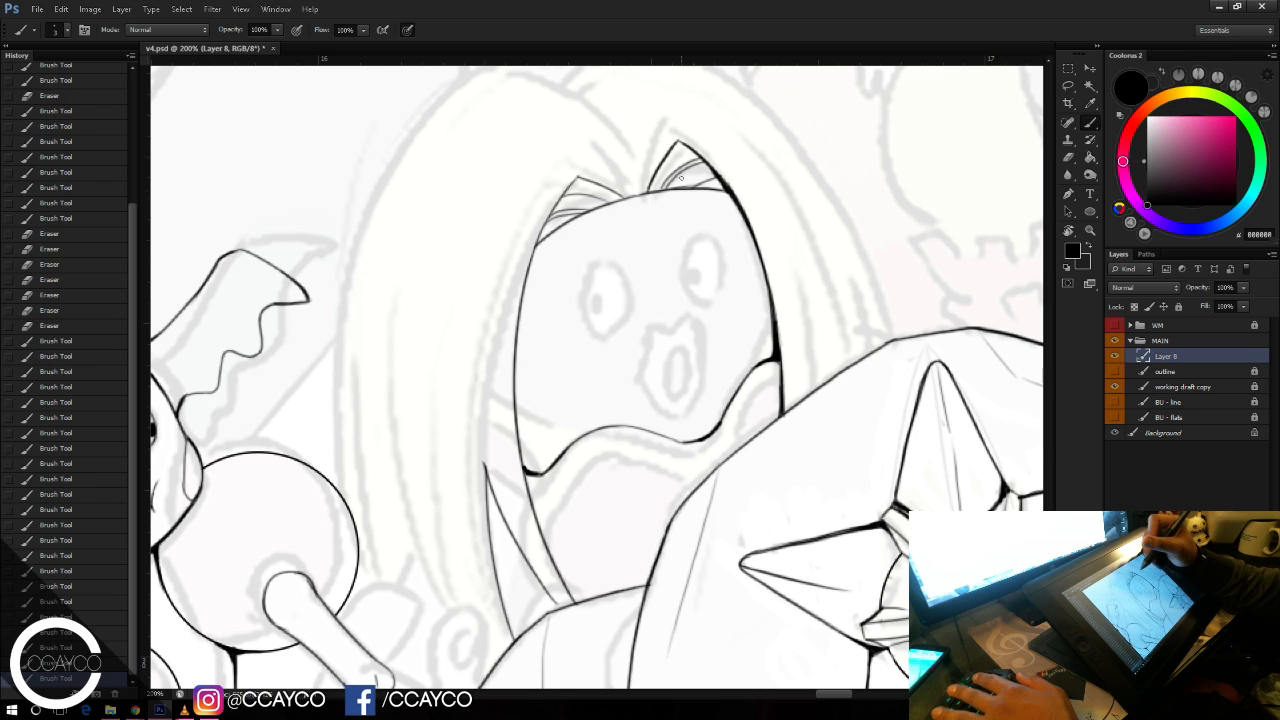
Step: Ink the narrow oval mouth opening and rework the upper and left lip lines around it
mouse_move(676, 352)
left_mouse_down()
mouse_move(684, 400)
mouse_move(688, 358)
mouse_move(680, 402)
left_mouse_up()
key("ctrl+alt+z")
key("ctrl+alt+z")
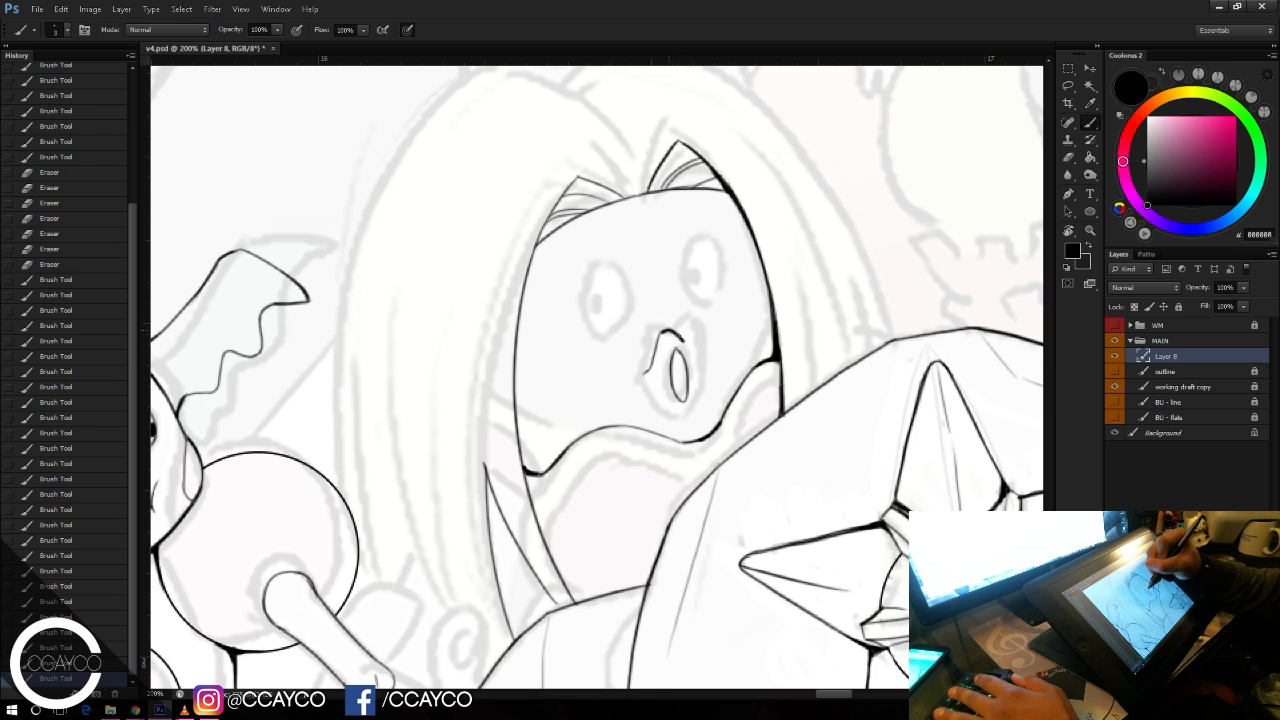
key("ctrl+z")
left_click_drag(661, 332, 674, 331)
mouse_move(671, 330)
left_mouse_down()
mouse_move(680, 339)
mouse_move(686, 323)
mouse_move(701, 367)
mouse_move(643, 384)
left_mouse_up()
key("ctrl+alt+z")
key("ctrl+alt+z")
key("ctrl+alt+z")
key("ctrl+alt+z")
key("ctrl+z")
key("e")
key("b")
Step: Ink the complete outer lip outline around the mouth opening, closing it along the right side
mouse_move(661, 330)
left_mouse_down()
mouse_move(655, 388)
mouse_move(674, 418)
mouse_move(704, 428)
mouse_move(681, 423)
mouse_move(704, 407)
left_mouse_up()
key("ctrl+alt+z")
key("ctrl+alt+z")
key("ctrl+alt+z")
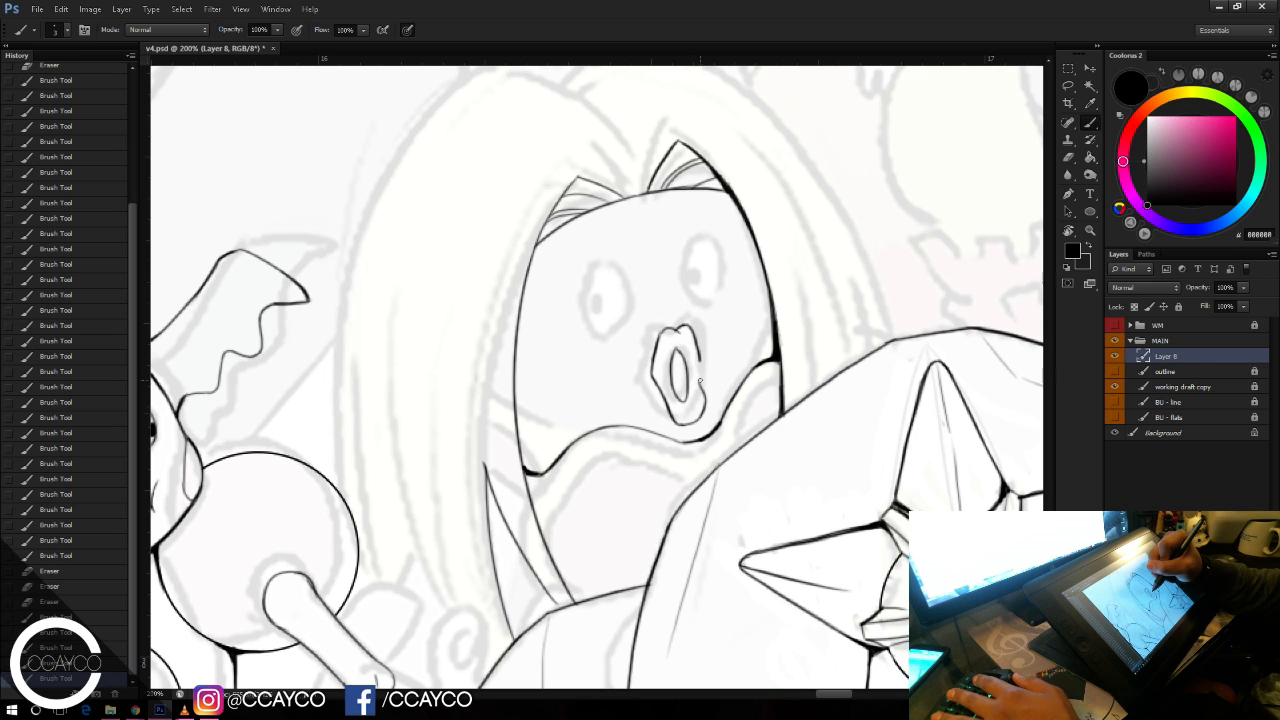
key("ctrl+shift+z")
key("ctrl+shift+z")
key("ctrl+shift+z")
key("ctrl+shift+z")
key("ctrl+shift+z")
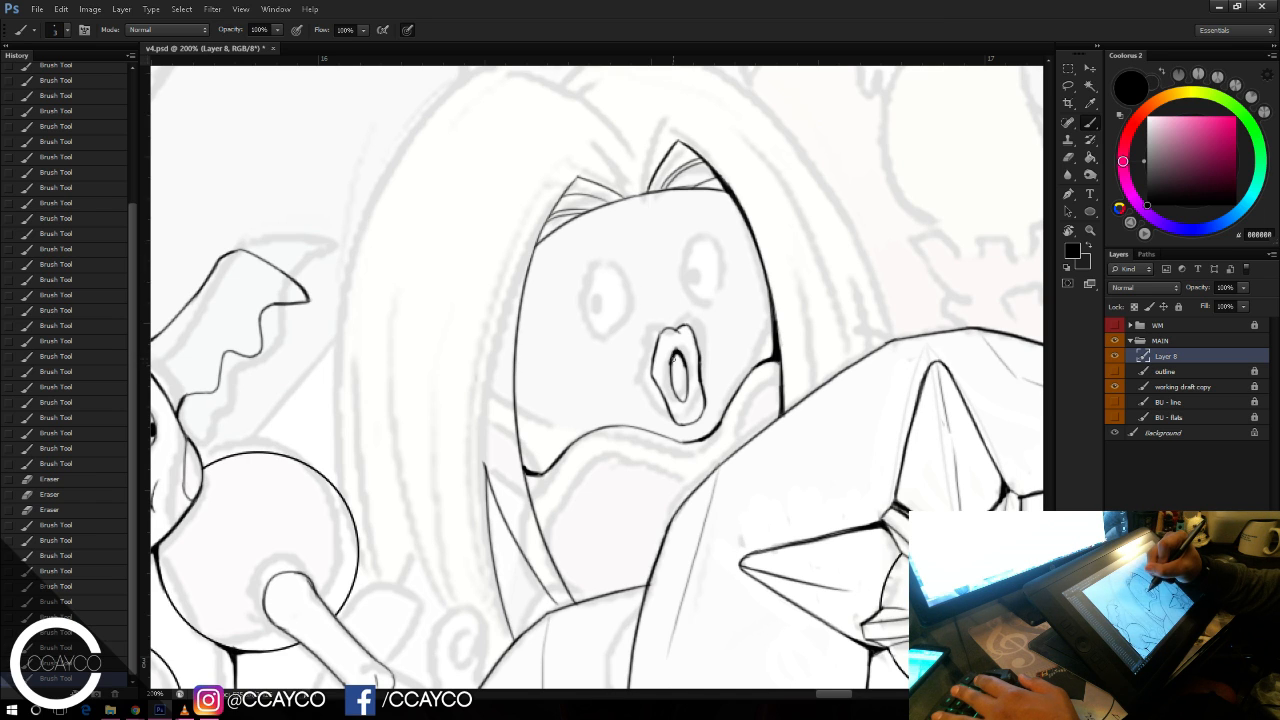
Step: Thicken the line of the mouth opening and the right side of the lip outline
mouse_move(673, 358)
left_mouse_down()
mouse_move(687, 375)
mouse_move(681, 350)
mouse_move(703, 412)
left_mouse_up()
key("ctrl+alt+z")
key("ctrl+alt+z")
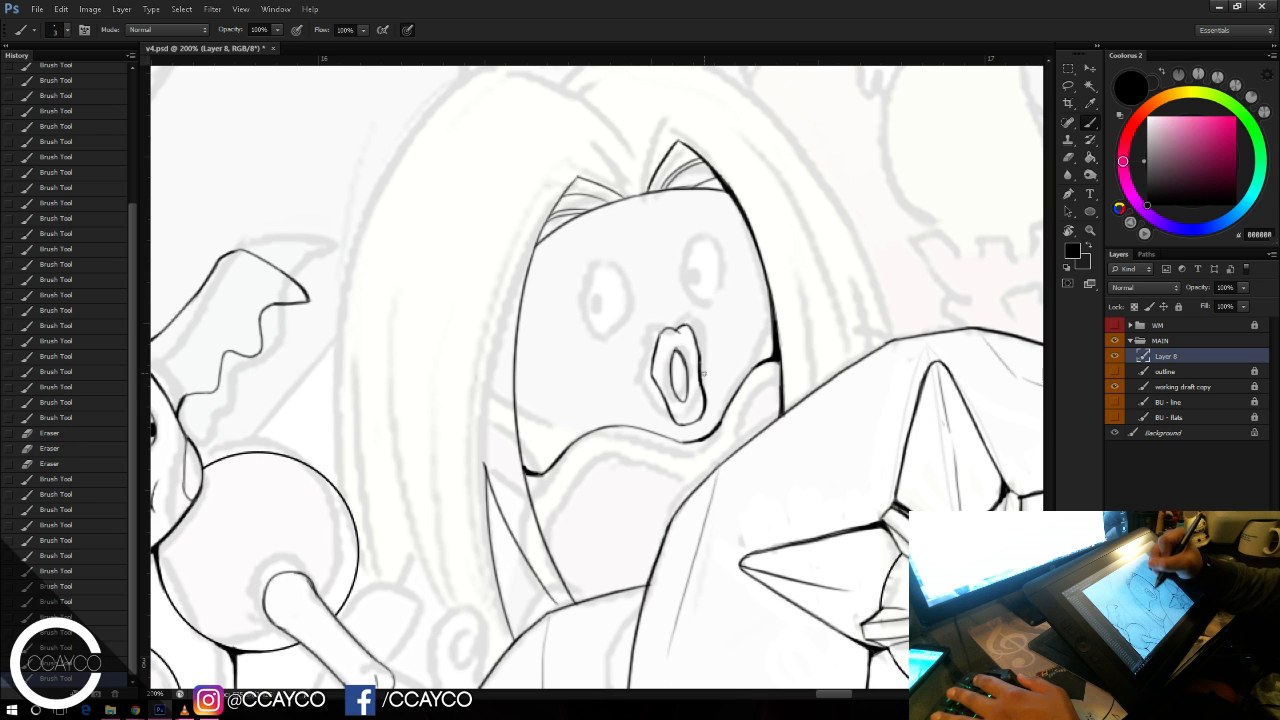
mouse_move(699, 352)
left_mouse_down()
mouse_move(688, 329)
mouse_move(699, 352)
left_mouse_up()
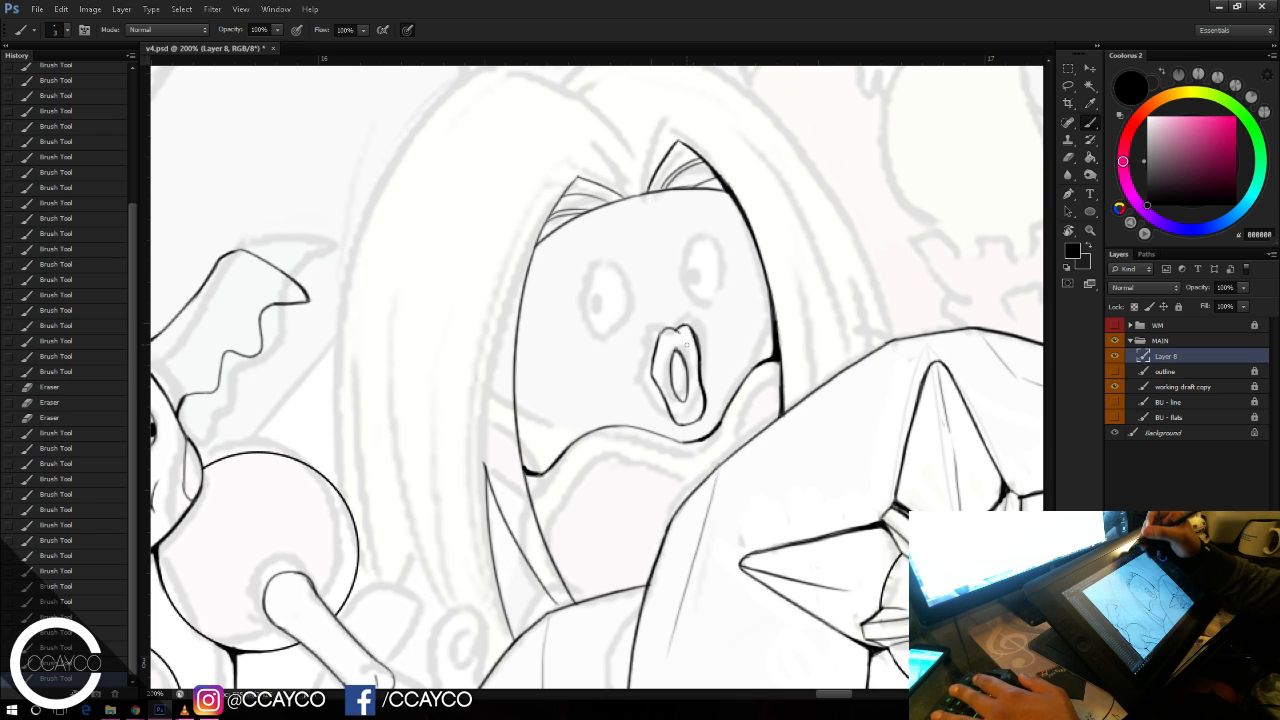
left_click_drag(613, 336, 620, 276)
key("ctrl+z")
mouse_move(612, 342)
left_mouse_down()
mouse_move(612, 270)
mouse_move(601, 335)
mouse_move(625, 317)
mouse_move(601, 335)
left_mouse_up()
key("ctrl+z")
key("e")
key("b")
key("e")
mouse_move(612, 270)
left_mouse_down()
mouse_move(601, 333)
mouse_move(627, 275)
left_mouse_up()
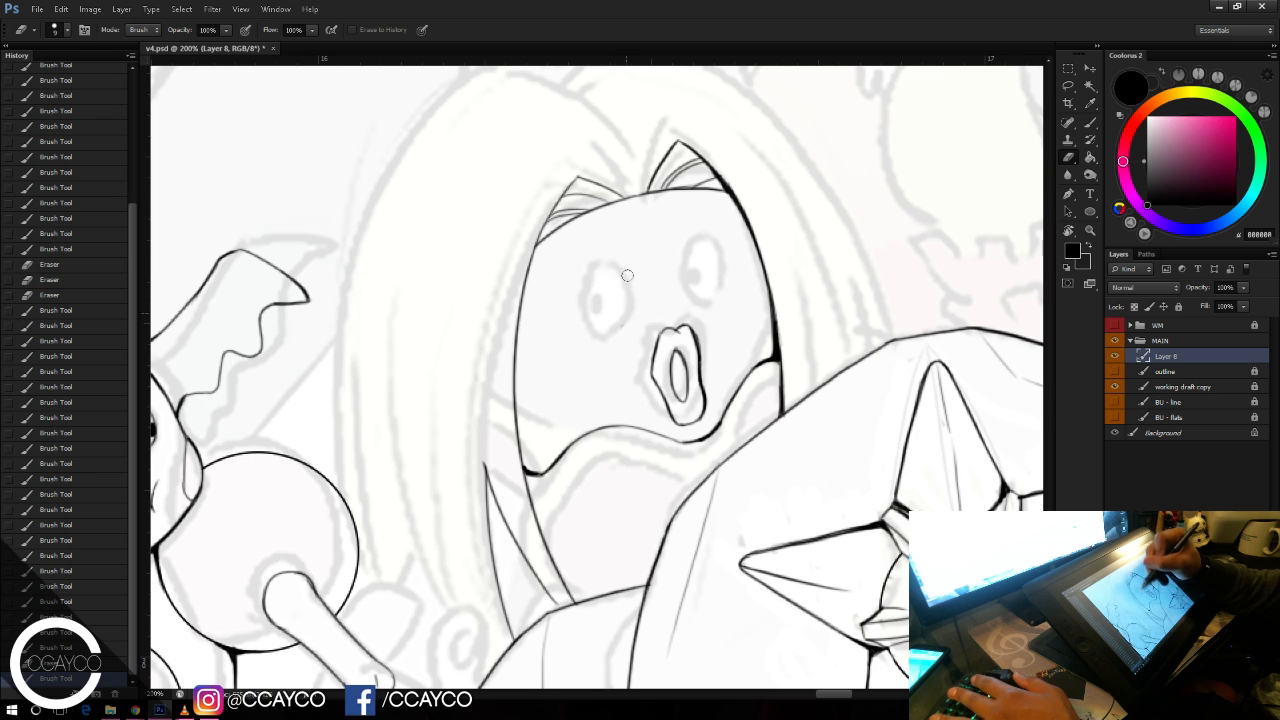
key("b")
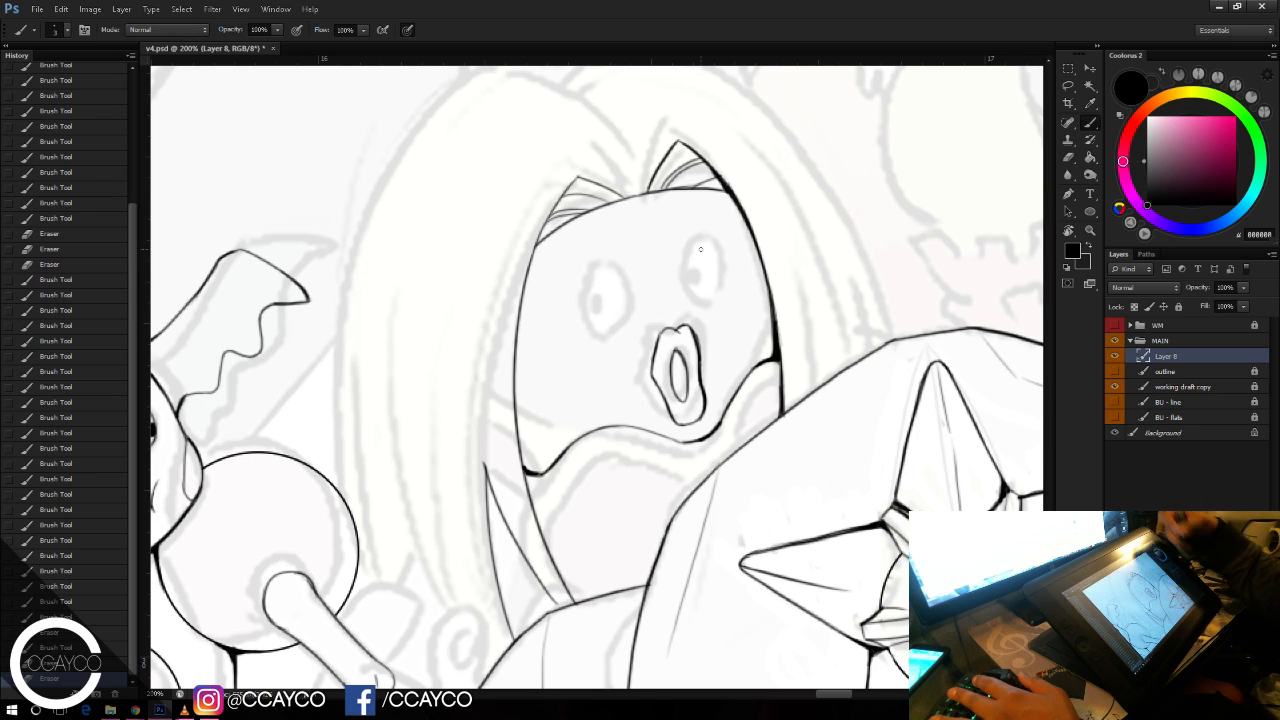
Step: Draw an unfilled ellipse about 37 by 57 px with a black outline for the left eye and align it over the sketch
key("u")
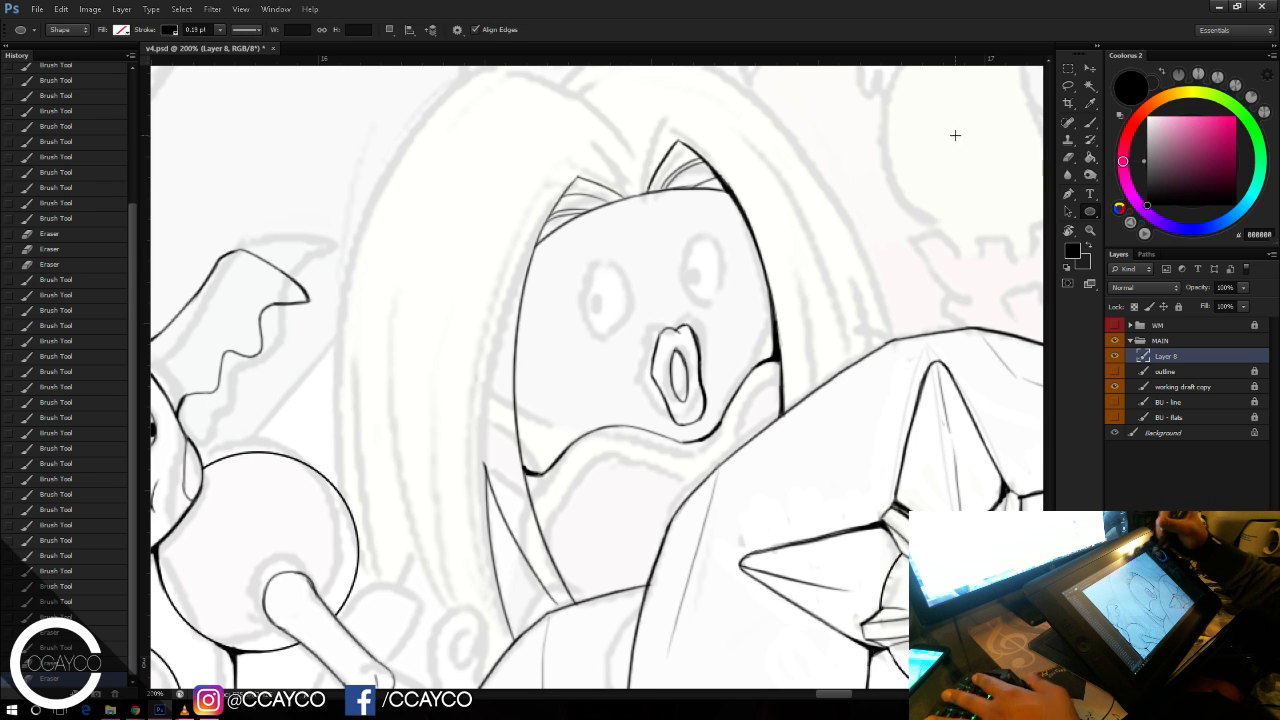
left_click_drag(587, 259, 632, 336)
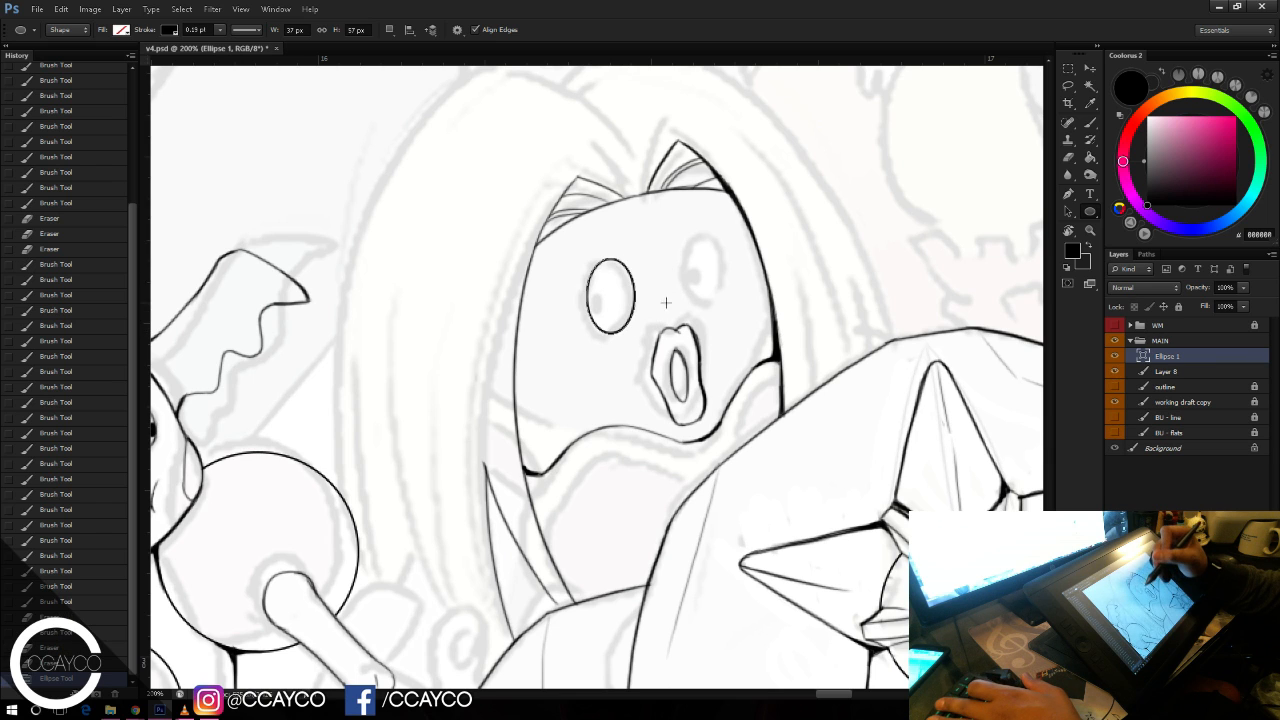
key("ctrl+t")
key("Return")
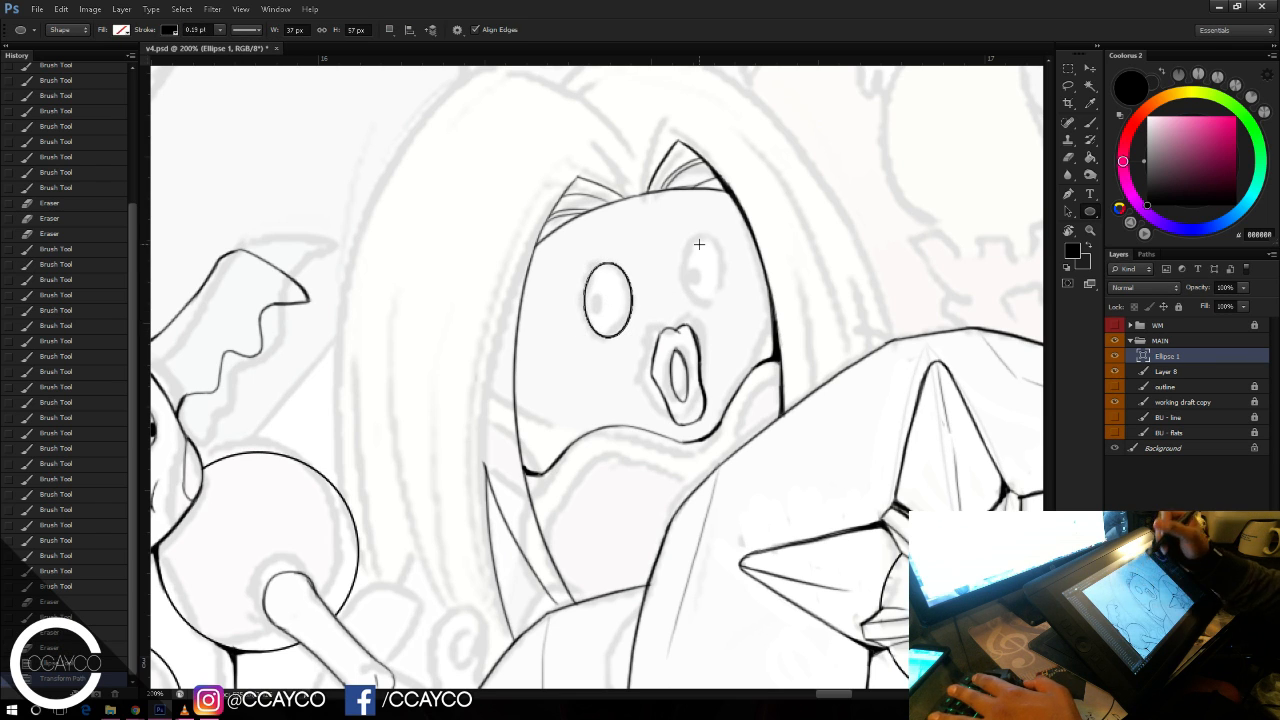
Step: Duplicate the eye ellipse layer and transform the copy into a slightly smaller, tilted outline over the right eye
right_click(1182, 358)
left_click(1137, 281)
key("Return")
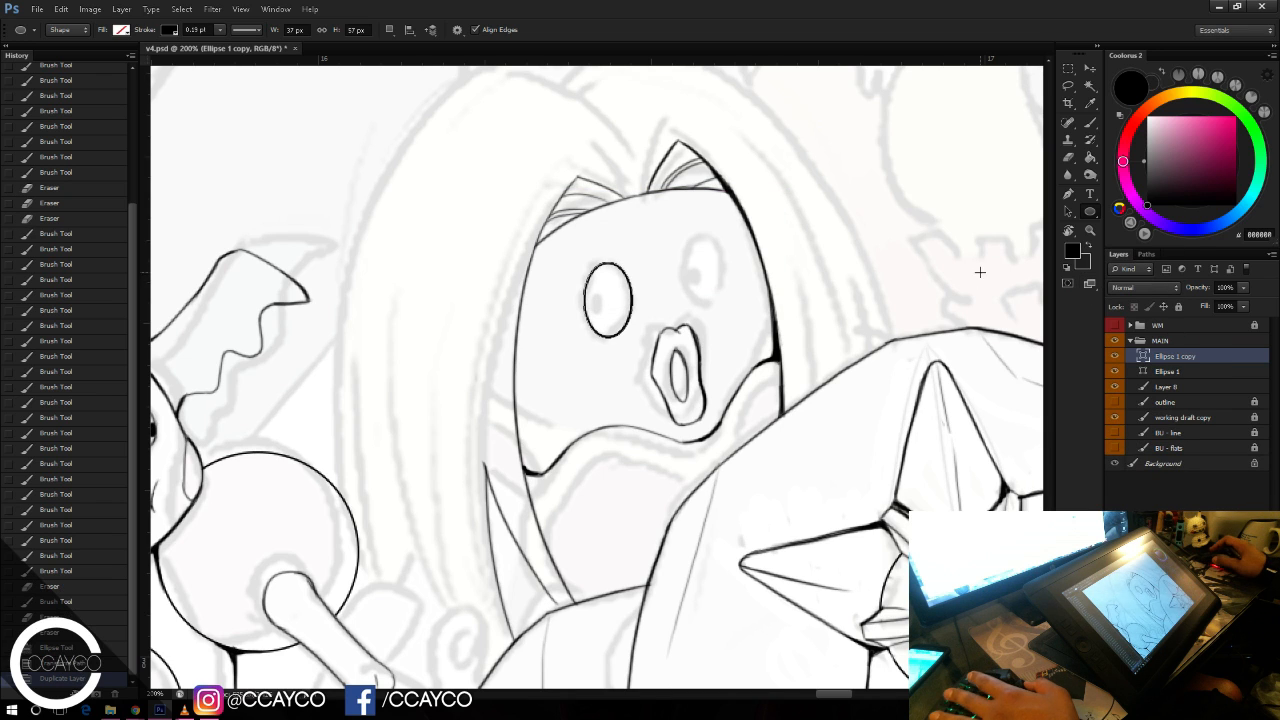
key("ctrl+t")
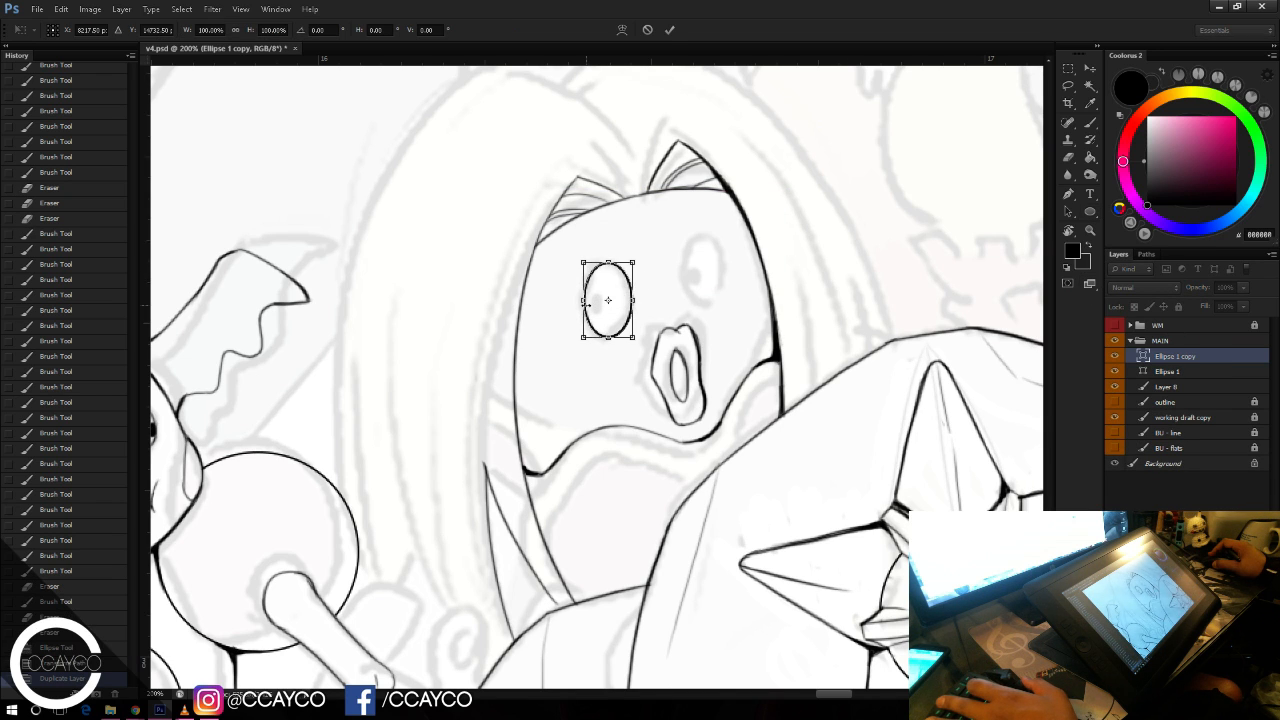
mouse_move(586, 302)
left_mouse_down()
mouse_move(677, 308)
mouse_move(731, 289)
mouse_move(745, 316)
mouse_move(728, 288)
mouse_move(719, 304)
left_mouse_up()
key("Return")
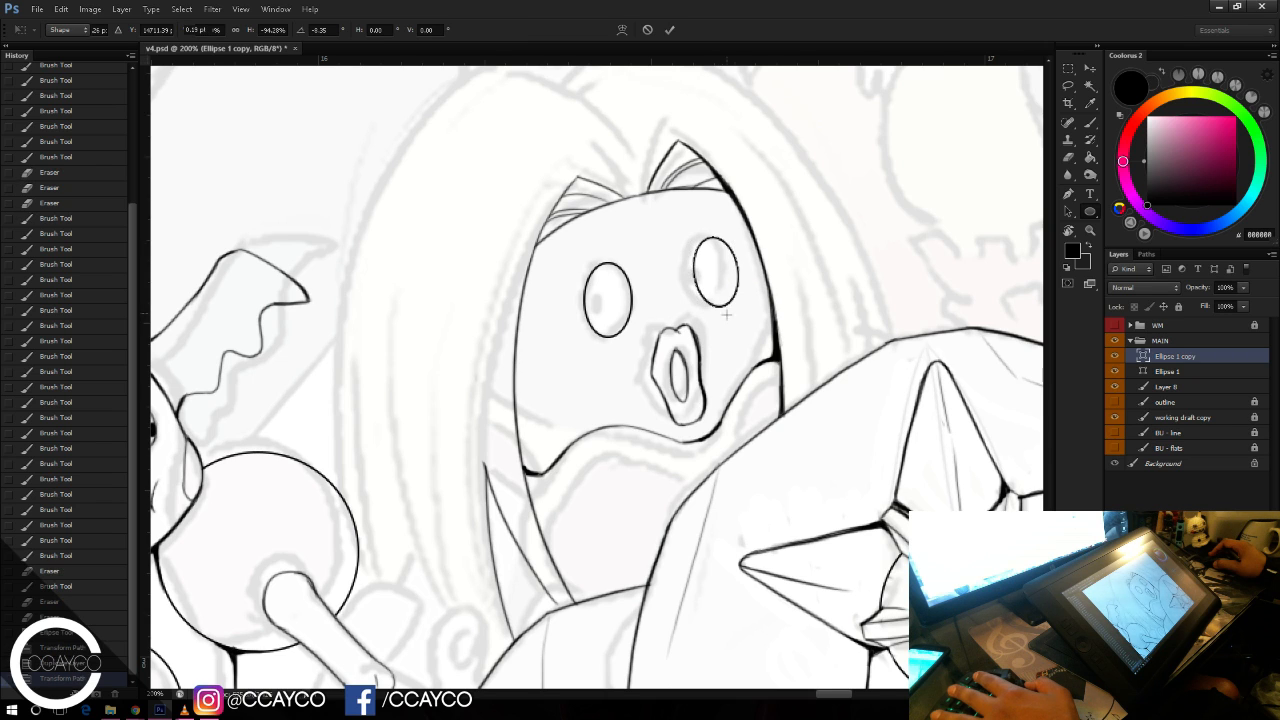
Step: Rasterize the Ellipse 1 copy layer and merge it with Ellipse 1 and Layer 8
key("b")
left_click(823, 360)
key("Return")
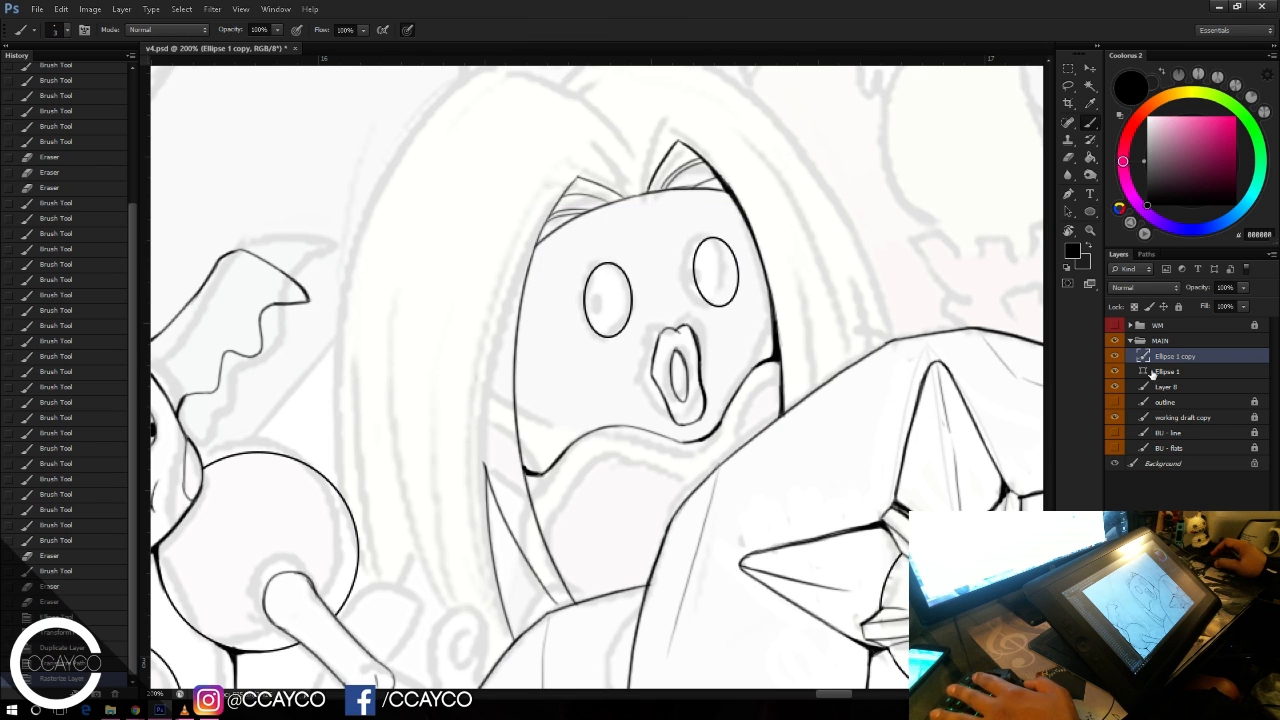
left_click(1185, 383, "shift")
key("ctrl+e")
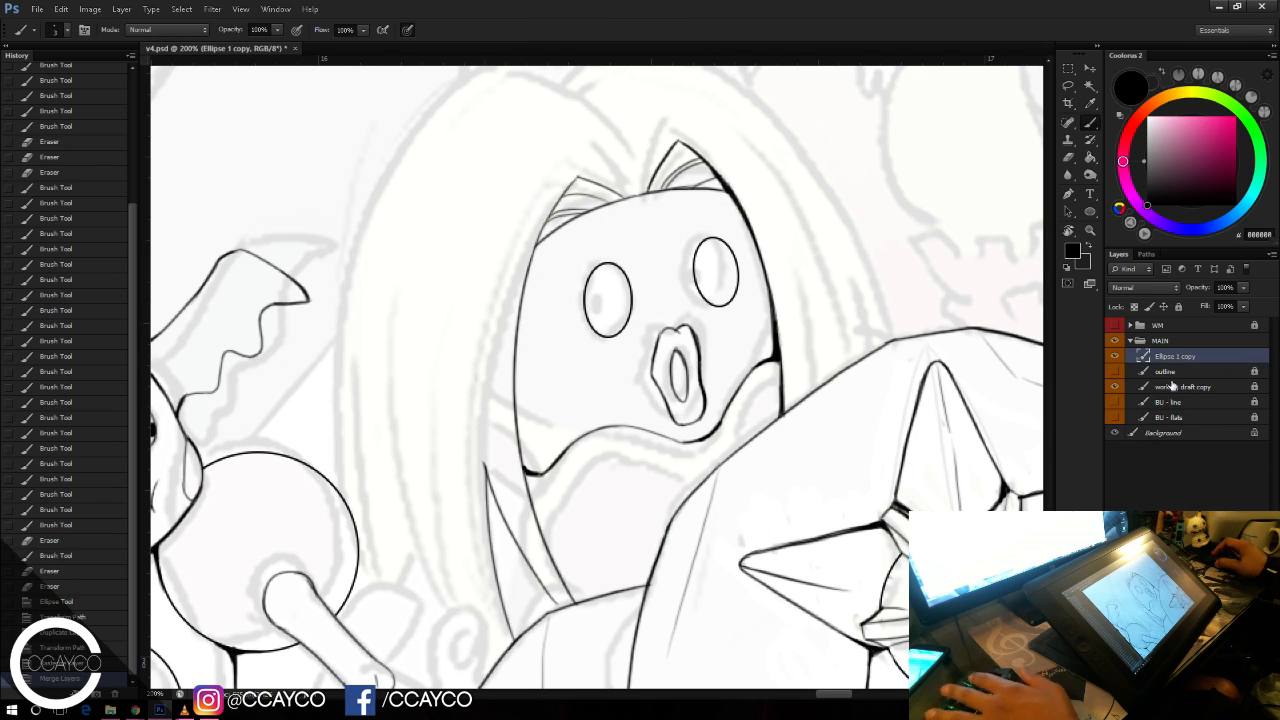
Step: Dot small black pupils in both eyes and thicken the upper part of the face's left contour
left_click(598, 296)
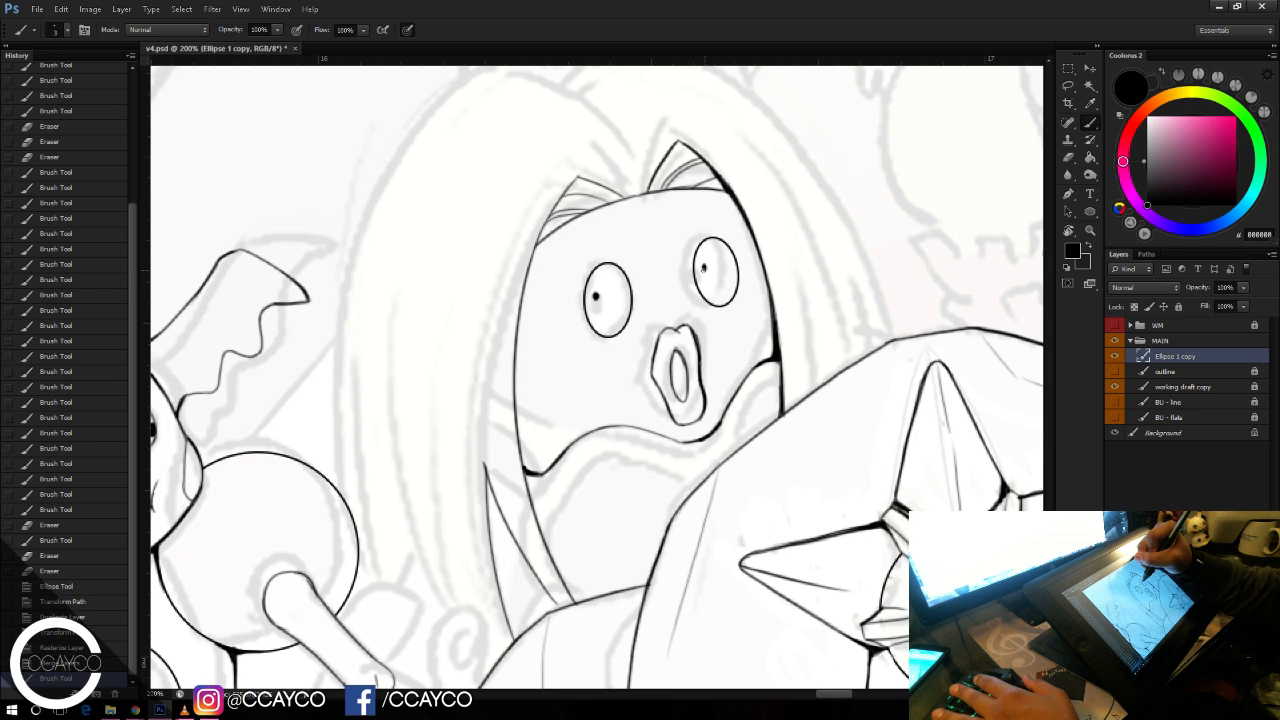
left_click(703, 268)
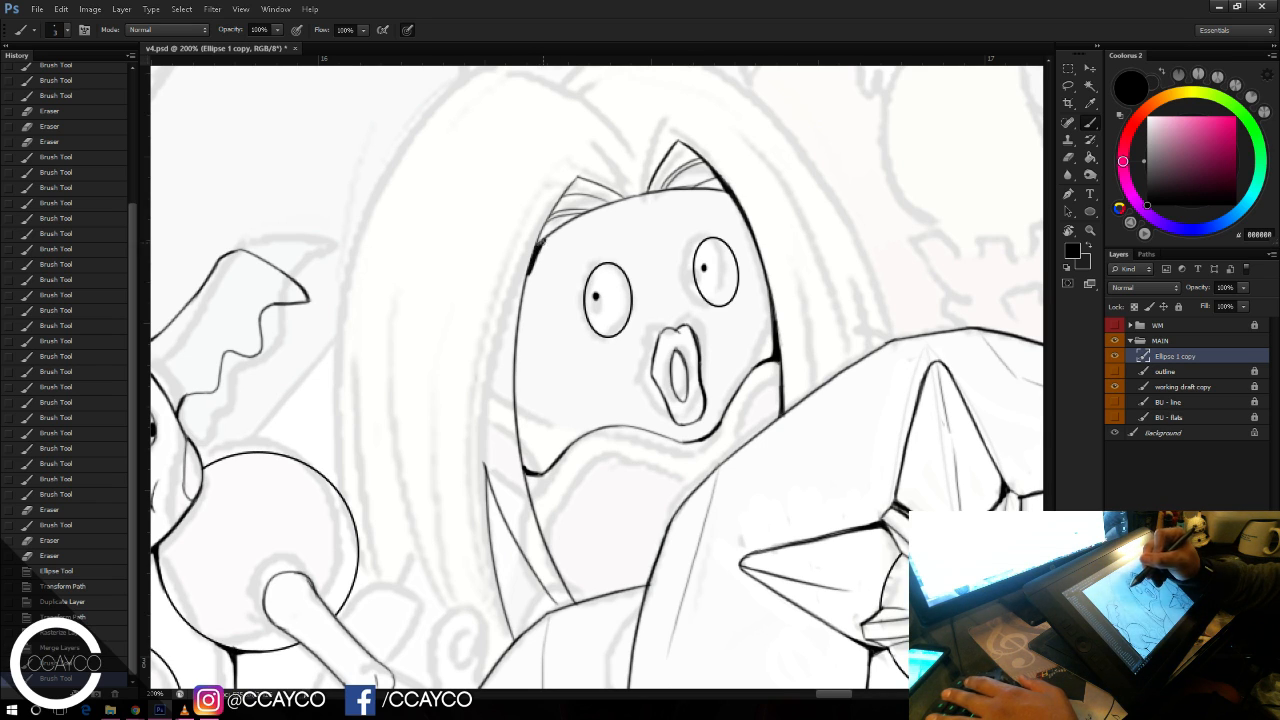
left_click_drag(541, 240, 515, 350)
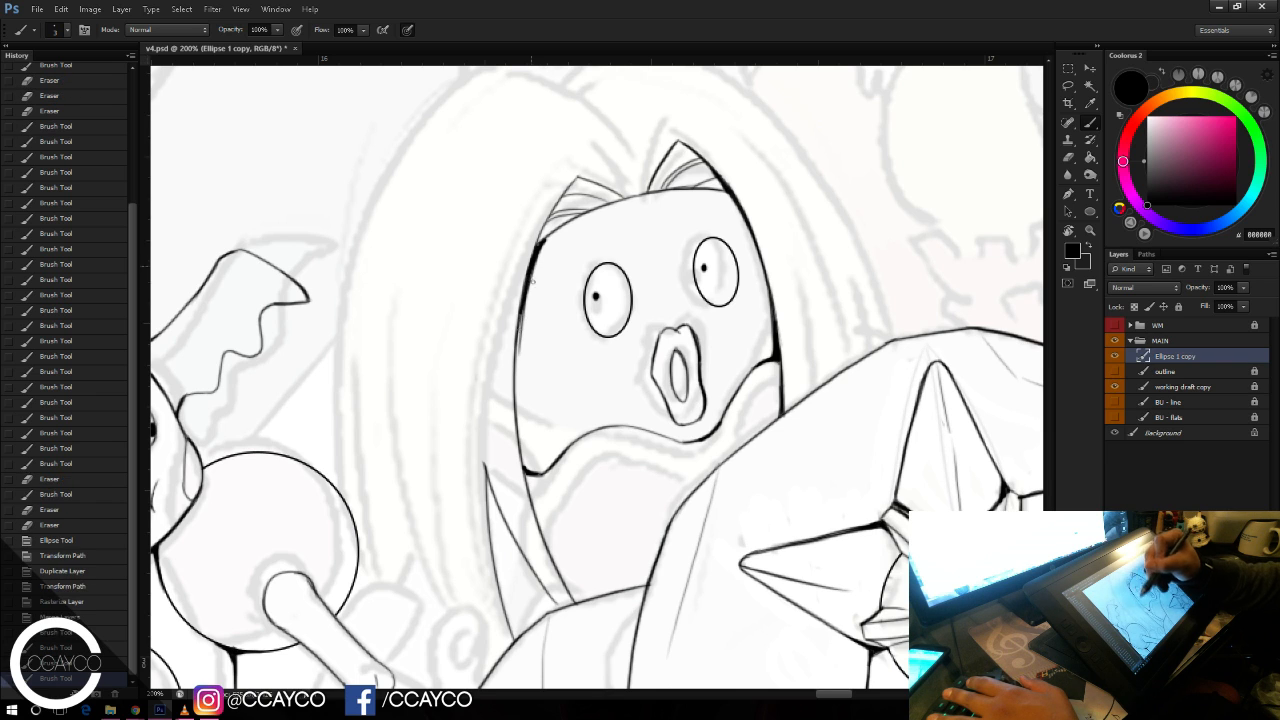
left_click_drag(530, 272, 516, 352)
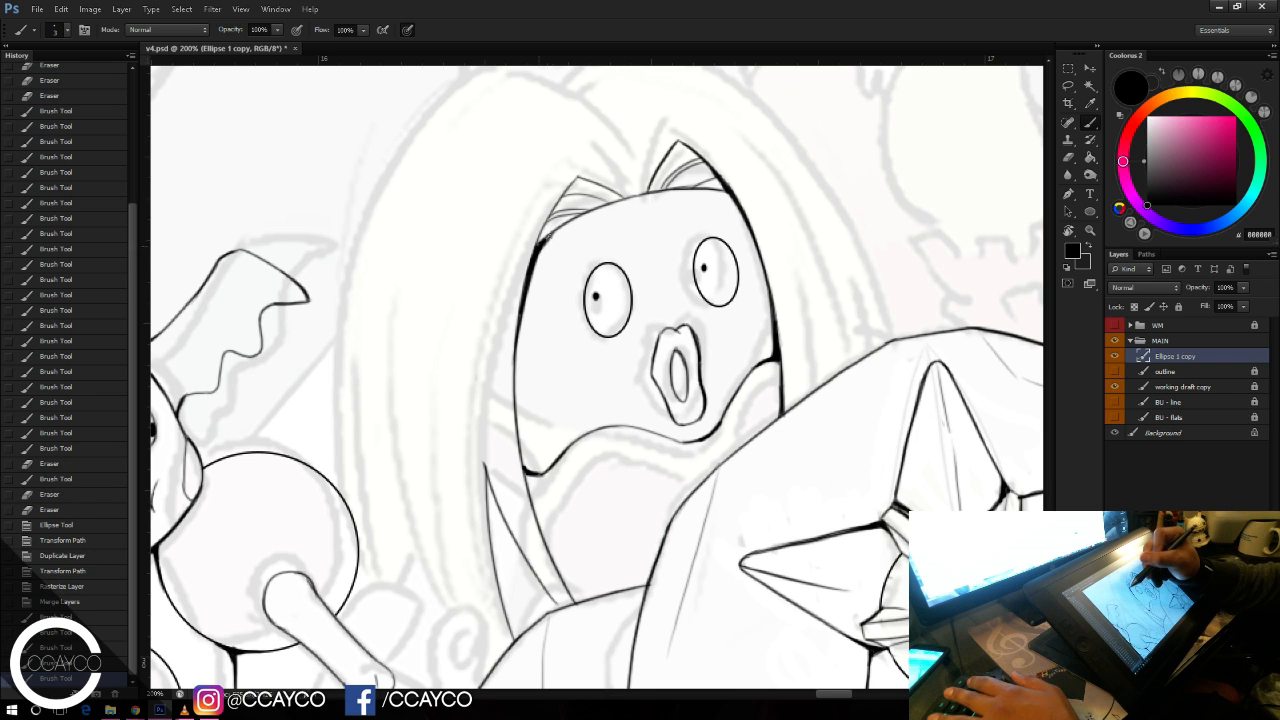
mouse_move(557, 231)
left_mouse_down()
mouse_move(523, 250)
mouse_move(552, 218)
left_mouse_up()
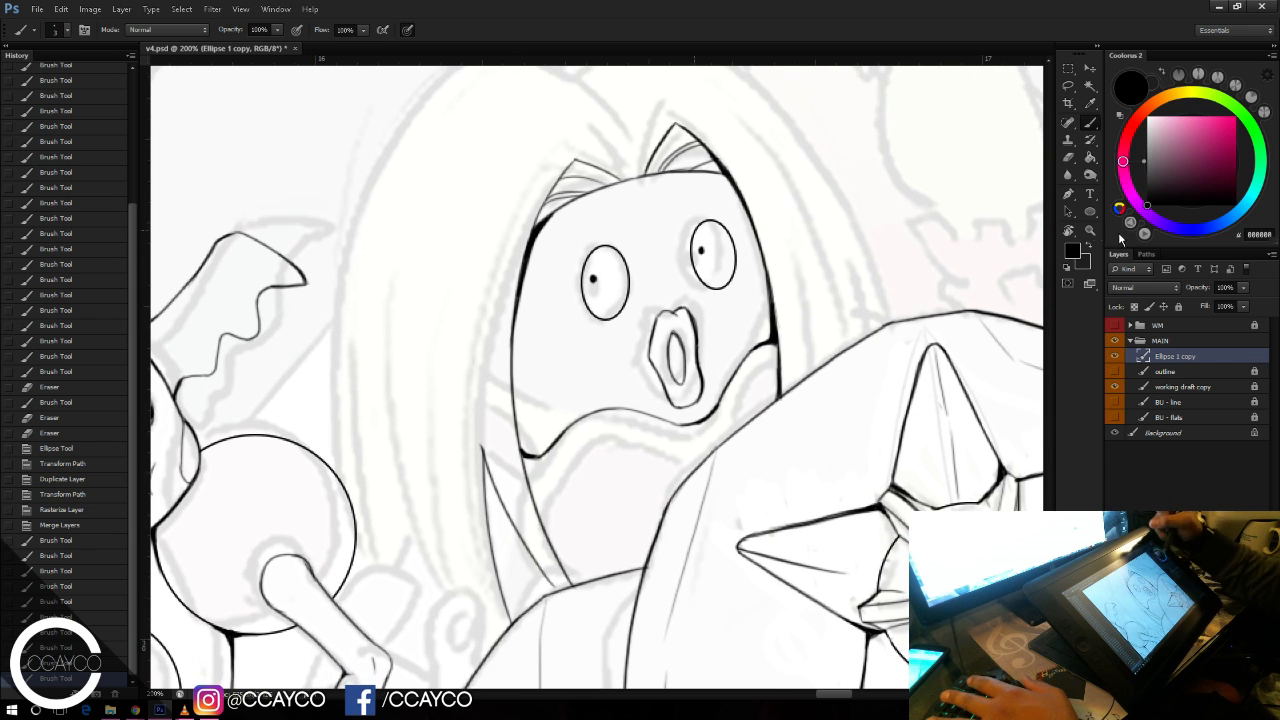
Step: Draw an unfilled ellipse with a black outline over the sketched chest and resize it to about 123 by 133 px
key("u")
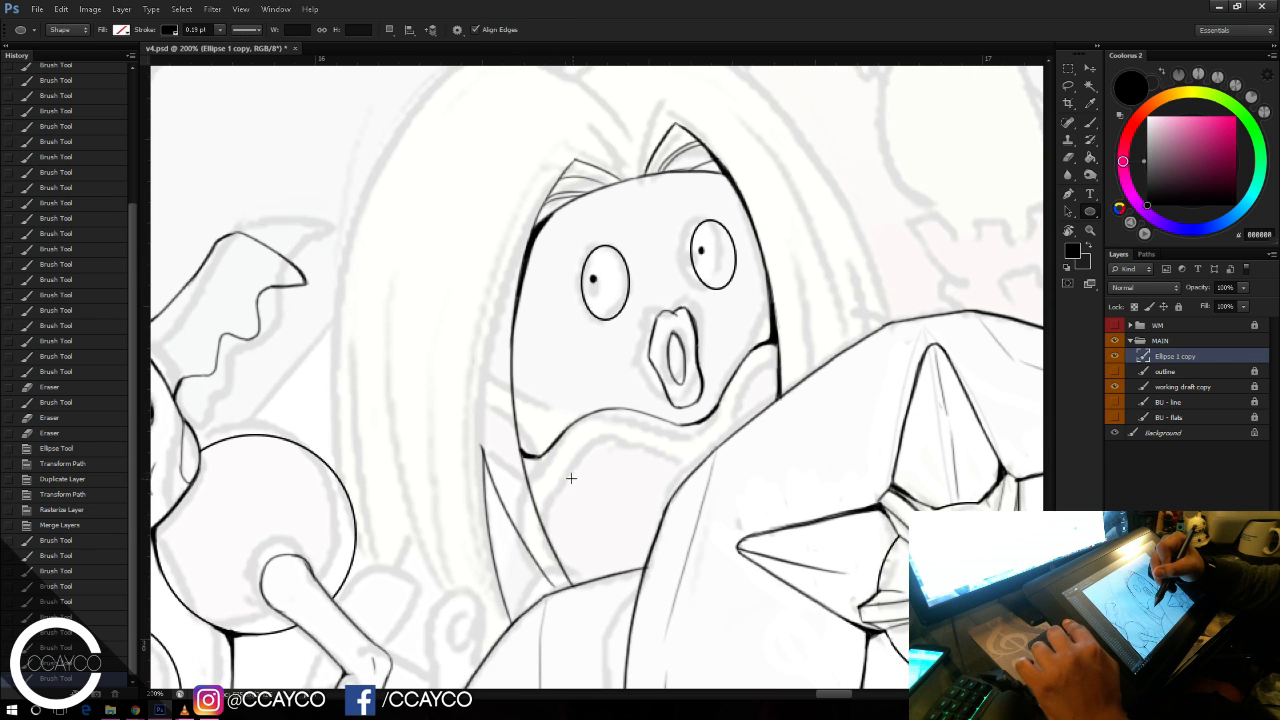
left_click_drag(548, 464, 705, 546)
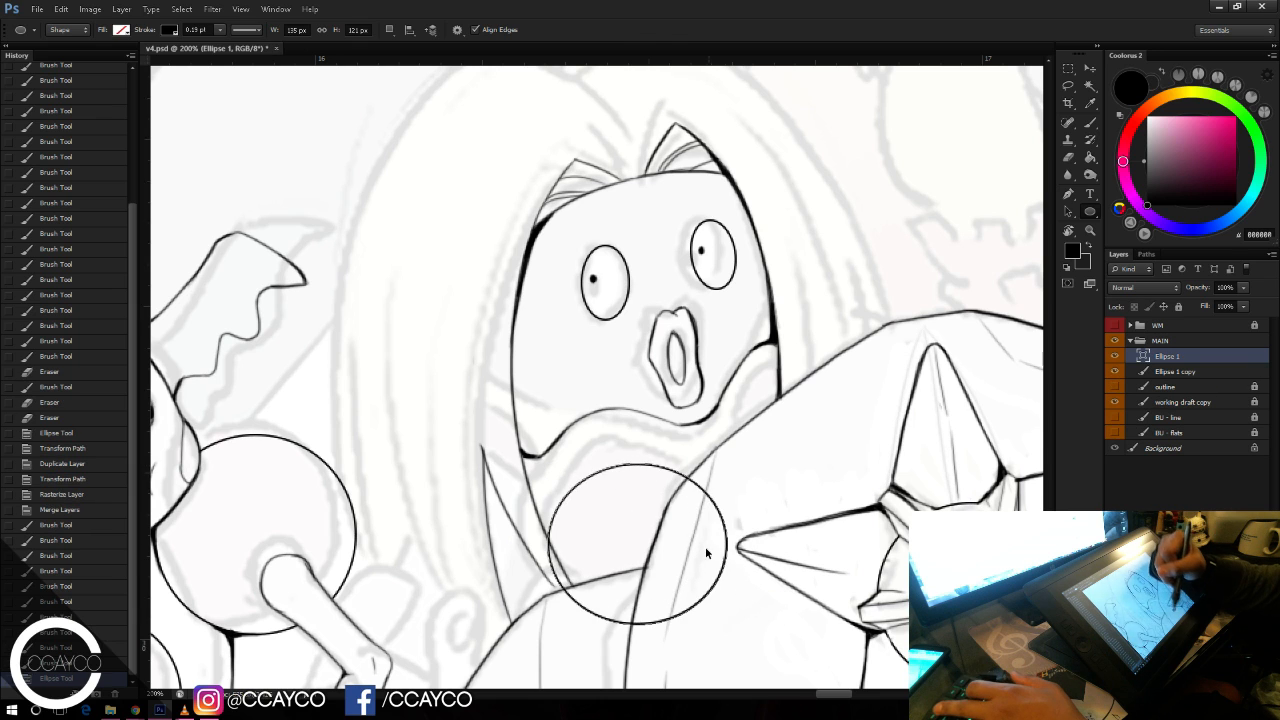
key("ctrl+t")
left_click_drag(723, 599, 727, 615)
key("Return")
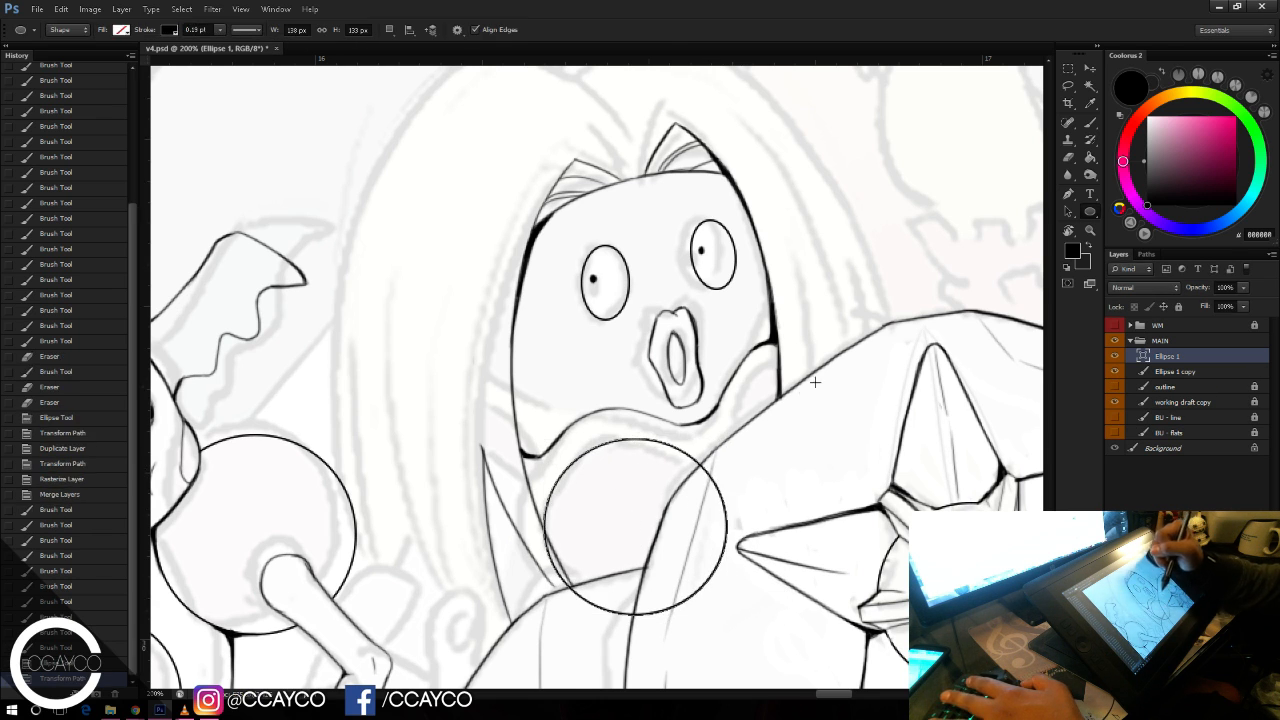
key("ctrl+t")
left_click_drag(727, 527, 707, 527)
key("Return")
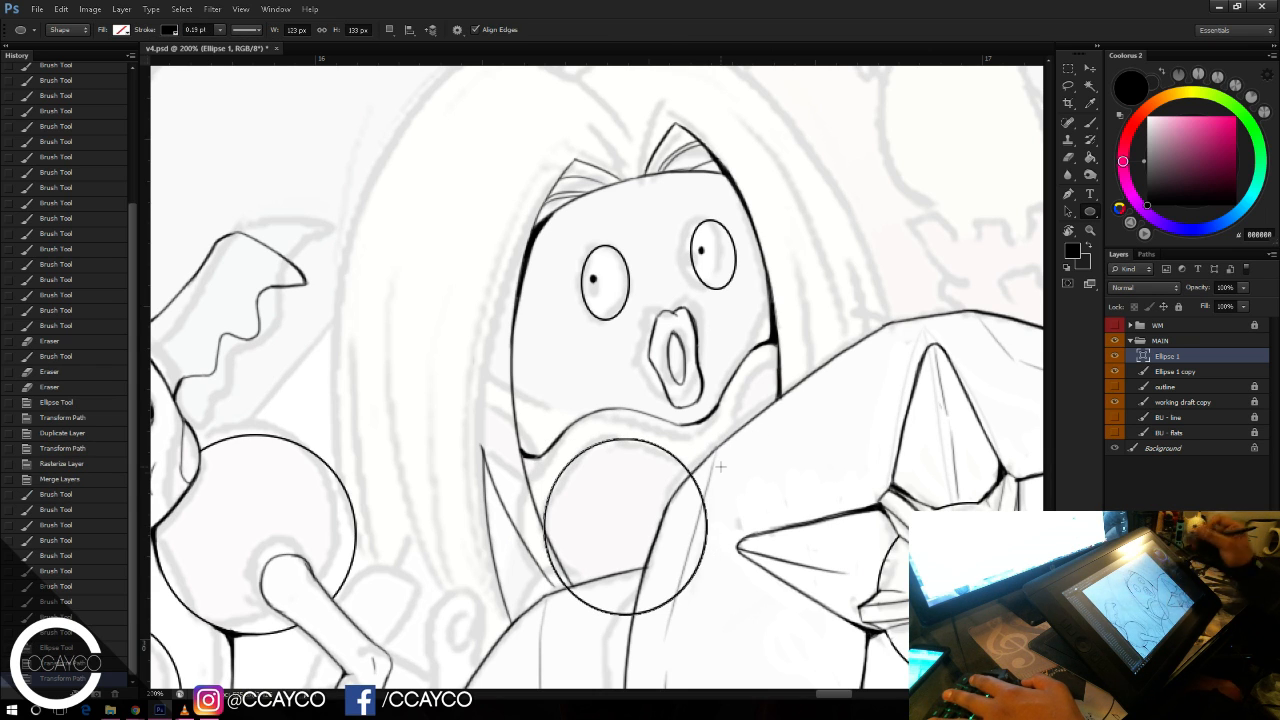
Step: Duplicate the Ellipse 1 layer and move the copy up over the sketched second chest curve behind the faceted shape
right_click(1221, 364)
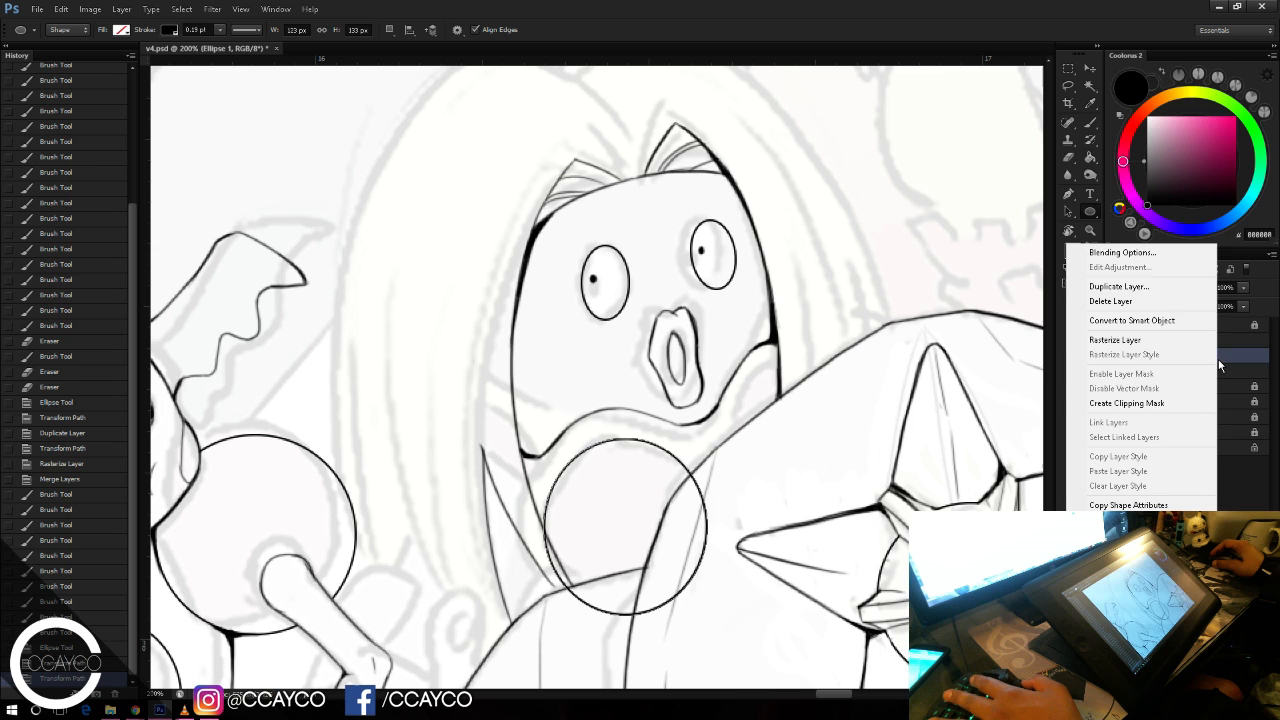
left_click(1158, 284)
key("Return")
key("ctrl+t")
left_click_drag(674, 520, 863, 452)
key("Return")
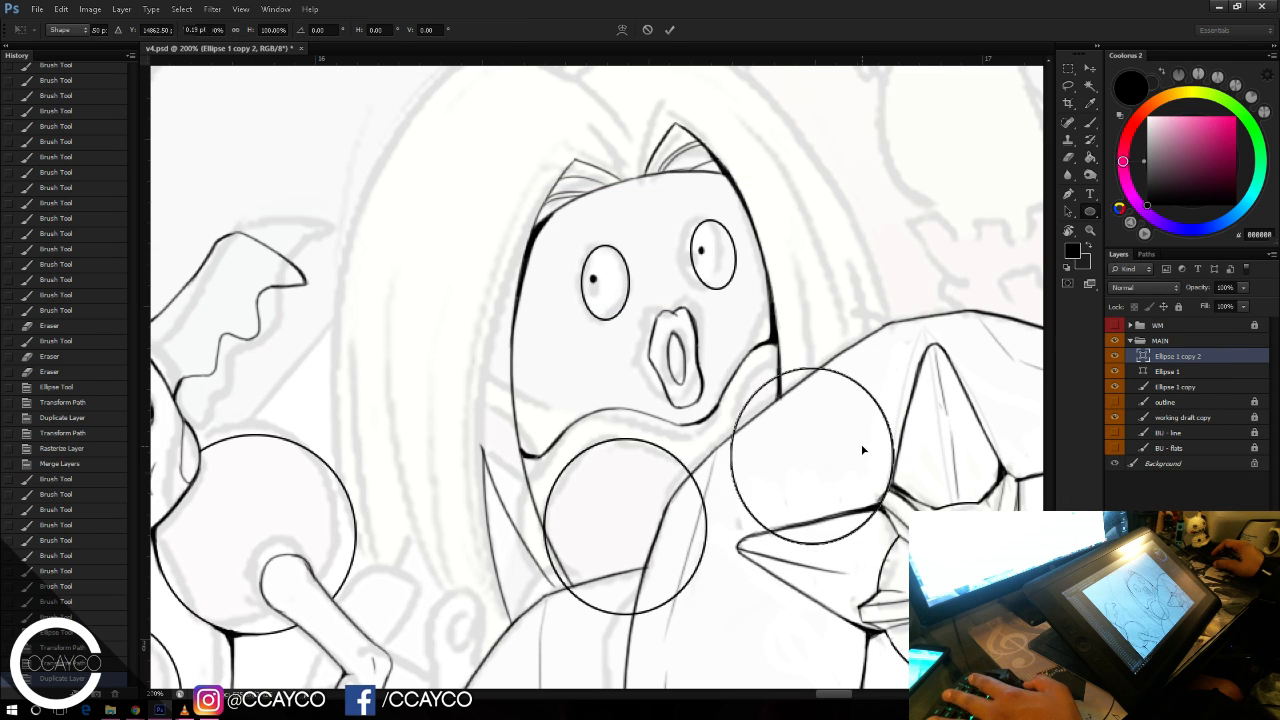
Step: Merge the two chest ellipse layers, rasterize the result and erase the second ellipse where it overlaps the faceted shape
left_click(1168, 372, "shift")
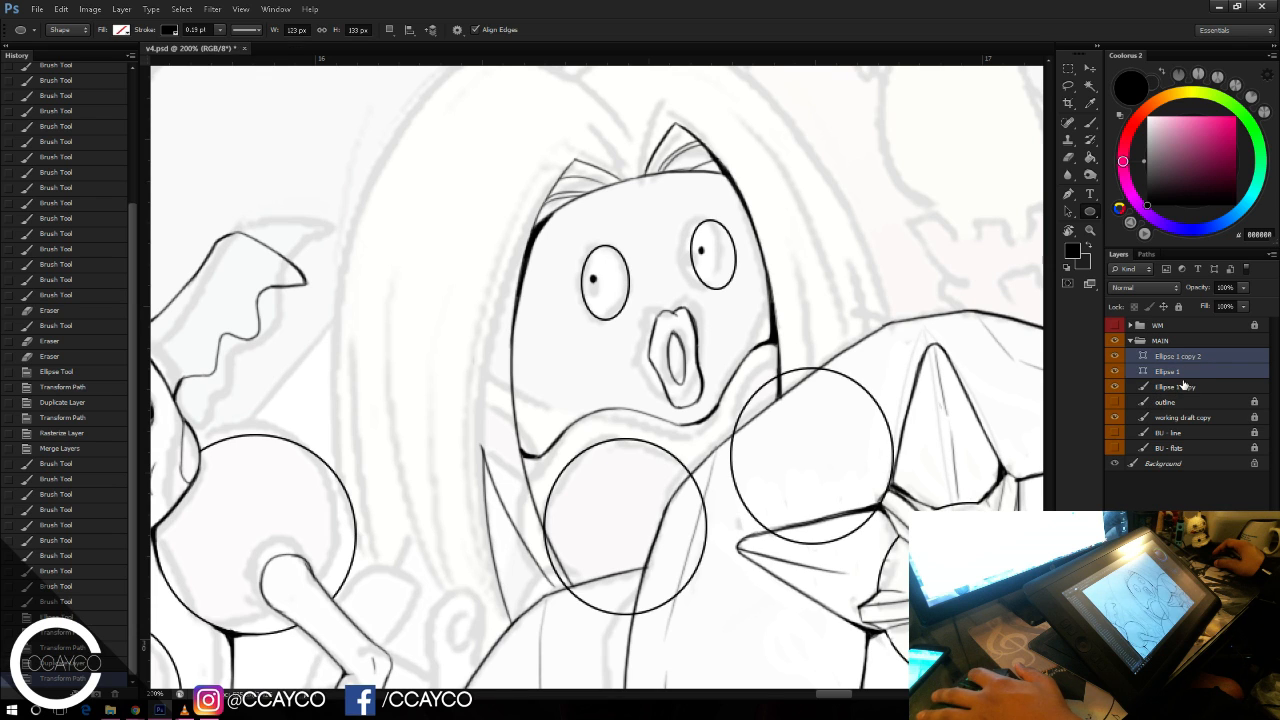
key("ctrl+e")
key("e")
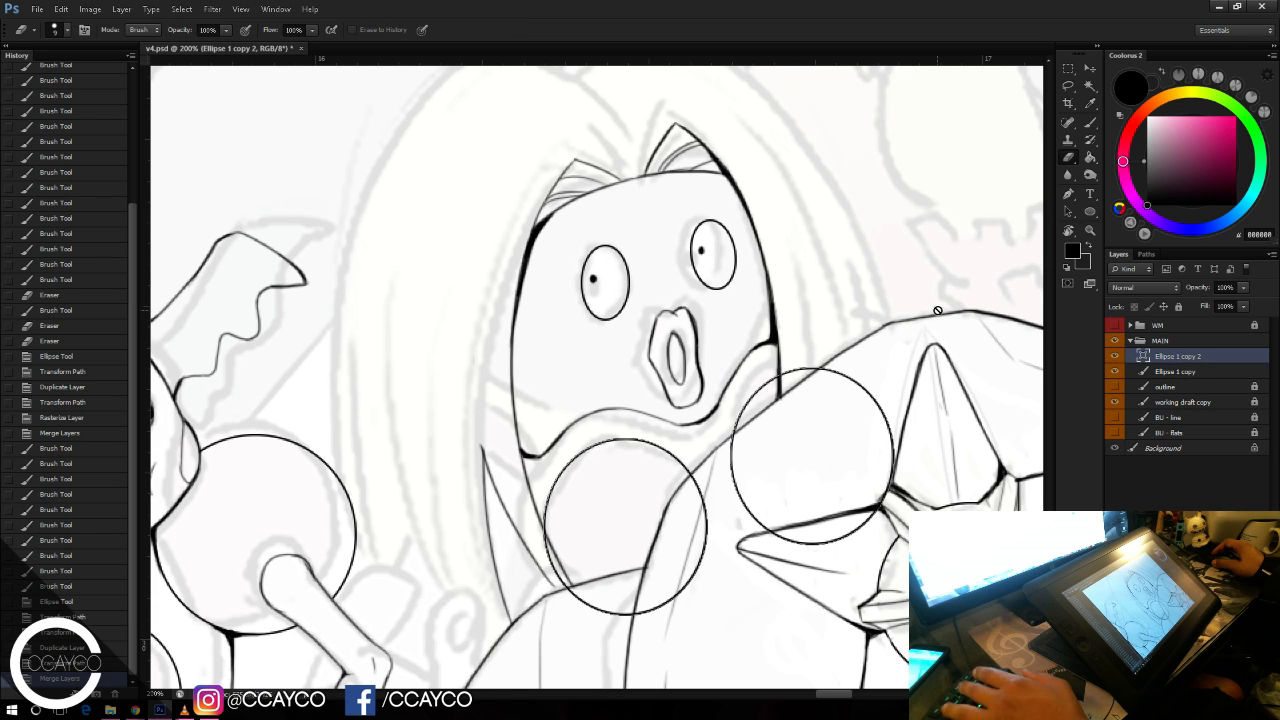
mouse_move(786, 370)
left_mouse_down()
mouse_move(823, 368)
mouse_move(888, 406)
mouse_move(893, 425)
mouse_move(881, 400)
mouse_move(835, 533)
left_mouse_up()
mouse_move(761, 496)
left_mouse_down()
mouse_move(752, 528)
mouse_move(737, 445)
left_mouse_up()
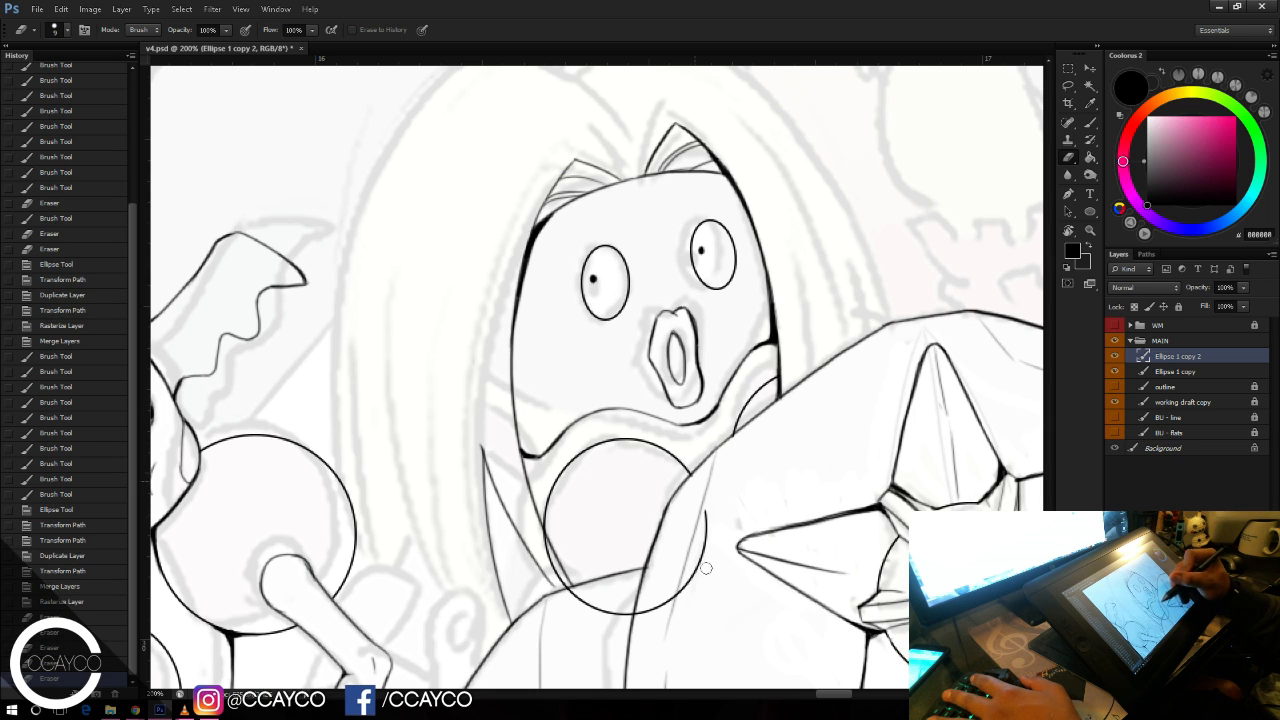
Step: Erase the first chest ellipse's parts that cross the arm, faceted shape and neck-side lines, and save the document
left_click_drag(570, 591, 583, 559)
left_click_drag(588, 603, 625, 592)
mouse_move(537, 543)
left_mouse_down()
mouse_move(564, 584)
mouse_move(561, 574)
left_mouse_up()
key("b")
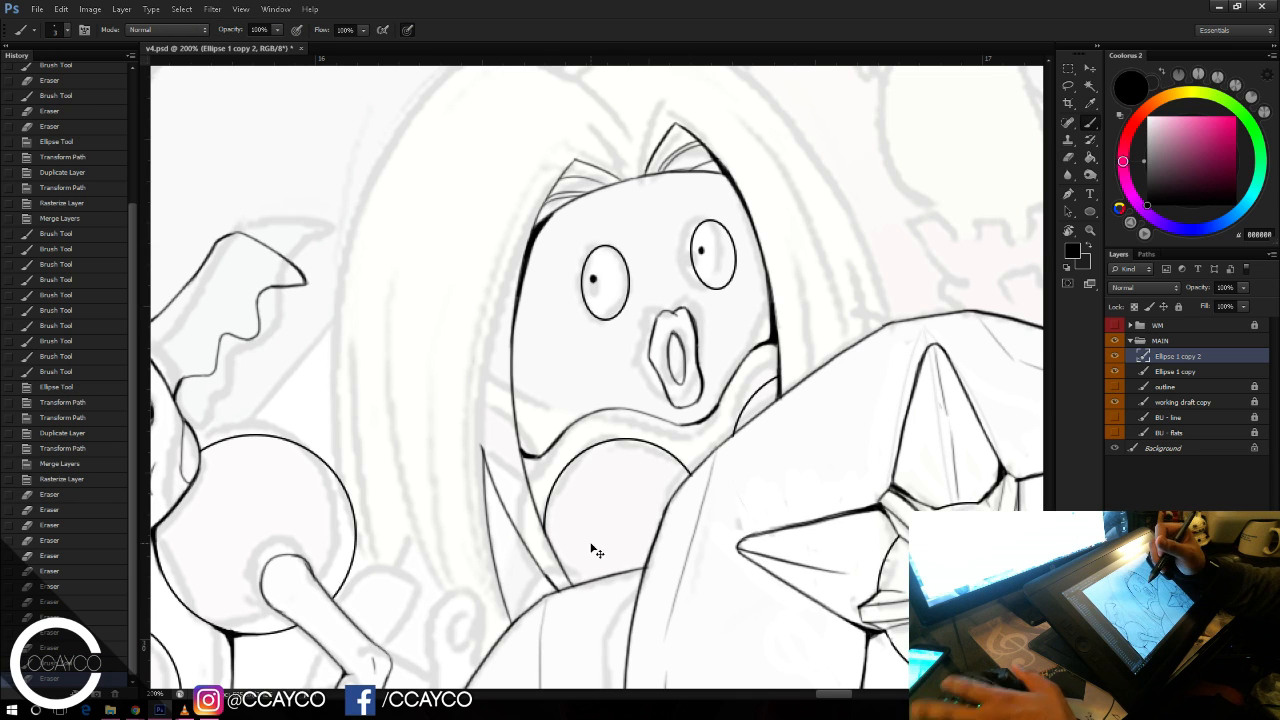
key("ctrl+s")
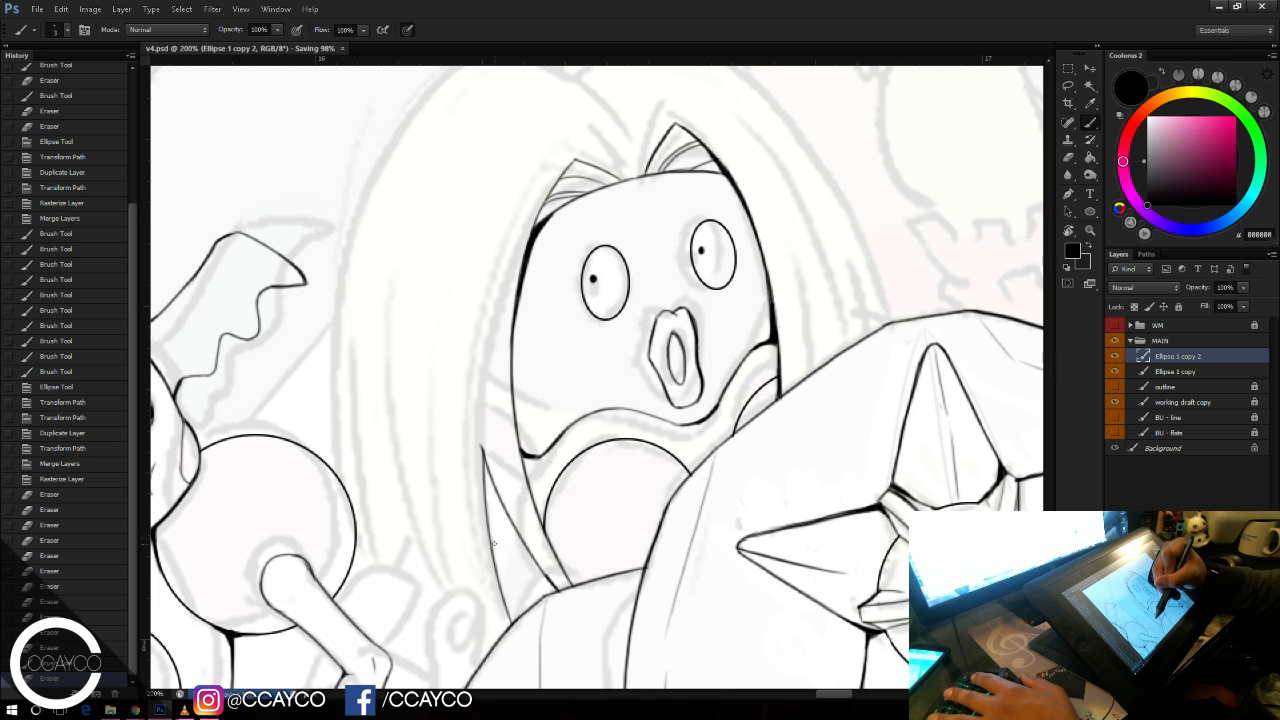
Step: Ink a thick curved line inside the narrow gap between the left hair and neck, and erase its stray edge
left_click_drag(488, 520, 528, 600)
key("ctrl+z")
mouse_move(488, 520)
left_mouse_down()
mouse_move(537, 599)
mouse_move(504, 540)
mouse_move(525, 567)
left_mouse_up()
key("ctrl+z")
left_click_drag(502, 539, 539, 598)
left_click_drag(489, 528, 483, 456)
mouse_move(476, 518)
left_mouse_down()
mouse_move(480, 480)
mouse_move(484, 520)
left_mouse_up()
key("b")
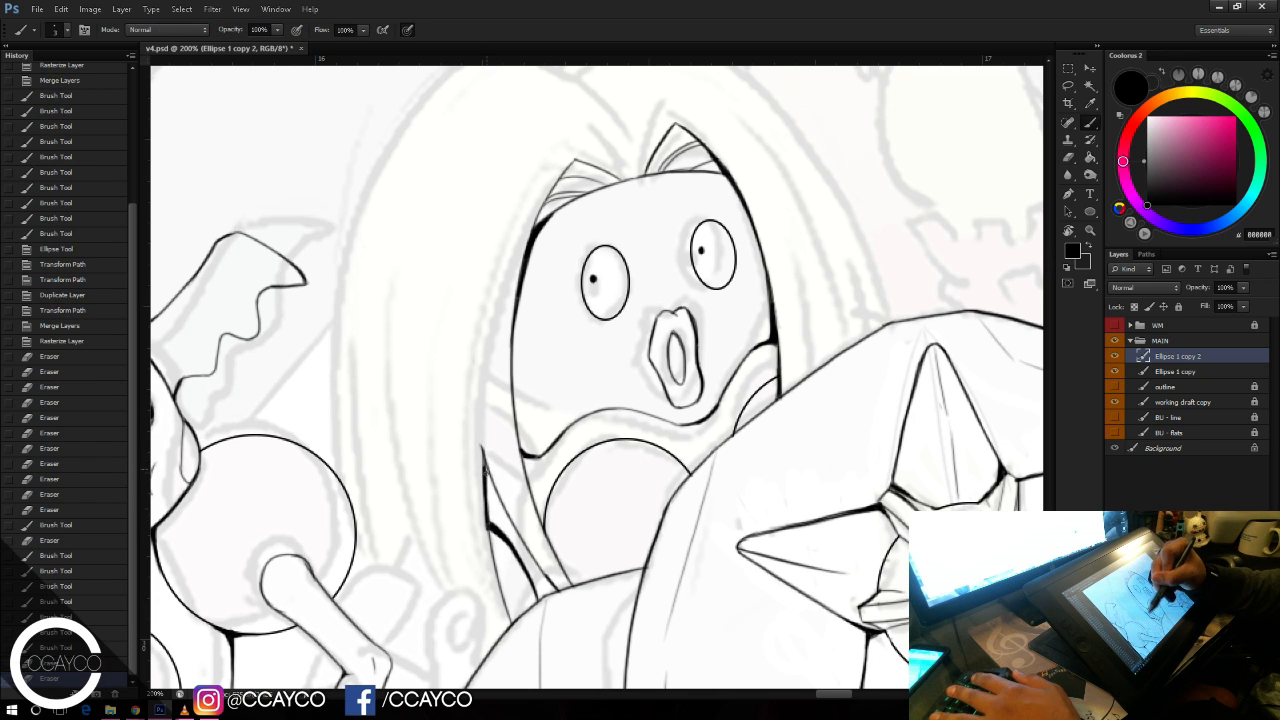
Step: Thicken the dark upper corner of the gap between the left hair and neck, and save the document
left_click_drag(486, 474, 491, 530)
key("e")
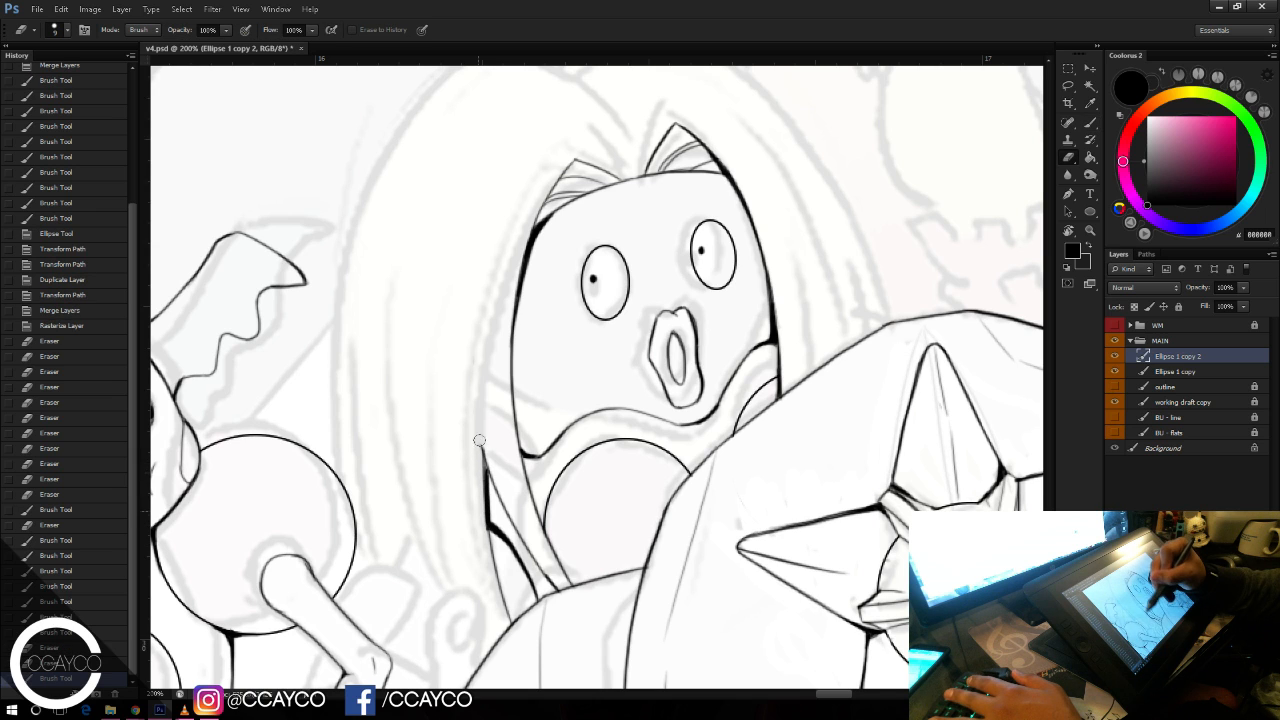
key("b")
left_click_drag(490, 484, 494, 494)
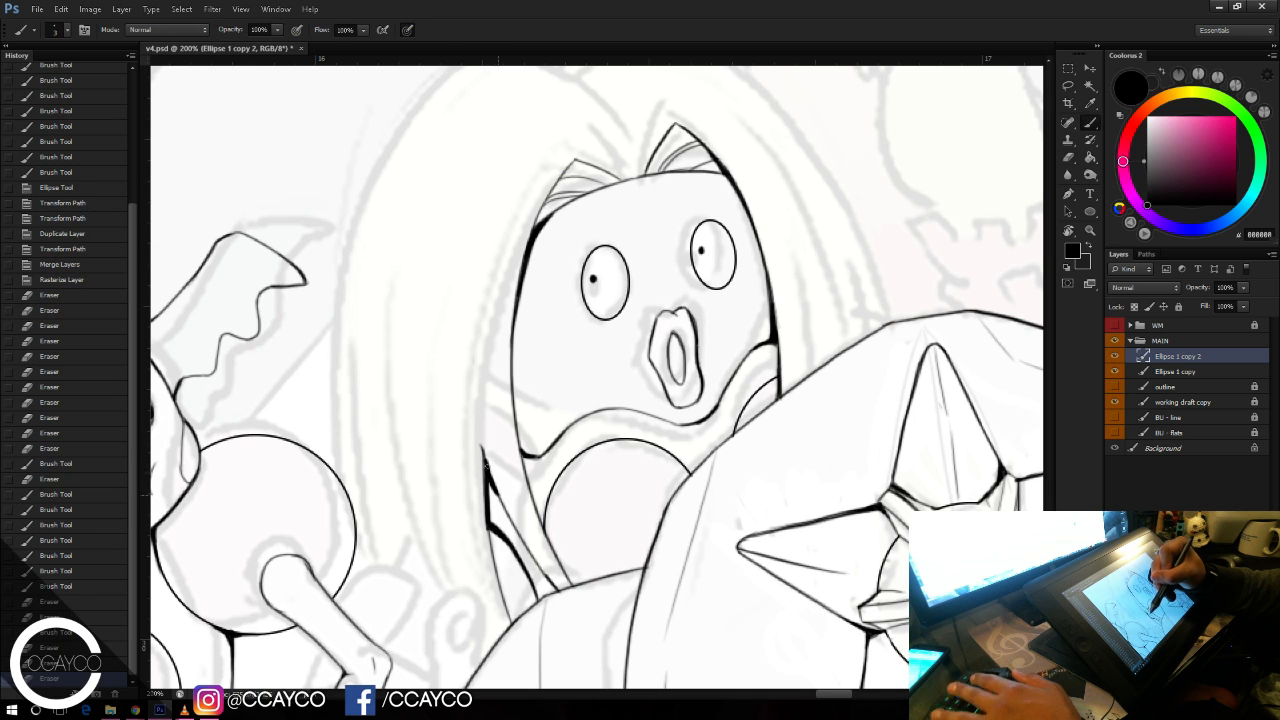
key("ctrl+s")
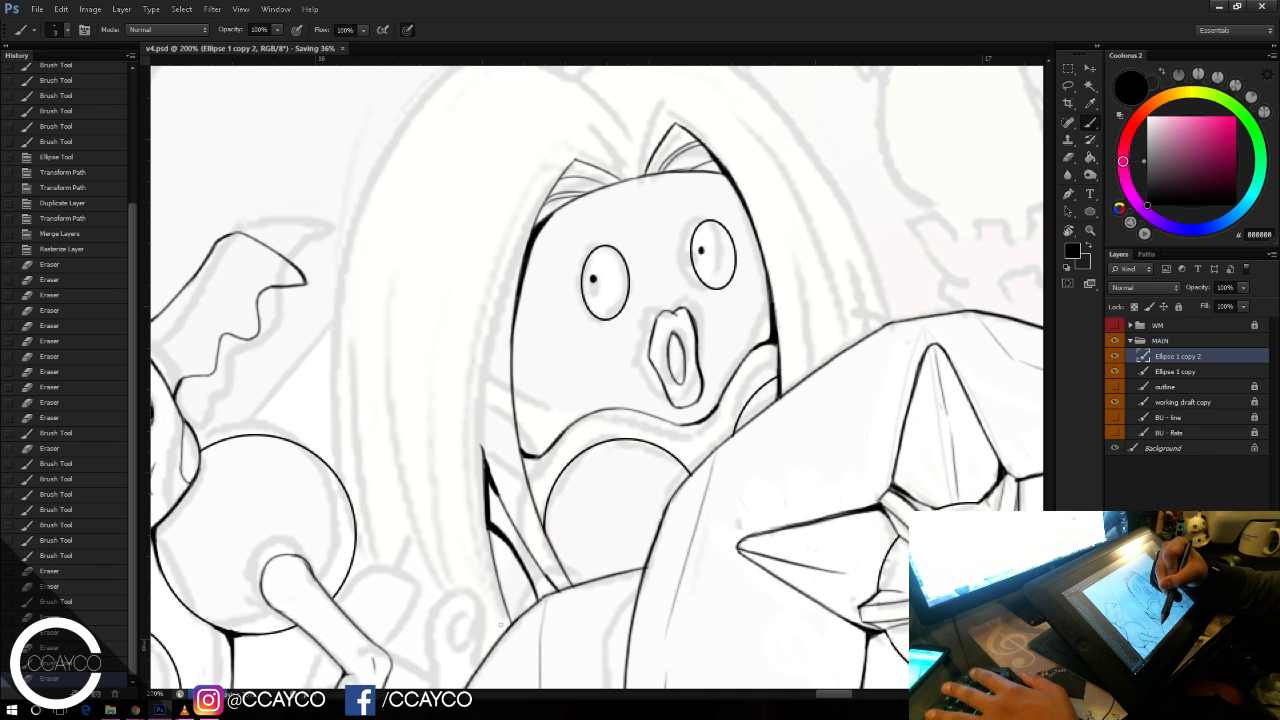
Step: Ink three long curved strands sweeping up from the pointed lower tip of the left hair section
left_click_drag(500, 630, 432, 262)
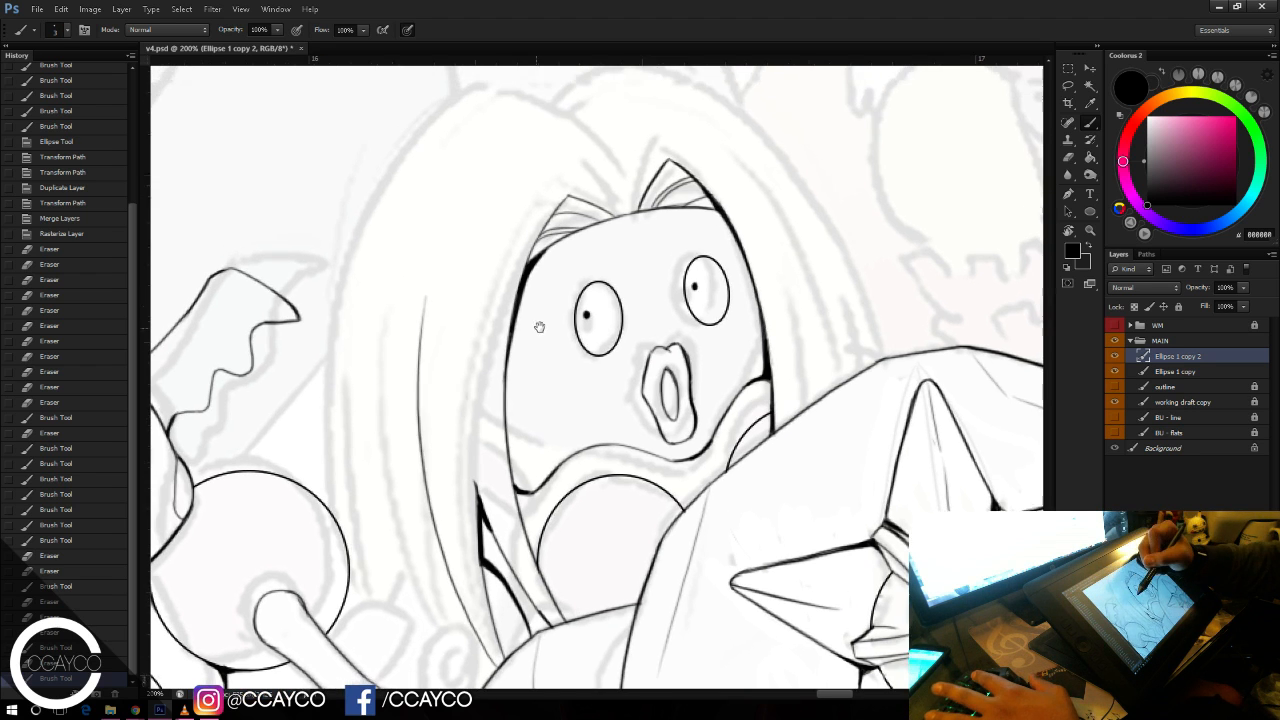
left_click_drag(445, 290, 439, 326)
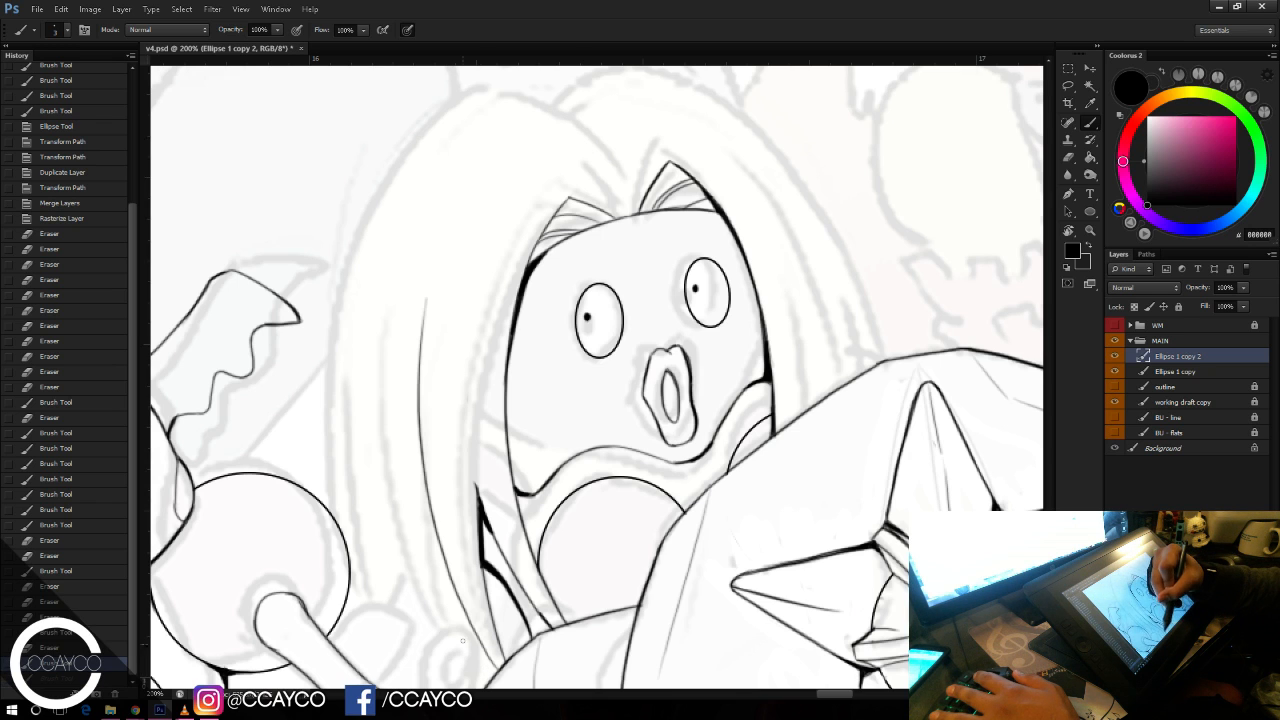
mouse_move(496, 668)
left_mouse_down()
mouse_move(503, 677)
mouse_move(402, 306)
left_mouse_up()
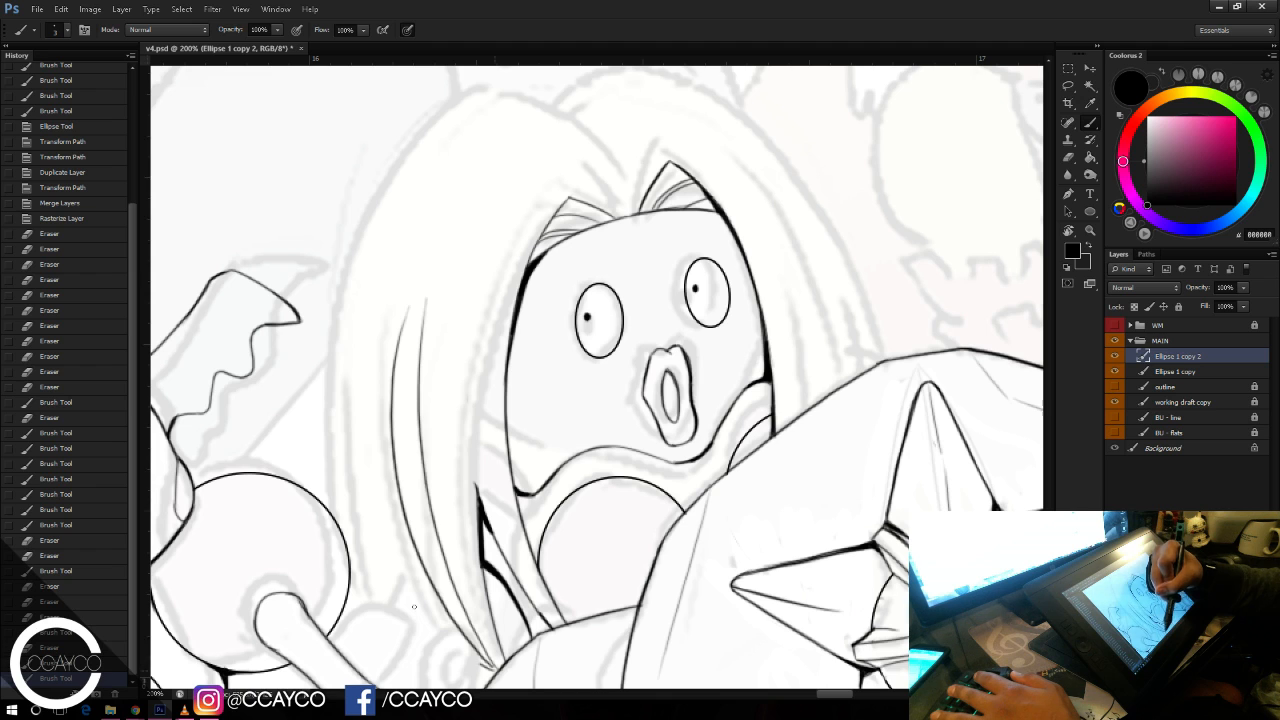
mouse_move(478, 664)
left_mouse_down()
mouse_move(330, 250)
mouse_move(368, 470)
mouse_move(356, 276)
left_mouse_up()
key("ctrl+z")
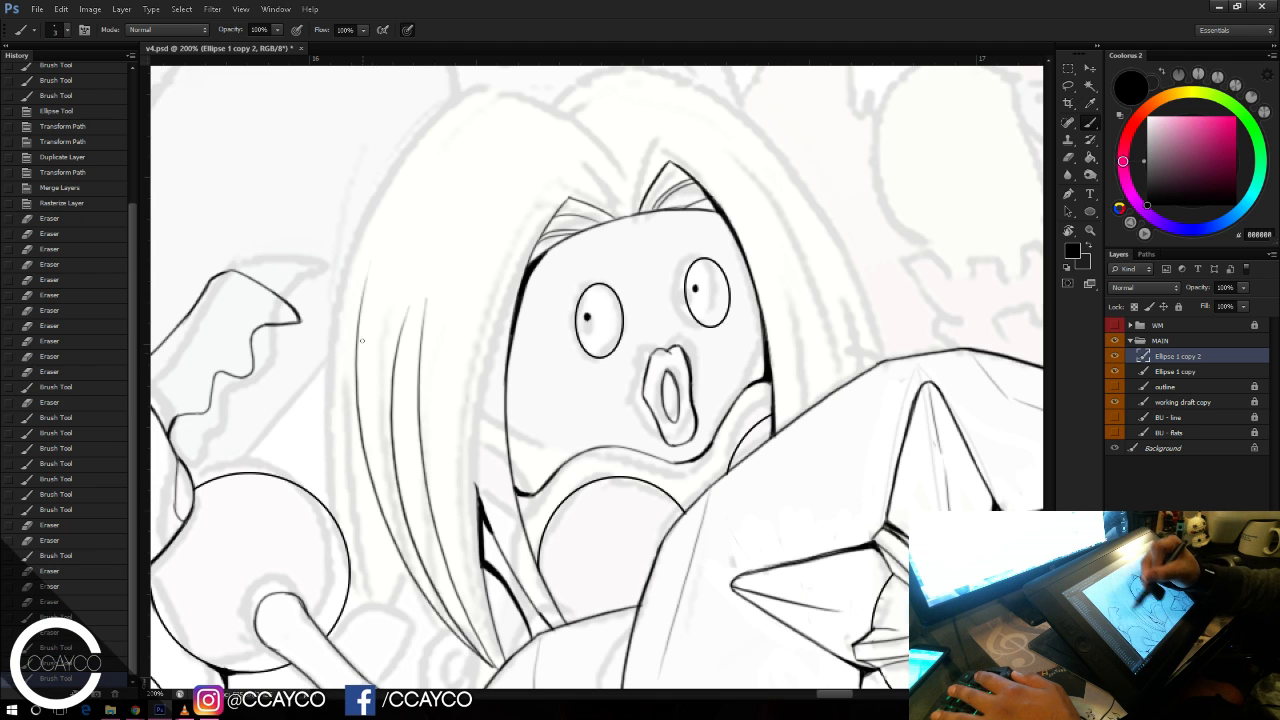
Step: Ink the left hair's outer contour up to the crown and erase the rough outer edge along its side
left_click_drag(357, 420, 474, 112)
key("ctrl+z")
left_click_drag(357, 414, 490, 97)
key("e")
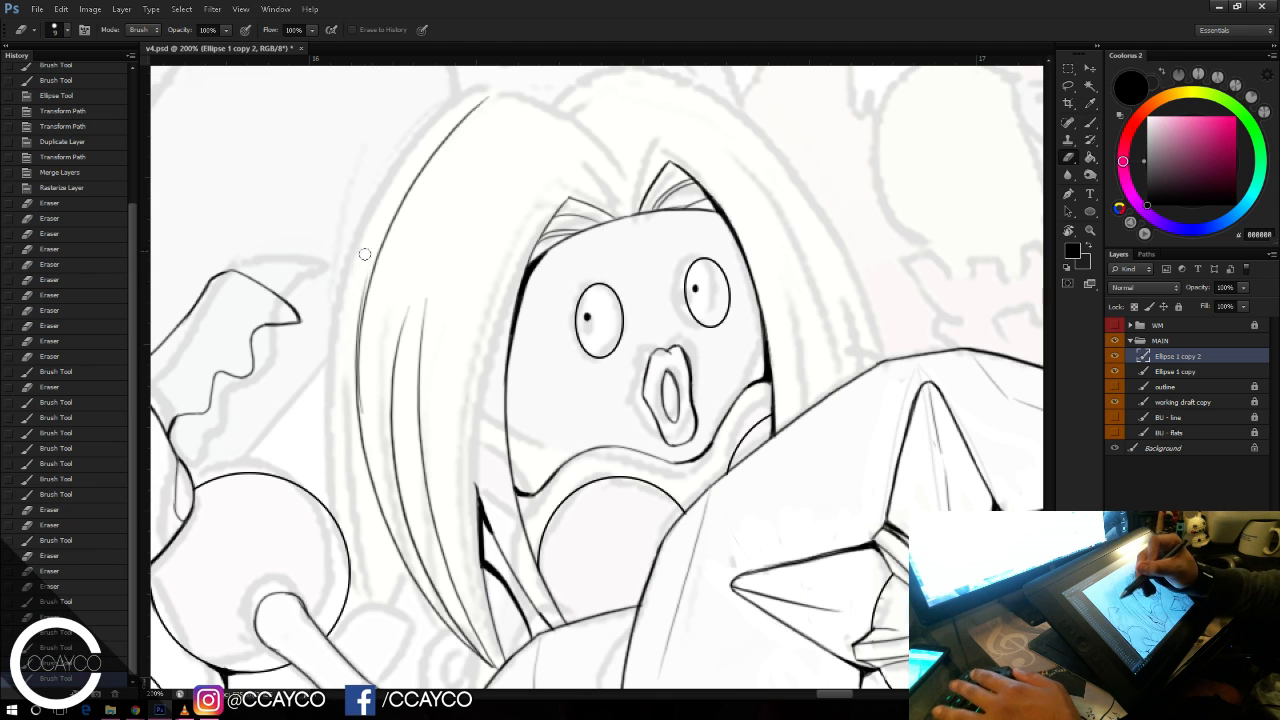
mouse_move(364, 254)
left_mouse_down()
mouse_move(330, 392)
mouse_move(355, 298)
mouse_move(340, 371)
left_mouse_up()
left_click_drag(364, 278, 347, 370)
Step: Redraw the upper stretch of the left hair's outer contour, undoing unsatisfactory strokes
key("b")
mouse_move(358, 428)
left_mouse_down()
mouse_move(414, 182)
mouse_move(396, 208)
left_mouse_up()
key("ctrl+z")
key("ctrl+z")
mouse_move(357, 356)
left_mouse_down()
mouse_move(416, 176)
mouse_move(468, 120)
left_mouse_up()
key("ctrl+z")
Step: Extend the left hair's outer contour to the crown peak and erase the doubled line along its outer edge
mouse_move(645, 113)
left_mouse_down()
mouse_move(659, 147)
mouse_move(614, 77)
left_mouse_up()
key("r")
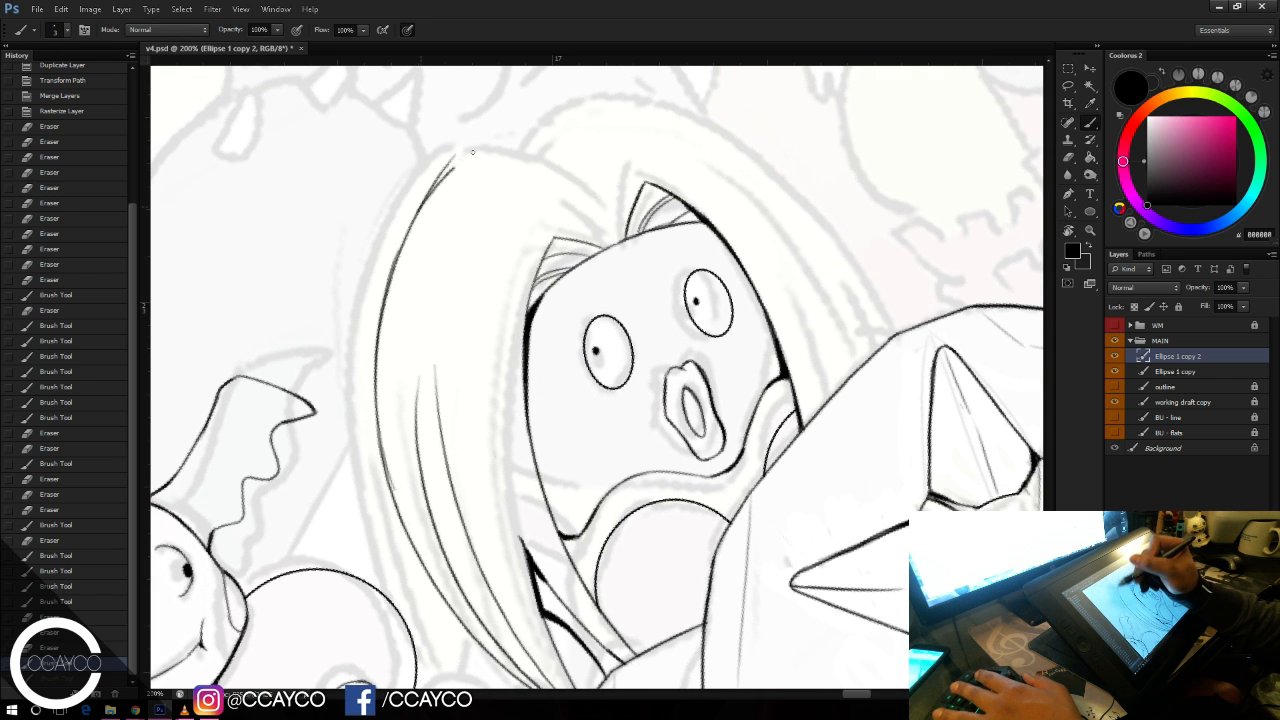
left_click_drag(473, 152, 474, 152)
key("ctrl+z")
mouse_move(414, 217)
left_mouse_down()
mouse_move(470, 152)
mouse_move(452, 153)
mouse_move(395, 215)
mouse_move(436, 164)
left_mouse_up()
key("e")
left_click_drag(403, 220, 431, 173)
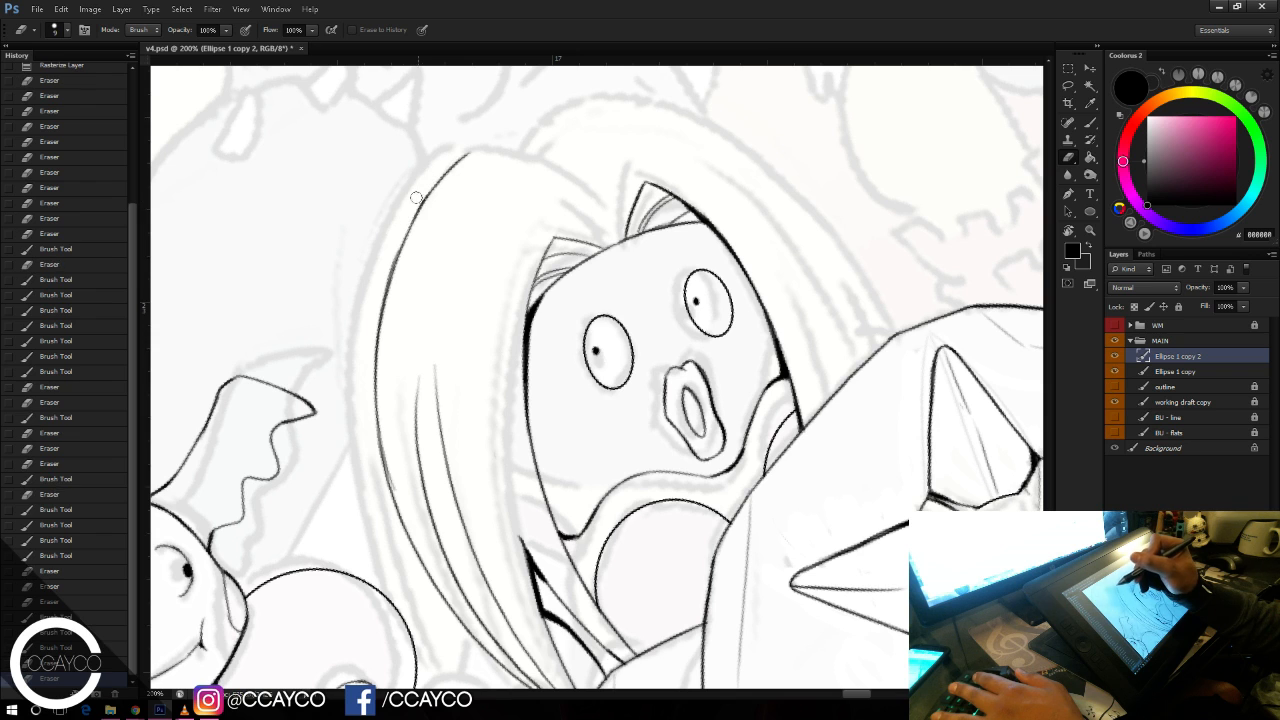
Step: Thicken the upper curve of the left hair's outer contour just below the crown peak
key("b")
left_click_drag(400, 255, 447, 174)
key("ctrl+z")
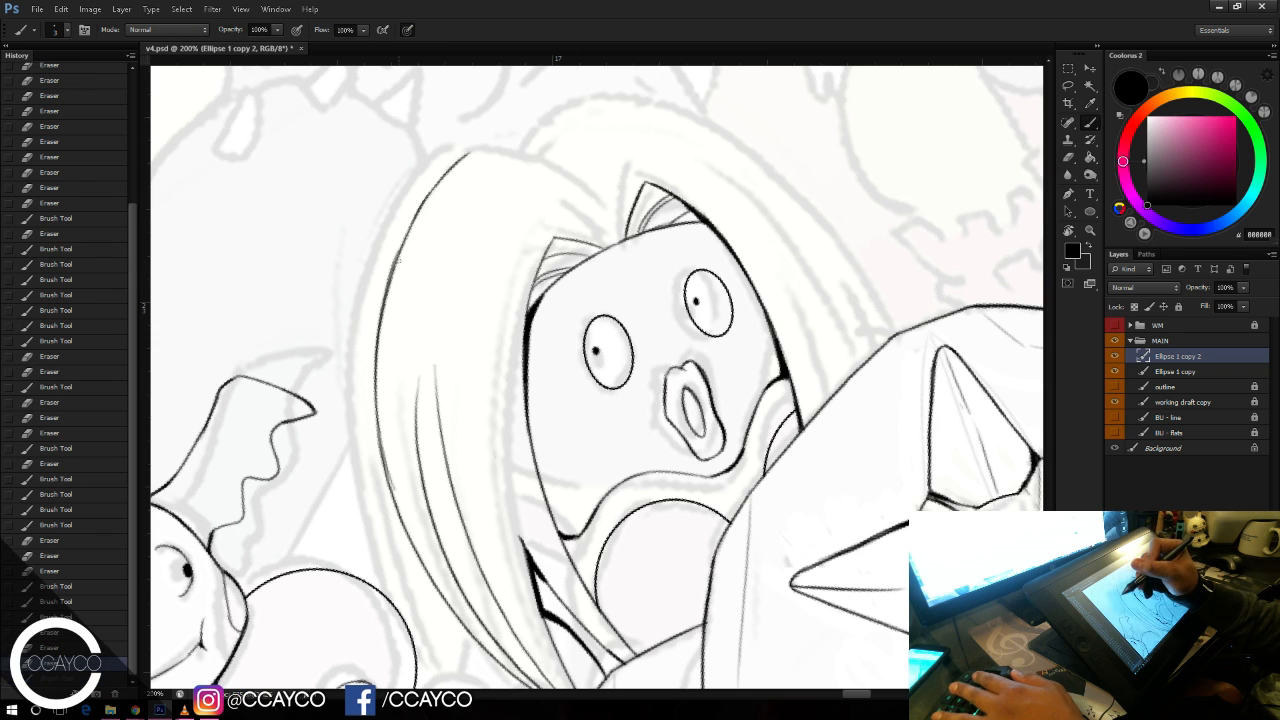
left_click_drag(398, 262, 445, 176)
left_click_drag(410, 232, 463, 153)
Step: Ink the top of the hair from the left peak to the parting, with a thick tapered edge starting the right section
key("r")
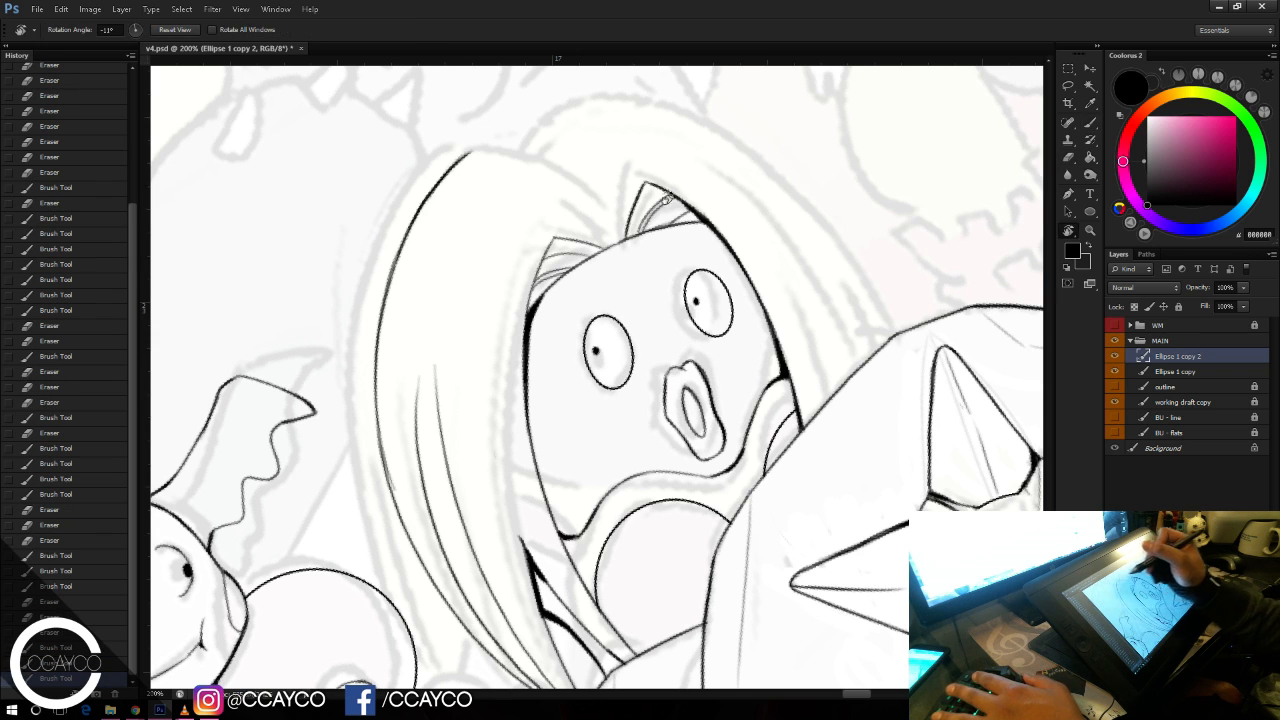
mouse_move(717, 253)
left_mouse_down()
mouse_move(738, 283)
mouse_move(735, 250)
left_mouse_up()
key("b")
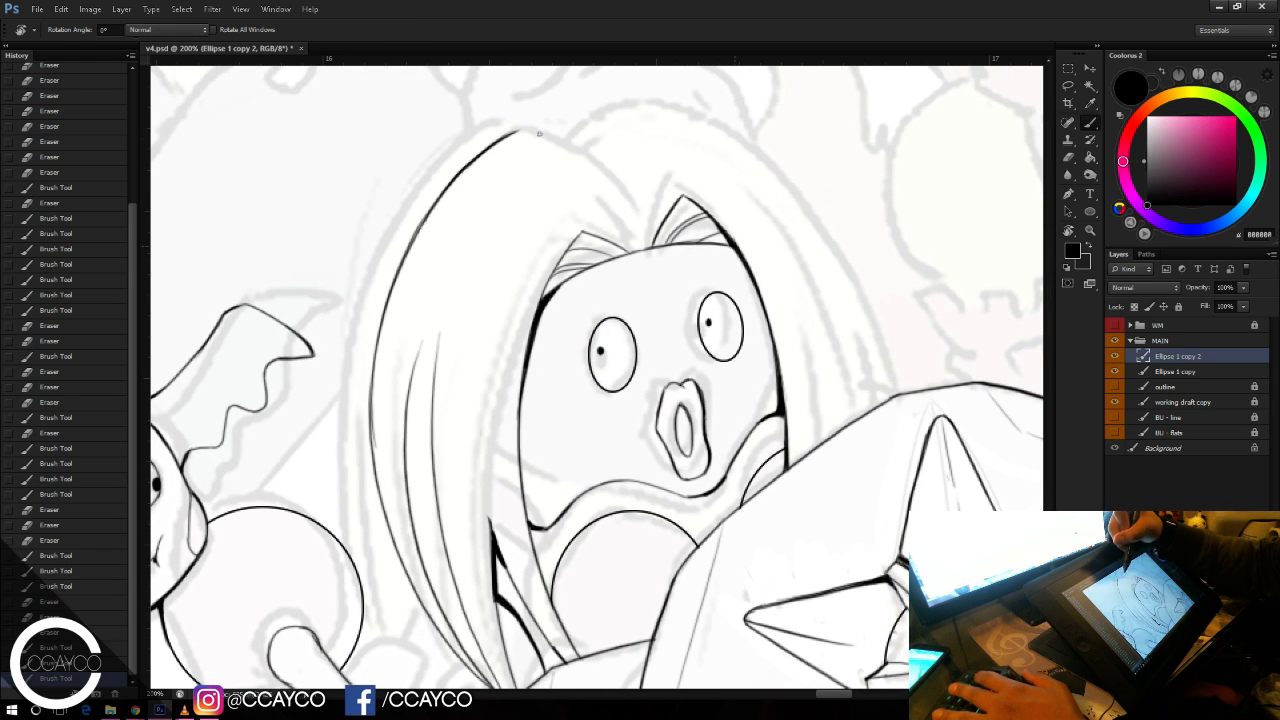
mouse_move(520, 132)
left_mouse_down()
mouse_move(605, 156)
mouse_move(642, 107)
mouse_move(578, 139)
mouse_move(616, 121)
left_mouse_up()
key("ctrl+alt+z")
key("ctrl+alt+z")
key("ctrl+z")
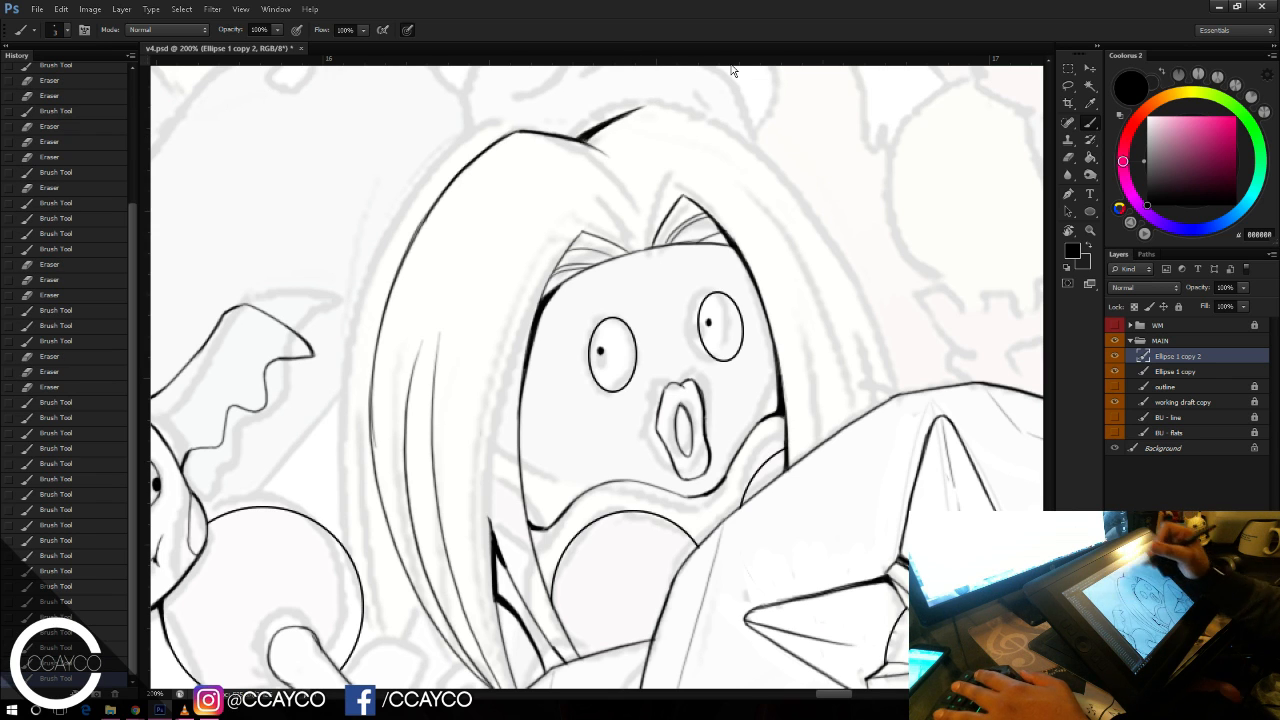
Step: Add a thick dark notch at the hair parting and clean up its edge with the eraser
left_click_drag(808, 447, 790, 456)
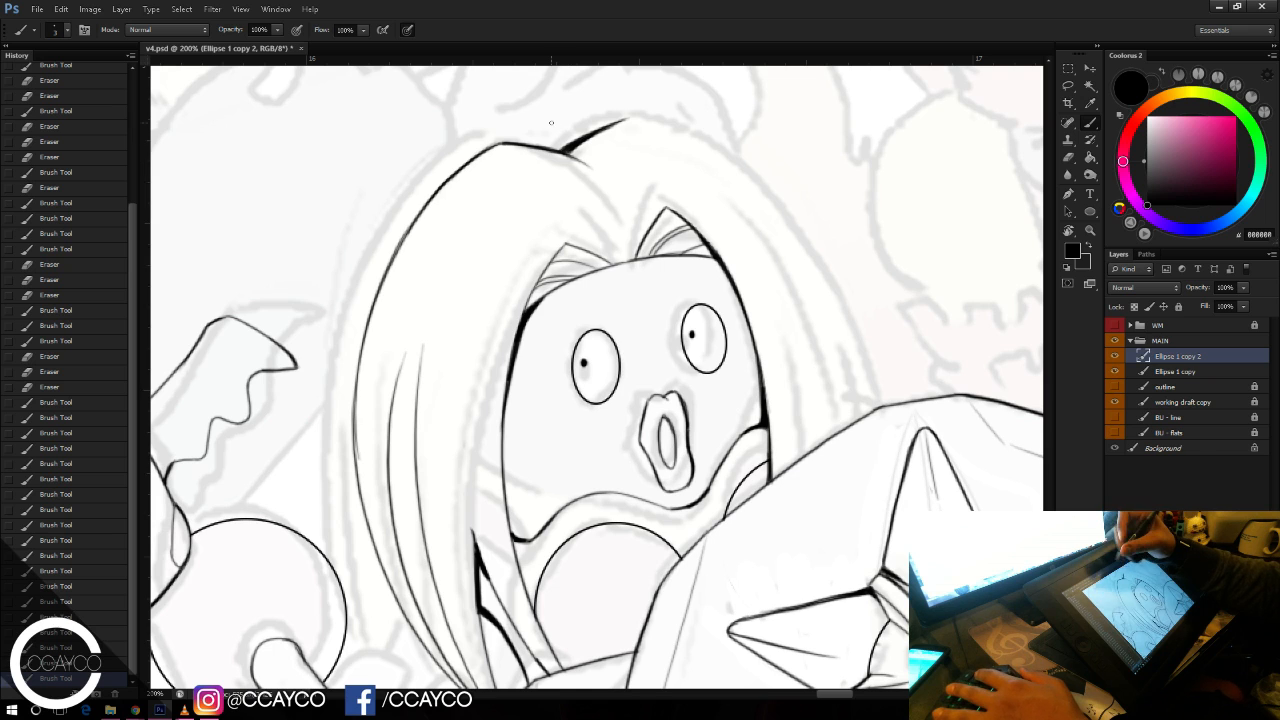
left_click_drag(566, 151, 588, 165)
mouse_move(569, 151)
left_mouse_down()
mouse_move(594, 171)
mouse_move(582, 166)
left_mouse_up()
key("e")
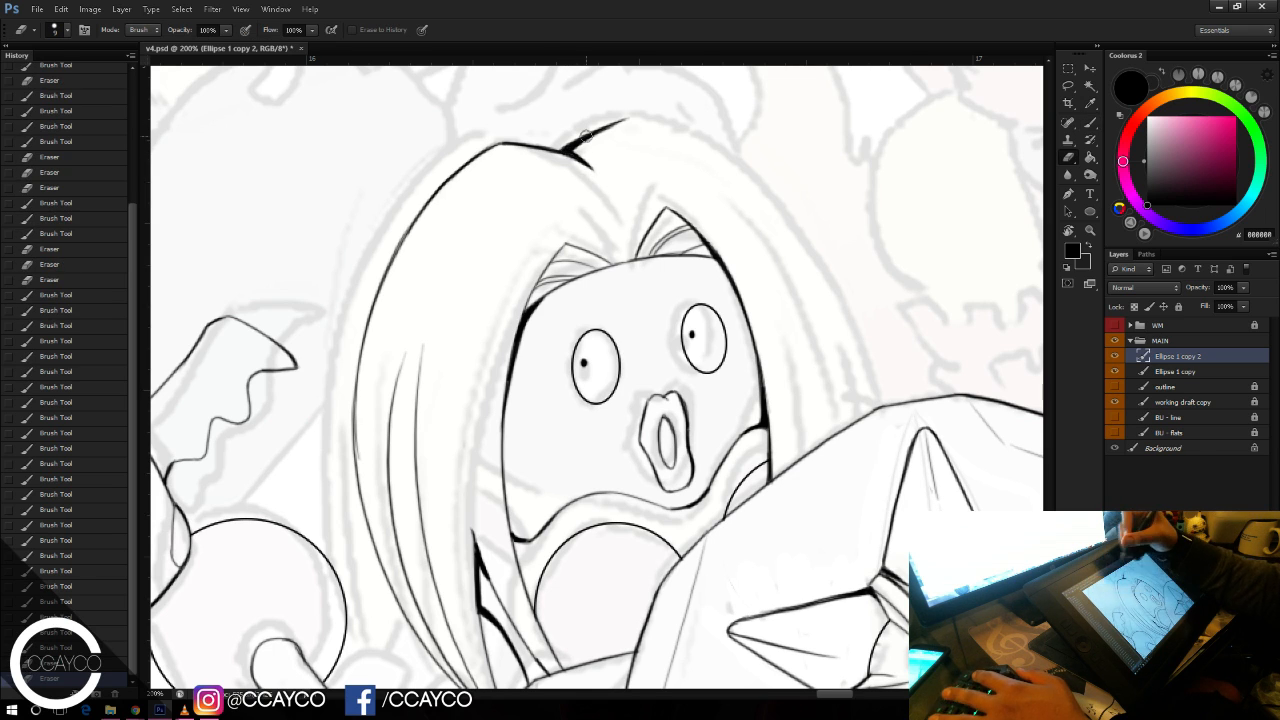
Step: Ink the right hair's outer contour from its peak down the side, redrawing strokes that miss the sketch
key("b")
left_click_drag(624, 120, 856, 371)
key("ctrl+z")
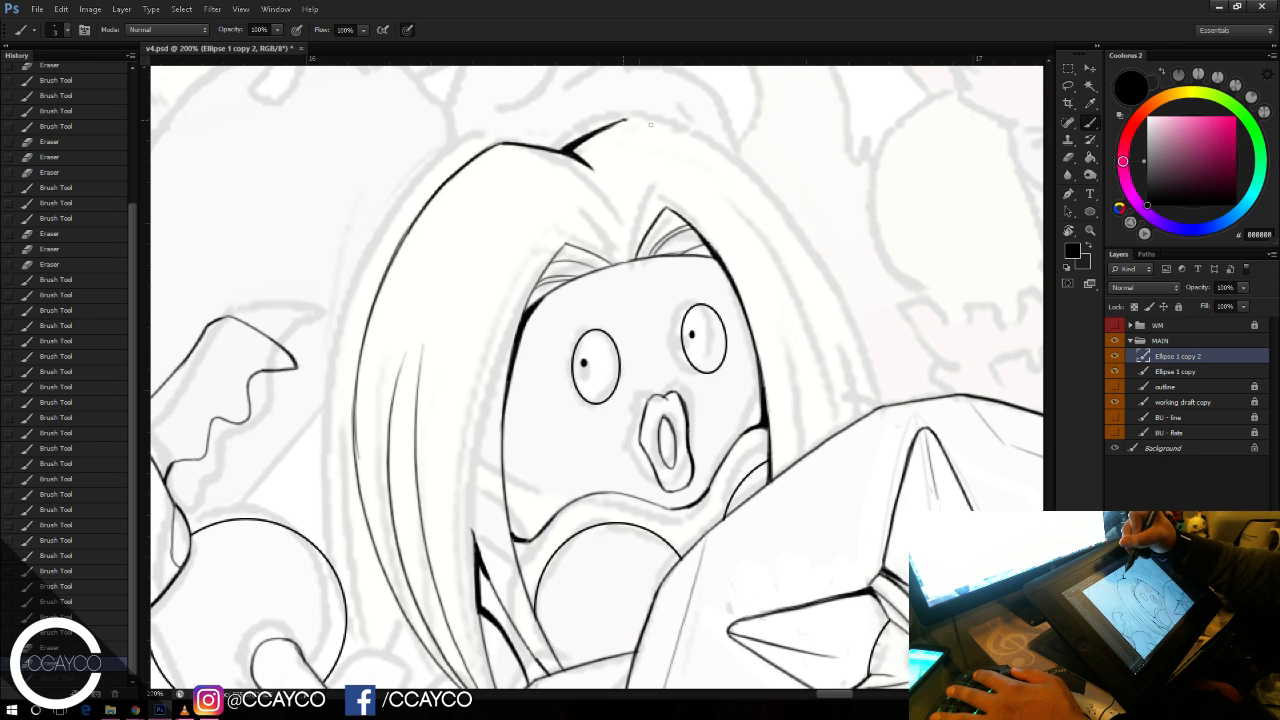
left_click_drag(625, 120, 850, 275)
mouse_move(726, 150)
left_mouse_down()
mouse_move(829, 281)
mouse_move(854, 352)
left_mouse_up()
key("ctrl+z")
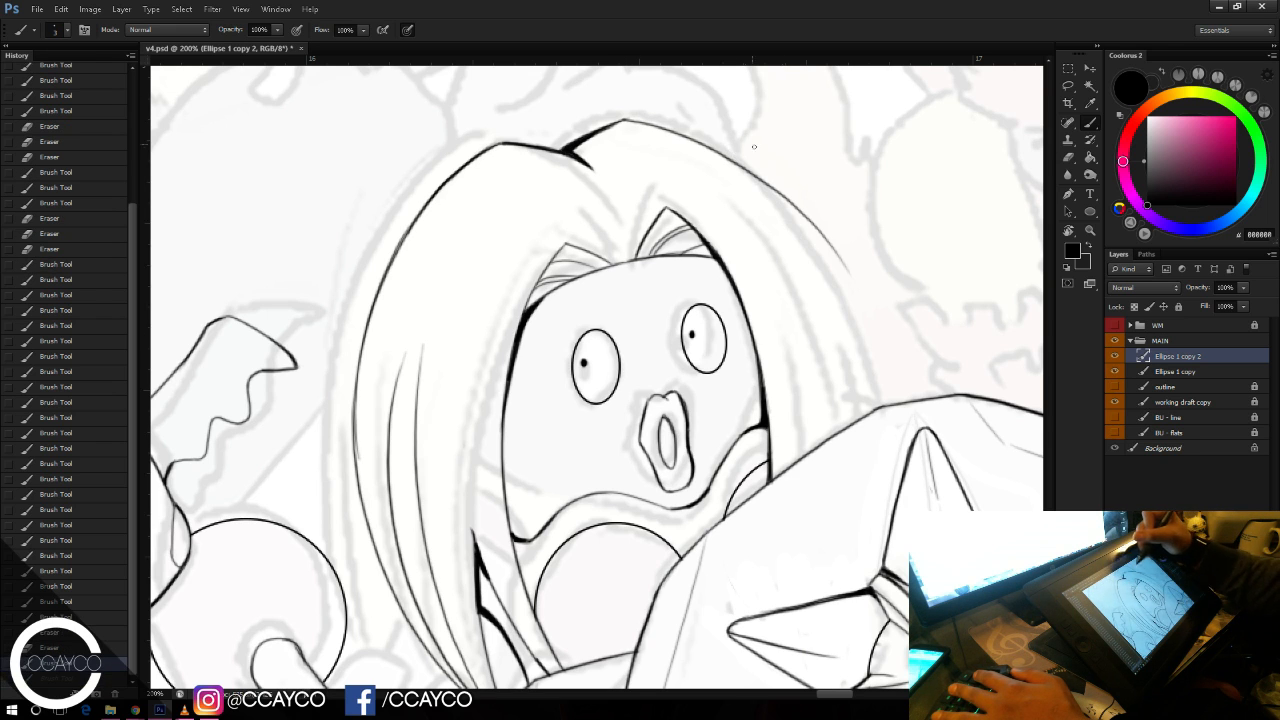
mouse_move(713, 147)
left_mouse_down()
mouse_move(852, 385)
mouse_move(852, 332)
left_mouse_up()
key("ctrl+z")
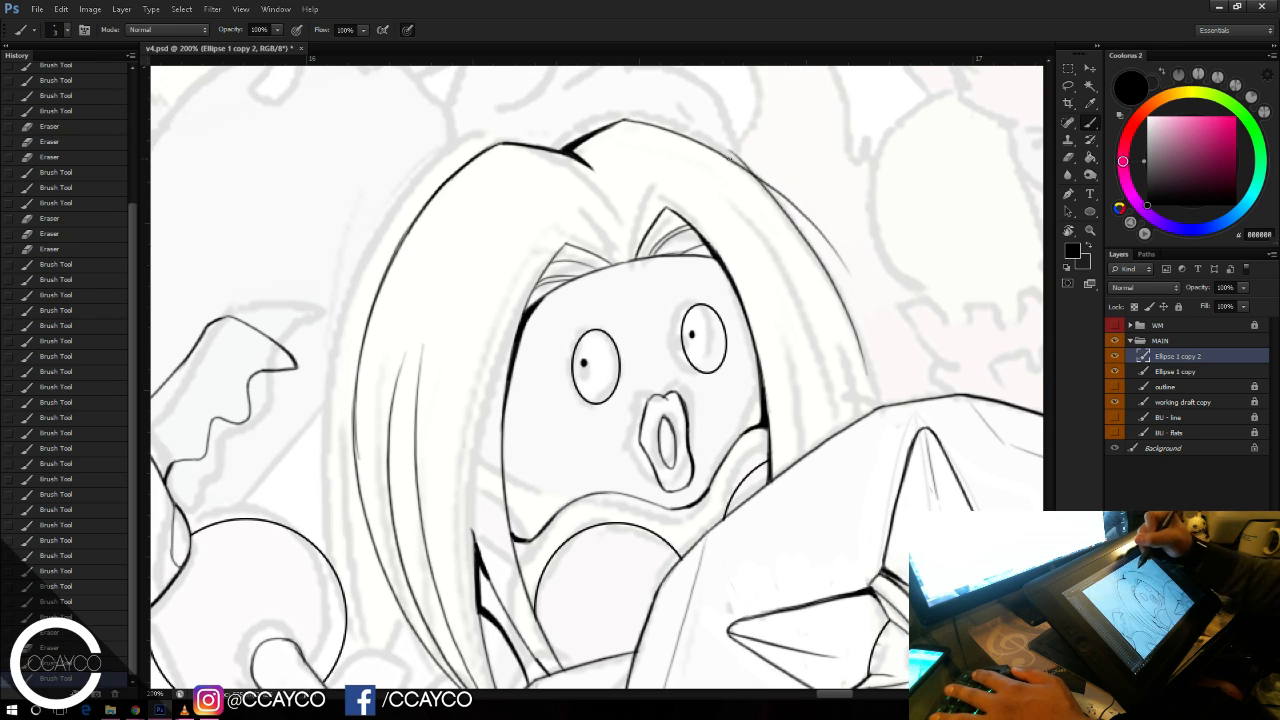
Step: Erase the stray line outside the right hair's outer contour where the two strokes overlap
key("e")
left_click_drag(801, 205, 762, 176)
mouse_move(800, 205)
left_mouse_down()
mouse_move(838, 263)
mouse_move(767, 179)
mouse_move(851, 325)
left_mouse_up()
key("b")
key("ctrl+z")
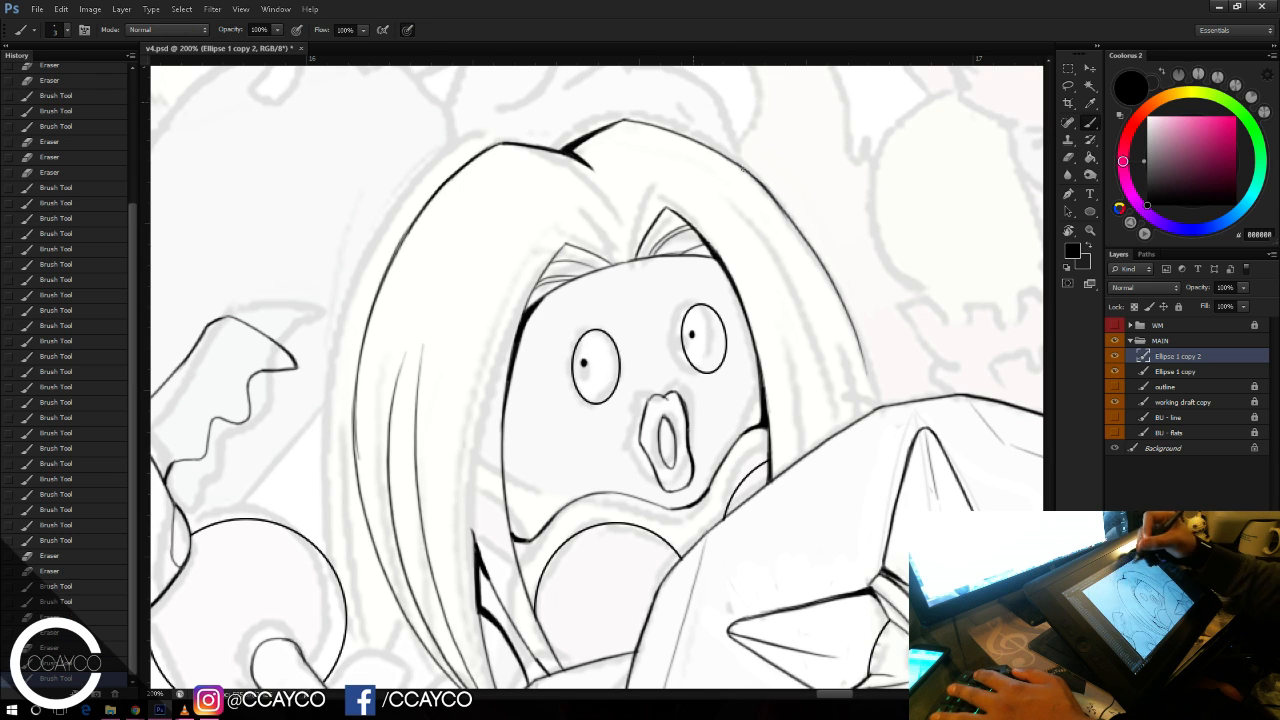
Step: Ink a long inner strand down the right hair section, parallel to its outer contour
key("ctrl+z")
left_click_drag(777, 203, 799, 233)
left_click_drag(760, 182, 860, 421)
key("ctrl+z")
Step: Ink the lower ends of the right hair down to the faceted shape, thickening the strokes where they meet its edge
mouse_move(848, 378)
left_mouse_down()
mouse_move(862, 421)
mouse_move(874, 410)
left_mouse_up()
left_click_drag(856, 340, 866, 400)
key("ctrl+z")
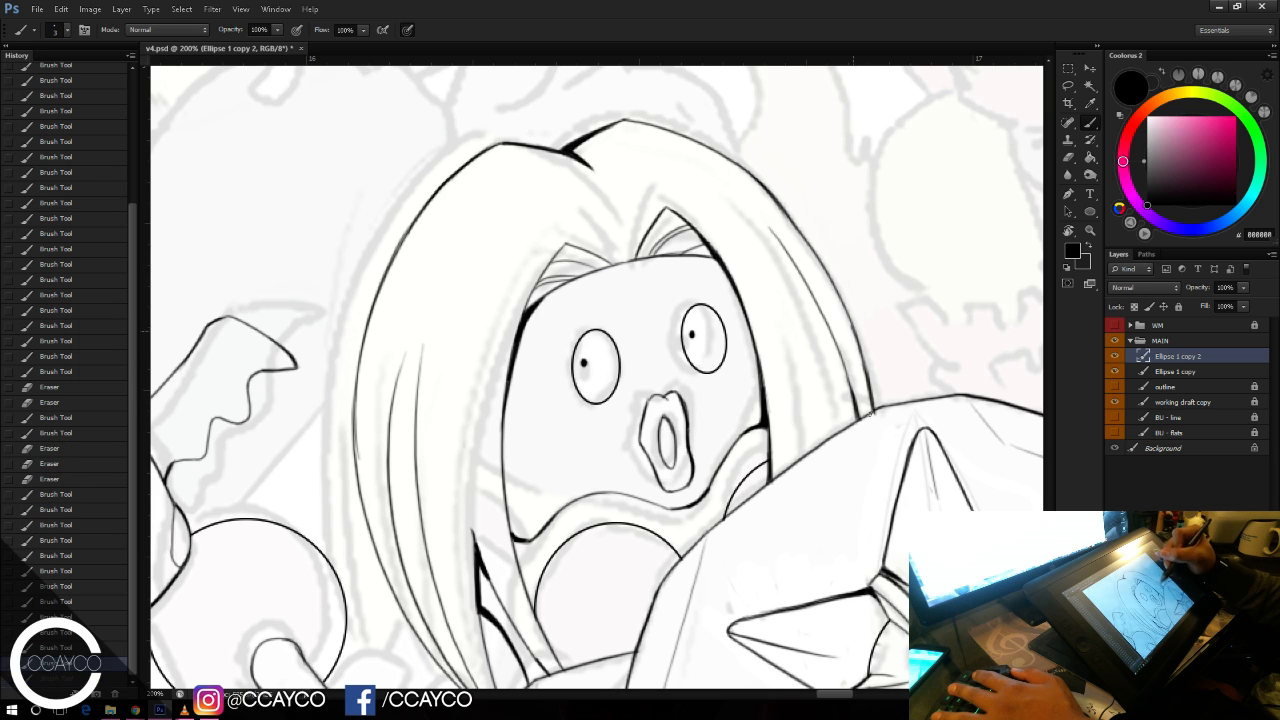
key("ctrl+z")
mouse_move(860, 344)
left_mouse_down()
mouse_move(879, 414)
mouse_move(858, 415)
left_mouse_up()
key("e")
key("b")
key("e")
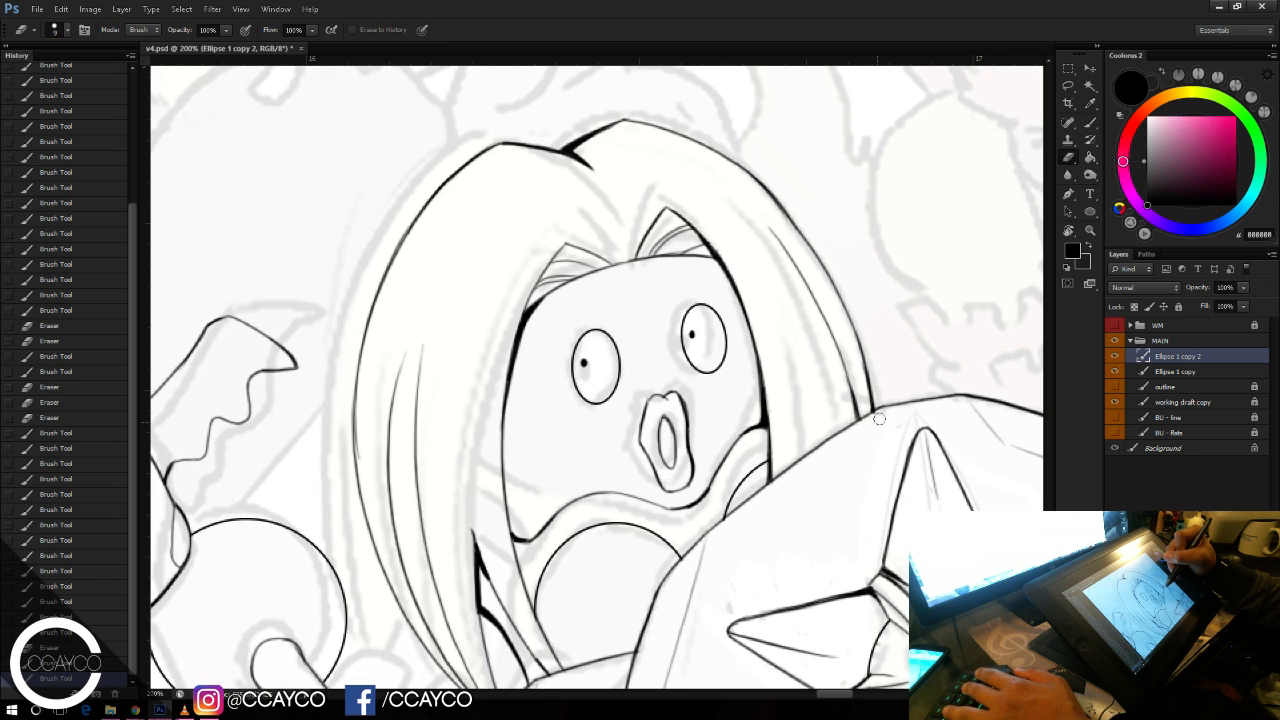
key("b")
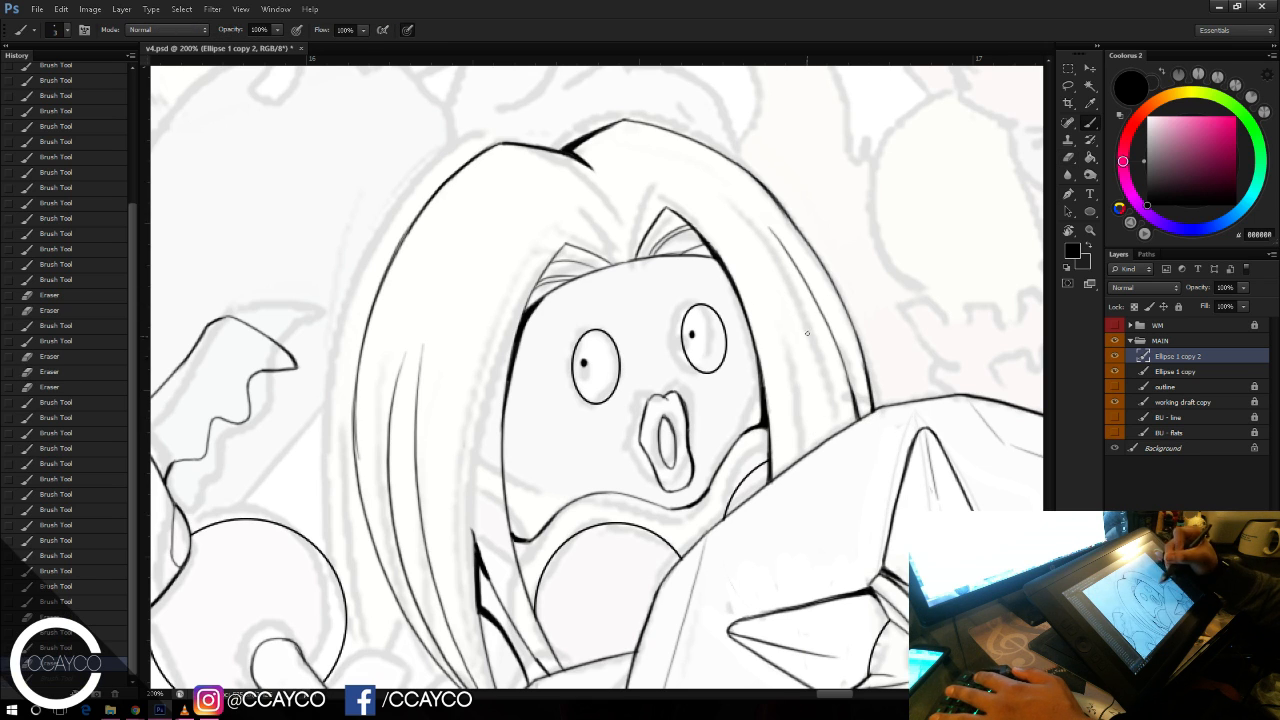
Step: Ink short inner strands in the lower right hair section and erase their ends that overshoot the faceted shape's edge
left_click_drag(832, 440, 775, 253)
key("ctrl+z")
left_click_drag(829, 443, 777, 271)
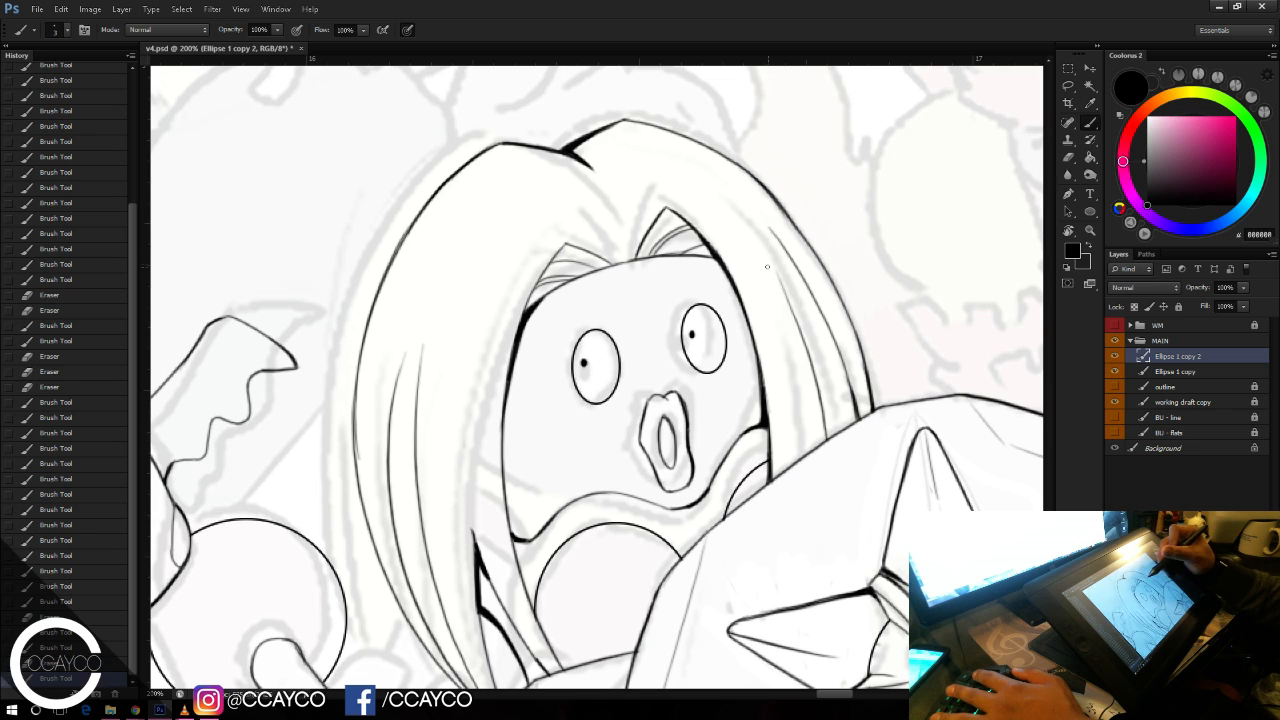
key("ctrl+z")
left_click_drag(835, 478, 809, 345)
key("e")
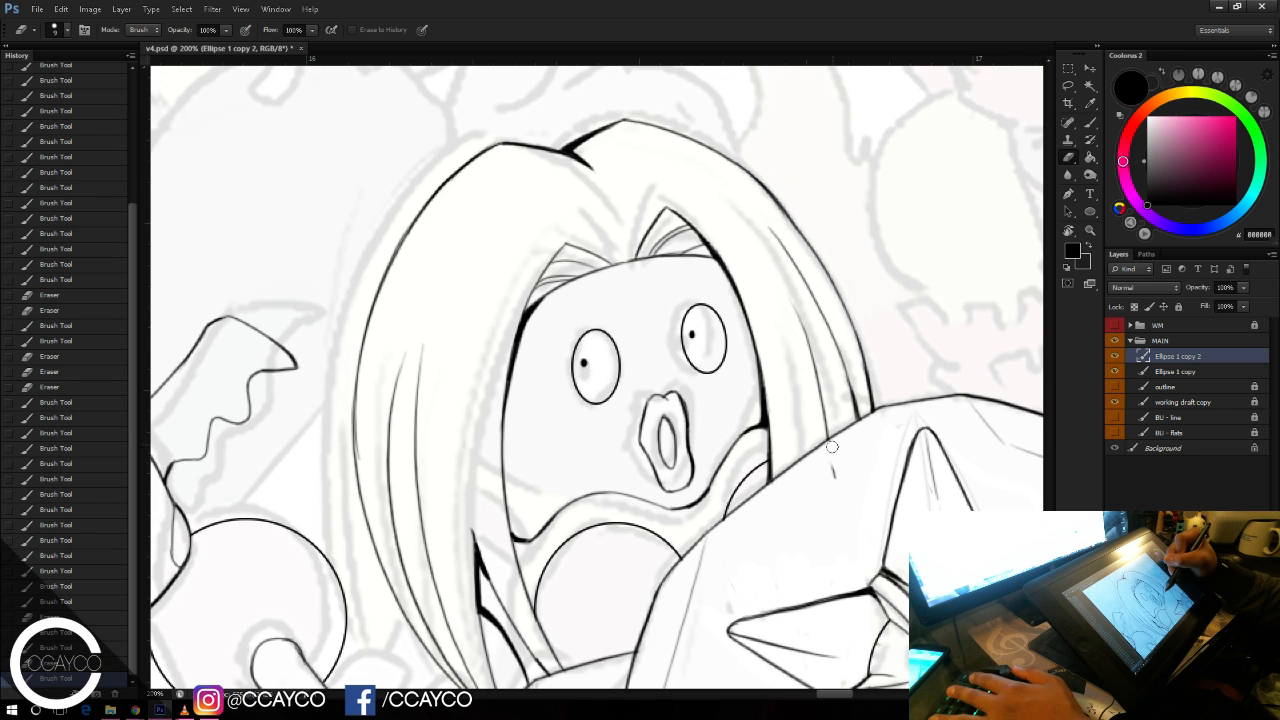
key("b")
left_click_drag(808, 464, 794, 390)
key("e")
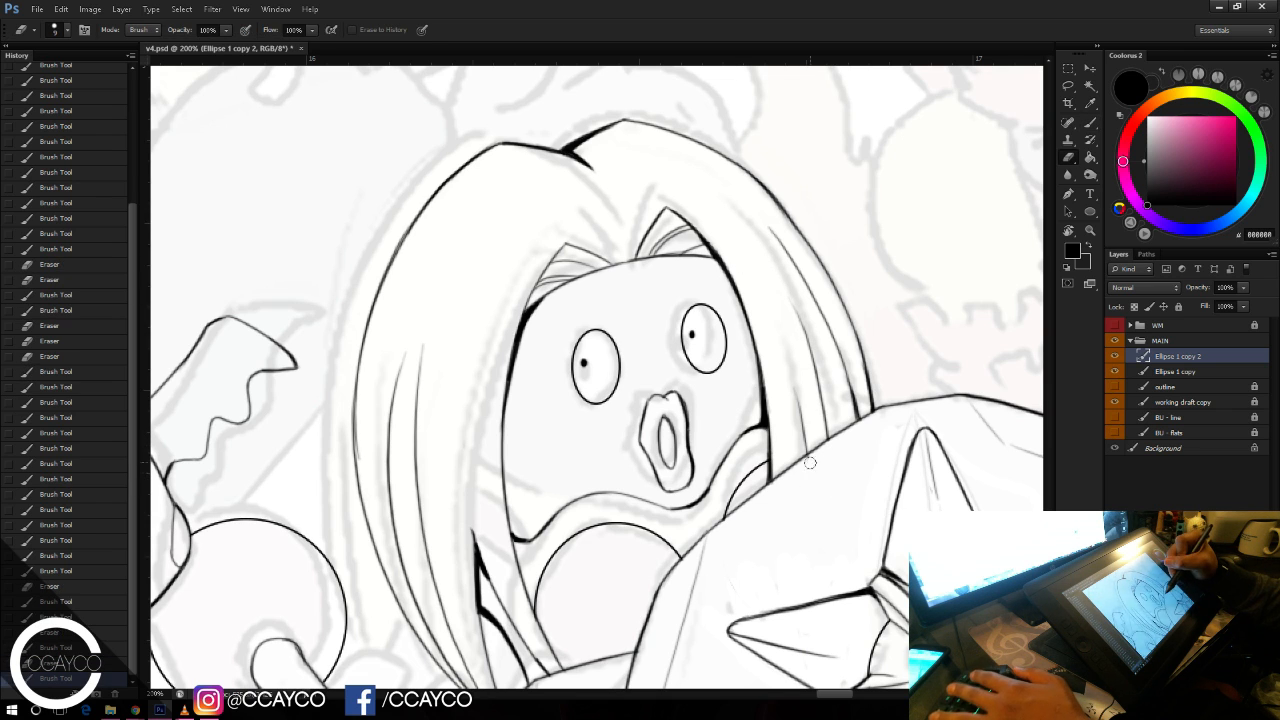
left_click_drag(758, 548, 737, 601)
key("b")
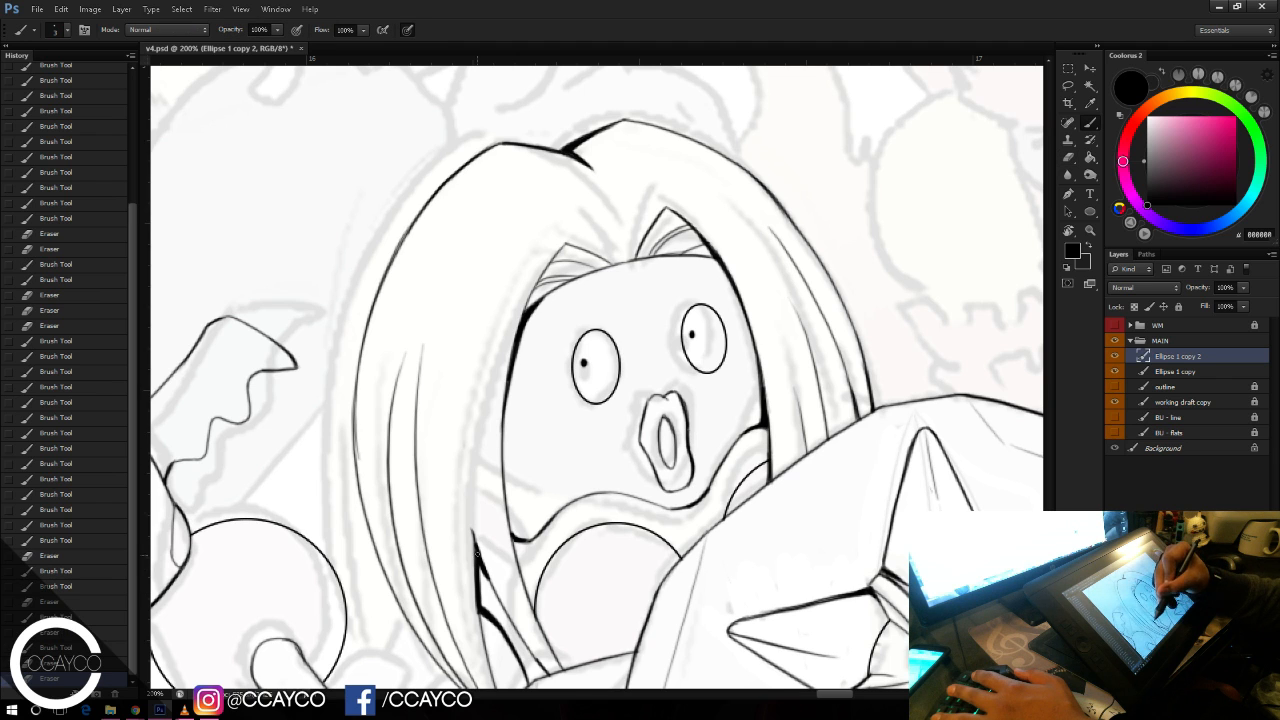
Step: Ink inner strands down the left hair section, trim their upper ends with the Eraser, and save the document
left_click_drag(476, 548, 462, 380)
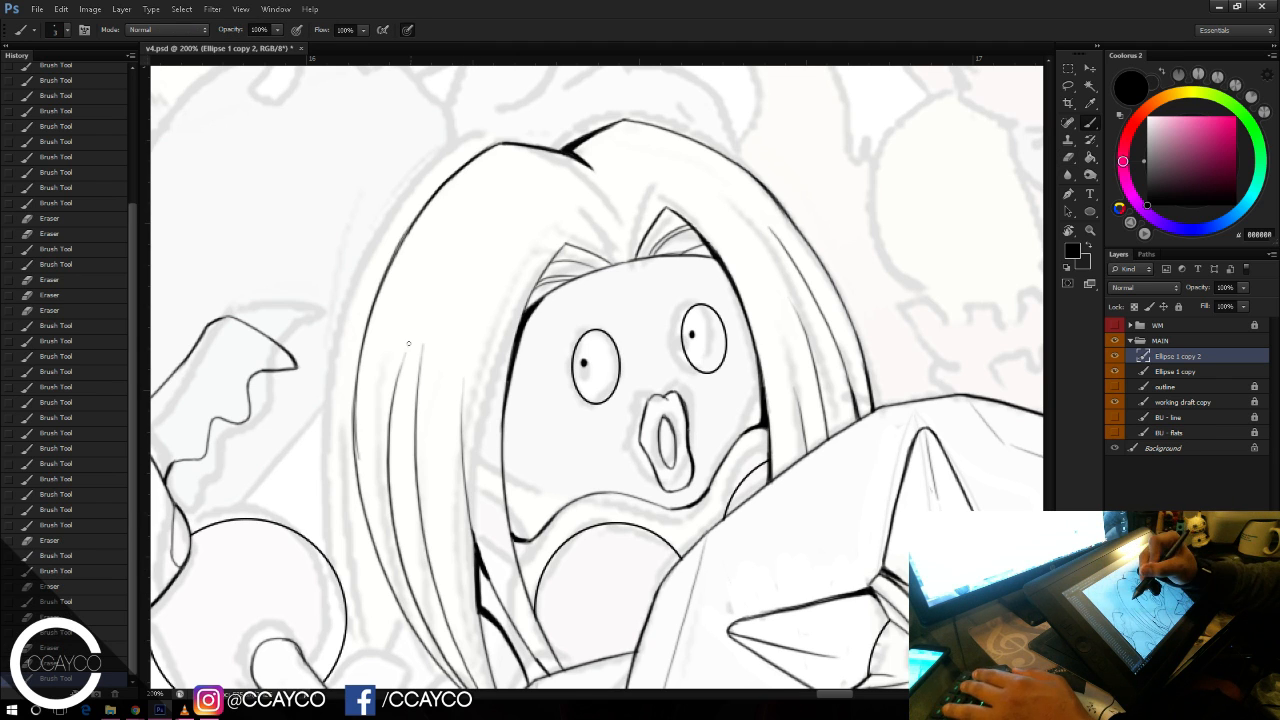
key("e")
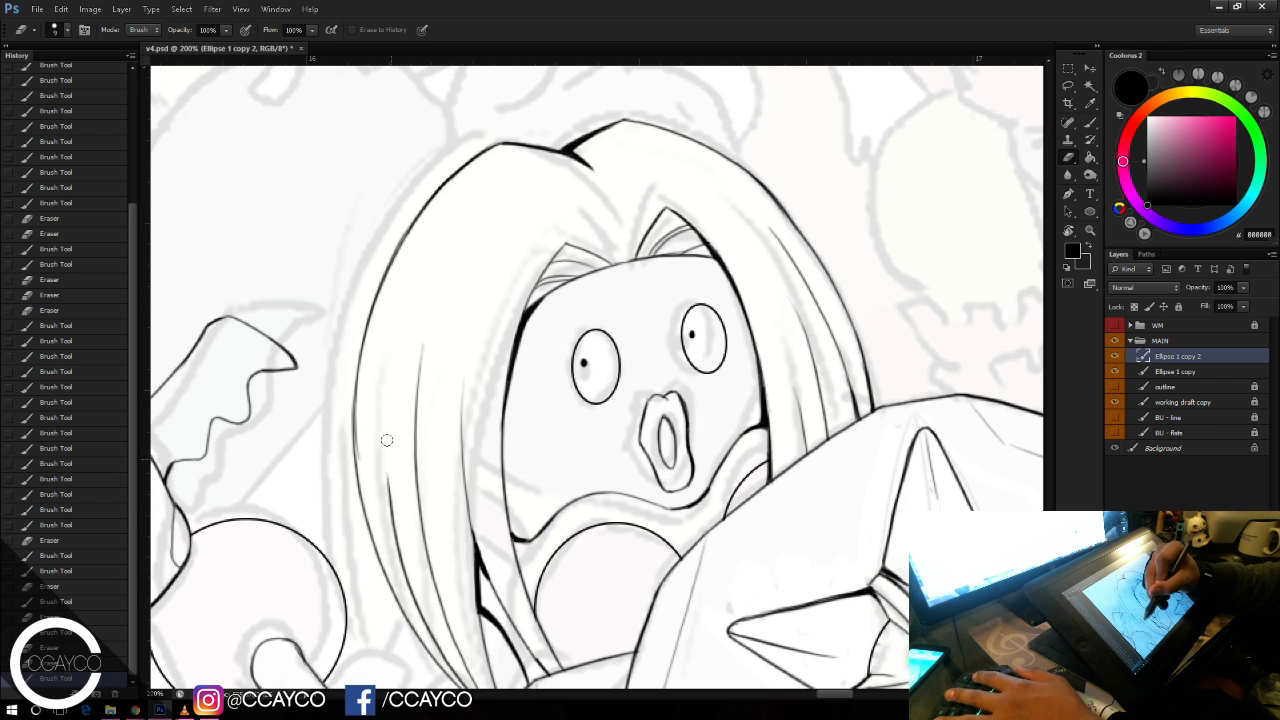
left_click_drag(387, 440, 388, 456)
key("b")
mouse_move(388, 458)
left_mouse_down()
mouse_move(361, 419)
mouse_move(361, 435)
left_mouse_up()
key("e")
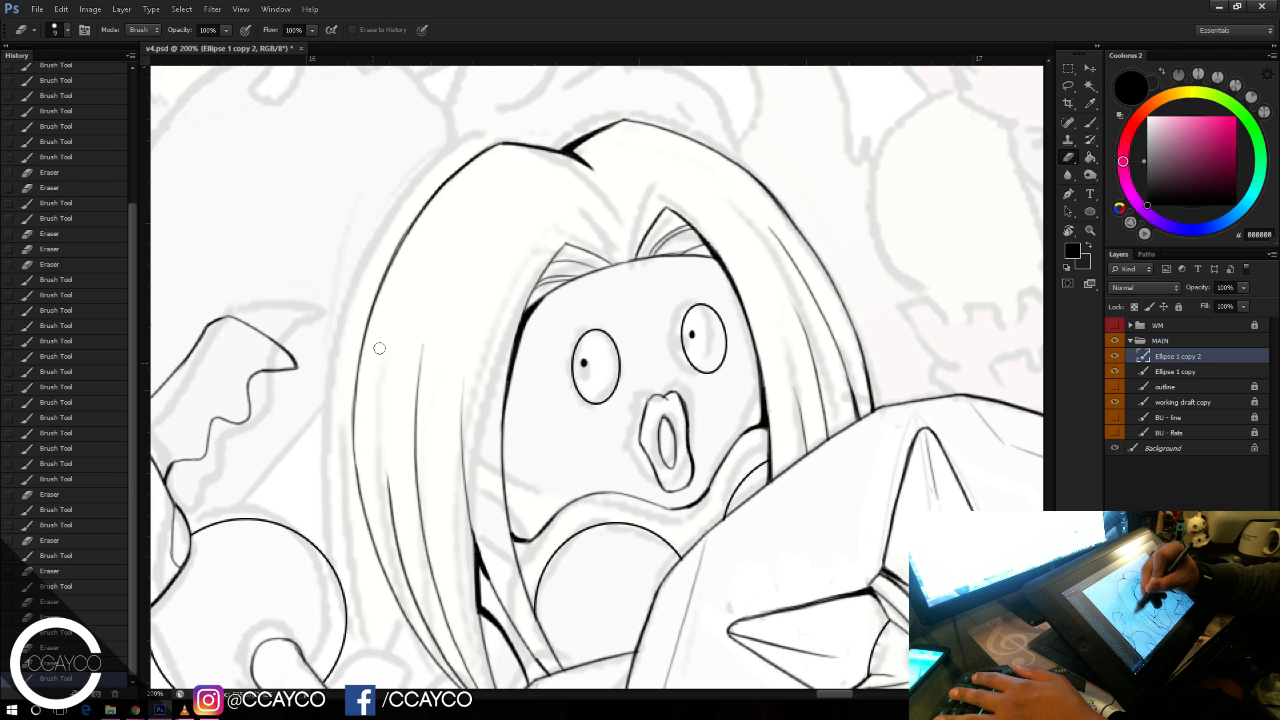
key("b")
left_click_drag(393, 520, 387, 442)
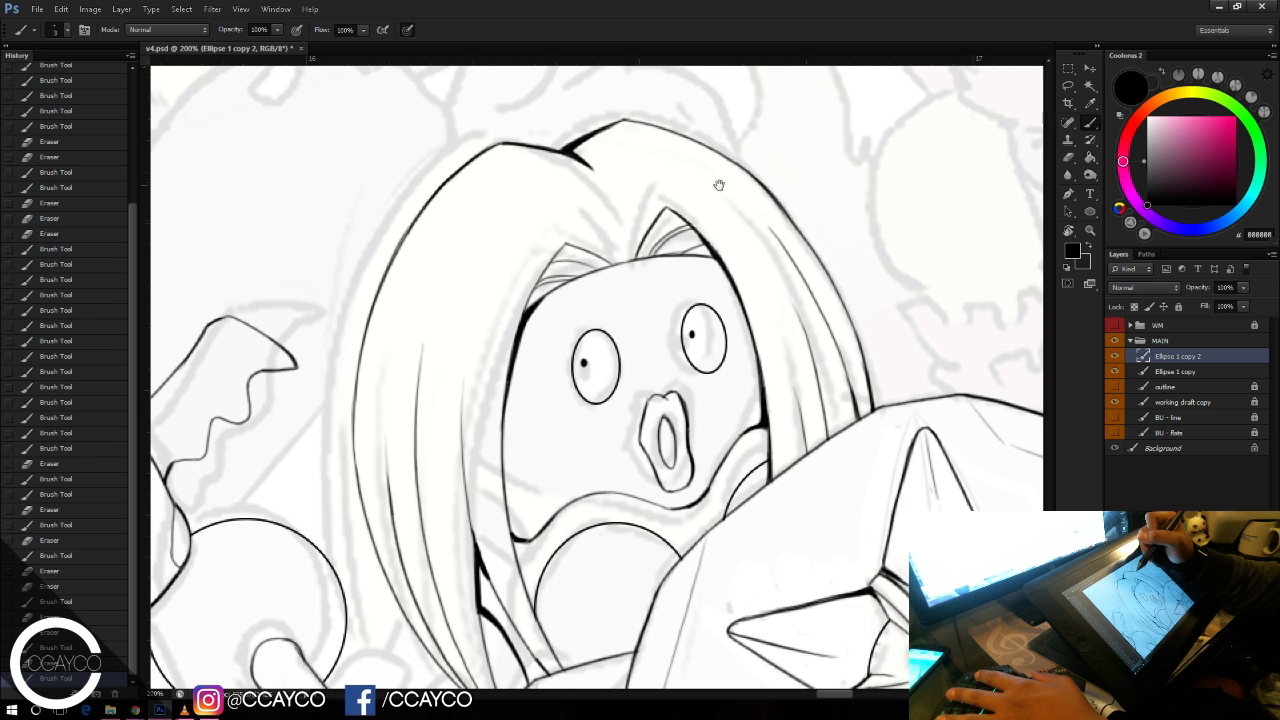
left_click_drag(718, 185, 707, 110)
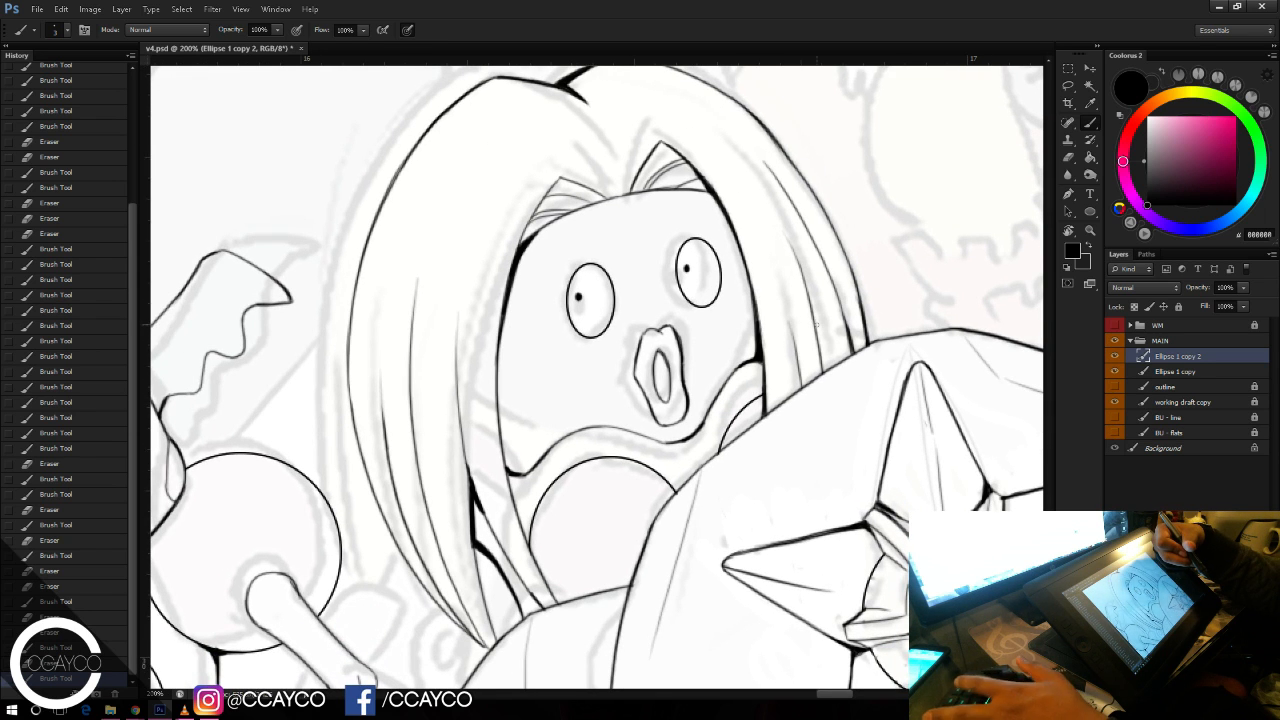
key("ctrl+s")
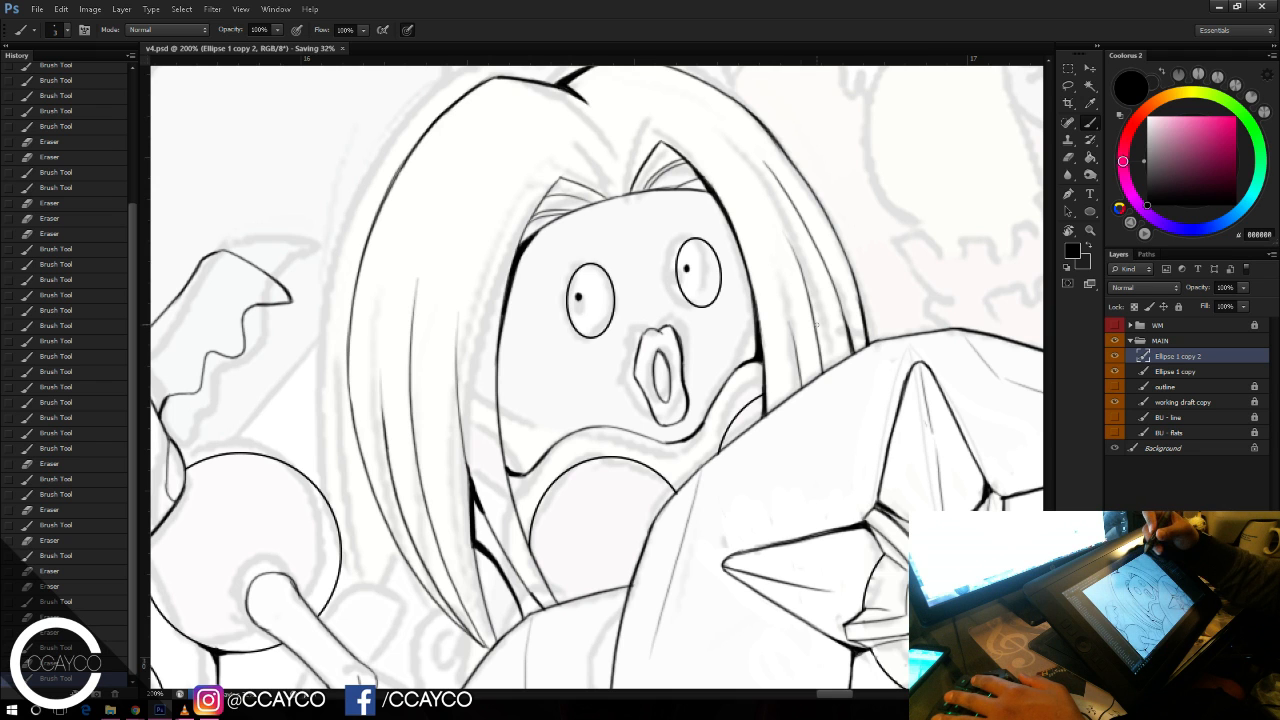
Step: Ink a curved body contour from the left hair's lower outer edge down to the rounded shape, and save
left_click_drag(755, 240, 786, 170)
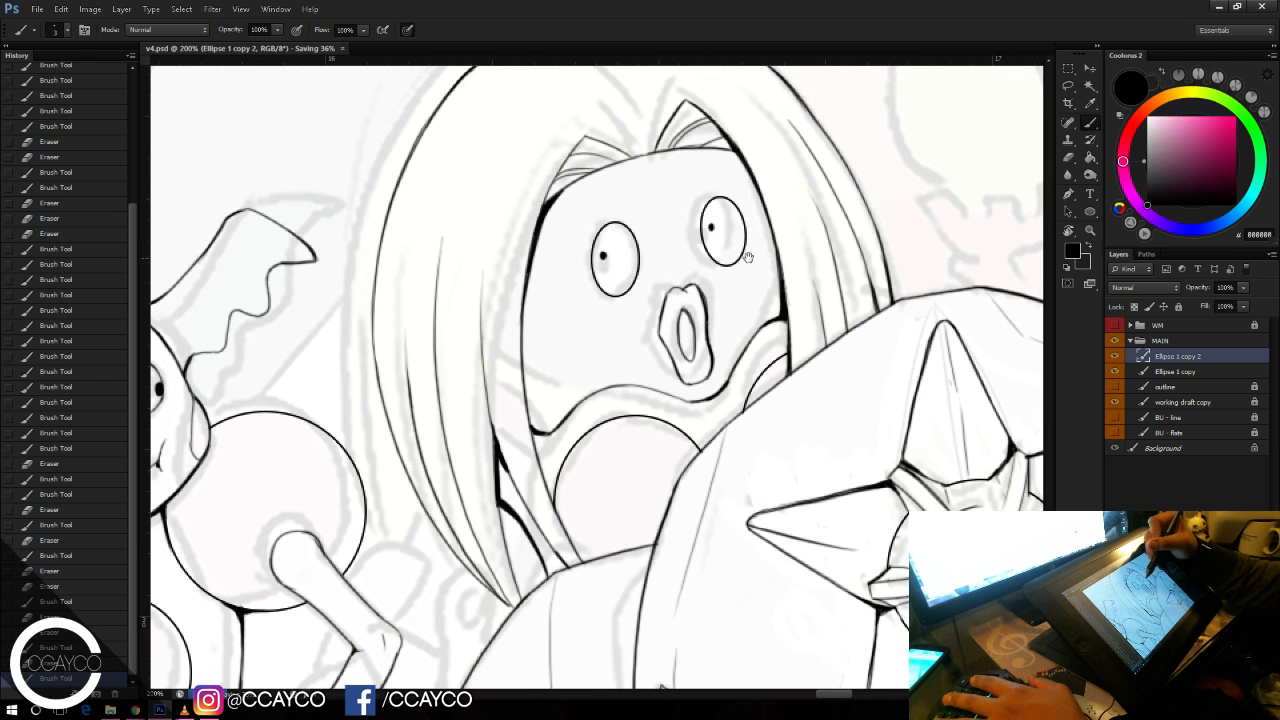
left_click_drag(748, 257, 756, 243)
left_click_drag(850, 441, 859, 371)
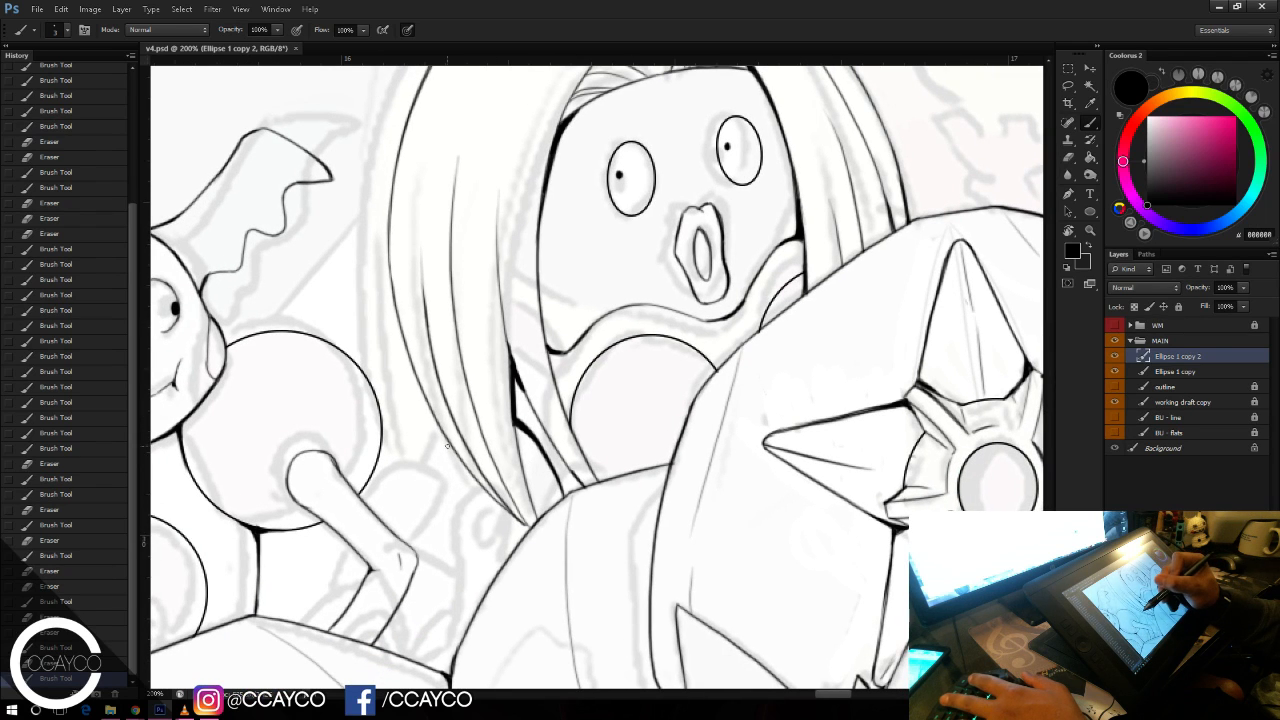
left_click_drag(450, 454, 444, 437)
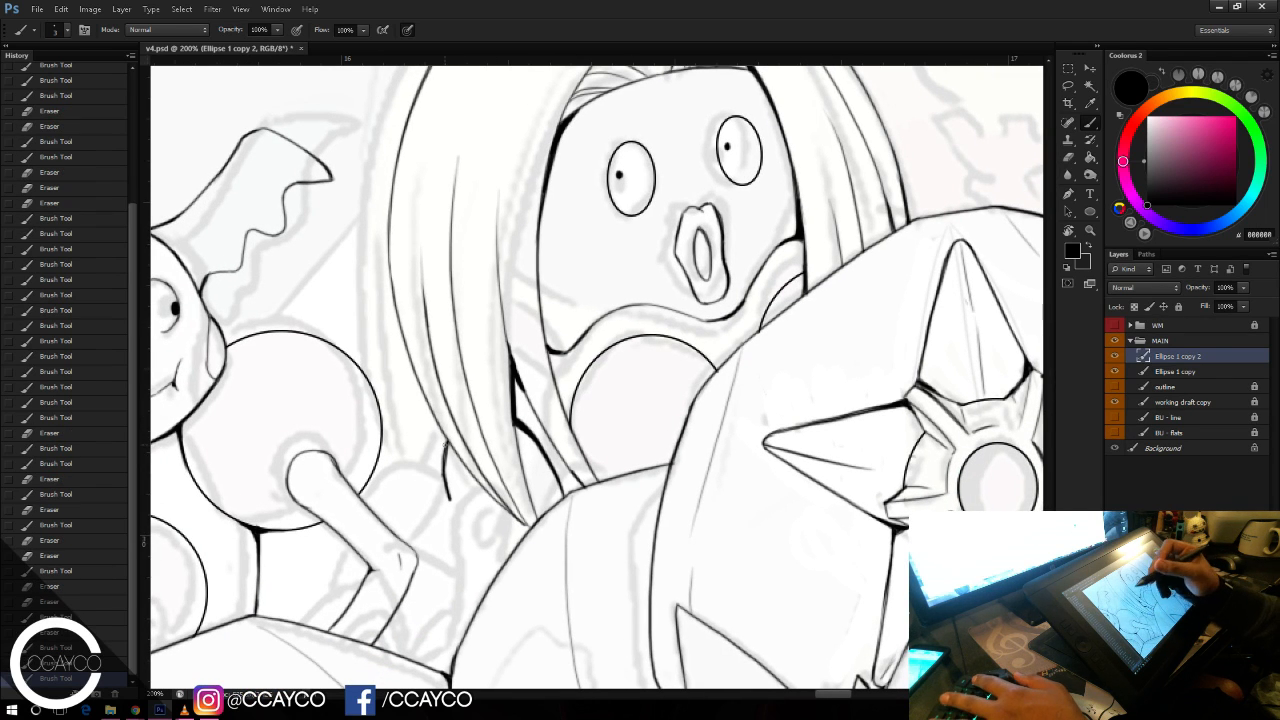
left_click_drag(450, 502, 408, 652)
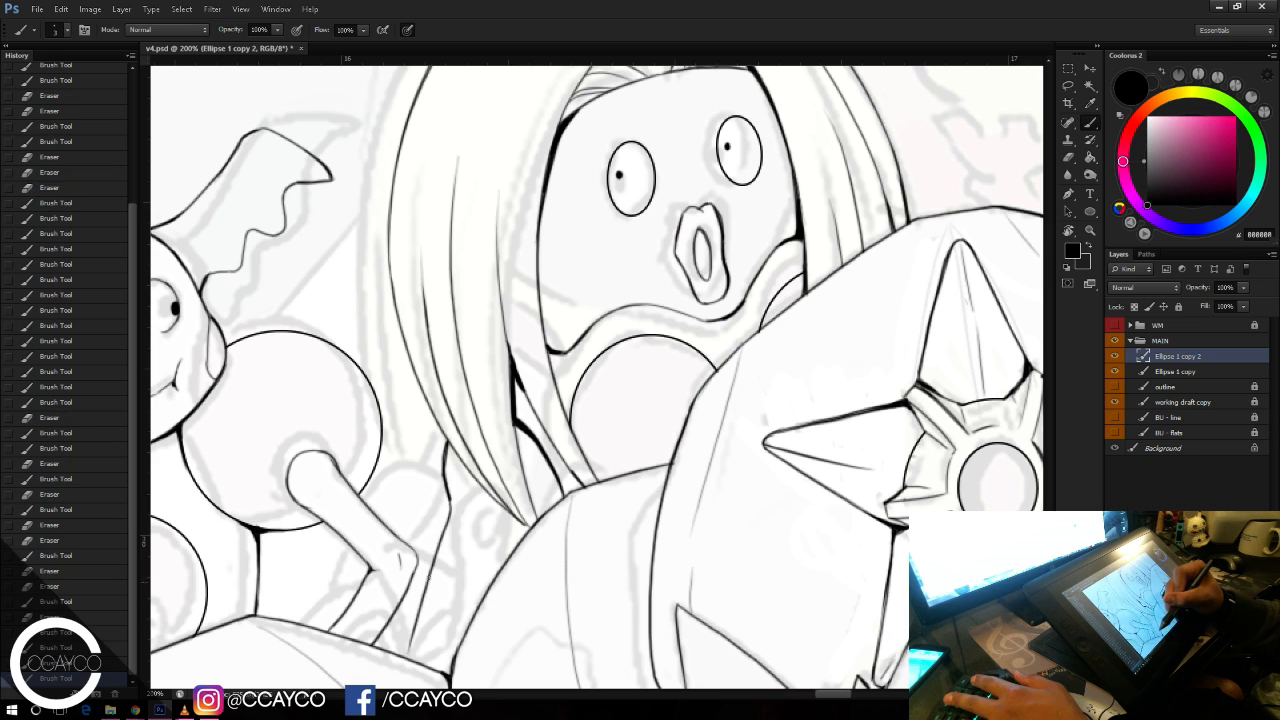
key("ctrl+z")
mouse_move(449, 494)
left_mouse_down()
mouse_move(413, 640)
mouse_move(422, 659)
left_mouse_up()
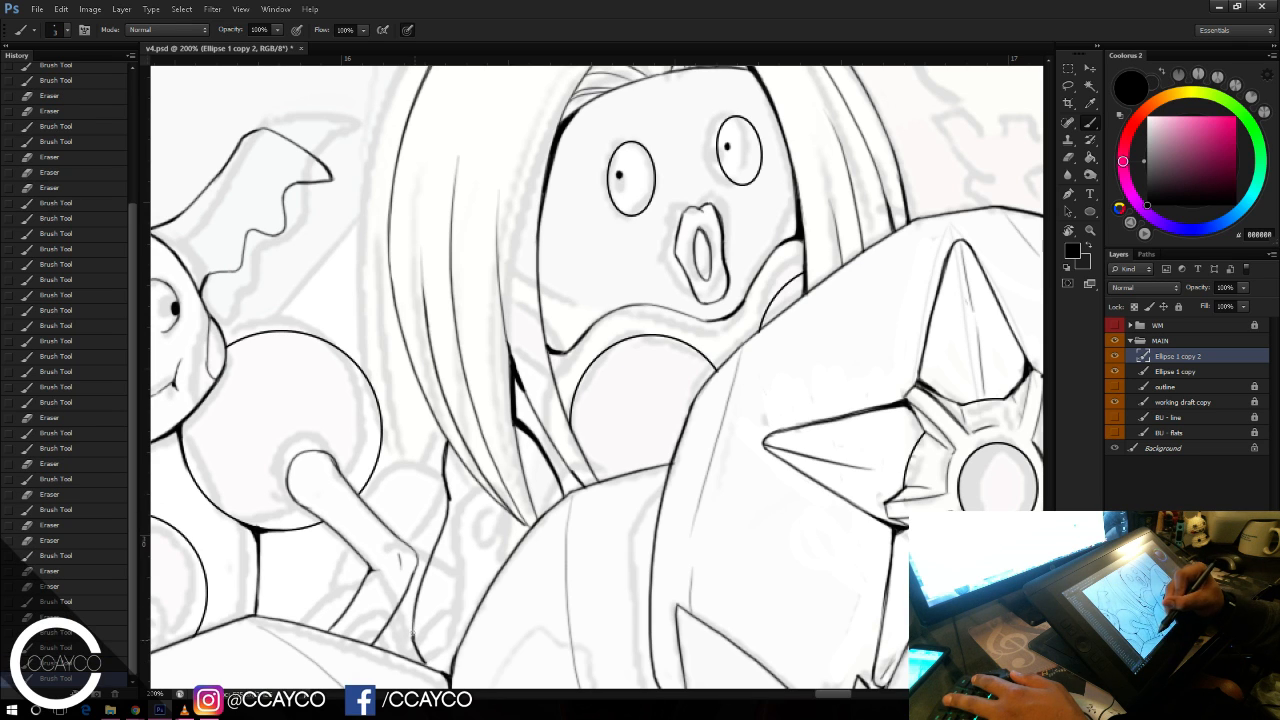
left_click_drag(412, 614, 419, 658)
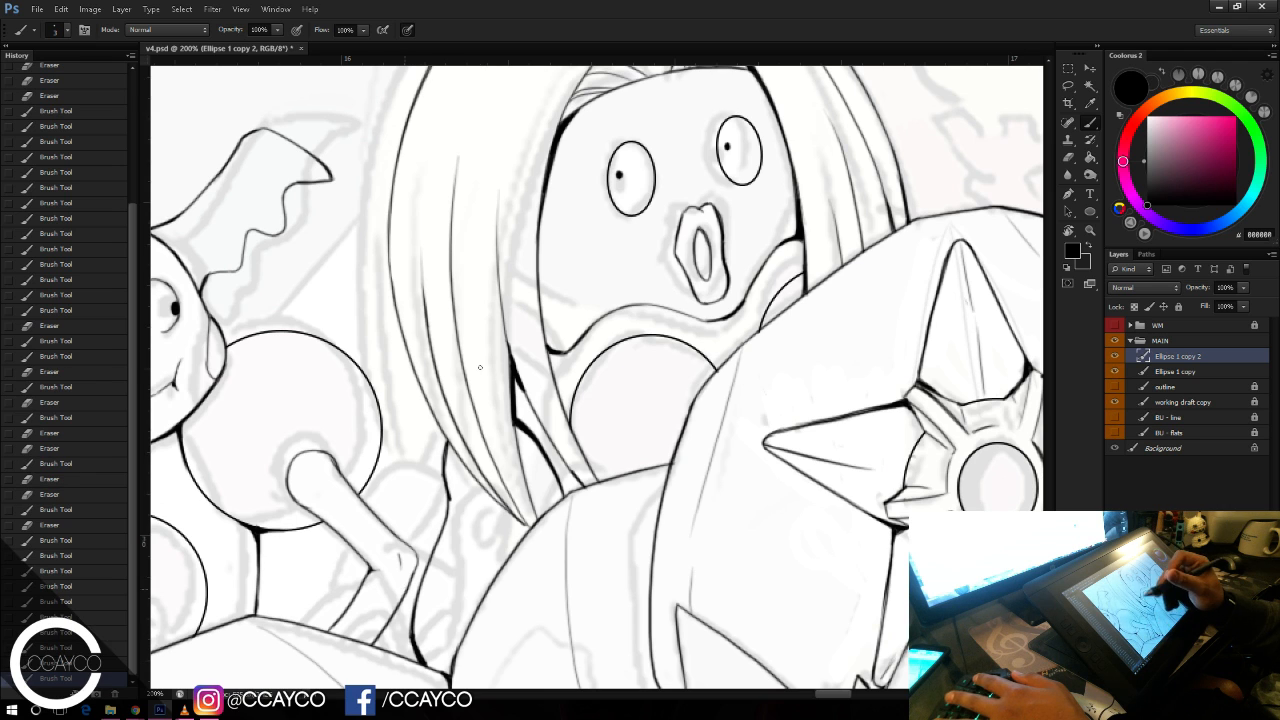
left_click_drag(530, 526, 490, 546)
key("ctrl+z")
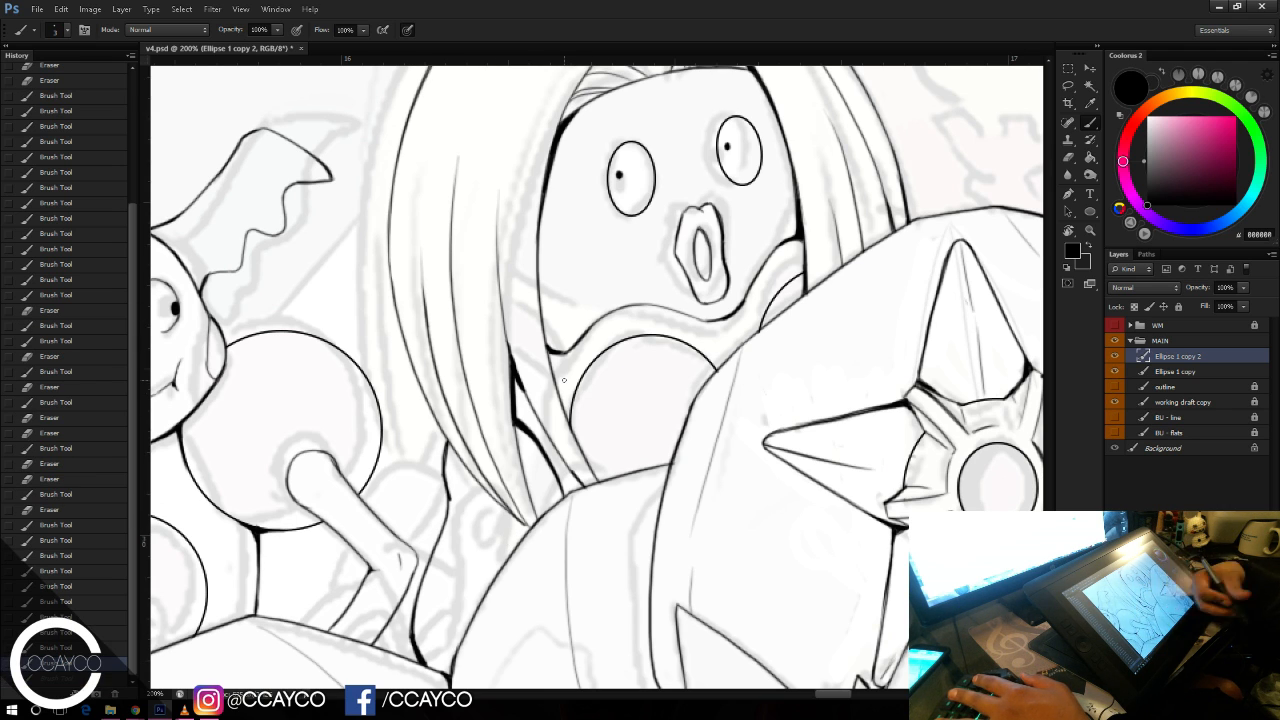
key("ctrl+s")
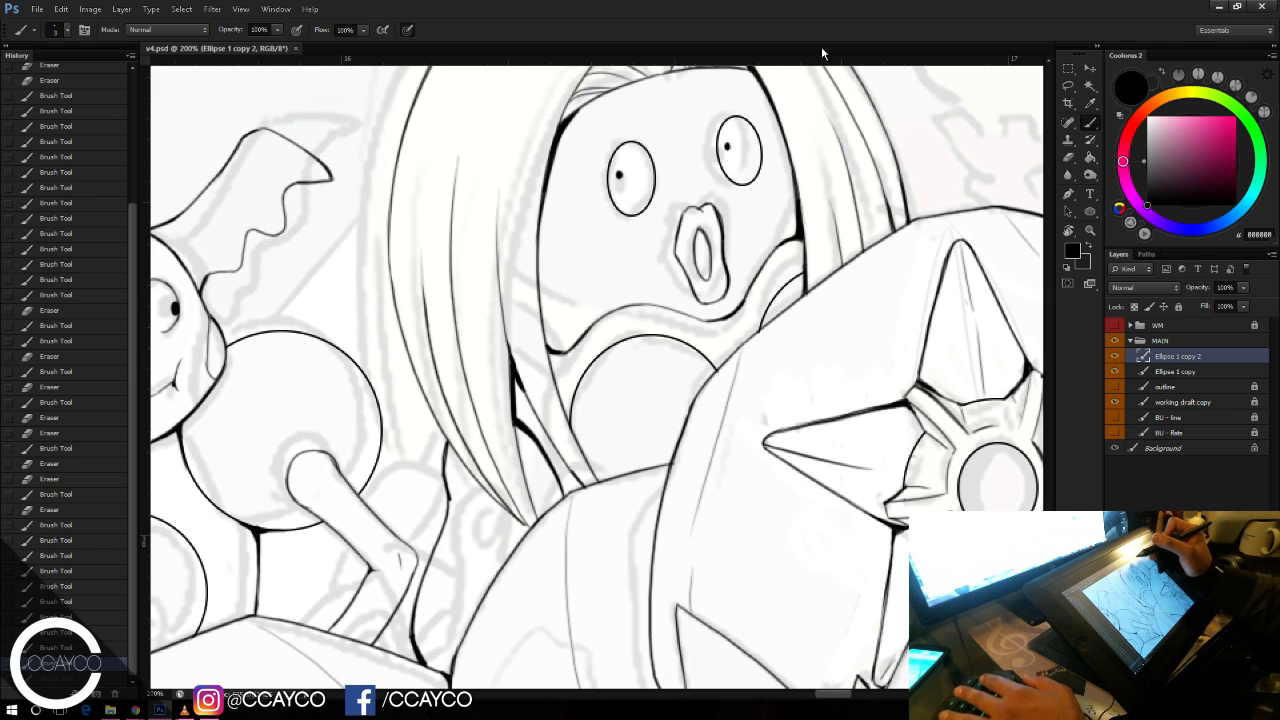
Step: Undo the strokes of the curved body contour below the left hair
key("ctrl+alt+z")
key("ctrl+alt+z")
key("ctrl+alt+z")
key("ctrl+alt+z")
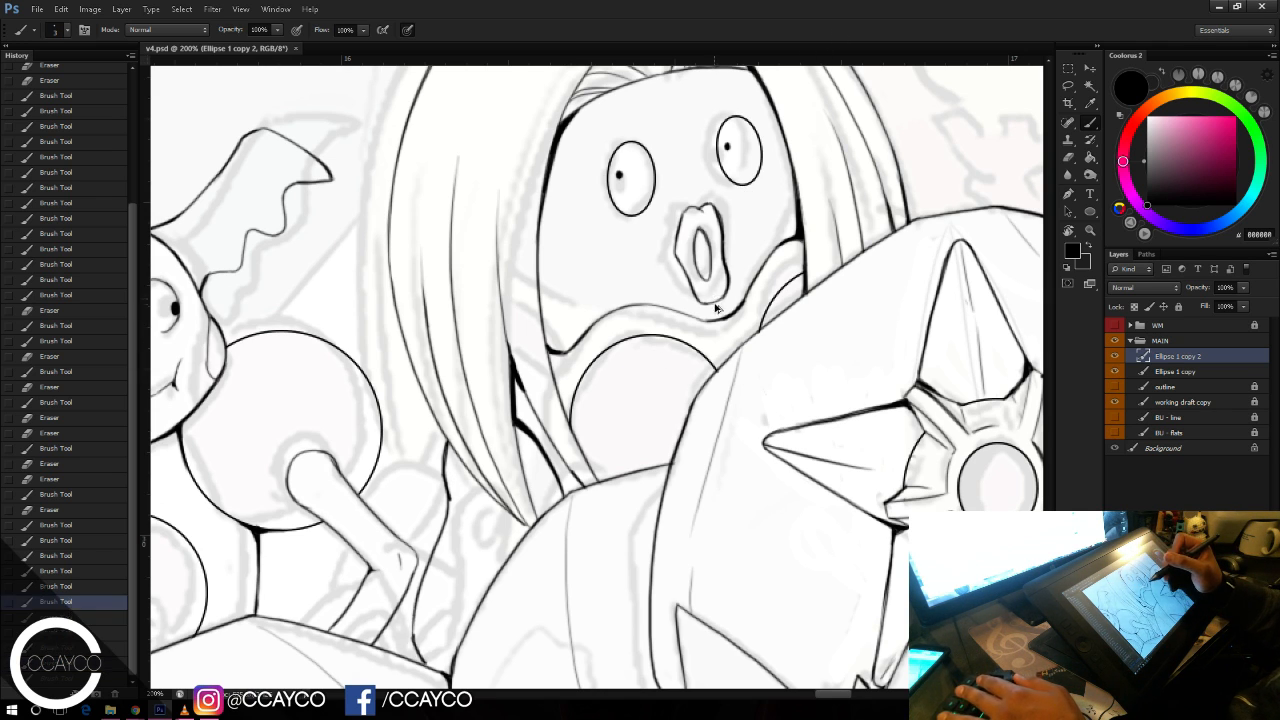
key("ctrl+alt+z")
key("ctrl+alt+z")
key("ctrl+alt+z")
key("ctrl+alt+z")
key("ctrl+alt+z")
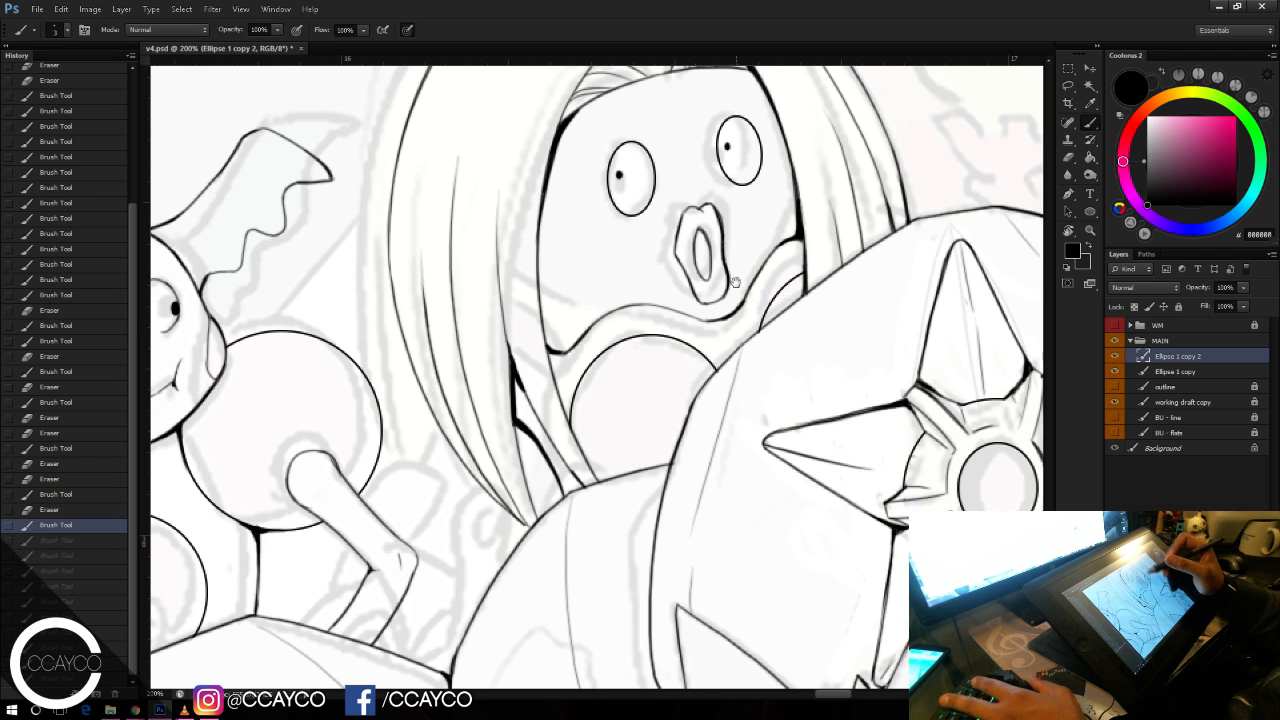
Step: Try to ink the raised arm's outline beside the left hair's lower edge, and undo it
left_click_drag(735, 282, 775, 270)
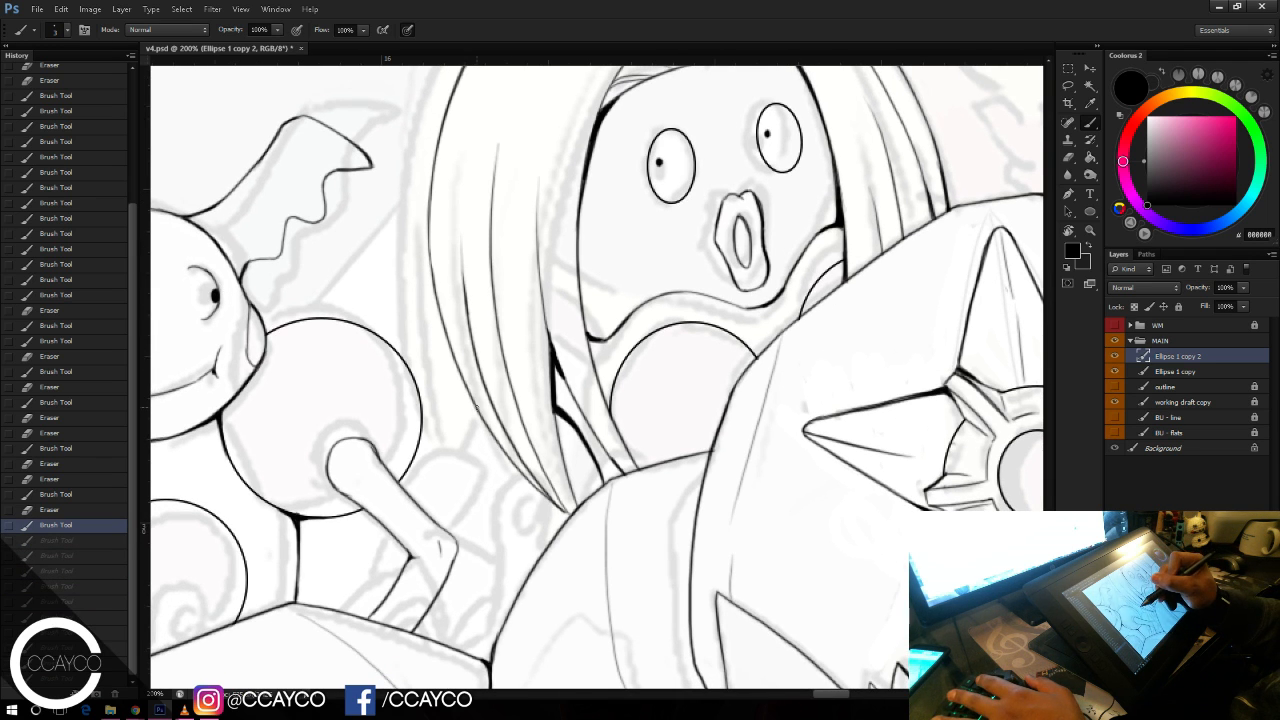
mouse_move(477, 406)
left_mouse_down()
mouse_move(405, 459)
mouse_move(398, 474)
mouse_move(424, 515)
mouse_move(499, 443)
left_mouse_up()
key("ctrl+z")
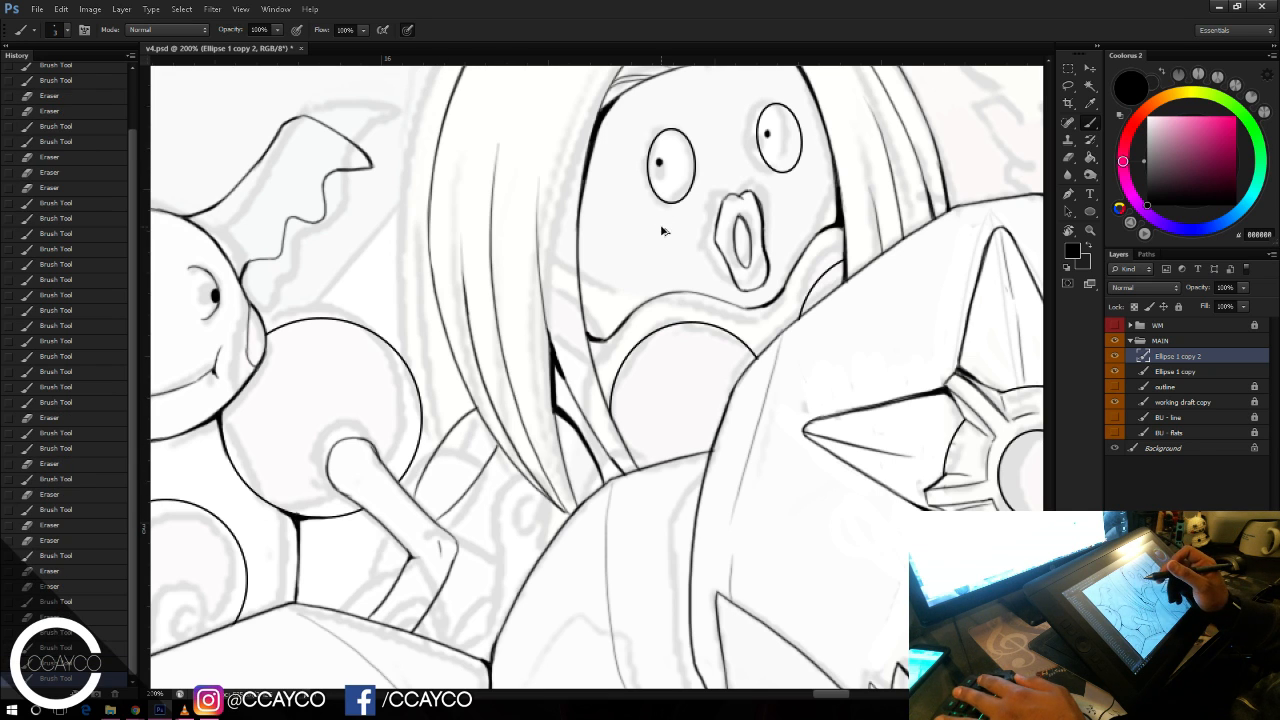
key("ctrl+alt+z")
key("ctrl+alt+z")
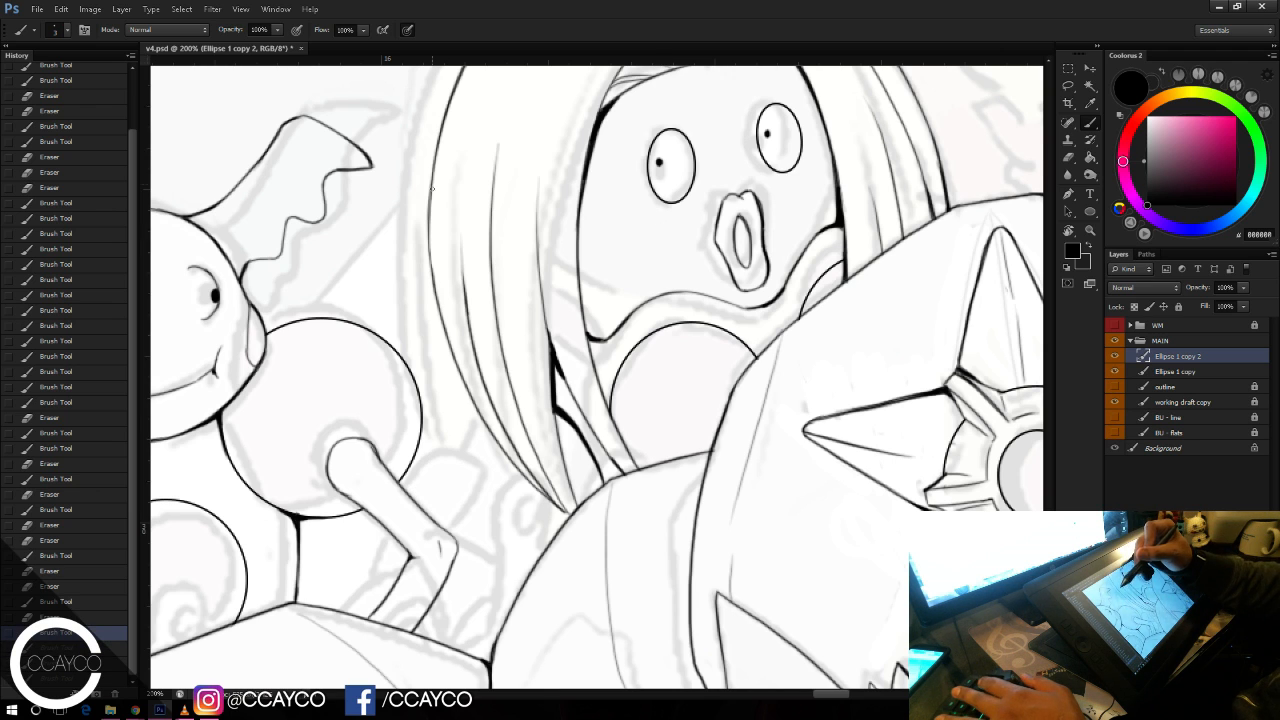
Step: Ink a long outer strand down the left hair to the rounded shape and erase its overlap with the existing contour
mouse_move(436, 168)
left_mouse_down()
mouse_move(451, 395)
mouse_move(519, 522)
left_mouse_up()
key("ctrl+alt+z")
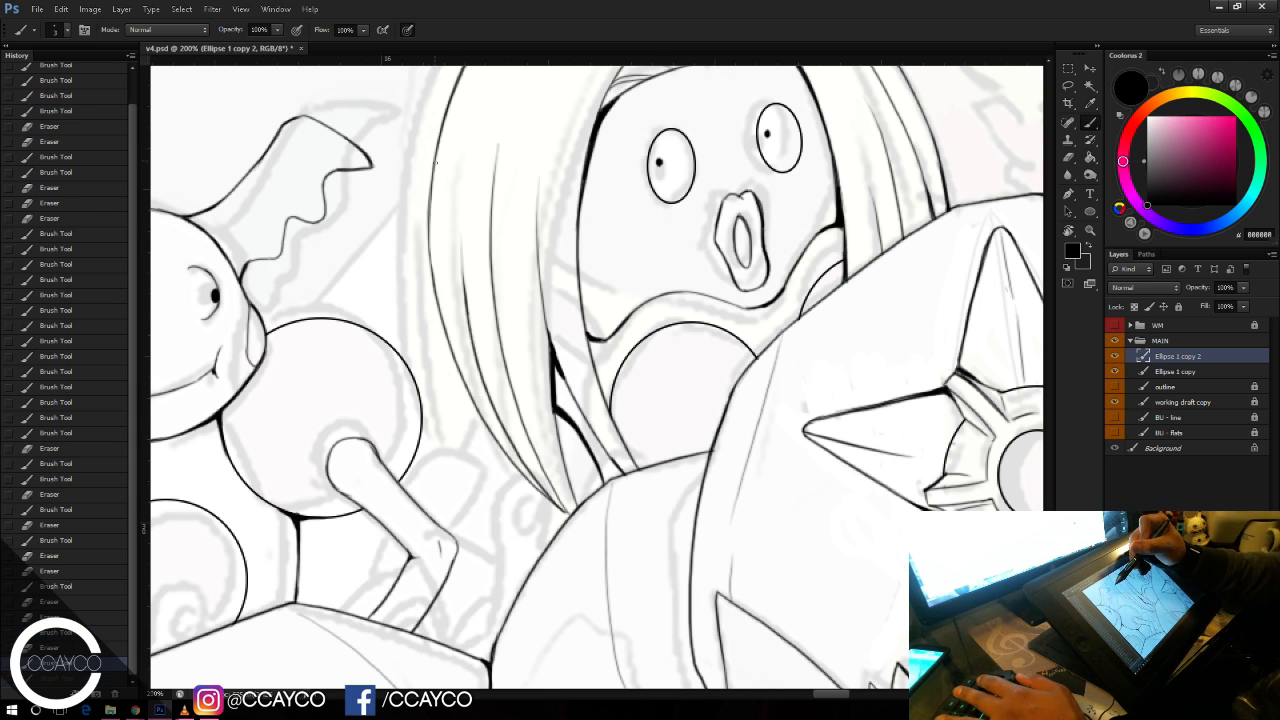
left_click_drag(436, 168, 522, 515)
key("ctrl+alt+z")
left_click_drag(433, 196, 538, 541)
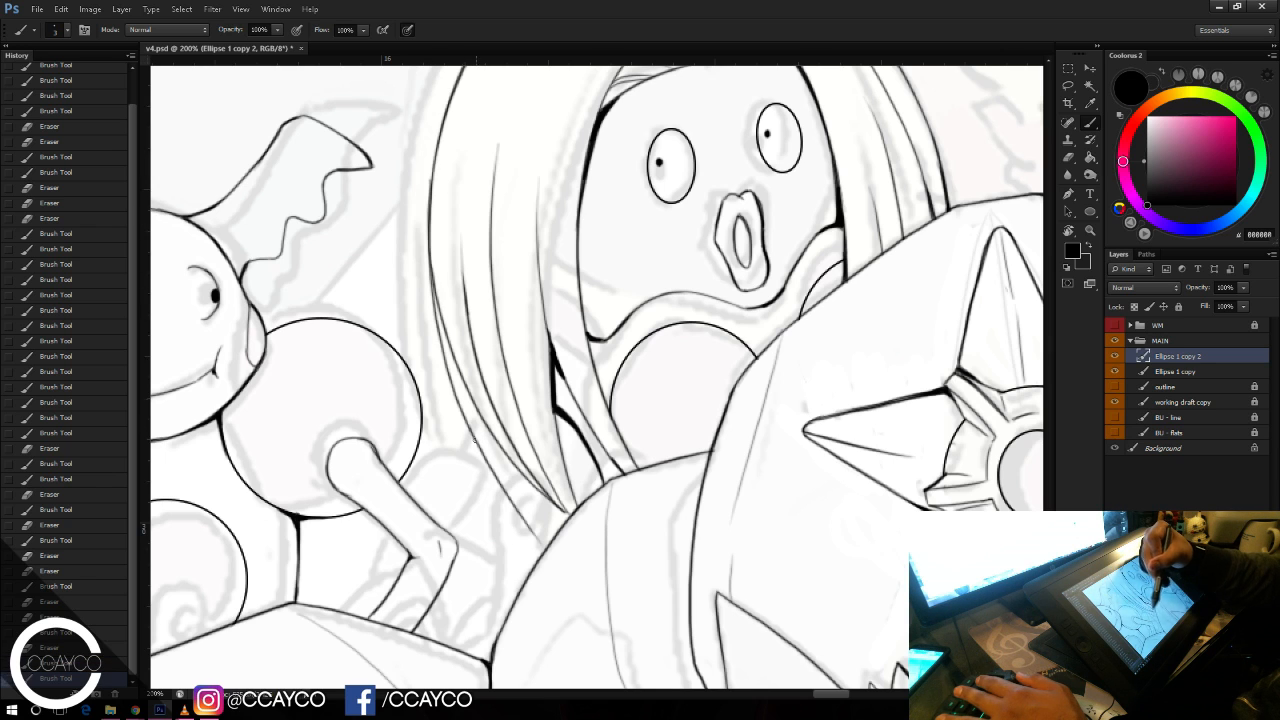
key("e")
left_click_drag(444, 289, 447, 318)
mouse_move(435, 203)
left_mouse_down()
mouse_move(465, 388)
mouse_move(532, 514)
mouse_move(514, 507)
mouse_move(530, 485)
left_mouse_up()
Step: Ink the outer strand's pointed tip where it meets the rounded shape, and erase the excess along its outer edge
key("b")
key("ctrl+z")
mouse_move(556, 540)
left_mouse_down()
mouse_move(525, 480)
mouse_move(546, 530)
left_mouse_up()
key("ctrl+z")
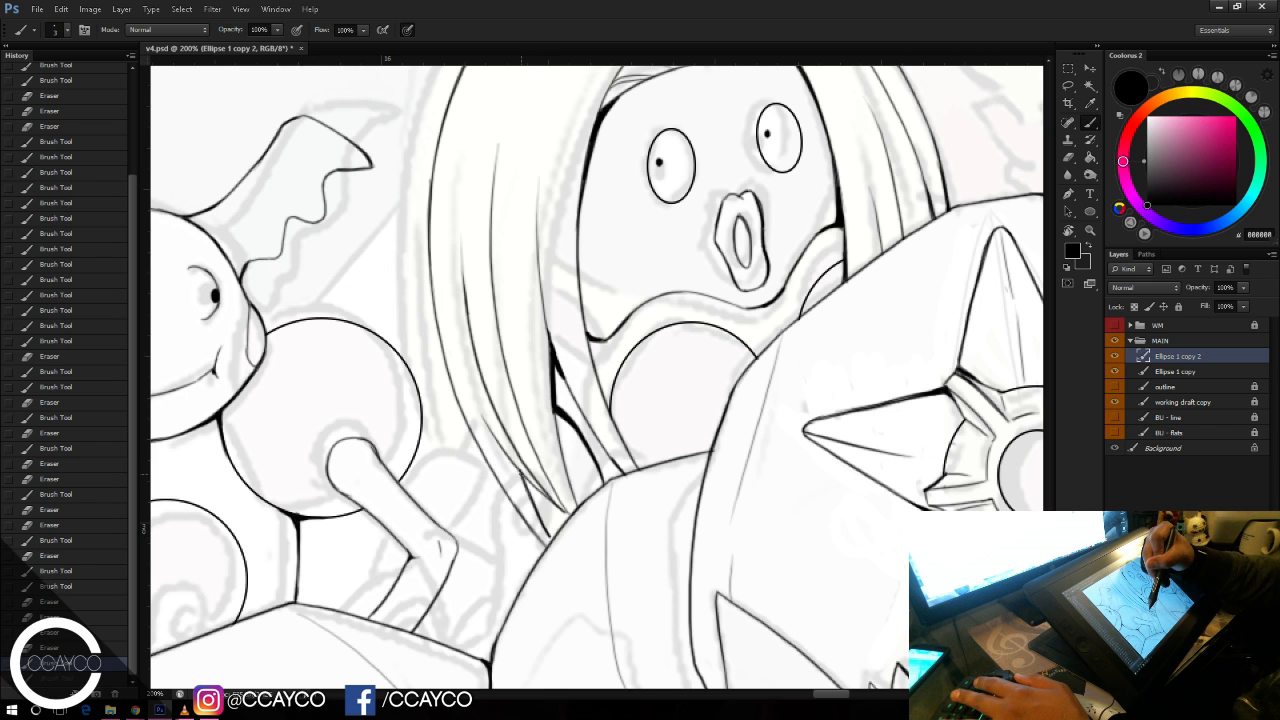
mouse_move(521, 474)
left_mouse_down()
mouse_move(546, 535)
mouse_move(475, 439)
mouse_move(546, 537)
left_mouse_up()
key("ctrl+z")
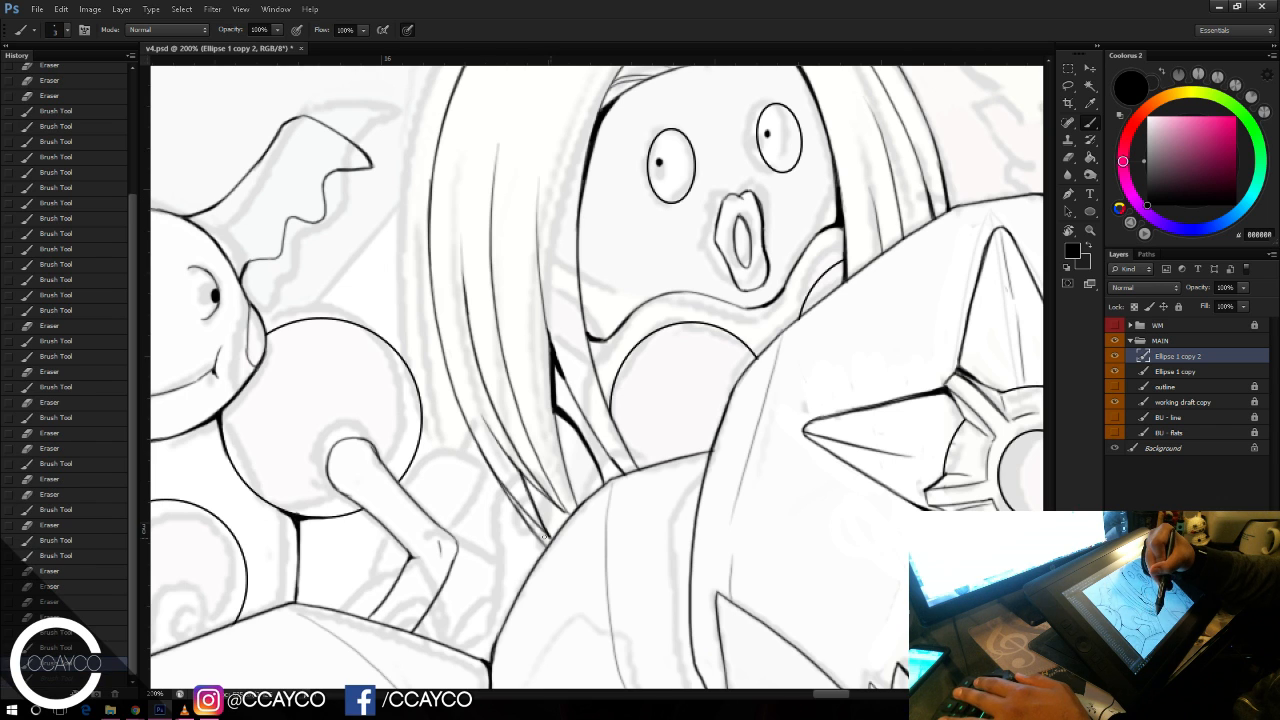
key("e")
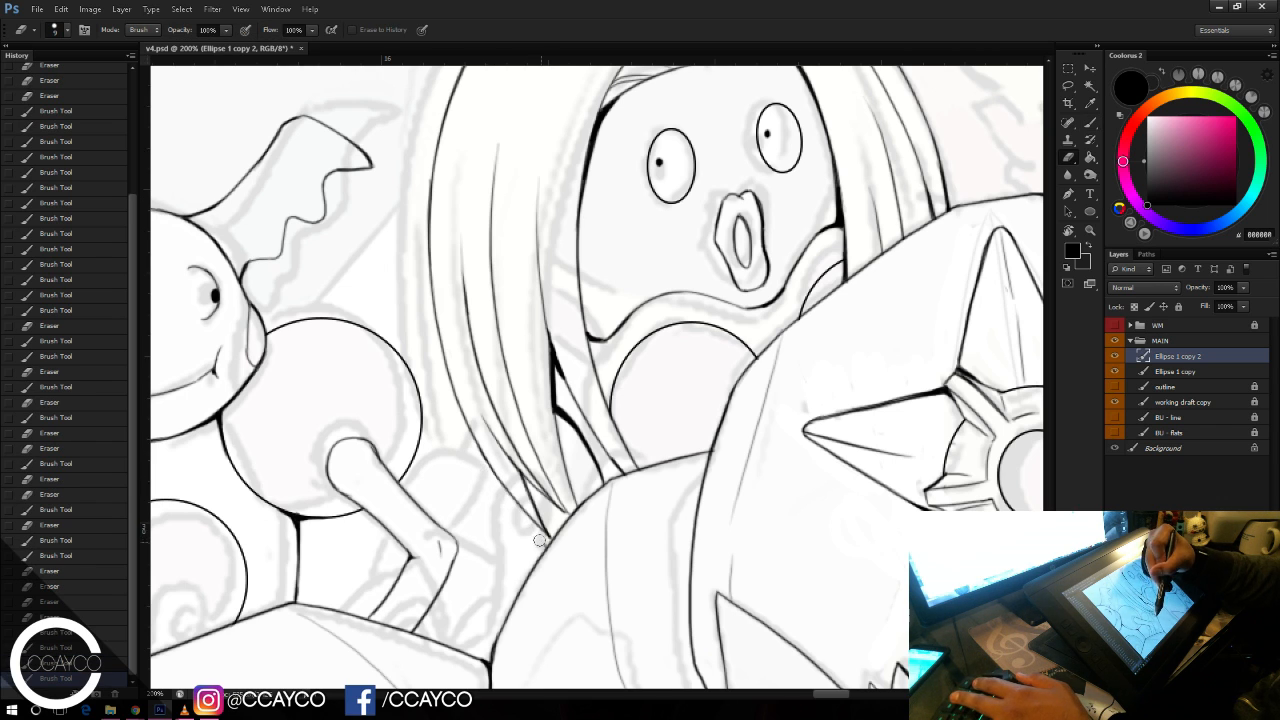
left_click_drag(500, 493, 477, 430)
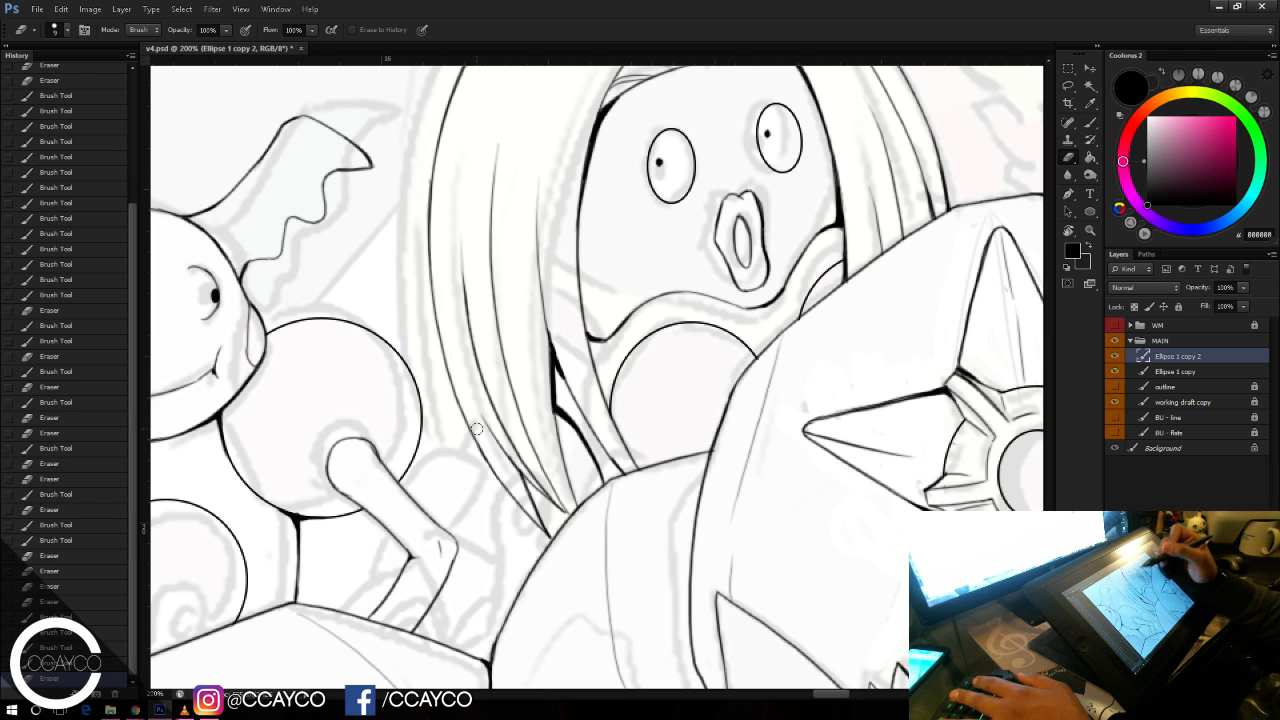
Step: Ink a short stroke along the left hair's inner edge near its lower tips, and save the document
key("b")
left_click_drag(562, 470, 556, 415)
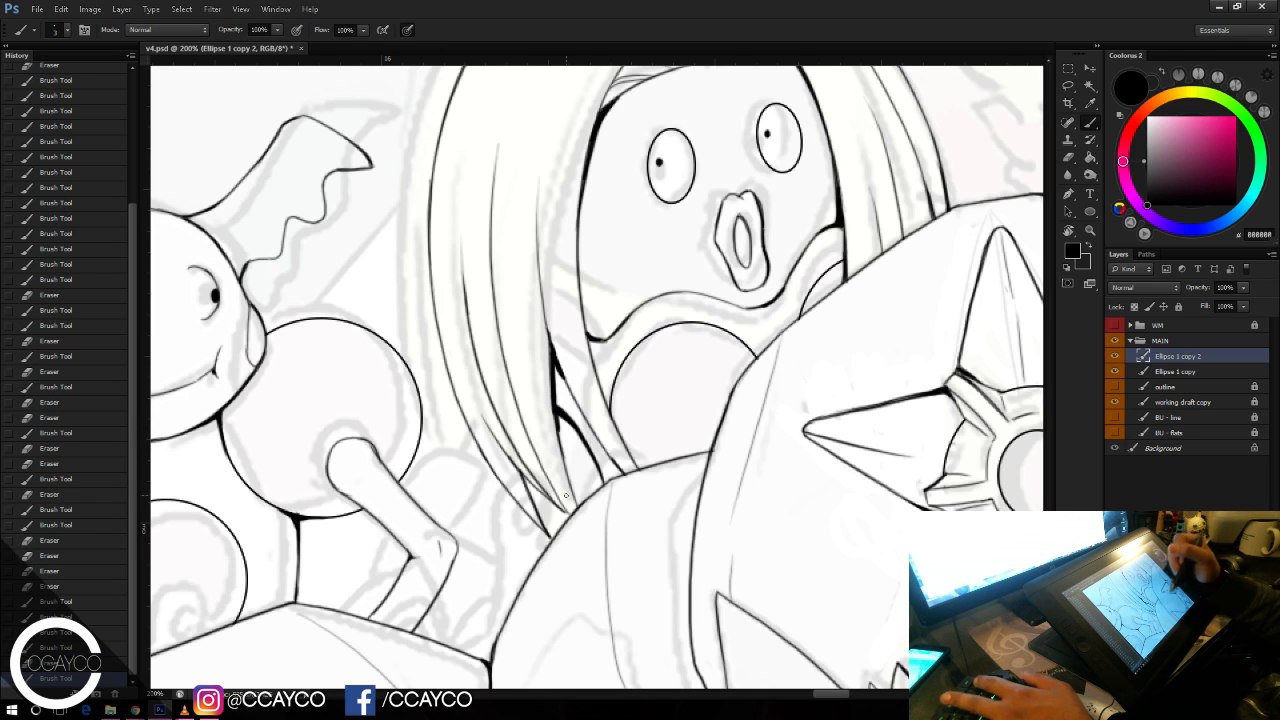
key("ctrl+s")
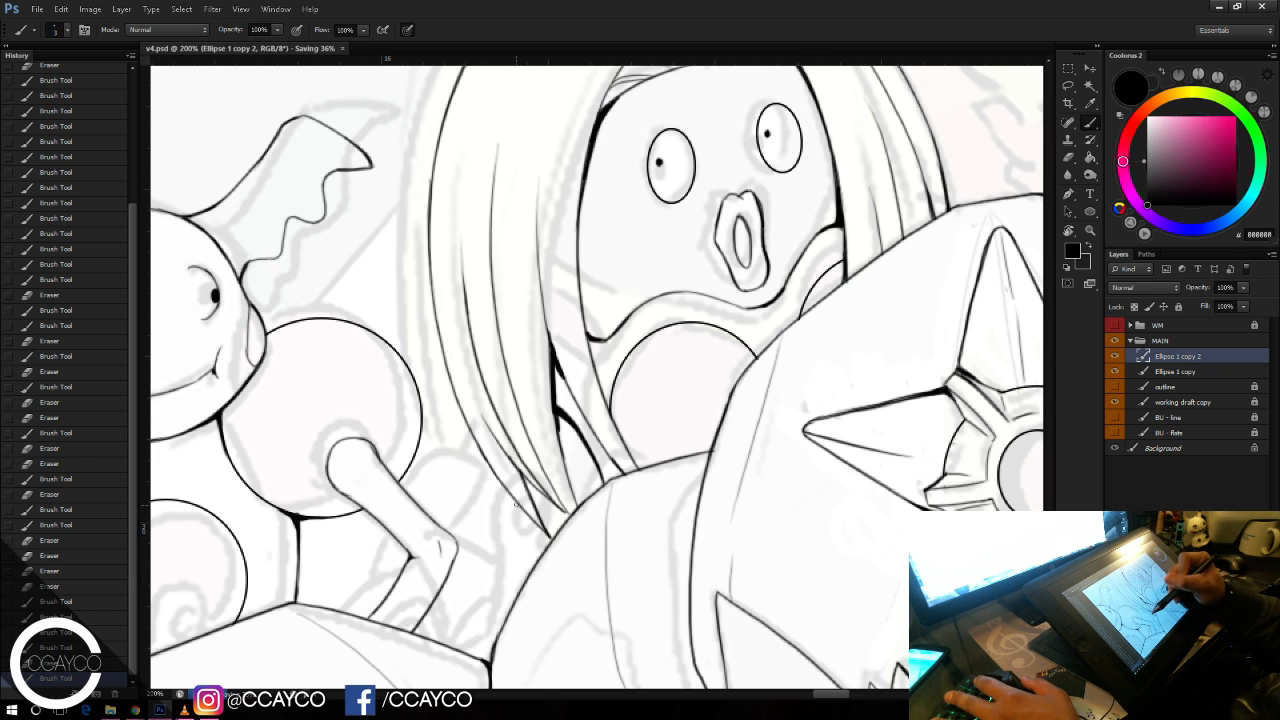
Step: Ink a short curved body contour from beneath the left hair's tips down to the rounded shape, redrawing strokes that miss
left_click_drag(516, 502, 520, 585)
key("ctrl+z")
left_click_drag(516, 500, 518, 576)
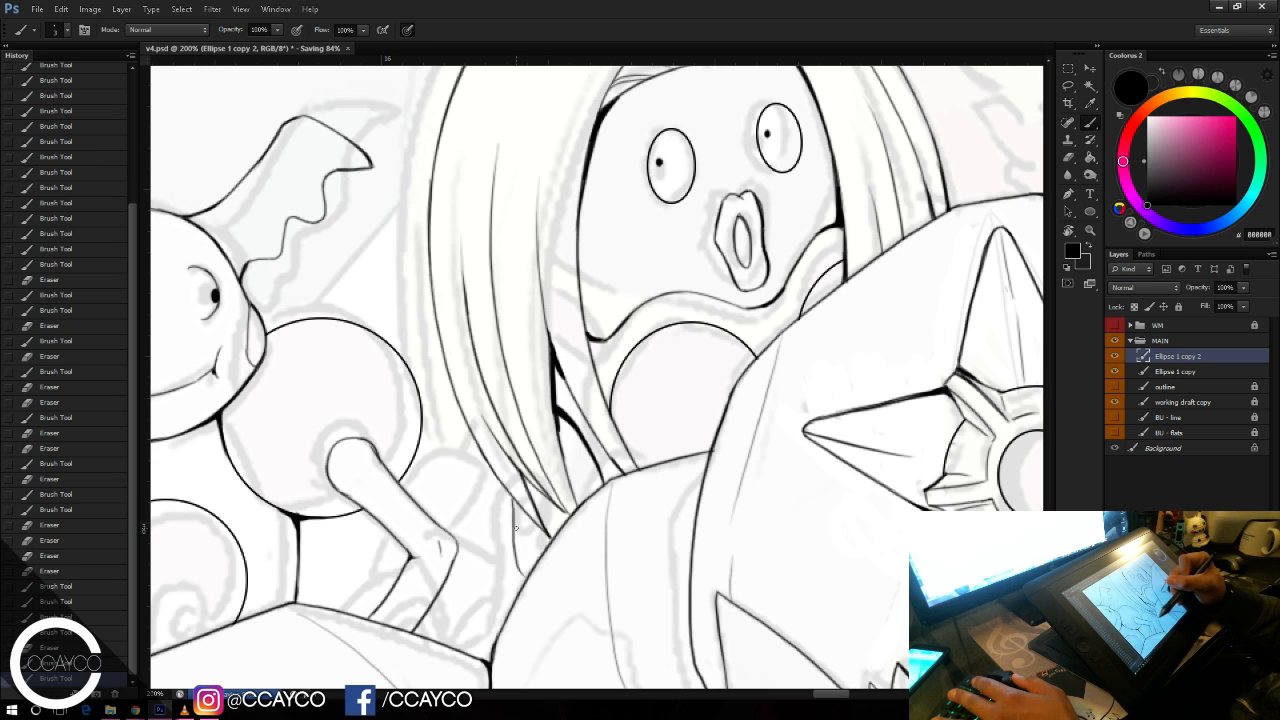
key("ctrl+z")
mouse_move(508, 506)
left_mouse_down()
mouse_move(524, 577)
mouse_move(510, 552)
left_mouse_up()
left_click_drag(585, 472, 510, 524)
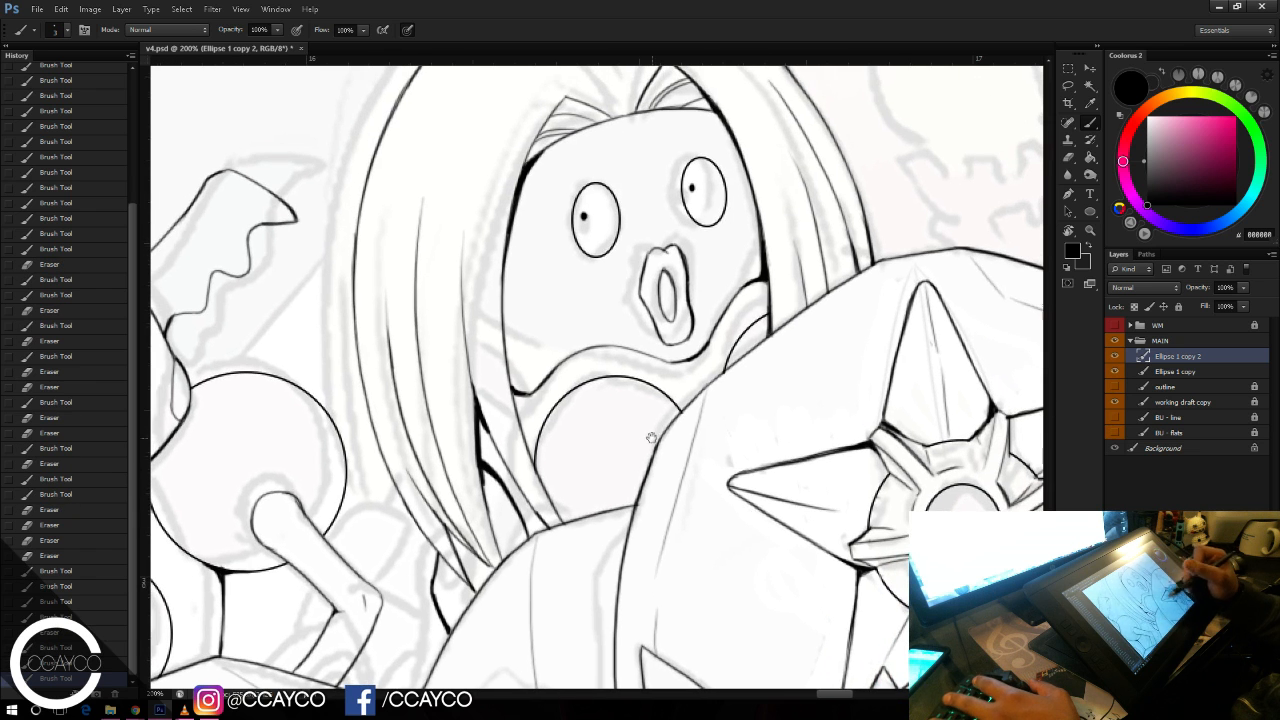
left_click(504, 522)
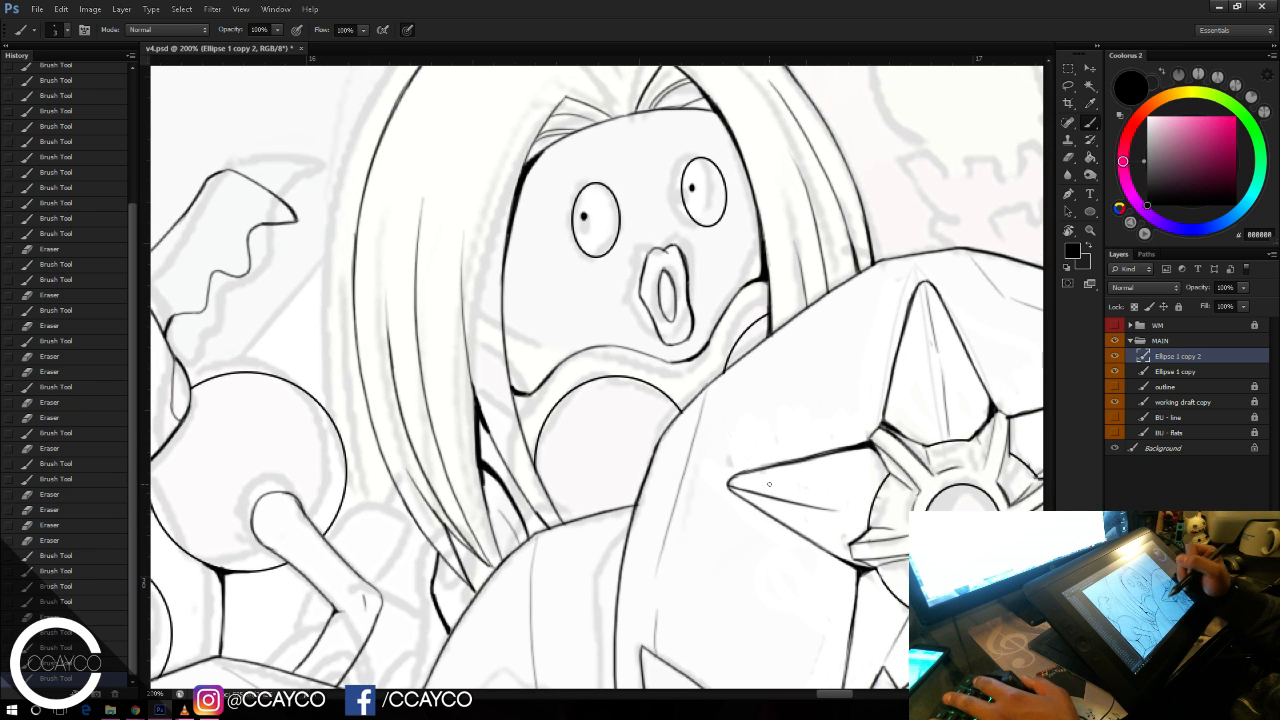
key("ctrl+minus")
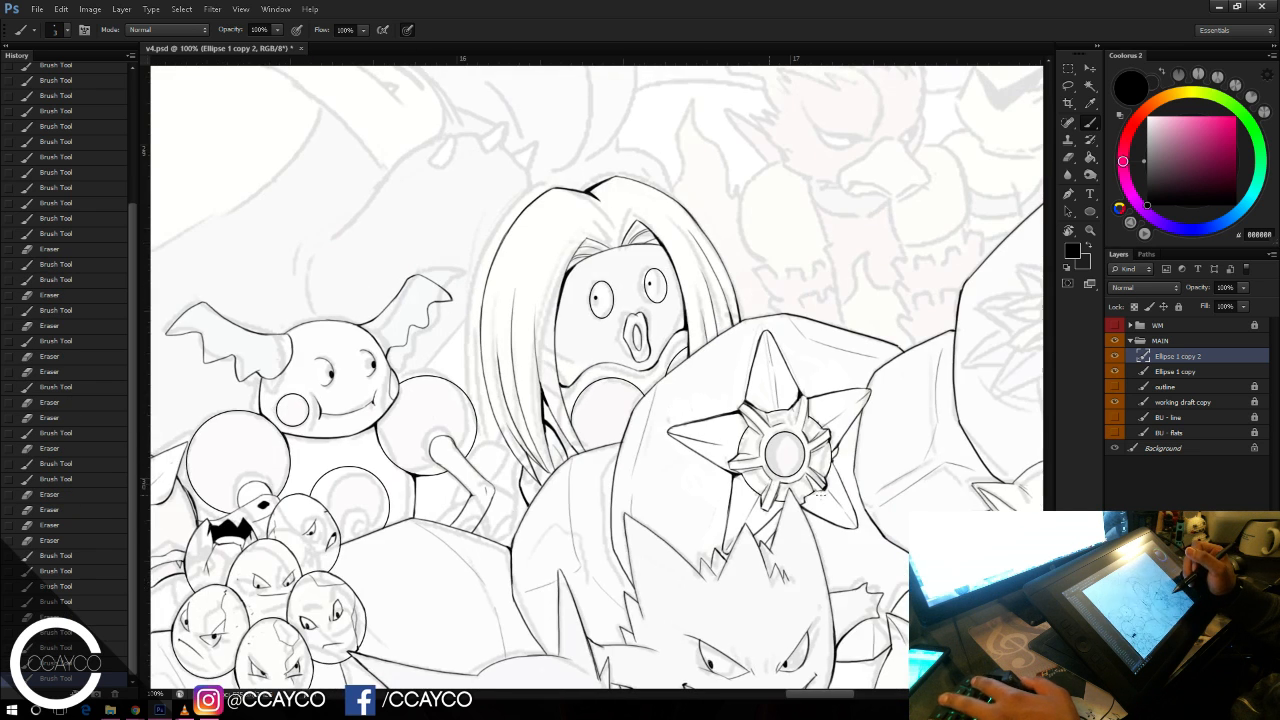
Step: Try to ink the upper edge of the finger shape between the round-armed character's forearm and the long hair
left_click(1114, 401)
left_click(1114, 401)
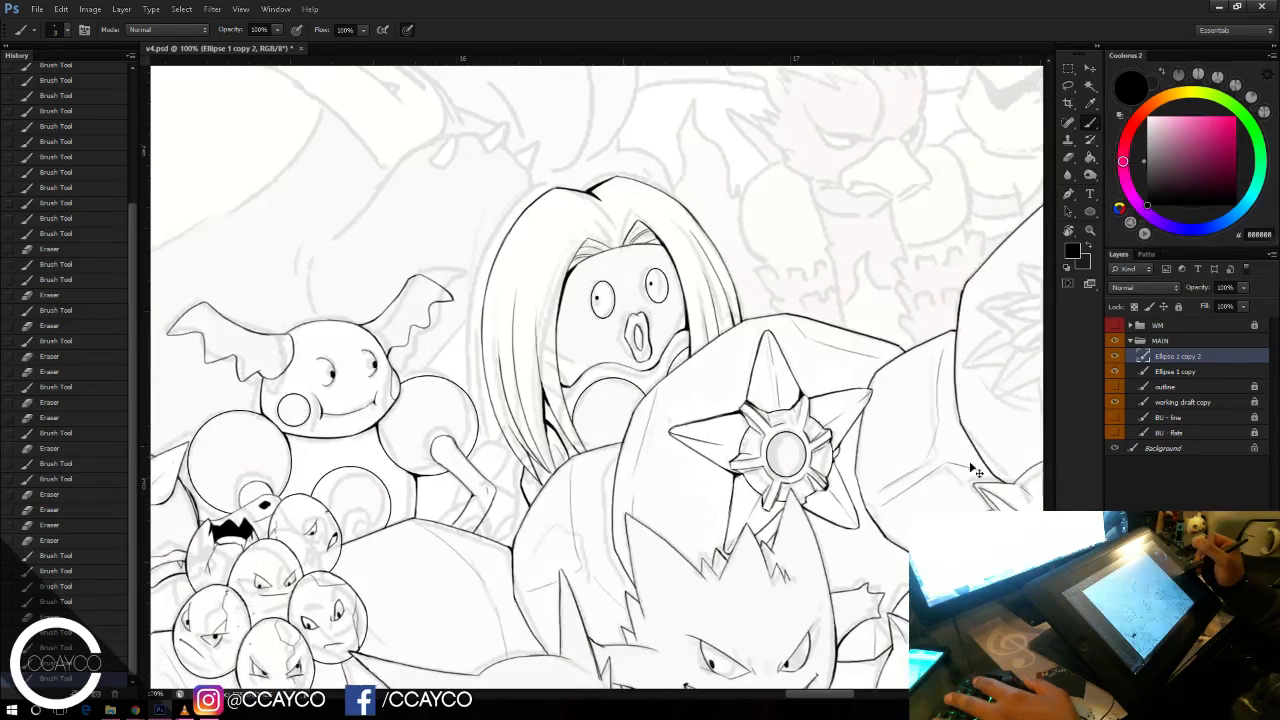
key("ctrl+plus")
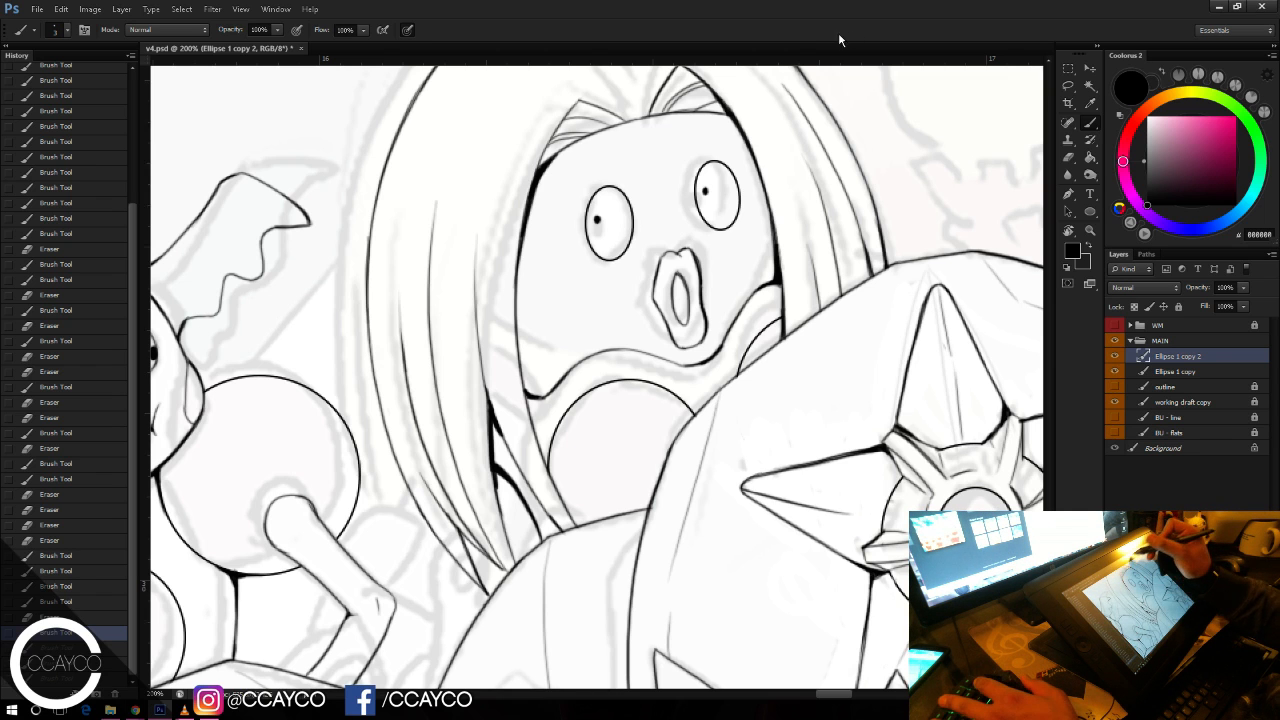
left_click_drag(720, 336, 850, 284)
left_click_drag(476, 492, 550, 456)
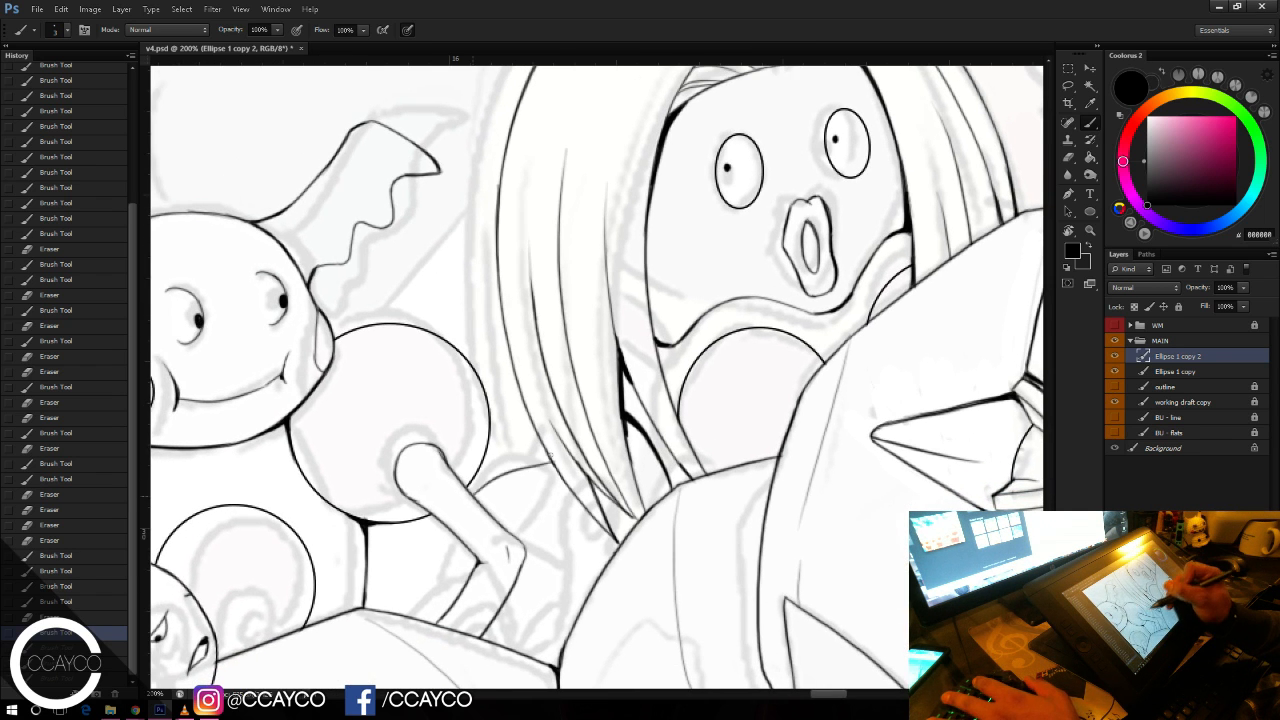
left_click_drag(472, 490, 548, 444)
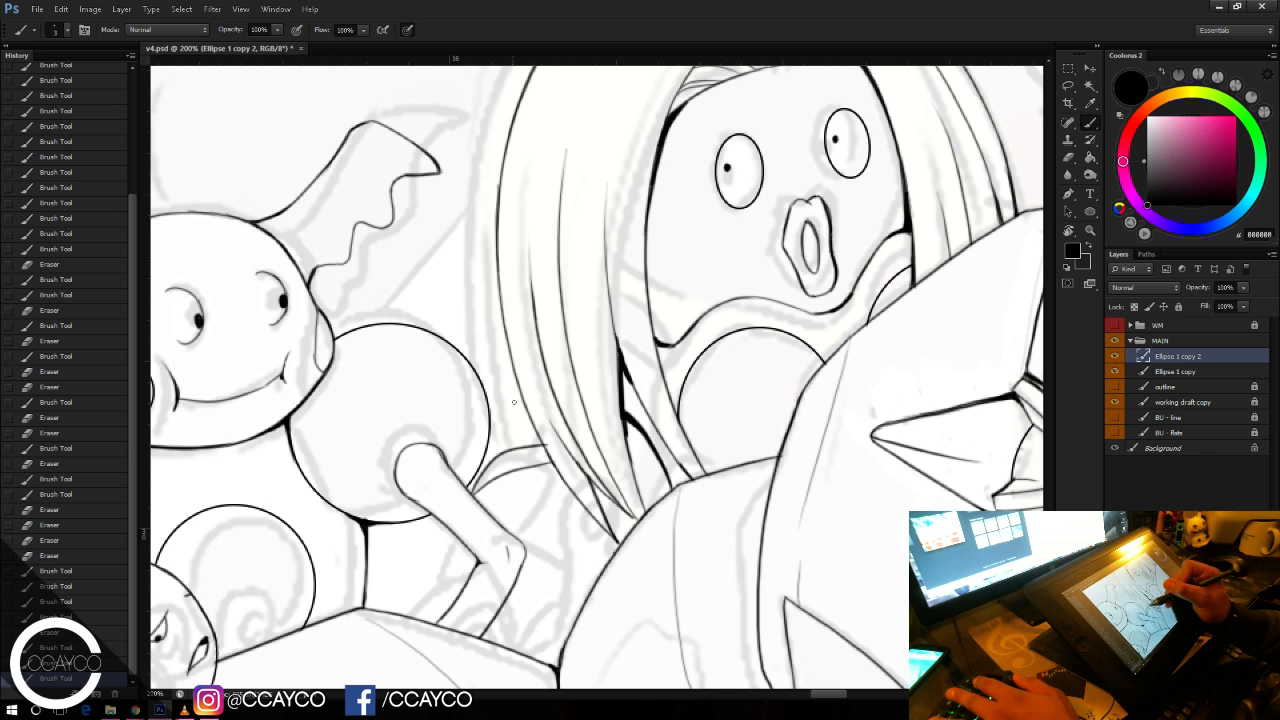
key("ctrl+alt+z")
key("ctrl+alt+z")
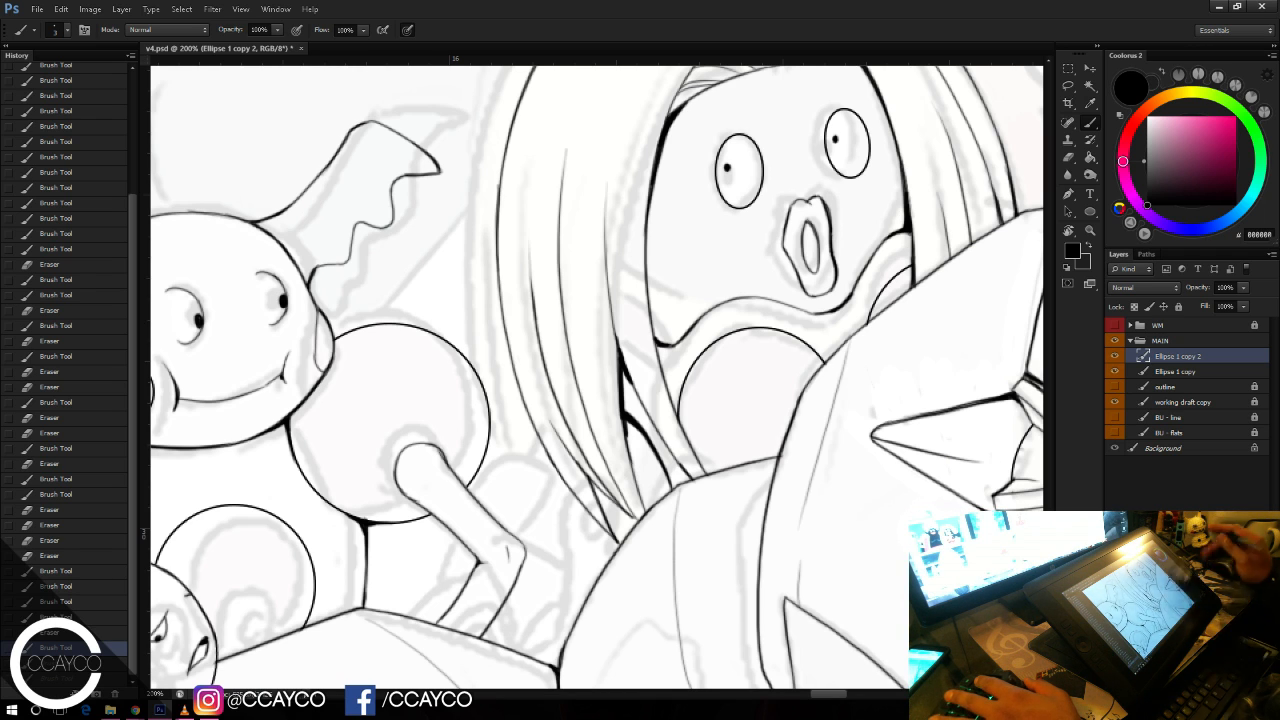
Step: Ink both curved edges of the finger shape between the forearm and the left hair, redrawing strokes that miss
mouse_move(541, 447)
left_mouse_down()
mouse_move(497, 526)
mouse_move(483, 499)
left_mouse_up()
key("ctrl+z")
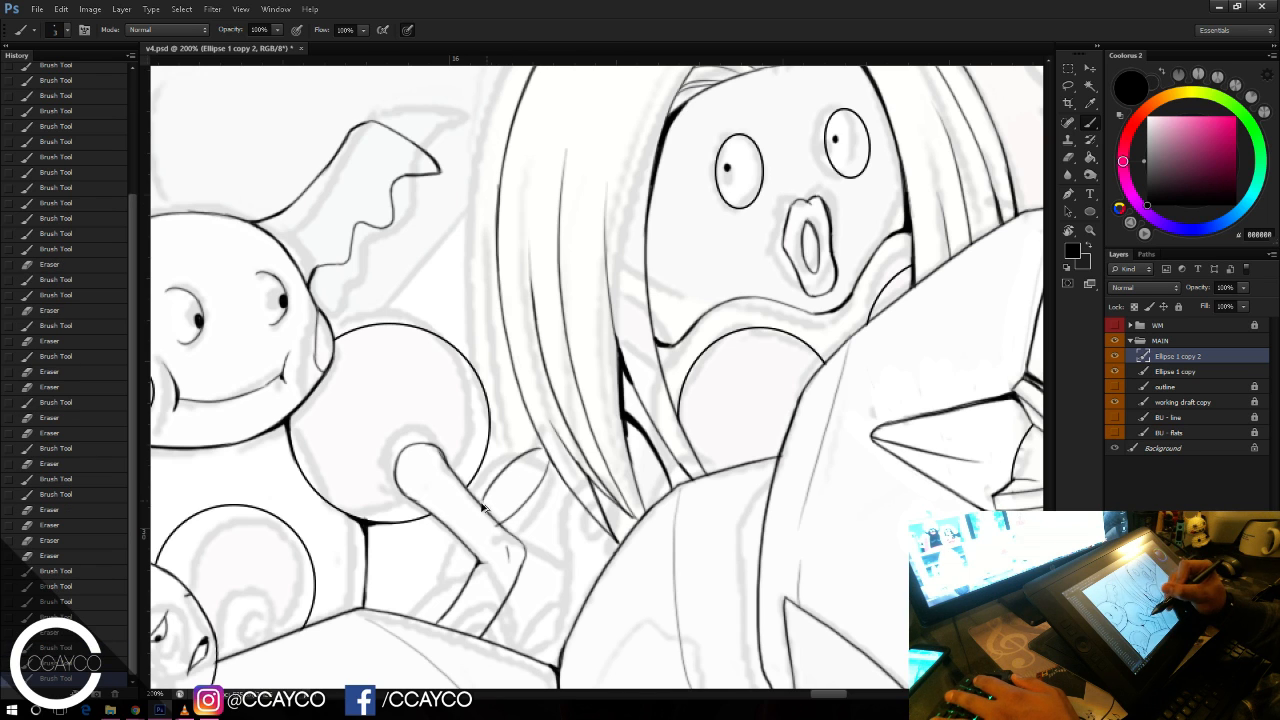
key("ctrl+z")
mouse_move(546, 447)
left_mouse_down()
mouse_move(482, 500)
mouse_move(490, 523)
left_mouse_up()
key("e")
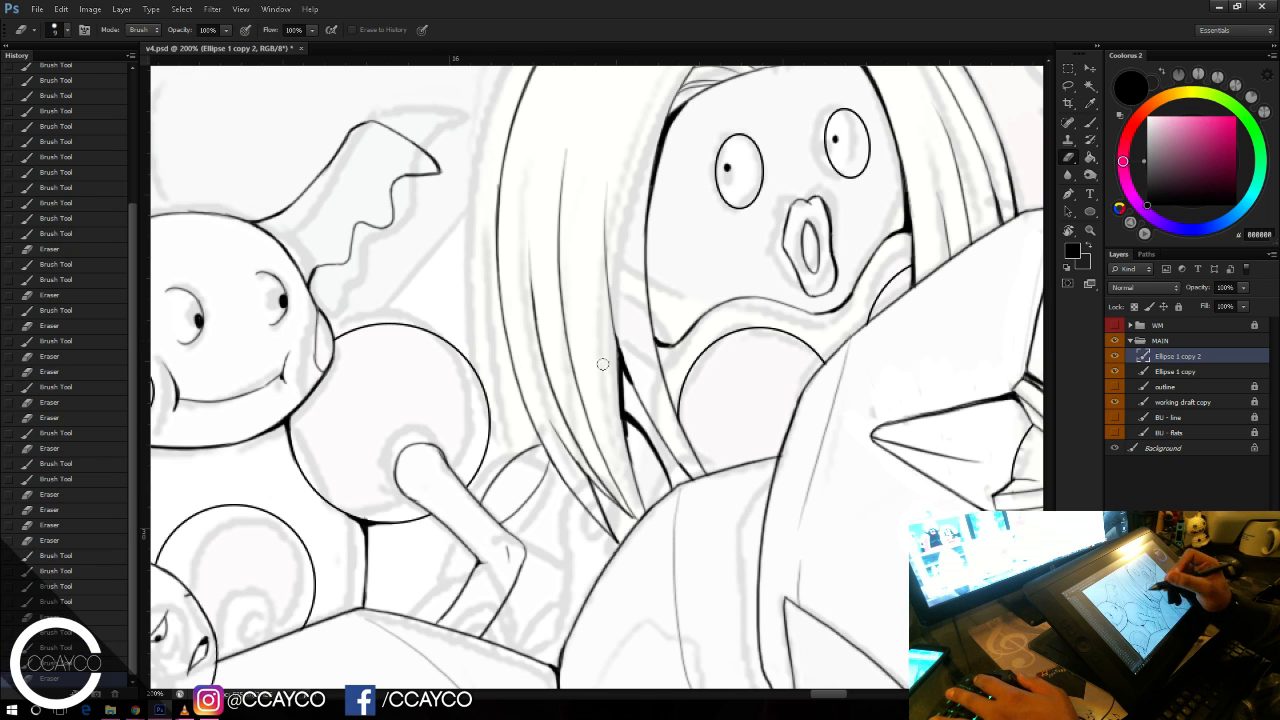
key("b")
left_click_drag(554, 453, 549, 471)
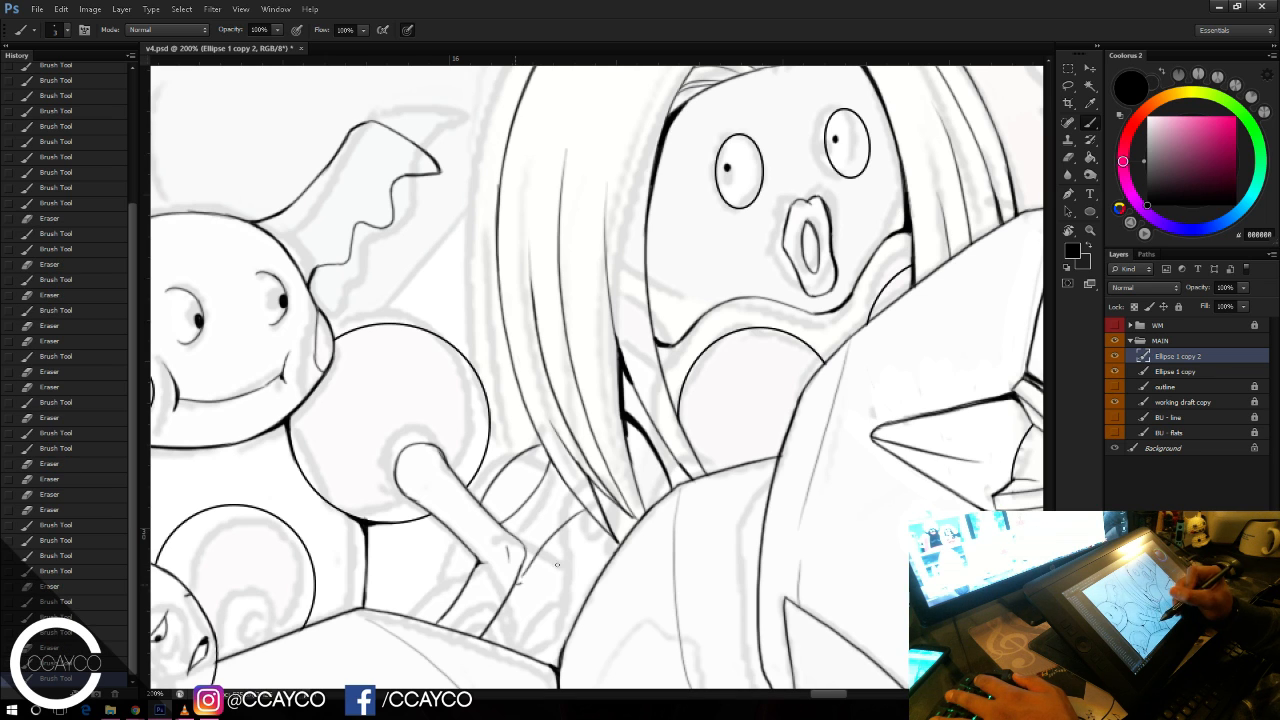
Step: Ink the long lower finger shape running from the hand up to the left hair's tips, replacing the strokes that miss
mouse_move(593, 523)
left_mouse_down()
mouse_move(521, 585)
mouse_move(582, 511)
left_mouse_up()
key("ctrl+alt+z")
key("ctrl+alt+z")
key("ctrl+z")
mouse_move(495, 623)
left_mouse_down()
mouse_move(596, 523)
mouse_move(600, 556)
mouse_move(612, 544)
mouse_move(605, 512)
mouse_move(633, 517)
left_mouse_up()
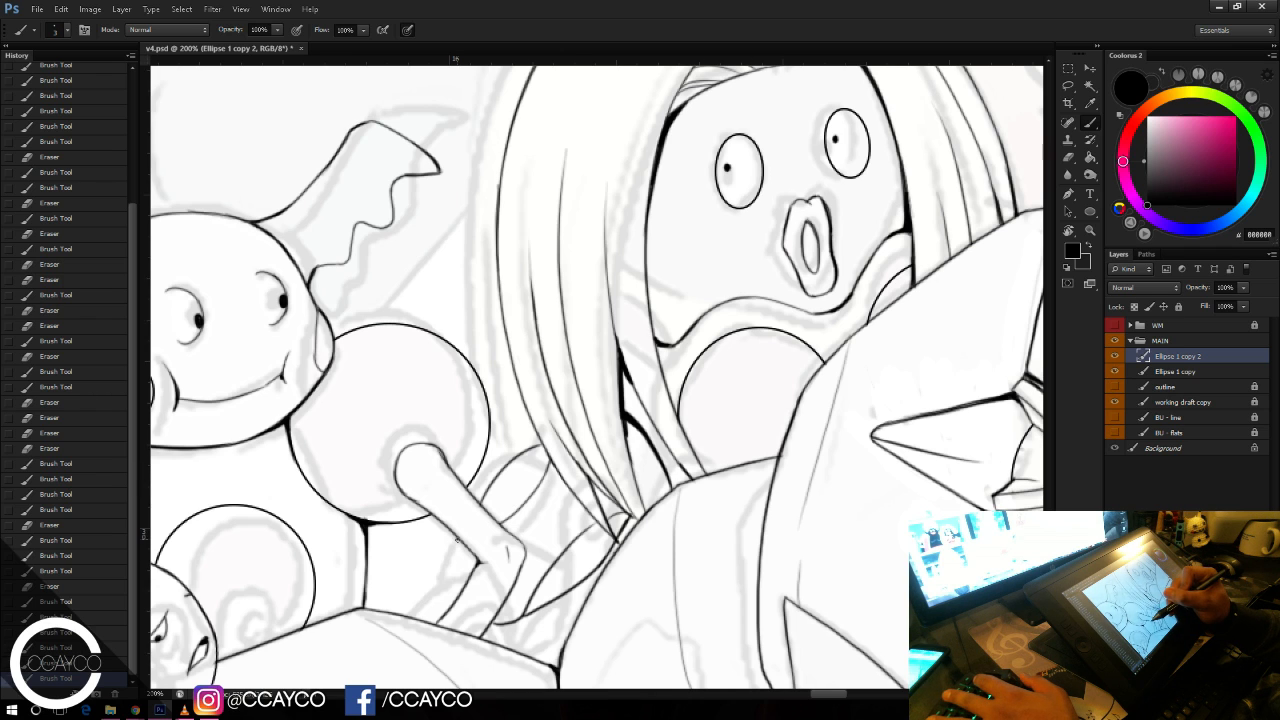
Step: Ink the small rounded finger beside the bent forearm and a short stroke below the hand
left_click_drag(443, 573, 448, 594)
key("ctrl+z")
mouse_move(458, 544)
left_mouse_down()
mouse_move(445, 586)
mouse_move(455, 595)
left_mouse_up()
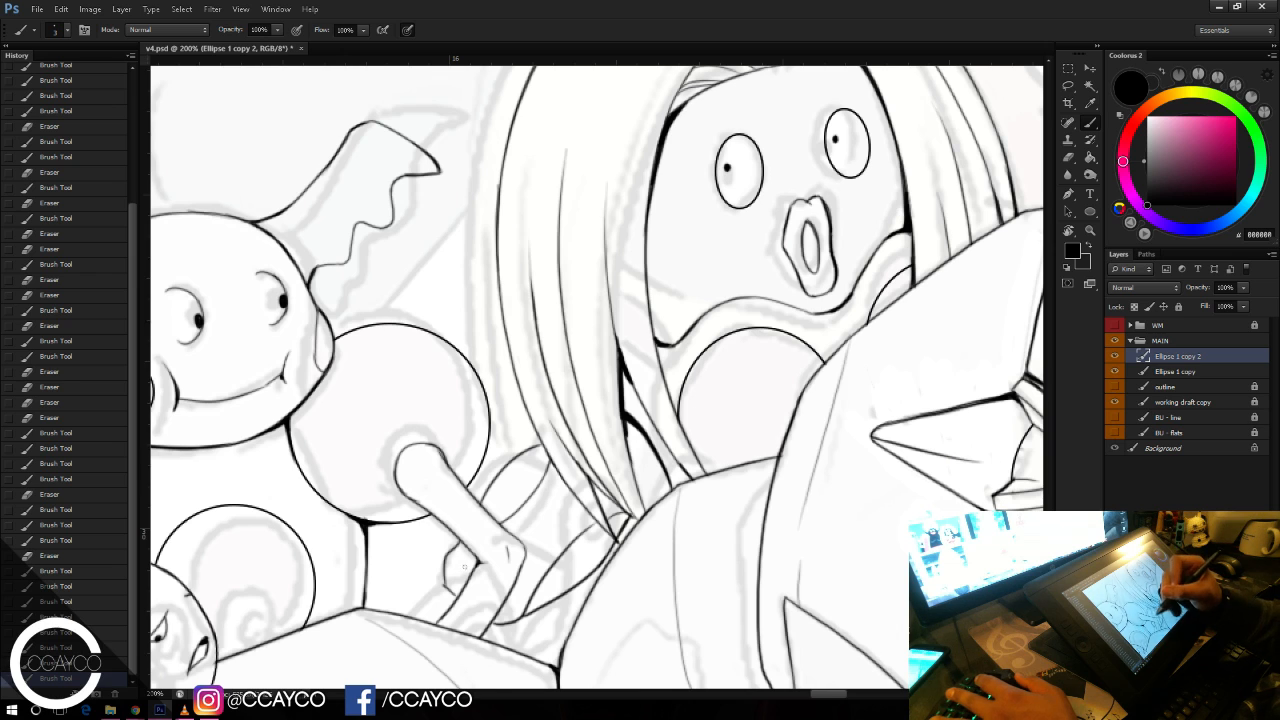
mouse_move(446, 585)
left_mouse_down()
mouse_move(456, 596)
mouse_move(400, 614)
left_mouse_up()
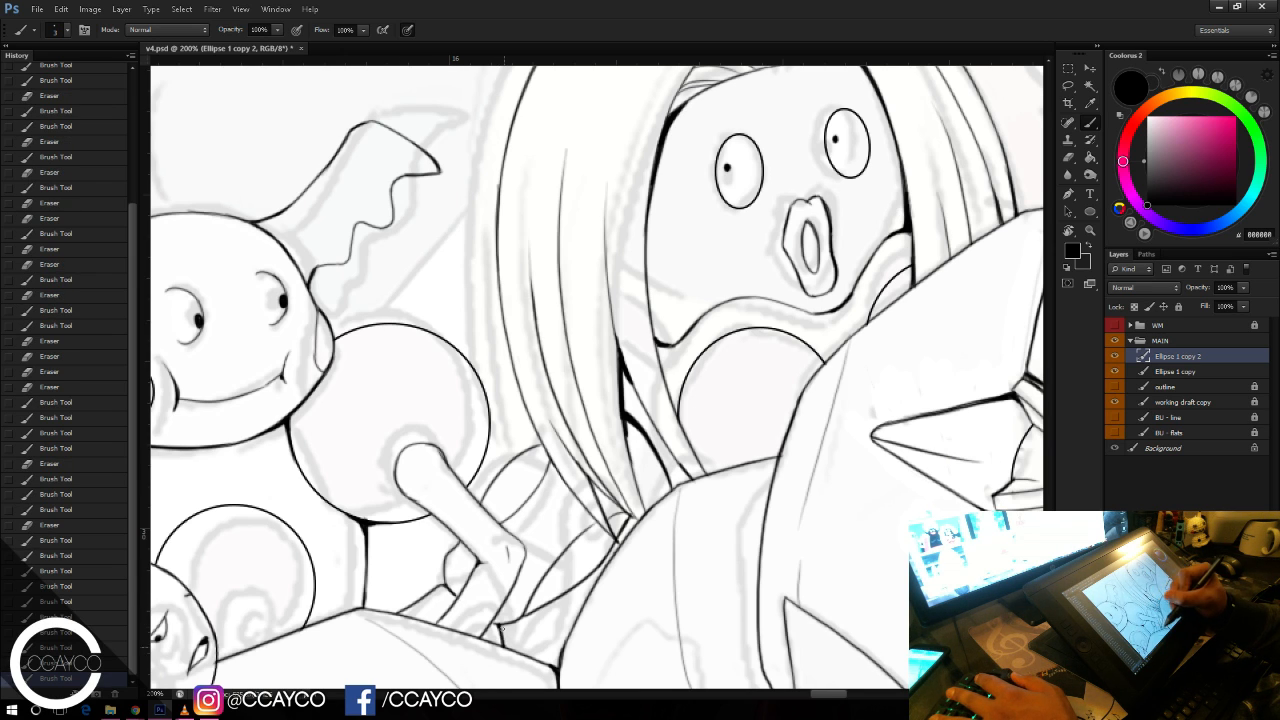
left_click_drag(503, 629, 504, 642)
Step: Undo the recent finger strokes around the forearm and the latest strokes at the left hair's tips
key("ctrl+minus")
key("ctrl+minus")
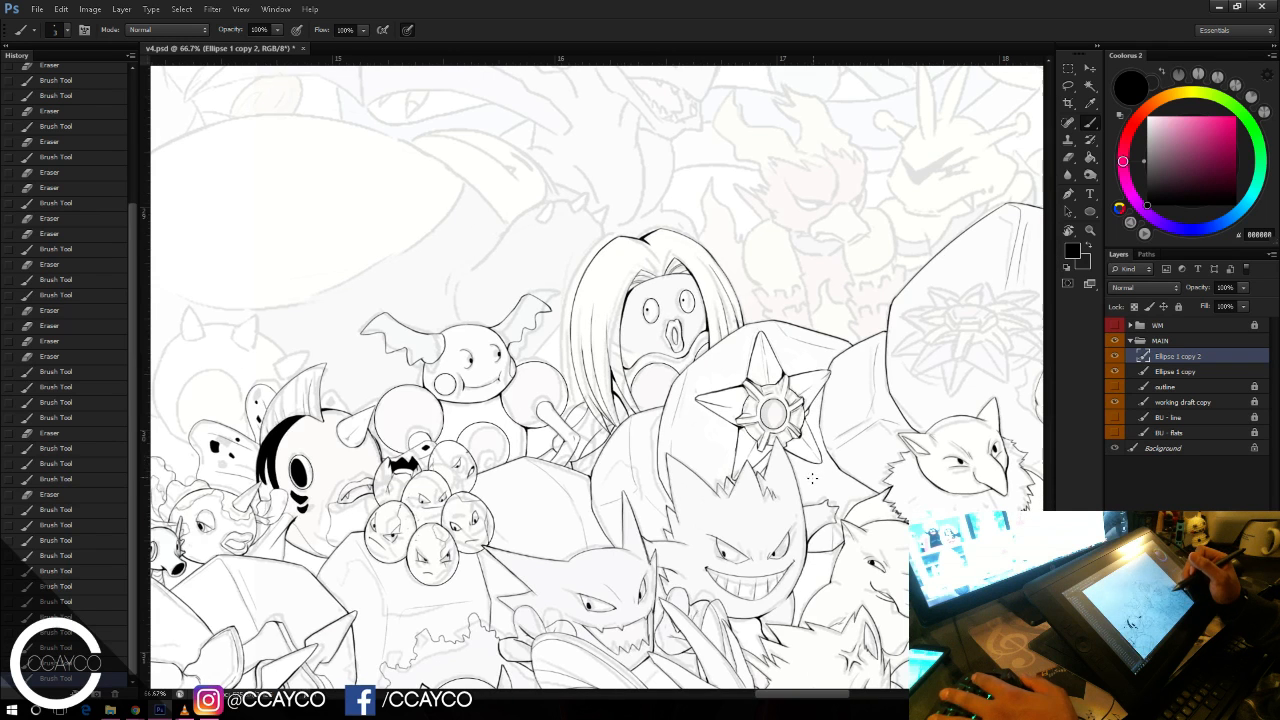
key("ctrl+space")
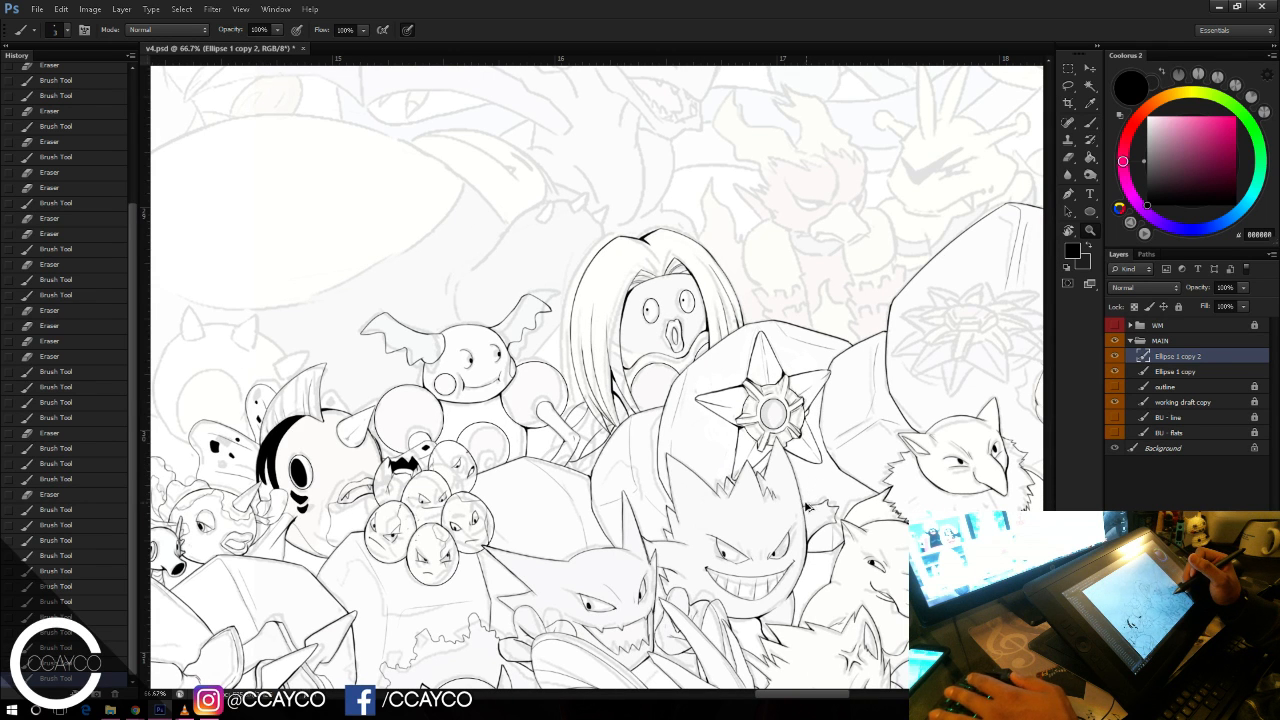
key("ctrl+alt+z")
key("ctrl+alt+z")
key("ctrl+alt+z")
key("ctrl+alt+z")
key("ctrl+alt+z")
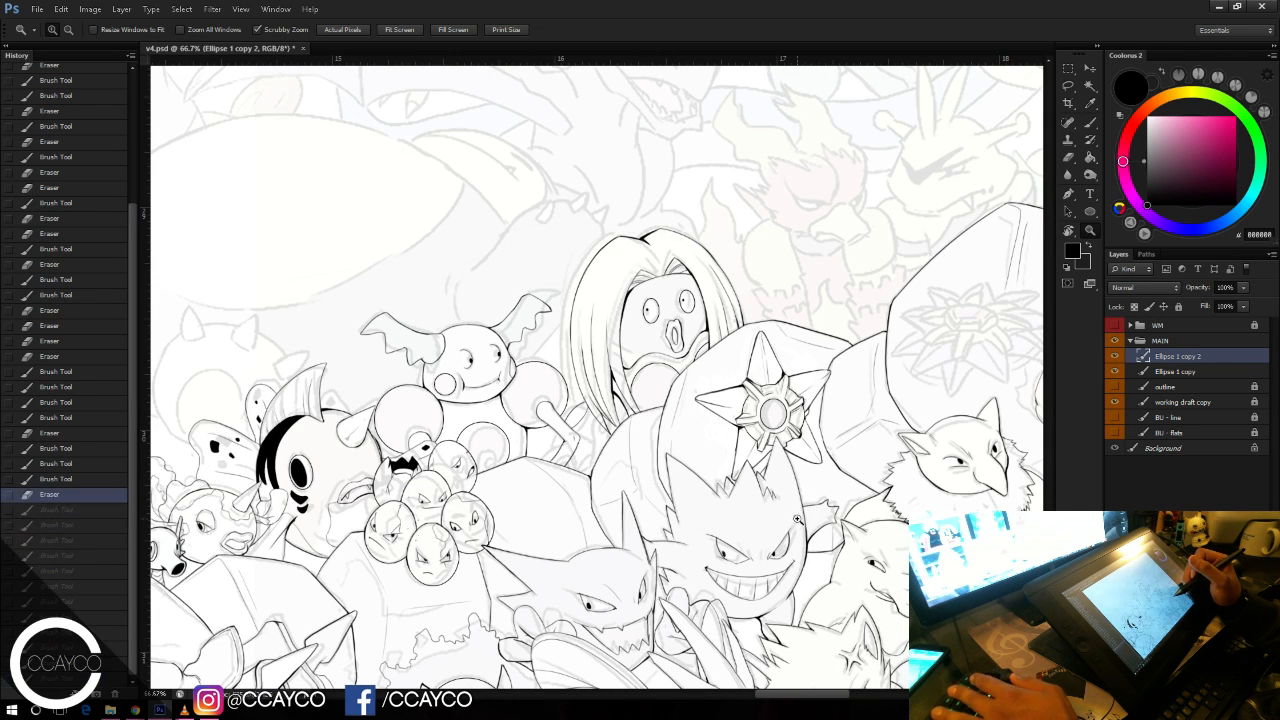
key("ctrl+alt+z")
key("ctrl+alt+z")
key("ctrl+plus")
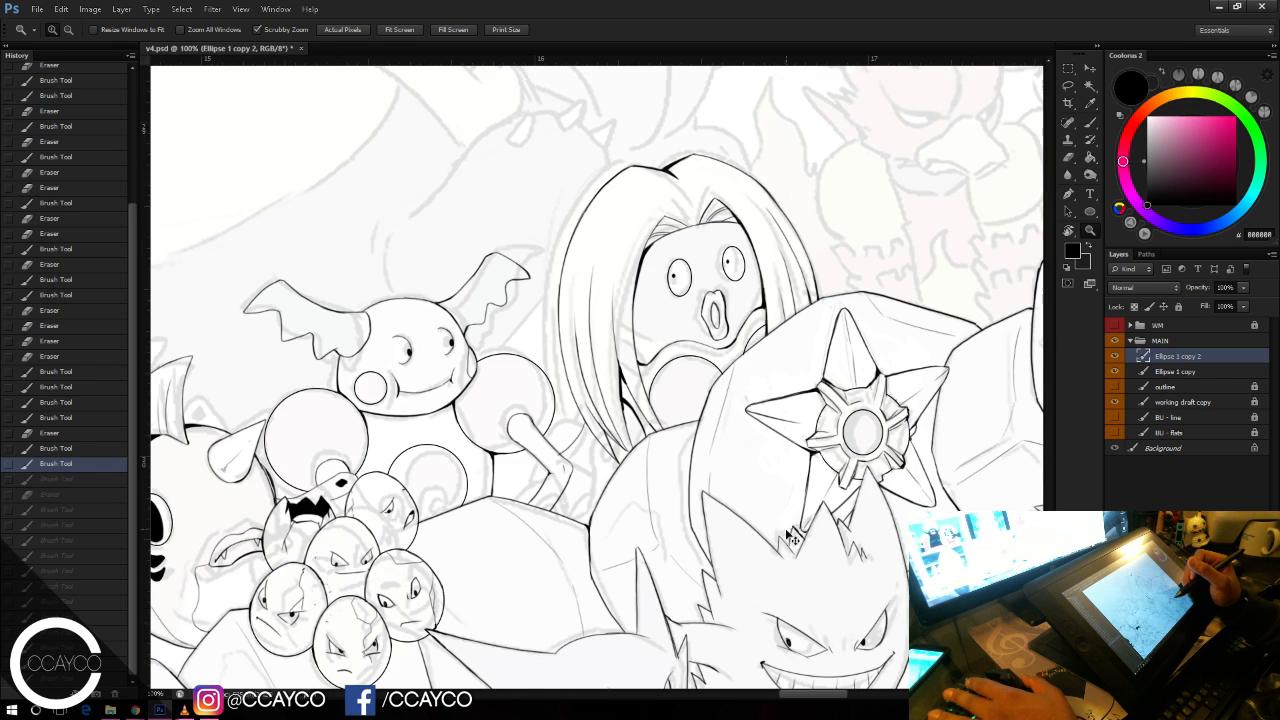
key("ctrl+plus")
key("ctrl+alt+z")
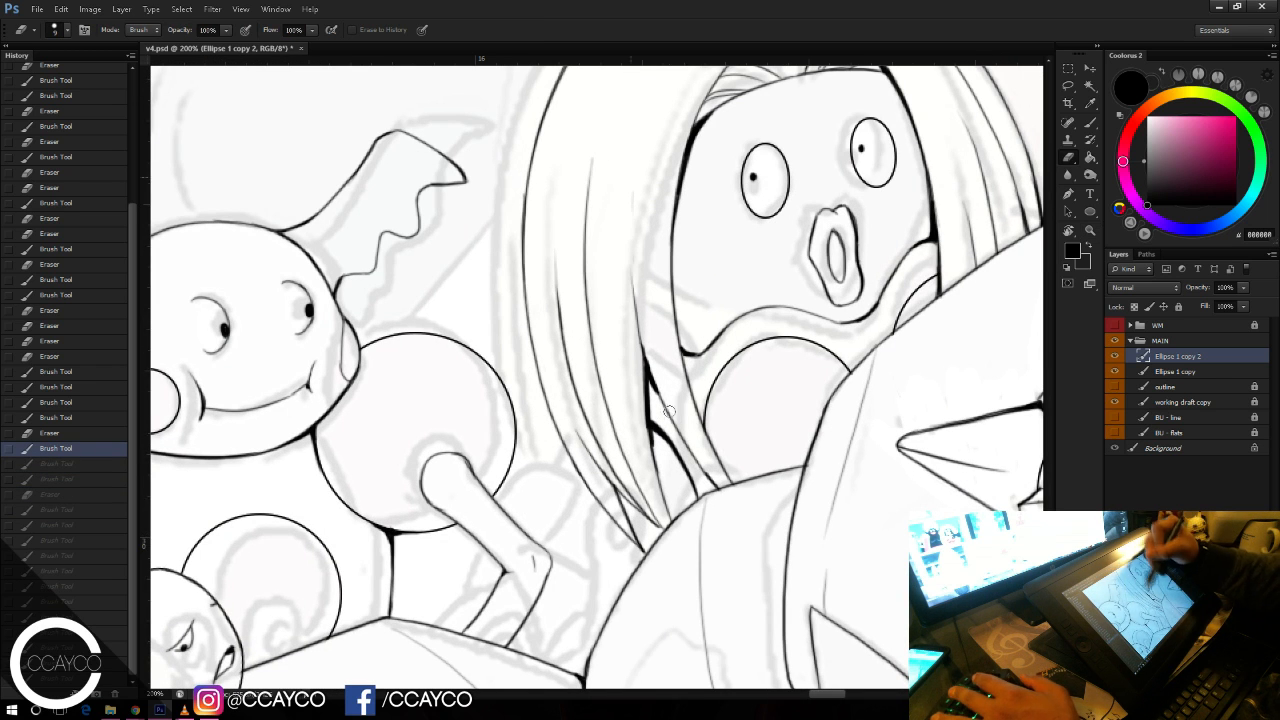
Step: Erase the thick dark strokes along the left hair's inner edge and merge the layer down into Ellipse 1 copy
mouse_move(664, 402)
left_mouse_down()
mouse_move(636, 314)
mouse_move(654, 424)
mouse_move(642, 409)
left_mouse_up()
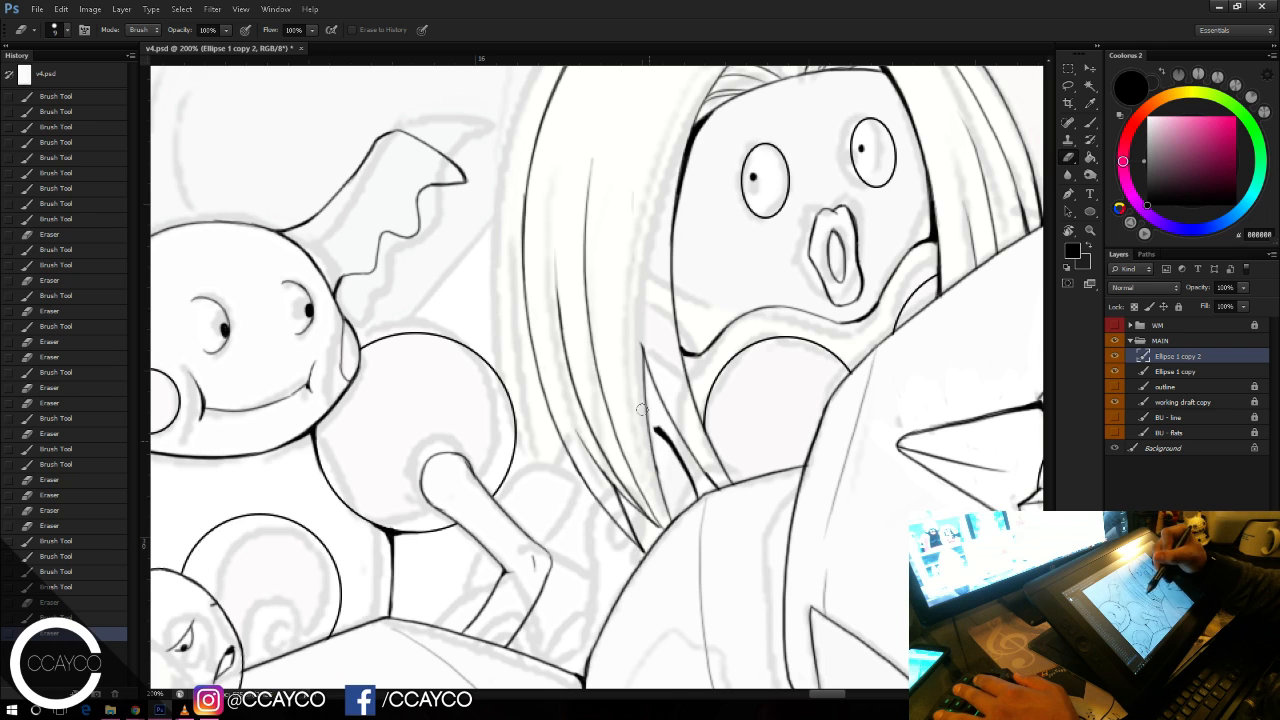
mouse_move(672, 460)
left_mouse_down()
mouse_move(697, 496)
mouse_move(634, 329)
left_mouse_up()
key("ctrl+e")
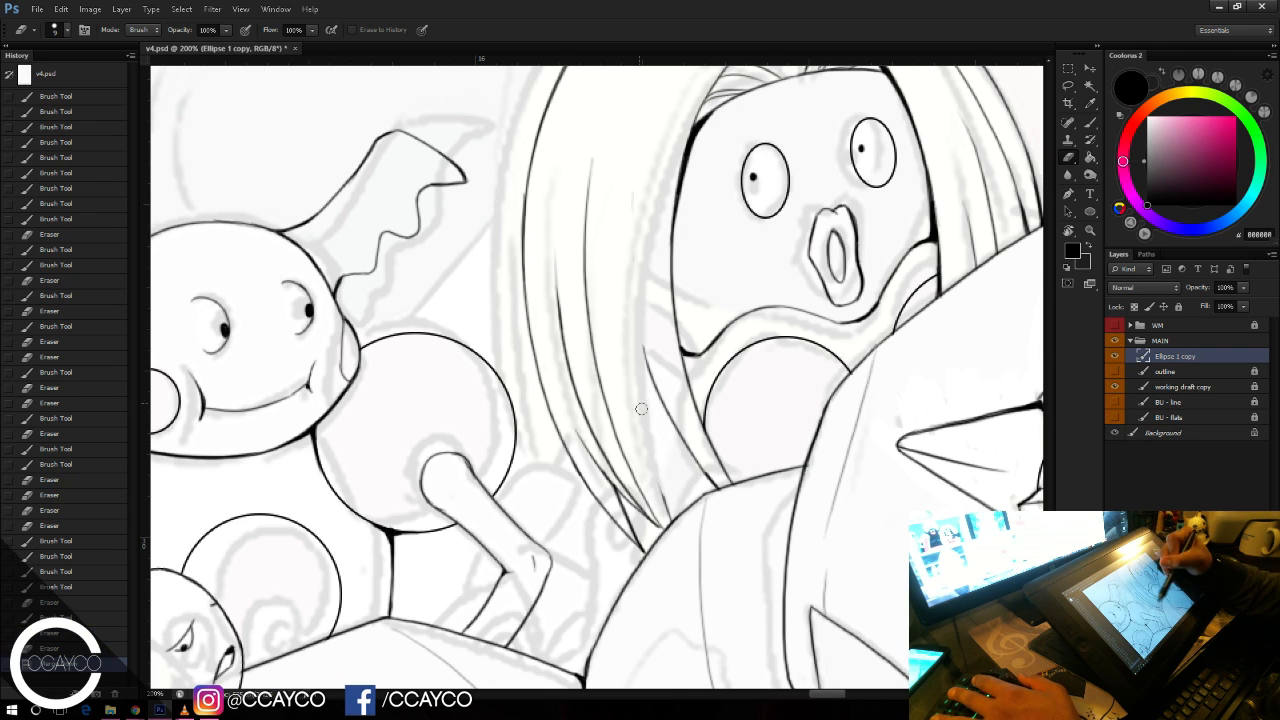
Step: Erase the left hair's inner strands and the excess at its lower tips beside the rounded shape
mouse_move(669, 512)
left_mouse_down()
mouse_move(610, 414)
mouse_move(591, 163)
mouse_move(577, 385)
mouse_move(587, 420)
mouse_move(564, 363)
mouse_move(646, 524)
mouse_move(662, 524)
mouse_move(627, 508)
left_mouse_up()
left_click_drag(777, 249, 737, 261)
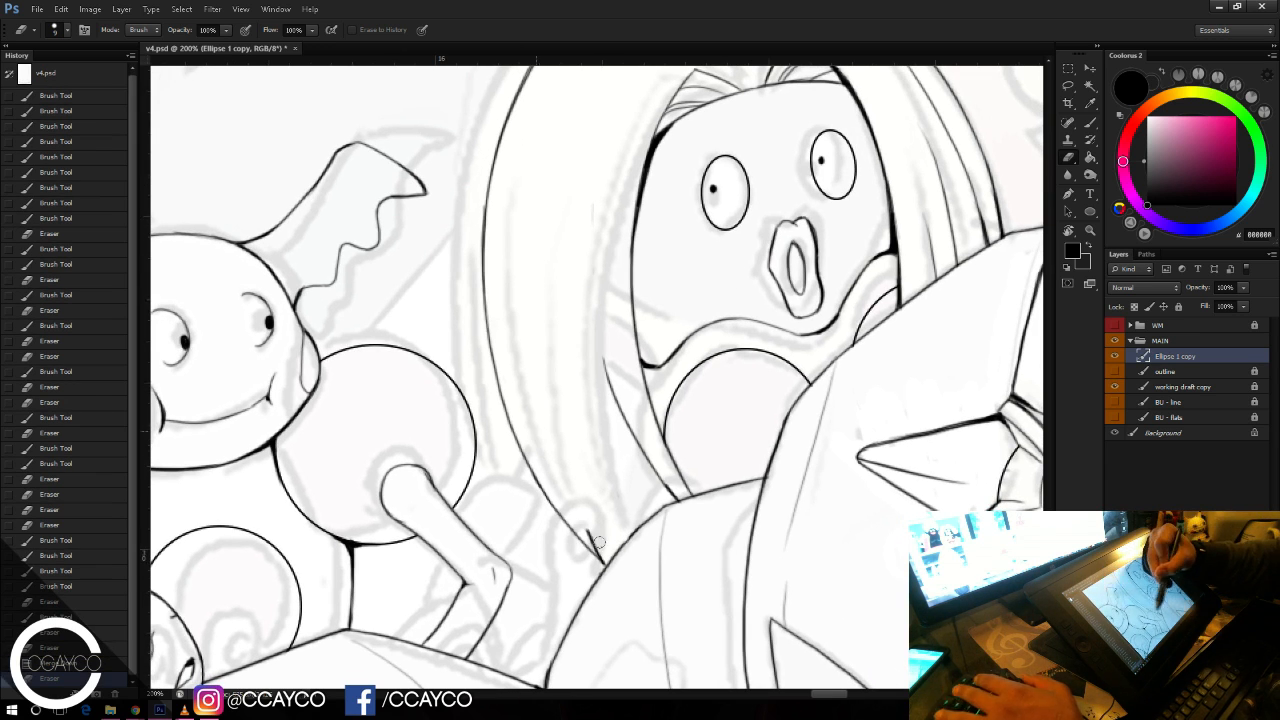
left_click_drag(606, 556, 609, 566)
Step: Ink new long inner strands in the left hair, curving upward from the rounded shape's edge
key("b")
left_click_drag(647, 516, 536, 122)
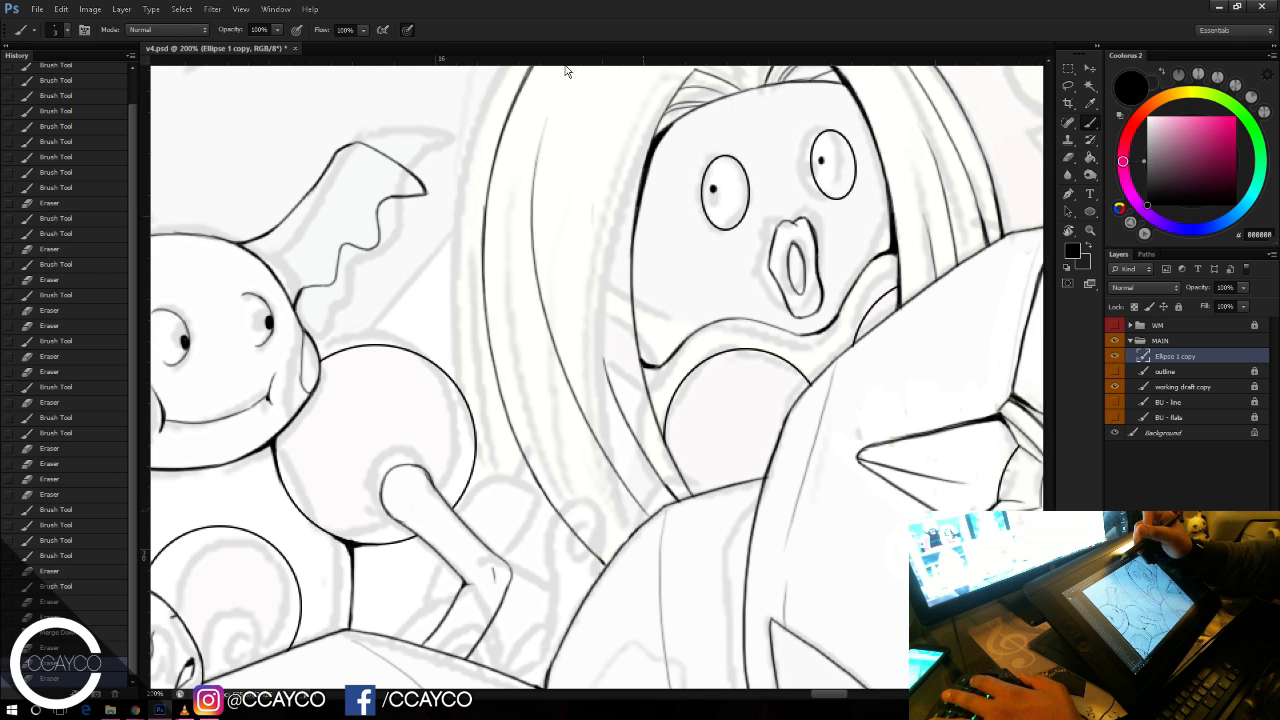
key("ctrl+z")
left_click_drag(648, 518, 551, 206)
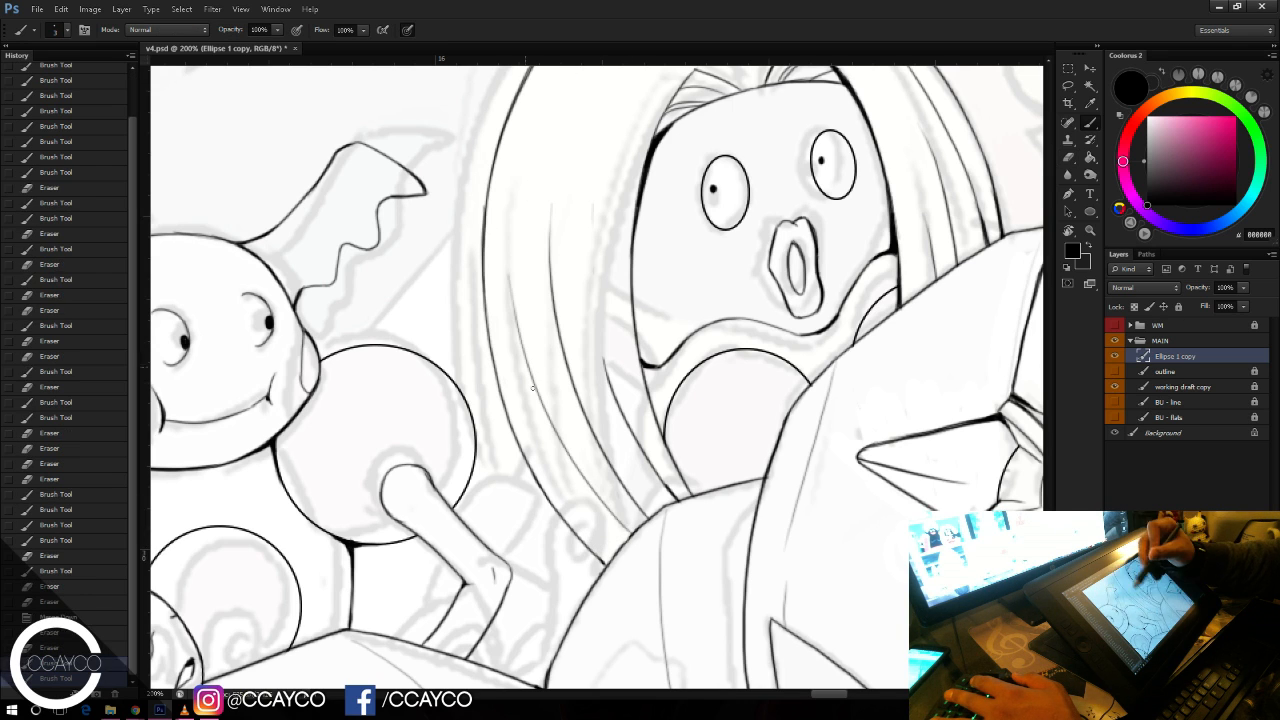
mouse_move(624, 526)
left_mouse_down()
mouse_move(508, 276)
mouse_move(548, 442)
left_mouse_up()
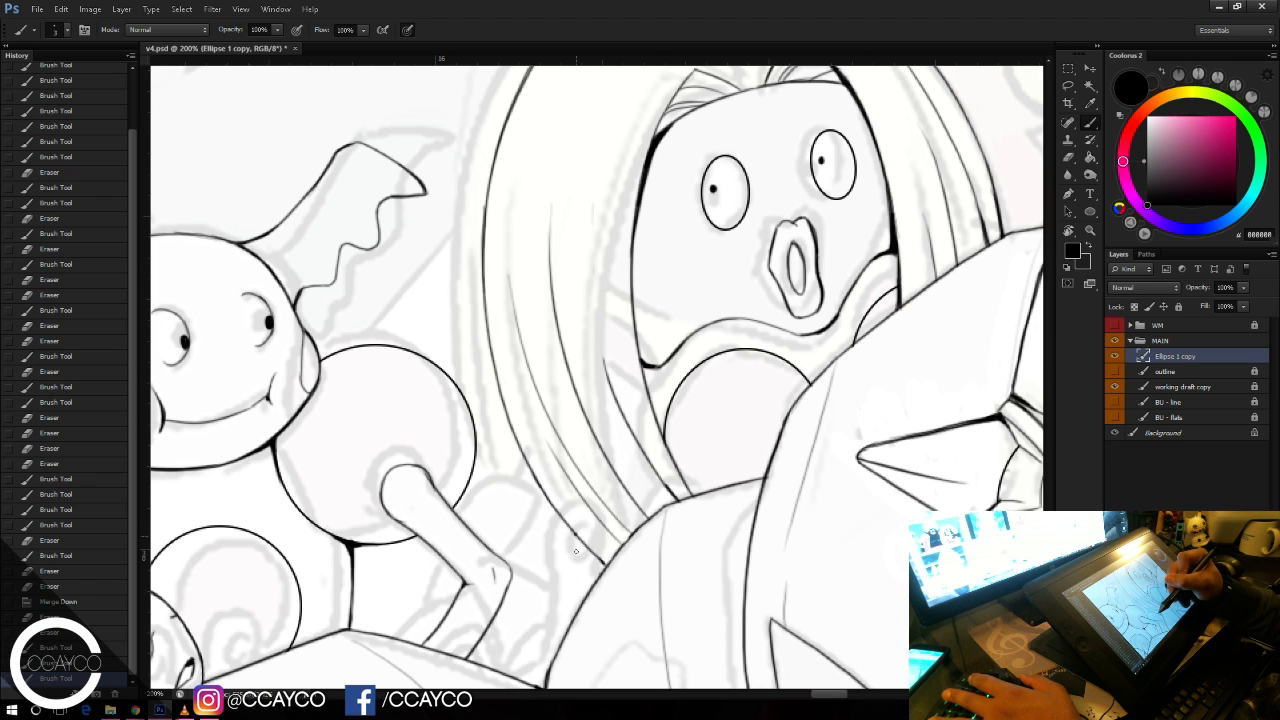
Step: Ink a short body line beneath the left hair down to the rounded shape, and save the document
left_click_drag(585, 600, 573, 535)
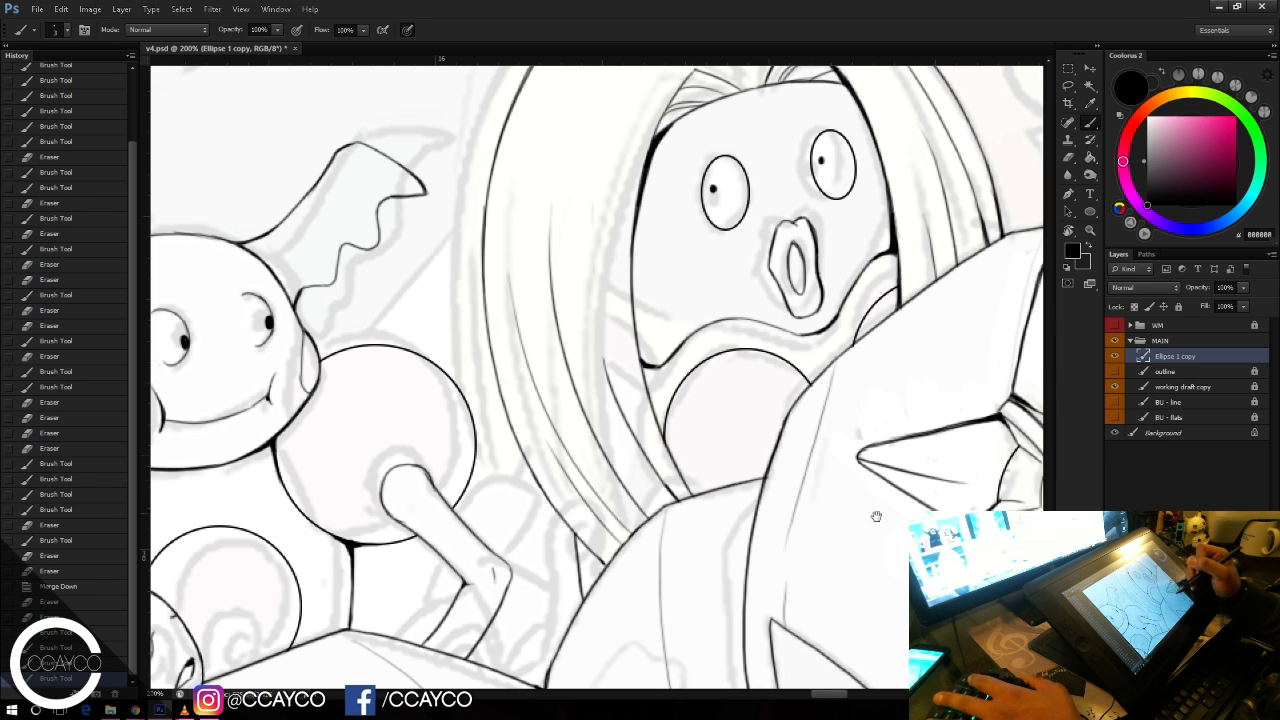
left_click_drag(877, 517, 622, 607)
key("ctrl+s")
Step: Ink the curved brow line above the bird character's larger eye, redrawing strokes until the curve follows the sketch
left_click_drag(900, 536, 789, 637)
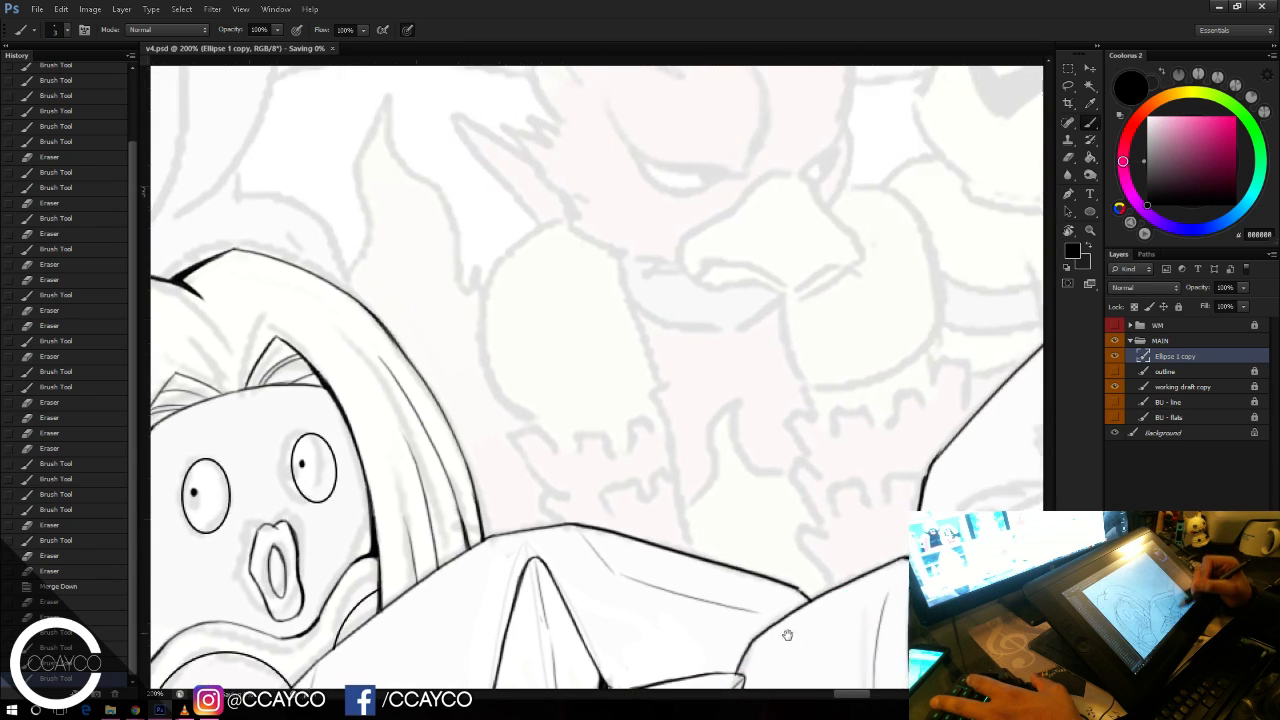
left_click_drag(858, 496, 743, 647)
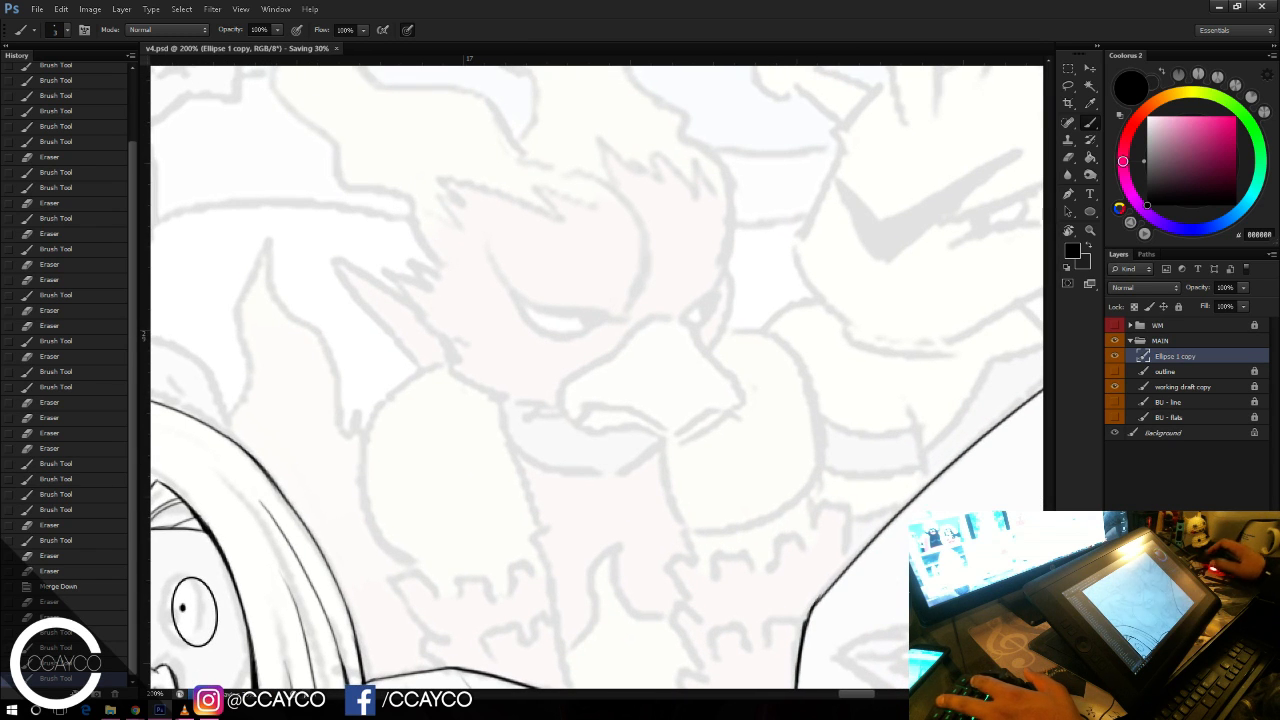
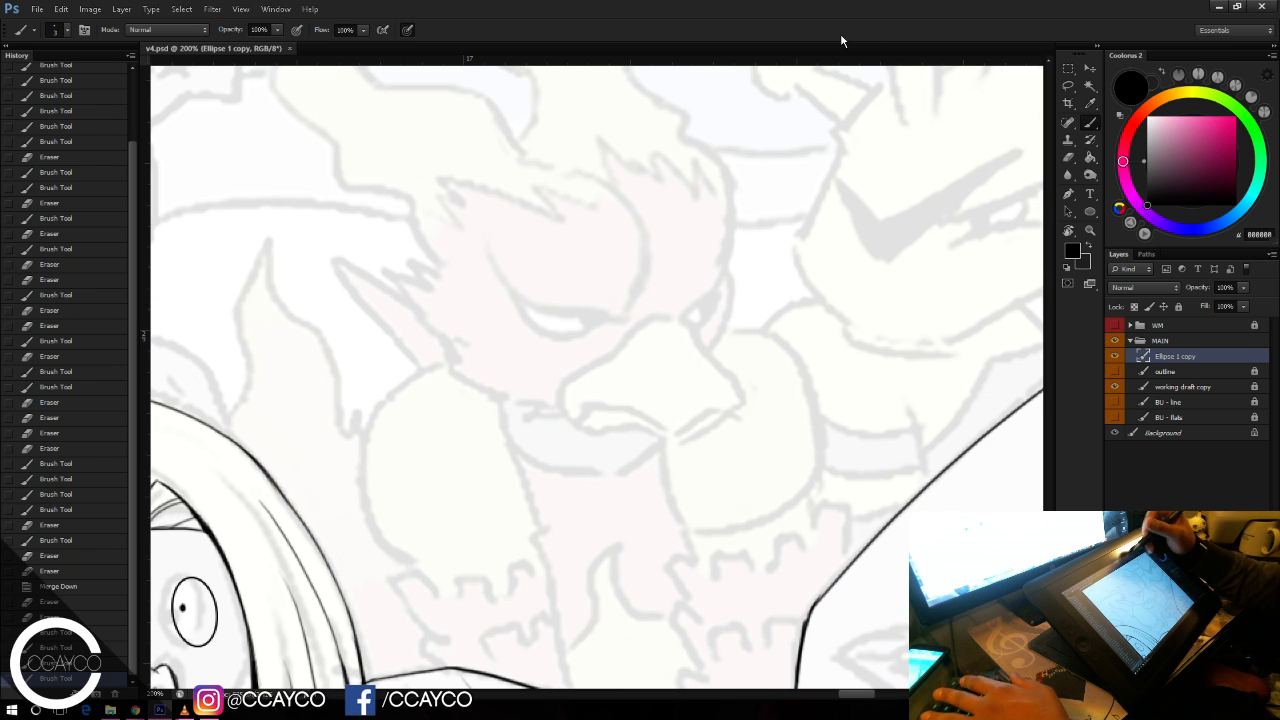
left_click_drag(497, 291, 610, 323)
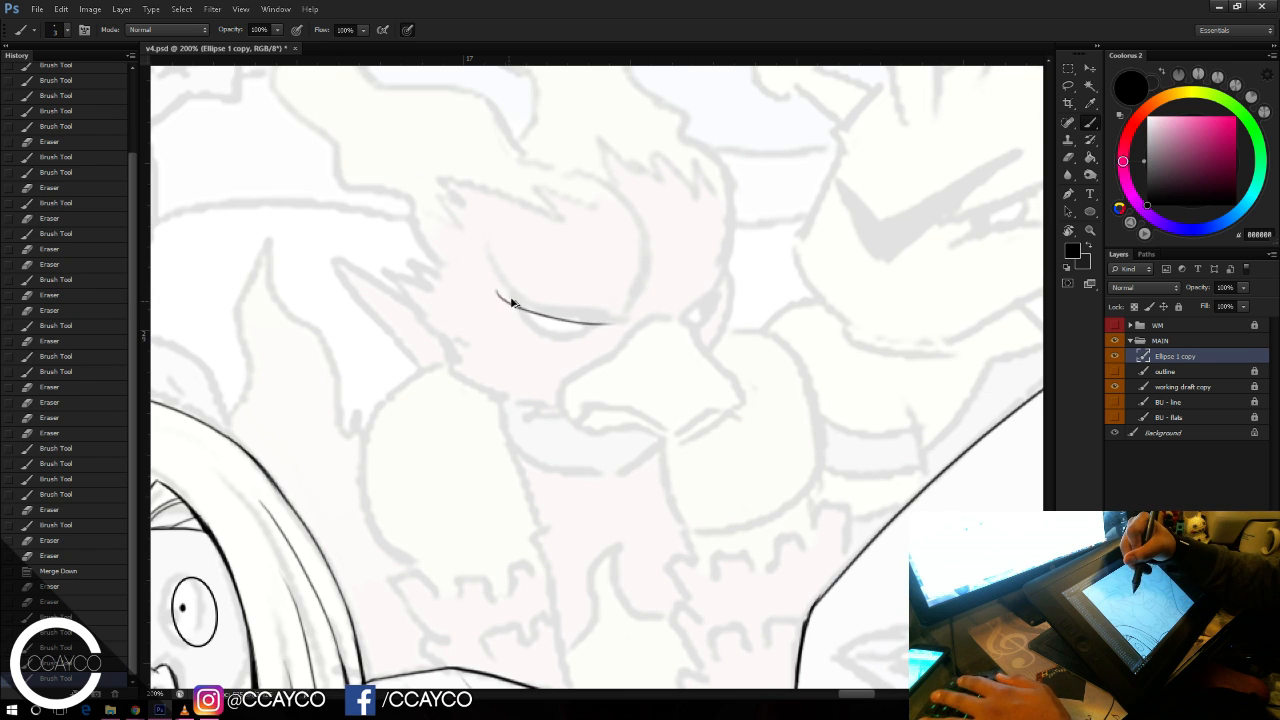
key("ctrl+z")
left_click_drag(507, 292, 586, 322)
key("e")
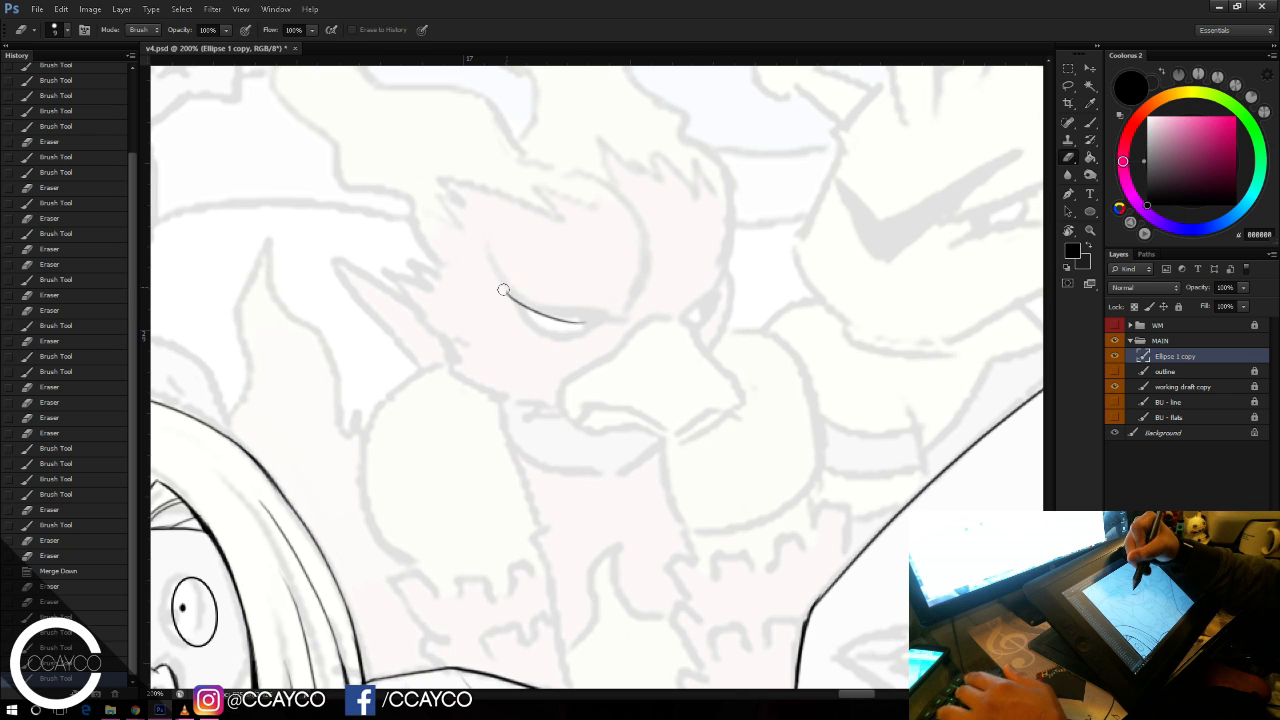
left_click_drag(503, 290, 586, 323)
key("b")
mouse_move(503, 285)
left_mouse_down()
mouse_move(600, 324)
mouse_move(624, 314)
left_mouse_up()
key("ctrl+alt+z")
key("ctrl+alt+z")
mouse_move(498, 282)
left_mouse_down()
mouse_move(619, 322)
mouse_move(600, 322)
mouse_move(638, 292)
left_mouse_up()
key("ctrl+z")
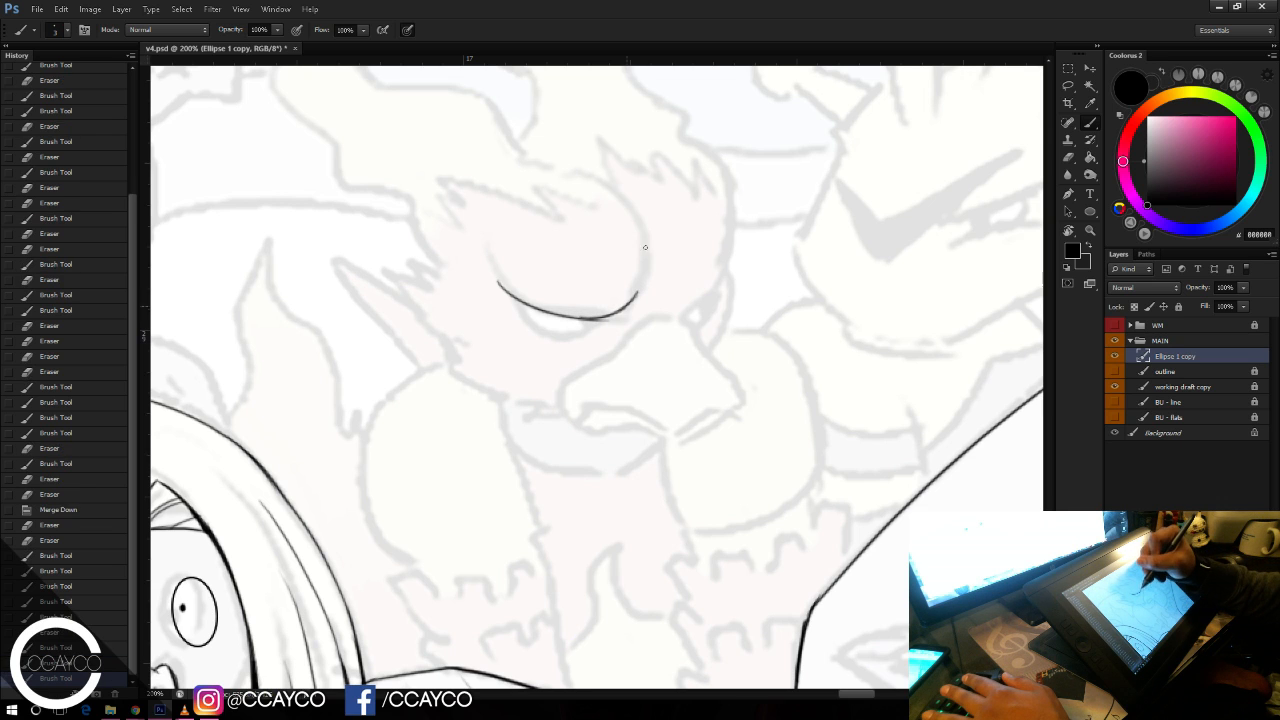
Step: Continue the bird's brow curve up beside the forehead and erase the rough overlap along its outer edge
left_click_drag(645, 247, 646, 234)
mouse_move(637, 217)
left_mouse_down()
mouse_move(648, 260)
mouse_move(633, 285)
left_mouse_up()
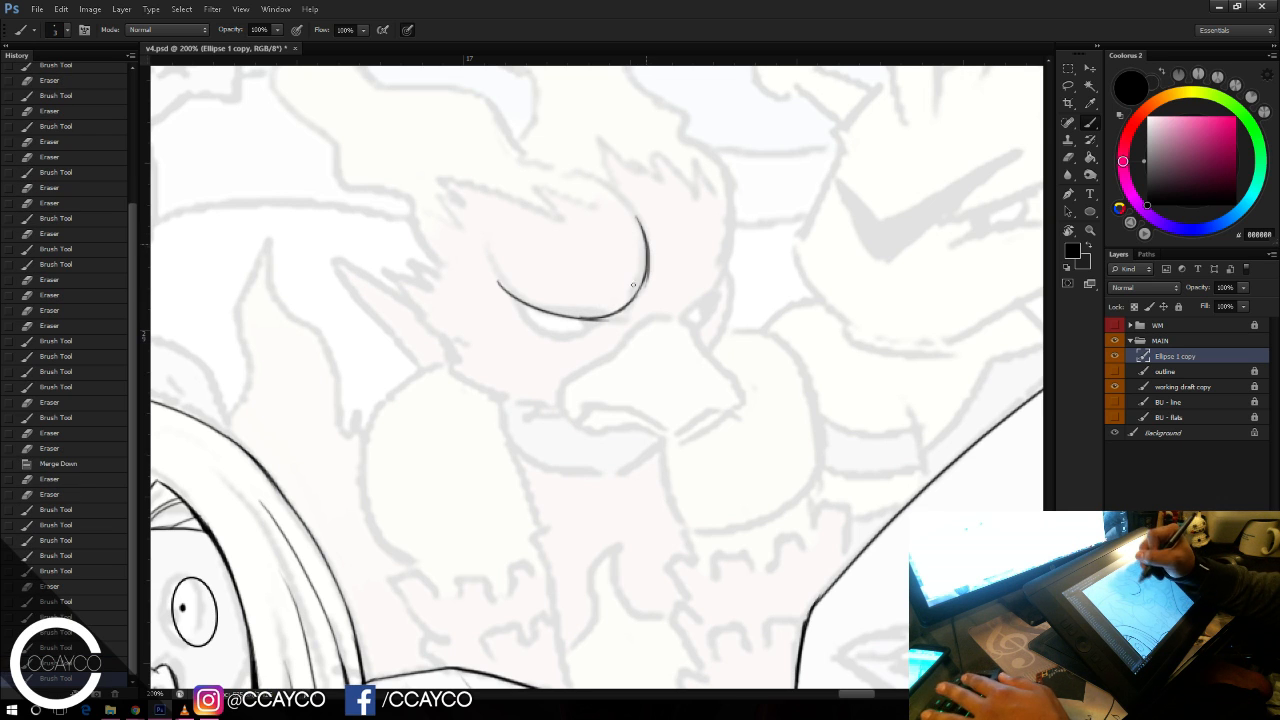
key("e")
mouse_move(594, 329)
left_mouse_down()
mouse_move(654, 268)
mouse_move(653, 281)
left_mouse_up()
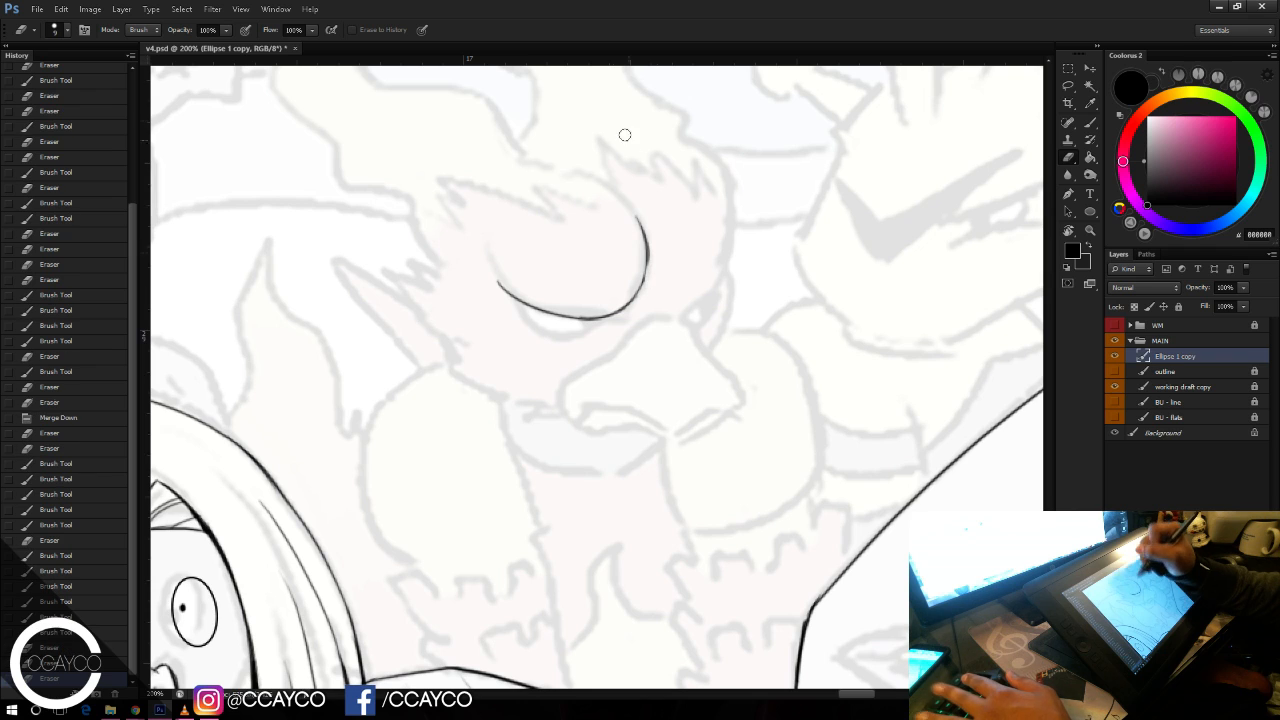
key("b")
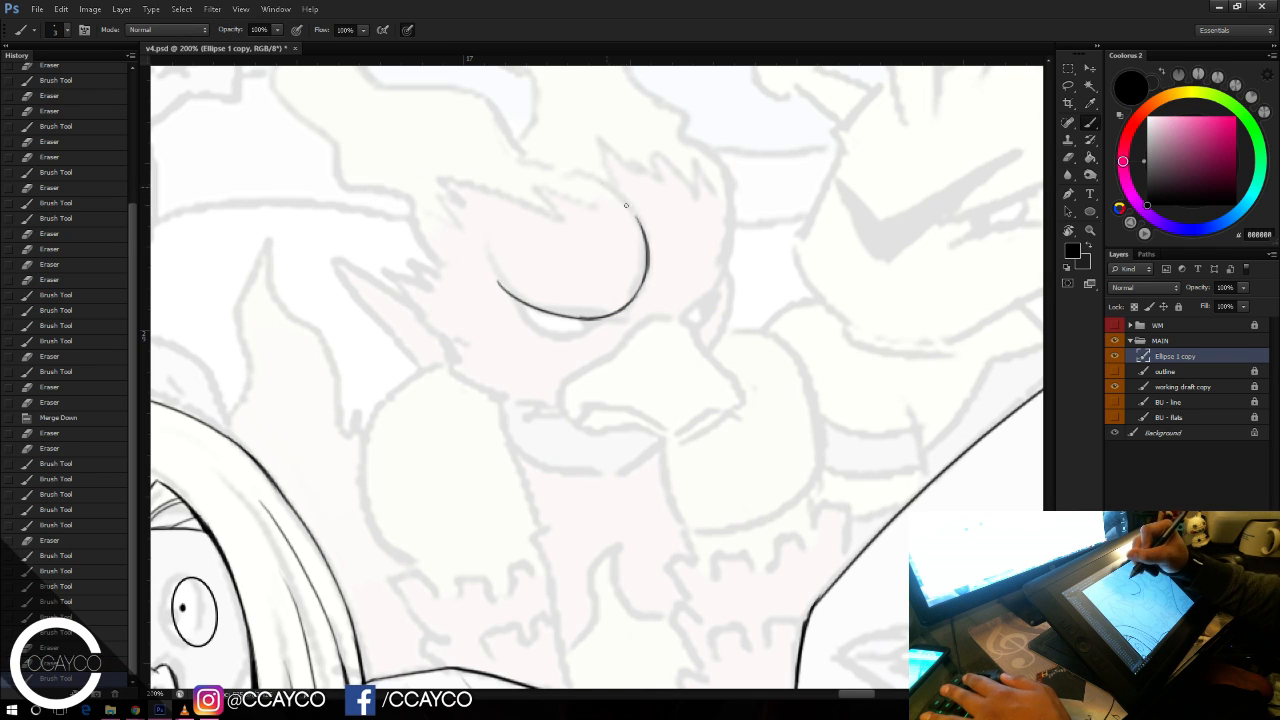
Step: Extend the brow curve up to the bird's head feathers and ink the brow line above its other eye
left_click_drag(638, 222, 595, 179)
key("ctrl+z")
left_click_drag(643, 236, 614, 189)
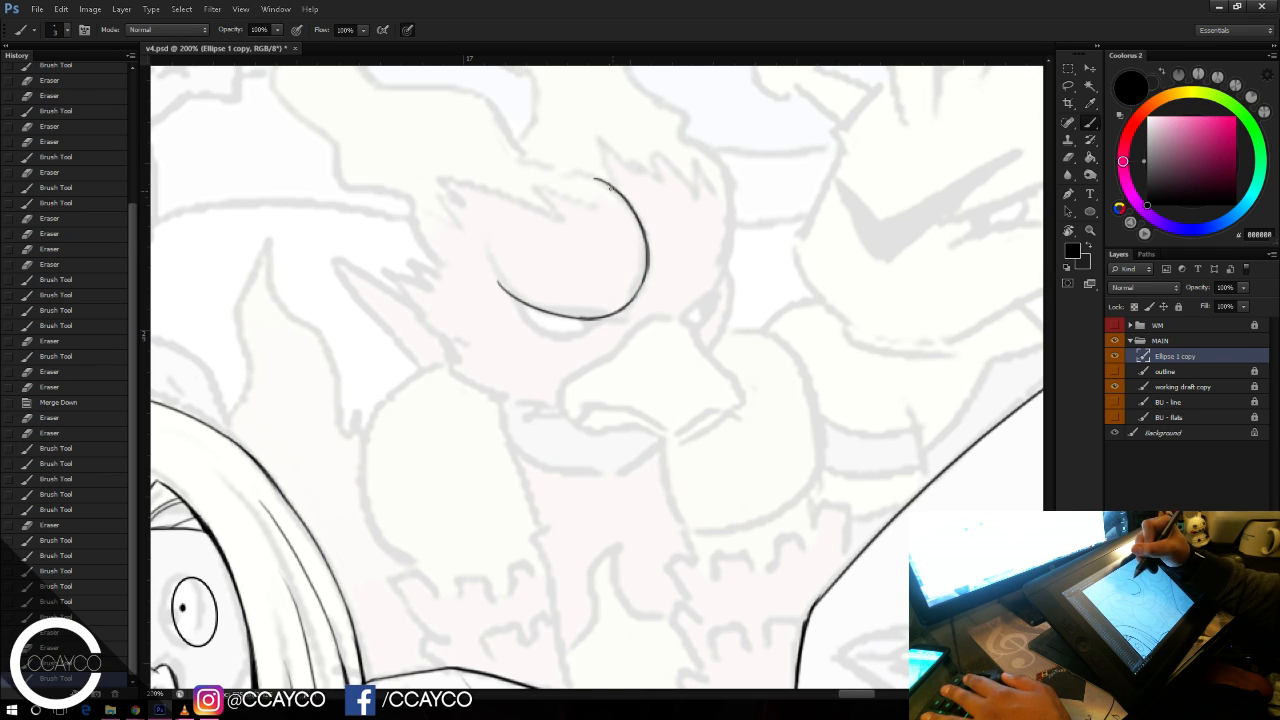
key("ctrl+z")
key("ctrl+z")
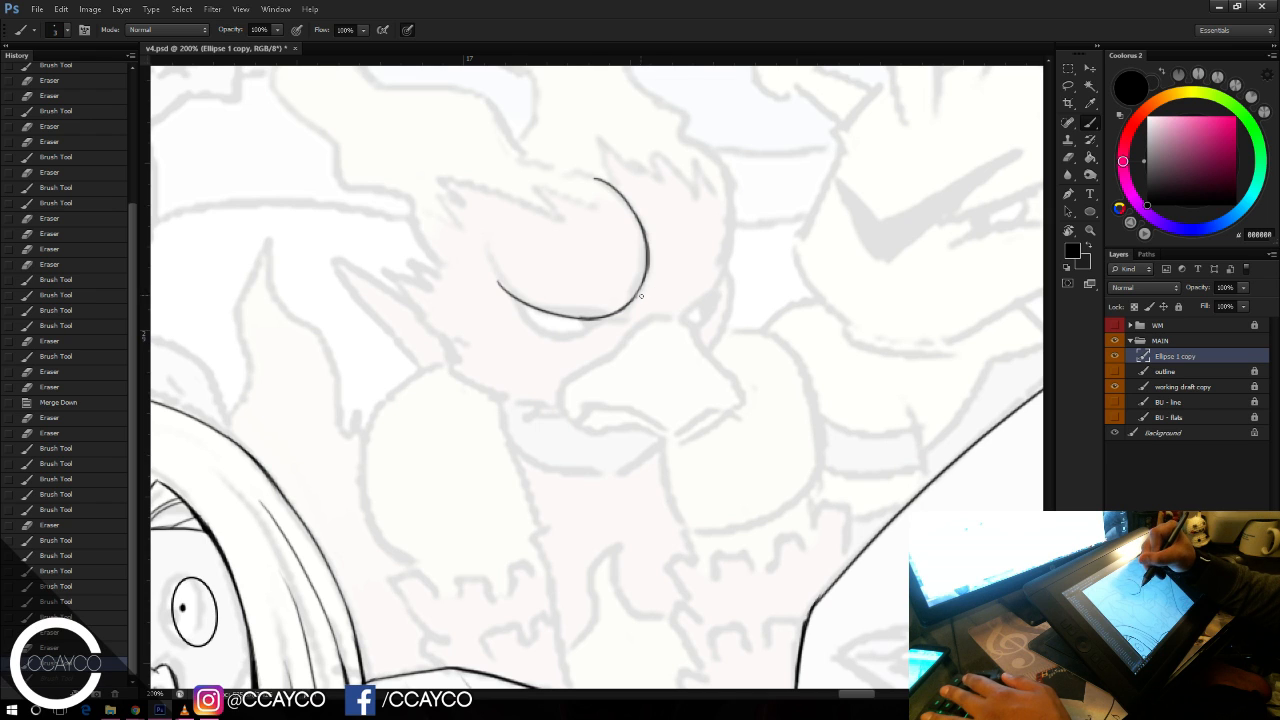
left_click_drag(666, 305, 710, 297)
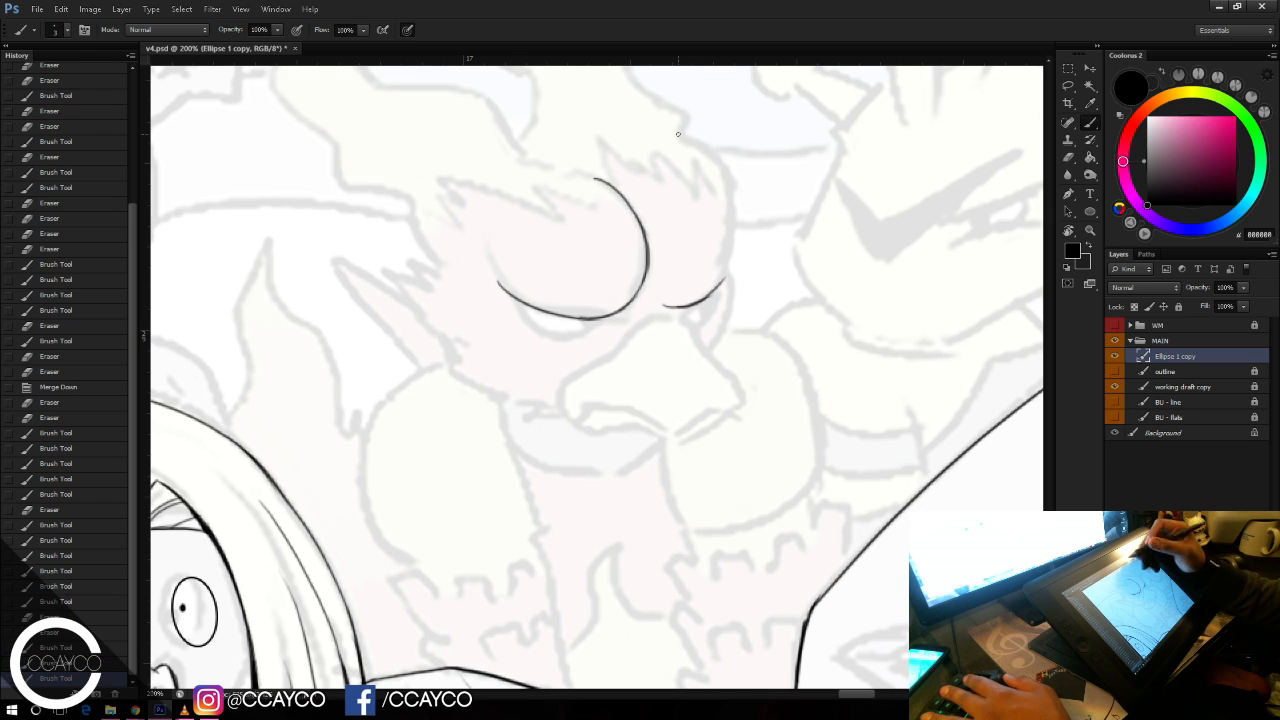
Step: Ink the outer curve of the brow above the bird's smaller eye, joining its lower brow line, and save the document
mouse_move(724, 174)
left_mouse_down()
mouse_move(732, 266)
mouse_move(735, 217)
mouse_move(721, 286)
mouse_move(740, 213)
mouse_move(710, 294)
mouse_move(742, 230)
left_mouse_up()
key("ctrl+s")
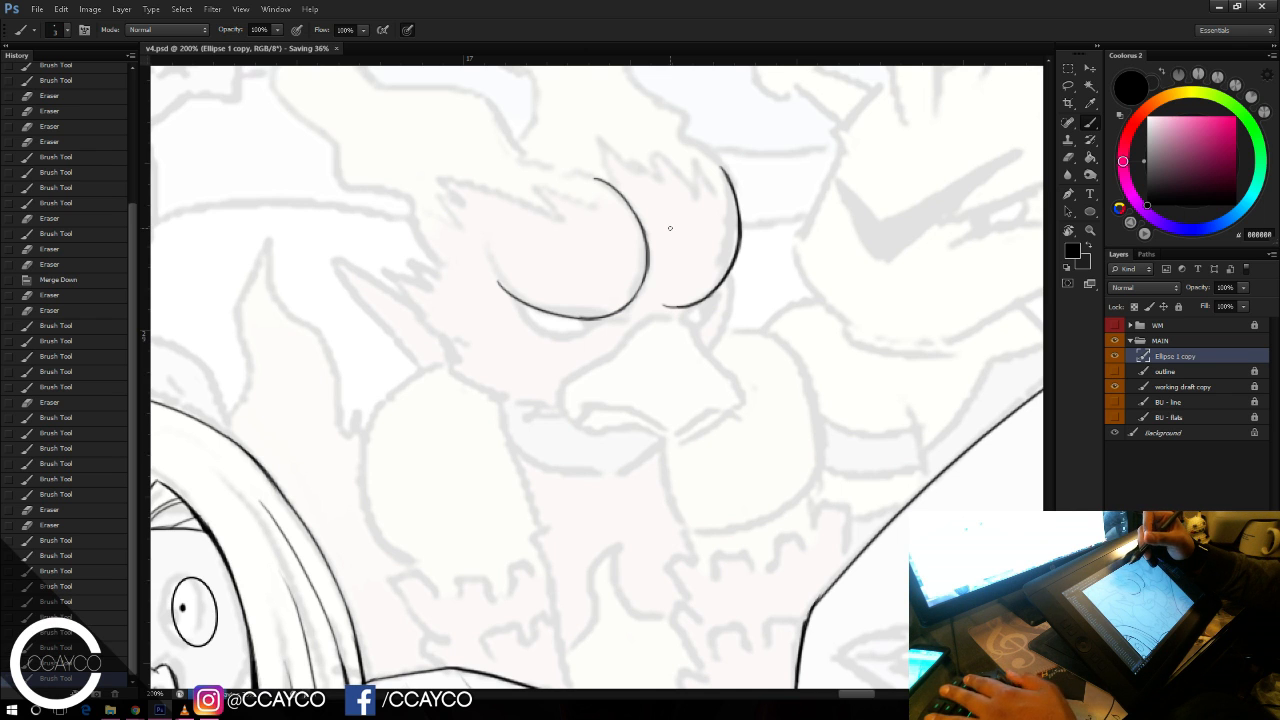
Step: Ink the inner edge of the bird's flame-shaped head feather from the larger brow up to the notch near its tip
mouse_move(723, 190)
left_mouse_down()
mouse_move(814, 326)
mouse_move(781, 329)
left_mouse_up()
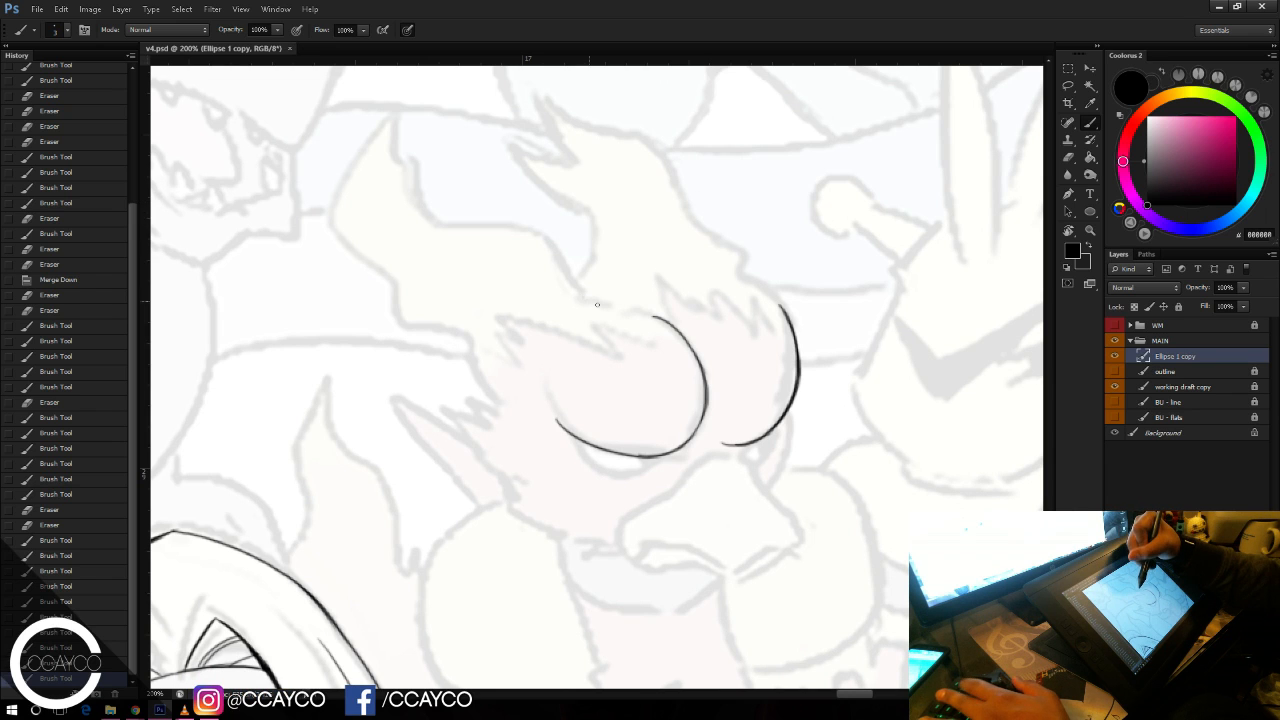
mouse_move(648, 316)
left_mouse_down()
mouse_move(585, 296)
mouse_move(550, 236)
mouse_move(455, 230)
mouse_move(552, 236)
left_mouse_up()
key("ctrl+z")
key("ctrl+z")
key("ctrl+z")
left_click_drag(450, 229, 554, 244)
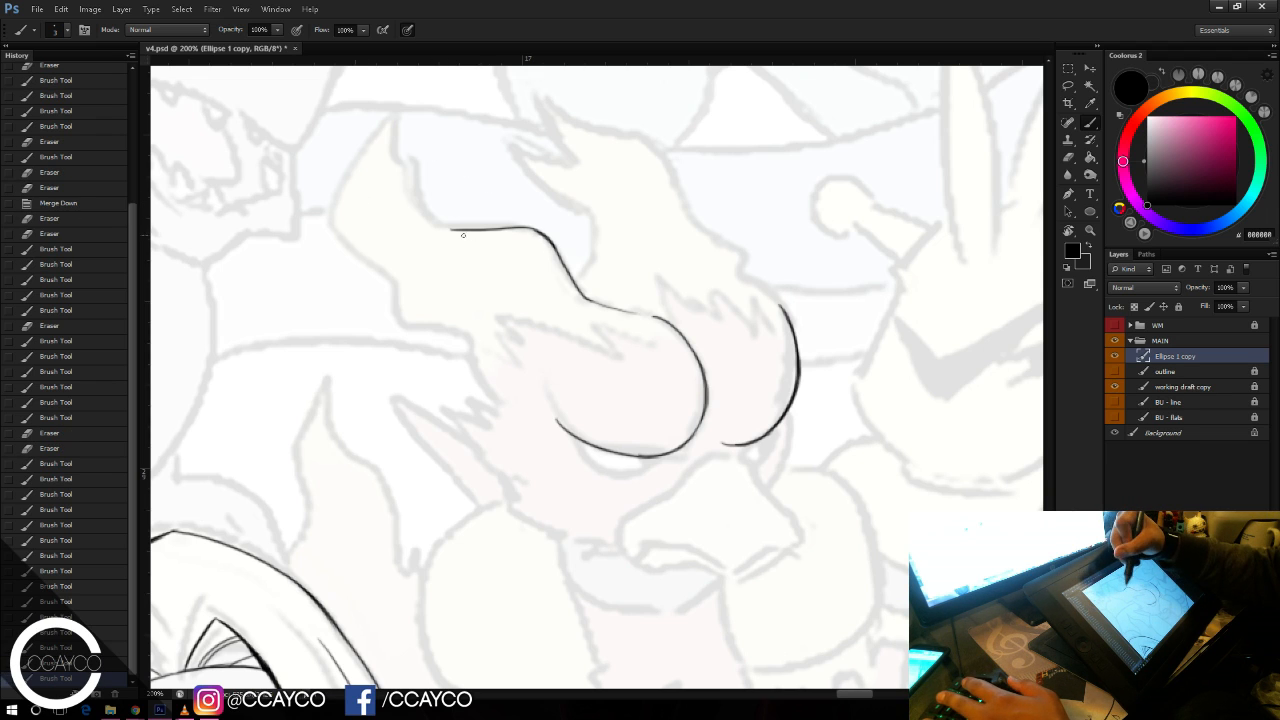
mouse_move(421, 154)
left_mouse_down()
mouse_move(420, 192)
mouse_move(410, 183)
left_mouse_up()
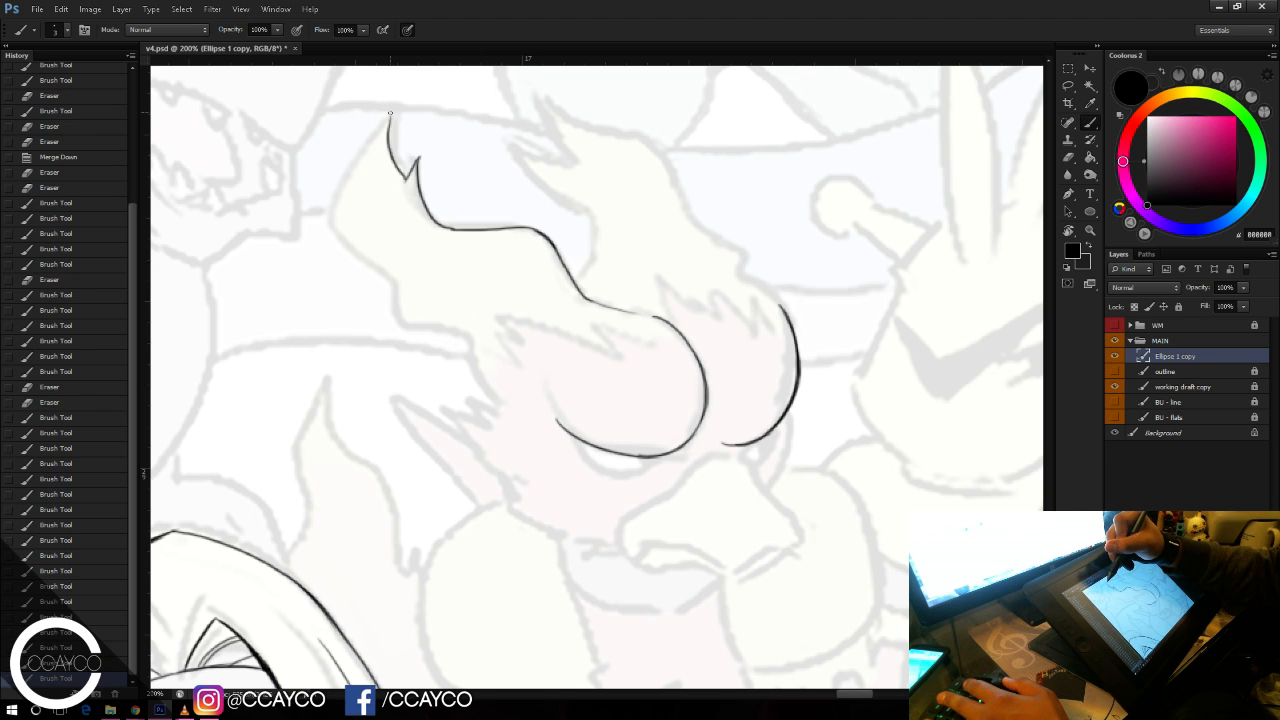
Step: Ink the pointed tip of the head feather and its outer edge, erasing the rough line ends
left_click_drag(390, 112, 336, 248)
key("ctrl+z")
mouse_move(390, 122)
left_mouse_down()
mouse_move(353, 234)
mouse_move(391, 116)
mouse_move(412, 170)
left_mouse_up()
key("e")
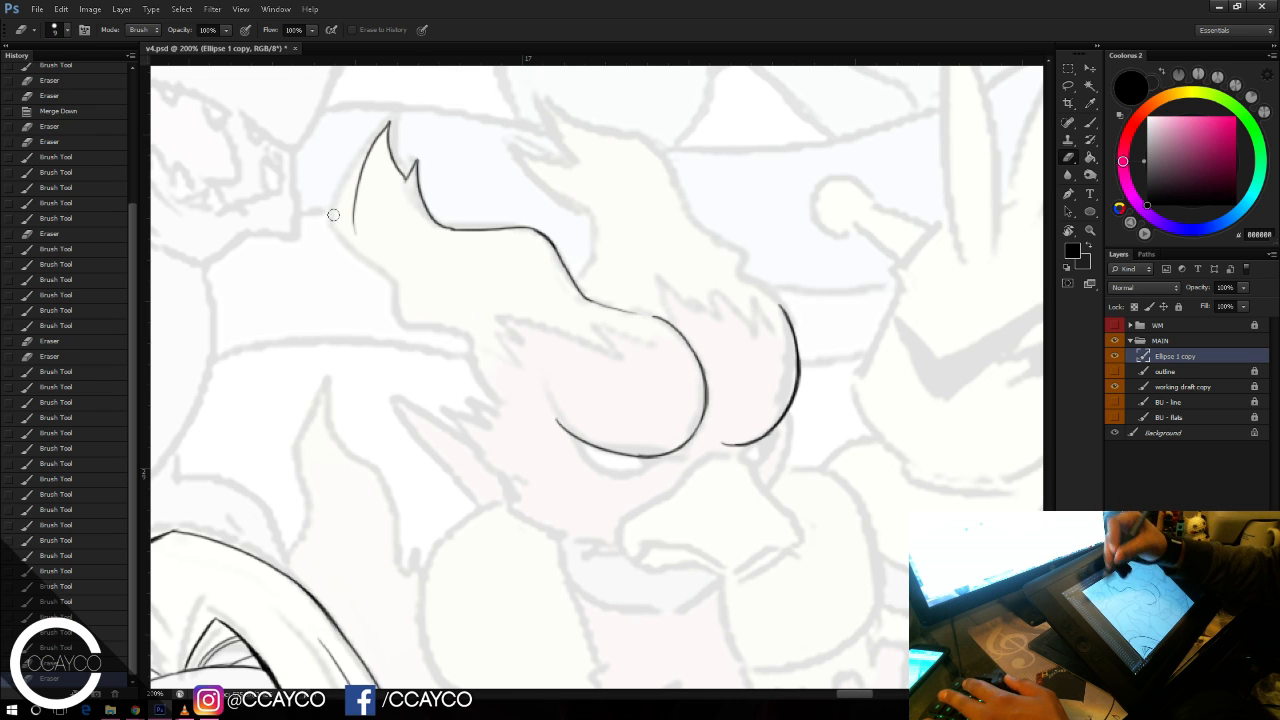
key("b")
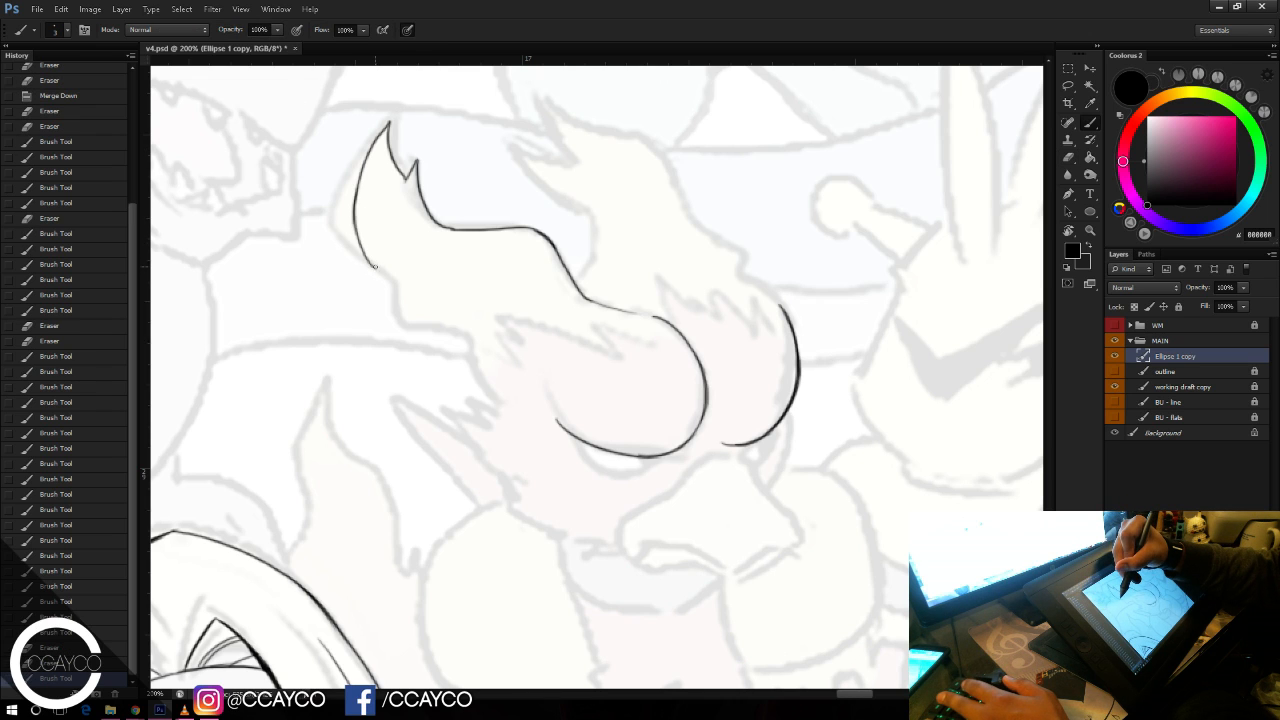
Step: Ink the small barb and wavy outer edge of the head feather down to the side of the face, trimming the overlap
mouse_move(347, 246)
left_mouse_down()
mouse_move(470, 363)
mouse_move(407, 307)
mouse_move(476, 379)
left_mouse_up()
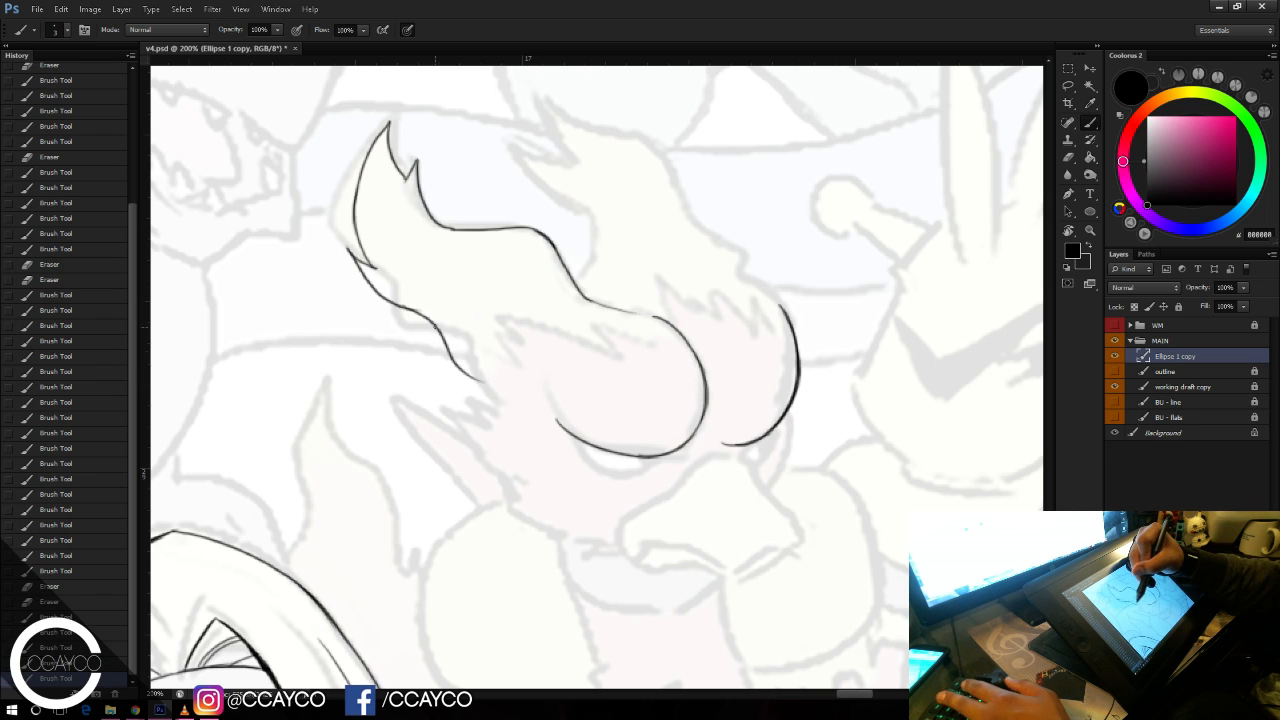
key("ctrl+alt+z")
key("ctrl+alt+z")
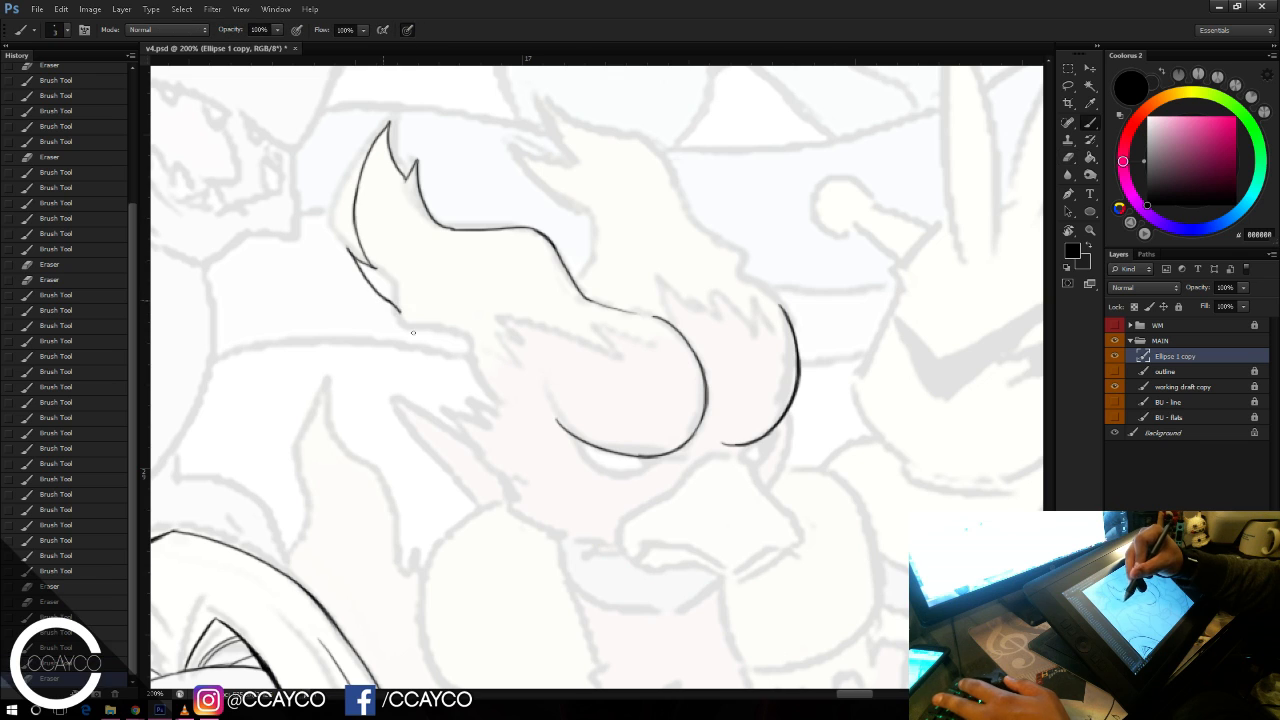
key("ctrl+alt+z")
left_click_drag(398, 312, 436, 334)
key("e")
left_click_drag(340, 245, 354, 257)
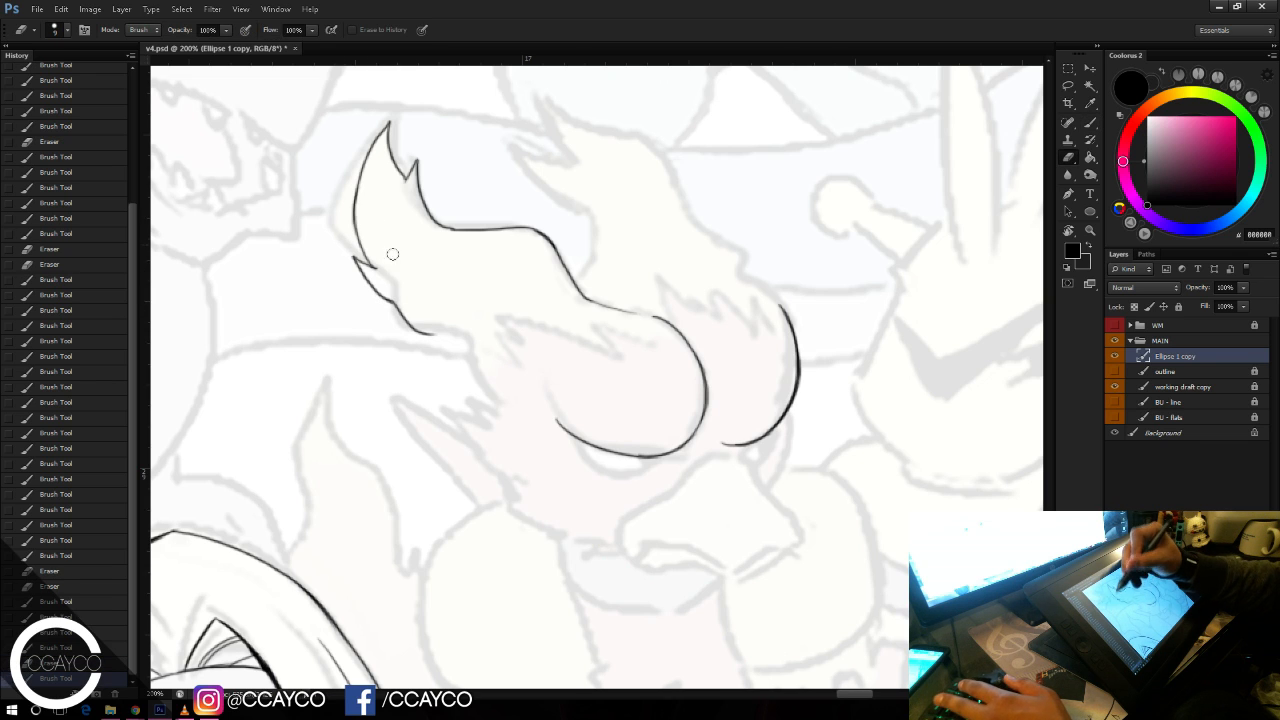
key("b")
mouse_move(428, 333)
left_mouse_down()
mouse_move(471, 349)
mouse_move(497, 405)
left_mouse_up()
key("e")
mouse_move(466, 340)
left_mouse_down()
mouse_move(506, 414)
mouse_move(462, 396)
mouse_move(485, 448)
left_mouse_up()
key("b")
key("e")
key("b")
left_click_drag(444, 410, 484, 450)
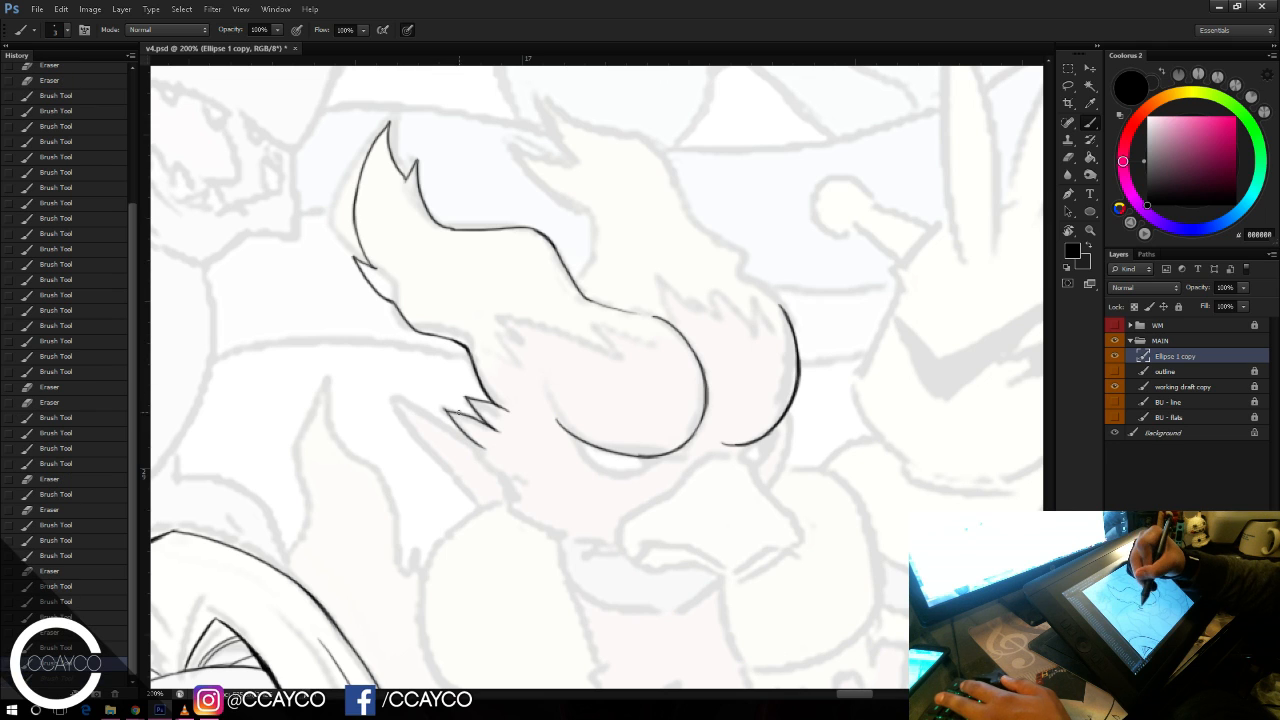
key("ctrl+alt+z")
key("ctrl+alt+z")
key("ctrl+alt+z")
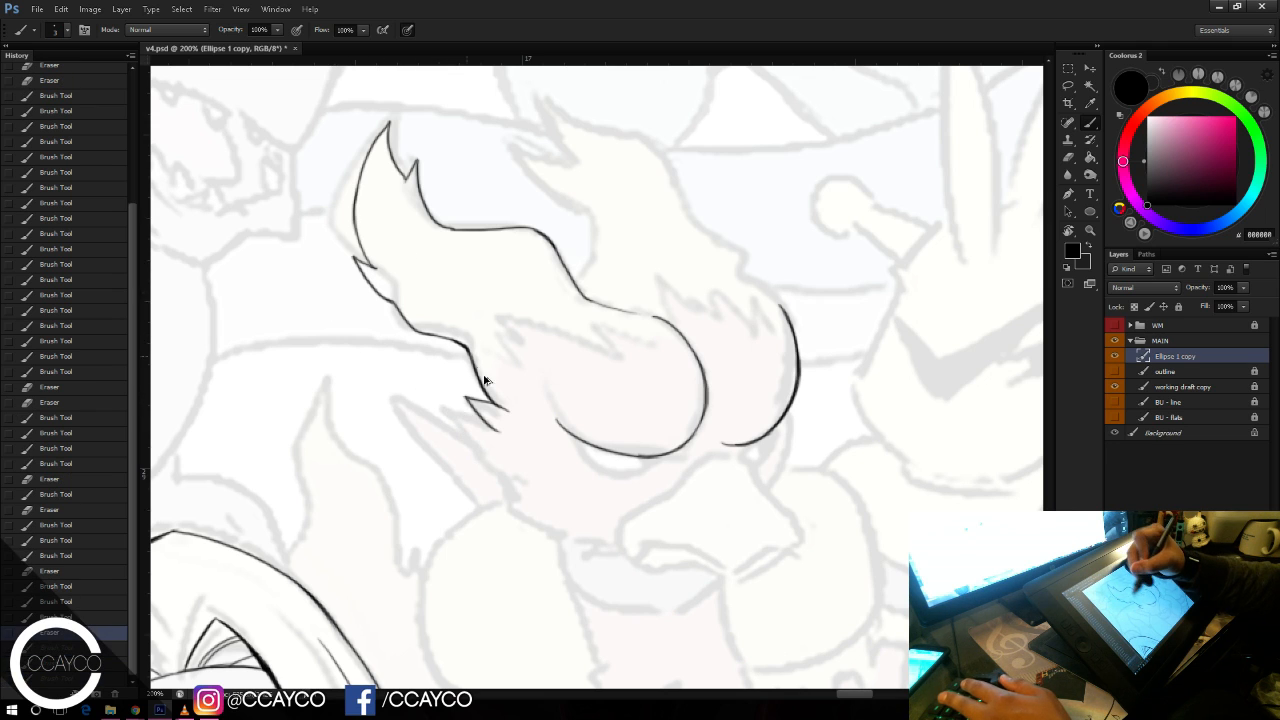
key("ctrl+alt+z")
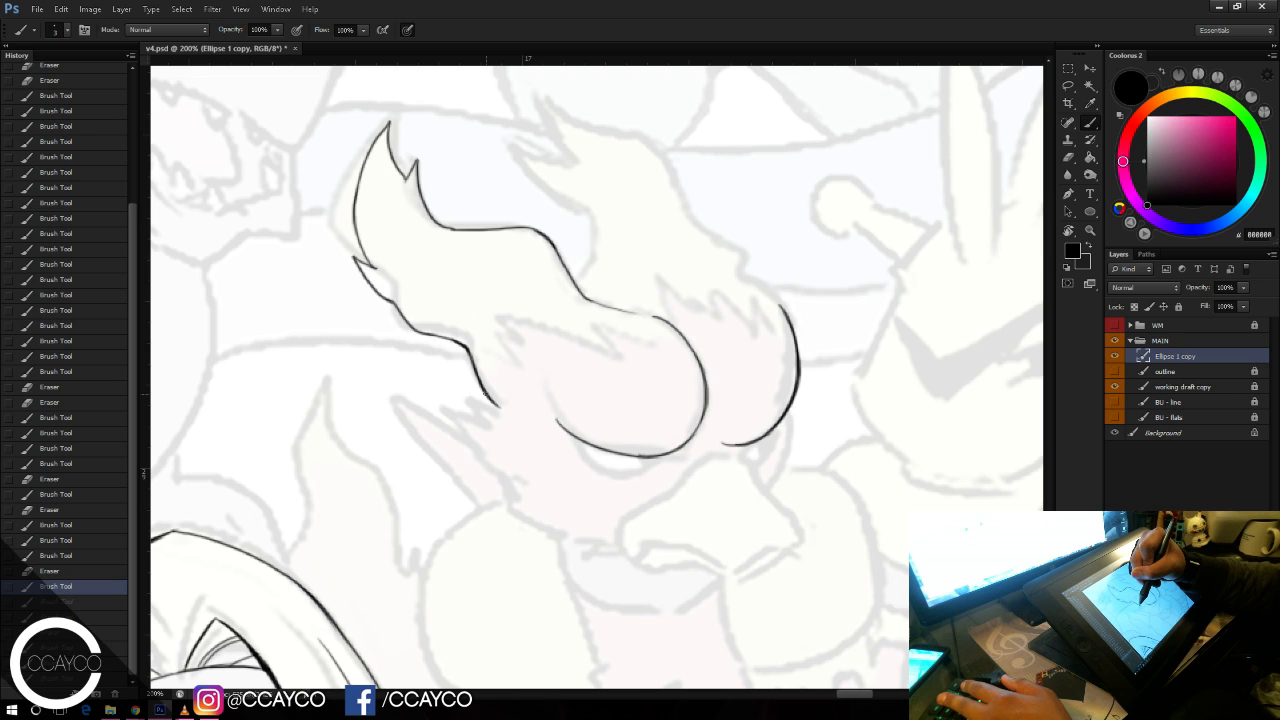
key("ctrl+alt+z")
key("ctrl+alt+z")
key("ctrl+alt+z")
key("ctrl+alt+z")
key("ctrl+alt+z")
key("ctrl+alt+z")
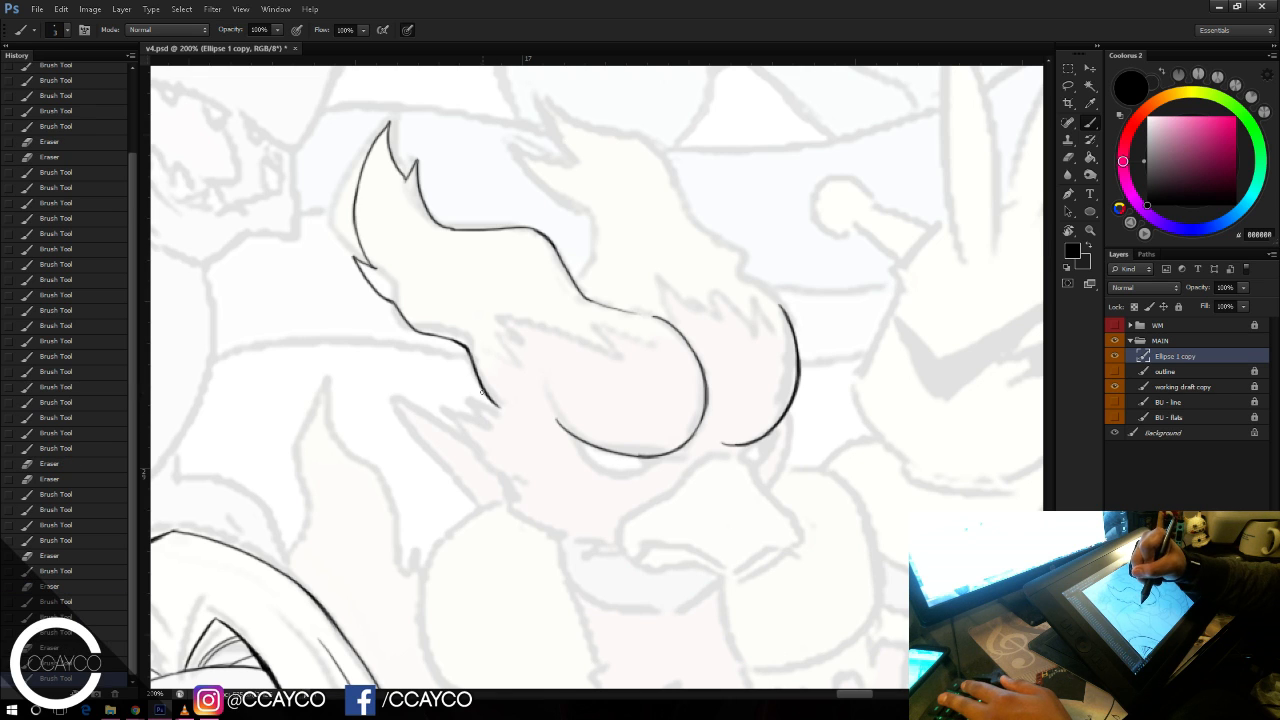
Step: Ink the spiky cheek feathers at the side of the bird's face below the head feather, and save the document
mouse_move(484, 397)
left_mouse_down()
mouse_move(482, 428)
mouse_move(488, 390)
left_mouse_up()
key("e")
key("b")
mouse_move(440, 424)
left_mouse_down()
mouse_move(487, 456)
mouse_move(453, 449)
mouse_move(461, 467)
mouse_move(492, 475)
left_mouse_up()
key("ctrl+z")
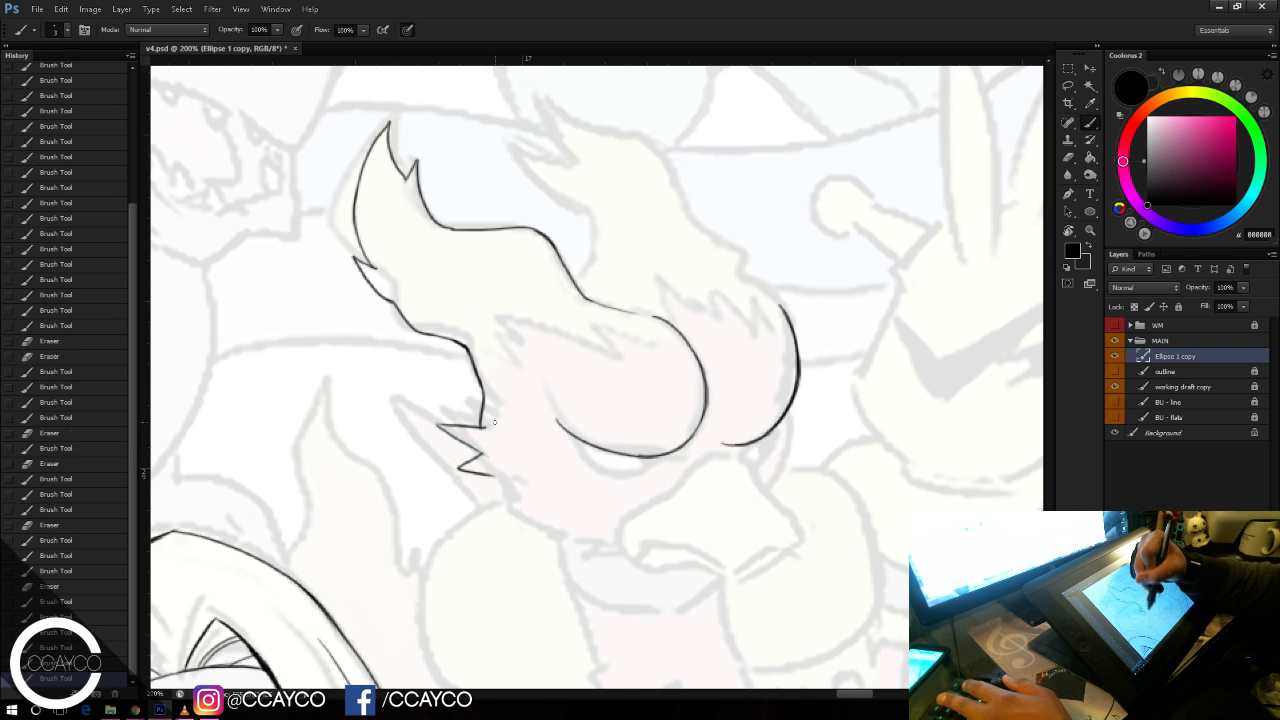
key("e")
key("b")
key("ctrl+s")
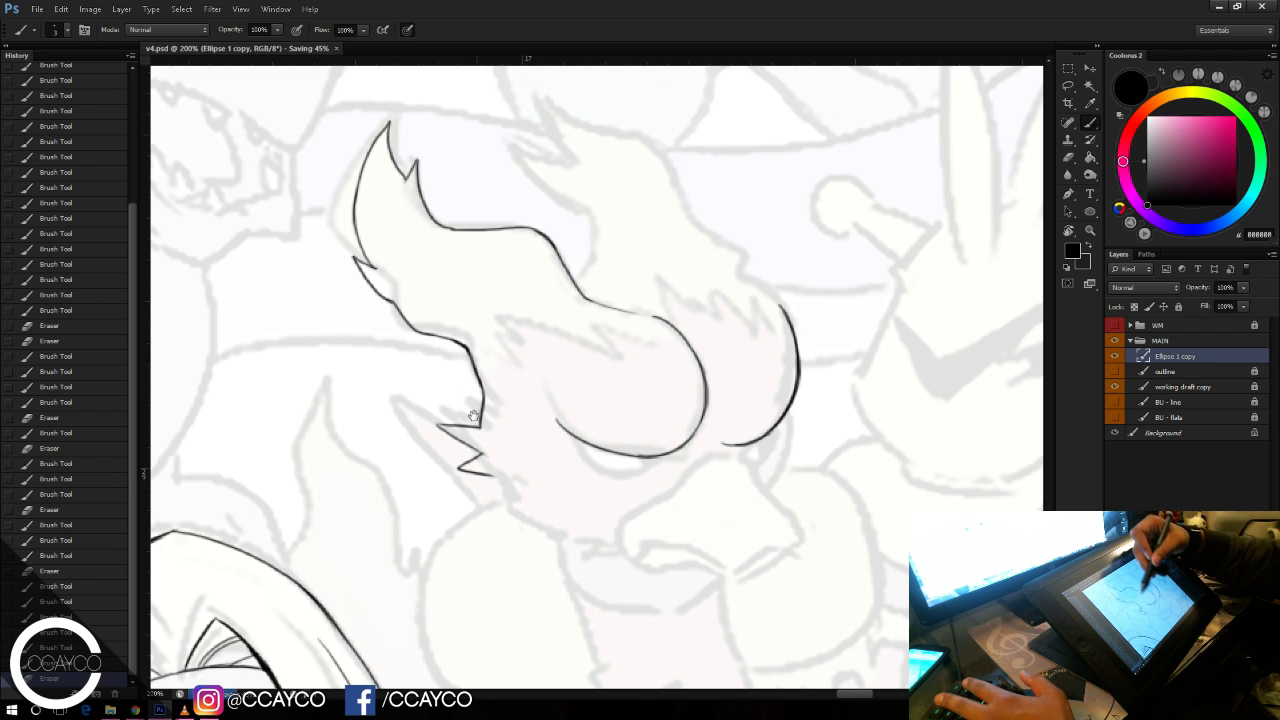
Step: Check the inked lines at 100% zoom by toggling the visibility of the working draft copy layer
mouse_move(407, 514)
left_mouse_down()
mouse_move(628, 314)
mouse_move(624, 340)
mouse_move(663, 260)
mouse_move(688, 258)
left_mouse_up()
key("ctrl+minus")
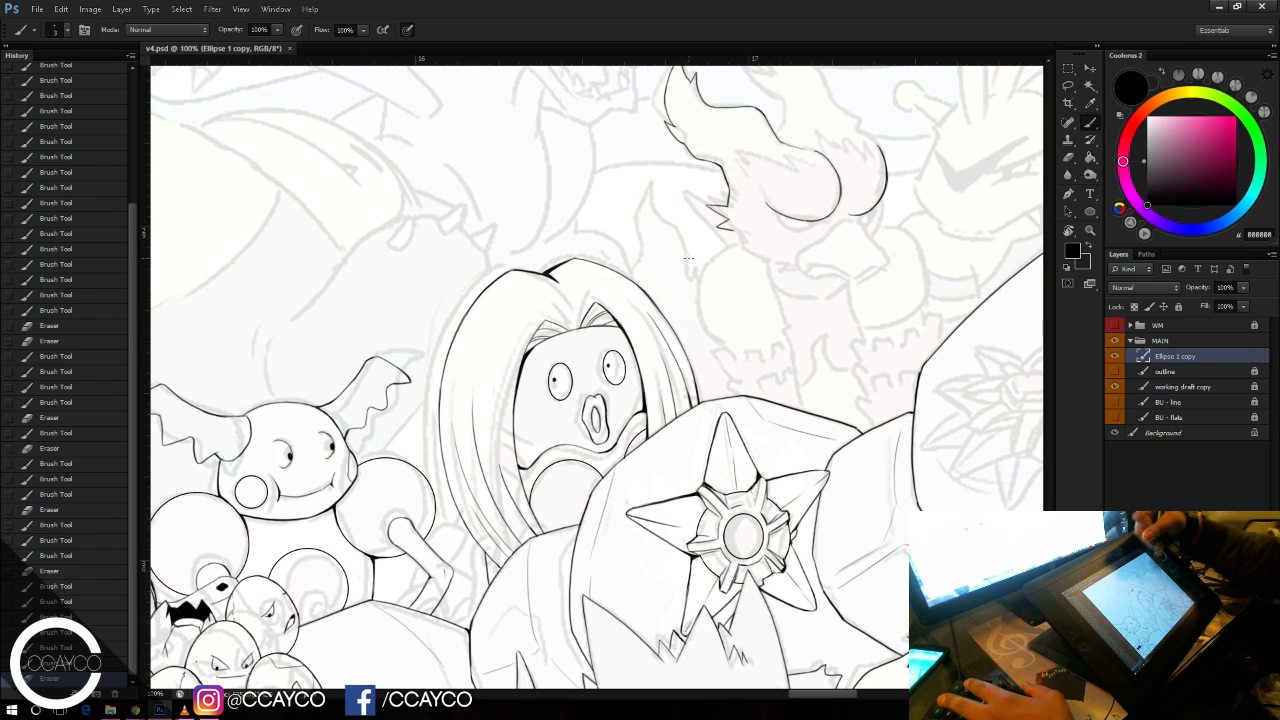
left_click(1116, 387)
left_click(1116, 387)
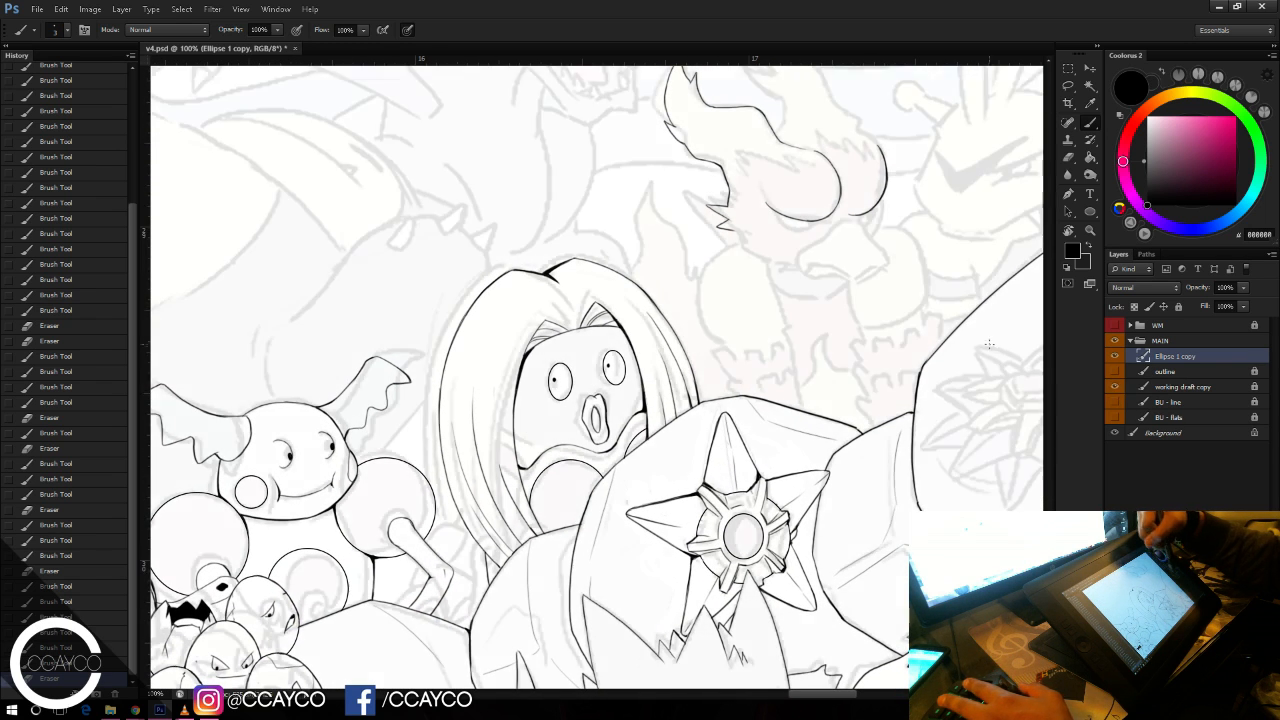
Step: Ink the first lines of the bird's smaller eye and the top edge of its beak, redrawing strokes that miss the sketch
key("ctrl+plus")
left_click_drag(926, 331, 509, 557)
mouse_move(681, 345)
left_mouse_down()
mouse_move(534, 289)
mouse_move(535, 250)
left_mouse_up()
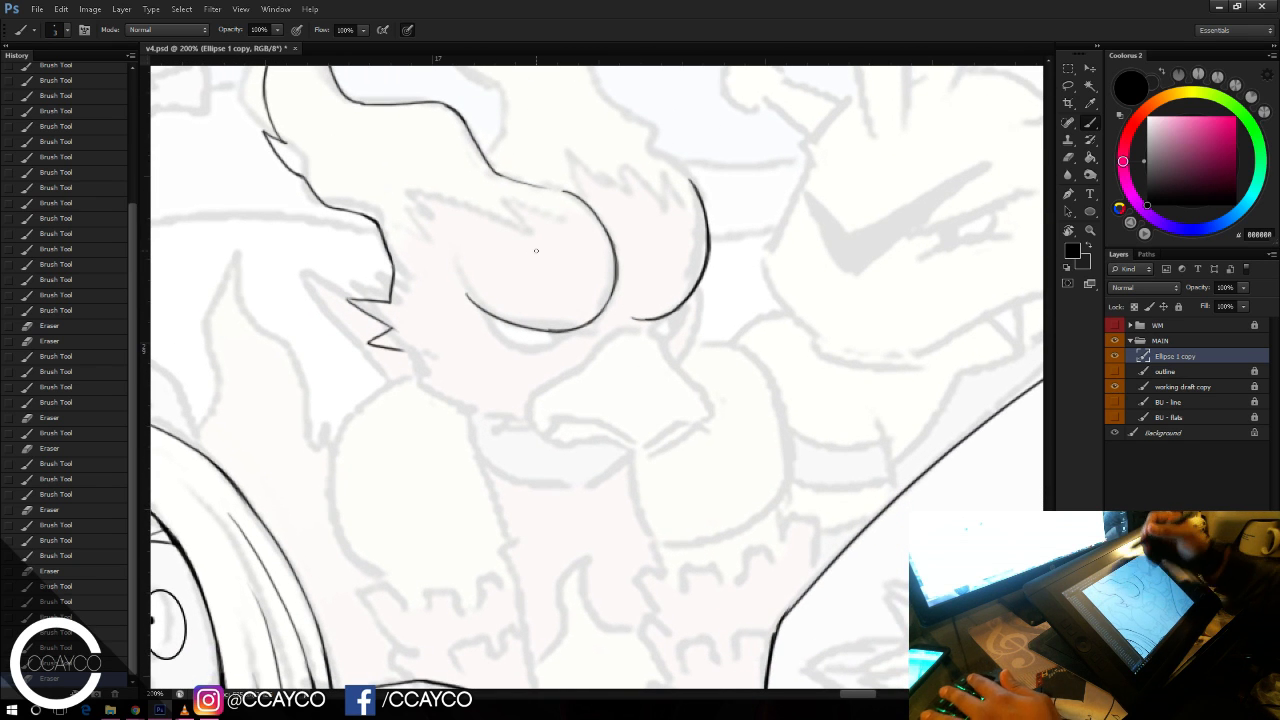
mouse_move(693, 293)
left_mouse_down()
mouse_move(681, 338)
mouse_move(649, 331)
left_mouse_up()
key("ctrl+z")
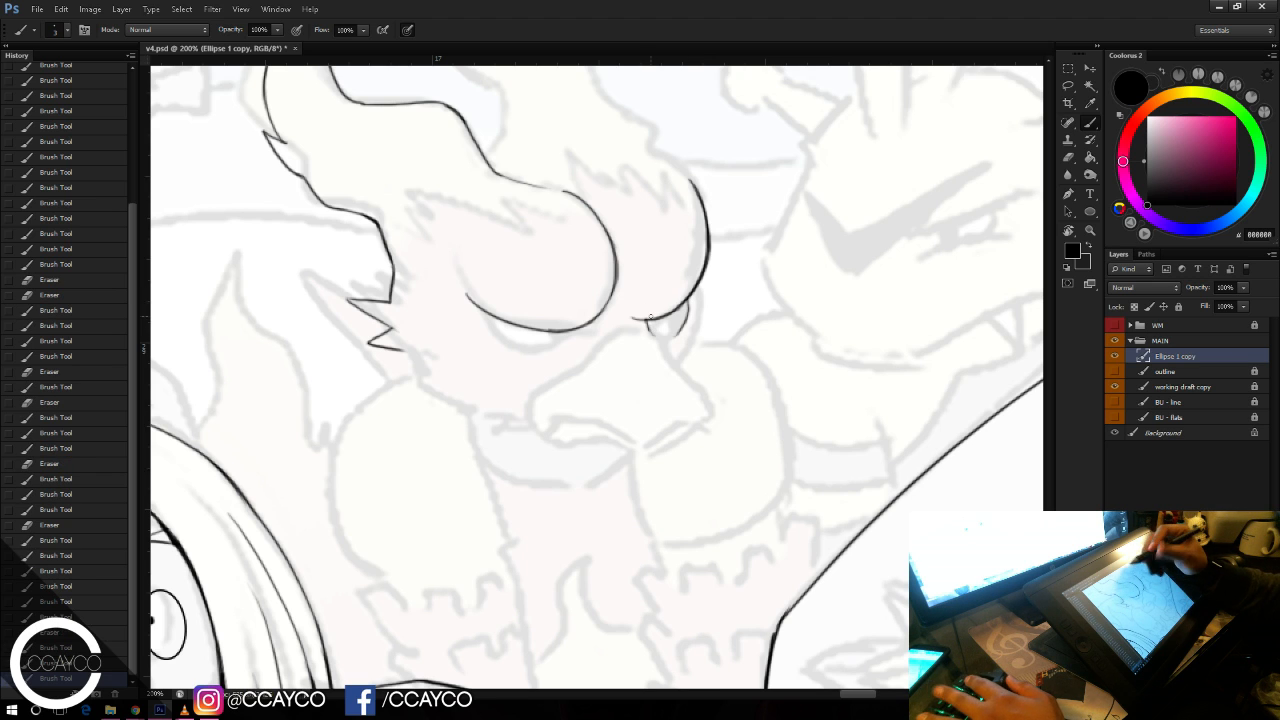
mouse_move(554, 378)
left_mouse_down()
mouse_move(660, 298)
mouse_move(598, 353)
mouse_move(638, 331)
mouse_move(596, 354)
mouse_move(654, 338)
left_mouse_up()
key("ctrl+z")
key("ctrl+z")
Step: Complete the smaller eye and ink the larger eye's lower lid, adding a black pupil to each
mouse_move(647, 321)
left_mouse_down()
mouse_move(656, 339)
mouse_move(680, 326)
left_mouse_up()
key("e")
key("b")
key("ctrl+z")
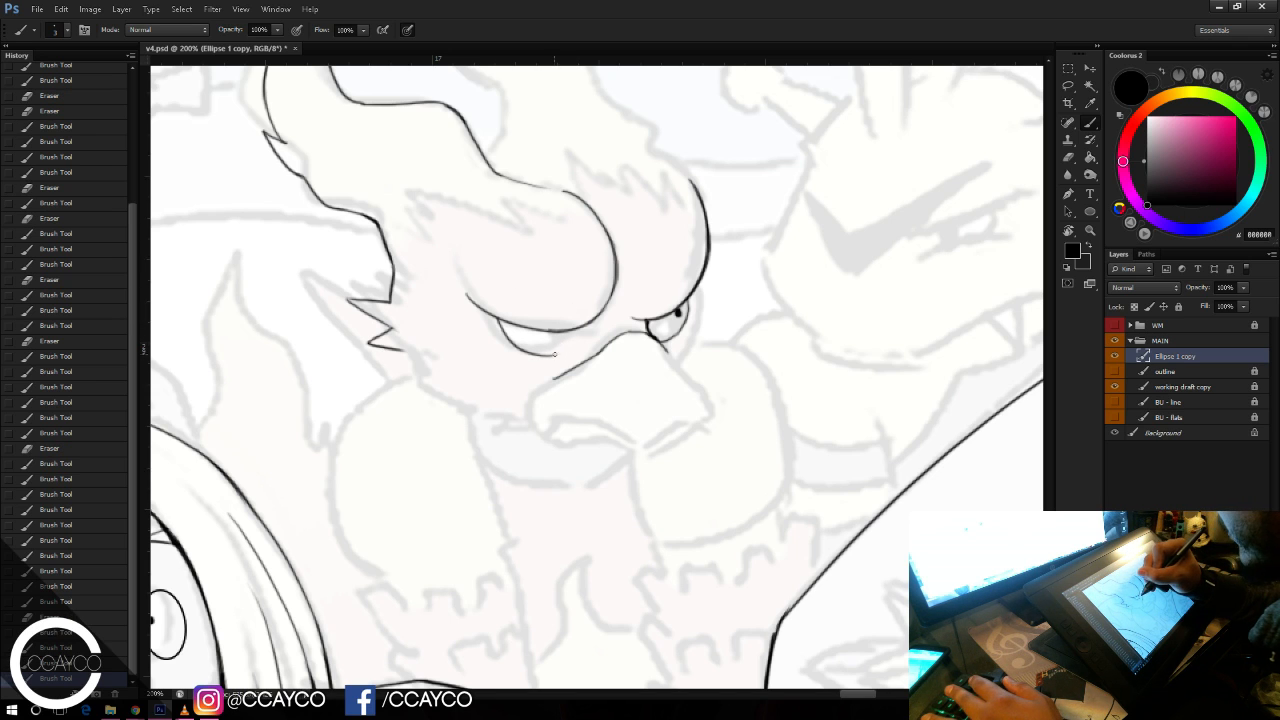
mouse_move(554, 355)
left_mouse_down()
mouse_move(583, 337)
mouse_move(569, 348)
mouse_move(570, 329)
left_mouse_up()
key("ctrl+z")
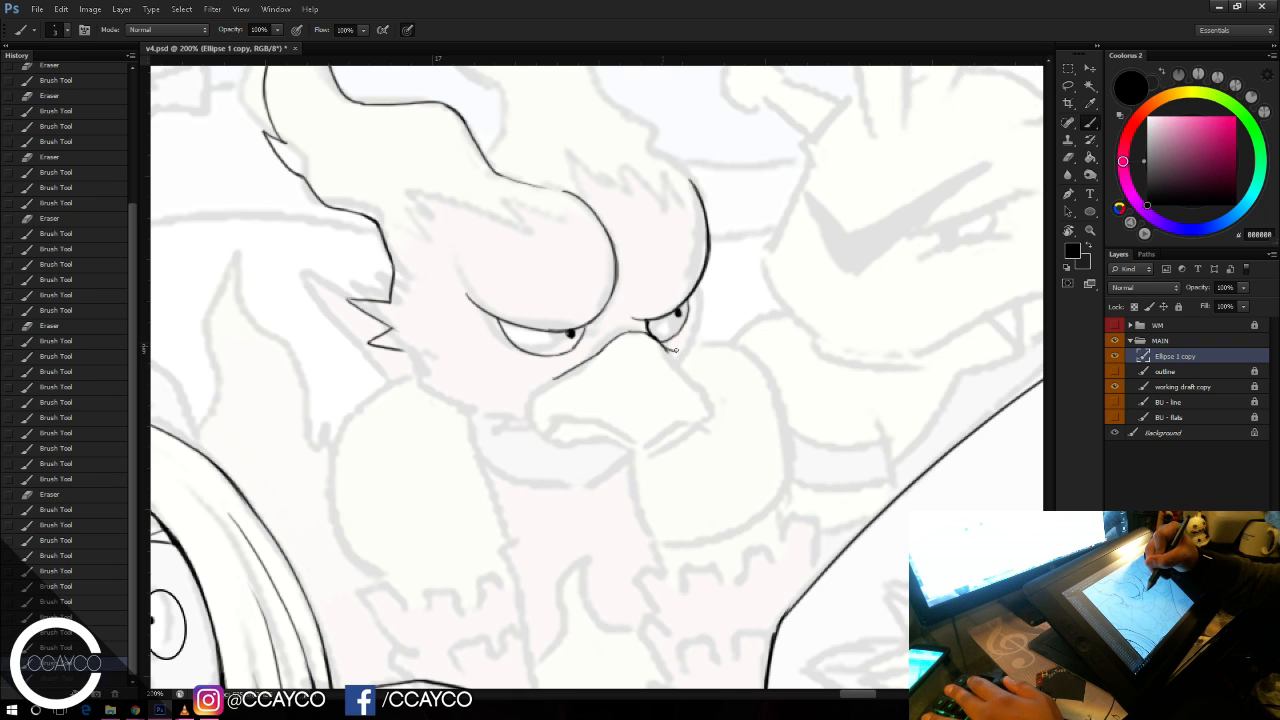
Step: Ink the front contour of the upper beak from beside the smaller eye down to the beak tip
mouse_move(663, 343)
left_mouse_down()
mouse_move(714, 384)
mouse_move(714, 404)
left_mouse_up()
key("e")
key("b")
left_click_drag(710, 388, 714, 405)
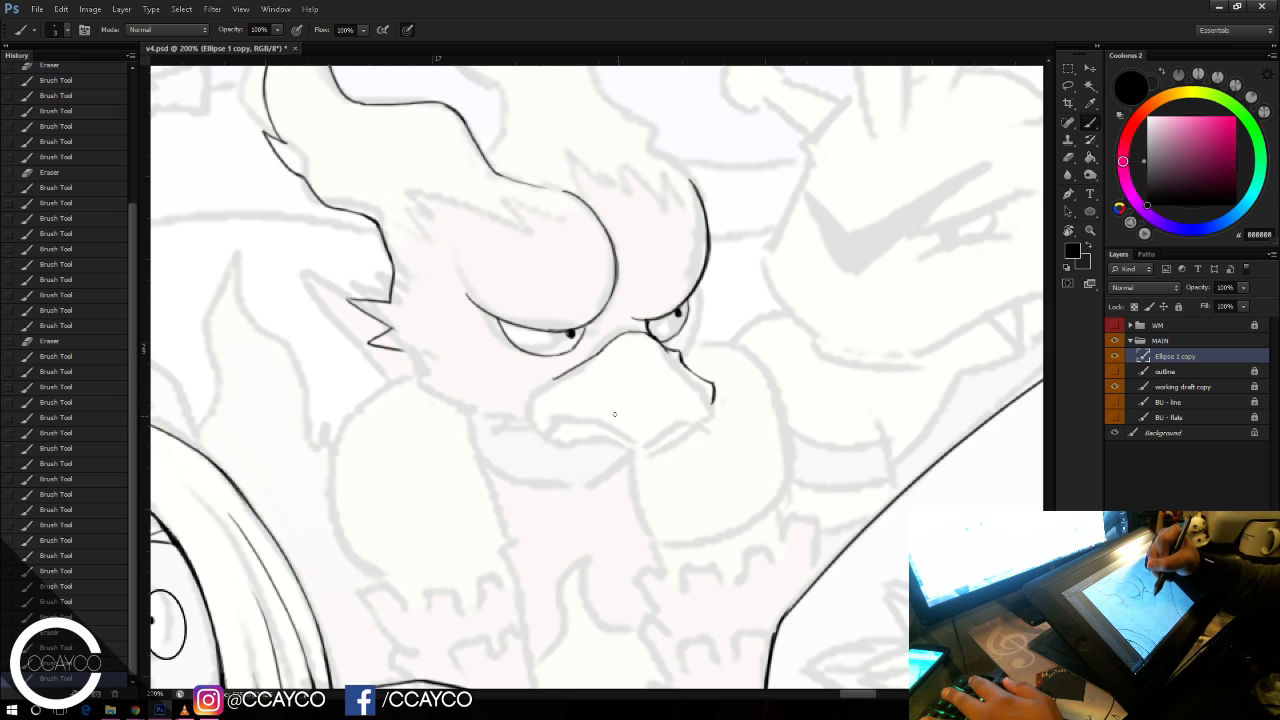
Step: Ink the curved lower edge of the upper beak from its tip to the mouth corner and erase the uneven parts
left_click_drag(605, 415, 714, 396)
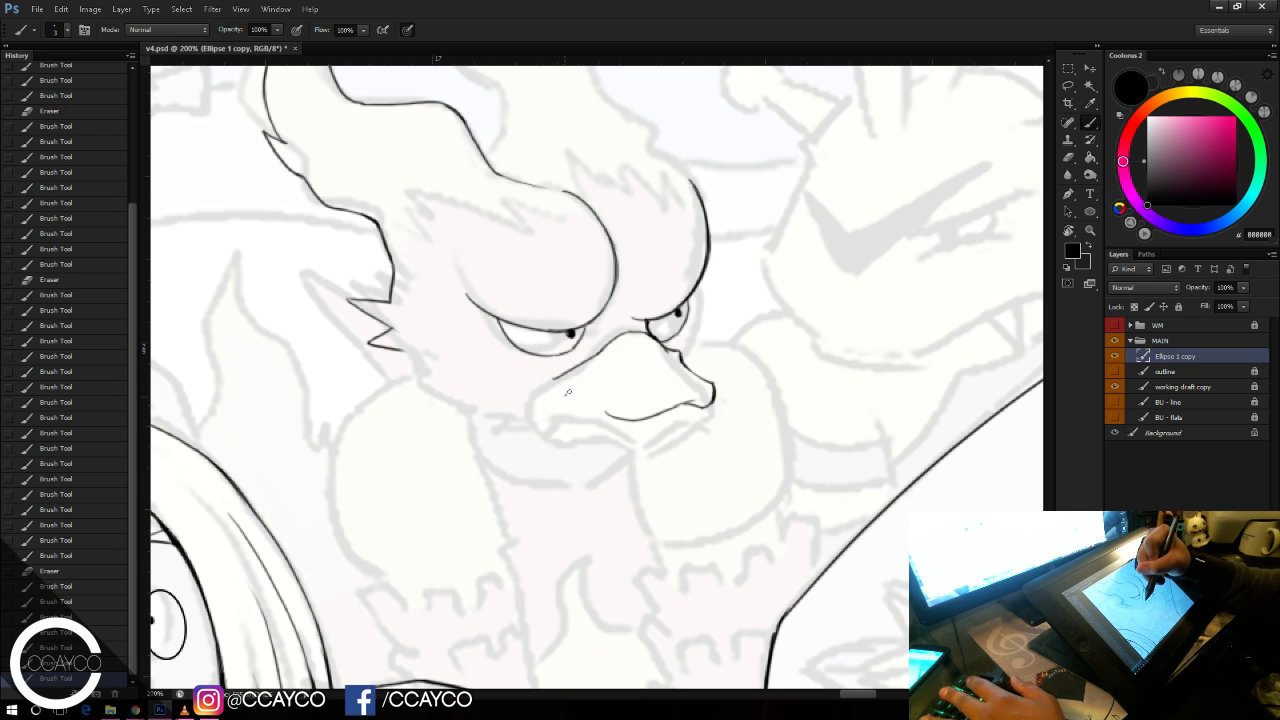
key("ctrl+z")
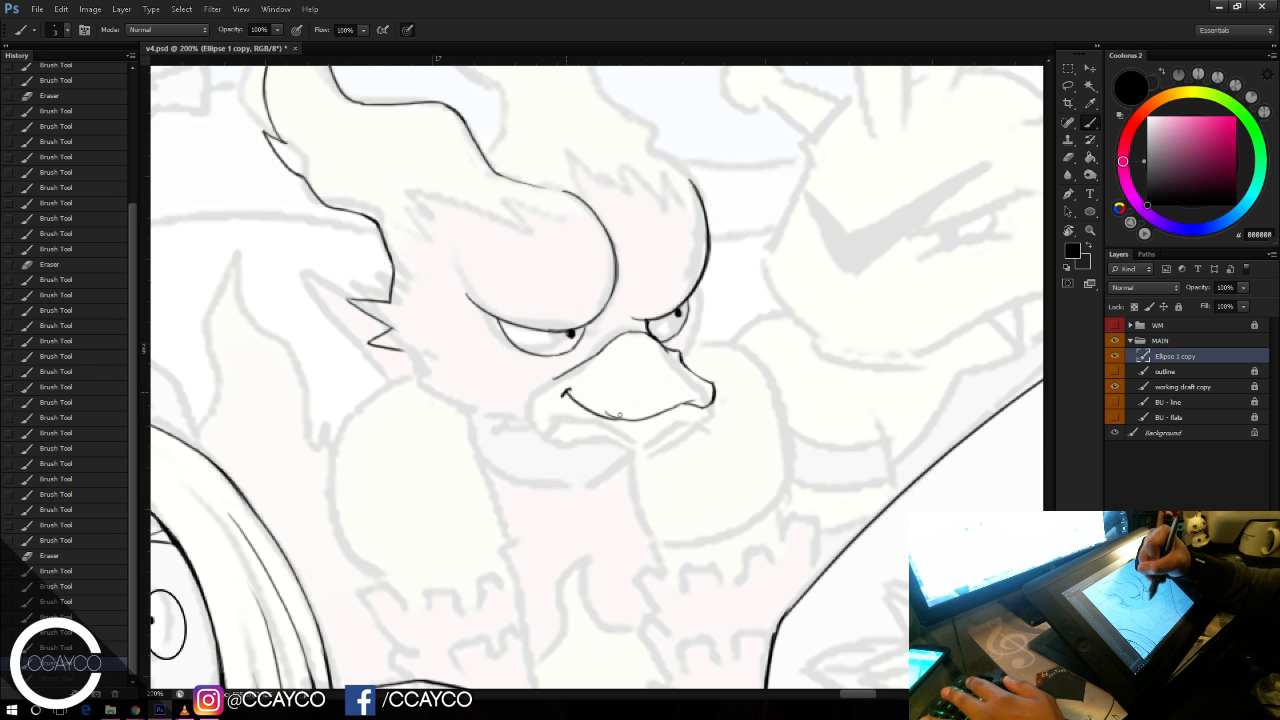
key("e")
left_click_drag(620, 414, 590, 409)
key("b")
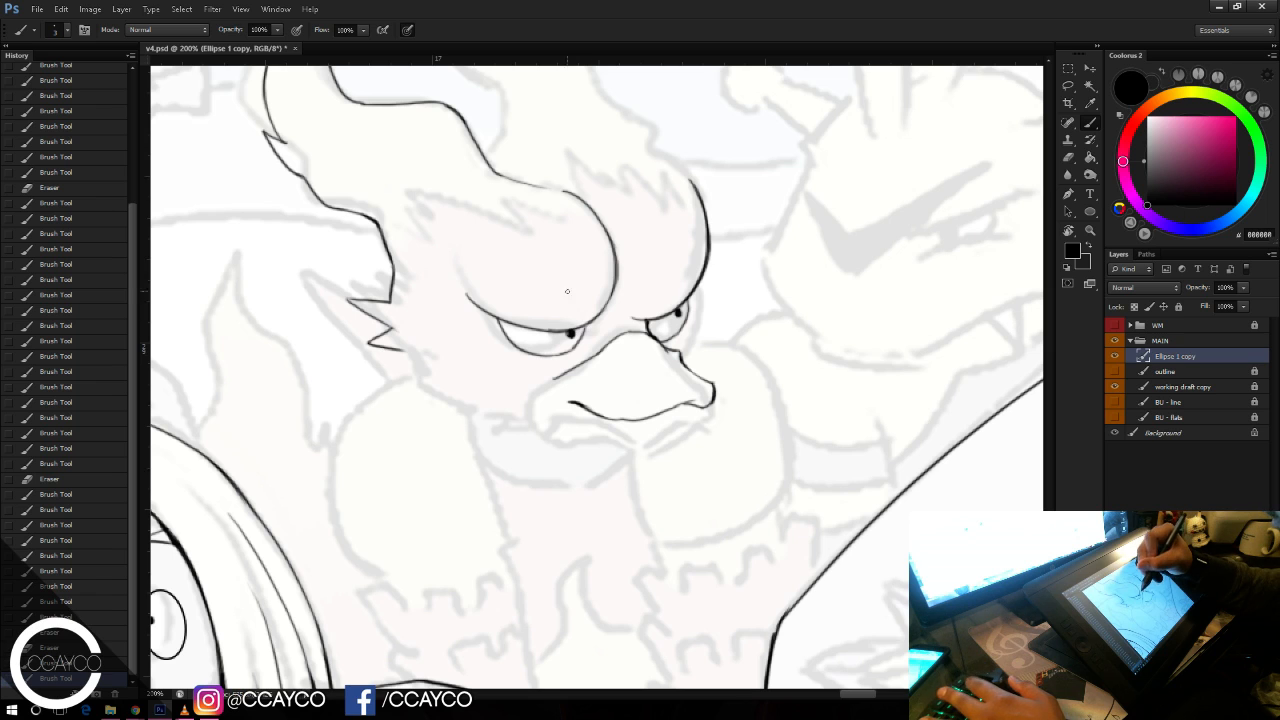
Step: Erase the excess end of the brow line above the larger eye and save the document
key("e")
left_click_drag(450, 289, 467, 293)
key("b")
key("ctrl+s")
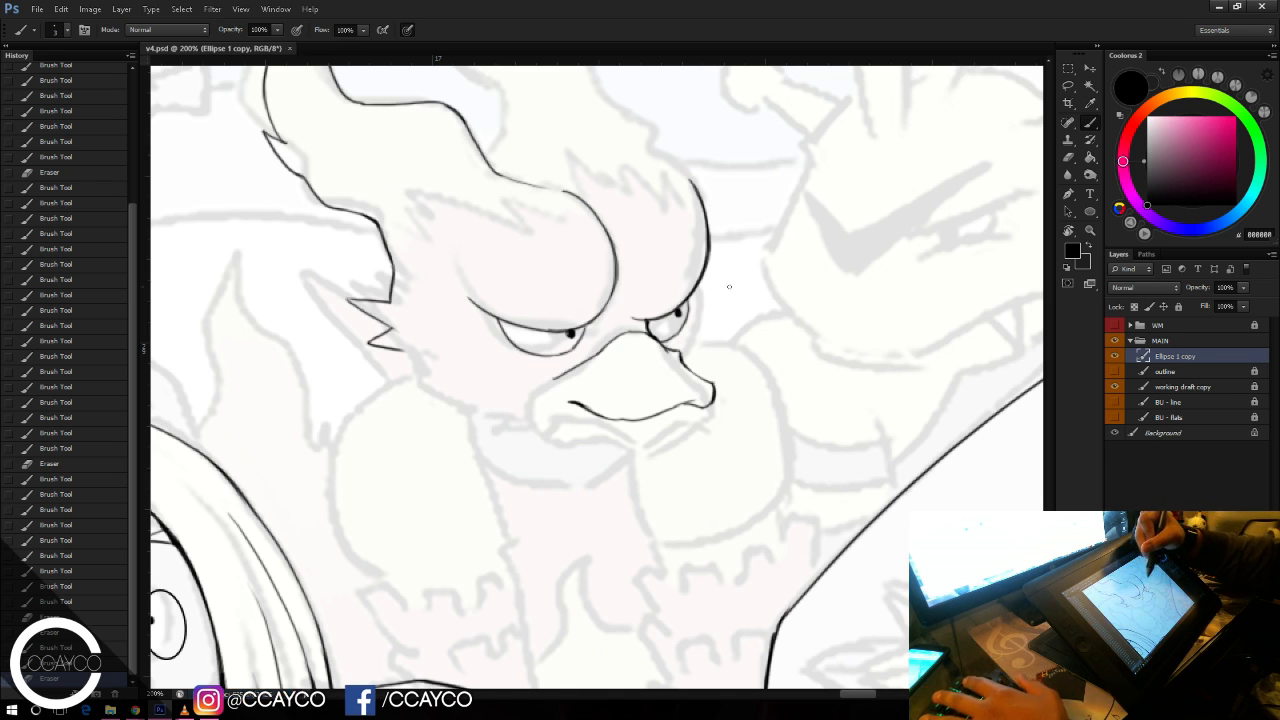
Step: Ink the inside contour of the bird's open mouth below the upper beak, redrawing and cleaning up its curve
left_click_drag(742, 267, 746, 253)
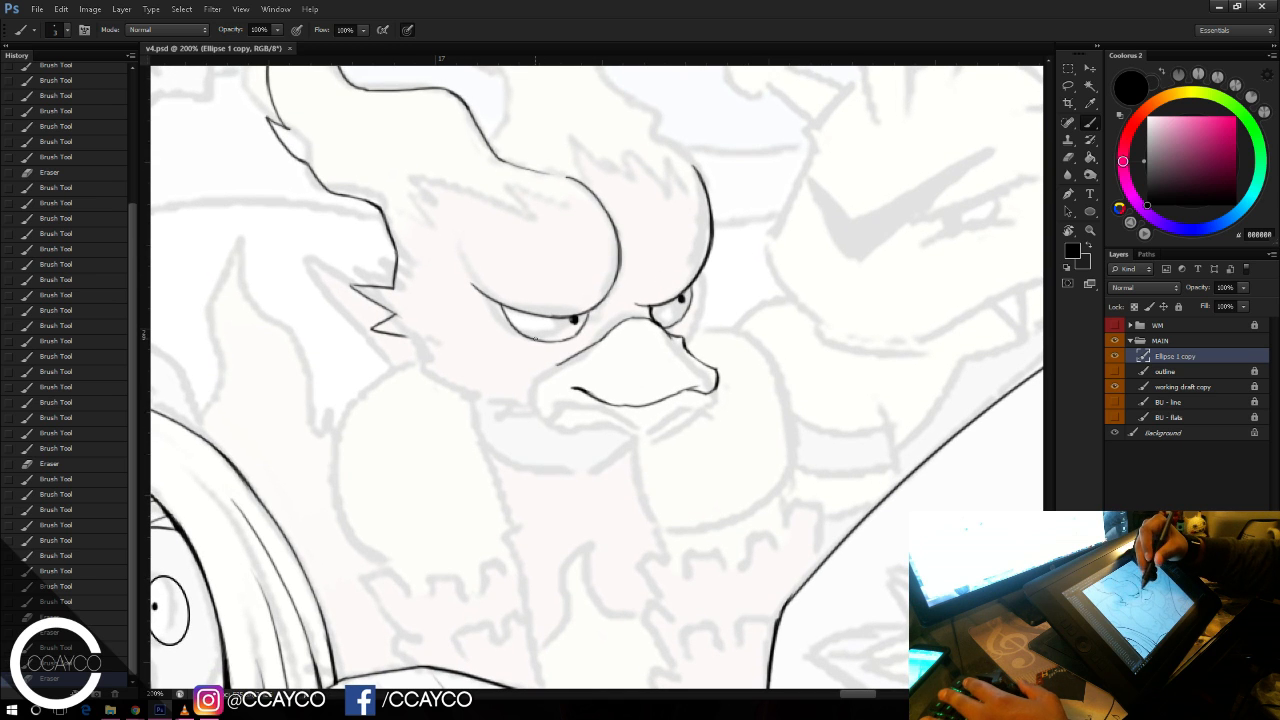
mouse_move(590, 398)
left_mouse_down()
mouse_move(636, 405)
mouse_move(612, 401)
mouse_move(618, 438)
mouse_move(614, 425)
left_mouse_up()
key("ctrl+z")
key("ctrl+z")
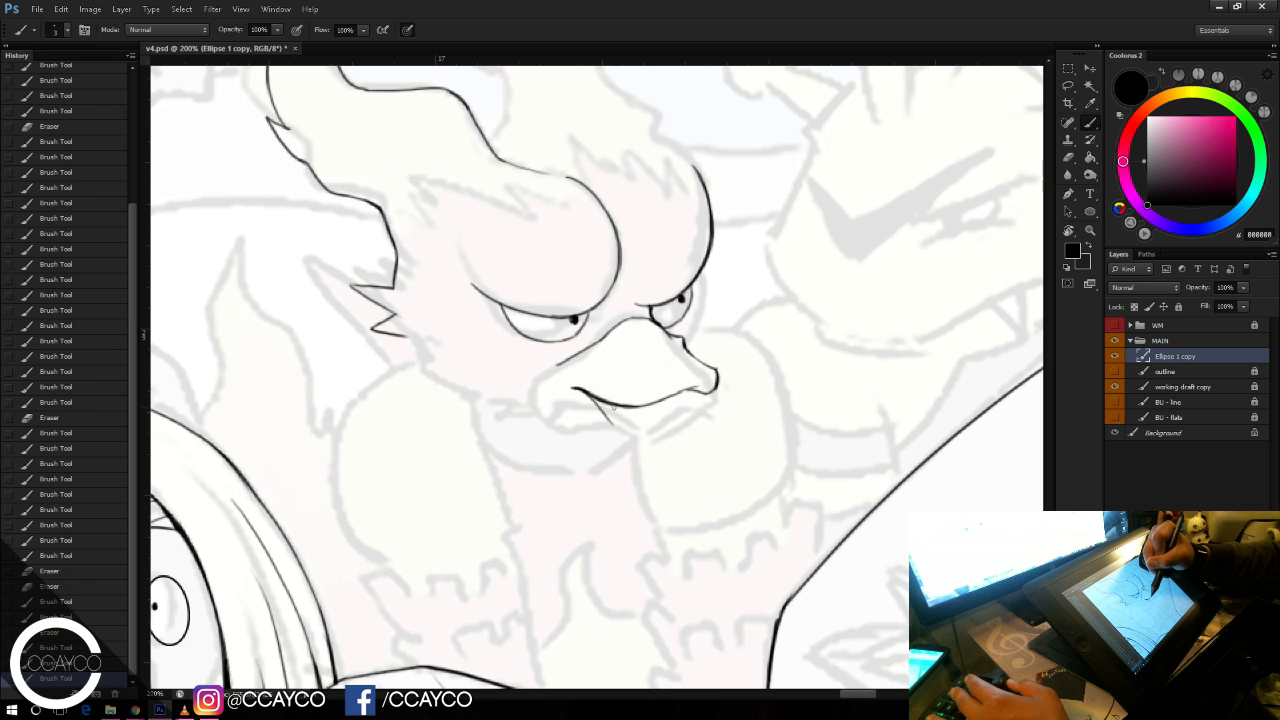
key("ctrl+z")
mouse_move(592, 398)
left_mouse_down()
mouse_move(625, 439)
mouse_move(612, 426)
mouse_move(642, 441)
mouse_move(671, 425)
mouse_move(646, 446)
mouse_move(631, 437)
mouse_move(643, 440)
mouse_move(627, 449)
mouse_move(647, 453)
mouse_move(659, 453)
mouse_move(670, 401)
left_mouse_up()
key("ctrl+z")
key("e")
key("b")
key("e")
key("b")
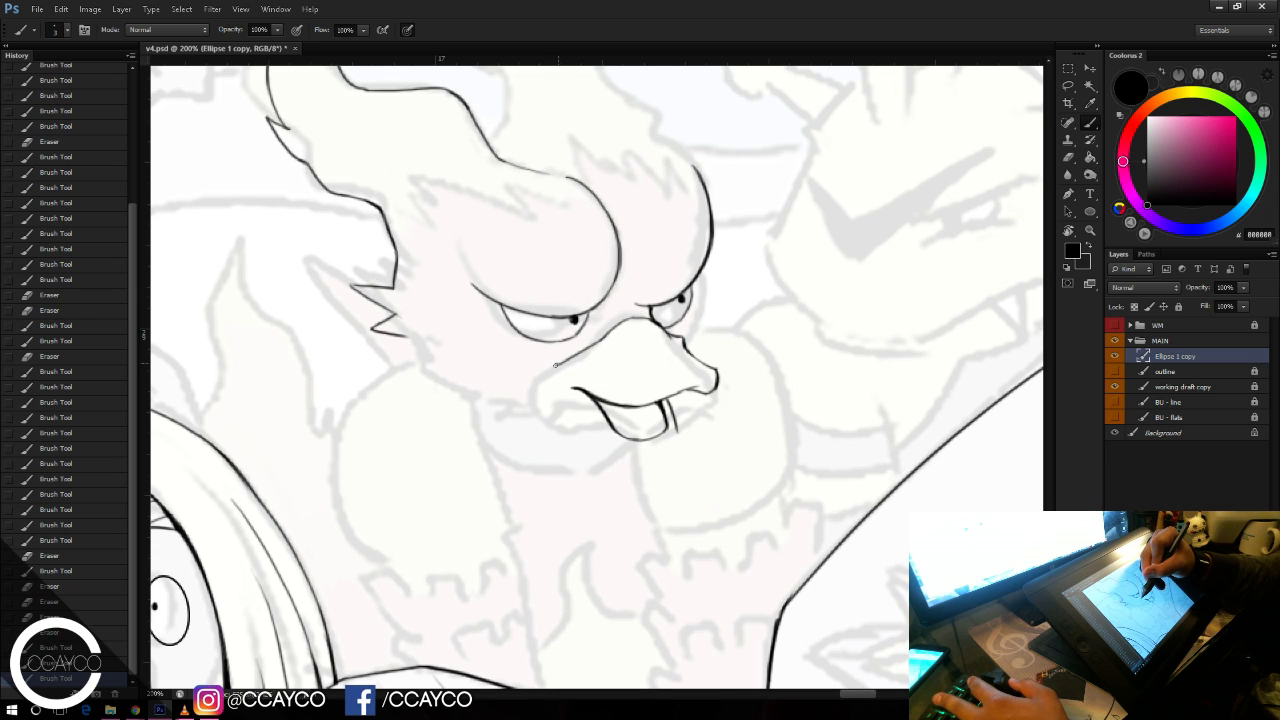
Step: Ink the rounded back end of the upper beak around the mouth corner, redrawing and erasing until it is clean
mouse_move(545, 371)
left_mouse_down()
mouse_move(539, 404)
mouse_move(566, 361)
mouse_move(541, 370)
mouse_move(559, 410)
mouse_move(572, 410)
mouse_move(529, 356)
left_mouse_up()
key("ctrl+z")
key("ctrl+z")
key("ctrl+z")
key("ctrl+z")
key("e")
key("b")
key("ctrl+z")
key("e")
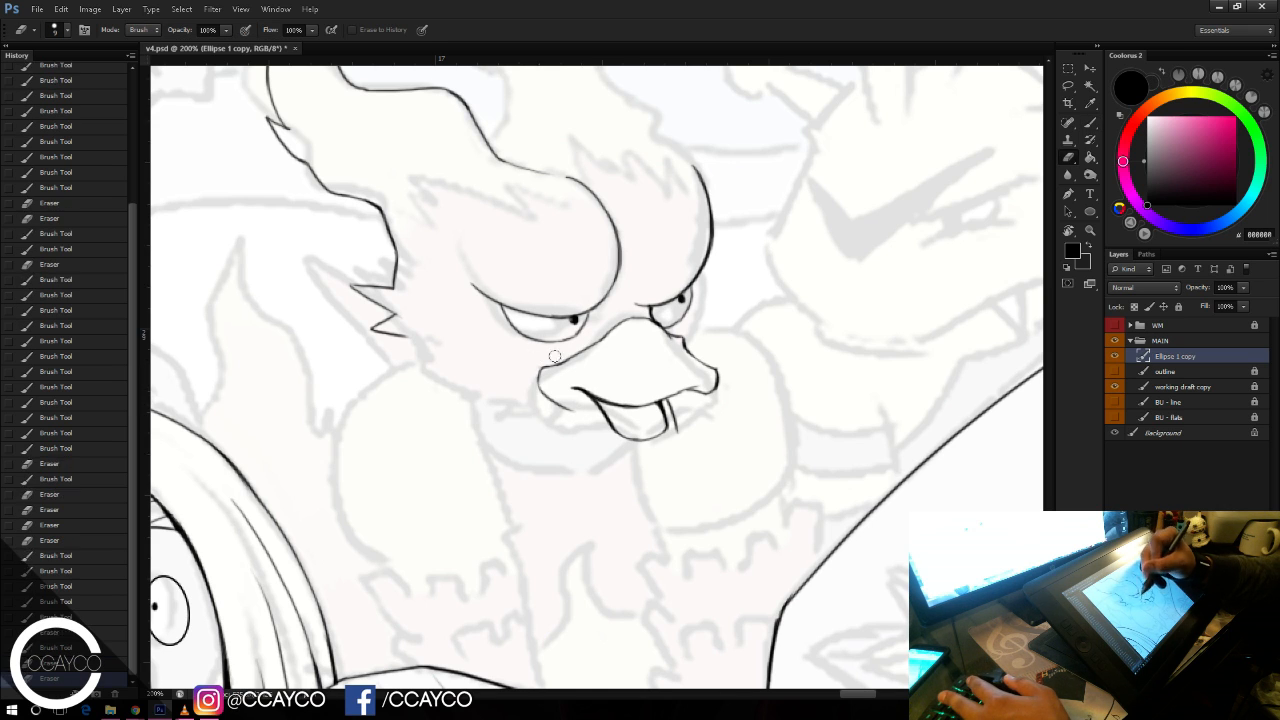
Step: Ink the underside of the lower beak from the mouth corner around the open mouth and erase its rough edge
key("b")
left_click_drag(546, 402, 621, 449)
key("ctrl+z")
key("ctrl+z")
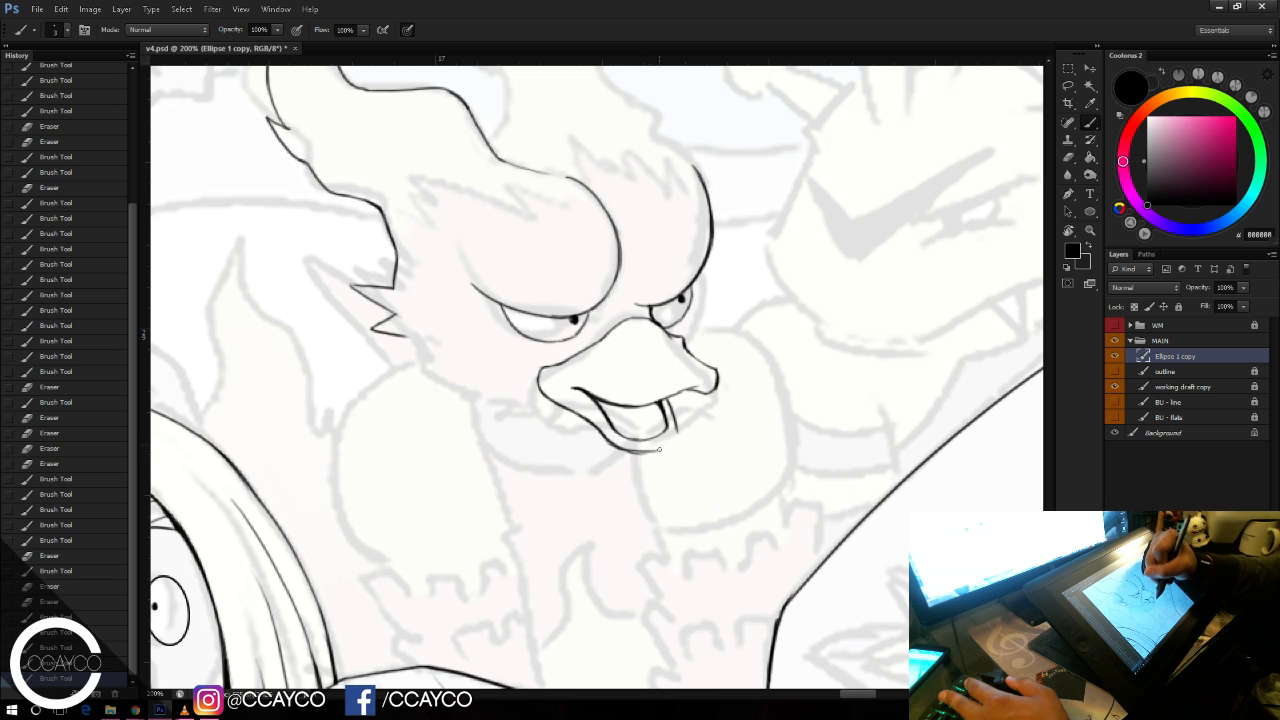
key("e")
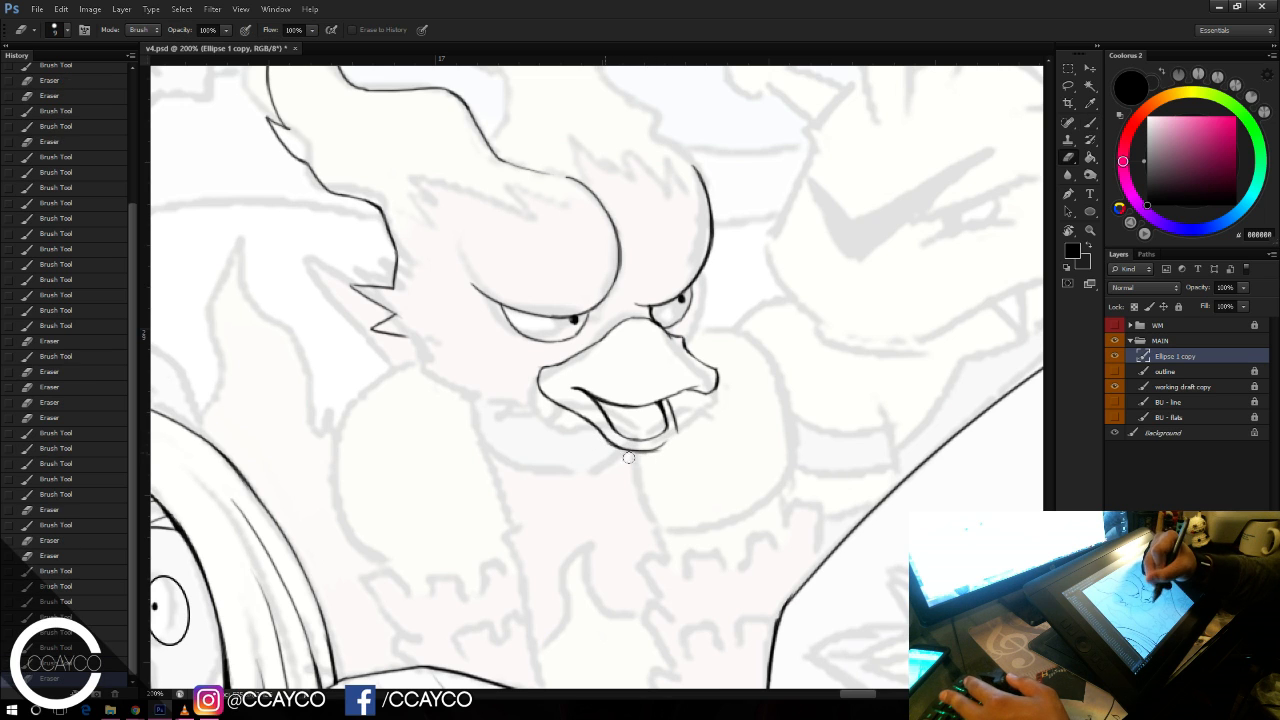
mouse_move(628, 457)
left_mouse_down()
mouse_move(666, 456)
mouse_move(675, 435)
left_mouse_up()
Step: Close the front end of the lower beak up to the upper beak, thicken its inner line, and save the document
key("b")
left_click_drag(664, 446, 672, 425)
mouse_move(667, 402)
left_mouse_down()
mouse_move(686, 437)
mouse_move(676, 420)
left_mouse_up()
key("e")
key("b")
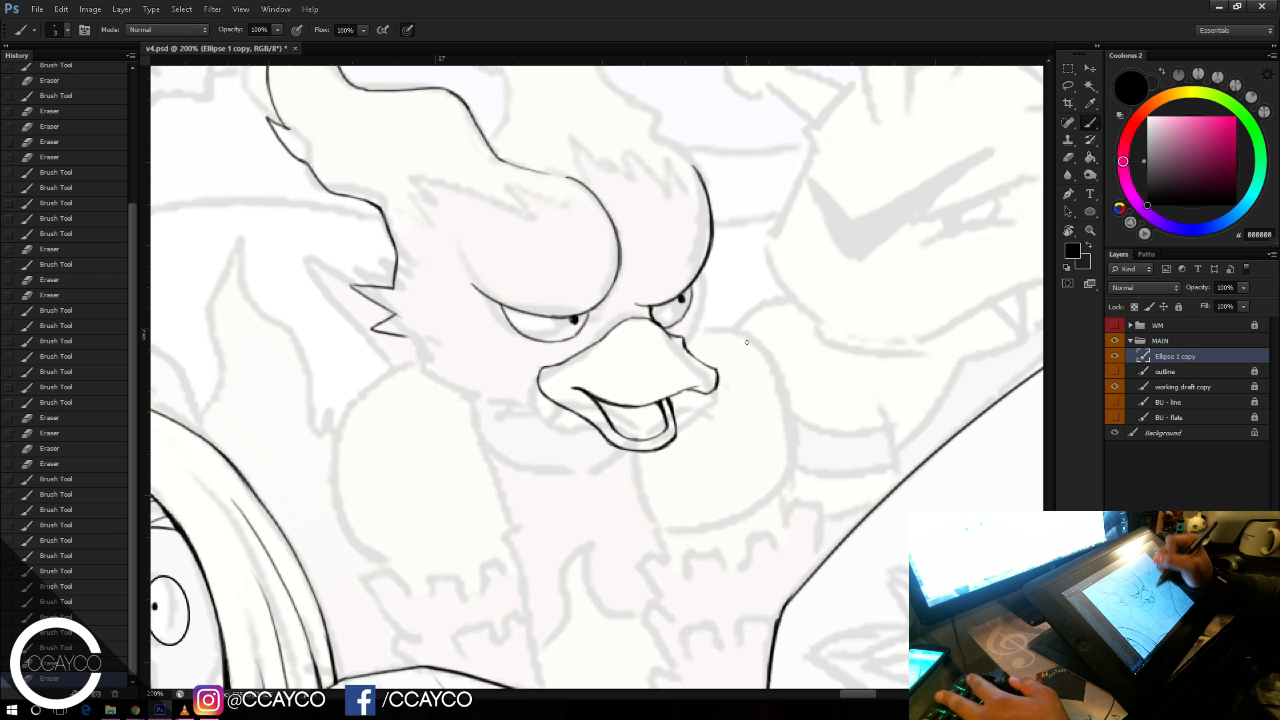
key("ctrl+s")
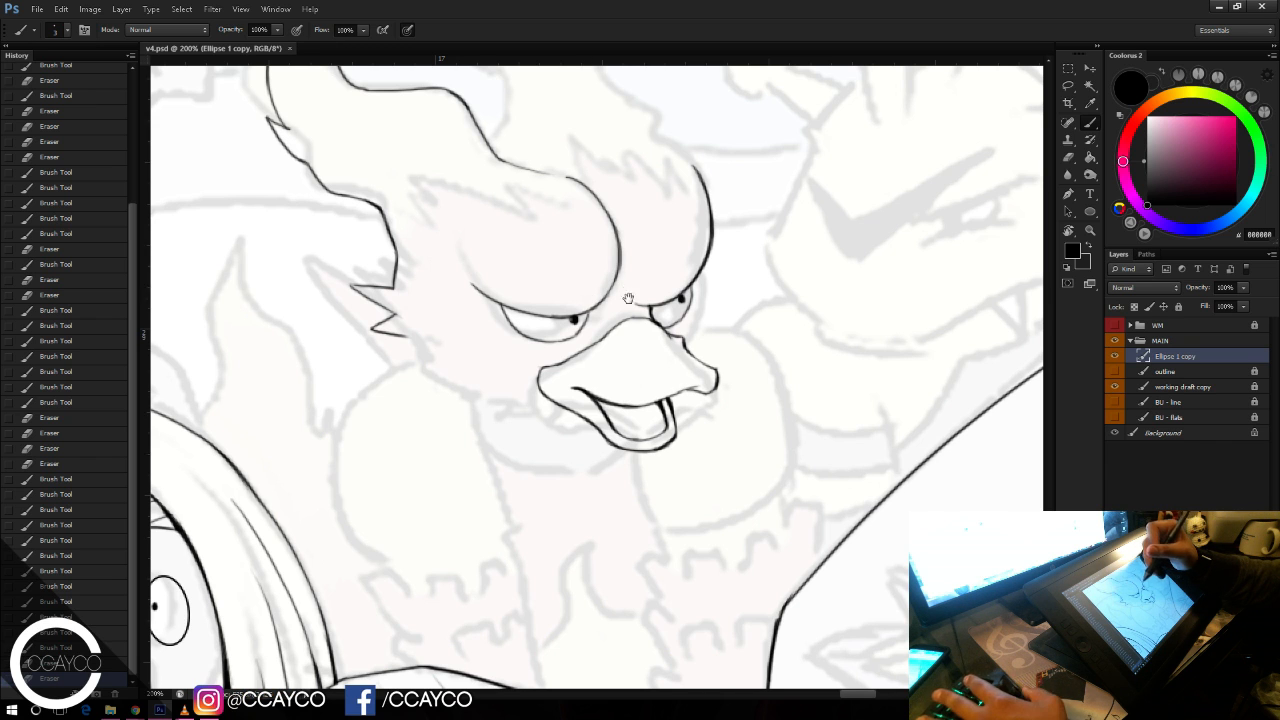
scroll(590, 291, "down", 3)
left_click_drag(770, 291, 740, 268)
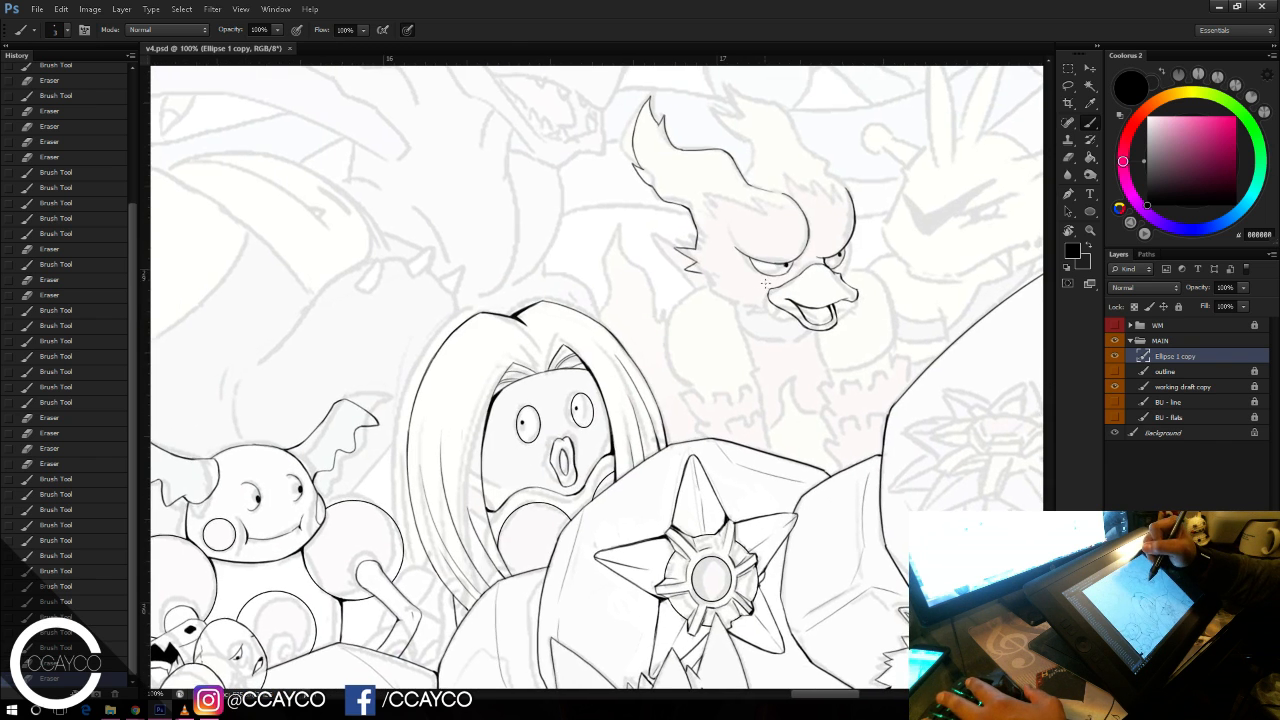
Step: Ink the side of the bird's face past the far eye from the brow to the beak, redrawing the stroke
scroll(740, 268, "up", 3)
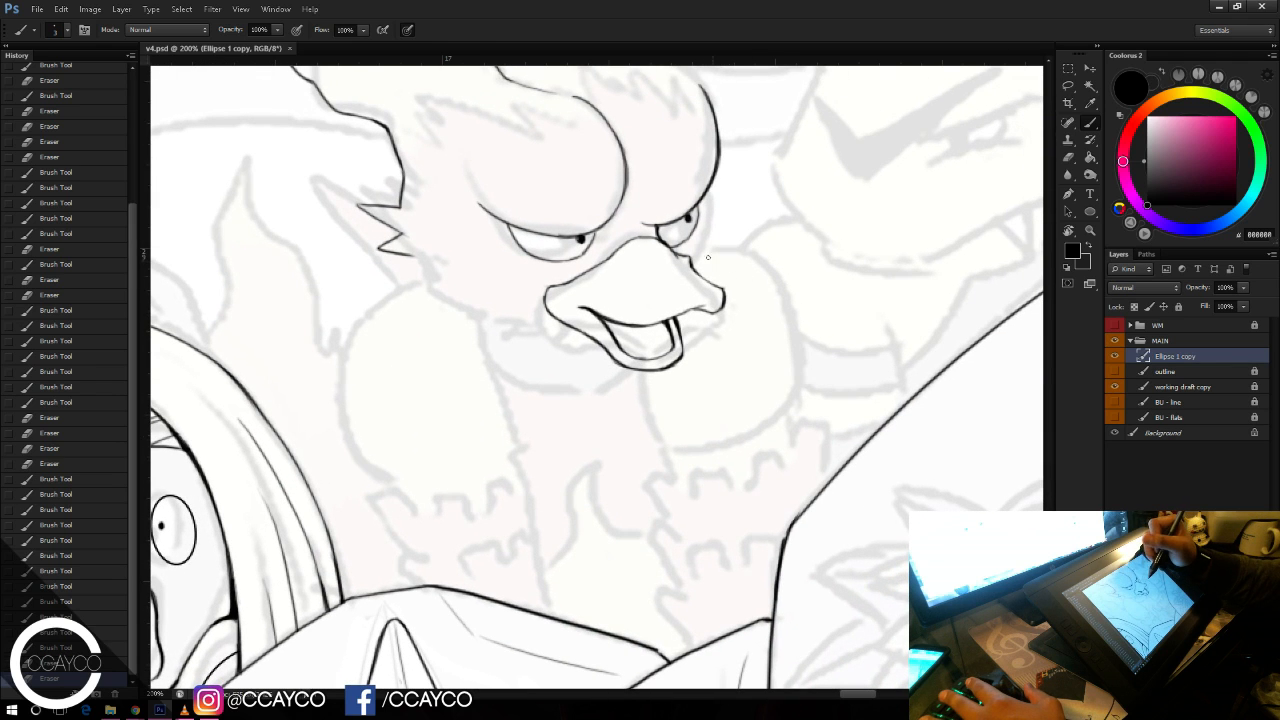
left_click_drag(662, 247, 647, 282)
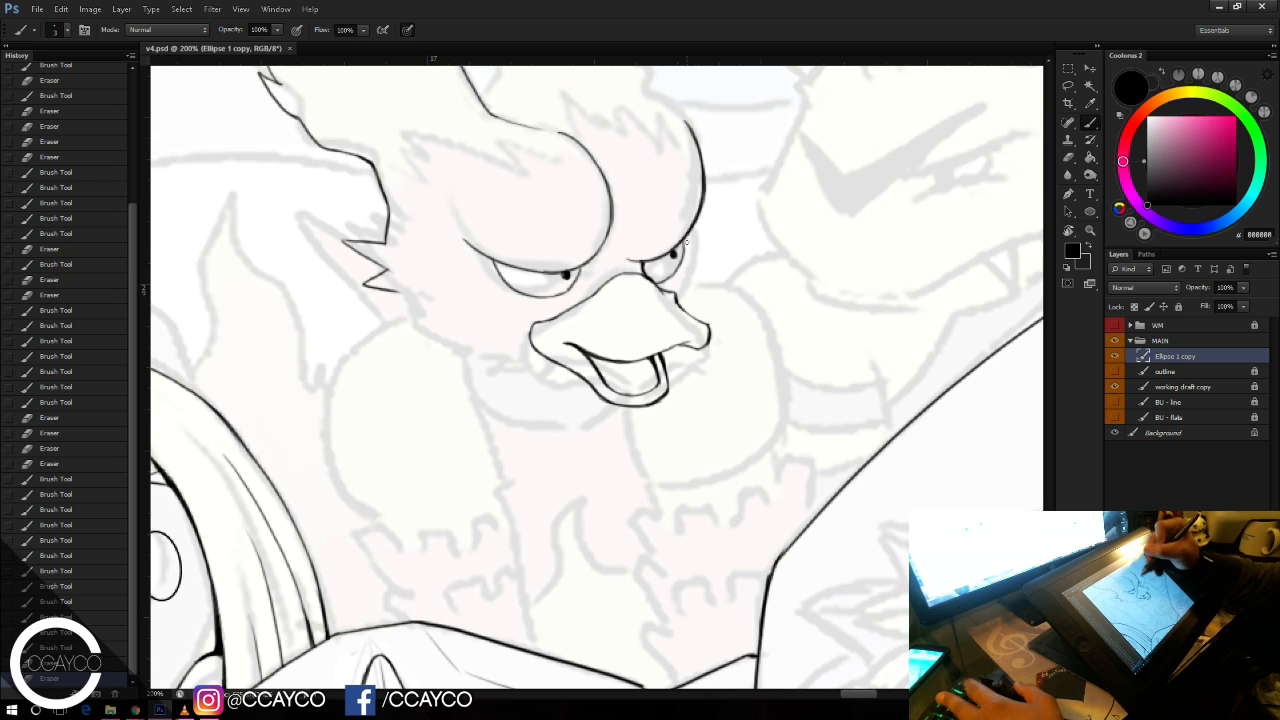
left_click_drag(686, 236, 676, 297)
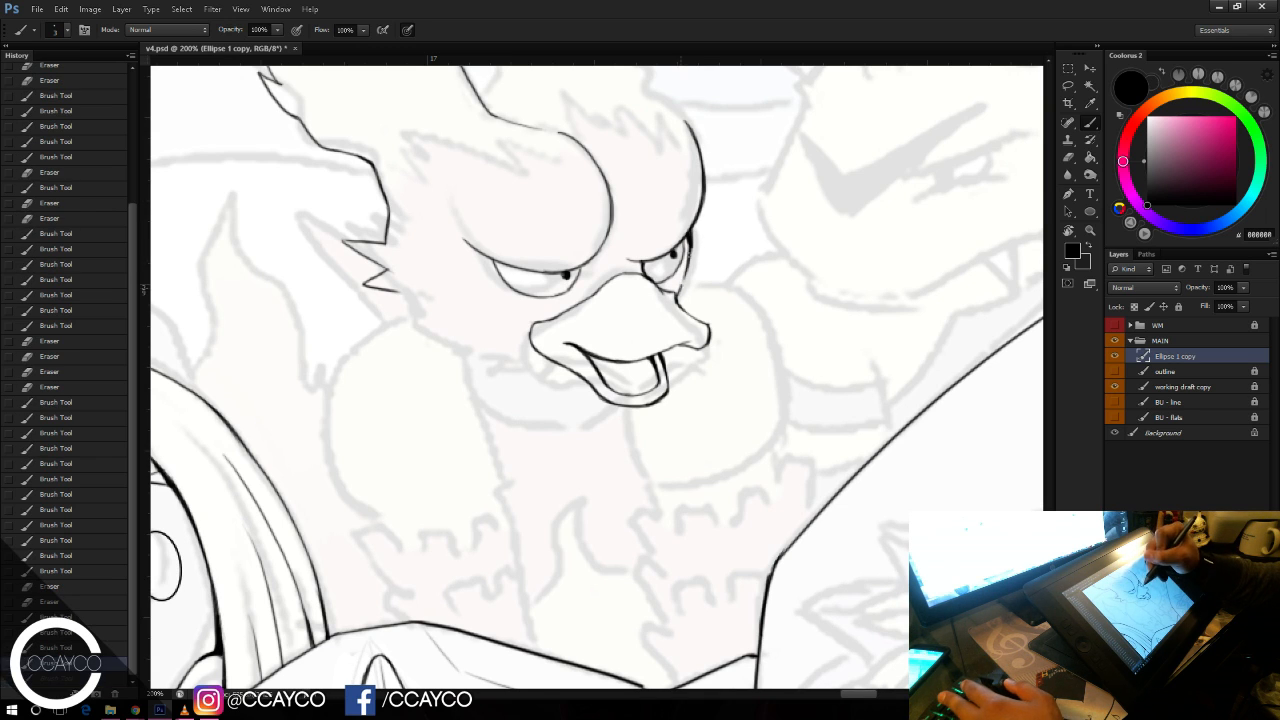
left_click_drag(701, 246, 683, 304)
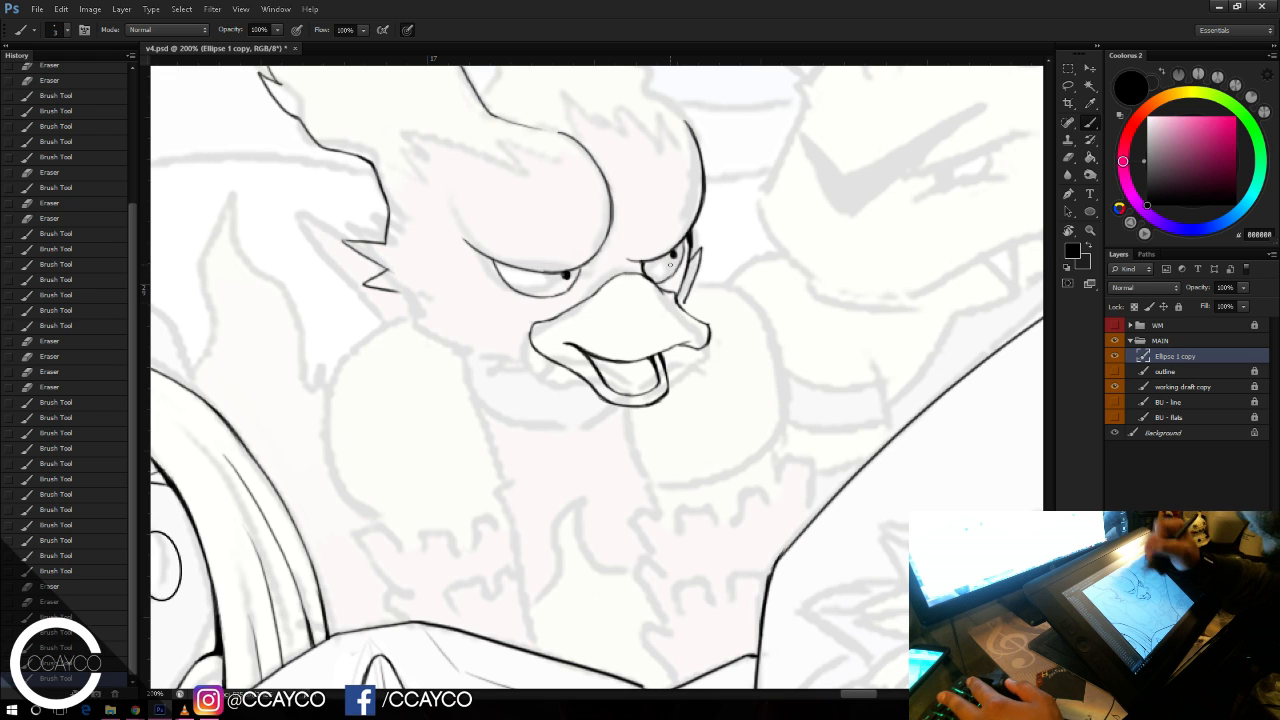
key("ctrl+z")
key("ctrl+plus")
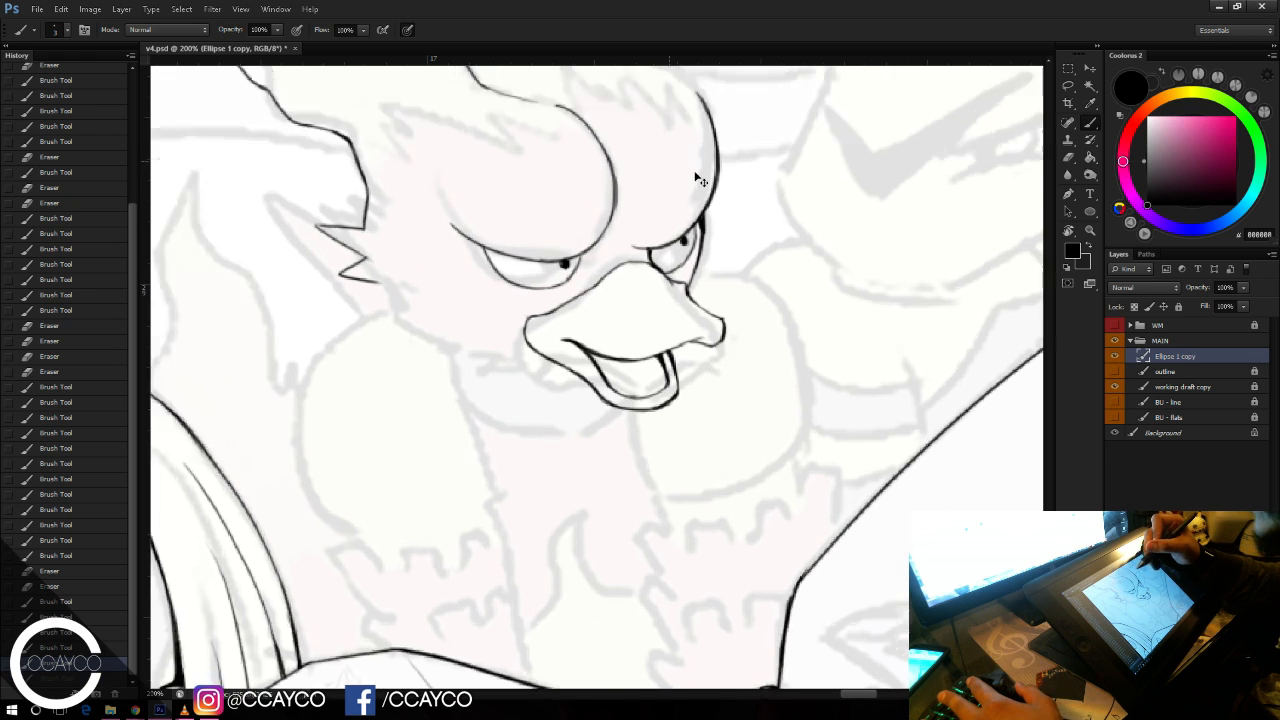
left_click_drag(716, 249, 722, 262)
left_click_drag(764, 288, 794, 340)
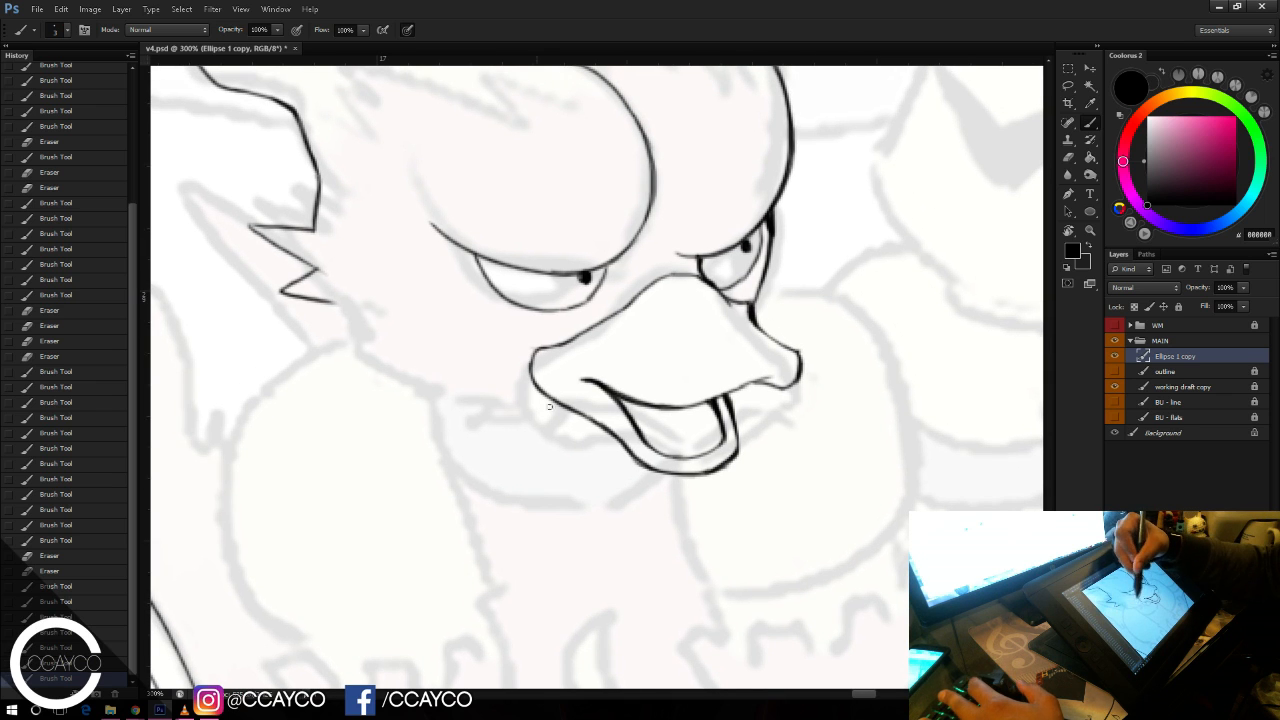
Step: Ink the bird's jawline from the beak back to the cheek tufts, darken the tuft's upper corner, and save the document
left_click_drag(567, 412, 403, 347)
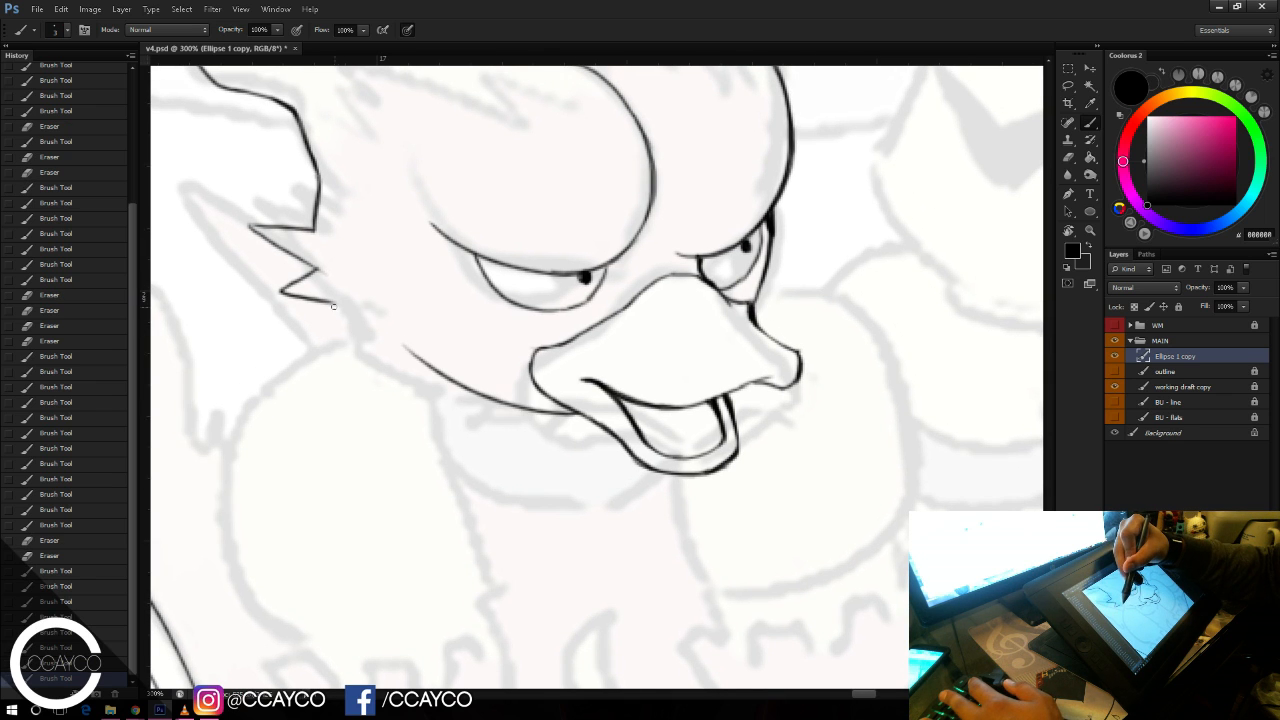
mouse_move(327, 322)
left_mouse_down()
mouse_move(372, 313)
mouse_move(334, 319)
mouse_move(358, 310)
mouse_move(449, 374)
left_mouse_up()
key("ctrl+z")
key("ctrl+z")
left_click_drag(367, 315, 500, 406)
left_click_drag(376, 321, 534, 411)
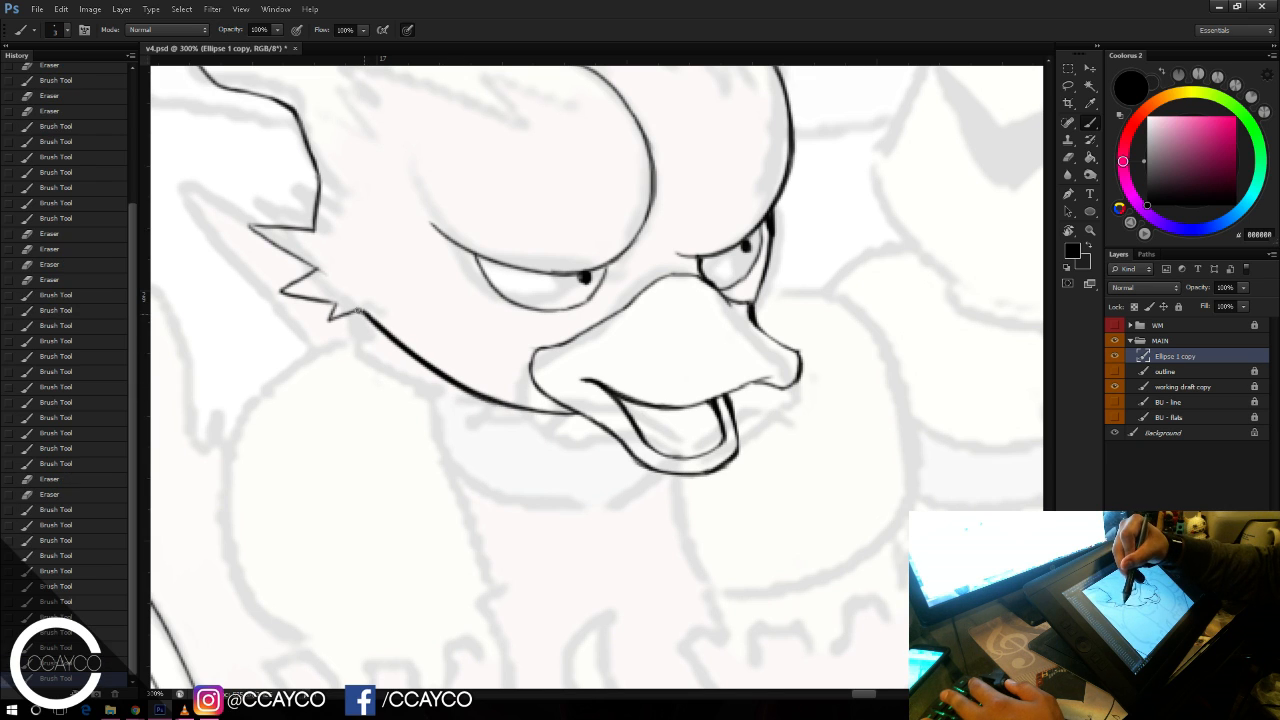
mouse_move(440, 371)
left_mouse_down()
mouse_move(531, 424)
mouse_move(564, 413)
left_mouse_up()
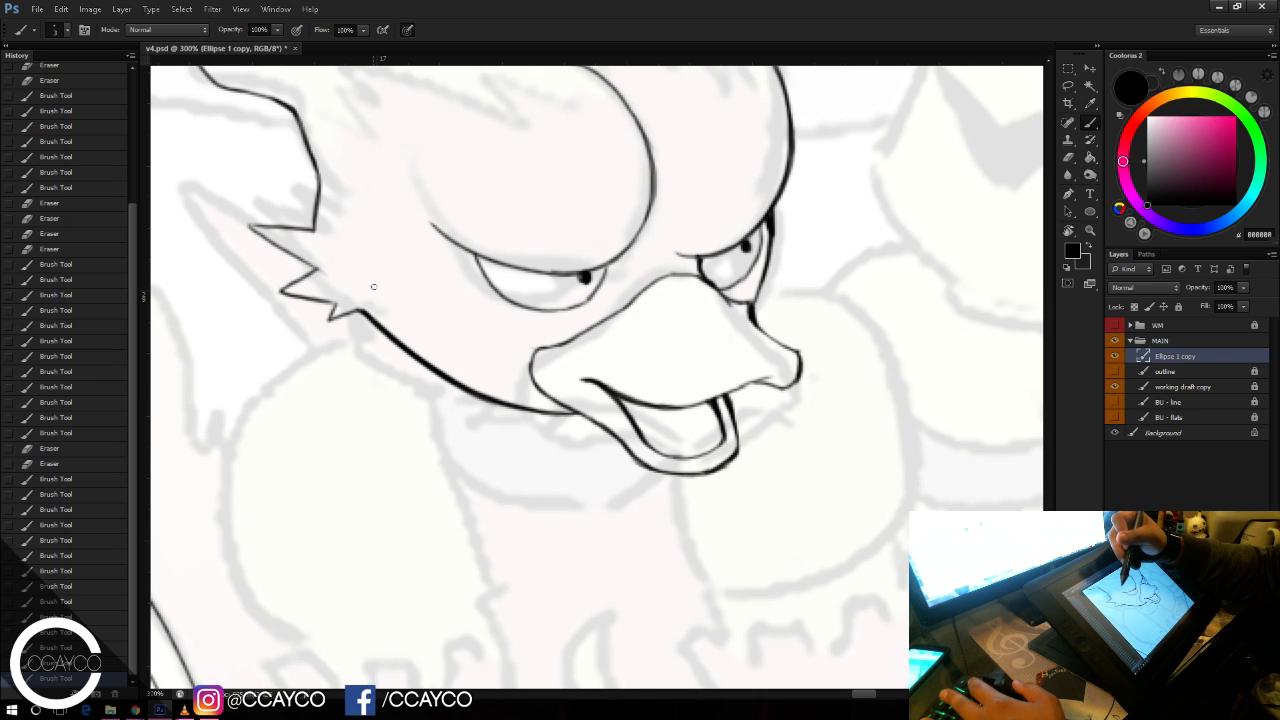
left_click_drag(314, 225, 320, 233)
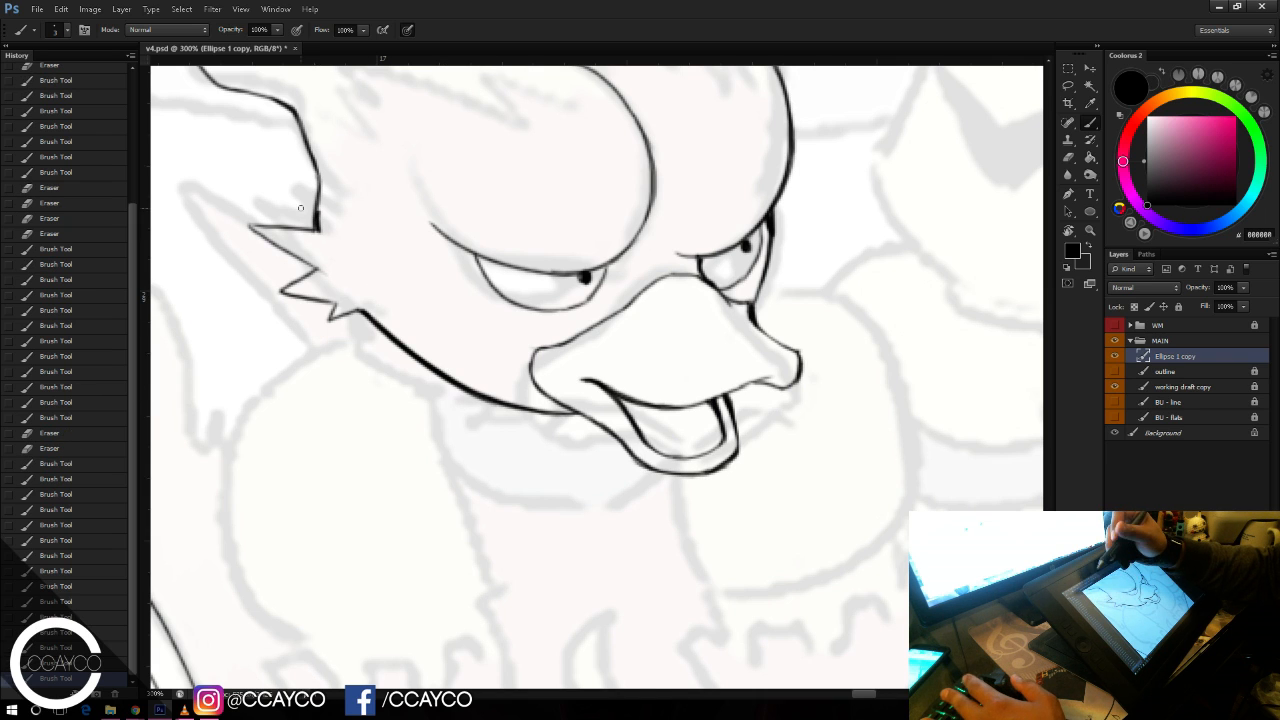
key("ctrl+s")
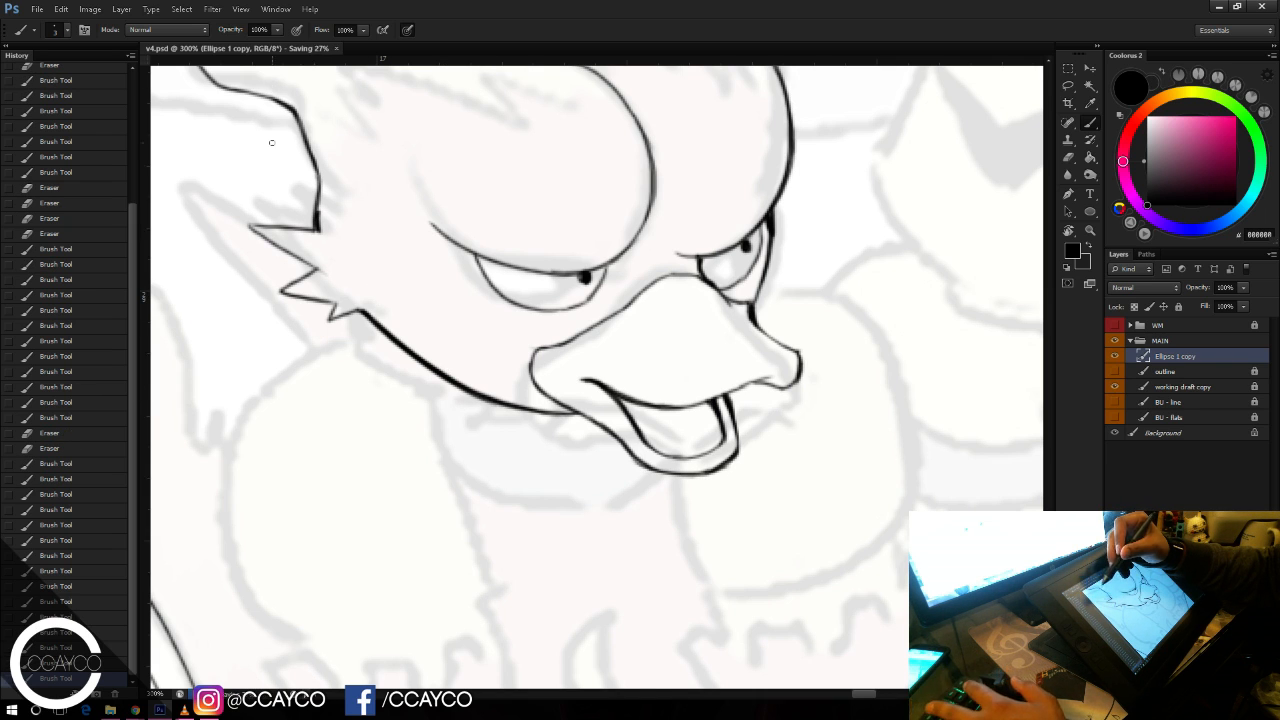
Step: Thin the heavy jawline near the cheek tufts with the eraser and redraw it as one smooth tapered curve
left_click_drag(389, 244, 418, 218)
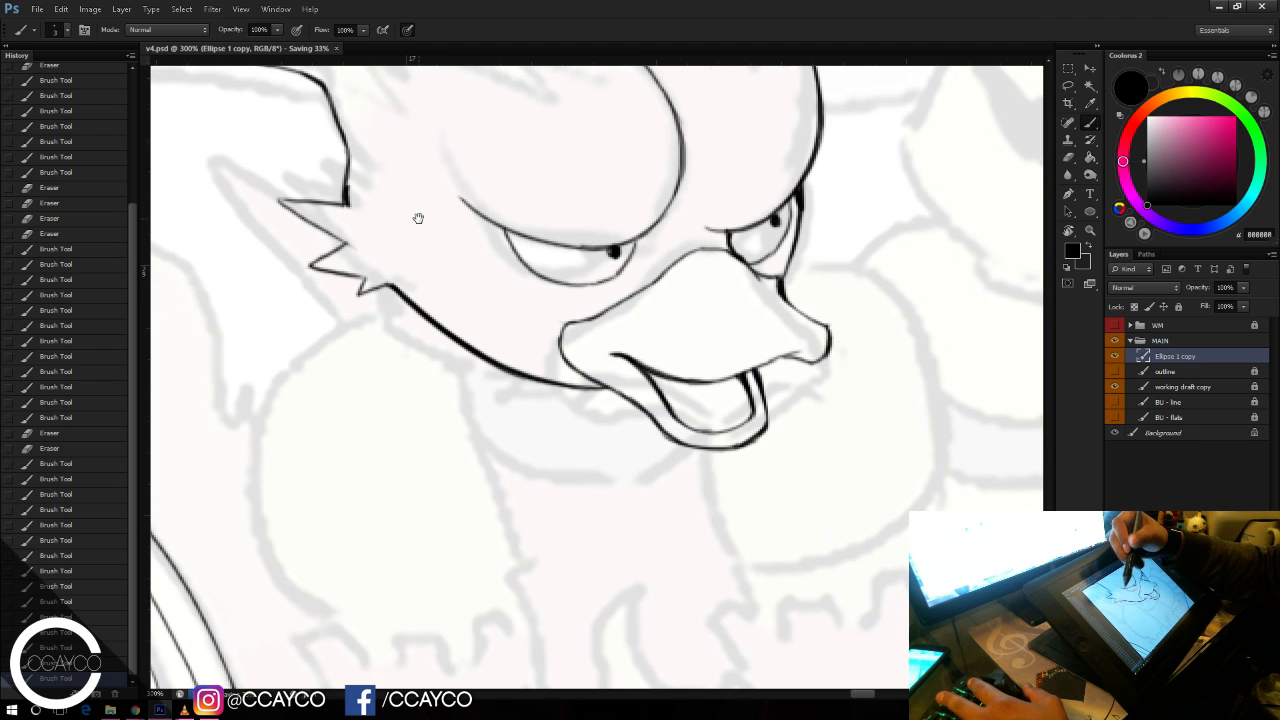
key("e")
mouse_move(398, 284)
left_mouse_down()
mouse_move(490, 351)
mouse_move(540, 368)
mouse_move(481, 333)
mouse_move(484, 343)
mouse_move(395, 284)
left_mouse_up()
key("b")
mouse_move(480, 346)
left_mouse_down()
mouse_move(435, 318)
mouse_move(457, 348)
left_mouse_up()
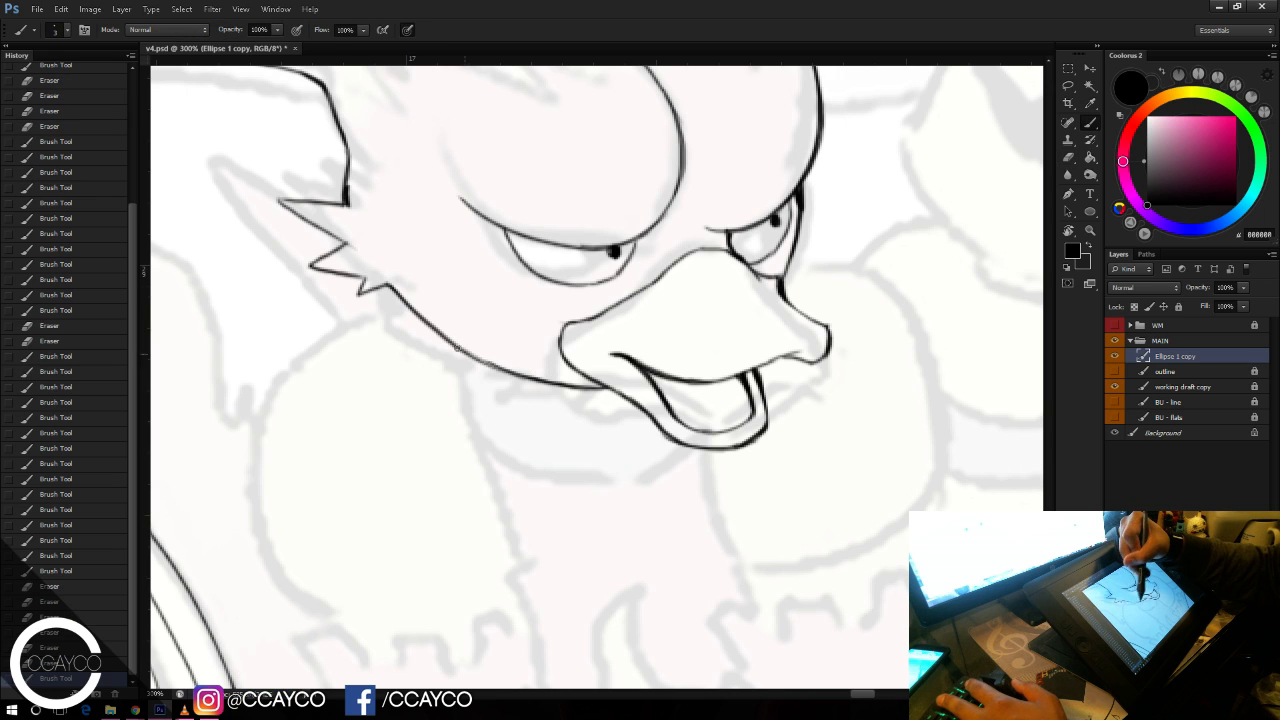
left_click_drag(398, 293, 528, 382)
key("ctrl+z")
mouse_move(404, 304)
left_mouse_down()
mouse_move(535, 384)
mouse_move(573, 388)
mouse_move(556, 387)
left_mouse_up()
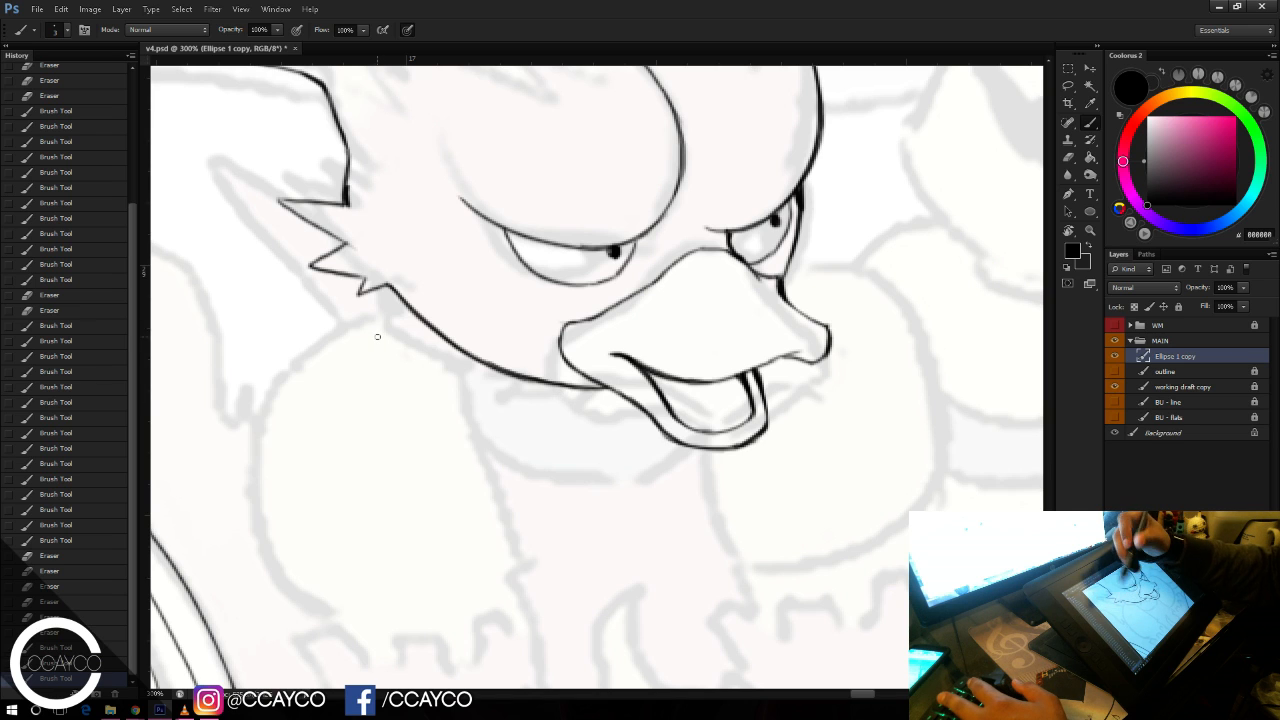
Step: Outline the neck shadow under the bird's jaw with a short side line and a curve up to the lower beak
left_click_drag(457, 348, 467, 404)
key("ctrl+z")
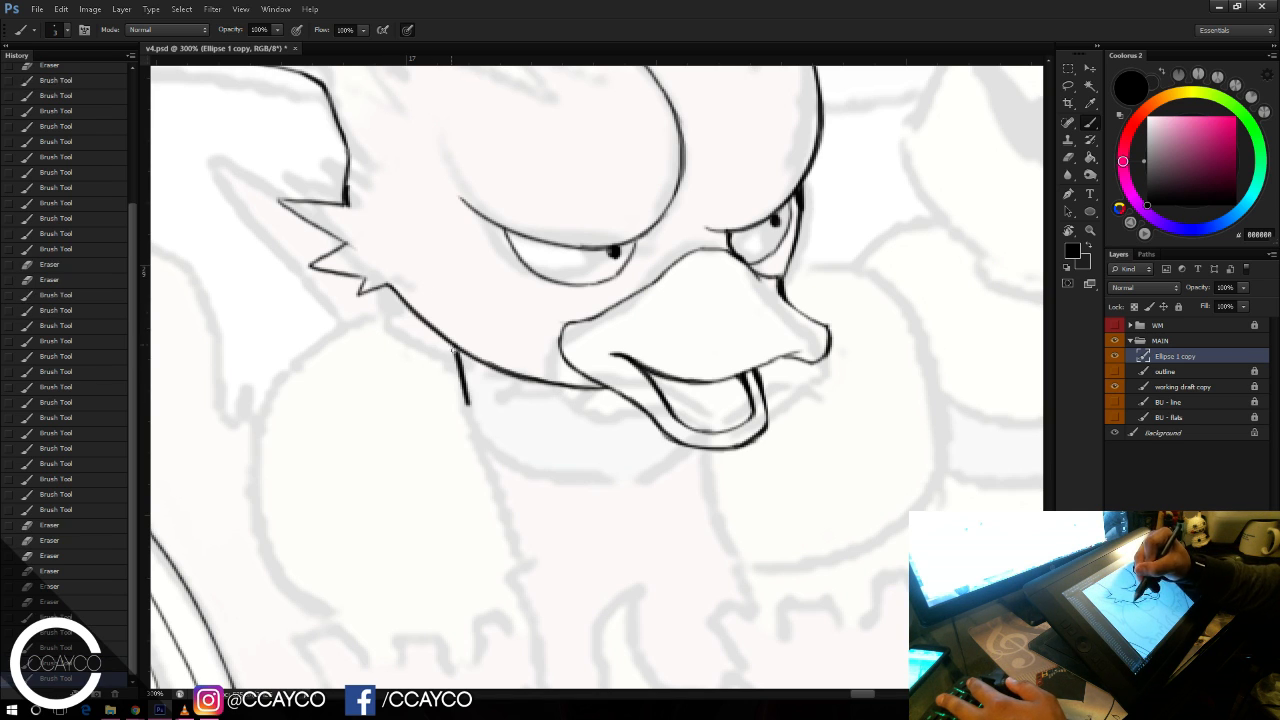
key("ctrl+z")
mouse_move(457, 349)
left_mouse_down()
mouse_move(468, 411)
mouse_move(580, 451)
left_mouse_up()
key("ctrl+z")
mouse_move(468, 402)
left_mouse_down()
mouse_move(646, 450)
mouse_move(576, 417)
mouse_move(601, 456)
mouse_move(659, 429)
left_mouse_up()
key("ctrl+z")
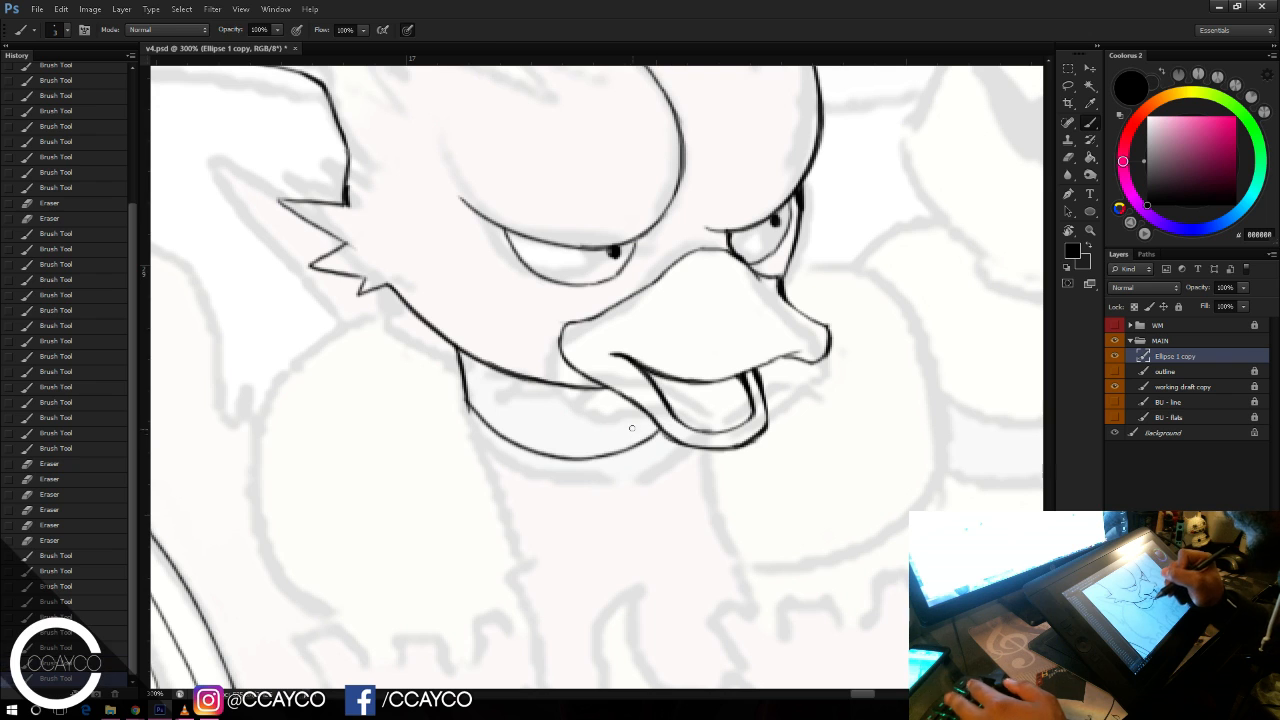
Step: Select the enclosed neck shadow area, expand the selection, fill it with black, deselect, touch up its edge, and save
key("w")
left_click(632, 426)
key("g")
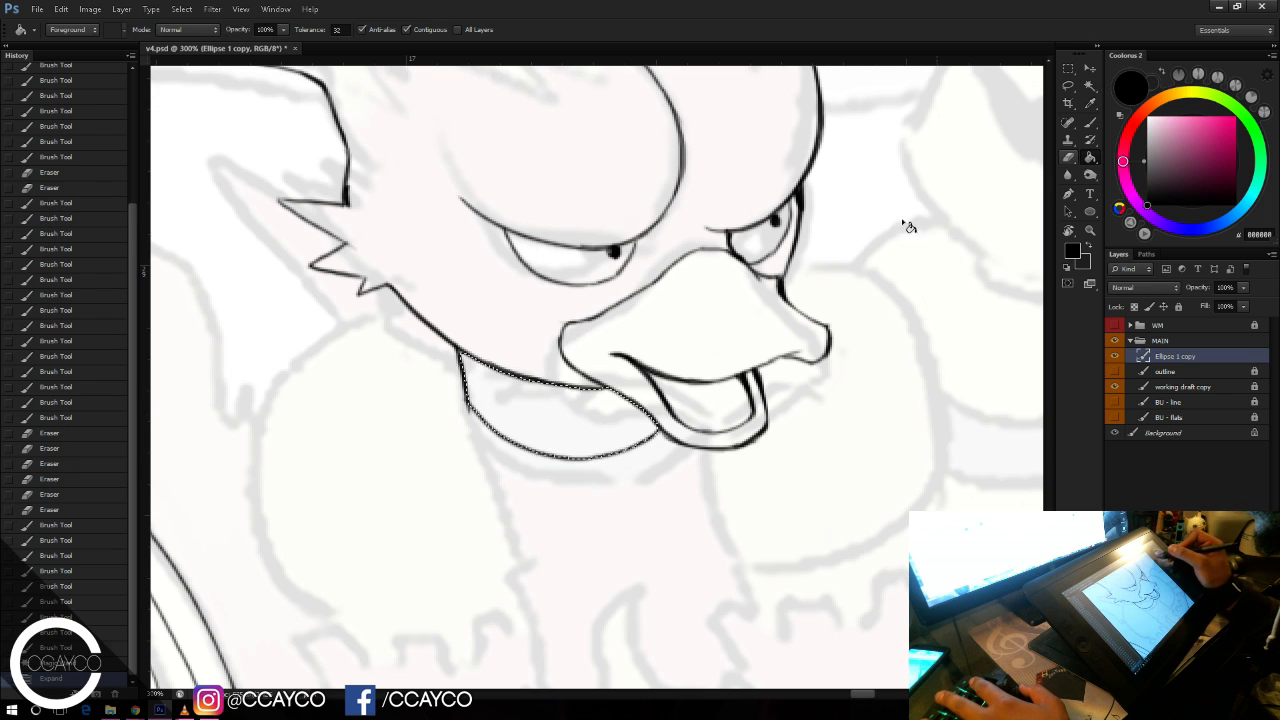
left_click(636, 415)
key("ctrl+d")
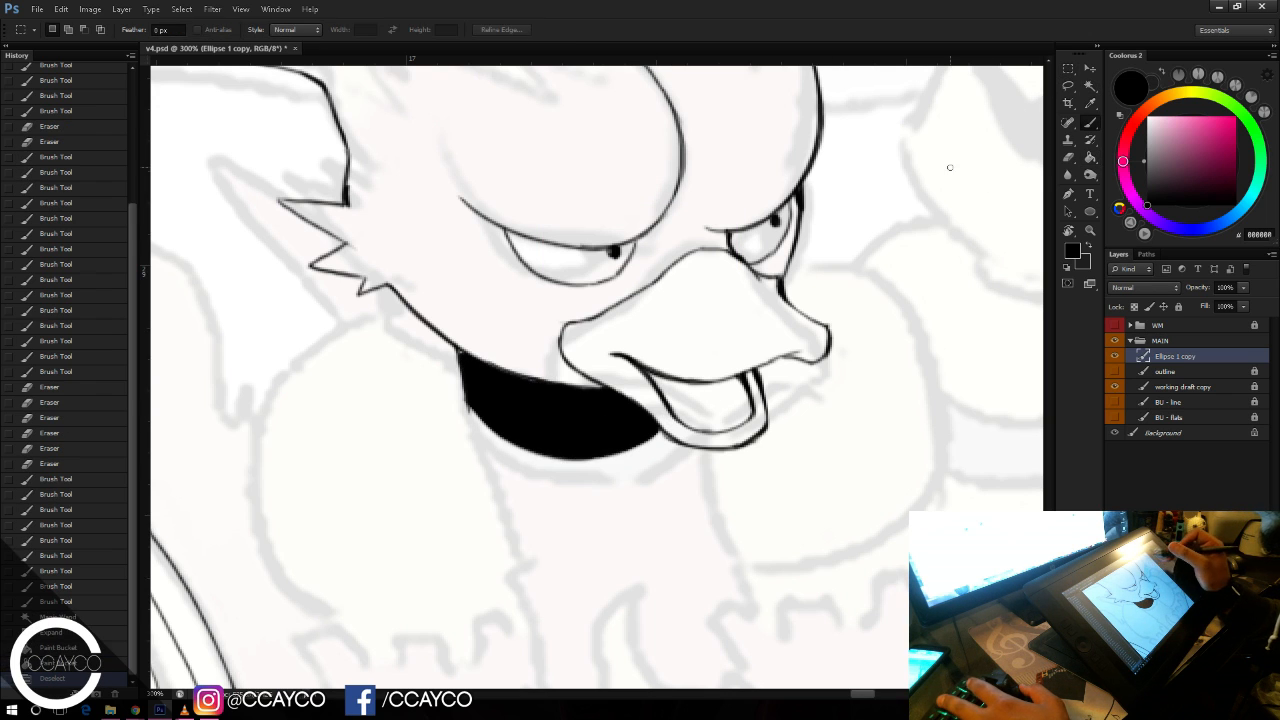
key("b")
left_click_drag(462, 348, 470, 364)
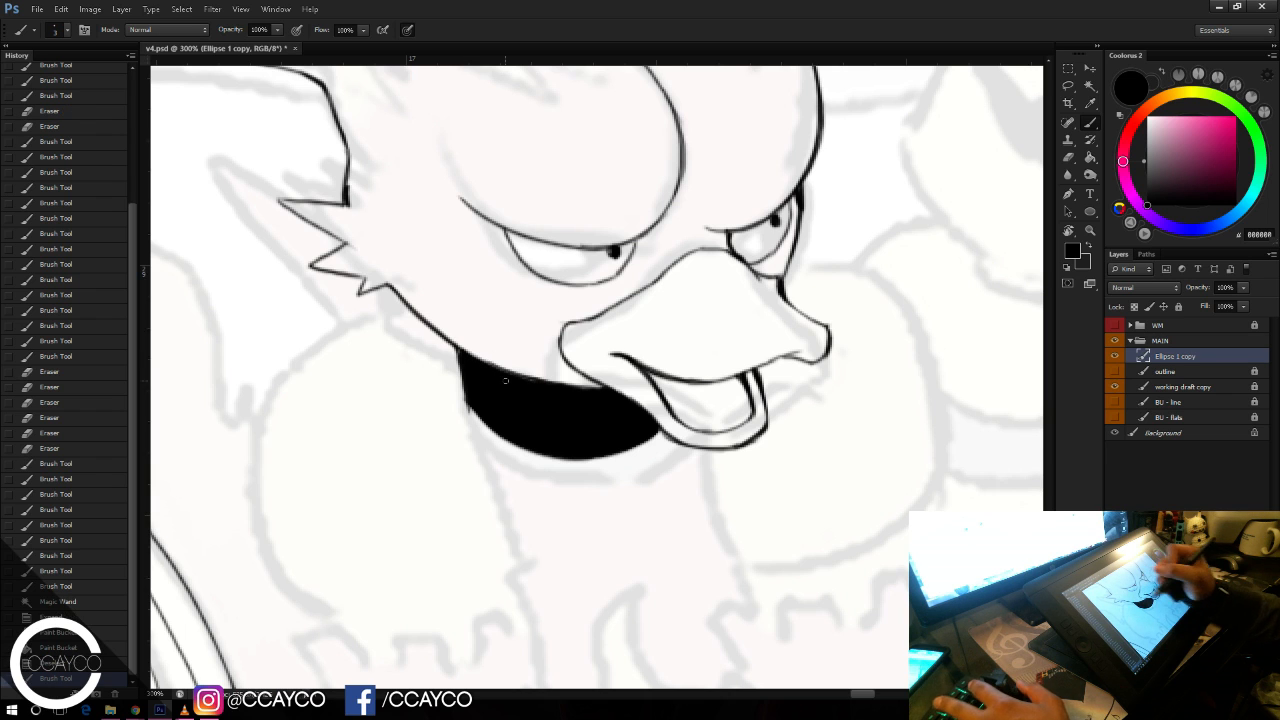
key("ctrl+s")
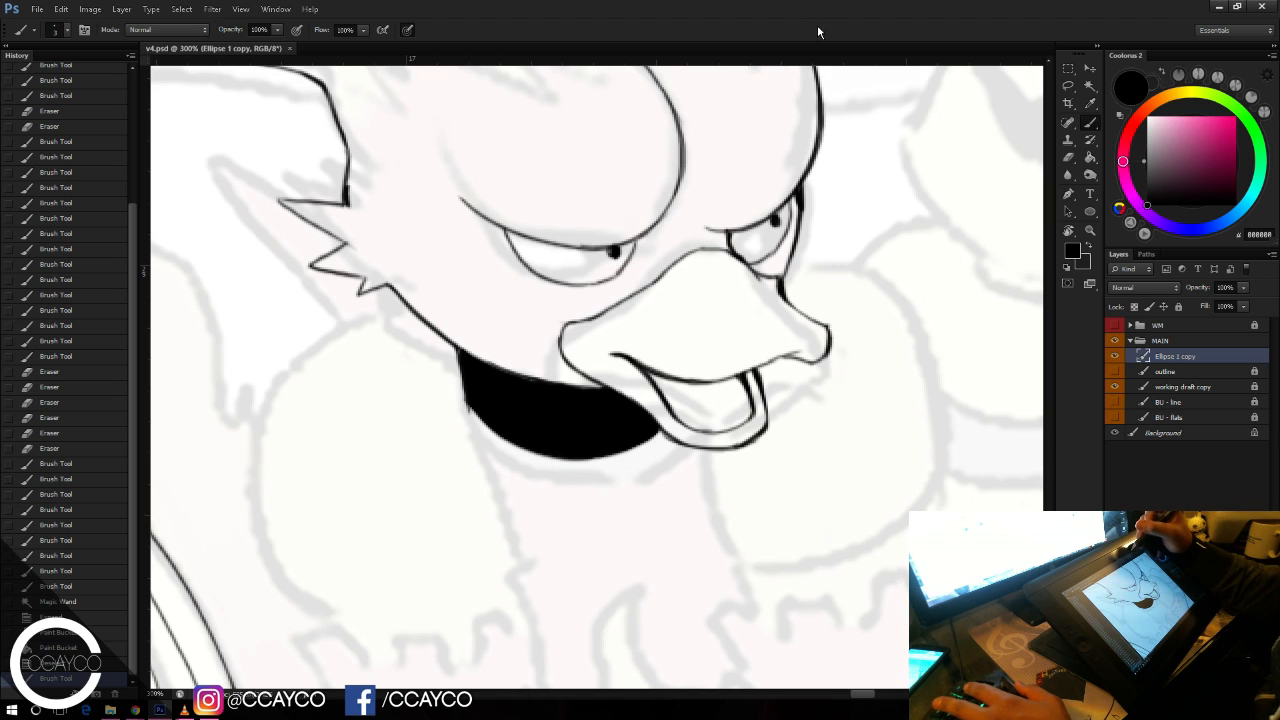
Step: Ink the thin jagged fur line across the forehead above the near brow and erase stray bits where it meets the brow
left_click_drag(782, 279, 840, 400)
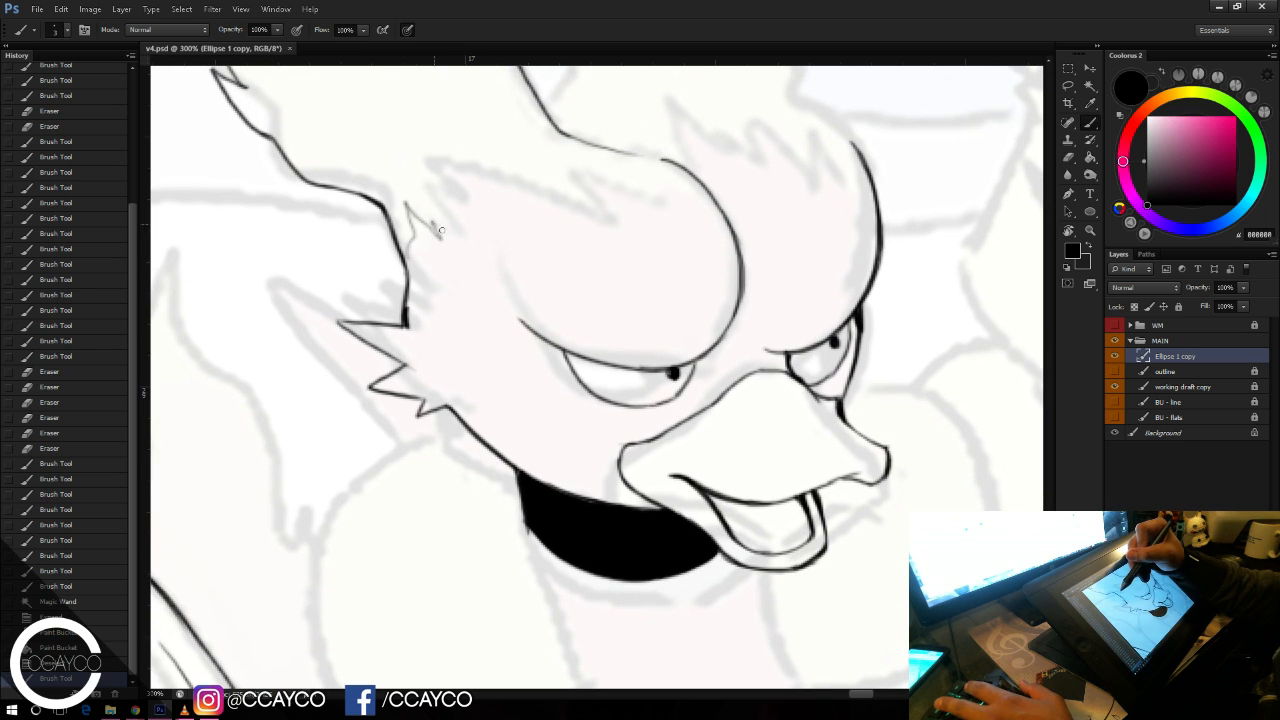
key("ctrl+alt+z")
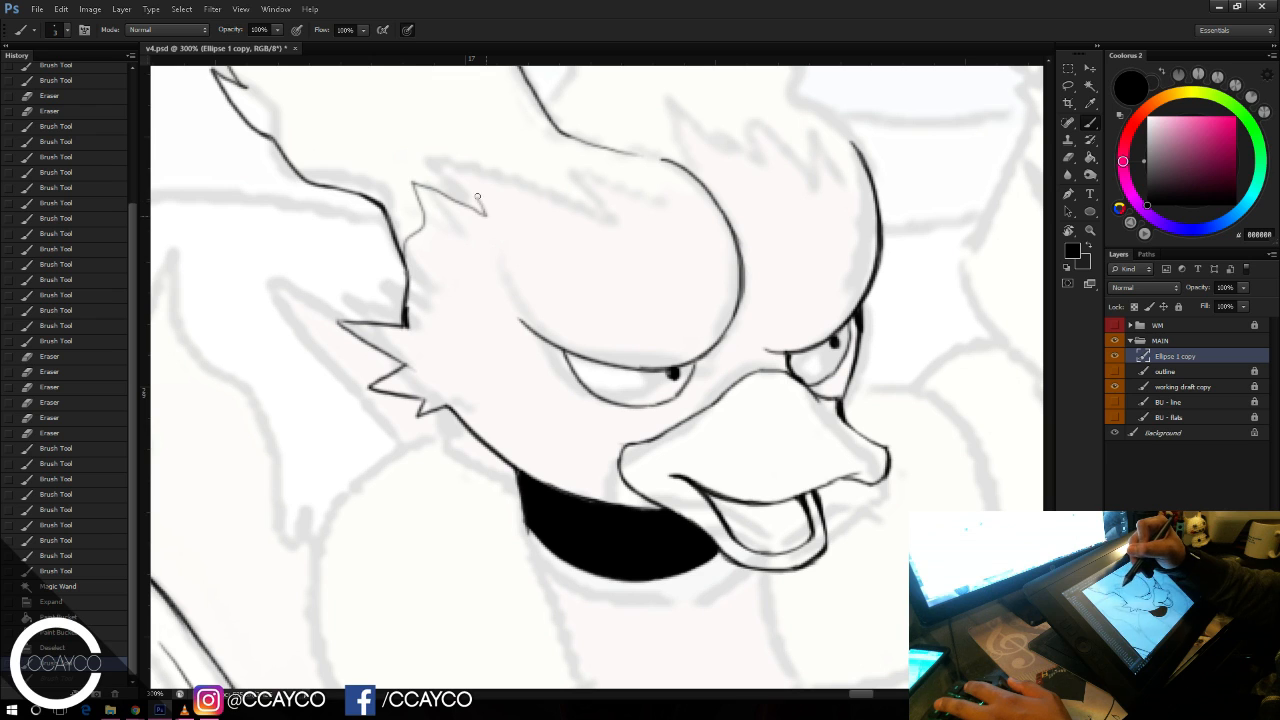
left_click_drag(501, 182, 565, 197)
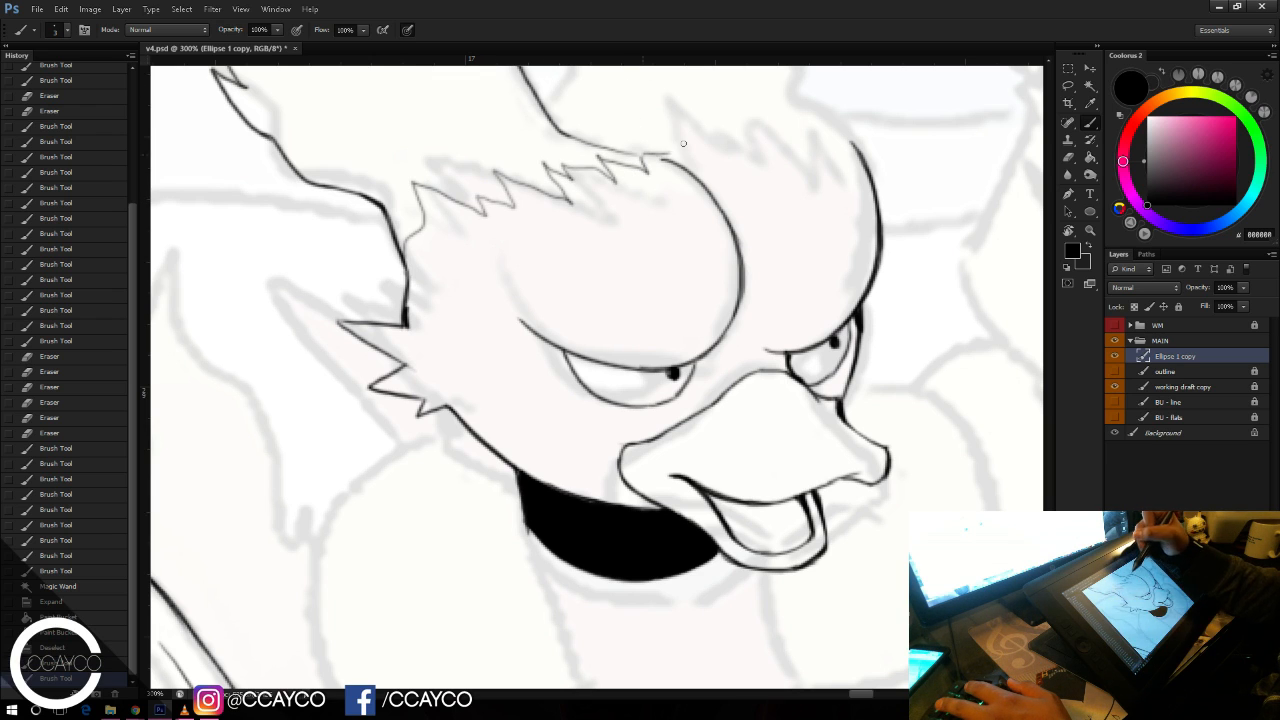
mouse_move(683, 143)
left_mouse_down()
mouse_move(705, 302)
mouse_move(686, 281)
left_mouse_up()
key("e")
key("b")
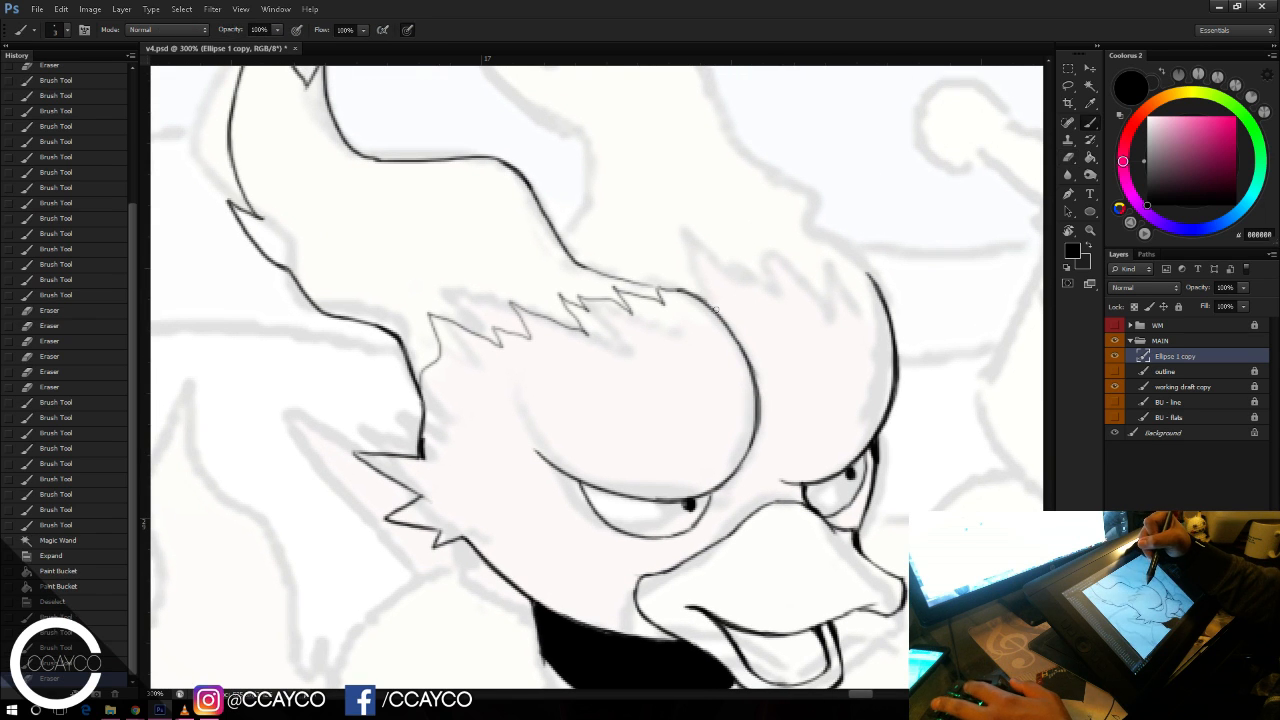
Step: Ink the jagged fur line above the far brow and trim its first tip with the eraser
left_click_drag(787, 296, 770, 253)
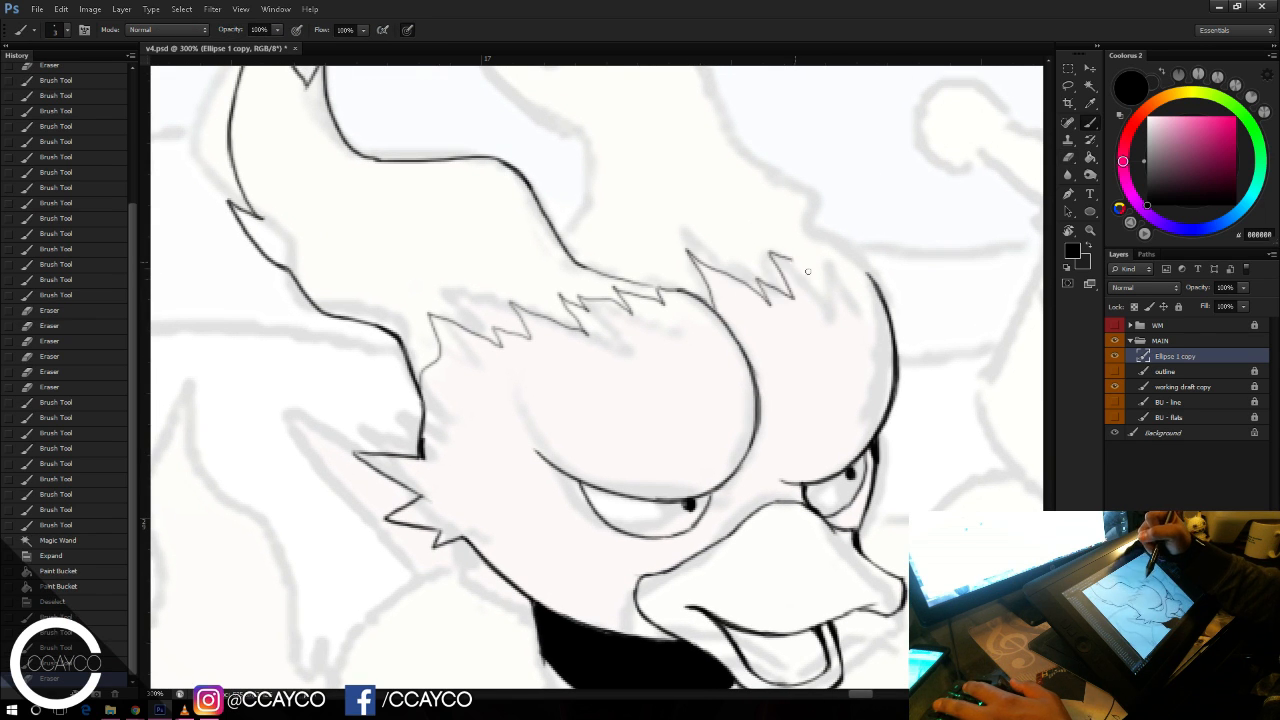
key("e")
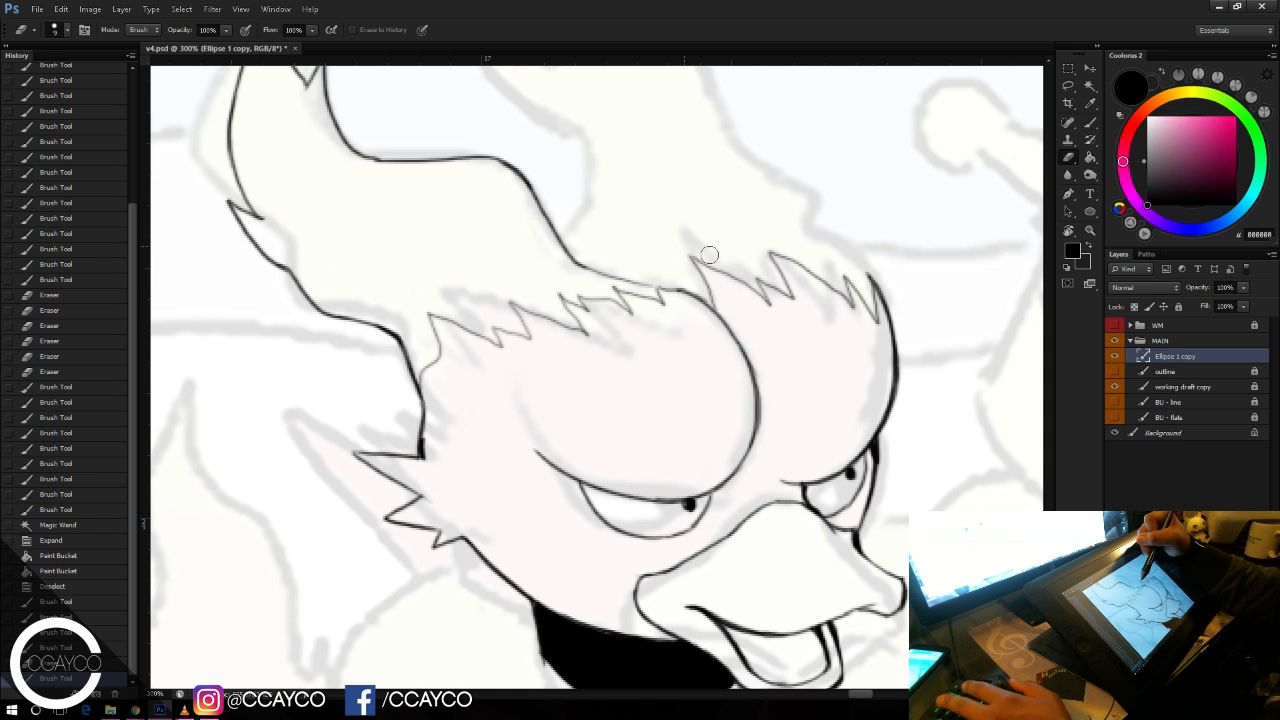
left_click_drag(689, 209, 703, 381)
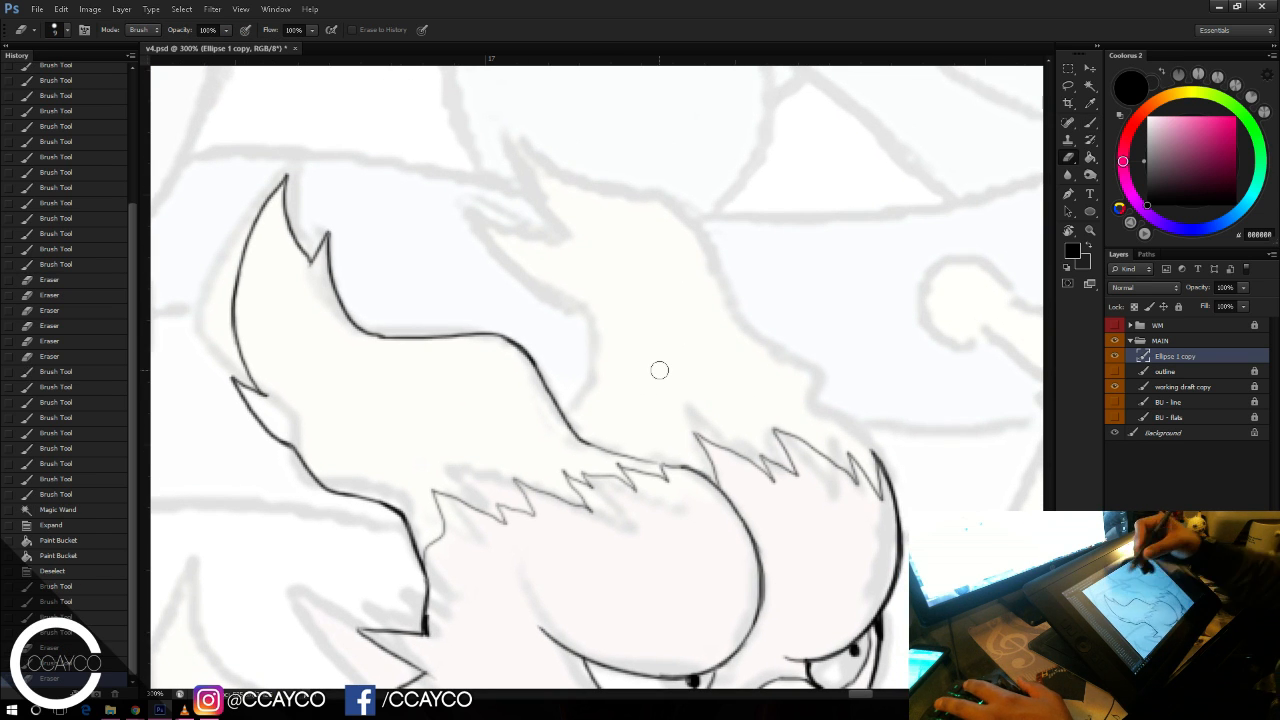
Step: Ink the far head feather with its notched tips, carrying its outer edge down to the far brow
key("b")
mouse_move(586, 440)
left_mouse_down()
mouse_move(566, 322)
mouse_move(586, 333)
mouse_move(483, 207)
mouse_move(537, 232)
mouse_move(496, 158)
mouse_move(616, 189)
mouse_move(742, 258)
mouse_move(767, 320)
left_mouse_up()
left_click_drag(734, 252, 836, 366)
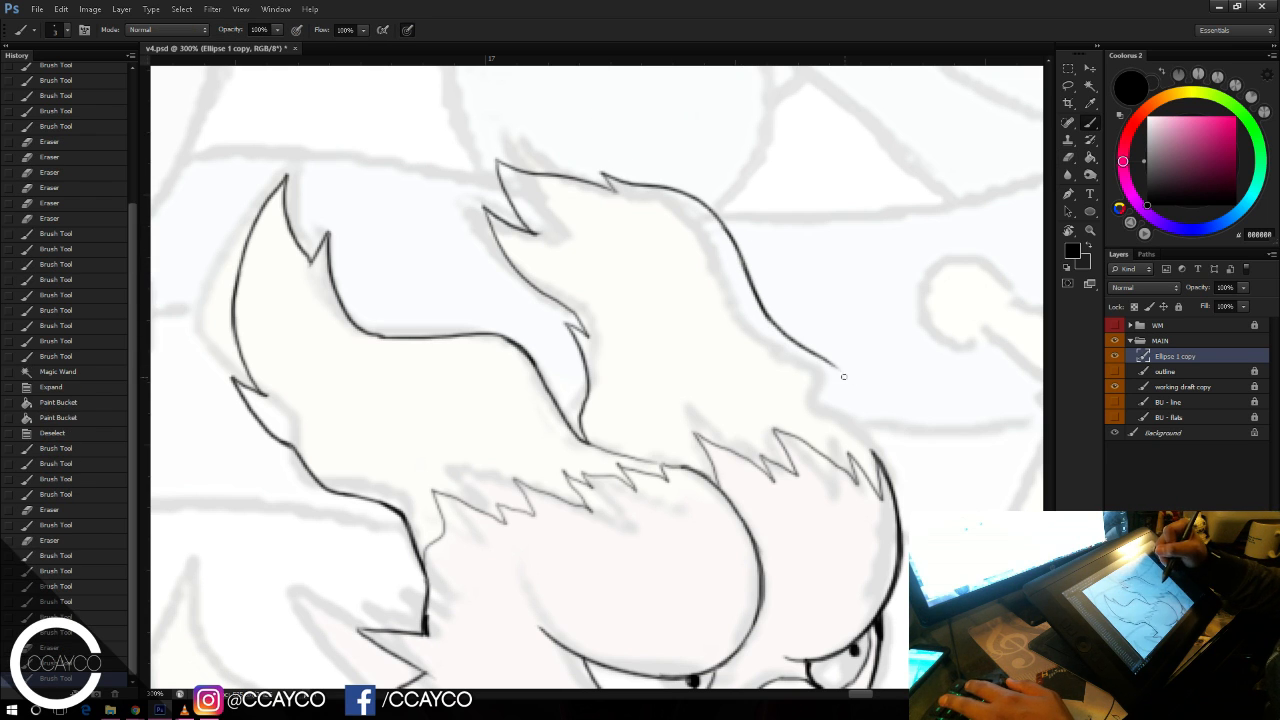
mouse_move(842, 384)
left_mouse_down()
mouse_move(836, 410)
mouse_move(884, 460)
left_mouse_up()
key("ctrl+z")
key("ctrl+z")
mouse_move(835, 415)
left_mouse_down()
mouse_move(884, 472)
mouse_move(858, 448)
left_mouse_up()
left_click_drag(823, 334, 796, 198)
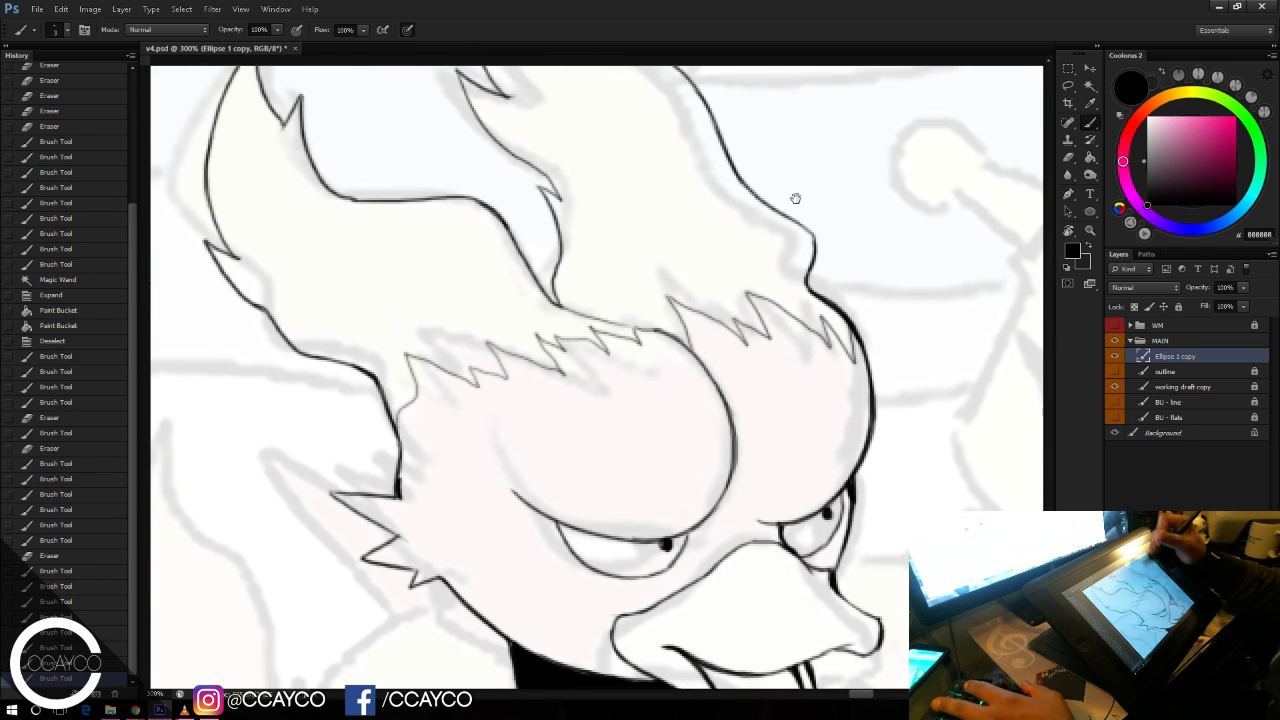
Step: Thicken the outer contour of the far brow from the feather base down to the eye
left_click_drag(846, 322, 880, 438)
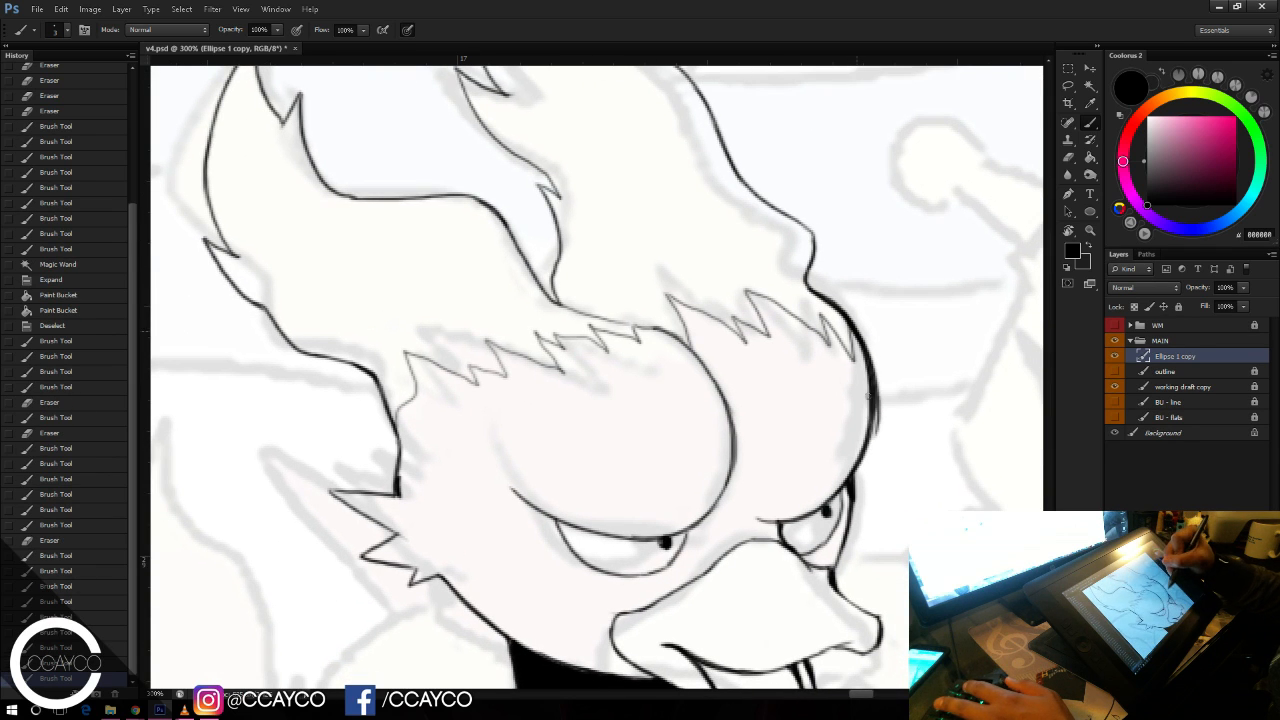
key("ctrl+z")
left_click_drag(854, 325, 875, 438)
left_click_drag(875, 393, 868, 447)
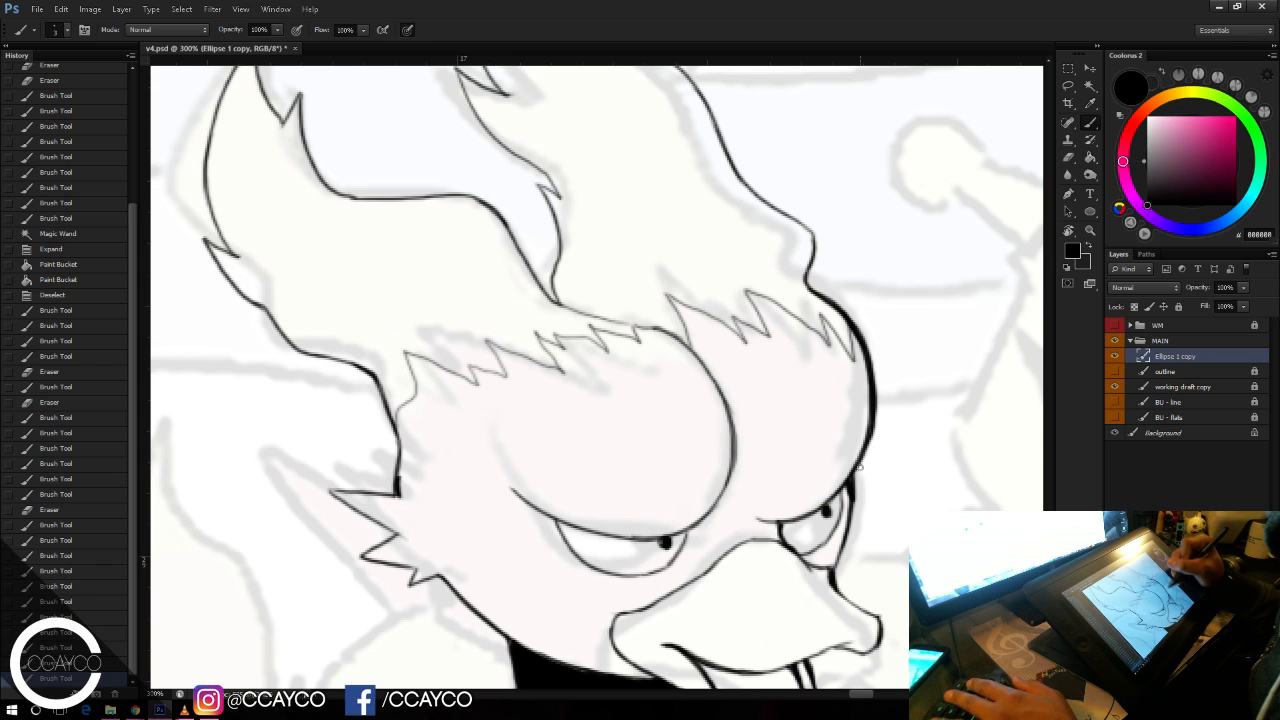
left_click_drag(871, 435, 850, 480)
Step: Extend the far brow's lower line toward the middle of the face, clean up between the brows, and save the document
left_click_drag(778, 521, 718, 513)
key("ctrl+z")
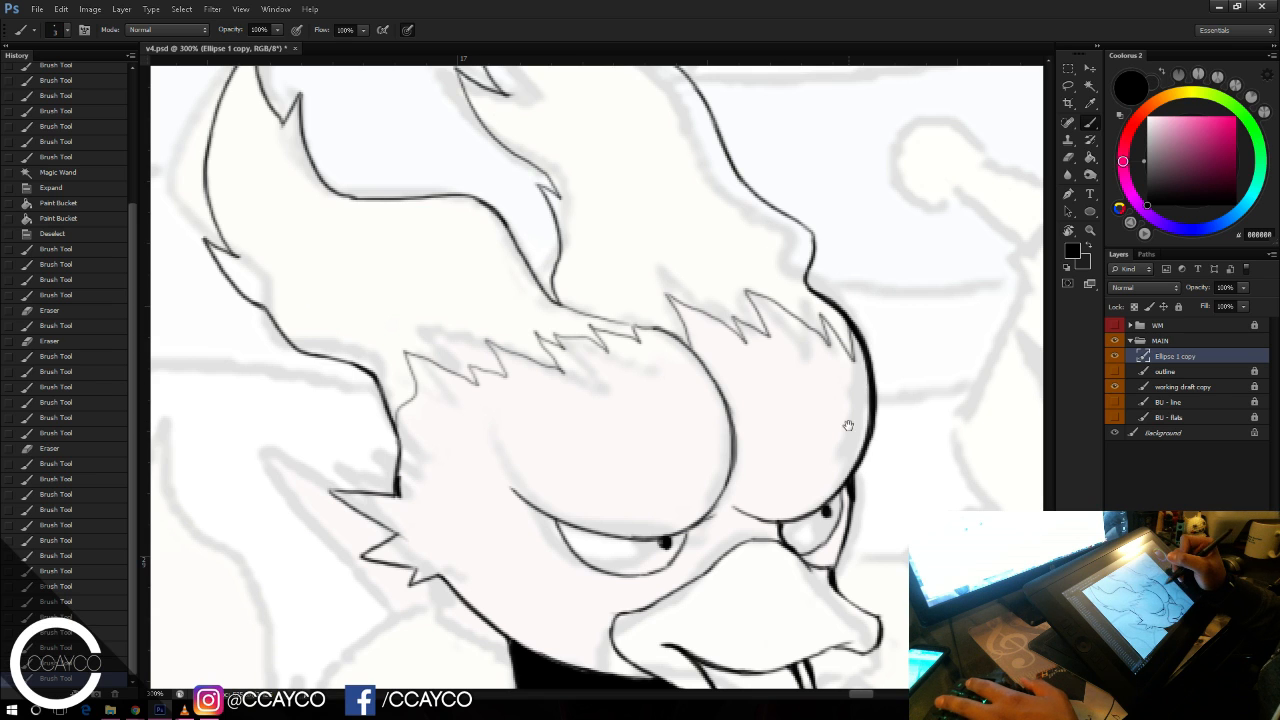
left_click_drag(848, 425, 918, 369)
key("e")
mouse_move(798, 421)
left_mouse_down()
mouse_move(812, 412)
mouse_move(797, 420)
left_mouse_up()
key("ctrl+z")
key("b")
key("ctrl+s")
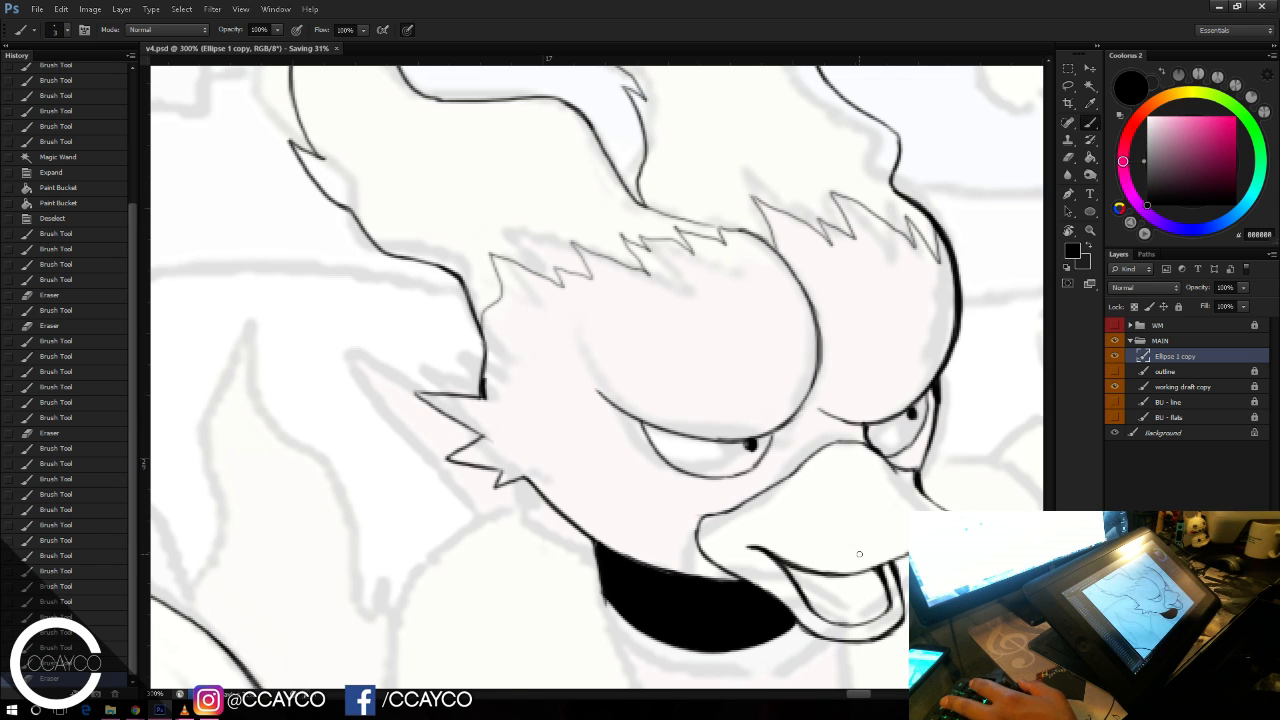
mouse_move(875, 537)
left_mouse_down()
mouse_move(860, 443)
mouse_move(817, 414)
left_mouse_up()
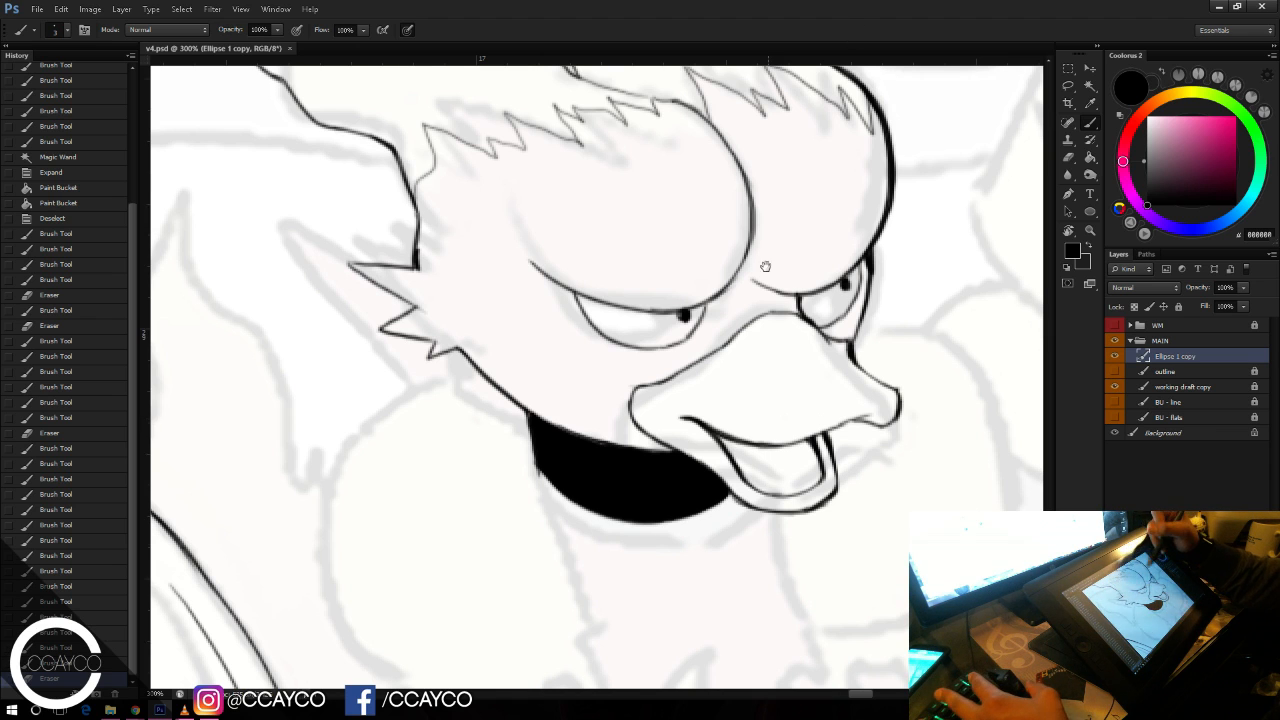
left_click_drag(765, 266, 837, 119)
mouse_move(851, 188)
left_mouse_down()
mouse_move(871, 134)
mouse_move(847, 119)
left_mouse_up()
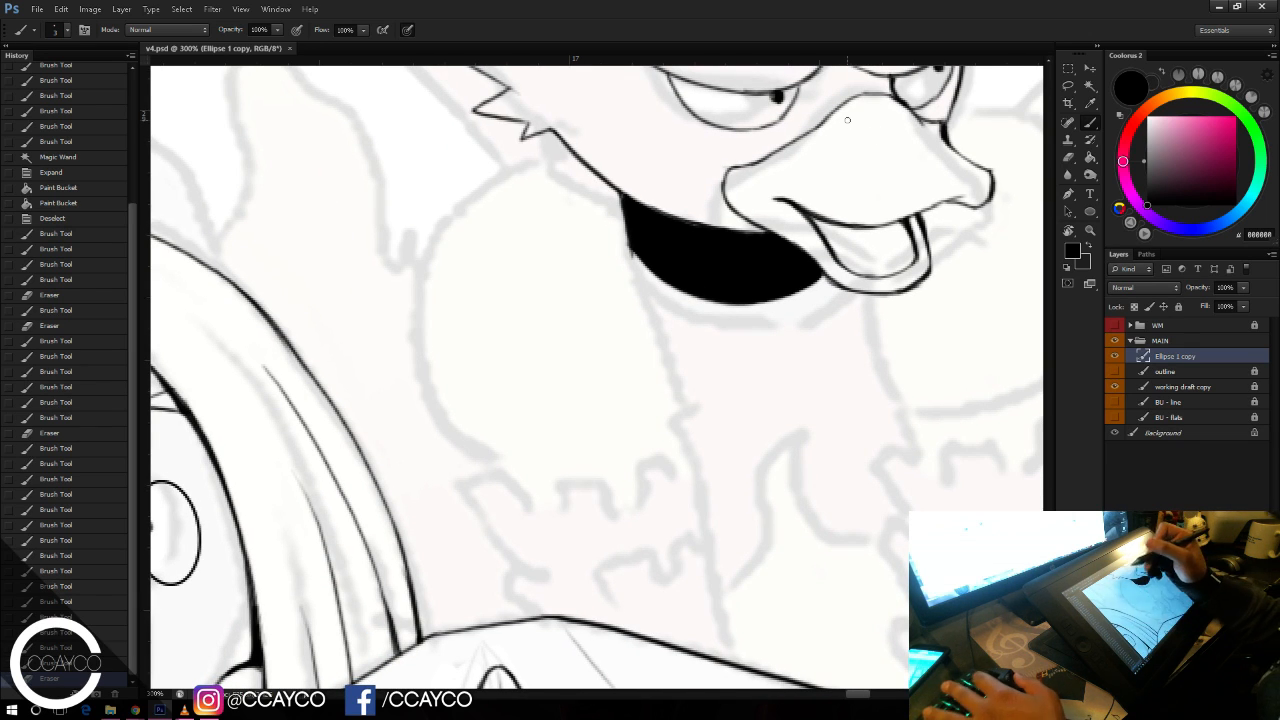
Step: Draw a circle outline about 130 px wide over the bird's near shoulder with the Ellipse tool and rasterize its layer
key("u")
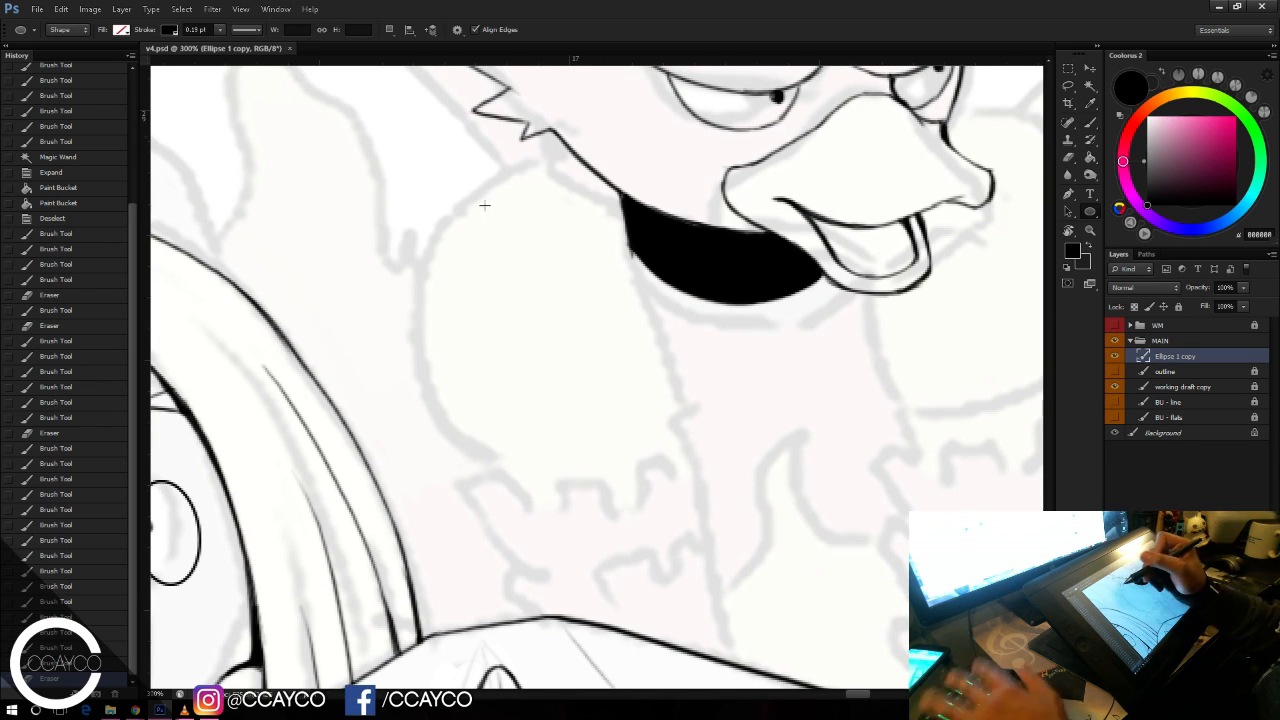
left_click_drag(429, 200, 710, 462)
key("ctrl+t")
mouse_move(645, 337)
left_mouse_down()
mouse_move(593, 338)
mouse_move(602, 344)
left_mouse_up()
key("Return")
key("e")
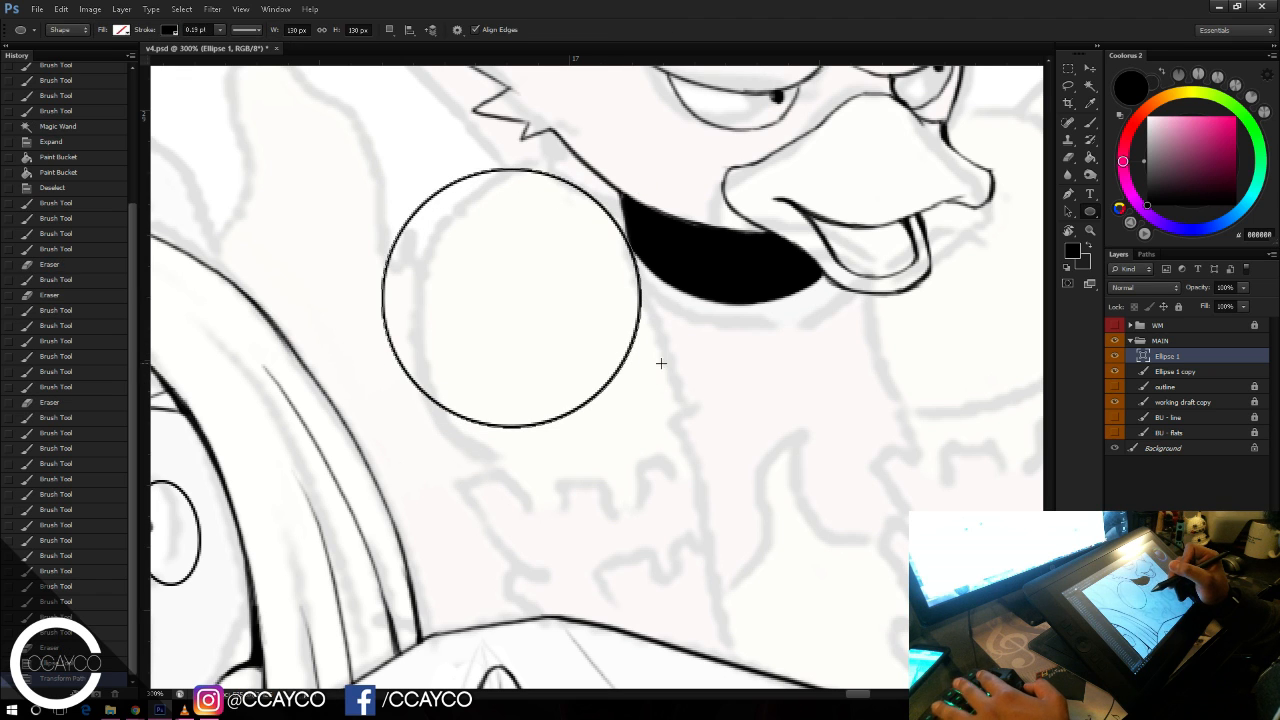
left_click(676, 368)
key("Return")
left_click_drag(686, 386, 623, 451)
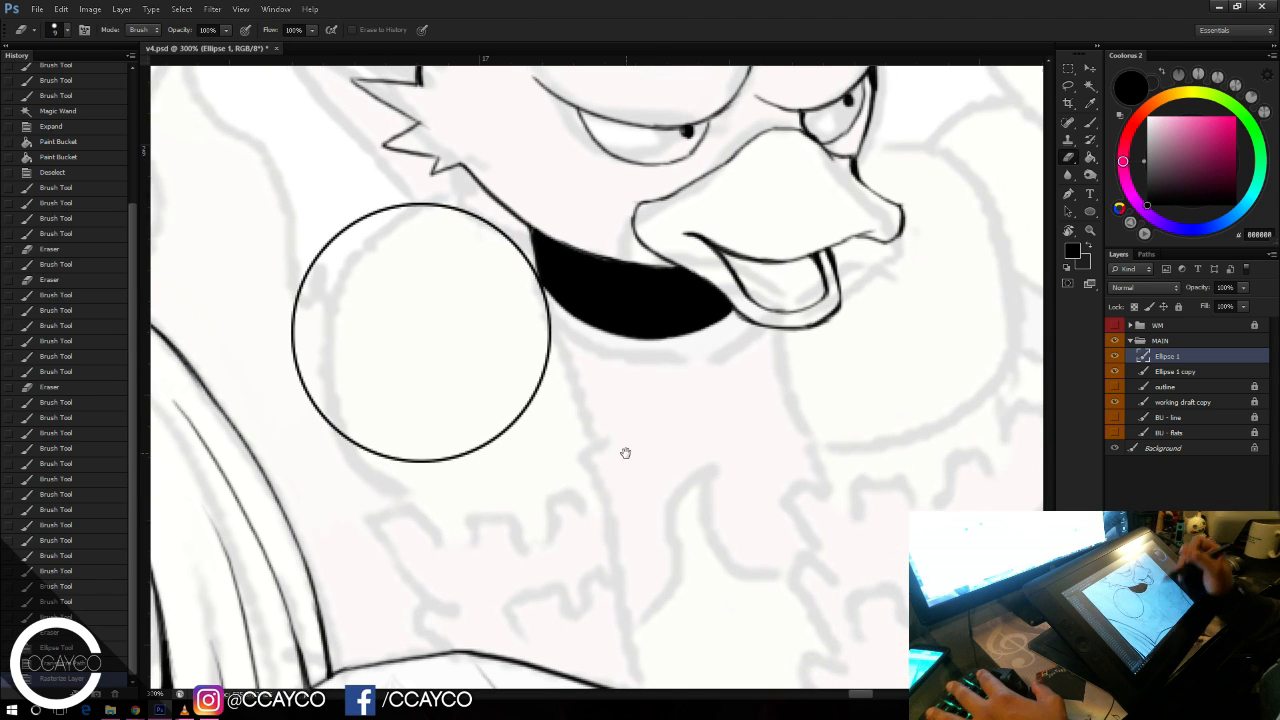
Step: Duplicate the circle layer and move the copy across onto the bird's far shoulder below the beak
right_click(1187, 362)
left_click(1154, 290)
key("Return")
key("ctrl+t")
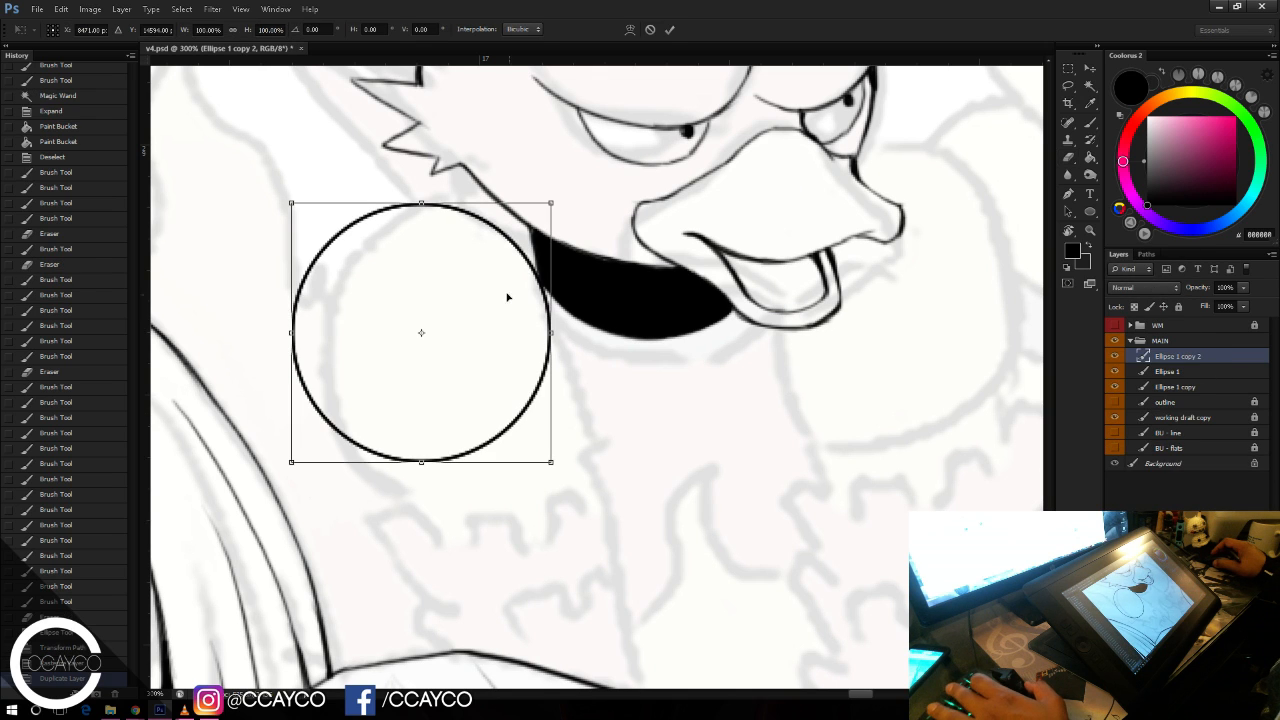
left_click_drag(406, 279, 876, 264)
key("ctrl+minus")
left_click_drag(951, 327, 879, 349)
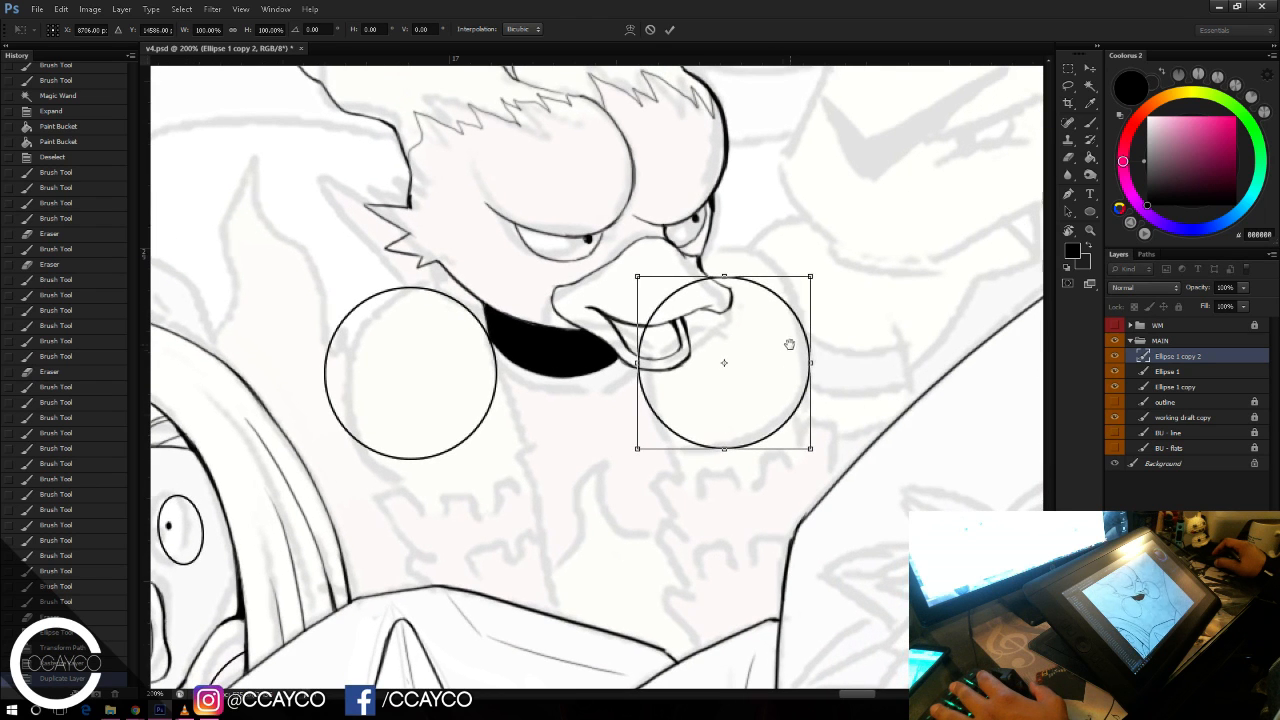
mouse_move(790, 344)
left_mouse_down()
mouse_move(815, 335)
mouse_move(803, 331)
mouse_move(792, 358)
left_mouse_up()
key("Return")
Step: Move the near shoulder circle slightly up toward the jaw and merge the two circle layers into one
left_click(1163, 371)
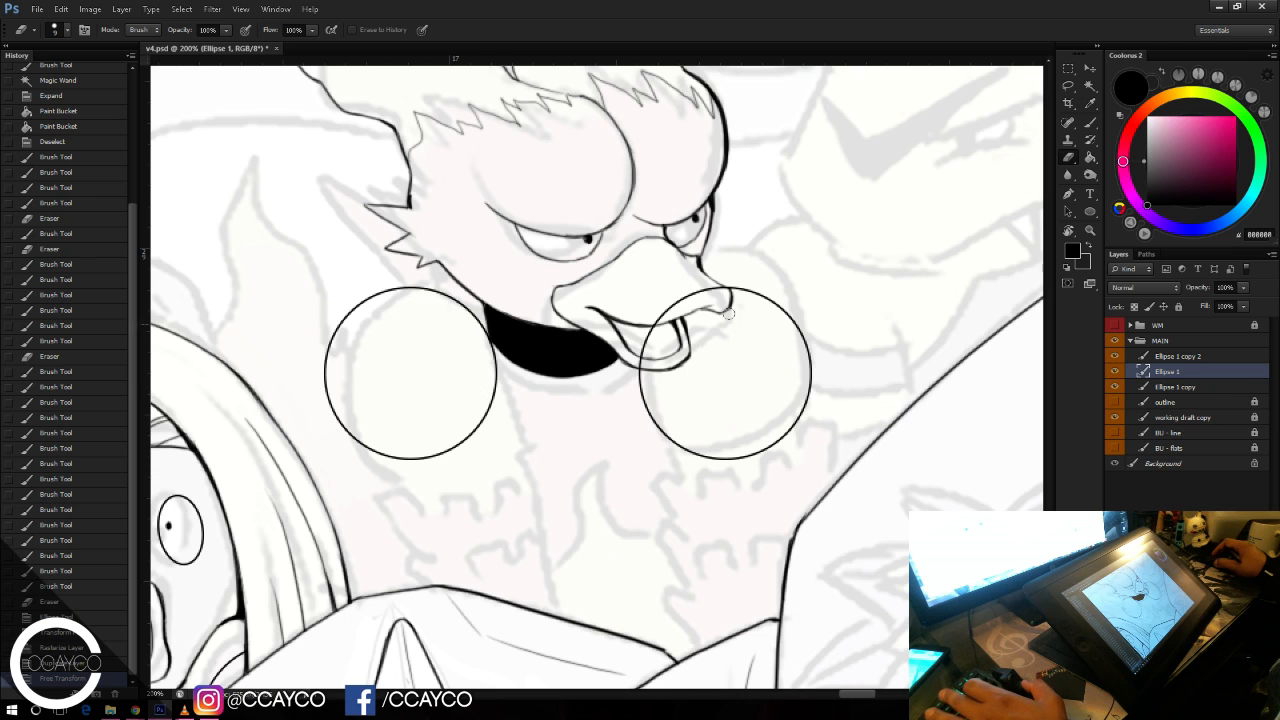
left_click(1088, 70)
left_click_drag(630, 378, 613, 340)
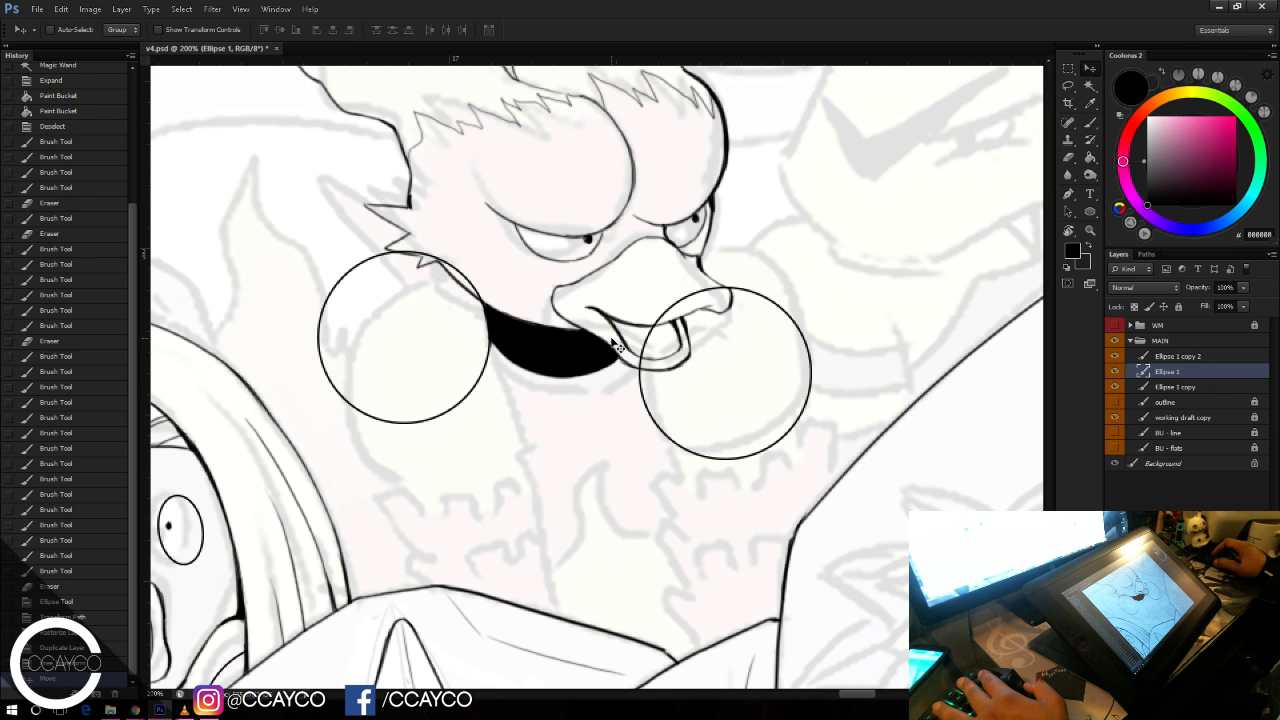
left_click(1178, 388, "shift")
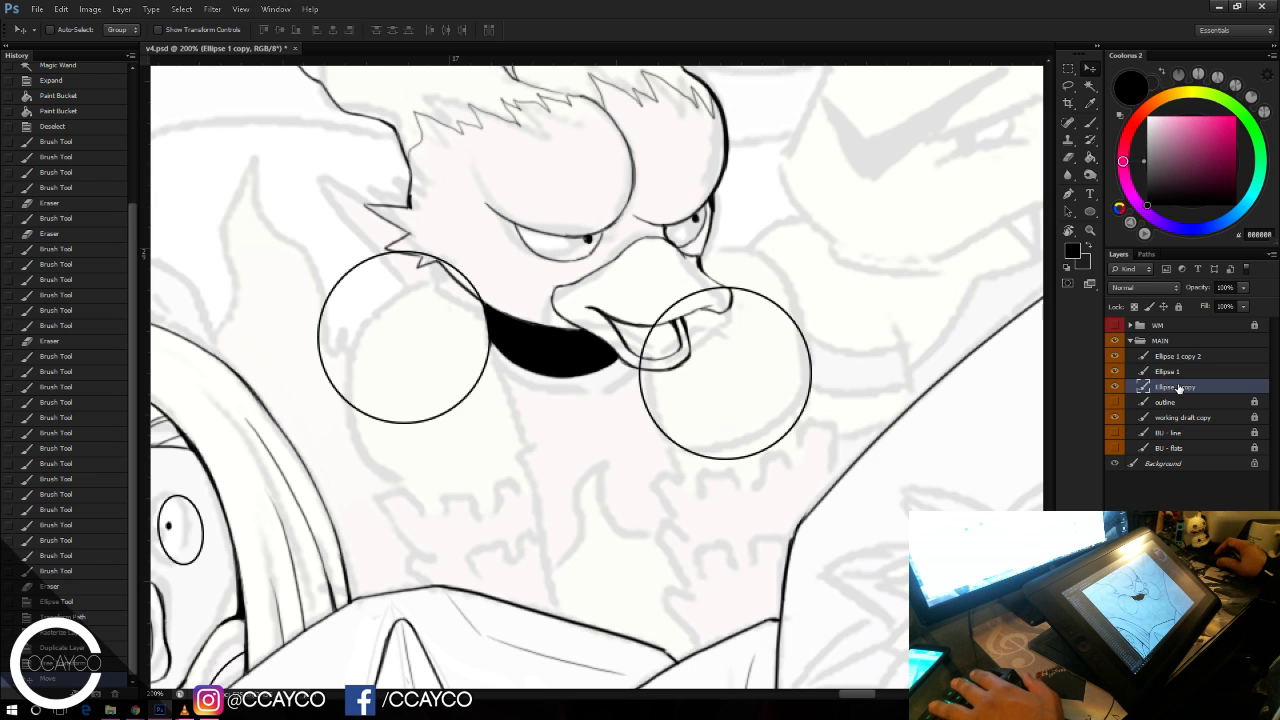
left_click(1175, 357)
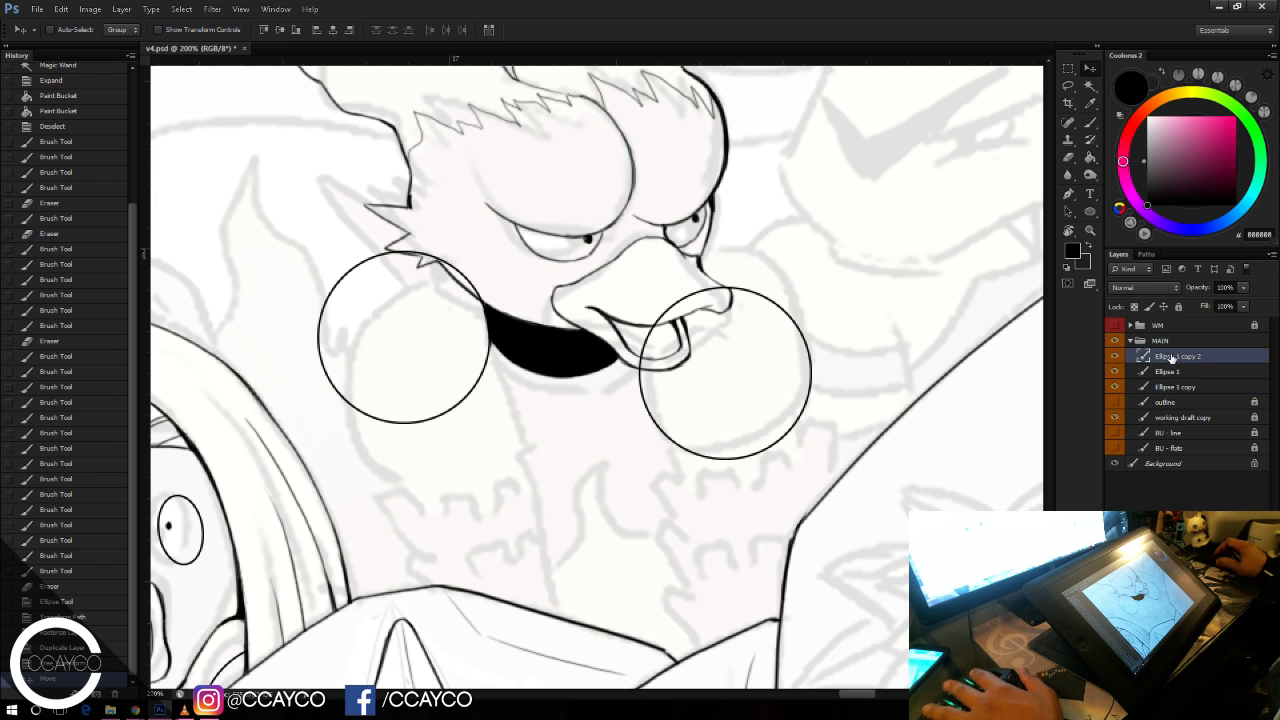
left_click(1177, 372, "shift")
key("ctrl+e")
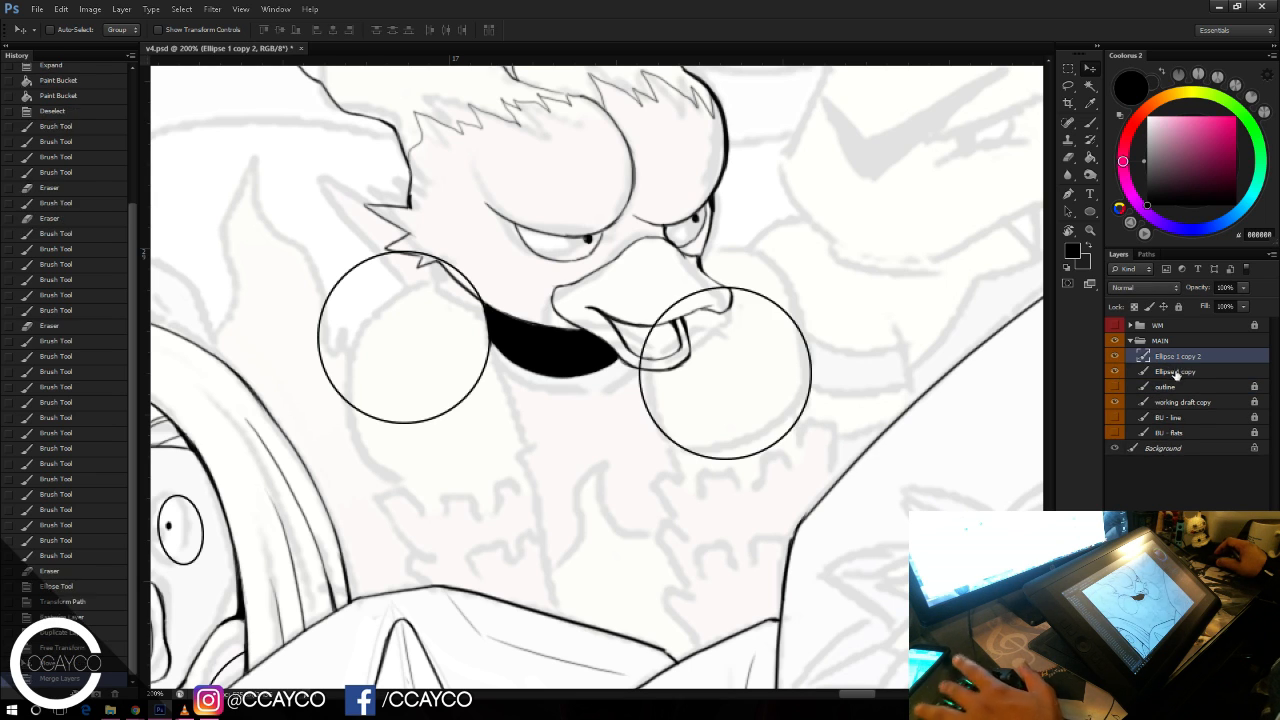
Step: Erase the circle parts that overlap the bird's face and beak, and save the document
key("e")
left_click_drag(410, 246, 490, 297)
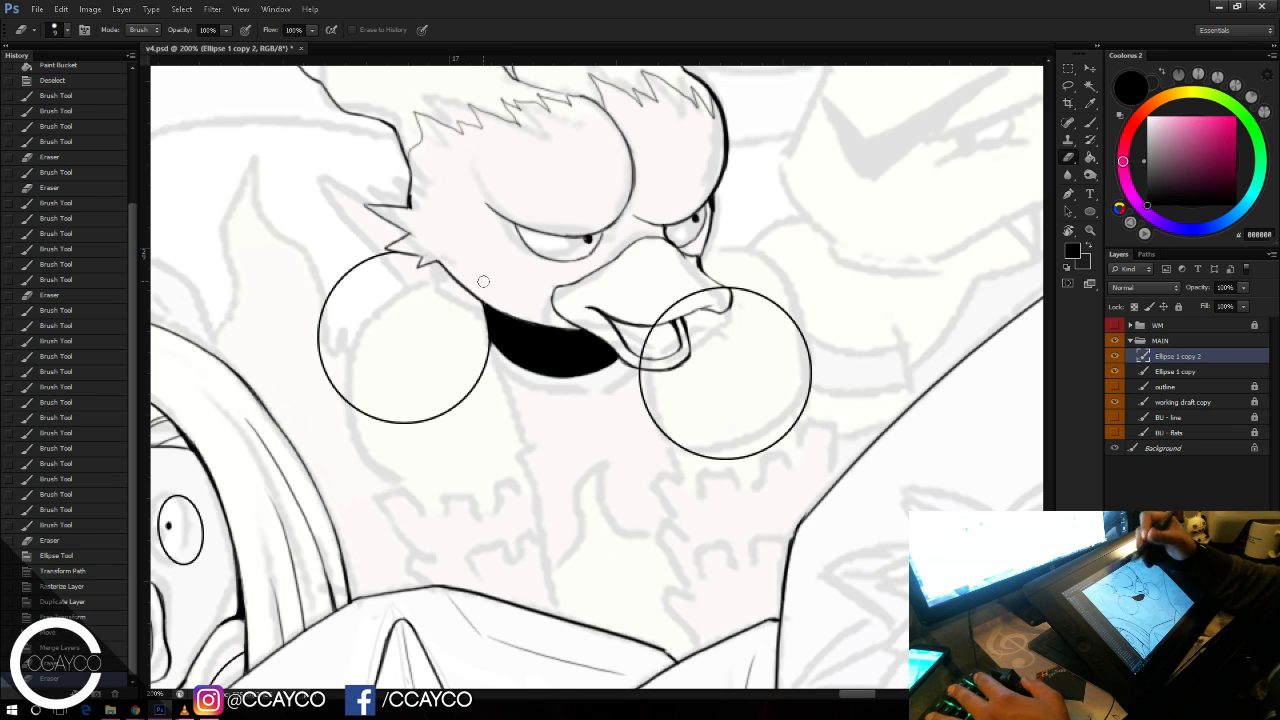
mouse_move(640, 368)
left_mouse_down()
mouse_move(689, 290)
mouse_move(732, 298)
left_mouse_up()
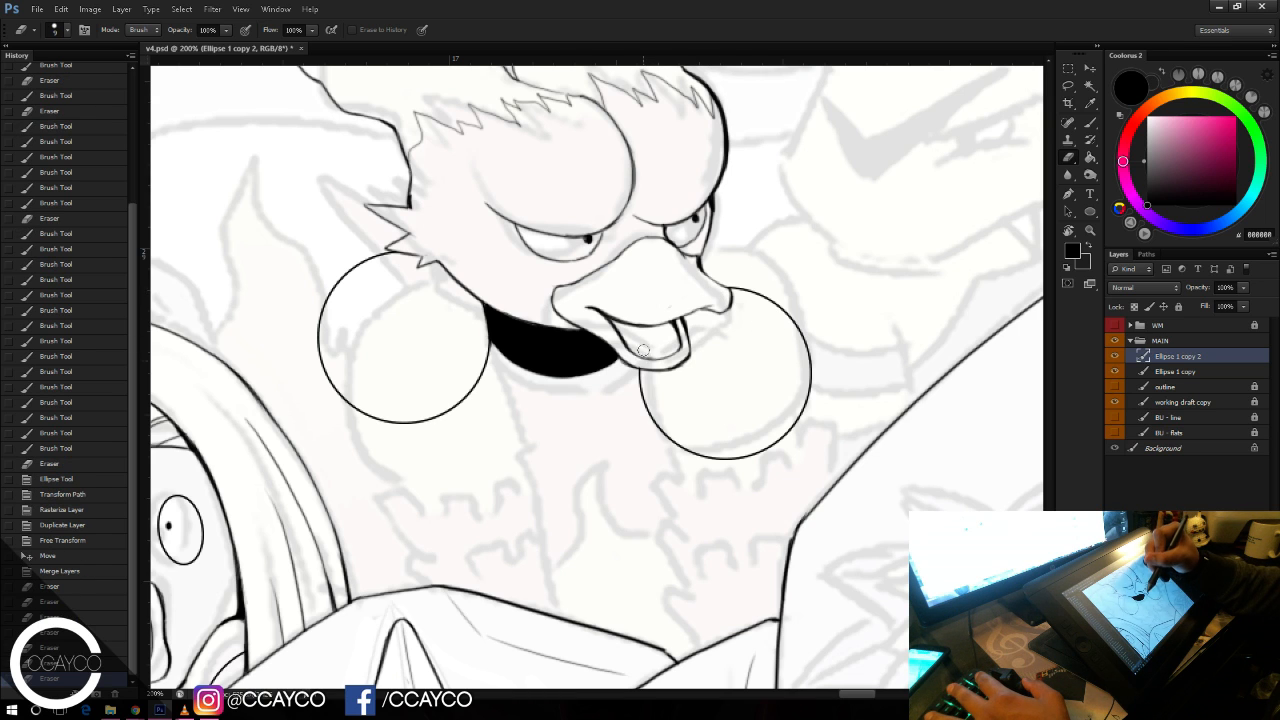
left_click_drag(643, 350, 640, 360)
left_click_drag(641, 361, 647, 363)
key("b")
key("ctrl+s")
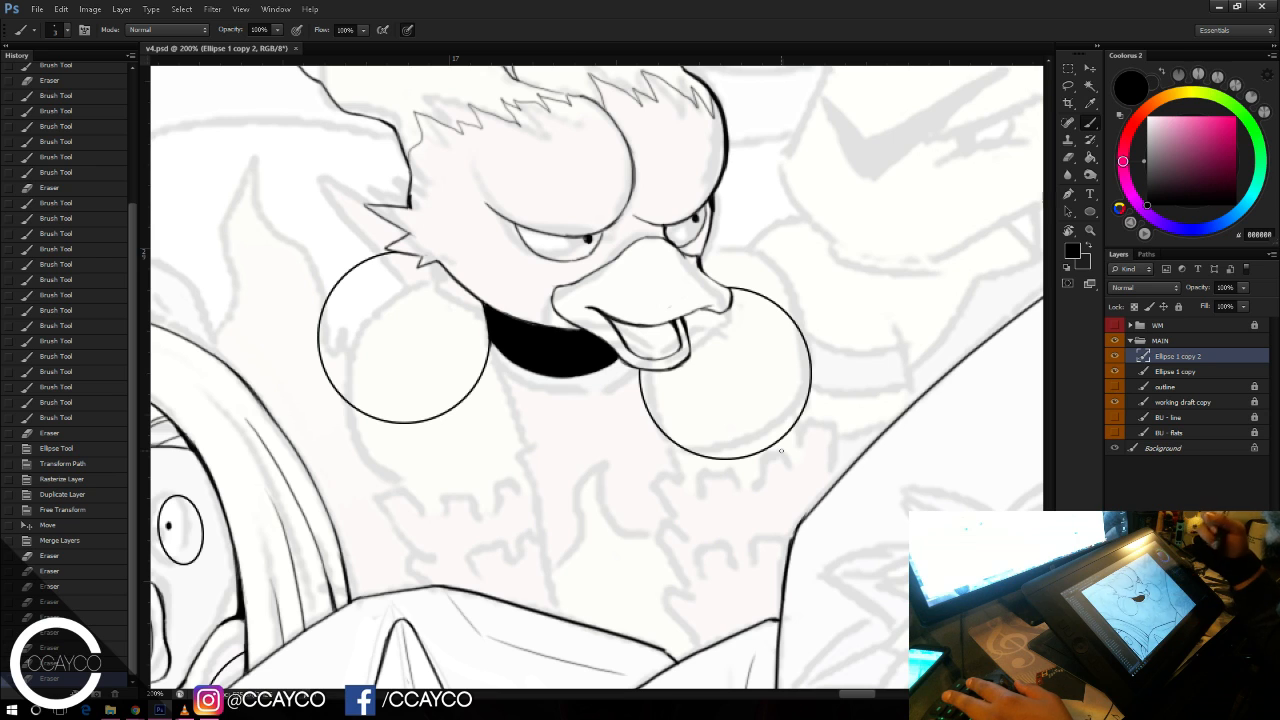
Step: Merge the shoulder circles layer with the Ellipse 1 copy line art layer, checking its visibility before and after
left_click(1114, 356)
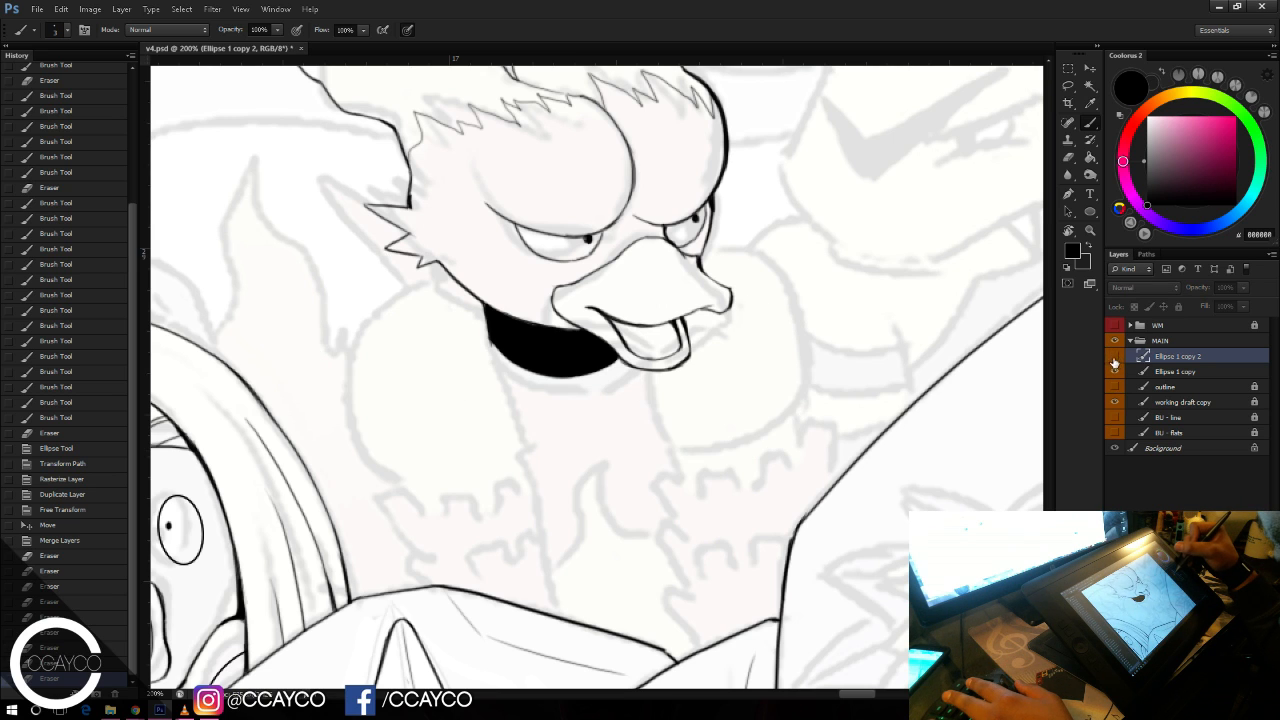
left_click(1114, 356)
left_click(1161, 373, "shift")
key("ctrl+e")
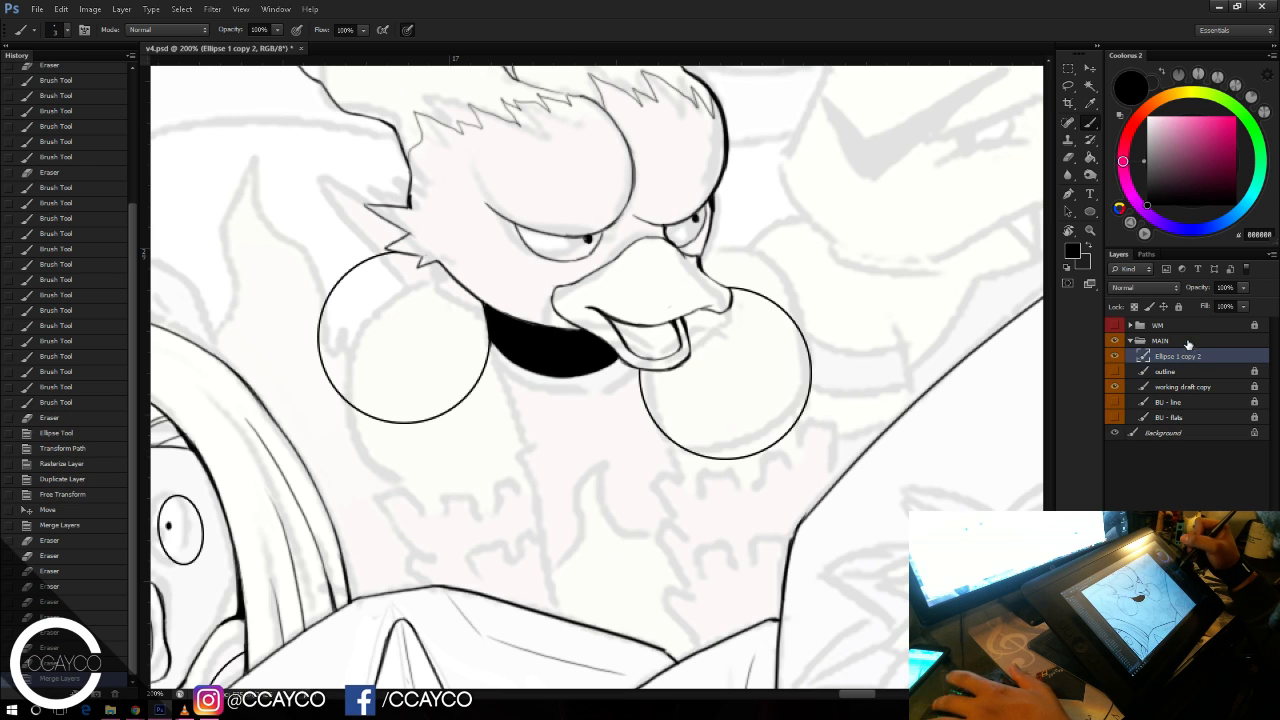
left_click(1115, 356)
left_click(1115, 356)
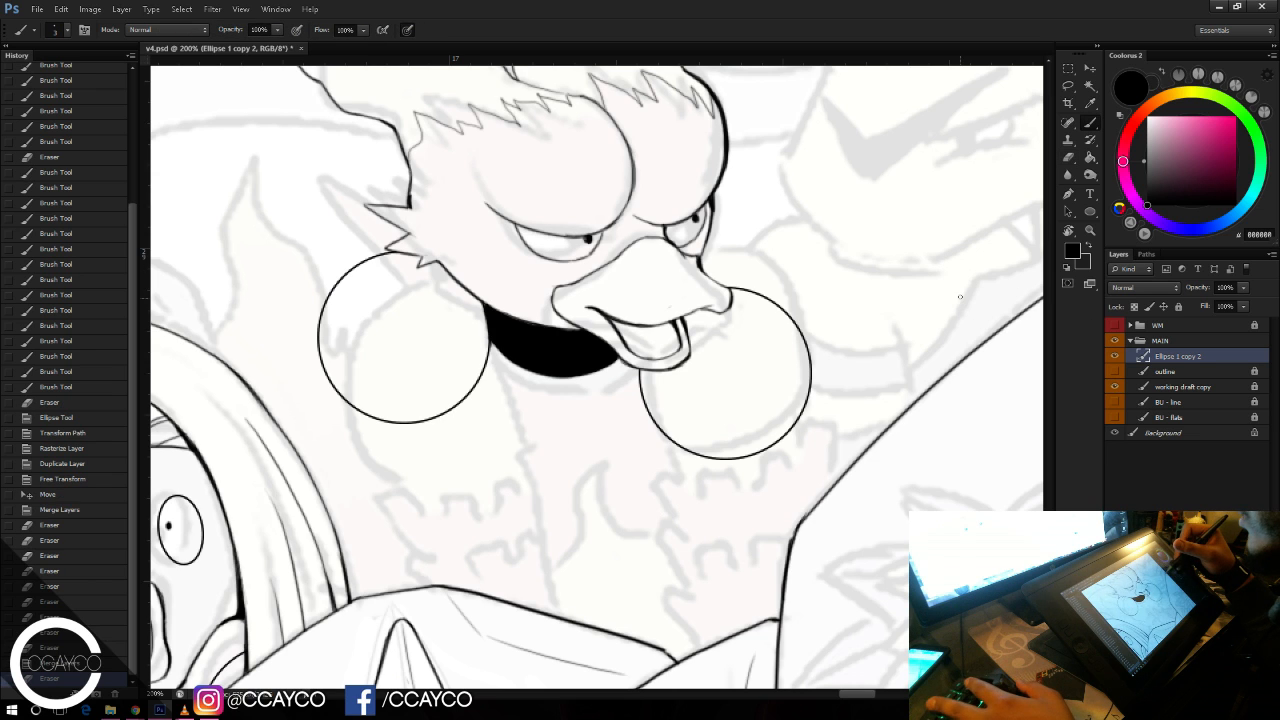
left_click_drag(932, 298, 937, 287)
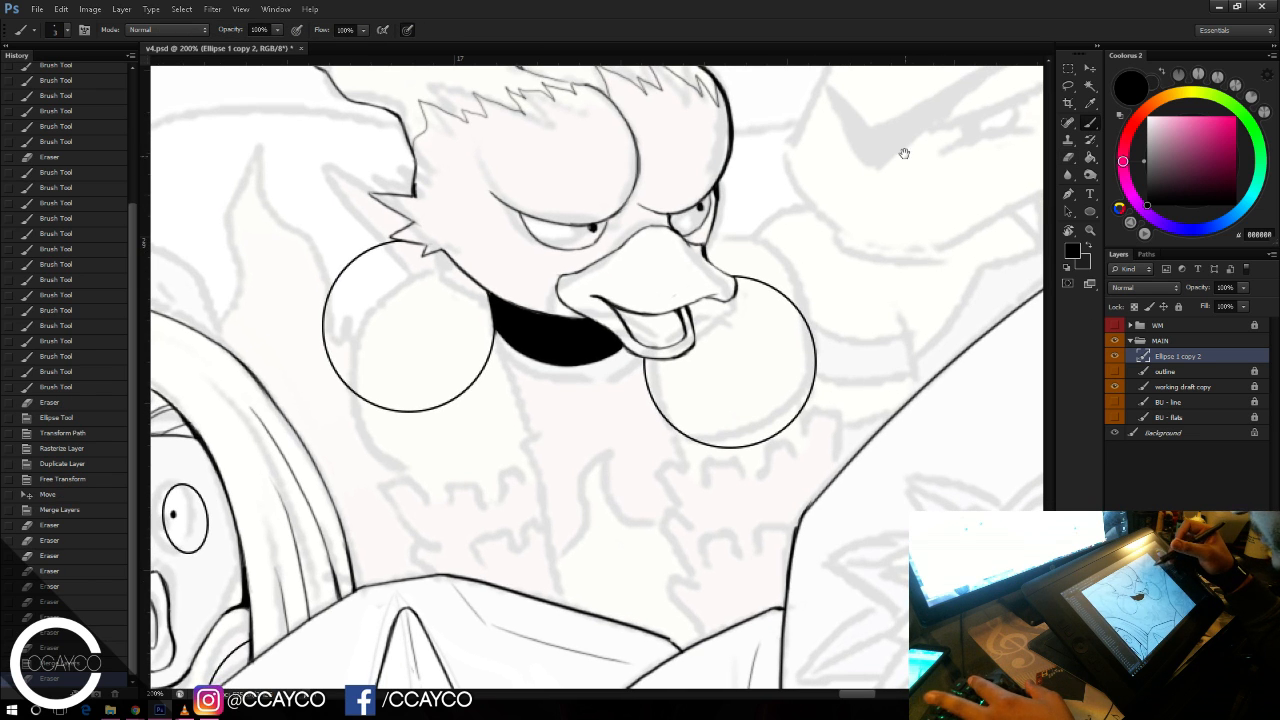
Step: Ink the near body contour from the black collar down to the cloth edge and erase the circle section inside it
key("e")
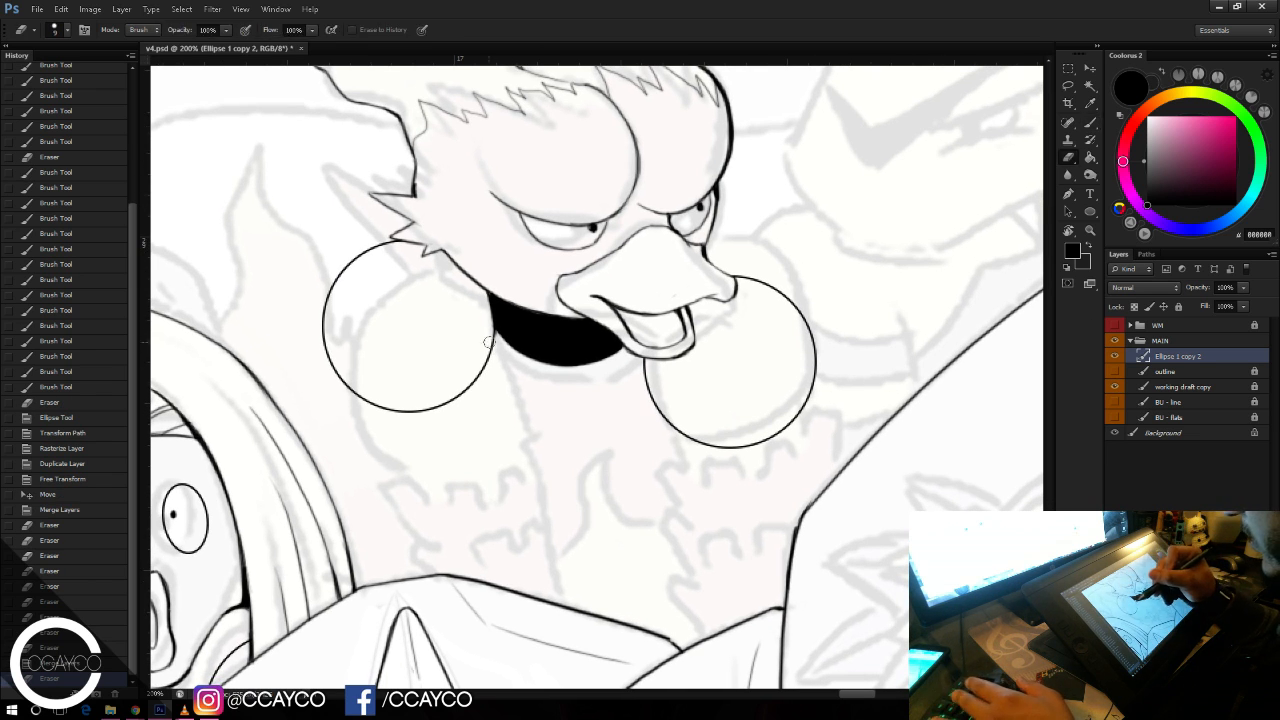
left_click_drag(490, 352, 487, 333)
key("b")
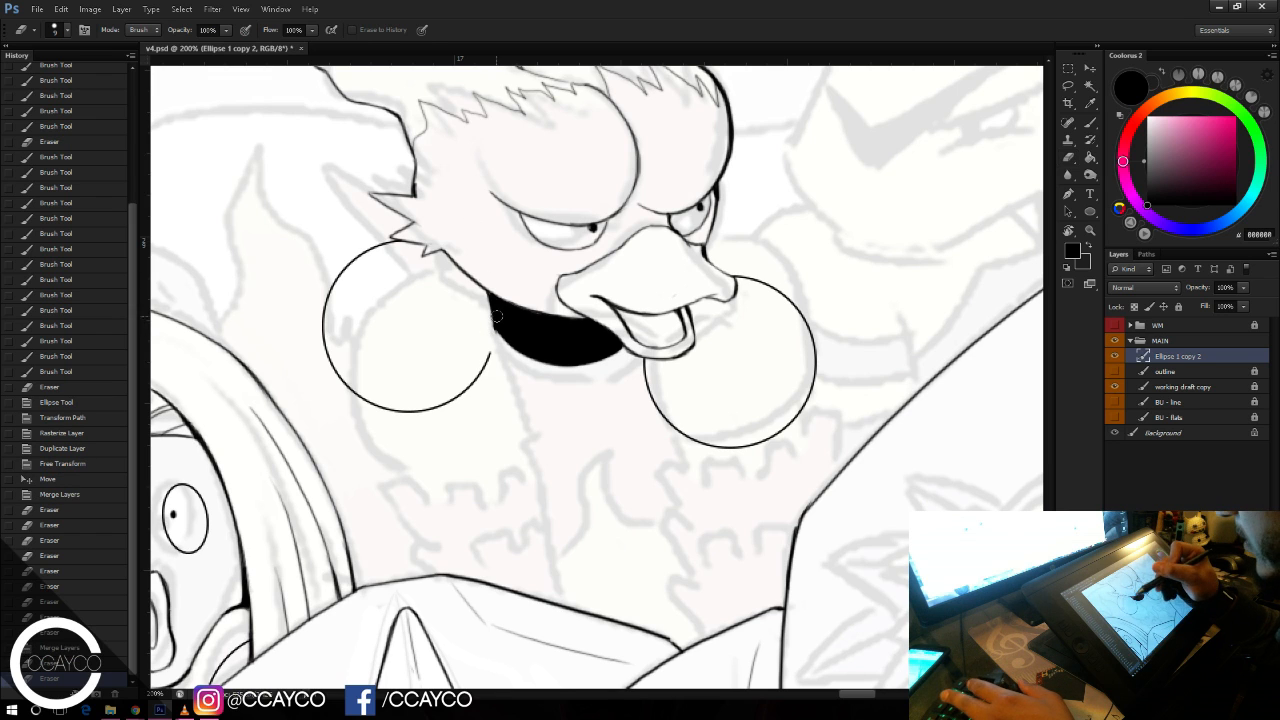
mouse_move(401, 556)
left_mouse_down()
mouse_move(488, 330)
mouse_move(399, 575)
mouse_move(402, 533)
left_mouse_up()
key("ctrl+z")
key("ctrl+z")
left_click_drag(399, 580, 399, 563)
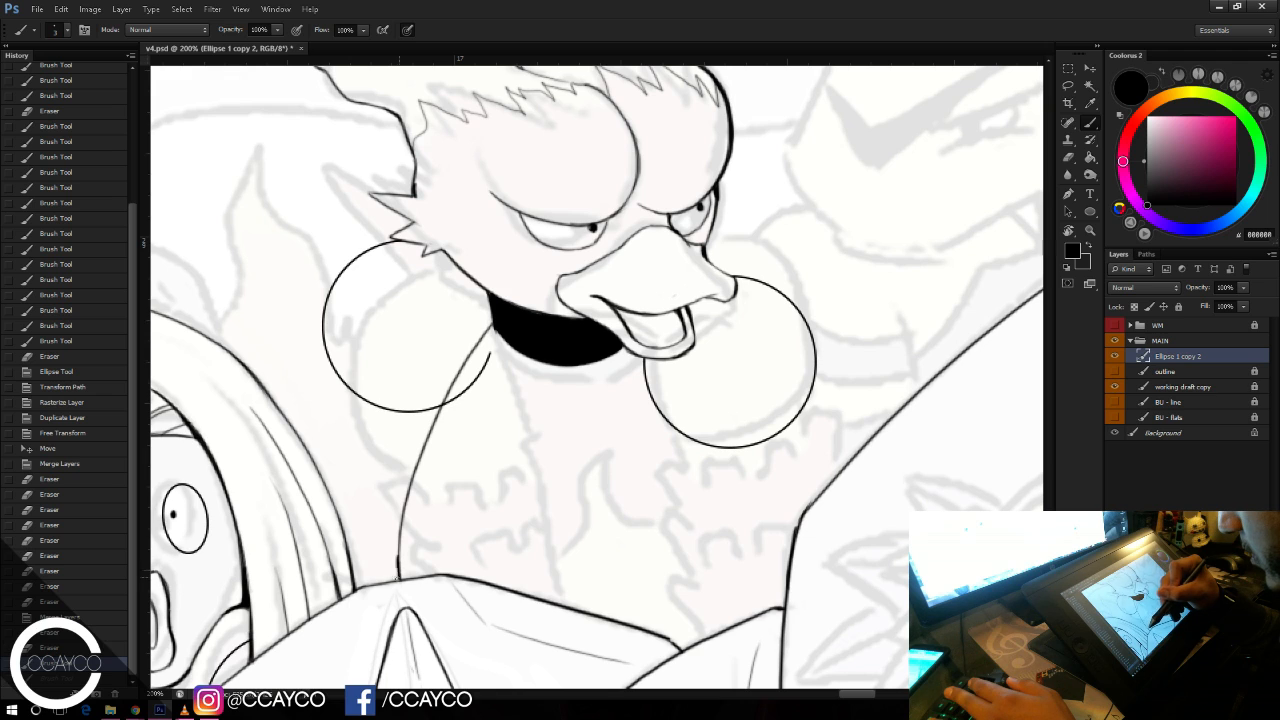
left_click_drag(408, 496, 408, 496)
key("e")
left_click_drag(490, 345, 455, 403)
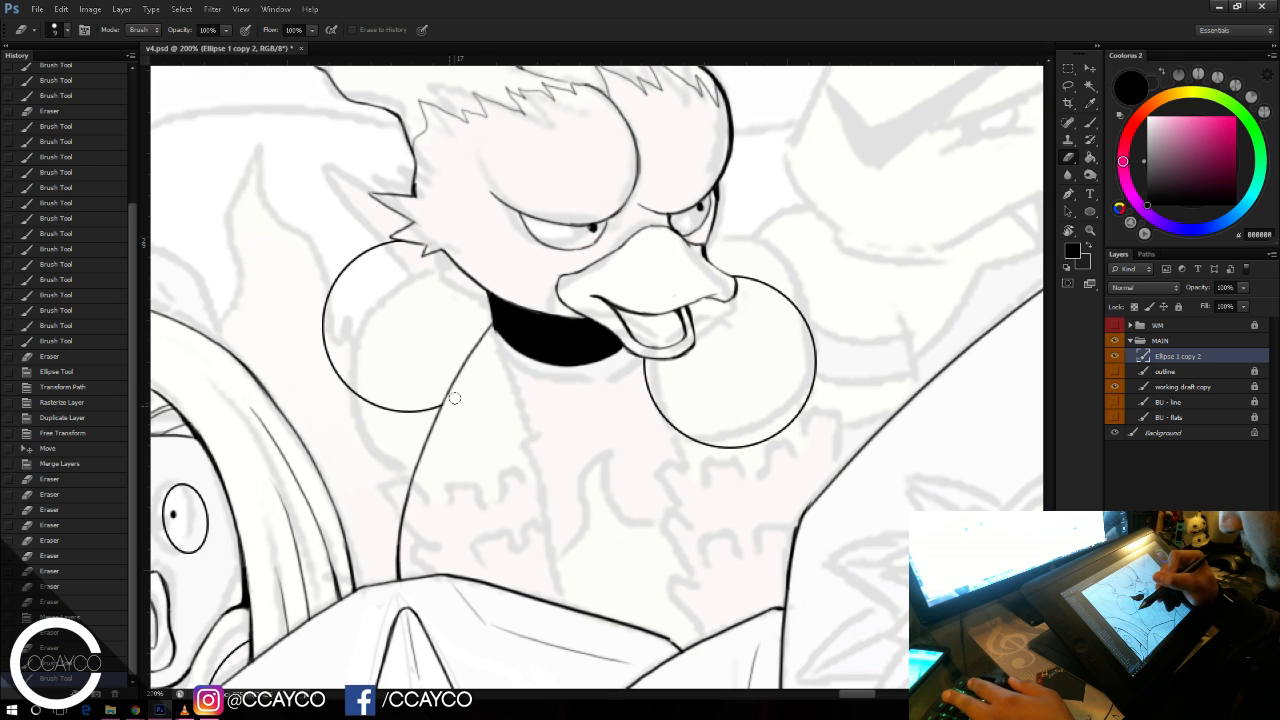
Step: Thicken the top of the near body contour where it meets the collar and touch up the far circle's join with the beak
key("b")
left_click_drag(491, 319, 460, 376)
key("ctrl+z")
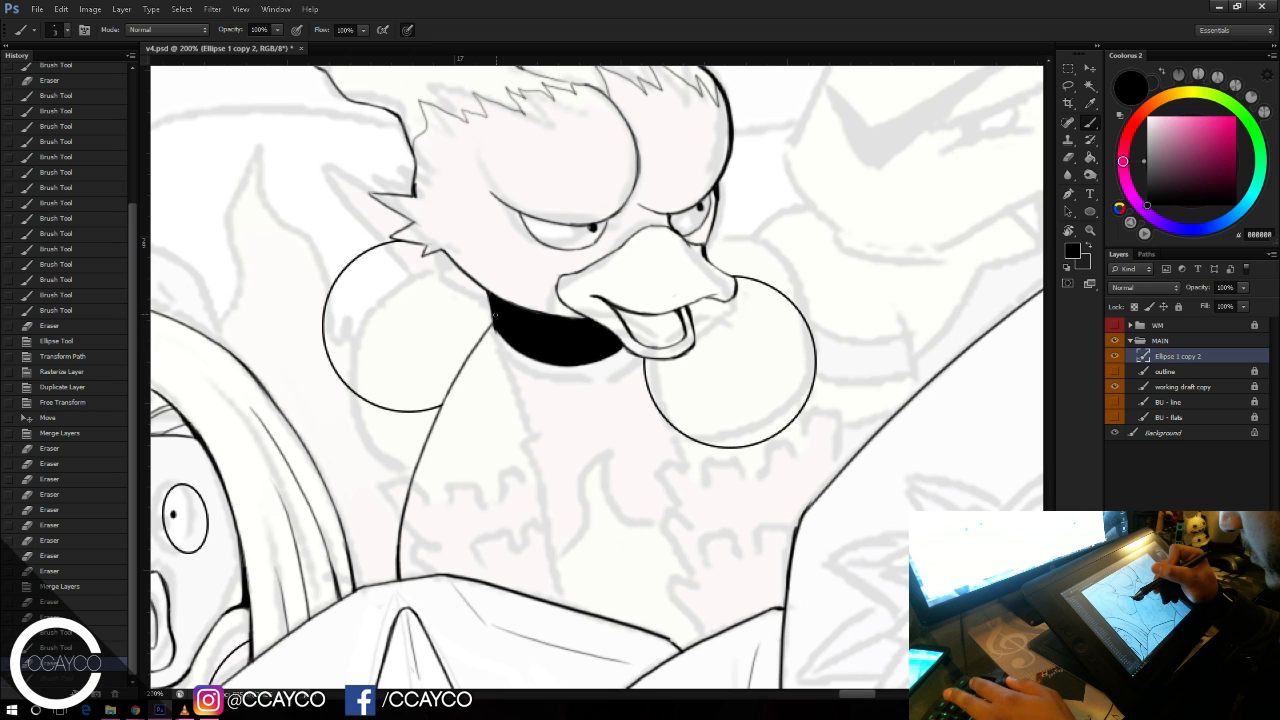
left_click_drag(490, 319, 459, 374)
key("ctrl+z")
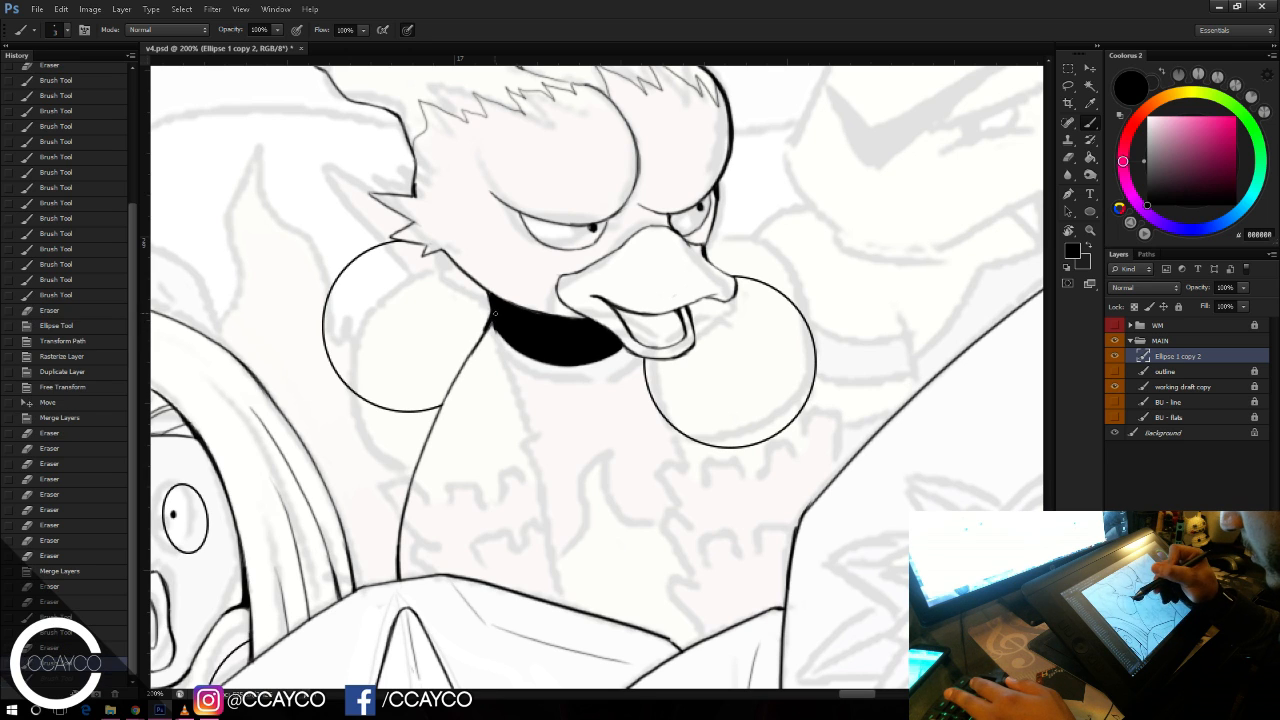
left_click_drag(487, 328, 460, 375)
key("ctrl+z")
key("e")
mouse_move(457, 386)
left_mouse_down()
mouse_move(486, 326)
mouse_move(429, 428)
left_mouse_up()
key("b")
key("ctrl+z")
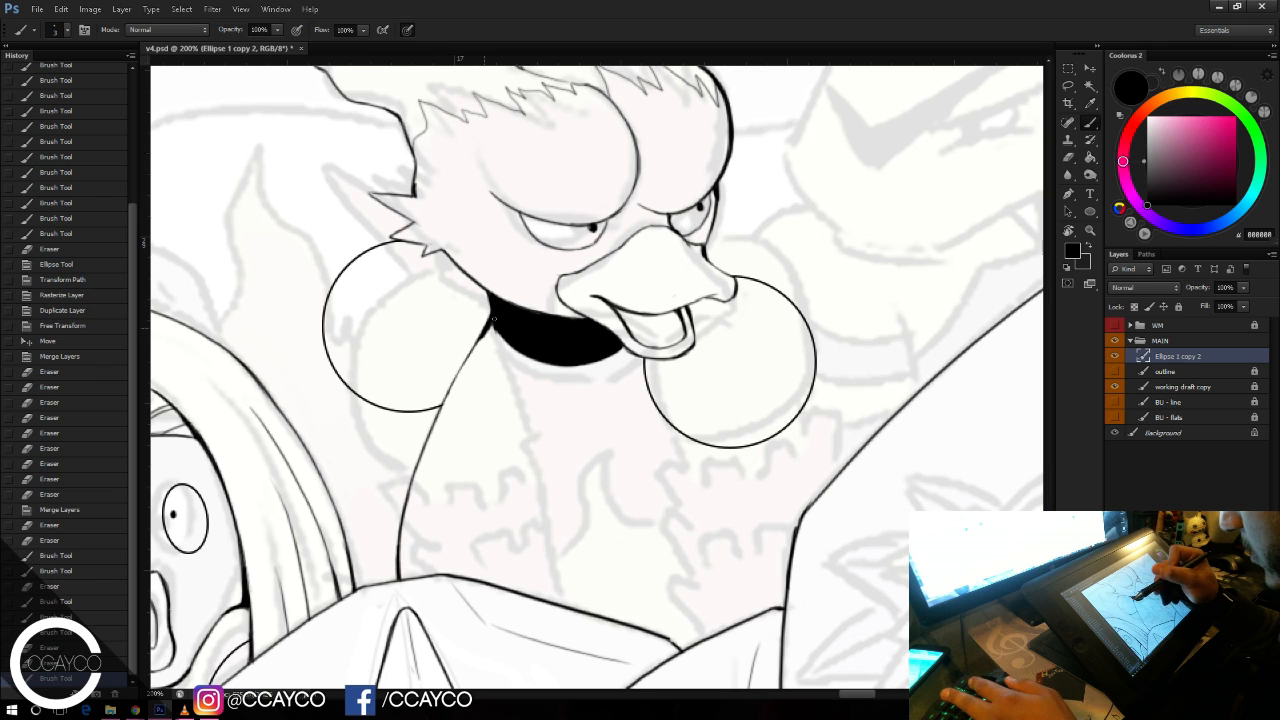
left_click_drag(490, 322, 432, 436)
key("e")
key("ctrl+z")
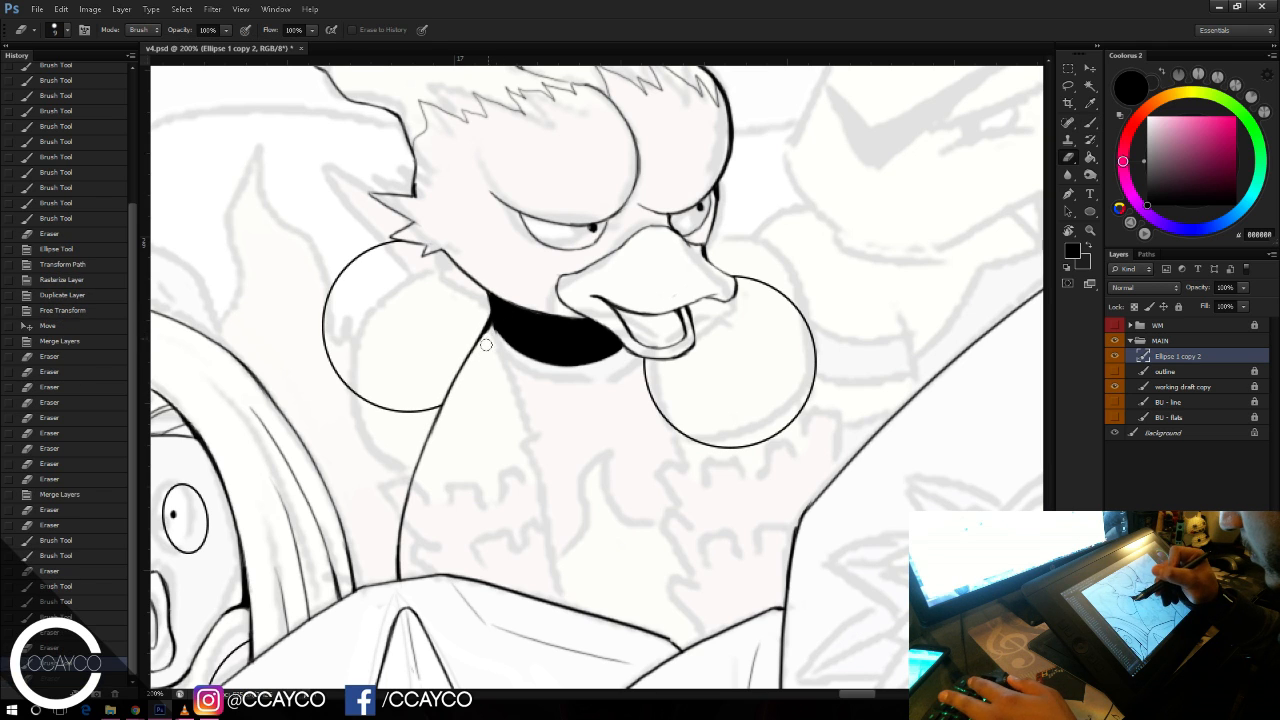
key("b")
left_click_drag(492, 326, 487, 334)
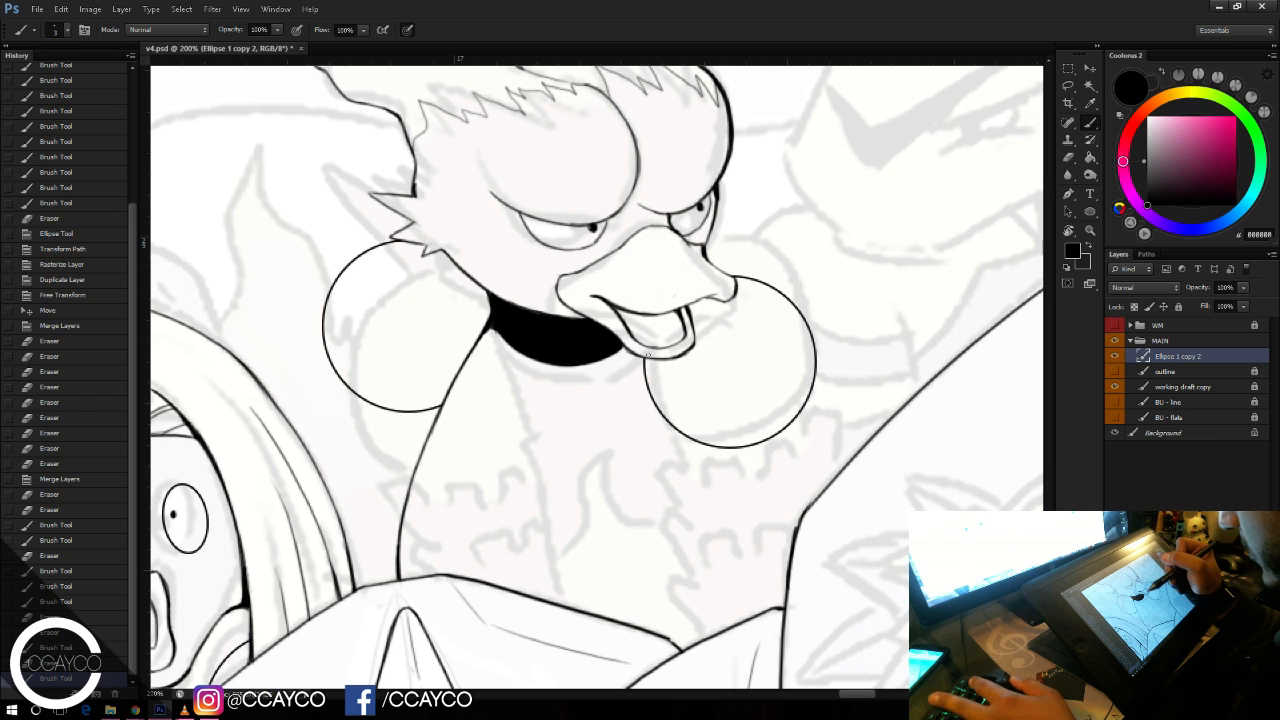
left_click_drag(646, 352, 642, 360)
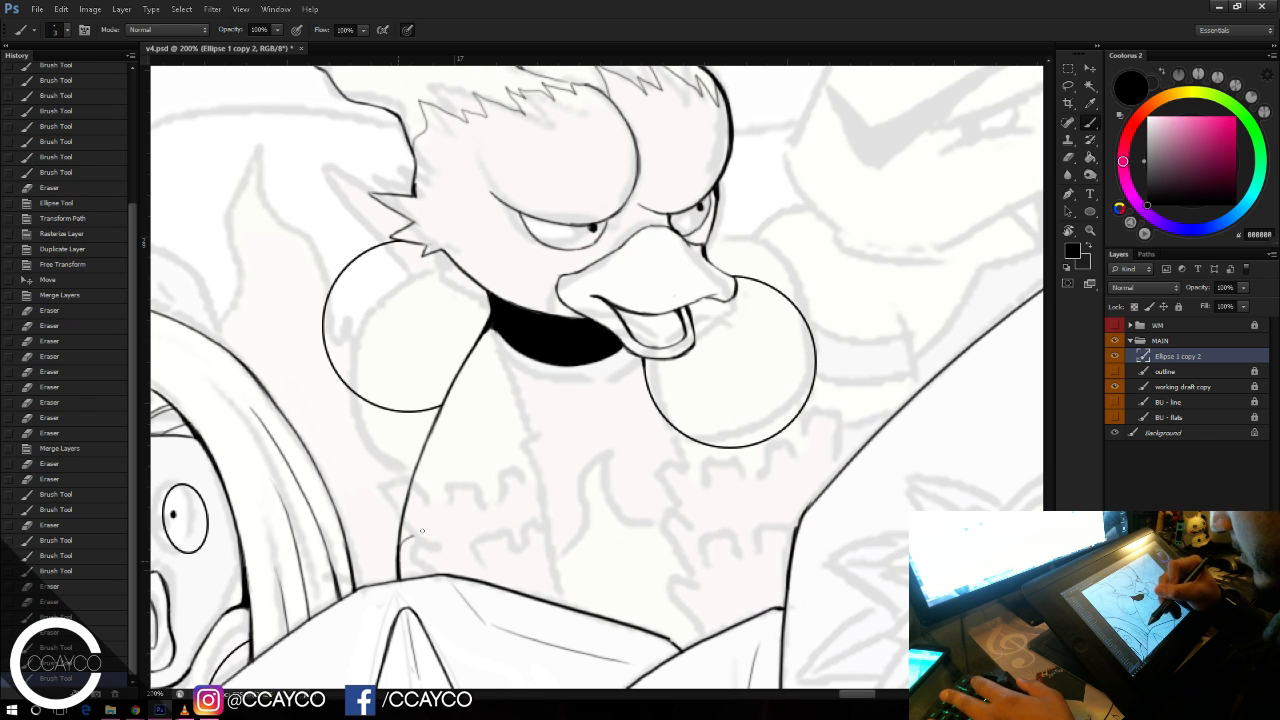
Step: Ink a thin flame-shaped marking on the lower body, from the near contour up to a curled tip and down to the cloth edge
mouse_move(422, 531)
left_mouse_down()
mouse_move(431, 483)
mouse_move(457, 451)
left_mouse_up()
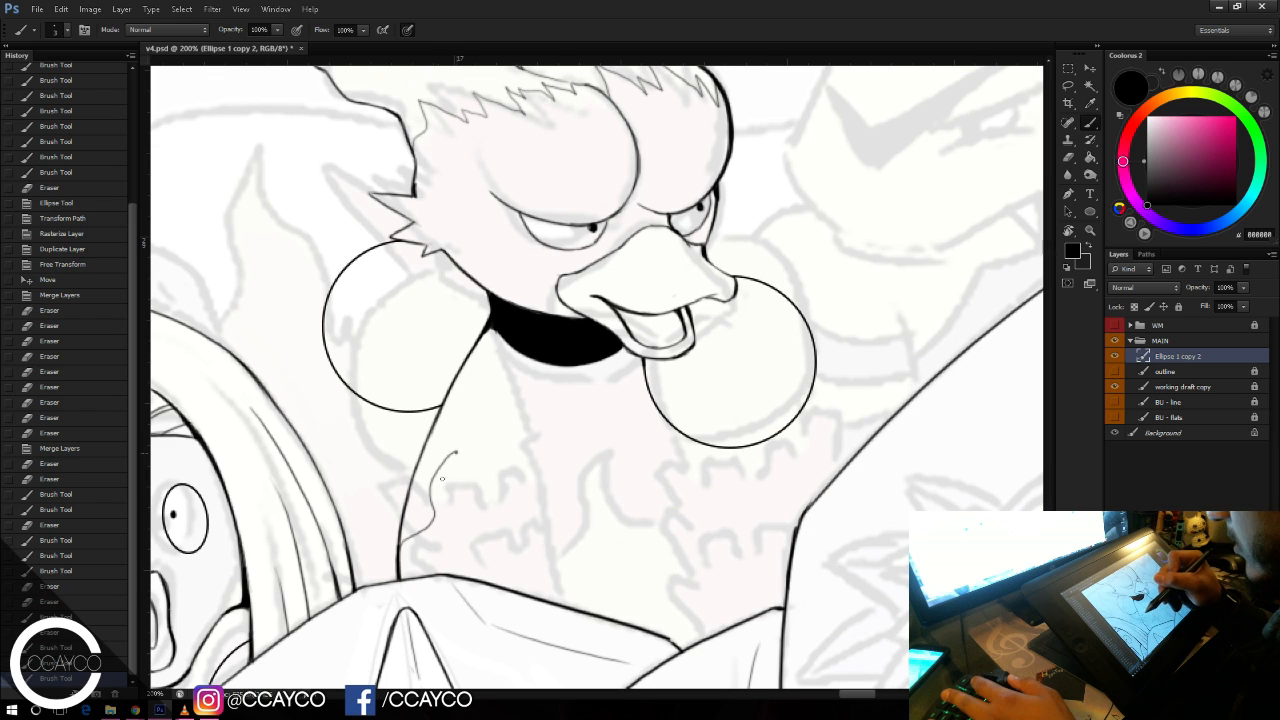
key("ctrl+z")
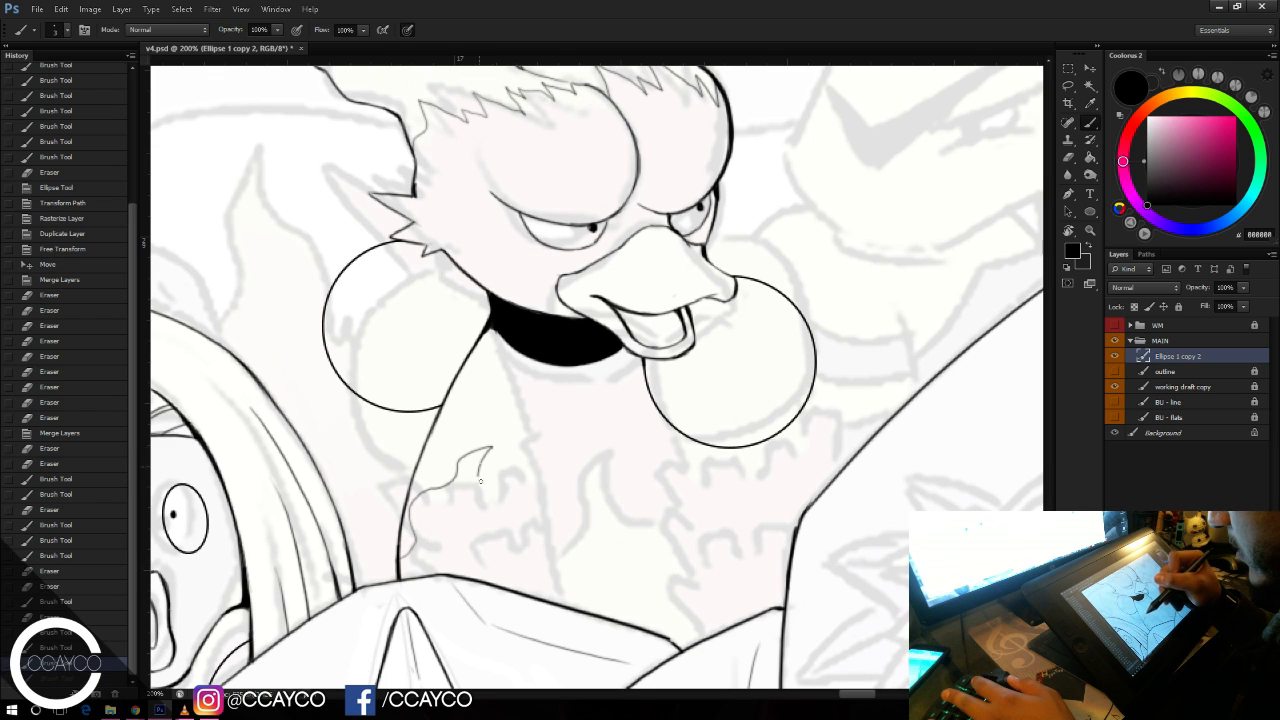
left_click_drag(507, 508, 492, 548)
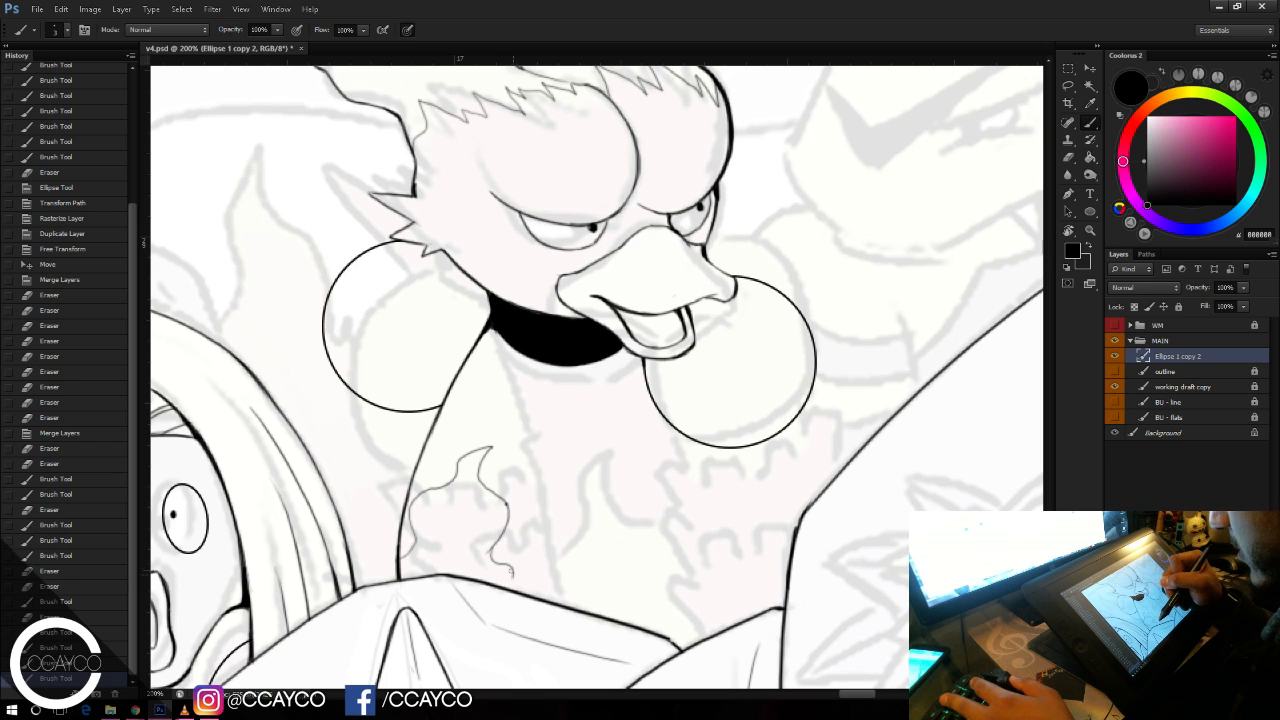
key("ctrl+z")
key("ctrl+z")
mouse_move(515, 585)
left_mouse_down()
mouse_move(493, 546)
mouse_move(517, 591)
left_mouse_up()
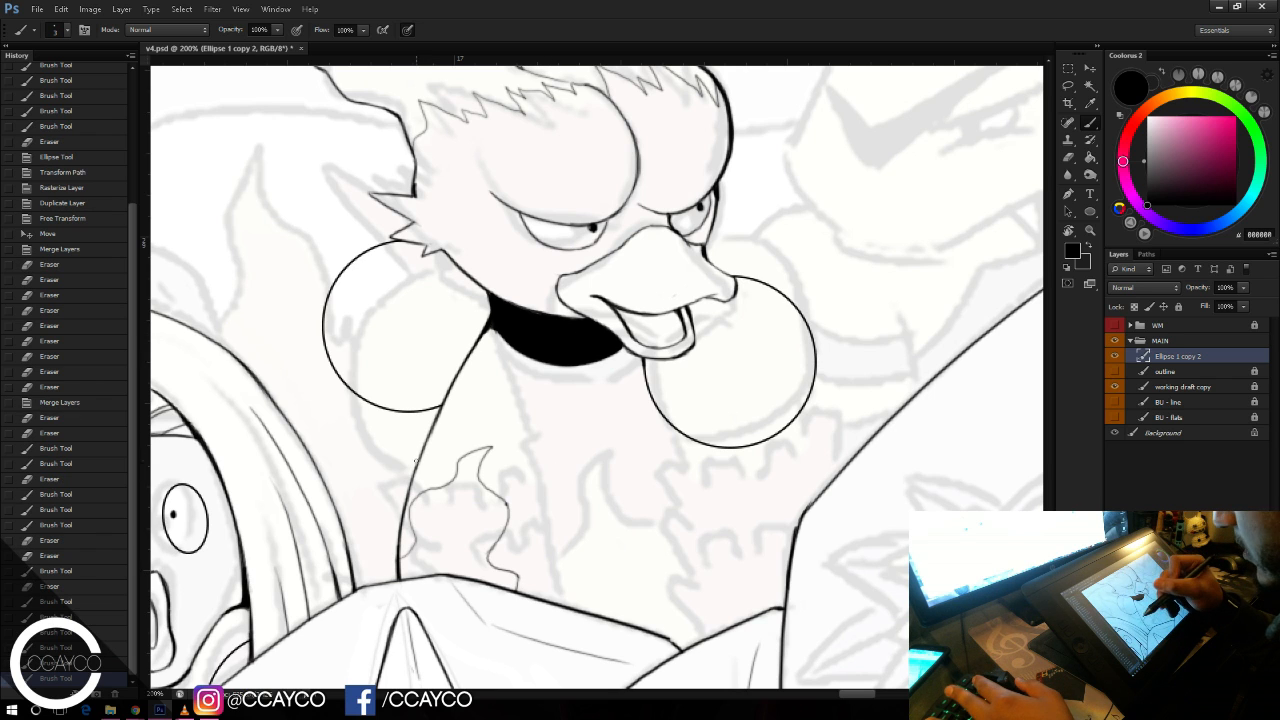
Step: Ink the curved line from the near body contour below the shoulder circle out to the neighbouring character's hair
left_click_drag(410, 481, 347, 545)
key("ctrl+z")
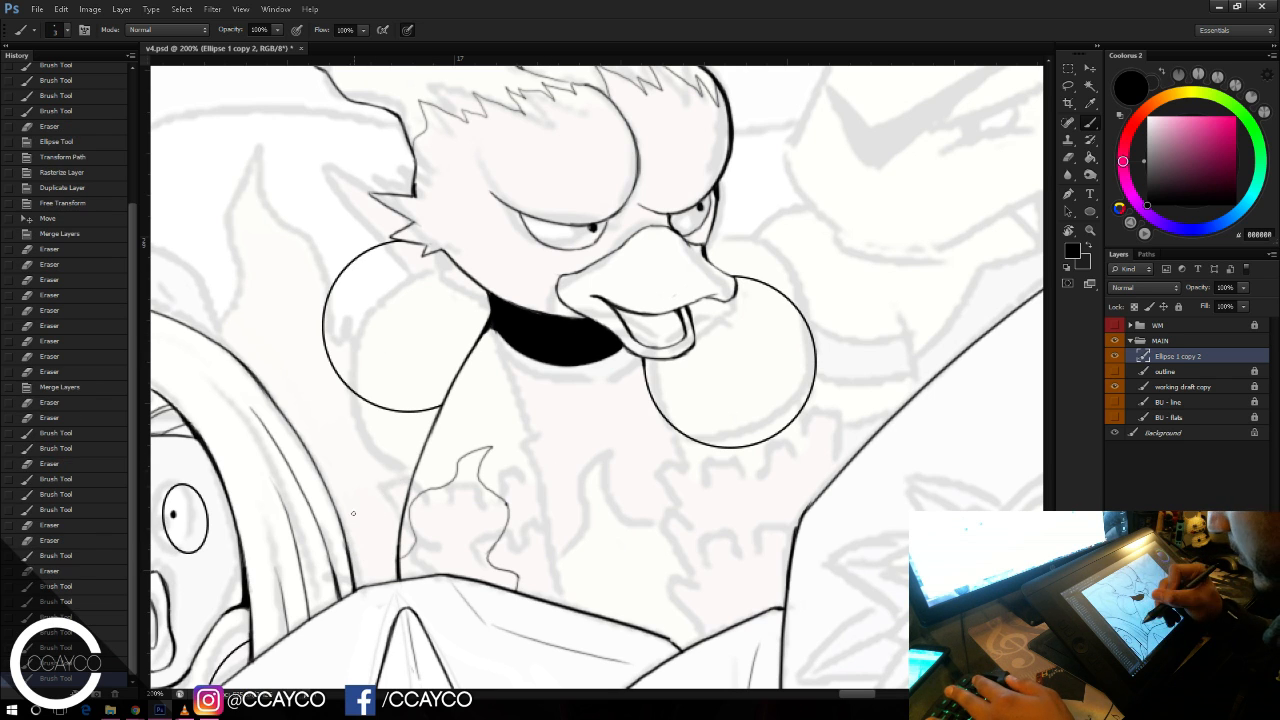
mouse_move(414, 466)
left_mouse_down()
mouse_move(342, 531)
mouse_move(411, 466)
left_mouse_up()
key("ctrl+z")
left_click_drag(344, 525, 414, 466)
key("ctrl+z")
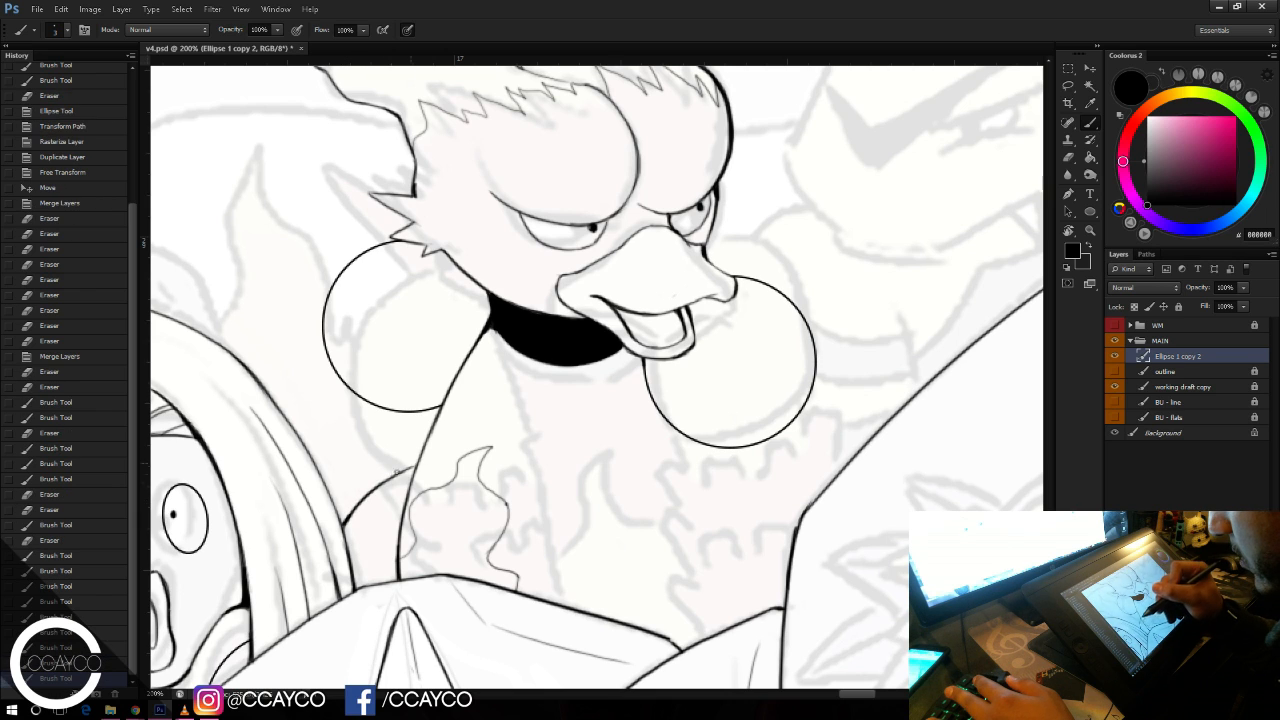
key("ctrl+z")
key("ctrl+z")
key("ctrl+z")
key("ctrl+z")
left_click_drag(428, 430, 432, 422)
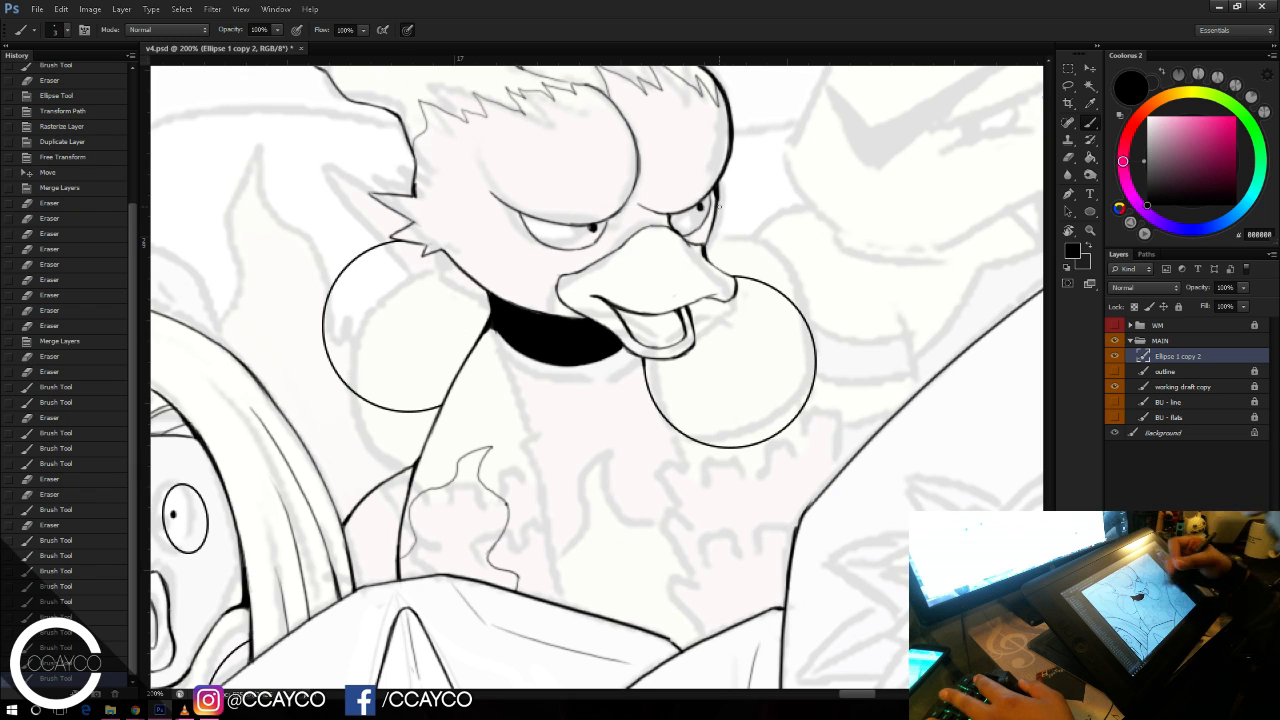
Step: Add a circle about 140 px wide beneath the far shoulder circle, rasterize it and erase the part overlapping the cloth
left_click(1090, 211)
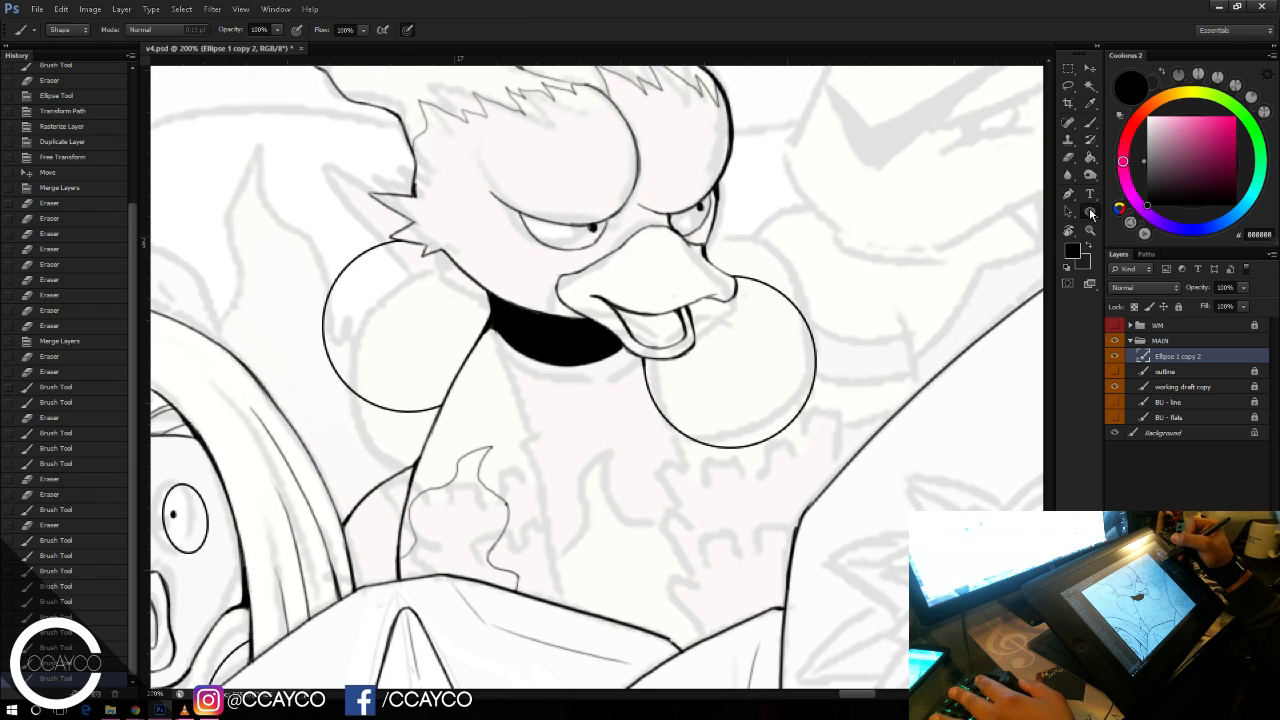
left_click_drag(636, 477, 880, 553)
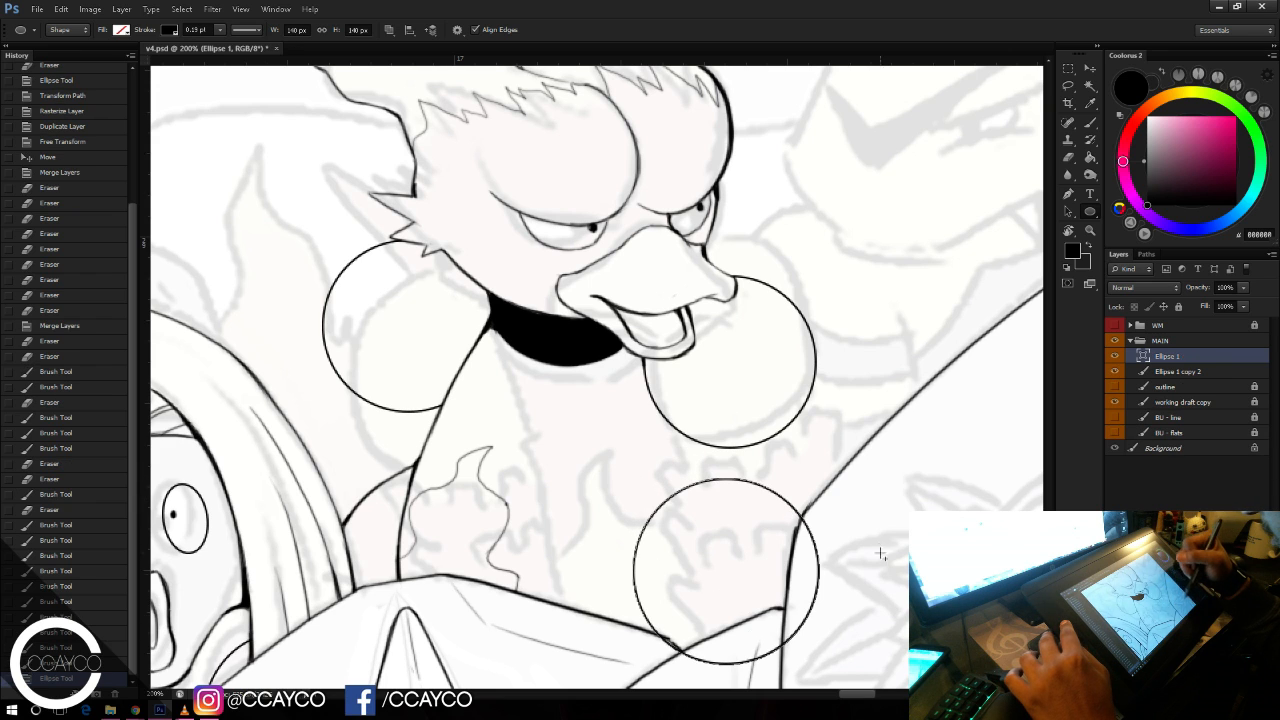
key("e")
left_click(816, 520)
key("Return")
mouse_move(808, 521)
left_mouse_down()
mouse_move(809, 621)
mouse_move(758, 660)
mouse_move(703, 666)
mouse_move(657, 644)
mouse_move(687, 651)
left_mouse_up()
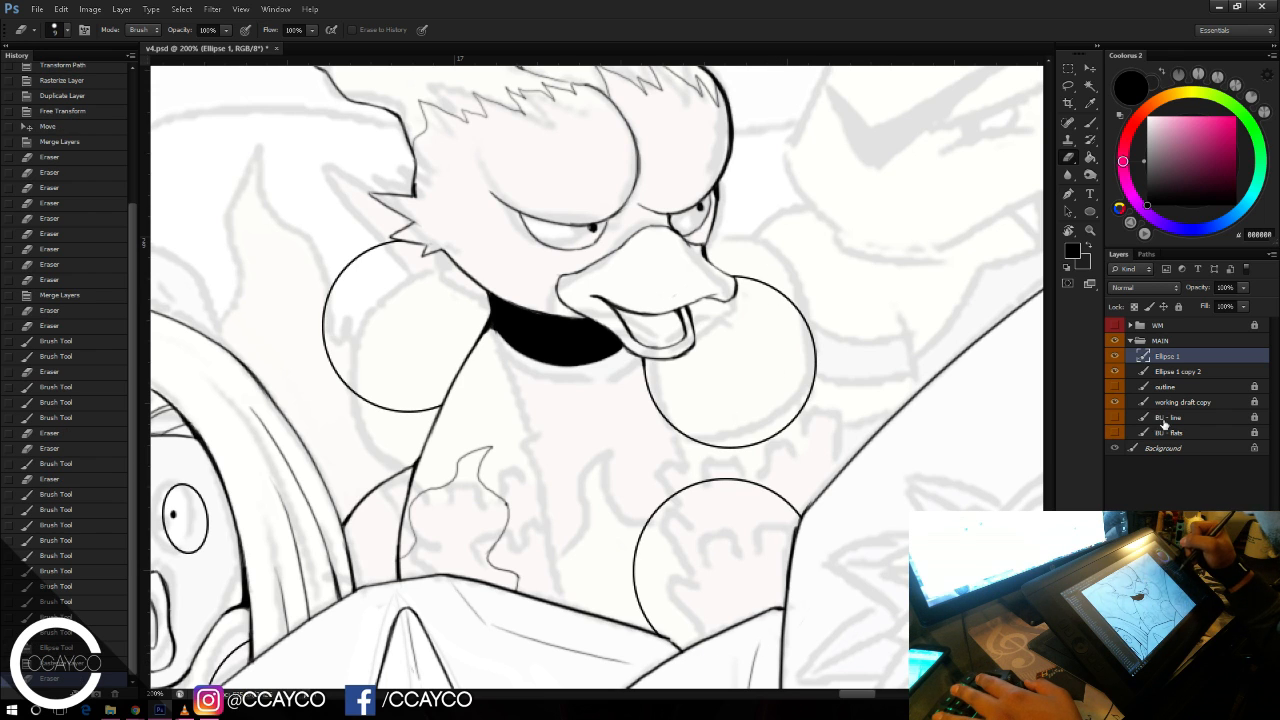
Step: Add a new layer and sketch a guide arc from the far shoulder circle's lower edge out over the cloth
key("ctrl+shift+alt+n")
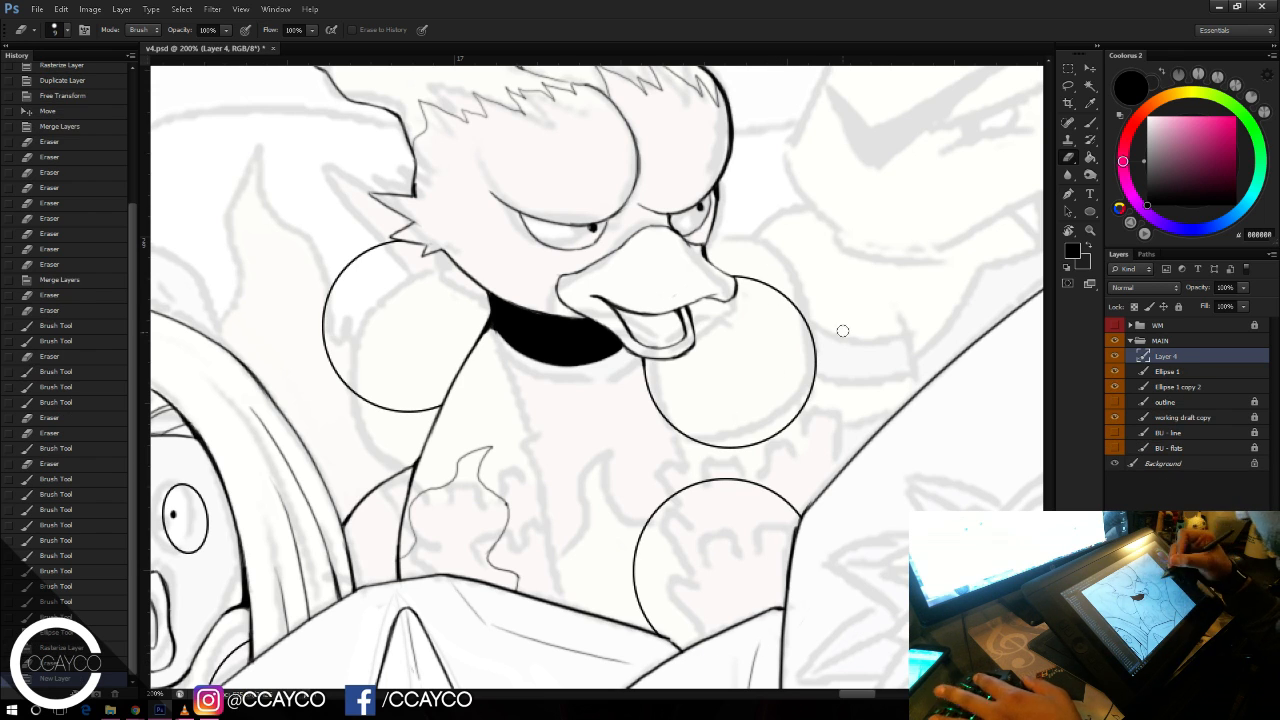
key("b")
left_click_drag(793, 396, 881, 476)
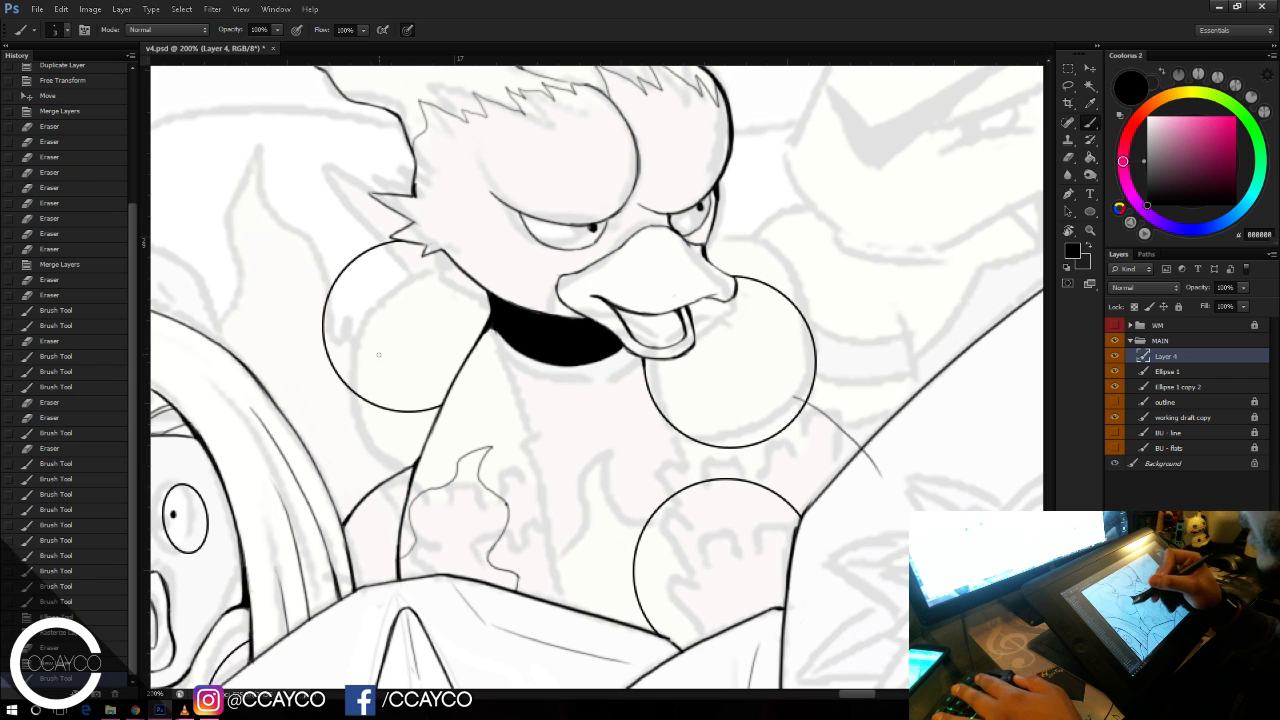
mouse_move(387, 345)
left_mouse_down()
mouse_move(252, 425)
mouse_move(234, 455)
left_mouse_up()
key("ctrl+z")
mouse_move(394, 314)
left_mouse_down()
mouse_move(240, 480)
mouse_move(378, 378)
left_mouse_up()
key("ctrl+z")
key("ctrl+z")
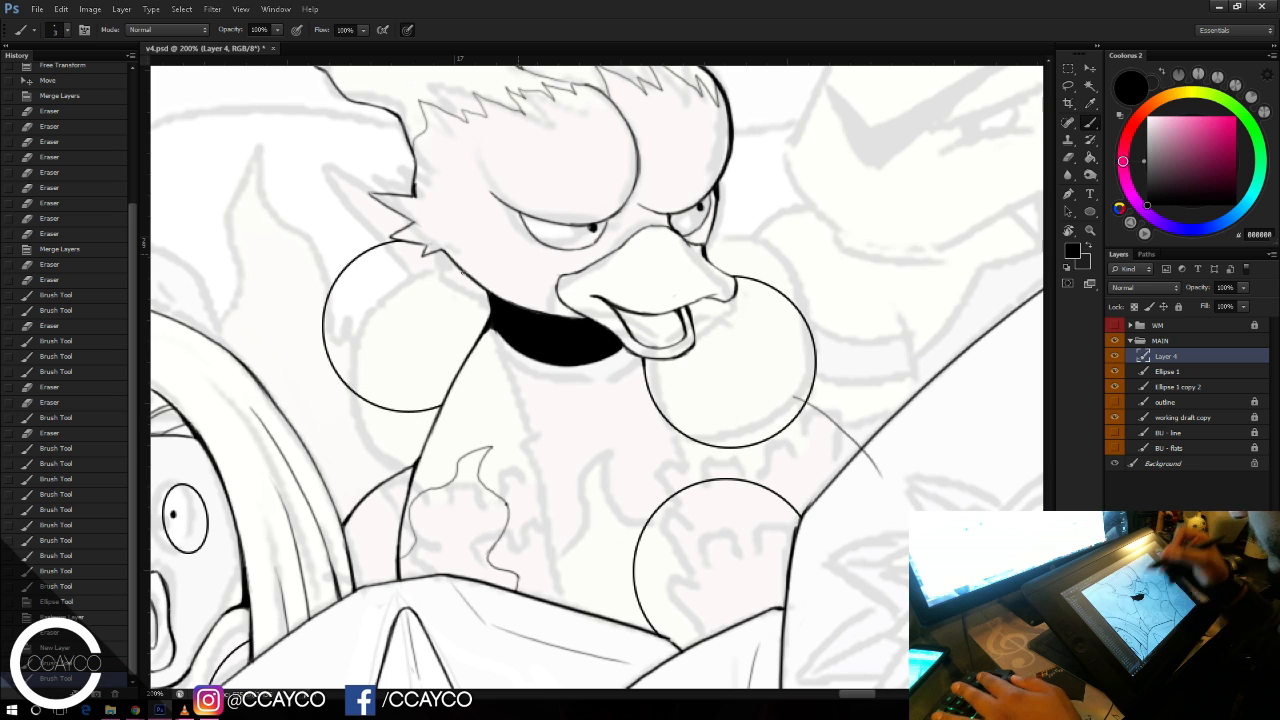
Step: Sketch a guide arc across the near shoulder circle out to the hair and move Layer 4 below both ellipse layers
left_click_drag(240, 412, 430, 320)
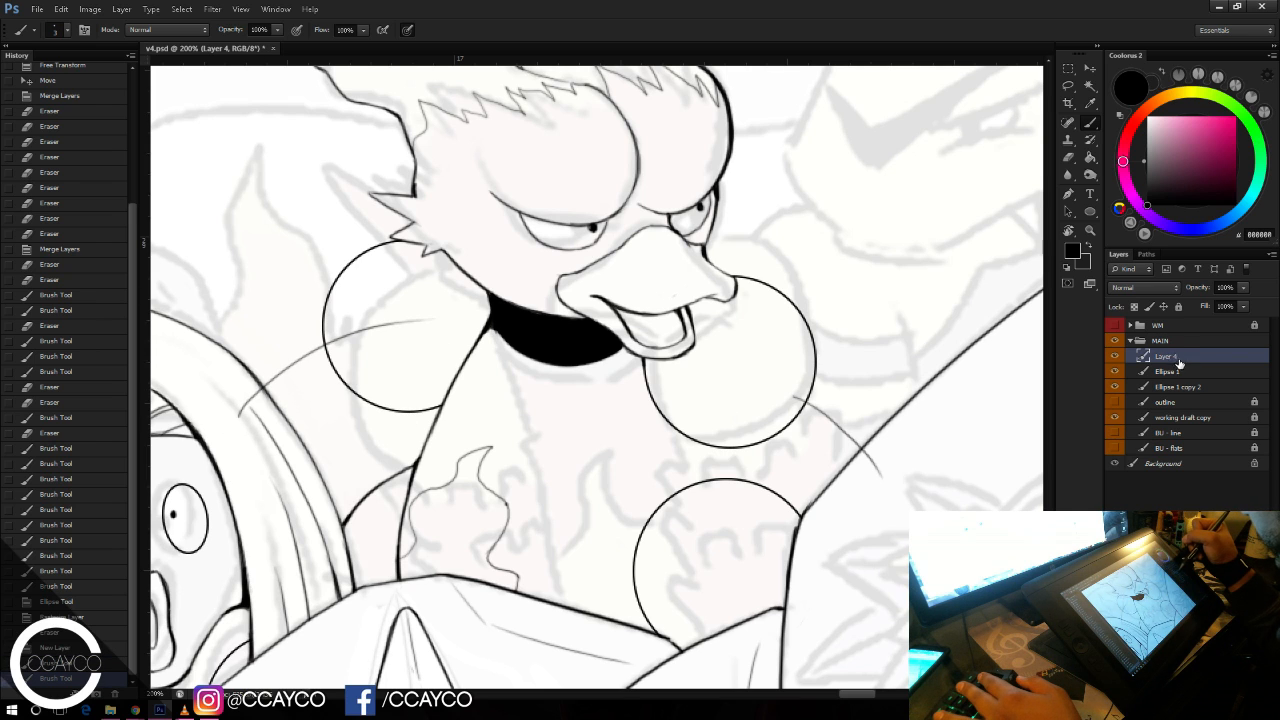
left_click_drag(1180, 362, 1186, 398)
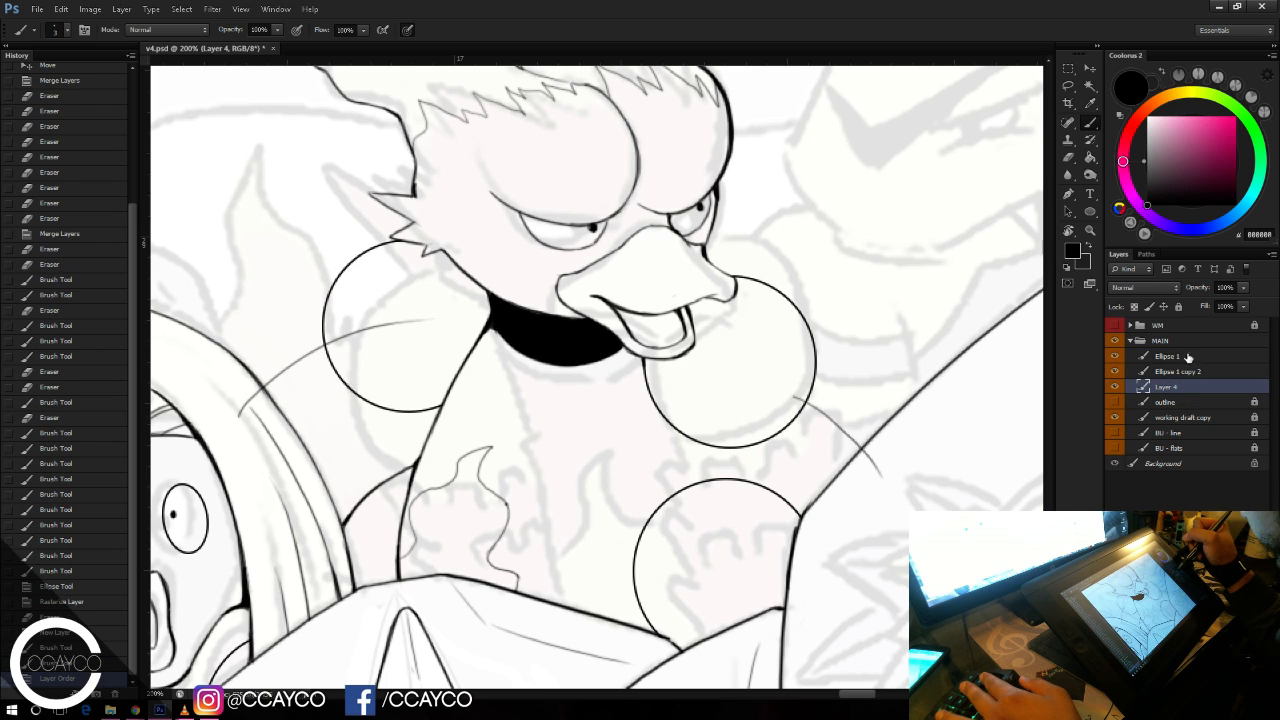
Step: Ink a row of jagged spikes along the lower edge of the far shoulder circle on the Ellipse 1 layer
left_click(1188, 357)
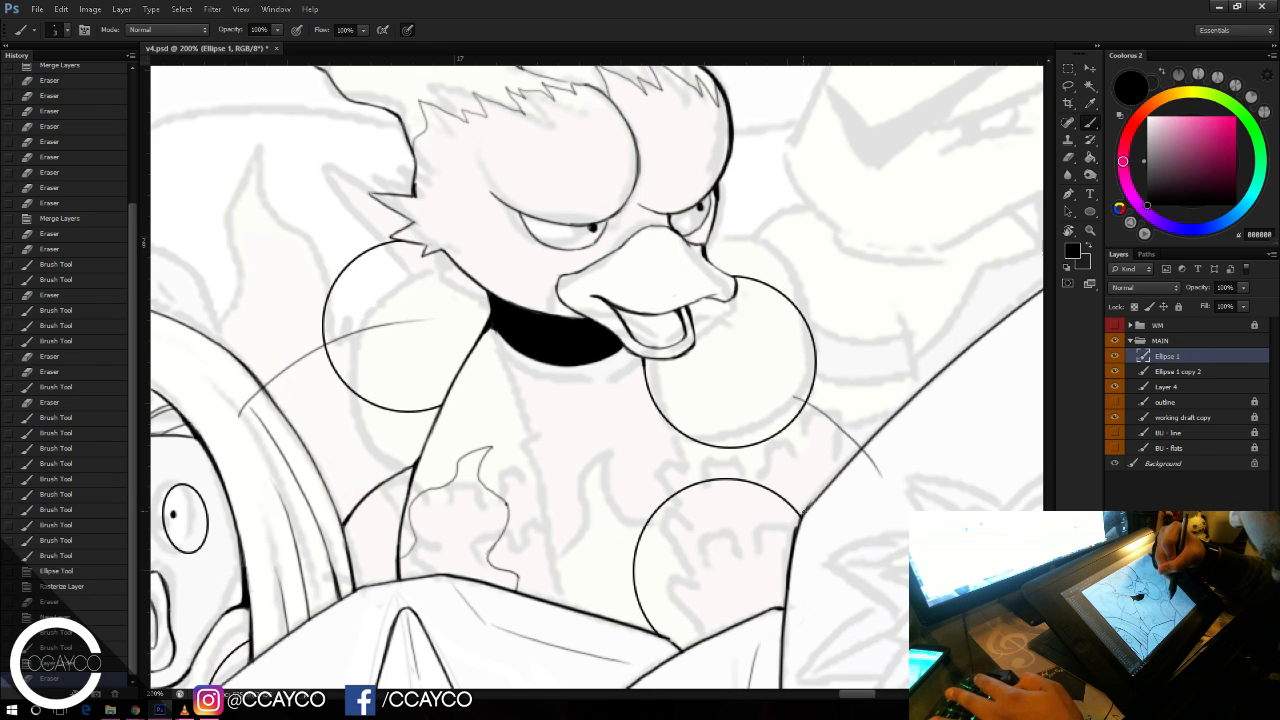
left_click_drag(805, 510, 801, 516)
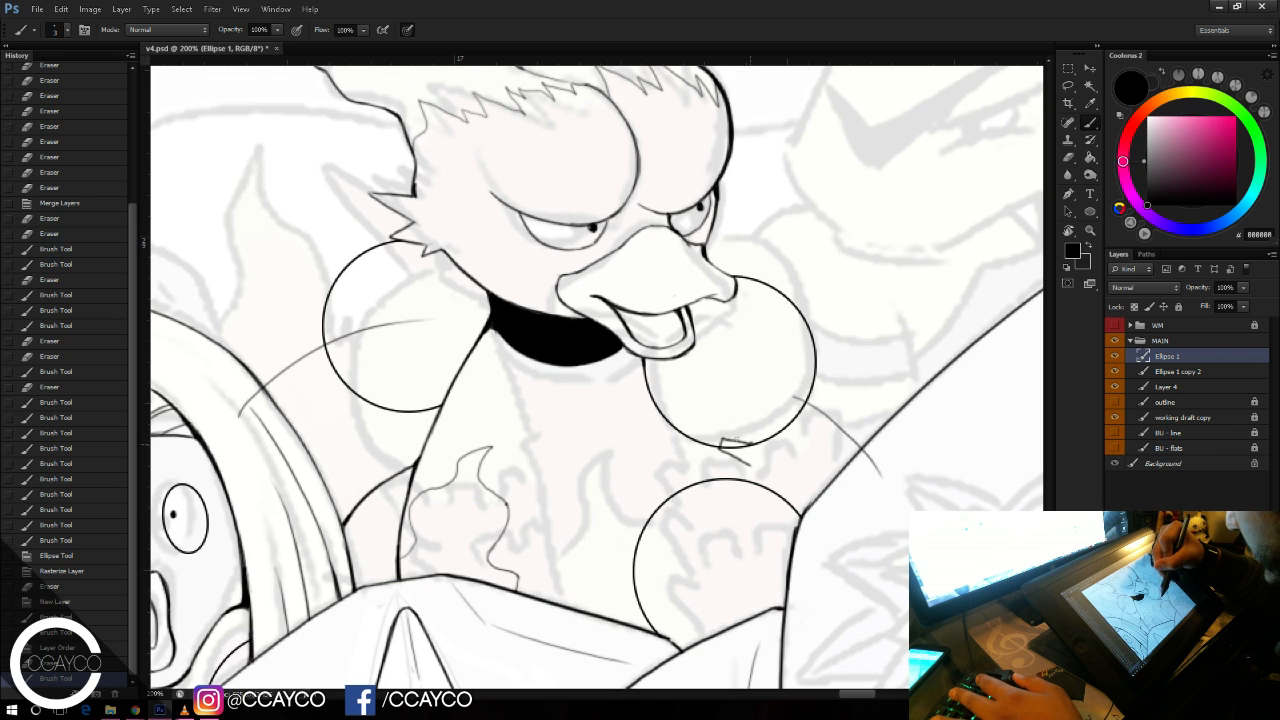
left_click_drag(738, 446, 727, 455)
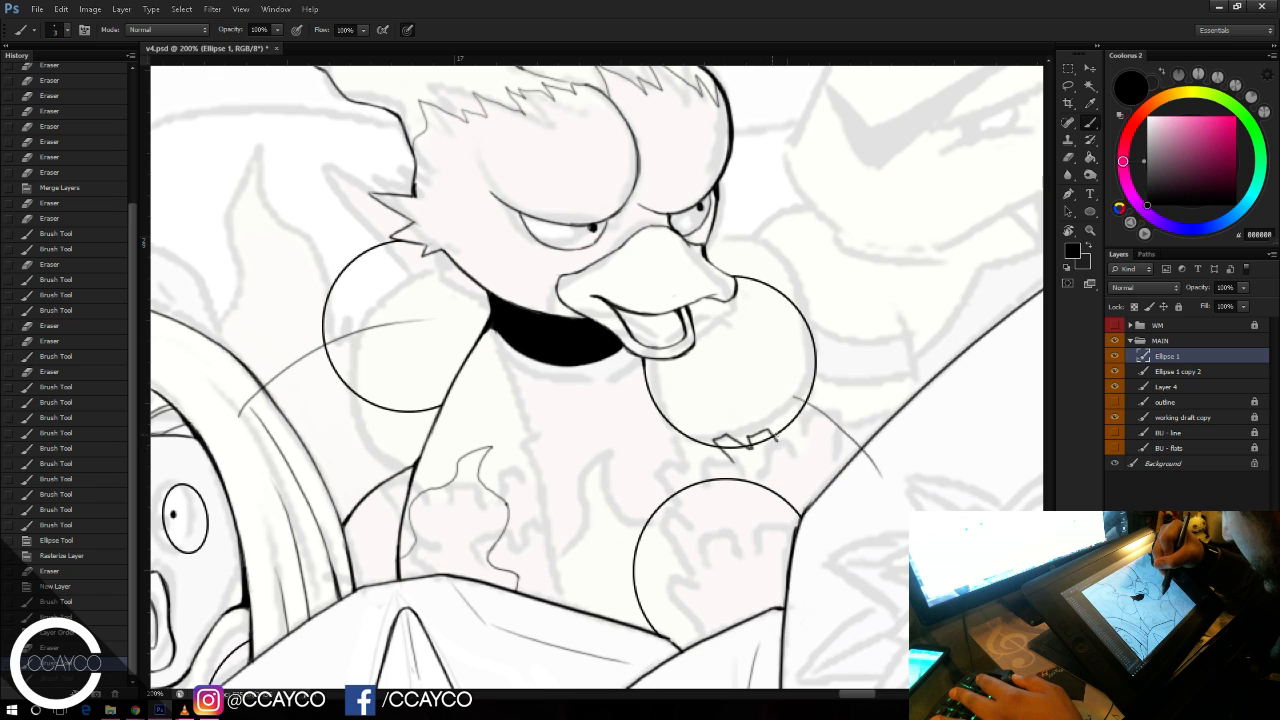
key("e")
left_click_drag(816, 372, 831, 376)
key("b")
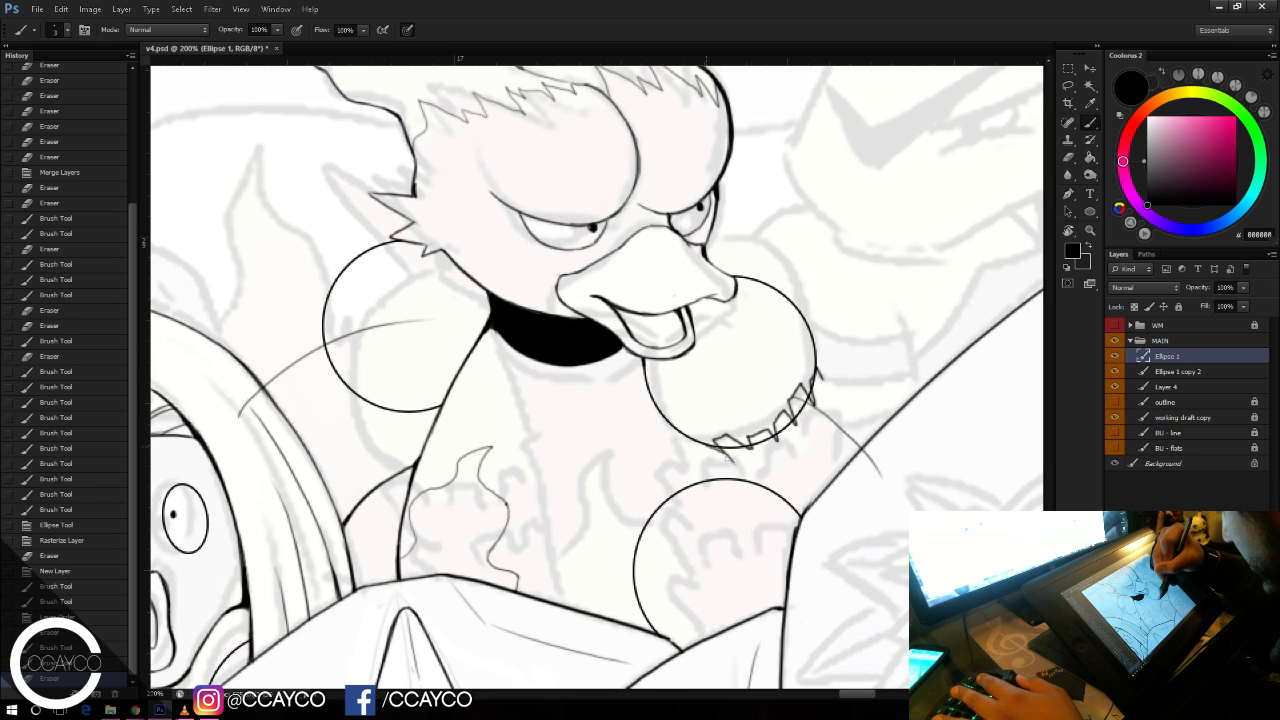
left_click_drag(728, 458, 722, 462)
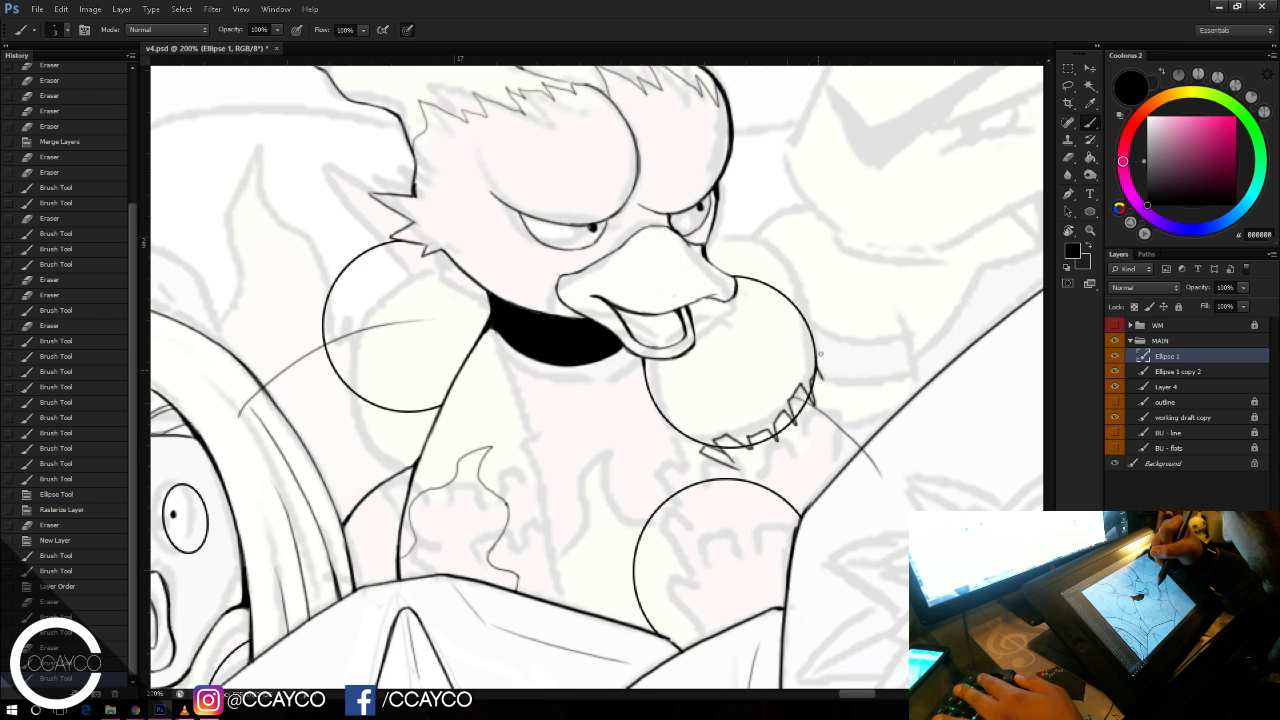
left_click_drag(820, 353, 840, 412)
left_click_drag(750, 476, 722, 464)
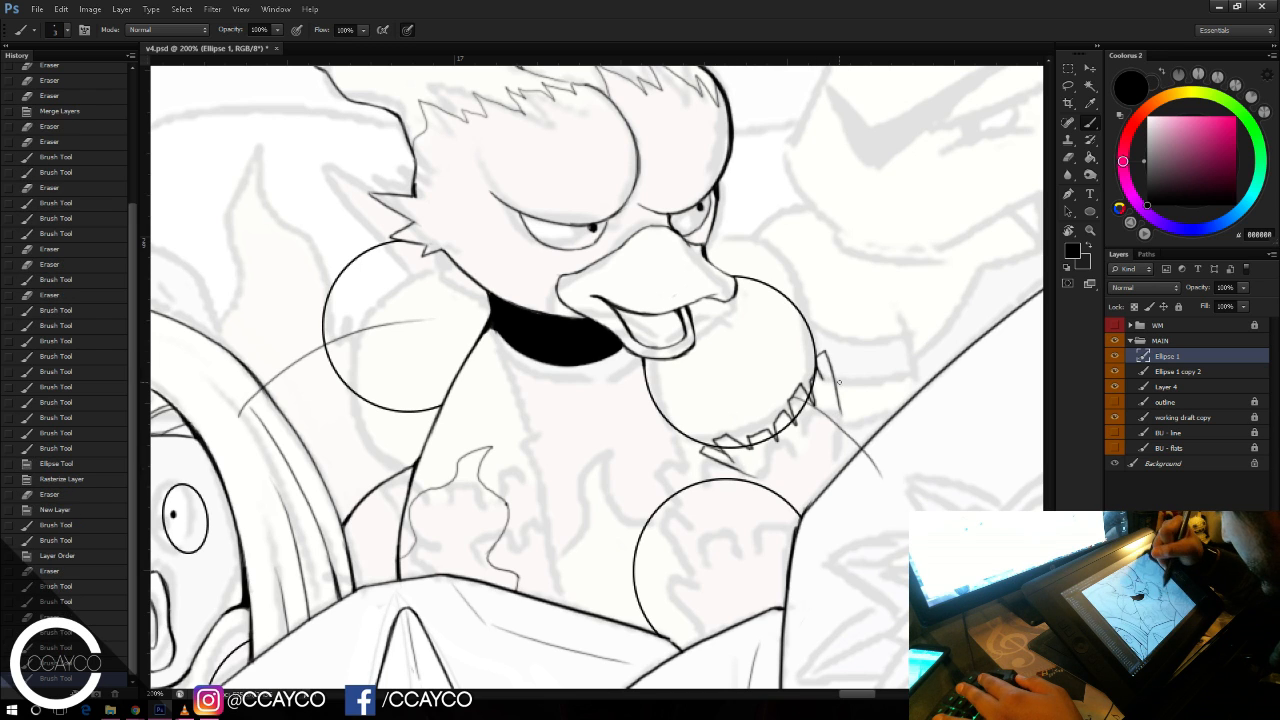
Step: Check the spikes without the guide arcs, then erase the far circle's outline behind them on Ellipse 1 copy 2
left_click(1115, 387)
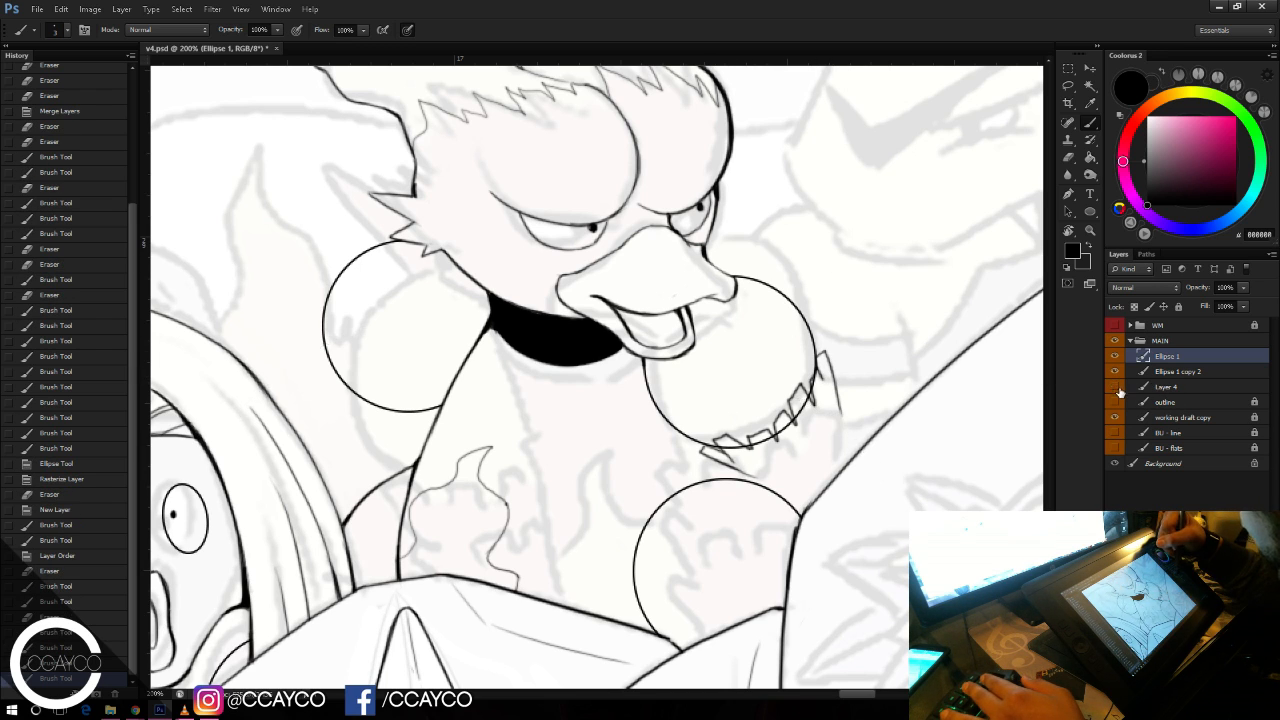
left_click(1115, 387)
left_click(1170, 373)
key("e")
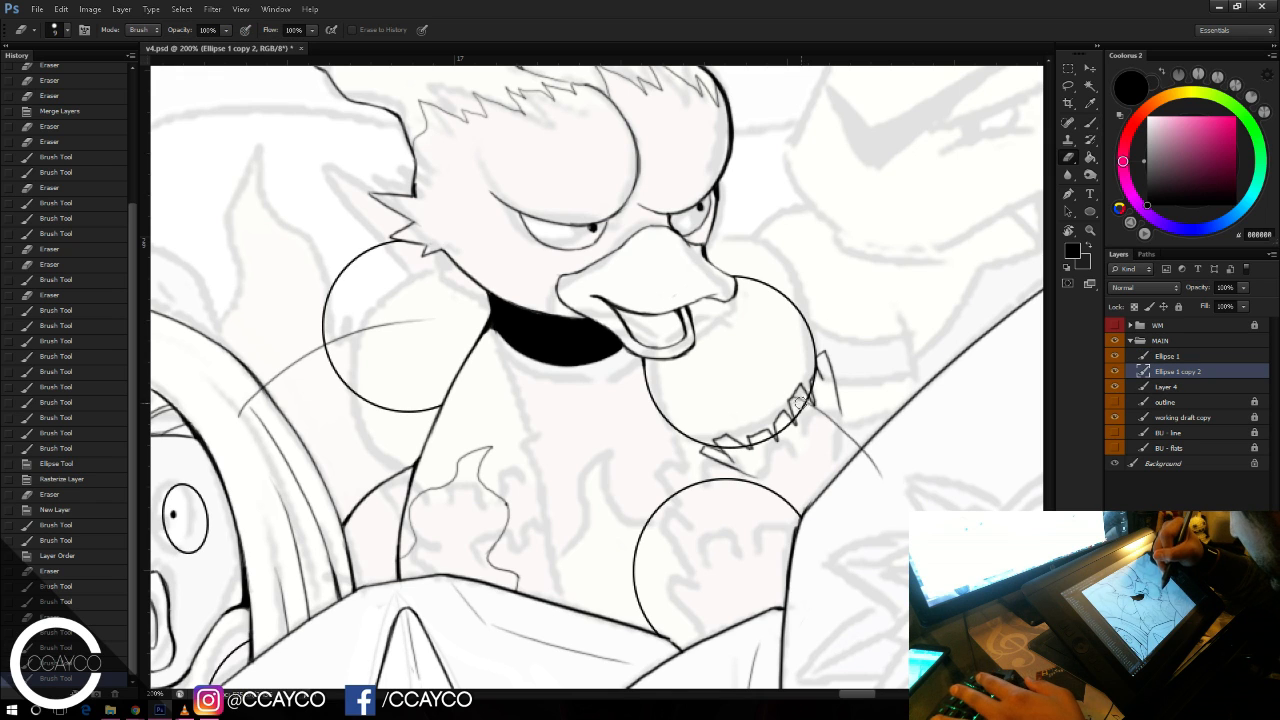
mouse_move(815, 398)
left_mouse_down()
mouse_move(824, 369)
mouse_move(787, 434)
mouse_move(750, 456)
left_mouse_up()
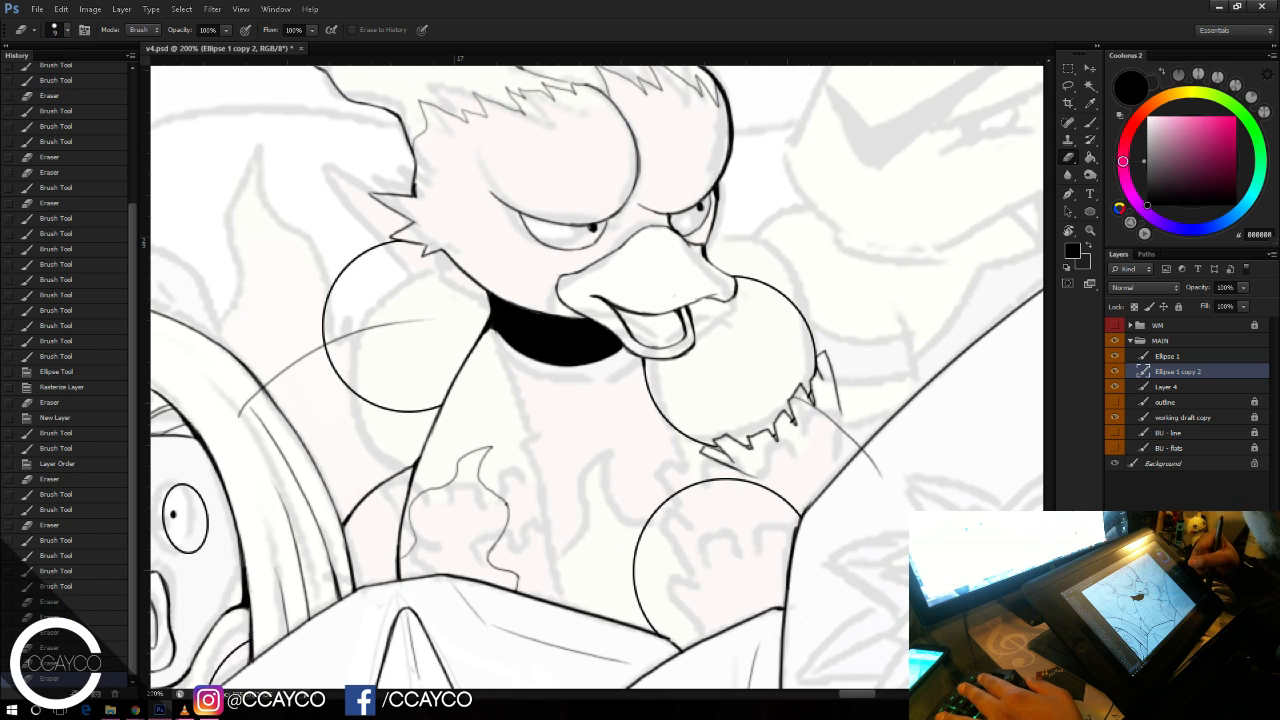
Step: Add a new layer and ink a second row of jagged spikes below the first, cleaning stray ends with the eraser
key("ctrl+shift+alt+n")
key("b")
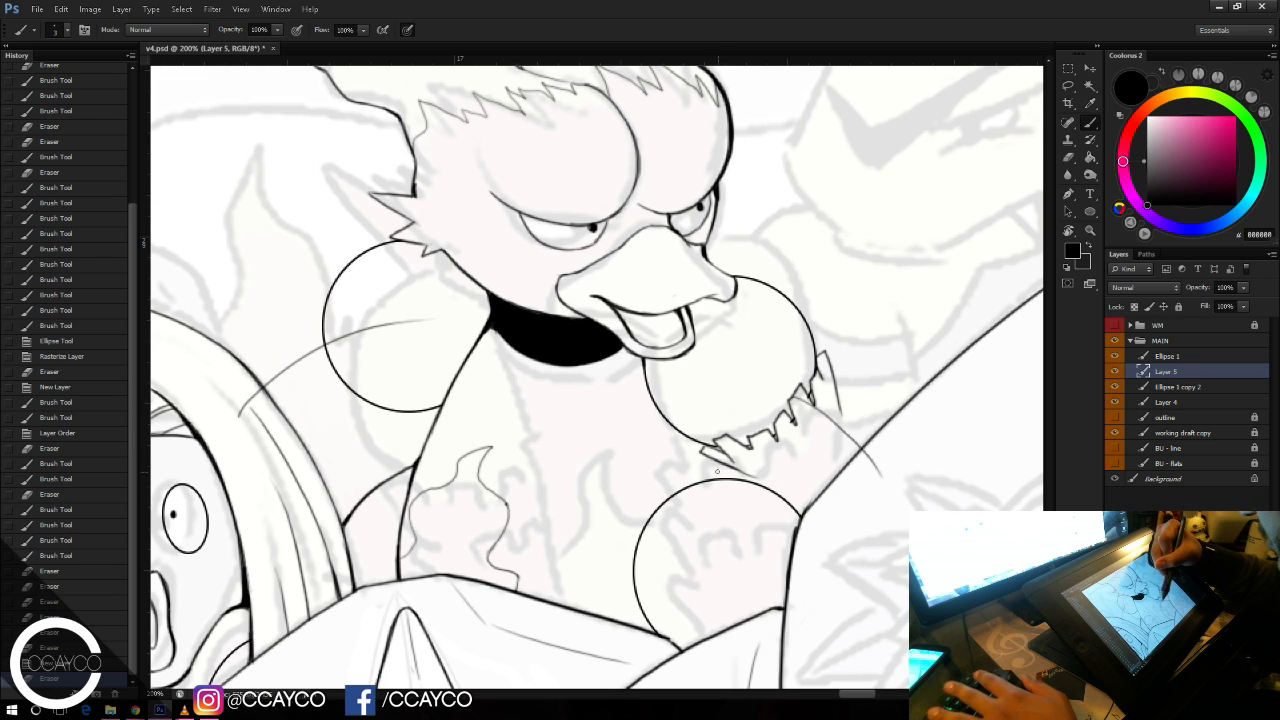
mouse_move(714, 469)
left_mouse_down()
mouse_move(766, 497)
mouse_move(717, 474)
mouse_move(758, 480)
left_mouse_up()
key("e")
key("b")
key("ctrl+z")
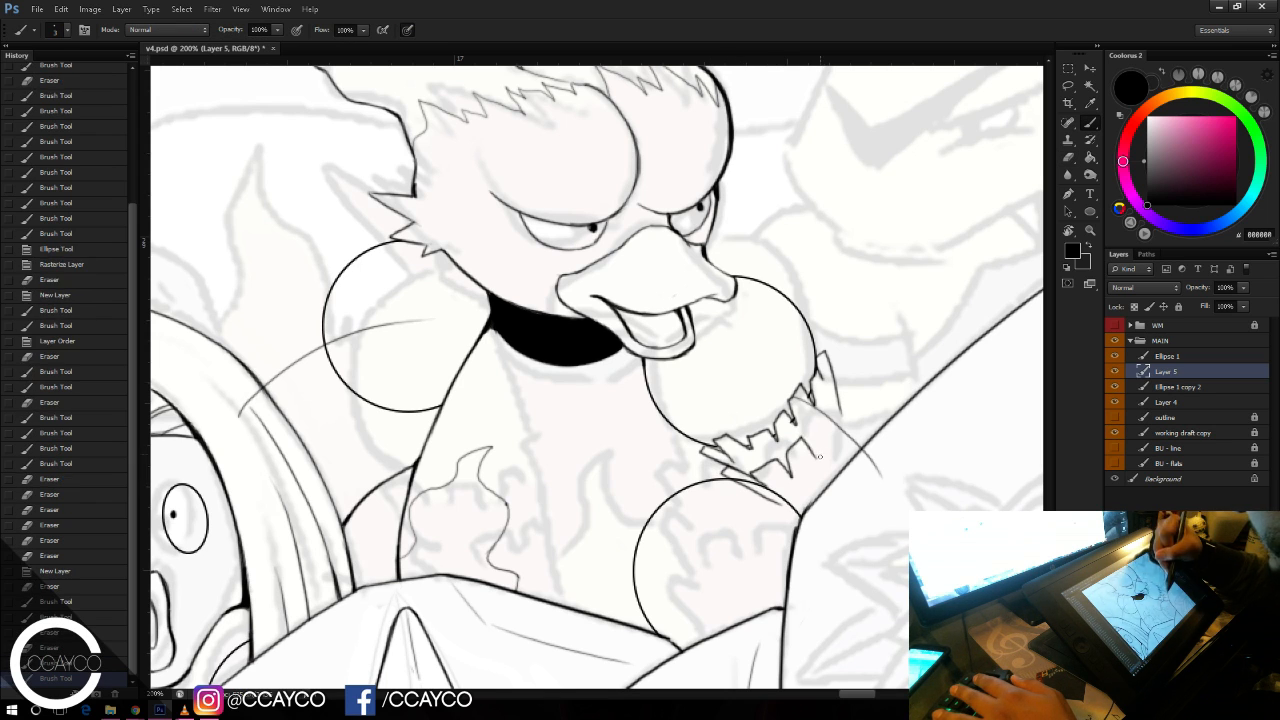
mouse_move(835, 409)
left_mouse_down()
mouse_move(841, 379)
mouse_move(858, 425)
mouse_move(844, 385)
mouse_move(850, 394)
left_mouse_up()
key("e")
left_click_drag(850, 388, 858, 425)
key("b")
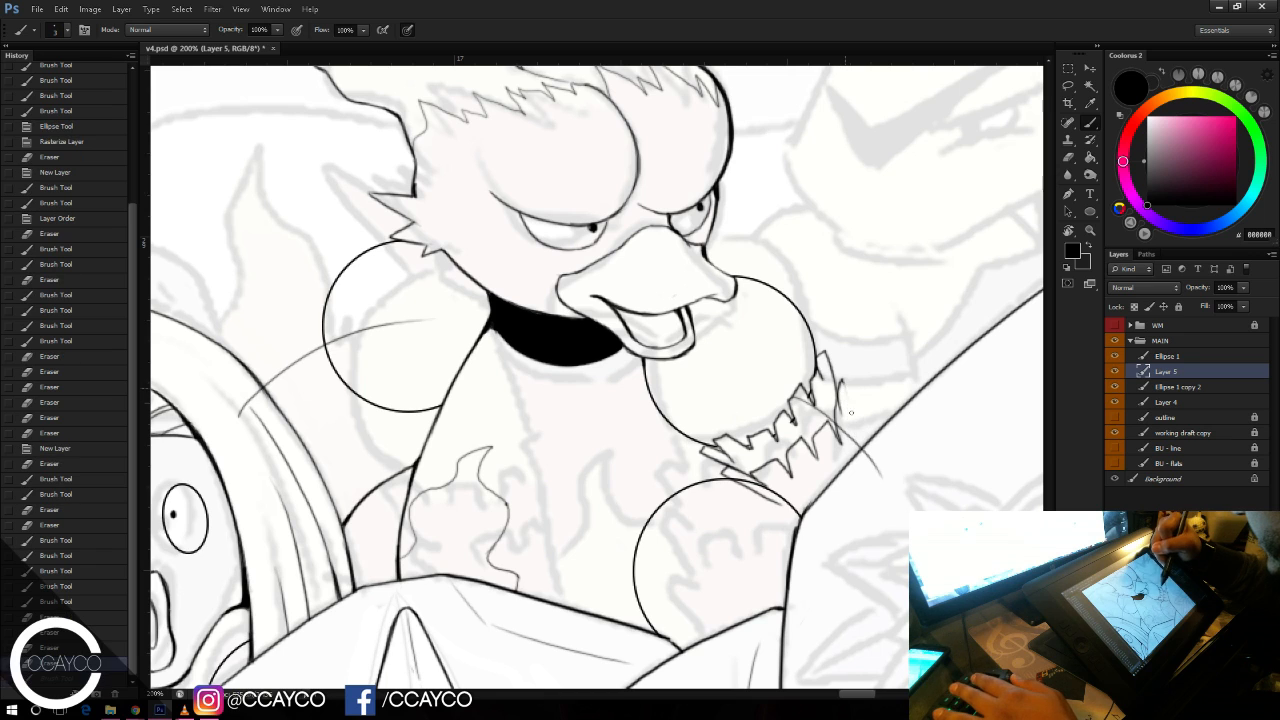
Step: Erase the lines overlapping the second spike row, including the lower circle's top edge, and touch up their join
key("alt+bracketleft")
key("e")
left_click_drag(810, 432, 859, 395)
left_click(1183, 359)
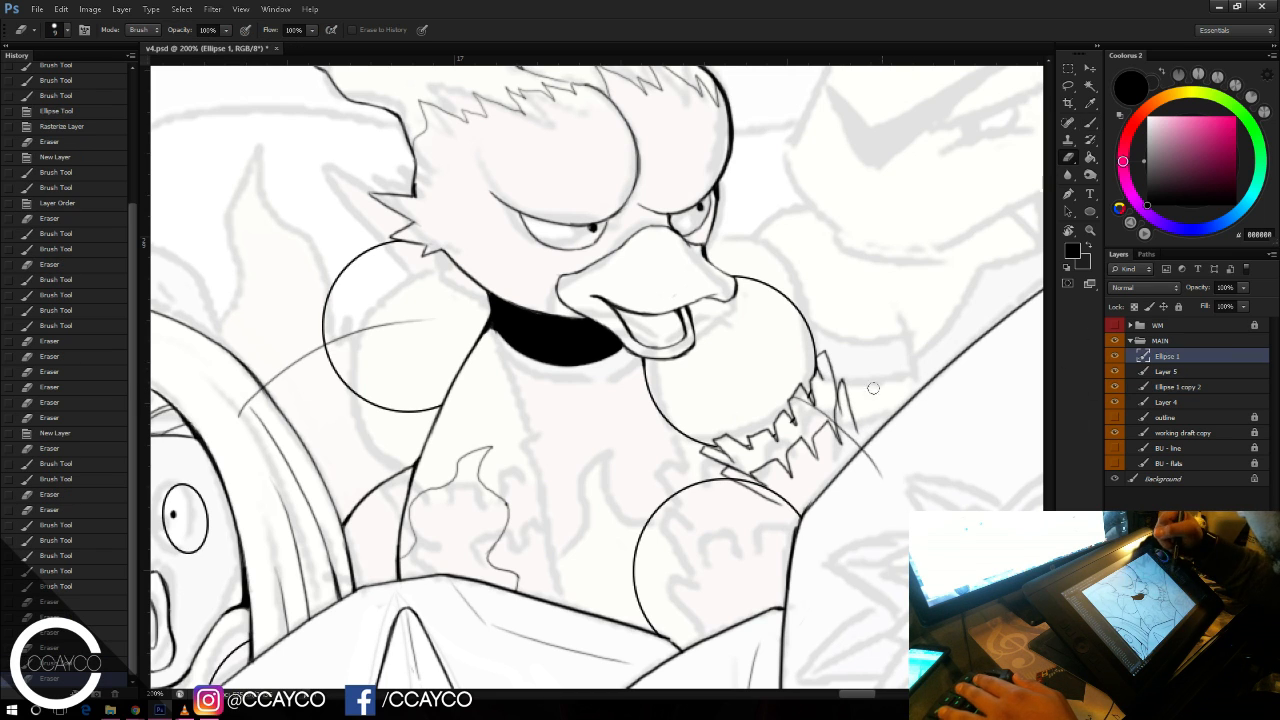
left_click_drag(835, 407, 826, 443)
left_click_drag(767, 479, 762, 488)
left_click_drag(846, 410, 858, 420)
key("b")
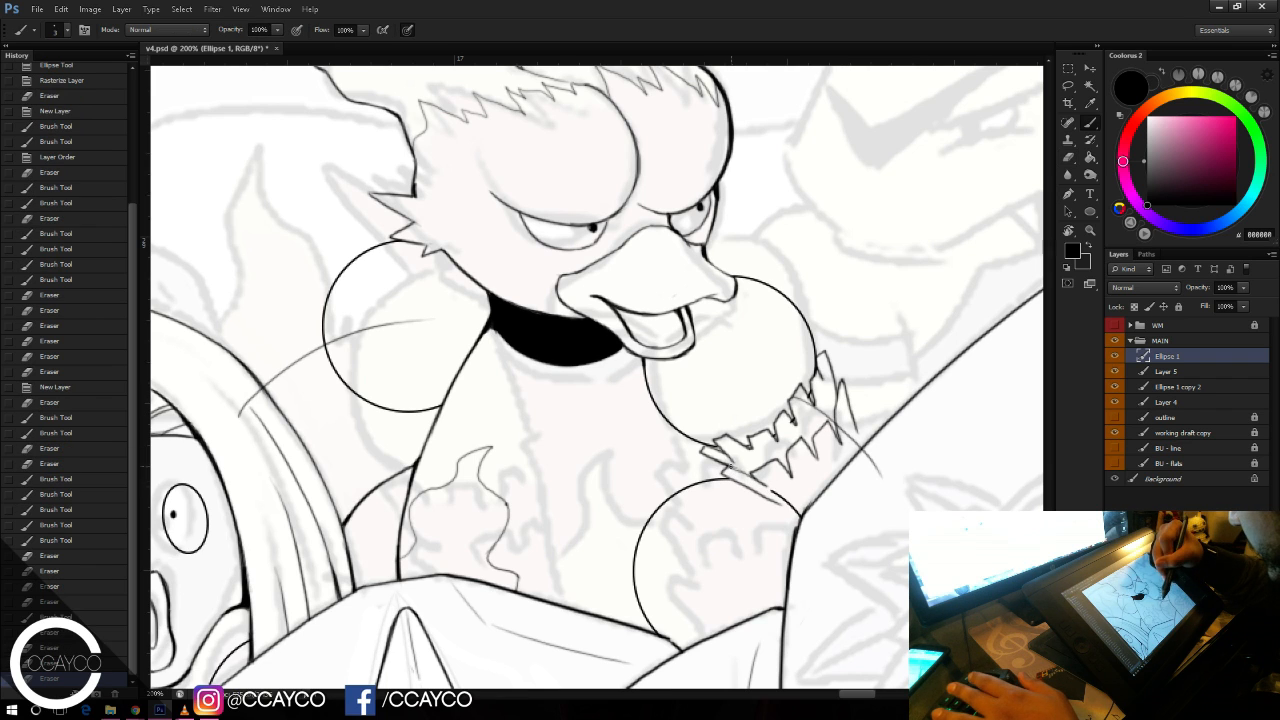
left_click_drag(730, 466, 764, 484)
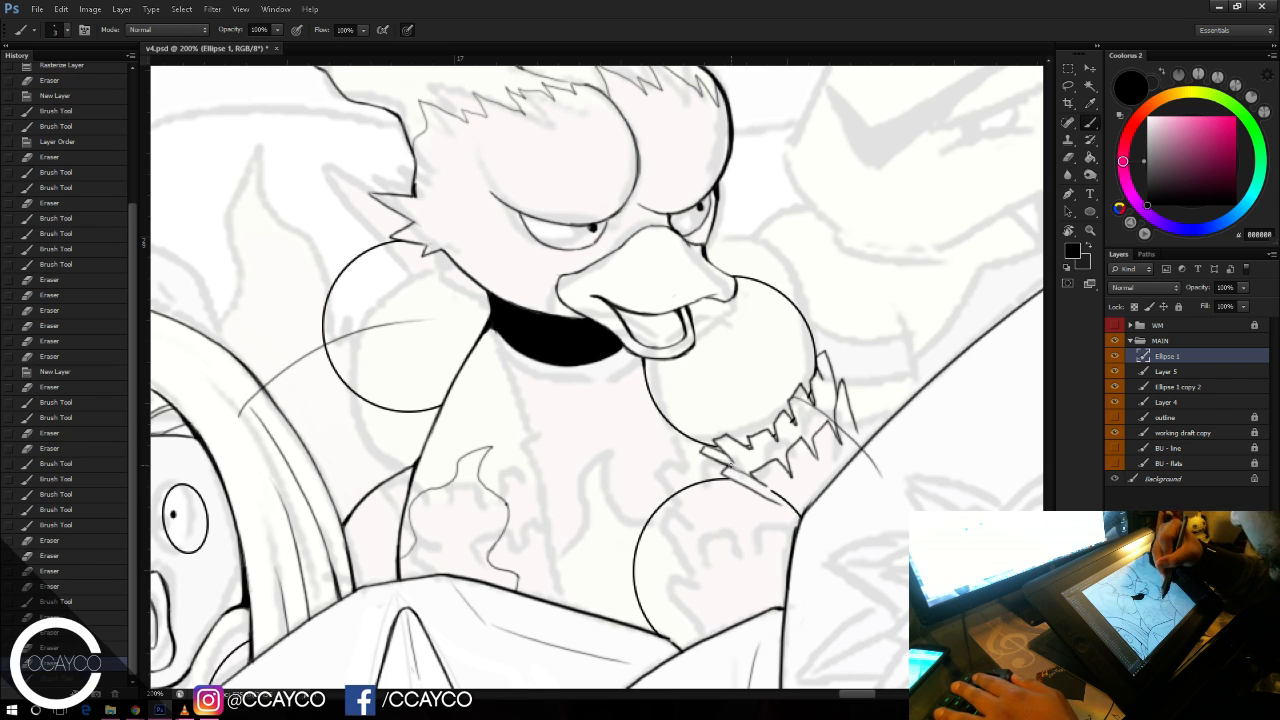
Step: Add a new layer above Layer 5 and ink a third row of jagged spikes down to the cloth edge
left_click(1199, 373)
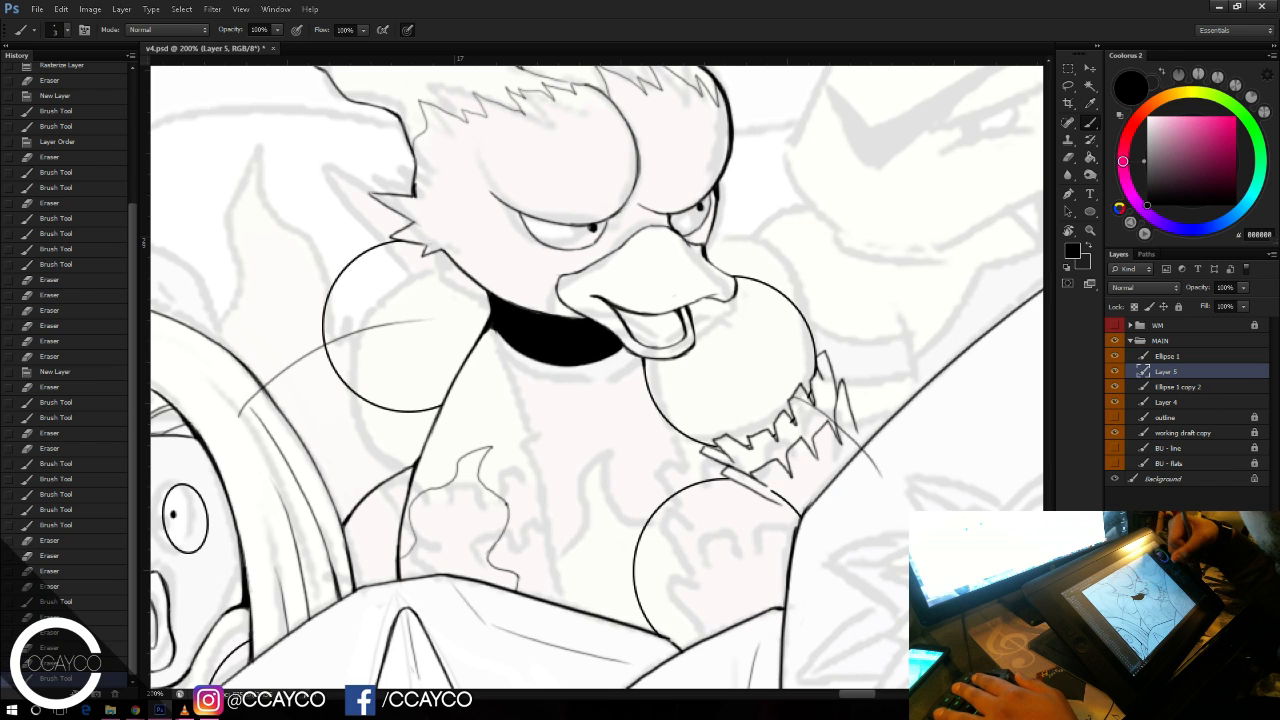
key("ctrl+shift+alt+n")
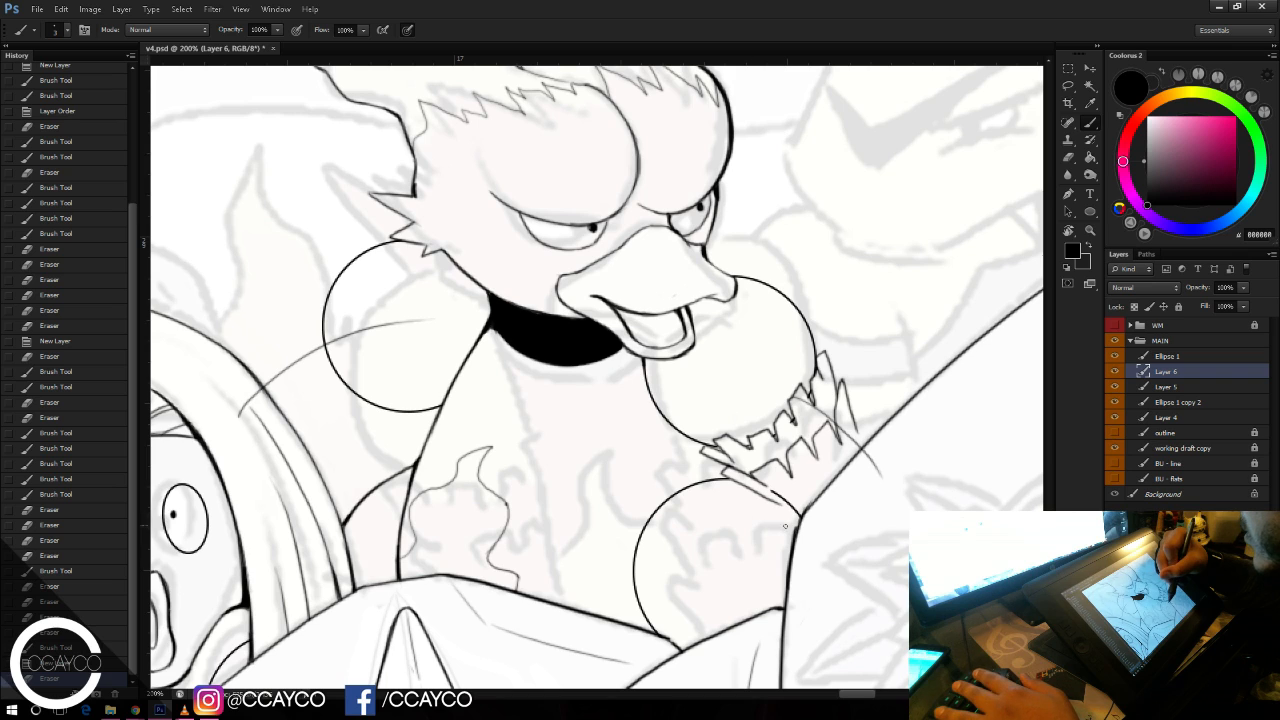
left_click_drag(793, 523, 750, 495)
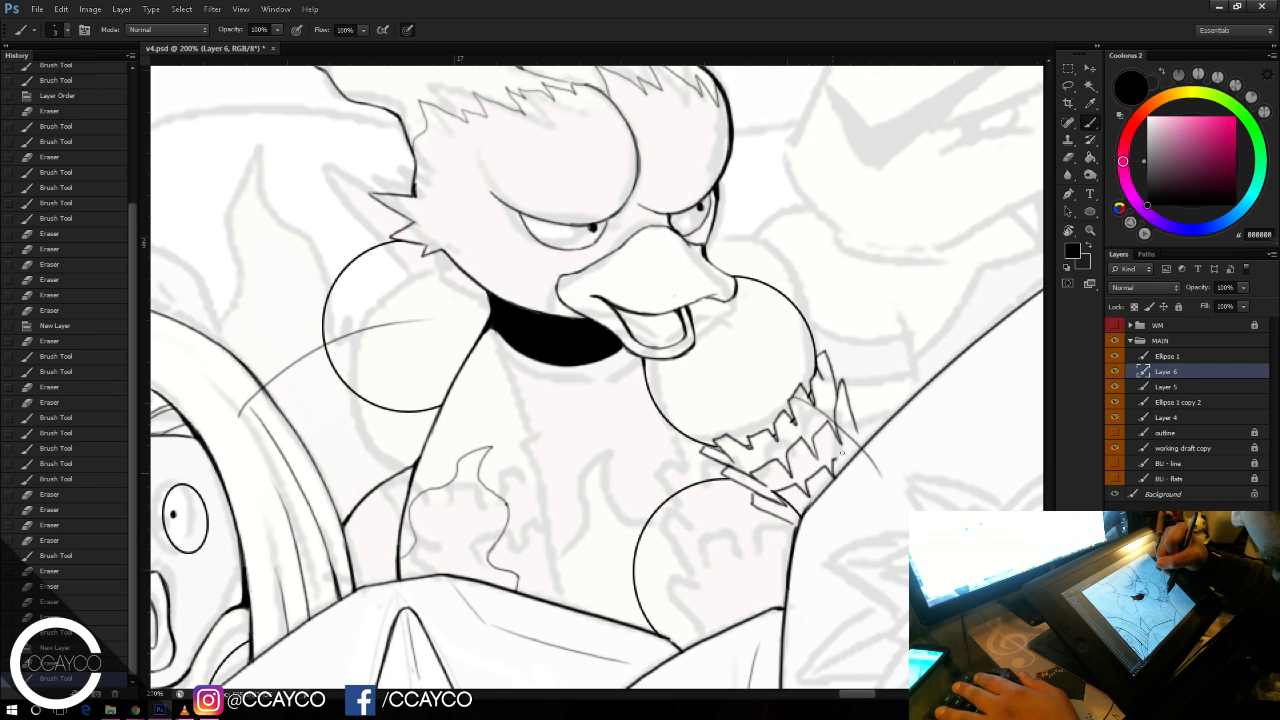
left_click_drag(852, 446, 872, 410)
key("e")
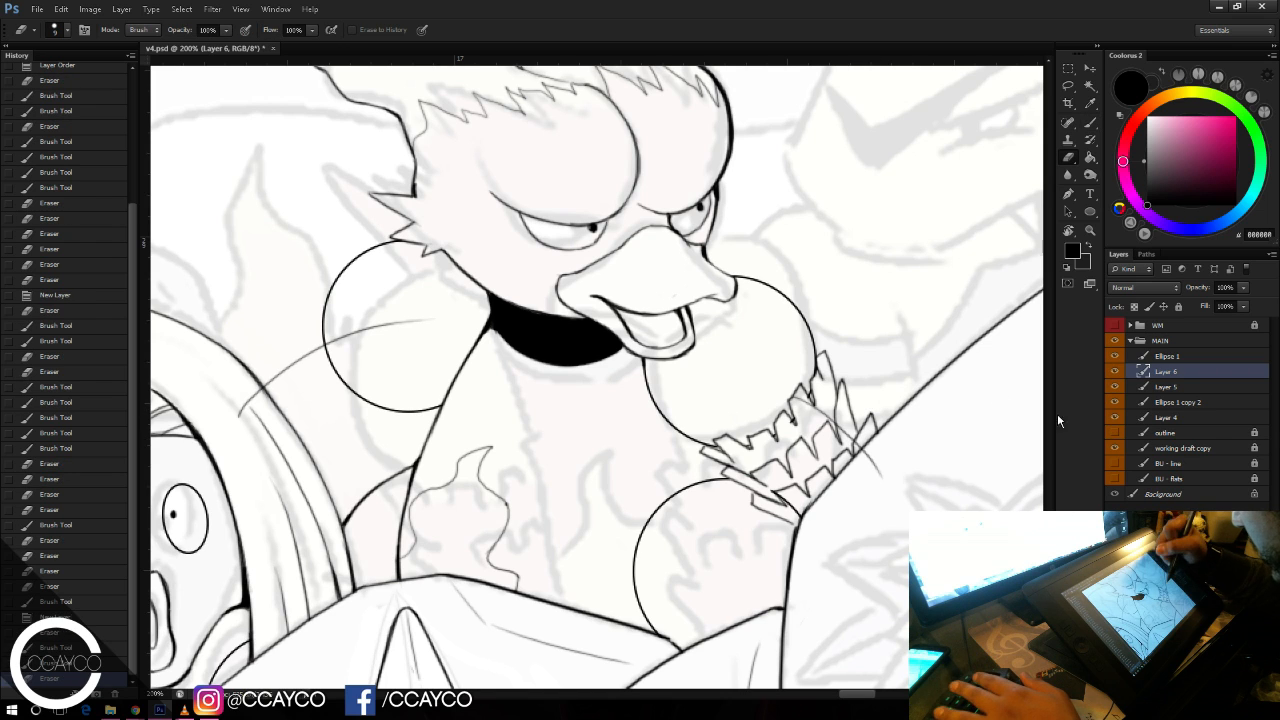
Step: Erase the far guide arc on Layer 4 and touch up the third spike row's join with the lower circle
left_click(1182, 417)
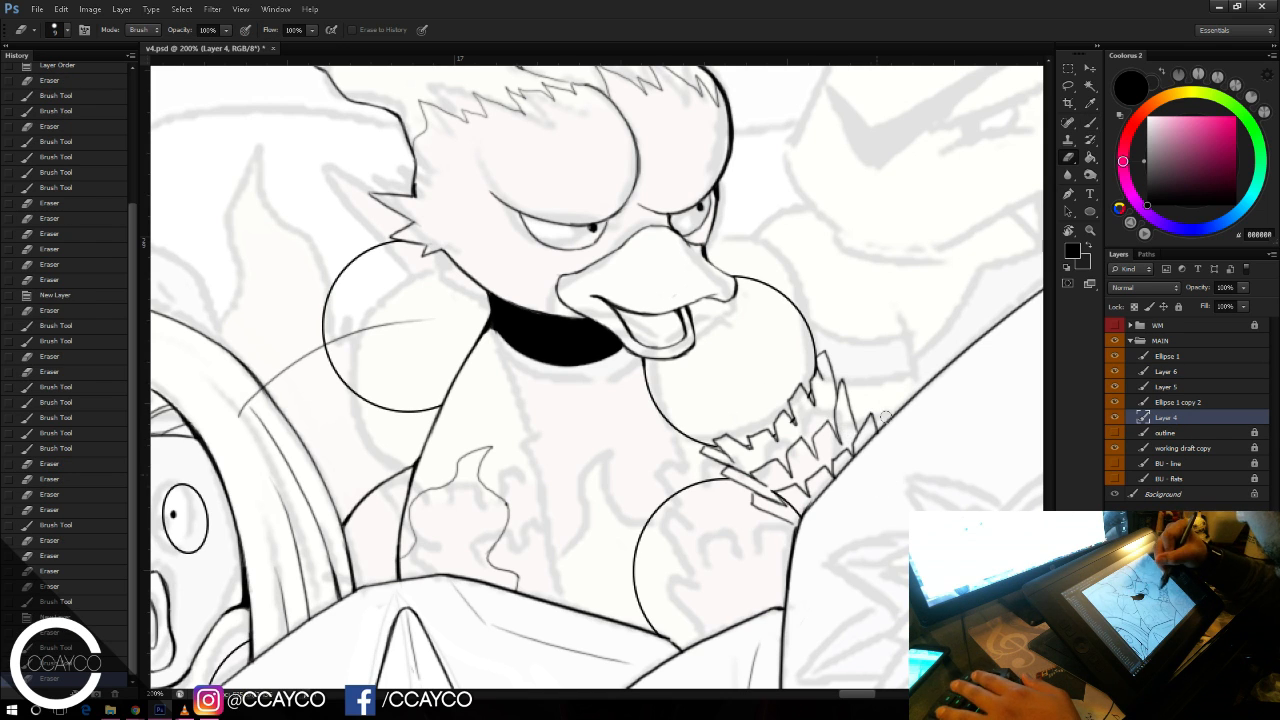
left_click(1180, 401)
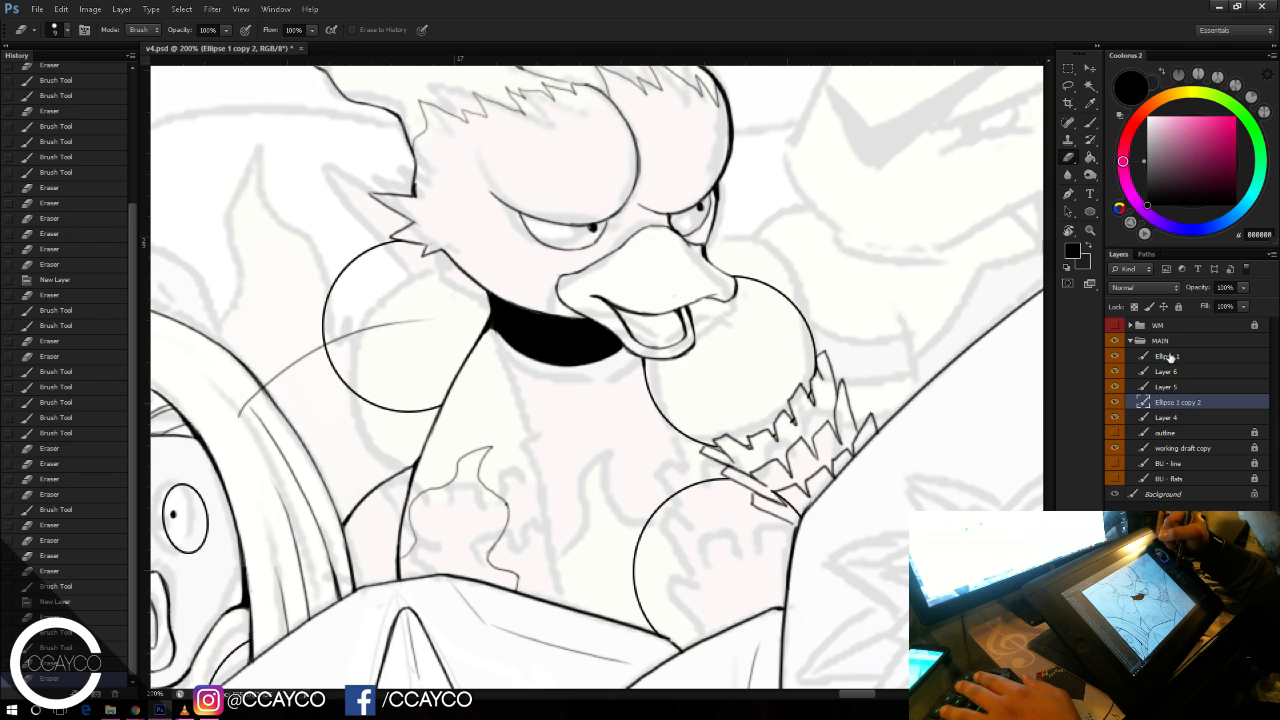
left_click(1170, 357)
key("b")
left_click(755, 500)
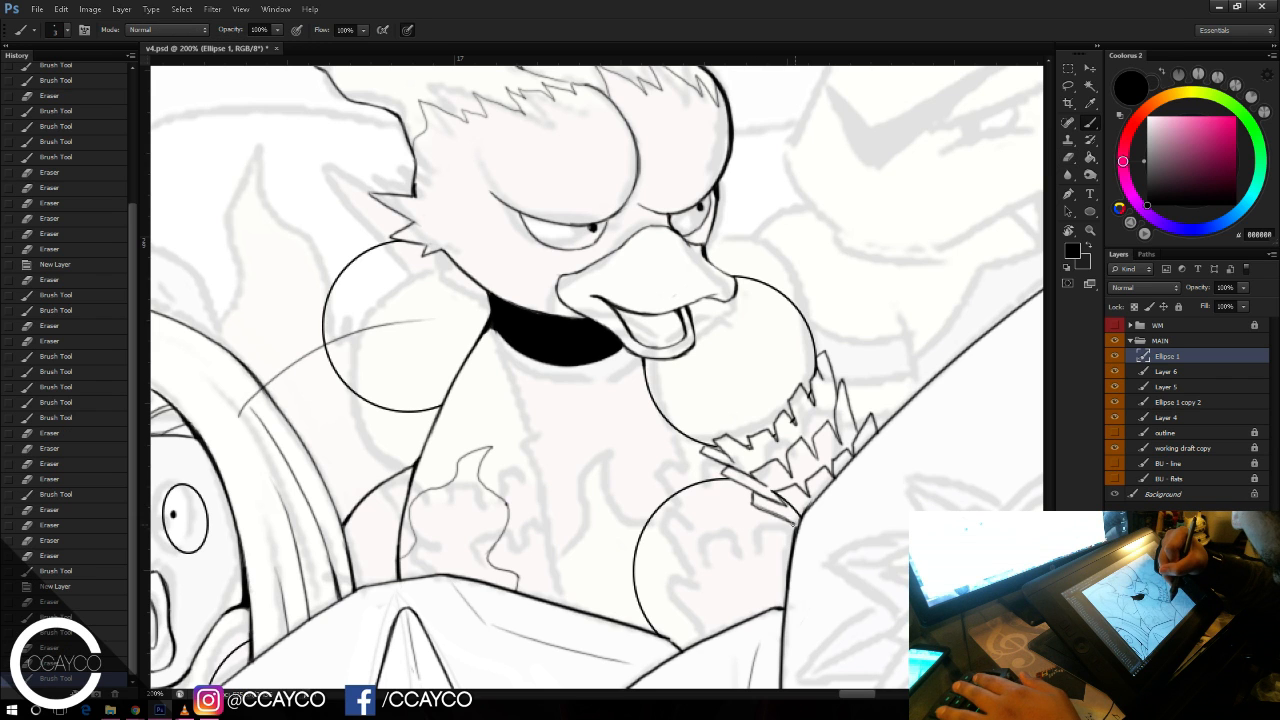
key("ctrl+z")
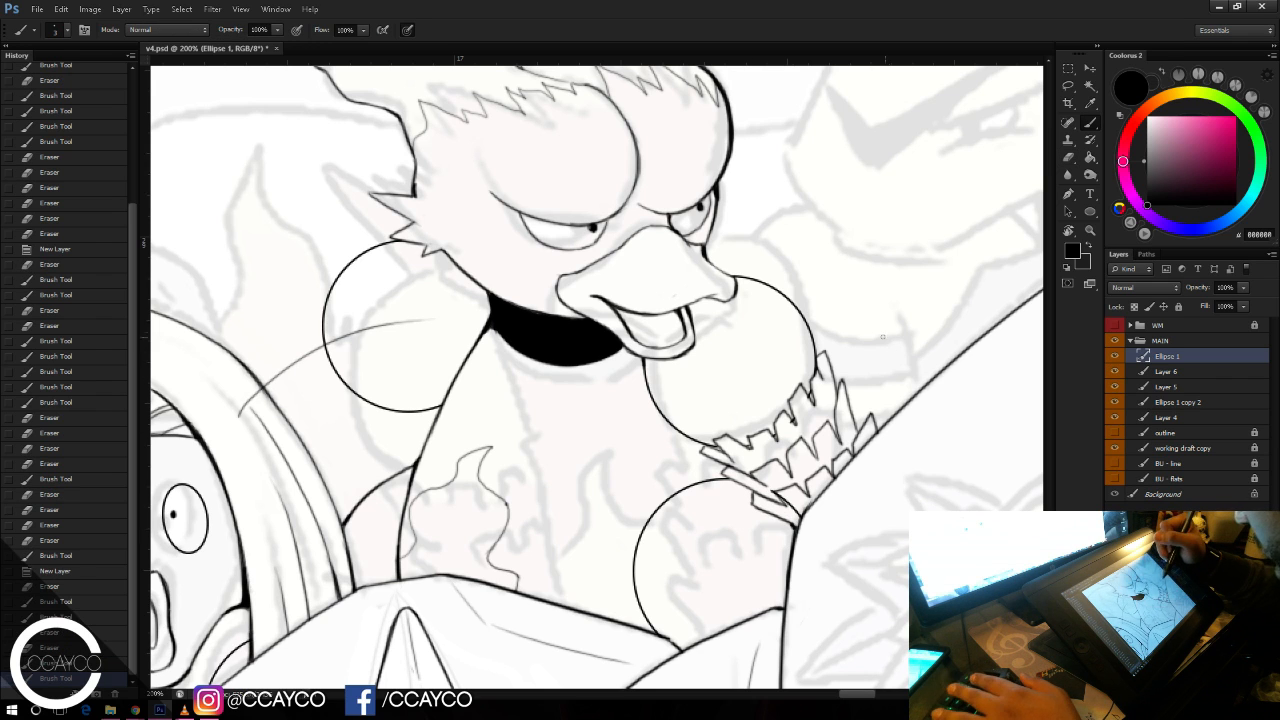
Step: Save the document
left_click_drag(688, 283, 868, 276)
key("ctrl+s")
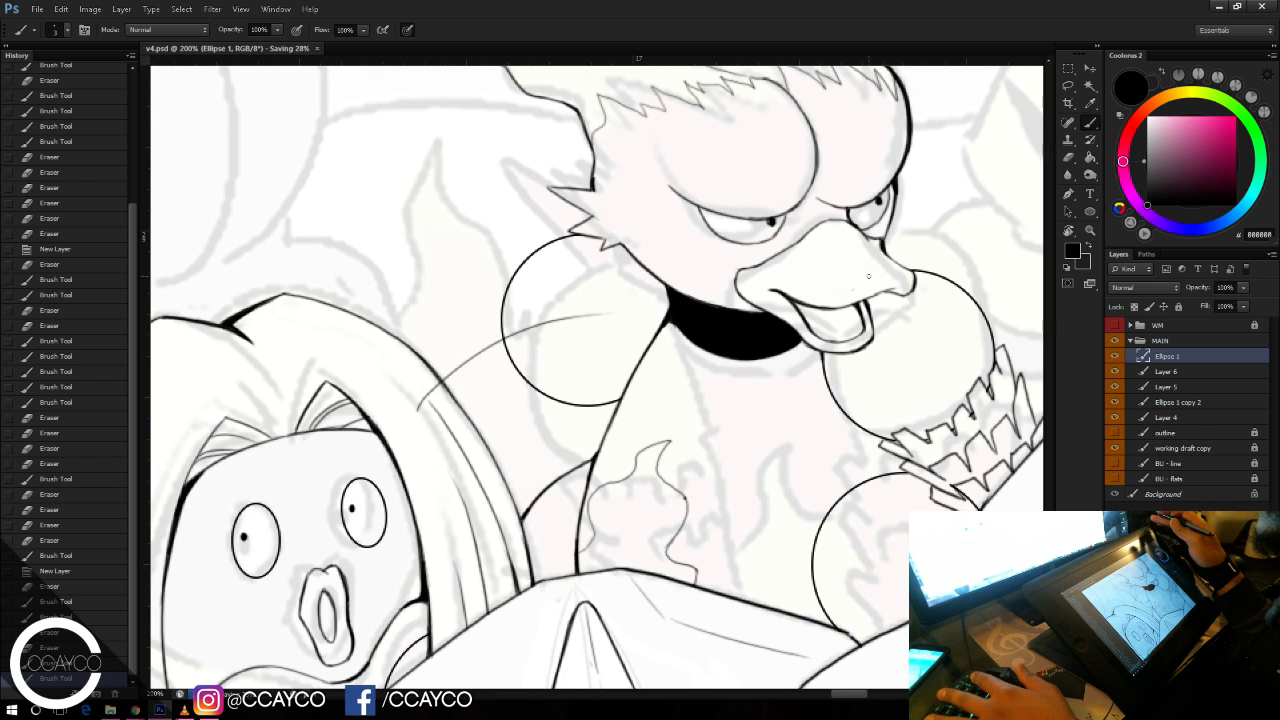
key("e")
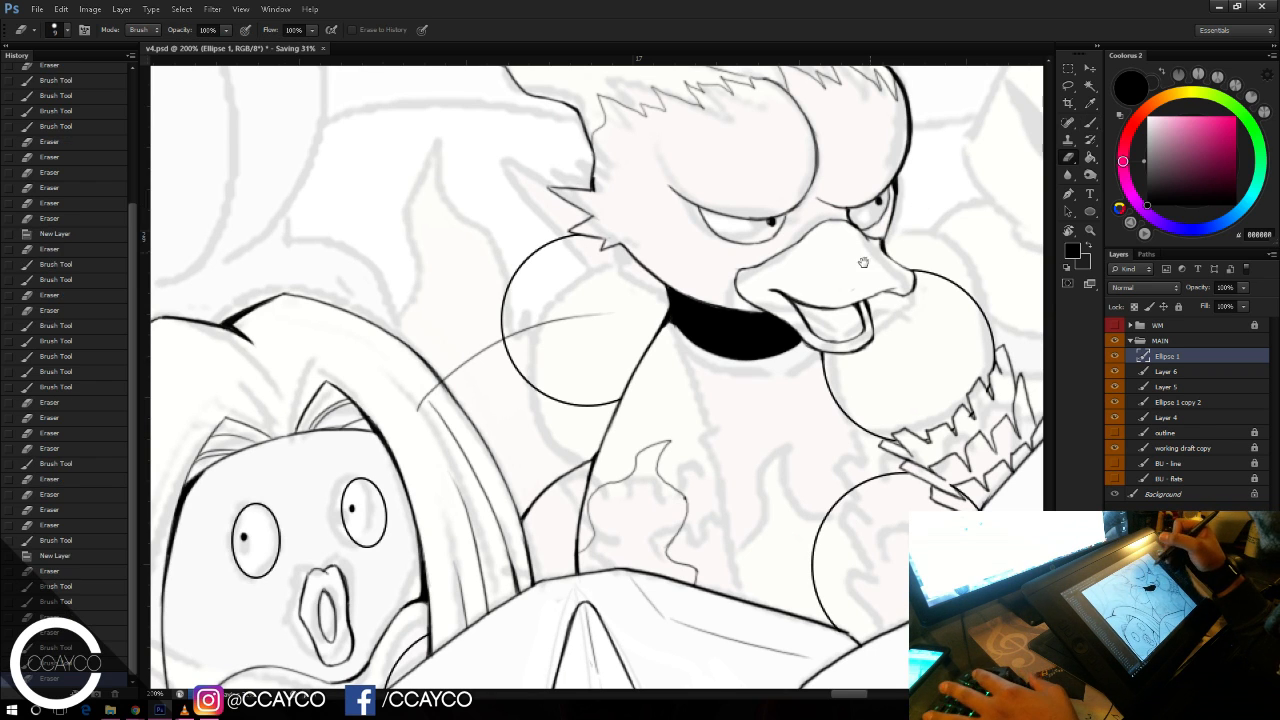
left_click_drag(818, 295, 915, 272)
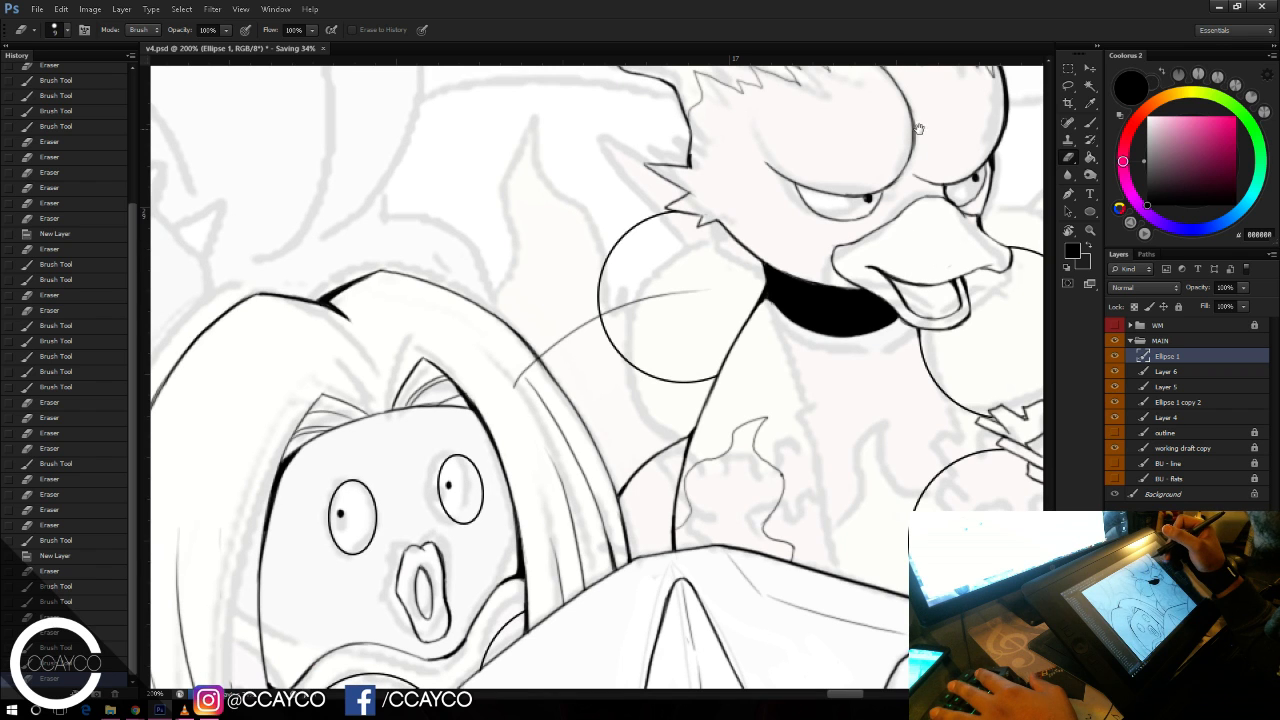
left_click_drag(920, 173, 849, 170)
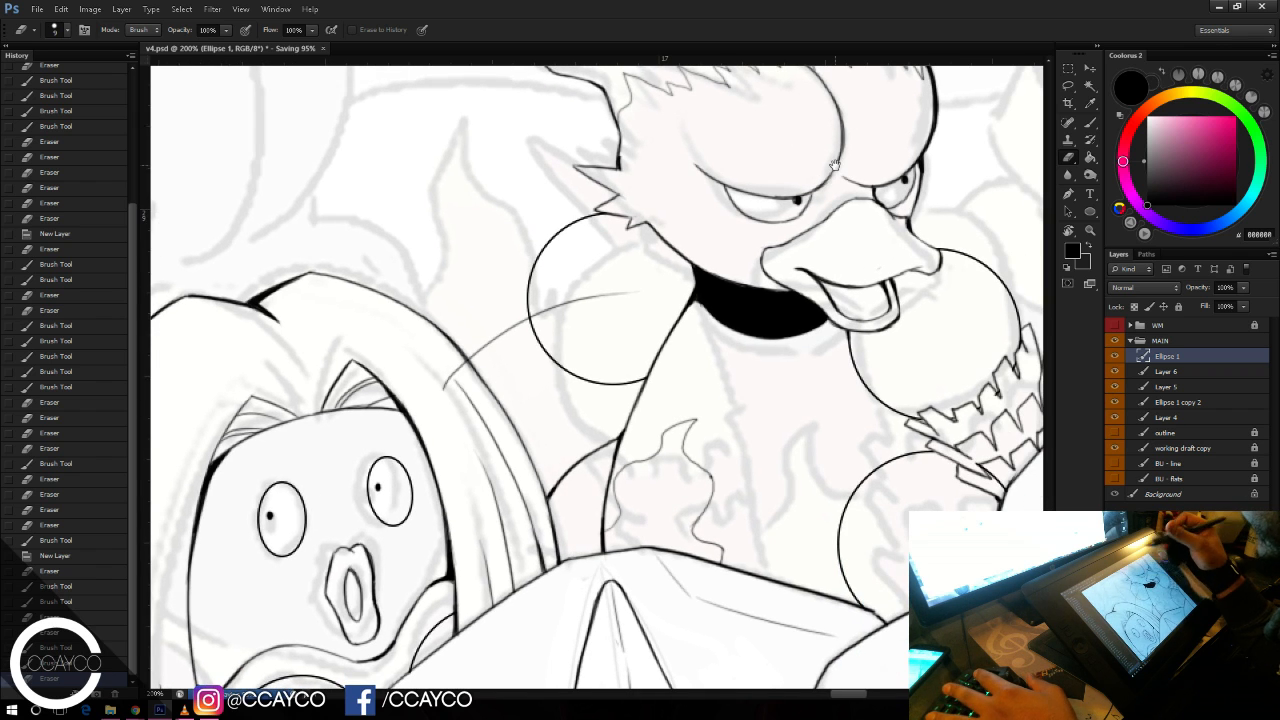
Step: Ink a first row of jagged spikes along the lower edge of the bird's other shoulder circle on the Ellipse 1 layer
key("b")
mouse_move(524, 295)
left_mouse_down()
mouse_move(528, 348)
mouse_move(546, 340)
mouse_move(535, 324)
mouse_move(528, 351)
mouse_move(541, 337)
mouse_move(549, 371)
mouse_move(576, 390)
left_mouse_up()
mouse_move(570, 395)
left_mouse_down()
mouse_move(608, 378)
mouse_move(590, 401)
mouse_move(626, 394)
mouse_move(584, 414)
mouse_move(625, 391)
mouse_move(588, 415)
left_mouse_up()
key("ctrl+z")
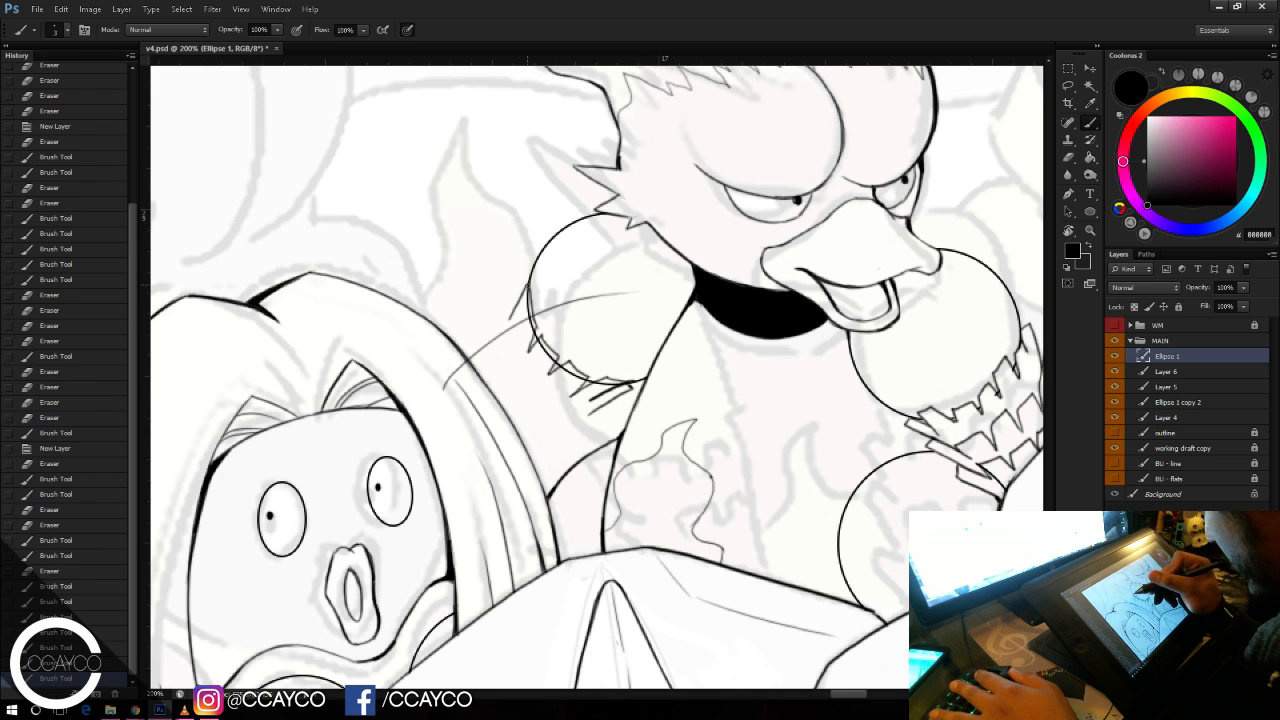
mouse_move(527, 287)
left_mouse_down()
mouse_move(488, 350)
mouse_move(506, 337)
left_mouse_up()
key("ctrl+z")
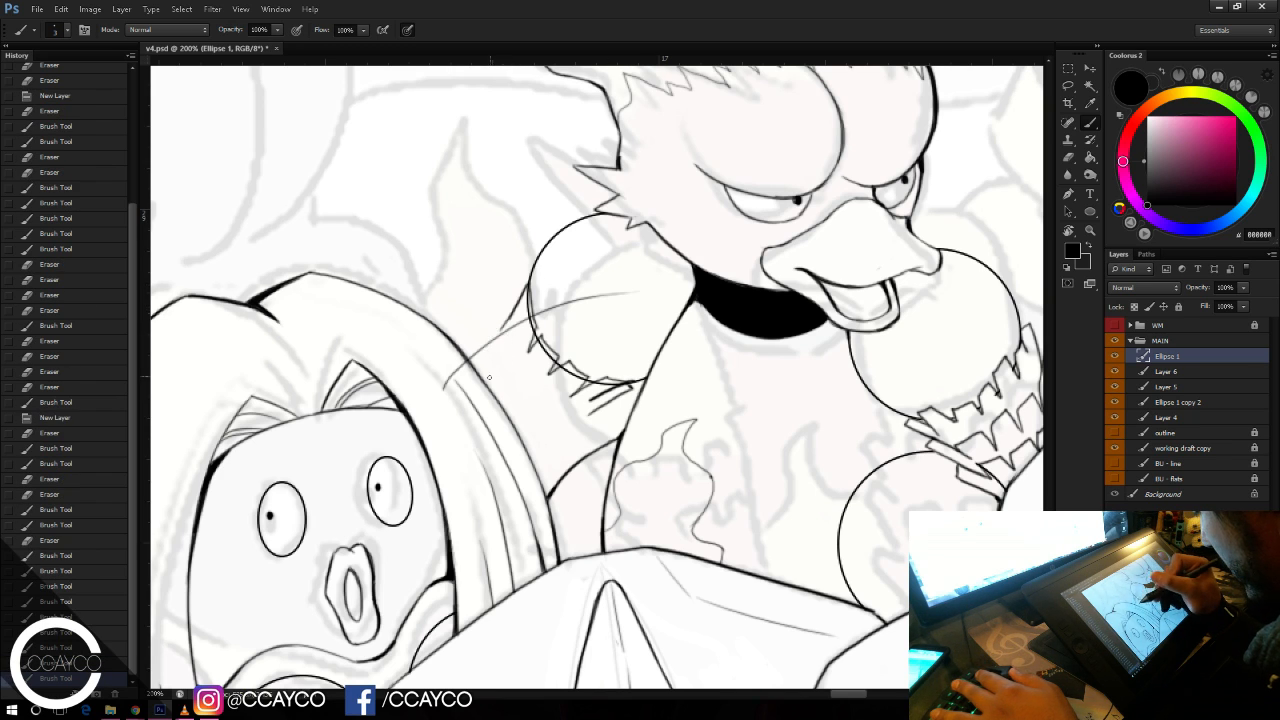
left_click_drag(485, 380, 506, 306)
key("ctrl+z")
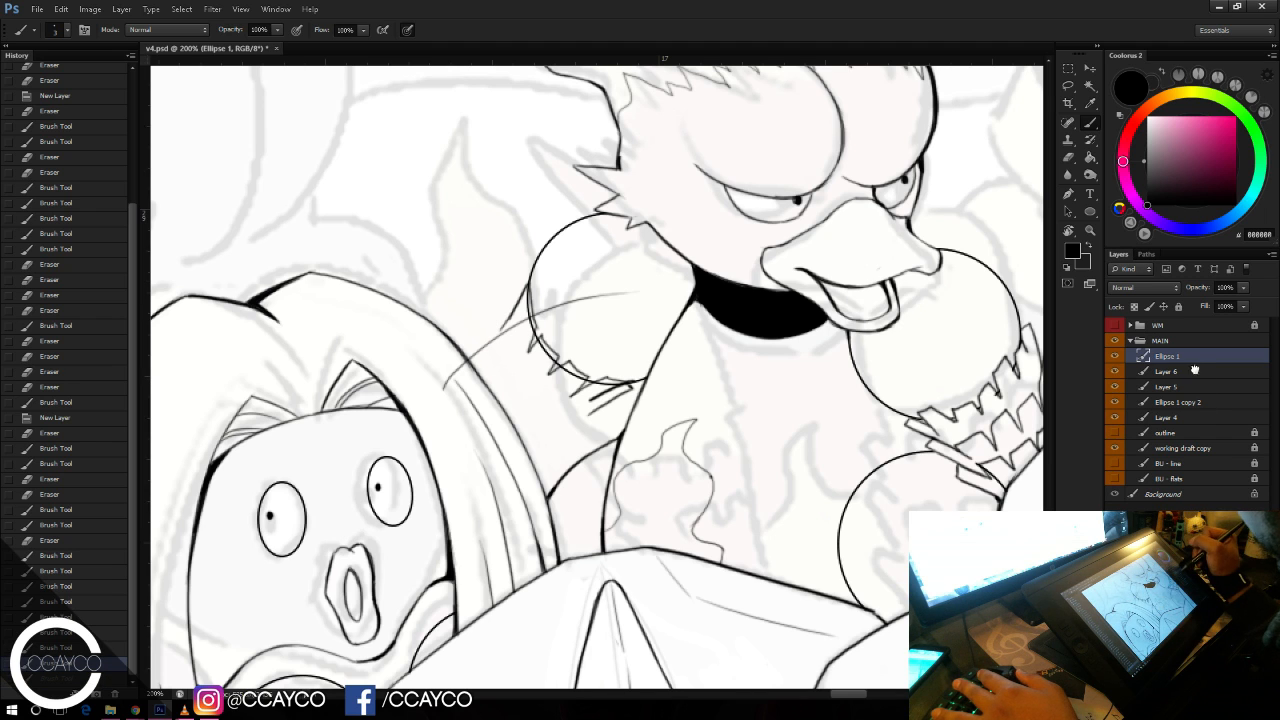
Step: Extend the new spike row on the Ellipse 1 layer with short strokes at its outer and lower ends
left_click(1195, 370)
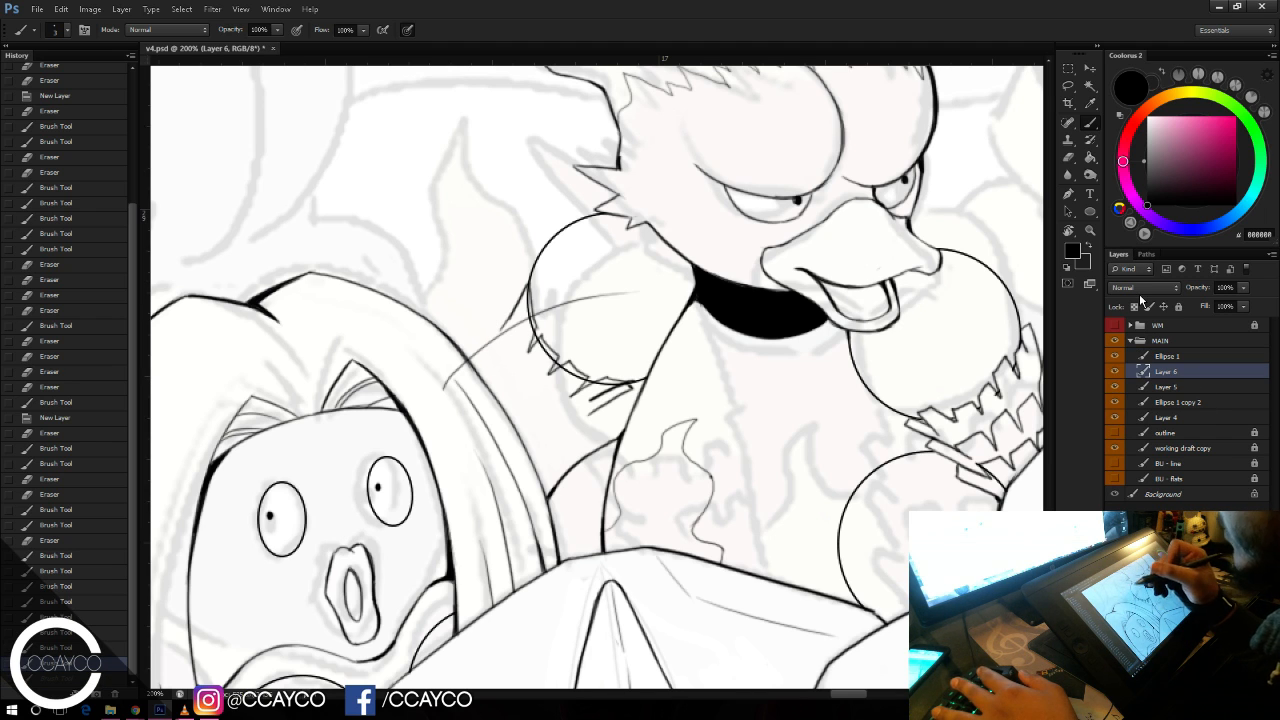
key("alt+bracketright")
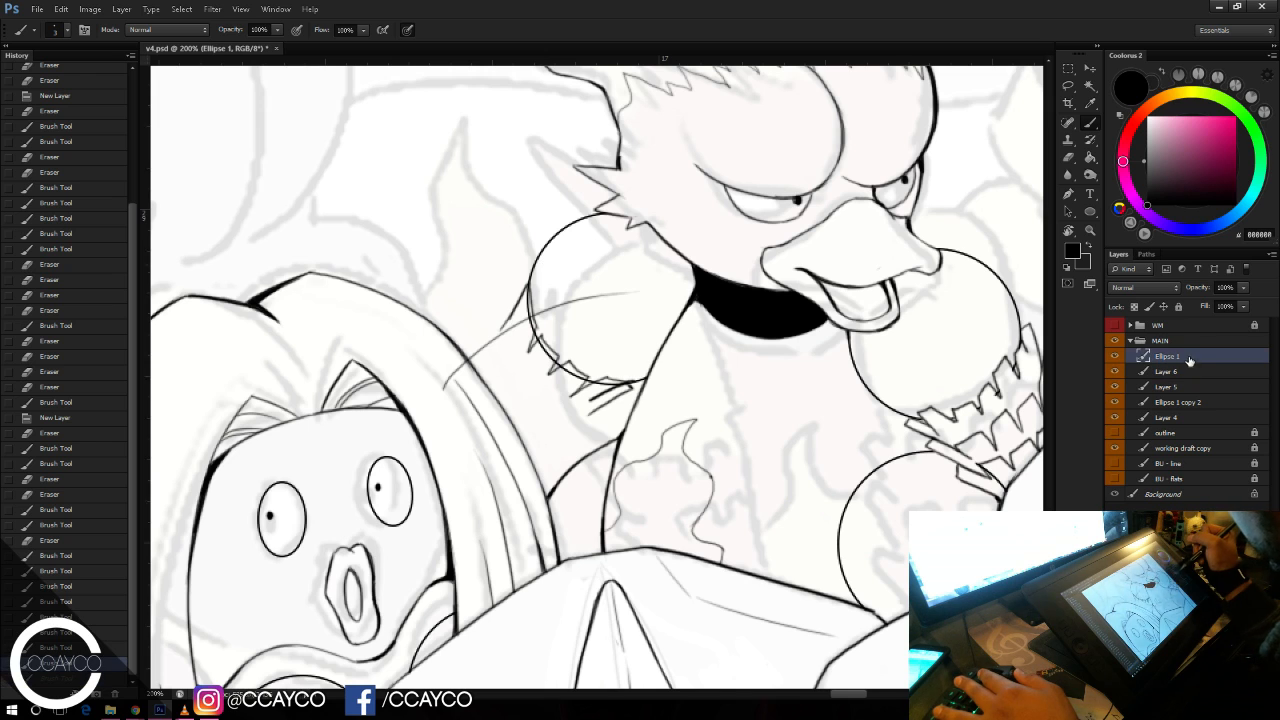
key("e")
key("b")
mouse_move(505, 333)
left_mouse_down()
mouse_move(513, 311)
mouse_move(511, 337)
left_mouse_up()
left_click_drag(516, 307, 511, 339)
mouse_move(583, 419)
left_mouse_down()
mouse_move(603, 405)
mouse_move(590, 412)
left_mouse_up()
Step: Ink a second row of jagged spikes on Layer 6 below the first row, and touch up their join with the eraser on Ellipse 1
left_click(1187, 368)
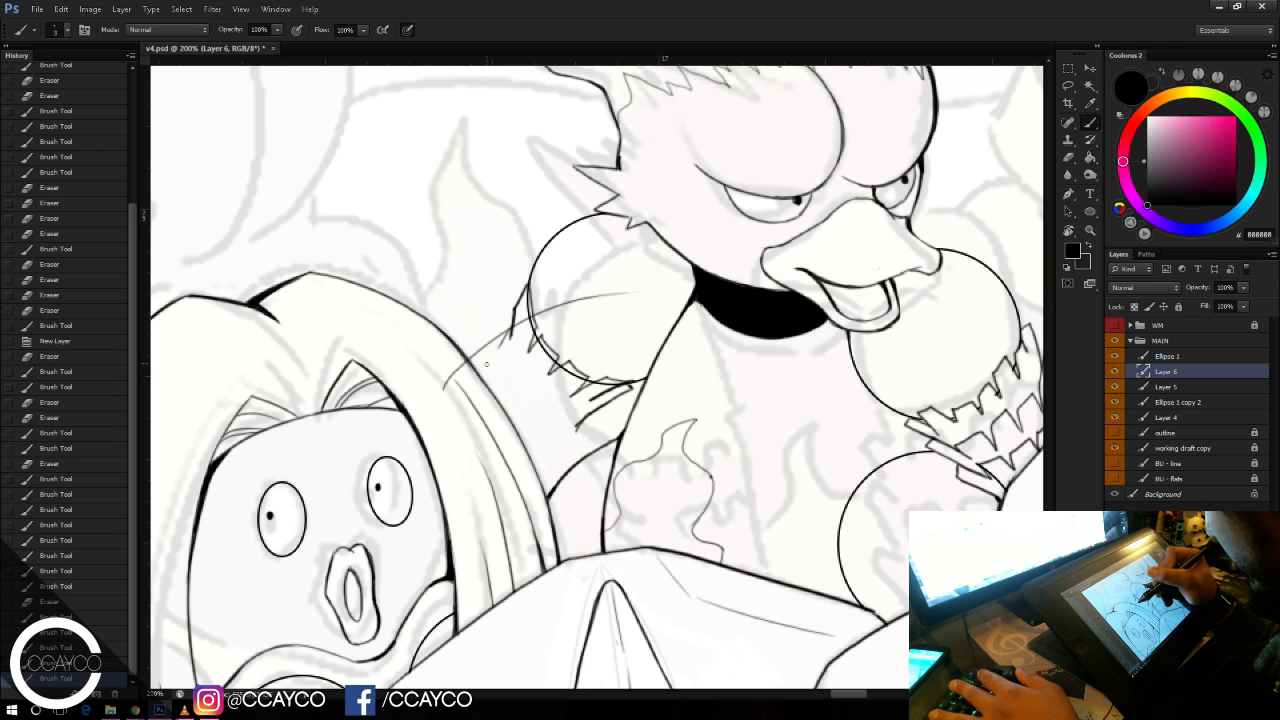
left_click_drag(486, 364, 502, 326)
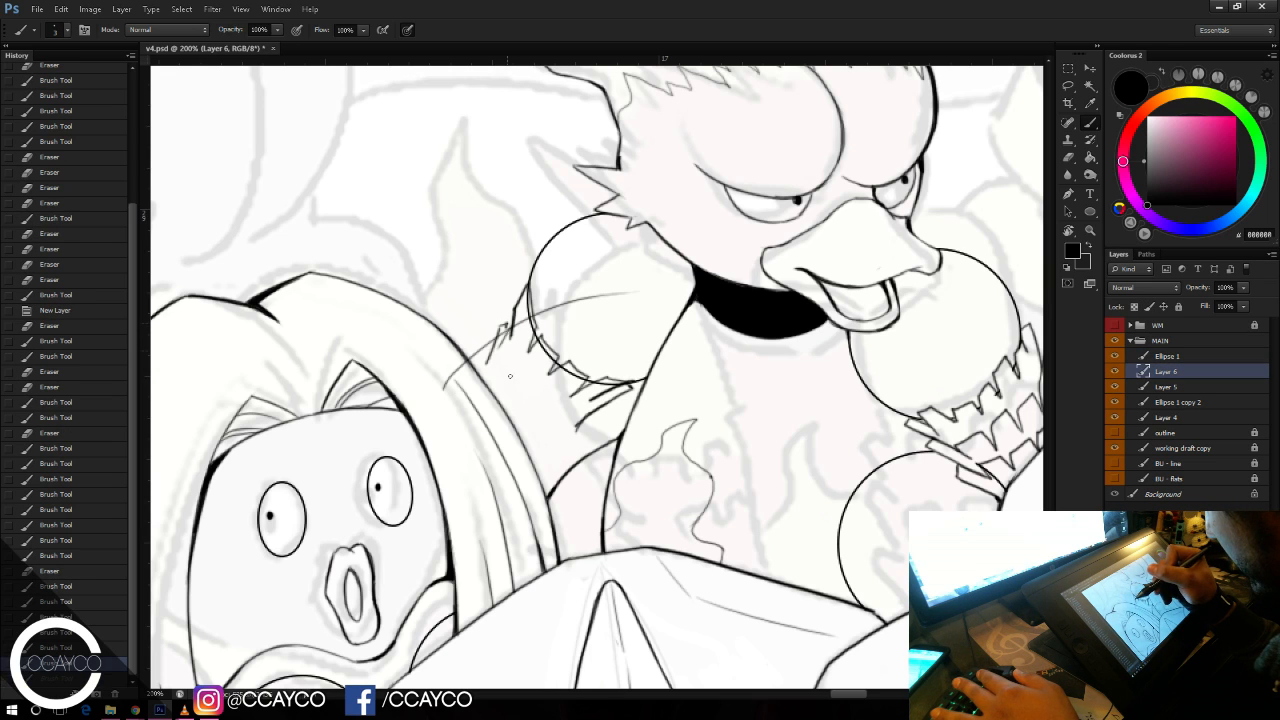
left_click_drag(510, 376, 506, 330)
mouse_move(503, 400)
left_mouse_down()
mouse_move(546, 380)
mouse_move(534, 424)
mouse_move(572, 408)
mouse_move(577, 438)
mouse_move(592, 415)
mouse_move(580, 408)
left_mouse_up()
key("alt+bracketright")
key("e")
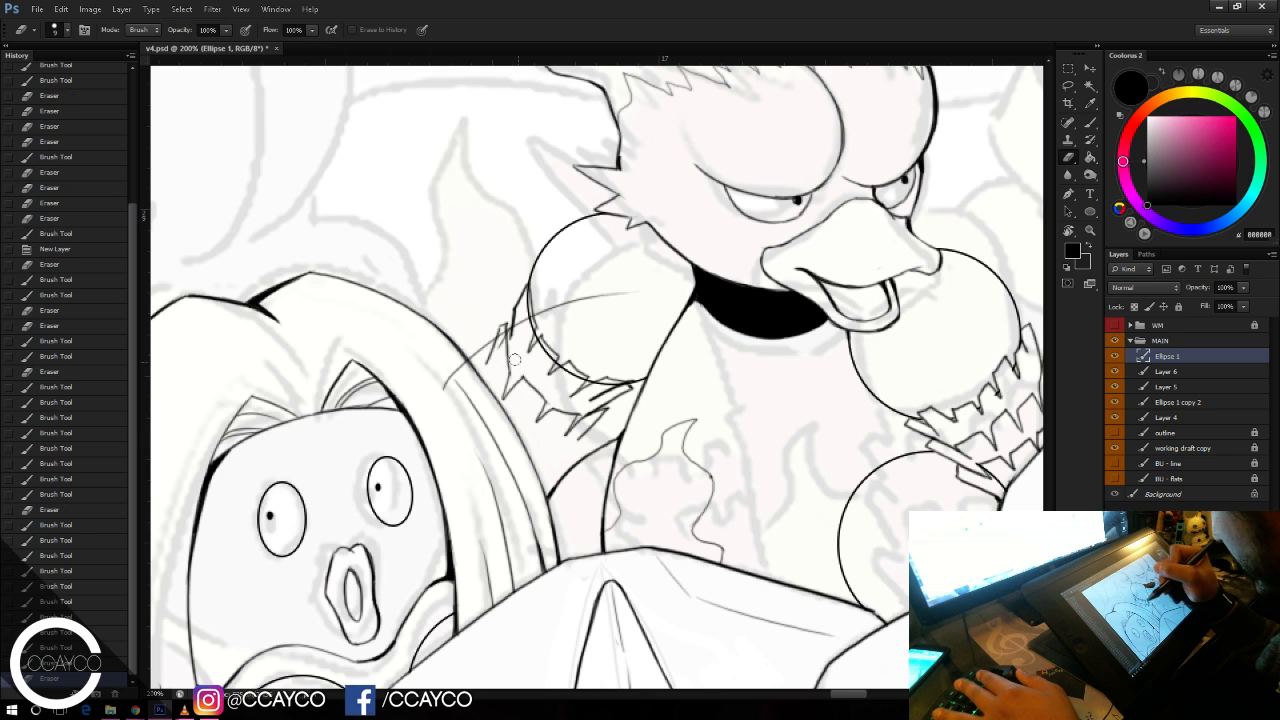
left_click_drag(499, 326, 500, 340)
Step: Delete Layer 4 and erase the shoulder circle's lower edge on Ellipse 1 copy 2 where it overlaps the spikes
left_click(1182, 418)
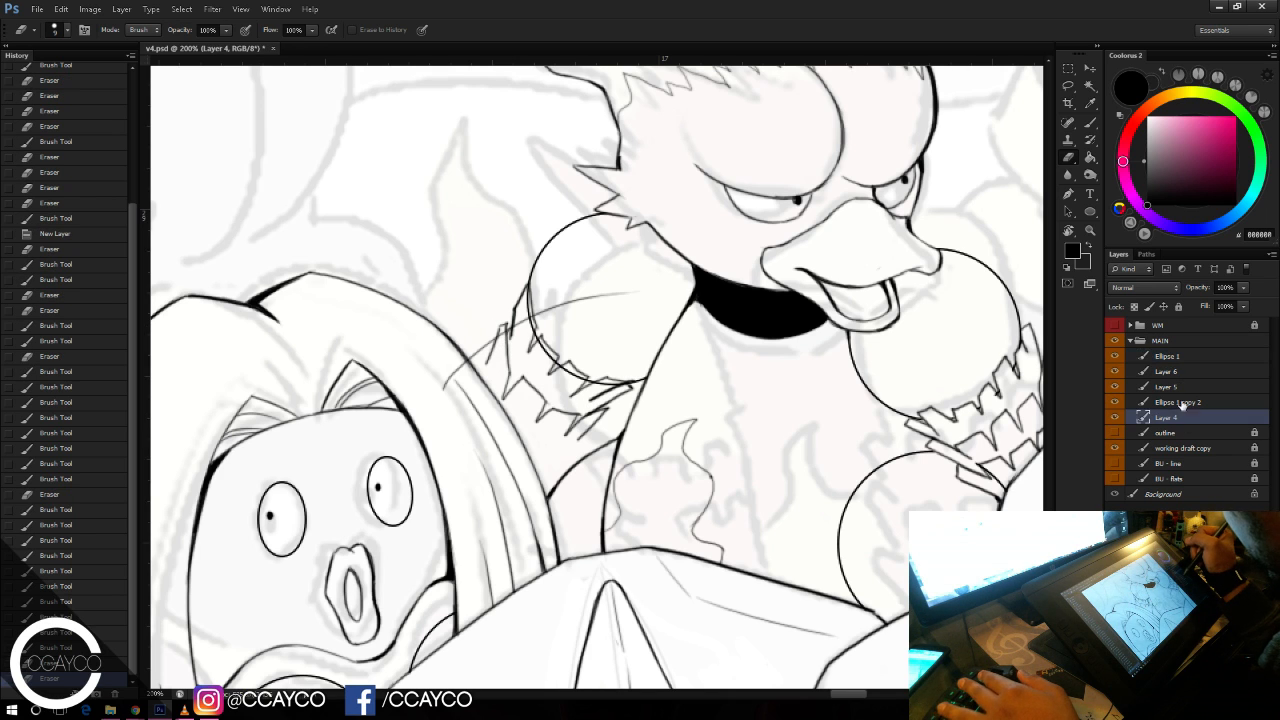
key("Delete")
left_click(1180, 373)
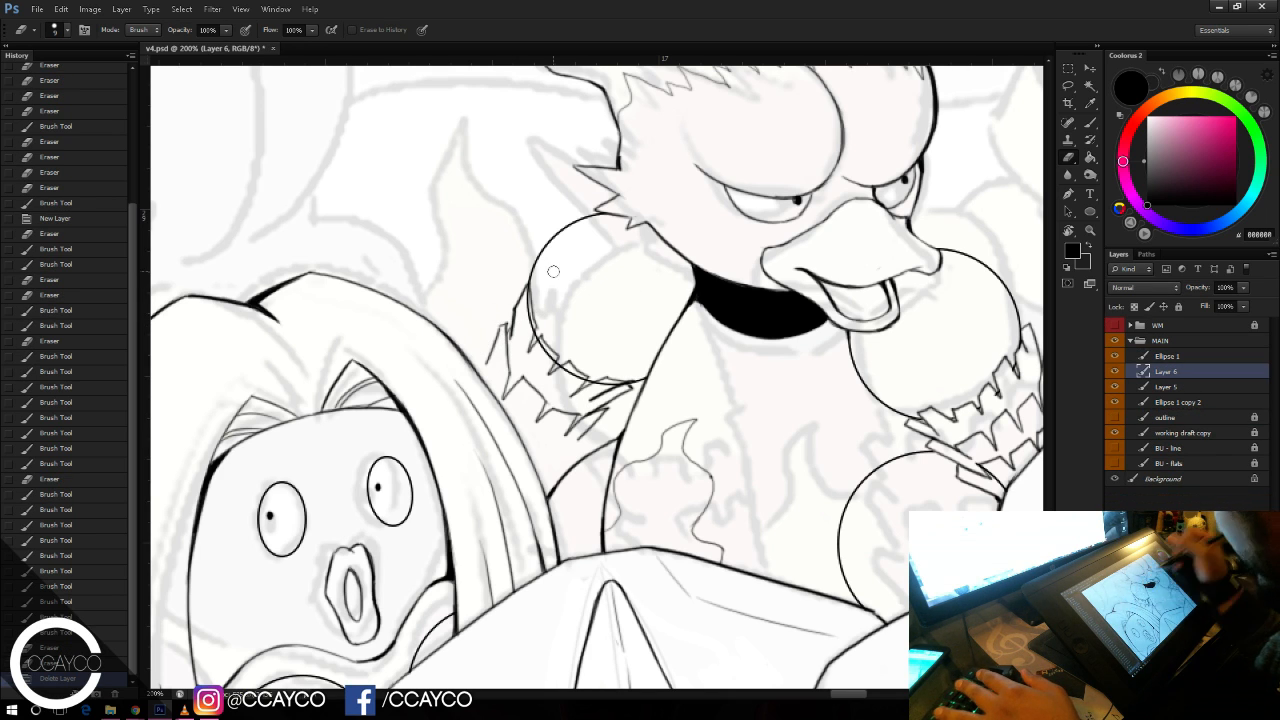
left_click(1192, 388)
left_click_drag(1181, 386, 1183, 403)
left_click(1182, 402)
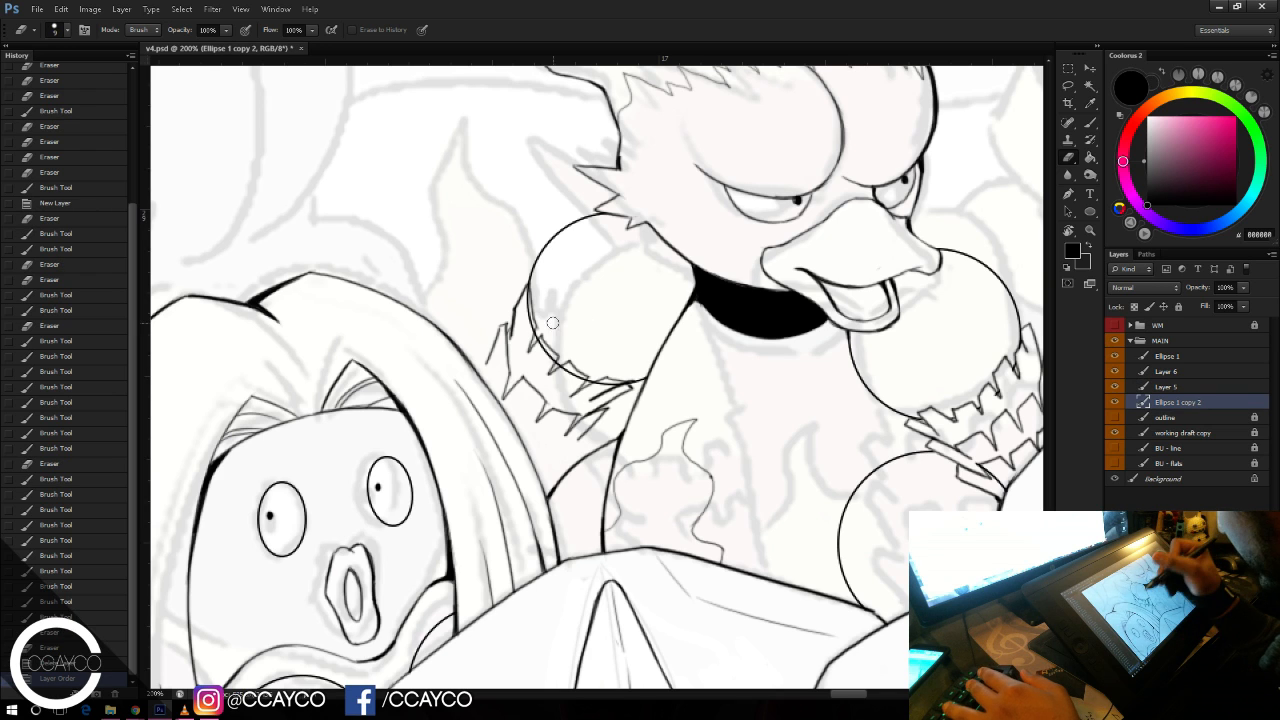
mouse_move(530, 312)
left_mouse_down()
mouse_move(551, 355)
mouse_move(577, 376)
mouse_move(630, 378)
left_mouse_up()
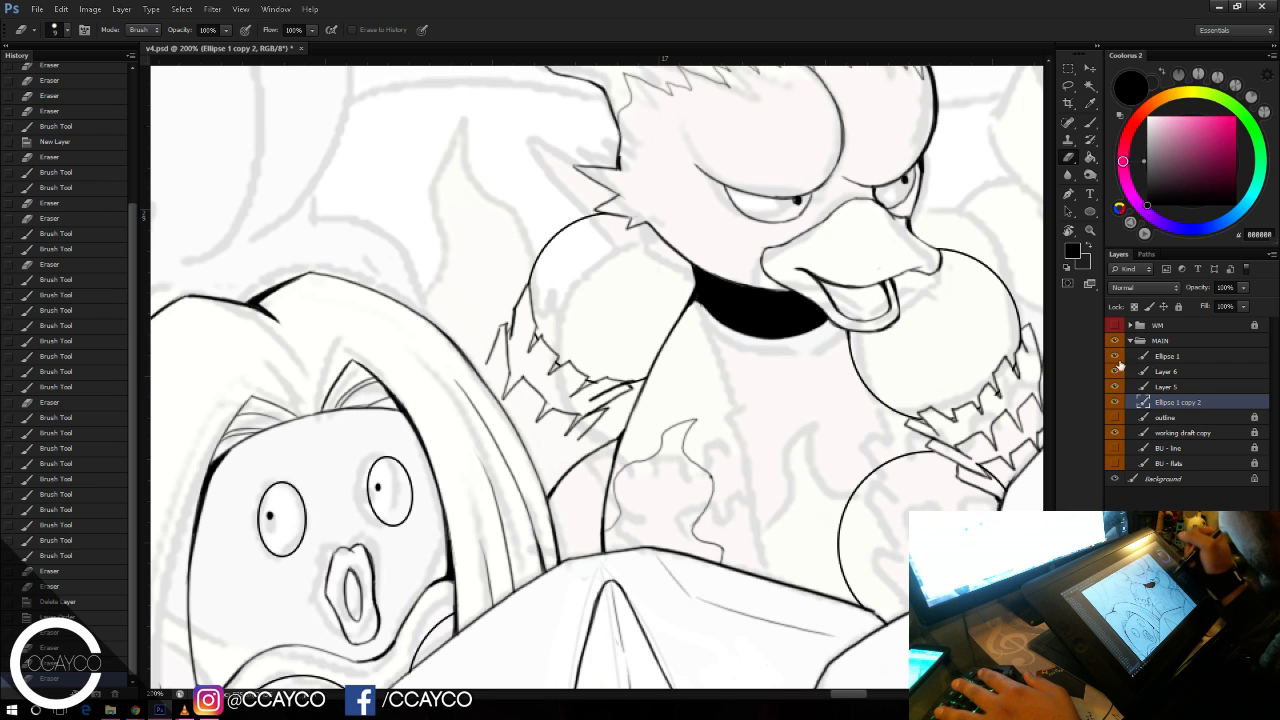
Step: Ink a third row of jagged spikes on Layer 5 between the second row and the long-haired character's hair
left_click(1193, 359)
left_click(1168, 387)
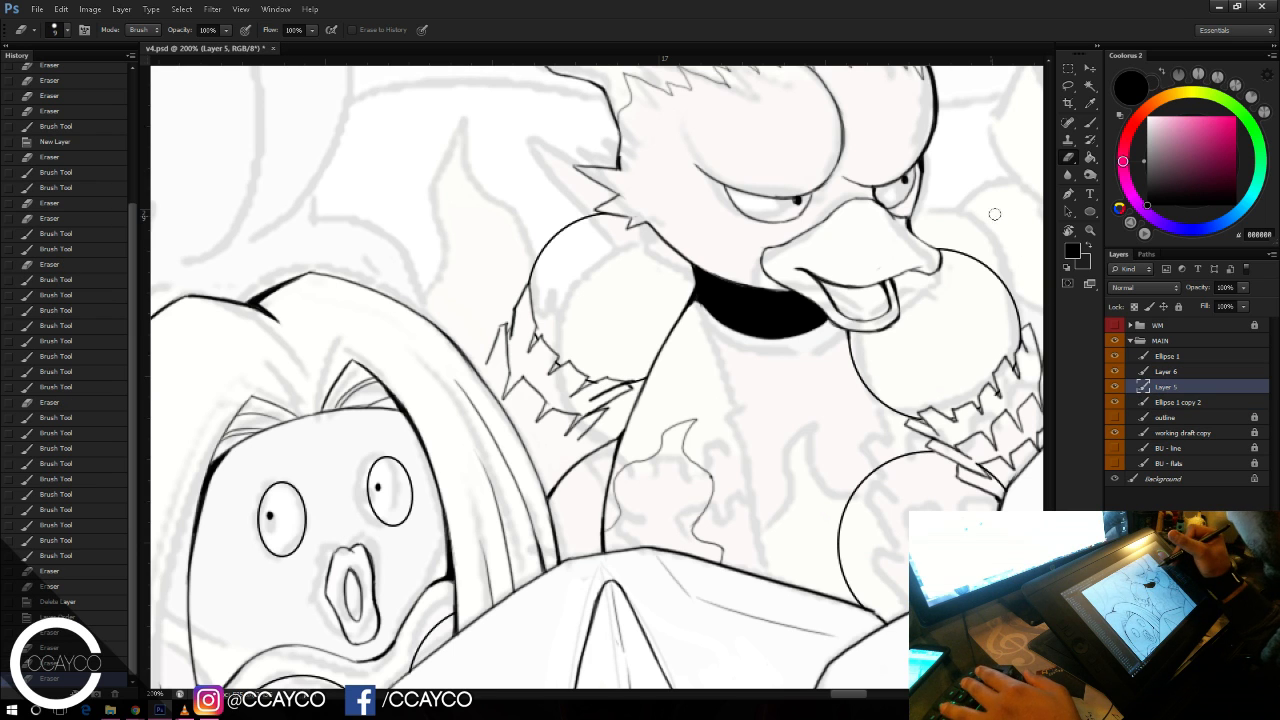
key("b")
left_click_drag(821, 367, 818, 357)
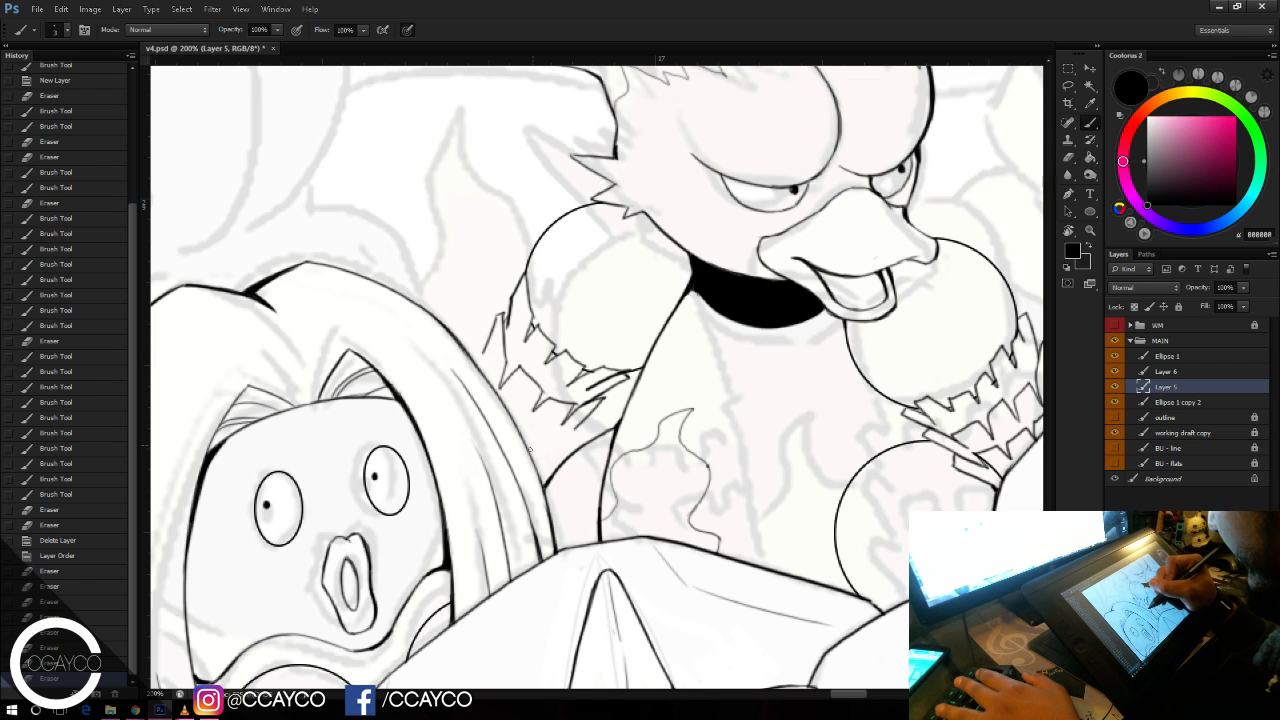
key("ctrl+shift+z")
key("ctrl+shift+z")
key("ctrl+shift+z")
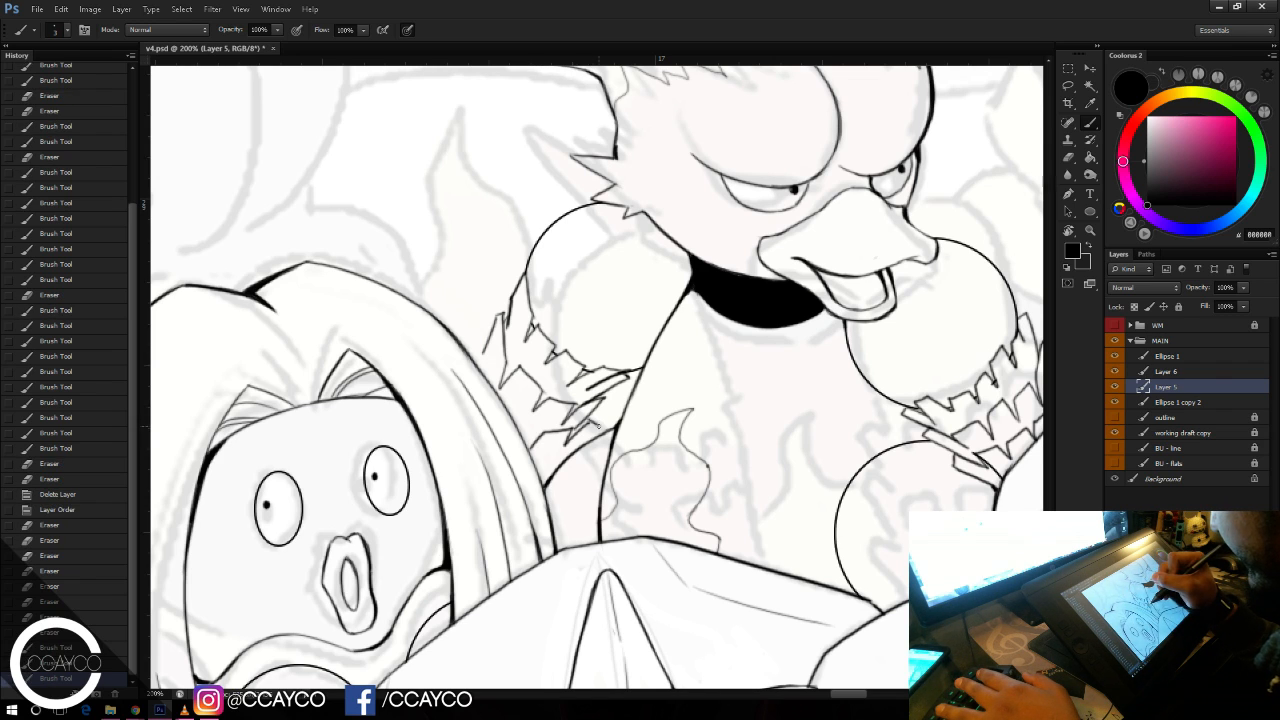
key("ctrl+shift+z")
key("ctrl+shift+z")
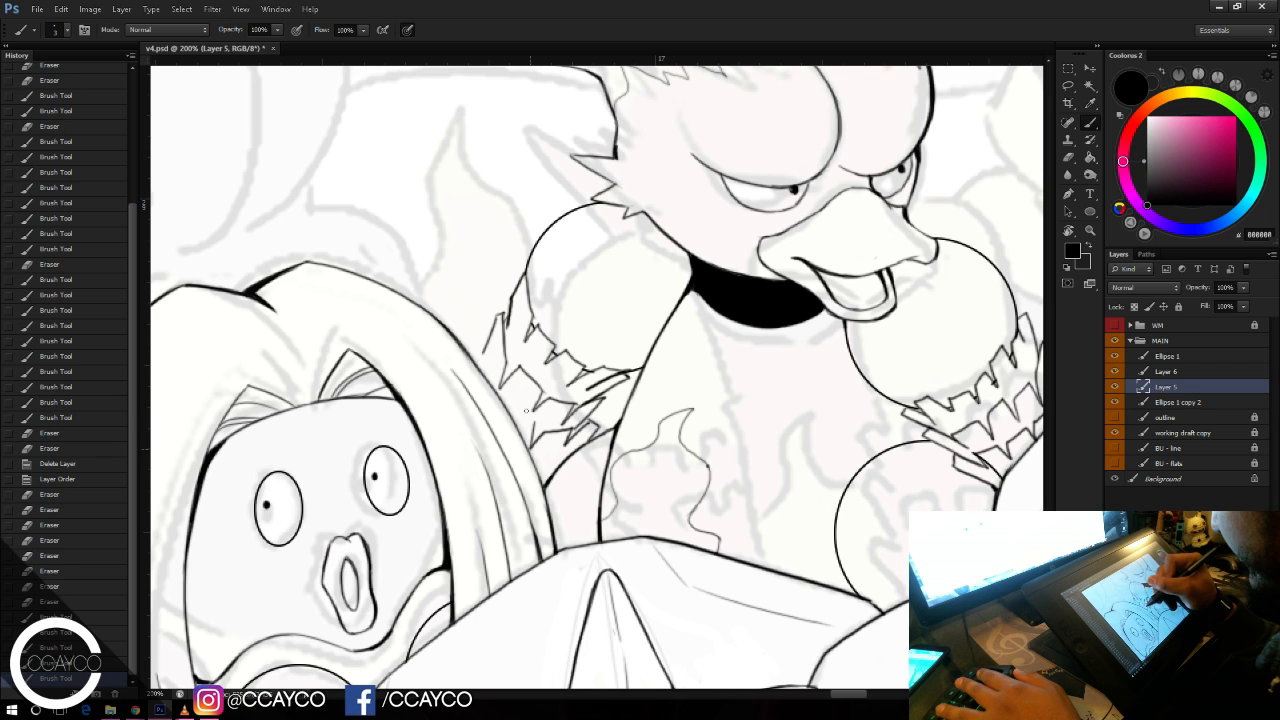
key("ctrl+shift+z")
key("ctrl+shift+z")
key("ctrl+shift+z")
key("ctrl+shift+z")
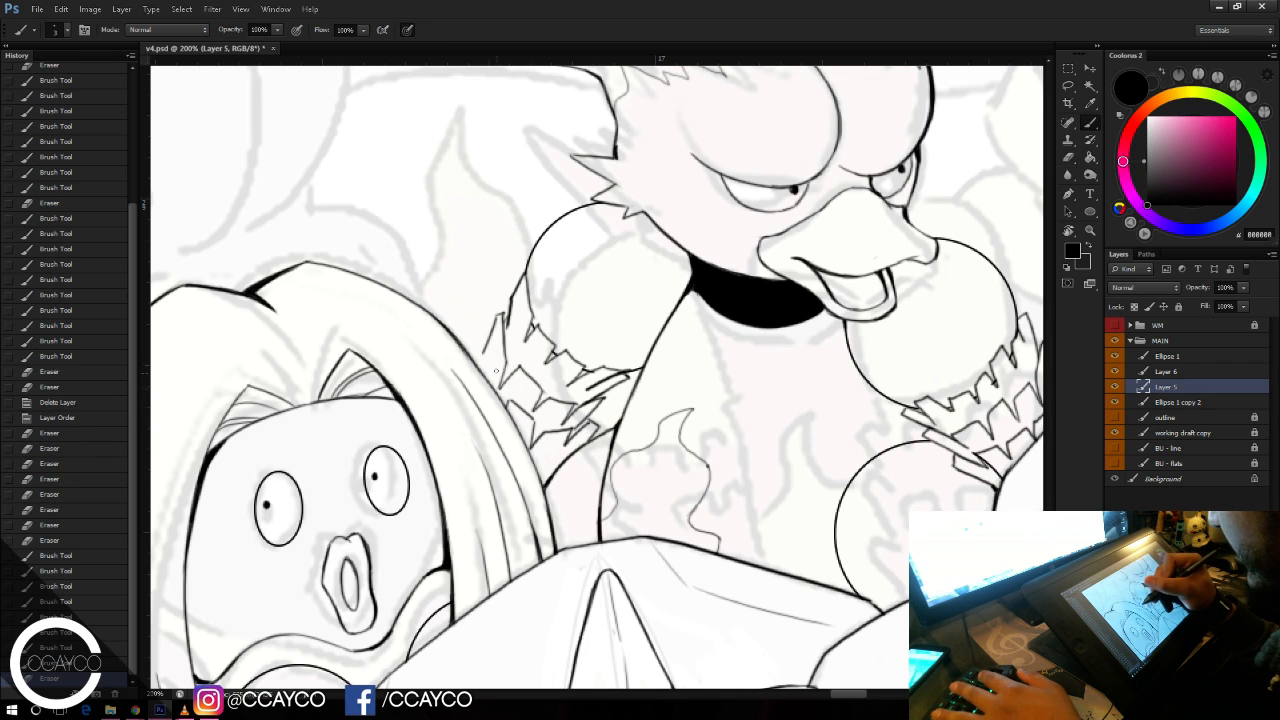
key("ctrl+shift+z")
key("ctrl+shift+z")
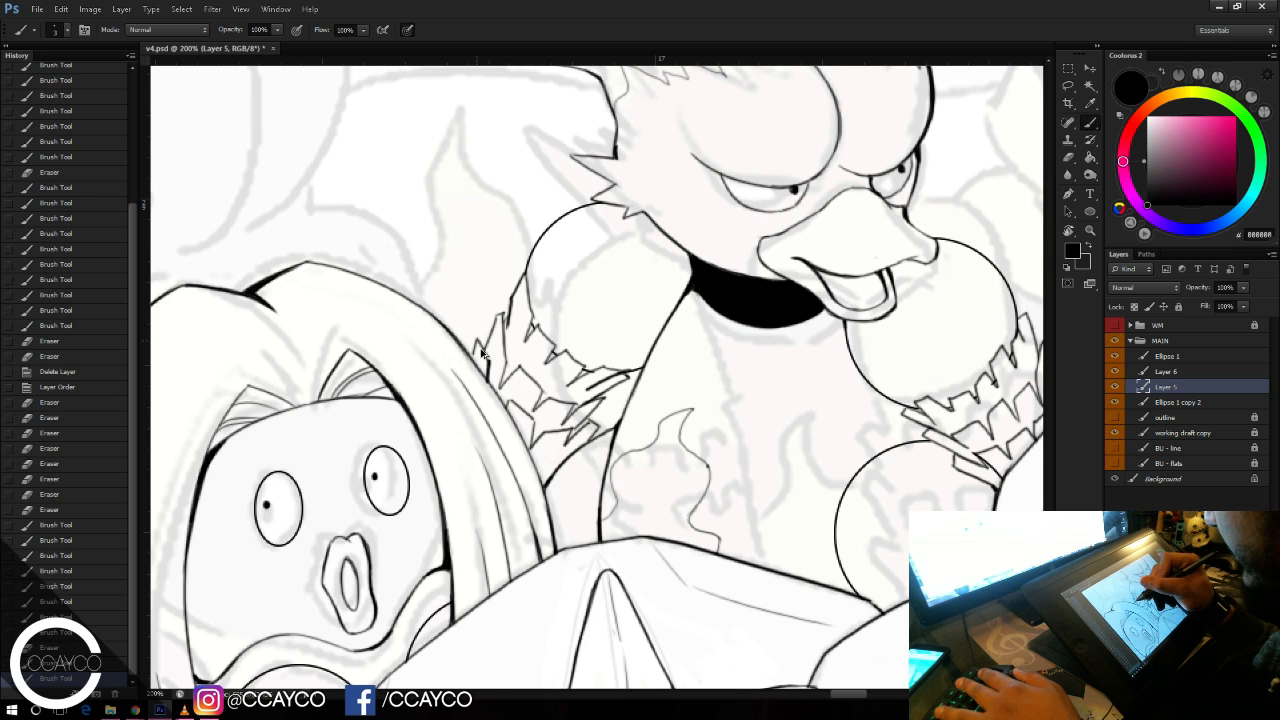
Step: Redraw the outermost spikes beside the hair and finish the third row's lower end with short strokes
key("ctrl+alt+z")
key("ctrl+alt+z")
mouse_move(471, 361)
left_mouse_down()
mouse_move(491, 367)
mouse_move(493, 388)
left_mouse_up()
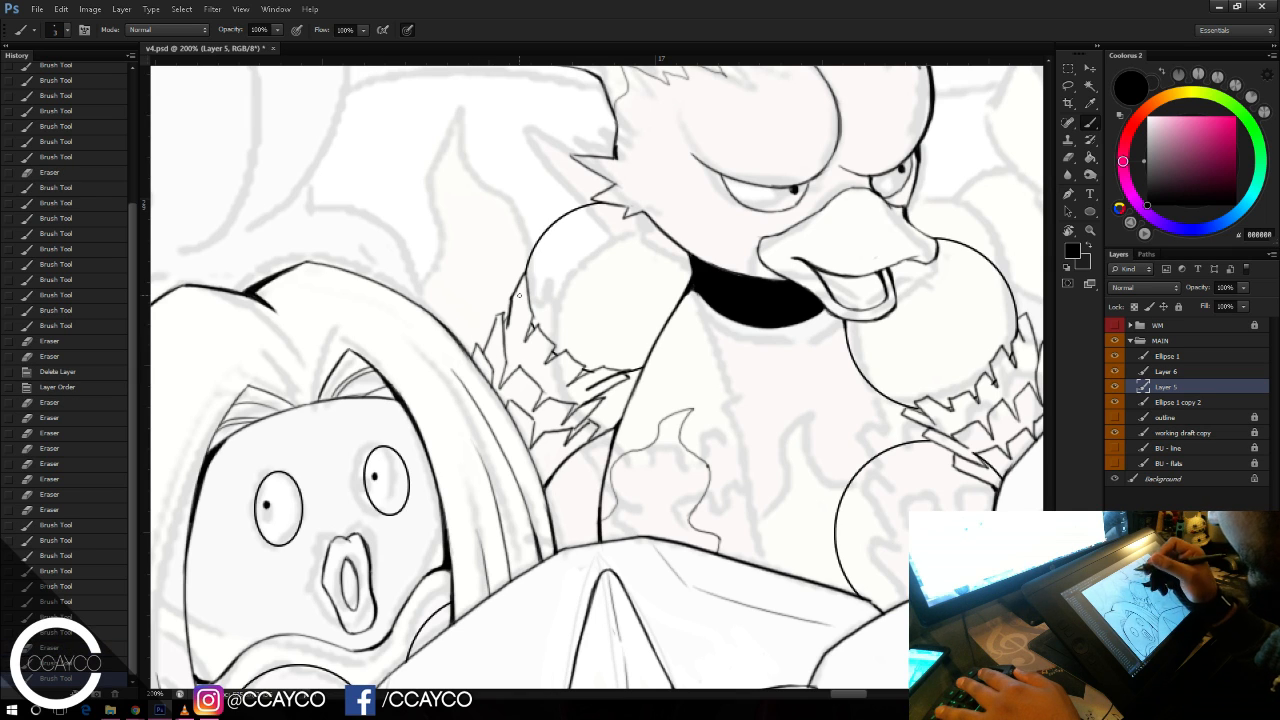
left_click_drag(592, 420, 594, 408)
left_click_drag(543, 479, 553, 474)
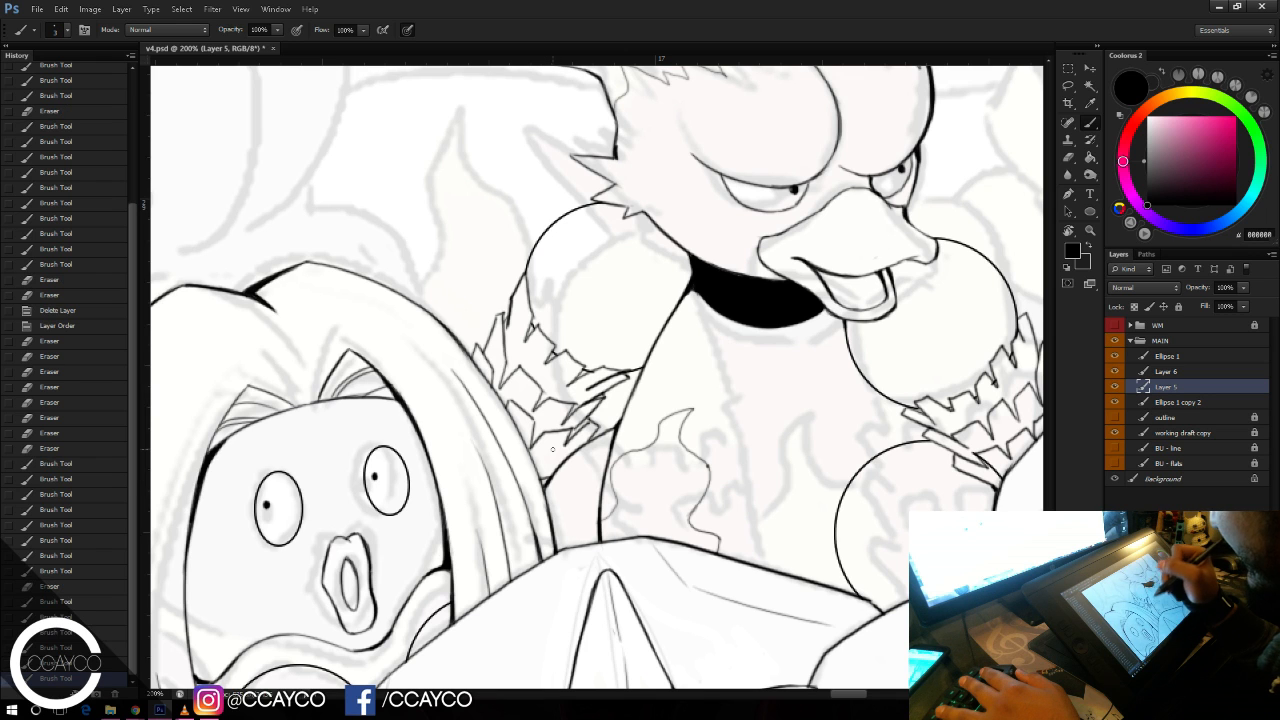
Step: Ink a narrow pointed spike behind the bird's far cheek, redrawing it shorter than the first attempt
left_click_drag(582, 383, 462, 428)
key("ctrl+minus")
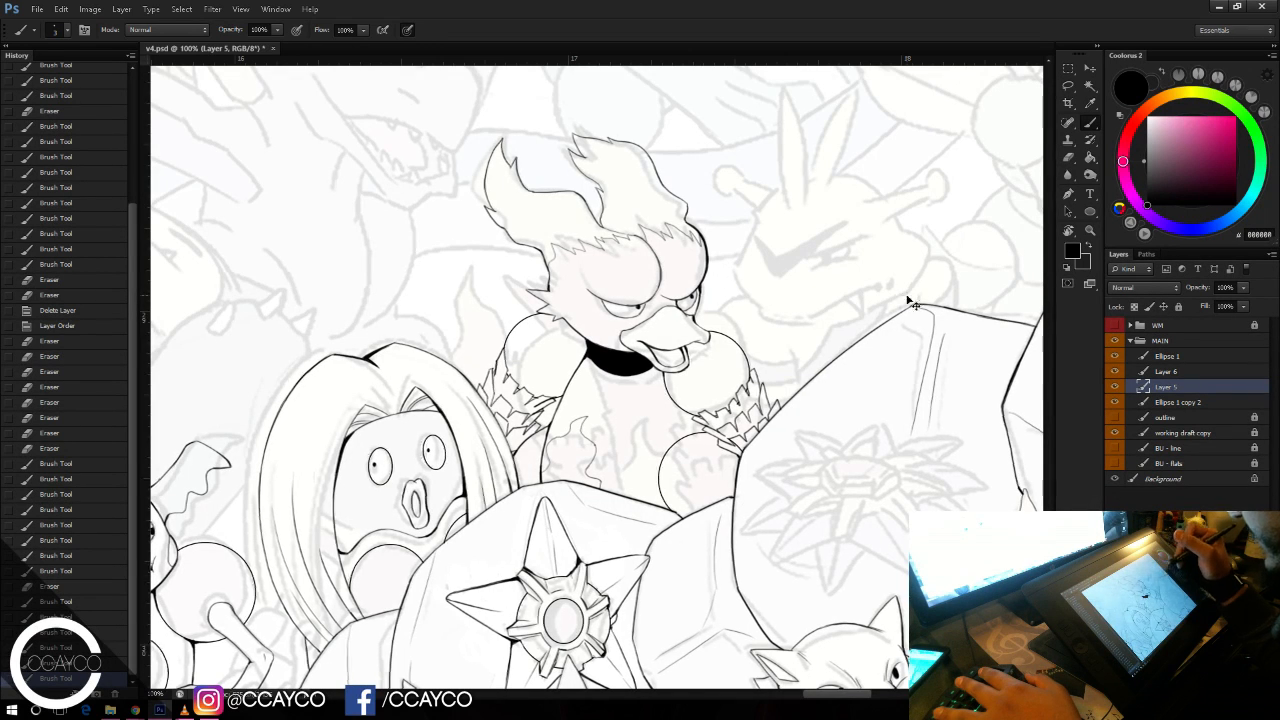
key("ctrl+plus")
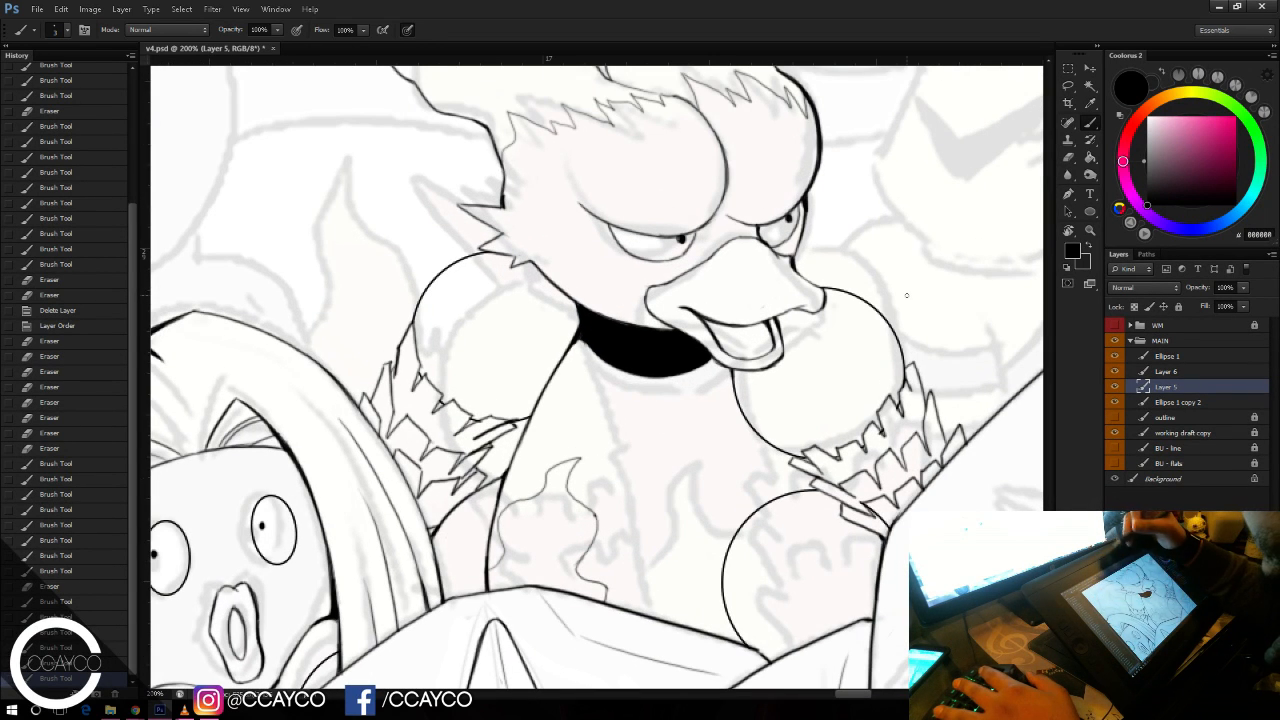
mouse_move(807, 203)
left_mouse_down()
mouse_move(856, 166)
mouse_move(806, 292)
left_mouse_up()
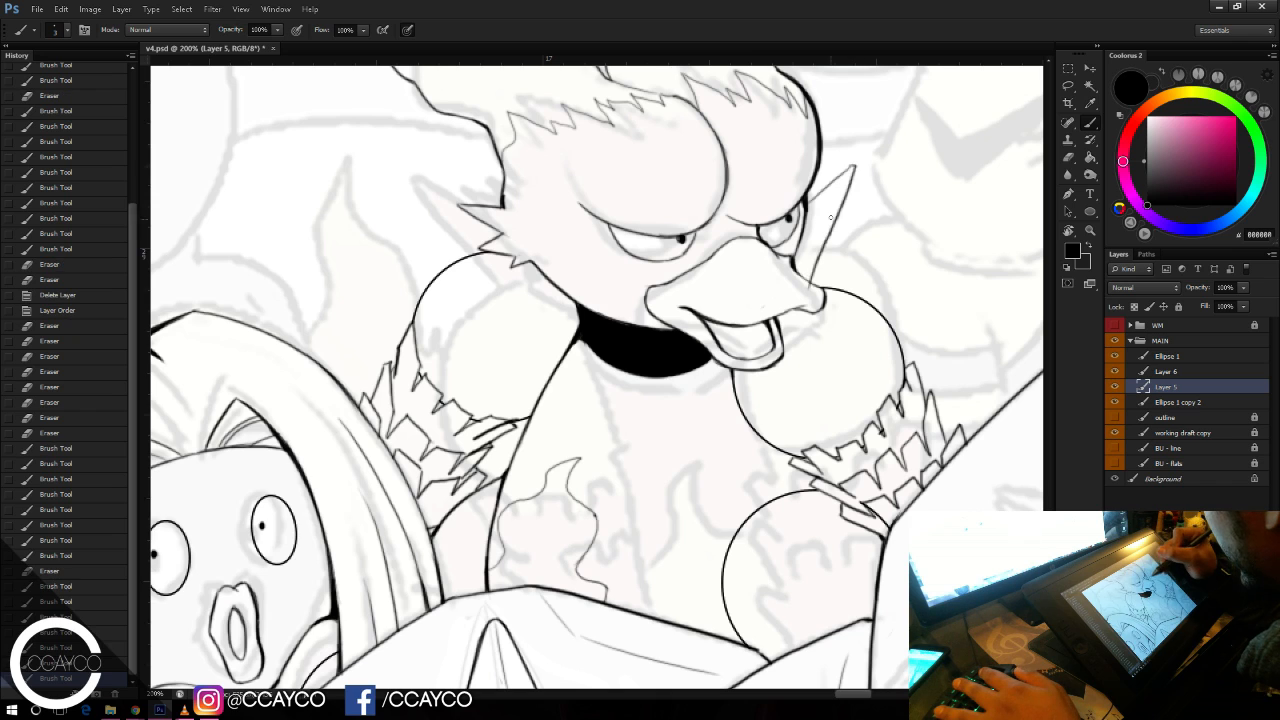
key("ctrl+z")
left_click_drag(836, 184, 811, 273)
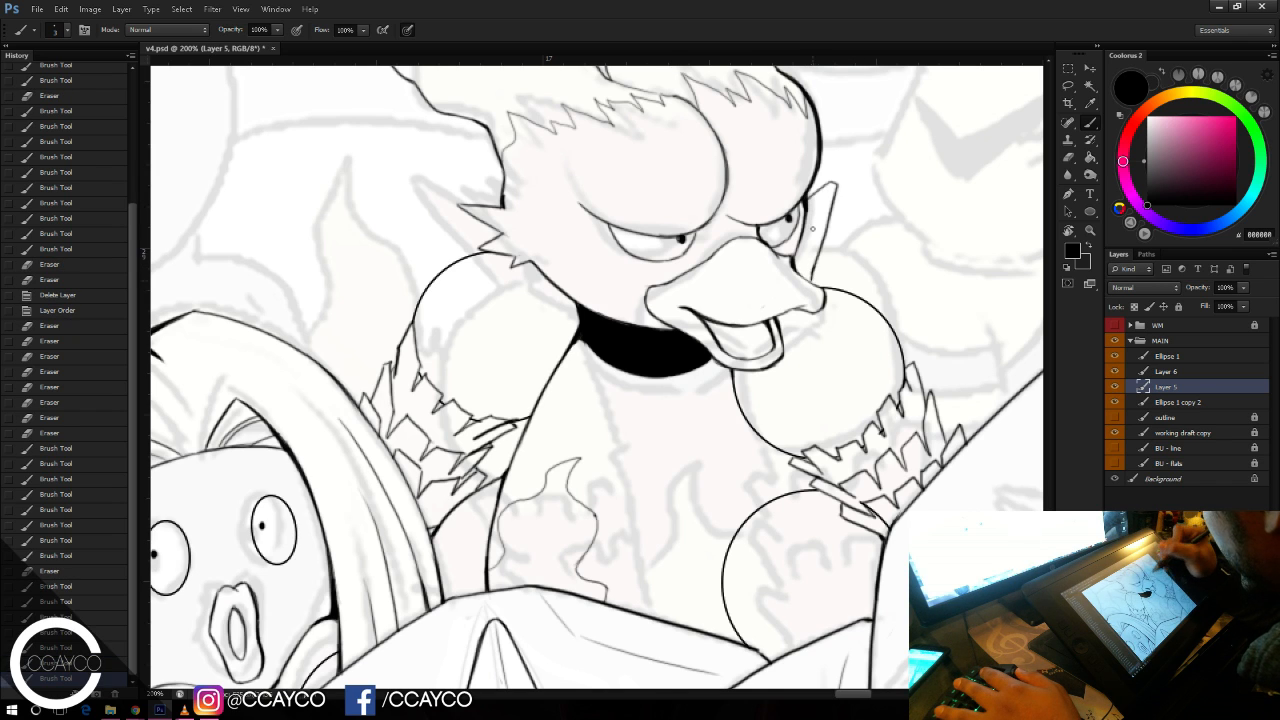
left_click_drag(813, 229, 804, 250)
left_click_drag(810, 205, 804, 238)
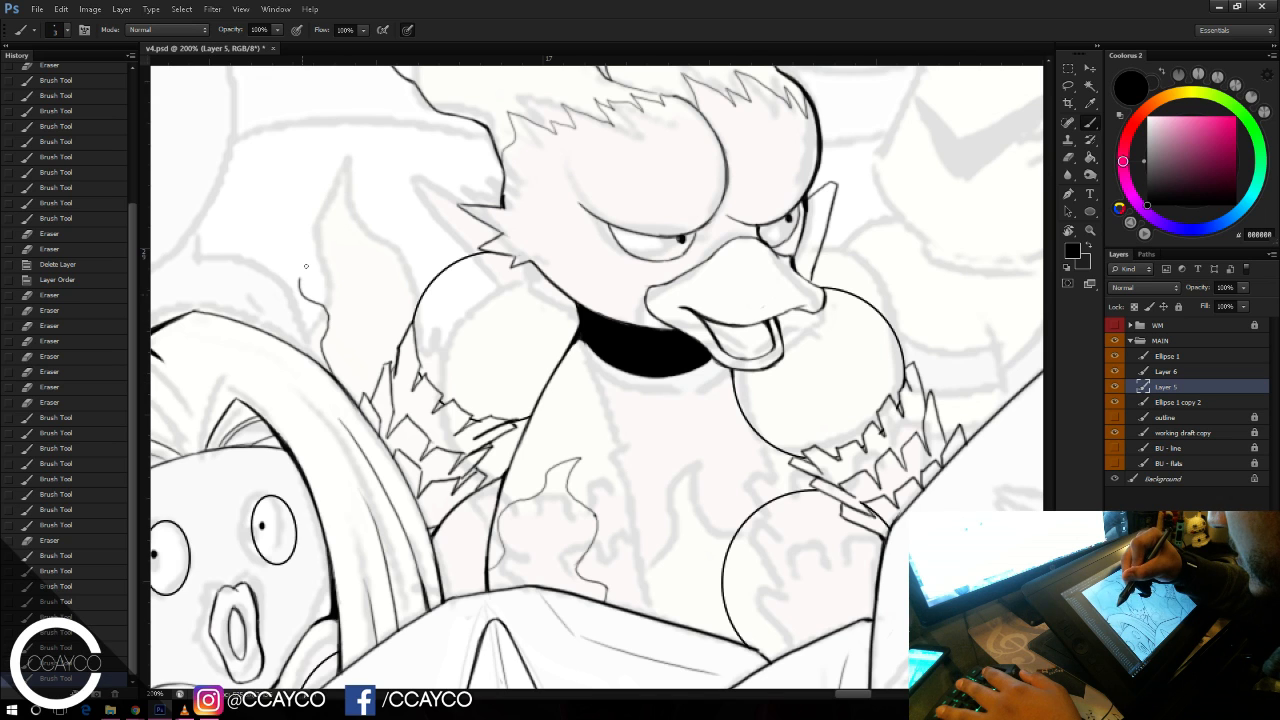
Step: Ink the wavy flame outline behind the bird's shoulder, clean up its tip with the eraser, and save the document
mouse_move(306, 266)
left_mouse_down()
mouse_move(341, 157)
mouse_move(345, 188)
mouse_move(366, 183)
mouse_move(389, 248)
mouse_move(428, 242)
mouse_move(438, 271)
left_mouse_up()
key("e")
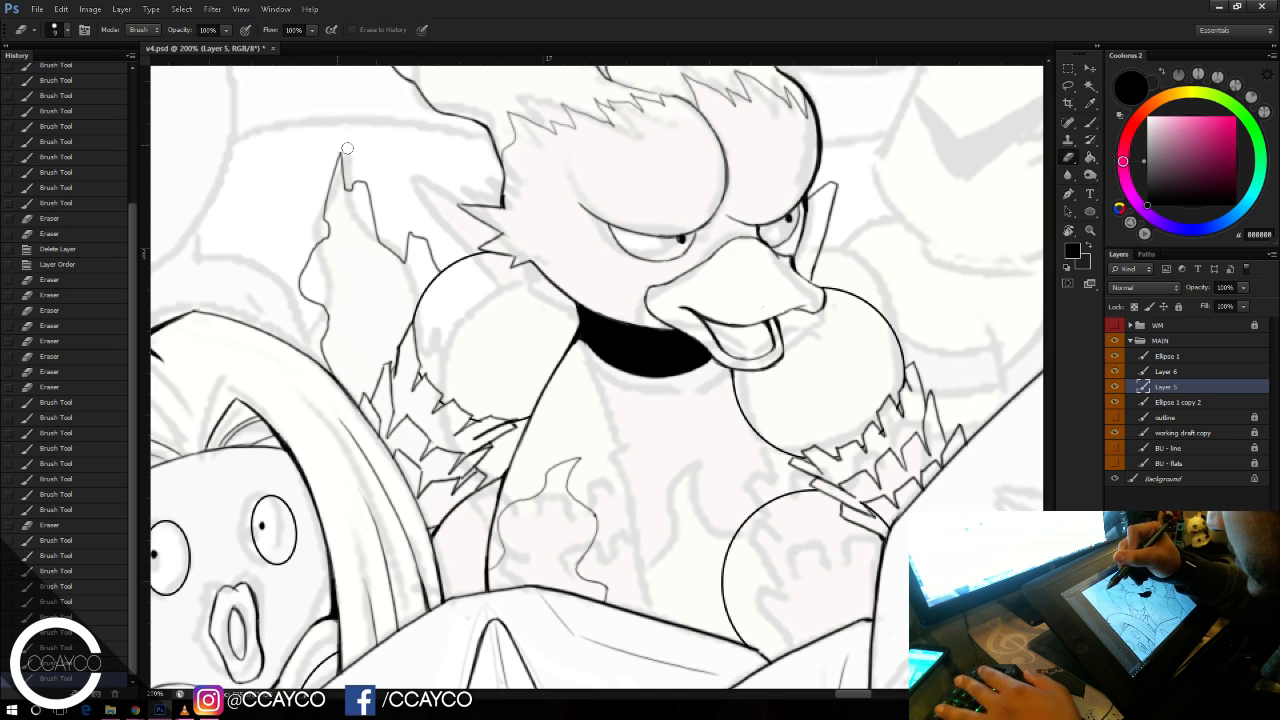
left_click_drag(343, 146, 341, 151)
key("b")
key("ctrl+minus")
left_click_drag(795, 168, 671, 193)
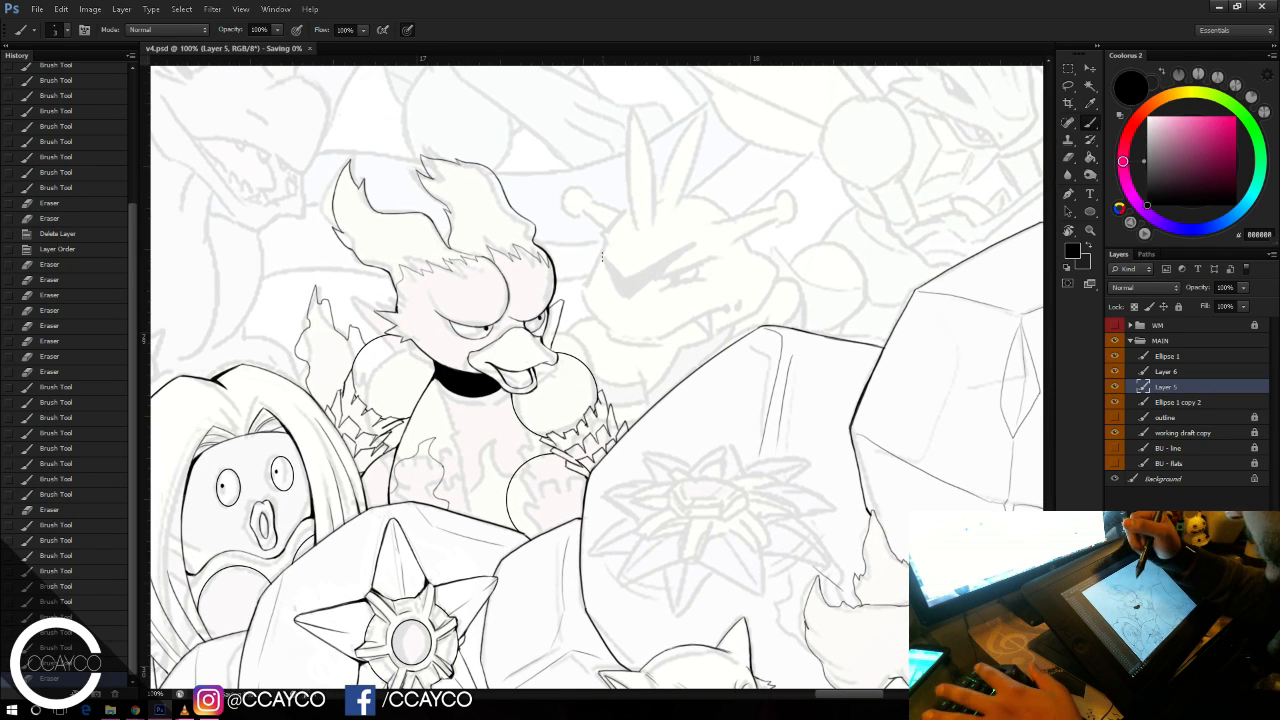
key("ctrl+s")
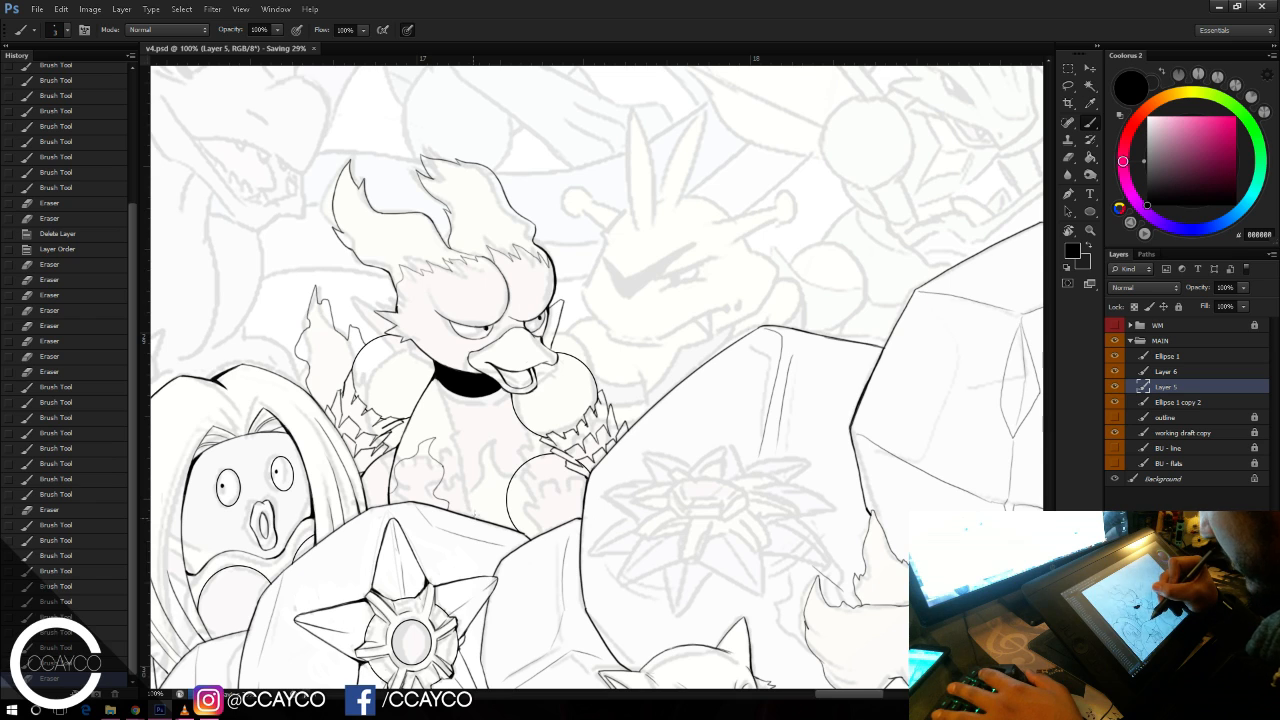
Step: Ink the second flame marking on the bird's chest and hide the working draft copy layer
left_click_drag(492, 485, 508, 442)
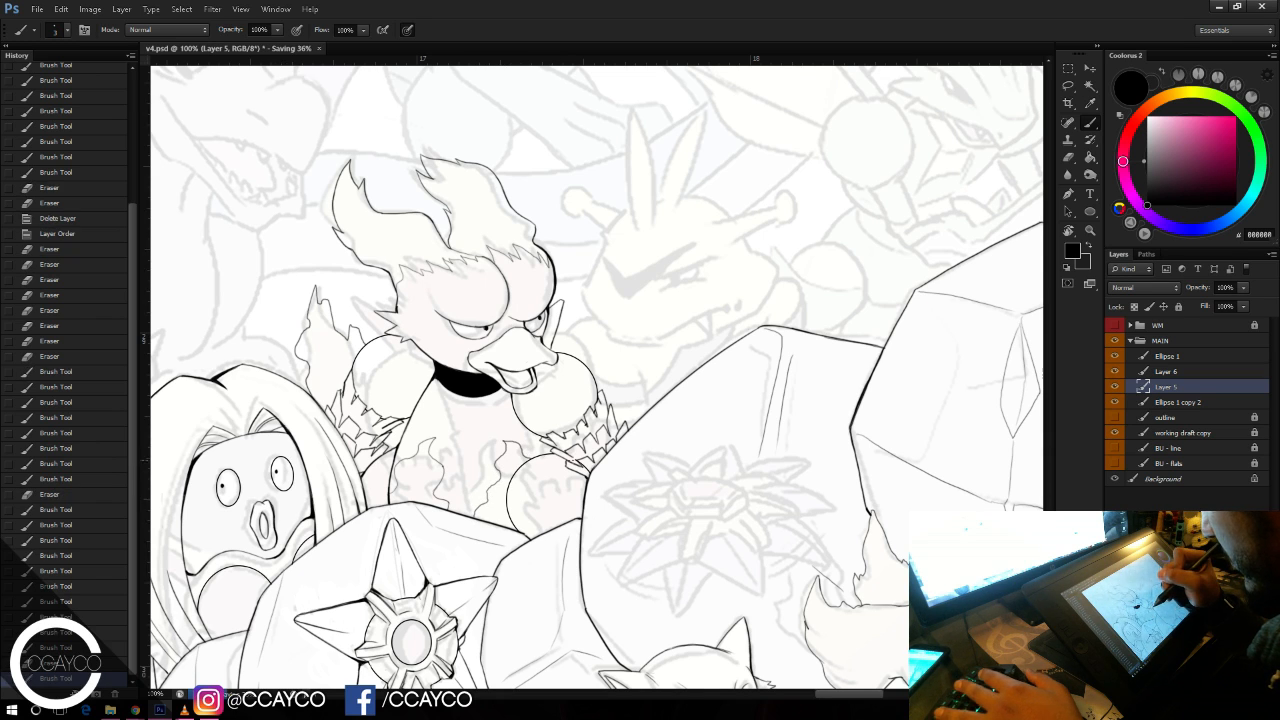
left_click(1114, 432)
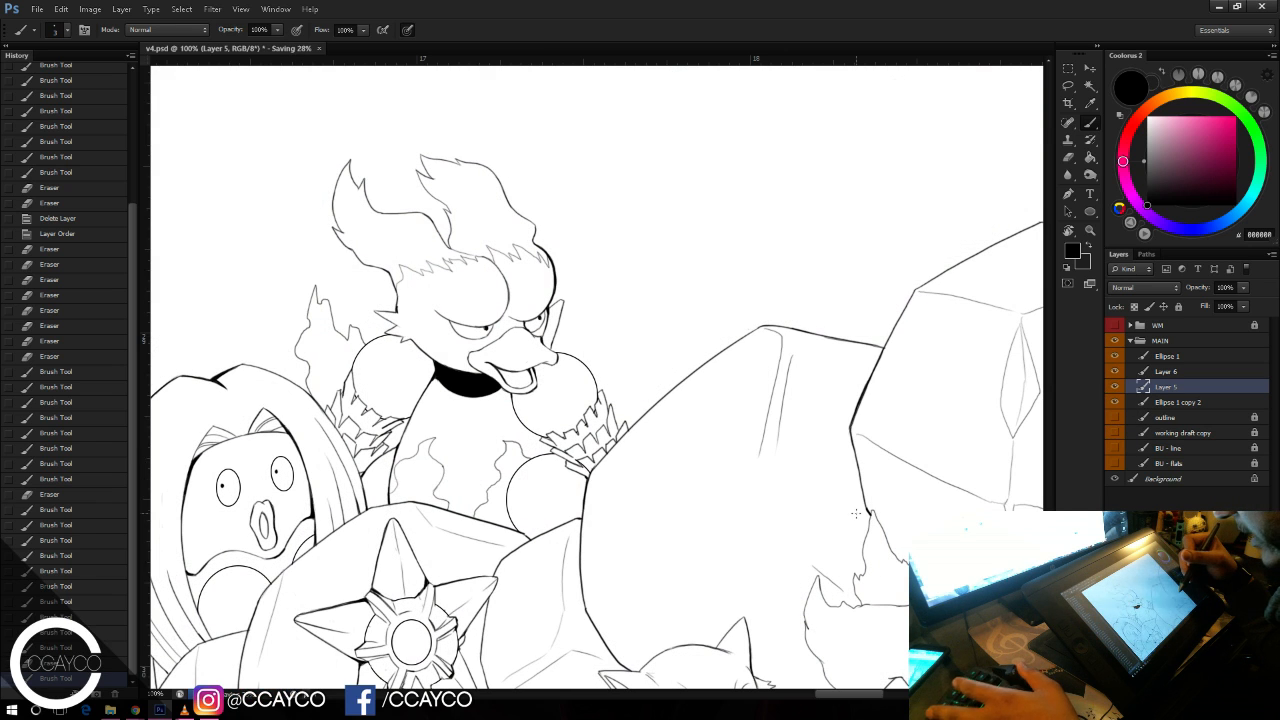